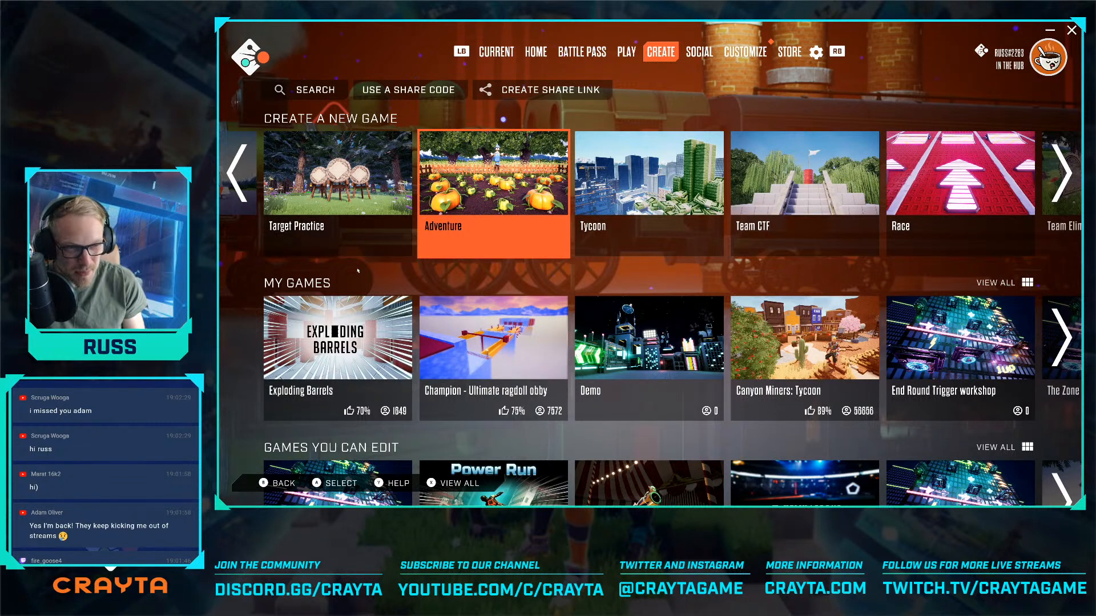
pyautogui.press('Return')
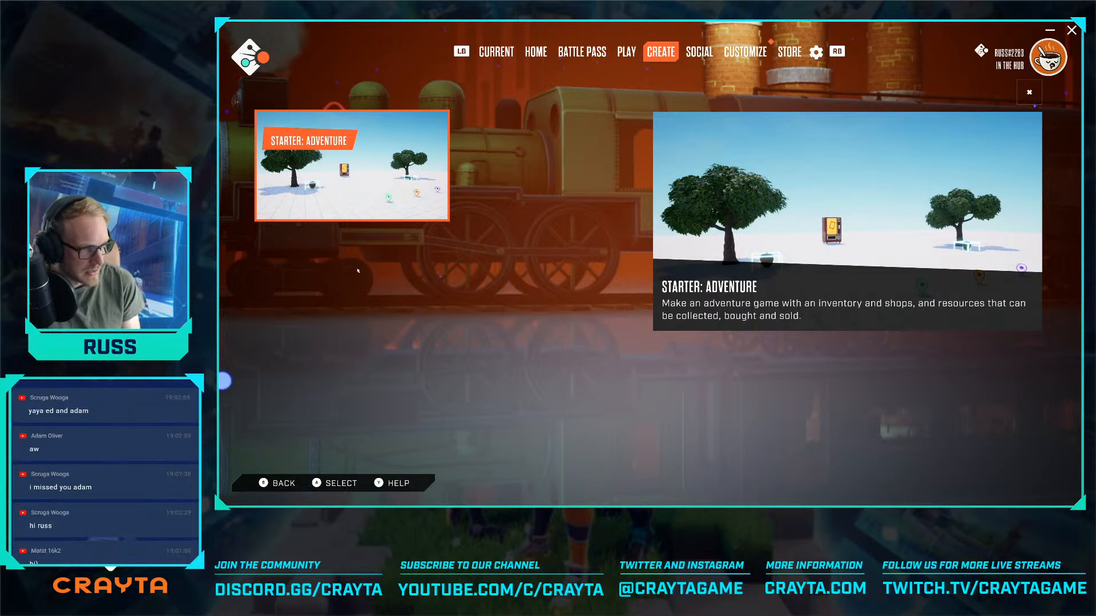
pyautogui.press('Return')
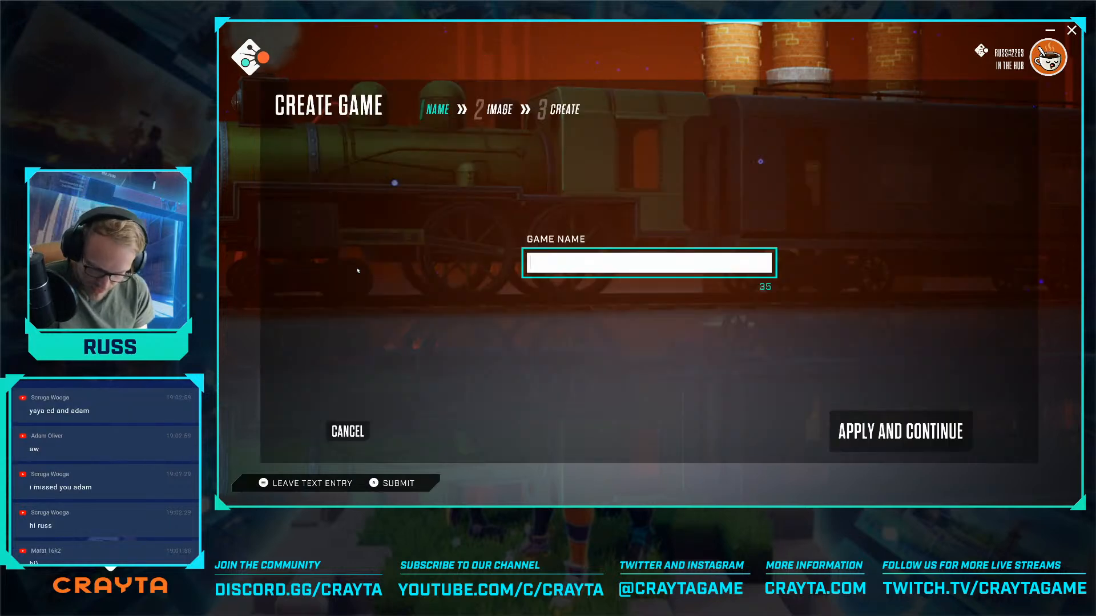
pyautogui.write('The ')
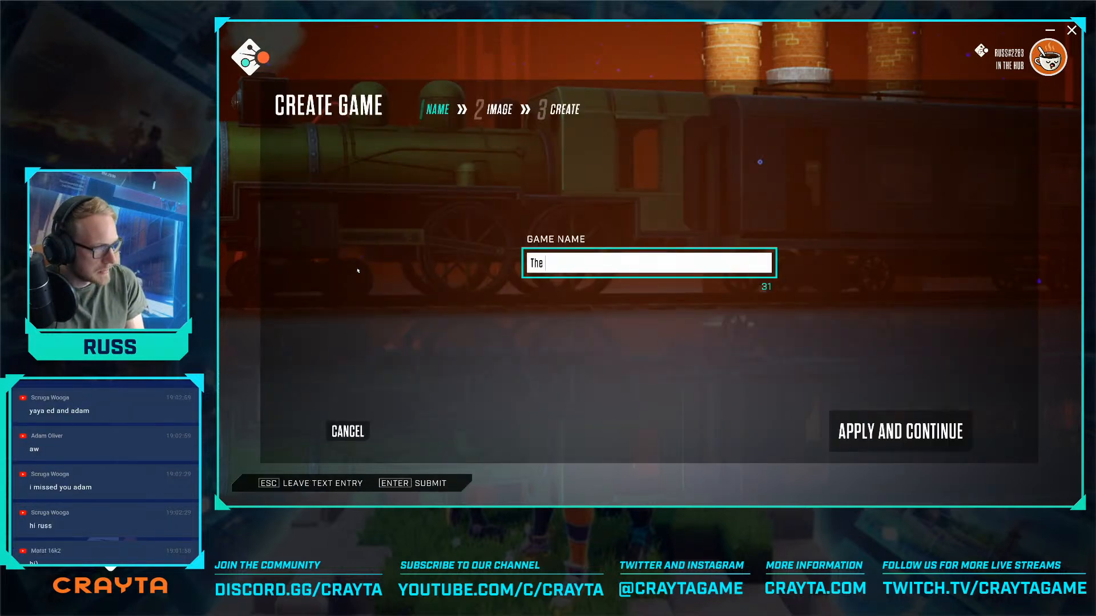
pyautogui.write('Ma')
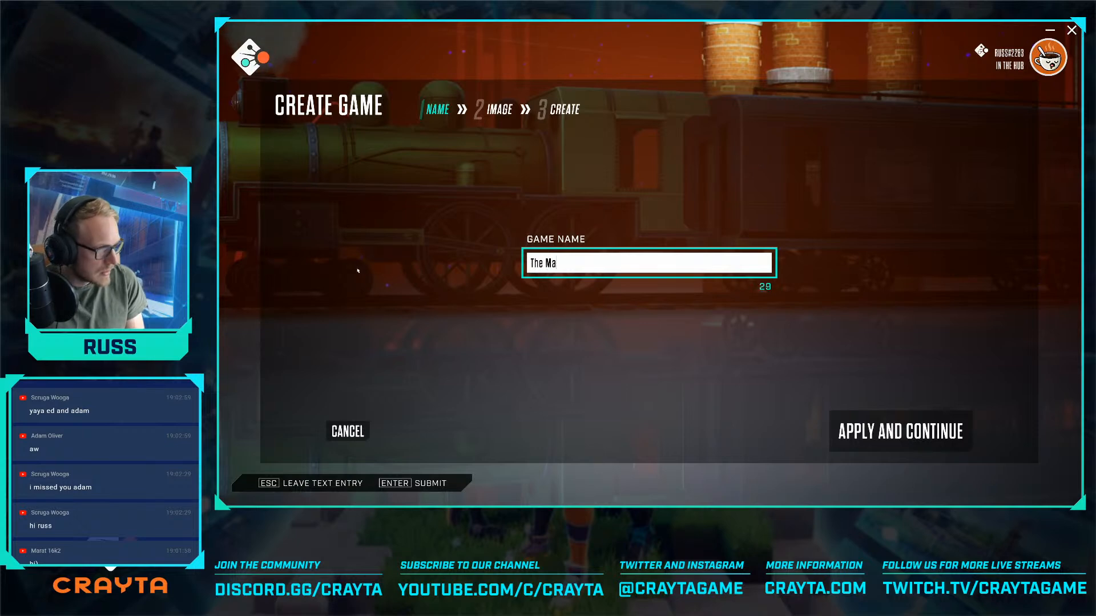
pyautogui.write("chine'")
pyautogui.press('Return')
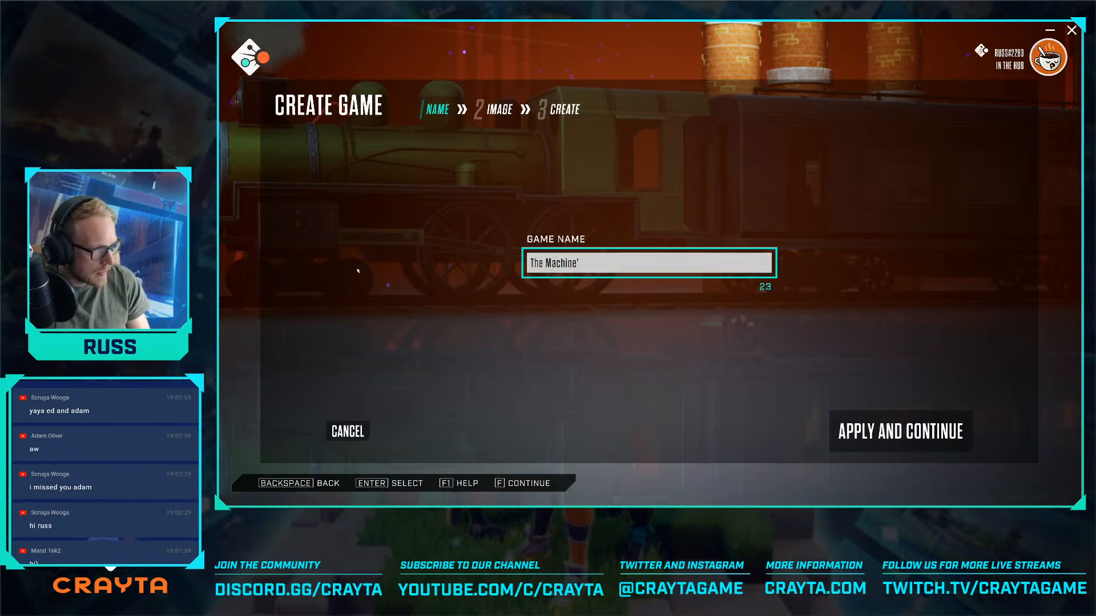
pyautogui.press('BackSpace')
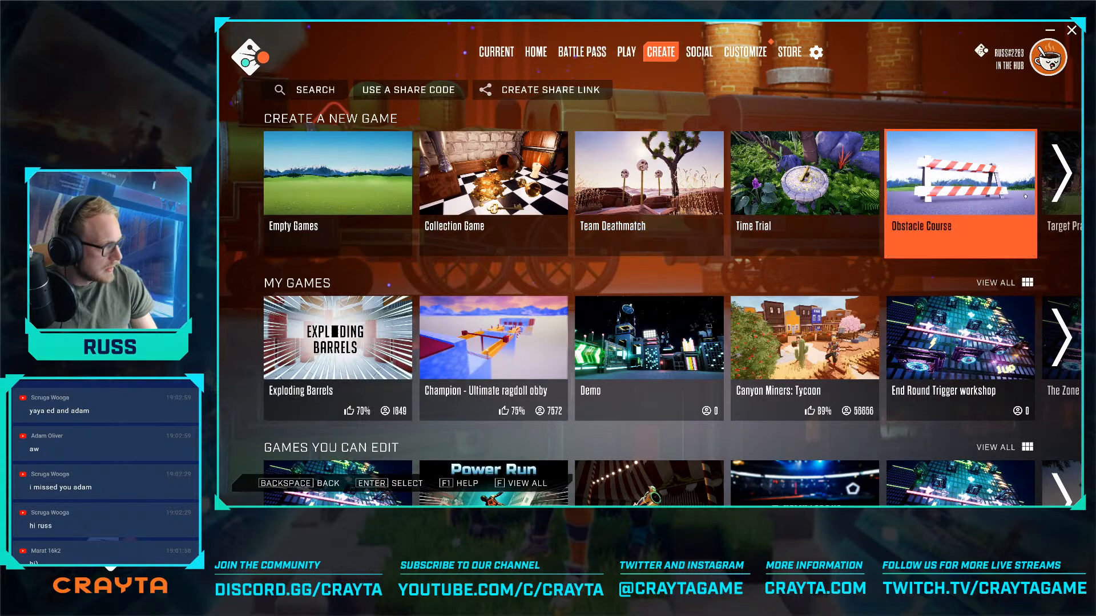
# - Create a new game named "The Machine" from the Adventure starter, keeping the preselected cover image
pyautogui.click(1062, 173)
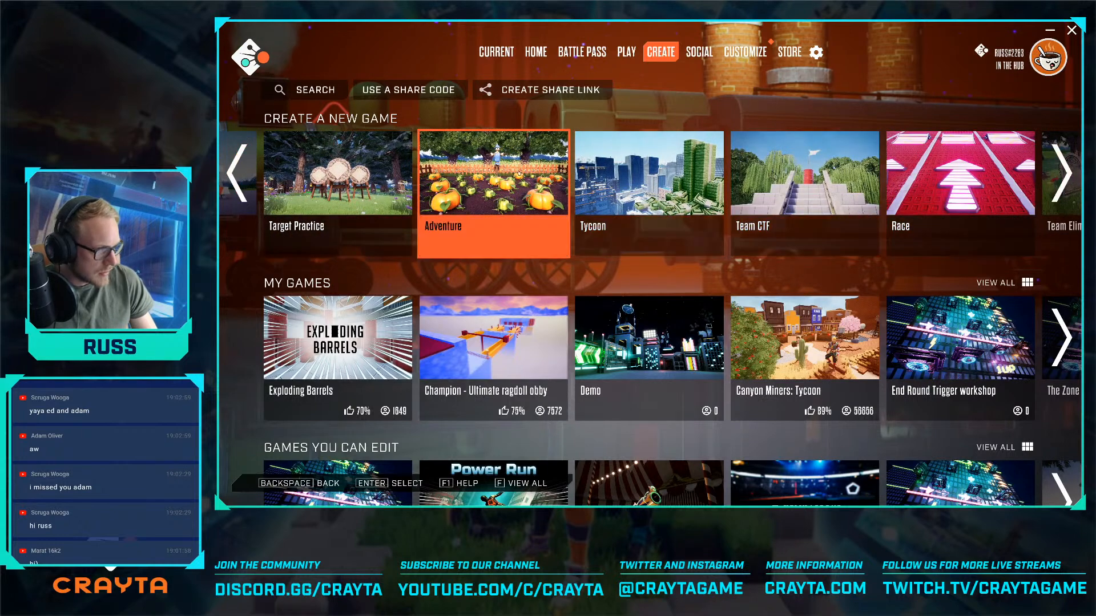
pyautogui.click(519, 172)
pyautogui.click(399, 185)
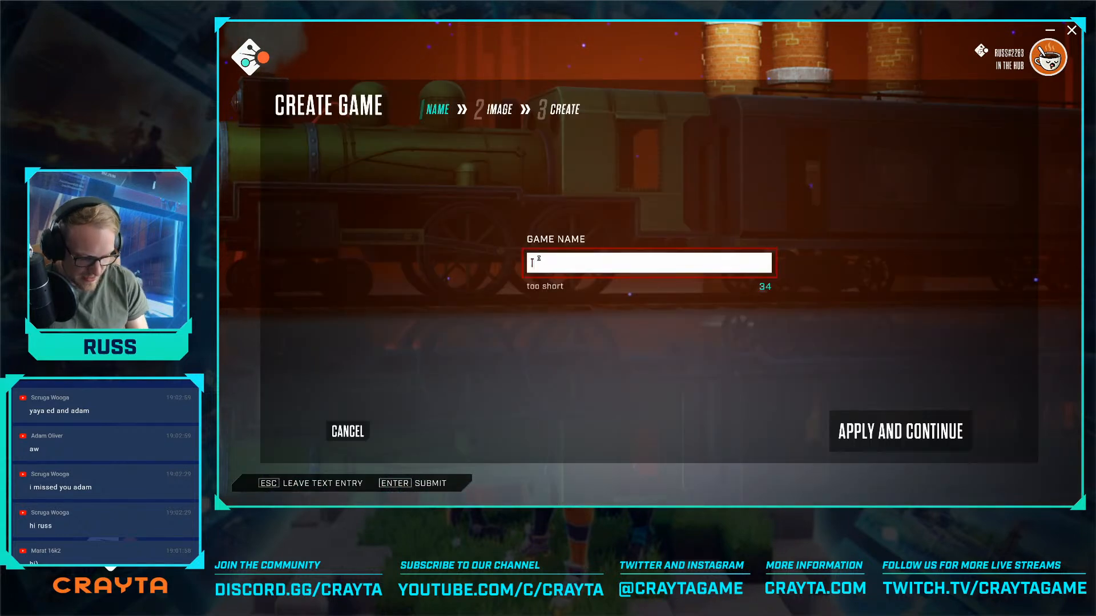
pyautogui.write('The Machine')
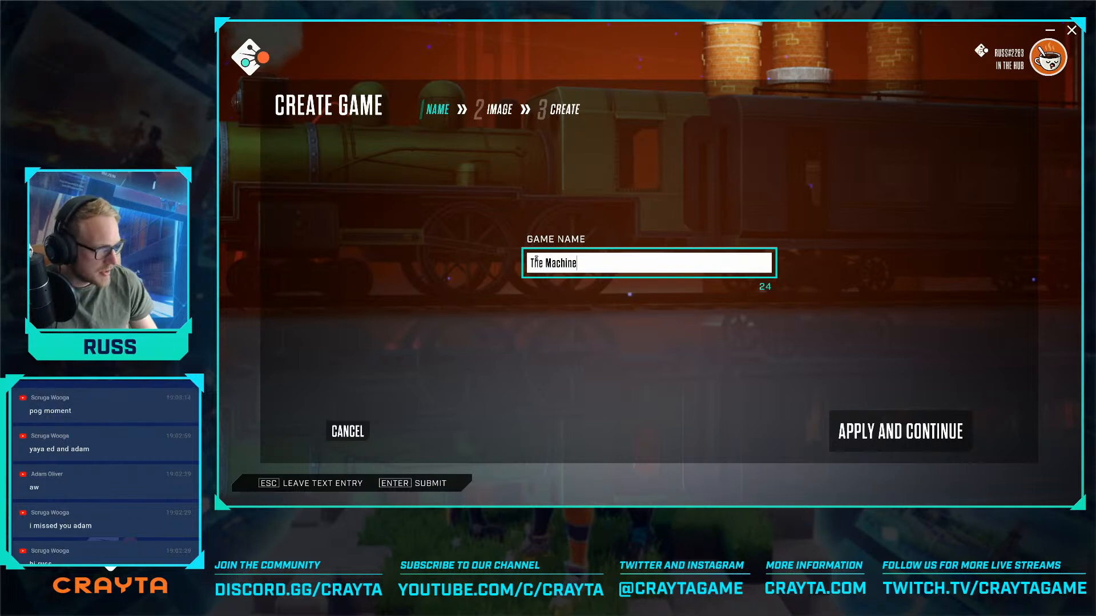
pyautogui.click(868, 433)
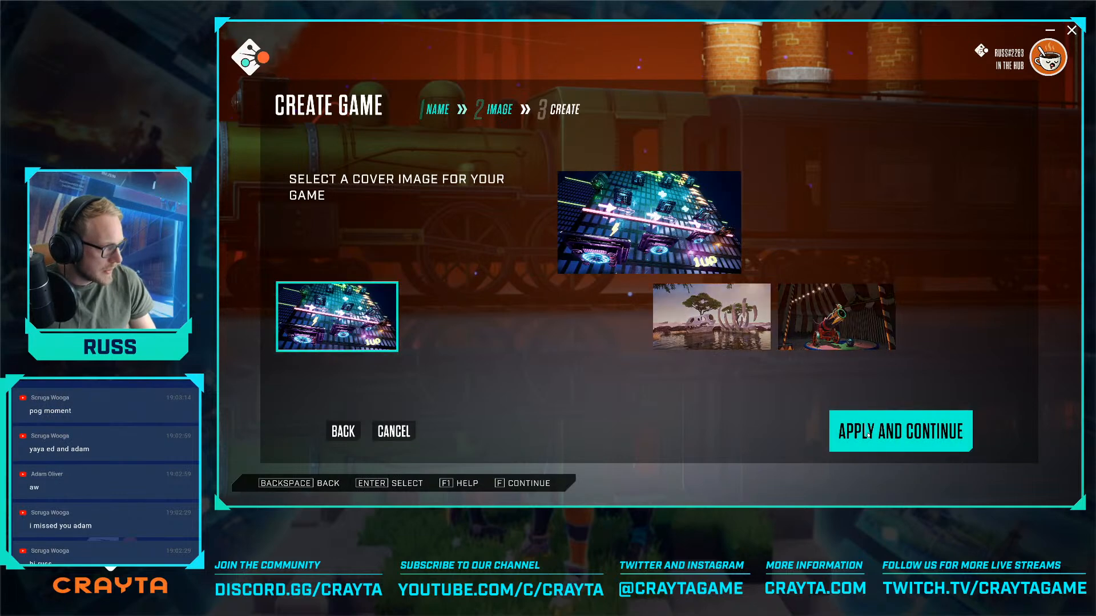
pyautogui.click(867, 434)
pyautogui.click(868, 434)
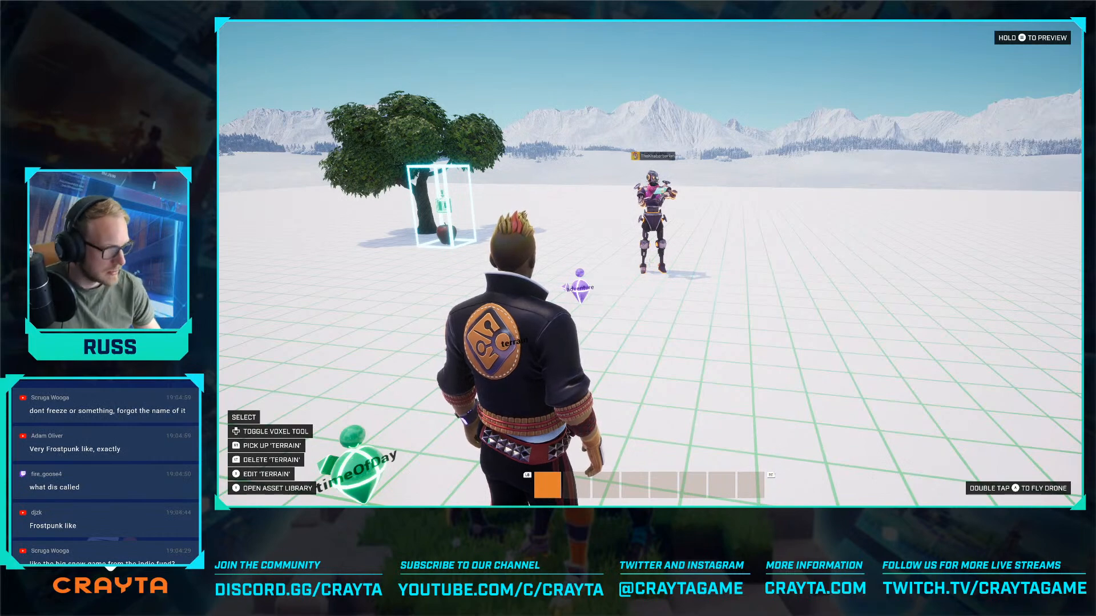
# - Switch the world editor to advanced mode
pyautogui.press('w')
pyautogui.press('Tab')
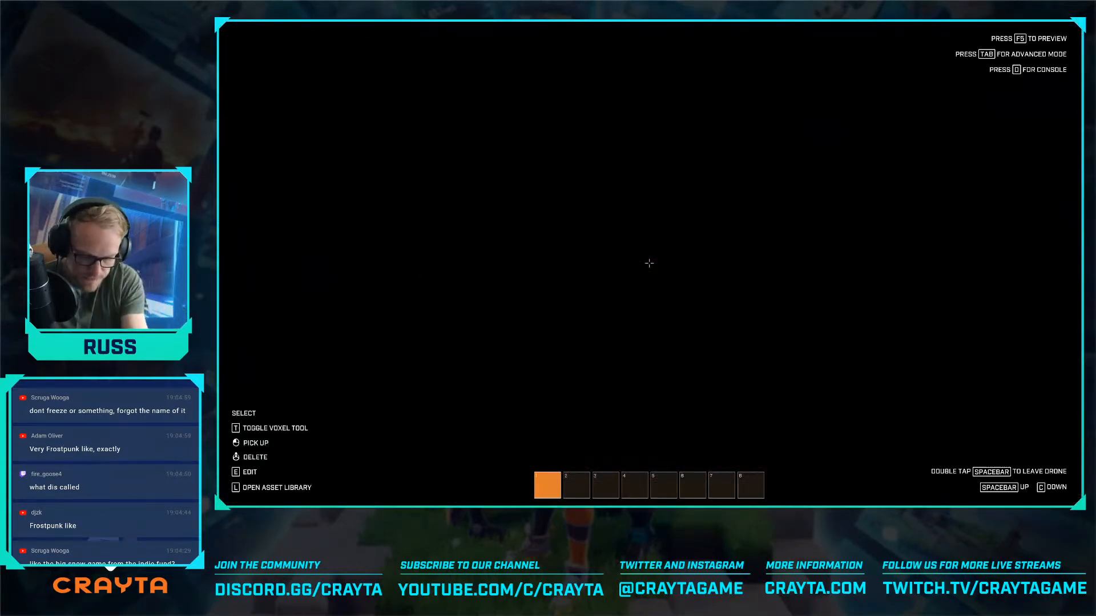
pyautogui.press('Tab')
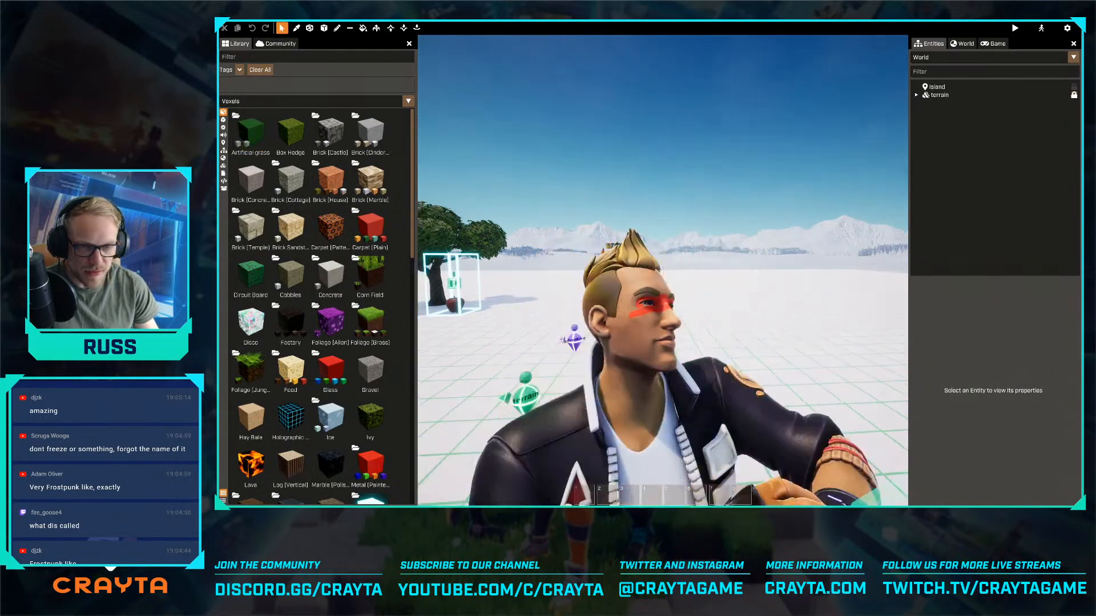
# - Set up the voxel Shape tool to erase with a cylinder, viewing the island from above
pyautogui.press('s')
pyautogui.moveTo(730, 308); pyautogui.dragTo(662, 270, button='right')
pyautogui.press('a')
pyautogui.press('s')
pyautogui.press('w')
pyautogui.press('d')
pyautogui.press('s')
pyautogui.press('s')
pyautogui.press('s')
pyautogui.press('w')
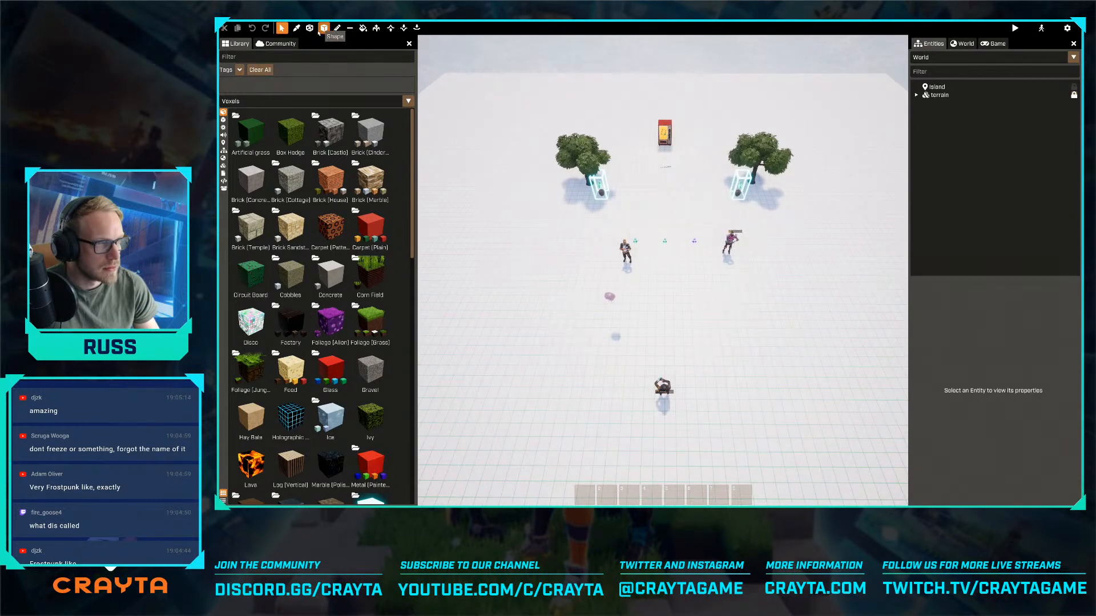
pyautogui.click(323, 28)
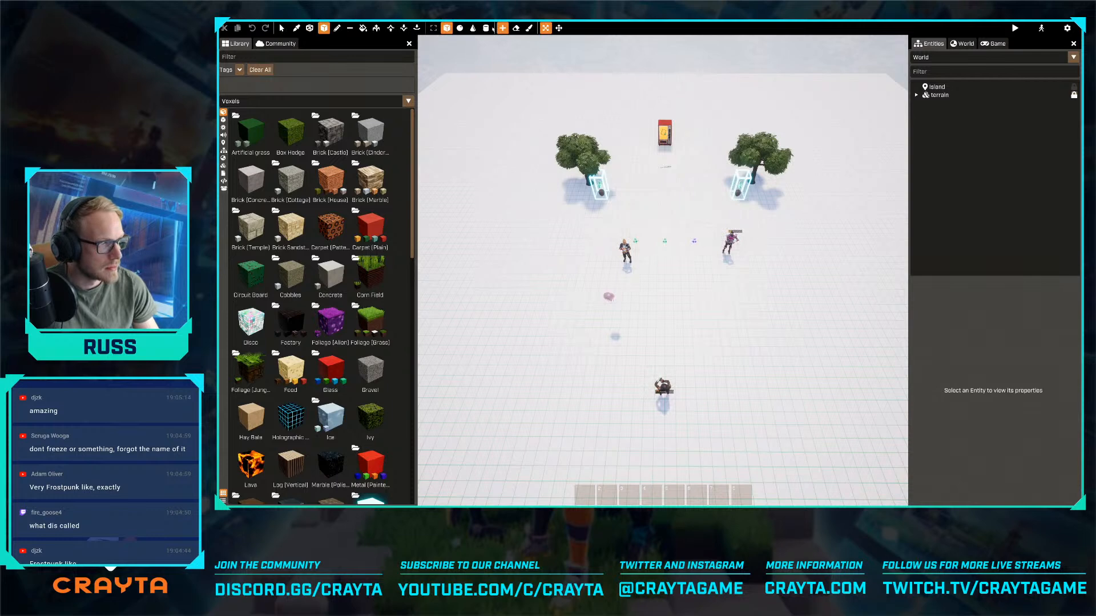
pyautogui.click(459, 28)
pyautogui.click(486, 27)
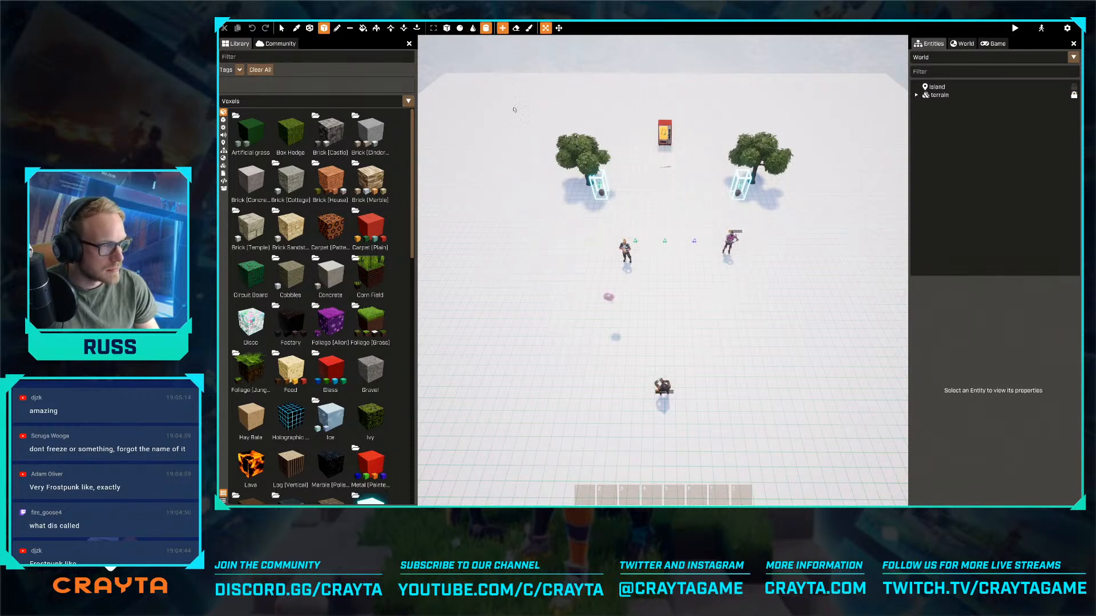
pyautogui.click(516, 28)
# - Draw a cylindrical erase shape in the snow between the two trees and set its size to 50 × 50 × 2
pyautogui.press('w')
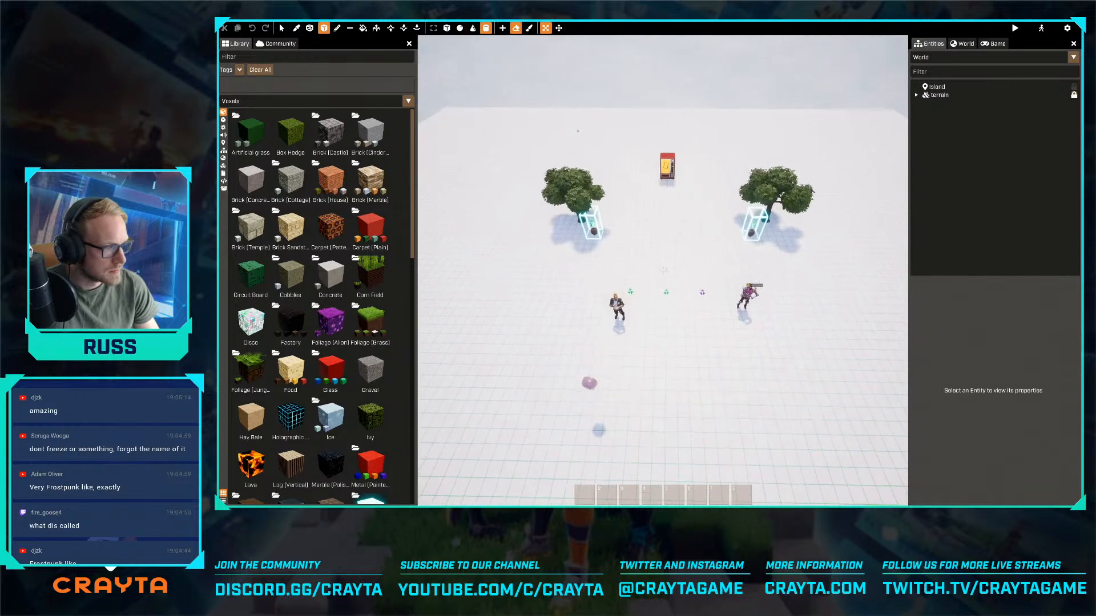
pyautogui.press('w')
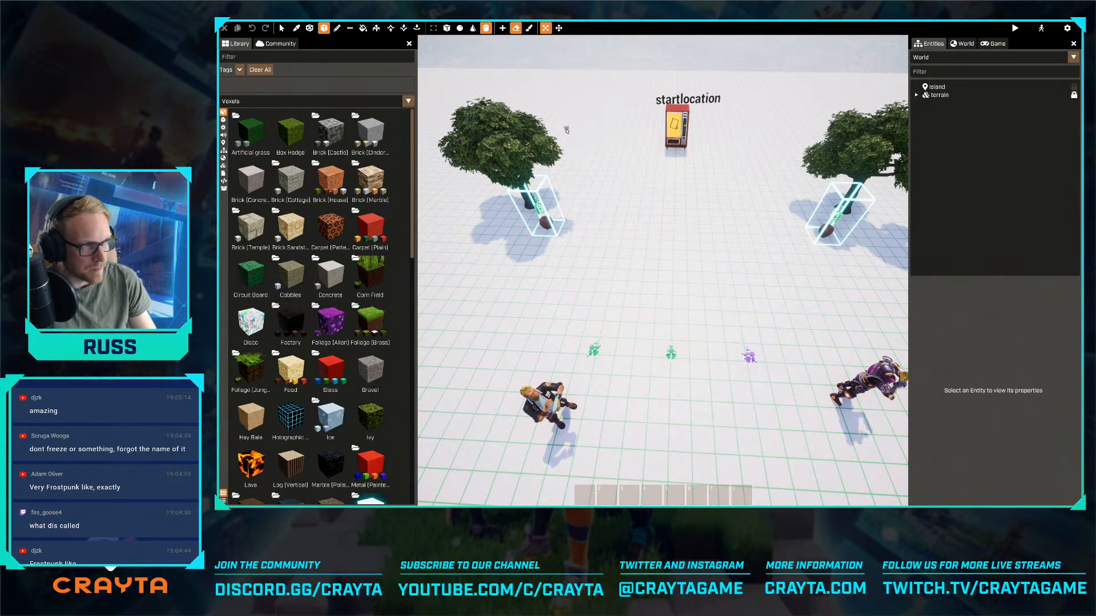
pyautogui.press('w')
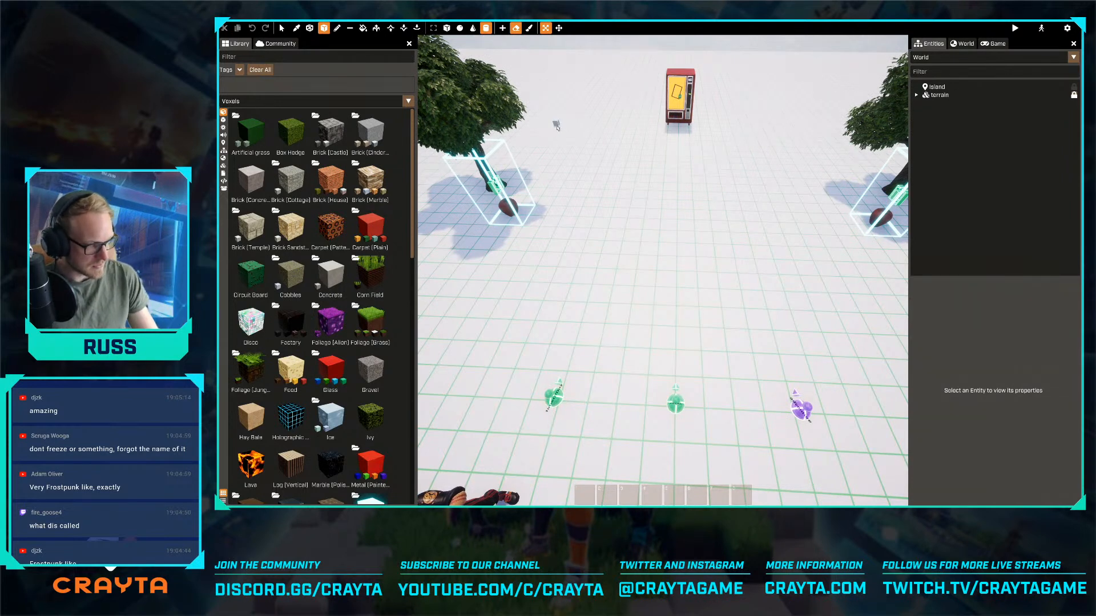
pyautogui.moveTo(556, 127)
pyautogui.mouseDown()
pyautogui.moveTo(705, 195)
pyautogui.moveTo(830, 332)
pyautogui.moveTo(806, 343)
pyautogui.moveTo(807, 365)
pyautogui.mouseUp()
pyautogui.press('d')
pyautogui.press('s')
pyautogui.doubleClick(596, 29)
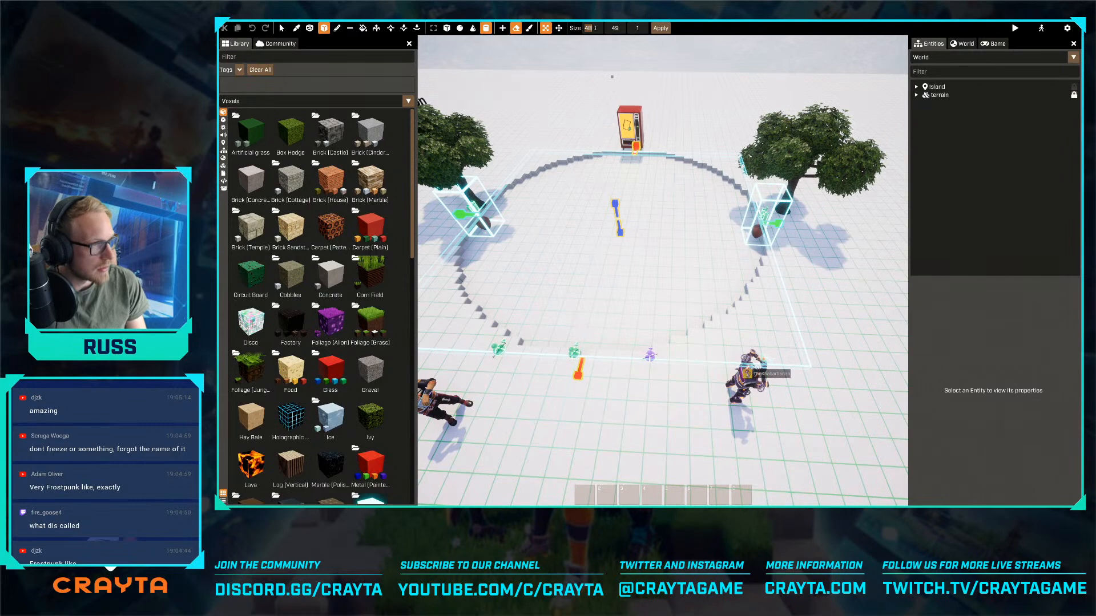
pyautogui.write('50')
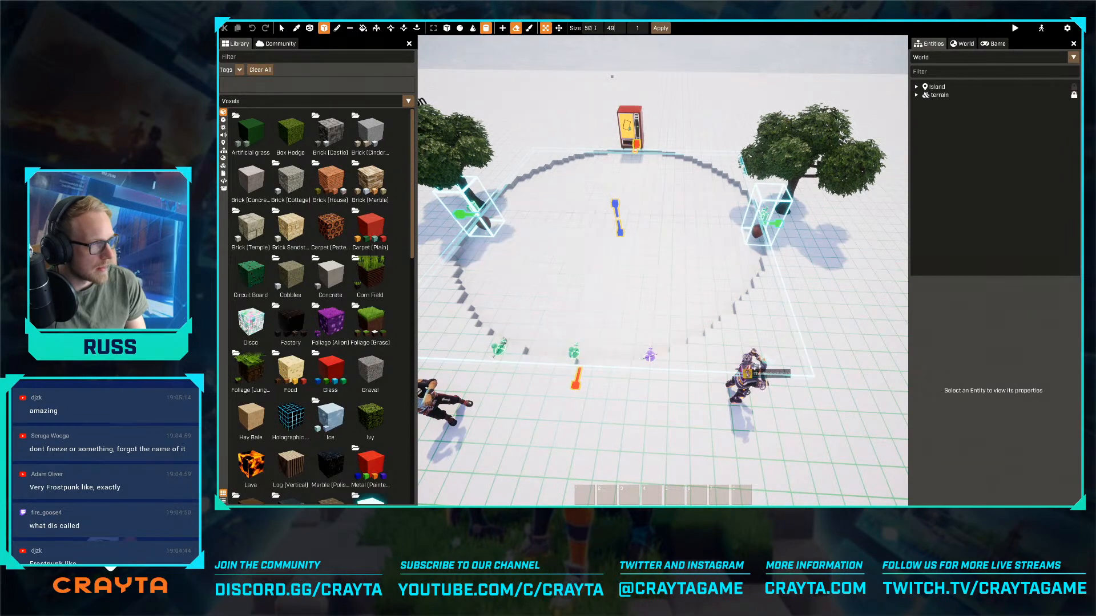
pyautogui.press('Tab')
pyautogui.write('50')
pyautogui.press('Tab')
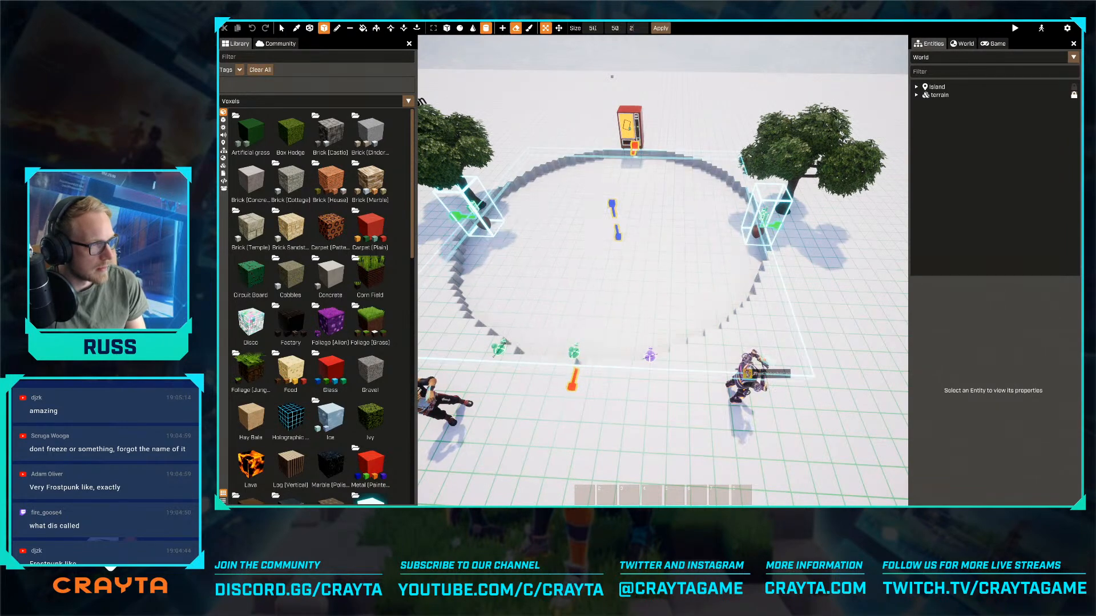
pyautogui.write('2')
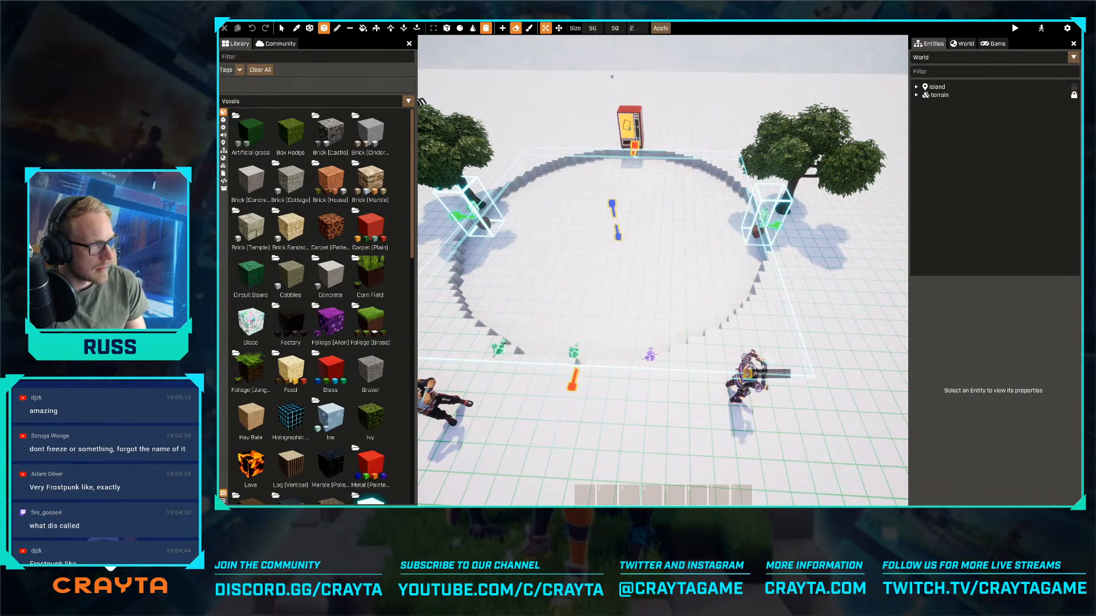
# - Try deepening the cylindrical cut to 11, and discard the unapplied shape
pyautogui.click(618, 237)
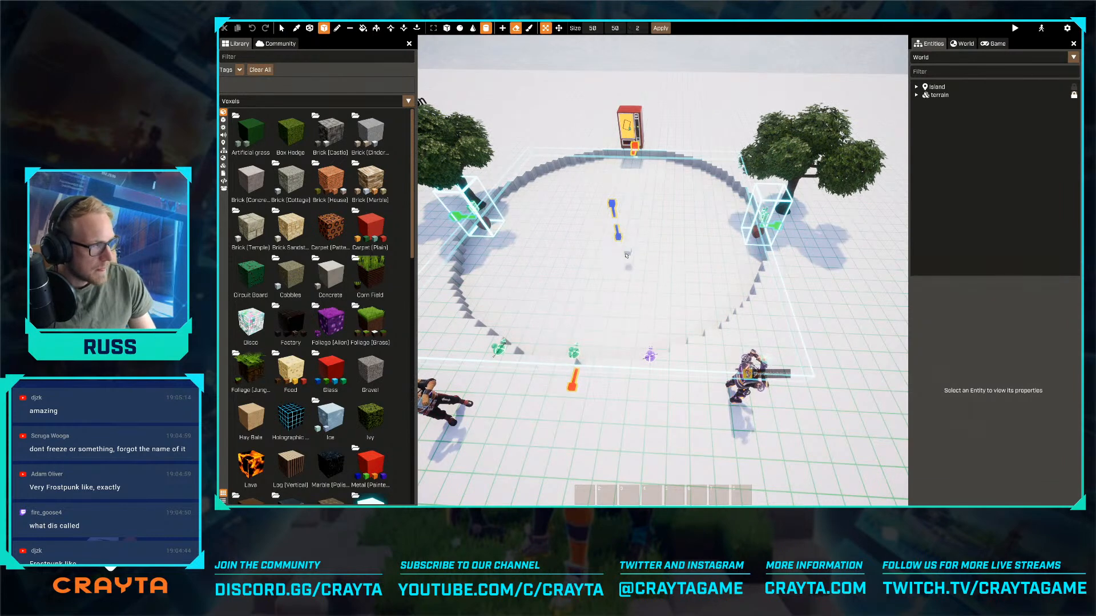
pyautogui.moveTo(618, 242); pyautogui.dragTo(628, 275)
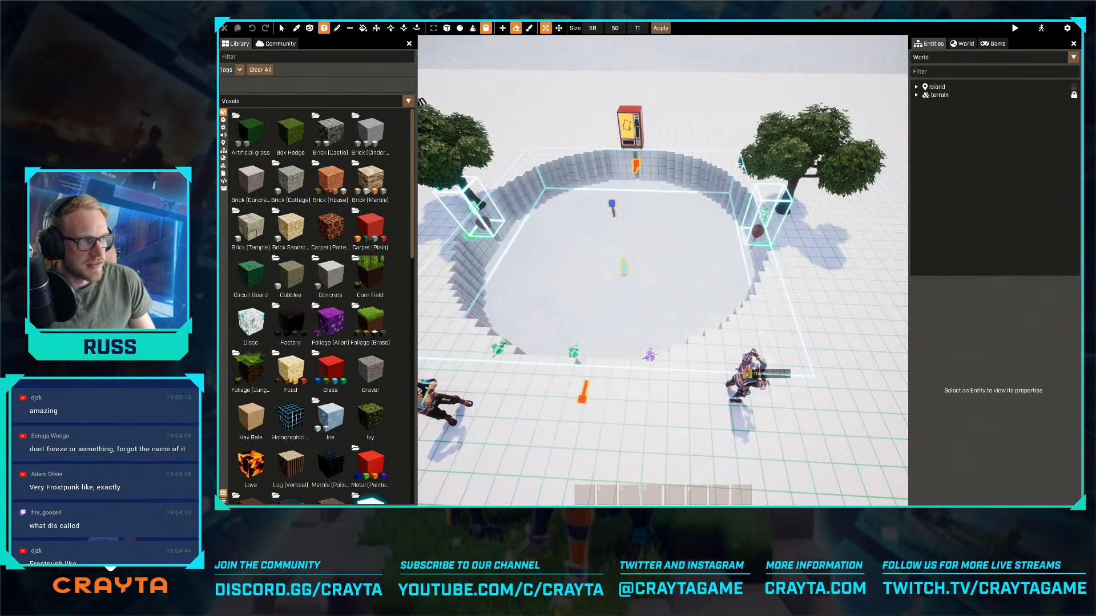
pyautogui.scroll(-5, 619, 240)
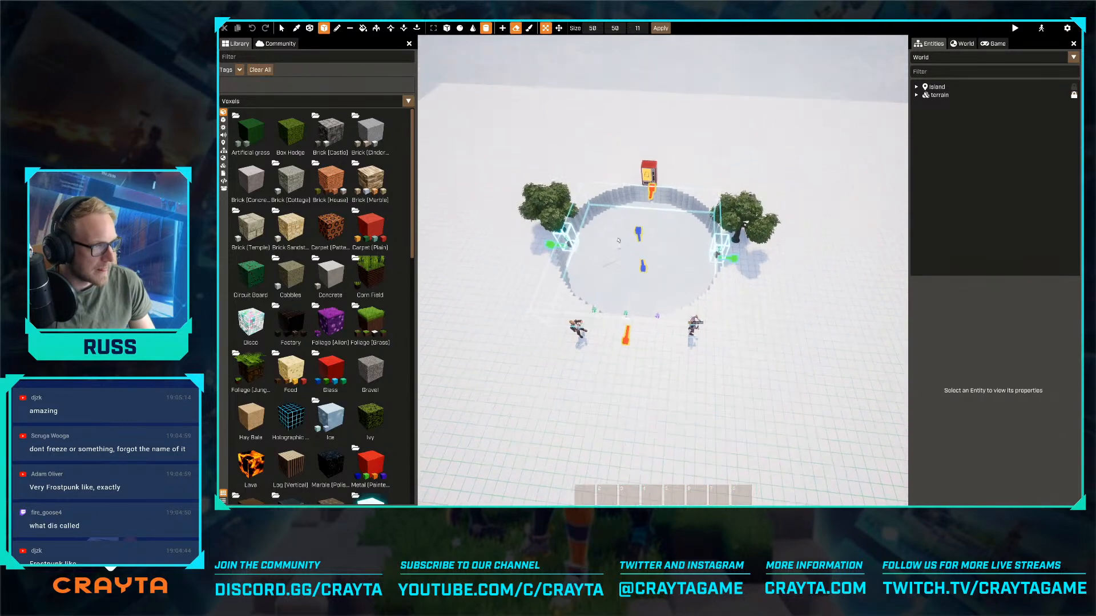
pyautogui.click(594, 28)
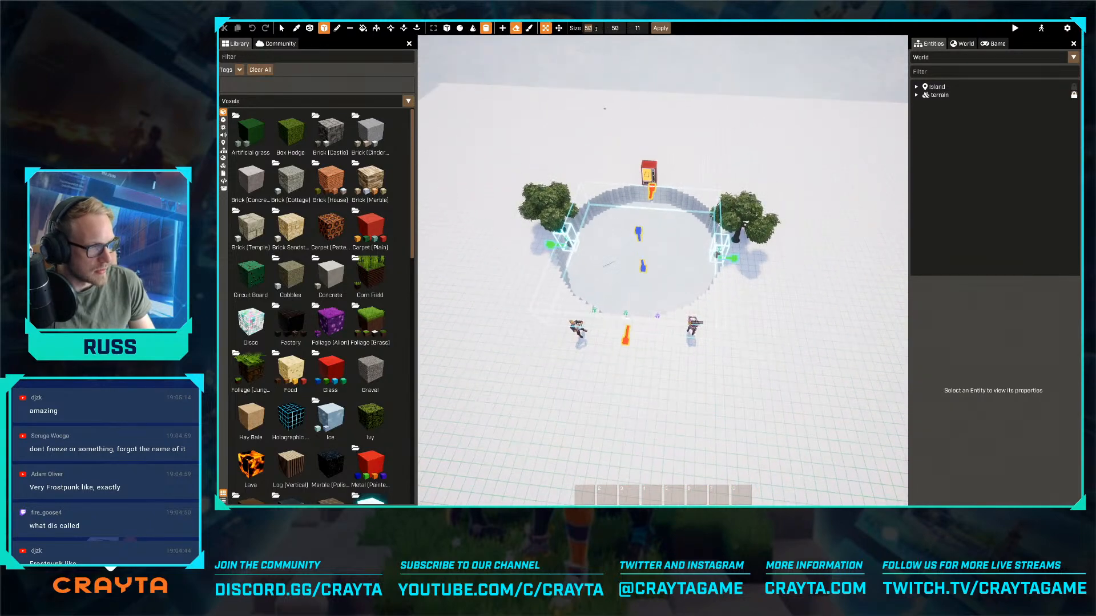
pyautogui.press('Escape')
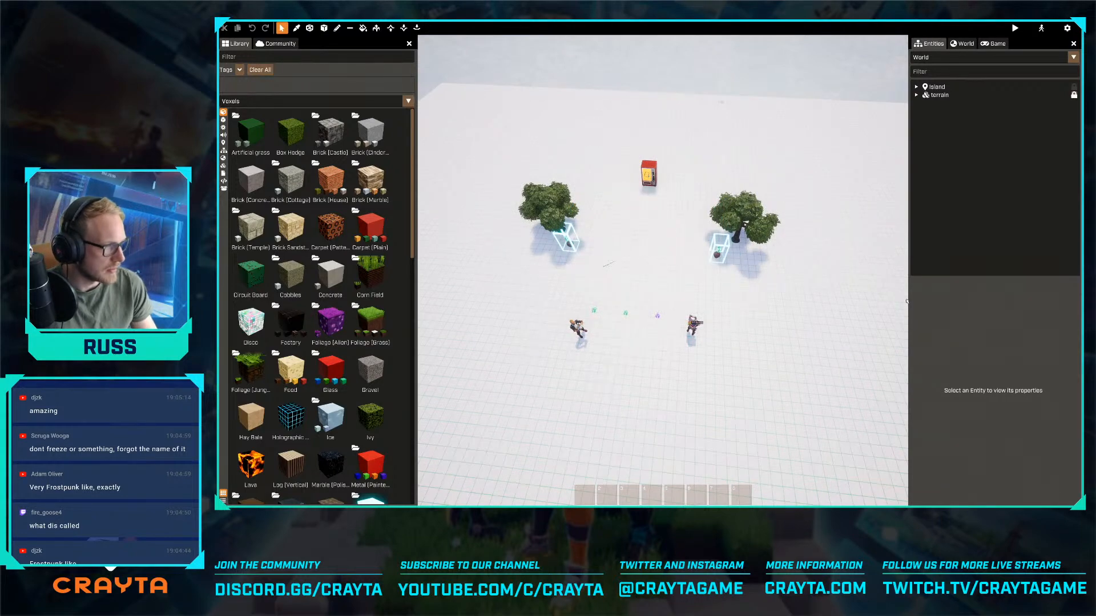
# - Share The Machine with the first listed friend so they can work on the game
pyautogui.press('Escape')
pyautogui.click(660, 55)
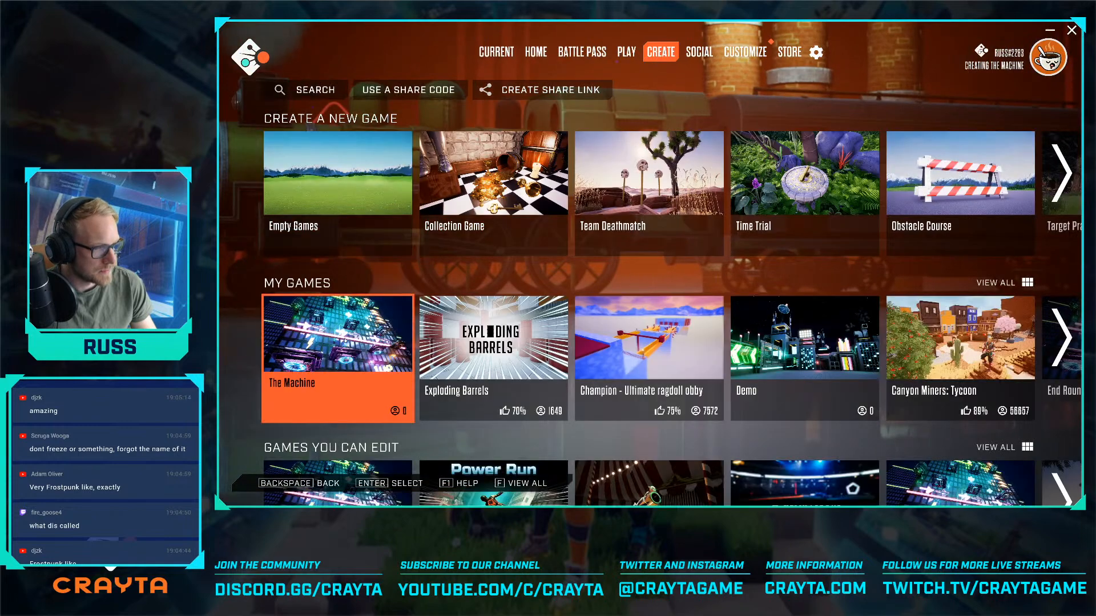
pyautogui.click(343, 348)
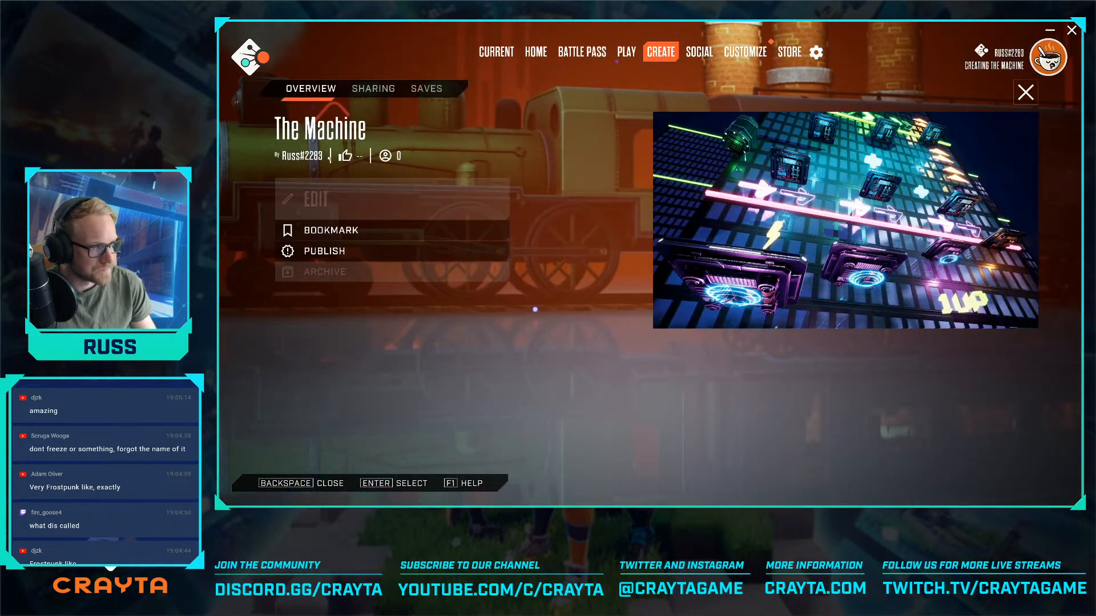
pyautogui.click(370, 90)
pyautogui.click(587, 197)
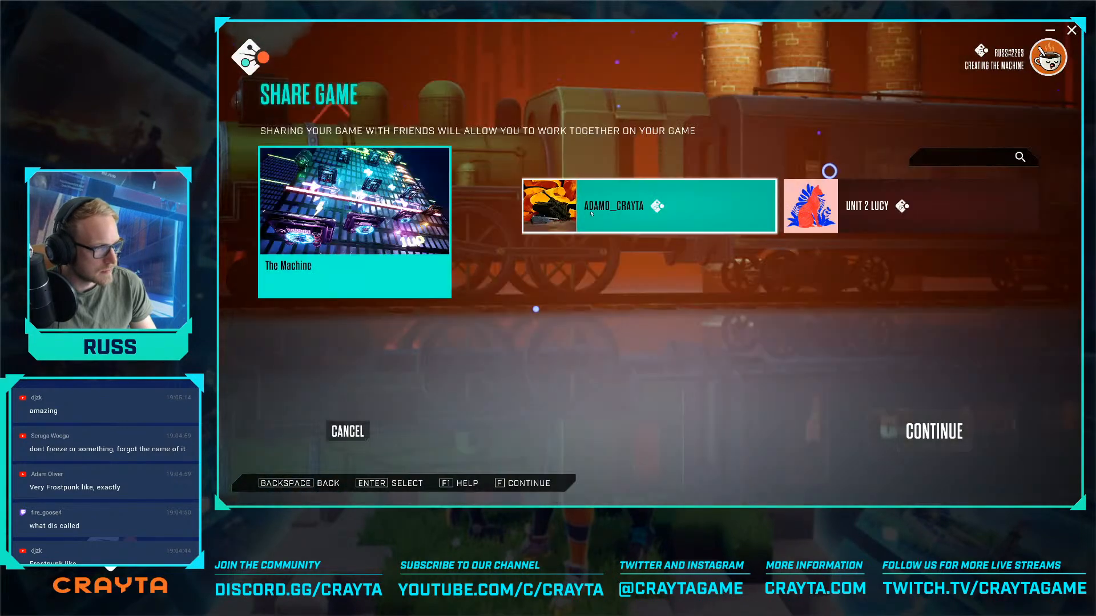
pyautogui.click(591, 214)
pyautogui.click(908, 426)
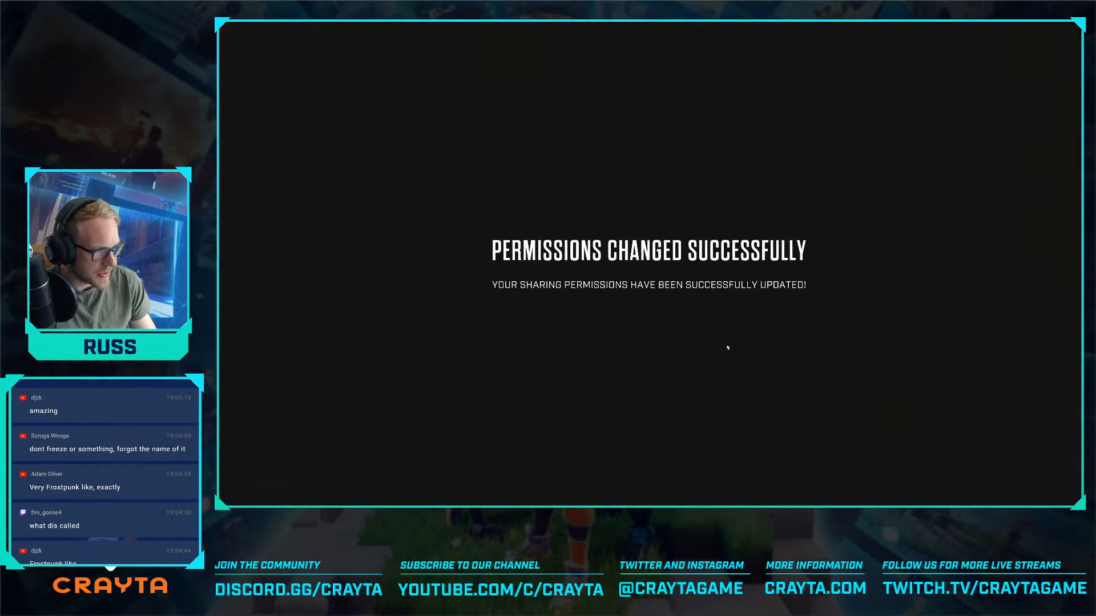
pyautogui.press('w')
pyautogui.press('d')
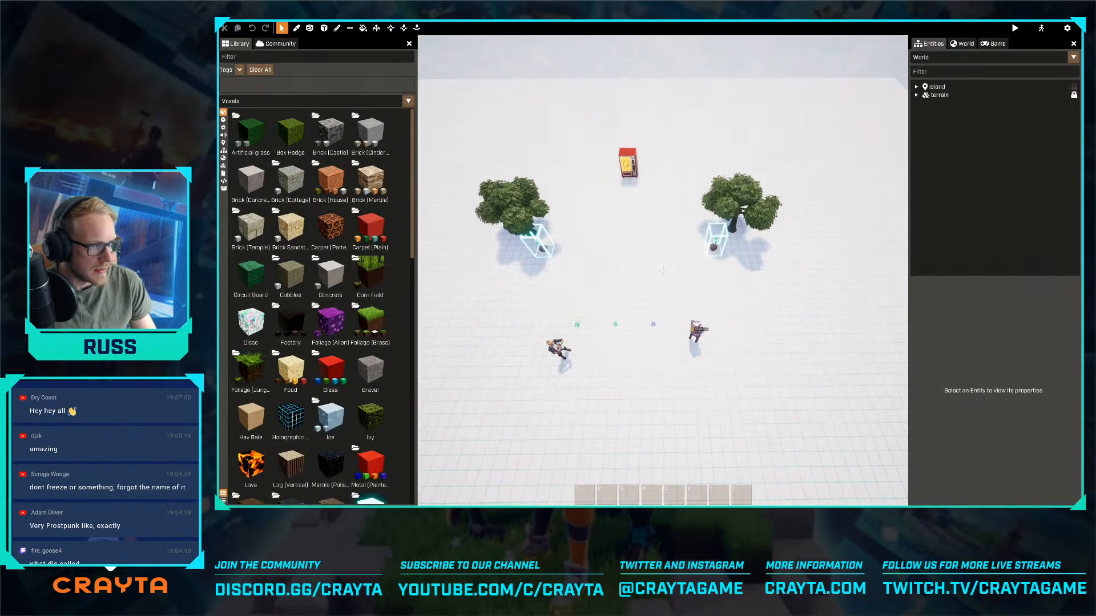
pyautogui.press('a')
pyautogui.press('a')
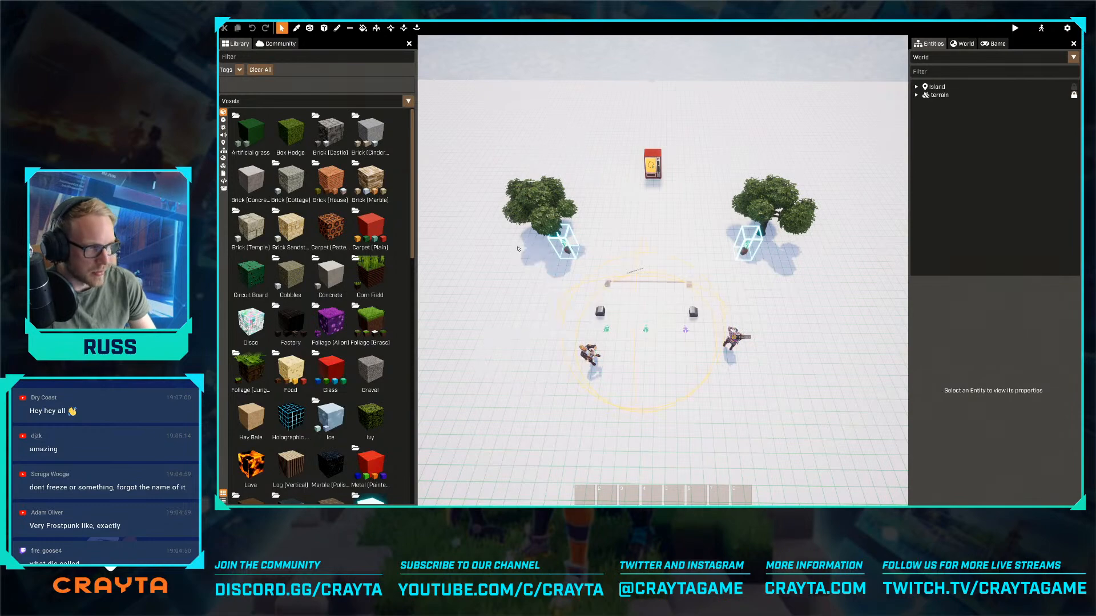
pyautogui.press('w')
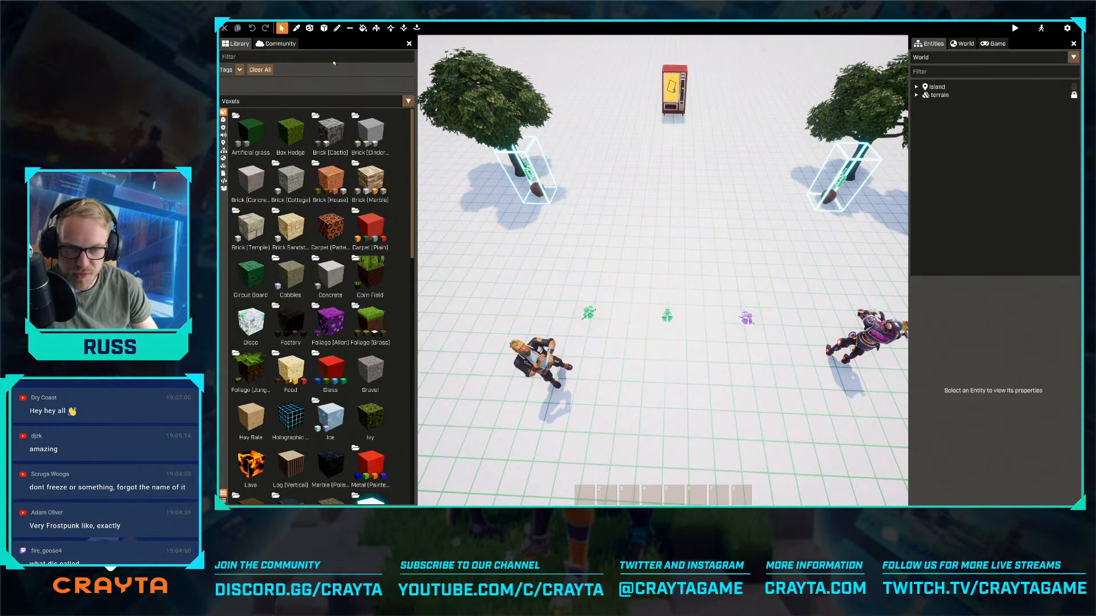
# - Draw a new cylindrical erase shape in the snow below the vending machine and set its size to 68 × 68
pyautogui.click(324, 28)
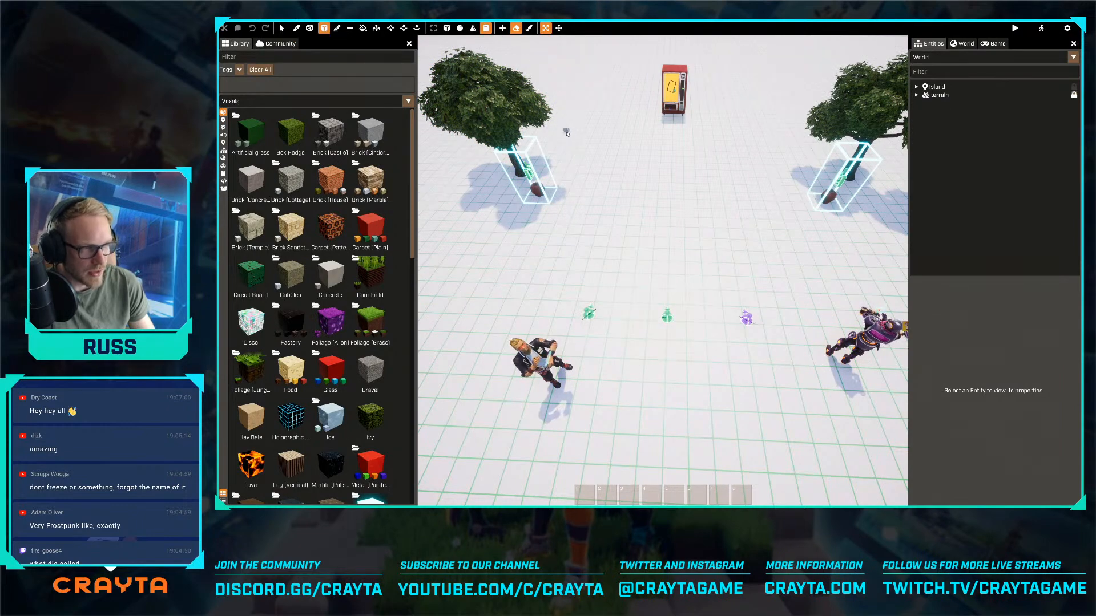
pyautogui.moveTo(569, 134); pyautogui.dragTo(845, 436)
pyautogui.press('s')
pyautogui.press('d')
pyautogui.press('w')
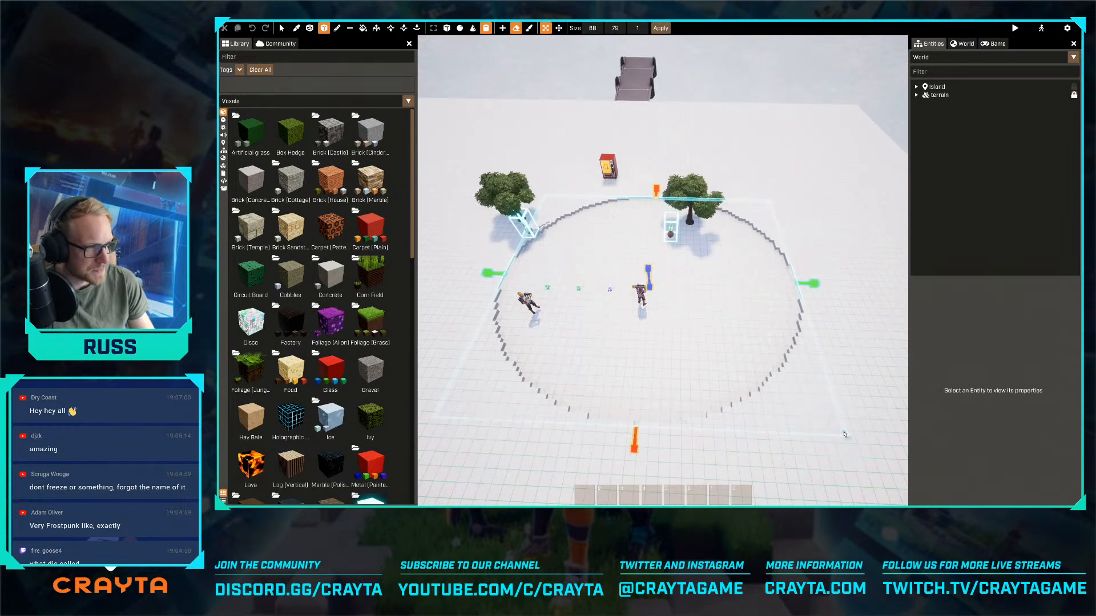
pyautogui.press('a')
pyautogui.click(598, 29)
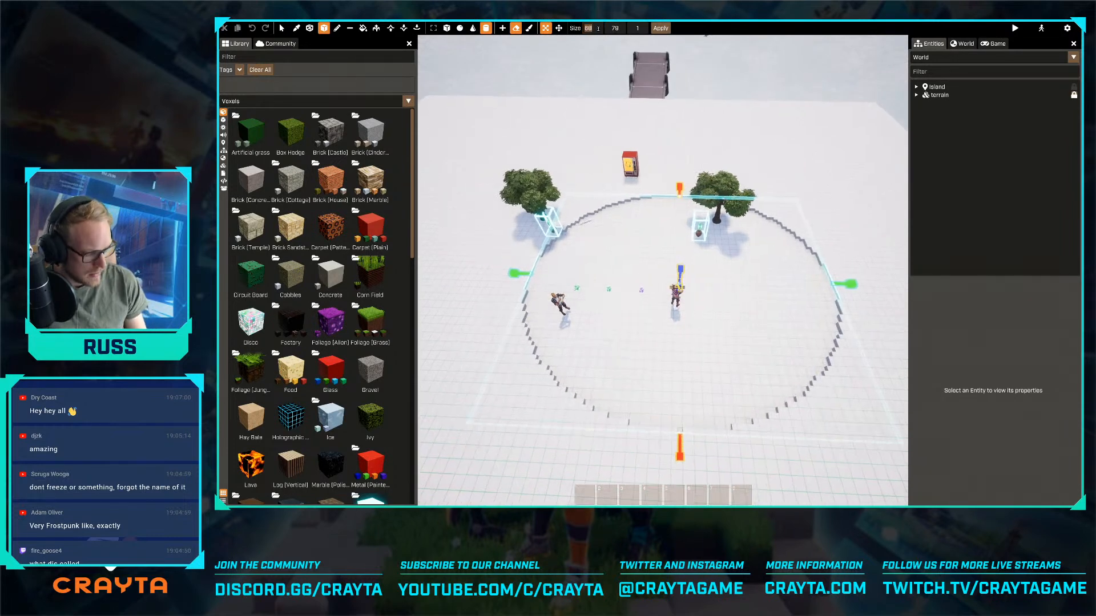
pyautogui.write('68')
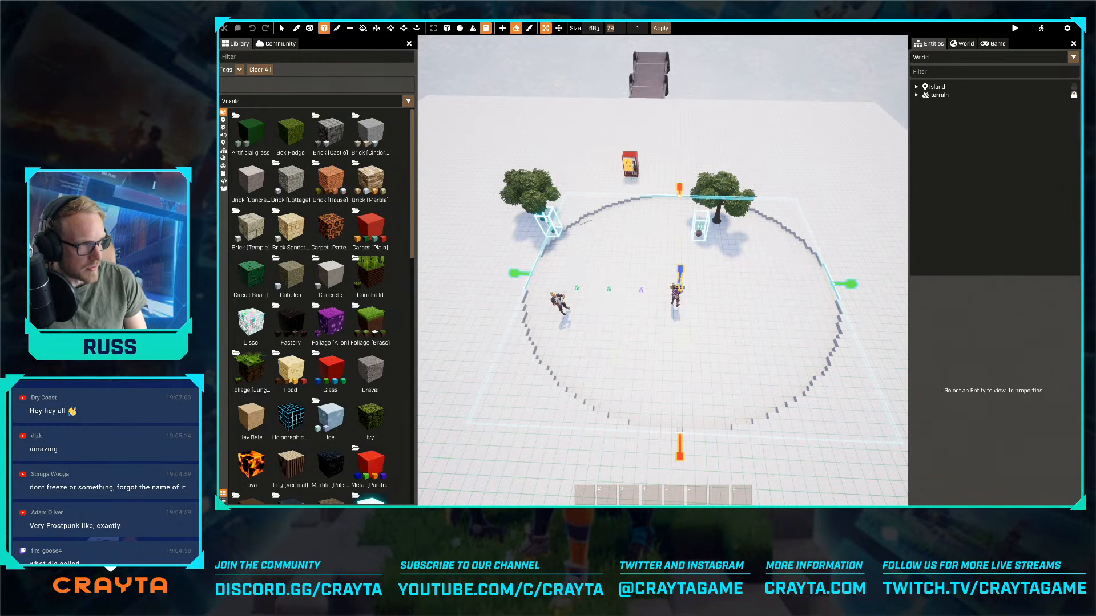
pyautogui.press('Tab')
pyautogui.write('68')
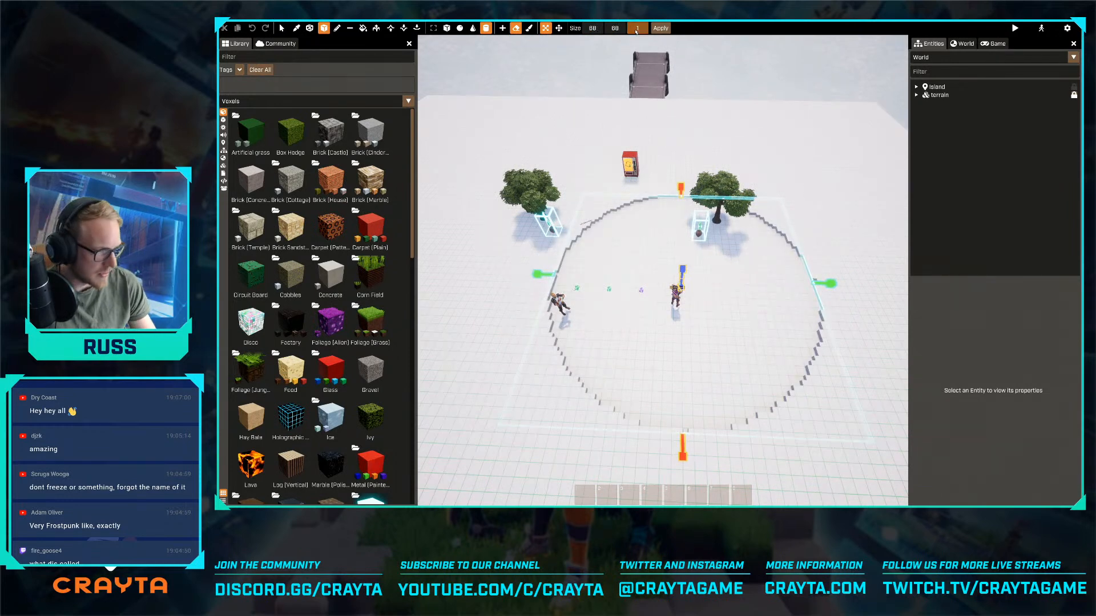
# - Stretch the cylindrical erase shape vertically to a depth of 24
pyautogui.press('d')
pyautogui.moveTo(663, 269); pyautogui.dragTo(613, 274, button='right')
pyautogui.press('w')
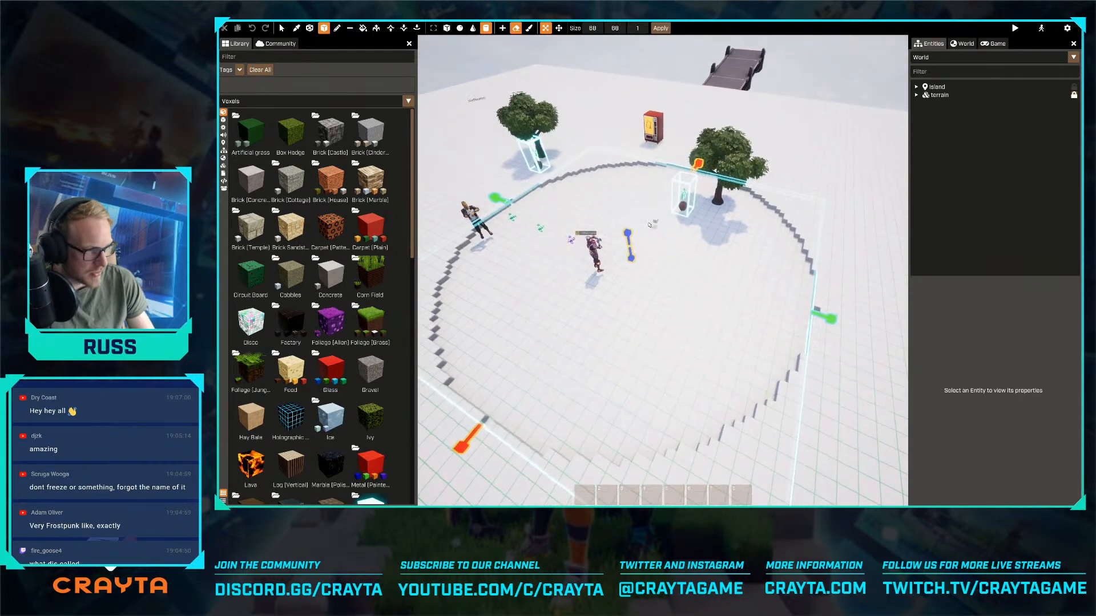
pyautogui.moveTo(636, 260); pyautogui.dragTo(646, 318)
pyautogui.press('s')
pyautogui.press('a')
pyautogui.moveTo(646, 318); pyautogui.dragTo(679, 317, button='right')
pyautogui.press('s')
pyautogui.moveTo(663, 269)
pyautogui.mouseDown(button='right')
pyautogui.moveTo(683, 275)
pyautogui.moveTo(668, 263)
pyautogui.moveTo(679, 261)
pyautogui.moveTo(658, 272)
pyautogui.mouseUp(button='right')
pyautogui.press('w')
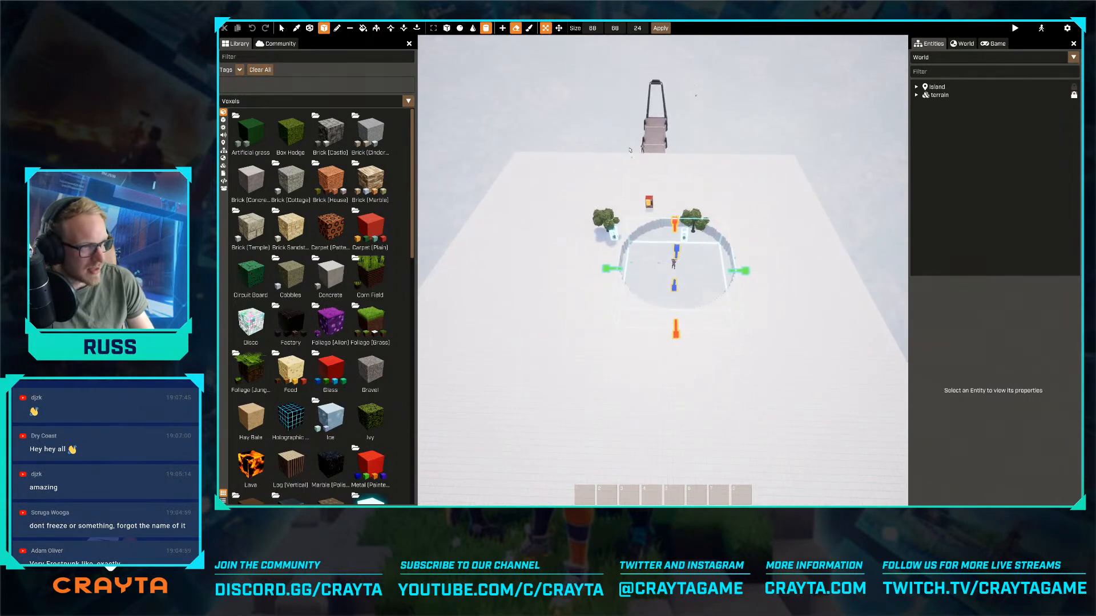
# - Set the erase cylinder's size to 120 × 120 and move it sideways to line up with the vending machine
pyautogui.doubleClick(595, 29)
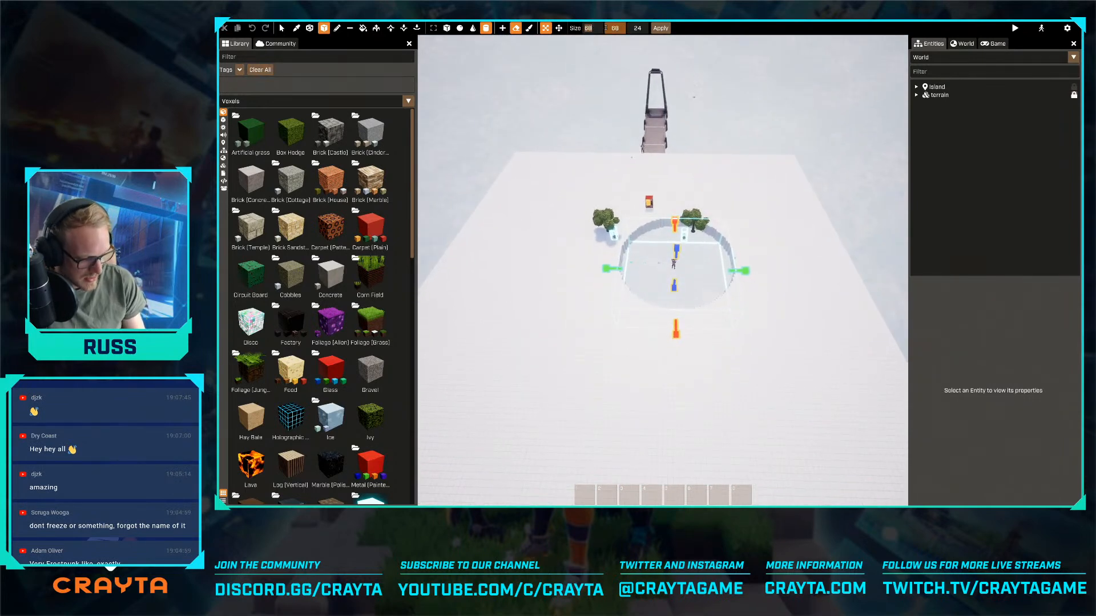
pyautogui.write('120')
pyautogui.press('Tab')
pyautogui.write('120')
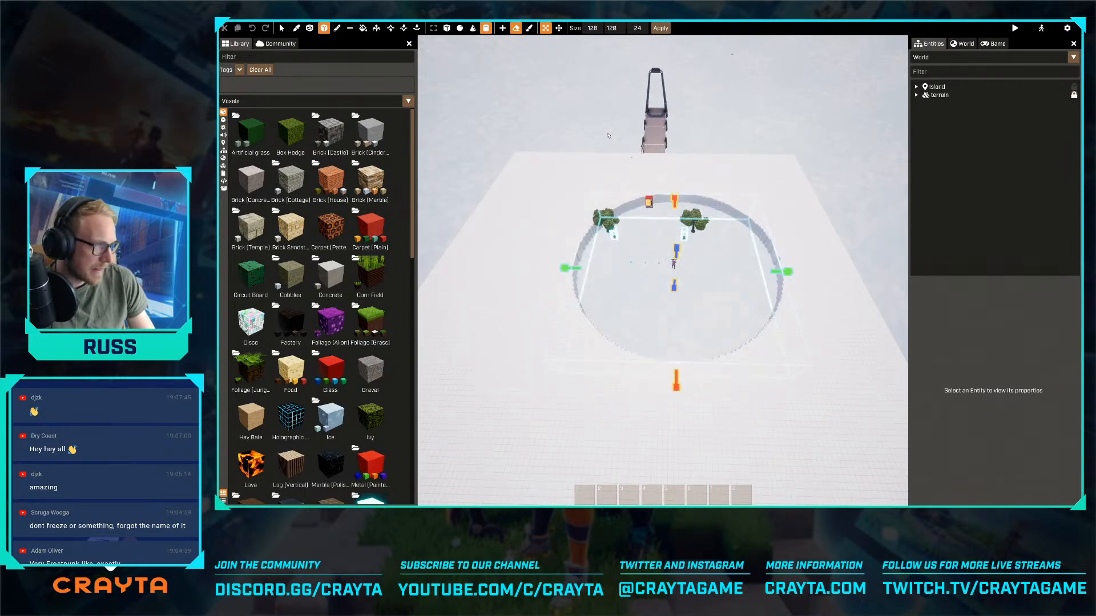
pyautogui.click(559, 27)
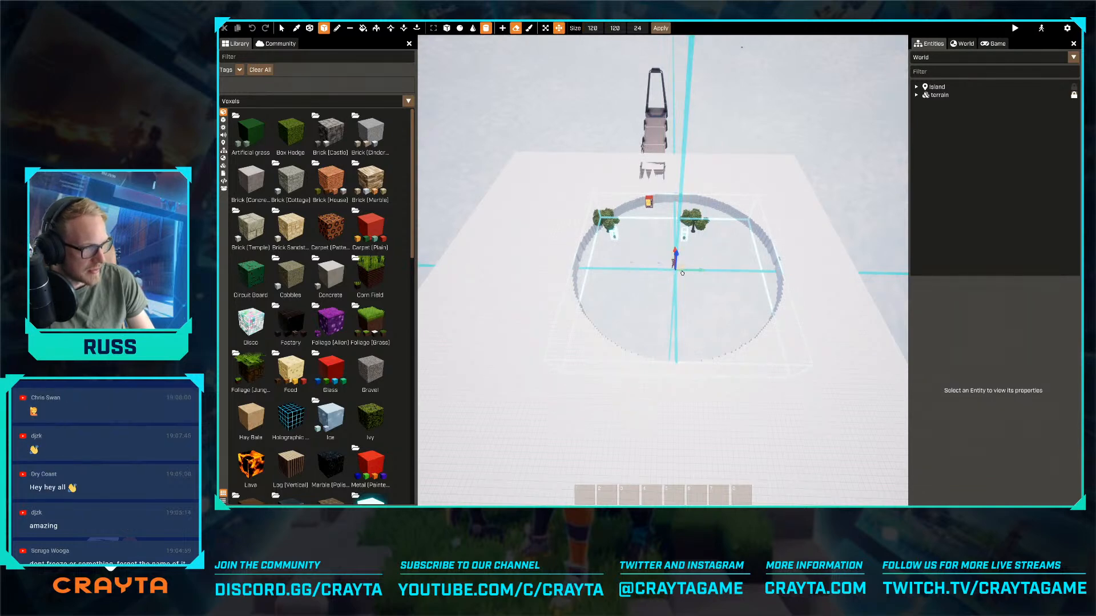
pyautogui.moveTo(692, 271); pyautogui.dragTo(671, 272)
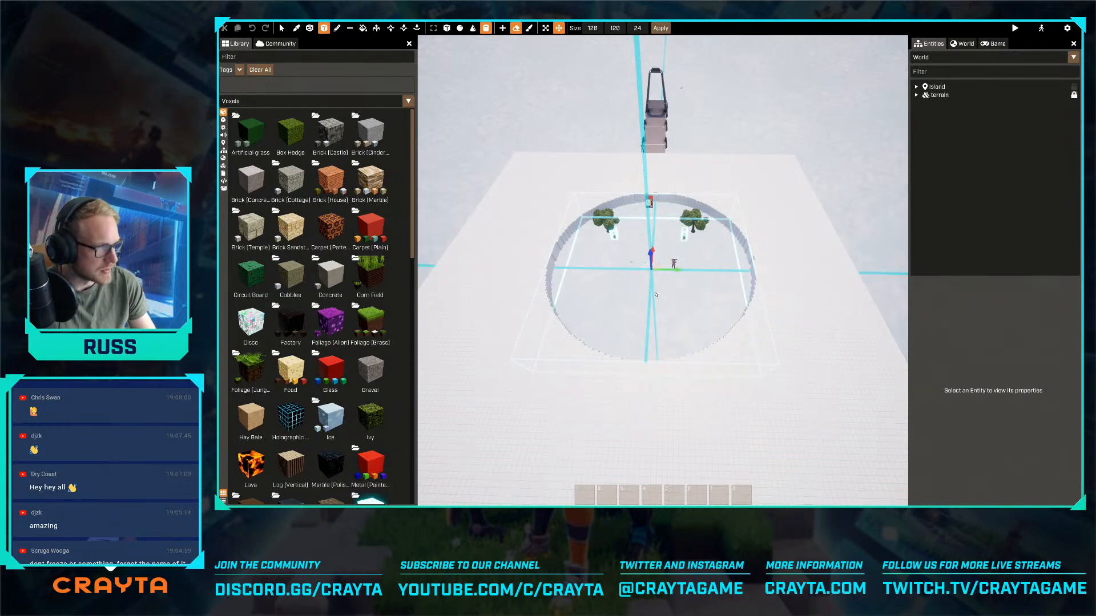
# - Examine the cylinder's size and position against the snowy island's edges from above and from a low angle
pyautogui.press('w')
pyautogui.moveTo(656, 295); pyautogui.dragTo(782, 371, button='right')
pyautogui.press('s')
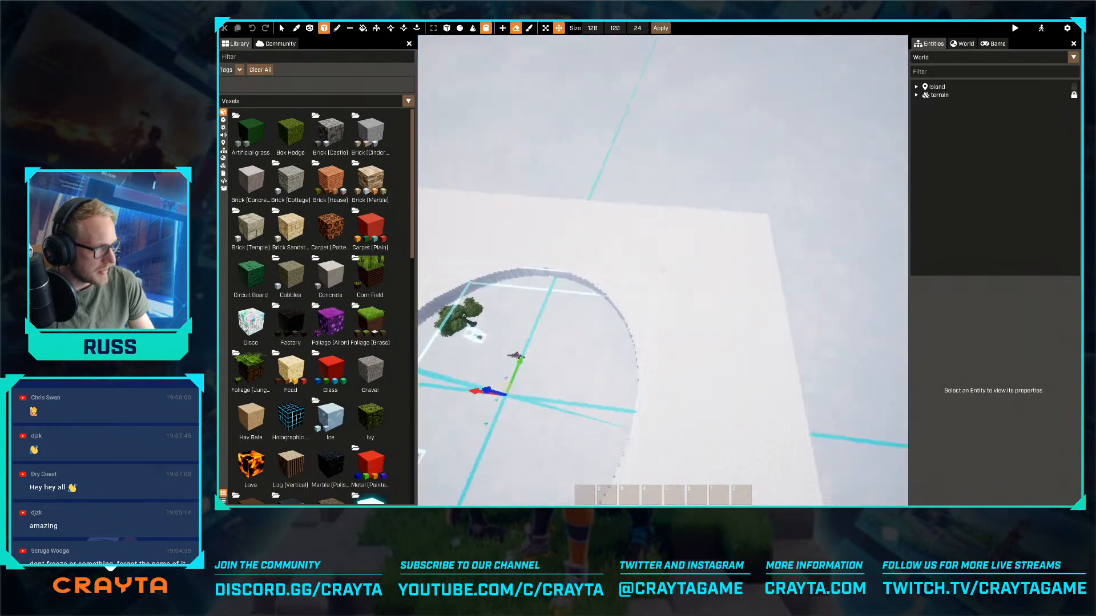
pyautogui.press('s')
pyautogui.moveTo(662, 271); pyautogui.dragTo(691, 293, button='right')
pyautogui.press('s')
pyautogui.press('w')
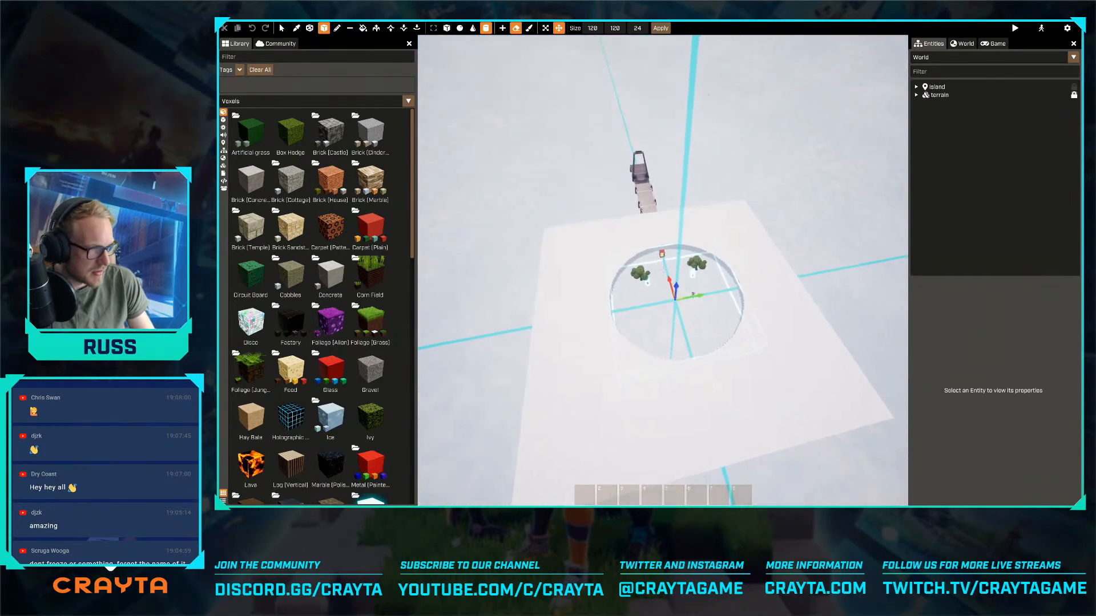
pyautogui.moveTo(662, 270); pyautogui.dragTo(637, 184, button='right')
pyautogui.press('s')
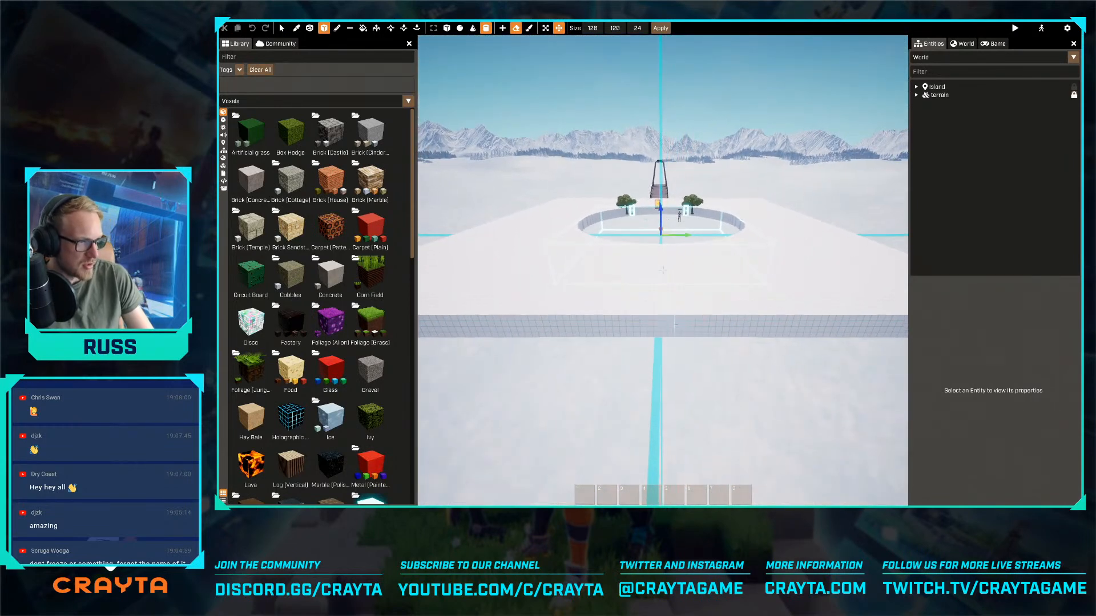
pyautogui.press('w')
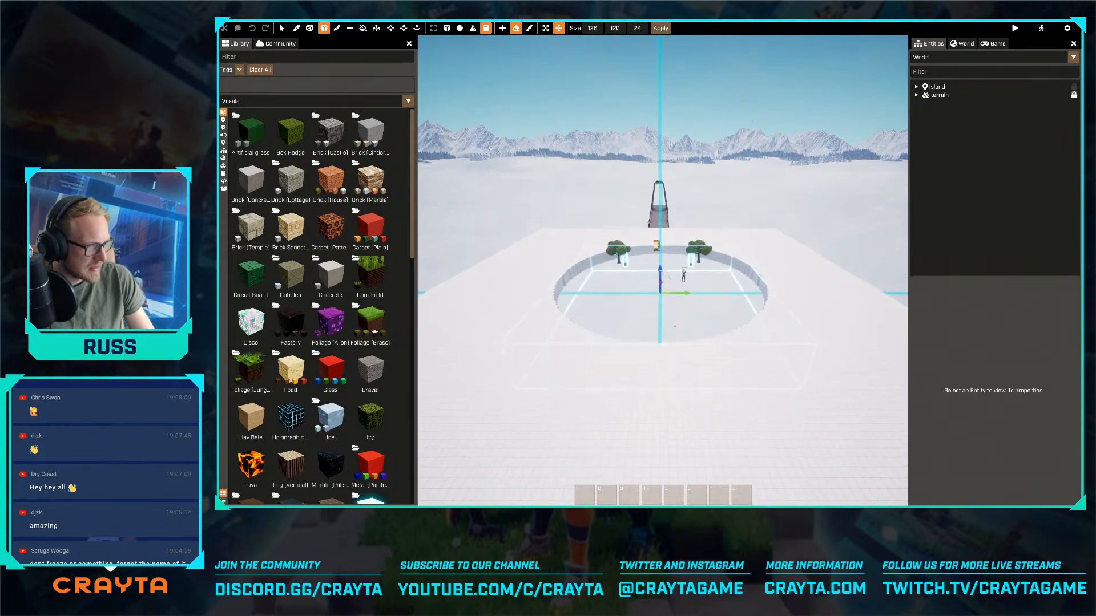
pyautogui.press('w')
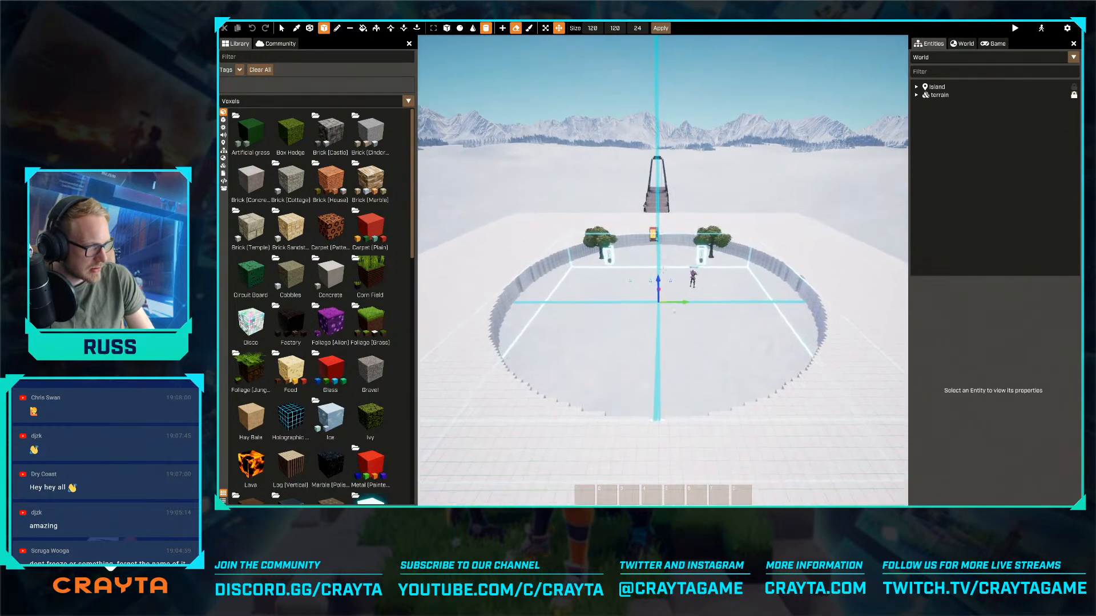
pyautogui.press('w')
pyautogui.moveTo(663, 270); pyautogui.dragTo(659, 320, button='right')
pyautogui.press('s')
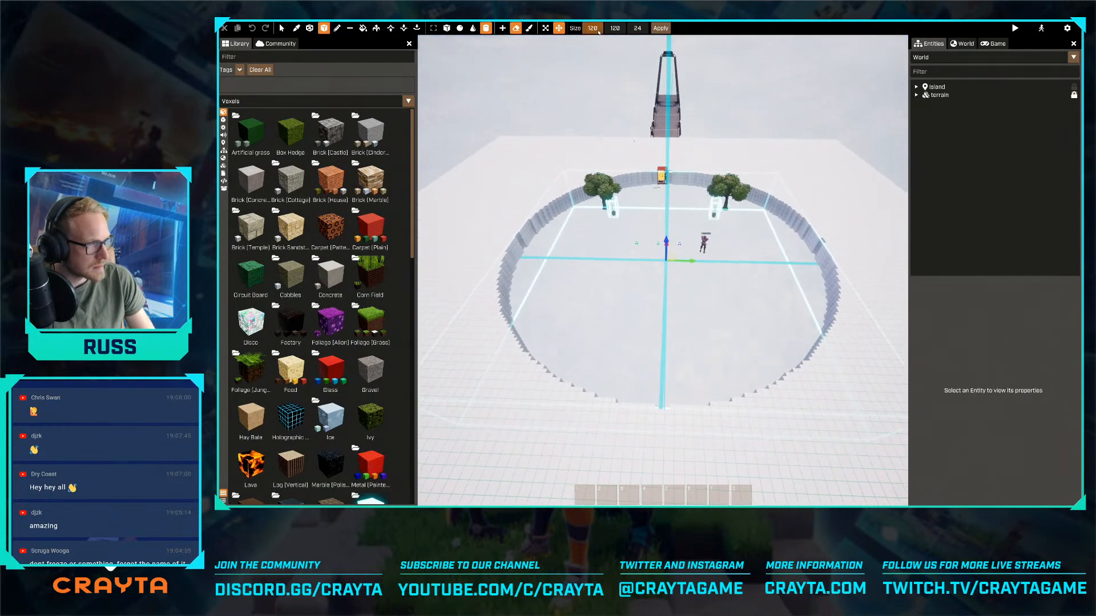
# - Try a size of 240 × 240 for the erase cylinder
pyautogui.click(597, 30)
pyautogui.write('240')
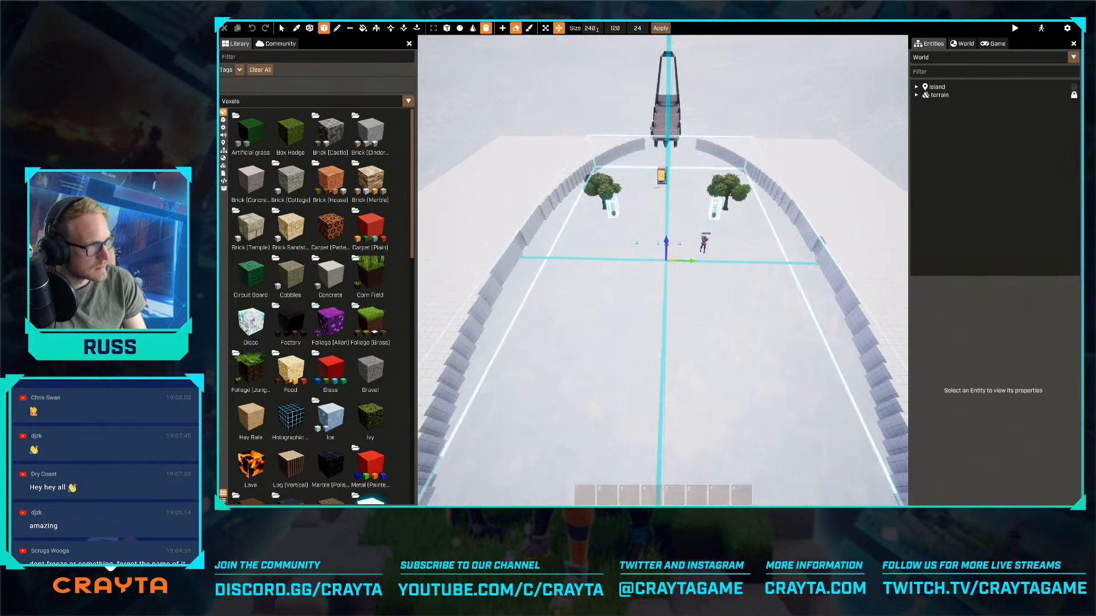
pyautogui.press('Tab')
pyautogui.write('240')
# - Set the erase cylinder's size to 180 × 180 and apply the cut to the terrain
pyautogui.click(589, 28)
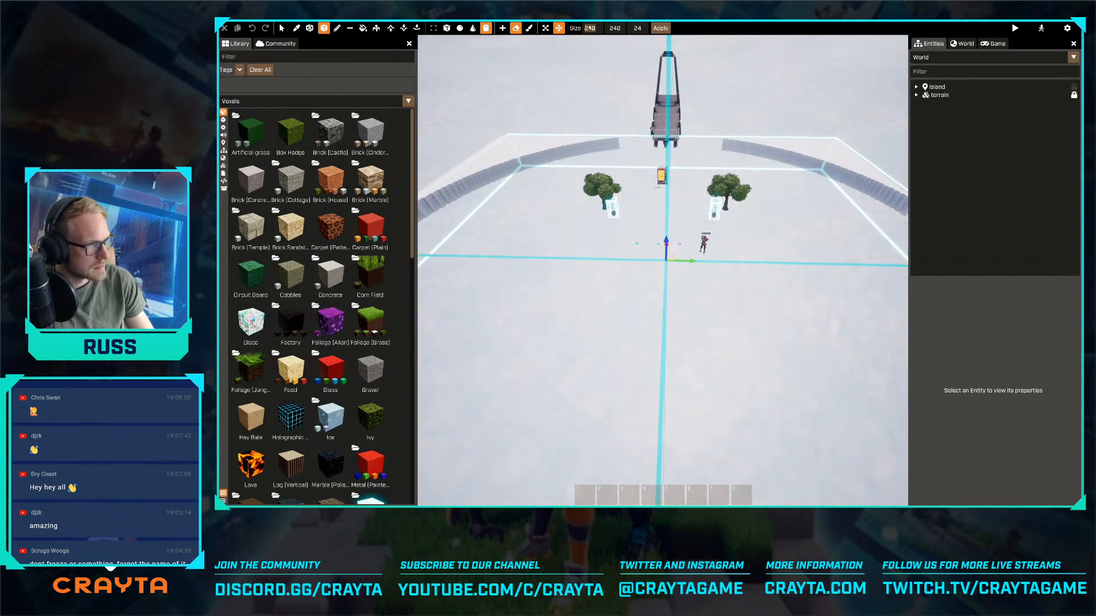
pyautogui.write('180')
pyautogui.press('Tab')
pyautogui.write('180')
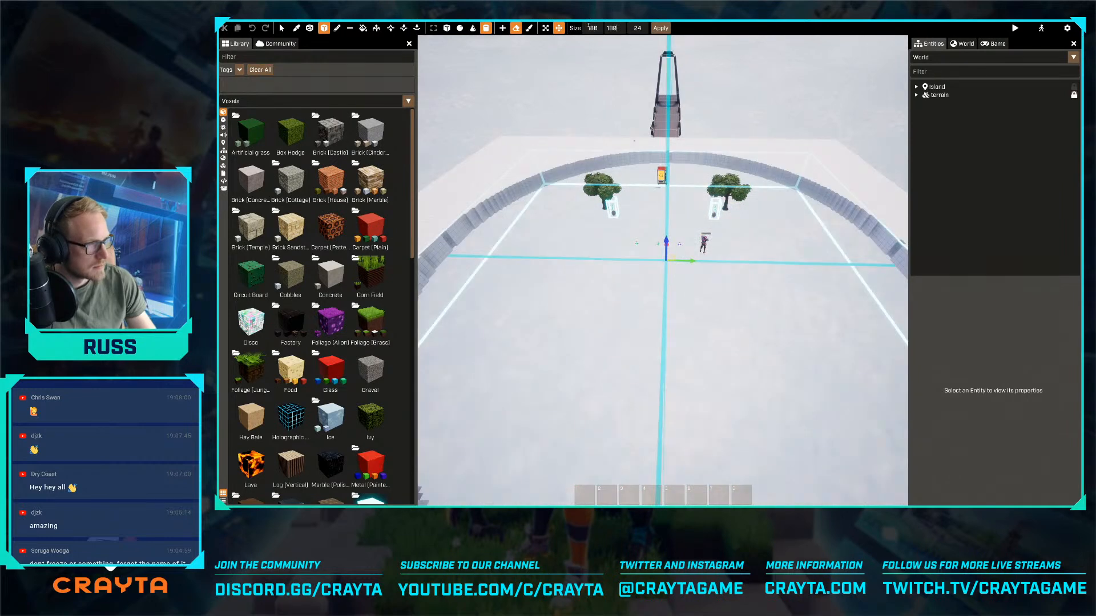
pyautogui.press('s')
pyautogui.moveTo(654, 285)
pyautogui.mouseDown(button='right')
pyautogui.moveTo(605, 320)
pyautogui.moveTo(651, 325)
pyautogui.moveTo(657, 286)
pyautogui.mouseUp(button='right')
pyautogui.press('w')
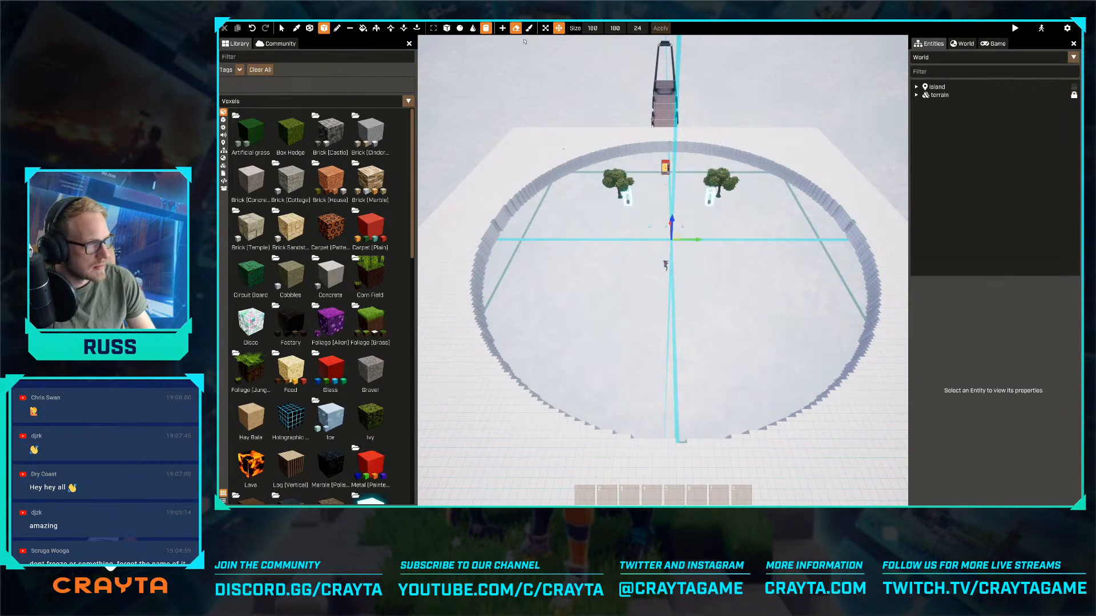
# - Switch the cylinder to adding voxels, set its size to 120 × 120, and apply it in the middle of the crater
pyautogui.click(545, 28)
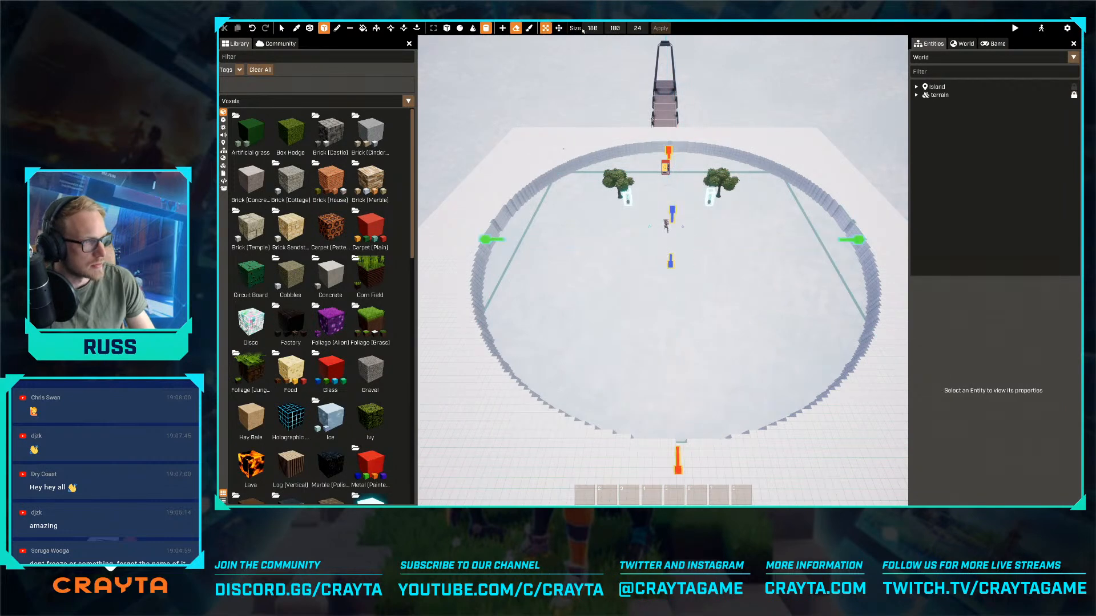
pyautogui.click(502, 28)
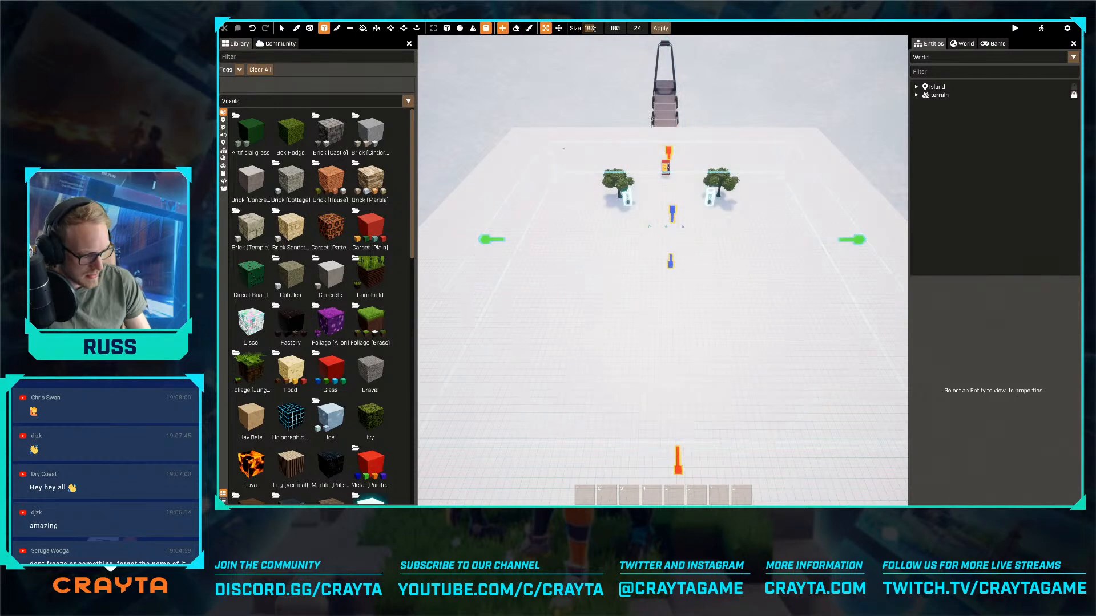
pyautogui.write('120')
pyautogui.press('Tab')
pyautogui.write('120')
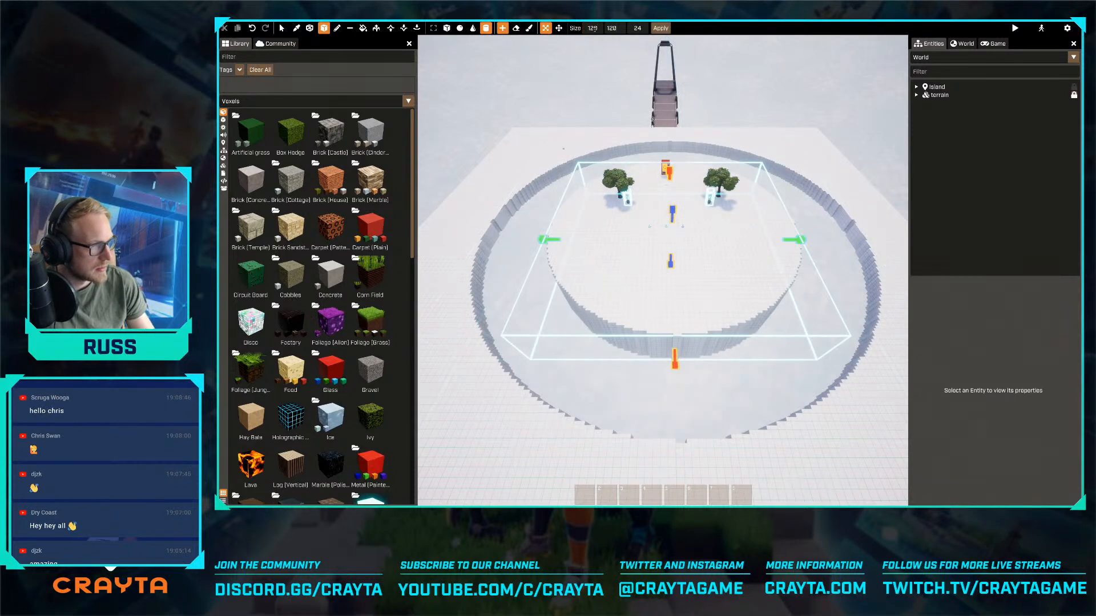
pyautogui.click(661, 28)
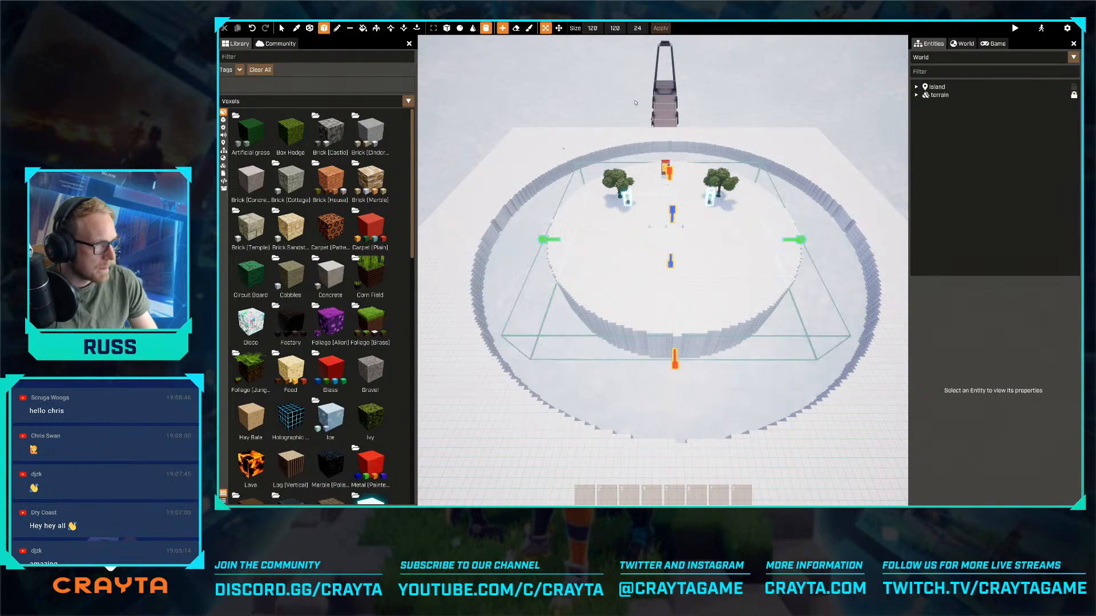
pyautogui.press('Escape')
# - Inspect the raised round platform and the surrounding moat at character level and from above
pyautogui.click(664, 262)
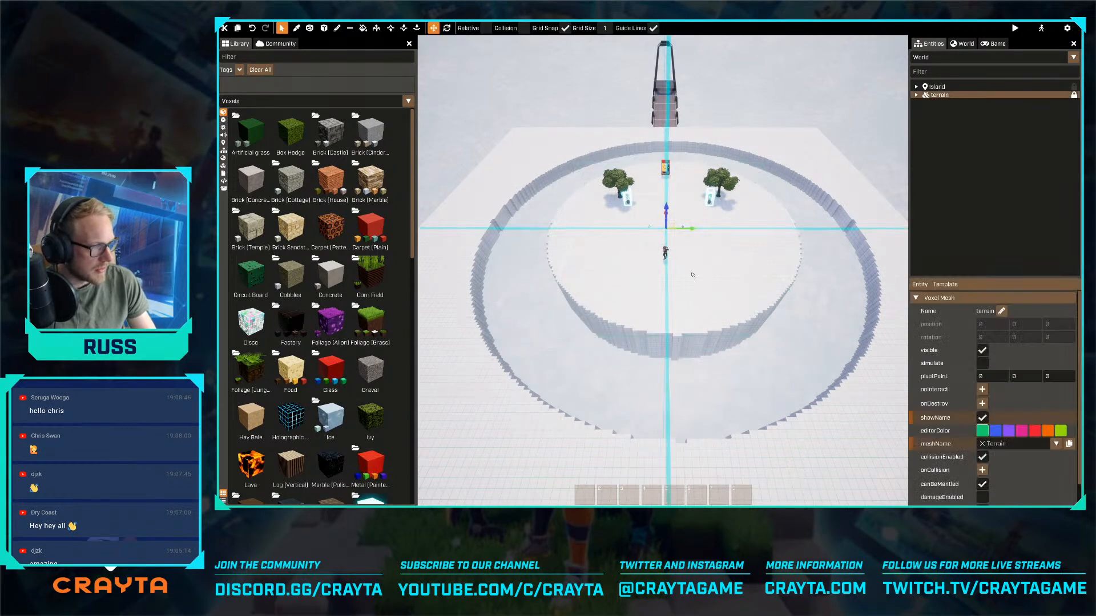
pyautogui.press('Tab')
pyautogui.press('d')
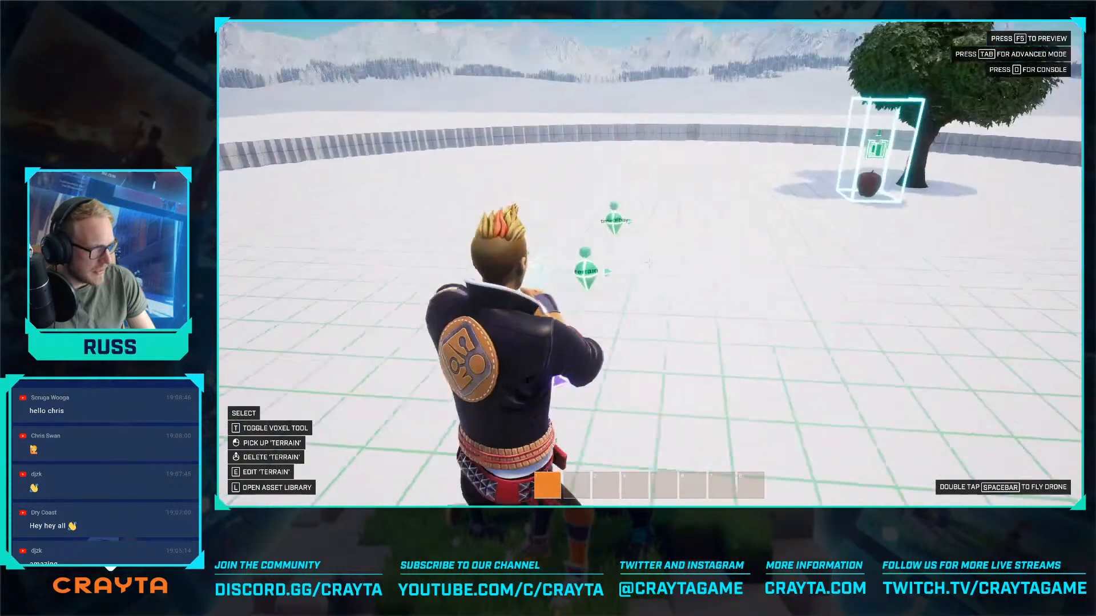
pyautogui.press('Tab')
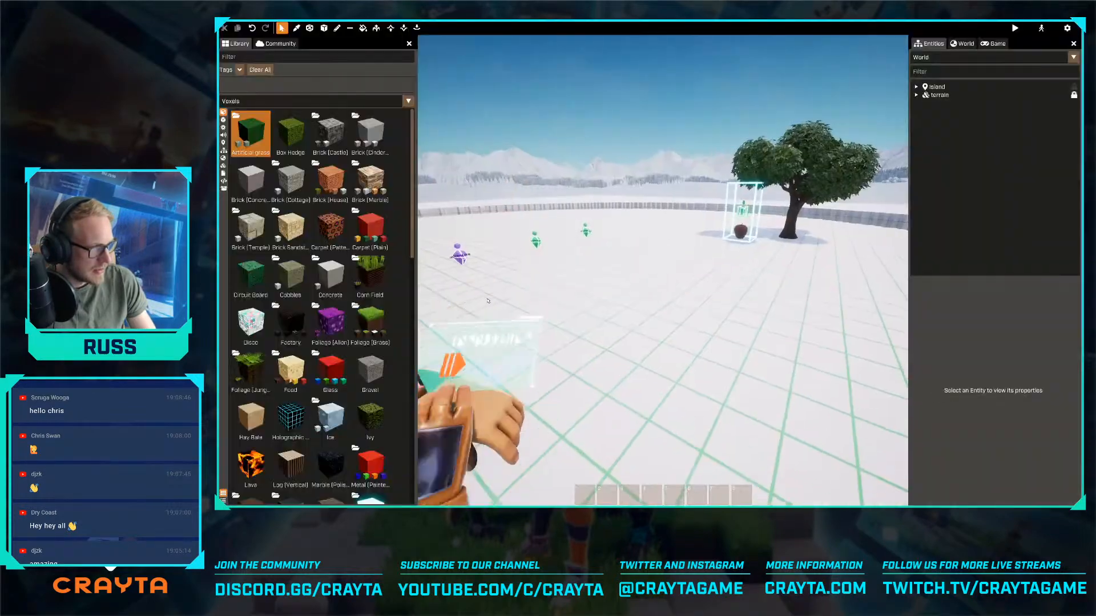
pyautogui.moveTo(613, 306); pyautogui.dragTo(668, 291, button='right')
pyautogui.press('s')
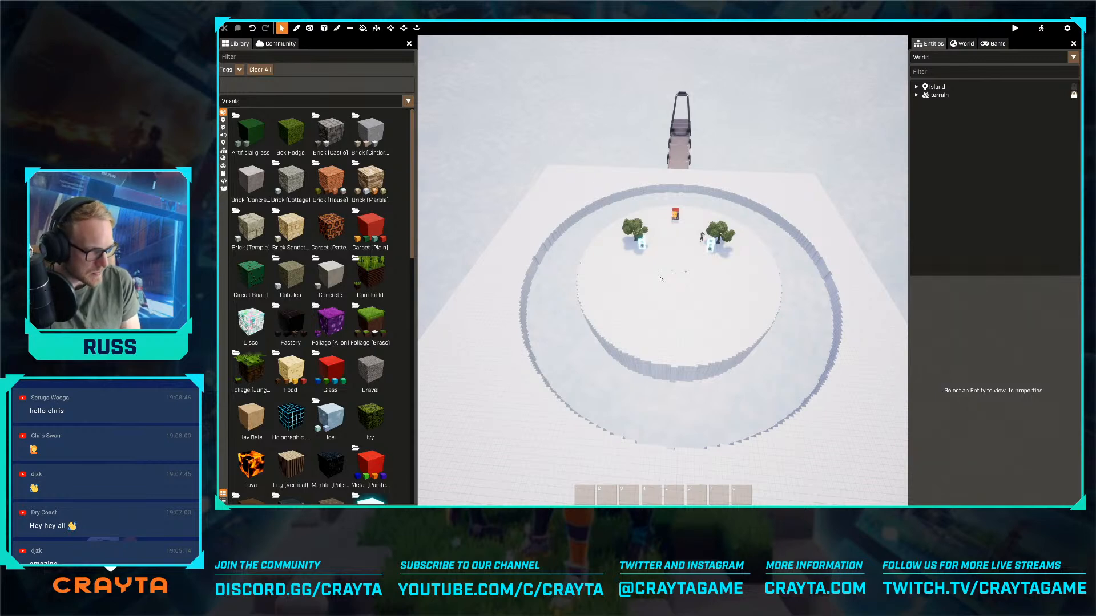
pyautogui.press('w')
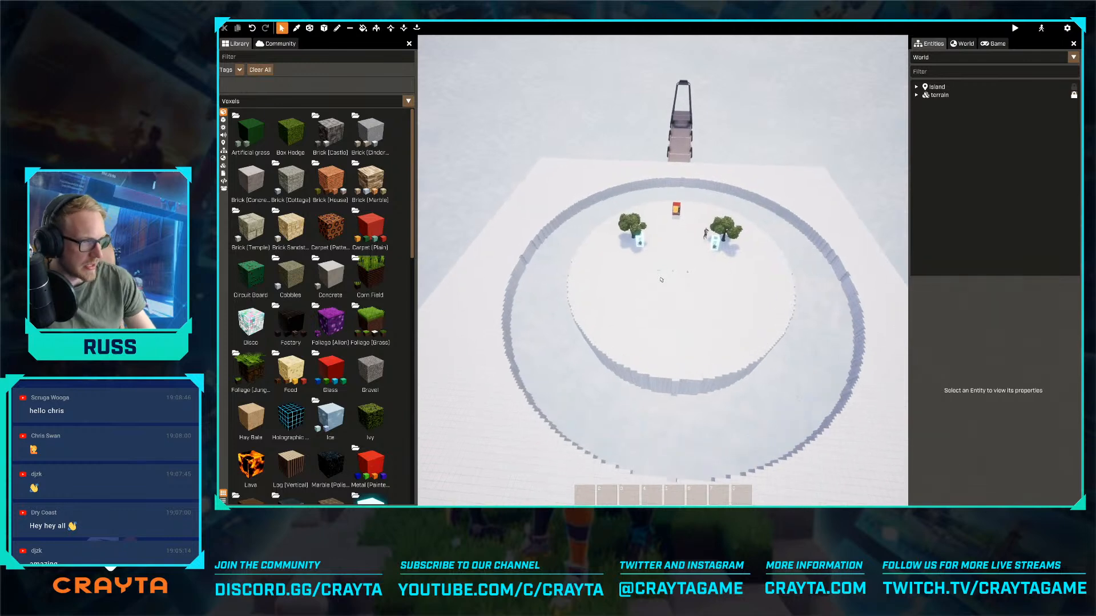
pyautogui.press('a')
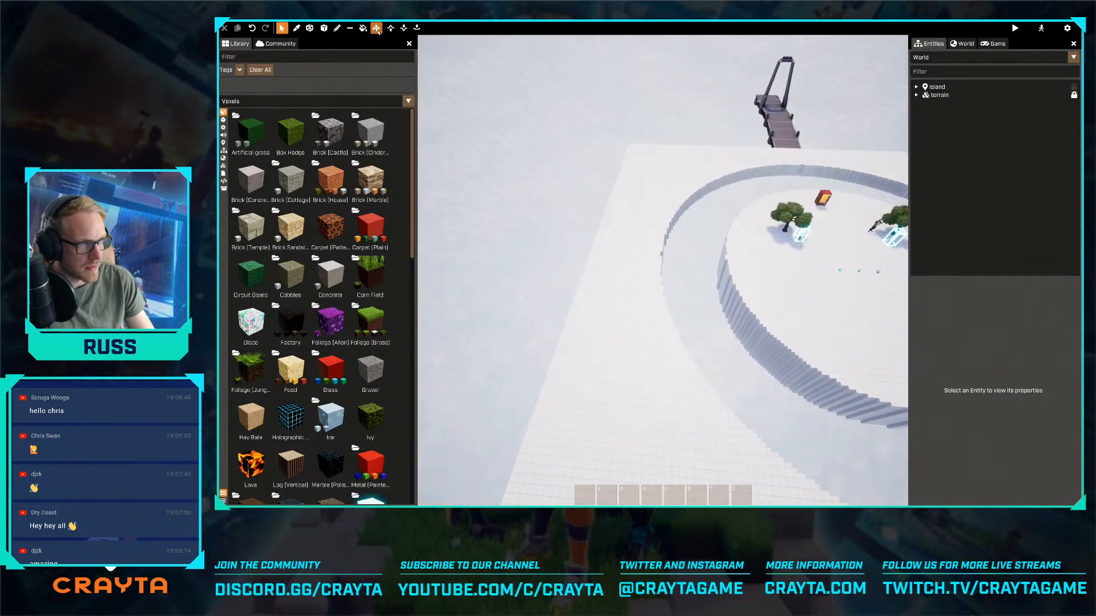
# - Extrude the side face of the square snow terrain outward to extend the slab
pyautogui.press('s')
pyautogui.moveTo(617, 163); pyautogui.dragTo(661, 224, button='right')
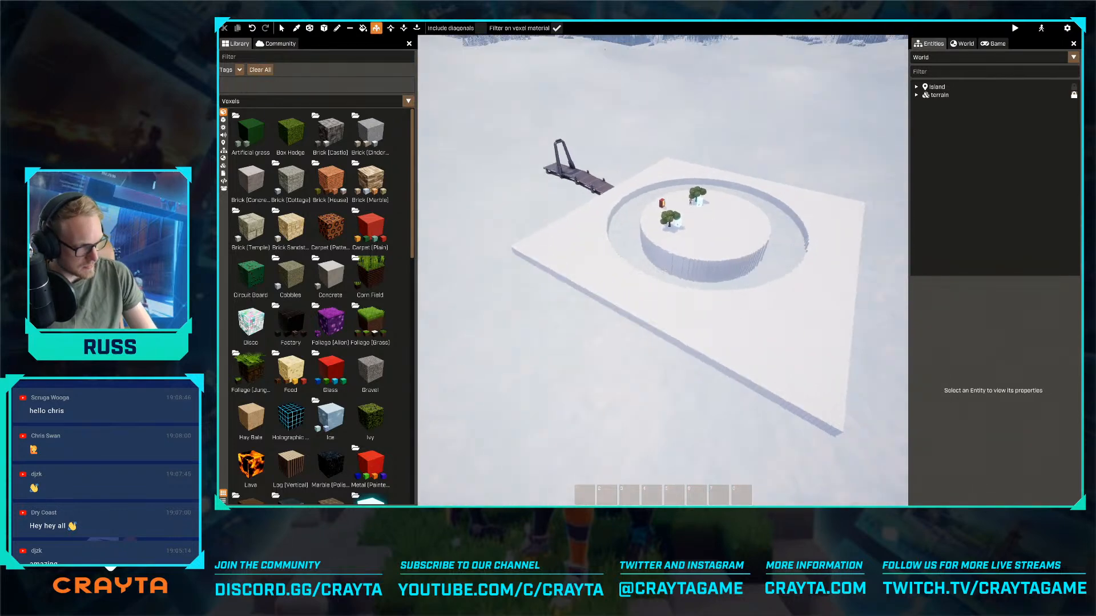
pyautogui.press('s')
pyautogui.moveTo(590, 293); pyautogui.dragTo(498, 451)
pyautogui.press('s')
pyautogui.moveTo(571, 365); pyautogui.dragTo(673, 214, button='right')
pyautogui.press('q')
pyautogui.moveTo(585, 337); pyautogui.dragTo(585, 328, button='right')
pyautogui.press('s')
pyautogui.moveTo(616, 317); pyautogui.dragTo(716, 360)
# - Extrude the long side of the extended snow slab outward to widen it beyond the original square
pyautogui.press('d')
pyautogui.press('d')
pyautogui.moveTo(715, 360); pyautogui.dragTo(622, 363, button='right')
pyautogui.press('w')
pyautogui.press('d')
pyautogui.press('d')
pyautogui.moveTo(663, 271); pyautogui.dragTo(671, 301, button='right')
pyautogui.press('s')
pyautogui.press('d')
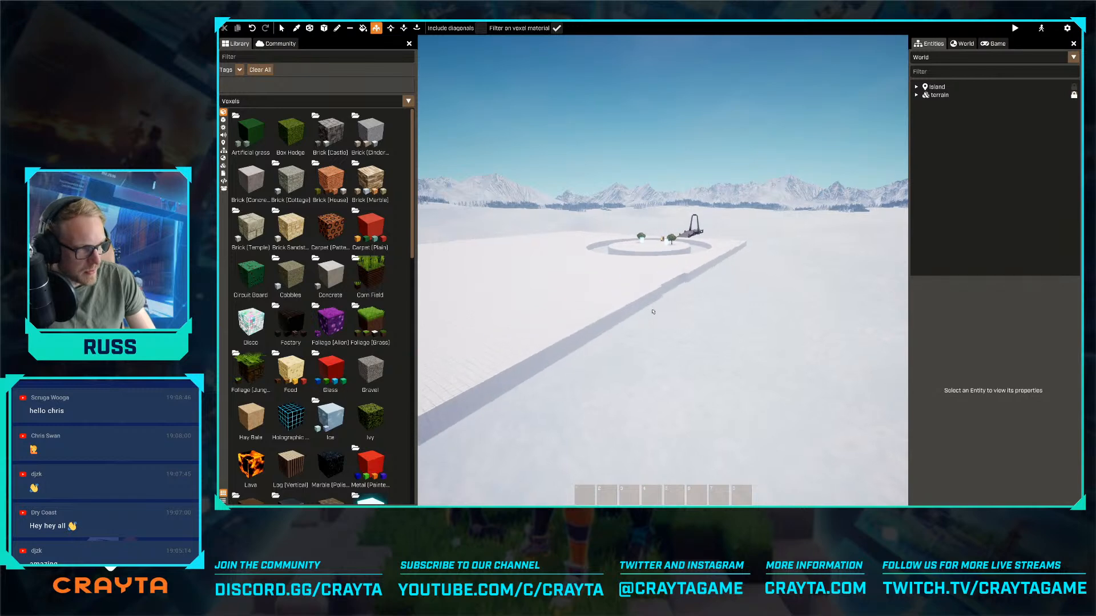
pyautogui.moveTo(704, 327); pyautogui.dragTo(723, 335)
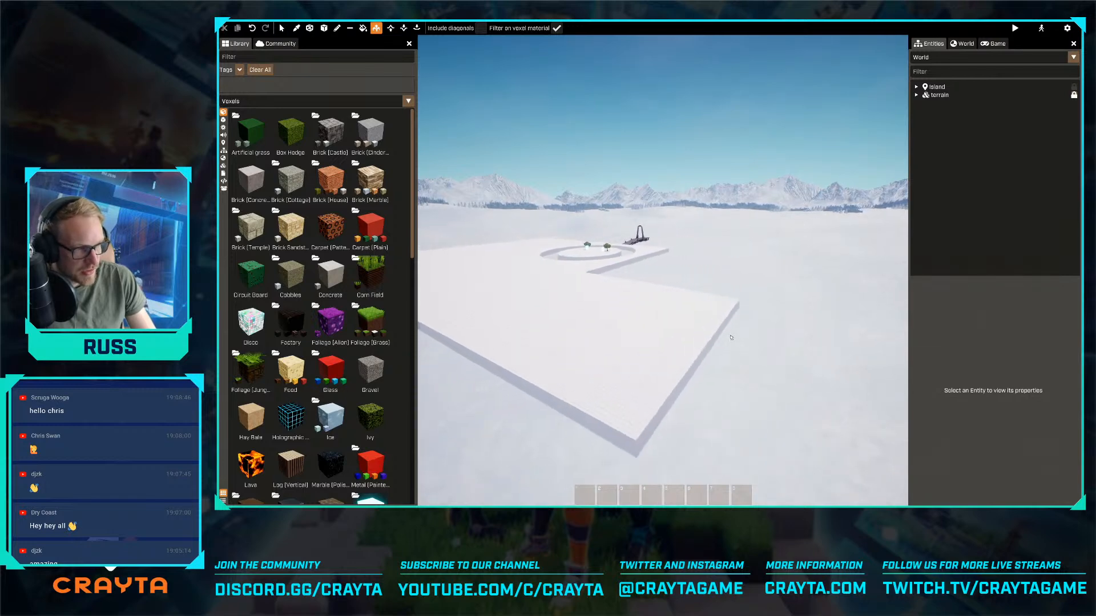
pyautogui.press('d')
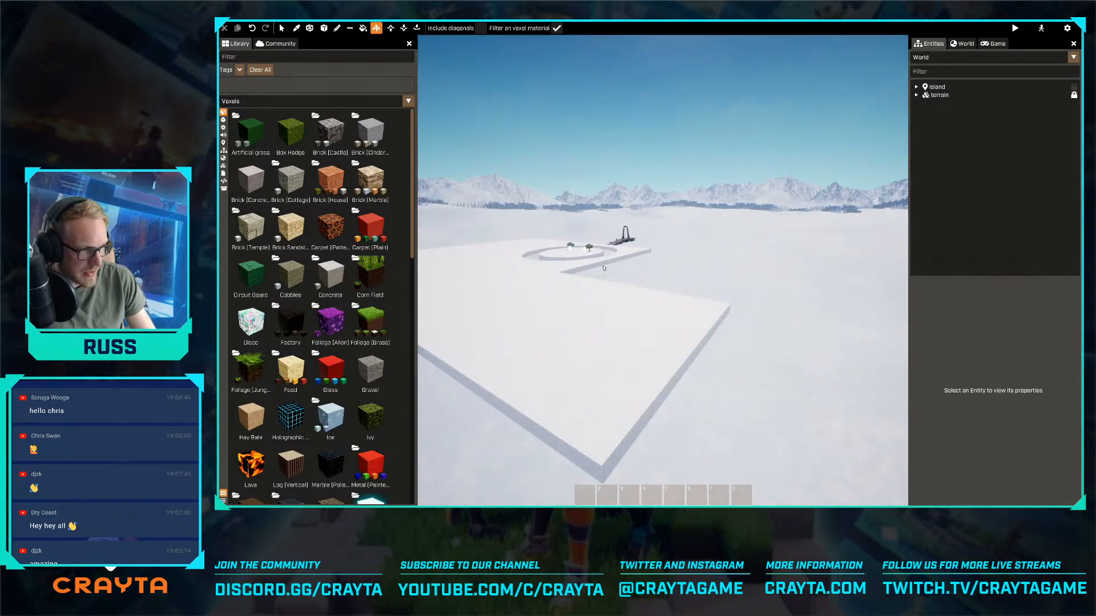
# - Undo the accidental upward extrusion and extrude the slab's recessed side face outward to fill the notch near the round platform
pyautogui.moveTo(603, 268); pyautogui.dragTo(600, 266)
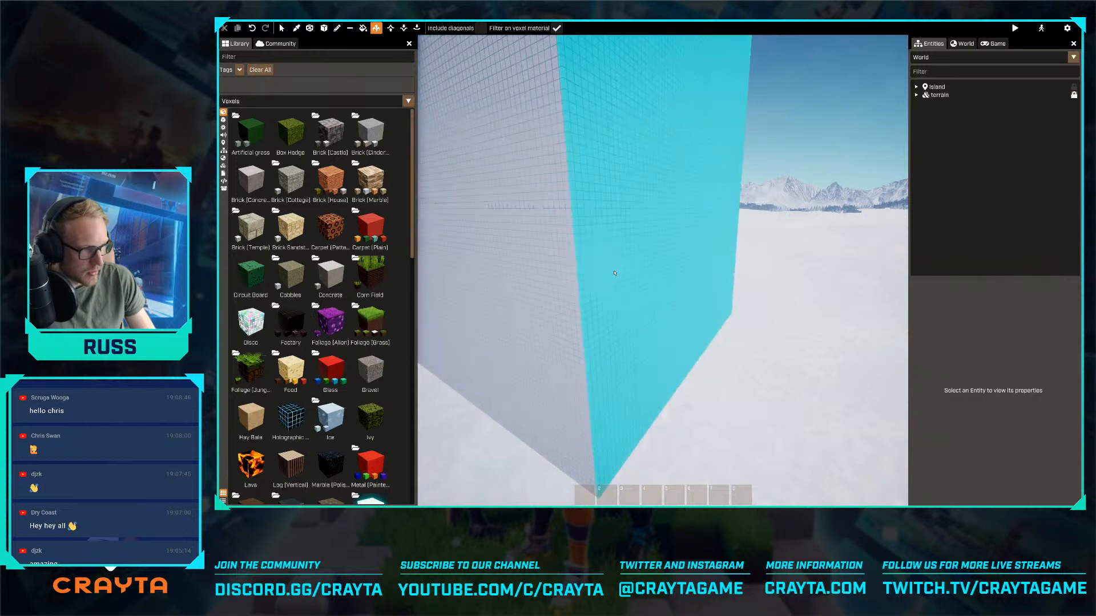
pyautogui.hotkey('ctrl', 'z')
pyautogui.press('w')
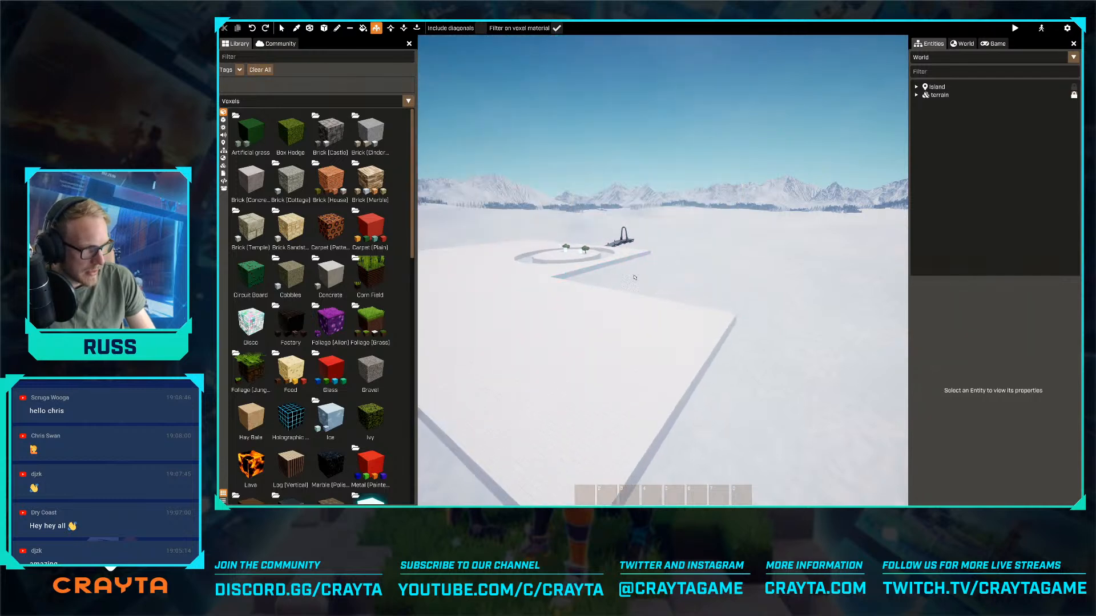
pyautogui.press('d')
pyautogui.moveTo(600, 265); pyautogui.dragTo(738, 315)
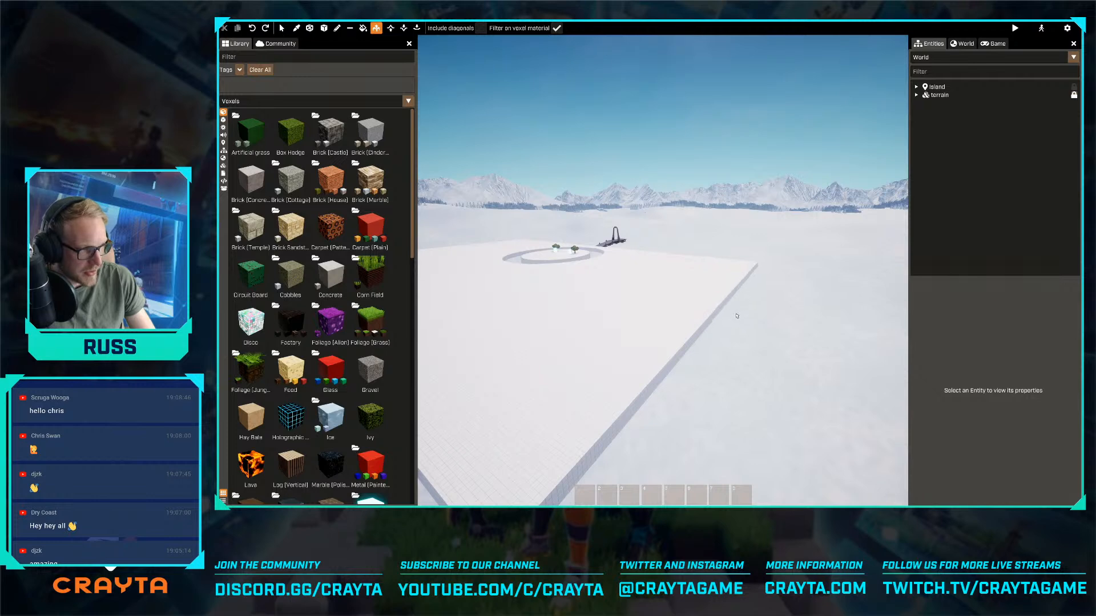
# - Extrude the long side face of the snow slab outward past the dark bridge structure
pyautogui.moveTo(717, 312); pyautogui.dragTo(496, 289, button='right')
pyautogui.press('w')
pyautogui.press('d')
pyautogui.press('s')
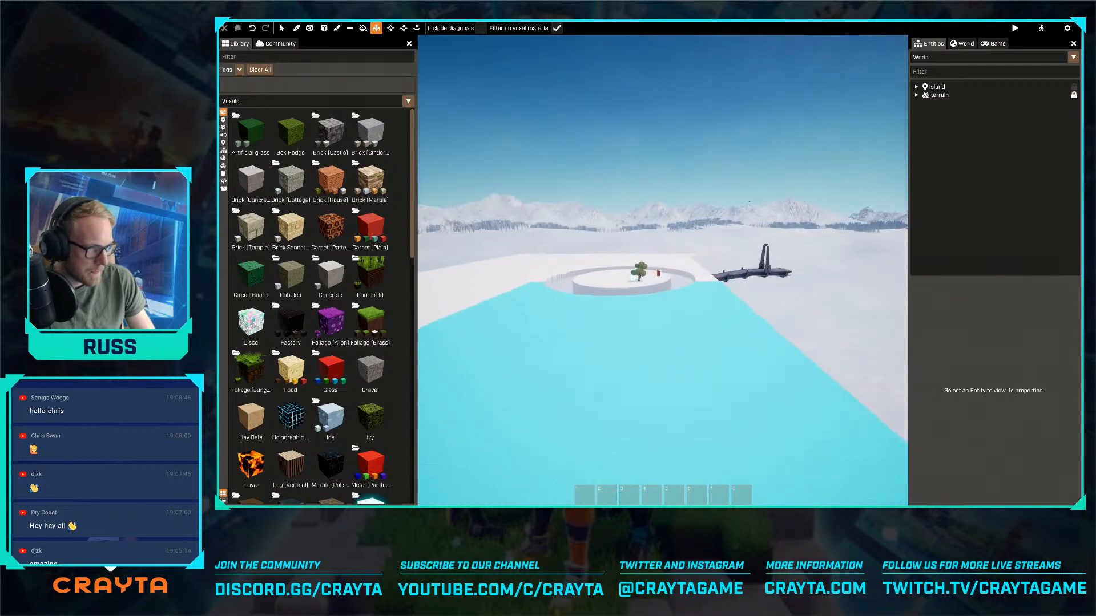
pyautogui.press('s')
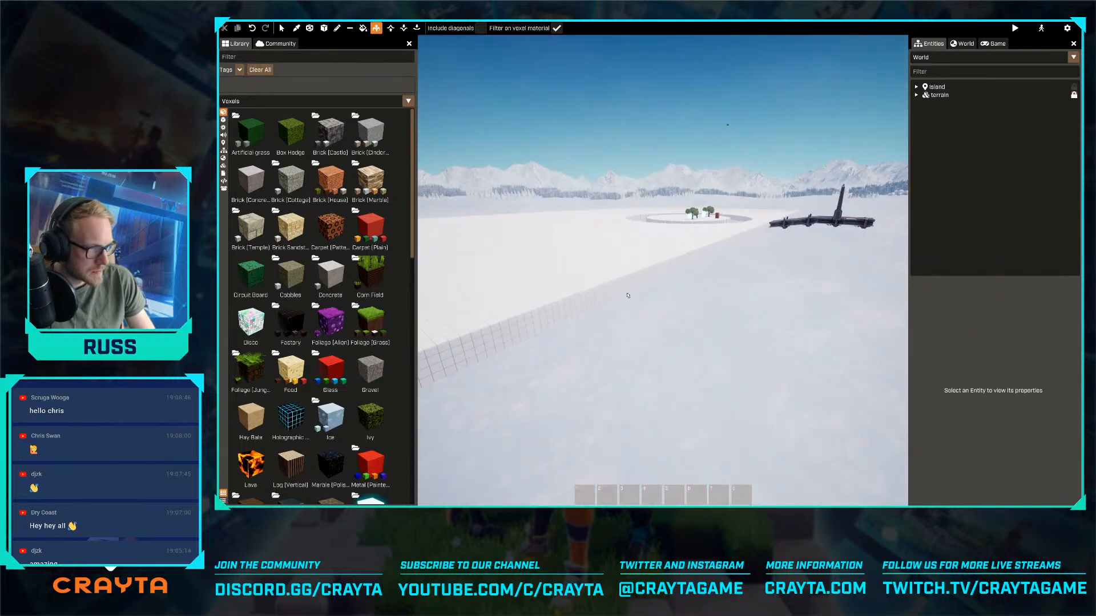
pyautogui.press('d')
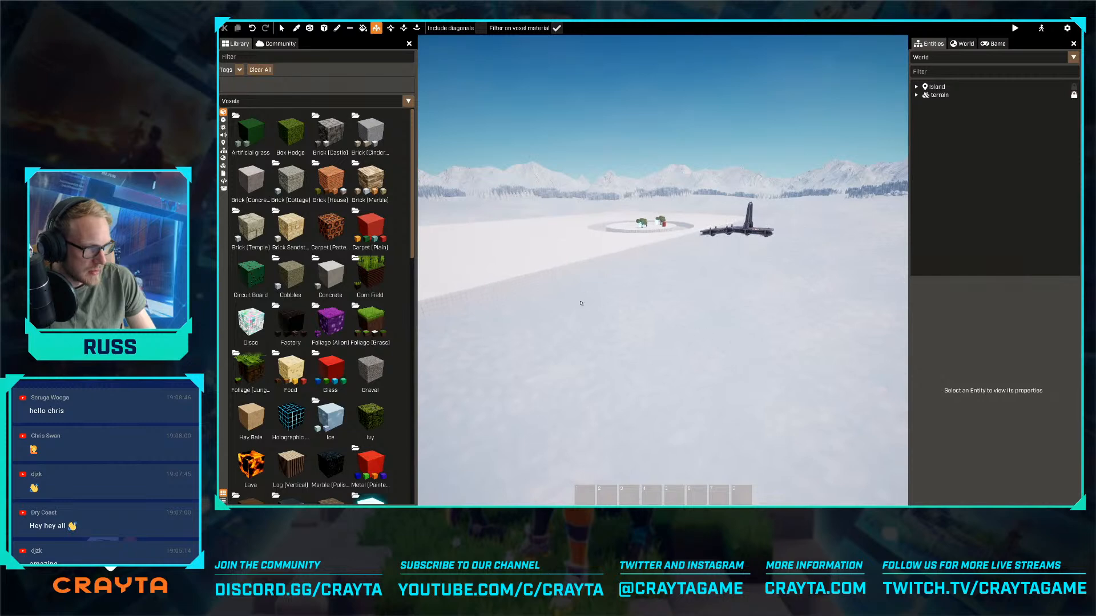
pyautogui.press('d')
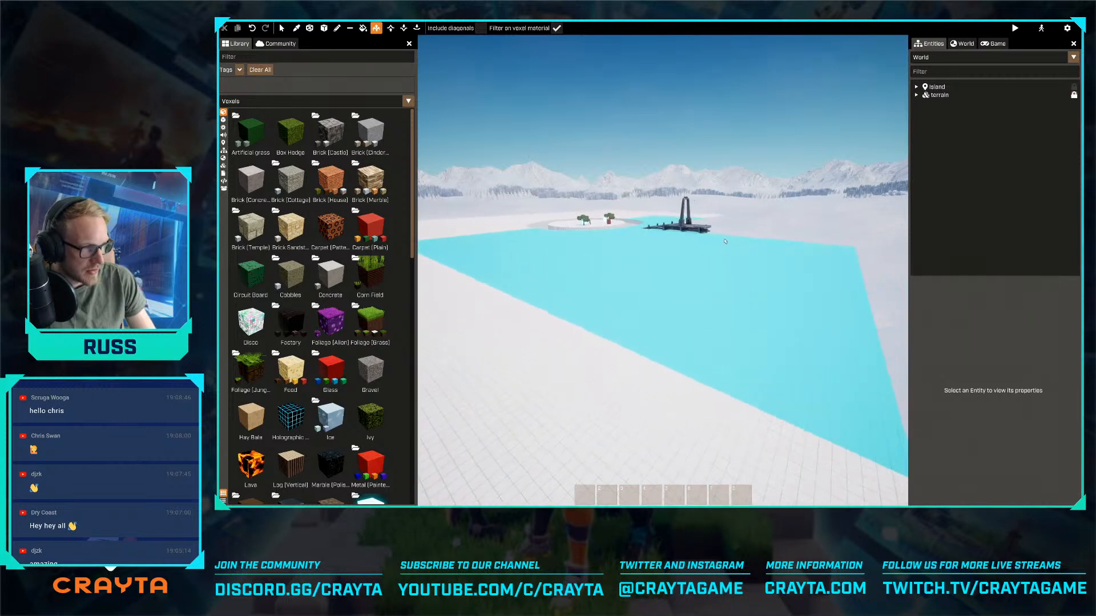
# - Extrude the remaining recessed side face behind the bridge outward to square off the snow slab
pyautogui.press('d')
pyautogui.press('w')
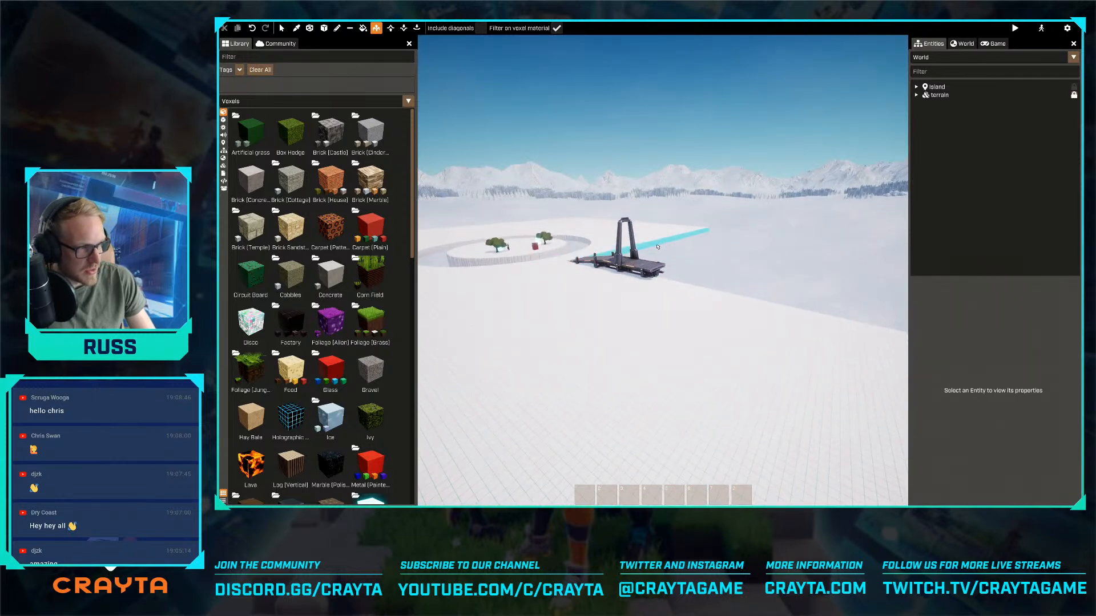
pyautogui.press('d')
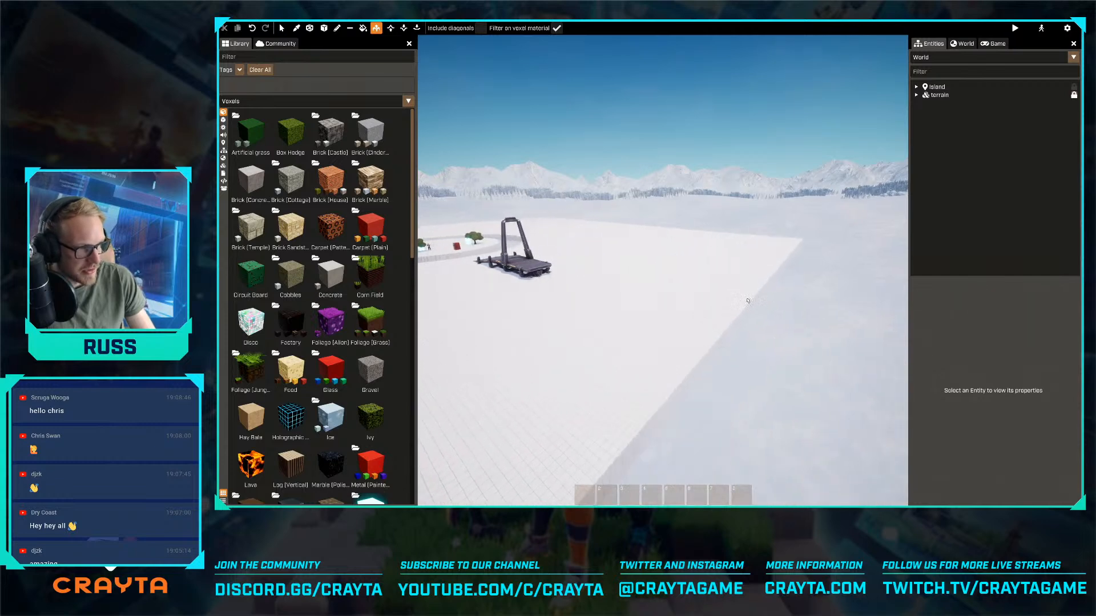
pyautogui.moveTo(748, 301); pyautogui.dragTo(662, 270, button='right')
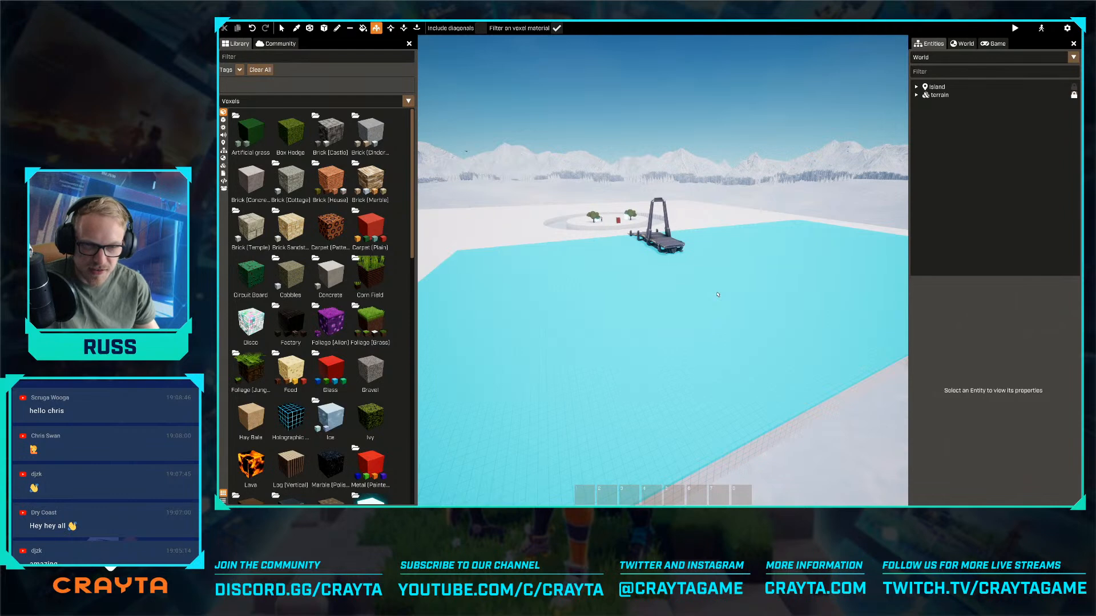
# - Examine the enlarged snow terrain around the round platform and its moat from above
pyautogui.moveTo(718, 294); pyautogui.dragTo(727, 292, button='right')
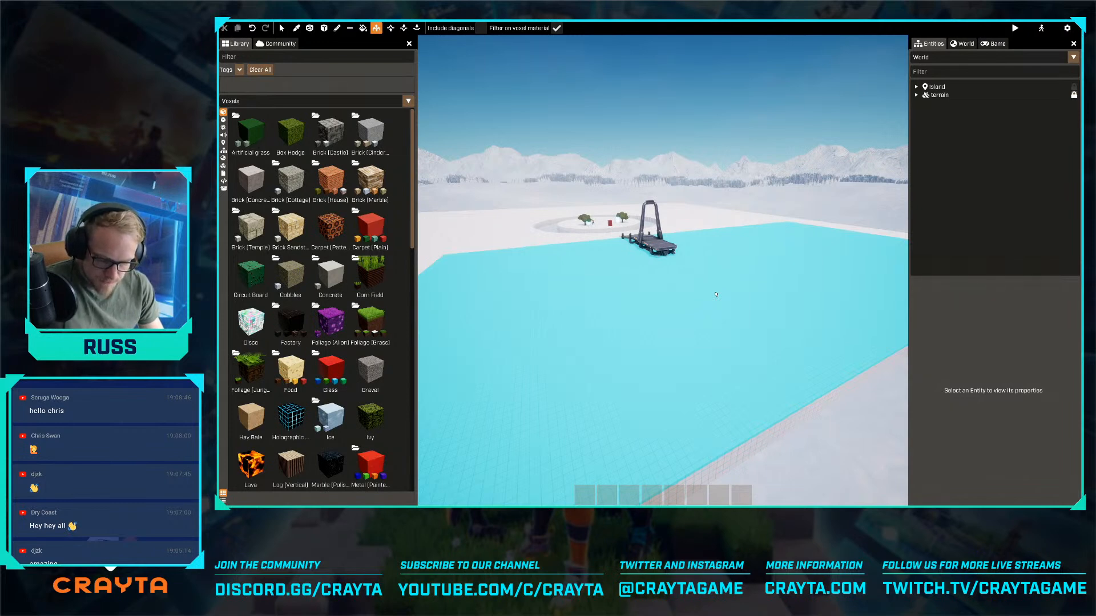
pyautogui.press('w')
pyautogui.moveTo(694, 324)
pyautogui.mouseDown(button='right')
pyautogui.moveTo(717, 310)
pyautogui.moveTo(688, 311)
pyautogui.moveTo(693, 324)
pyautogui.mouseUp(button='right')
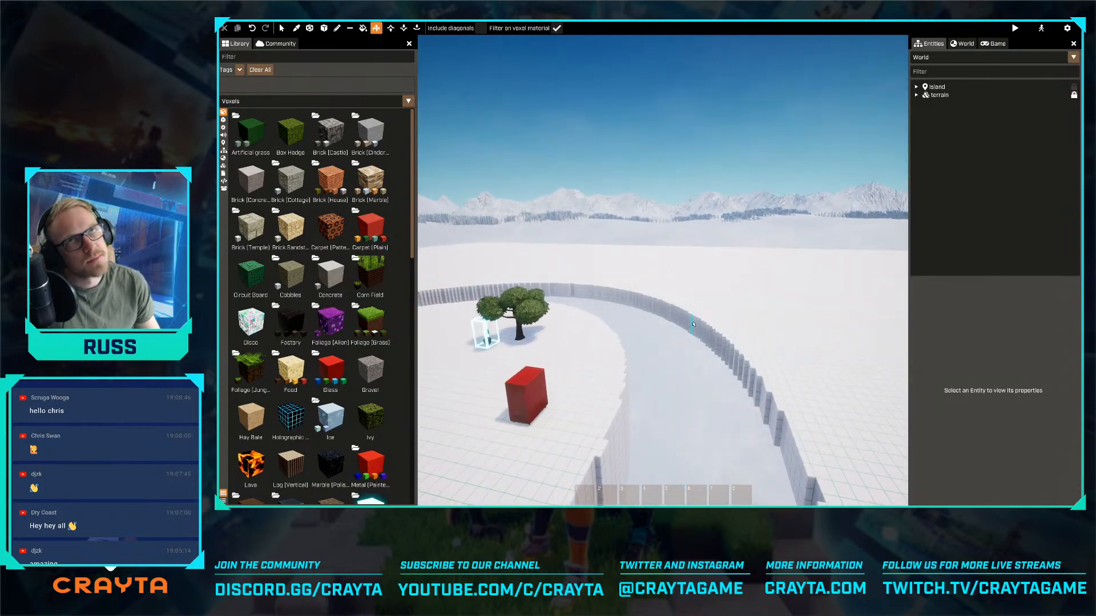
pyautogui.press('a')
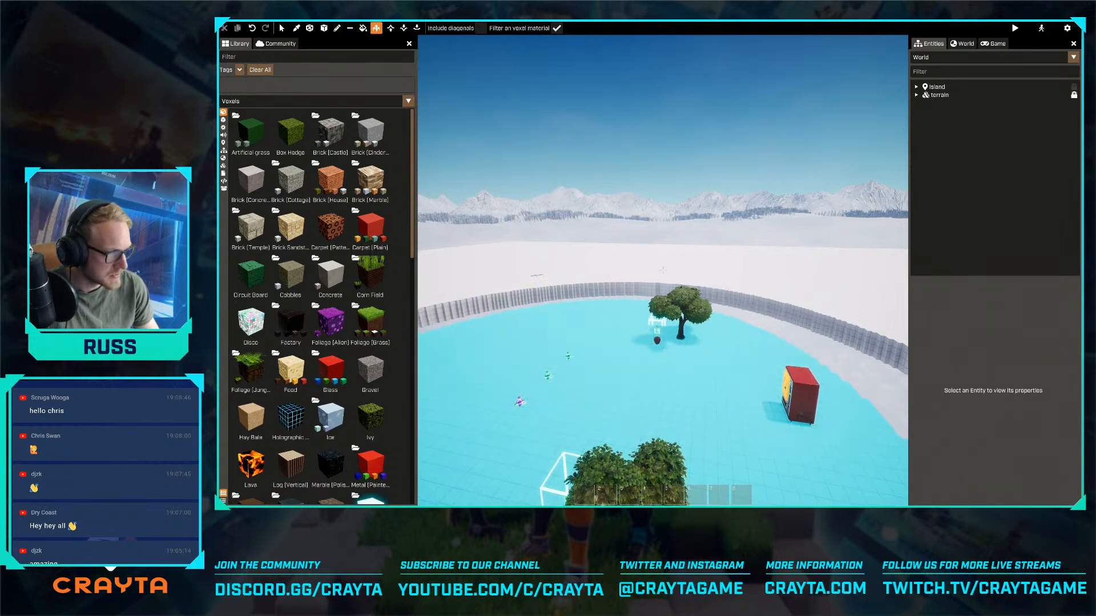
pyautogui.press('w')
pyautogui.moveTo(691, 342); pyautogui.dragTo(624, 352, button='right')
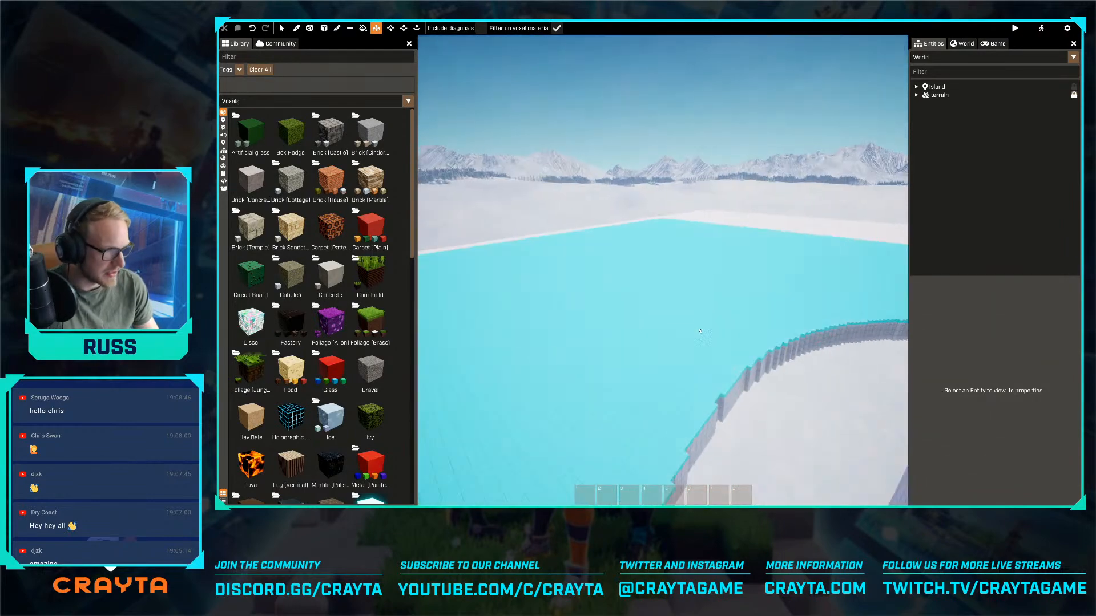
pyautogui.moveTo(698, 331); pyautogui.dragTo(799, 332, button='right')
pyautogui.press('s')
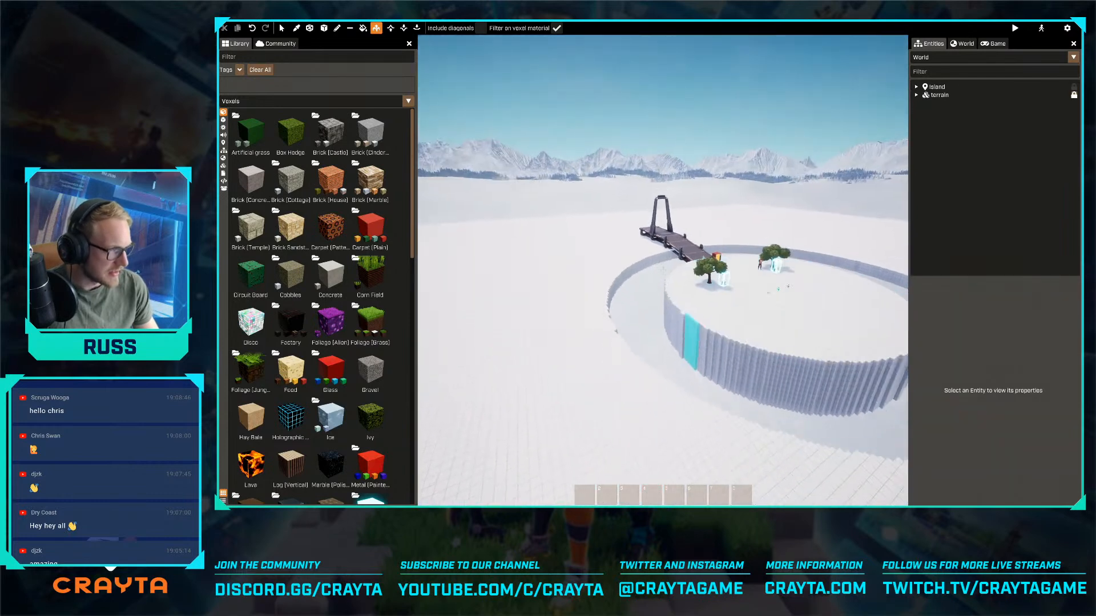
pyautogui.moveTo(679, 331); pyautogui.dragTo(736, 331, button='right')
# - Switch to the selection tool and examine the bridge, moat walls and round platform up close from several sides
pyautogui.press('w')
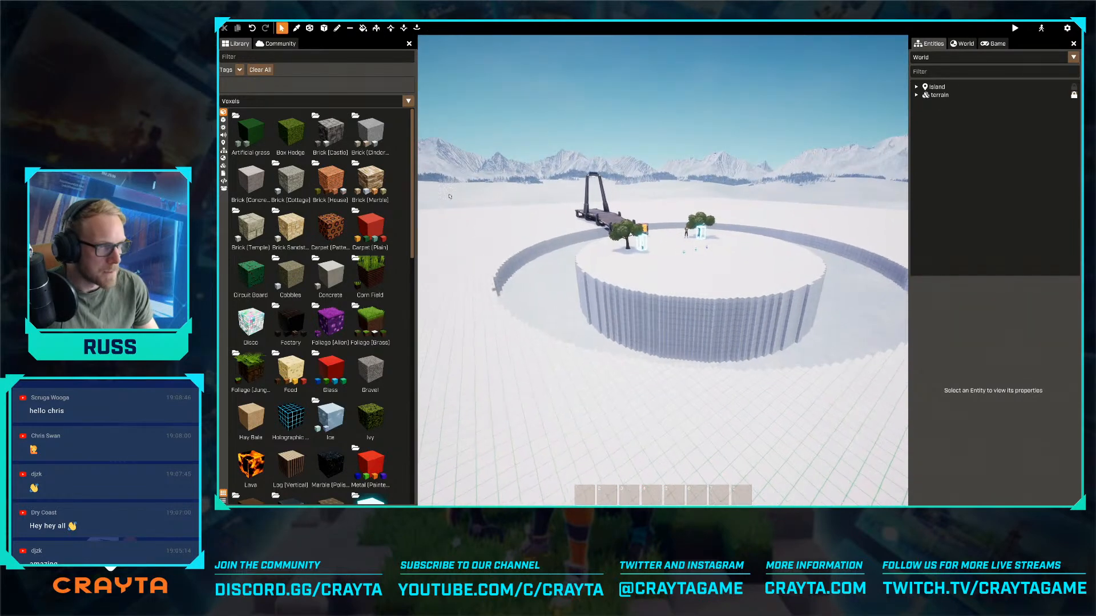
pyautogui.press('w')
pyautogui.press('a')
pyautogui.press('w')
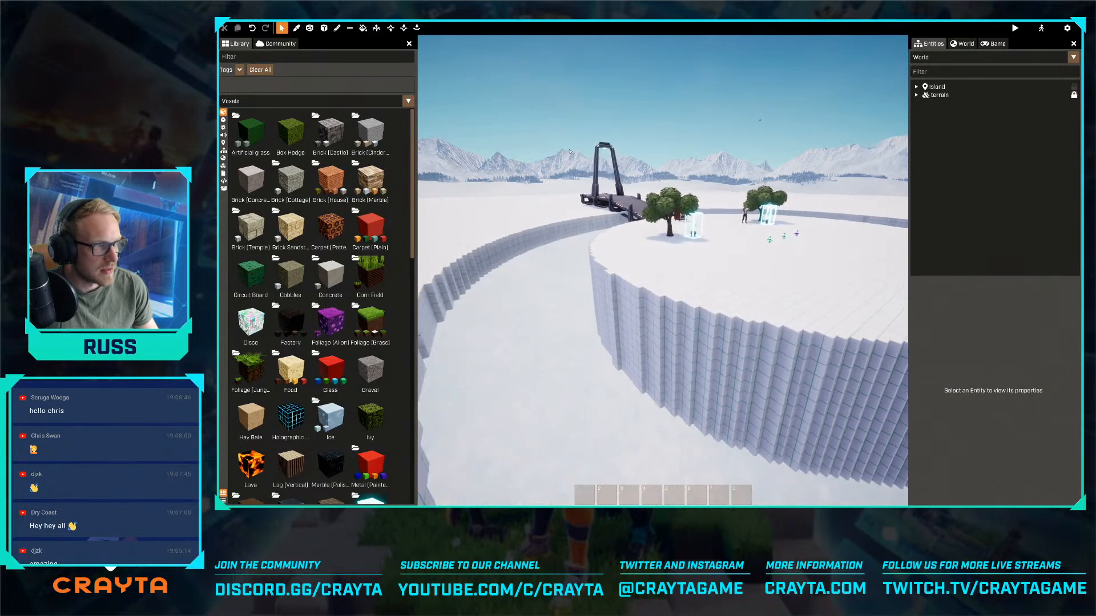
pyautogui.moveTo(663, 270); pyautogui.dragTo(714, 271, button='right')
pyautogui.press('w')
pyautogui.press('a')
pyautogui.press('a')
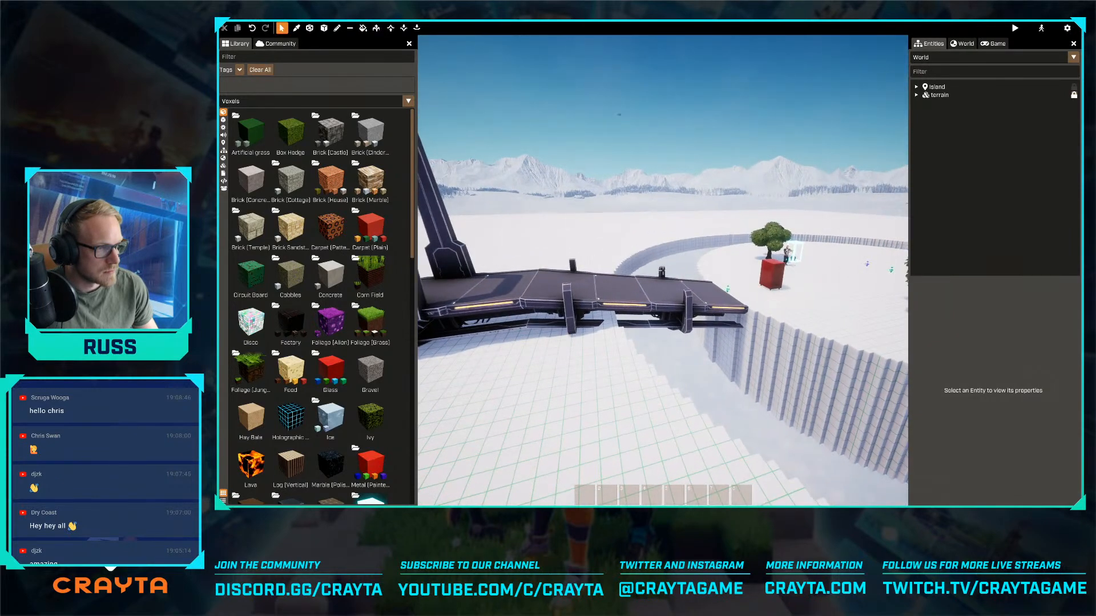
pyautogui.press('d')
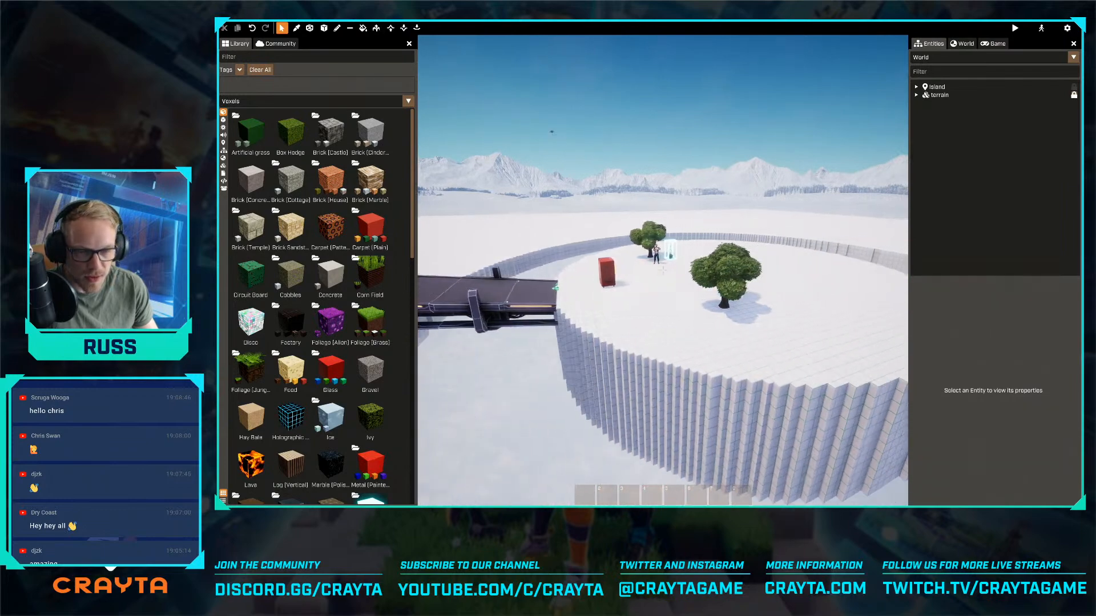
pyautogui.press('d')
pyautogui.press('d')
pyautogui.moveTo(662, 270); pyautogui.dragTo(550, 276, button='right')
pyautogui.press('d')
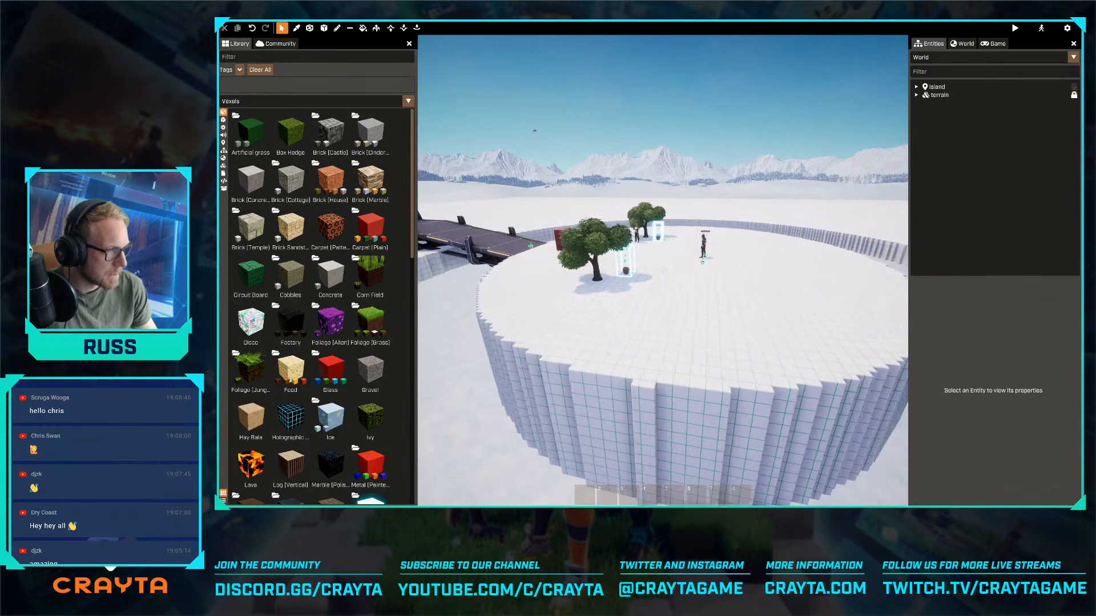
pyautogui.moveTo(653, 258); pyautogui.dragTo(546, 179, button='right')
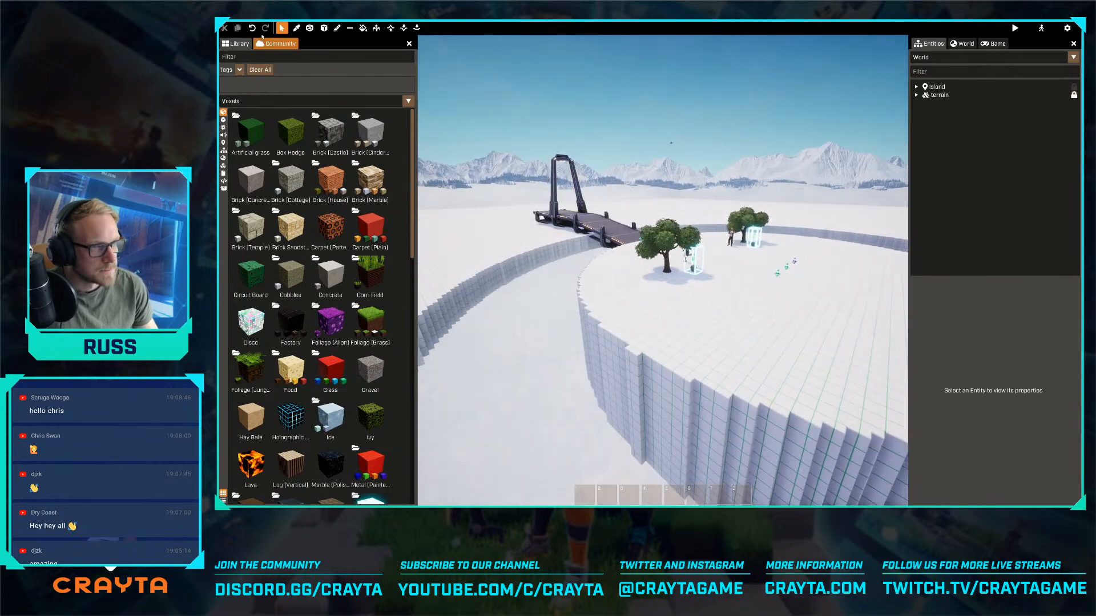
# - Choose the Snow (Clumpy) voxel from the Snow group and apply it to the round platform with Voxel Fill
pyautogui.scroll(-3, 297, 286)
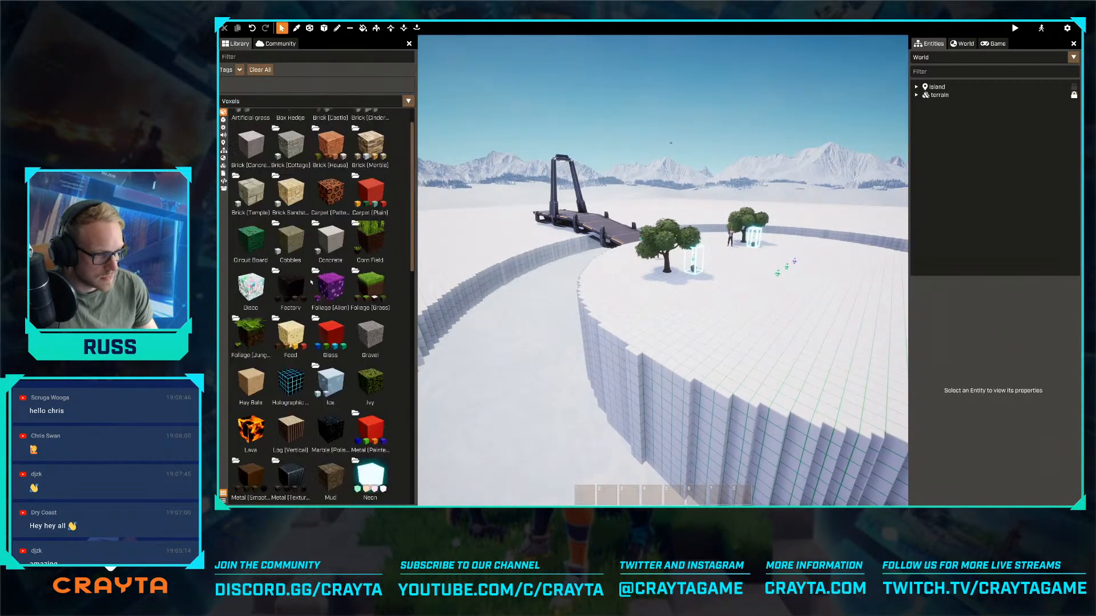
pyautogui.scroll(-5, 297, 262)
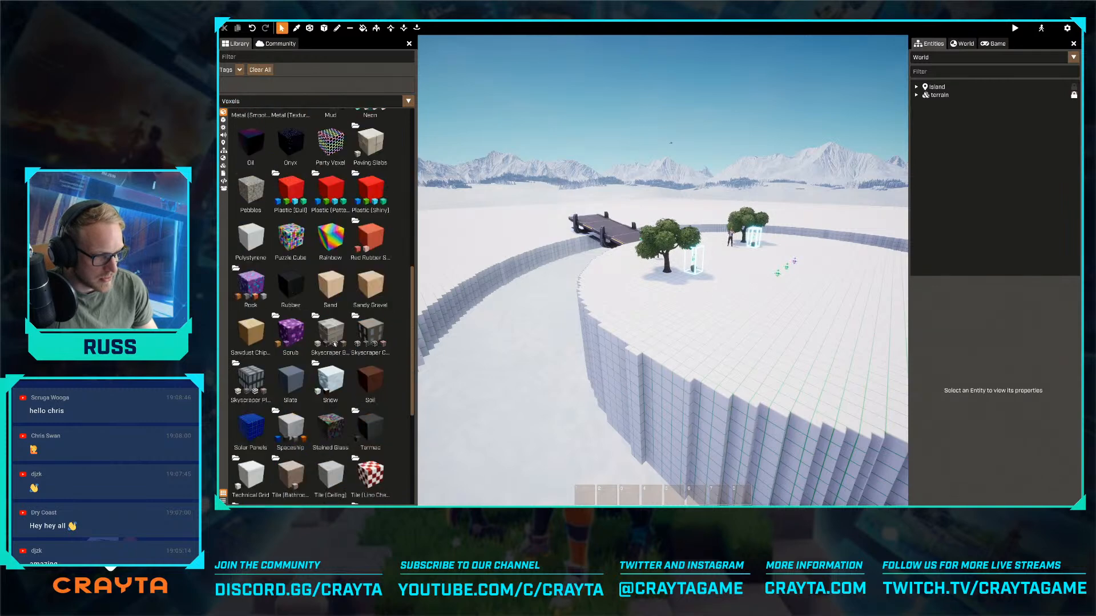
pyautogui.doubleClick(296, 258)
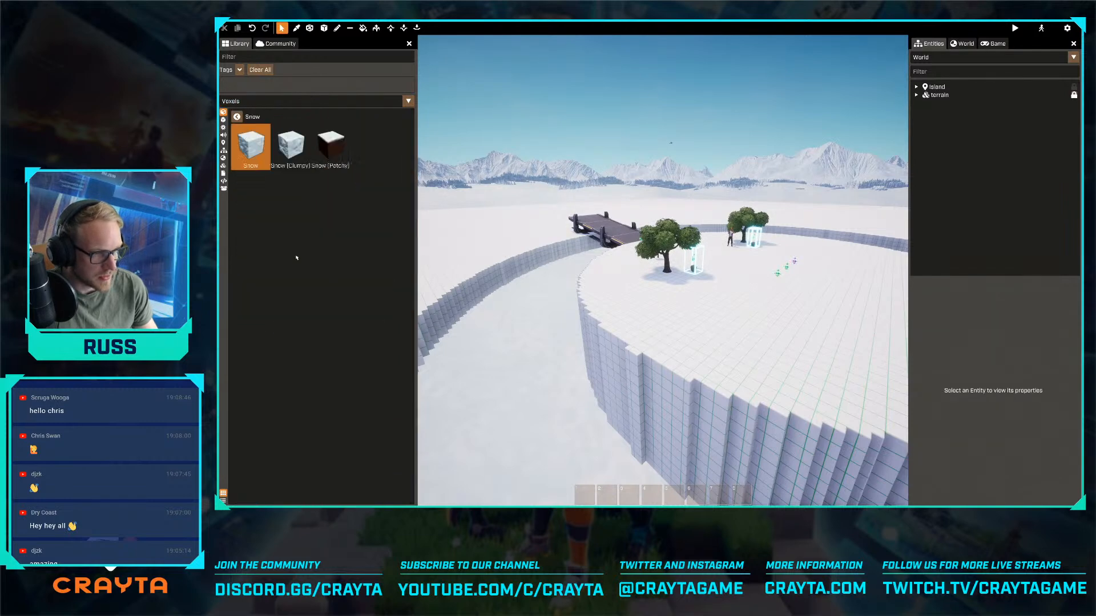
pyautogui.click(287, 159)
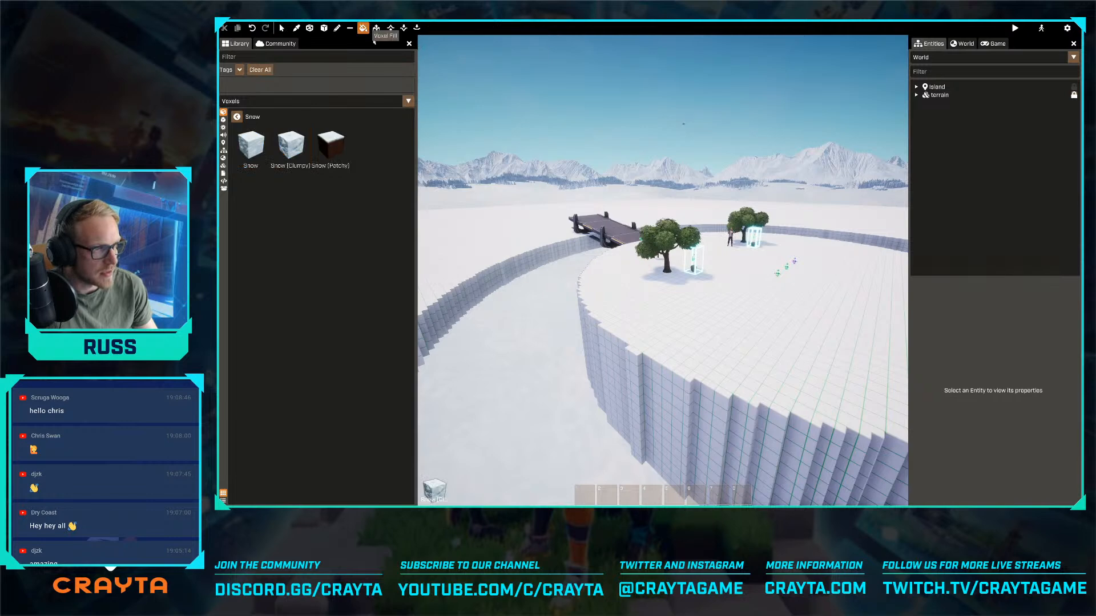
pyautogui.click(697, 319)
pyautogui.press('w')
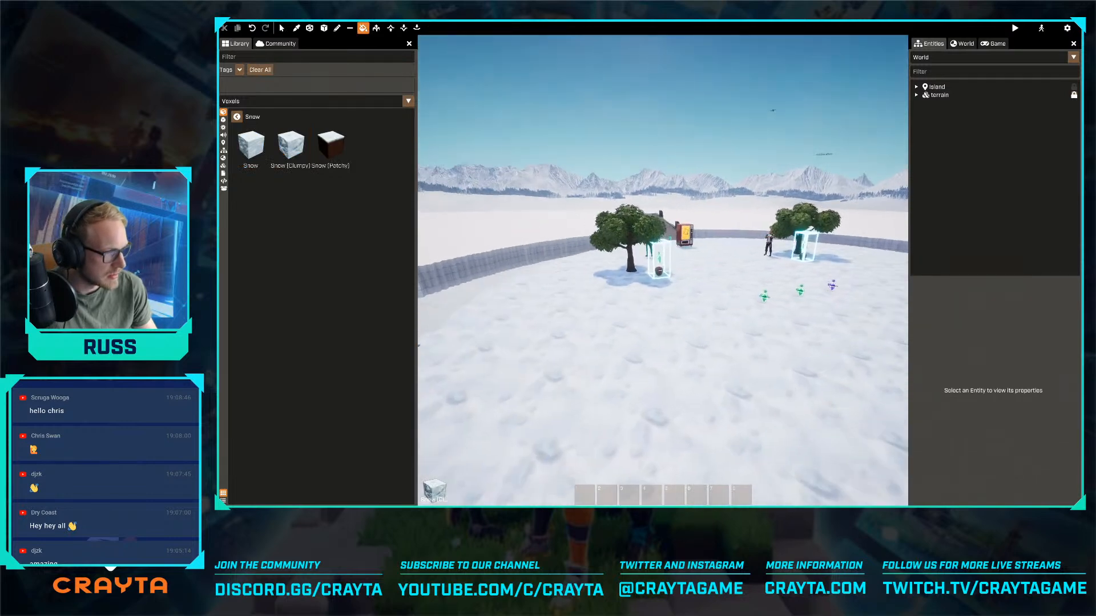
# - Fill the round platform and the surrounding terrain slab with the plain Snow voxel
pyautogui.click(251, 145)
pyautogui.click(511, 294)
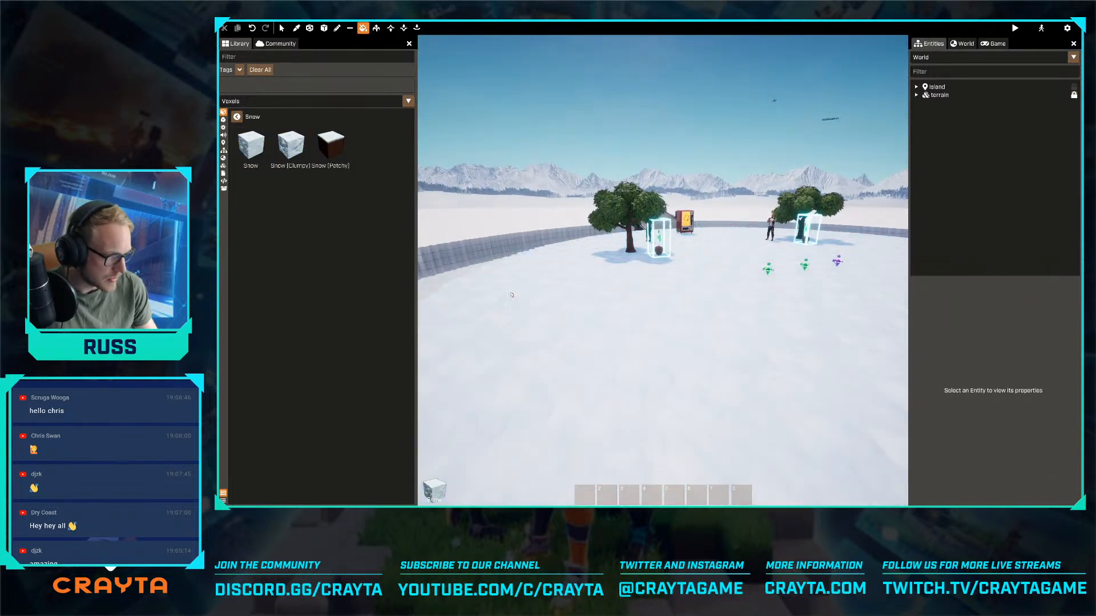
pyautogui.press('s')
pyautogui.press('a')
pyautogui.click(532, 263)
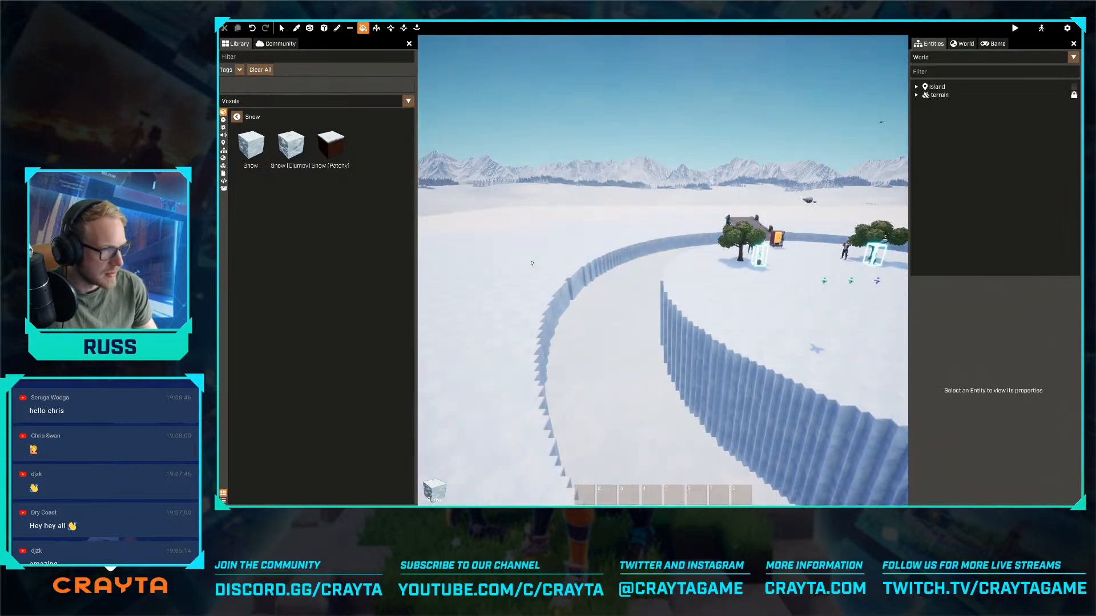
# - Extrude a section of the snow slab's underside downward beside the central column
pyautogui.press('a')
pyautogui.moveTo(549, 259); pyautogui.dragTo(577, 269, button='right')
pyautogui.press('w')
pyautogui.press('d')
pyautogui.moveTo(663, 269); pyautogui.dragTo(528, 255, button='right')
pyautogui.press('s')
pyautogui.moveTo(647, 372); pyautogui.dragTo(647, 245, button='right')
pyautogui.press('q')
pyautogui.moveTo(647, 373); pyautogui.dragTo(653, 428)
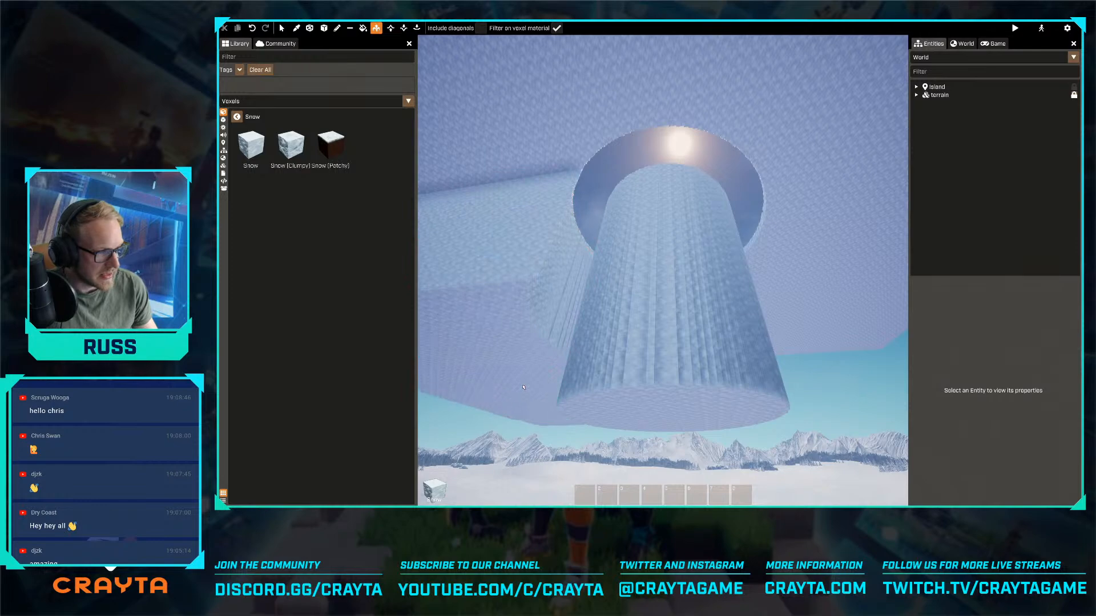
pyautogui.moveTo(523, 205); pyautogui.dragTo(527, 203, button='right')
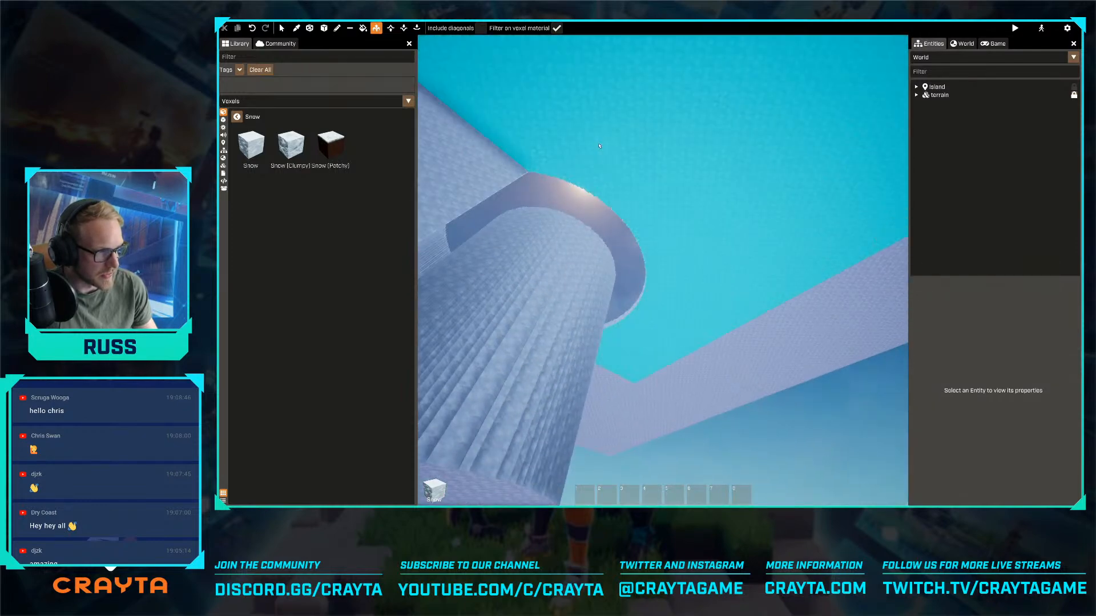
# - Extrude the large underside area around the moat ring downward to thicken the slab
pyautogui.moveTo(600, 146)
pyautogui.mouseDown(button='right')
pyautogui.moveTo(662, 270)
pyautogui.moveTo(600, 145)
pyautogui.mouseUp(button='right')
pyautogui.press('s')
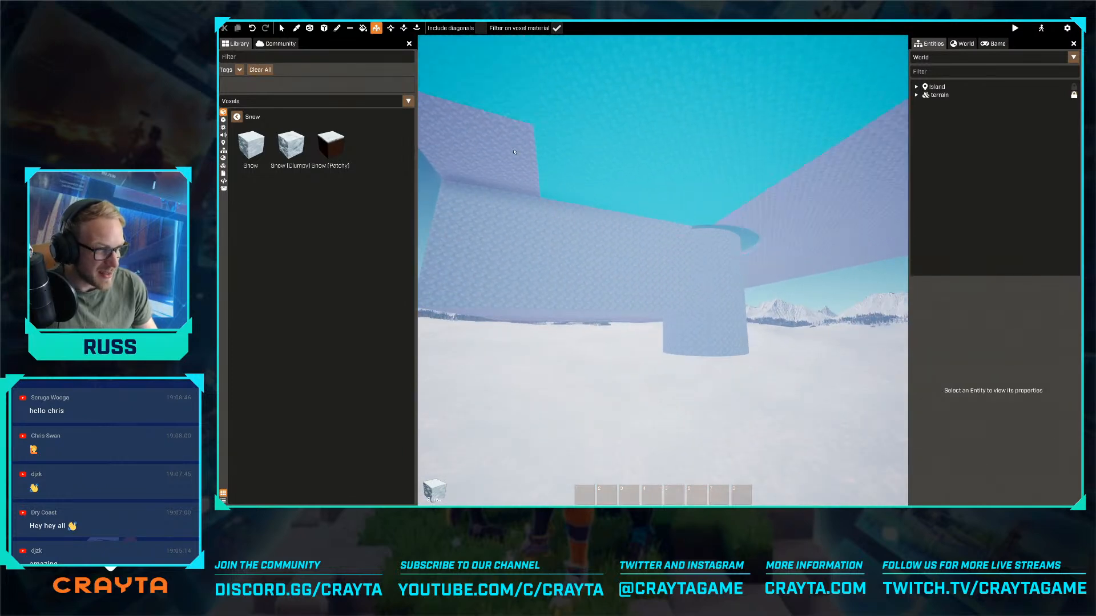
pyautogui.moveTo(515, 156); pyautogui.dragTo(531, 222)
pyautogui.moveTo(530, 223)
pyautogui.mouseDown(button='right')
pyautogui.moveTo(662, 270)
pyautogui.moveTo(541, 212)
pyautogui.mouseUp(button='right')
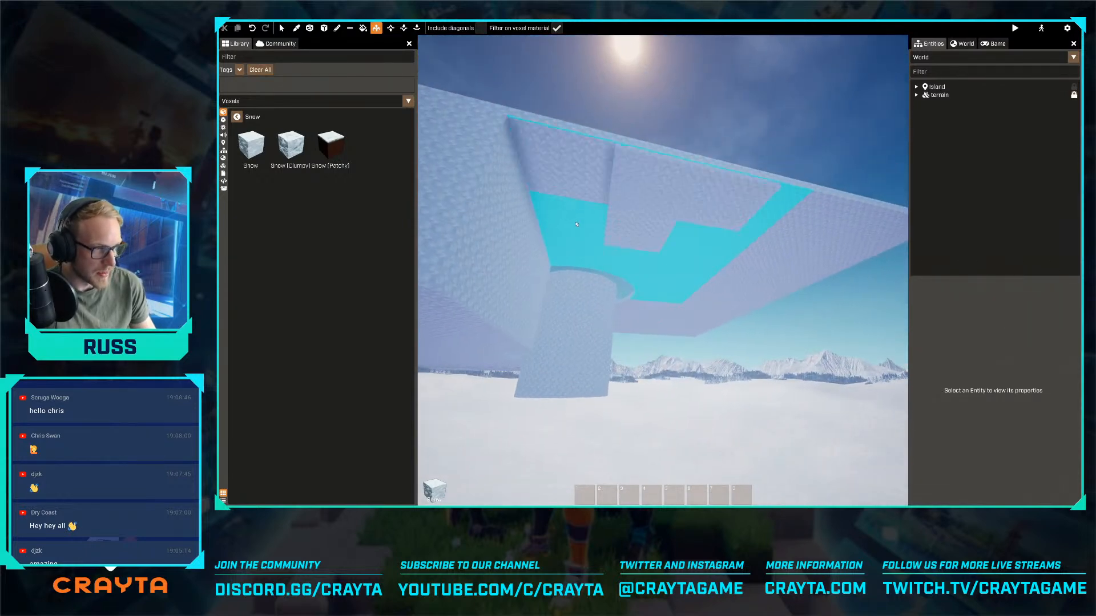
# - Extrude the recessed underside around the central column and the adjoining outer corner section downward to thicken the slab
pyautogui.moveTo(576, 224); pyautogui.dragTo(570, 321)
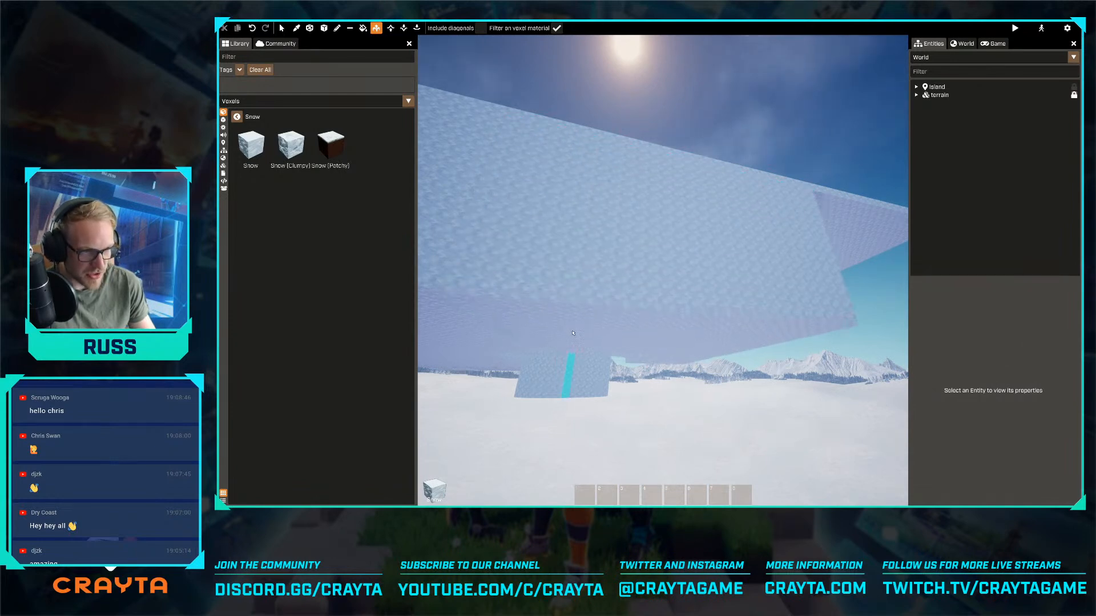
pyautogui.press('d')
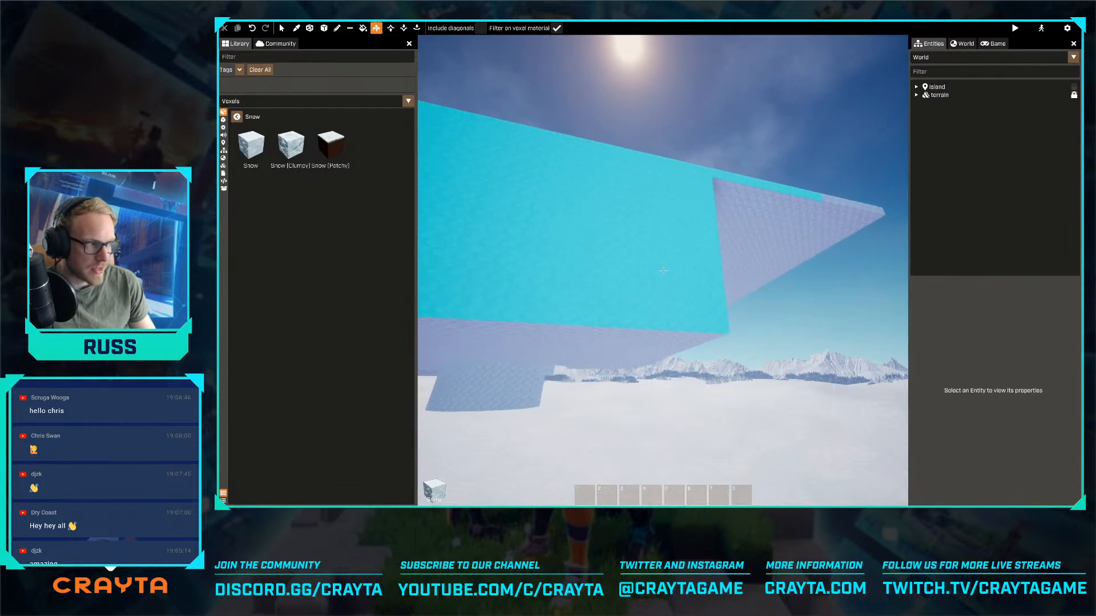
pyautogui.moveTo(663, 271); pyautogui.dragTo(603, 271, button='right')
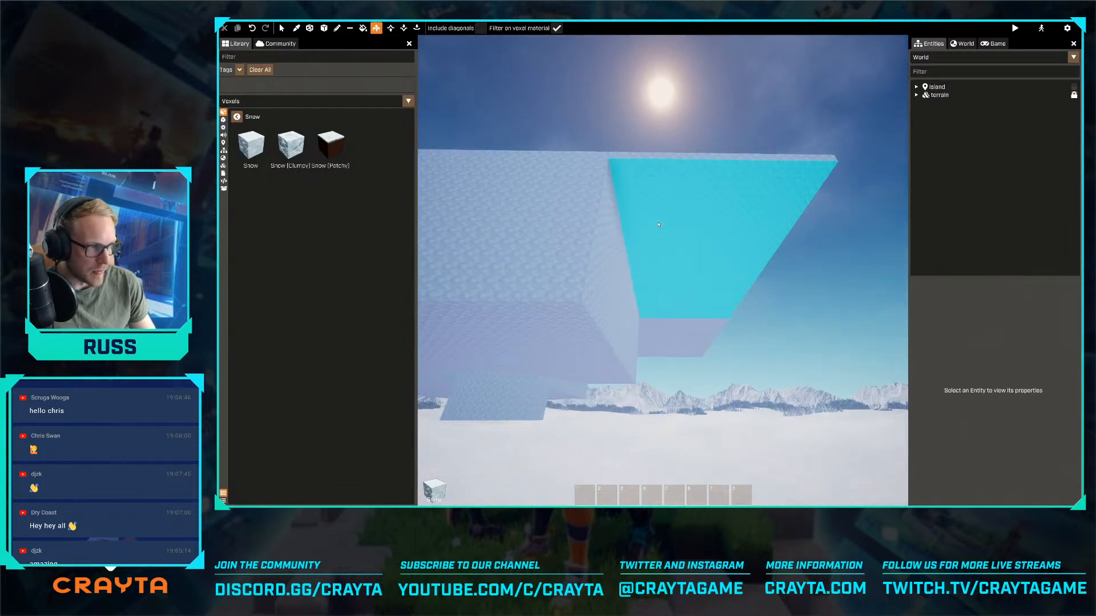
pyautogui.moveTo(659, 225); pyautogui.dragTo(645, 342)
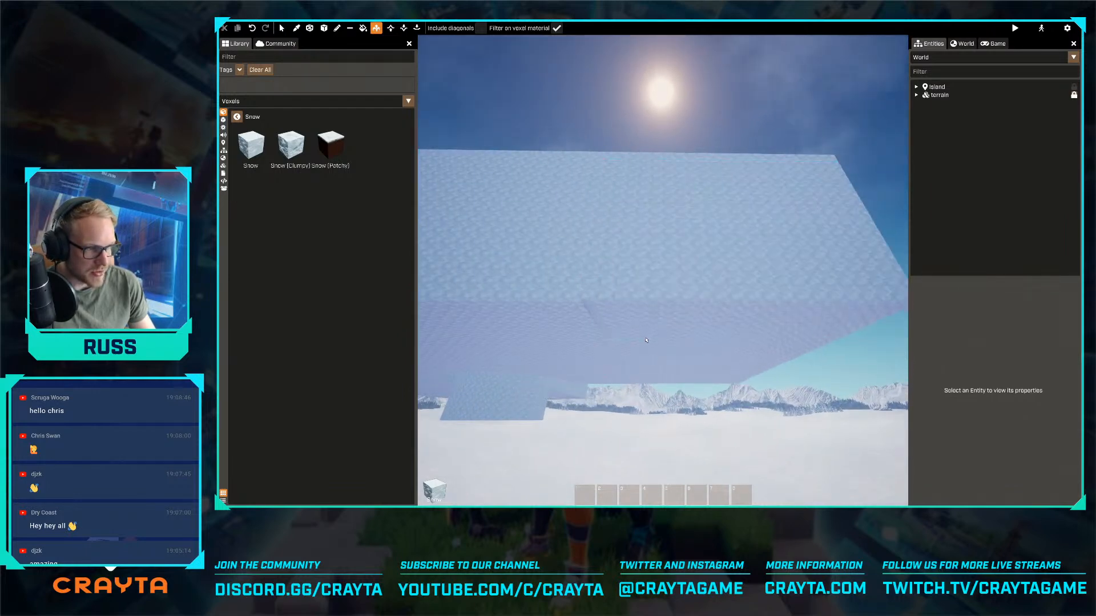
# - Extrude the recessed underside section on the slab's next side downward to the level of the thickened part
pyautogui.press('w')
pyautogui.press('d')
pyautogui.moveTo(645, 343); pyautogui.dragTo(652, 335, button='right')
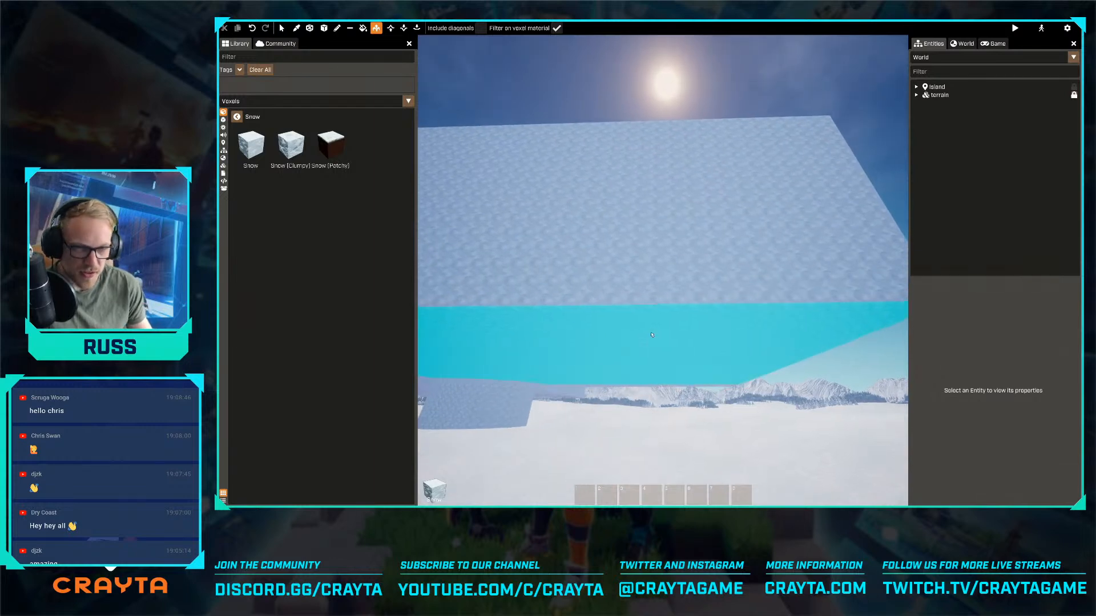
pyautogui.press('w')
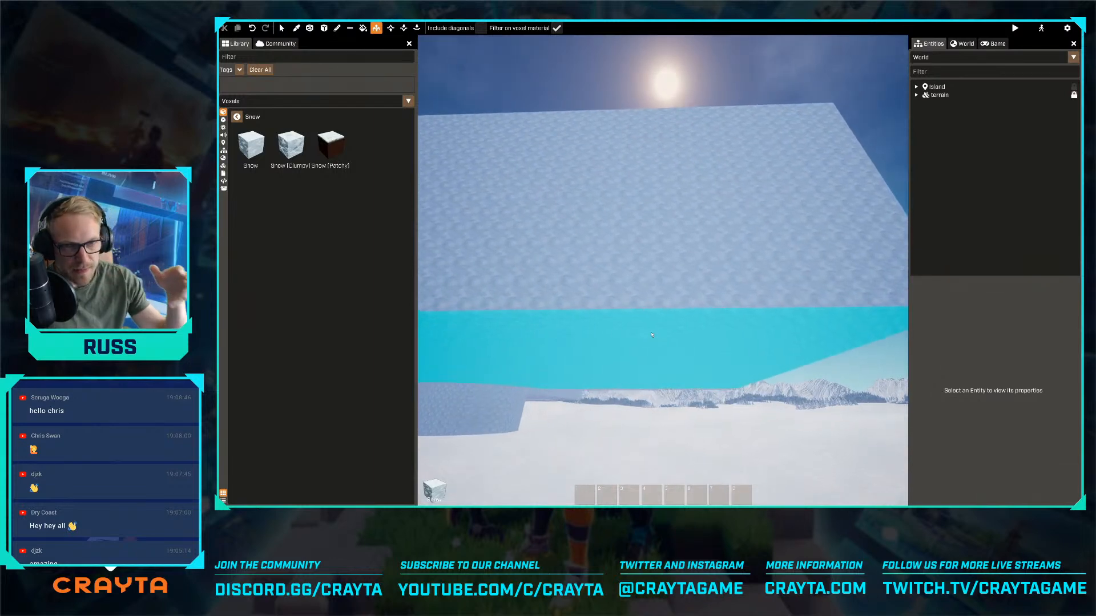
pyautogui.press('d')
pyautogui.press('d')
pyautogui.press('e')
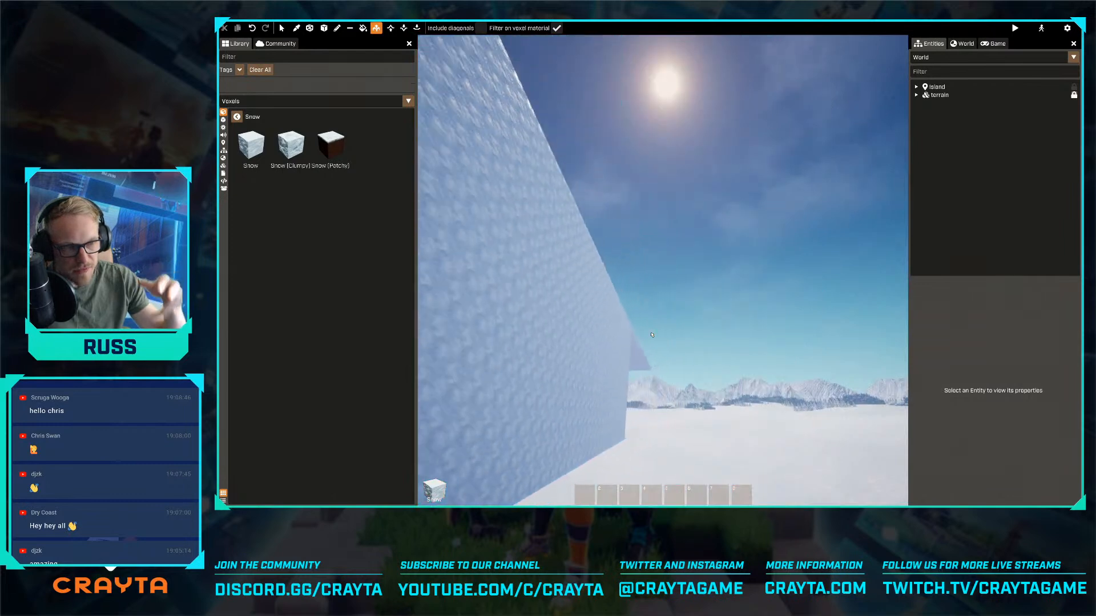
pyautogui.press('d')
pyautogui.press('e')
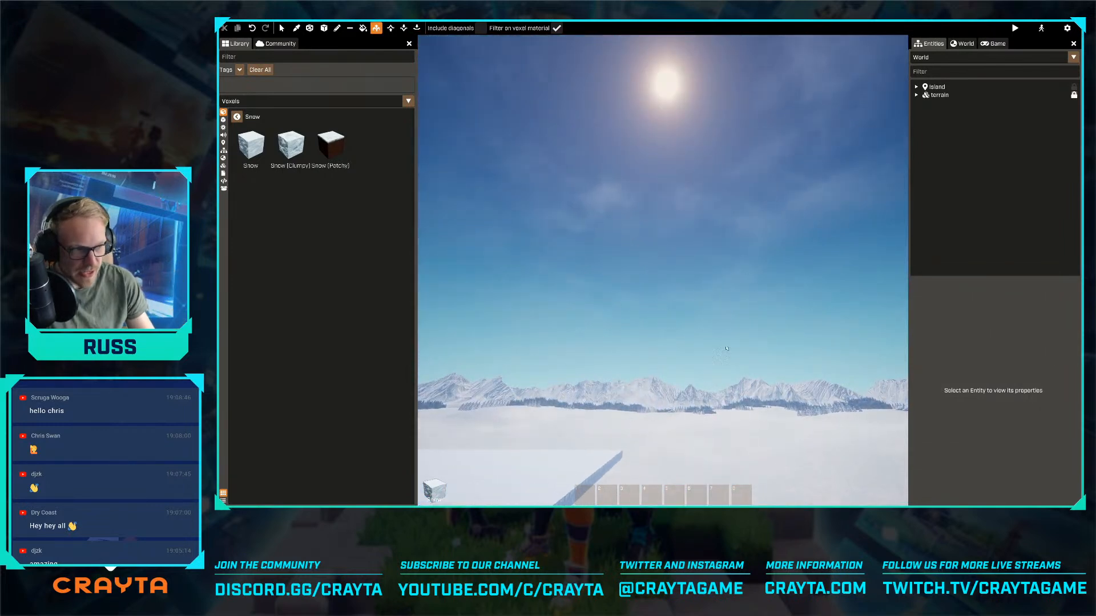
pyautogui.press('q')
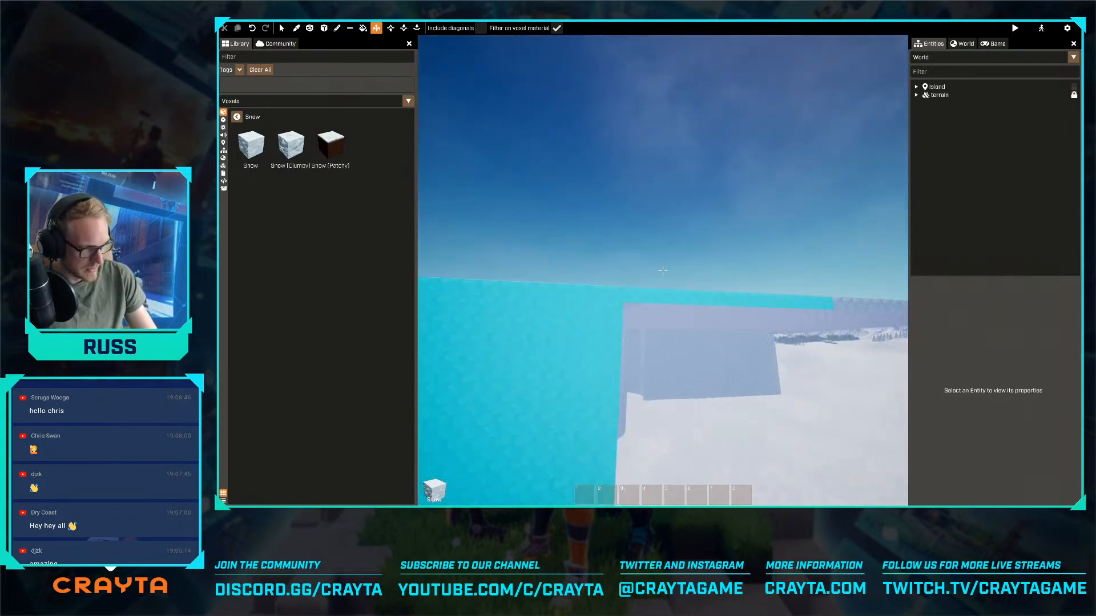
pyautogui.moveTo(663, 271); pyautogui.dragTo(662, 251, button='right')
pyautogui.press('w')
pyautogui.press('q')
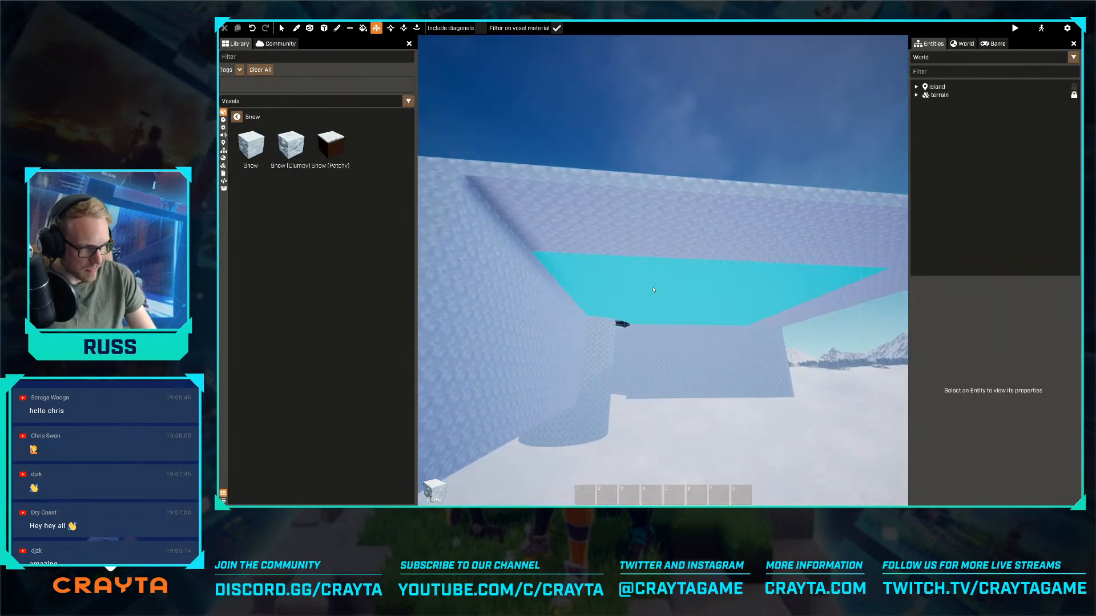
pyautogui.press('q')
pyautogui.moveTo(646, 256); pyautogui.dragTo(647, 316)
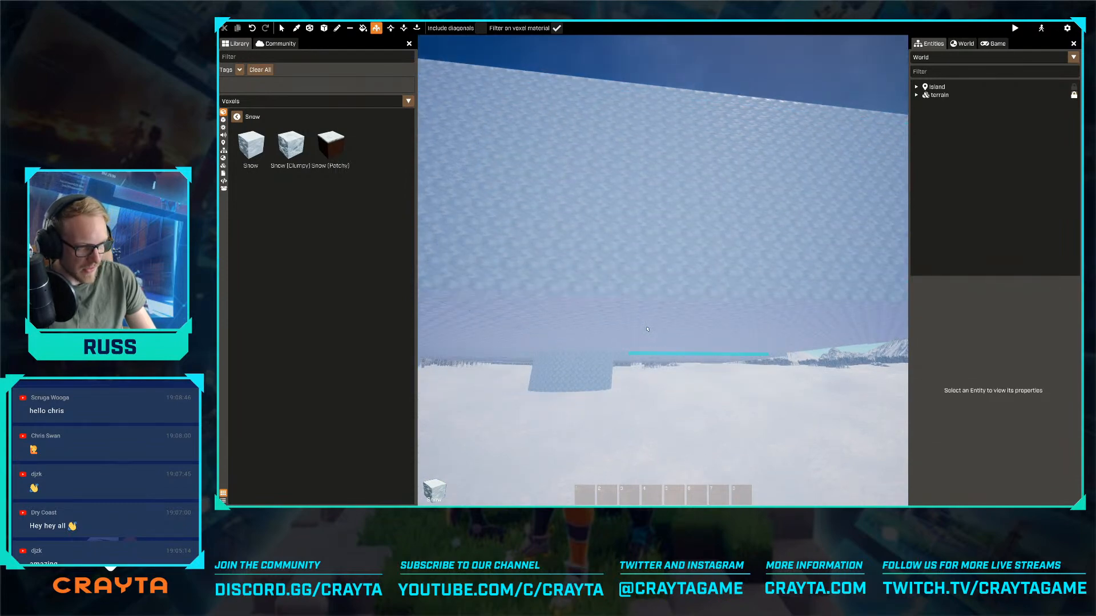
# - Extrude the vertical faces at the remaining side gap until the snow wall reaches the slab's corner
pyautogui.press('w')
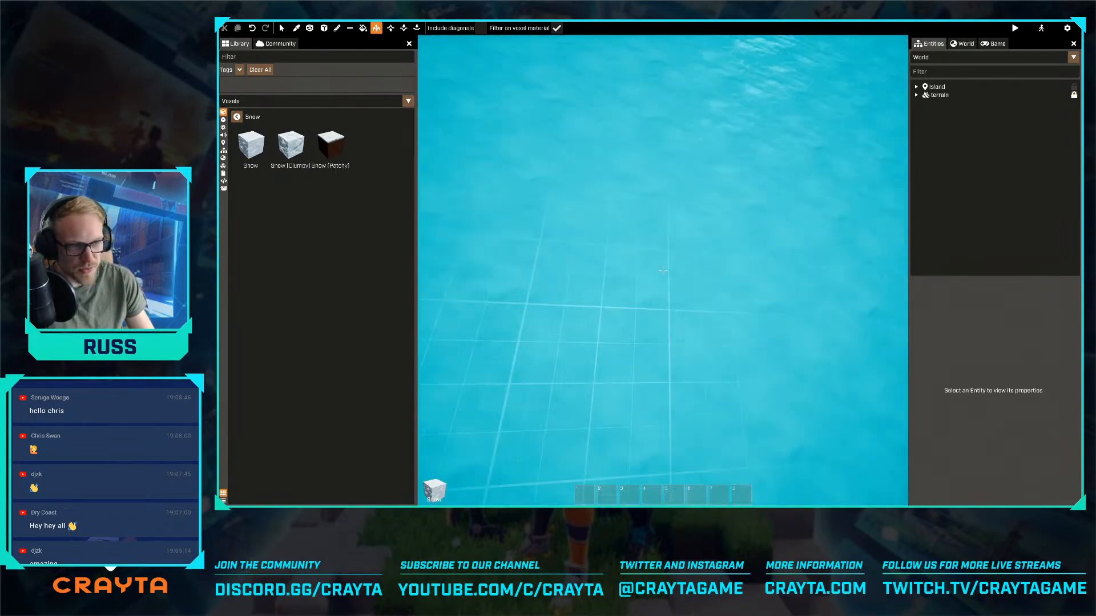
pyautogui.press('d')
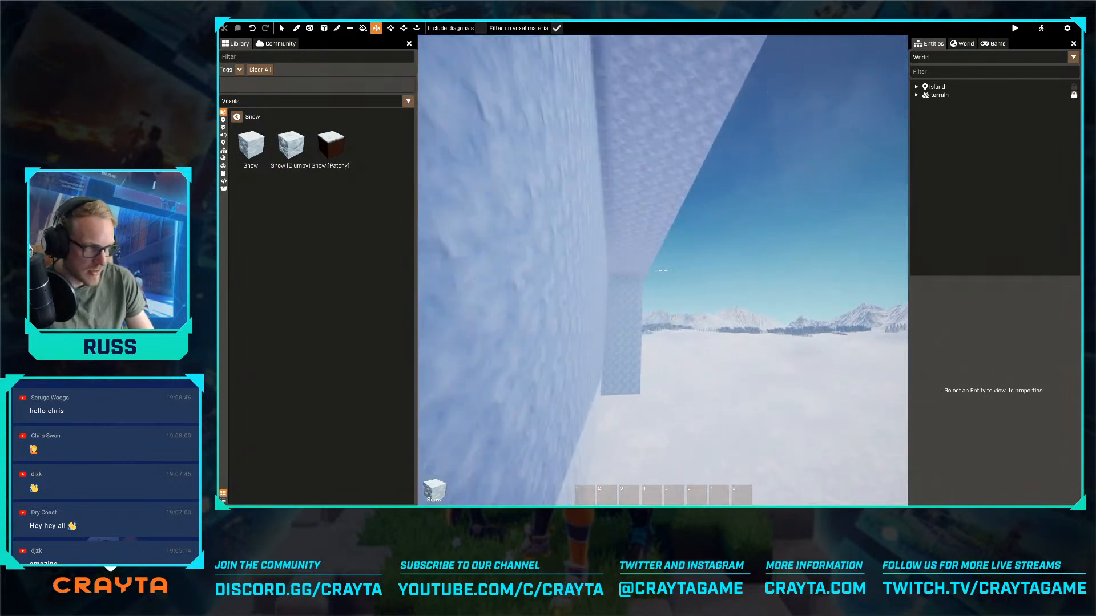
pyautogui.press('d')
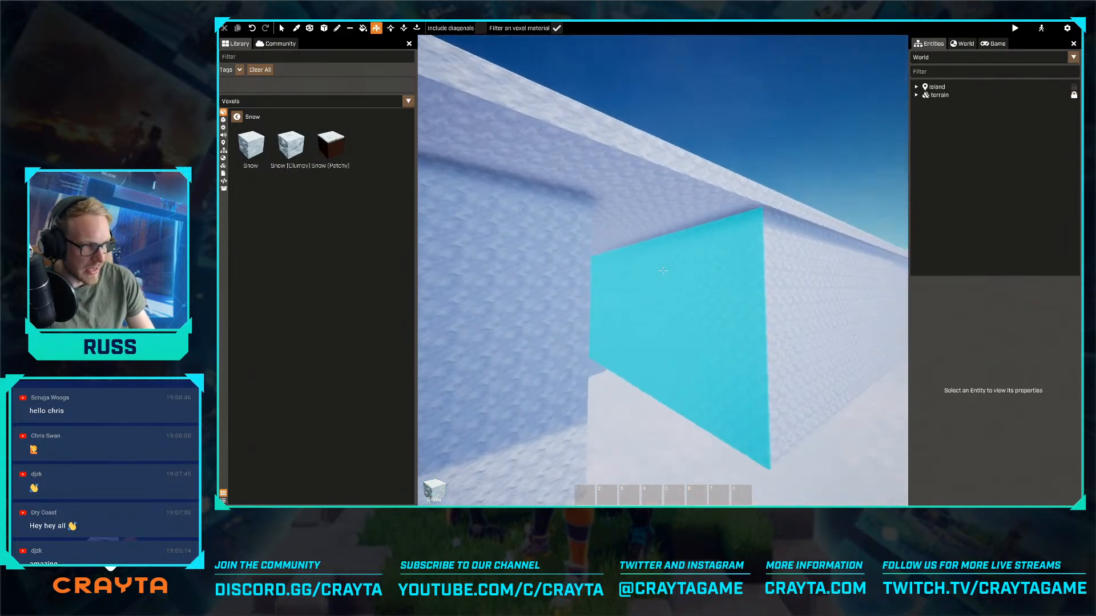
pyautogui.click(662, 271)
pyautogui.press('s')
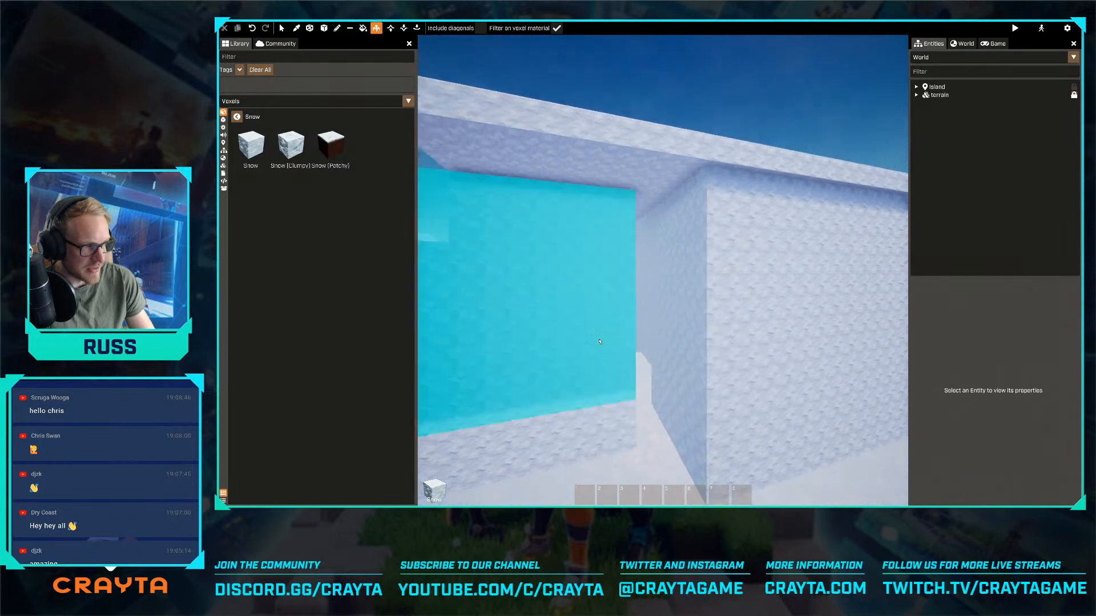
pyautogui.press('s')
pyautogui.press('d')
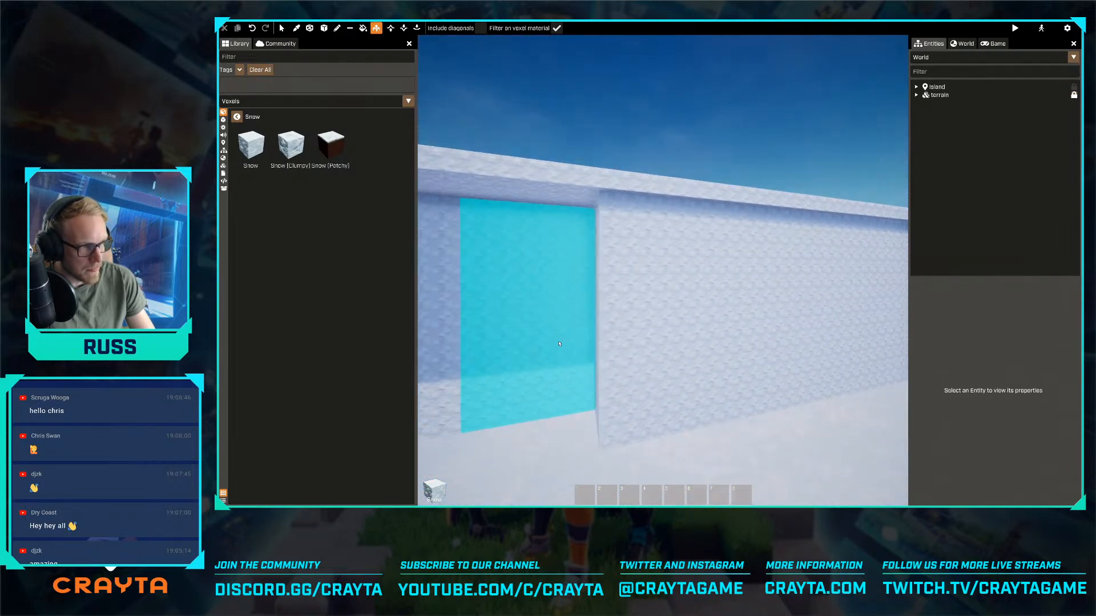
pyautogui.press('d')
pyautogui.click(559, 344)
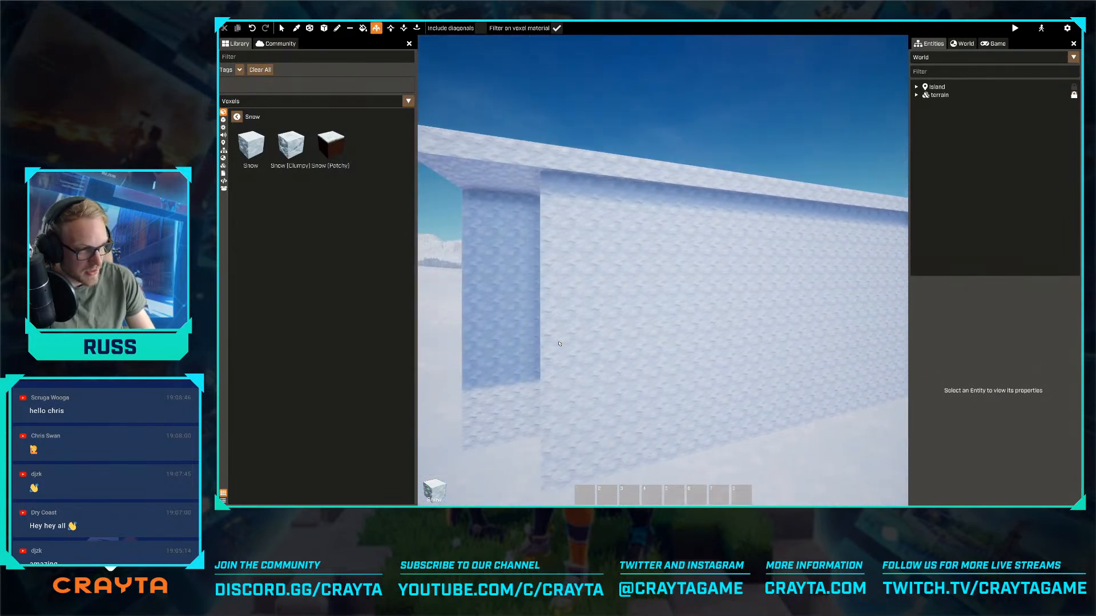
pyautogui.press('d')
pyautogui.press('a')
pyautogui.click(531, 346)
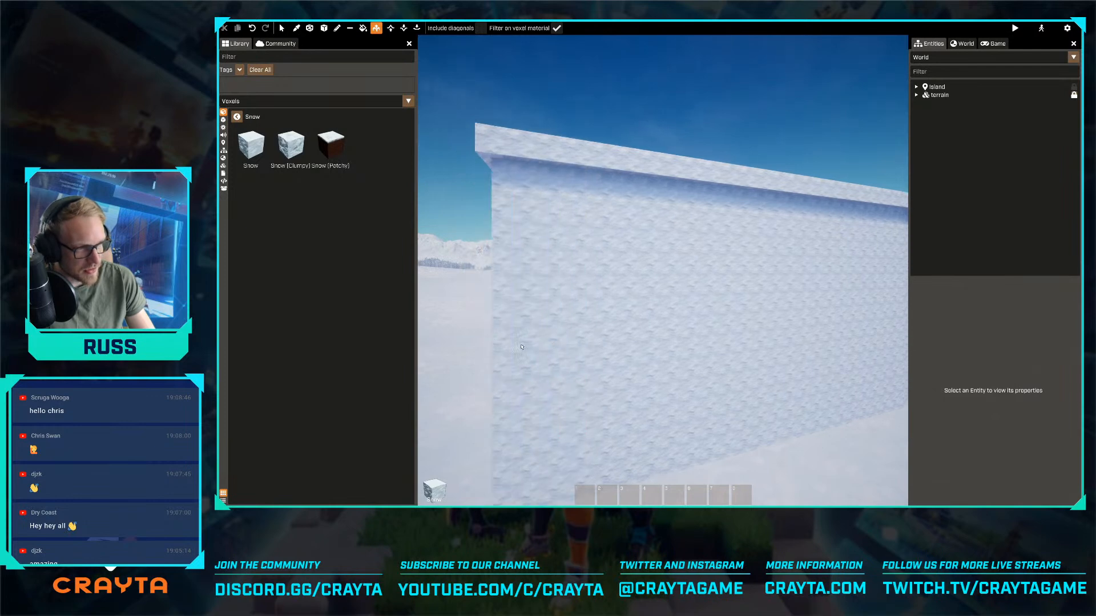
pyautogui.click(534, 349)
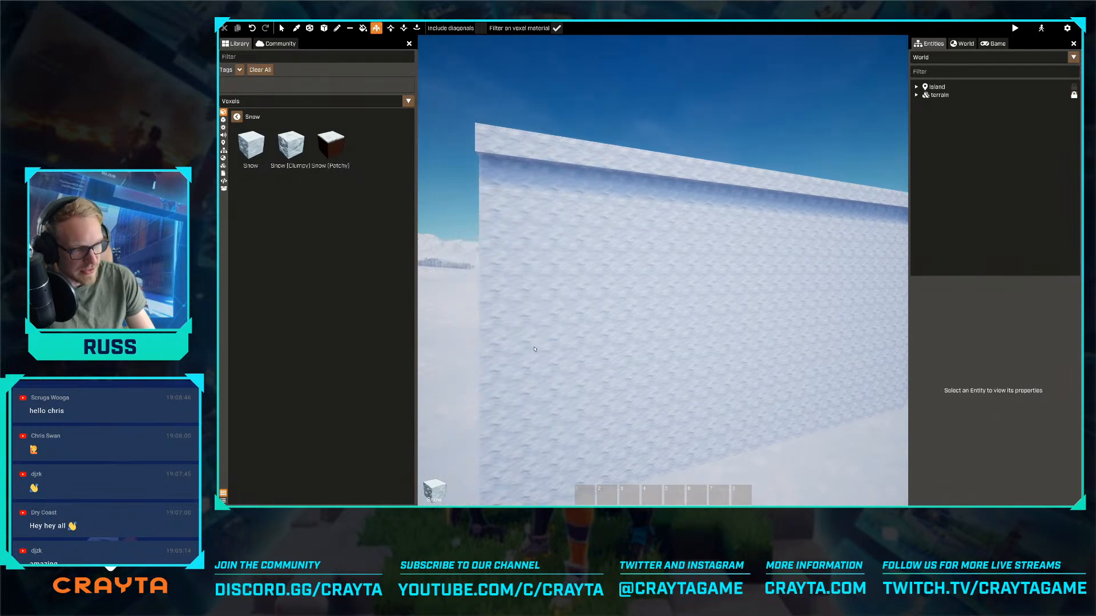
# - Extrude the long side wall outward beneath the overhanging rim, filling it flush with the slab's top edge
pyautogui.press('a')
pyautogui.moveTo(534, 350); pyautogui.dragTo(558, 330, button='right')
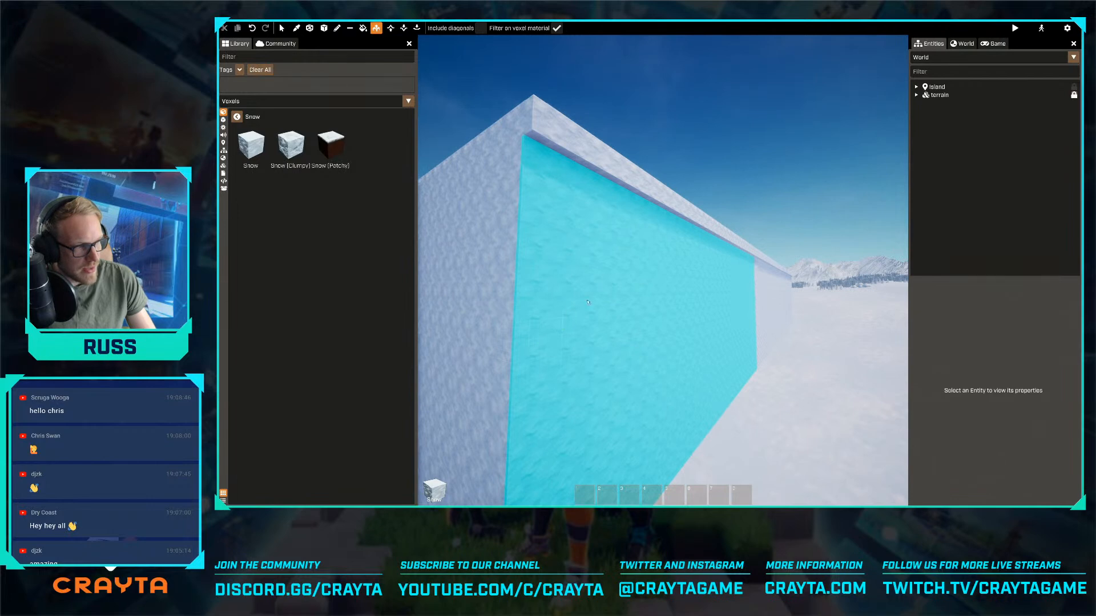
pyautogui.click(591, 182)
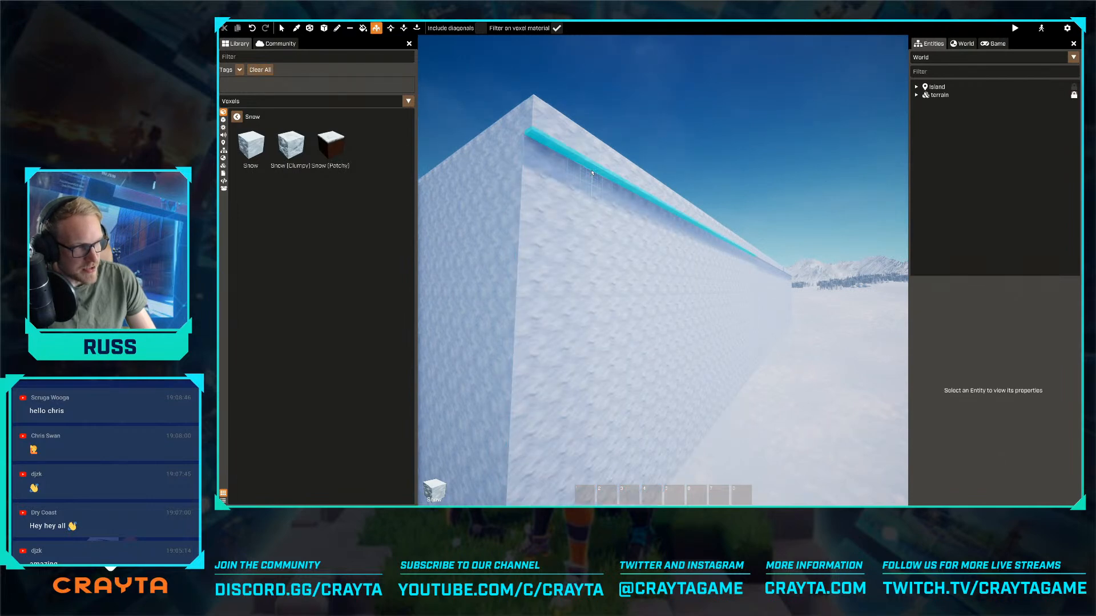
pyautogui.click(591, 189)
pyautogui.press('q')
pyautogui.click(588, 354)
pyautogui.click(577, 371)
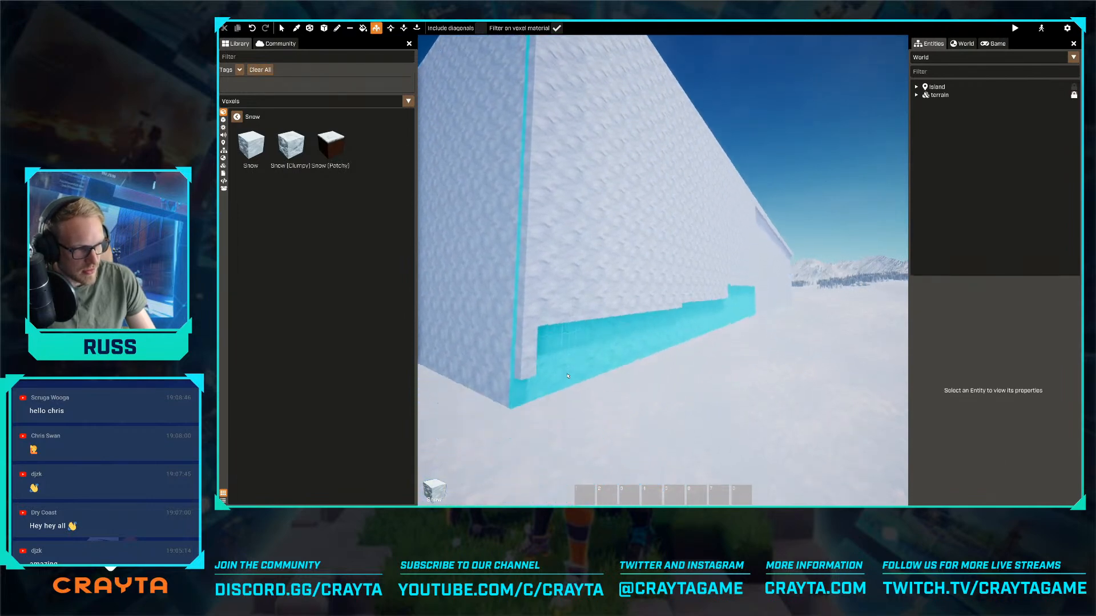
pyautogui.click(567, 376)
pyautogui.moveTo(568, 374); pyautogui.dragTo(674, 374, button='right')
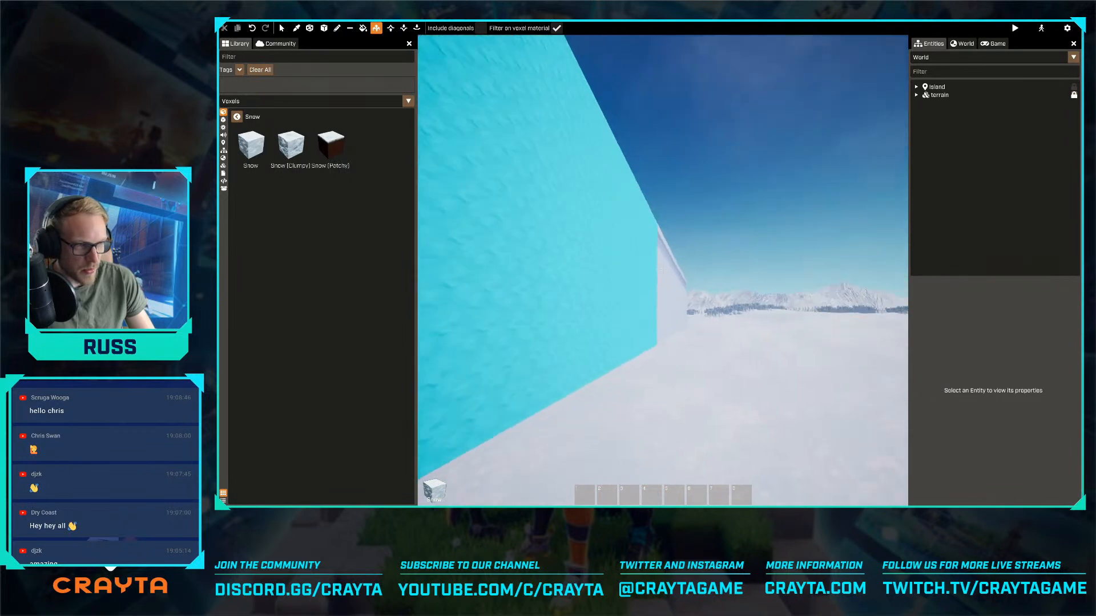
# - Extrude the still recessed wall section at the far end outward to line up with the rim
pyautogui.press('d')
pyautogui.press('d')
pyautogui.moveTo(662, 270); pyautogui.dragTo(563, 280, button='right')
pyautogui.press('d')
pyautogui.moveTo(565, 343); pyautogui.dragTo(734, 353)
pyautogui.press('s')
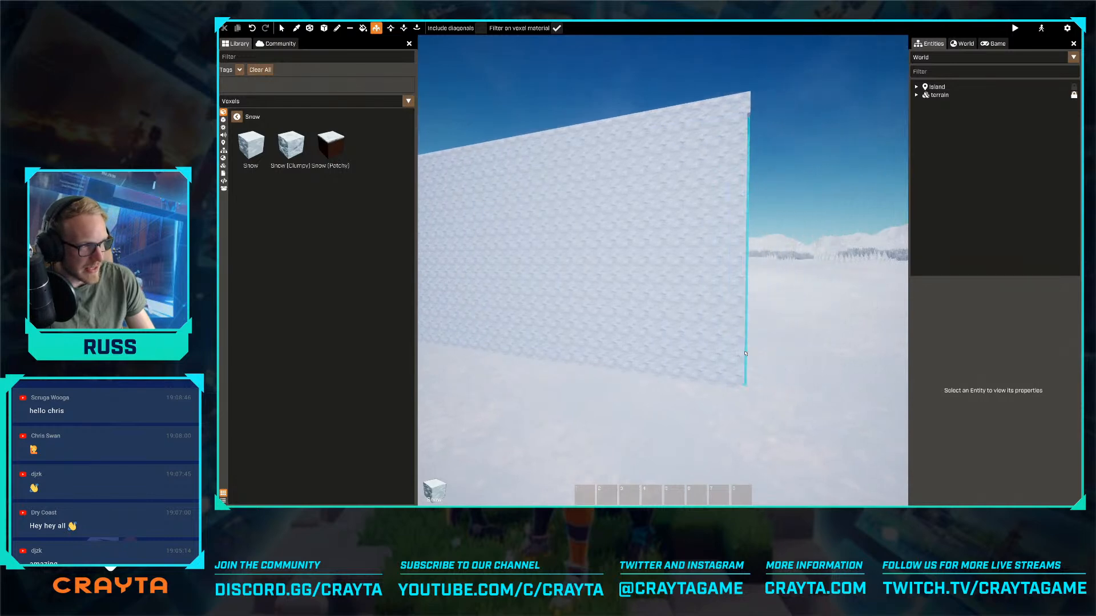
pyautogui.moveTo(742, 354)
pyautogui.mouseDown(button='right')
pyautogui.moveTo(731, 400)
pyautogui.moveTo(730, 337)
pyautogui.mouseUp(button='right')
# - Inspect the enlarged snow terrain from above, including the moat, the round platform and its gates
pyautogui.press('e')
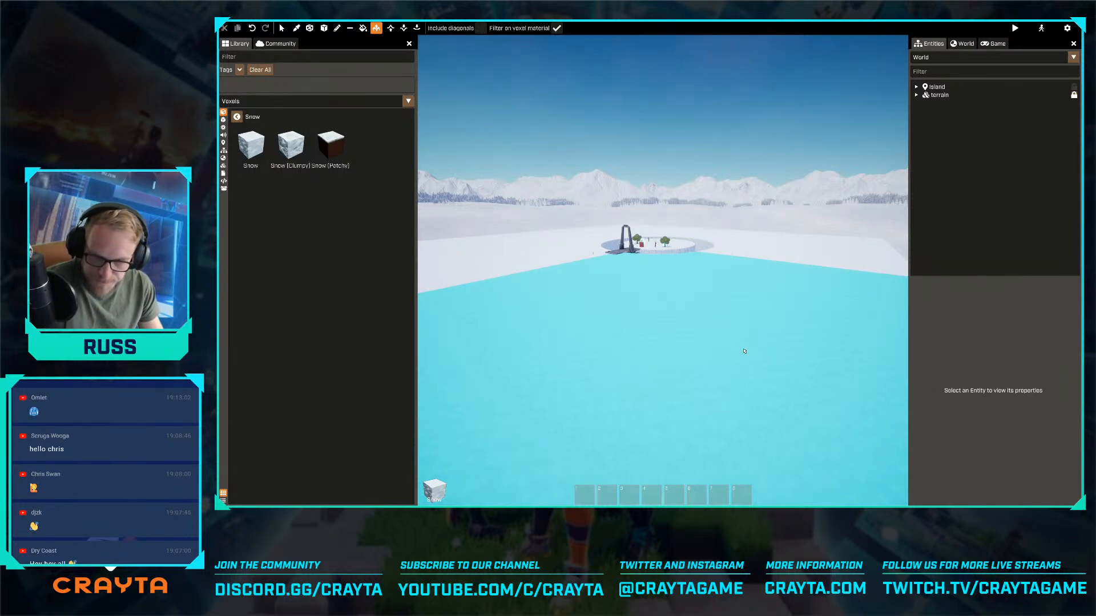
pyautogui.moveTo(823, 311); pyautogui.dragTo(757, 292, button='right')
pyautogui.press('w')
pyautogui.press('e')
pyautogui.press('w')
pyautogui.press('w')
pyautogui.press('s')
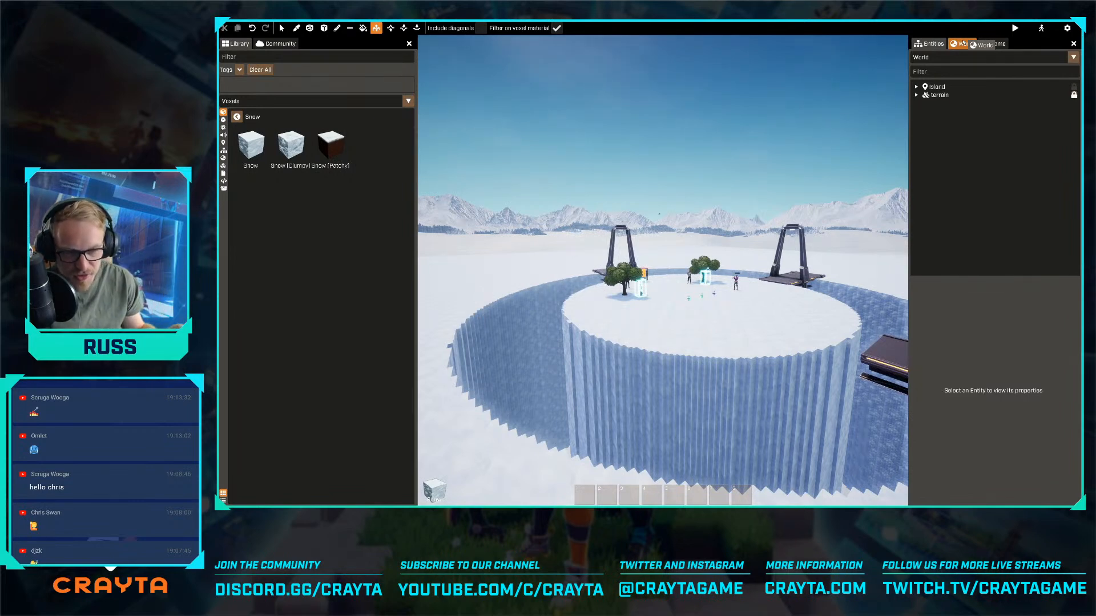
pyautogui.moveTo(977, 52); pyautogui.dragTo(975, 64)
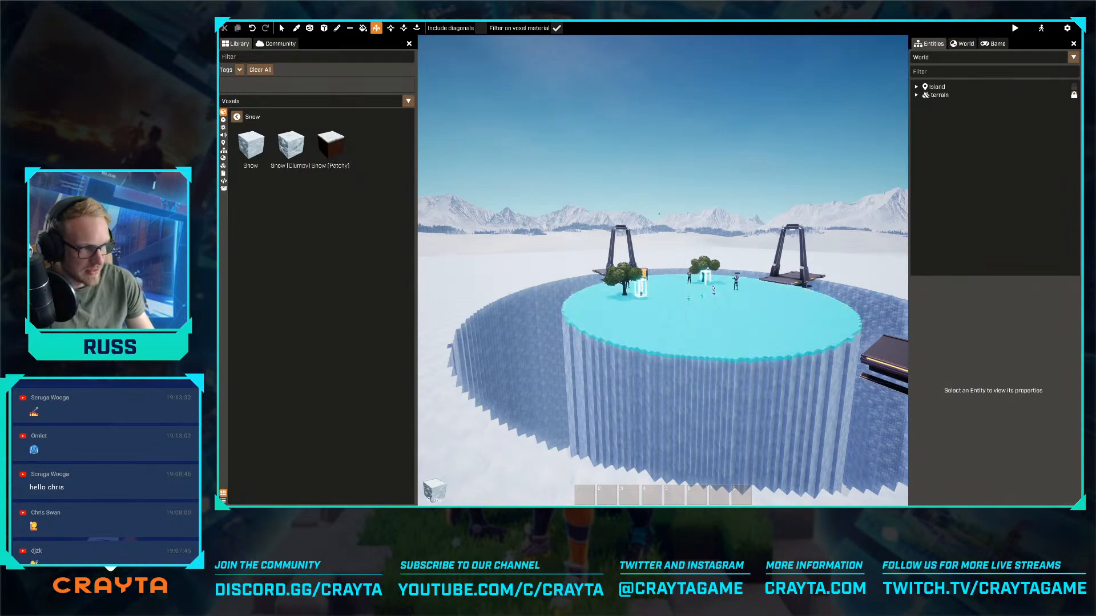
pyautogui.press('w')
pyautogui.moveTo(736, 323); pyautogui.dragTo(822, 323, button='right')
pyautogui.moveTo(708, 294); pyautogui.dragTo(731, 294, button='right')
pyautogui.press('w')
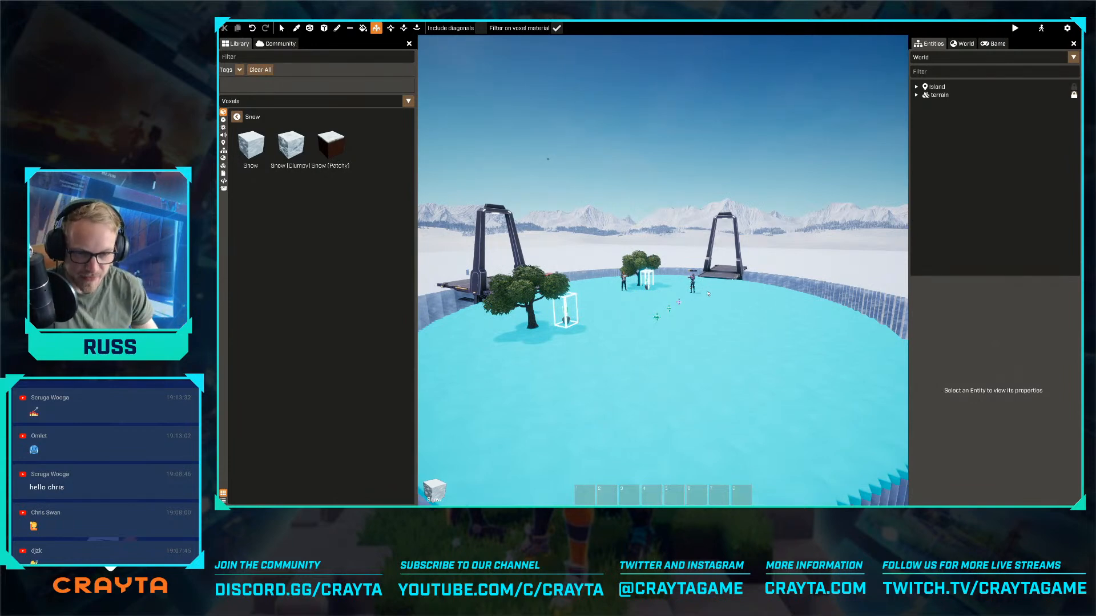
pyautogui.press('s')
pyautogui.moveTo(707, 294); pyautogui.dragTo(766, 340, button='right')
# - Enable the world's fog override with a height fog start distance of 1837.1, falloff 3 and density 1
pyautogui.click(962, 43)
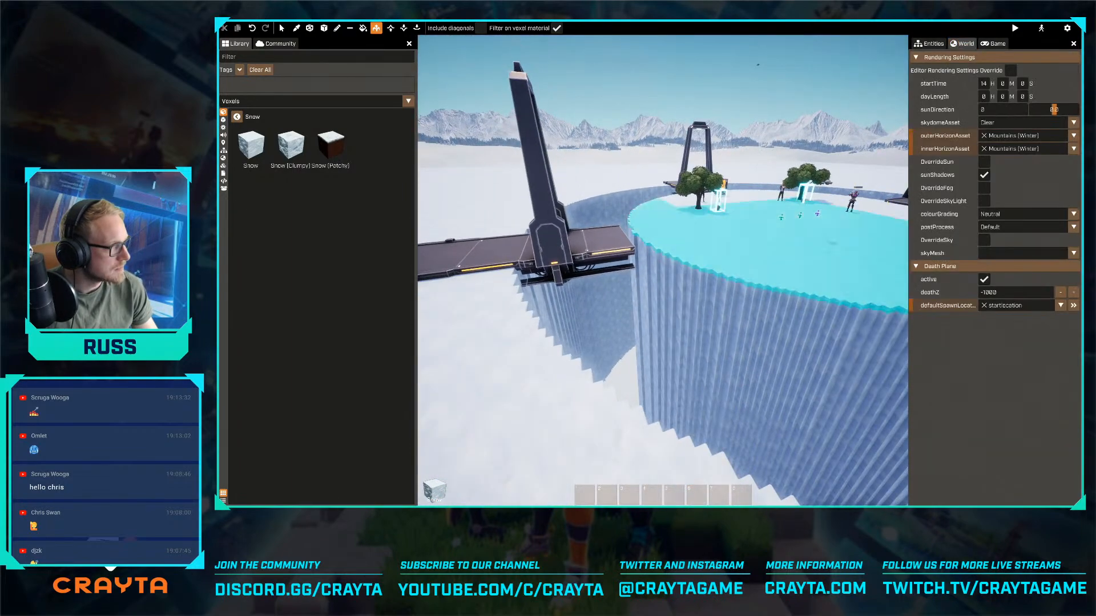
pyautogui.moveTo(882, 208); pyautogui.dragTo(948, 173, button='right')
pyautogui.press('w')
pyautogui.click(984, 187)
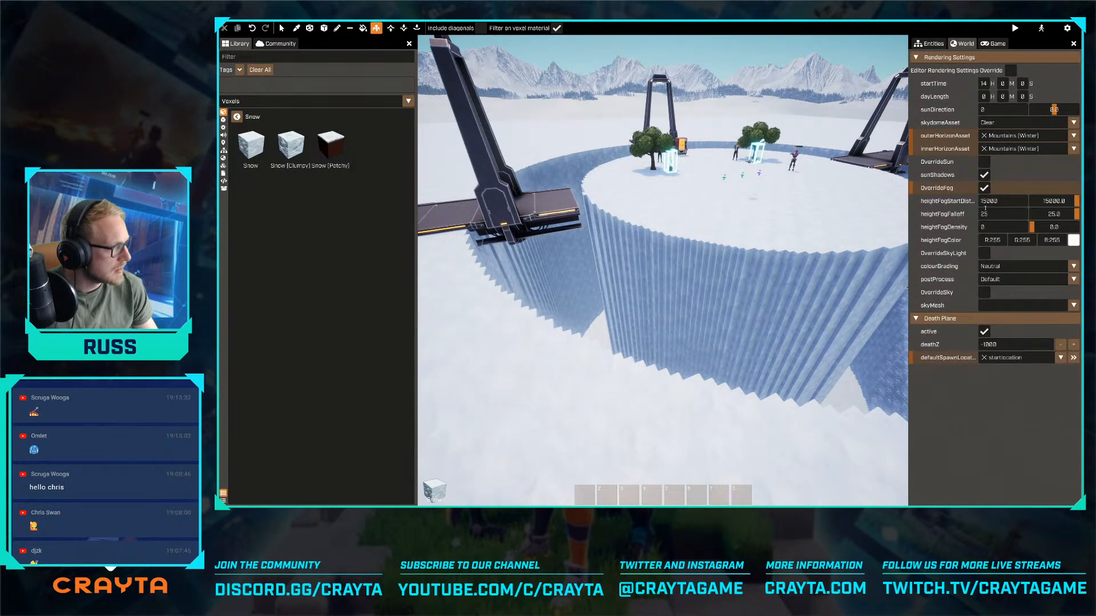
pyautogui.moveTo(1037, 201); pyautogui.dragTo(1034, 231)
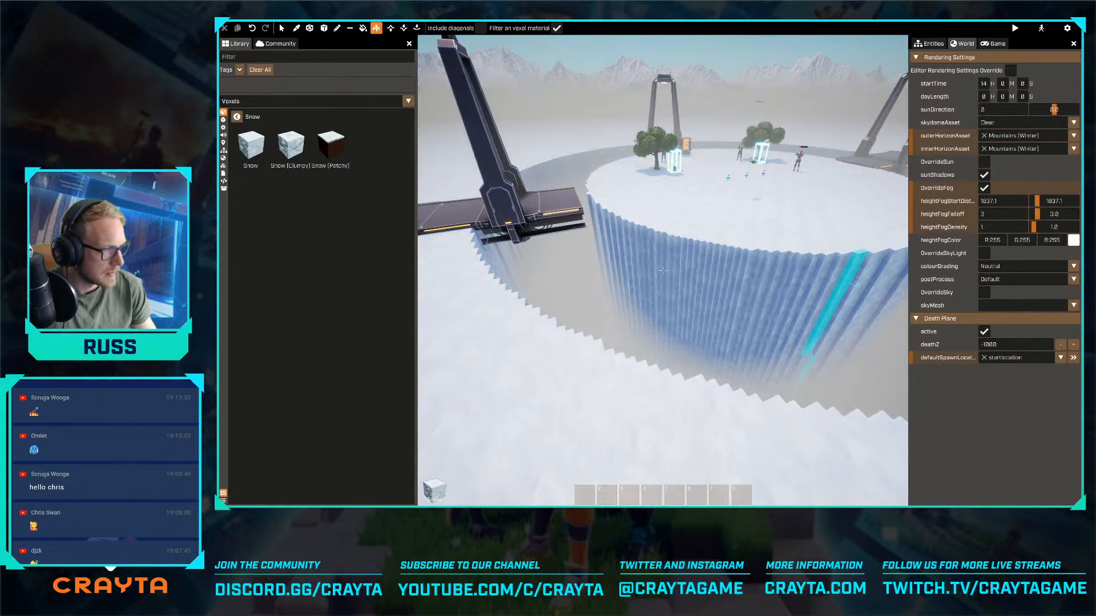
# - Set the height fog start distance to 100 and the falloff to 7.4
pyautogui.press('w')
pyautogui.moveTo(843, 278); pyautogui.dragTo(868, 246, button='right')
pyautogui.press('s')
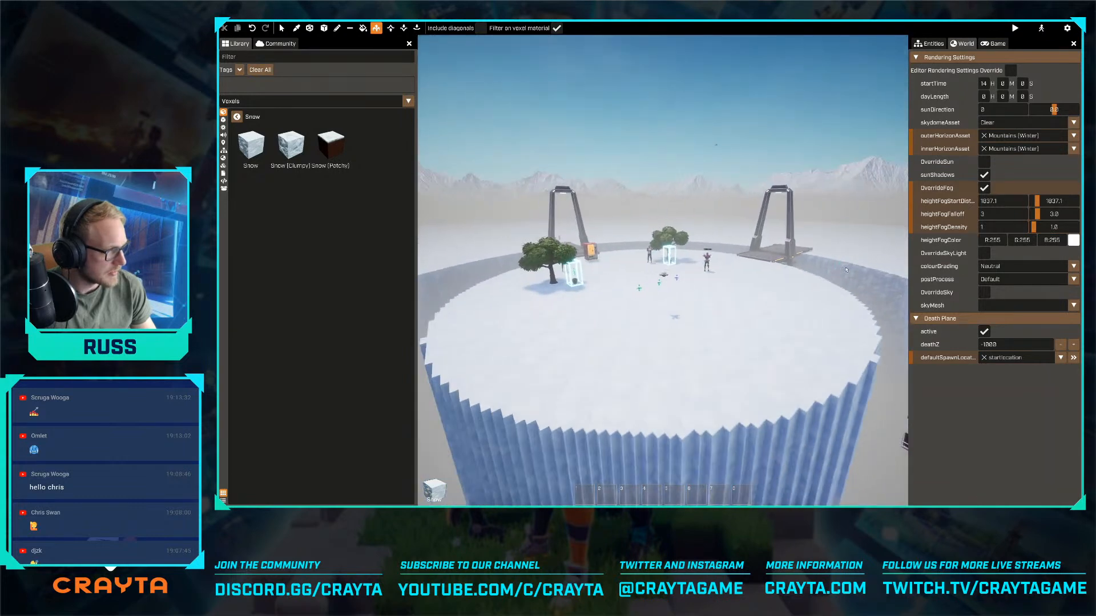
pyautogui.press('w')
pyautogui.moveTo(1038, 203)
pyautogui.mouseDown()
pyautogui.moveTo(1031, 214)
pyautogui.moveTo(1045, 217)
pyautogui.mouseUp()
pyautogui.press('w')
pyautogui.moveTo(874, 257); pyautogui.dragTo(799, 254, button='right')
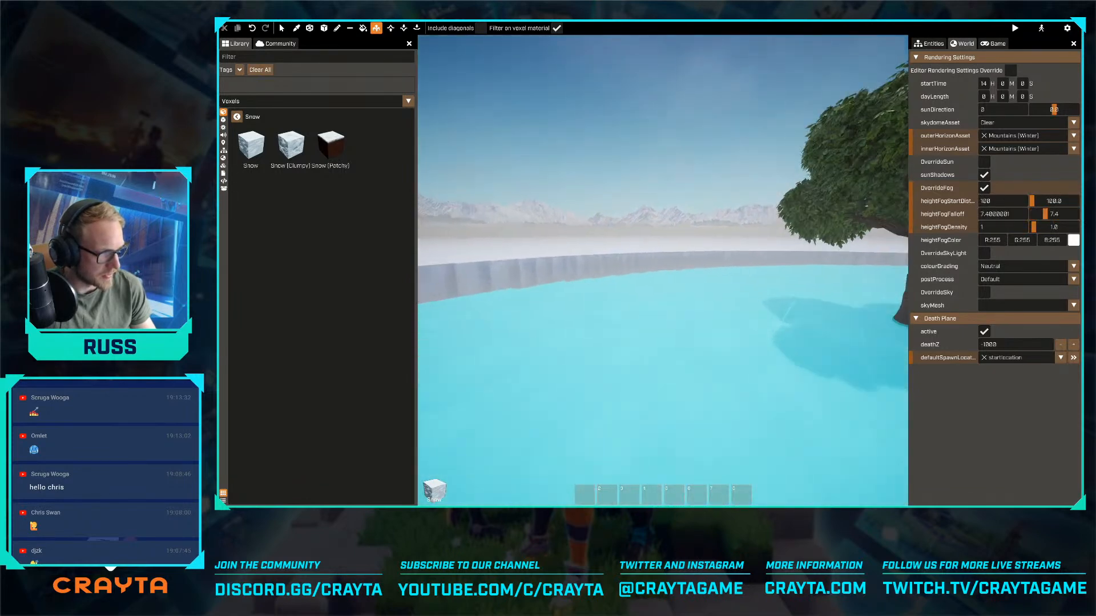
# - Examine the fog around and below the platform, leaving advanced mode to view it from the character's position
pyautogui.press('w')
pyautogui.moveTo(662, 270); pyautogui.dragTo(879, 292, button='right')
pyautogui.press('w')
pyautogui.press('a')
pyautogui.press('w')
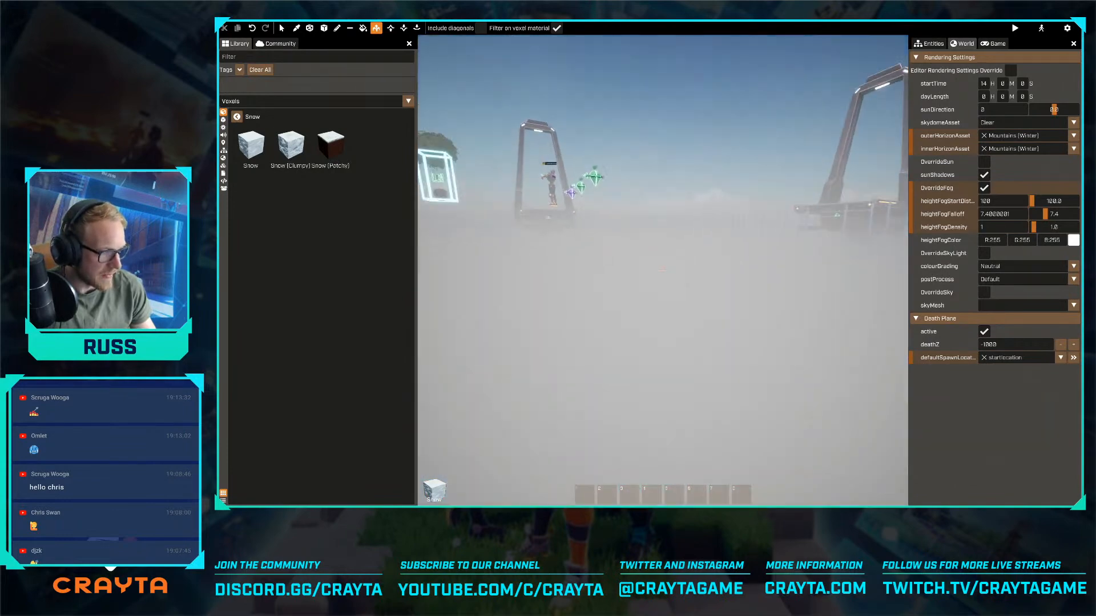
pyautogui.press('Tab')
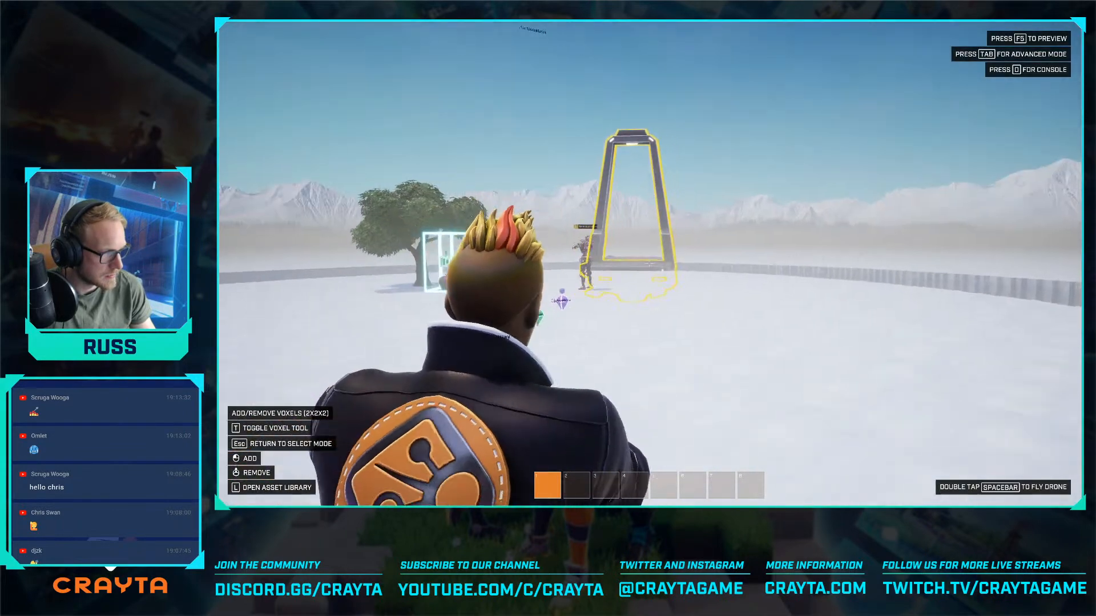
# - Walk across the gate bridges and along the moat to examine the fog from ground level
pyautogui.press('w')
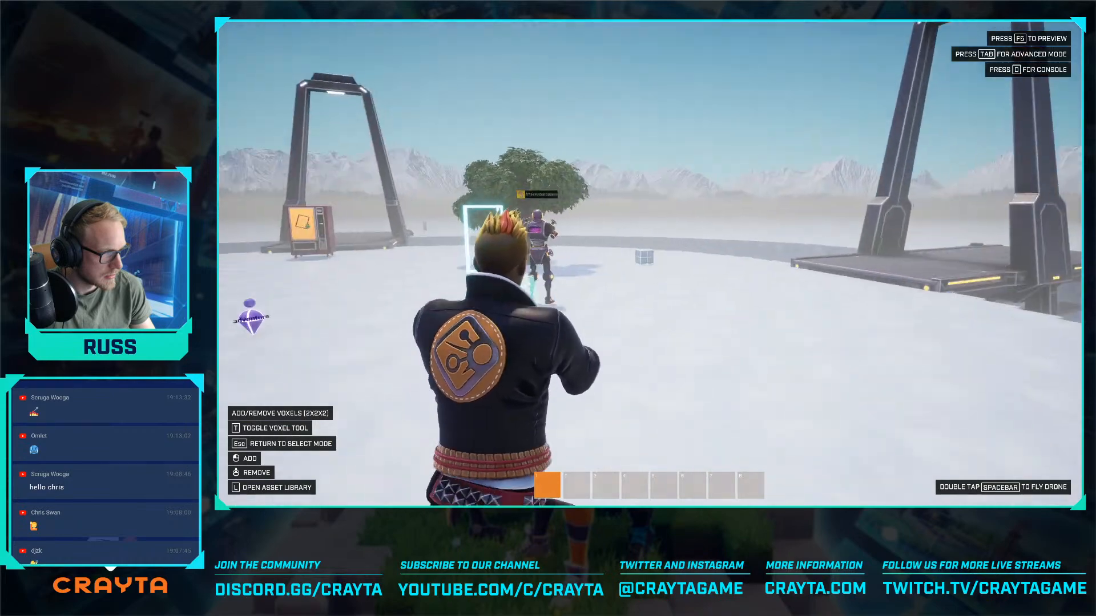
pyautogui.press('w')
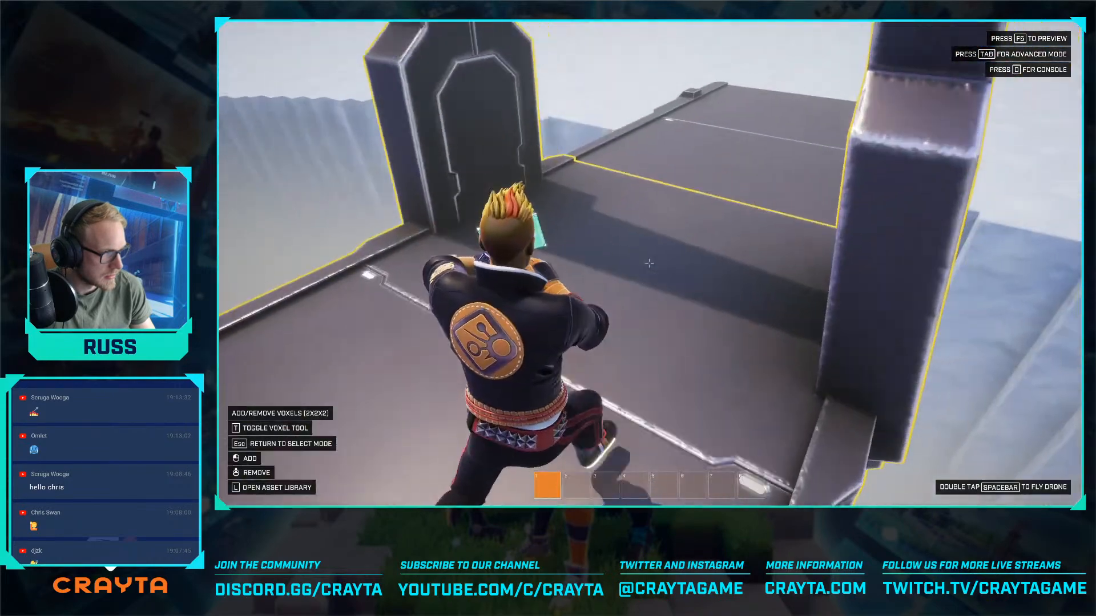
pyautogui.press('w')
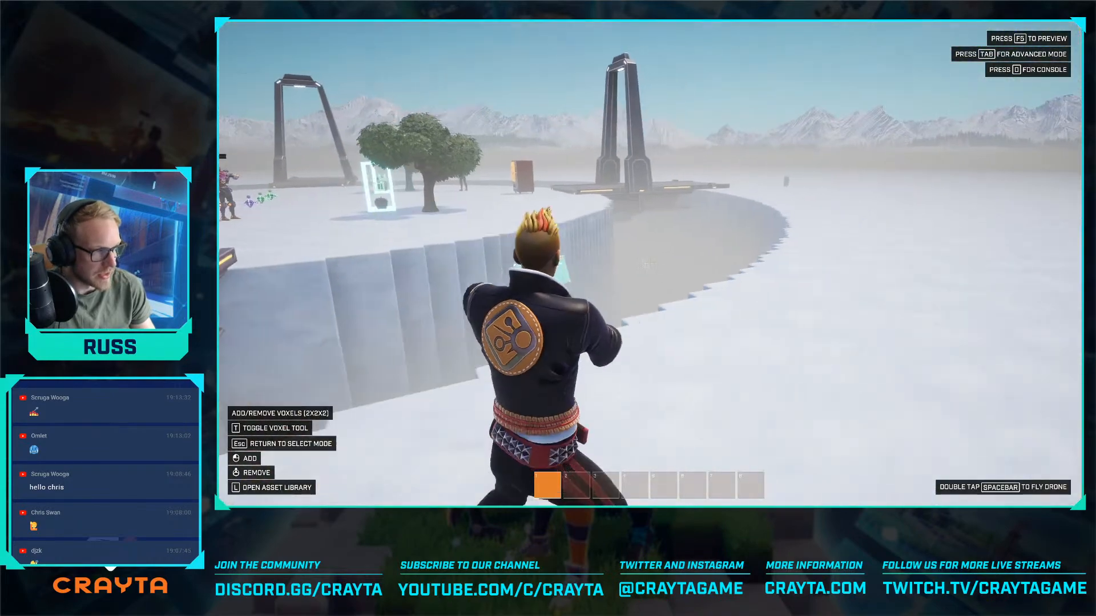
pyautogui.press('w')
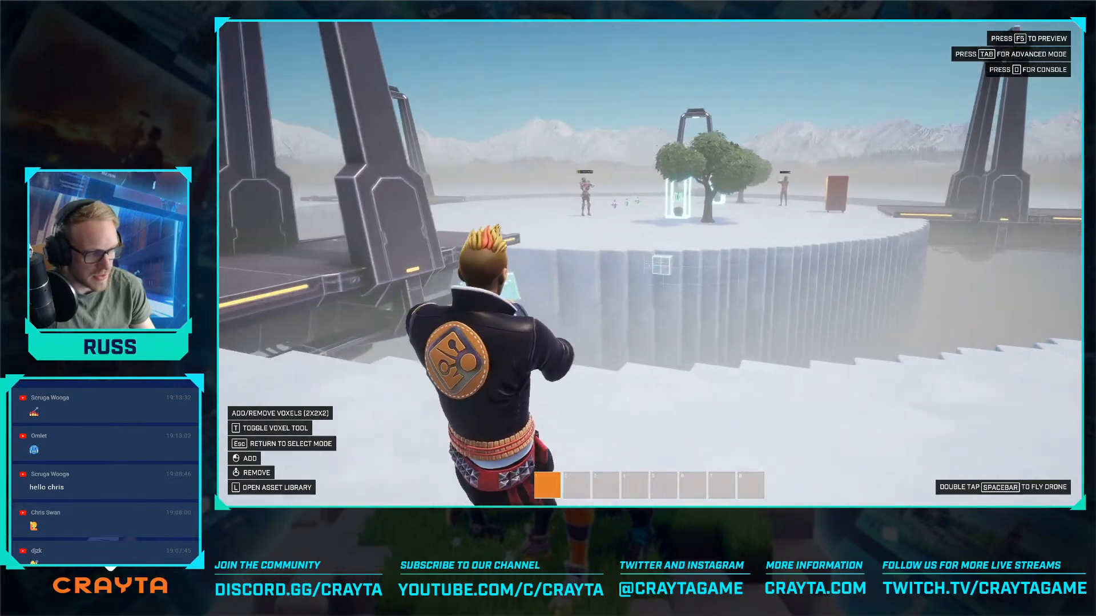
pyautogui.press('w')
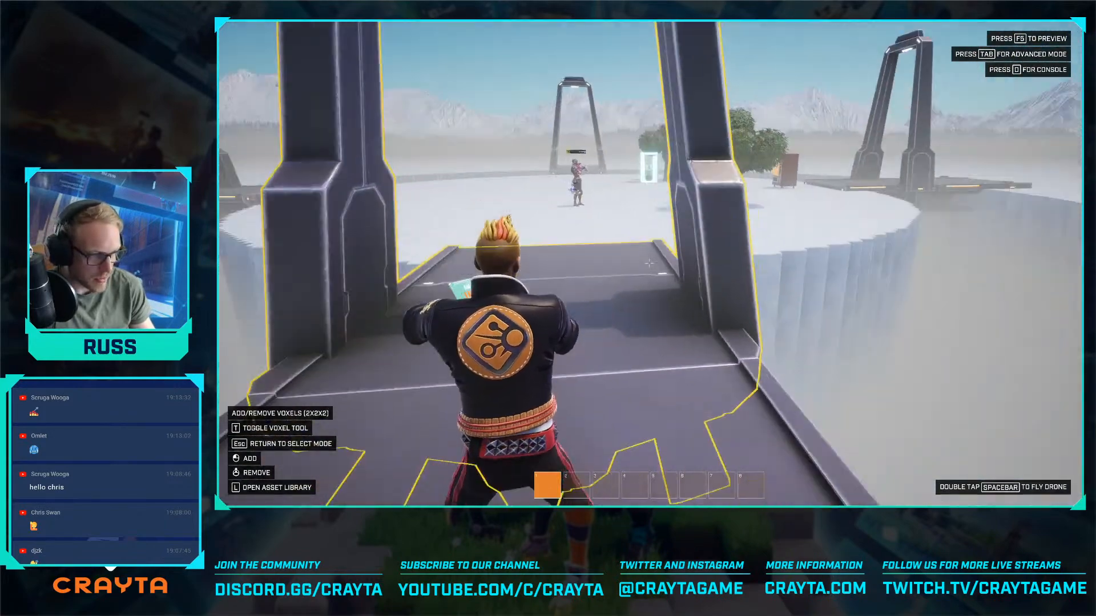
pyautogui.press('w')
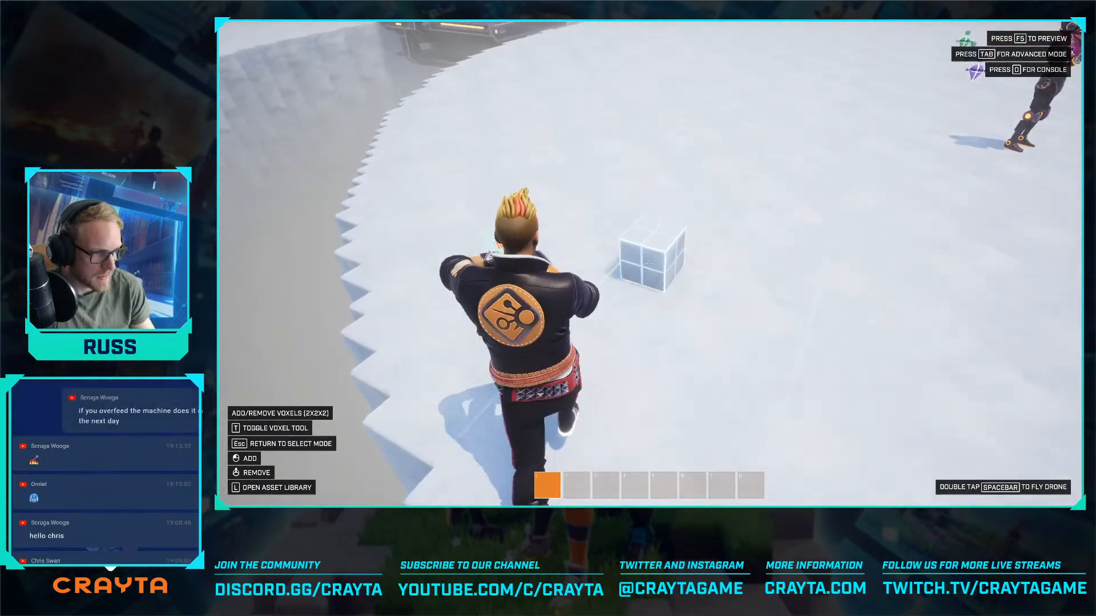
pyautogui.press('w')
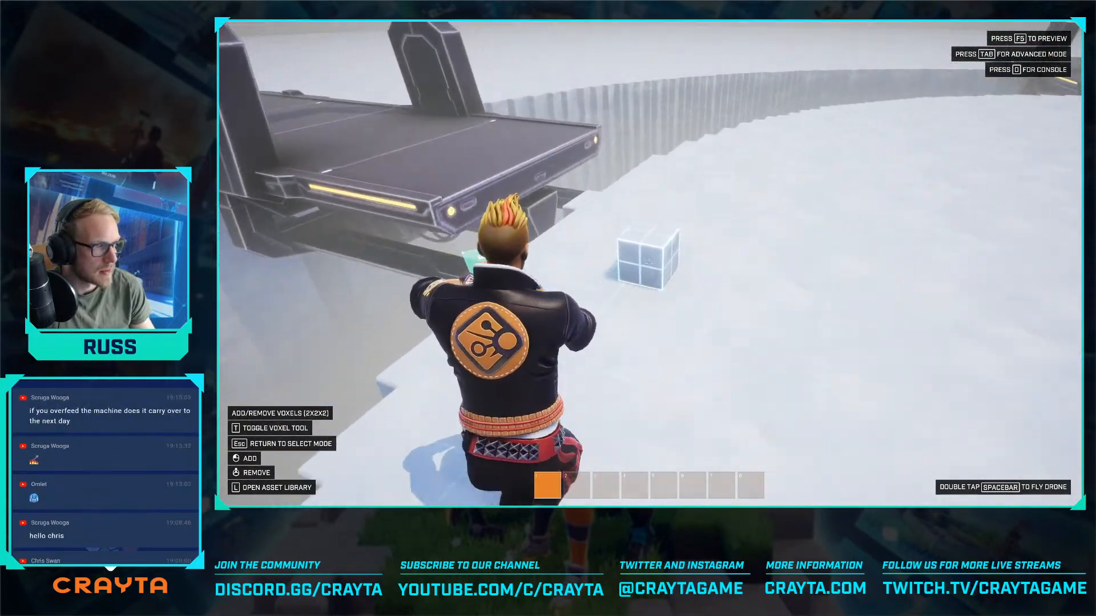
pyautogui.press('a')
pyautogui.press('s')
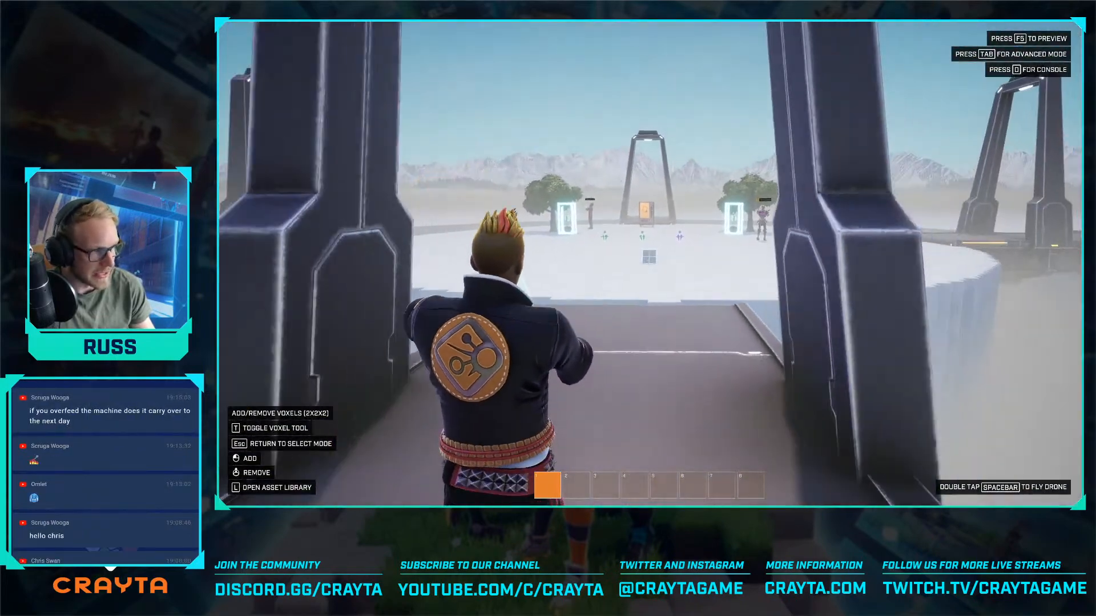
# - Walk in through a gate and across the snow platform to view the shop and apple trees
pyautogui.press('s')
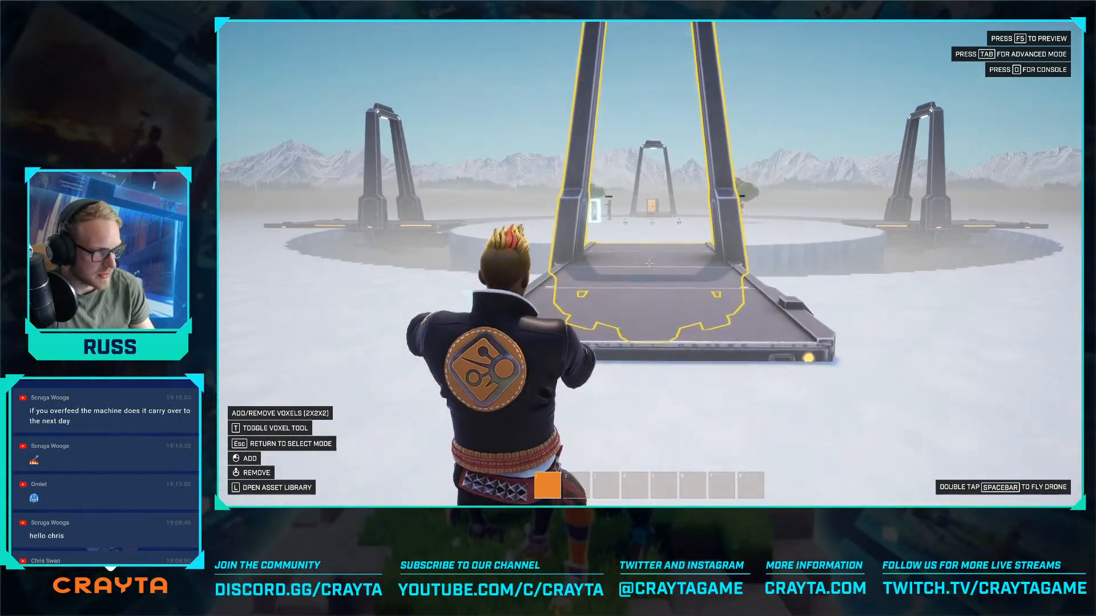
pyautogui.press('w')
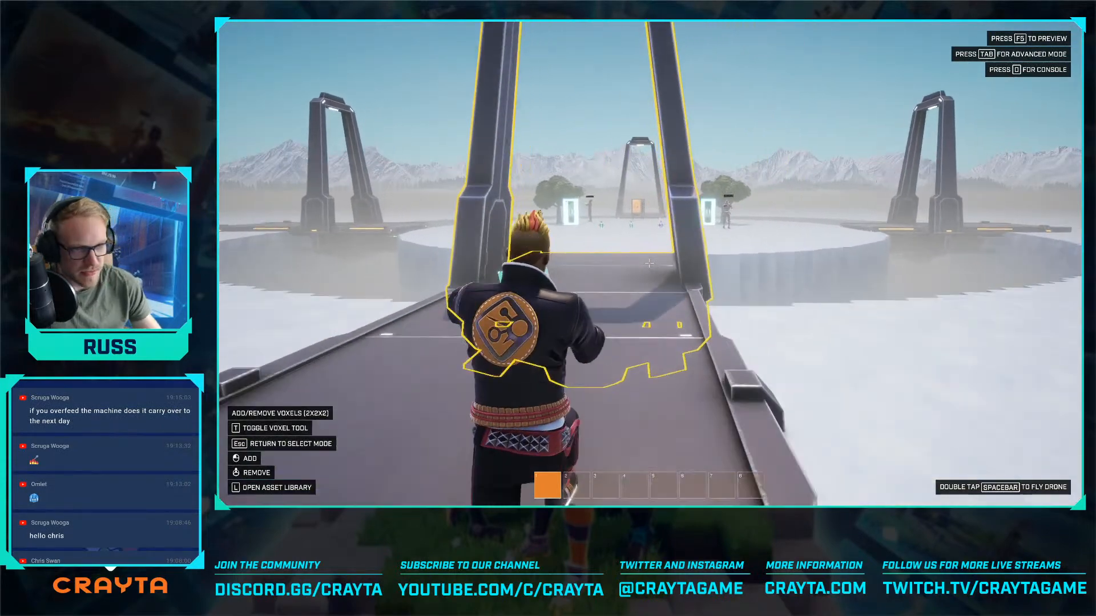
pyautogui.press('w')
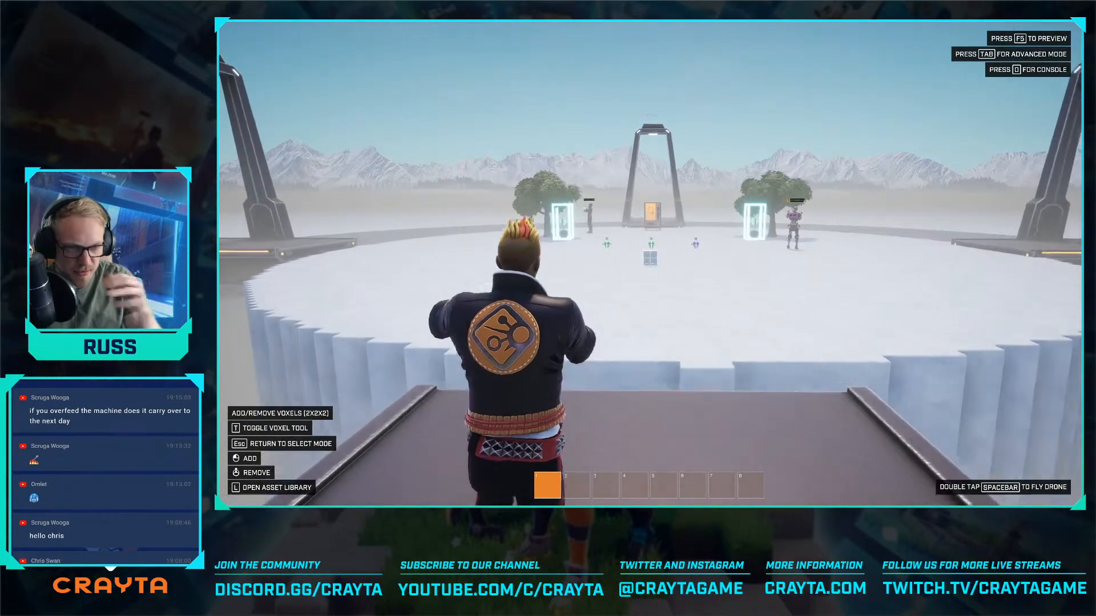
pyautogui.press('w')
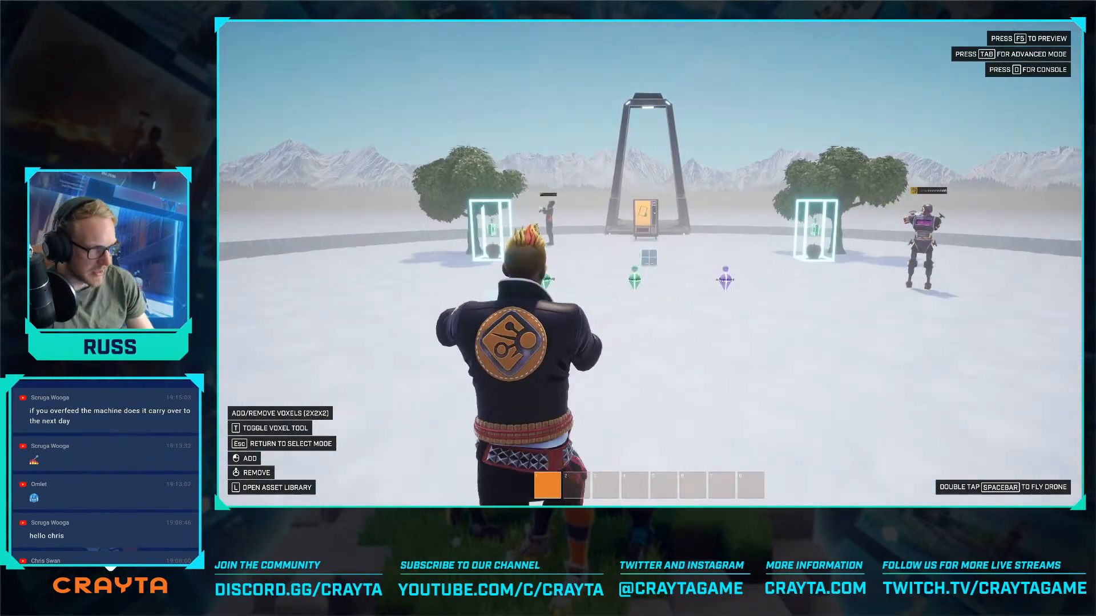
pyautogui.press('w')
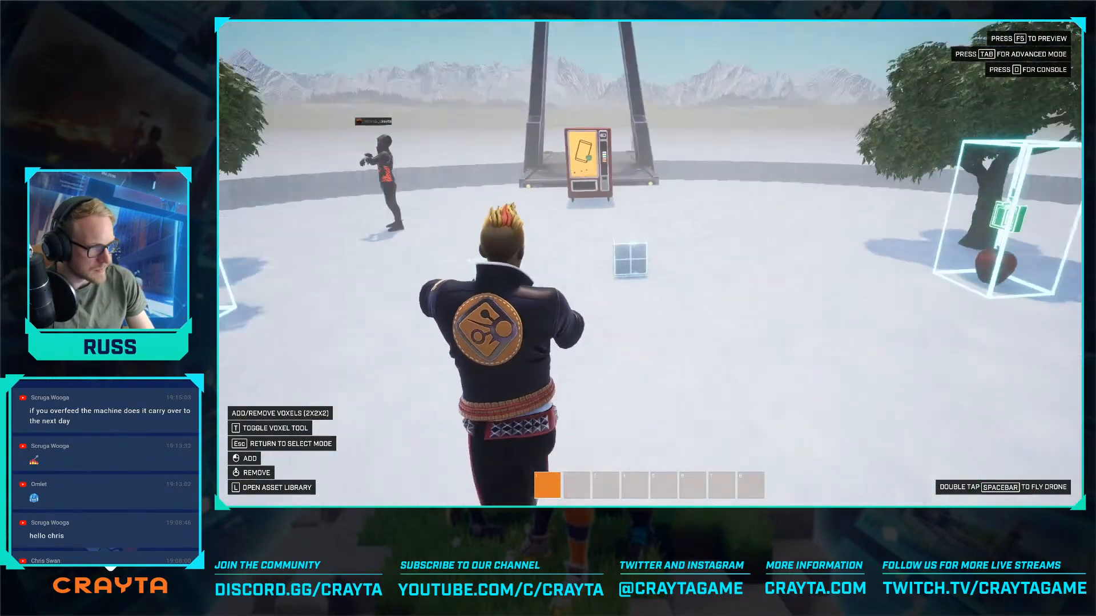
pyautogui.press('w')
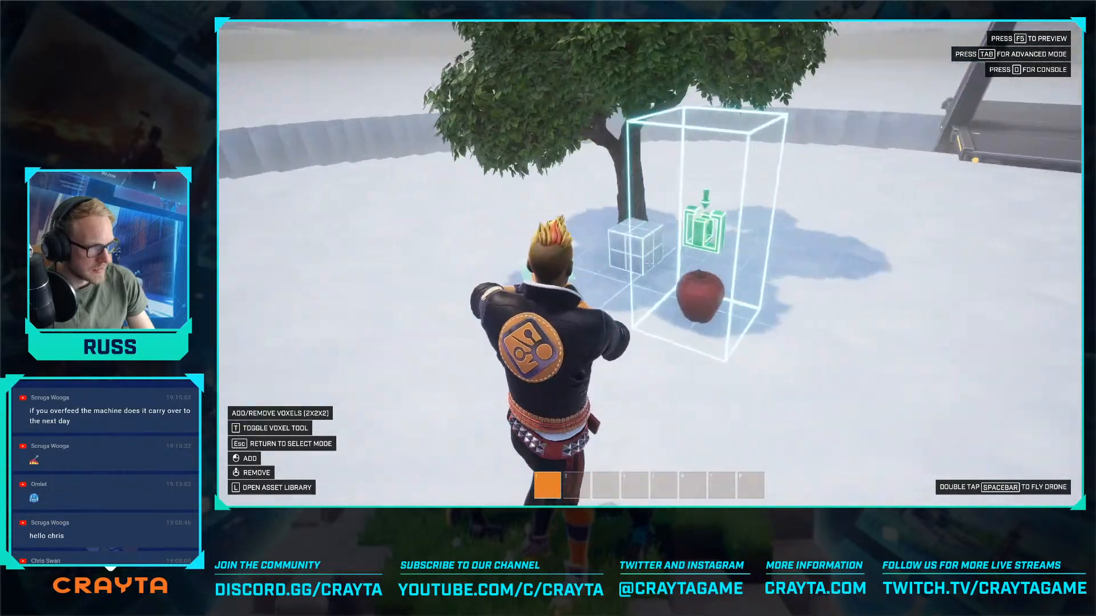
# - Return to advanced mode and search the mesh library for "furnace"
pyautogui.press('Tab')
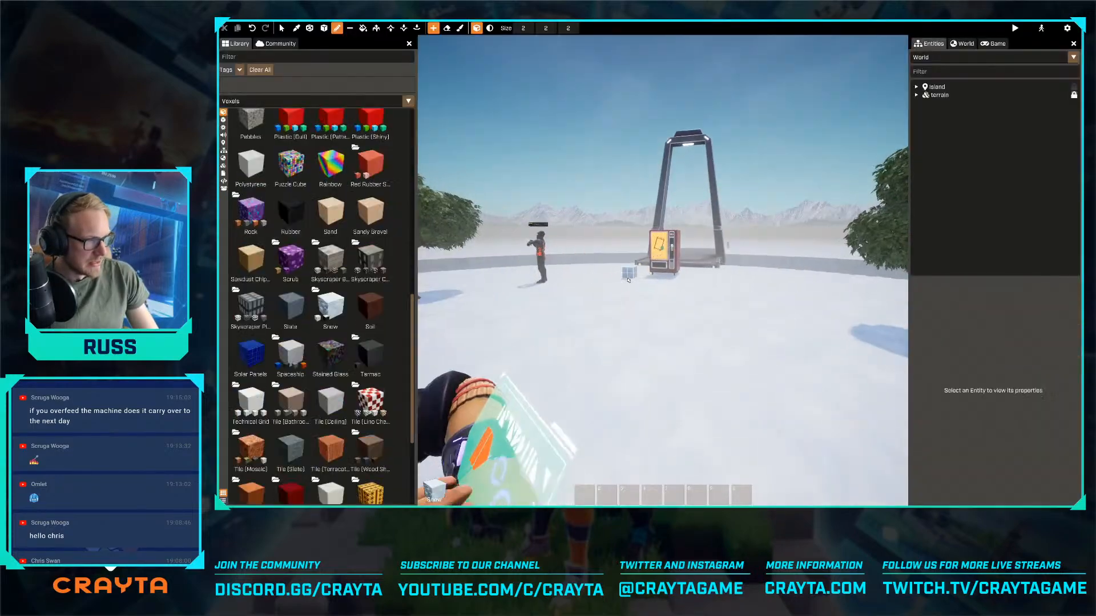
pyautogui.press('v')
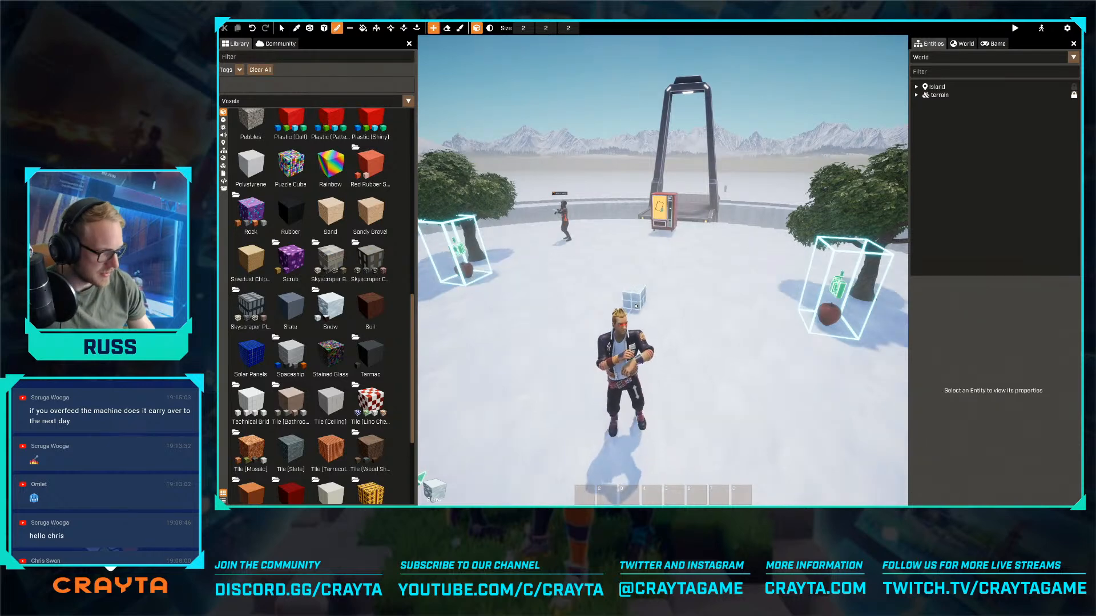
pyautogui.scroll(-10, 586, 334)
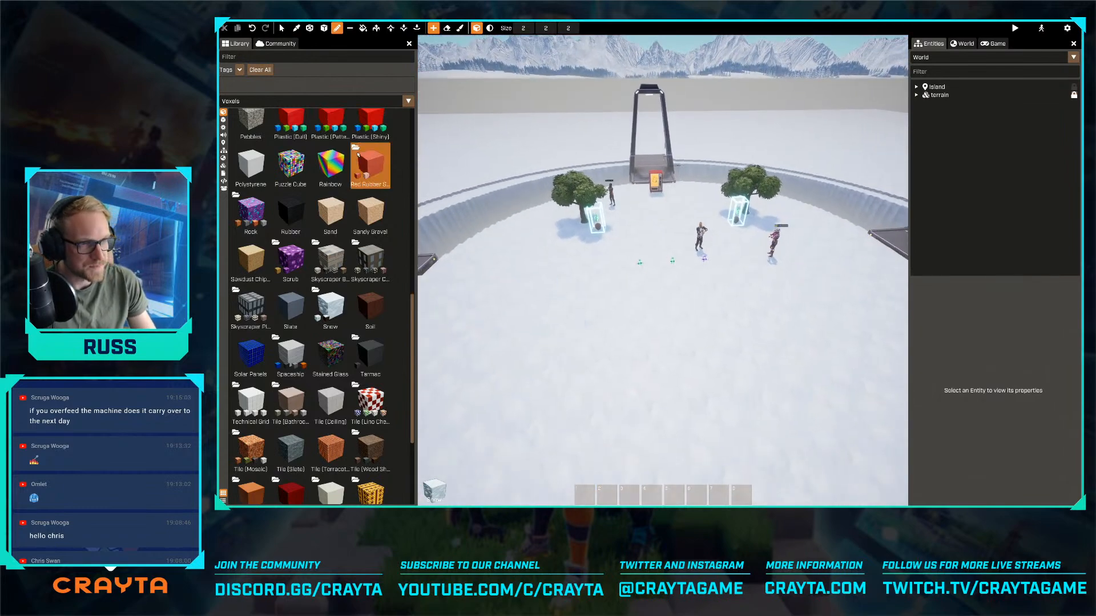
pyautogui.click(238, 101)
pyautogui.click(244, 121)
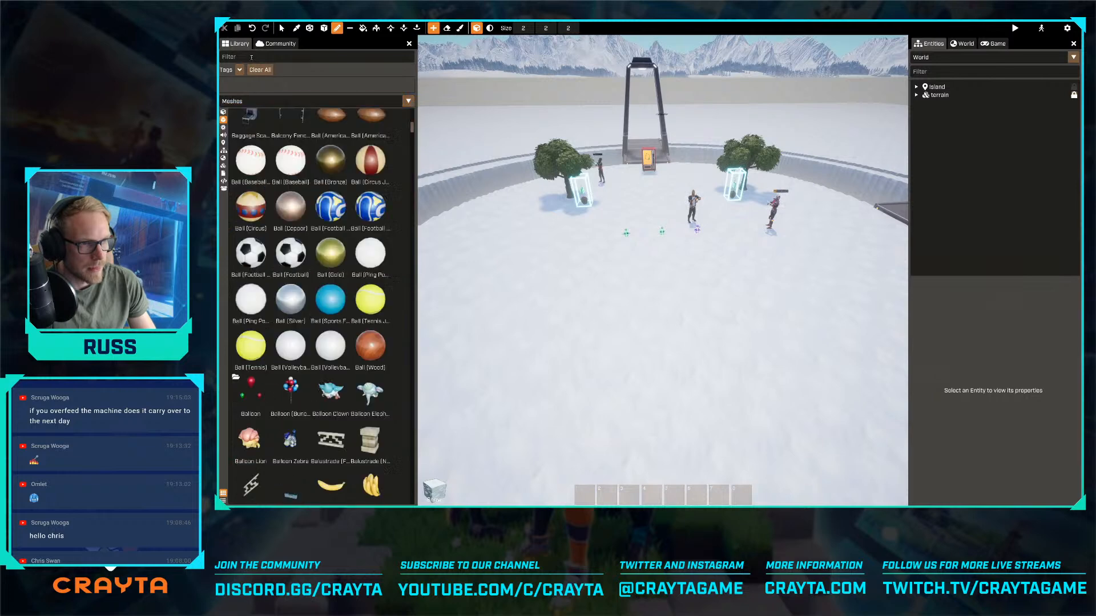
pyautogui.click(251, 57)
pyautogui.write('furnace')
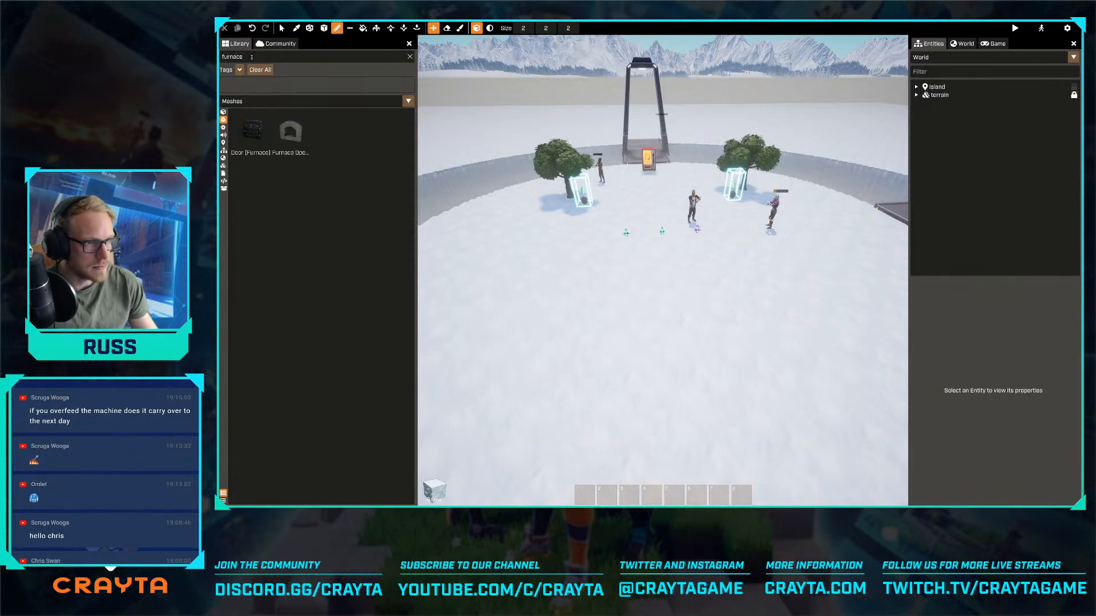
# - Place the Door (Furnace) mesh on the platform in front of the apple trees and raise it to height 125
pyautogui.moveTo(545, 262); pyautogui.dragTo(517, 243, button='right')
pyautogui.press('w')
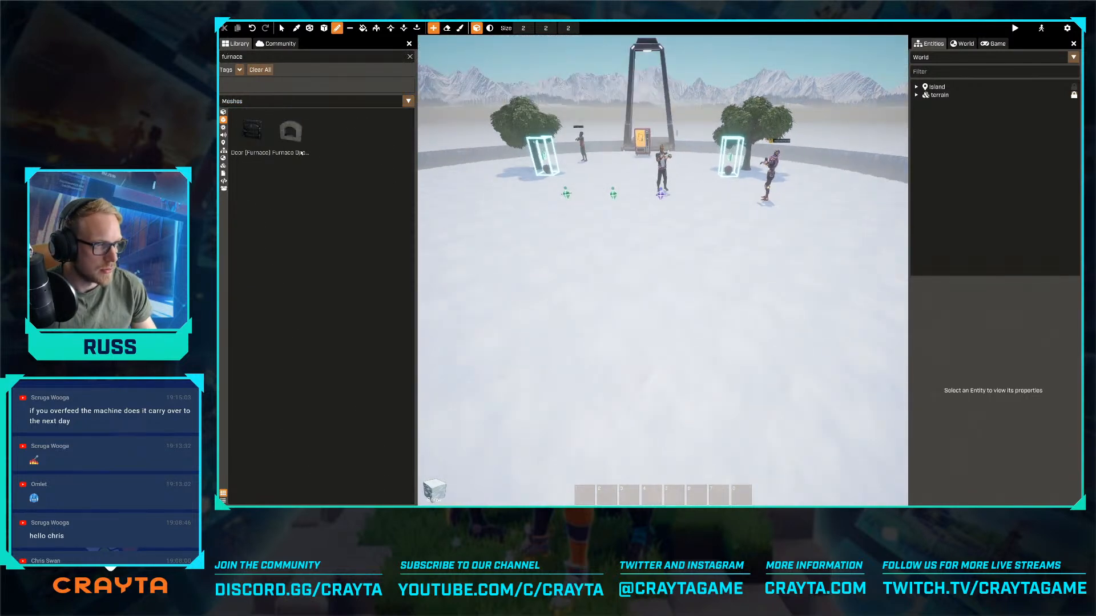
pyautogui.moveTo(254, 134); pyautogui.dragTo(553, 217)
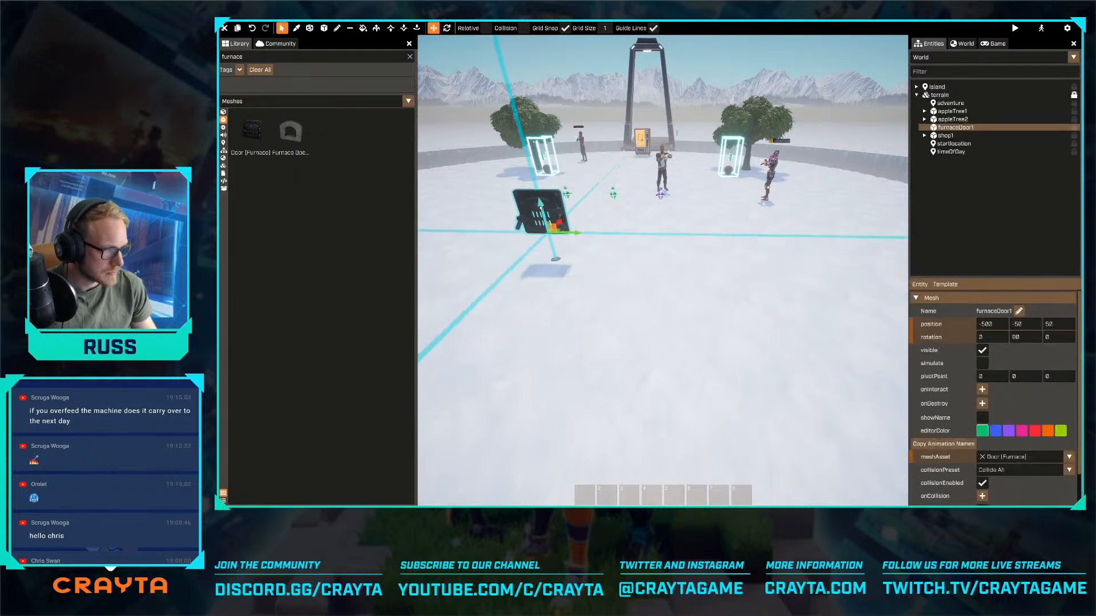
pyautogui.moveTo(553, 217); pyautogui.dragTo(528, 206, button='right')
pyautogui.press('w')
pyautogui.moveTo(663, 270); pyautogui.dragTo(611, 287, button='right')
pyautogui.press('w')
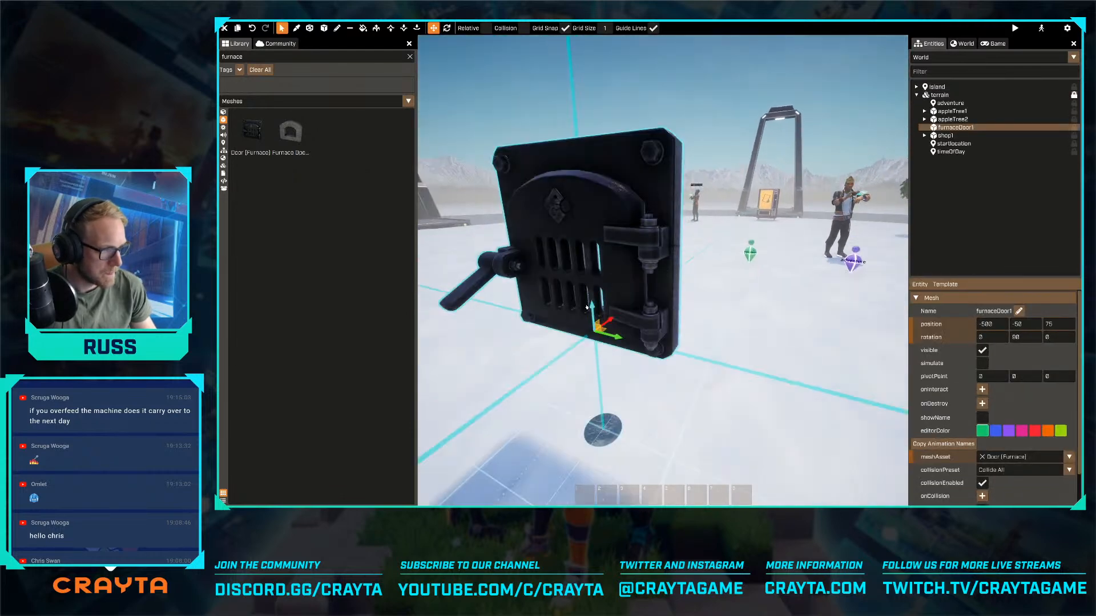
pyautogui.moveTo(592, 307); pyautogui.dragTo(588, 222)
pyautogui.press('s')
pyautogui.moveTo(588, 221); pyautogui.dragTo(606, 246, button='right')
pyautogui.press('a')
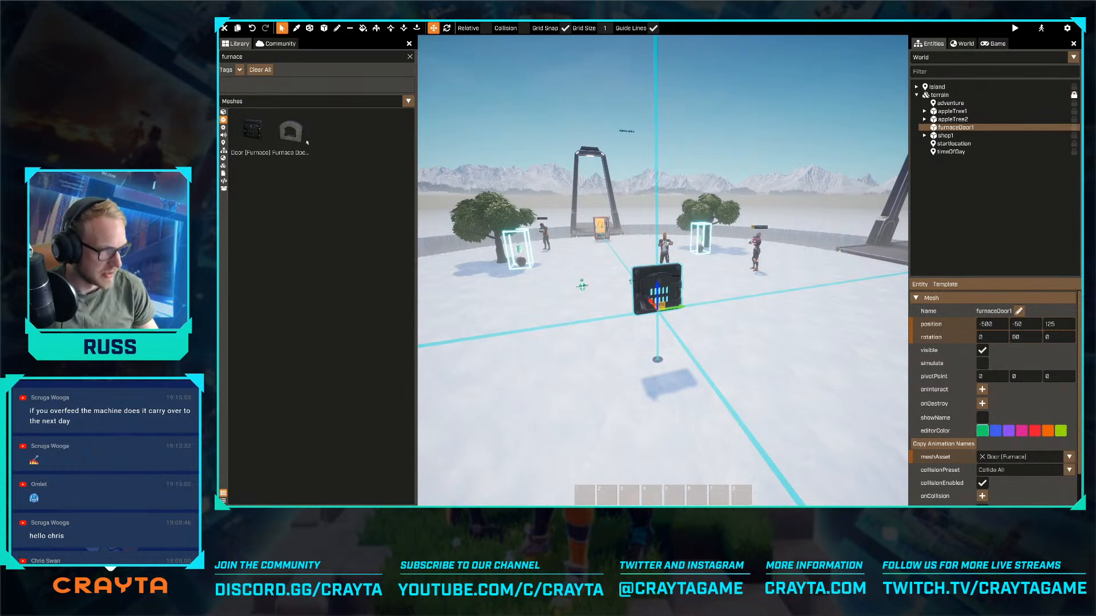
# - Attach the Furnace Opening mesh to the furnace door as its child, at position 0, 0, 0
pyautogui.moveTo(291, 133); pyautogui.dragTo(659, 290)
pyautogui.press('w')
pyautogui.moveTo(658, 290)
pyautogui.mouseDown(button='right')
pyautogui.moveTo(664, 270)
pyautogui.moveTo(640, 296)
pyautogui.mouseUp(button='right')
pyautogui.moveTo(630, 287); pyautogui.dragTo(632, 306)
pyautogui.hotkey('ctrl', 'z')
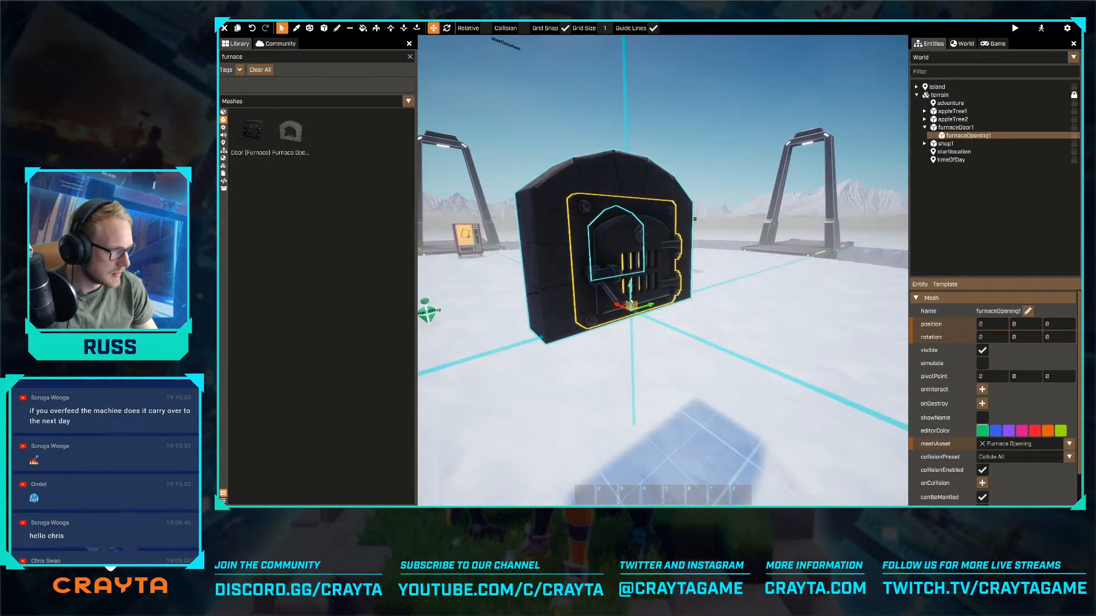
pyautogui.press('a')
pyautogui.moveTo(632, 305); pyautogui.dragTo(485, 220, button='right')
pyautogui.press('d')
pyautogui.press('s')
pyautogui.press('s')
# - Find the "brick" voxels in the library and choose Brick (Old Red) from the Brick (House) group
pyautogui.click(274, 102)
pyautogui.click(263, 110)
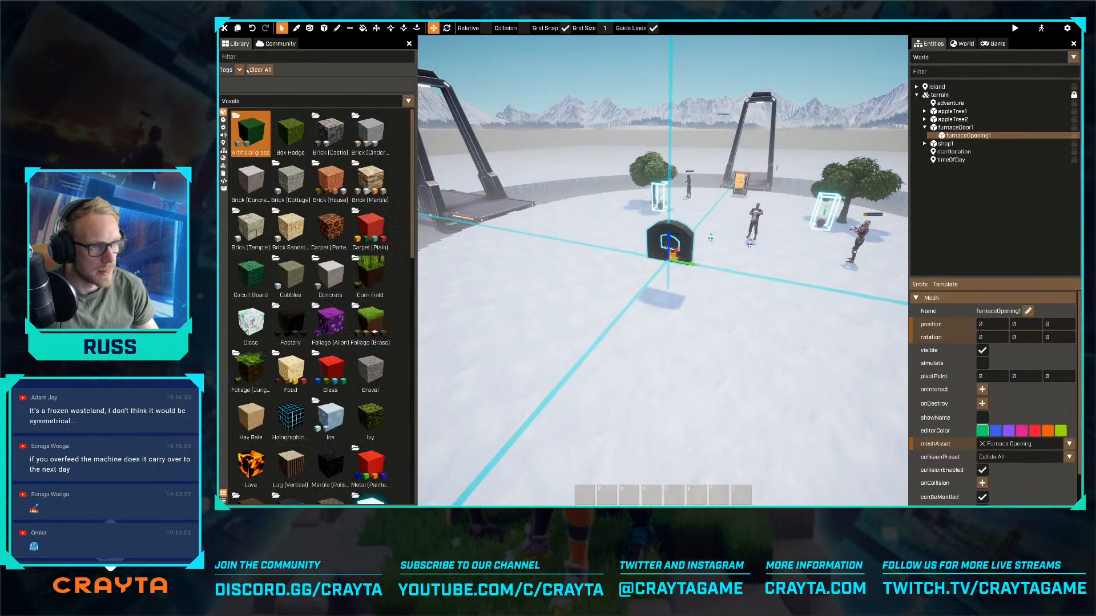
pyautogui.click(247, 58)
pyautogui.write('brick')
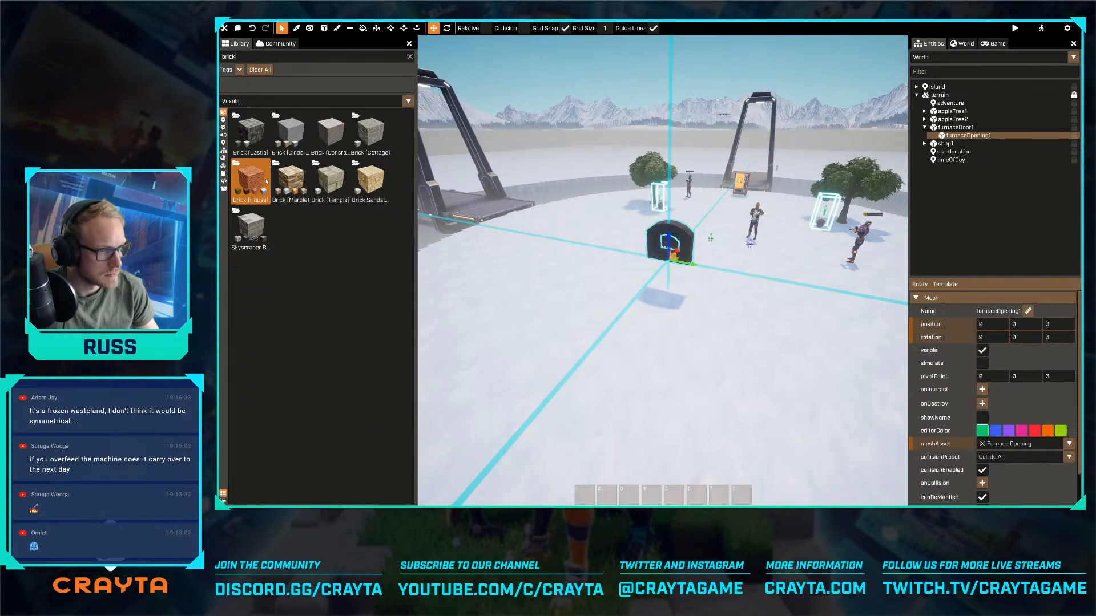
pyautogui.click(259, 182)
pyautogui.click(330, 145)
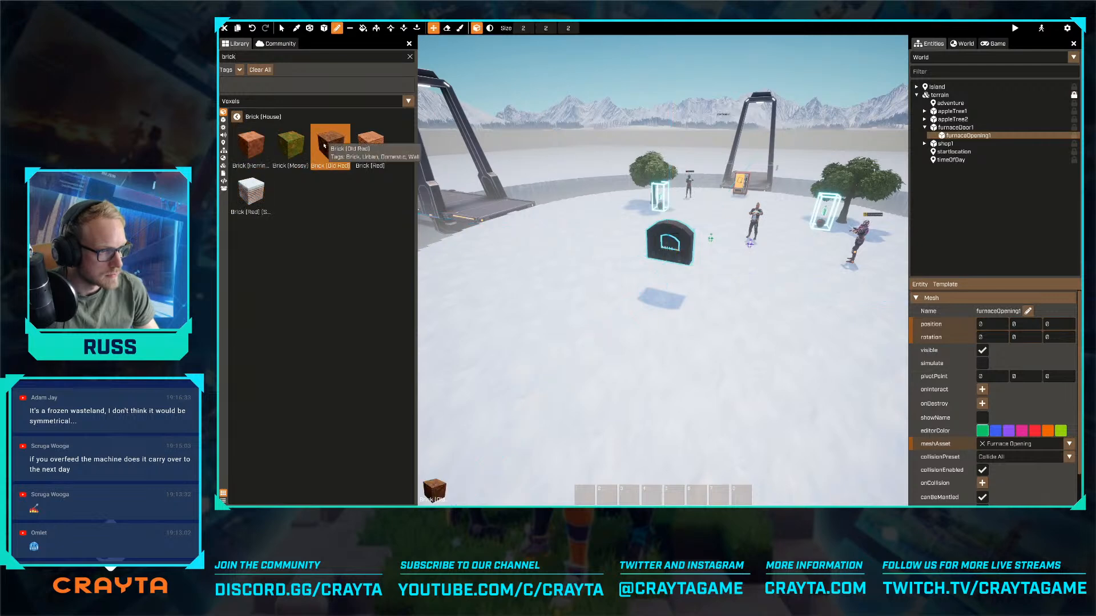
# - Draw a flat brick cylinder about 54 by 63 by 1 voxels on the snow beneath the furnace
pyautogui.press('s')
pyautogui.moveTo(560, 246); pyautogui.dragTo(559, 250, button='right')
pyautogui.press('s')
pyautogui.press('w')
pyautogui.press('w')
pyautogui.press('a')
pyautogui.click(323, 28)
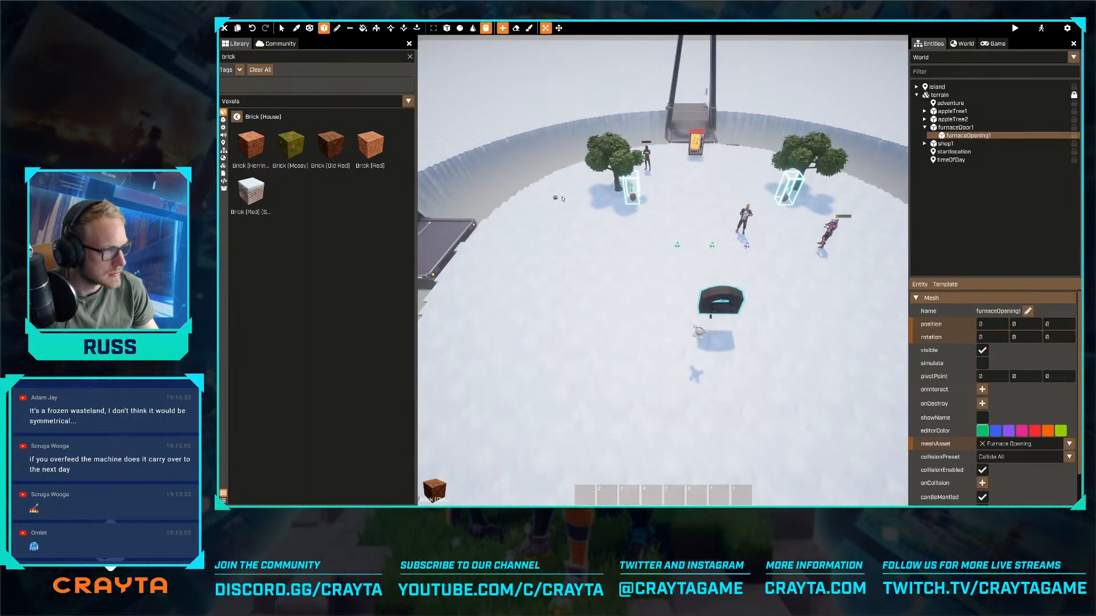
pyautogui.press('d')
pyautogui.moveTo(574, 227); pyautogui.dragTo(868, 455)
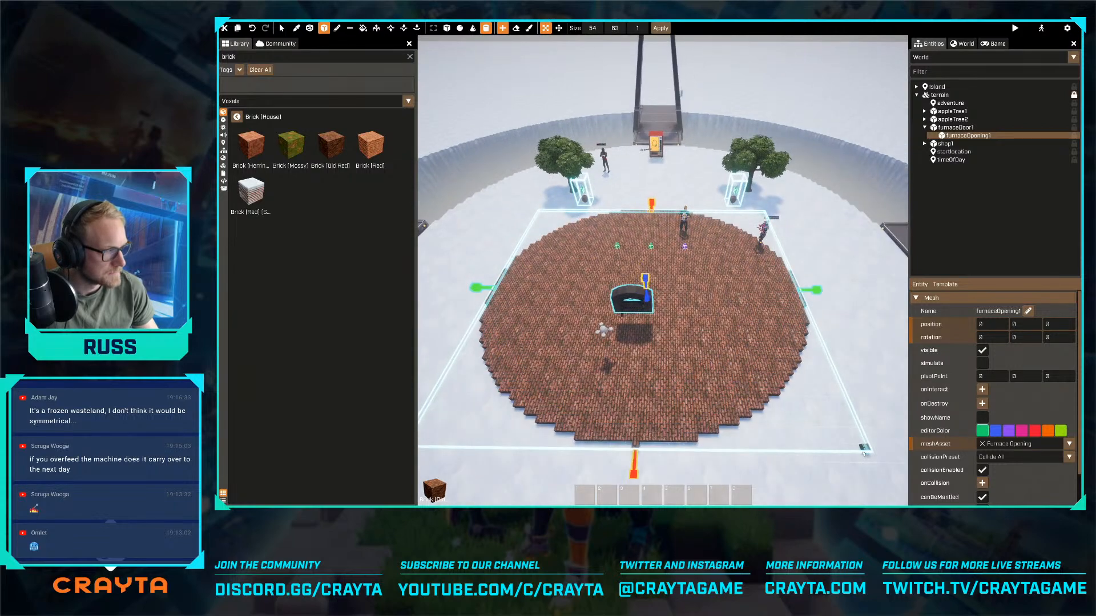
# - Change the brick floor's shape from a cylinder to a box
pyautogui.press('d')
pyautogui.moveTo(868, 455); pyautogui.dragTo(593, 226, button='right')
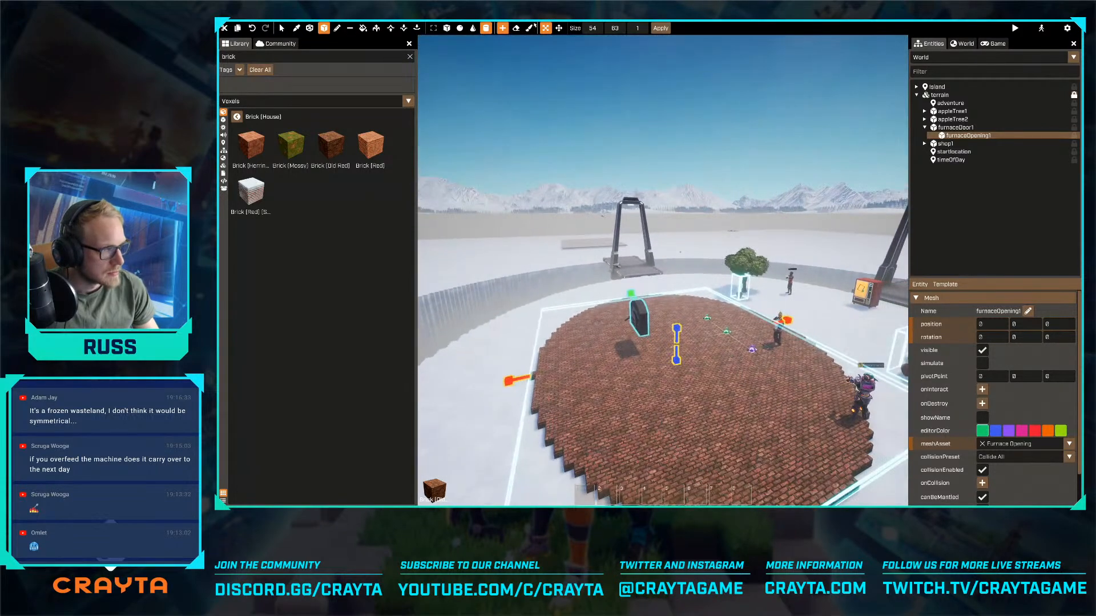
pyautogui.click(447, 28)
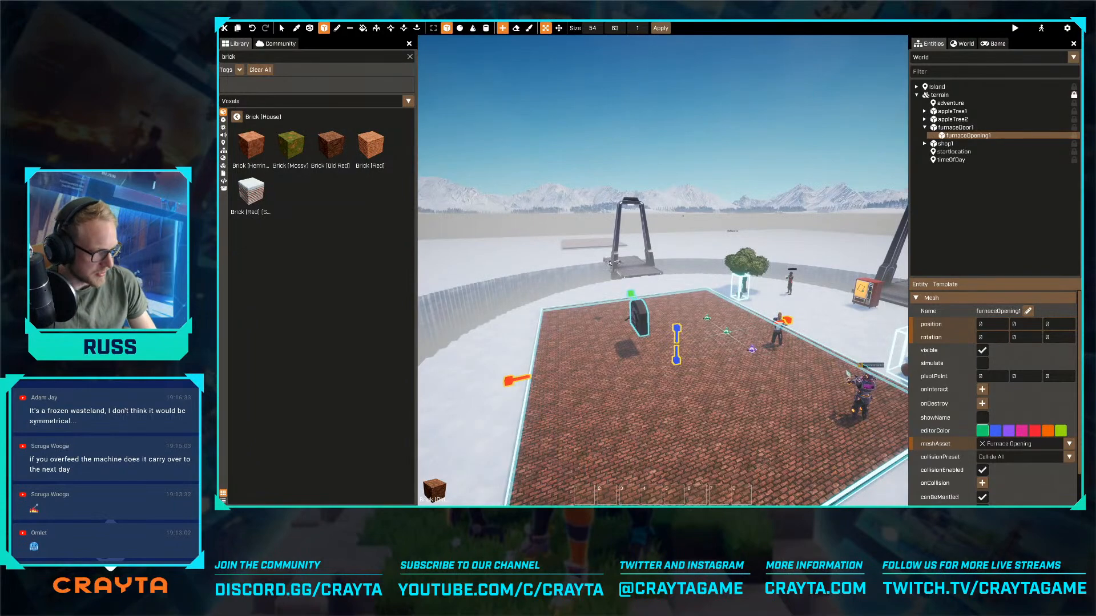
pyautogui.press('d')
pyautogui.moveTo(571, 228); pyautogui.dragTo(502, 265, button='right')
pyautogui.press('a')
pyautogui.moveTo(519, 81); pyautogui.dragTo(699, 137, button='right')
# - Try to move the brick floor toward the middle of the central platform
pyautogui.click(559, 28)
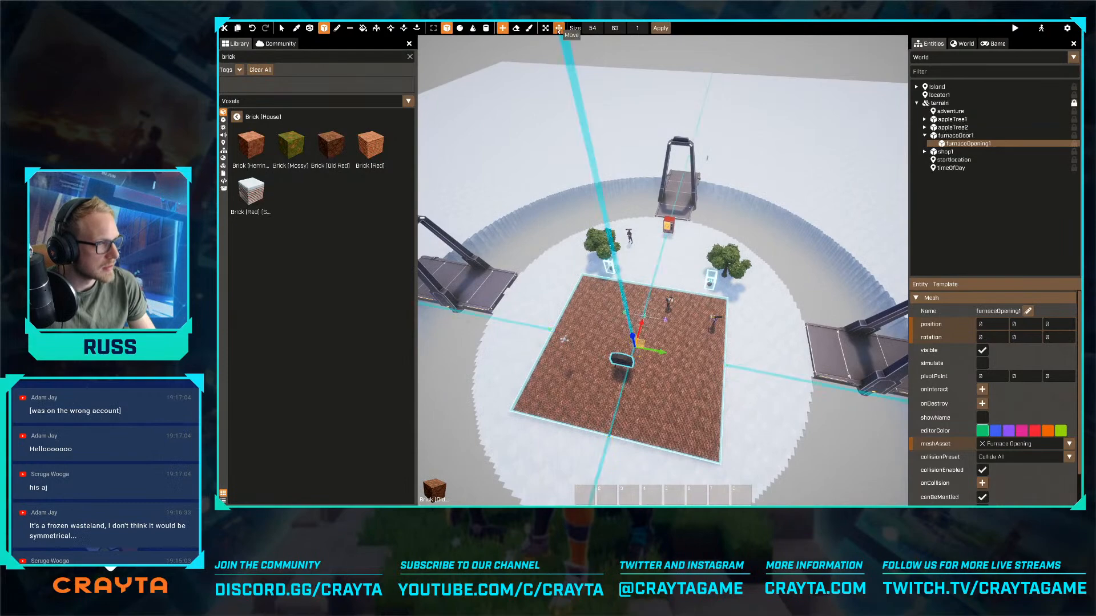
pyautogui.click(545, 30)
pyautogui.press('w')
pyautogui.press('a')
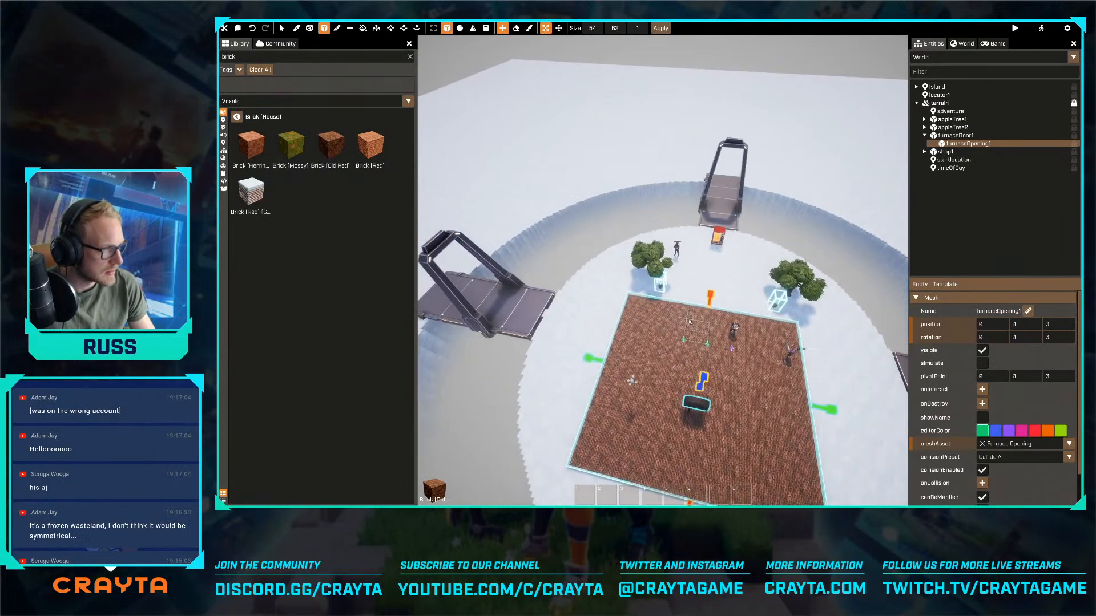
pyautogui.press('d')
pyautogui.click(559, 28)
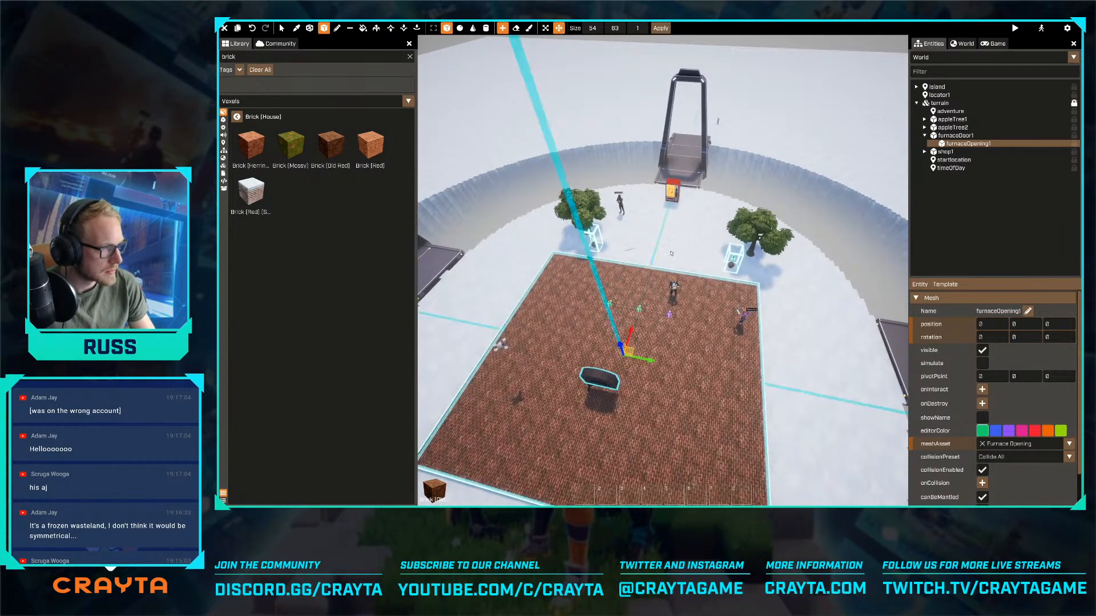
pyautogui.moveTo(644, 308); pyautogui.dragTo(652, 290)
pyautogui.press('a')
pyautogui.moveTo(652, 288); pyautogui.dragTo(656, 276, button='right')
pyautogui.moveTo(657, 277); pyautogui.dragTo(657, 270)
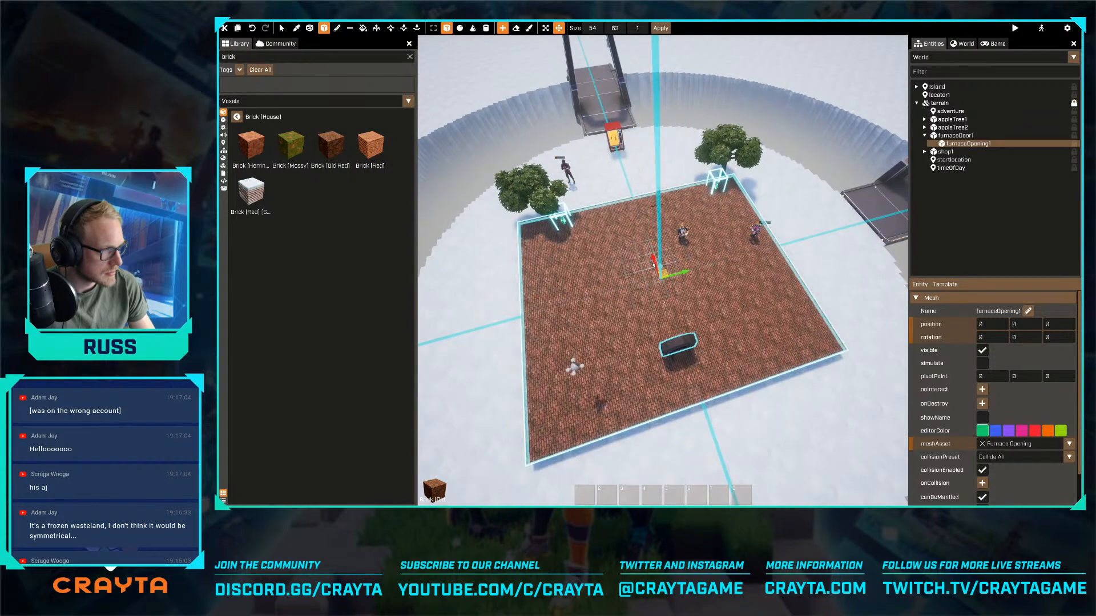
# - Discard the brick floor and draw a flat brick box of about 42 by 42 by 1 voxels on the snow beneath the furnace
pyautogui.press('Escape')
pyautogui.press('a')
pyautogui.press('w')
pyautogui.moveTo(656, 277)
pyautogui.mouseDown(button='right')
pyautogui.moveTo(667, 271)
pyautogui.moveTo(660, 278)
pyautogui.mouseUp(button='right')
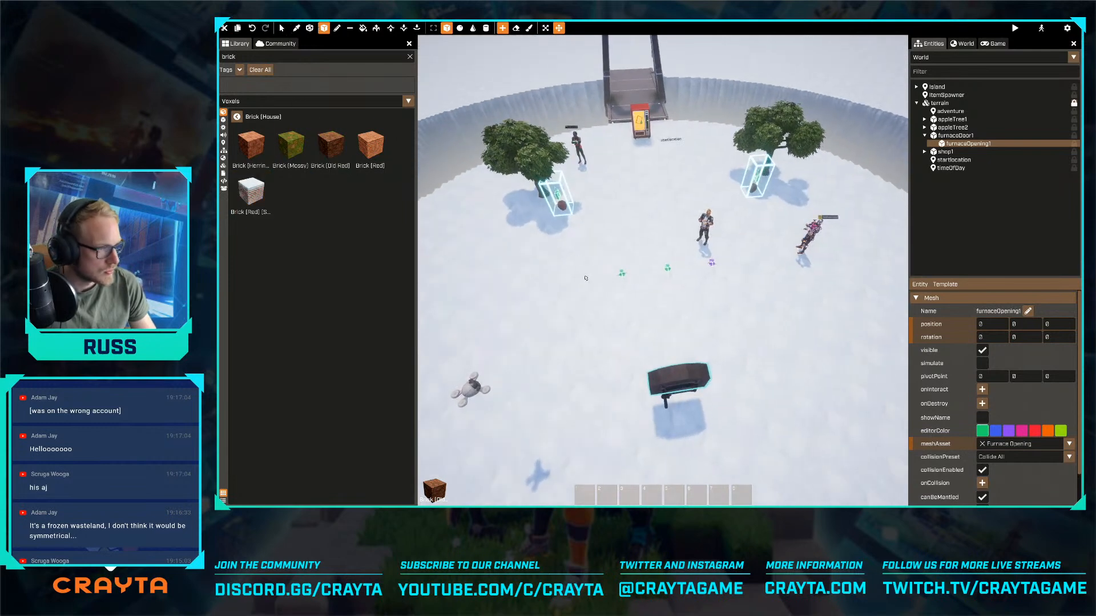
pyautogui.moveTo(559, 229); pyautogui.dragTo(797, 445)
pyautogui.press('d')
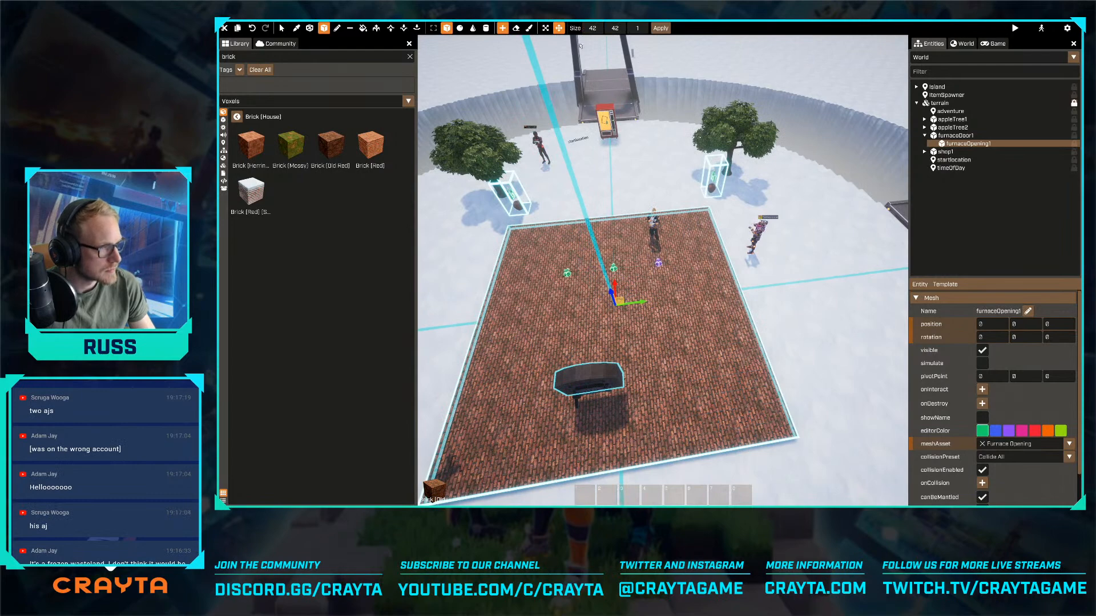
pyautogui.press('s')
# - Stretch the new brick box sideways at both ends to about 42 by 79 voxels
pyautogui.click(545, 28)
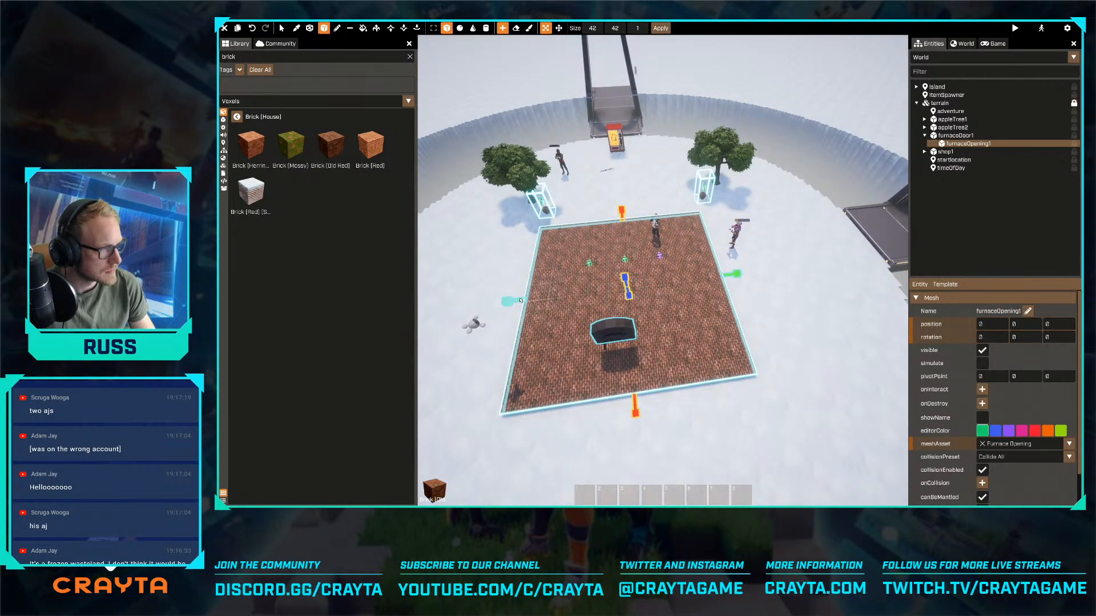
pyautogui.moveTo(520, 301); pyautogui.dragTo(425, 312)
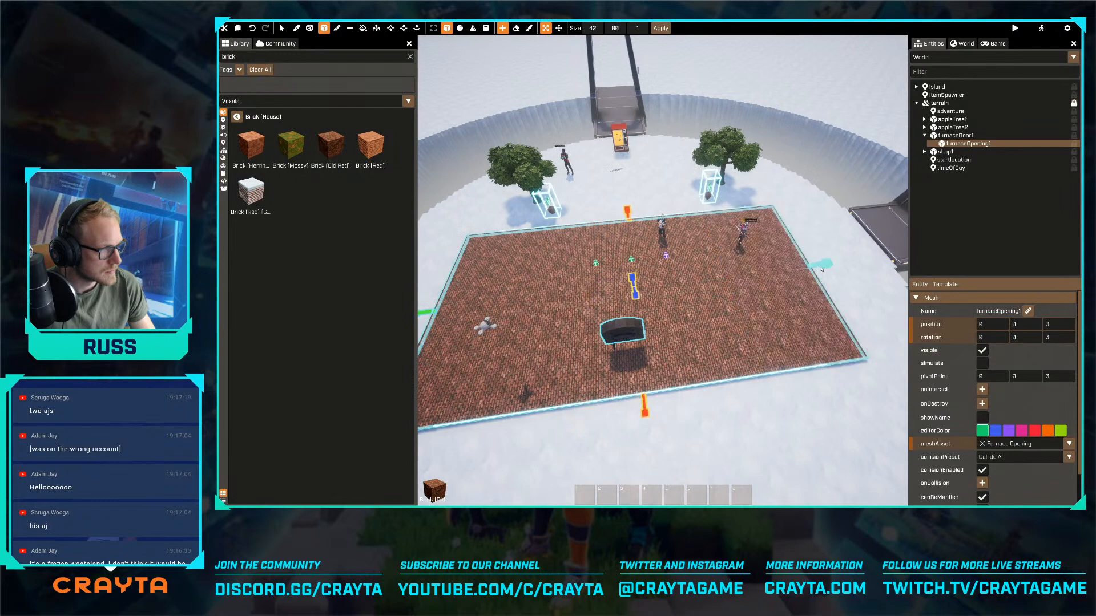
pyautogui.moveTo(822, 269); pyautogui.dragTo(817, 269)
pyautogui.press('a')
pyautogui.moveTo(817, 270); pyautogui.dragTo(902, 274, button='right')
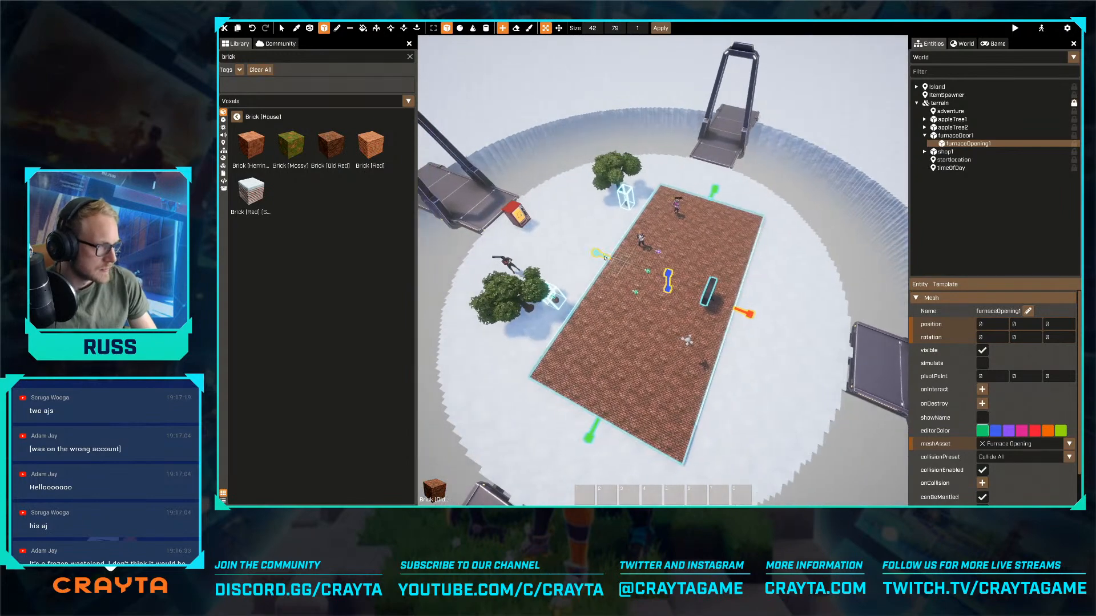
# - Extend the brick box toward the shop and the apple trees, and outward past the furnace on the opposite side
pyautogui.moveTo(605, 258); pyautogui.dragTo(564, 241)
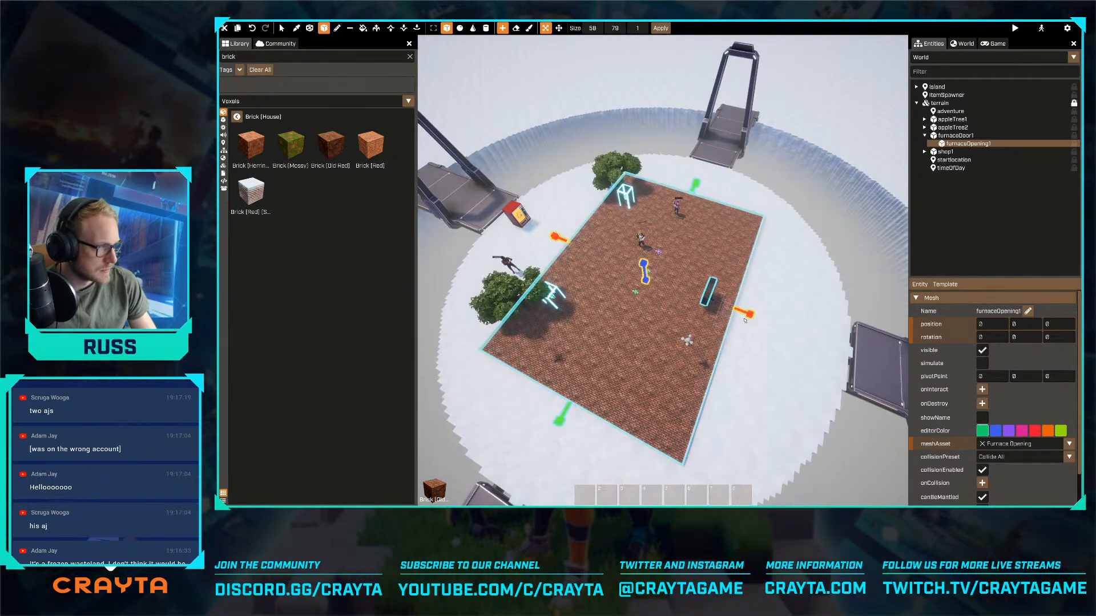
pyautogui.moveTo(744, 320); pyautogui.dragTo(779, 325)
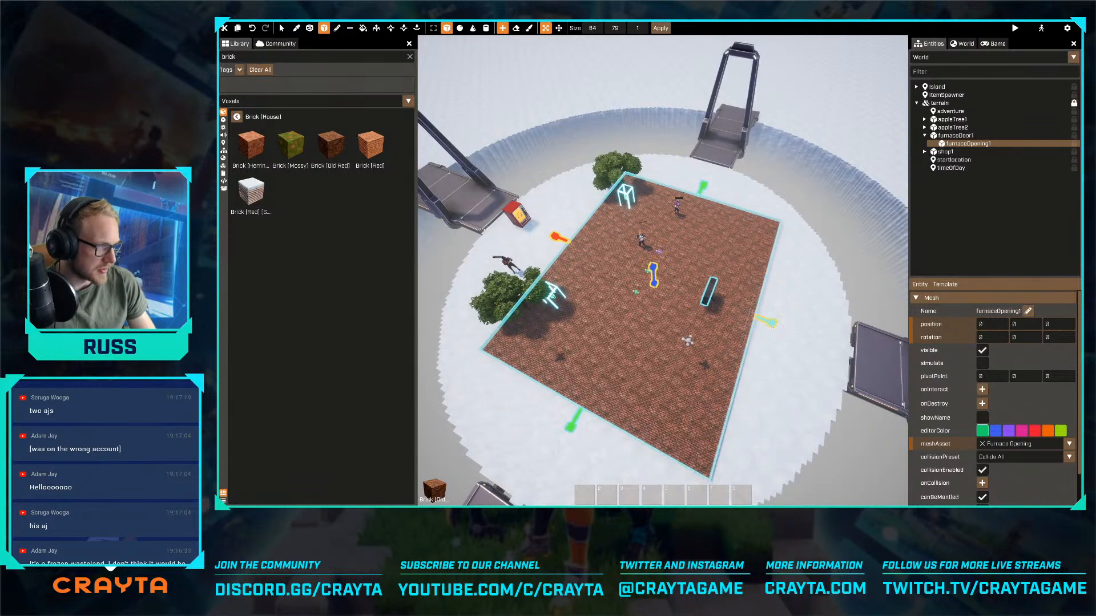
pyautogui.press('a')
pyautogui.moveTo(778, 325); pyautogui.dragTo(848, 323, button='right')
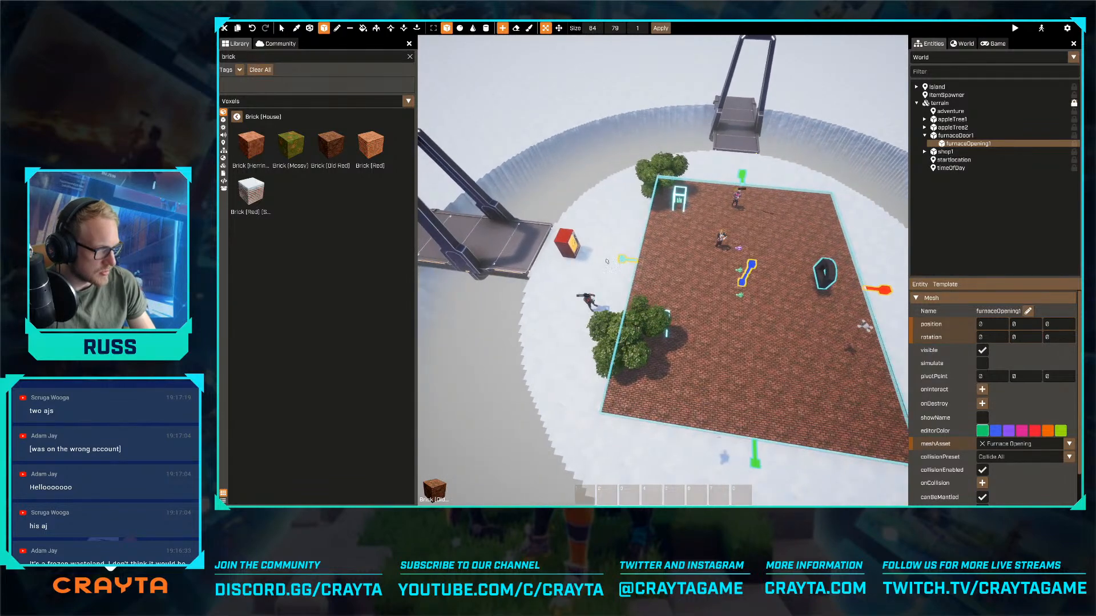
pyautogui.moveTo(607, 262); pyautogui.dragTo(610, 271)
pyautogui.press('d')
pyautogui.moveTo(640, 281); pyautogui.dragTo(660, 308, button='right')
pyautogui.press('w')
pyautogui.press('w')
pyautogui.press('s')
# - Set the brick floor's size to 70 by 70 voxels
pyautogui.click(592, 28)
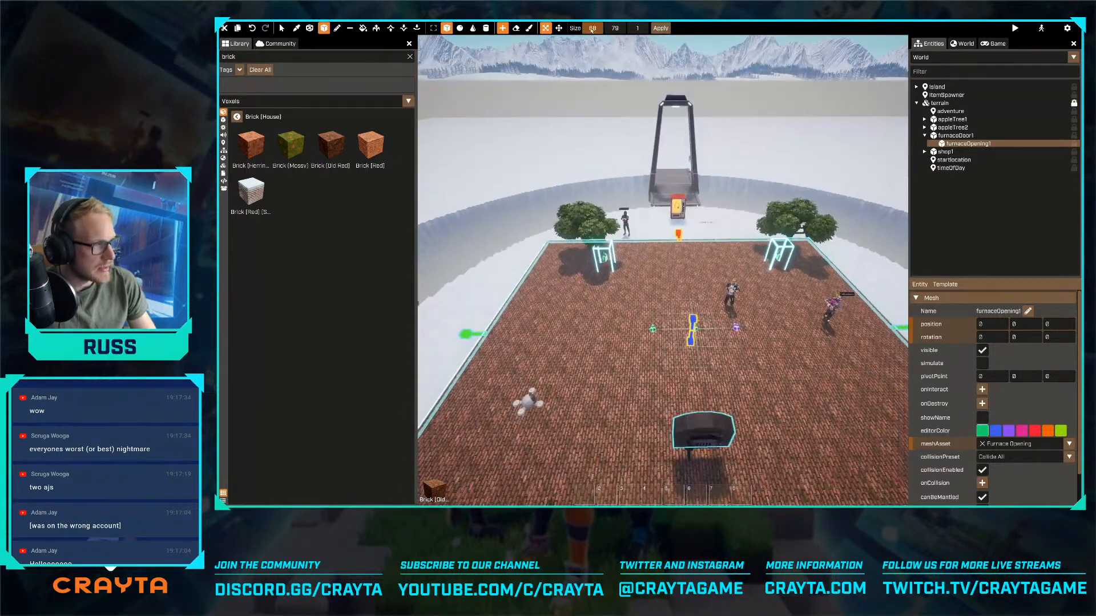
pyautogui.write('70')
pyautogui.press('Tab')
pyautogui.write('70')
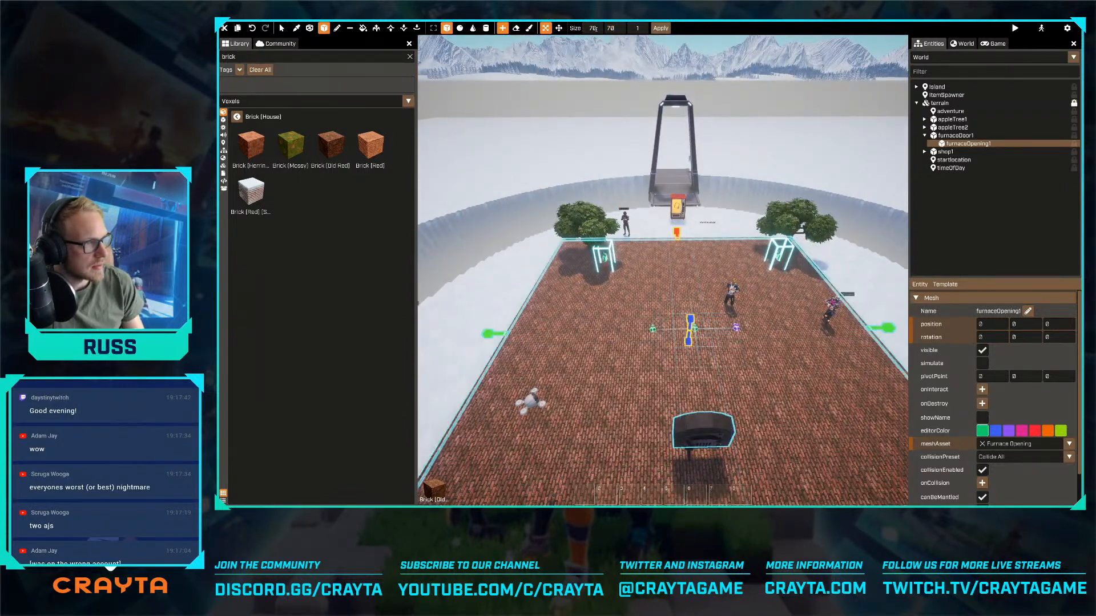
# - Shift the brick floor into line with the centre of the platform and finish placing it
pyautogui.press('s')
pyautogui.moveTo(663, 270)
pyautogui.mouseDown(button='right')
pyautogui.moveTo(663, 285)
pyautogui.moveTo(660, 269)
pyautogui.mouseUp(button='right')
pyautogui.press('d')
pyautogui.press('w')
pyautogui.click(558, 28)
pyautogui.moveTo(679, 280); pyautogui.dragTo(682, 280)
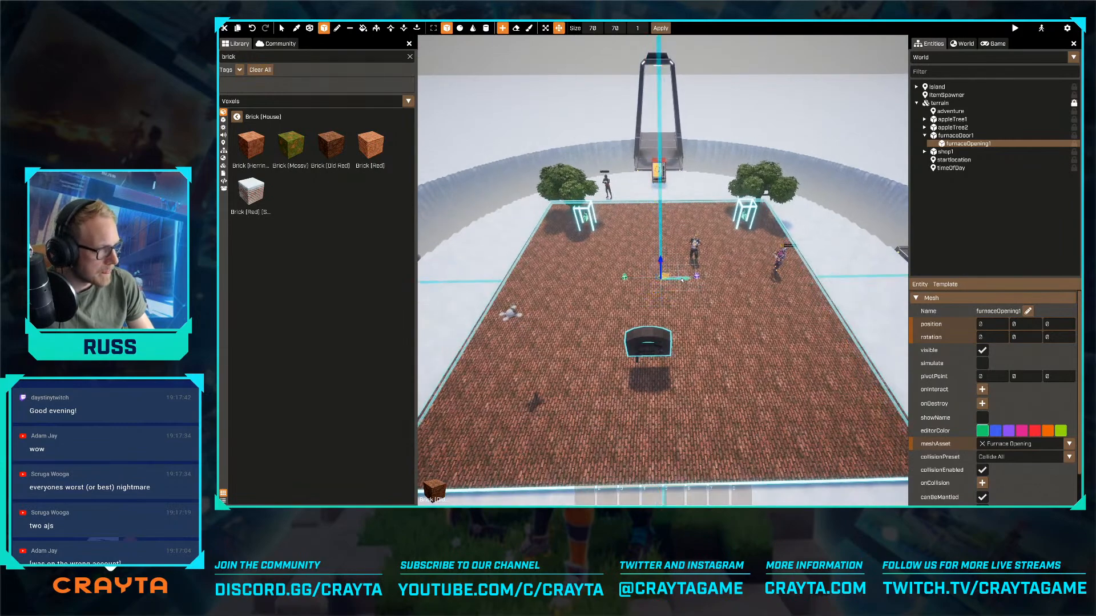
pyautogui.press('d')
pyautogui.moveTo(663, 271); pyautogui.dragTo(604, 259, button='right')
pyautogui.press('s')
pyautogui.press('w')
pyautogui.press('d')
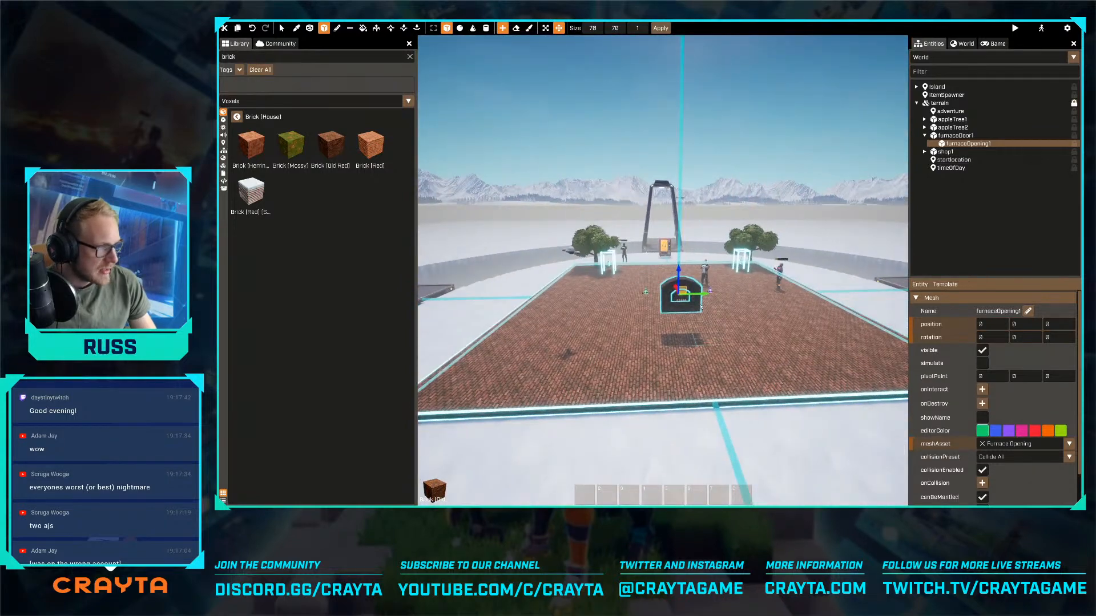
pyautogui.press('Escape')
# - Examine the placed brick floor and the furnace opening from several sides
pyautogui.moveTo(691, 338); pyautogui.dragTo(716, 309, button='right')
pyautogui.press('w')
pyautogui.press('d')
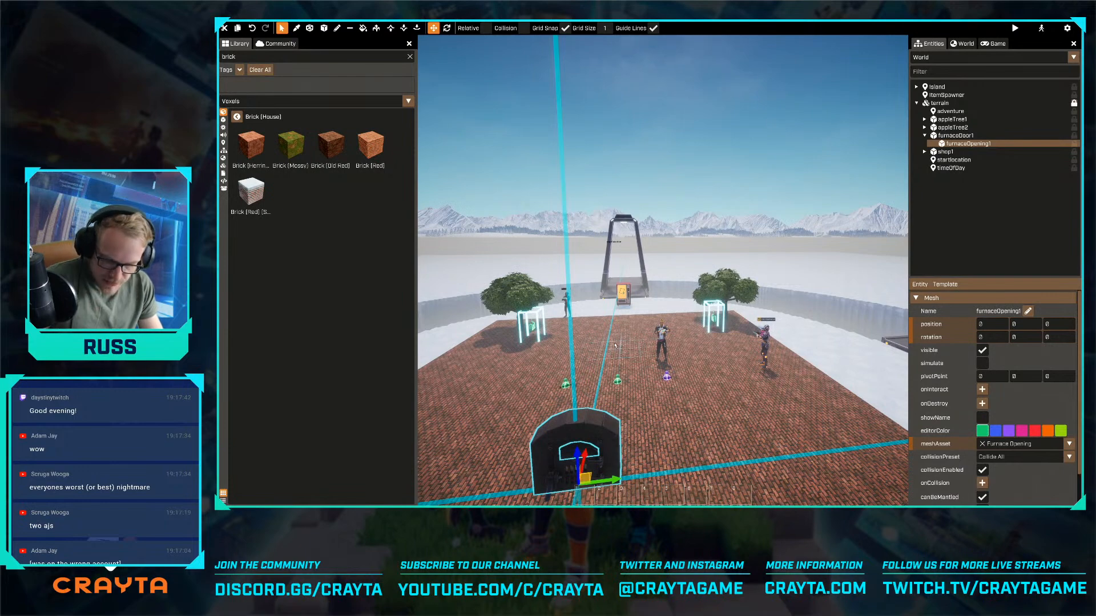
pyautogui.moveTo(692, 392); pyautogui.dragTo(835, 236, button='right')
pyautogui.press('d')
pyautogui.press('s')
pyautogui.press('a')
pyautogui.press('s')
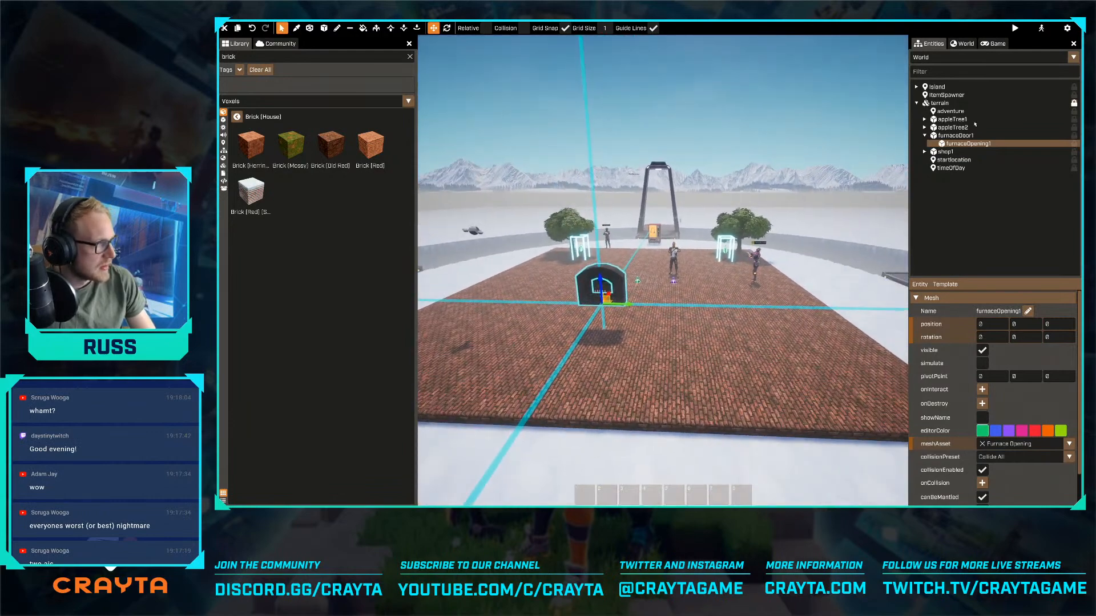
# - Select a 1 by 70 by 1 voxel row along the front edge of the brick floor
pyautogui.press('a')
pyautogui.click(310, 29)
pyautogui.press('a')
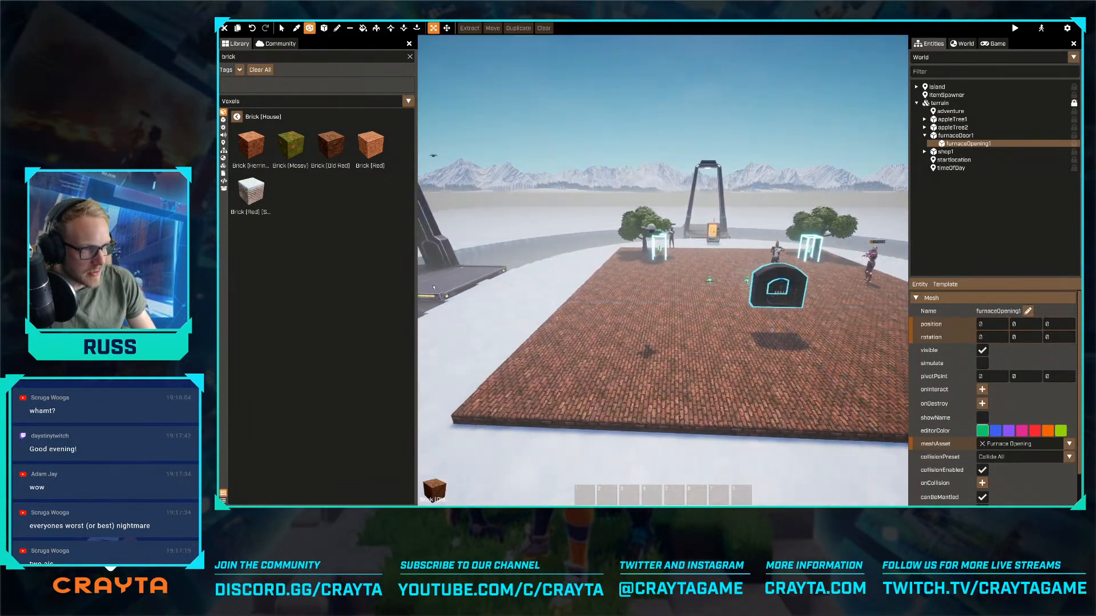
pyautogui.press('a')
pyautogui.press('q')
pyautogui.click(488, 360)
pyautogui.press('d')
pyautogui.moveTo(504, 366); pyautogui.dragTo(660, 393)
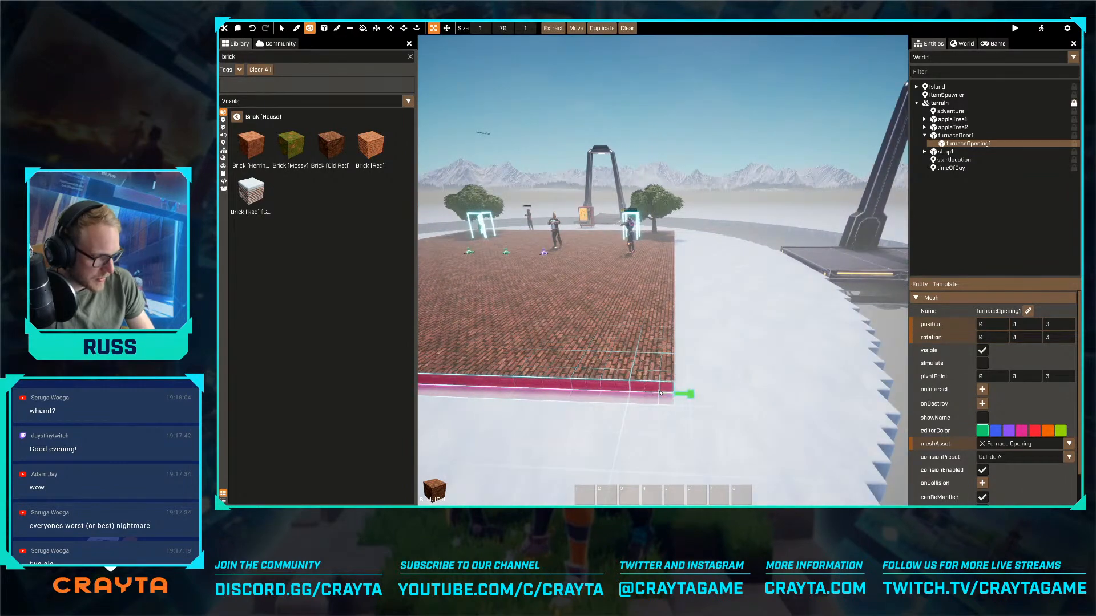
# - Extend the voxel selection across the brick floor to about 72 by 69 by 1 and extract it as a separate voxel mesh
pyautogui.moveTo(660, 392); pyautogui.dragTo(605, 389, button='right')
pyautogui.press('d')
pyautogui.moveTo(633, 319); pyautogui.dragTo(741, 323)
pyautogui.moveTo(741, 323); pyautogui.dragTo(662, 271, button='right')
pyautogui.press('d')
pyautogui.press('space')
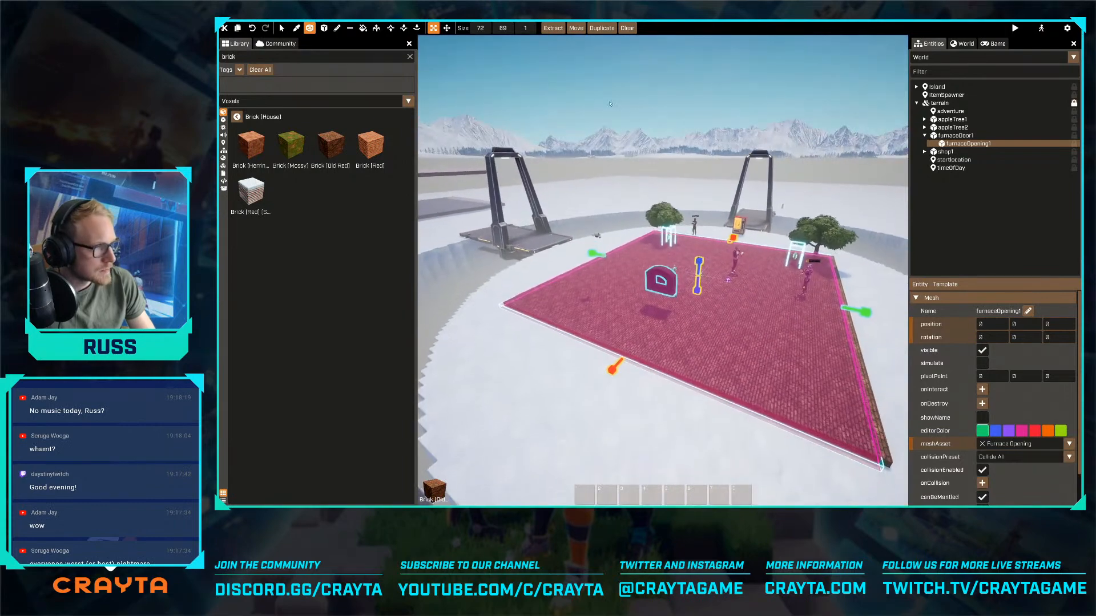
pyautogui.click(553, 28)
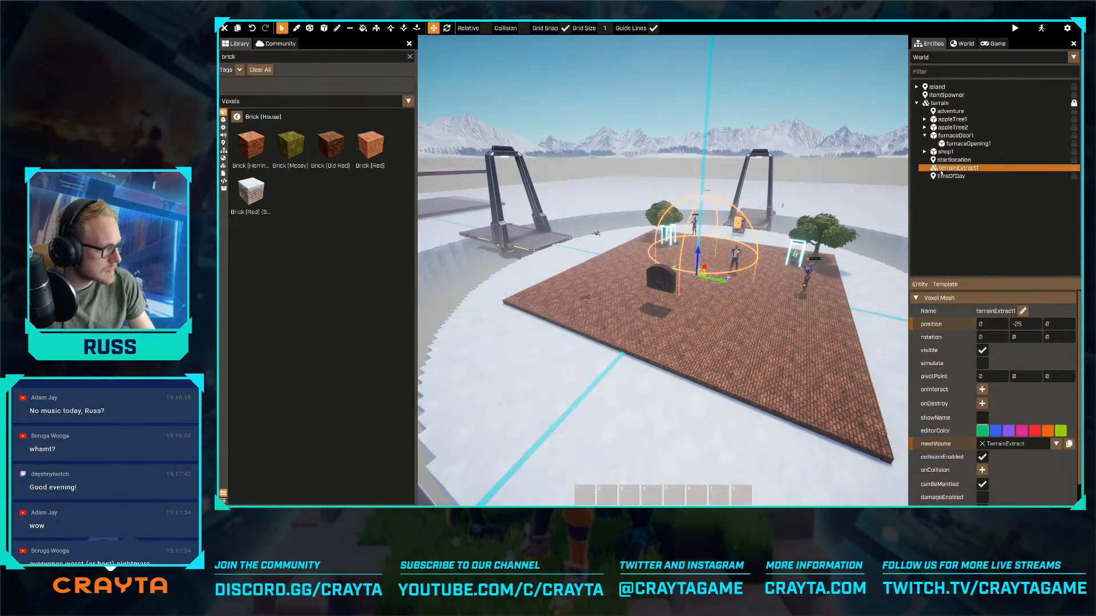
# - Rename the extracted voxel mesh as Tower
pyautogui.write('e')
pyautogui.write('Tw')
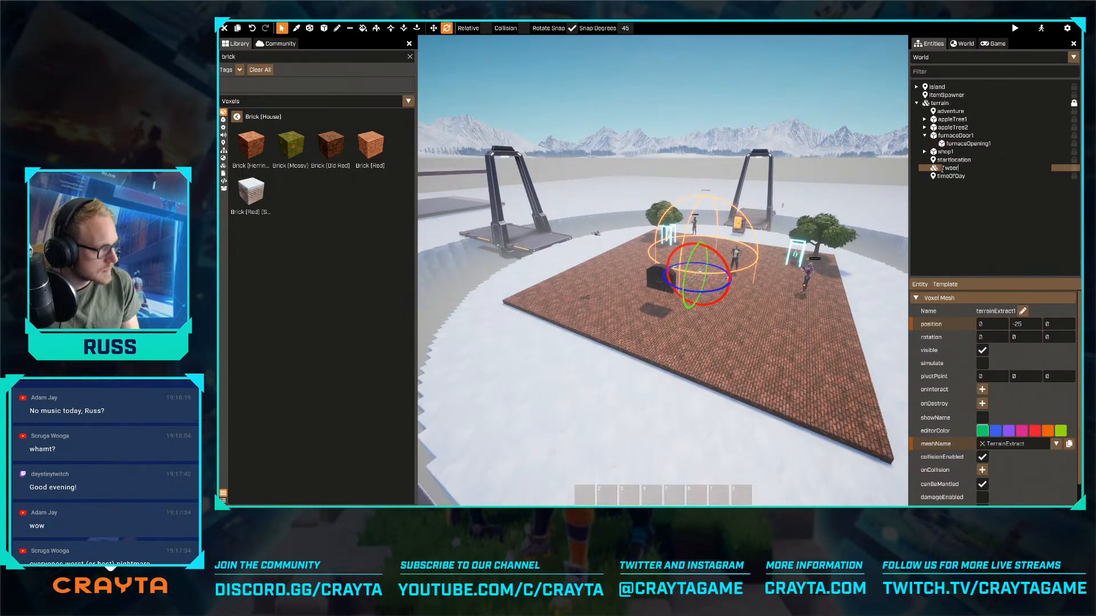
pyautogui.write('oer')
pyautogui.press('Return')
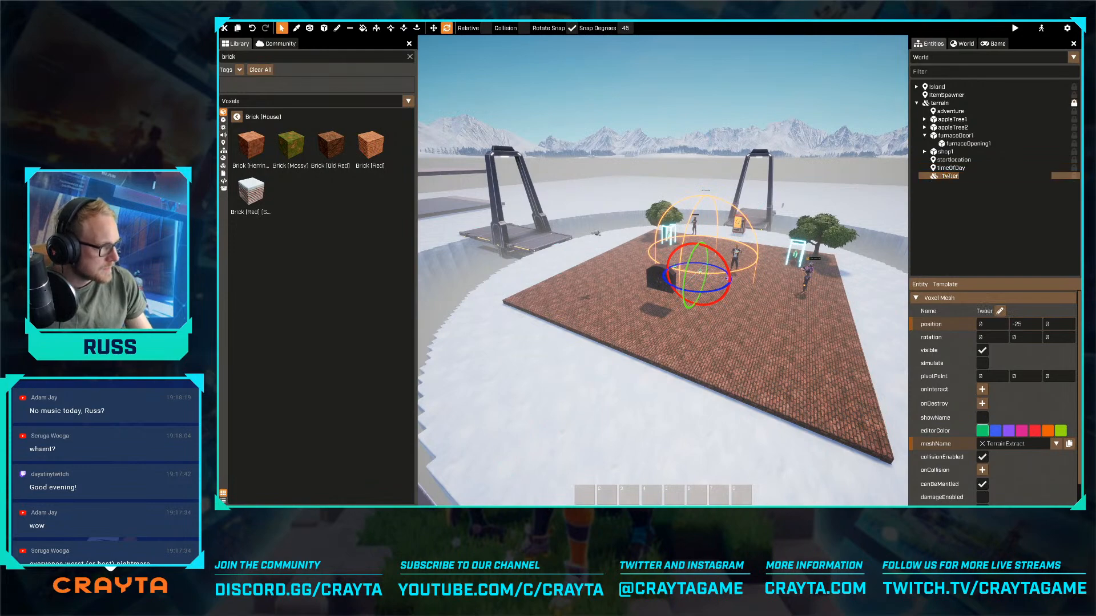
pyautogui.write('Tower')
pyautogui.press('Return')
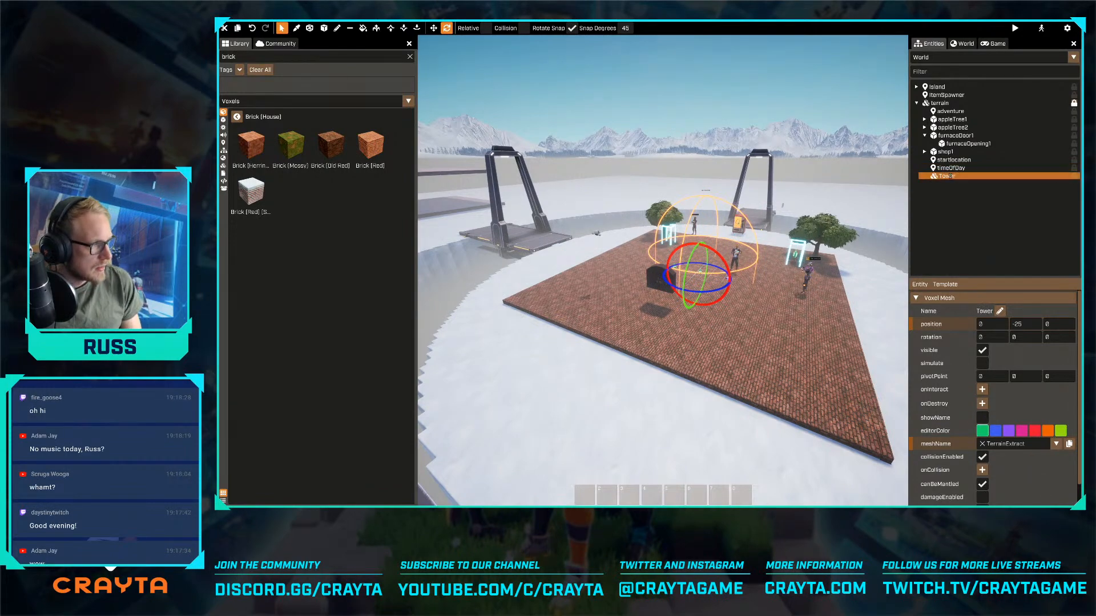
# - Switch to moving entities and select the furnace opening mesh above the brick floor
pyautogui.press('a')
pyautogui.moveTo(719, 291); pyautogui.dragTo(725, 295, button='right')
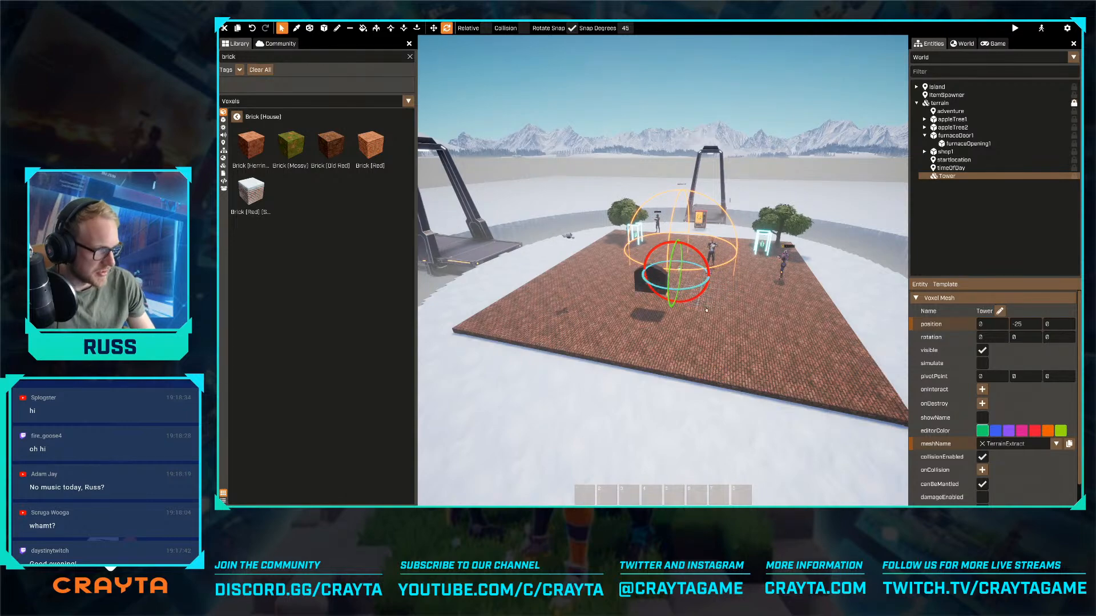
pyautogui.press('a')
pyautogui.moveTo(720, 326); pyautogui.dragTo(782, 328, button='right')
pyautogui.press('w')
pyautogui.moveTo(663, 271); pyautogui.dragTo(671, 273, button='right')
pyautogui.press('r')
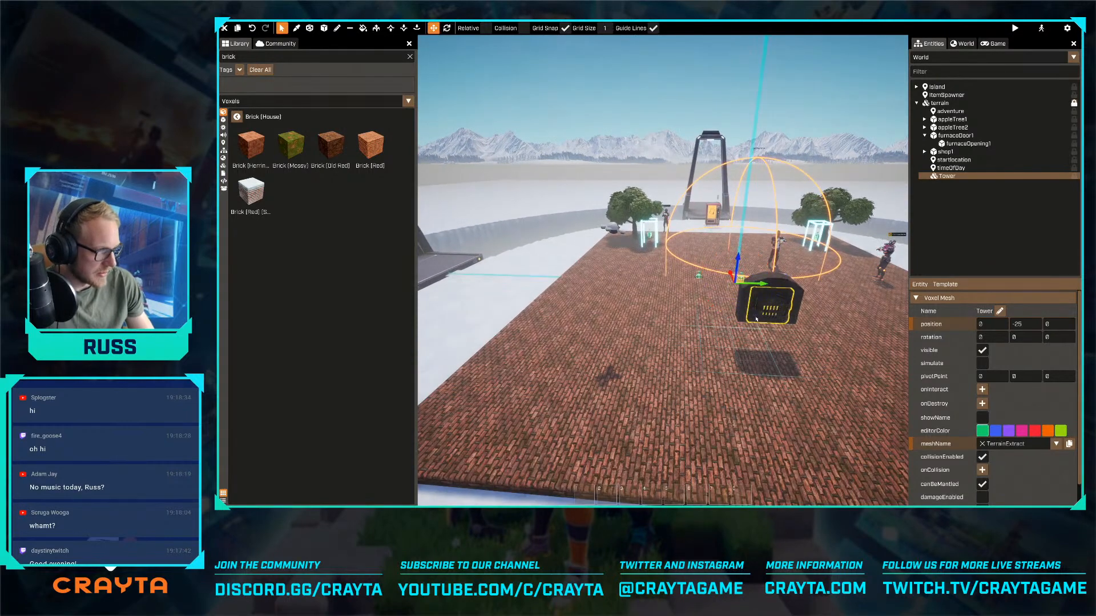
pyautogui.click(768, 302)
pyautogui.moveTo(769, 302); pyautogui.dragTo(799, 311, button='right')
pyautogui.press('a')
pyautogui.moveTo(663, 271); pyautogui.dragTo(722, 278, button='right')
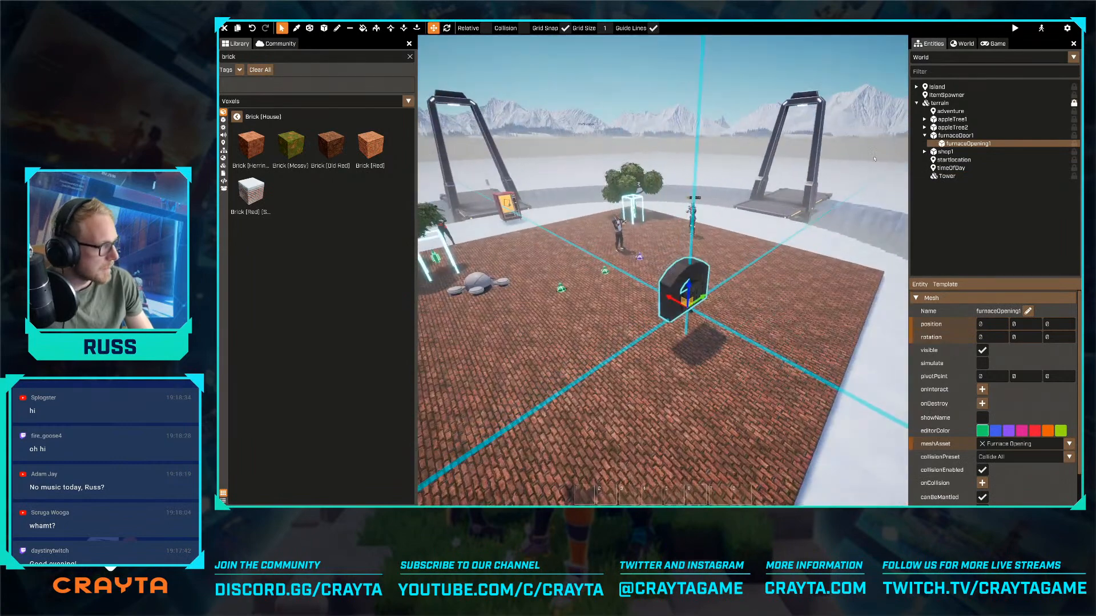
# - Un-parent furnaceOpening1 from the furnace door and make furnaceDoor1 its child instead
pyautogui.rightClick(955, 144)
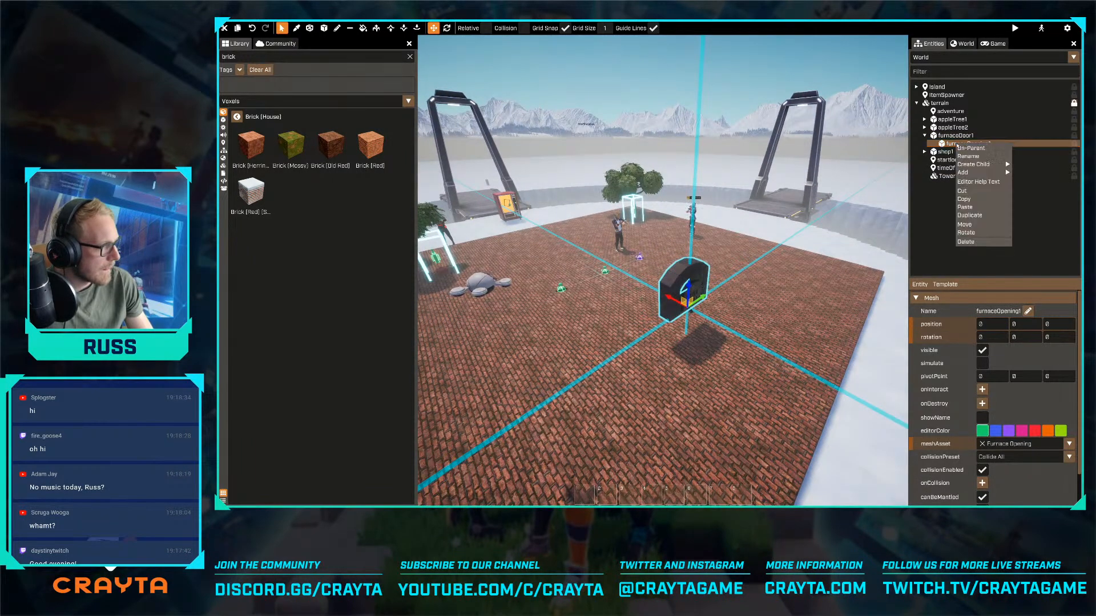
pyautogui.click(971, 148)
pyautogui.moveTo(950, 87); pyautogui.dragTo(944, 89)
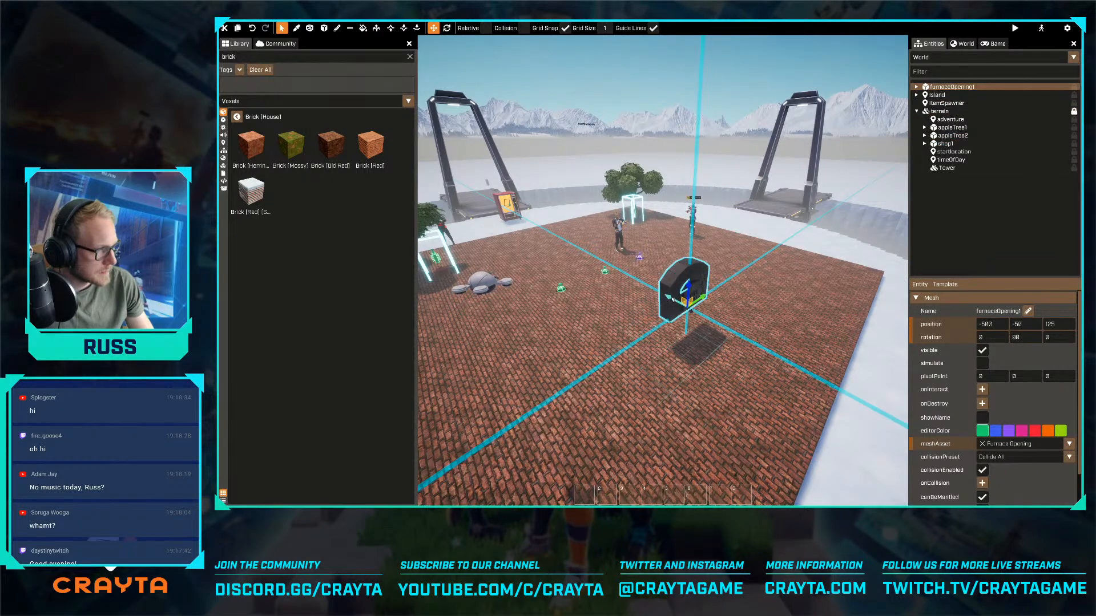
# - Move the furnace opening and its door along the X axis to position 575, -50, 125
pyautogui.moveTo(671, 299); pyautogui.dragTo(536, 223)
pyautogui.press('w')
pyautogui.moveTo(537, 224); pyautogui.dragTo(605, 245, button='right')
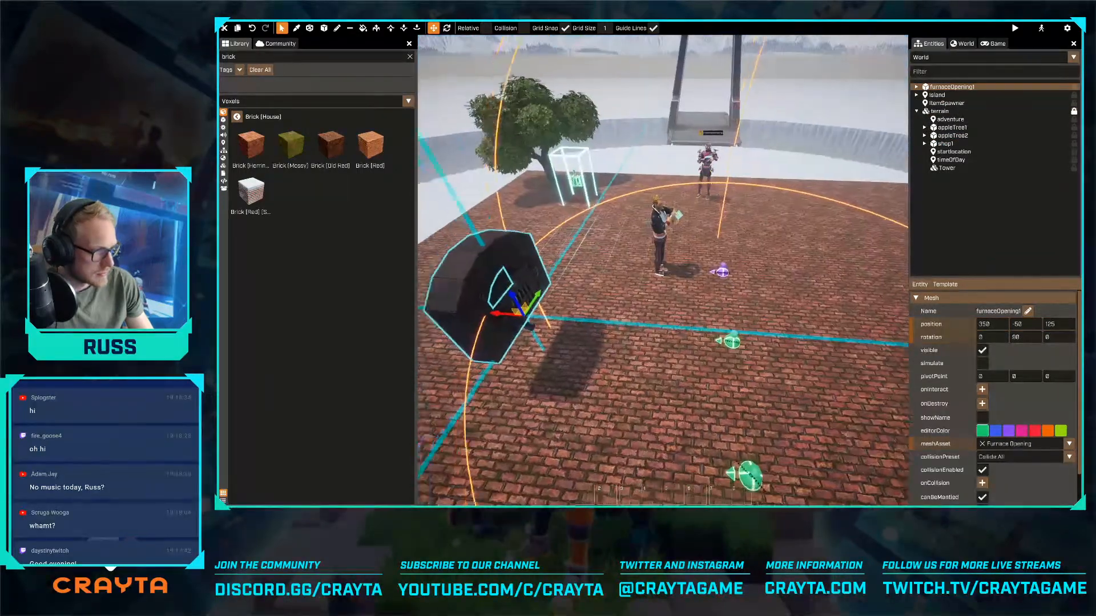
pyautogui.press('d')
pyautogui.moveTo(673, 285); pyautogui.dragTo(649, 279, button='right')
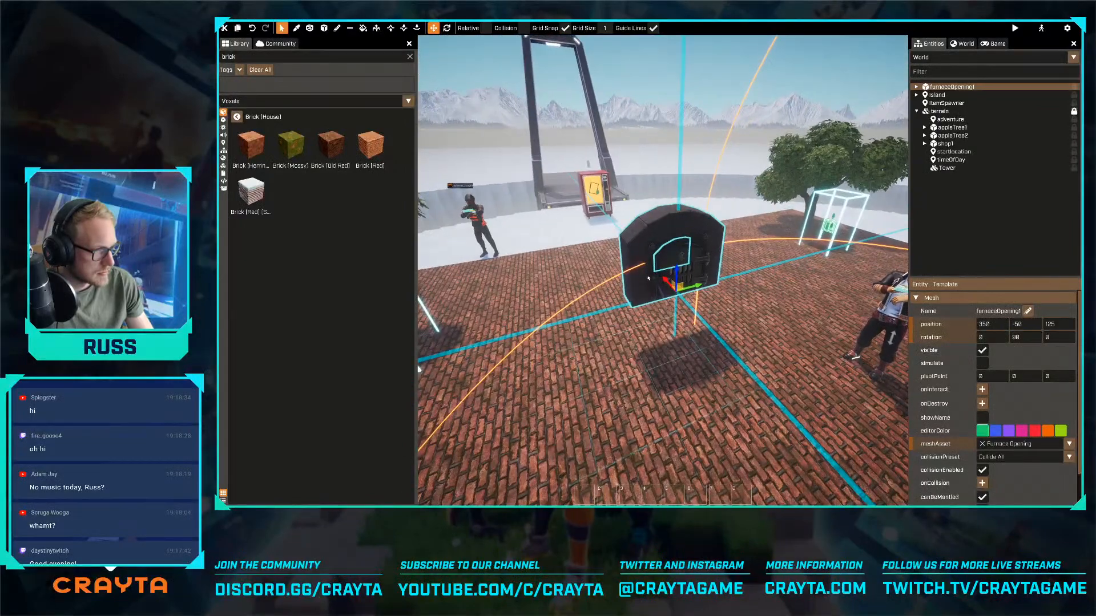
pyautogui.moveTo(649, 279); pyautogui.dragTo(664, 267)
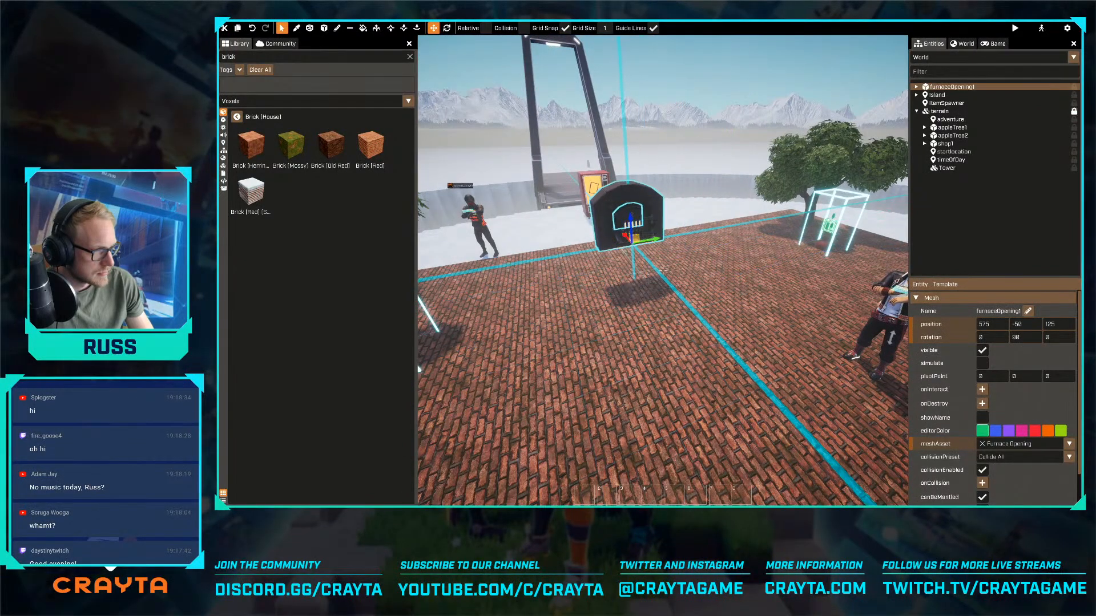
# - Choose Brick (Red) as the voxel material for building around the furnace
pyautogui.press('a')
pyautogui.moveTo(664, 271)
pyautogui.mouseDown(button='right')
pyautogui.moveTo(695, 274)
pyautogui.moveTo(667, 260)
pyautogui.mouseUp(button='right')
pyautogui.press('w')
pyautogui.press('w')
pyautogui.click(364, 150)
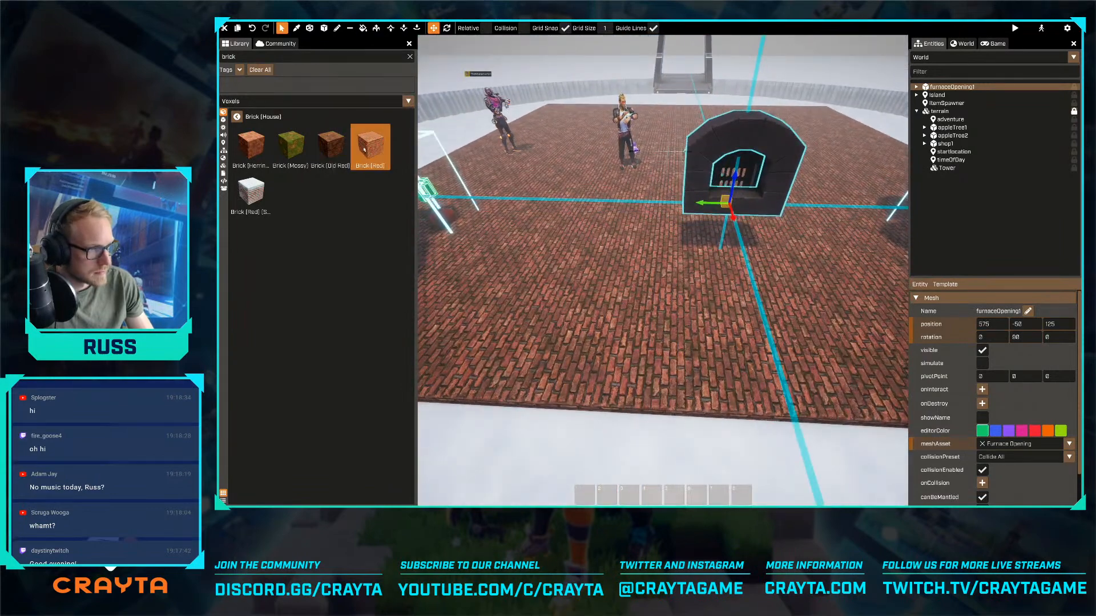
pyautogui.click(364, 149)
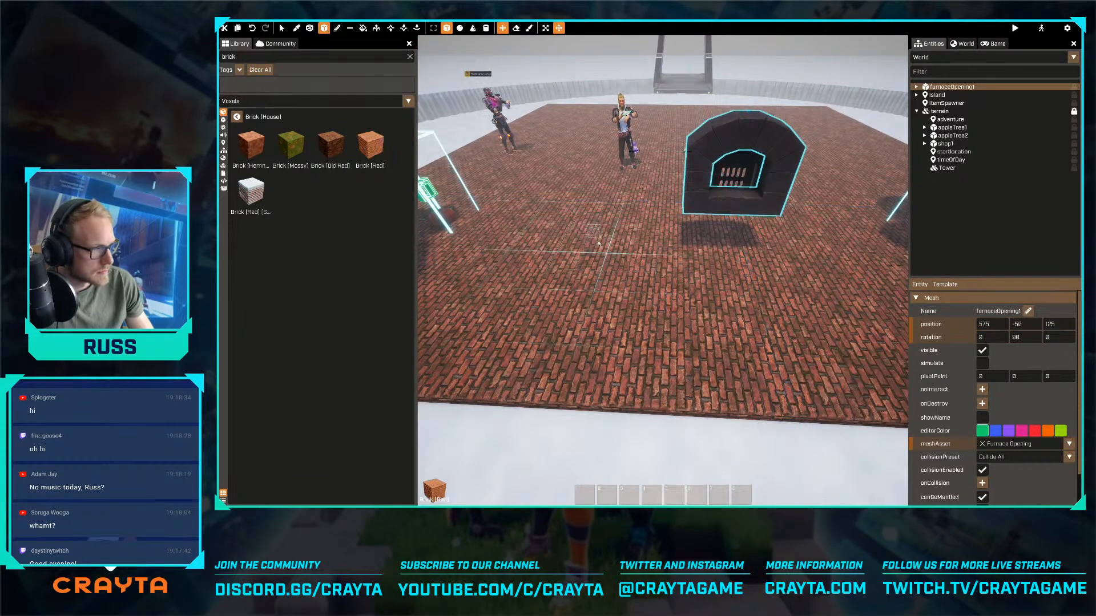
# - Lay out a Brick (Red) voxel box measuring 11 by 22 by 1 on the floor behind the furnace opening
pyautogui.press('d')
pyautogui.moveTo(599, 244); pyautogui.dragTo(745, 399)
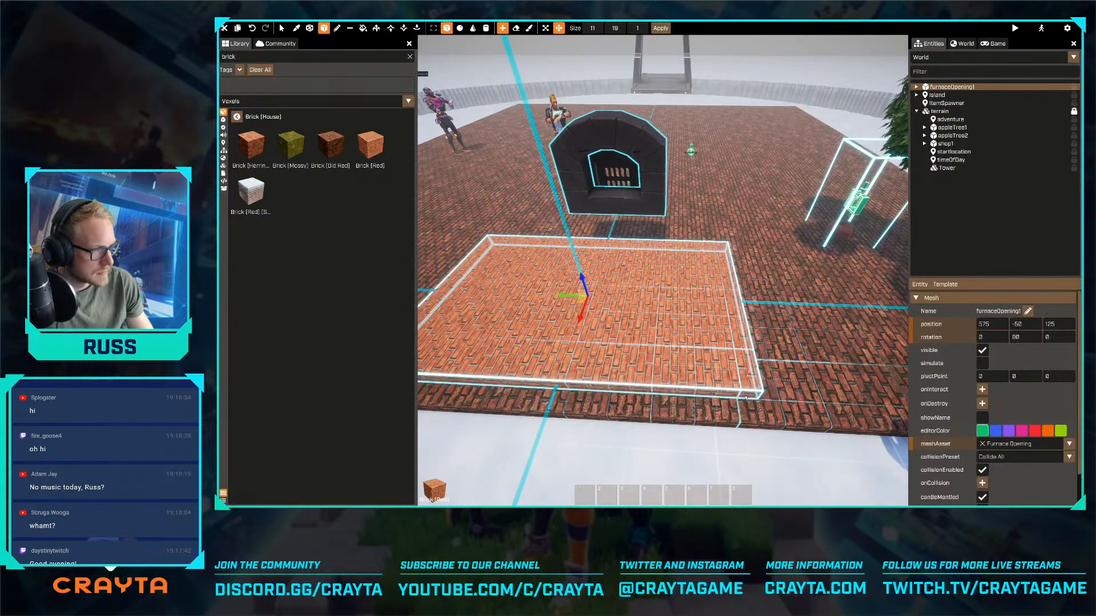
pyautogui.press('a')
pyautogui.moveTo(746, 399); pyautogui.dragTo(763, 393, button='right')
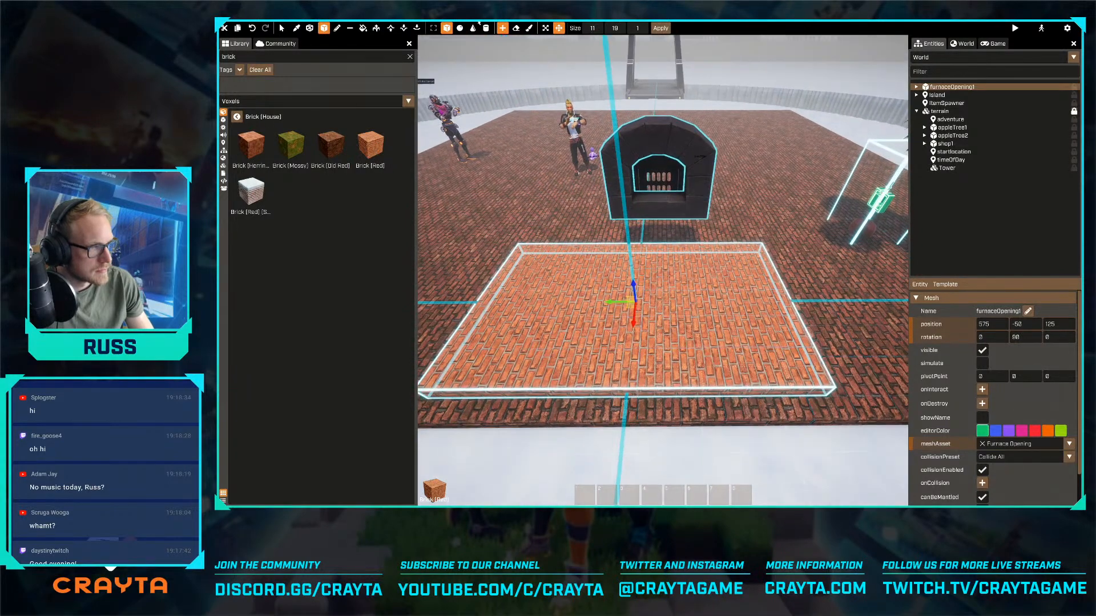
pyautogui.click(545, 28)
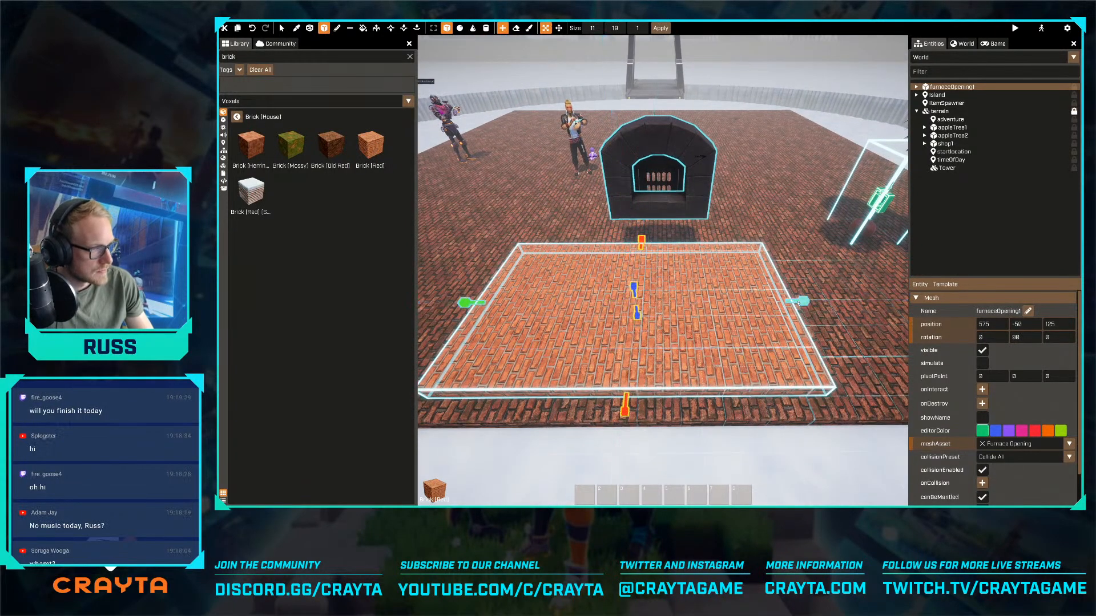
pyautogui.moveTo(798, 304); pyautogui.dragTo(851, 310)
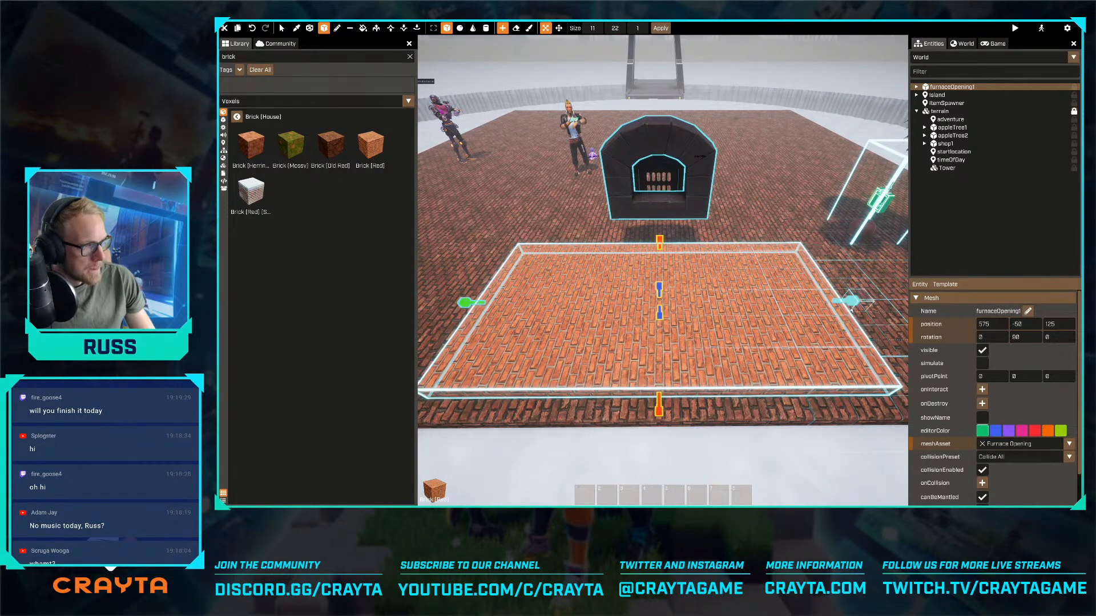
pyautogui.click(558, 28)
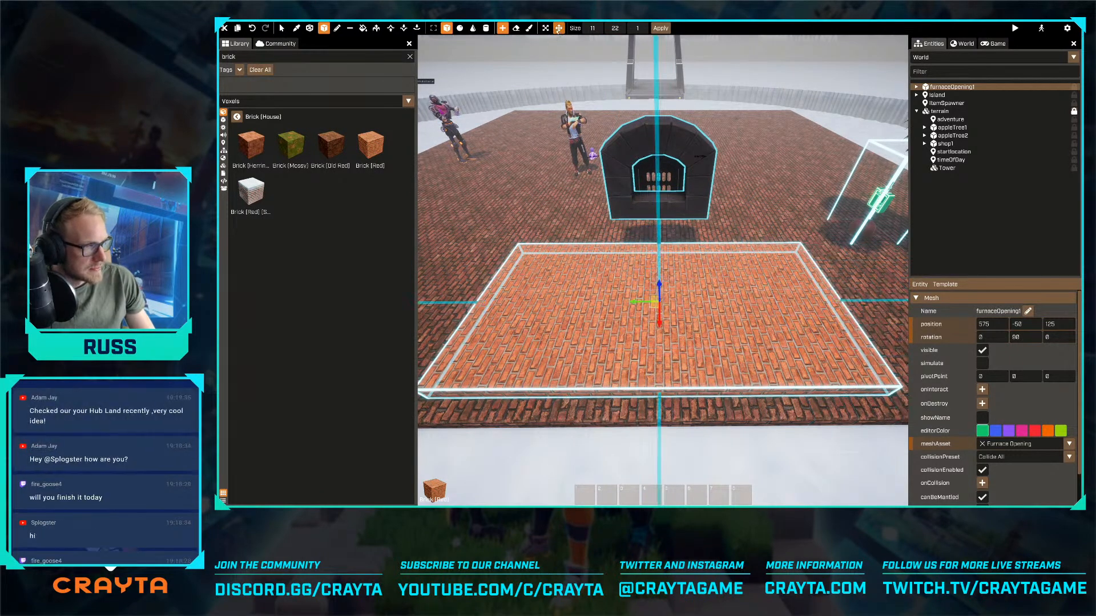
# - Raise the brick box into a solid block taller than the furnace opening, so the furnace front sits against its wall
pyautogui.click(546, 28)
pyautogui.moveTo(658, 288); pyautogui.dragTo(606, 75)
pyautogui.press('d')
pyautogui.moveTo(606, 76); pyautogui.dragTo(663, 271, button='right')
pyautogui.press('Escape')
pyautogui.press('w')
pyautogui.press('s')
pyautogui.press('d')
pyautogui.press('w')
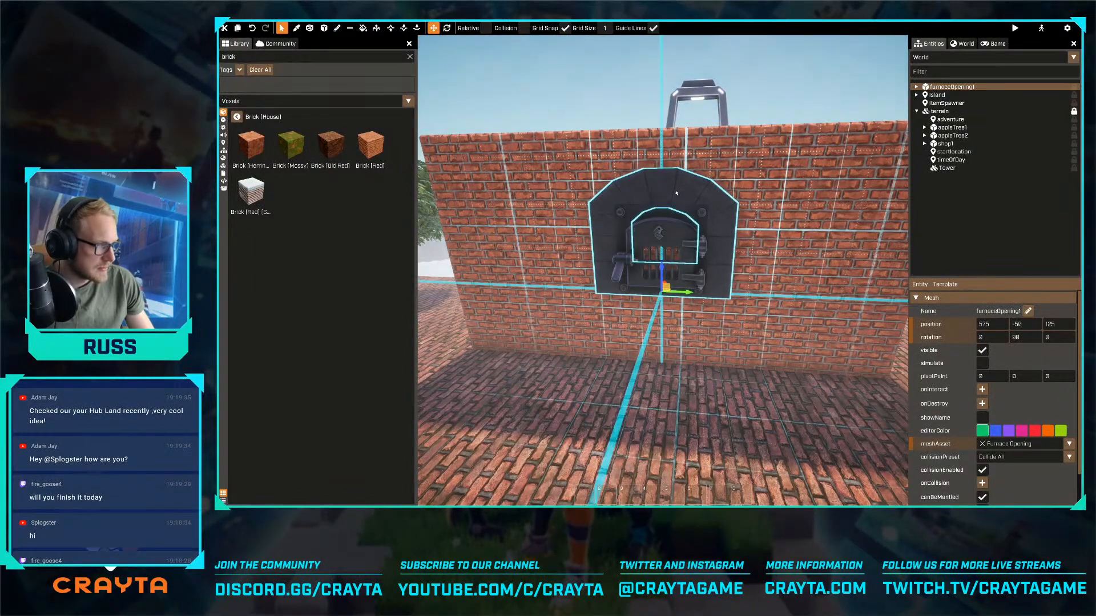
# - Pull the furnace door away from the opening to relative position 0, 125, 0
pyautogui.click(662, 240)
pyautogui.moveTo(662, 240); pyautogui.dragTo(619, 272, button='right')
pyautogui.moveTo(620, 272); pyautogui.dragTo(517, 324)
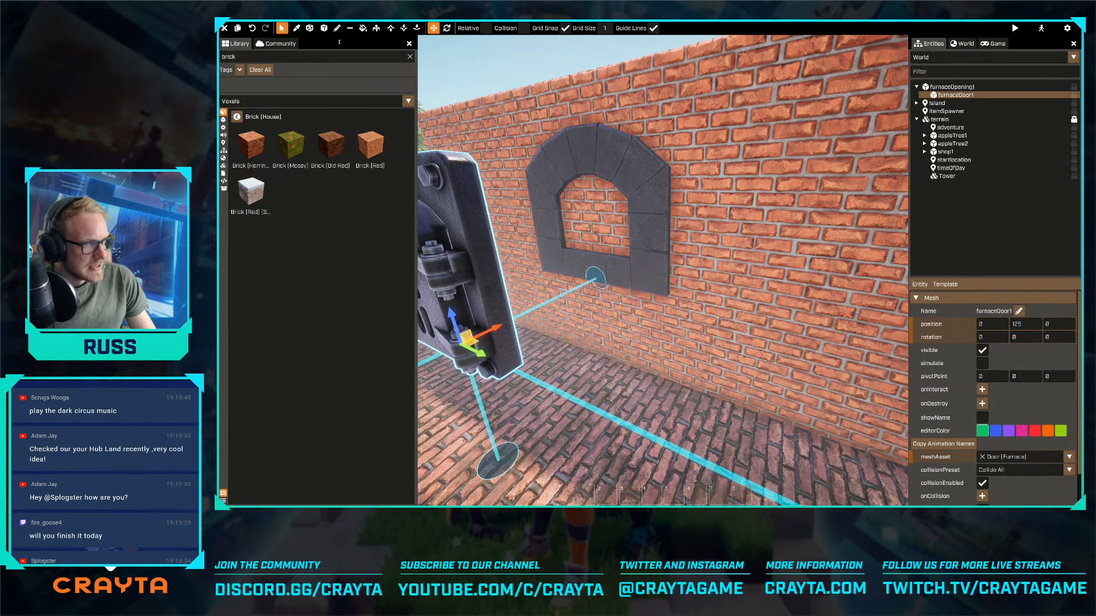
# - Erase a cavity of 5 by 4 by 3 voxels from the brick block behind the furnace opening
pyautogui.click(323, 28)
pyautogui.click(516, 28)
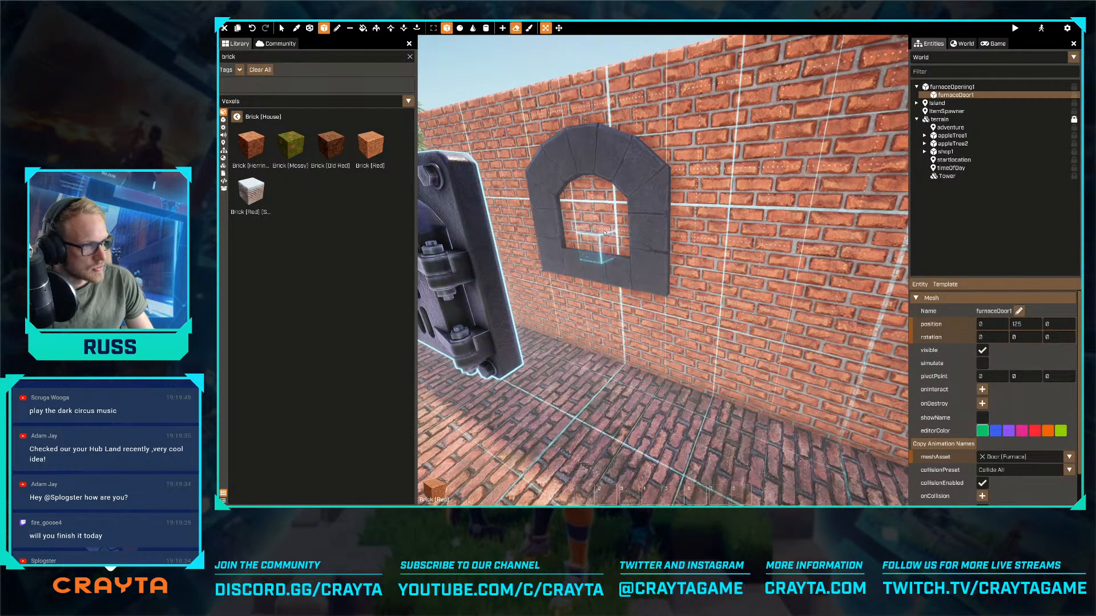
pyautogui.moveTo(614, 241); pyautogui.dragTo(561, 187)
pyautogui.press('w')
pyautogui.moveTo(558, 181)
pyautogui.mouseDown(button='right')
pyautogui.moveTo(719, 228)
pyautogui.moveTo(724, 246)
pyautogui.mouseUp(button='right')
pyautogui.press('a')
pyautogui.moveTo(728, 295); pyautogui.dragTo(754, 295)
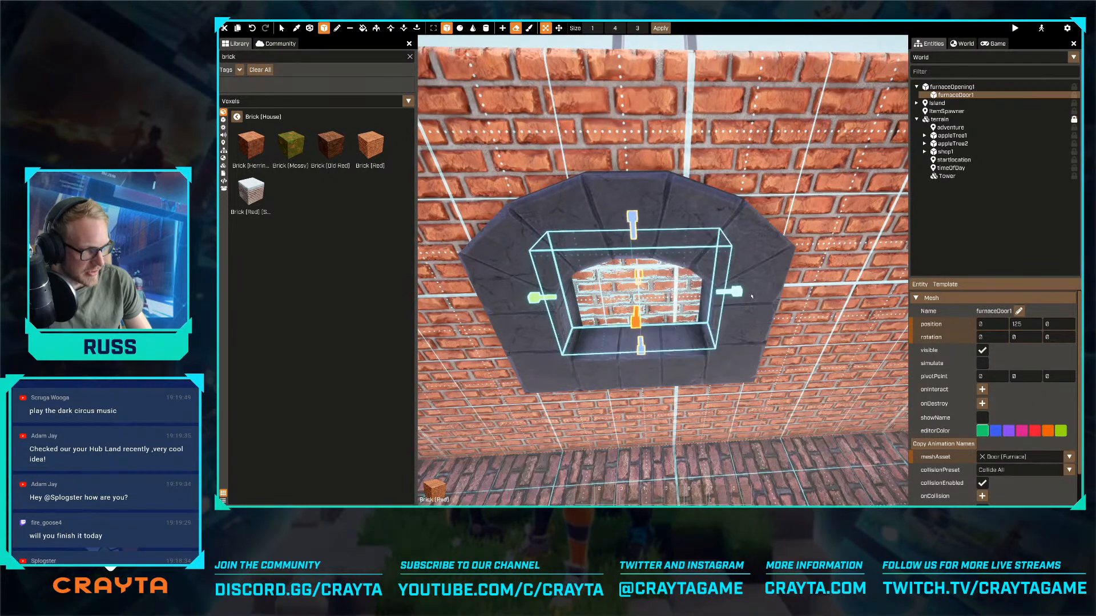
pyautogui.press('a')
pyautogui.moveTo(753, 296); pyautogui.dragTo(775, 280, button='right')
pyautogui.press('w')
pyautogui.moveTo(685, 238); pyautogui.dragTo(624, 225)
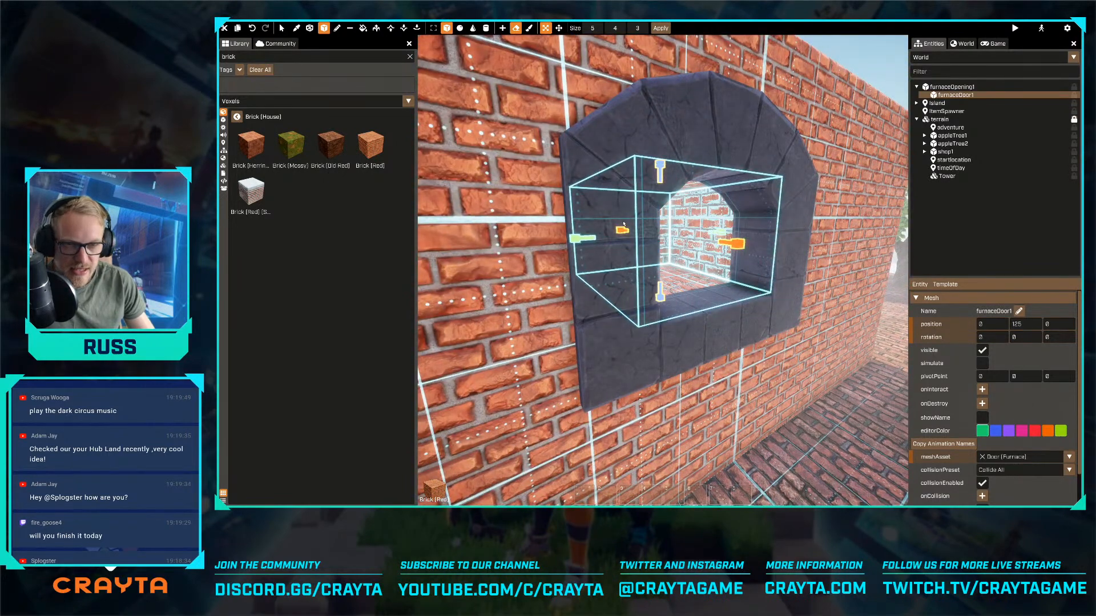
pyautogui.press('Escape')
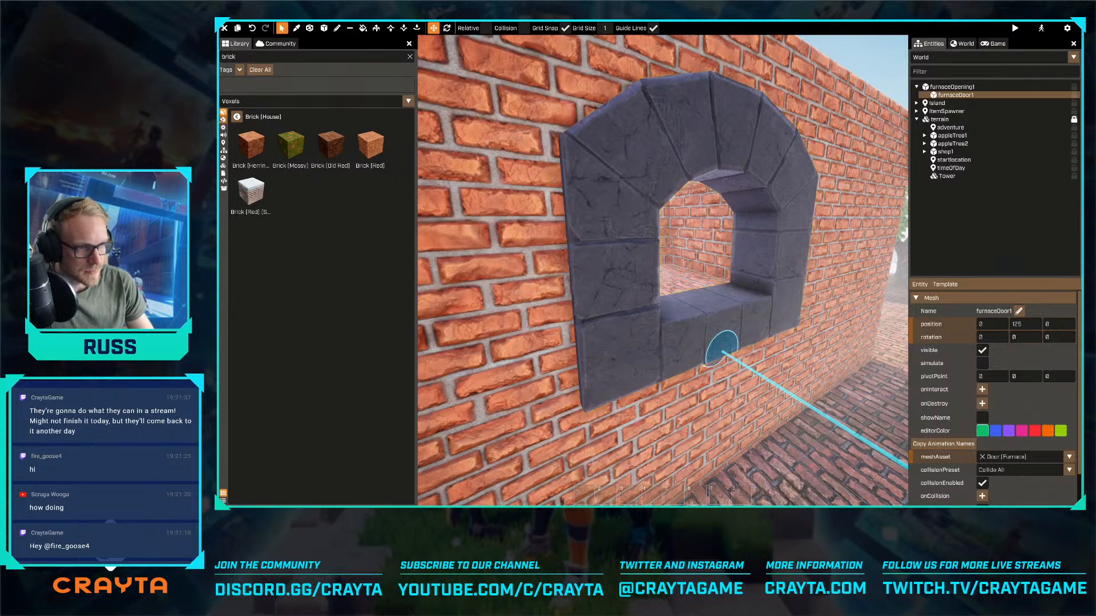
# - Search the voxel library for "onyx" and choose Onyx as the voxel material
pyautogui.click(241, 101)
pyautogui.click(244, 121)
pyautogui.click(241, 101)
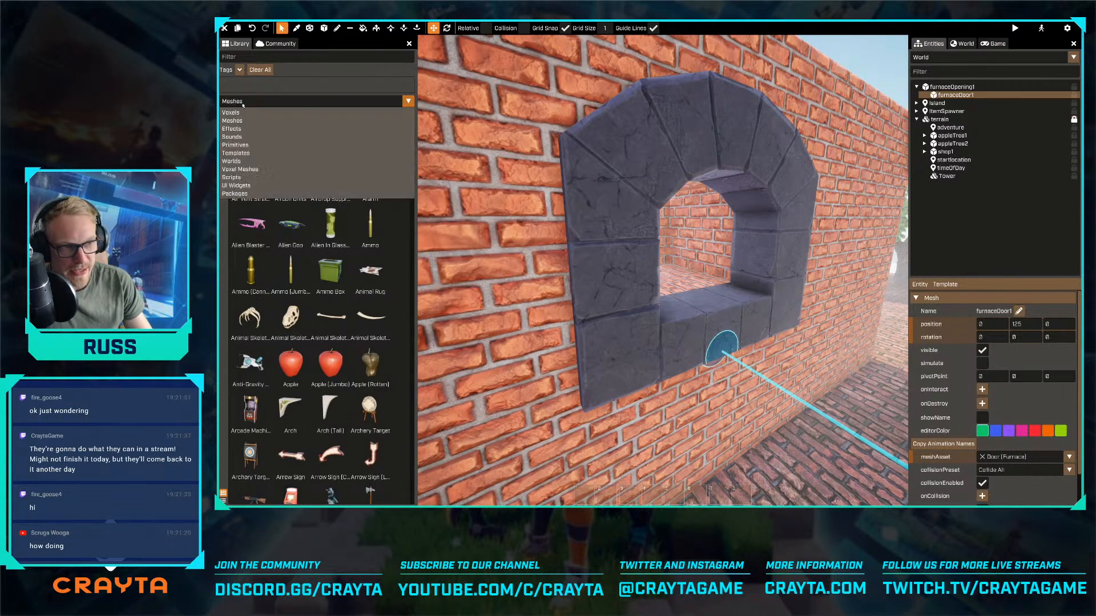
pyautogui.click(234, 113)
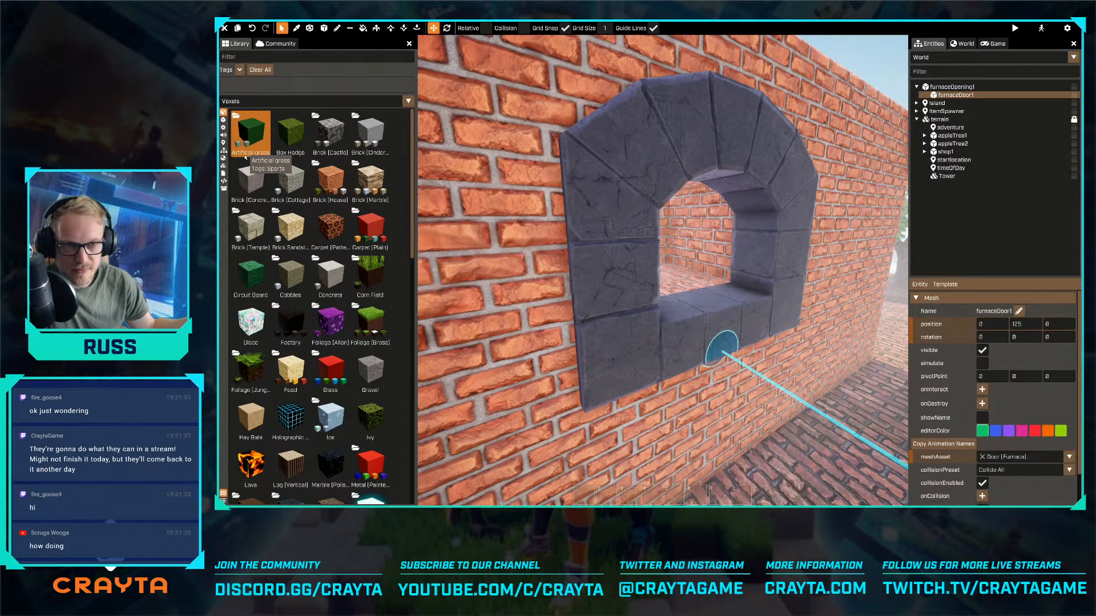
pyautogui.click(252, 57)
pyautogui.write('onyx')
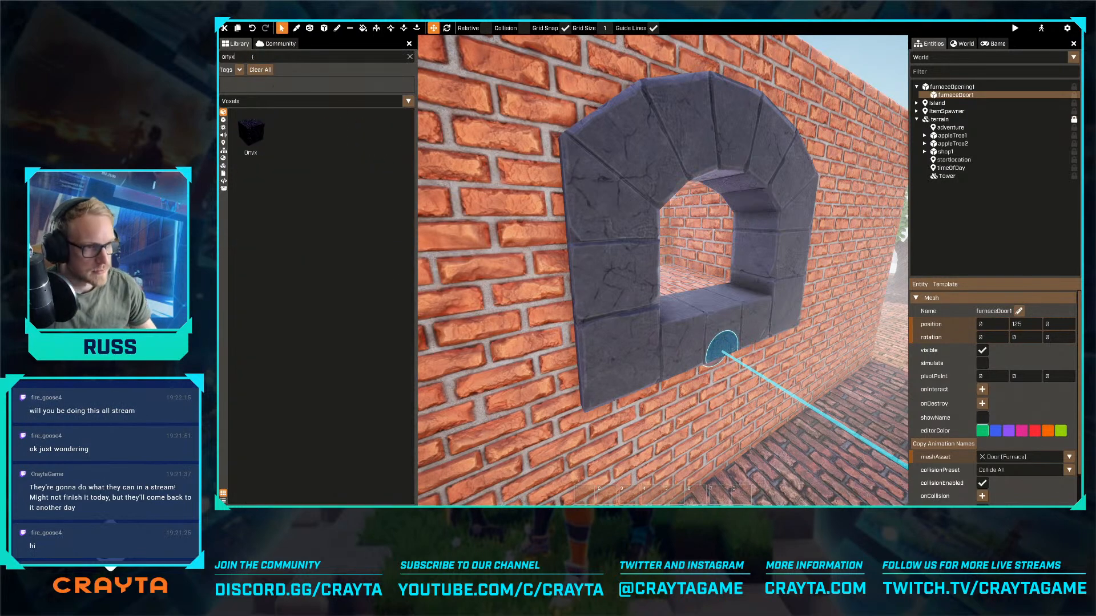
pyautogui.click(251, 132)
# - Paint the inside of the furnace cavity with Onyx using a voxel box of 5 by 4 by 5
pyautogui.click(324, 28)
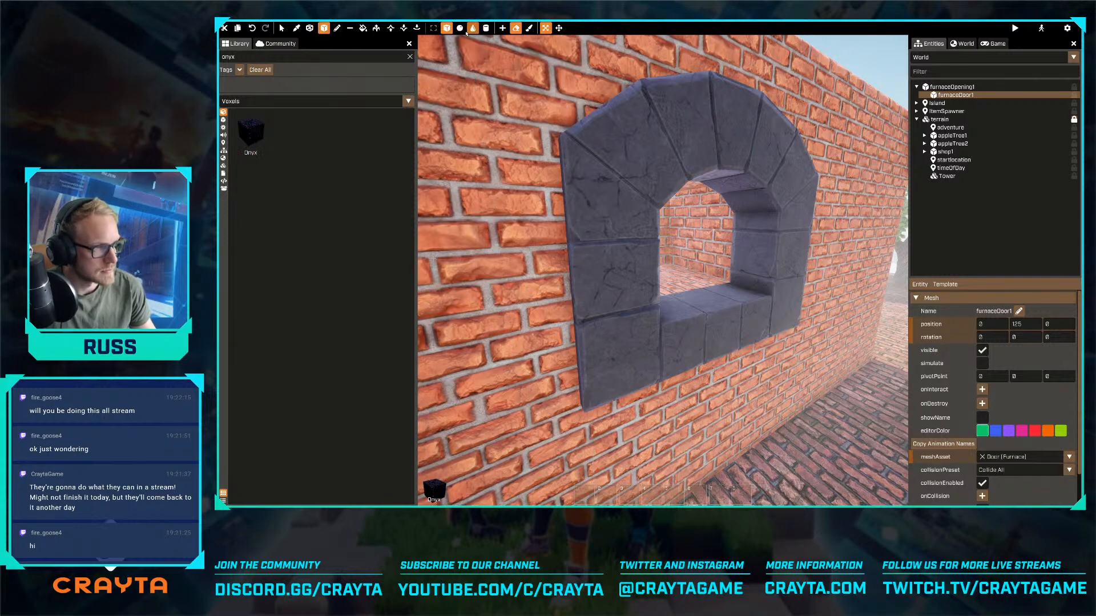
pyautogui.press('w')
pyautogui.moveTo(502, 145); pyautogui.dragTo(613, 211, button='right')
pyautogui.press('w')
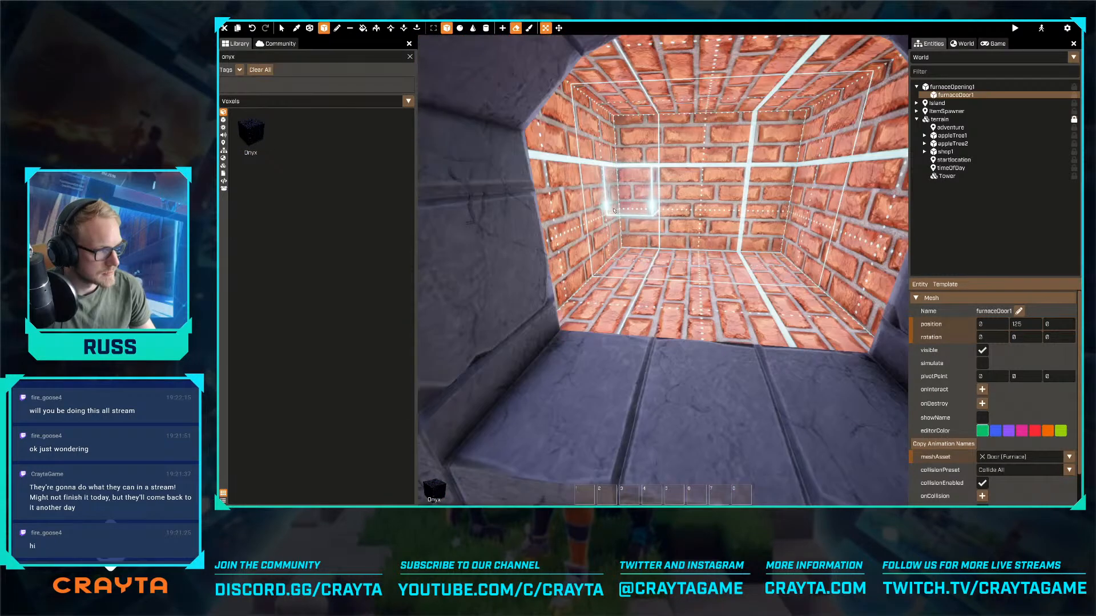
pyautogui.moveTo(613, 210); pyautogui.dragTo(763, 260)
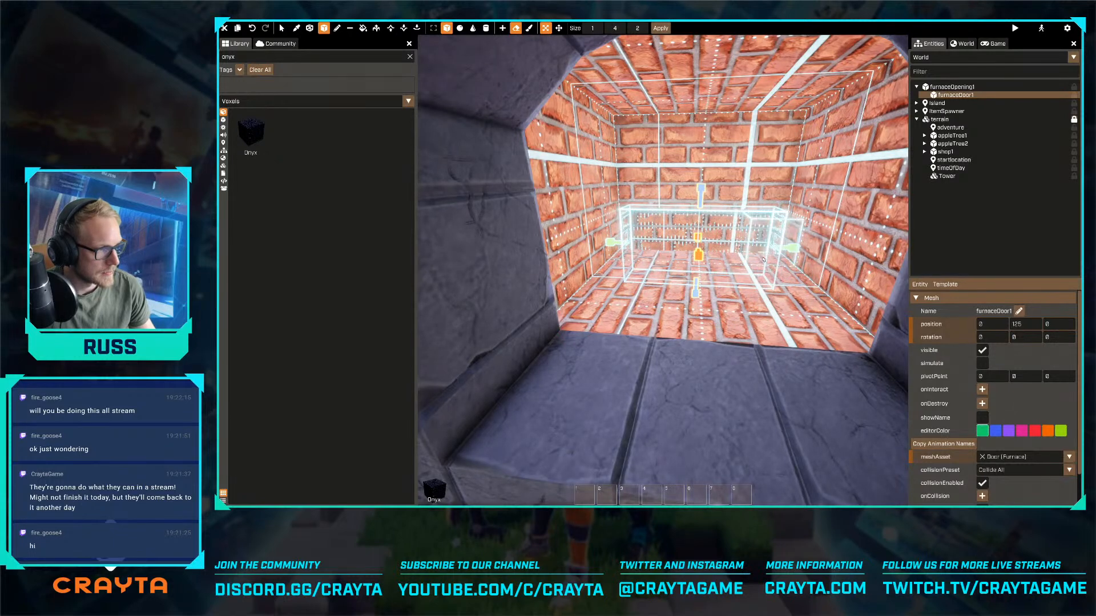
pyautogui.press('Escape')
pyautogui.click(528, 28)
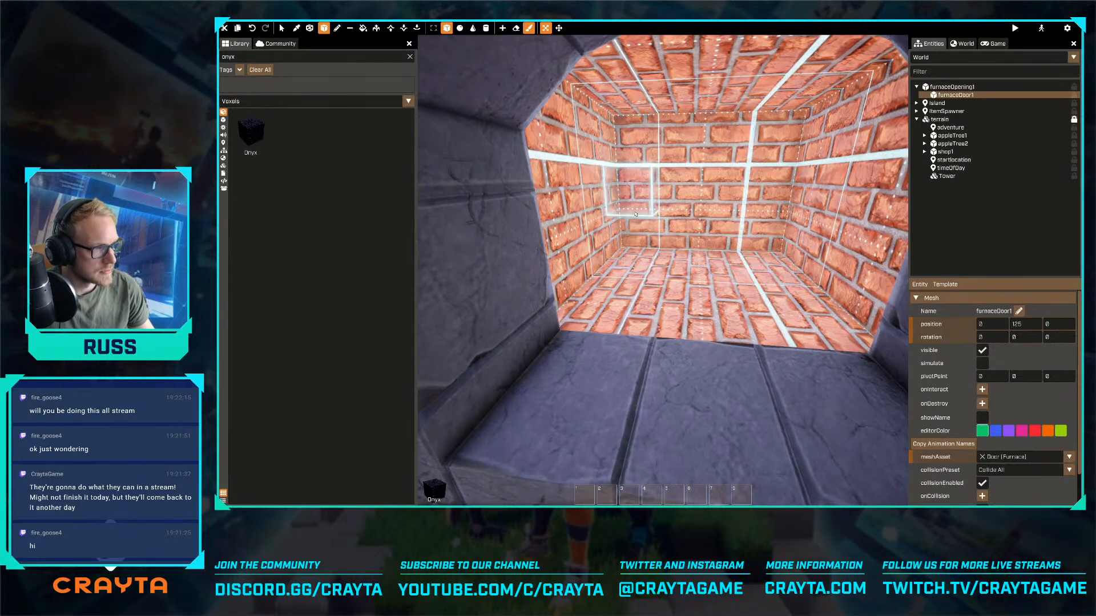
pyautogui.moveTo(632, 251); pyautogui.dragTo(761, 86)
pyautogui.press('s')
pyautogui.moveTo(709, 187); pyautogui.dragTo(709, 187, button='right')
pyautogui.moveTo(663, 190); pyautogui.dragTo(722, 247)
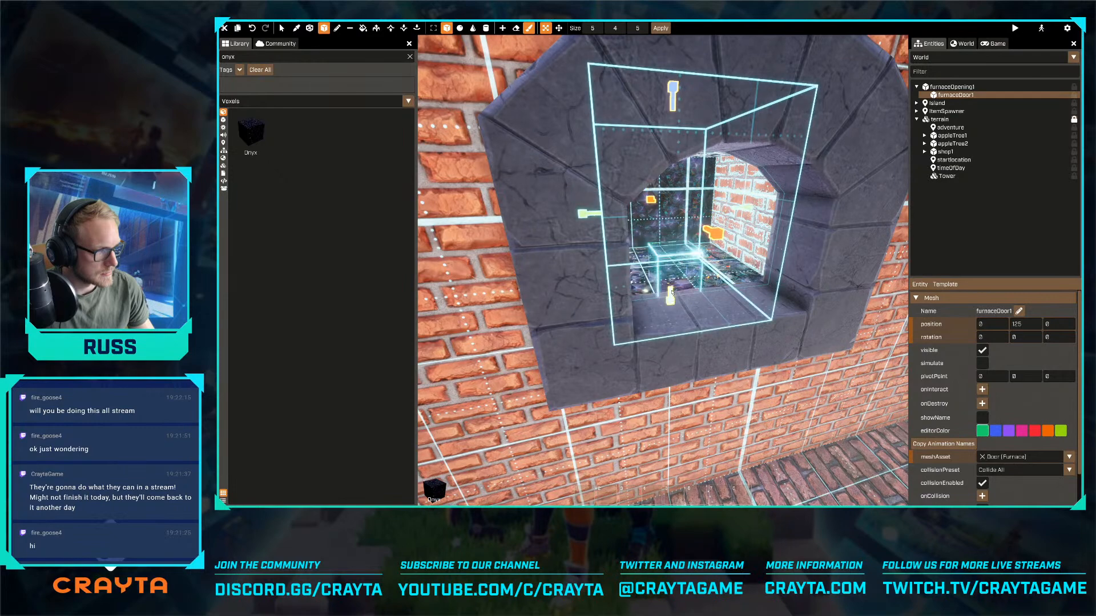
# - Widen the Onyx paint box to 5 by 6 by 5 so it covers both side walls of the cavity
pyautogui.moveTo(750, 213); pyautogui.dragTo(790, 215)
pyautogui.moveTo(790, 215); pyautogui.dragTo(791, 215, button='right')
pyautogui.press('d')
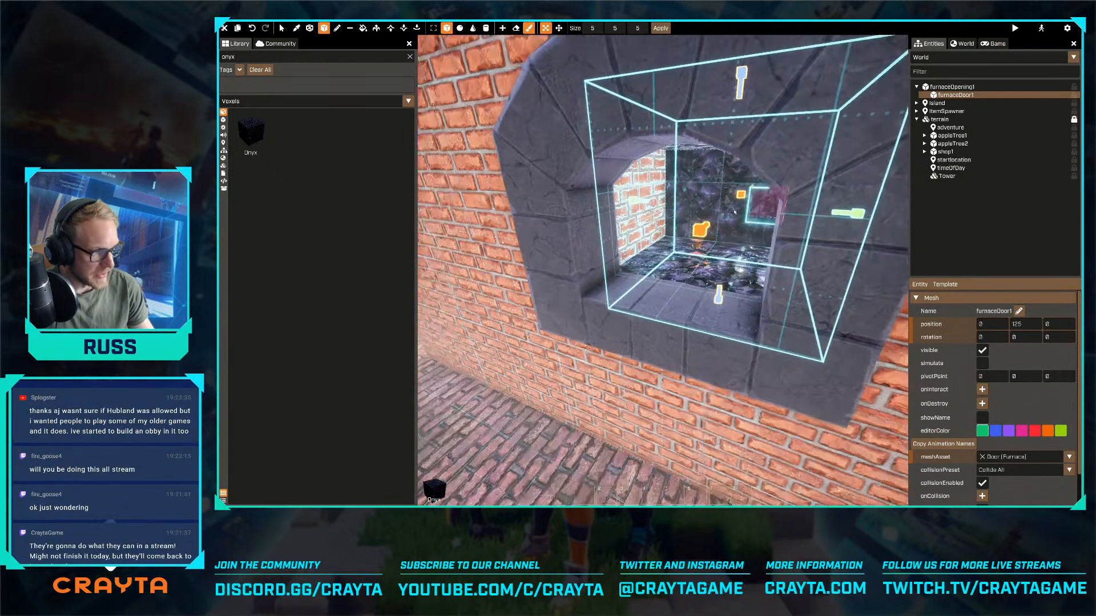
pyautogui.moveTo(641, 203); pyautogui.dragTo(604, 199)
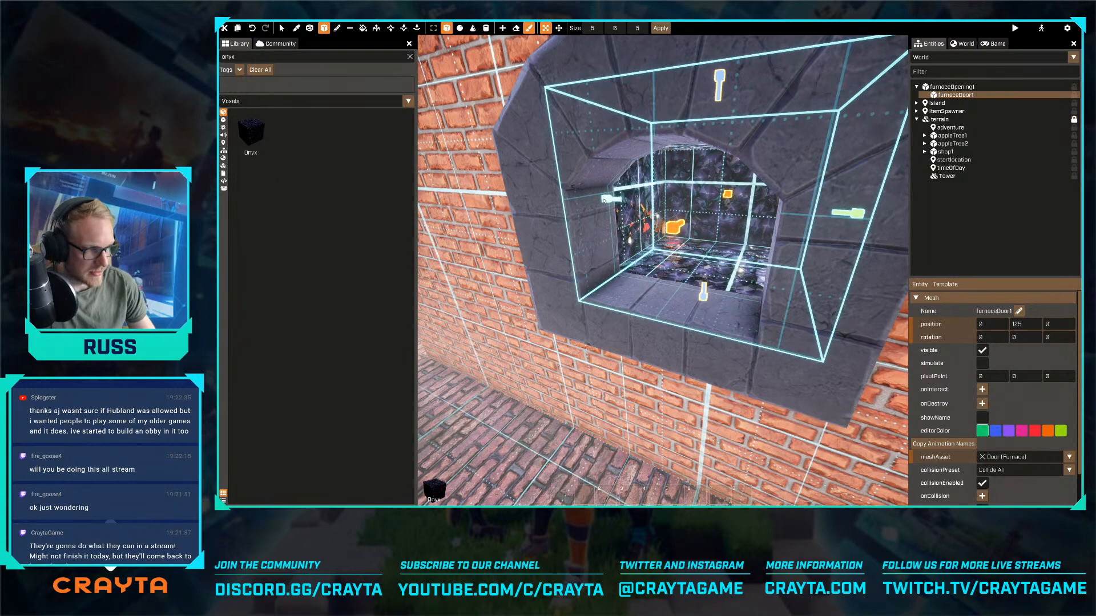
pyautogui.press('Escape')
pyautogui.moveTo(604, 200); pyautogui.dragTo(604, 199, button='right')
# - Move the furnace door back onto the opening at relative position 0, 0, 0
pyautogui.press('s')
pyautogui.press('a')
pyautogui.press('s')
pyautogui.press('d')
pyautogui.press('w')
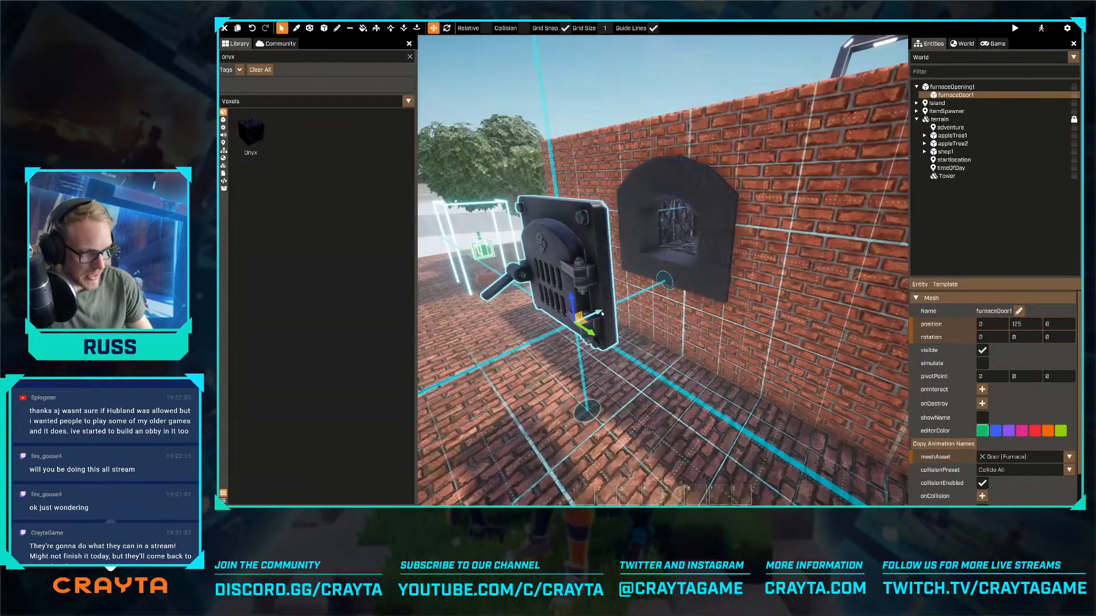
pyautogui.press('w')
pyautogui.moveTo(681, 284); pyautogui.dragTo(608, 279, button='right')
# - Examine the brick furnace block and its placement on the platform from several sides and from above
pyautogui.press('a')
pyautogui.press('s')
pyautogui.press('w')
pyautogui.press('a')
pyautogui.press('d')
pyautogui.press('d')
pyautogui.press('s')
pyautogui.press('d')
pyautogui.press('s')
pyautogui.press('d')
pyautogui.press('s')
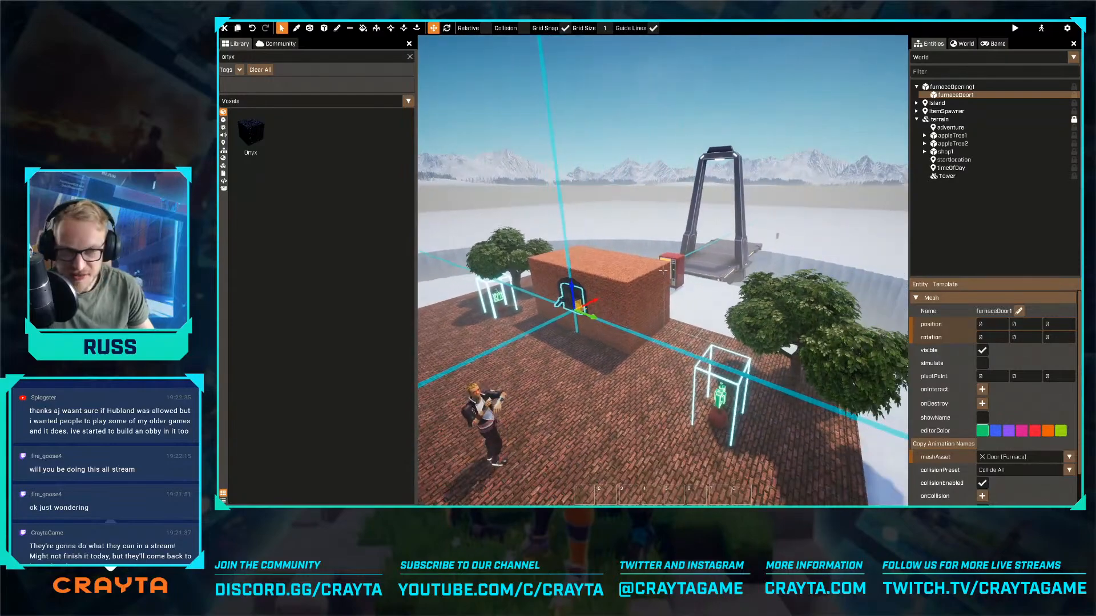
pyautogui.press('a')
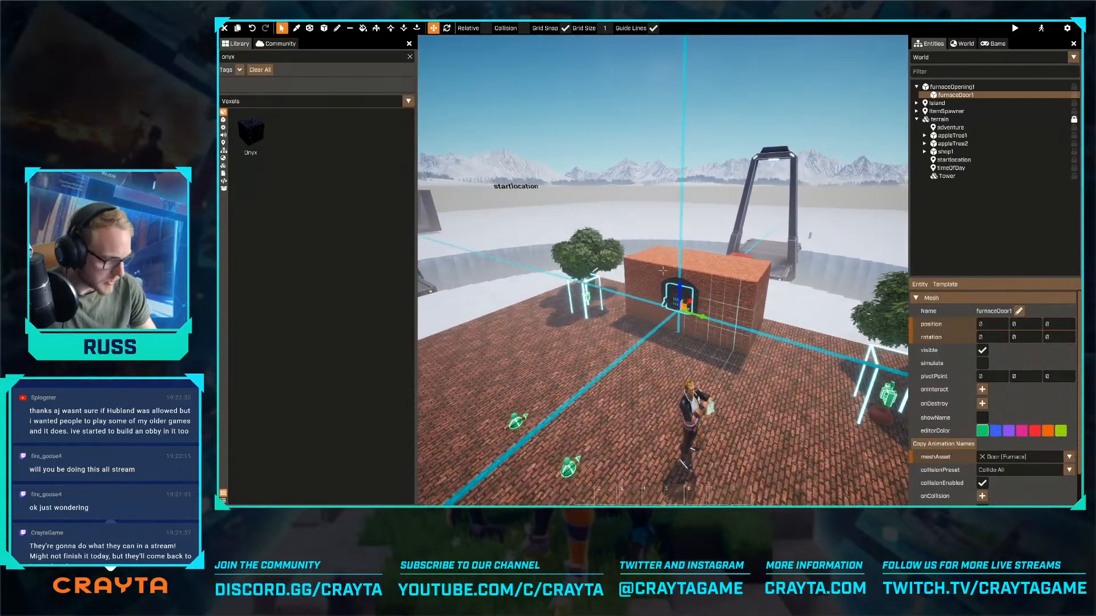
pyautogui.moveTo(712, 331)
pyautogui.mouseDown(button='right')
pyautogui.moveTo(723, 336)
pyautogui.moveTo(663, 271)
pyautogui.moveTo(724, 318)
pyautogui.mouseUp(button='right')
pyautogui.press('s')
pyautogui.press('a')
pyautogui.press('w')
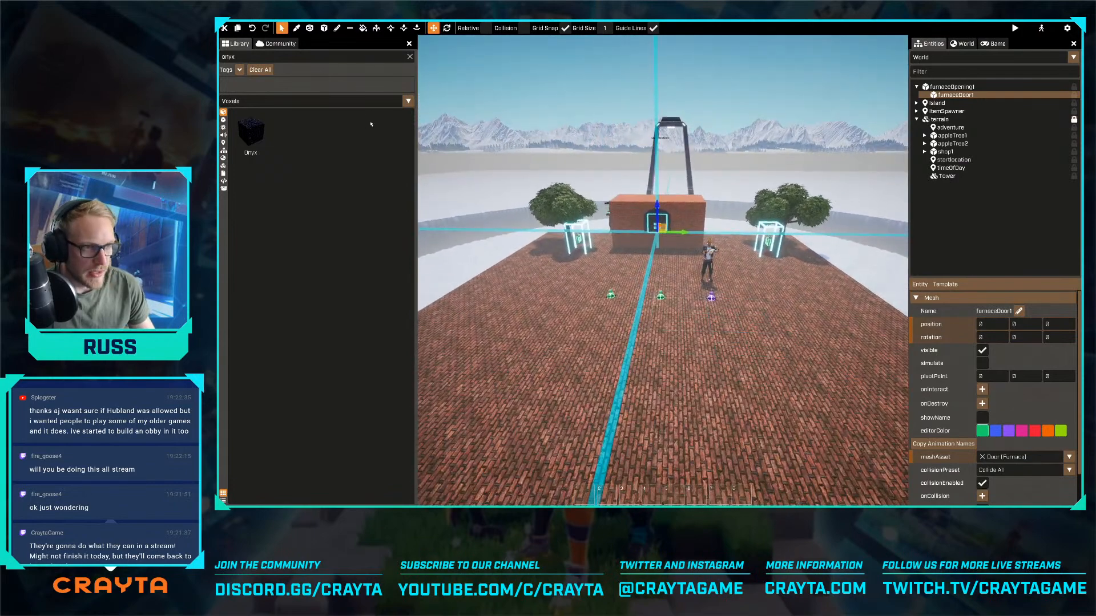
# - Search the community packages for "working" and install the Working Production Line package
pyautogui.click(277, 43)
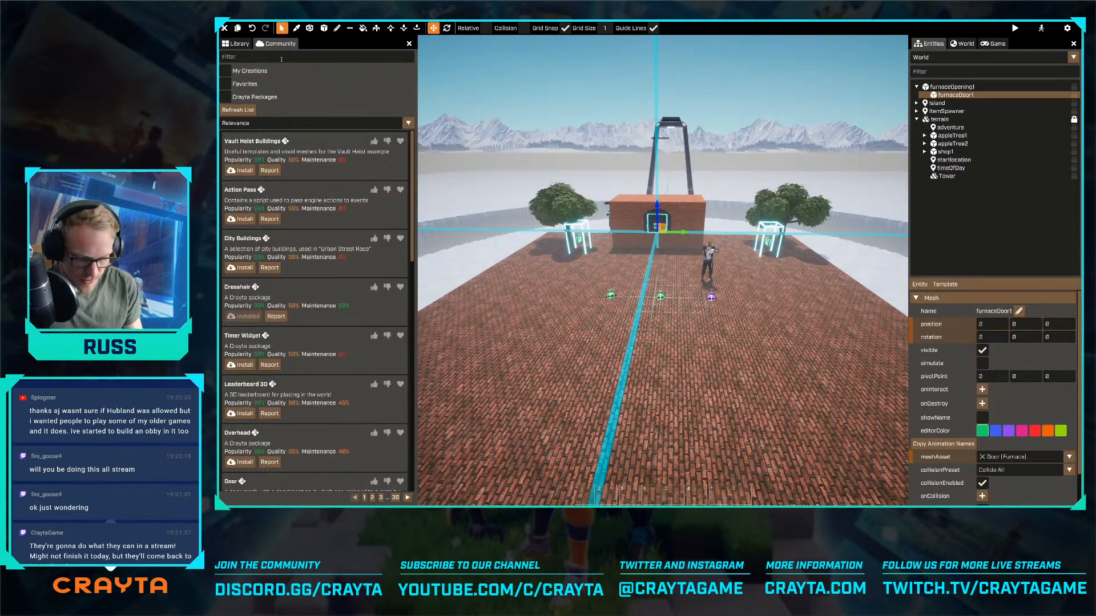
pyautogui.press('Return')
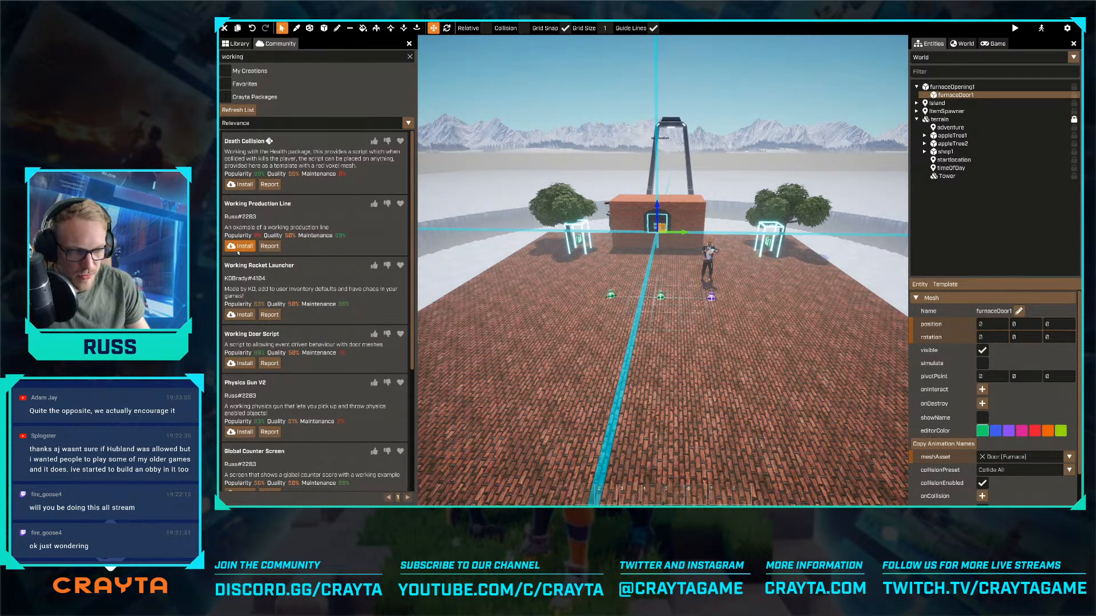
pyautogui.click(239, 250)
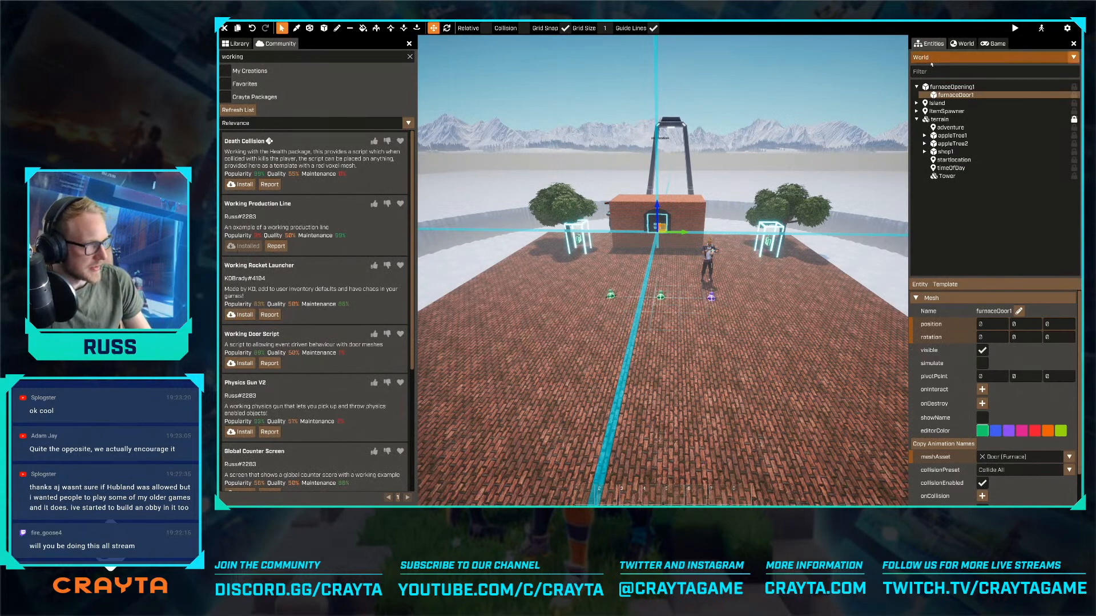
# - Place the ProductionLineExample template on the brick platform in front of the furnace block and orient it across the floor
pyautogui.click(238, 44)
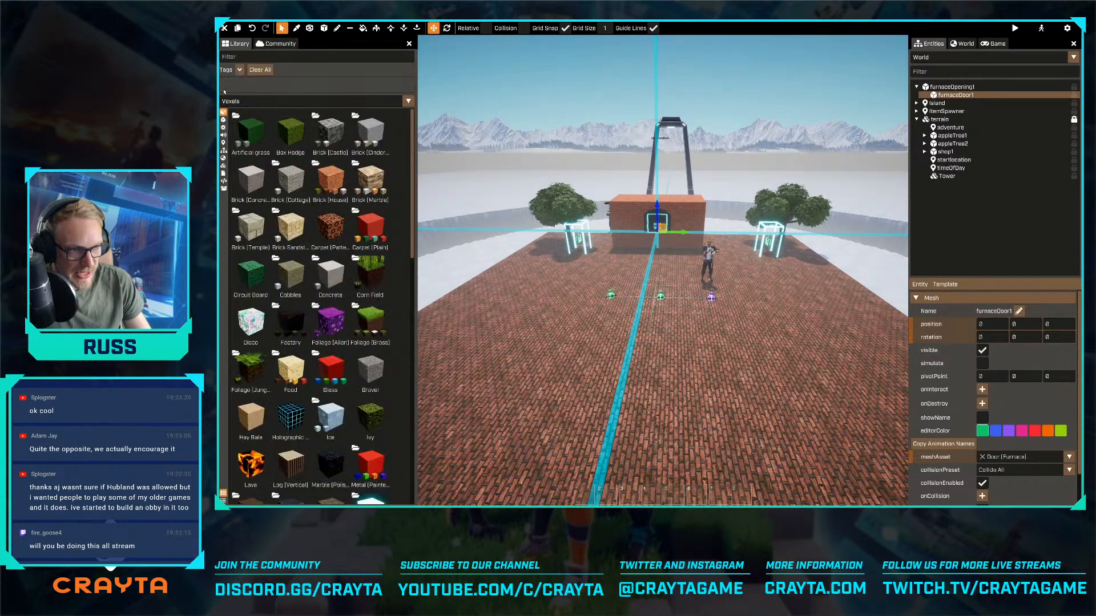
pyautogui.click(223, 151)
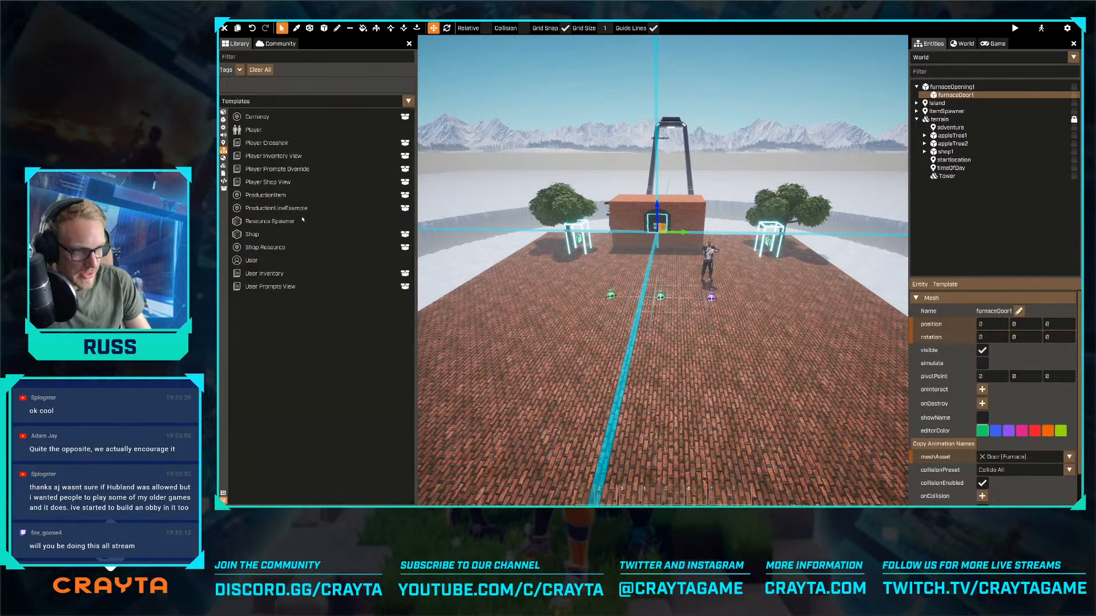
pyautogui.moveTo(279, 208); pyautogui.dragTo(623, 292)
pyautogui.press('e')
pyautogui.press('w')
pyautogui.moveTo(644, 297); pyautogui.dragTo(645, 346, button='right')
pyautogui.keyDown('ctrl'); pyautogui.moveTo(749, 228); pyautogui.dragTo(553, 254); pyautogui.keyUp('ctrl')
pyautogui.press('r')
pyautogui.press('r')
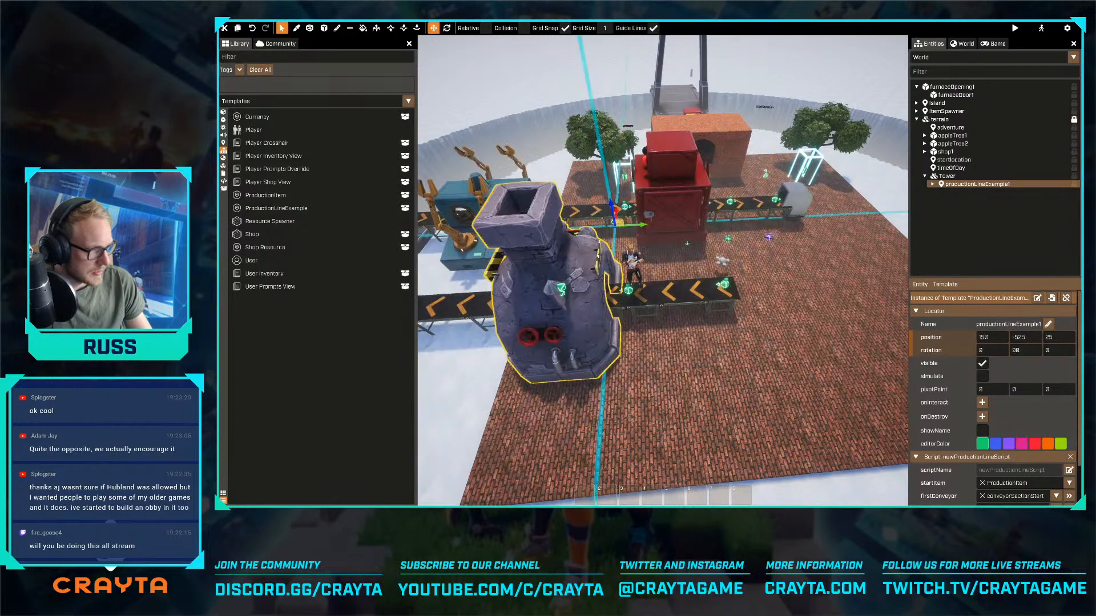
# - Move the production line across the platform, away from the furnace block, to position -325, 300, 25
pyautogui.keyDown('ctrl'); pyautogui.moveTo(637, 229); pyautogui.dragTo(745, 234); pyautogui.keyUp('ctrl')
pyautogui.moveTo(744, 234); pyautogui.dragTo(746, 234, button='right')
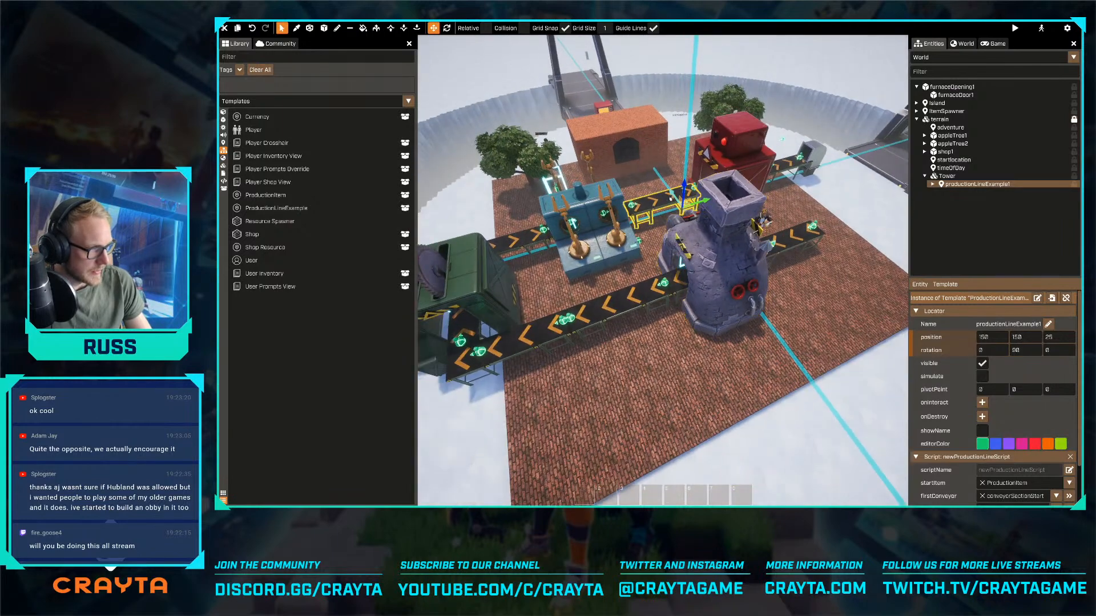
pyautogui.keyDown('ctrl'); pyautogui.moveTo(673, 194); pyautogui.dragTo(712, 247); pyautogui.keyUp('ctrl')
pyautogui.moveTo(712, 247); pyautogui.dragTo(663, 262, button='right')
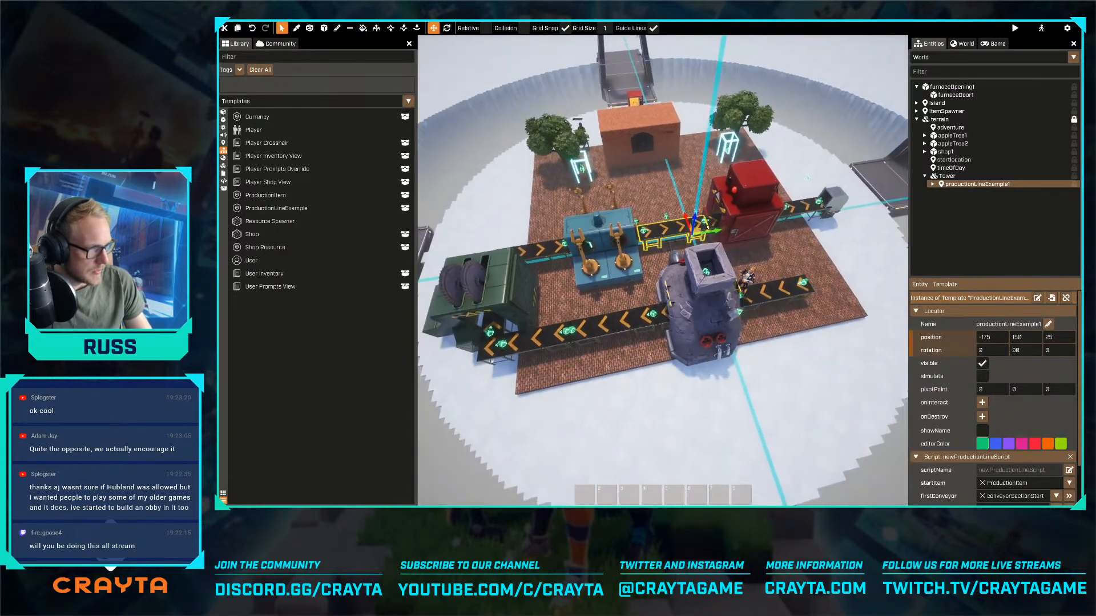
pyautogui.moveTo(721, 232)
pyautogui.mouseDown()
pyautogui.moveTo(742, 227)
pyautogui.moveTo(719, 236)
pyautogui.mouseUp()
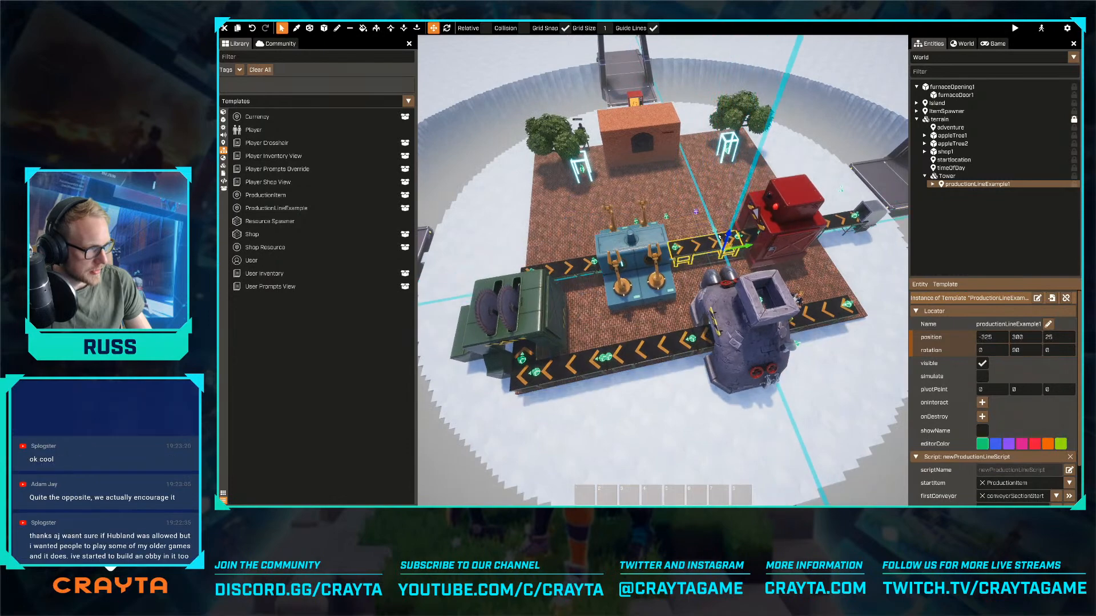
# - Start a preview of the game on a new server
pyautogui.click(1073, 28)
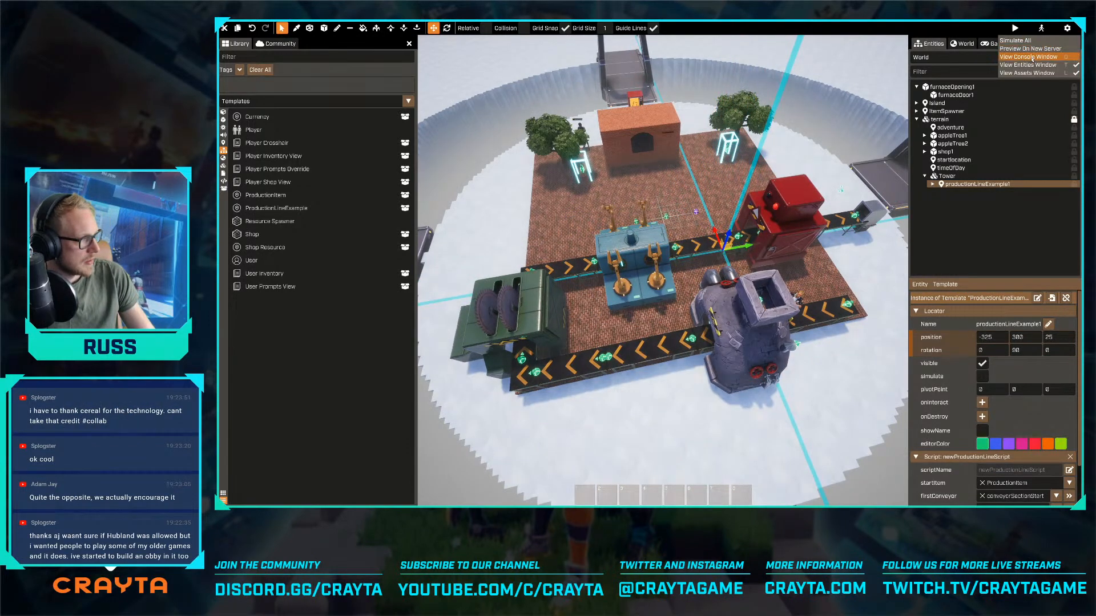
pyautogui.click(1030, 49)
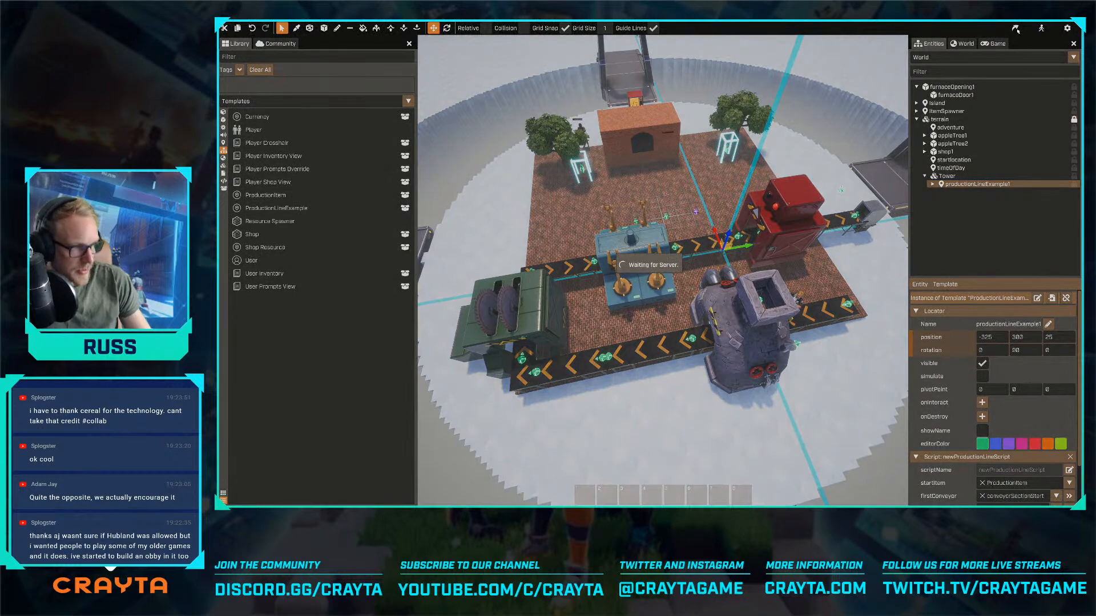
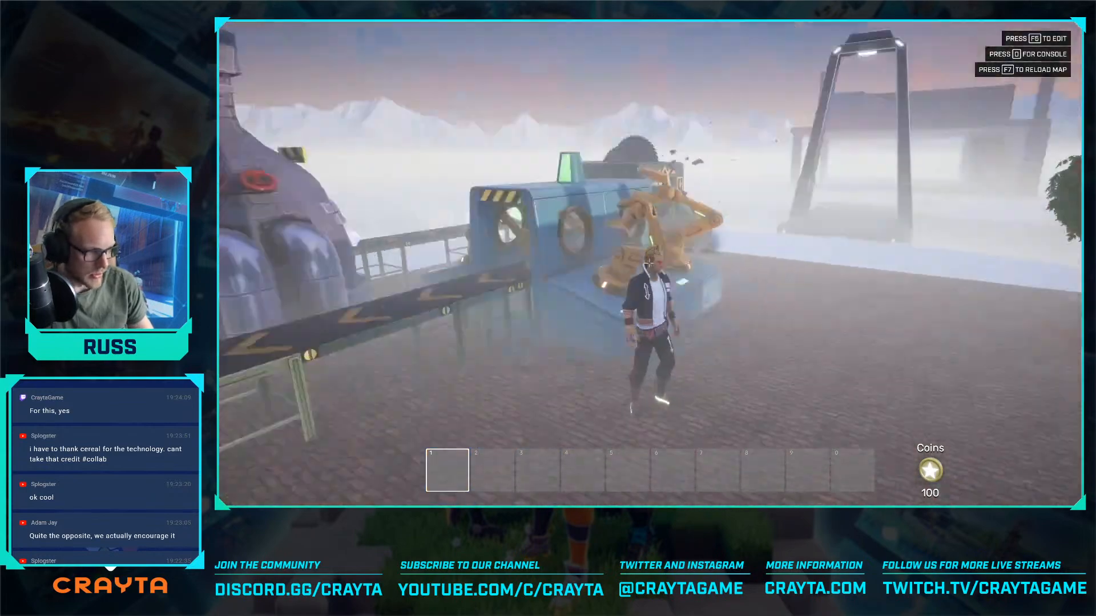
# - Cross the platform in the preview to examine the conveyor that feeds material into the stone furnace
pyautogui.press('a')
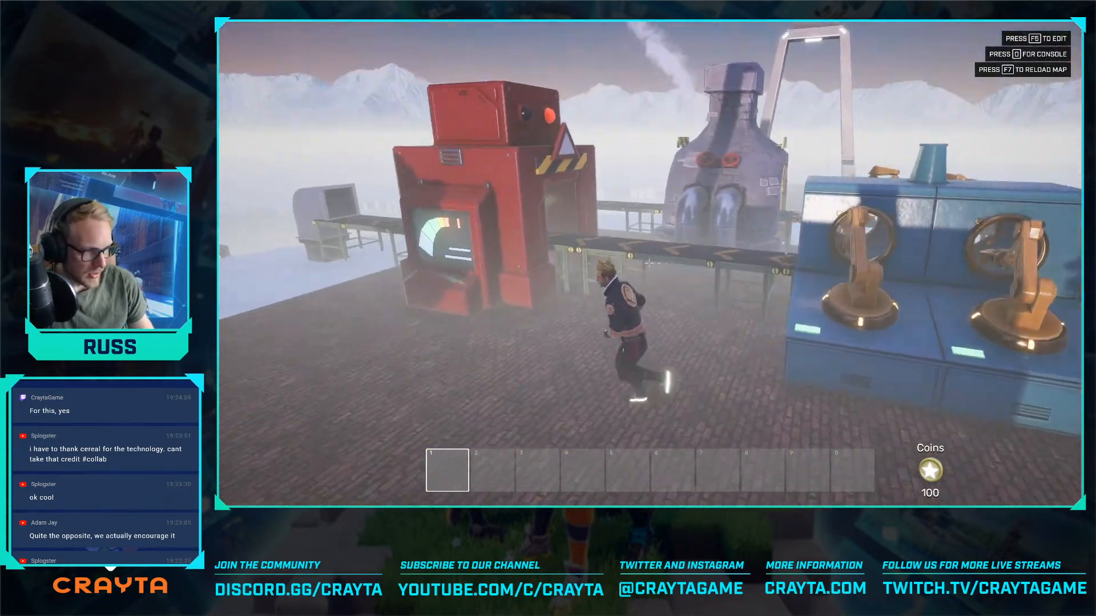
pyautogui.press('w')
pyautogui.press('space')
pyautogui.press('a')
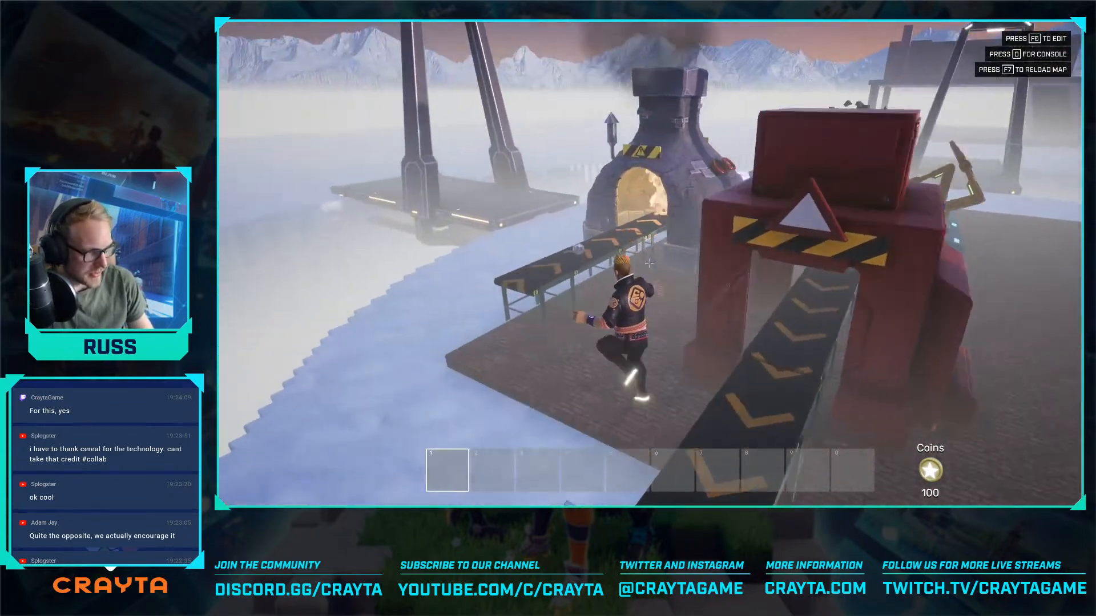
pyautogui.press('s')
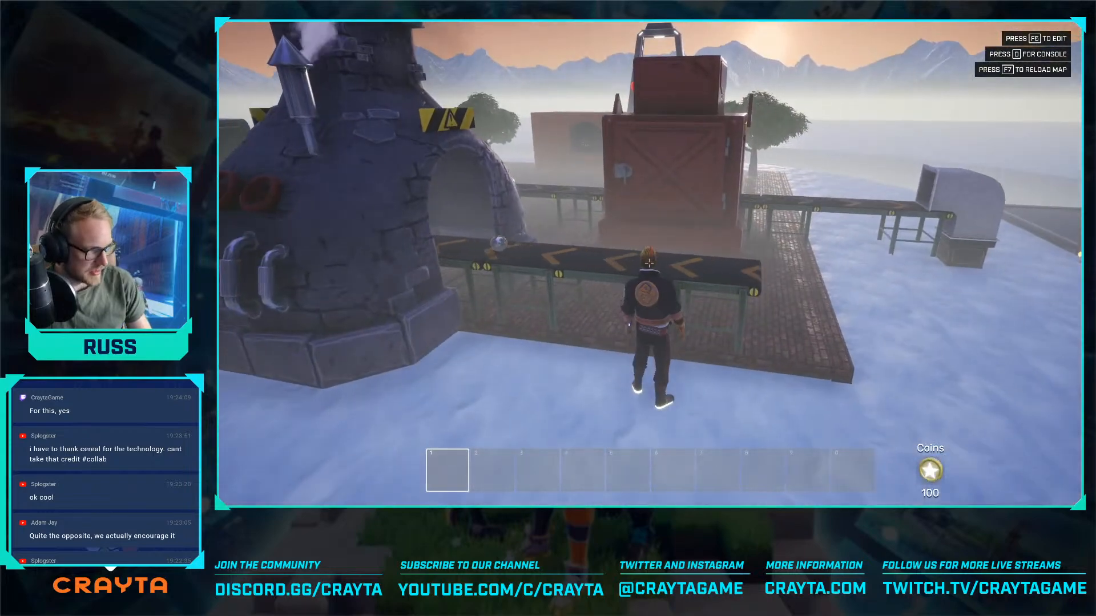
pyautogui.press('w')
pyautogui.press('d')
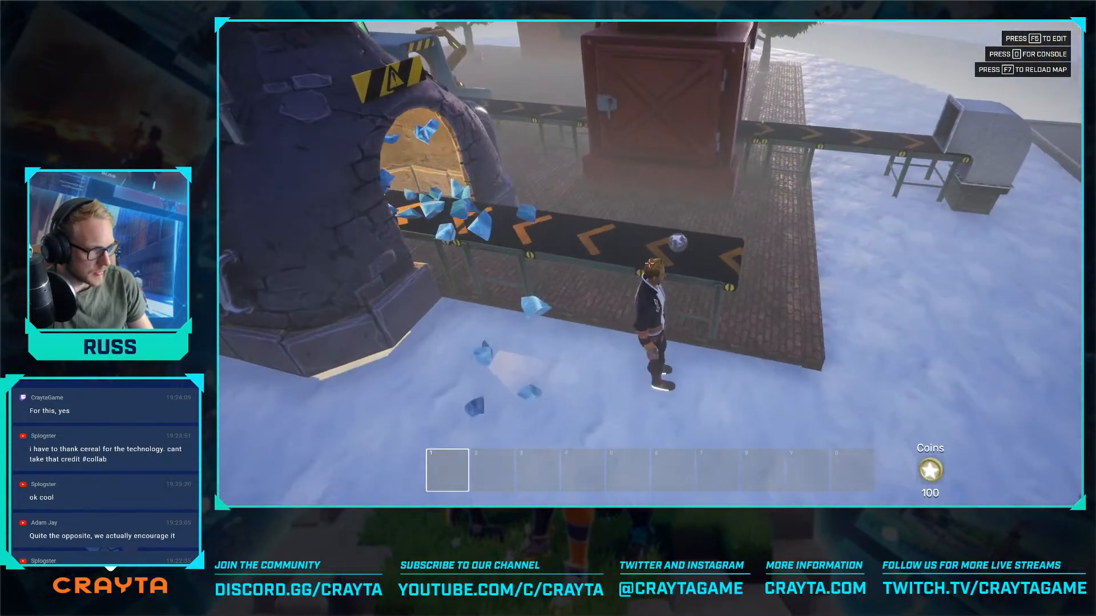
pyautogui.press('w')
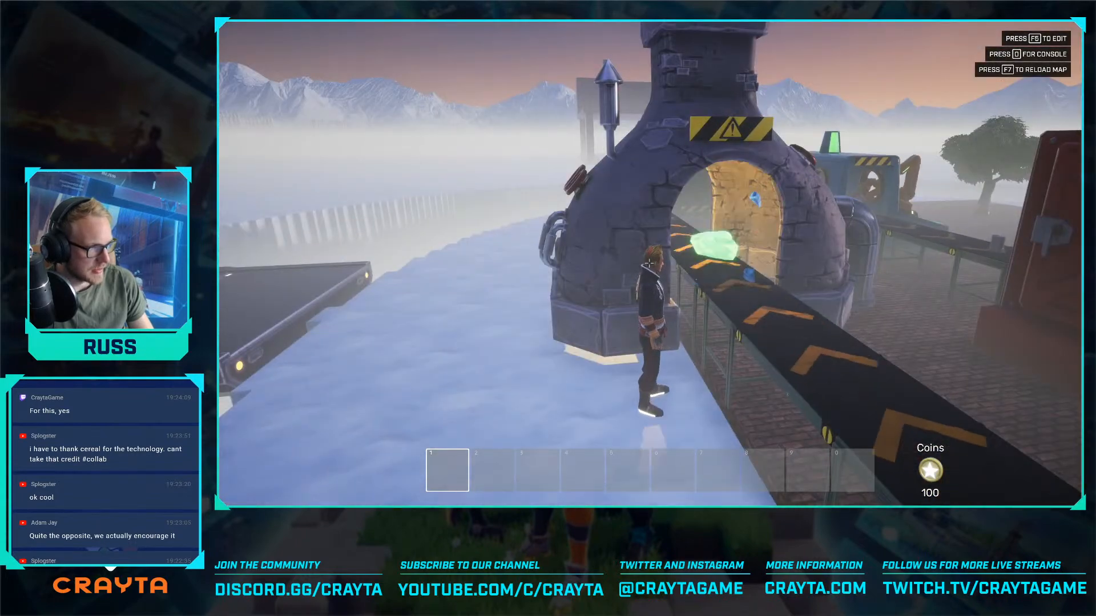
# - Examine the glowing chunks leaving the furnace and travelling along the conveyor to the saw machine
pyautogui.press('a')
pyautogui.press('a')
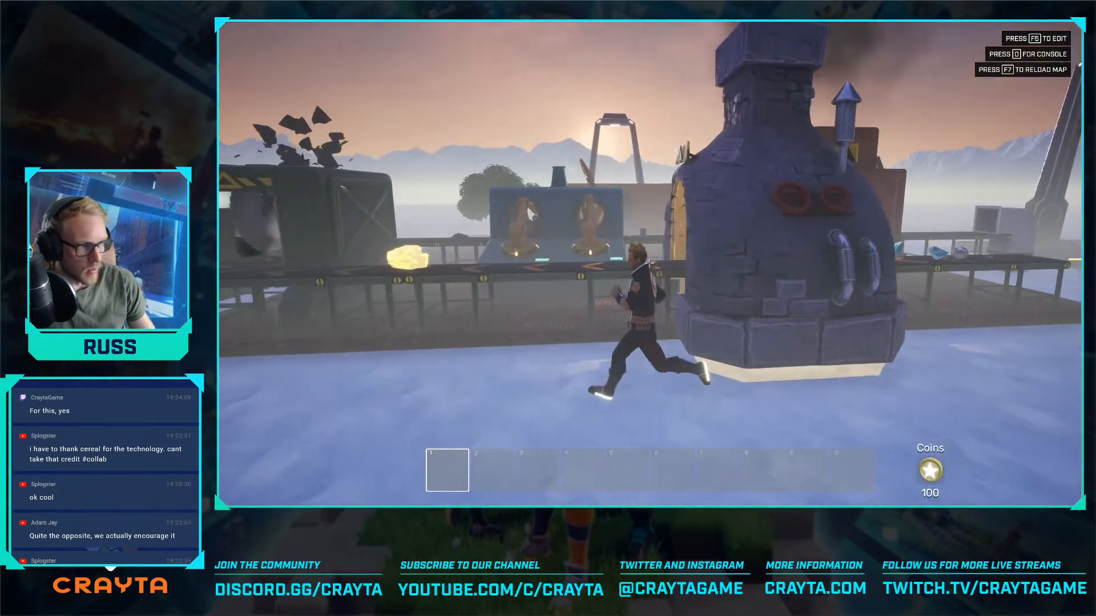
pyautogui.press('w')
pyautogui.press('a')
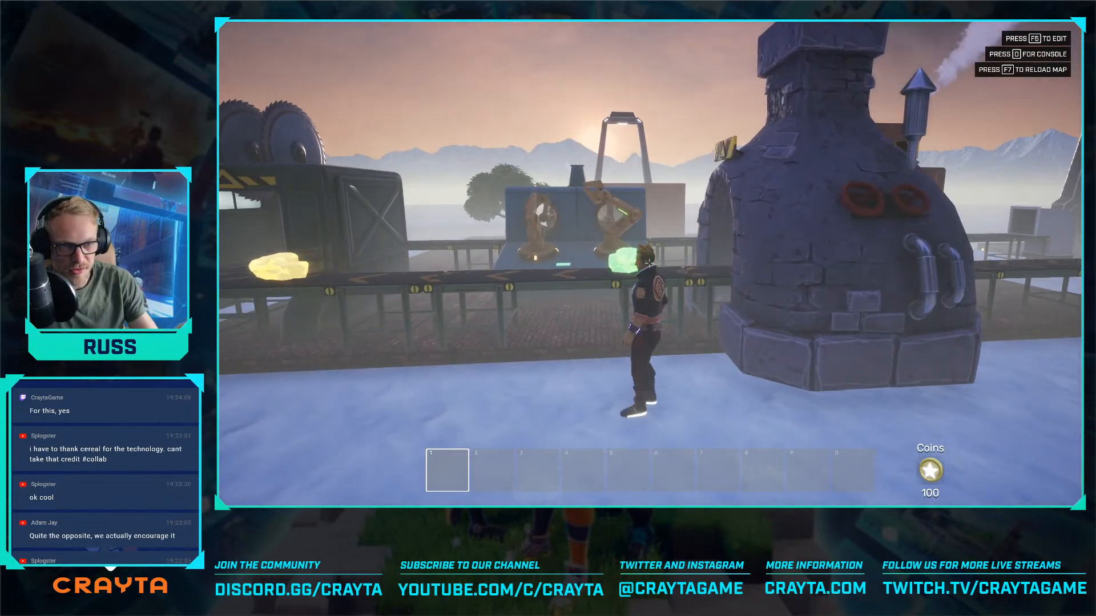
pyautogui.press('a')
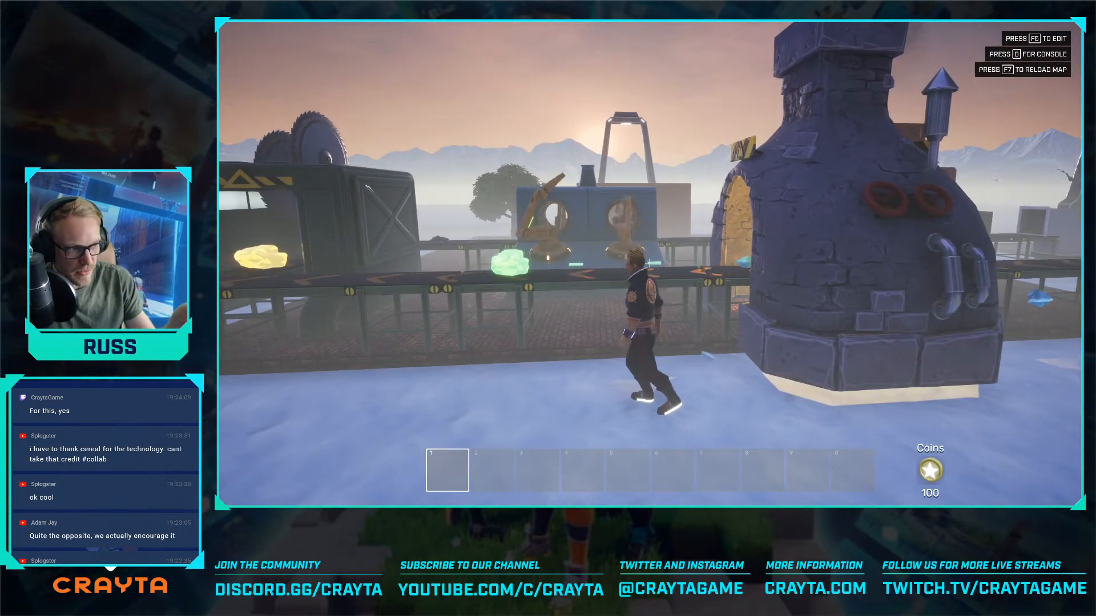
pyautogui.press('w')
pyautogui.press('a')
pyautogui.press('w')
pyautogui.press('a')
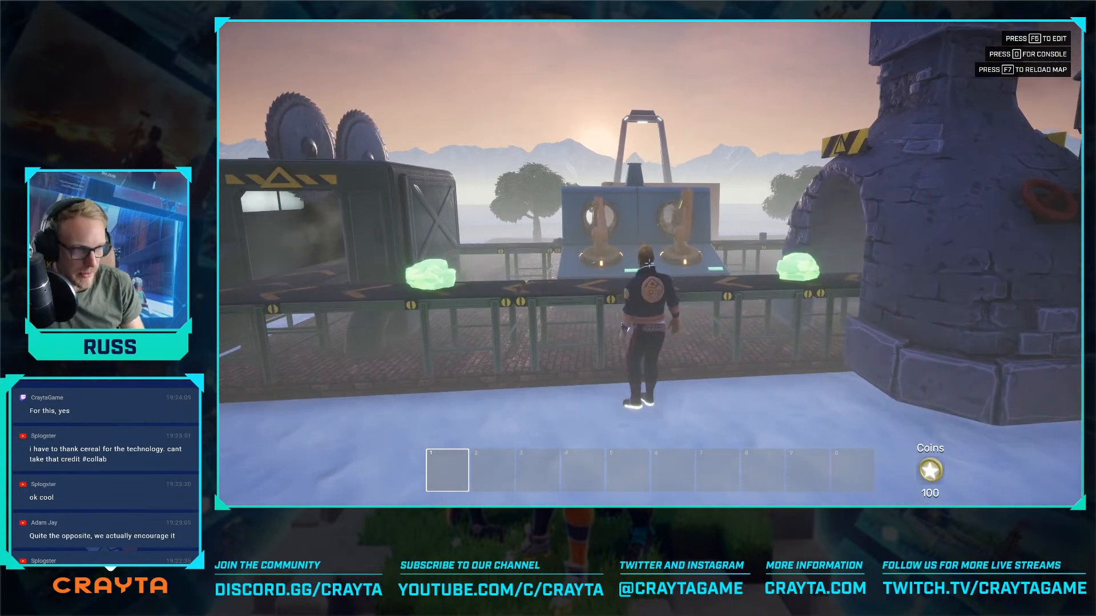
pyautogui.press('a')
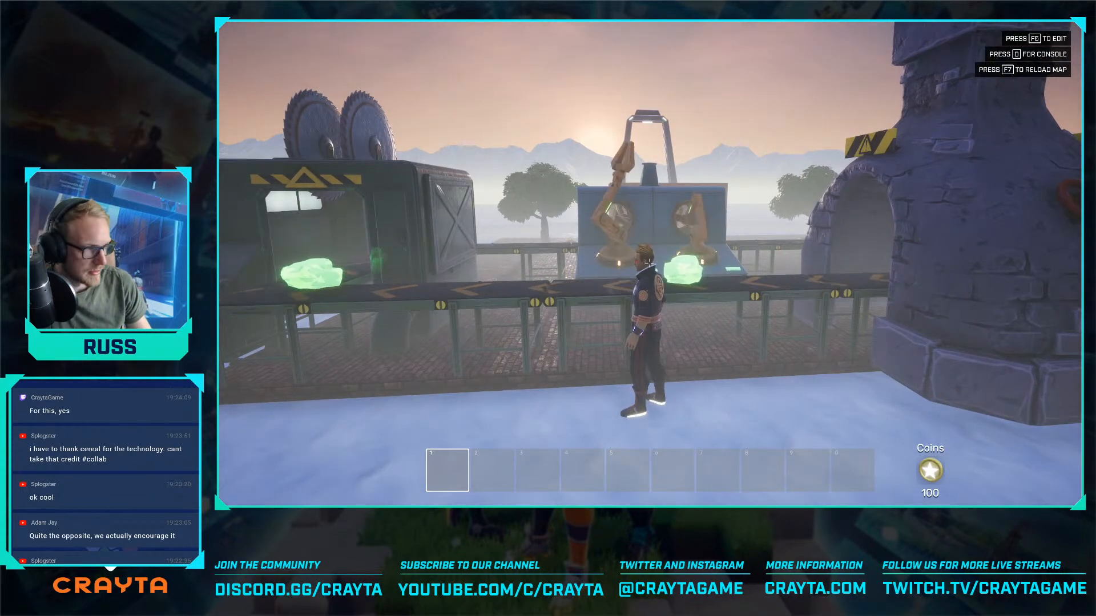
pyautogui.press('a')
pyautogui.press('w')
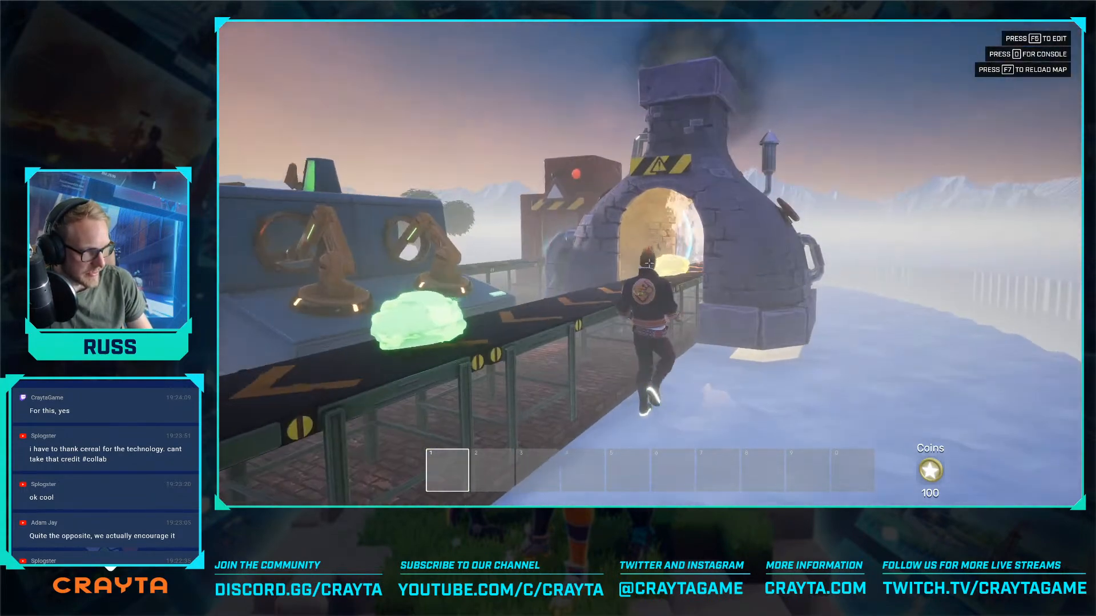
# - Inspect the furnace opening and its effects up close from beside the outgoing conveyor
pyautogui.press('s')
pyautogui.press('w')
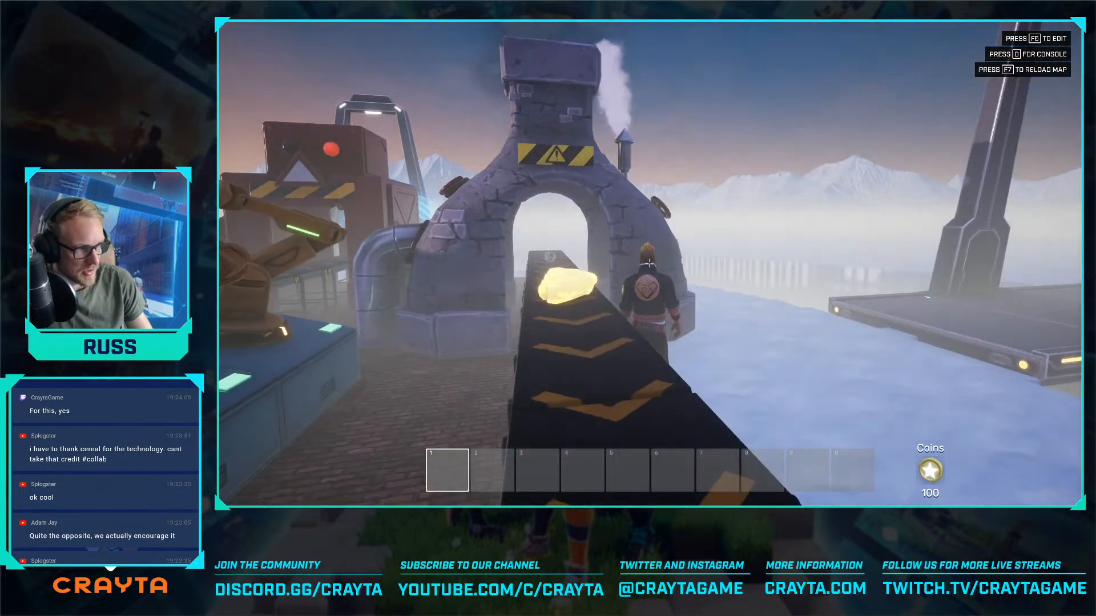
pyautogui.press('s')
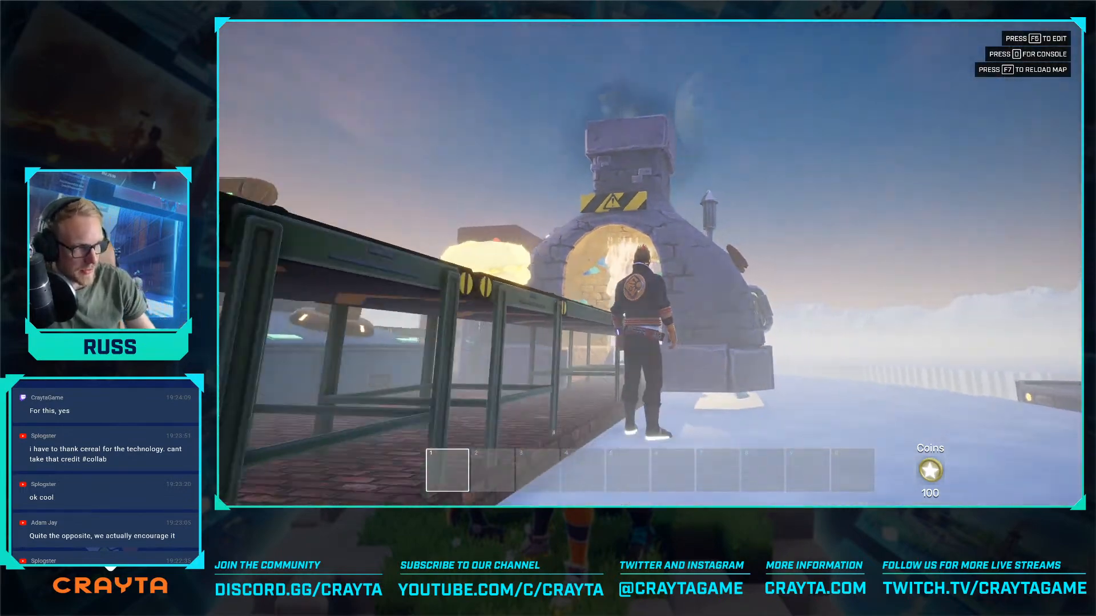
pyautogui.press('a')
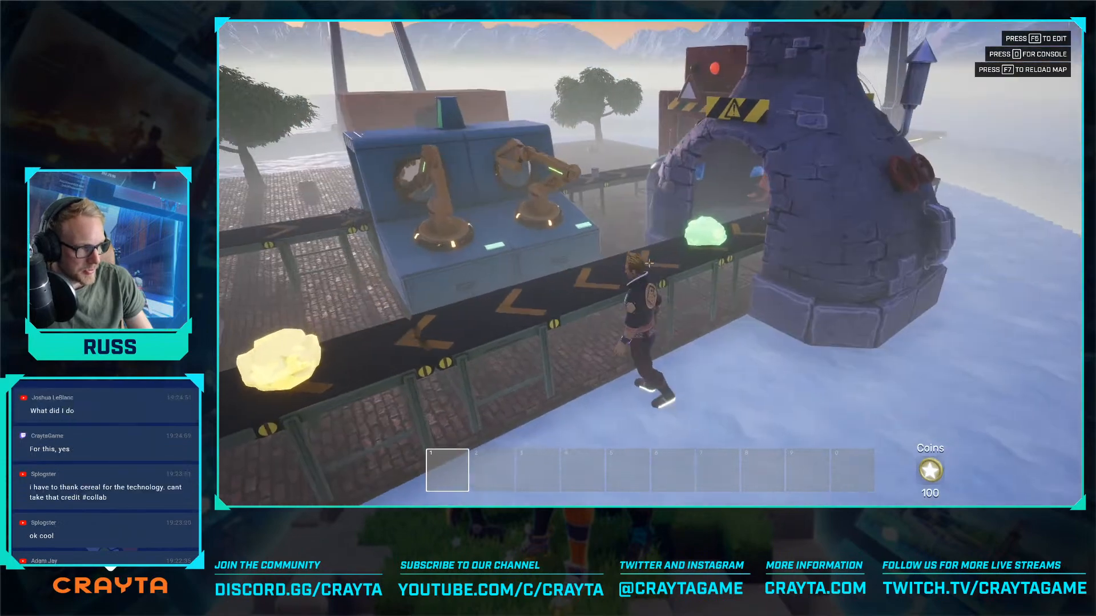
pyautogui.press('s')
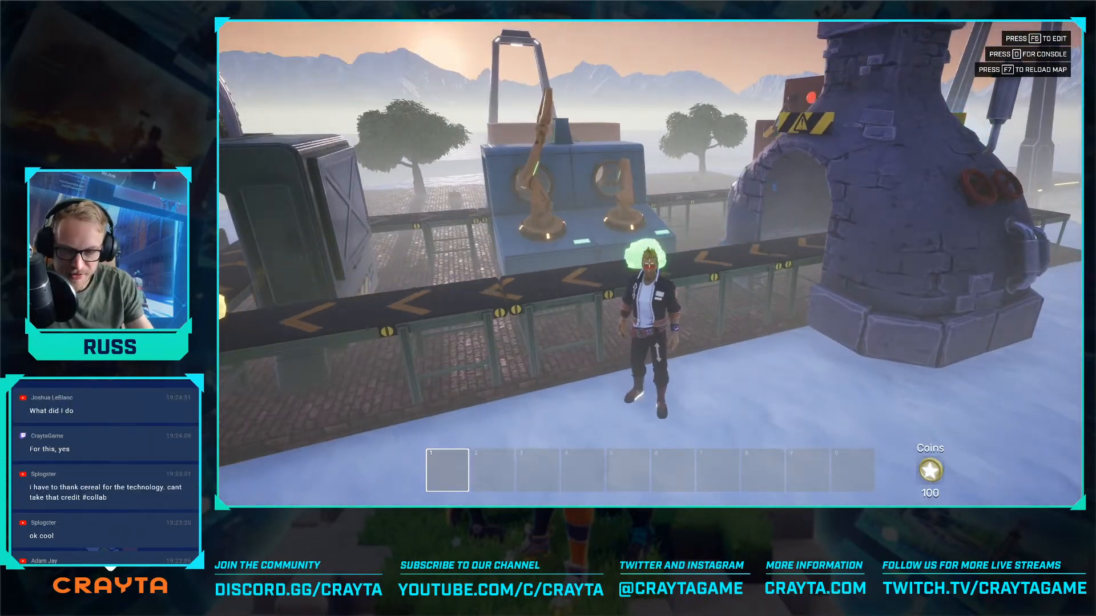
pyautogui.press('a')
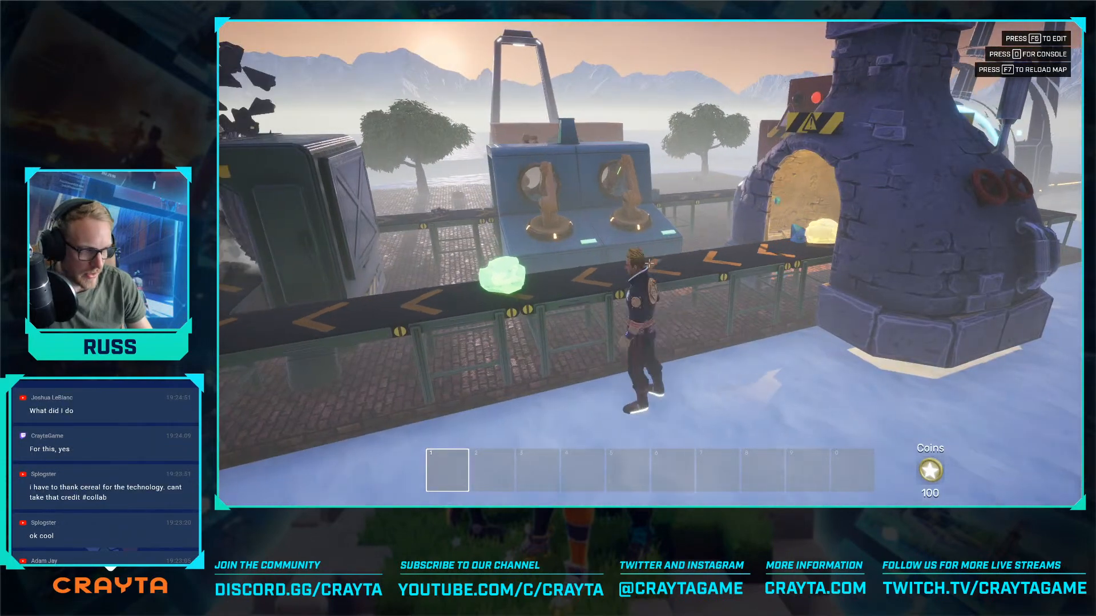
# - Go around the green saw machine and inspect the conveyor running from it to the blue robot-arm station
pyautogui.press('a')
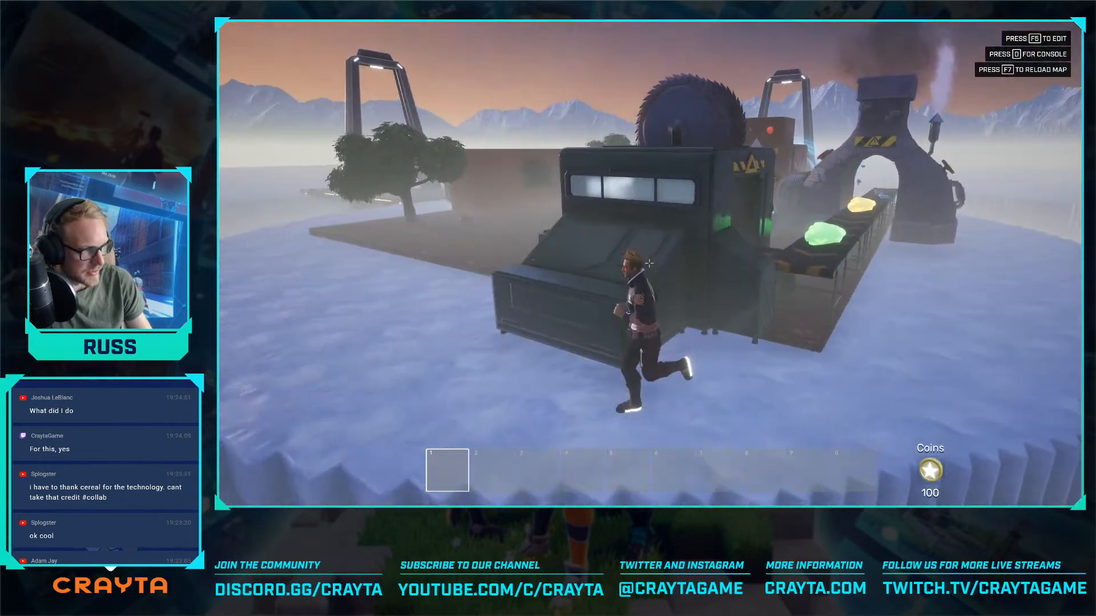
pyautogui.press('a')
pyautogui.press('s')
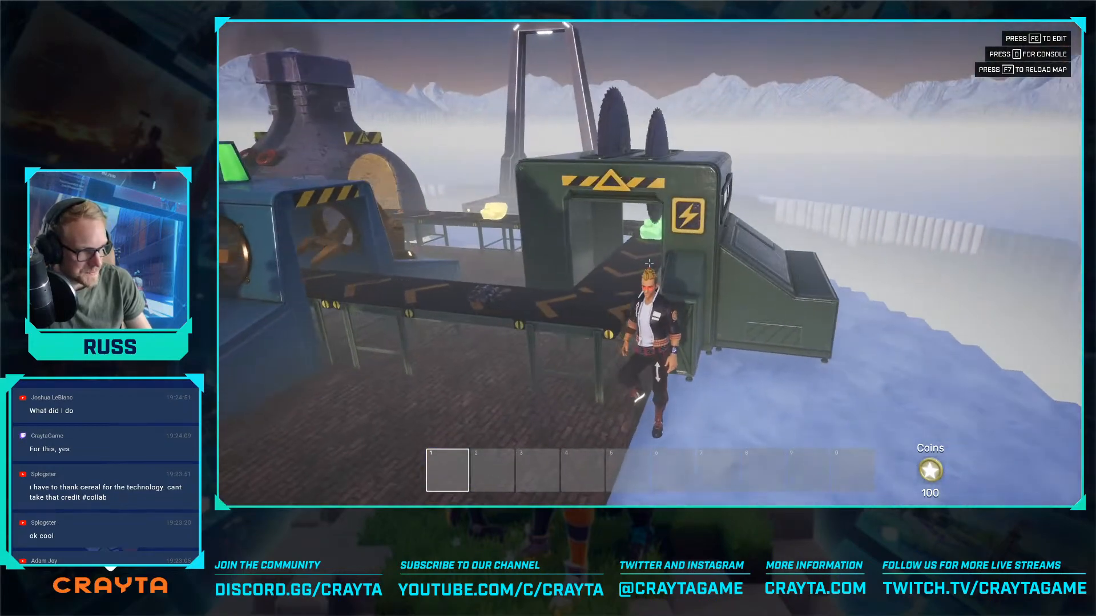
pyautogui.press('a')
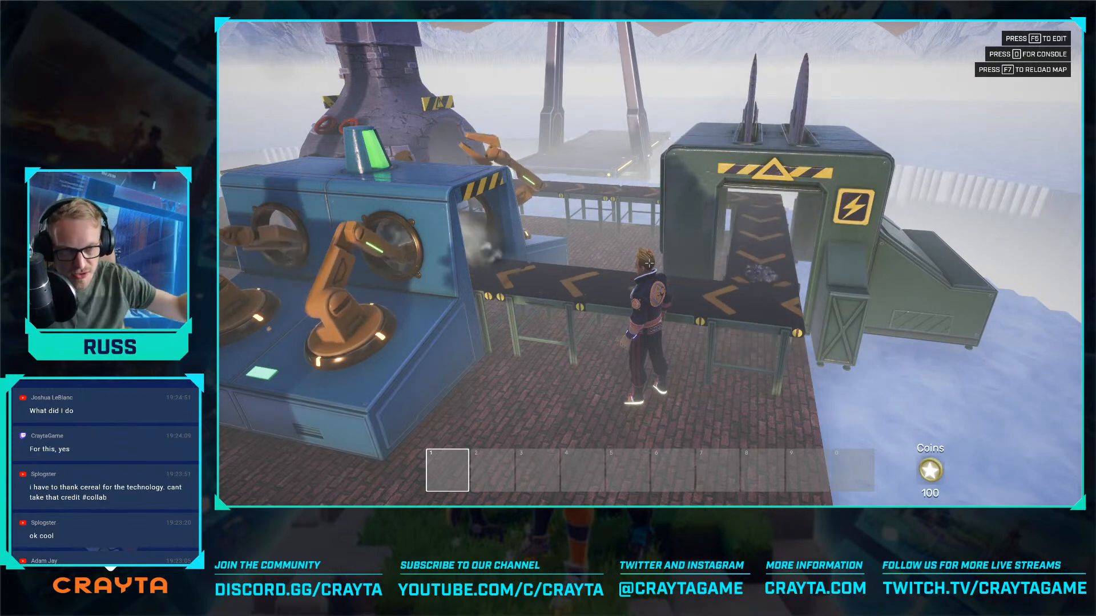
pyautogui.press('s')
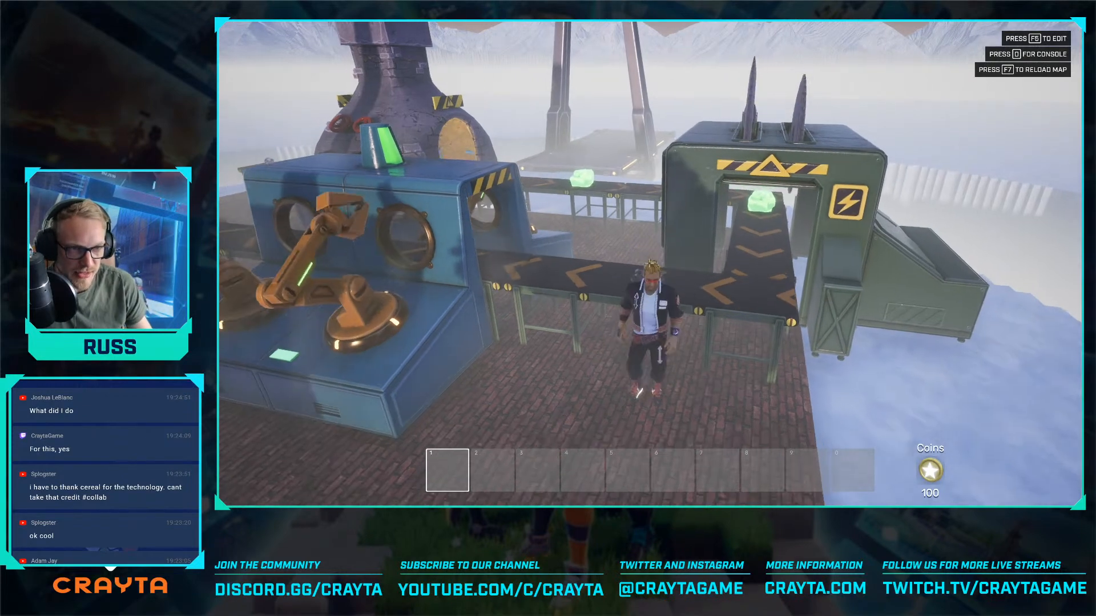
# - Examine the blue robot-arm station and the red machine with the gauge screen further along the line
pyautogui.press('a')
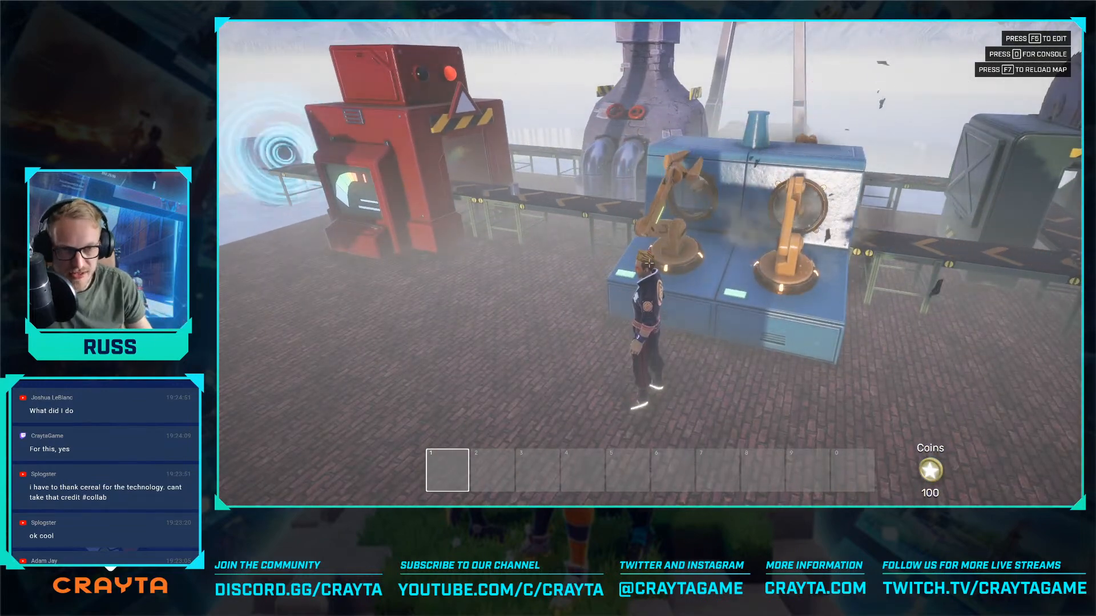
pyautogui.press('w')
pyautogui.press('a')
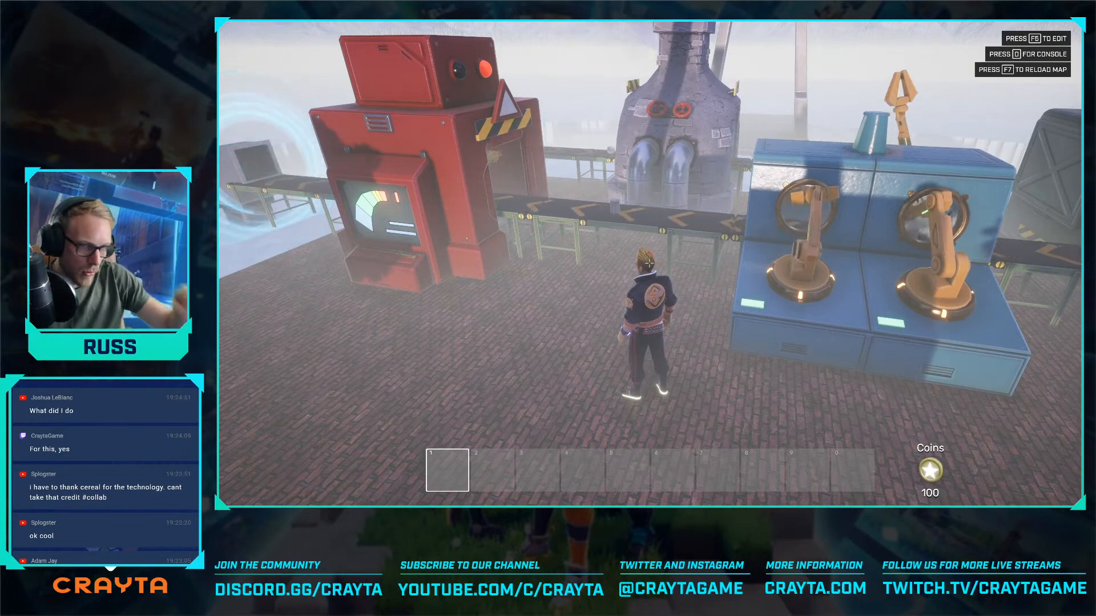
pyautogui.press('a')
pyautogui.press('w')
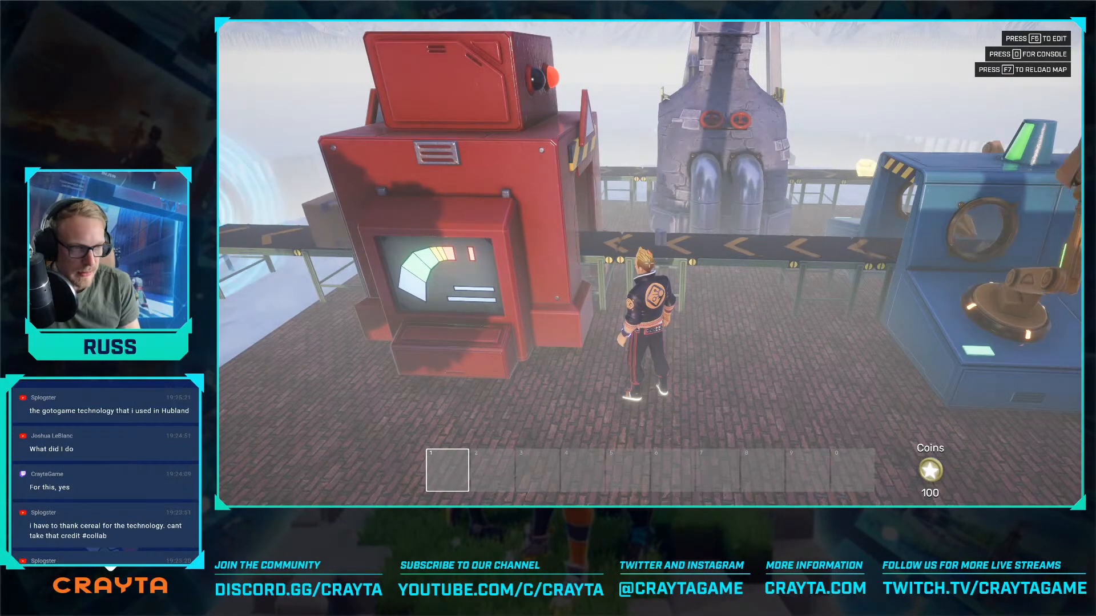
pyautogui.press('s')
pyautogui.press('a')
pyautogui.press('s')
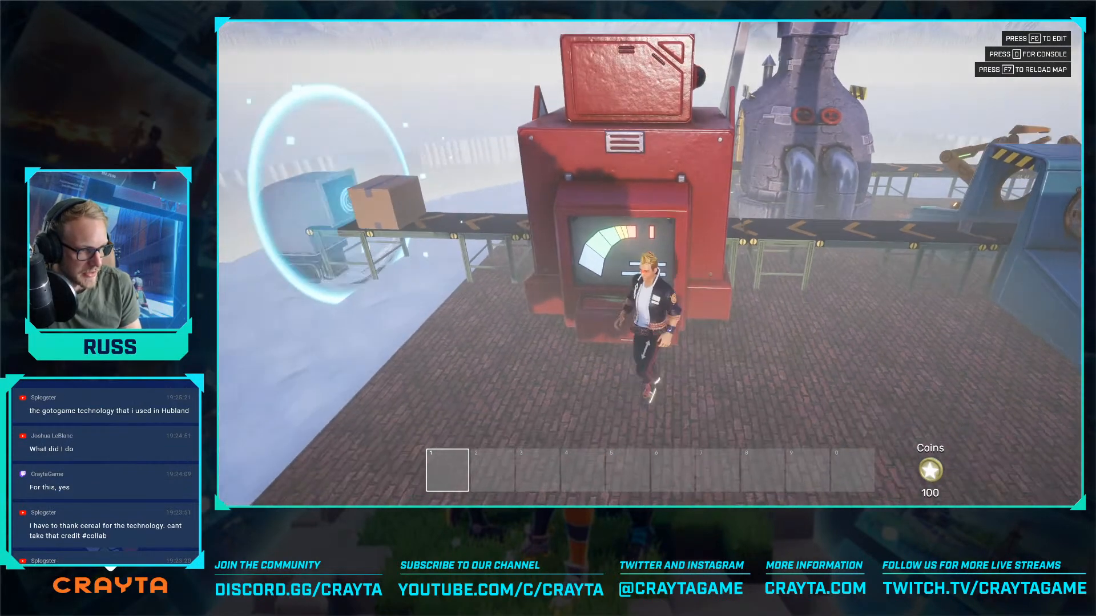
pyautogui.press('a')
pyautogui.press('d')
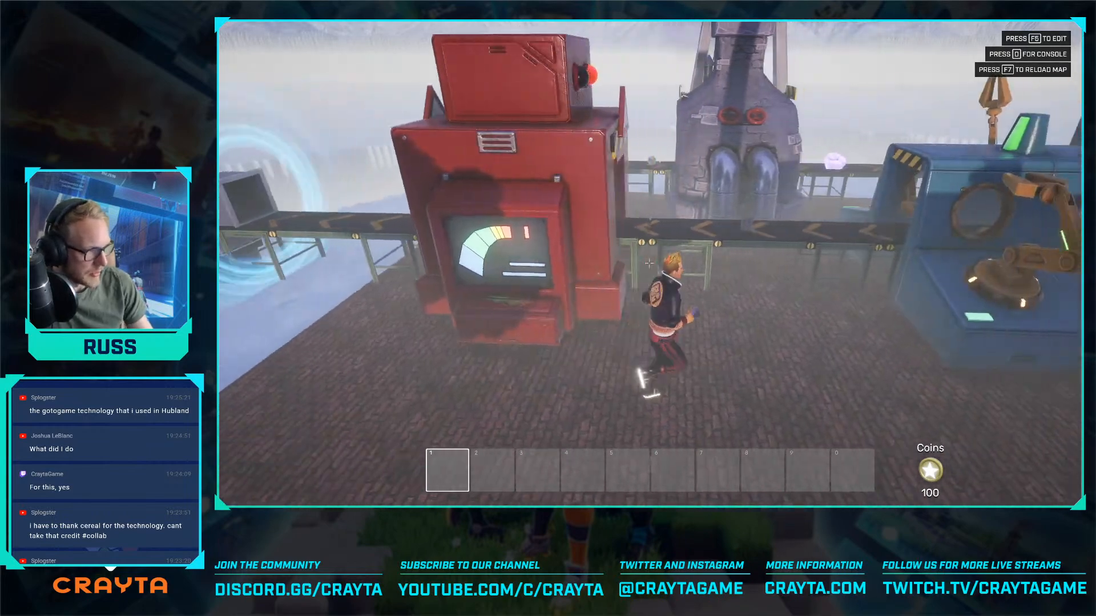
# - Go past the red machine to inspect the boxes reaching the portal at the end of the conveyor
pyautogui.press('w')
pyautogui.press('s')
pyautogui.press('a')
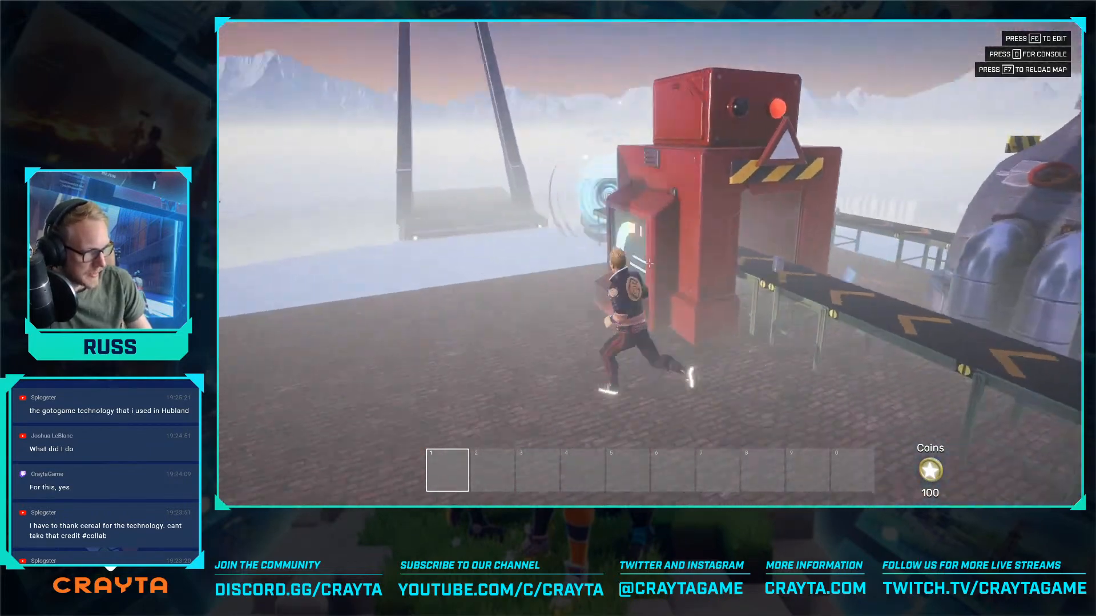
pyautogui.press('w')
pyautogui.press('a')
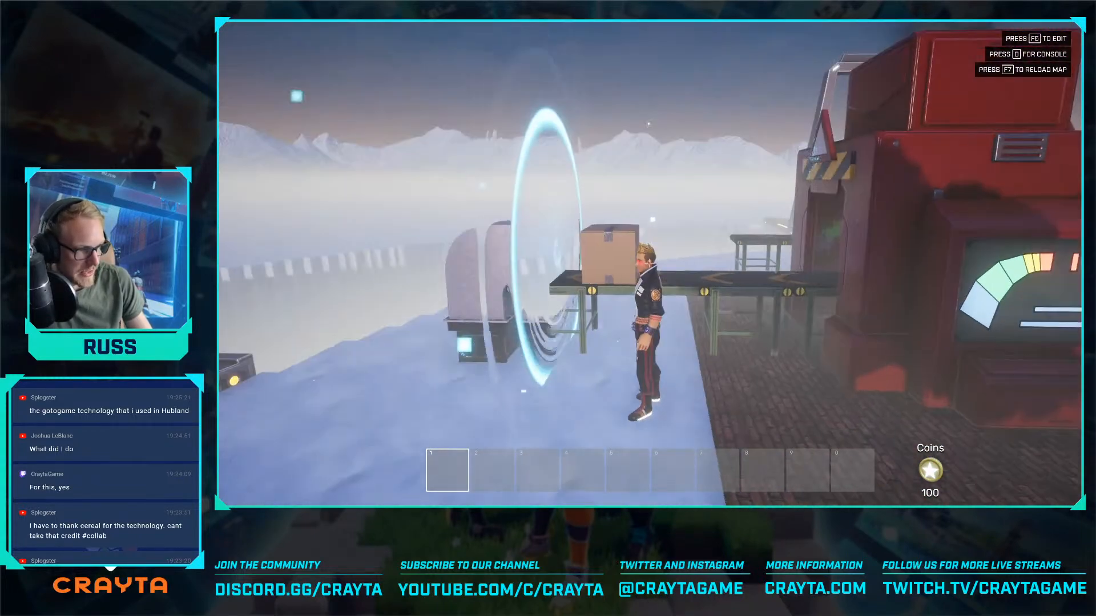
# - Walk back past the robot-arm station and around the saw machine to the furnace to recheck the line
pyautogui.press('w')
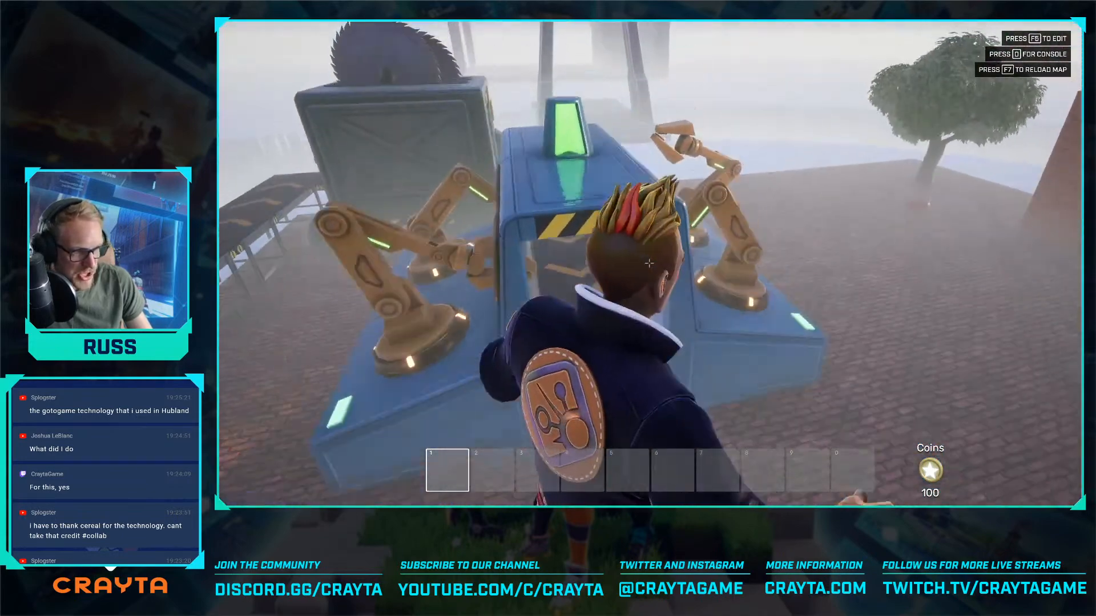
pyautogui.press('d')
pyautogui.press('w')
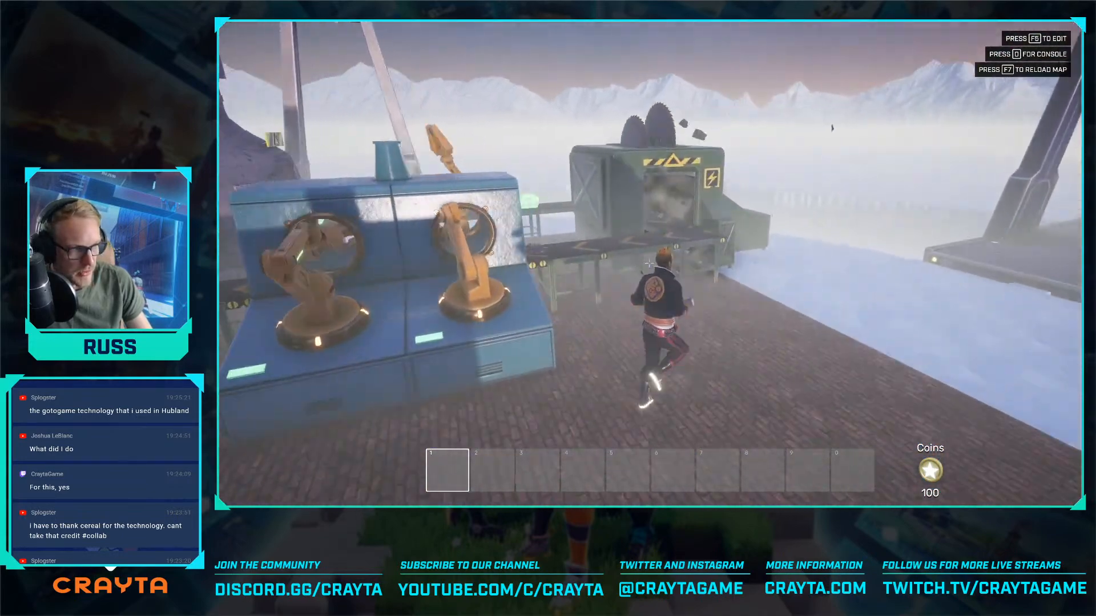
pyautogui.press('w')
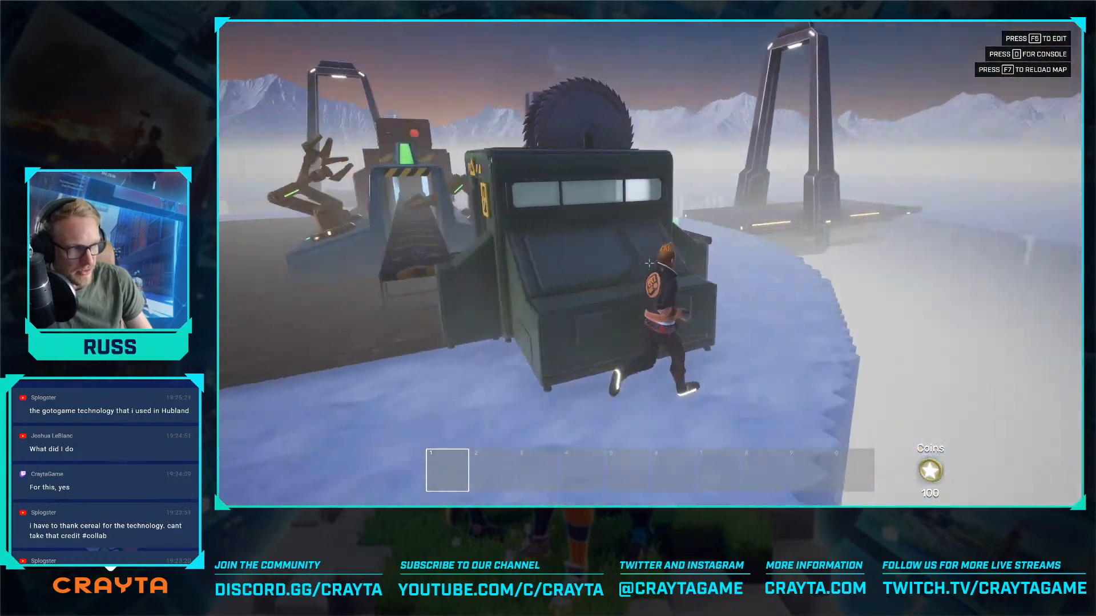
pyautogui.press('w')
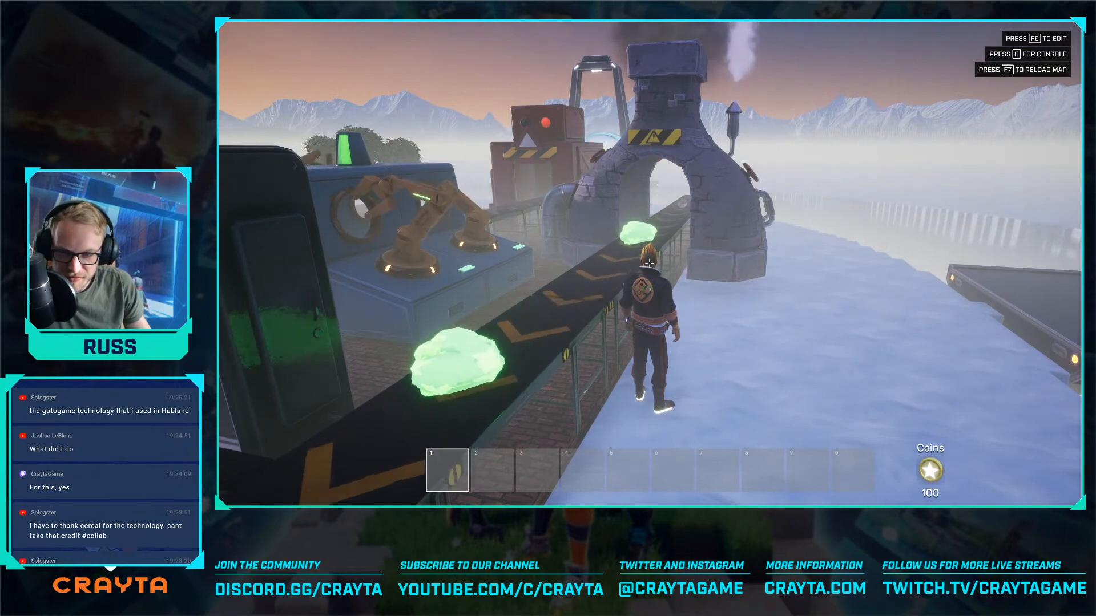
pyautogui.press('w')
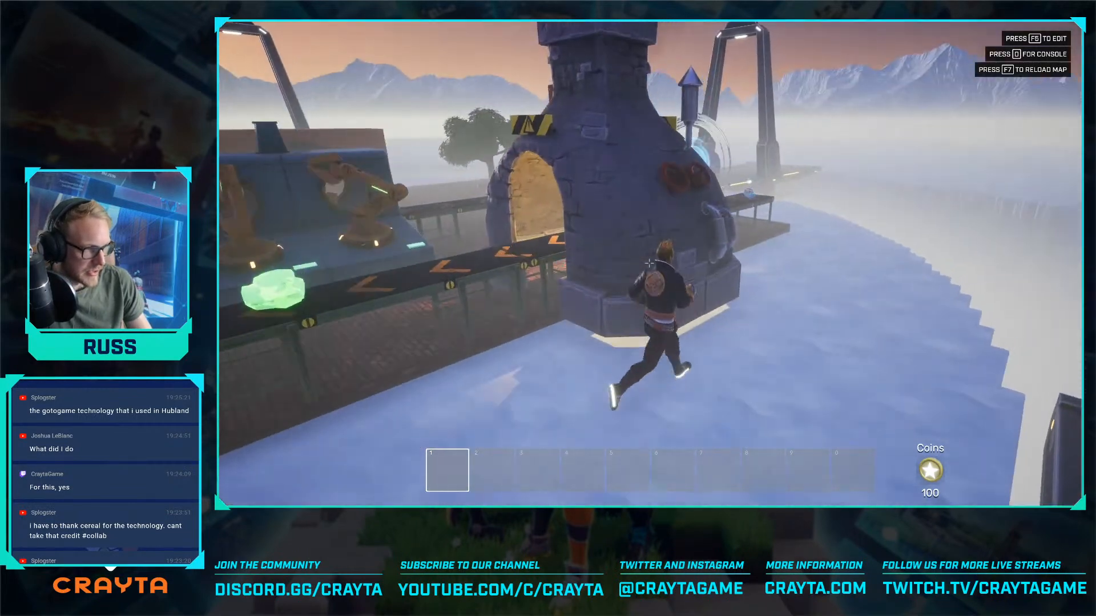
# - Leave the preview for edit mode and view the whole production line on the platform from above
pyautogui.press('F5')
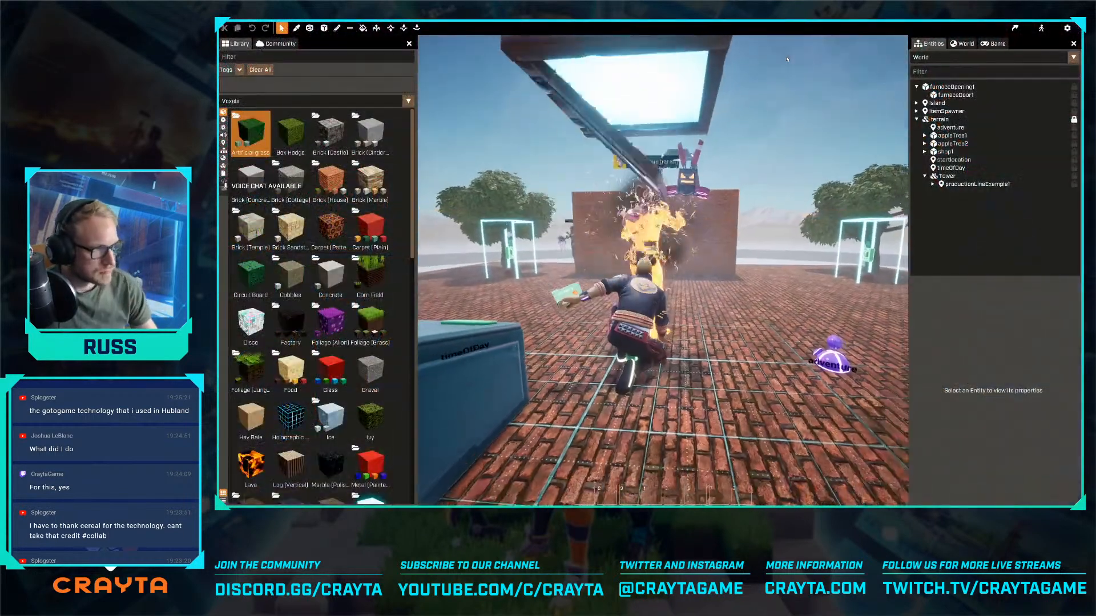
pyautogui.press('w')
pyautogui.click(708, 115)
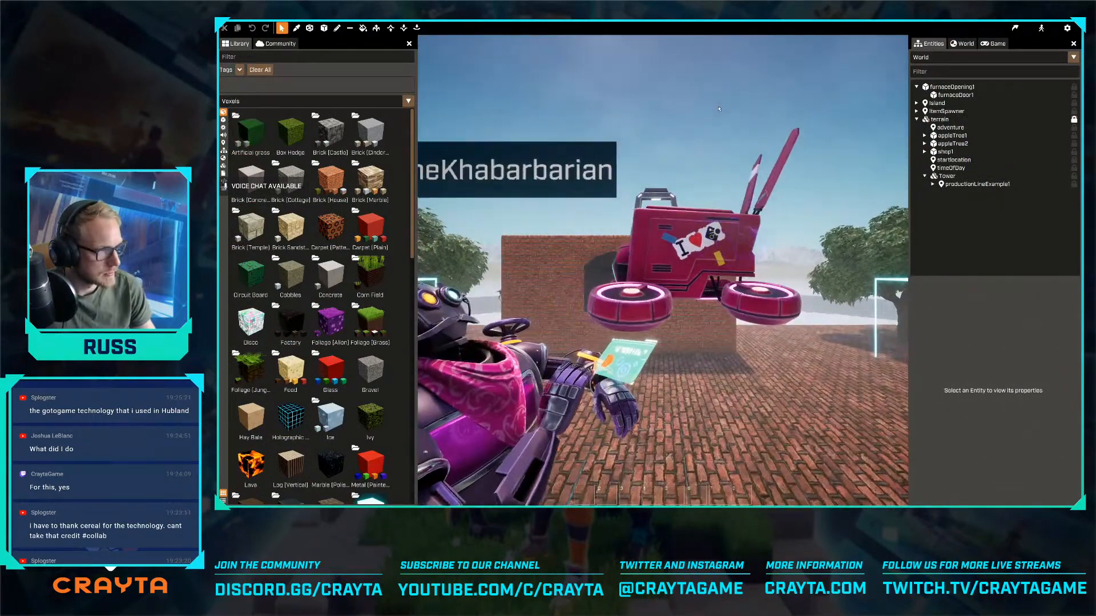
pyautogui.press('s')
pyautogui.moveTo(708, 115); pyautogui.dragTo(680, 267, button='right')
pyautogui.press('s')
pyautogui.press('s')
pyautogui.press('s')
pyautogui.press('a')
pyautogui.press('s')
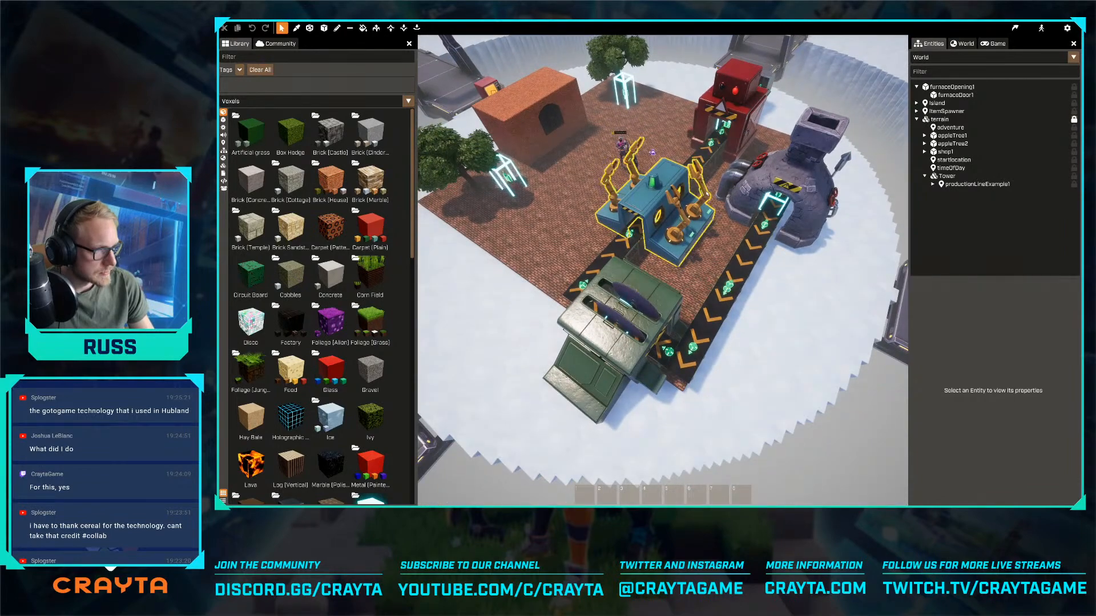
# - Move the whole production line to Y -50 so its conveyor lines up with the brick furnace opening
pyautogui.press('d')
pyautogui.moveTo(707, 194); pyautogui.dragTo(665, 128, button='right')
pyautogui.moveTo(719, 198); pyautogui.dragTo(736, 210, button='right')
pyautogui.click(735, 255)
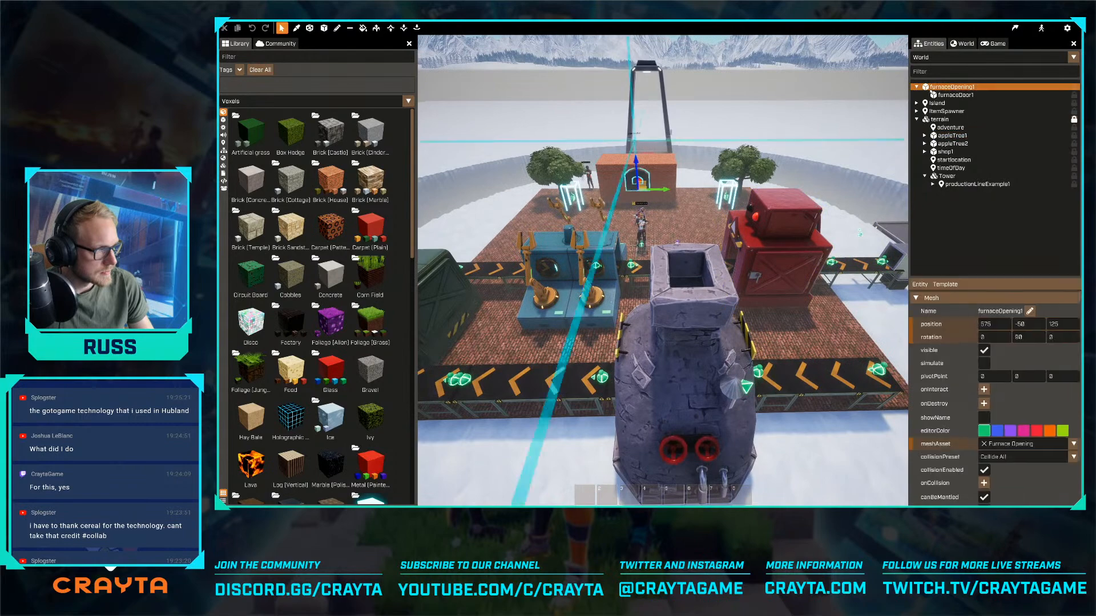
pyautogui.doubleClick(966, 184)
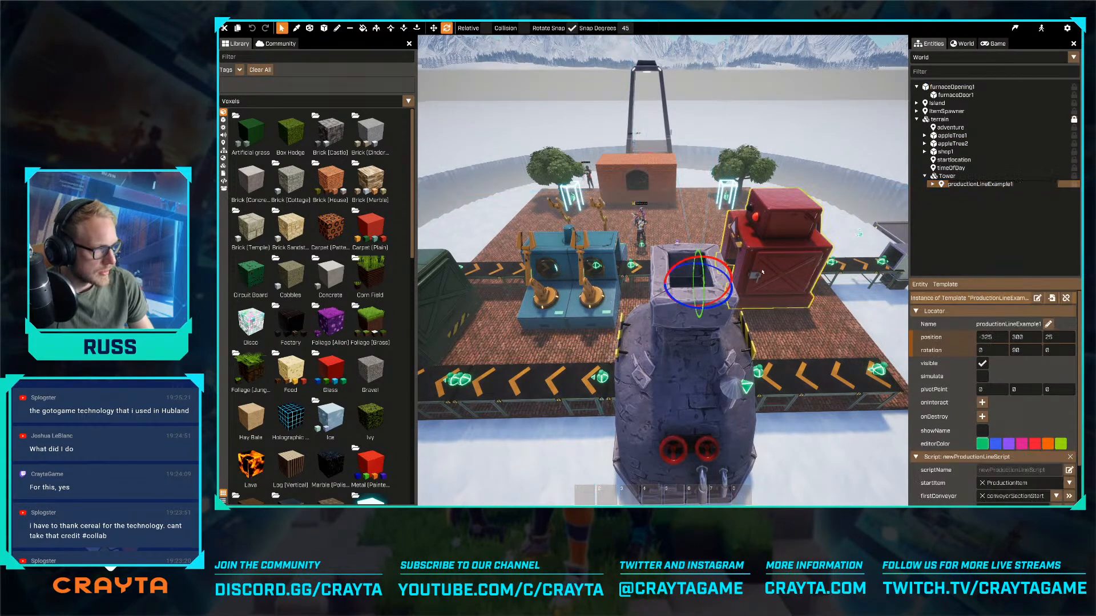
pyautogui.click(689, 305)
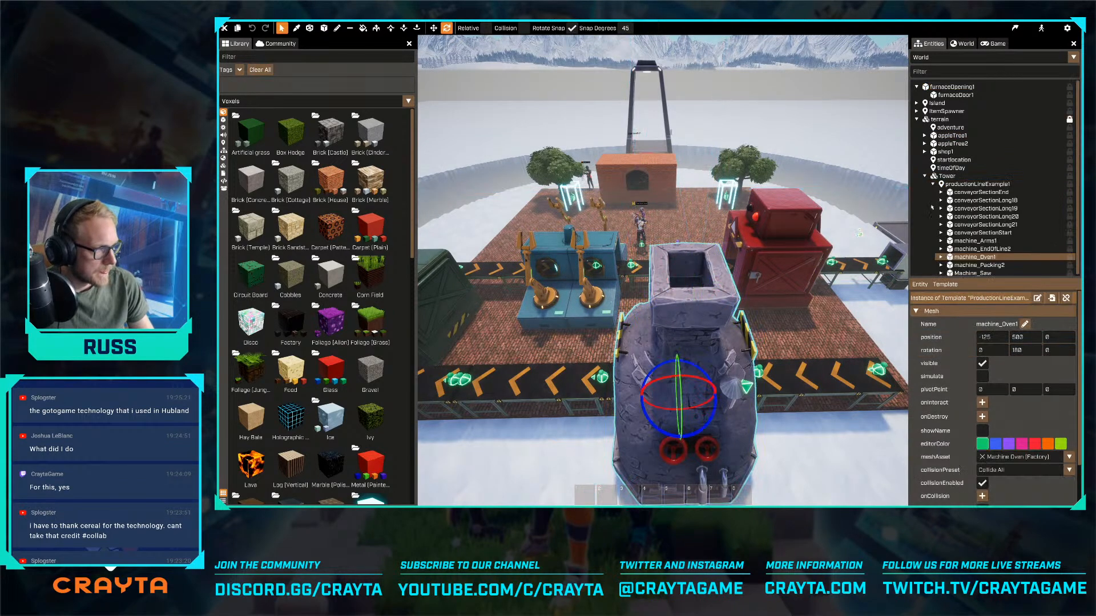
pyautogui.click(973, 183)
pyautogui.moveTo(696, 312); pyautogui.dragTo(625, 283)
pyautogui.press('w')
pyautogui.moveTo(625, 284); pyautogui.dragTo(663, 271, button='right')
pyautogui.scroll(-1, 982, 193)
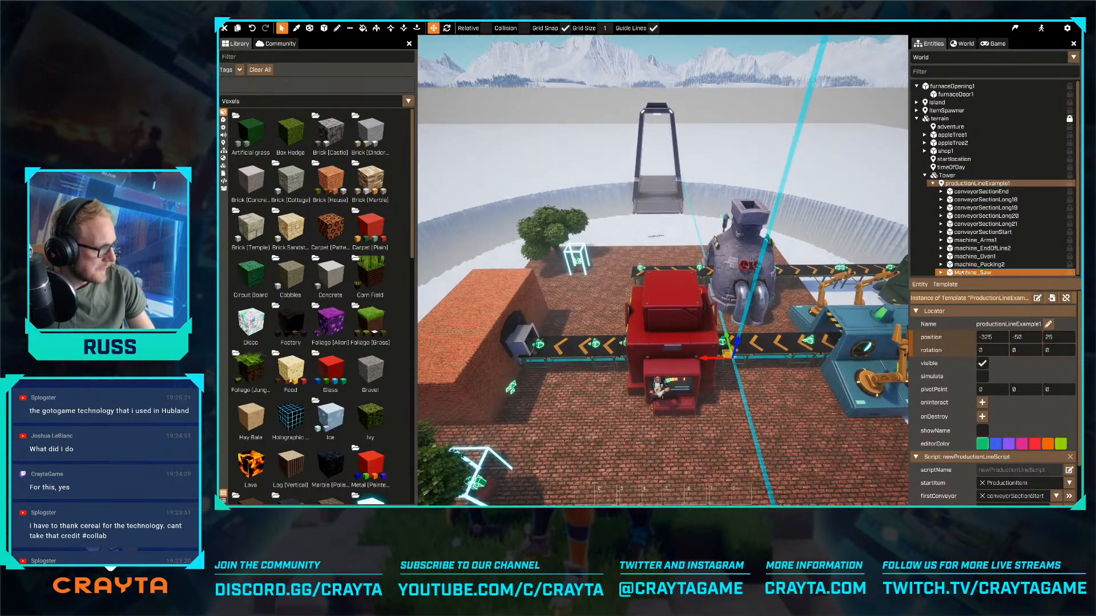
# - Delete the red packing machine, the end conveyor section and the end-of-line machine in front of the furnace
pyautogui.click(681, 328)
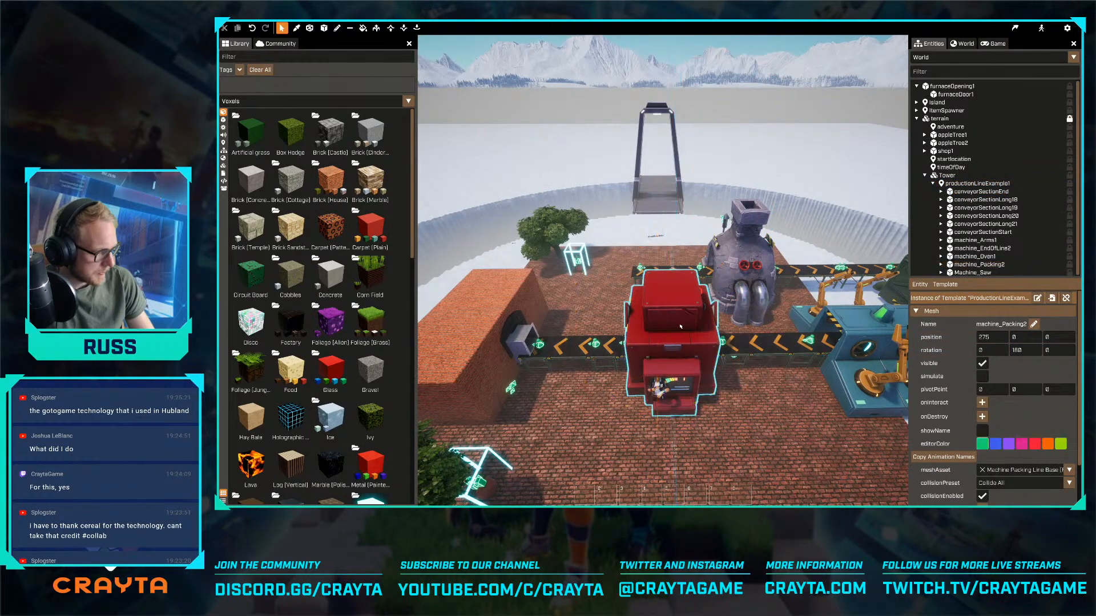
pyautogui.press('Delete')
pyautogui.click(585, 351)
pyautogui.press('Delete')
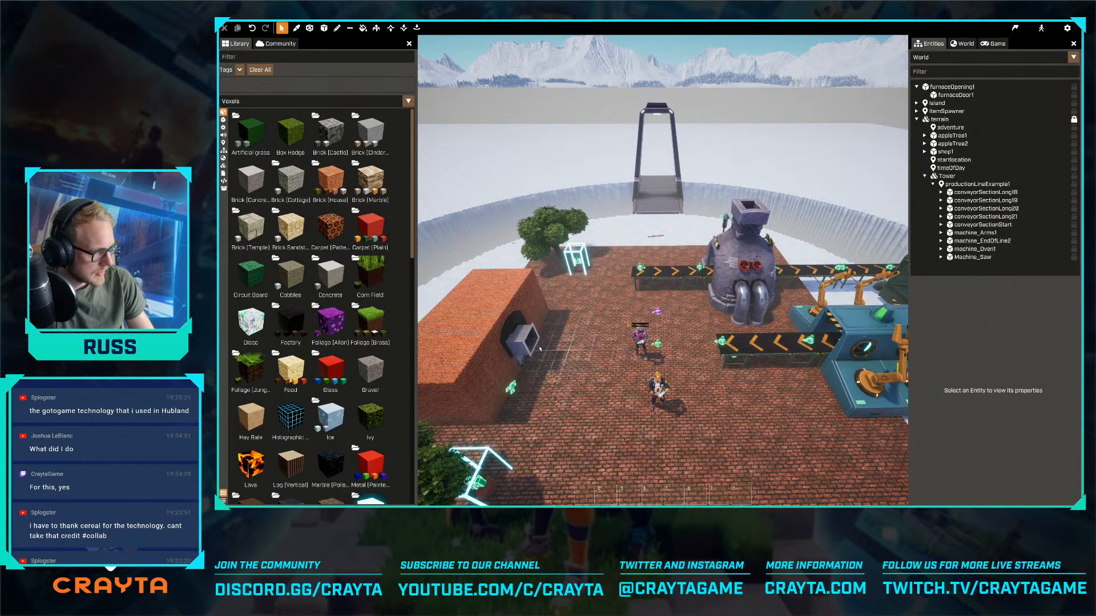
pyautogui.click(526, 343)
pyautogui.press('Delete')
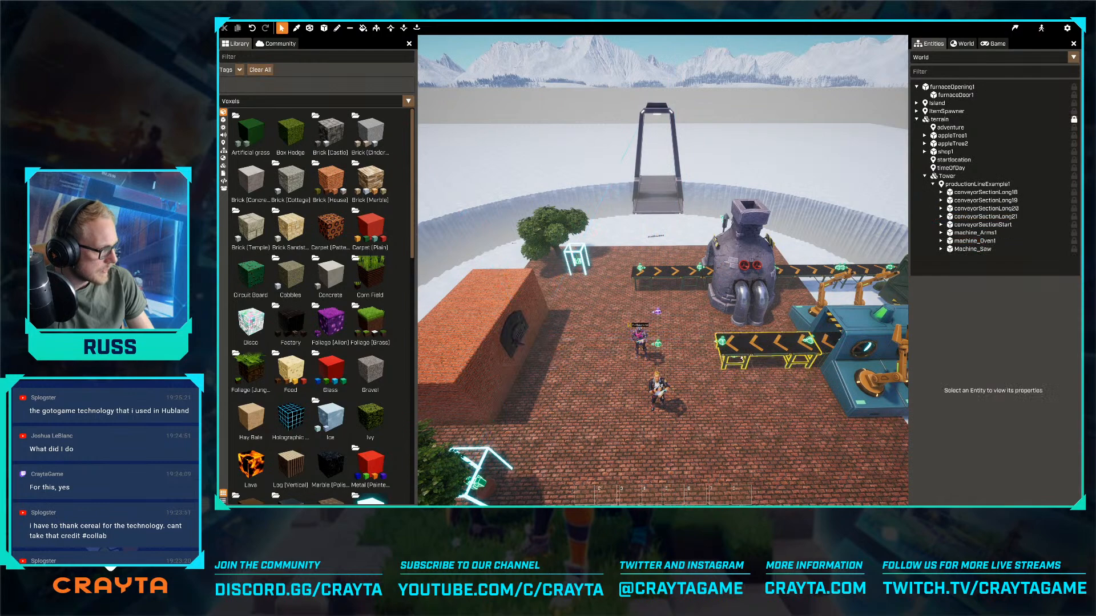
# - Move the shortened production line to X 500, Y 0 so its last conveyor reaches the furnace opening
pyautogui.moveTo(712, 338); pyautogui.dragTo(725, 323, button='right')
pyautogui.press('d')
pyautogui.press('a')
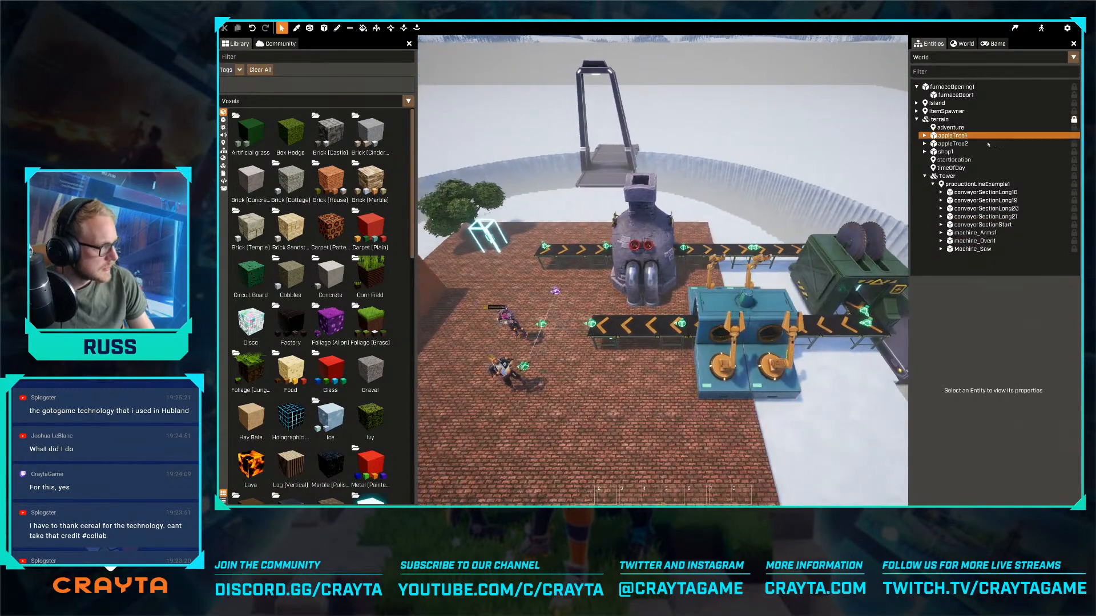
pyautogui.click(980, 185)
pyautogui.press('a')
pyautogui.moveTo(622, 338); pyautogui.dragTo(572, 331)
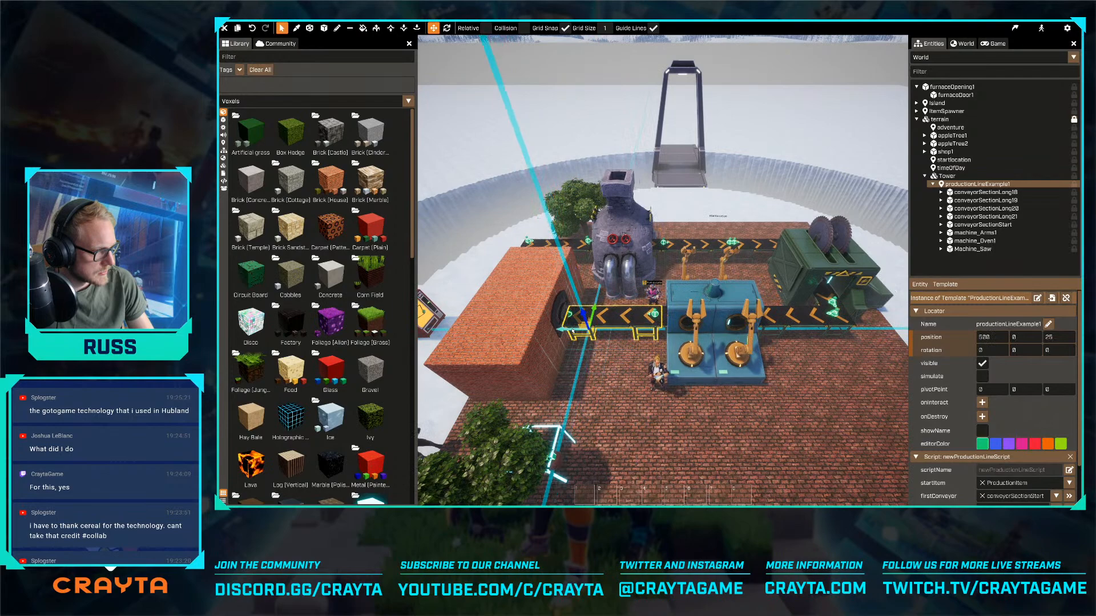
# - Centre the conveyor on the furnace door by moving the production line to Y -25
pyautogui.press('w')
pyautogui.moveTo(583, 336); pyautogui.dragTo(663, 271, button='right')
pyautogui.press('space')
pyautogui.press('d')
pyautogui.moveTo(669, 347); pyautogui.dragTo(645, 347)
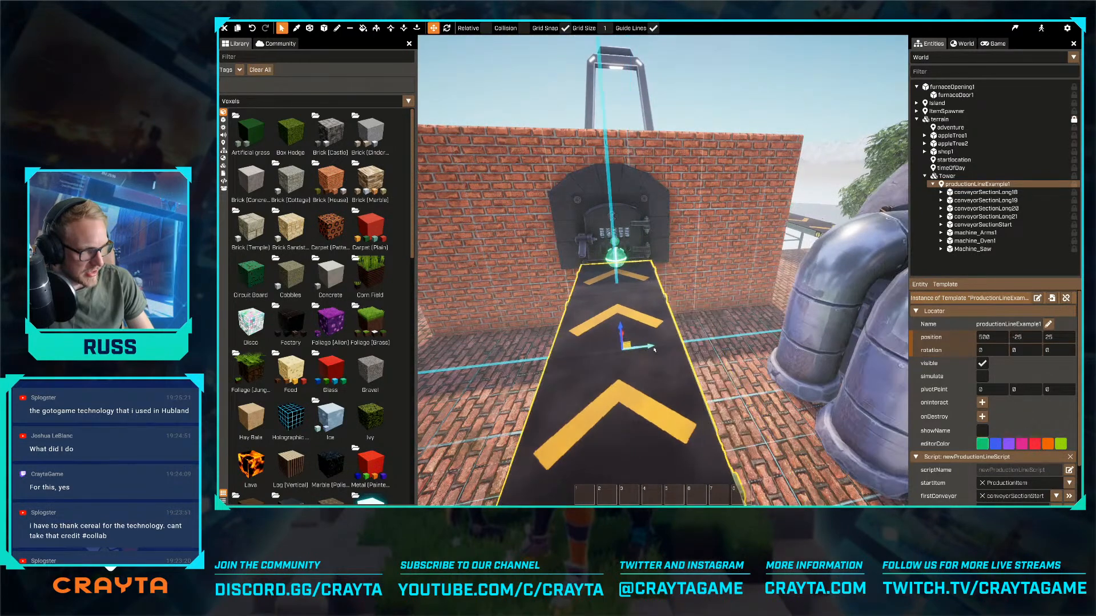
pyautogui.moveTo(645, 347); pyautogui.dragTo(663, 271, button='right')
pyautogui.press('a')
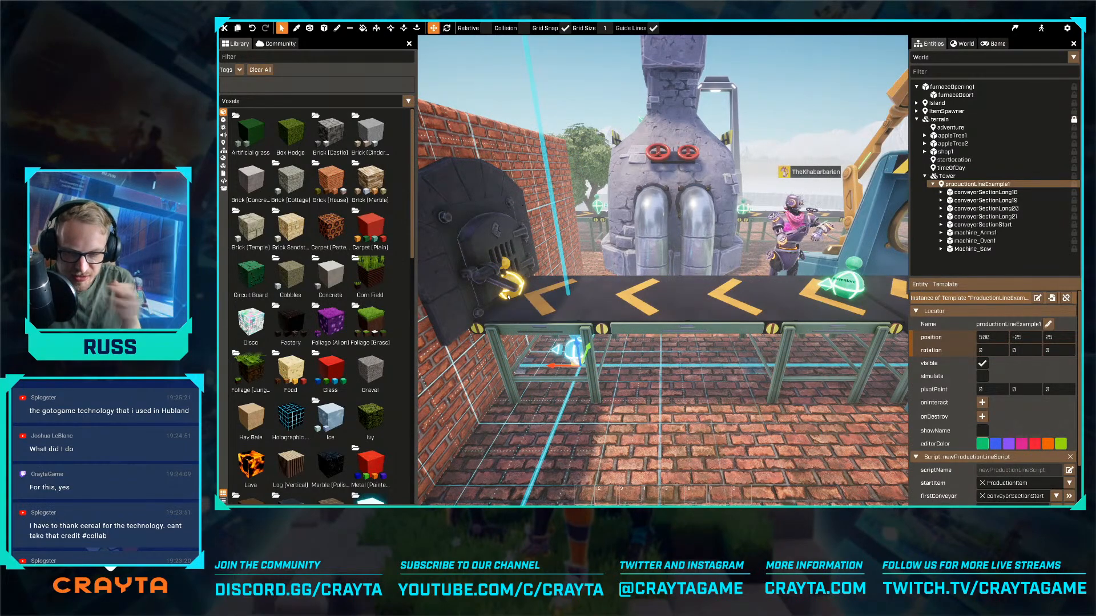
# - Delete the conveyor section between the oven and the saw machine's conveyor
pyautogui.press('s')
pyautogui.moveTo(492, 238); pyautogui.dragTo(663, 270, button='right')
pyautogui.press('a')
pyautogui.press('a')
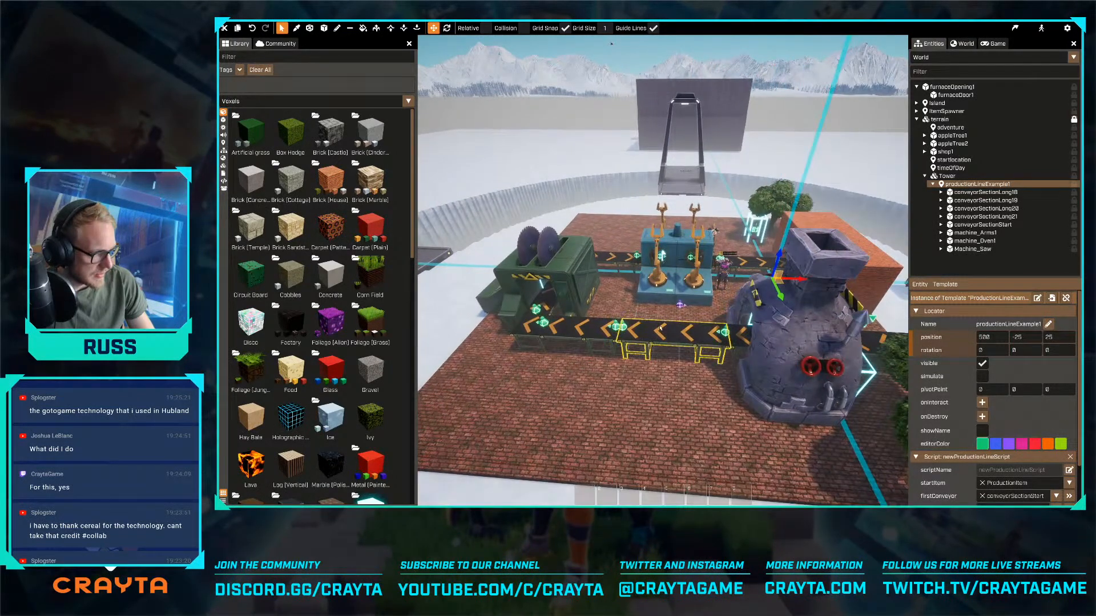
pyautogui.click(657, 333)
pyautogui.click(755, 337)
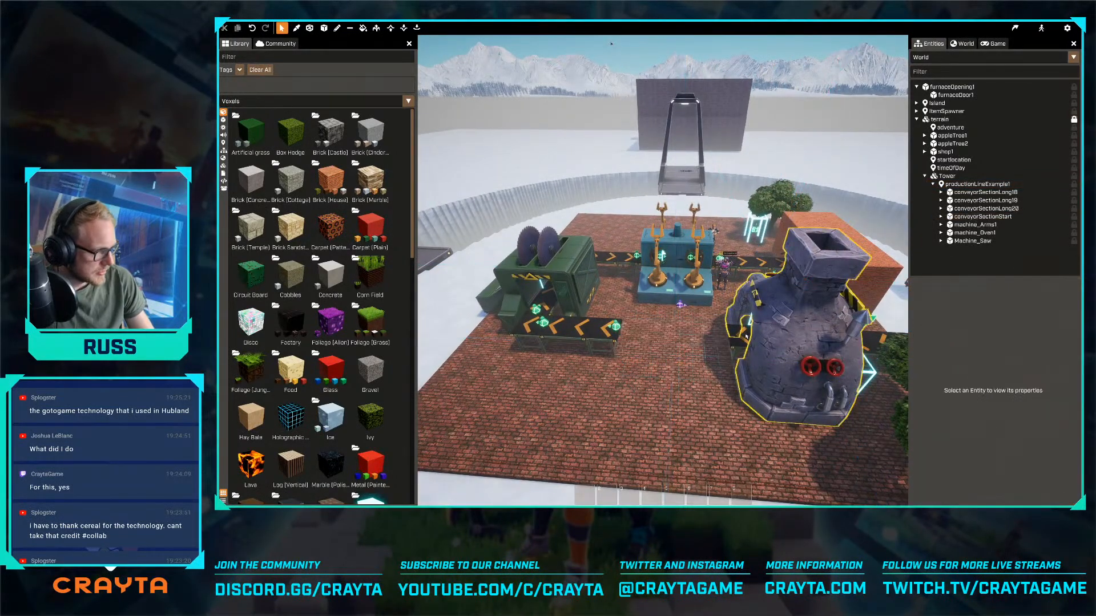
# - Move the oven to X -525 beside the saw's conveyor and bring the start conveyor up behind it at X -125
pyautogui.click(974, 233)
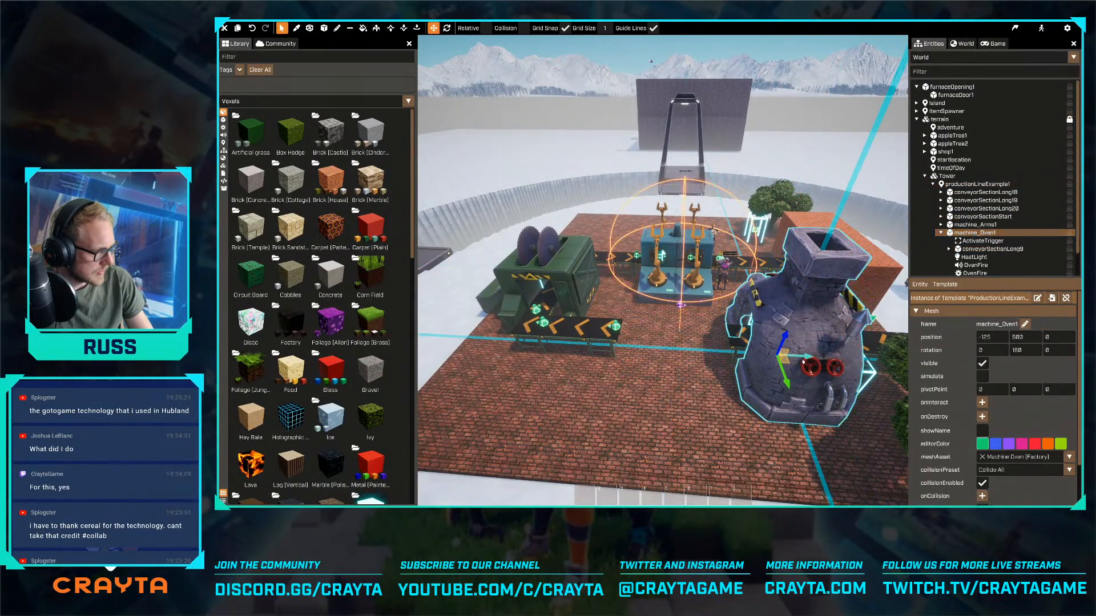
pyautogui.moveTo(794, 355); pyautogui.dragTo(775, 355)
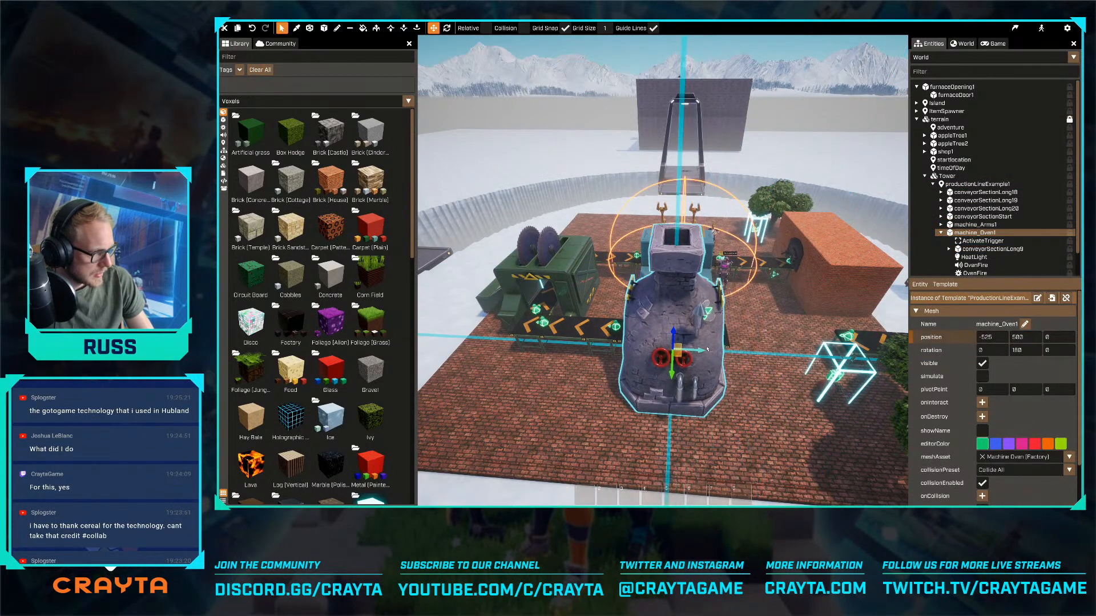
pyautogui.press('d')
pyautogui.click(882, 361)
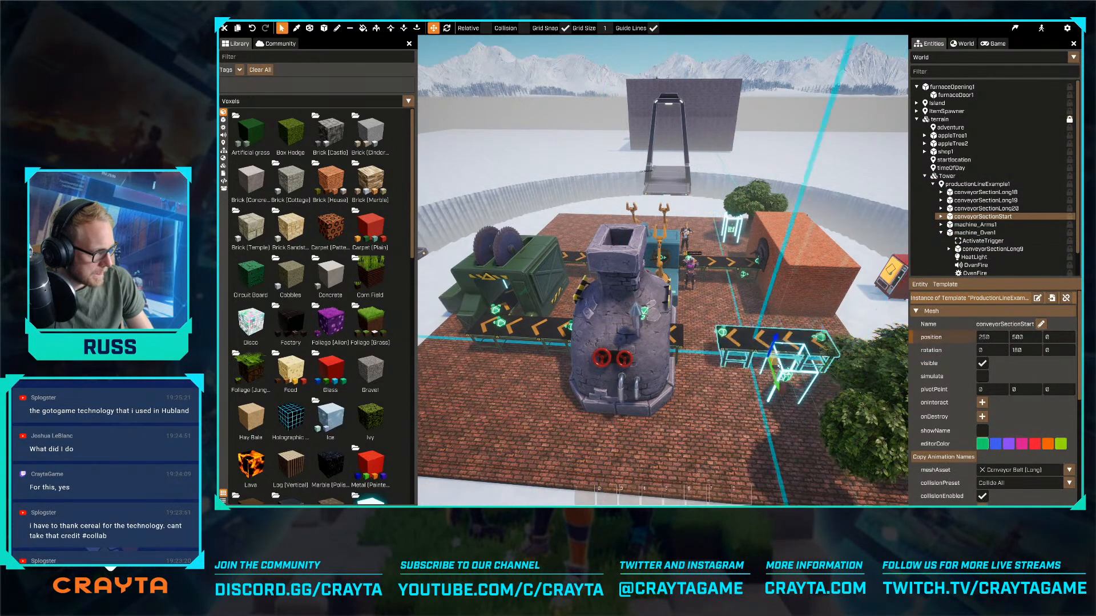
pyautogui.press('w')
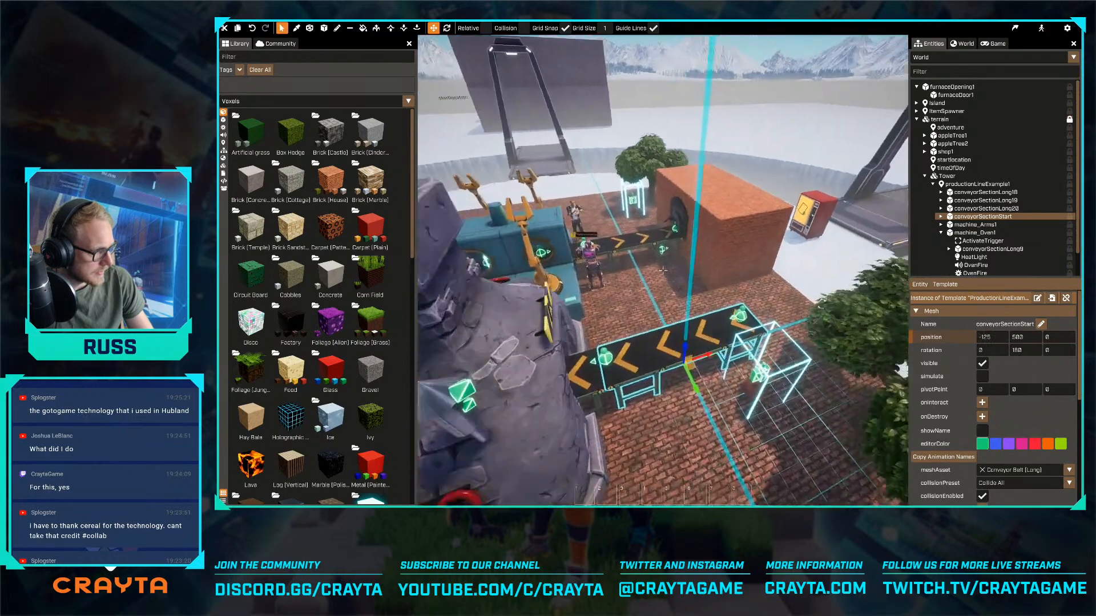
pyautogui.press('s')
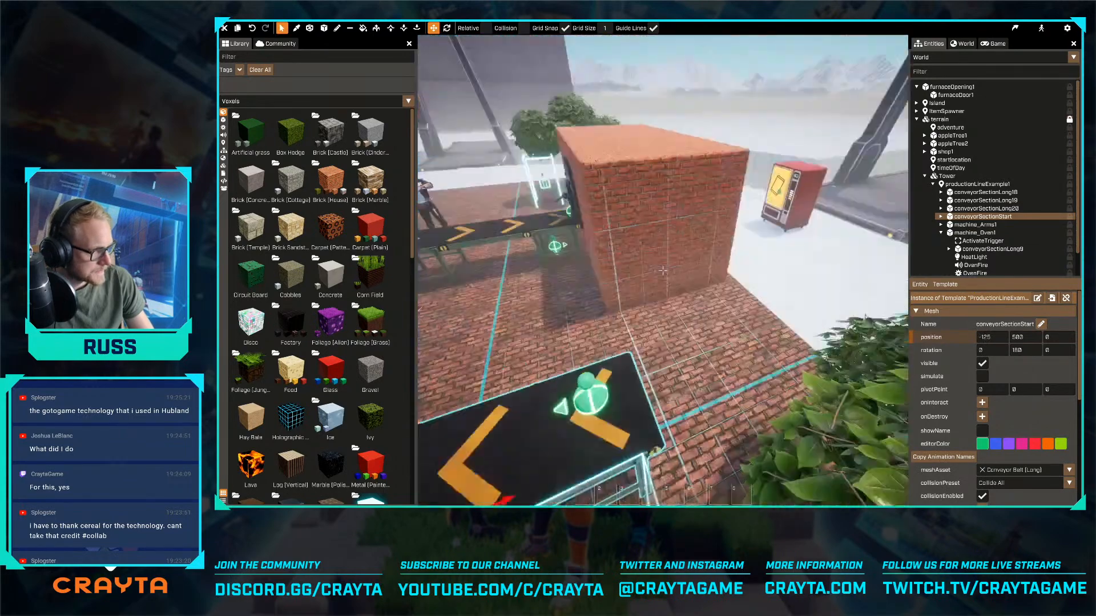
# - Delete both apple trees from the platform
pyautogui.click(705, 352)
pyautogui.press('Delete')
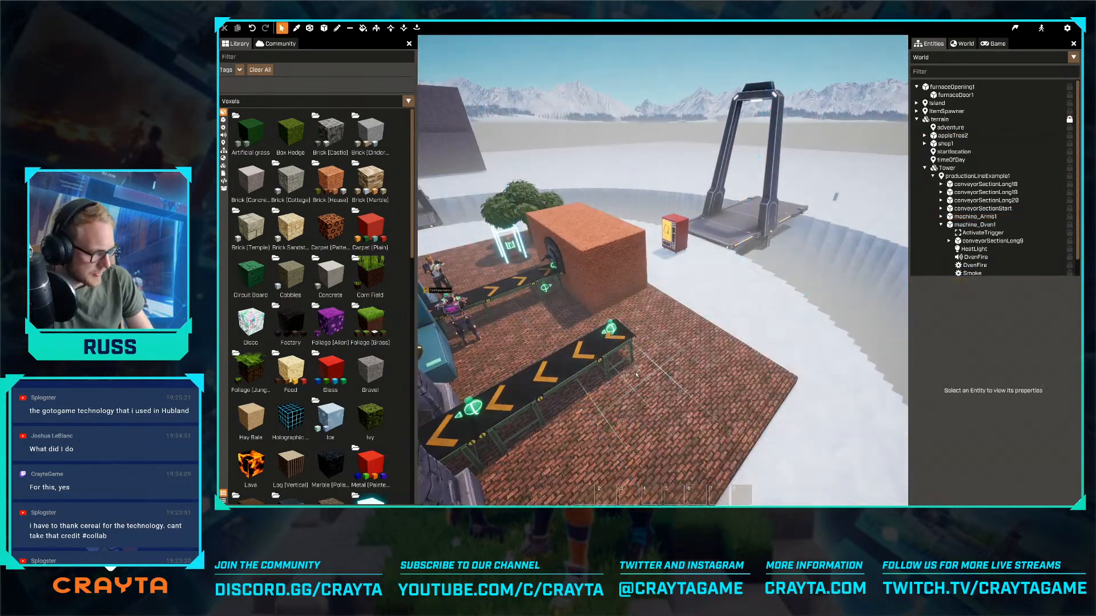
pyautogui.click(520, 202)
pyautogui.press('Delete')
# - Delete the oven machine from the production line
pyautogui.press('s')
pyautogui.moveTo(644, 280); pyautogui.dragTo(620, 322, button='right')
pyautogui.press('d')
pyautogui.press('s')
pyautogui.press('e')
pyautogui.press('w')
pyautogui.click(620, 322)
pyautogui.keyDown('alt'); pyautogui.moveTo(619, 322); pyautogui.dragTo(811, 265); pyautogui.keyUp('alt')
pyautogui.scroll(-3, 811, 264)
pyautogui.press('a')
pyautogui.moveTo(811, 264); pyautogui.dragTo(662, 270, button='right')
pyautogui.press('s')
pyautogui.press('w')
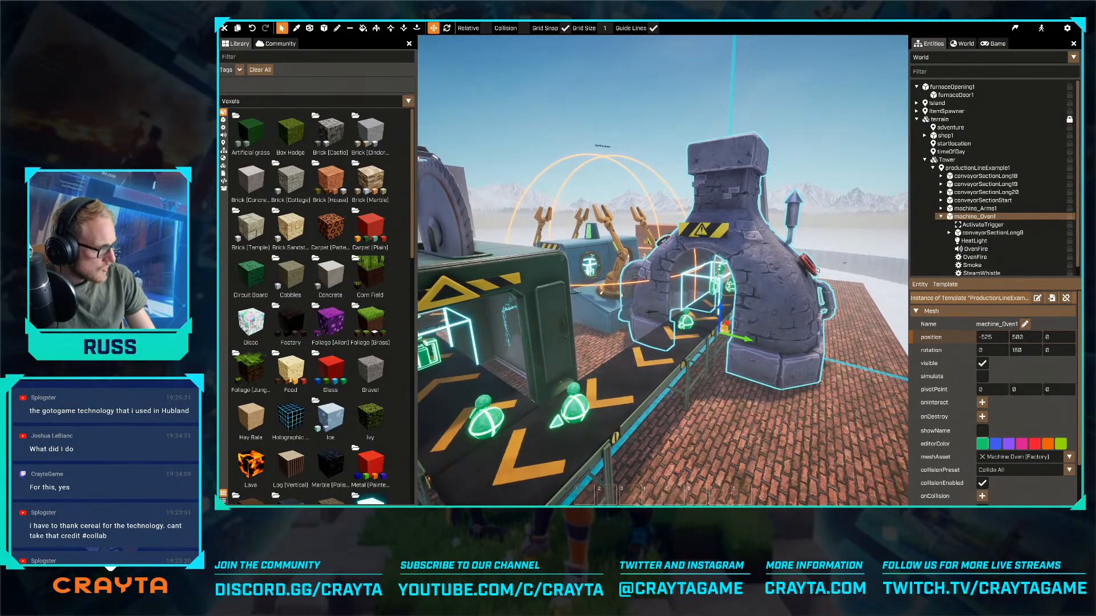
pyautogui.press('Delete')
# - Move the start conveyor to X -525 so it joins the remaining conveyor
pyautogui.click(759, 282)
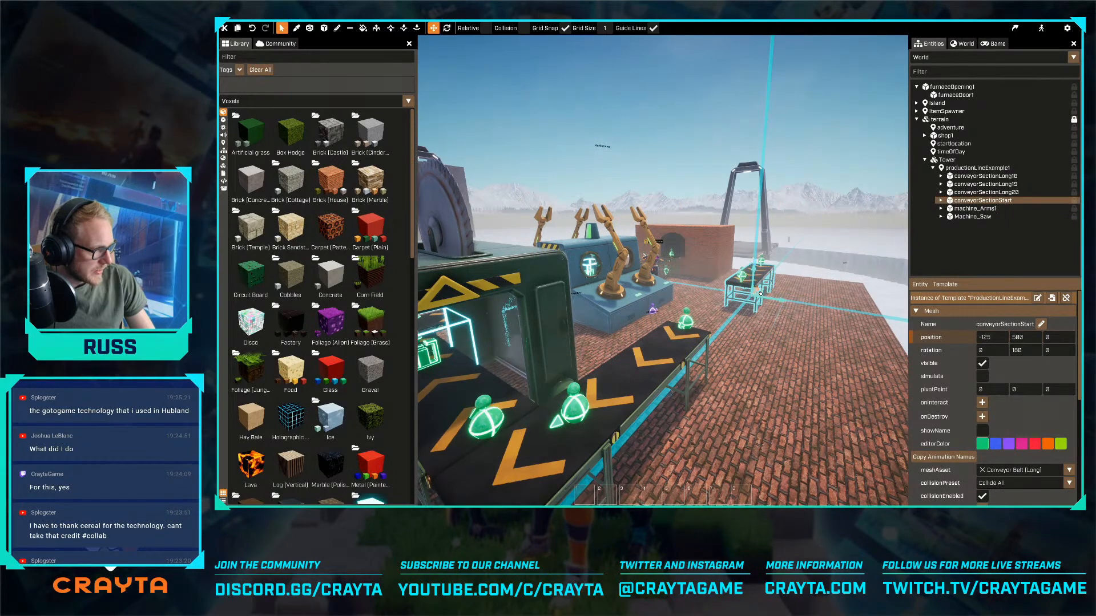
pyautogui.moveTo(760, 293); pyautogui.dragTo(662, 270, button='right')
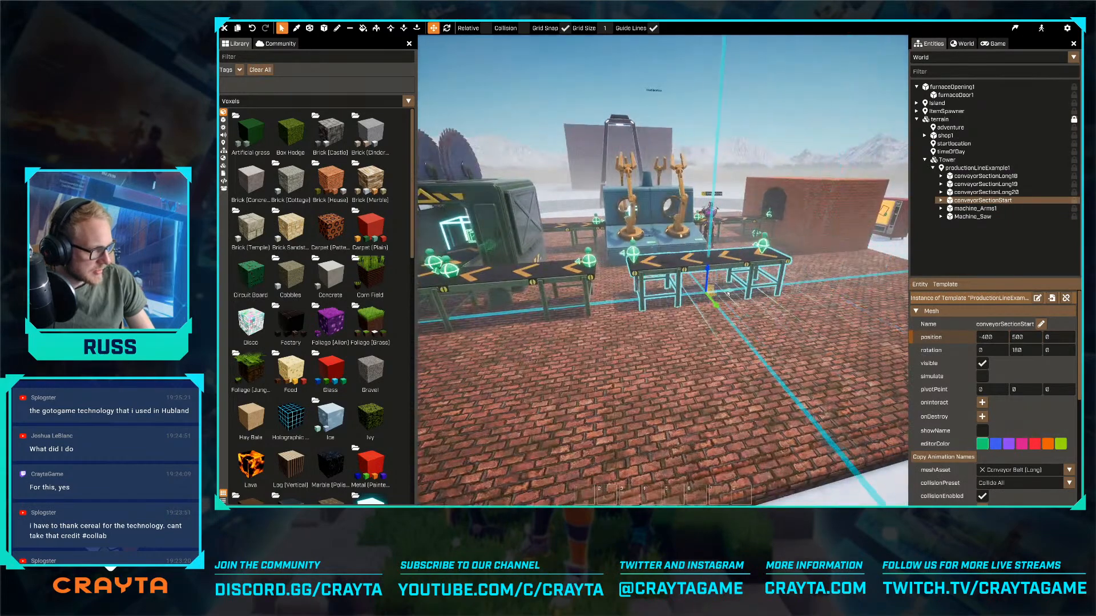
pyautogui.moveTo(660, 331); pyautogui.dragTo(662, 270, button='right')
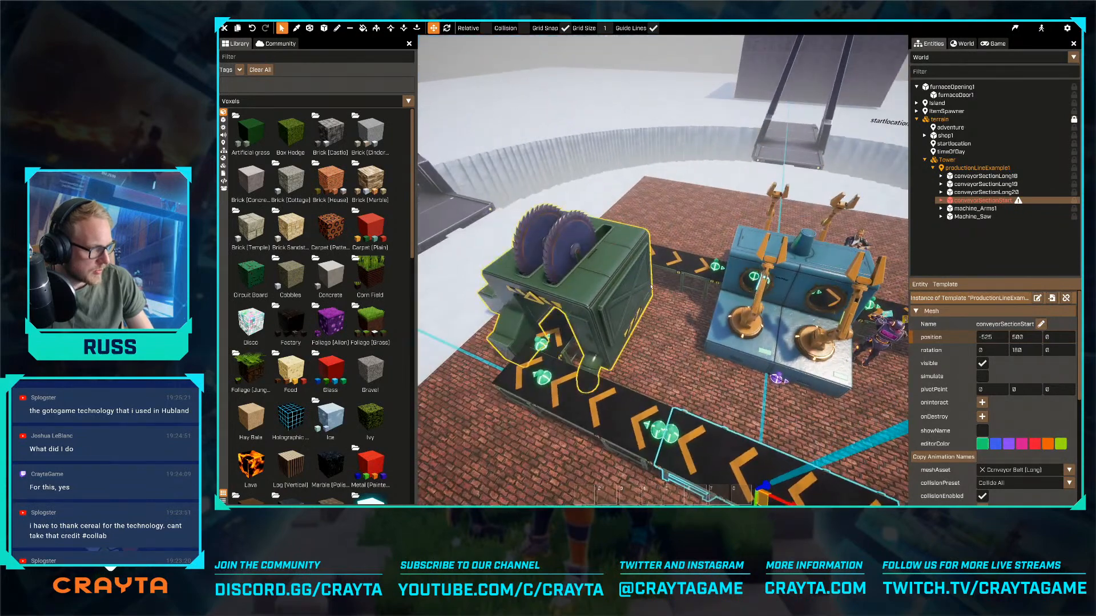
# - Move the robot-arm machine along the line to X -1320, clearing its place on the furnace conveyor
pyautogui.click(818, 285)
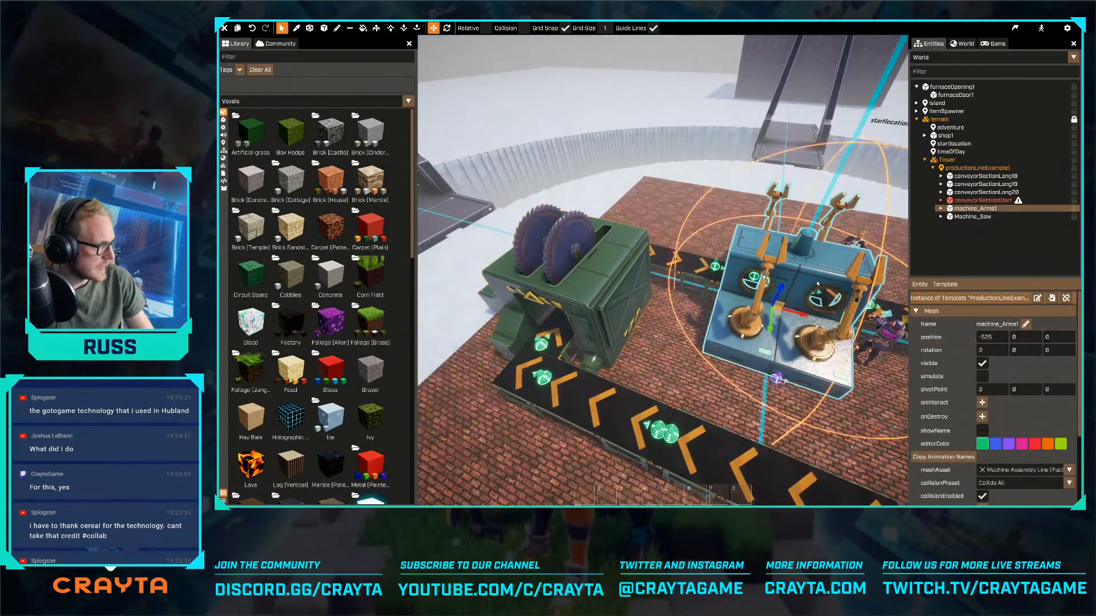
pyautogui.click(977, 200)
pyautogui.click(976, 209)
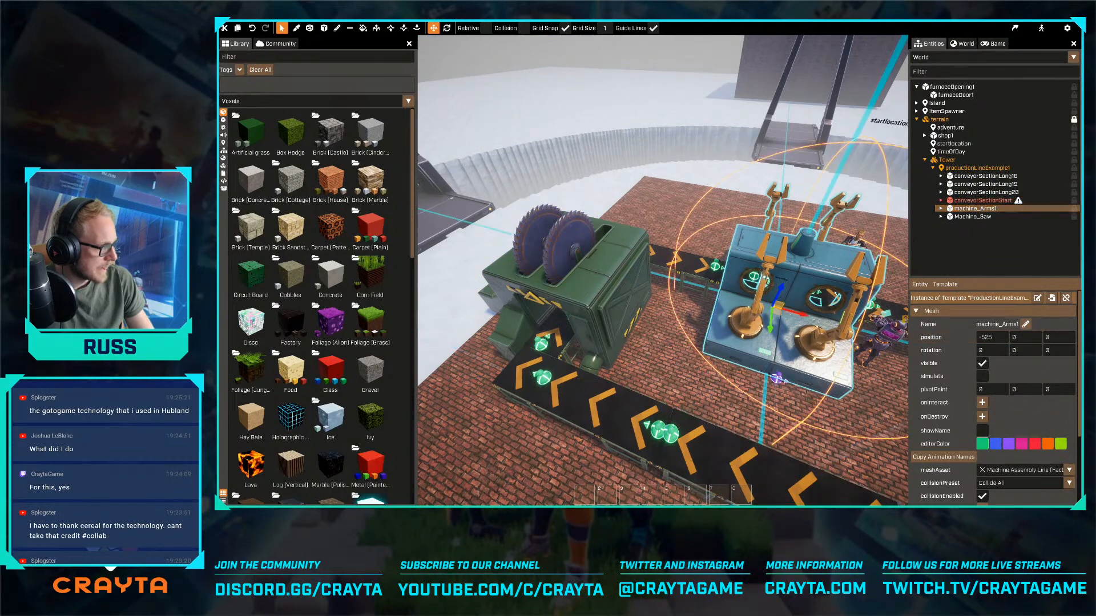
pyautogui.moveTo(805, 313); pyautogui.dragTo(563, 260)
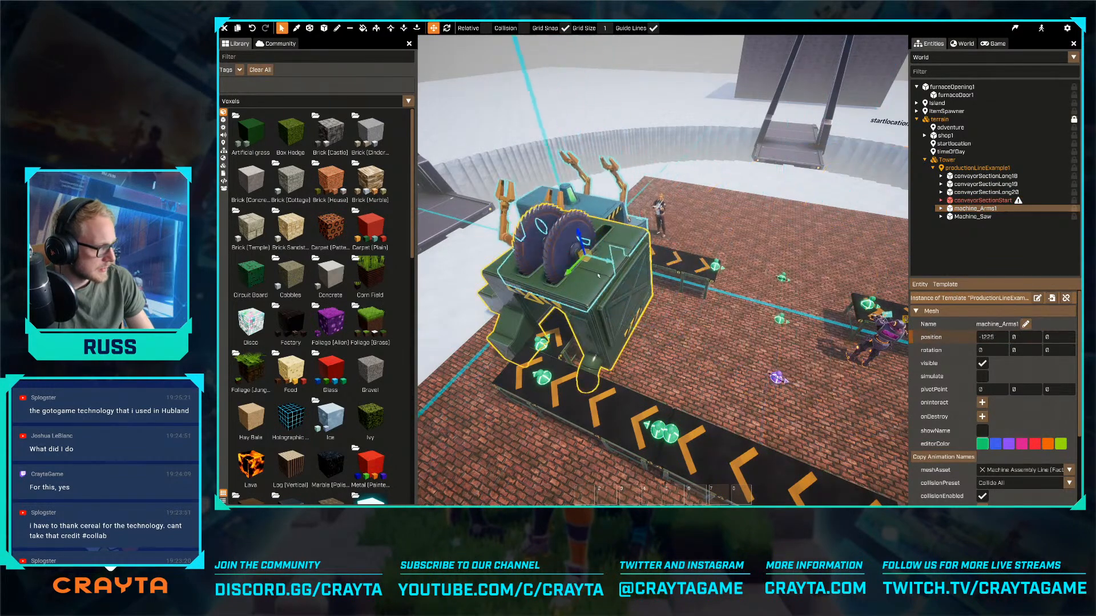
# - Rotate the saw machine to 180 degrees and move it to X -525, Y 0 on the furnace conveyor
pyautogui.click(608, 314)
pyautogui.press('e')
pyautogui.moveTo(609, 317); pyautogui.dragTo(685, 371)
pyautogui.press('w')
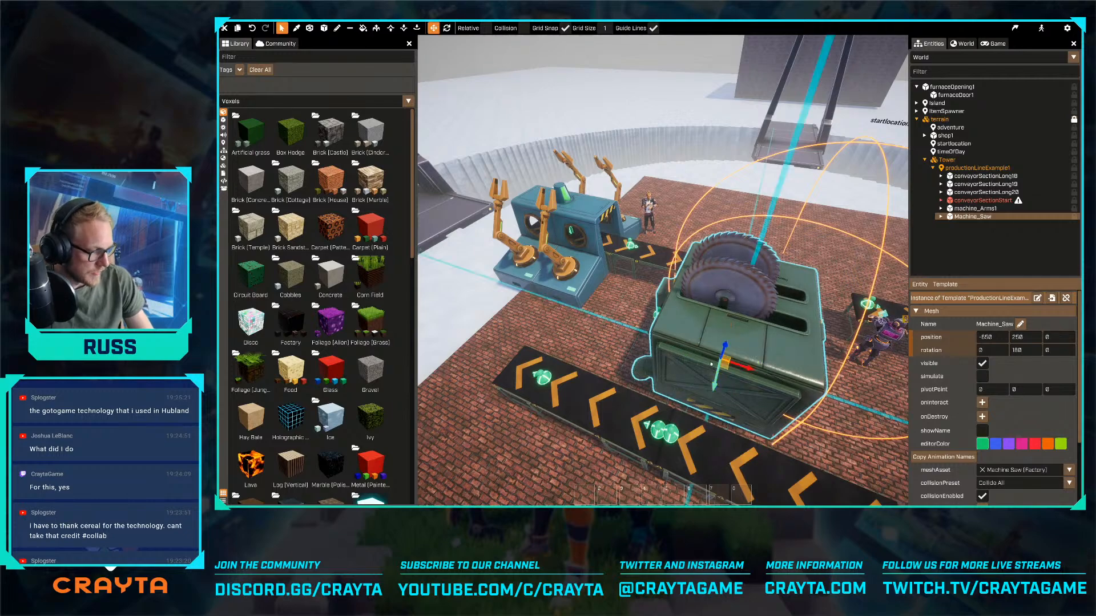
pyautogui.moveTo(710, 363); pyautogui.dragTo(653, 357, button='right')
pyautogui.moveTo(638, 347); pyautogui.dragTo(752, 373)
pyautogui.moveTo(751, 373); pyautogui.dragTo(752, 373, button='right')
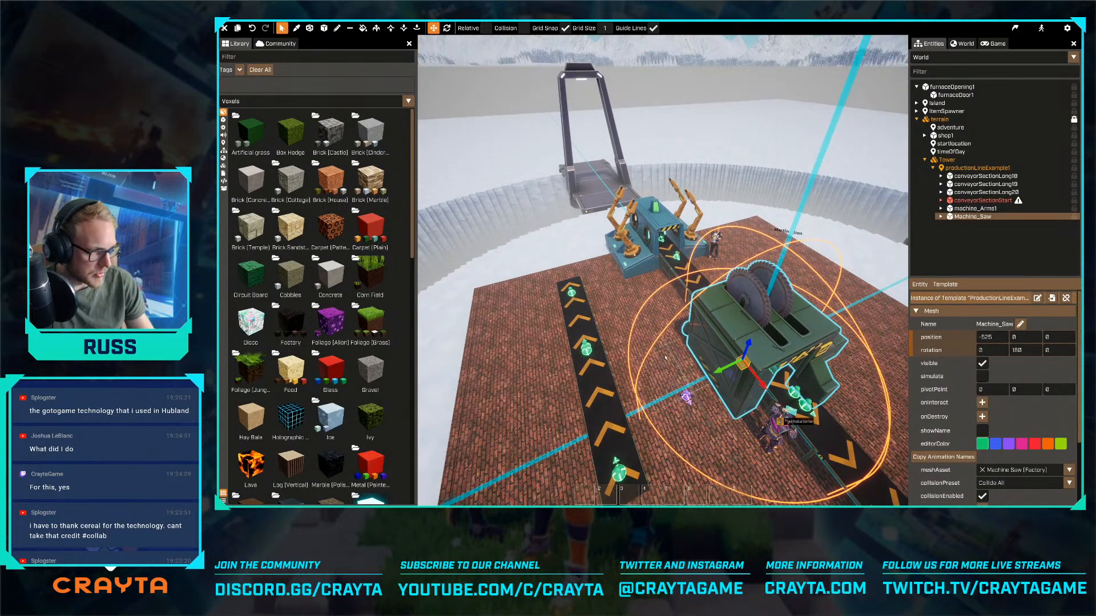
# - Rotate the whole robot-arm machine to -90 degrees, including its built-in conveyor
pyautogui.press('w')
pyautogui.moveTo(658, 258); pyautogui.dragTo(660, 256, button='right')
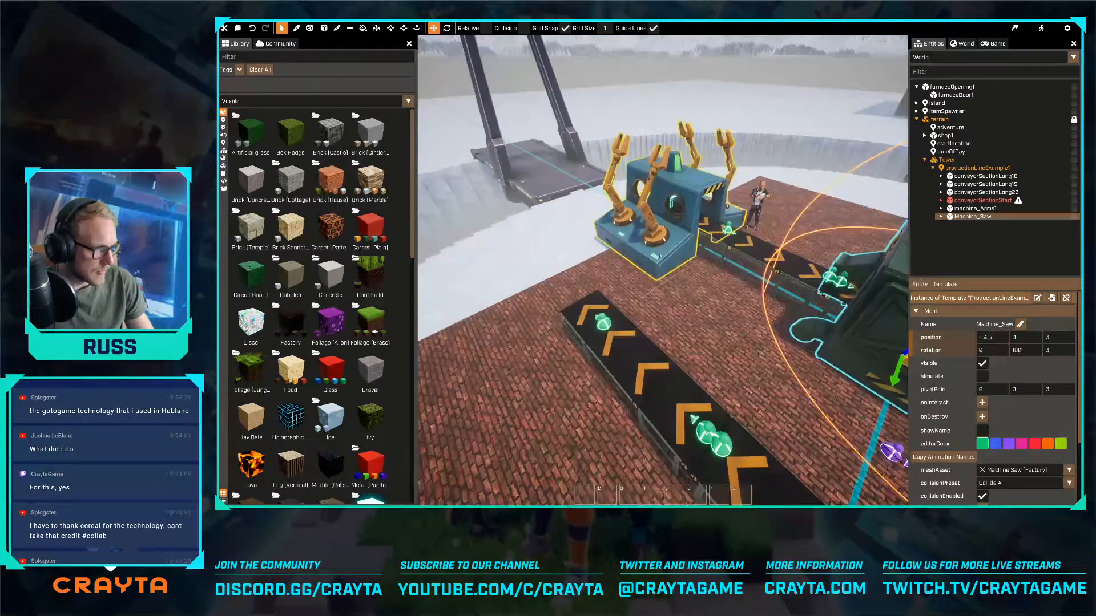
pyautogui.click(704, 231)
pyautogui.press('e')
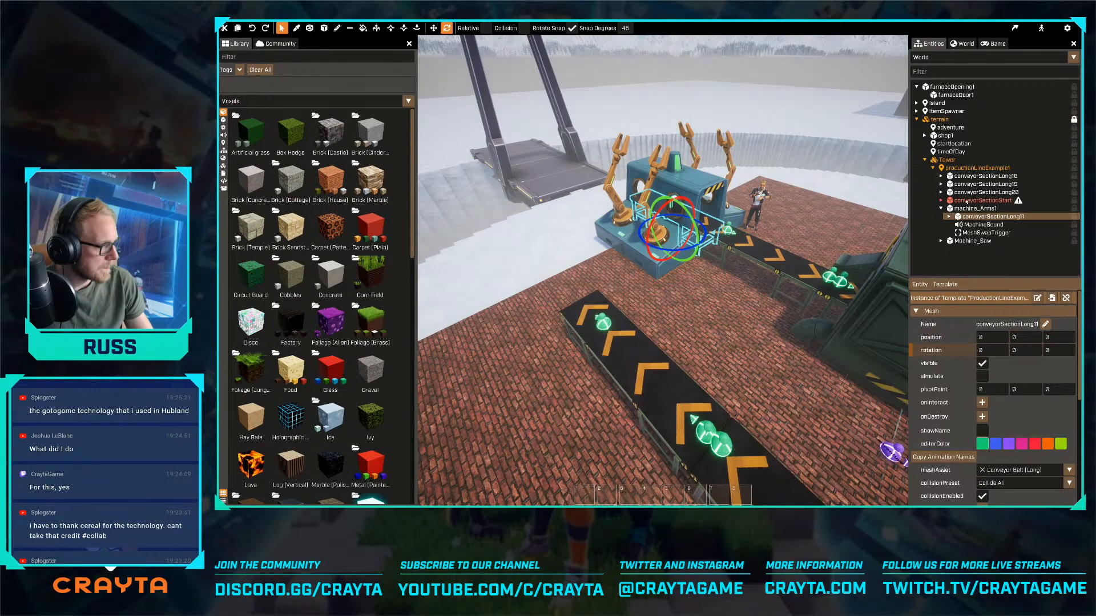
pyautogui.click(975, 208)
pyautogui.moveTo(681, 253); pyautogui.dragTo(742, 249)
pyautogui.press('r')
pyautogui.moveTo(731, 251); pyautogui.dragTo(666, 273, button='right')
pyautogui.press('g')
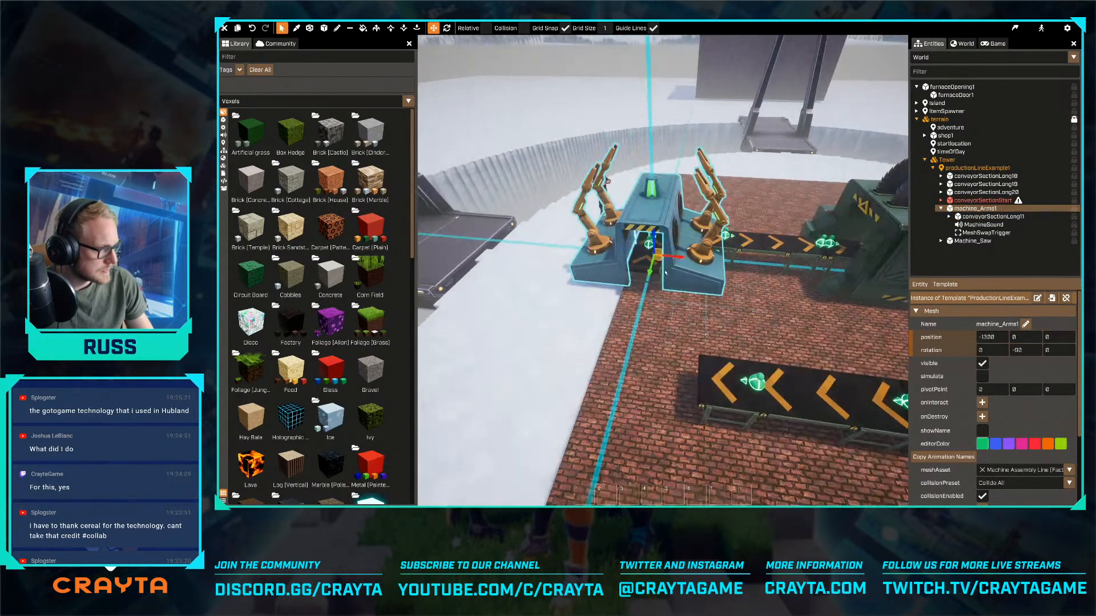
# - Move the robot-arm machine to about X -1050, Y 250 so it bridges the two parallel conveyor runs
pyautogui.moveTo(659, 246); pyautogui.dragTo(728, 324)
pyautogui.press('d')
pyautogui.moveTo(728, 323)
pyautogui.mouseDown(button='right')
pyautogui.moveTo(662, 271)
pyautogui.moveTo(728, 321)
pyautogui.mouseUp(button='right')
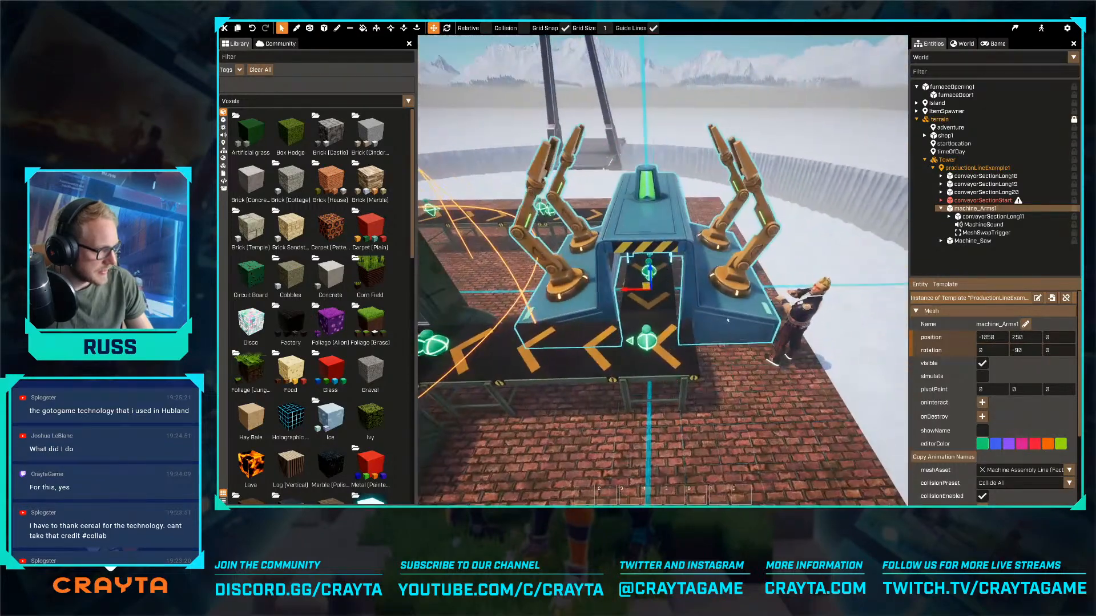
pyautogui.moveTo(636, 294); pyautogui.dragTo(653, 294)
pyautogui.press('a')
pyautogui.moveTo(652, 294); pyautogui.dragTo(662, 271, button='right')
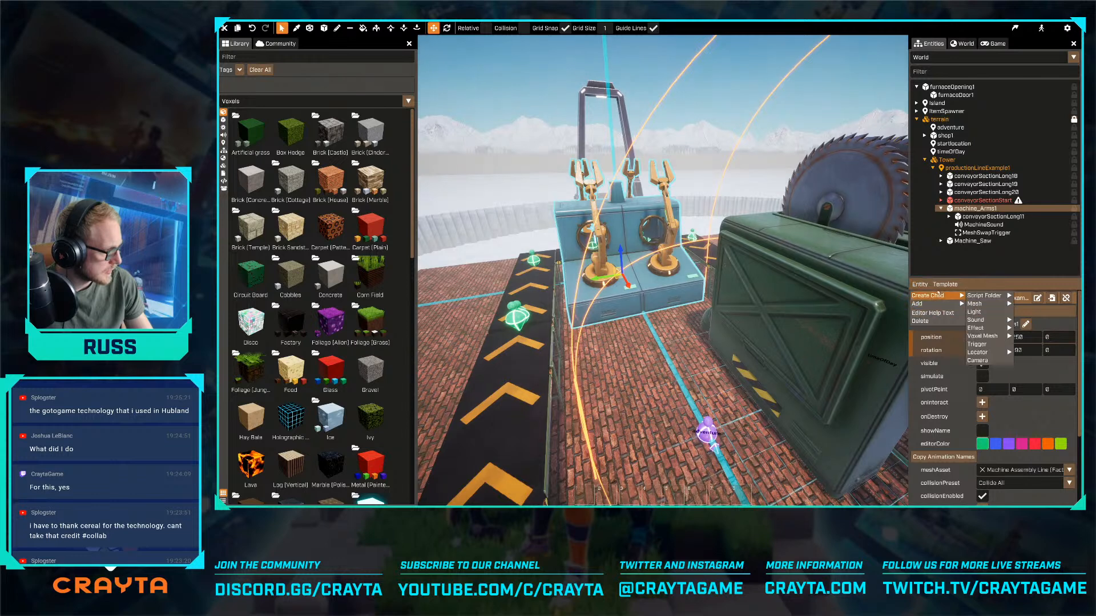
# - Change the robot-arm machine's mesh asset to Machine Roller (Factory)
pyautogui.click(1022, 469)
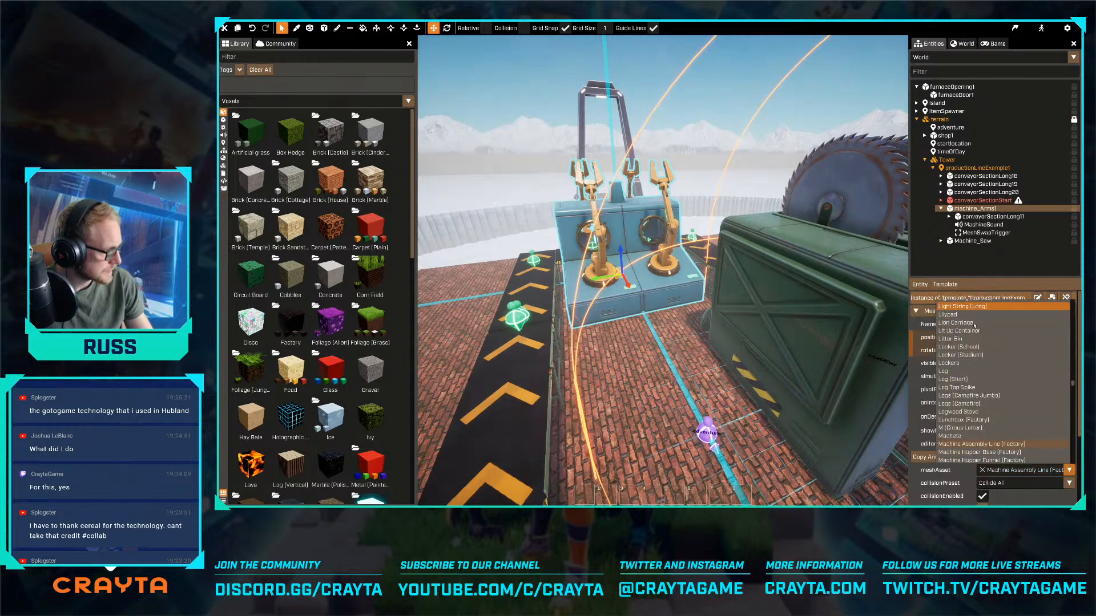
pyautogui.scroll(-3, 982, 421)
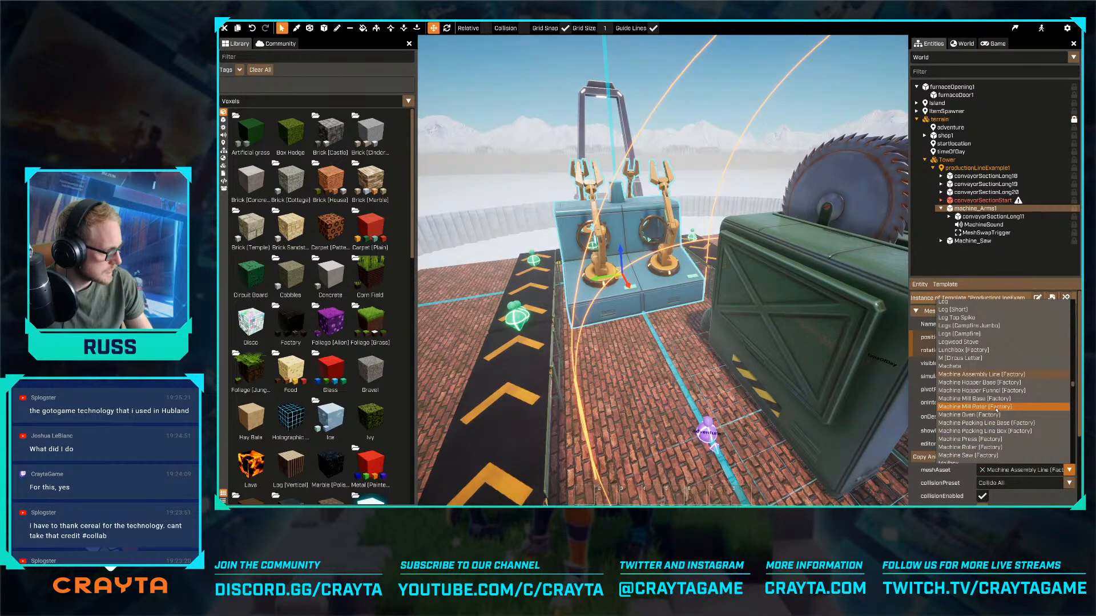
pyautogui.click(987, 448)
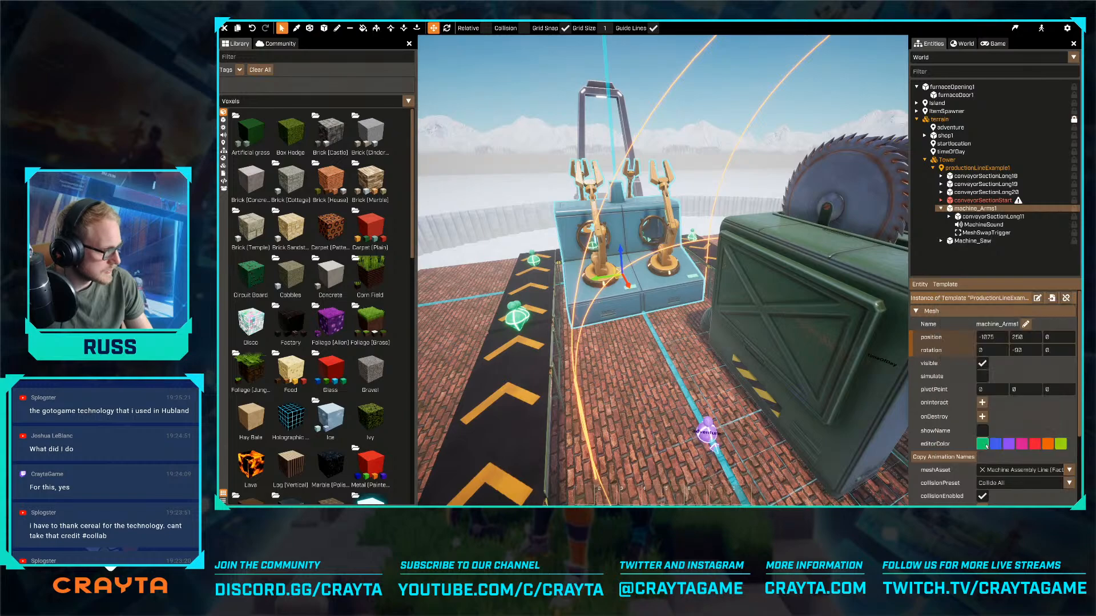
pyautogui.press('a')
pyautogui.moveTo(676, 391); pyautogui.dragTo(620, 318, button='right')
pyautogui.press('a')
pyautogui.press('w')
# - Rename the machine_Arms1 entity to machine_Roller
pyautogui.click(972, 209)
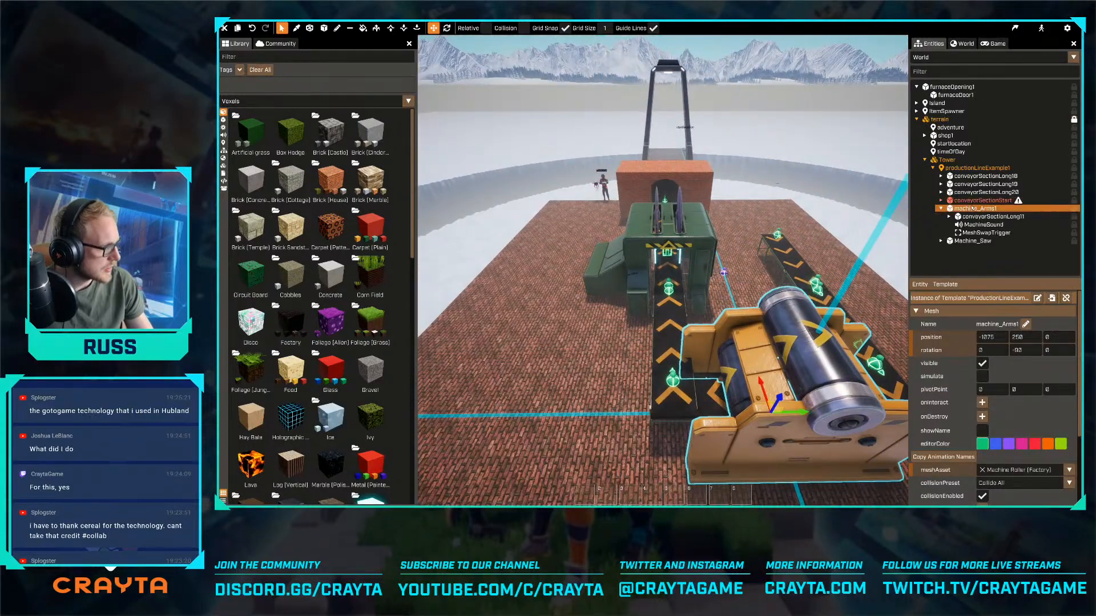
pyautogui.press('d')
pyautogui.moveTo(663, 271); pyautogui.dragTo(675, 275, button='right')
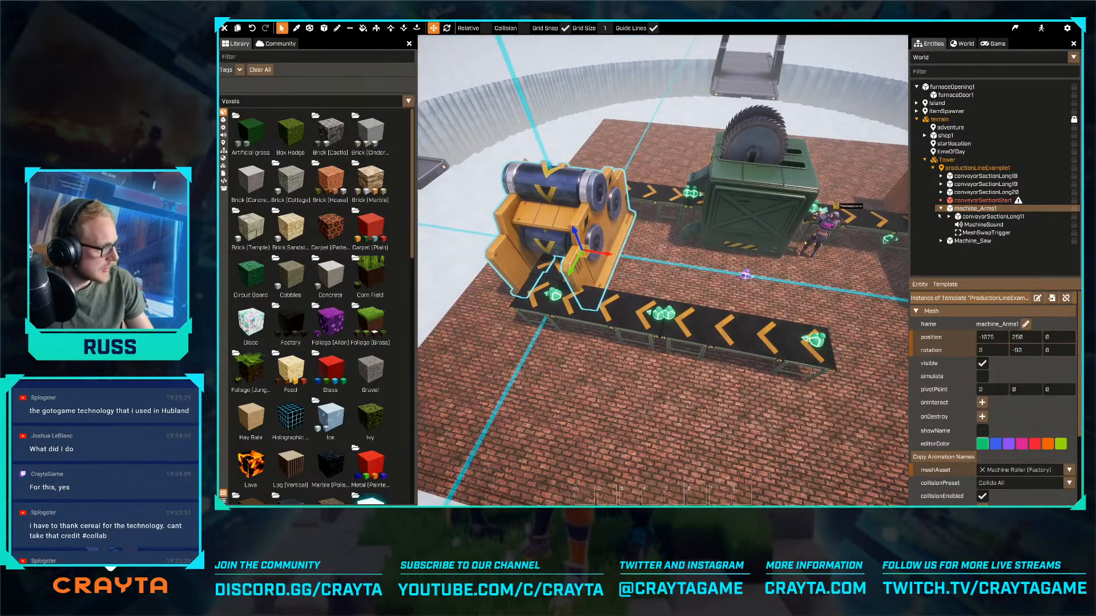
pyautogui.press('r')
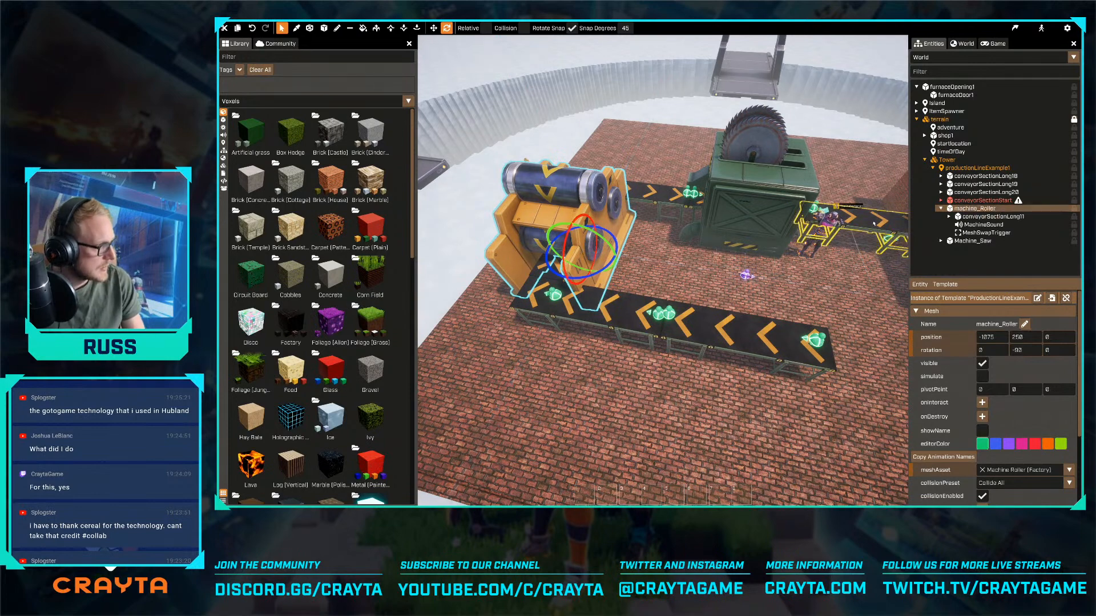
# - Rotate the roller machine to -180 degrees and move it to X -687.5, Y 250, clear of the gap between the conveyor runs
pyautogui.press('e')
pyautogui.moveTo(600, 258); pyautogui.dragTo(735, 273)
pyautogui.press('w')
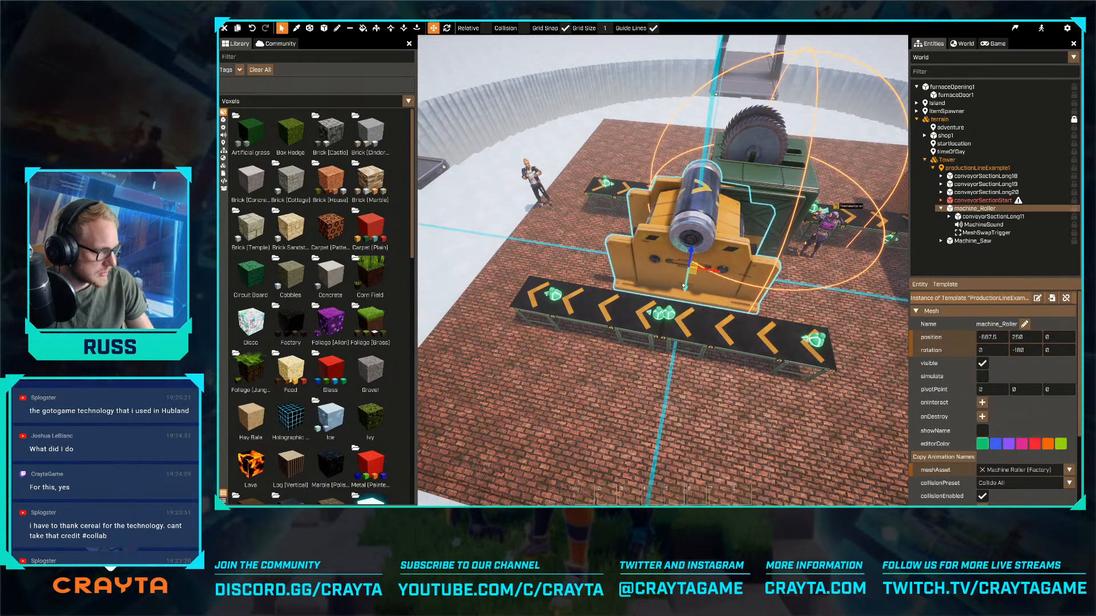
# - Rotate conveyorSectionLong20 to -90 degrees and move it to X -1075, Y 250 so it bridges the two parallel runs
pyautogui.click(598, 334)
pyautogui.press('e')
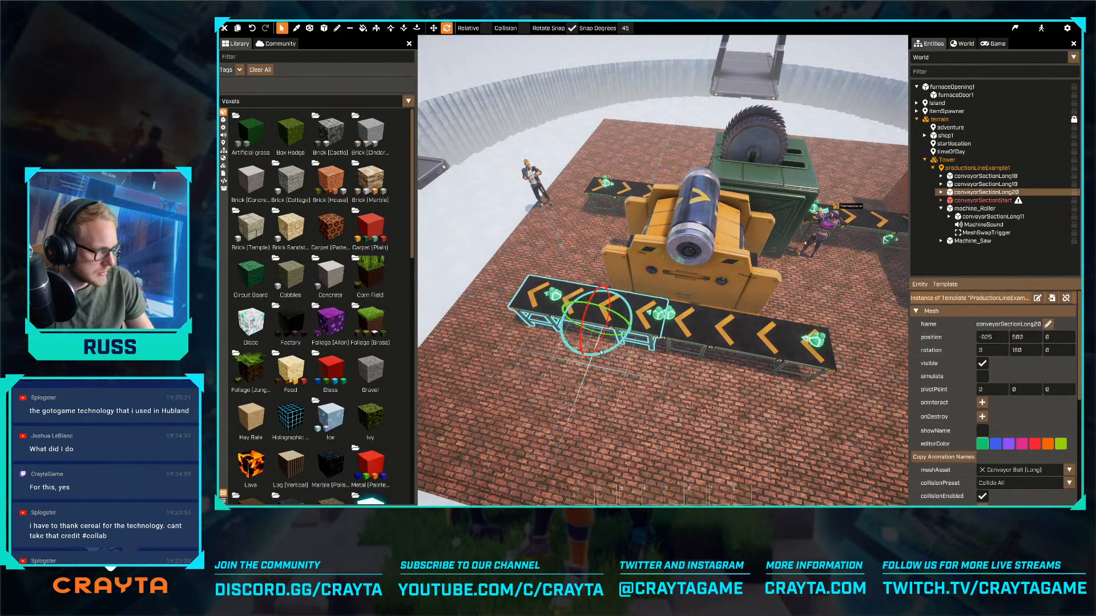
pyautogui.press('w')
pyautogui.moveTo(600, 330); pyautogui.dragTo(585, 259)
pyautogui.press('a')
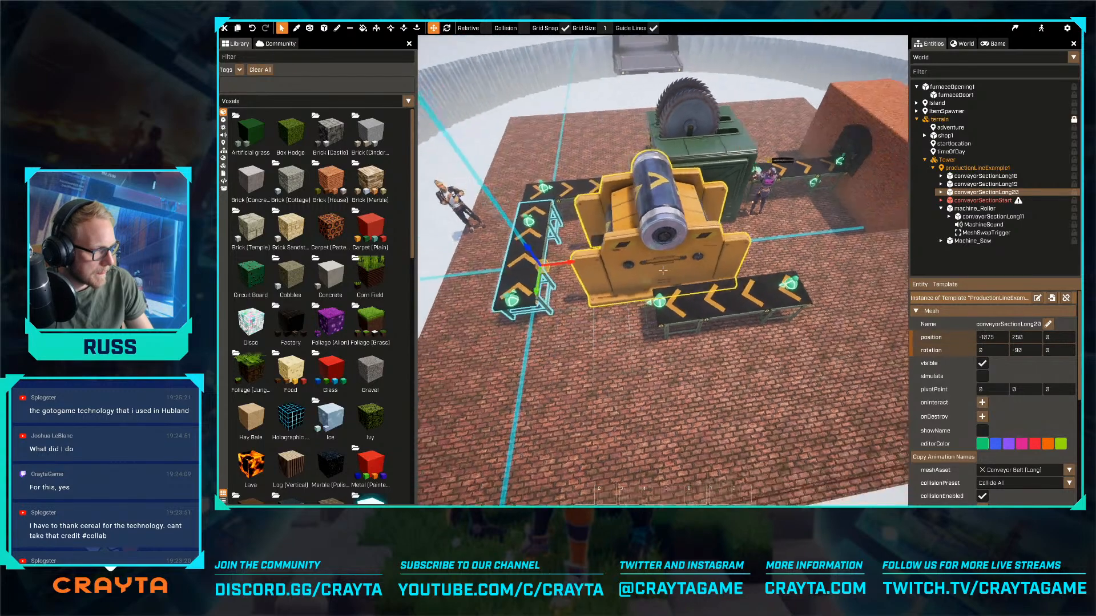
# - Move the roller machine outward to Y 387.5, in line with the start conveyor
pyautogui.click(663, 271)
pyautogui.press('a')
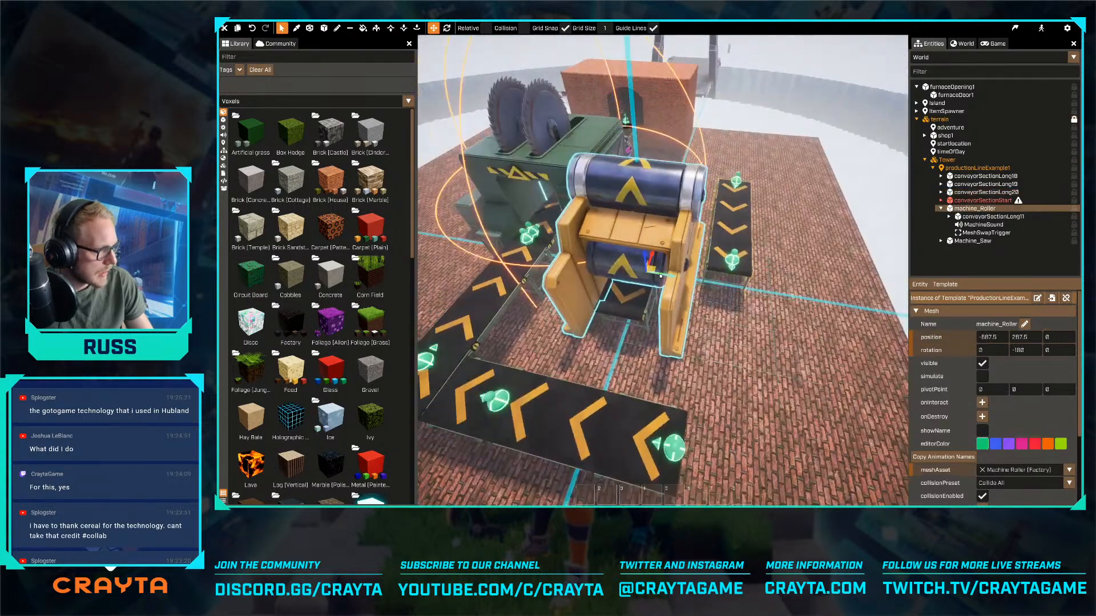
pyautogui.moveTo(659, 271); pyautogui.dragTo(712, 280)
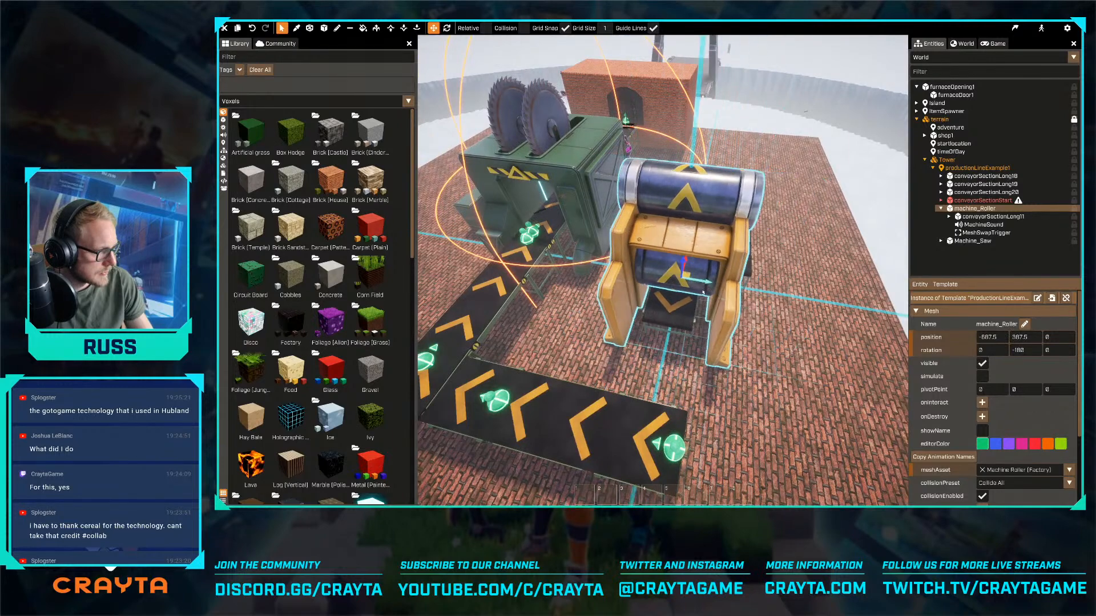
pyautogui.press('d')
pyautogui.press('d')
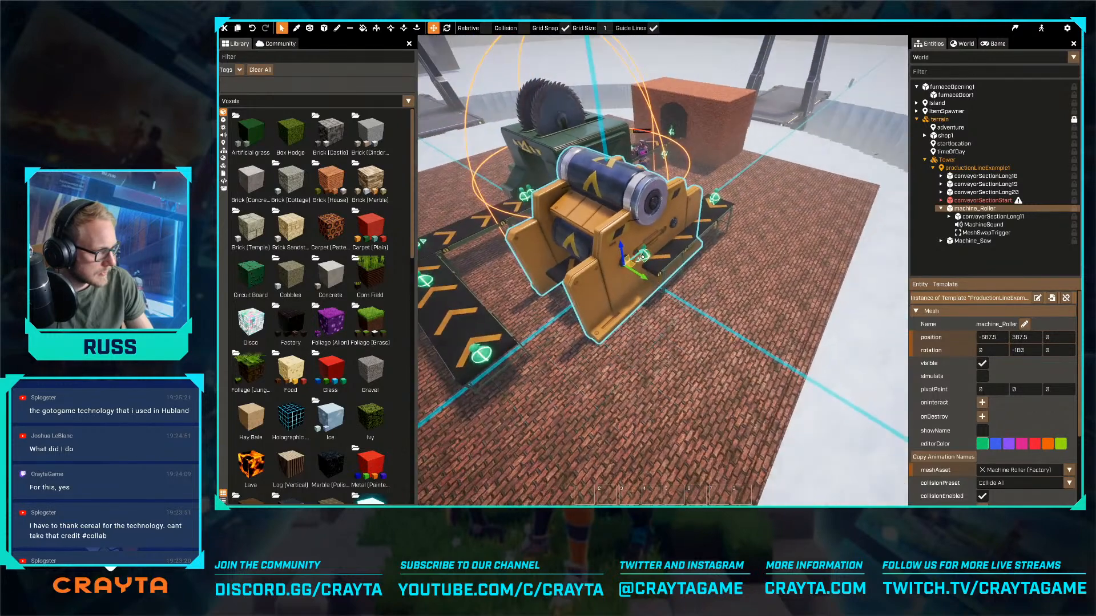
pyautogui.moveTo(659, 245); pyautogui.dragTo(631, 278)
# - Move conveyorSectionStart to X -825, Y 400 so it meets the bridging conveyor
pyautogui.click(697, 249)
pyautogui.moveTo(635, 327); pyautogui.dragTo(617, 311)
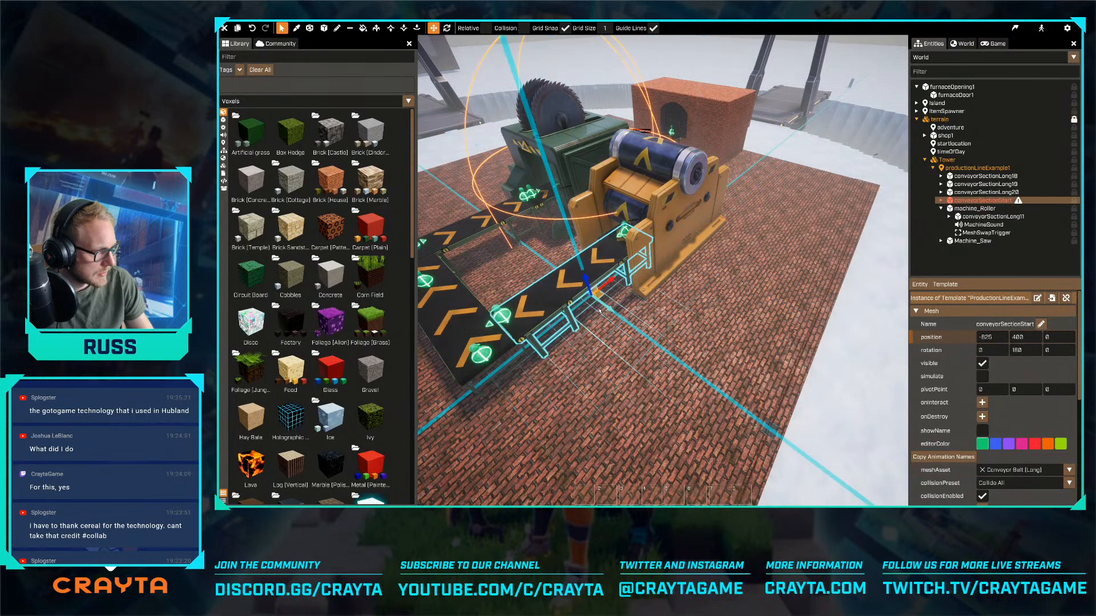
pyautogui.press('d')
pyautogui.moveTo(616, 308); pyautogui.dragTo(587, 246, button='right')
pyautogui.press('d')
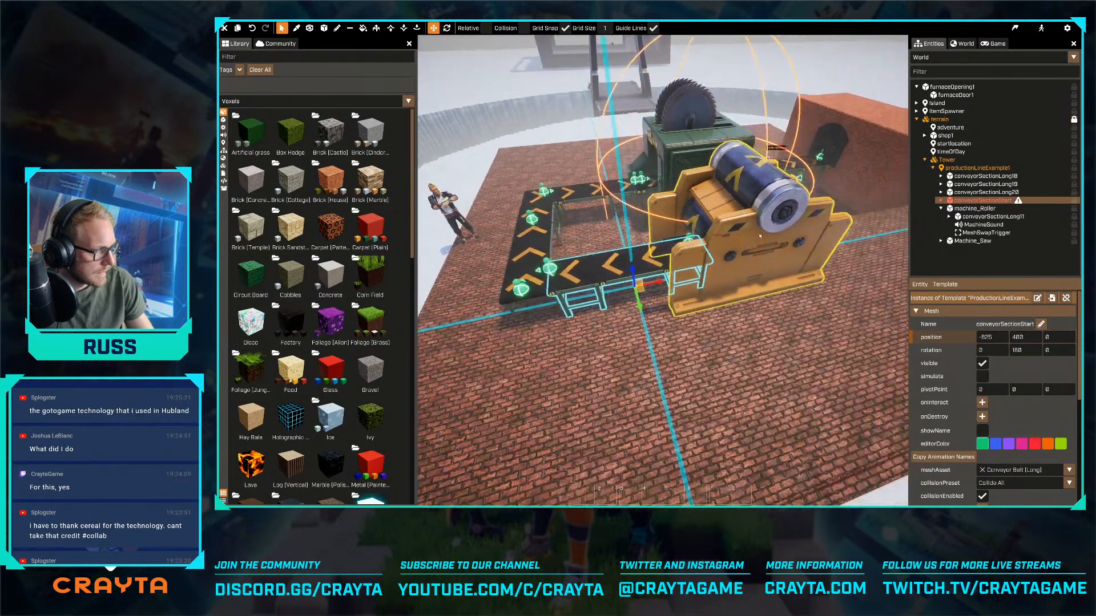
# - Slide the roller machine along the line to X -425, at the outer end of the start conveyor
pyautogui.click(709, 274)
pyautogui.moveTo(736, 261); pyautogui.dragTo(760, 261)
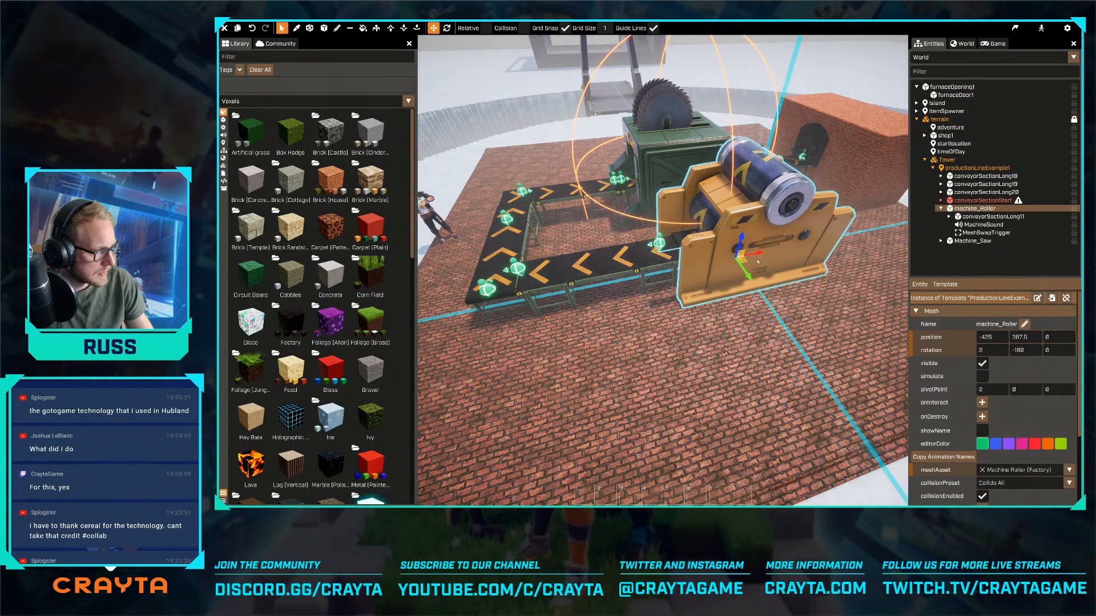
pyautogui.moveTo(759, 262); pyautogui.dragTo(759, 262, button='right')
pyautogui.press('a')
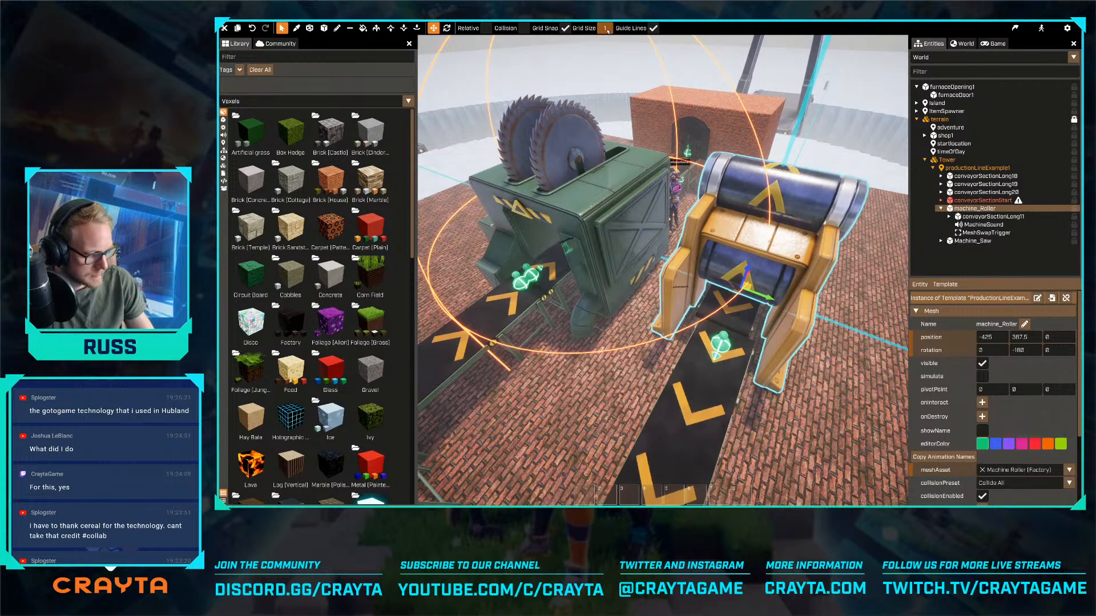
# - Set the grid size to 0.5 and nudge the roller machine sideways to align it with the start conveyor
pyautogui.write('0.5')
pyautogui.press('Return')
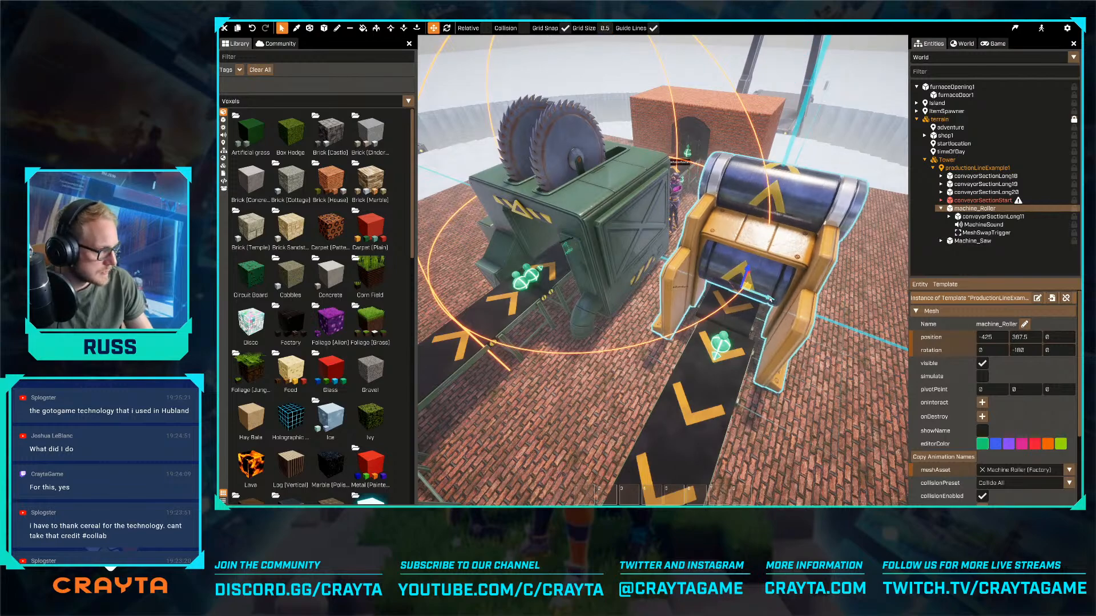
pyautogui.moveTo(770, 299); pyautogui.dragTo(778, 303)
pyautogui.click(822, 434)
# - View the rearranged line from the furnace side and look through the library's templates, such as ProductionLineExample and Shop
pyautogui.press('s')
pyautogui.moveTo(822, 434); pyautogui.dragTo(782, 383, button='right')
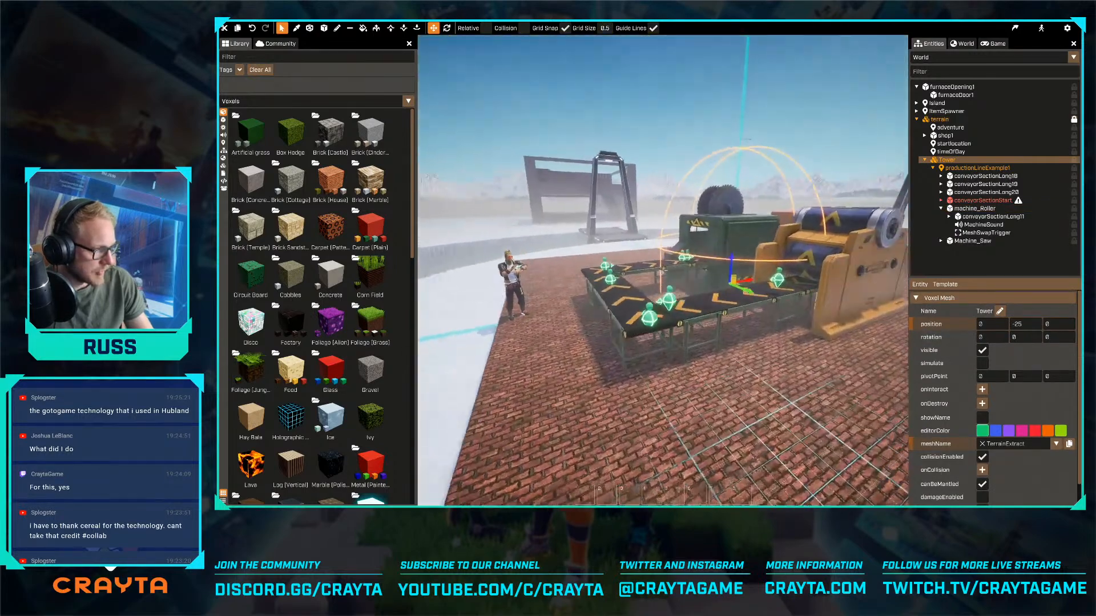
pyautogui.press('d')
pyautogui.moveTo(662, 270)
pyautogui.mouseDown(button='right')
pyautogui.moveTo(702, 271)
pyautogui.moveTo(594, 280)
pyautogui.moveTo(605, 297)
pyautogui.moveTo(673, 276)
pyautogui.mouseUp(button='right')
pyautogui.press('w')
pyautogui.press('s')
pyautogui.click(223, 150)
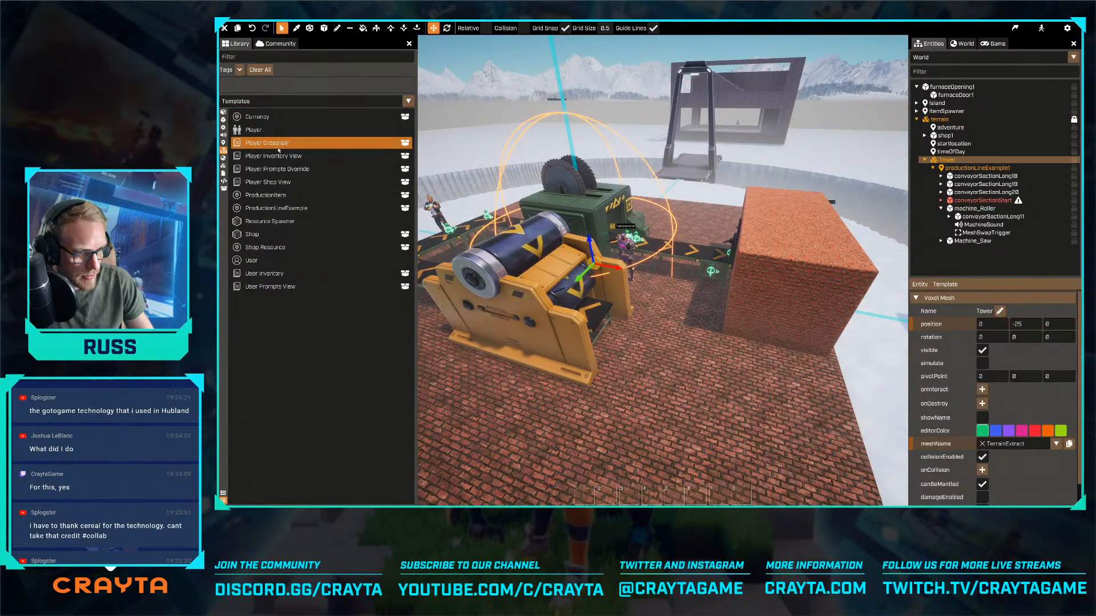
pyautogui.click(276, 232)
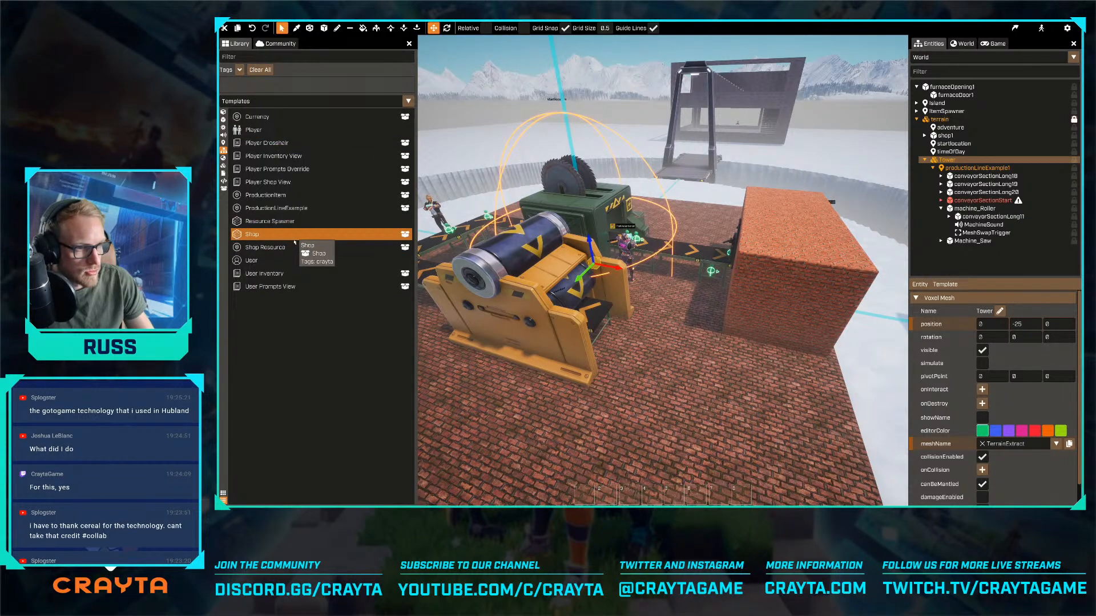
pyautogui.click(291, 211)
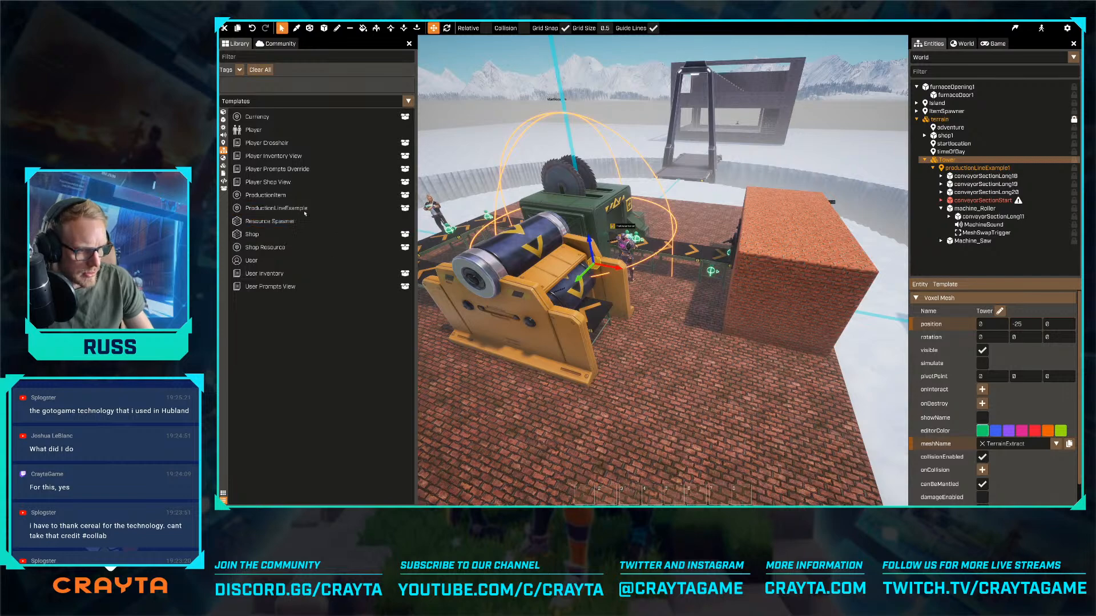
pyautogui.click(289, 222)
pyautogui.click(287, 208)
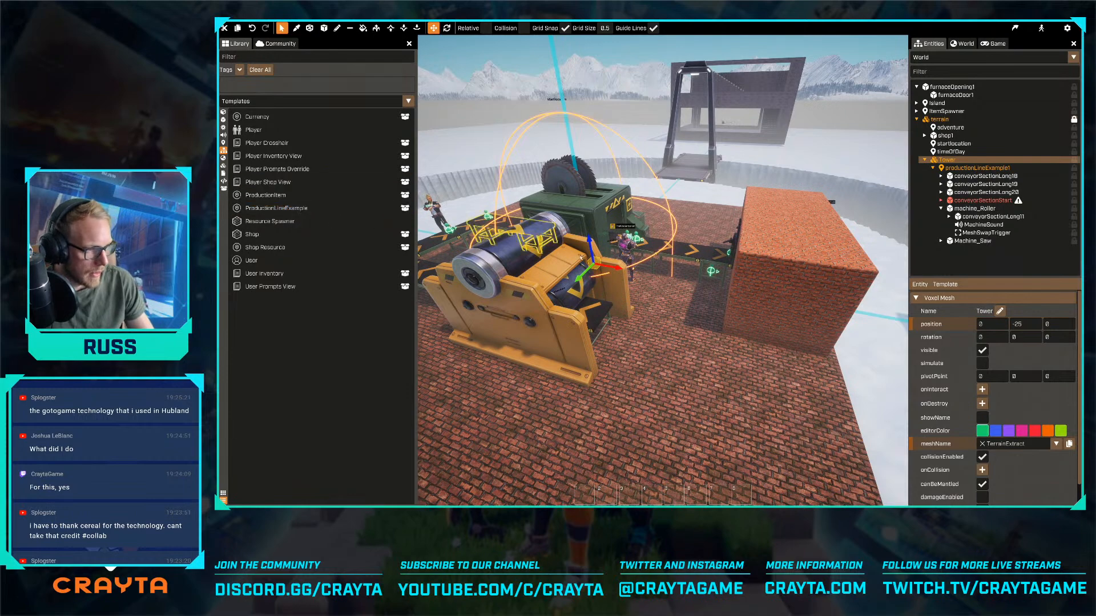
# - Duplicate the start conveyor and place the copy on the far side of the roller machine, beside the furnace
pyautogui.press('a')
pyautogui.click(500, 280)
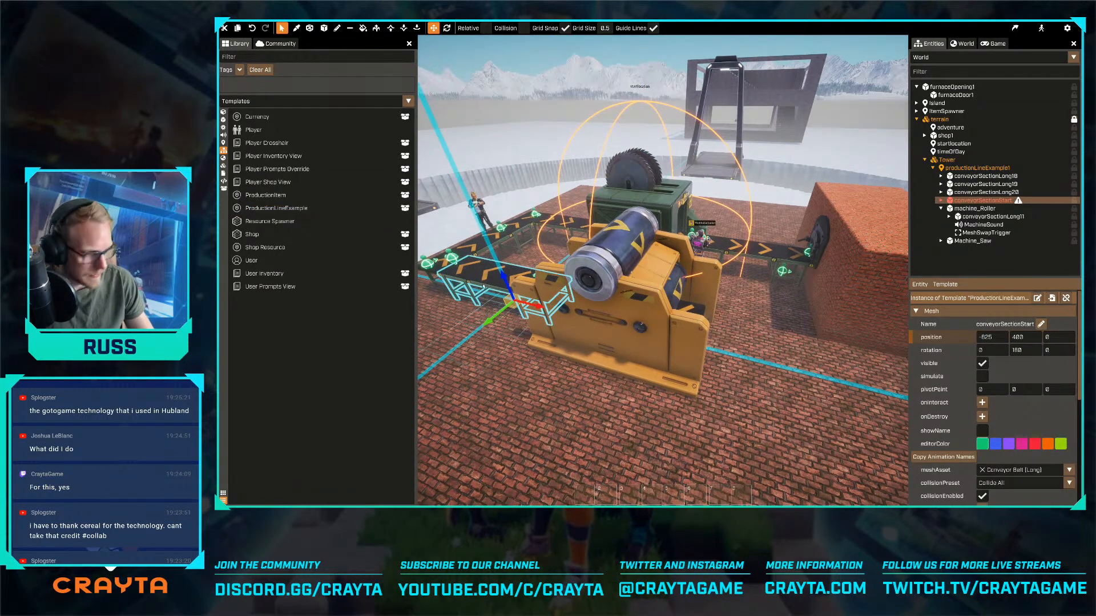
pyautogui.hotkey('ctrl', 'd')
pyautogui.moveTo(534, 307); pyautogui.dragTo(741, 364)
pyautogui.press('d')
pyautogui.click(780, 307)
pyautogui.press('d')
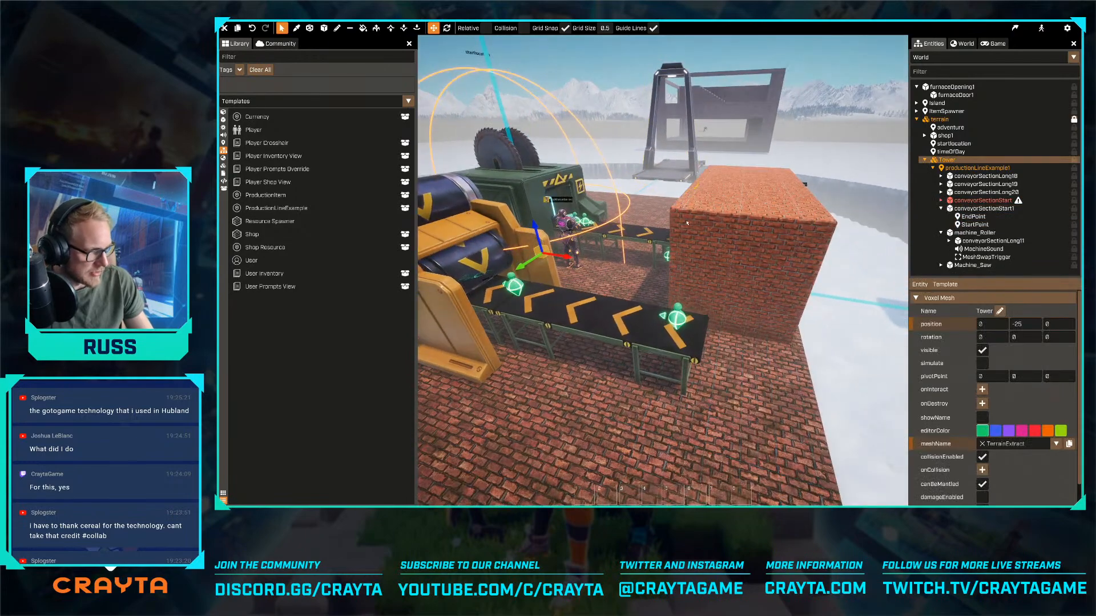
pyautogui.press('a')
pyautogui.moveTo(548, 308); pyautogui.dragTo(691, 310, button='right')
pyautogui.press('a')
pyautogui.press('d')
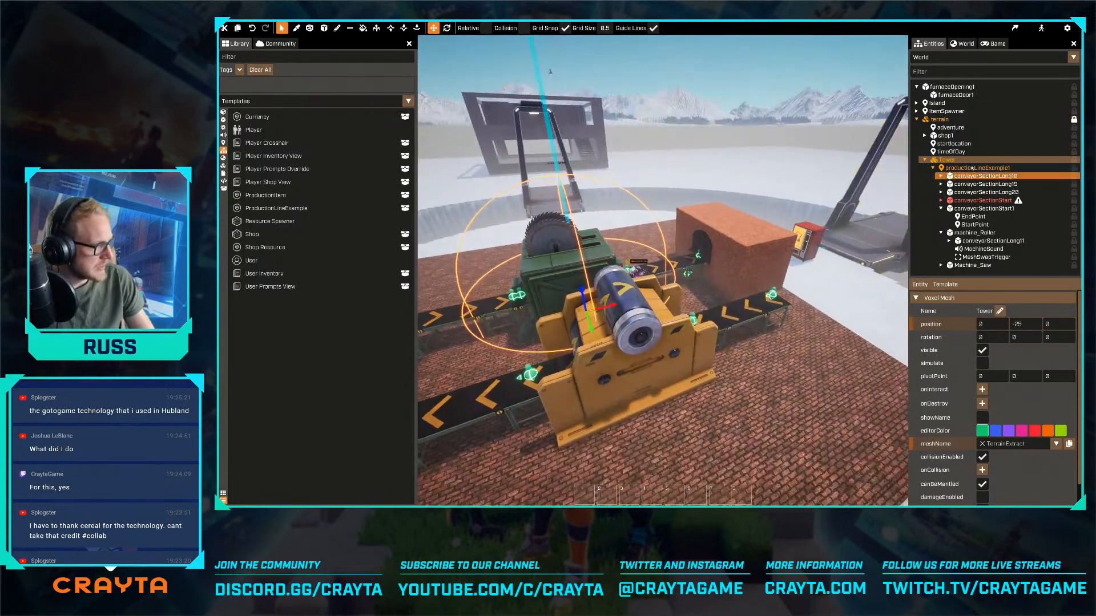
# - Examine the production line's firstConveyor setting and the nextBelt links of the duplicated, roller and bridging conveyors
pyautogui.click(972, 169)
pyautogui.press('d')
pyautogui.moveTo(663, 271); pyautogui.dragTo(625, 274, button='right')
pyautogui.press('w')
pyautogui.press('s')
pyautogui.scroll(-2, 985, 397)
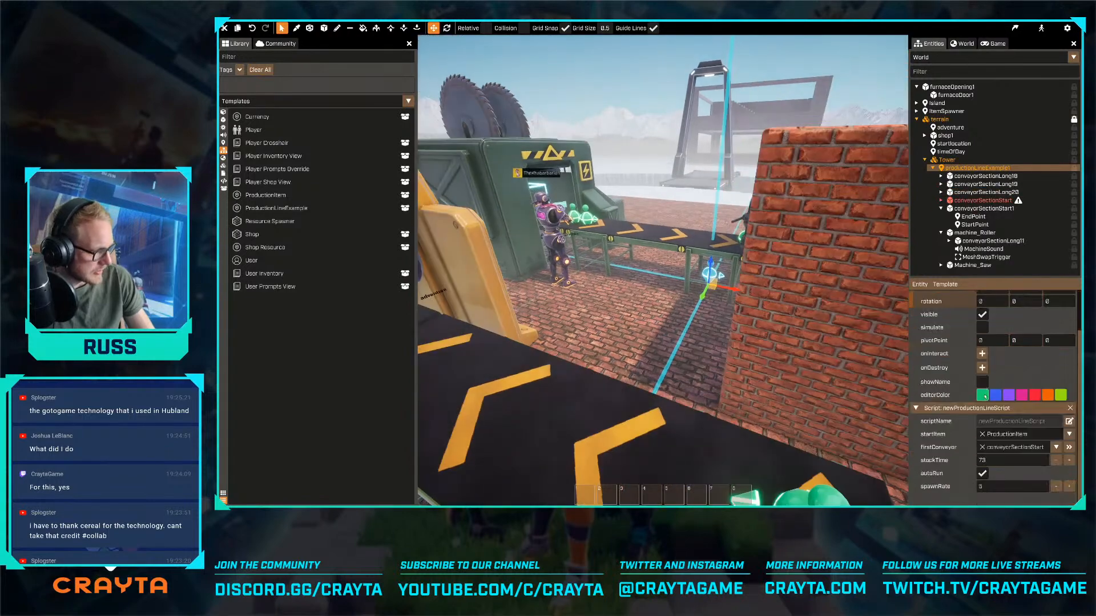
pyautogui.press('s')
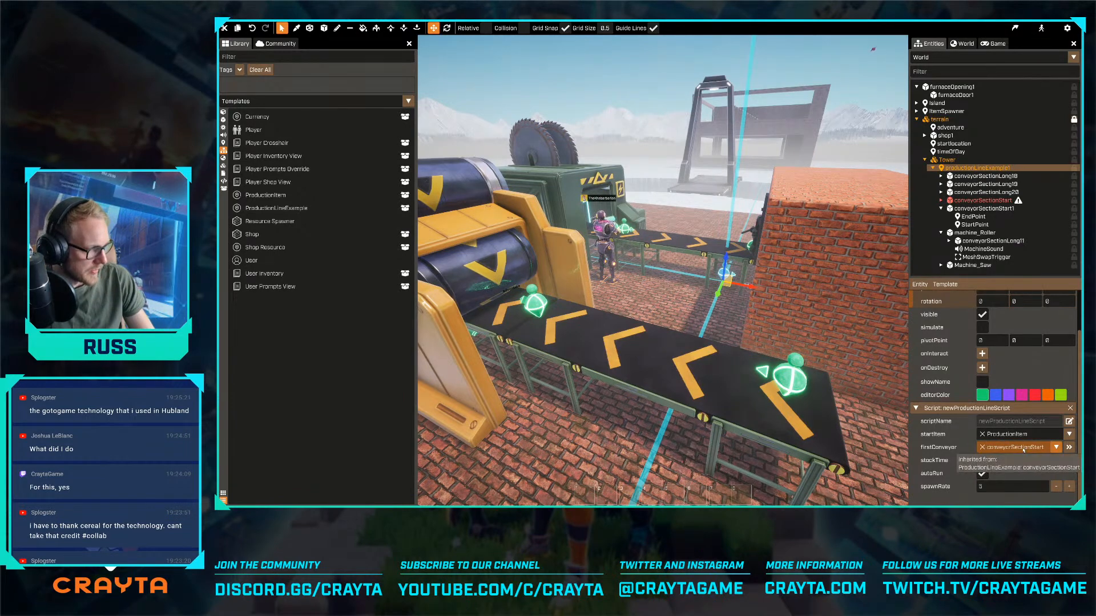
pyautogui.click(1007, 450)
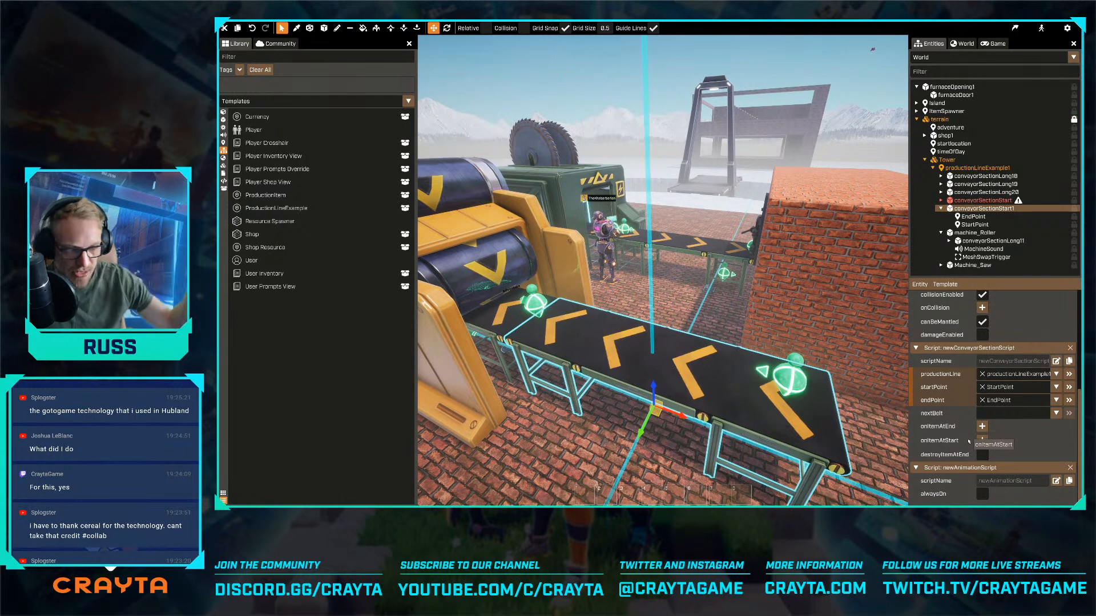
pyautogui.scroll(-1, 966, 441)
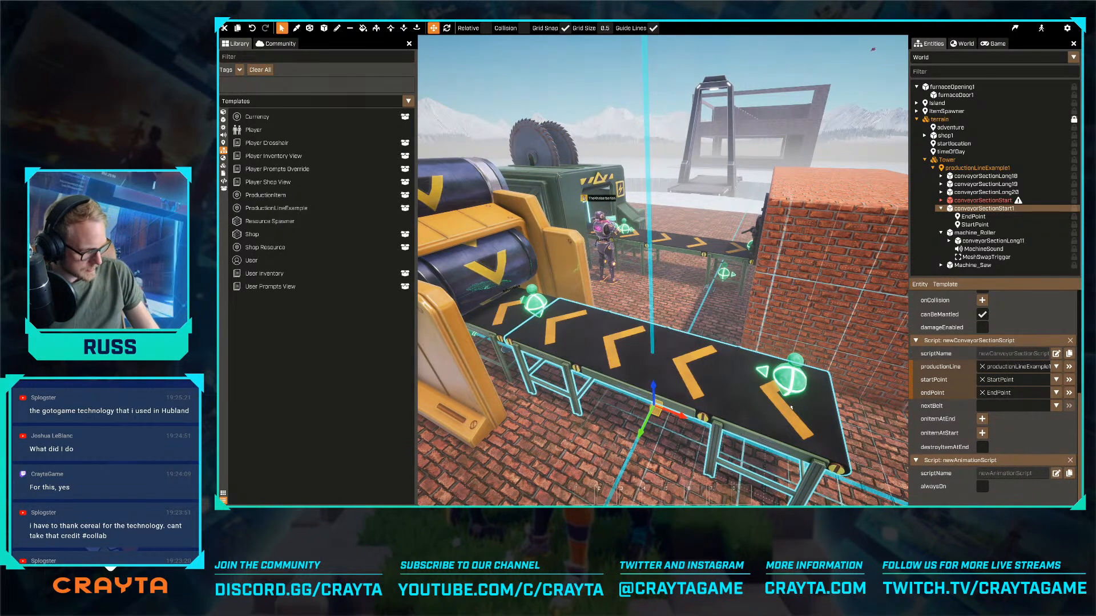
pyautogui.doubleClick(477, 291)
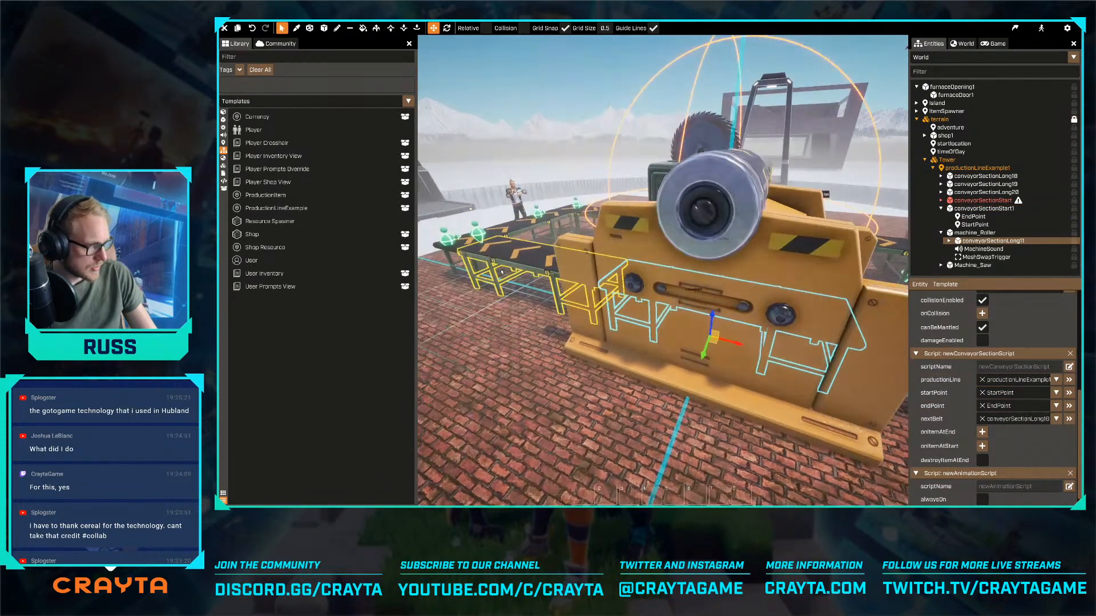
pyautogui.click(501, 272)
pyautogui.click(494, 254)
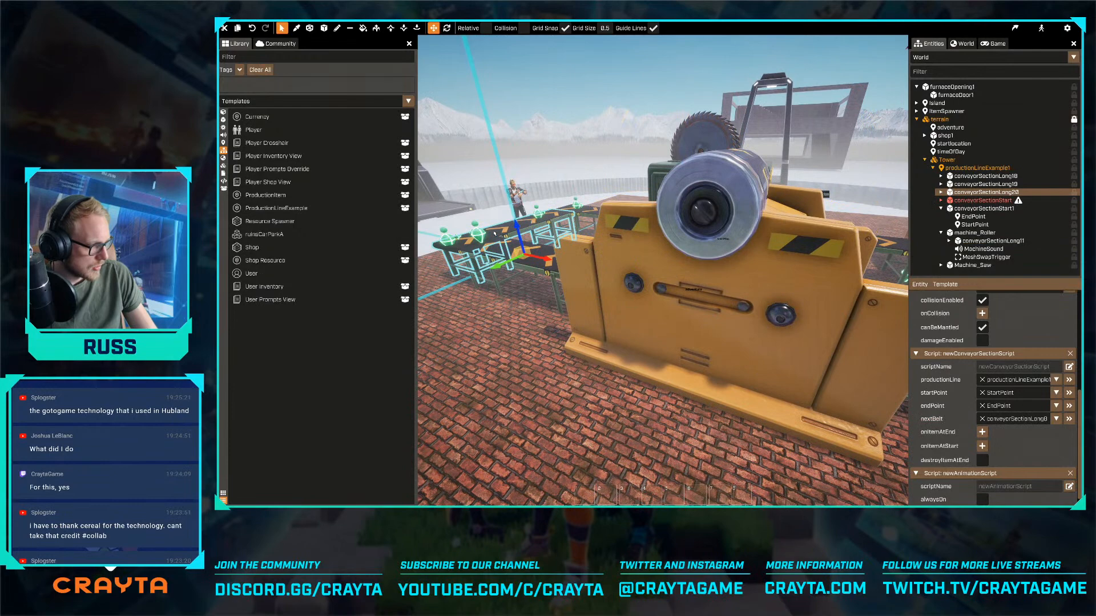
pyautogui.press('d')
# - Set the duplicated start conveyor's nextBelt to the roller machine's conveyorSectionLong11 and follow the link to it
pyautogui.click(683, 354)
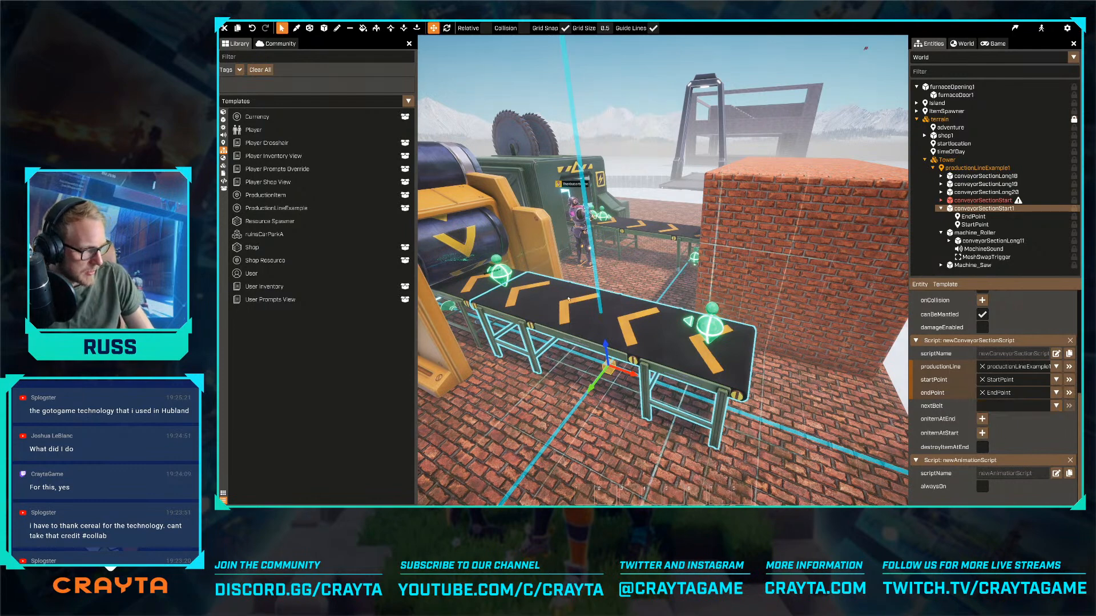
pyautogui.click(639, 335)
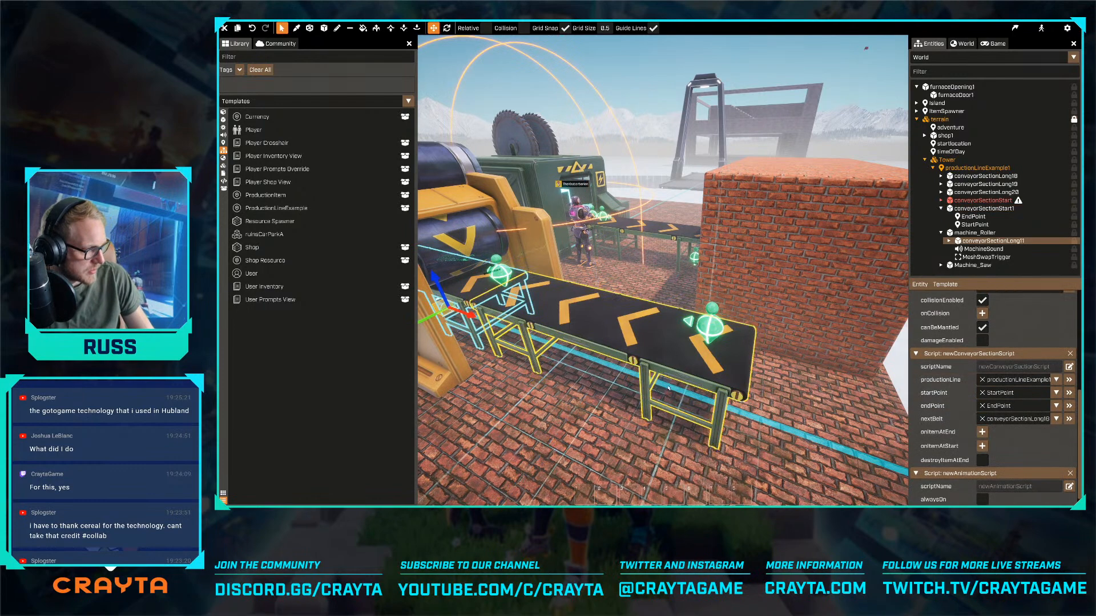
pyautogui.click(640, 335)
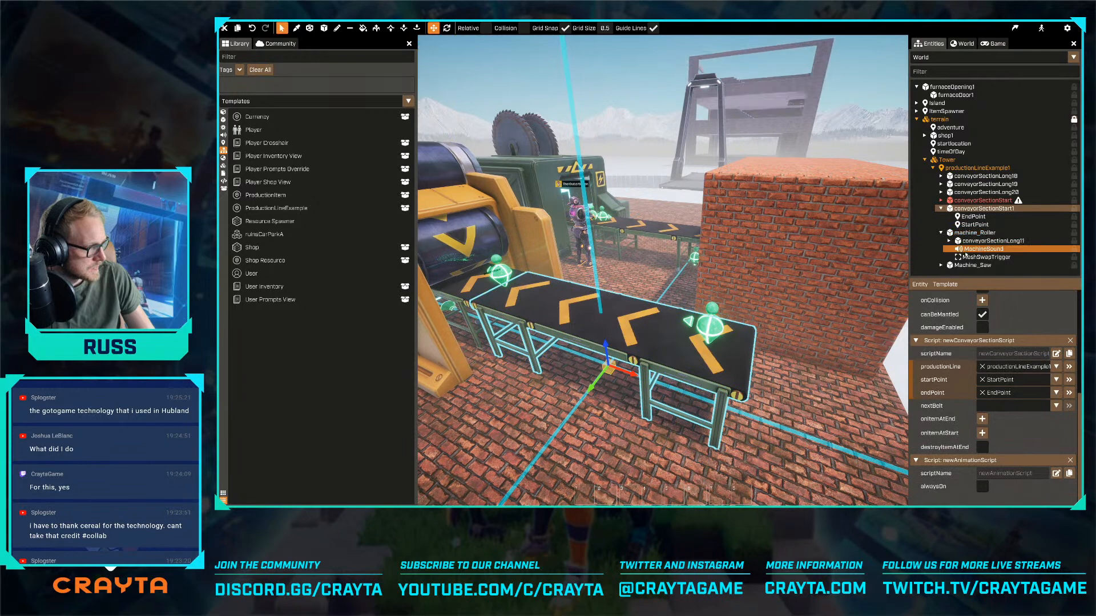
pyautogui.moveTo(993, 240); pyautogui.dragTo(1030, 411)
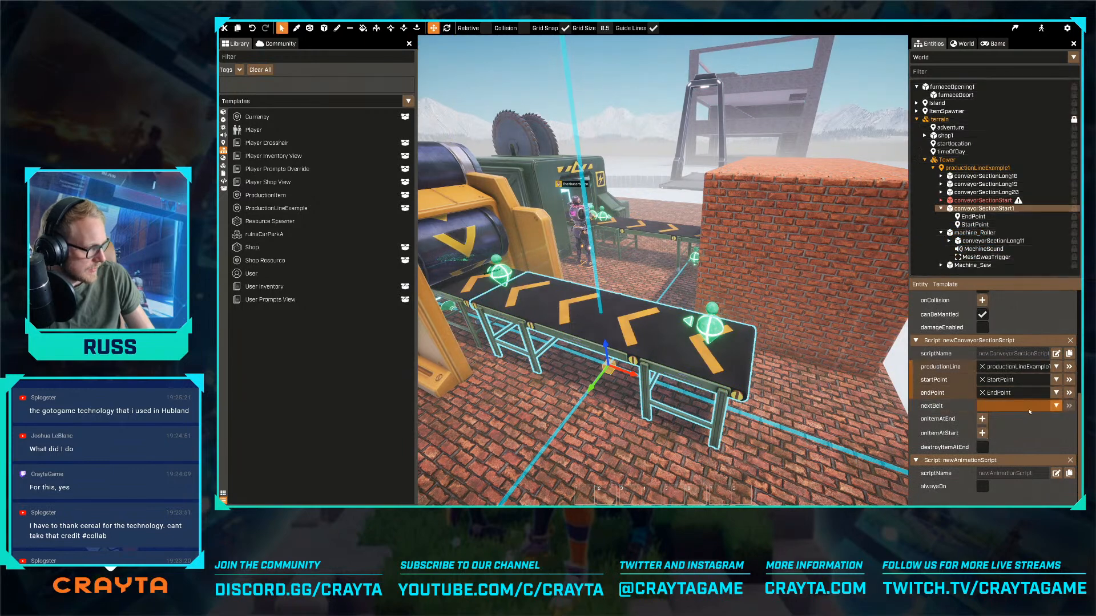
pyautogui.click(1068, 406)
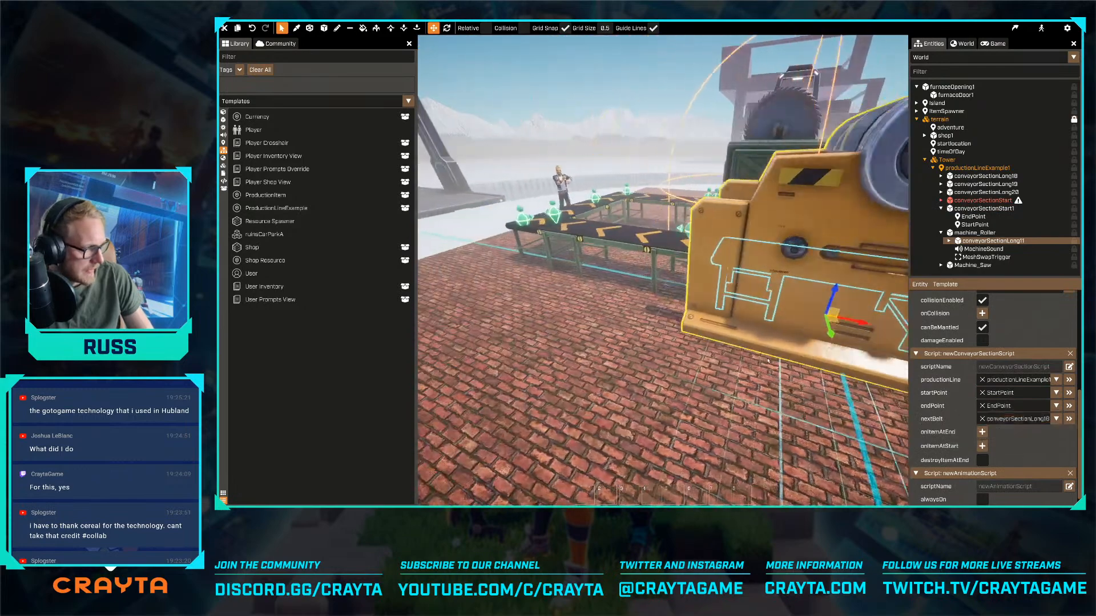
# - Find the original start conveyor on the far side of the roller machine and rename it conveyorSection
pyautogui.click(1069, 418)
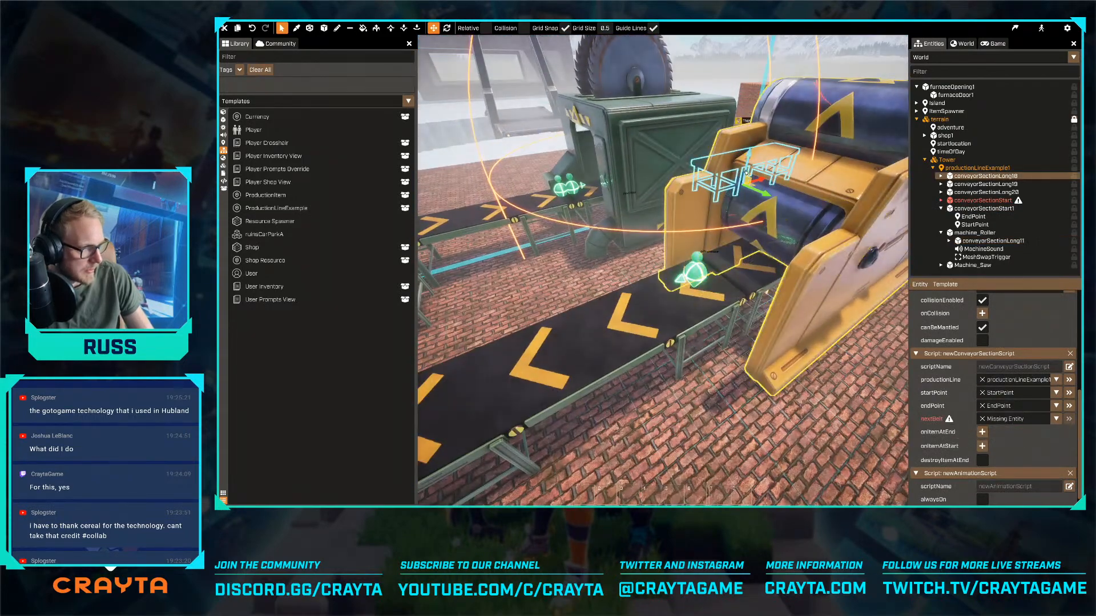
pyautogui.click(737, 259)
pyautogui.click(645, 319)
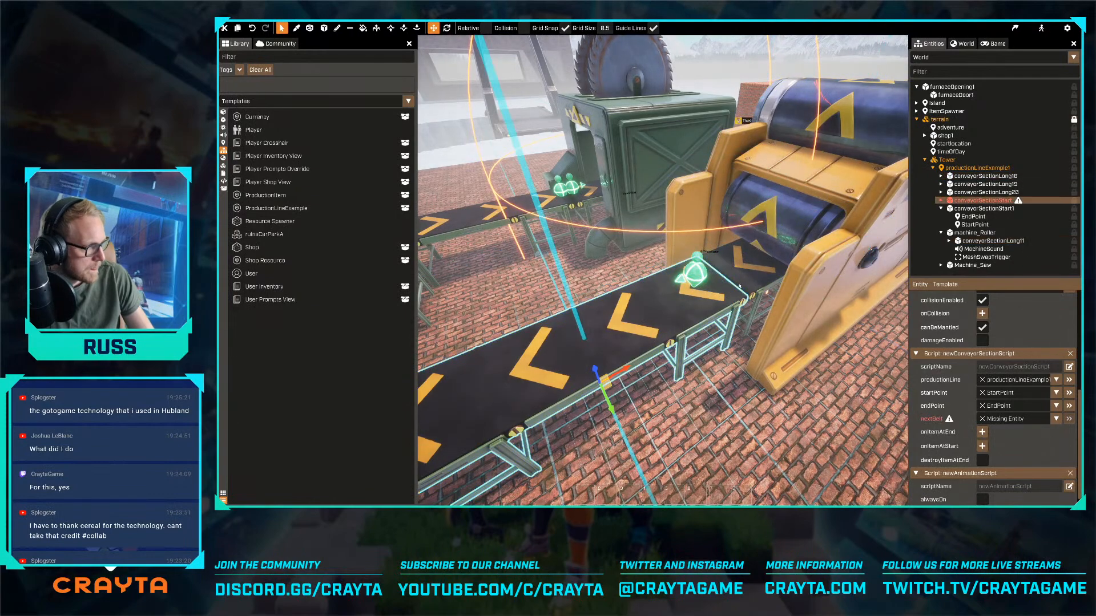
pyautogui.moveTo(740, 318); pyautogui.dragTo(662, 327, button='right')
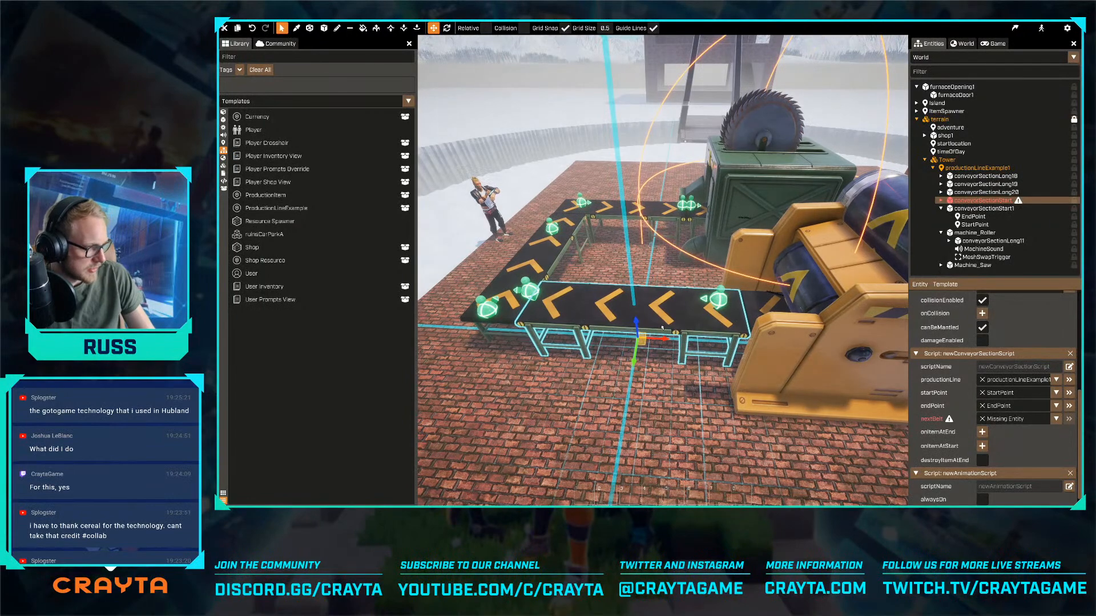
pyautogui.press('e')
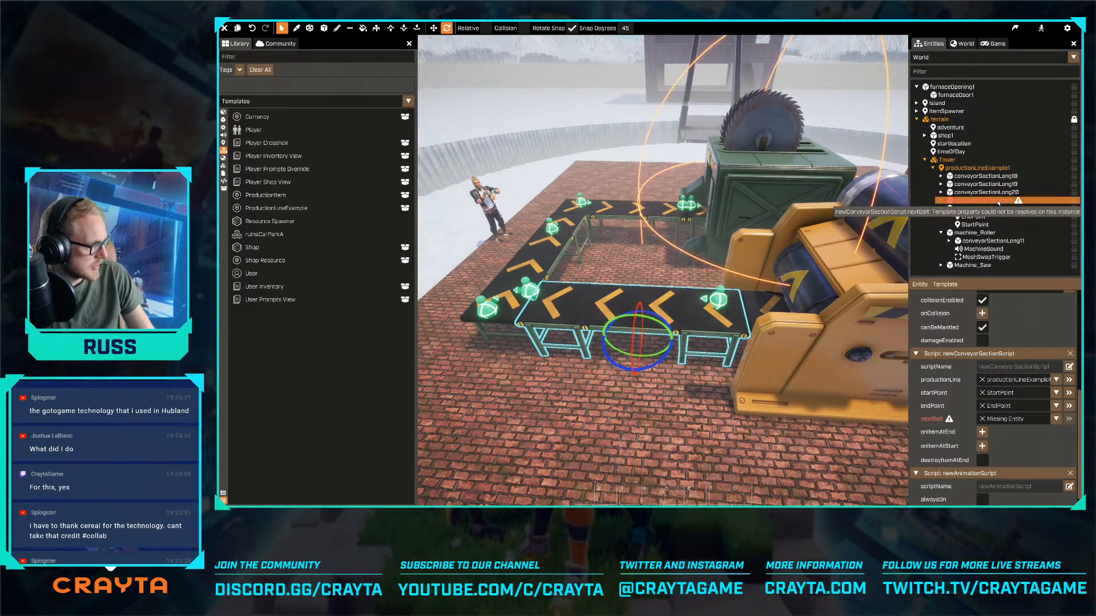
pyautogui.click(1008, 202)
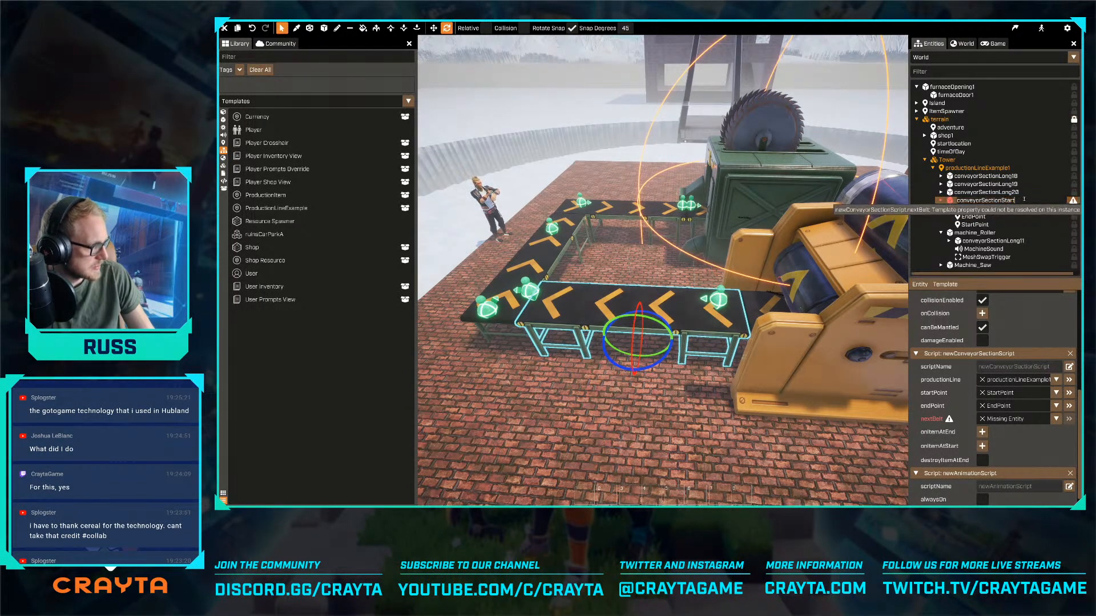
pyautogui.press('Return')
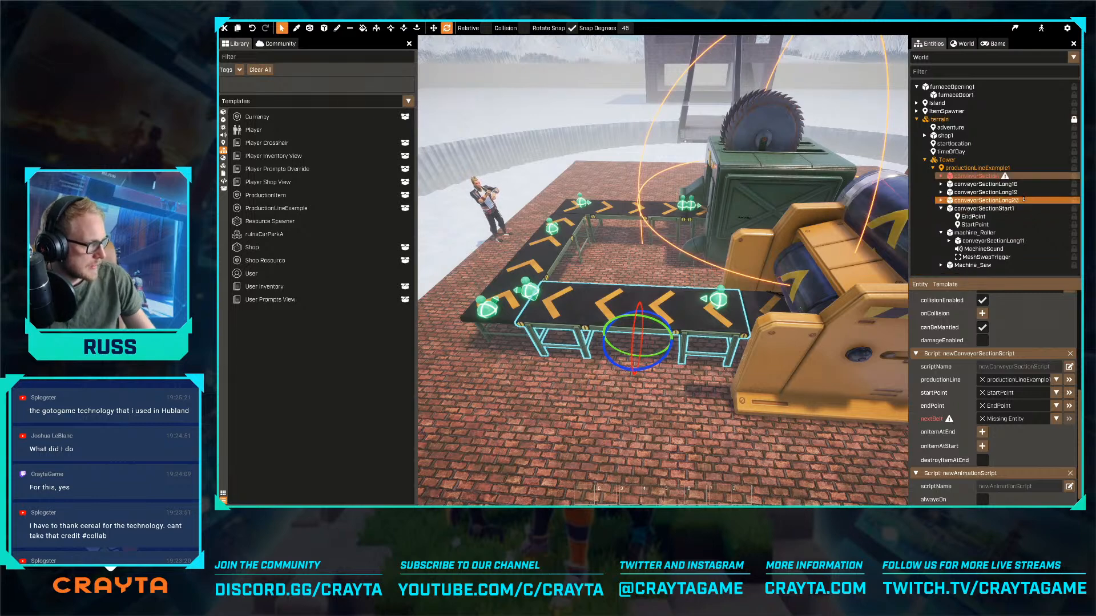
# - Rename the duplicated conveyor in front of the roller machine as conveyorSectionStart
pyautogui.press('d')
pyautogui.click(811, 331)
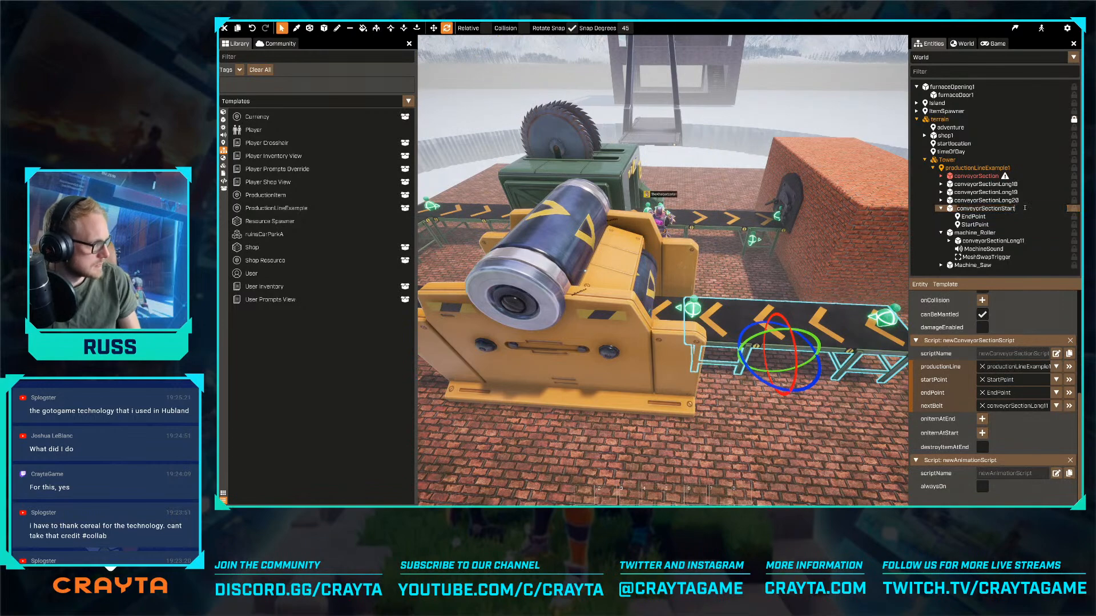
pyautogui.press('a')
pyautogui.press('d')
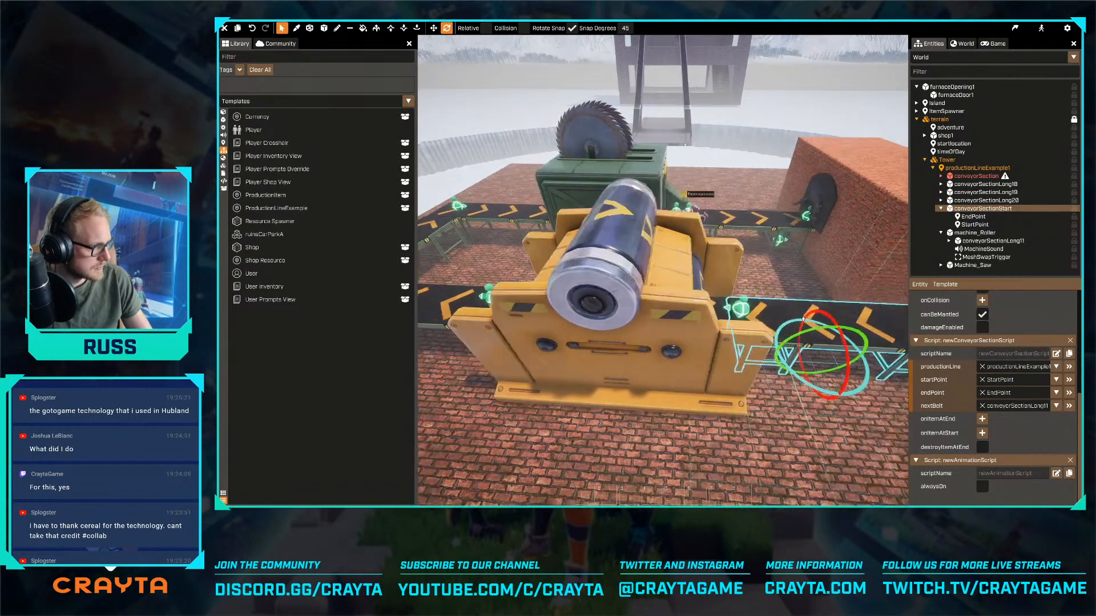
# - Compare the nextBelt settings of the roller machine's conveyor and the conveyorSection belt that adjoins it
pyautogui.press('a')
pyautogui.press('a')
pyautogui.moveTo(740, 335); pyautogui.dragTo(742, 320, button='right')
pyautogui.click(717, 289)
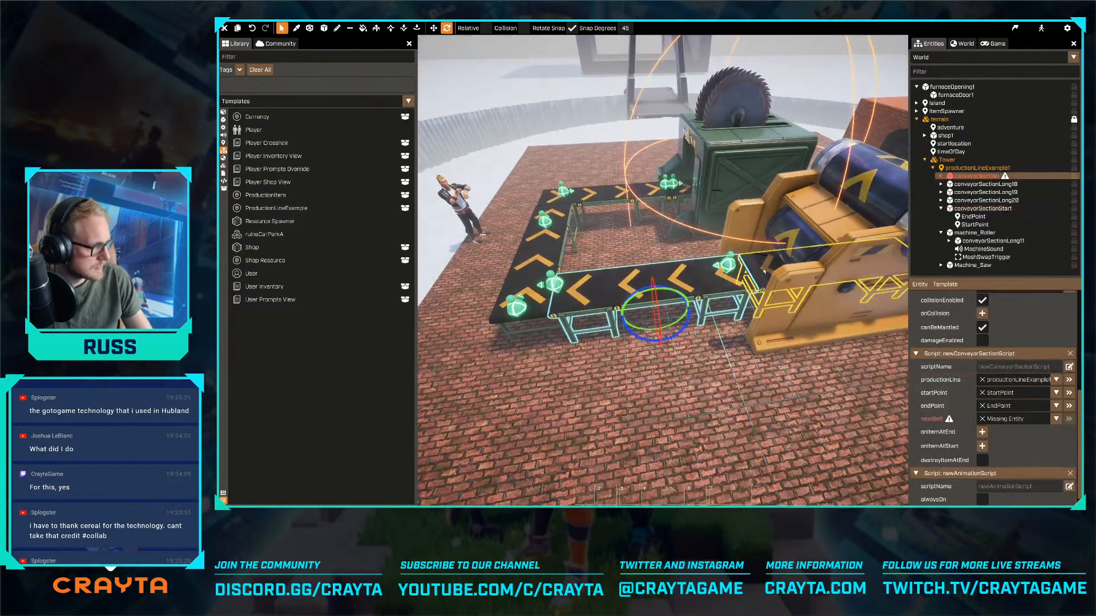
pyautogui.click(765, 271)
pyautogui.press('a')
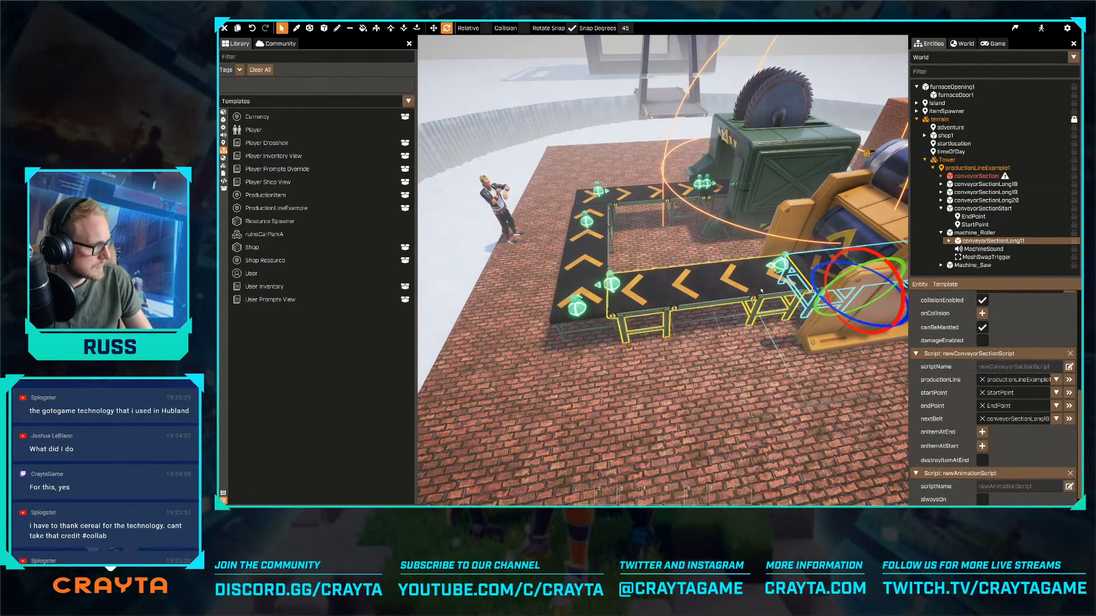
pyautogui.click(754, 274)
pyautogui.moveTo(755, 274); pyautogui.dragTo(676, 265, button='right')
pyautogui.press('a')
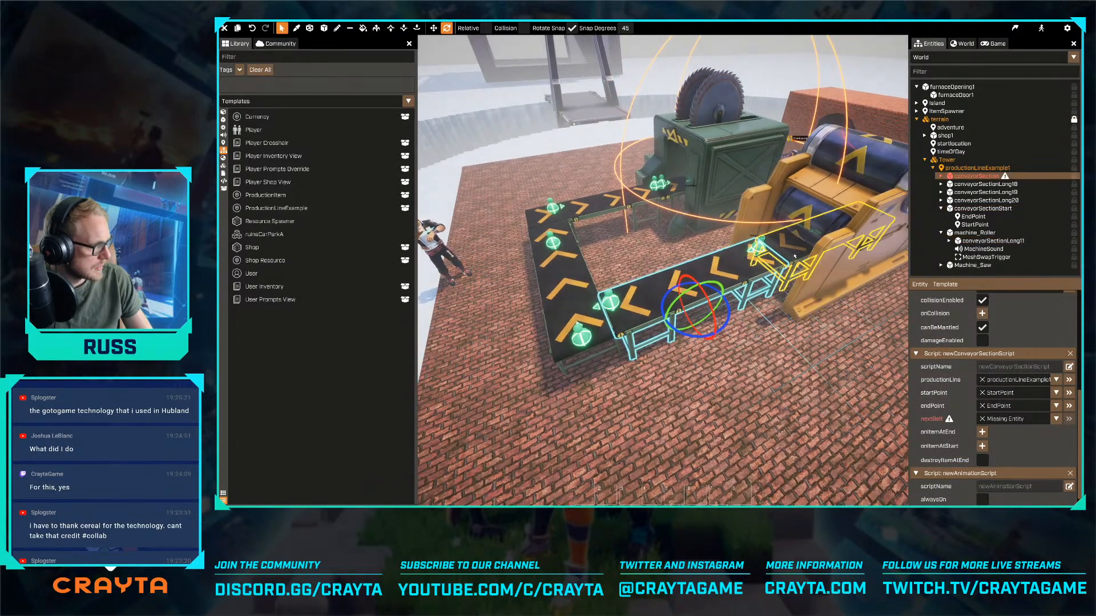
pyautogui.click(795, 257)
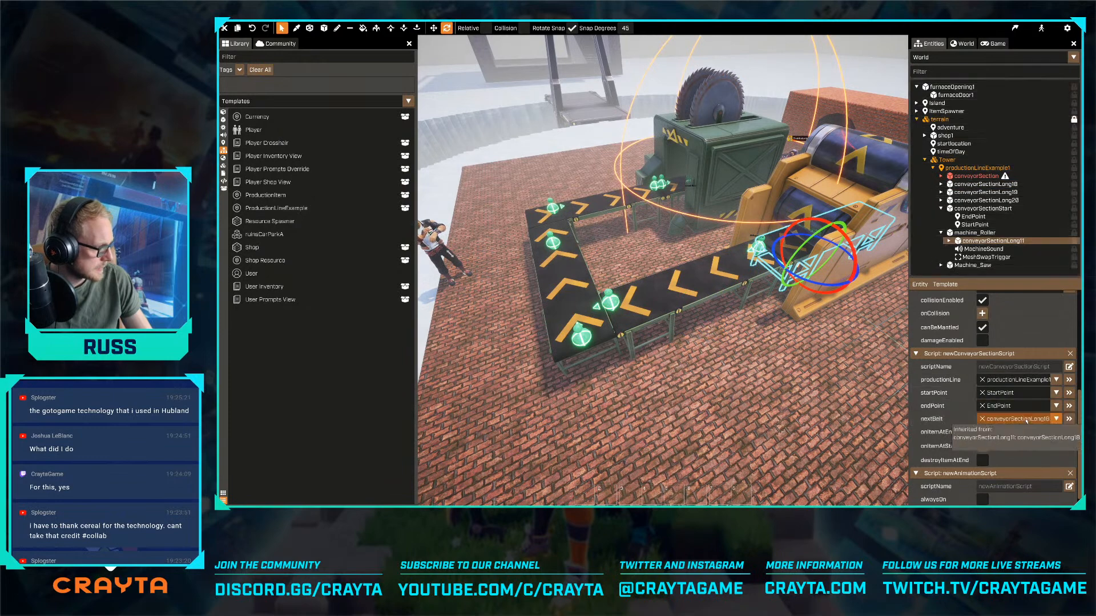
# - Set the nextBelt of conveyorSection to the perpendicular conveyorSectionLong20 and follow the link to it
pyautogui.click(713, 297)
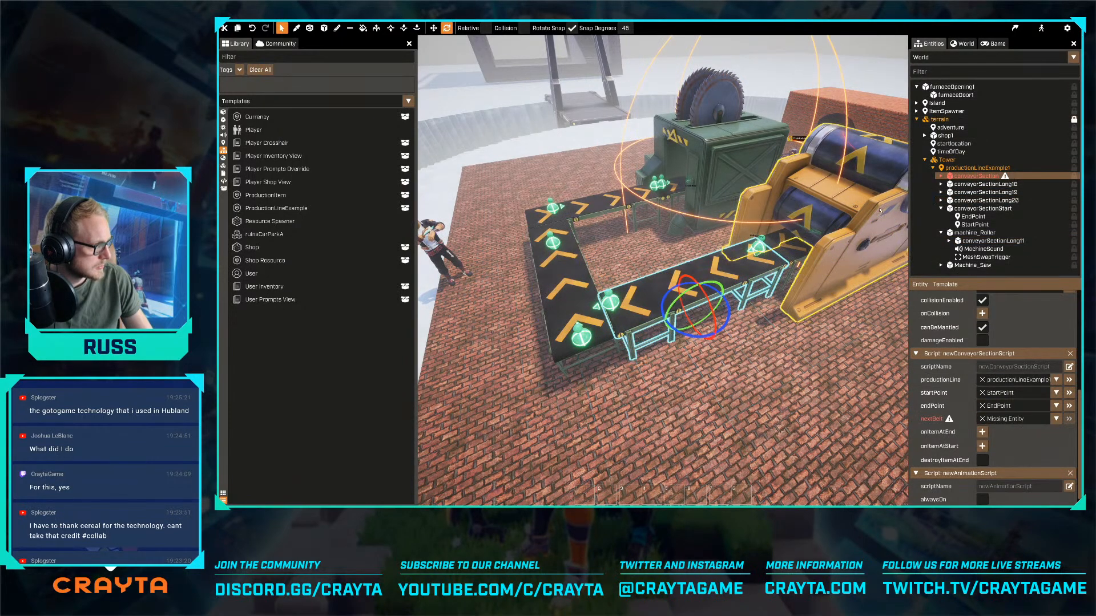
pyautogui.moveTo(986, 200); pyautogui.dragTo(1014, 419)
pyautogui.click(1069, 419)
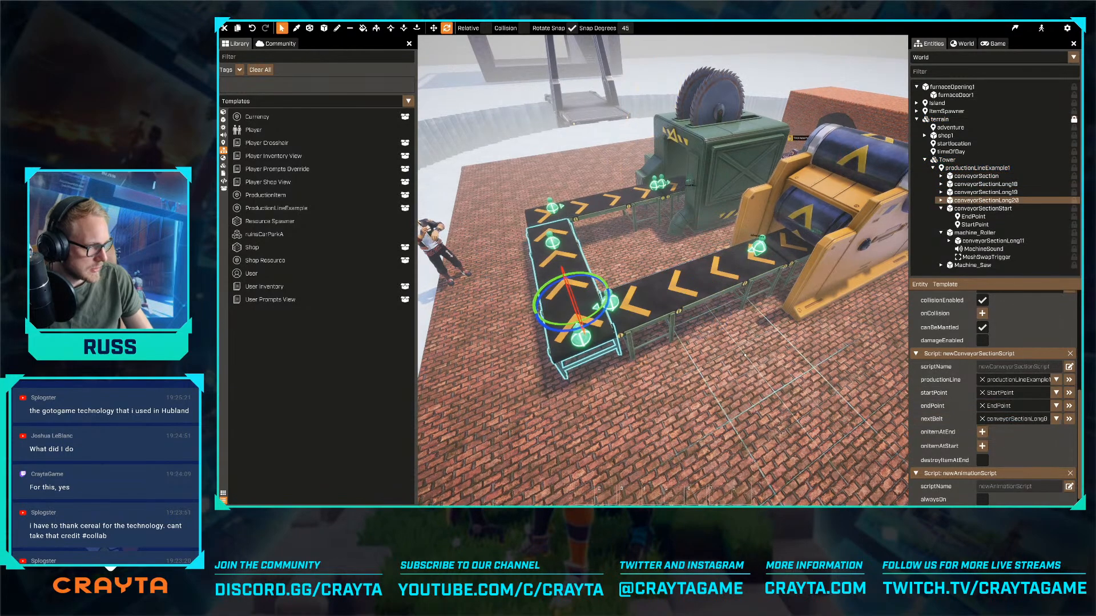
# - Set the nextBelt of conveyorSectionLong20 to conveyorSectionLong19, the belt leading into the saw machine, and follow the link
pyautogui.click(660, 351)
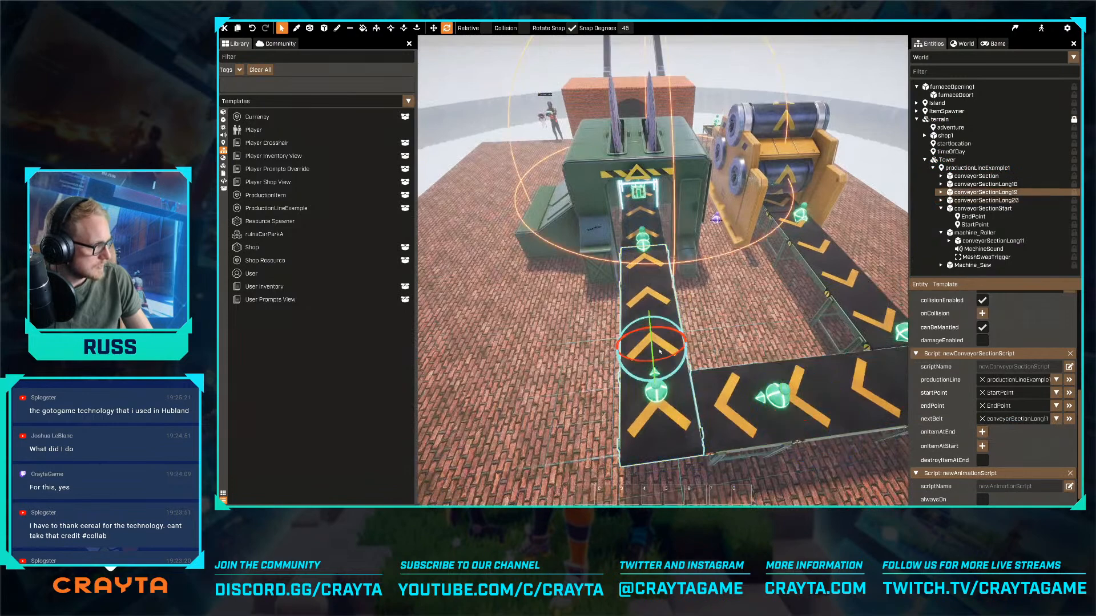
pyautogui.click(739, 401)
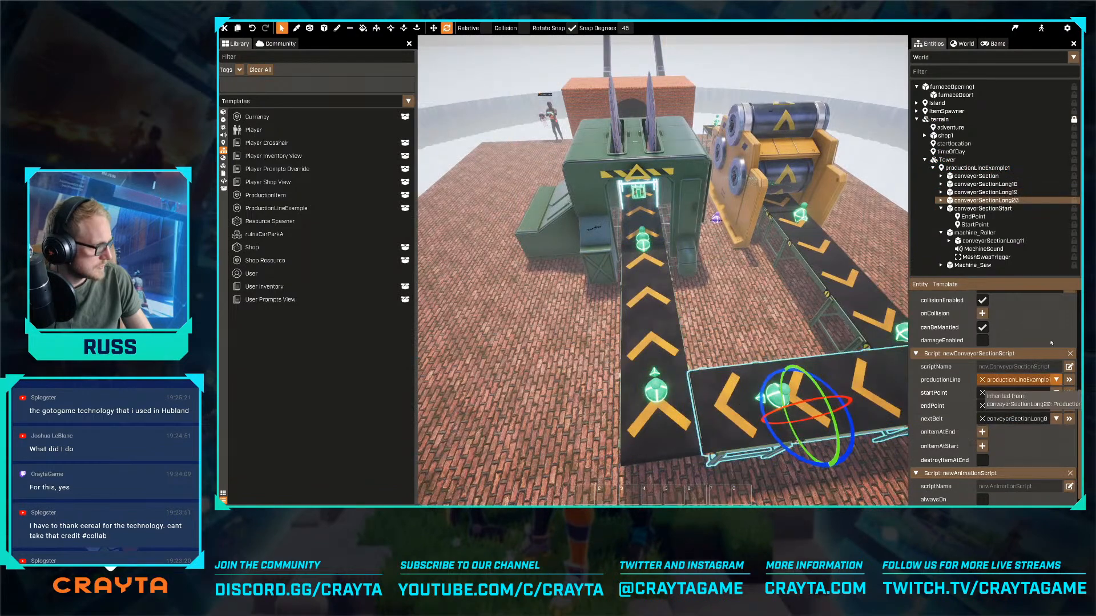
pyautogui.moveTo(986, 193); pyautogui.dragTo(1016, 420)
pyautogui.click(1069, 421)
# - Expand Machine_Saw and set the nextBelt of conveyorSectionLong19 to the saw machine's conveyorSectionLong8
pyautogui.moveTo(736, 320); pyautogui.dragTo(662, 279, button='right')
pyautogui.click(626, 257)
pyautogui.click(673, 282)
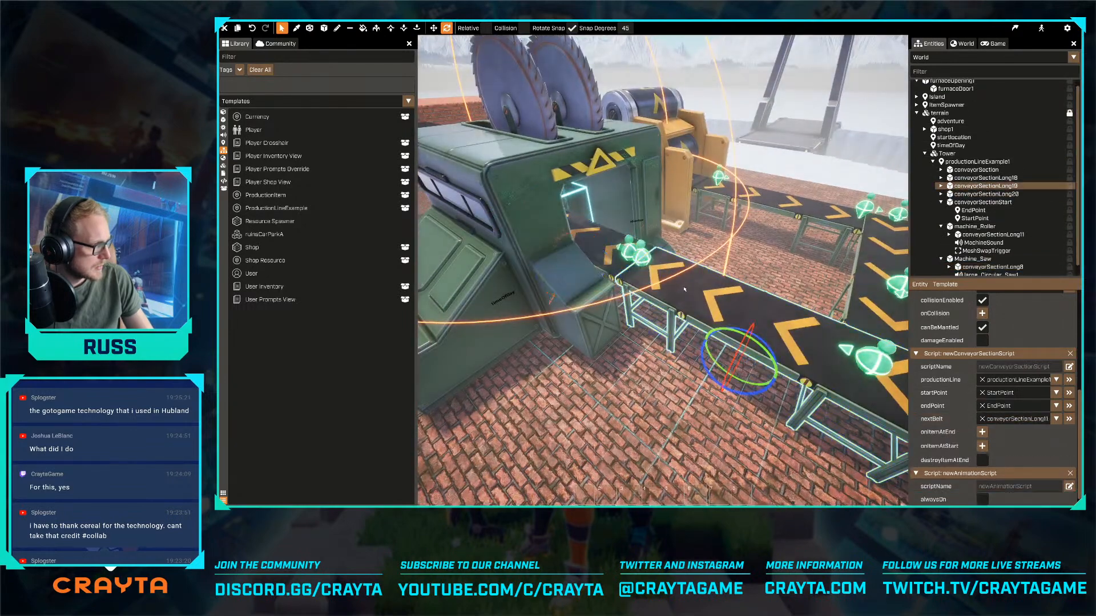
pyautogui.click(1005, 267)
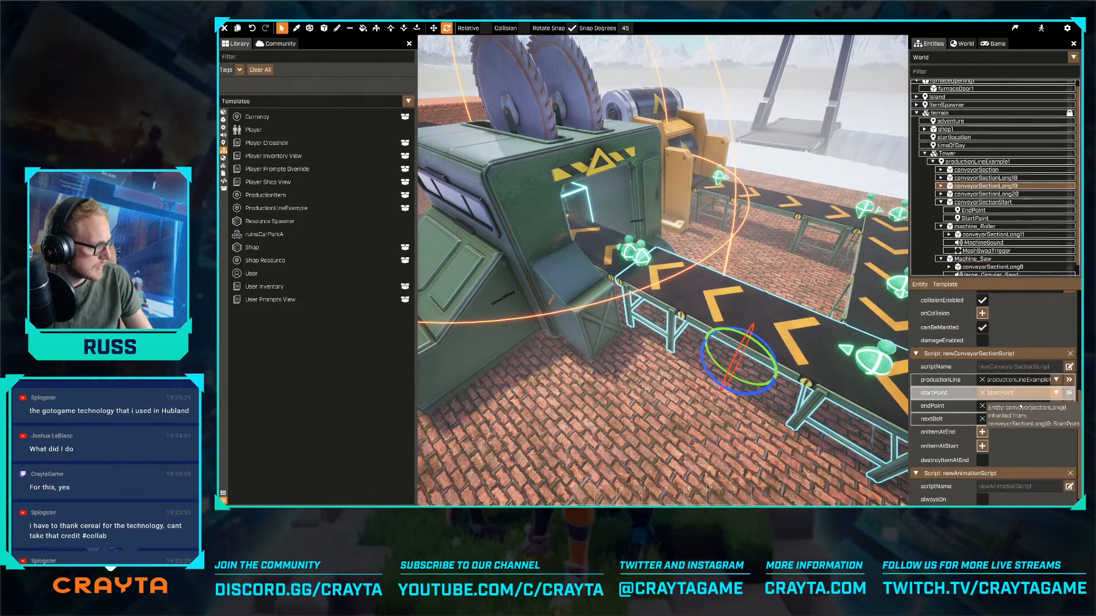
# - Link the saw machine's conveyorSectionLong8 to conveyorSectionLong18, the belt at the furnace, through nextBelt and follow the link
pyautogui.moveTo(741, 365); pyautogui.dragTo(676, 358, button='right')
pyautogui.click(674, 358)
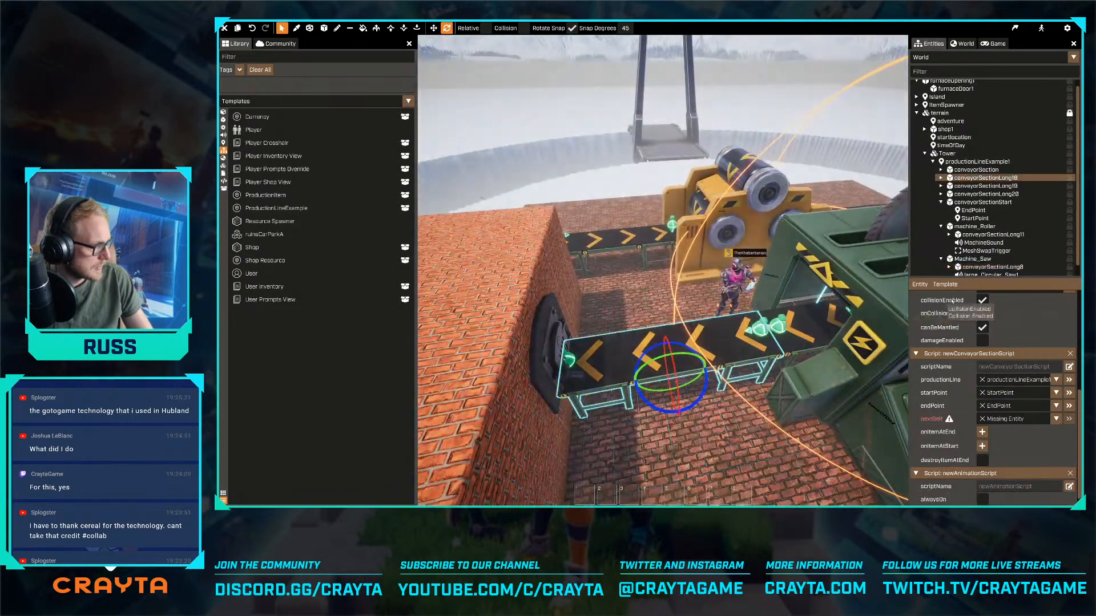
pyautogui.click(822, 345)
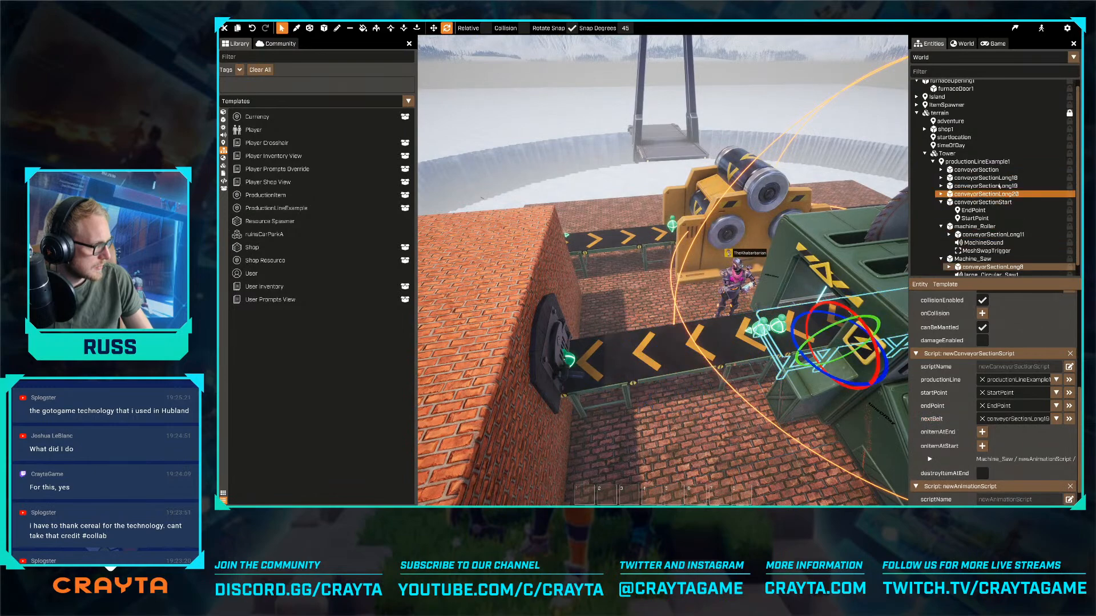
pyautogui.click(1069, 418)
# - Select furnaceDoor1 on the brick furnace and add the newAnimationScript to it
pyautogui.moveTo(816, 394); pyautogui.dragTo(742, 394, button='right')
pyautogui.moveTo(805, 322)
pyautogui.mouseDown(button='right')
pyautogui.moveTo(770, 314)
pyautogui.moveTo(793, 303)
pyautogui.moveTo(805, 322)
pyautogui.mouseUp(button='right')
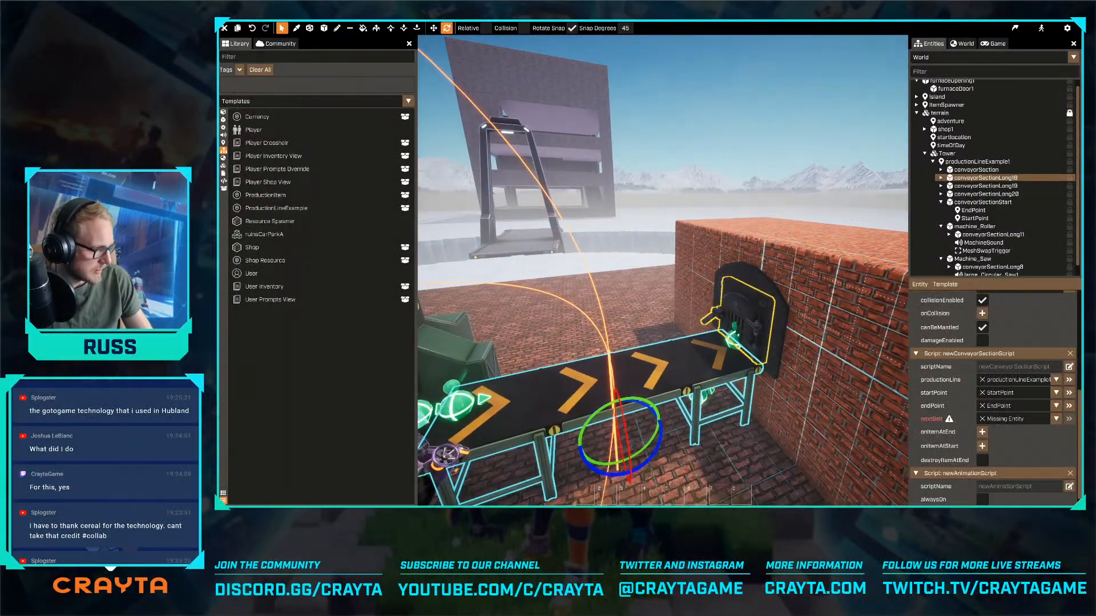
pyautogui.click(804, 320)
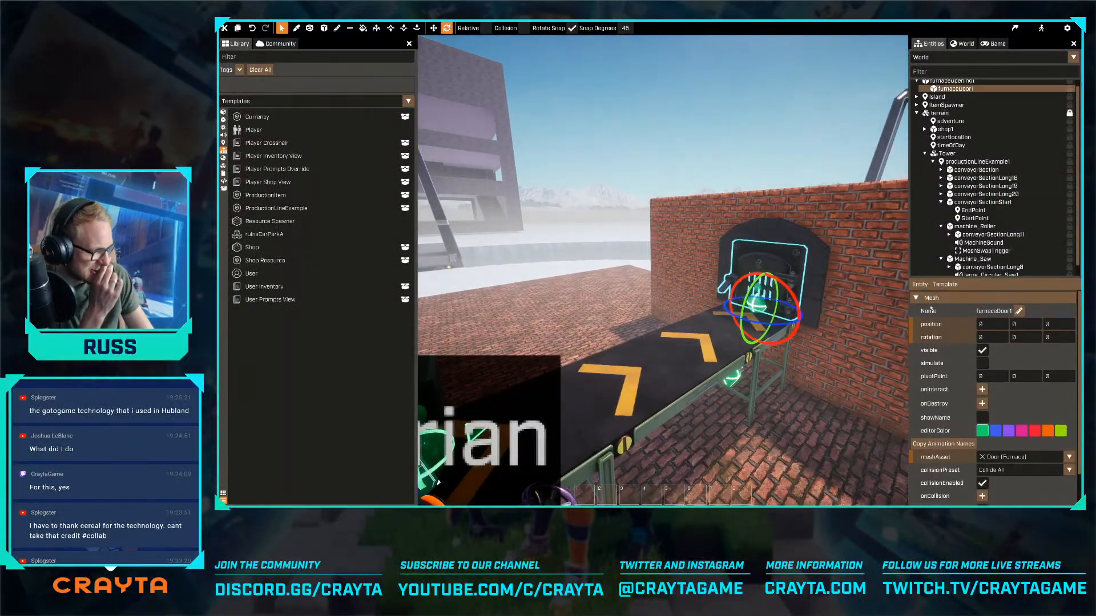
pyautogui.rightClick(916, 285)
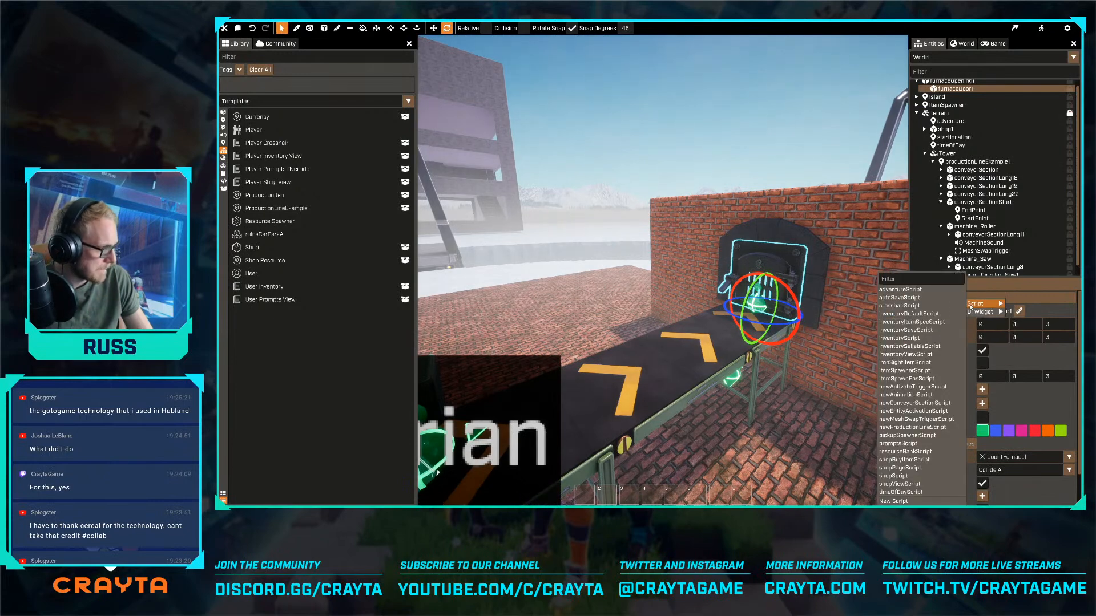
pyautogui.moveTo(978, 303)
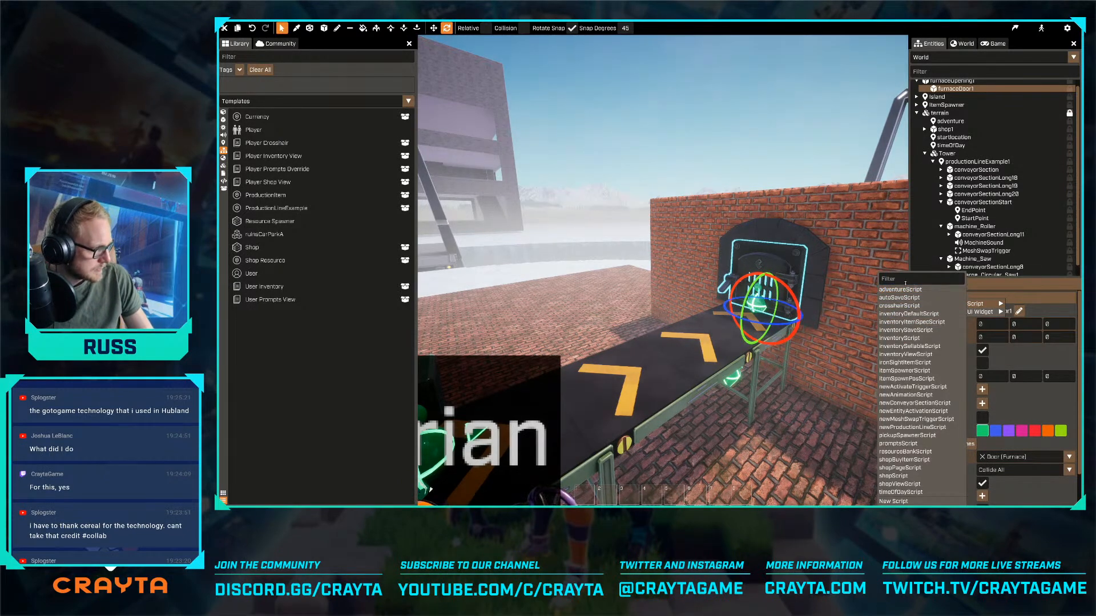
pyautogui.click(906, 395)
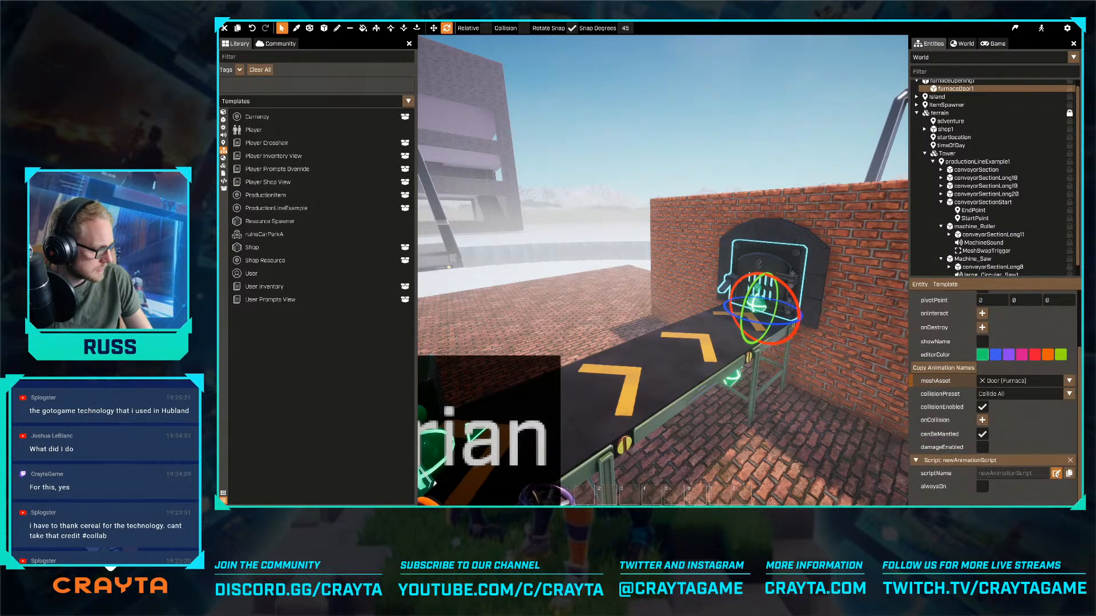
# - Review the newAnimationScript code, close it, and remove the script from furnaceDoor1
pyautogui.click(1056, 473)
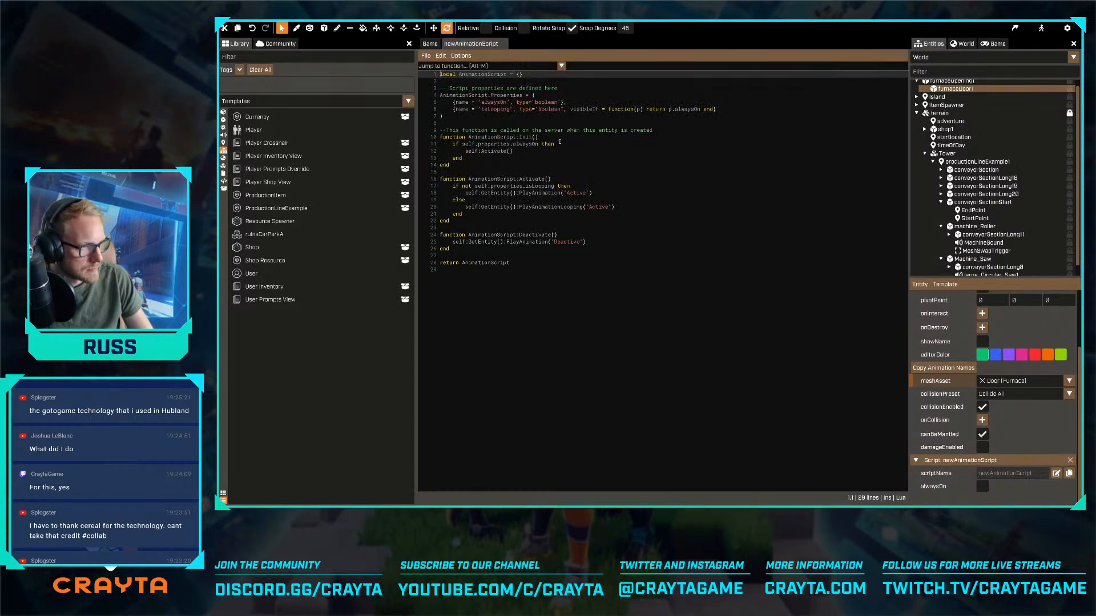
pyautogui.click(503, 43)
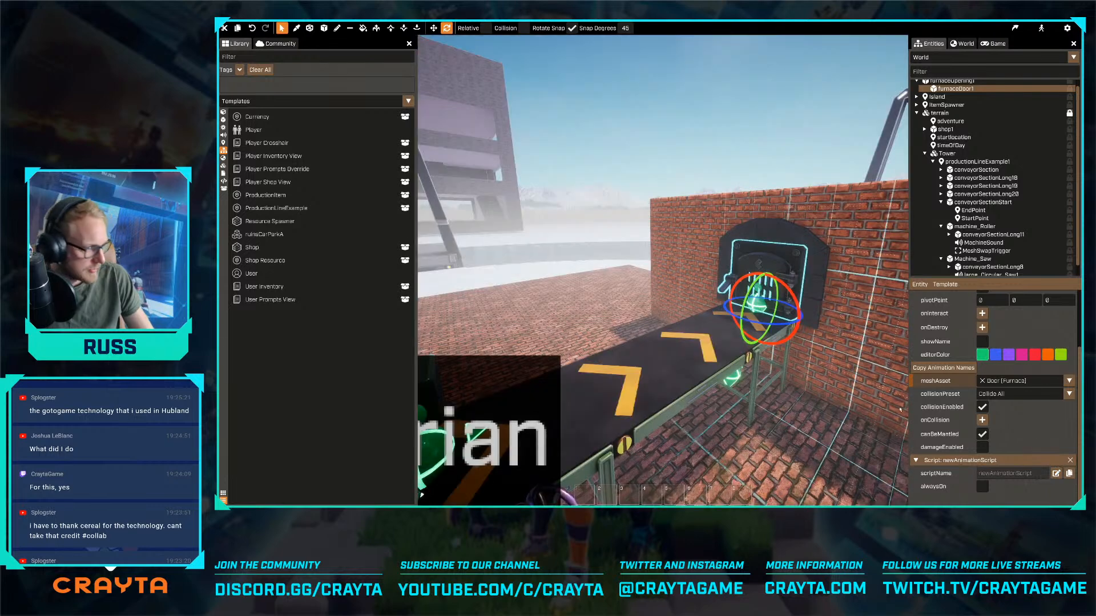
pyautogui.click(1071, 460)
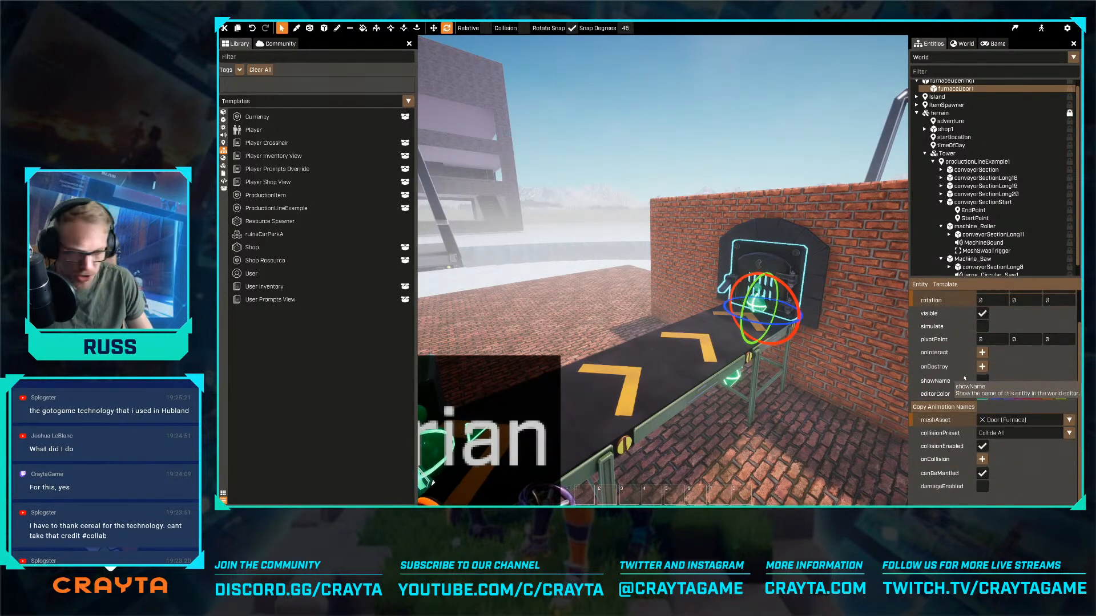
# - Create a new script named animationScript on furnaceDoor1
pyautogui.click(920, 284)
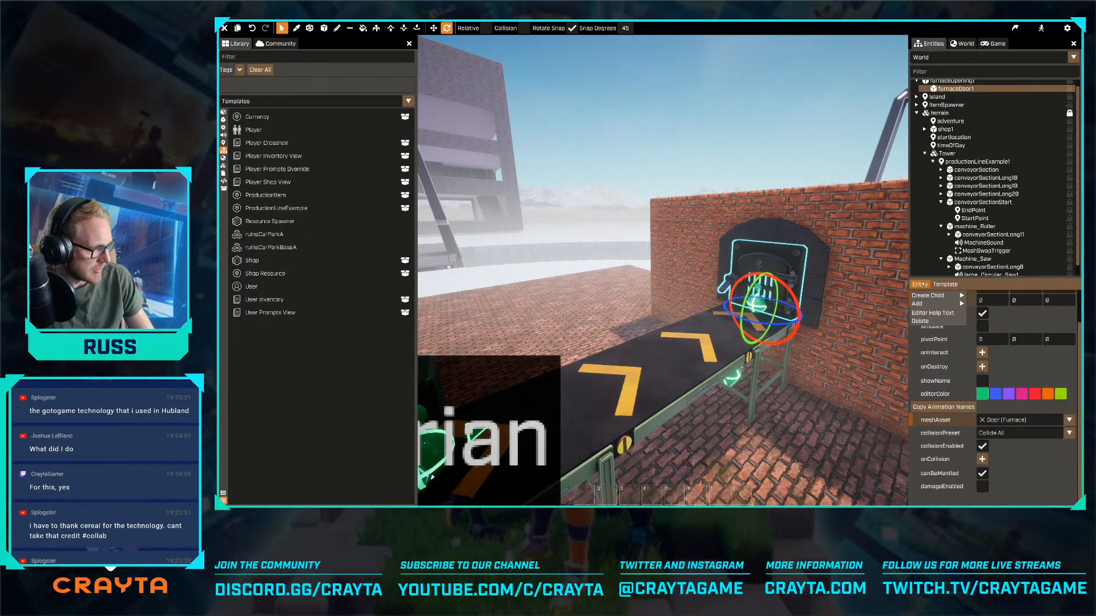
pyautogui.moveTo(975, 305)
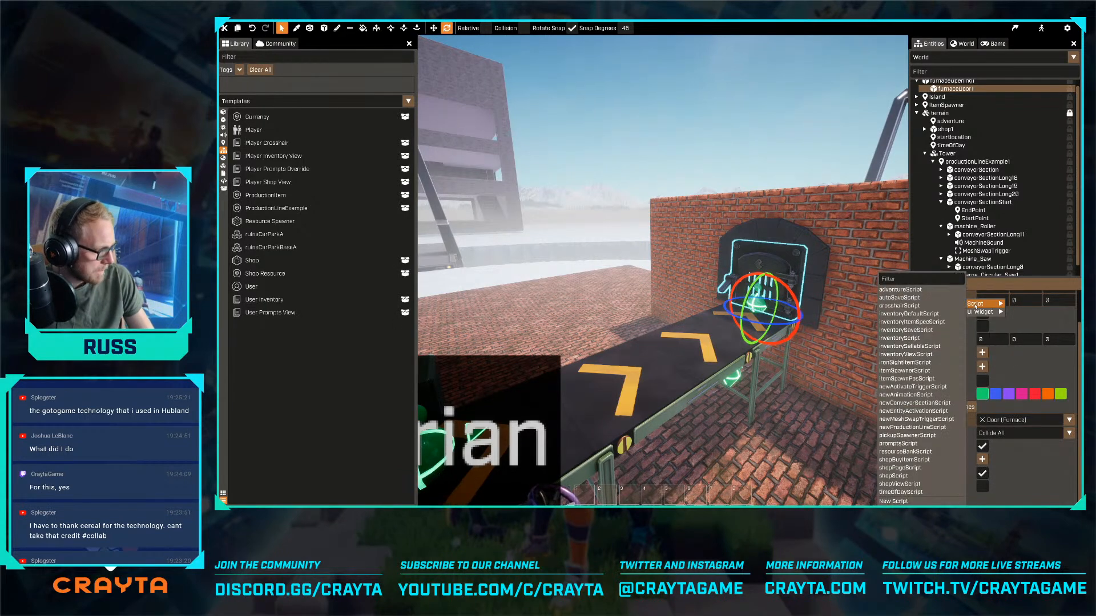
pyautogui.moveTo(945, 295)
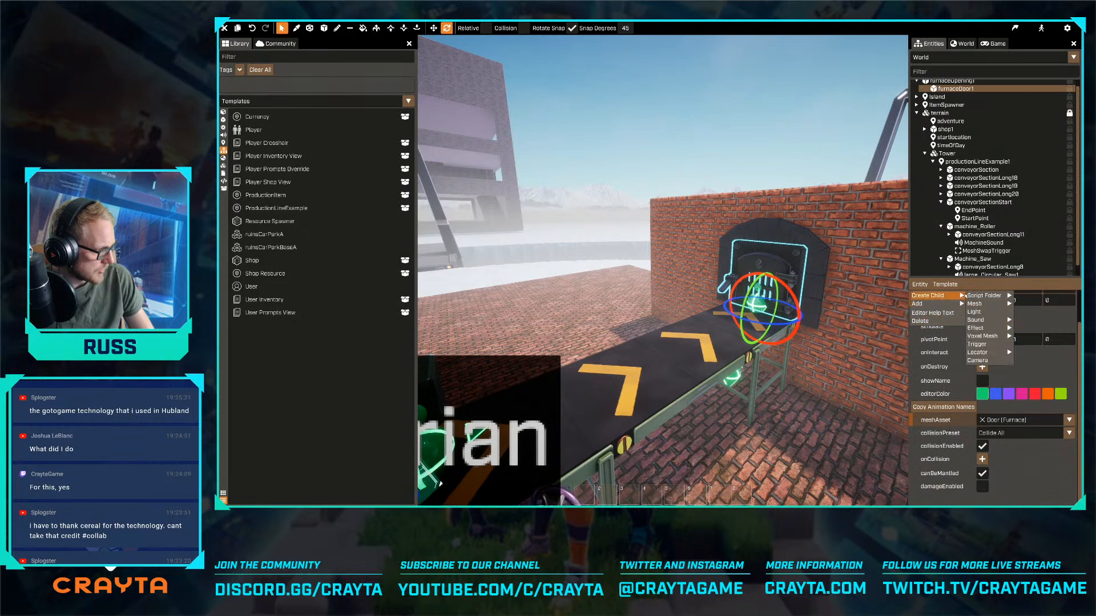
pyautogui.click(907, 502)
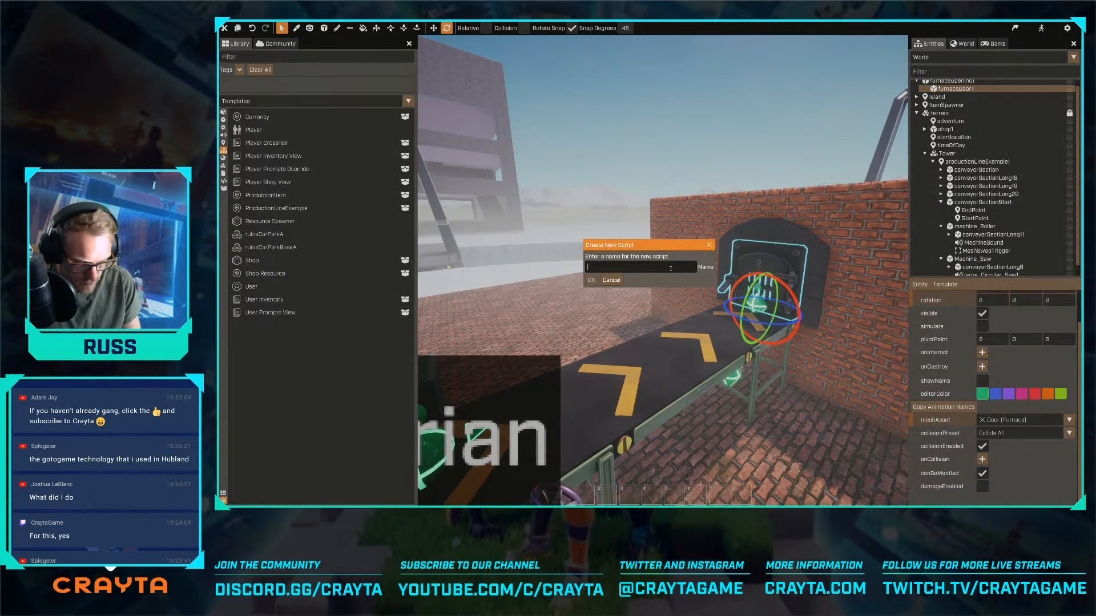
pyautogui.write('nimationScript')
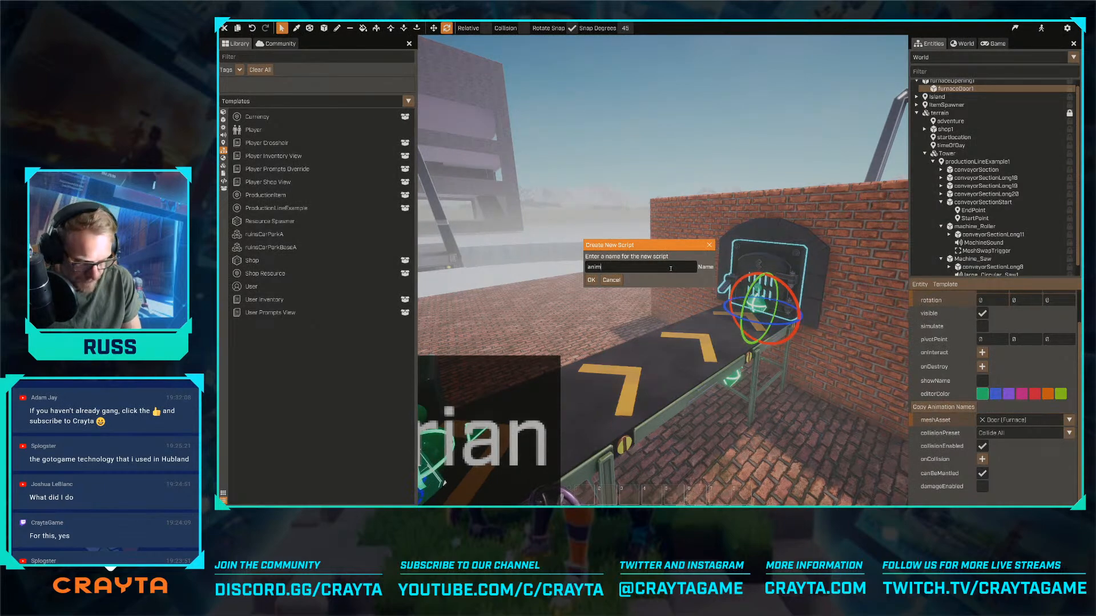
pyautogui.press('Return')
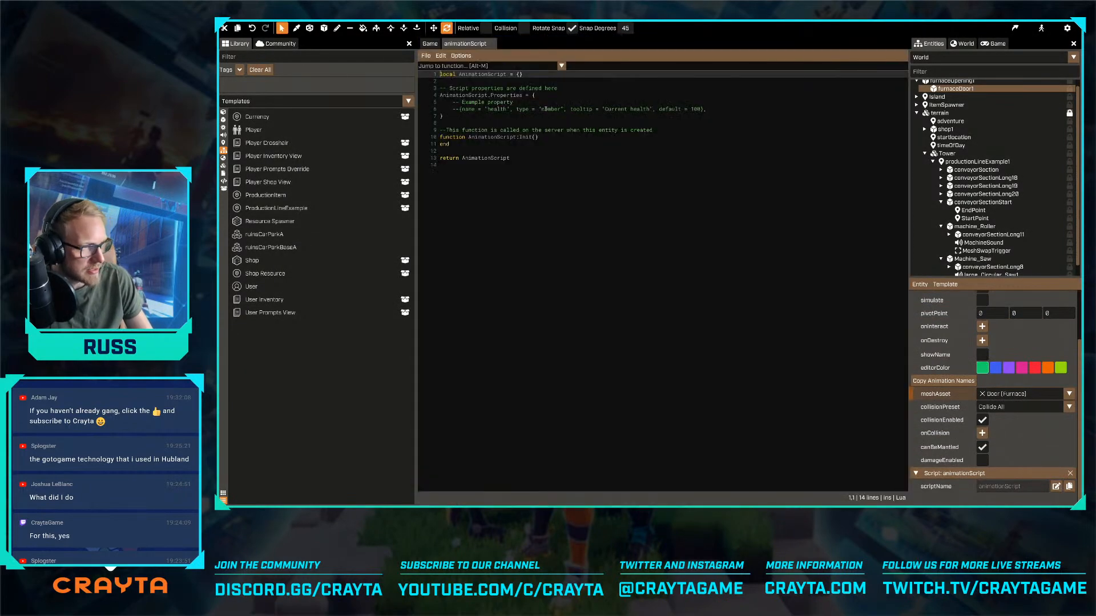
# - Remove the example health property and its comment from AnimationScript.Properties
pyautogui.click(546, 109)
pyautogui.press('Up')
pyautogui.press('Home')
pyautogui.hotkey('shift', 'Down')
pyautogui.hotkey('shift', 'End')
pyautogui.press('BackSpace')
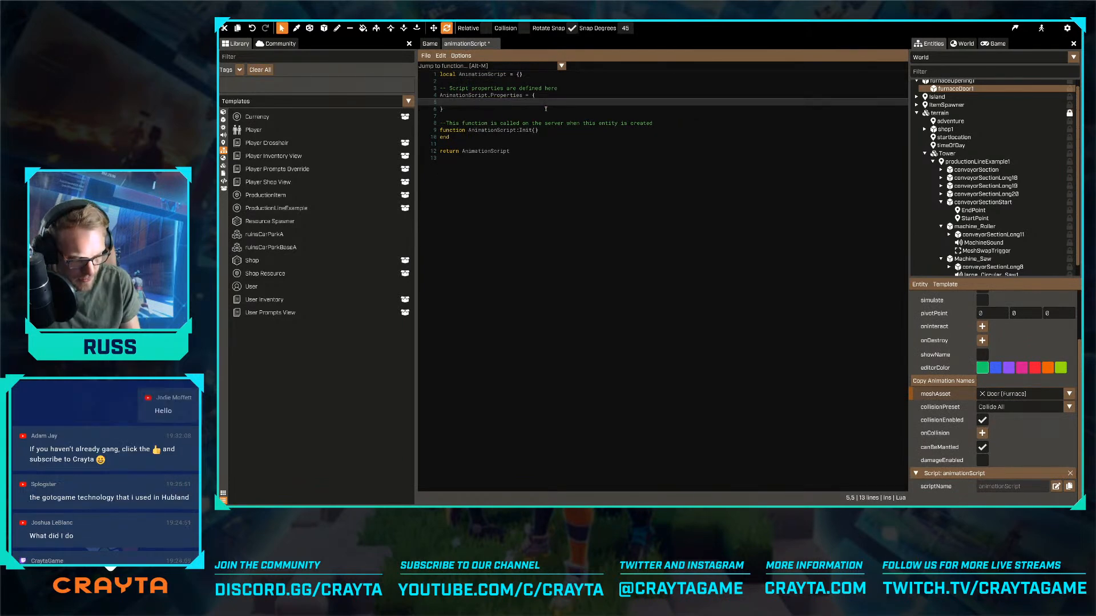
# - Begin a property entry in AnimationScript.Properties with the name "activateAnimation"
pyautogui.write('{name = x')
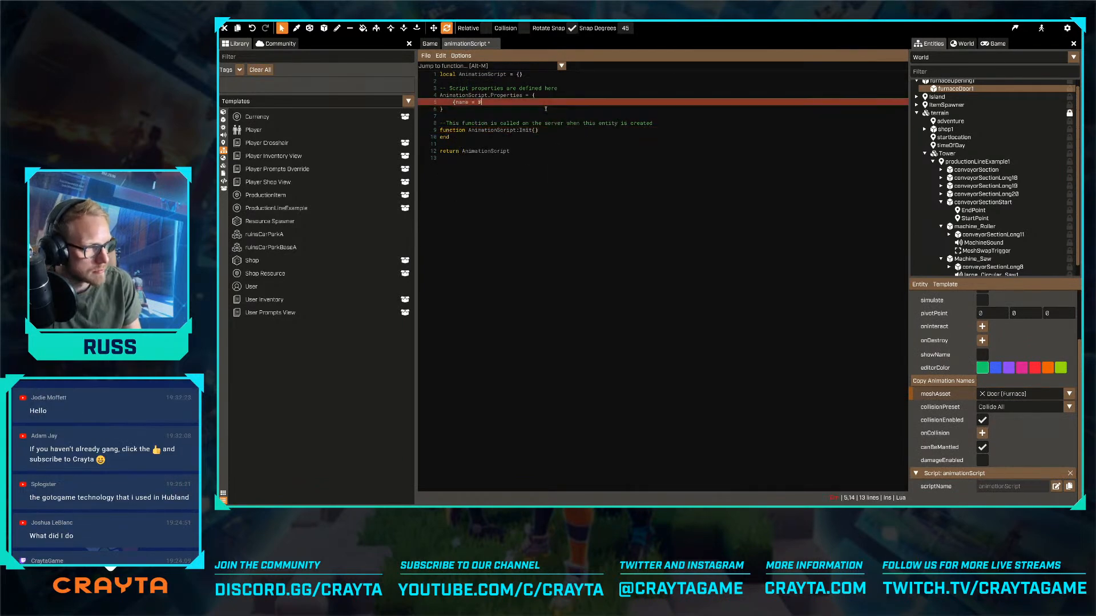
pyautogui.press('BackSpace')
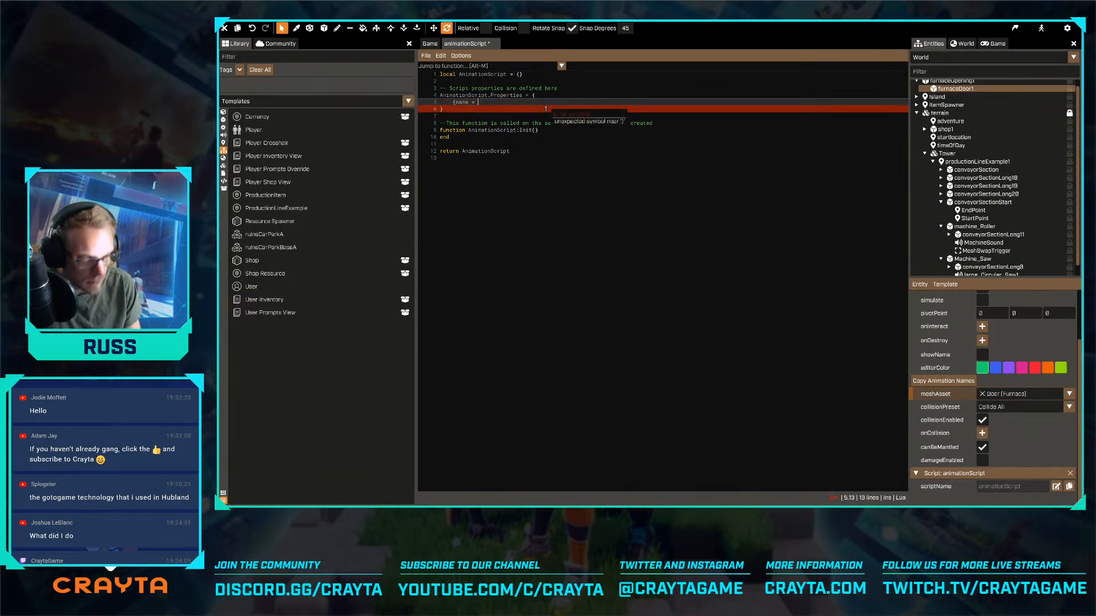
pyautogui.write('"animat')
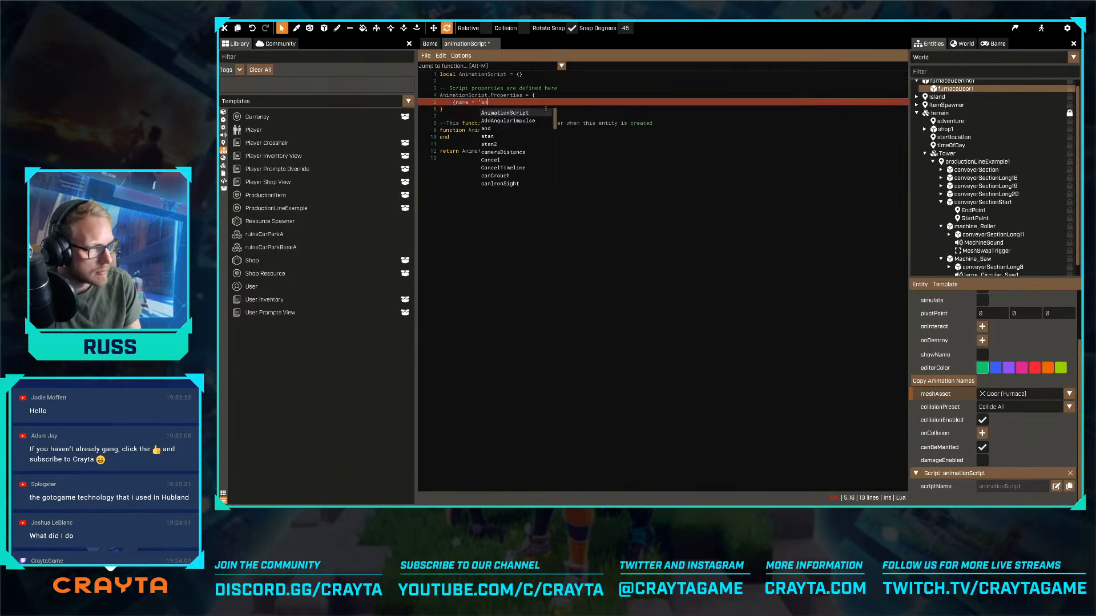
pyautogui.press('BackSpace')
pyautogui.press('BackSpace')
pyautogui.press('BackSpace')
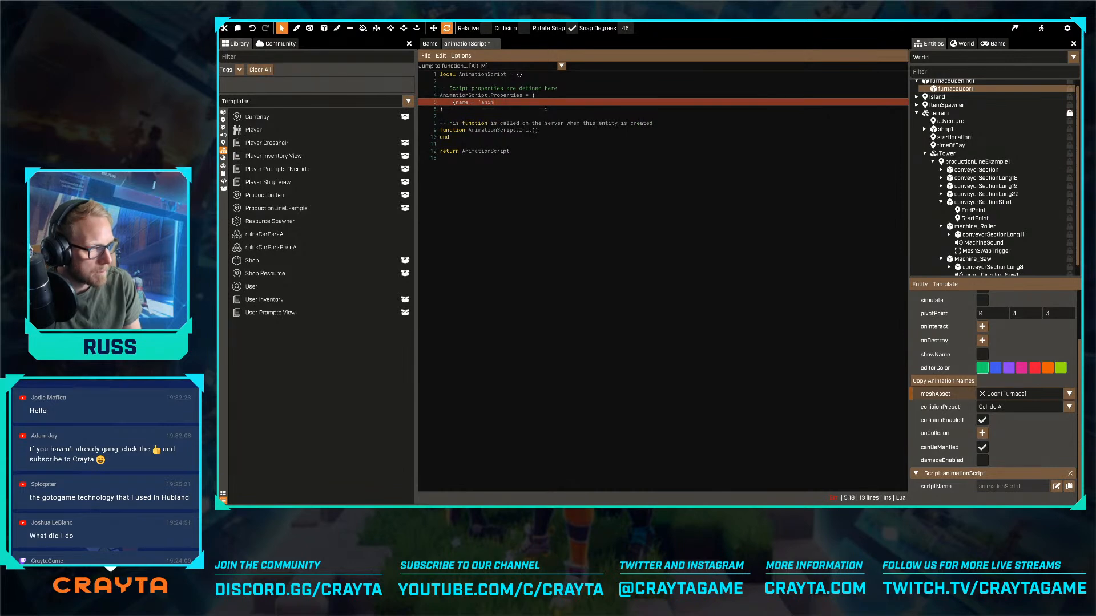
pyautogui.write('ation')
pyautogui.hotkey('ctrl', 'shift', 'Left')
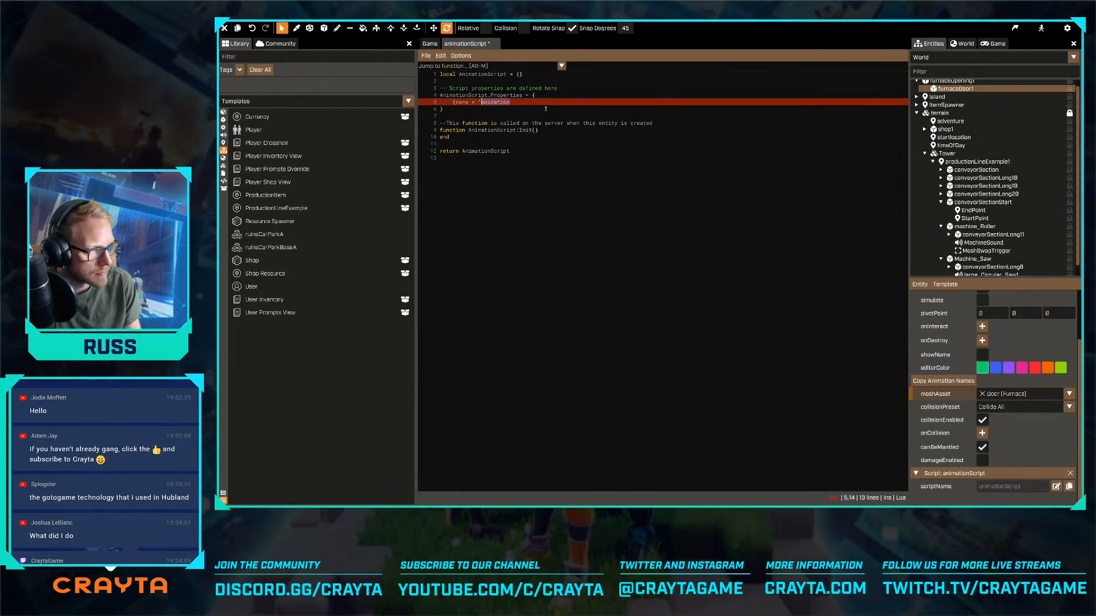
pyautogui.write('activateA')
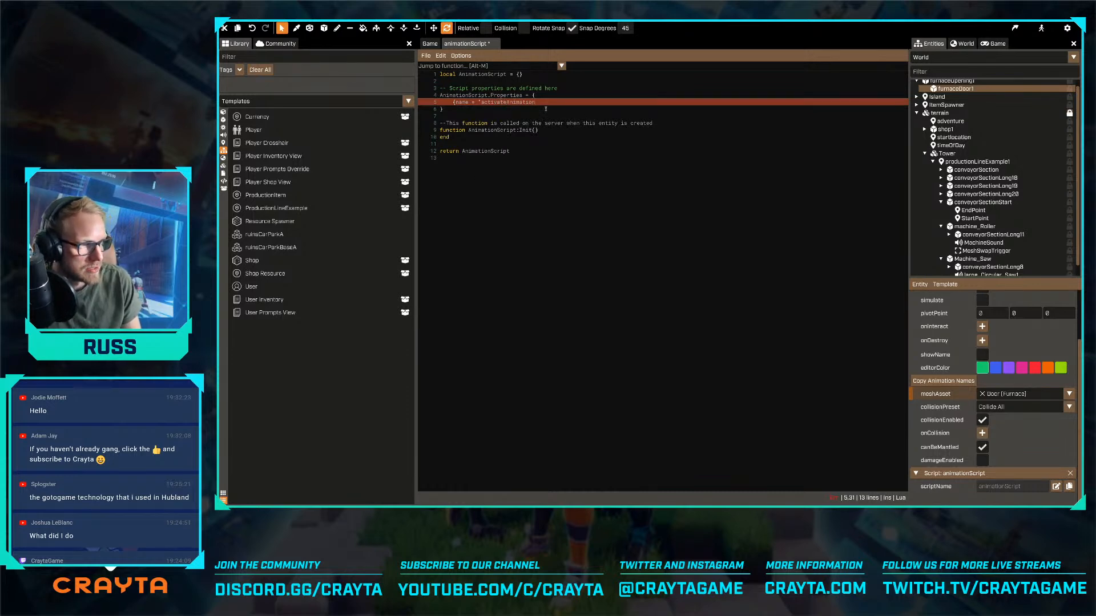
pyautogui.write('",')
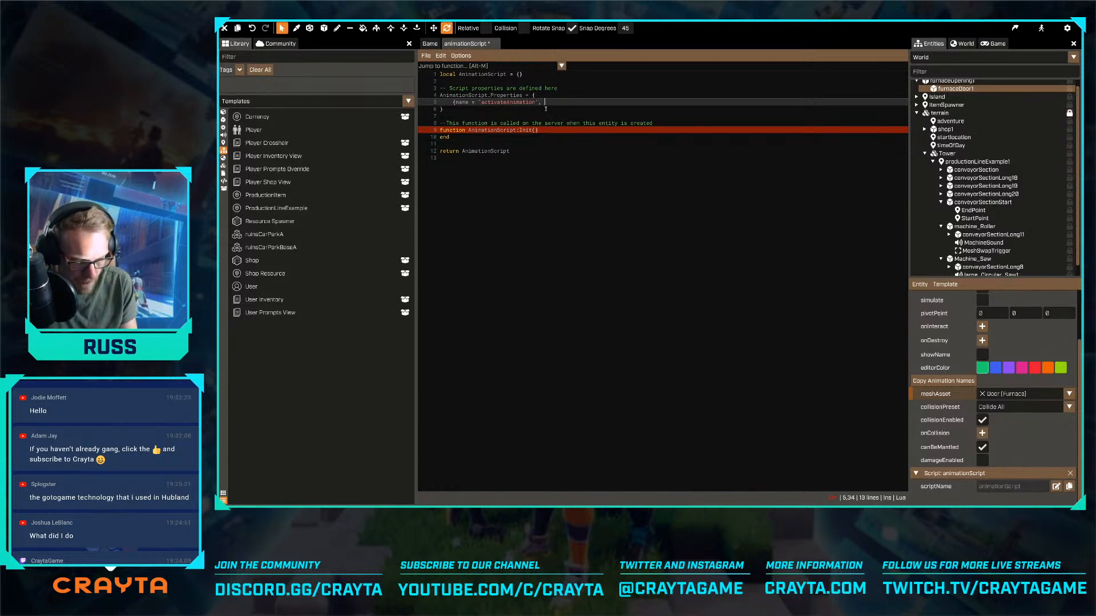
# - Give the activateAnimation property the type "string", close its entry and save the script
pyautogui.write('type=')
pyautogui.press('Return')
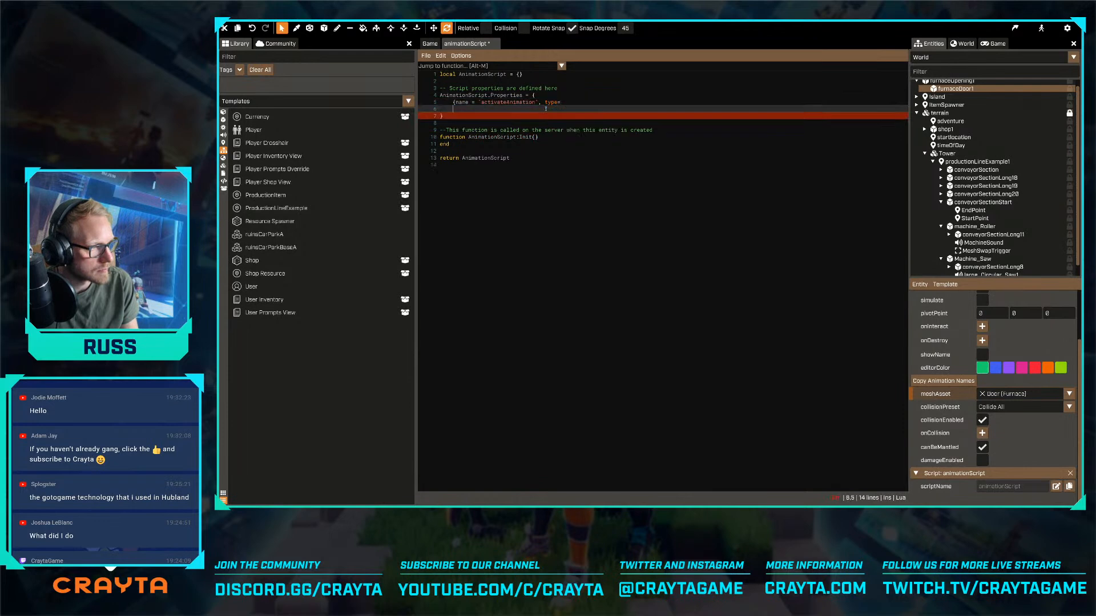
pyautogui.press('BackSpace')
pyautogui.write('"')
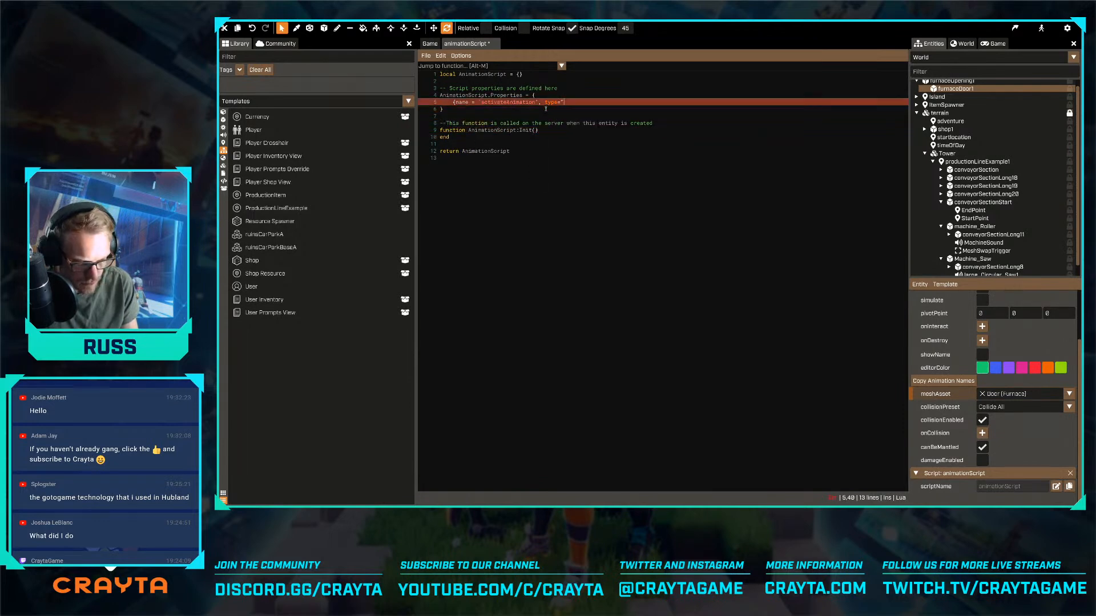
pyautogui.write('string"}')
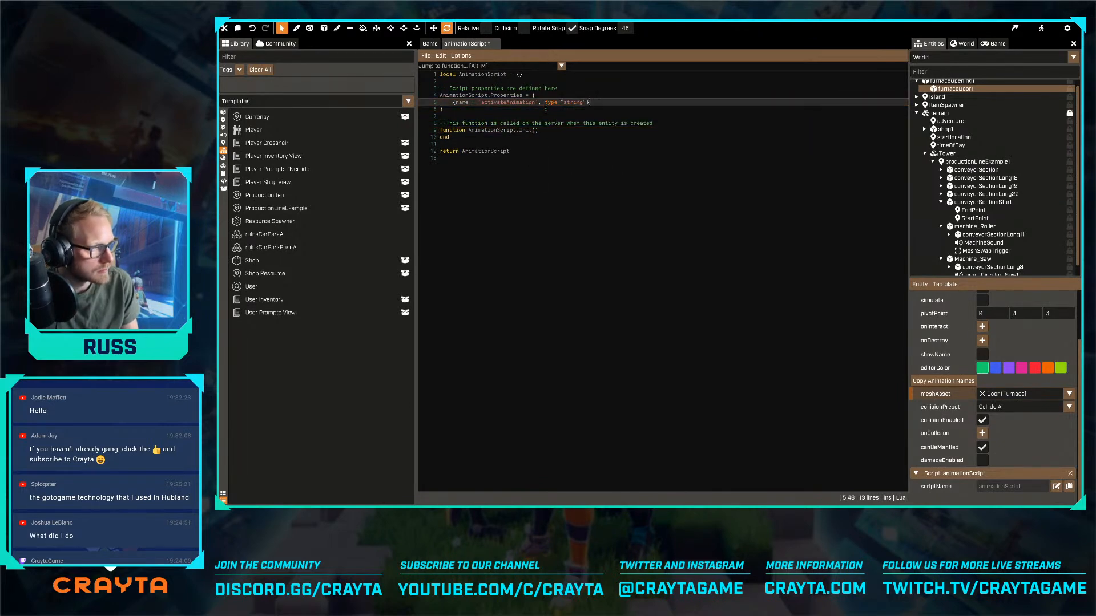
pyautogui.hotkey('ctrl', 's')
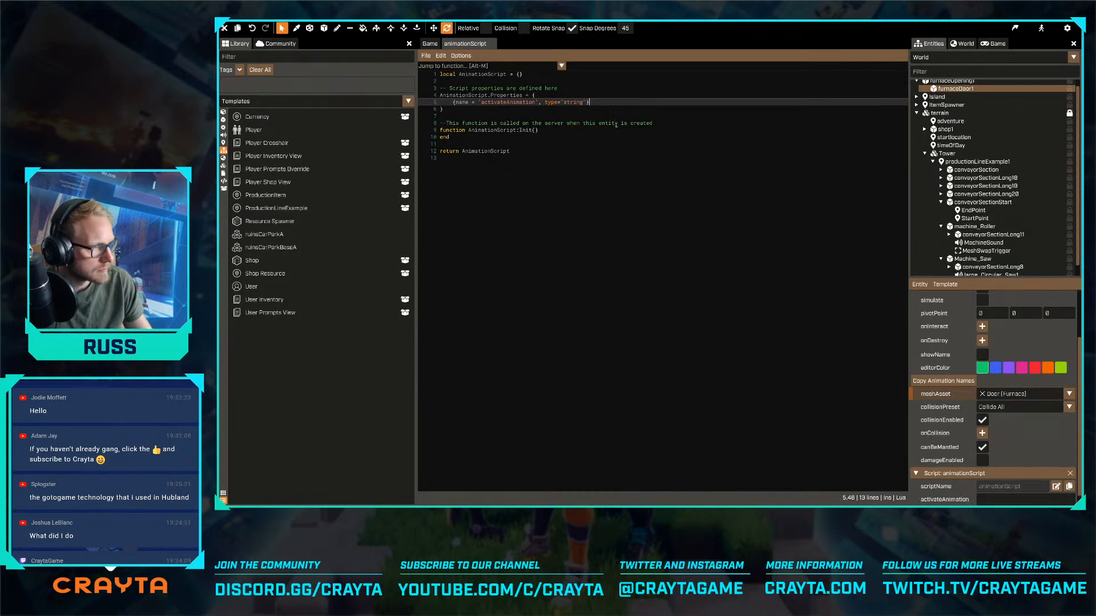
# - Add a second string property named "deactivateAnimation" below activateAnimation and save the script
pyautogui.write(',')
pyautogui.press('Return')
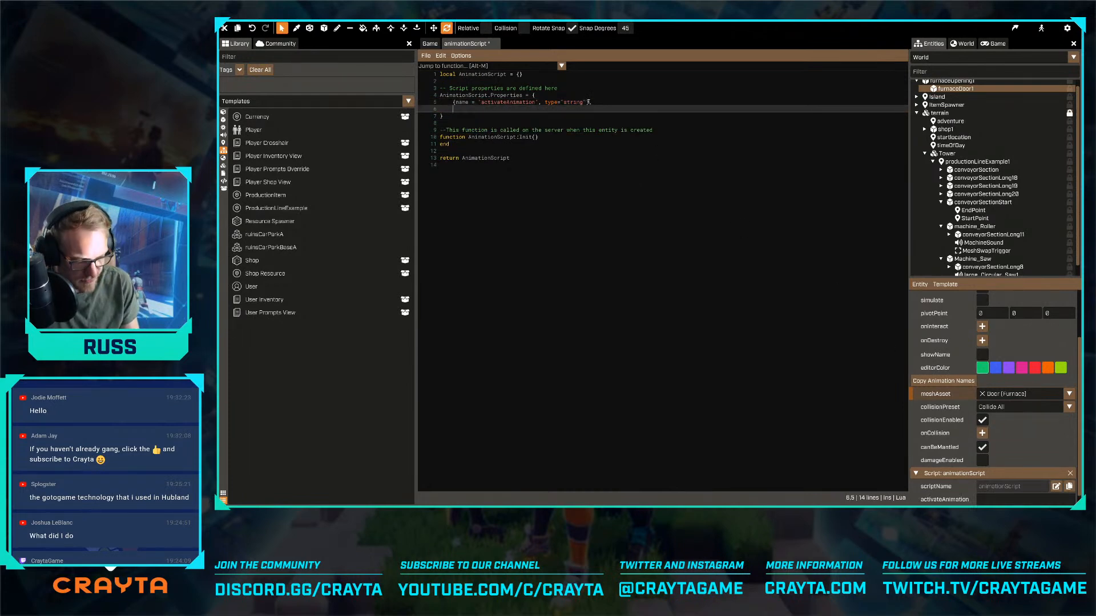
pyautogui.write('{name = ')
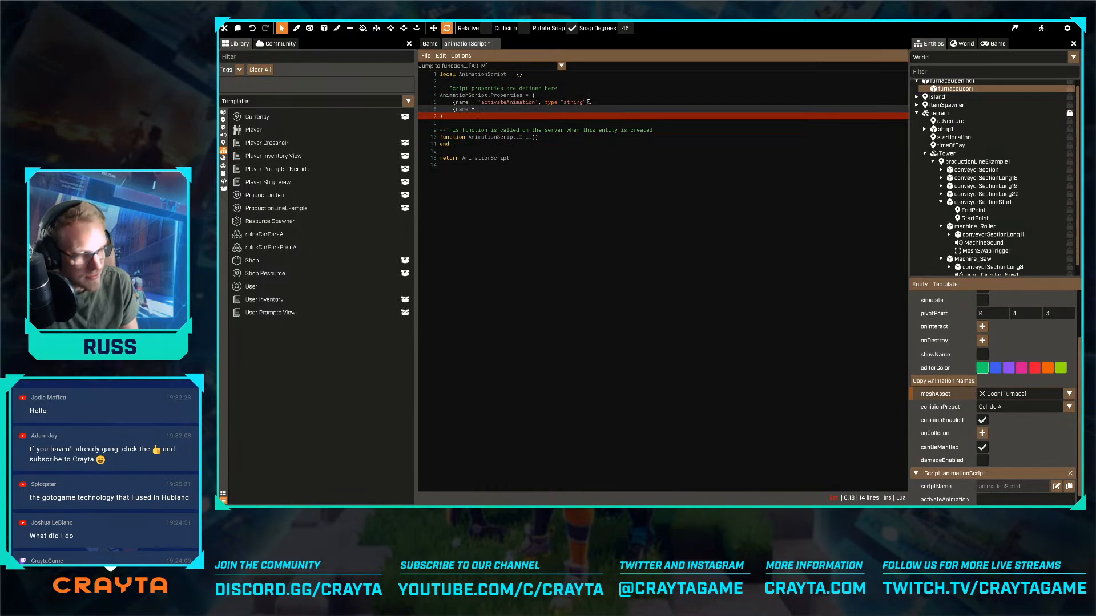
pyautogui.write("'deactivateAnimation")
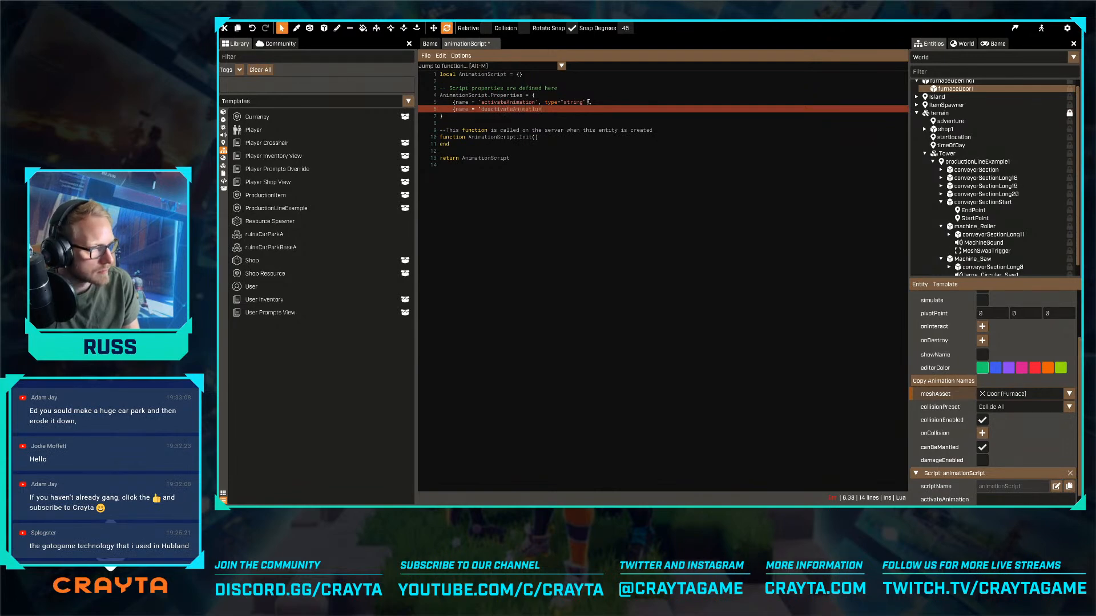
pyautogui.write("', type=")
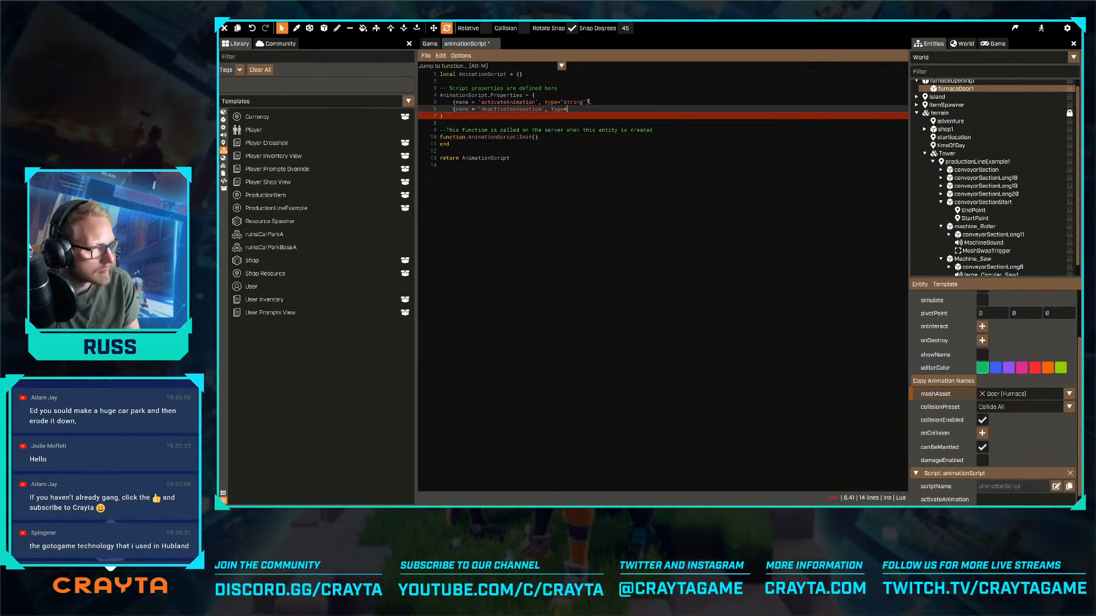
pyautogui.write('"string"}')
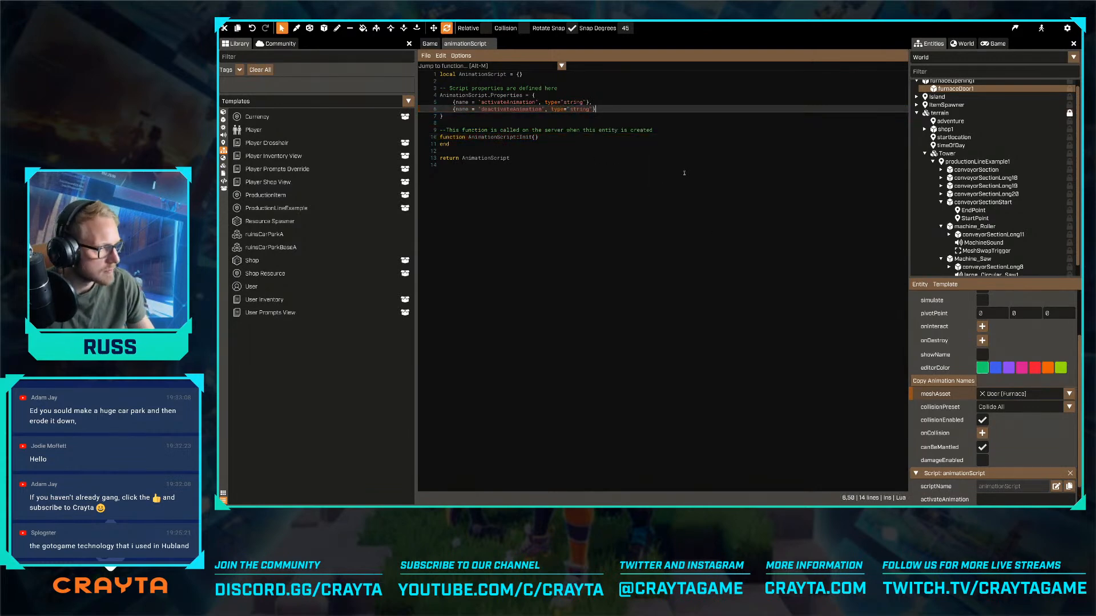
# - Set furnaceDoor1's activateAnimation property to Opening and its deactivateAnimation property to Closing
pyautogui.scroll(-1, 983, 447)
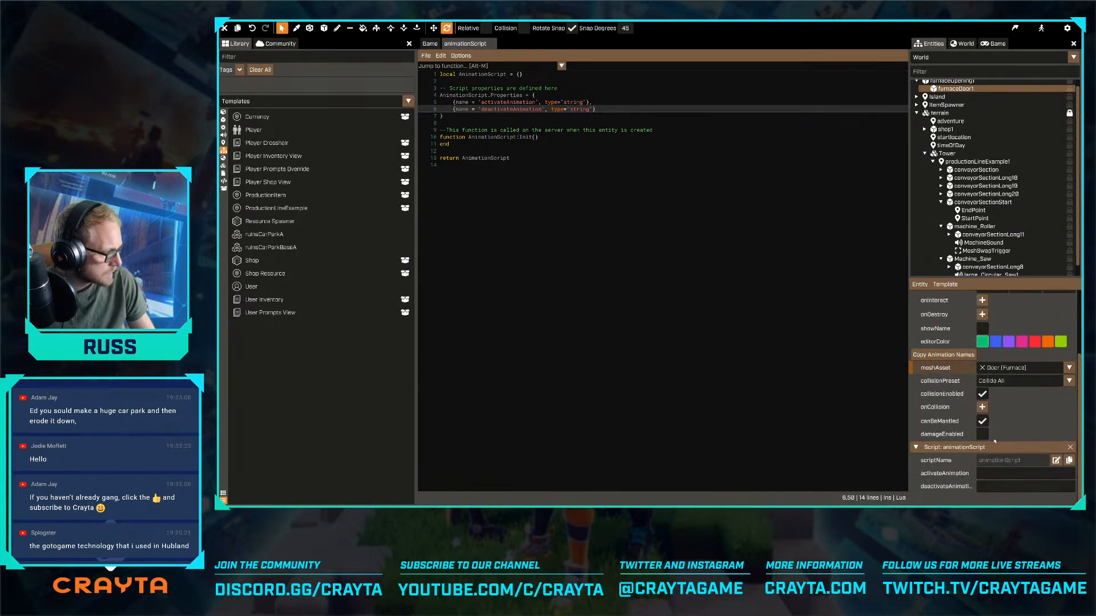
pyautogui.click(1002, 475)
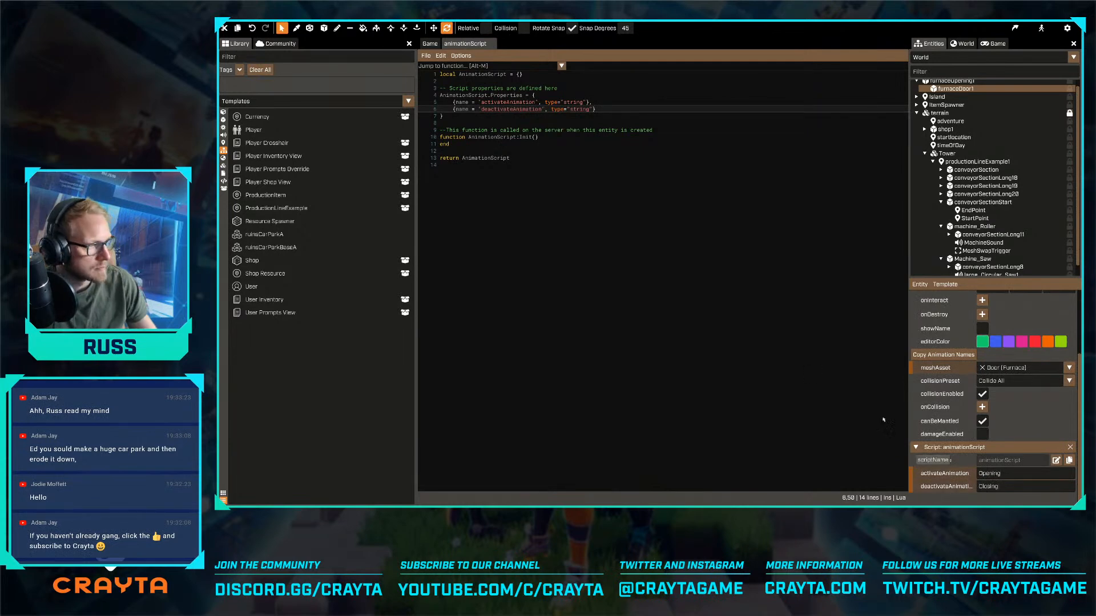
# - Add an empty function AnimationScript:OnActivate() below the Init function
pyautogui.click(638, 129)
pyautogui.press('Down')
pyautogui.press('Down')
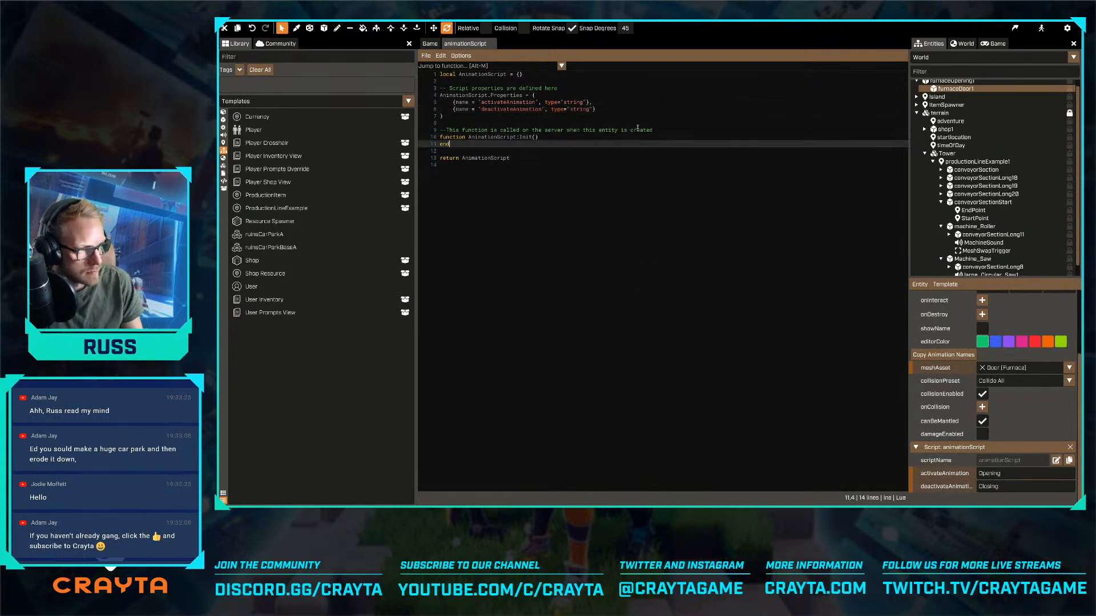
pyautogui.press('Return')
pyautogui.press('Return')
pyautogui.write('function Ani')
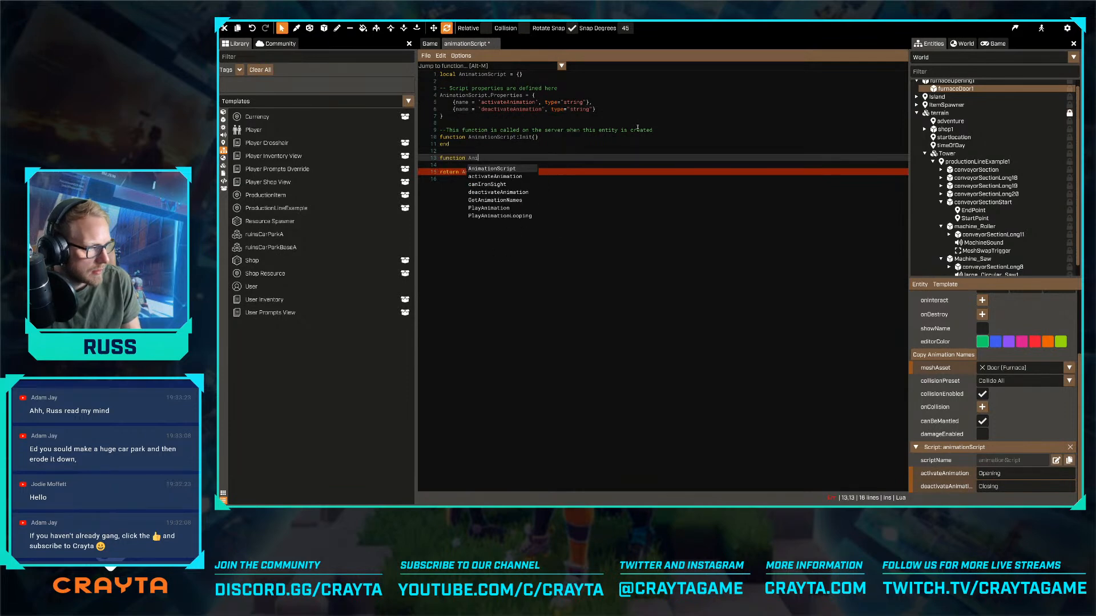
pyautogui.write('mationScript:OnA')
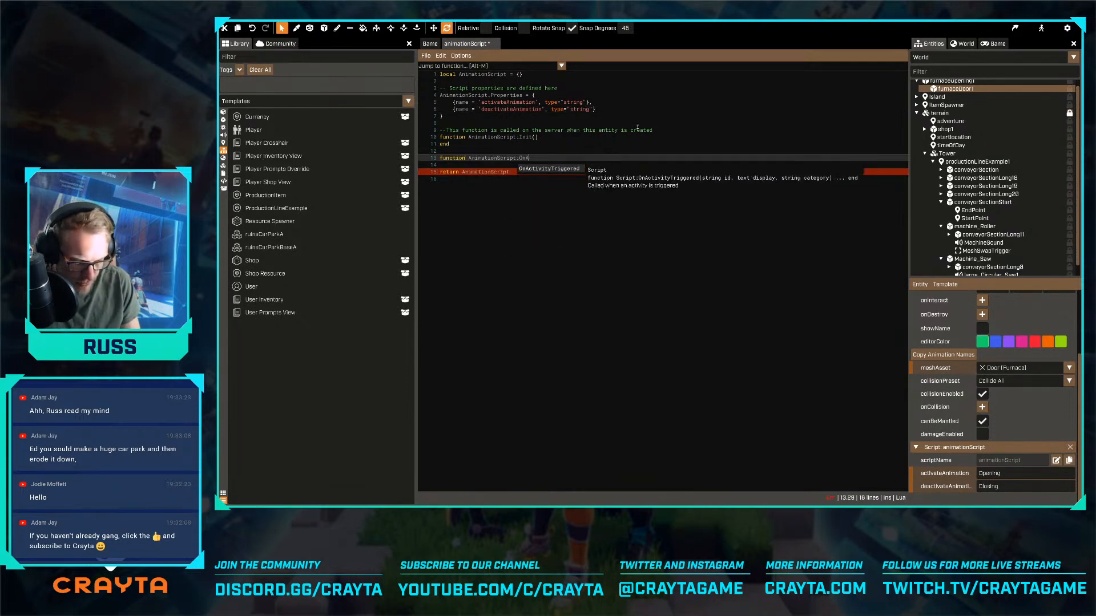
pyautogui.write('ctivate()')
pyautogui.press('Return')
pyautogui.press('Return')
pyautogui.write('end')
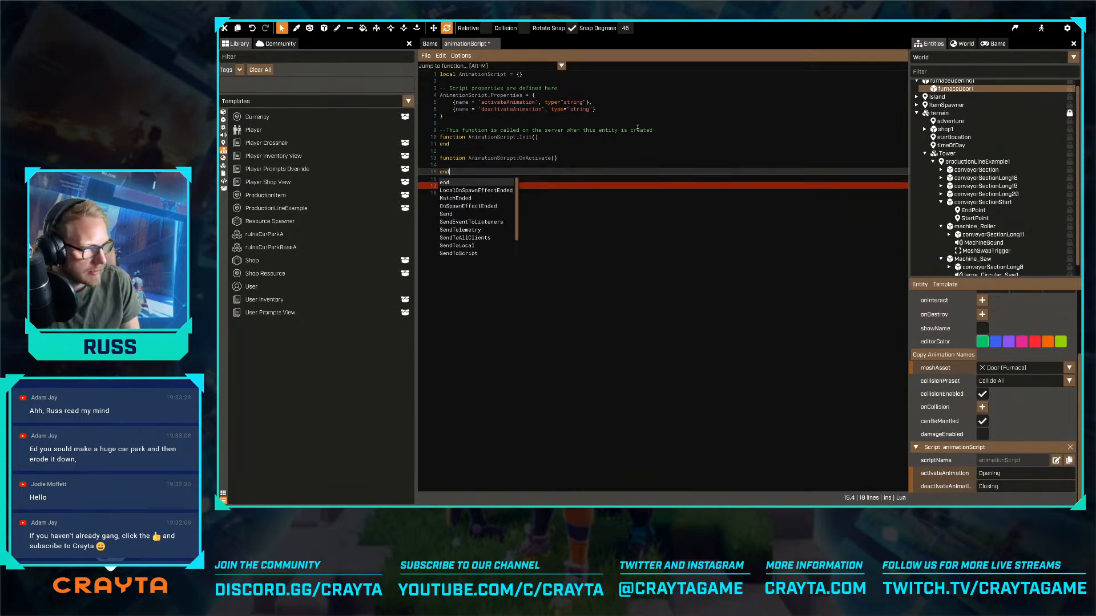
pyautogui.press('Escape')
# - Make OnActivate play the activation animation with self:GetEntity():PlayAnimation(self.properties.activateAnimation)
pyautogui.press('Up')
pyautogui.write('self')
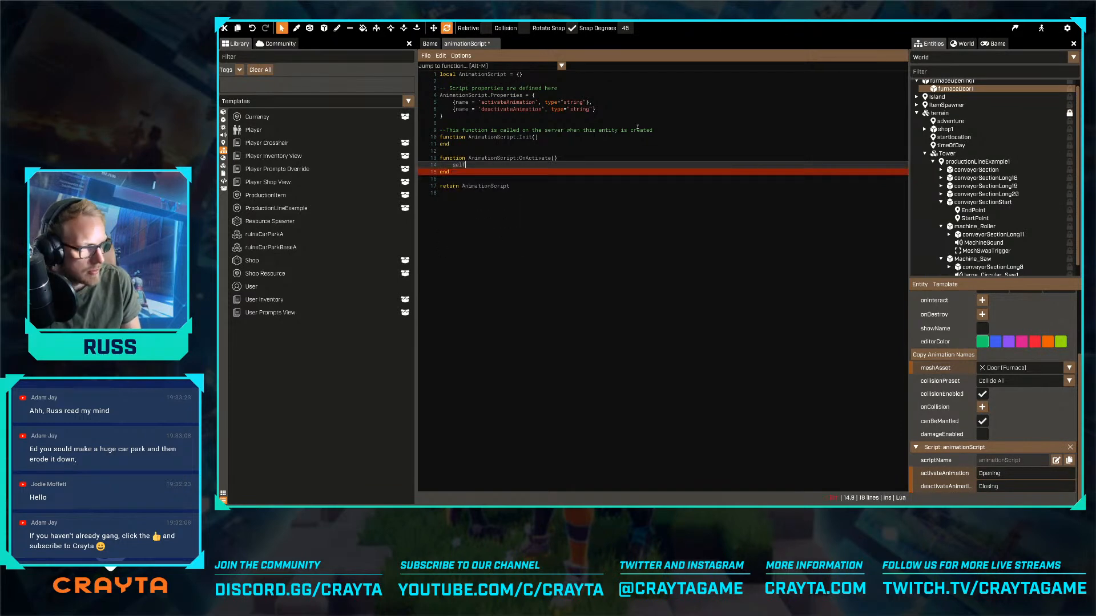
pyautogui.write(':GetEntity():pla')
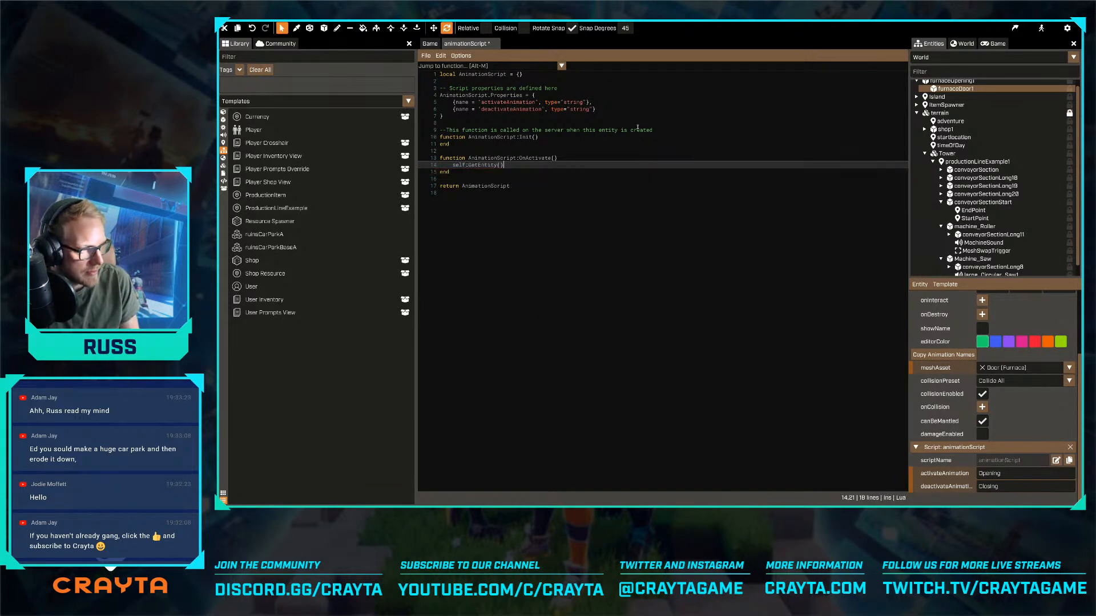
pyautogui.write('yan')
pyautogui.press('Return')
pyautogui.write('(')
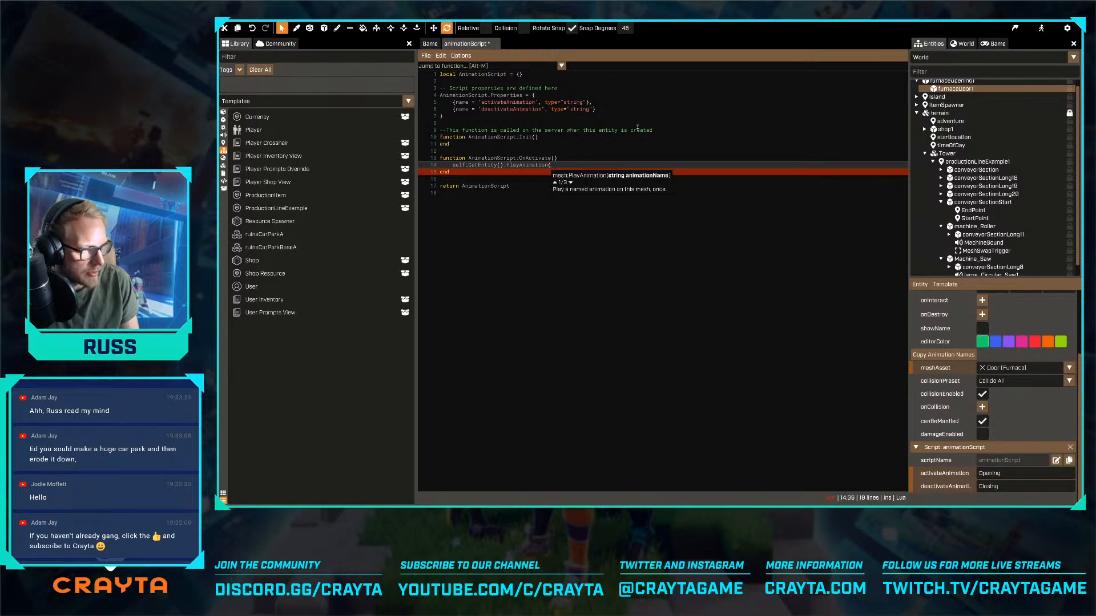
pyautogui.write('self.p')
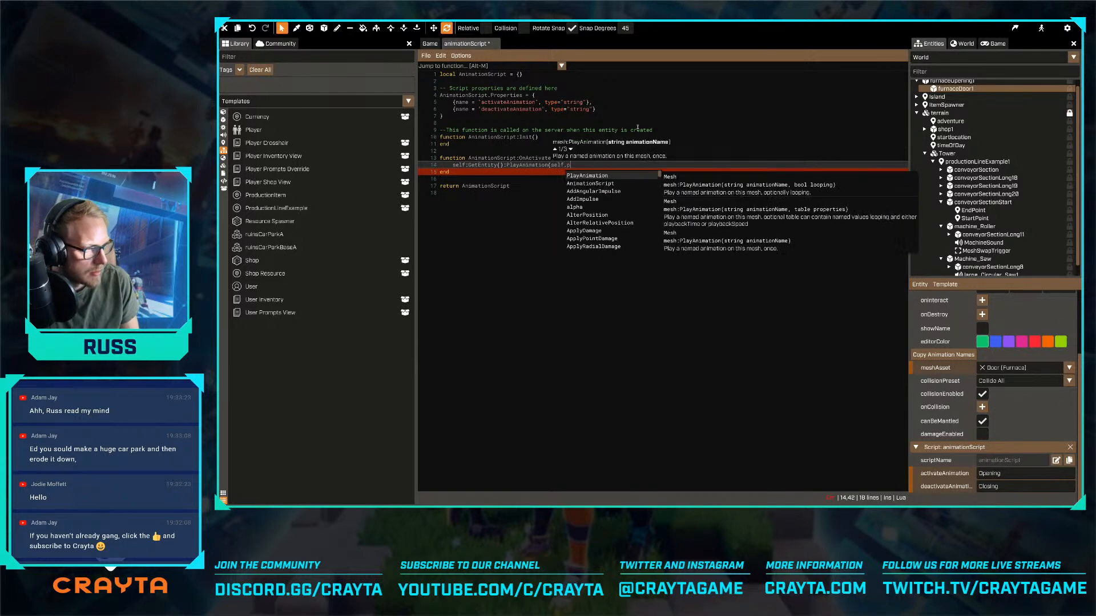
pyautogui.write('roperties.acti')
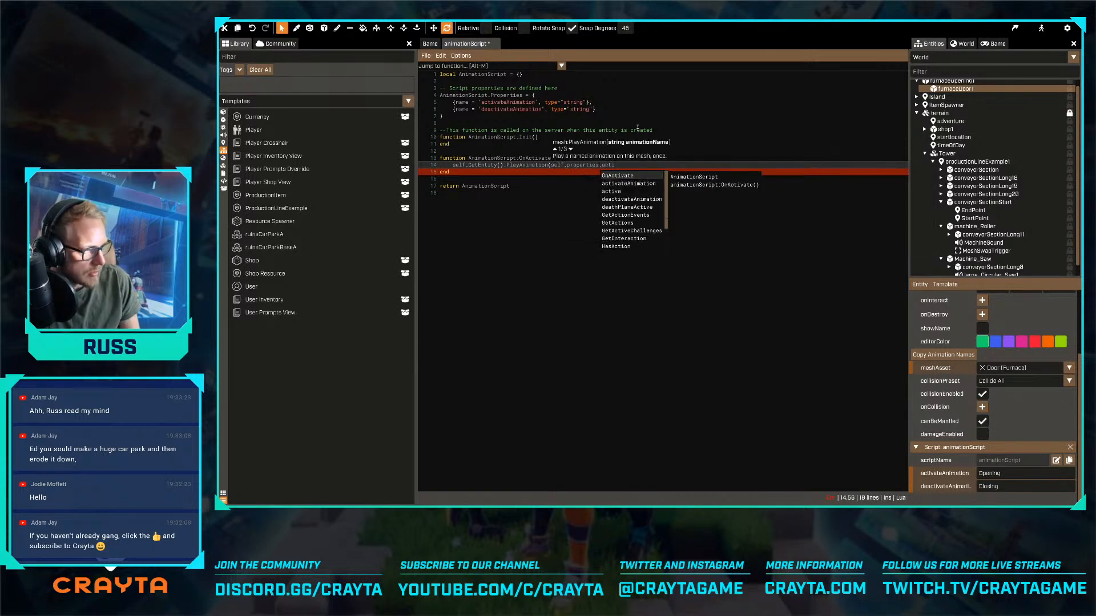
pyautogui.press('Down')
pyautogui.press('Return')
pyautogui.write(')')
# - Duplicate the AnimationScript:OnActivate() function below the original, separated by a blank line
pyautogui.press('Down')
pyautogui.hotkey('shift', 'Up')
pyautogui.hotkey('shift', 'Up')
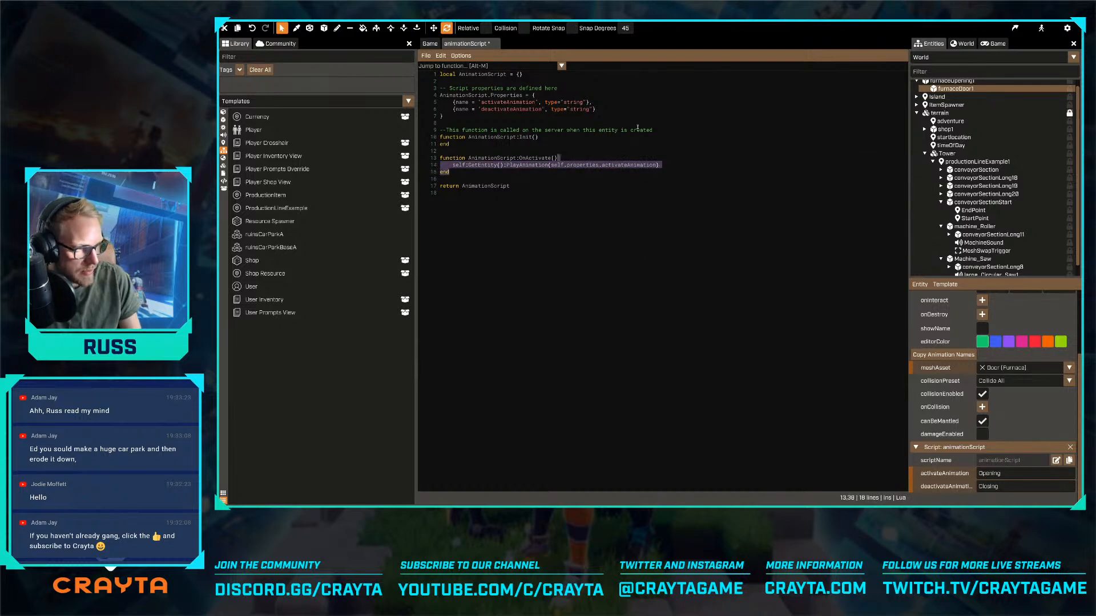
pyautogui.hotkey('shift', 'Home')
pyautogui.hotkey('ctrl', 'c')
pyautogui.press('Down')
pyautogui.press('Down')
pyautogui.press('Down')
pyautogui.press('Down')
pyautogui.press('Up')
pyautogui.press('Return')
pyautogui.press('Return')
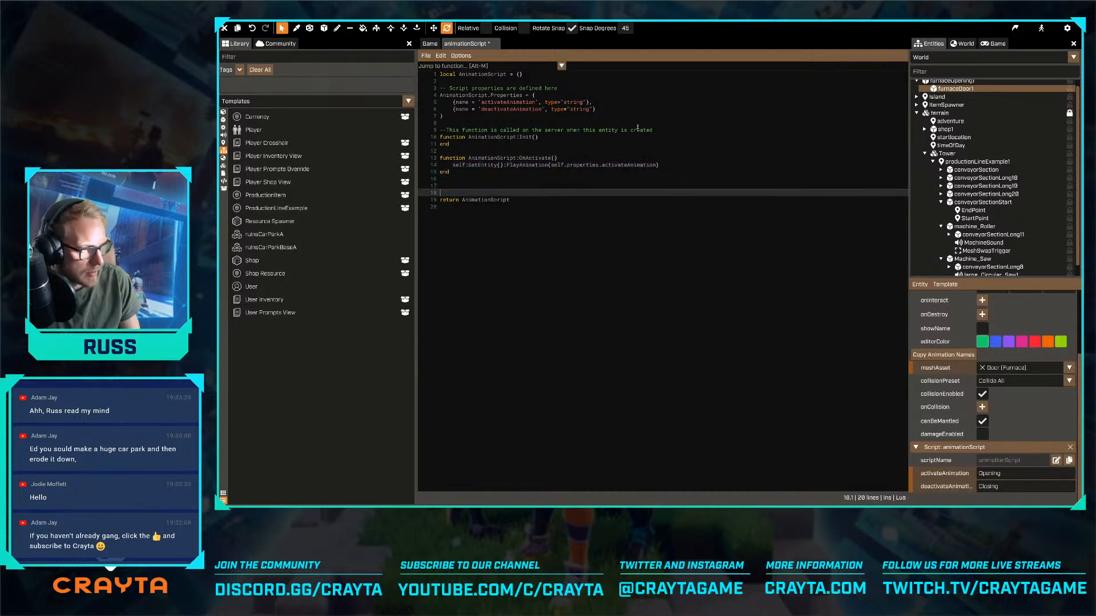
pyautogui.press('Up')
pyautogui.hotkey('ctrl', 'v')
# - Rename the copied function to OnDeactivate, make it play self.properties.deactivateAnimation, and save the script
pyautogui.press('Up')
pyautogui.press('Up')
pyautogui.press('End')
pyautogui.press('Left')
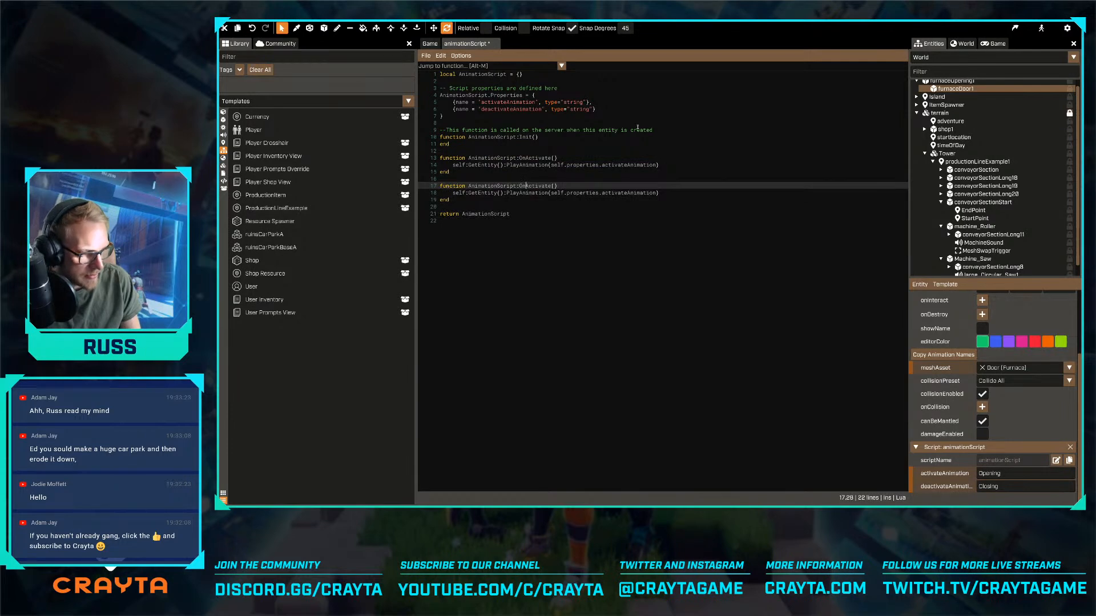
pyautogui.write('Dea')
pyautogui.press('Down')
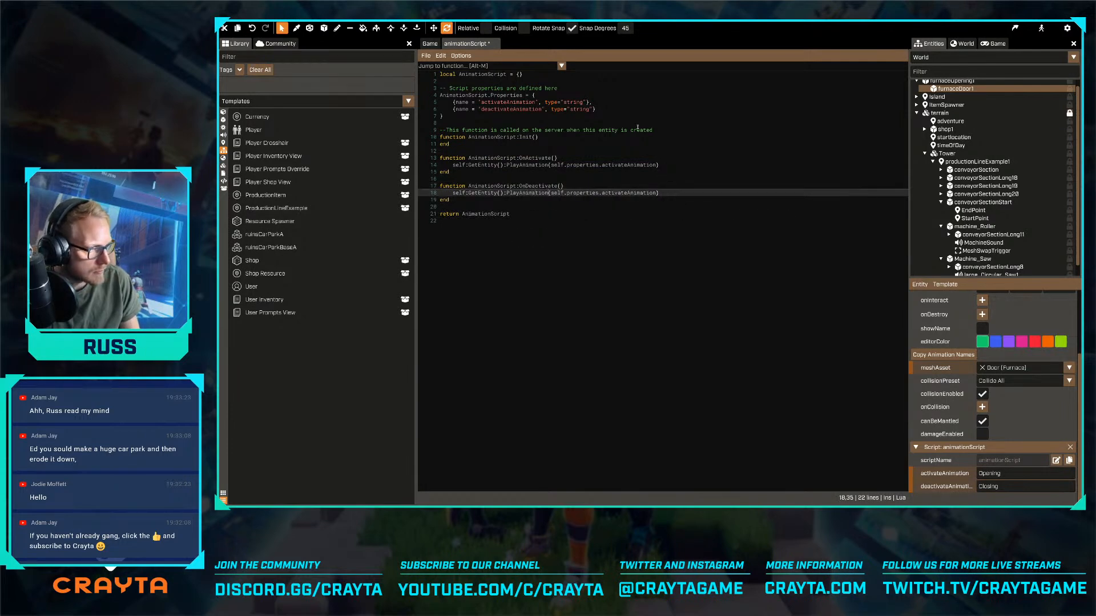
pyautogui.write('de')
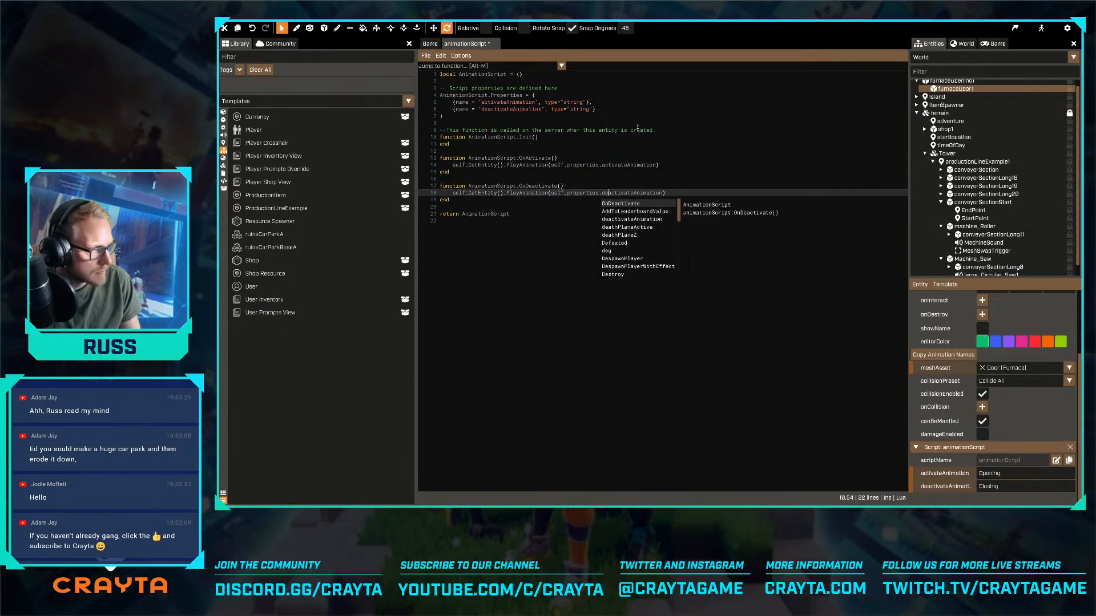
pyautogui.press('End')
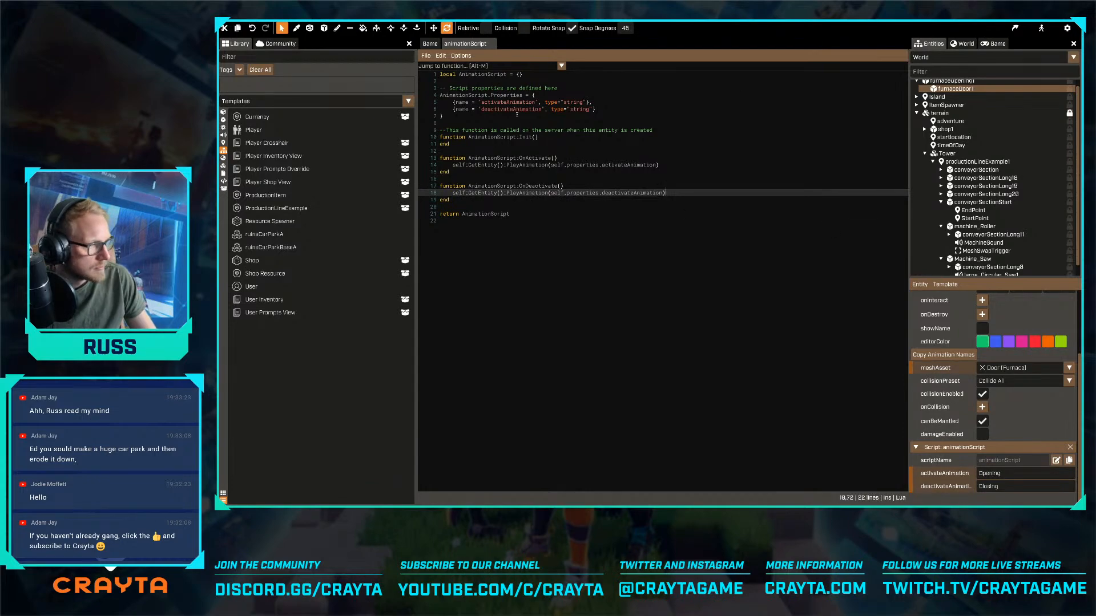
# - Return to the game view and move conveyorSectionLong18's EndPoint towards the furnace door, to an X position of 275
pyautogui.click(430, 44)
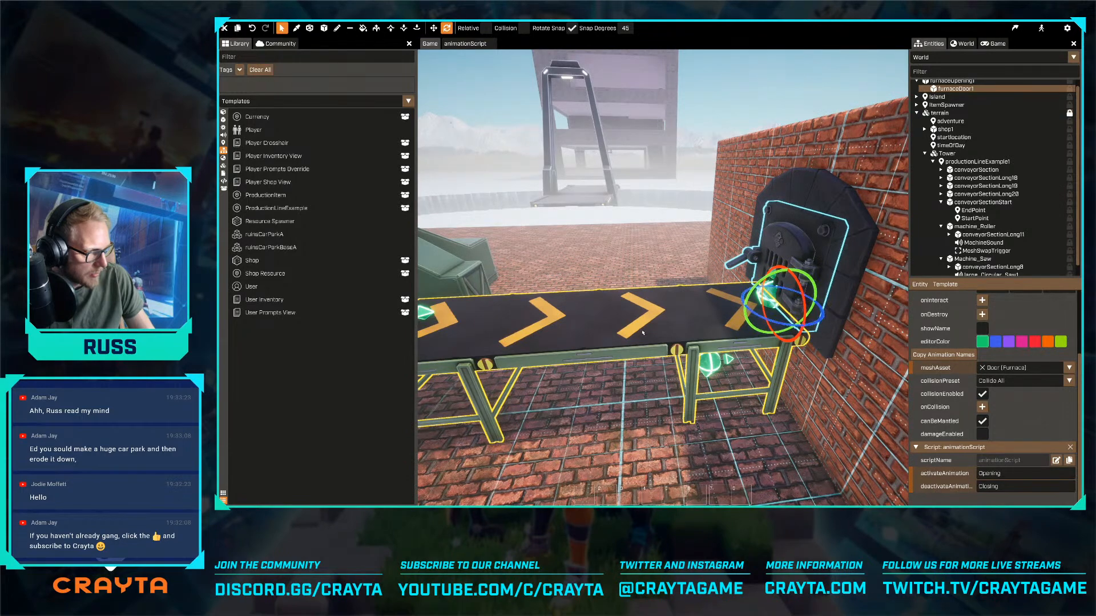
pyautogui.moveTo(723, 312); pyautogui.dragTo(682, 319, button='right')
pyautogui.press('w')
pyautogui.click(827, 308)
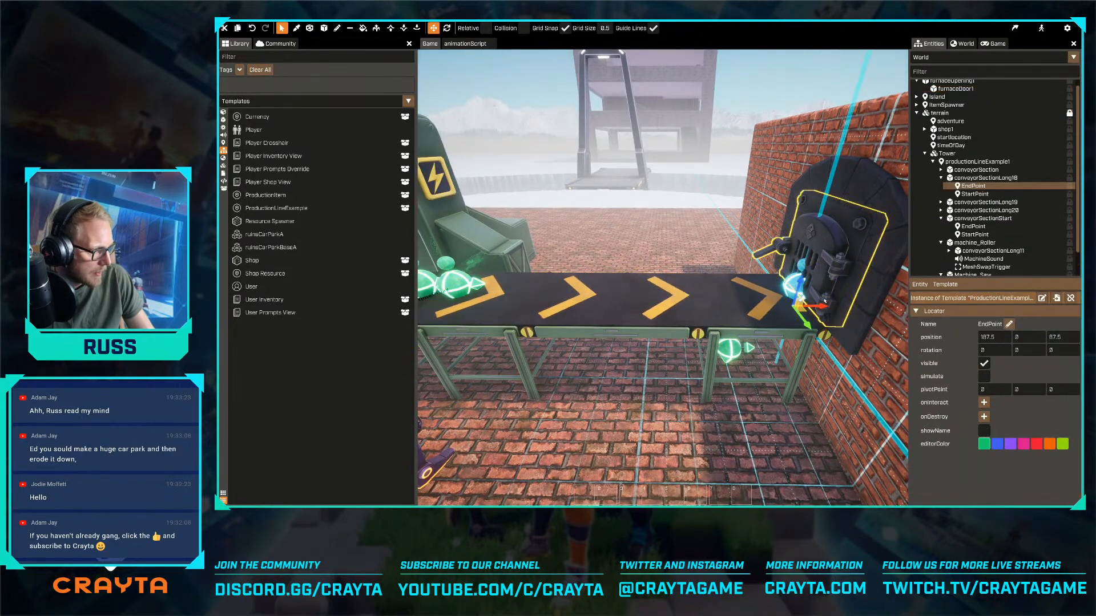
pyautogui.moveTo(830, 308); pyautogui.dragTo(882, 309)
pyautogui.press('d')
pyautogui.moveTo(497, 293); pyautogui.dragTo(537, 302, button='right')
pyautogui.moveTo(578, 334); pyautogui.dragTo(619, 333)
pyautogui.press('a')
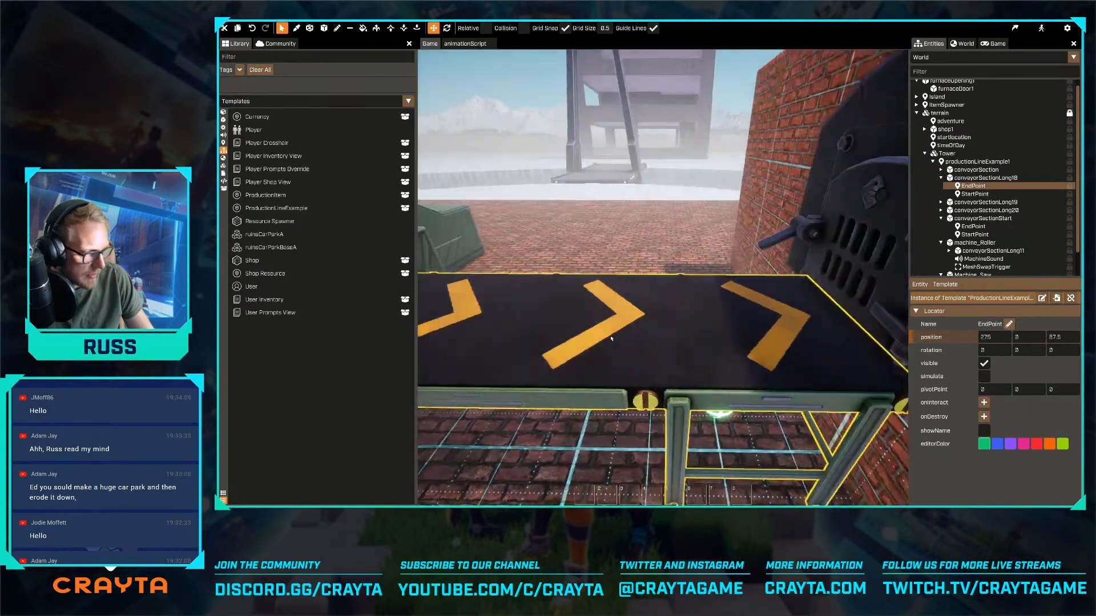
# - Clear the missing nextBelt entity on conveyorSectionLong18 and enable its destroyItemAtEnd option
pyautogui.press('s')
pyautogui.press('s')
pyautogui.moveTo(663, 270); pyautogui.dragTo(642, 309, button='right')
pyautogui.press('ctrl')
pyautogui.press('space')
pyautogui.press('w')
pyautogui.press('s')
pyautogui.click(642, 310)
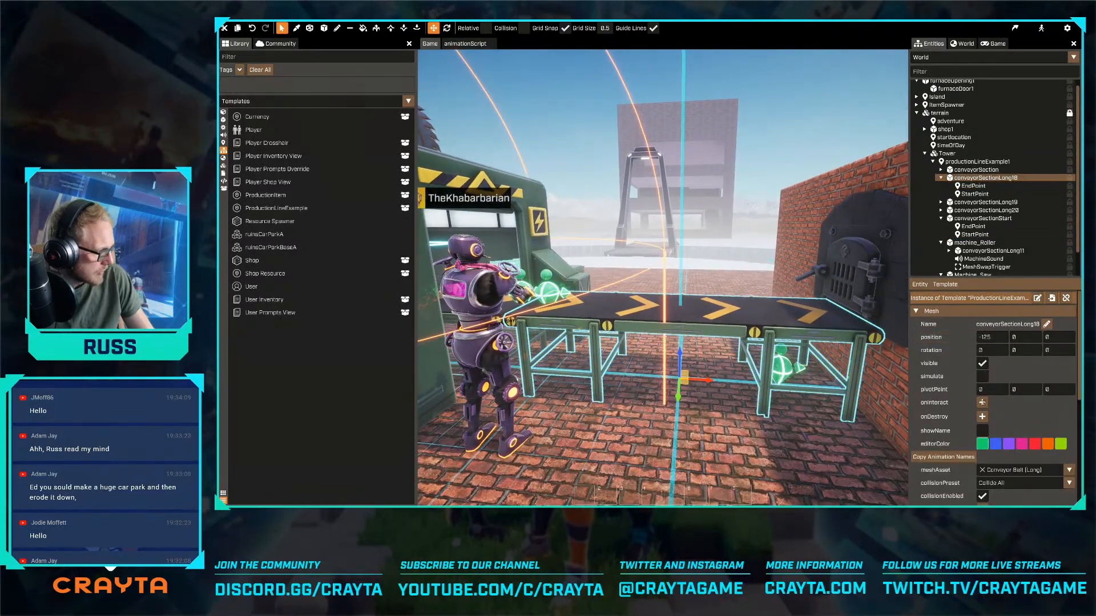
pyautogui.scroll(-3, 991, 405)
pyautogui.scroll(-3, 991, 405)
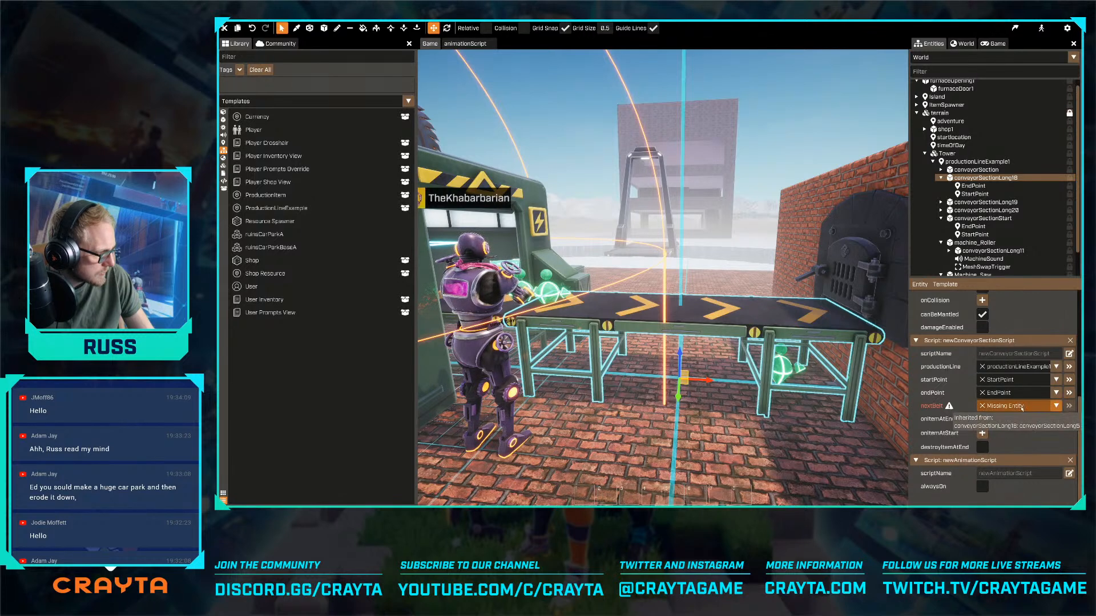
pyautogui.click(982, 406)
pyautogui.moveTo(845, 399); pyautogui.dragTo(875, 410, button='right')
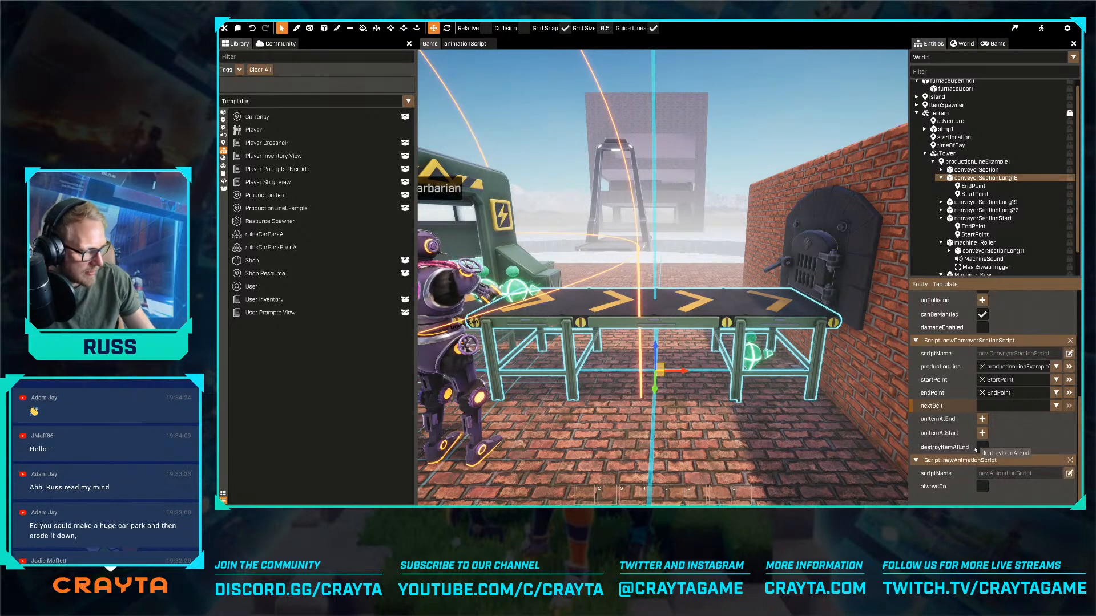
pyautogui.click(980, 448)
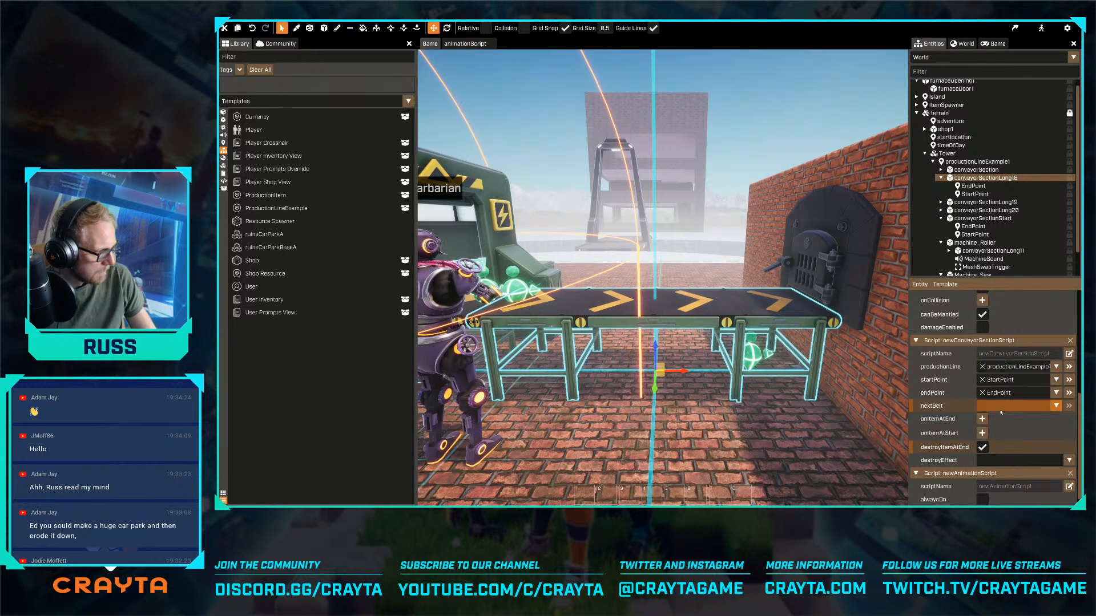
pyautogui.moveTo(884, 375)
pyautogui.mouseDown(button='right')
pyautogui.moveTo(862, 382)
pyautogui.moveTo(883, 375)
pyautogui.mouseUp(button='right')
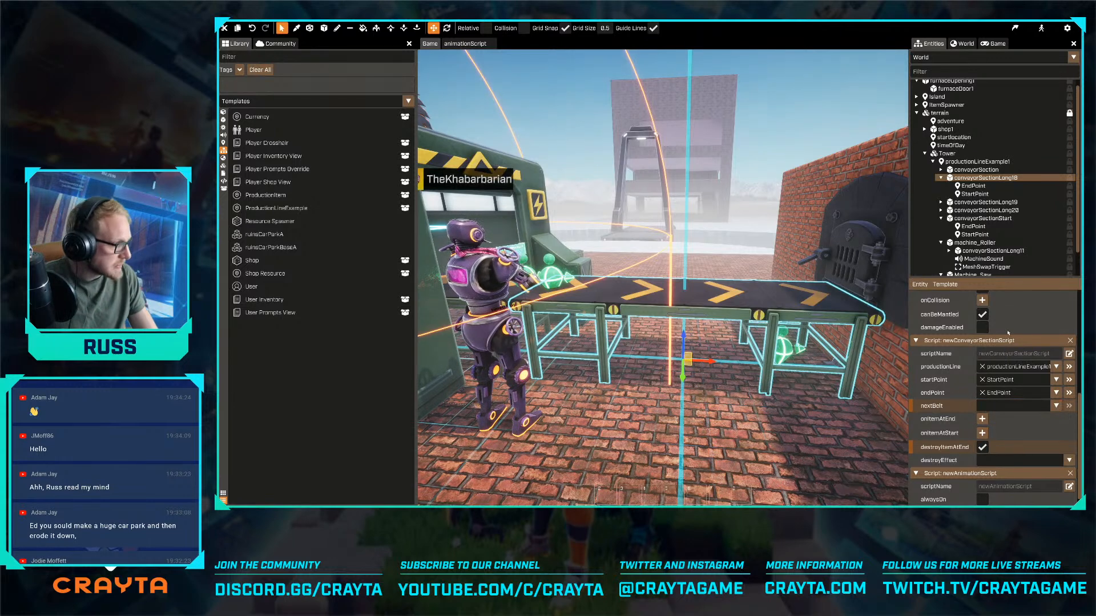
# - Bind conveyorSectionLong18's onItemAtStart event to OnActivate in furnaceDoor1's animationScript
pyautogui.moveTo(959, 89); pyautogui.dragTo(948, 433)
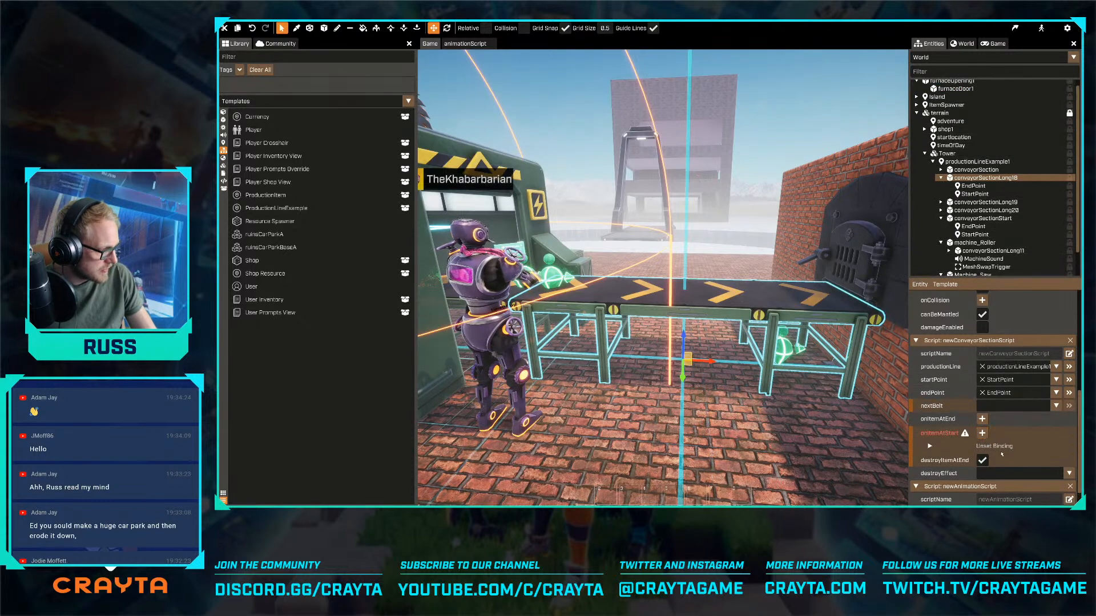
pyautogui.click(1056, 485)
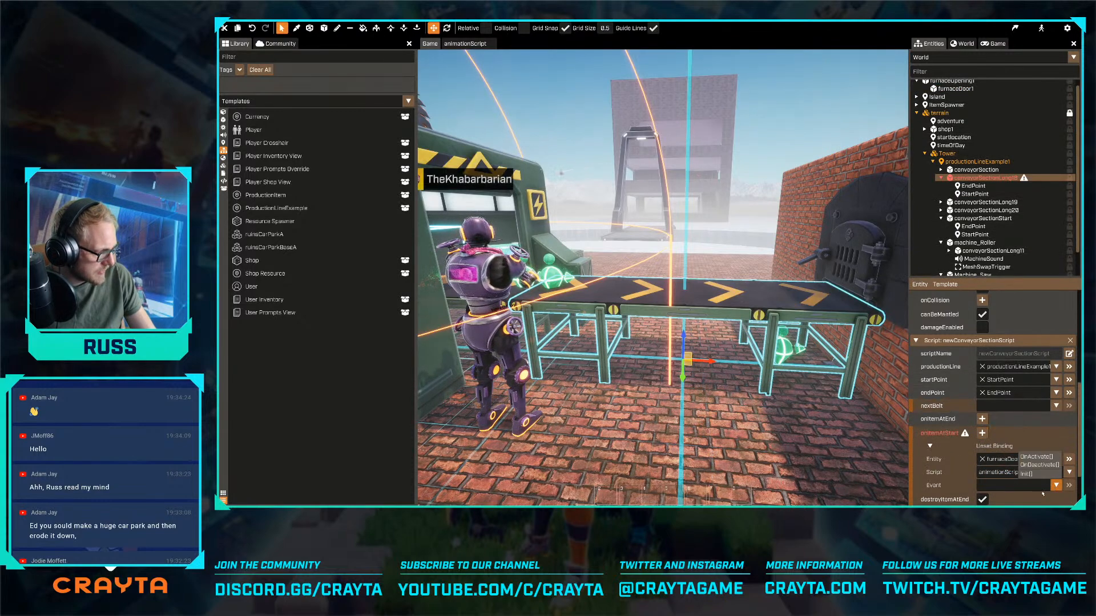
pyautogui.click(1041, 459)
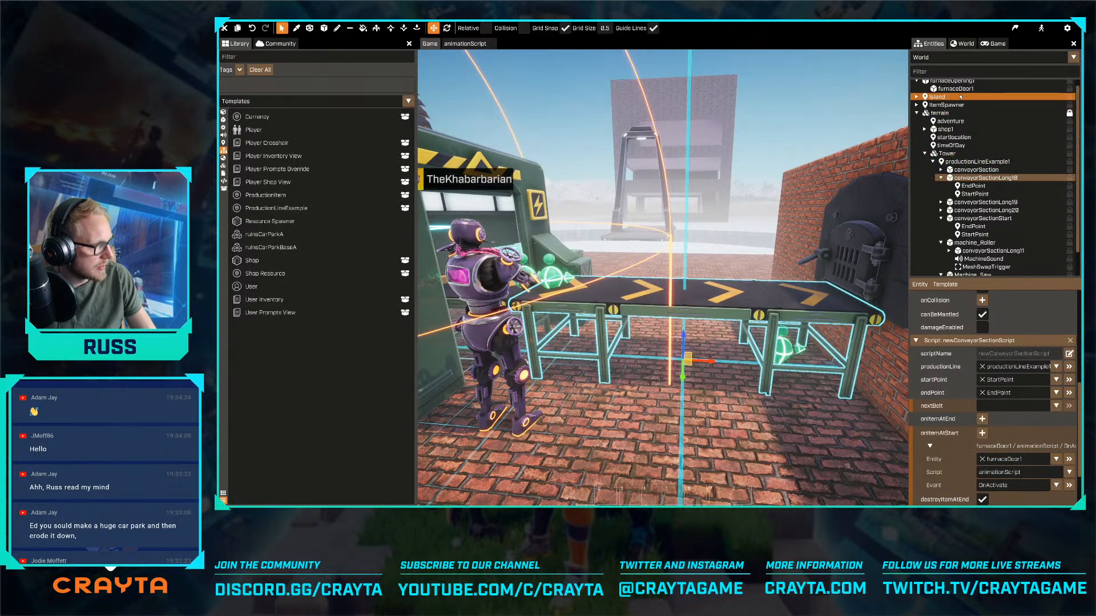
# - Bind conveyorSectionLong18's onItemAtEnd event to OnDeactivate in furnaceDoor1's animationScript
pyautogui.moveTo(961, 91); pyautogui.dragTo(965, 423)
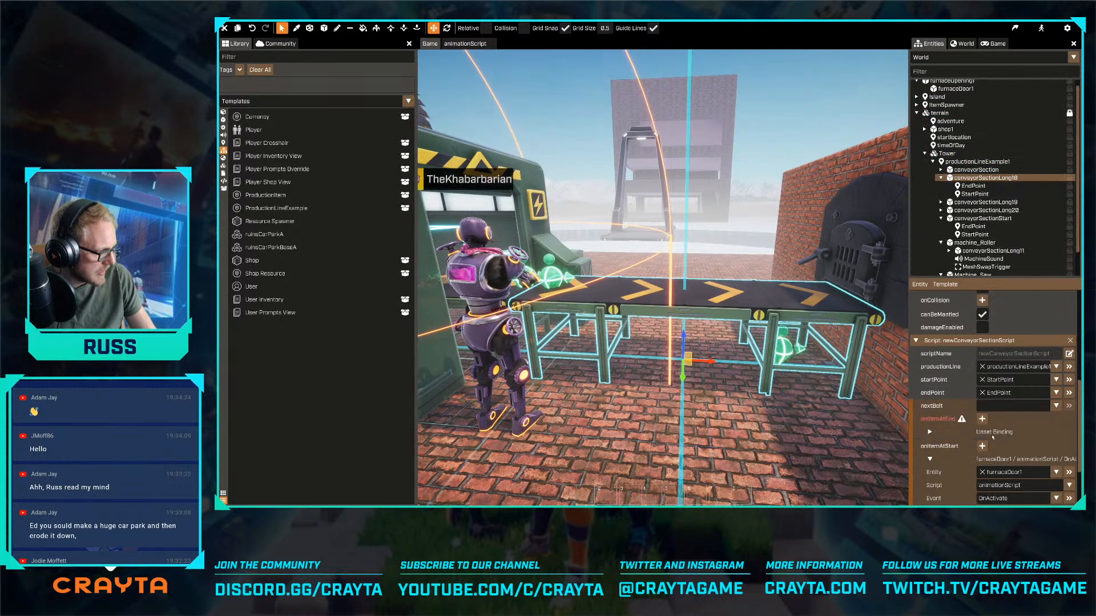
pyautogui.click(1056, 471)
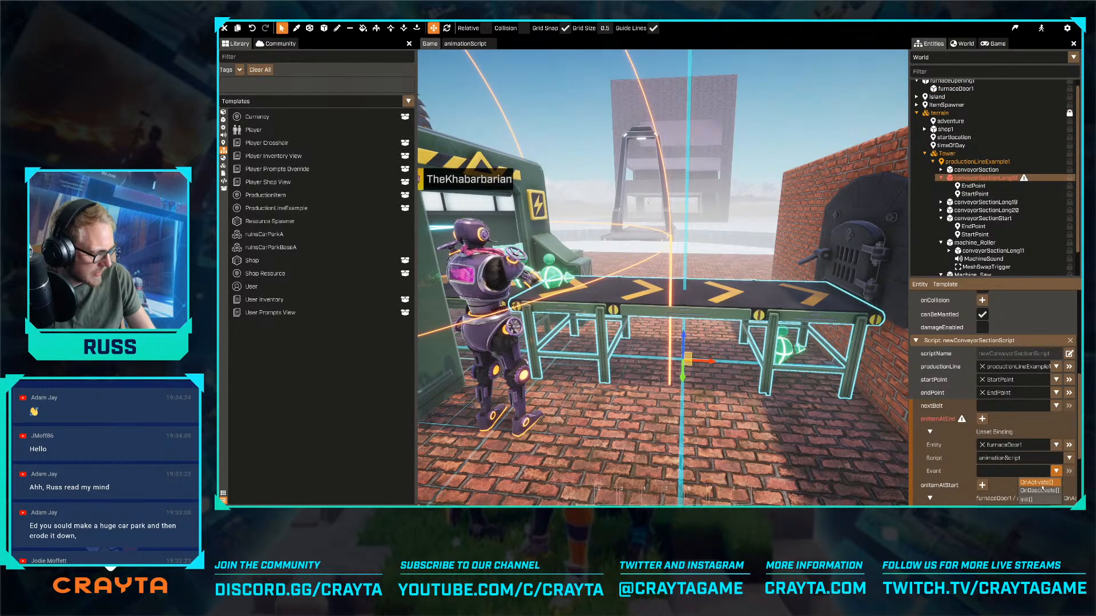
pyautogui.click(1042, 490)
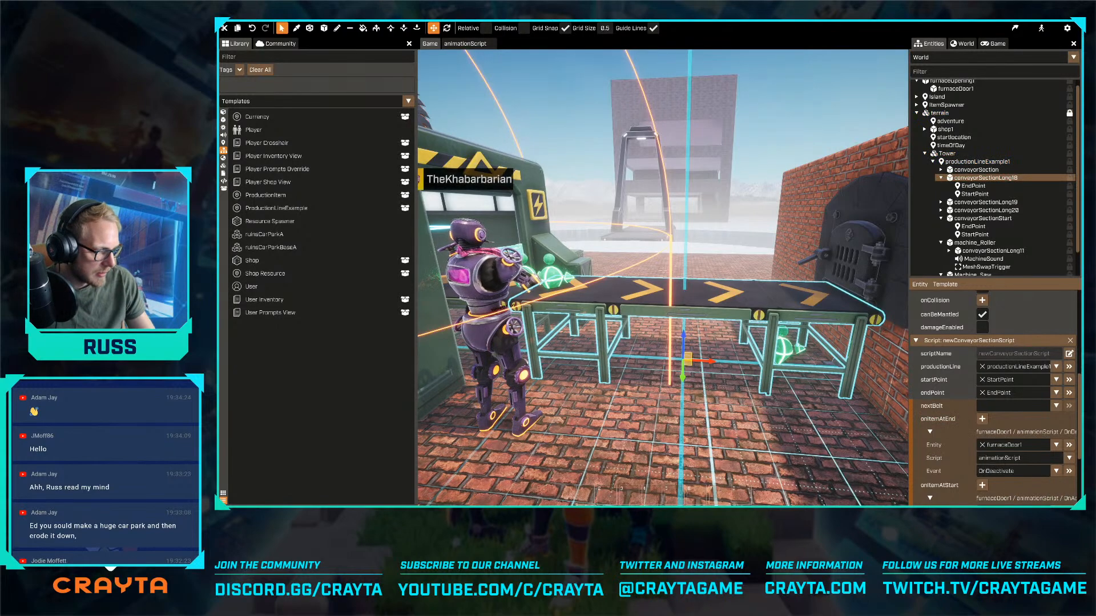
# - Edit the ProductionItem template, set ProductionMesh's mesh asset to Ball (Wood), and stop editing the template
pyautogui.press('s')
pyautogui.moveTo(663, 269); pyautogui.dragTo(628, 330, button='right')
pyautogui.press('w')
pyautogui.press('w')
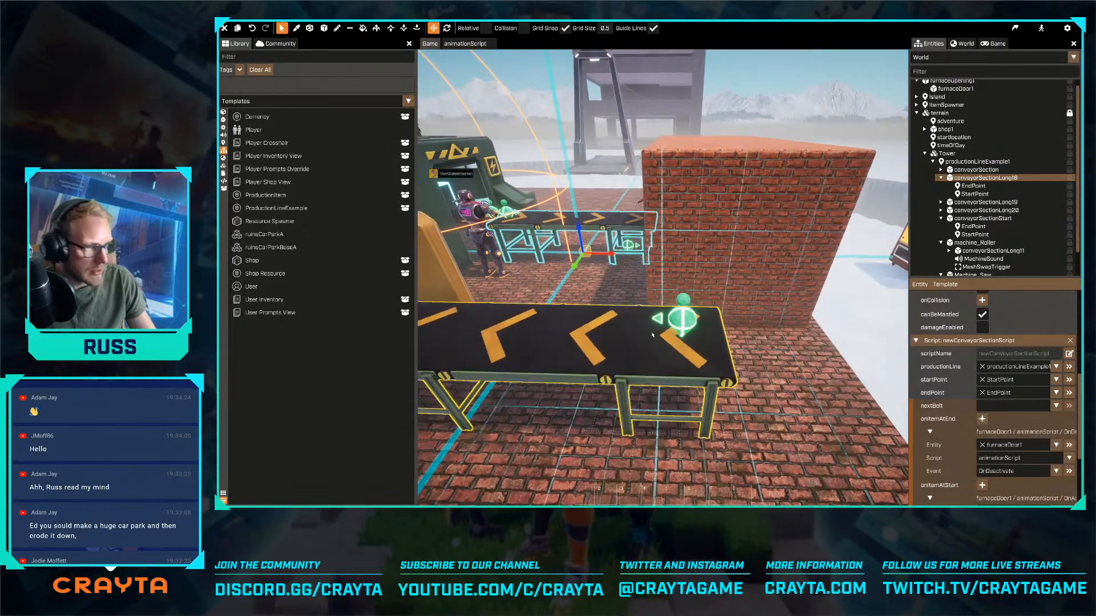
pyautogui.press('q')
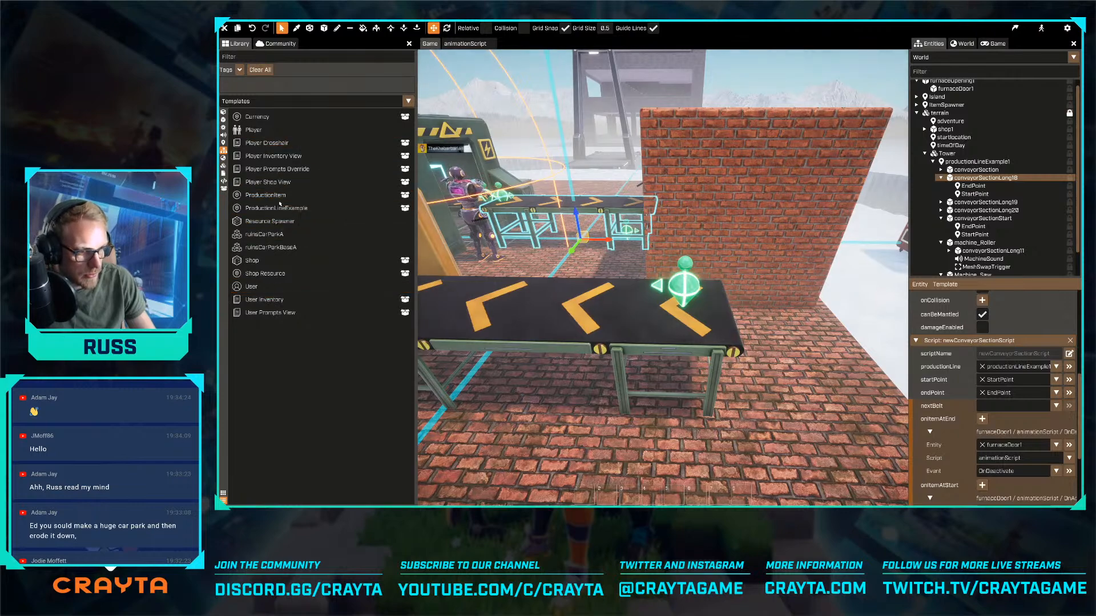
pyautogui.doubleClick(283, 195)
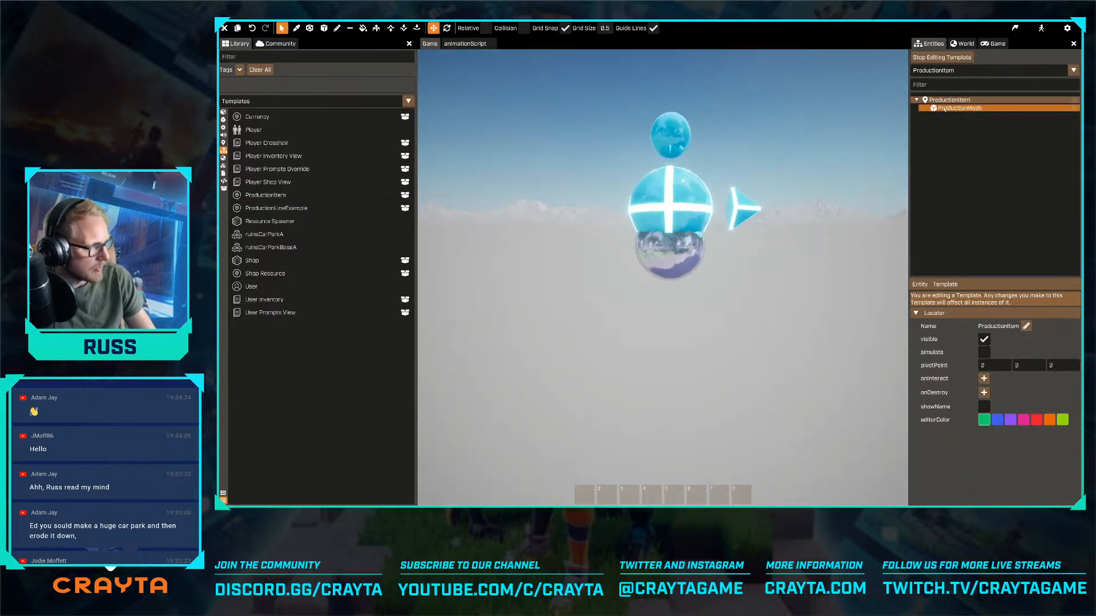
pyautogui.click(1028, 108)
pyautogui.click(1021, 459)
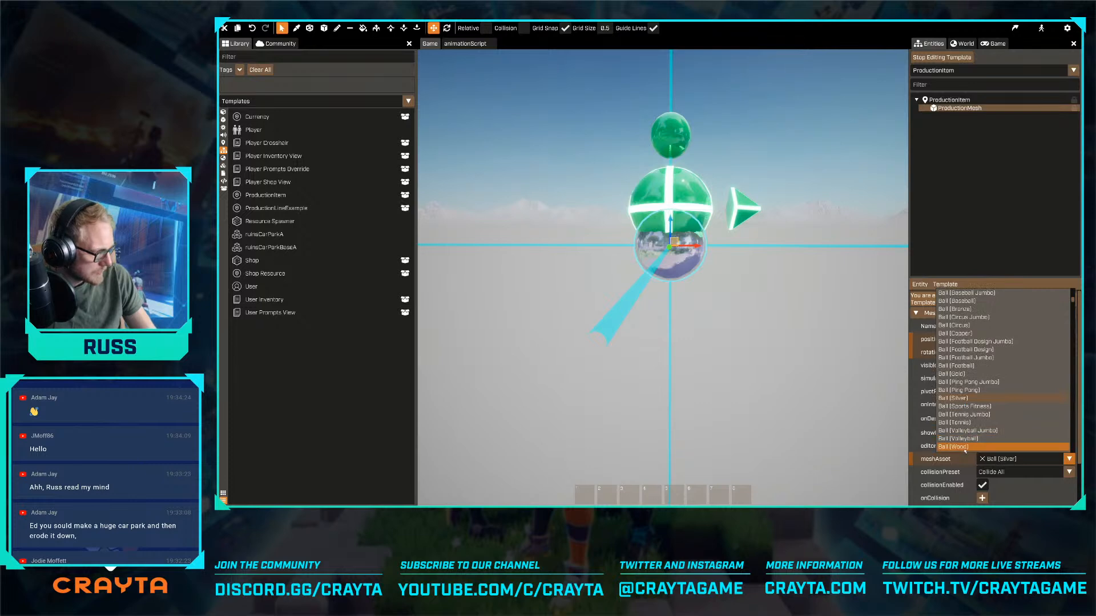
pyautogui.click(987, 447)
pyautogui.press('space')
pyautogui.press('s')
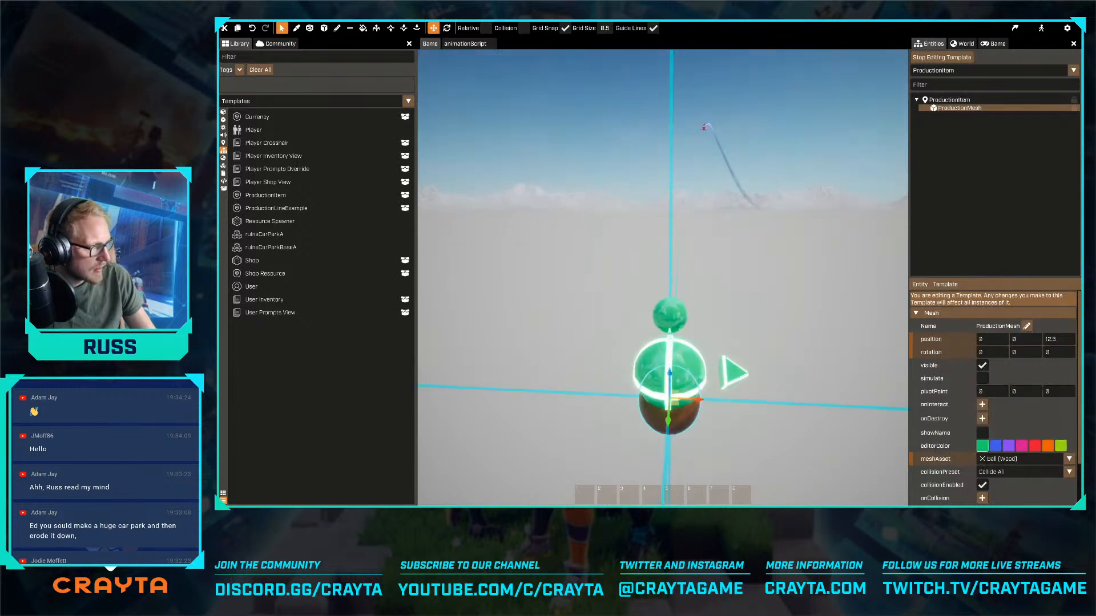
pyautogui.click(928, 57)
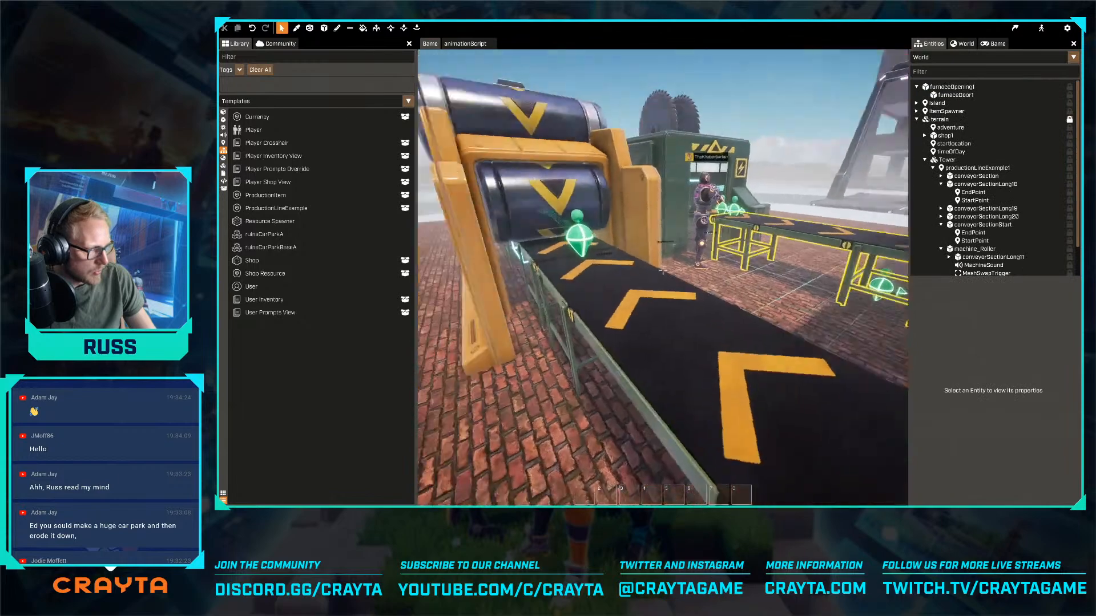
# - Set the changeEffect of the MeshSwapTrigger under Machine_Saw to Impact Wood
pyautogui.click(597, 225)
pyautogui.press('f')
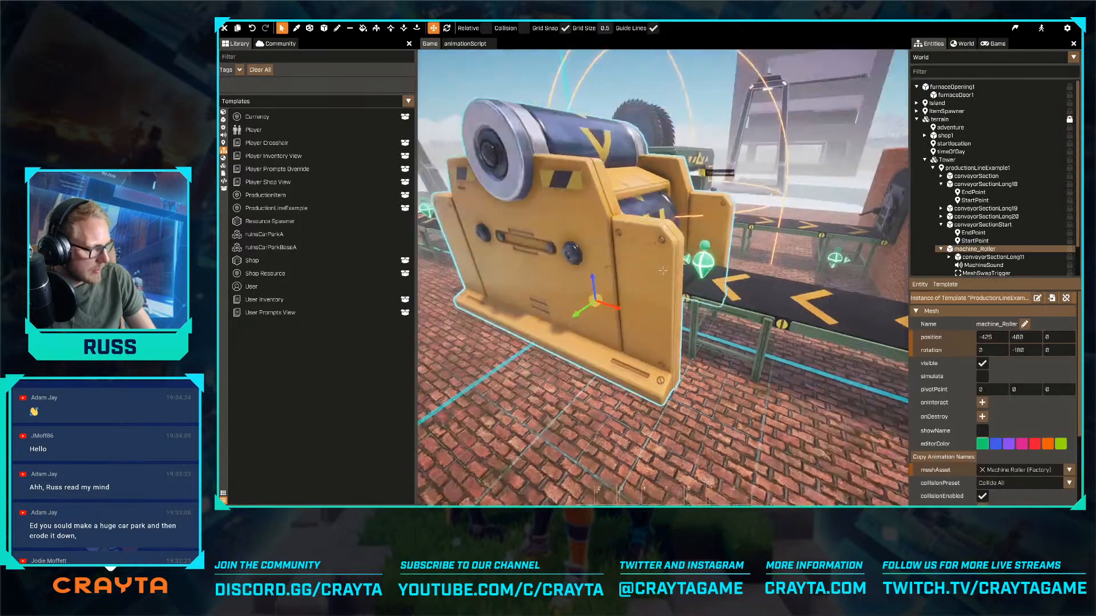
pyautogui.moveTo(663, 271); pyautogui.dragTo(673, 269, button='right')
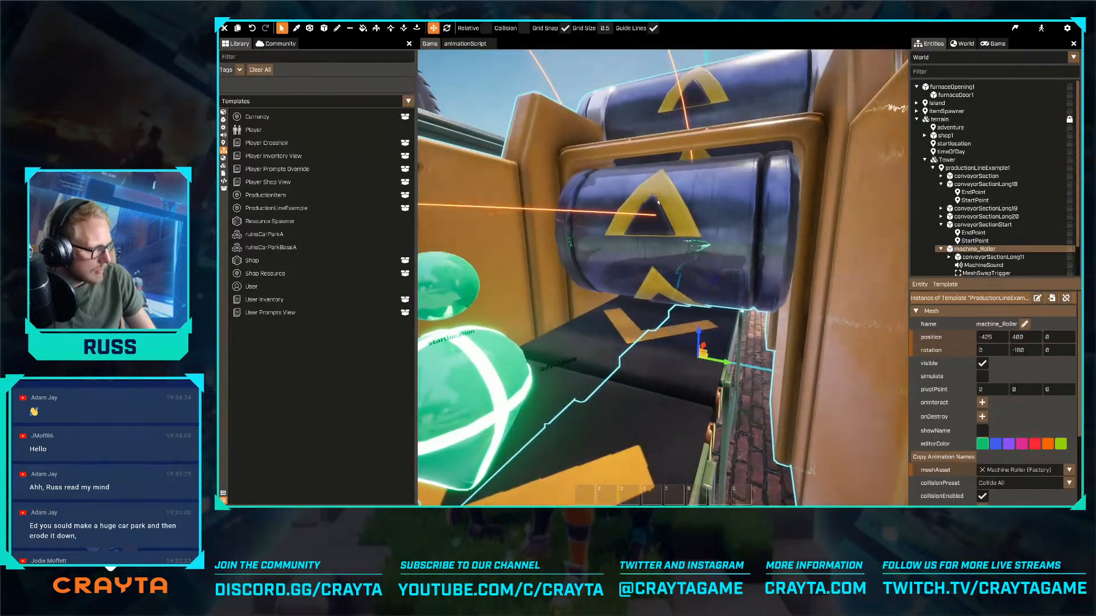
pyautogui.scroll(-1, 988, 273)
pyautogui.click(987, 273)
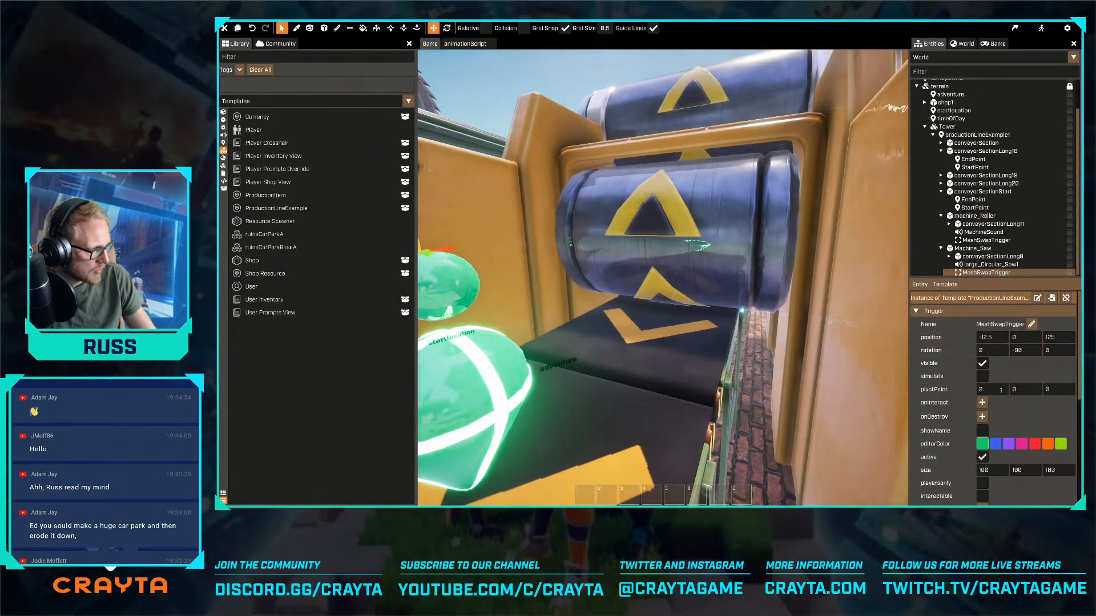
pyautogui.scroll(-3, 973, 374)
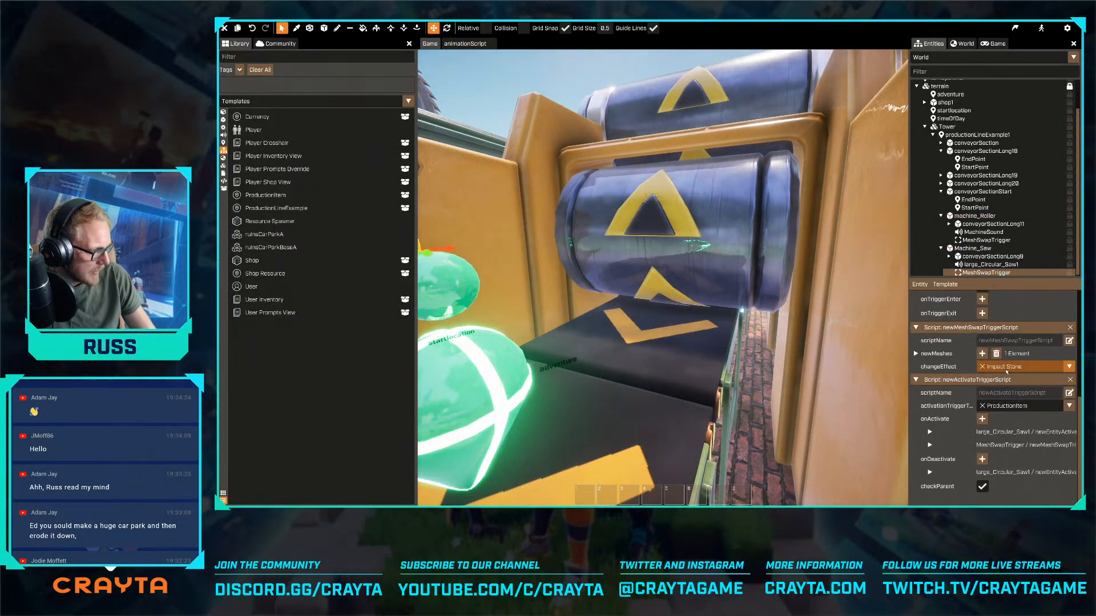
pyautogui.click(1000, 367)
pyautogui.click(1004, 350)
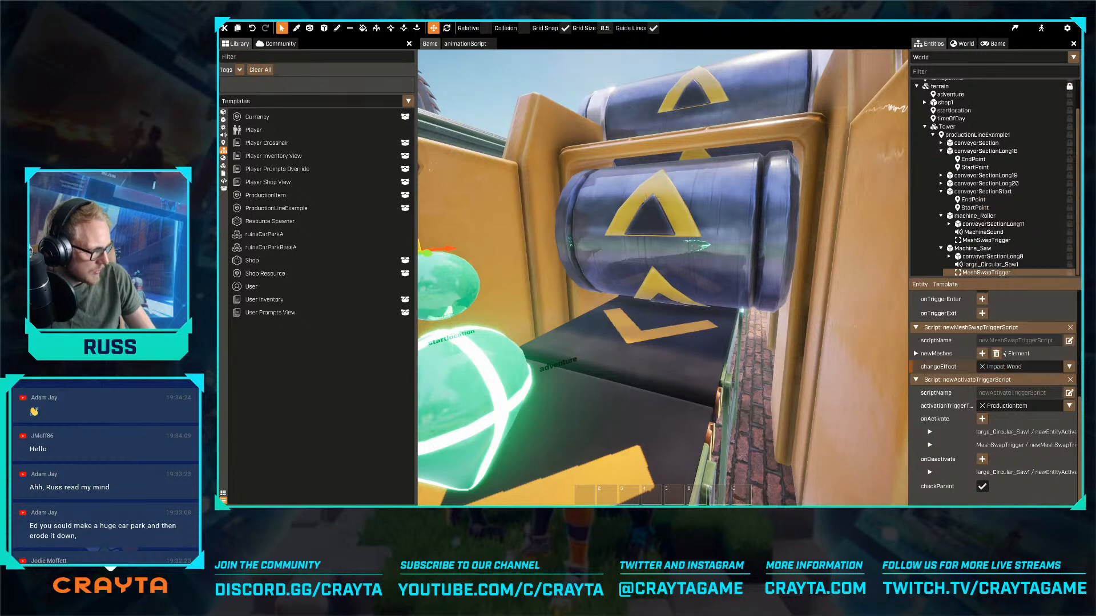
# - Expand newMeshes on the saw's MeshSwapTrigger and set its mesh element to Wooden Plank
pyautogui.click(917, 354)
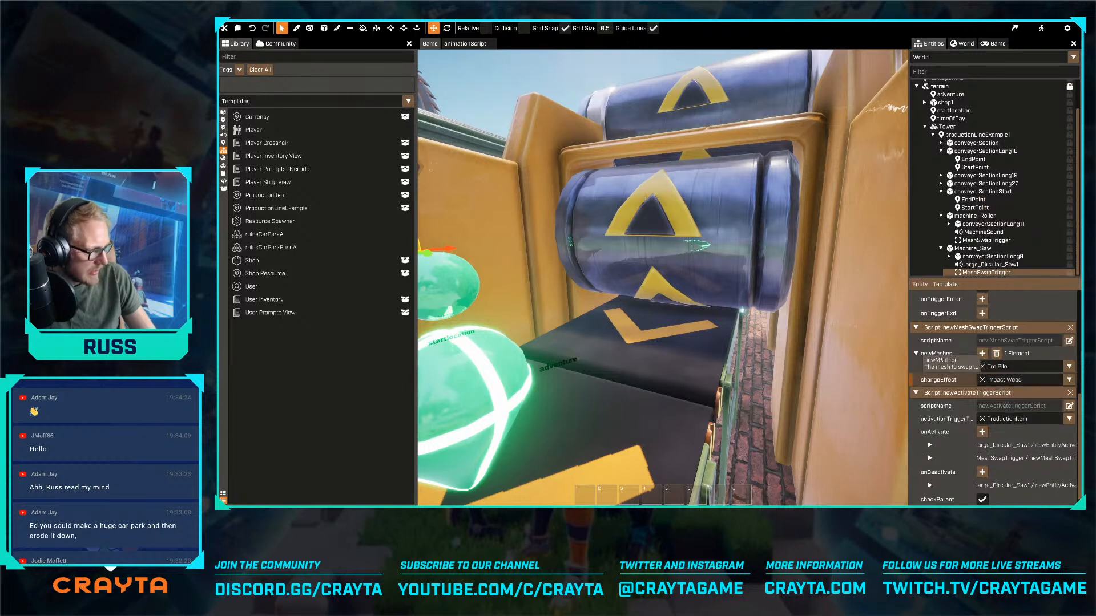
pyautogui.click(1021, 368)
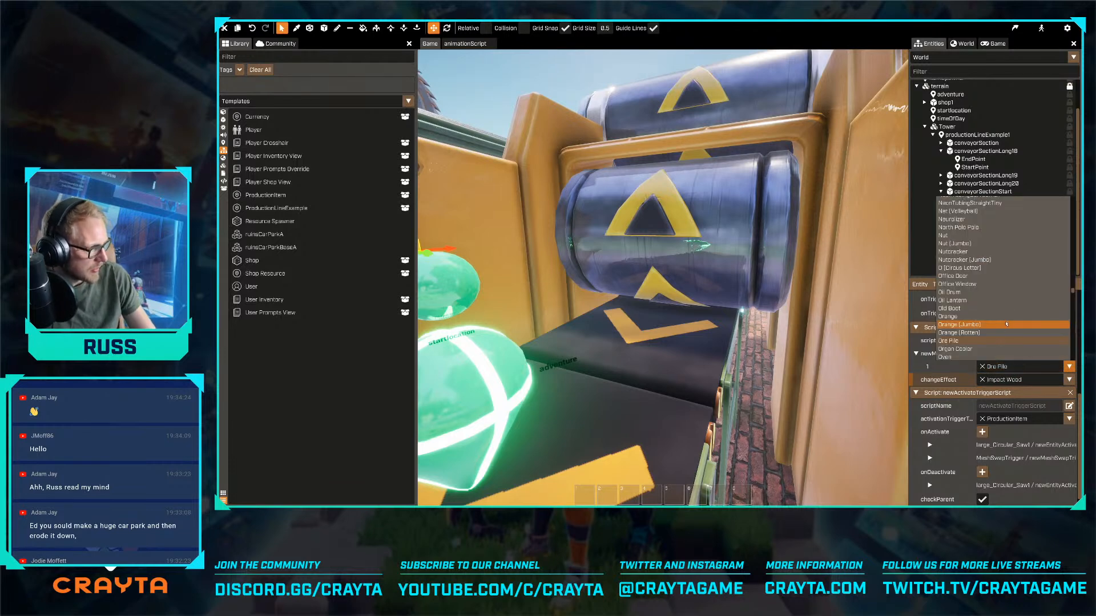
pyautogui.scroll(15, 1065, 219)
pyautogui.scroll(15, 1065, 219)
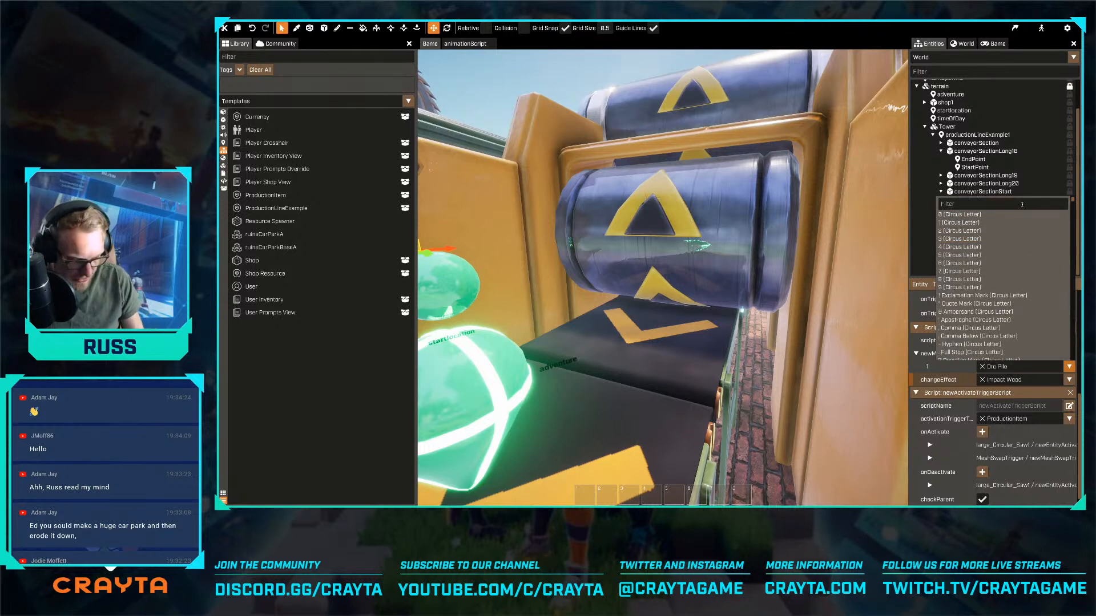
pyautogui.write('plank')
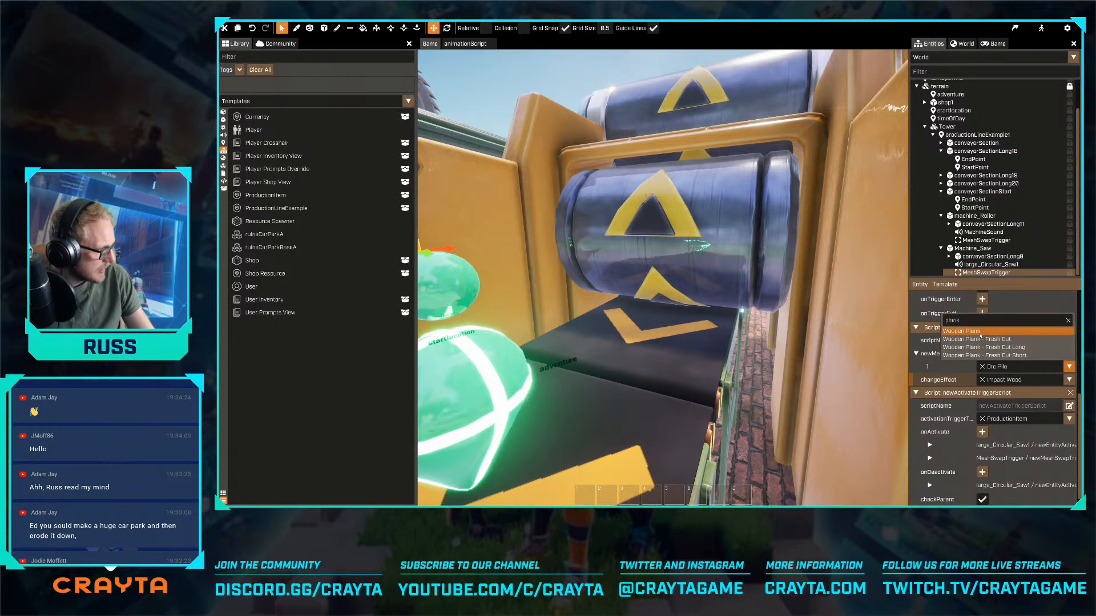
pyautogui.click(983, 332)
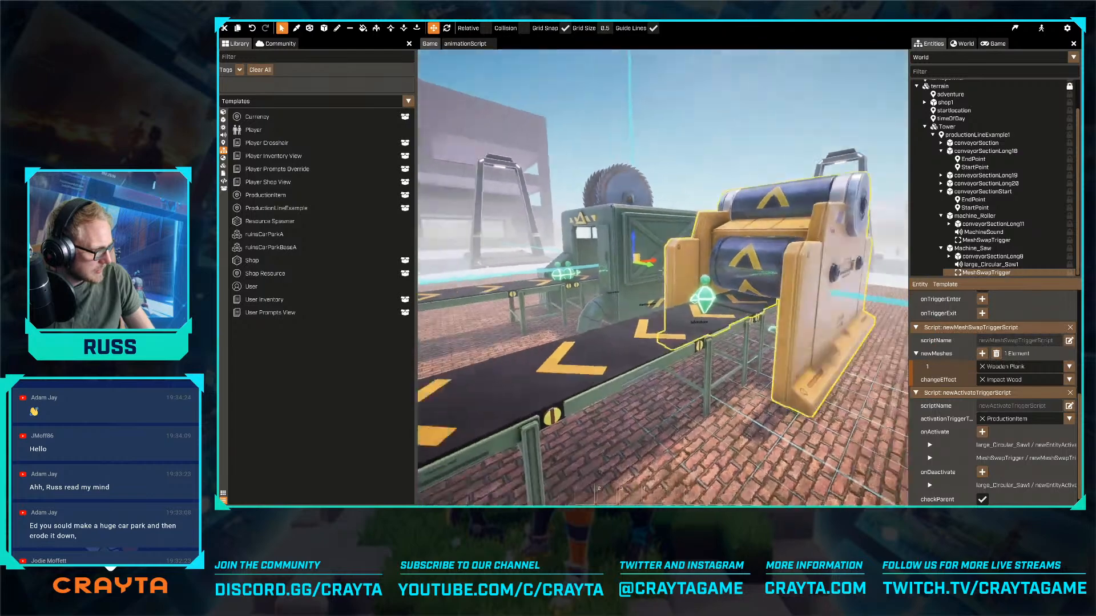
# - Inspect the MeshSwapTrigger volume and the conveyor inside the saw machine
pyautogui.press('a')
pyautogui.moveTo(663, 271); pyautogui.dragTo(663, 270, button='right')
pyautogui.press('w')
pyautogui.moveTo(652, 327); pyautogui.dragTo(635, 252, button='right')
pyautogui.press('w')
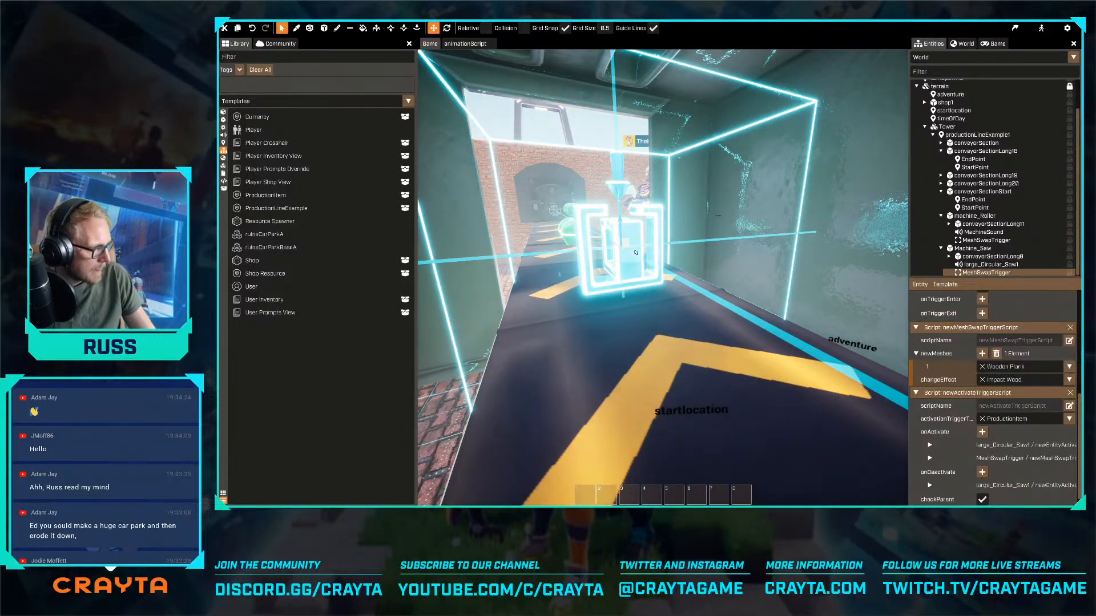
pyautogui.press('s')
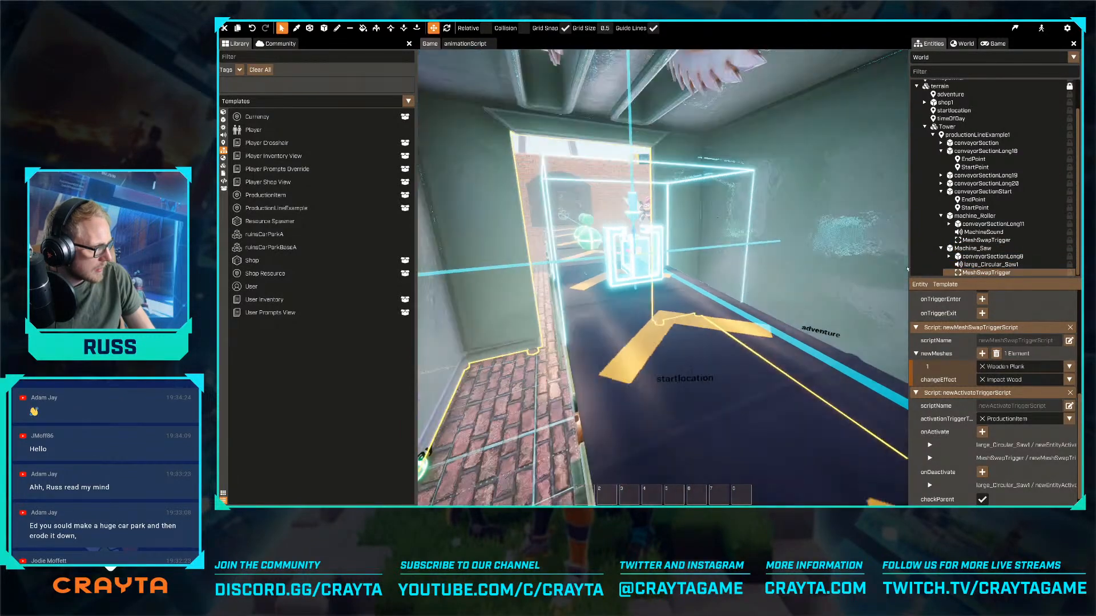
pyautogui.press('d')
pyautogui.press('s')
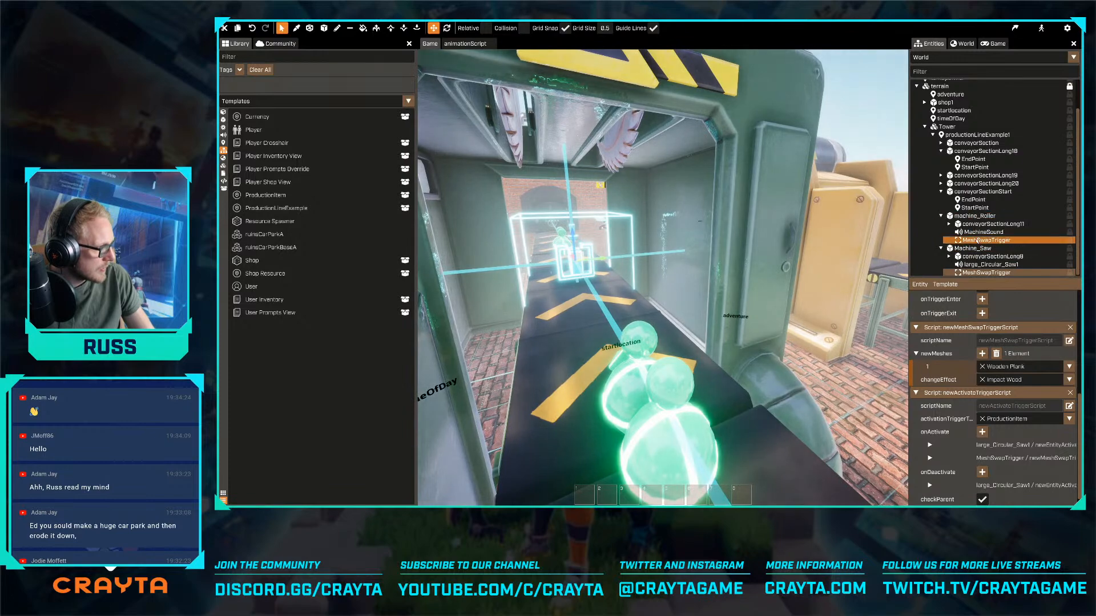
# - Set the changeEffect of the MeshSwapTrigger under machine_Roller to Impact Wood and its newMeshes element to Wooden Plank
pyautogui.click(978, 240)
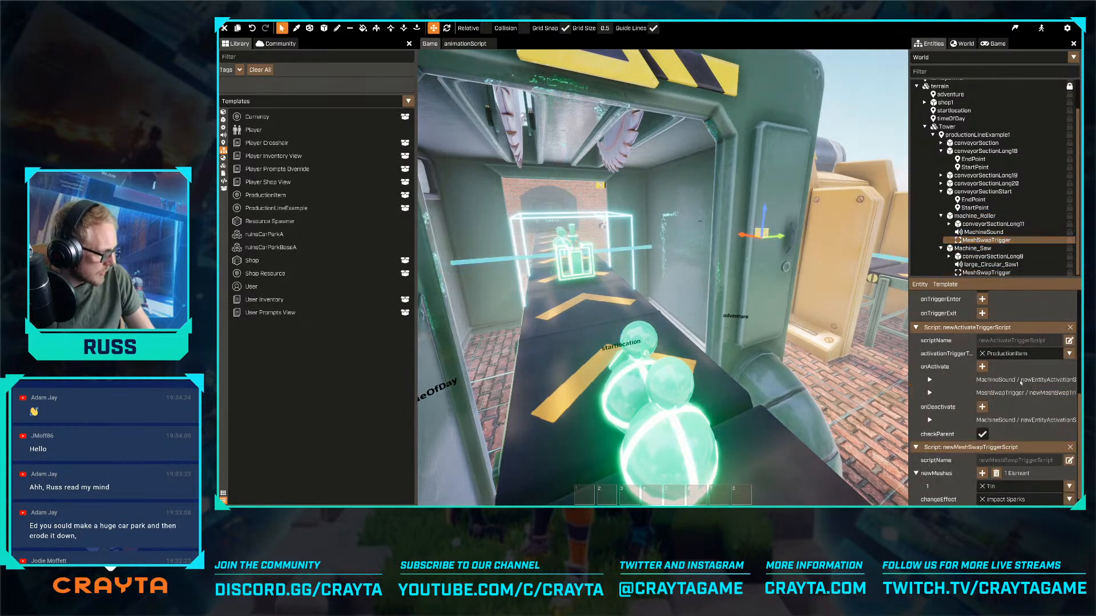
pyautogui.press('f')
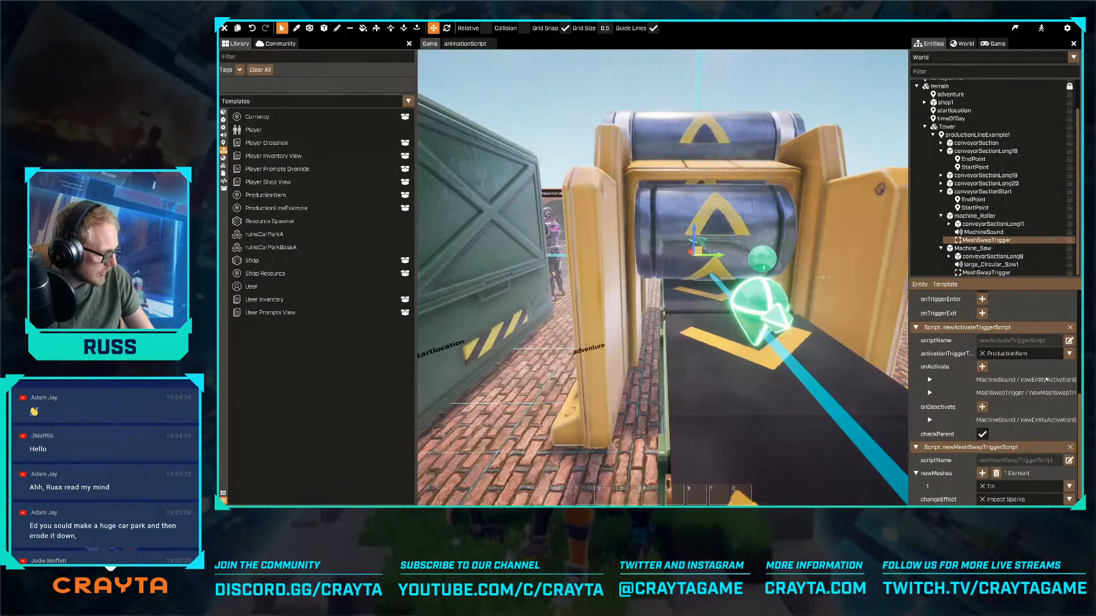
pyautogui.scroll(-1, 1037, 413)
pyautogui.click(1022, 473)
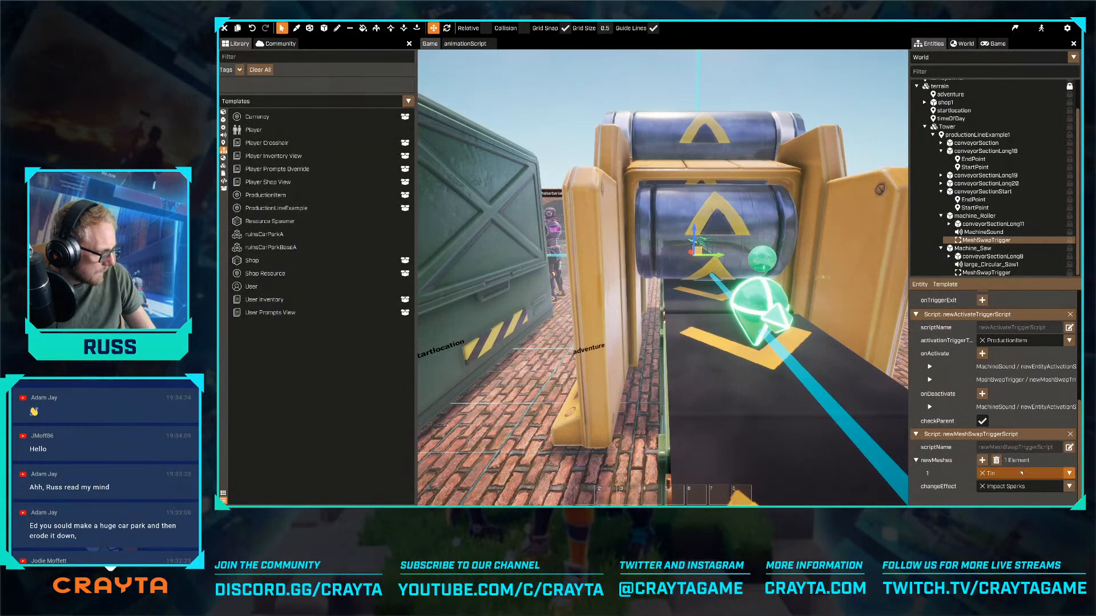
pyautogui.write('plank')
pyautogui.click(1026, 486)
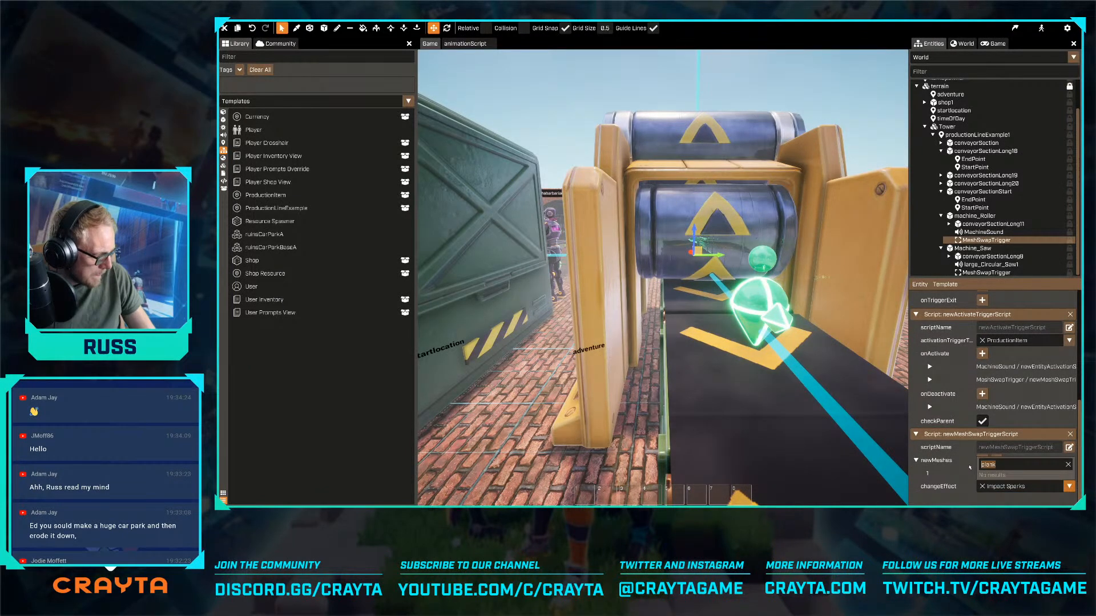
pyautogui.write('spark')
pyautogui.hotkey('ctrl', 'a')
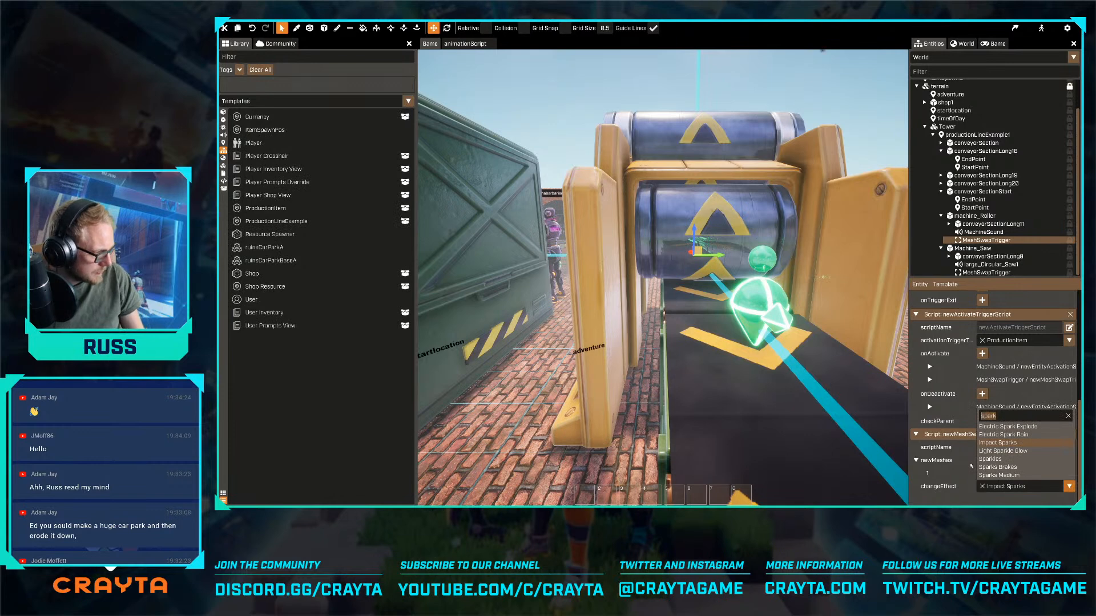
pyautogui.write('wood')
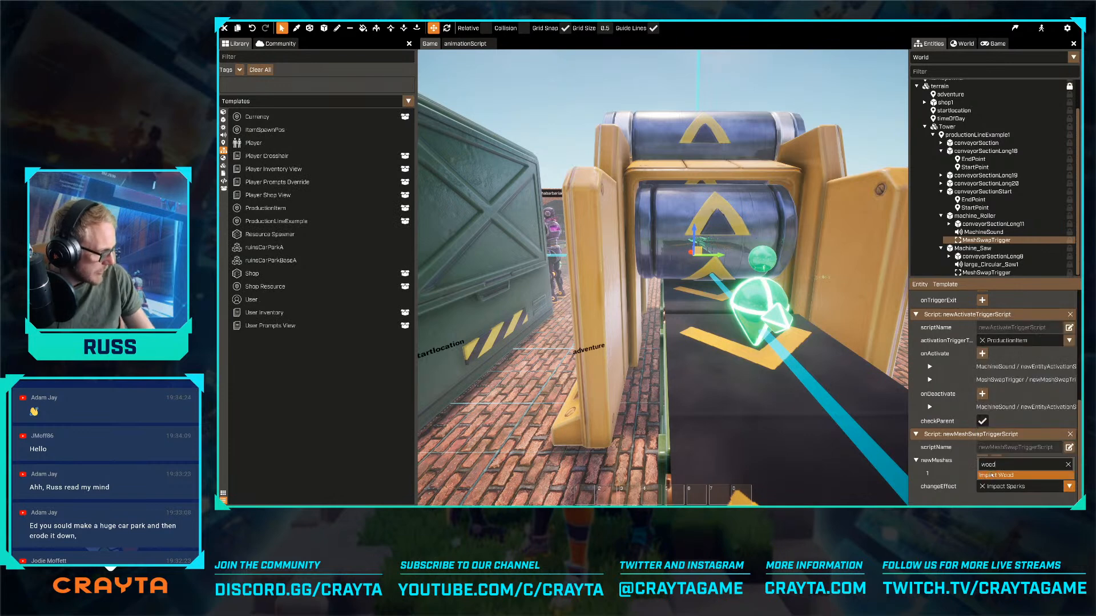
pyautogui.click(995, 475)
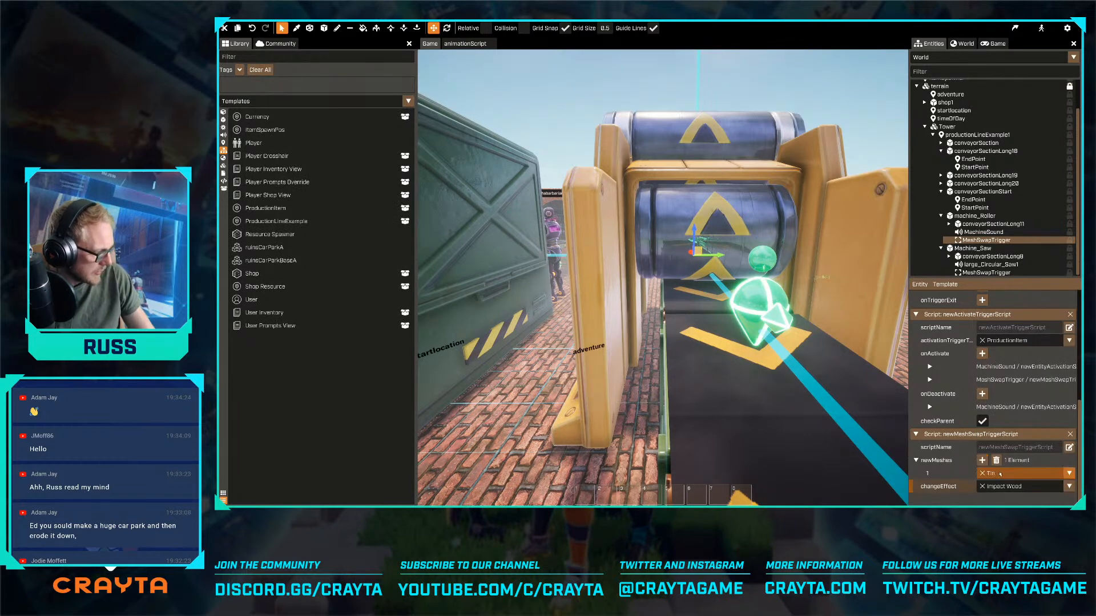
pyautogui.click(1021, 473)
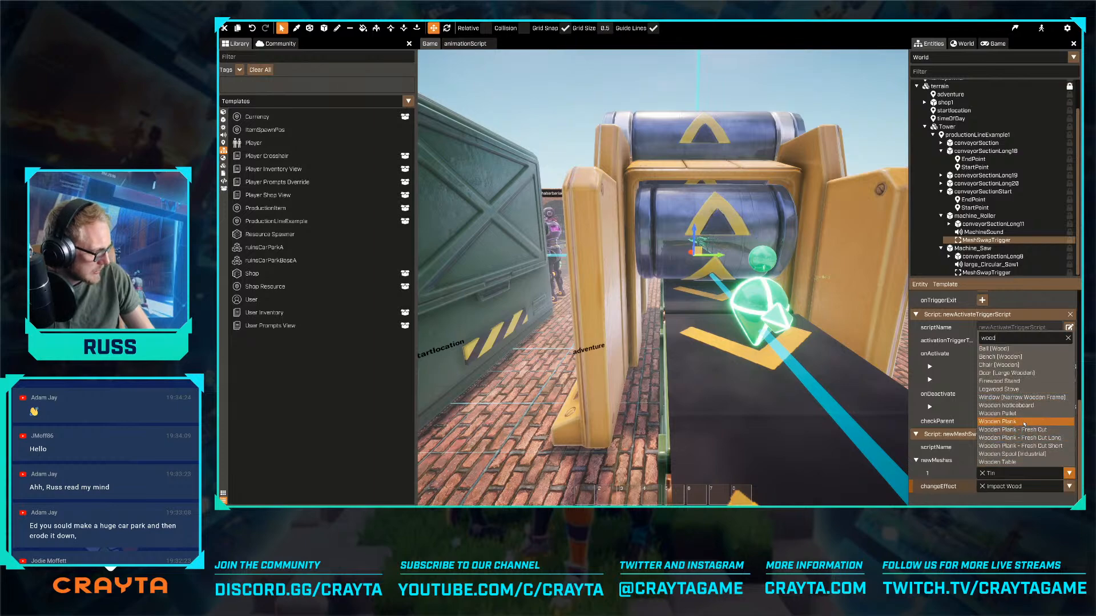
pyautogui.click(1021, 422)
# - Select the trigger inside the saw machine and set its newMeshes element to Wooden Plank - Fresh Cut
pyautogui.press('w')
pyautogui.moveTo(662, 271)
pyautogui.mouseDown(button='right')
pyautogui.moveTo(650, 274)
pyautogui.moveTo(668, 271)
pyautogui.mouseUp(button='right')
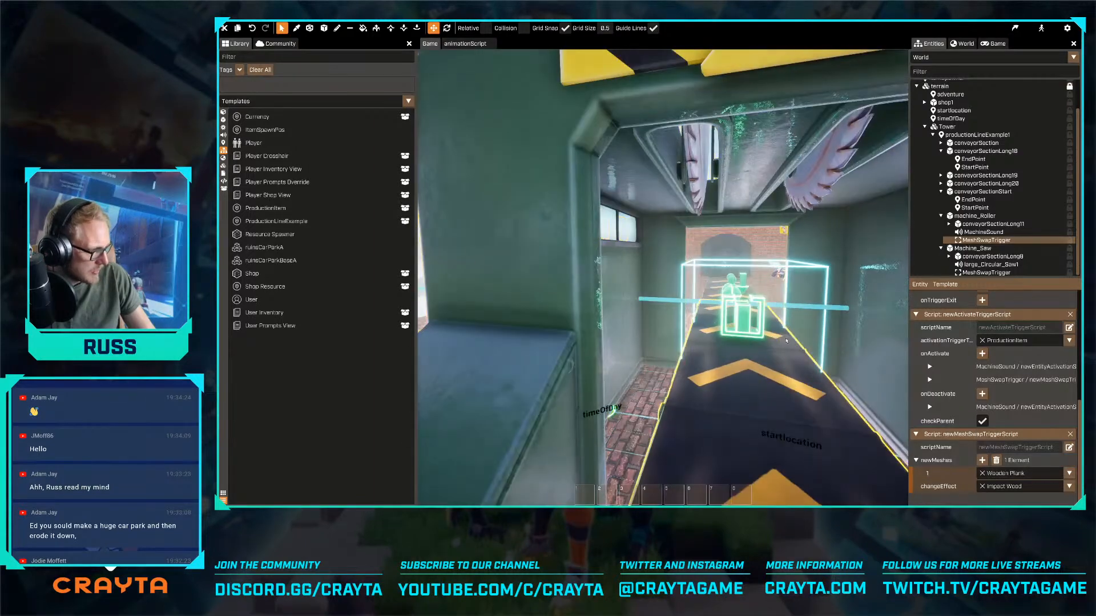
pyautogui.click(742, 317)
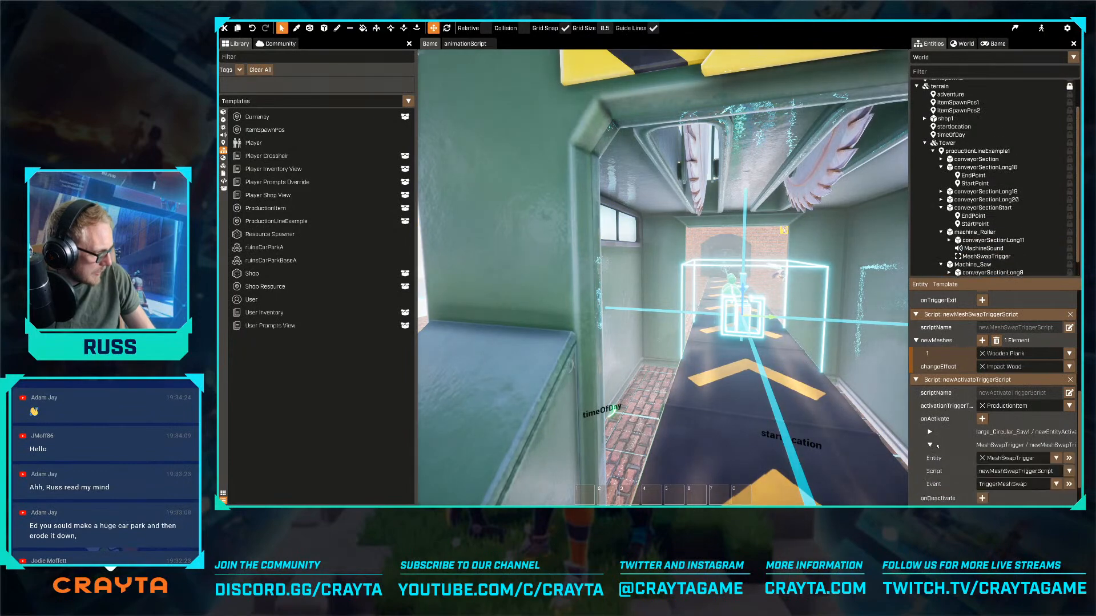
pyautogui.press('w')
pyautogui.moveTo(863, 315); pyautogui.dragTo(884, 315, button='right')
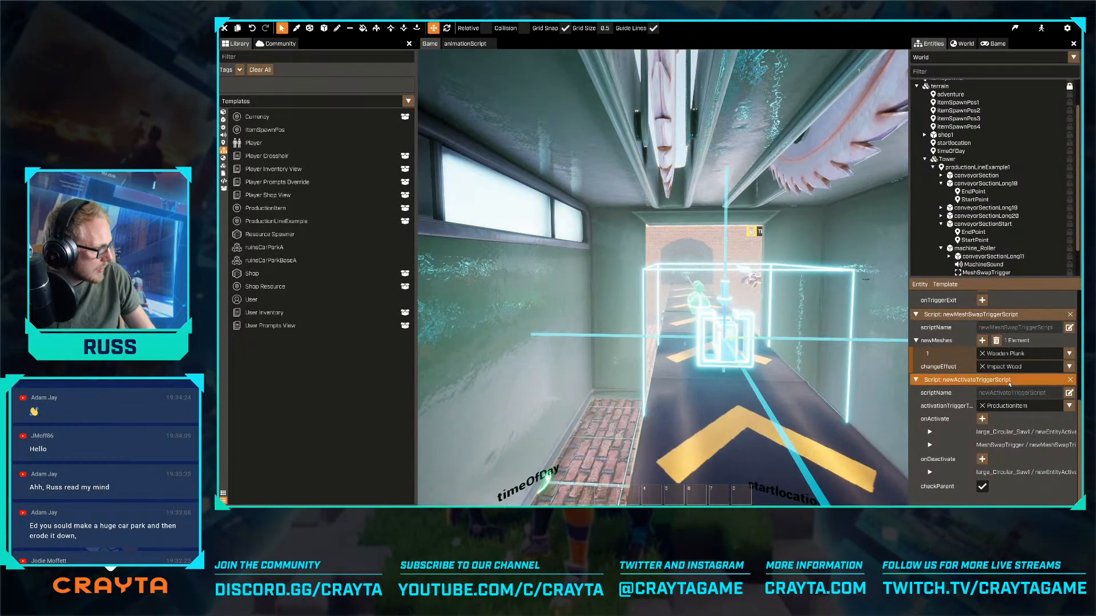
pyautogui.click(1028, 356)
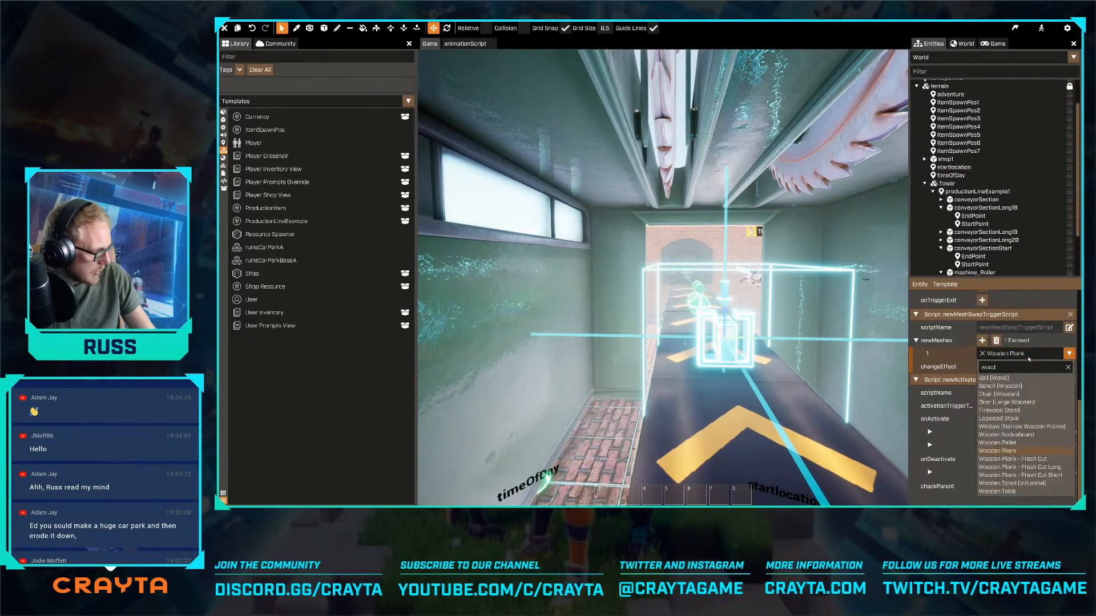
pyautogui.click(1056, 458)
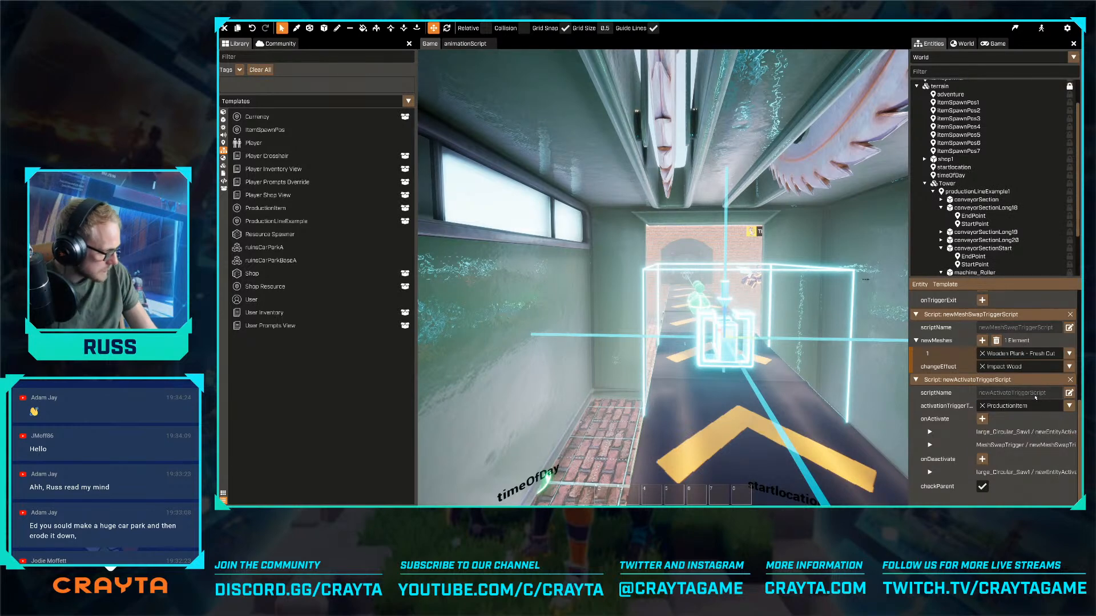
# - Preview the game, watch the production line between the saw and roller machines, and return to the editor
pyautogui.press('w')
pyautogui.moveTo(751, 394); pyautogui.dragTo(752, 395, button='right')
pyautogui.press('s')
pyautogui.click(1015, 29)
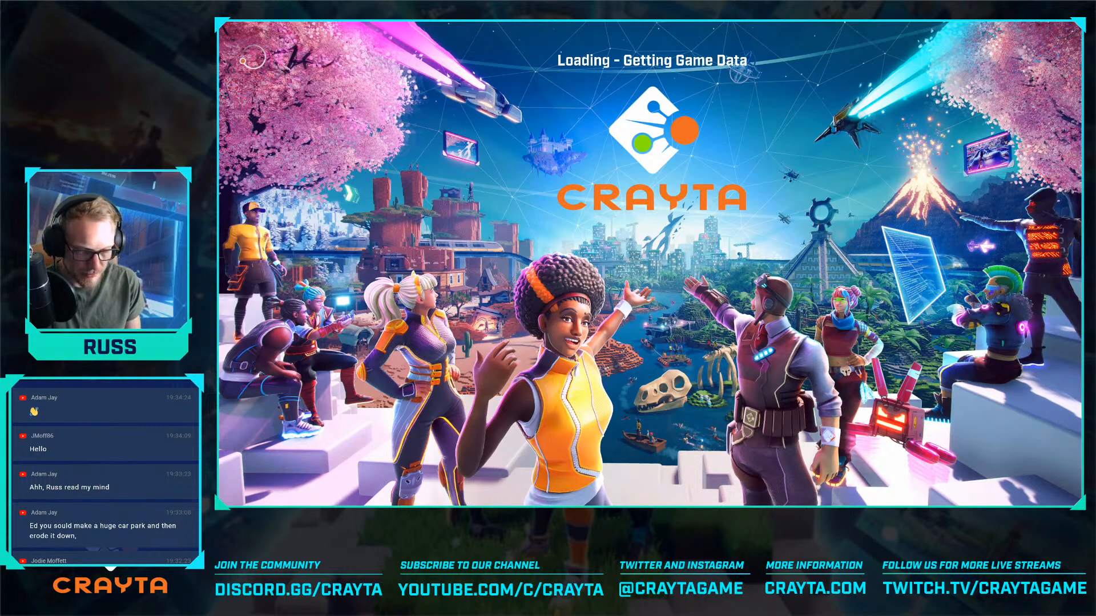
pyautogui.press('w')
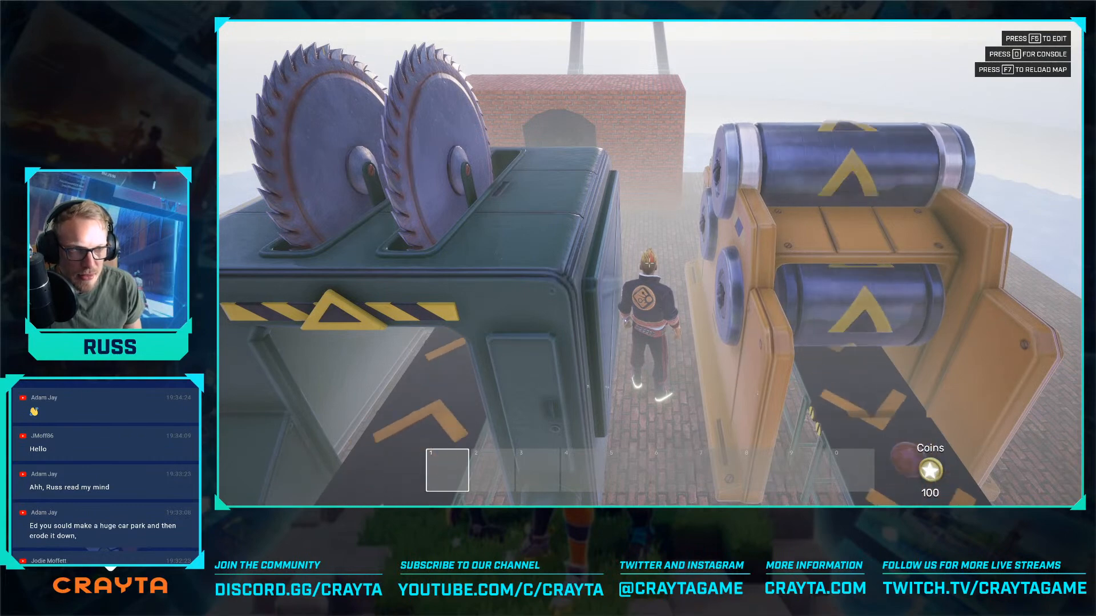
pyautogui.press('F5')
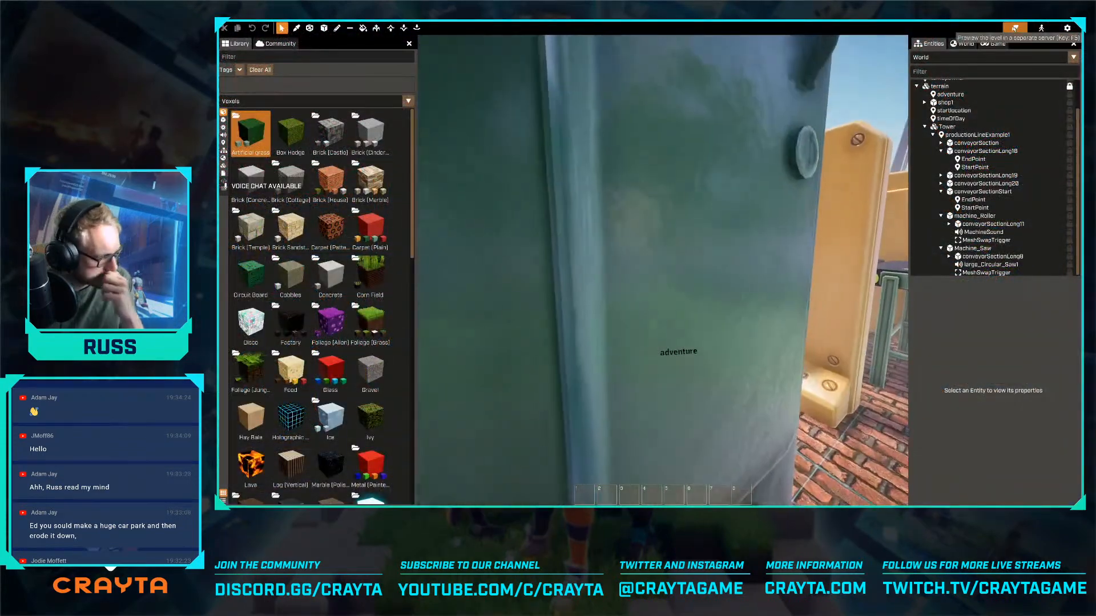
# - Set the firstConveyor of productionLineExample1's newProductionLineScript to conveyorSectionStart
pyautogui.press('w')
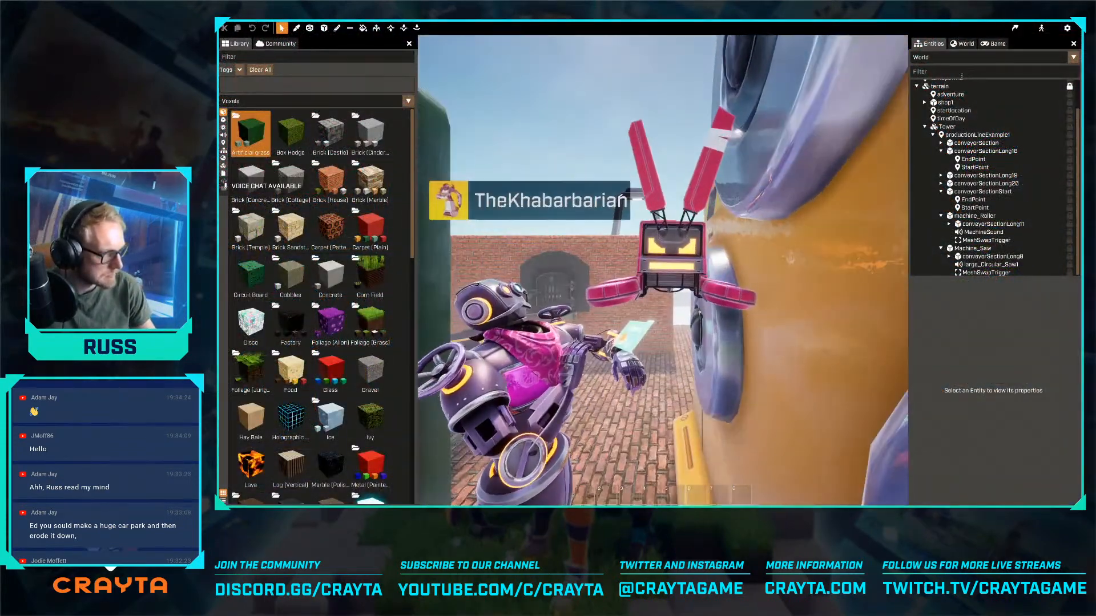
pyautogui.press('w')
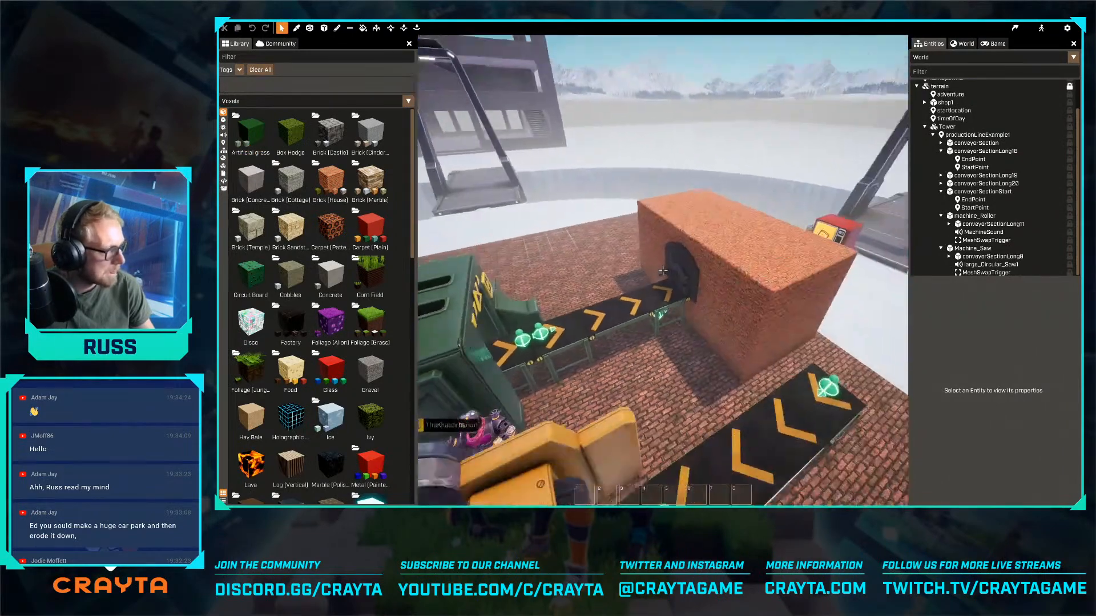
pyautogui.click(952, 119)
pyautogui.click(963, 135)
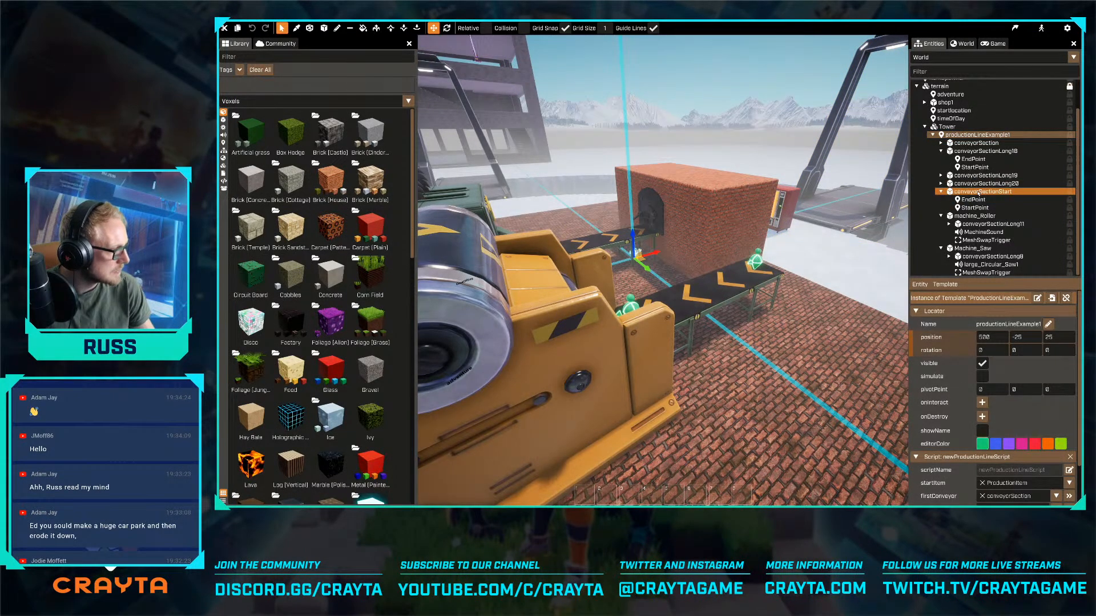
pyautogui.scroll(-2, 1005, 433)
pyautogui.moveTo(1022, 447); pyautogui.dragTo(1022, 448)
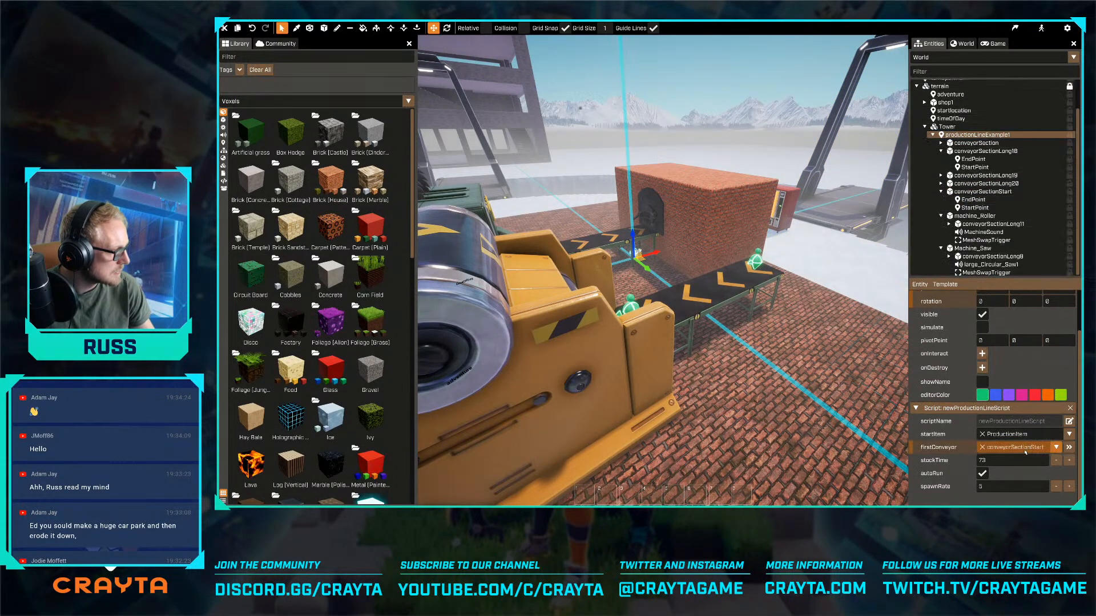
pyautogui.press('Tab')
# - Select the start conveyor beside the roller machine to check it, and launch a game preview
pyautogui.press('d')
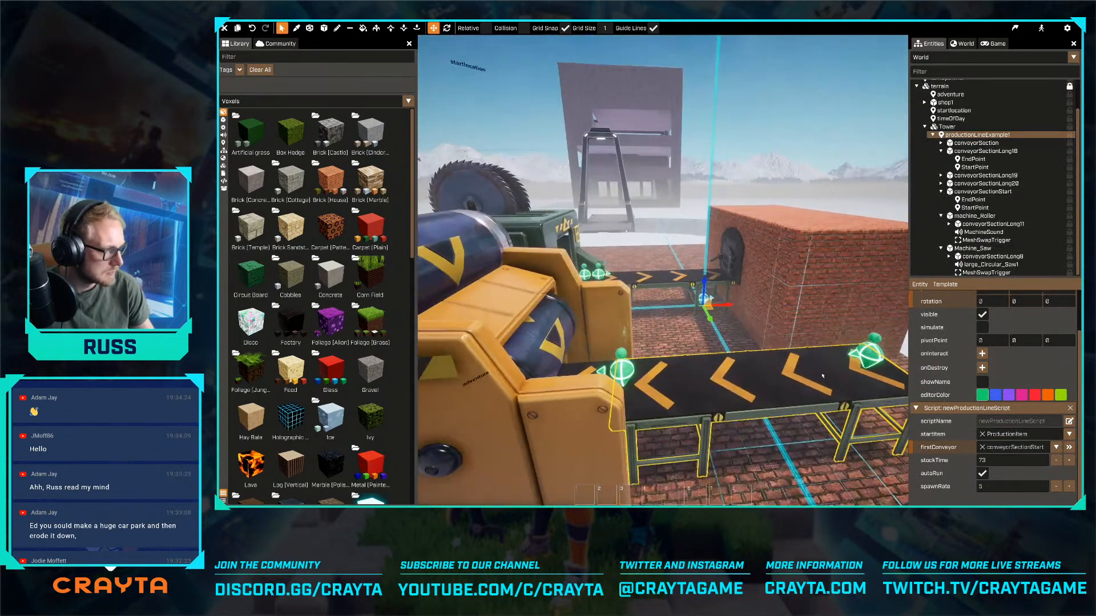
pyautogui.click(727, 383)
pyautogui.press('d')
pyautogui.press('s')
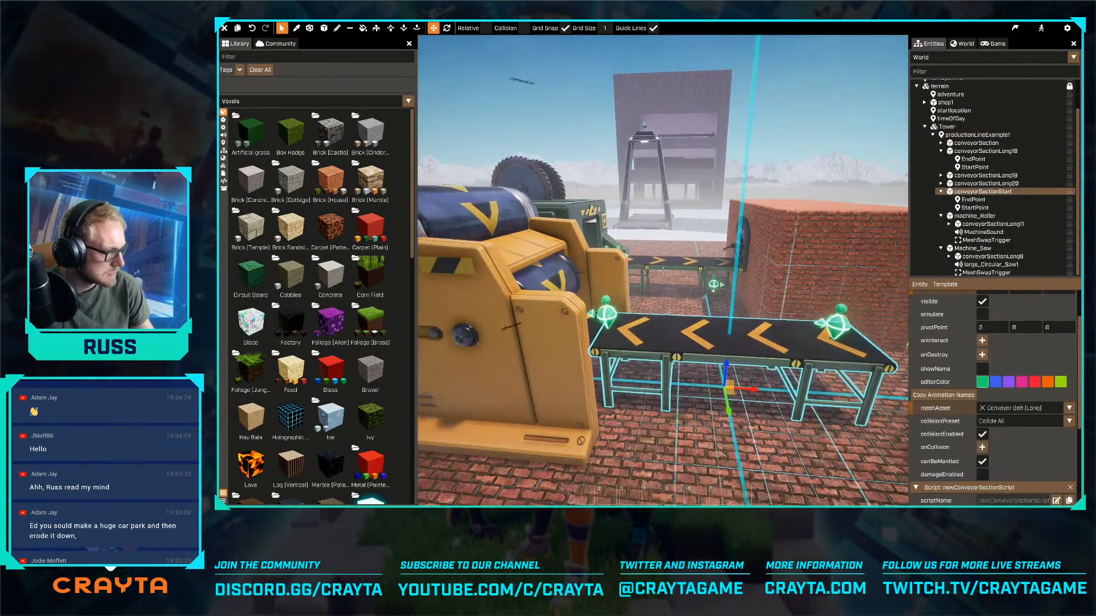
pyautogui.press('Tab')
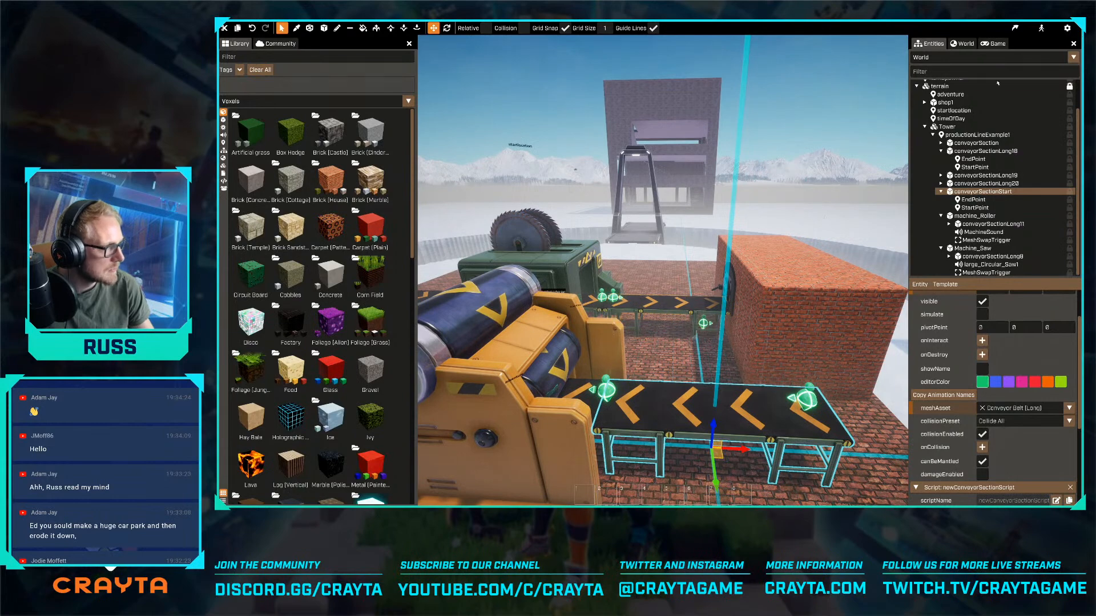
pyautogui.click(1014, 28)
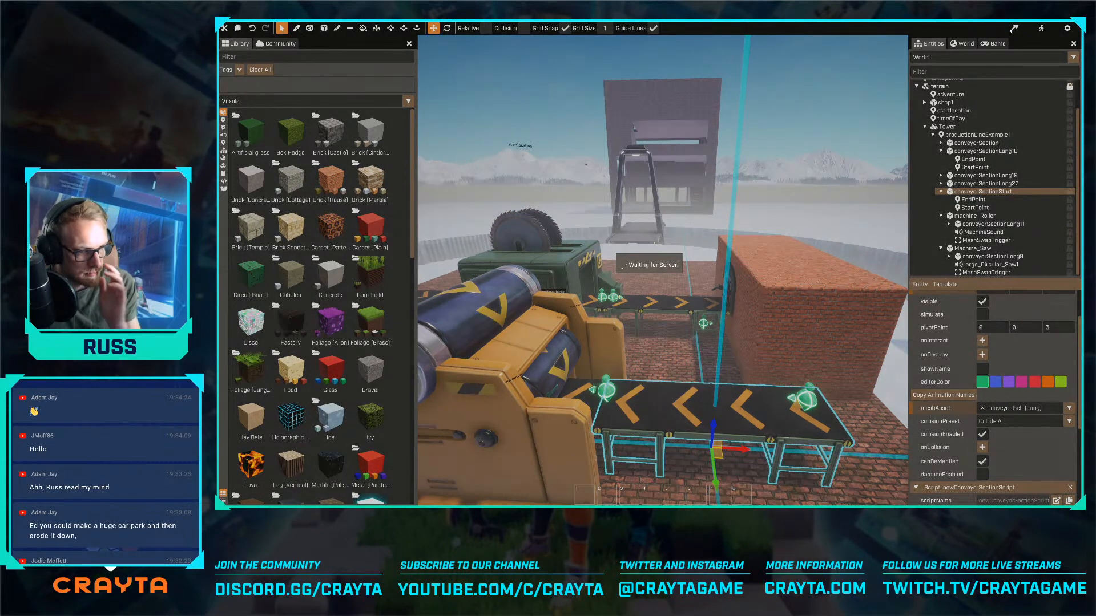
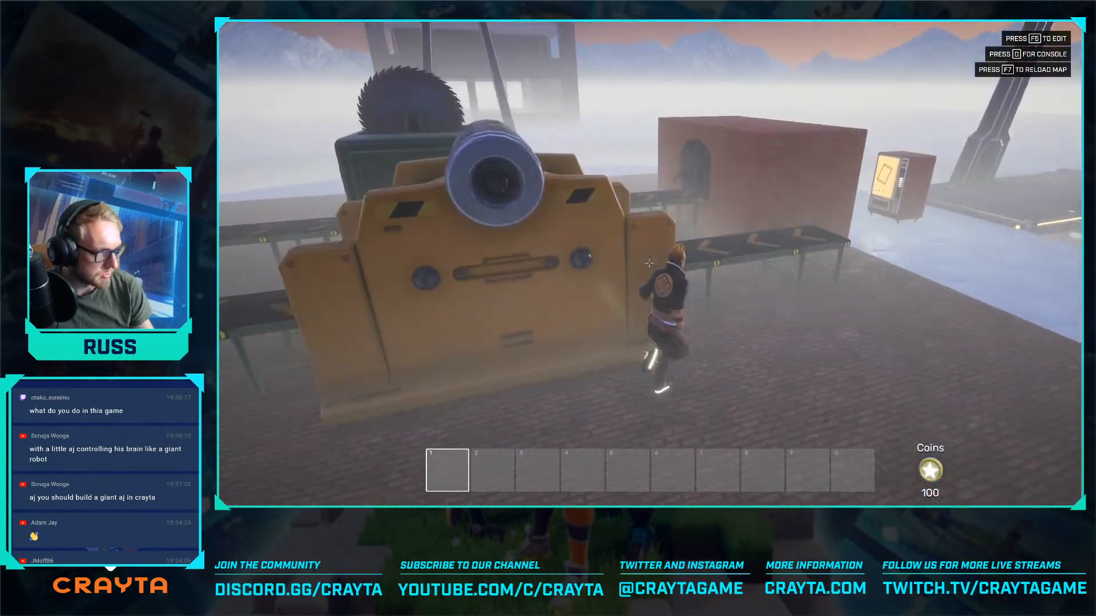
# - Watch the production line run around the roller, saw and furnace in the game preview, and return to the editor
pyautogui.press('a')
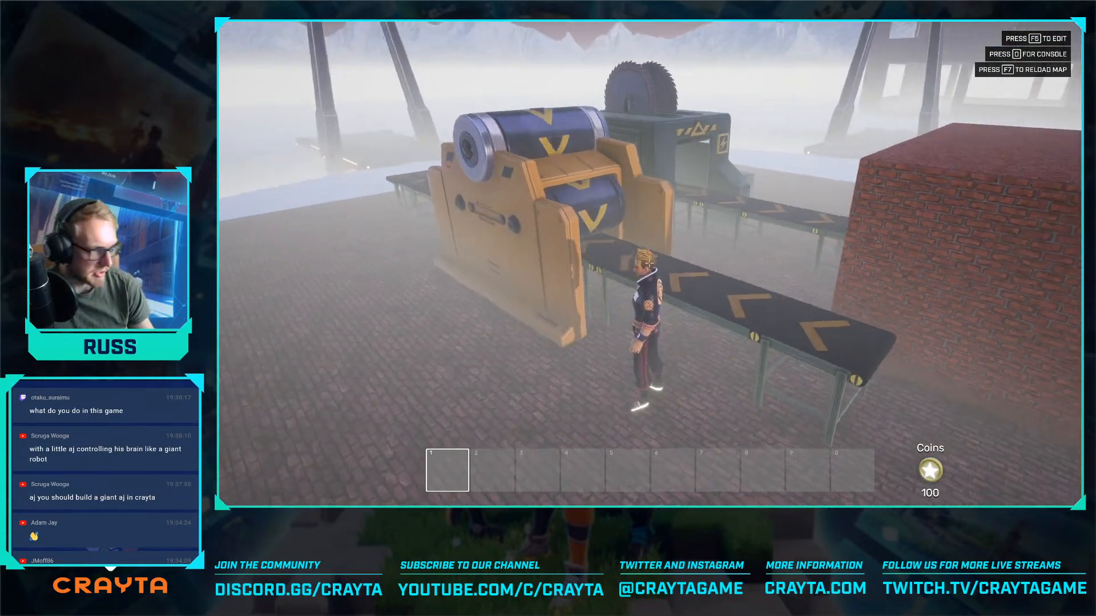
pyautogui.press('a')
pyautogui.press('a')
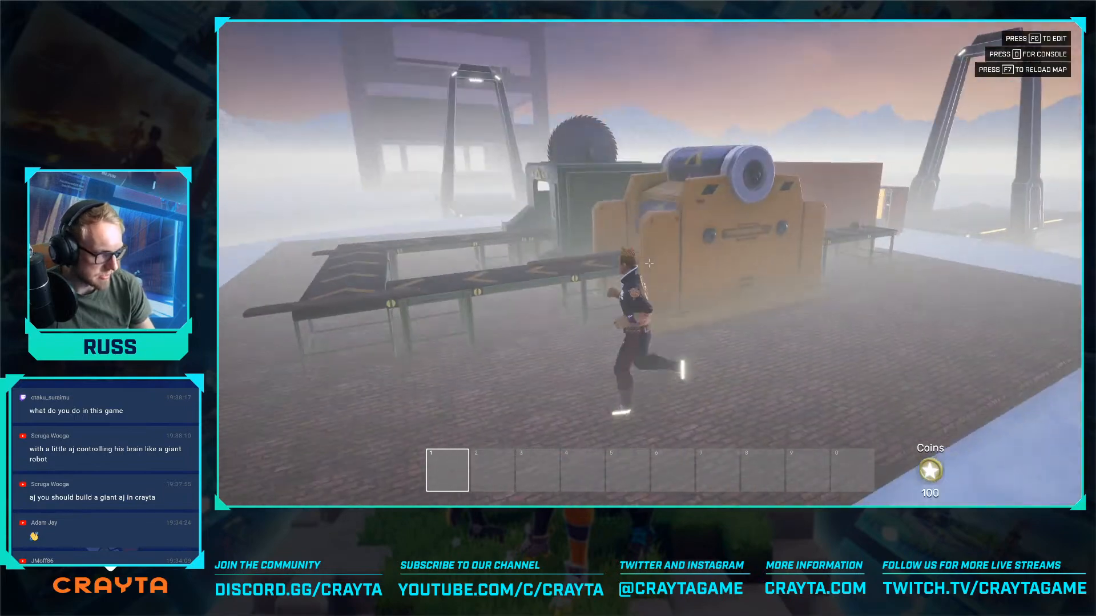
pyautogui.press('a')
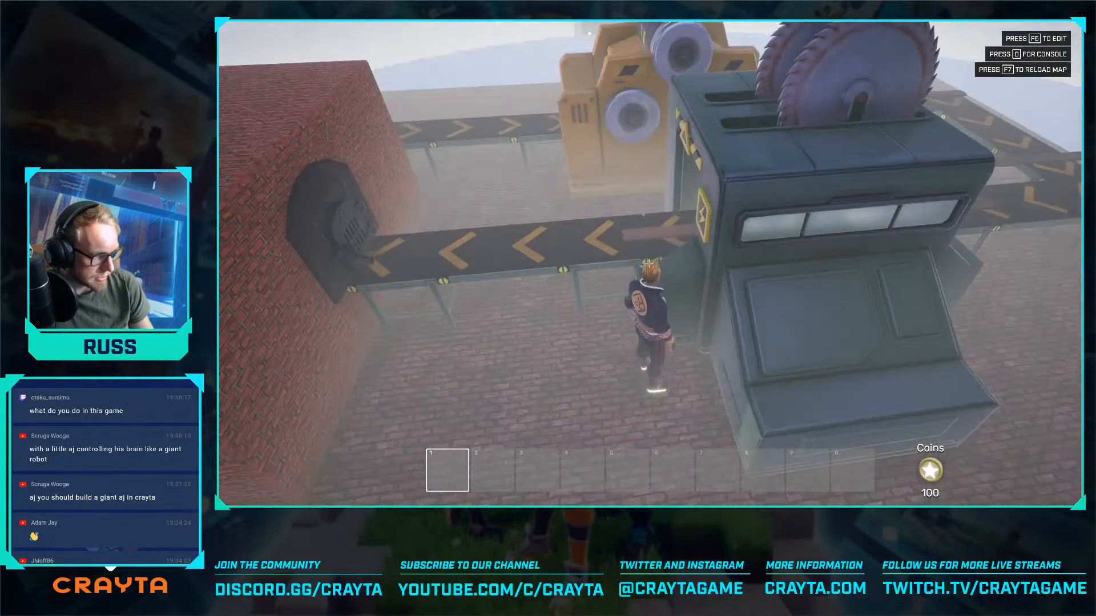
pyautogui.press('F5')
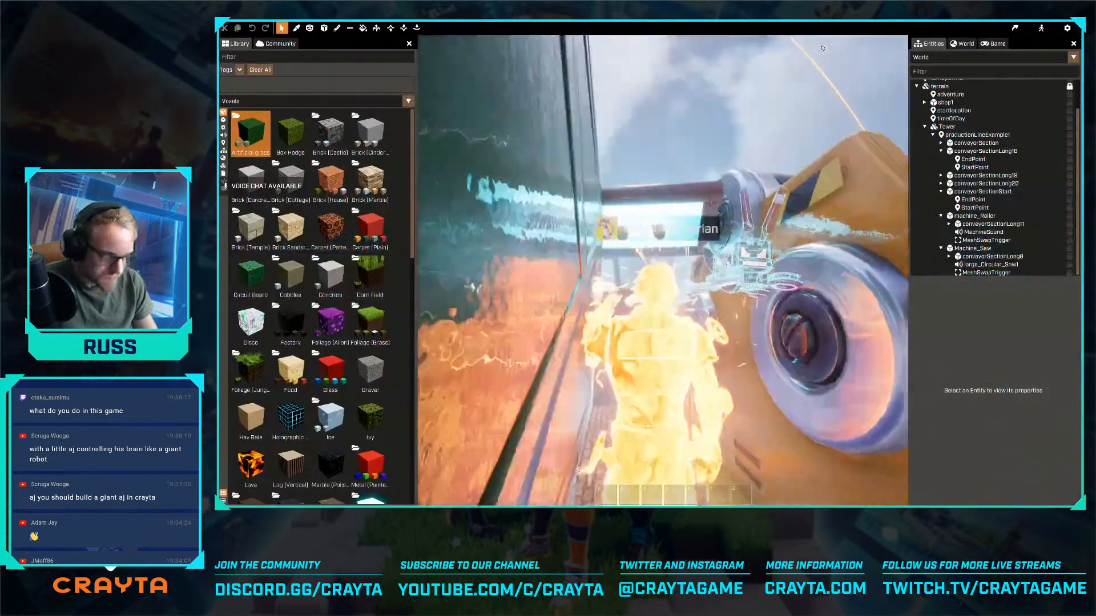
# - Move the startLocation locator off the brick platform onto the snow, to a Y position of 1262.5
pyautogui.press('w')
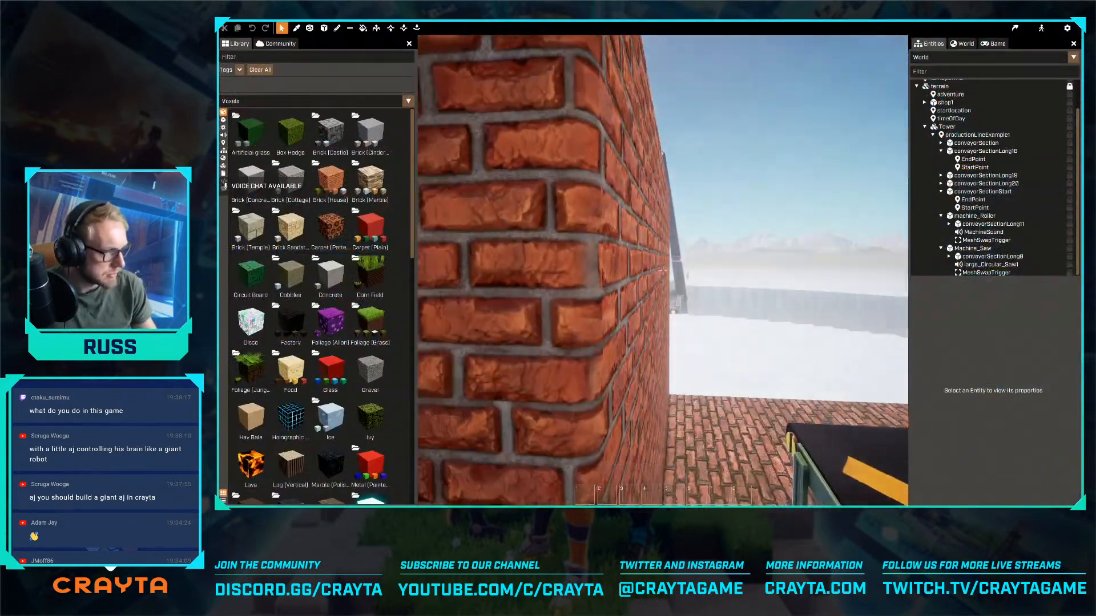
pyautogui.moveTo(662, 270); pyautogui.dragTo(816, 285, button='right')
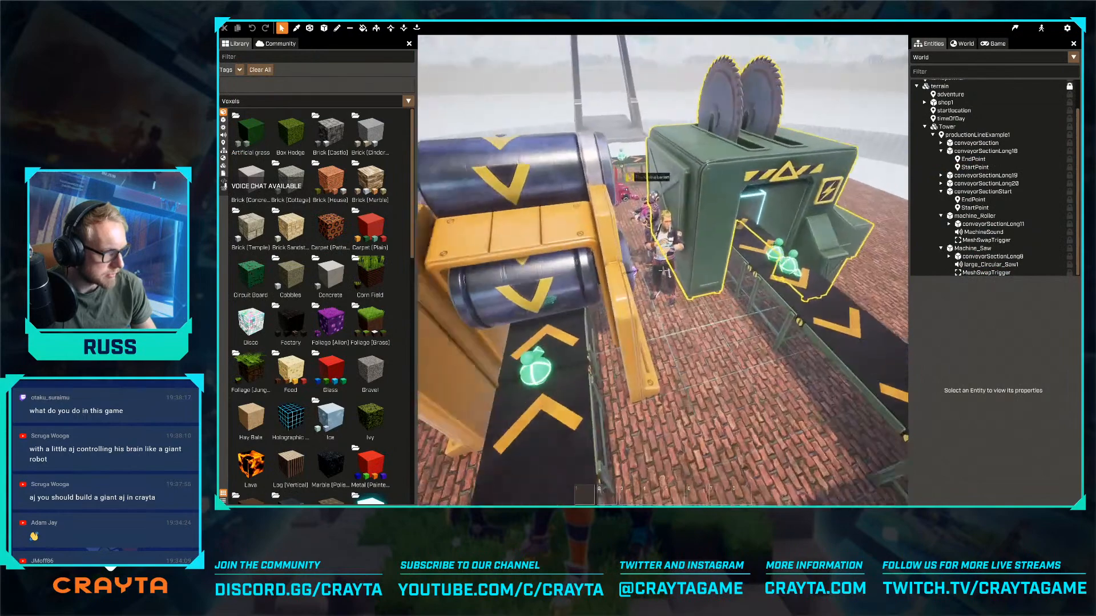
pyautogui.press('w')
pyautogui.press('d')
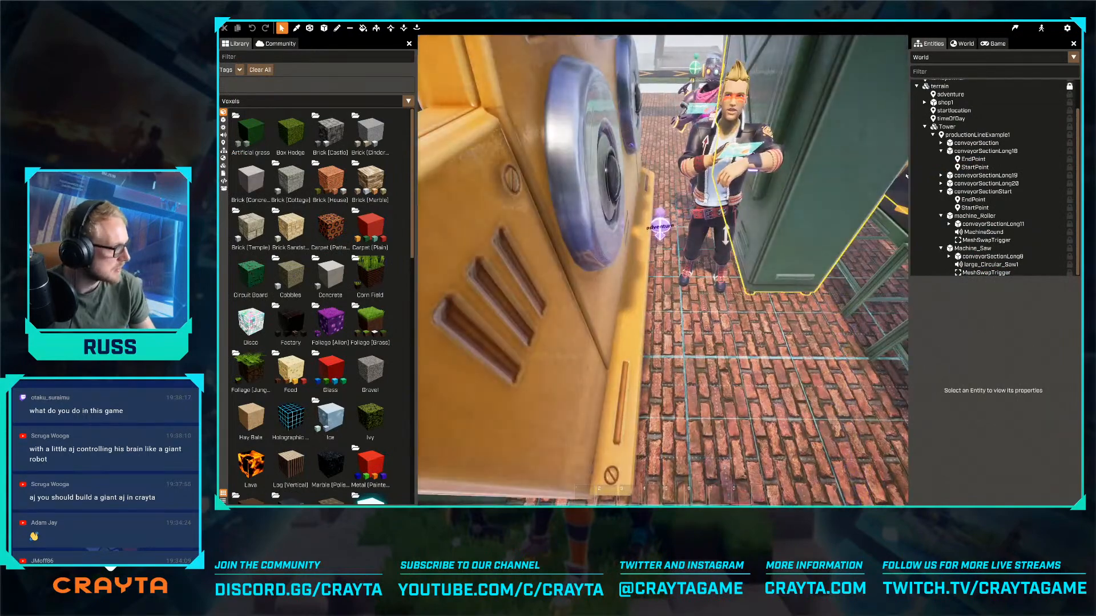
pyautogui.press('s')
pyautogui.click(951, 112)
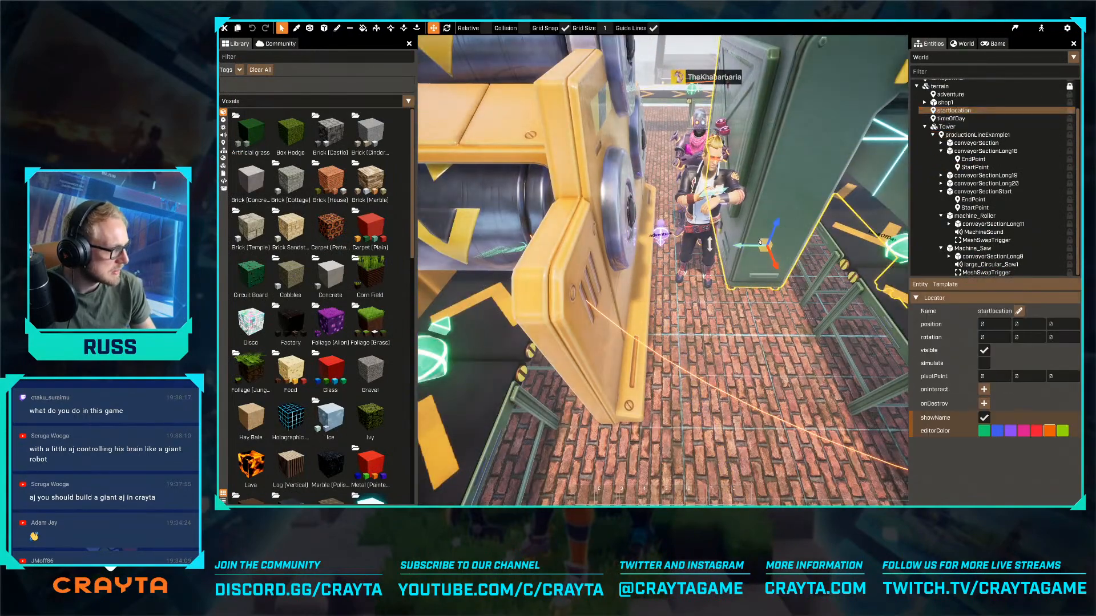
pyautogui.press('a')
pyautogui.moveTo(745, 246); pyautogui.dragTo(620, 255)
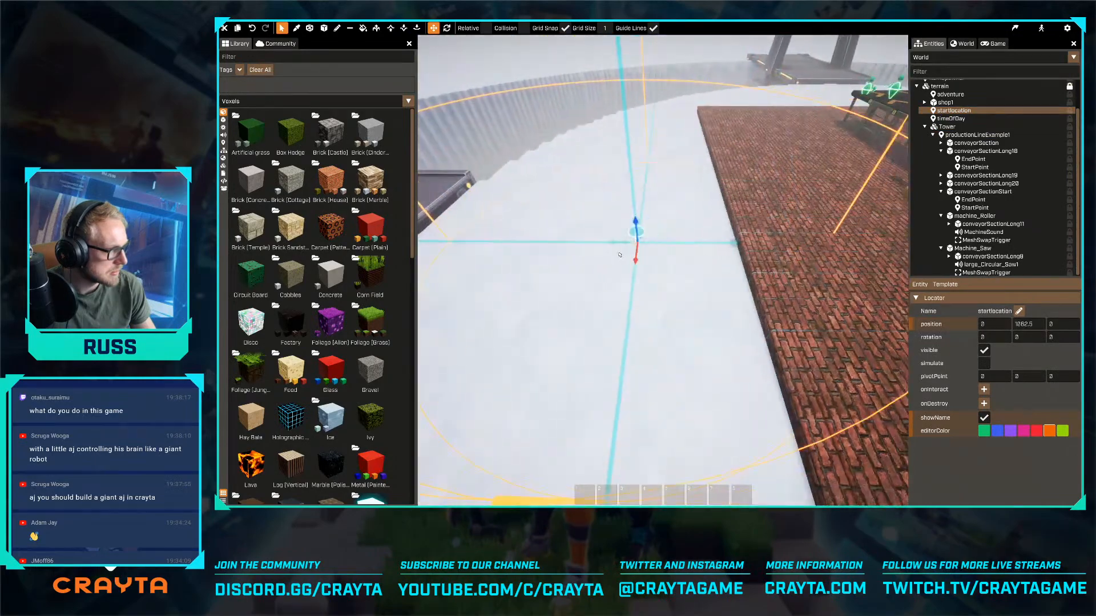
# - Lower the dark rock floor inside the furnace chamber down to the brick layer with the voxel extrude tool
pyautogui.press('w')
pyautogui.moveTo(663, 270); pyautogui.dragTo(770, 303, button='right')
pyautogui.press('w')
pyautogui.press('w')
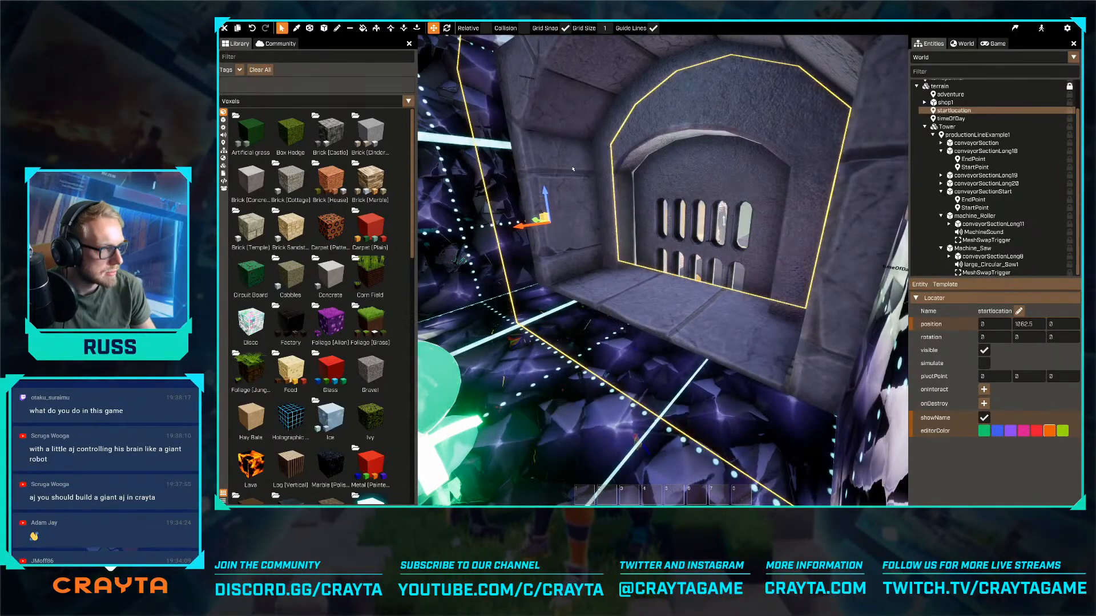
pyautogui.press('w')
pyautogui.moveTo(572, 168); pyautogui.dragTo(461, 106, button='right')
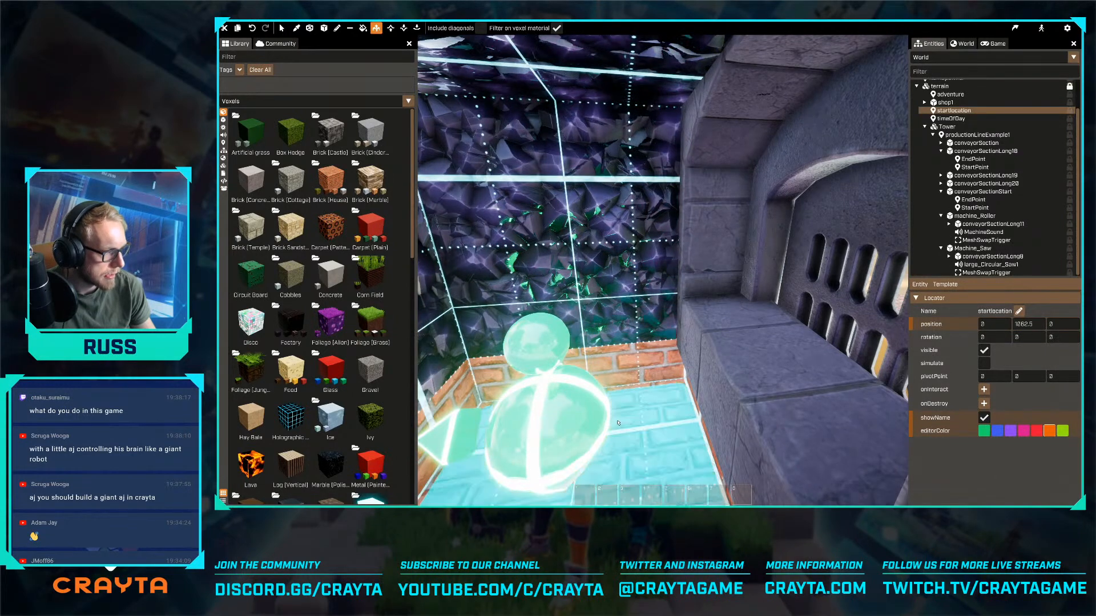
pyautogui.press('Escape')
# - Try to lower furnaceOpening1 to a Z position of 100, and undo the move
pyautogui.moveTo(618, 423); pyautogui.dragTo(535, 274, button='right')
pyautogui.click(534, 273)
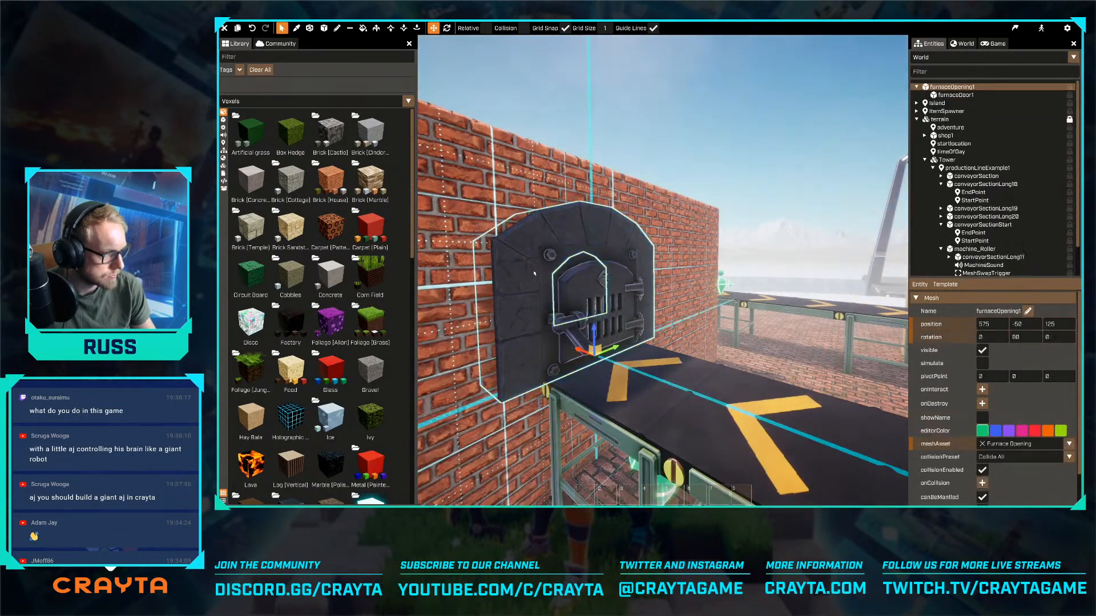
pyautogui.moveTo(598, 333); pyautogui.dragTo(596, 358)
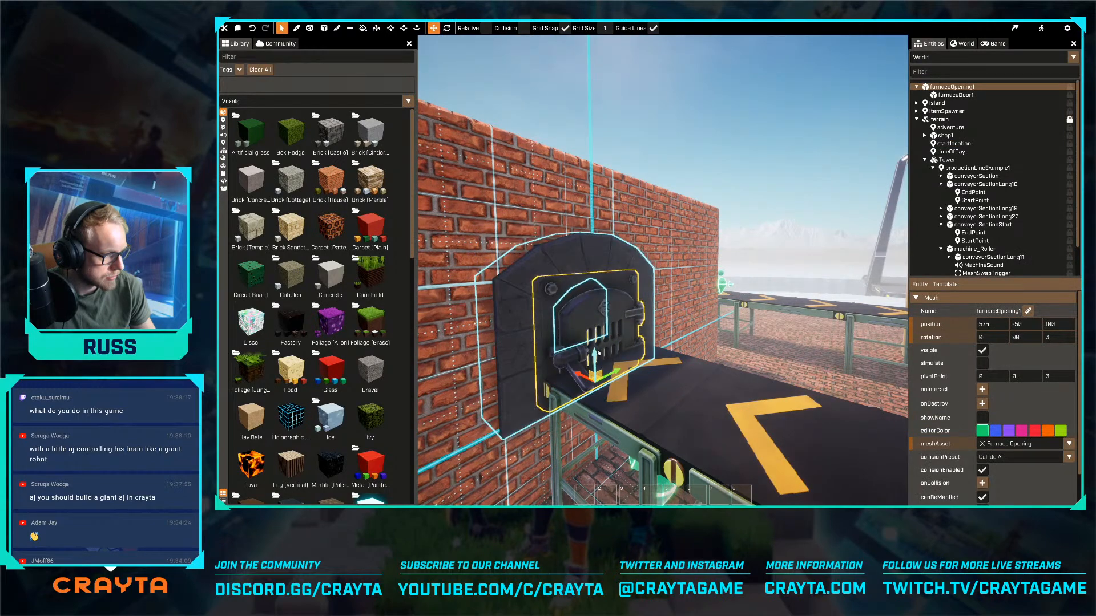
pyautogui.press('a')
pyautogui.moveTo(598, 365); pyautogui.dragTo(645, 468, button='right')
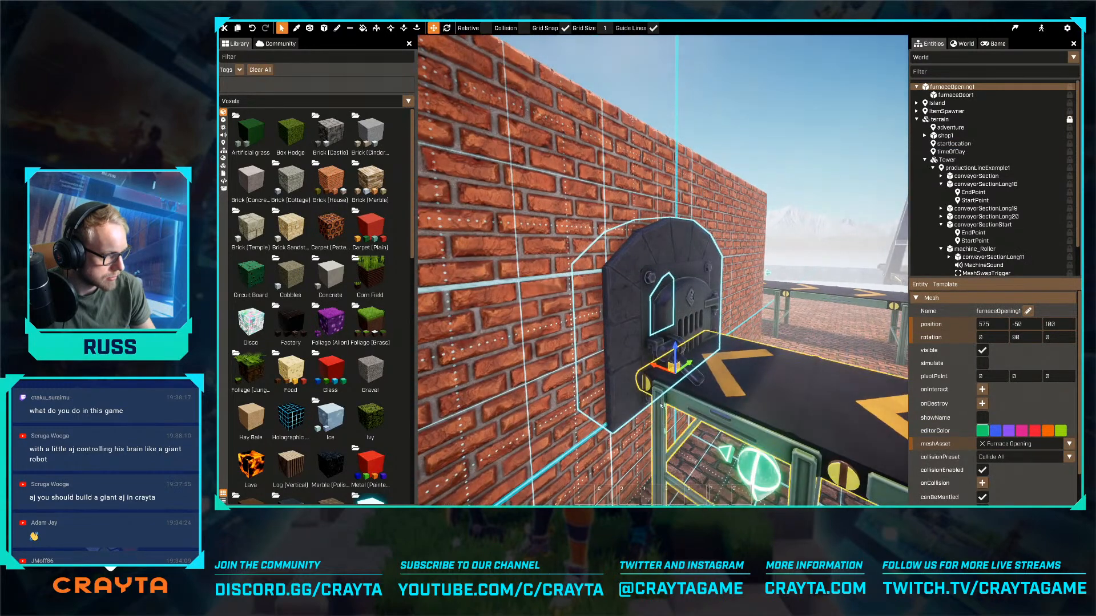
pyautogui.hotkey('ctrl', 'z')
# - Place a Light primitive inside the furnace chamber as a child of Tower
pyautogui.click(653, 442)
pyautogui.press('w')
pyautogui.moveTo(653, 443); pyautogui.dragTo(663, 270, button='right')
pyautogui.press('s')
pyautogui.press('w')
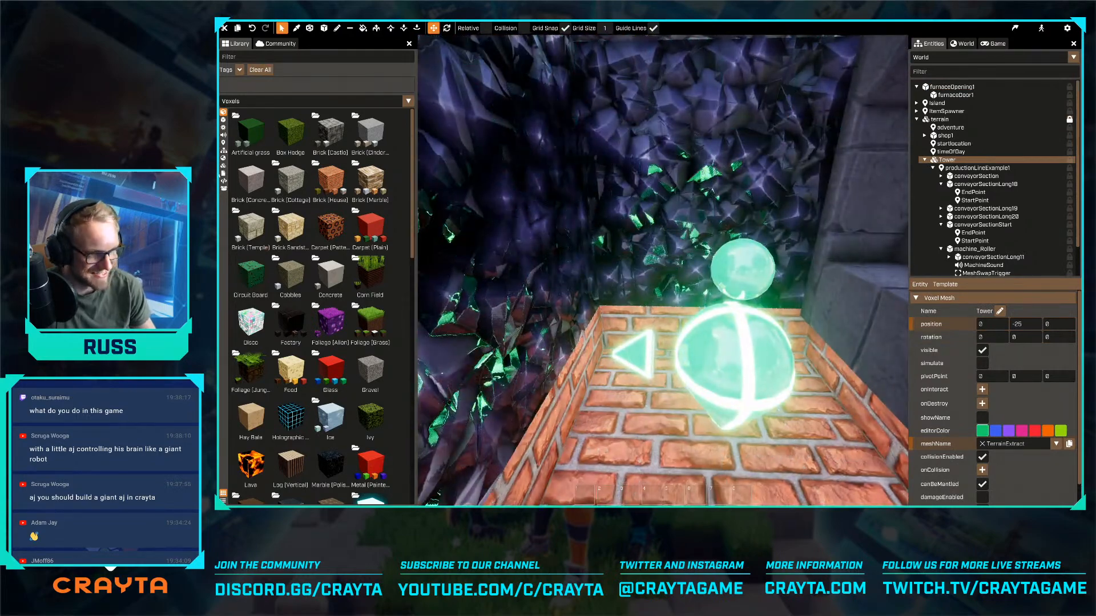
pyautogui.click(224, 143)
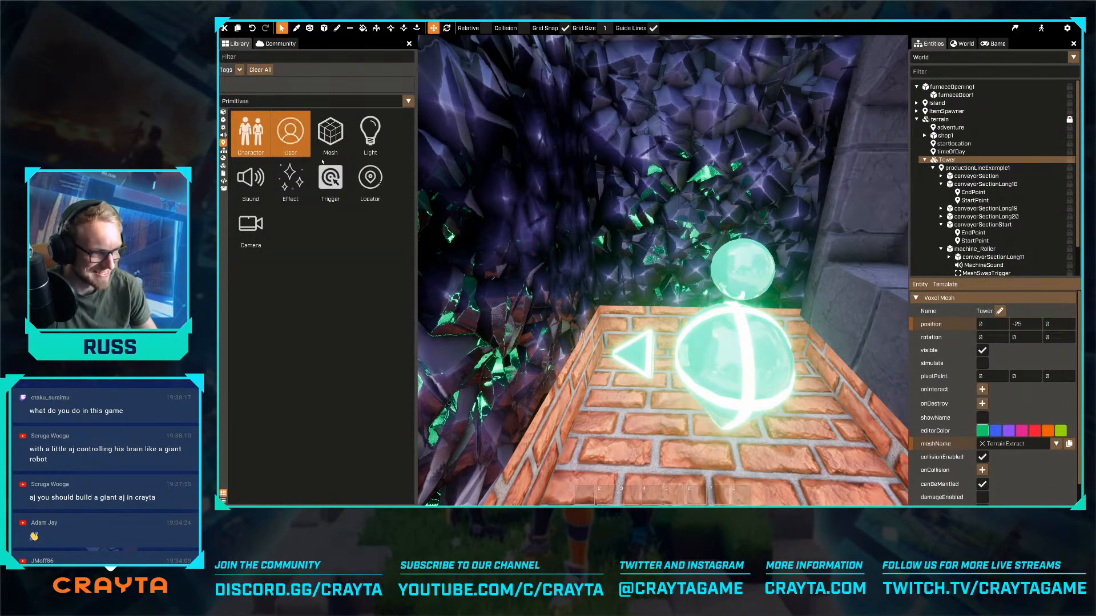
pyautogui.click(377, 177)
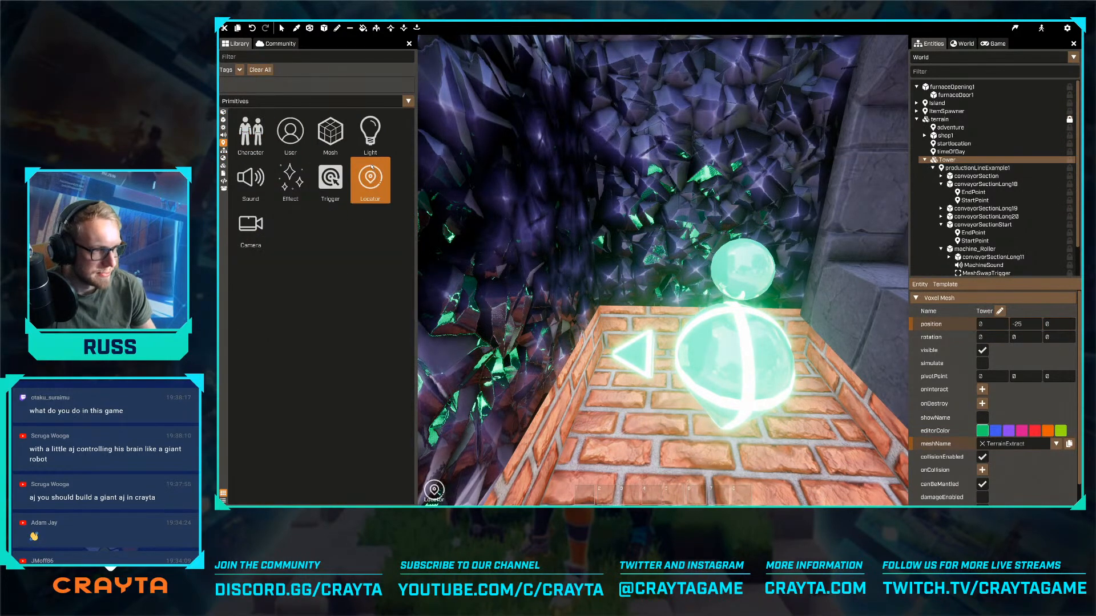
pyautogui.click(373, 150)
pyautogui.moveTo(375, 142); pyautogui.dragTo(606, 222)
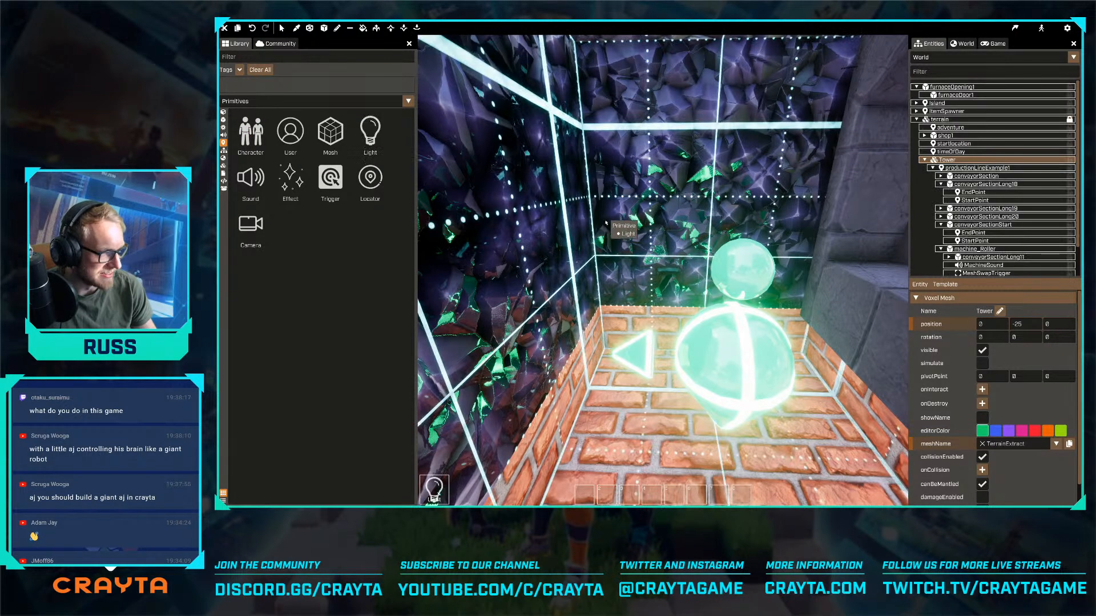
pyautogui.click(678, 245)
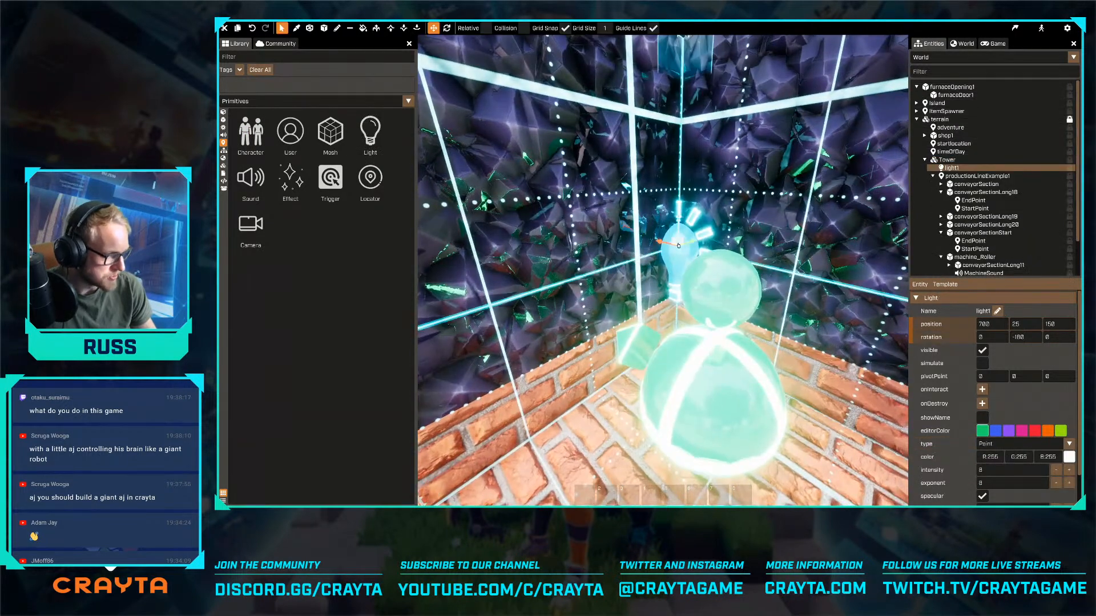
# - Move the light behind the furnace door to position 650, -25, 200
pyautogui.moveTo(667, 247); pyautogui.dragTo(504, 201)
pyautogui.press('s')
pyautogui.moveTo(504, 201); pyautogui.dragTo(662, 271, button='right')
pyautogui.press('w')
pyautogui.press('s')
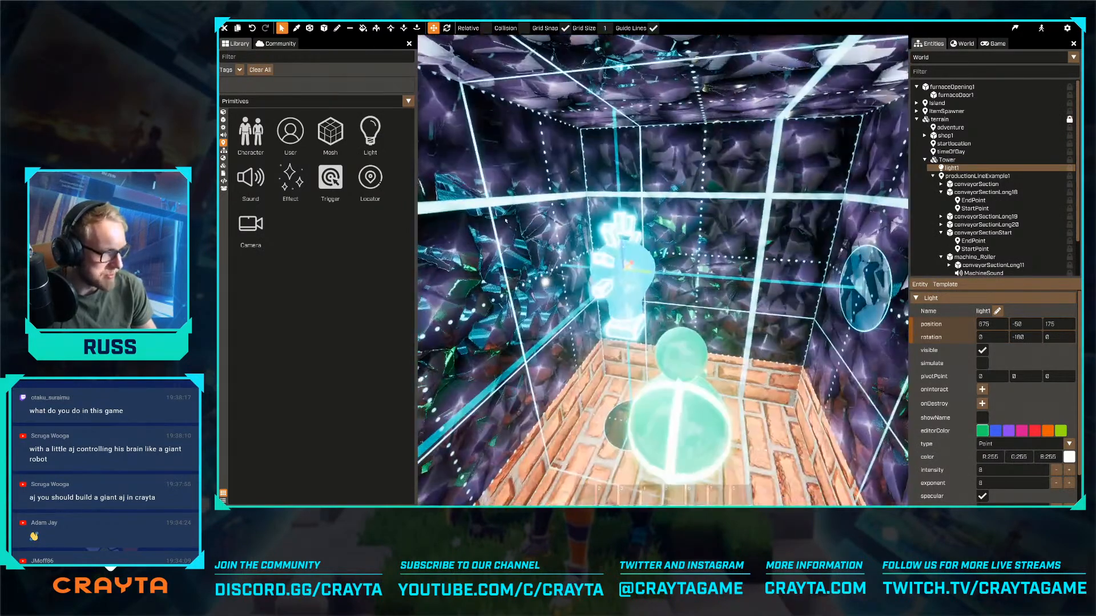
pyautogui.moveTo(643, 275); pyautogui.dragTo(735, 291)
pyautogui.press('d')
pyautogui.moveTo(735, 292); pyautogui.dragTo(734, 291, button='right')
pyautogui.moveTo(824, 310); pyautogui.dragTo(680, 149)
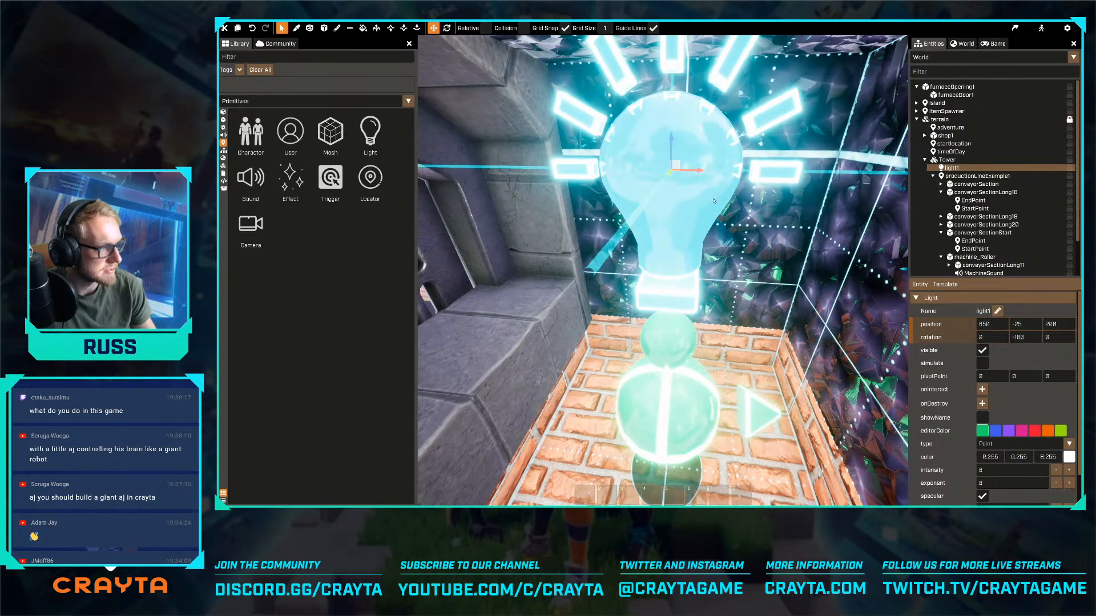
pyautogui.press('s')
pyautogui.moveTo(681, 149); pyautogui.dragTo(662, 270, button='right')
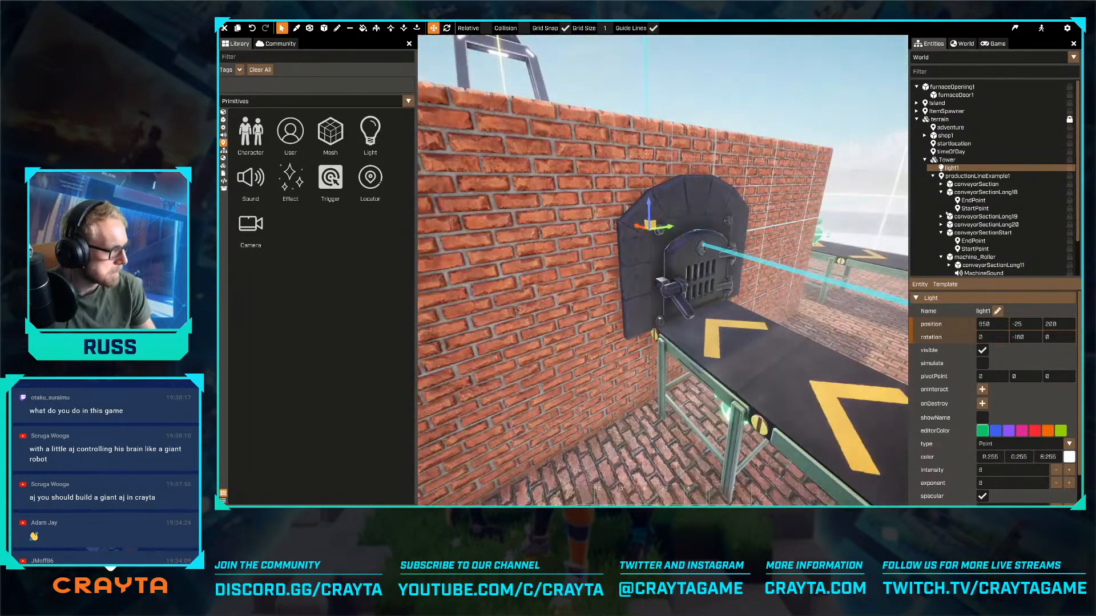
# - Enable shadows for the furnace light and set its intensity to 100
pyautogui.scroll(-2, 1026, 484)
pyautogui.click(982, 486)
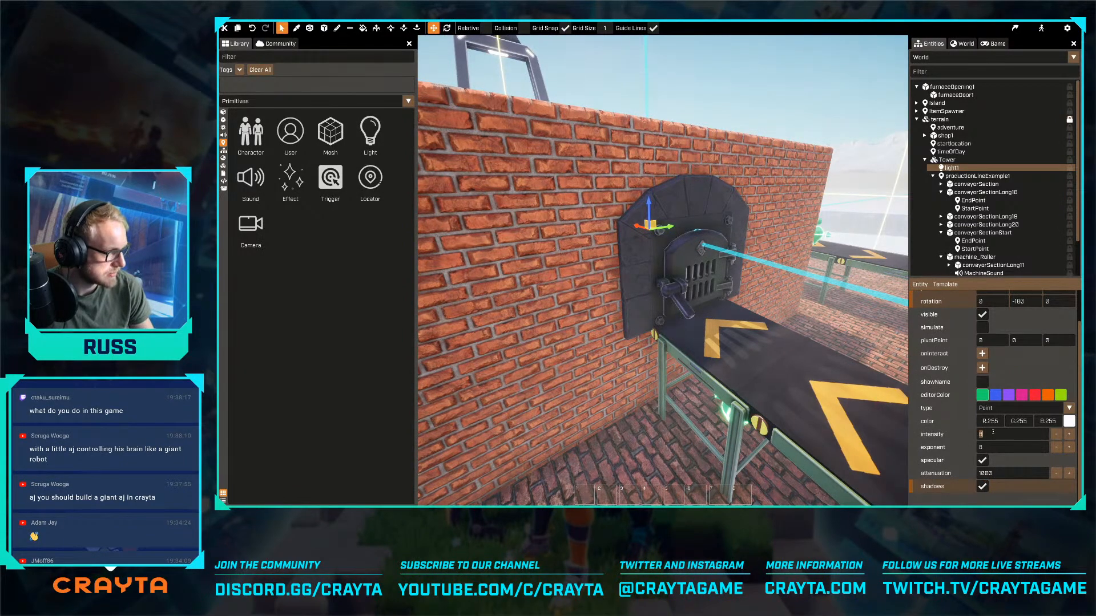
pyautogui.press('s')
pyautogui.moveTo(884, 401); pyautogui.dragTo(884, 401, button='right')
# - Set the furnace light's color to orange, #FFA200
pyautogui.click(1069, 422)
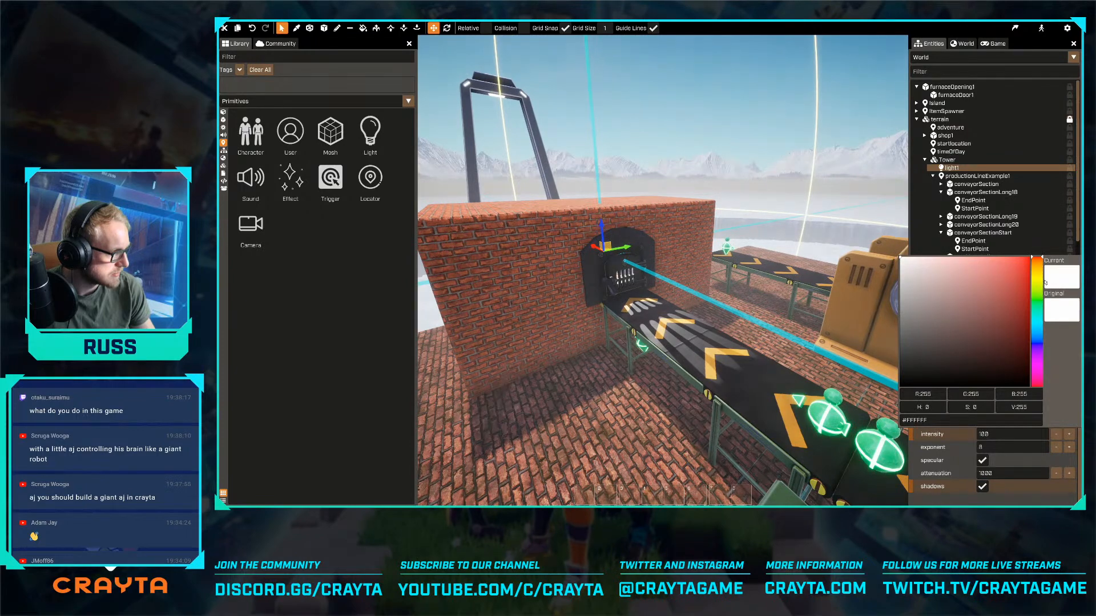
pyautogui.click(1038, 278)
pyautogui.moveTo(1025, 278); pyautogui.dragTo(1029, 266)
pyautogui.click(1041, 271)
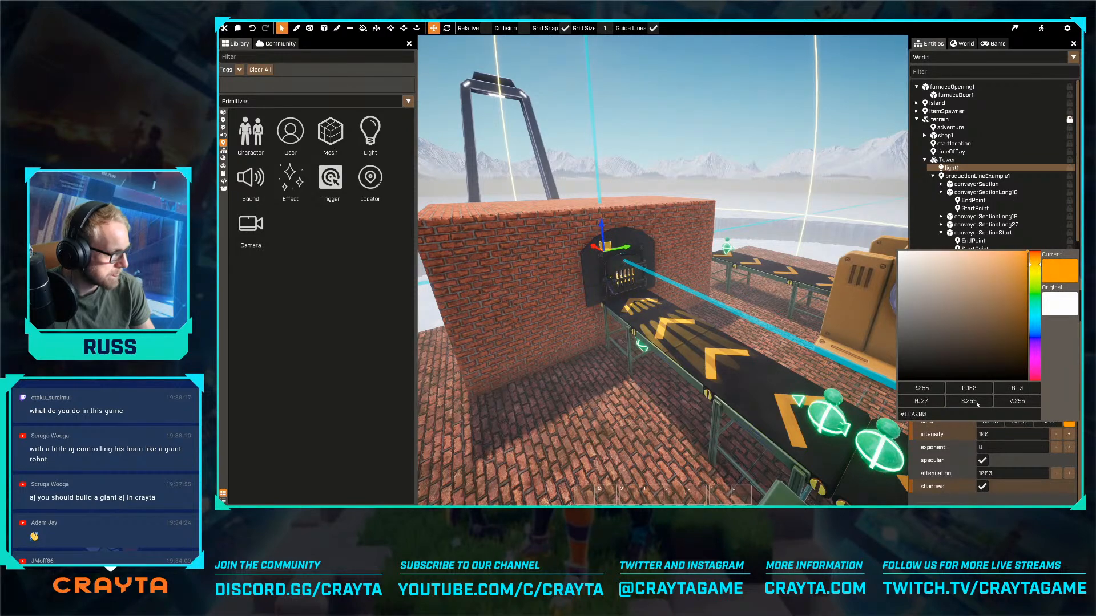
pyautogui.click(1002, 500)
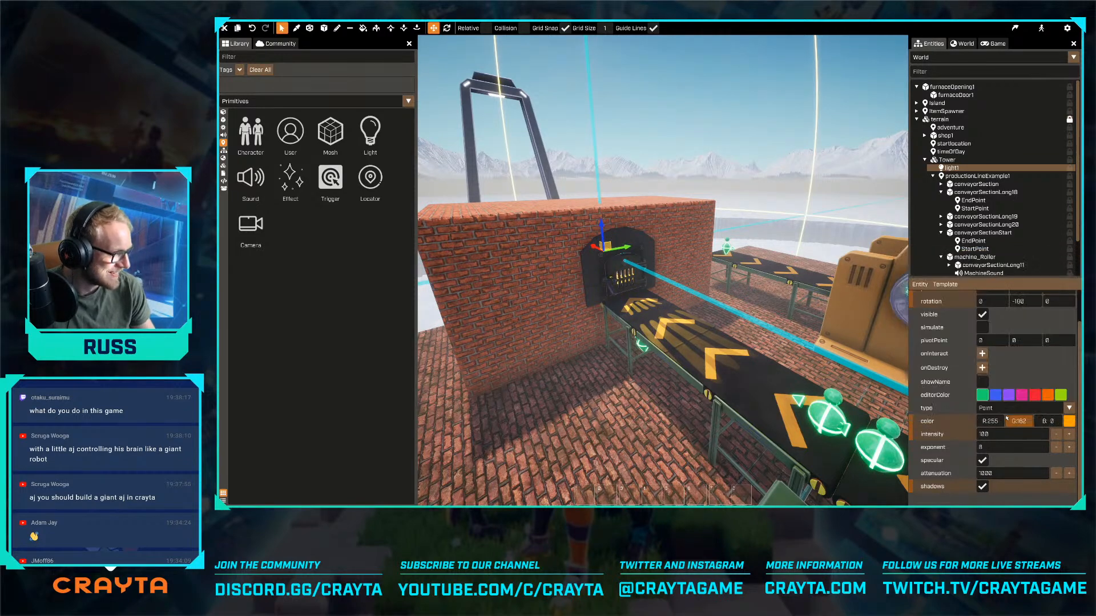
# - Examine the lit furnace and the layout of the whole production line on the brick platform
pyautogui.moveTo(825, 411); pyautogui.dragTo(663, 270, button='right')
pyautogui.press('w')
pyautogui.press('s')
pyautogui.press('s')
pyautogui.press('s')
pyautogui.press('g')
# - Search the meshes for "machine" and place the factory machine hopper on the free brick floor beyond the start conveyor
pyautogui.press('s')
pyautogui.press('a')
pyautogui.press('e')
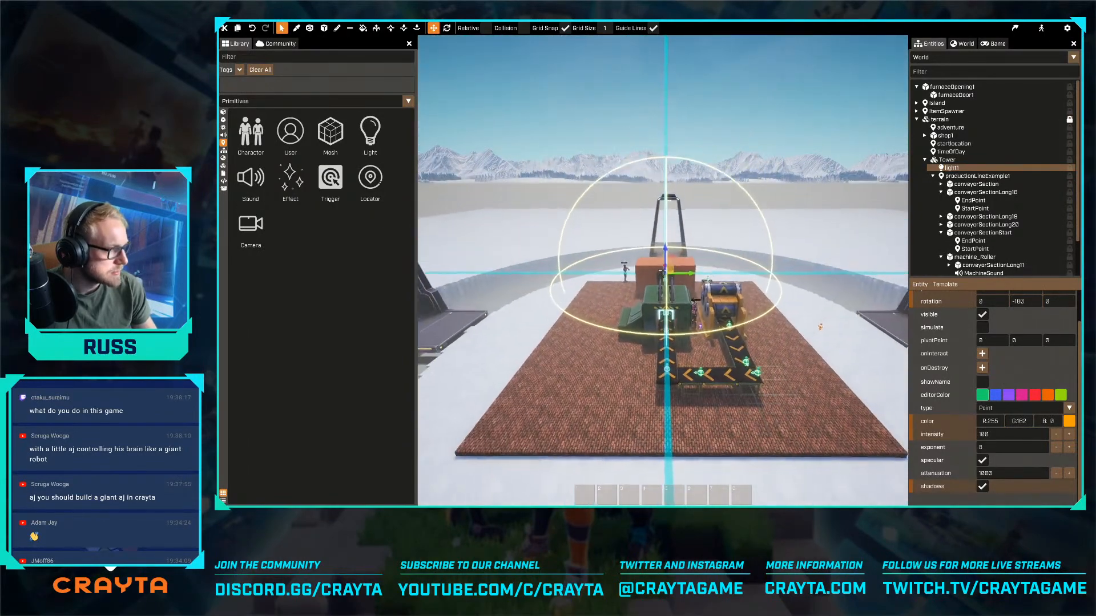
pyautogui.moveTo(663, 270); pyautogui.dragTo(662, 270, button='right')
pyautogui.press('w')
pyautogui.press('w')
pyautogui.press('s')
pyautogui.press('w')
pyautogui.press('e')
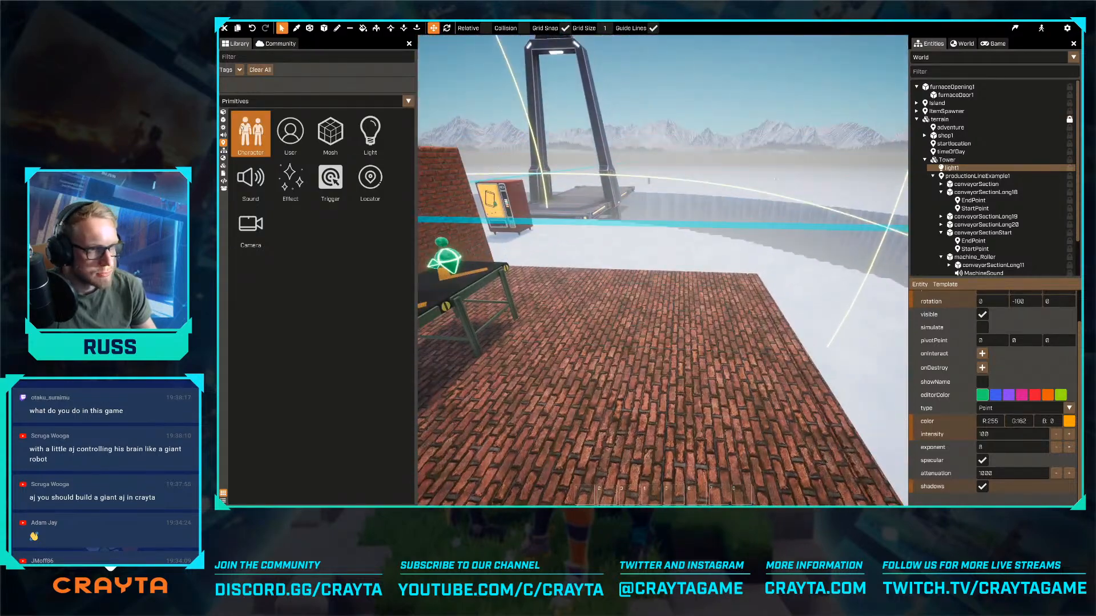
pyautogui.click(223, 120)
pyautogui.click(244, 57)
pyautogui.write('machine')
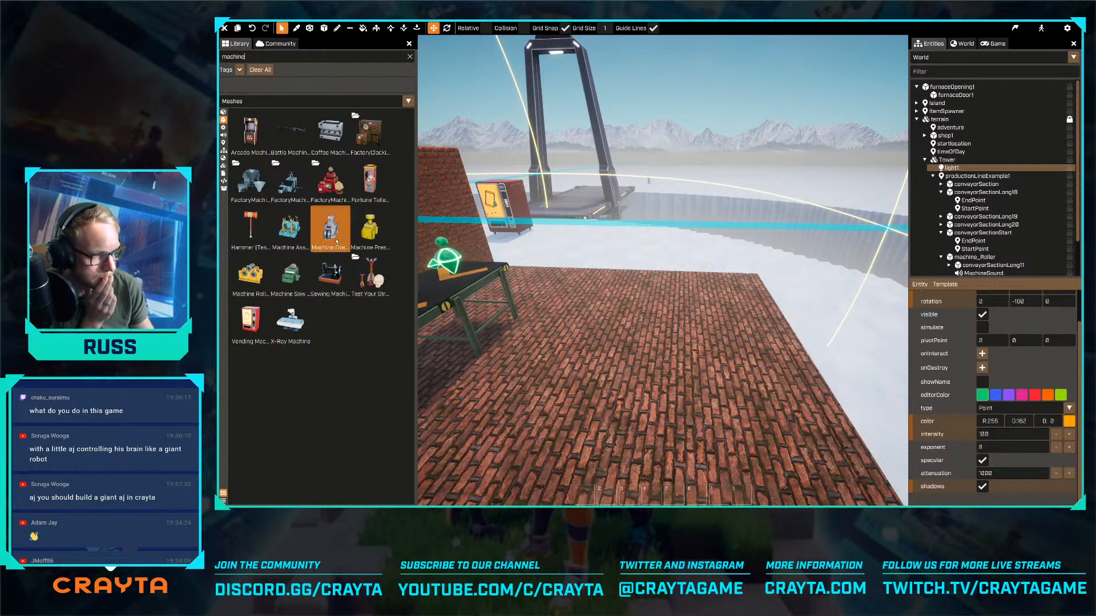
pyautogui.moveTo(256, 195); pyautogui.dragTo(662, 270)
pyautogui.press('s')
pyautogui.moveTo(663, 271)
pyautogui.mouseDown(button='right')
pyautogui.moveTo(657, 368)
pyautogui.moveTo(644, 369)
pyautogui.moveTo(631, 350)
pyautogui.moveTo(662, 271)
pyautogui.mouseUp(button='right')
# - Draw a row of Factory black panel voxels across the hopper's open doorway with a 1 × 1 × 1 brush
pyautogui.click(337, 28)
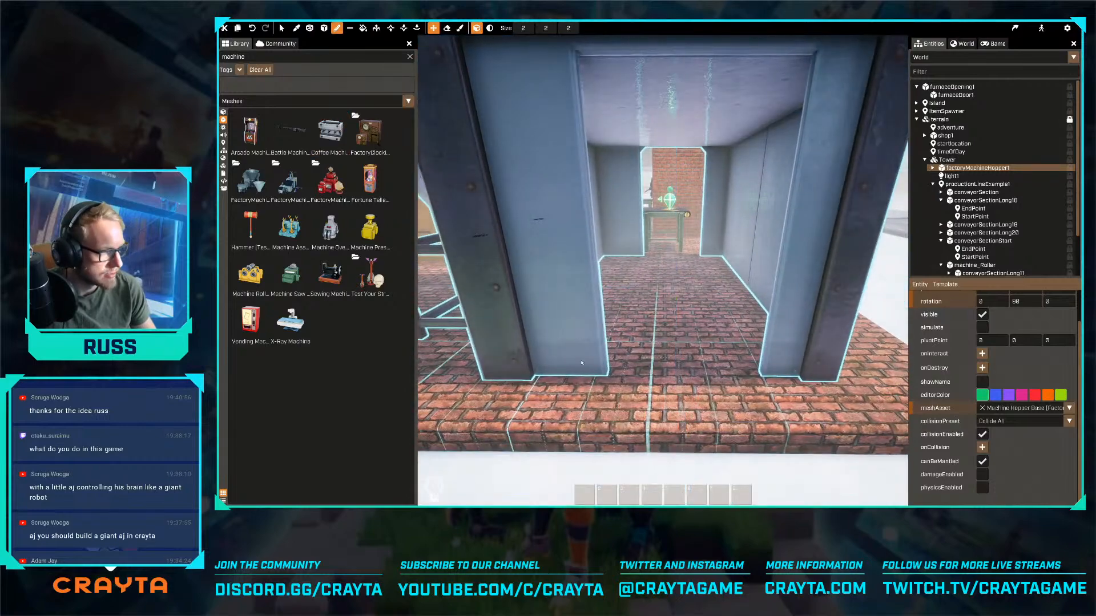
pyautogui.press('d')
pyautogui.press('a')
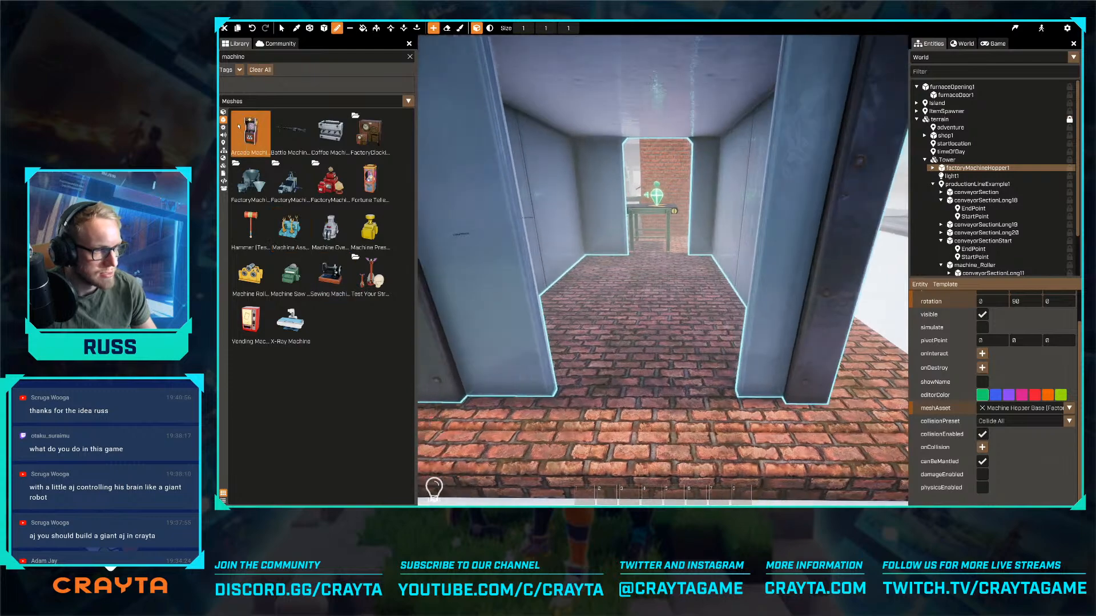
pyautogui.click(223, 112)
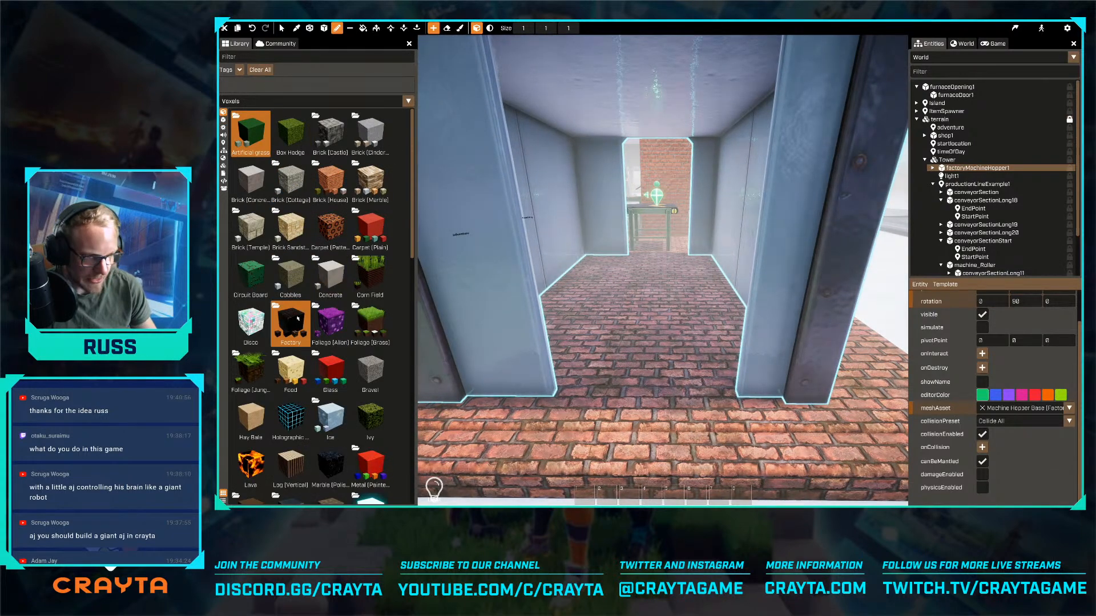
pyautogui.doubleClick(291, 324)
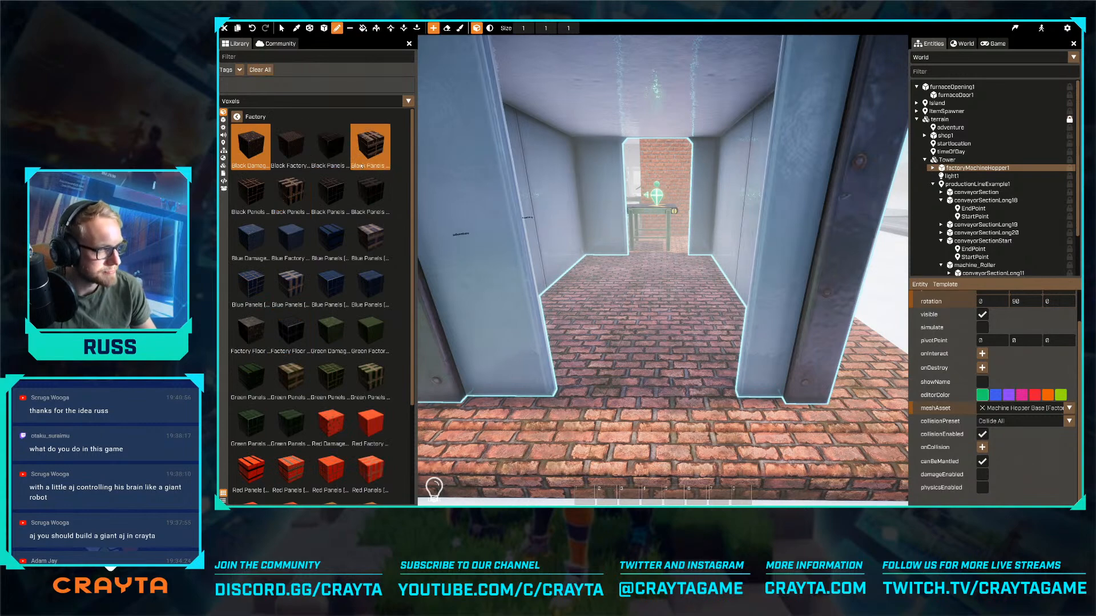
pyautogui.click(366, 195)
pyautogui.moveTo(645, 245); pyautogui.dragTo(550, 322, button='right')
pyautogui.moveTo(748, 314); pyautogui.dragTo(739, 257, button='right')
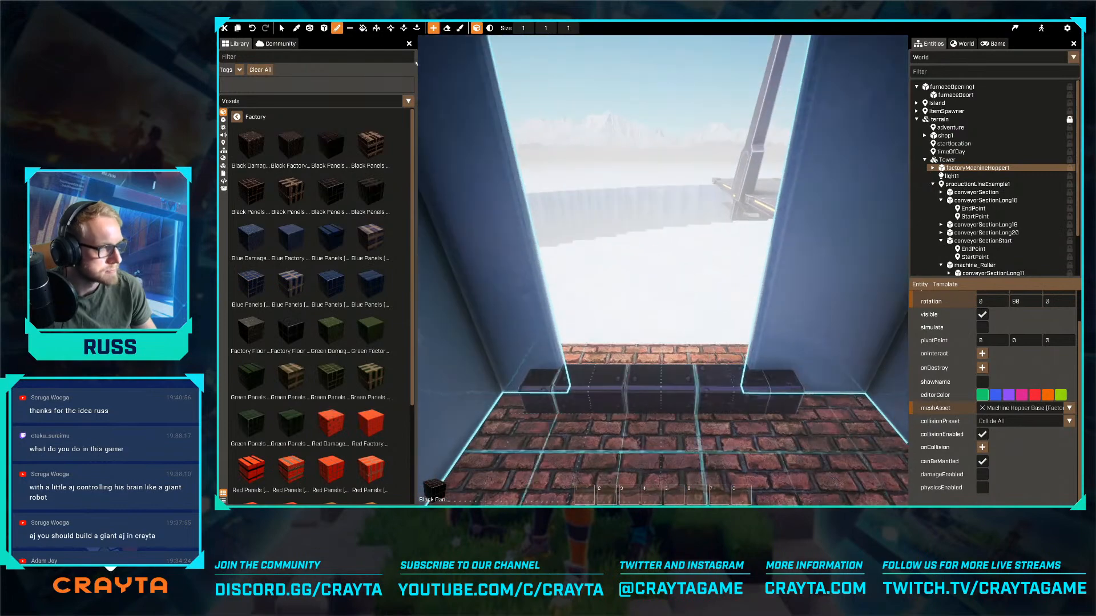
pyautogui.press('s')
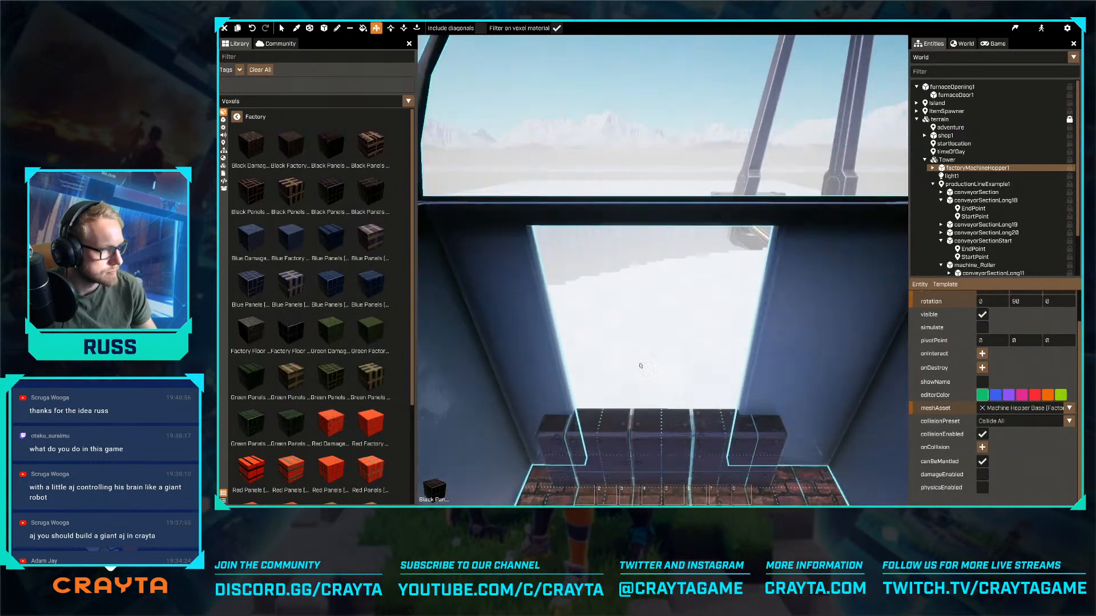
# - Extrude the row of black panel voxels upward to close off the hopper's doorway
pyautogui.moveTo(641, 399); pyautogui.dragTo(645, 229)
pyautogui.moveTo(645, 228); pyautogui.dragTo(759, 282, button='right')
pyautogui.press('w')
pyautogui.press('s')
pyautogui.press('Escape')
# - Examine the hopper from outside and through its open end facing the start conveyor
pyautogui.press('a')
pyautogui.press('a')
pyautogui.press('d')
pyautogui.moveTo(663, 270); pyautogui.dragTo(697, 228, button='right')
pyautogui.press('w')
pyautogui.press('a')
pyautogui.press('s')
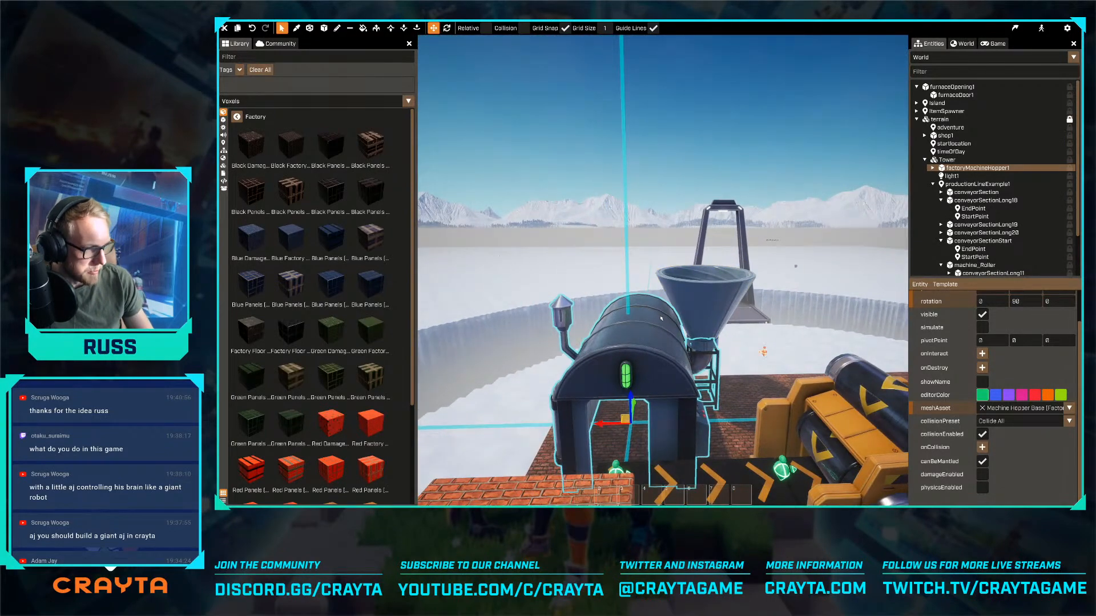
pyautogui.moveTo(659, 318); pyautogui.dragTo(631, 314, button='right')
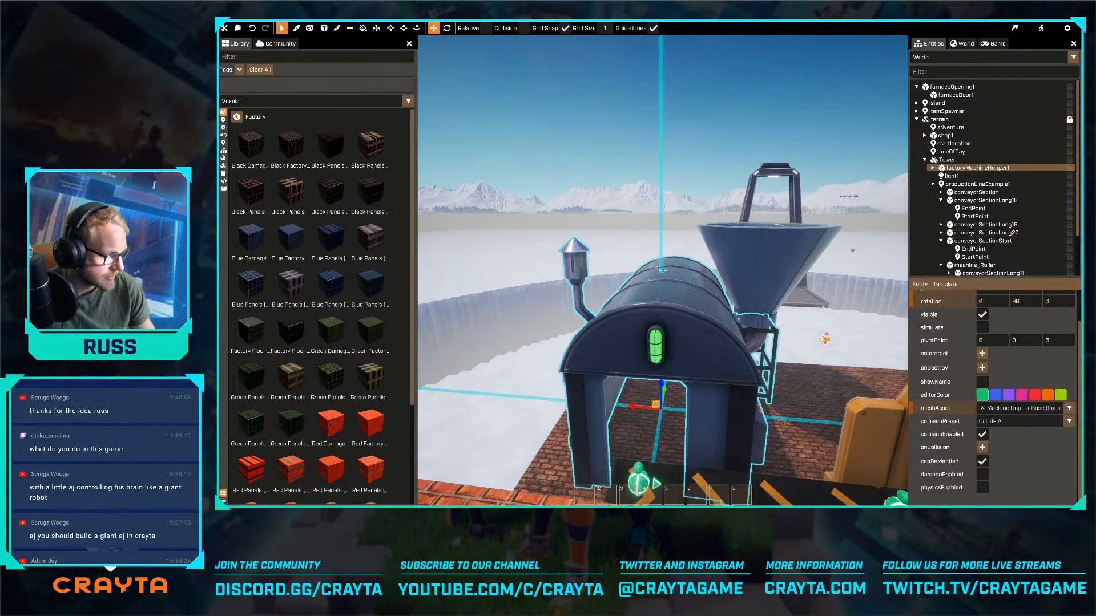
pyautogui.press('w')
pyautogui.moveTo(662, 270); pyautogui.dragTo(799, 302, button='right')
pyautogui.press('a')
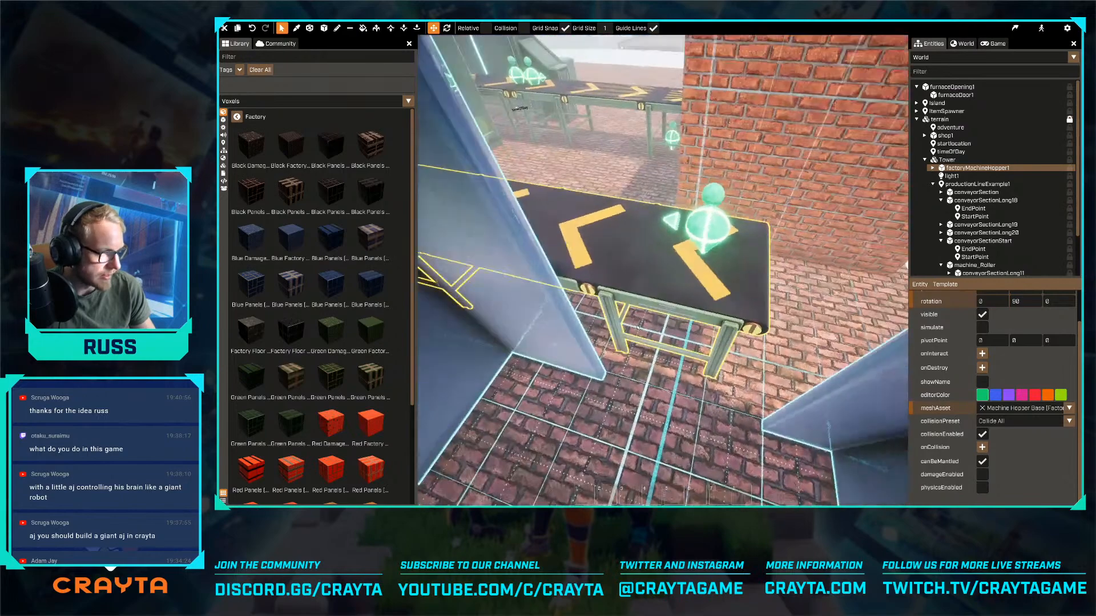
# - Duplicate the start conveyor section with its end and start points, and shift the copy along the belt's direction
pyautogui.click(638, 326)
pyautogui.moveTo(637, 327); pyautogui.dragTo(699, 315, button='right')
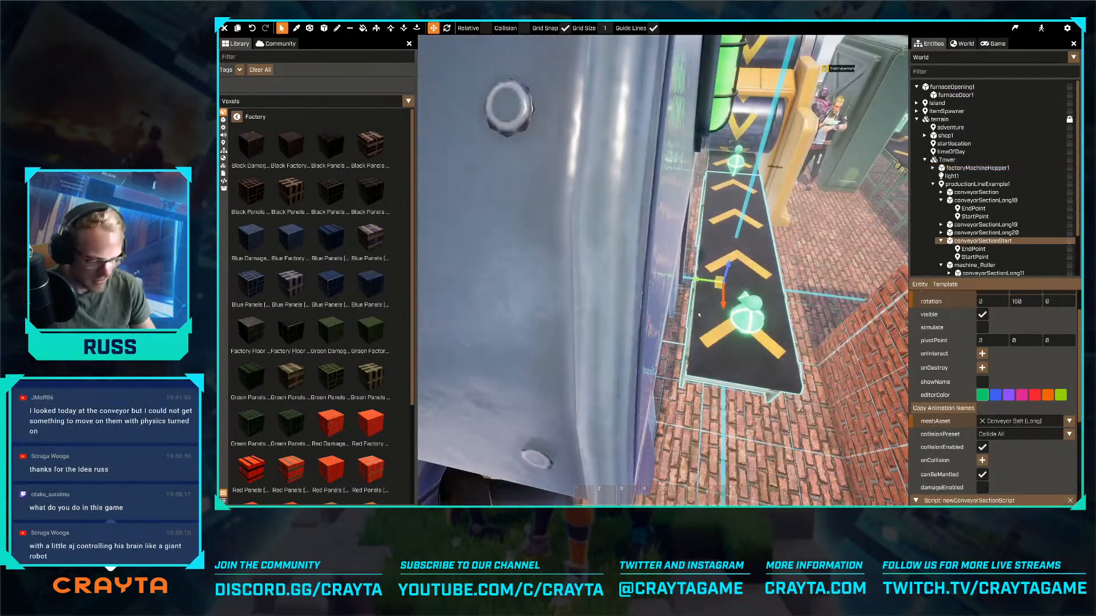
pyautogui.hotkey('ctrl', 'd')
pyautogui.press('r')
# - Rotate the conveyor copy 90 degrees and move it into the hopper so that it feeds the original start conveyor
pyautogui.press('r')
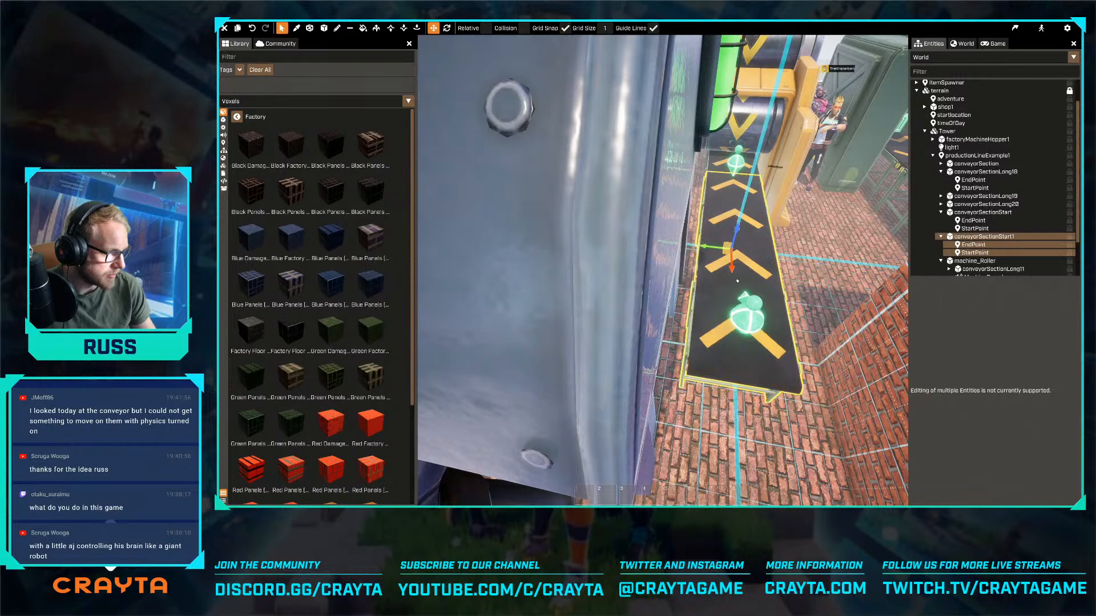
pyautogui.moveTo(736, 283); pyautogui.dragTo(736, 342)
pyautogui.press('r')
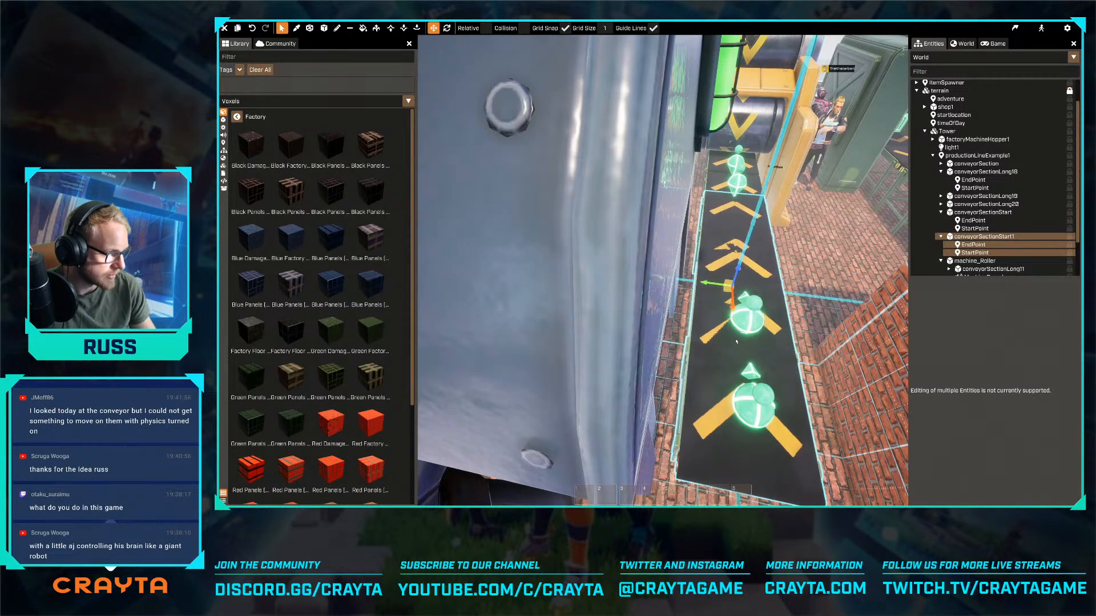
pyautogui.moveTo(718, 316); pyautogui.dragTo(670, 274)
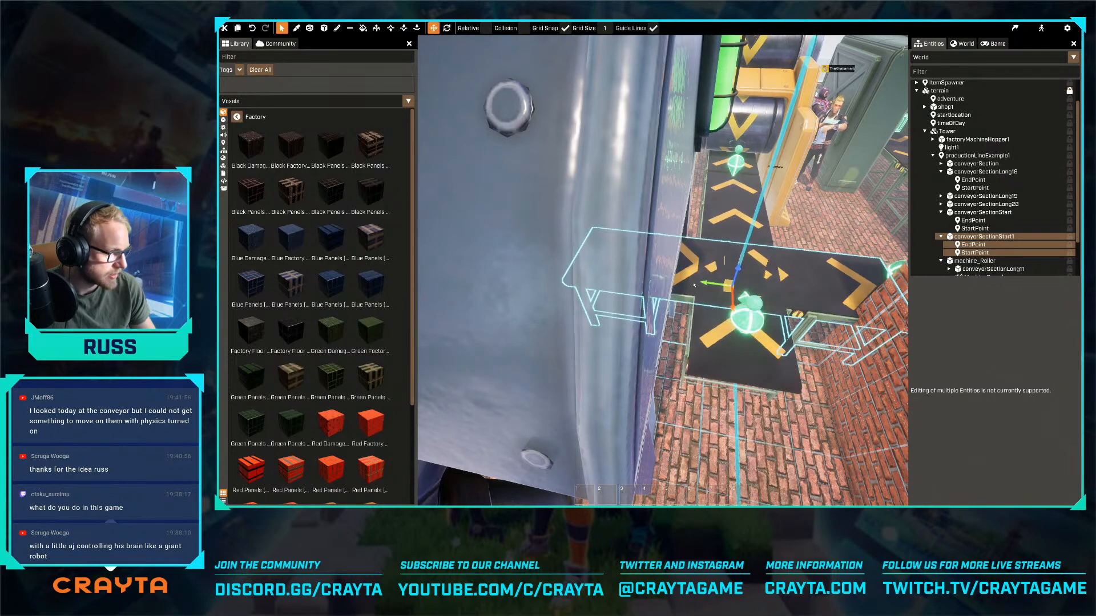
pyautogui.moveTo(729, 293); pyautogui.dragTo(501, 340)
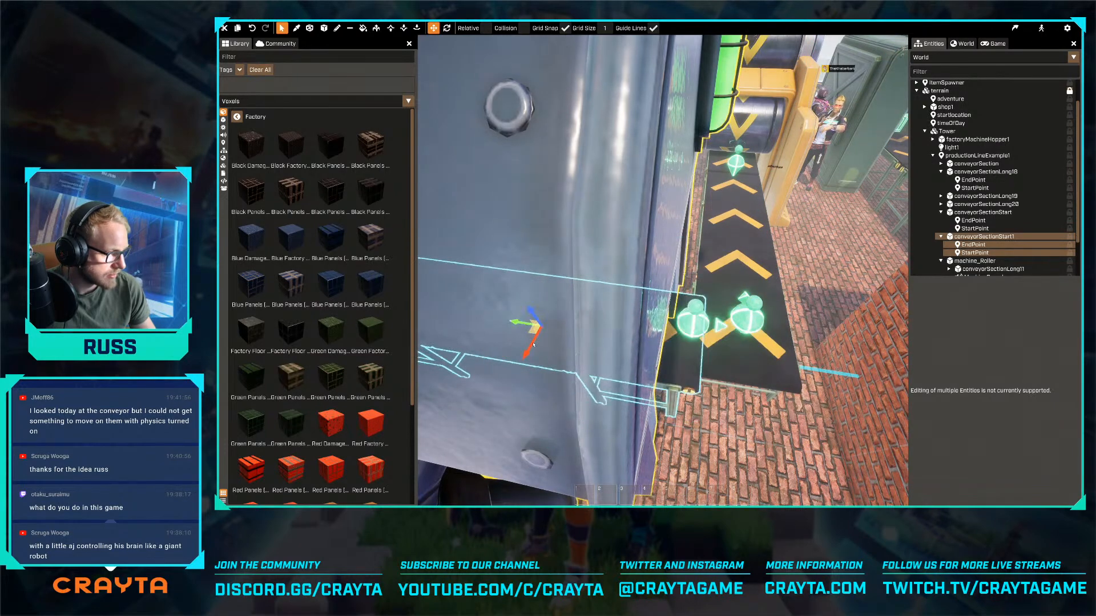
pyautogui.moveTo(534, 345); pyautogui.dragTo(553, 352, button='right')
pyautogui.moveTo(605, 297); pyautogui.dragTo(623, 293)
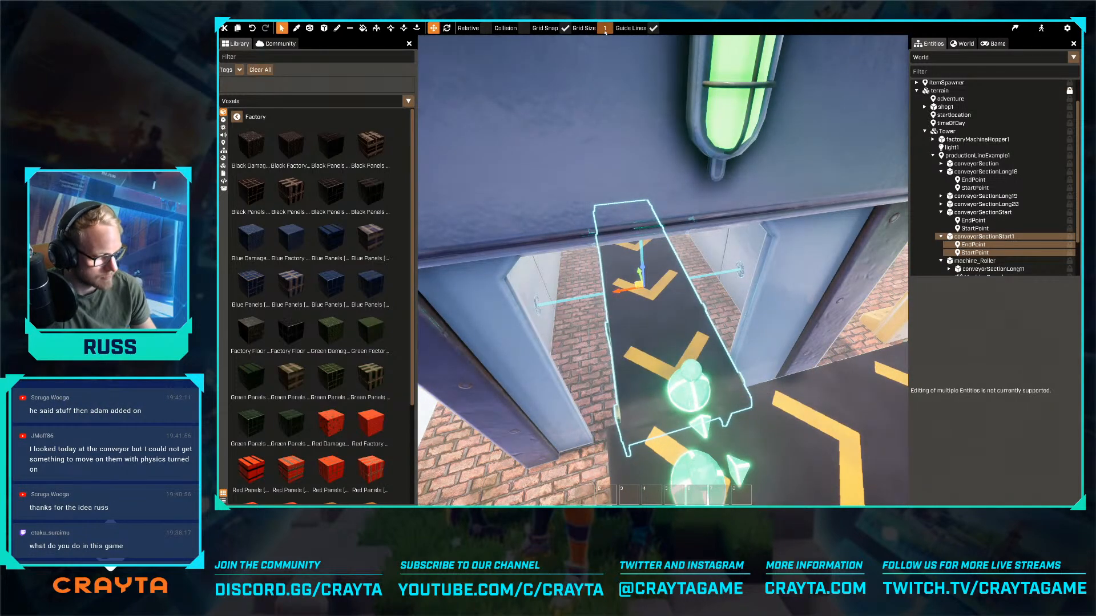
# - Set the grid size to 0.5 and nudge the conveyor copy sideways within the hopper's opening
pyautogui.press('Return')
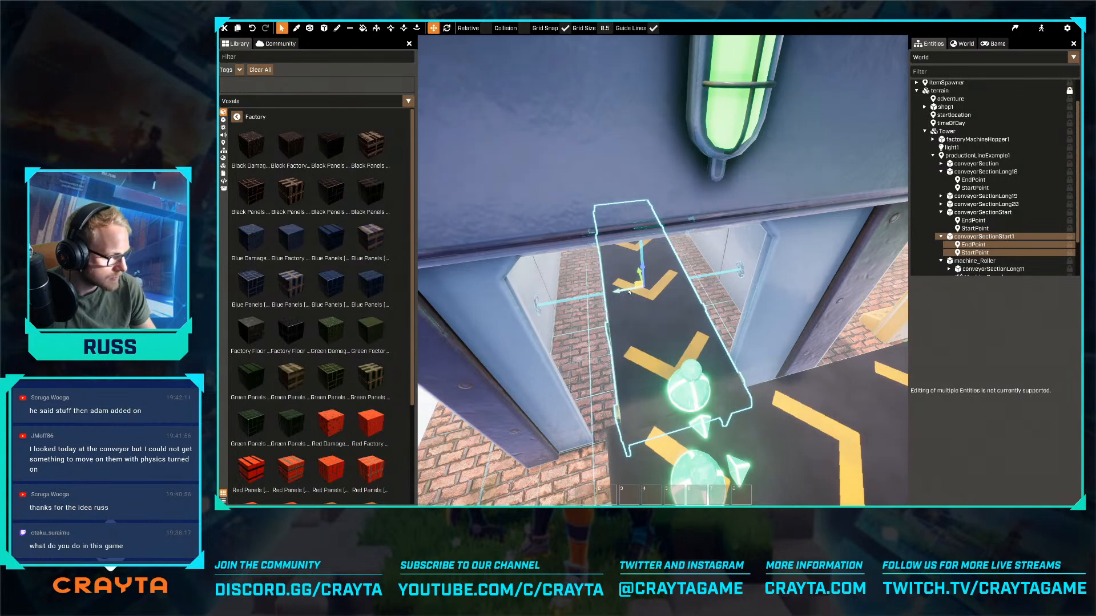
pyautogui.moveTo(625, 283); pyautogui.dragTo(664, 270, button='right')
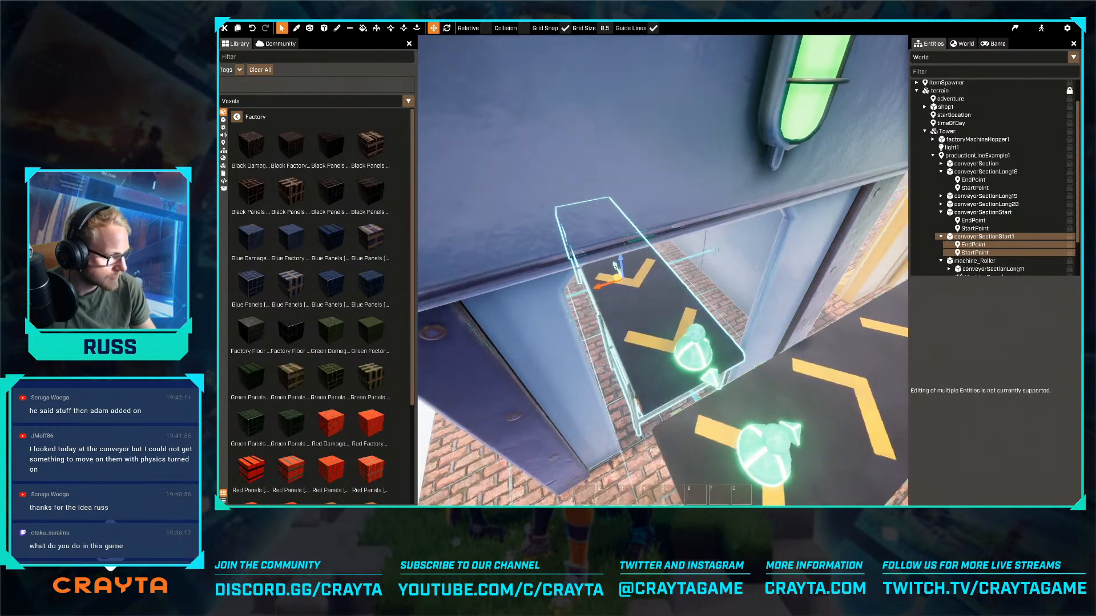
pyautogui.click(692, 295)
pyautogui.moveTo(693, 295)
pyautogui.mouseDown(button='right')
pyautogui.moveTo(663, 270)
pyautogui.moveTo(706, 287)
pyautogui.mouseUp(button='right')
# - Create a box of black panel voxels, one voxel thick and five high, at the hopper's closed far end in the Tower mesh
pyautogui.press('s')
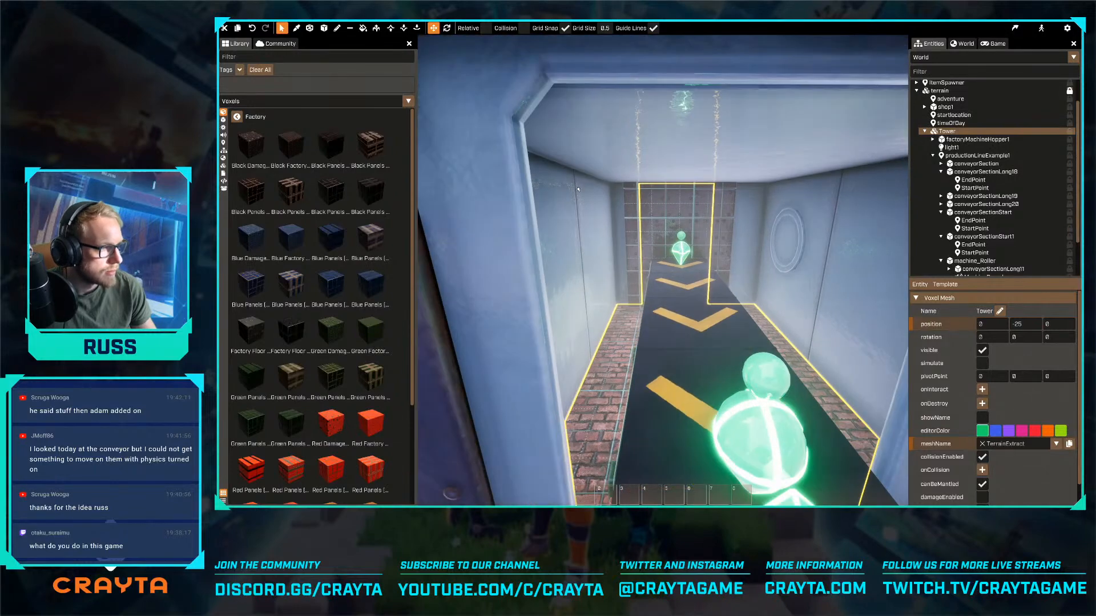
pyautogui.click(325, 29)
pyautogui.press('w')
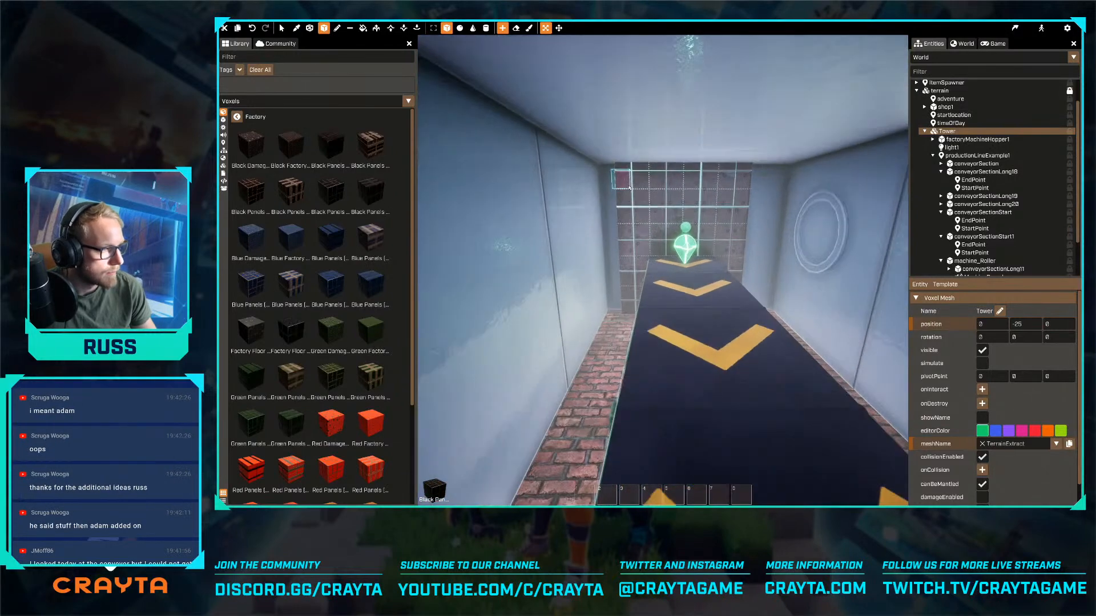
pyautogui.moveTo(629, 174); pyautogui.dragTo(637, 181)
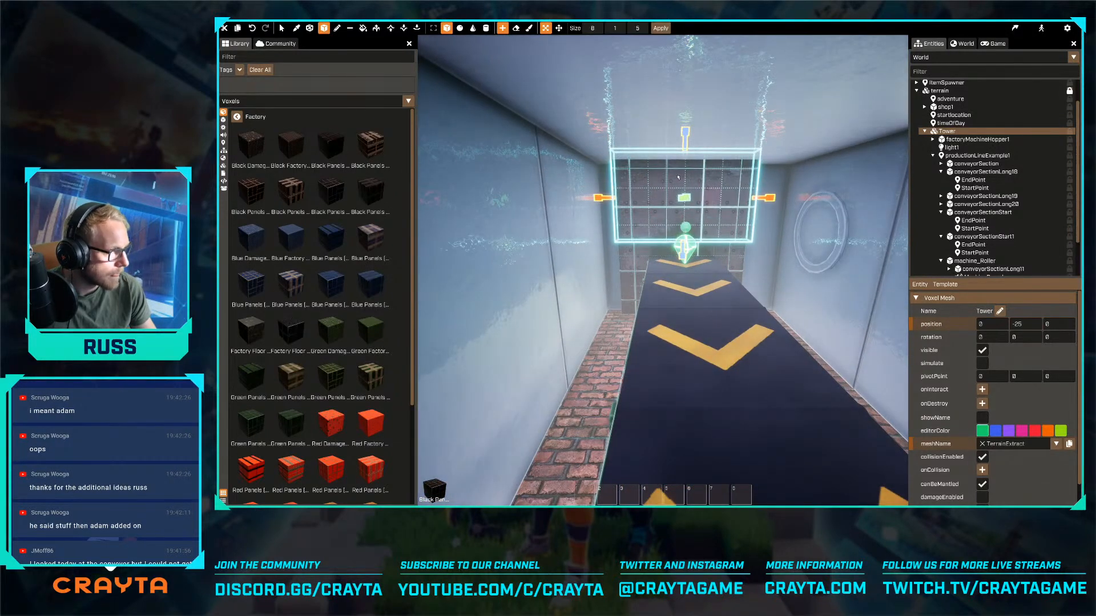
pyautogui.moveTo(678, 178); pyautogui.dragTo(633, 151, button='right')
# - Move the black panel box to the hopper's front opening, above the conveyor copy
pyautogui.click(558, 28)
pyautogui.press('s')
pyautogui.moveTo(566, 172); pyautogui.dragTo(681, 241, button='right')
pyautogui.press('s')
pyautogui.press('w')
pyautogui.press('s')
pyautogui.moveTo(660, 290); pyautogui.dragTo(634, 270, button='right')
pyautogui.press('w')
pyautogui.press('d')
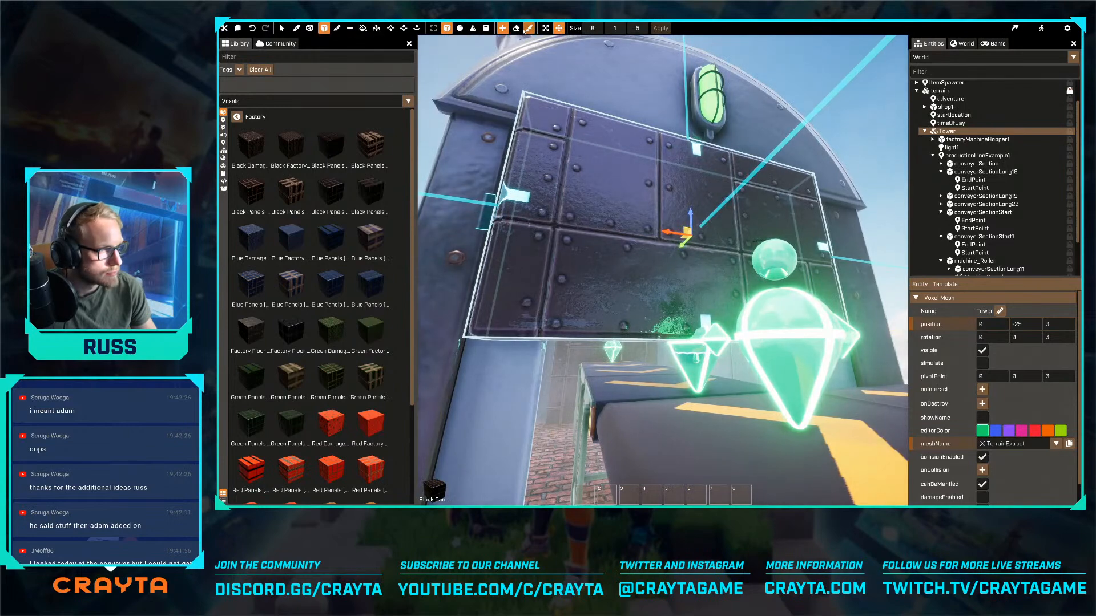
# - Draw black panel voxels with a 1 × 1 × 1 brush below the box, down to the floor on one side of the conveyor
pyautogui.click(338, 30)
pyautogui.press('q')
pyautogui.moveTo(528, 246); pyautogui.dragTo(528, 236, button='right')
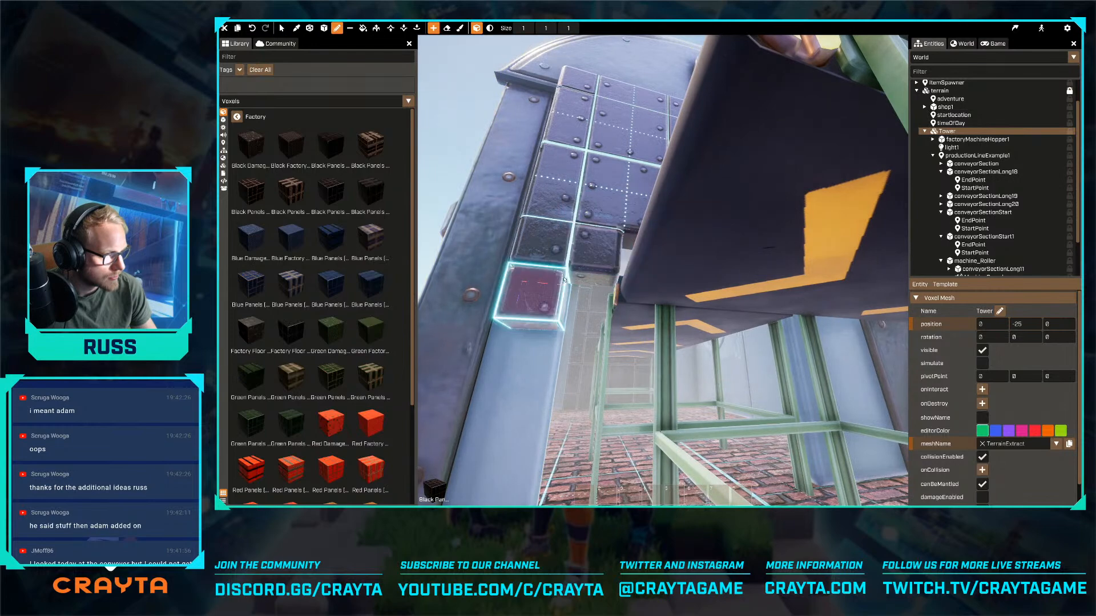
pyautogui.press('w')
pyautogui.moveTo(563, 279); pyautogui.dragTo(557, 256, button='right')
pyautogui.press('s')
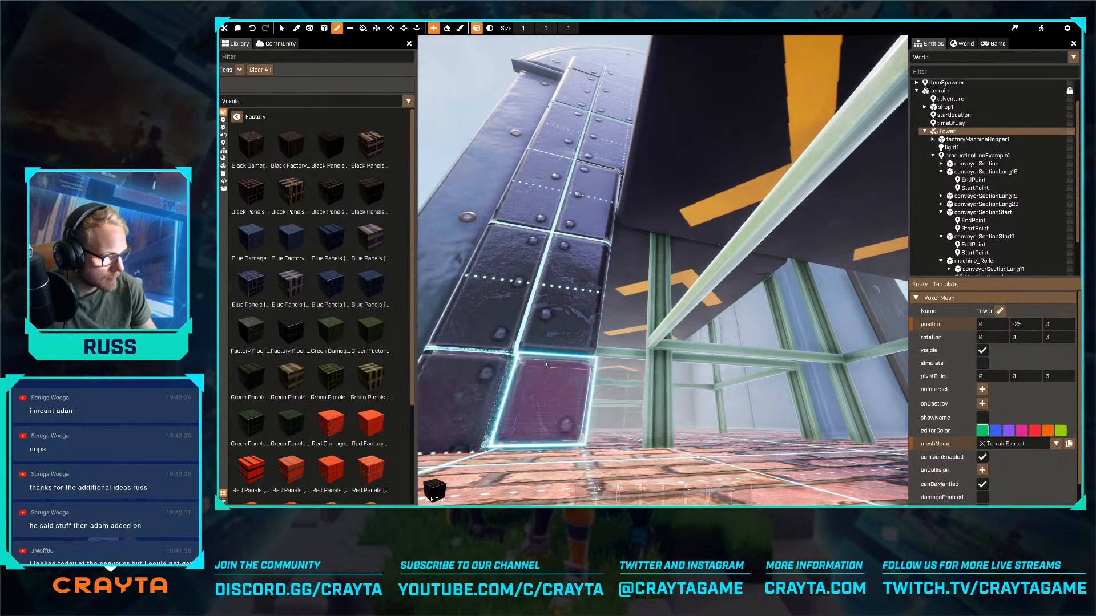
# - Add black panel voxels down the other side of the hopper's front opening beside the conveyor, undoing the misplaced ones
pyautogui.press('d')
pyautogui.moveTo(546, 365); pyautogui.dragTo(675, 262, button='right')
pyautogui.press('s')
pyautogui.press('w')
pyautogui.click(714, 372)
pyautogui.press('s')
pyautogui.hotkey('ctrl', 'z')
pyautogui.click(479, 192)
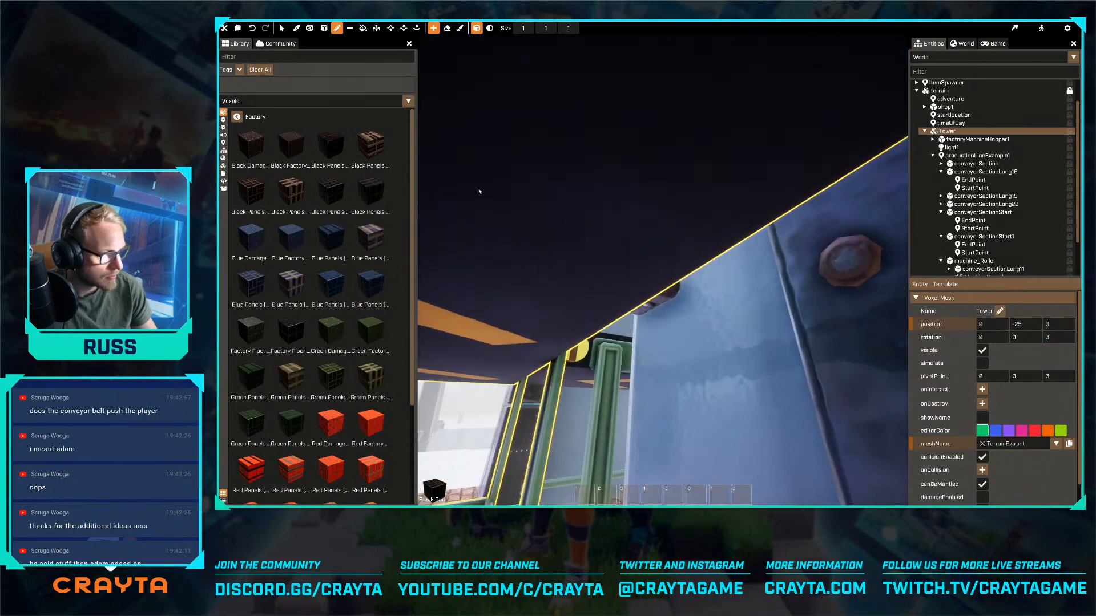
pyautogui.hotkey('ctrl', 'z')
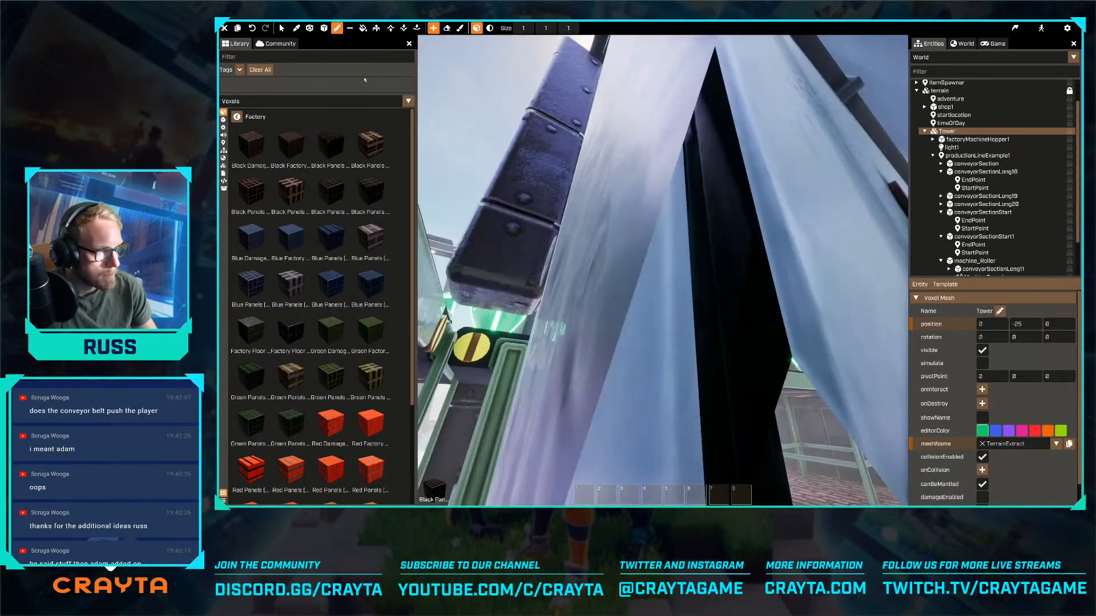
pyautogui.click(376, 28)
pyautogui.moveTo(468, 384); pyautogui.dragTo(662, 271, button='right')
pyautogui.press('s')
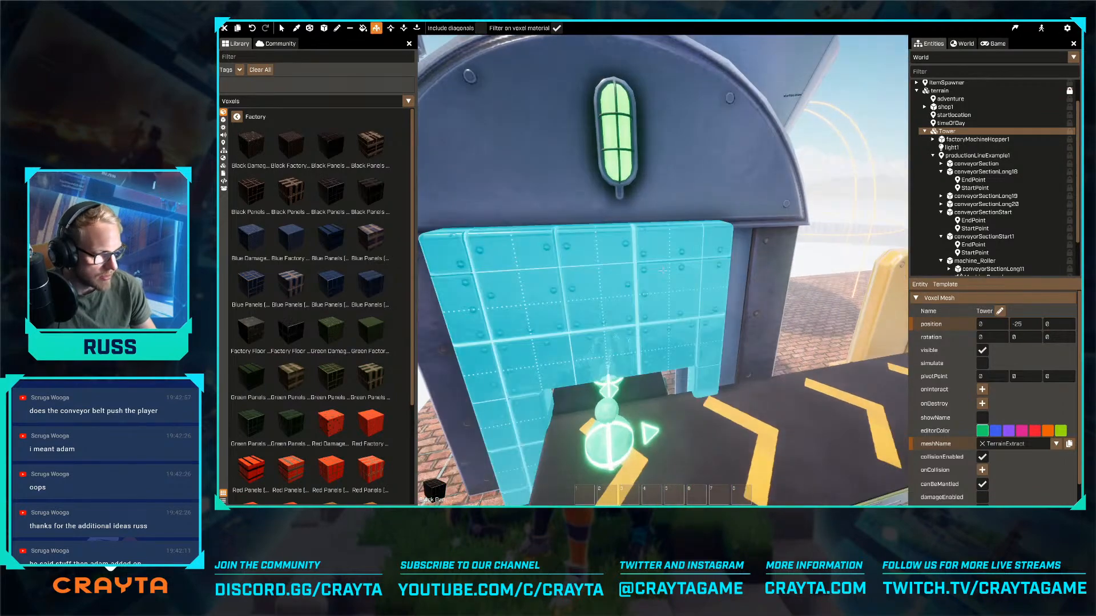
# - Erase the black panel voxels directly above the conveyor to enlarge the gap in the hopper's front wall
pyautogui.press('d')
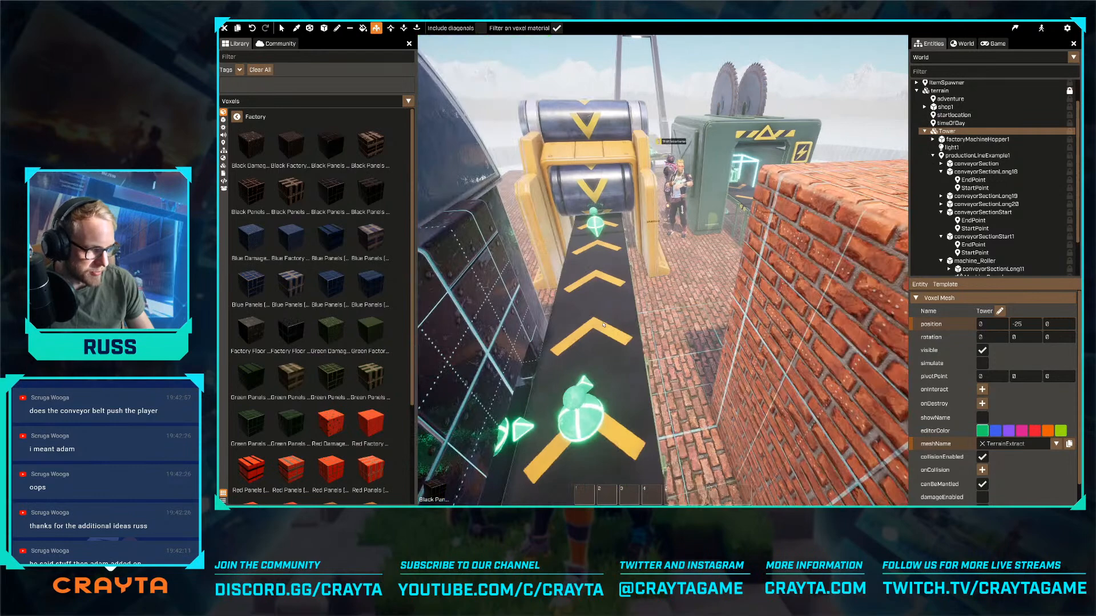
pyautogui.moveTo(663, 270); pyautogui.dragTo(651, 272, button='right')
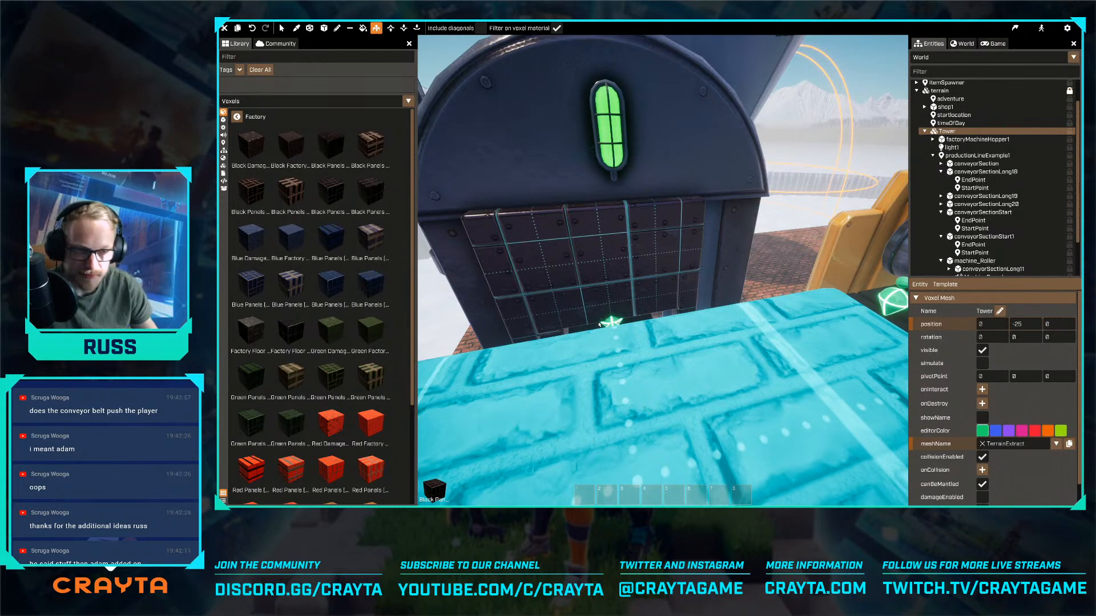
pyautogui.press('w')
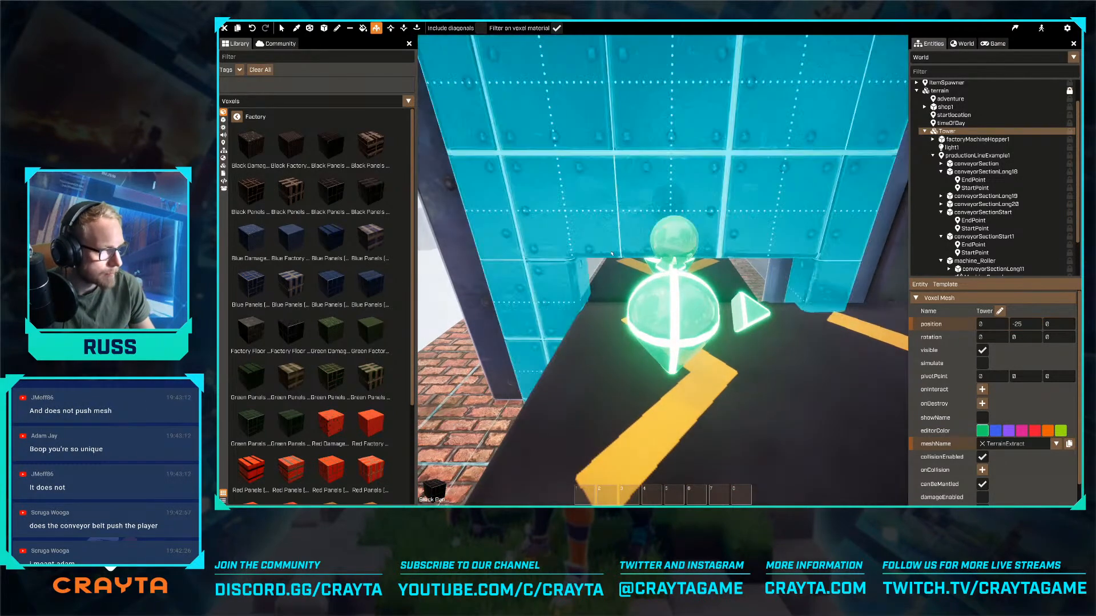
pyautogui.click(338, 29)
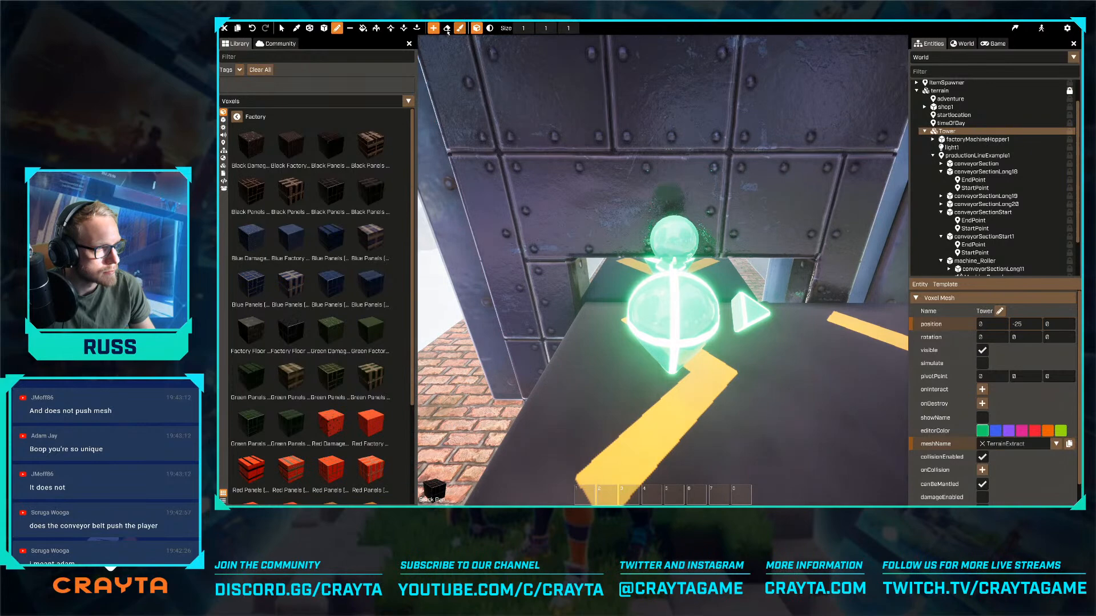
pyautogui.click(447, 28)
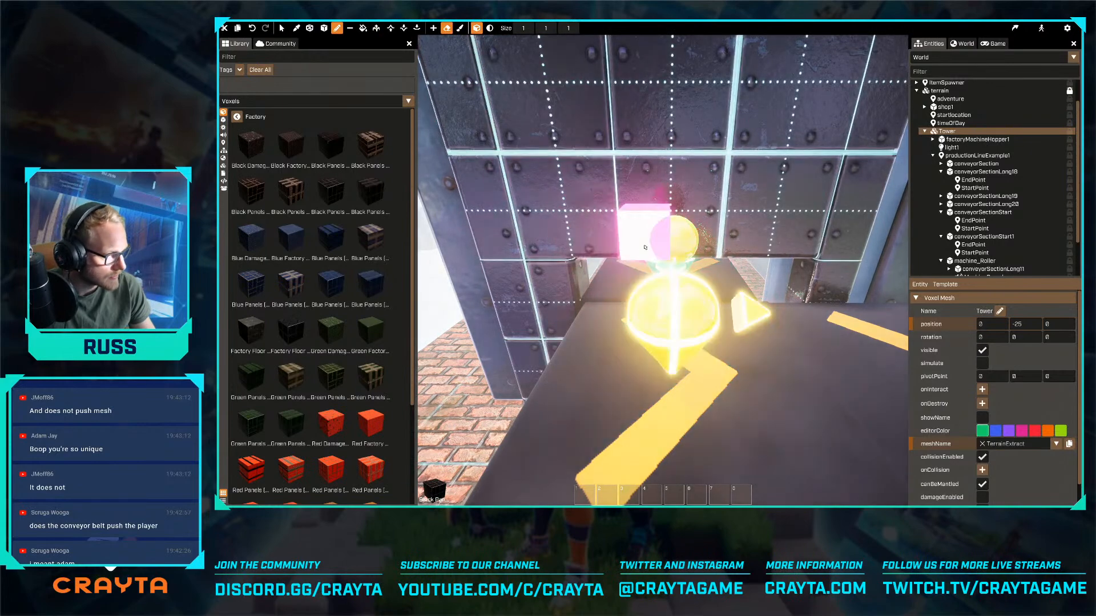
pyautogui.press('w')
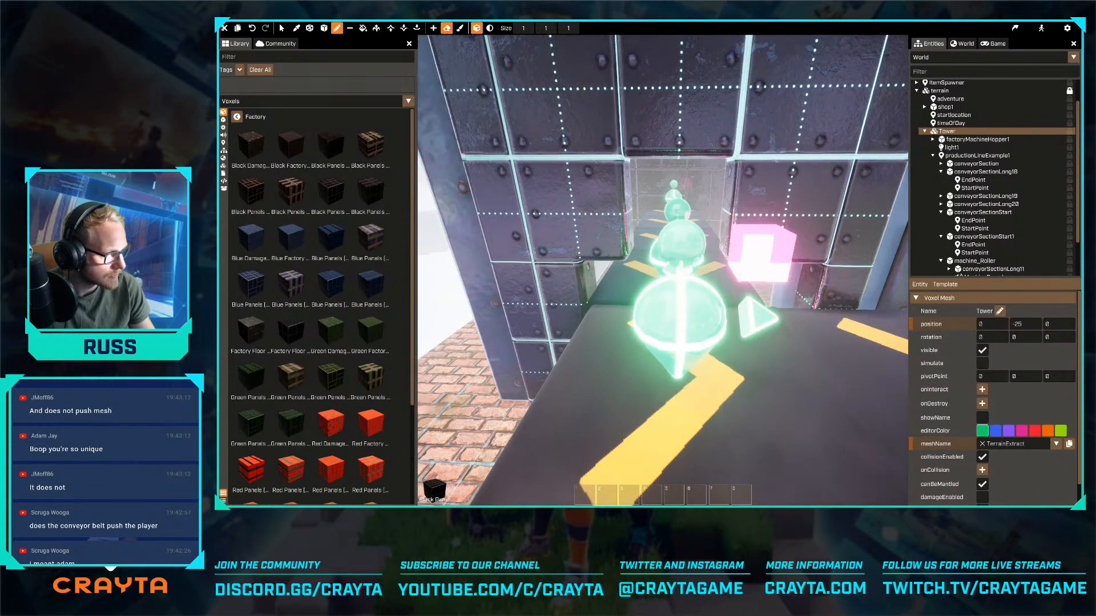
pyautogui.press('q')
pyautogui.press('s')
pyautogui.moveTo(690, 231); pyautogui.dragTo(662, 270, button='right')
# - Rename the conveyor copy in the hopper as conveyorSectionStart and the original start conveyor as conveyorSection
pyautogui.press('w')
pyautogui.press('s')
pyautogui.press('s')
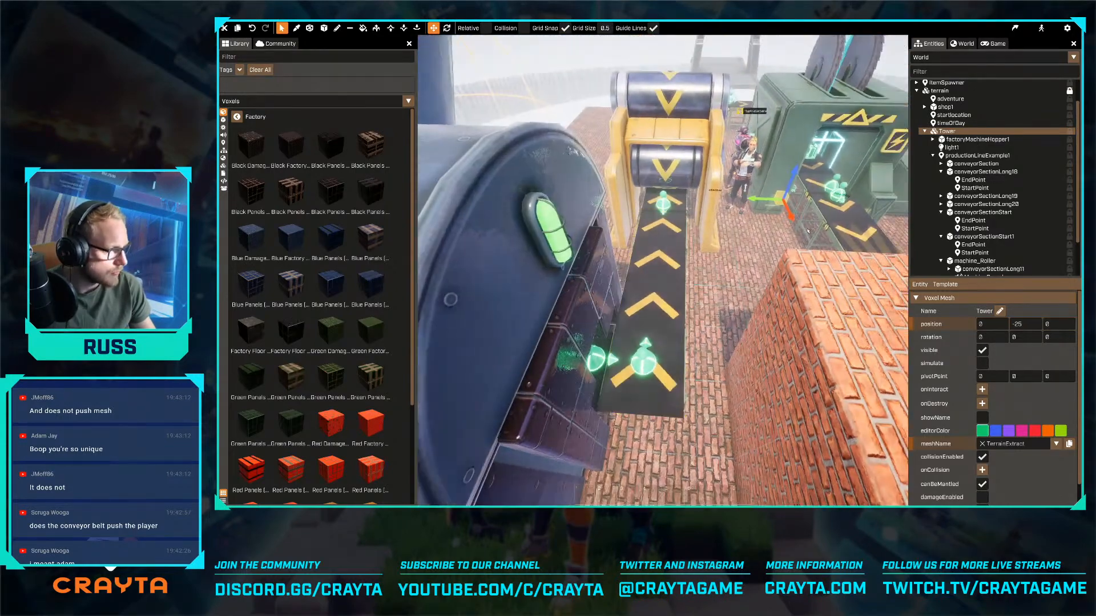
pyautogui.press('w')
pyautogui.click(983, 213)
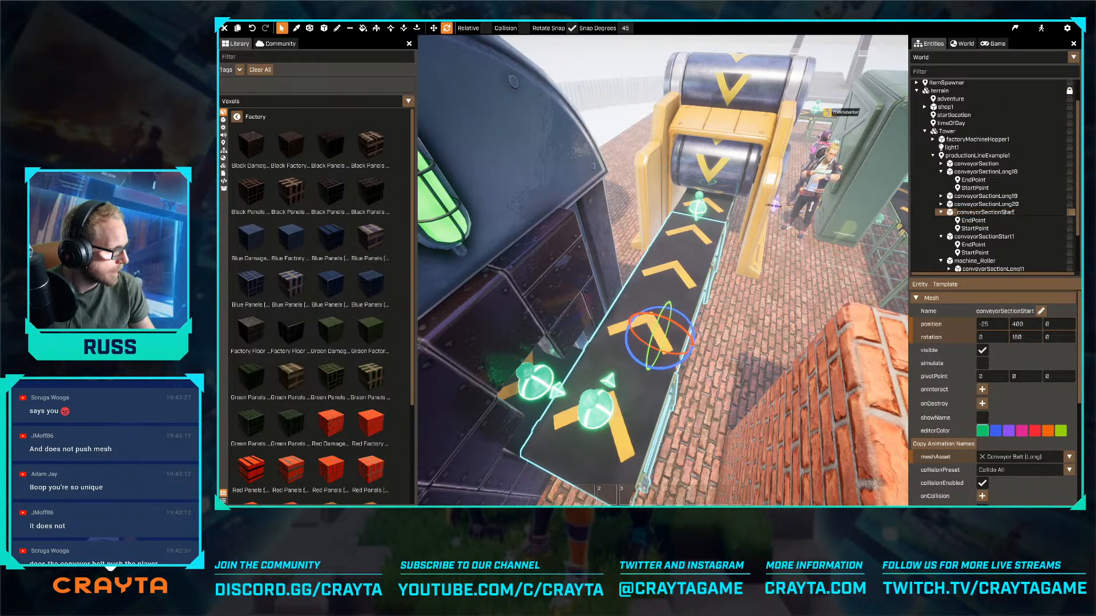
pyautogui.click(987, 237)
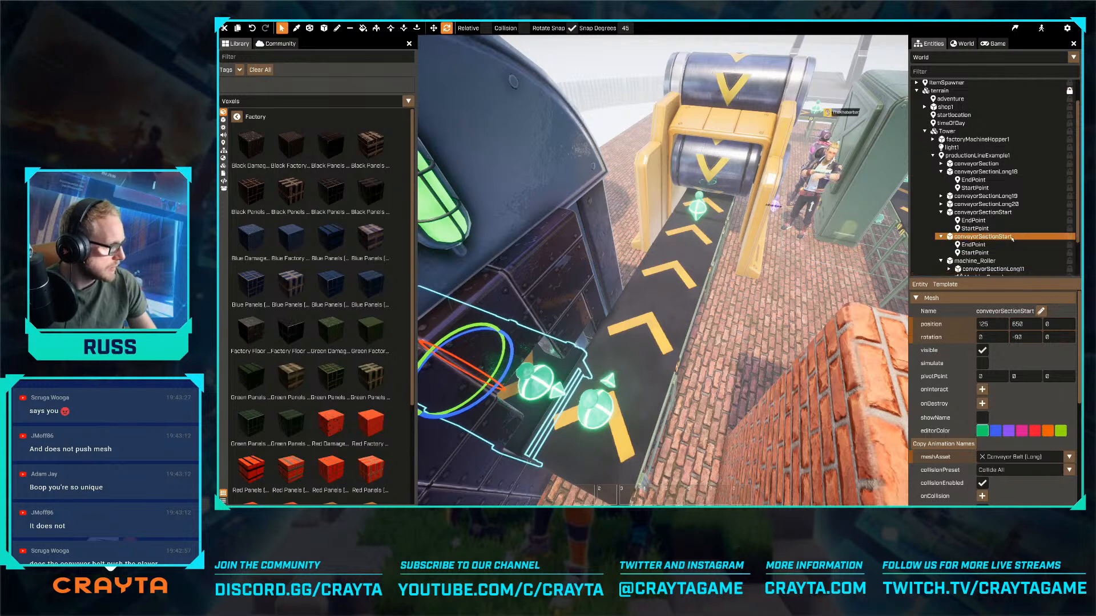
pyautogui.click(1004, 213)
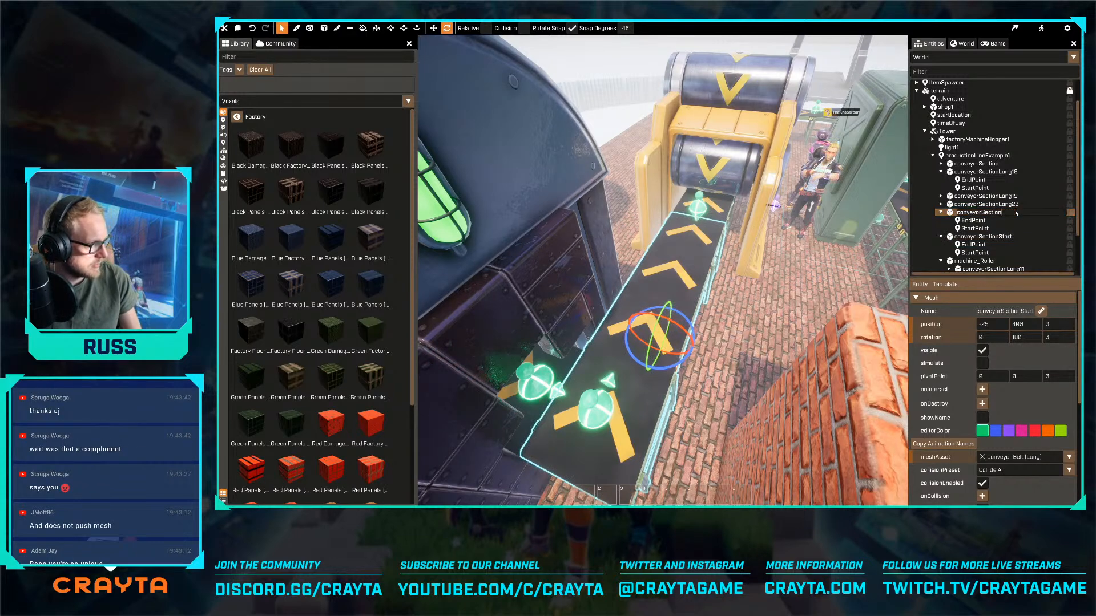
pyautogui.press('Return')
# - Set firstConveyor in productionLineExample1's production line script to conveyorSectionStart
pyautogui.press('a')
pyautogui.moveTo(685, 251); pyautogui.dragTo(730, 248, button='right')
pyautogui.press('r')
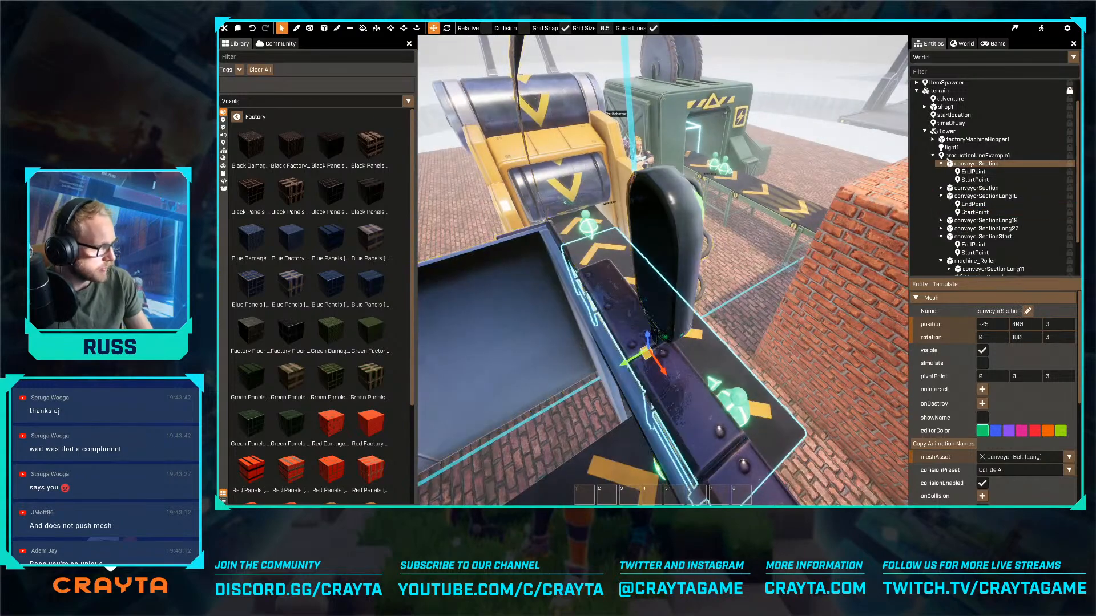
pyautogui.doubleClick(964, 156)
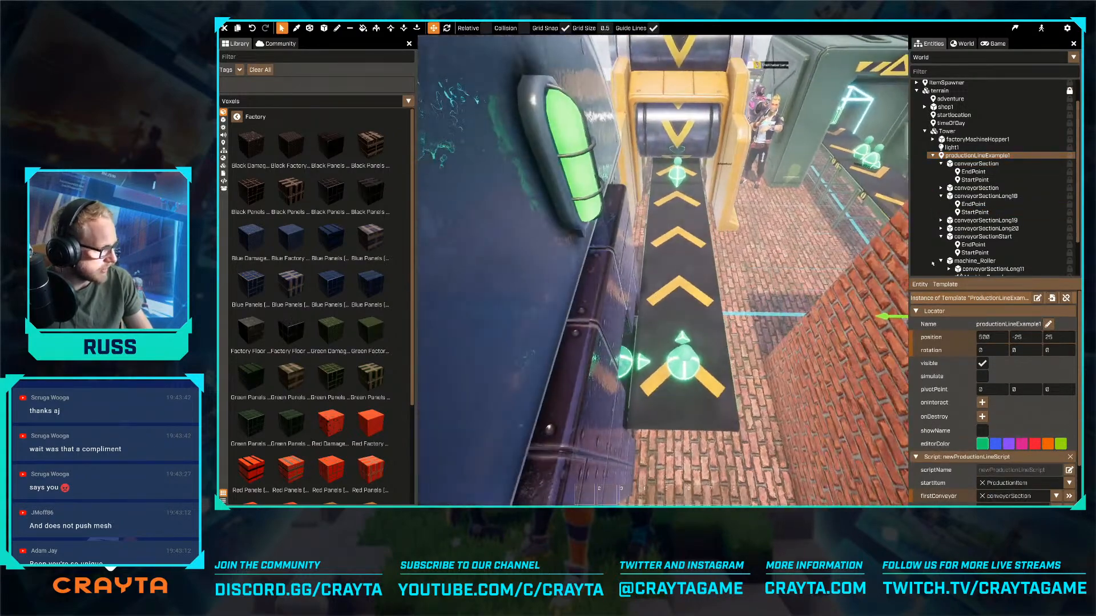
pyautogui.scroll(-1, 1040, 439)
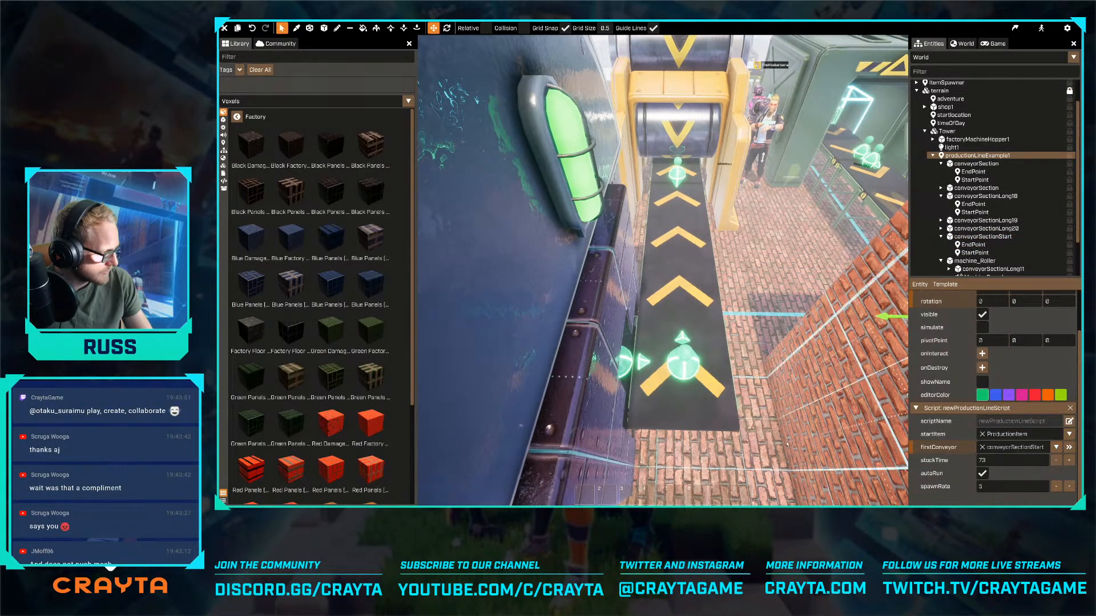
# - Move the StartPoint of conveyorSectionLong20 inward along its belt to an X position of -125
pyautogui.moveTo(787, 444); pyautogui.dragTo(663, 270, button='right')
pyautogui.press('w')
pyautogui.click(756, 442)
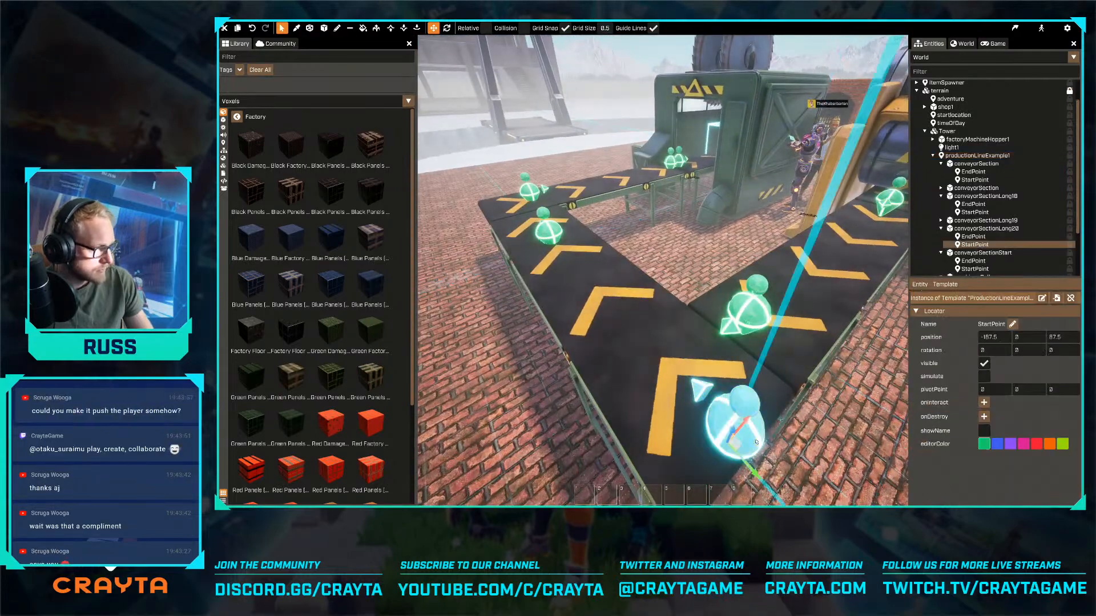
pyautogui.moveTo(756, 442); pyautogui.dragTo(659, 405)
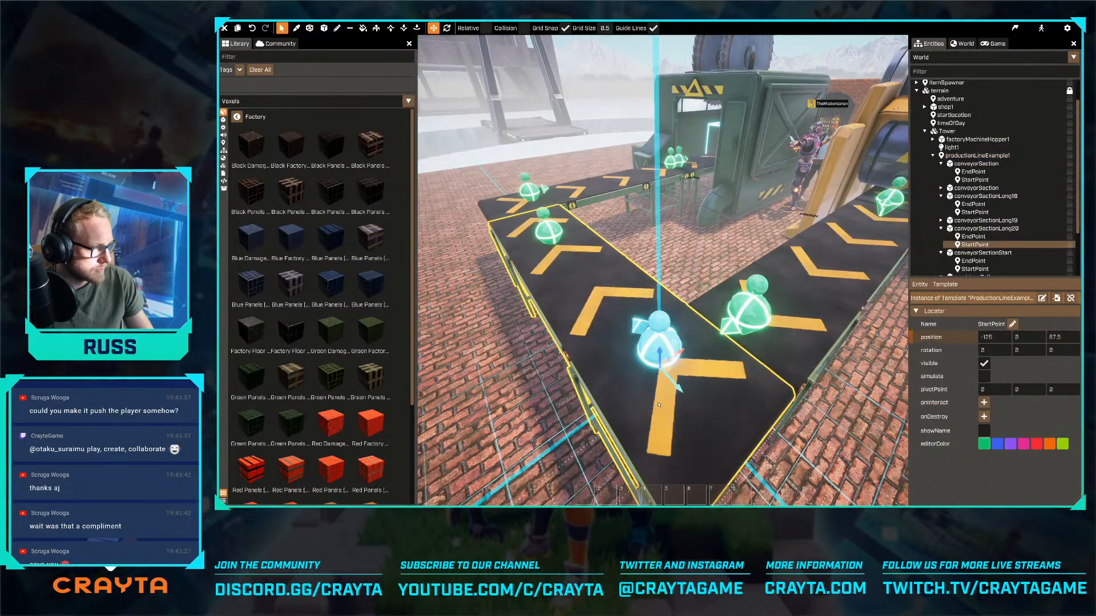
# - Examine the production line and its machines from several sides, including the conveyor corners and the hopper funnel
pyautogui.press('a')
pyautogui.moveTo(659, 404); pyautogui.dragTo(662, 271, button='right')
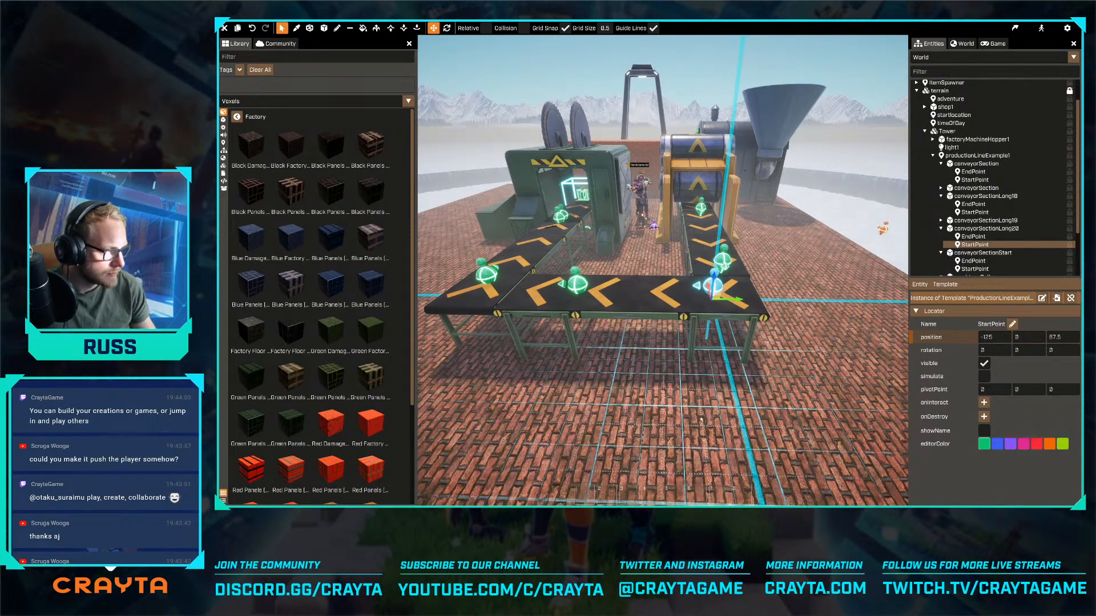
pyautogui.press('w')
pyautogui.moveTo(678, 414); pyautogui.dragTo(691, 355, button='right')
pyautogui.press('s')
pyautogui.press('w')
pyautogui.press('w')
pyautogui.press('space')
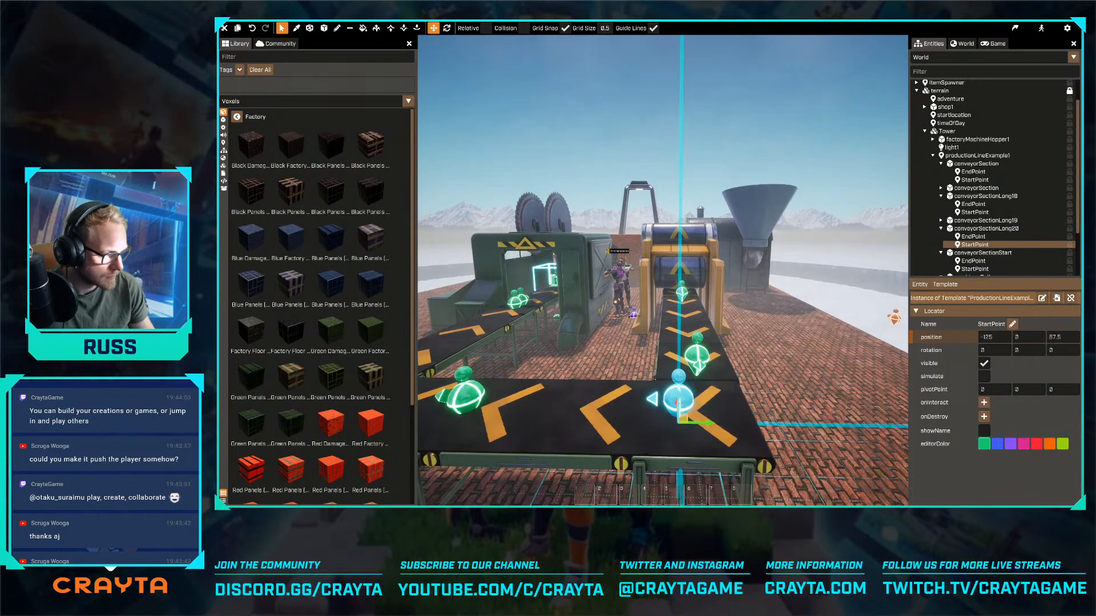
pyautogui.press('a')
pyautogui.moveTo(679, 365); pyautogui.dragTo(802, 379, button='right')
pyautogui.press('a')
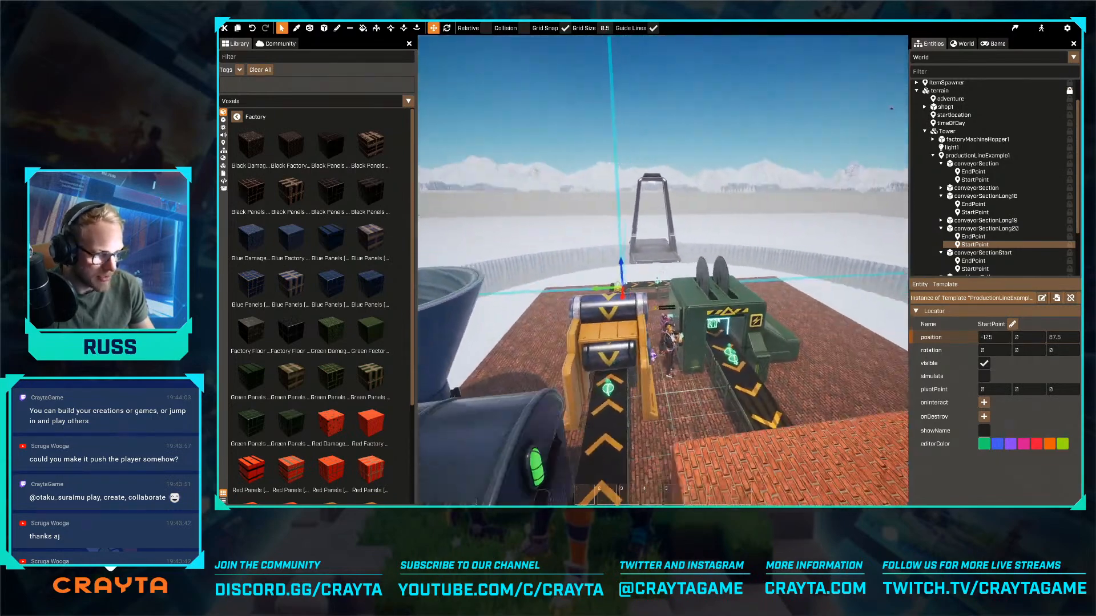
pyautogui.press('a')
pyautogui.press('s')
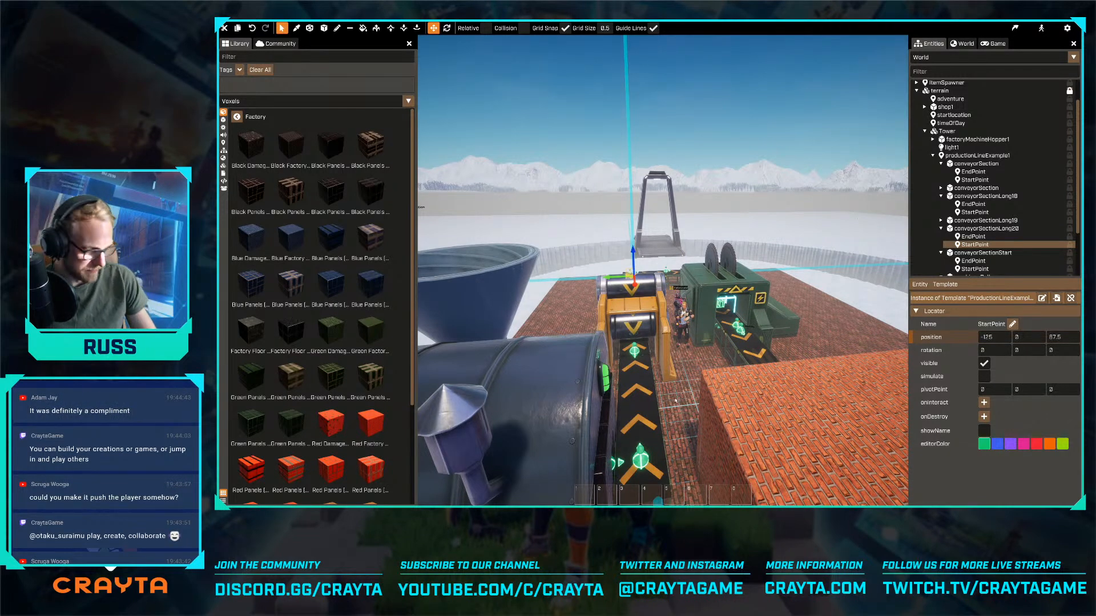
pyautogui.press('w')
pyautogui.moveTo(683, 379); pyautogui.dragTo(662, 271, button='right')
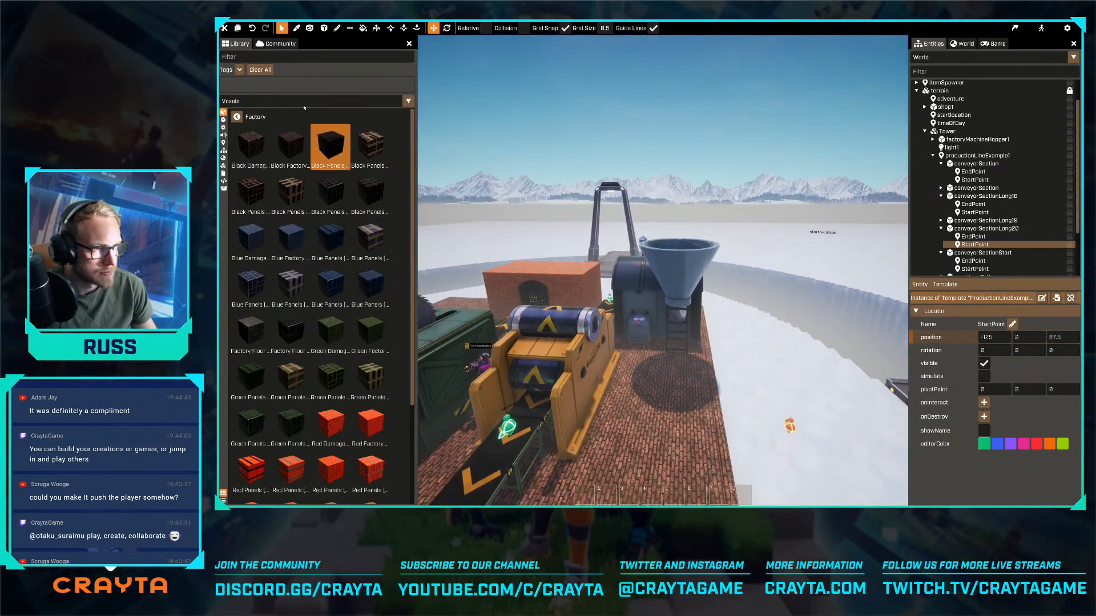
# - Search the meshes for stair, open the FactoryStaircaseLong set and delete the loose handrail placed by mistake on the brick floor
pyautogui.click(223, 119)
pyautogui.click(249, 57)
pyautogui.write('sta')
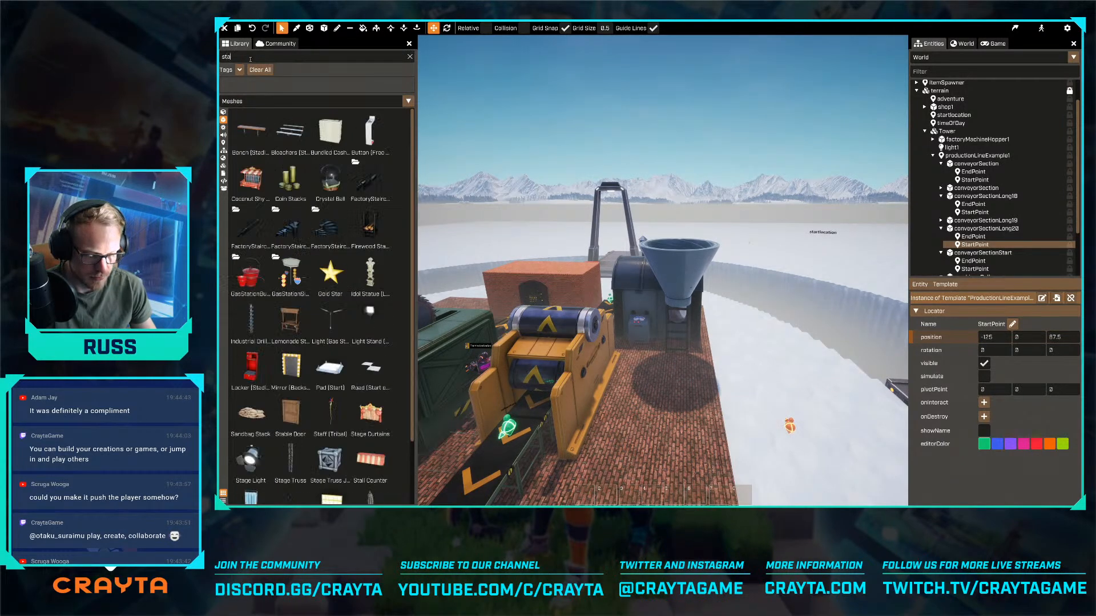
pyautogui.write('ir')
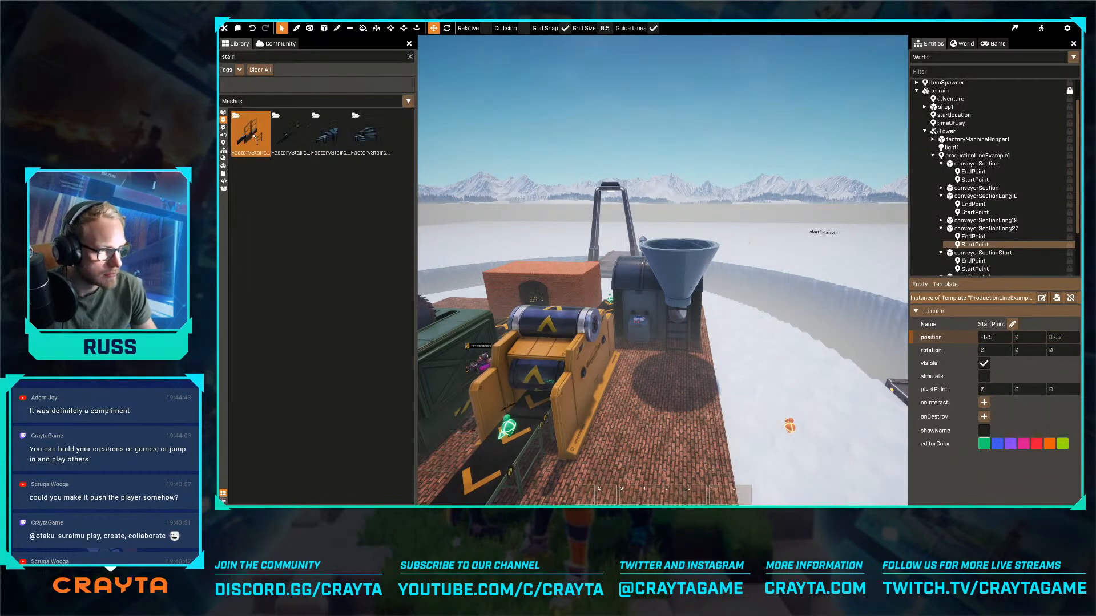
pyautogui.click(278, 137)
pyautogui.moveTo(291, 143); pyautogui.dragTo(663, 422)
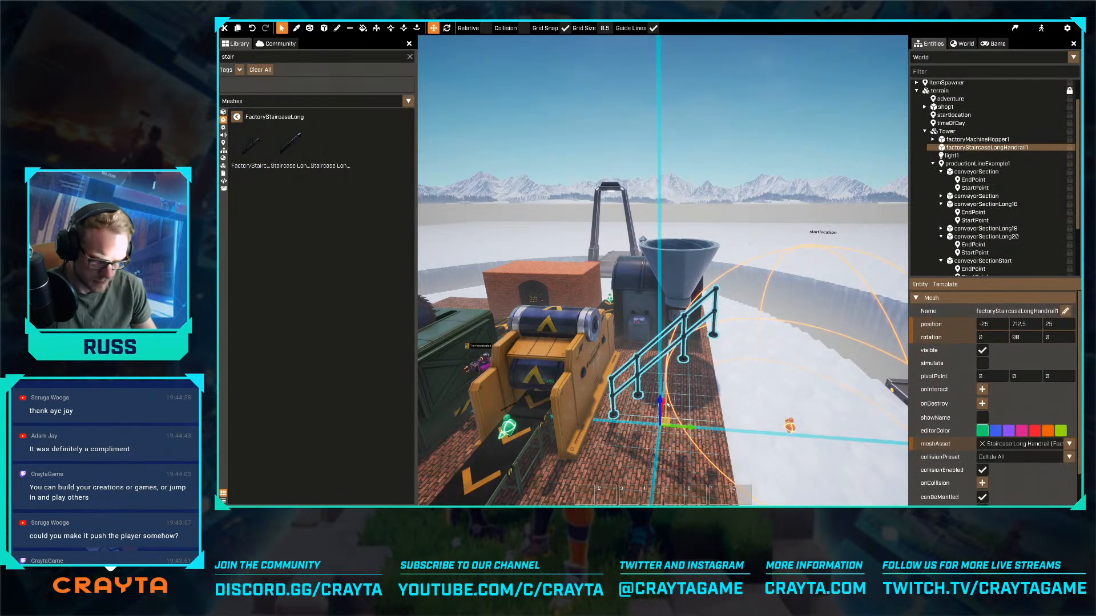
pyautogui.press('Delete')
# - Place a long factory staircase with handrails on the brick floor beside the yellow machine, oriented to climb toward the hopper funnel
pyautogui.moveTo(251, 146); pyautogui.dragTo(713, 425)
pyautogui.press('r')
pyautogui.moveTo(713, 425); pyautogui.dragTo(599, 405, button='right')
pyautogui.press('d')
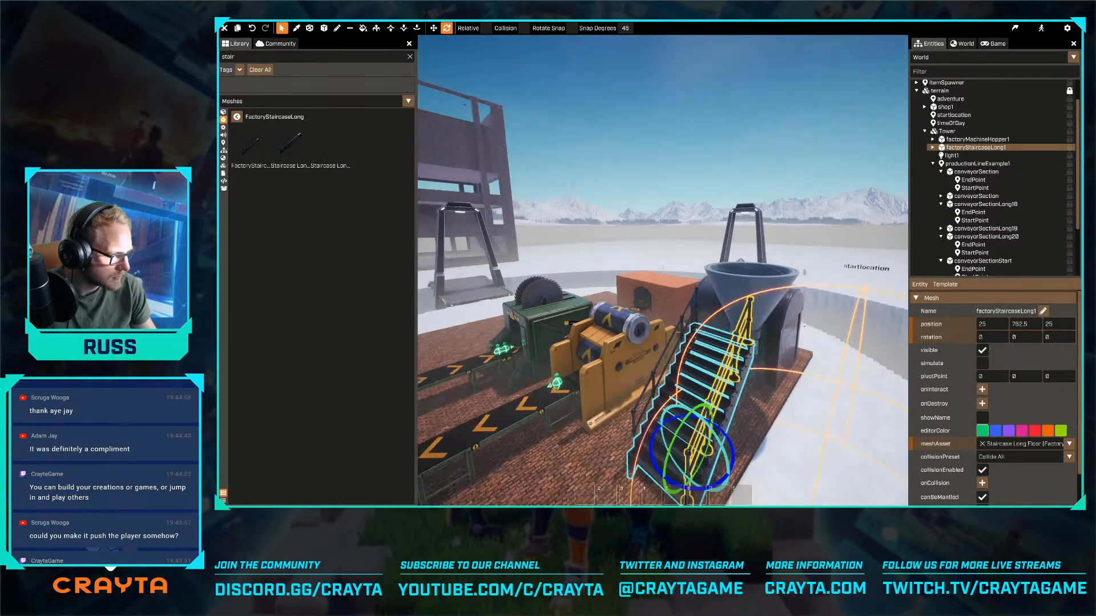
pyautogui.moveTo(663, 269); pyautogui.dragTo(588, 269, button='right')
pyautogui.press('r')
pyautogui.moveTo(717, 418); pyautogui.dragTo(592, 425)
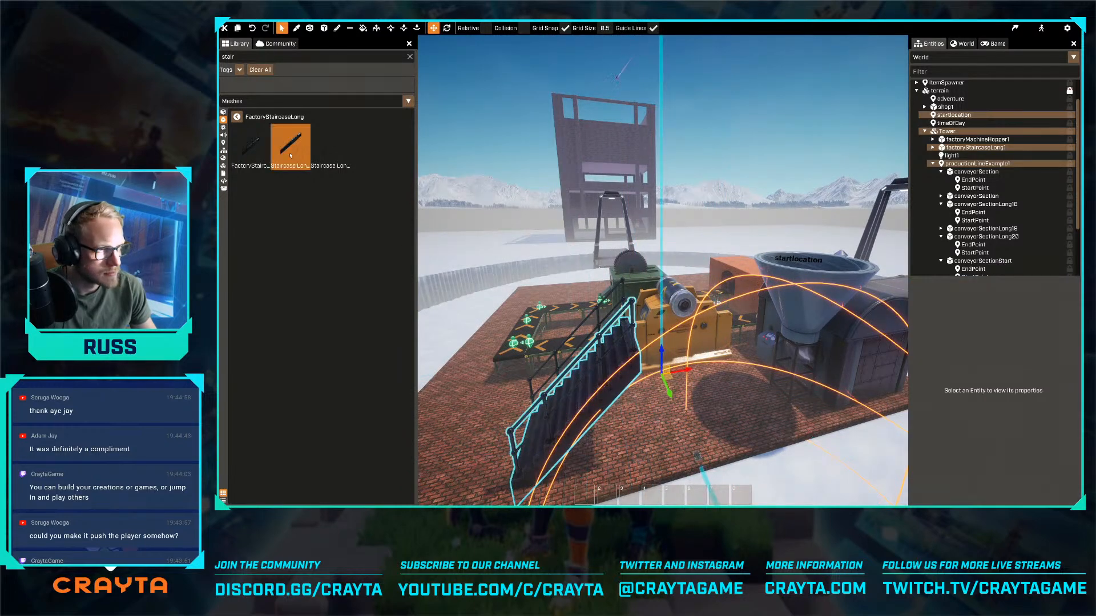
# - Try to extend the stairs by placing a second long staircase on top of the first
pyautogui.click(237, 117)
pyautogui.moveTo(295, 146); pyautogui.dragTo(295, 146, button='right')
pyautogui.press('d')
pyautogui.moveTo(295, 146); pyautogui.dragTo(623, 345)
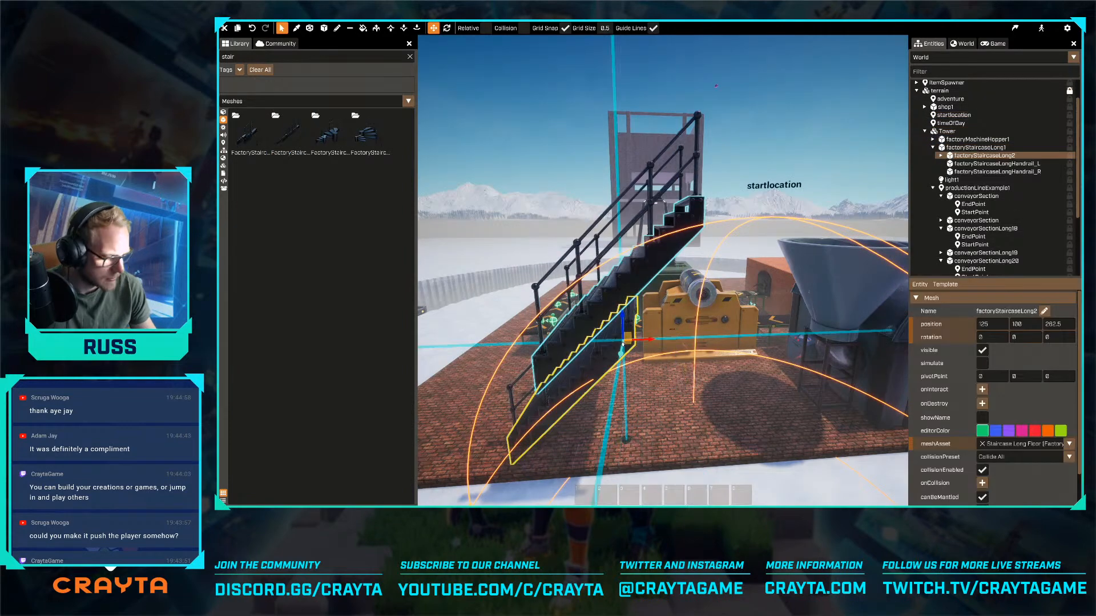
pyautogui.press('Delete')
# - Add a short factory staircase at the upper end of the long one, aligned at position 200, -87.5, 300
pyautogui.moveTo(250, 133); pyautogui.dragTo(648, 337)
pyautogui.press('w')
pyautogui.moveTo(649, 338); pyautogui.dragTo(649, 338, button='right')
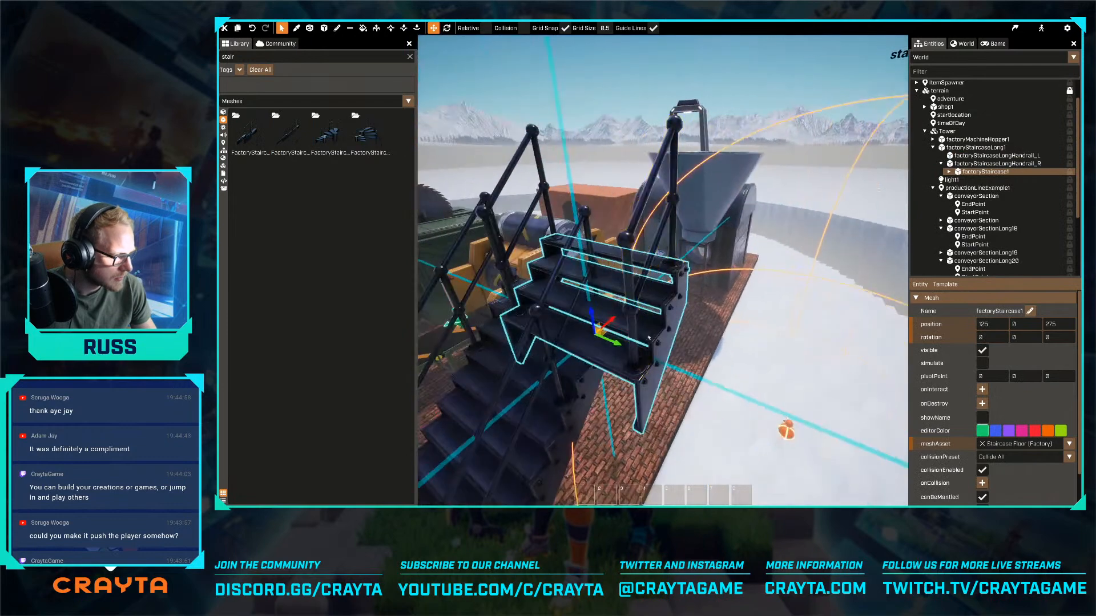
pyautogui.moveTo(612, 342); pyautogui.dragTo(610, 285)
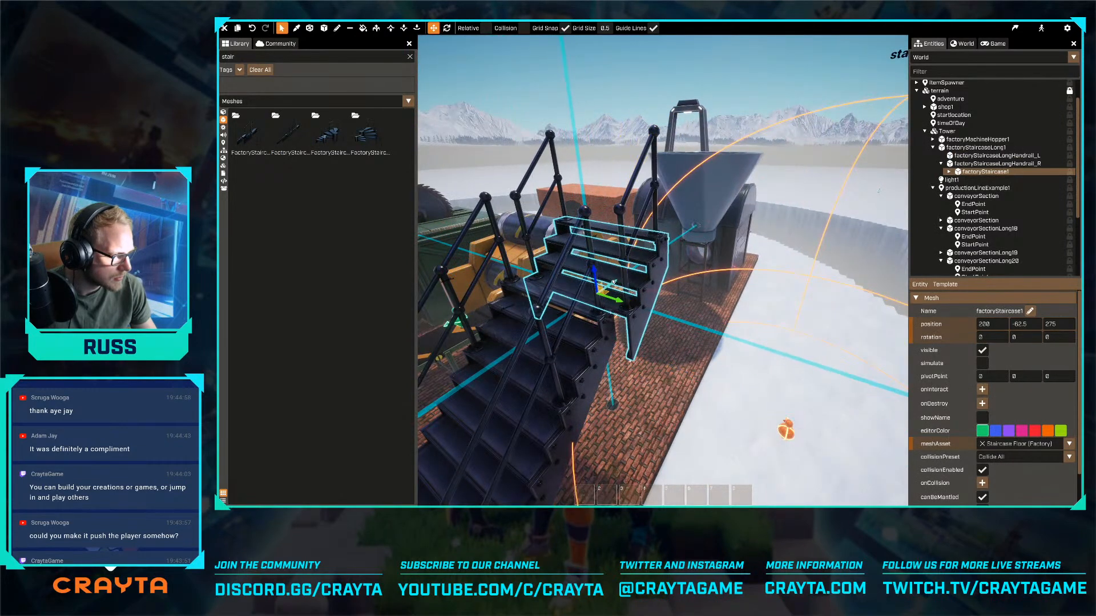
pyautogui.moveTo(610, 286); pyautogui.dragTo(618, 284, button='right')
pyautogui.press('w')
pyautogui.press('a')
pyautogui.moveTo(604, 283); pyautogui.dragTo(583, 282)
pyautogui.press('d')
pyautogui.moveTo(583, 283); pyautogui.dragTo(570, 279, button='right')
pyautogui.moveTo(677, 248); pyautogui.dragTo(679, 229)
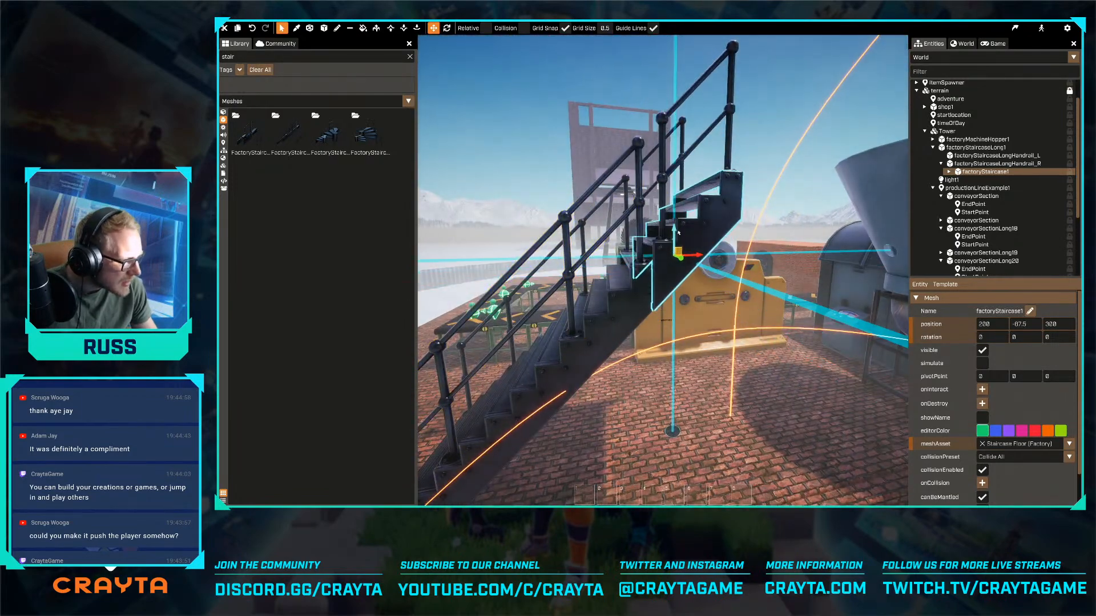
# - Search the mesh library for walkway pieces using walk, with the head of the stairs in view
pyautogui.press('w')
pyautogui.press('a')
pyautogui.moveTo(680, 229); pyautogui.dragTo(719, 266, button='right')
pyautogui.press('s')
pyautogui.press('a')
pyautogui.press('w')
pyautogui.press('a')
pyautogui.press('s')
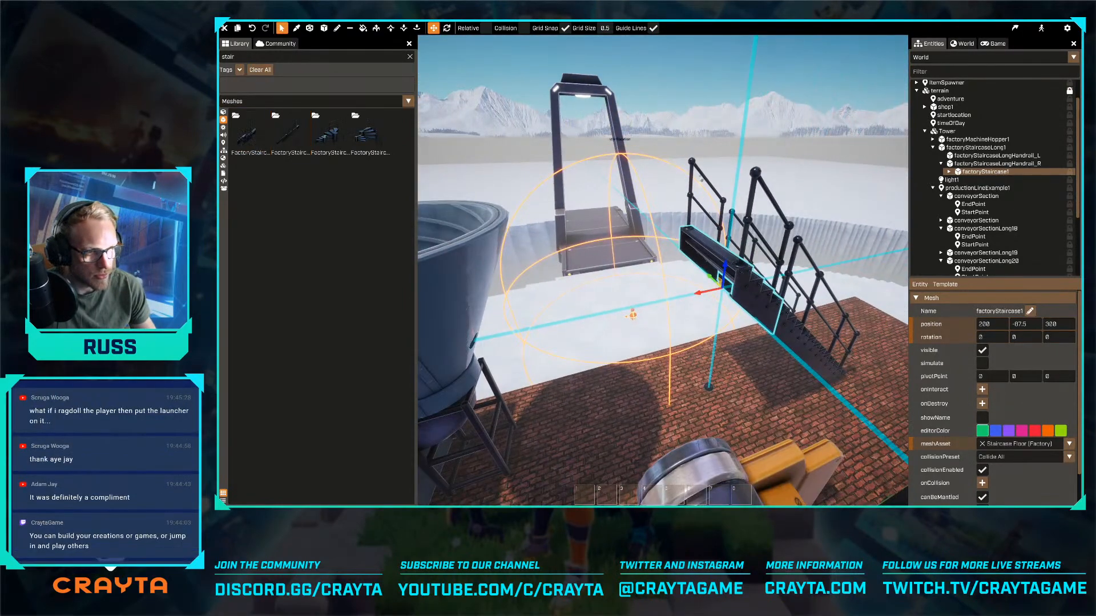
pyautogui.write('walk')
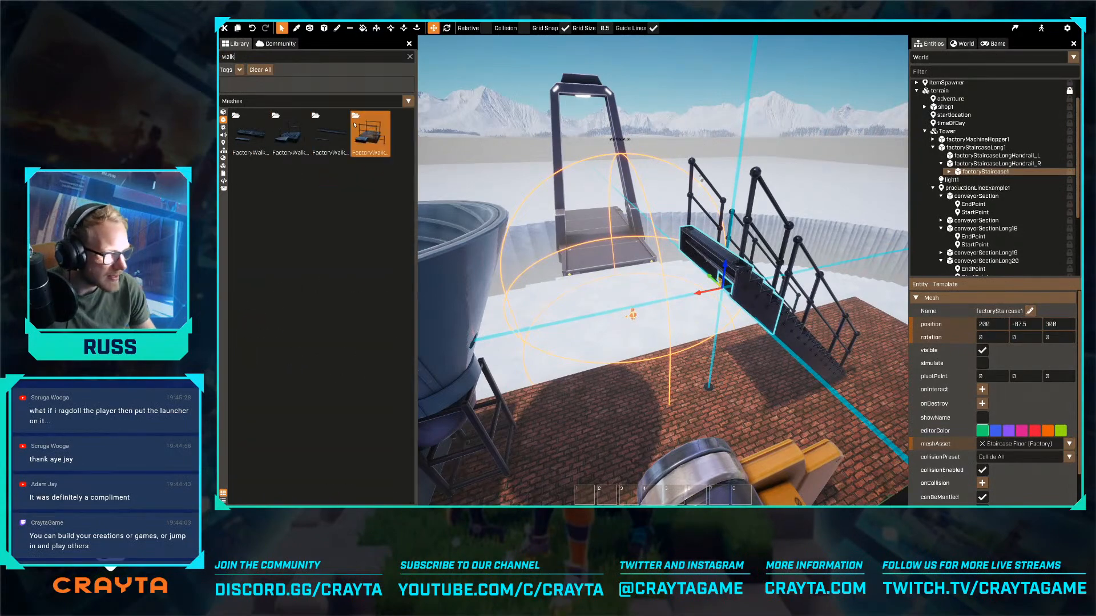
# - Replace a trial long walkway at the head of the stairs with a regular factory walkway, shifted to X 87.5
pyautogui.moveTo(330, 135); pyautogui.dragTo(715, 278)
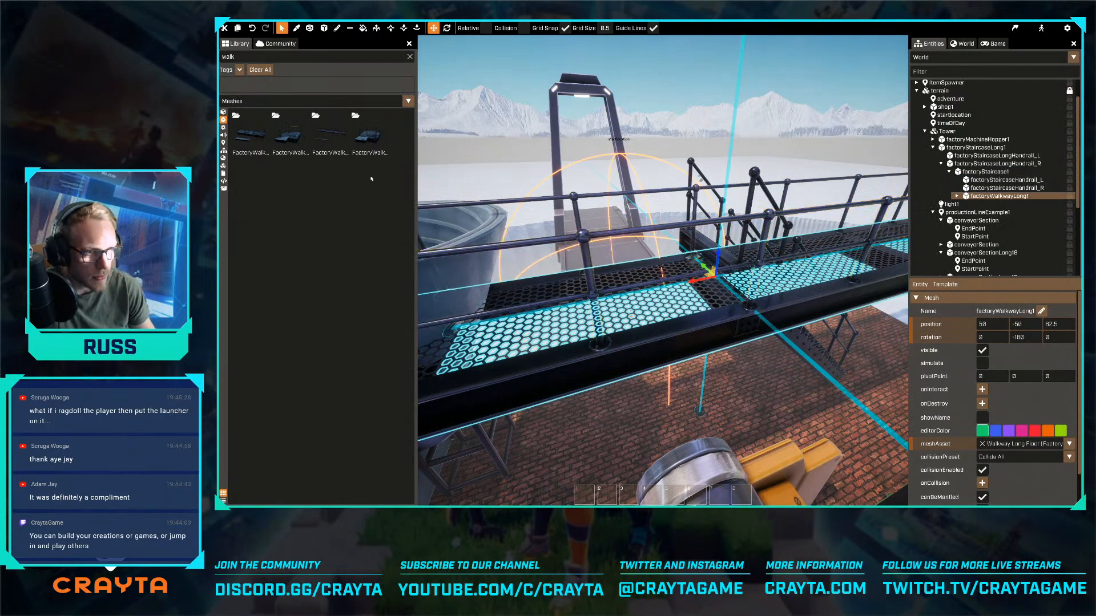
pyautogui.press('Delete')
pyautogui.moveTo(242, 136); pyautogui.dragTo(693, 247)
pyautogui.press('d')
pyautogui.moveTo(694, 247)
pyautogui.mouseDown(button='right')
pyautogui.moveTo(664, 273)
pyautogui.moveTo(702, 249)
pyautogui.mouseUp(button='right')
pyautogui.press('a')
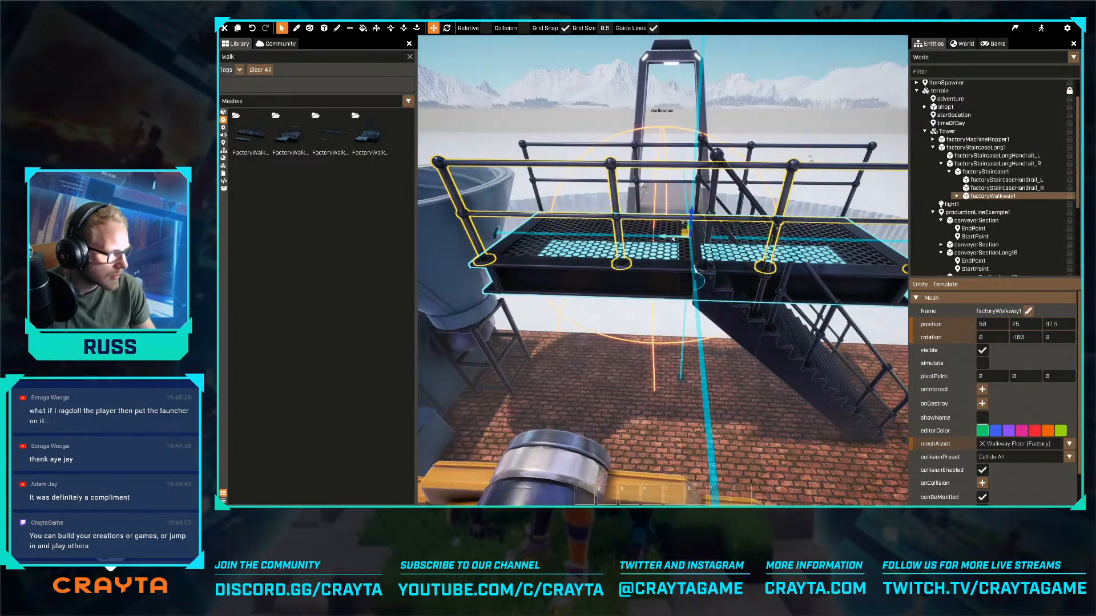
pyautogui.moveTo(673, 239); pyautogui.dragTo(648, 240)
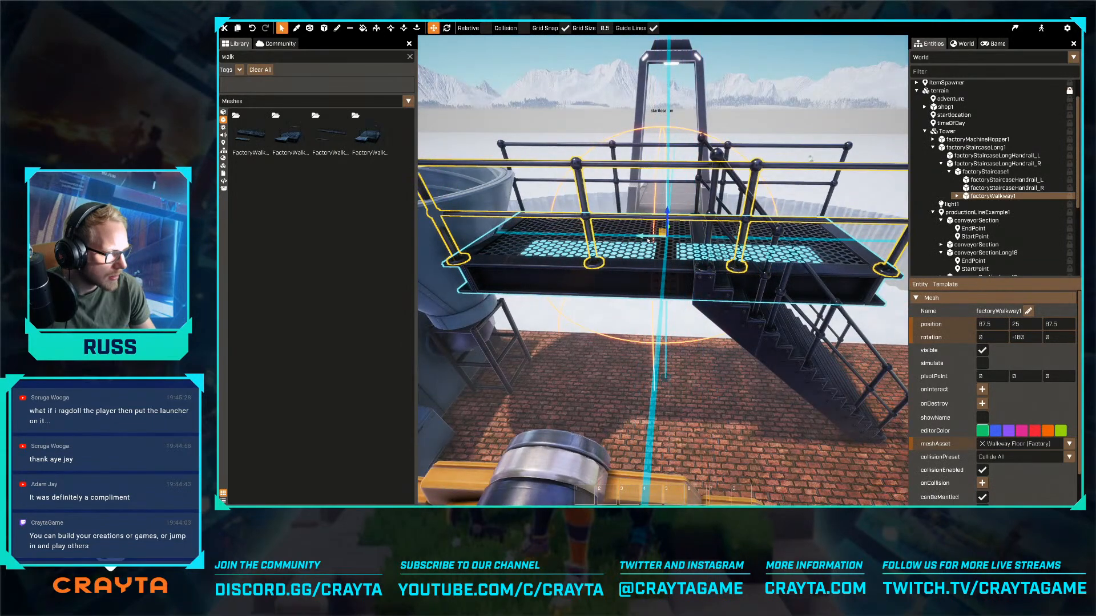
pyautogui.moveTo(652, 244); pyautogui.dragTo(667, 251, button='right')
pyautogui.press('d')
pyautogui.press('s')
pyautogui.click(644, 310)
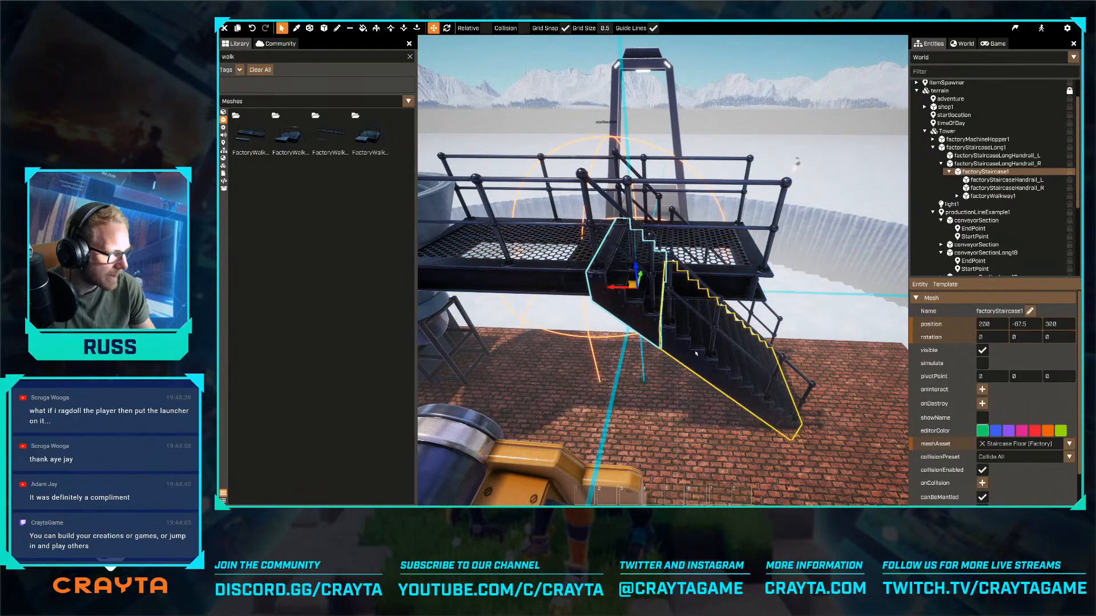
pyautogui.keyDown('shift'); pyautogui.click(696, 348); pyautogui.keyUp('shift')
pyautogui.moveTo(669, 344); pyautogui.dragTo(656, 308, button='right')
pyautogui.press('w')
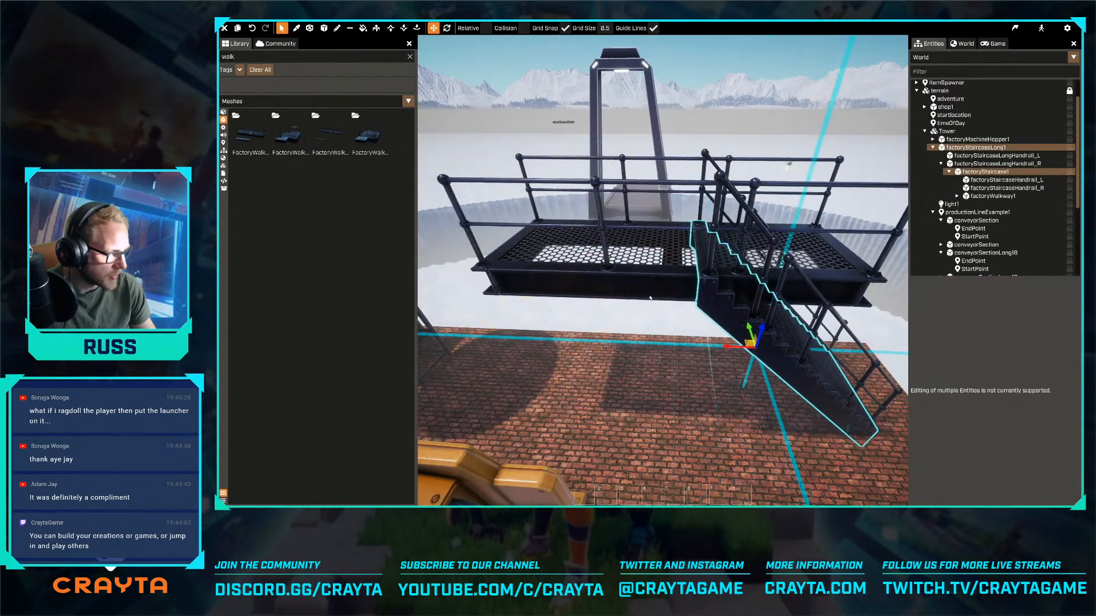
# - Move the walkway off the stairs toward the funnel so it meets the top step, at X 350 and Y 12.5
pyautogui.click(649, 290)
pyautogui.press('a')
pyautogui.moveTo(652, 245); pyautogui.dragTo(575, 242)
pyautogui.press('d')
pyautogui.press('w')
pyautogui.moveTo(628, 315); pyautogui.dragTo(636, 239, button='right')
pyautogui.press('s')
pyautogui.press('w')
pyautogui.moveTo(652, 229); pyautogui.dragTo(604, 222)
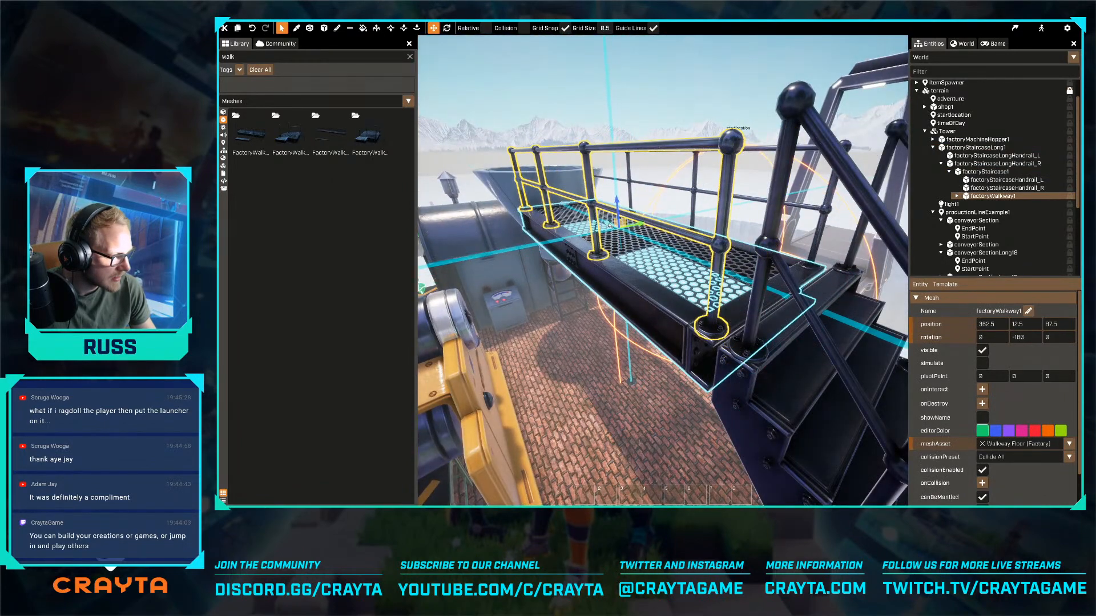
pyautogui.press('w')
pyautogui.moveTo(635, 238); pyautogui.dragTo(629, 237, button='right')
pyautogui.moveTo(626, 216); pyautogui.dragTo(647, 223)
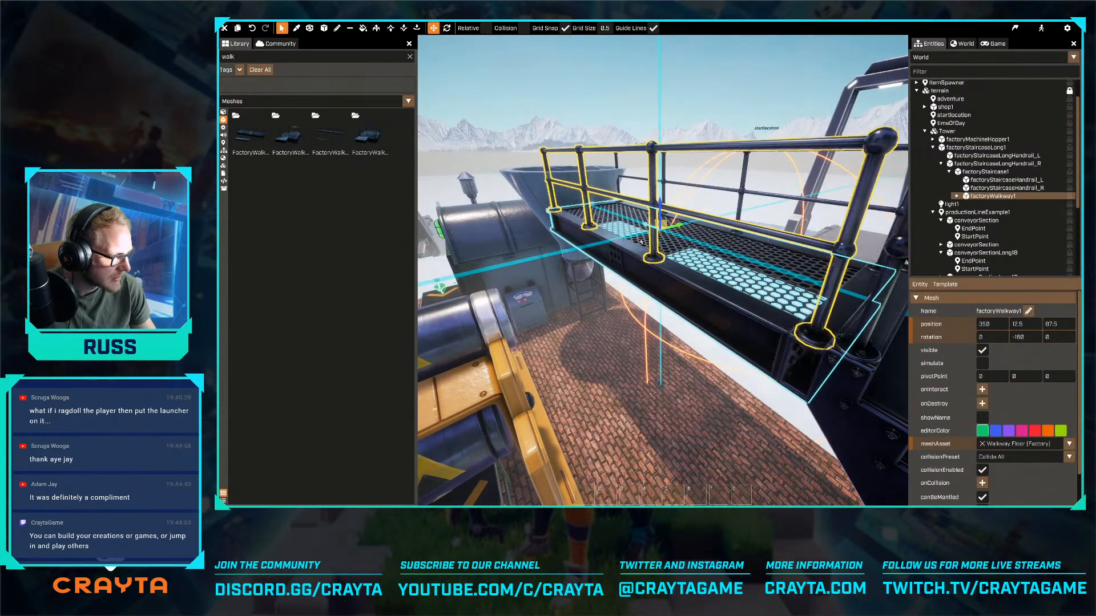
# - Raise the walkway to Z 100 and shift it sideways to Y 0 to line up with the stair top
pyautogui.moveTo(649, 239); pyautogui.dragTo(776, 261, button='right')
pyautogui.click(694, 386)
pyautogui.press('d')
pyautogui.click(762, 371)
pyautogui.press('d')
pyautogui.moveTo(744, 254); pyautogui.dragTo(741, 248)
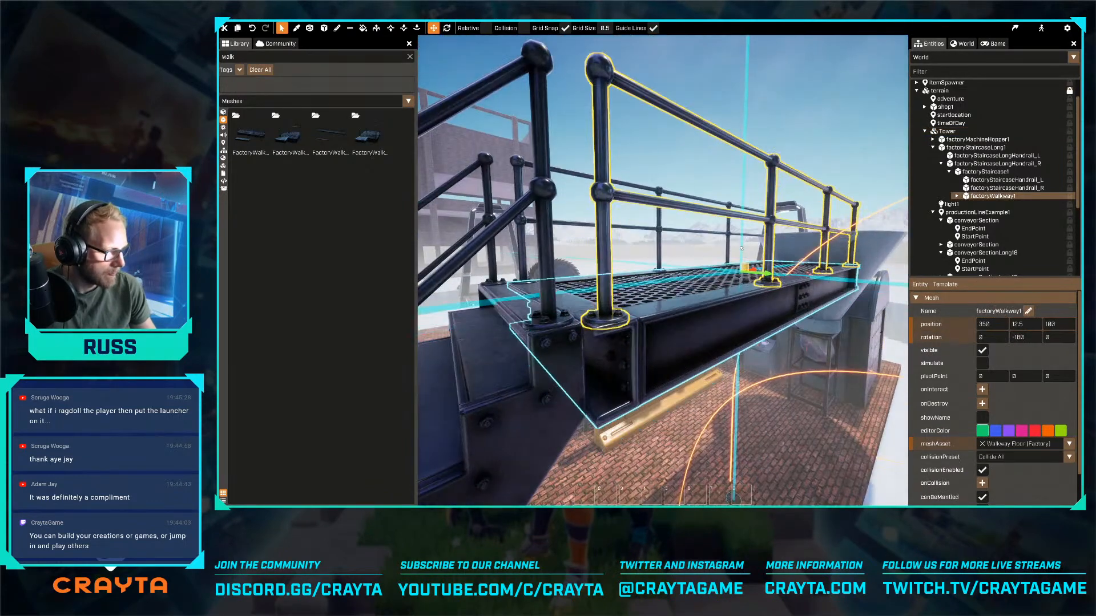
pyautogui.press('a')
pyautogui.moveTo(737, 250); pyautogui.dragTo(762, 266, button='right')
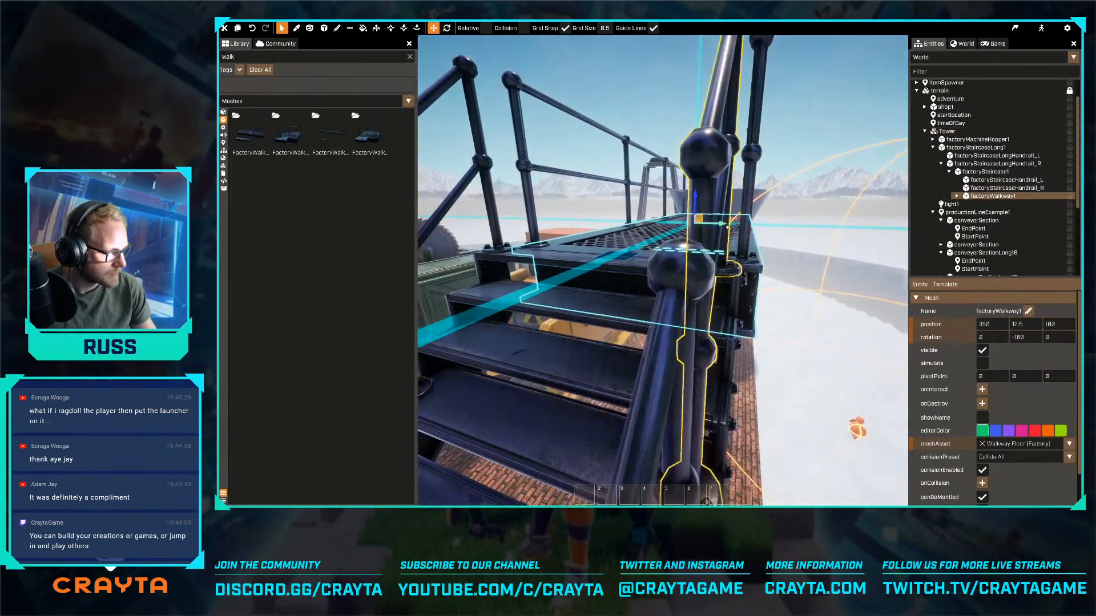
pyautogui.moveTo(725, 225); pyautogui.dragTo(718, 224)
pyautogui.press('d')
pyautogui.moveTo(717, 225); pyautogui.dragTo(748, 258, button='right')
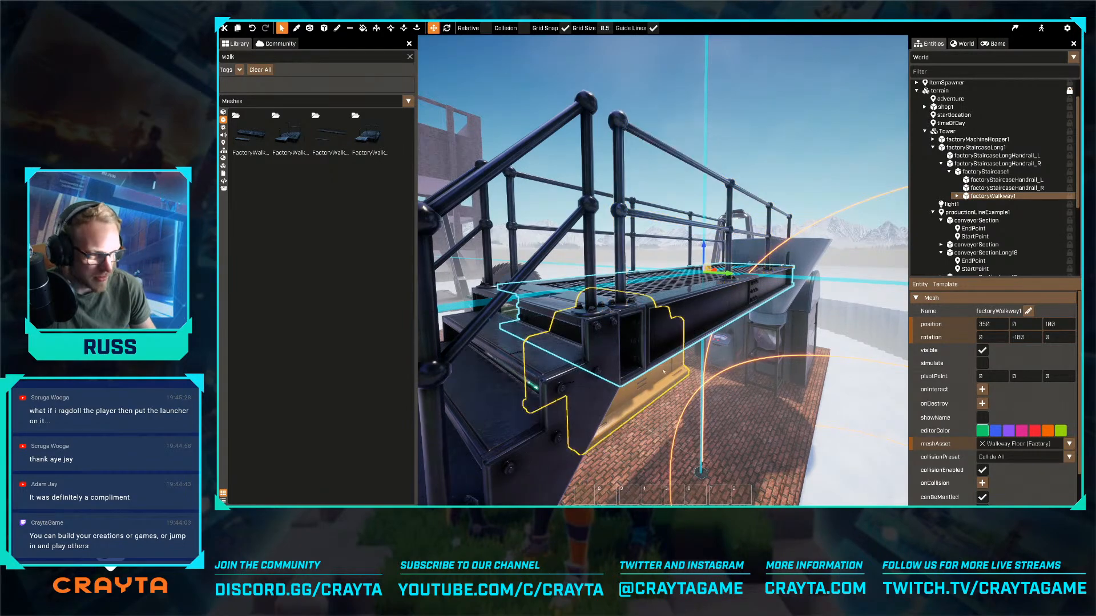
# - Move the whole staircase with its walkway to X -587.5, Y 750 so the walkway ends centred at the funnel's rim
pyautogui.press('a')
pyautogui.moveTo(664, 372); pyautogui.dragTo(856, 249, button='right')
pyautogui.press('a')
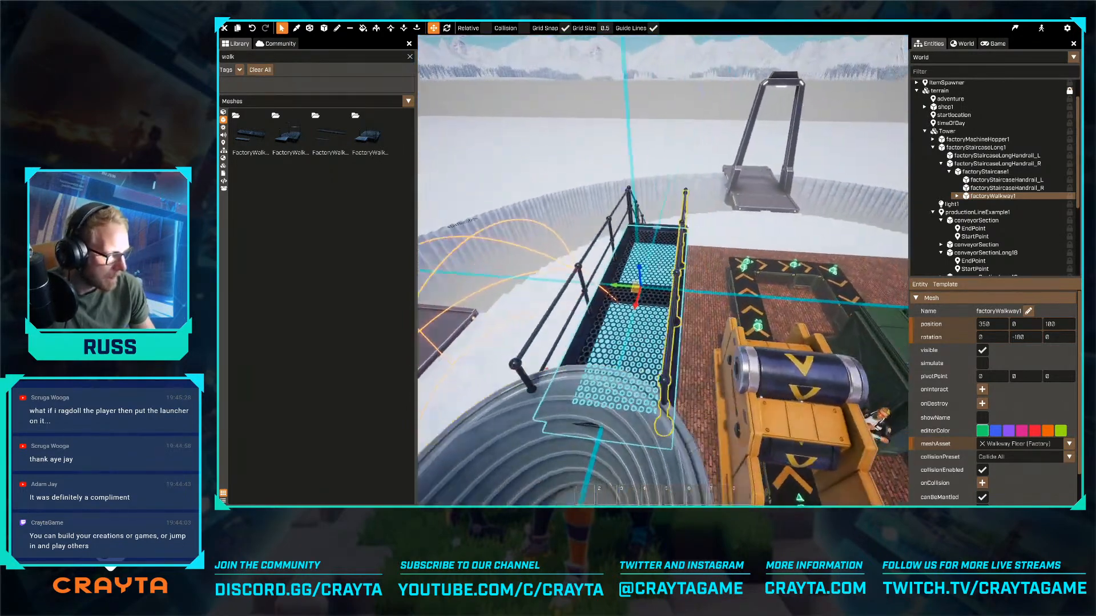
pyautogui.moveTo(687, 226); pyautogui.dragTo(658, 334, button='right')
pyautogui.press('d')
pyautogui.click(678, 275)
pyautogui.press('f')
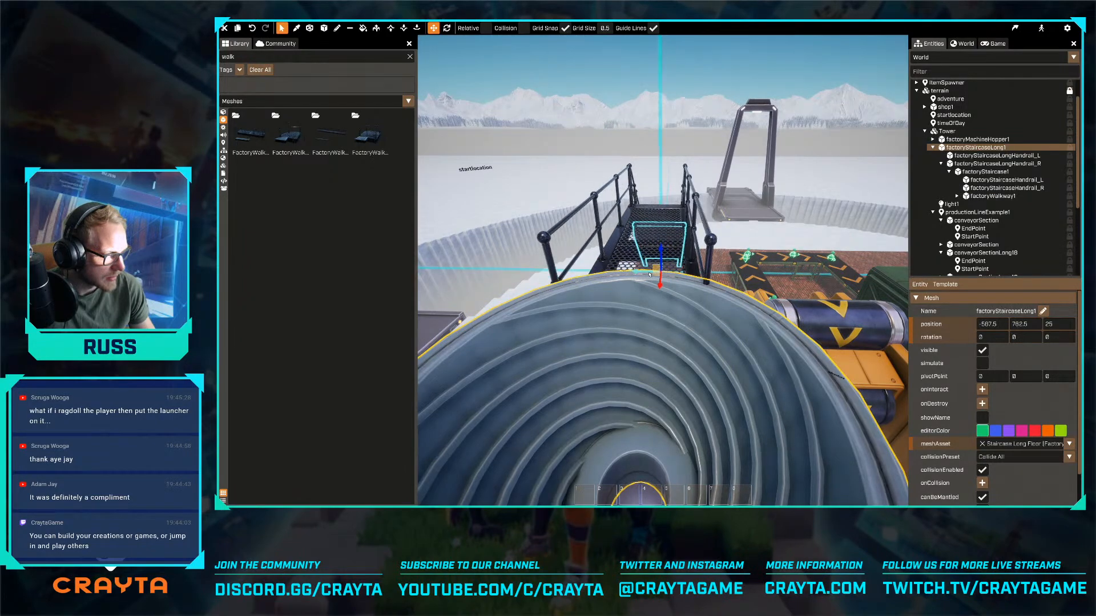
# - Examine how the walkway meets the hopper funnel and the open space beneath it
pyautogui.click(678, 345)
pyautogui.press('f')
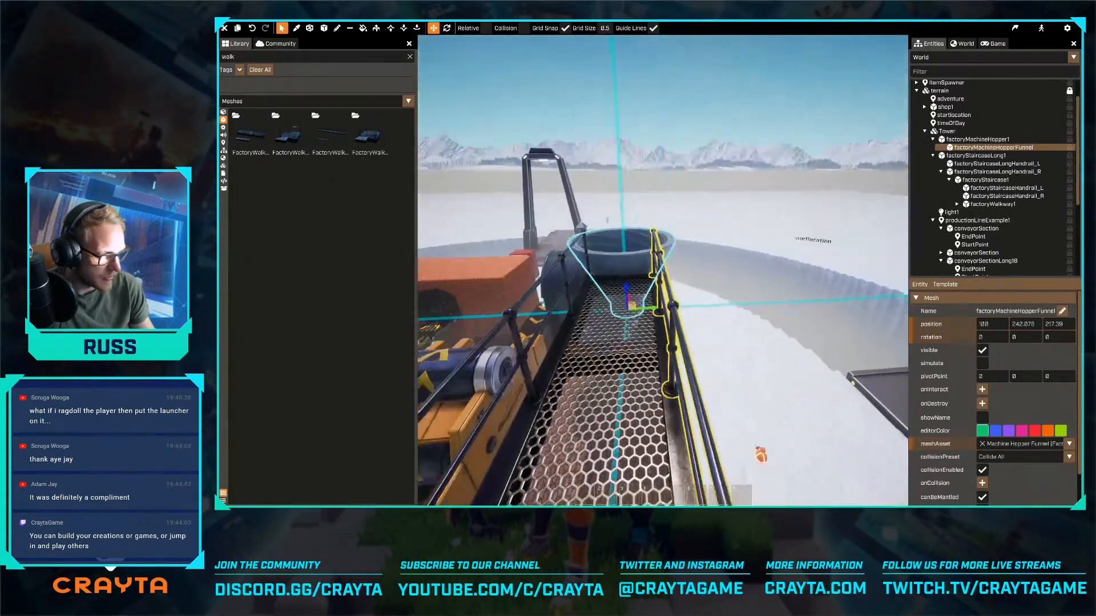
pyautogui.press('s')
pyautogui.press('a')
pyautogui.press('a')
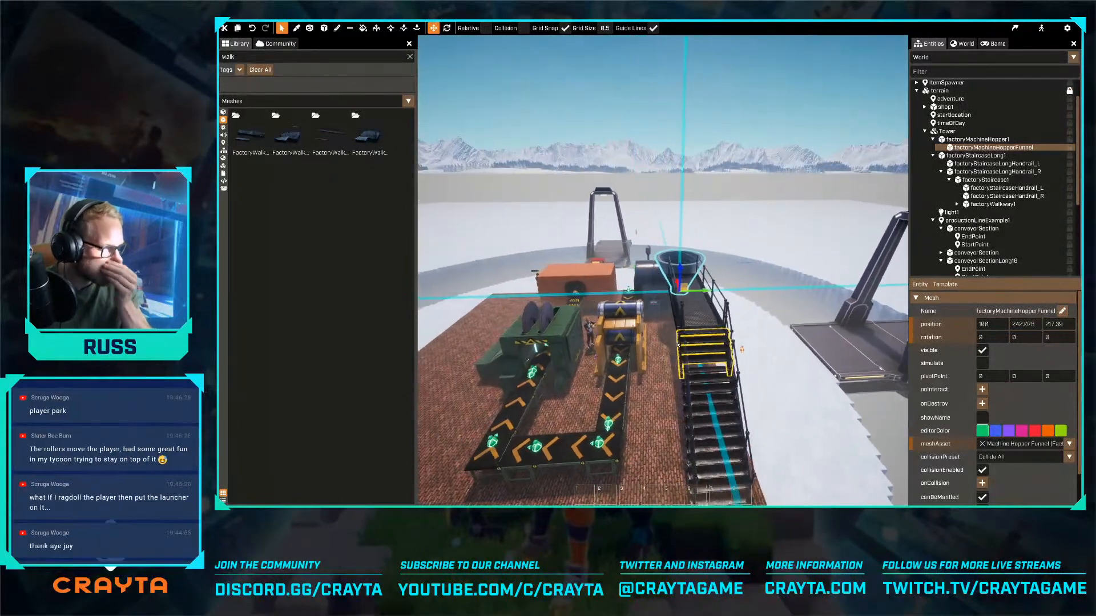
pyautogui.press('s')
pyautogui.press('a')
pyautogui.moveTo(678, 345); pyautogui.dragTo(663, 270, button='right')
pyautogui.press('w')
pyautogui.press('w')
pyautogui.press('s')
pyautogui.press('w')
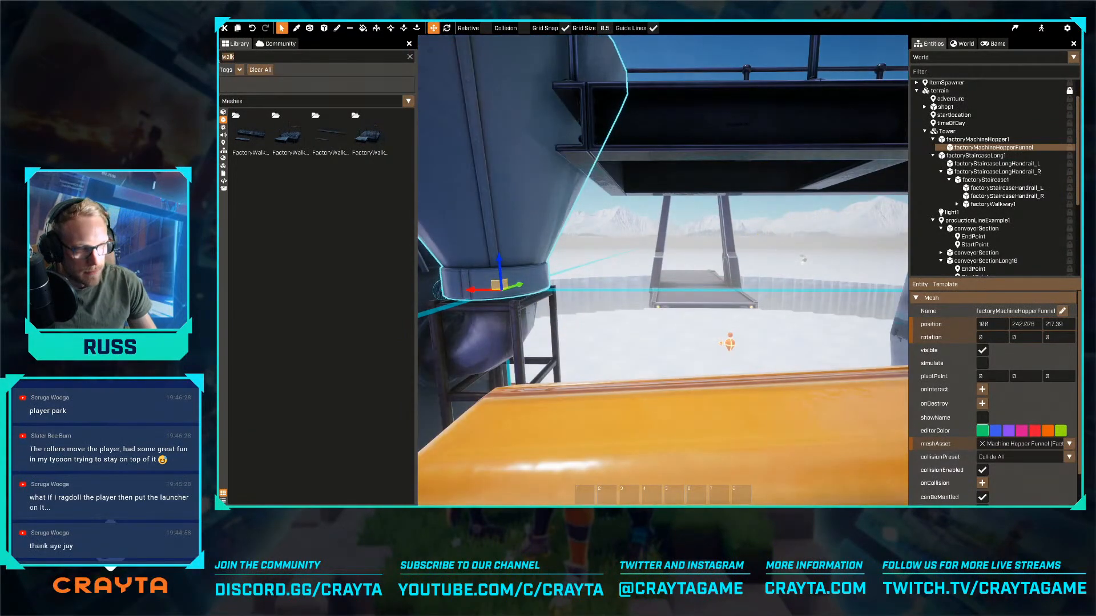
# - Search the meshes for col and stack two factory columns beneath the walkway near the funnel, the upper one at Z 150
pyautogui.write('col')
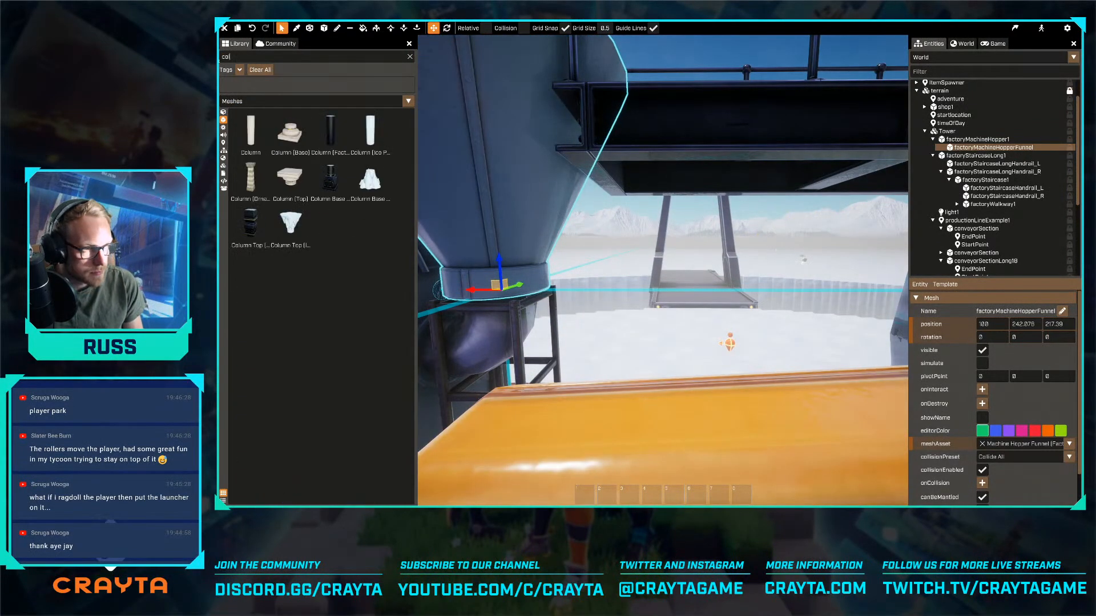
pyautogui.press('d')
pyautogui.moveTo(518, 253); pyautogui.dragTo(519, 253, button='right')
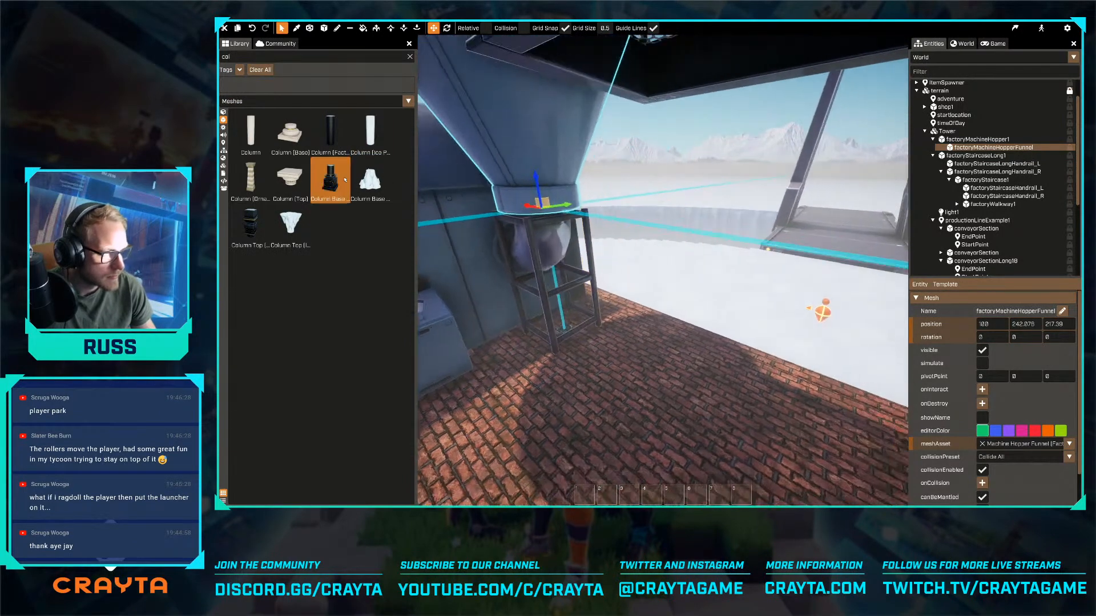
pyautogui.moveTo(330, 144); pyautogui.dragTo(595, 364)
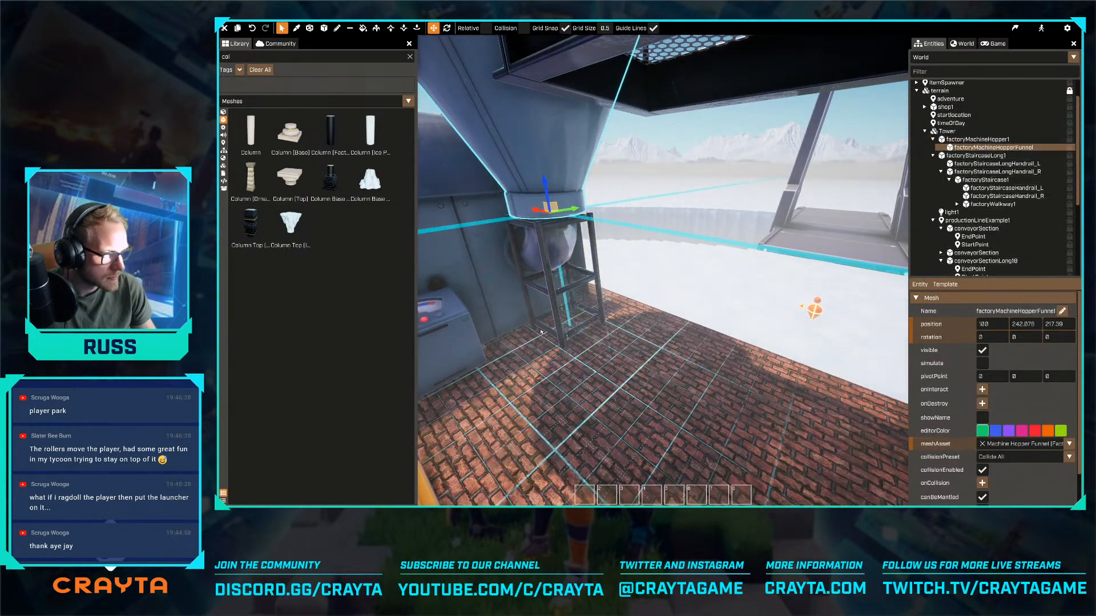
pyautogui.moveTo(331, 139); pyautogui.dragTo(577, 279)
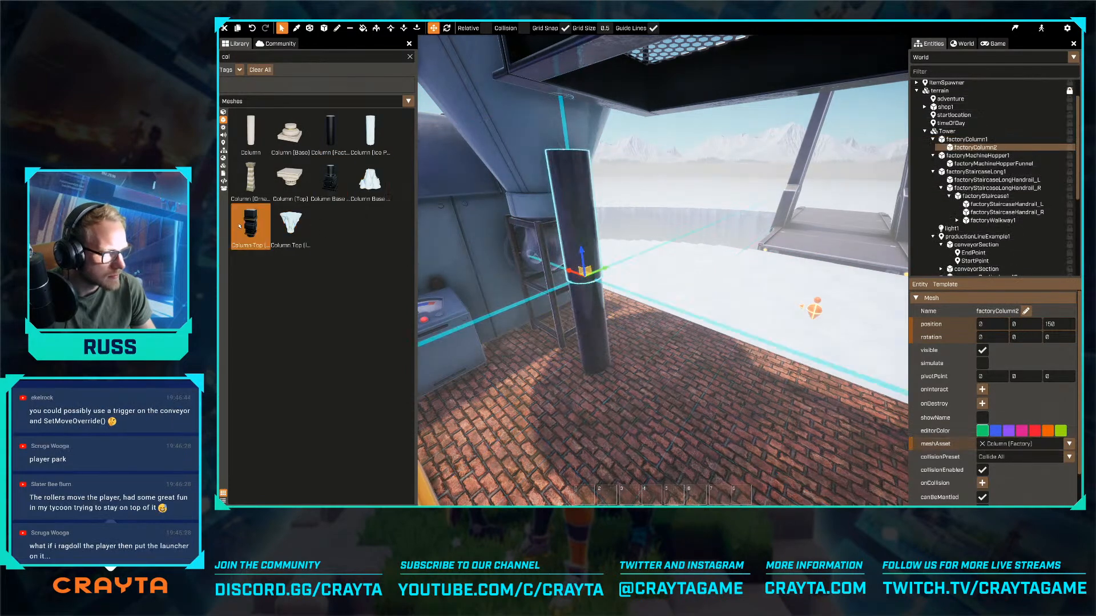
# - Try a factory column top on the upper column beneath the walkway
pyautogui.moveTo(250, 226); pyautogui.dragTo(572, 157)
pyautogui.moveTo(572, 158); pyautogui.dragTo(576, 142, button='right')
pyautogui.press('e')
# - Replace the stacked columns with a factory column base, adding a factory column and a factory column top, each offset Z 150 from its parent
pyautogui.click(595, 407)
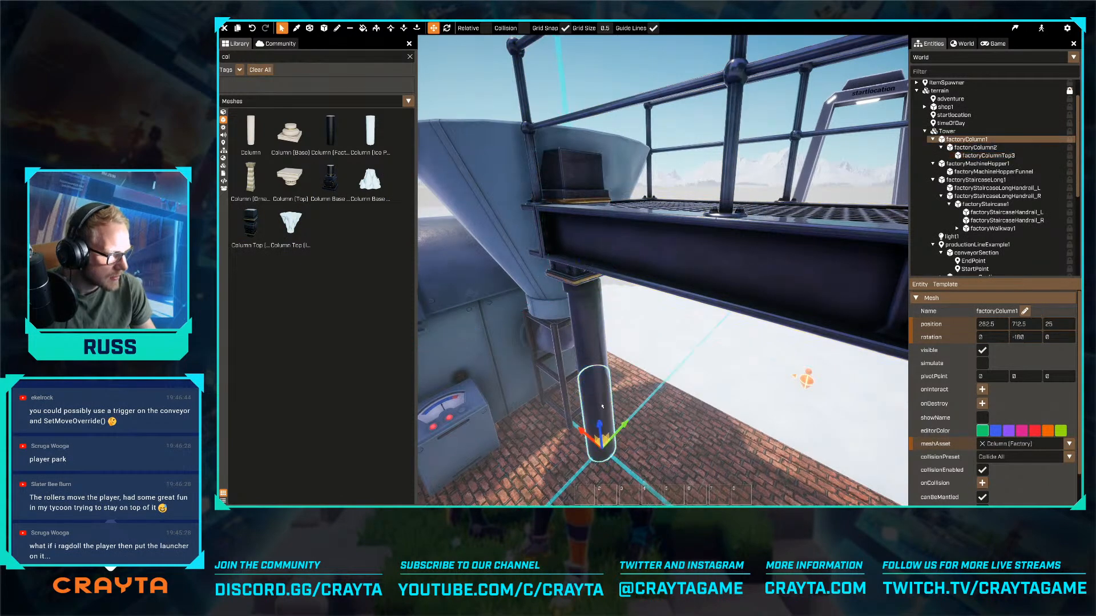
pyautogui.press('Delete')
pyautogui.moveTo(457, 296); pyautogui.dragTo(458, 331, button='right')
pyautogui.moveTo(330, 179); pyautogui.dragTo(612, 373)
pyautogui.moveTo(330, 131); pyautogui.dragTo(600, 295)
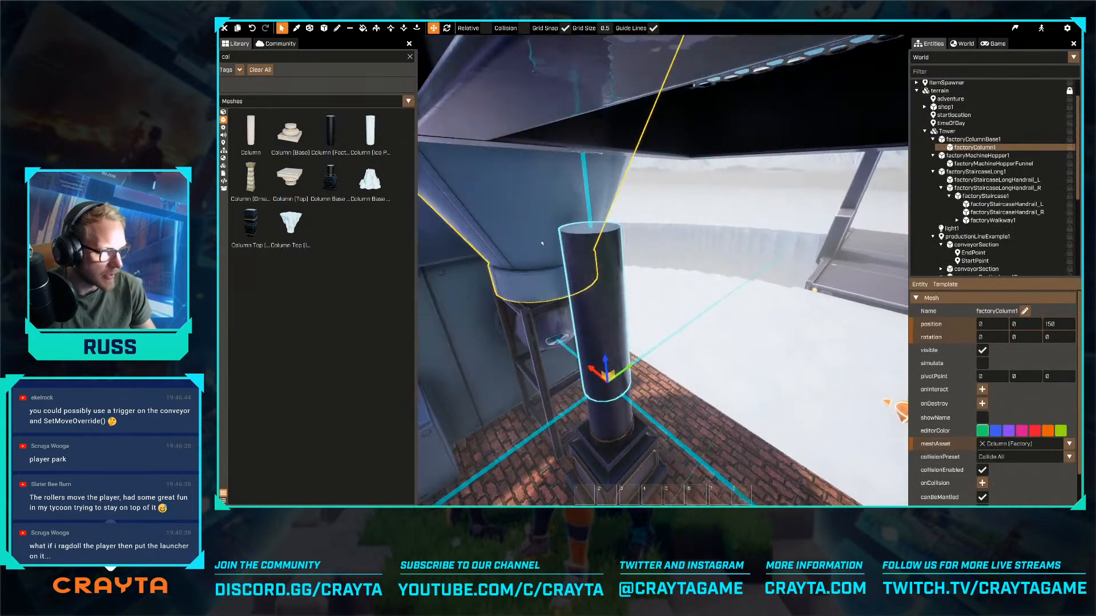
pyautogui.moveTo(250, 223); pyautogui.dragTo(624, 232)
pyautogui.moveTo(623, 232); pyautogui.dragTo(632, 320, button='right')
pyautogui.press('s')
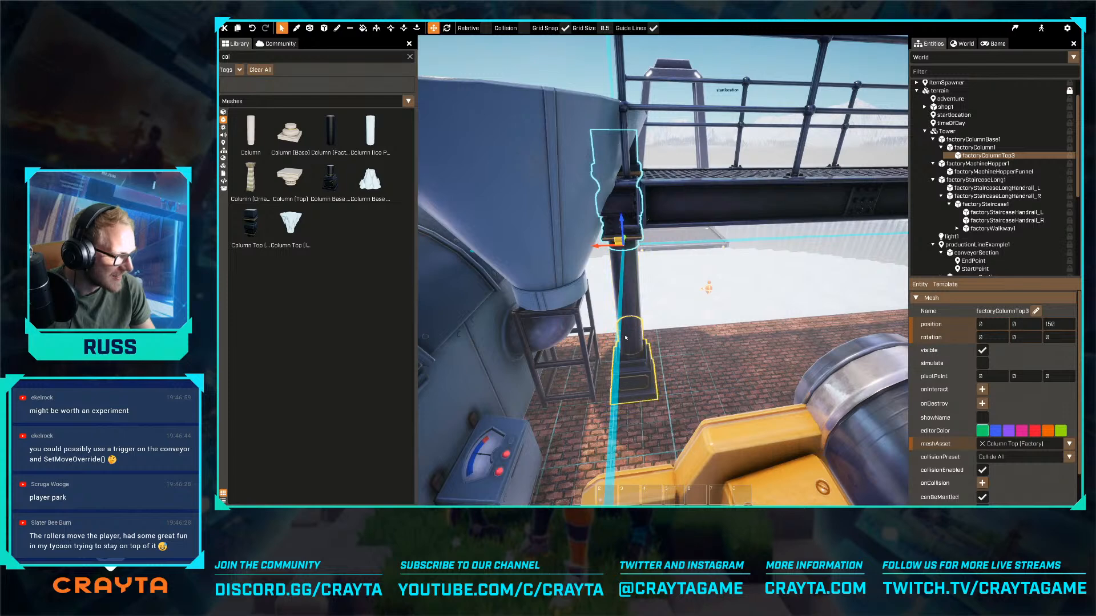
# - Lower the assembled column to Z -75 and slide it beneath one side beam of the walkway near the funnel
pyautogui.click(630, 344)
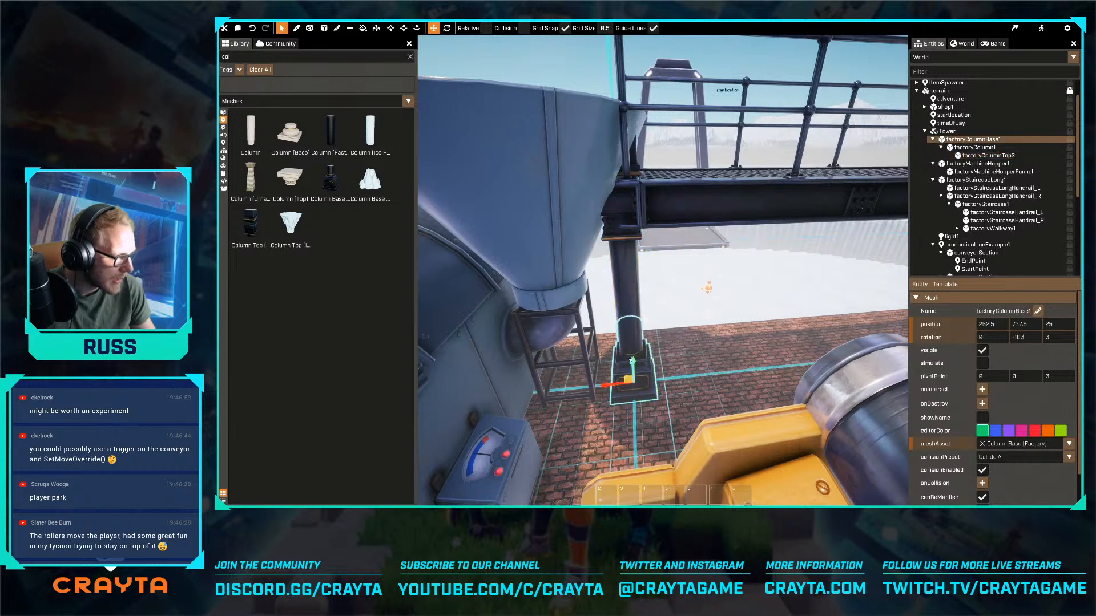
pyautogui.moveTo(631, 359); pyautogui.dragTo(633, 415)
pyautogui.press('d')
pyautogui.moveTo(634, 415); pyautogui.dragTo(662, 285, button='right')
pyautogui.press('s')
pyautogui.press('d')
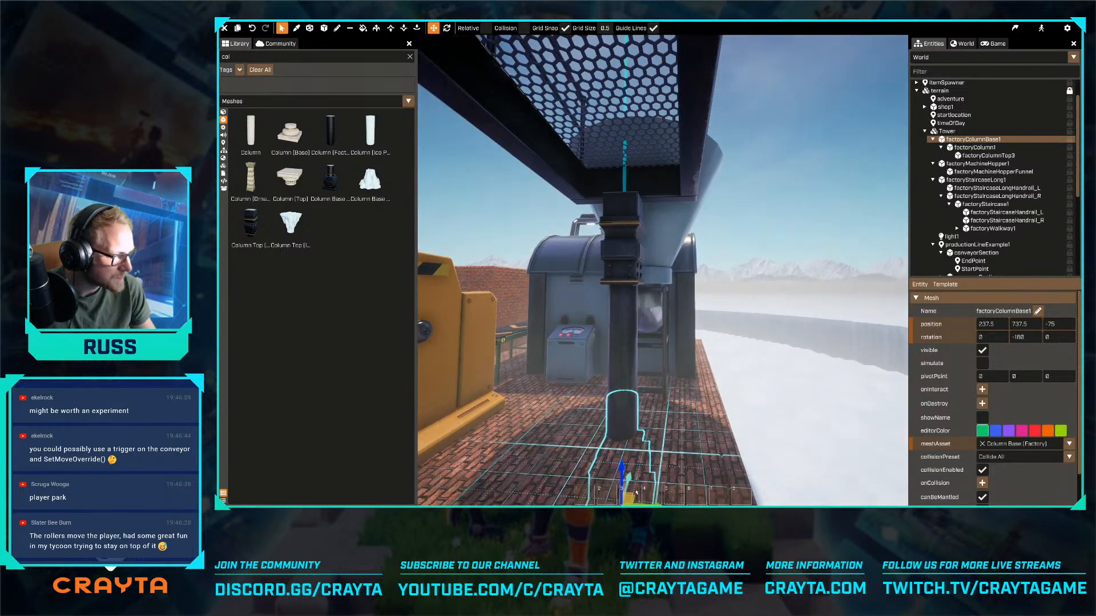
pyautogui.moveTo(648, 473); pyautogui.dragTo(612, 472)
pyautogui.press('s')
pyautogui.moveTo(612, 472); pyautogui.dragTo(622, 485, button='right')
# - Duplicate the assembled column and move the copy beneath the walkway's opposite side beam
pyautogui.hotkey('ctrl', 'd')
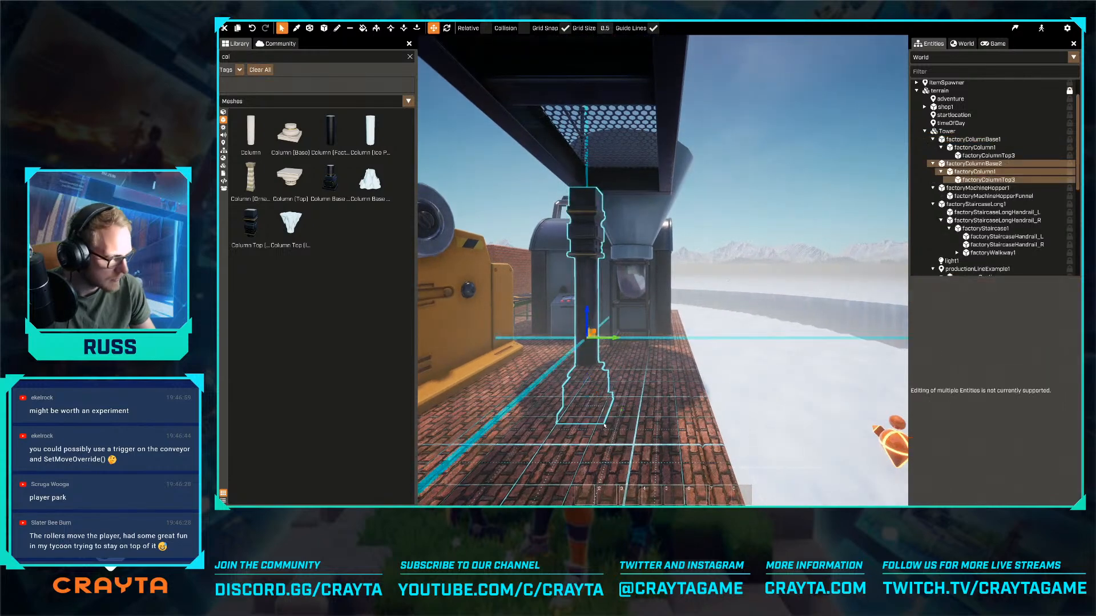
pyautogui.moveTo(603, 345); pyautogui.dragTo(682, 338)
pyautogui.moveTo(683, 338); pyautogui.dragTo(656, 334, button='right')
pyautogui.press('d')
pyautogui.click(679, 337)
# - Place a trigger primitive on the hopper funnel and name it MachineDeposit
pyautogui.press('s')
pyautogui.moveTo(663, 271); pyautogui.dragTo(740, 249, button='right')
pyautogui.press('w')
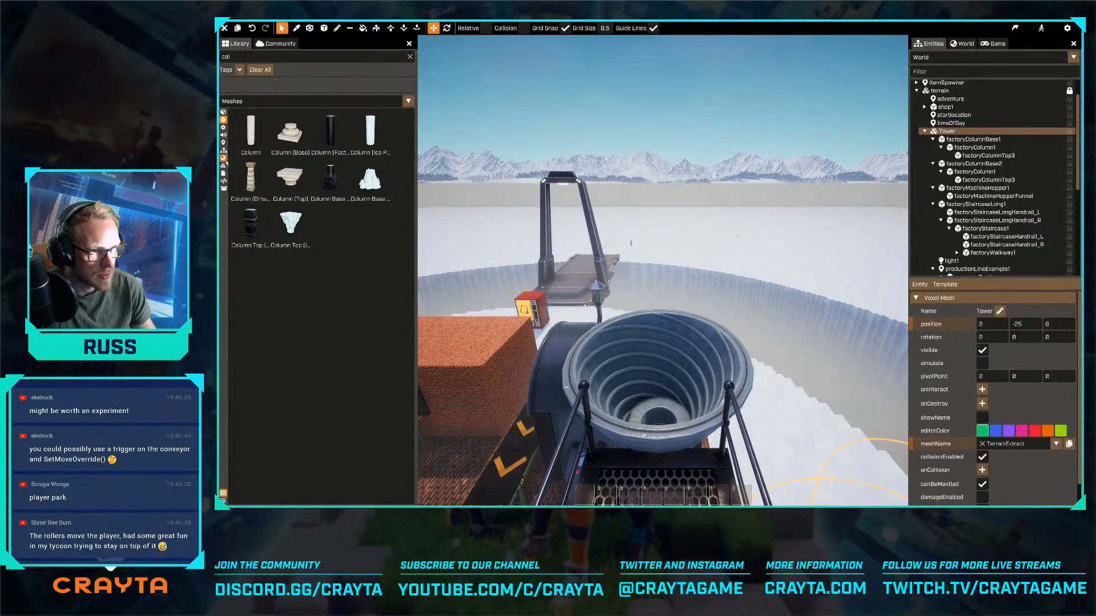
pyautogui.click(223, 151)
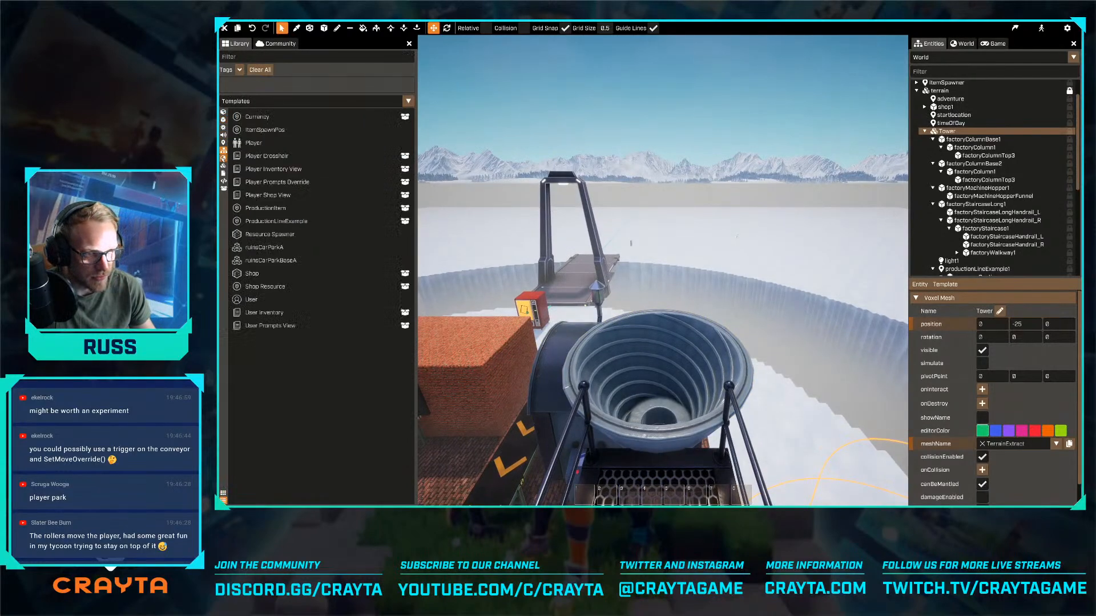
pyautogui.click(223, 136)
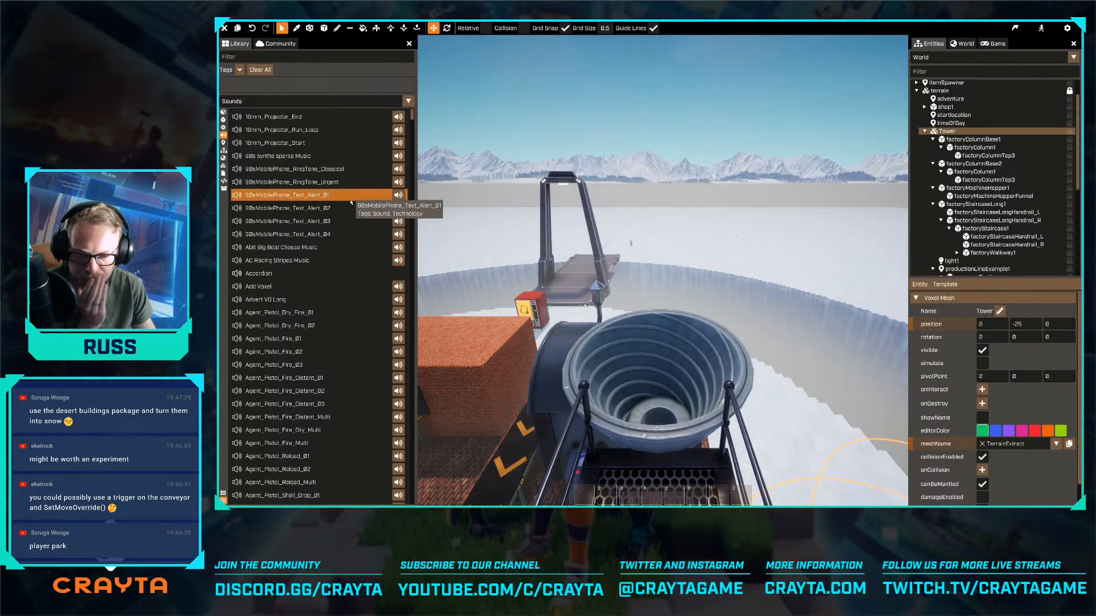
pyautogui.click(223, 142)
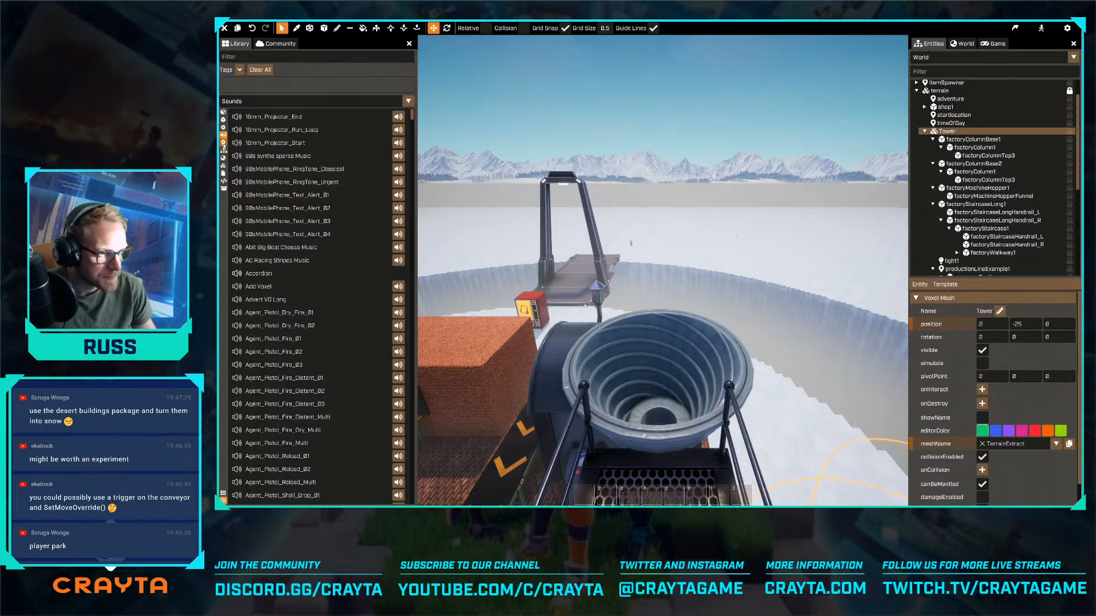
pyautogui.moveTo(662, 254); pyautogui.dragTo(663, 272, button='right')
pyautogui.press('w')
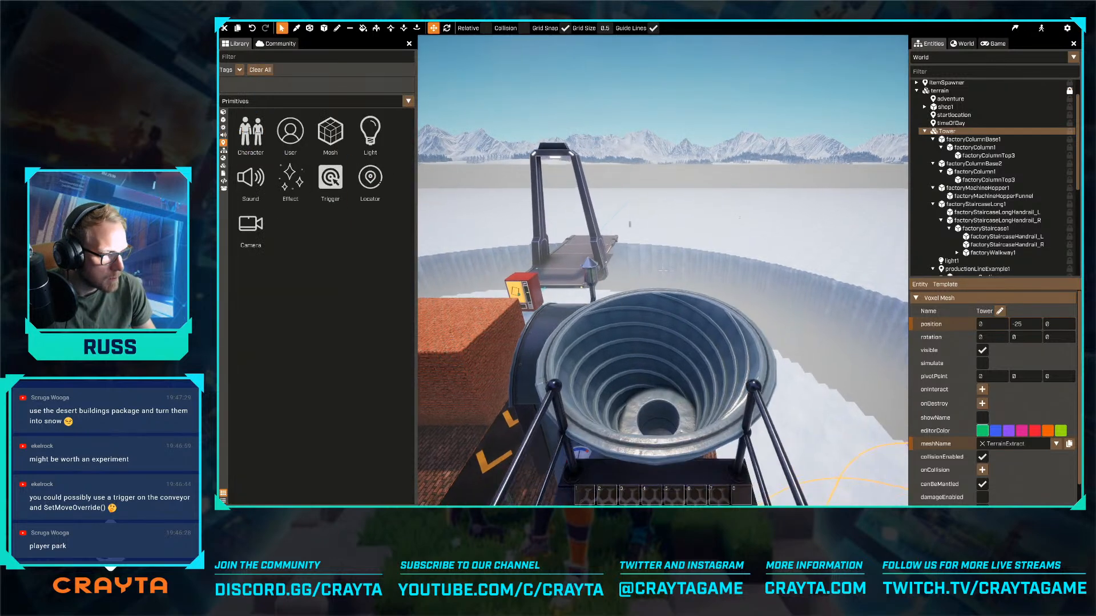
pyautogui.press('w')
pyautogui.press('s')
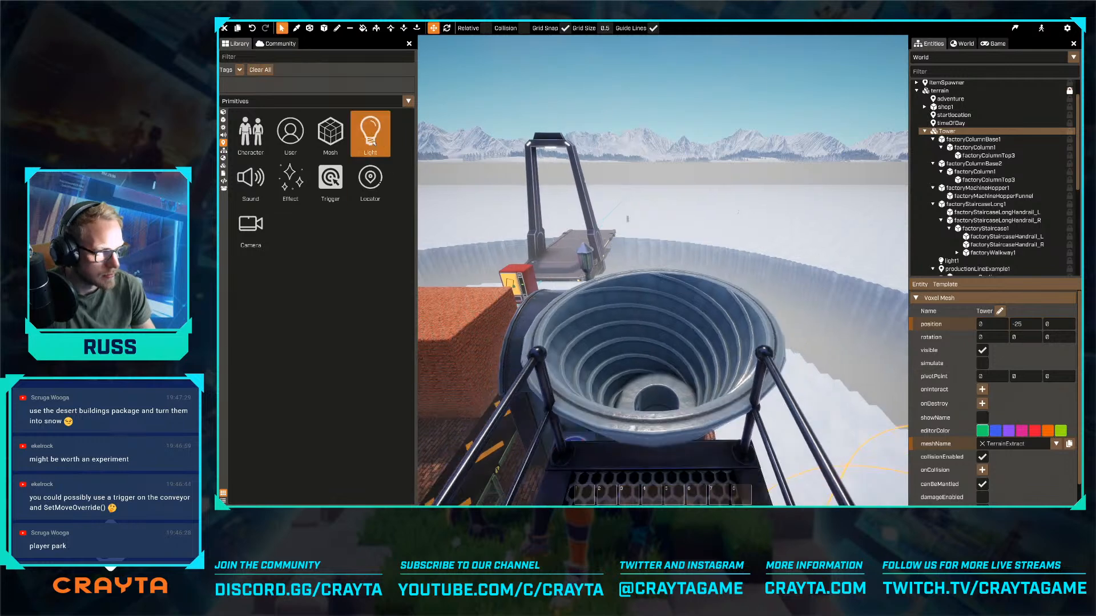
pyautogui.moveTo(338, 180); pyautogui.dragTo(633, 260)
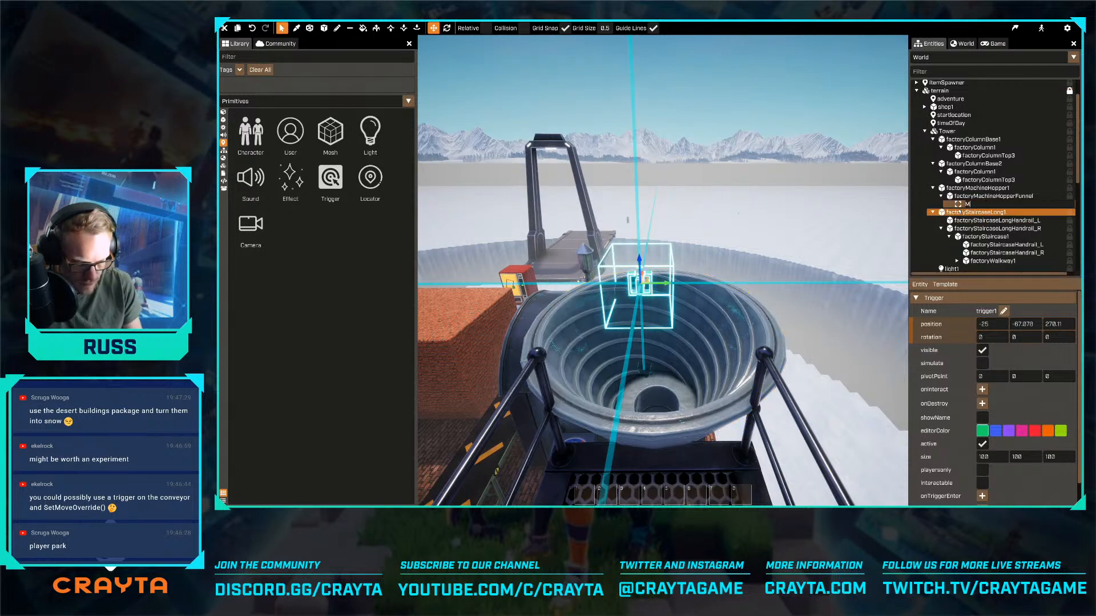
pyautogui.write('MachineDeposit')
pyautogui.press('Return')
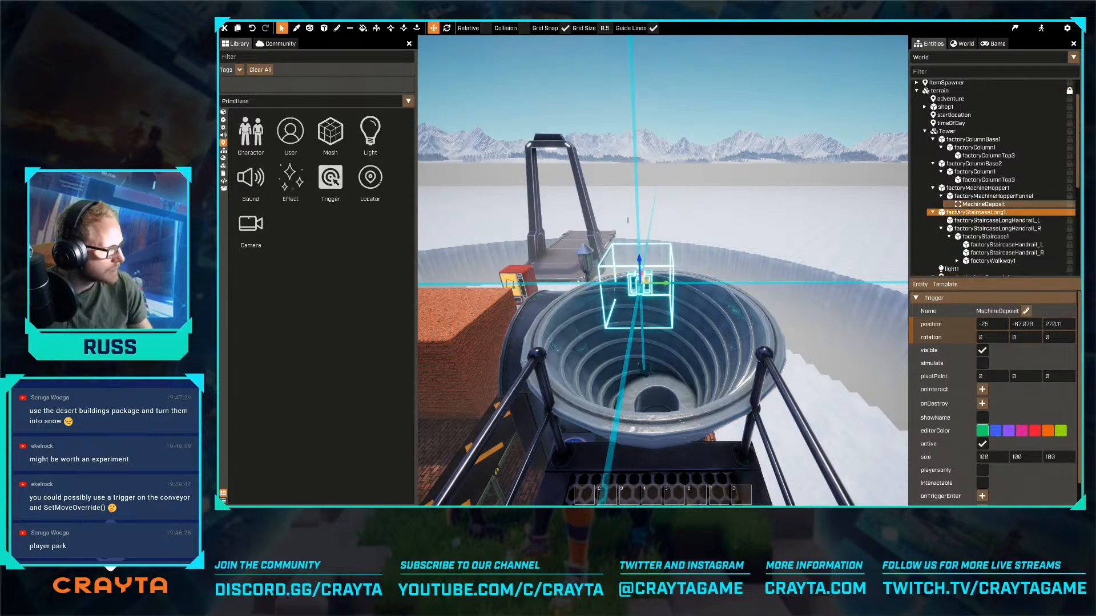
# - Centre the MachineDeposit trigger over the funnel at X 0, Y 7.922
pyautogui.moveTo(639, 246); pyautogui.dragTo(704, 245, button='right')
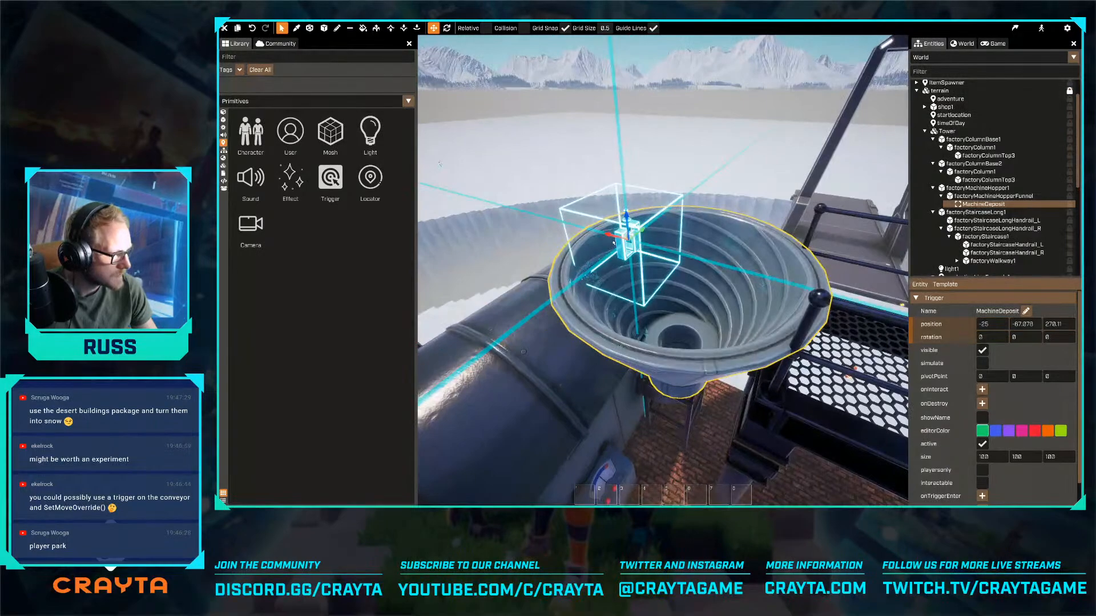
pyautogui.moveTo(611, 235); pyautogui.dragTo(680, 254)
pyautogui.moveTo(680, 254); pyautogui.dragTo(674, 256, button='right')
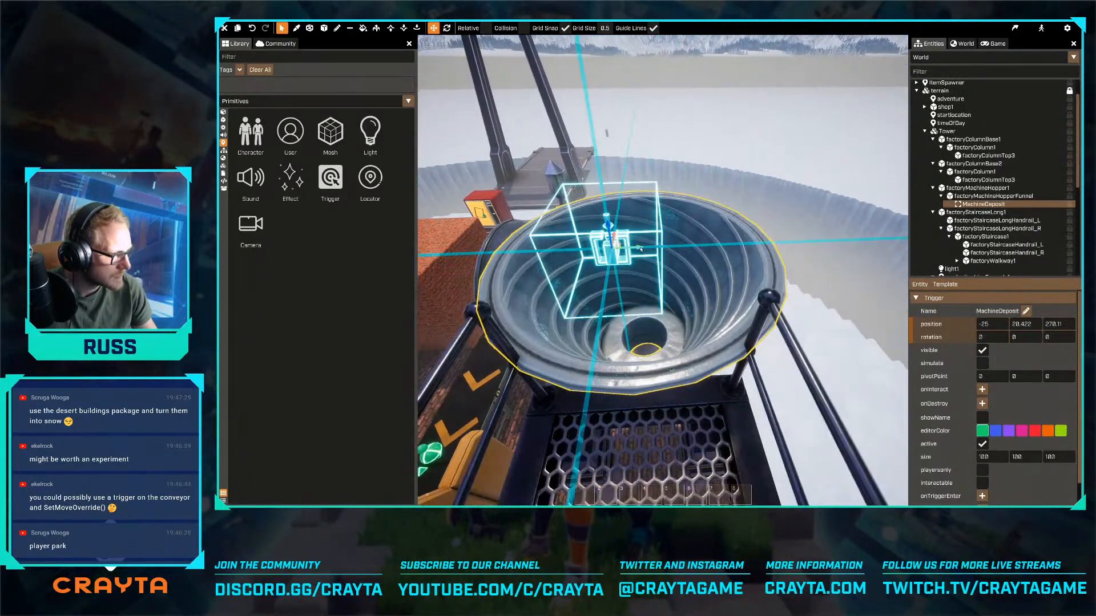
pyautogui.moveTo(639, 248); pyautogui.dragTo(665, 247)
pyautogui.moveTo(664, 247); pyautogui.dragTo(674, 244, button='right')
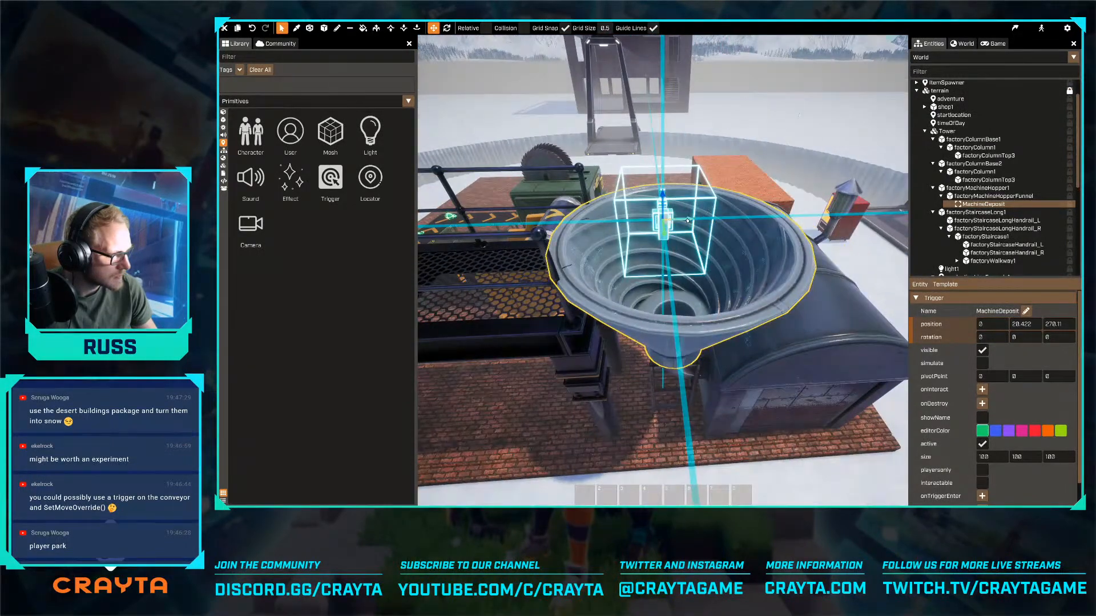
pyautogui.moveTo(687, 220); pyautogui.dragTo(705, 220)
pyautogui.moveTo(706, 221); pyautogui.dragTo(711, 221, button='right')
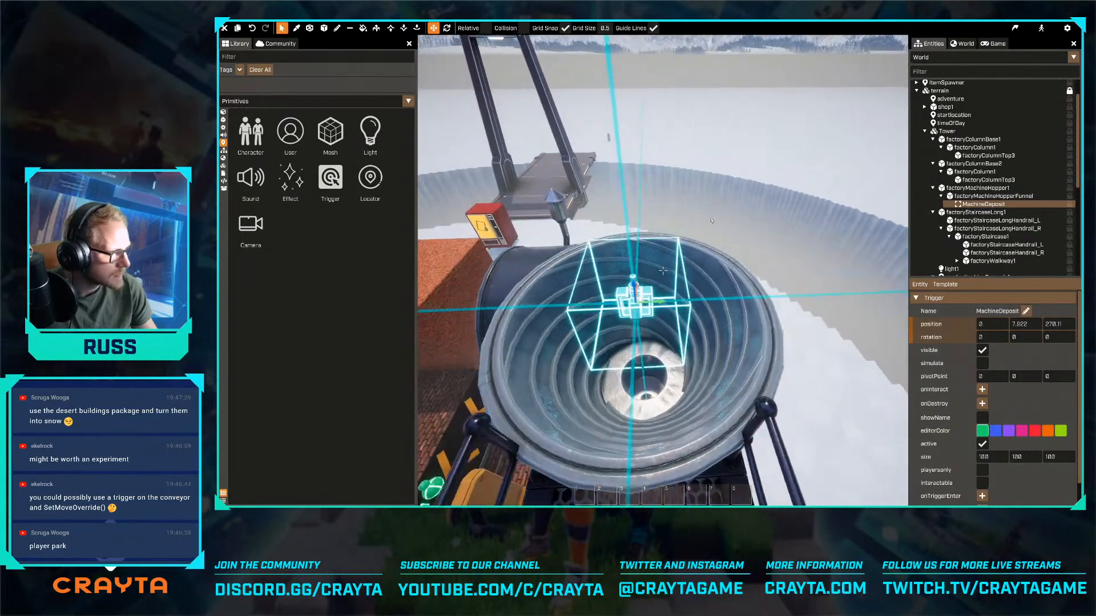
# - Set the MachineDeposit trigger's X and Y size to 200 each
pyautogui.press('s')
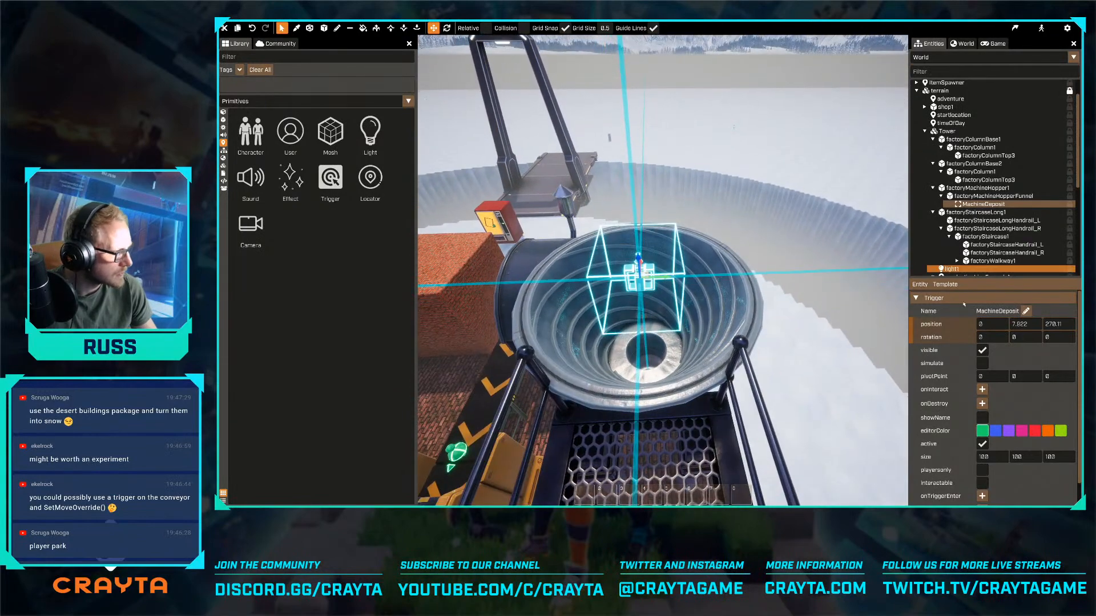
pyautogui.write('200')
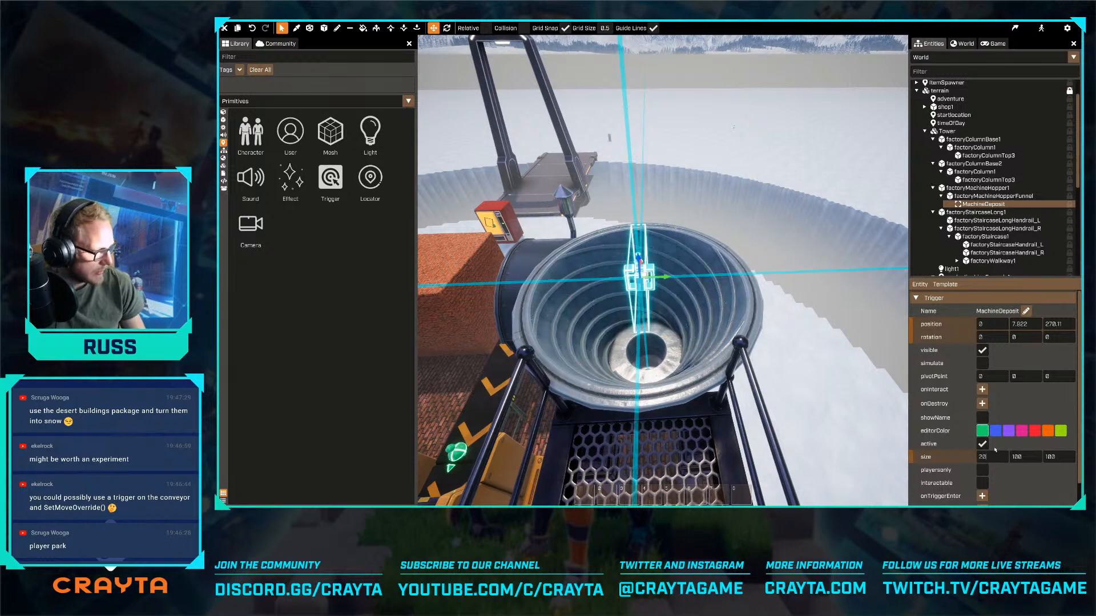
pyautogui.press('Tab')
pyautogui.write('200')
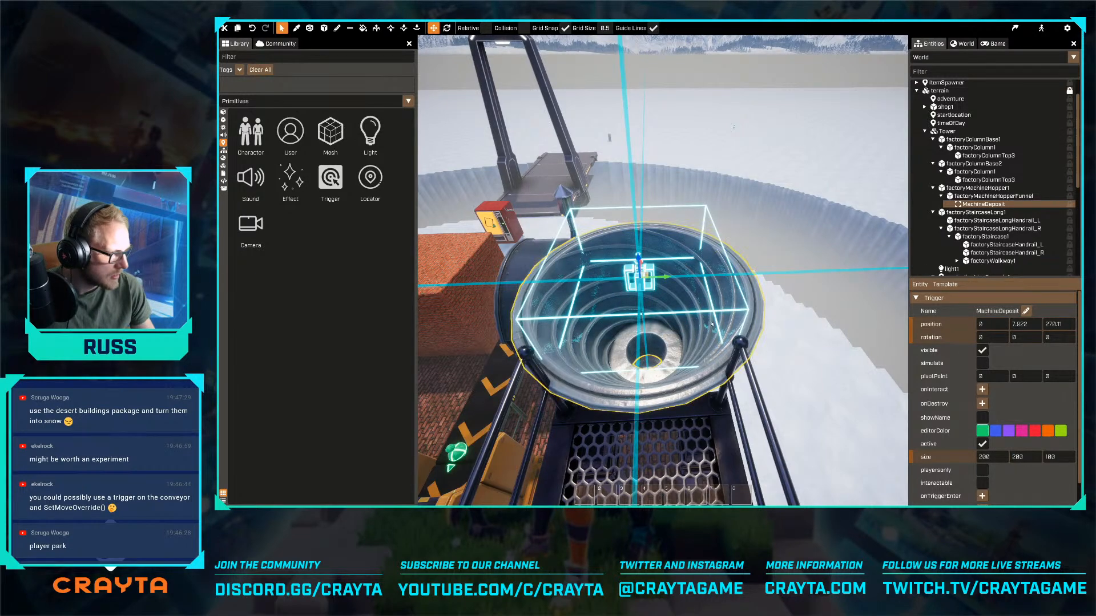
# - Raise the MachineDeposit trigger to Z 307.61 so it covers the funnel's opening
pyautogui.moveTo(622, 211); pyautogui.dragTo(652, 181, button='right')
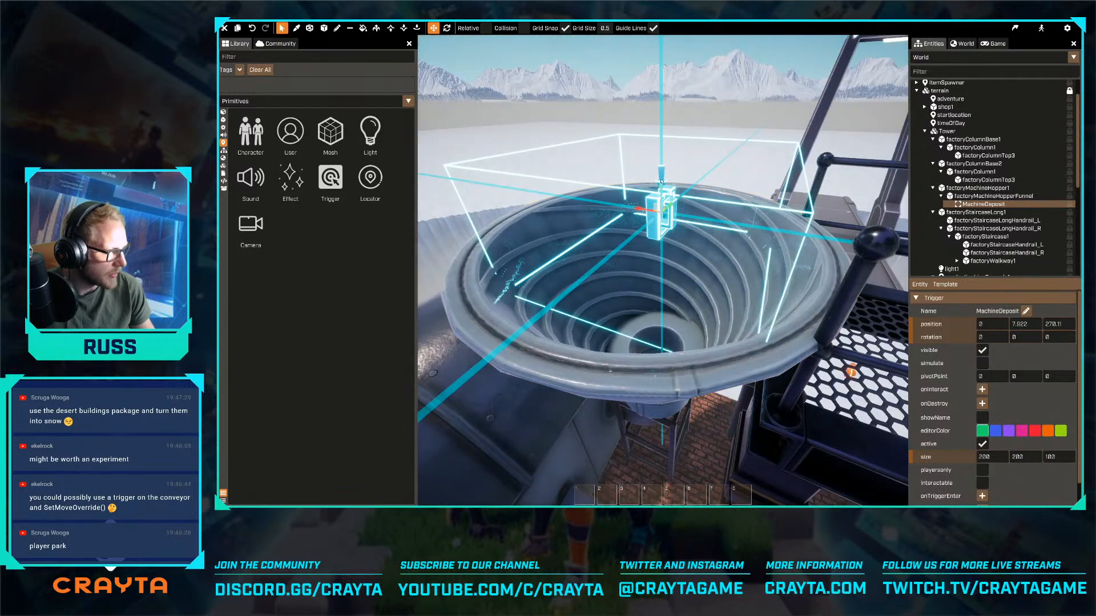
pyautogui.moveTo(660, 182); pyautogui.dragTo(663, 145)
pyautogui.press('d')
pyautogui.moveTo(683, 159); pyautogui.dragTo(612, 162, button='right')
pyautogui.press('s')
pyautogui.press('w')
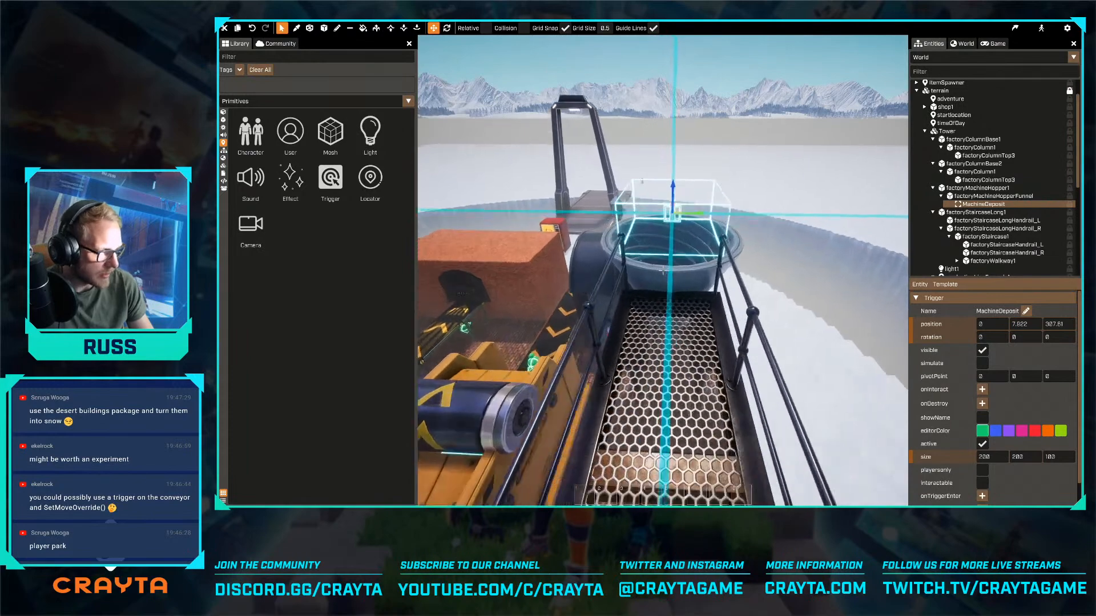
# - Attach a new script named machineDEpositScript to the MachineDeposit trigger and open it for editing
pyautogui.scroll(-1, 964, 441)
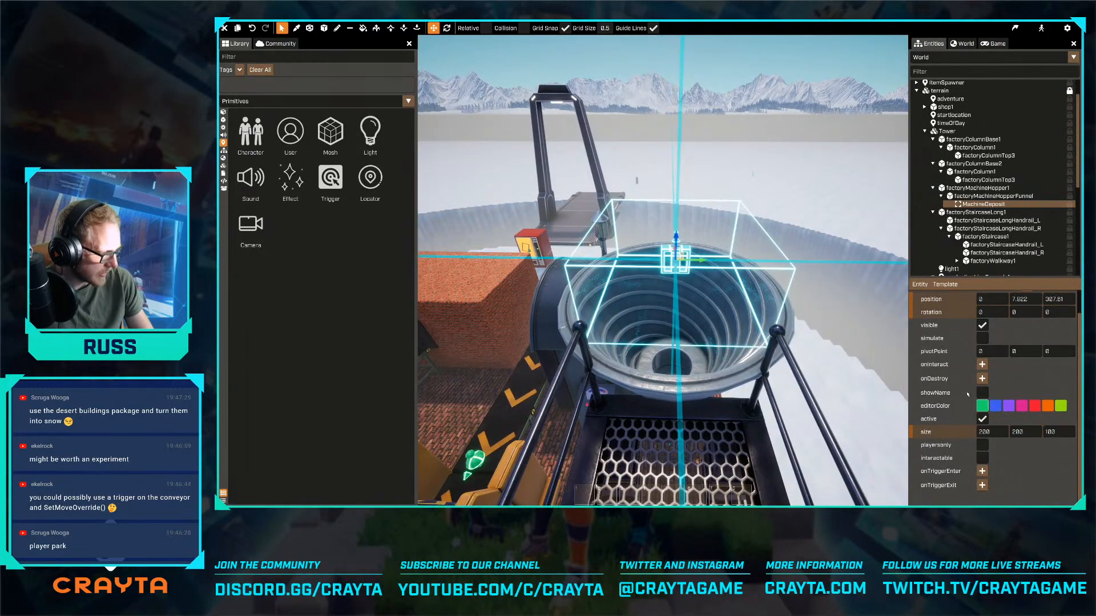
pyautogui.scroll(1, 968, 394)
pyautogui.click(920, 285)
pyautogui.moveTo(928, 303)
pyautogui.moveTo(976, 307)
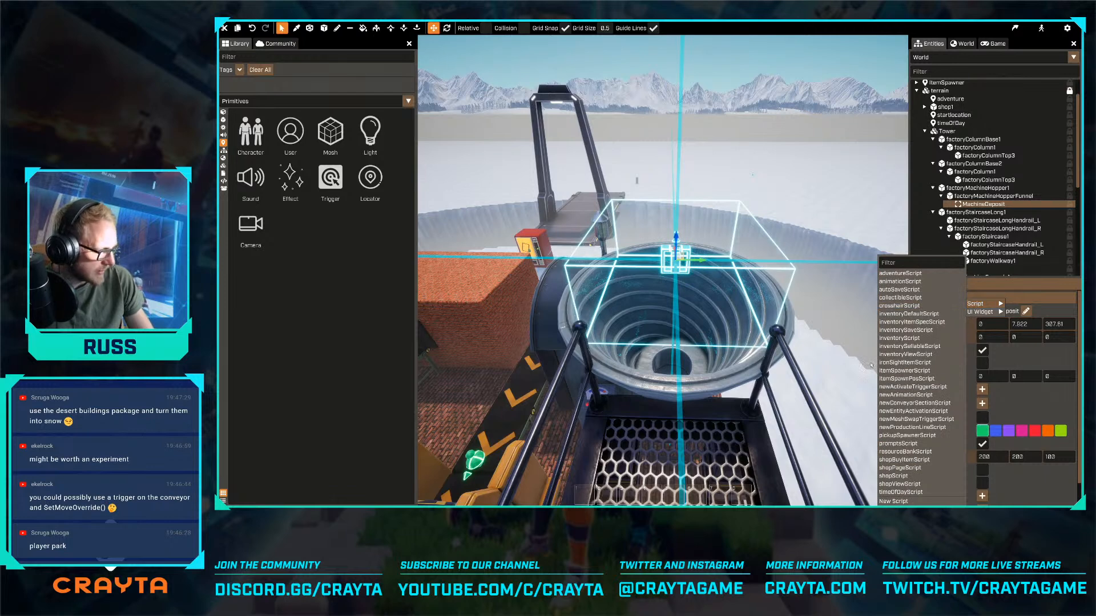
pyautogui.click(892, 501)
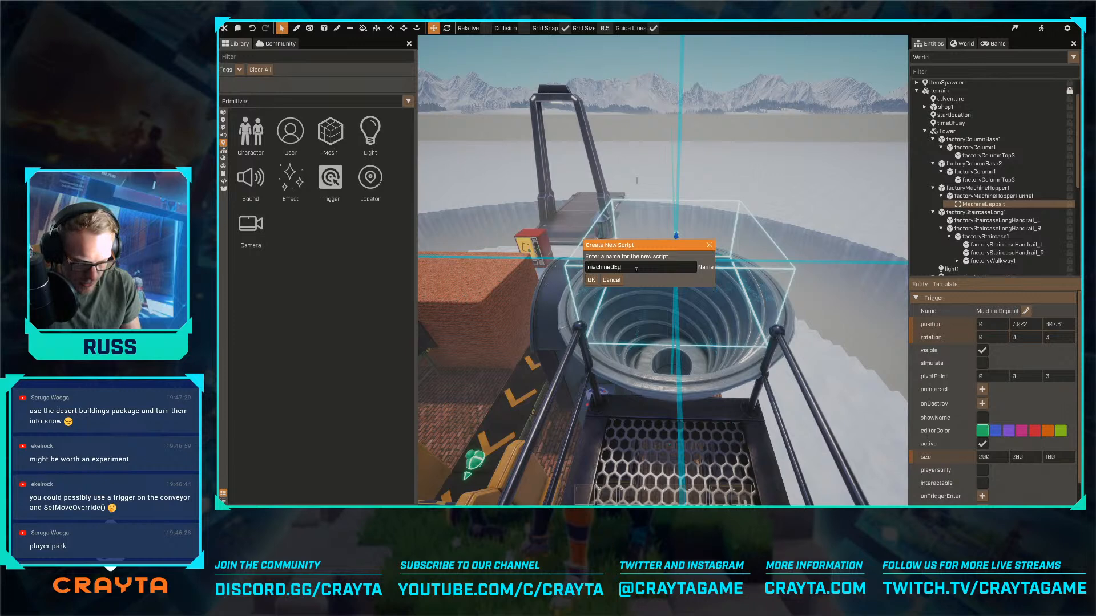
pyautogui.press('Return')
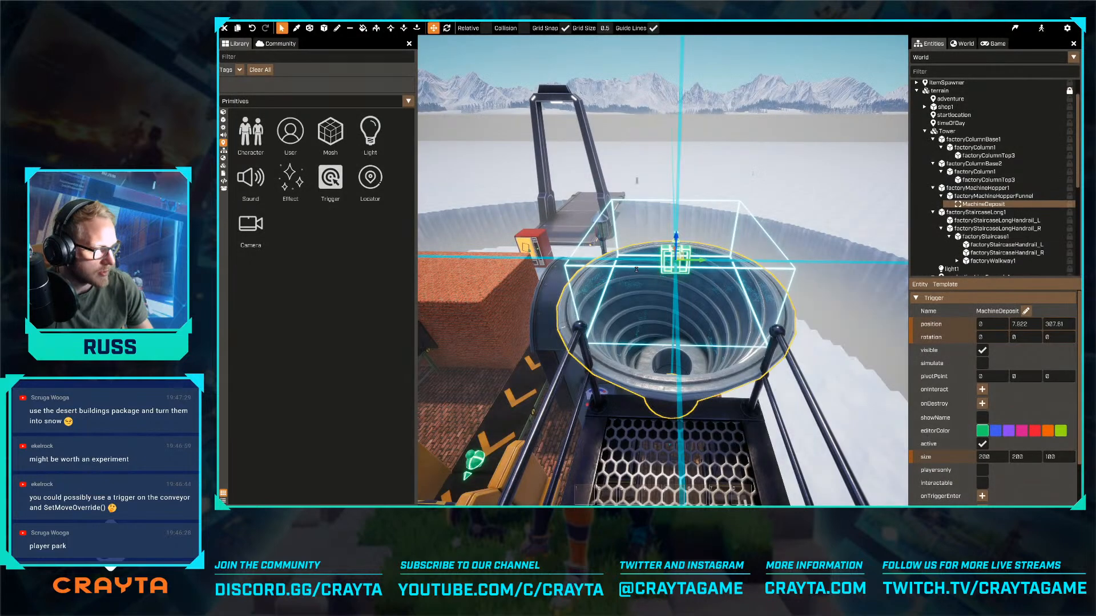
pyautogui.scroll(-1, 1050, 500)
pyautogui.click(1055, 487)
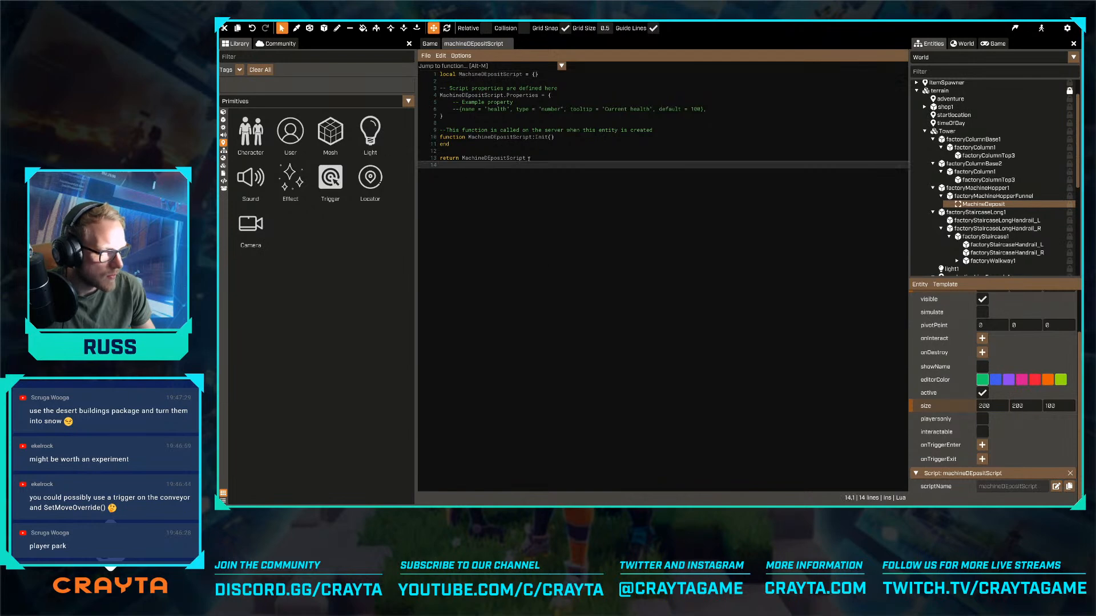
# - Replace every MachineDE in the script with MachineDe to correct the capitalisation
pyautogui.click(533, 158)
pyautogui.hotkey('ctrl', 'f')
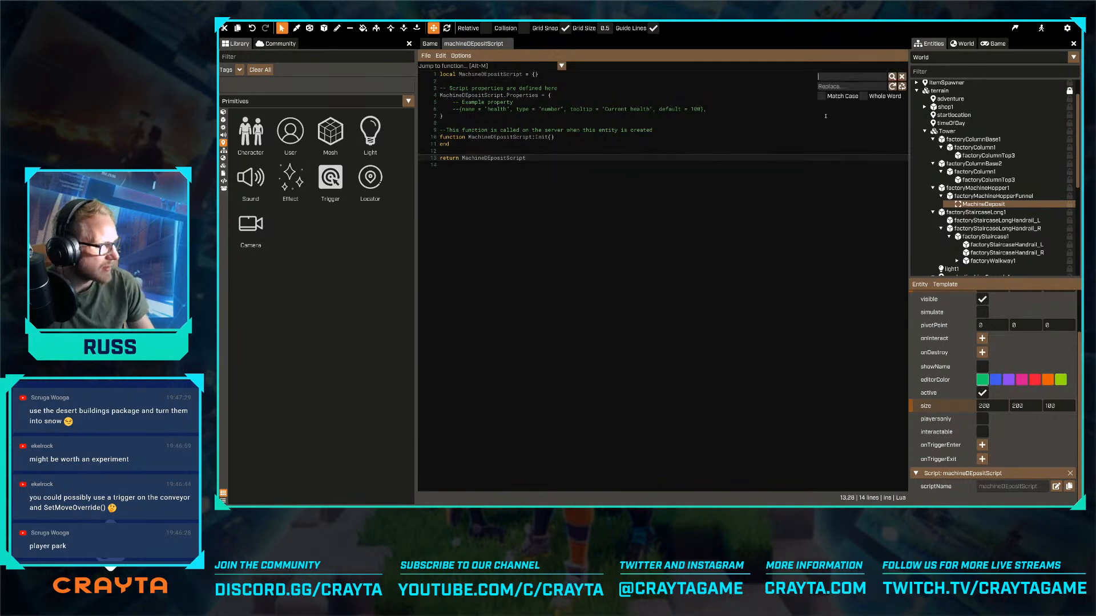
pyautogui.write('MachineDe')
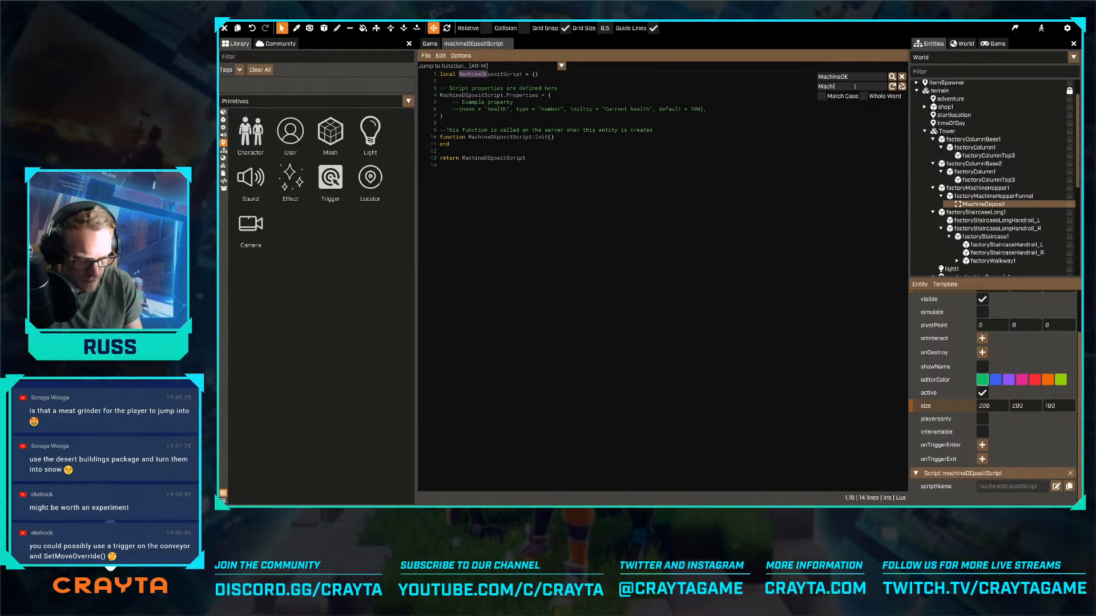
pyautogui.click(902, 86)
pyautogui.click(834, 132)
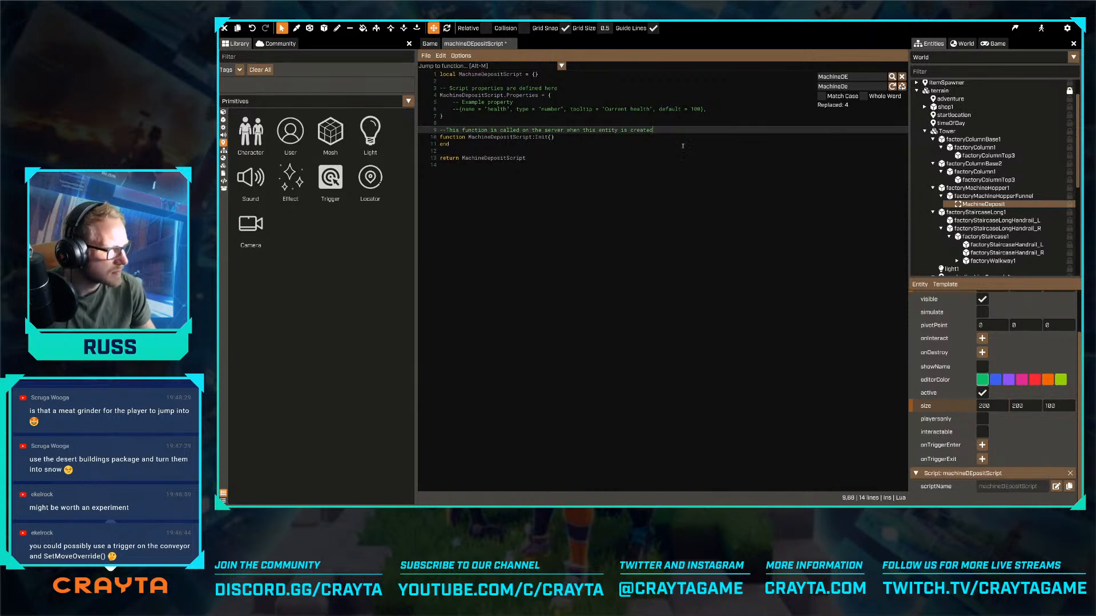
# - Rename the script asset to machineDepositScript and save the corrected script
pyautogui.click(223, 174)
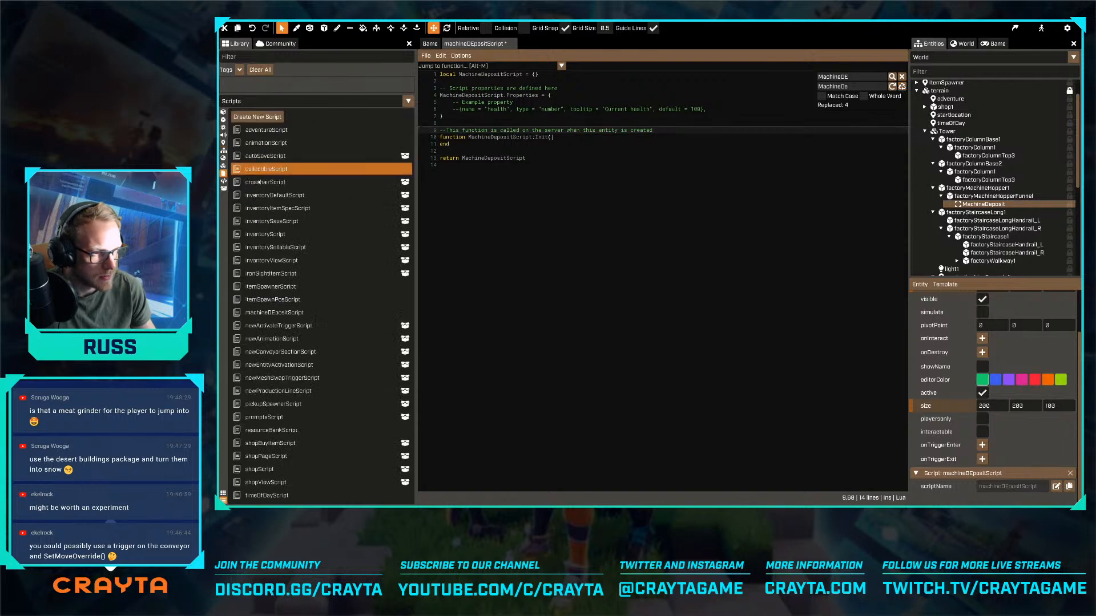
pyautogui.rightClick(275, 315)
pyautogui.click(279, 326)
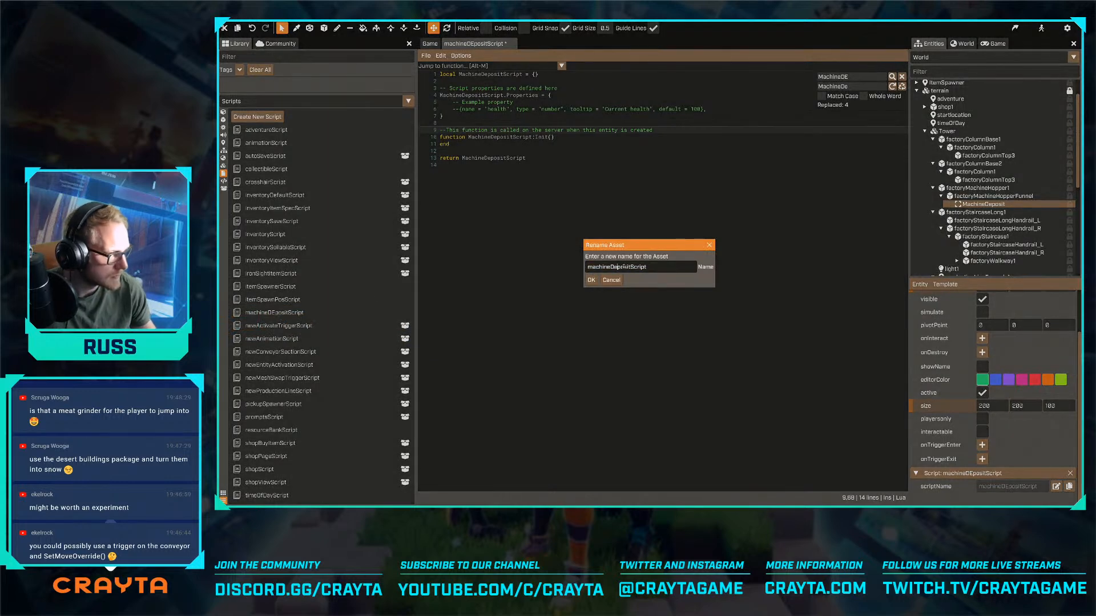
pyautogui.click(590, 279)
pyautogui.click(627, 168)
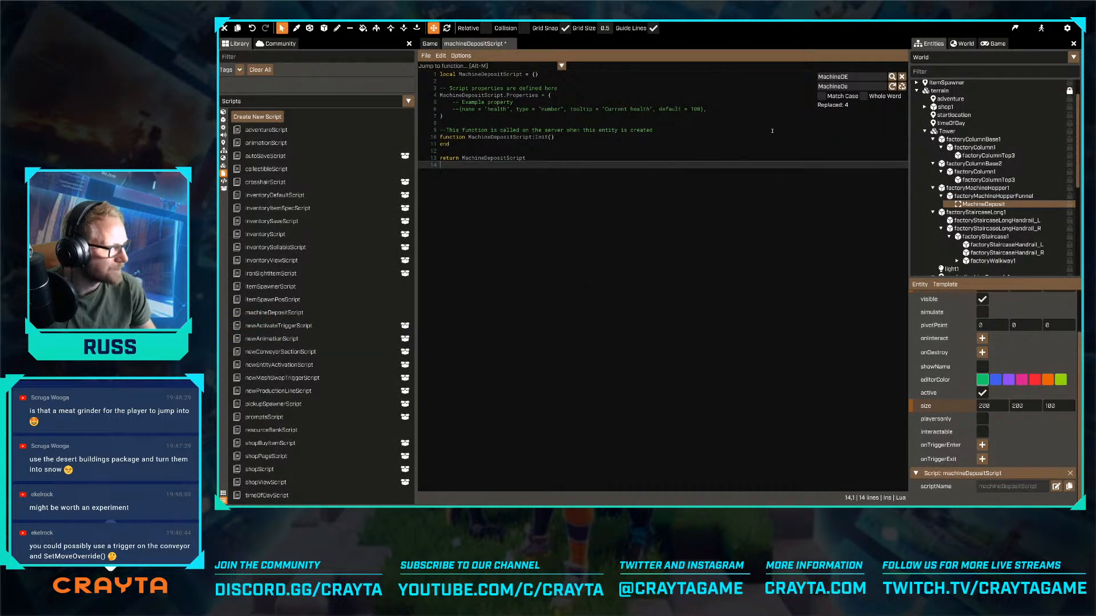
pyautogui.click(901, 76)
pyautogui.click(662, 104)
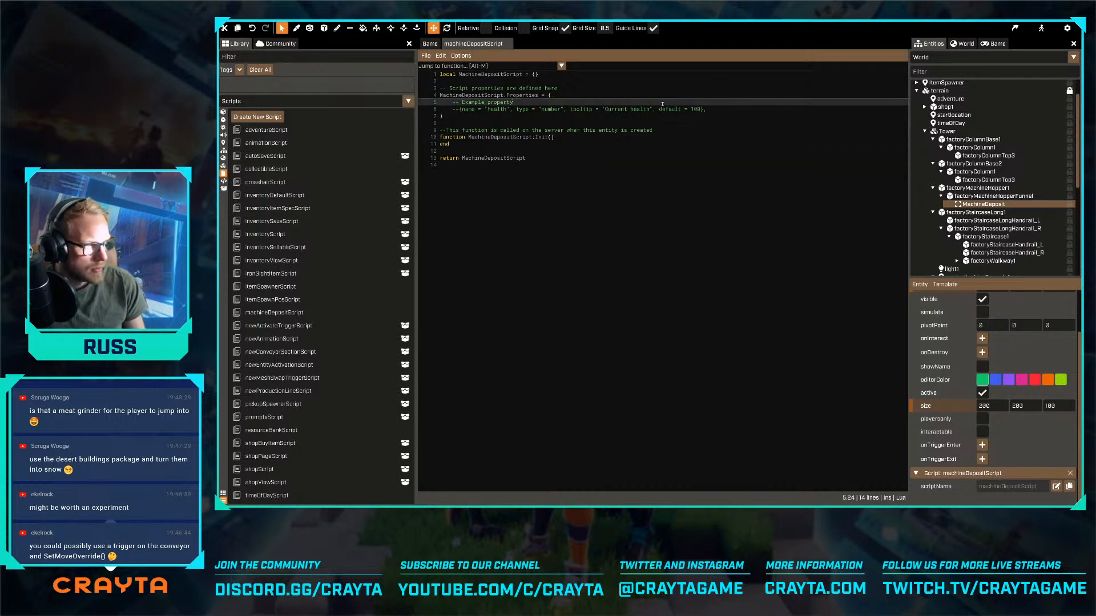
# - Delete the commented example property from the Properties table and add blank lines before the script's return statement
pyautogui.press('Home')
pyautogui.hotkey('shift', 'Down')
pyautogui.hotkey('shift', 'End')
pyautogui.press('BackSpace')
pyautogui.press('Down')
pyautogui.press('Down')
pyautogui.press('Down')
pyautogui.press('Down')
pyautogui.press('Down')
pyautogui.press('Down')
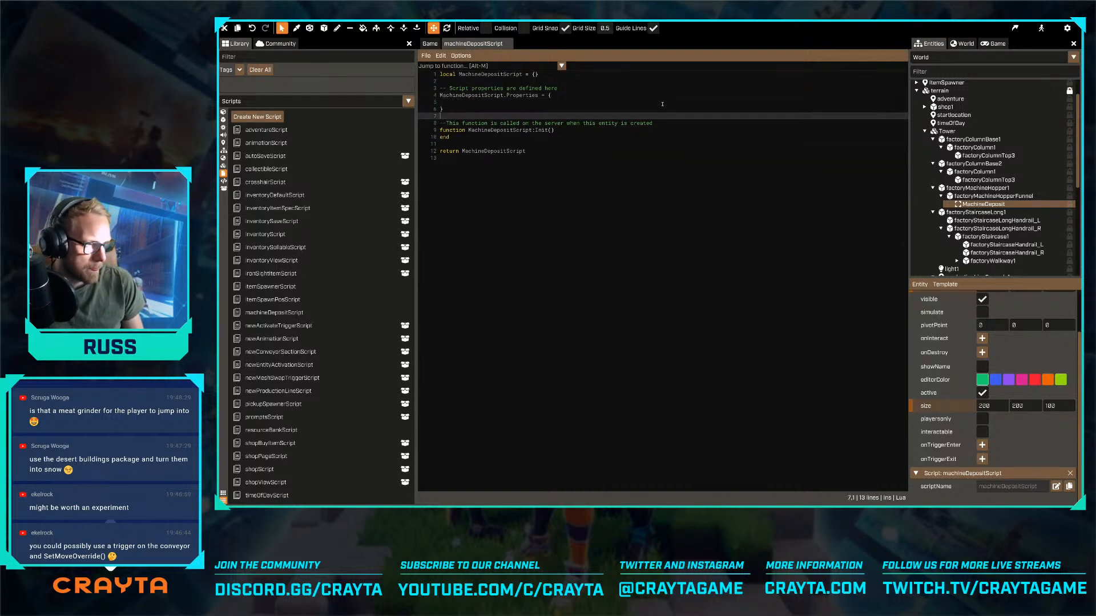
pyautogui.press('Return')
pyautogui.press('Return')
pyautogui.press('Up')
pyautogui.press('Up')
pyautogui.press('Up')
pyautogui.press('Up')
pyautogui.press('Up')
pyautogui.press('Up')
pyautogui.press('Up')
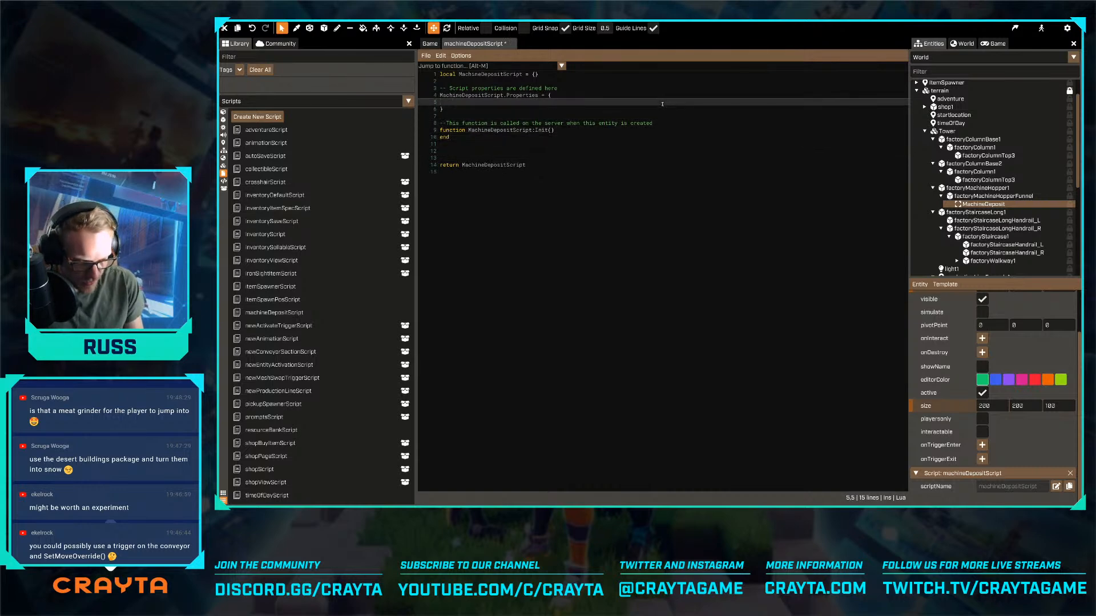
# - Begin a new entry in the Properties table with its name set to "items"
pyautogui.write('{')
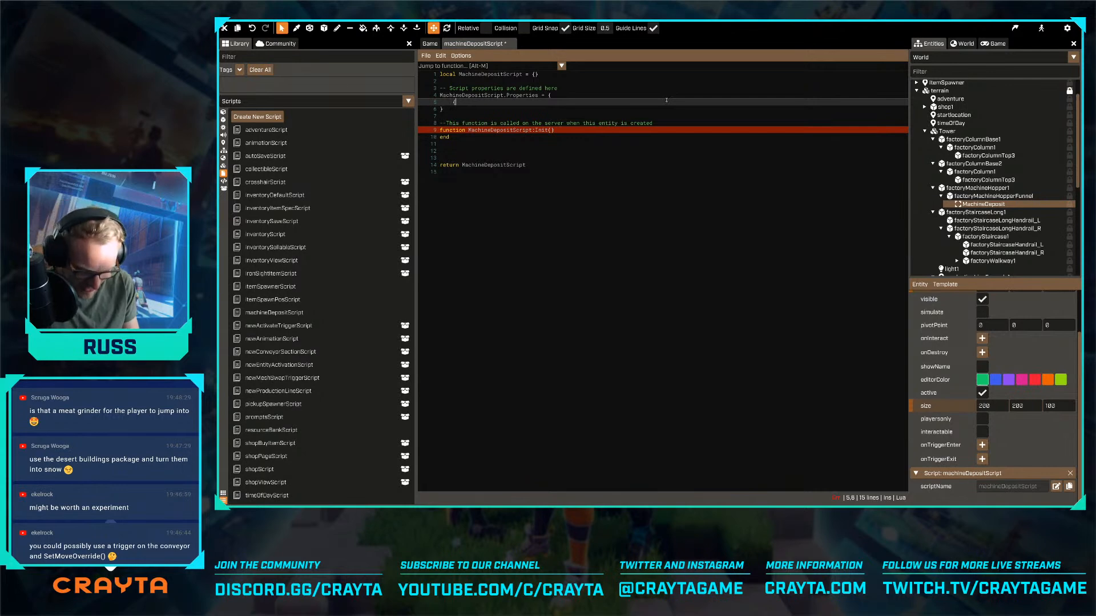
pyautogui.write('name =')
pyautogui.press('Return')
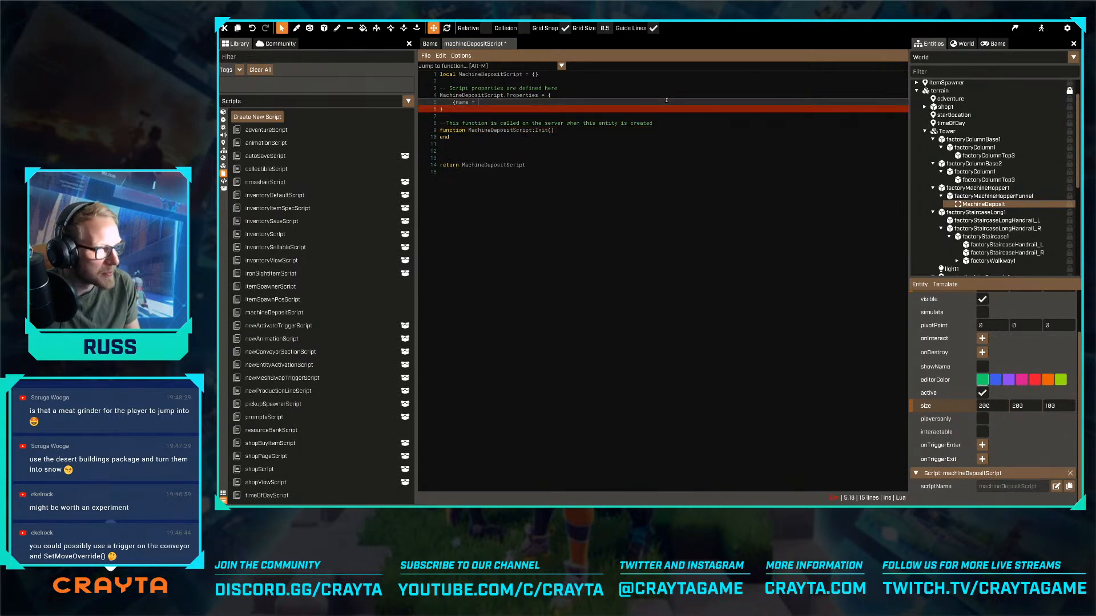
pyautogui.press('Return')
pyautogui.press('BackSpace')
pyautogui.press('BackSpace')
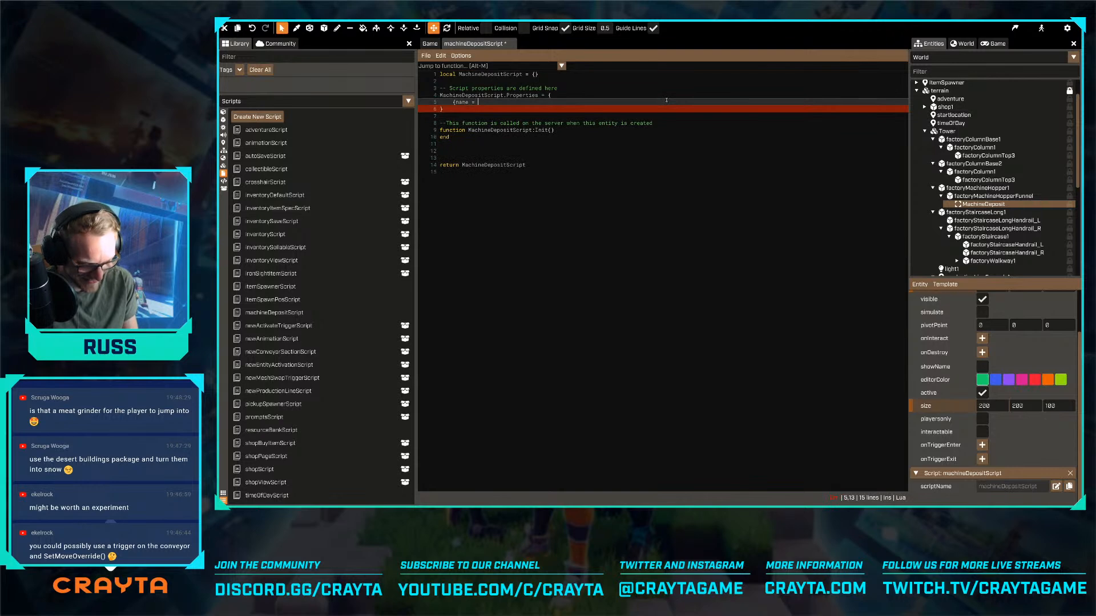
pyautogui.write('""')
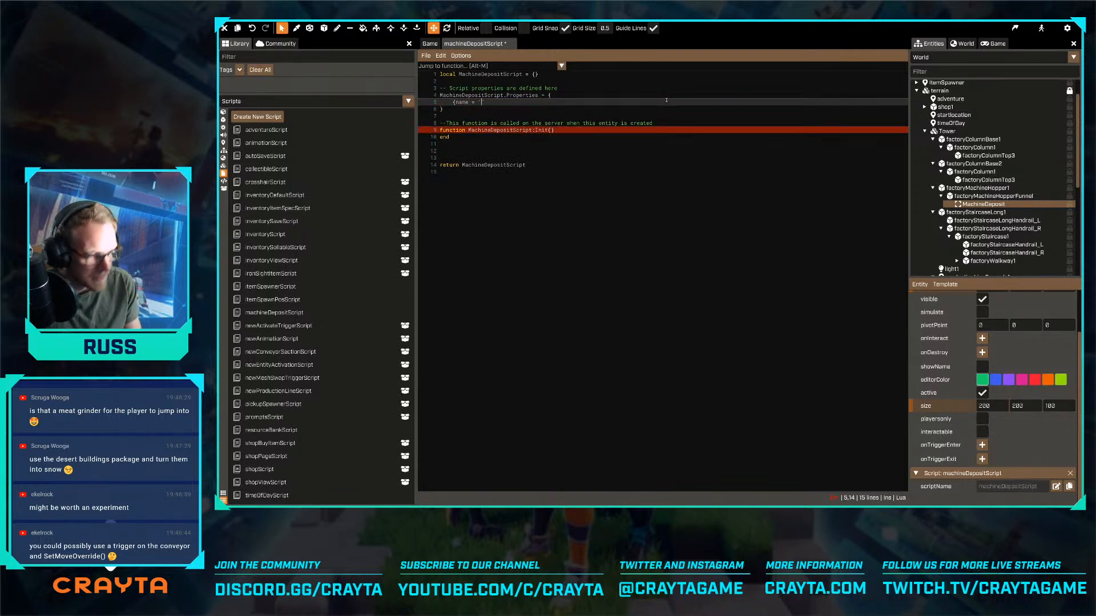
pyautogui.write('items')
pyautogui.press('Right')
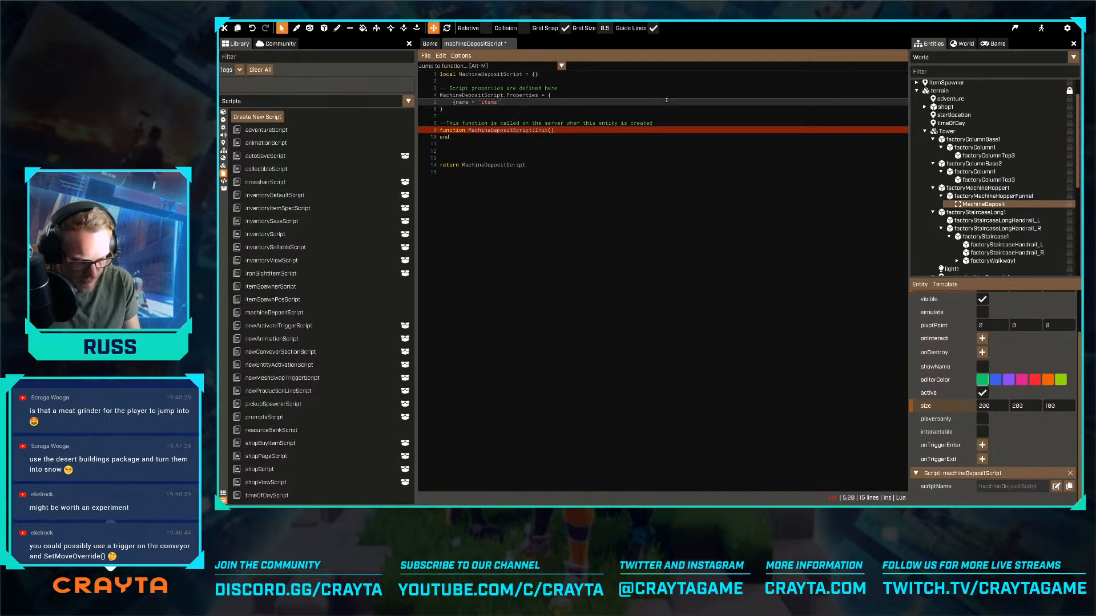
# - Give the items property the type "template" and close the entry's brace
pyautogui.write(', type=')
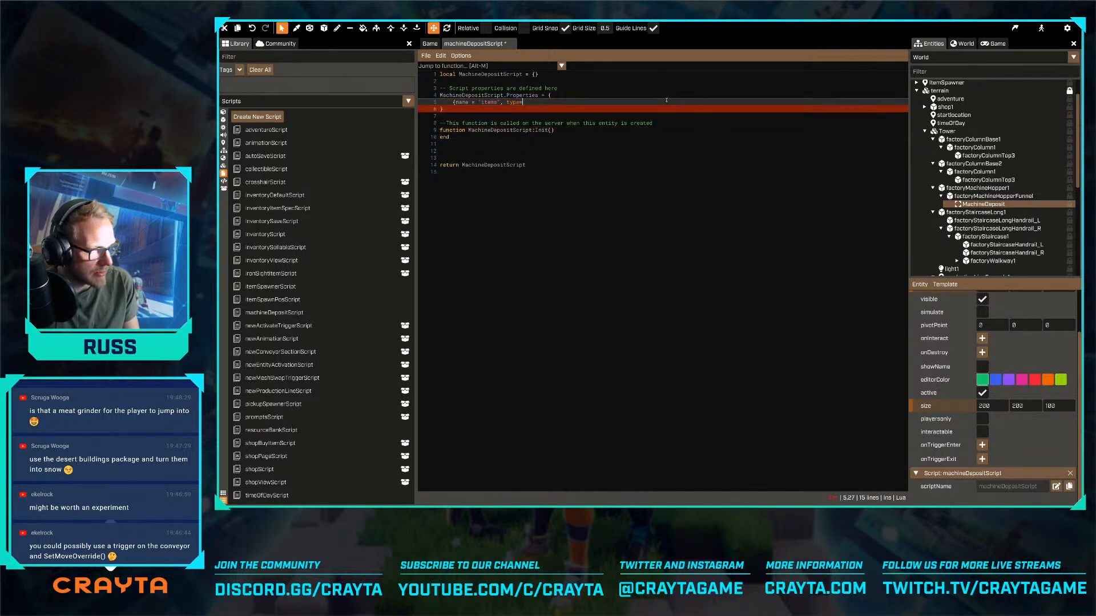
pyautogui.write('"temnplate')
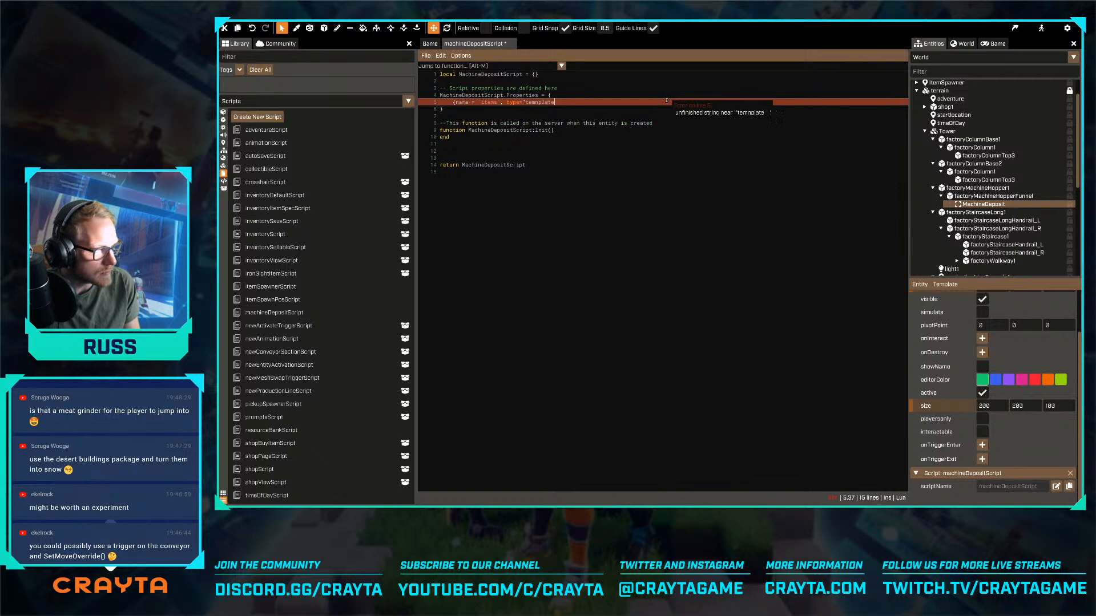
pyautogui.press('BackSpace')
pyautogui.press('BackSpace')
pyautogui.press('BackSpace')
pyautogui.press('BackSpace')
pyautogui.press('BackSpace')
pyautogui.press('BackSpace')
pyautogui.write('p')
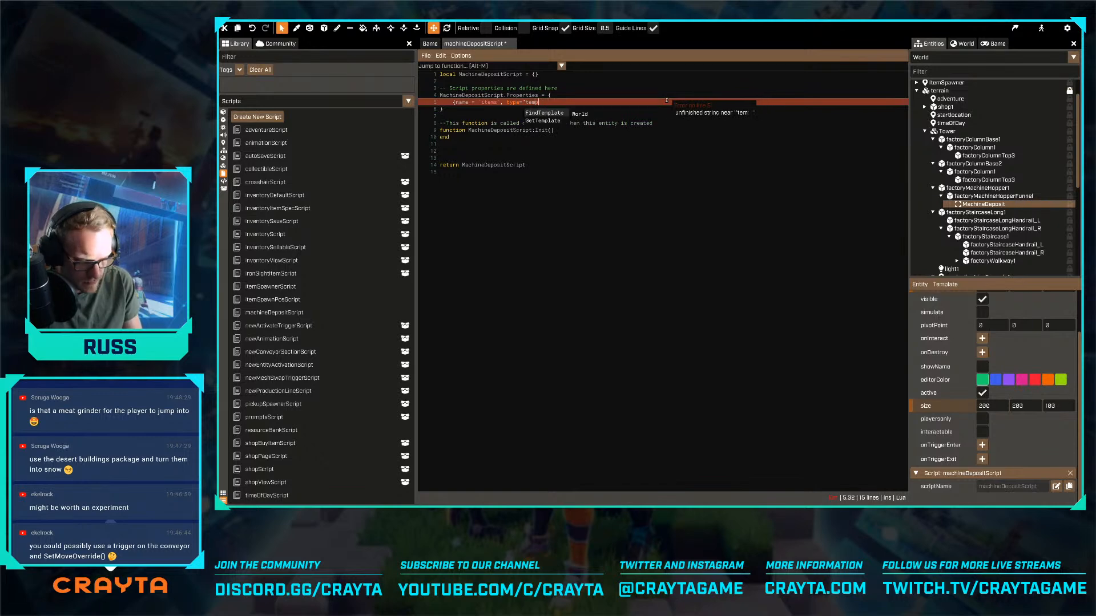
pyautogui.write('late')
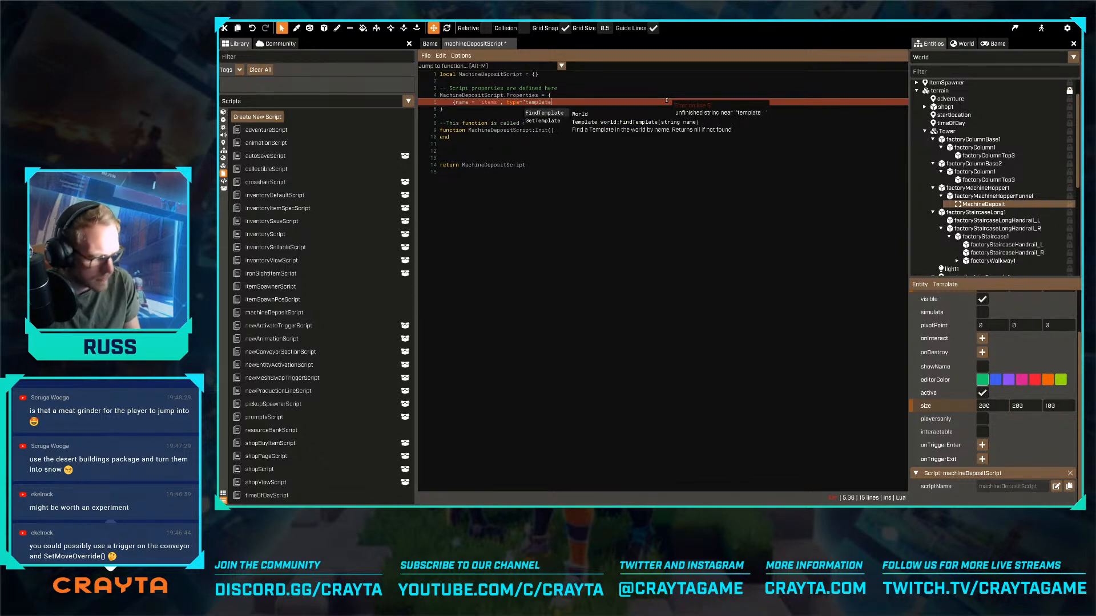
pyautogui.write('"}')
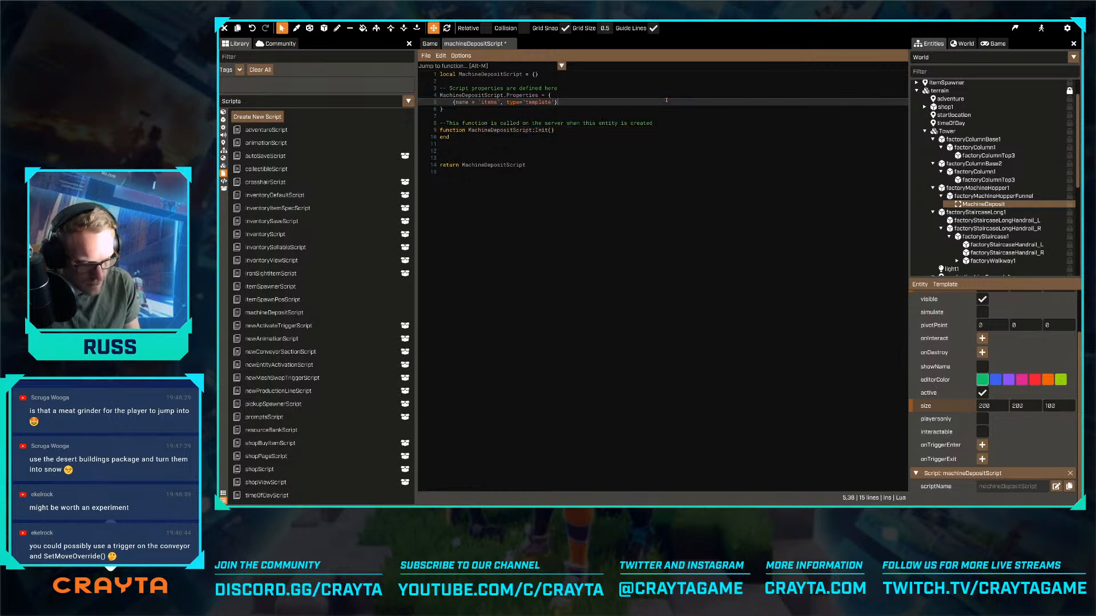
# - Make the items property a container of "array" and save the script
pyautogui.press('Left')
pyautogui.write(', container')
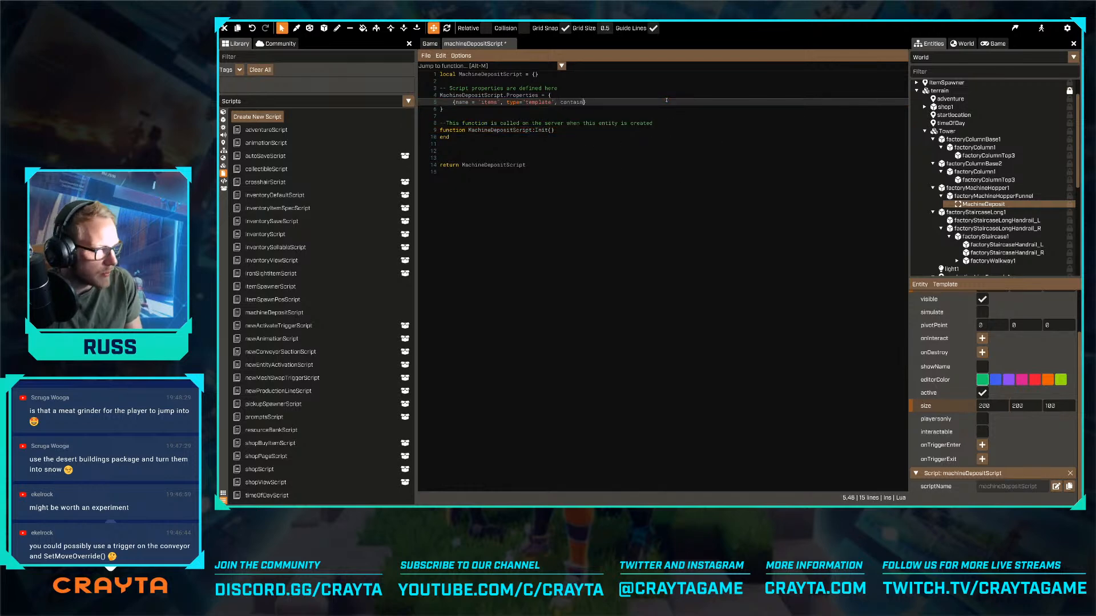
pyautogui.write(' = ')
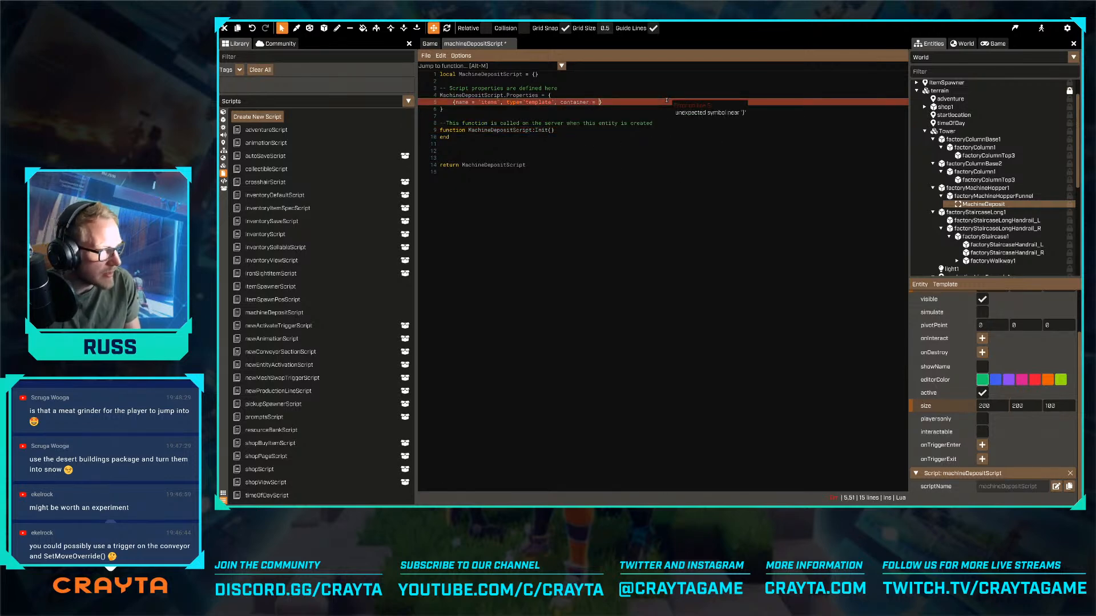
pyautogui.write('"array')
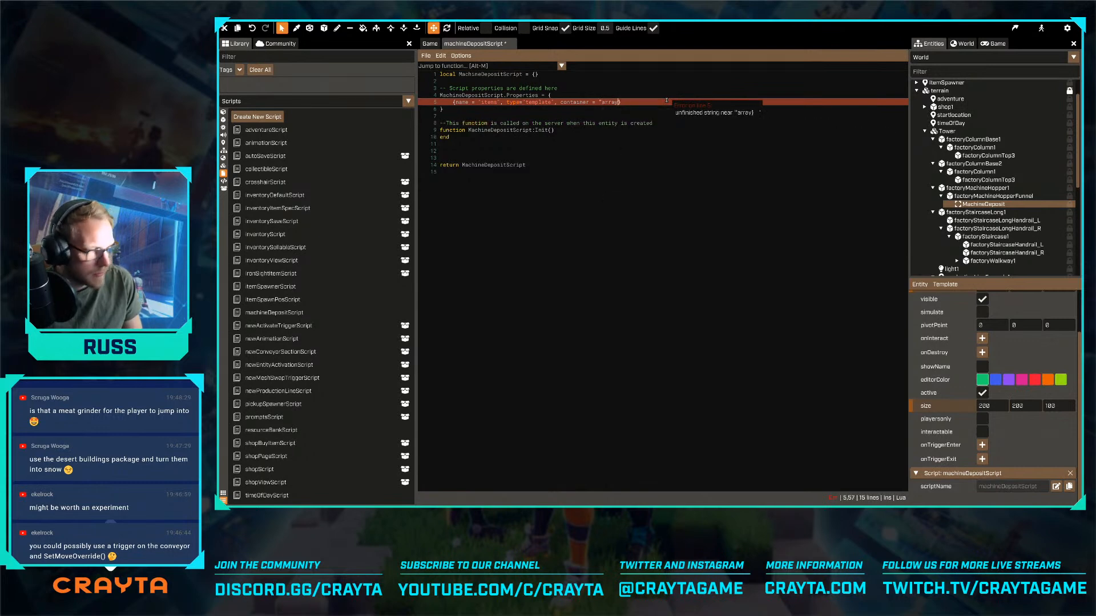
pyautogui.write('"')
pyautogui.hotkey('ctrl', 's')
pyautogui.scroll(-1, 983, 494)
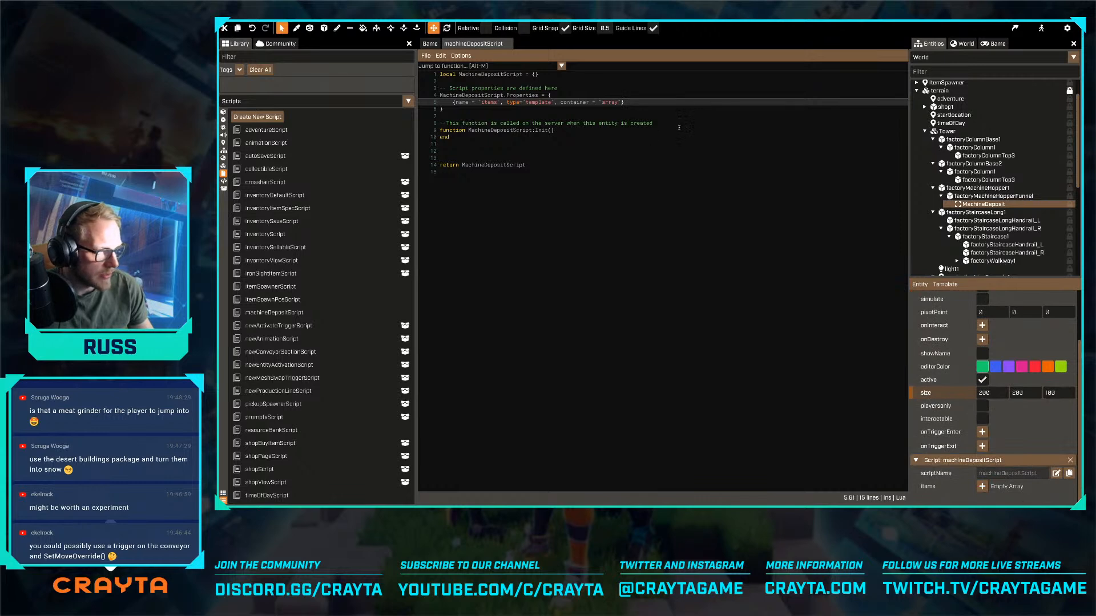
# - Declare the function MachineDepositScript:OnInteract(player) below the Init function
pyautogui.click(636, 137)
pyautogui.press('Return')
pyautogui.press('Return')
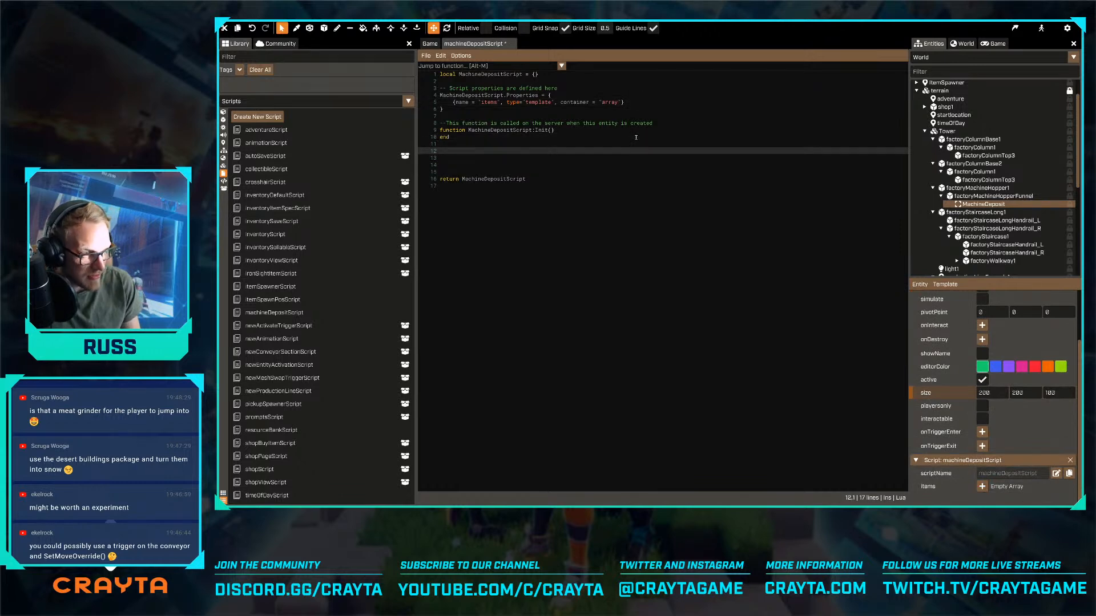
pyautogui.press('Delete')
pyautogui.press('Delete')
pyautogui.write('functi')
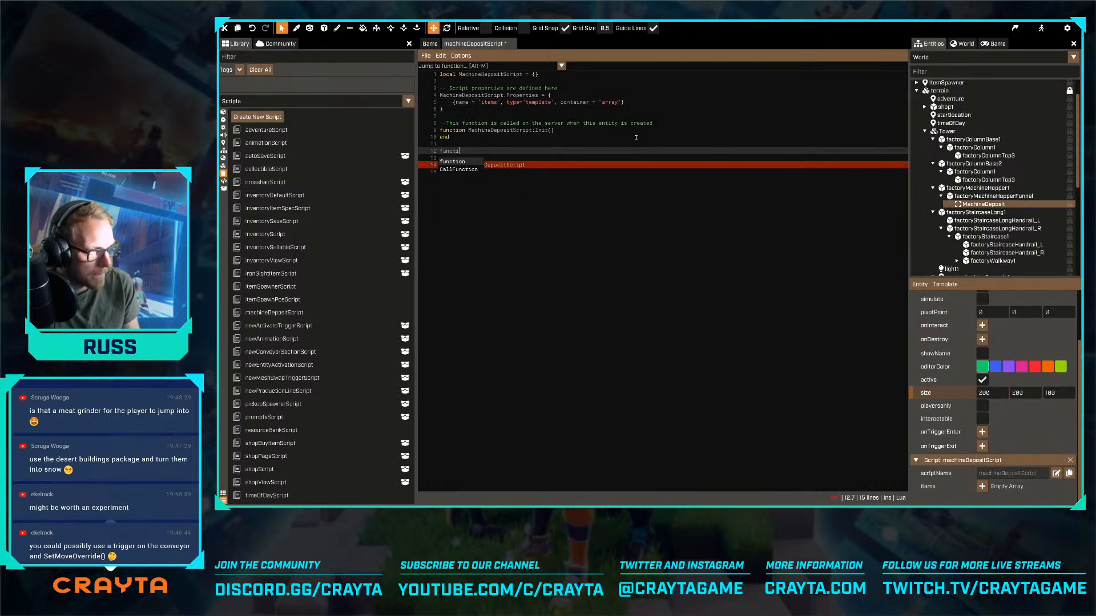
pyautogui.write('on MachineDepositScript:O')
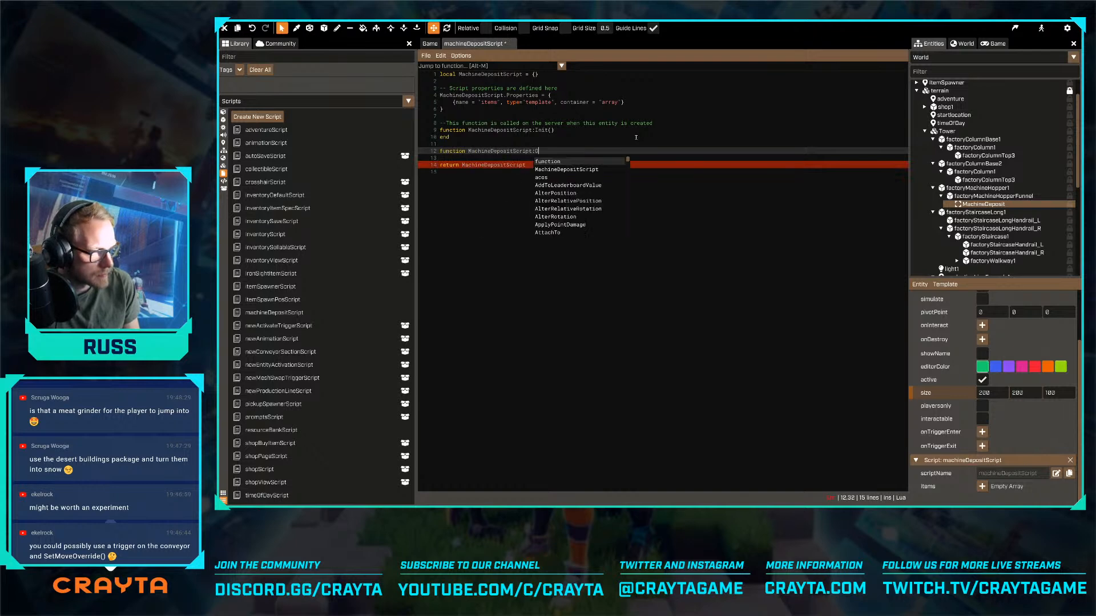
pyautogui.write('nInteract(')
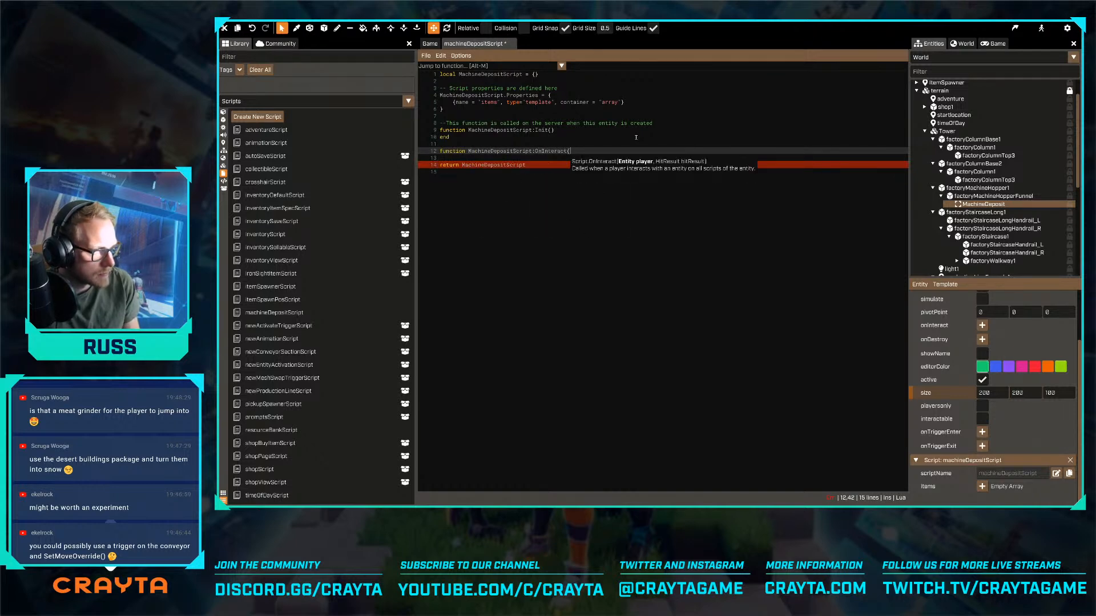
pyautogui.write(')')
pyautogui.press('Left')
pyautogui.write('player')
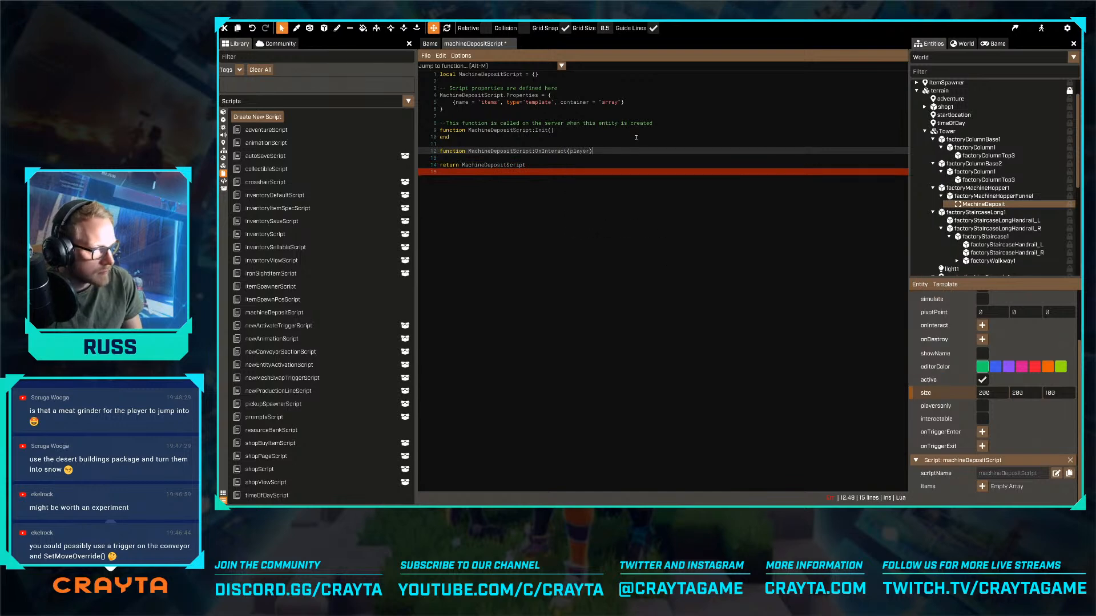
# - Close the OnInteract function with end, leave an indented empty line in its body, and save the script
pyautogui.press('End')
pyautogui.press('Return')
pyautogui.press('Return')
pyautogui.write('end')
pyautogui.press('Up')
pyautogui.press('Return')
pyautogui.press('Return')
pyautogui.press('Up')
pyautogui.press('Tab')
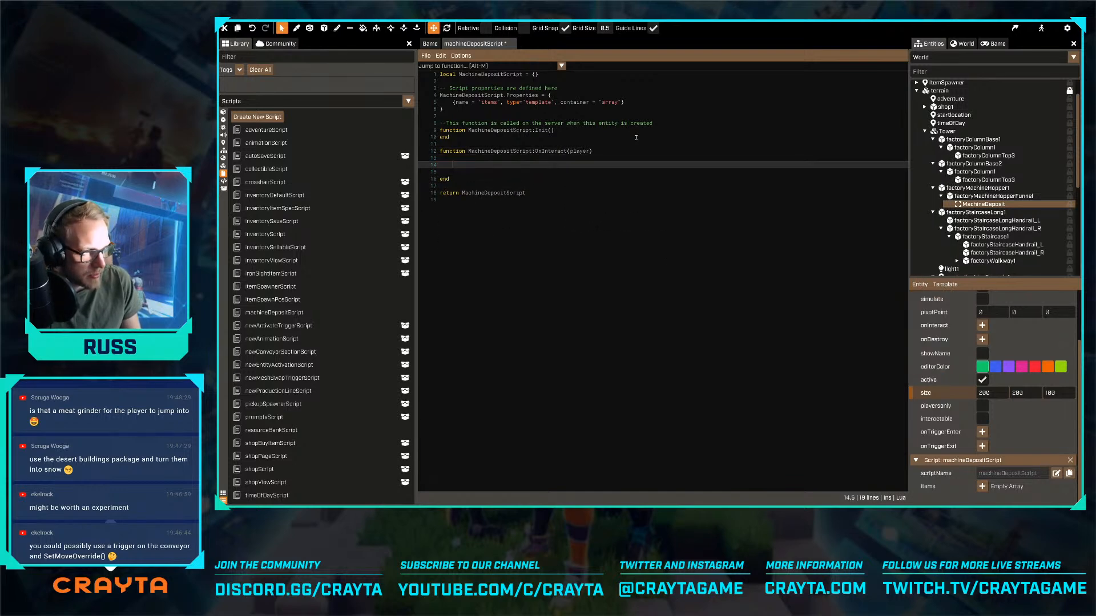
pyautogui.hotkey('ctrl', 's')
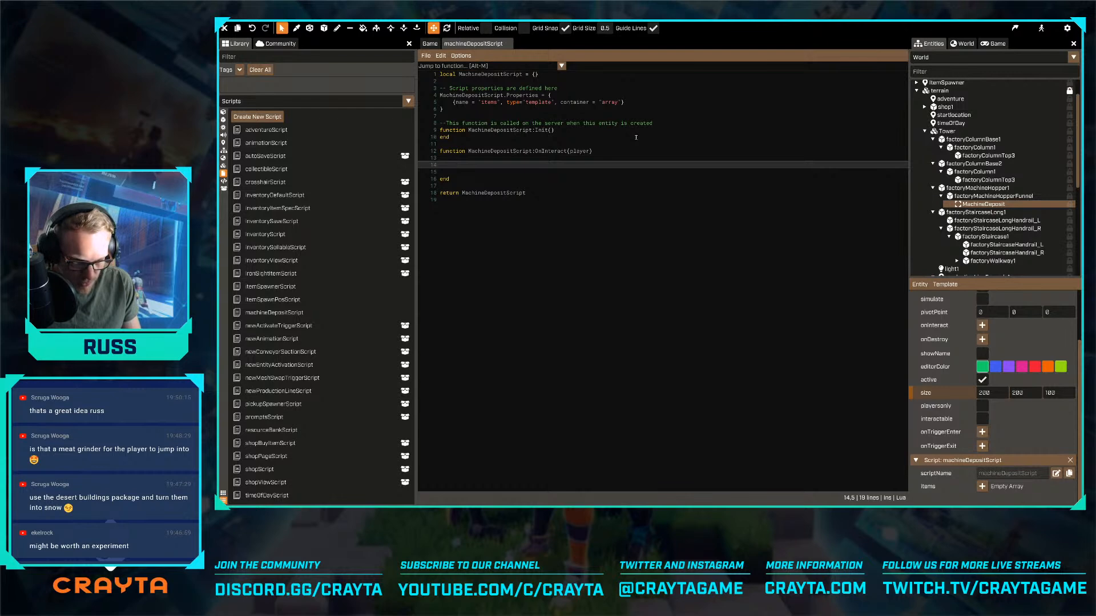
# - In OnInteract, declare a local variable user assigned from player:GetUser()
pyautogui.write('loca')
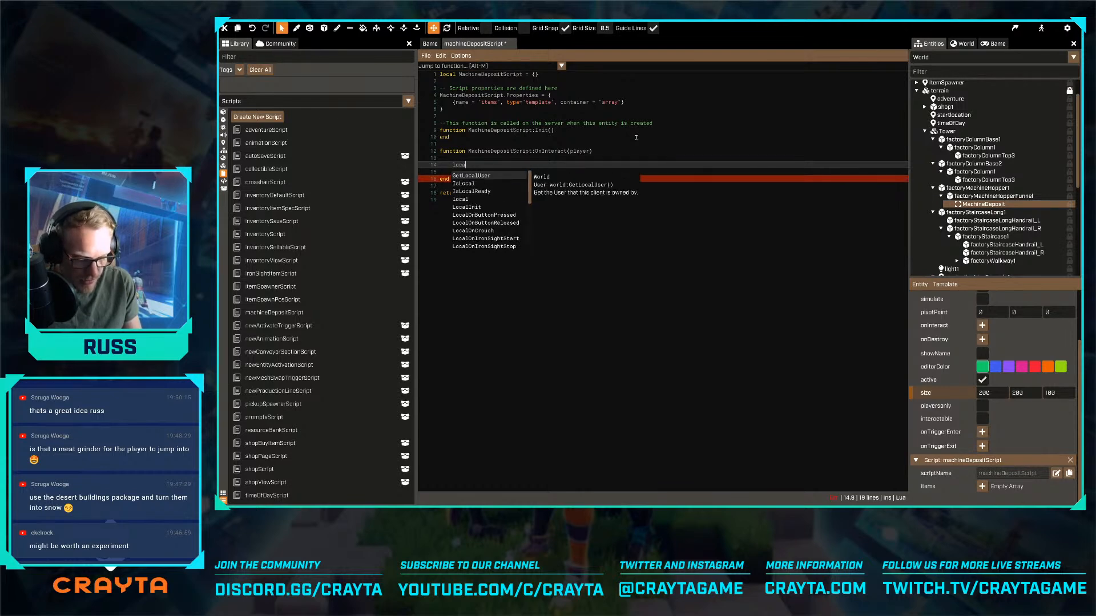
pyautogui.write('l user = p[layer =')
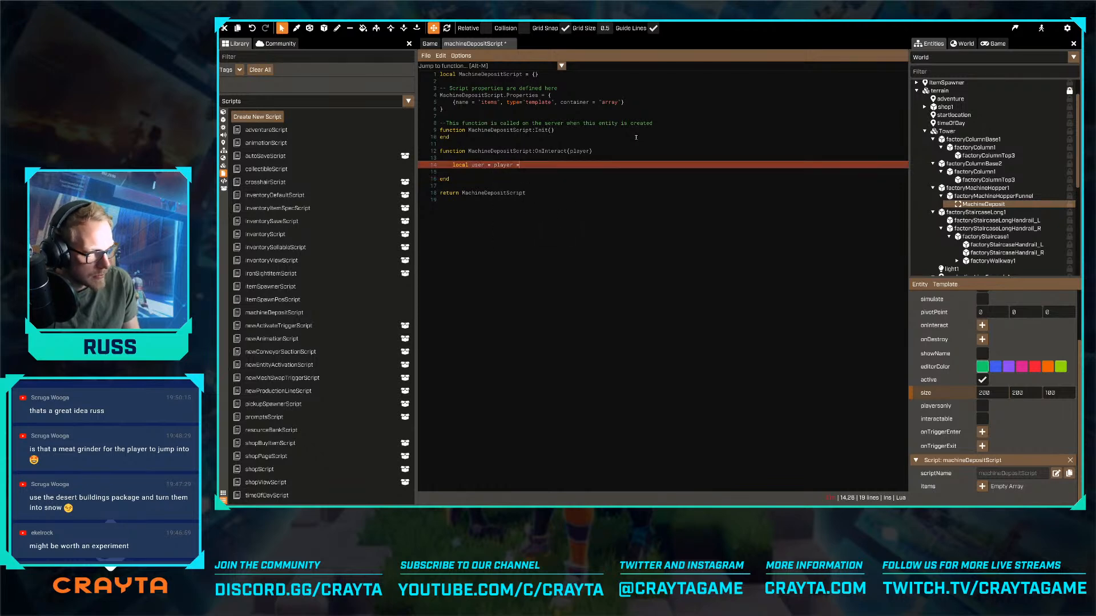
pyautogui.press('BackSpace')
pyautogui.press('BackSpace')
pyautogui.write(':getuser')
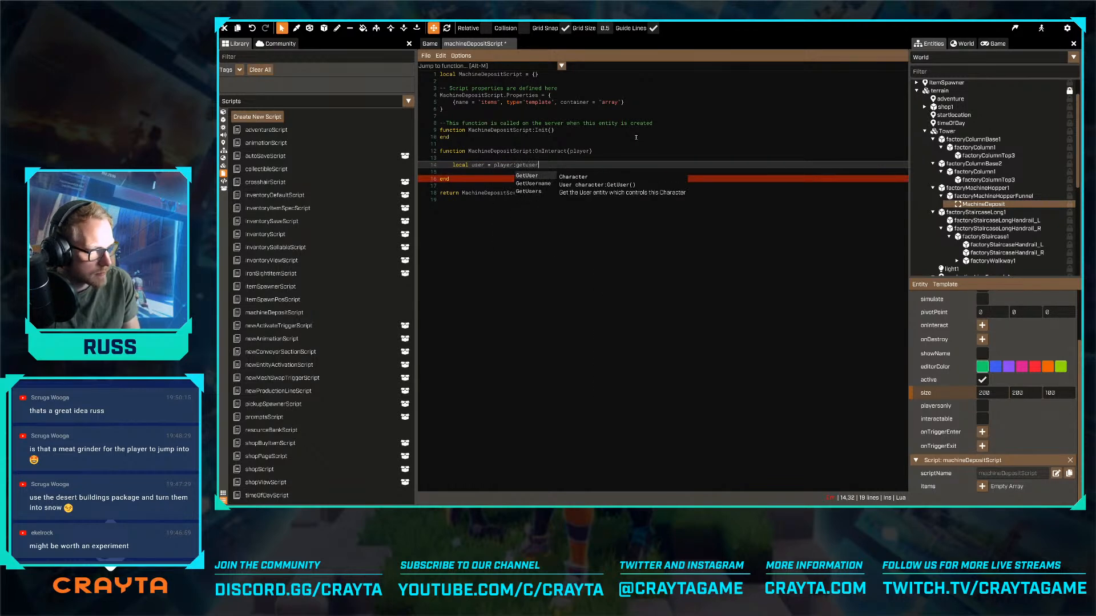
pyautogui.press('Return')
pyautogui.write('()')
pyautogui.press('Return')
pyautogui.keyDown('ctrl'); pyautogui.scroll(3, 636, 137); pyautogui.keyUp('ctrl')
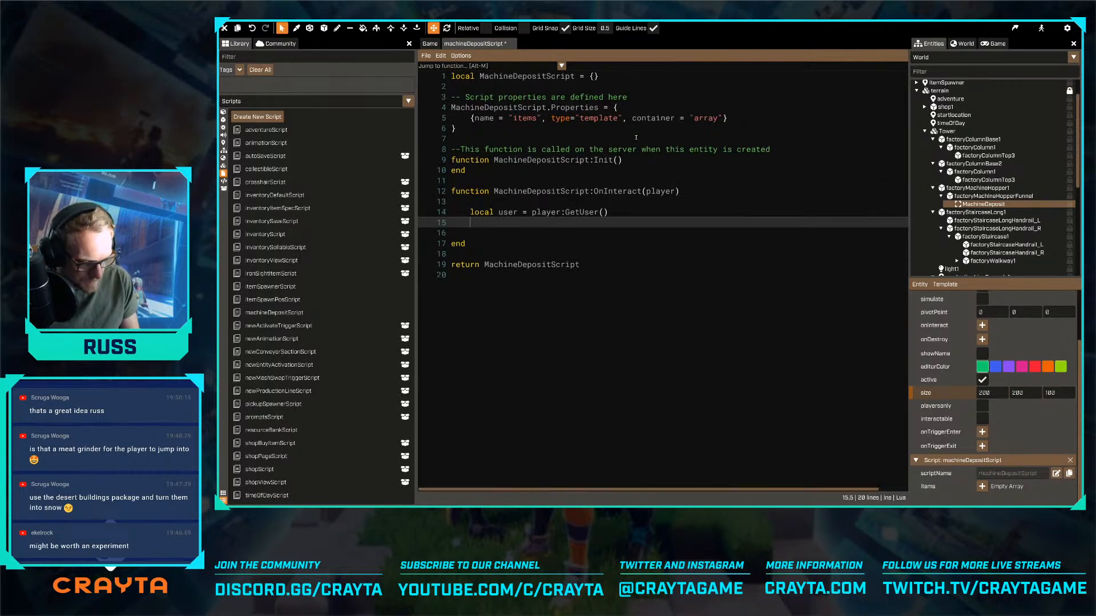
# - Below the user line, declare a local variable inventory assigned from user.inventoryScript.inventory
pyautogui.press('Return')
pyautogui.write('local invent')
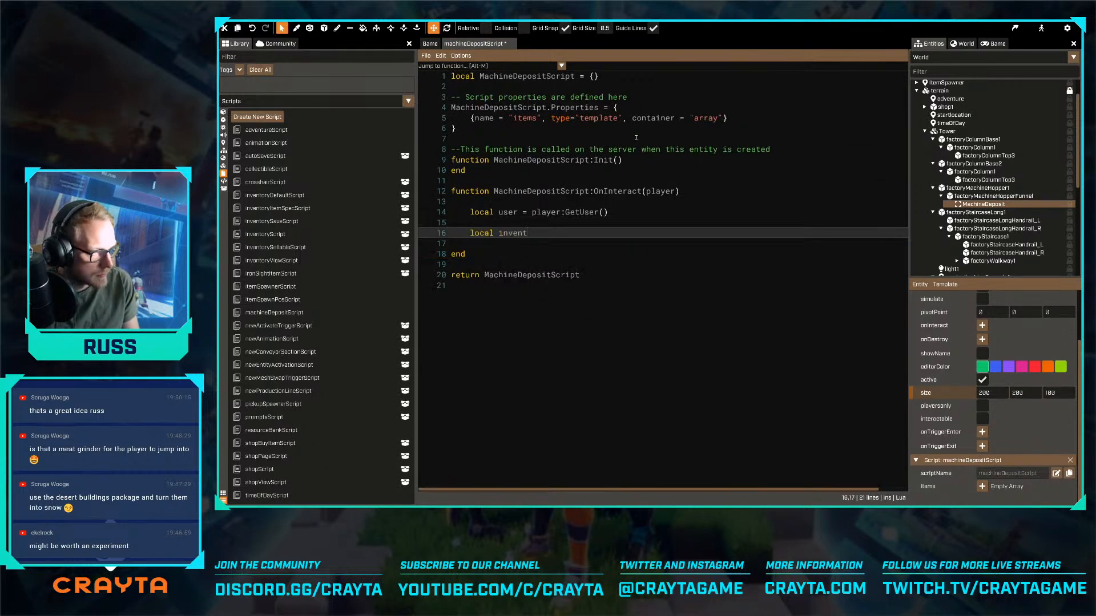
pyautogui.write('ory = use')
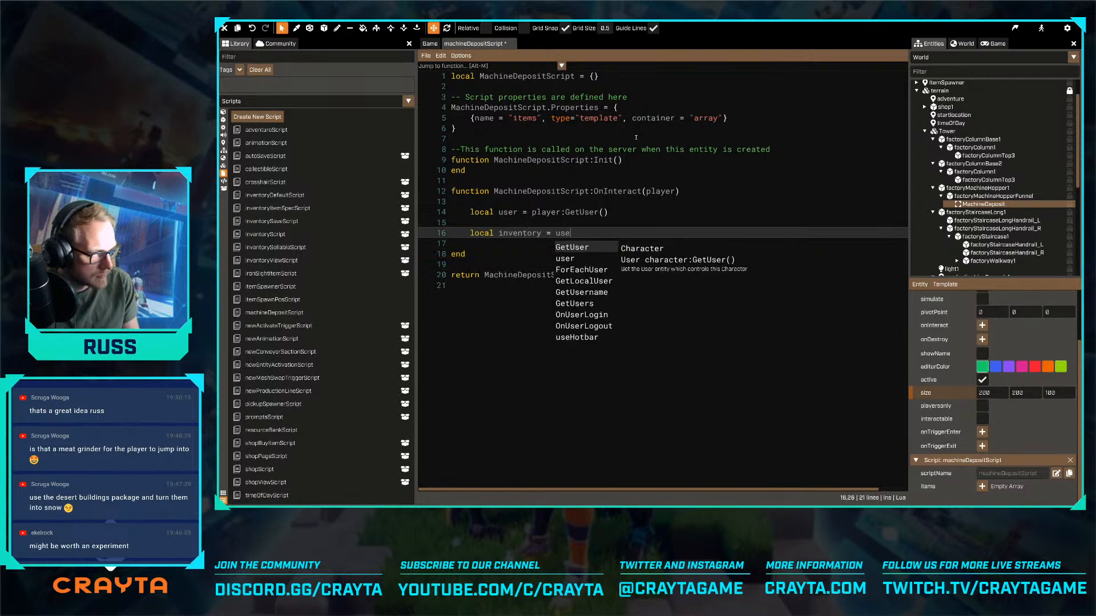
pyautogui.write('r.inventoryScript.')
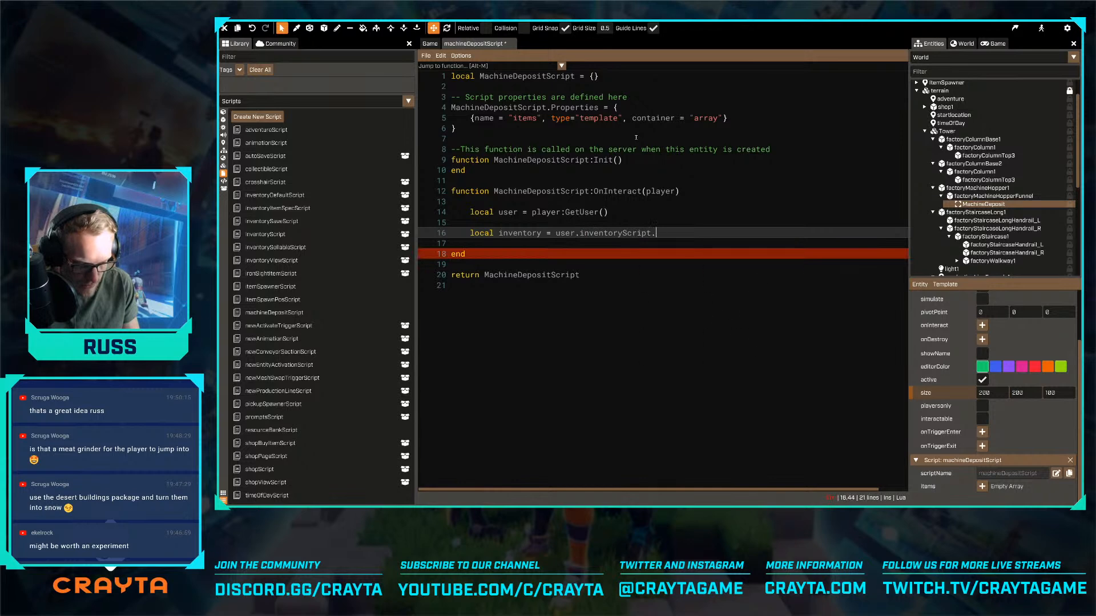
pyautogui.write('invectory')
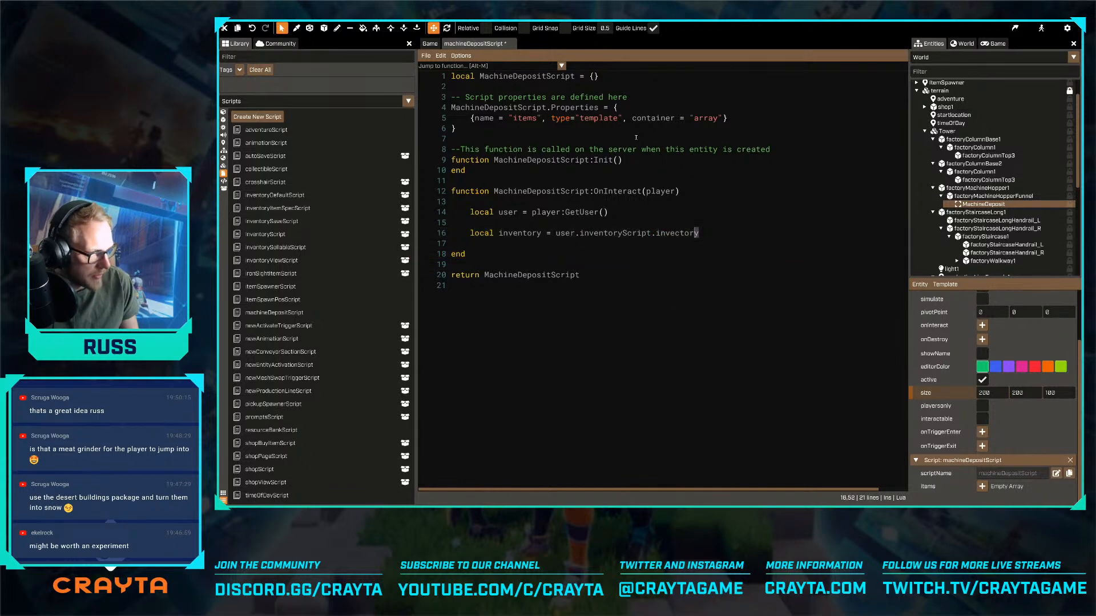
pyautogui.press('BackSpace')
pyautogui.press('BackSpace')
pyautogui.press('BackSpace')
pyautogui.press('BackSpace')
pyautogui.press('BackSpace')
pyautogui.write('ntory')
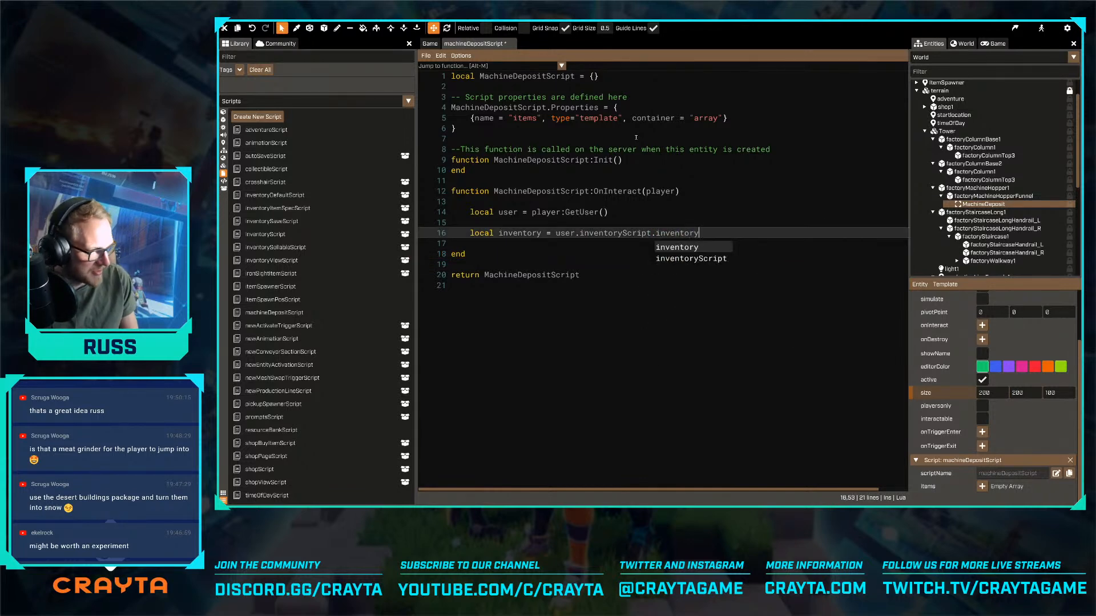
pyautogui.press('Return')
pyautogui.press('Return')
pyautogui.press('Return')
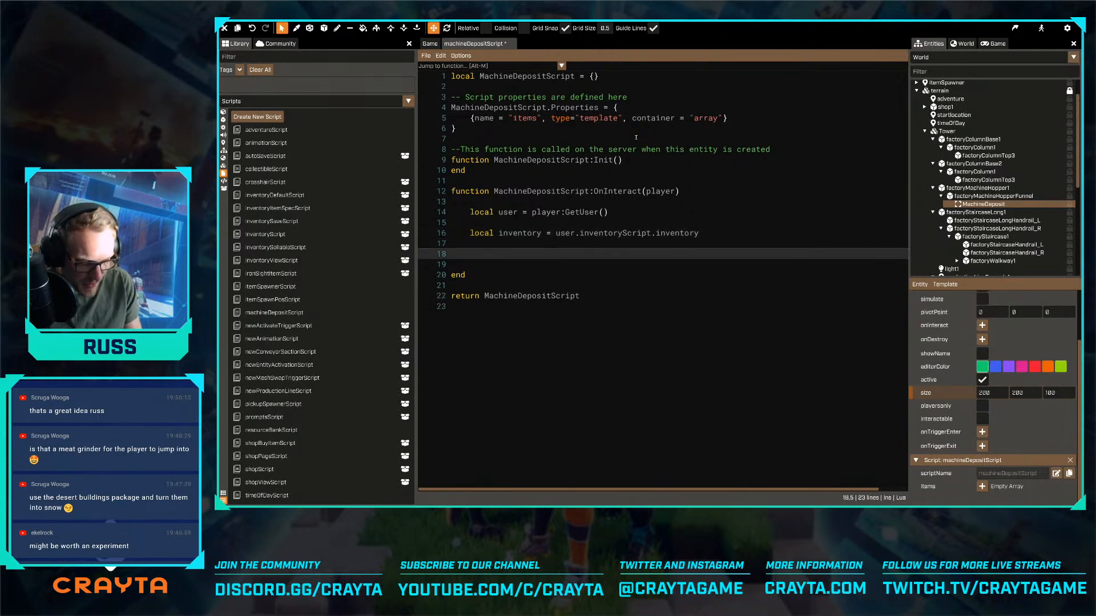
# - Find inventoryScript by searching for "inv" and open it in the code editor
pyautogui.hotkey('ctrl', 'o')
pyautogui.write('inv')
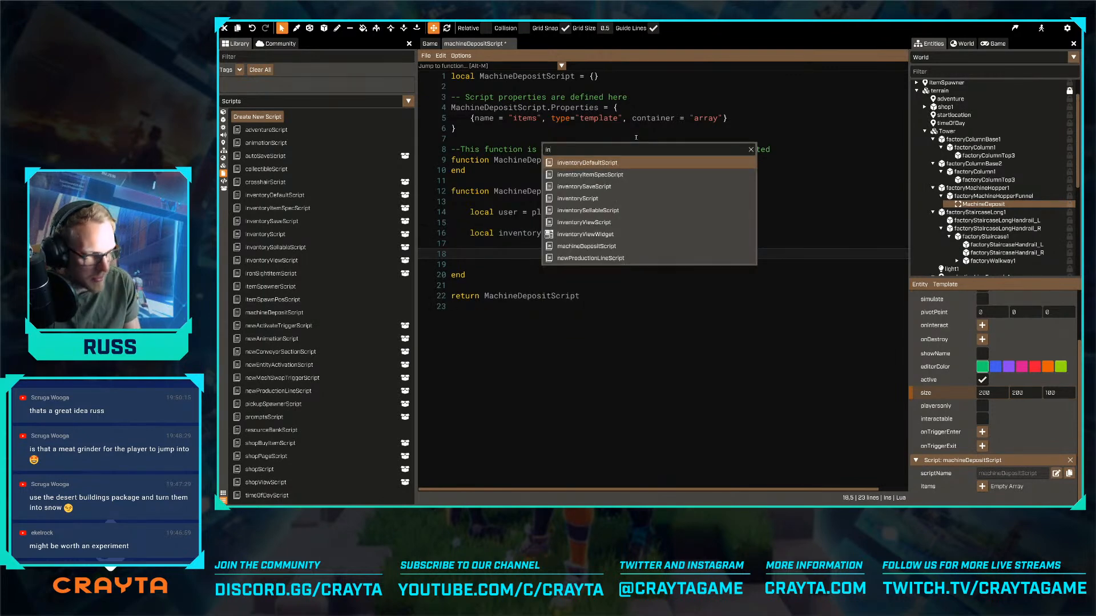
pyautogui.press('Down')
pyautogui.press('Down')
pyautogui.press('Down')
pyautogui.press('Return')
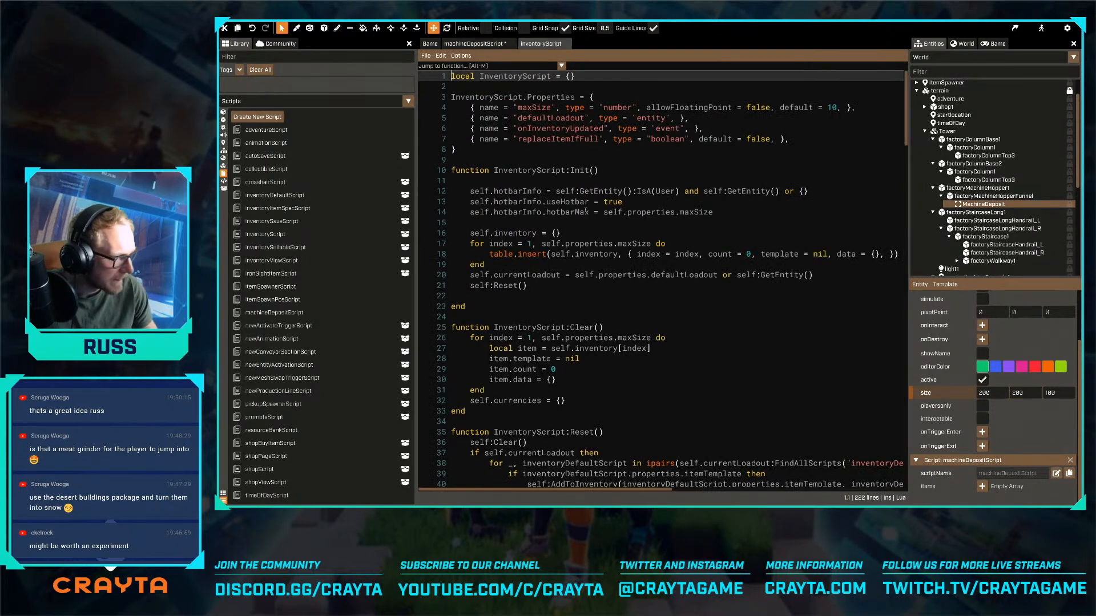
# - Return to machineDepositScript and save it
pyautogui.click(474, 45)
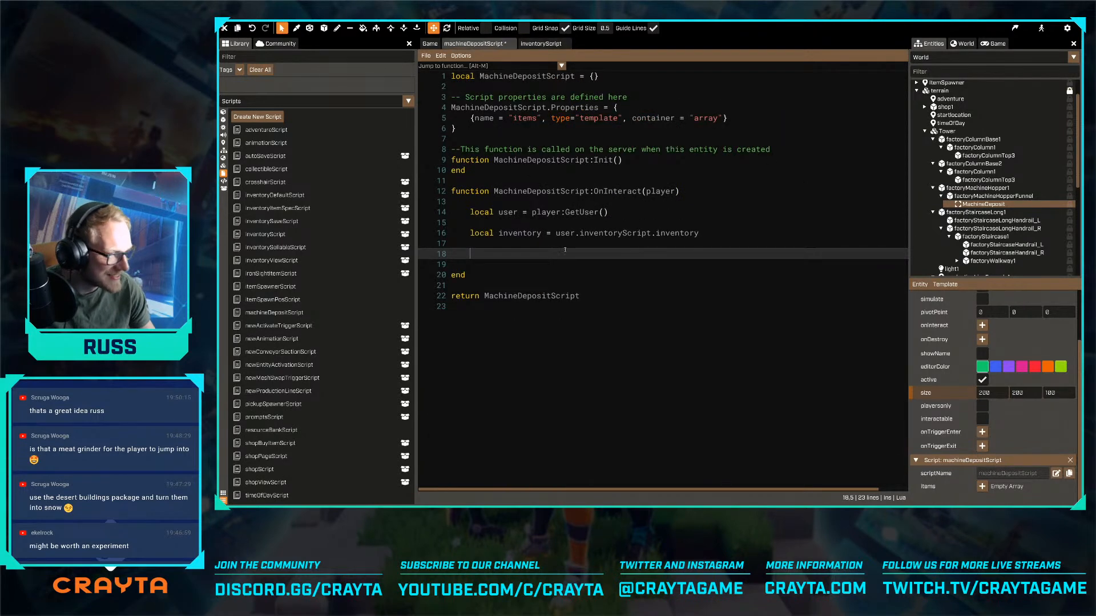
pyautogui.hotkey('ctrl', 's')
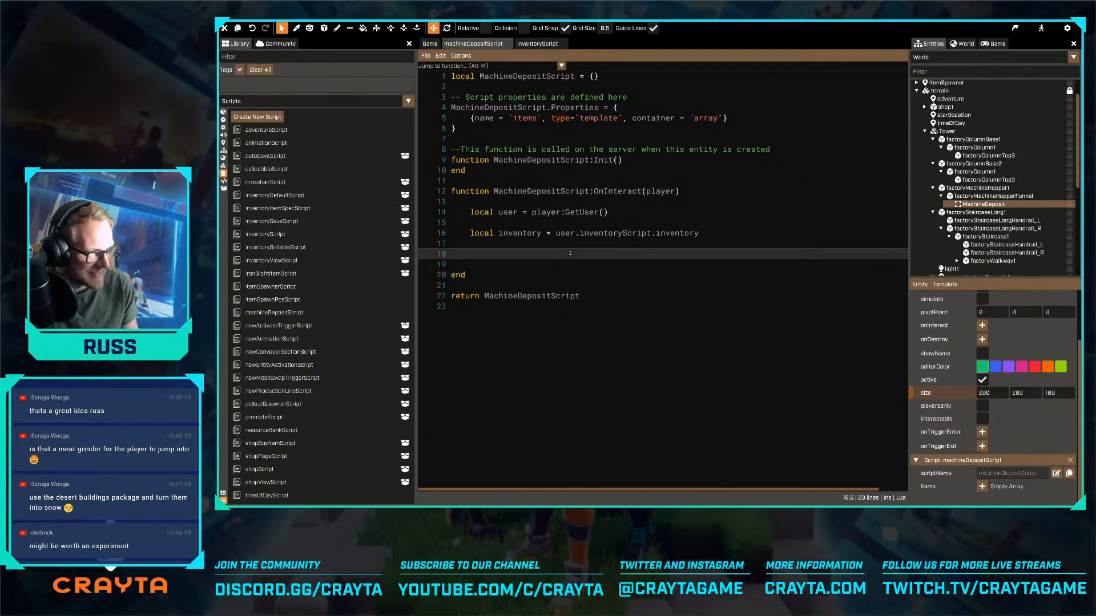
pyautogui.write('for')
pyautogui.press('Escape')
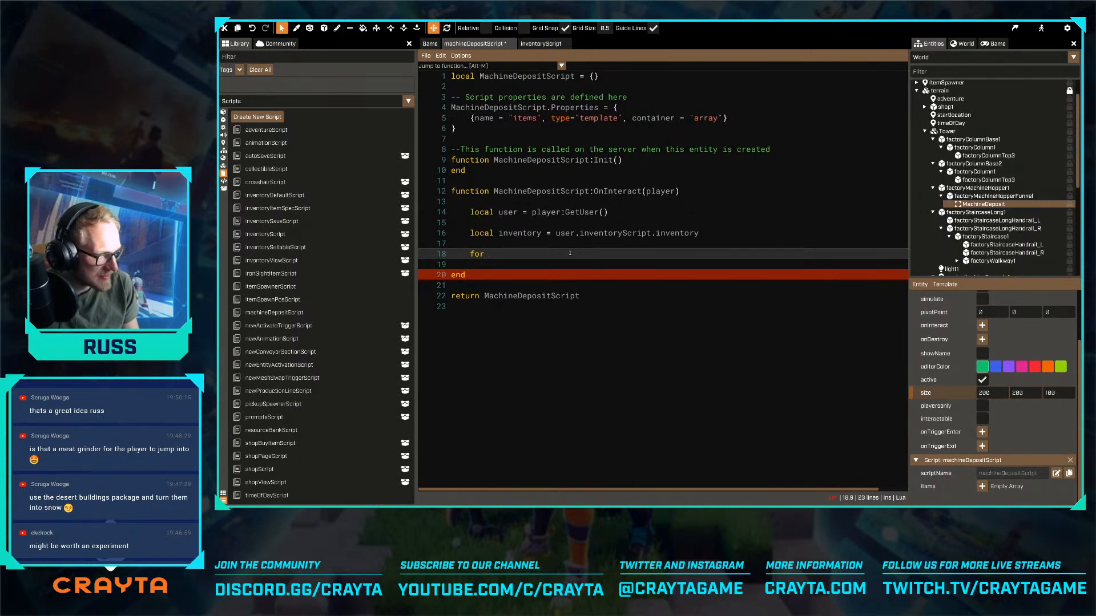
pyautogui.write('in')
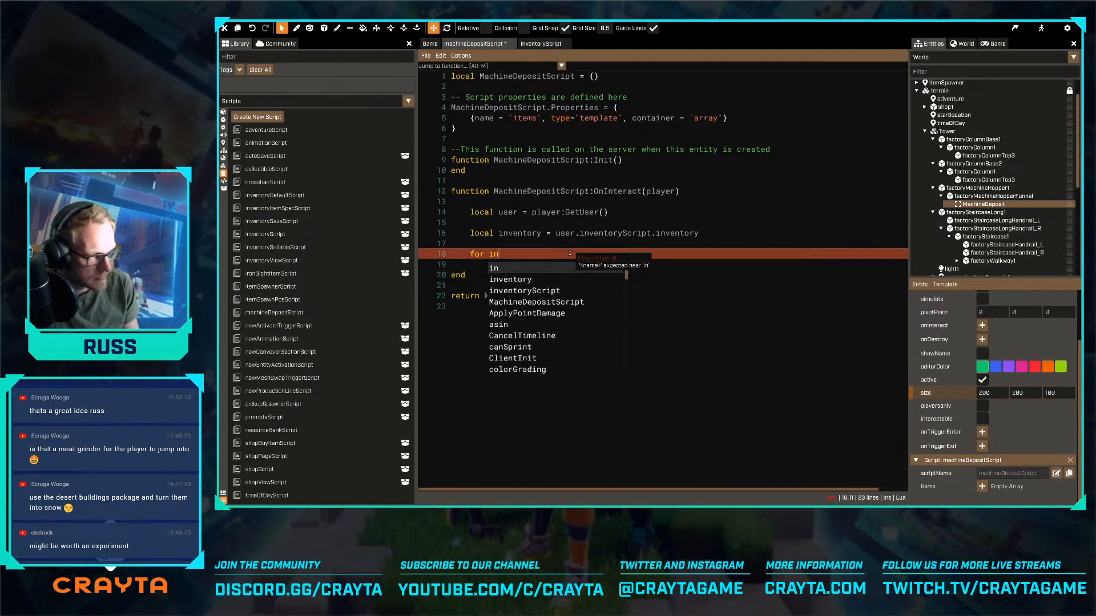
pyautogui.press('BackSpace')
pyautogui.press('BackSpace')
pyautogui.hotkey('alt', 'Tab')
pyautogui.hotkey('alt', 'Tab')
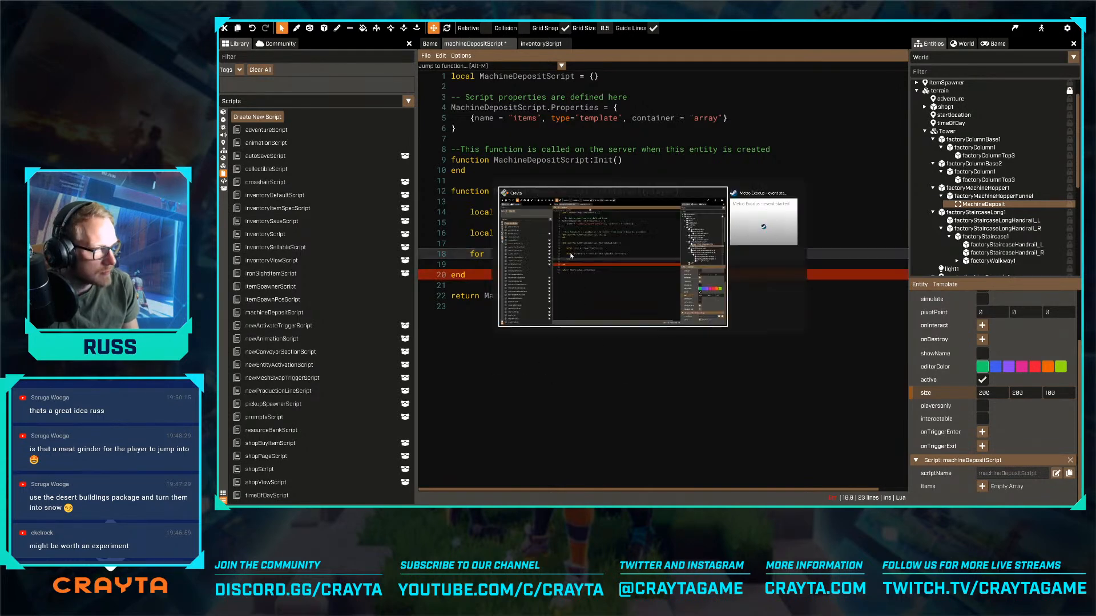
pyautogui.hotkey('alt', 'Tab')
pyautogui.hotkey('alt', 'Tab')
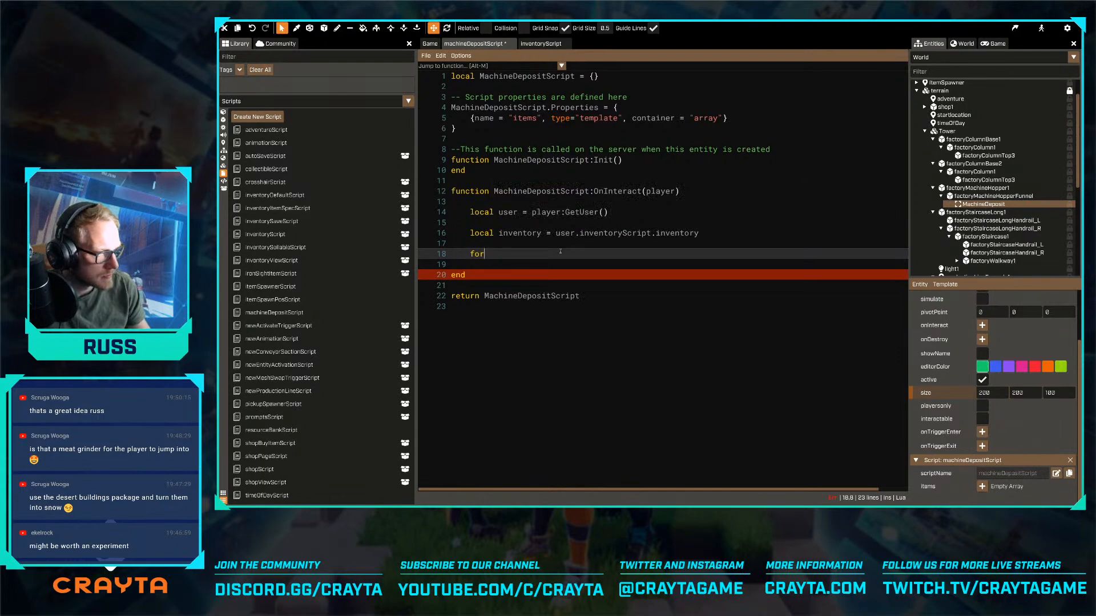
# - Examine the item lookup functions in inventoryScript, from FindEmpty to FindItemForTemplateOrEmptyItem
pyautogui.hotkey('ctrl', 'Tab')
pyautogui.scroll(-14, 563, 245)
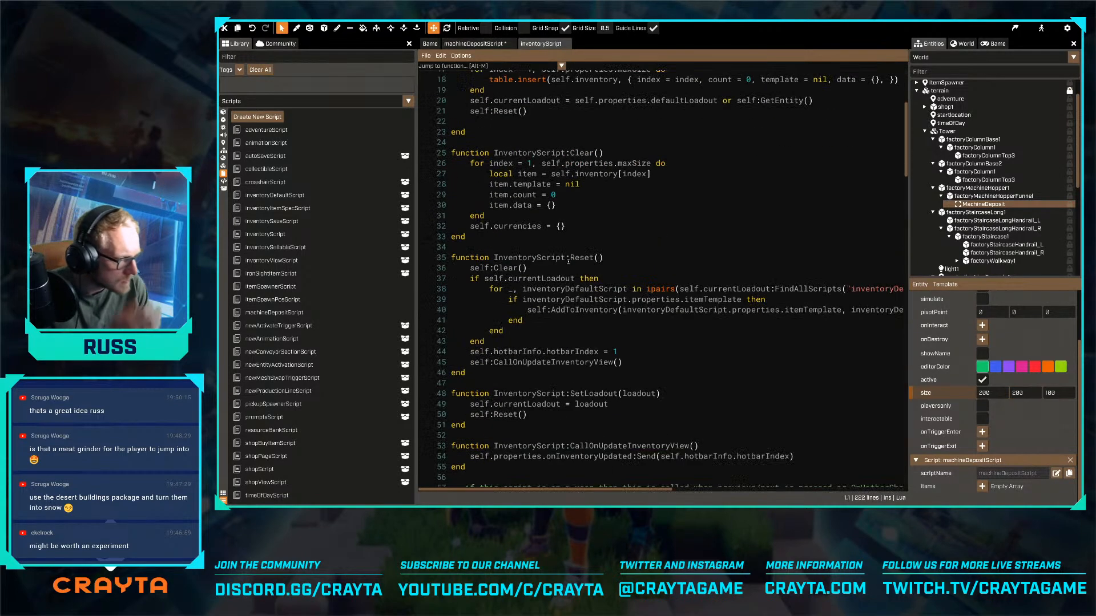
pyautogui.scroll(-10, 563, 248)
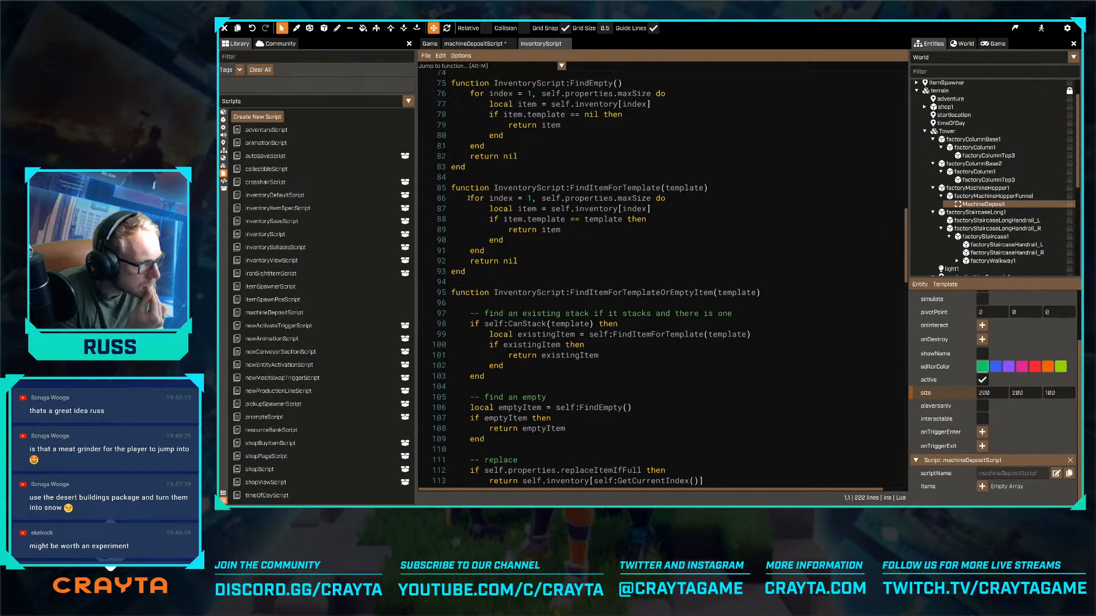
pyautogui.scroll(-4, 473, 200)
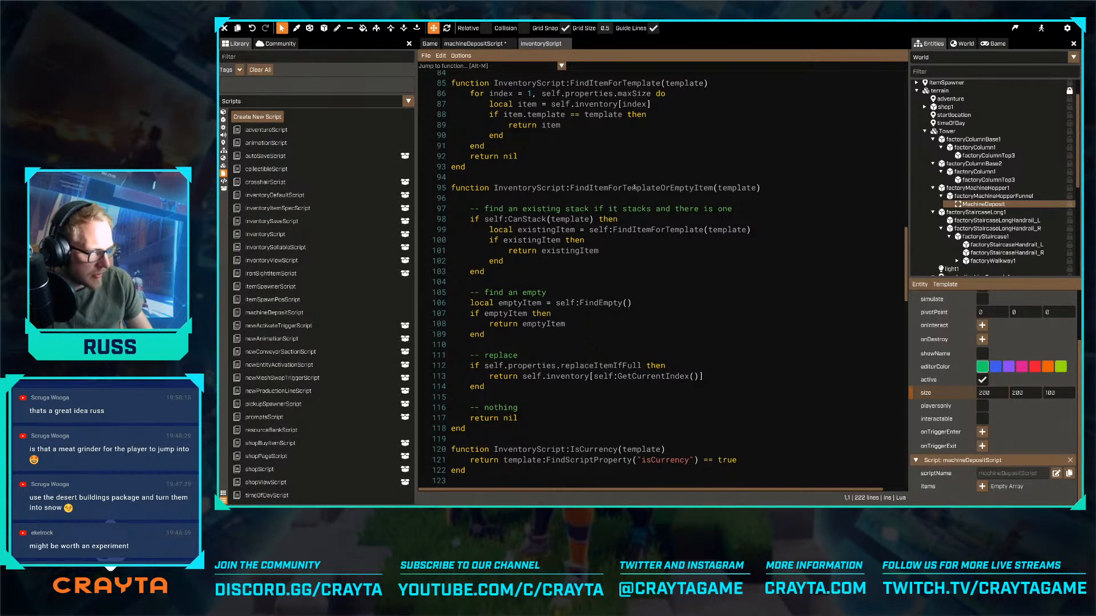
pyautogui.doubleClick(615, 188)
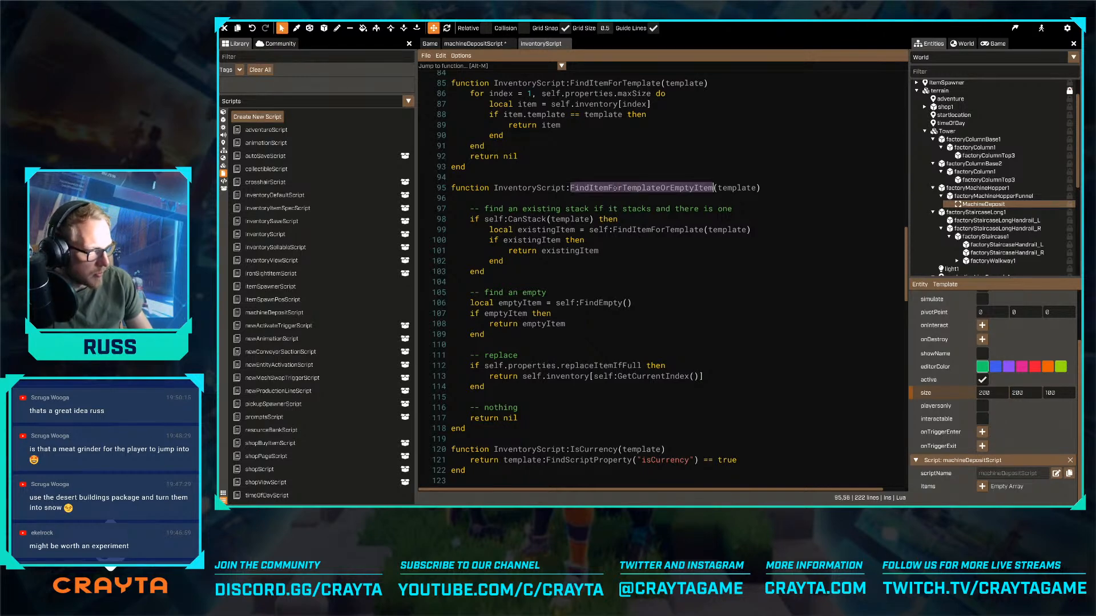
# - In machineDepositScript, delete the unfinished for statement and the local inventory declaration from OnInteract
pyautogui.click(477, 44)
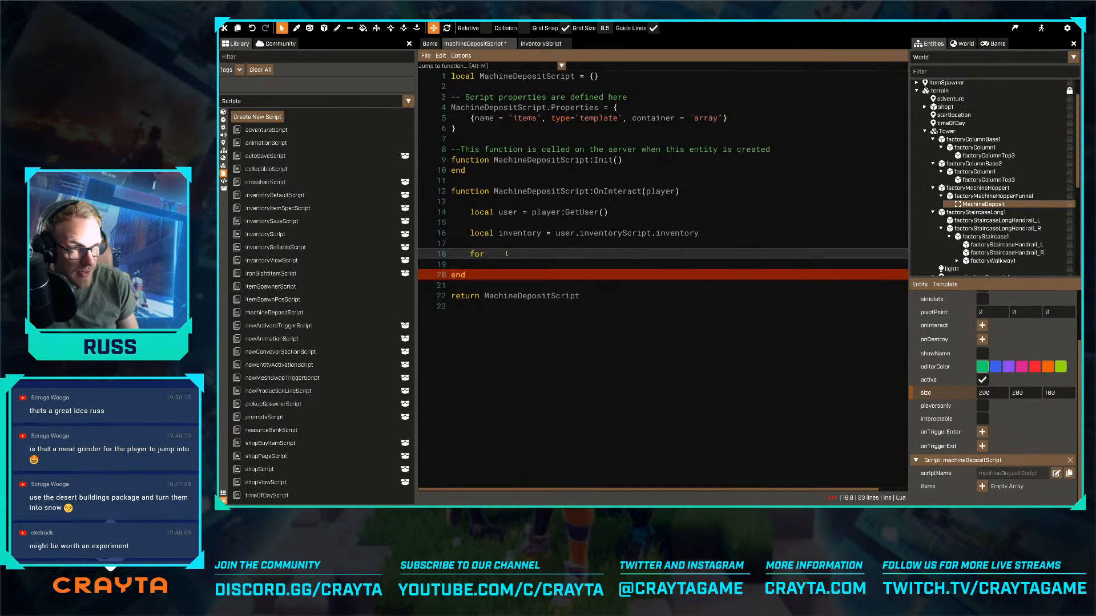
pyautogui.press('ctrl')
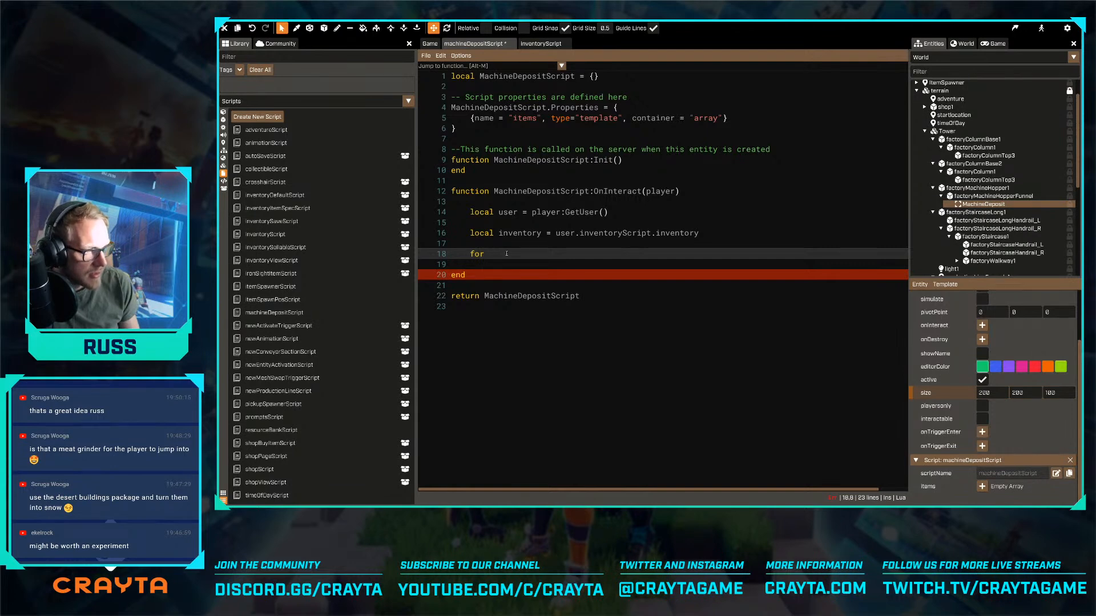
pyautogui.press('BackSpace')
pyautogui.press('BackSpace')
pyautogui.press('BackSpace')
pyautogui.press('BackSpace')
pyautogui.press('BackSpace')
pyautogui.press('BackSpace')
pyautogui.press('BackSpace')
pyautogui.press('BackSpace')
pyautogui.press('BackSpace')
pyautogui.press('BackSpace')
pyautogui.press('BackSpace')
pyautogui.press('BackSpace')
pyautogui.press('BackSpace')
pyautogui.press('BackSpace')
pyautogui.press('BackSpace')
pyautogui.press('BackSpace')
pyautogui.press('BackSpace')
pyautogui.press('BackSpace')
pyautogui.press('BackSpace')
pyautogui.press('BackSpace')
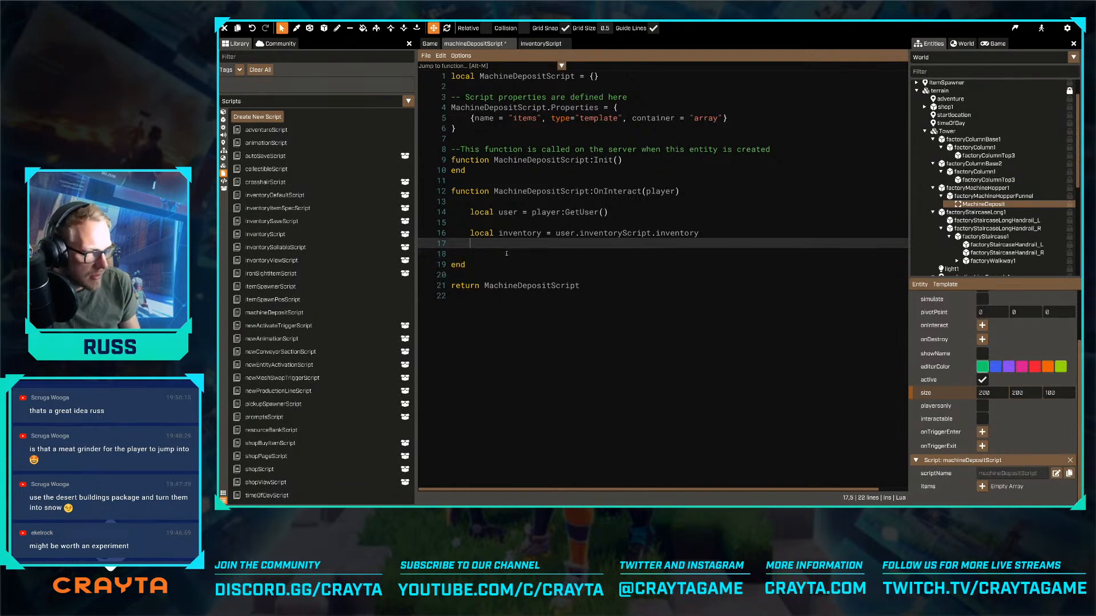
pyautogui.press('BackSpace')
pyautogui.press('BackSpace')
pyautogui.press('BackSpace')
pyautogui.press('BackSpace')
pyautogui.press('BackSpace')
pyautogui.press('BackSpace')
pyautogui.press('BackSpace')
pyautogui.press('BackSpace')
pyautogui.press('BackSpace')
pyautogui.press('BackSpace')
pyautogui.press('BackSpace')
pyautogui.press('BackSpace')
pyautogui.press('BackSpace')
pyautogui.press('BackSpace')
pyautogui.press('BackSpace')
pyautogui.press('BackSpace')
pyautogui.press('BackSpace')
pyautogui.press('BackSpace')
pyautogui.press('BackSpace')
pyautogui.press('BackSpace')
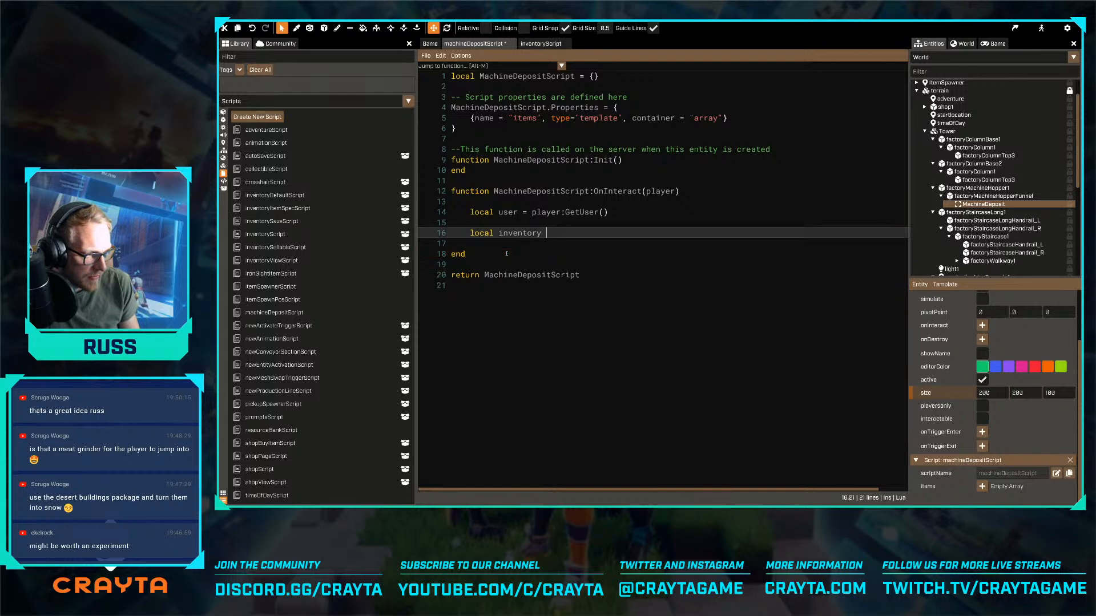
pyautogui.press('BackSpace')
pyautogui.press('BackSpace')
pyautogui.press('BackSpace')
pyautogui.press('BackSpace')
# - Below the user declaration in OnInteract, write the loop header for i=1, #self.properties.items do
pyautogui.write('for')
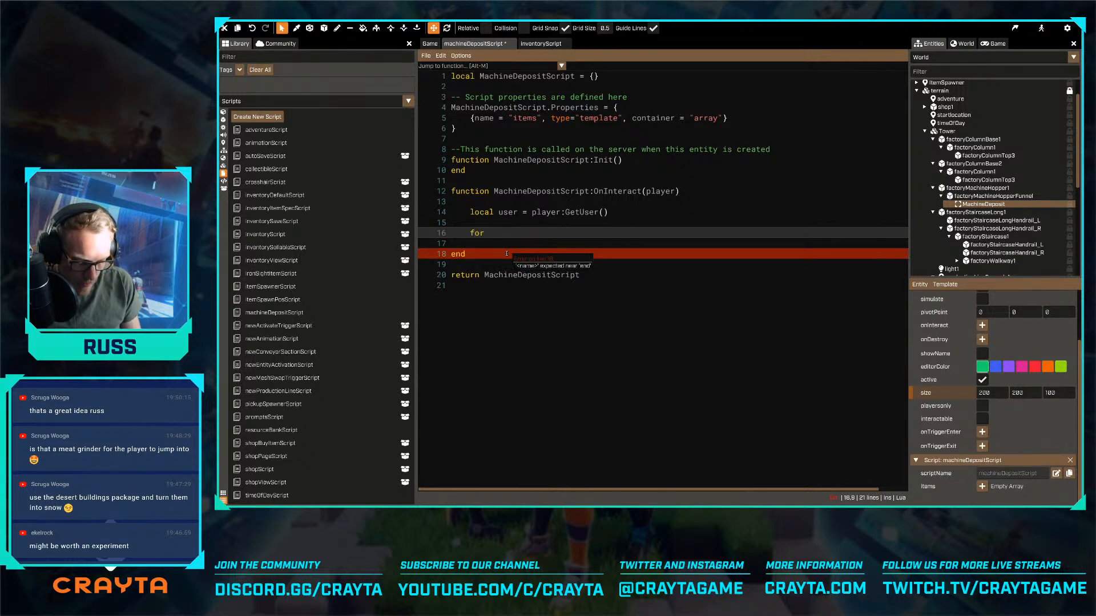
pyautogui.write('i=1,')
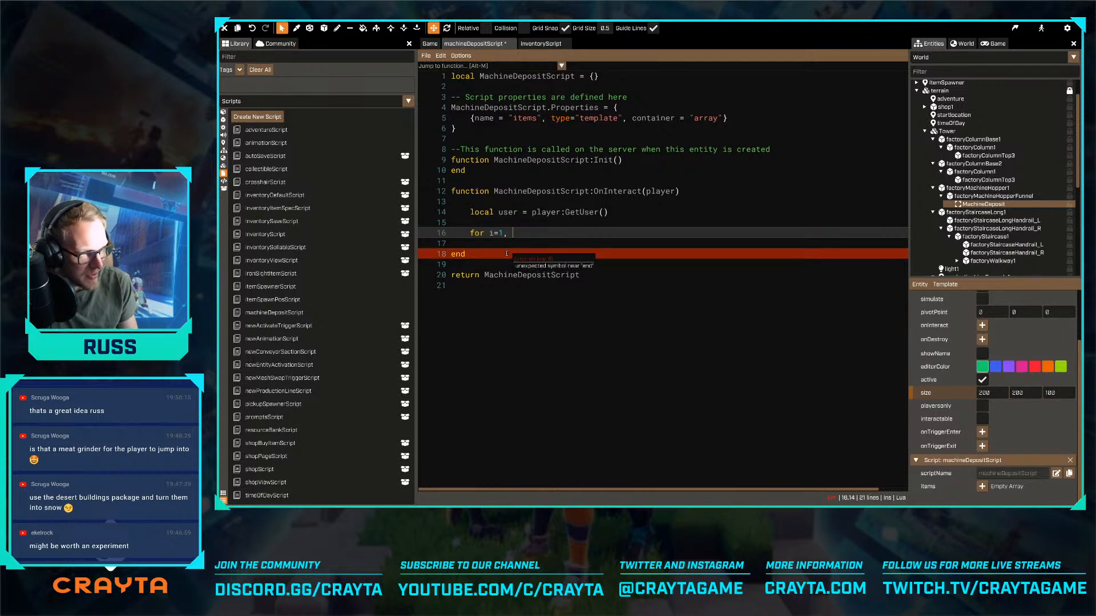
pyautogui.write('self')
pyautogui.press('BackSpace')
pyautogui.press('BackSpace')
pyautogui.press('BackSpace')
pyautogui.press('BackSpace')
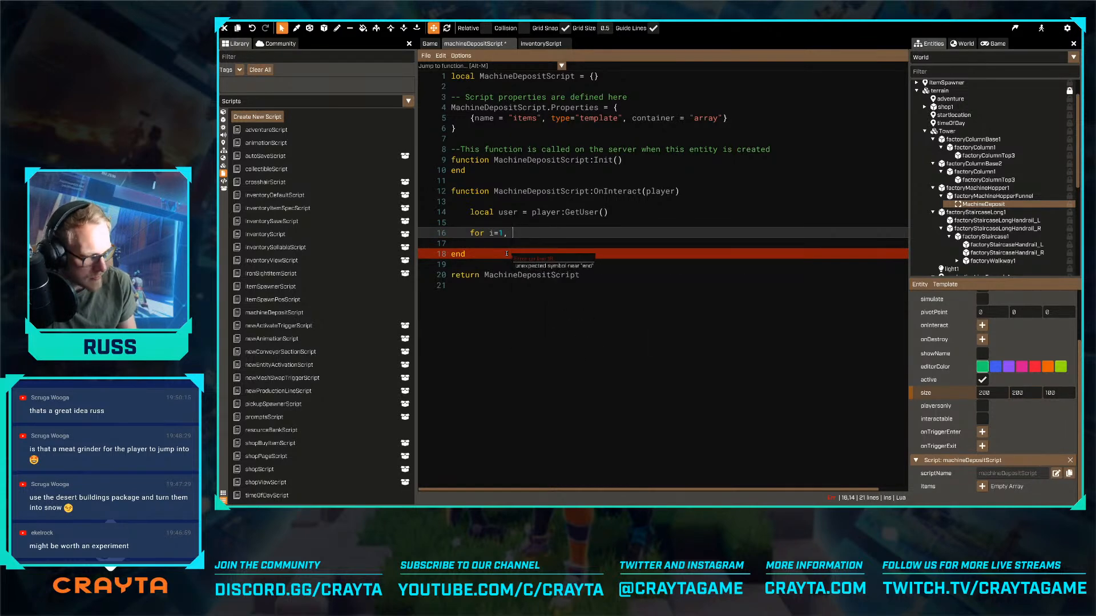
pyautogui.write('\\self')
pyautogui.press('BackSpace')
pyautogui.press('BackSpace')
pyautogui.press('BackSpace')
pyautogui.press('BackSpace')
pyautogui.press('BackSpace')
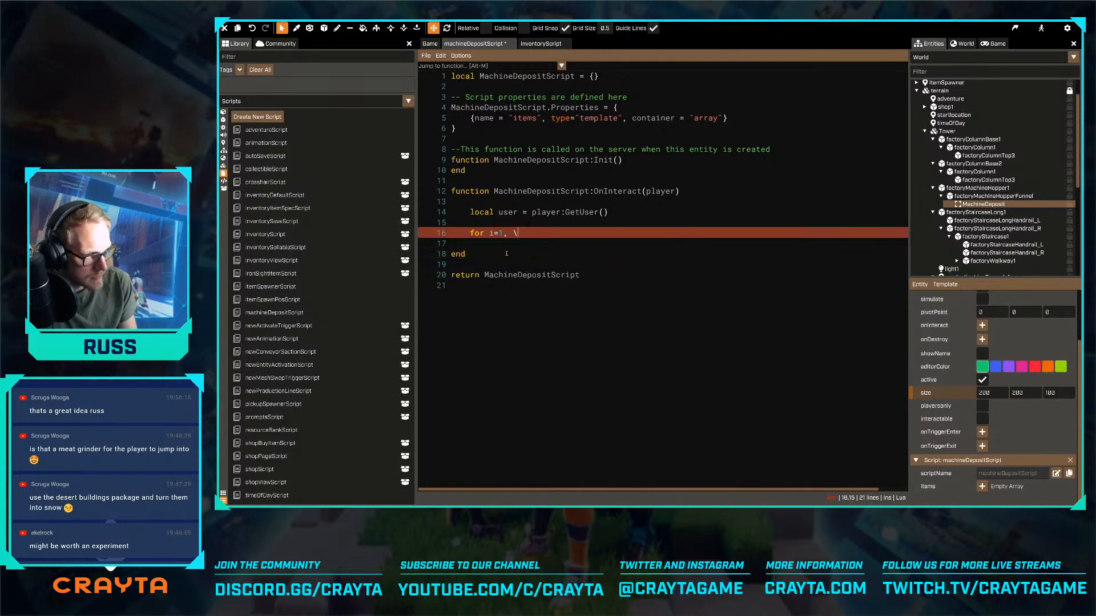
pyautogui.write('\\')
pyautogui.press('BackSpace')
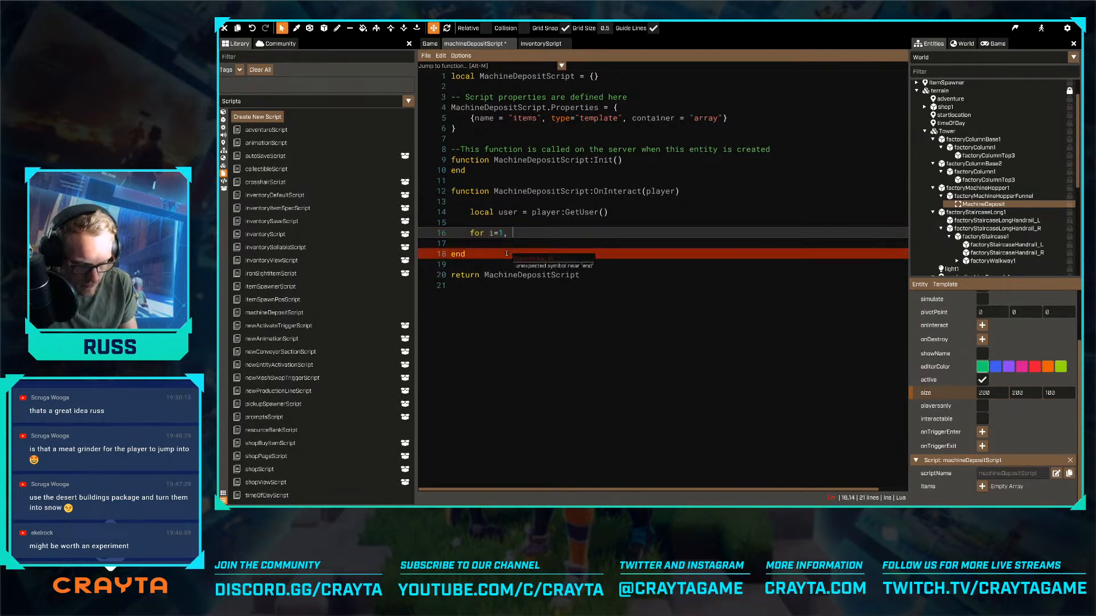
pyautogui.write('#se')
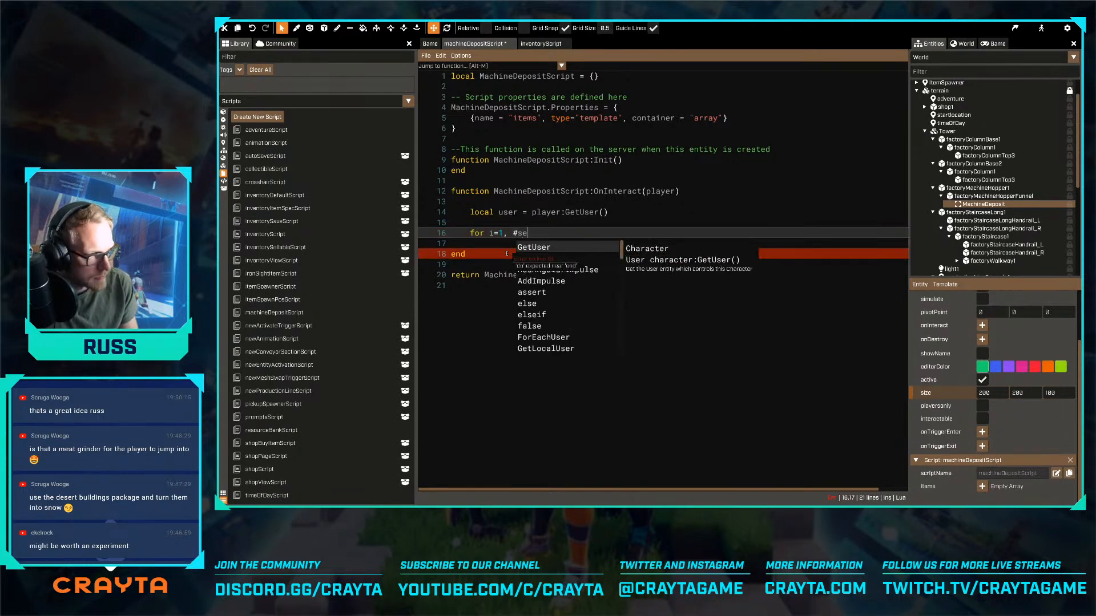
pyautogui.write('lf.properties.items do')
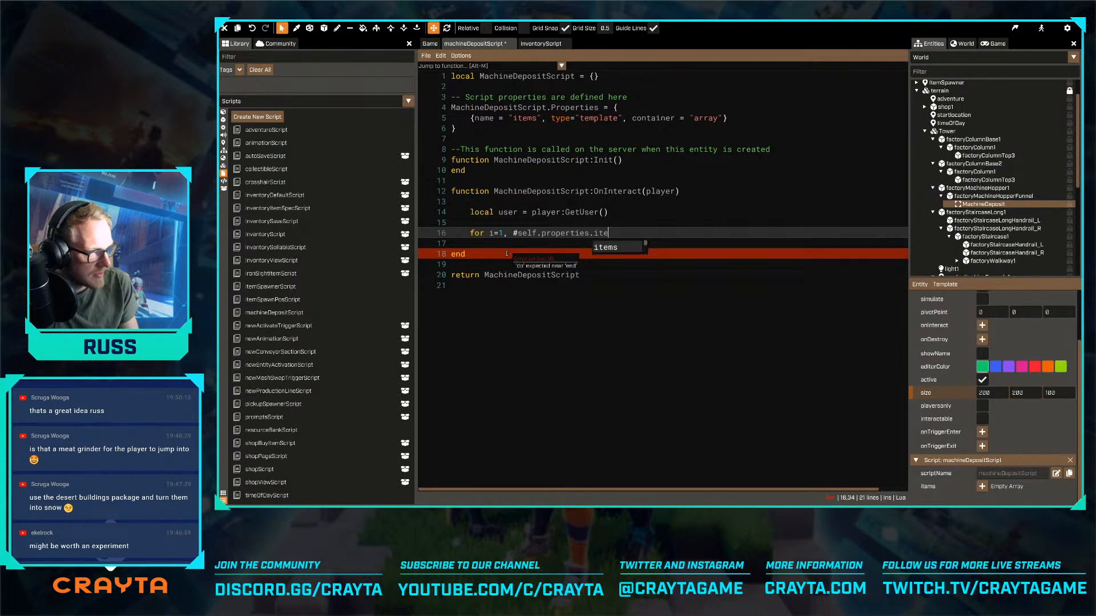
# - Close the for loop with end and leave an indented empty line in its body
pyautogui.press('Return')
pyautogui.press('Return')
pyautogui.write('end')
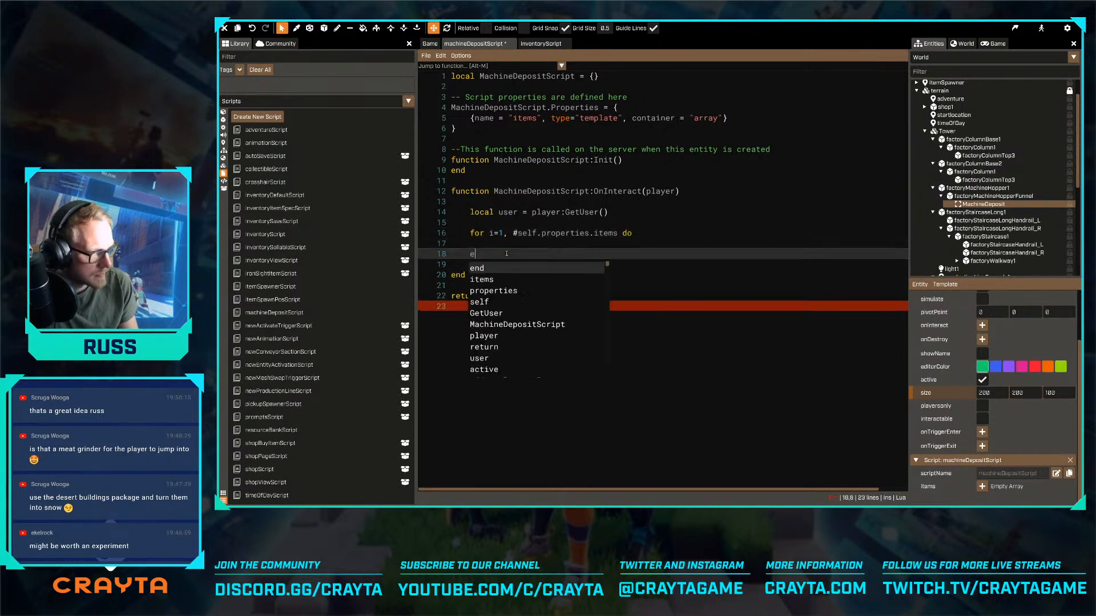
pyautogui.press('Home')
pyautogui.press('Return')
pyautogui.press('Return')
pyautogui.press('Up')
pyautogui.press('Up')
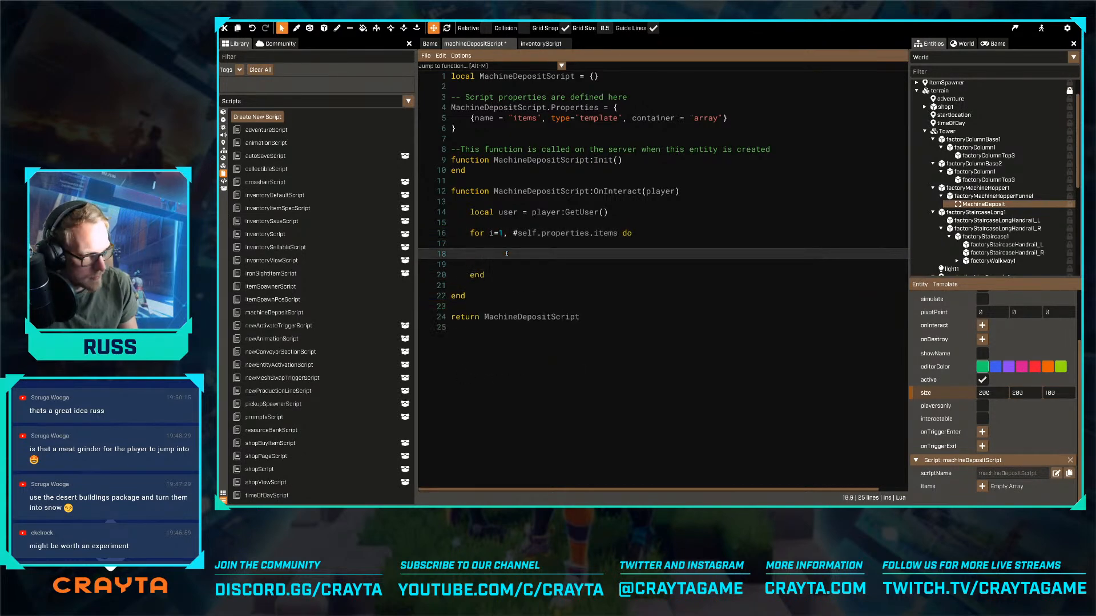
# - Between the user declaration and the for loop, declare a local variable item set to nil
pyautogui.press('Up')
pyautogui.press('Up')
pyautogui.press('Home')
pyautogui.press('Return')
pyautogui.press('Return')
pyautogui.press('Up')
pyautogui.press('Up')
pyautogui.write('loc')
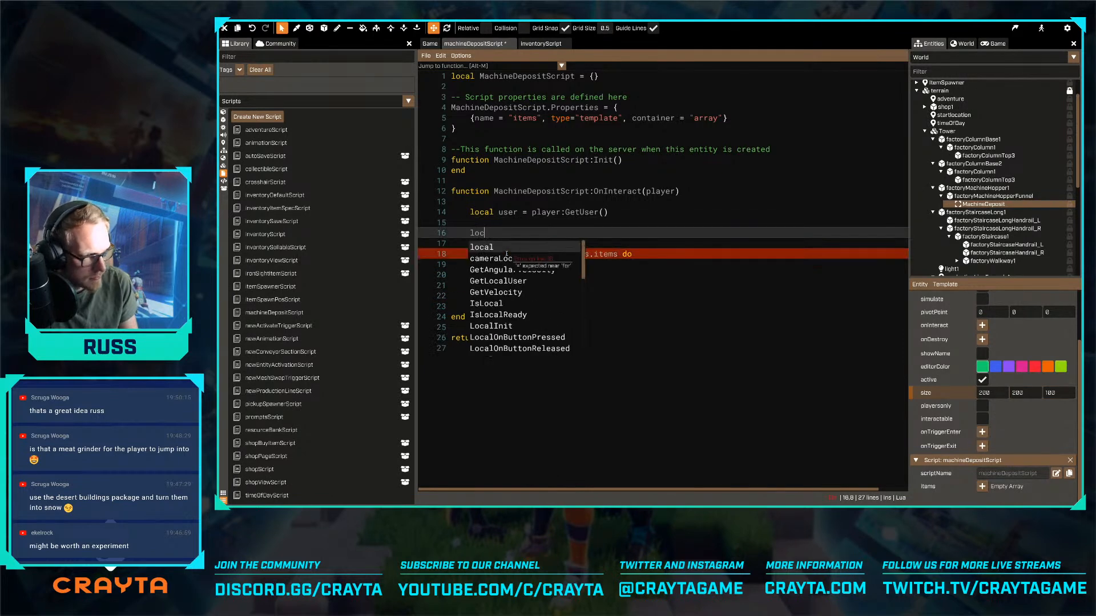
pyautogui.write('al item')
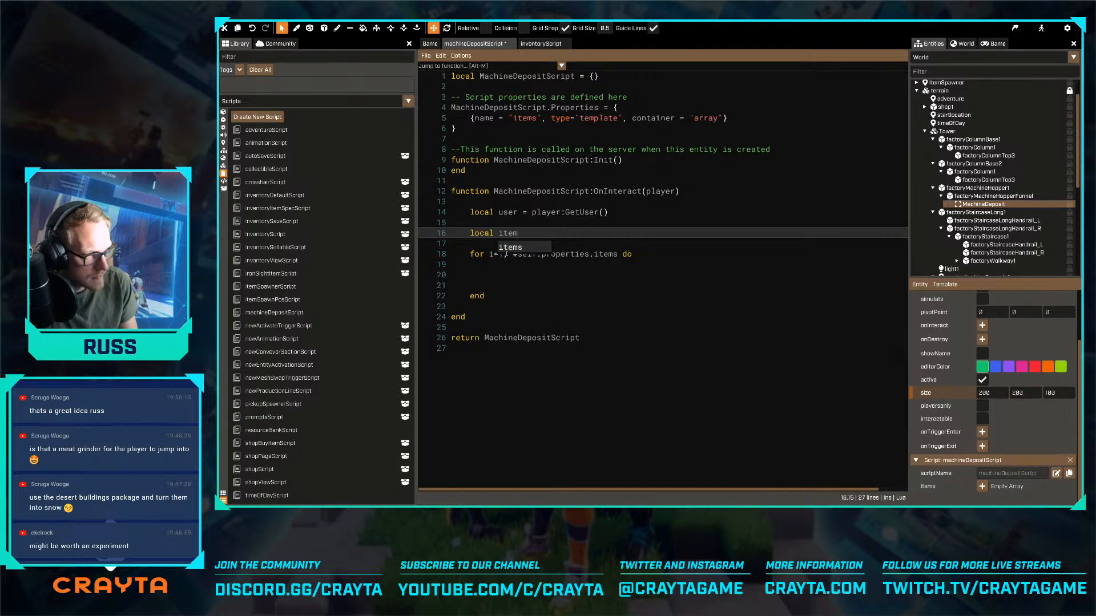
pyautogui.write(' = nil')
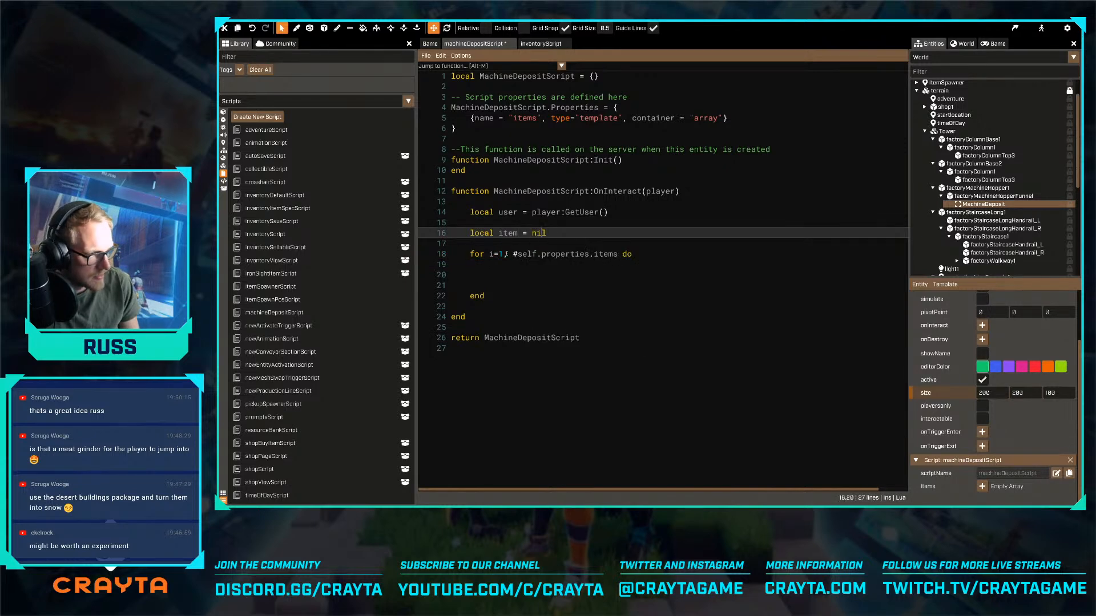
# - After the for loop, add an empty if item then block closed with end
pyautogui.press('Down')
pyautogui.press('Down')
pyautogui.press('Down')
pyautogui.press('Down')
pyautogui.press('Down')
pyautogui.press('Down')
pyautogui.press('End')
pyautogui.press('Return')
pyautogui.press('Return')
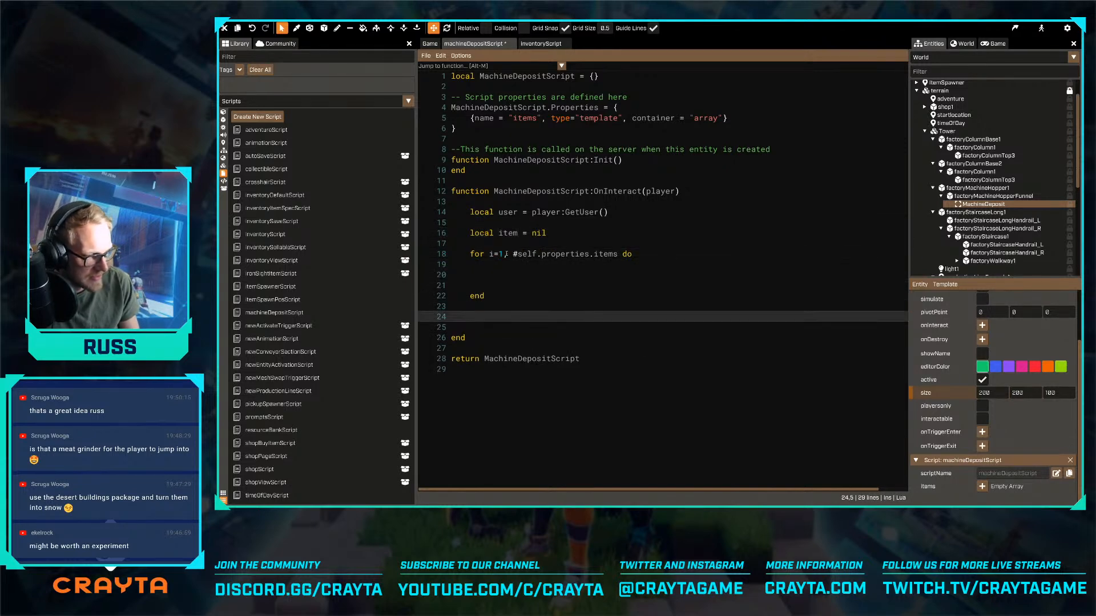
pyautogui.write('if item then')
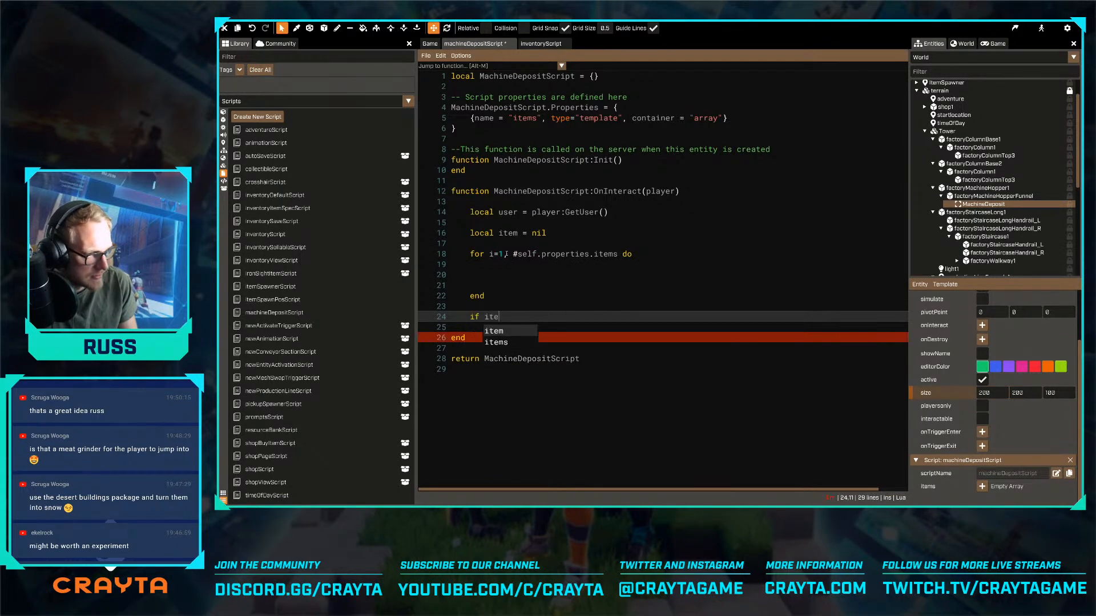
pyautogui.press('Return')
pyautogui.press('Return')
pyautogui.write('end')
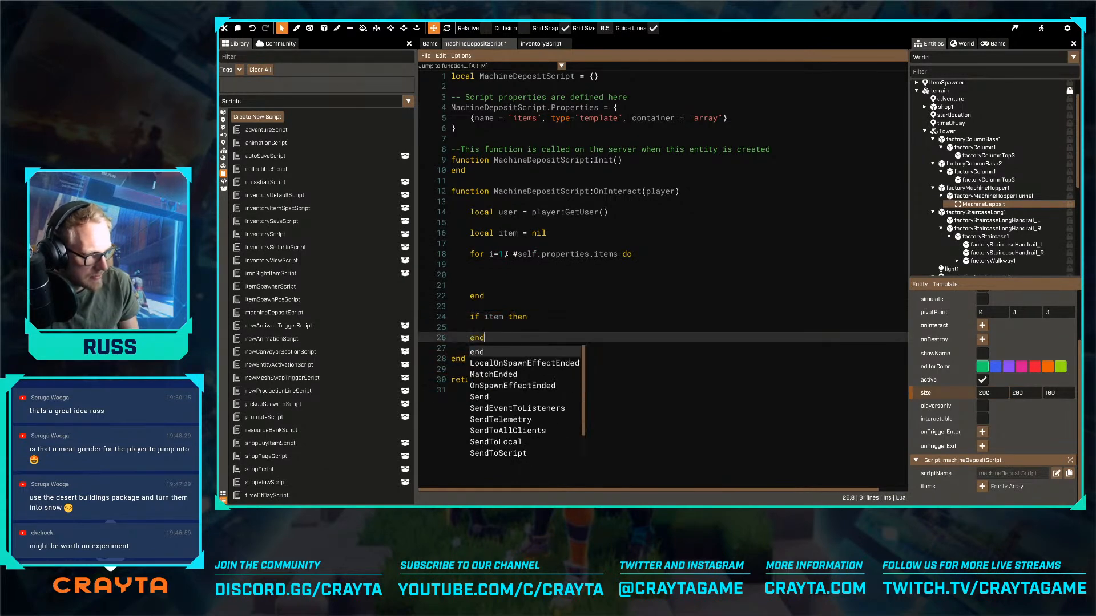
# - On the empty line inside the for loop, start an if condition that references user.inventoryScript
pyautogui.press('Up')
pyautogui.press('Up')
pyautogui.press('Up')
pyautogui.press('Up')
pyautogui.press('Up')
pyautogui.press('Up')
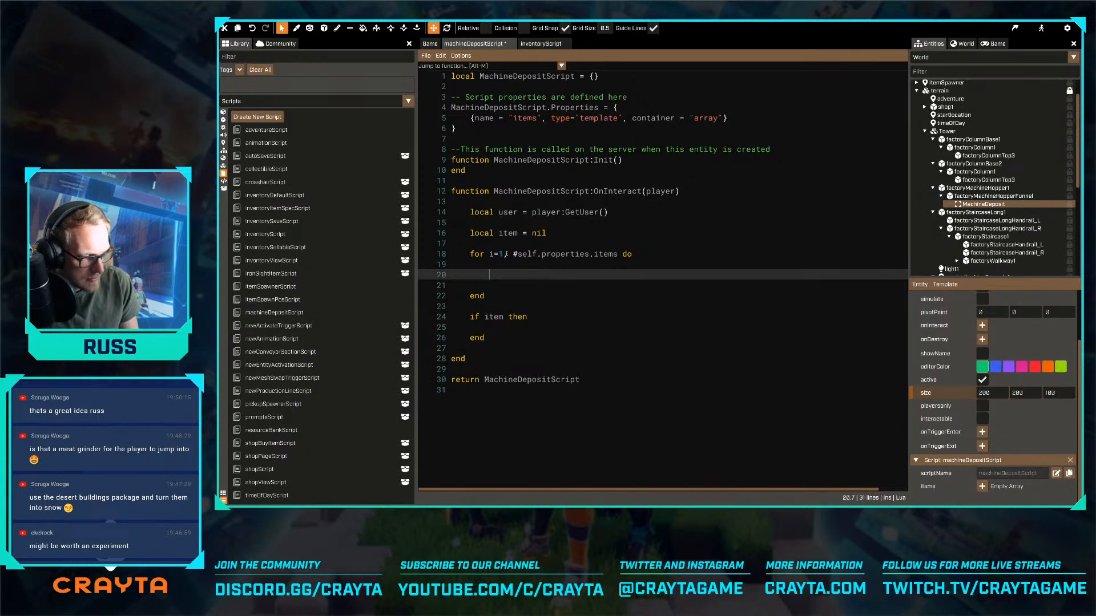
pyautogui.press('Up')
pyautogui.press('Up')
pyautogui.press('Up')
pyautogui.press('Down')
pyautogui.press('Down')
pyautogui.press('Down')
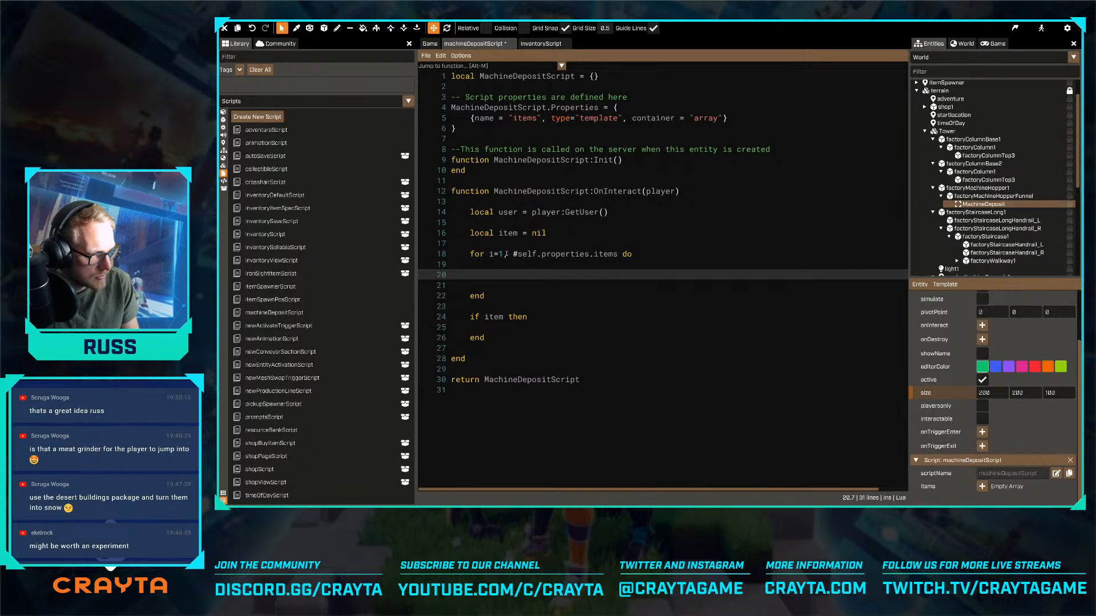
pyautogui.write('if user')
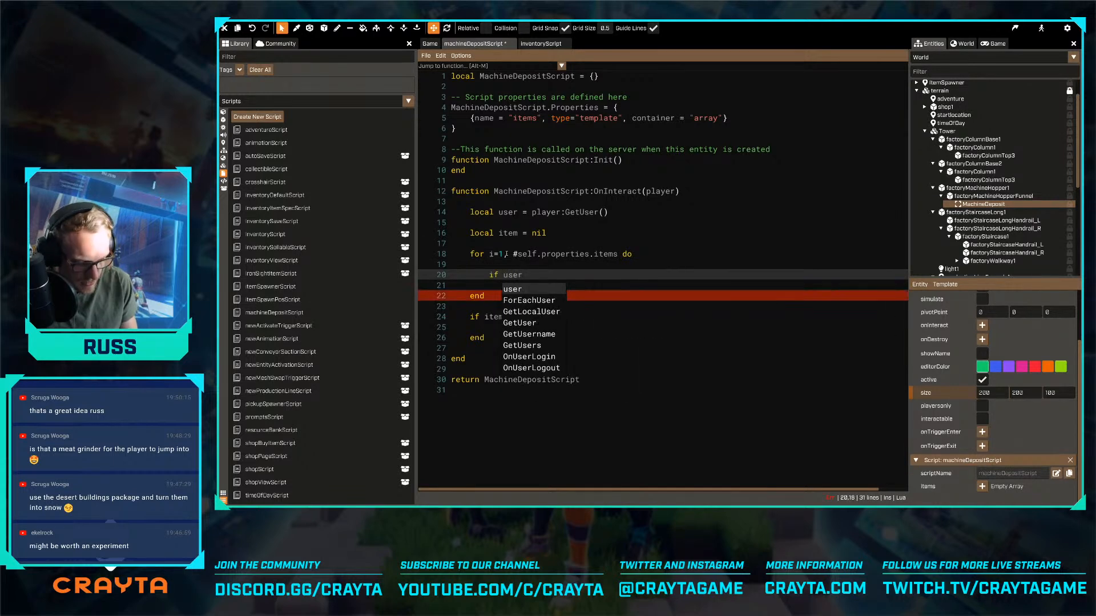
pyautogui.write('.inventorySCript')
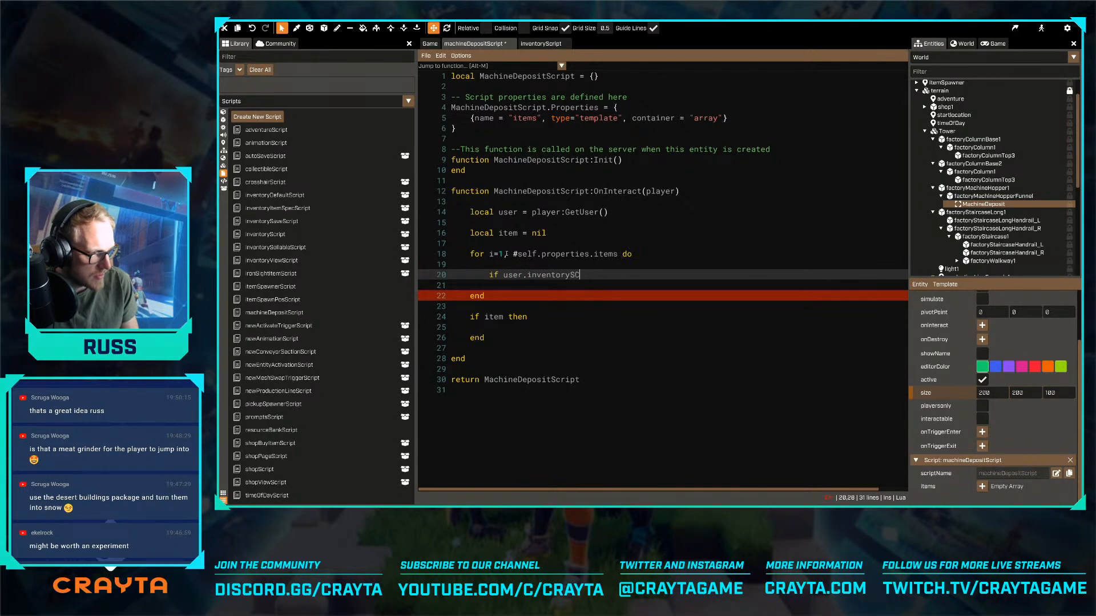
pyautogui.press('BackSpace')
pyautogui.press('BackSpace')
pyautogui.press('BackSpace')
pyautogui.press('BackSpace')
pyautogui.press('BackSpace')
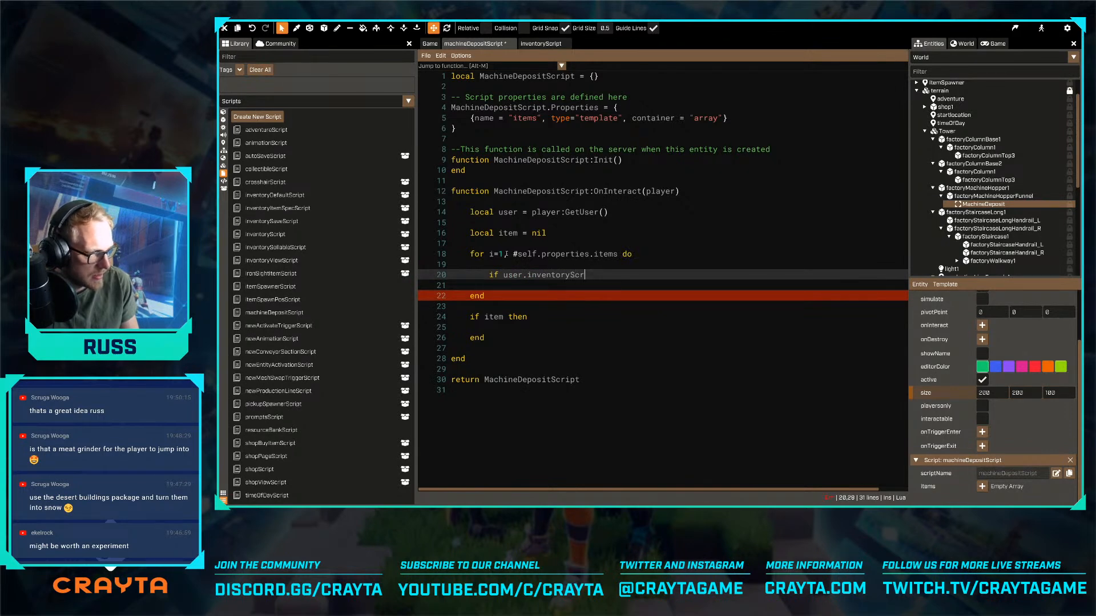
pyautogui.write('cruot')
pyautogui.press('BackSpace')
pyautogui.press('BackSpace')
pyautogui.press('BackSpace')
pyautogui.write('ipt:')
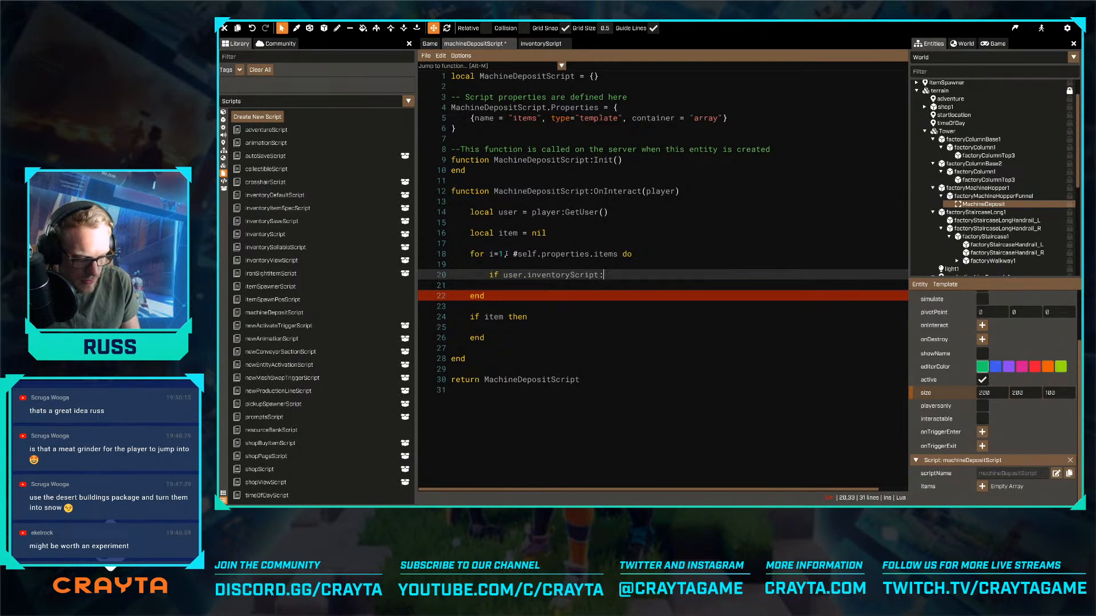
# - Copy the FindItemForTemplate function name from InventoryScript and append it as a method call after user.inventoryScript: in machineDepositScript
pyautogui.write(':function AnimationScript:OnActivate()     self:GetEntity():PlayAnimation(self.properties.activateAnimation) end')
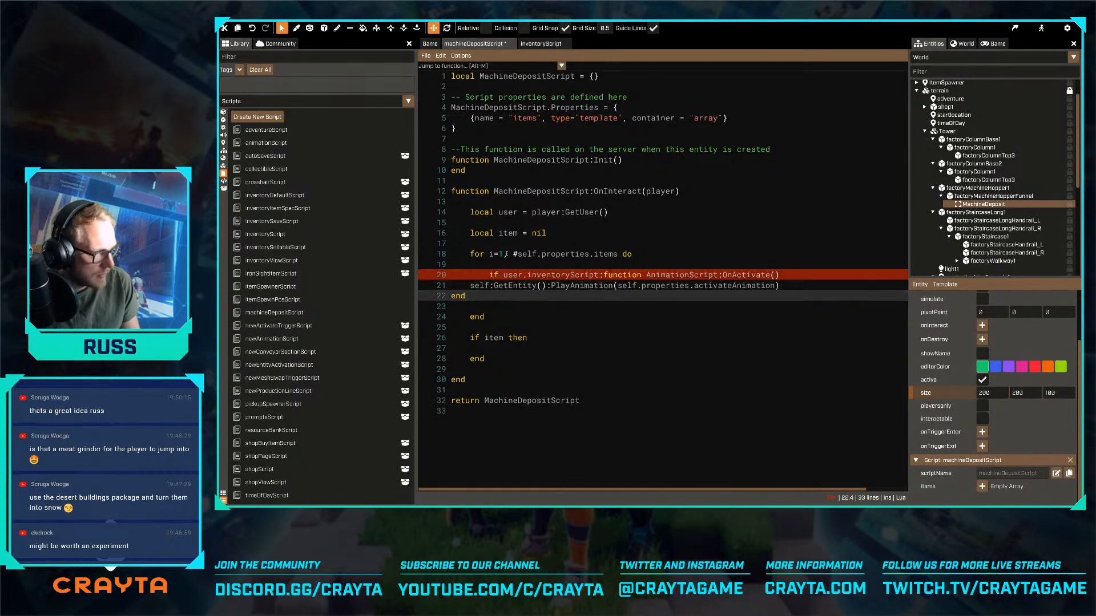
pyautogui.hotkey('ctrl', 'z')
pyautogui.click(537, 43)
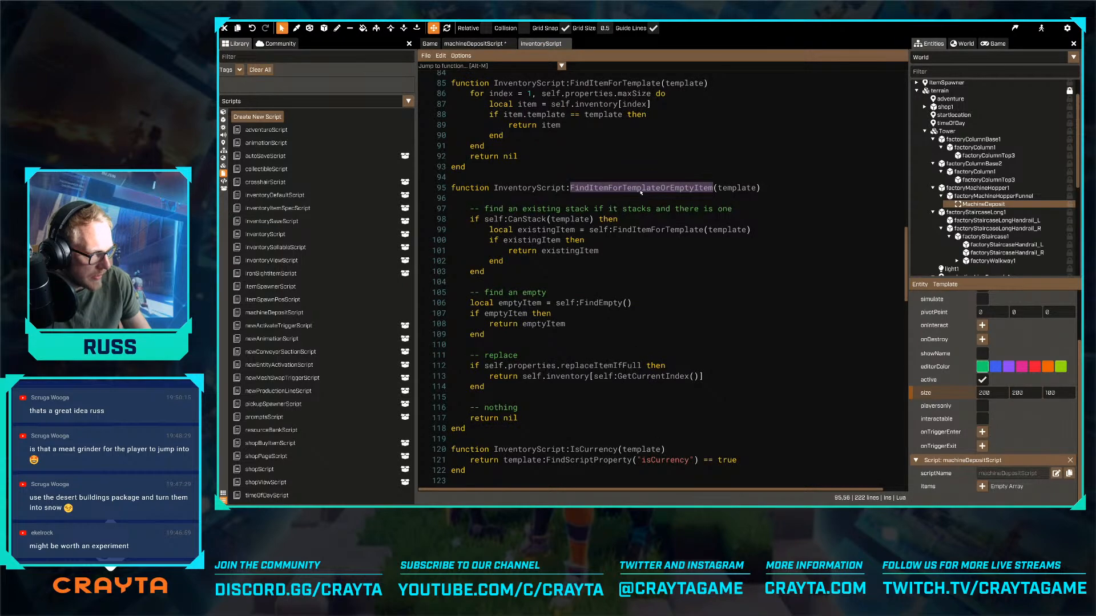
pyautogui.scroll(-5, 639, 196)
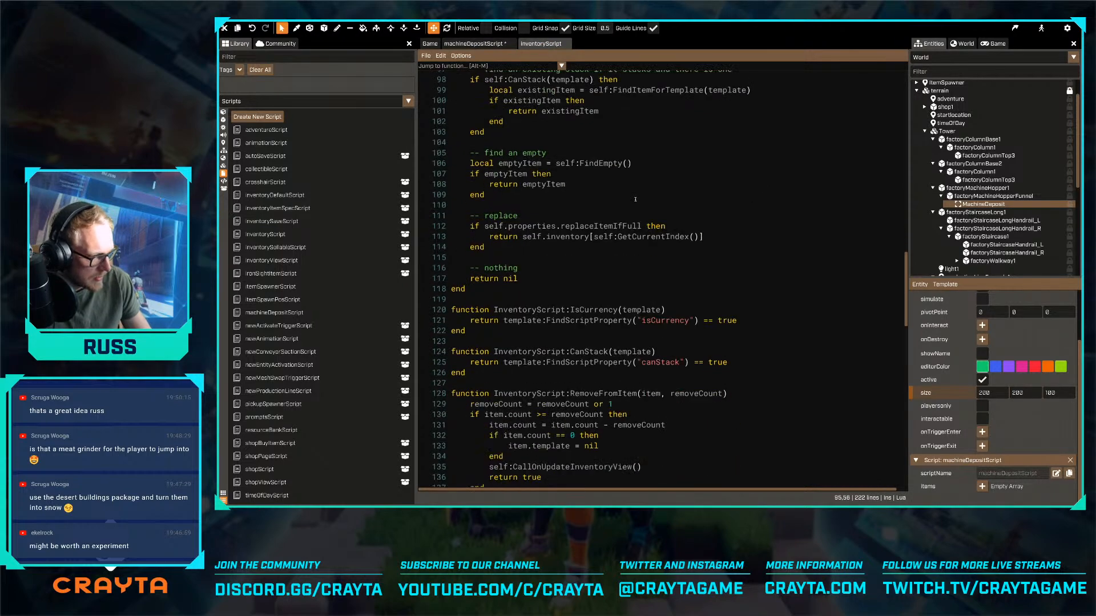
pyautogui.scroll(8, 636, 196)
pyautogui.scroll(1, 636, 195)
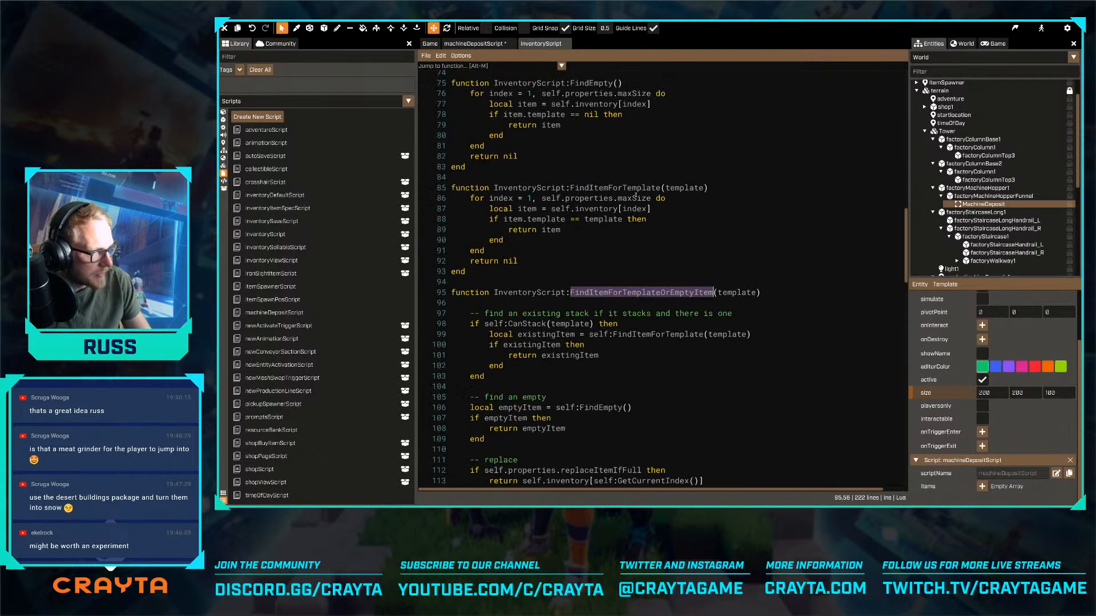
pyautogui.doubleClick(624, 188)
pyautogui.hotkey('ctrl', 'c')
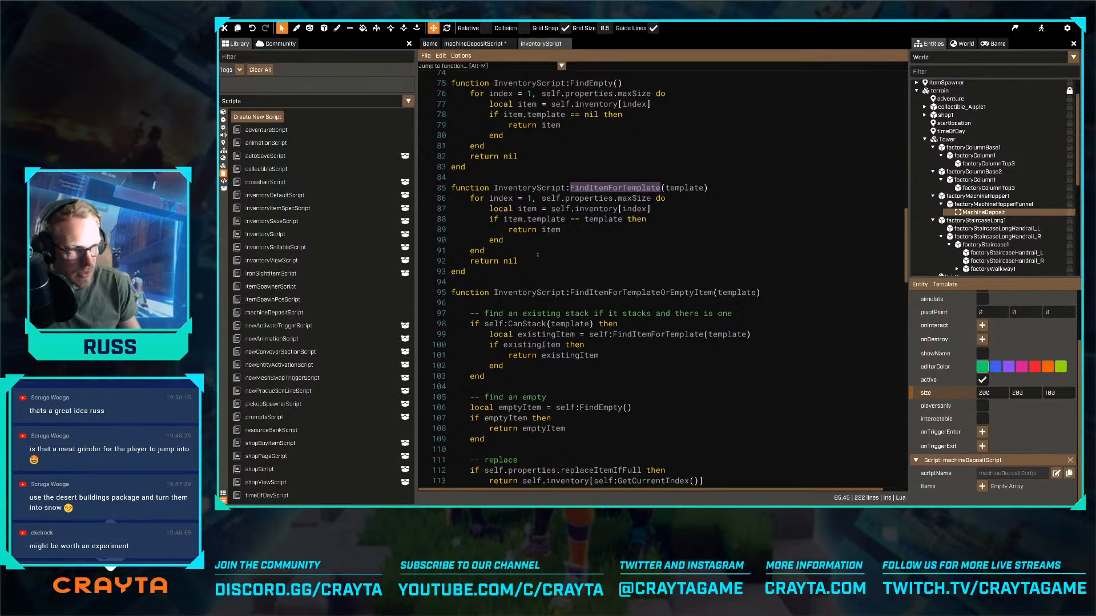
pyautogui.click(478, 46)
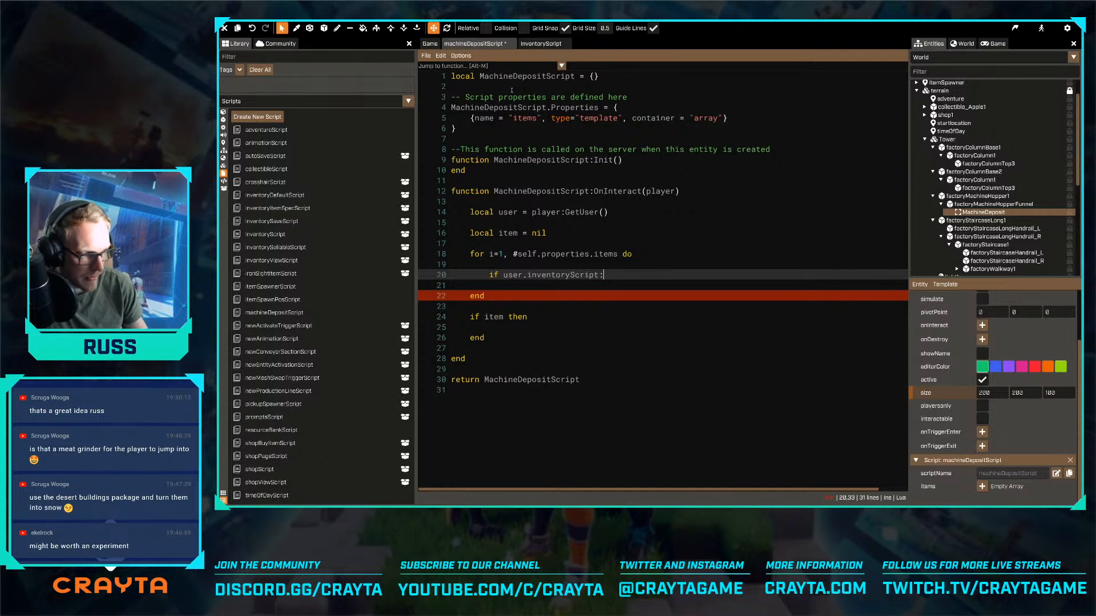
pyautogui.hotkey('ctrl', 'v')
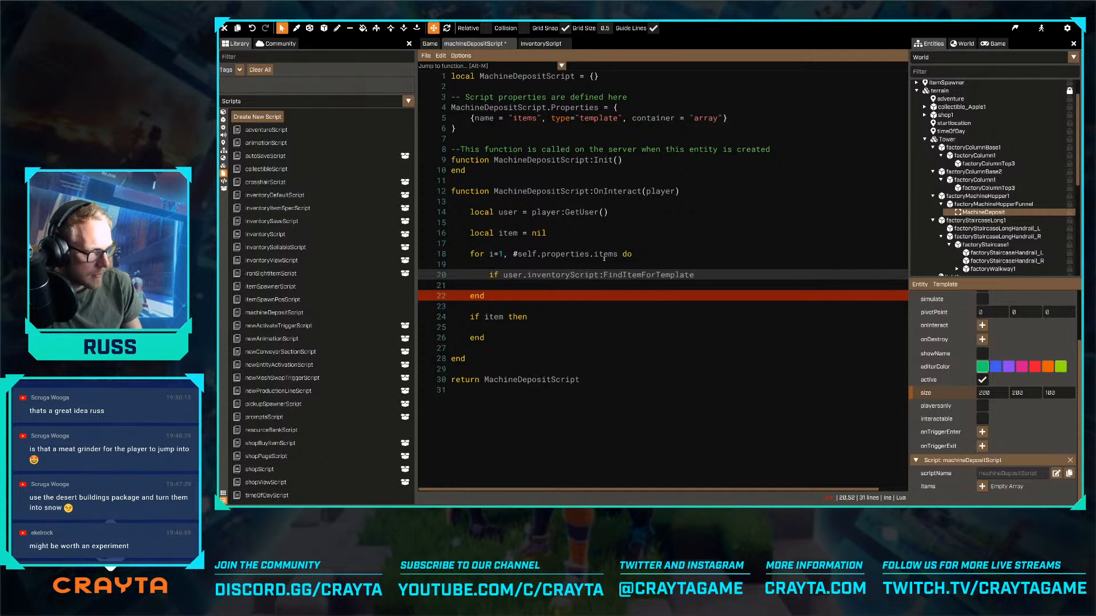
# - Pass self.properties.items[i] as the call's argument and complete the if condition with ~= nil then
pyautogui.write('(self')
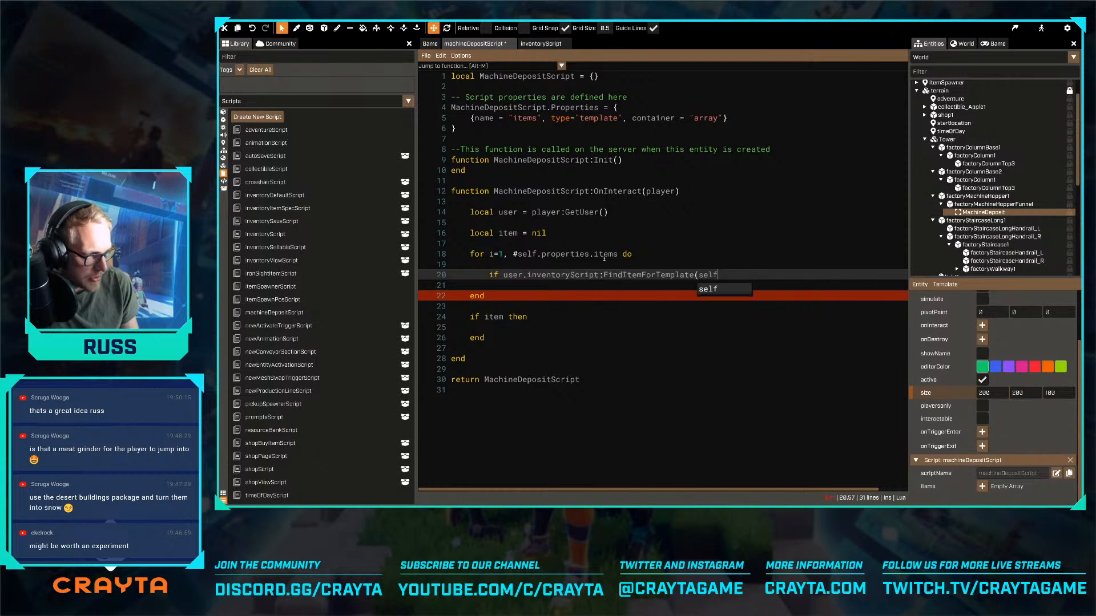
pyautogui.write('.properties.item')
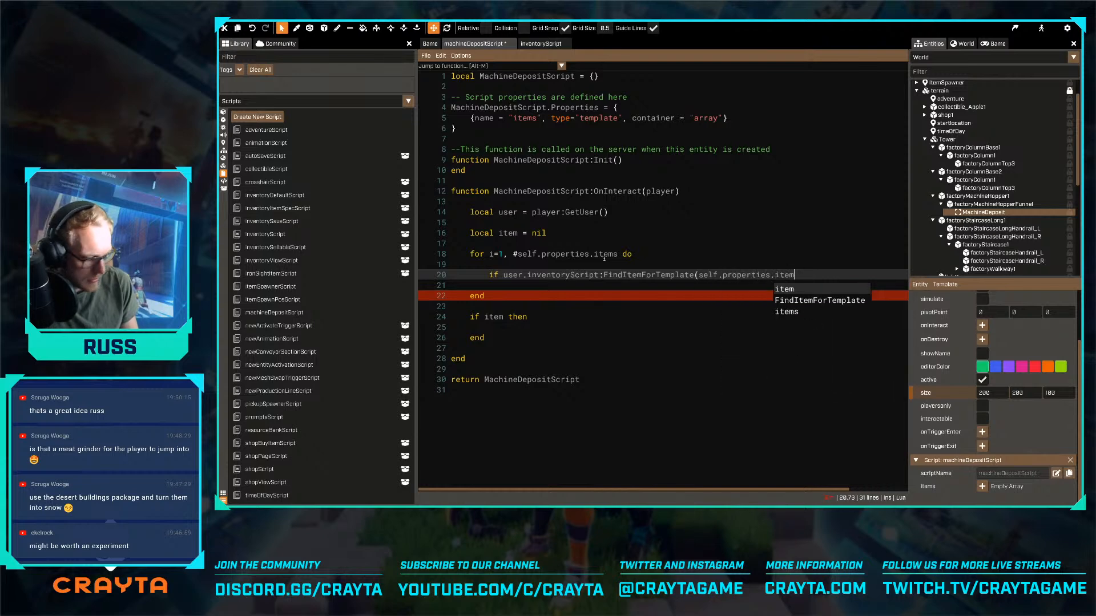
pyautogui.write('s[i]')
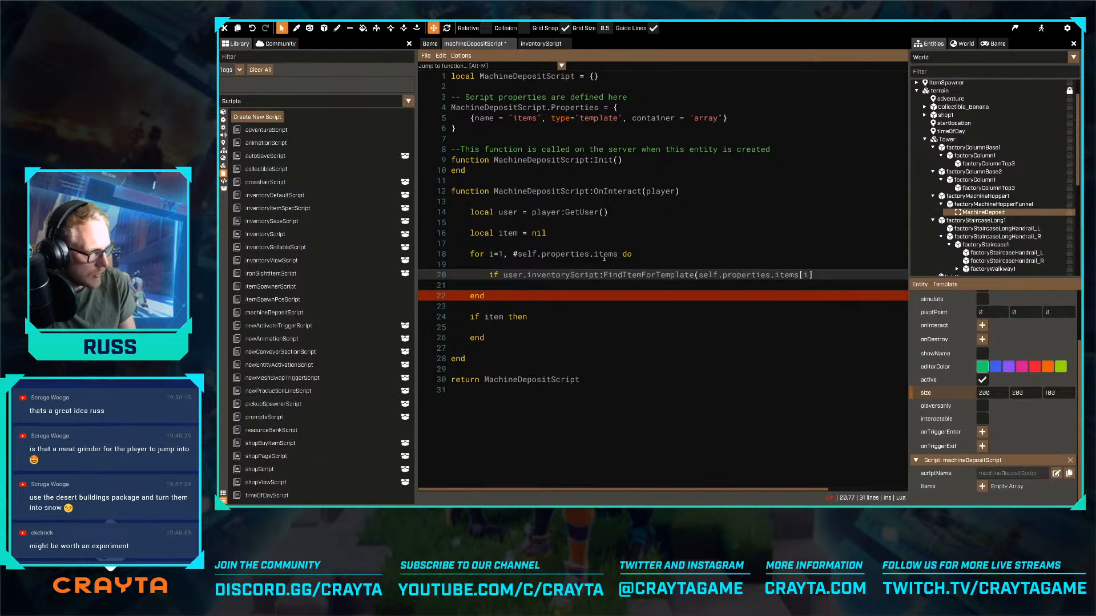
pyautogui.write(')')
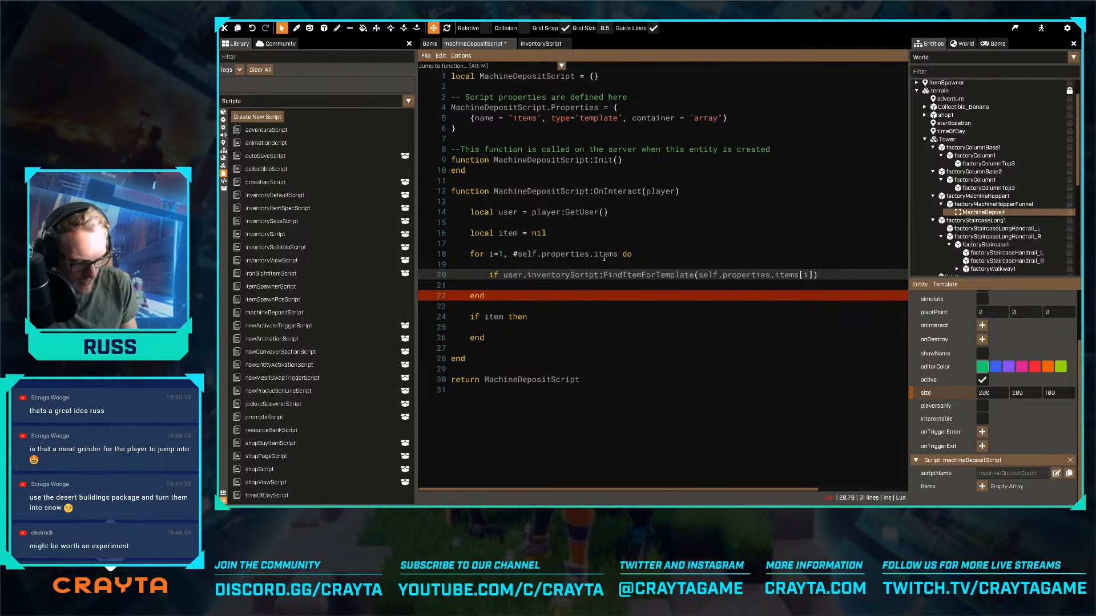
pyautogui.press('BackSpace')
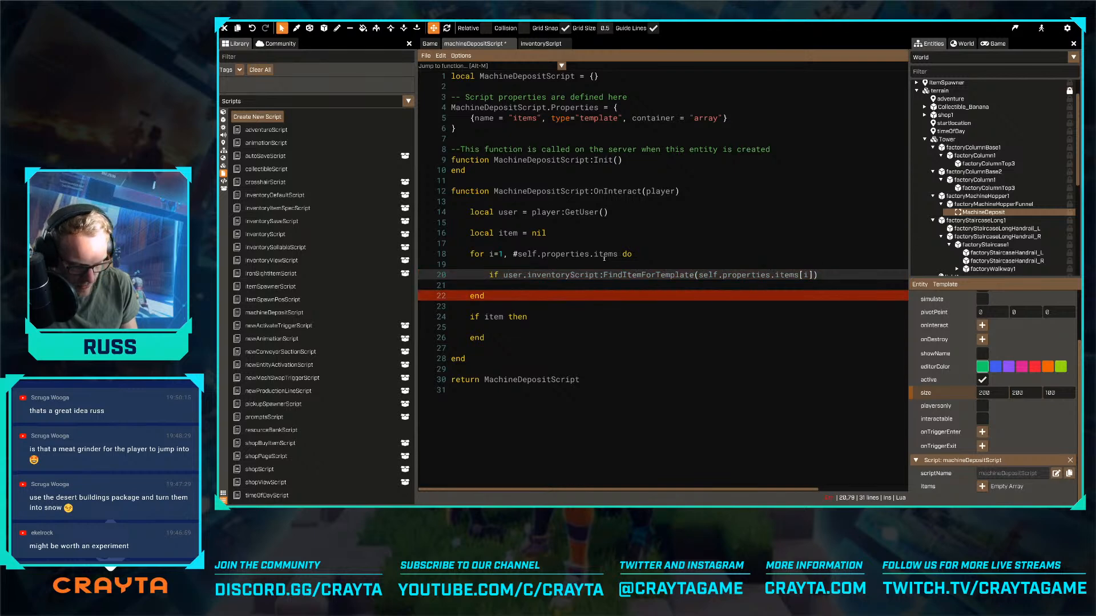
pyautogui.write('~= nil then')
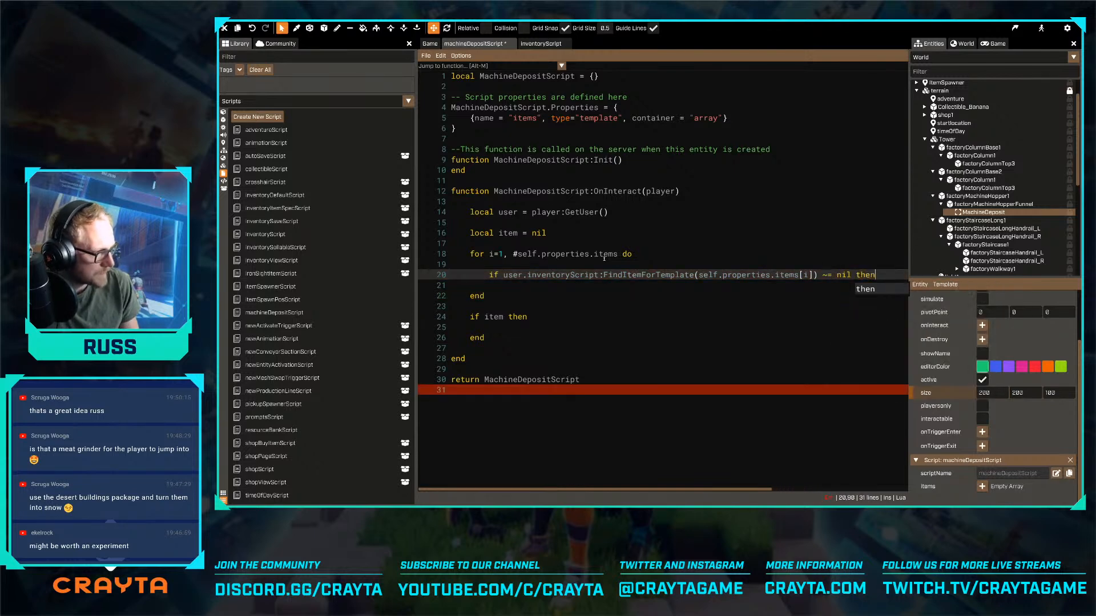
# - Close the new if block with end and begin an item = assignment in its body
pyautogui.press('Return')
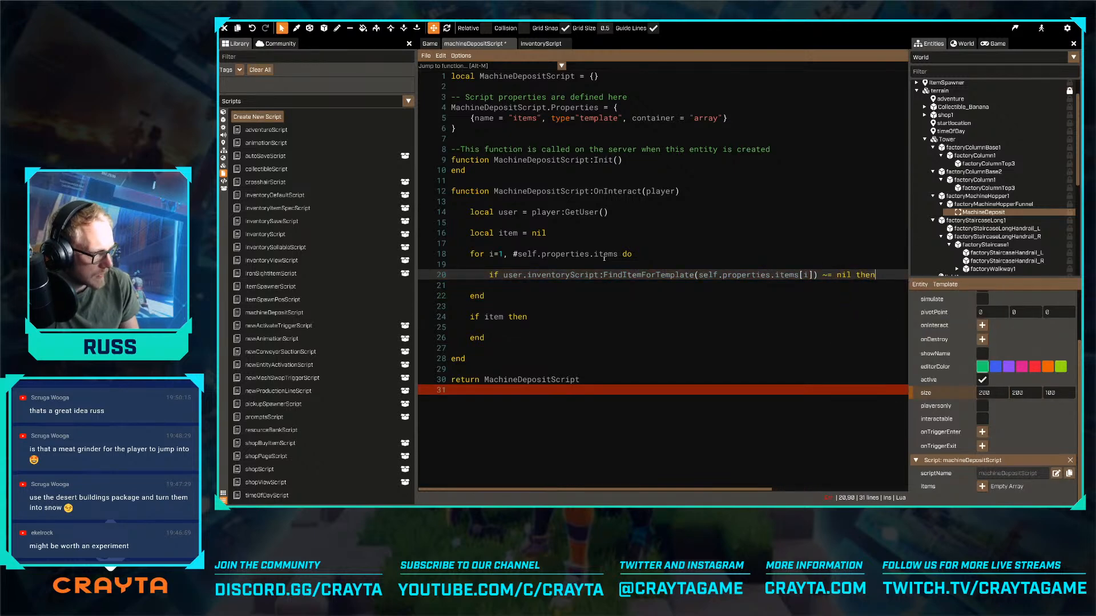
pyautogui.press('Return')
pyautogui.press('Return')
pyautogui.write('end')
pyautogui.press('Escape')
pyautogui.press('Up')
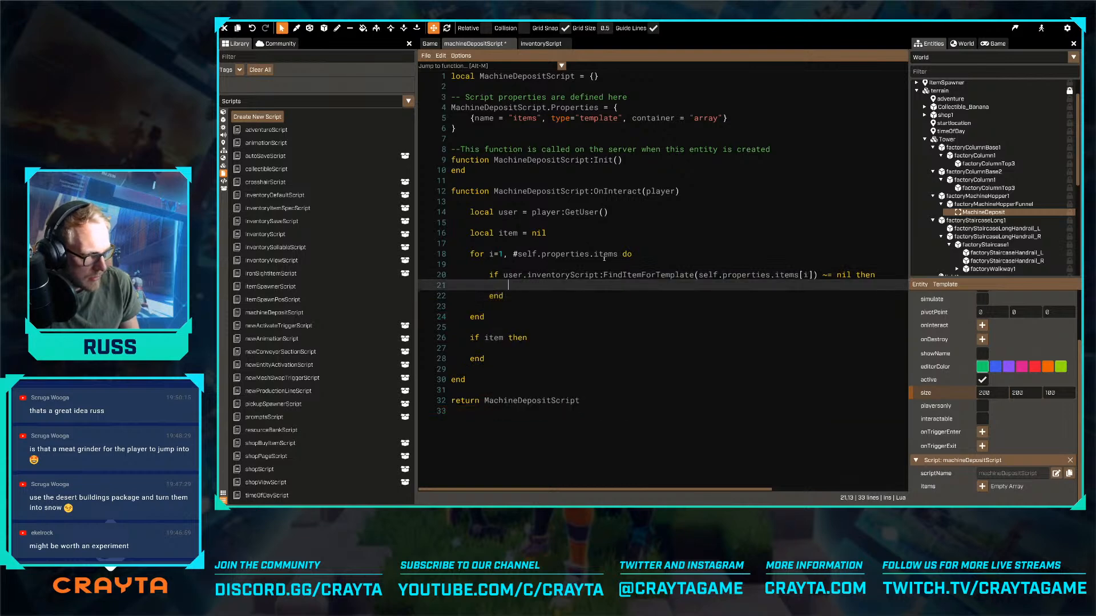
pyautogui.write('item =')
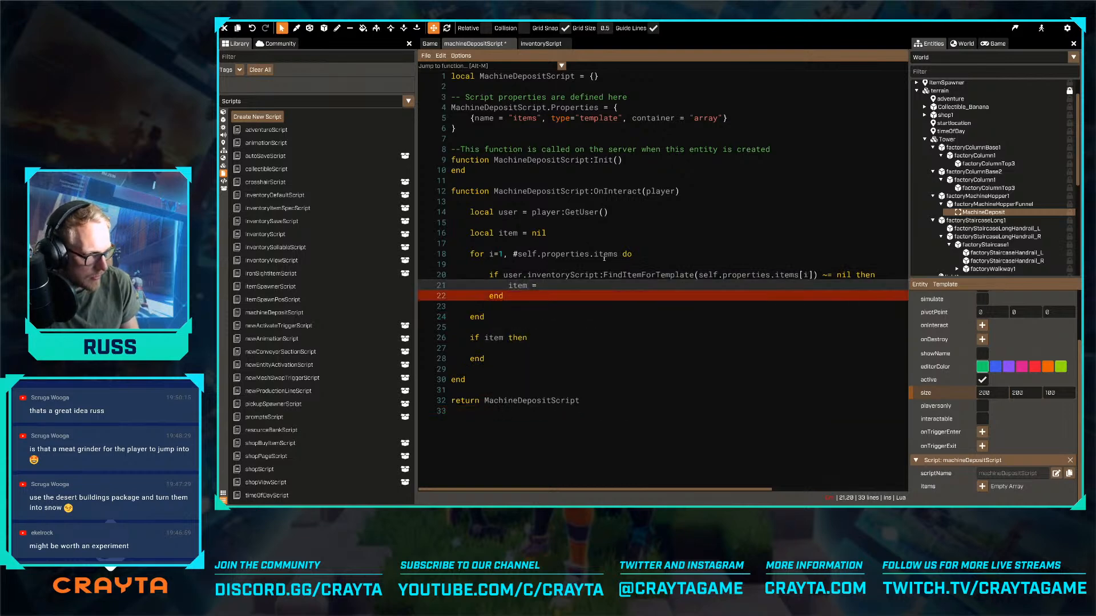
# - Move the FindItemForTemplate call out of the if condition to a new line above it, assigning it to local temp
pyautogui.press('Up')
pyautogui.hotkey('ctrl', 'Left')
pyautogui.hotkey('ctrl', 'Left')
pyautogui.hotkey('ctrl', 'Left')
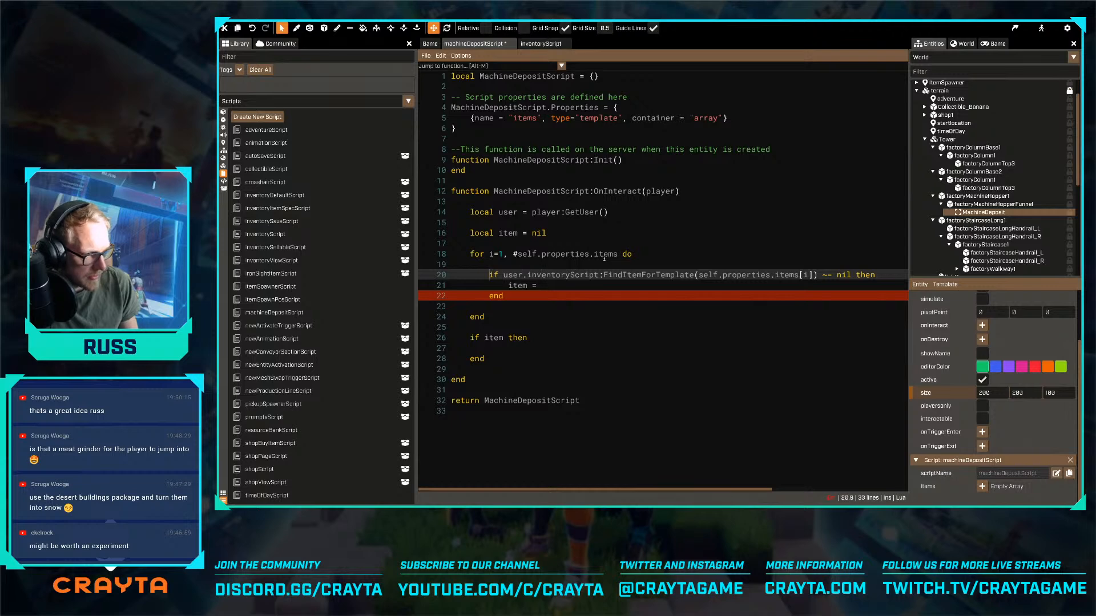
pyautogui.hotkey('shift', 'End')
pyautogui.hotkey('shift', 'Left')
pyautogui.hotkey('shift', 'Left')
pyautogui.hotkey('shift', 'Left')
pyautogui.hotkey('shift', 'Left')
pyautogui.hotkey('shift', 'Left')
pyautogui.hotkey('shift', 'Left')
pyautogui.hotkey('shift', 'Left')
pyautogui.hotkey('shift', 'Left')
pyautogui.hotkey('shift', 'Left')
pyautogui.hotkey('shift', 'Left')
pyautogui.hotkey('shift', 'Left')
pyautogui.hotkey('shift', 'Left')
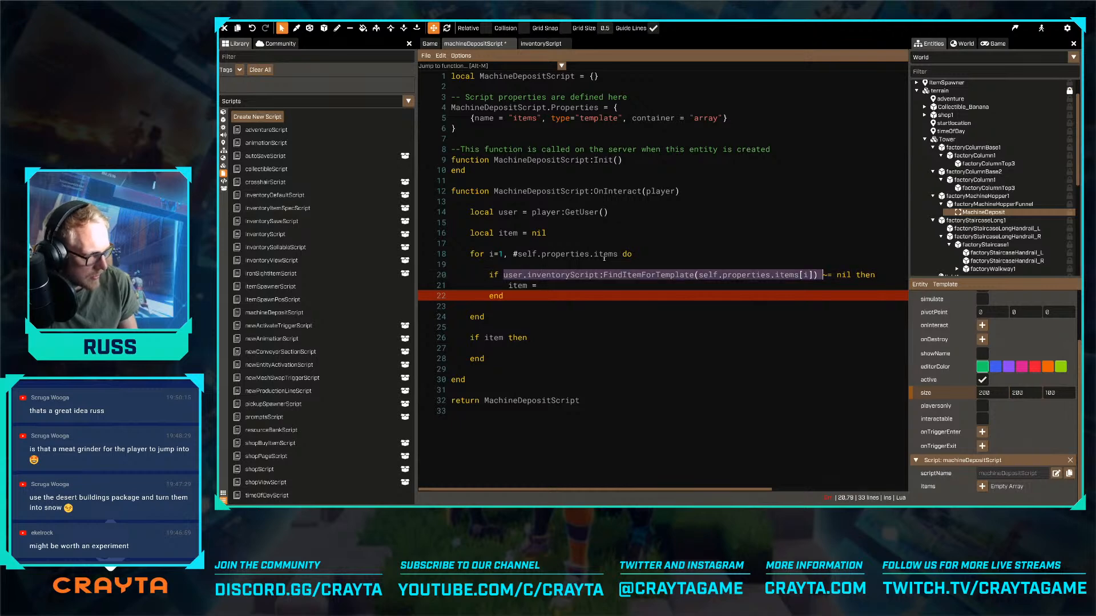
pyautogui.hotkey('ctrl', 'x')
pyautogui.press('Home')
pyautogui.press('Return')
pyautogui.press('Up')
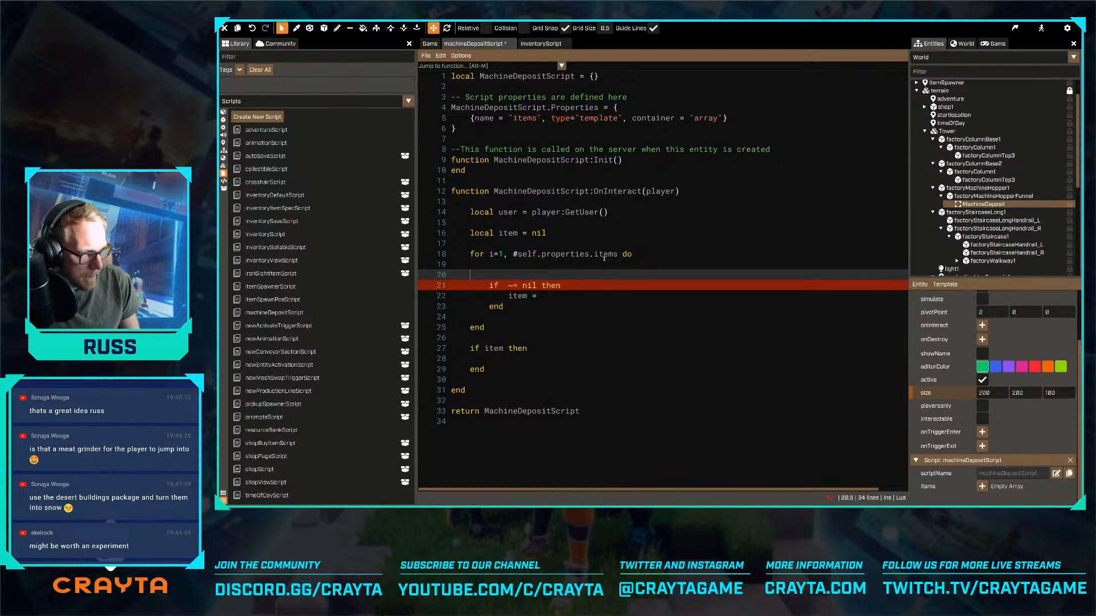
pyautogui.hotkey('ctrl', 'v')
pyautogui.press('Tab')
pyautogui.write('local temp ')
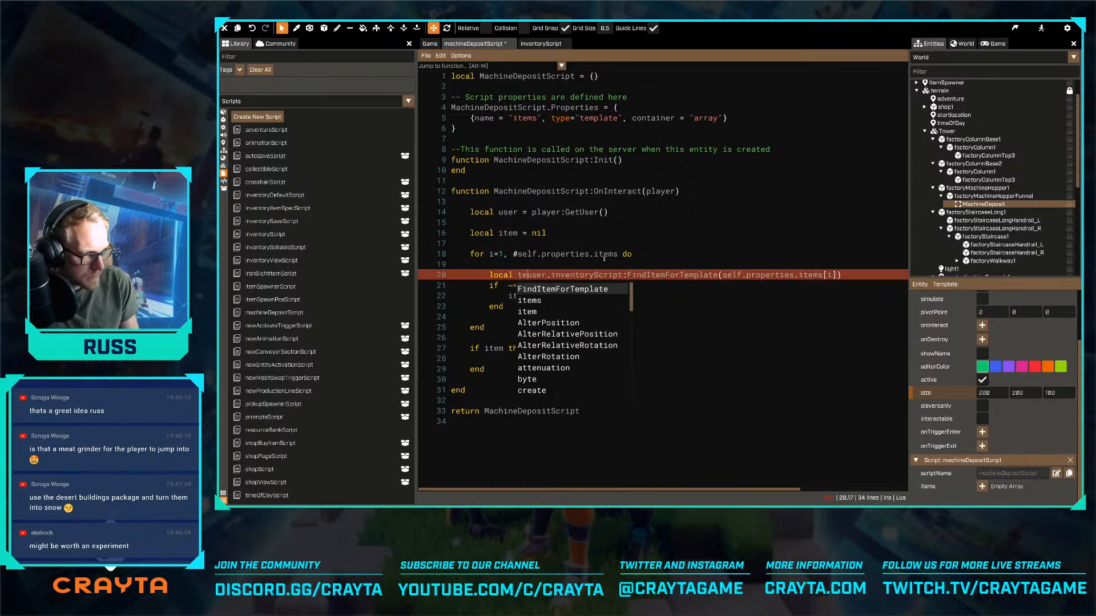
pyautogui.write('=')
# - Complete the assignment as item = temp and add a break line below it
pyautogui.press('Down')
pyautogui.press('Down')
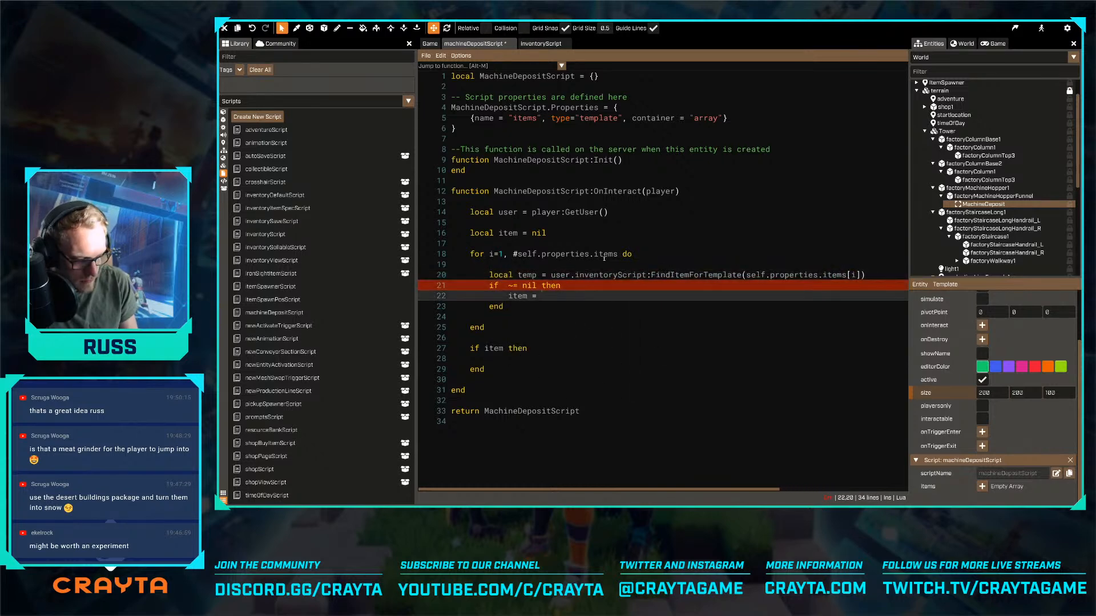
pyautogui.write('temp')
pyautogui.press('Return')
pyautogui.write('end')
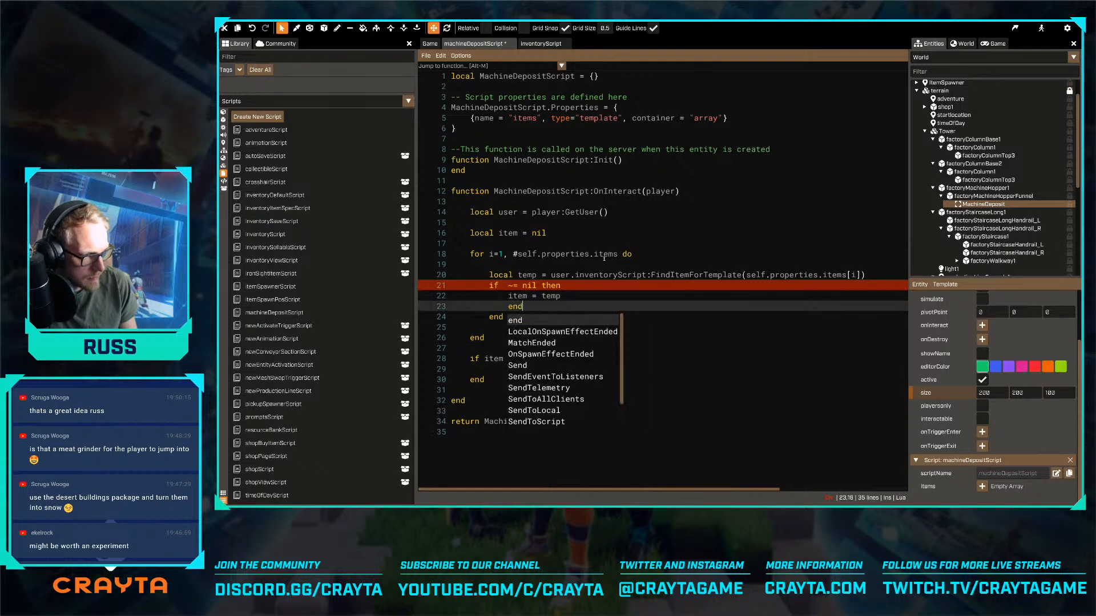
pyautogui.press('Escape')
pyautogui.press('BackSpace')
pyautogui.press('BackSpace')
pyautogui.press('BackSpace')
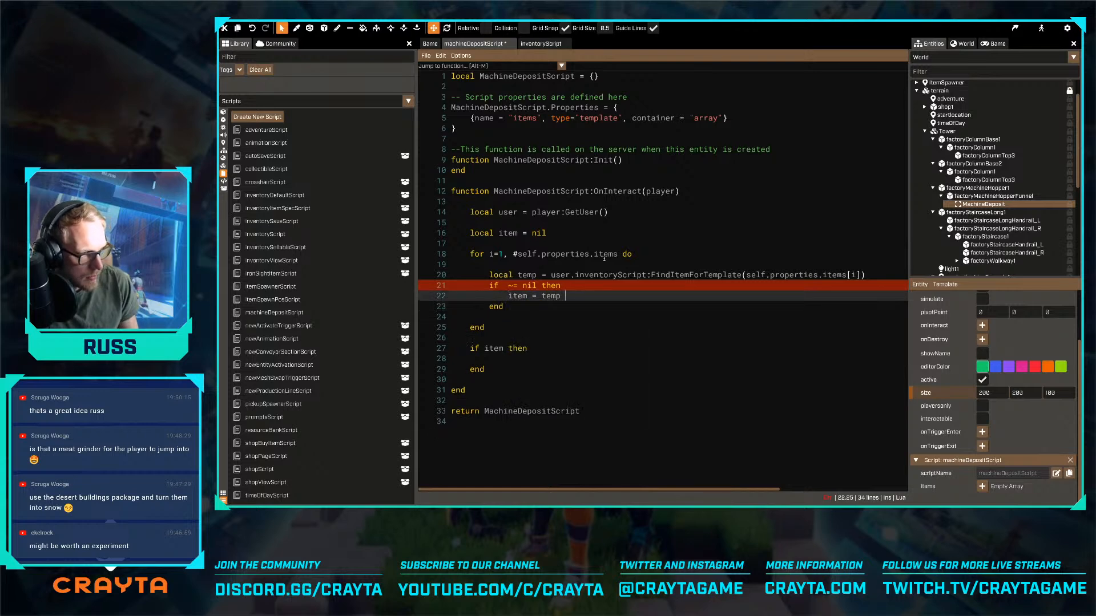
pyautogui.write('break')
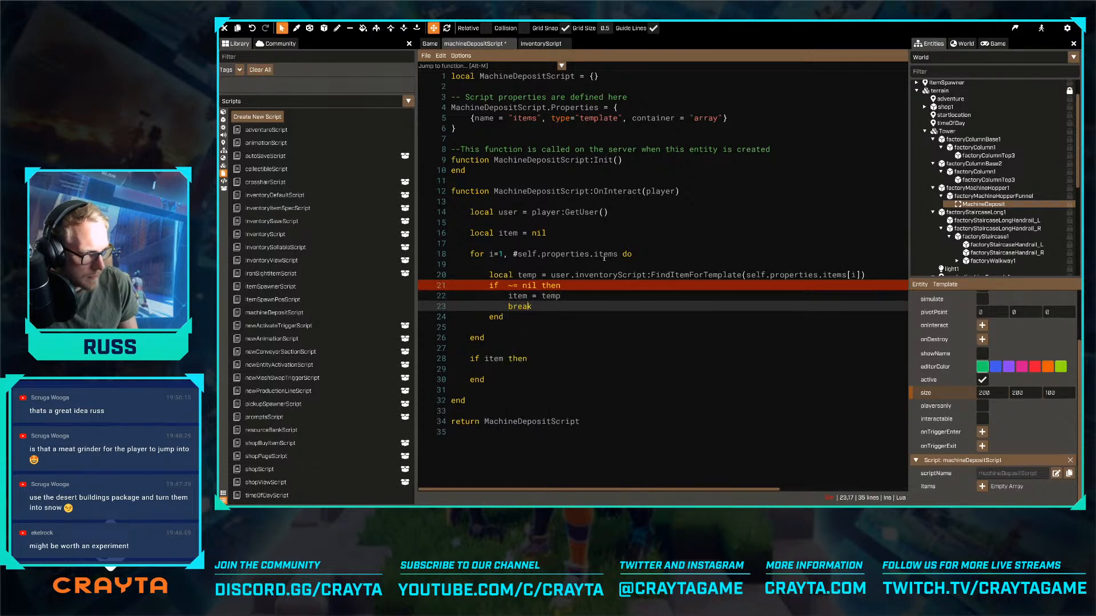
# - Insert temp into the if condition above so it reads if temp ~= nil then
pyautogui.press('Up')
pyautogui.press('Up')
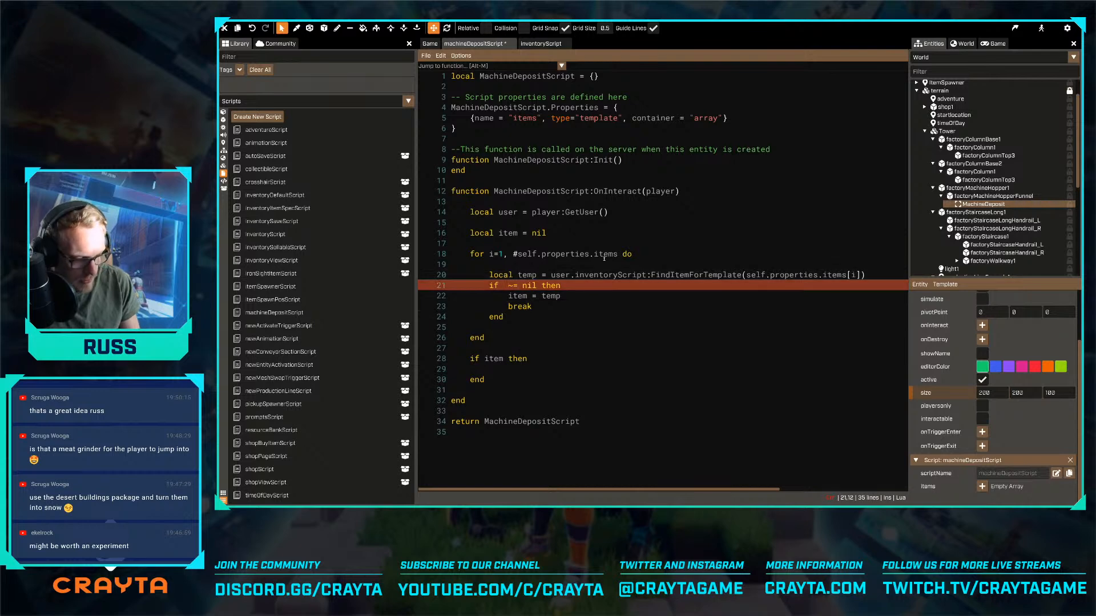
pyautogui.write('temp')
pyautogui.press('Escape')
pyautogui.press('Up')
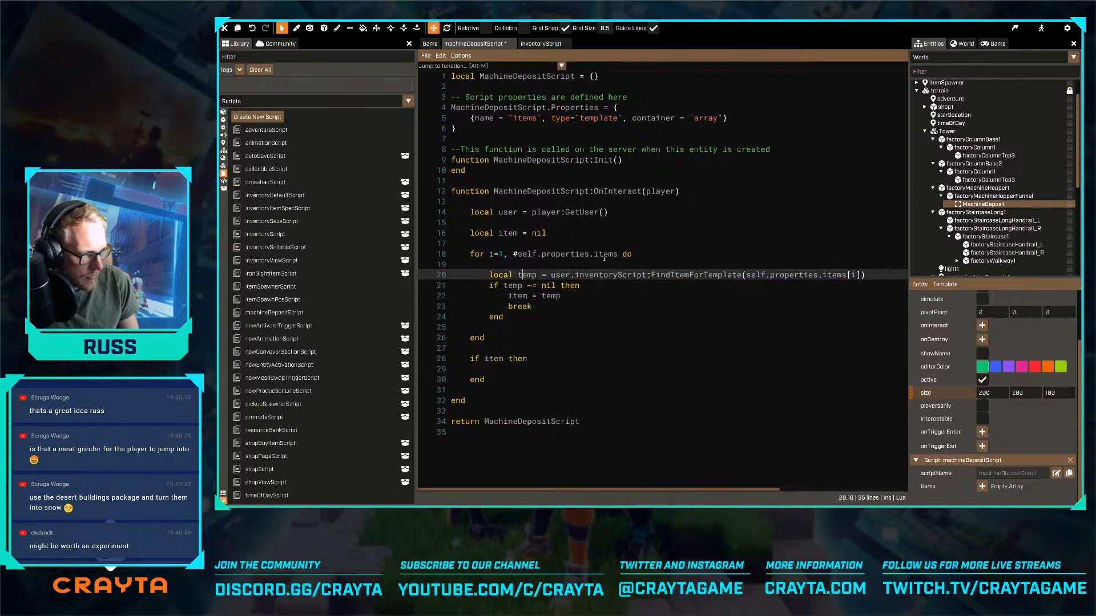
pyautogui.press('Right')
pyautogui.press('Right')
pyautogui.press('Right')
pyautogui.press('Down')
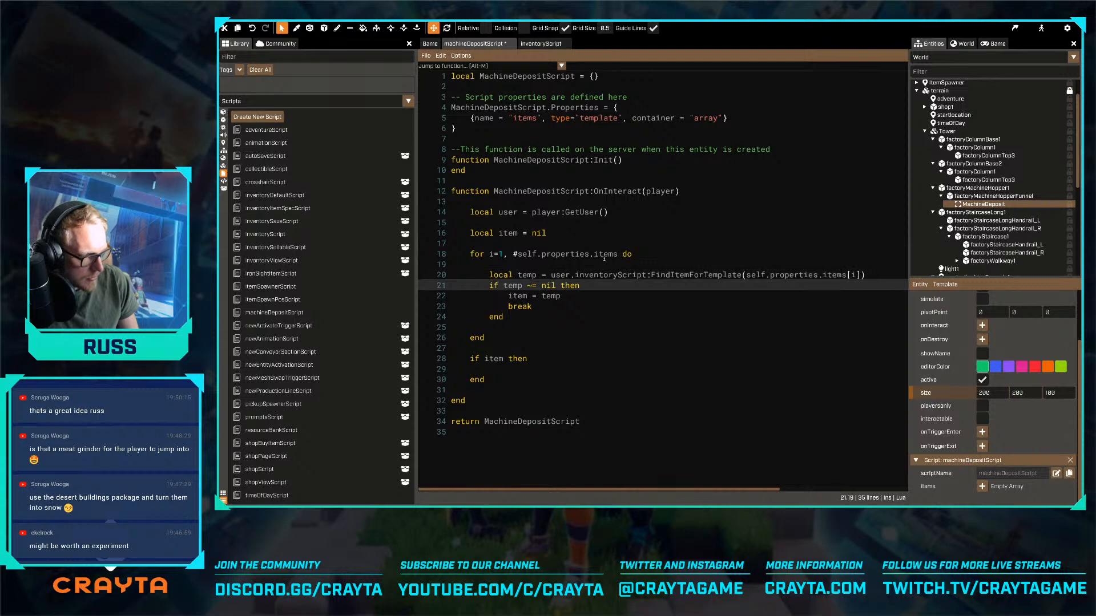
pyautogui.press('Down')
pyautogui.press('Down')
pyautogui.press('Up')
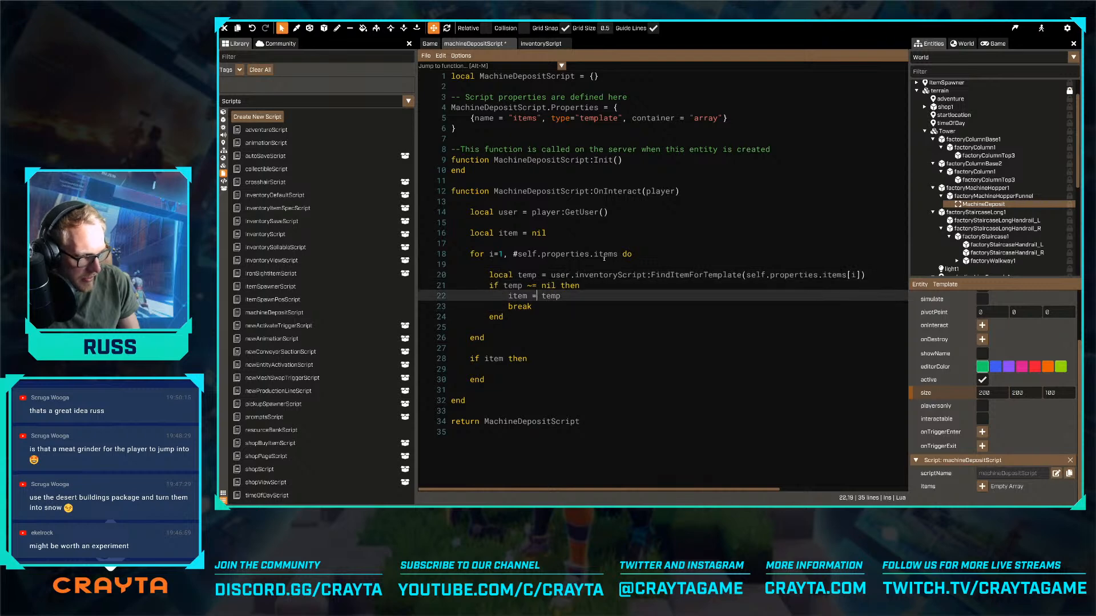
# - Add two blank lines inside the body of the if item then block below the for loop
pyautogui.press('Down')
pyautogui.press('Down')
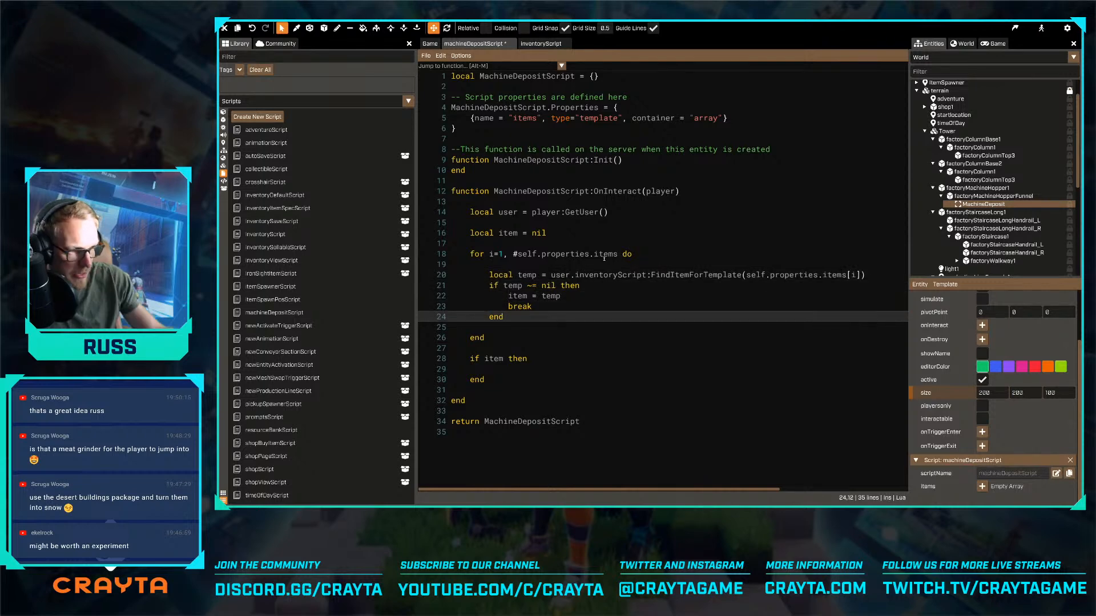
pyautogui.press('Down')
pyautogui.press('Down')
pyautogui.press('Down')
pyautogui.press('Down')
pyautogui.press('Down')
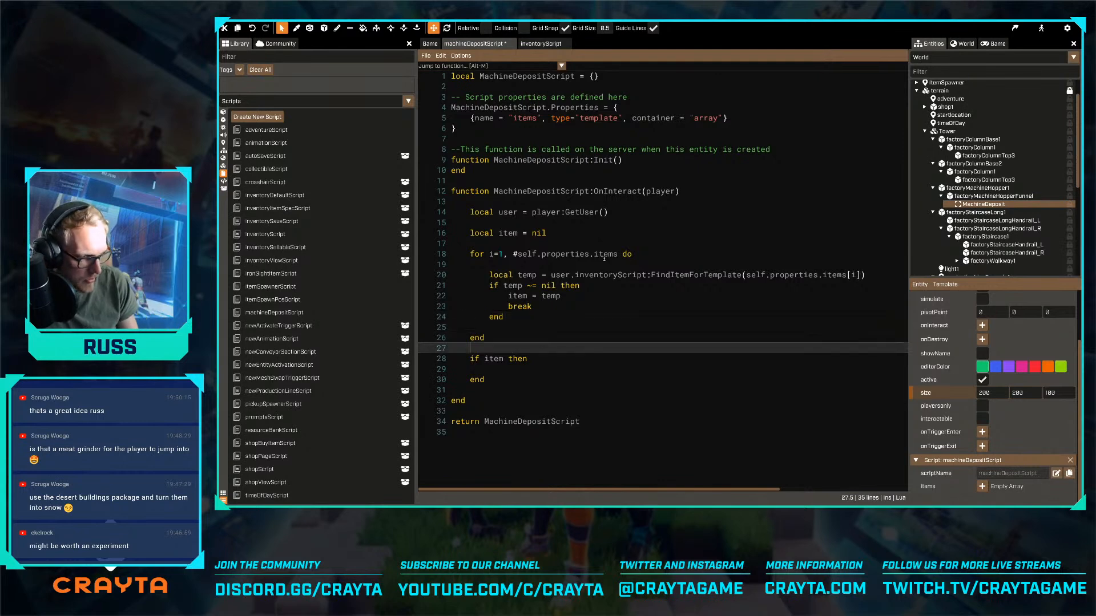
pyautogui.press('Return')
pyautogui.press('Return')
pyautogui.press('Up')
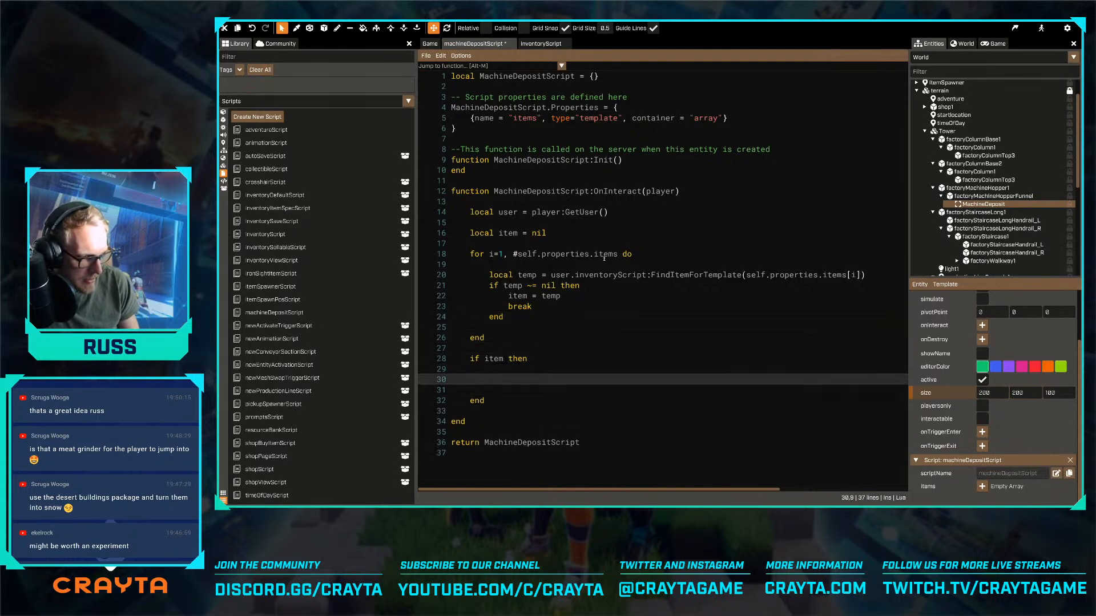
pyautogui.press('Up')
pyautogui.press('Up')
pyautogui.press('Down')
pyautogui.press('Down')
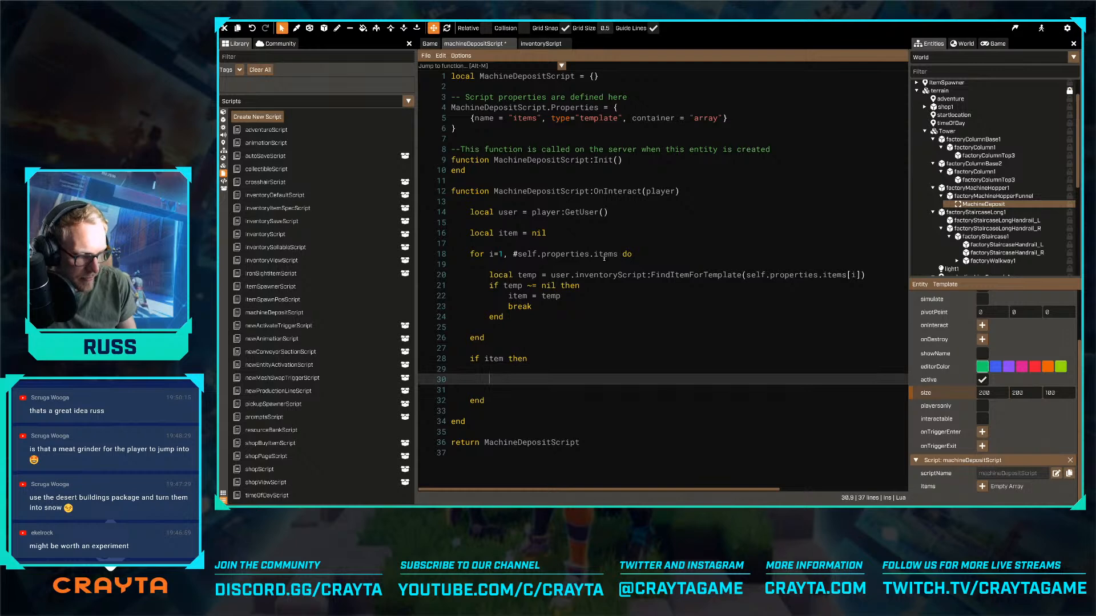
# - Extend the condition below the for loop so it reads if item ~= nil then
pyautogui.press('Up')
pyautogui.press('Up')
pyautogui.press('Right')
pyautogui.press('Right')
pyautogui.press('Right')
pyautogui.press('Right')
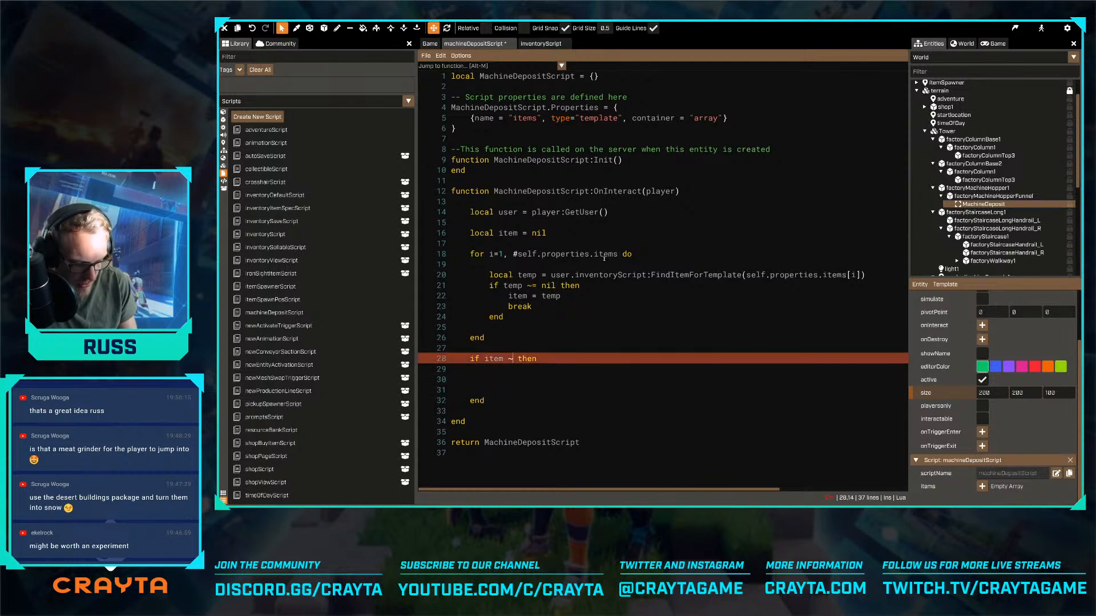
pyautogui.write('~= nil')
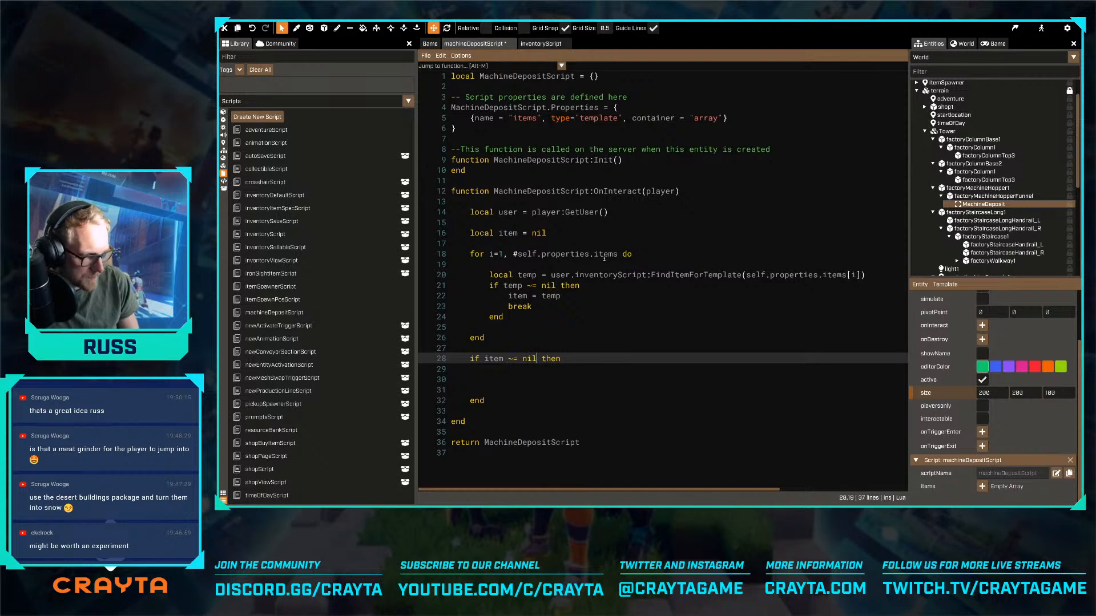
pyautogui.press('Delete')
# - Replace the blank lines in the if item ~= nil body with the comment -- we found an item to deposit
pyautogui.press('Down')
pyautogui.press('Down')
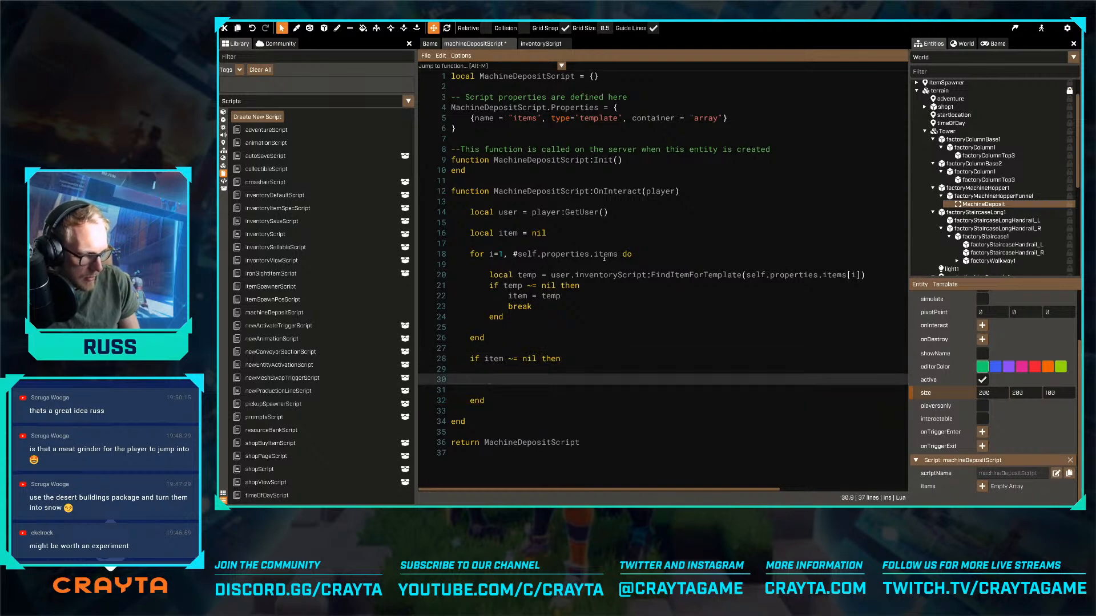
pyautogui.press('Up')
pyautogui.hotkey('shift', 'Down')
pyautogui.hotkey('shift', 'Down')
pyautogui.press('BackSpace')
pyautogui.write('-- w')
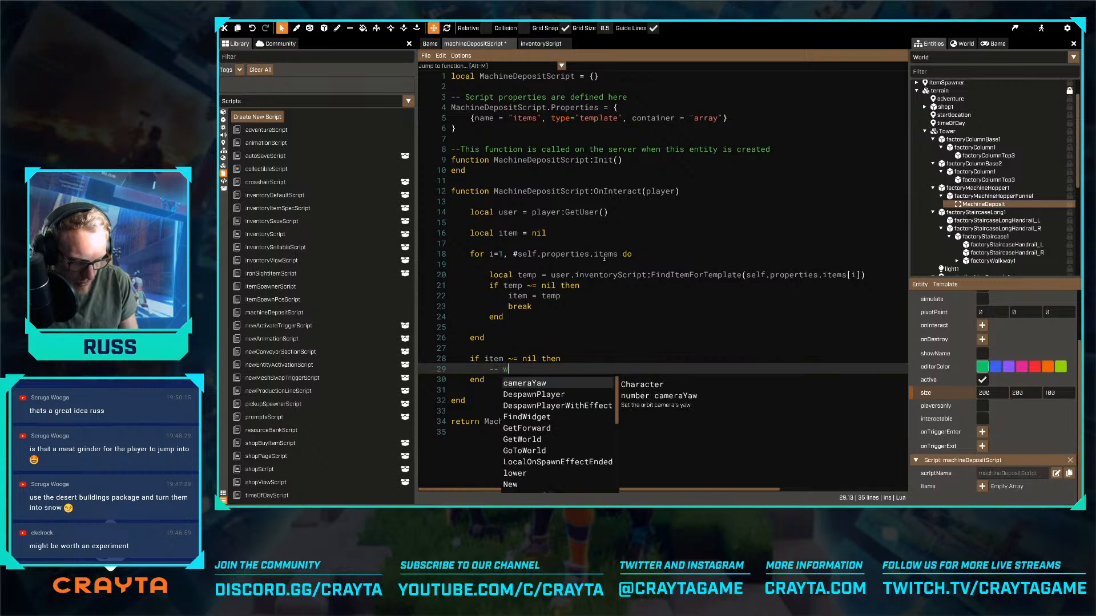
pyautogui.write('e found a')
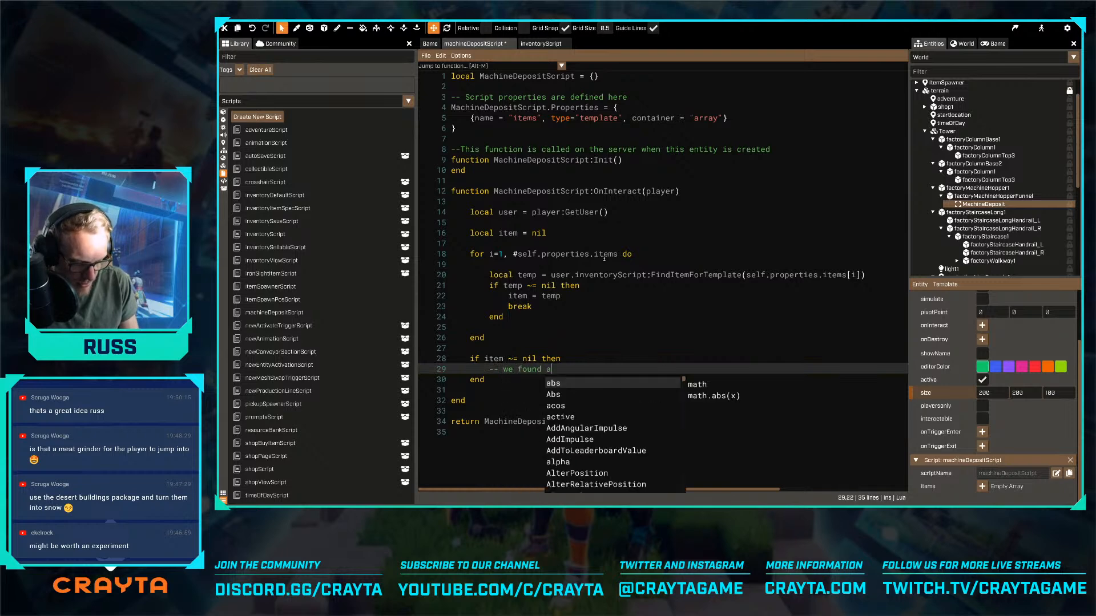
pyautogui.write('n item to deposit')
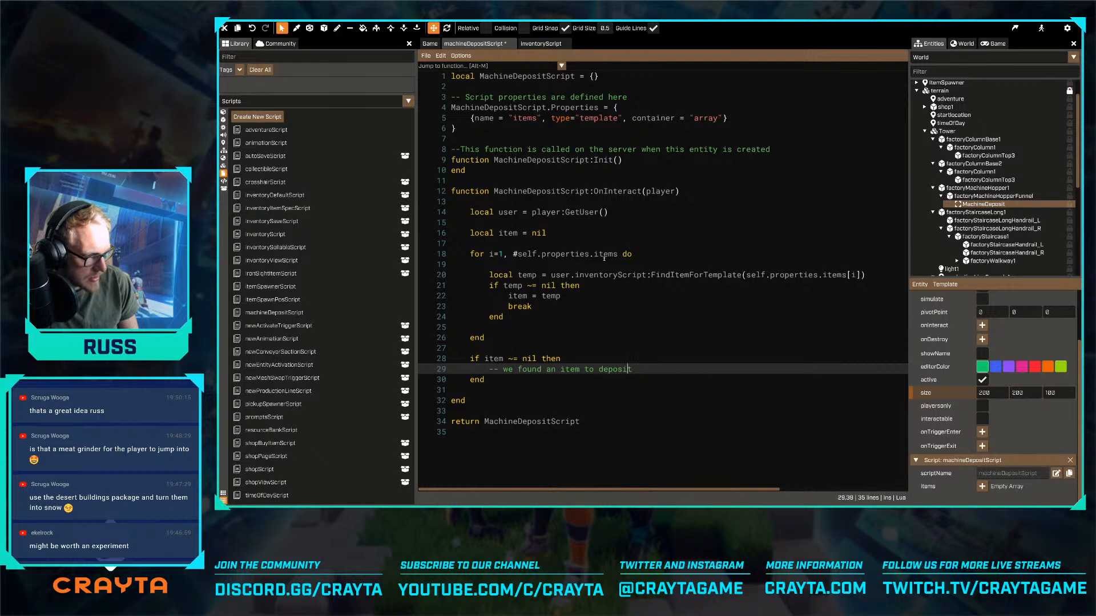
# - Add an else branch below the comment and begin a user:SendToScripts( call in it
pyautogui.press('Return')
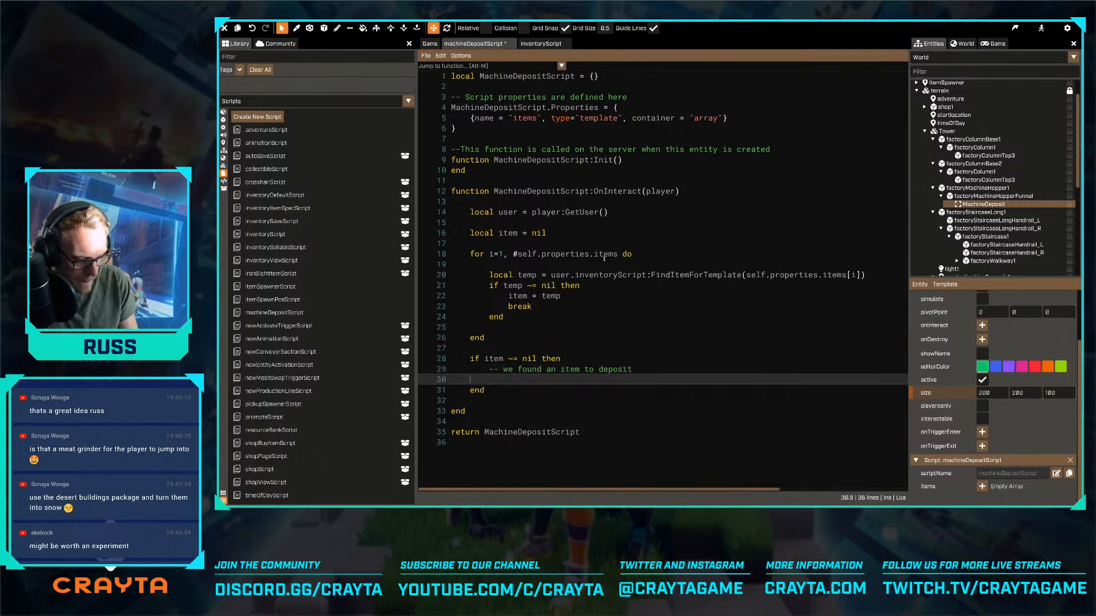
pyautogui.write('else')
pyautogui.press('Return')
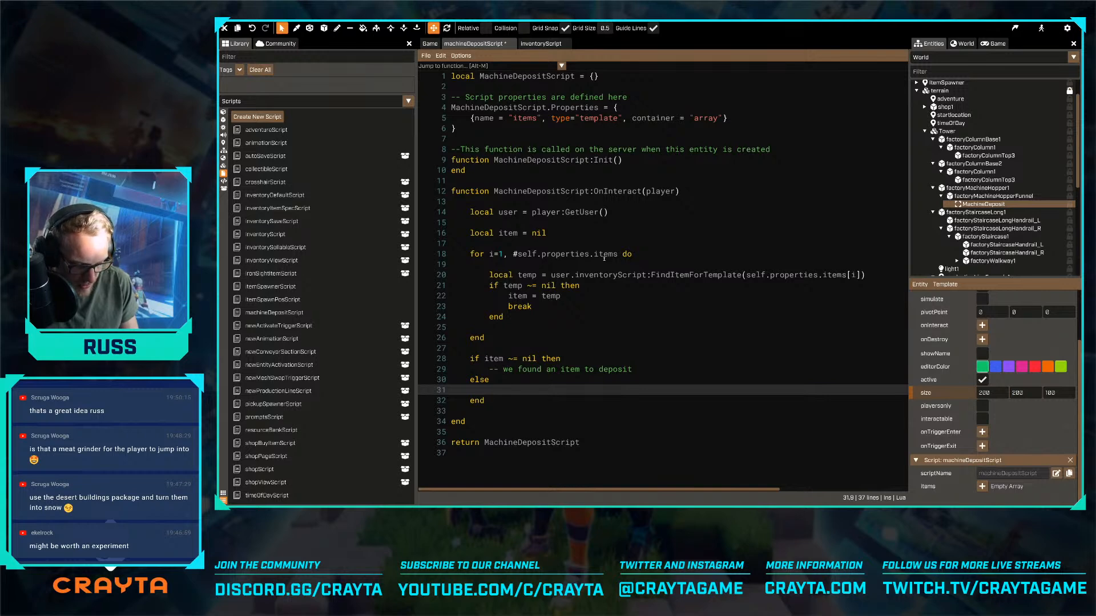
pyautogui.write('user:sendtosc')
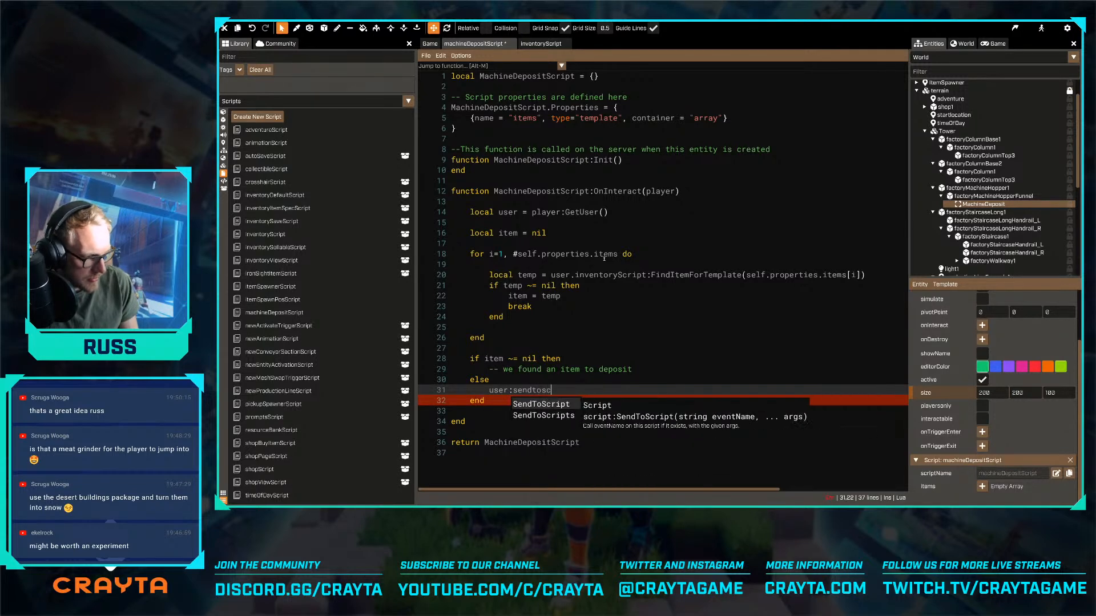
pyautogui.press('Down')
pyautogui.press('Return')
pyautogui.write('(')
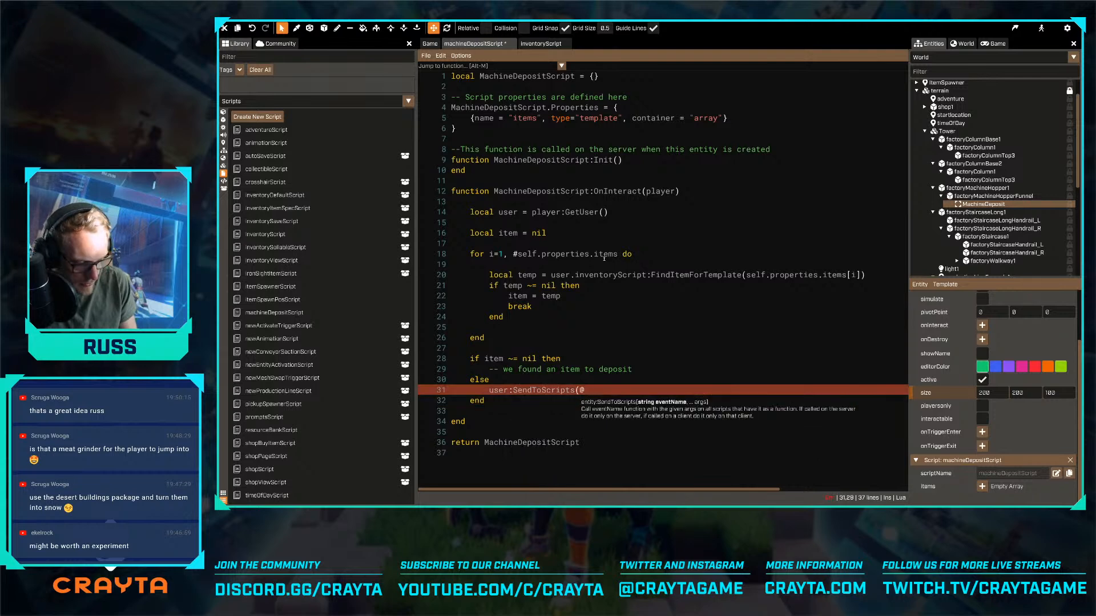
pyautogui.write('"S')
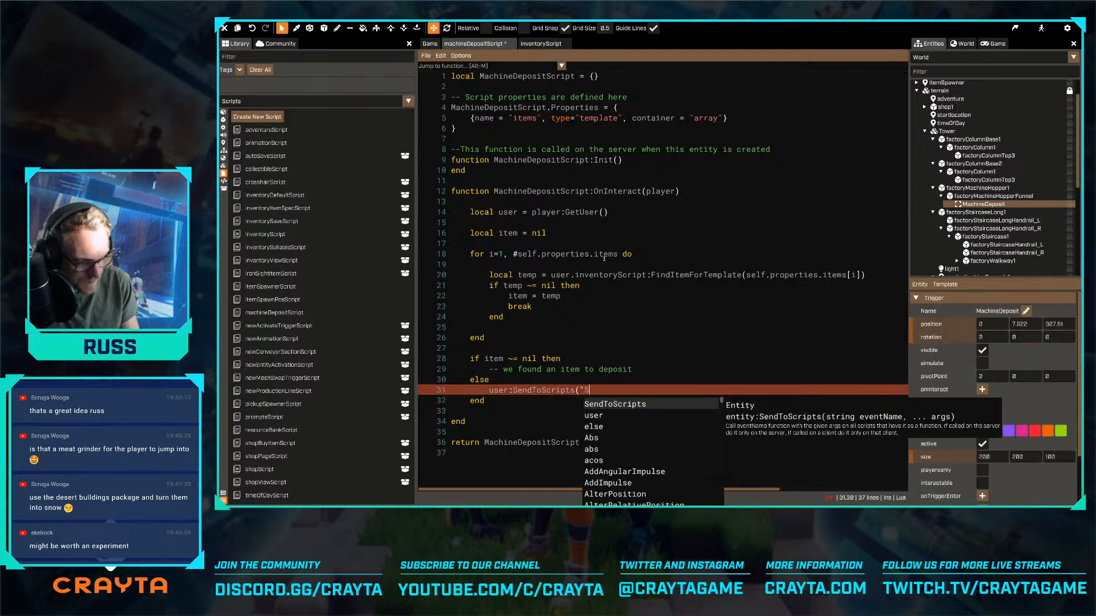
pyautogui.write('hout", ')
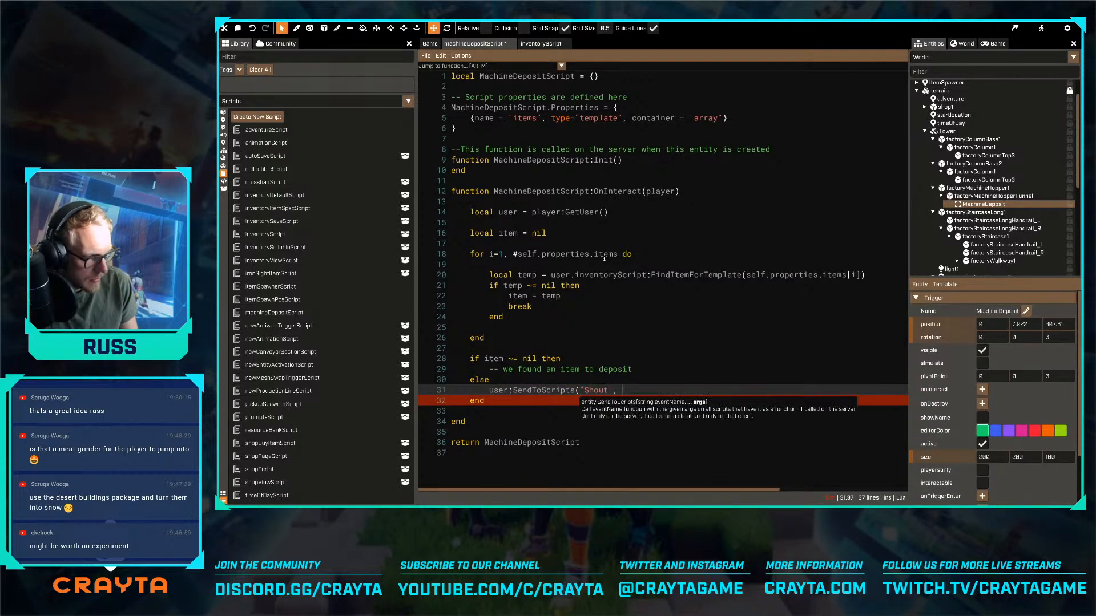
pyautogui.write('self.p')
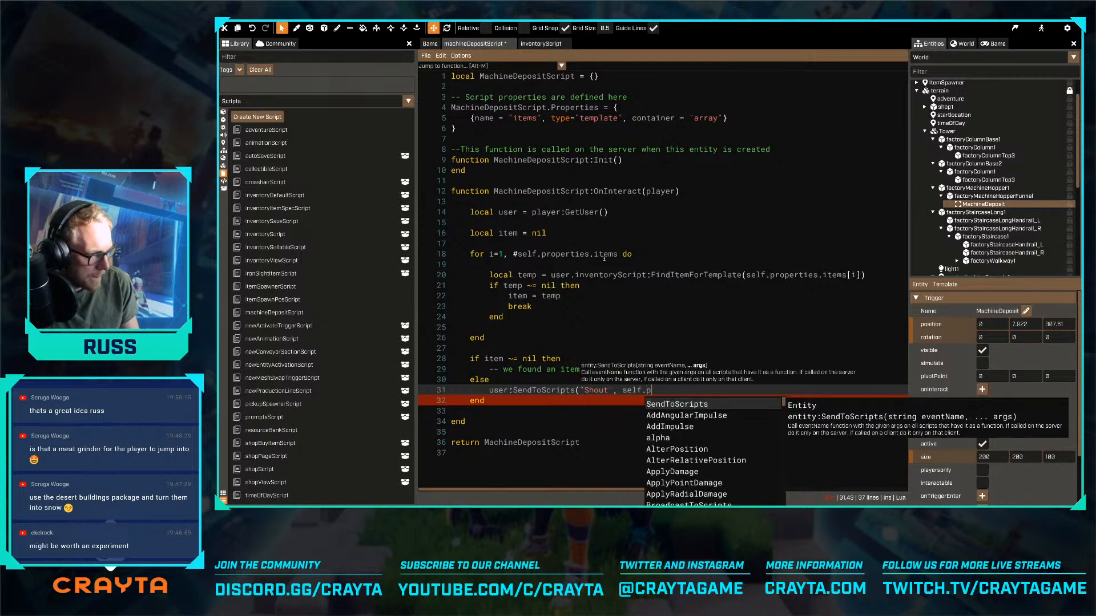
pyautogui.write('roperties.noIte')
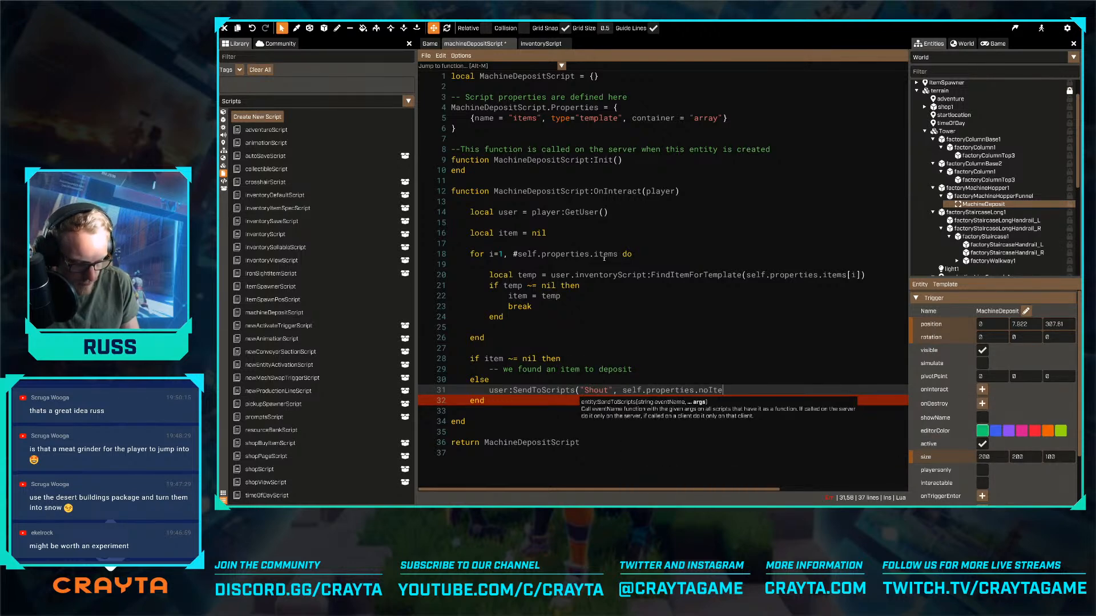
pyautogui.write('mToDepost')
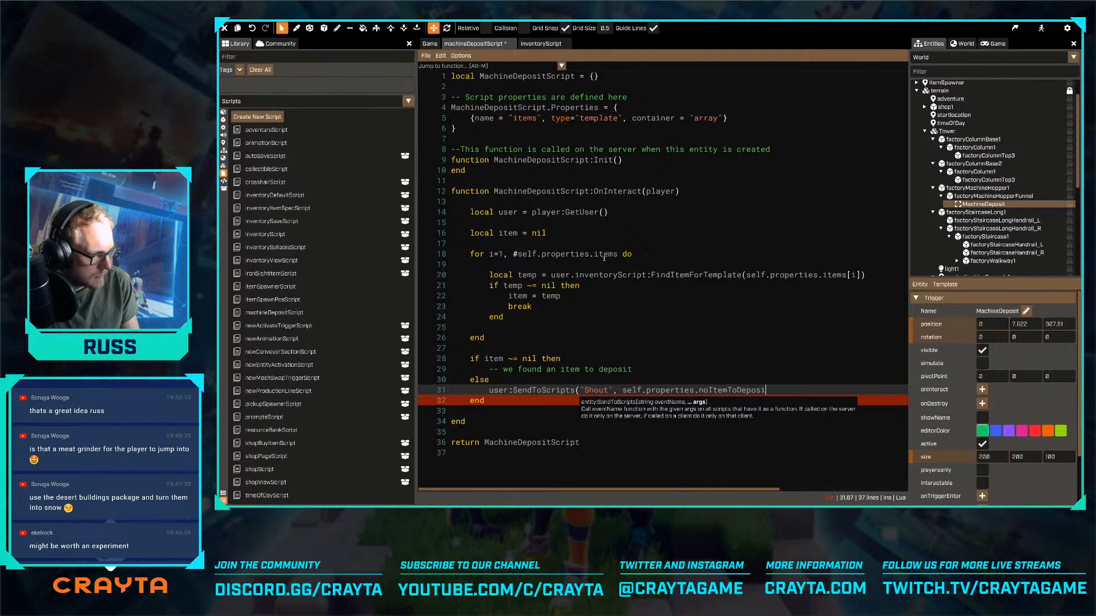
pyautogui.write('tMsg)')
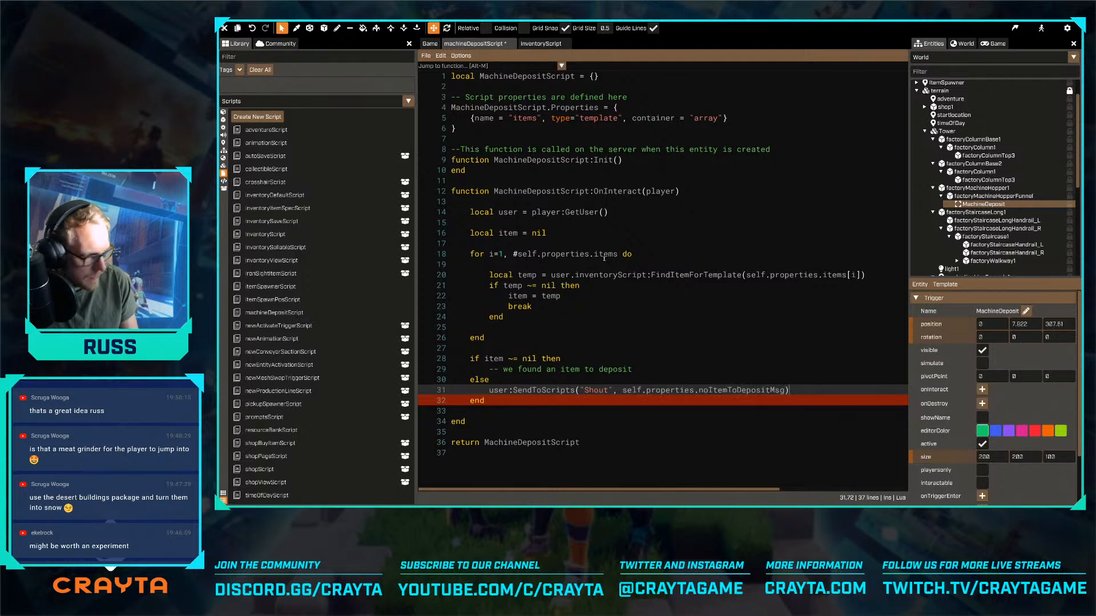
# - Complete the SendToScripts call with the arguments "Shout" and self.properties.noItemToDepositMsg, and save the script
pyautogui.hotkey('ctrl', 's')
# - Add a comma after the items property and begin a new entry below it with {name = "noItemToDepositMsg"
pyautogui.click(730, 117)
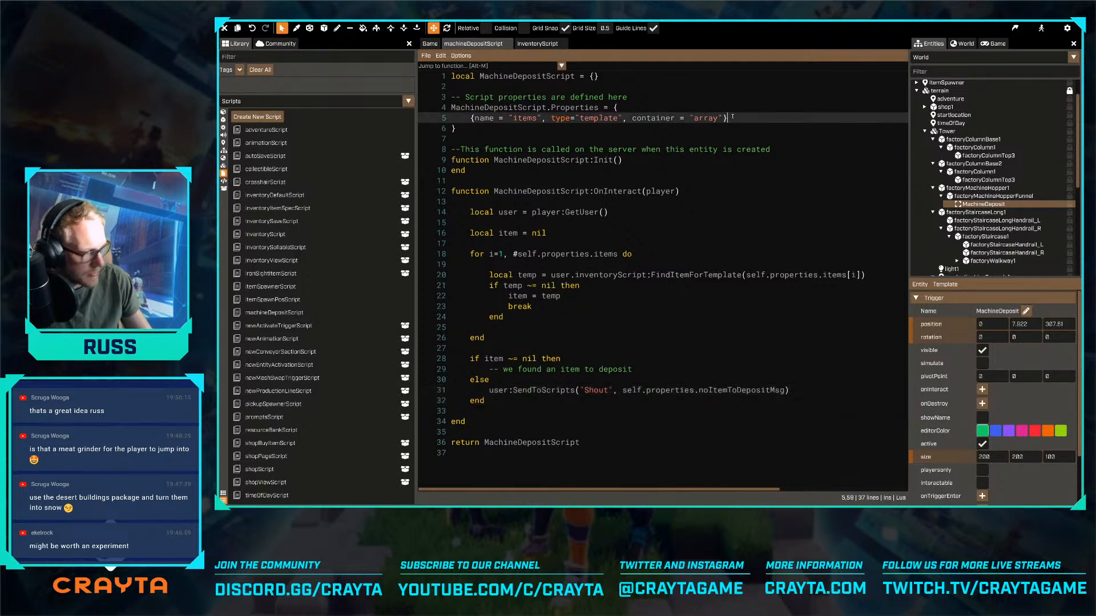
pyautogui.write(',')
pyautogui.press('Return')
pyautogui.write('{name = ')
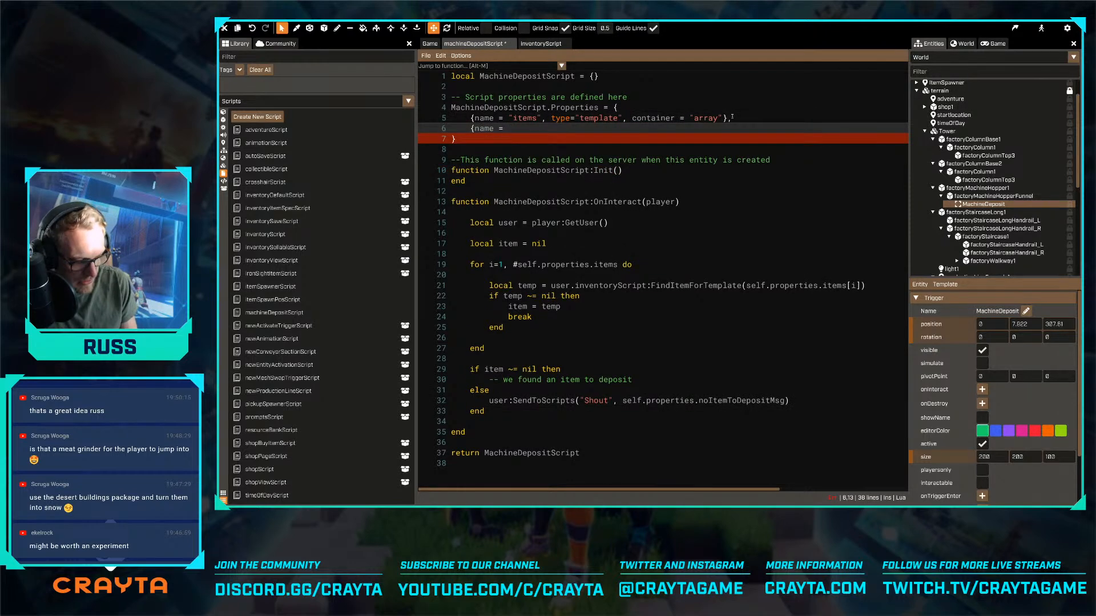
pyautogui.write('"no')
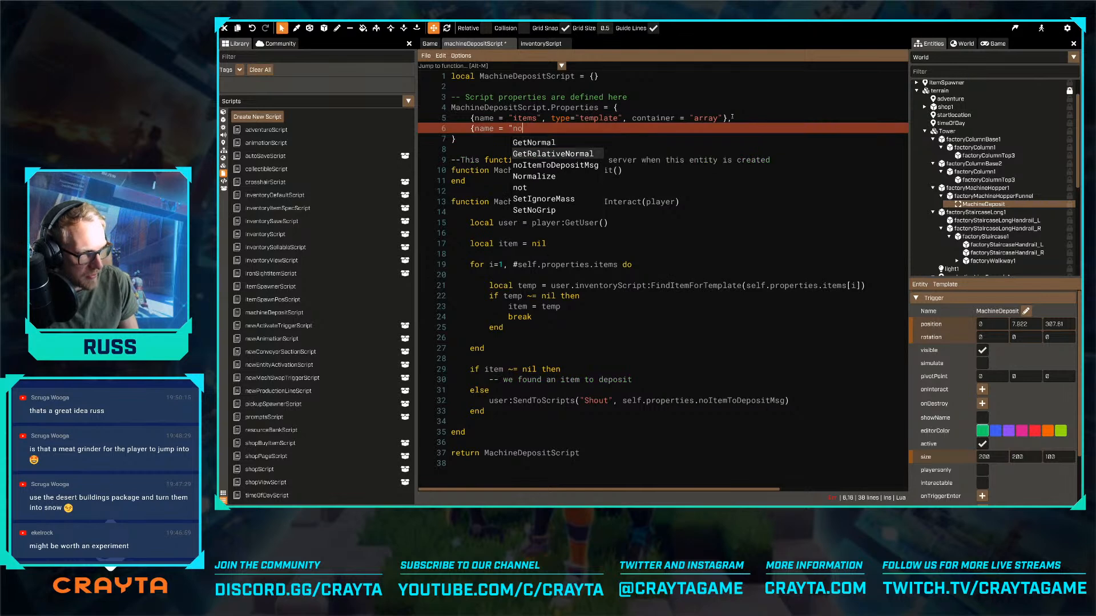
pyautogui.press('Down')
pyautogui.press('Return')
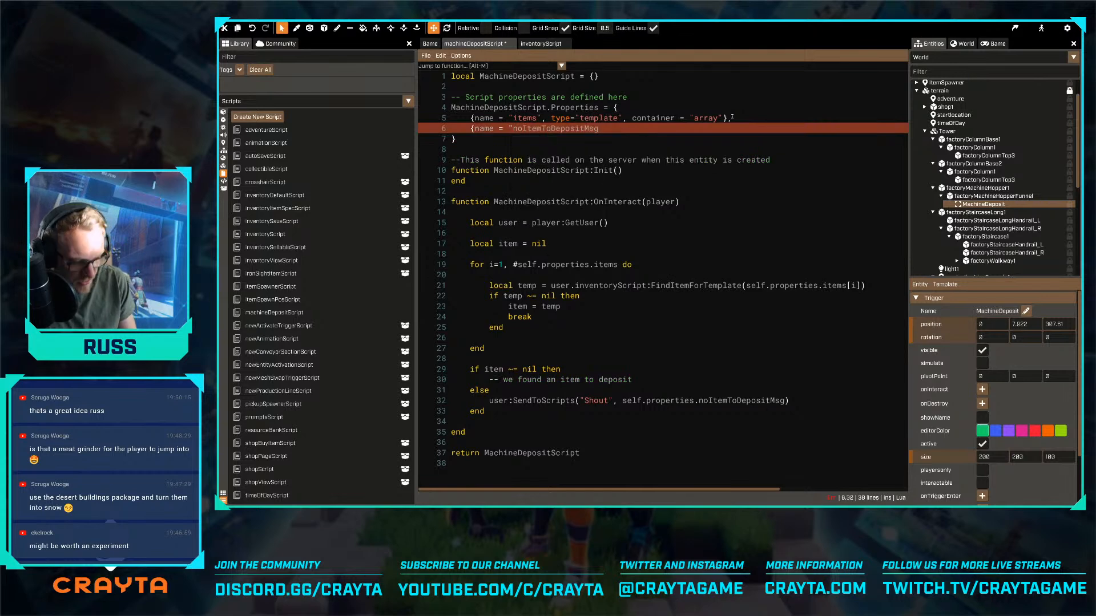
pyautogui.write('"')
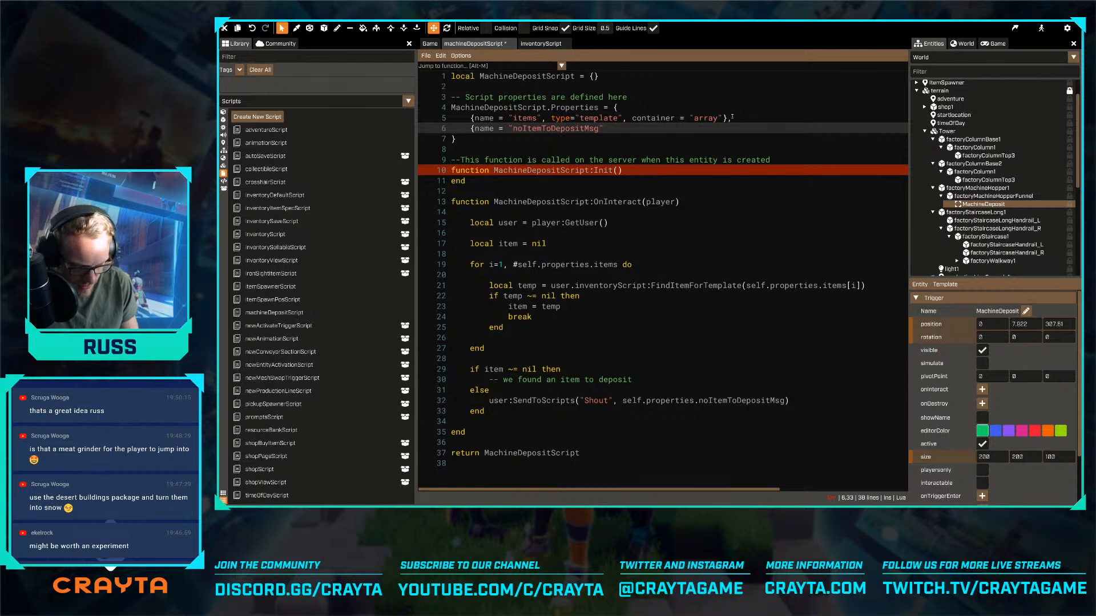
# - Switch the keyboard input language and continue the noItemToDepositMsg property entry with a comma
pyautogui.press('super+space')
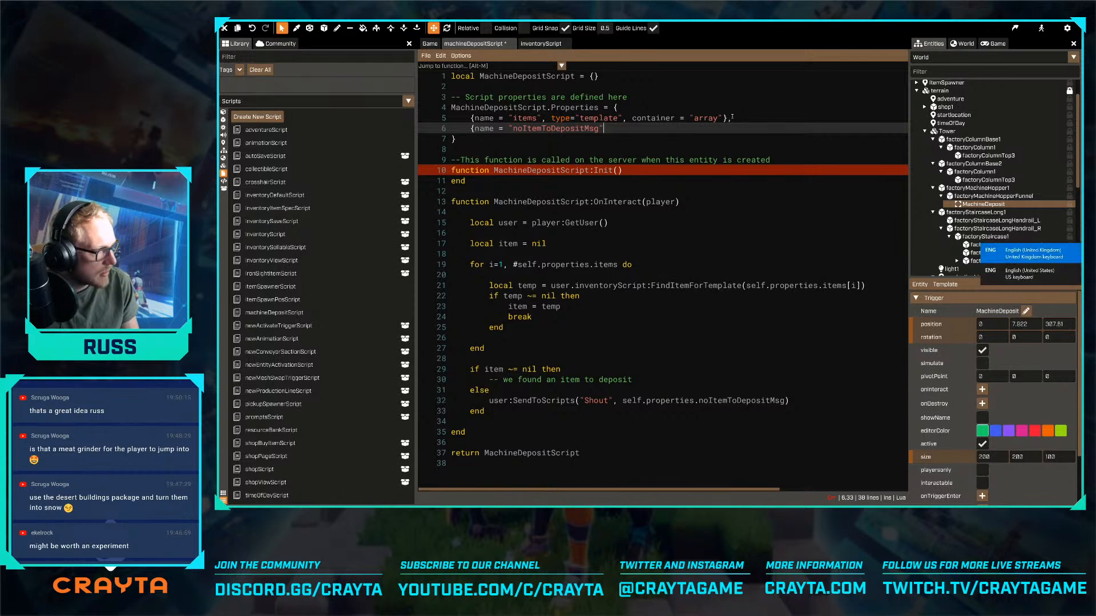
pyautogui.press('super+space')
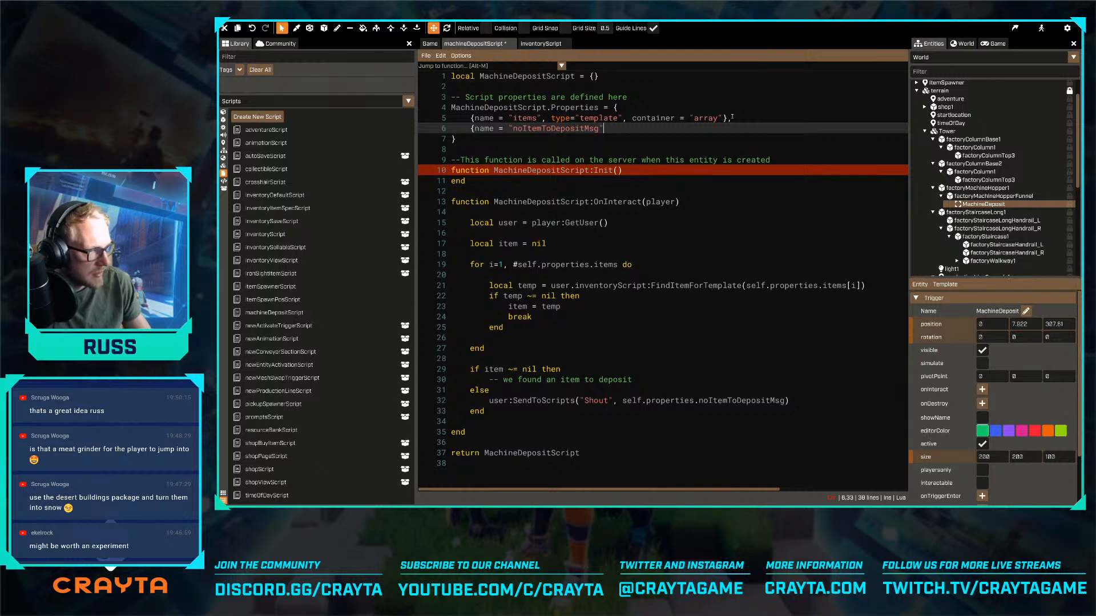
pyautogui.write('""')
pyautogui.press('BackSpace')
pyautogui.write(', type="text')
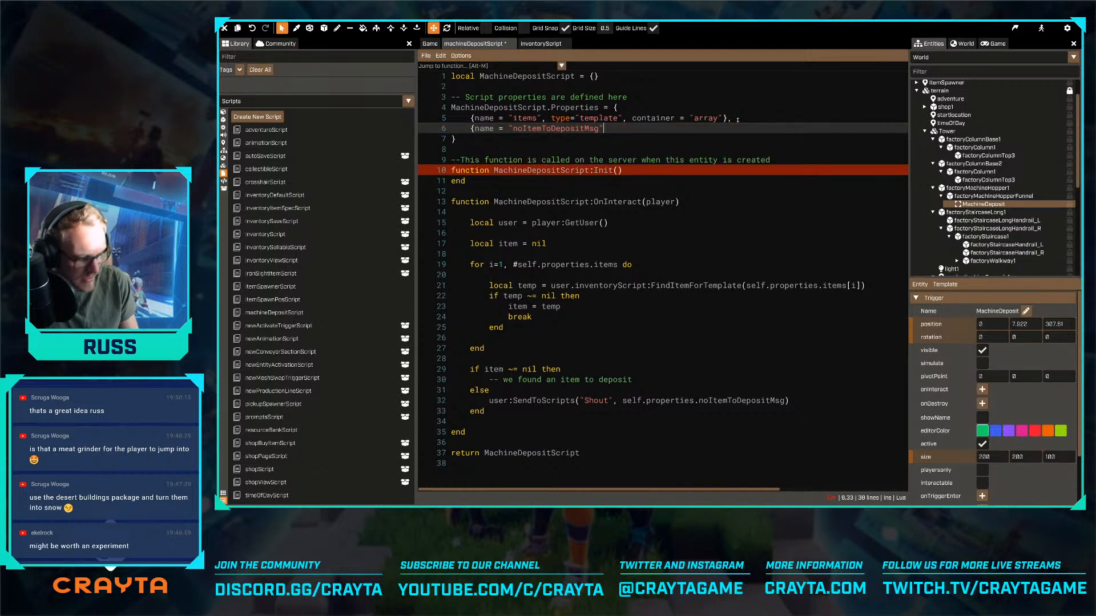
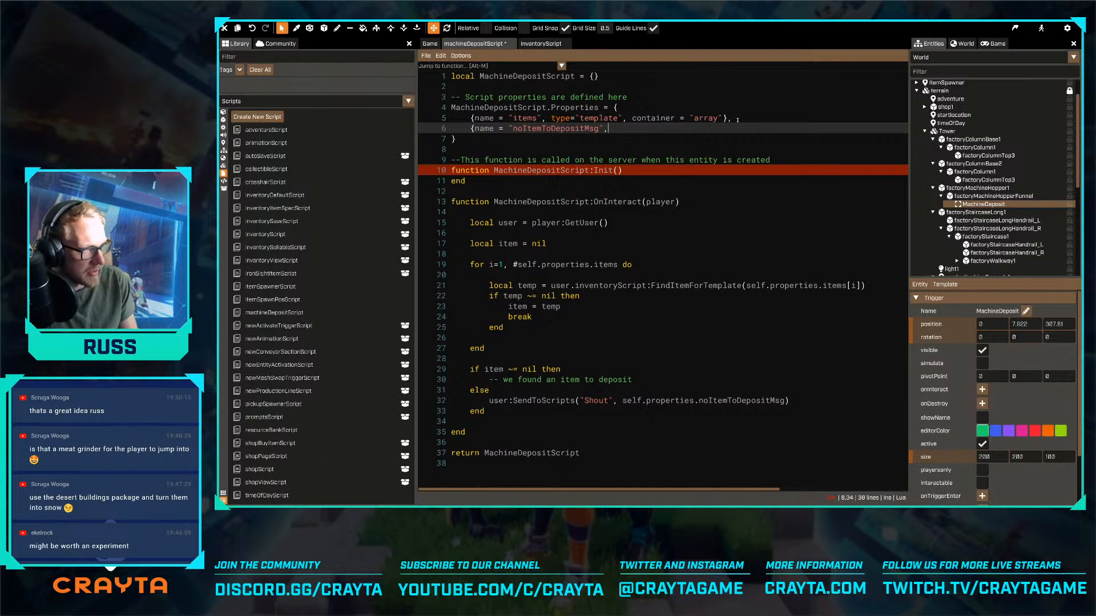
# - Complete the noItemToDepositMsg property entry with the type text, close the entry, and save the script
pyautogui.write('type=')
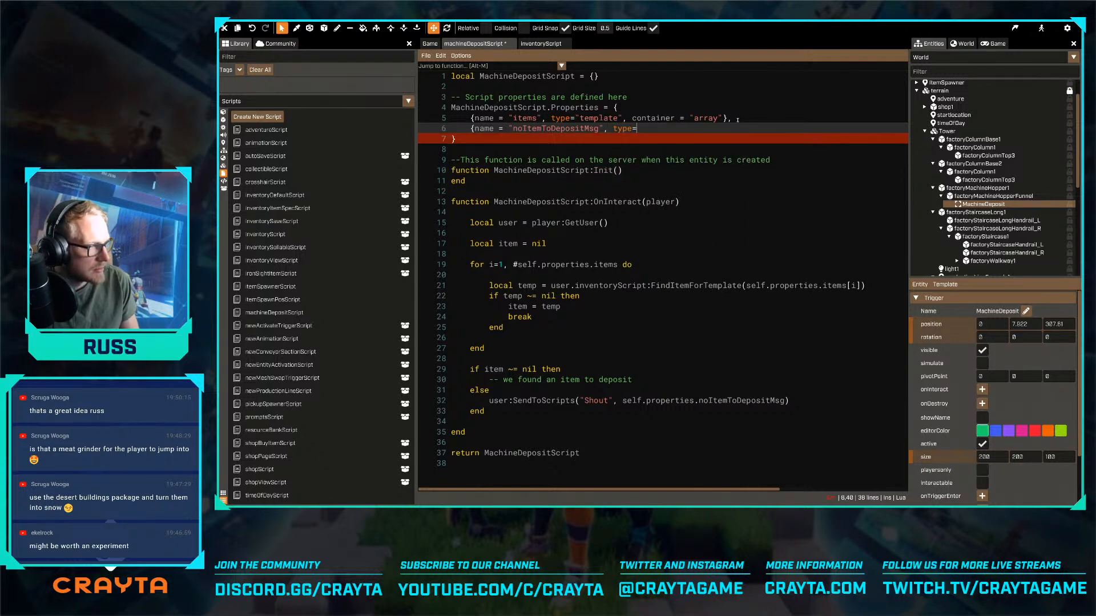
pyautogui.write('"')
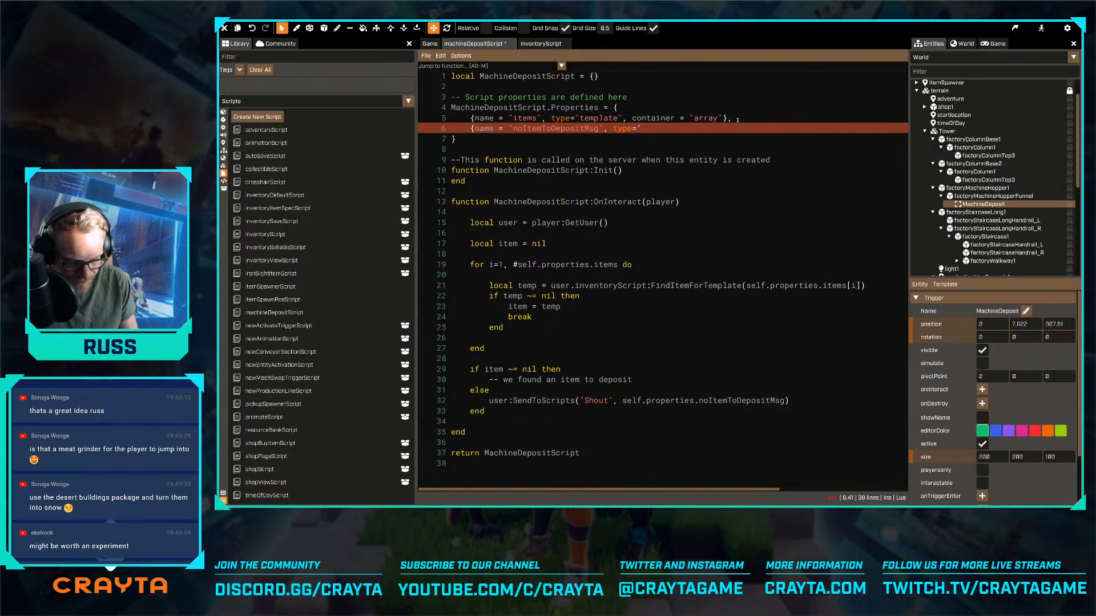
pyautogui.write('text"}')
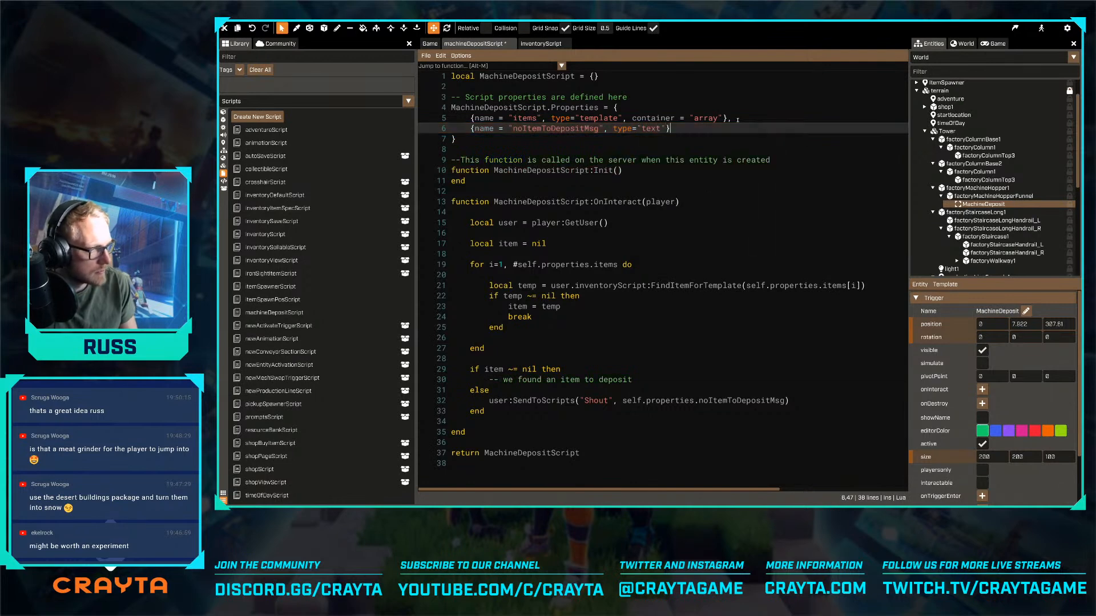
pyautogui.hotkey('ctrl', 's')
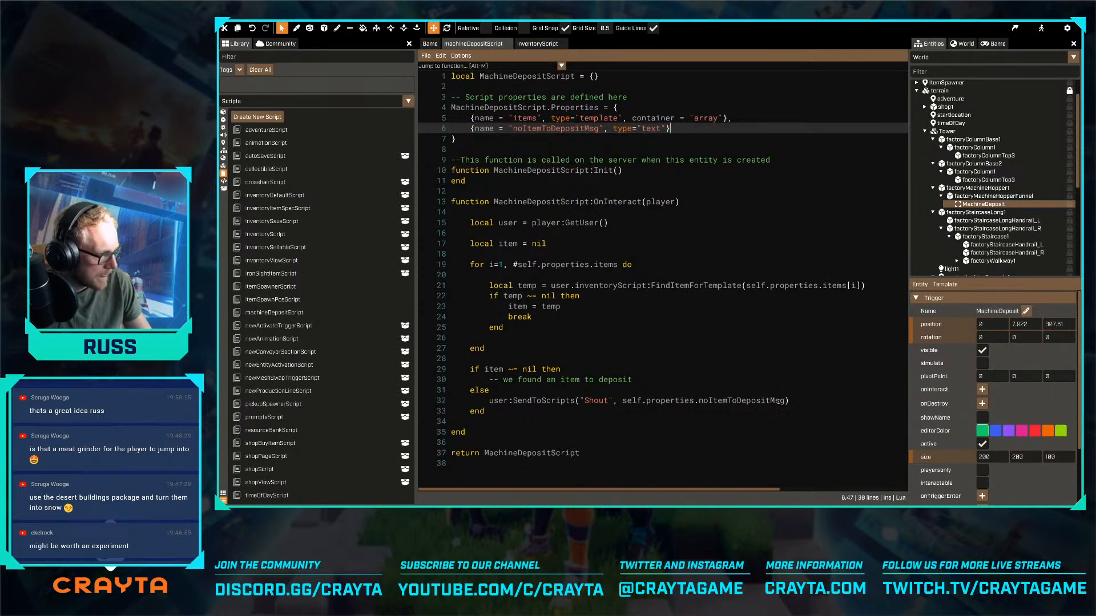
# - Set the MachineDeposit trigger's noItemToDepositMsg script property to 'No item to deposit'
pyautogui.click(802, 399)
pyautogui.scroll(-3, 993, 434)
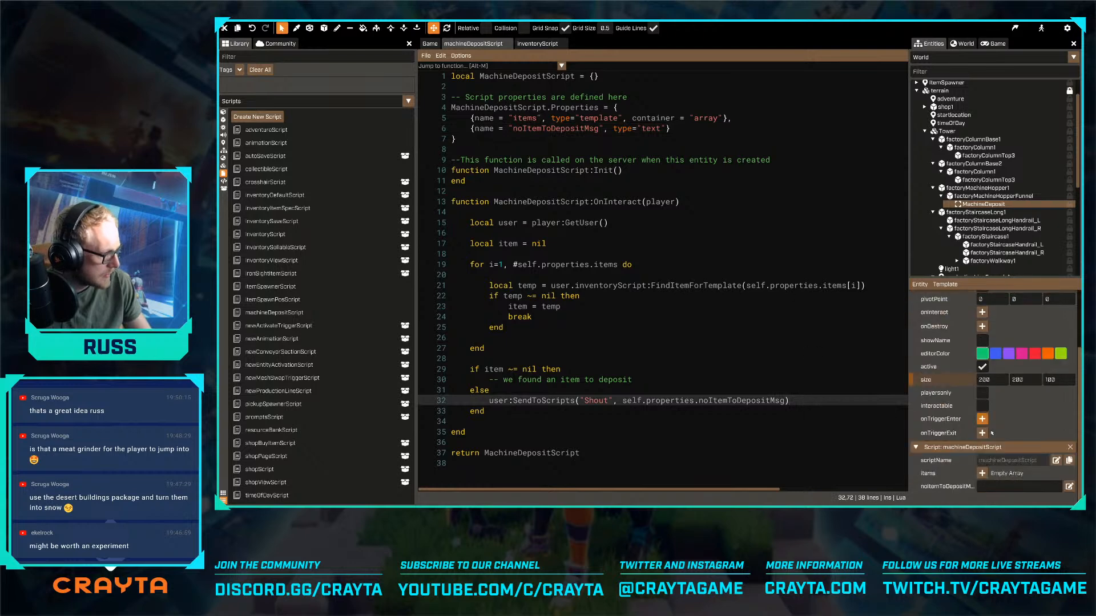
pyautogui.click(1007, 485)
pyautogui.write('No item ')
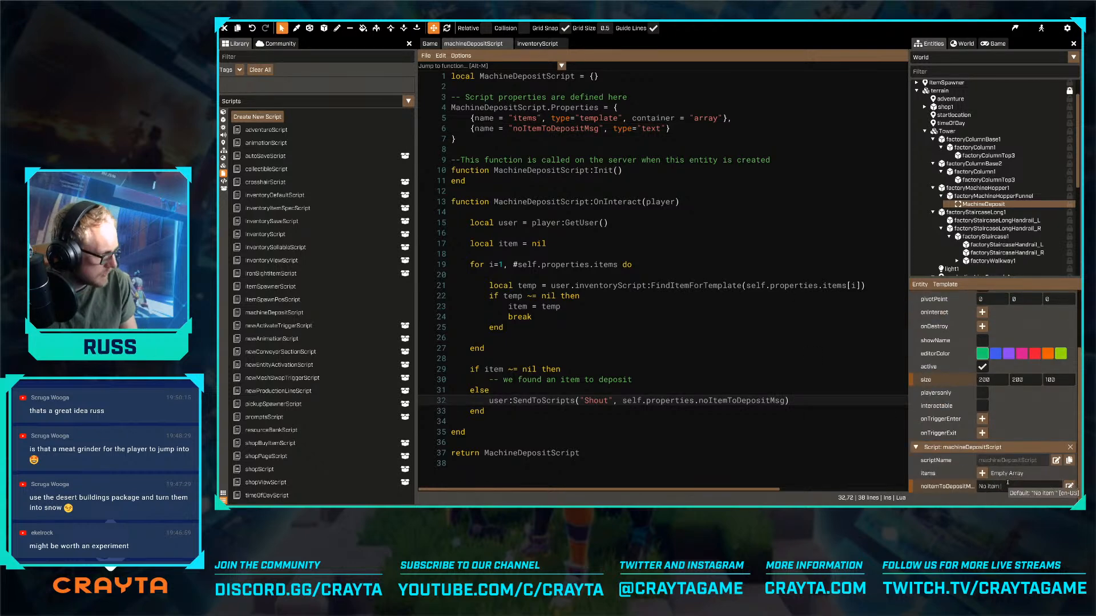
pyautogui.write('to deposi')
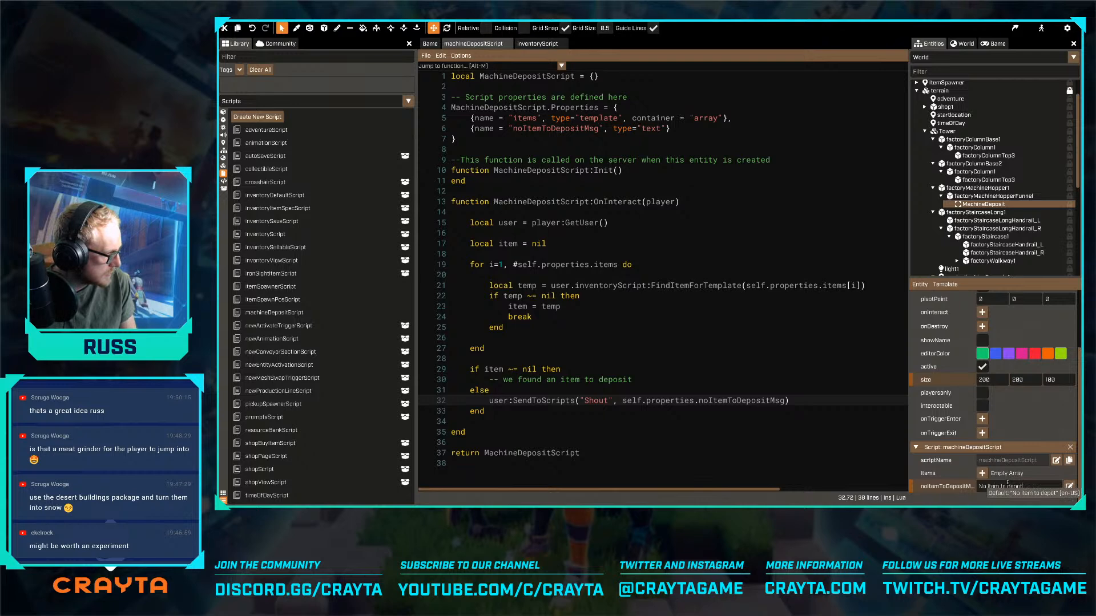
pyautogui.write('t')
pyautogui.press('Return')
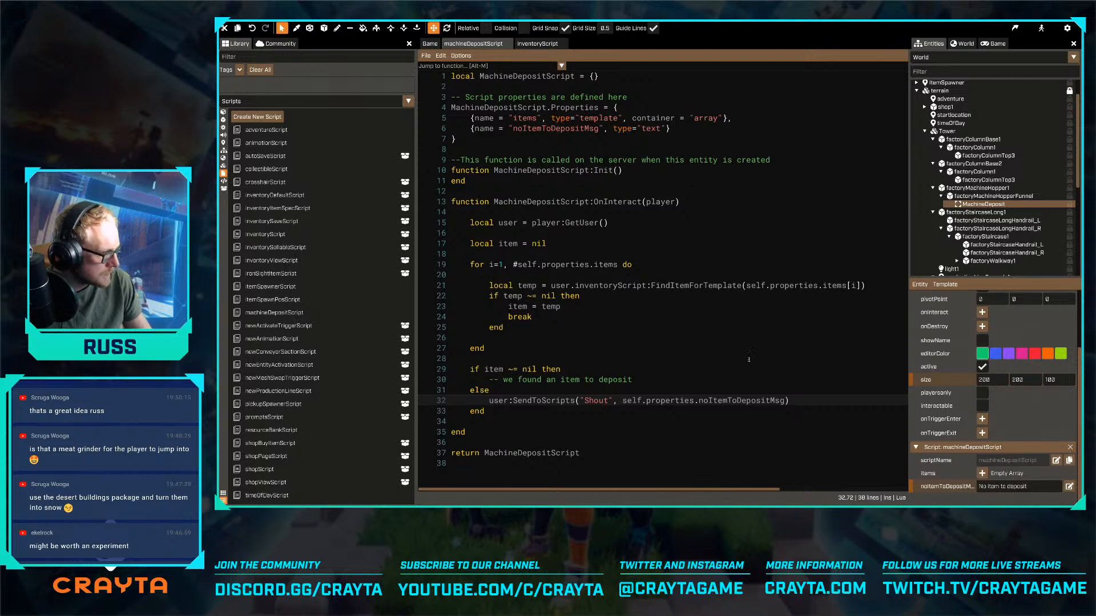
# - Insert an empty line below the 'we found an item to deposit' comment
pyautogui.click(713, 189)
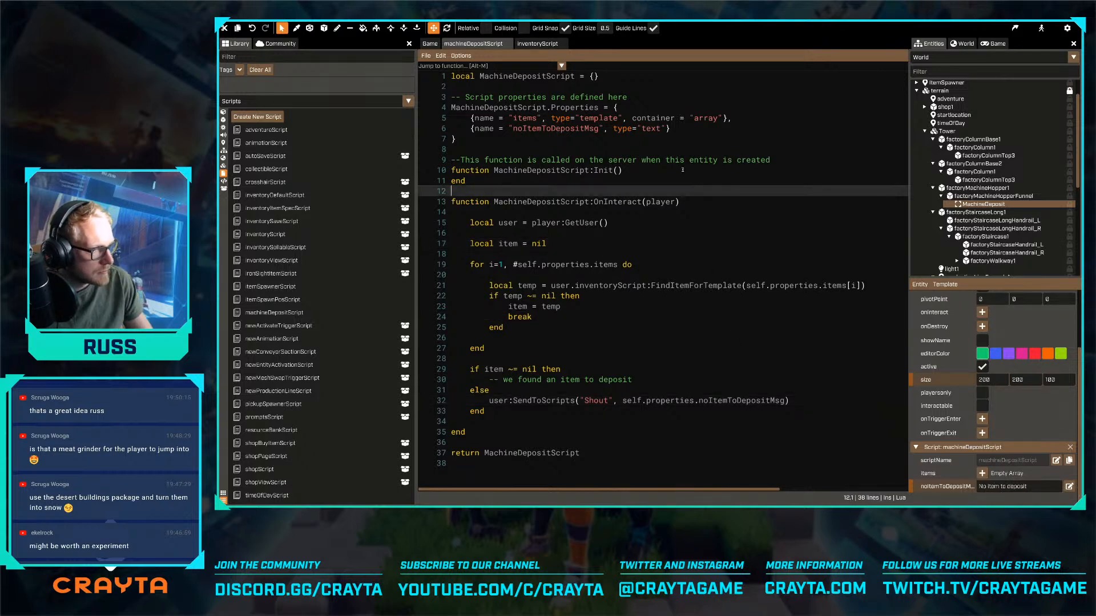
pyautogui.click(687, 129)
pyautogui.click(662, 378)
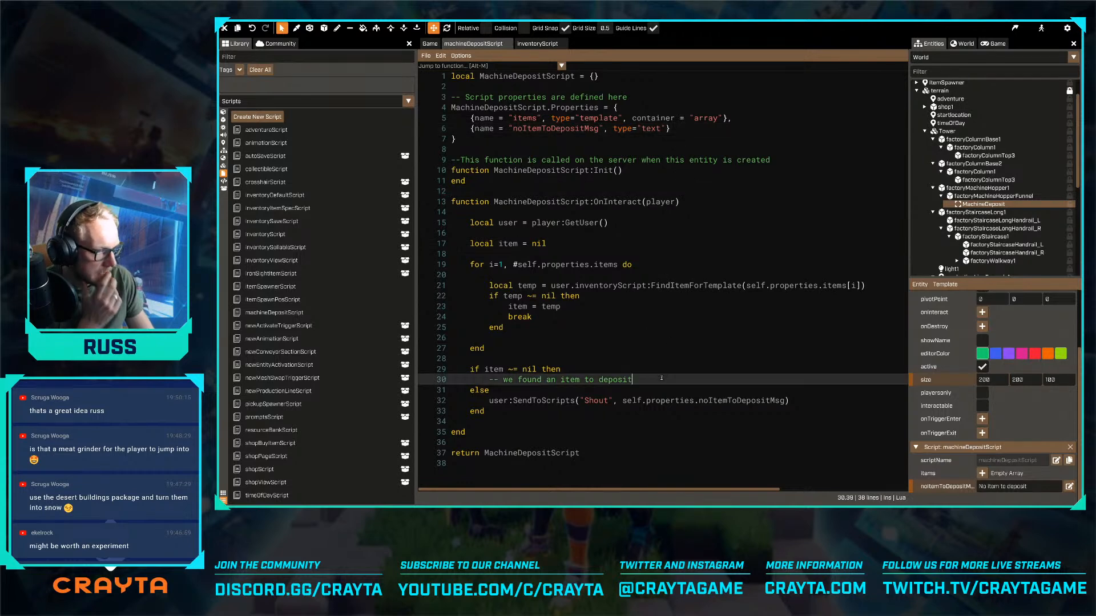
pyautogui.press('Return')
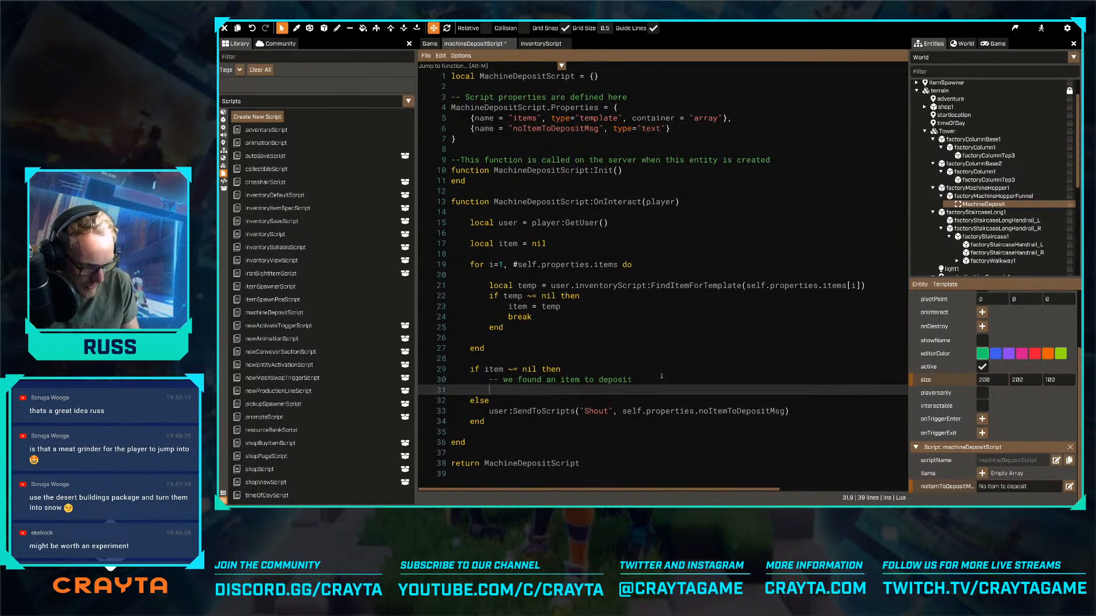
# - Add an empty function MachineDepositScript:OnItemDeposit(item, user), closed with end, between OnInteract and the return statement
pyautogui.press('Down')
pyautogui.press('Down')
pyautogui.press('Down')
pyautogui.press('Down')
pyautogui.press('Down')
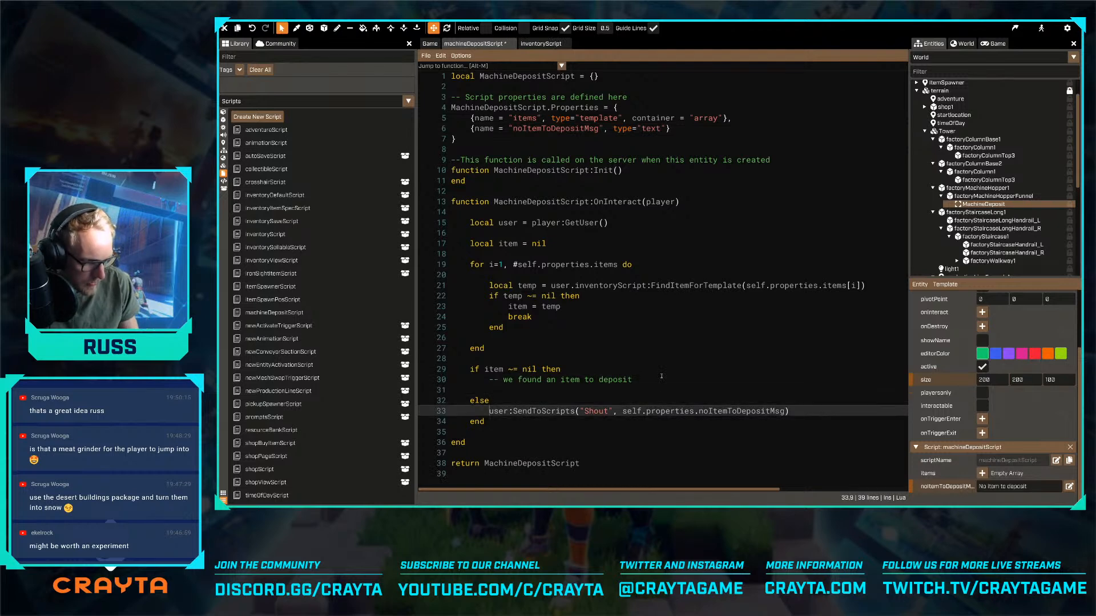
pyautogui.press('Return')
pyautogui.press('Return')
pyautogui.write('functio')
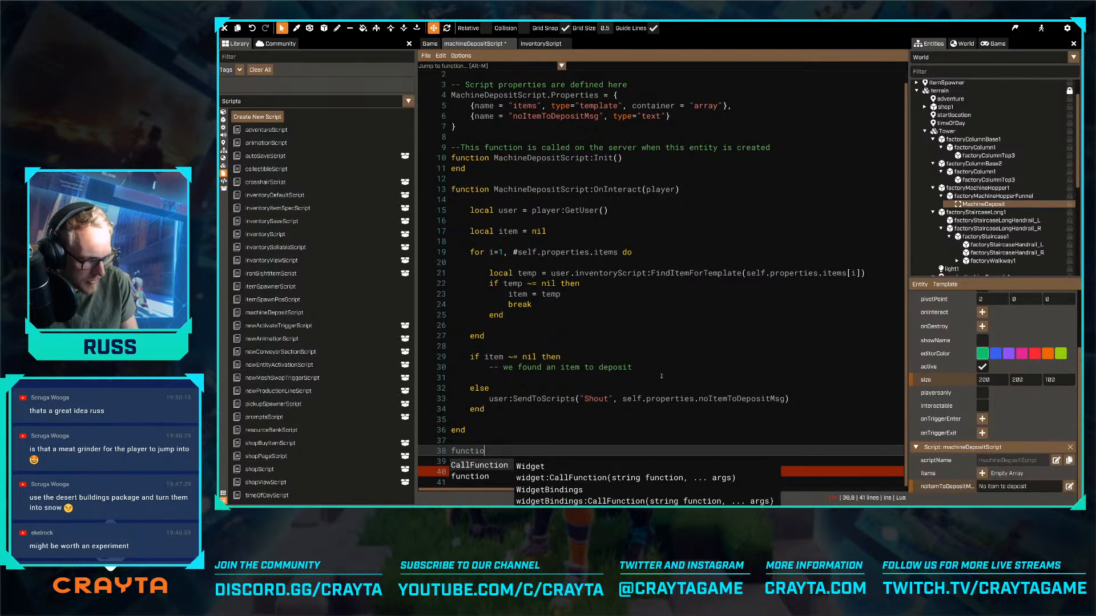
pyautogui.write('n MachineDepositScript:')
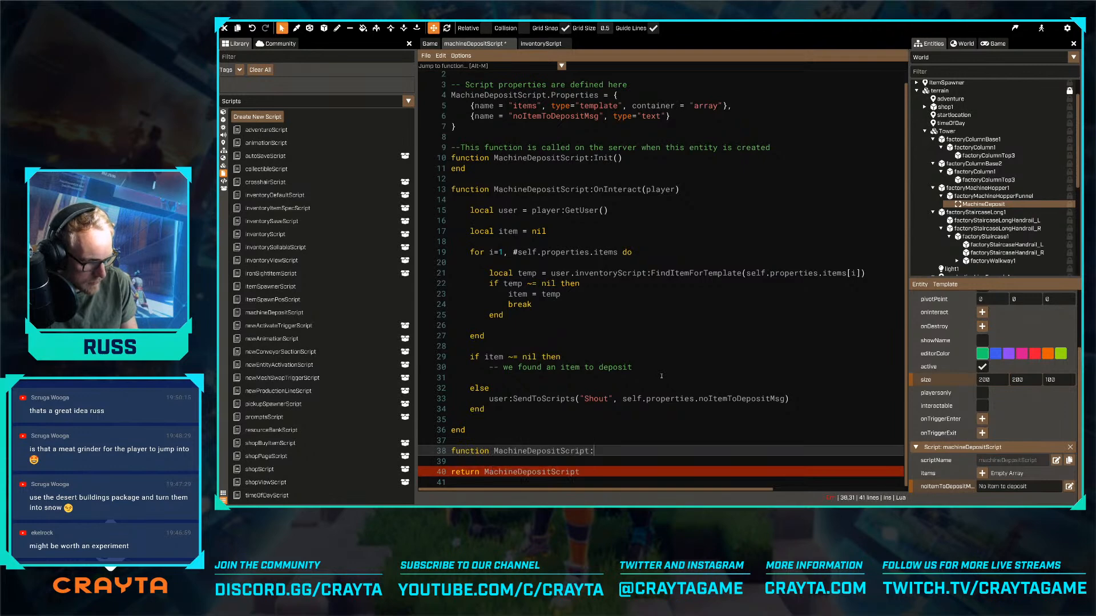
pyautogui.write('OnItemDep')
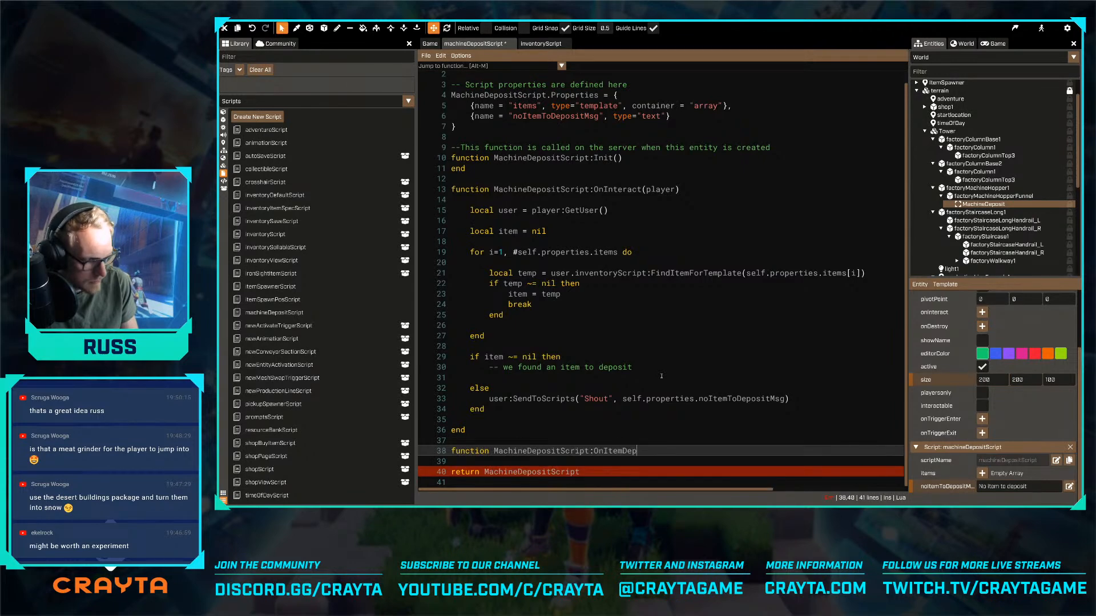
pyautogui.write('osit()')
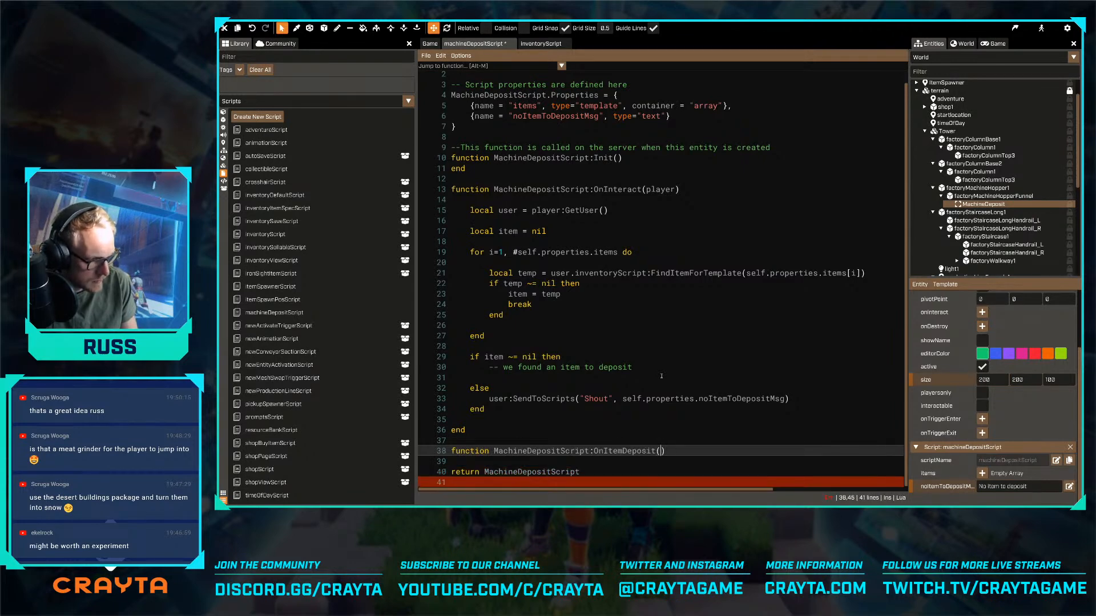
pyautogui.write('item')
pyautogui.write(', user')
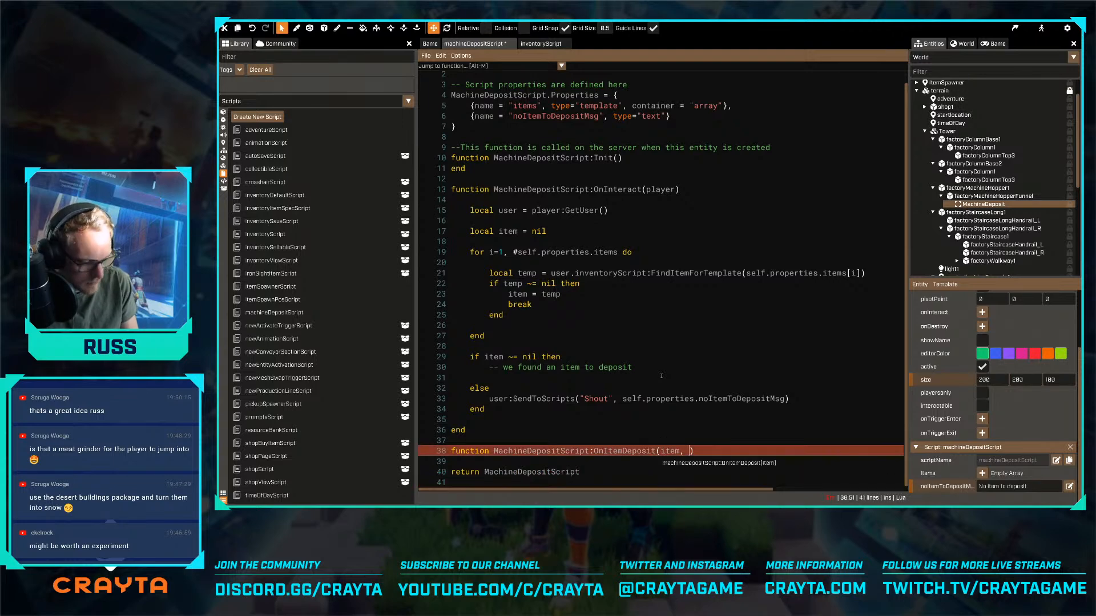
pyautogui.press('End')
pyautogui.press('Return')
pyautogui.press('Return')
pyautogui.write('end')
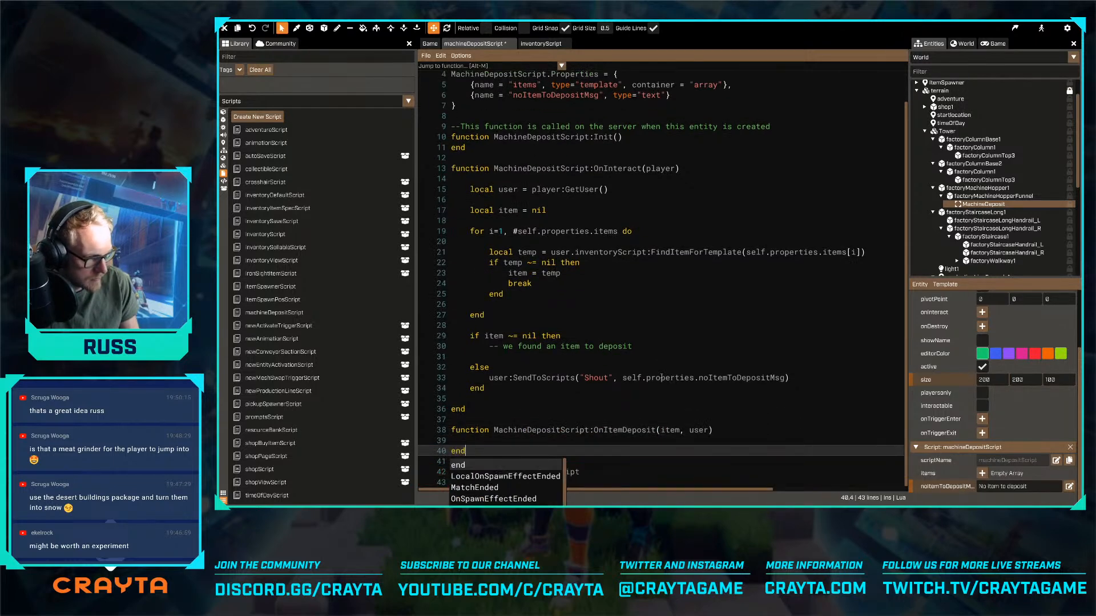
# - Save the script and call self:OnItemDeposit(item, user) below the 'we found an item to deposit' comment
pyautogui.press('Up')
pyautogui.press('Up')
pyautogui.press('Up')
pyautogui.press('Up')
pyautogui.press('Up')
pyautogui.press('Up')
pyautogui.press('Up')
pyautogui.press('Up')
pyautogui.press('Up')
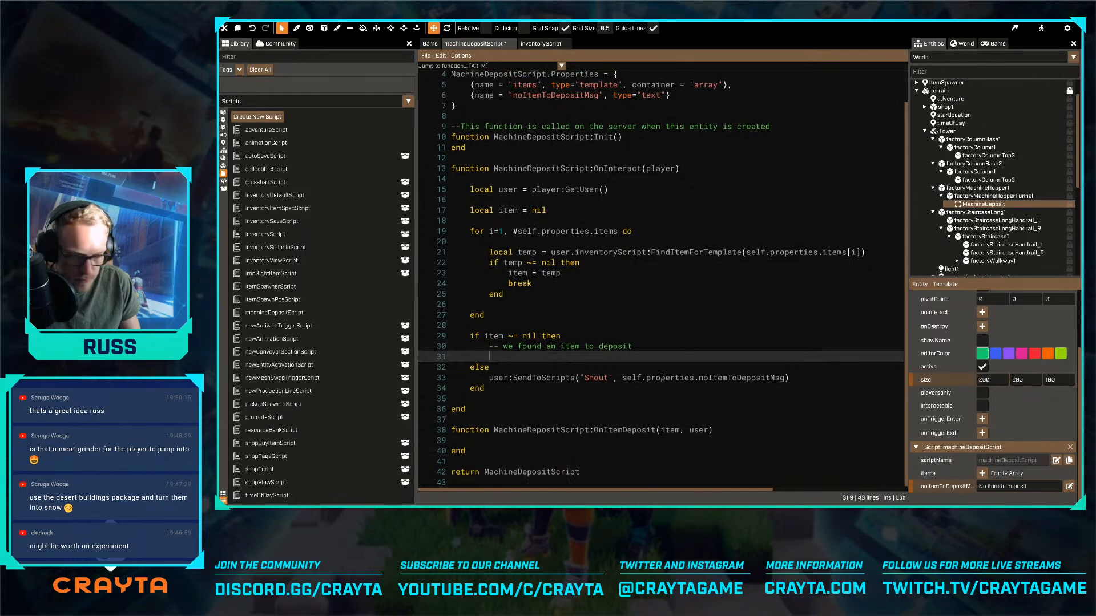
pyautogui.hotkey('ctrl', 's')
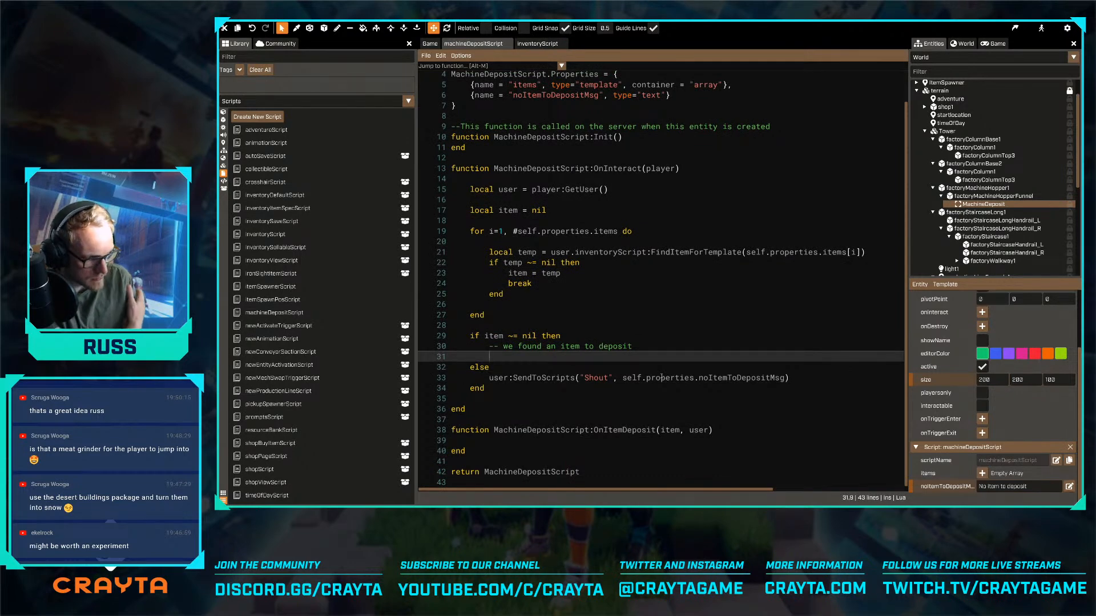
pyautogui.write('self:')
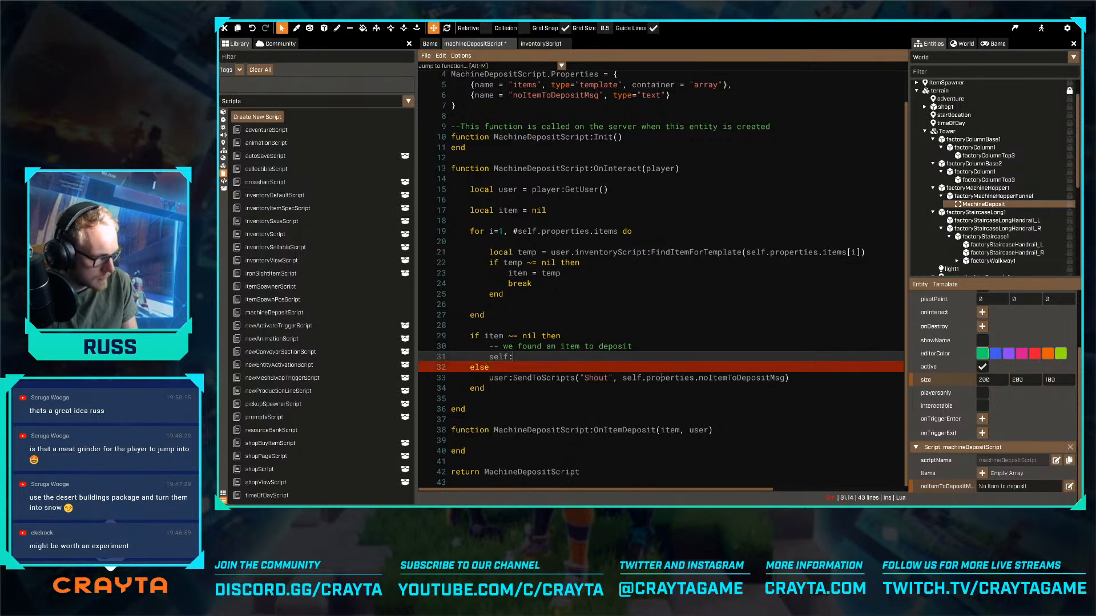
pyautogui.write('OnItemDeposit(')
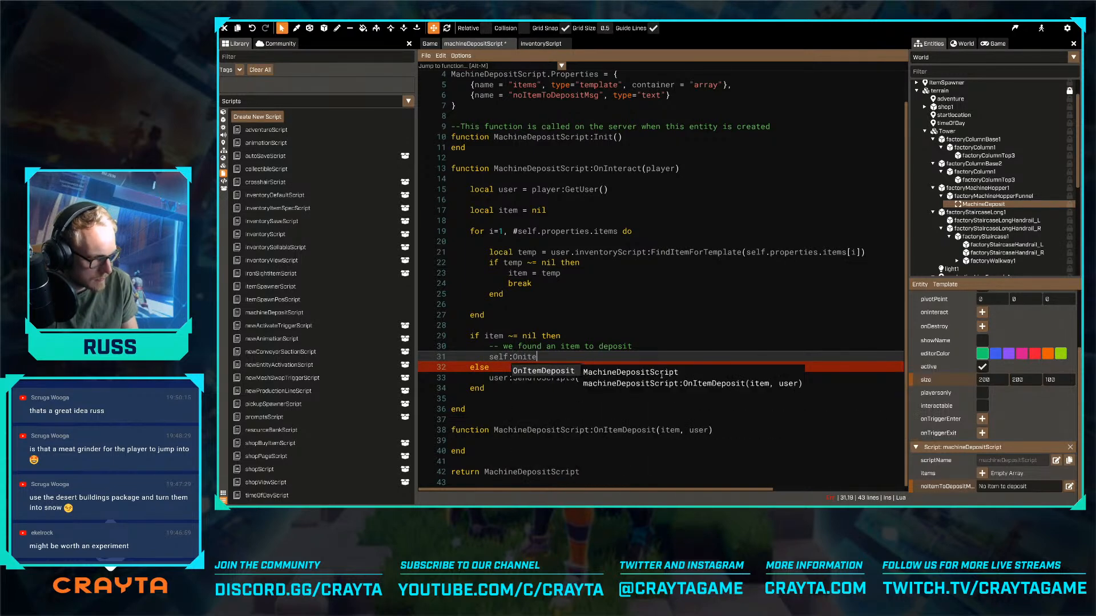
pyautogui.write('item, ')
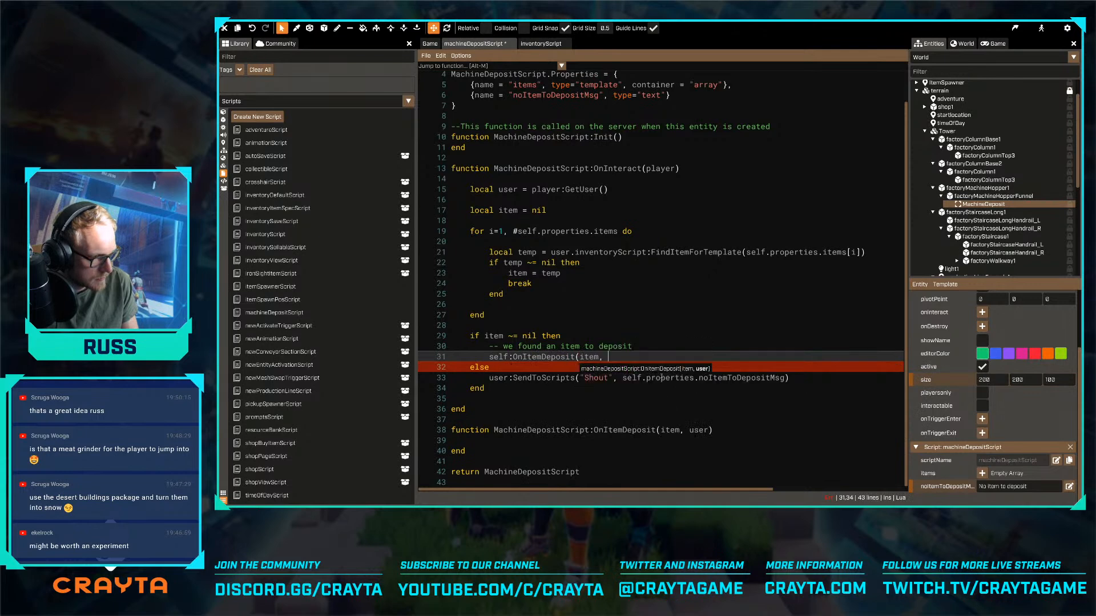
pyautogui.write('user)')
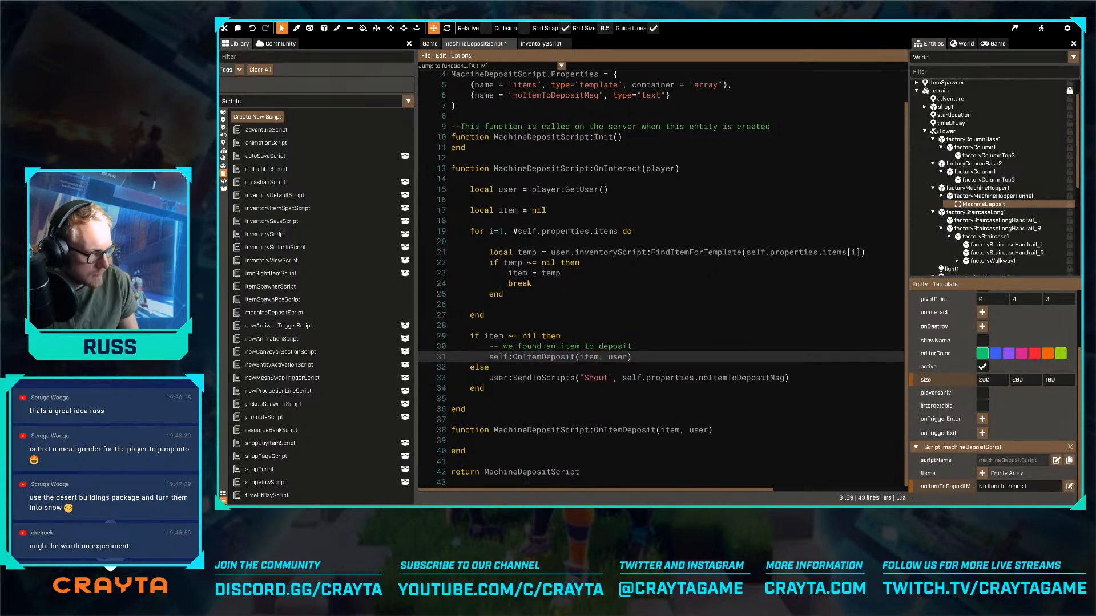
# - Save the script and open up an indented blank line inside the OnItemDeposit function body
pyautogui.press('Down')
pyautogui.press('Down')
pyautogui.press('Down')
pyautogui.press('Down')
pyautogui.press('Down')
pyautogui.press('Down')
pyautogui.press('Down')
pyautogui.press('Down')
pyautogui.press('Return')
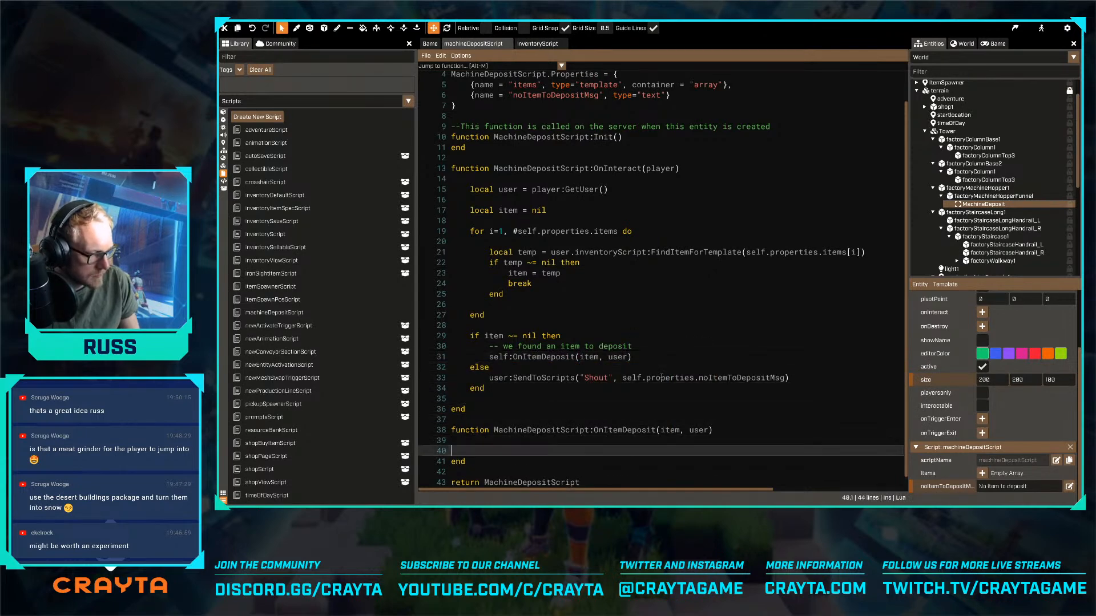
pyautogui.press('Return')
pyautogui.press('Up')
pyautogui.press('Tab')
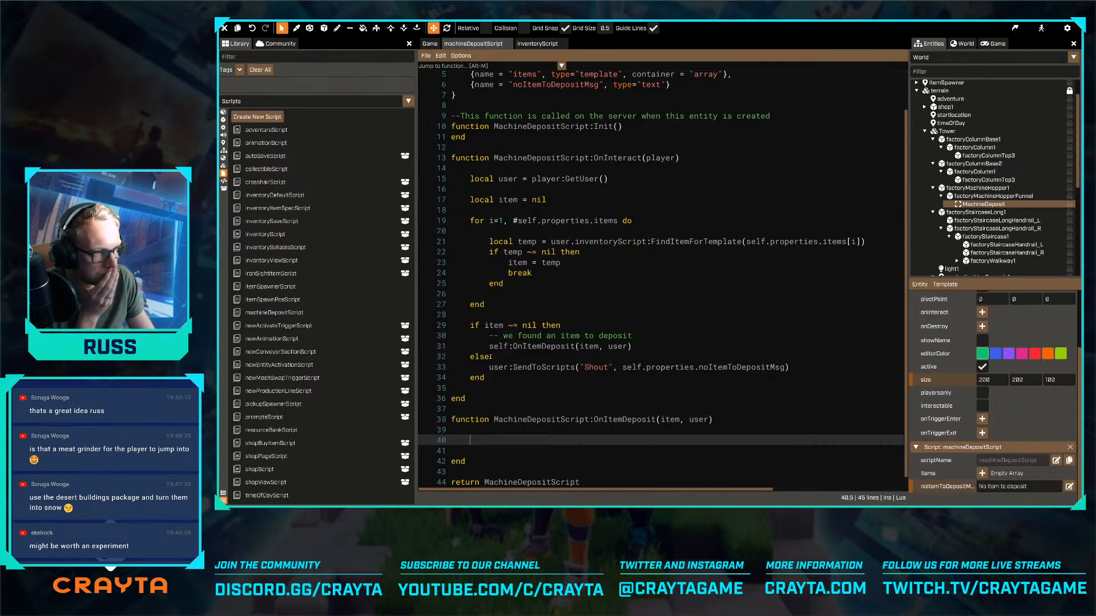
# - Add an itemsDeposited property of type number with editable = false after noItemToDepositMsg, separated by a comma, and save the script
pyautogui.scroll(2, 546, 270)
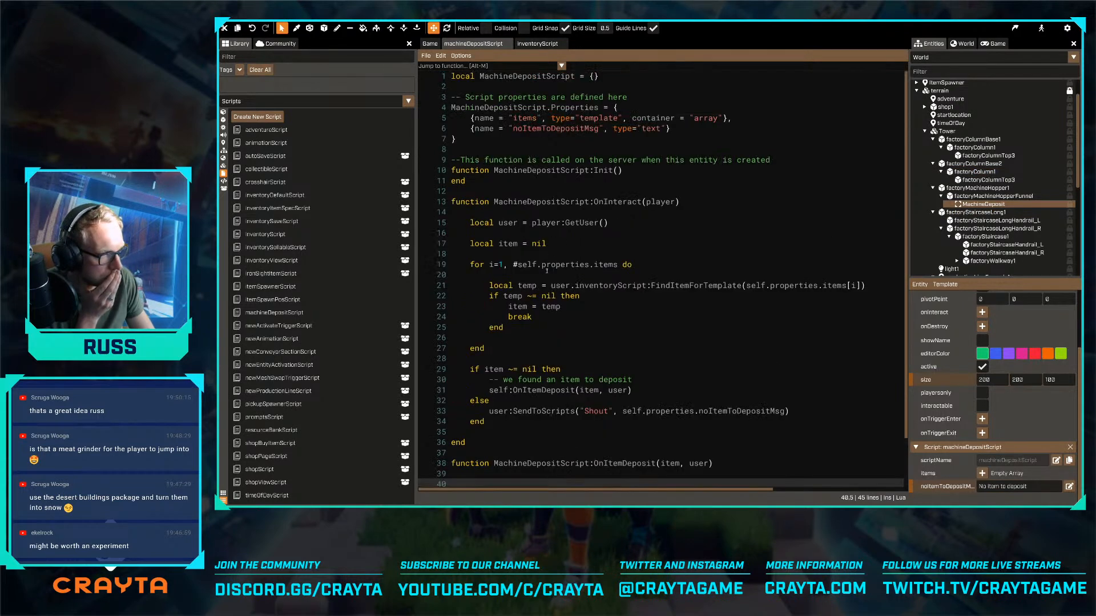
pyautogui.click(674, 128)
pyautogui.write(',')
pyautogui.press('Return')
pyautogui.write('{')
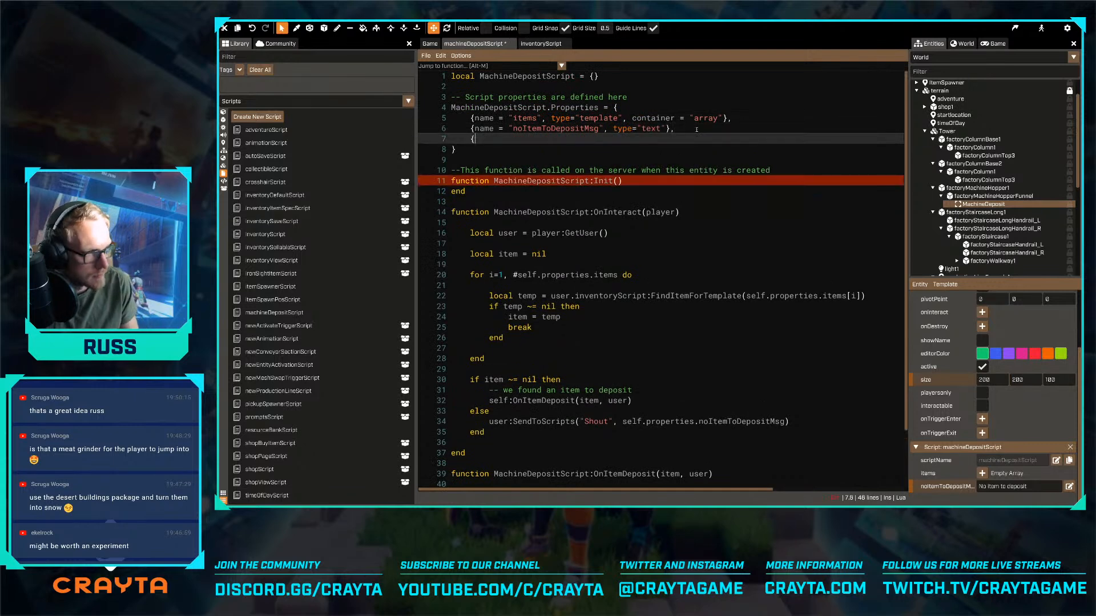
pyautogui.write('name = "')
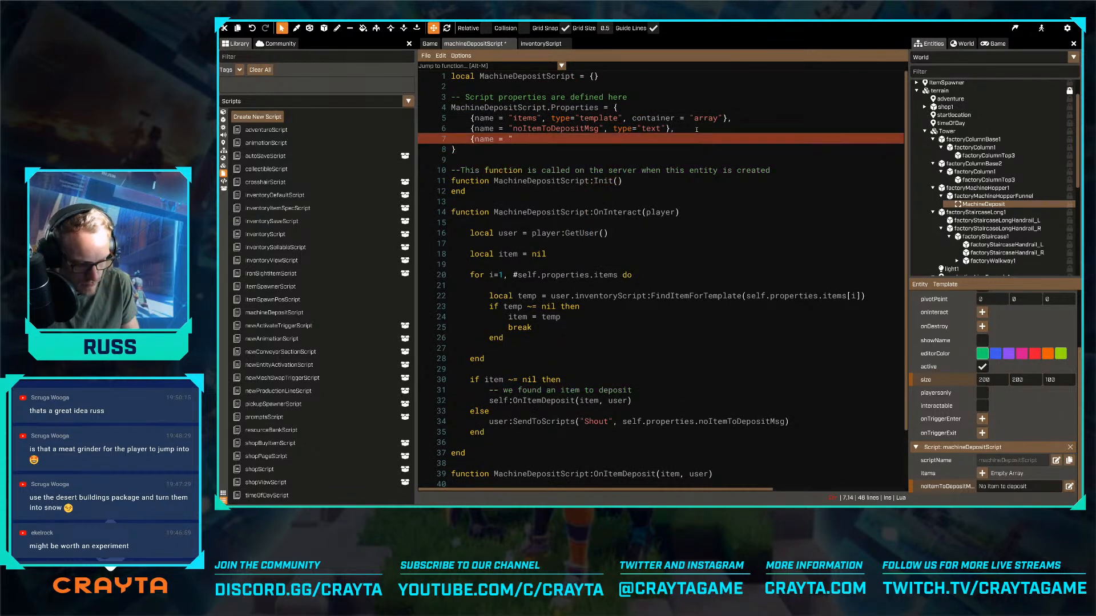
pyautogui.write('itemsDeposited')
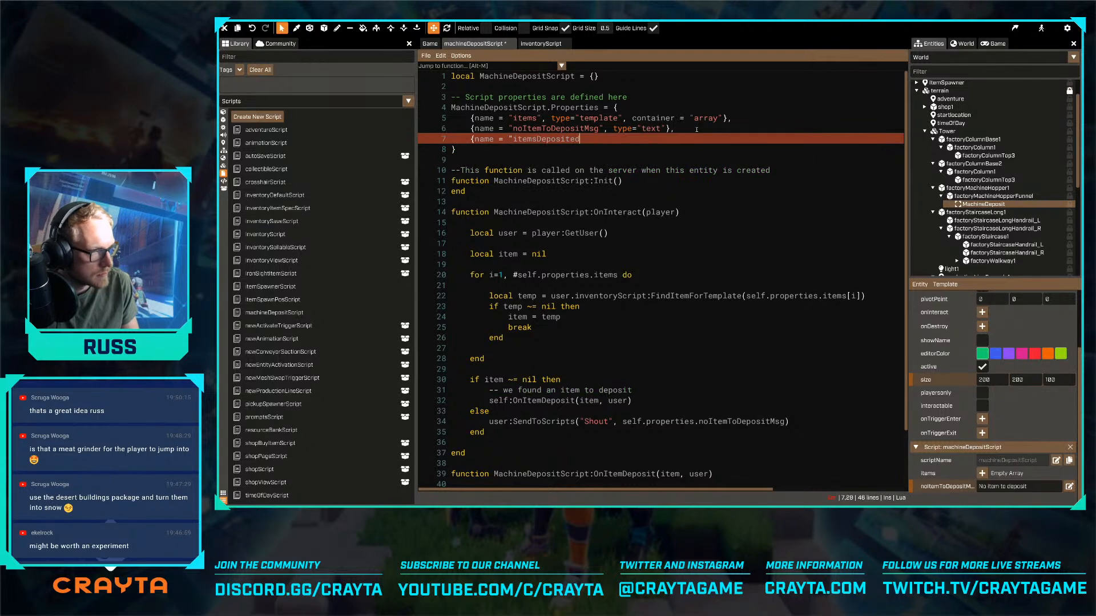
pyautogui.write('", type="num')
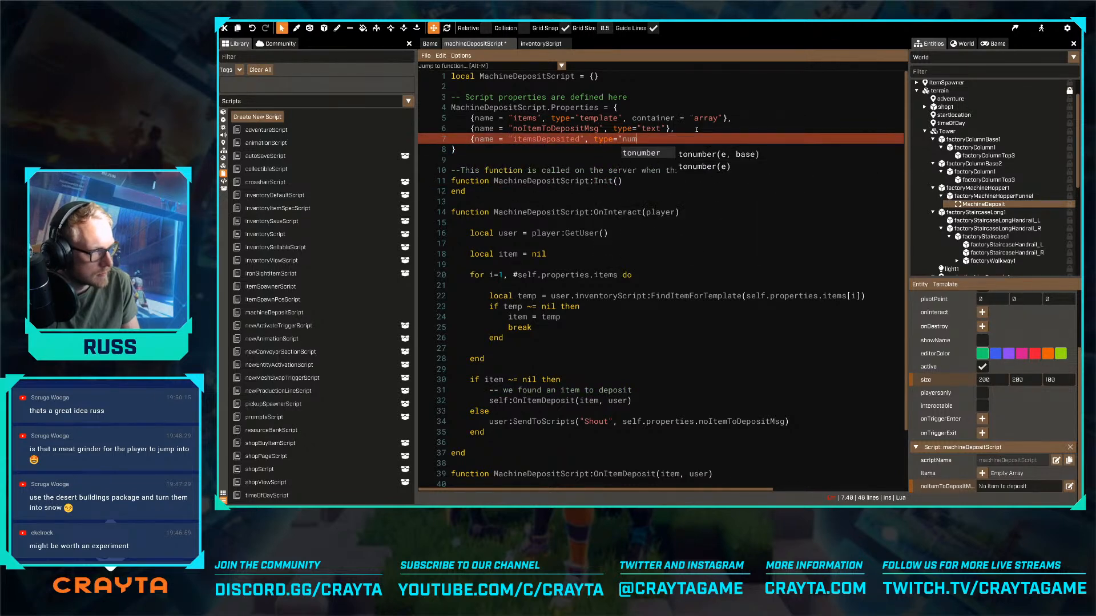
pyautogui.write('ber", edd')
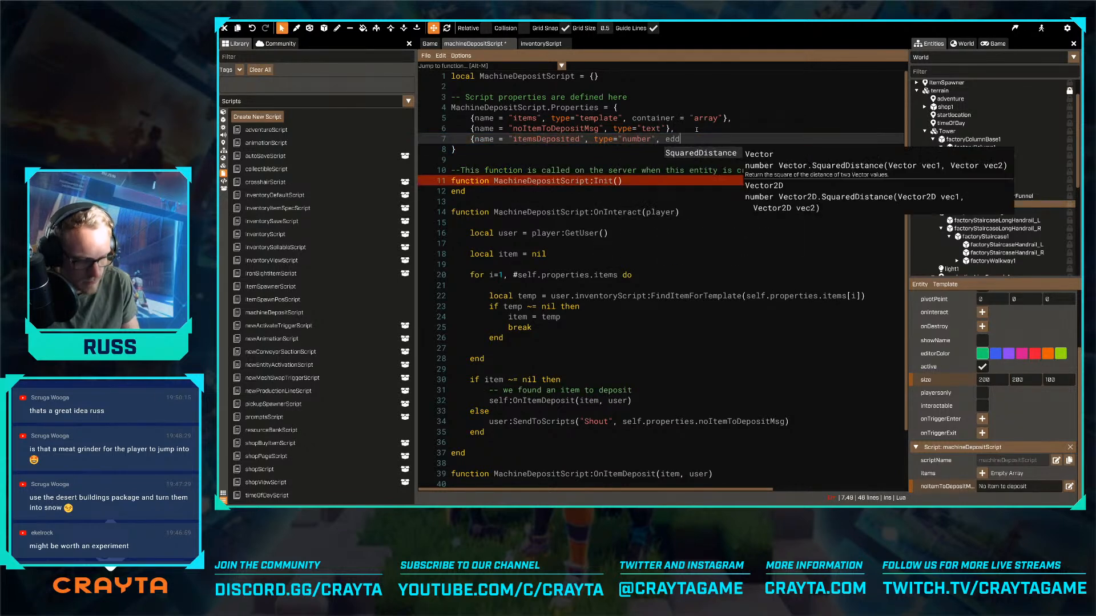
pyautogui.press('BackSpace')
pyautogui.write('it')
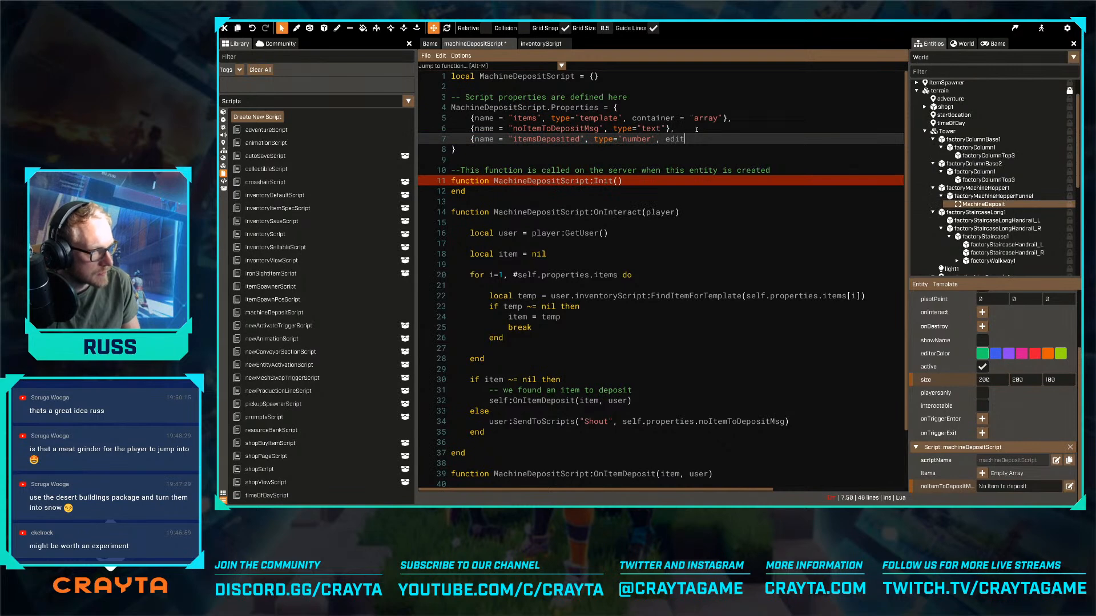
pyautogui.write('able = false}')
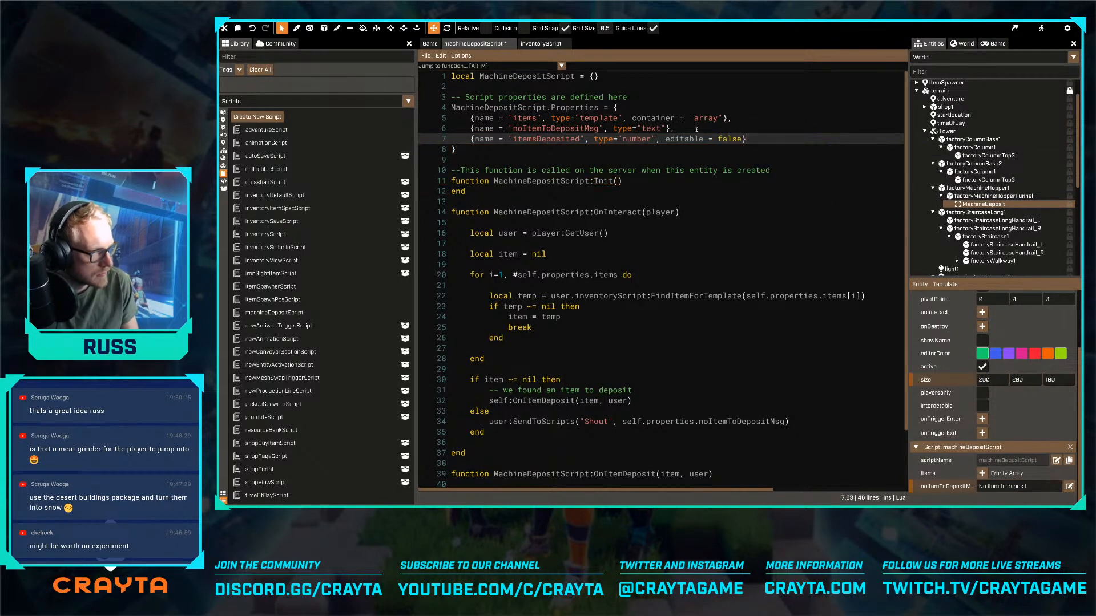
pyautogui.hotkey('ctrl', 's')
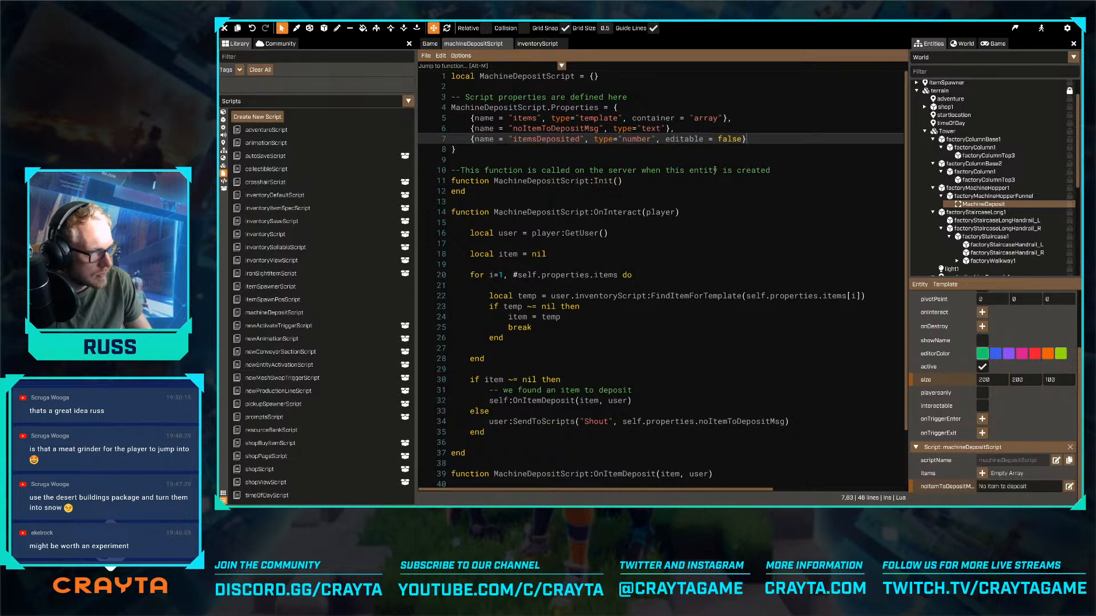
# - Initialise self.targetItemsToDeposit = 0 inside the MachineDepositScript:Init function
pyautogui.click(713, 177)
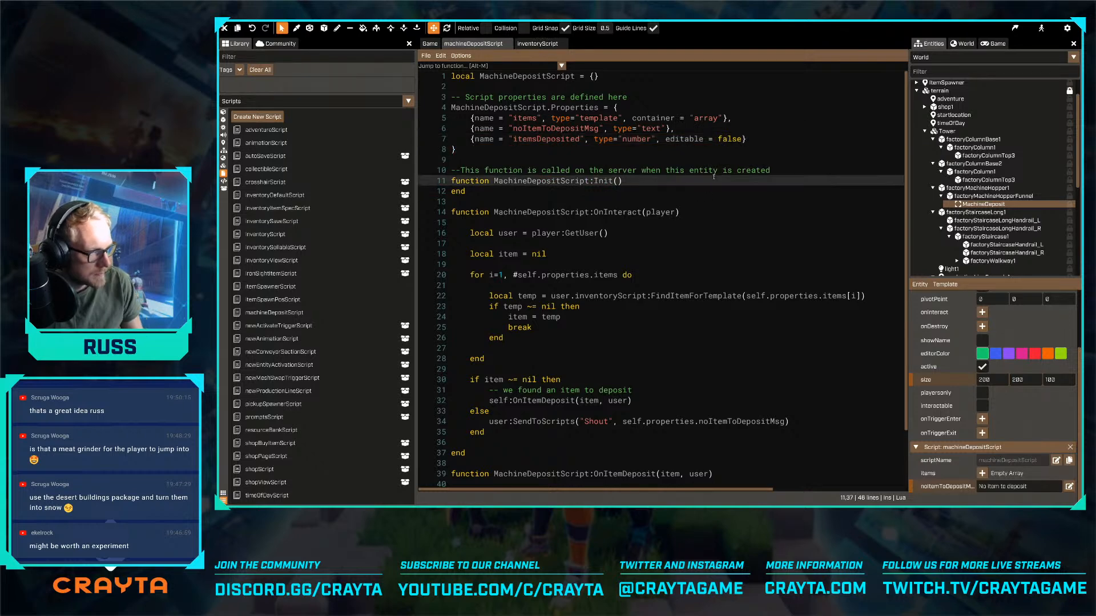
pyautogui.press('Return')
pyautogui.write('self.targ')
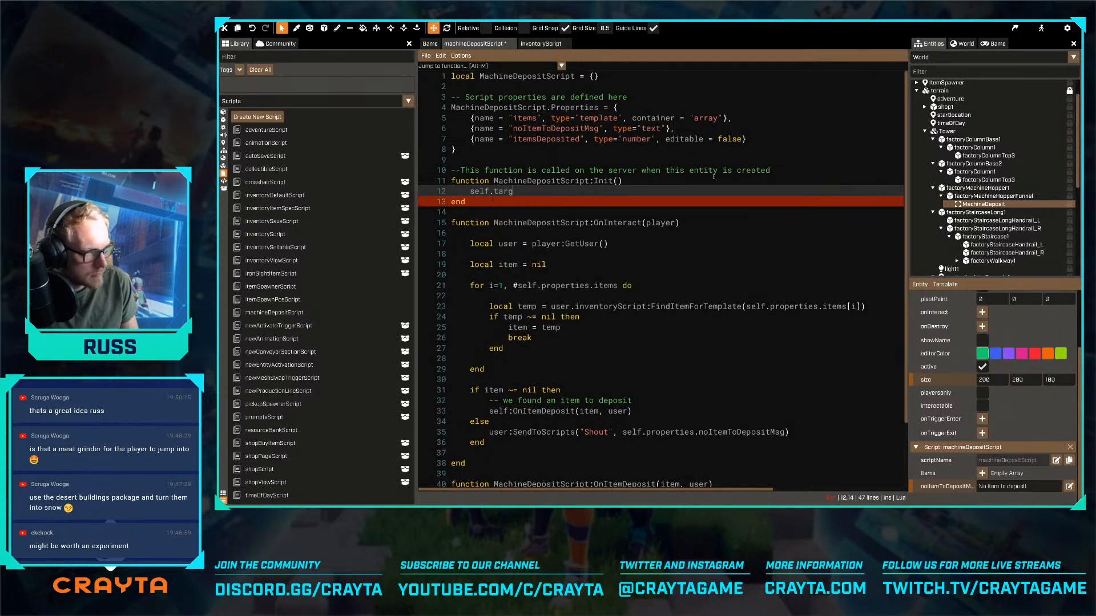
pyautogui.write('etIte')
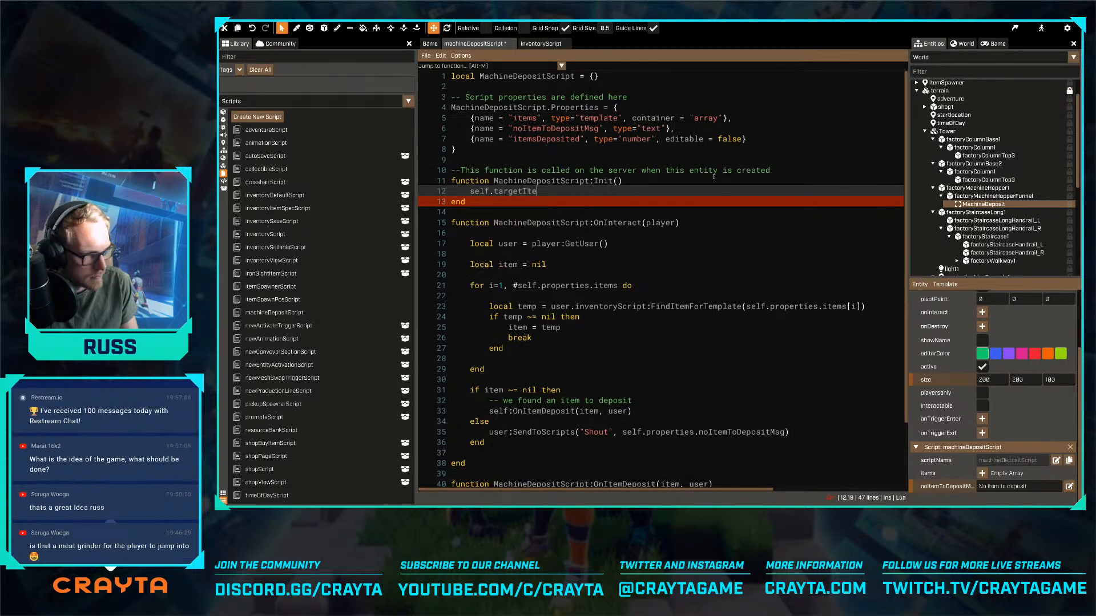
pyautogui.write('msToDeposit ')
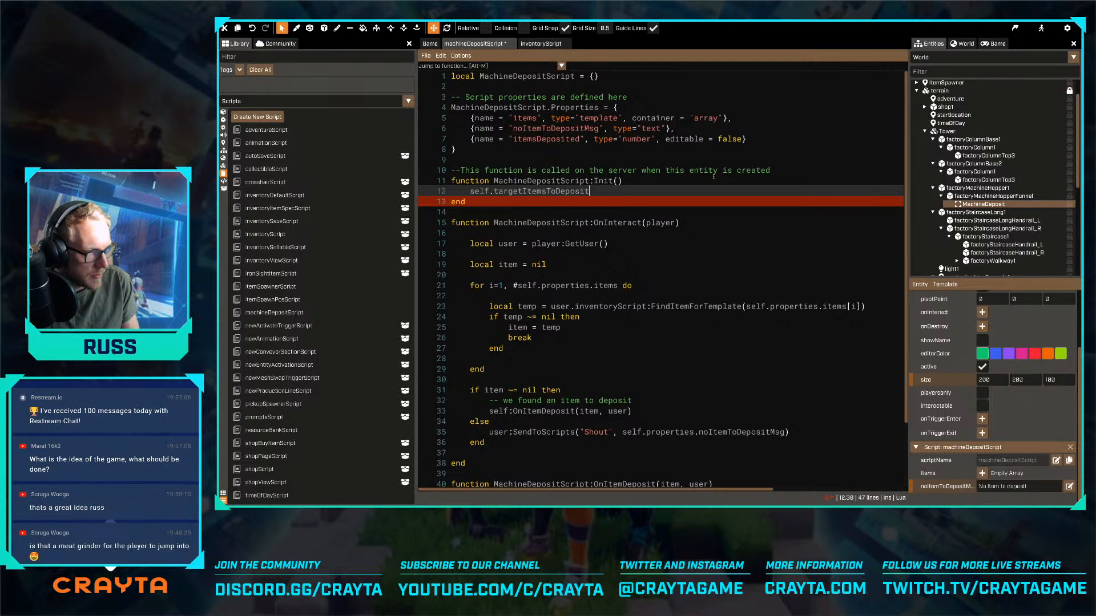
pyautogui.write('=')
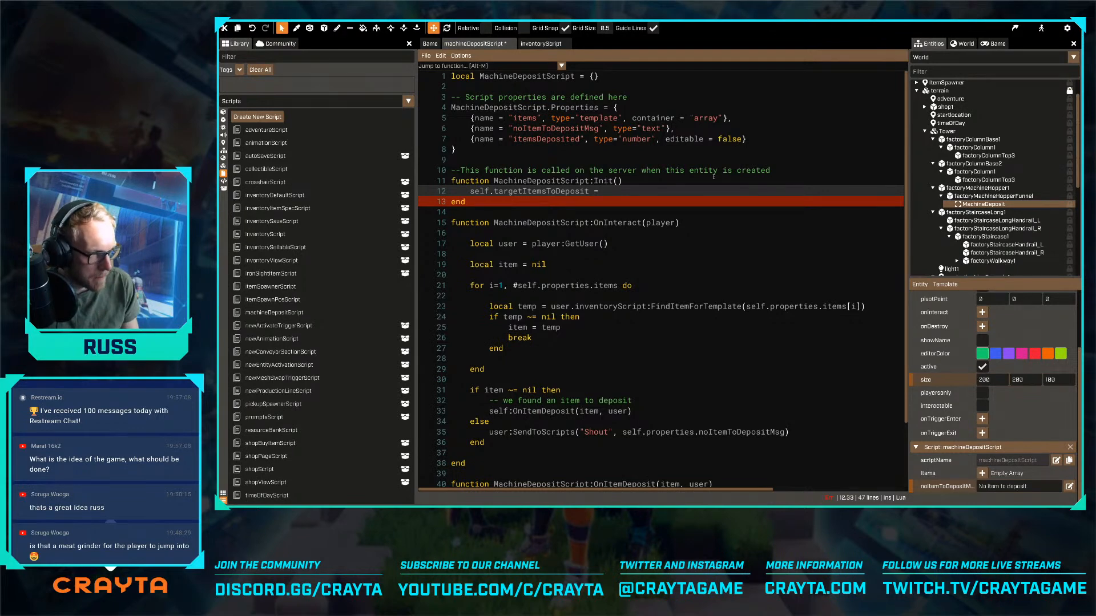
pyautogui.write('0')
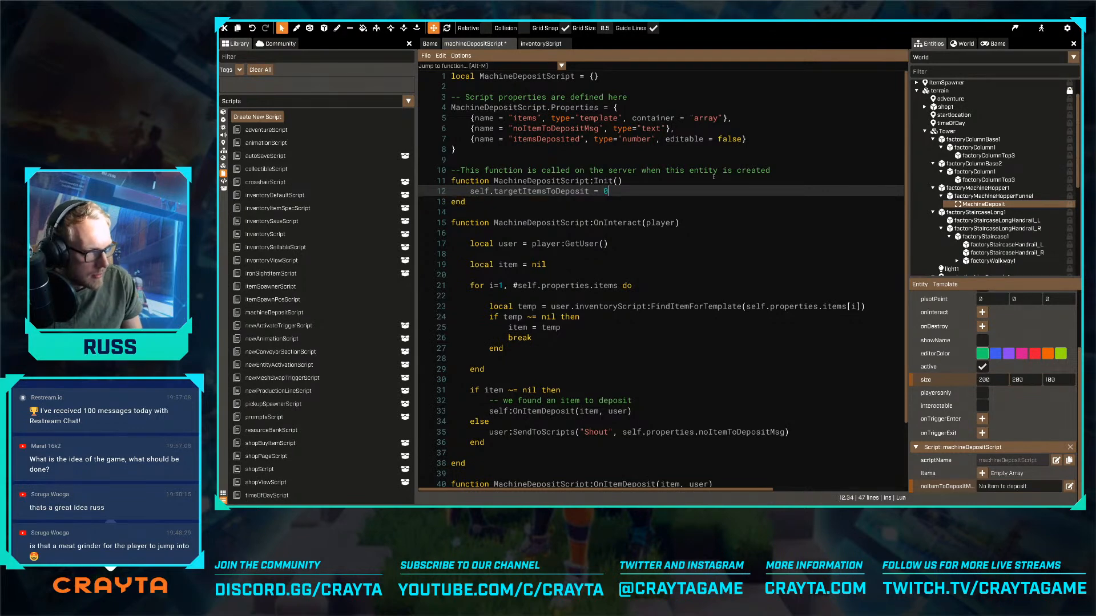
# - Open up blank lines between the Init and OnInteract functions and save the script
pyautogui.press('Down')
pyautogui.press('Return')
pyautogui.press('Return')
pyautogui.hotkey('ctrl', 's')
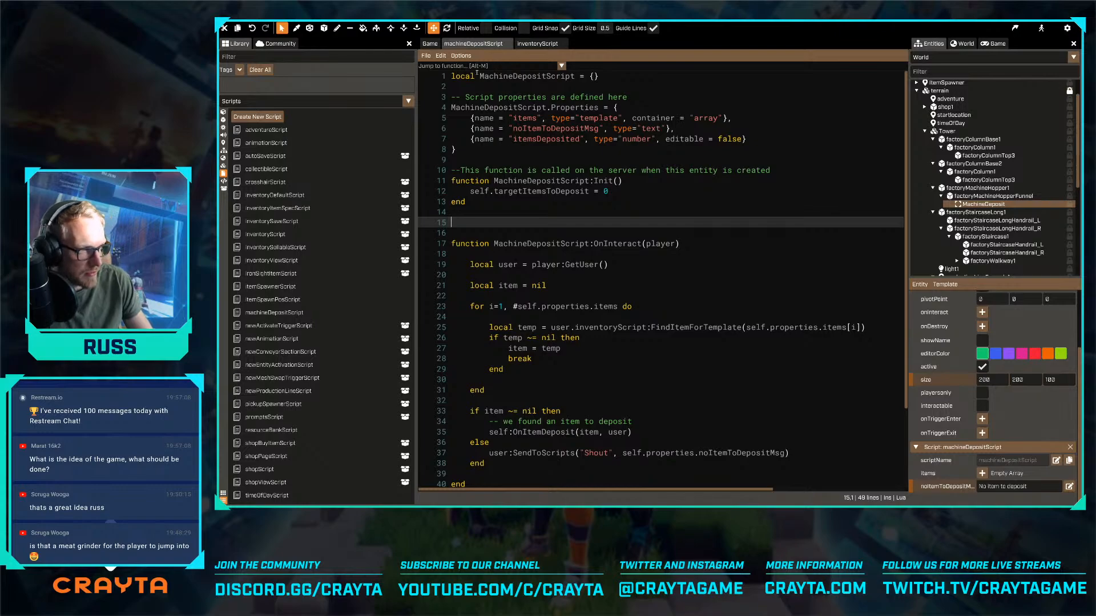
# - Look over the whole machine, its surrounding platforms and the snowy terrain from above in the game world
pyautogui.click(430, 44)
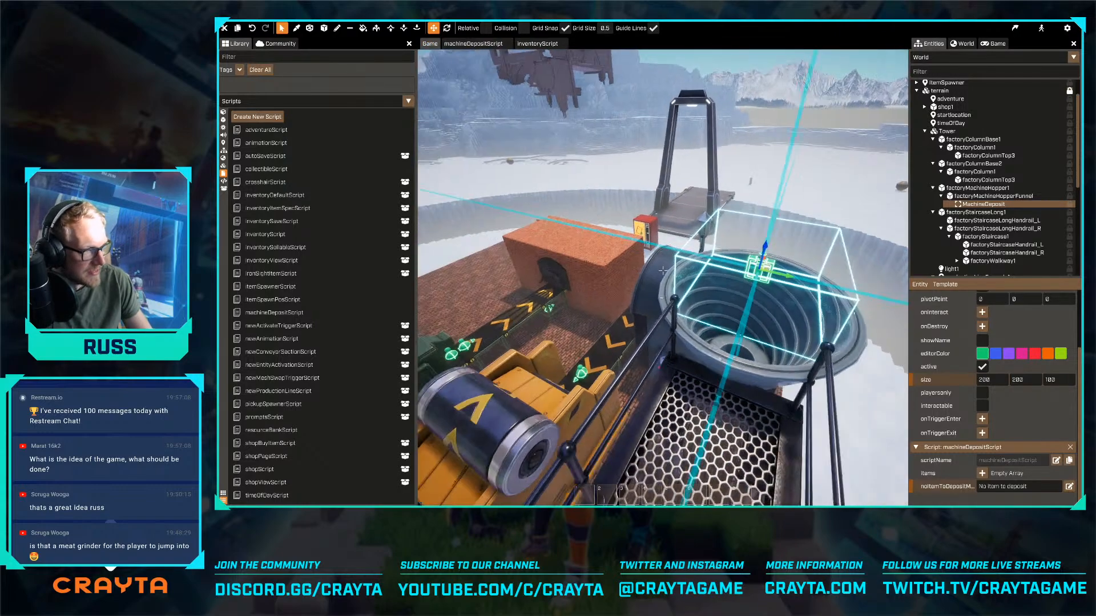
pyautogui.press('s')
pyautogui.moveTo(663, 278); pyautogui.dragTo(559, 243, button='right')
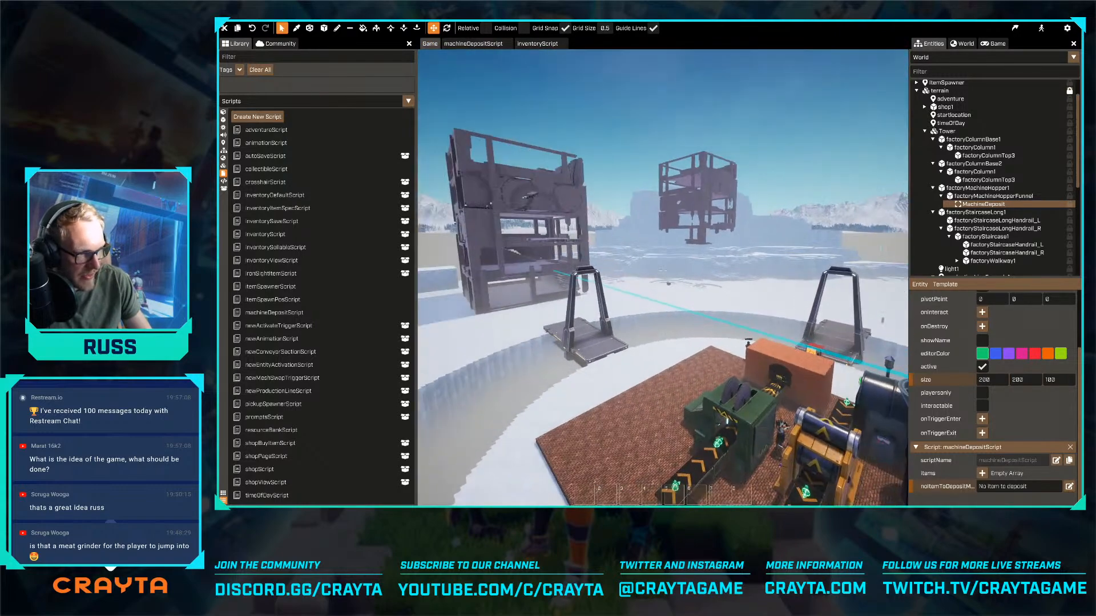
pyautogui.press('s')
pyautogui.moveTo(663, 271); pyautogui.dragTo(649, 320, button='right')
pyautogui.press('s')
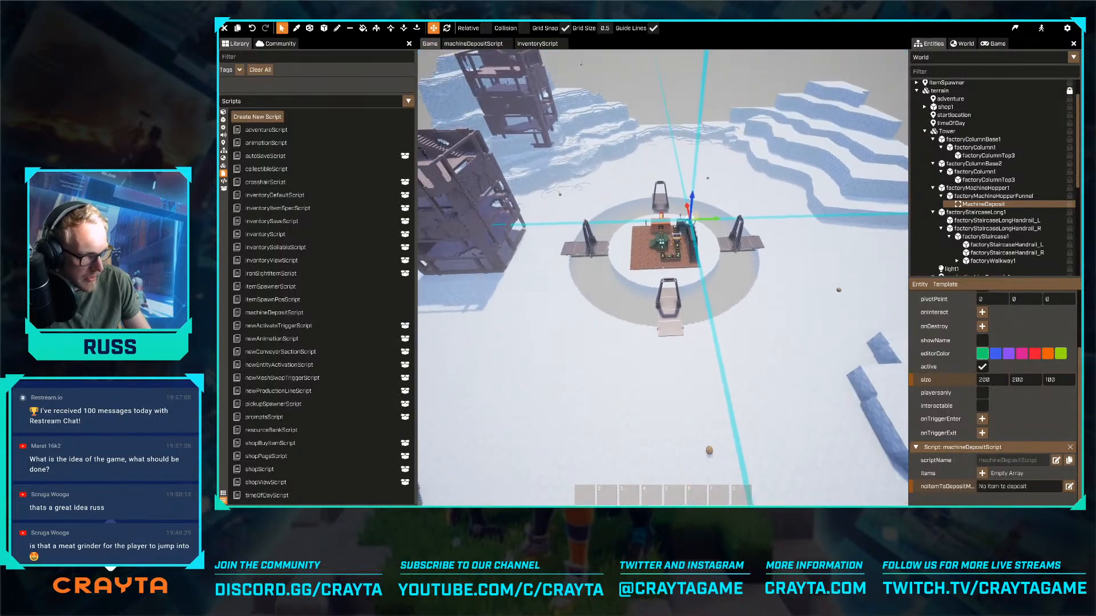
pyautogui.moveTo(663, 271); pyautogui.dragTo(656, 268, button='right')
pyautogui.press('w')
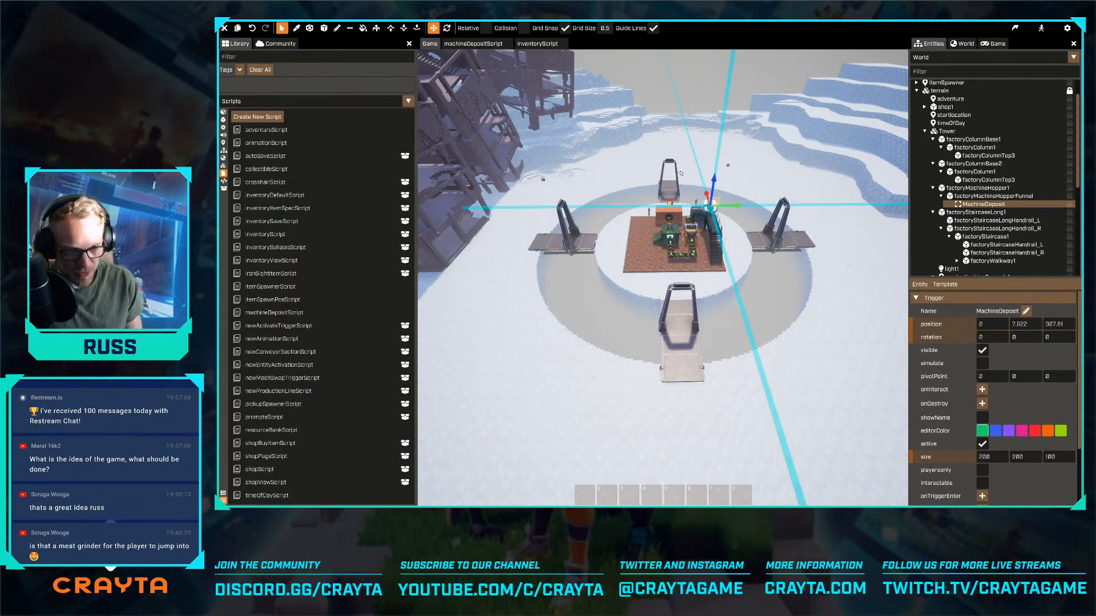
# - Examine the hopper funnel and its MachineDeposit trigger up close, including the nearby platforms
pyautogui.moveTo(750, 311); pyautogui.dragTo(776, 228, button='right')
pyautogui.press('w')
pyautogui.press('w')
pyautogui.press('w')
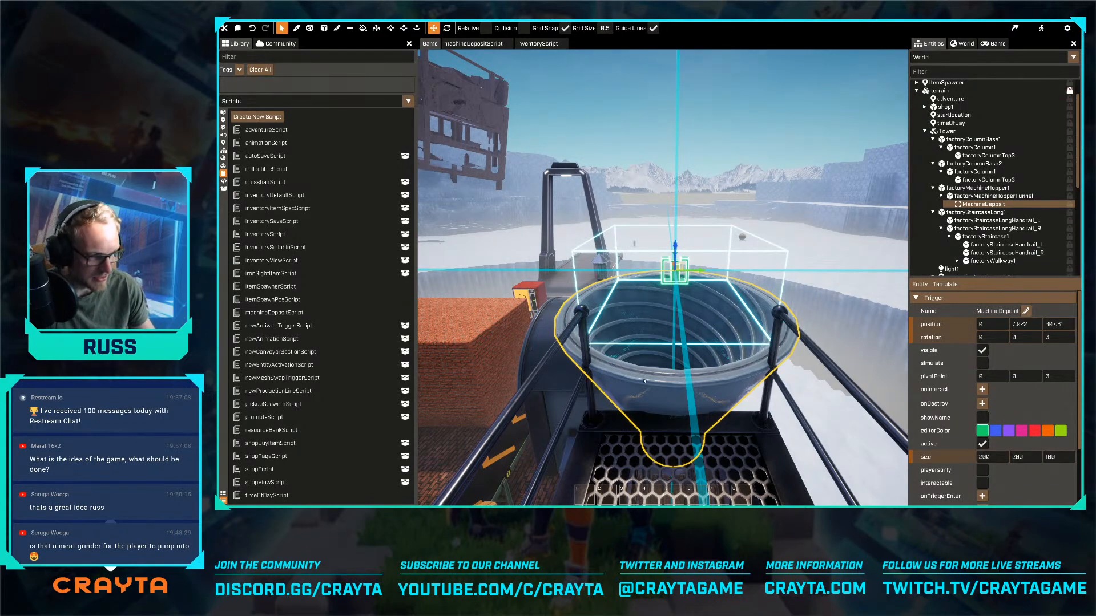
pyautogui.press('s')
pyautogui.moveTo(644, 381); pyautogui.dragTo(668, 337, button='right')
pyautogui.press('w')
pyautogui.press('a')
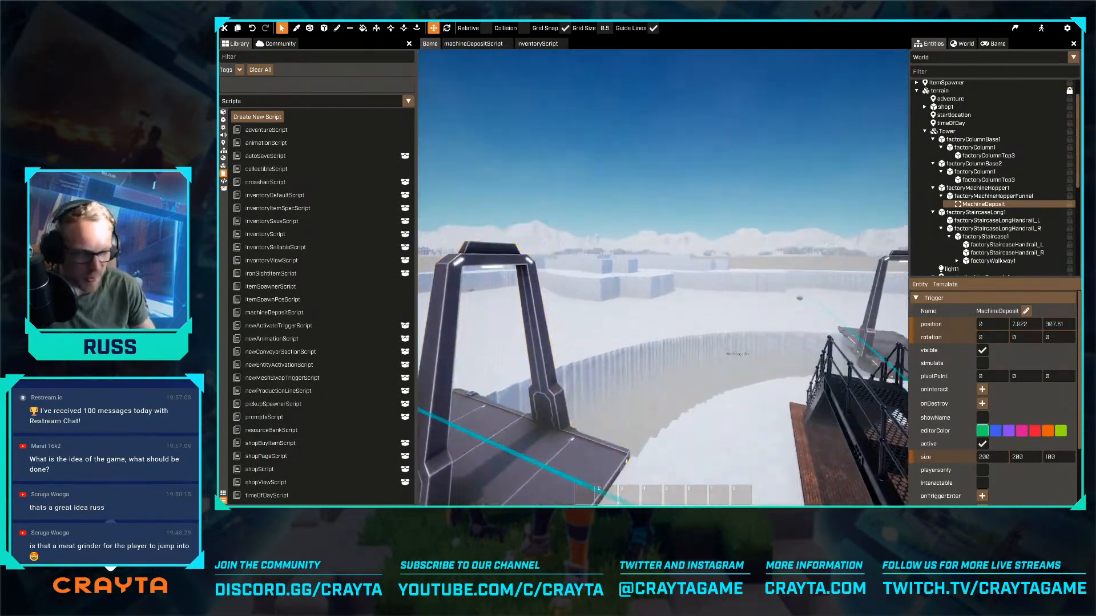
pyautogui.press('f')
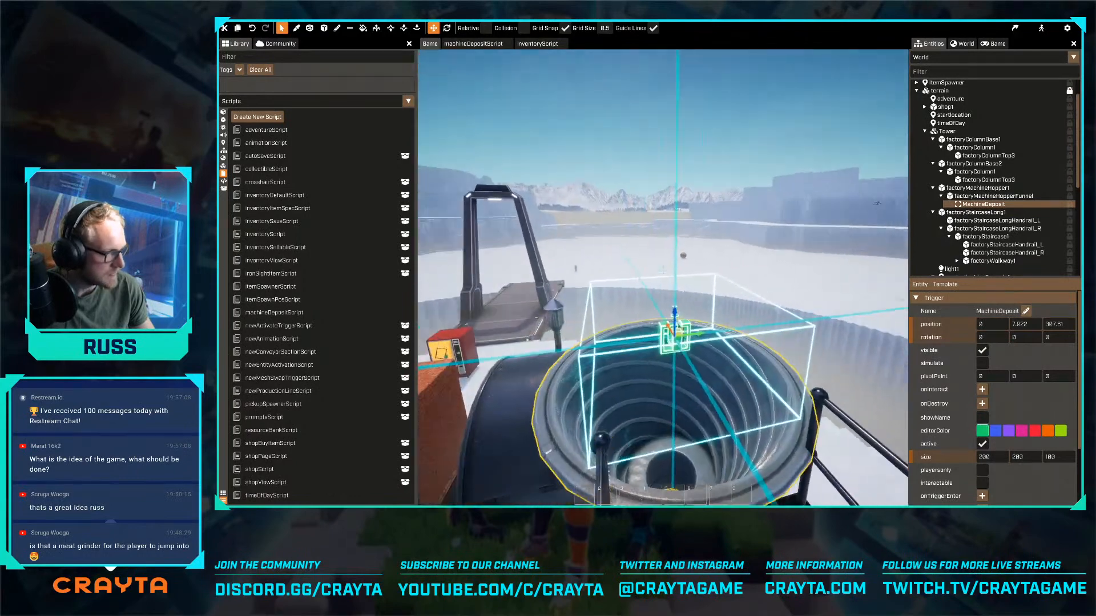
# - Reopen the MachineDeposit trigger's script and add an empty function MachineDepositScript:SetTarget(target), closed with end, between Init and OnInteract
pyautogui.scroll(-3, 993, 399)
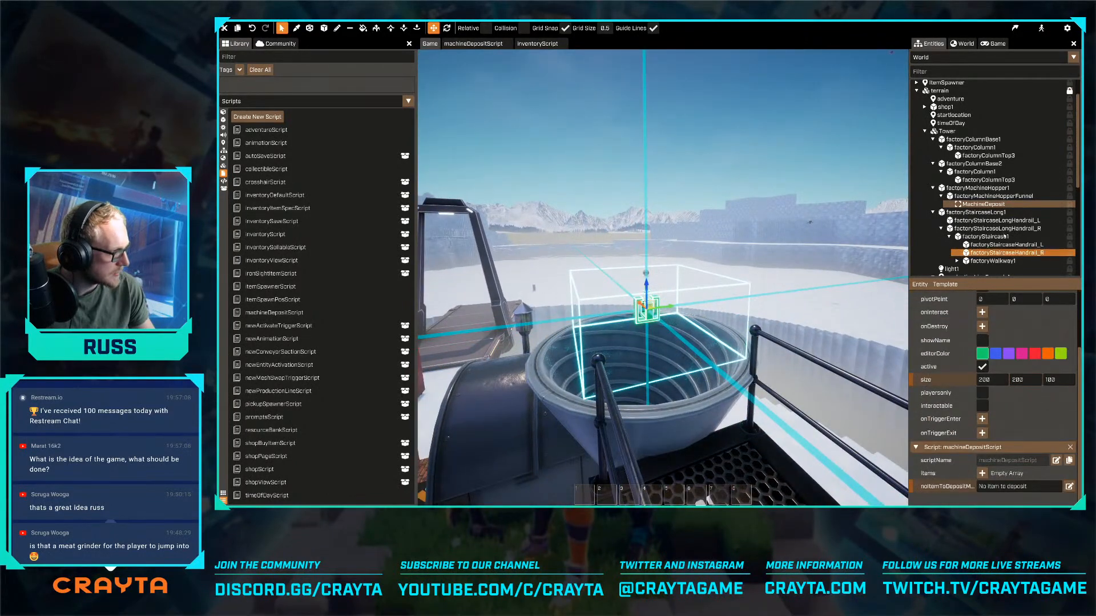
pyautogui.click(1055, 460)
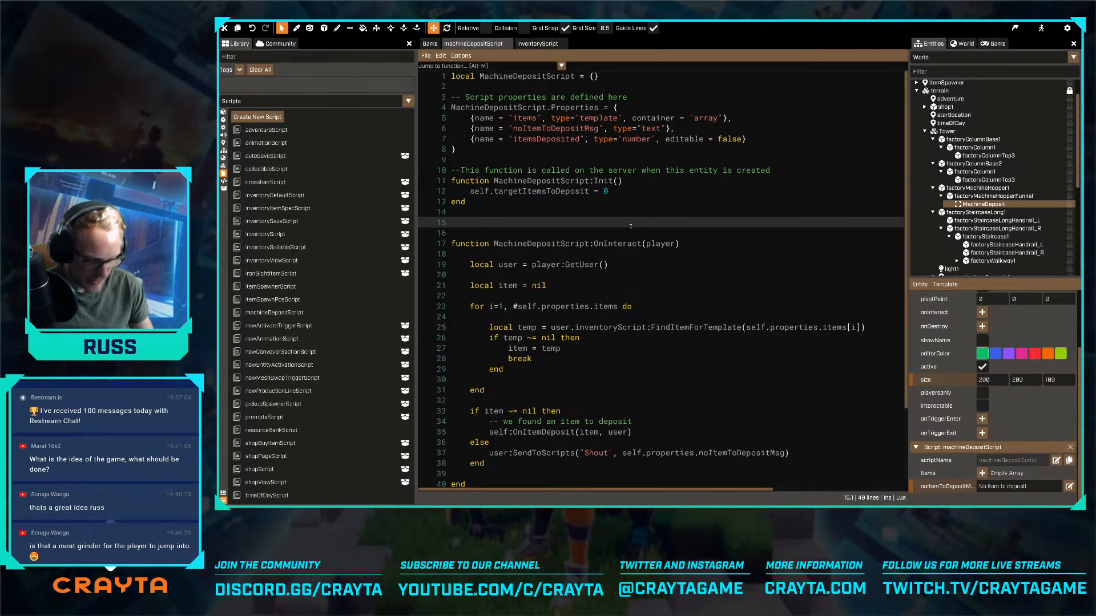
pyautogui.write('function MachineDepositScript@')
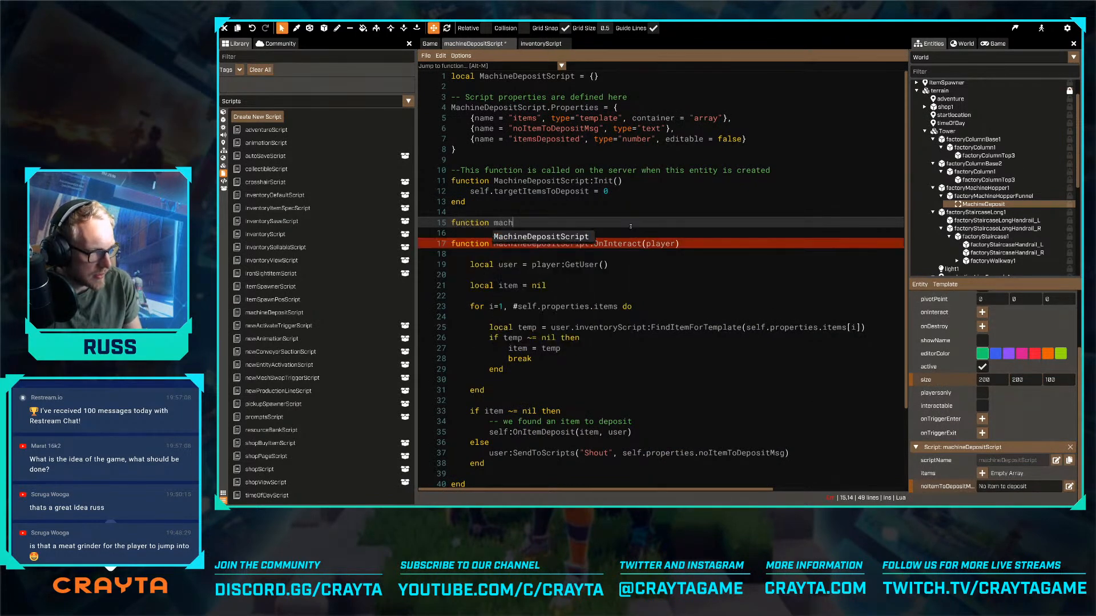
pyautogui.press('BackSpace')
pyautogui.write(':')
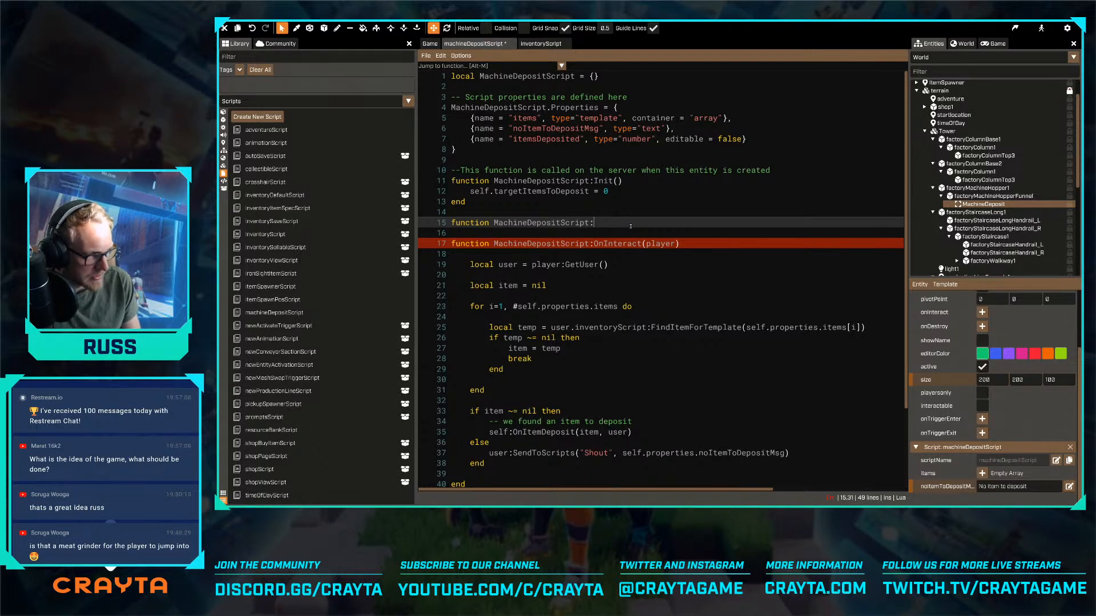
pyautogui.write('SetT')
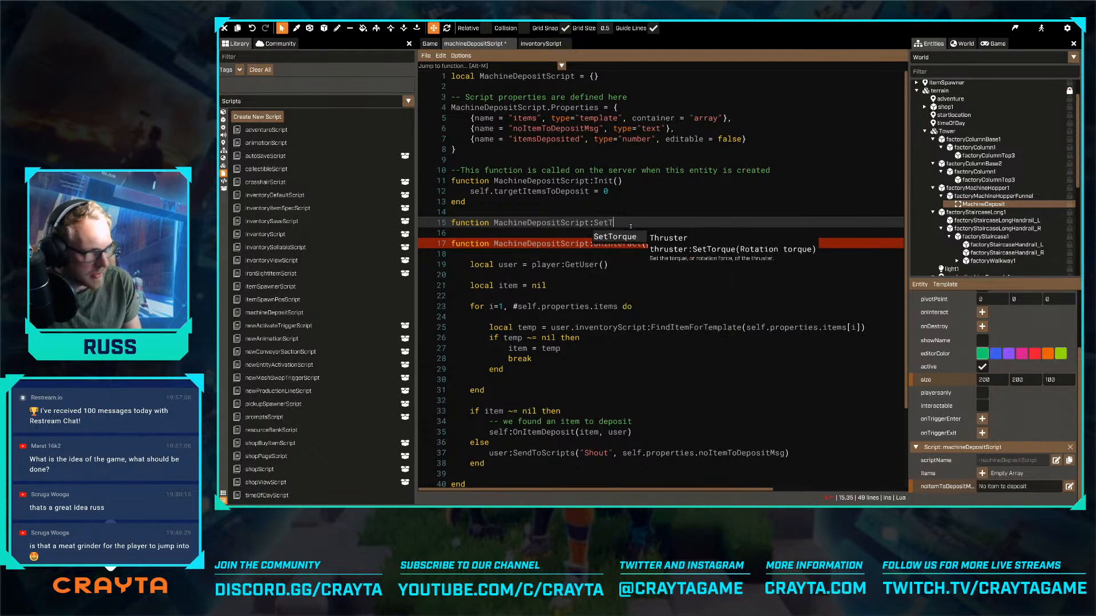
pyautogui.write('arget(')
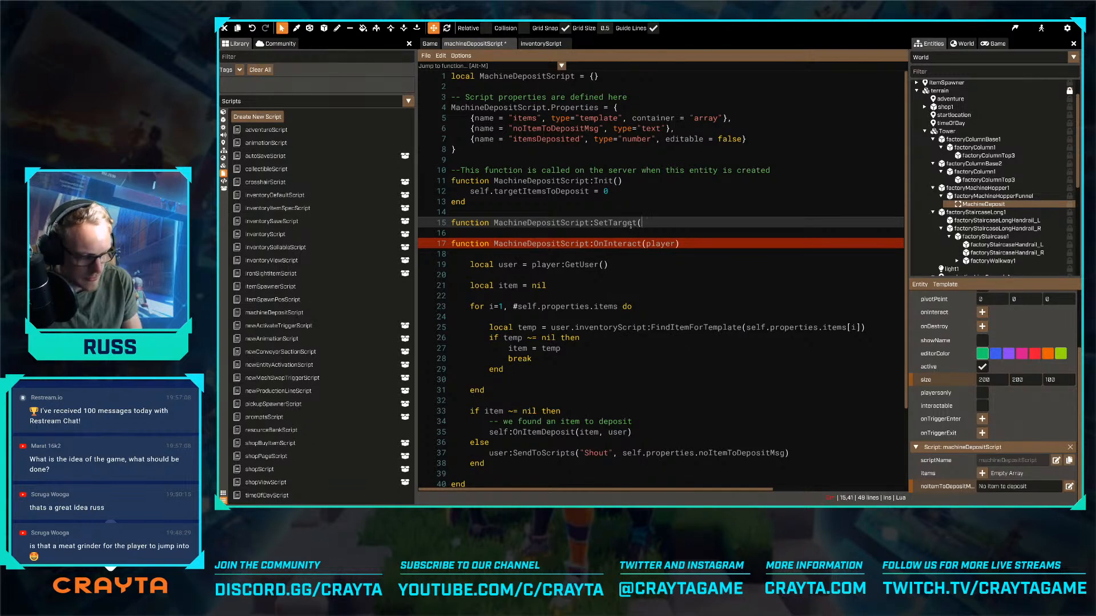
pyautogui.write('target)')
pyautogui.press('Return')
pyautogui.press('Return')
pyautogui.write('end')
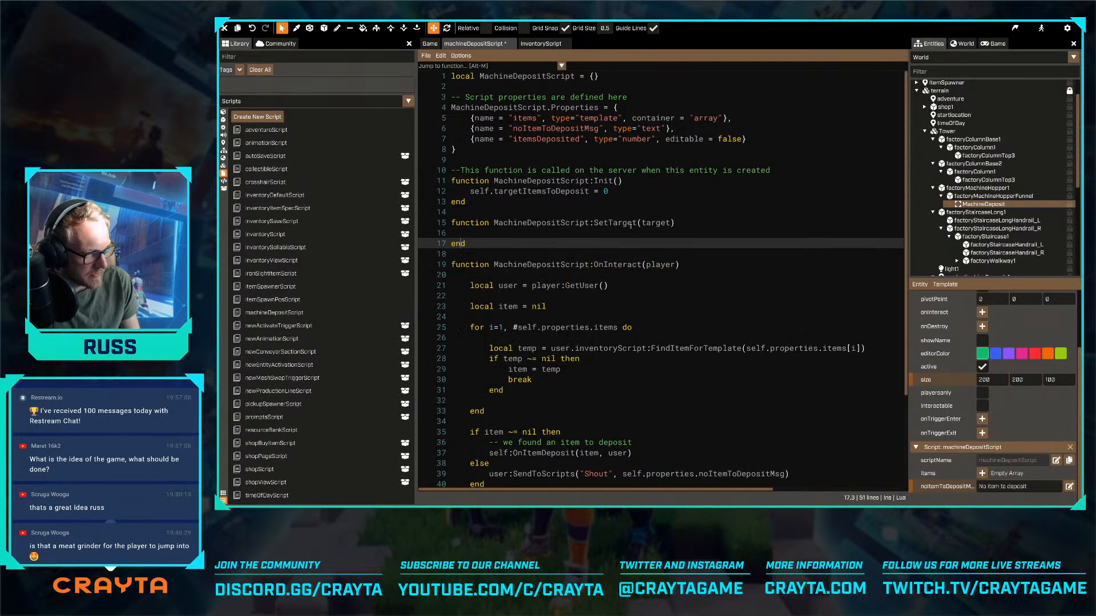
# - Assign self.targetItemsToDeposit = target inside the SetTarget function and save the script
pyautogui.press('Up')
pyautogui.press('Return')
pyautogui.press('Return')
pyautogui.press('Up')
pyautogui.press('Tab')
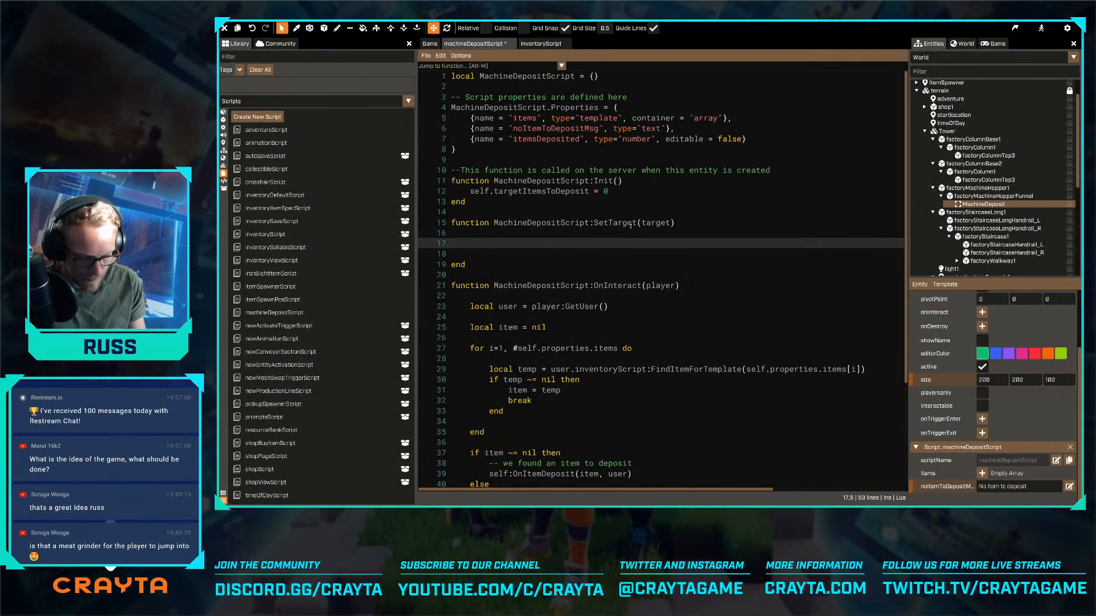
pyautogui.write('self.')
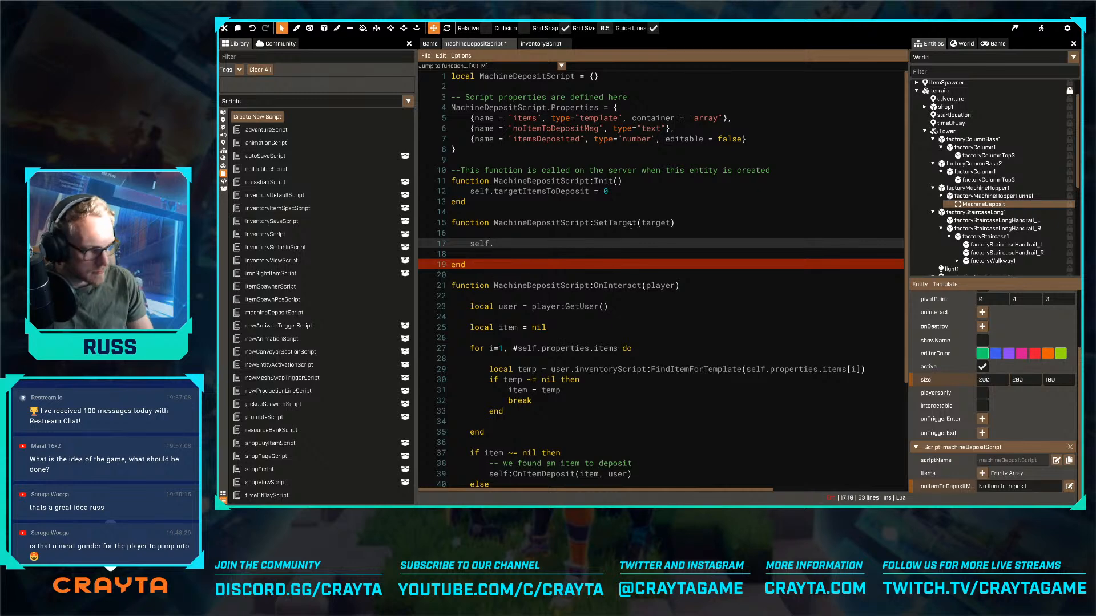
pyautogui.write('targetItemsToDeposit')
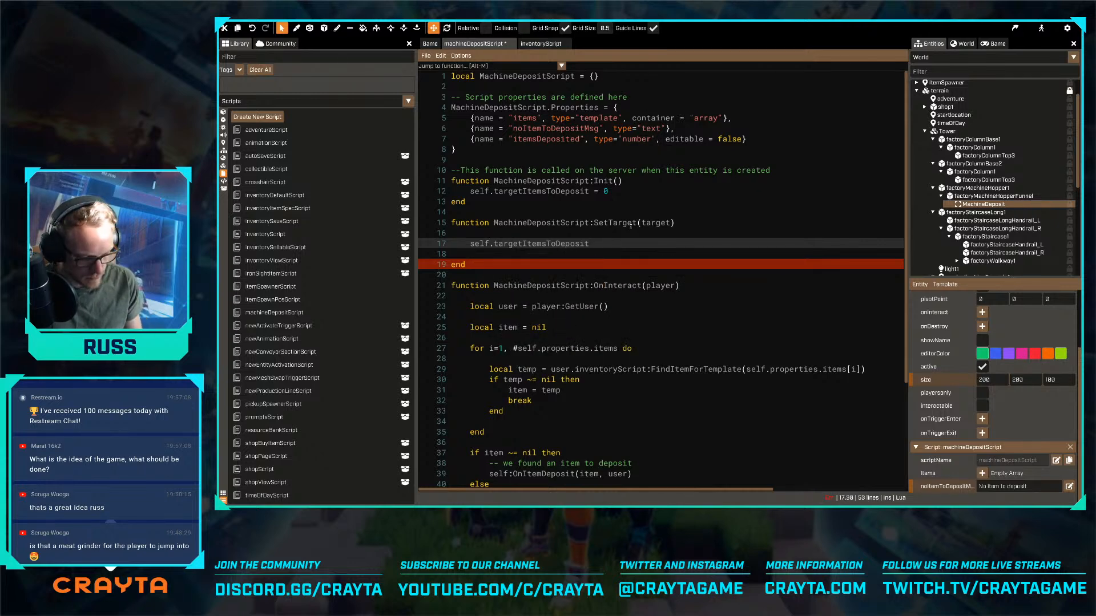
pyautogui.write(' = target')
pyautogui.hotkey('ctrl', 's')
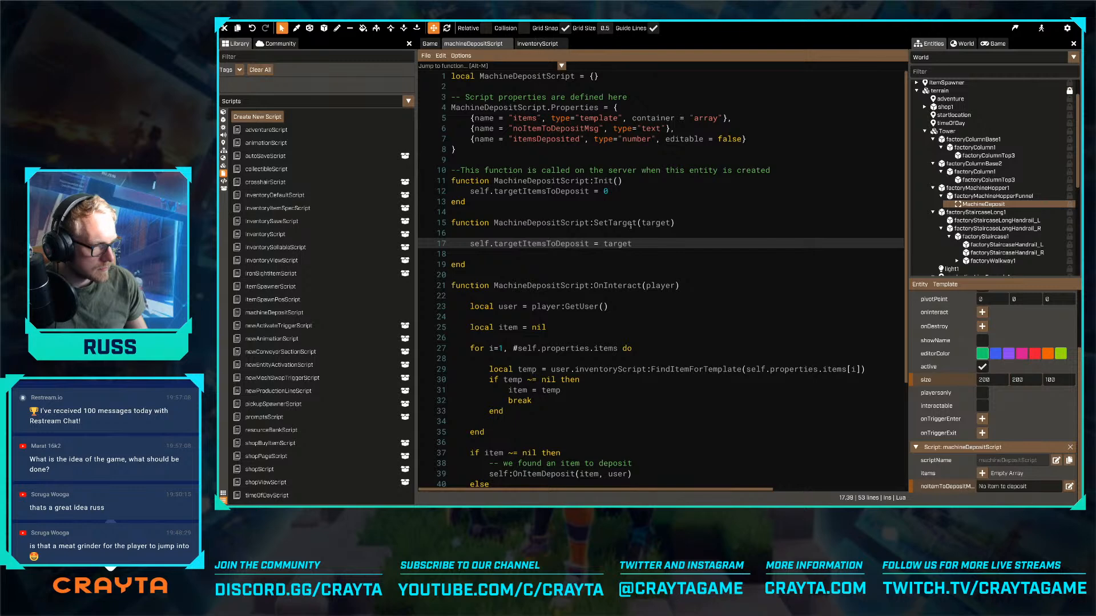
# - Write self.properties.itemsDeposited = self.properties.OnItemDeposit + 1 inside the OnItemDeposit function
pyautogui.scroll(-3, 658, 290)
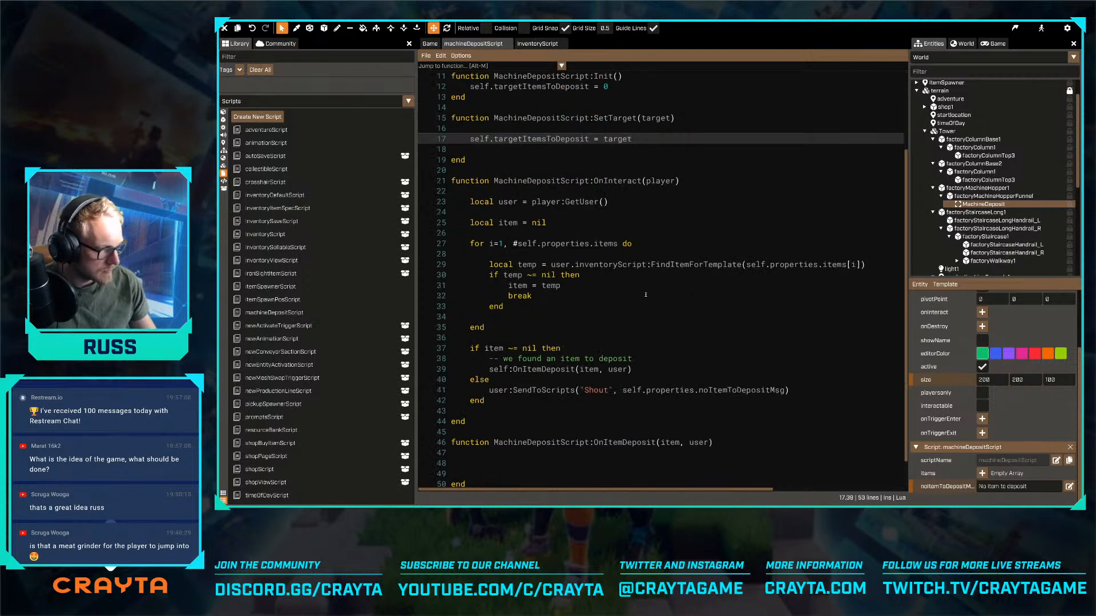
pyautogui.scroll(-1, 646, 294)
pyautogui.click(573, 430)
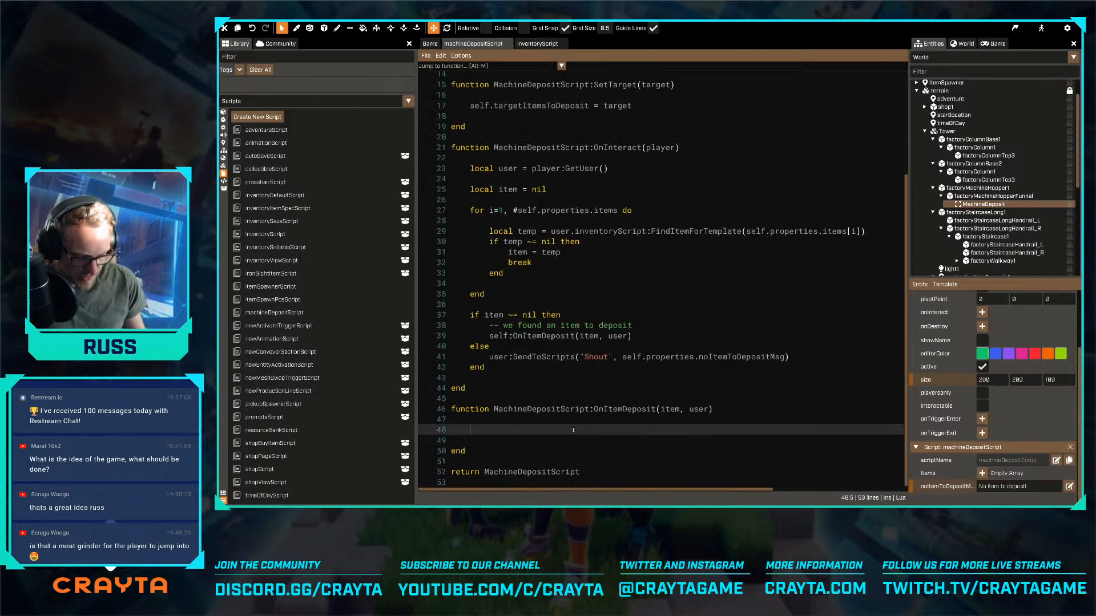
pyautogui.write('self.proper')
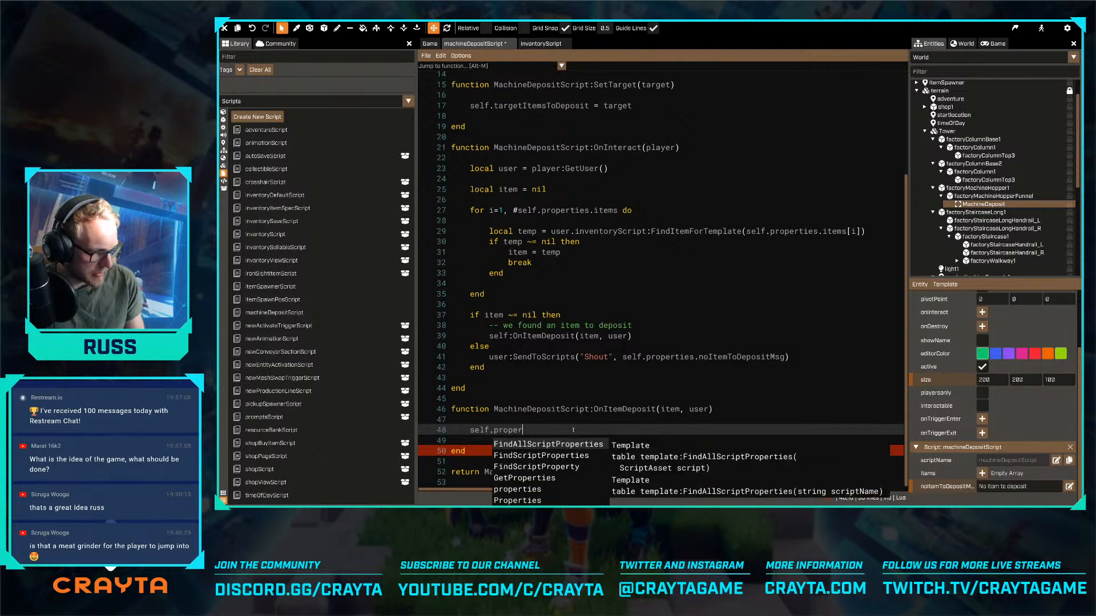
pyautogui.write('ties.ite')
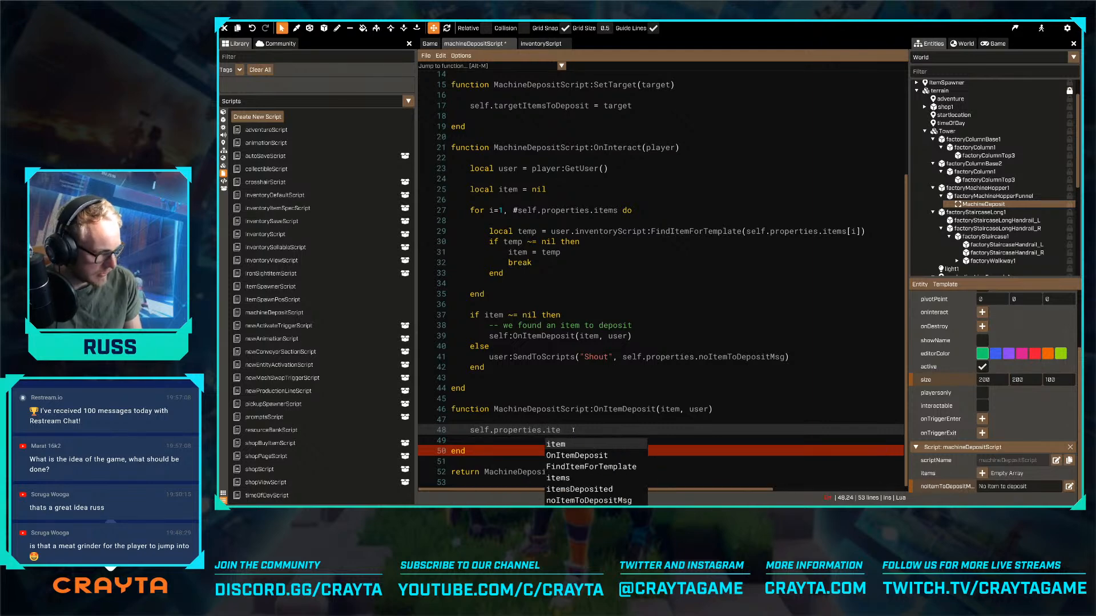
pyautogui.press('Down')
pyautogui.press('Down')
pyautogui.press('Down')
pyautogui.press('Down')
pyautogui.press('Return')
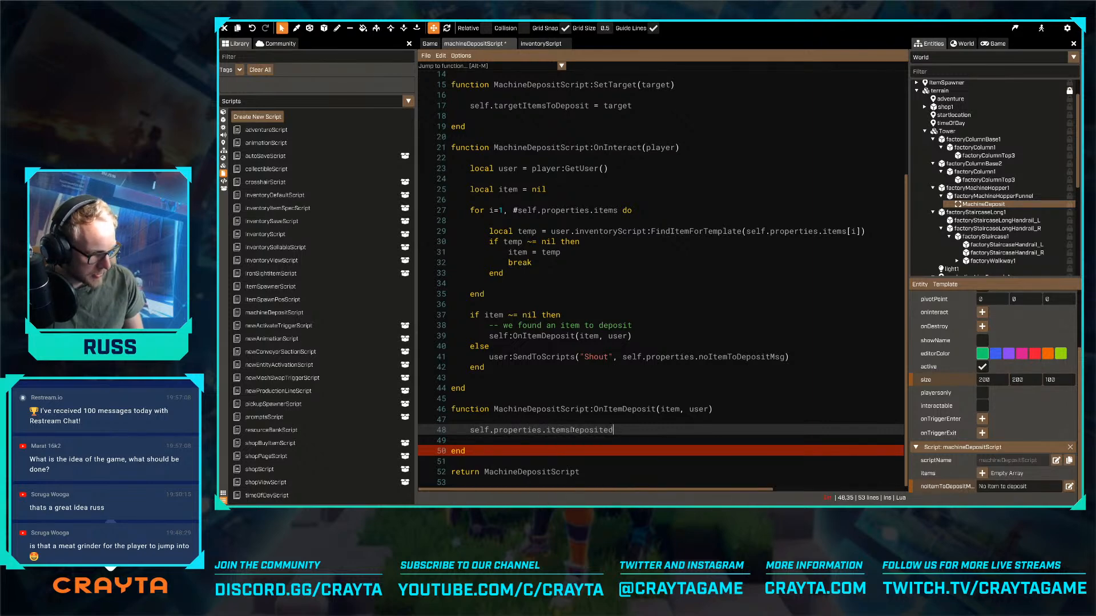
pyautogui.write('= self.prop')
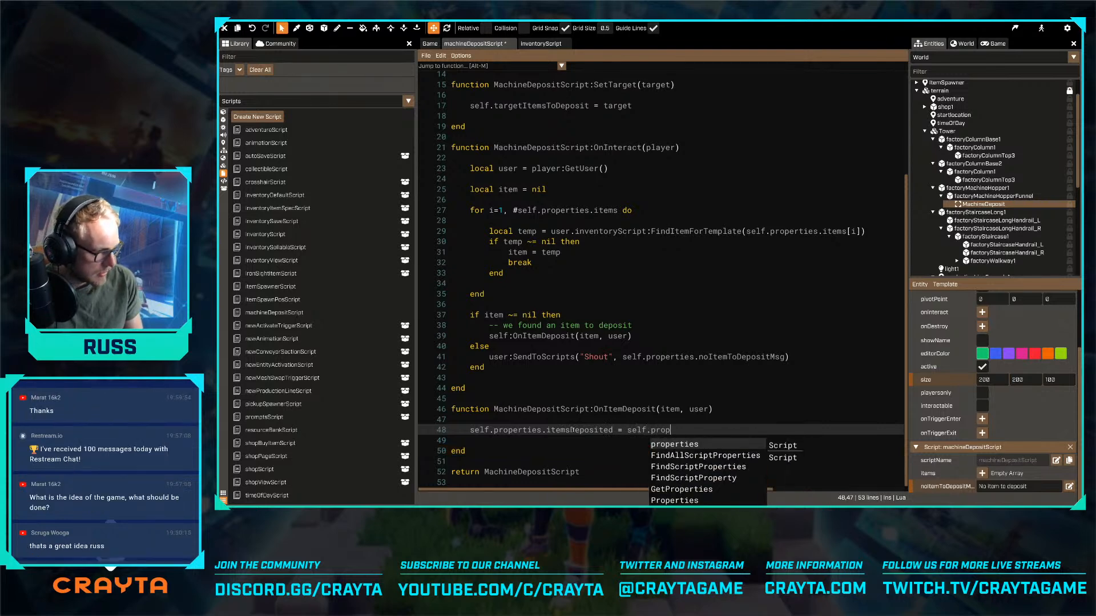
pyautogui.write('erties.On')
pyautogui.press('Return')
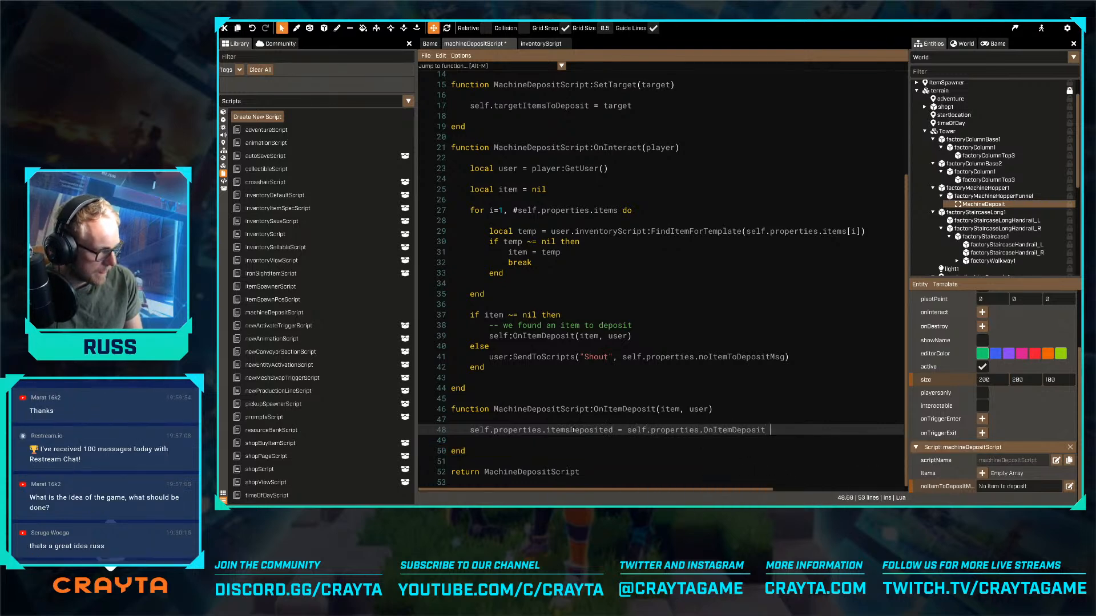
pyautogui.write('+ 1')
# - Save the script and add a GetWorld():ForEachUser() call below the itemsDeposited line in the OnItemDeposit function
pyautogui.press('Return')
pyautogui.press('Return')
pyautogui.hotkey('ctrl', 's')
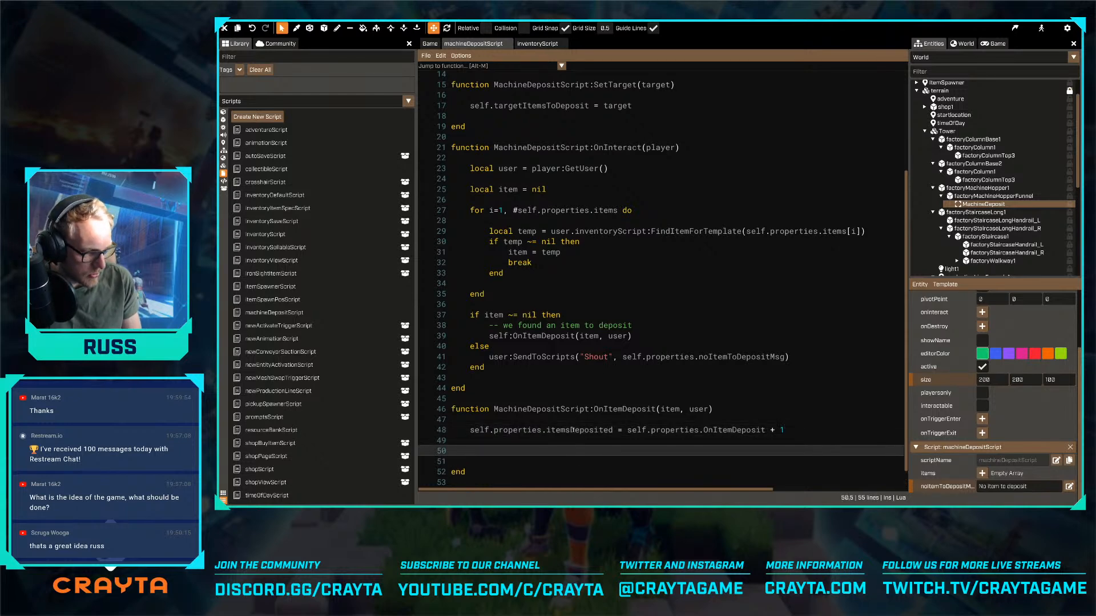
pyautogui.write('GetWorld():')
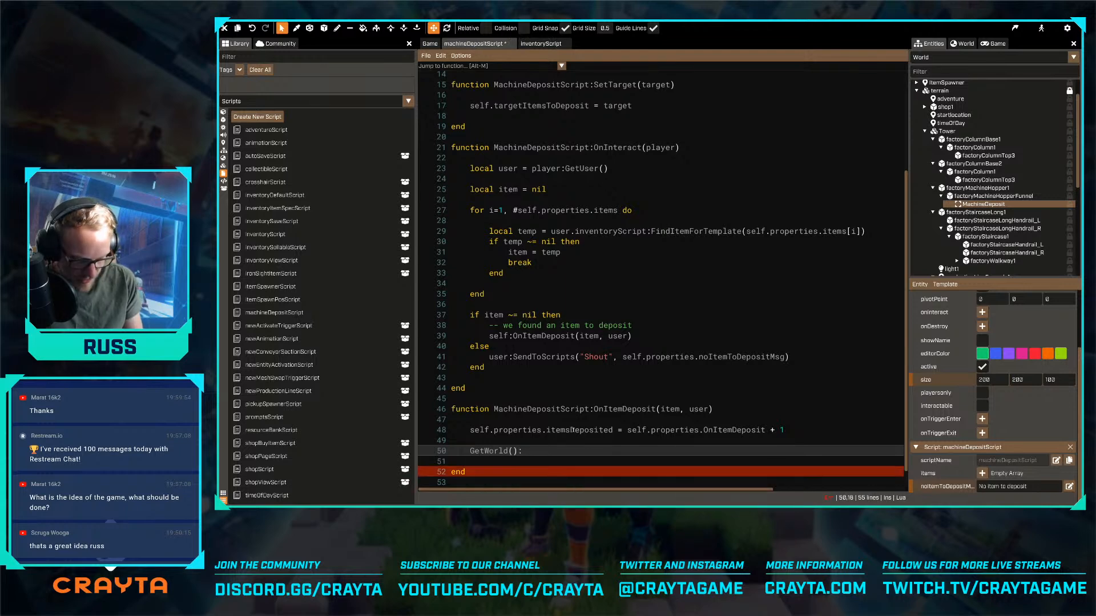
pyautogui.write('for')
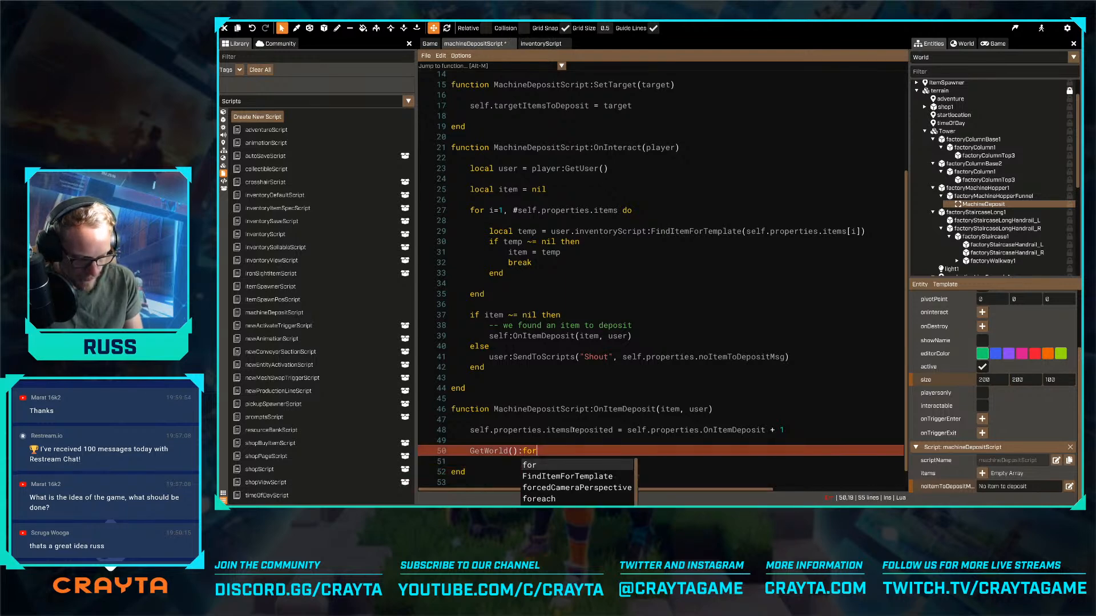
pyautogui.write('EachUser(')
pyautogui.press('Return')
pyautogui.press('Return')
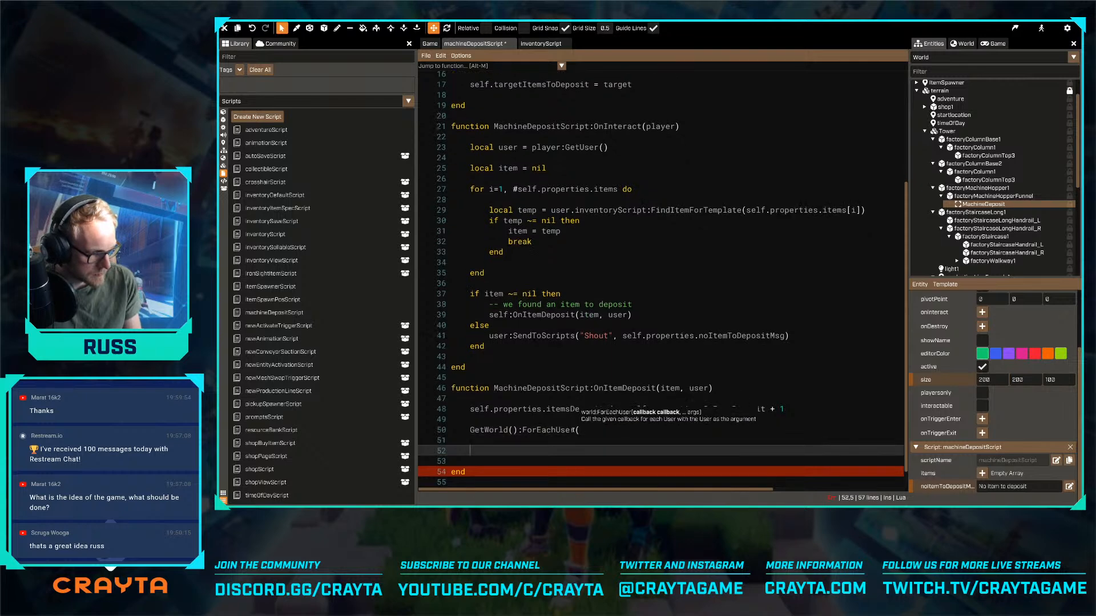
pyautogui.write(')')
pyautogui.press('Up')
# - Insert an empty callback function(user), closed with end, as the argument of the ForEachUser call
pyautogui.write('function(user)')
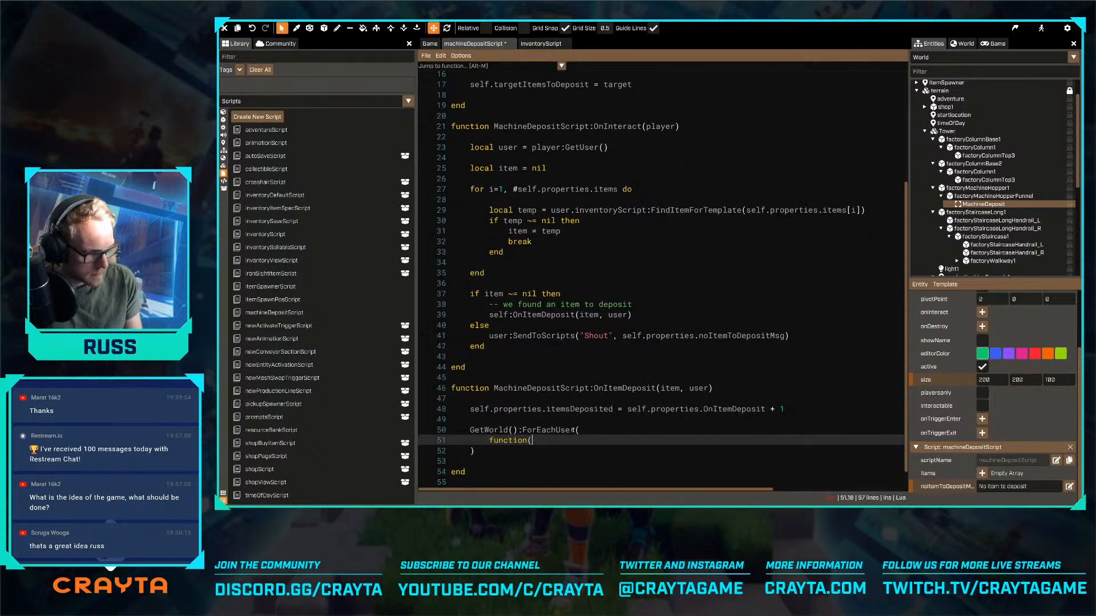
pyautogui.press('Return')
pyautogui.press('Return')
pyautogui.press('Return')
pyautogui.write('end')
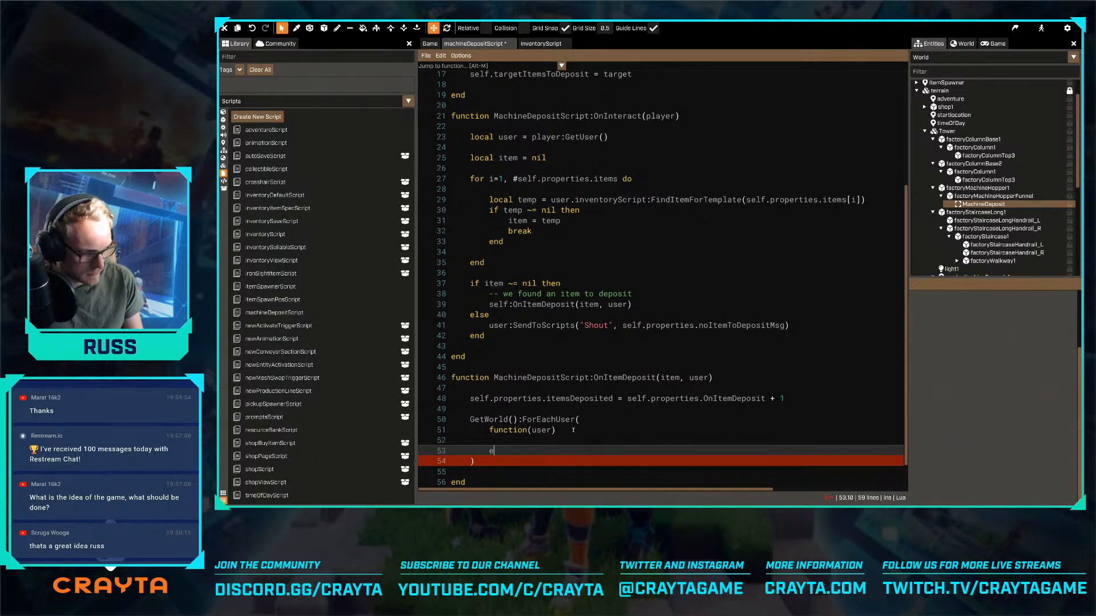
pyautogui.press('Up')
pyautogui.press('Up')
pyautogui.press('Return')
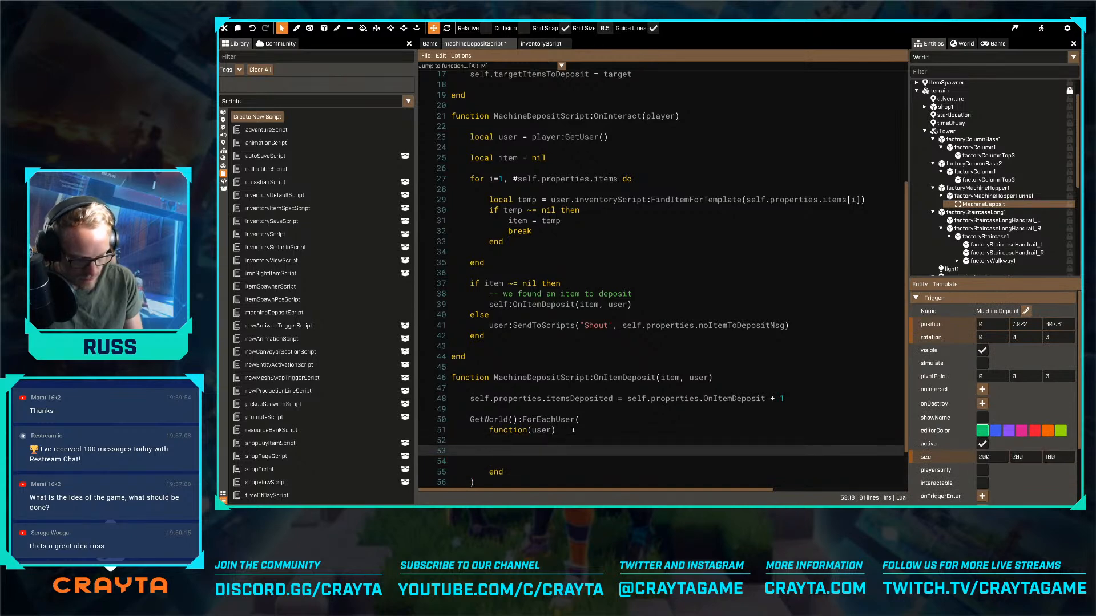
# - Rename the ForEachUser callback's parameter to userEntity
pyautogui.write('is')
pyautogui.click(573, 430)
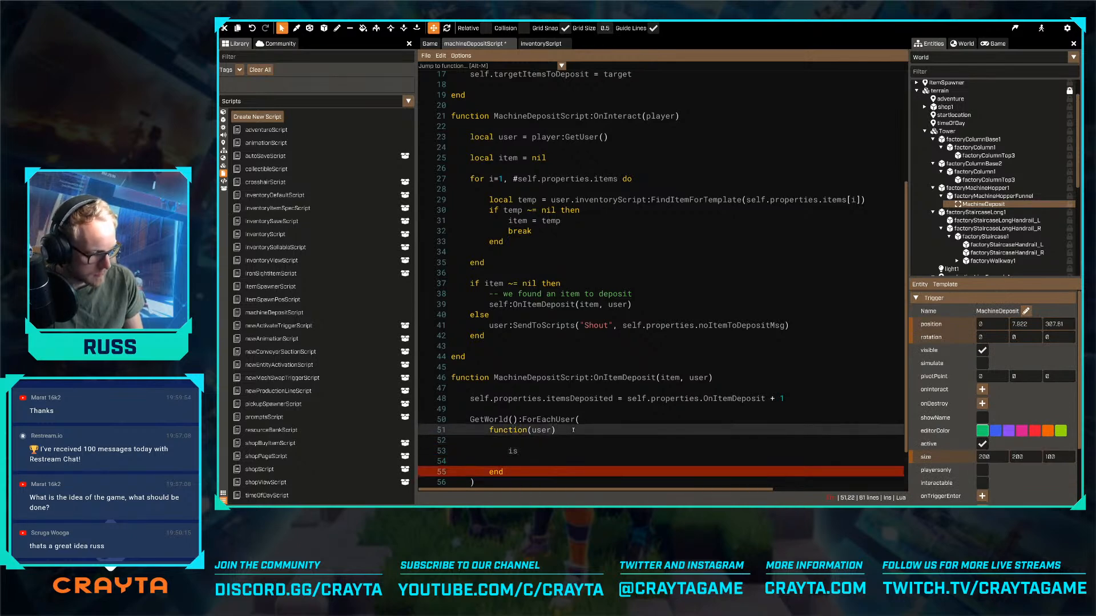
pyautogui.hotkey('ctrl', 'shift', 'Left')
pyautogui.write('userEntity')
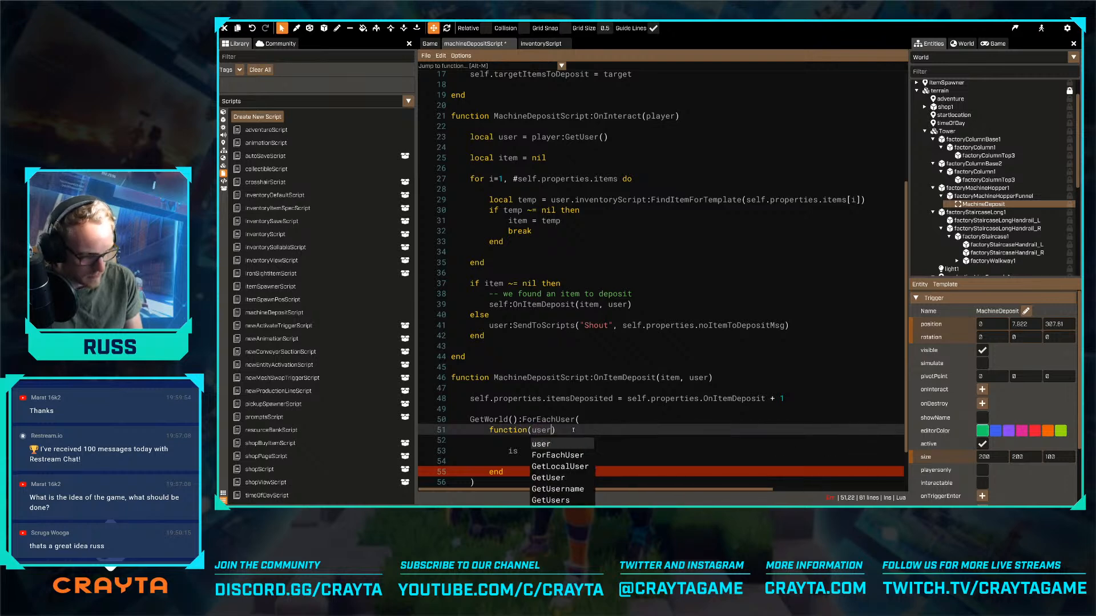
pyautogui.press('Down')
pyautogui.press('Down')
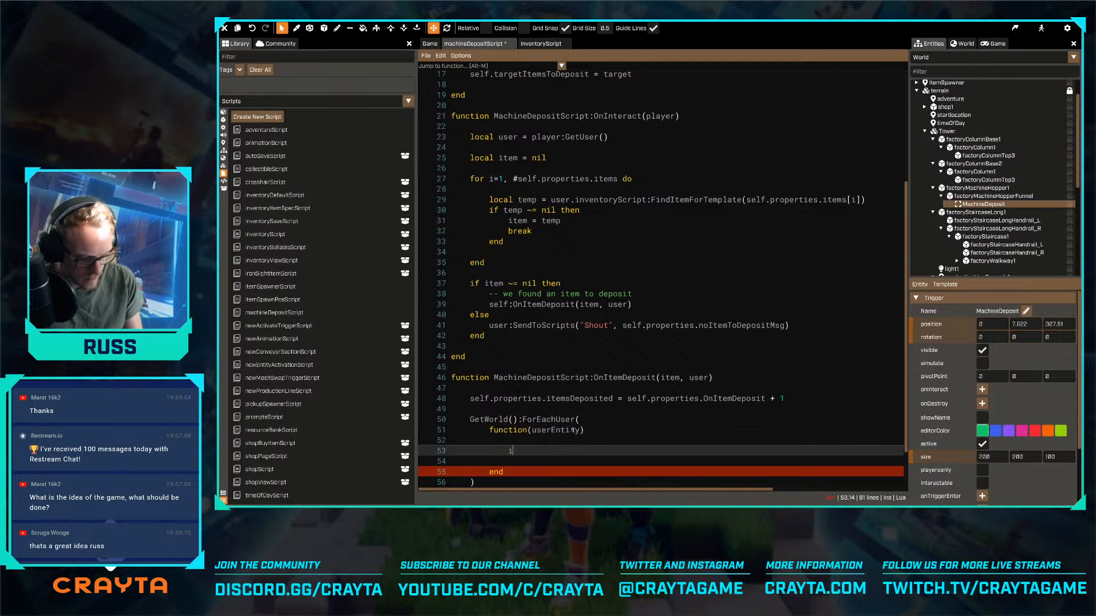
# - Add an if userEntity ~= user then block, closed with end, inside the ForEachUser callback
pyautogui.write('f userEntity')
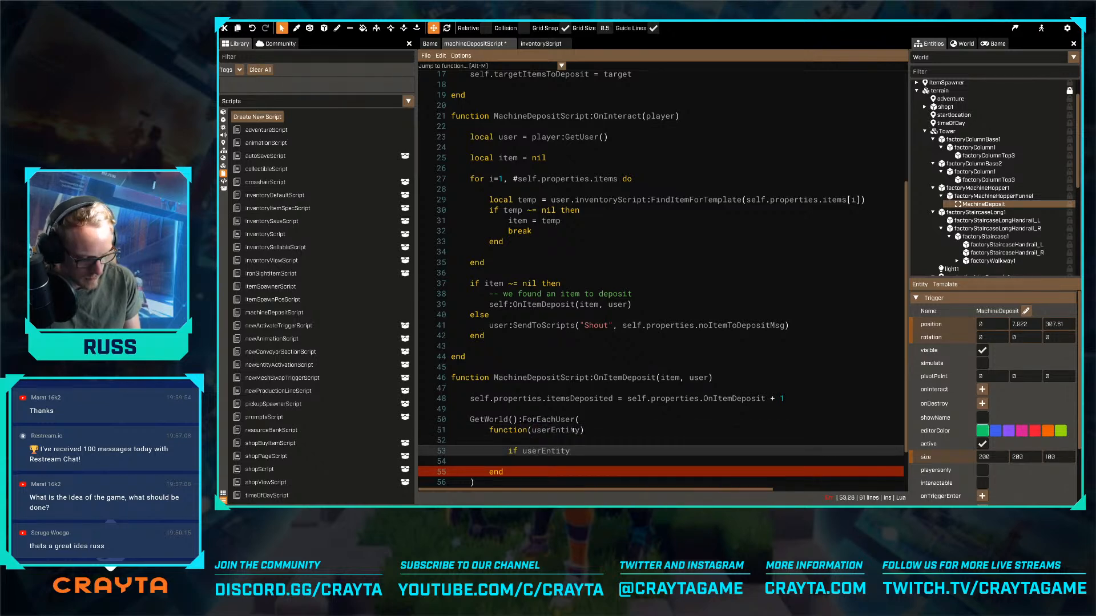
pyautogui.write(' ~= user then')
pyautogui.press('Return')
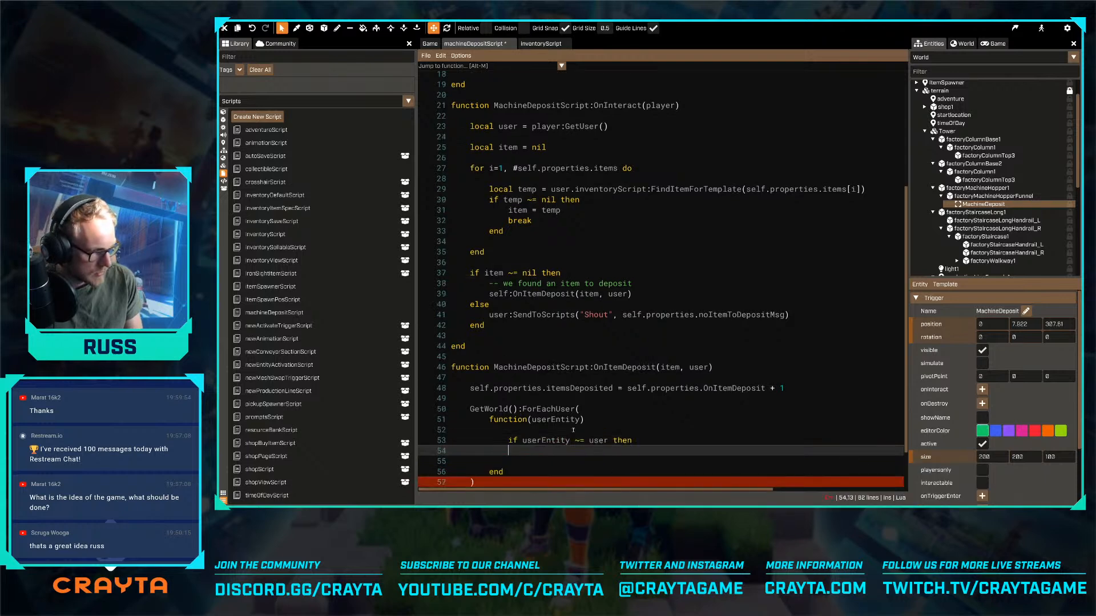
pyautogui.press('Return')
pyautogui.write('end')
pyautogui.press('Up')
pyautogui.press('Return')
pyautogui.press('Return')
pyautogui.press('Up')
pyautogui.press('Tab')
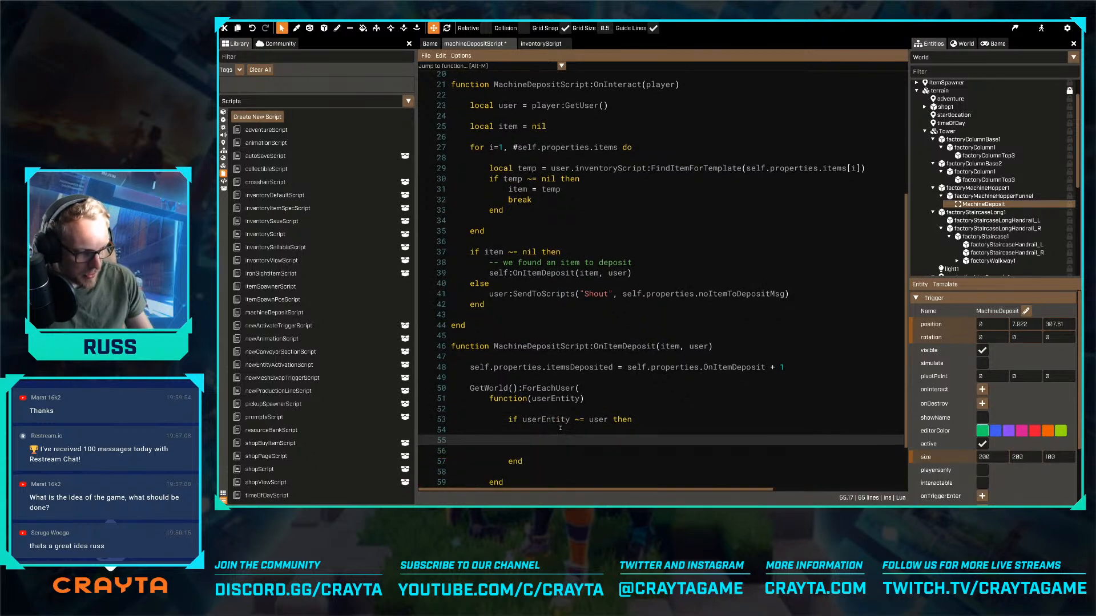
# - Begin a userEntity:SendToScripts call inside the if block with "Shout" as its first argument
pyautogui.scroll(-2, 582, 408)
pyautogui.write('userEntity:Se')
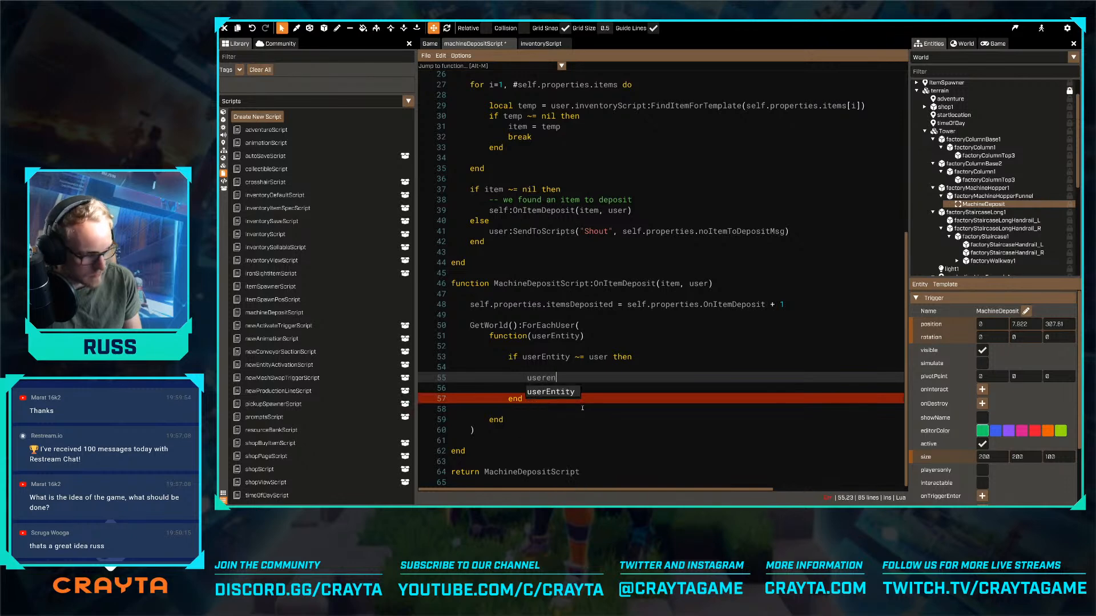
pyautogui.write('ndToScripts(')
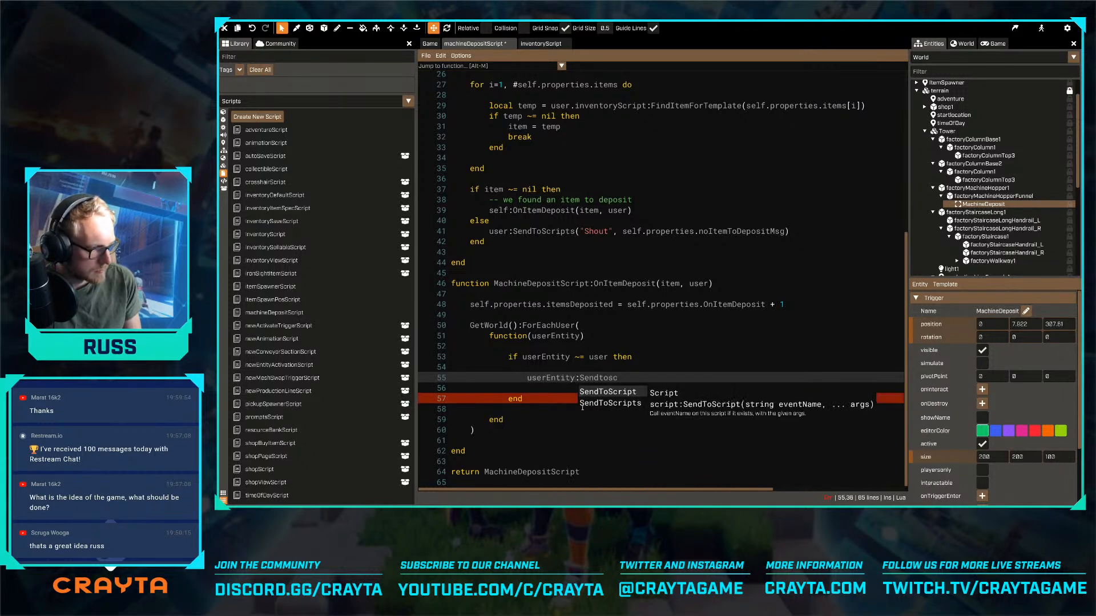
pyautogui.write('"')
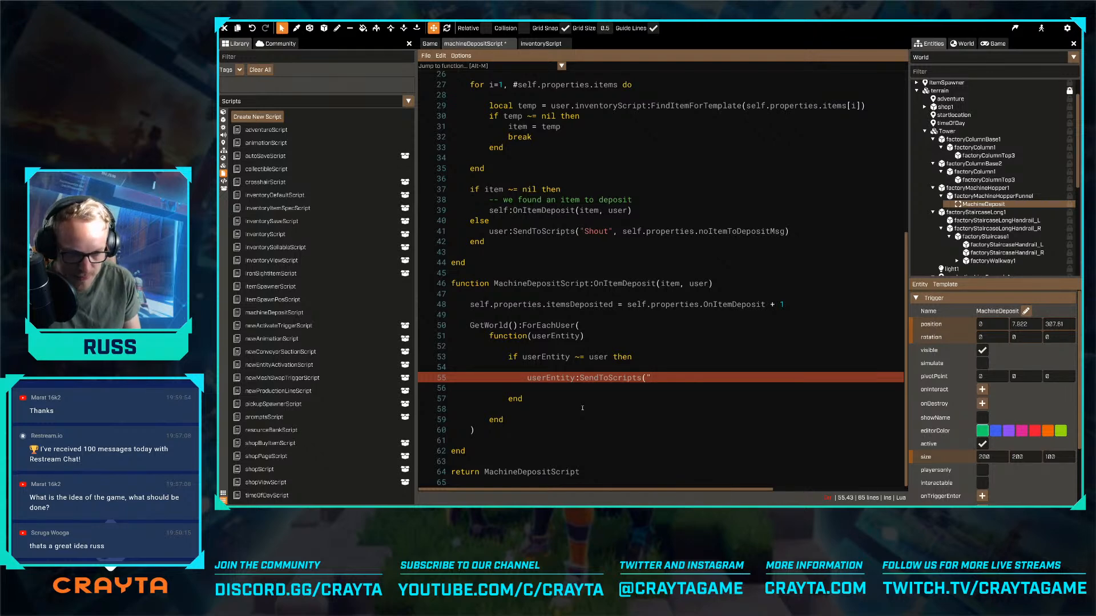
pyautogui.write('Shou')
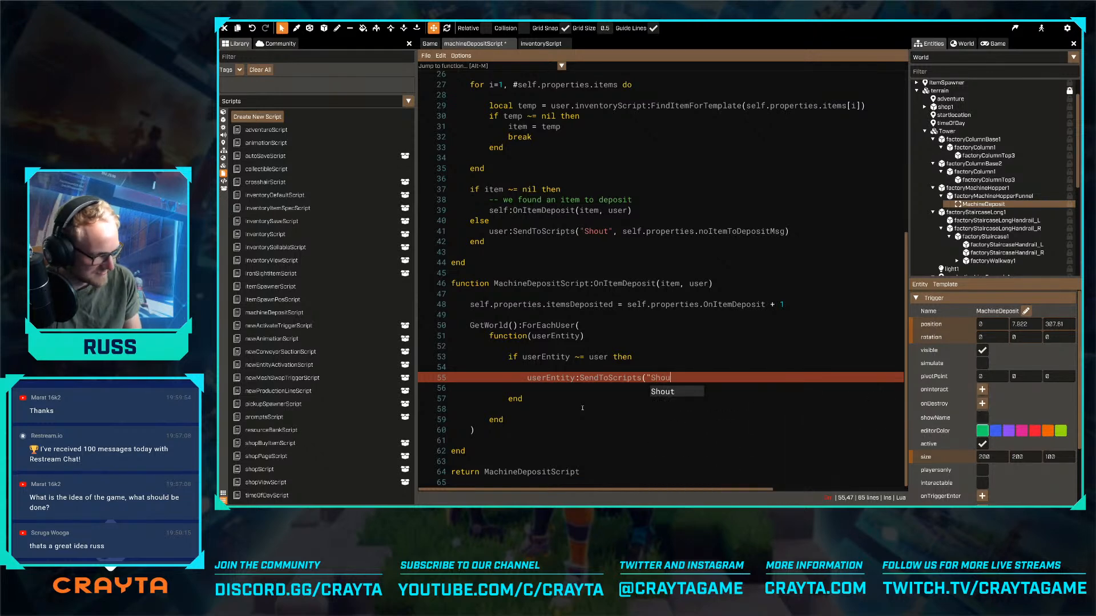
pyautogui.write('t", s')
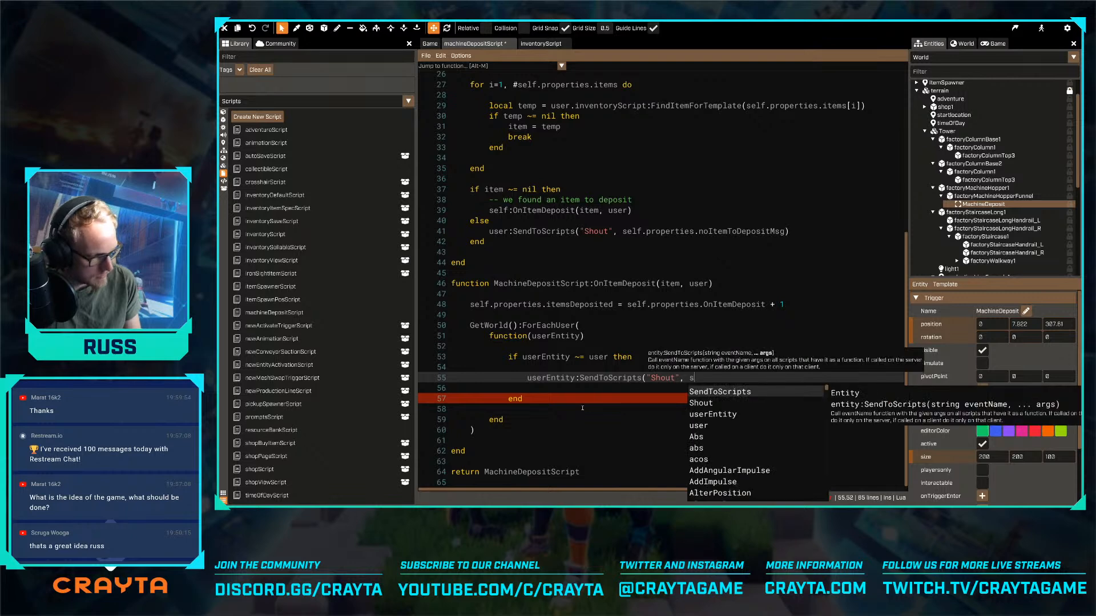
pyautogui.press('BackSpace')
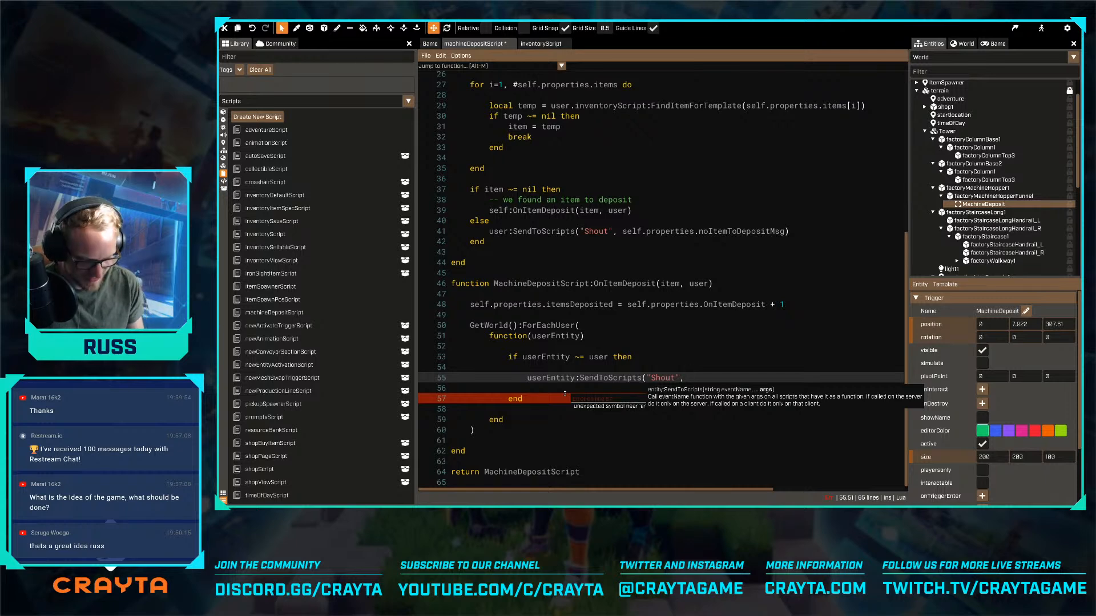
# - Complete the SendToScripts call with self.properties.userDepositedMsg and {user = user} as arguments, and save the script
pyautogui.write('self.properties.')
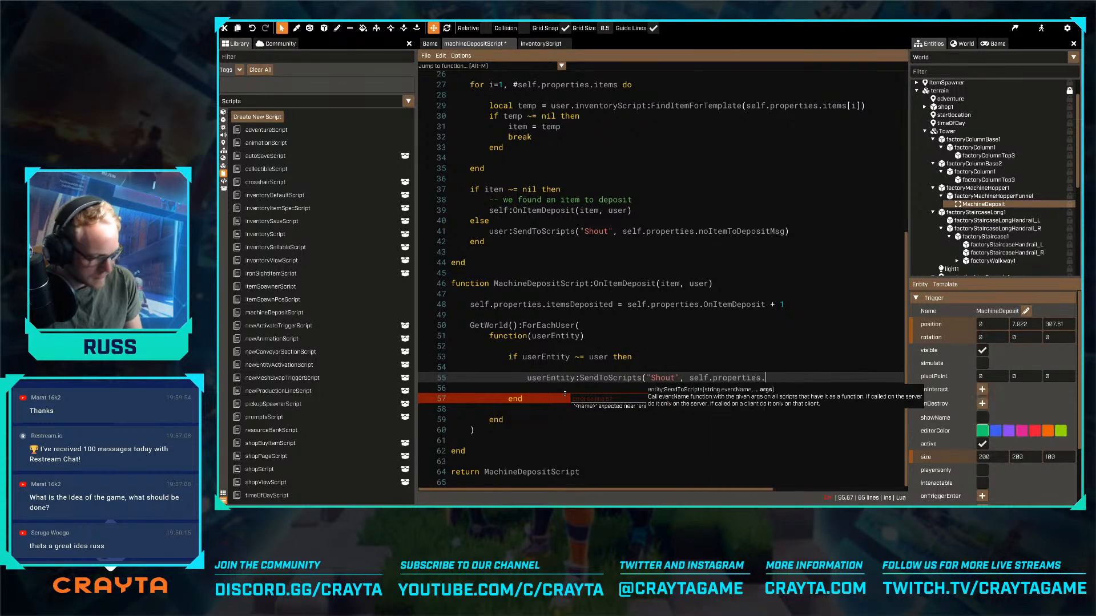
pyautogui.write('userDeposited')
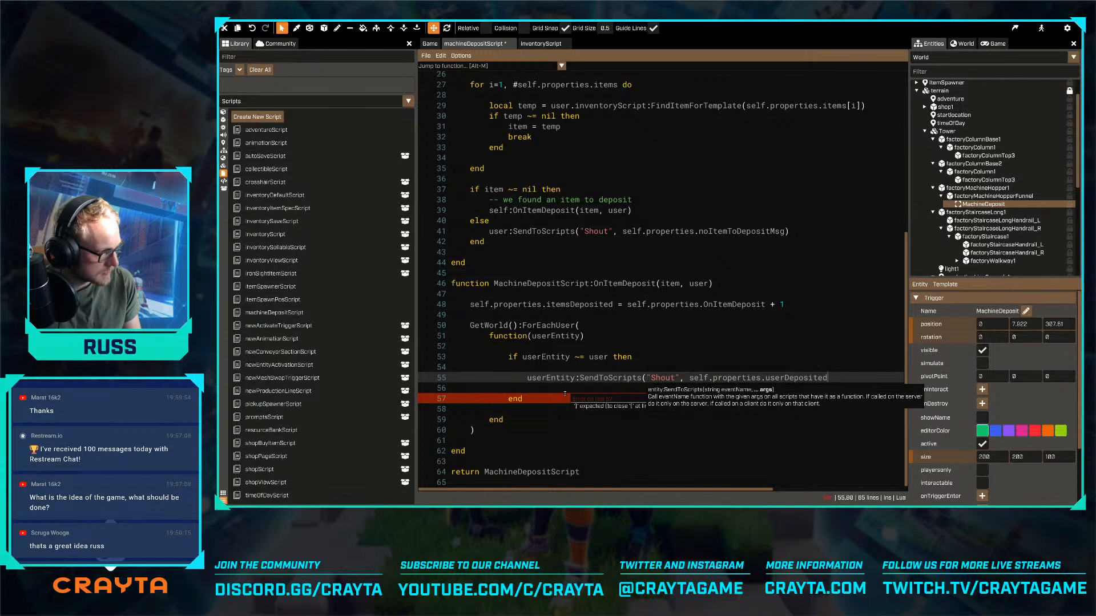
pyautogui.write('Msg')
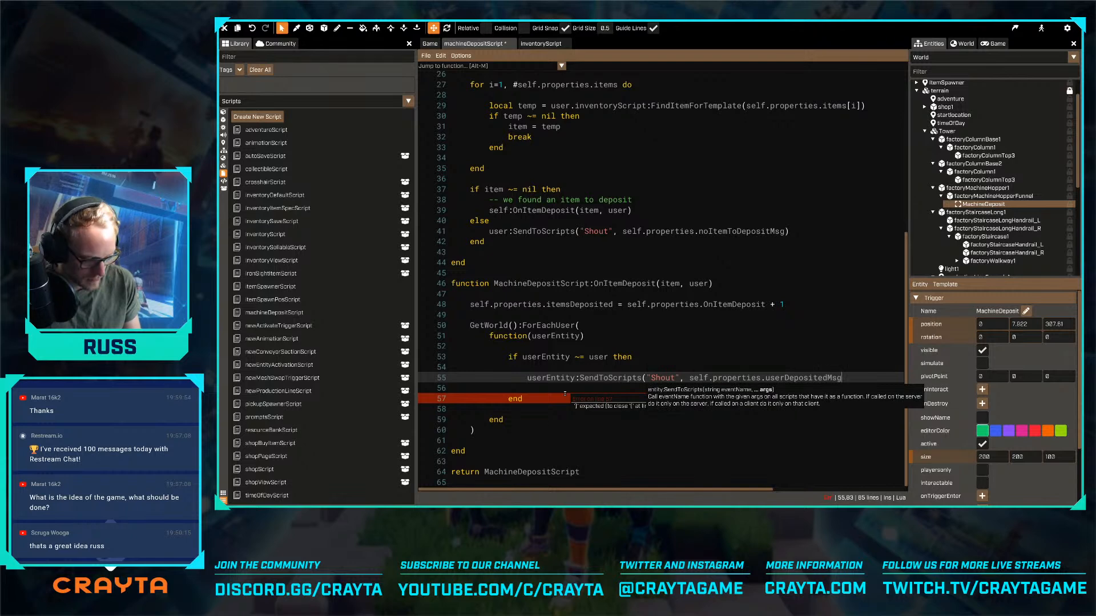
pyautogui.write(', {}')
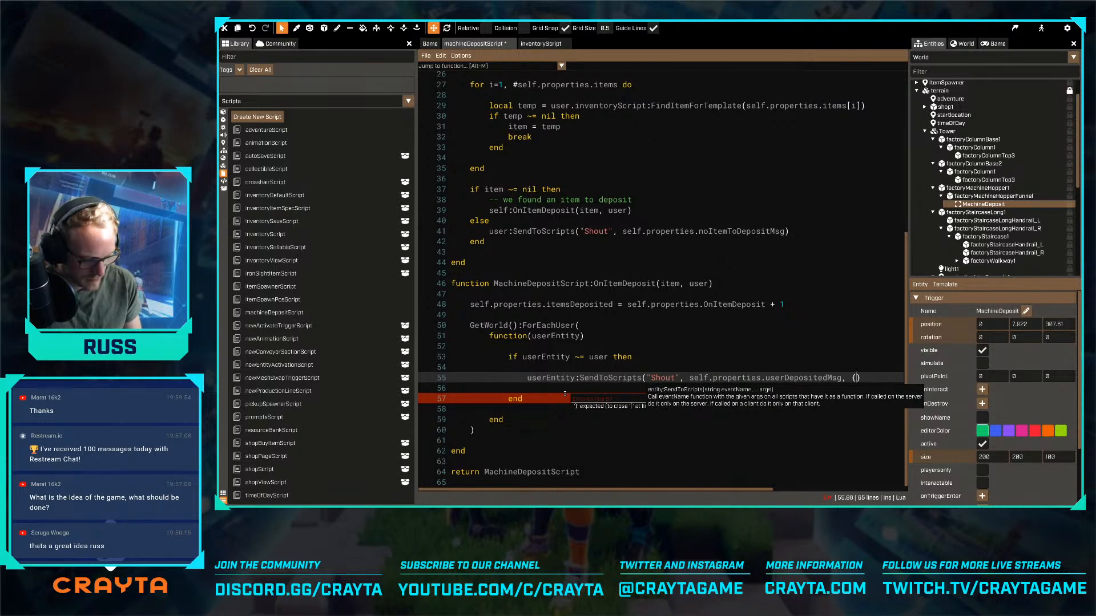
pyautogui.write('user = ')
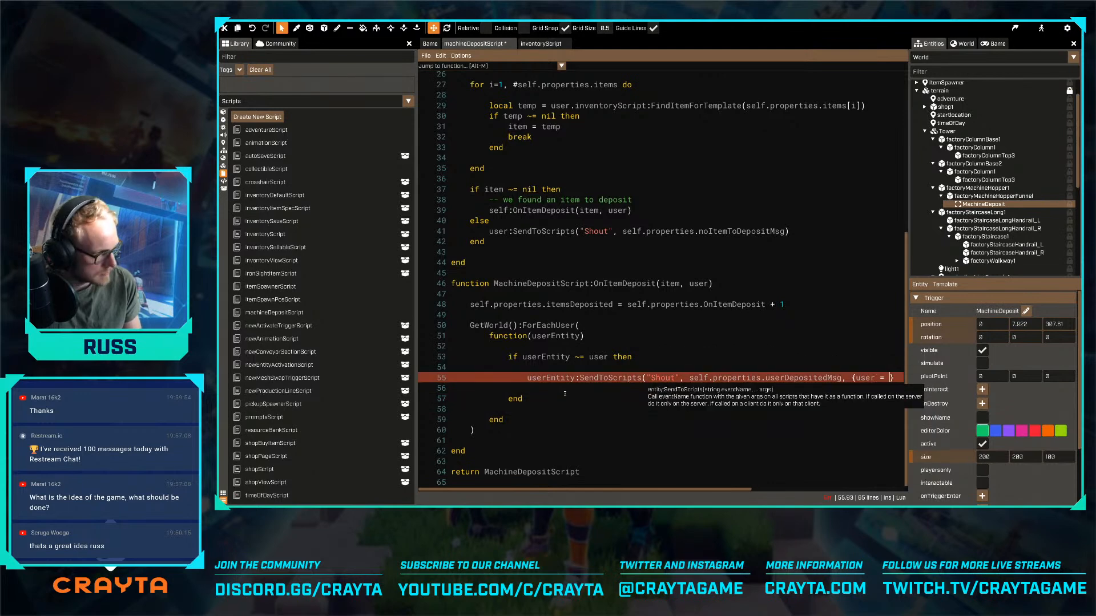
pyautogui.write('user')
pyautogui.write('})')
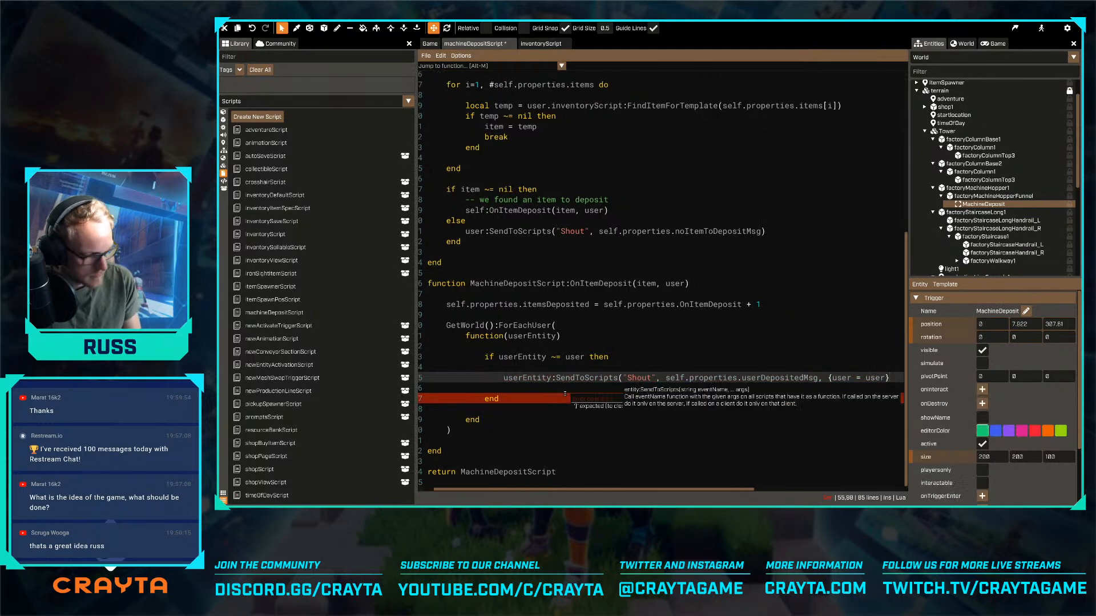
pyautogui.hotkey('ctrl', 's')
# - Start a new entry named userDepositedMsg after itemsDeposited in the script's Properties table
pyautogui.scroll(8, 593, 373)
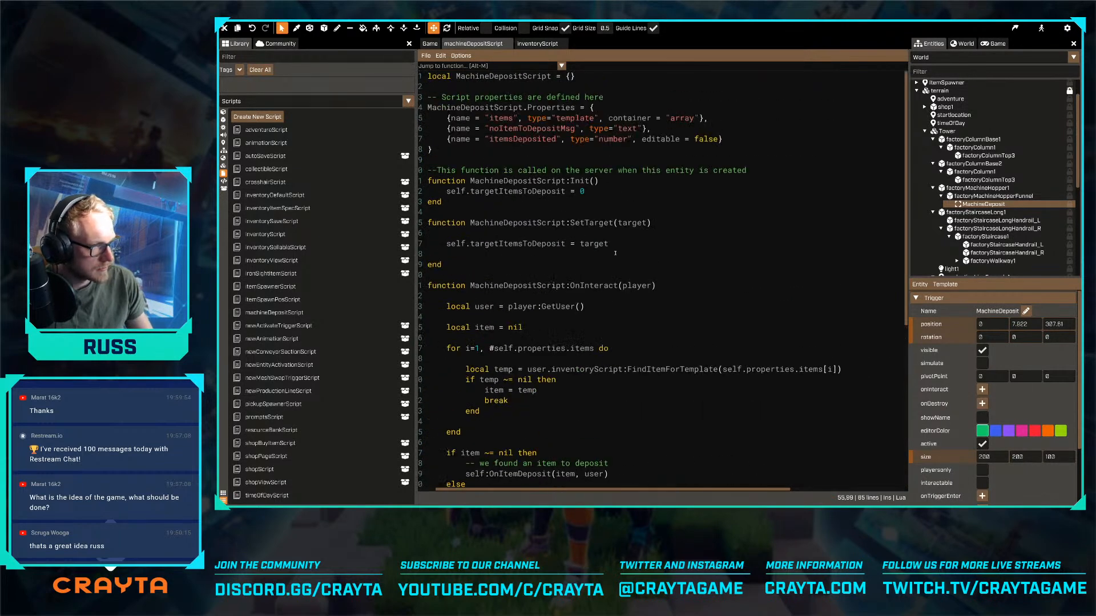
pyautogui.scroll(-4, 645, 276)
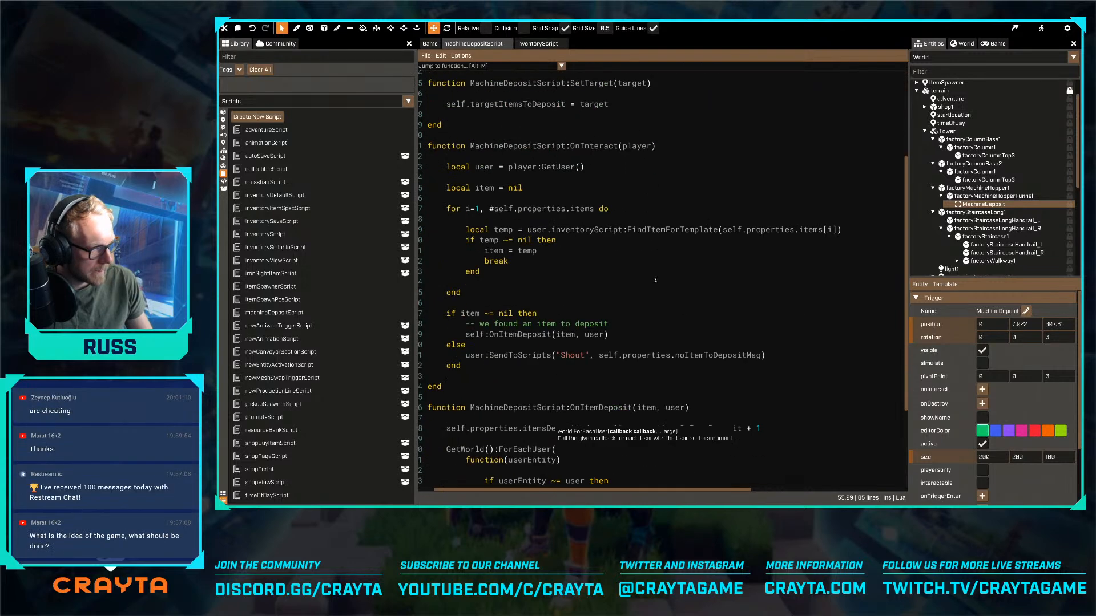
pyautogui.scroll(-4, 640, 254)
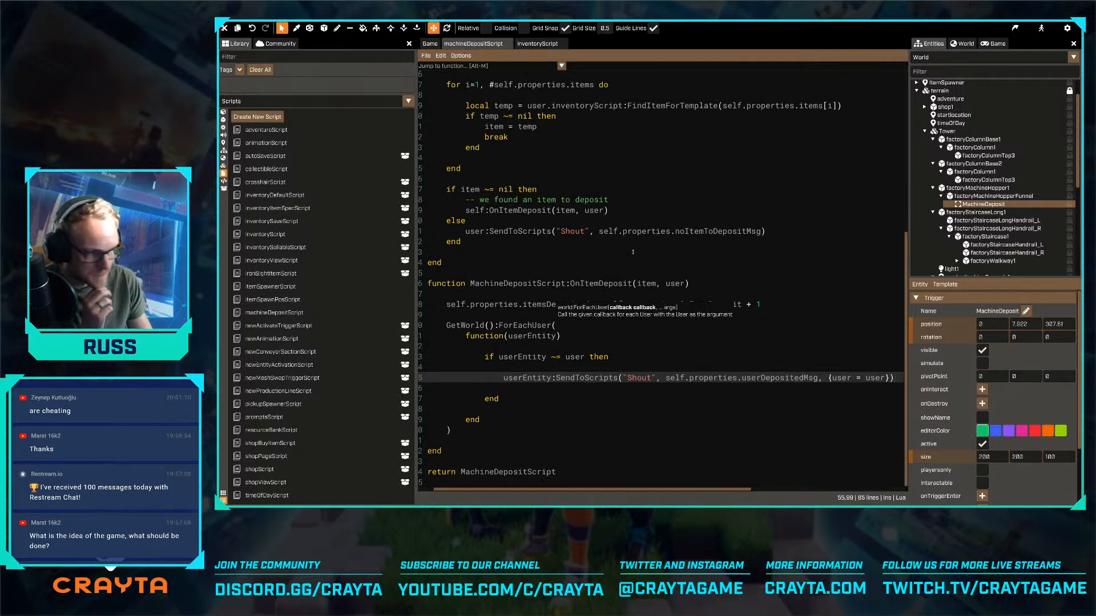
pyautogui.click(722, 274)
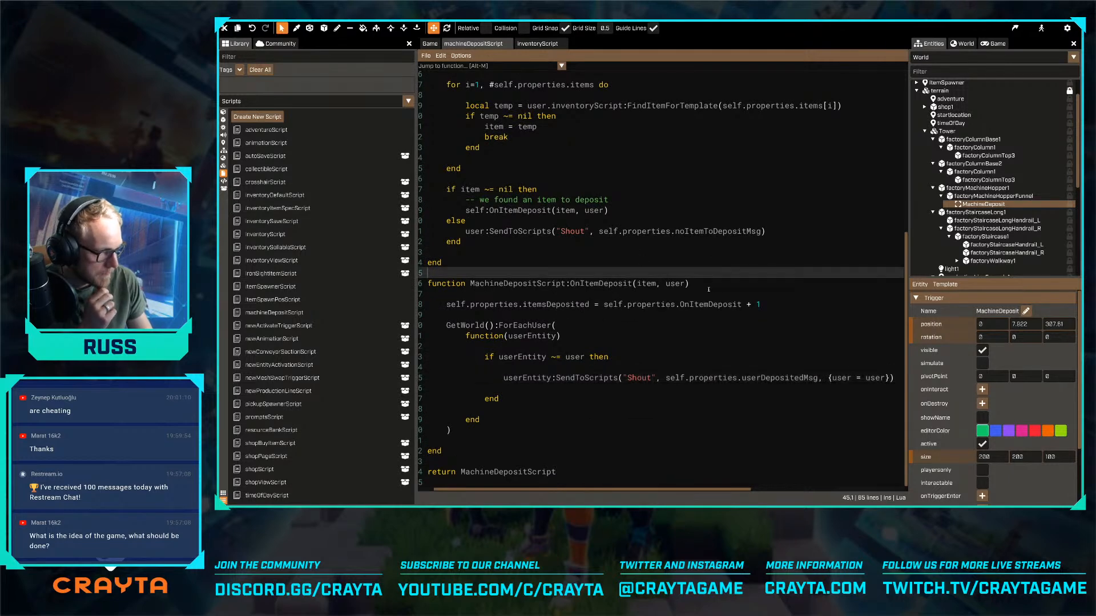
pyautogui.scroll(-3, 975, 411)
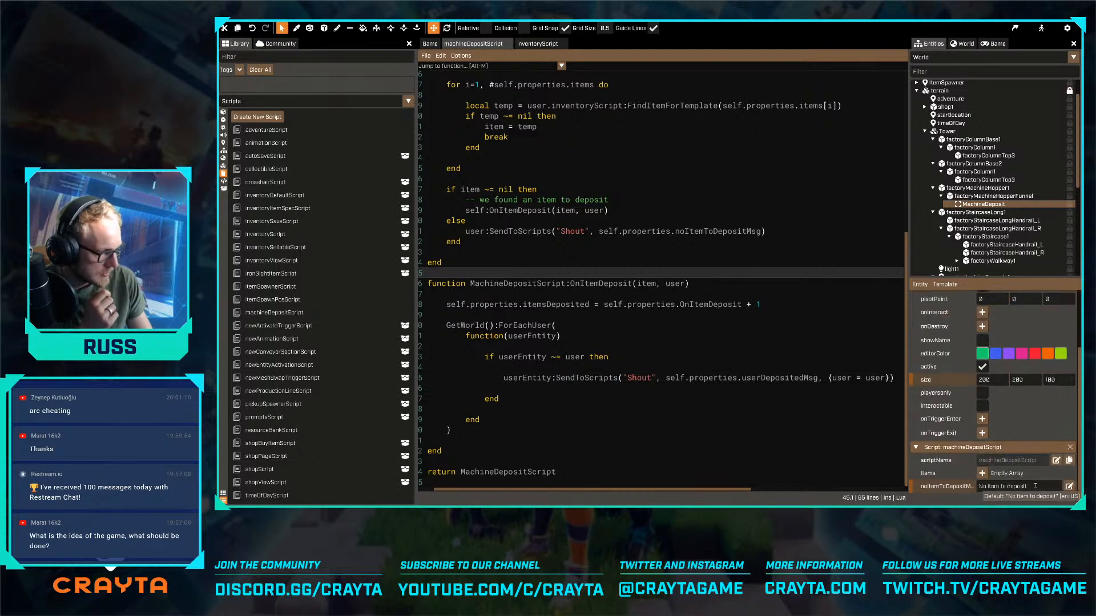
pyautogui.scroll(8, 704, 296)
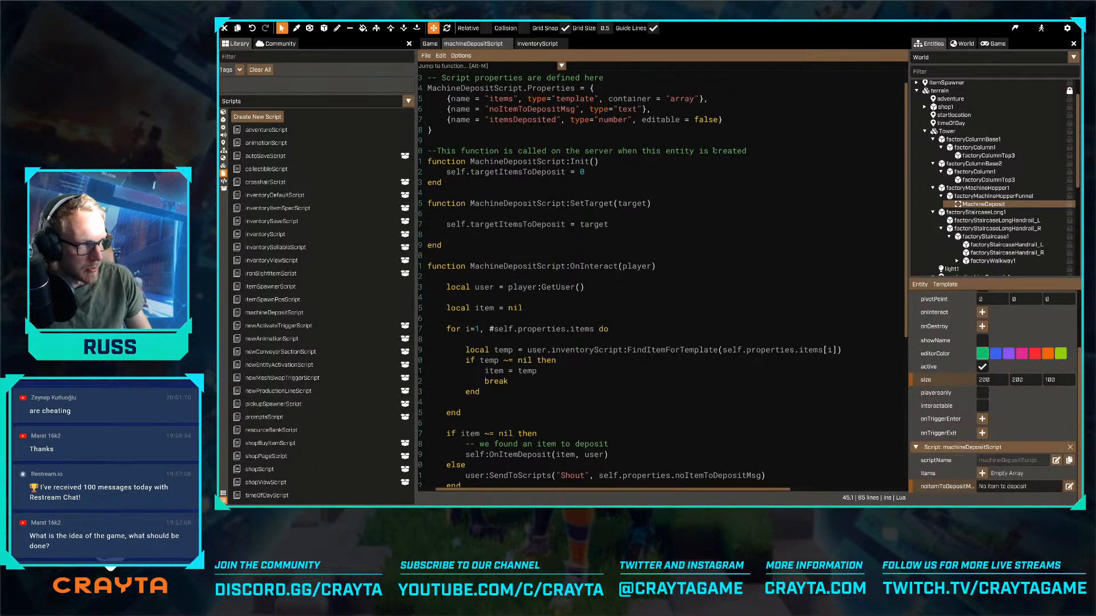
pyautogui.click(752, 122)
pyautogui.write(',')
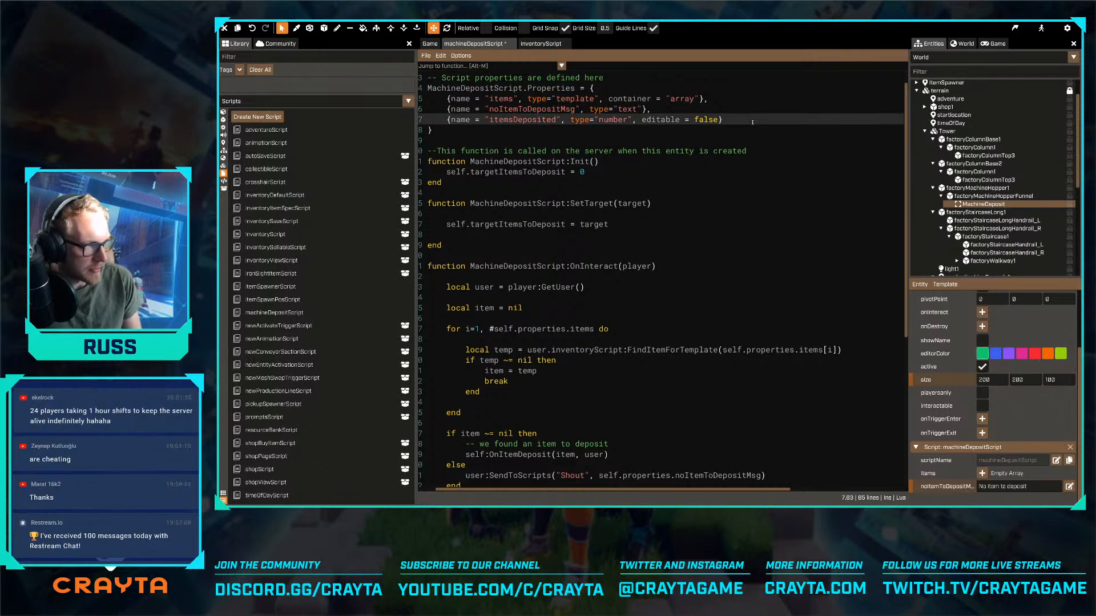
pyautogui.press('Return')
pyautogui.write('{name = "')
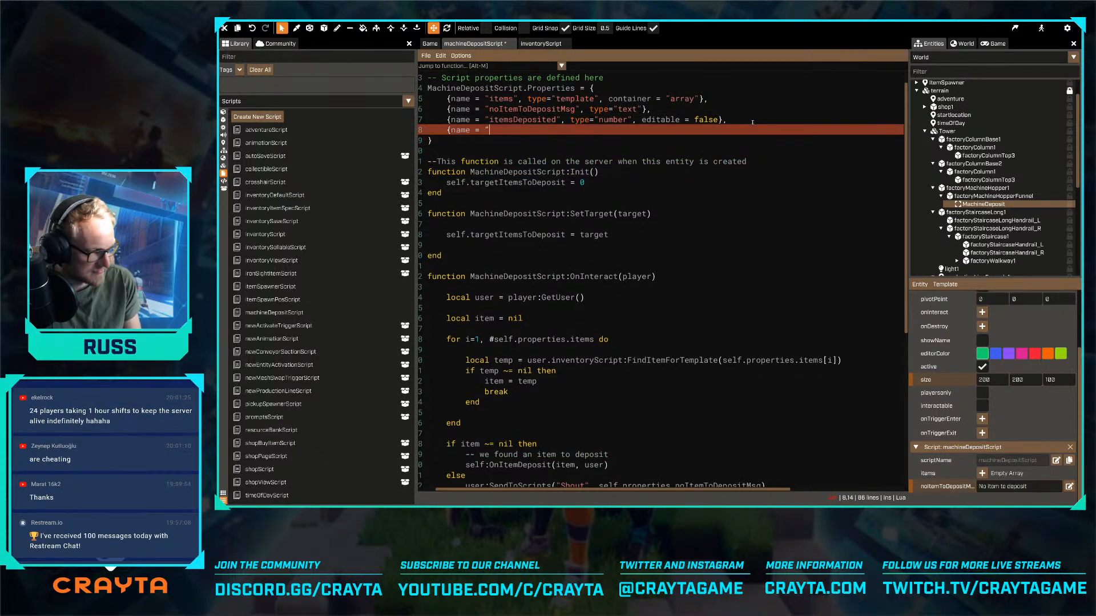
pyautogui.write('user')
pyautogui.scroll(-2, 752, 122)
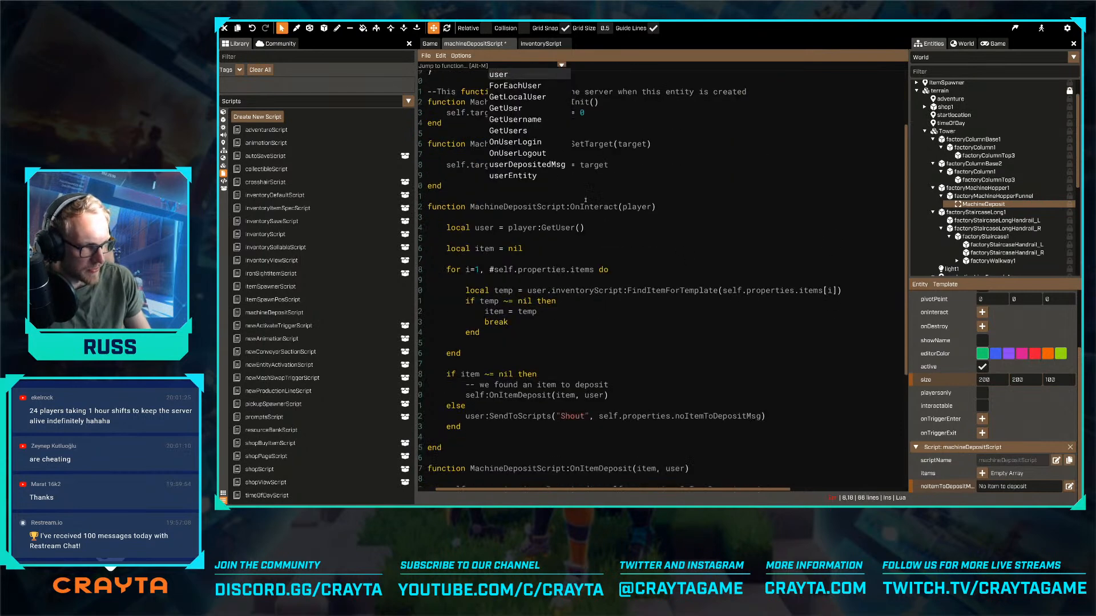
pyautogui.click(540, 166)
# - Give the userDepositedMsg property the type "text", close its entry, and save the script
pyautogui.write('", t')
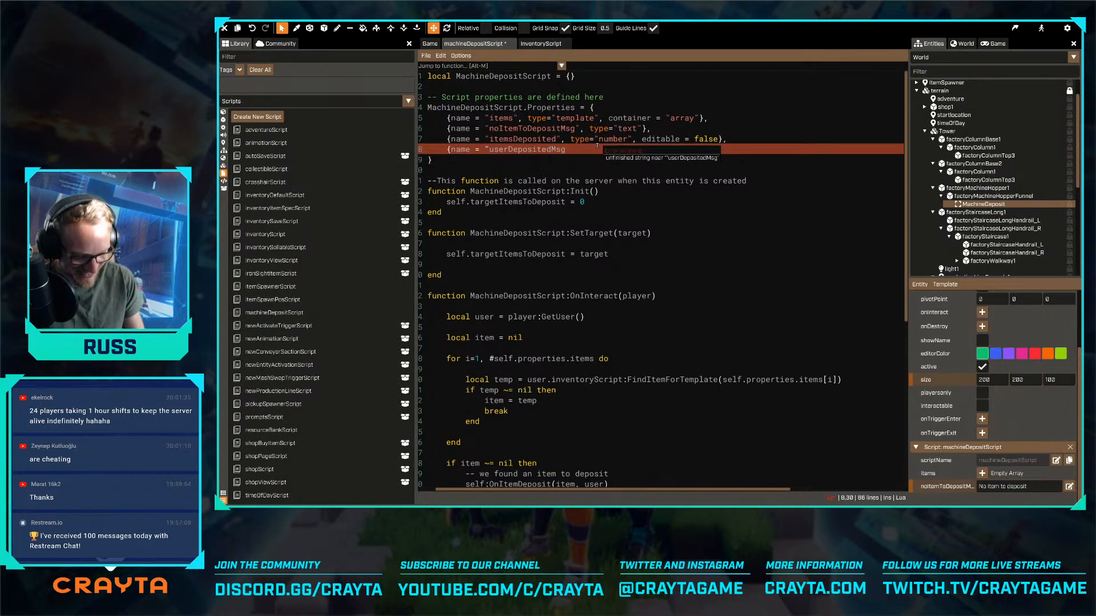
pyautogui.write('ype="eni')
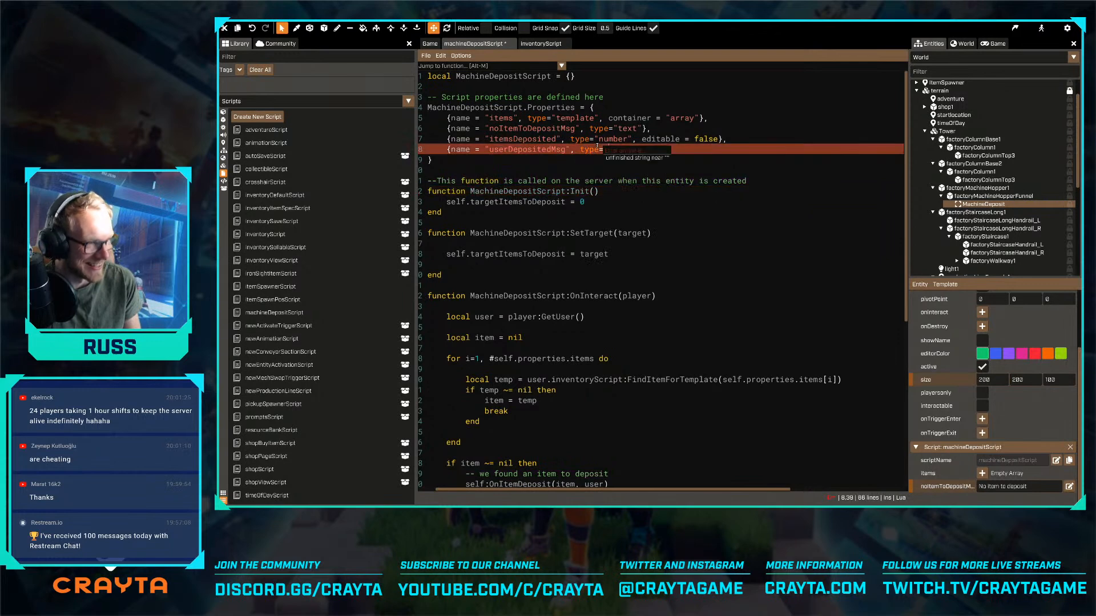
pyautogui.press('BackSpace')
pyautogui.press('BackSpace')
pyautogui.press('BackSpace')
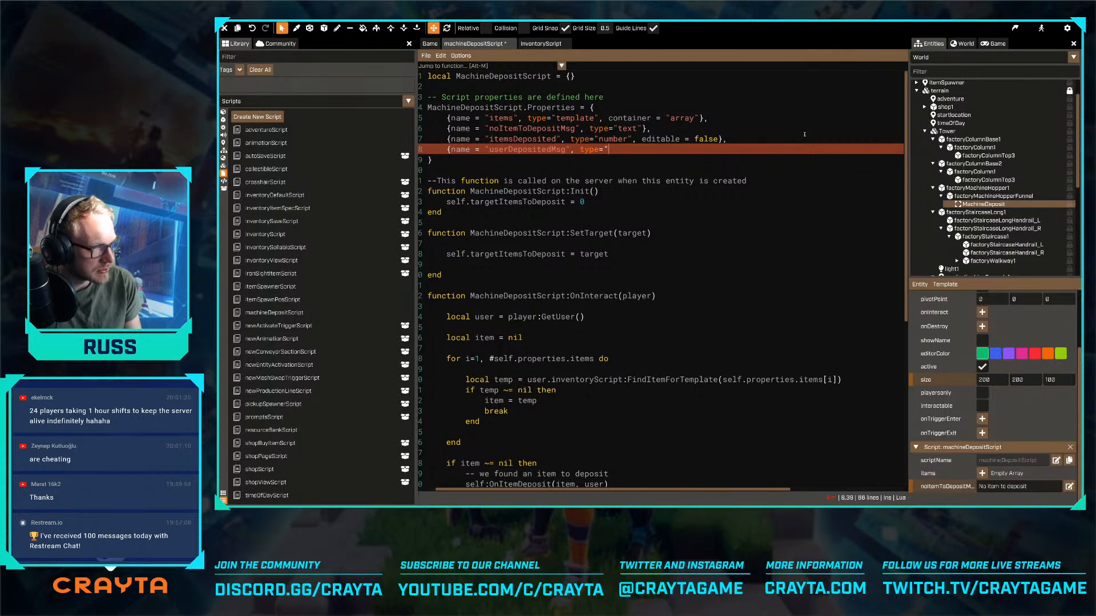
pyautogui.write('text",')
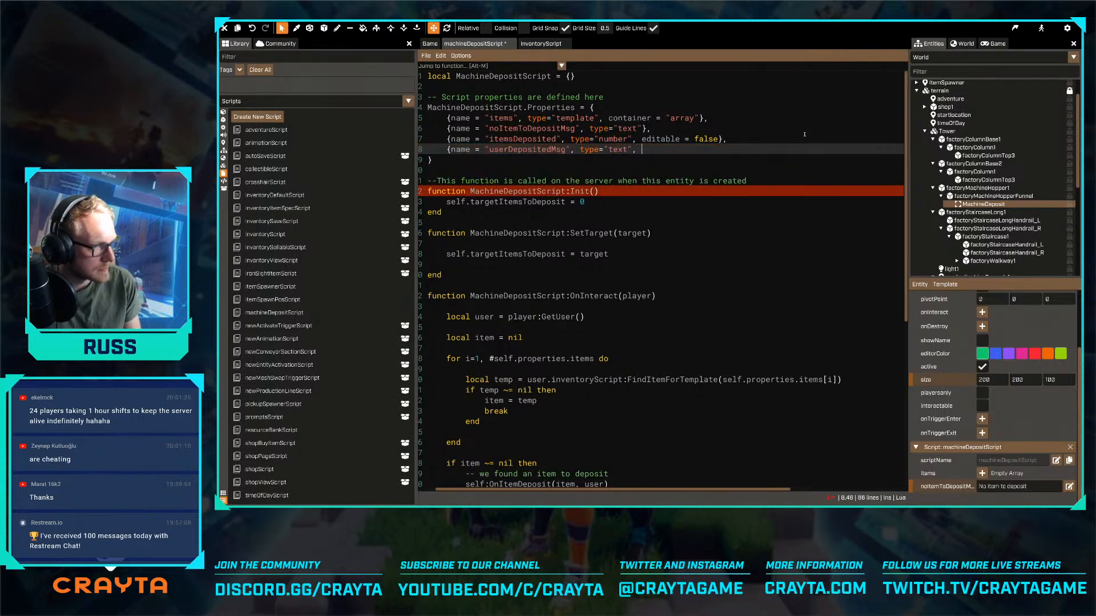
pyautogui.press('BackSpace')
pyautogui.press('BackSpace')
pyautogui.write('}')
pyautogui.hotkey('ctrl', 's')
# - Add itemName = item.template:FindScriptProperty("friendlyName") to the userDepositedMsg Shout call's argument table, and save the script
pyautogui.scroll(-6, 805, 135)
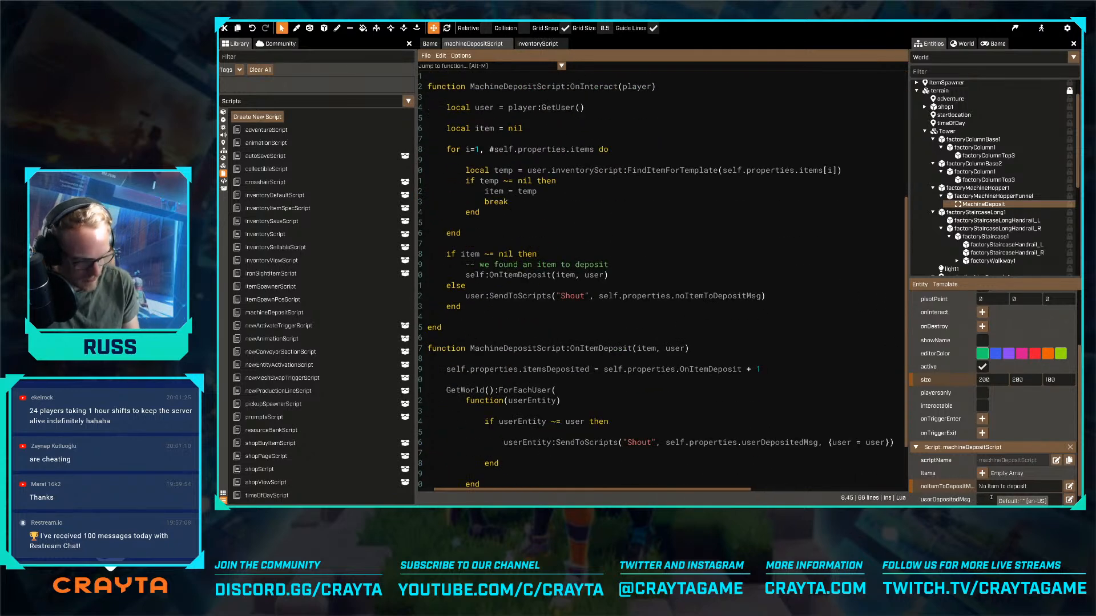
pyautogui.moveTo(739, 490); pyautogui.dragTo(804, 494)
pyautogui.click(811, 444)
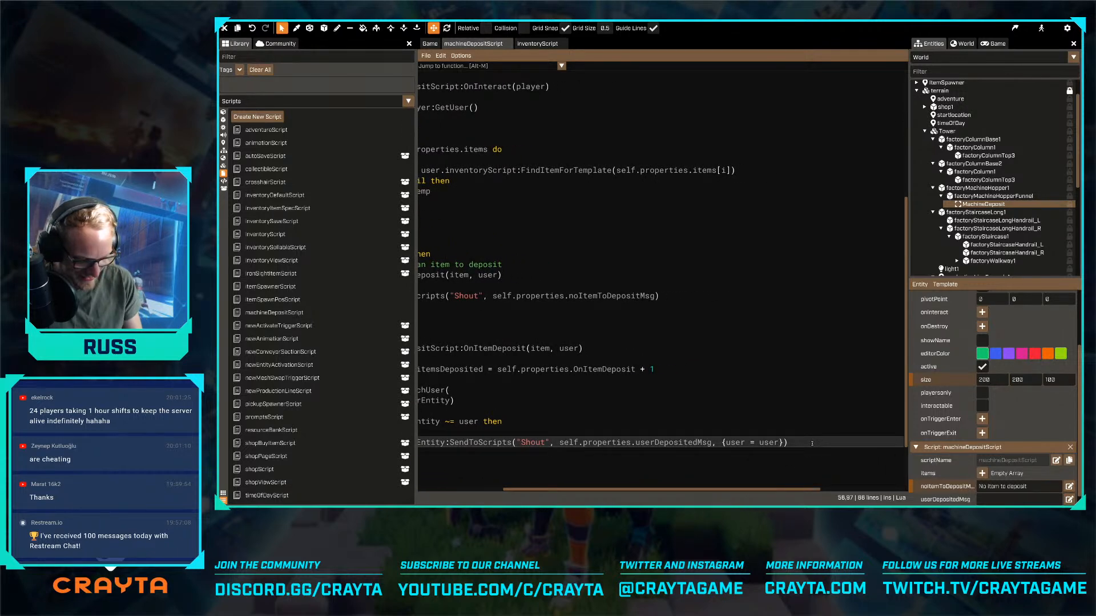
pyautogui.write(', itemName')
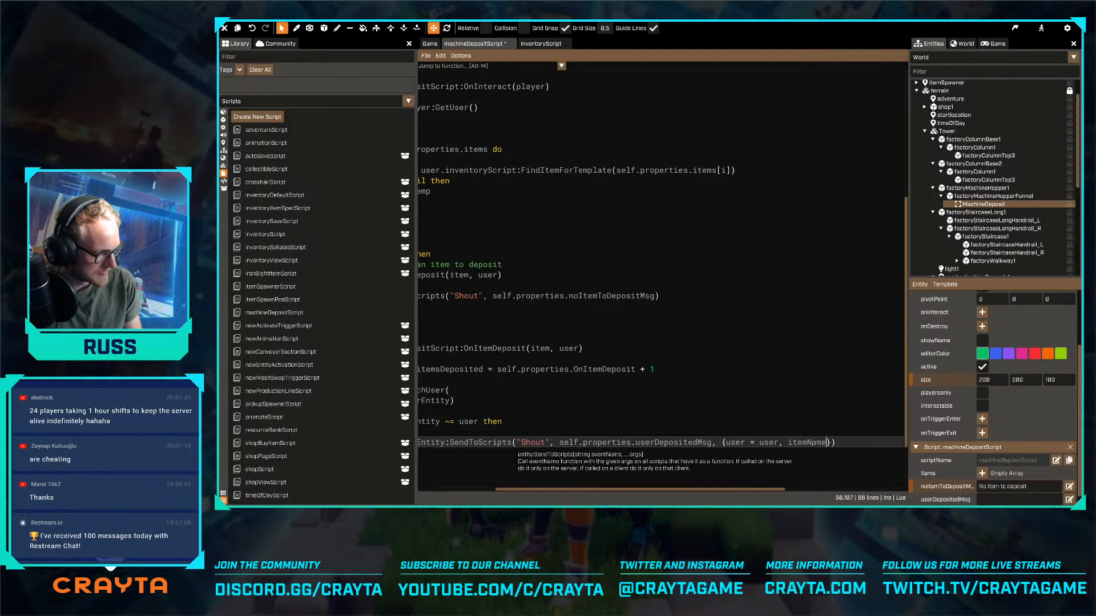
pyautogui.write(' =')
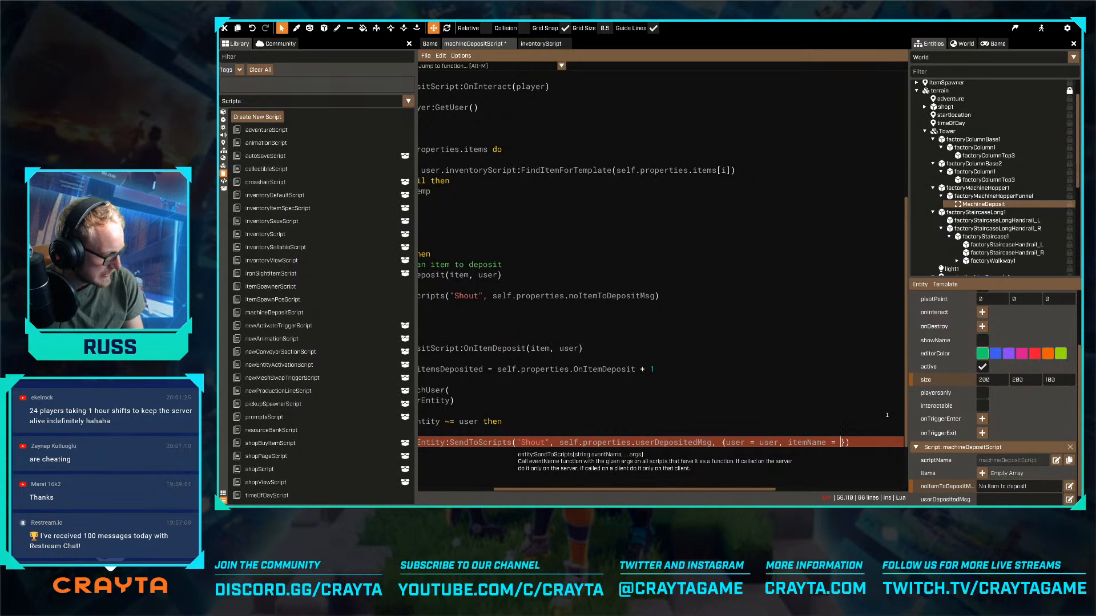
pyautogui.write('item.template:')
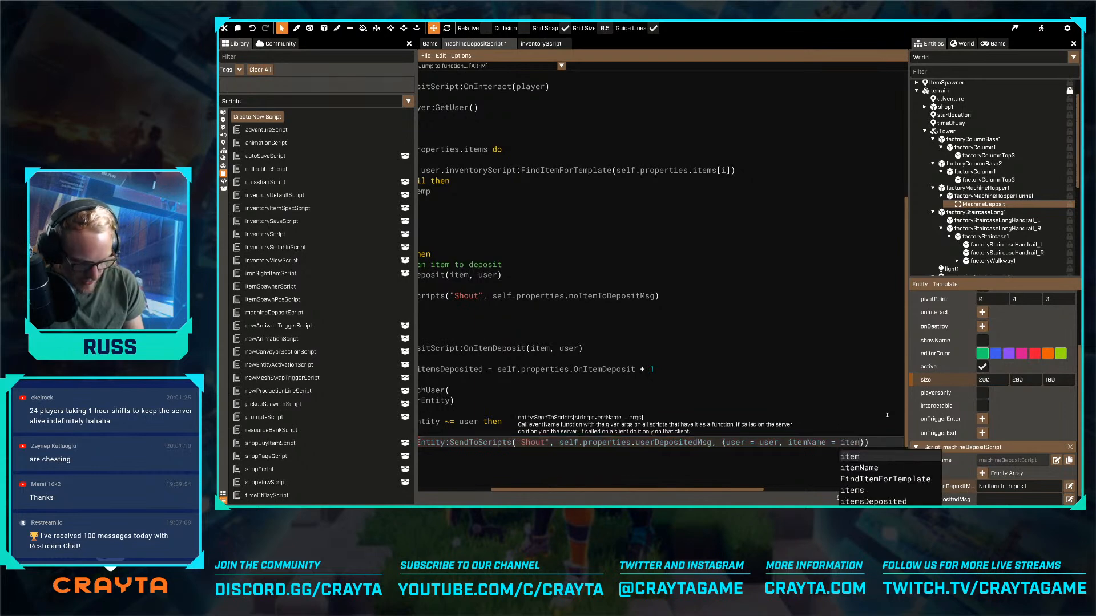
pyautogui.write('FindScriptProperty')
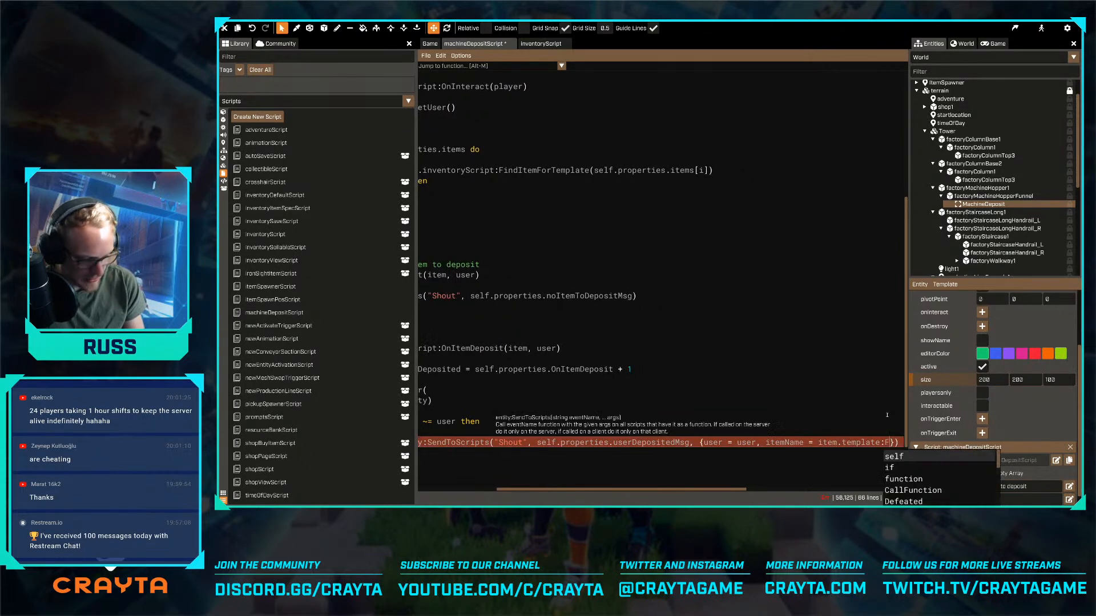
pyautogui.write('("friend')
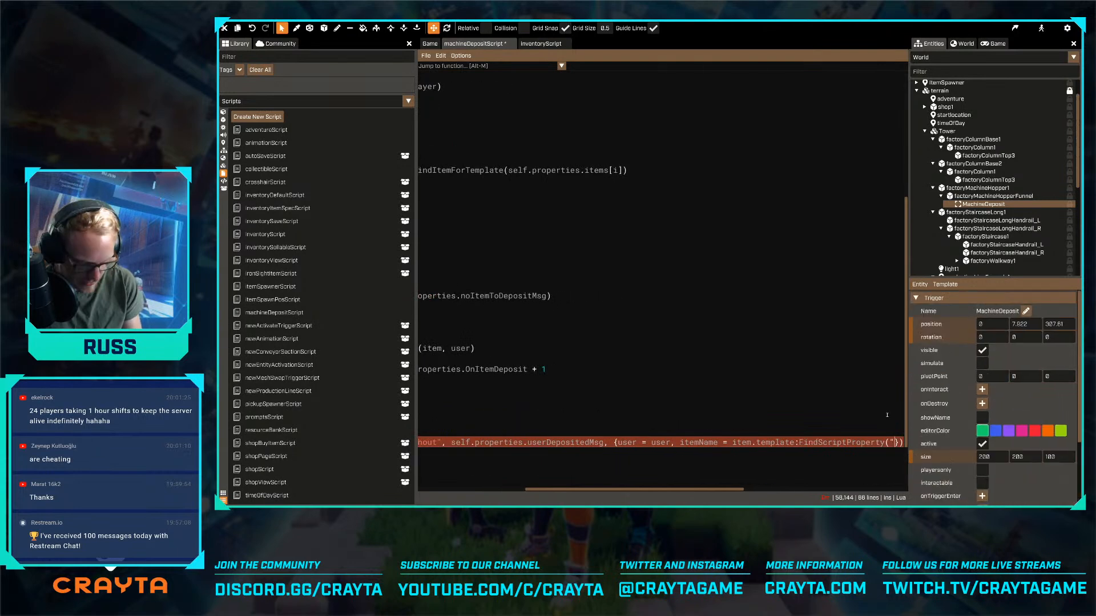
pyautogui.write('ly')
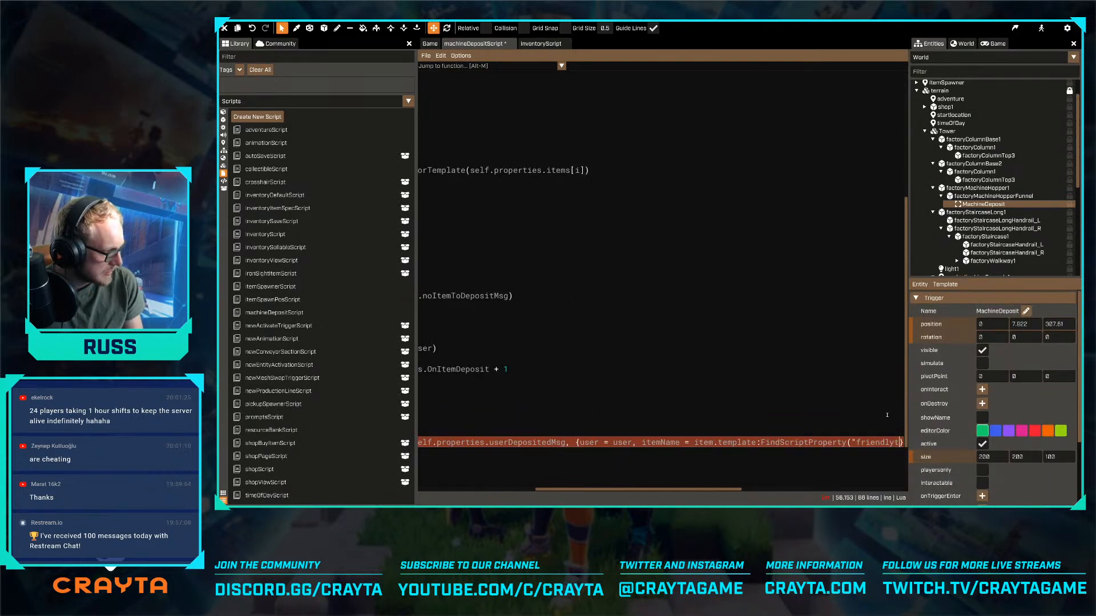
pyautogui.write('Name")')
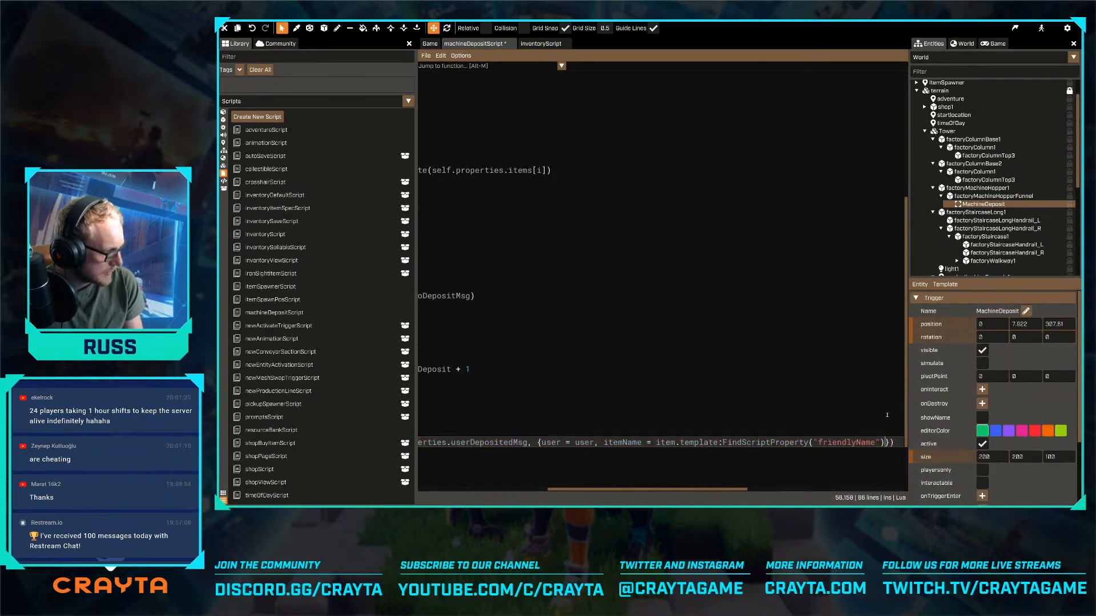
pyautogui.hotkey('ctrl', 's')
# - Set the MachineDeposit trigger's userDepositedMsg property to "{item} deposited by {user}"
pyautogui.moveTo(733, 490); pyautogui.dragTo(667, 490)
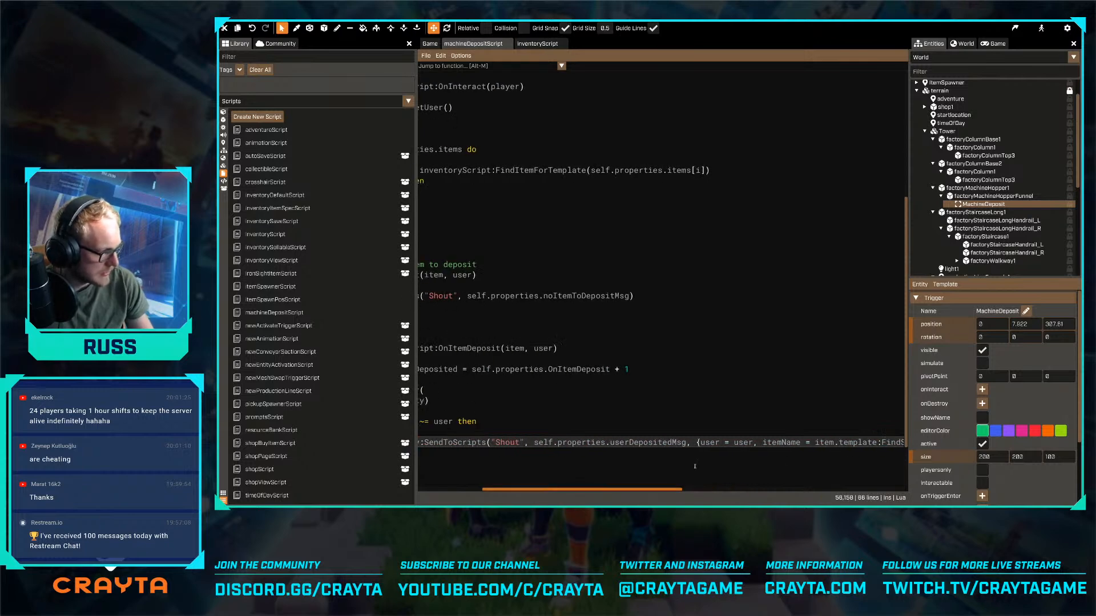
pyautogui.scroll(-3, 964, 443)
pyautogui.click(998, 486)
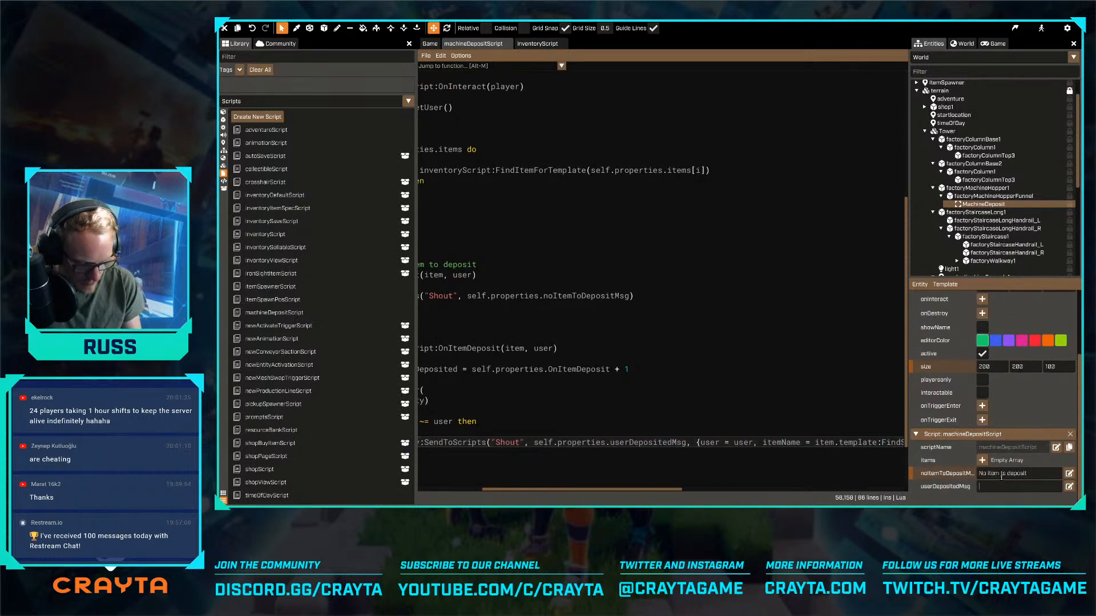
pyautogui.write('{')
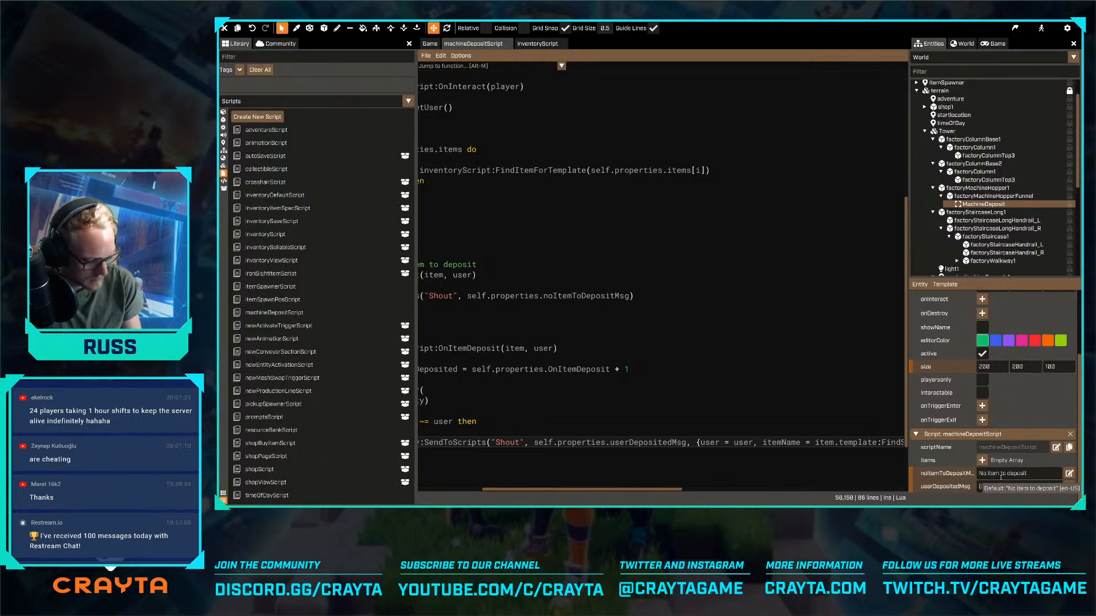
pyautogui.write('item} deposited by {user}')
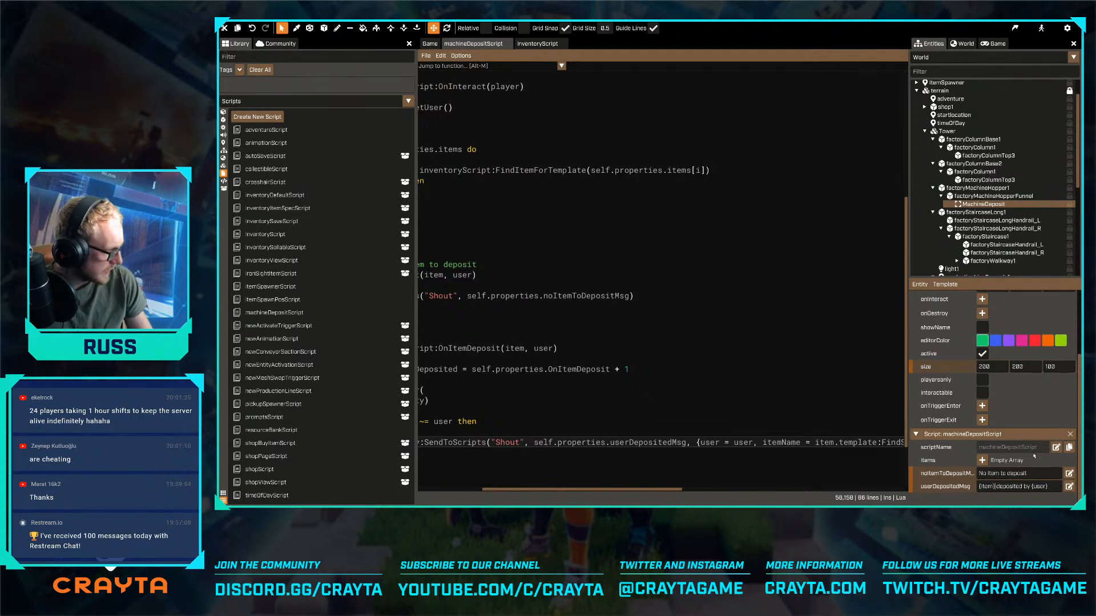
# - Remove the blank lines directly above and below the SendToScripts call inside the if userEntity ~= user block
pyautogui.click(674, 422)
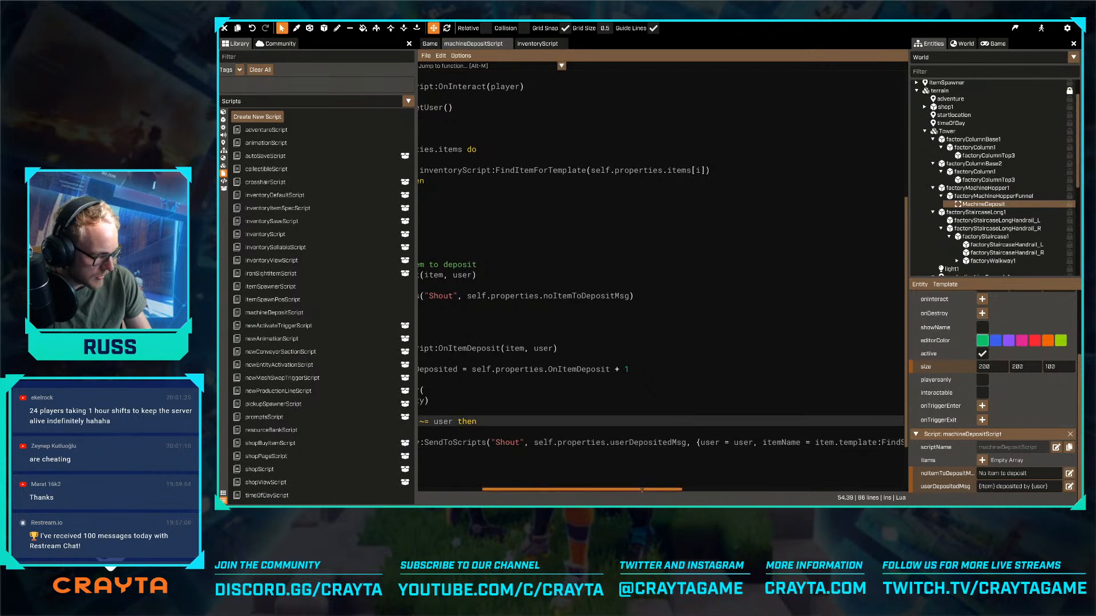
pyautogui.moveTo(642, 489); pyautogui.dragTo(569, 503)
pyautogui.scroll(-2, 668, 367)
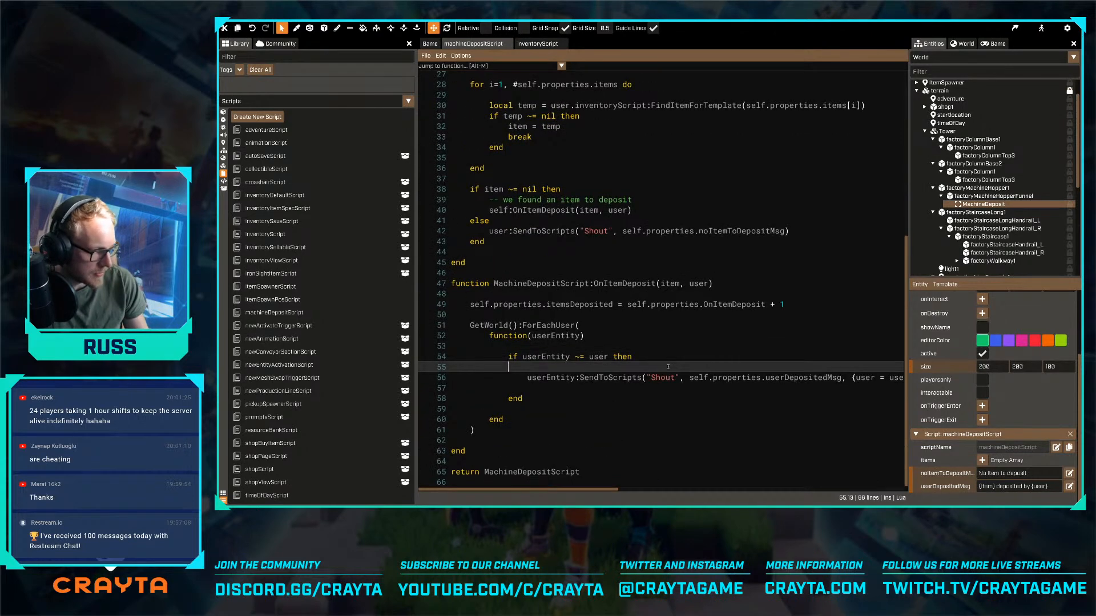
pyautogui.press('Delete')
pyautogui.press('Down')
pyautogui.press('End')
pyautogui.press('Delete')
pyautogui.press('Down')
pyautogui.press('Down')
pyautogui.press('Down')
pyautogui.press('Down')
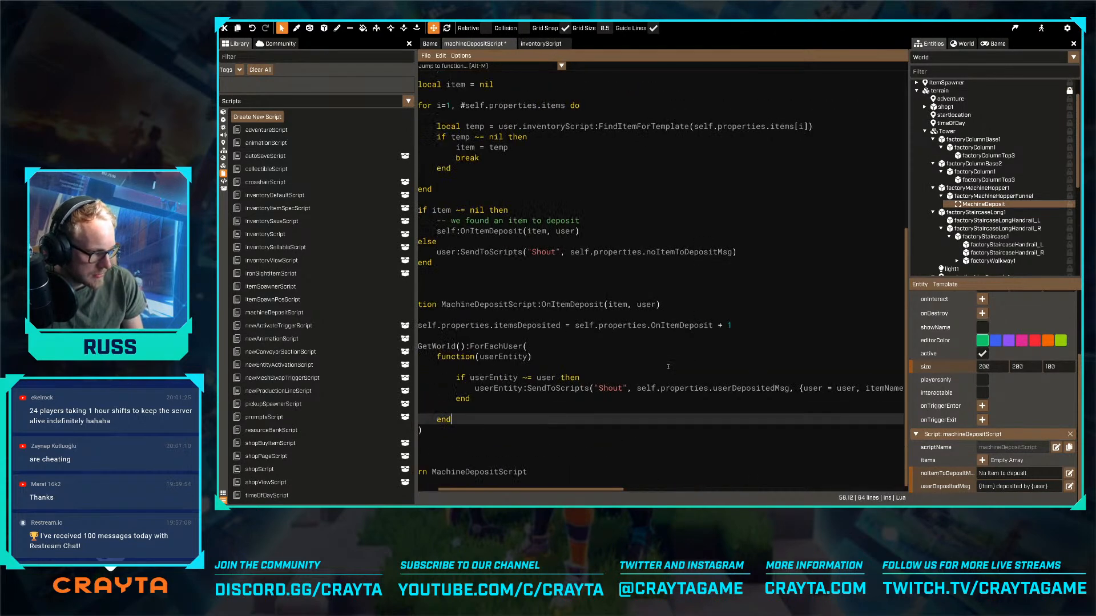
# - Remove the blank lines before and after the if block inside the ForEachUser callback
pyautogui.press('Up')
pyautogui.press('Up')
pyautogui.press('BackSpace')
pyautogui.press('Up')
pyautogui.press('Up')
pyautogui.press('Up')
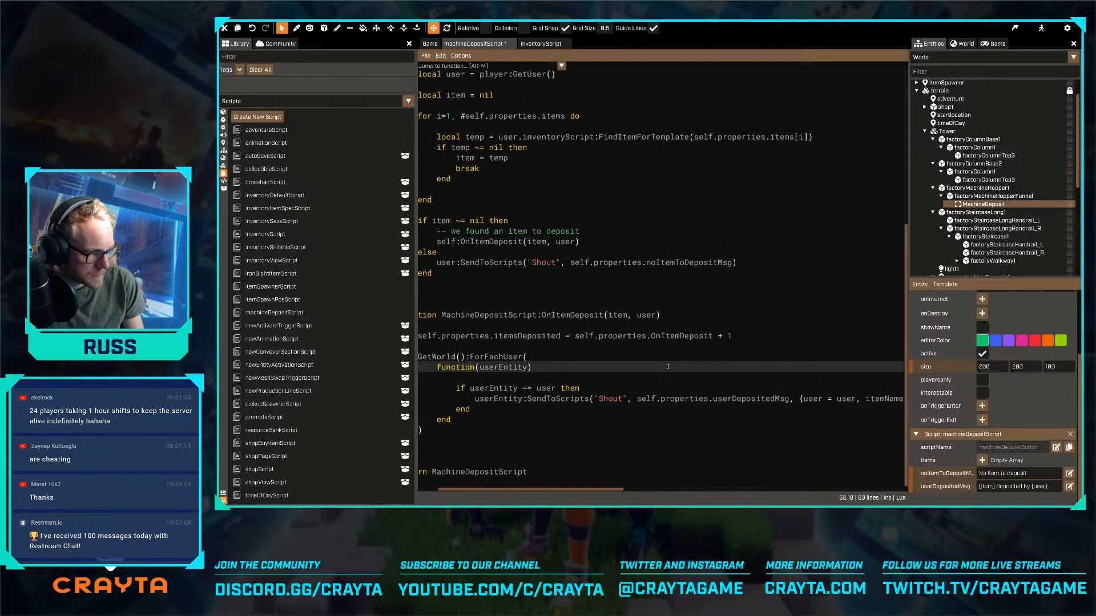
pyautogui.press('BackSpace')
pyautogui.press('Down')
pyautogui.press('Down')
pyautogui.press('Down')
pyautogui.press('Down')
pyautogui.press('Up')
pyautogui.press('Up')
pyautogui.press('Up')
pyautogui.press('Up')
pyautogui.press('Up')
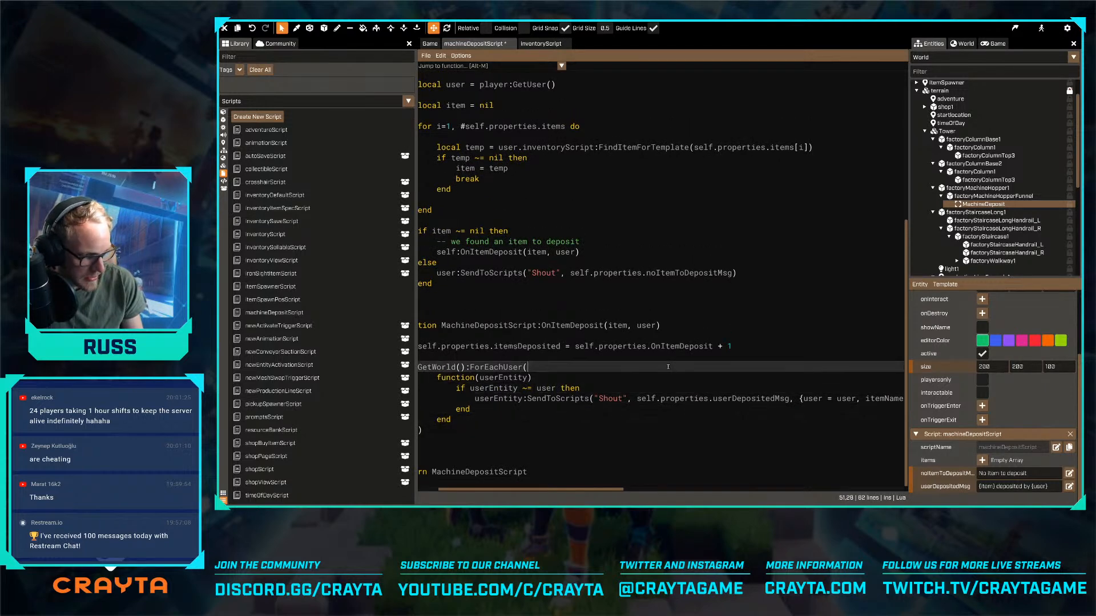
# - Start an if condition on self.properties.itemsDeposited between the itemsDeposited increment and the GetWorld():ForEachUser call in OnItemDeposit
pyautogui.press('Home')
pyautogui.press('Up')
pyautogui.press('Return')
pyautogui.press('Return')
pyautogui.press('Up')
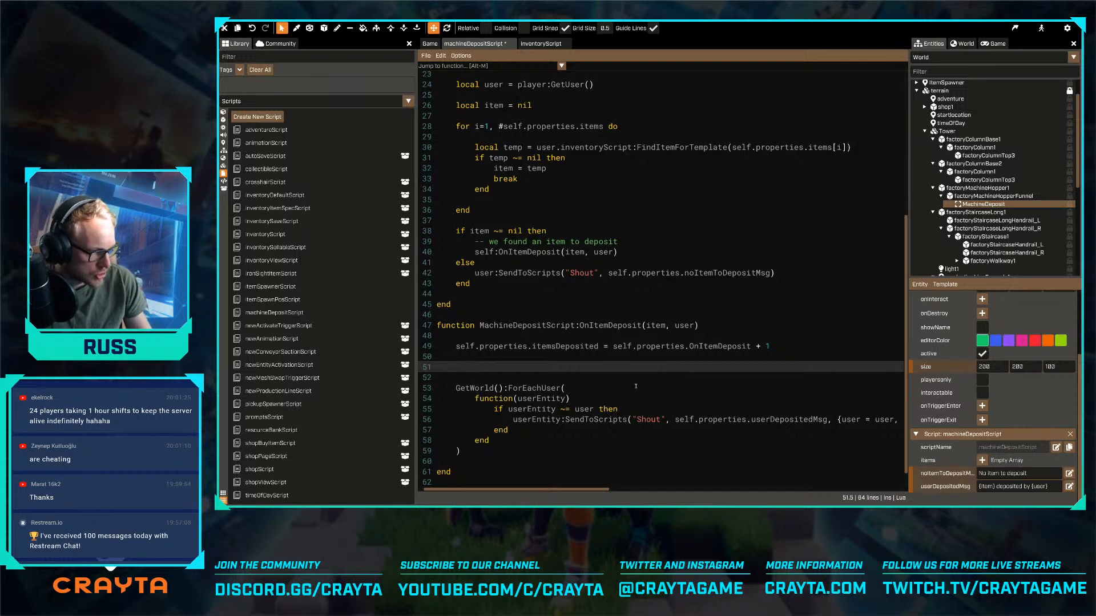
pyautogui.write('if se')
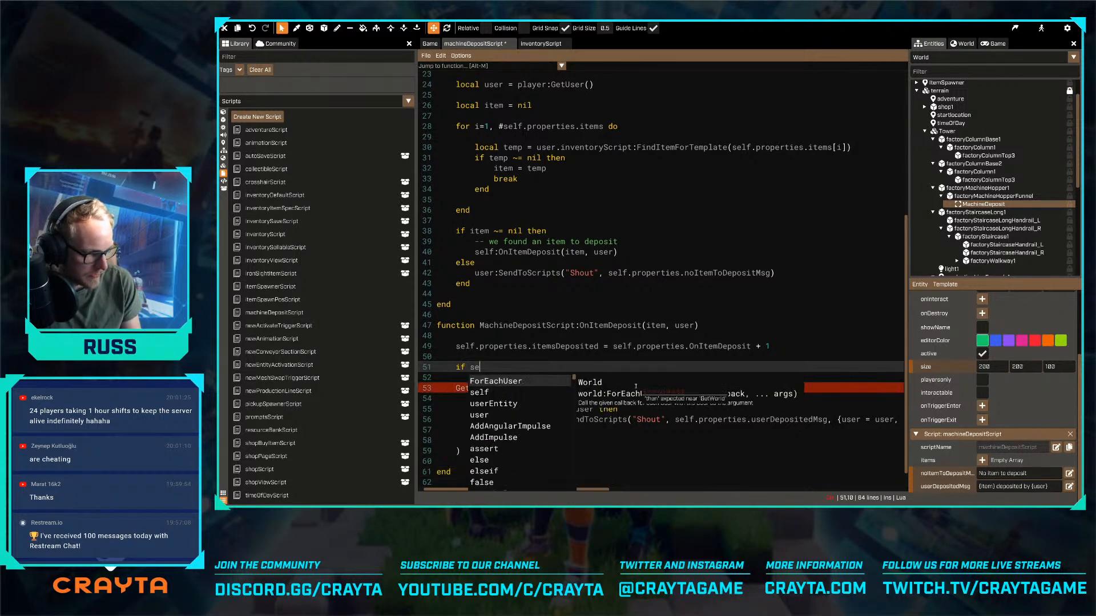
pyautogui.write('lf.proper')
pyautogui.press('Down')
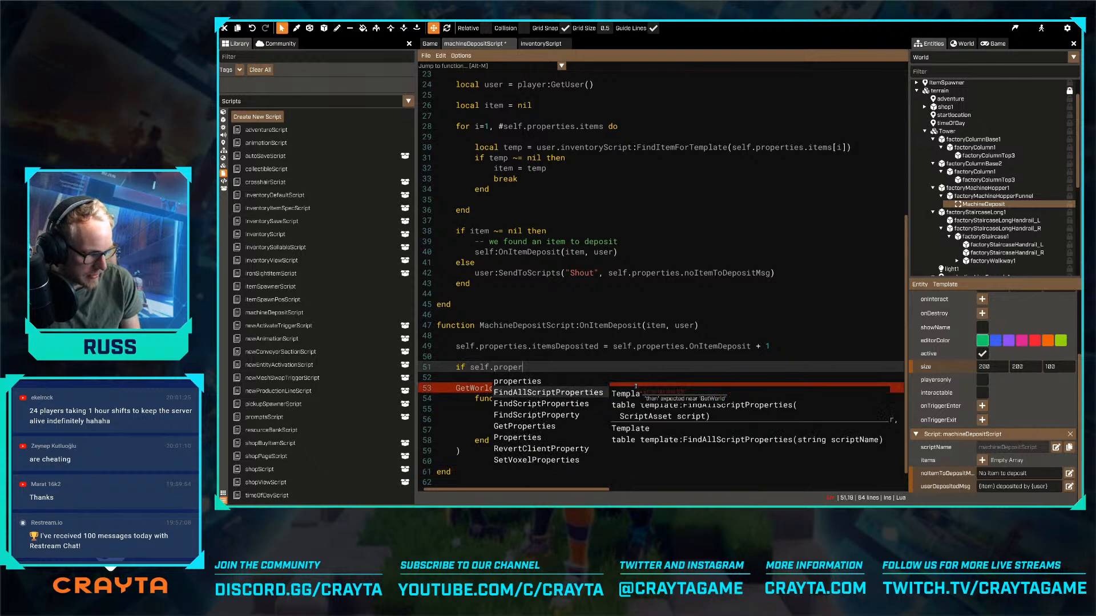
pyautogui.press('Return')
pyautogui.hotkey('ctrl', 'shift', 'Left')
pyautogui.write('properties.item')
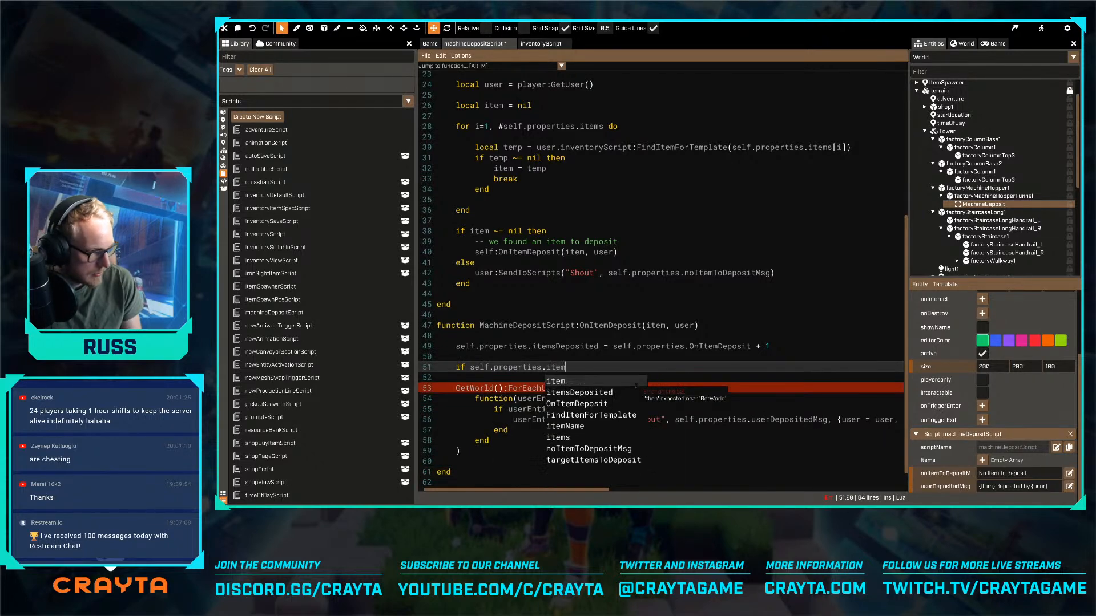
pyautogui.press('Down')
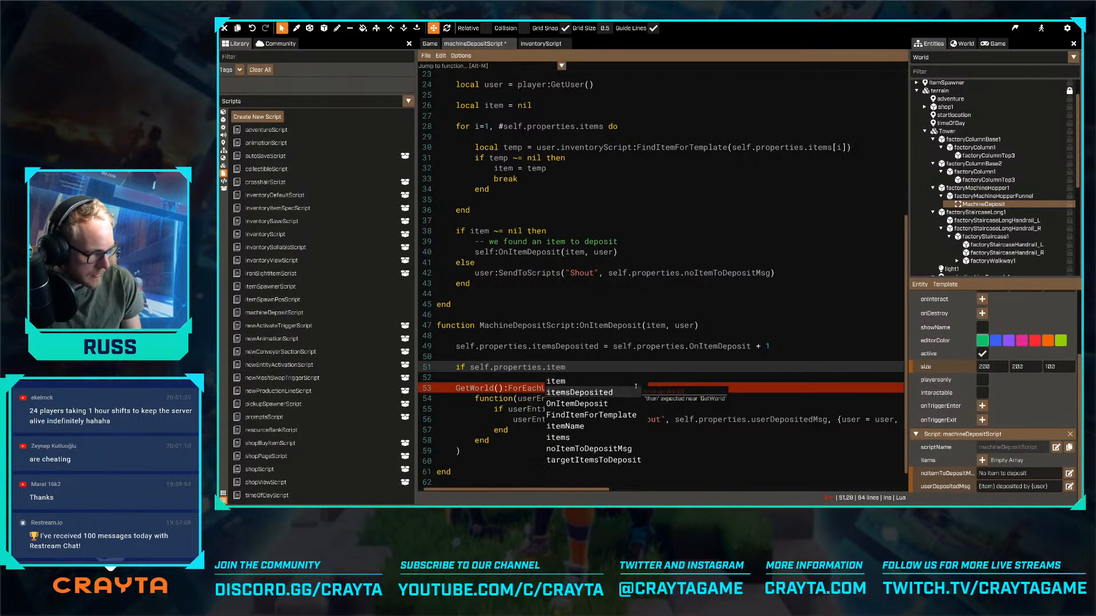
pyautogui.press('Return')
# - Complete the if condition by comparing itemsDeposited with == self.targetItemsToDeposit, followed by then and a closing end
pyautogui.write('=')
pyautogui.press('BackSpace')
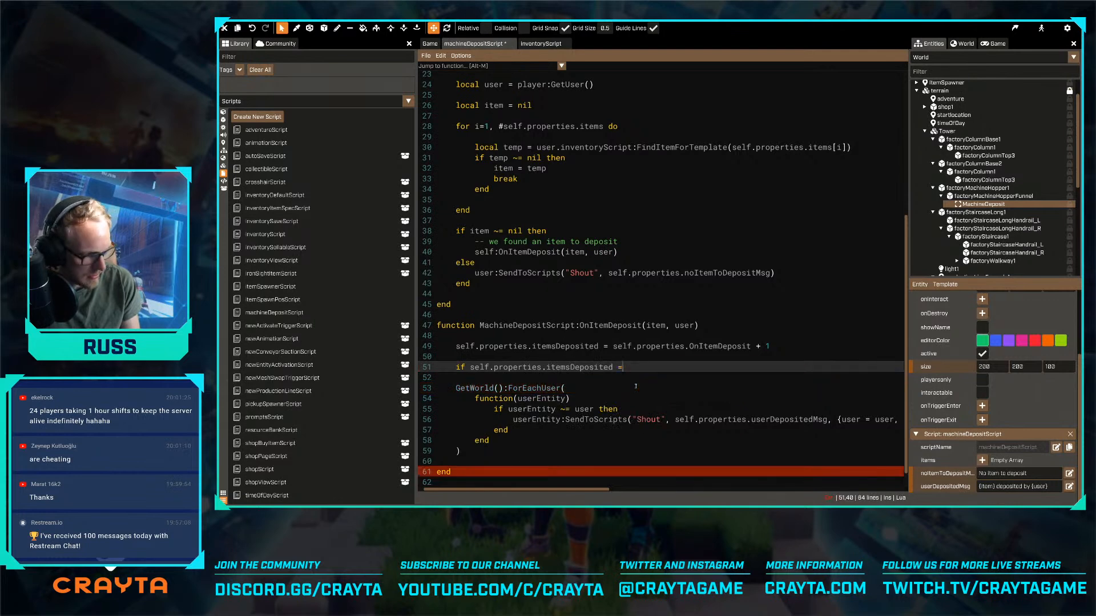
pyautogui.write('>=')
pyautogui.press('BackSpace')
pyautogui.press('BackSpace')
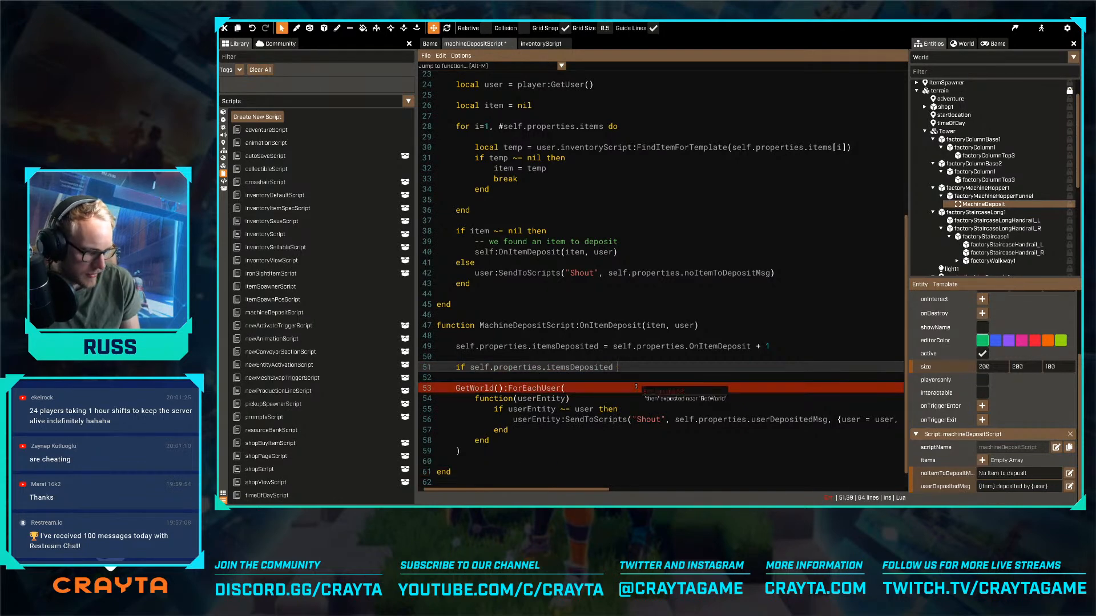
pyautogui.write('== self.tar')
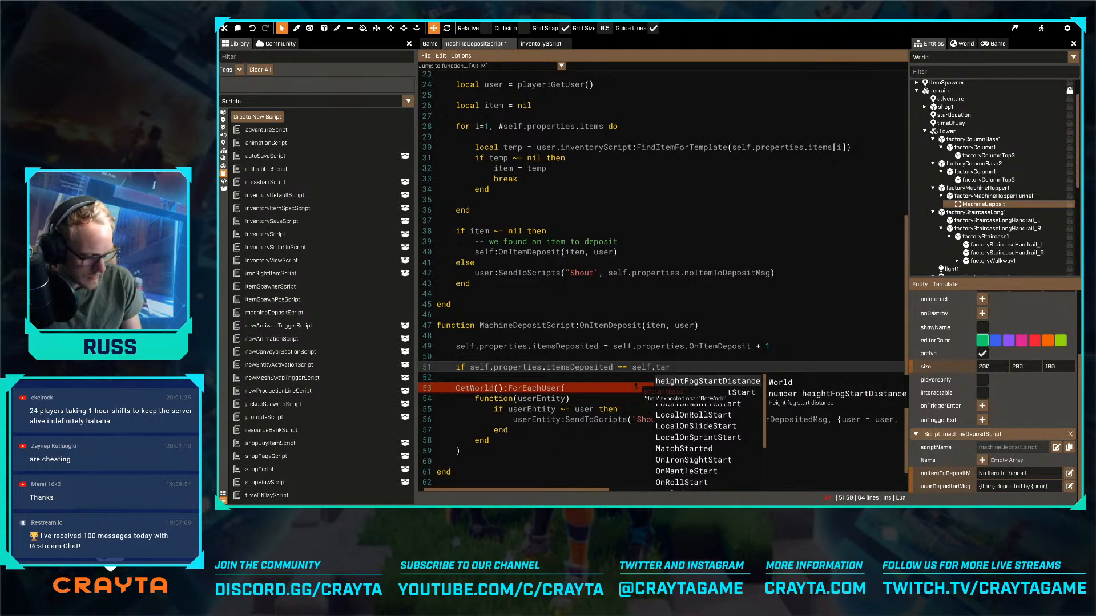
pyautogui.write('get')
pyautogui.press('Down')
pyautogui.press('Down')
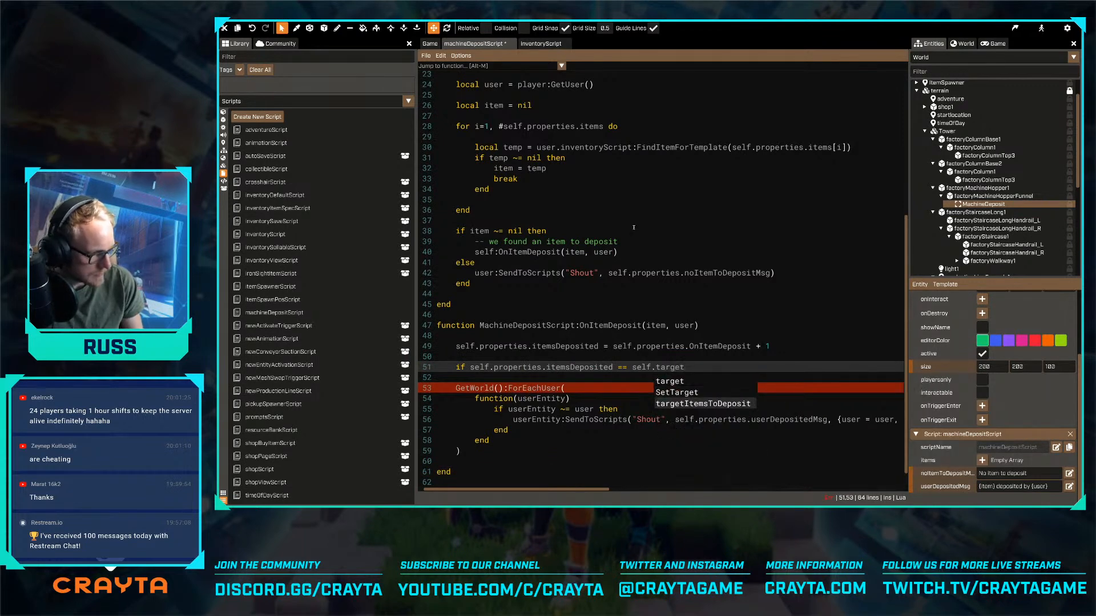
pyautogui.press('Return')
pyautogui.write('then')
pyautogui.press('Return')
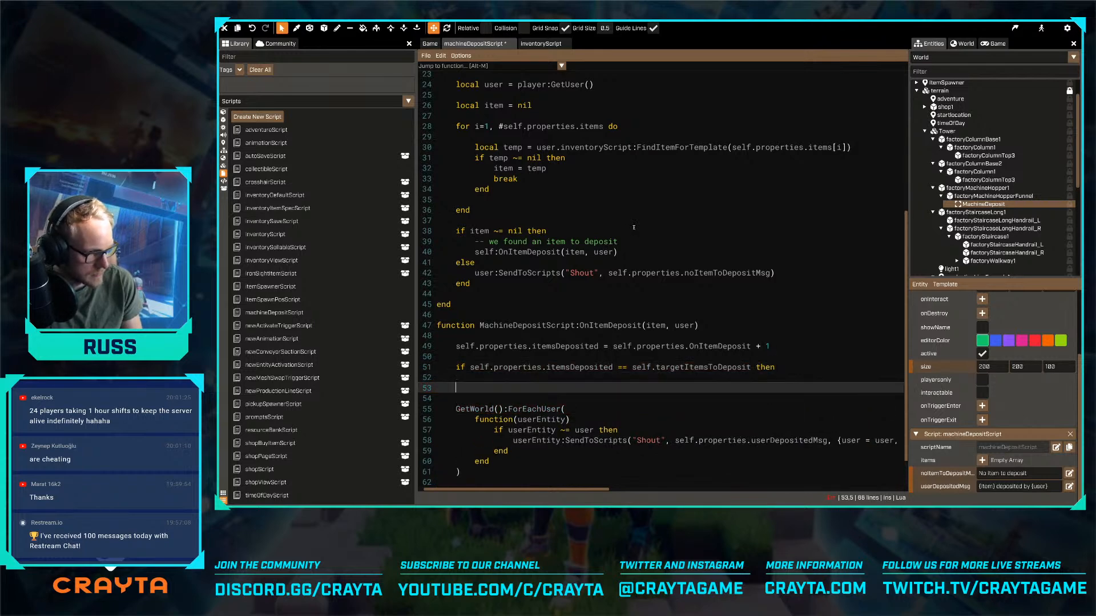
# - Call self:OnDayCompleted() inside the target-reached if block and save the script
pyautogui.write('s')
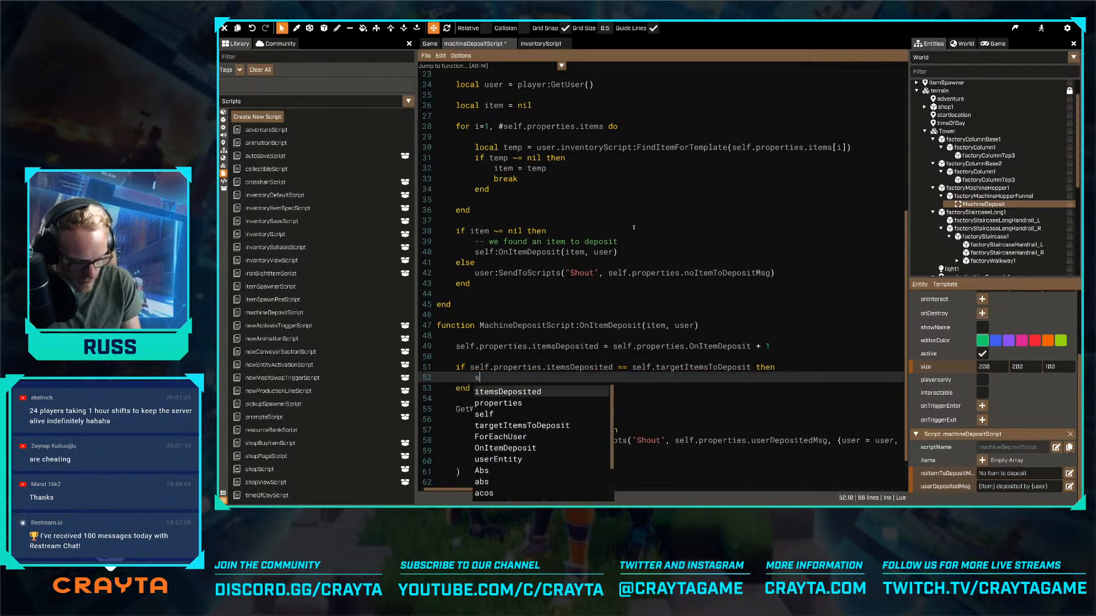
pyautogui.write('elf:OnDayCompleted()')
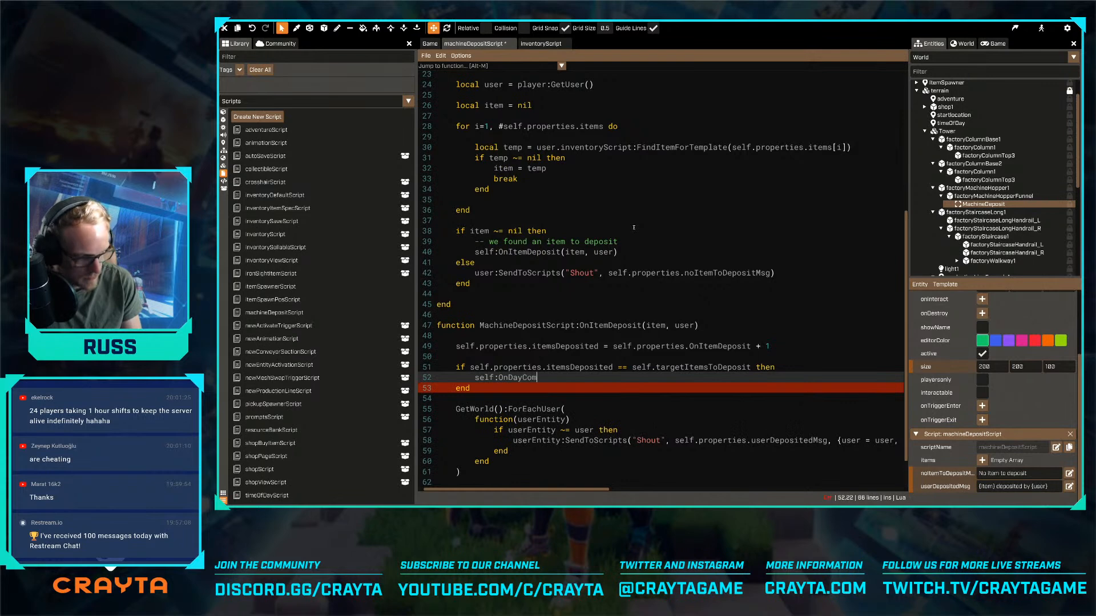
pyautogui.press('Down')
pyautogui.hotkey('ctrl', 's')
# - Add an empty function MachineDepositScript:OnDayCompleted() between the OnItemDeposit function and the final return statement
pyautogui.press('Down')
pyautogui.press('Down')
pyautogui.press('Down')
pyautogui.press('Down')
pyautogui.press('Down')
pyautogui.press('Down')
pyautogui.press('Down')
pyautogui.press('Down')
pyautogui.press('Down')
pyautogui.press('Down')
pyautogui.press('Down')
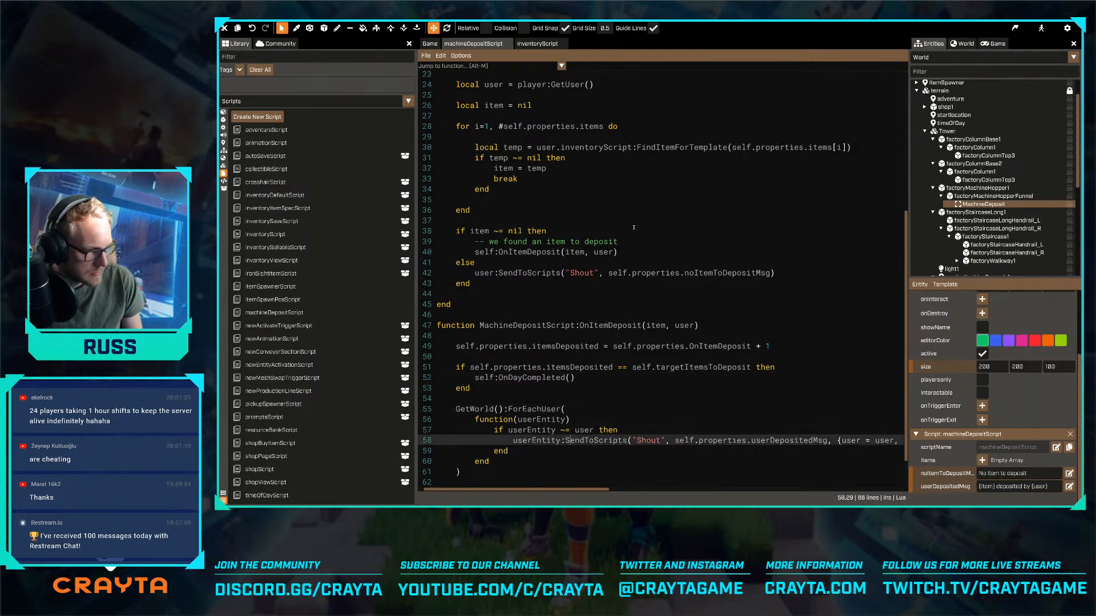
pyautogui.press('Up')
pyautogui.press('Return')
pyautogui.press('Return')
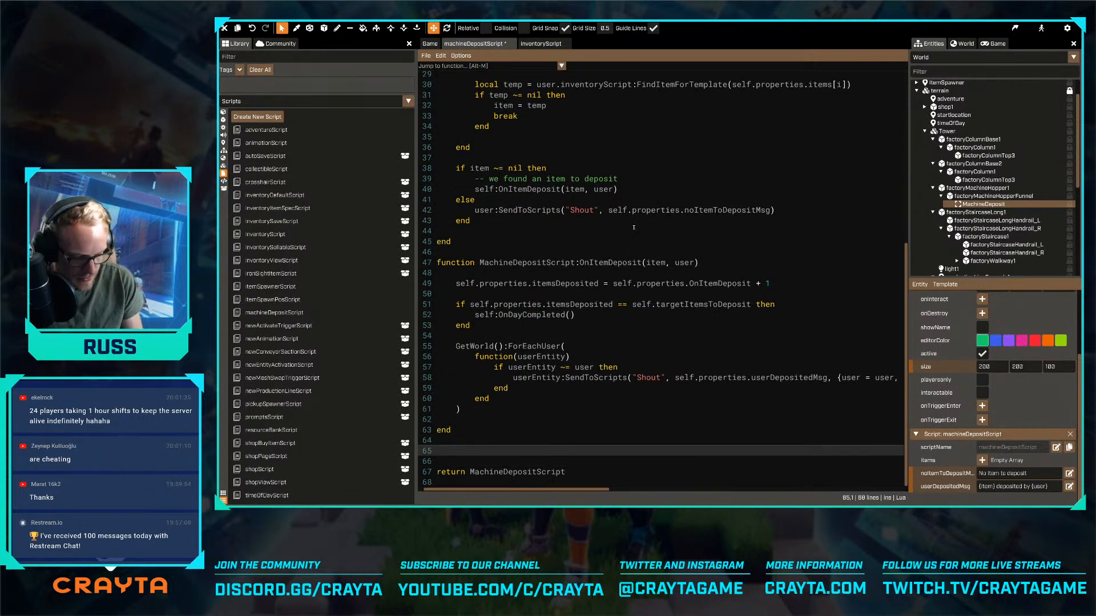
pyautogui.write('function MachineDepositScript')
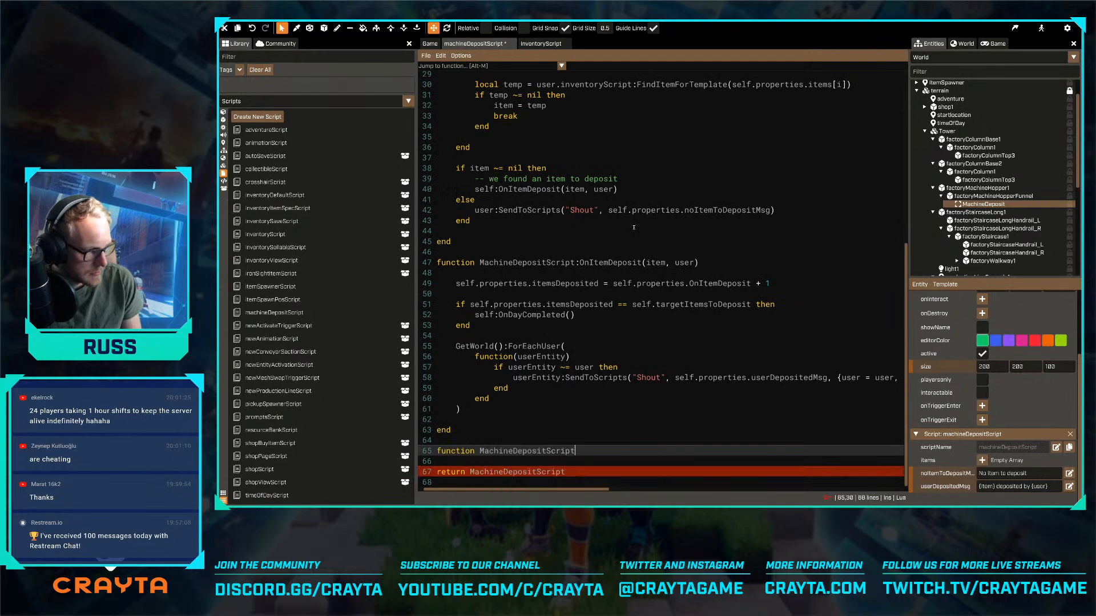
pyautogui.write(':OndayCom')
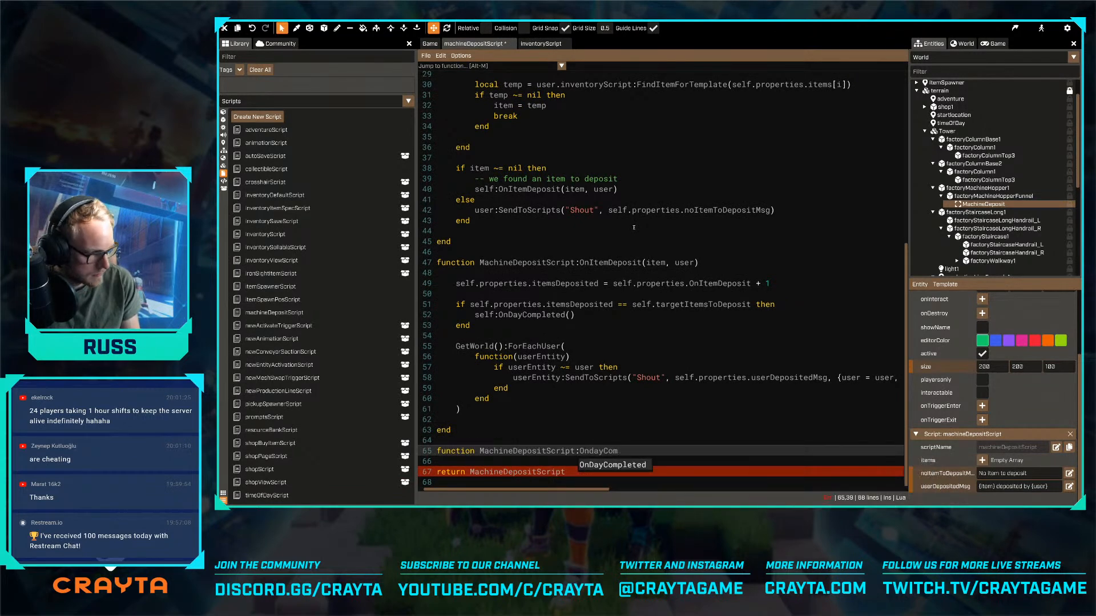
pyautogui.press('Tab')
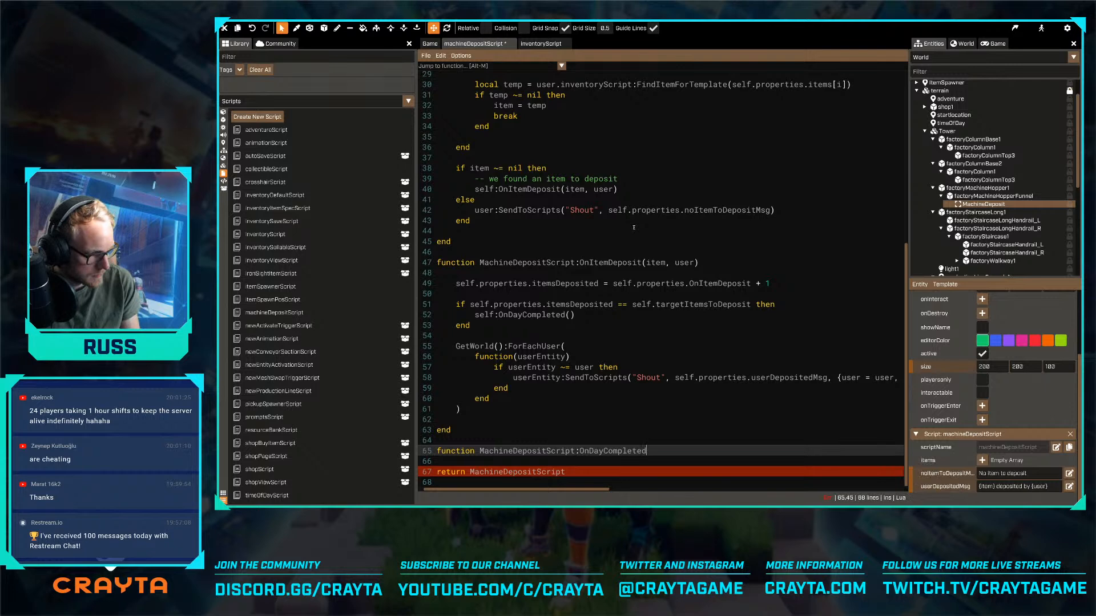
pyautogui.write('()')
pyautogui.press('Return')
pyautogui.press('Return')
pyautogui.write('end')
pyautogui.press('Up')
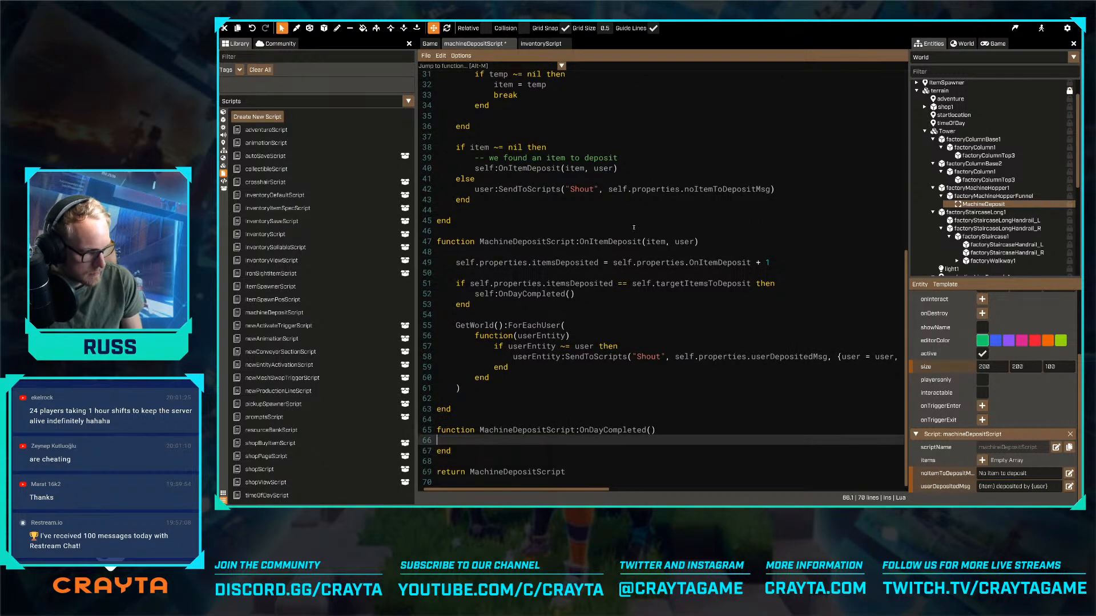
# - Pad the body of the OnDayCompleted function with blank lines and save the script
pyautogui.press('Return')
pyautogui.press('Return')
pyautogui.press('Up')
pyautogui.press('Tab')
pyautogui.write('p')
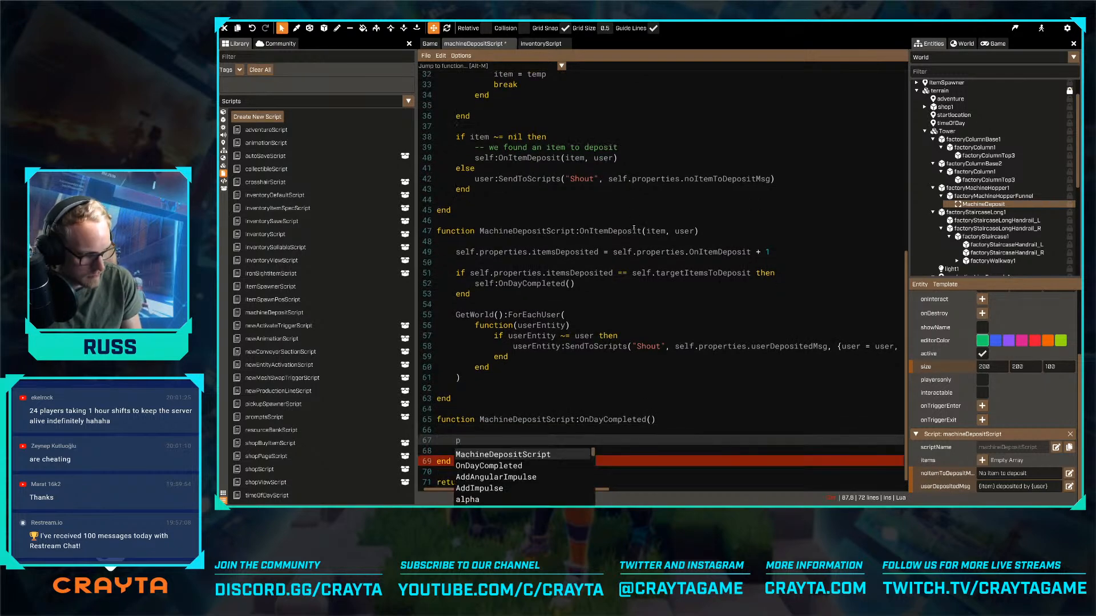
pyautogui.write('r')
pyautogui.press('Escape')
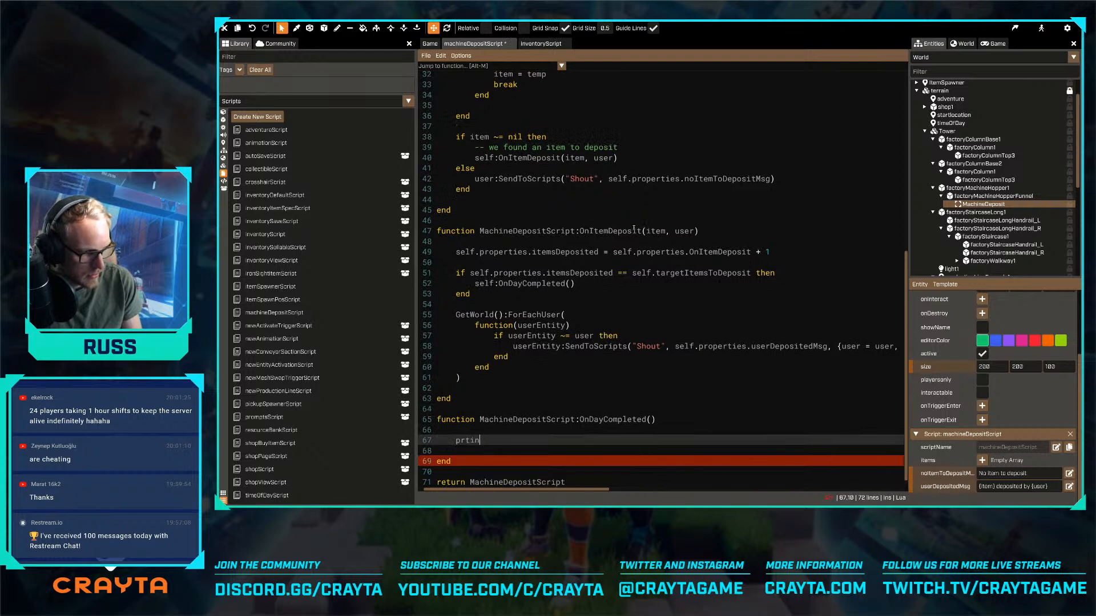
pyautogui.hotkey('ctrl', 'BackSpace')
pyautogui.hotkey('ctrl', 'BackSpace')
pyautogui.hotkey('ctrl', 's')
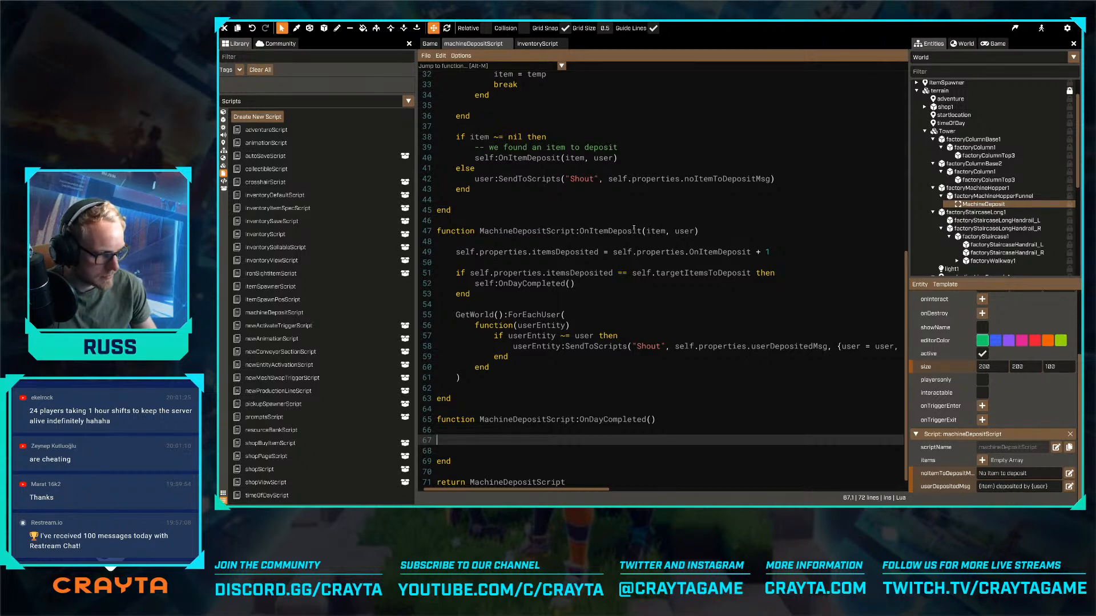
# - Add an indented printf("Day completed") call to the OnDayCompleted function body and save the script
pyautogui.scroll(-1, 579, 345)
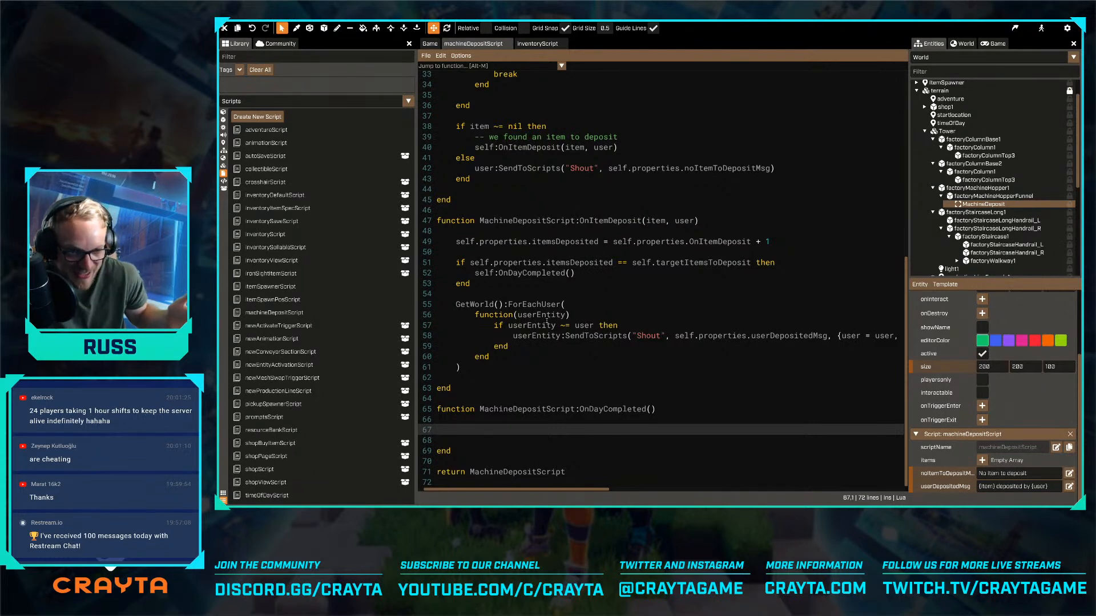
pyautogui.scroll(10, 529, 293)
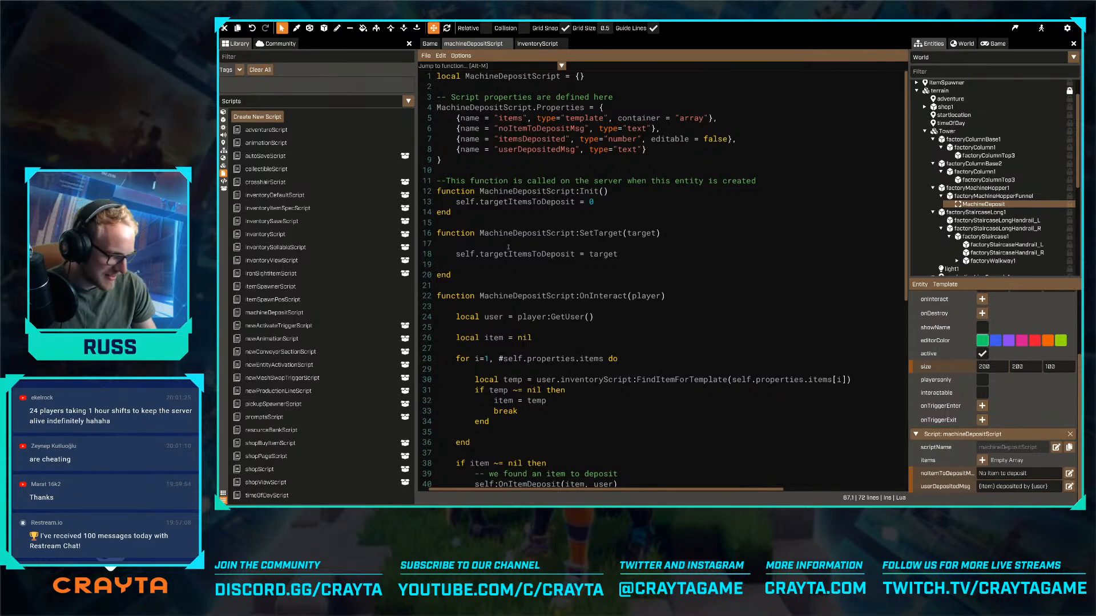
pyautogui.scroll(-10, 508, 247)
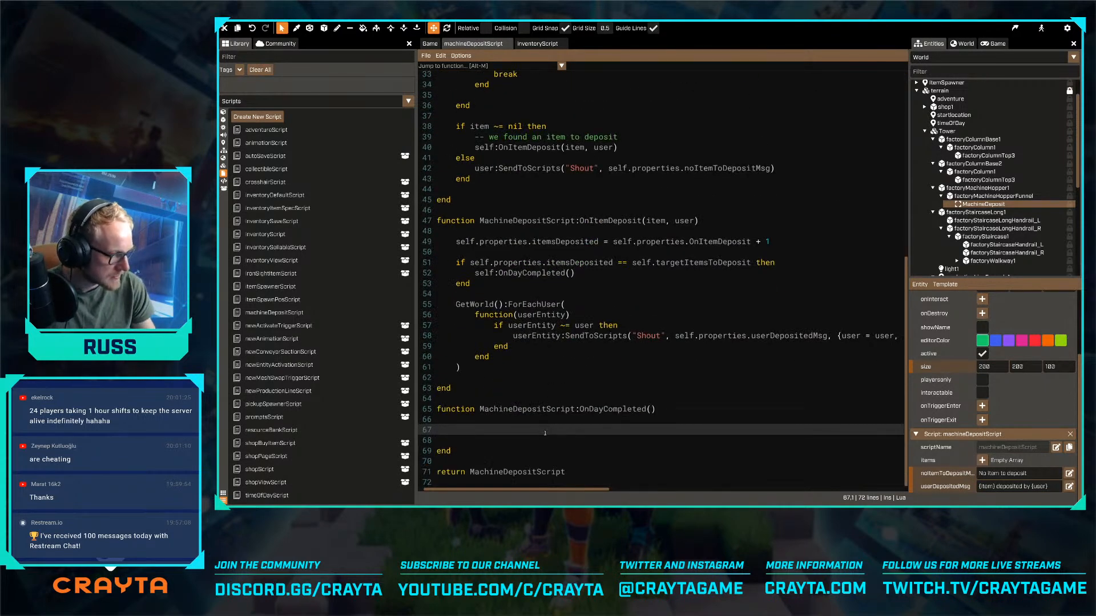
pyautogui.press('Tab')
pyautogui.hotkey('ctrl', 's')
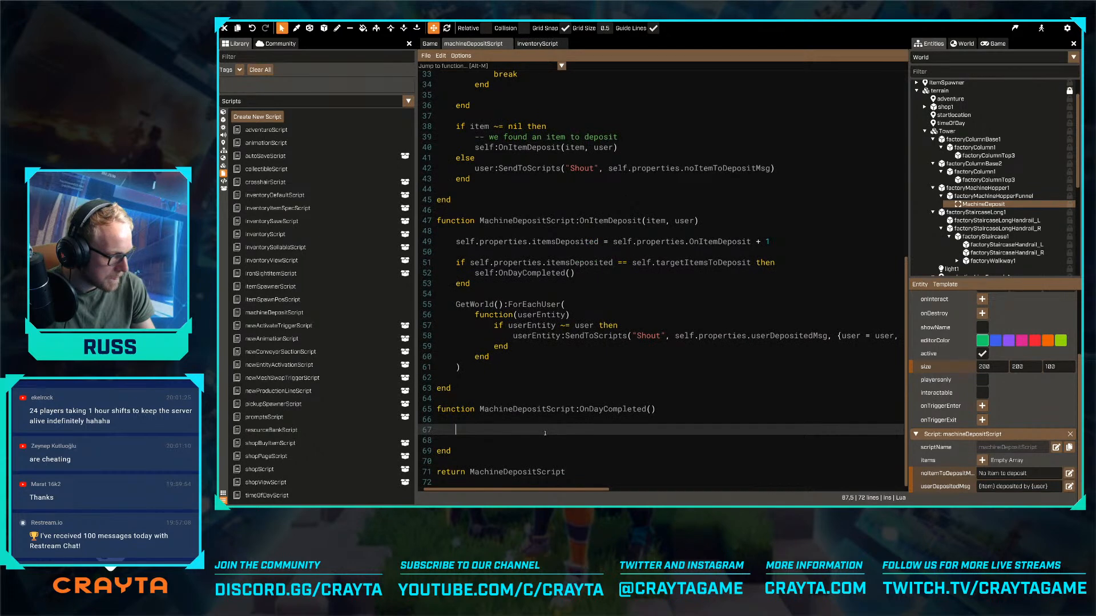
pyautogui.write('printf(')
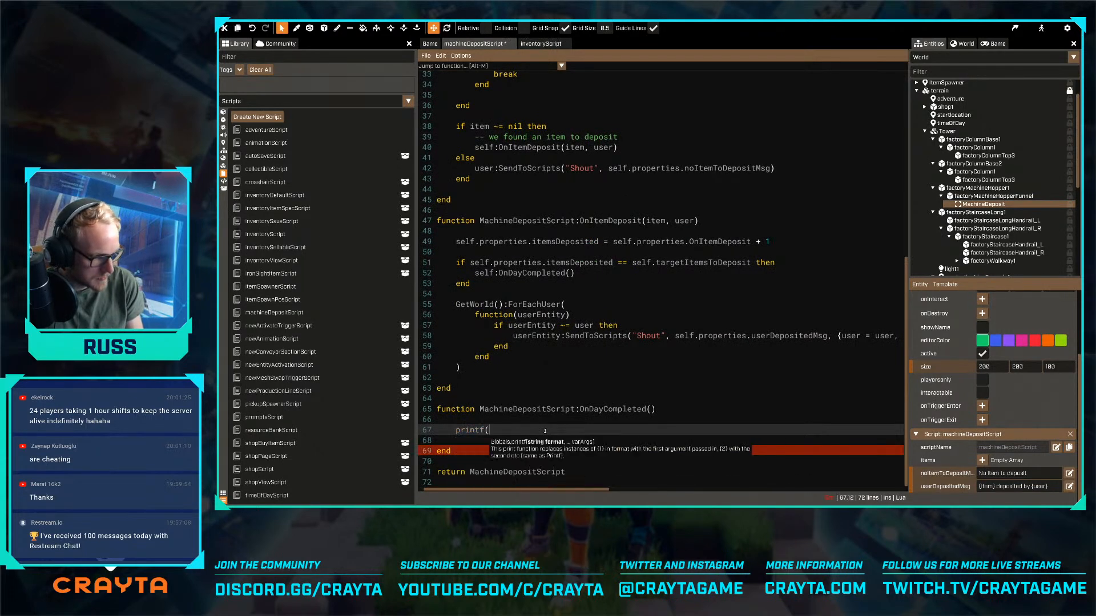
pyautogui.write('"Day cmpleted')
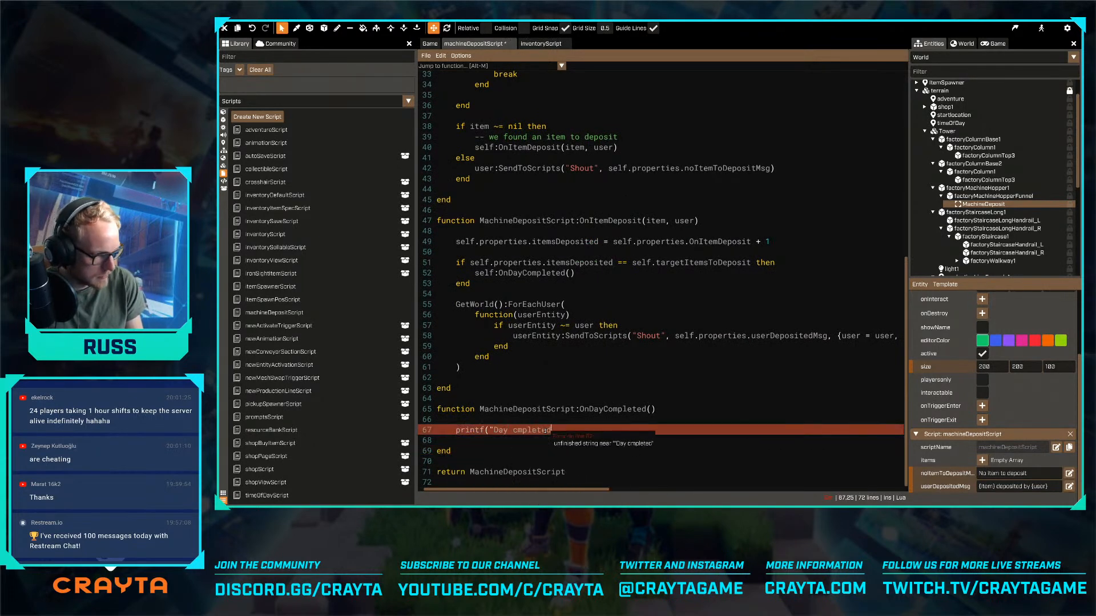
pyautogui.hotkey('ctrl', 'Left')
pyautogui.press('Right')
pyautogui.write('o')
pyautogui.press('End')
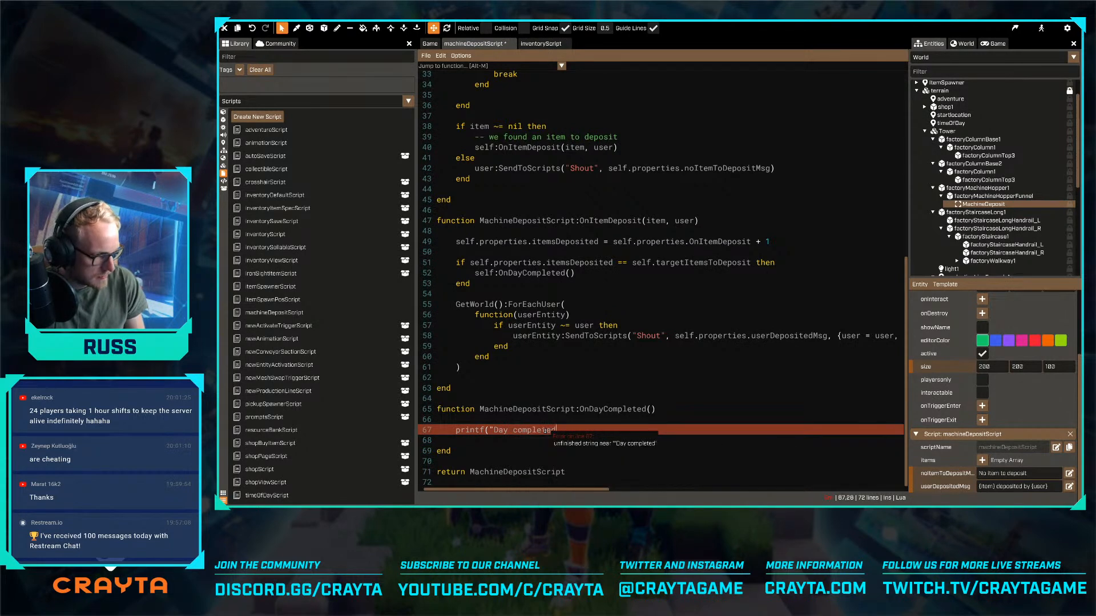
pyautogui.write('"')
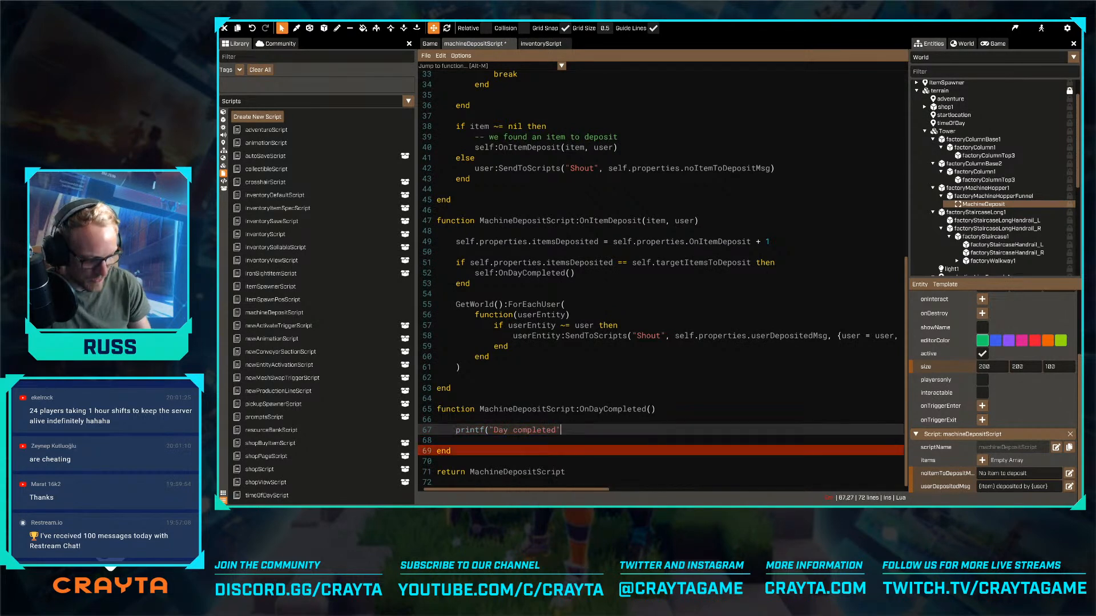
pyautogui.write(')(')
pyautogui.hotkey('ctrl', 's')
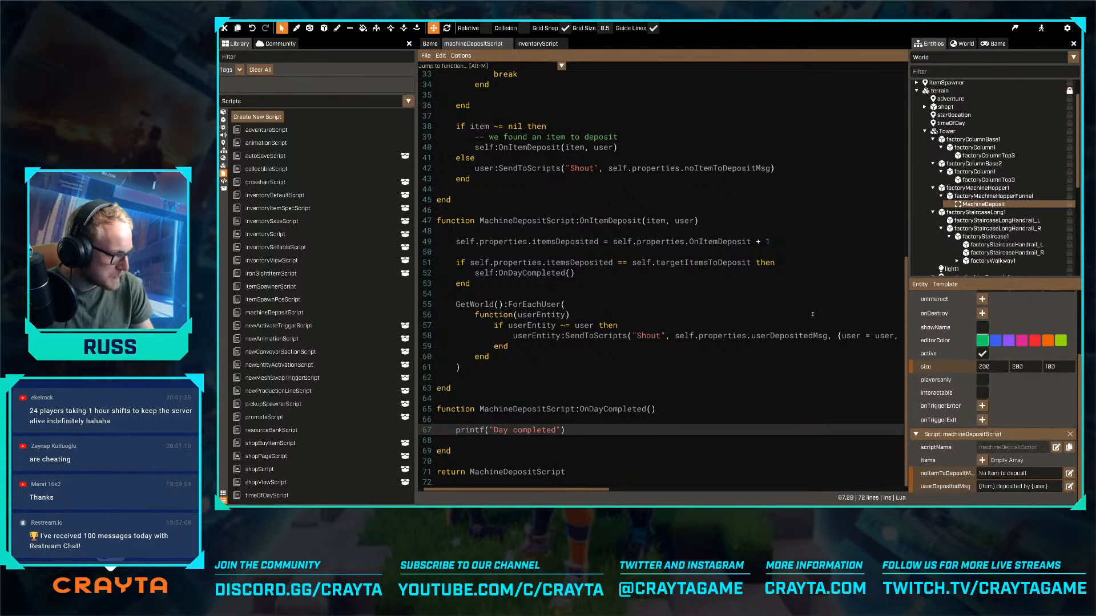
# - Add the Collectible_Apple and Collectible_Banana templates as two elements of the MachineDeposit trigger's items array
pyautogui.scroll(3, 755, 320)
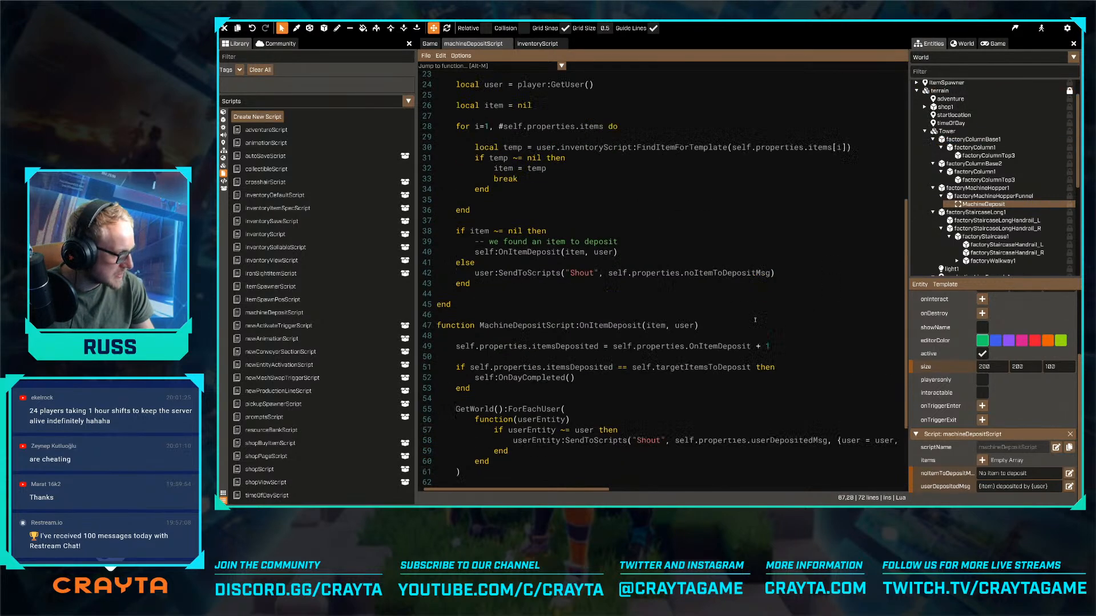
pyautogui.click(982, 460)
pyautogui.click(1009, 461)
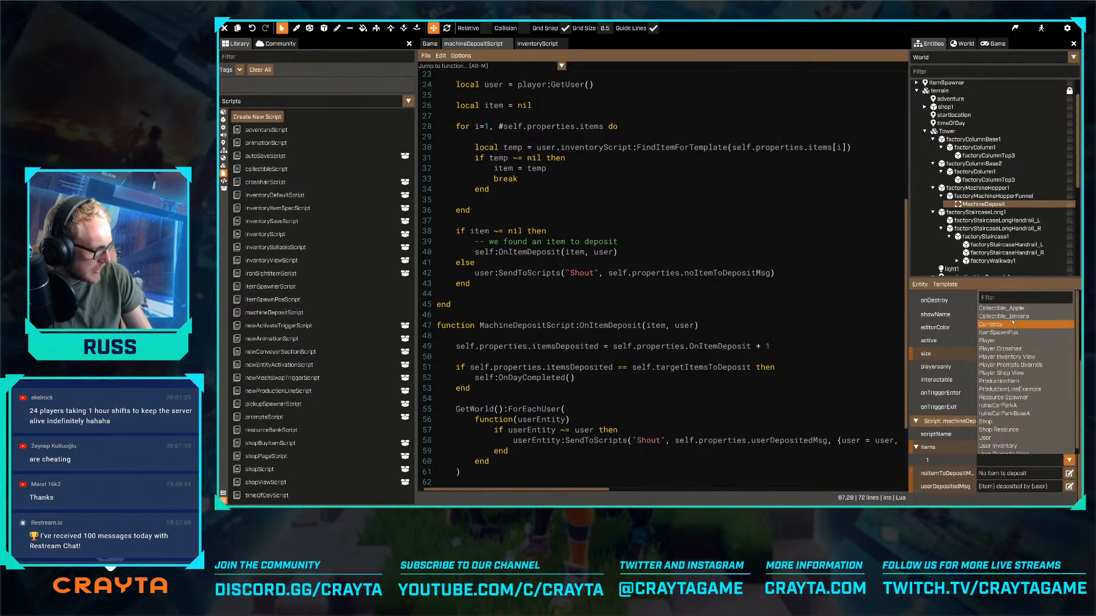
pyautogui.scroll(-1, 1023, 312)
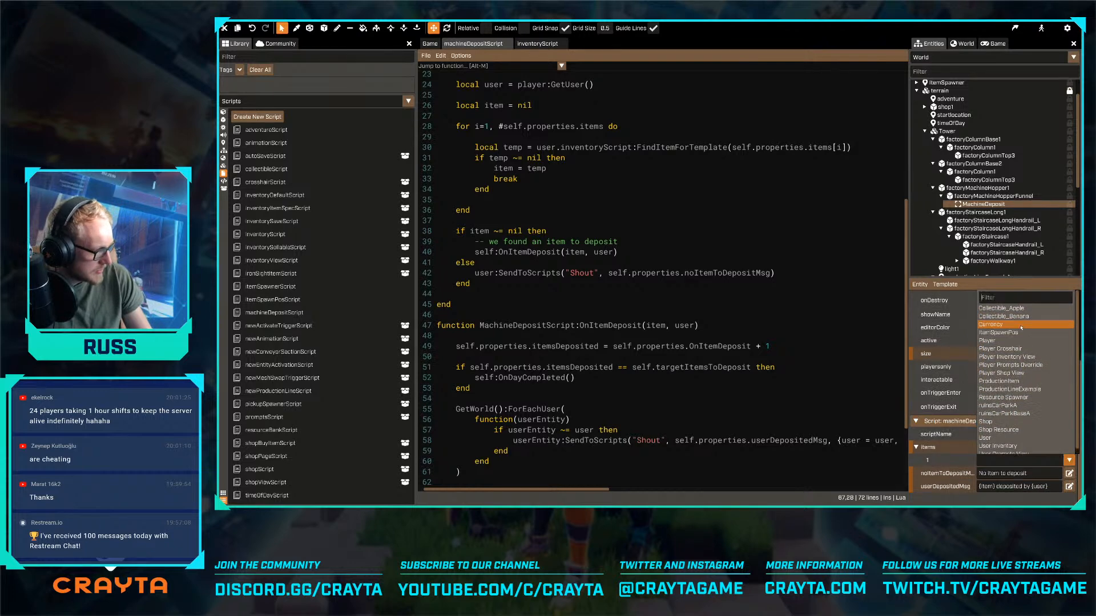
pyautogui.click(1002, 304)
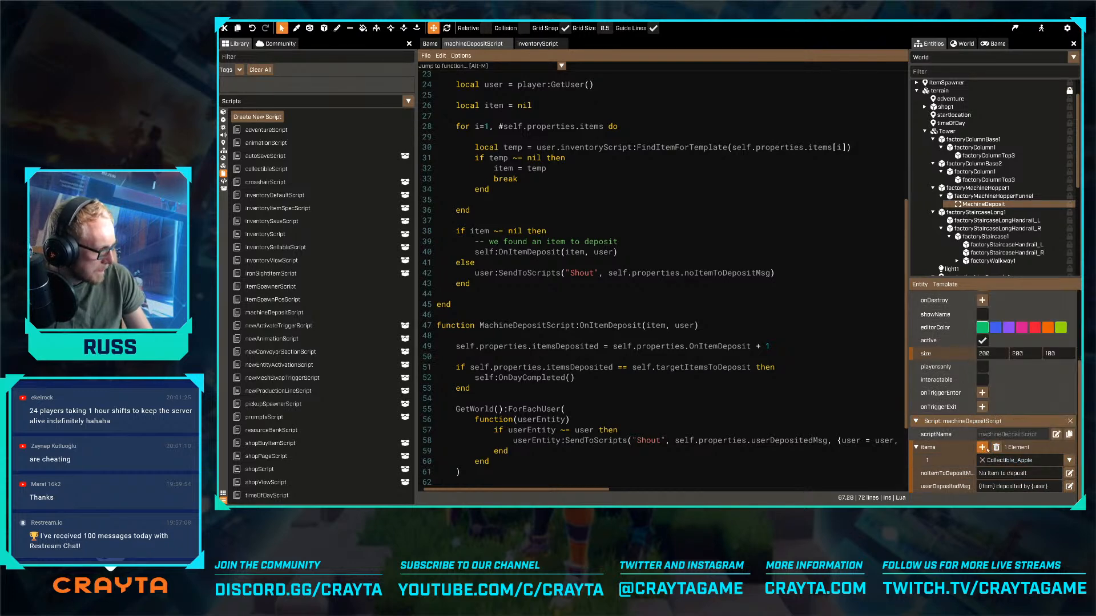
pyautogui.click(982, 447)
pyautogui.click(1016, 473)
pyautogui.click(1015, 330)
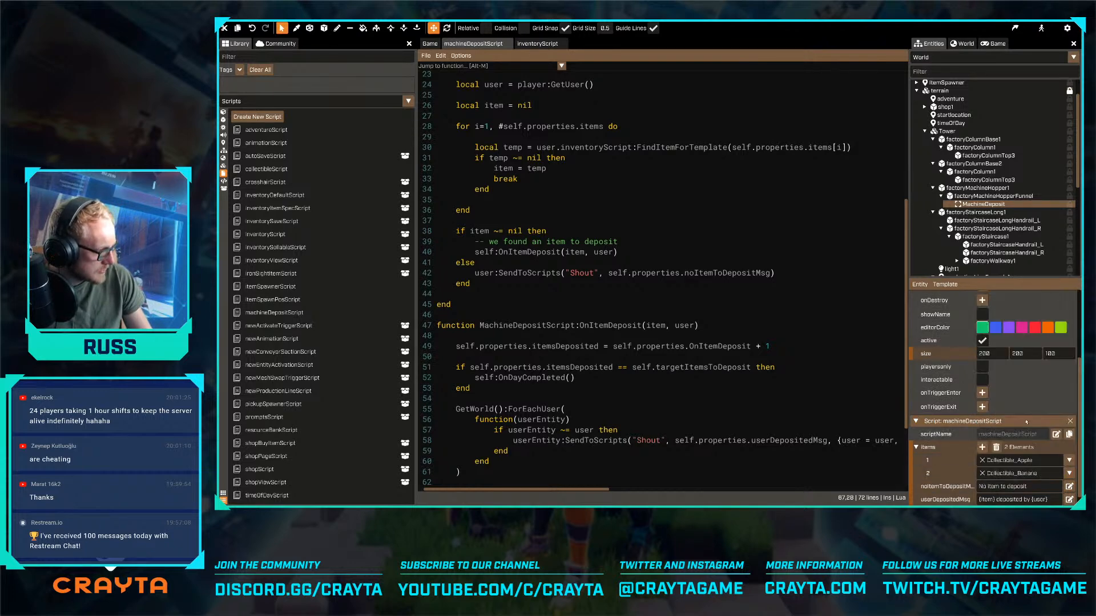
# - Examine the MachineDeposit trigger volume over the hopper funnel at the end of the walkway in the game world
pyautogui.scroll(-1, 1029, 422)
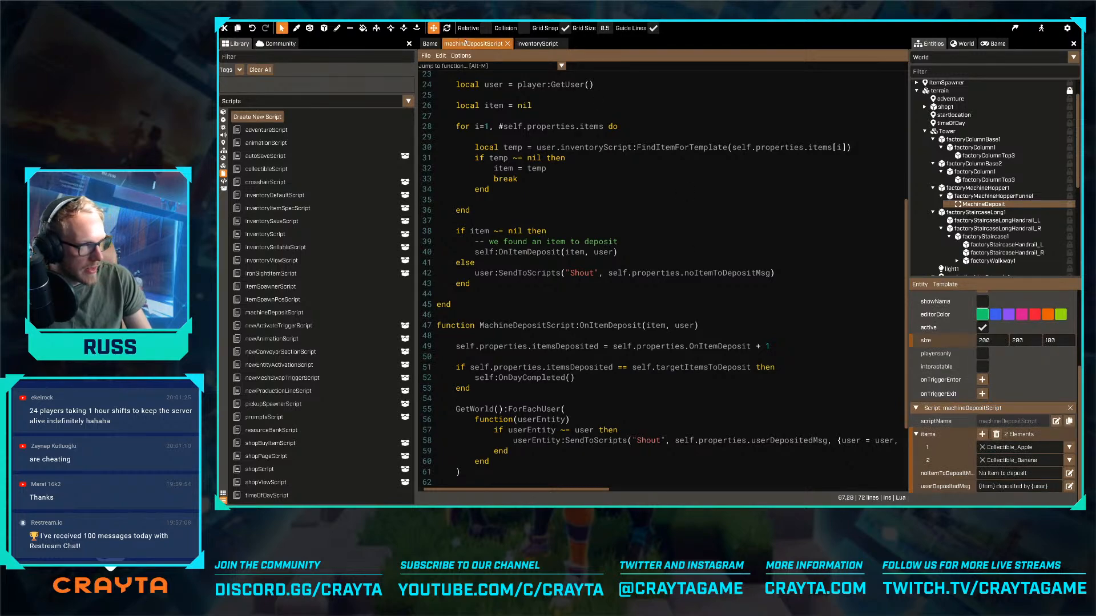
pyautogui.click(430, 43)
pyautogui.press('s')
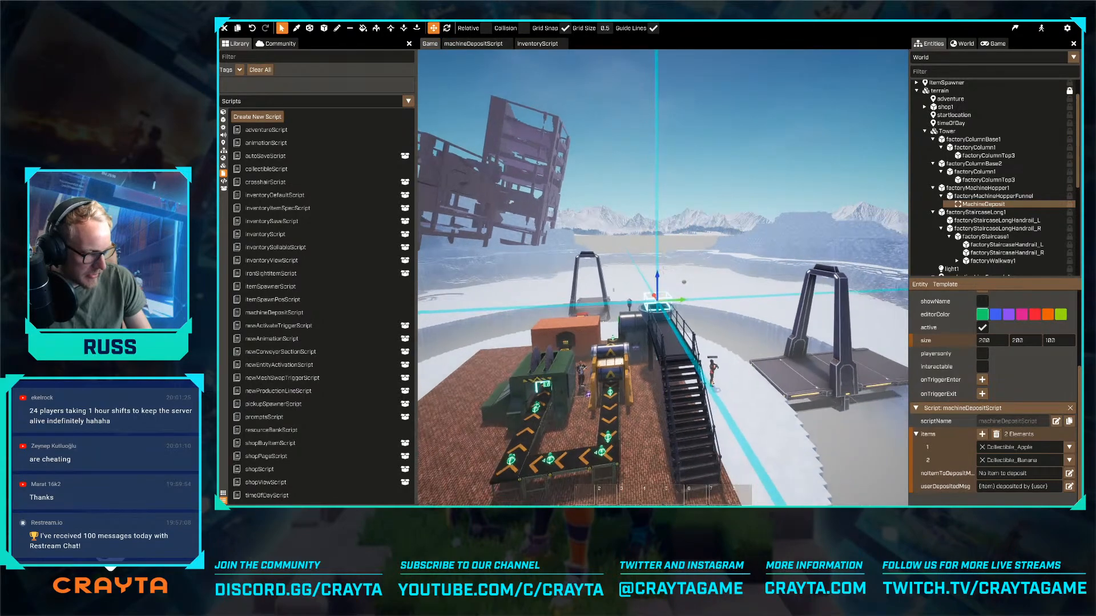
pyautogui.press('w')
pyautogui.moveTo(663, 271); pyautogui.dragTo(662, 271, button='right')
pyautogui.press('s')
pyautogui.press('w')
pyautogui.press('w')
pyautogui.press('s')
pyautogui.press('d')
pyautogui.press('w')
pyautogui.press('s')
pyautogui.press('w')
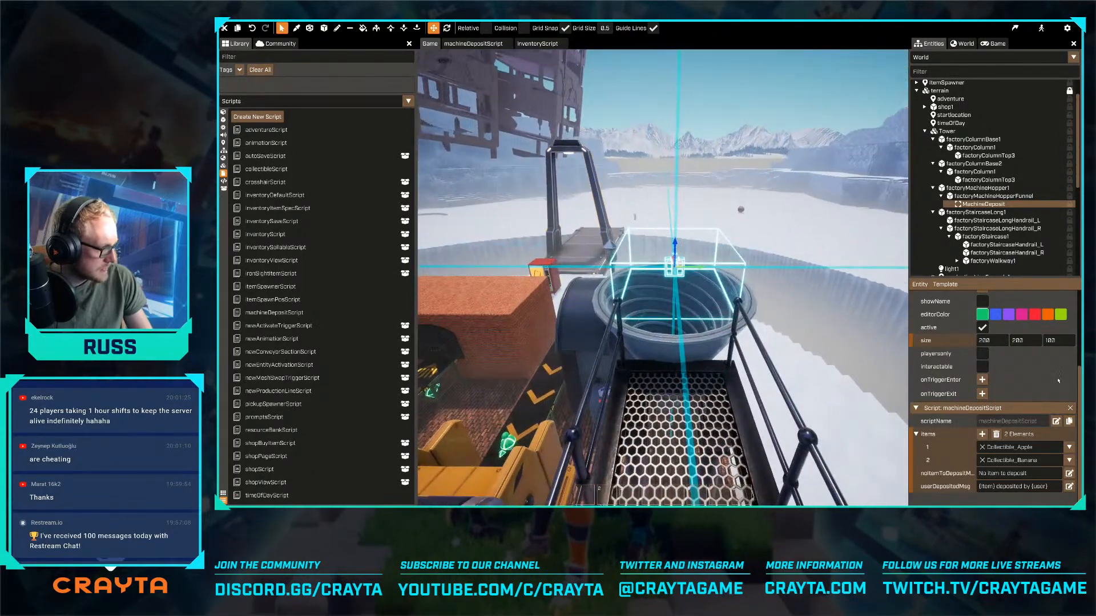
# - Add a "-- LOCAL --" comment line to machineDepositScript between the OnDayCompleted function and the final return statement
pyautogui.click(1056, 421)
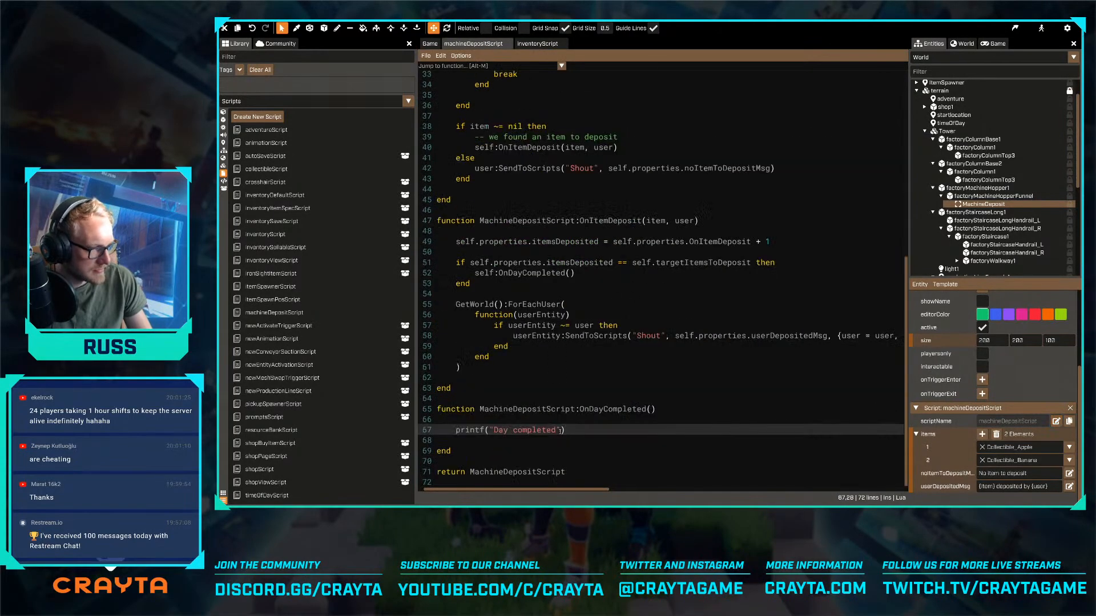
pyautogui.press('Down')
pyautogui.press('Down')
pyautogui.press('Return')
pyautogui.press('Return')
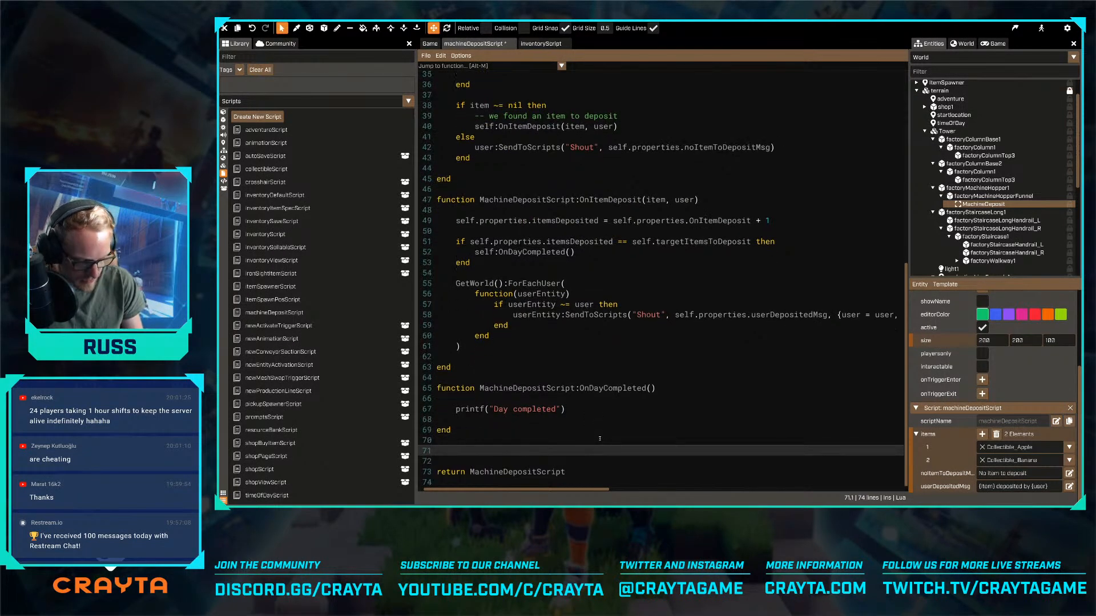
pyautogui.write('-- LOCAL')
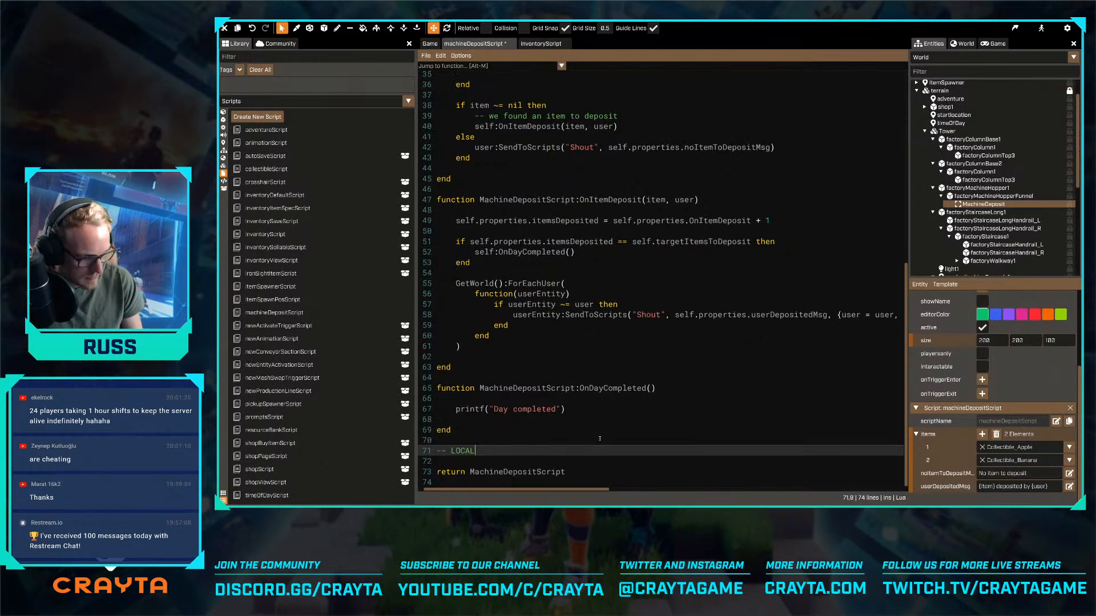
pyautogui.write(' --')
# - Frame the LOCAL comment with a dashed comment line above and below, leaving blank lines around the header
pyautogui.press('Up')
pyautogui.press('Return')
pyautogui.press('Return')
pyautogui.write('-')
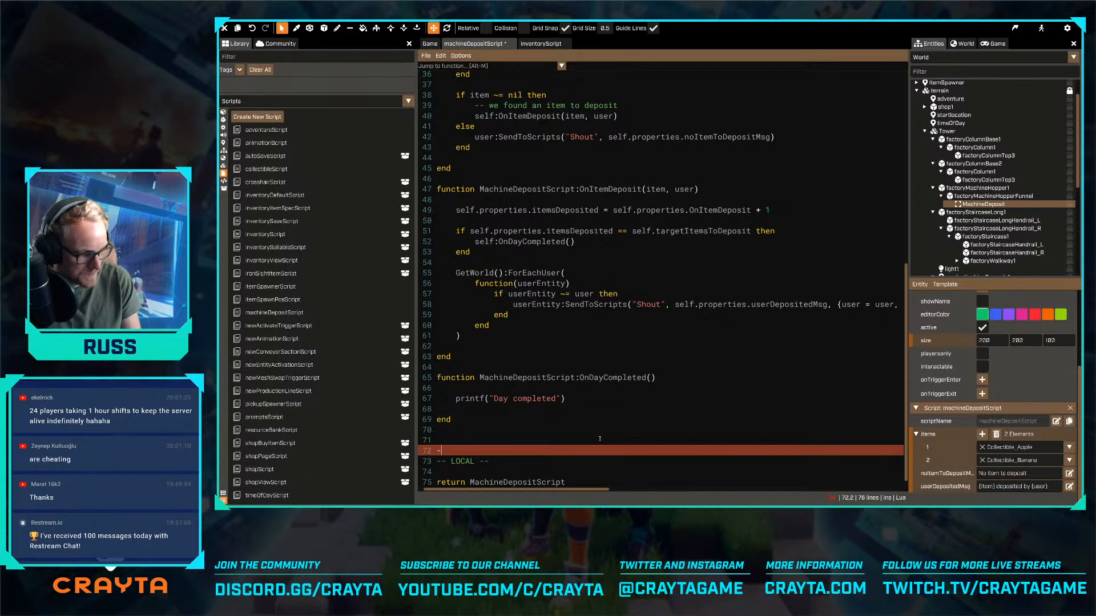
pyautogui.write('----------')
pyautogui.press('Down')
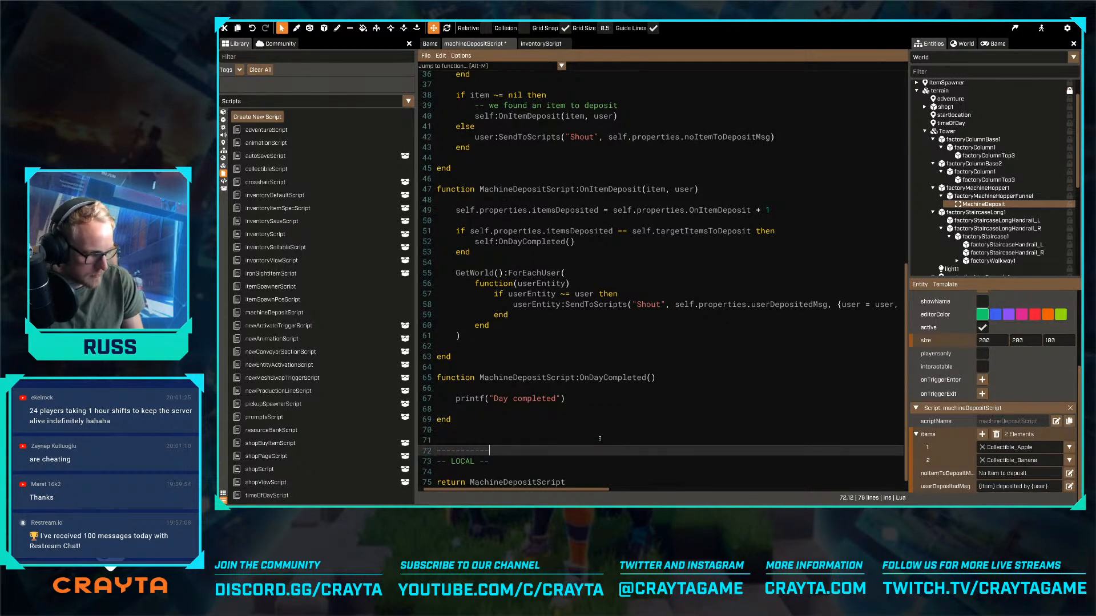
pyautogui.press('Return')
pyautogui.write('-----------')
pyautogui.press('Return')
pyautogui.press('Return')
pyautogui.write('funciton')
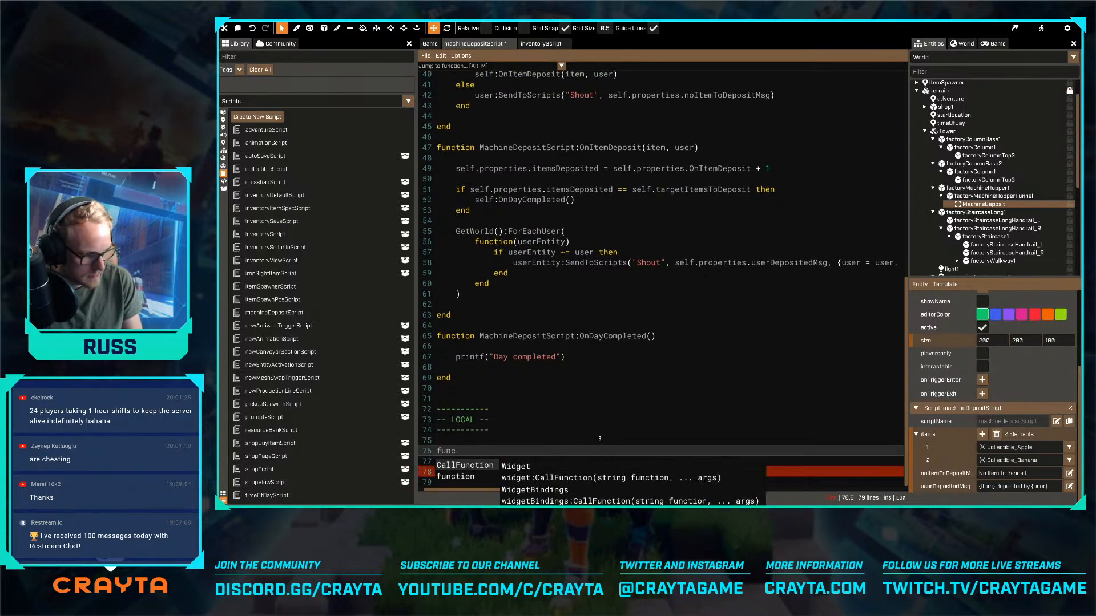
pyautogui.press('BackSpace')
pyautogui.press('BackSpace')
pyautogui.press('BackSpace')
pyautogui.press('BackSpace')
pyautogui.press('BackSpace')
pyautogui.press('BackSpace')
pyautogui.press('BackSpace')
pyautogui.press('BackSpace')
pyautogui.press('BackSpace')
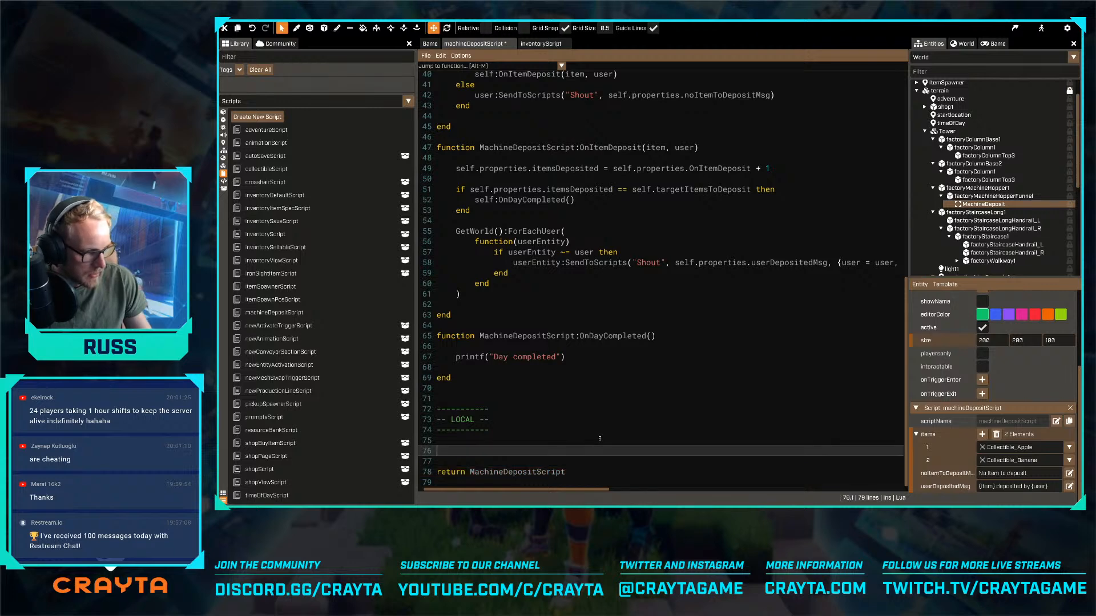
# - Set the Player template's CameraType to Action and save machineDepositScript
pyautogui.click(946, 59)
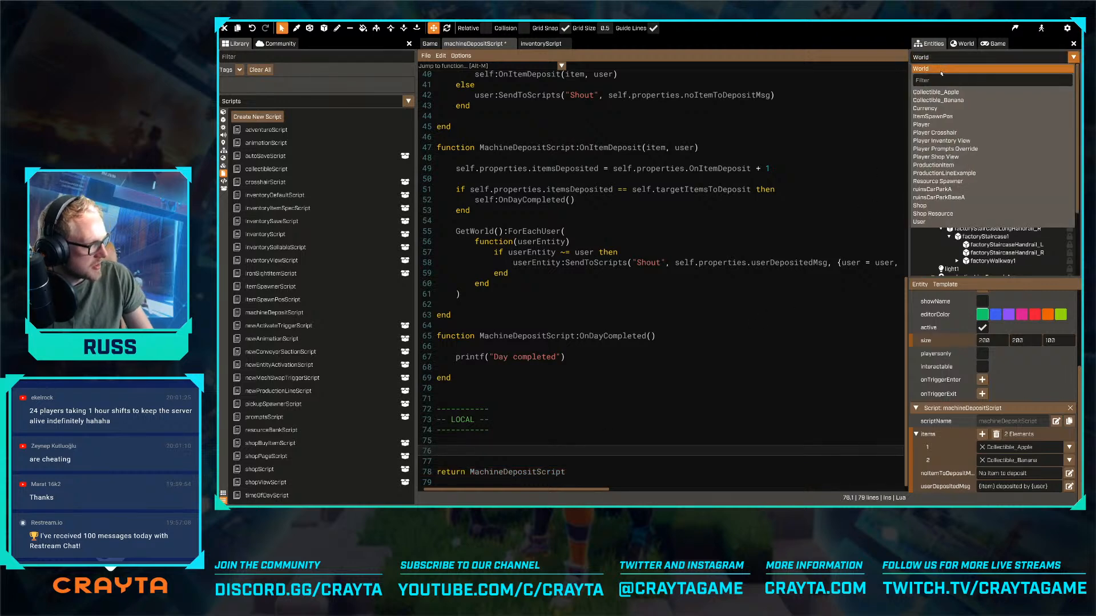
pyautogui.write('player')
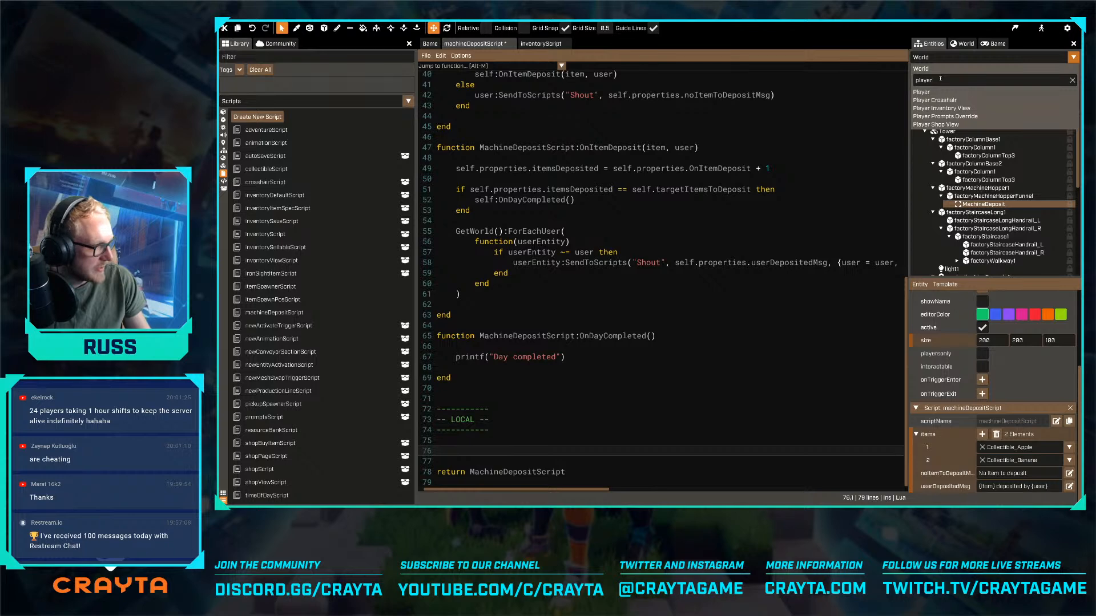
pyautogui.click(941, 92)
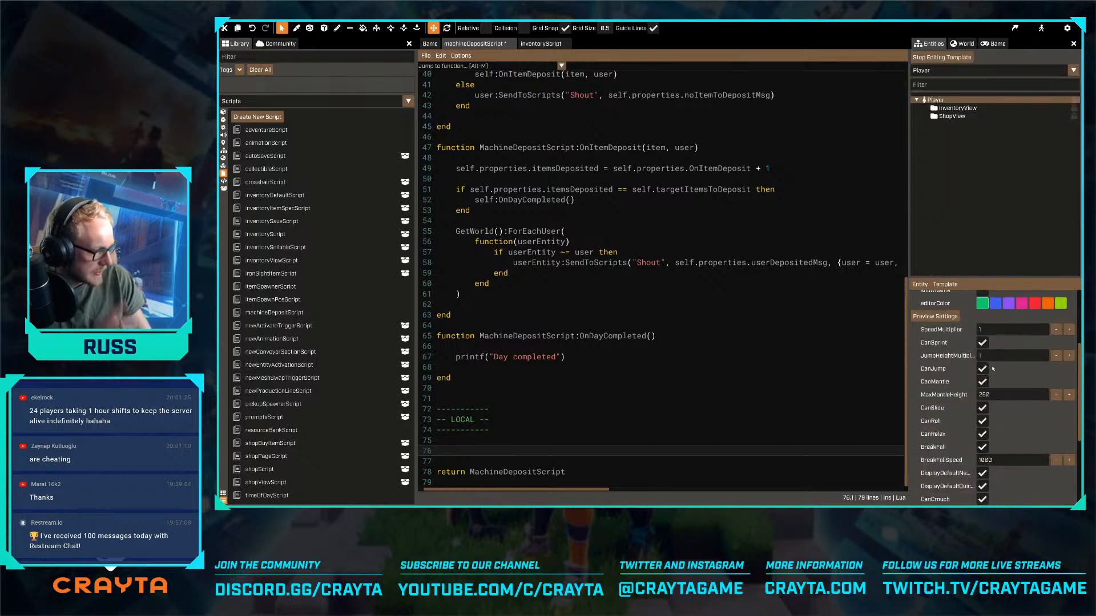
pyautogui.scroll(-5, 993, 369)
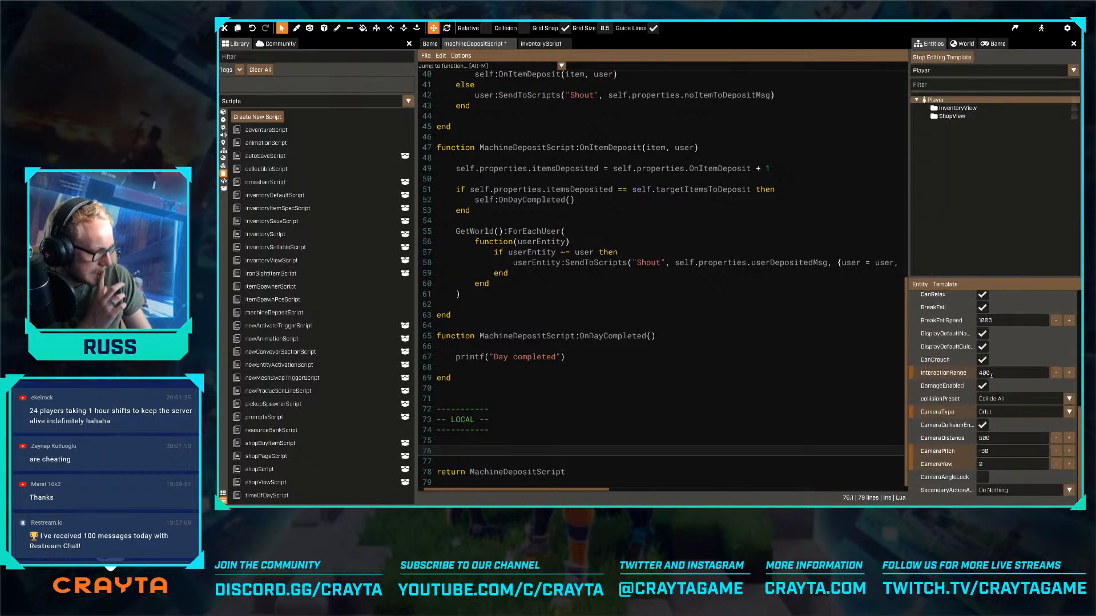
pyautogui.click(1004, 410)
pyautogui.click(1000, 424)
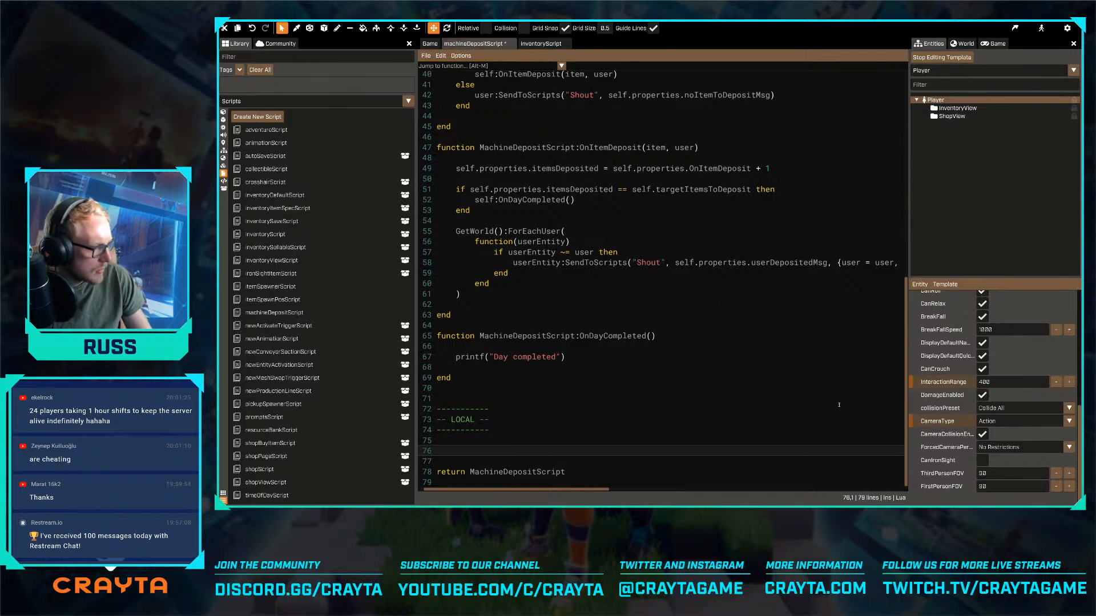
pyautogui.click(763, 361)
pyautogui.hotkey('ctrl', 's')
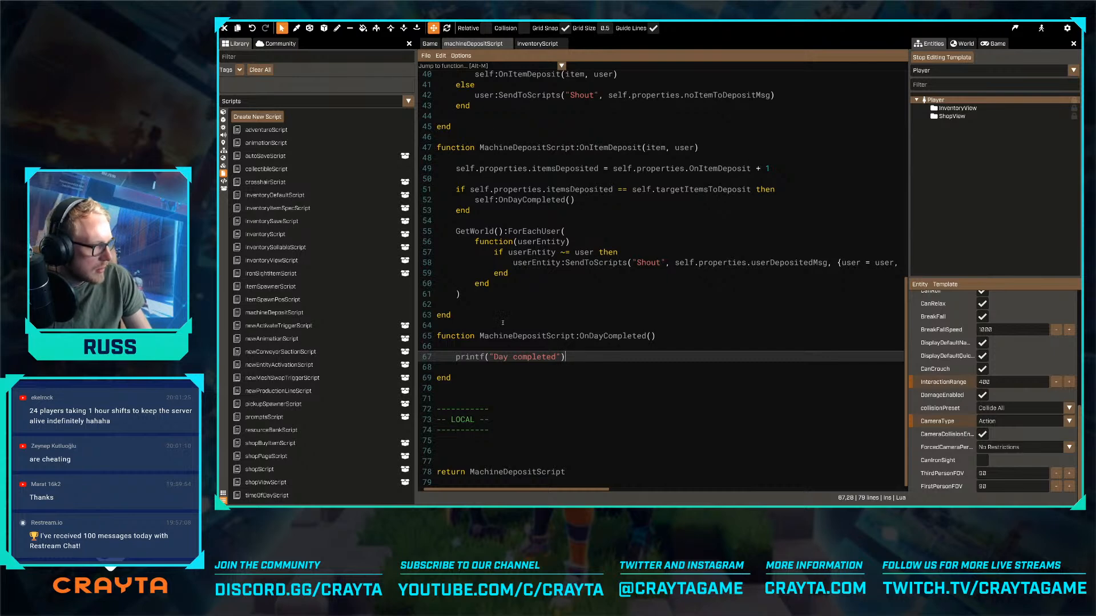
# - Declare function MachineDepositScript:GetButtonPrompts(prompts) beneath the LOCAL comment header
pyautogui.click(464, 451)
pyautogui.write('func')
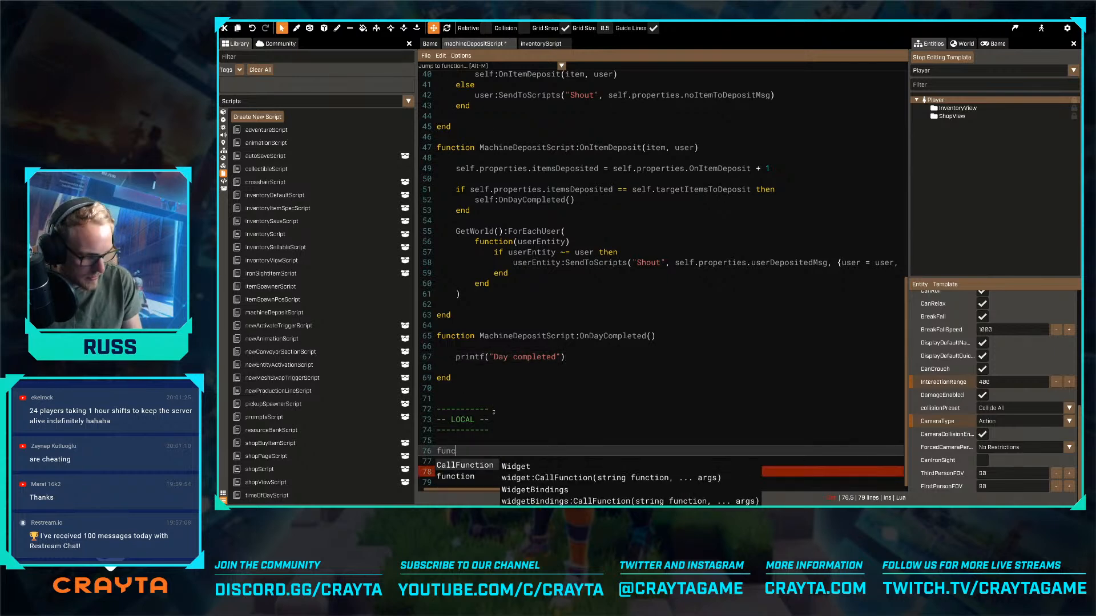
pyautogui.write('tion MachineDepositScript:')
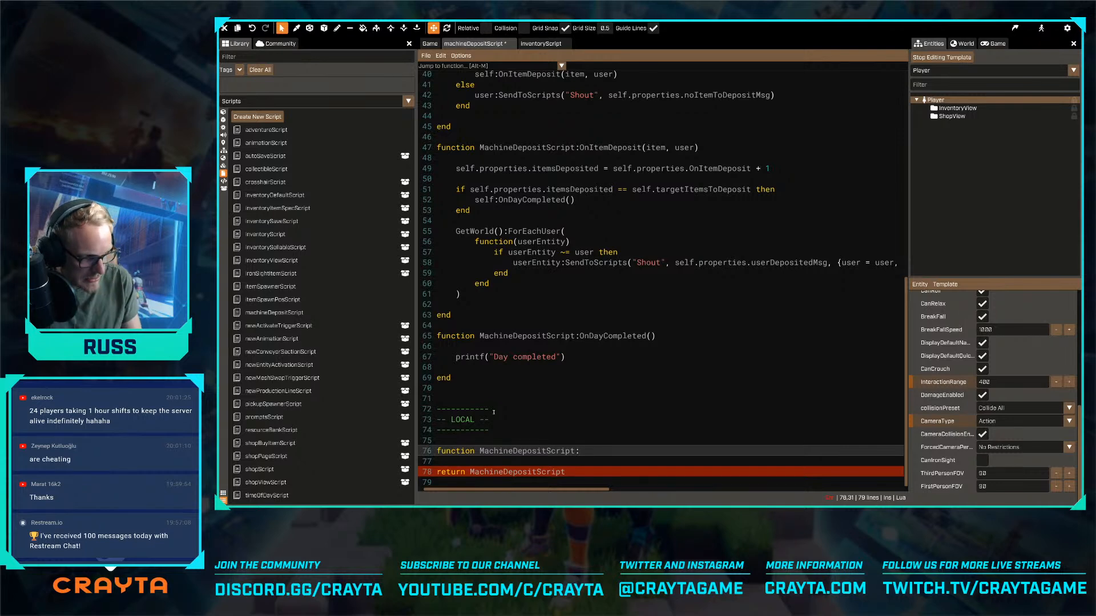
pyautogui.write('G')
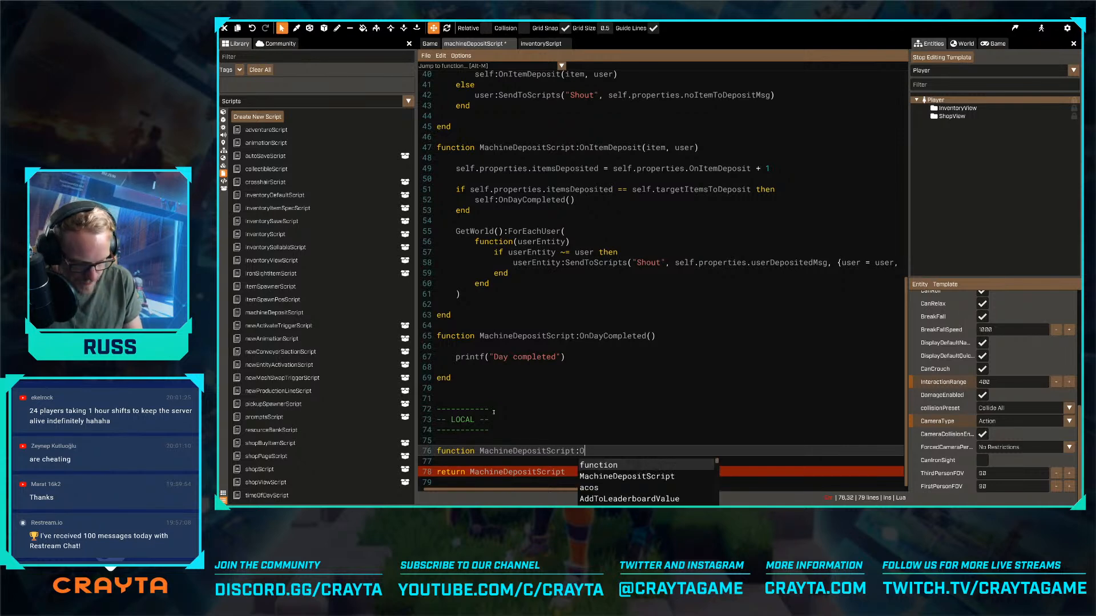
pyautogui.write('etBut')
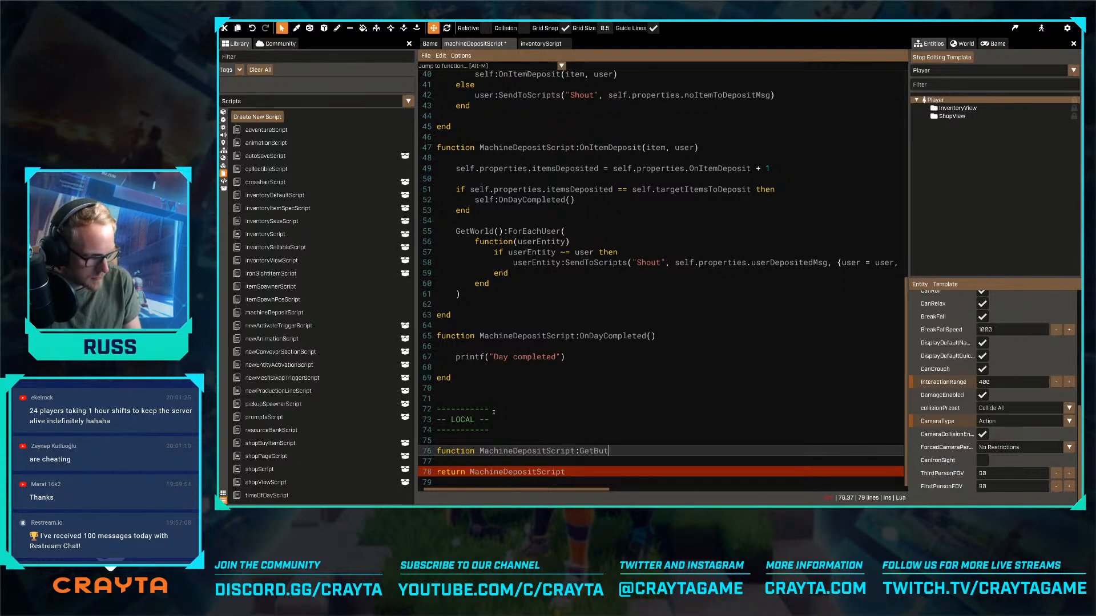
pyautogui.write('tonPrompts(prompts)')
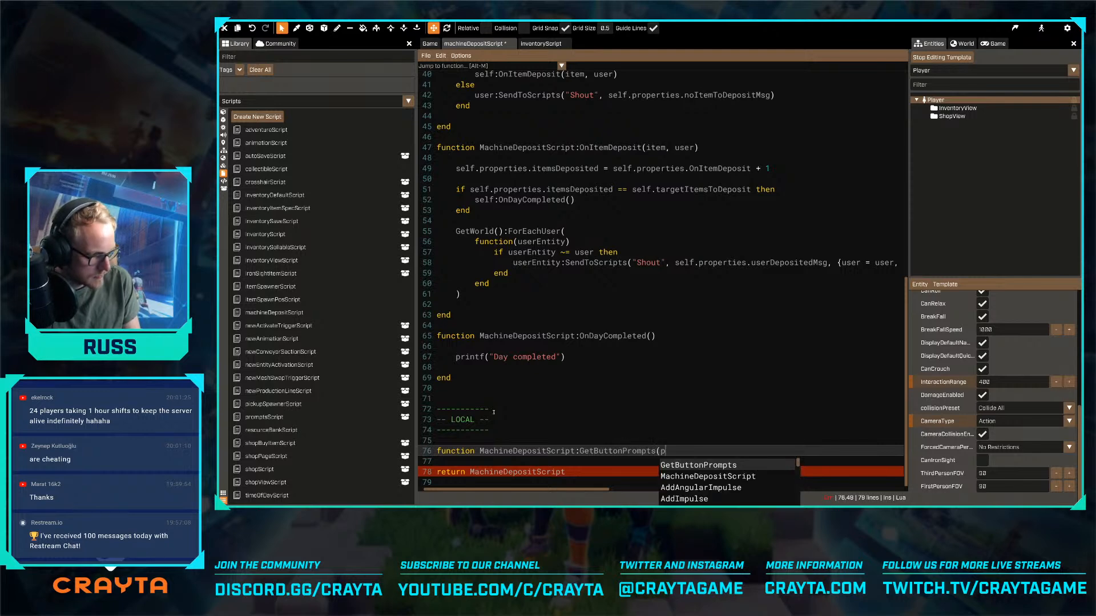
# - Close the GetButtonPrompts function with end and leave an indented empty line in its body
pyautogui.press('Return')
pyautogui.press('Return')
pyautogui.write('w')
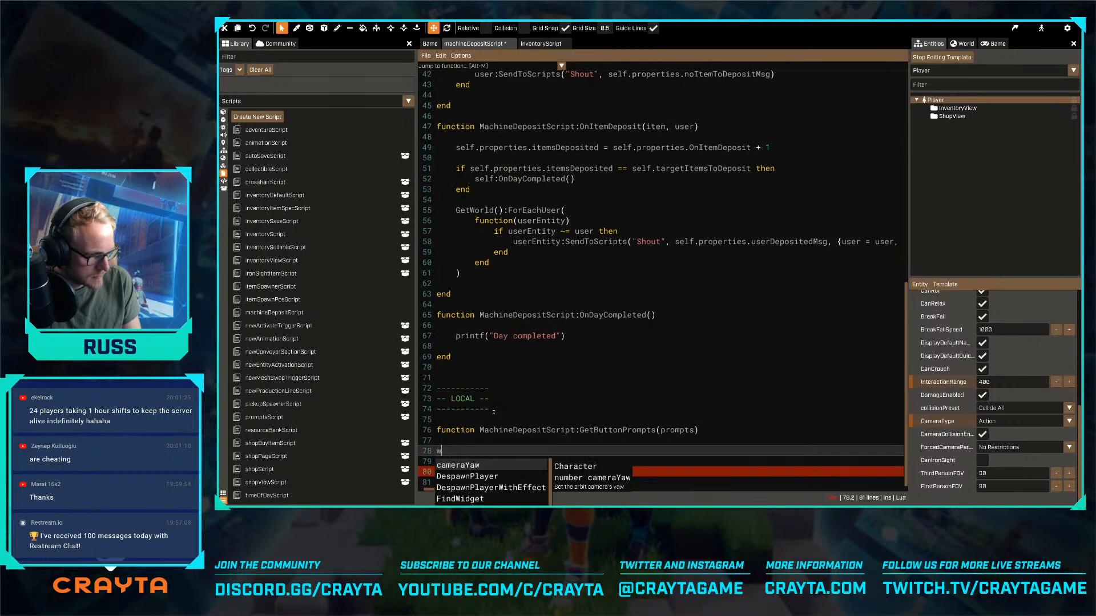
pyautogui.press('BackSpace')
pyautogui.write('end')
pyautogui.press('Up')
pyautogui.press('Return')
pyautogui.press('Return')
pyautogui.press('Up')
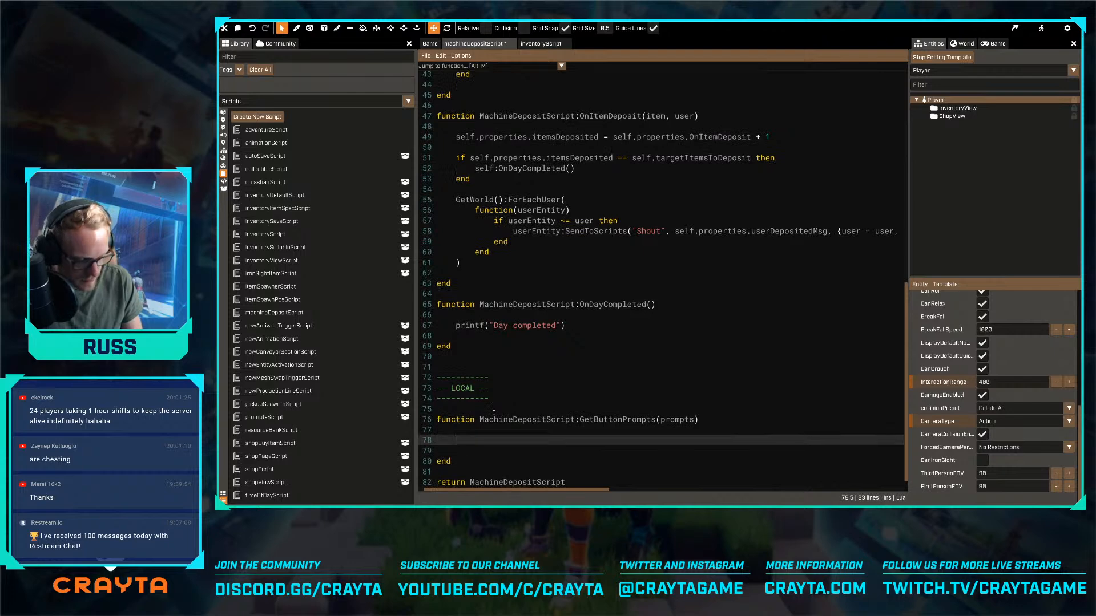
# - Assign self.properties.depositPromptMsg to prompts.interact in the GetButtonPrompts body and save the script
pyautogui.write('pr')
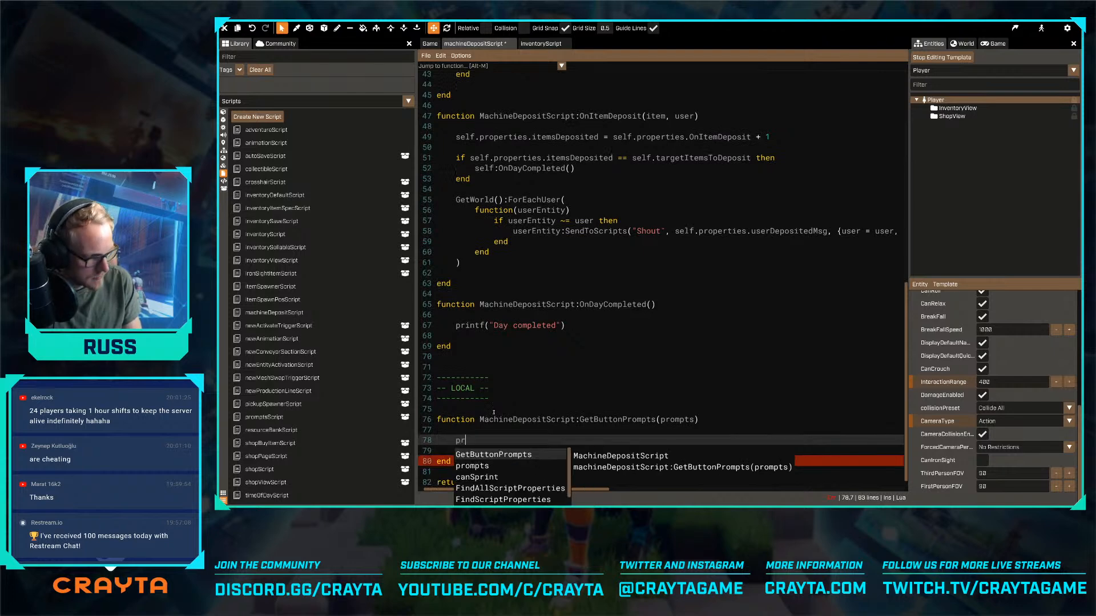
pyautogui.write('ompts.interact')
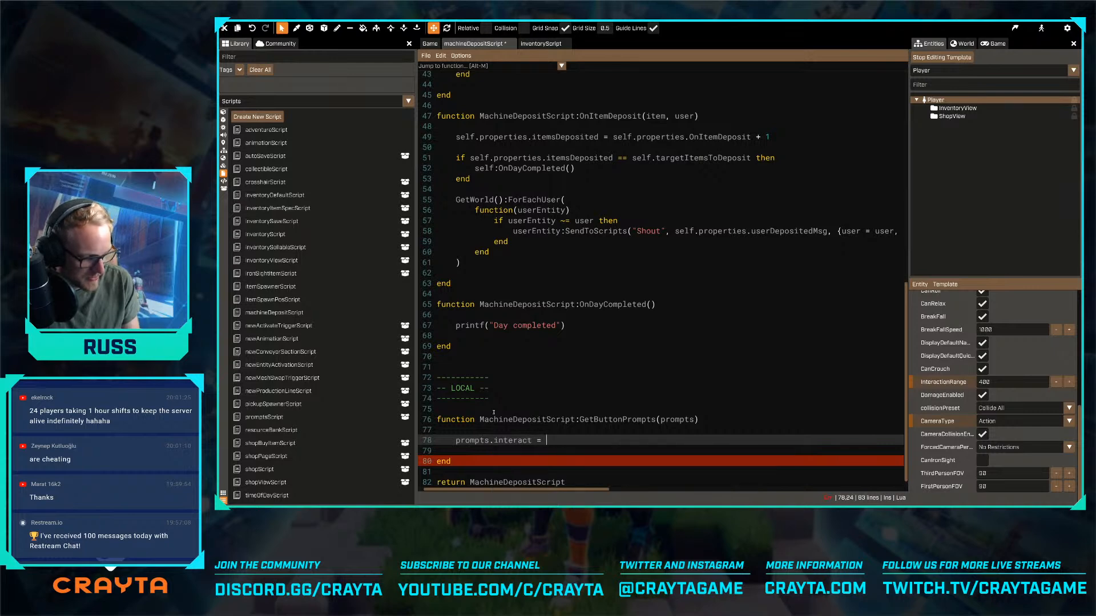
pyautogui.write(' = ')
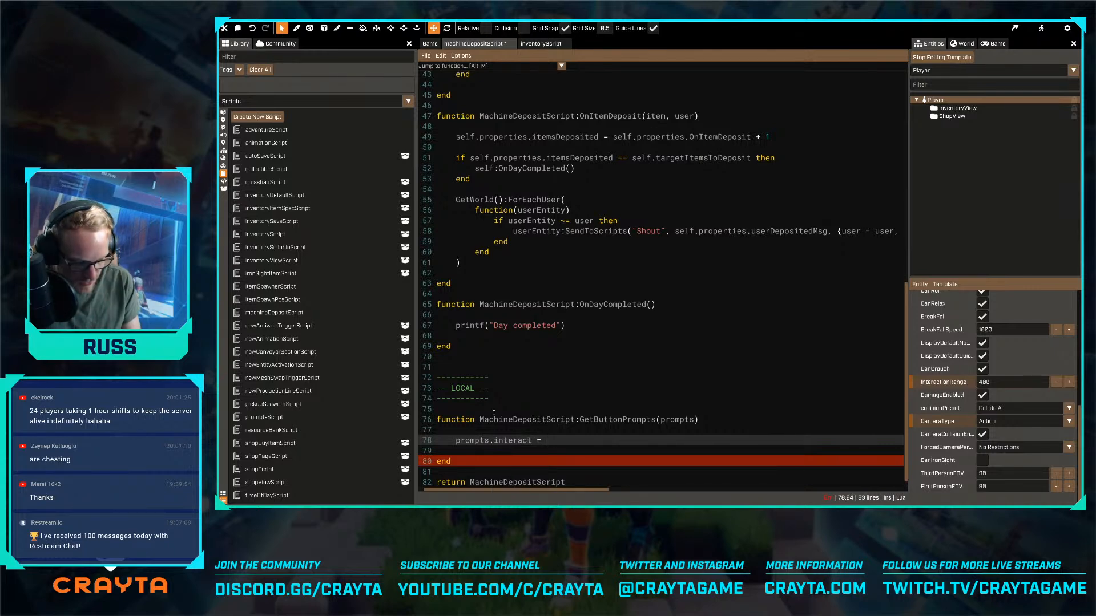
pyautogui.write('self.properties.')
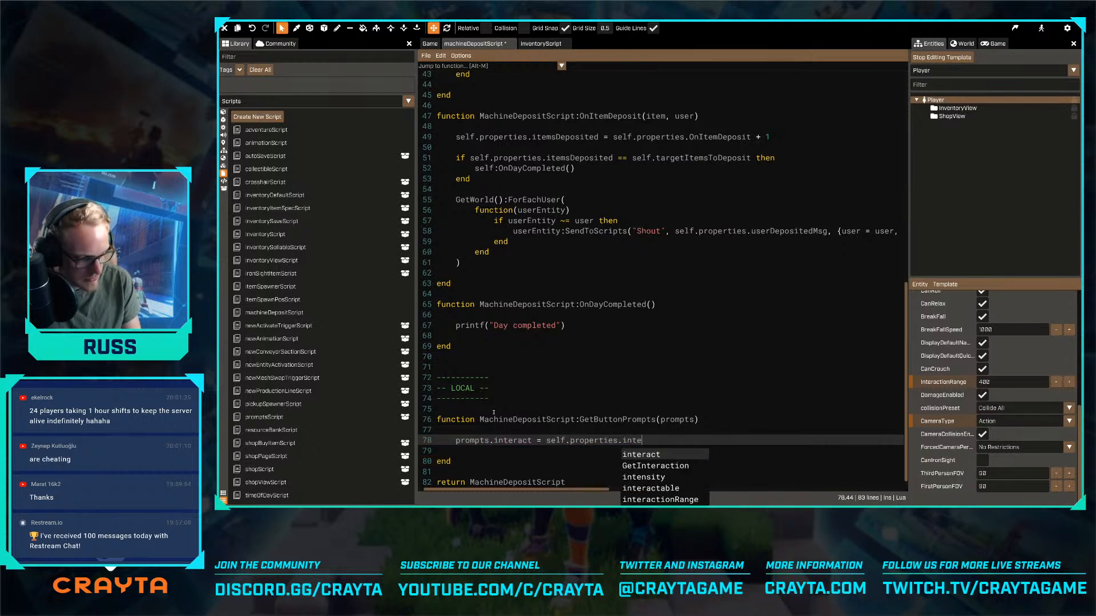
pyautogui.write('depo')
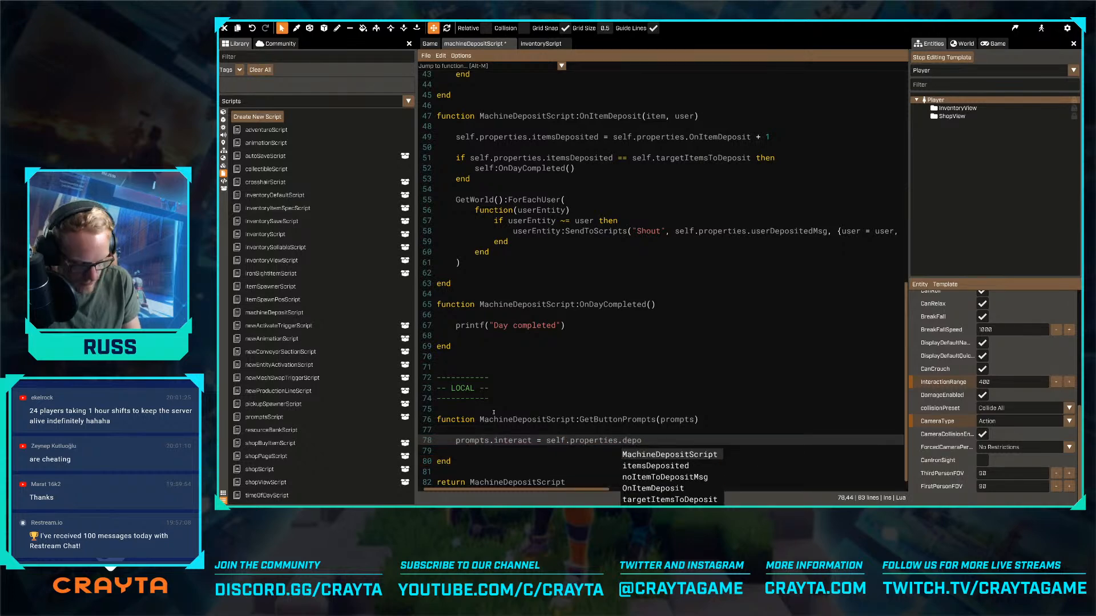
pyautogui.write('sitPromptMsg')
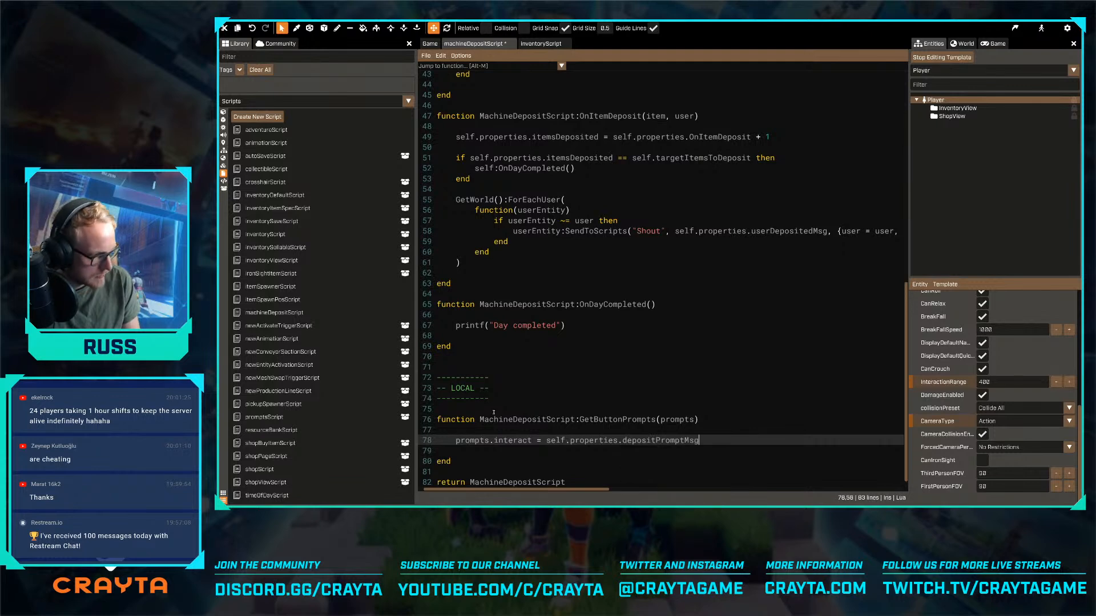
pyautogui.hotkey('ctrl', 's')
# - Stop editing the Player template, add a text property named depositPromptMsg after userDepositedMsg in MachineDepositScript.Properties, and save the script
pyautogui.scroll(14, 493, 412)
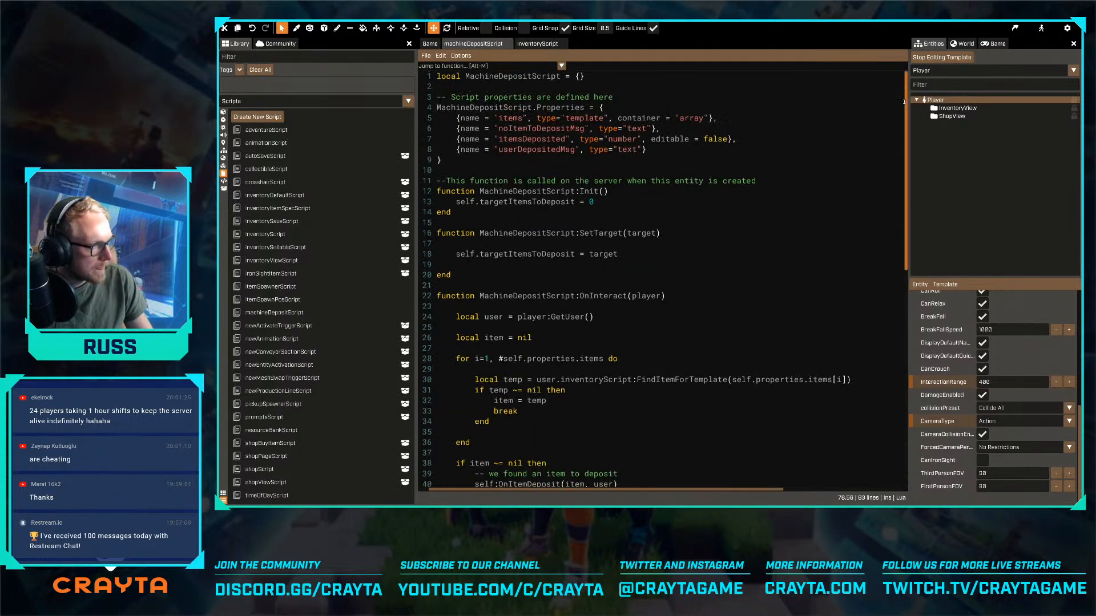
pyautogui.click(933, 57)
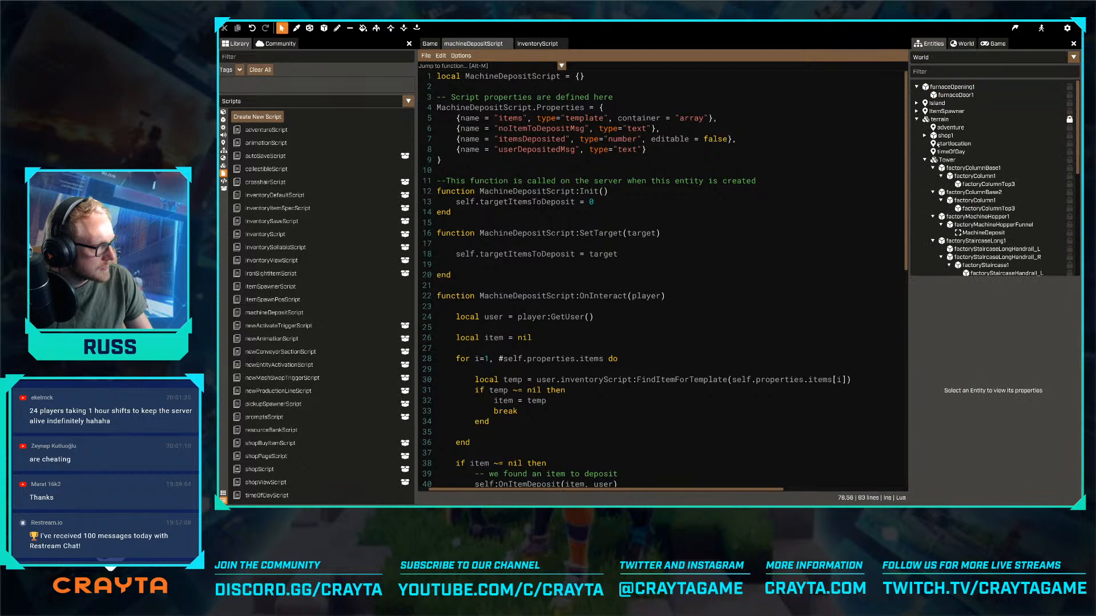
pyautogui.click(671, 150)
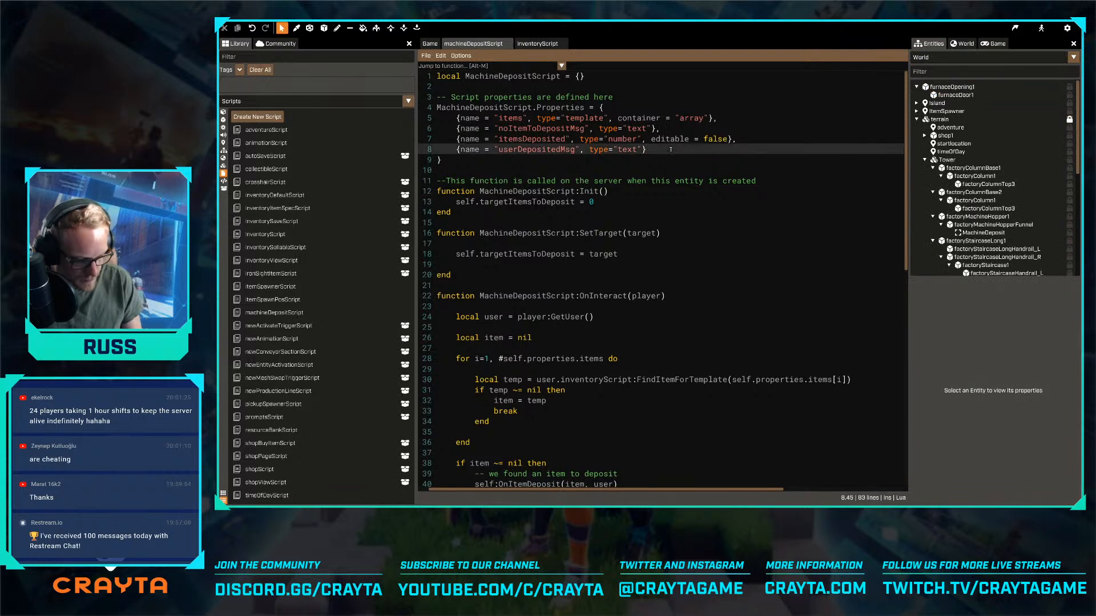
pyautogui.press('Return')
pyautogui.write('{na')
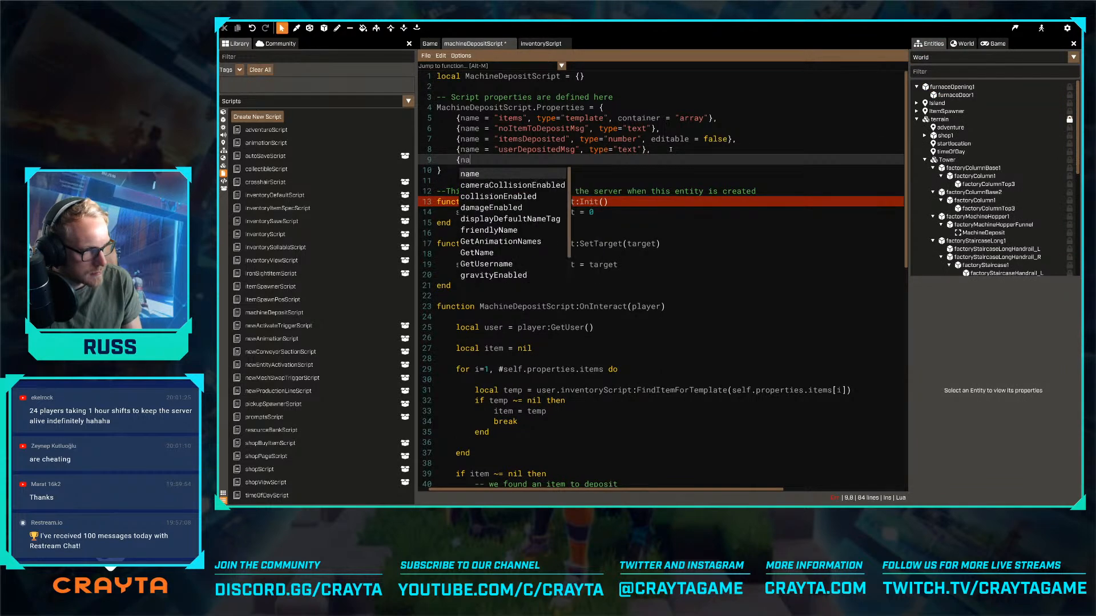
pyautogui.write('me = "depo')
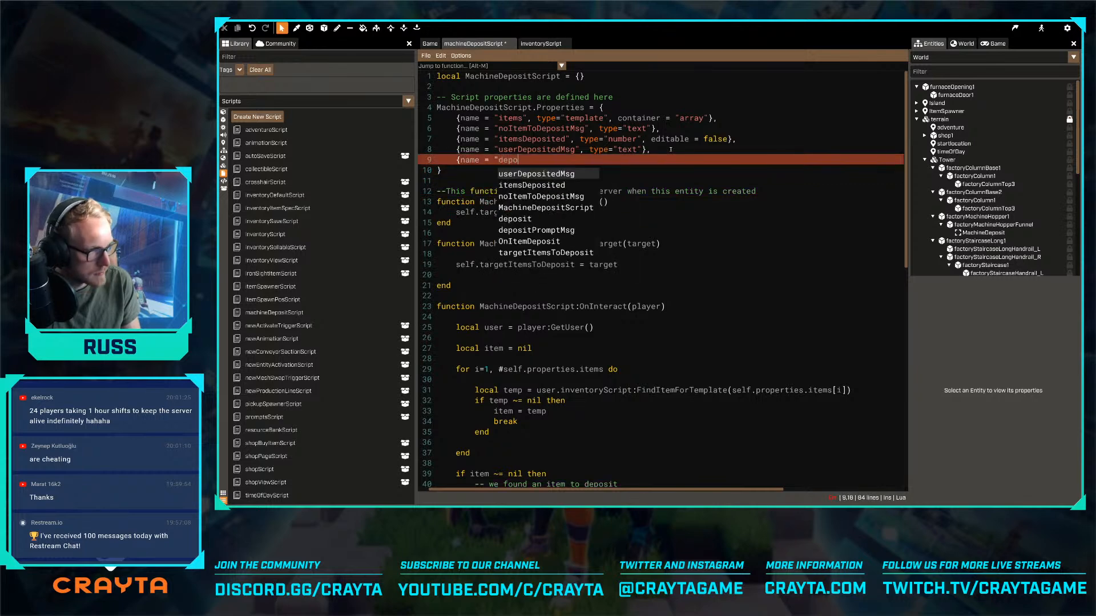
pyautogui.press('Down')
pyautogui.press('Down')
pyautogui.press('Down')
pyautogui.press('Down')
pyautogui.press('Down')
pyautogui.press('Return')
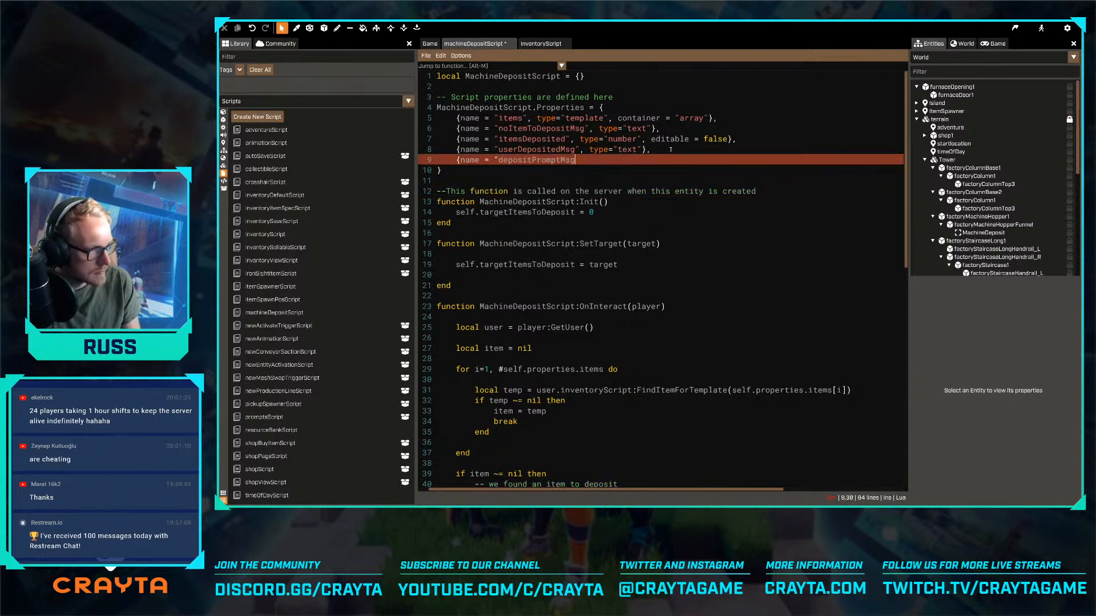
pyautogui.write('", type="text"}')
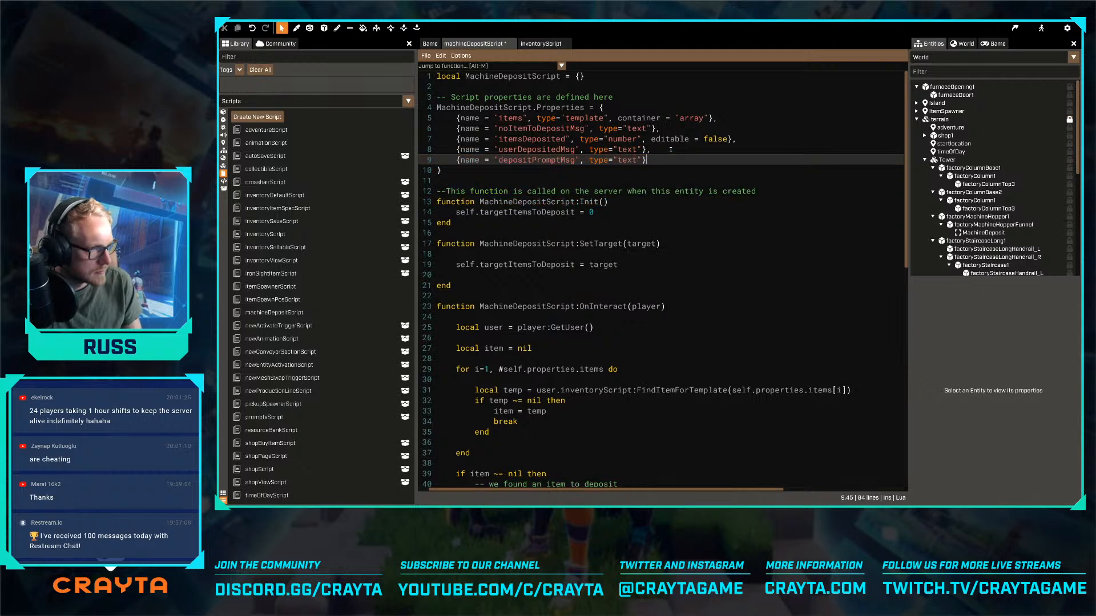
pyautogui.hotkey('ctrl', 's')
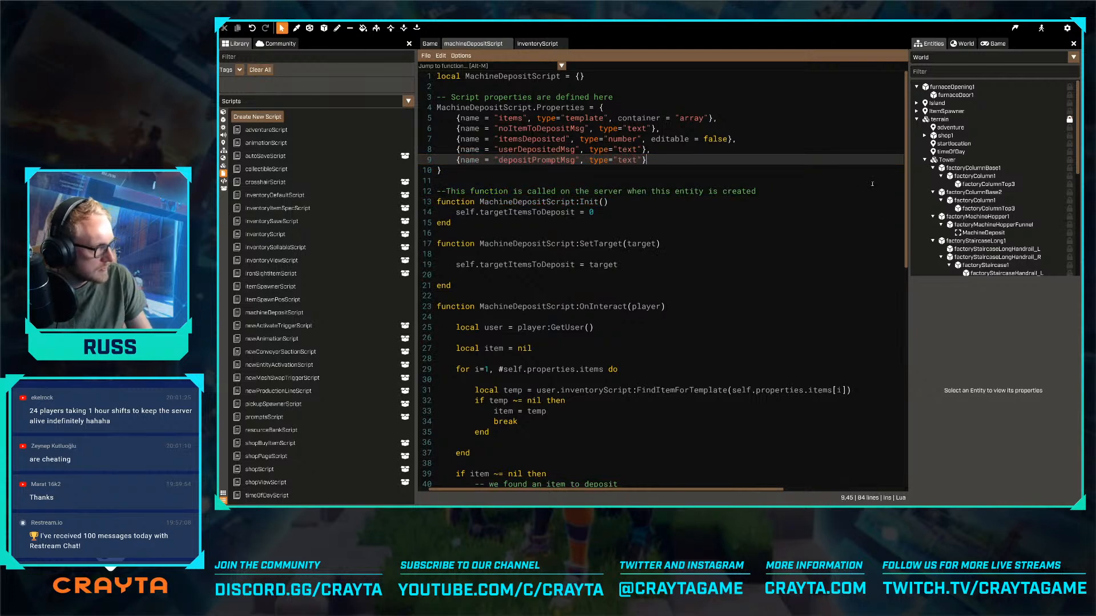
# - Collapse the factory staircase, both factory column bases and the Tower group in the world's entity hierarchy
pyautogui.scroll(-12, 872, 184)
pyautogui.scroll(-10, 991, 210)
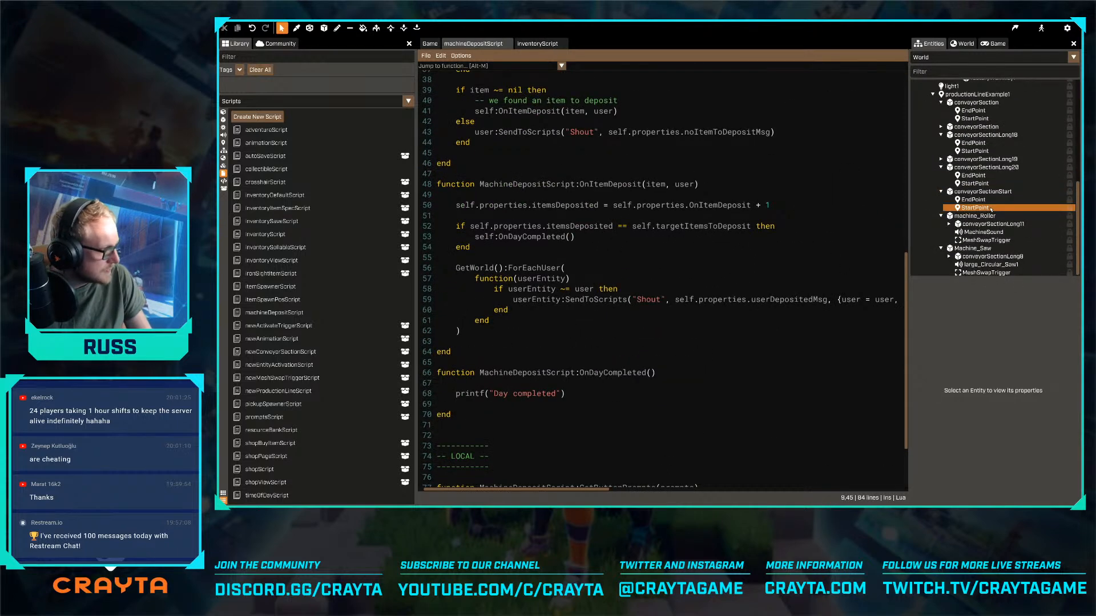
pyautogui.scroll(8, 970, 268)
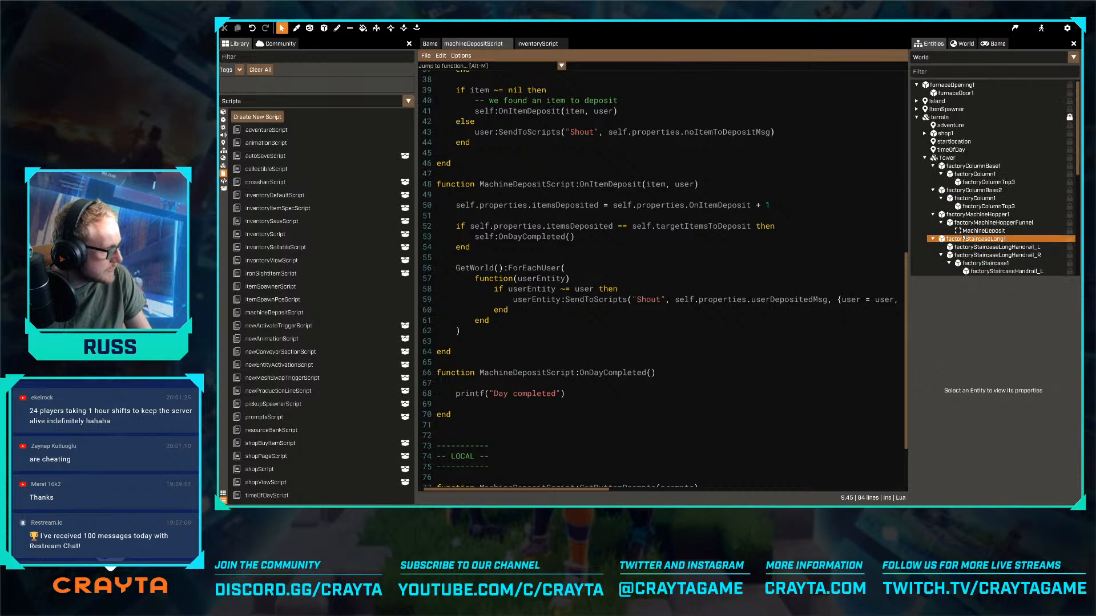
pyautogui.click(932, 238)
pyautogui.click(933, 190)
pyautogui.click(932, 166)
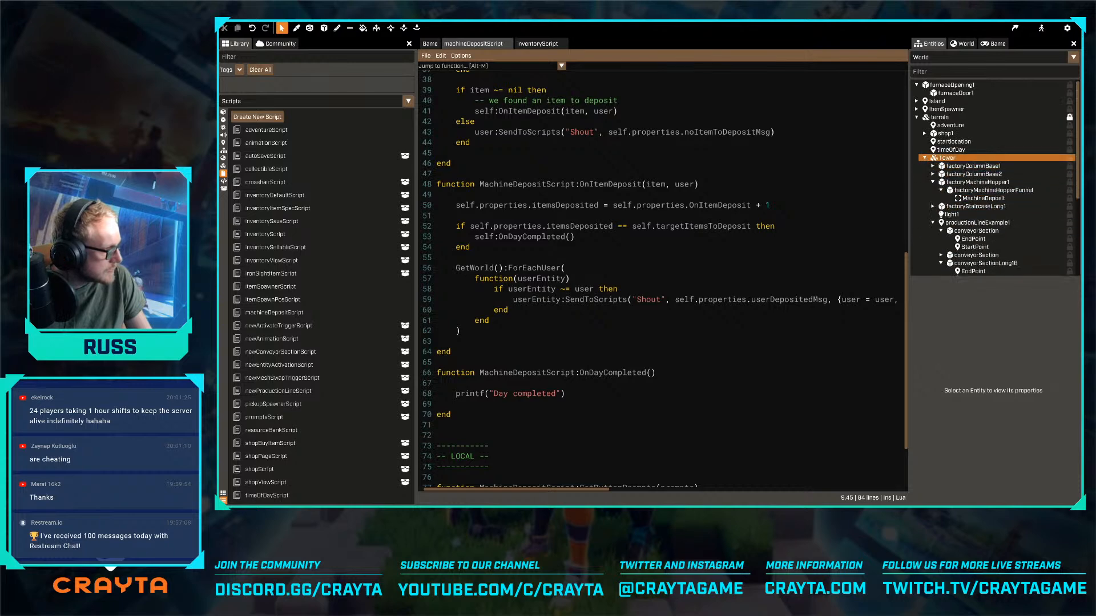
pyautogui.click(925, 157)
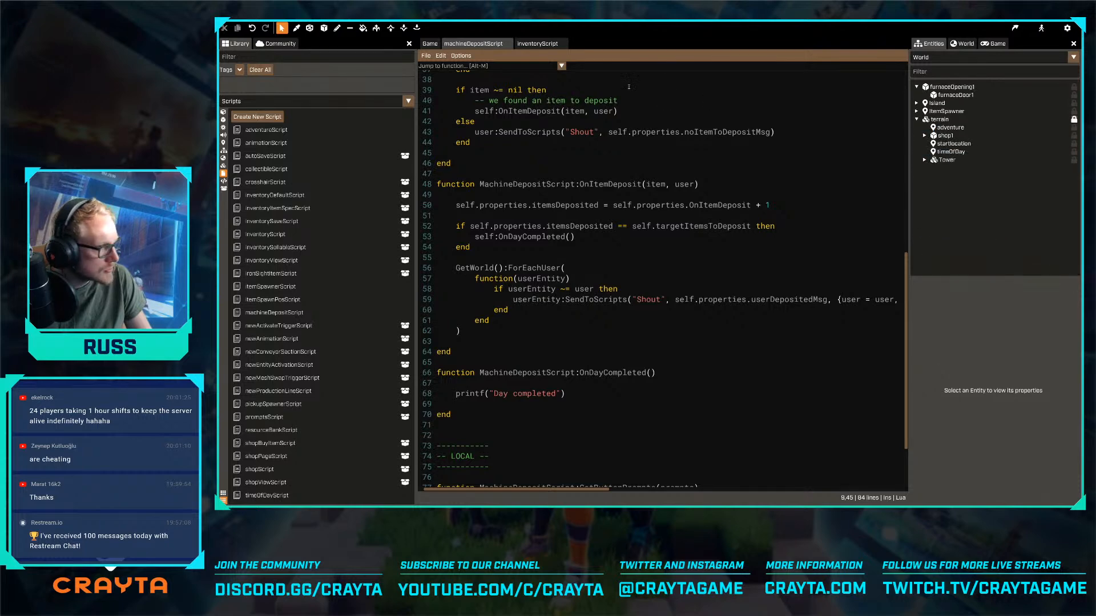
# - Select the MachineDeposit trigger above the hopper in the game world and set its depositPromptMsg to "Deposit items"
pyautogui.click(427, 46)
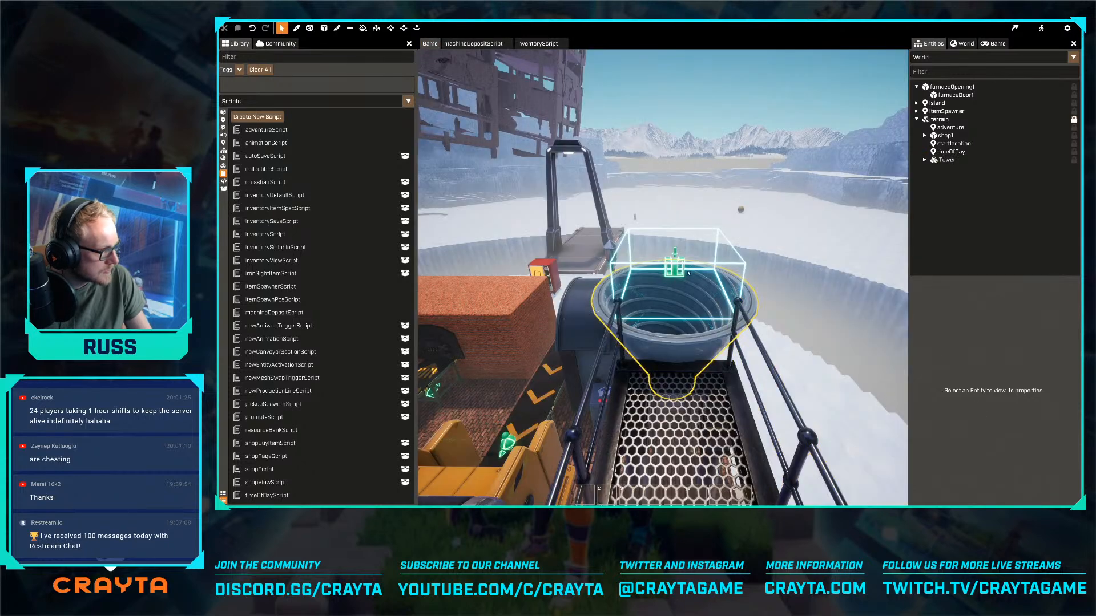
pyautogui.click(739, 317)
pyautogui.scroll(-1, 1039, 479)
pyautogui.click(1026, 487)
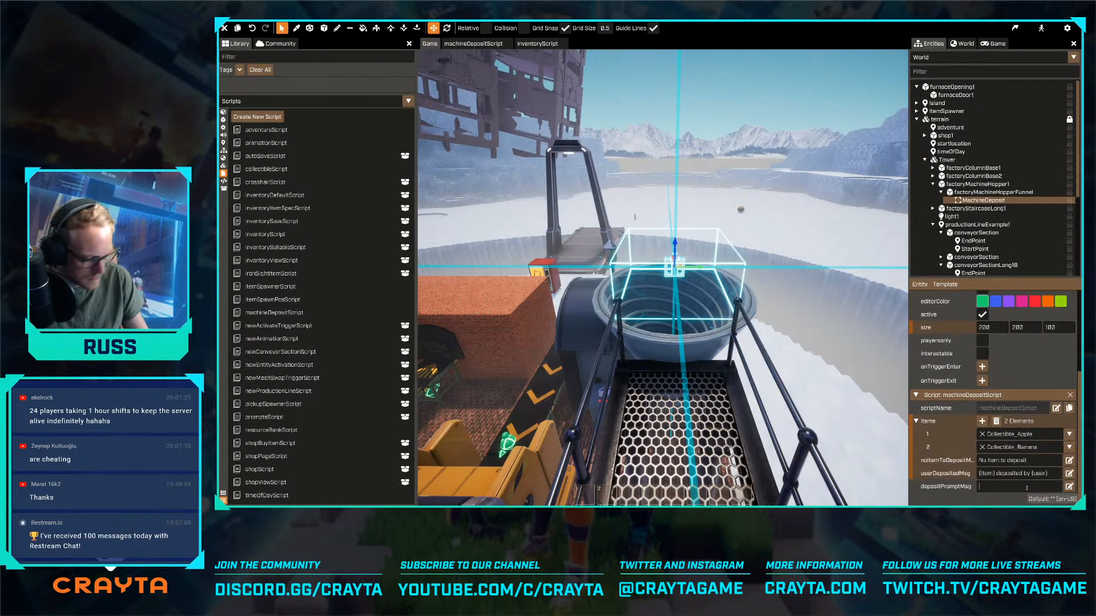
pyautogui.write('Depoit ite')
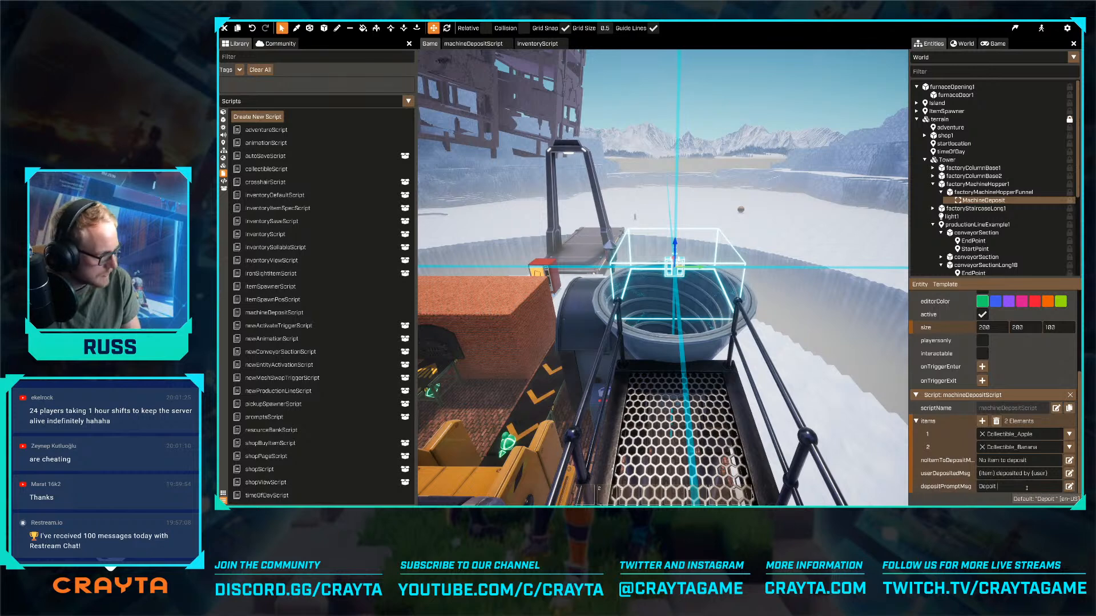
pyautogui.hotkey('ctrl', 'shift', 'Left')
pyautogui.hotkey('ctrl', 'shift', 'Left')
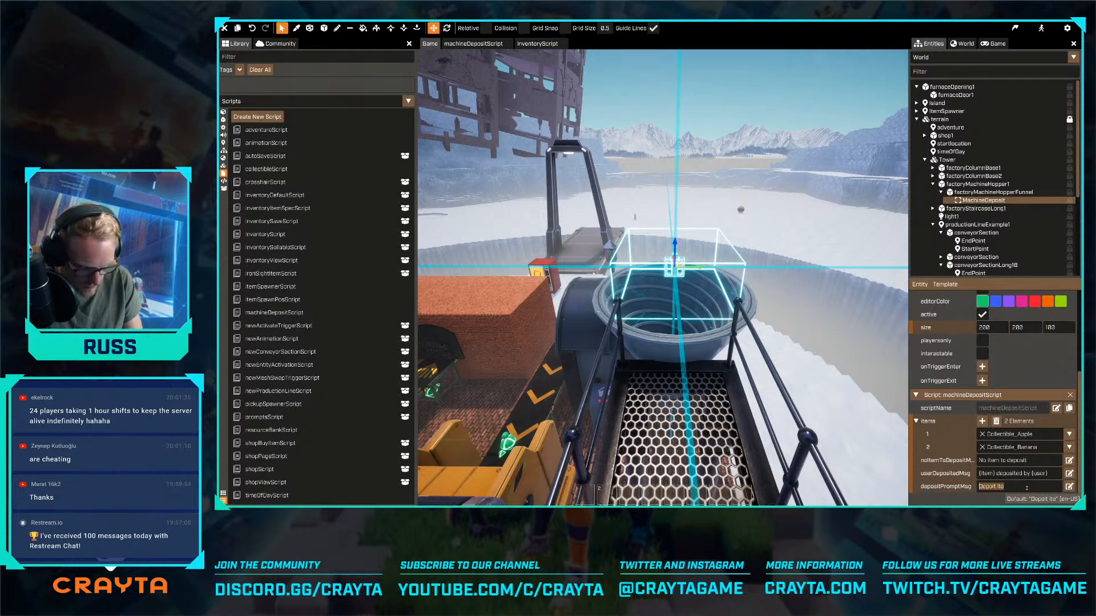
pyautogui.write('Deposit ')
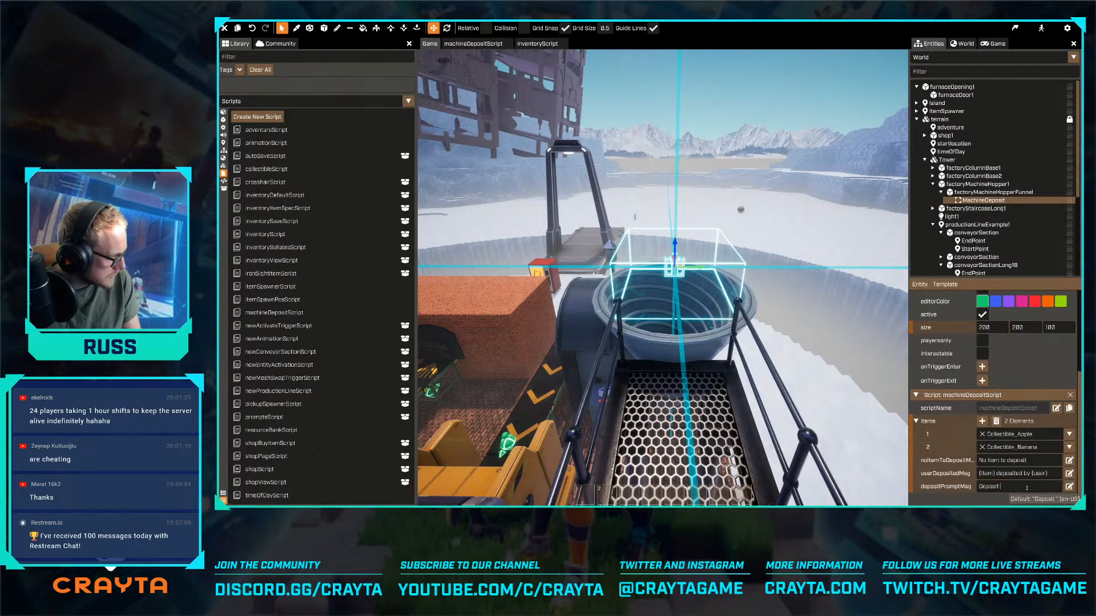
pyautogui.write('Items')
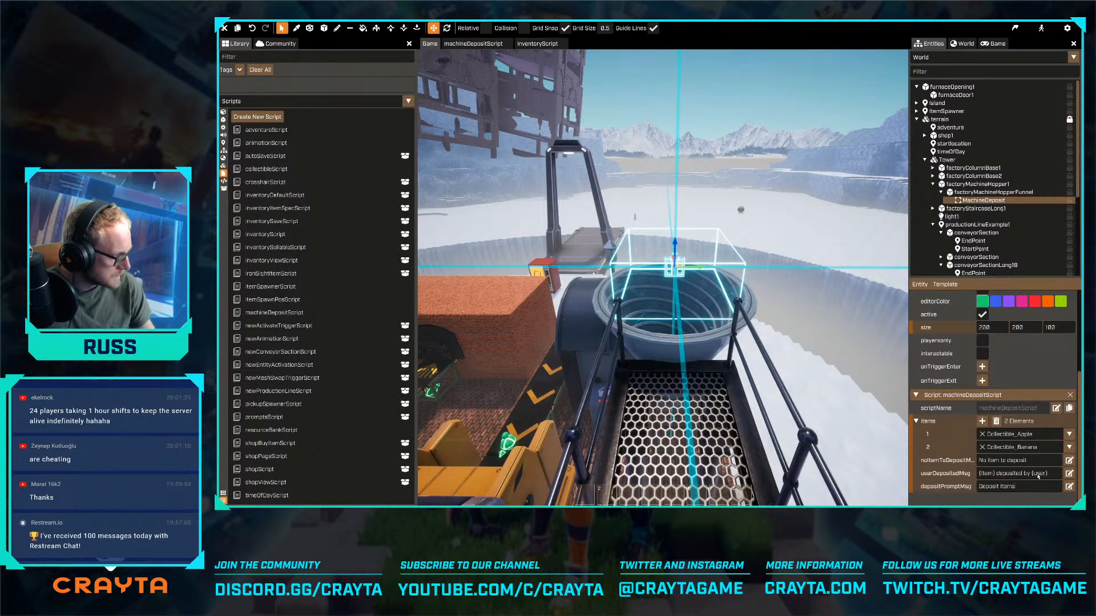
# - Return to machineDepositScript and make the MachineDeposit trigger interactable in its trigger properties
pyautogui.press('s')
pyautogui.moveTo(771, 433); pyautogui.dragTo(766, 382, button='right')
pyautogui.press('w')
pyautogui.click(492, 45)
pyautogui.scroll(10, 662, 286)
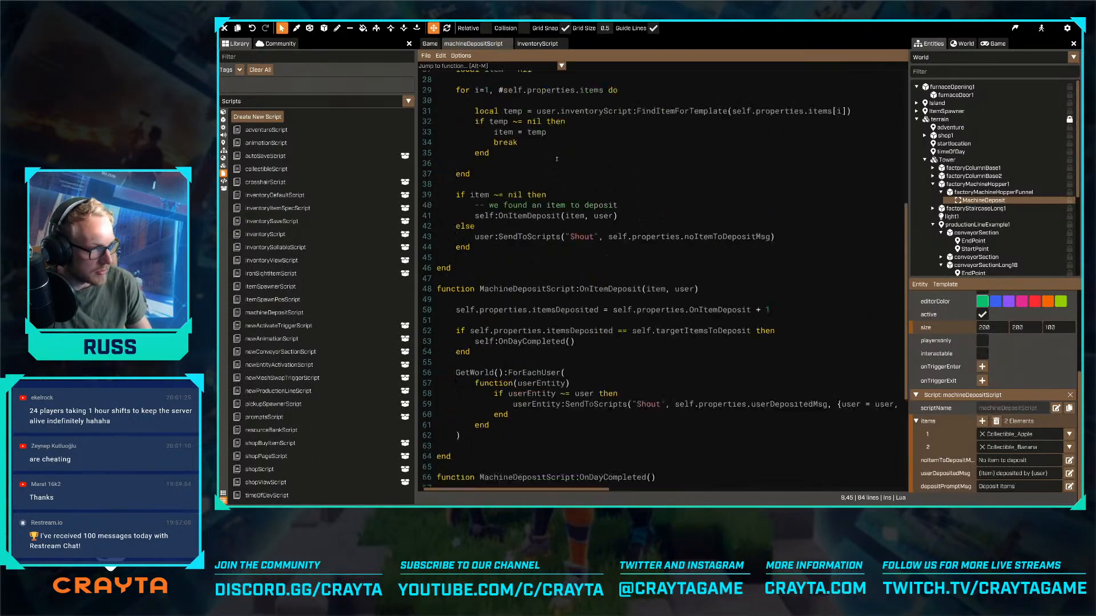
pyautogui.scroll(3, 1026, 394)
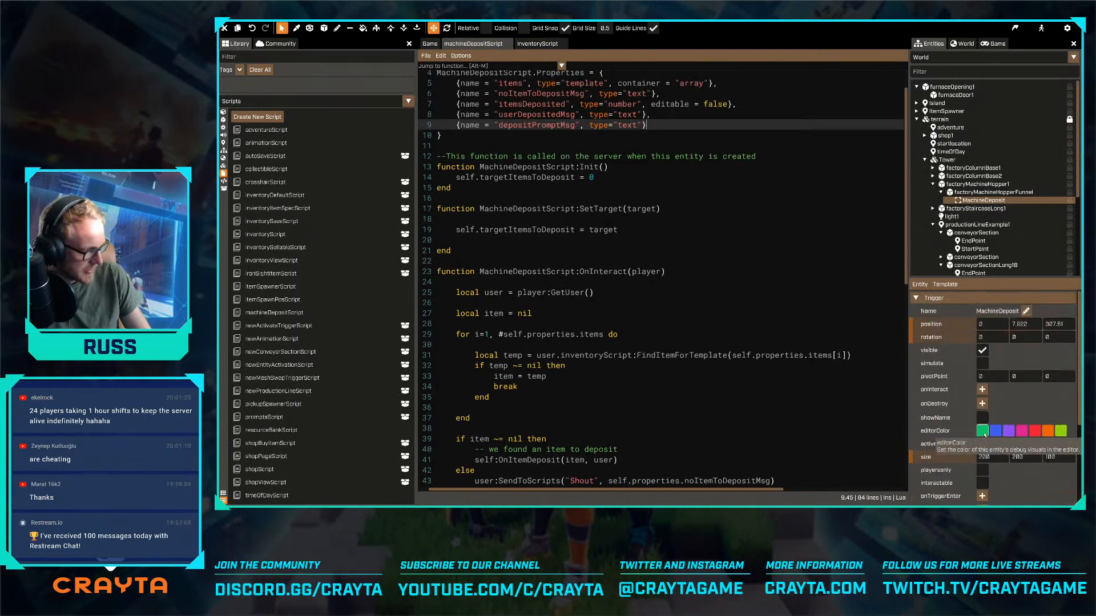
pyautogui.click(982, 483)
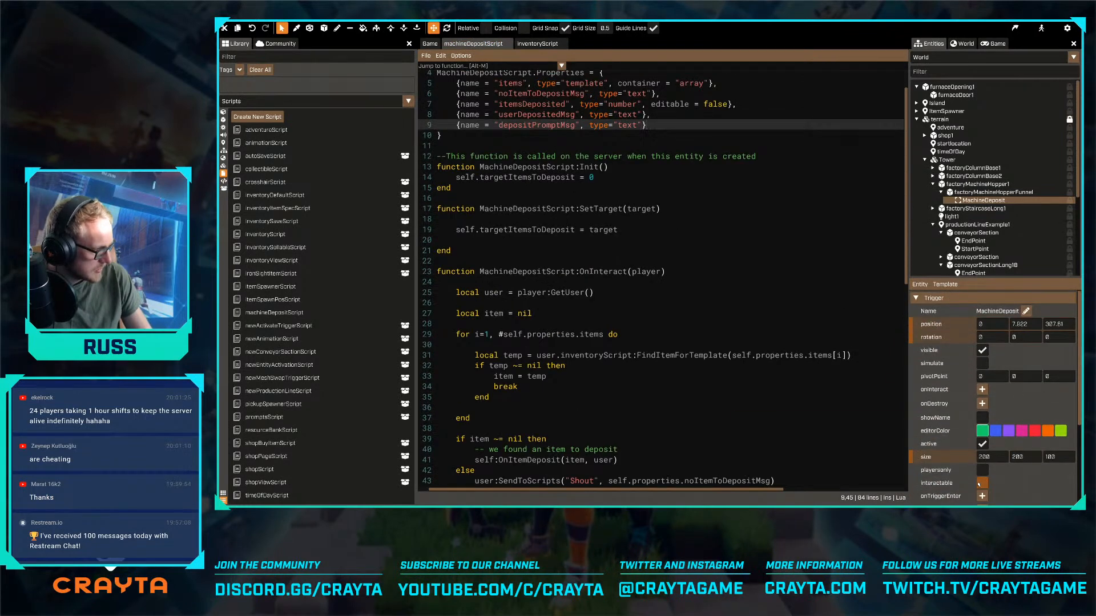
# - Review the OnInteract function in machineDepositScript, covering the user lookup, the item search loop and the deposit branch
pyautogui.scroll(1, 670, 247)
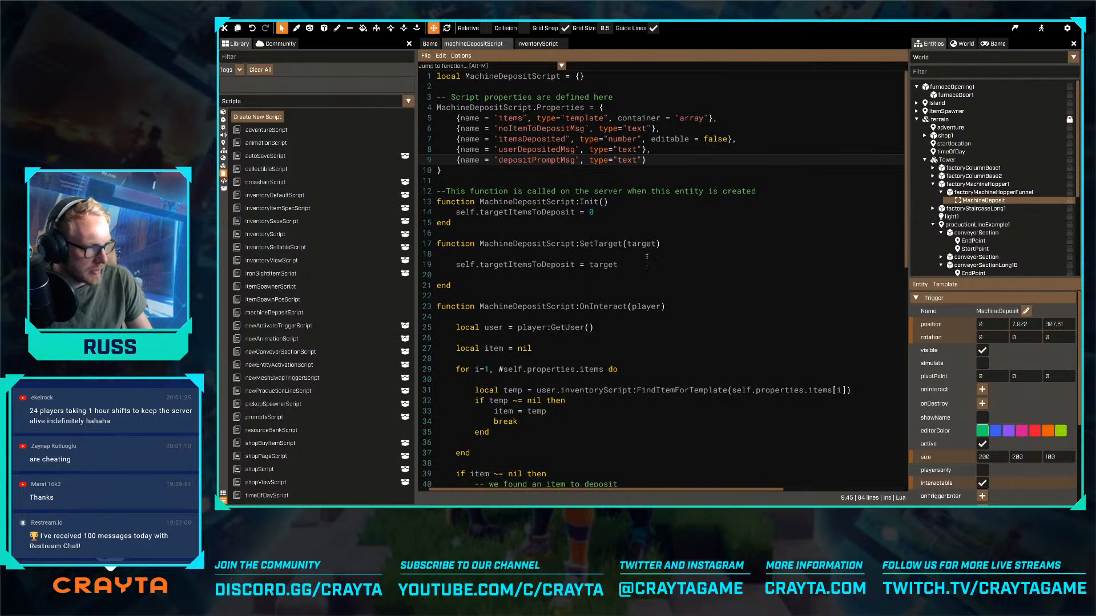
pyautogui.scroll(-4, 647, 257)
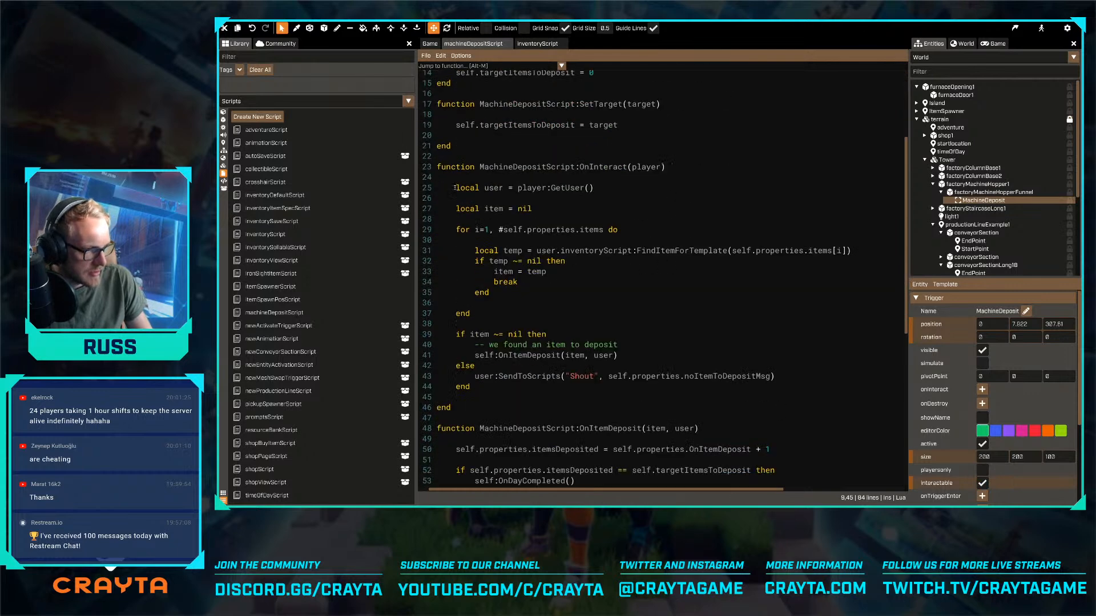
pyautogui.moveTo(455, 188); pyautogui.dragTo(570, 386)
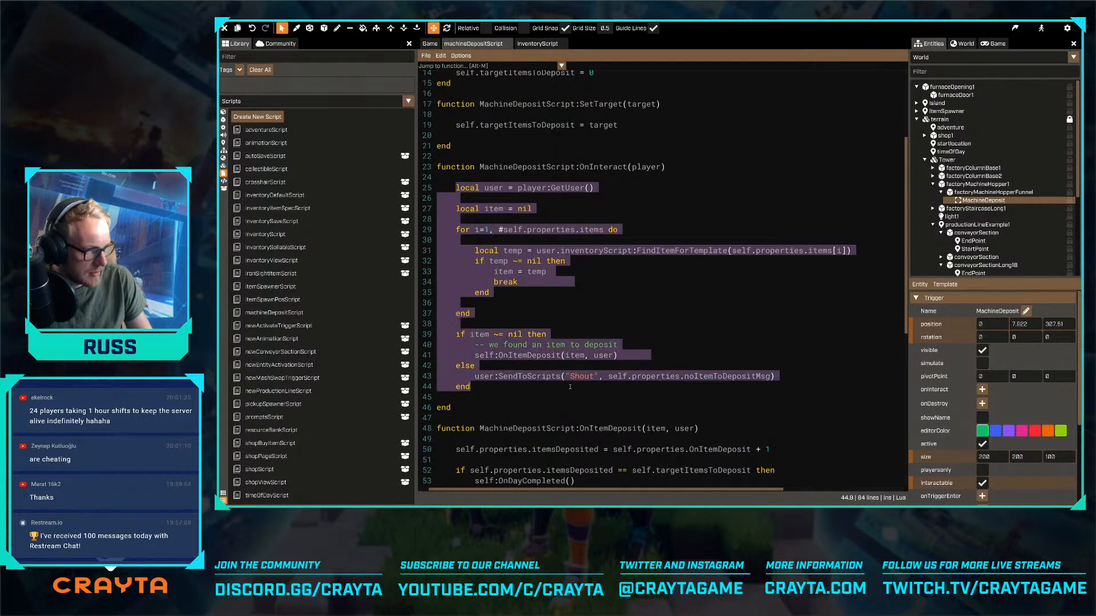
pyautogui.click(582, 329)
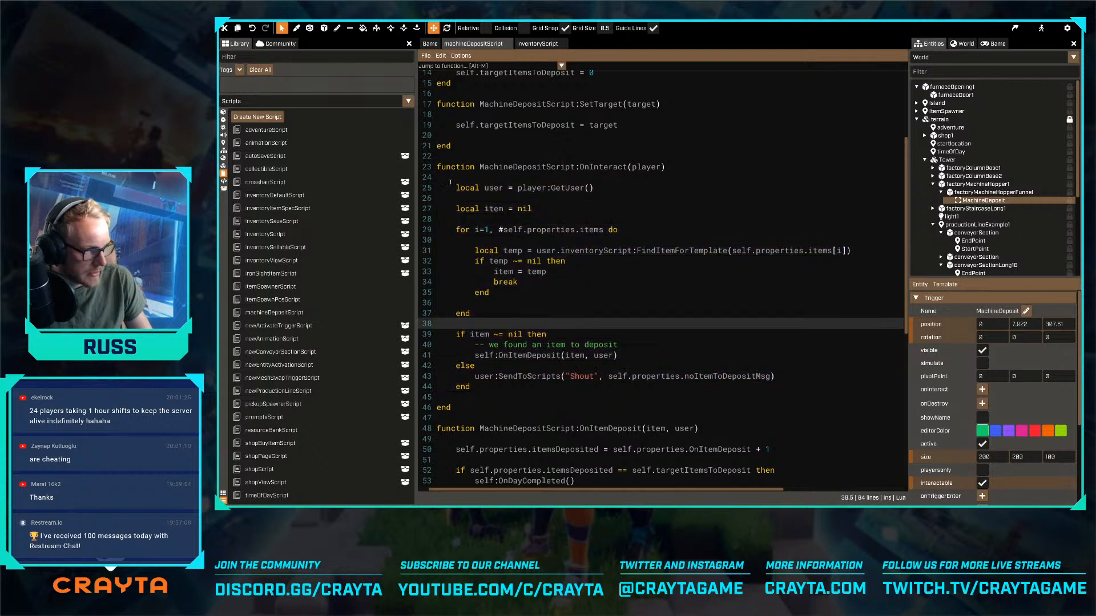
pyautogui.moveTo(445, 178); pyautogui.dragTo(613, 189)
pyautogui.click(611, 190)
pyautogui.moveTo(443, 199); pyautogui.dragTo(551, 231)
pyautogui.click(584, 205)
pyautogui.scroll(-1, 575, 233)
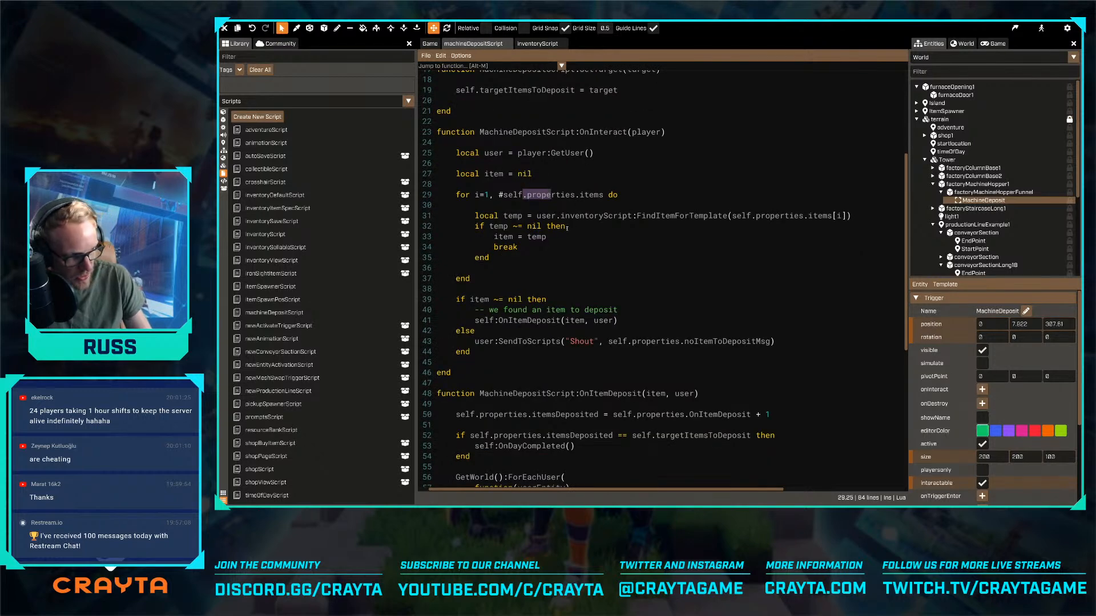
pyautogui.scroll(-2, 565, 249)
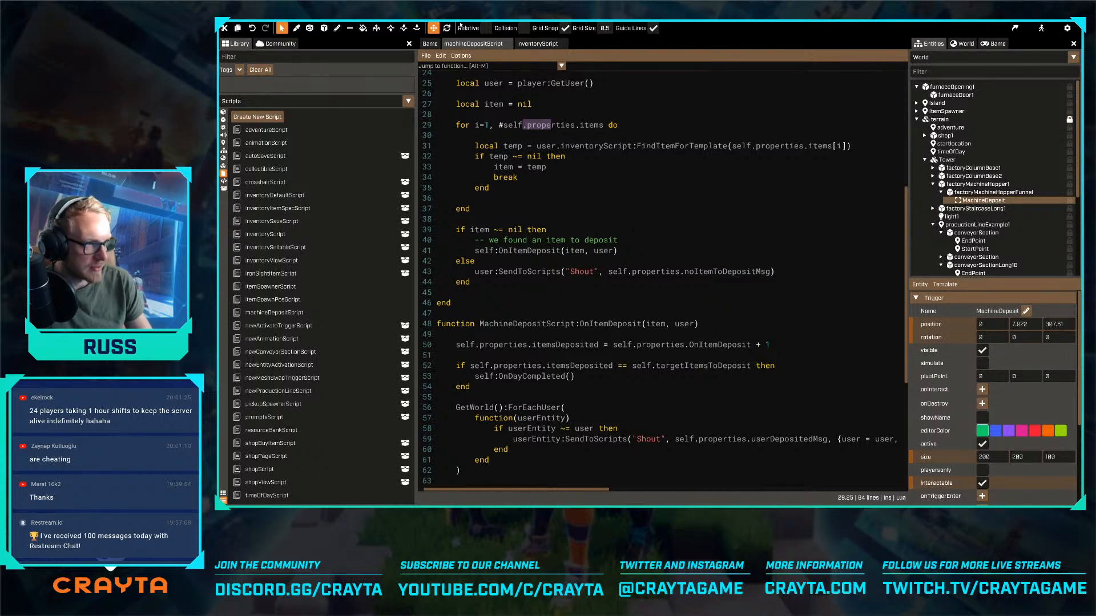
# - Return to the game world and inspect the adventure and timeOfDay locators between the machines, including their attached scripts
pyautogui.click(429, 44)
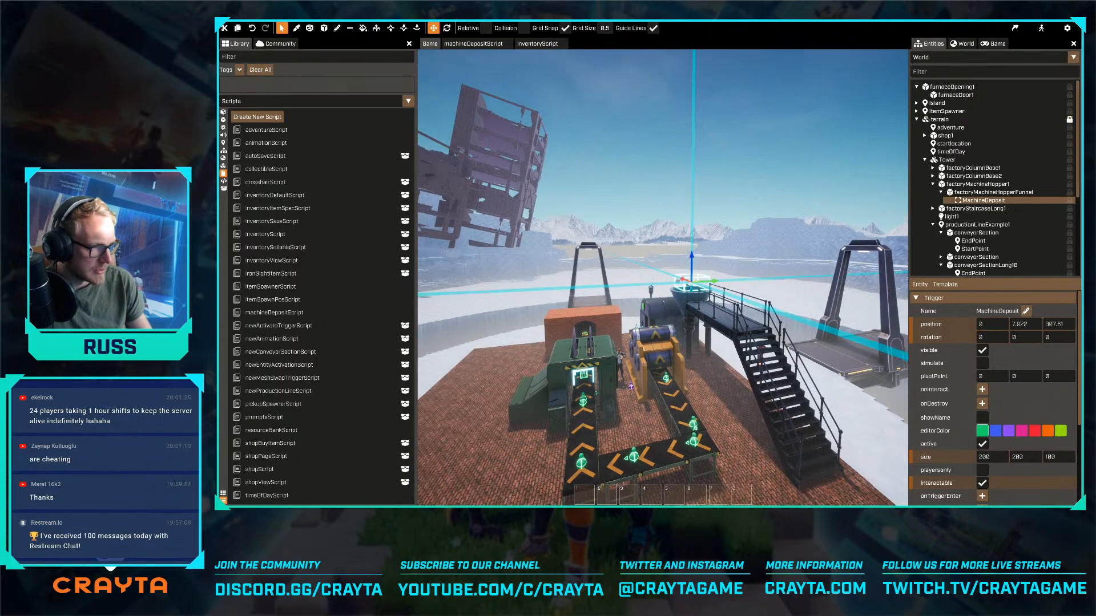
pyautogui.press('w')
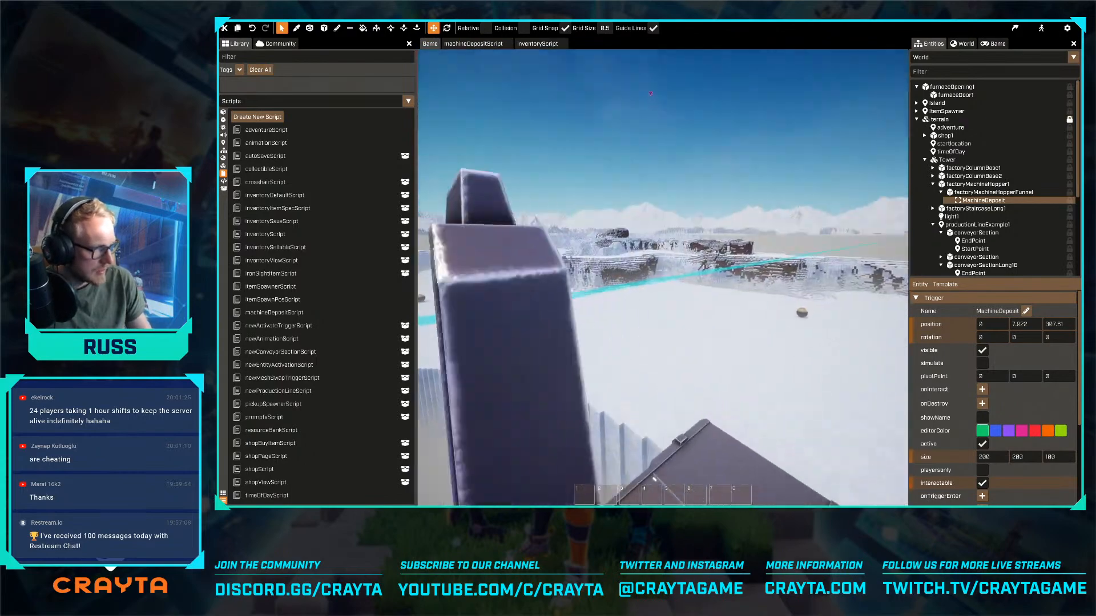
pyautogui.press('w')
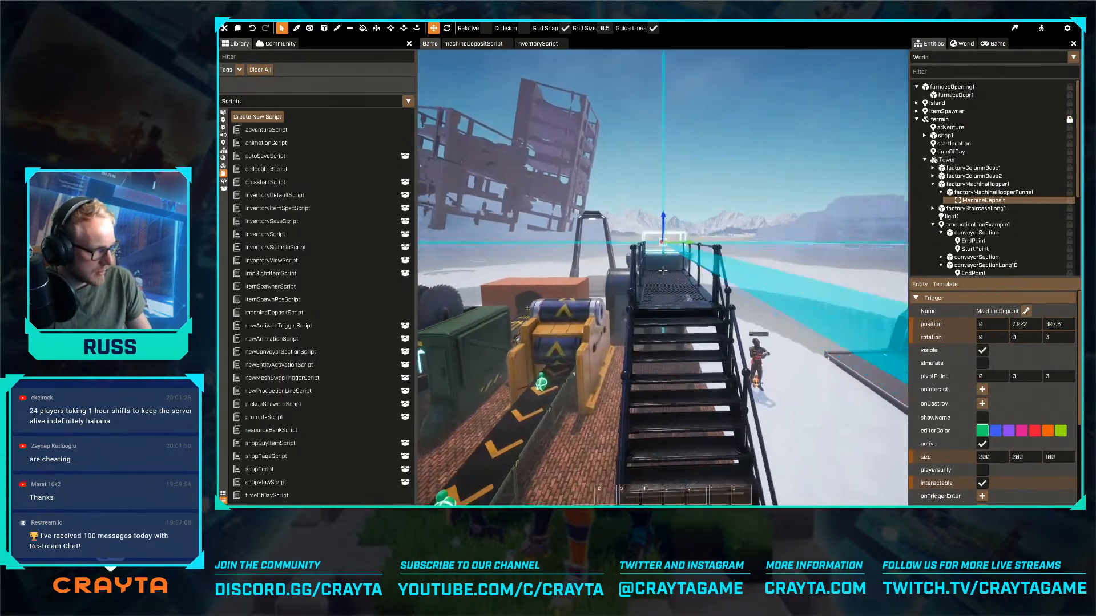
pyautogui.press('d')
pyautogui.press('s')
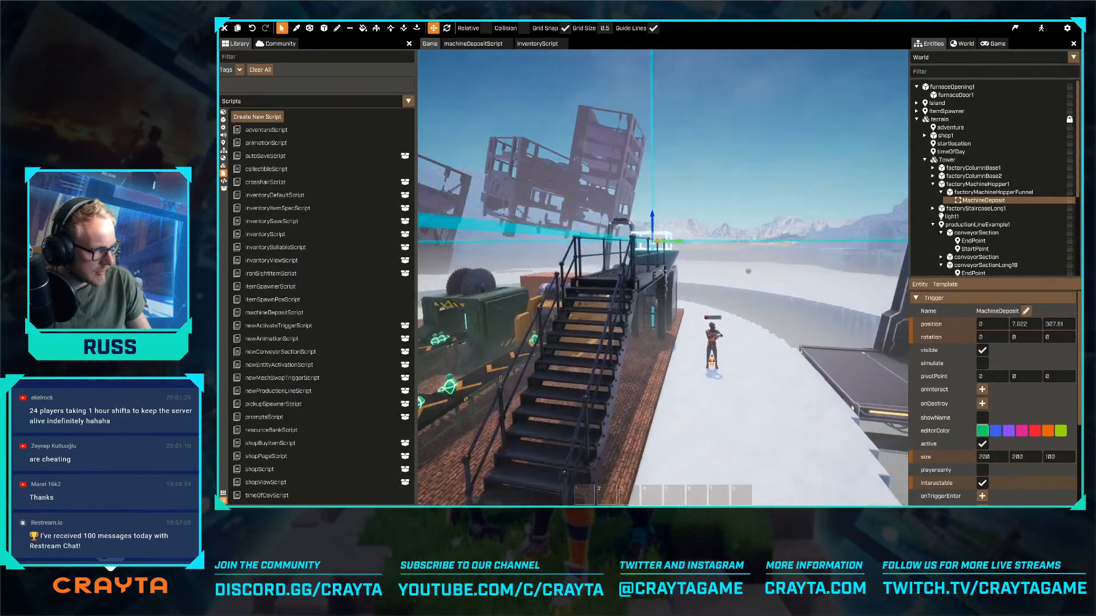
pyautogui.press('a')
pyautogui.press('w')
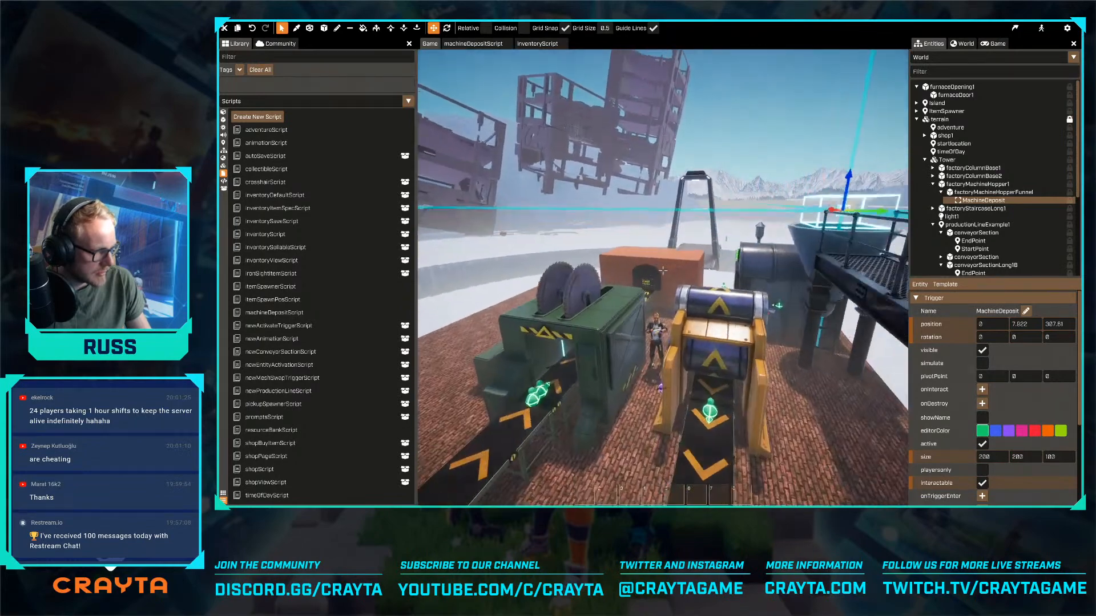
pyautogui.press('w')
pyautogui.click(734, 331)
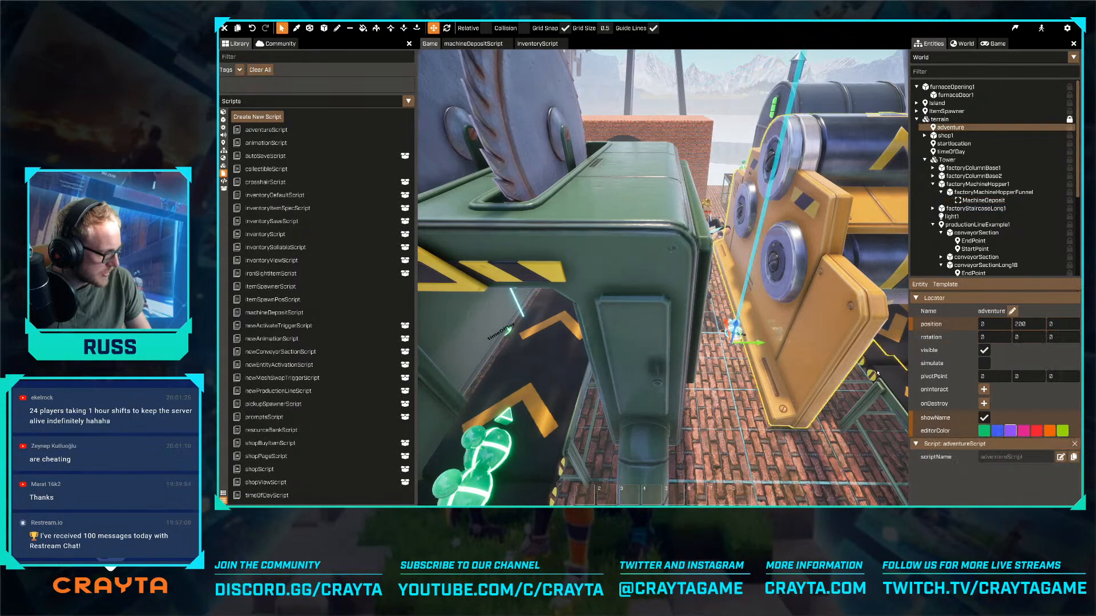
pyautogui.press('d')
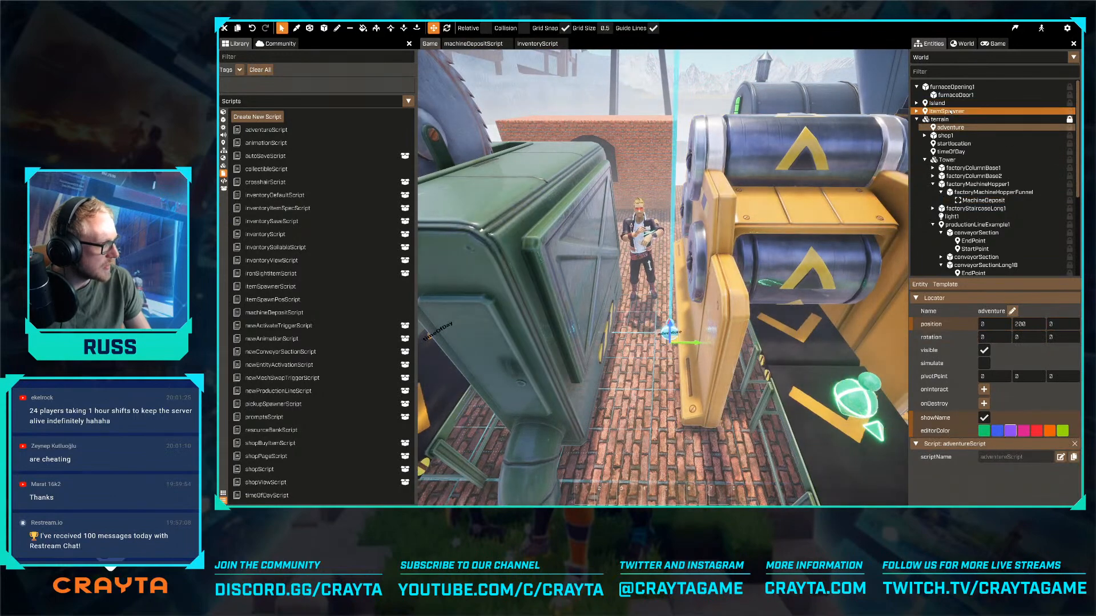
pyautogui.click(950, 151)
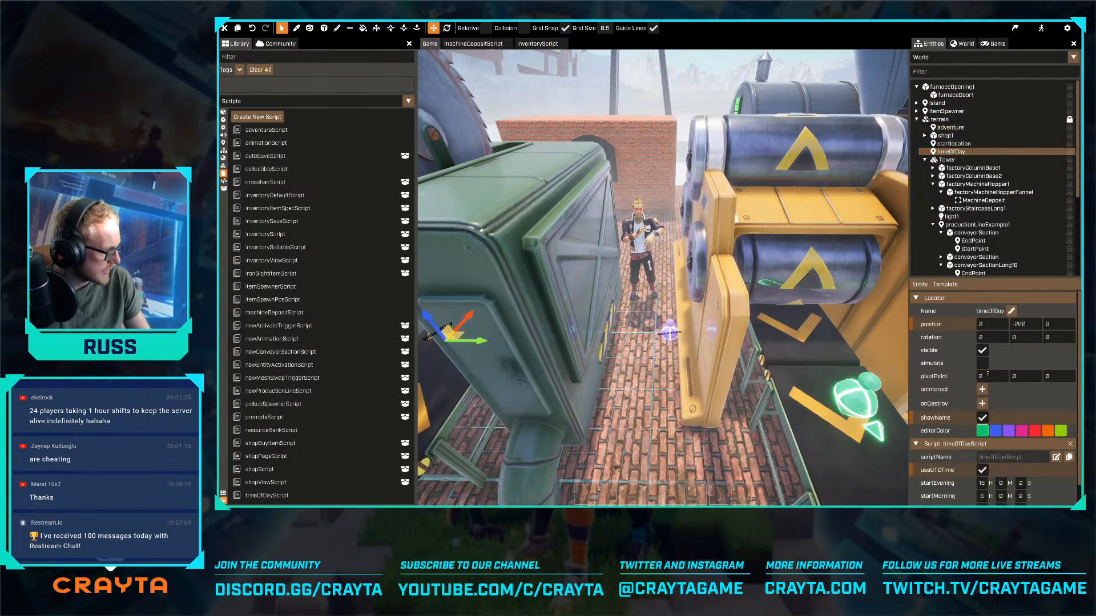
# - Turn off useUTCTime in the timeOfDay locator's timeOfDayScript properties
pyautogui.scroll(-1, 988, 375)
pyautogui.click(981, 448)
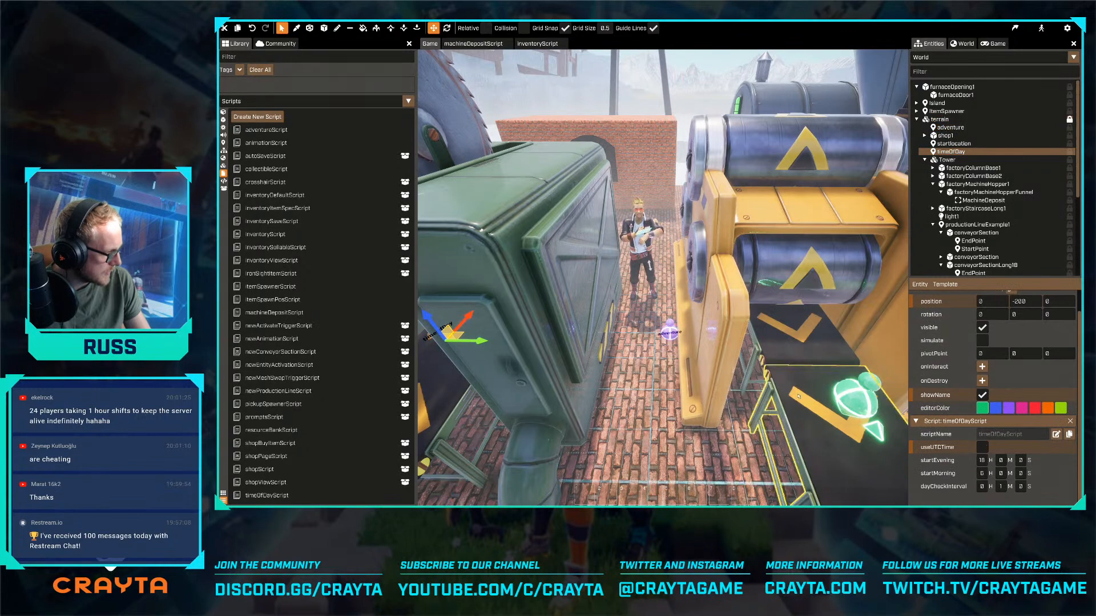
pyautogui.press('s')
pyautogui.moveTo(798, 396); pyautogui.dragTo(782, 337, button='right')
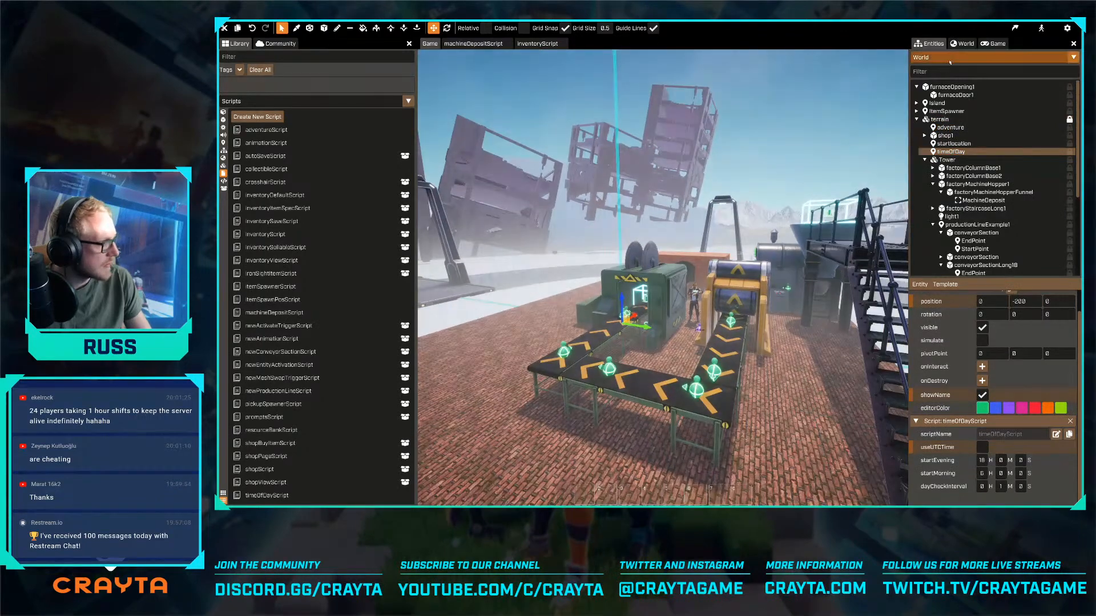
# - Set the world's dayLength to 1 minute in the rendering settings
pyautogui.click(962, 44)
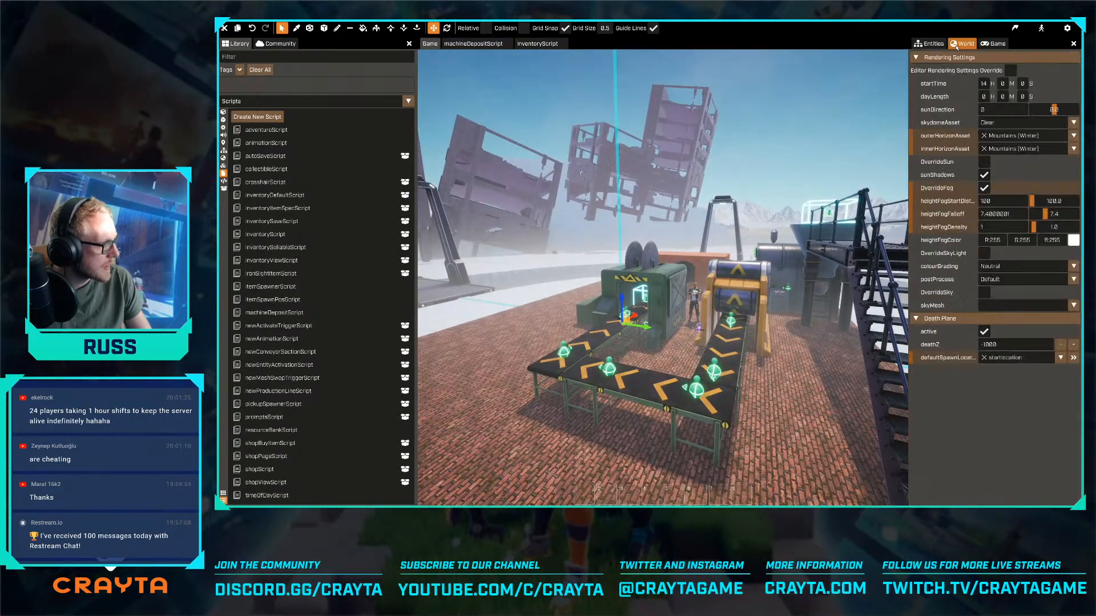
pyautogui.click(1003, 97)
pyautogui.write('1')
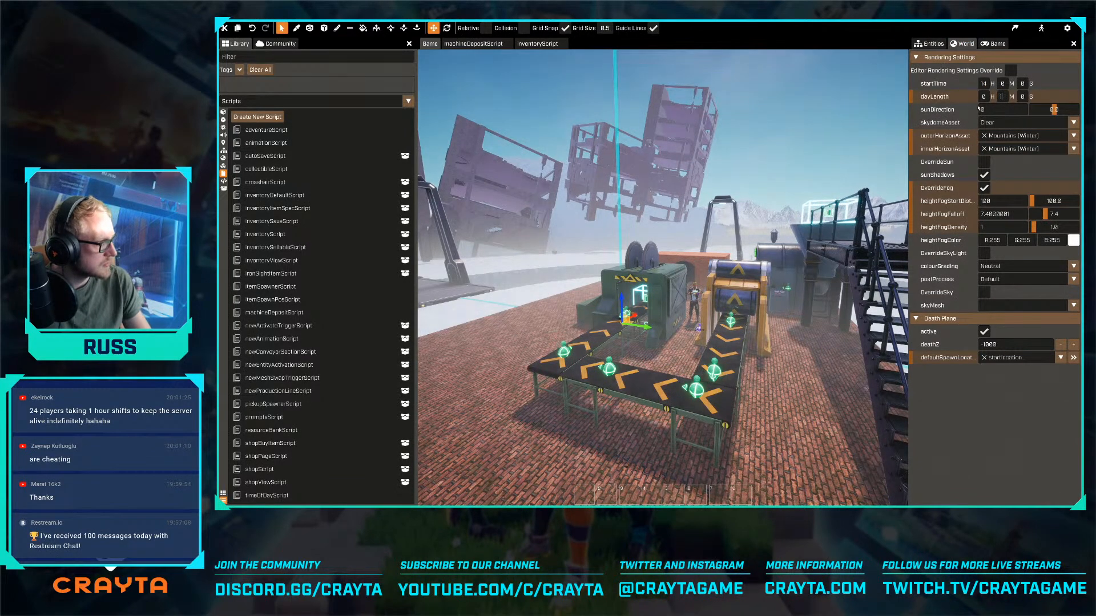
pyautogui.click(738, 258)
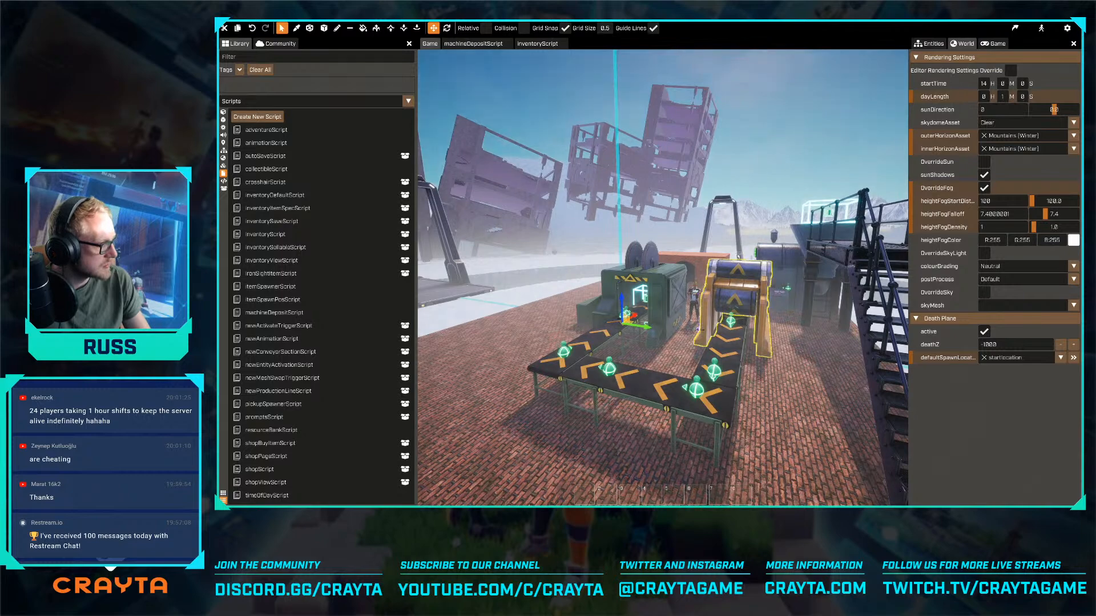
# - Fly around the hopper, walkway and bridge ramps to examine the scene's lighting as day turns to night
pyautogui.moveTo(816, 265); pyautogui.dragTo(719, 264, button='right')
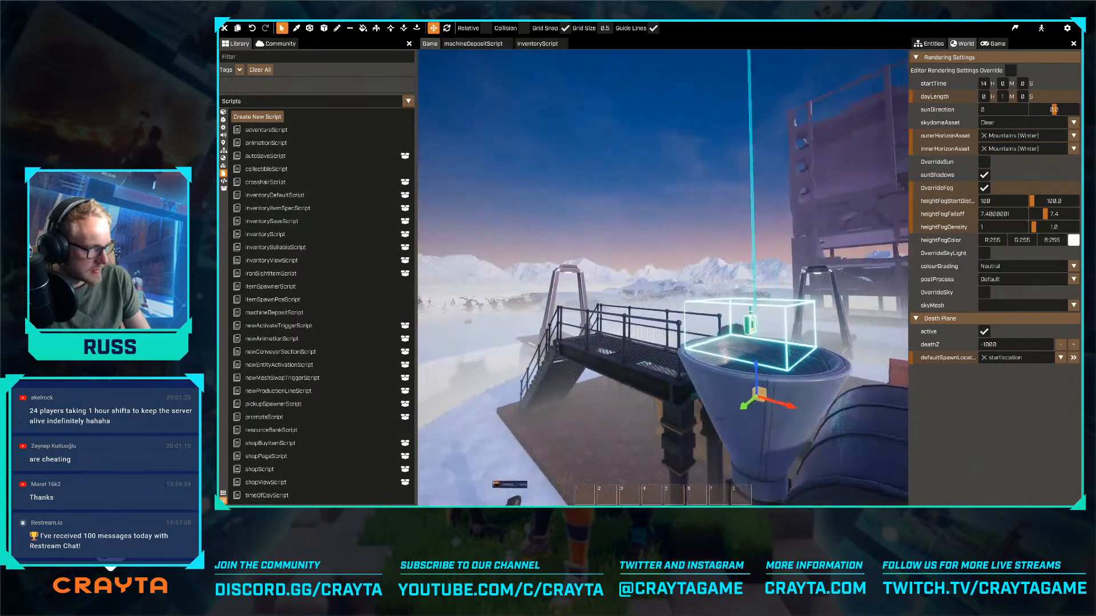
pyautogui.press('w')
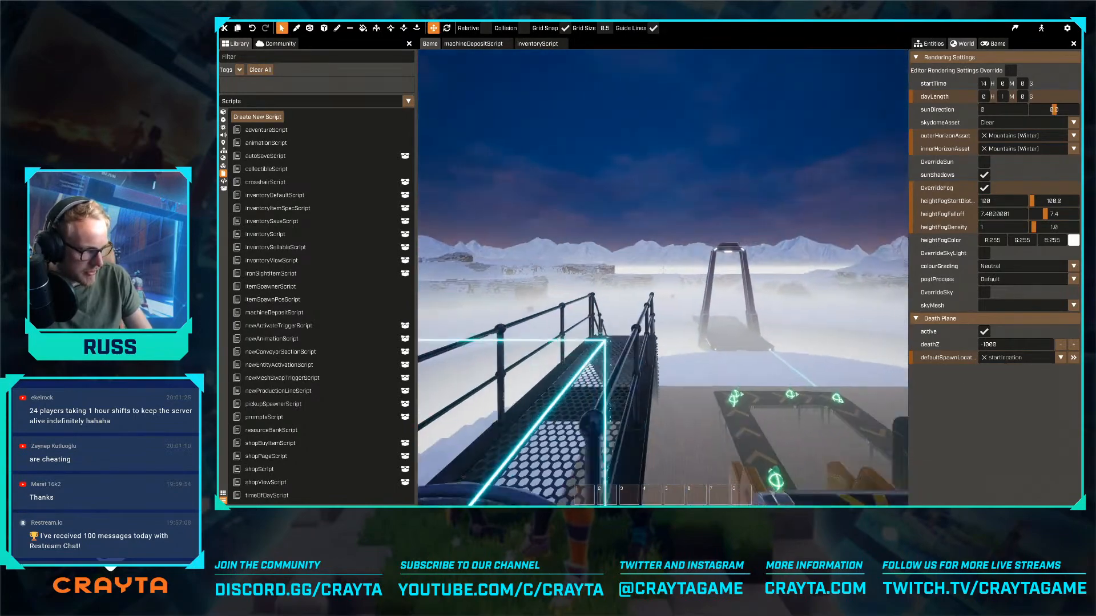
pyautogui.press('w')
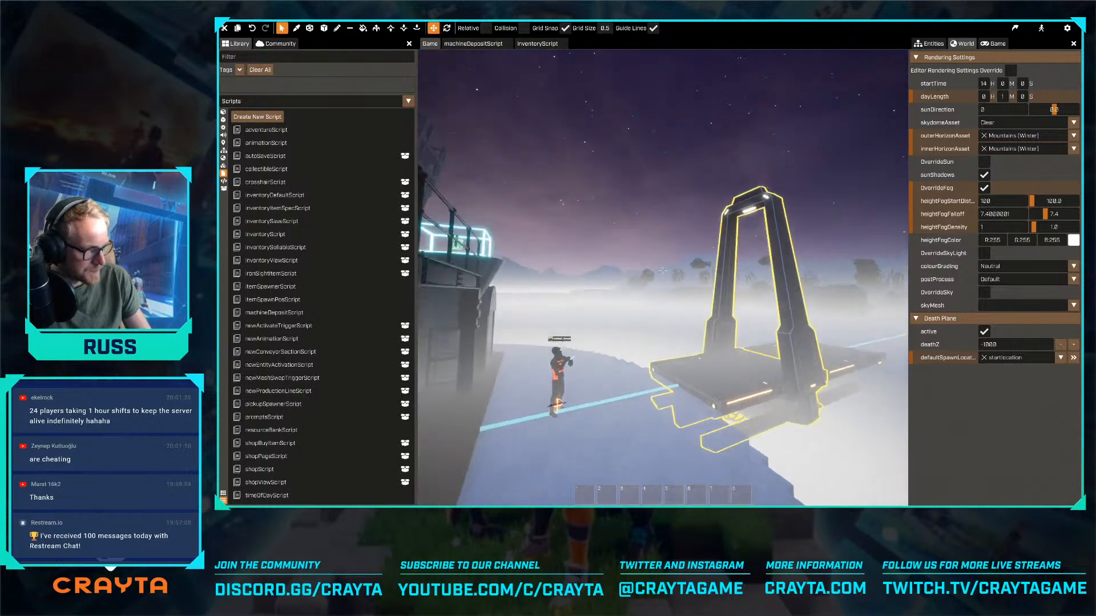
pyautogui.press('q')
pyautogui.press('w')
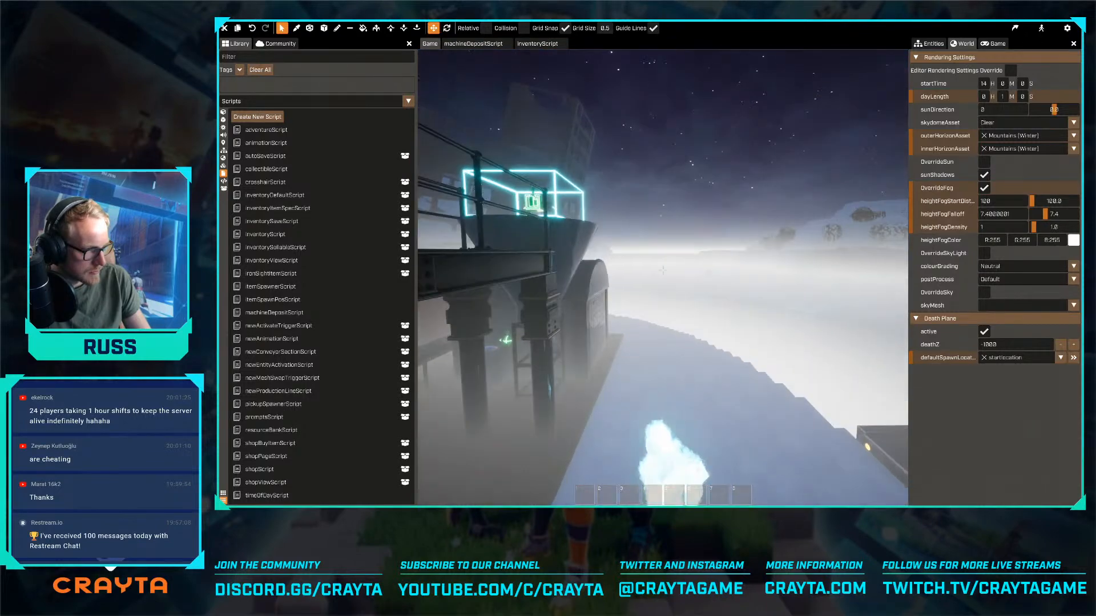
pyautogui.press('w')
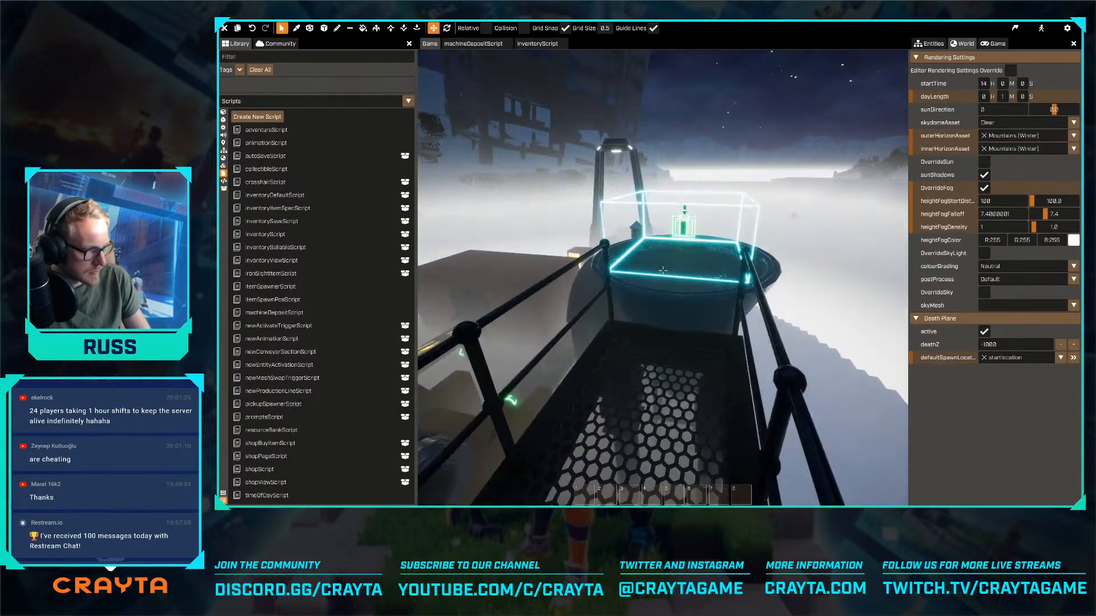
pyautogui.press('w')
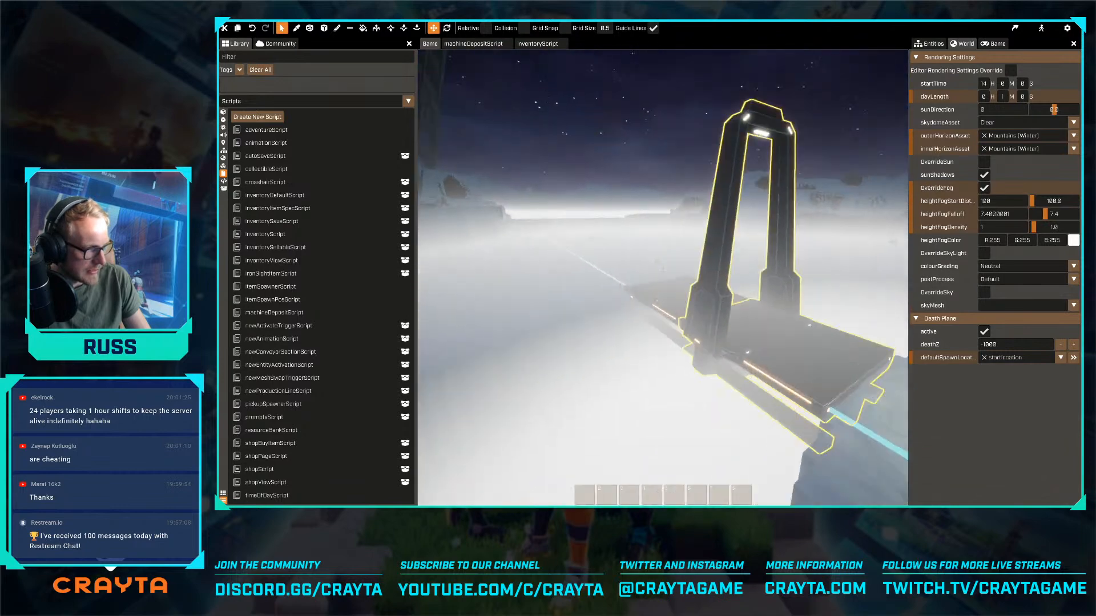
pyautogui.press('w')
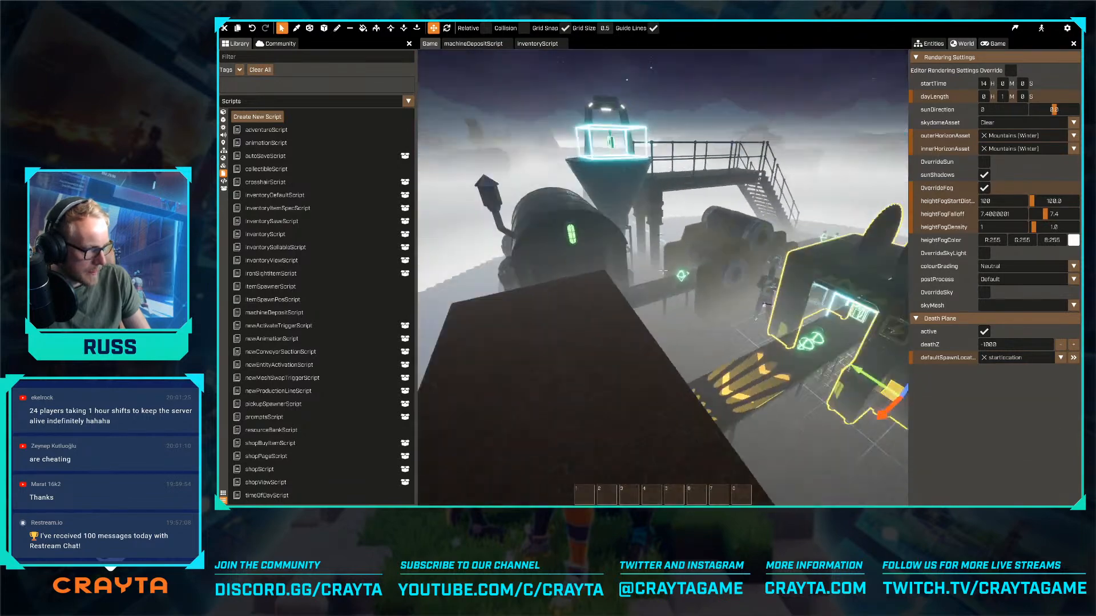
# - Find the fire effects in the library and place a Fire Large effect inside the brick furnace
pyautogui.press('w')
pyautogui.press('w')
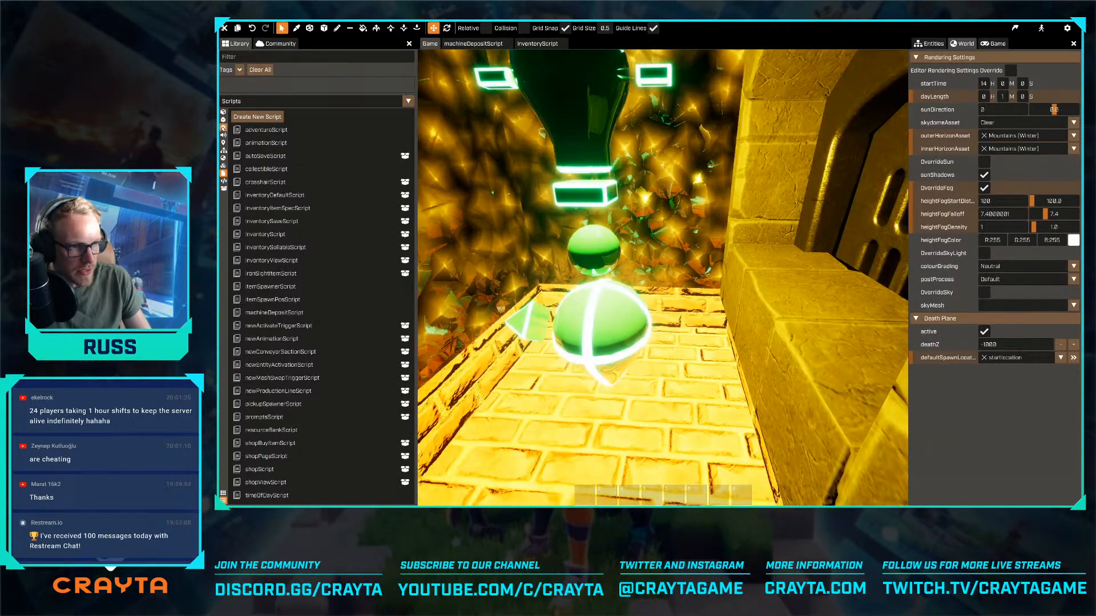
pyautogui.click(223, 127)
pyautogui.click(251, 57)
pyautogui.write('fire')
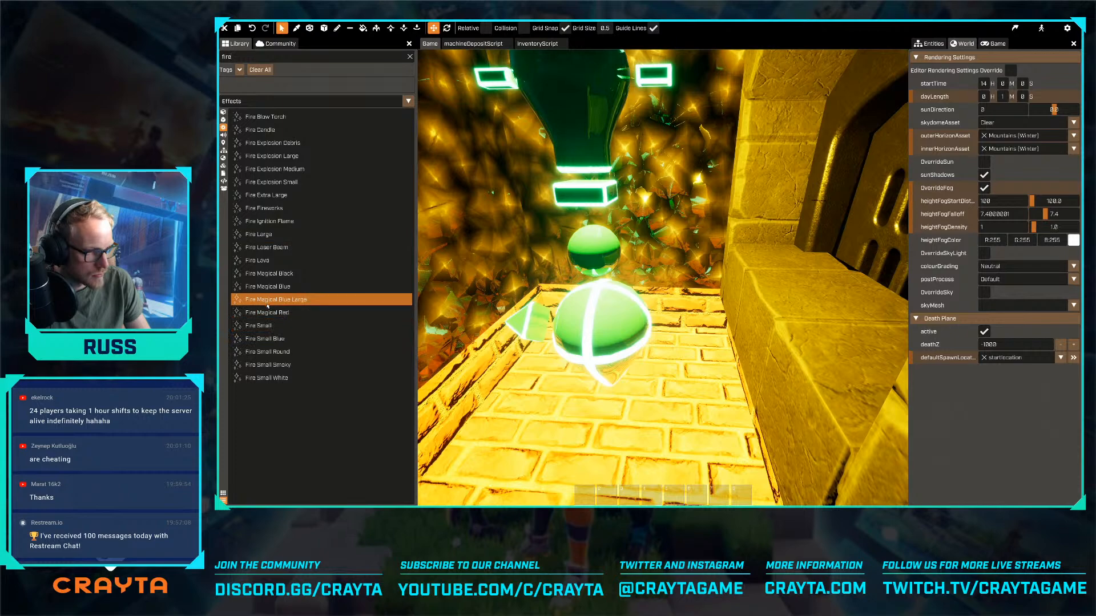
pyautogui.moveTo(264, 235); pyautogui.dragTo(512, 341)
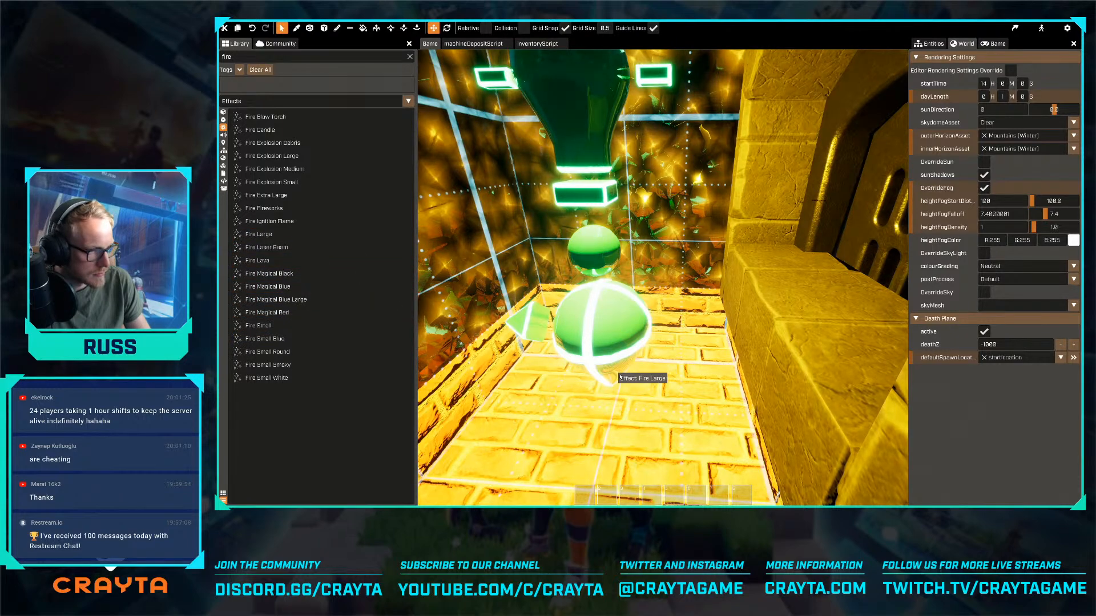
pyautogui.moveTo(620, 377); pyautogui.dragTo(620, 377)
# - Lower the Fire Large effect vertically so its flames stay inside the furnace, and check it through the furnace door
pyautogui.press('s')
pyautogui.moveTo(621, 377); pyautogui.dragTo(637, 275, button='right')
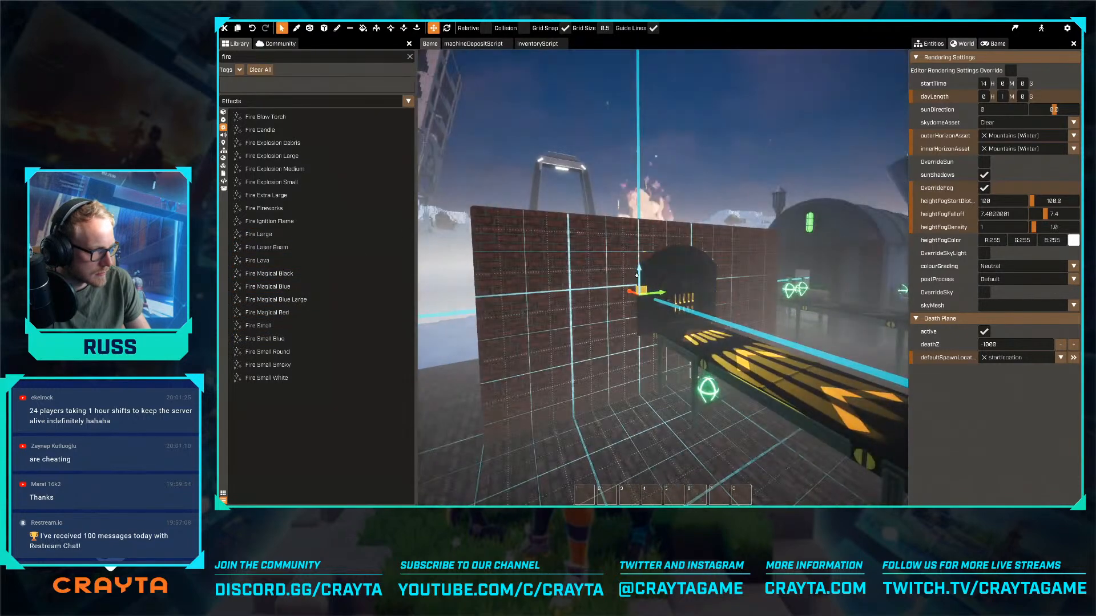
pyautogui.moveTo(637, 275); pyautogui.dragTo(629, 382)
pyautogui.press('w')
pyautogui.press('w')
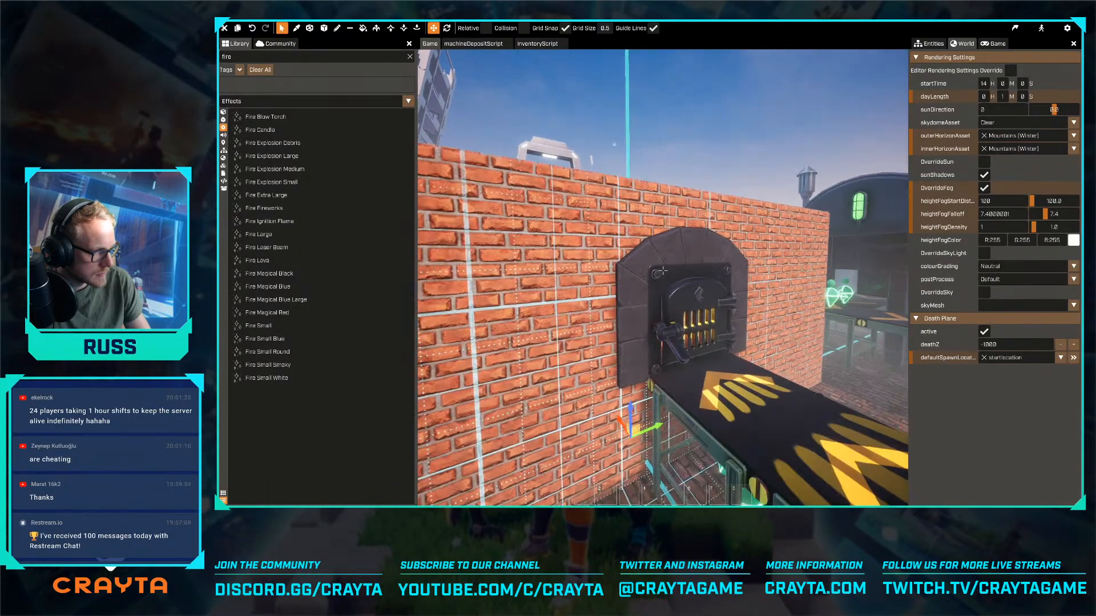
pyautogui.moveTo(663, 270); pyautogui.dragTo(619, 280, button='right')
pyautogui.press('d')
pyautogui.press('w')
pyautogui.press('s')
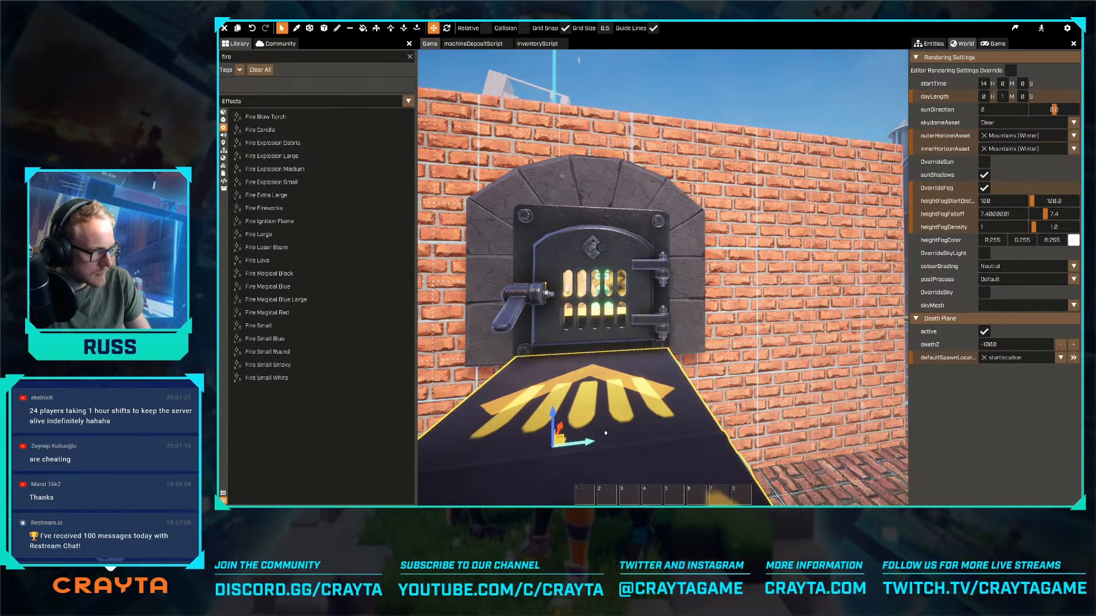
# - Try to extend the brick floor's edge at its notched corner beside the staircase with the voxel face tool
pyautogui.press('s')
pyautogui.press('a')
pyautogui.moveTo(605, 432); pyautogui.dragTo(613, 417, button='right')
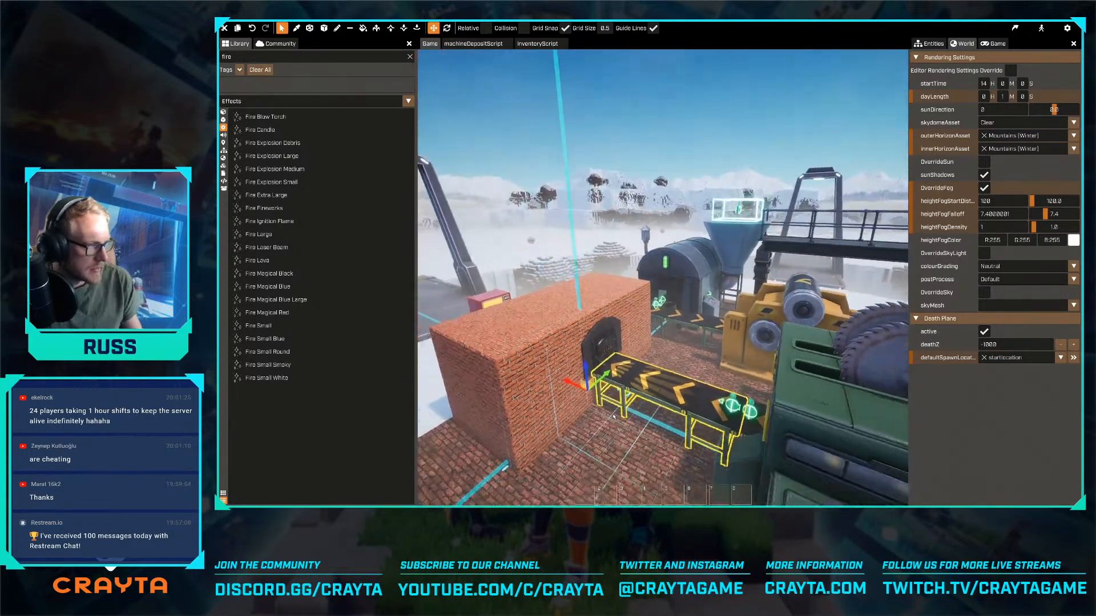
pyautogui.press('s')
pyautogui.press('d')
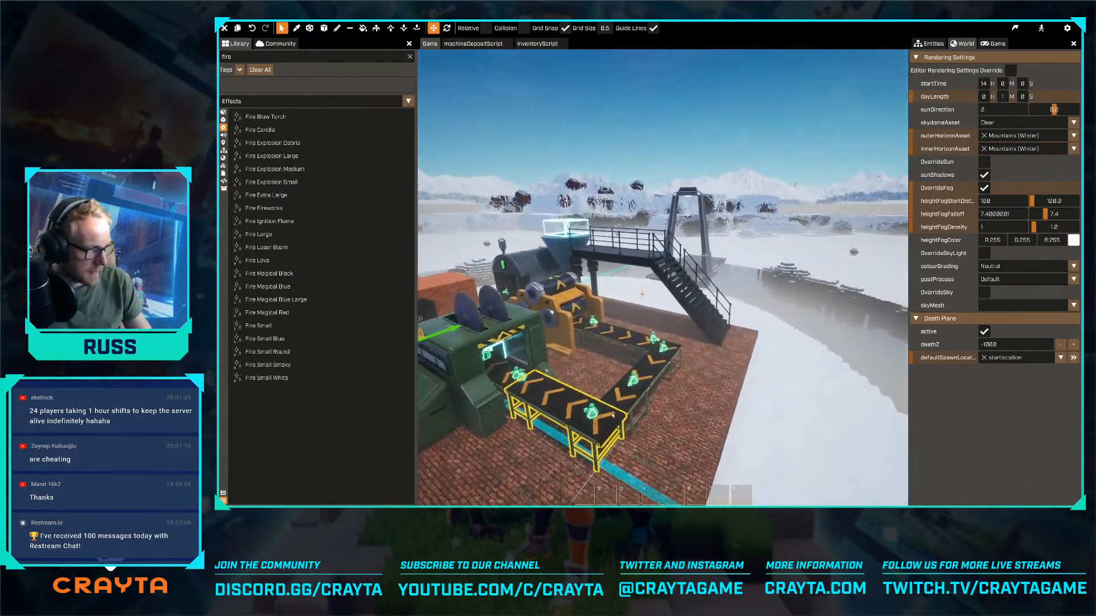
pyautogui.press('d')
pyautogui.moveTo(613, 409); pyautogui.dragTo(591, 407, button='right')
pyautogui.click(377, 29)
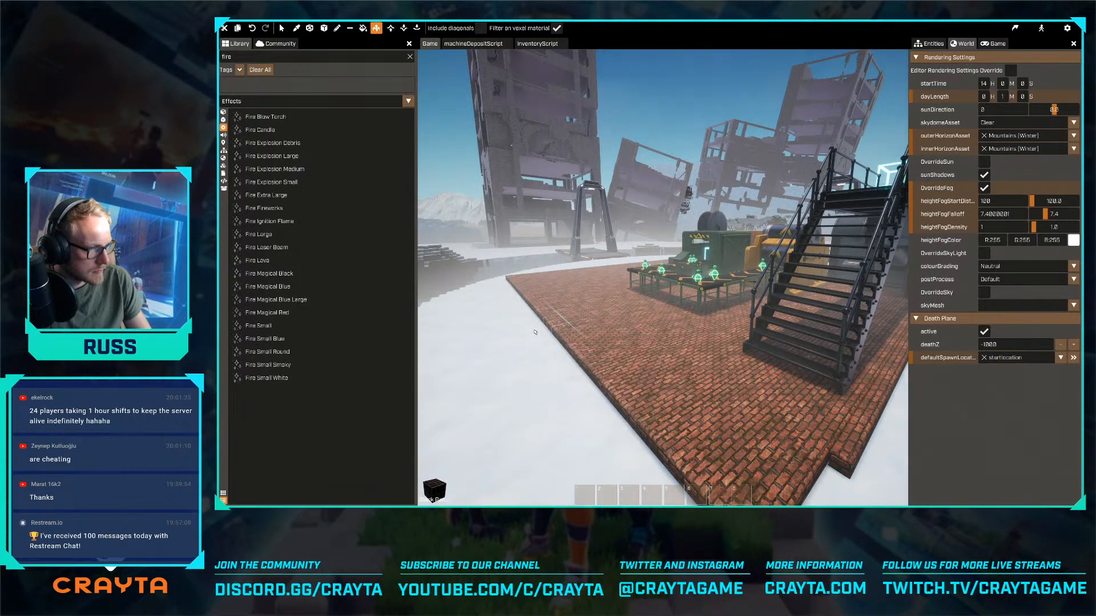
pyautogui.press('s')
pyautogui.press('d')
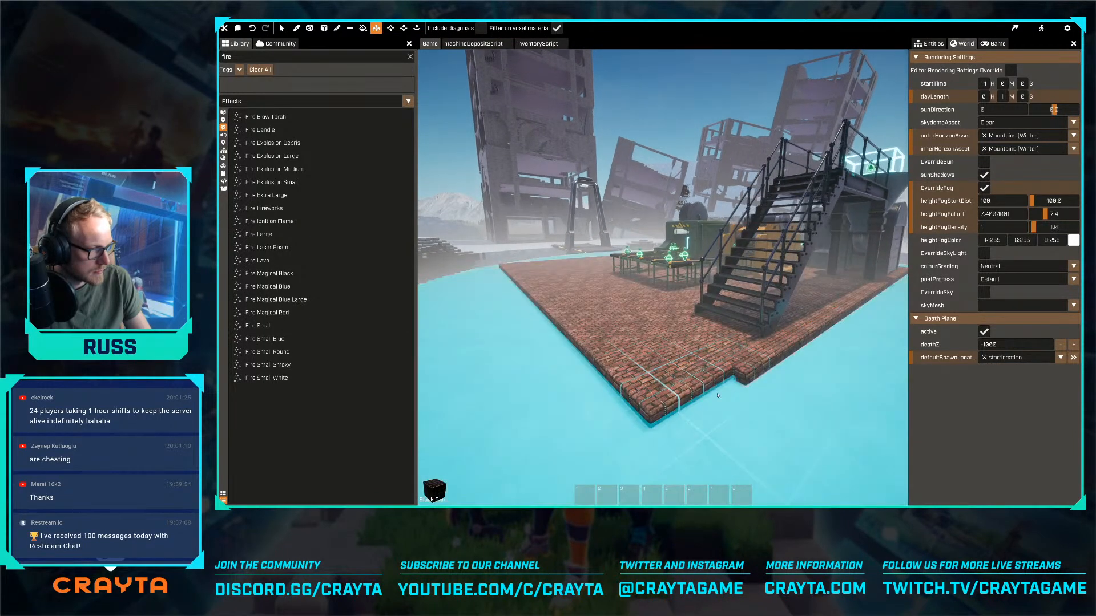
pyautogui.click(649, 432)
pyautogui.press('w')
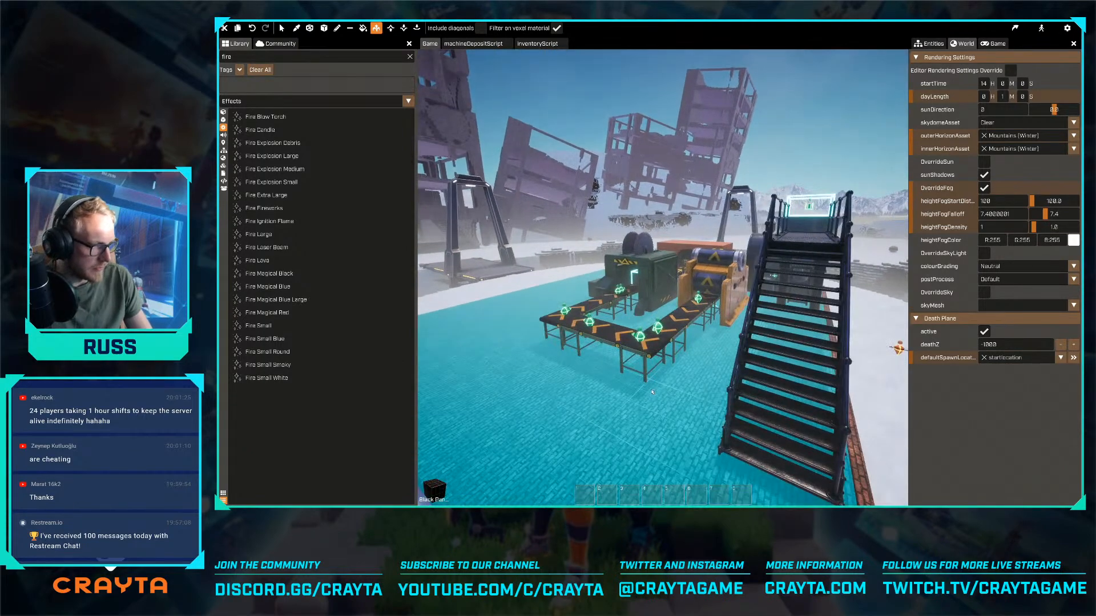
pyautogui.press('Escape')
# - Walk the character through the ruined car park and over the snow in basic mode to examine visibility at day and night
pyautogui.press('a')
pyautogui.press('w')
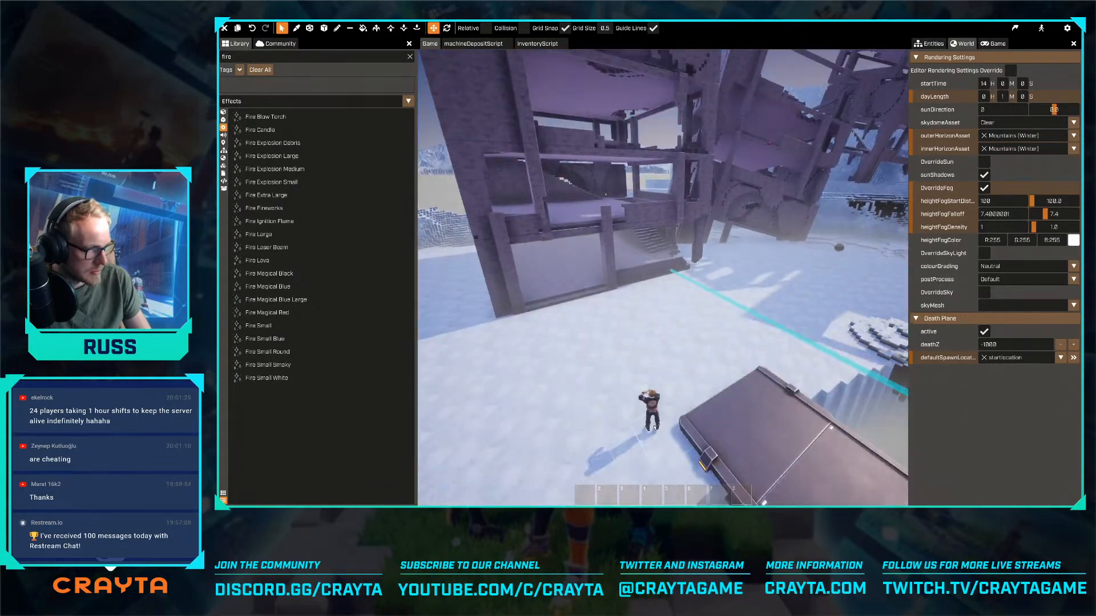
pyautogui.press('Tab')
pyautogui.press('w')
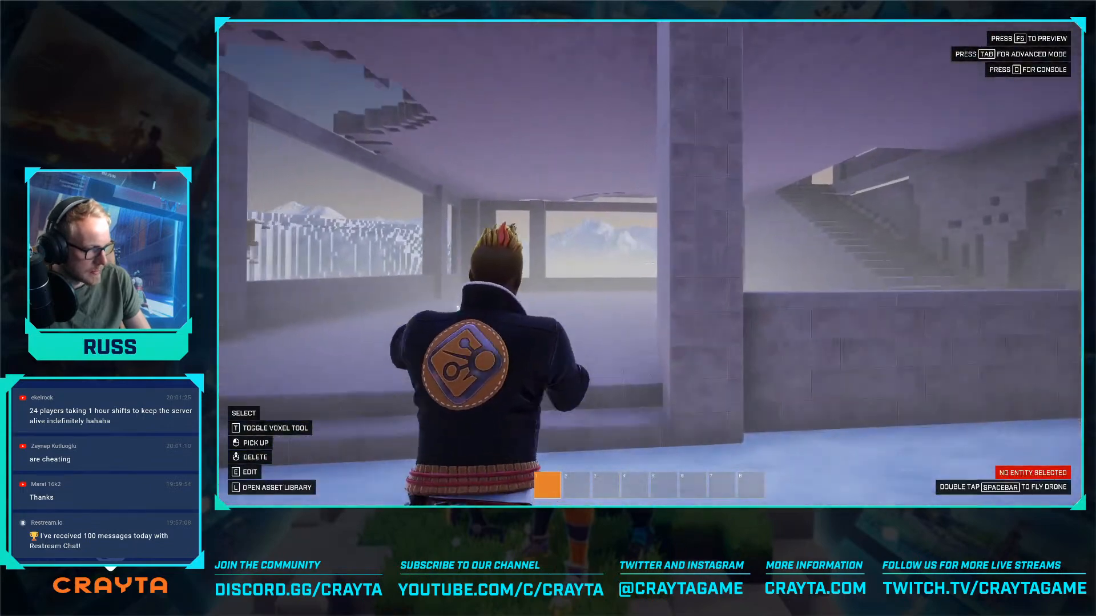
pyautogui.press('w')
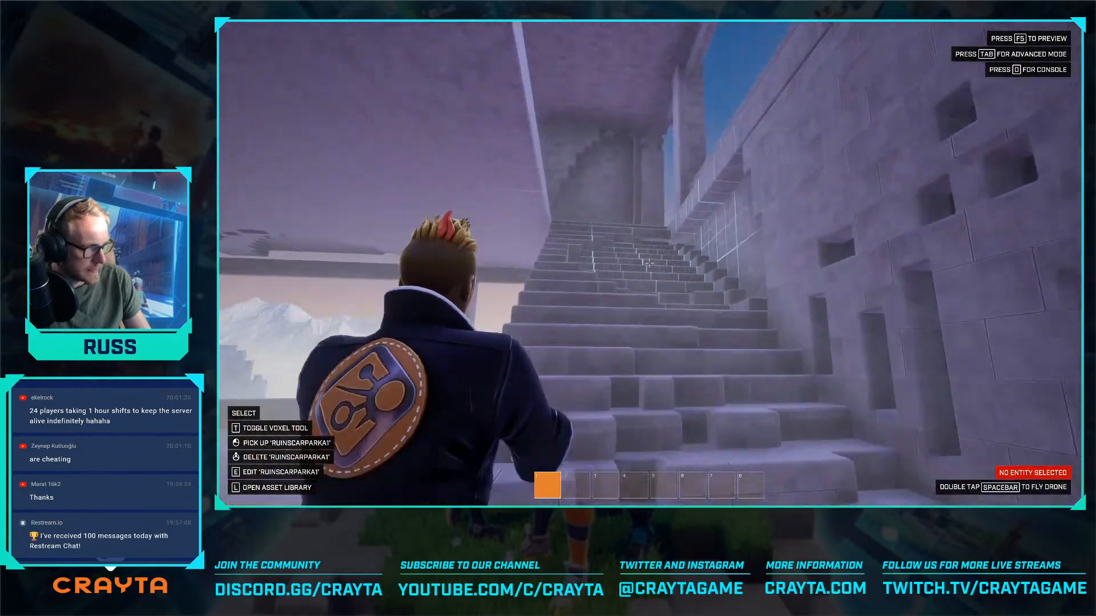
pyautogui.press('w')
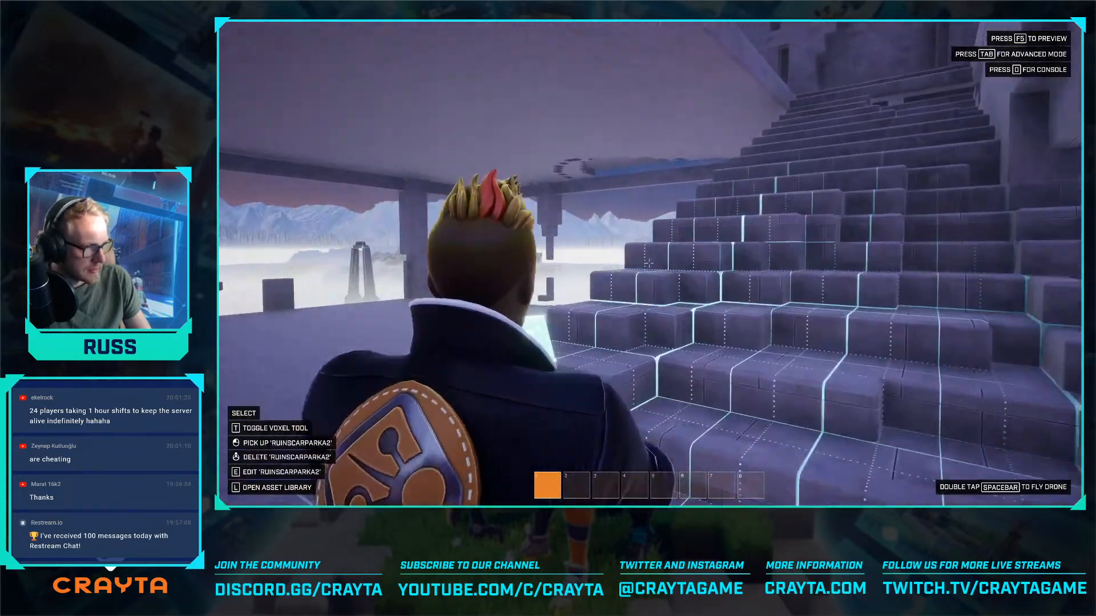
pyautogui.press('w')
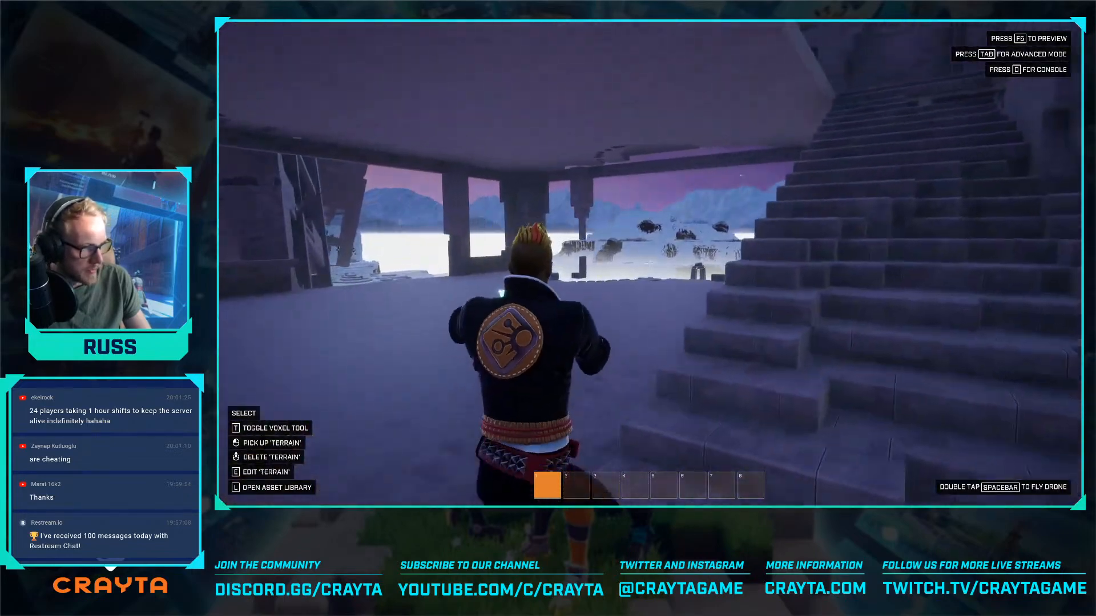
pyautogui.press('w')
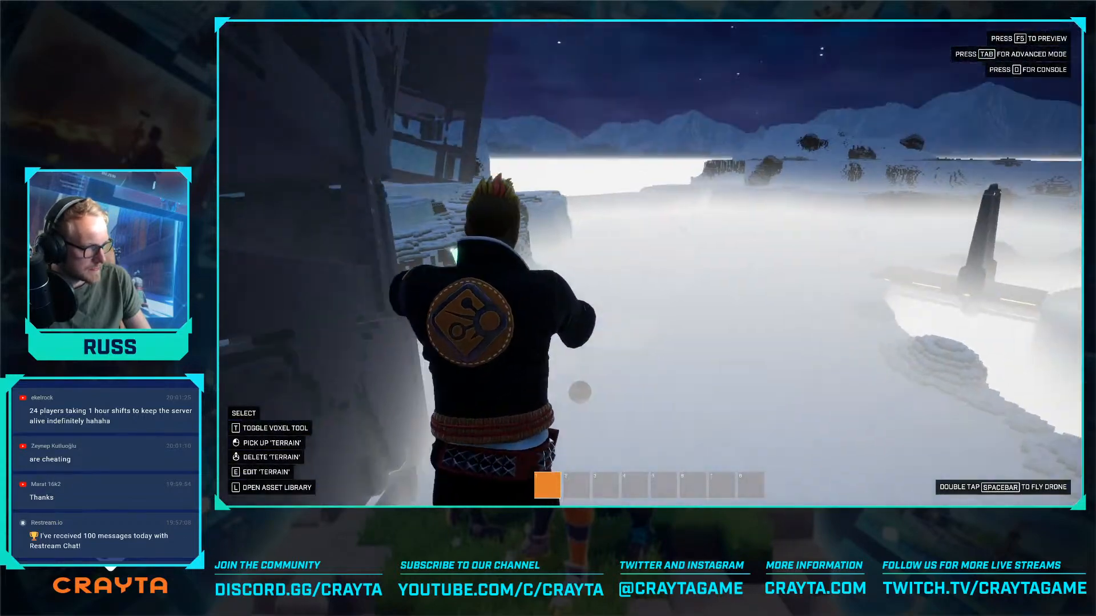
pyautogui.press('w')
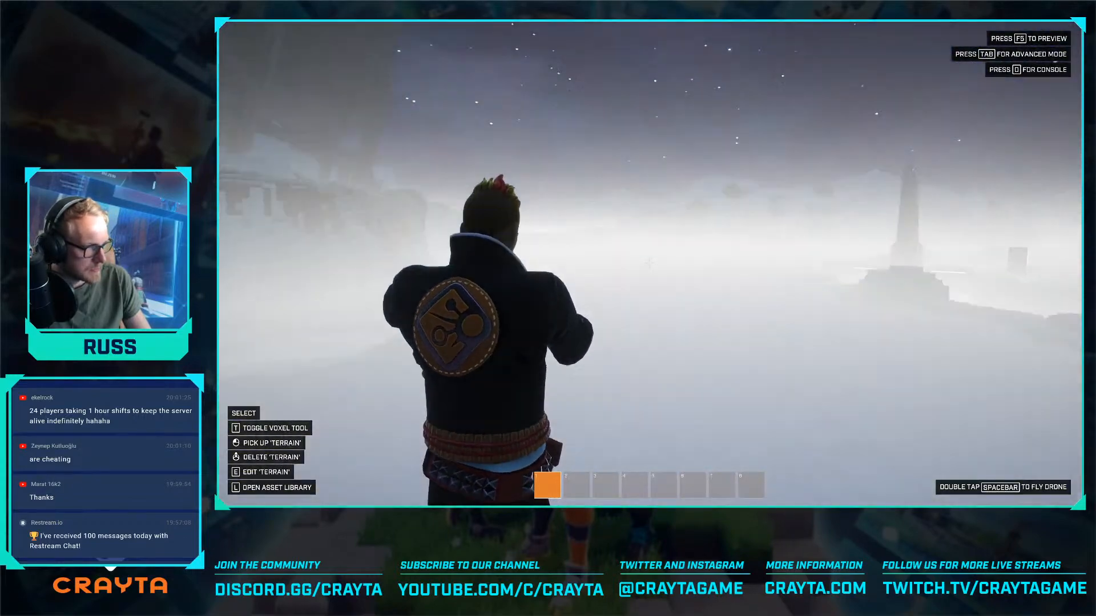
pyautogui.press('w')
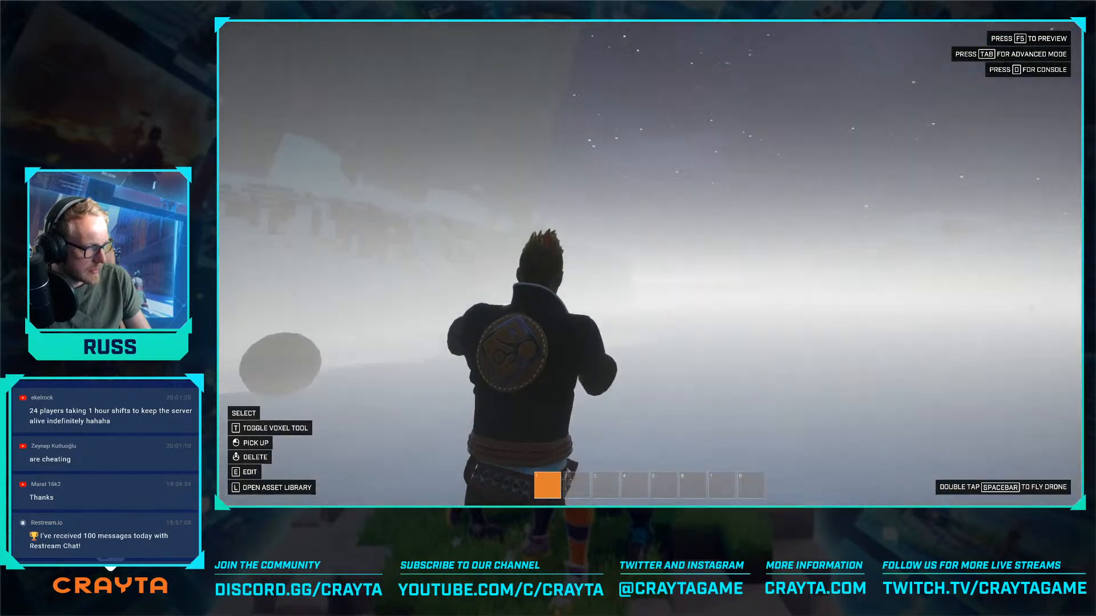
pyautogui.press('w')
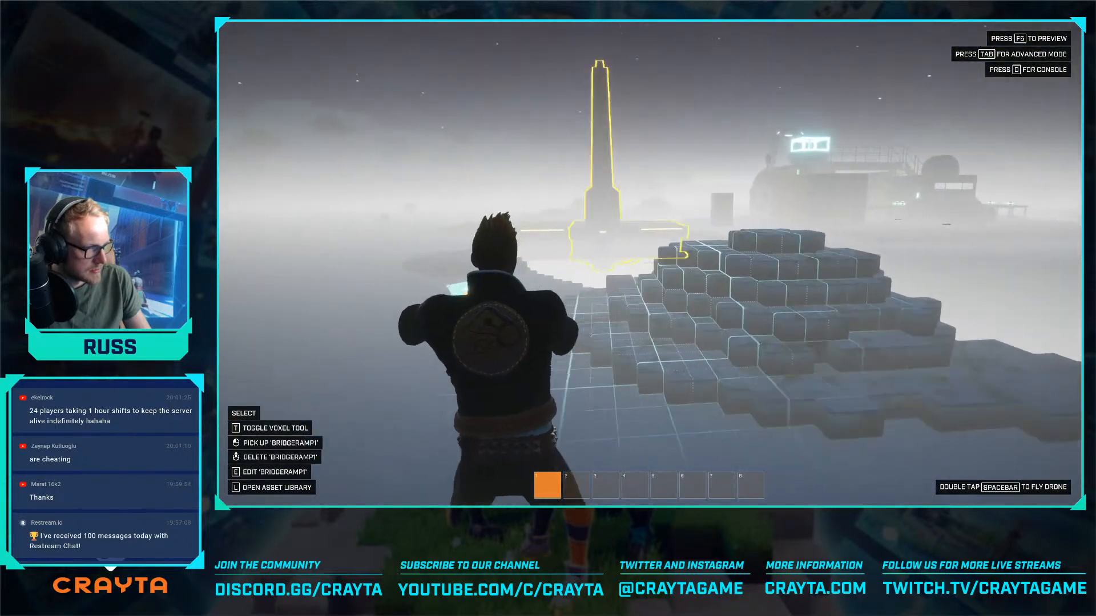
# - Return to advanced editing mode and go back to the conveyor line beside the factory machines
pyautogui.press('Tab')
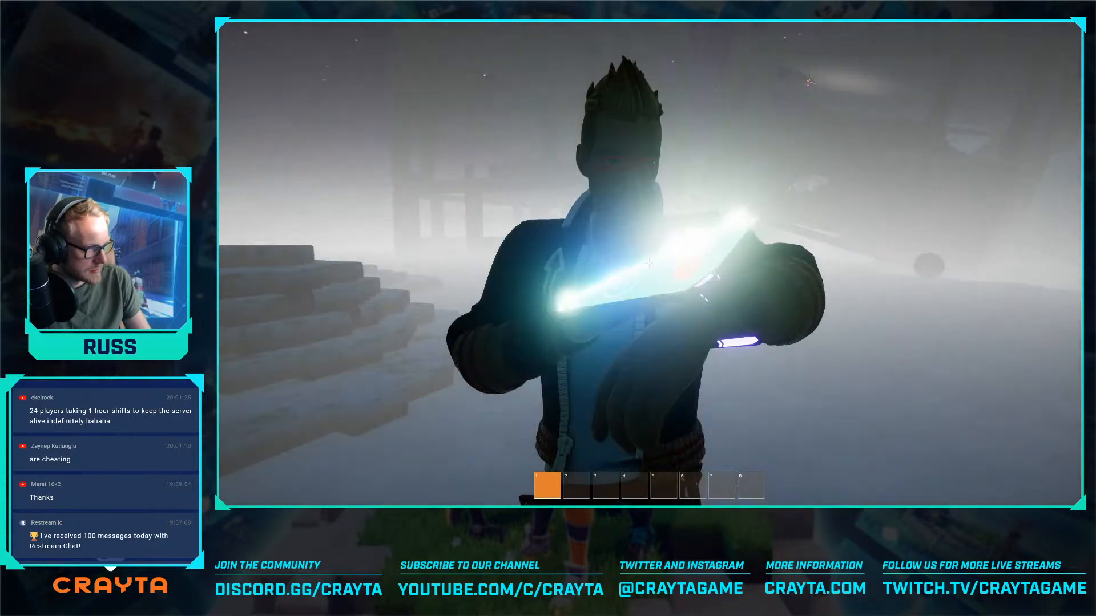
pyautogui.press('w')
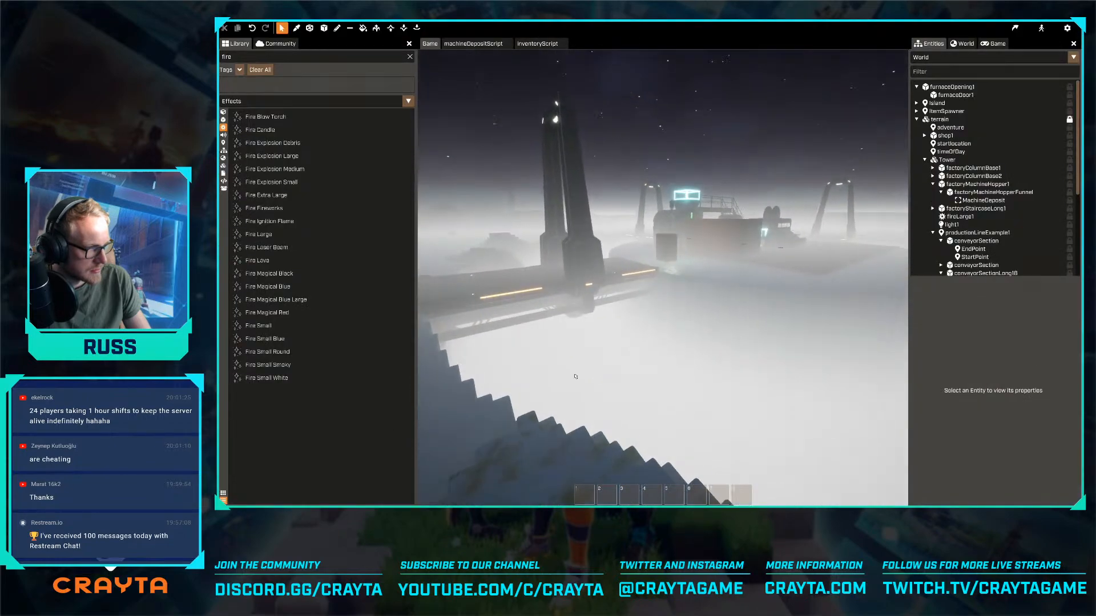
pyautogui.press('w')
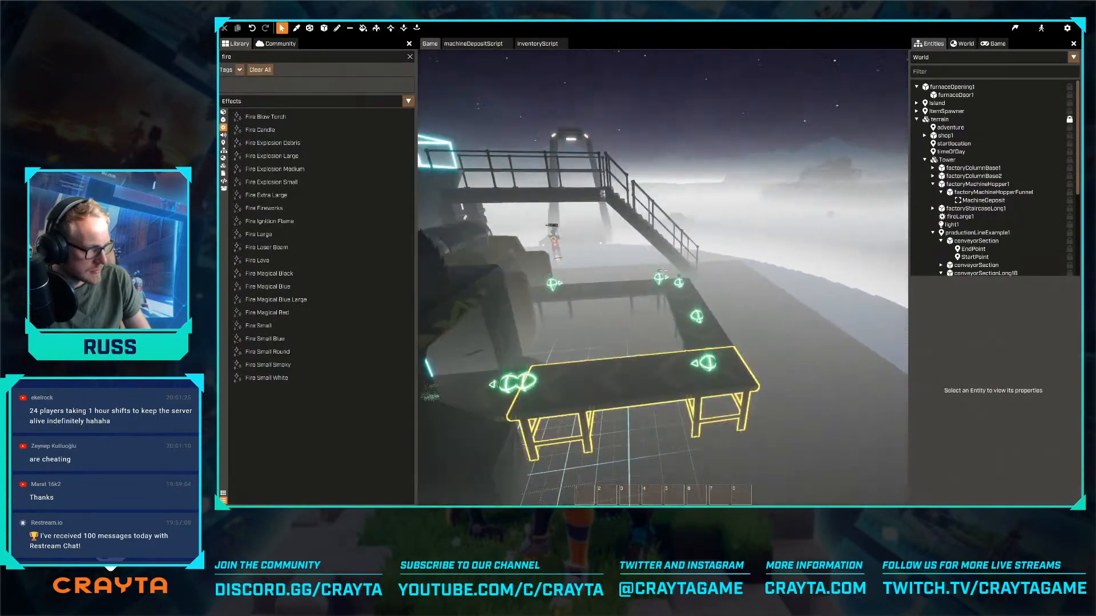
# - Examine the conveyor line, the machines, the brick furnace and the hopper from several sides of the factory floor
pyautogui.press('s')
pyautogui.press('w')
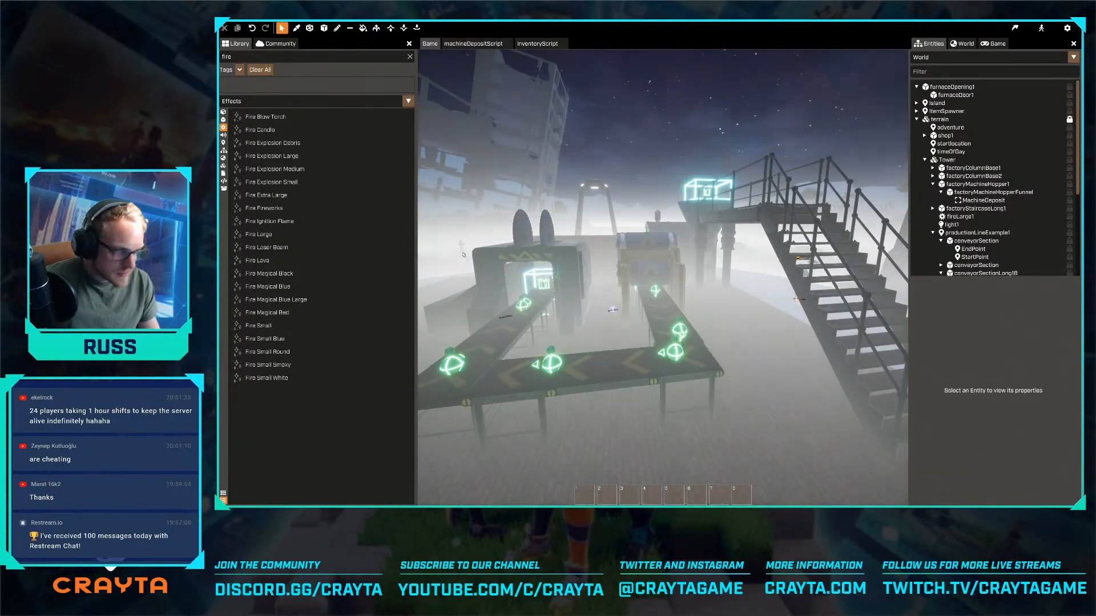
pyautogui.press('a')
pyautogui.press('w')
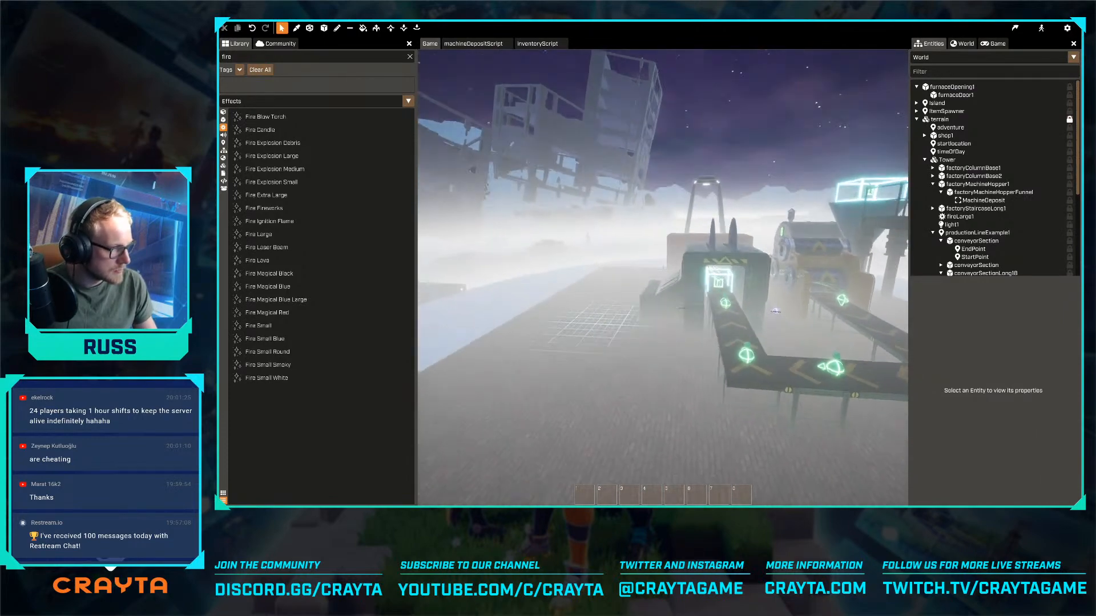
pyautogui.press('w')
pyautogui.moveTo(580, 313); pyautogui.dragTo(690, 207, button='right')
pyautogui.press('s')
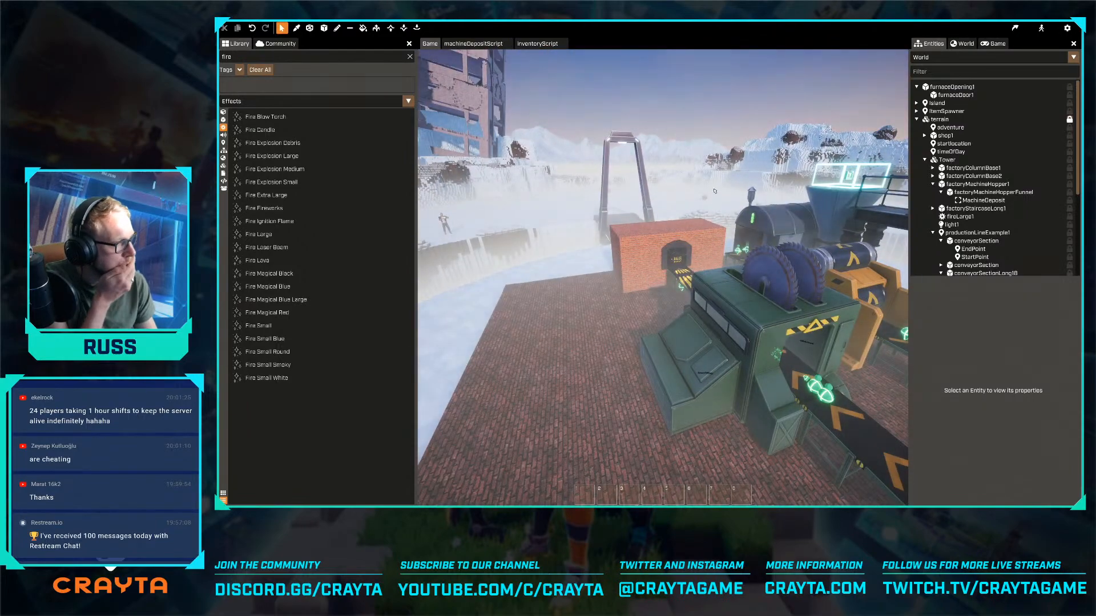
pyautogui.press('w')
pyautogui.press('d')
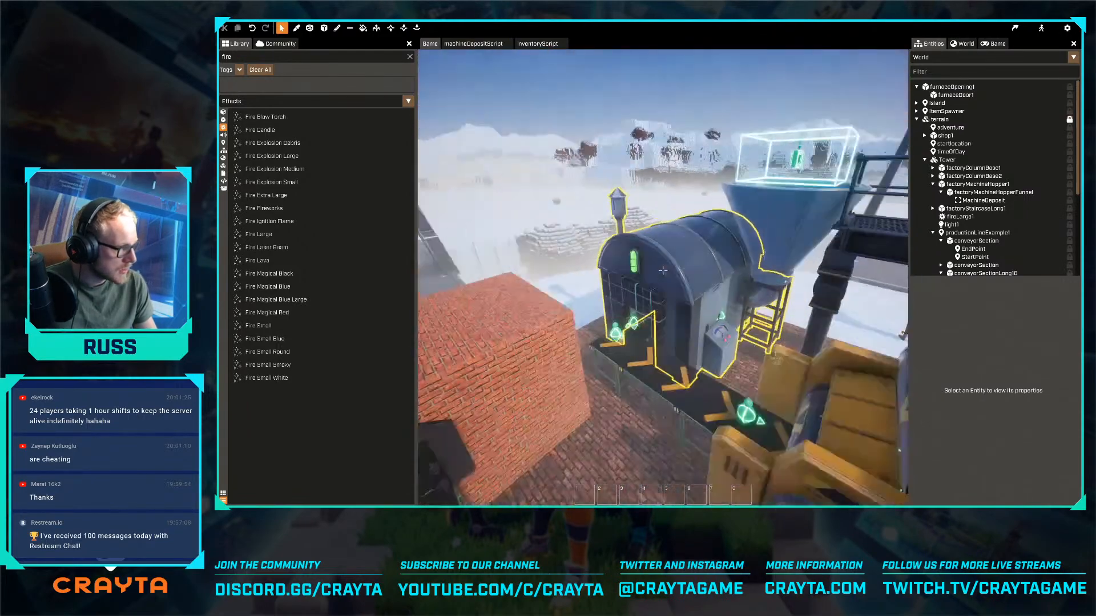
pyautogui.moveTo(697, 244); pyautogui.dragTo(706, 264, button='right')
pyautogui.press('s')
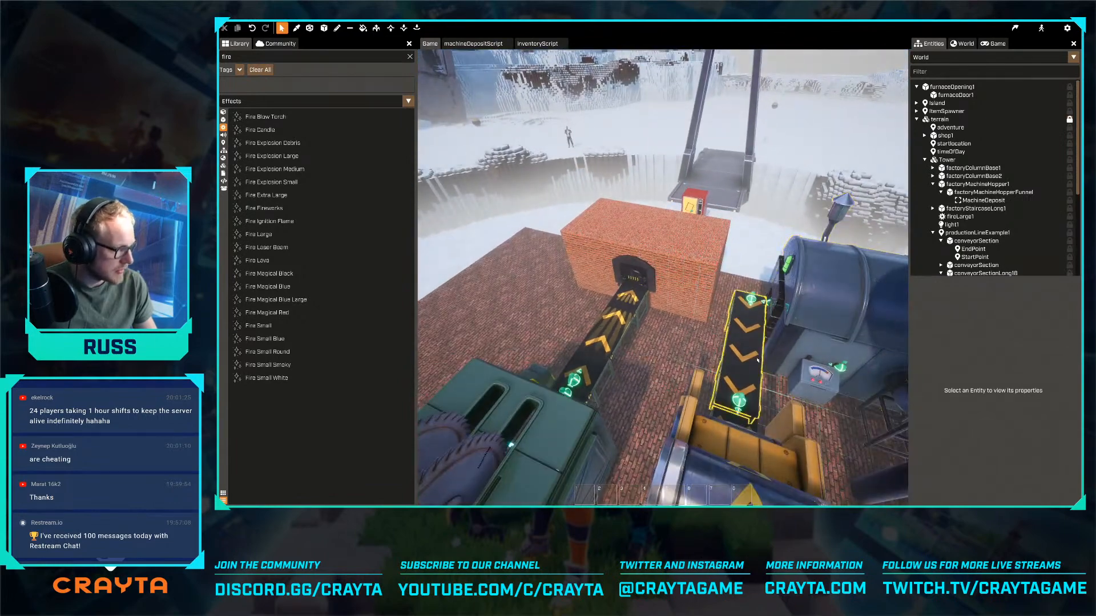
# - Turn off autoRun in the newProductionLineScript properties of the productionLineExample1 entity
pyautogui.click(763, 350)
pyautogui.click(973, 233)
pyautogui.scroll(-1, 995, 406)
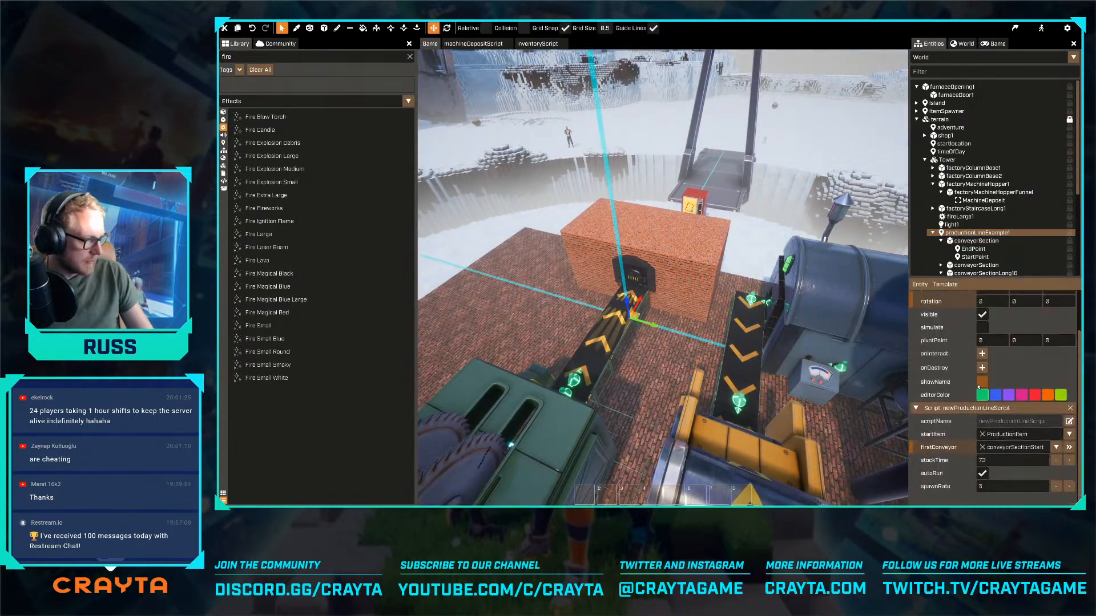
pyautogui.click(983, 473)
pyautogui.scroll(1, 985, 474)
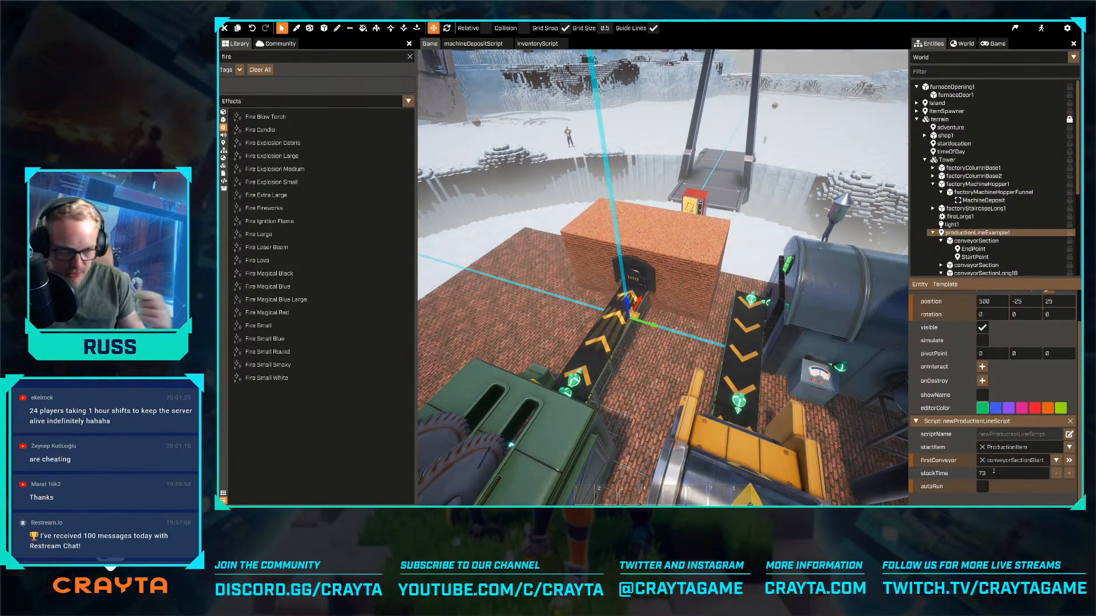
# - Open machineDepositScript from the MachineDeposit trigger above the hopper funnel and go to its OnItemDeposit function
pyautogui.moveTo(639, 263); pyautogui.dragTo(701, 226, button='right')
pyautogui.press('w')
pyautogui.click(659, 225)
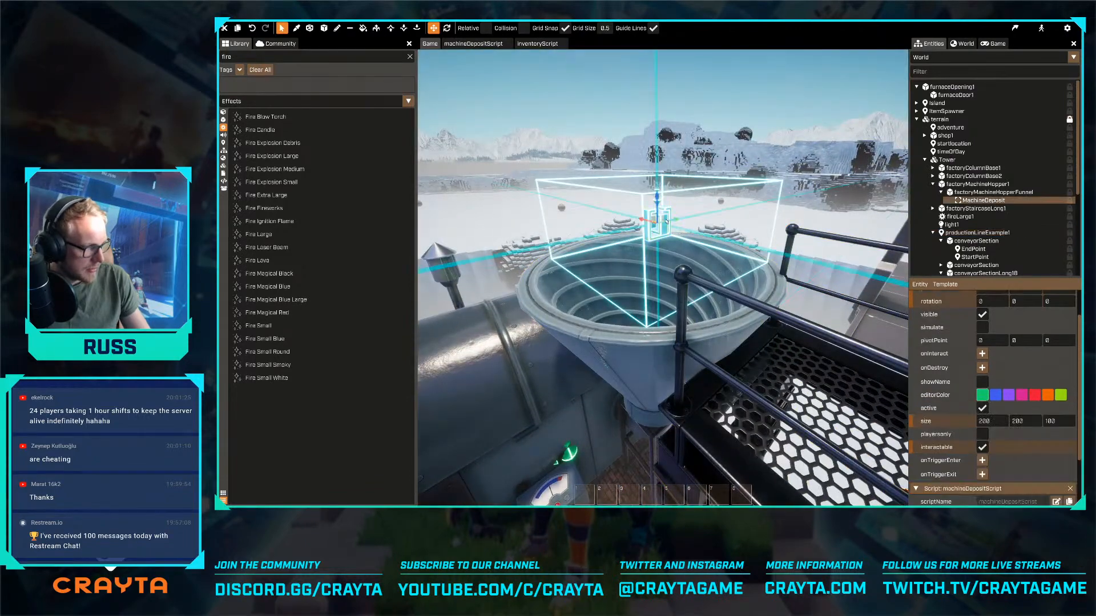
pyautogui.scroll(-2, 1027, 425)
pyautogui.click(1055, 434)
pyautogui.scroll(-7, 657, 314)
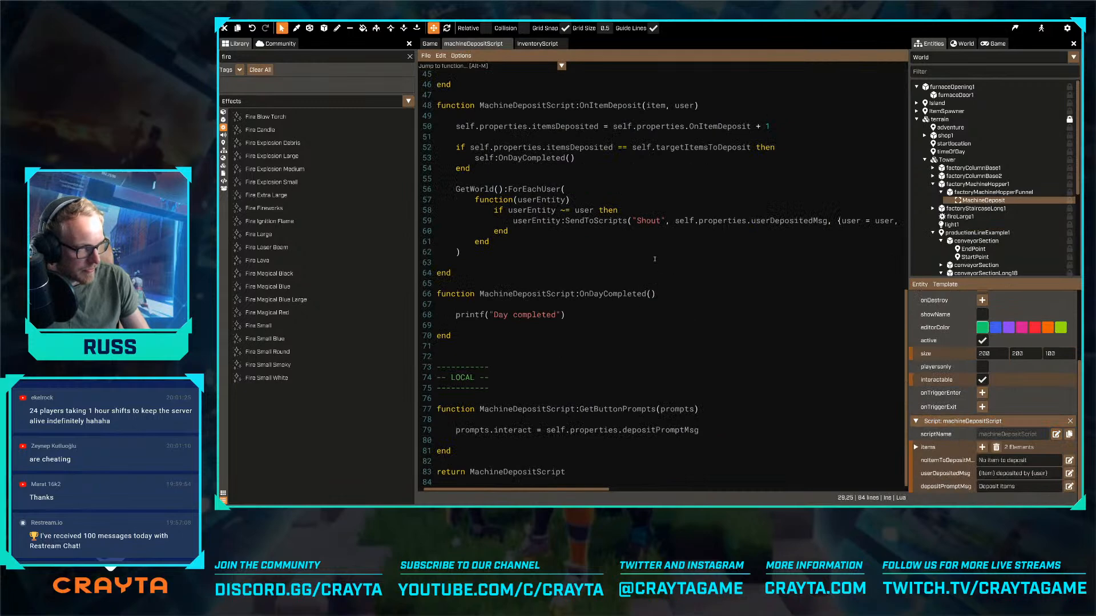
# - Add self.properties.onItemDeposit:Send() below the itemsDeposited increment in the OnItemDeposit function and save the script
pyautogui.scroll(2, 655, 259)
pyautogui.click(794, 194)
pyautogui.press('Return')
pyautogui.press('Return')
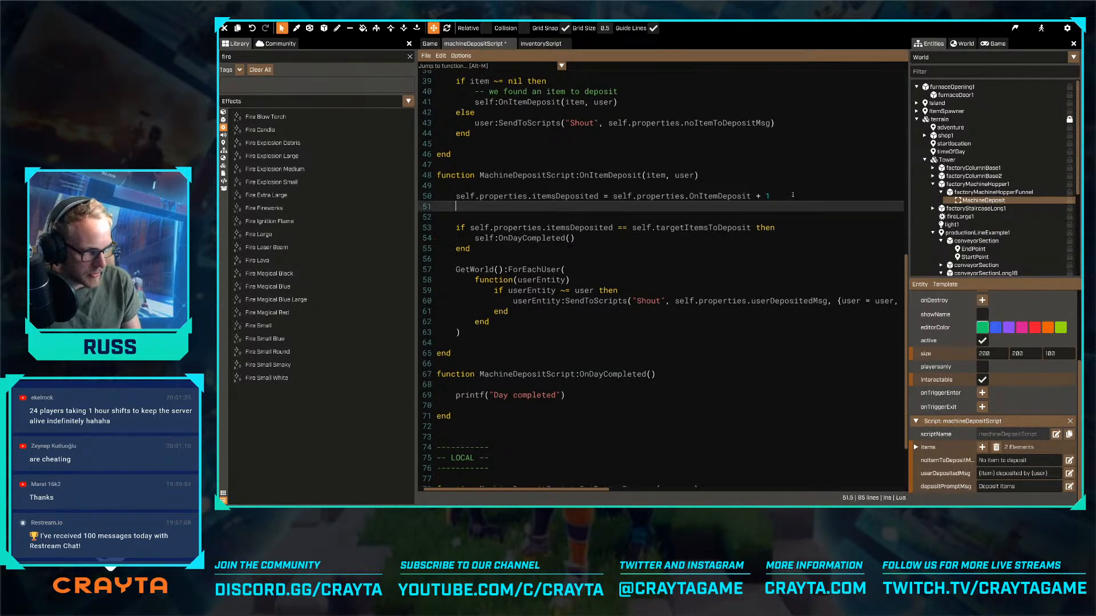
pyautogui.write('self.properti')
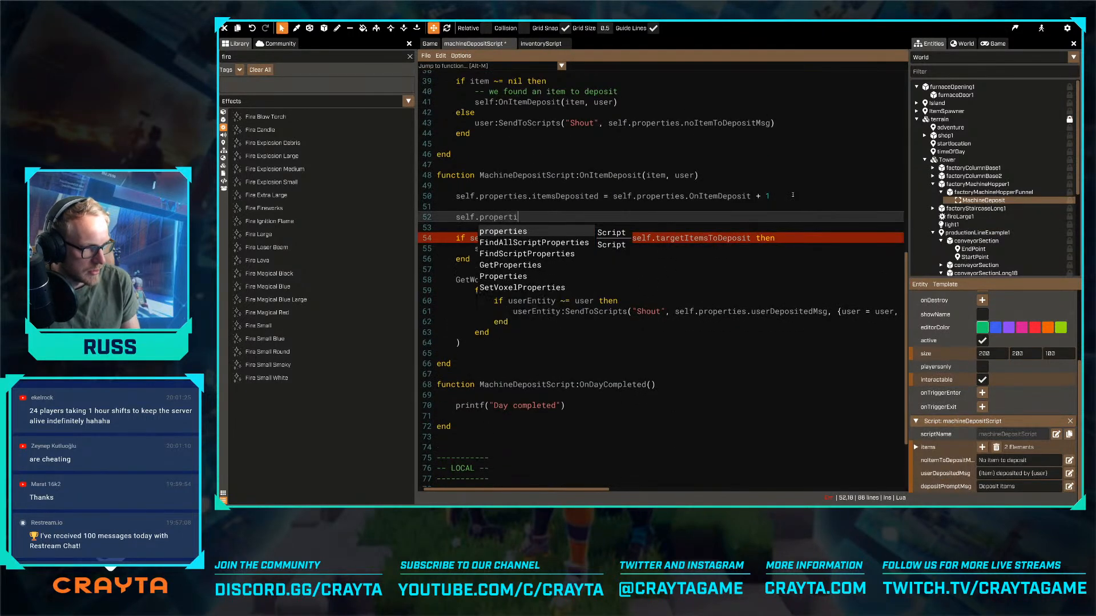
pyautogui.write('es.onItemD')
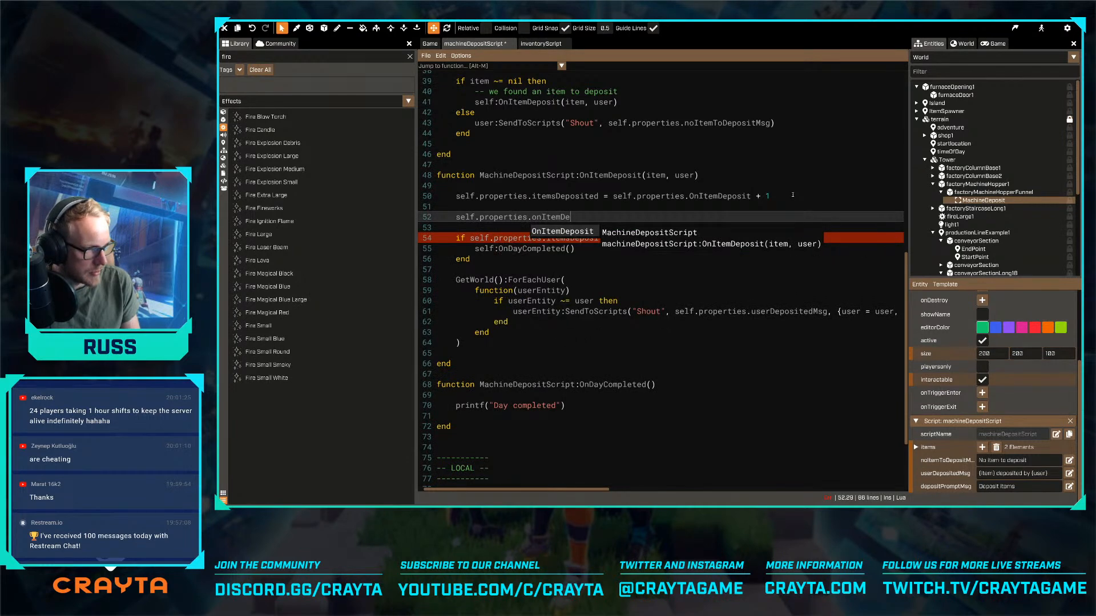
pyautogui.write('e')
pyautogui.press('Tab')
pyautogui.write(':Send()')
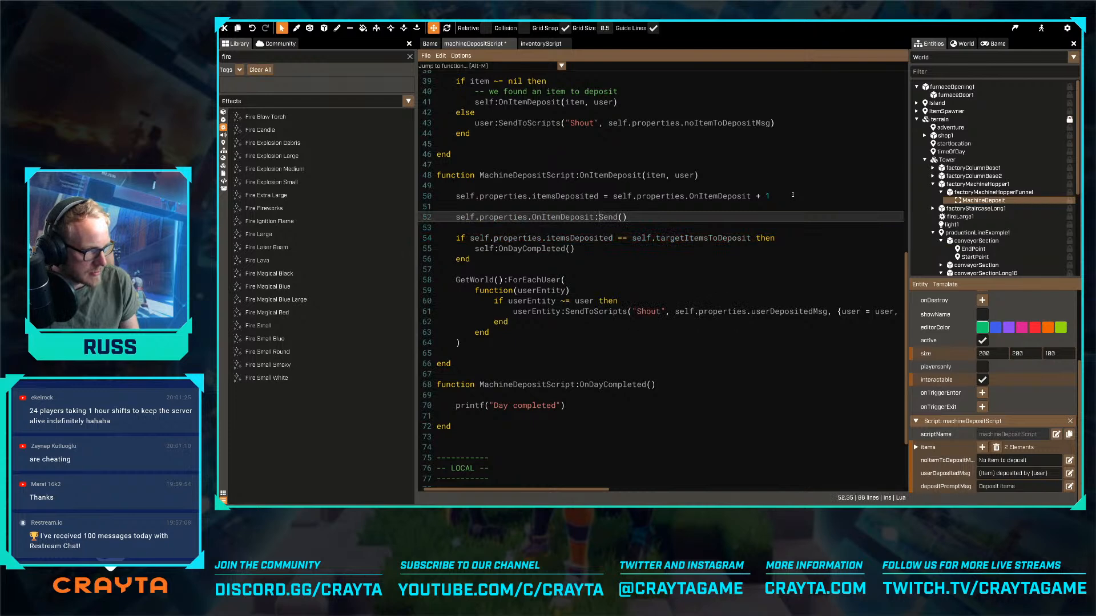
pyautogui.press('Delete')
pyautogui.write('o')
pyautogui.press('End')
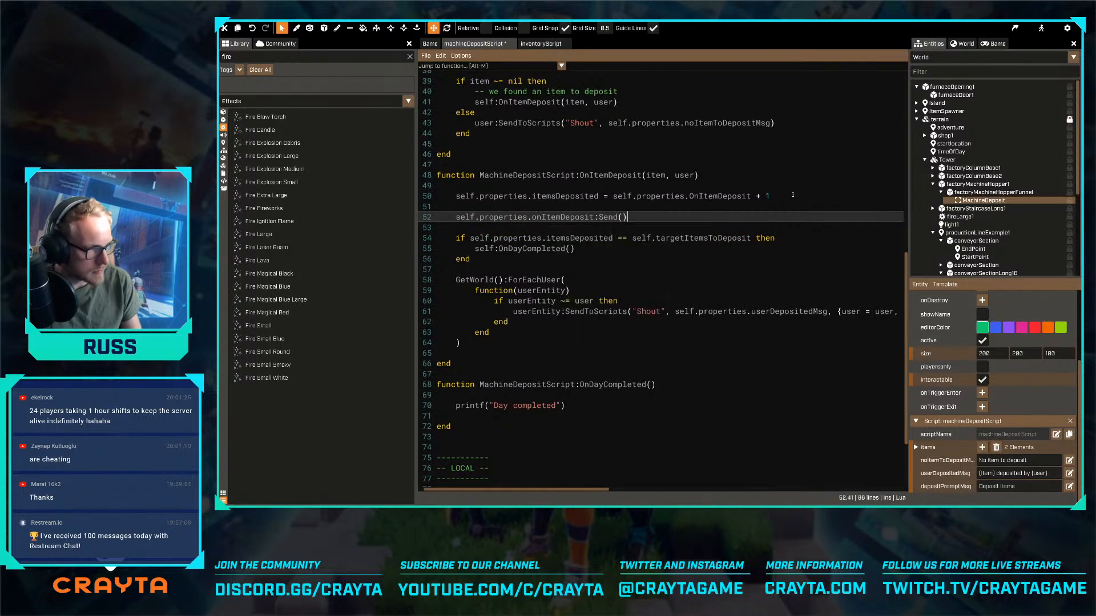
pyautogui.hotkey('ctrl', 's')
# - Add an onItemDeposit property of type event after depositPromptMsg in the script's Properties table and save the script
pyautogui.scroll(12, 792, 195)
pyautogui.click(726, 165)
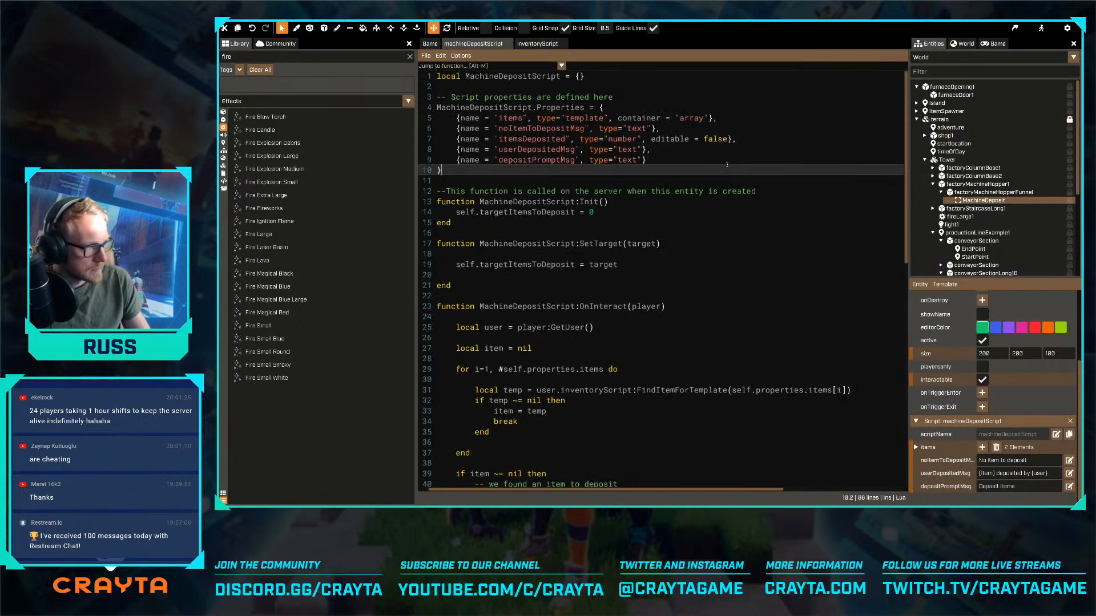
pyautogui.press('Up')
pyautogui.press('End')
pyautogui.write(',')
pyautogui.press('Return')
pyautogui.write('{')
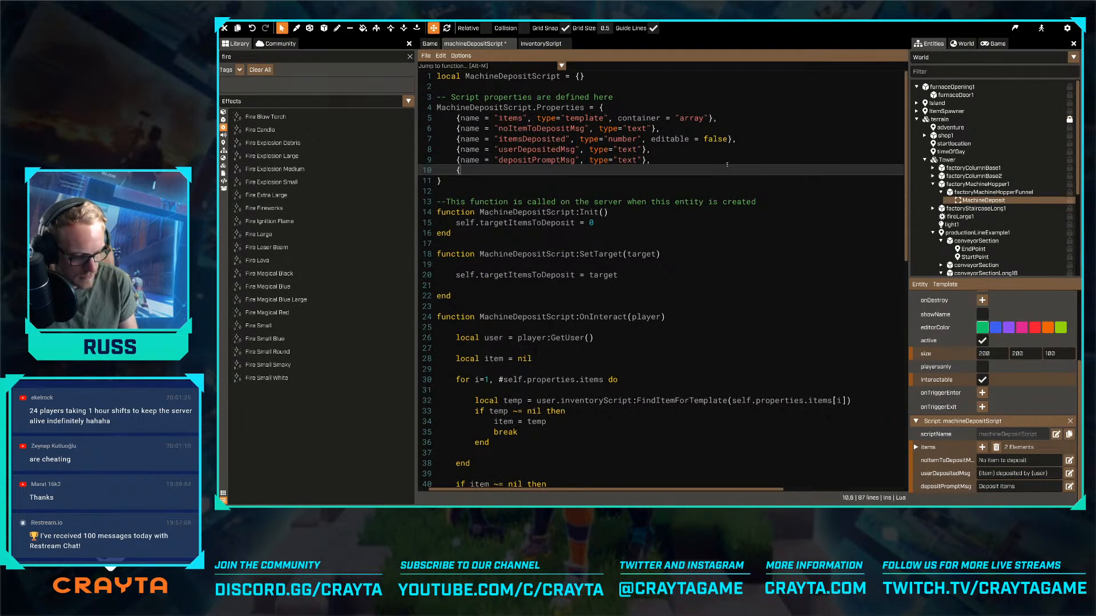
pyautogui.write('name = "onI')
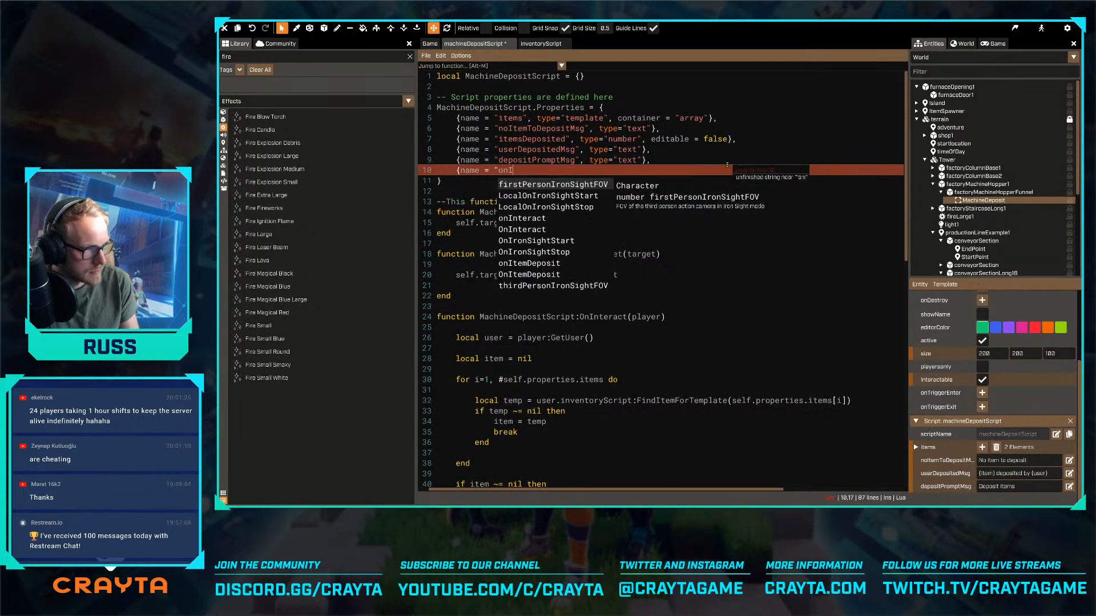
pyautogui.write('temDeposit", type=')
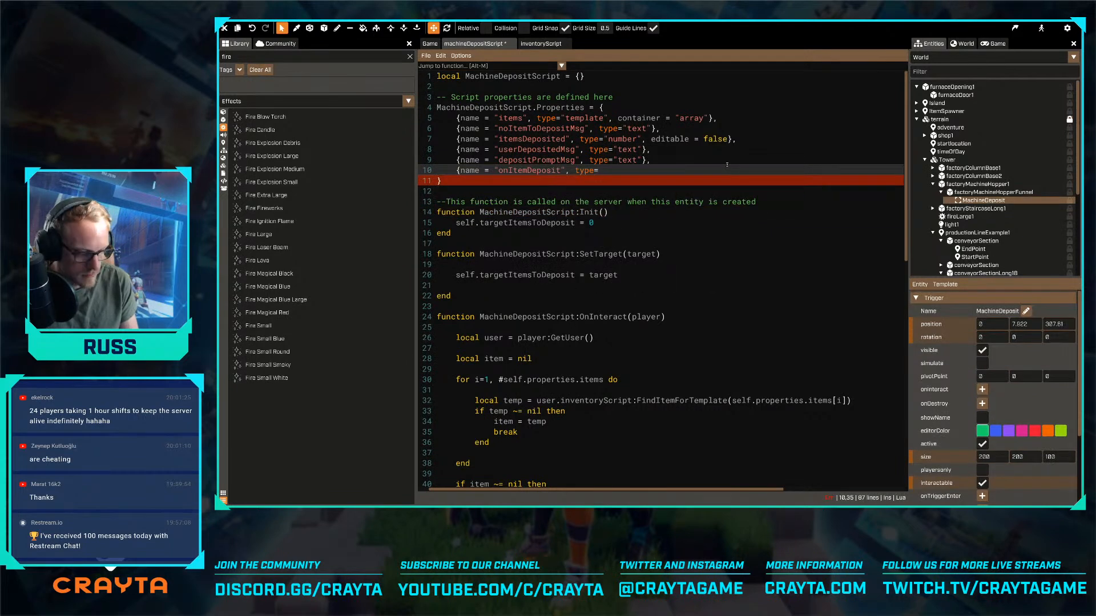
pyautogui.write('"event"}')
pyautogui.hotkey('ctrl', 's')
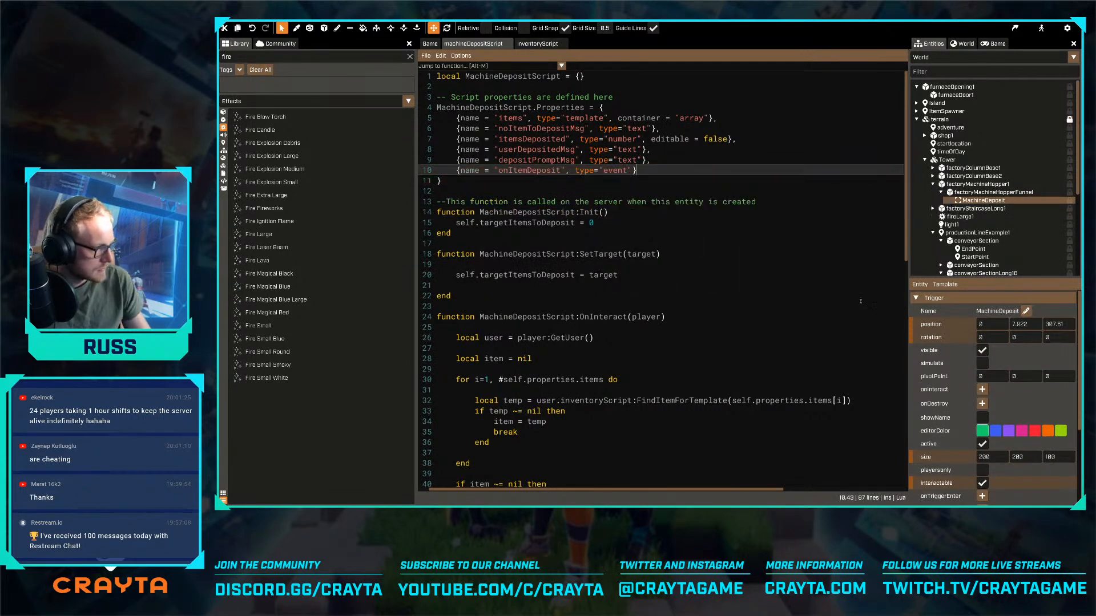
# - Bind MachineDeposit's onItemDeposit event to the StartProduction event of newProductionLineScript on productionLineExample1
pyautogui.scroll(-7, 860, 301)
pyautogui.scroll(-4, 1005, 491)
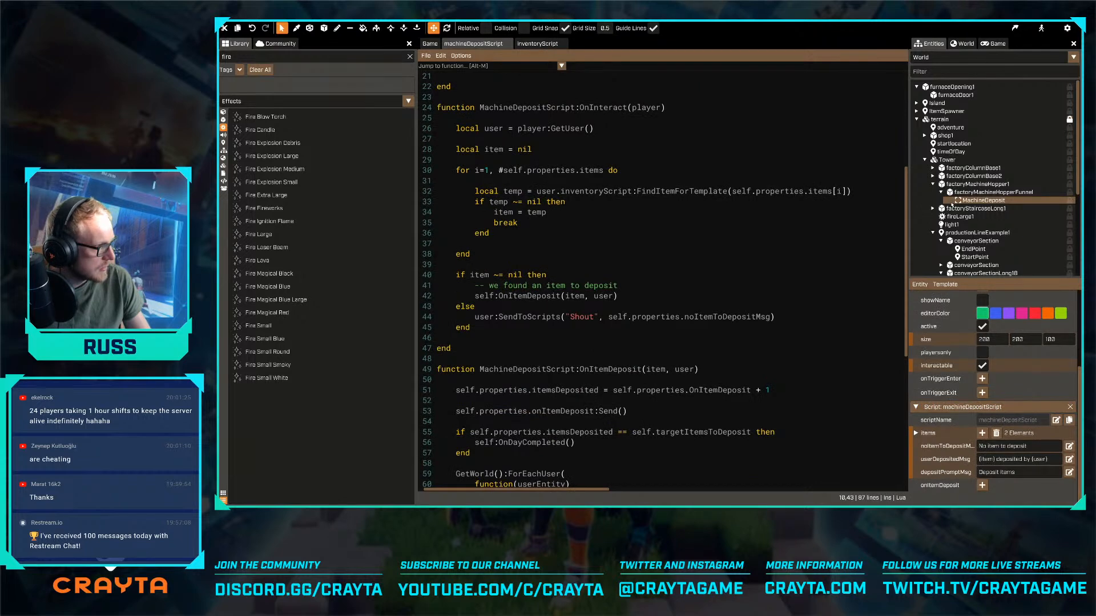
pyautogui.click(973, 232)
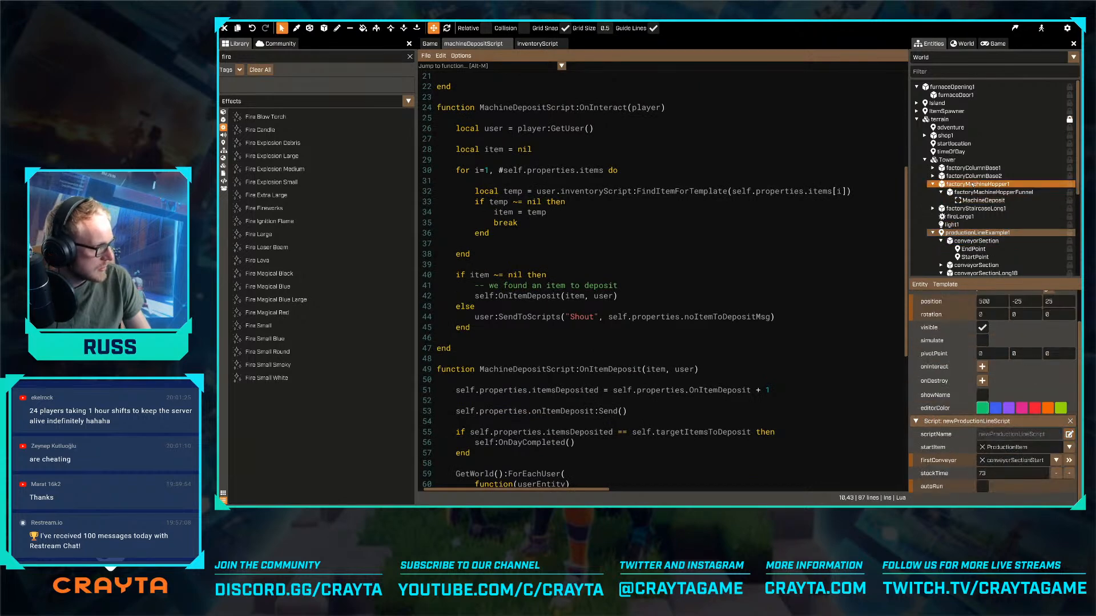
pyautogui.click(983, 200)
pyautogui.scroll(-3, 999, 433)
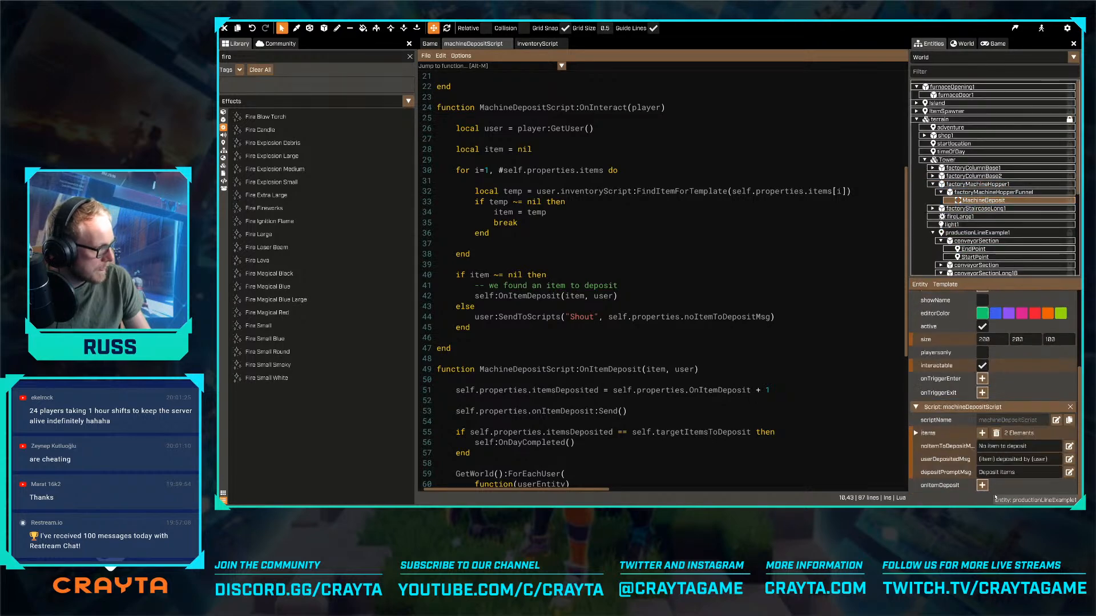
pyautogui.scroll(-2, 1000, 485)
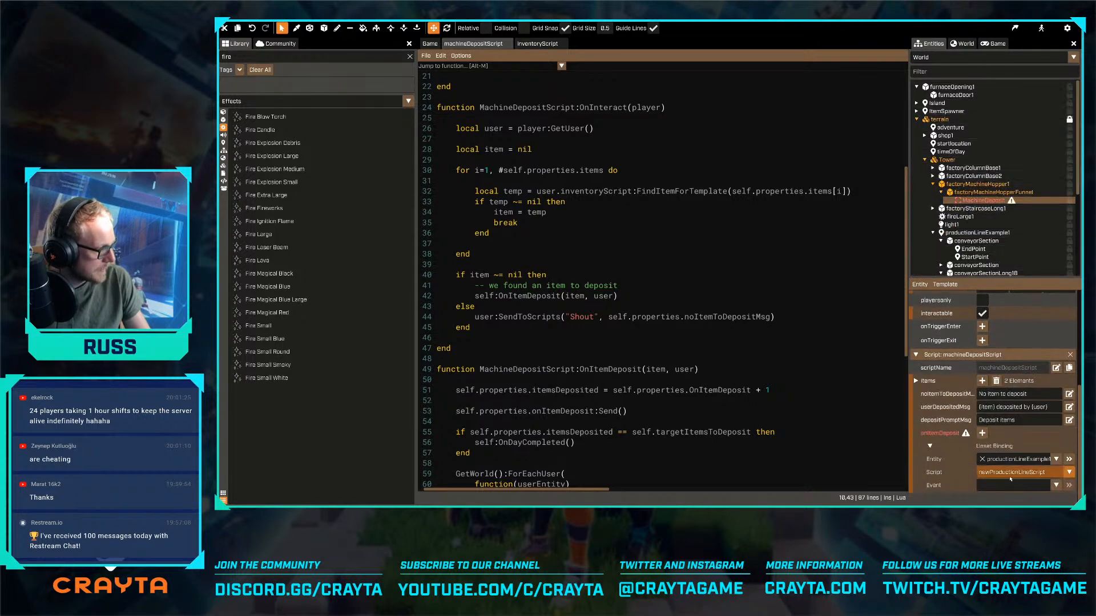
pyautogui.click(1036, 464)
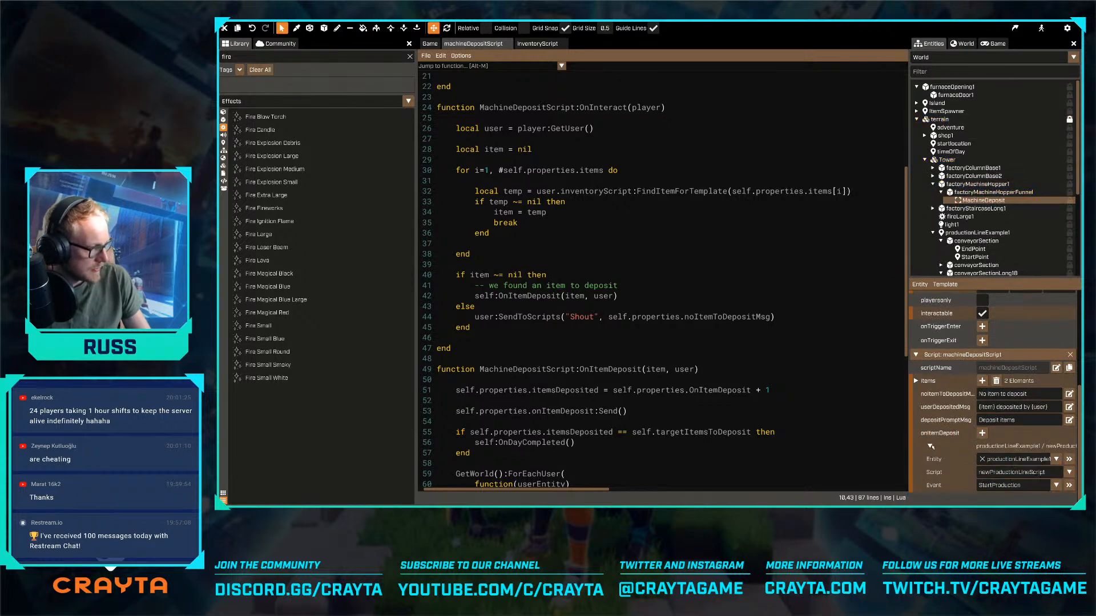
pyautogui.scroll(2, 932, 447)
# - Return to the game viewport, turn off Preview On New Server and start a preview of the game
pyautogui.click(429, 43)
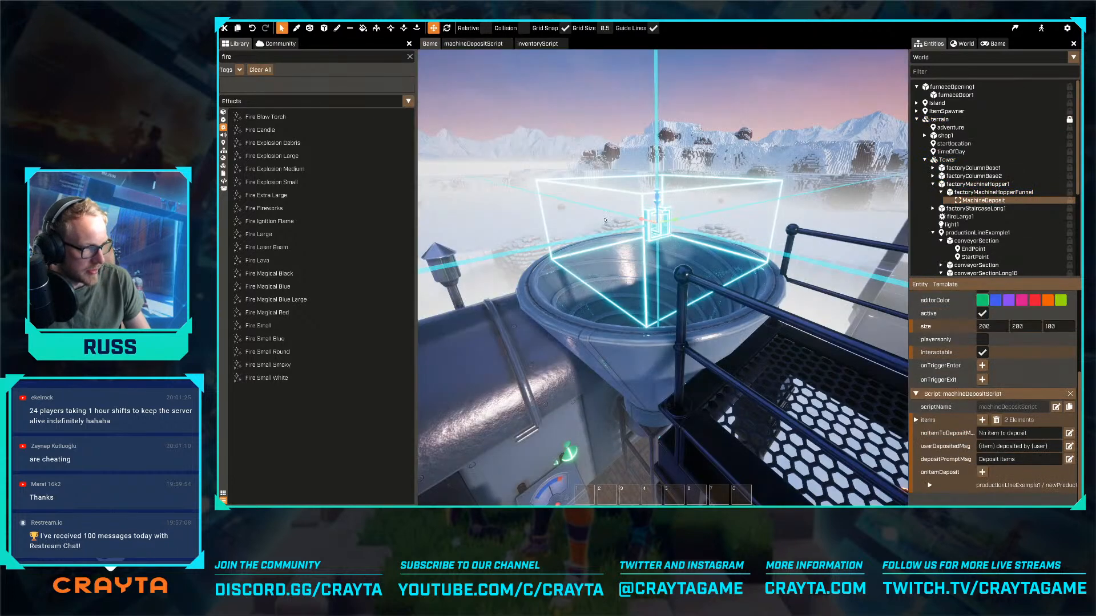
pyautogui.press('s')
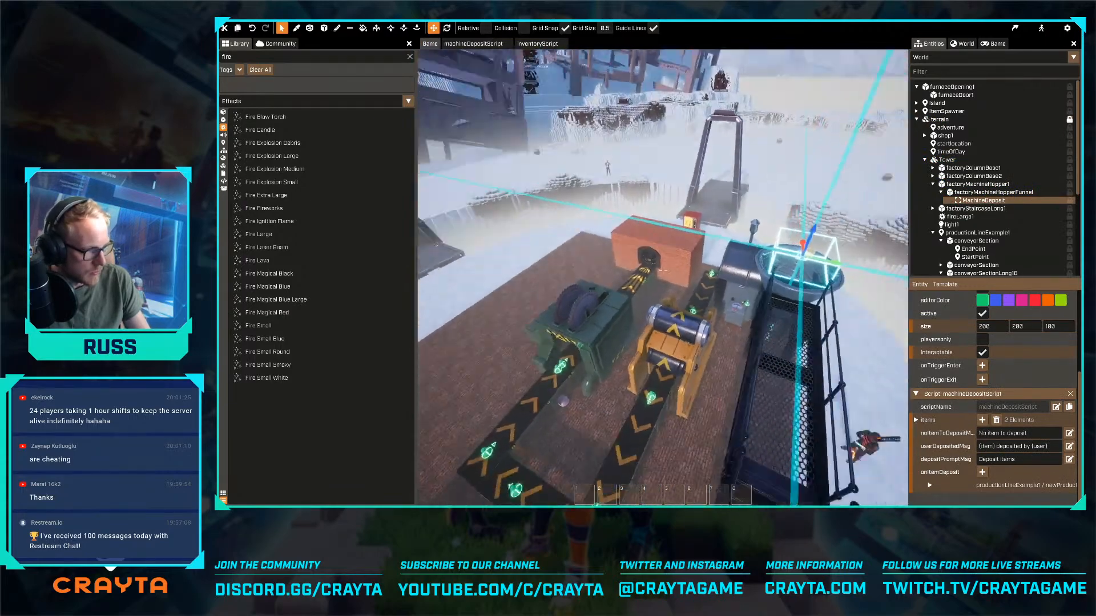
pyautogui.press('a')
pyautogui.press('w')
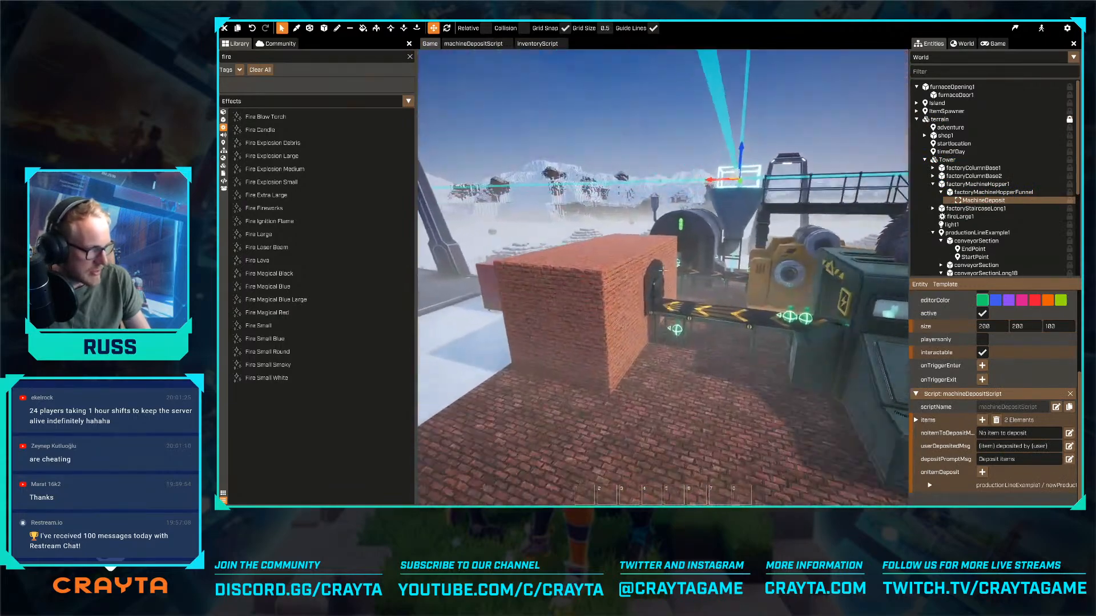
pyautogui.press('w')
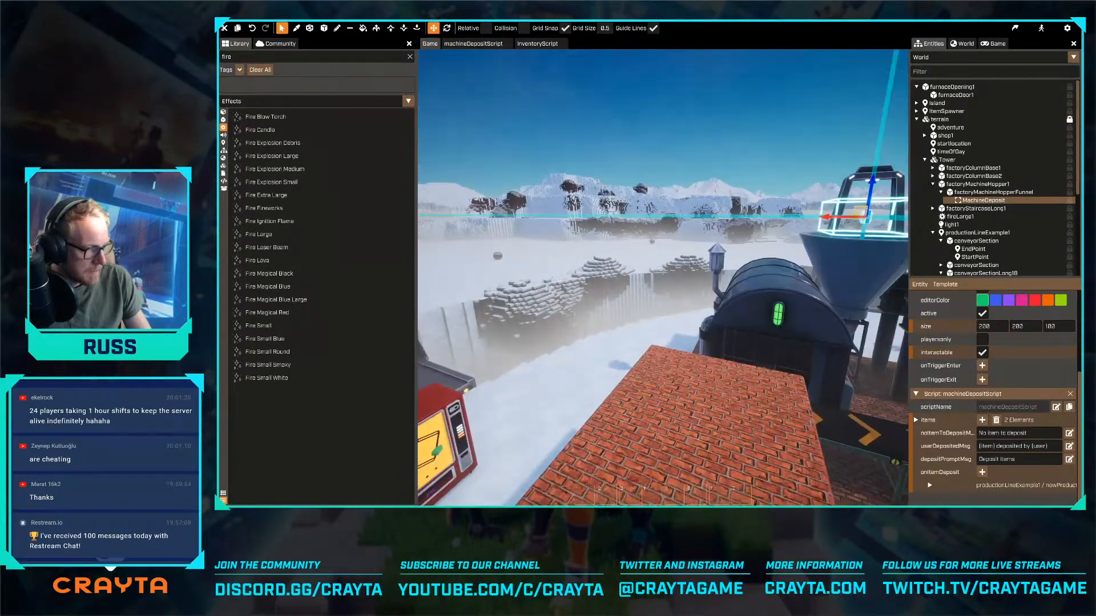
pyautogui.press('s')
pyautogui.press('w')
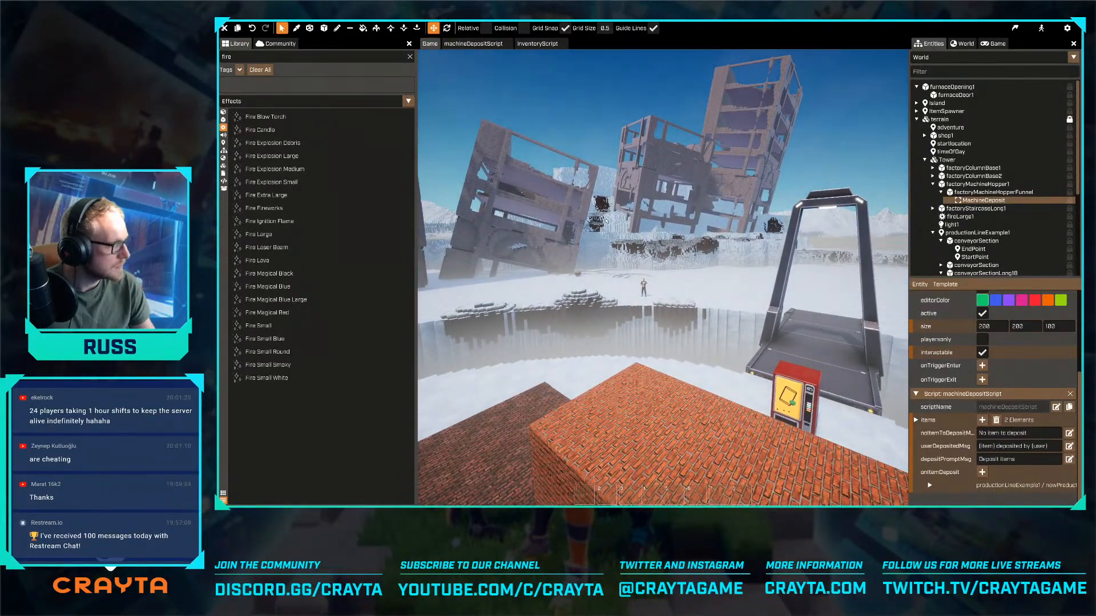
pyautogui.click(1067, 29)
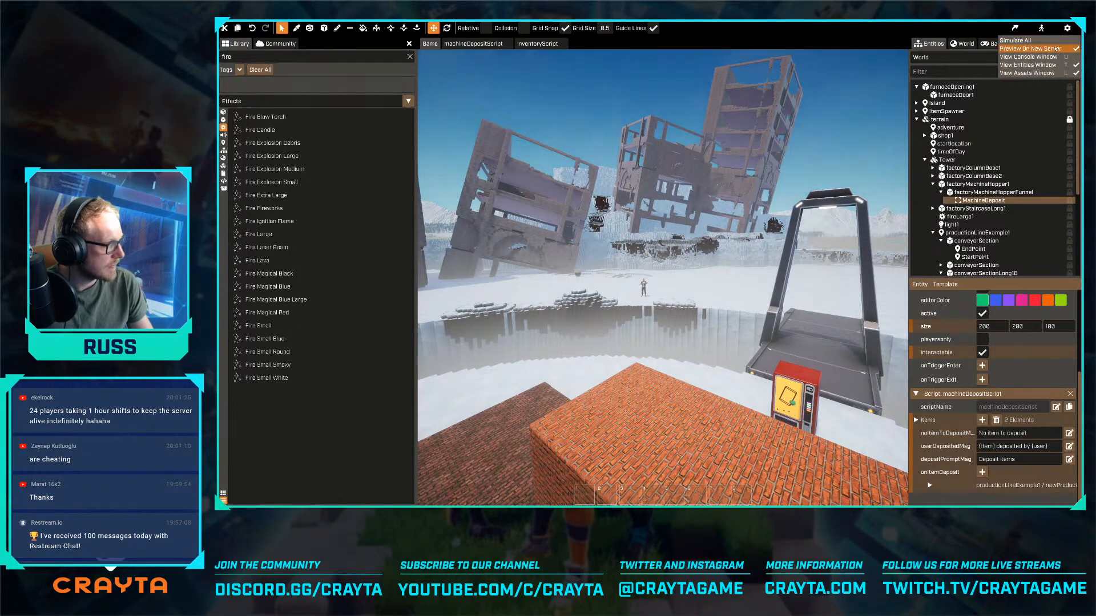
pyautogui.click(1056, 49)
pyautogui.click(1015, 29)
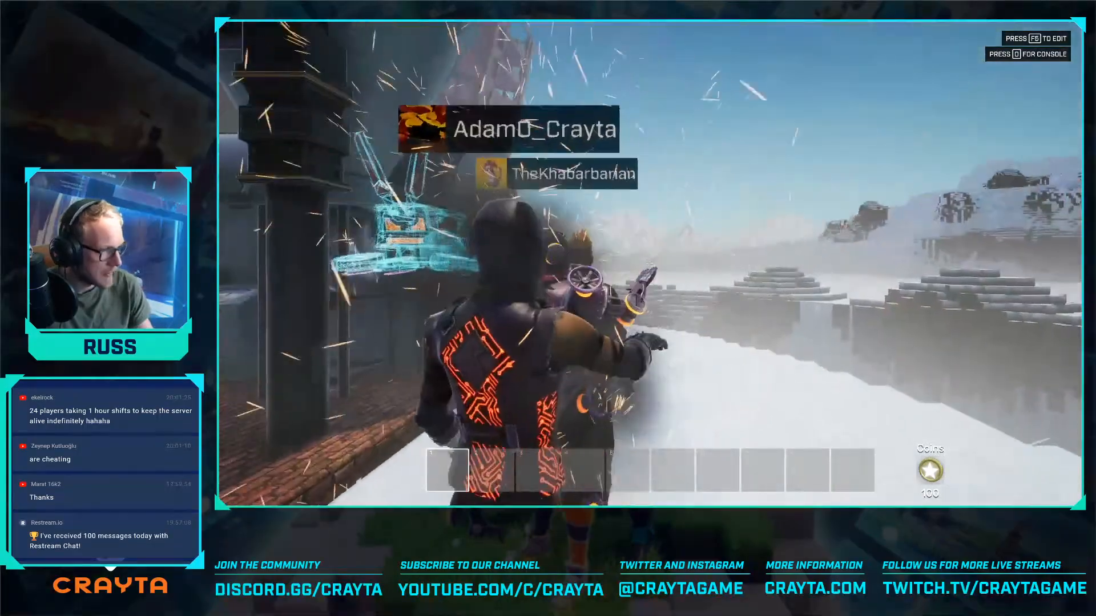
# - Playtest the game by moving the character past the factory staircase and across the foggy snow around the tower platform
pyautogui.press('w')
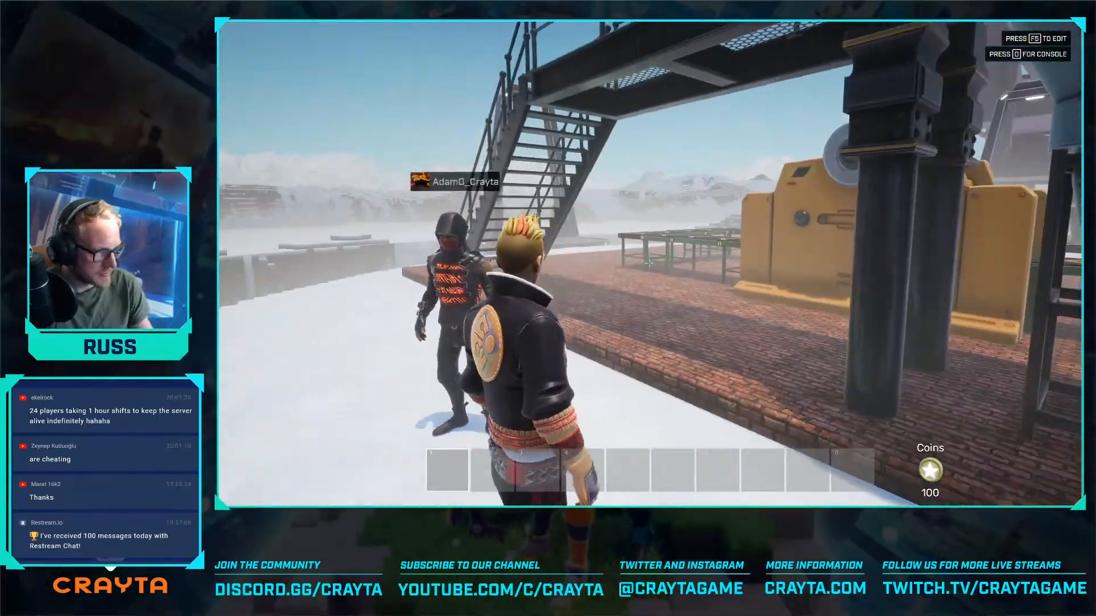
pyautogui.press('w')
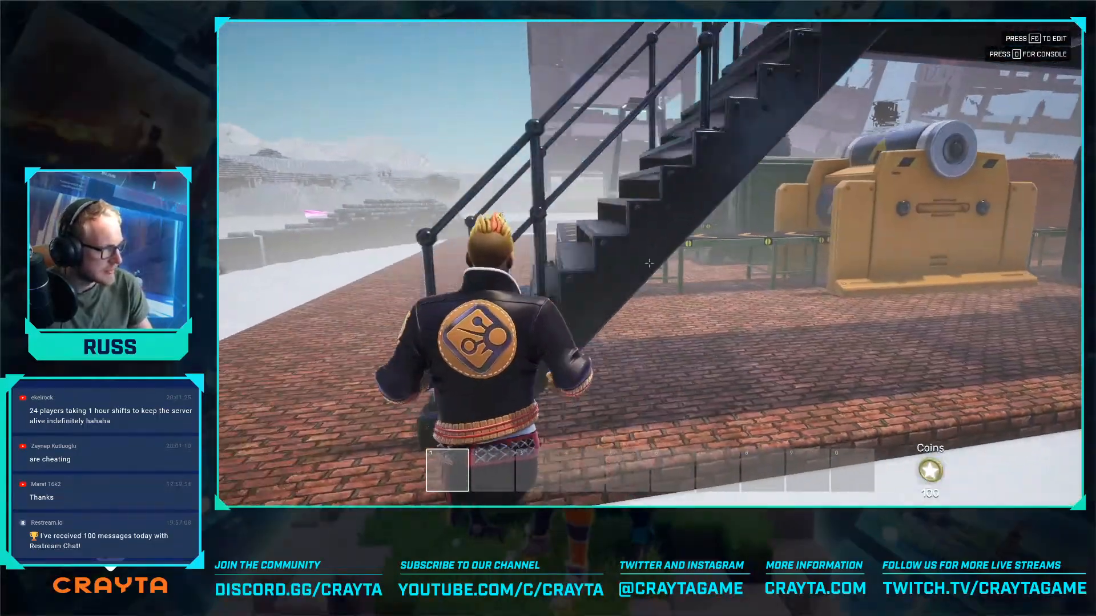
pyautogui.press('w')
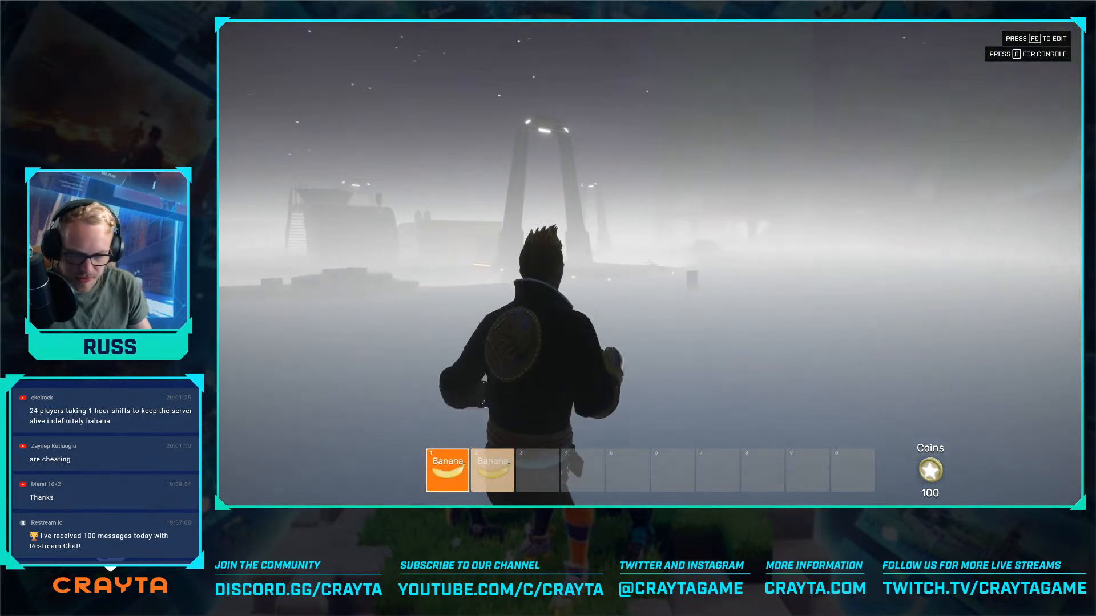
pyautogui.press('w')
pyautogui.press('w')
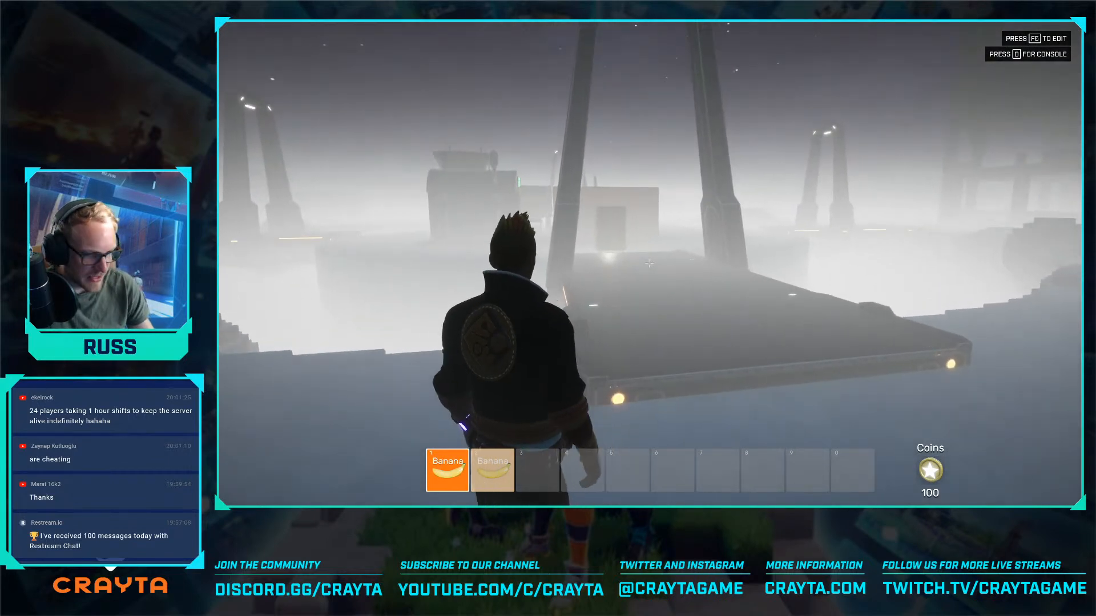
pyautogui.press('s')
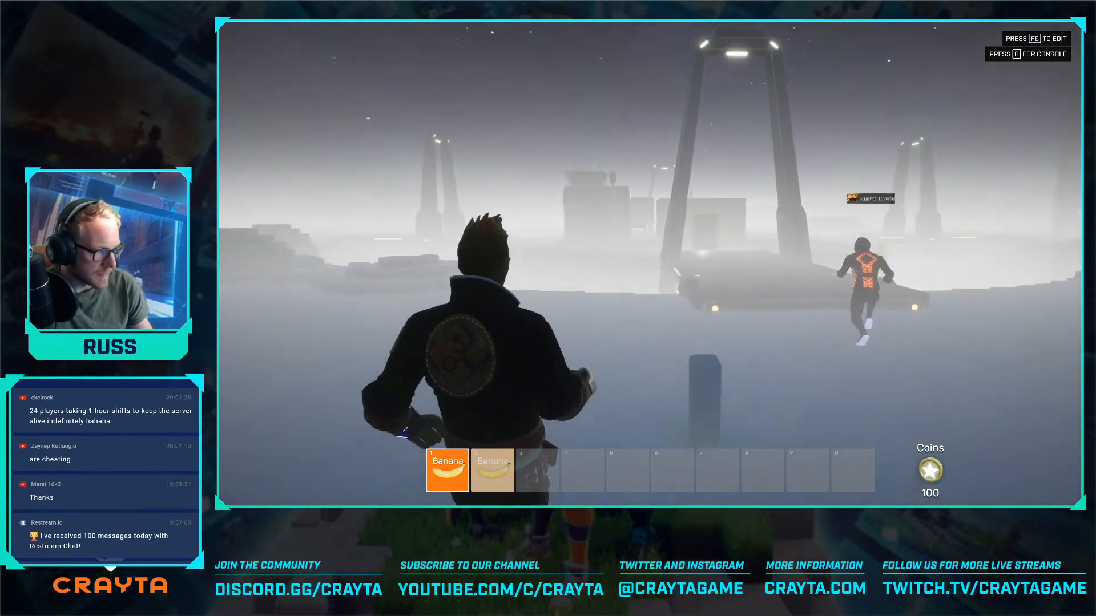
pyautogui.press('s')
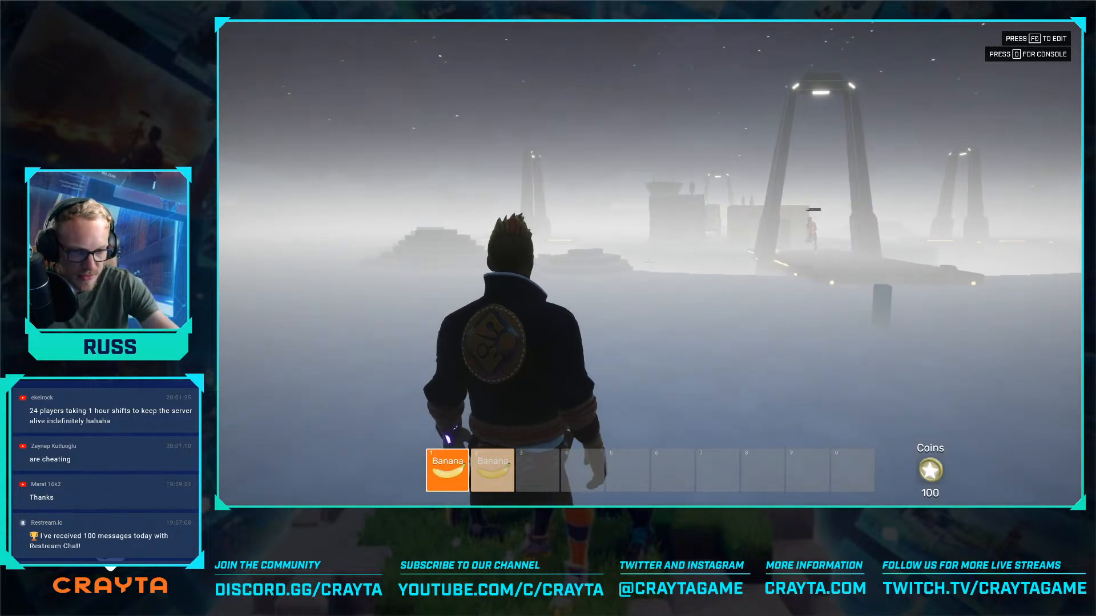
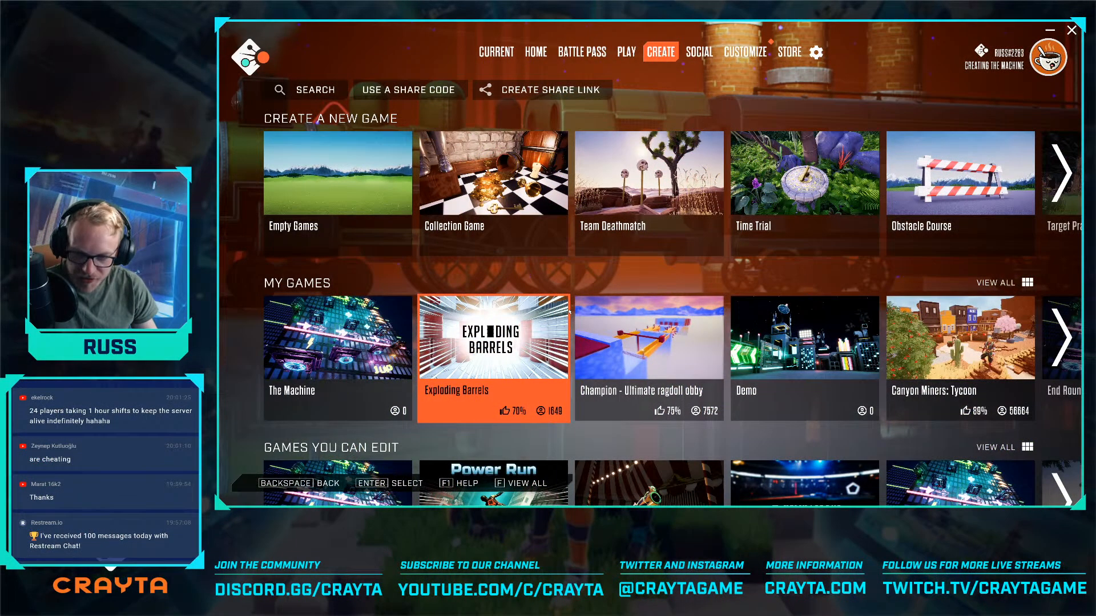
# - Return to the level preview and run across the snow to collect the apple
pyautogui.press('Escape')
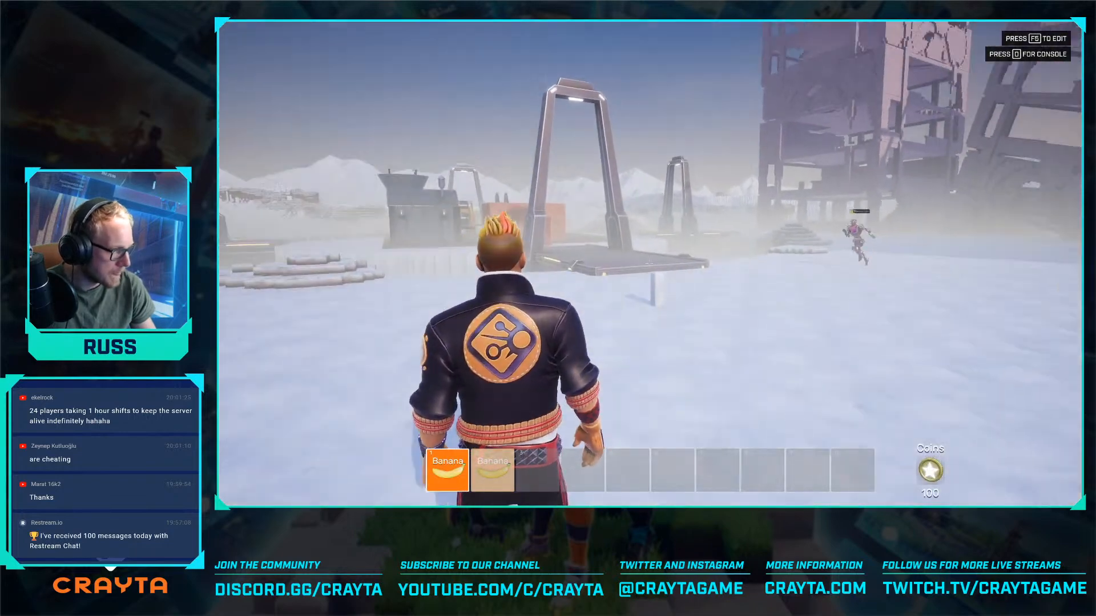
pyautogui.press('w')
pyautogui.press('w')
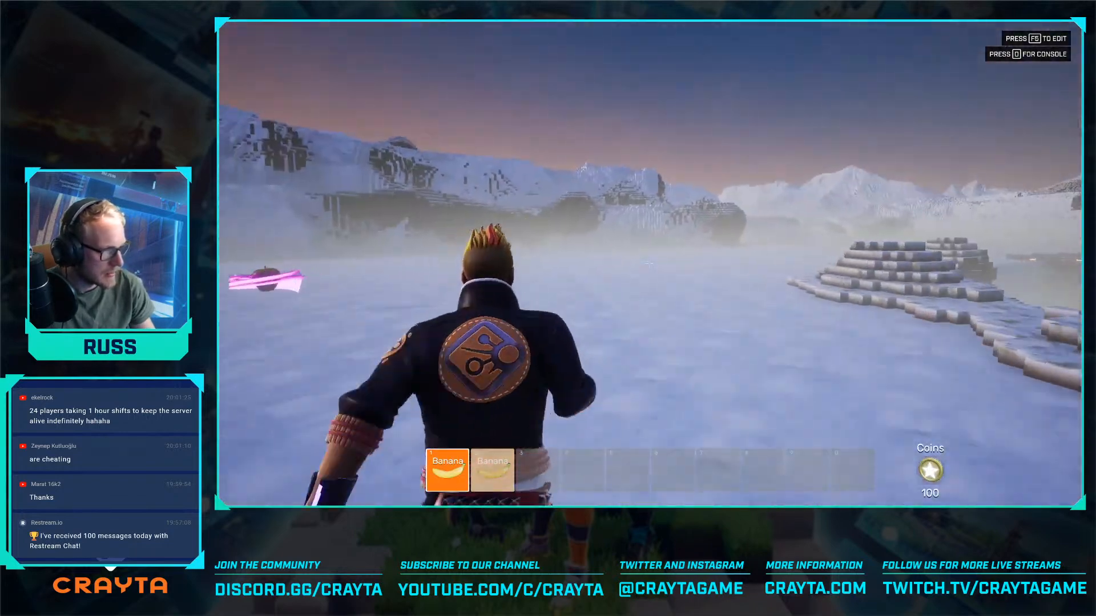
pyautogui.press('w')
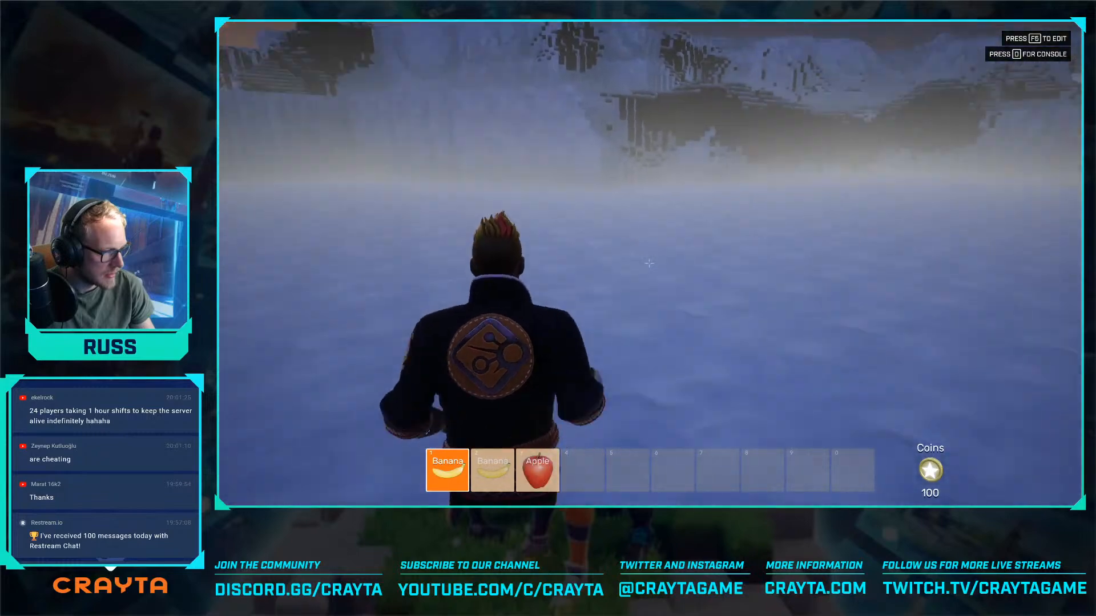
# - Run over the arched platform to the brick-floored factory area and jump up onto the conveyor
pyautogui.press('w')
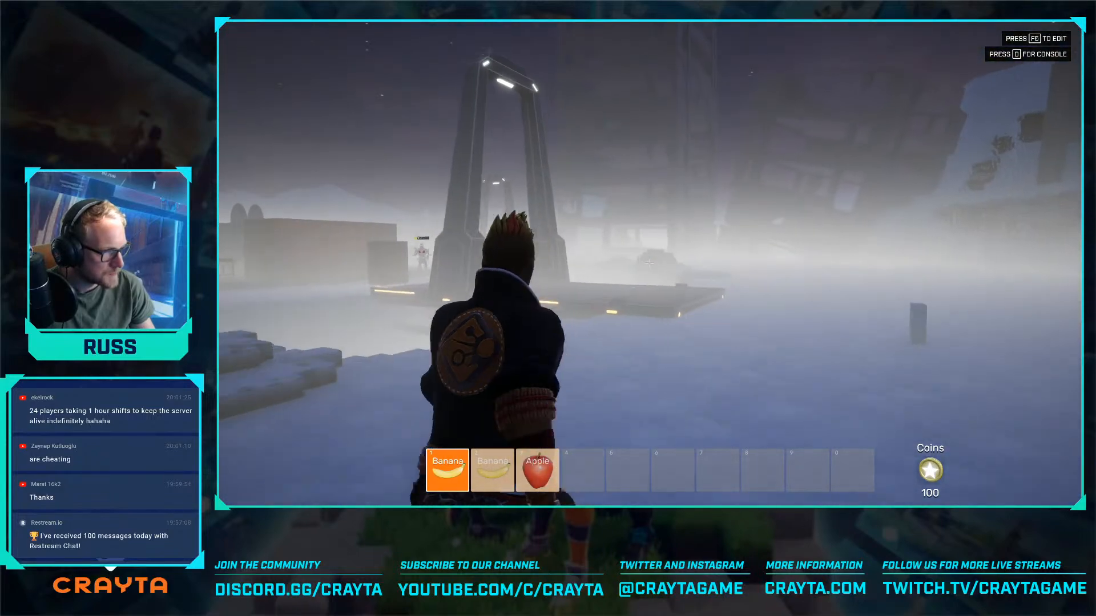
pyautogui.press('w')
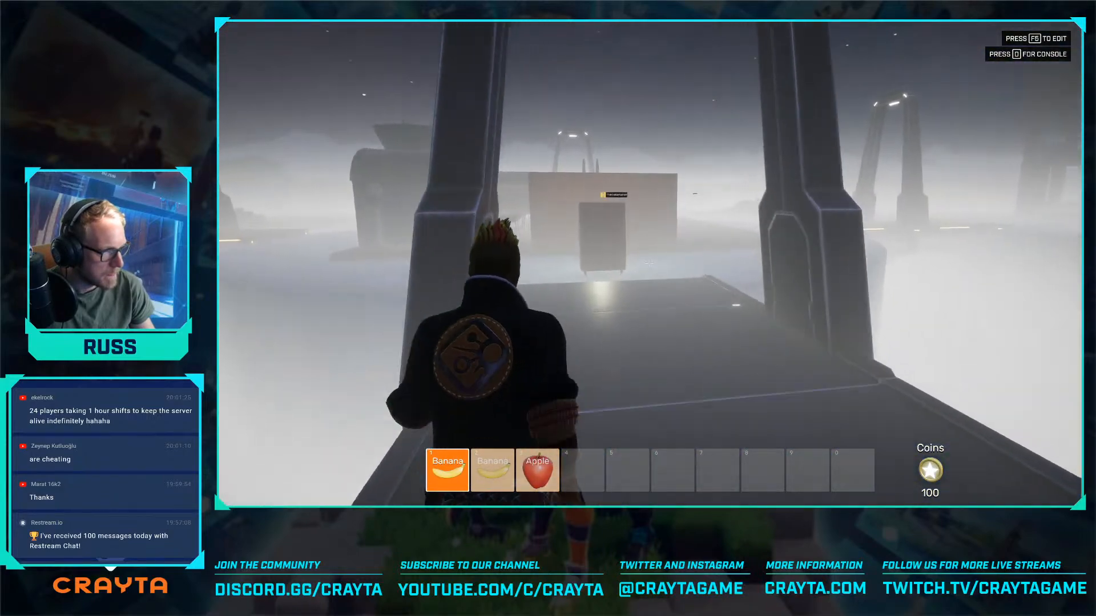
pyautogui.press('w')
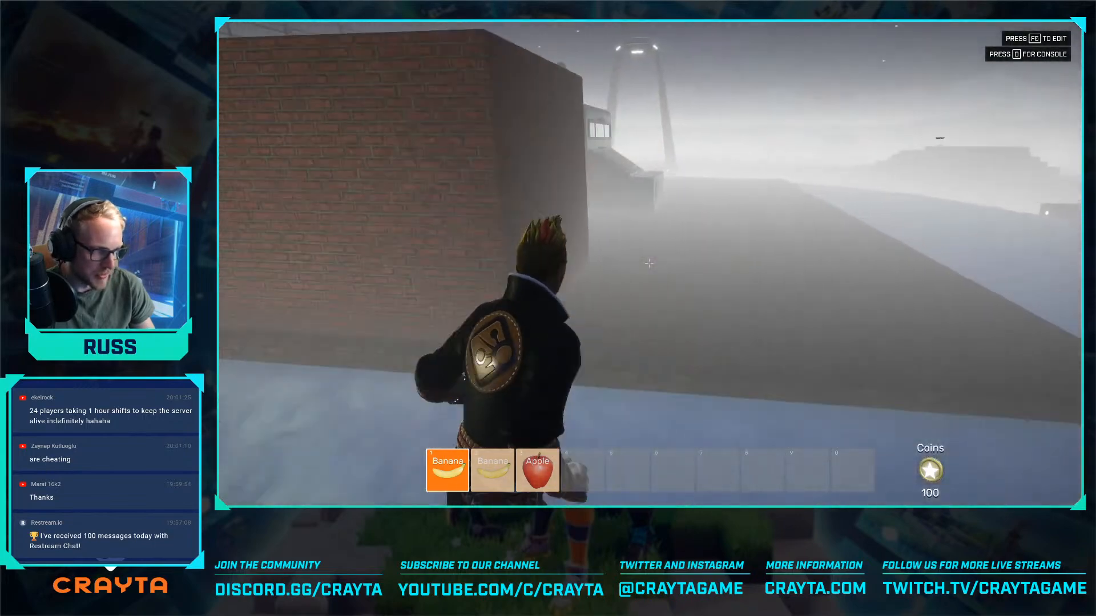
pyautogui.press('w')
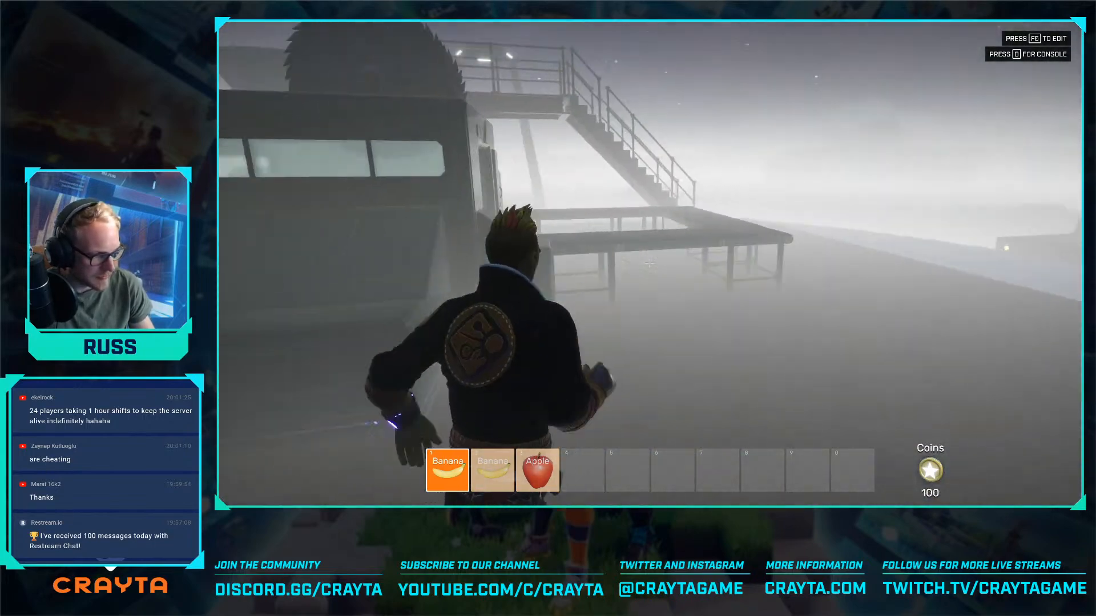
pyautogui.press('w')
pyautogui.press('space')
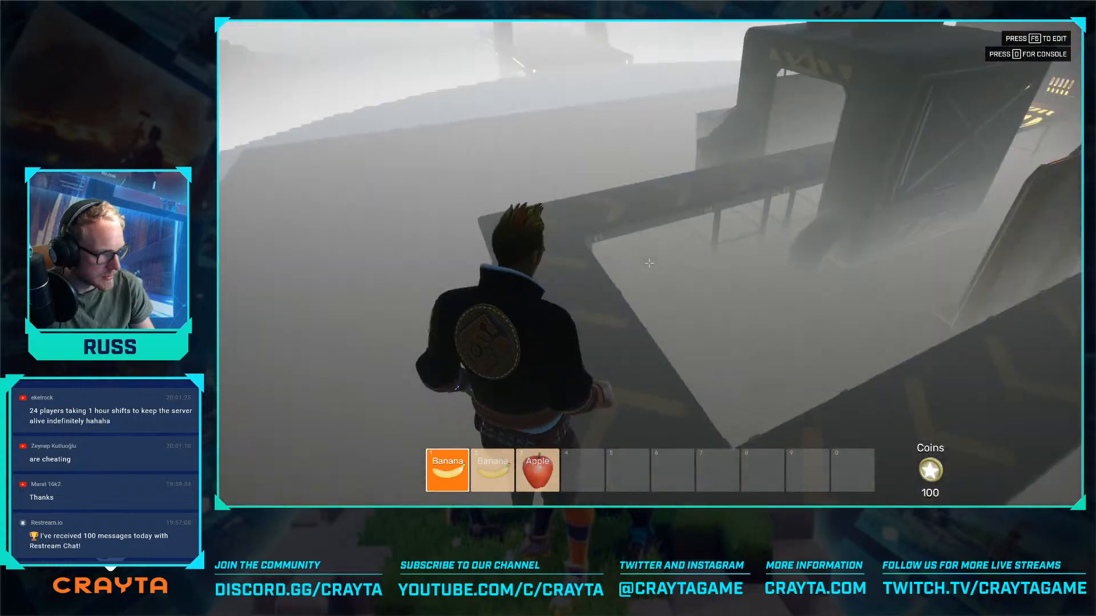
# - Climb the factory staircase to the hopper funnel and check the console log for script errors
pyautogui.press('w')
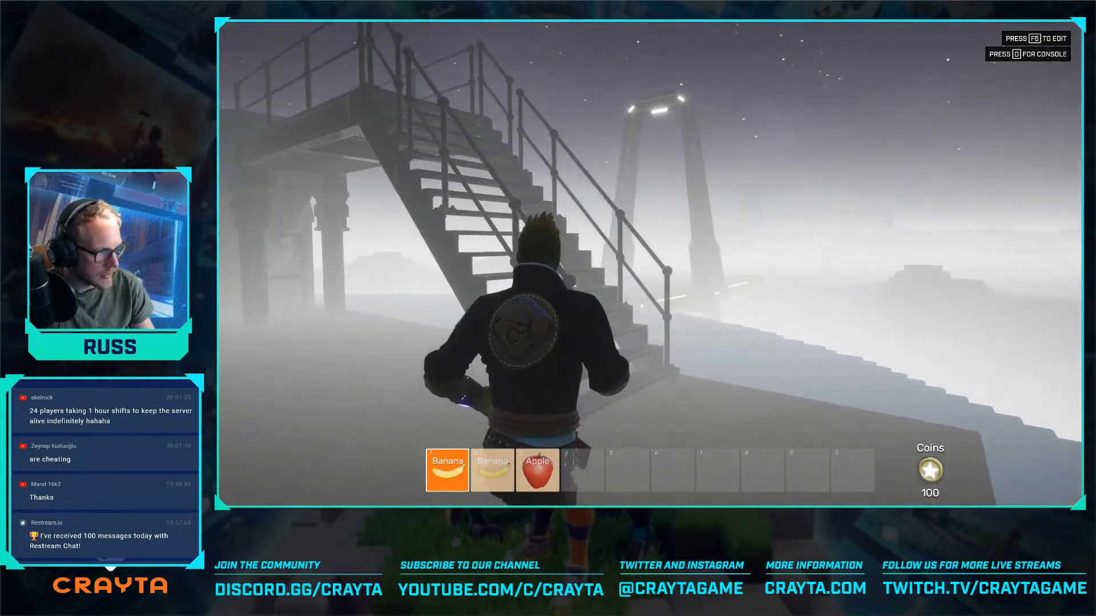
pyautogui.press('w')
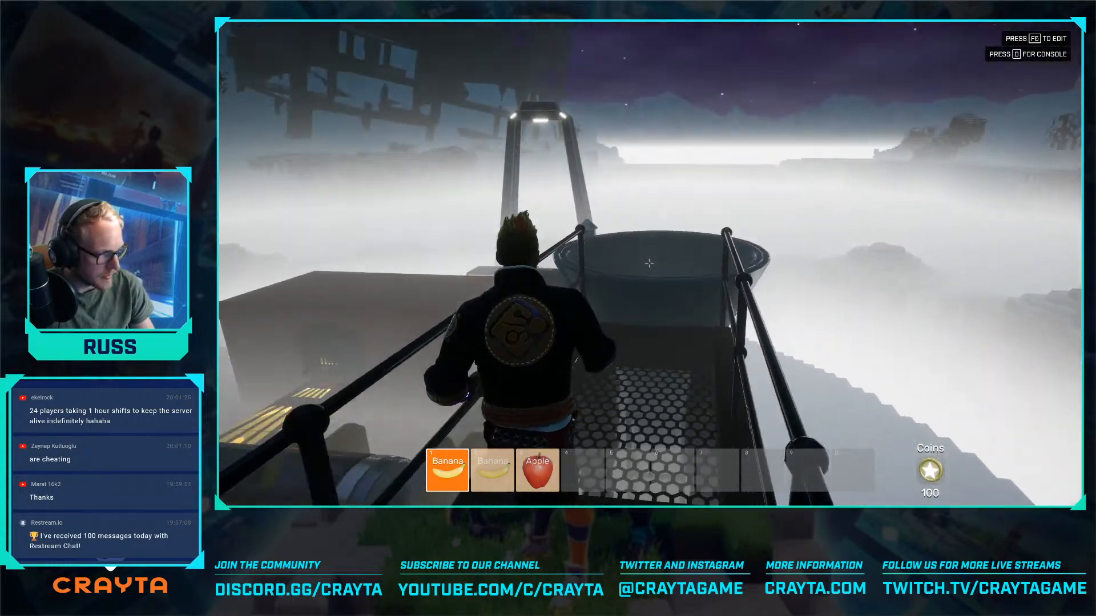
pyautogui.press('w')
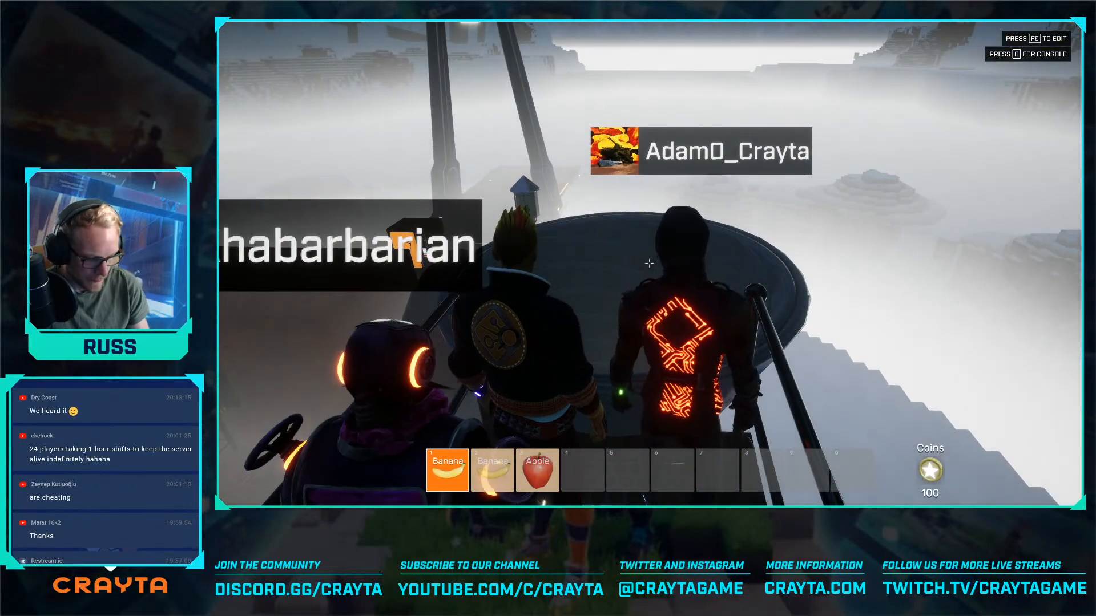
pyautogui.press('`')
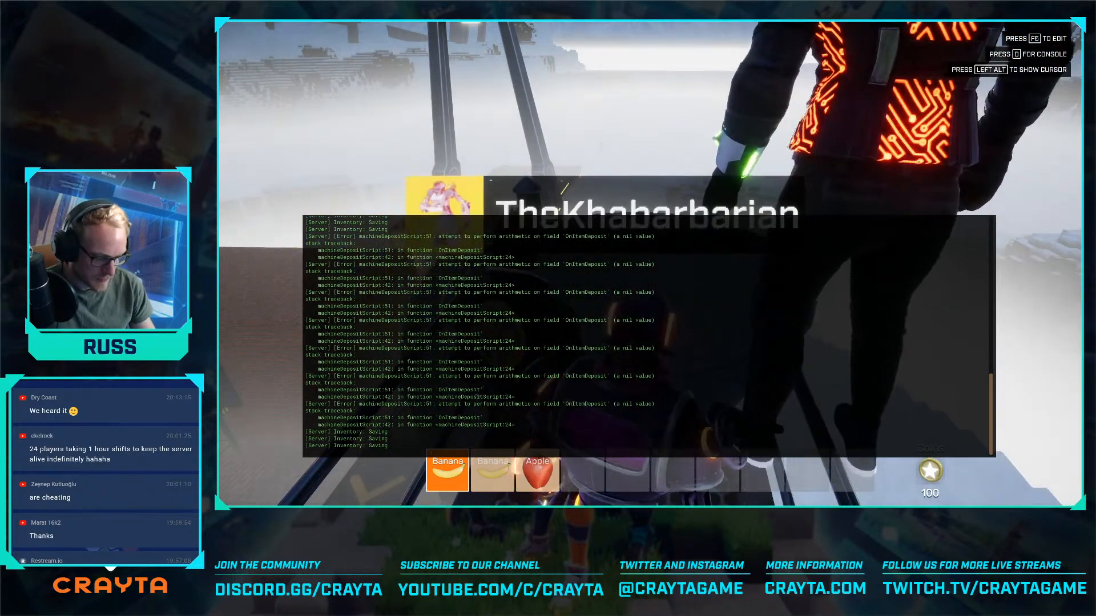
pyautogui.press('`')
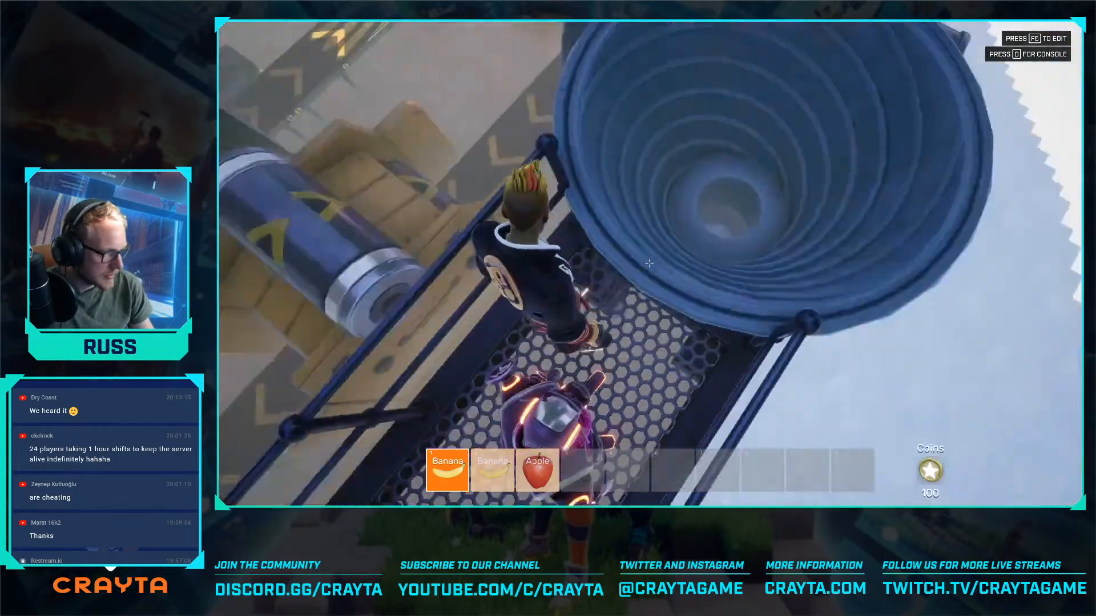
# - Jump into the hopper funnel and back out onto the roller machine beside it
pyautogui.press('w')
pyautogui.press('space')
pyautogui.press('space')
pyautogui.press('w')
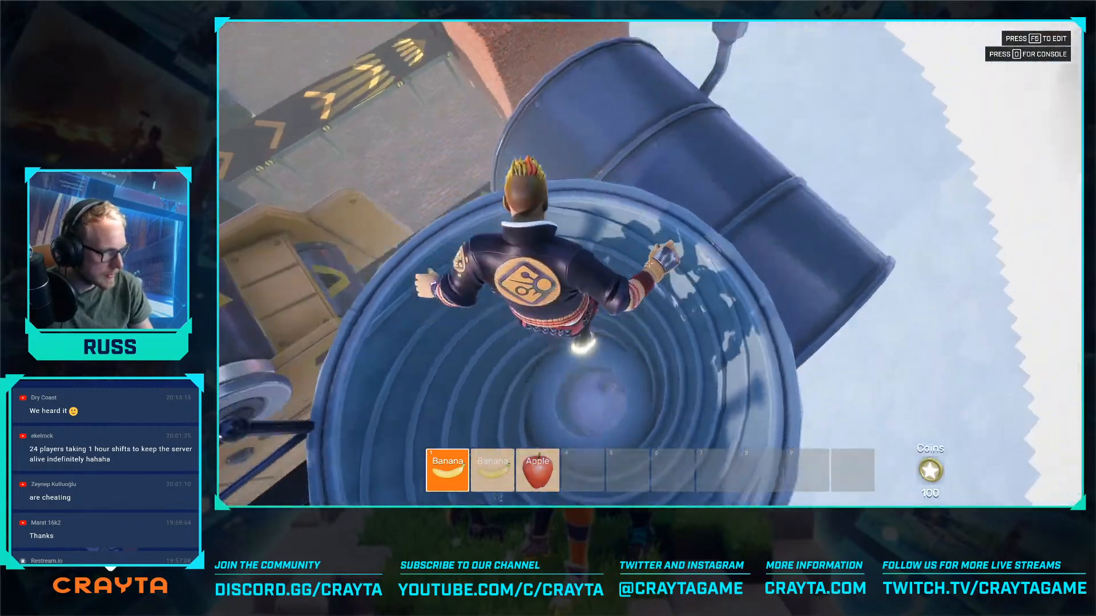
pyautogui.press('space')
pyautogui.press('w')
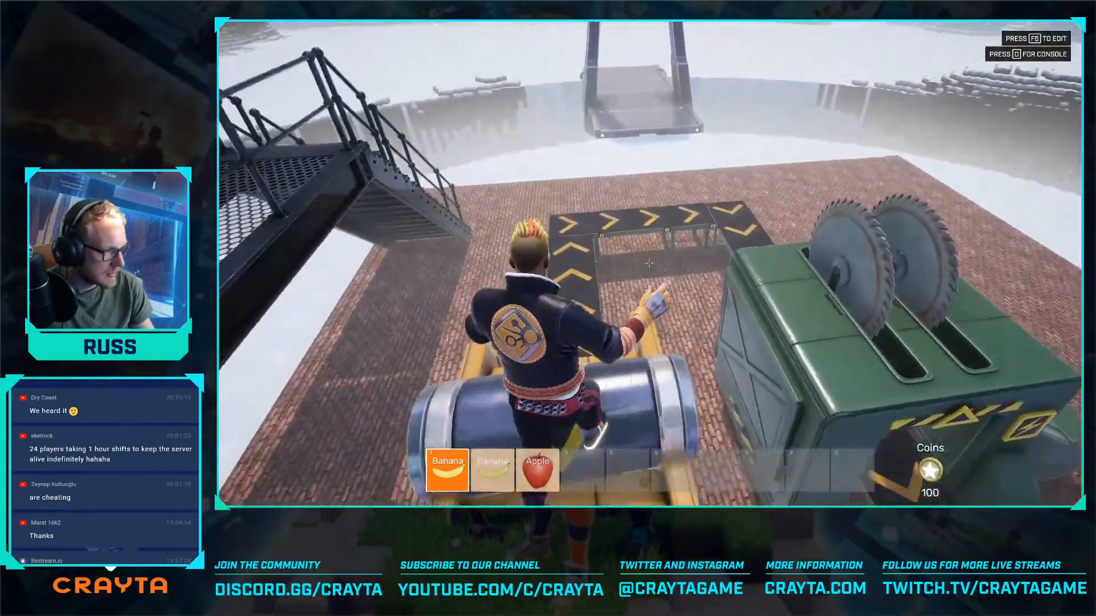
# - Return to the hopper walkway and jump across the funnel towards the brick furnace block
pyautogui.press('w')
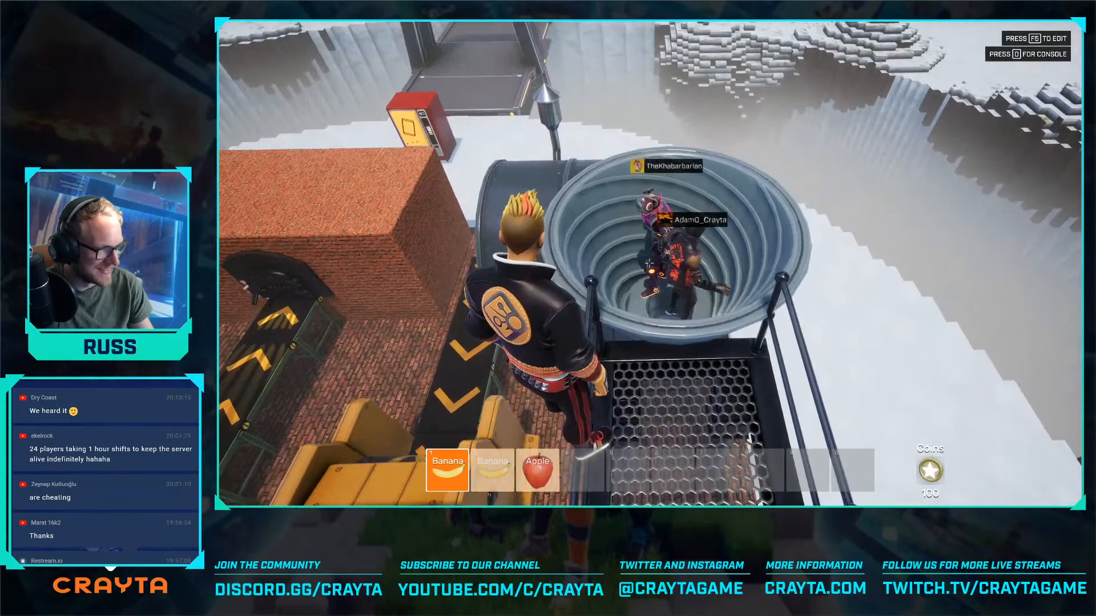
pyautogui.press('d')
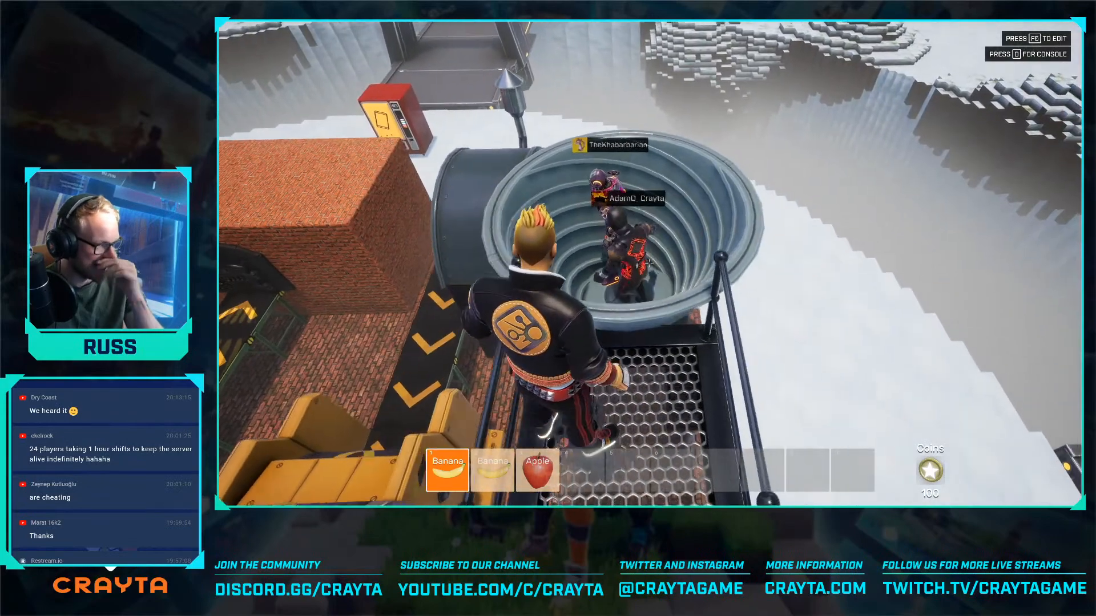
pyautogui.press('space')
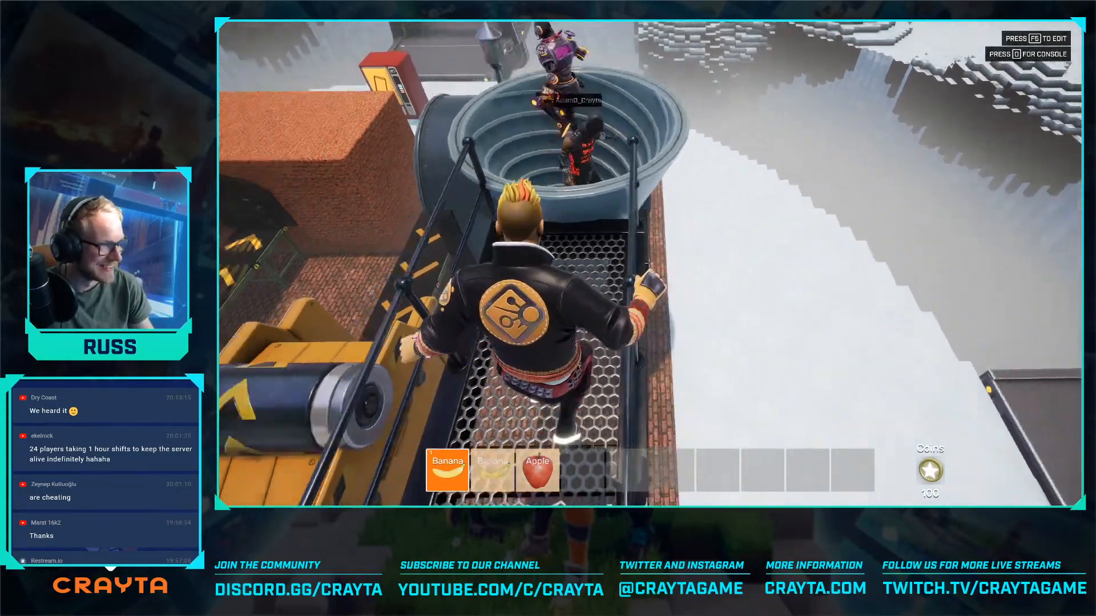
pyautogui.press('w')
pyautogui.press('w')
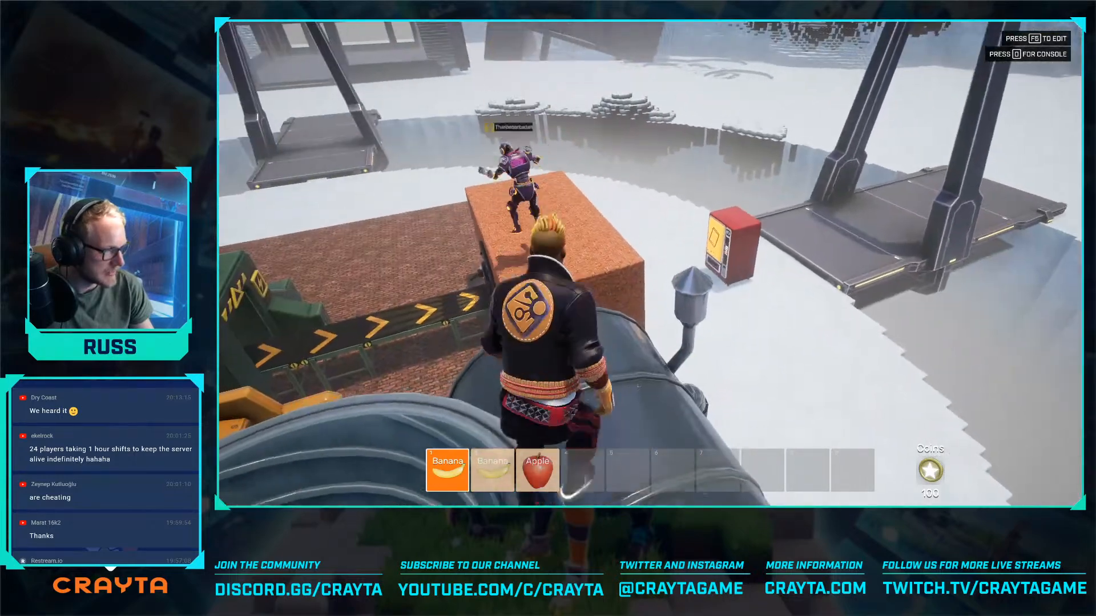
pyautogui.press('space')
# - Switch from preview to editing, open machineDepositScript and locate its errors in the console log
pyautogui.press('F5')
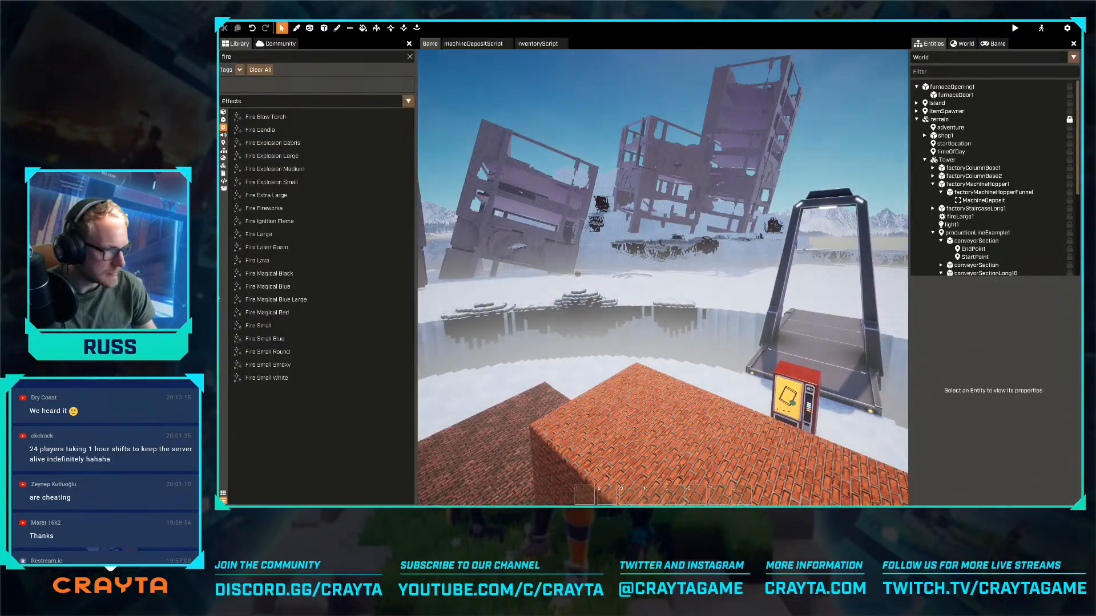
pyautogui.press('s')
pyautogui.moveTo(422, 298); pyautogui.dragTo(423, 298, button='right')
pyautogui.press('w')
pyautogui.click(473, 44)
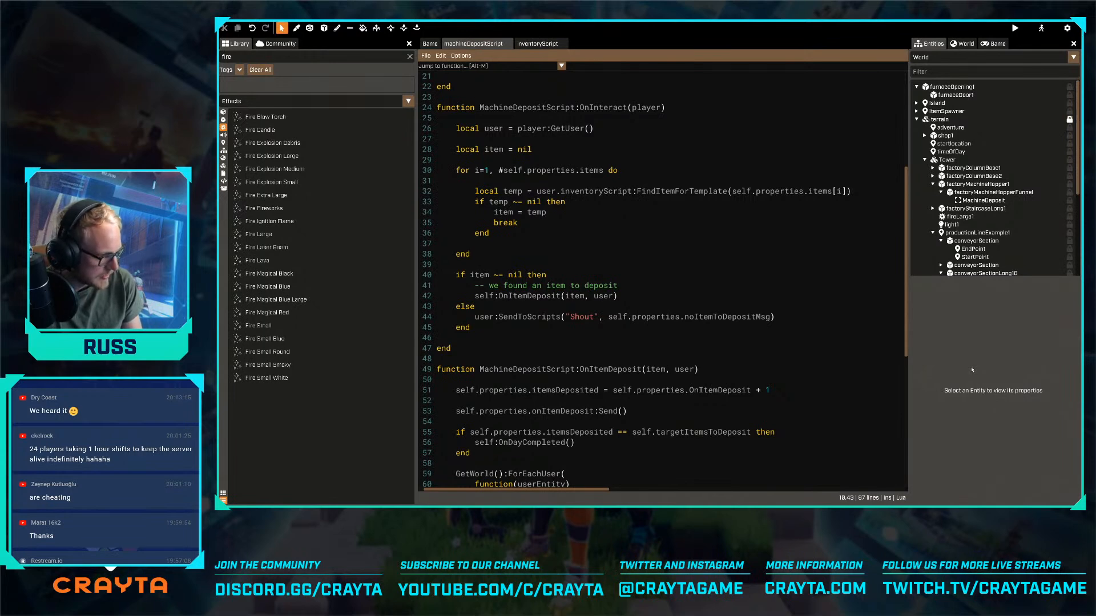
pyautogui.press('F4')
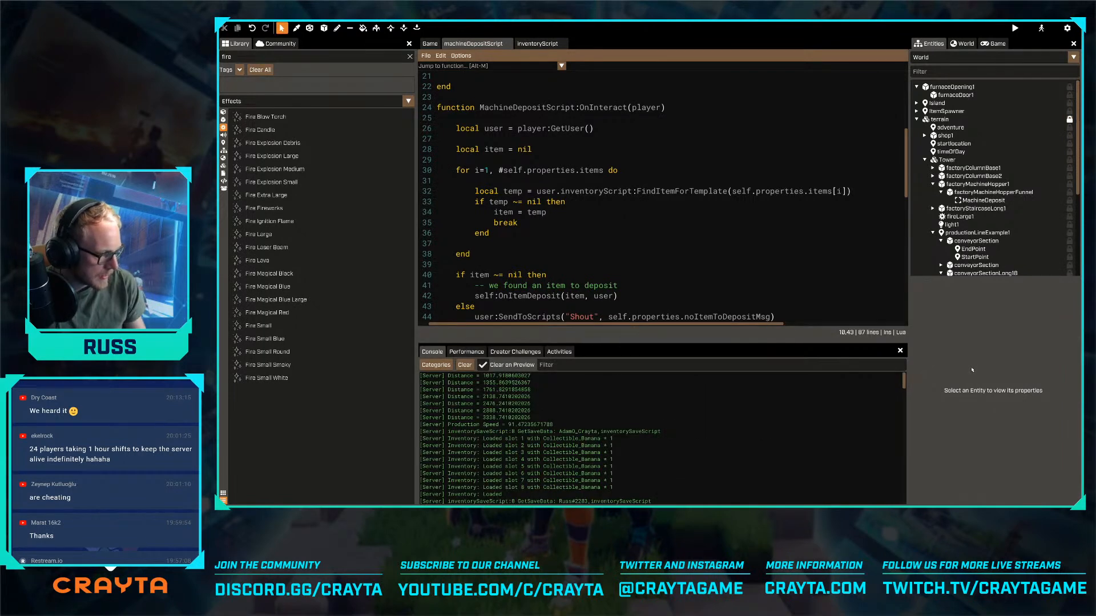
pyautogui.scroll(-5, 615, 422)
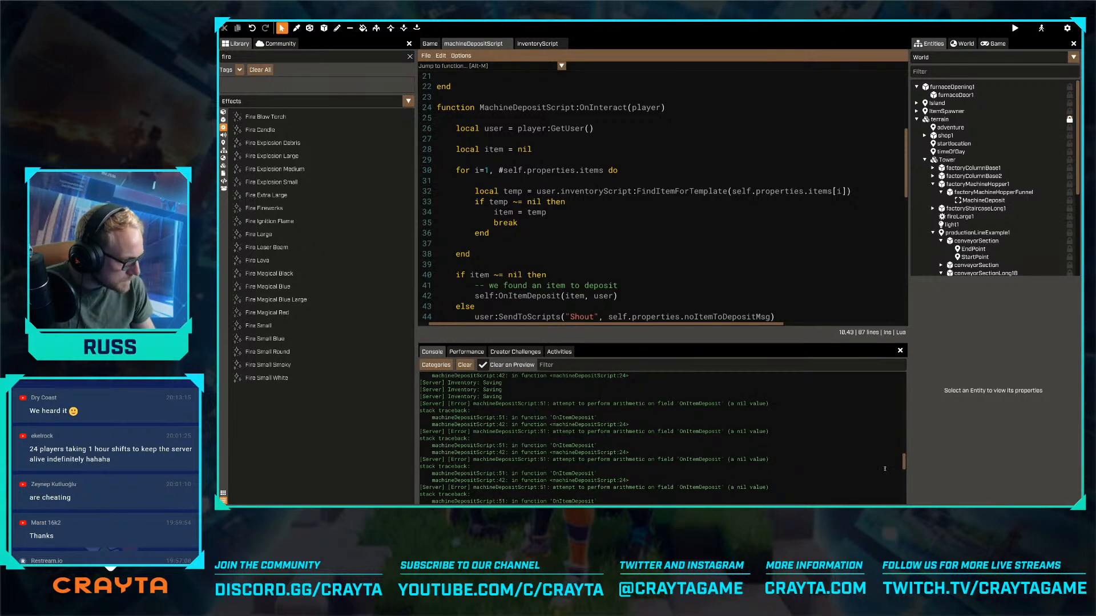
# - Replace OnItemDeposit with itemsDeposited in the line 51 increment of machineDepositScript, then close the console
pyautogui.scroll(-4, 600, 294)
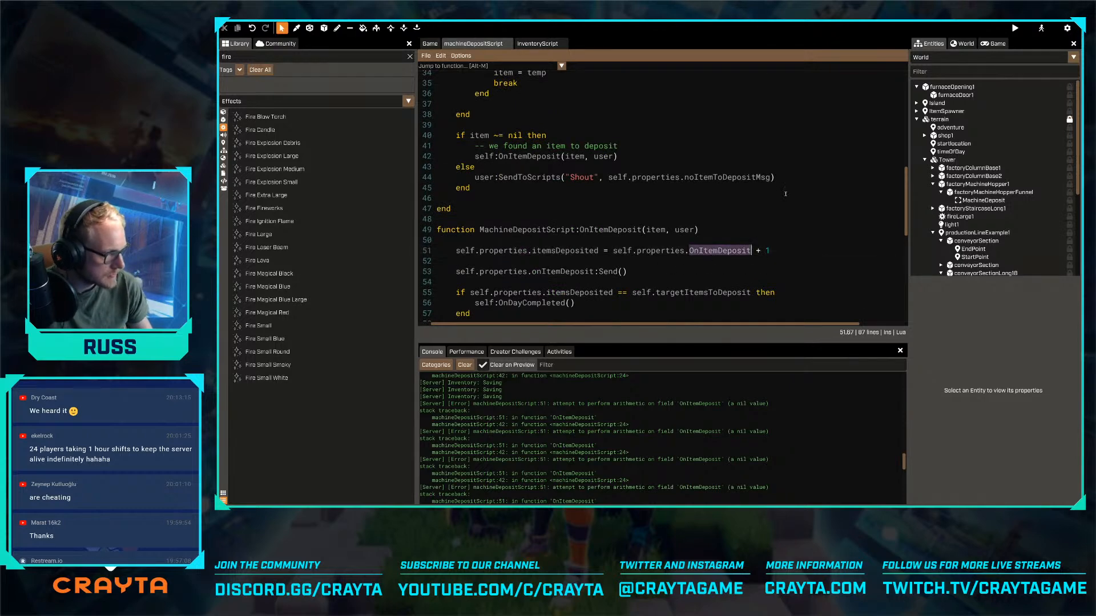
pyautogui.press('BackSpace')
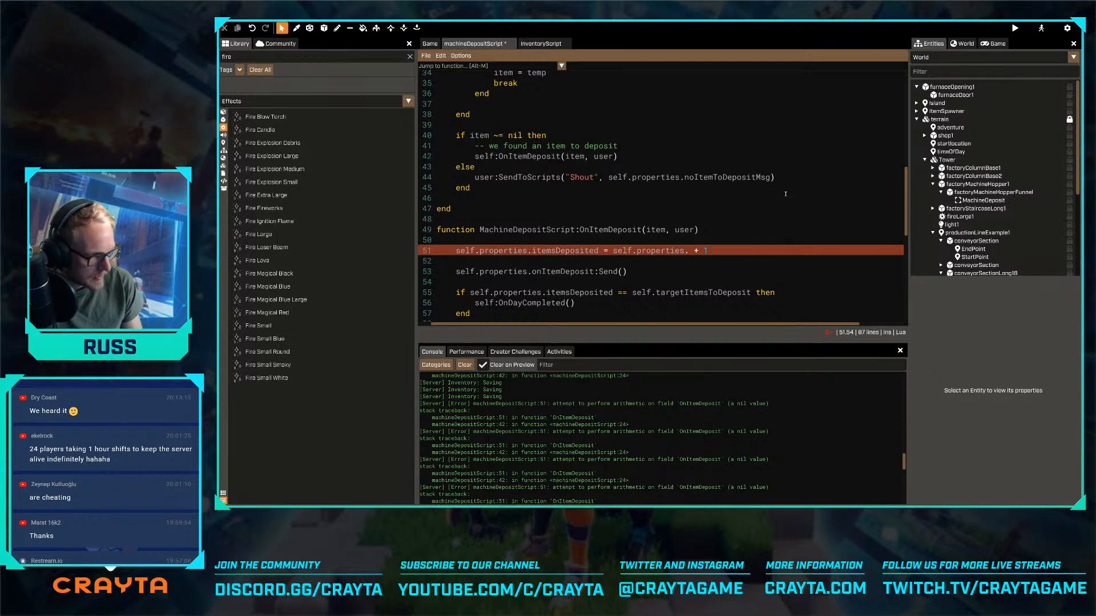
pyautogui.write('itemsDeposited')
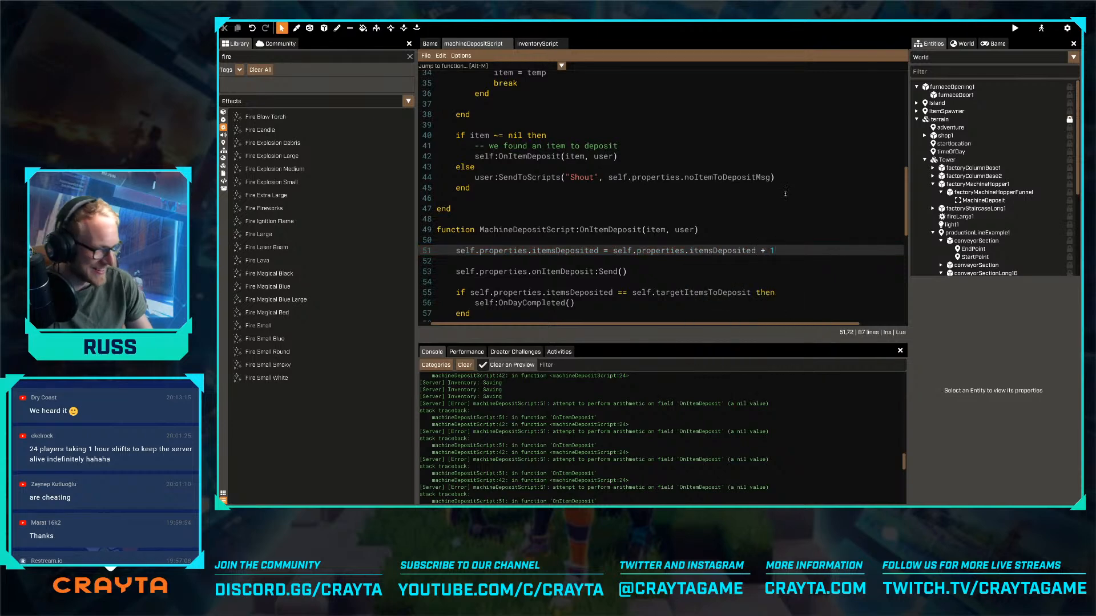
pyautogui.click(900, 350)
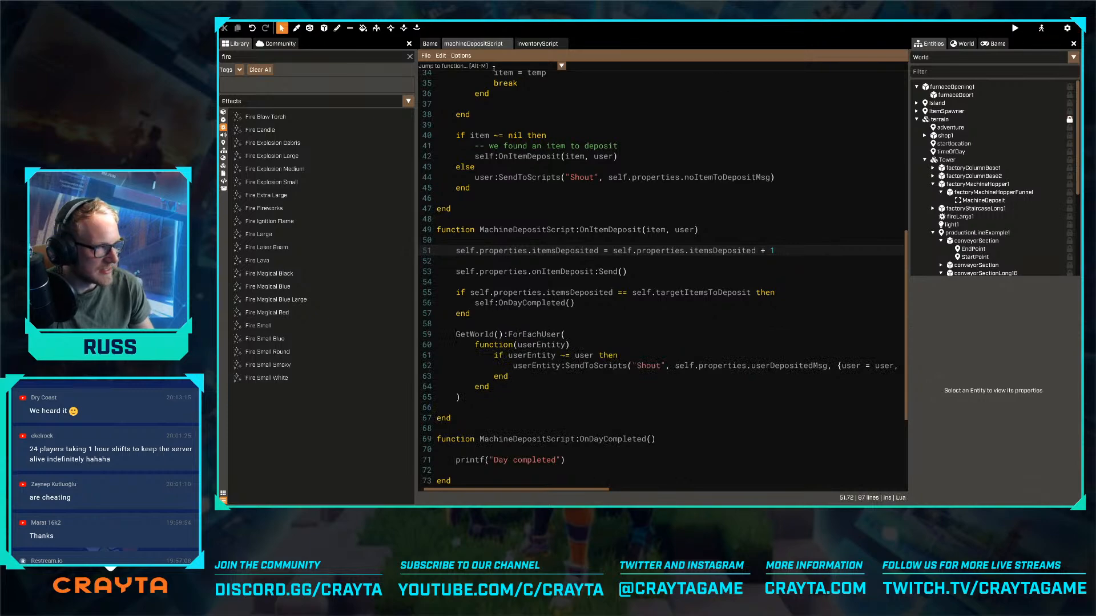
# - Fly around the island in the game view to inspect the factory machine and the surrounding platforms
pyautogui.click(430, 44)
pyautogui.press('s')
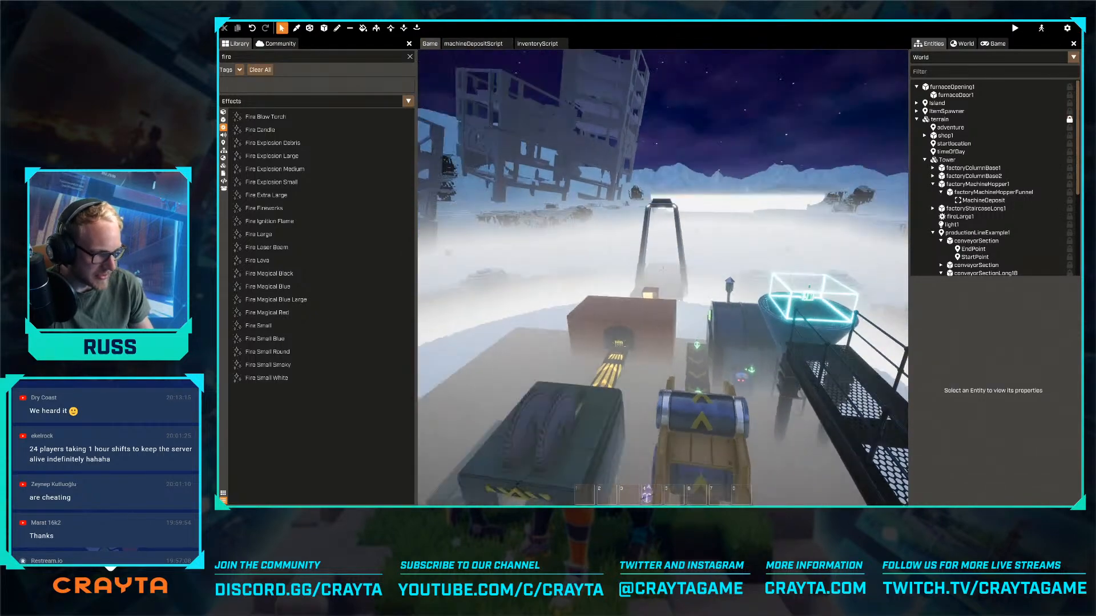
pyautogui.press('s')
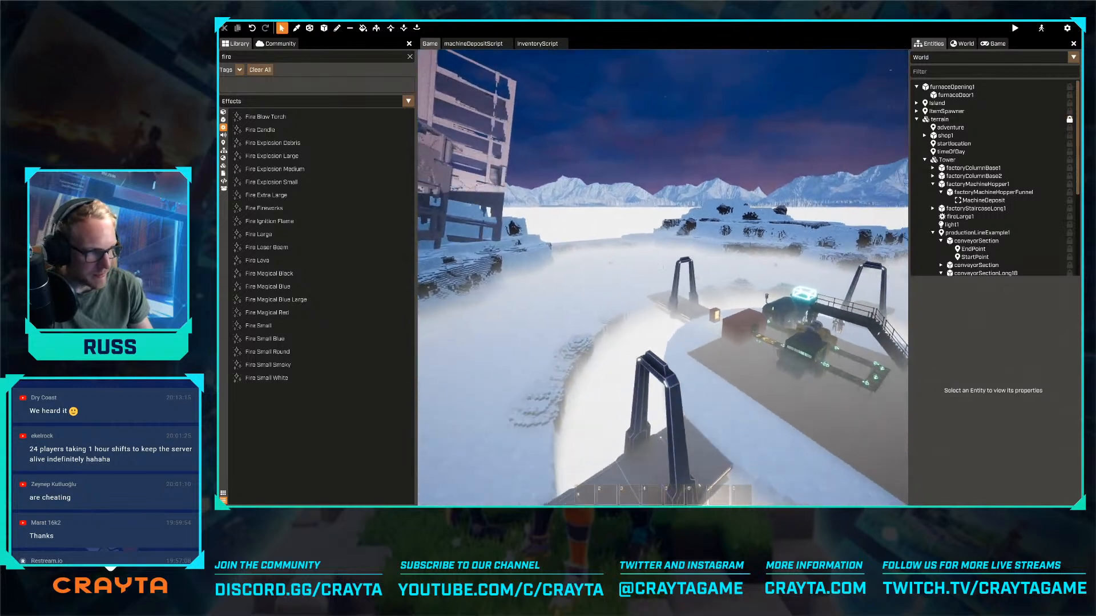
pyautogui.press('w')
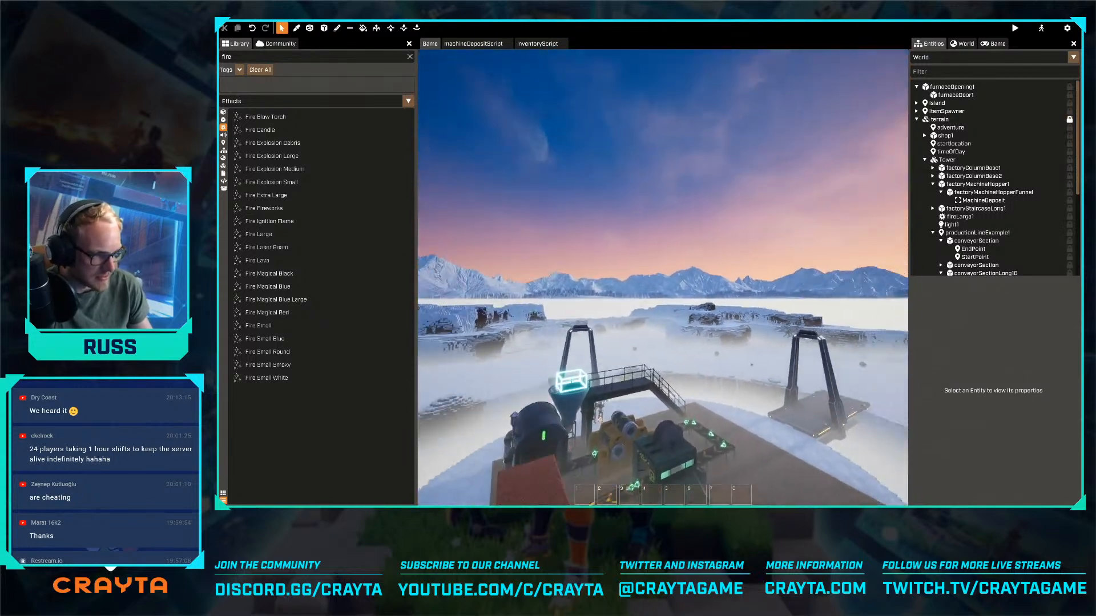
pyautogui.press('w')
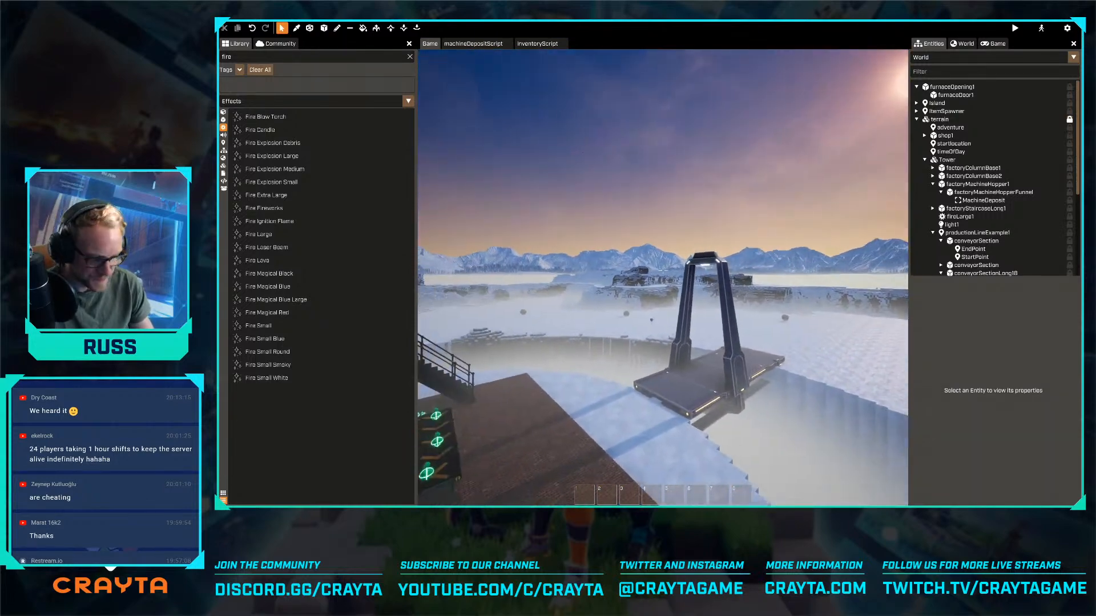
pyautogui.moveTo(662, 270); pyautogui.dragTo(586, 282, button='right')
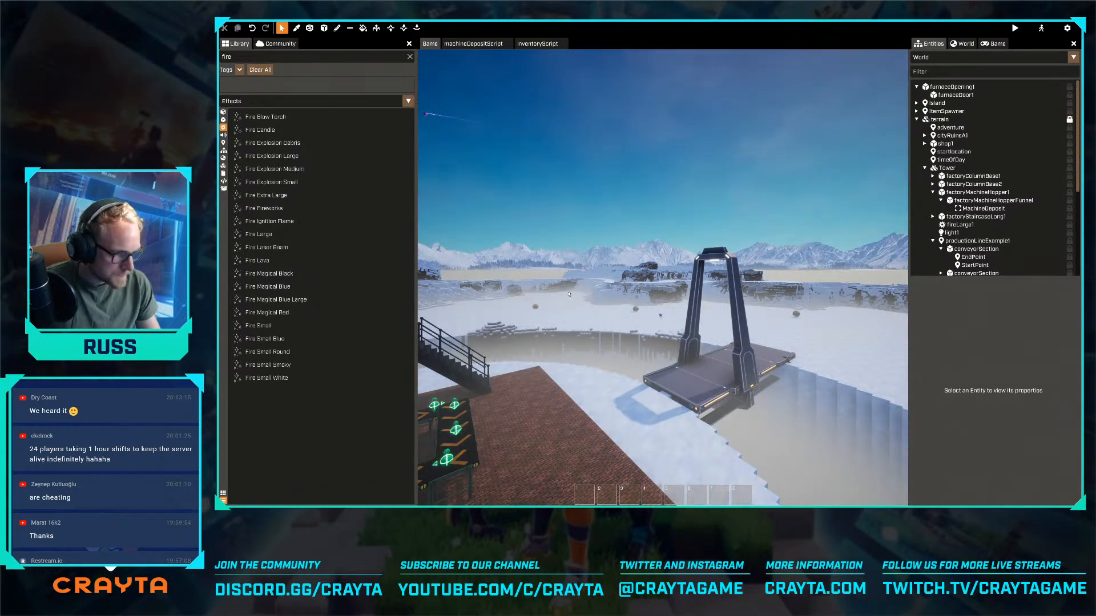
pyautogui.press('s')
pyautogui.moveTo(569, 295); pyautogui.dragTo(663, 271, button='right')
pyautogui.press('w')
pyautogui.press('a')
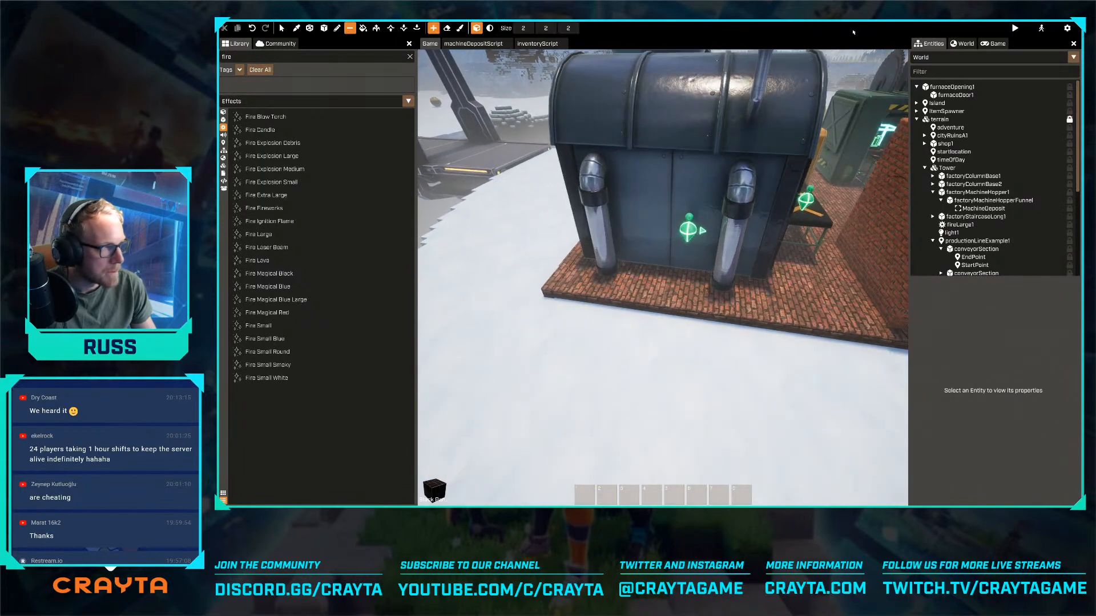
# - Preview the level with all connected users and check the console log while testing item deposits
pyautogui.click(1016, 28)
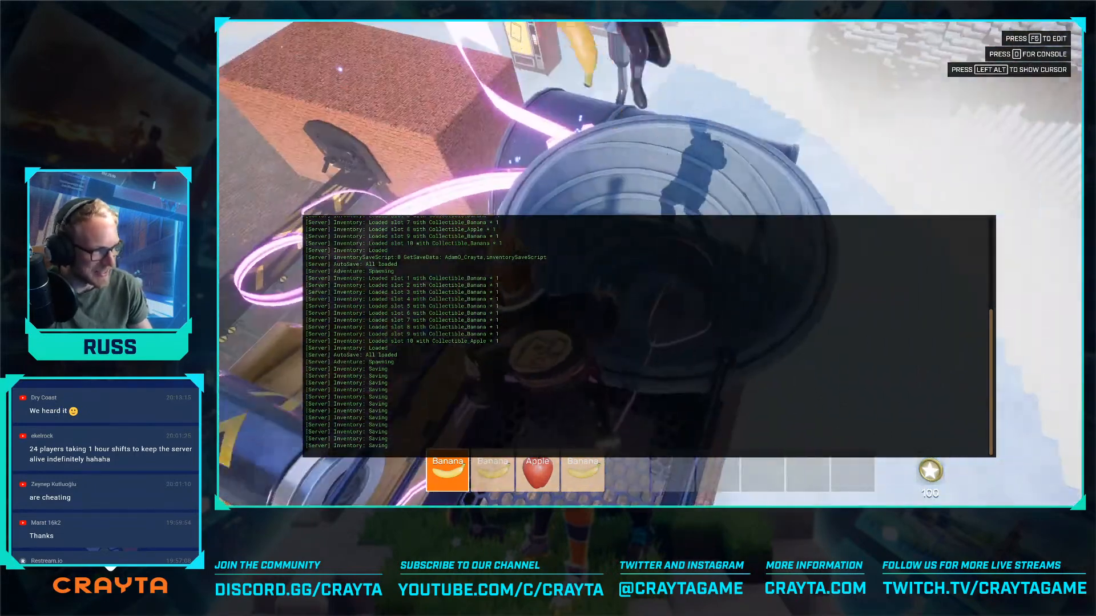
pyautogui.press('`')
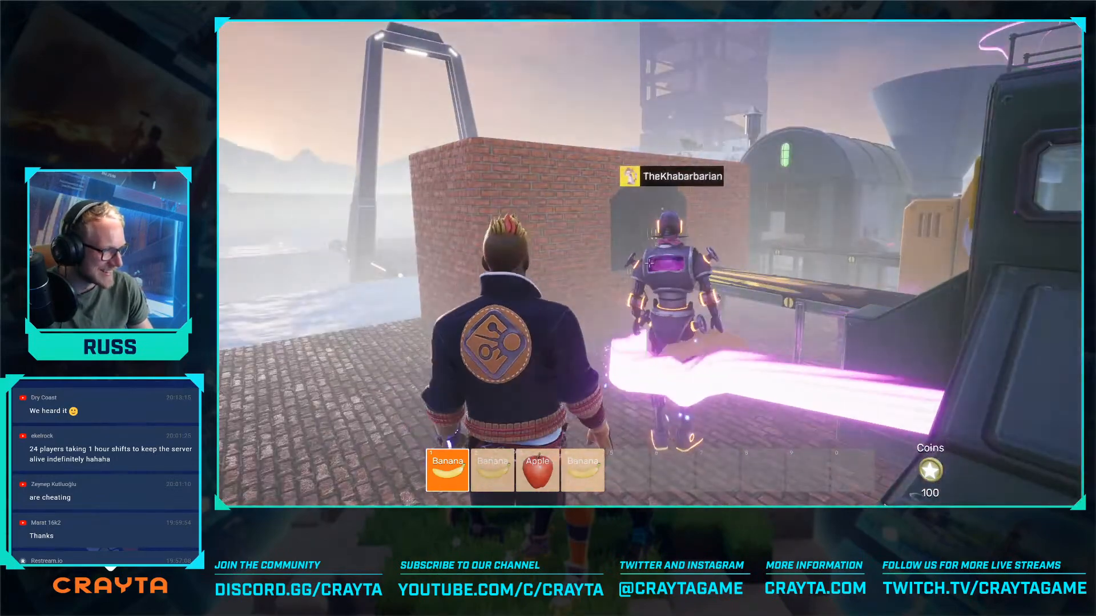
# - Run and jump around the factory in the preview to inspect the furnace, conveyor belts and machines in operation
pyautogui.press('s')
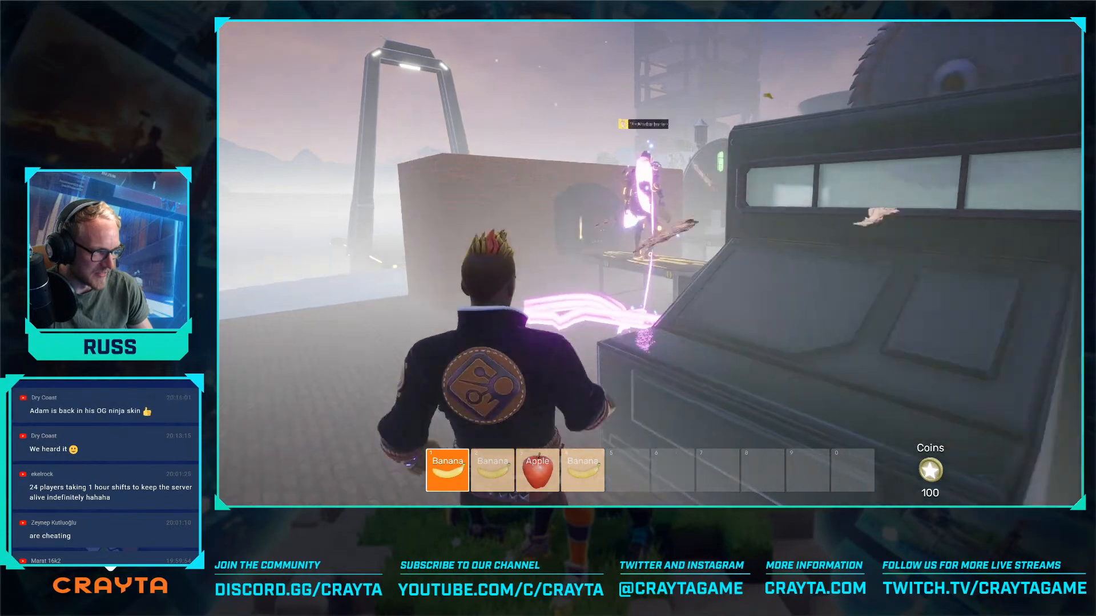
pyautogui.press('w')
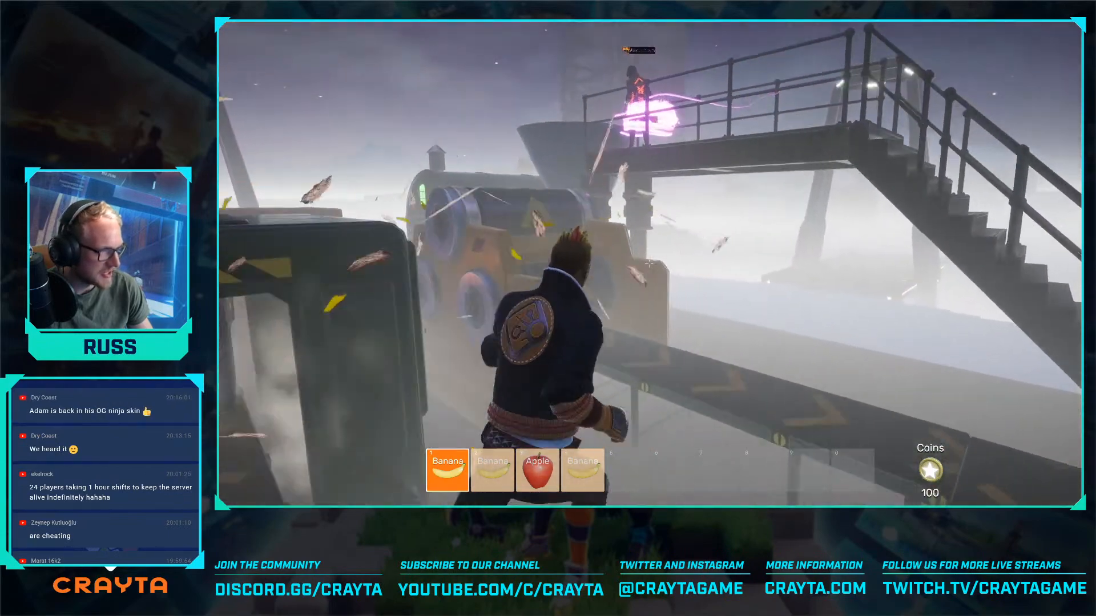
pyautogui.press('space')
pyautogui.press('w')
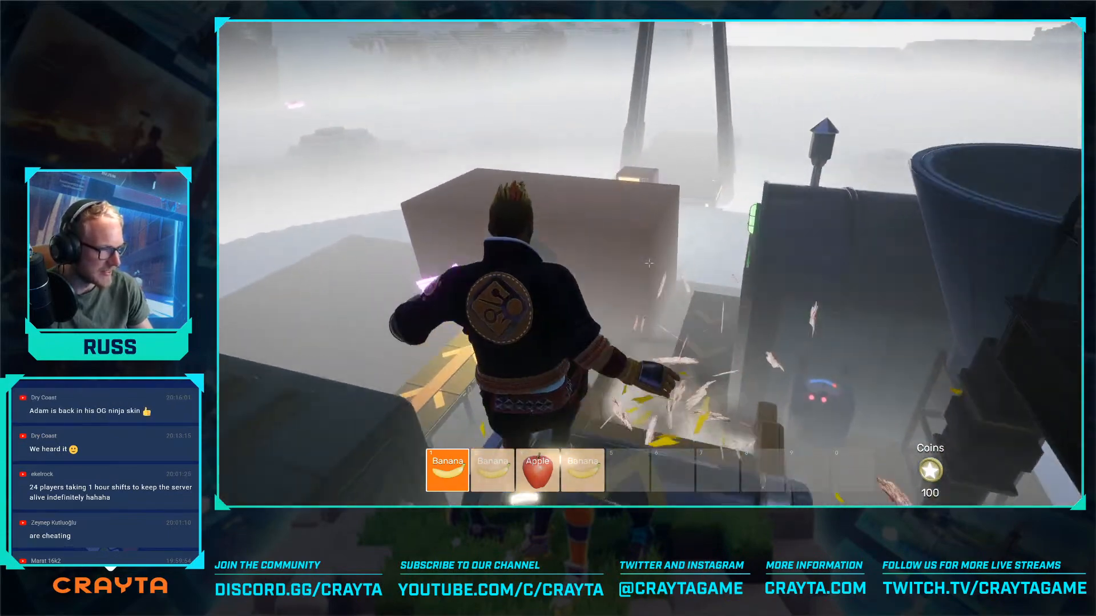
pyautogui.press('space')
pyautogui.press('w')
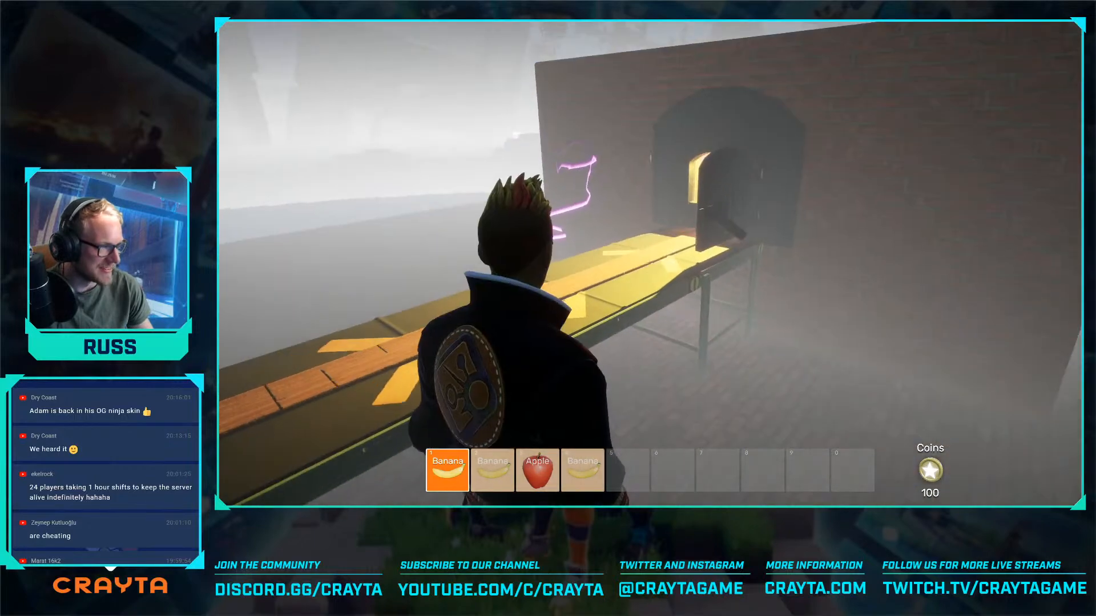
pyautogui.press('w')
pyautogui.press('space')
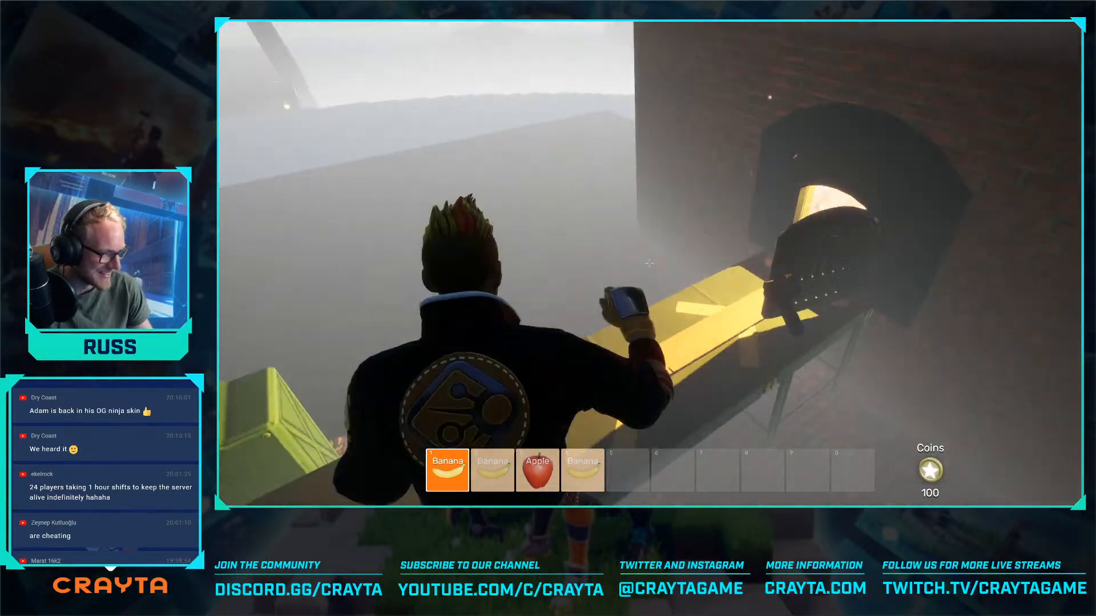
pyautogui.press('w')
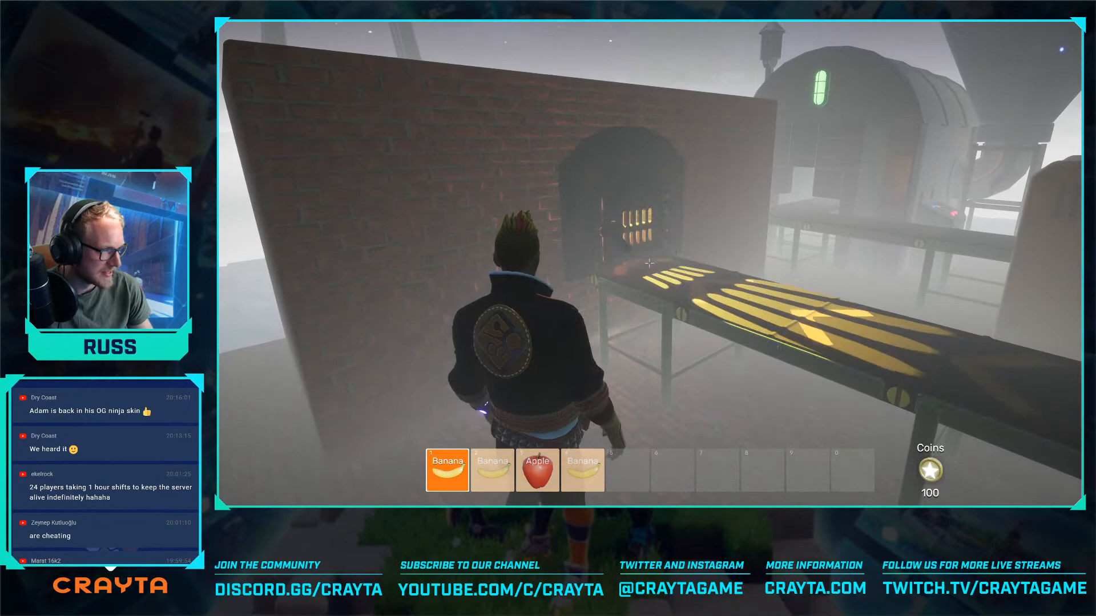
pyautogui.press('w')
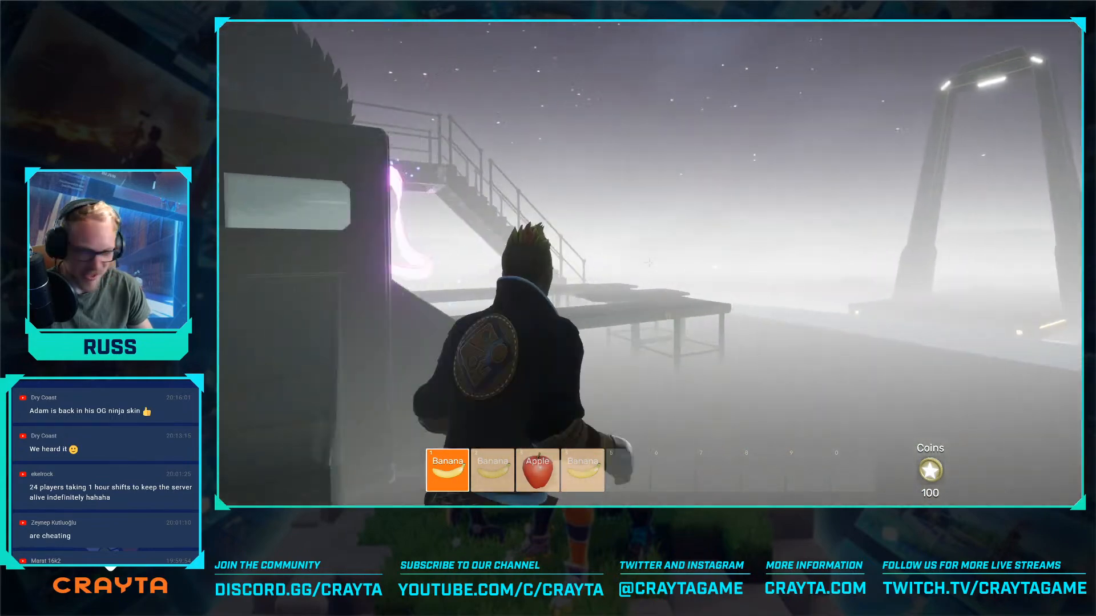
pyautogui.press('w')
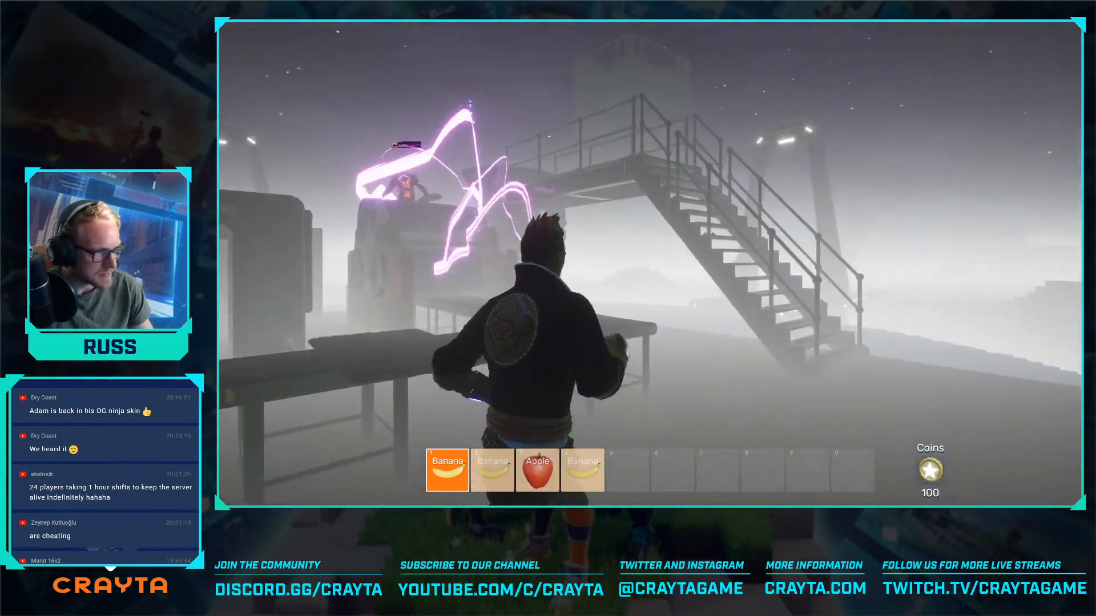
pyautogui.press('w')
pyautogui.press('space')
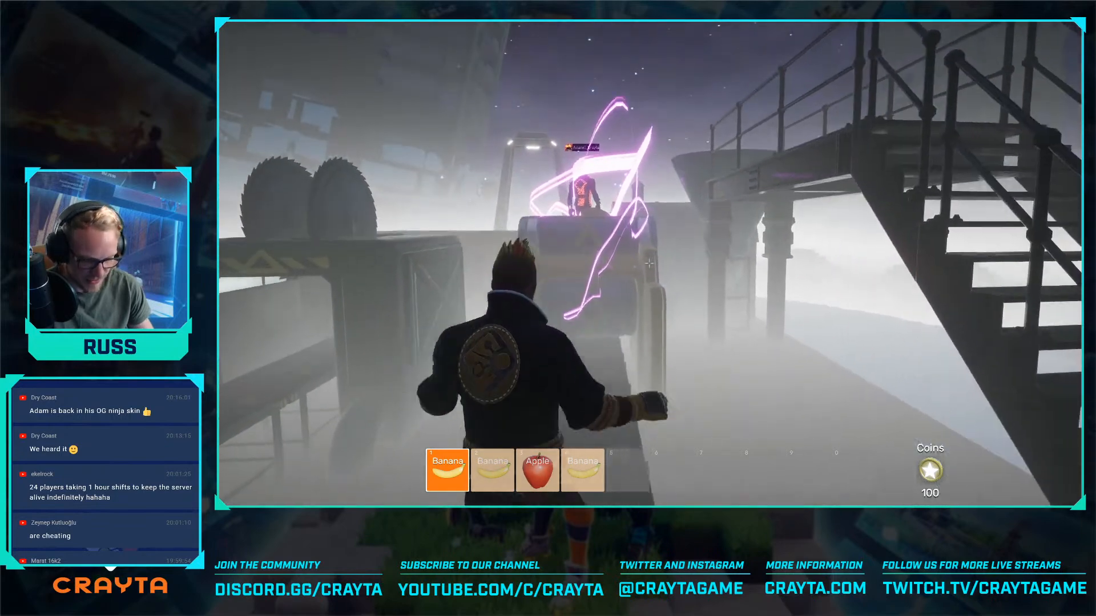
# - Return to editing, enable Editor Rendering Settings Override in the world's rendering settings, and close the console
pyautogui.press('F5')
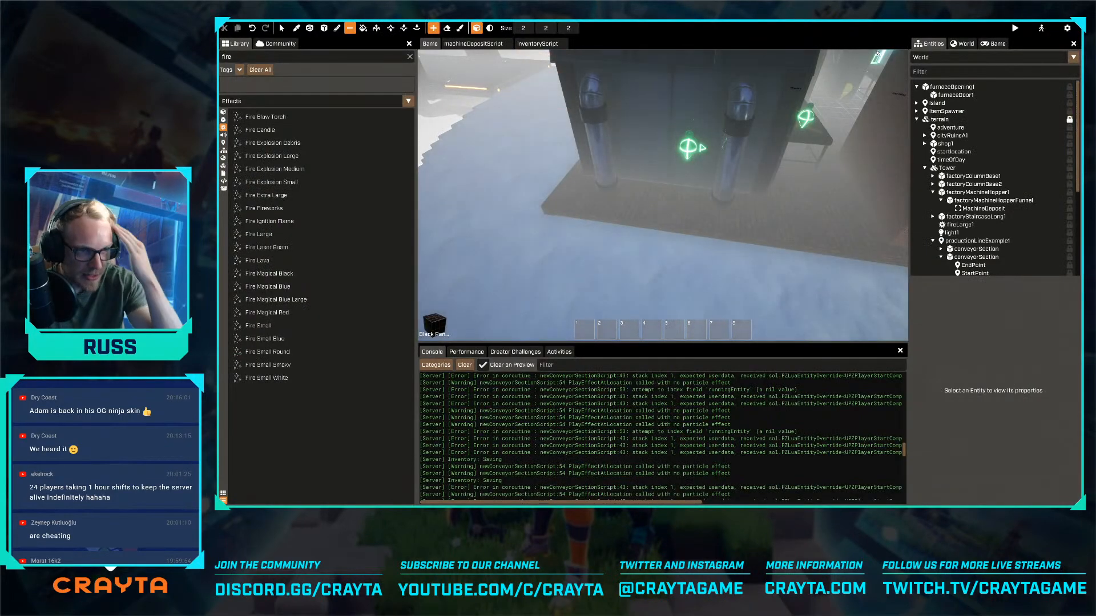
pyautogui.click(963, 46)
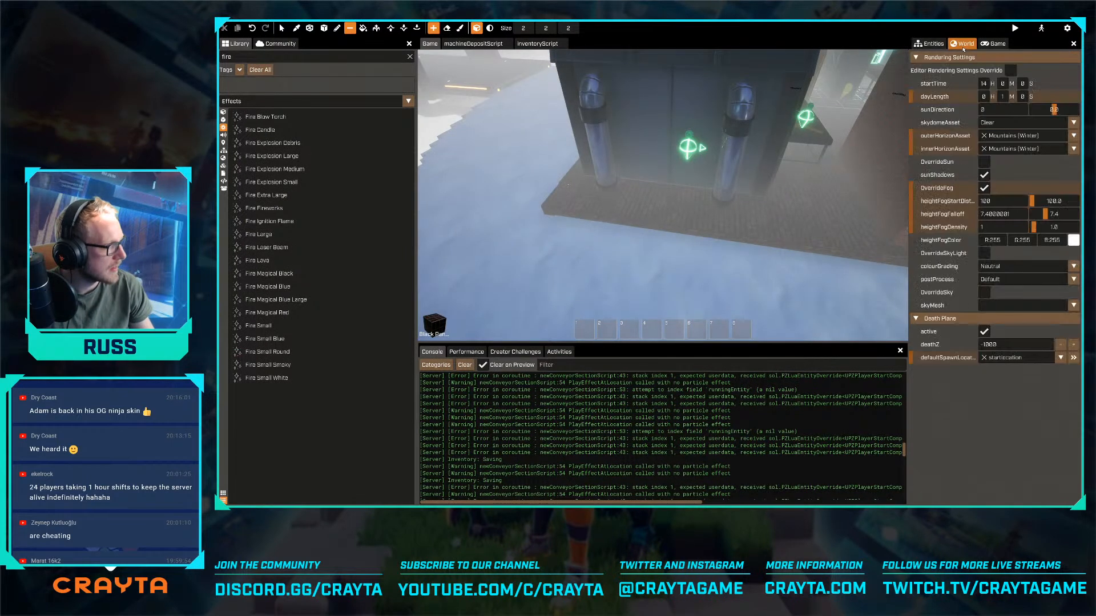
pyautogui.click(1010, 70)
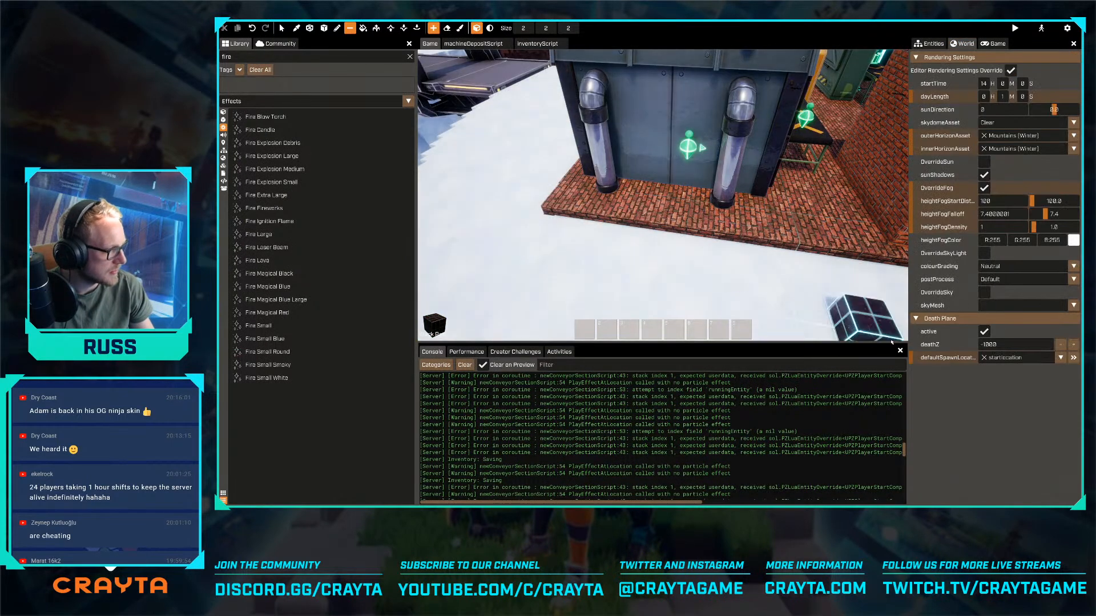
pyautogui.click(900, 351)
pyautogui.press('Escape')
# - In machineDepositScript, add the comment "-- remove the item" below the targetItemsToDeposit check in OnItemDeposit
pyautogui.press('w')
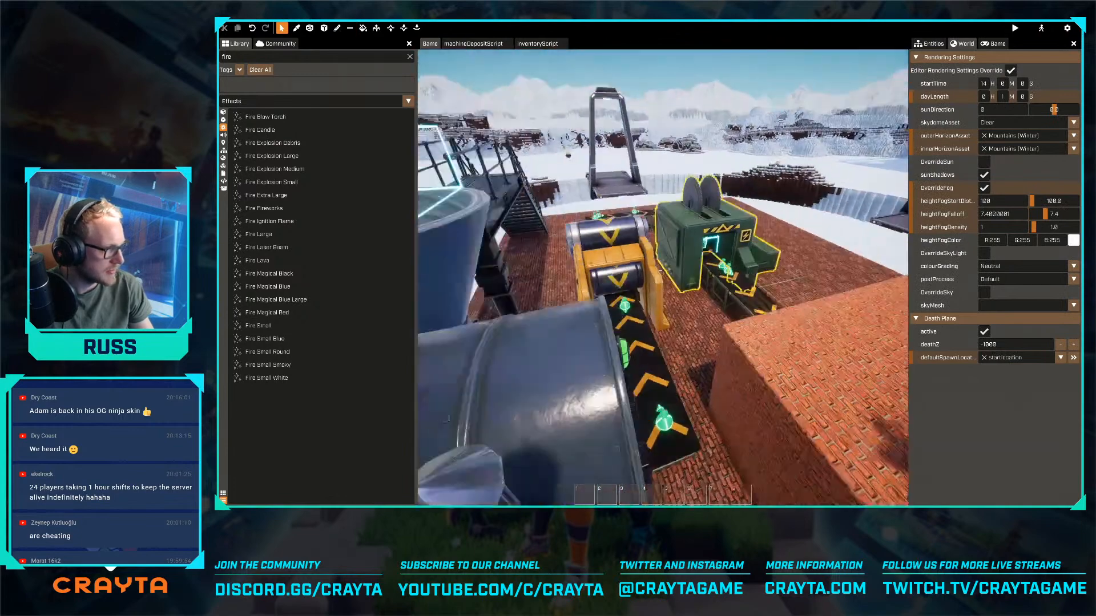
pyautogui.moveTo(660, 272); pyautogui.dragTo(659, 257, button='right')
pyautogui.click(492, 46)
pyautogui.scroll(-2, 590, 435)
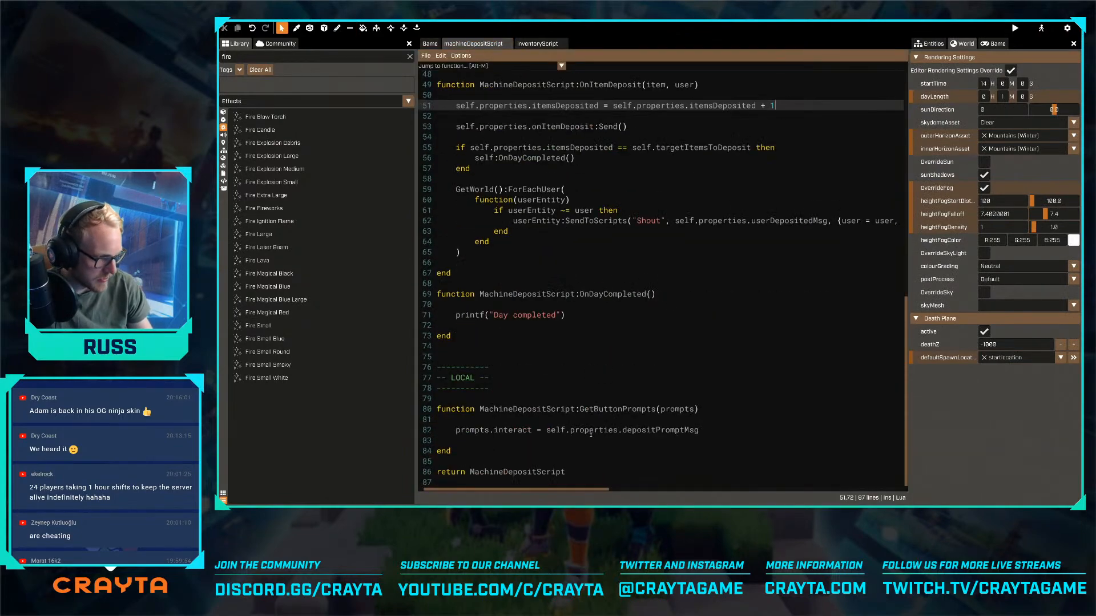
pyautogui.scroll(4, 630, 301)
pyautogui.click(663, 306)
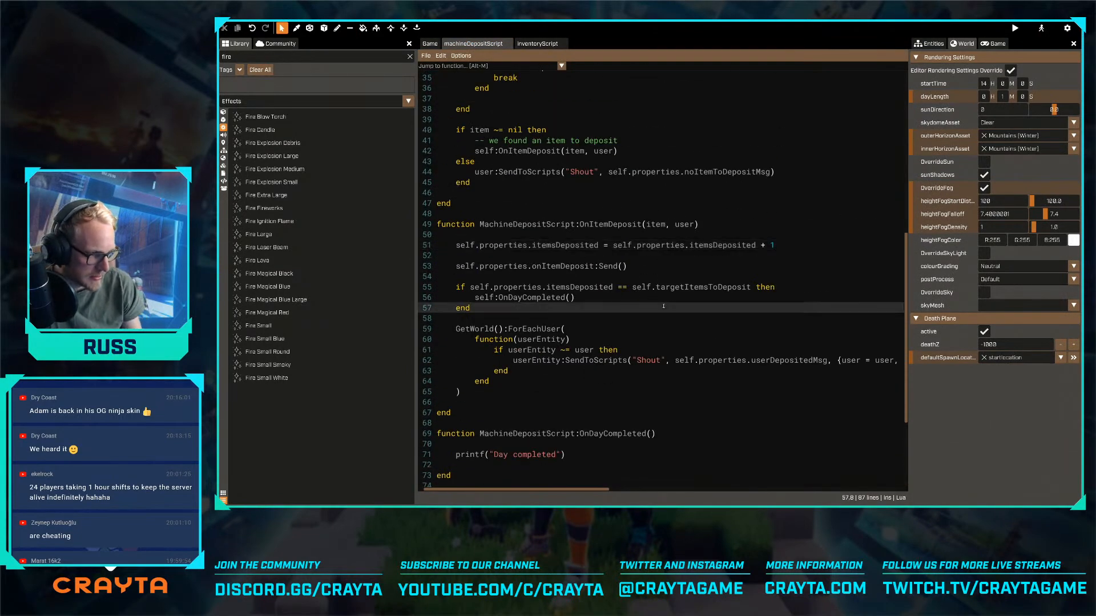
pyautogui.press('Up')
pyautogui.press('Up')
pyautogui.press('Up')
pyautogui.press('Up')
pyautogui.press('Up')
pyautogui.press('Up')
pyautogui.press('Up')
pyautogui.press('Up')
pyautogui.press('Up')
pyautogui.press('Up')
pyautogui.press('Up')
pyautogui.press('Up')
pyautogui.press('Up')
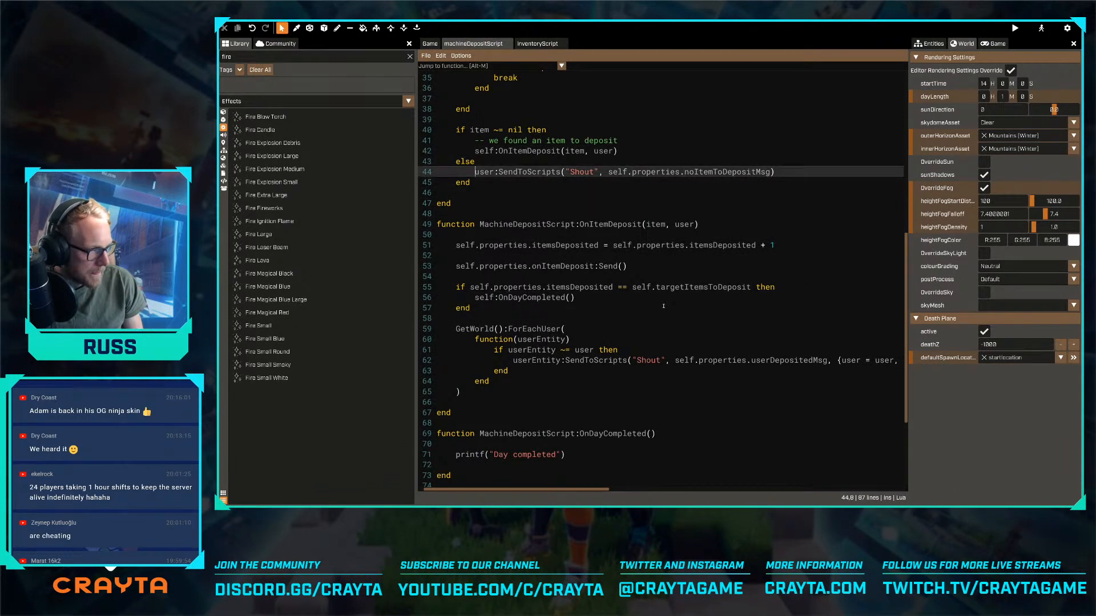
pyautogui.press('Down')
pyautogui.press('Down')
pyautogui.press('Down')
pyautogui.press('Down')
pyautogui.press('Down')
pyautogui.press('Down')
pyautogui.press('Down')
pyautogui.press('Down')
pyautogui.press('Down')
pyautogui.press('Down')
pyautogui.press('Down')
pyautogui.press('Down')
pyautogui.press('Down')
pyautogui.press('Return')
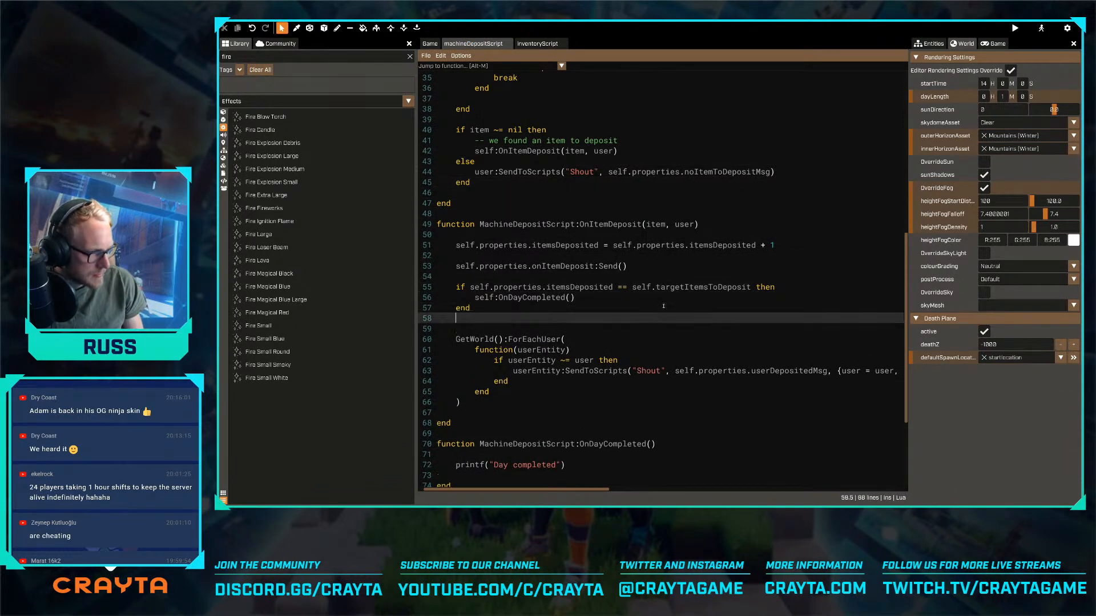
pyautogui.press('Return')
pyautogui.write('-- remove the item')
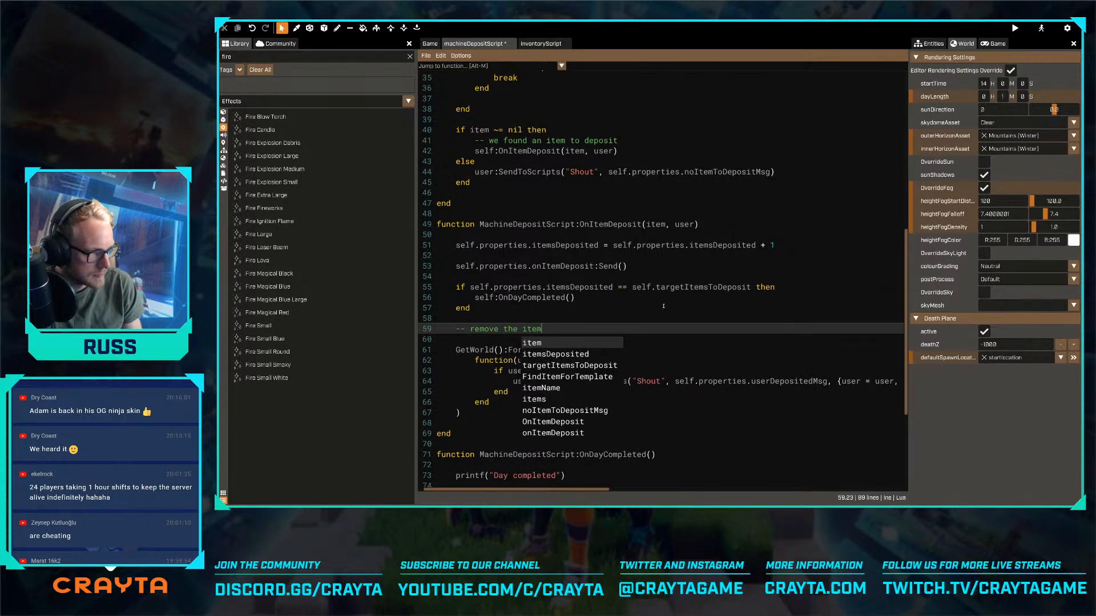
pyautogui.press('Return')
pyautogui.press('Return')
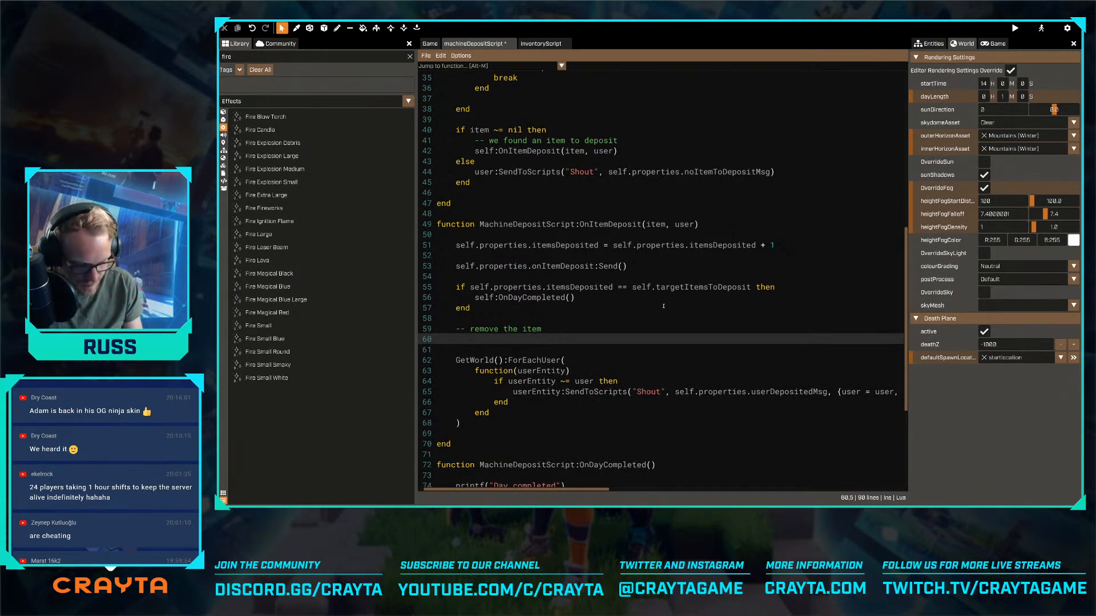
# - Add user:SendToScripts("RemoveTemplate", item.template, 1) under the remove-item comment and save machineDepositScript
pyautogui.write('user:Sendtosc')
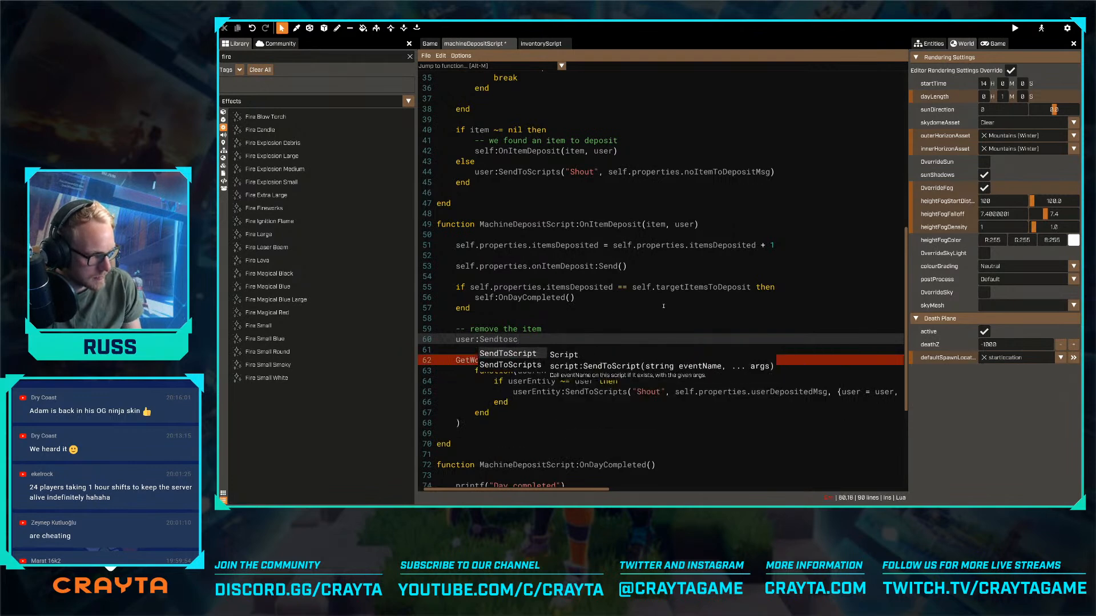
pyautogui.press('Down')
pyautogui.press('Tab')
pyautogui.write('("Remov')
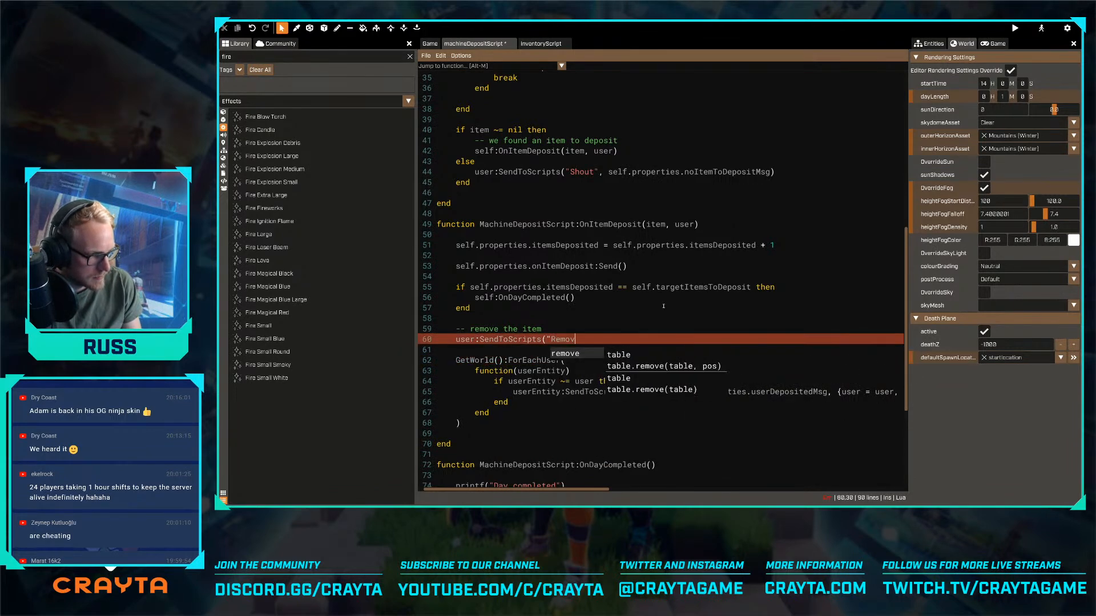
pyautogui.write('eTemplate", ')
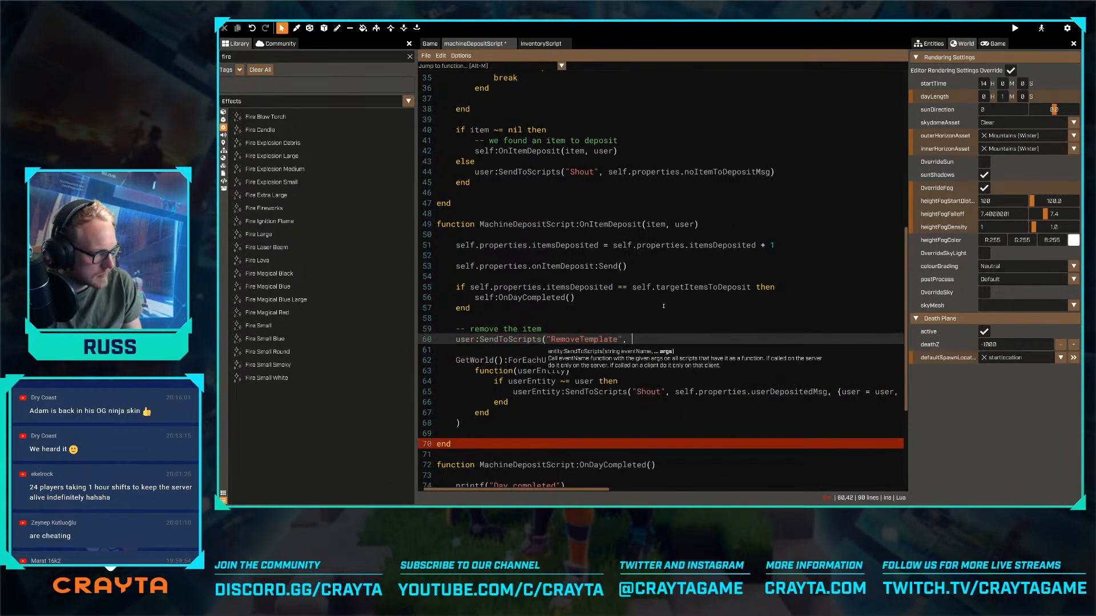
pyautogui.write('item.templat')
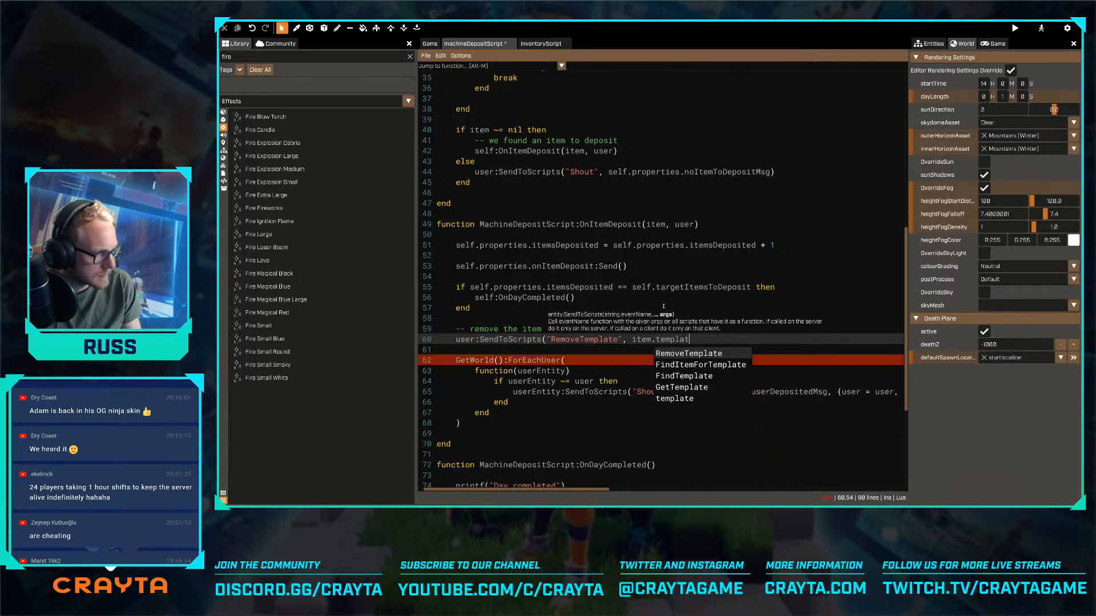
pyautogui.write('e, 1)')
pyautogui.hotkey('ctrl', 's')
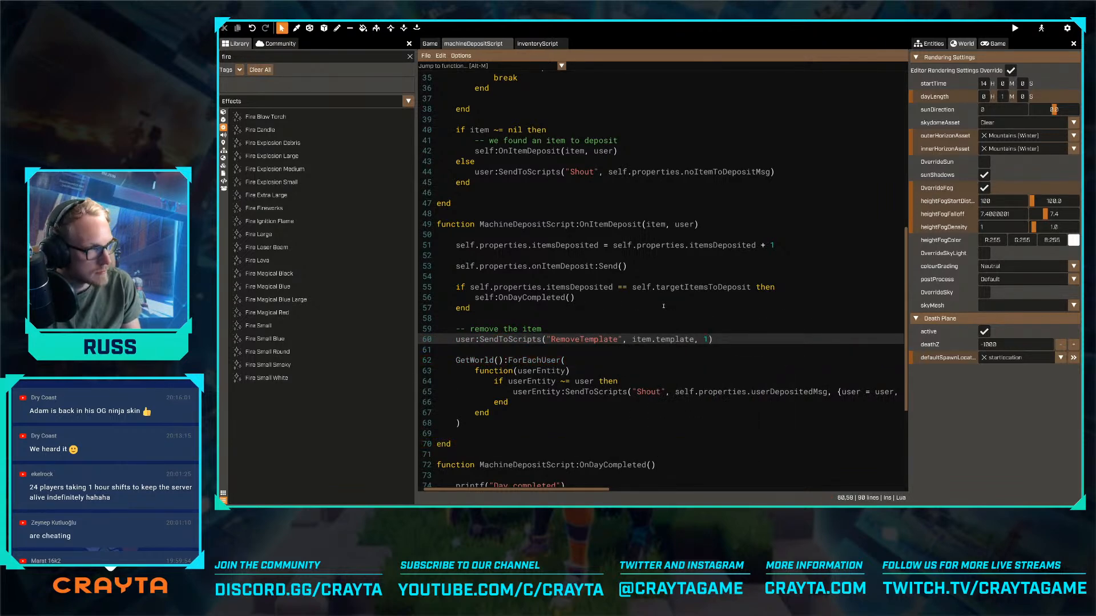
pyautogui.press('Tab')
pyautogui.press('Tab')
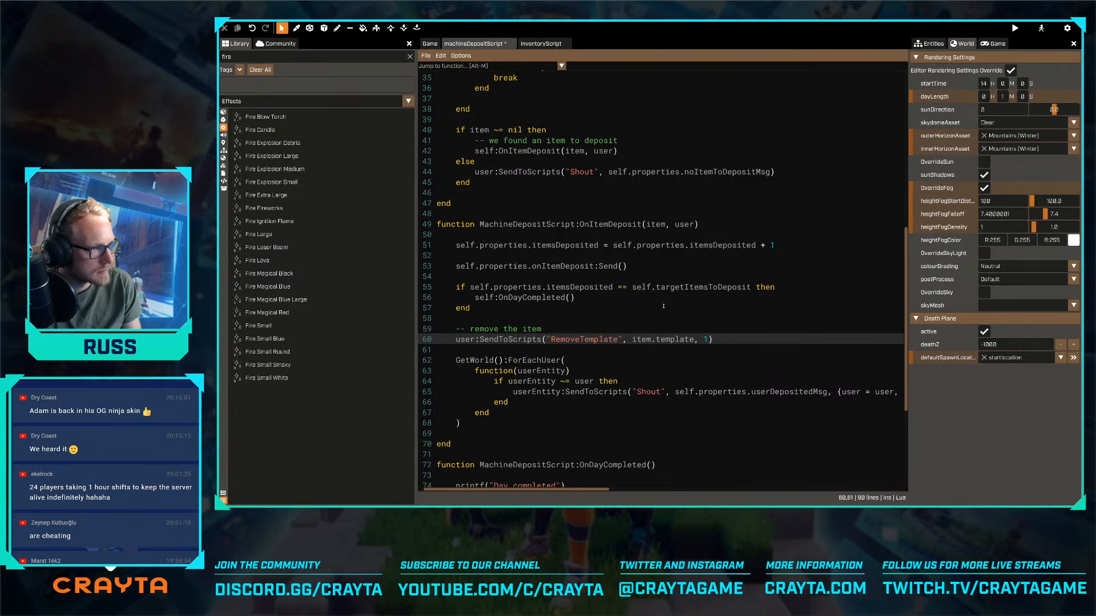
pyautogui.hotkey('ctrl', 'z')
# - Look up the RemoveTemplate function in inventoryScript to check its parameters, and return to machineDepositScript
pyautogui.hotkey('ctrl', 'Tab')
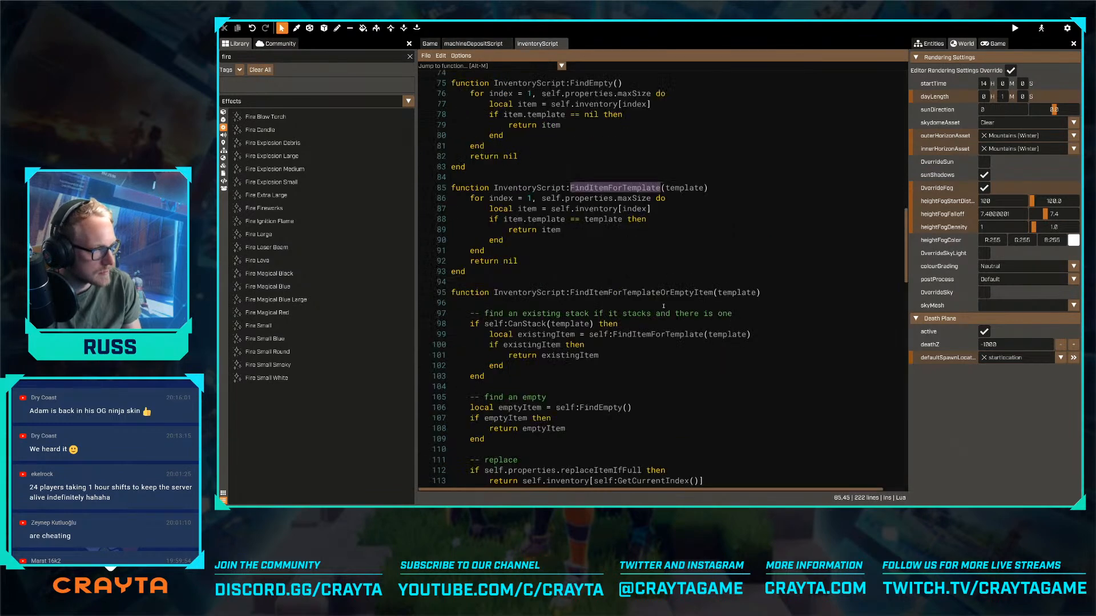
pyautogui.hotkey('alt', 'm')
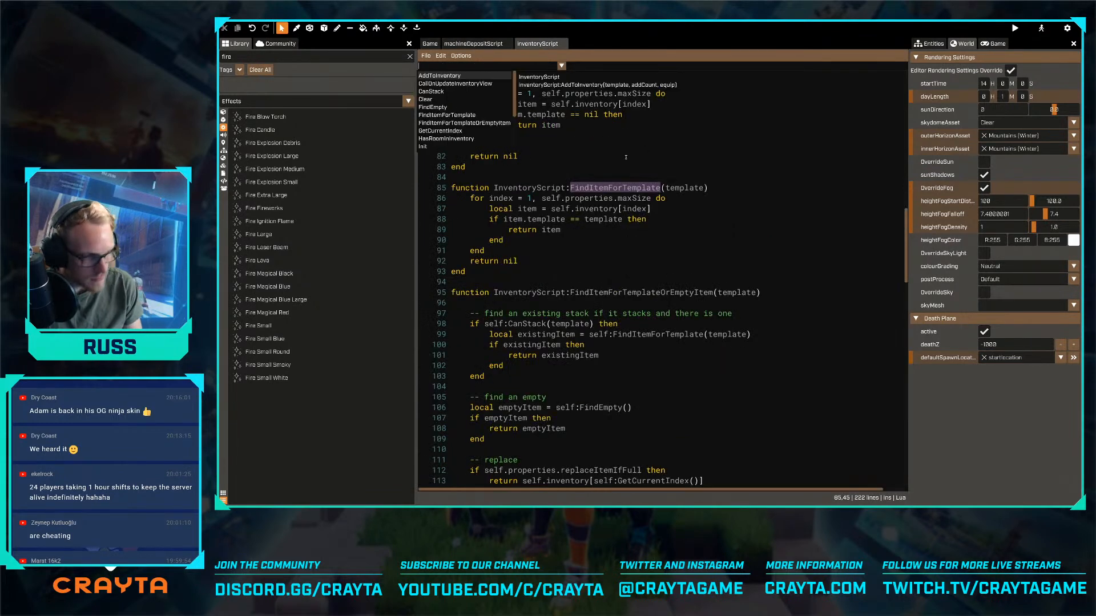
pyautogui.write('removet')
pyautogui.press('Return')
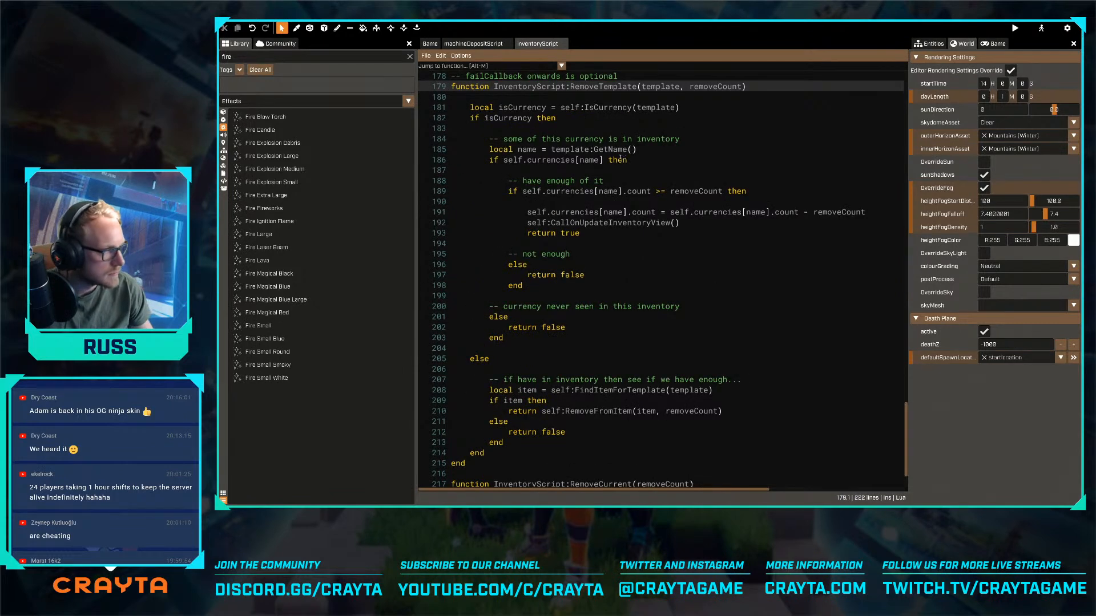
pyautogui.hotkey('ctrl', 'Tab')
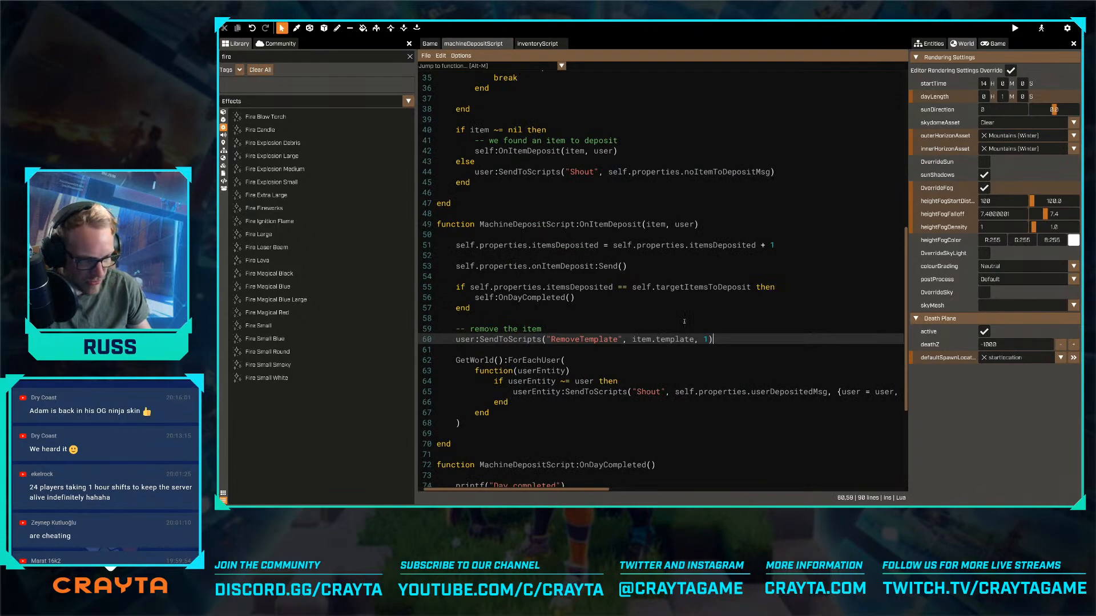
# - Return to the game view and inspect the hopper funnel and the deposit trigger box above it
pyautogui.click(430, 43)
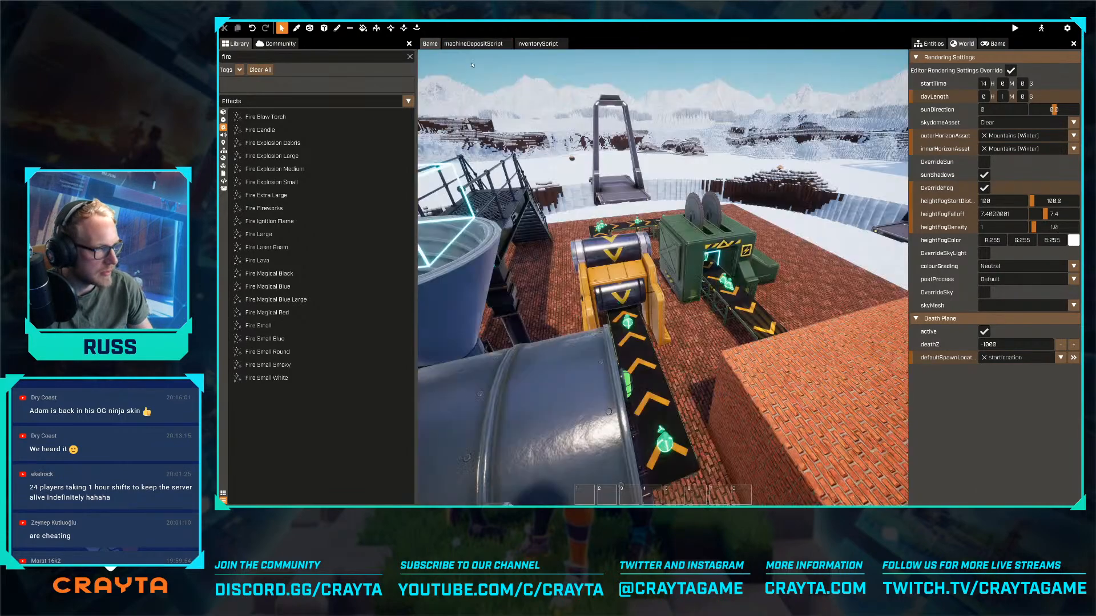
pyautogui.press('w')
pyautogui.moveTo(662, 271); pyautogui.dragTo(511, 228, button='right')
pyautogui.press('q')
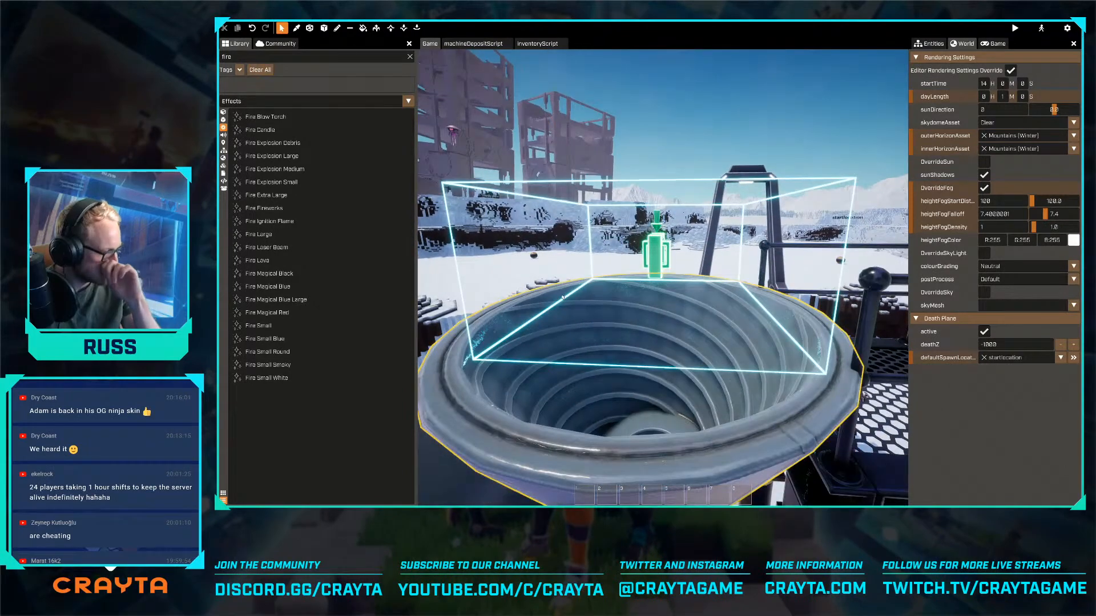
pyautogui.press('s')
# - Fly around the production line to inspect the roller machine, the green saw machine and the conveyors leading from the hopper
pyautogui.press('s')
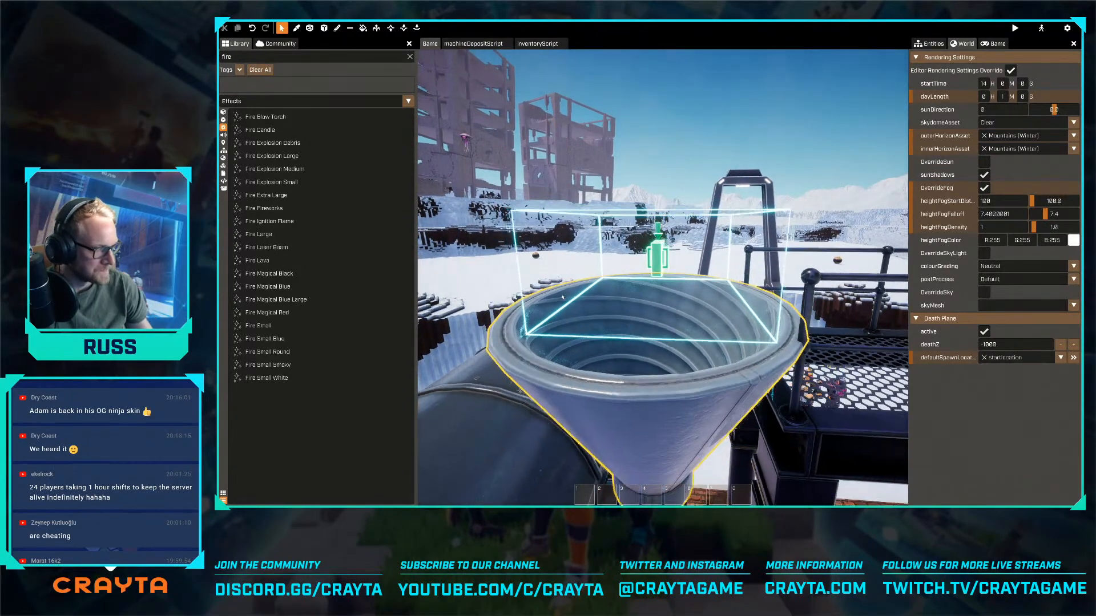
pyautogui.press('e')
pyautogui.press('d')
pyautogui.moveTo(663, 270); pyautogui.dragTo(570, 242, button='right')
pyautogui.press('s')
pyautogui.press('s')
pyautogui.press('q')
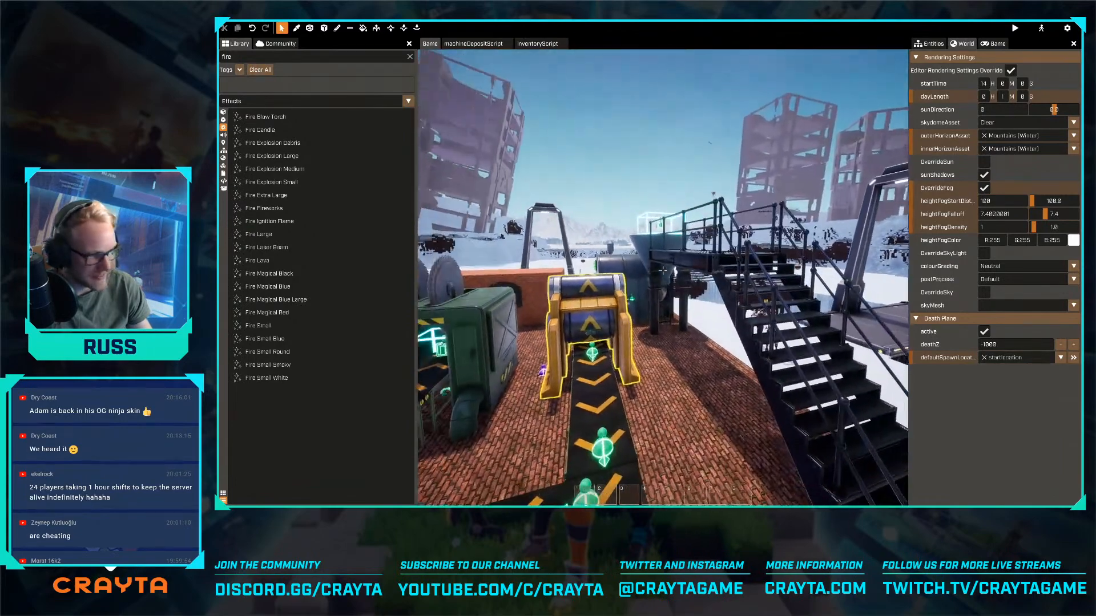
pyautogui.press('a')
pyautogui.moveTo(537, 309); pyautogui.dragTo(580, 305, button='right')
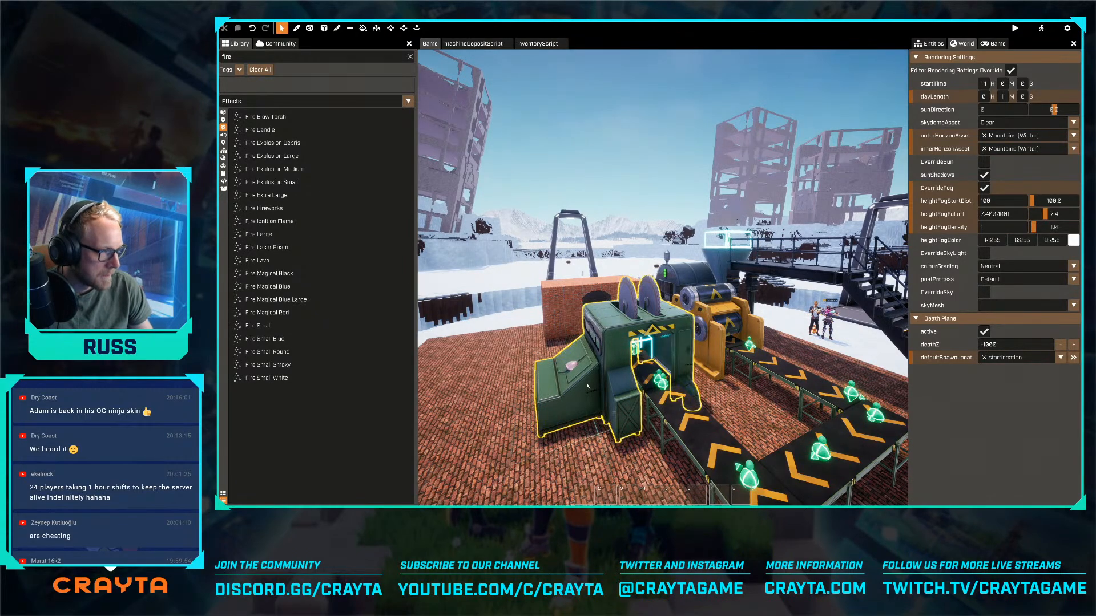
pyautogui.press('w')
pyautogui.moveTo(587, 386); pyautogui.dragTo(651, 397, button='right')
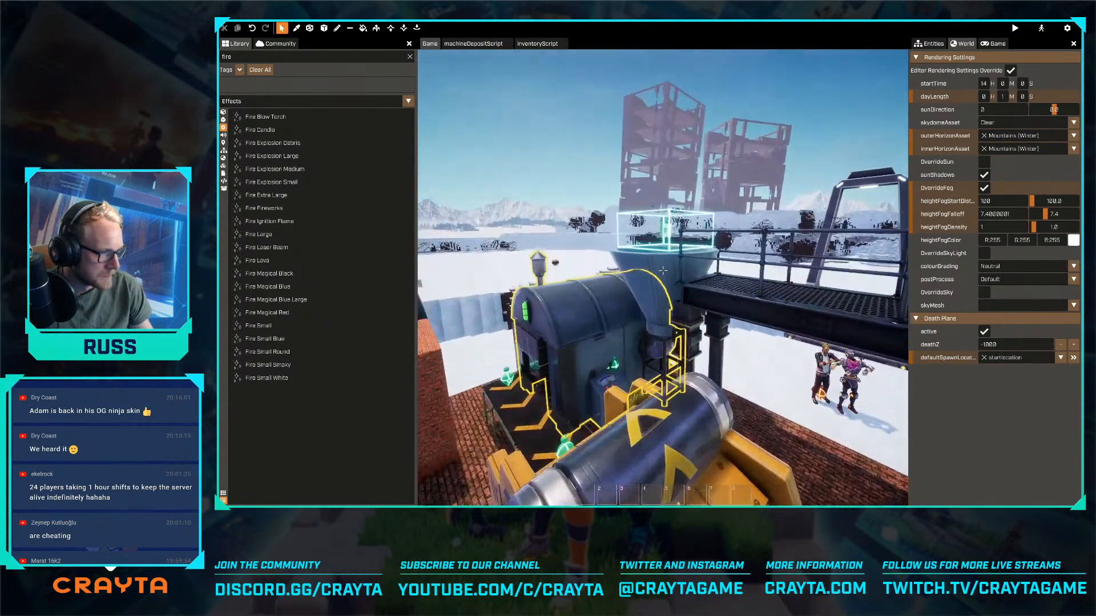
# - Fly back over the brick floor to view the whole production line, from the green saw machine to the hopper
pyautogui.press('w')
pyautogui.moveTo(662, 270)
pyautogui.mouseDown(button='right')
pyautogui.moveTo(711, 294)
pyautogui.moveTo(679, 274)
pyautogui.moveTo(622, 270)
pyautogui.moveTo(580, 273)
pyautogui.moveTo(573, 294)
pyautogui.moveTo(818, 249)
pyautogui.moveTo(633, 294)
pyautogui.moveTo(382, 289)
pyautogui.moveTo(654, 270)
pyautogui.mouseUp(button='right')
pyautogui.press('s')
pyautogui.press('w')
pyautogui.press('w')
pyautogui.press('d')
pyautogui.press('w')
pyautogui.press('d')
pyautogui.press('s')
pyautogui.press('a')
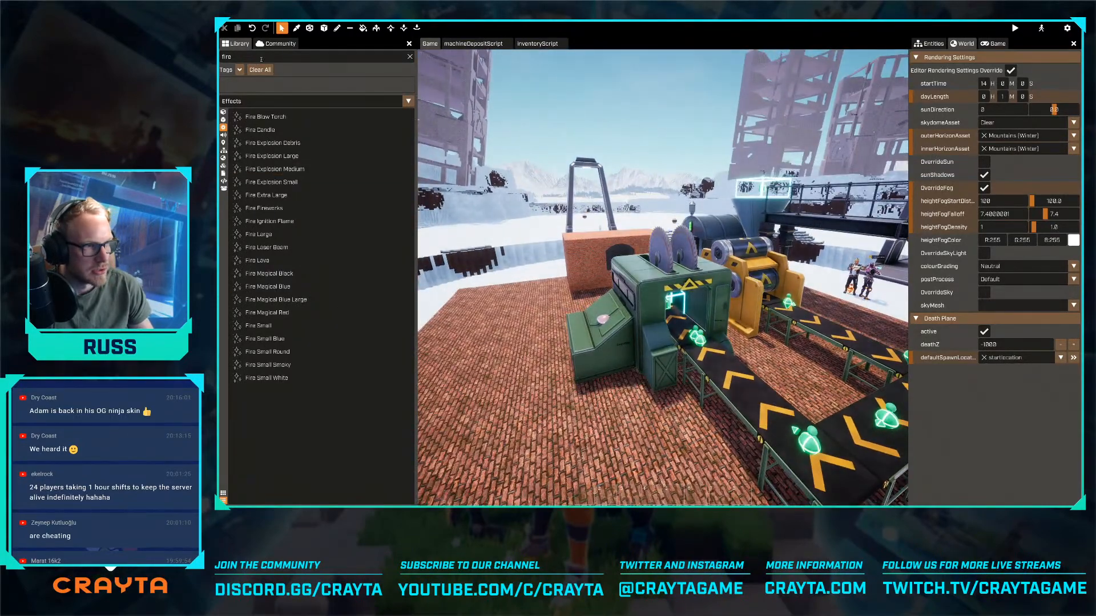
# - Close the open inventoryScript and machineDepositScript editors and return to the game view
pyautogui.click(474, 43)
pyautogui.click(539, 43)
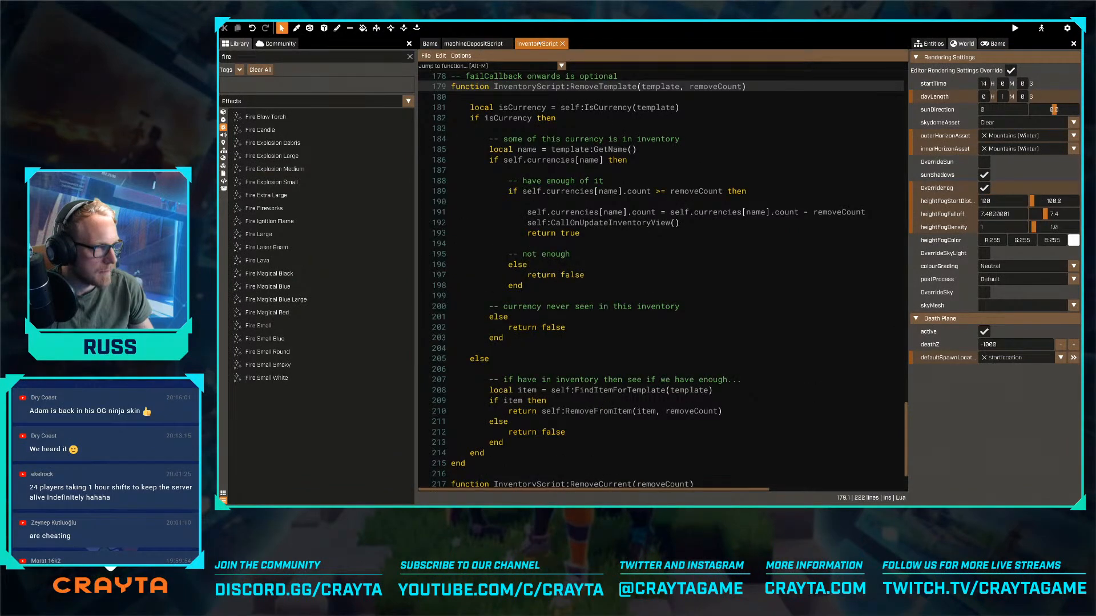
pyautogui.click(562, 43)
pyautogui.click(507, 44)
# - Find the User template in the entity list and open it to check its child entities
pyautogui.click(933, 44)
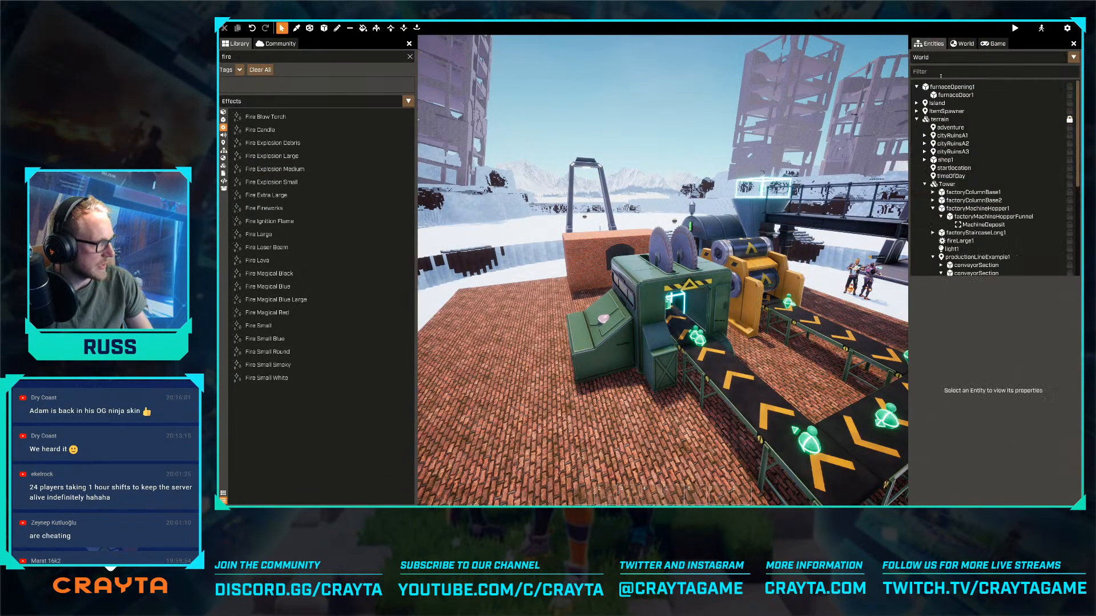
pyautogui.click(939, 59)
pyautogui.write('player')
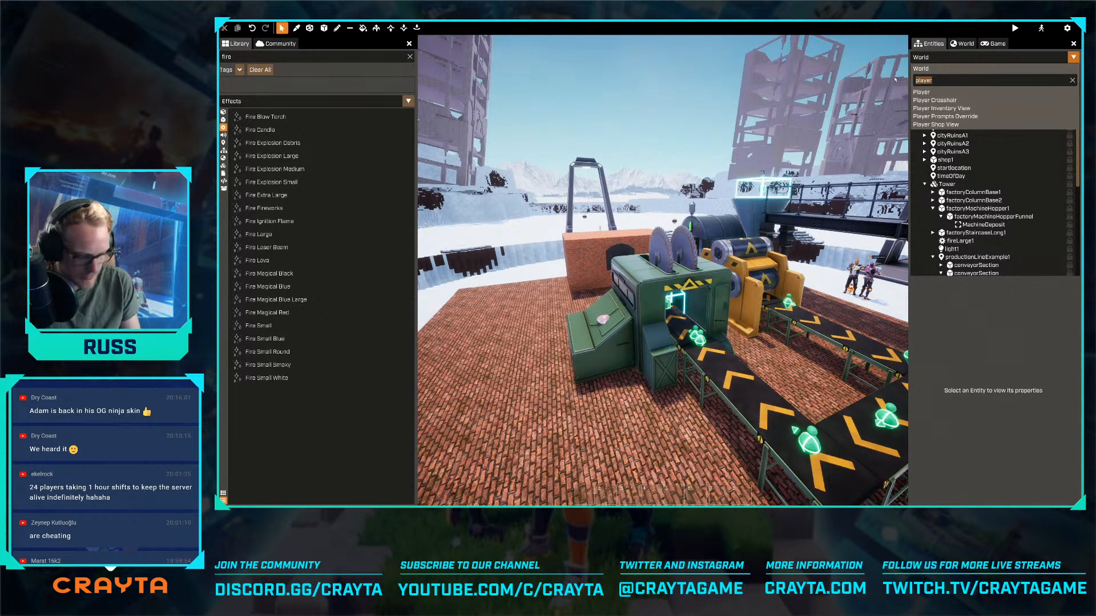
pyautogui.write('user')
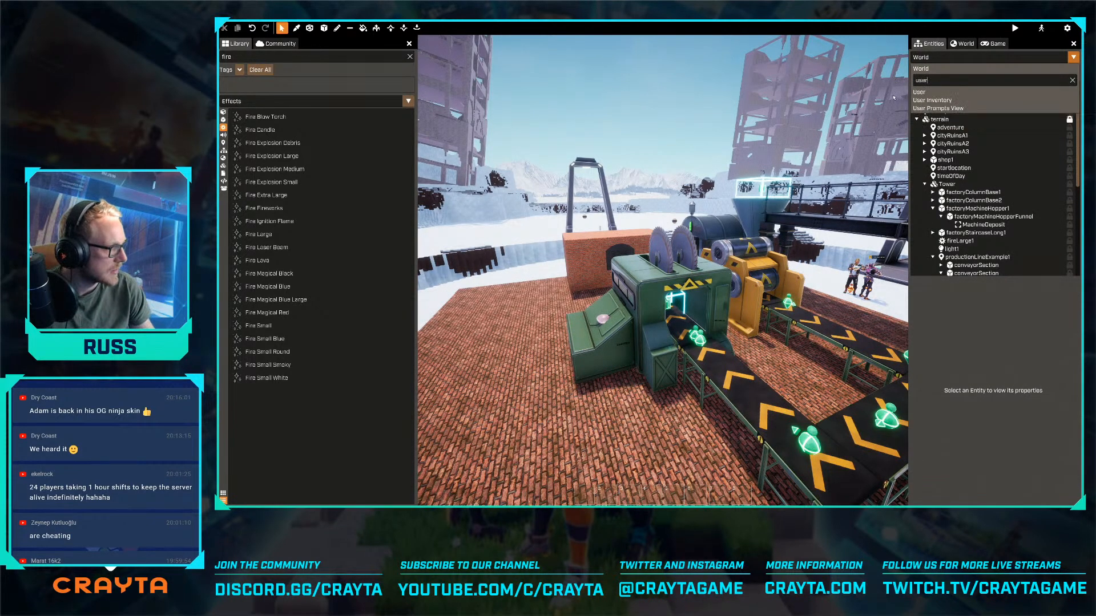
pyautogui.click(920, 93)
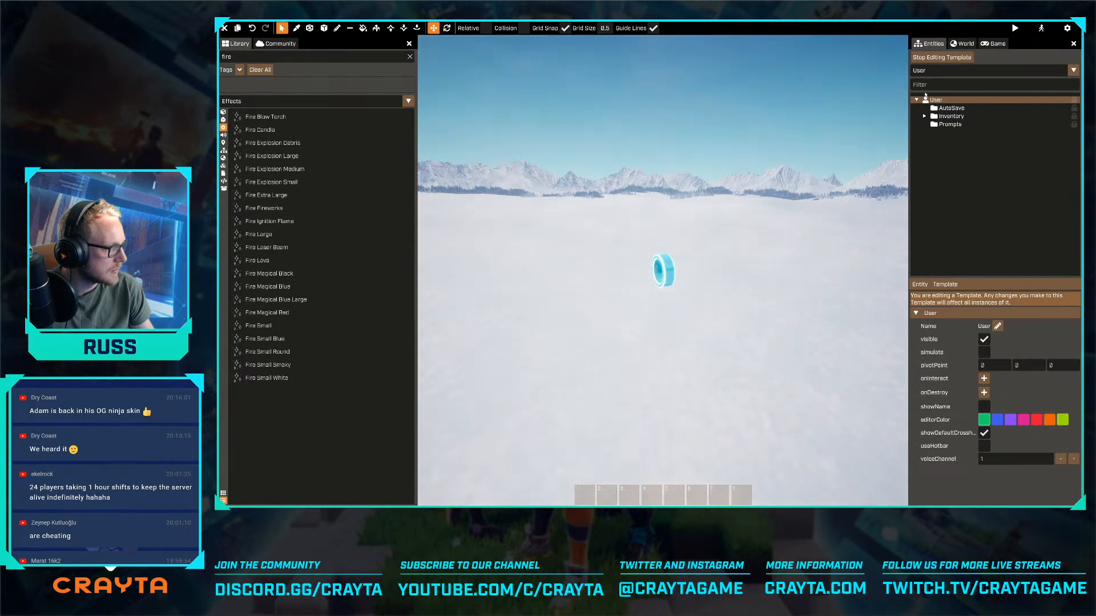
# - Switch template editing to the Player template and select its root Player entity
pyautogui.click(935, 73)
pyautogui.moveTo(934, 94); pyautogui.dragTo(907, 95)
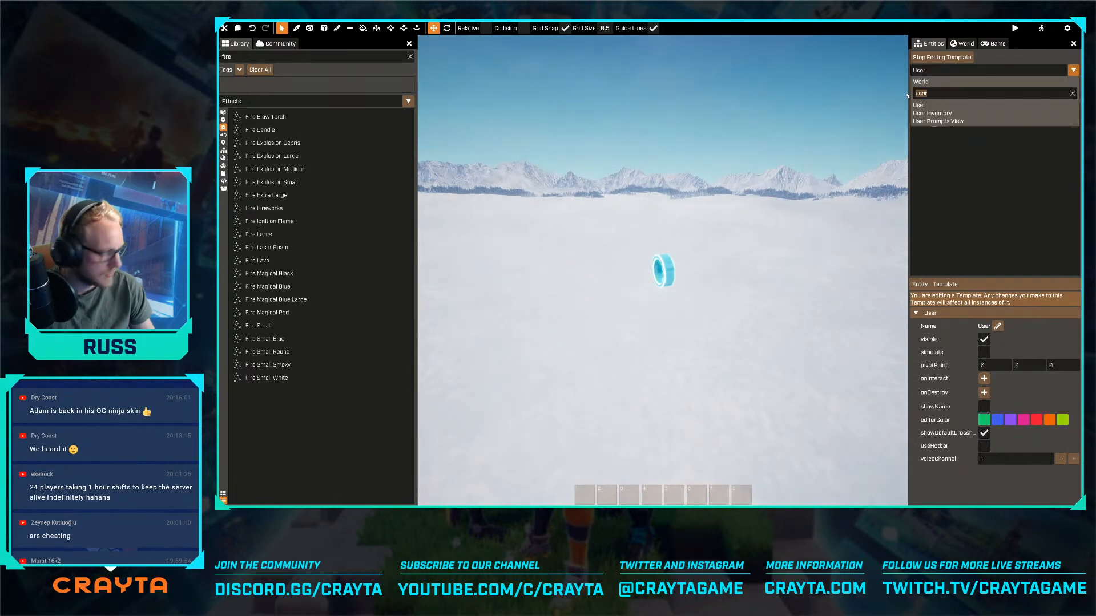
pyautogui.write('playe')
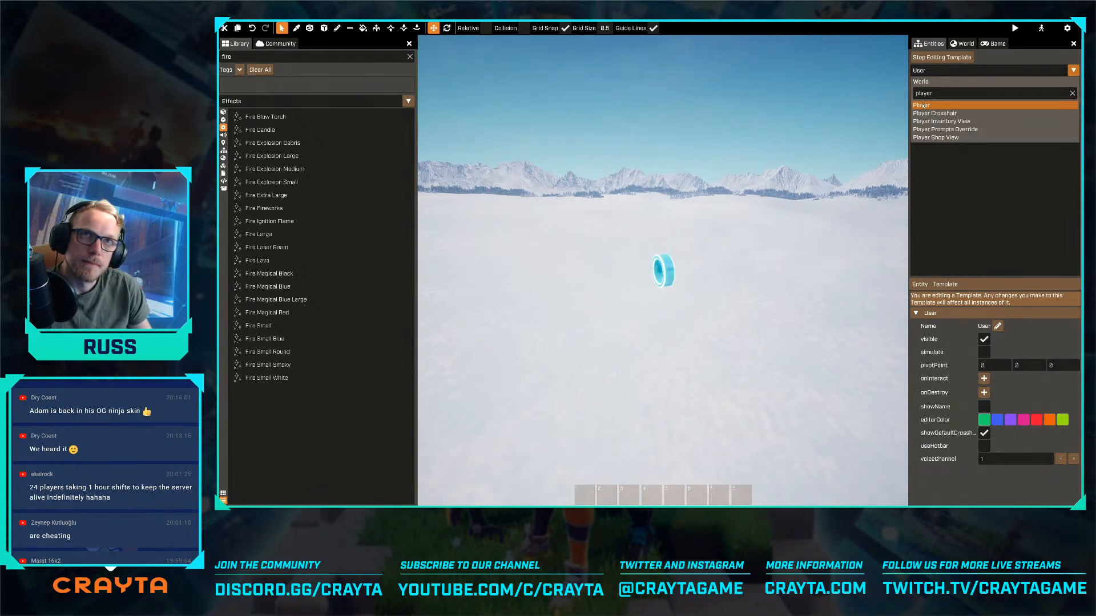
pyautogui.click(922, 106)
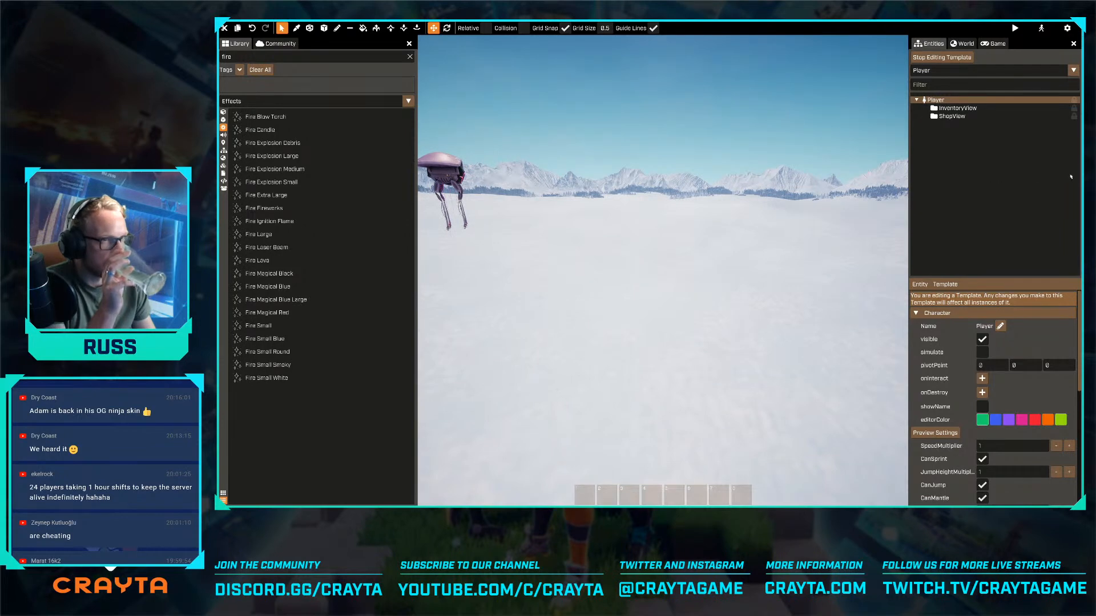
pyautogui.click(937, 100)
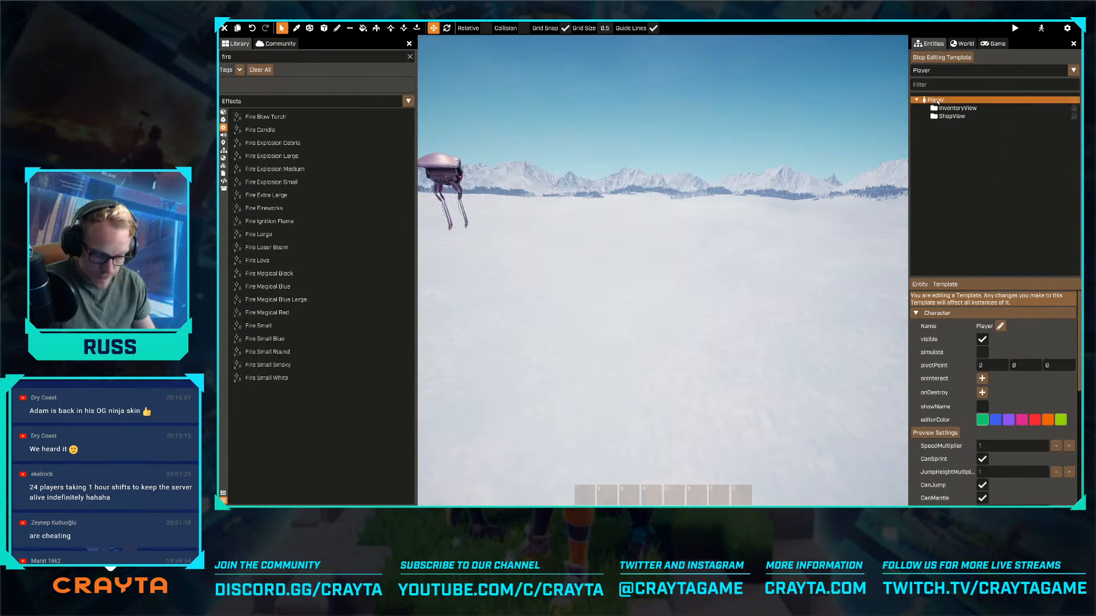
# - Search the community packages for "health" and install the Health package by Crayta
pyautogui.click(276, 43)
pyautogui.write('health')
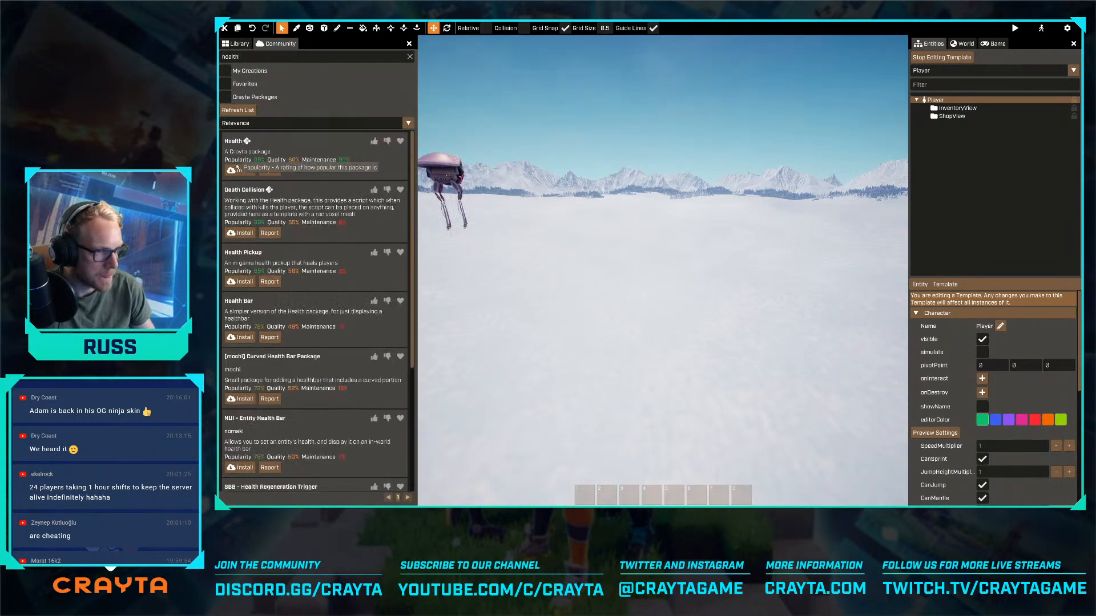
pyautogui.click(236, 171)
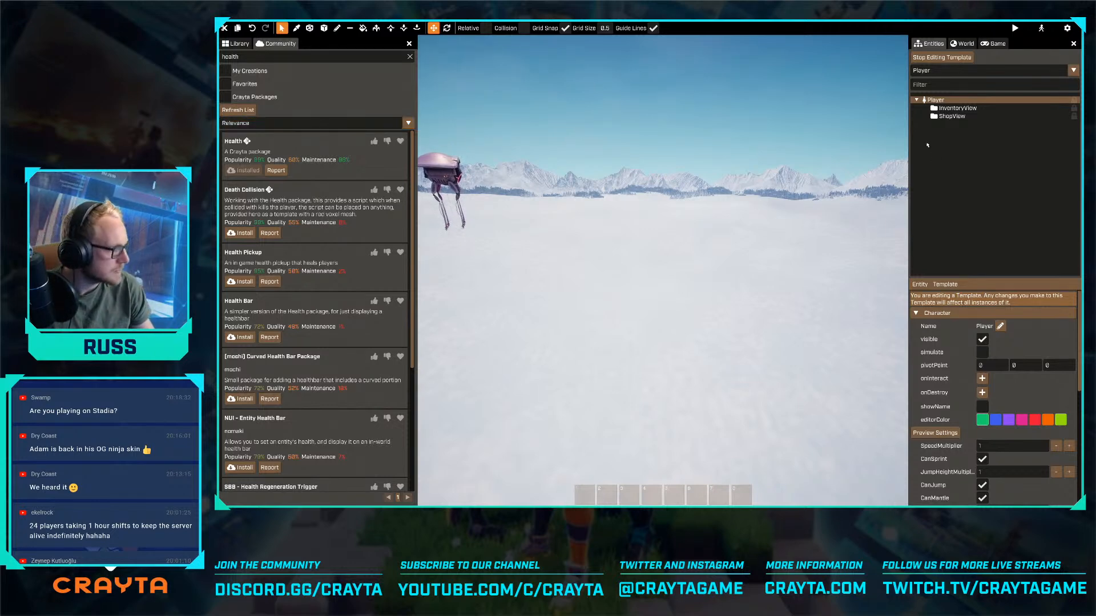
# - Clear the library filter, list the Templates, and add the Player Health template as a child of the Player entity
pyautogui.click(248, 45)
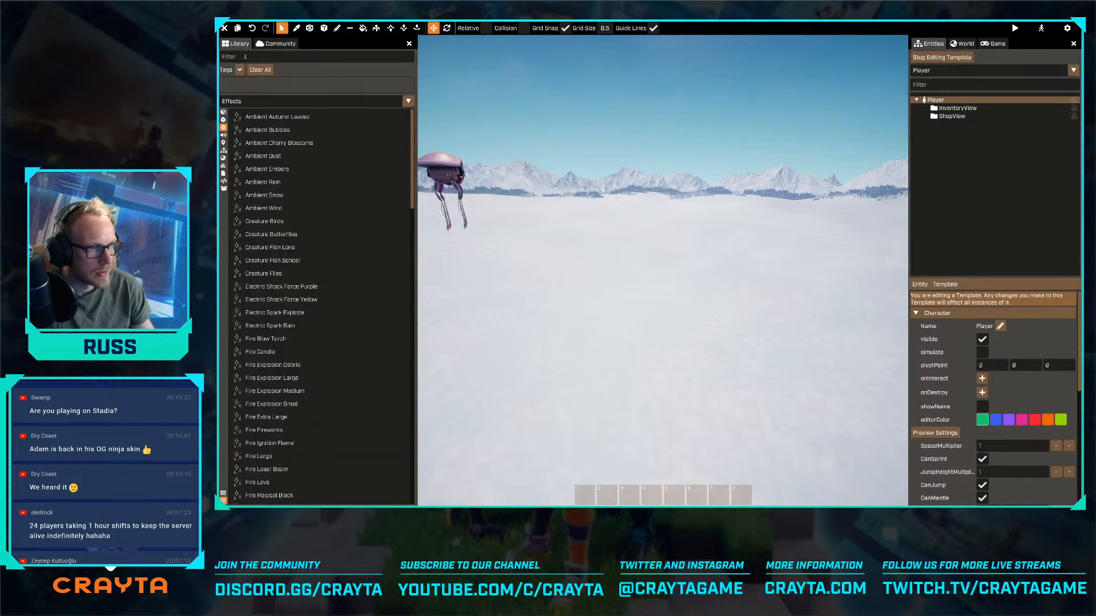
pyautogui.click(245, 101)
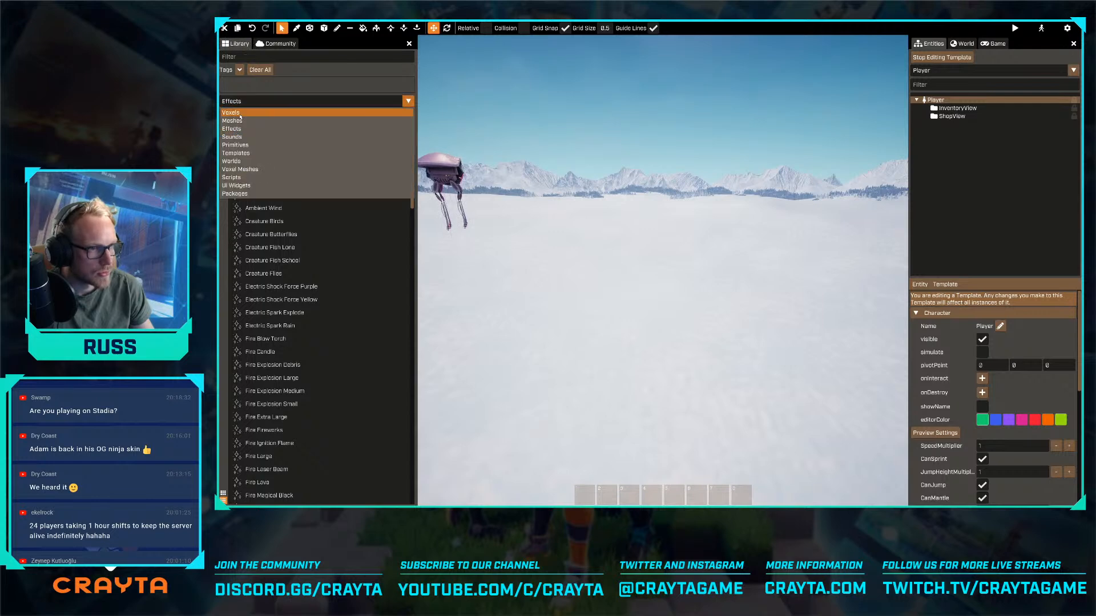
pyautogui.click(239, 153)
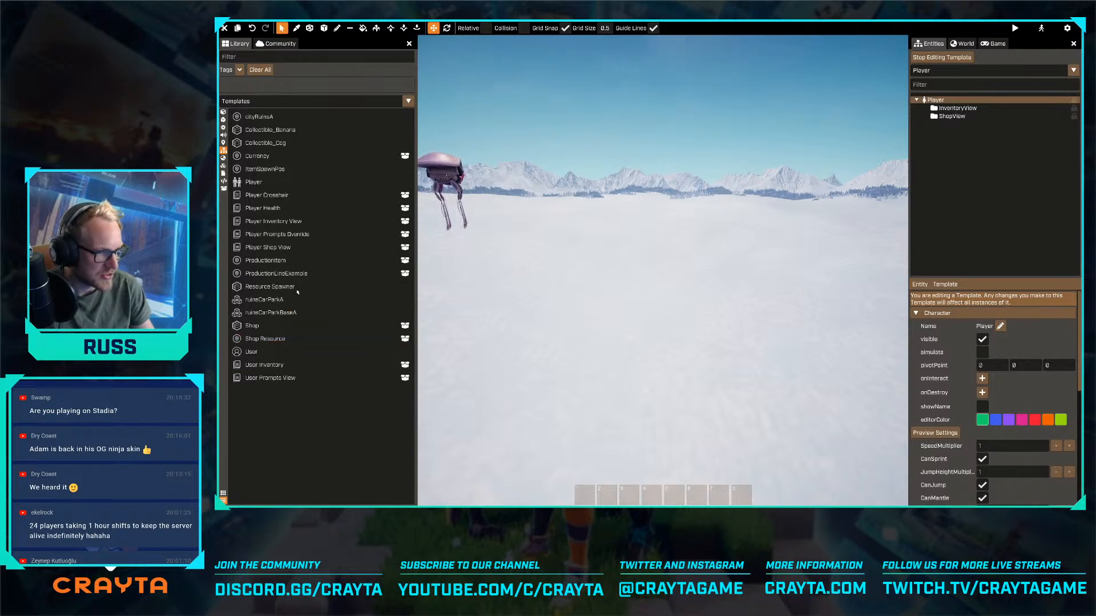
pyautogui.moveTo(265, 208)
pyautogui.mouseDown()
pyautogui.moveTo(936, 160)
pyautogui.moveTo(934, 103)
pyautogui.mouseUp()
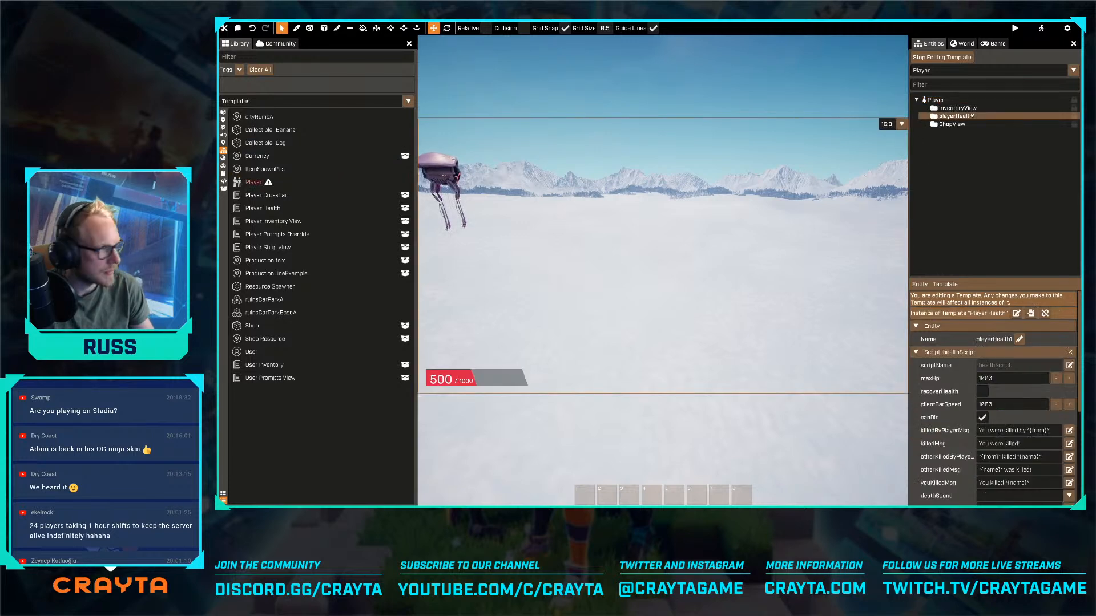
# - Examine the Player template's properties, its health child entity and the warning on the template in the library
pyautogui.click(270, 184)
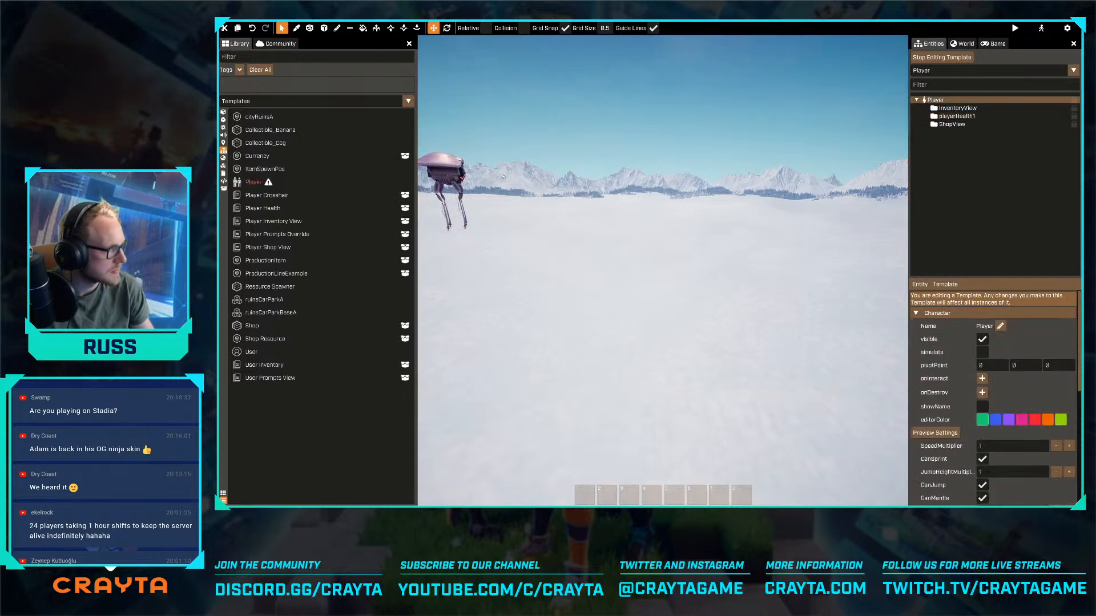
pyautogui.scroll(-5, 1047, 455)
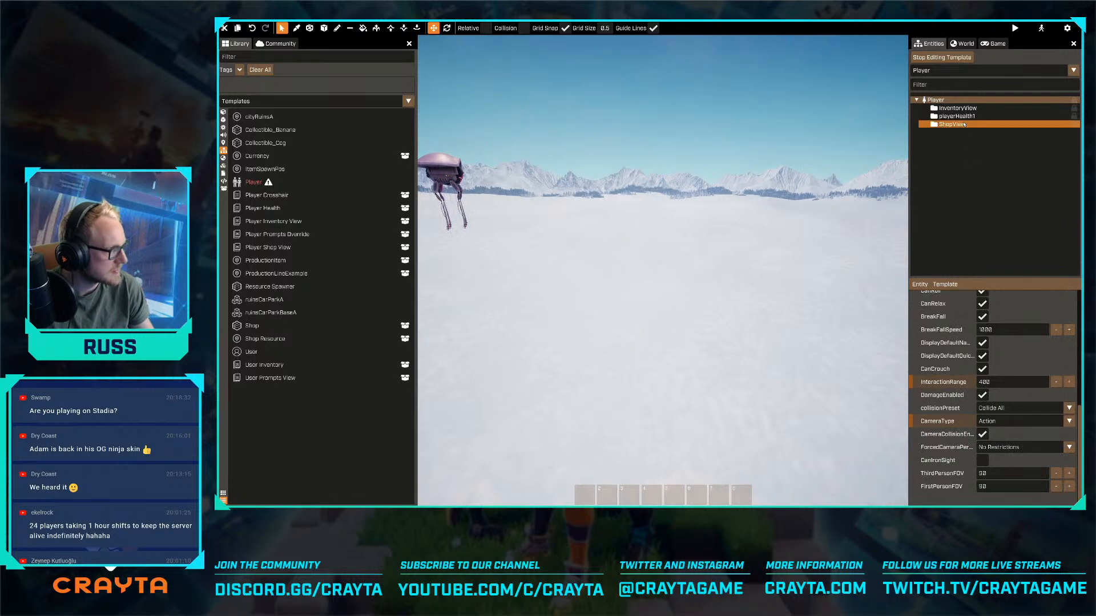
pyautogui.click(957, 115)
pyautogui.scroll(1, 1015, 351)
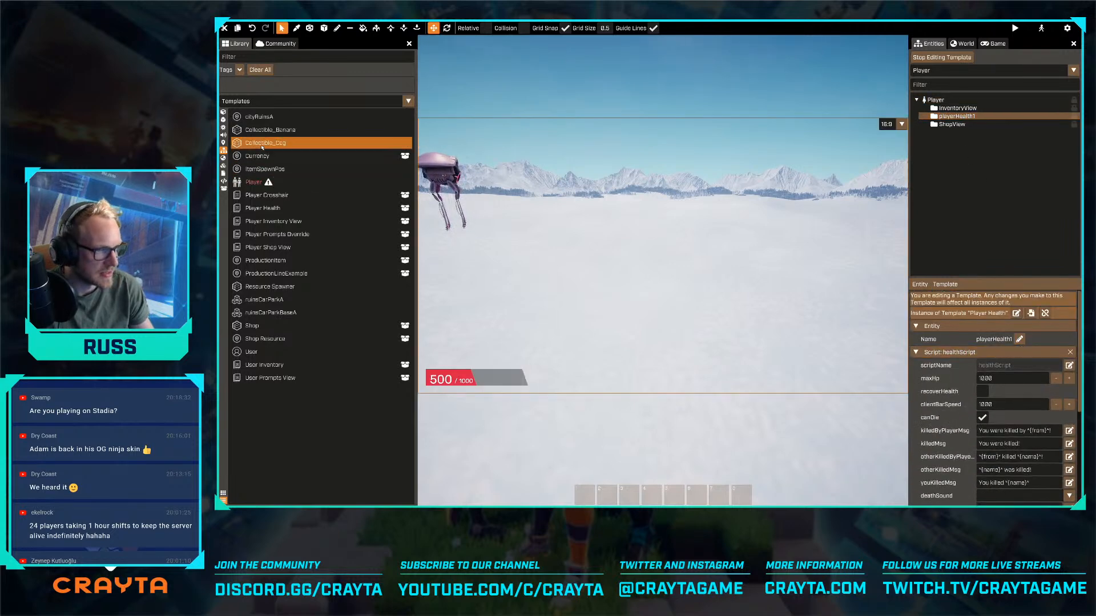
pyautogui.rightClick(261, 186)
pyautogui.click(308, 403)
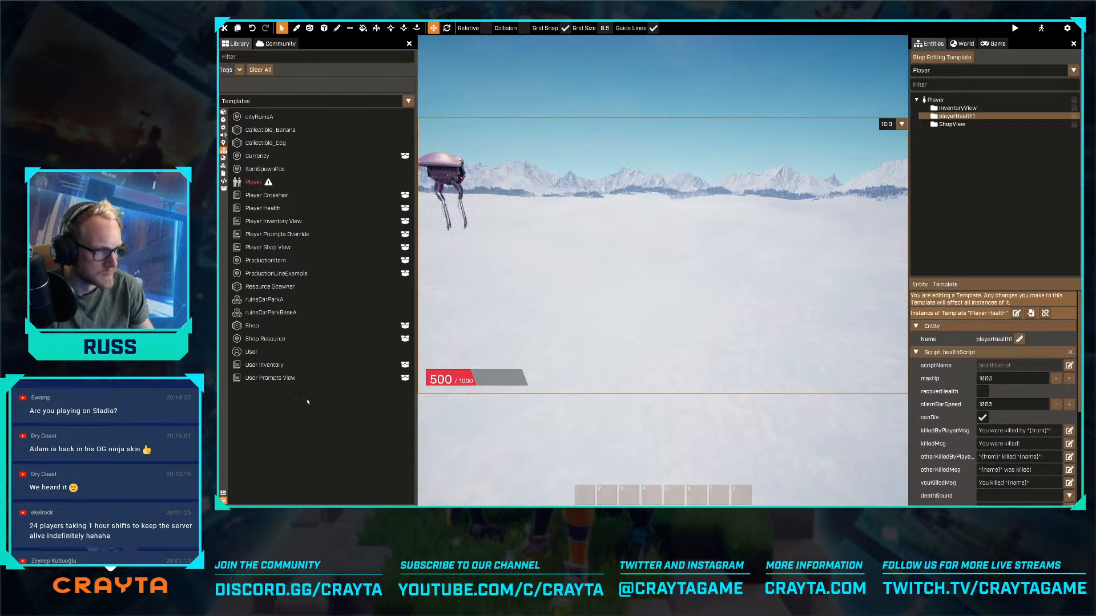
# - Open the User template to check its Prompts entity, and stop editing the template to return to the world
pyautogui.doubleClick(252, 352)
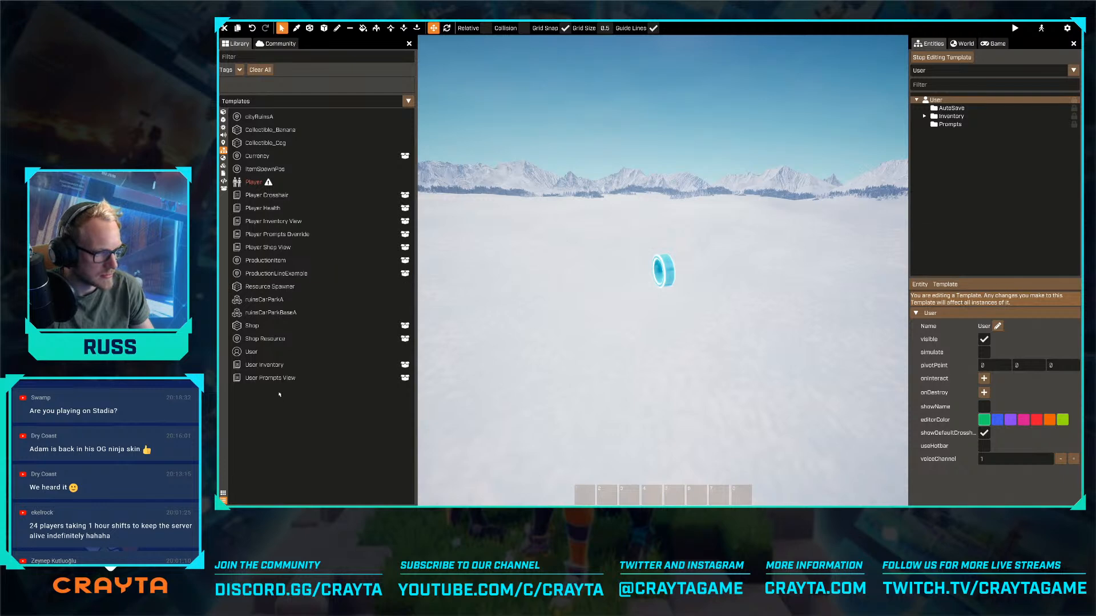
pyautogui.moveTo(274, 383); pyautogui.dragTo(321, 422)
pyautogui.click(954, 124)
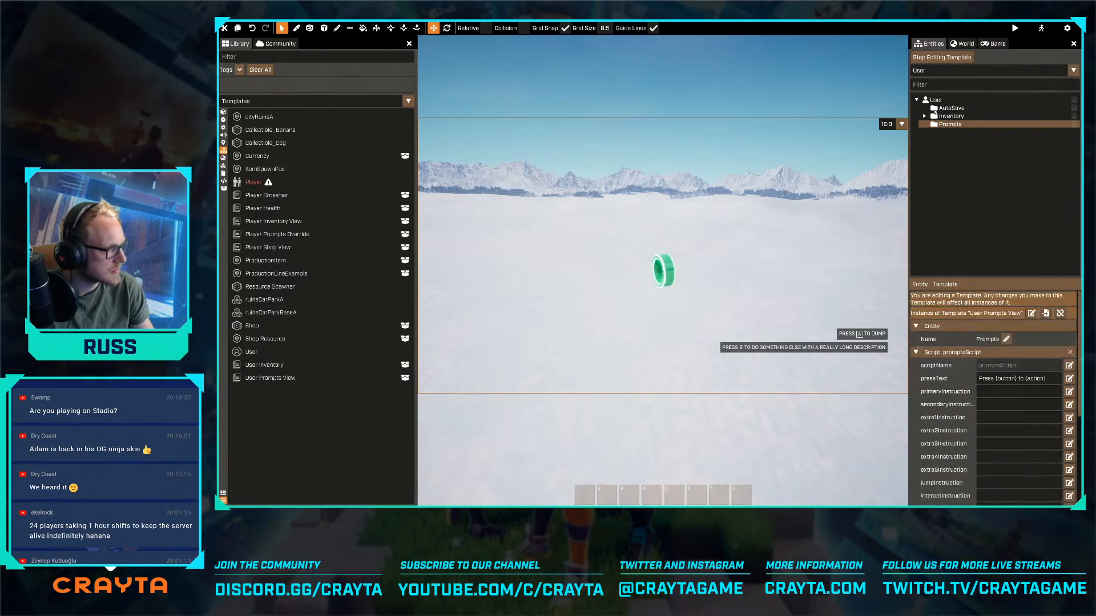
pyautogui.click(941, 57)
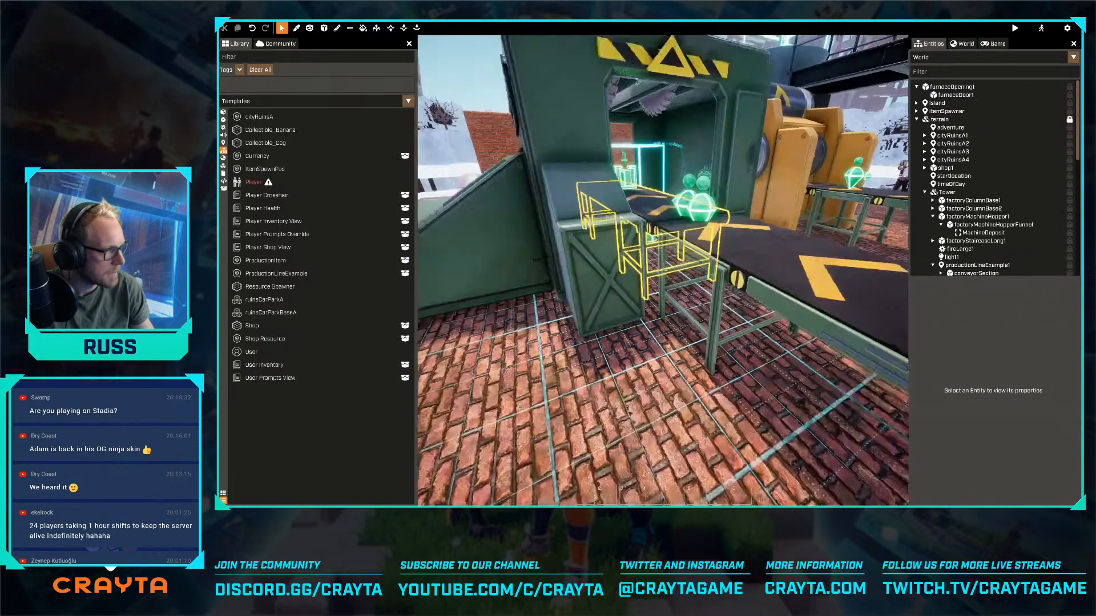
# - Reopen machineDepositScript through quick search and examine its GetButtonPrompts function
pyautogui.moveTo(656, 247); pyautogui.dragTo(656, 228, button='right')
pyautogui.press('s')
pyautogui.hotkey('ctrl', 'p')
pyautogui.write('mach')
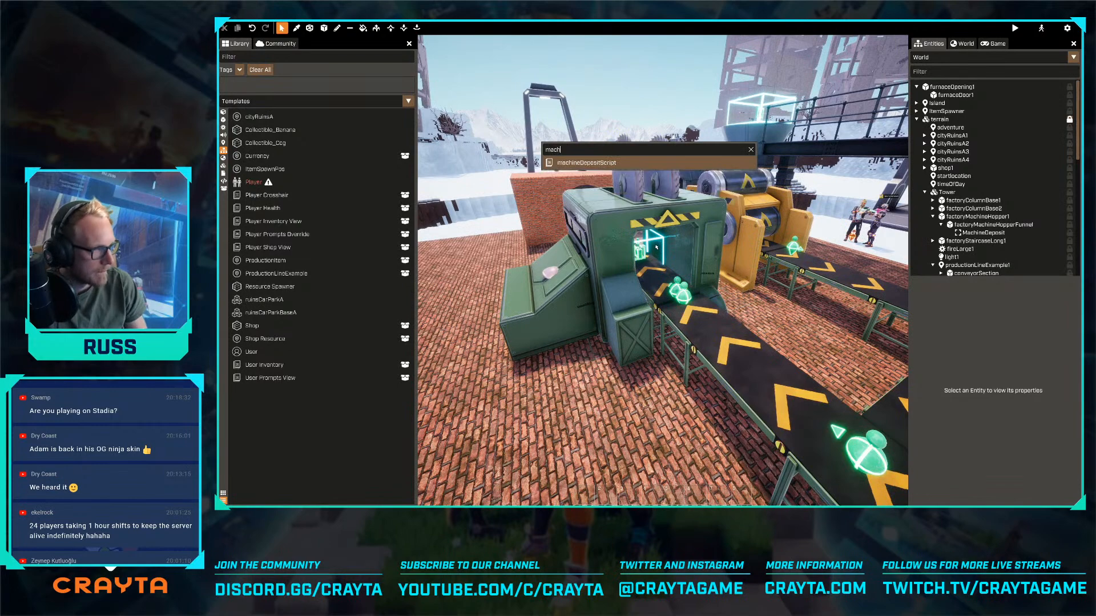
pyautogui.press('Return')
pyautogui.scroll(-15, 636, 285)
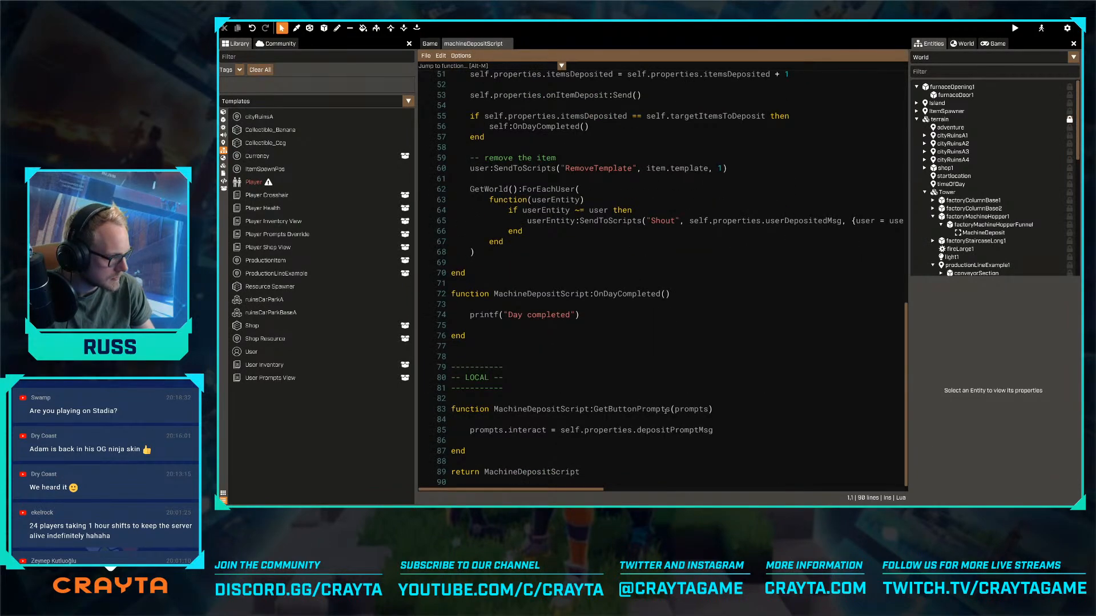
pyautogui.click(638, 409)
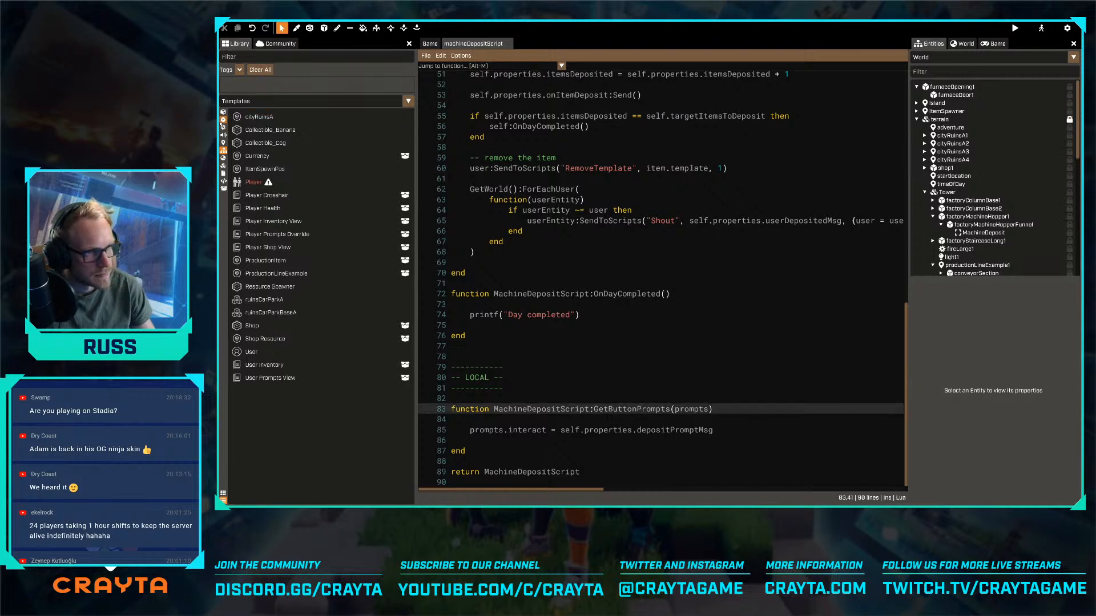
# - Show the library's Meshes filtered by the Mechanical Revolution tag
pyautogui.click(223, 120)
pyautogui.click(240, 70)
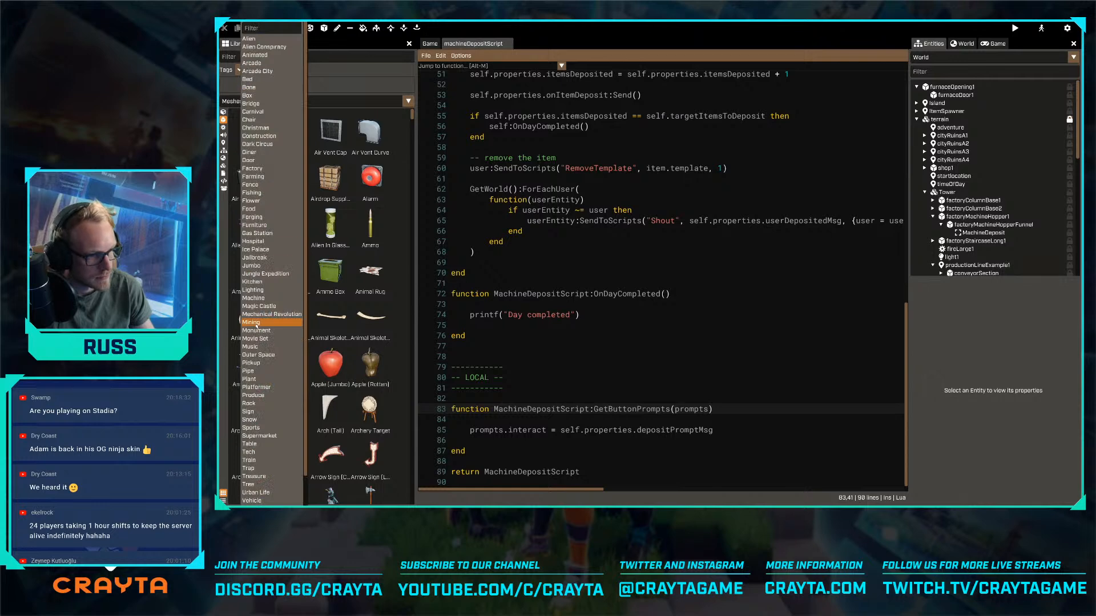
pyautogui.click(279, 319)
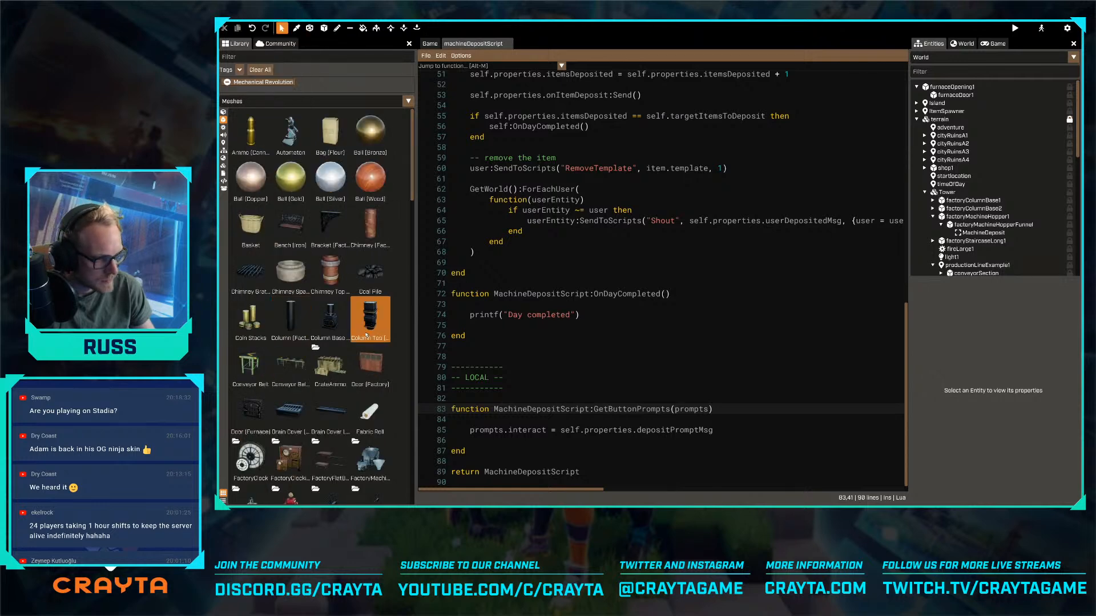
# - Browse the Mechanical Revolution meshes to examine the available factory machines, gears, pipes and production materials
pyautogui.scroll(-1, 384, 273)
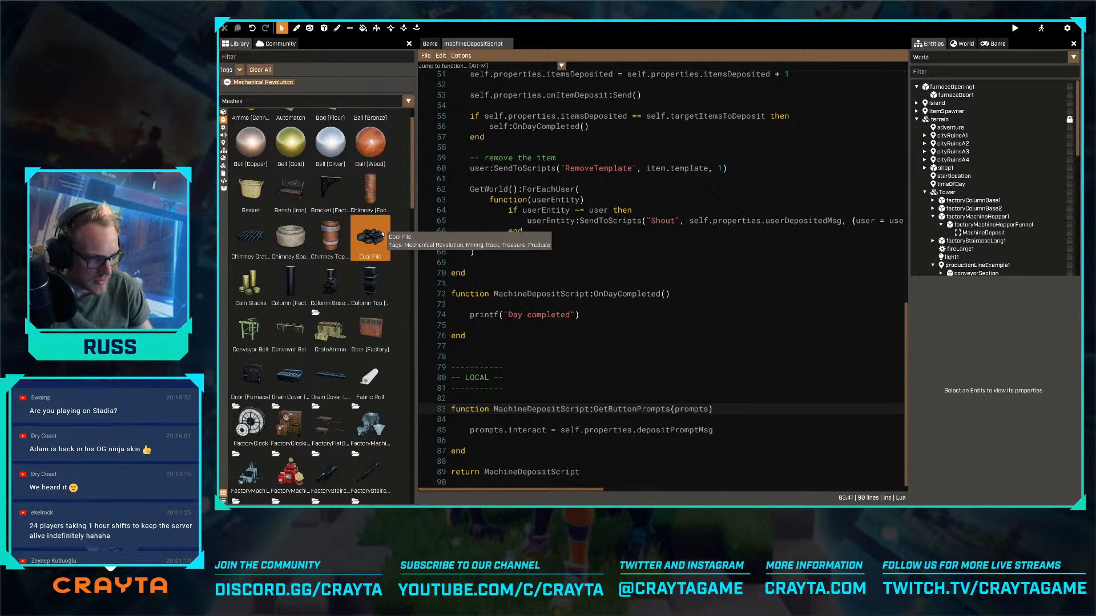
pyautogui.scroll(-4, 382, 231)
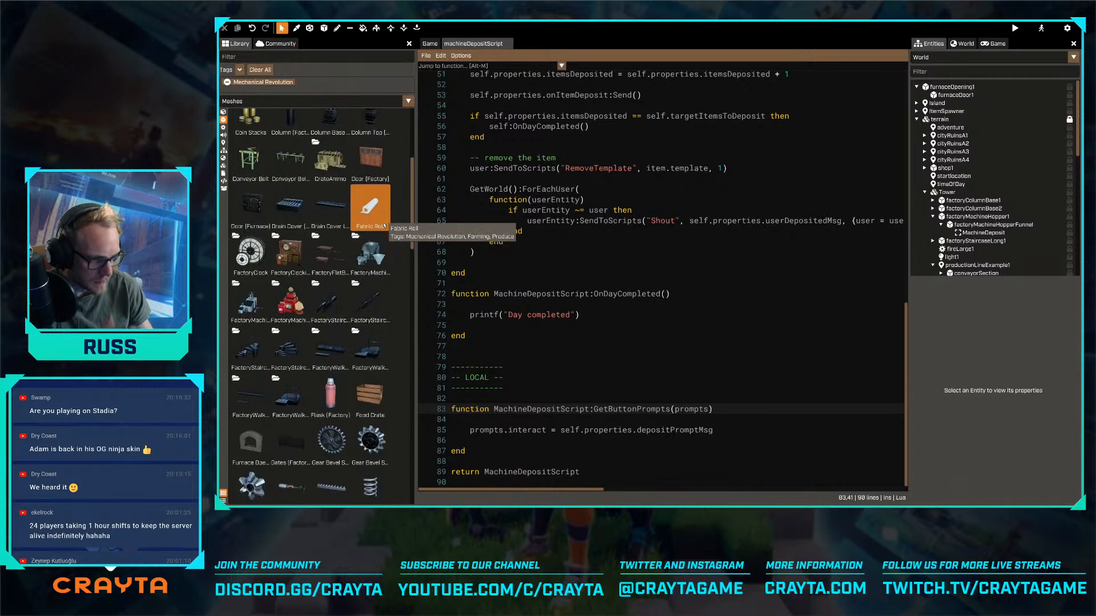
pyautogui.scroll(-3, 382, 229)
pyautogui.scroll(-2, 376, 231)
pyautogui.scroll(-5, 376, 230)
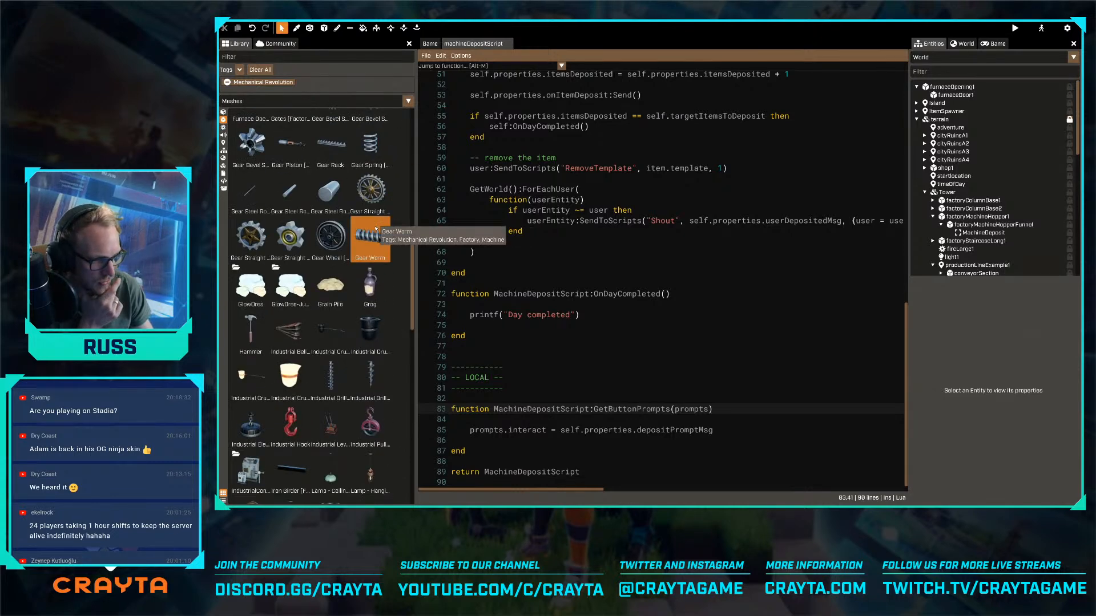
pyautogui.scroll(-7, 374, 231)
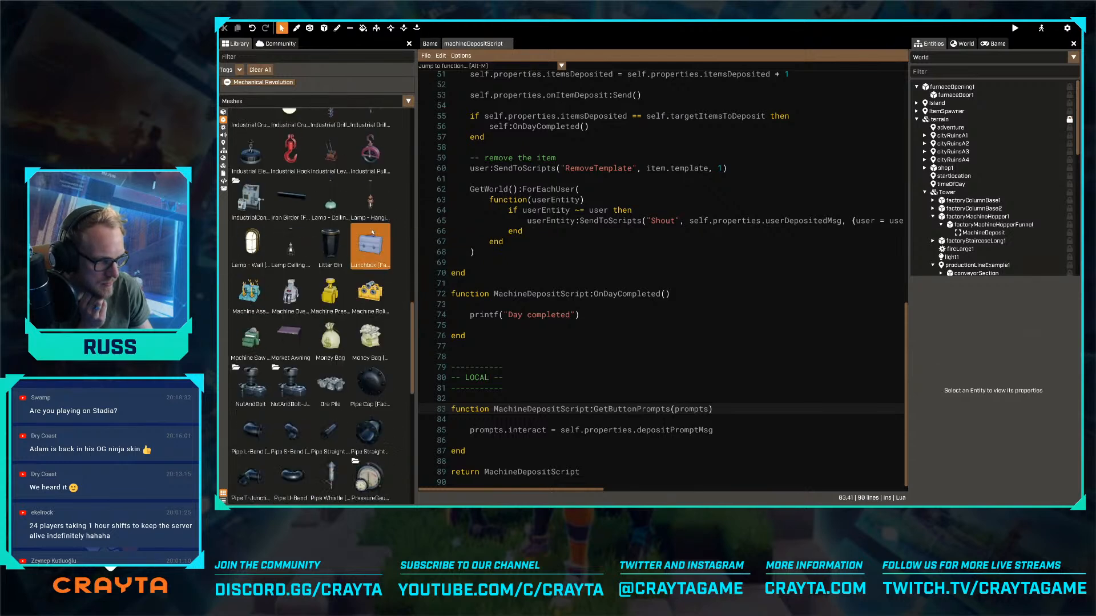
pyautogui.scroll(-5, 370, 233)
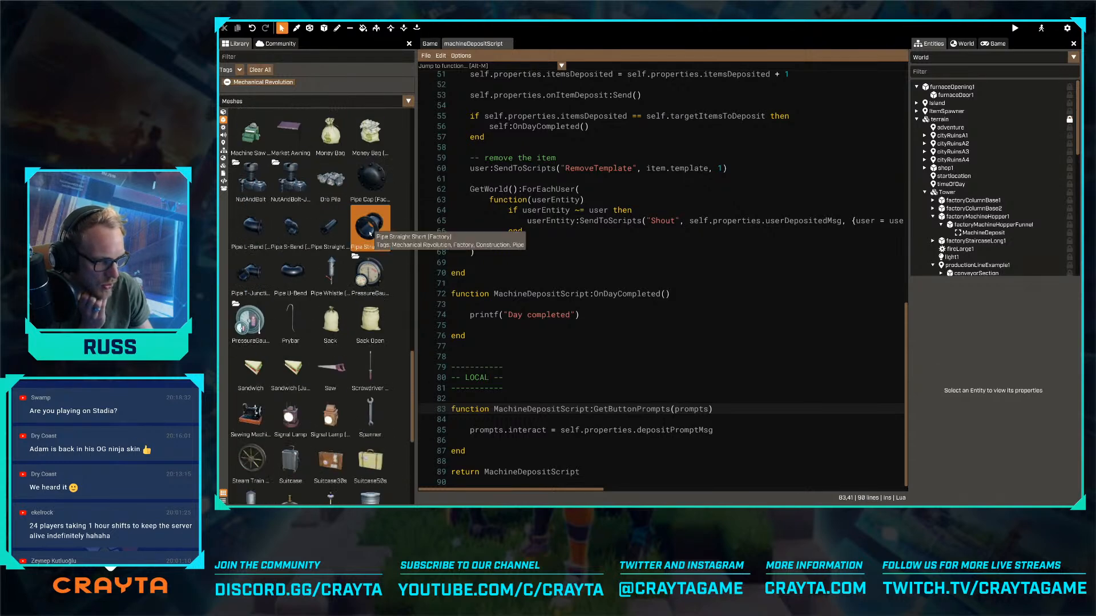
pyautogui.scroll(-3, 370, 233)
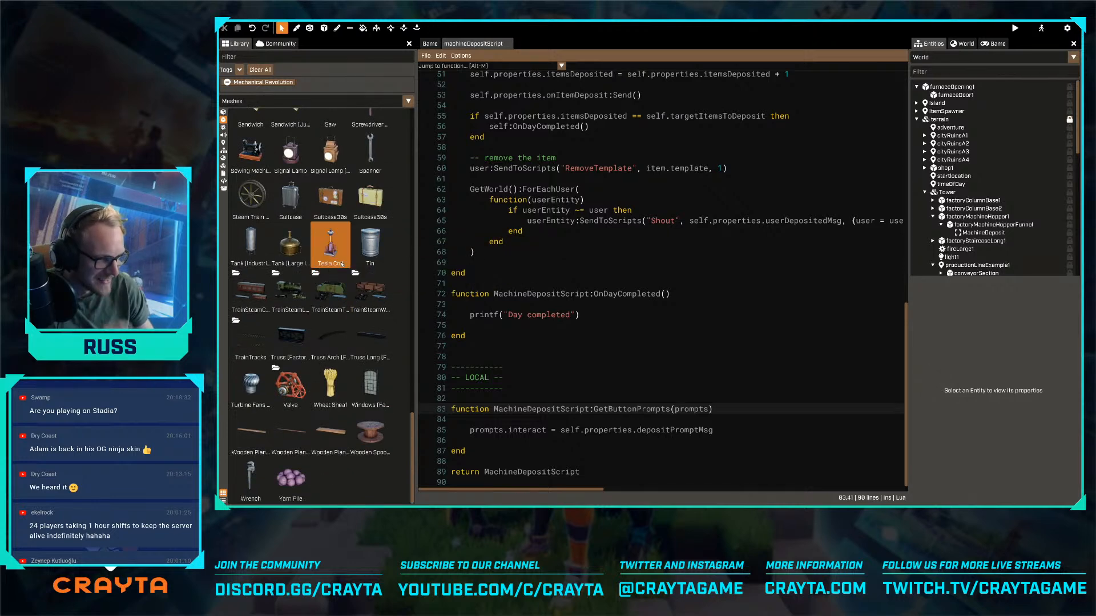
pyautogui.scroll(3, 337, 251)
pyautogui.scroll(6, 337, 250)
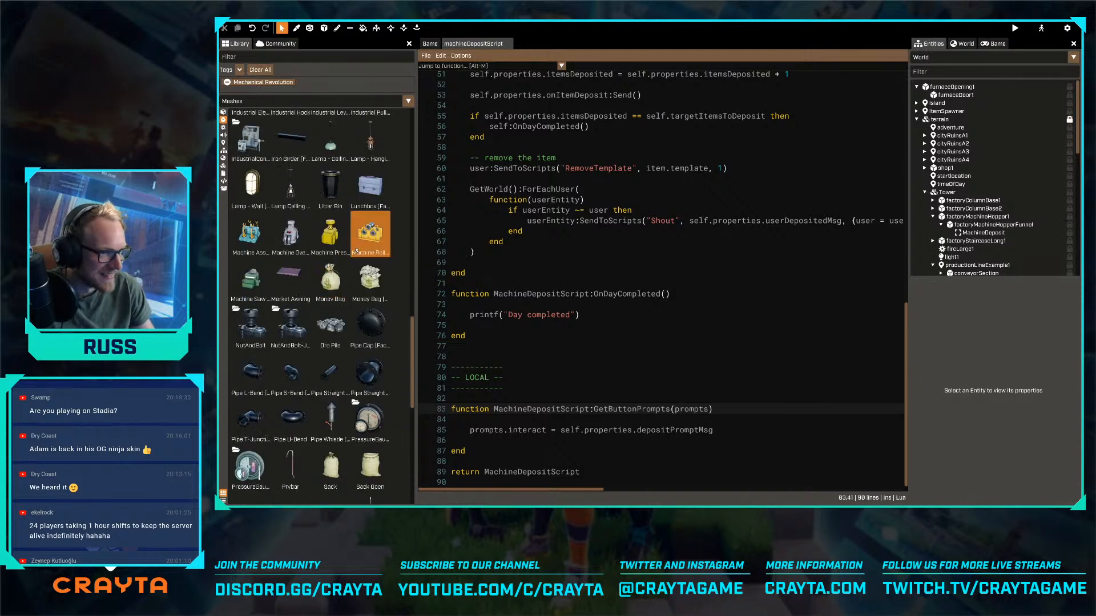
# - Return from the script to the world view and collapse the terrain branch in the entity hierarchy
pyautogui.scroll(4, 291, 274)
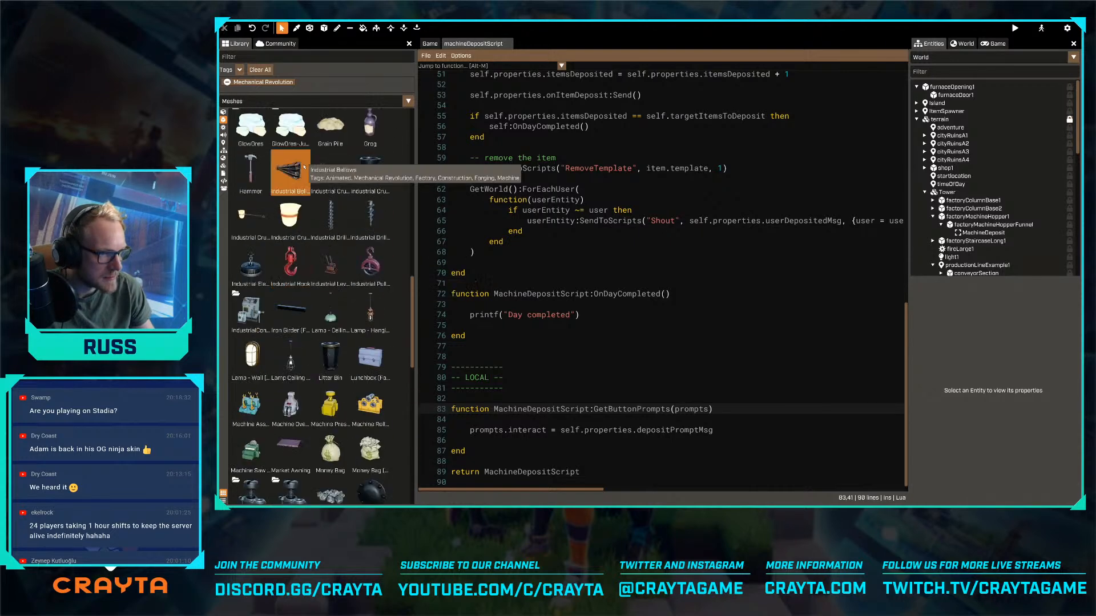
pyautogui.scroll(6, 331, 174)
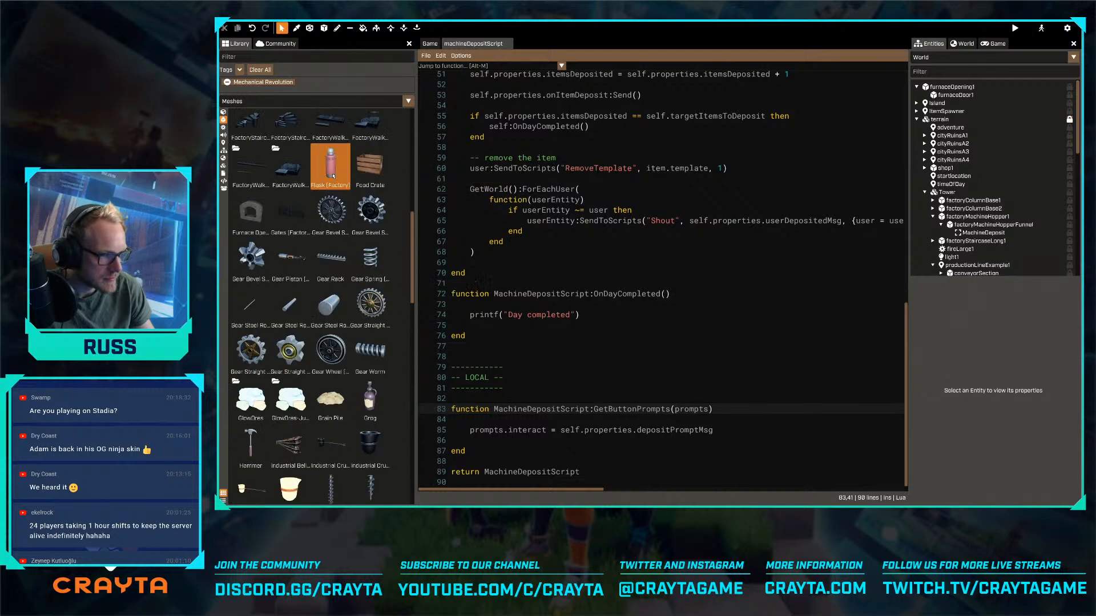
pyautogui.scroll(2, 333, 176)
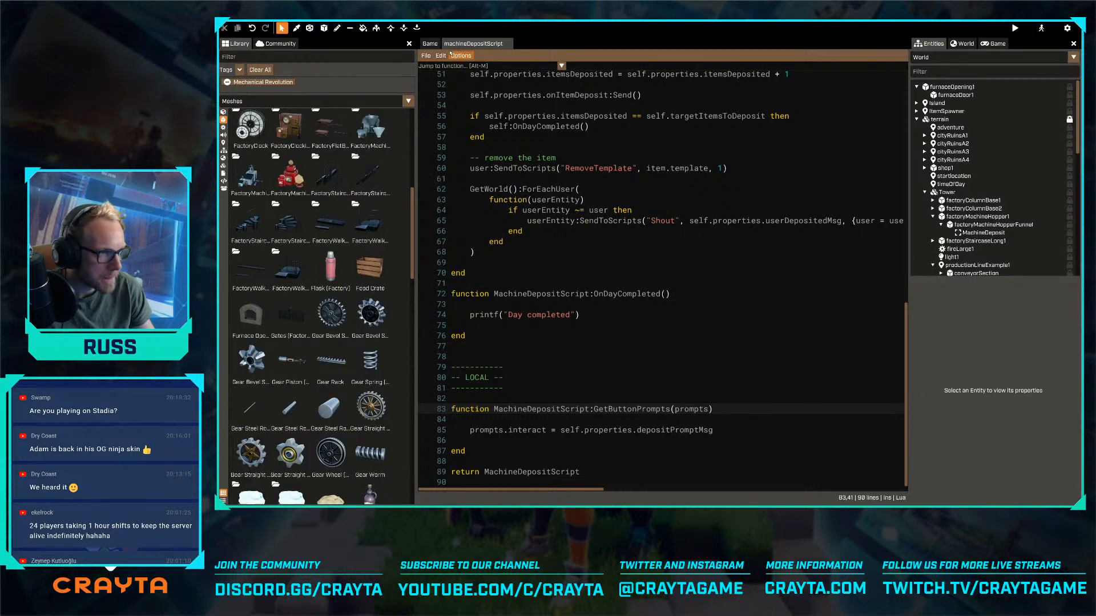
pyautogui.click(430, 43)
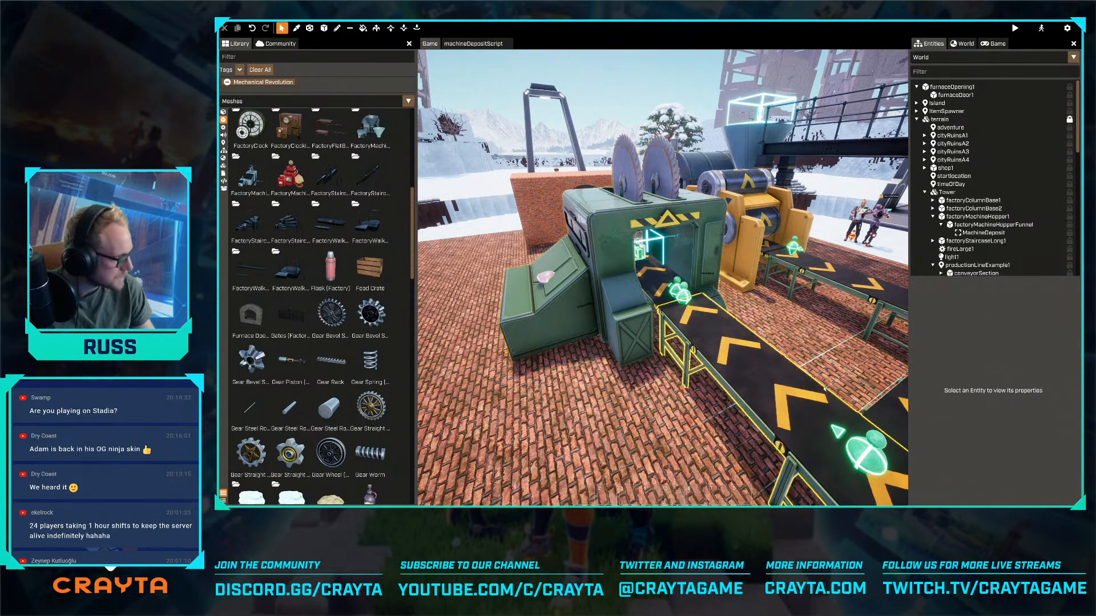
pyautogui.scroll(-2, 975, 150)
pyautogui.scroll(2, 974, 150)
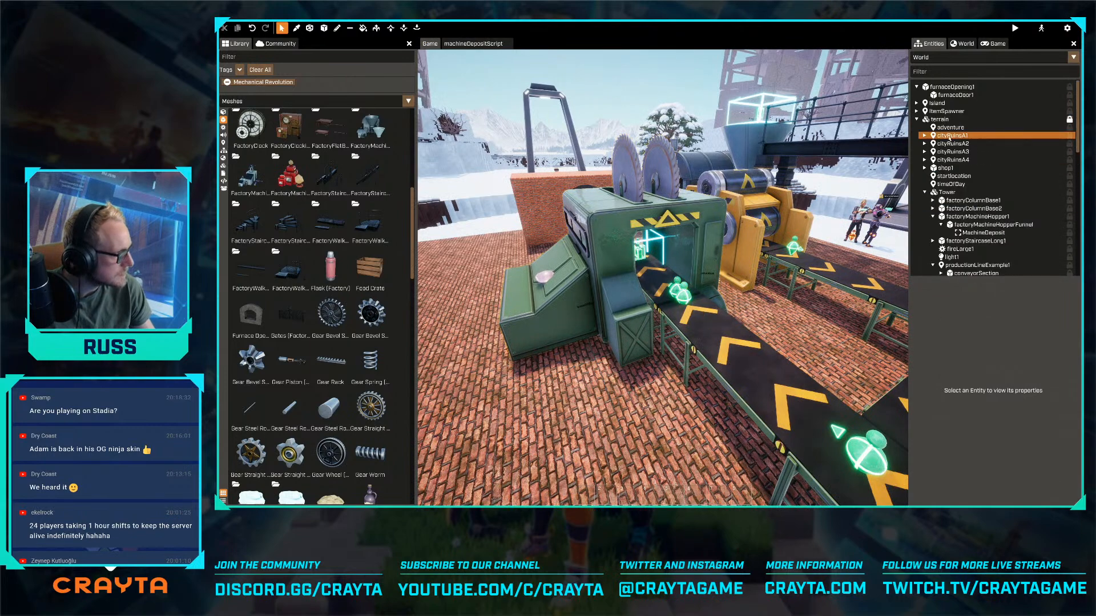
pyautogui.click(939, 119)
pyautogui.click(916, 119)
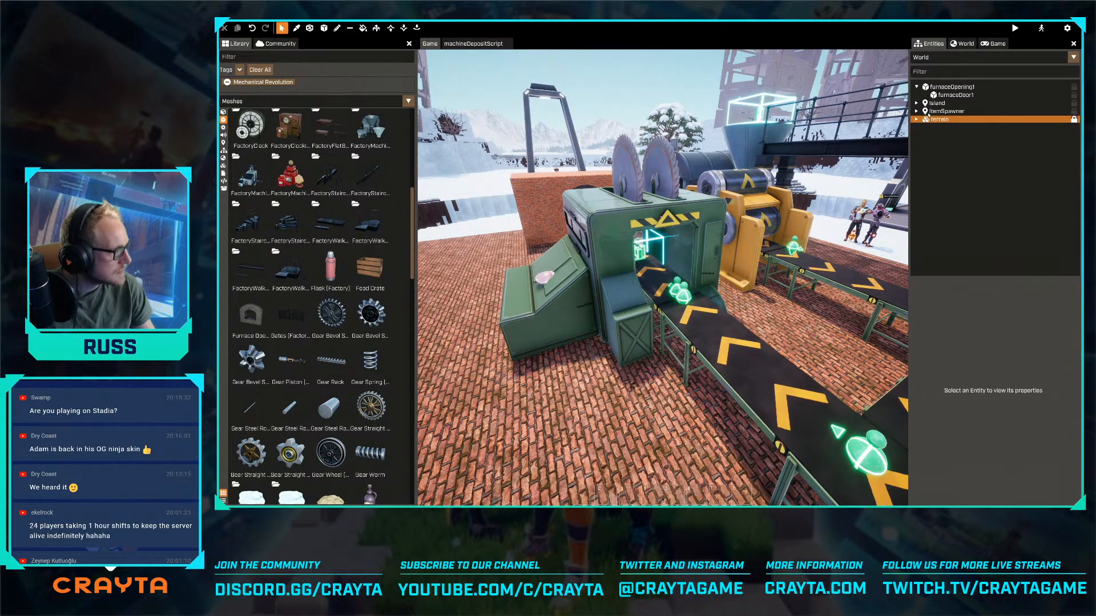
# - Open the Player template for editing and add a new script folder named Temperature under the Player entity
pyautogui.click(941, 57)
pyautogui.click(939, 93)
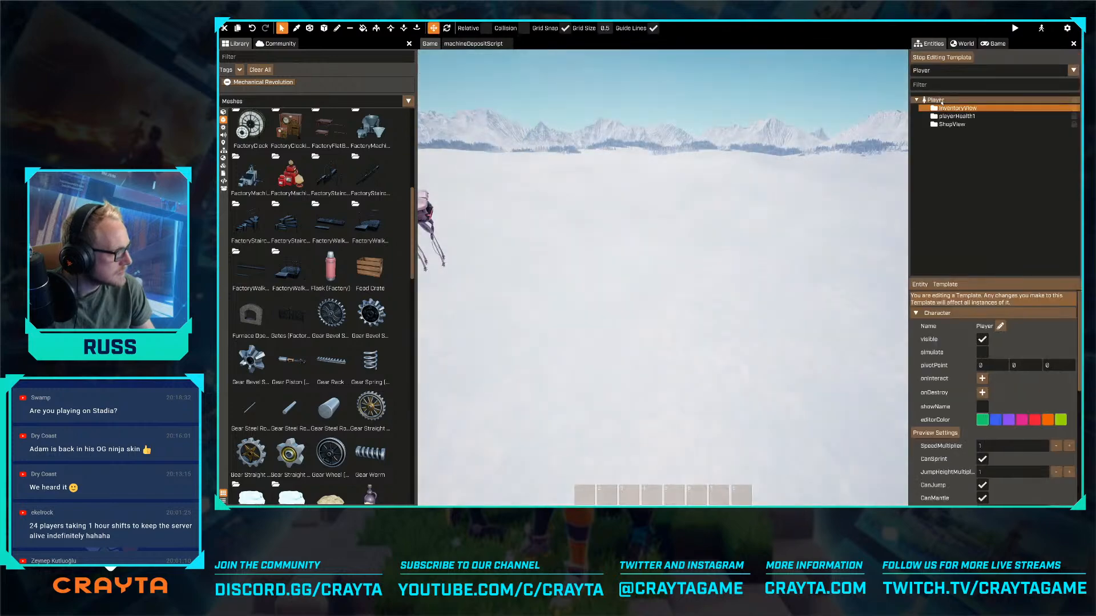
pyautogui.rightClick(938, 100)
pyautogui.moveTo(959, 122)
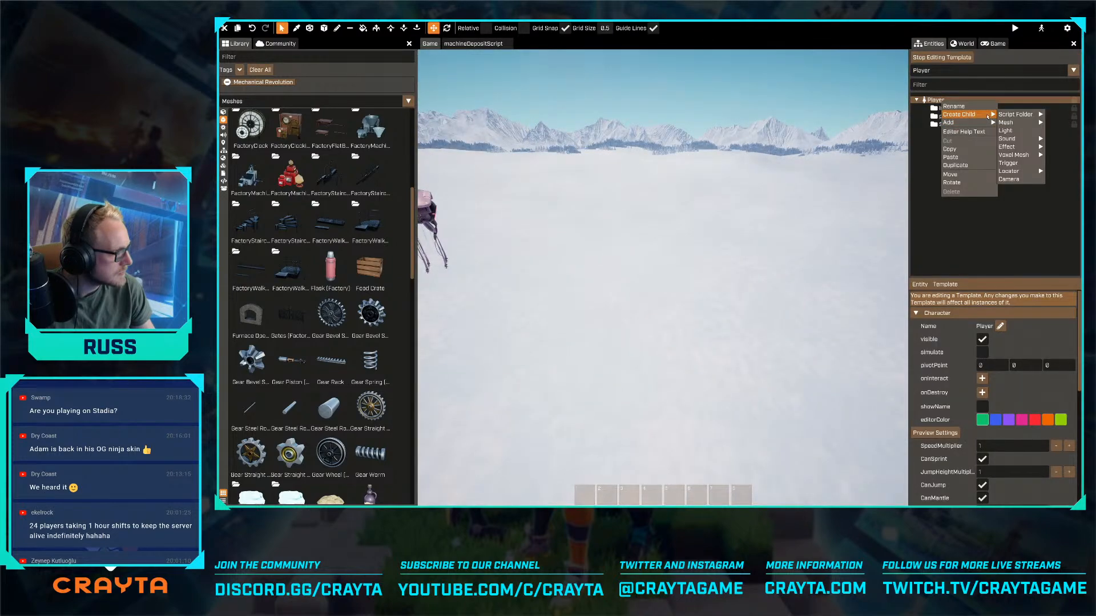
pyautogui.moveTo(1018, 116)
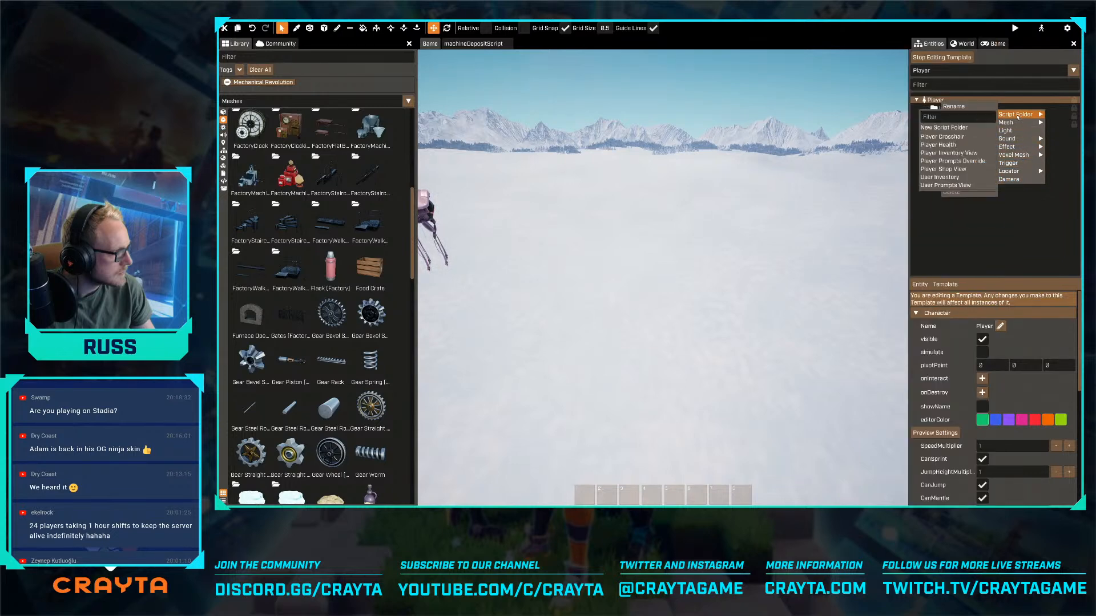
pyautogui.click(970, 128)
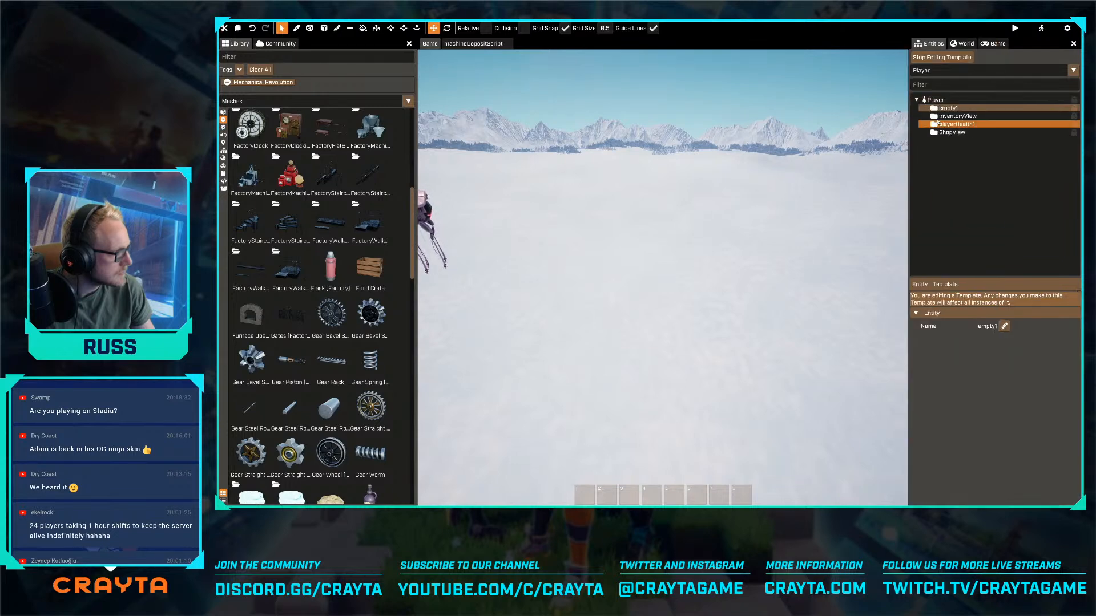
pyautogui.click(1007, 327)
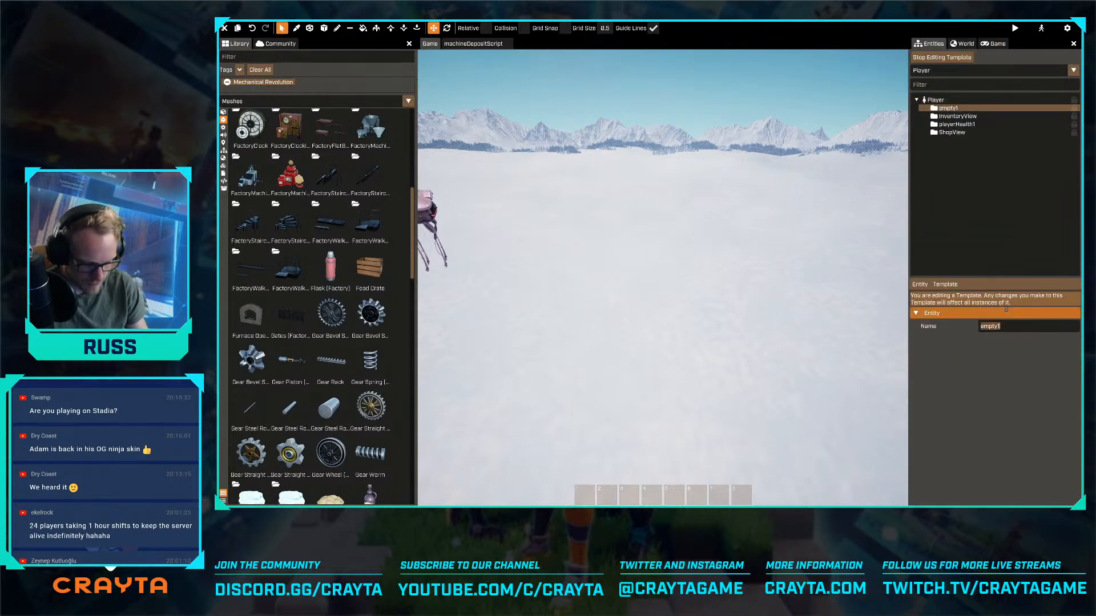
pyautogui.write('Tem')
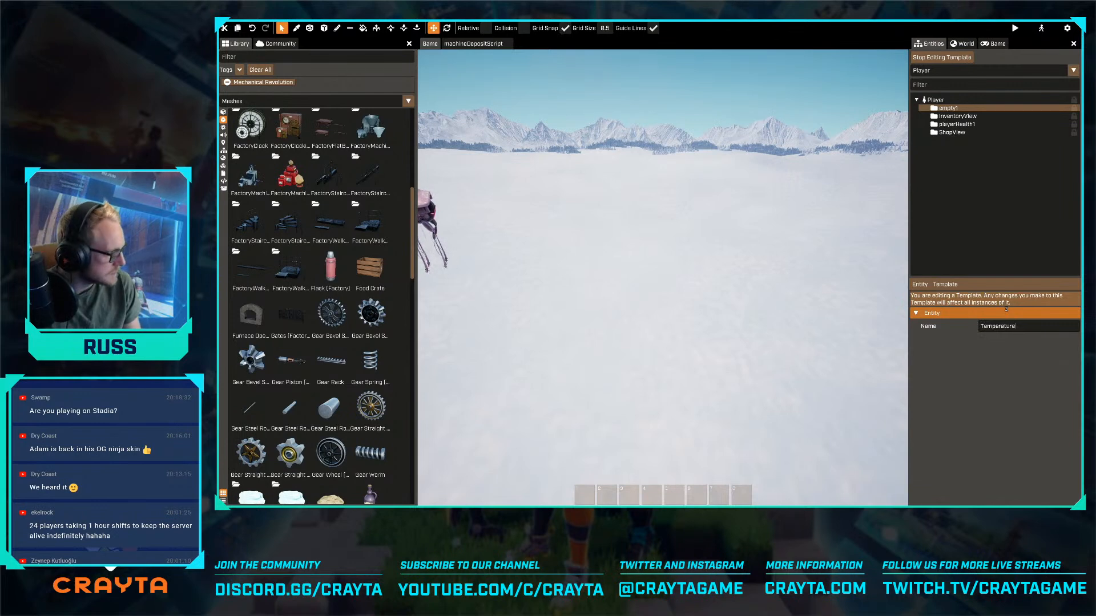
pyautogui.press('Return')
# - Add a new script named playerTemperatureScript to the Temperature entity
pyautogui.rightClick(920, 285)
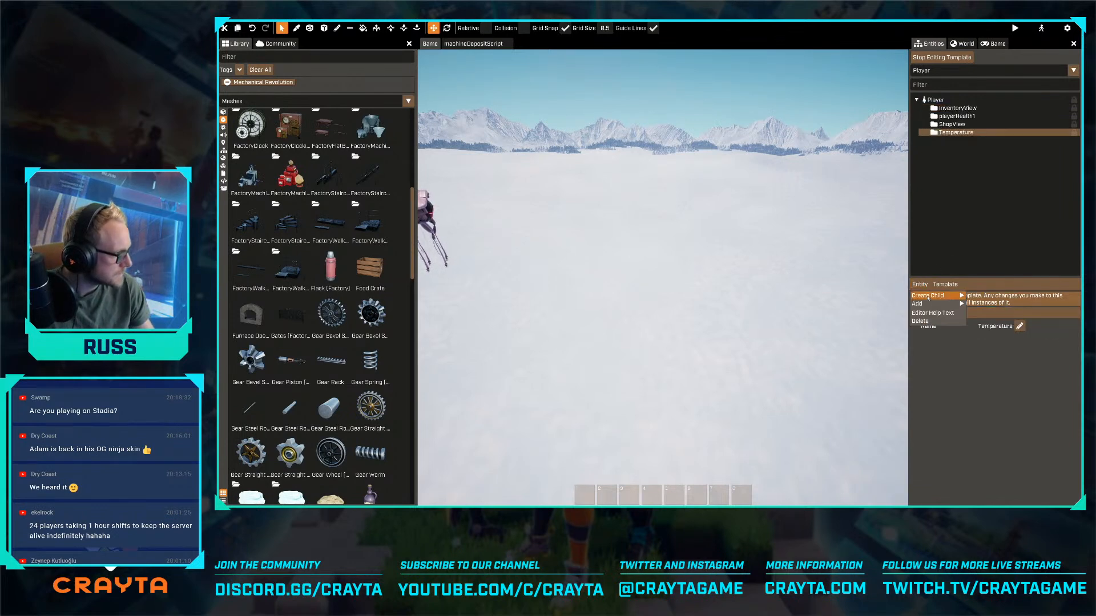
pyautogui.moveTo(927, 297)
pyautogui.click(889, 499)
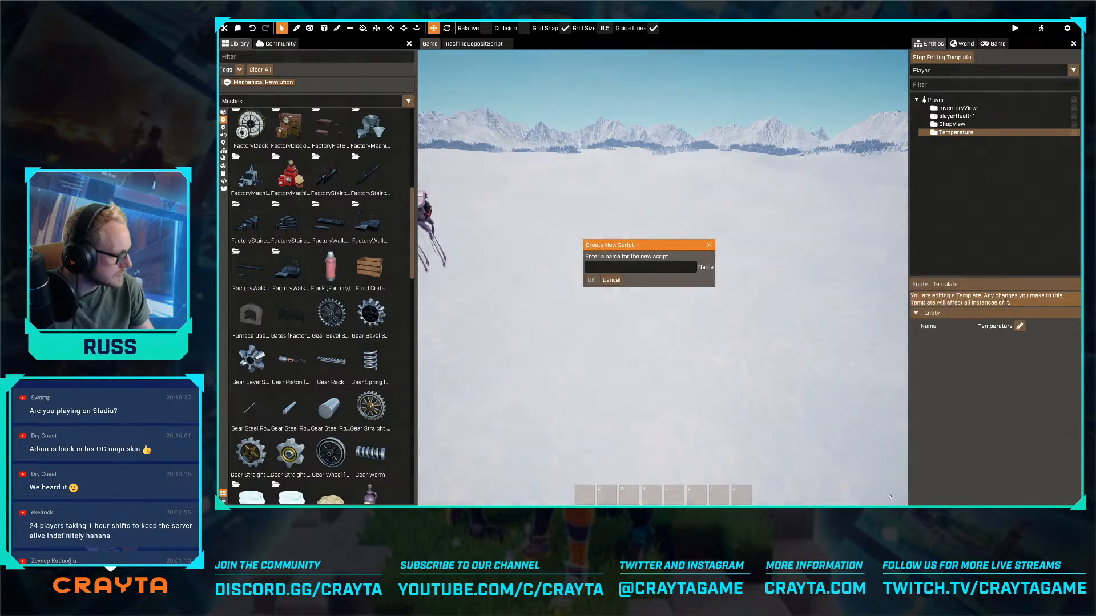
pyautogui.click(617, 264)
pyautogui.write('playerTem')
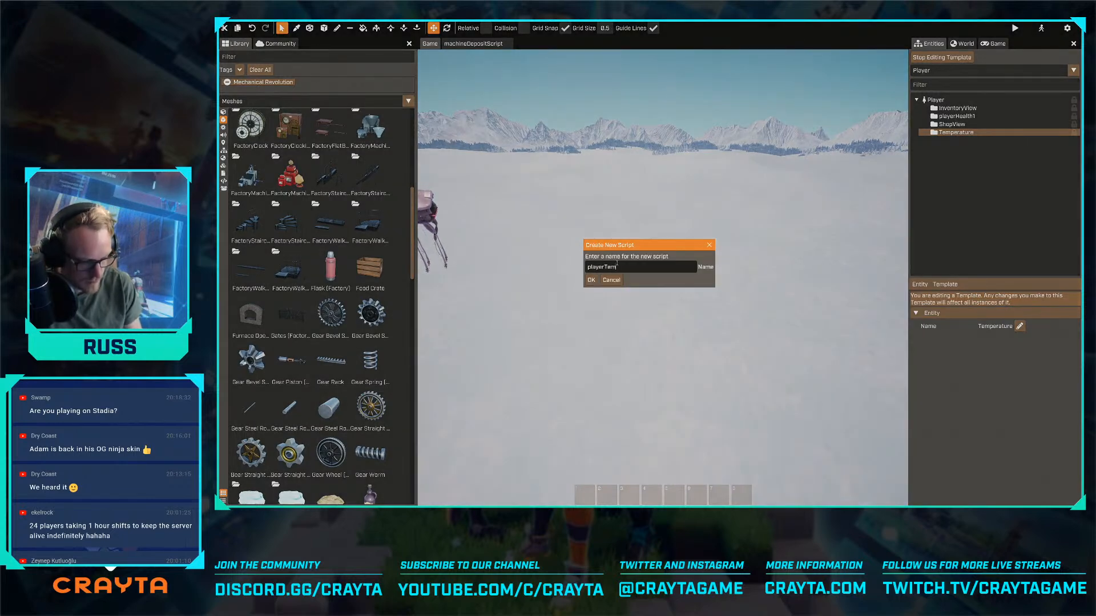
pyautogui.write('peratu')
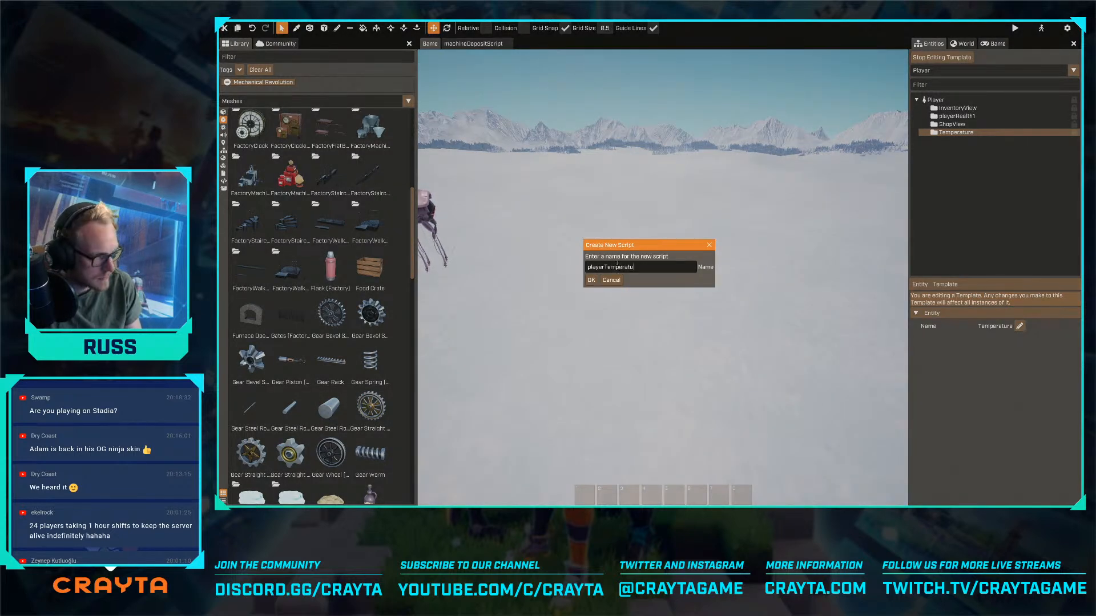
pyautogui.write('reScript')
pyautogui.press('Return')
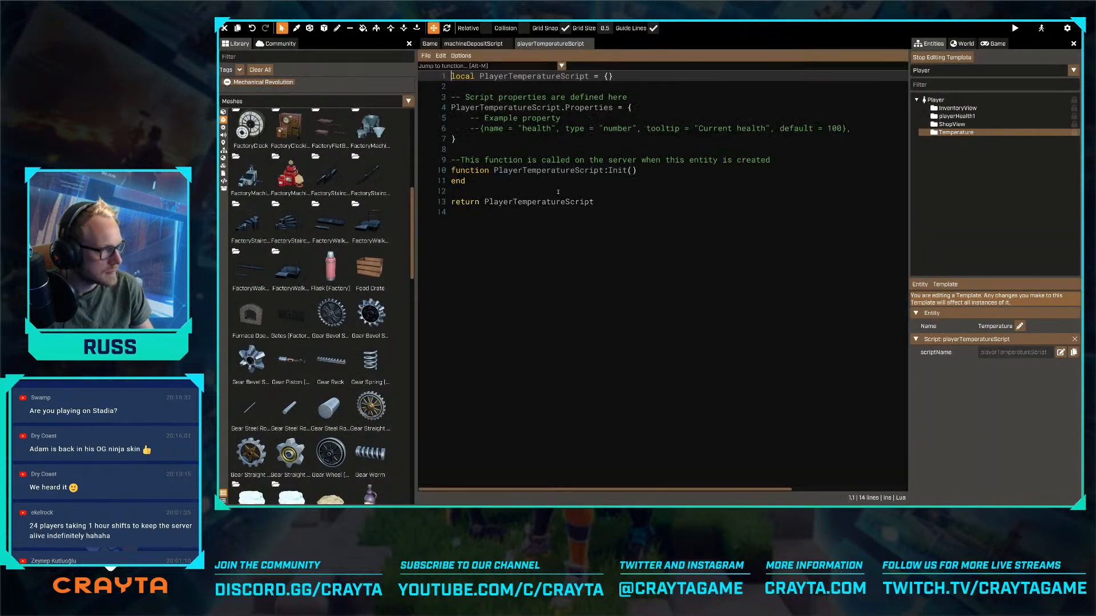
# - Open playerTemperatureScript and delete the example property comment and the commented-out health line from its Properties table
pyautogui.click(630, 140)
pyautogui.press('Up')
pyautogui.press('Up')
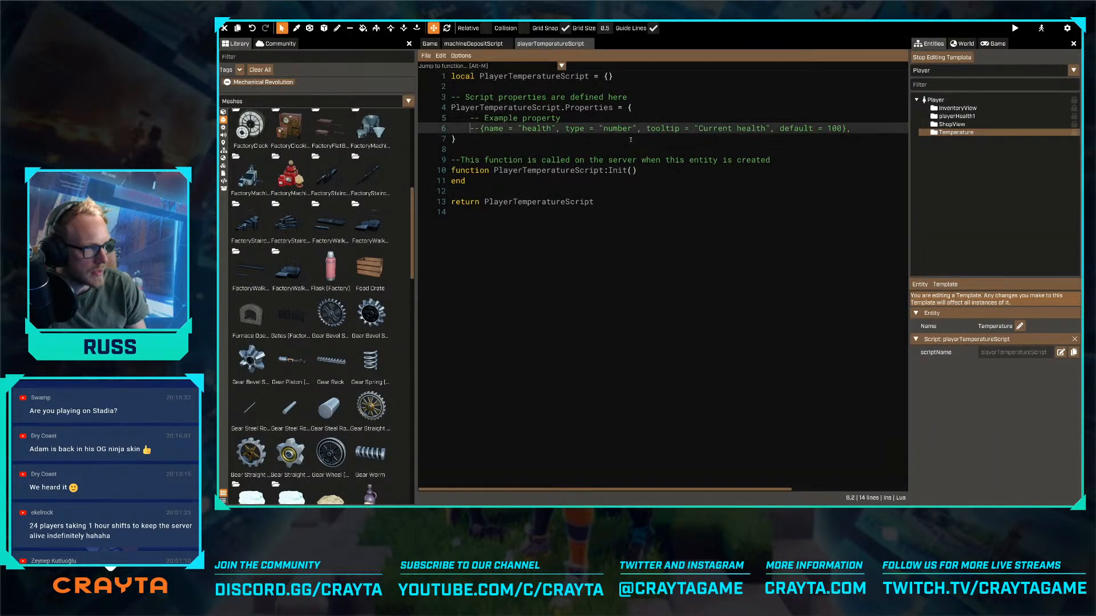
pyautogui.hotkey('shift', 'Down')
pyautogui.hotkey('shift', 'End')
pyautogui.press('BackSpace')
pyautogui.press('BackSpace')
pyautogui.press('BackSpace')
pyautogui.press('Down')
pyautogui.press('Down')
pyautogui.press('Down')
pyautogui.press('Down')
pyautogui.press('Down')
pyautogui.press('Down')
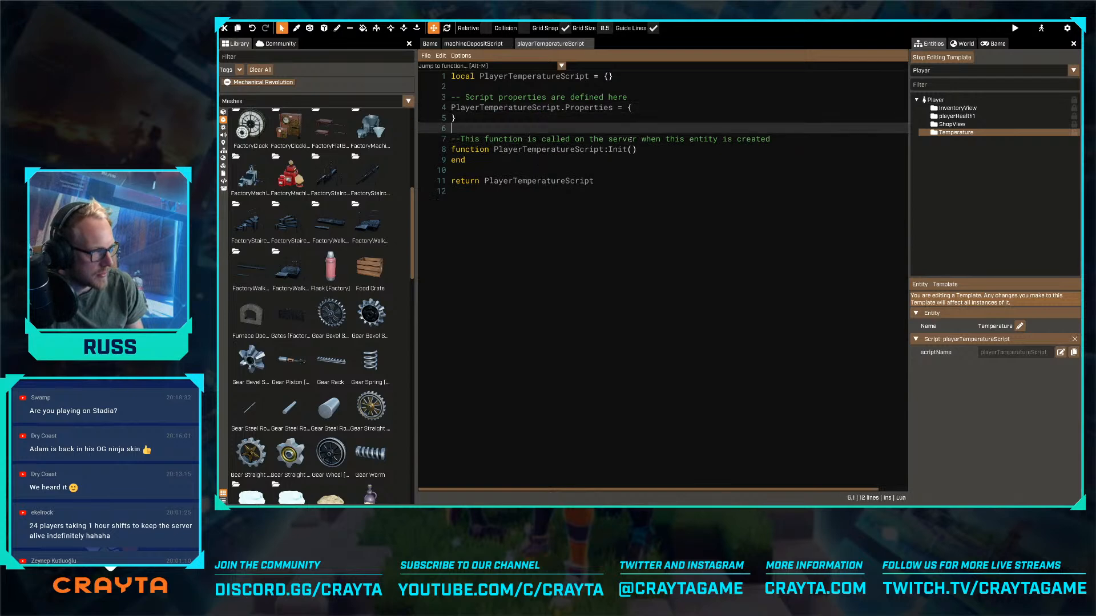
pyautogui.press('Return')
pyautogui.press('Return')
pyautogui.press('Up')
pyautogui.write('function P')
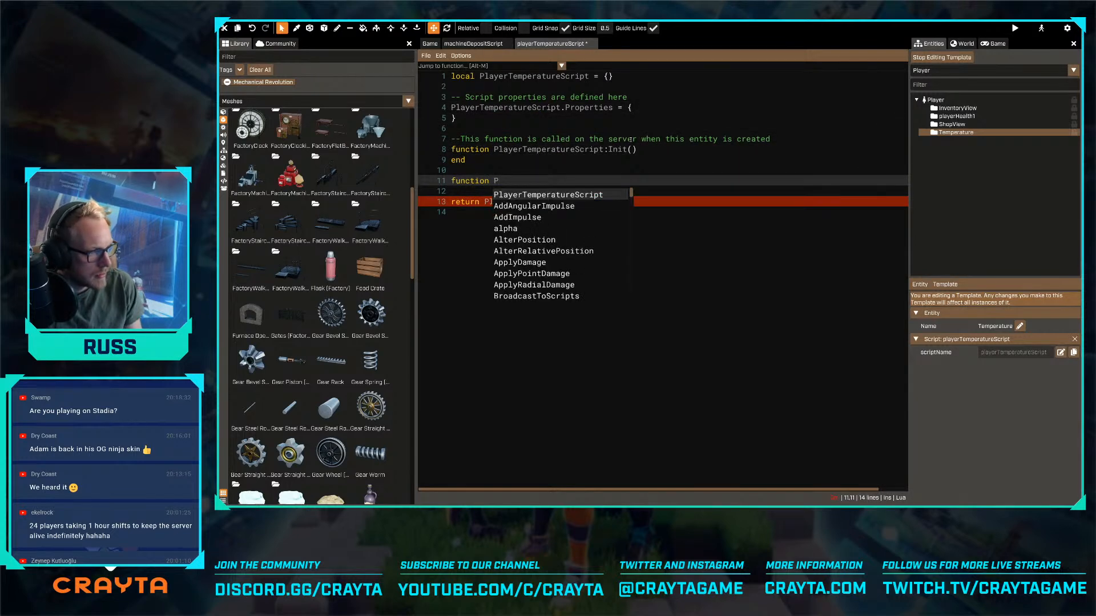
pyautogui.hotkey('shift', 'Home')
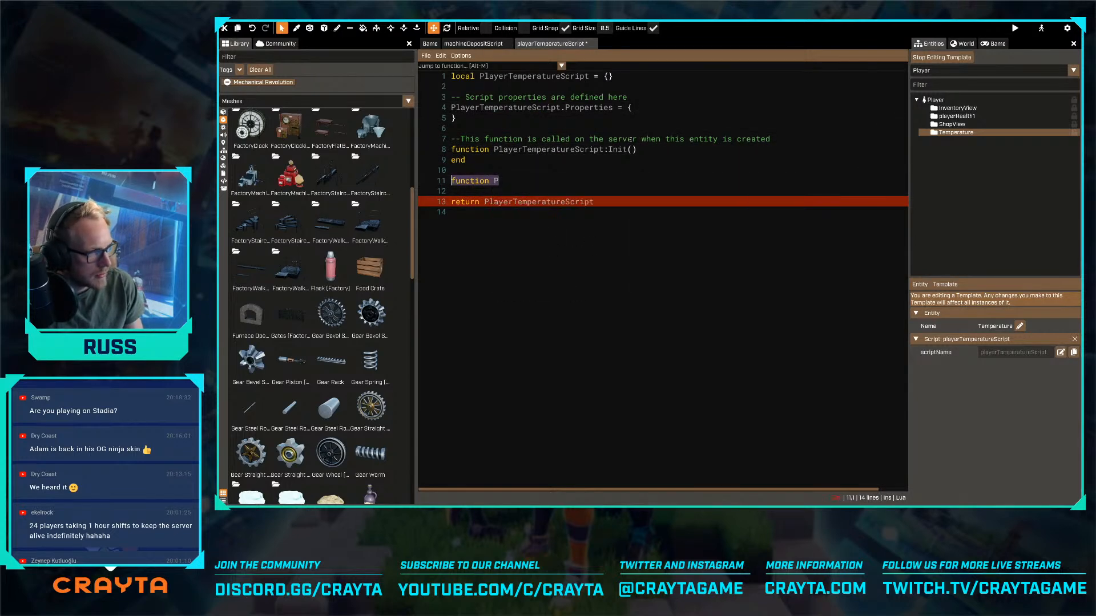
pyautogui.press('BackSpace')
pyautogui.press('Up')
pyautogui.hotkey('shift', 'Down')
pyautogui.hotkey('shift', 'Down')
pyautogui.press('BackSpace')
pyautogui.press('Up')
# - Save the script and add an empty multi-line self:Schedule() call, spaced with blank lines, inside the Init function
pyautogui.hotkey('ctrl', 's')
pyautogui.press('Up')
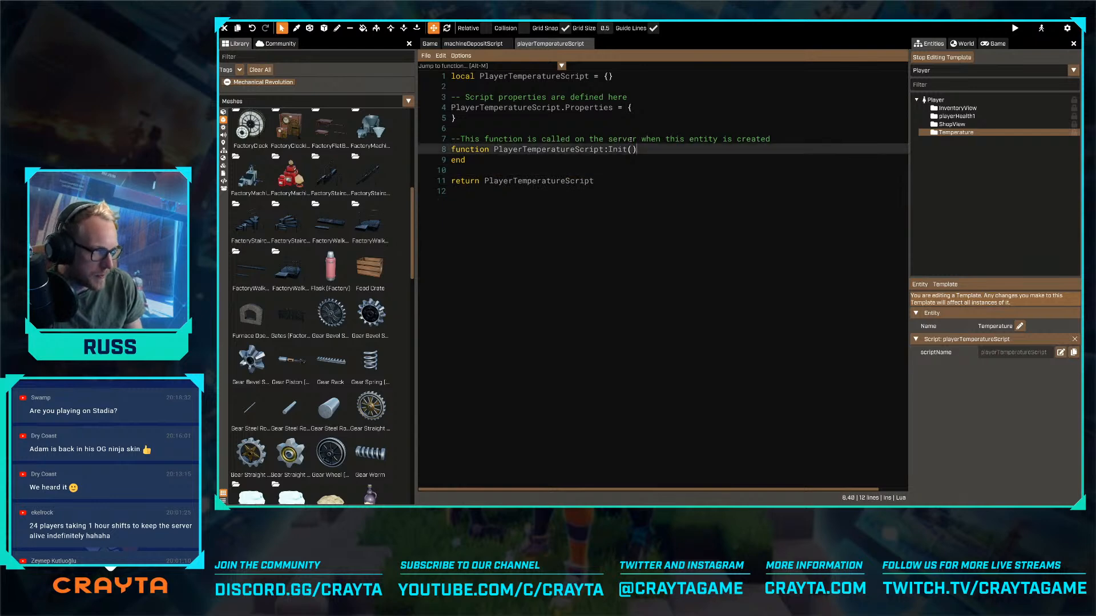
pyautogui.press('End')
pyautogui.press('Return')
pyautogui.press('Return')
pyautogui.press('Return')
pyautogui.press('Up')
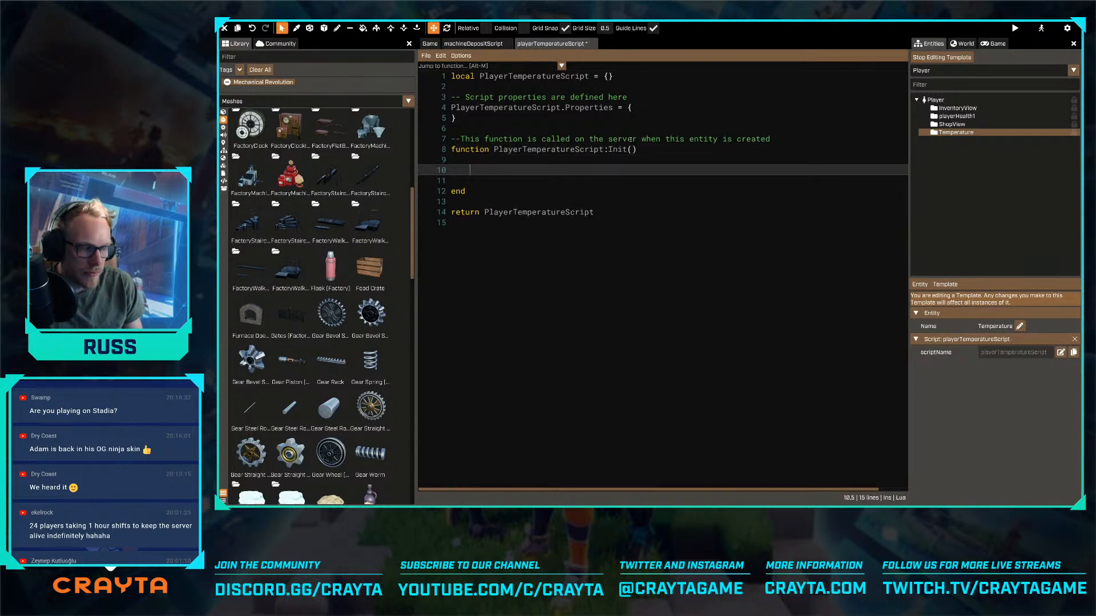
pyautogui.write('self:Sche')
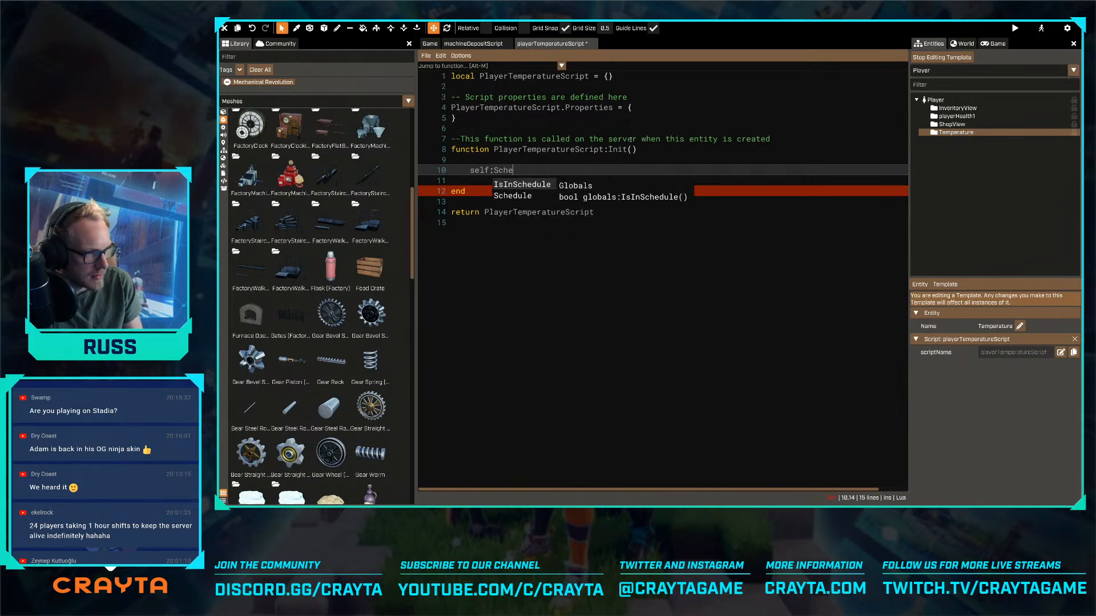
pyautogui.press('Down')
pyautogui.press('Return')
pyautogui.write('(')
pyautogui.press('Return')
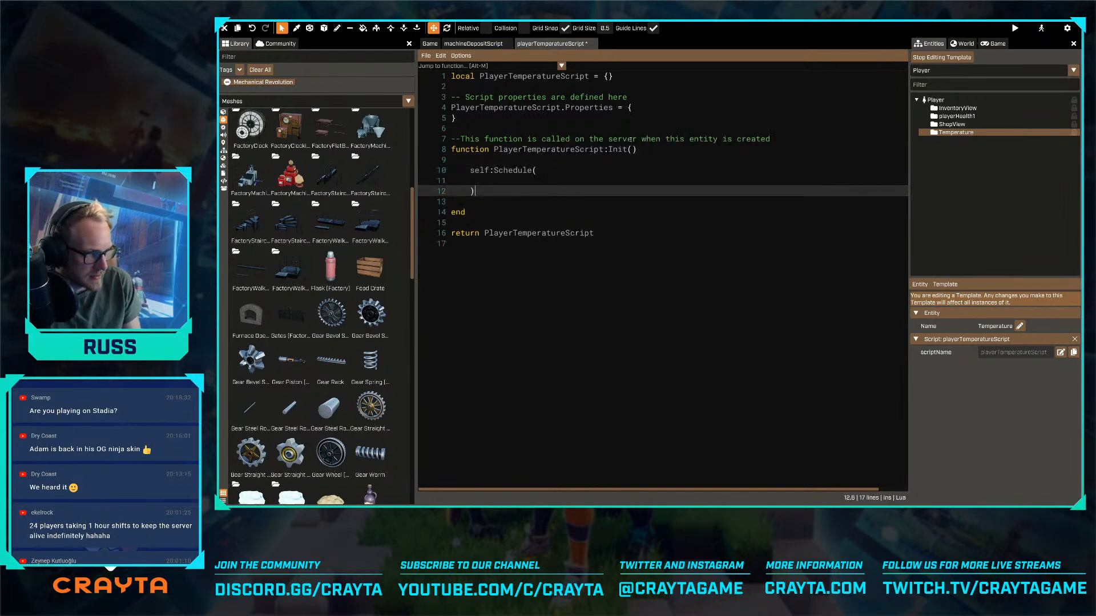
pyautogui.press('Return')
pyautogui.press('Return')
pyautogui.press('Up')
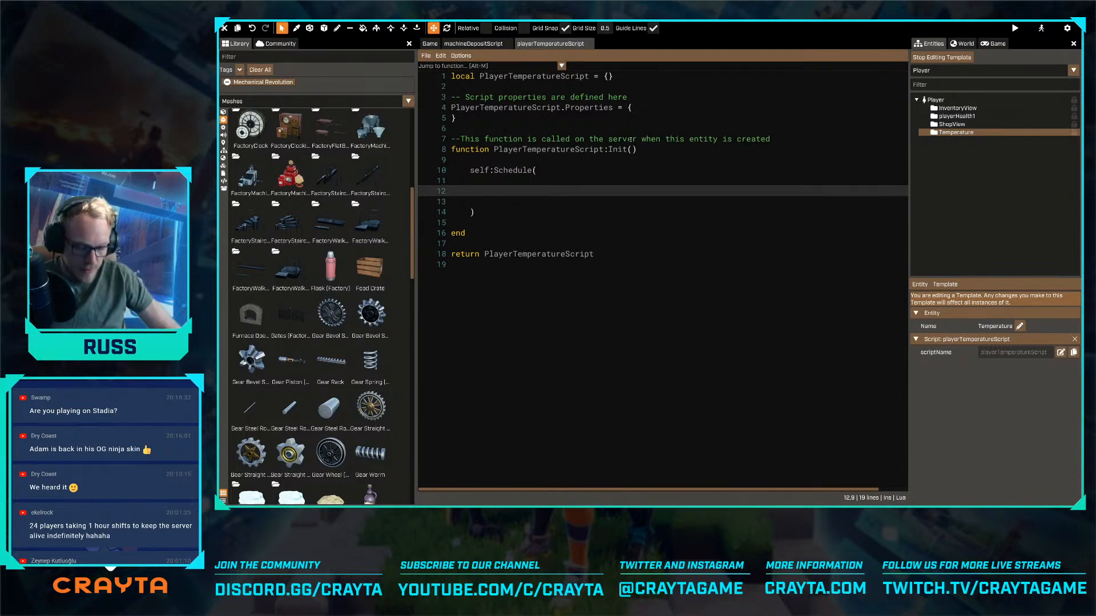
# - Open timeOfDayScript through quick search and examine its IsDayTime function
pyautogui.hotkey('alt', 'shift', 'o')
pyautogui.write('time')
pyautogui.press('Return')
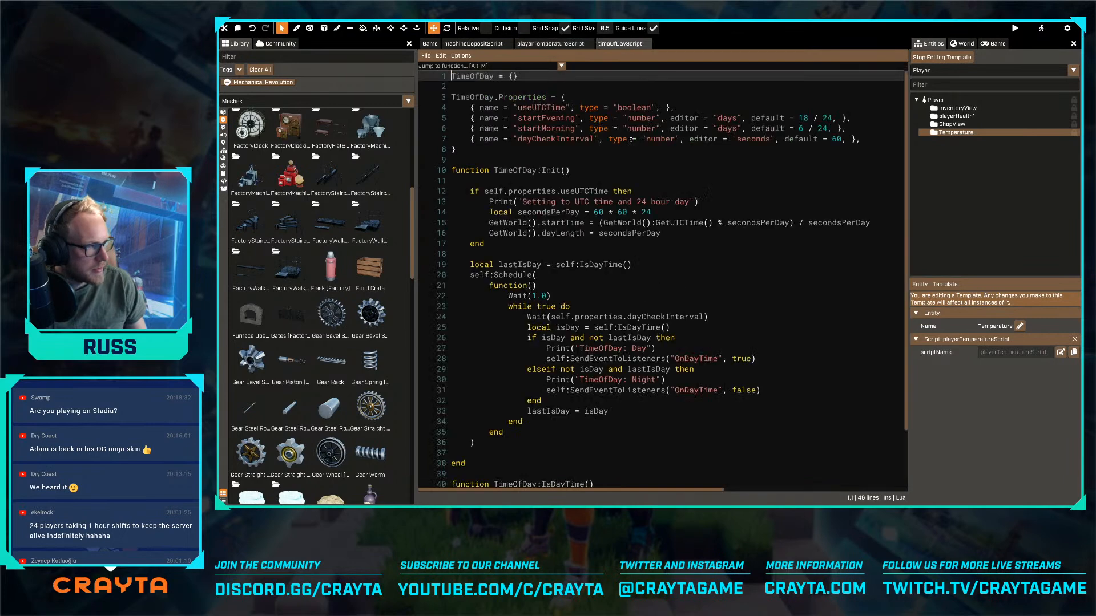
pyautogui.scroll(-2, 640, 176)
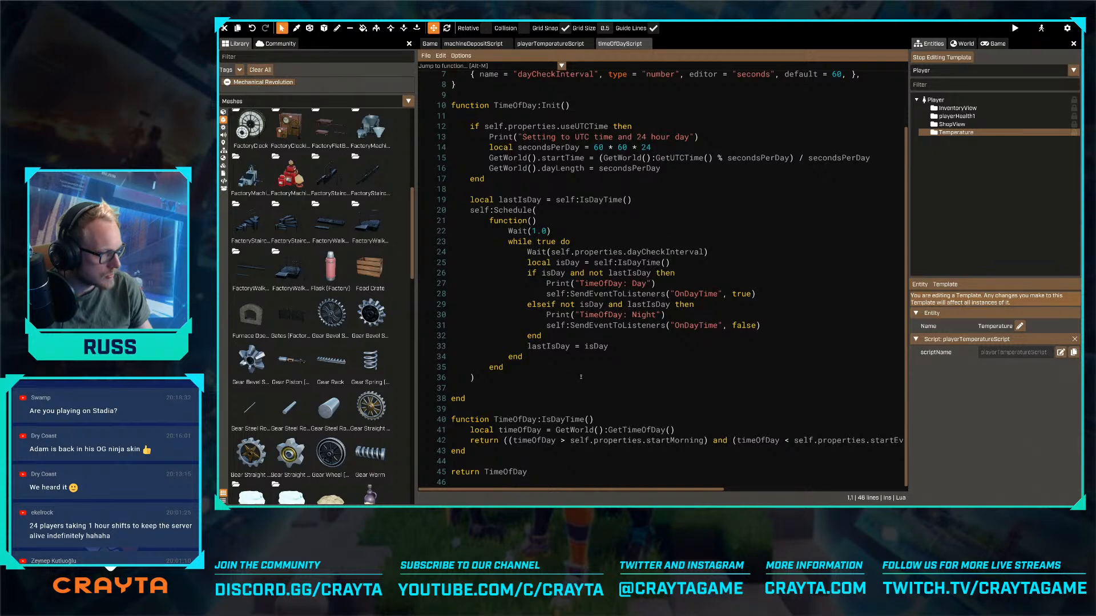
pyautogui.doubleClick(579, 420)
pyautogui.click(621, 420)
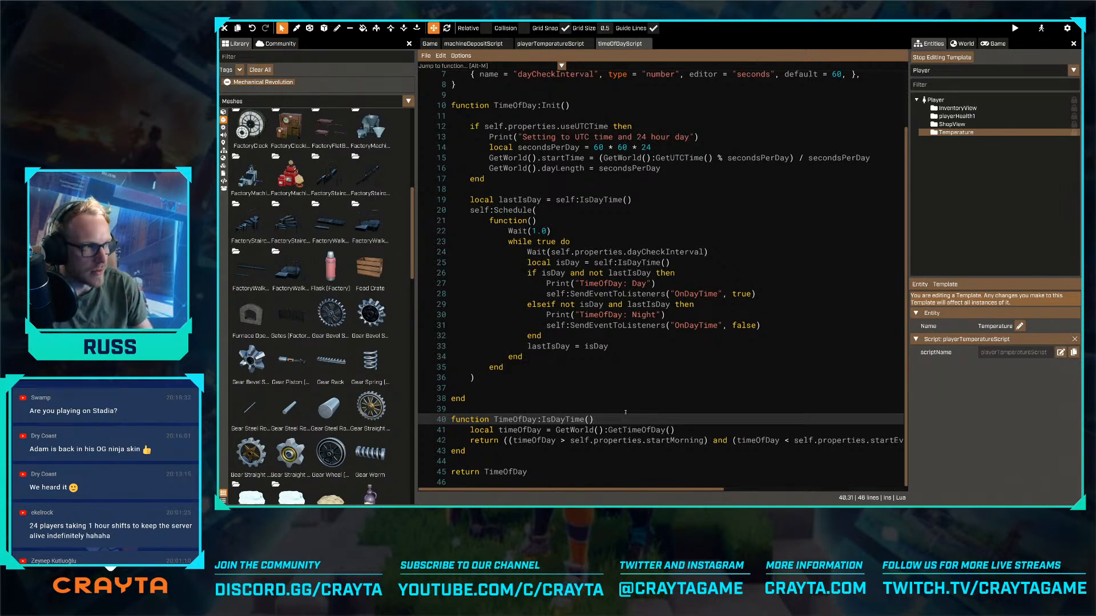
# - Return to playerTemperatureScript and write an empty function() ... end block inside the self:Schedule call
pyautogui.click(532, 44)
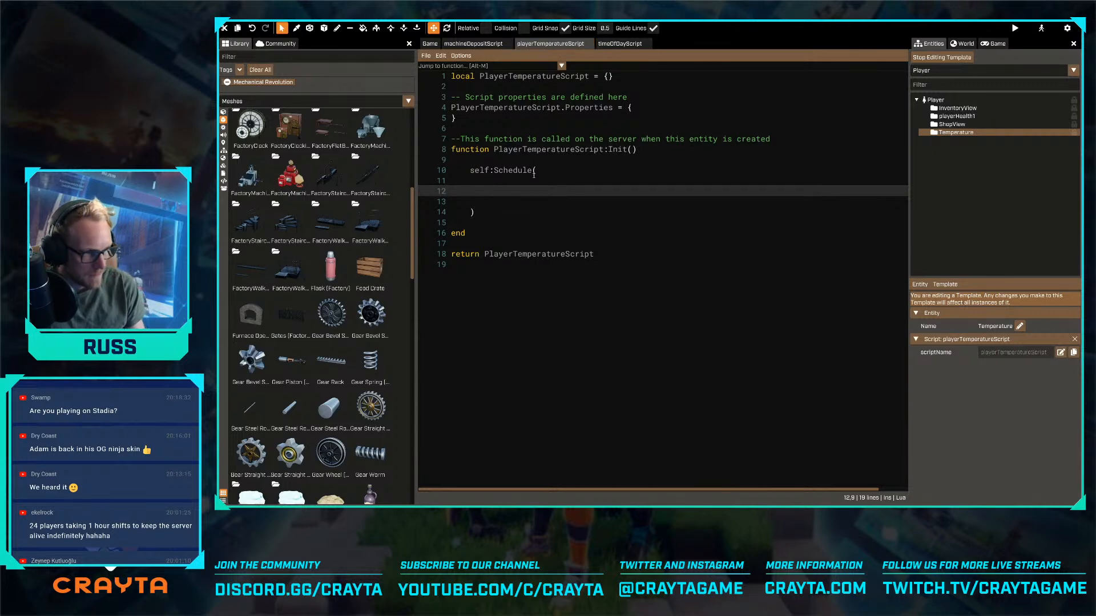
pyautogui.write('function()')
pyautogui.press('Return')
pyautogui.press('Return')
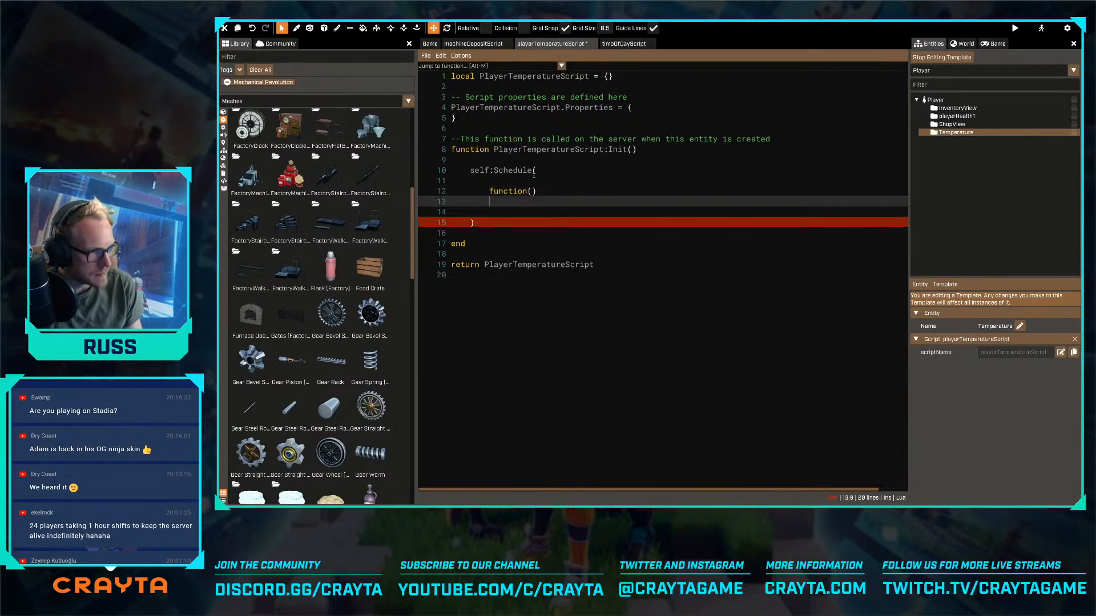
pyautogui.write('end')
# - Remove the surplus blank lines before and after the anonymous function inside self:Schedule
pyautogui.press('Up')
pyautogui.press('Up')
pyautogui.press('Up')
pyautogui.press('Up')
pyautogui.press('End')
pyautogui.press('Delete')
pyautogui.press('Down')
pyautogui.press('Down')
pyautogui.press('Down')
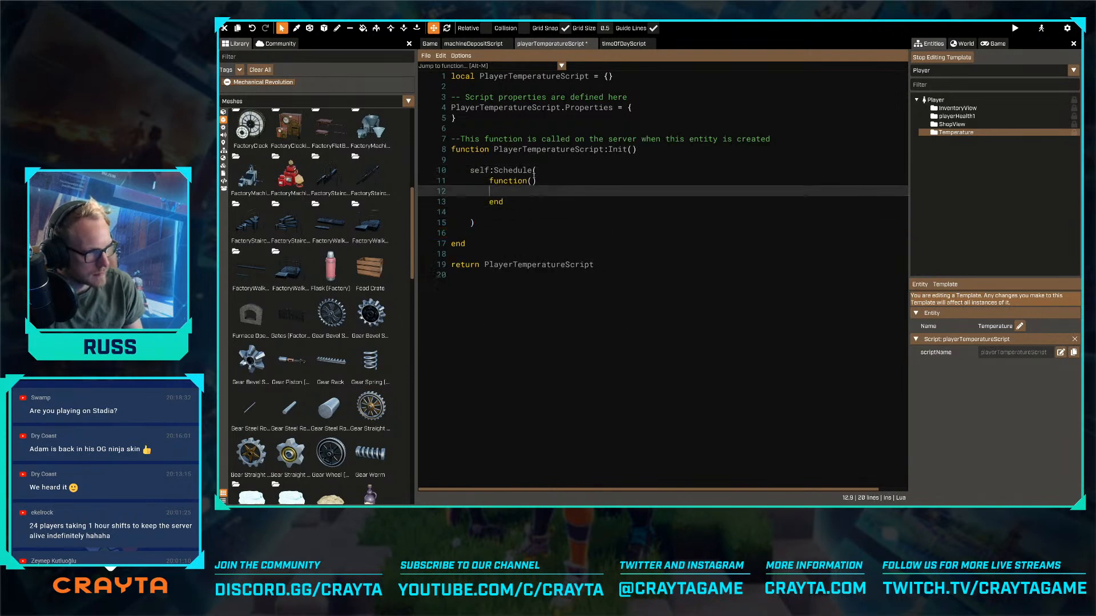
pyautogui.press('Delete')
# - Write an empty while true do ... end loop inside the anonymous function, set off by blank lines
pyautogui.press('Up')
pyautogui.press('Return')
pyautogui.press('Return')
pyautogui.press('Up')
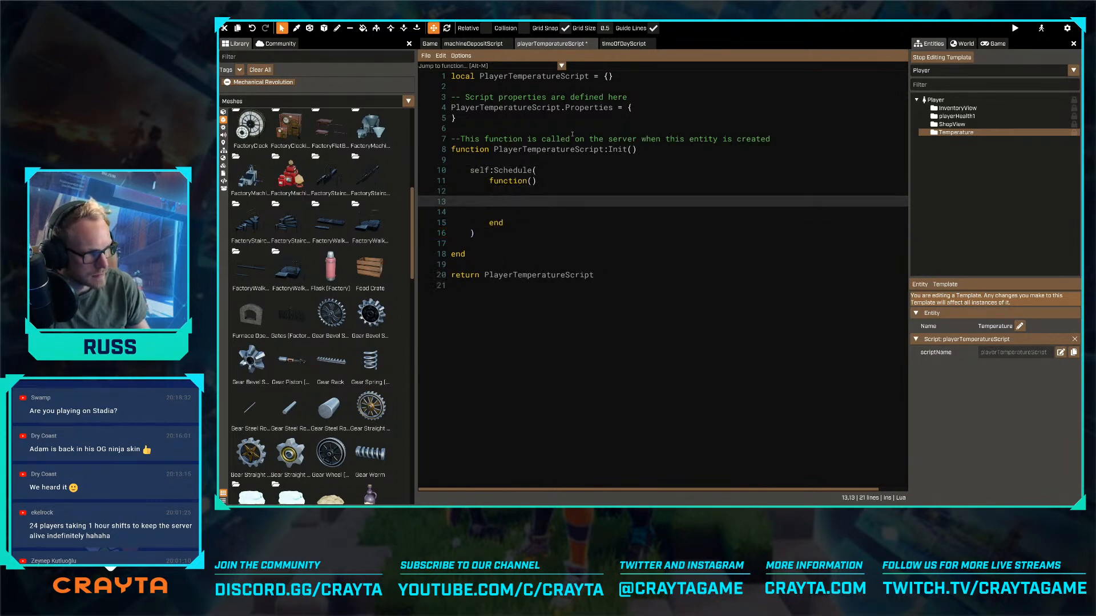
pyautogui.write('while ture')
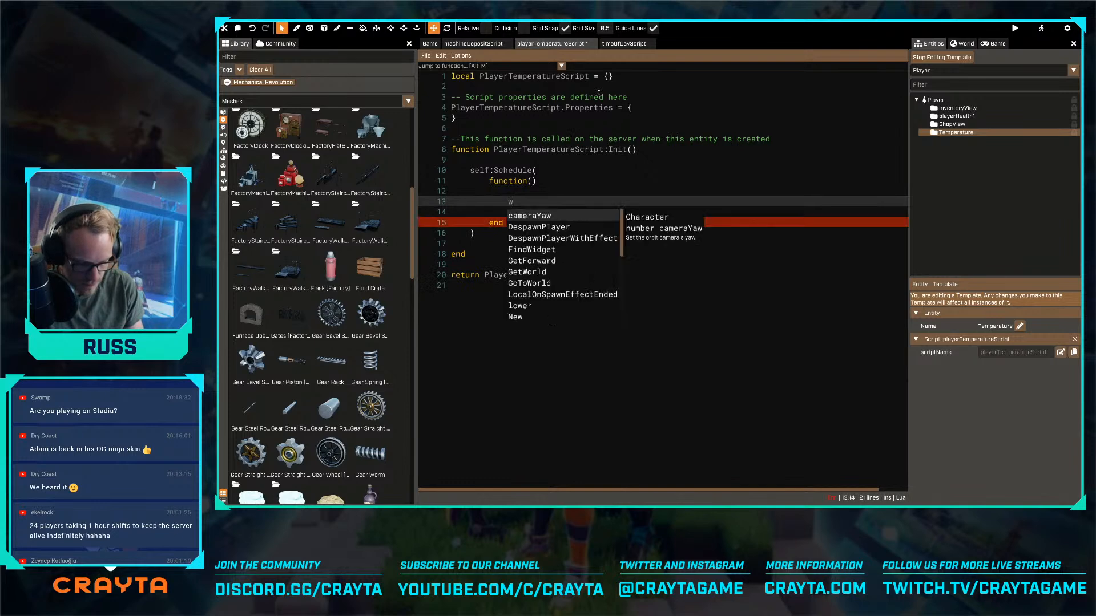
pyautogui.press('BackSpace')
pyautogui.press('BackSpace')
pyautogui.press('BackSpace')
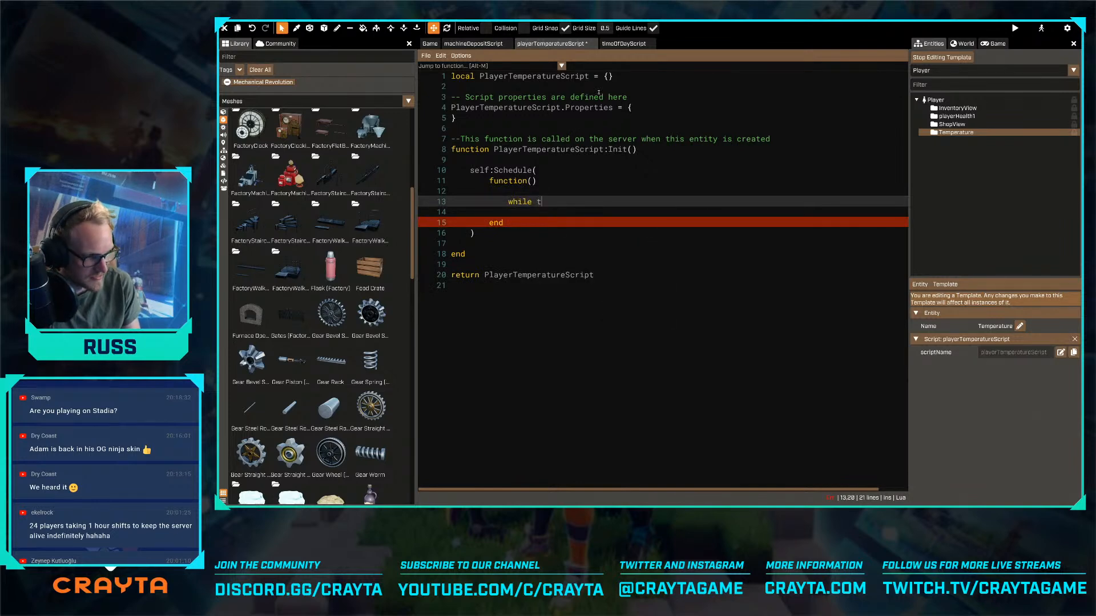
pyautogui.write('rue ')
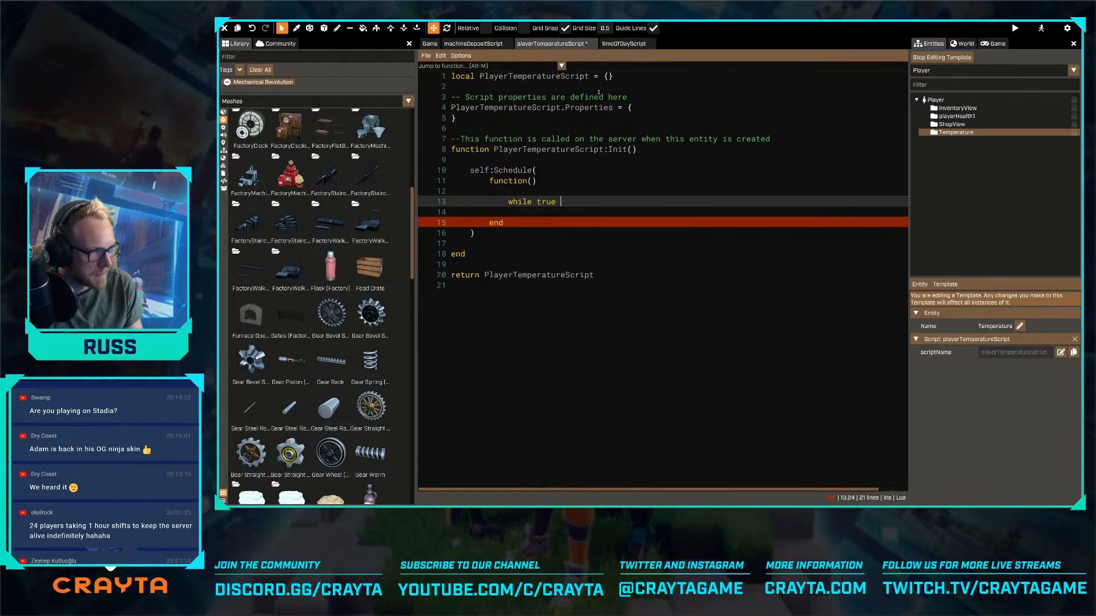
pyautogui.write('do')
pyautogui.press('Return')
pyautogui.press('Return')
pyautogui.write('end')
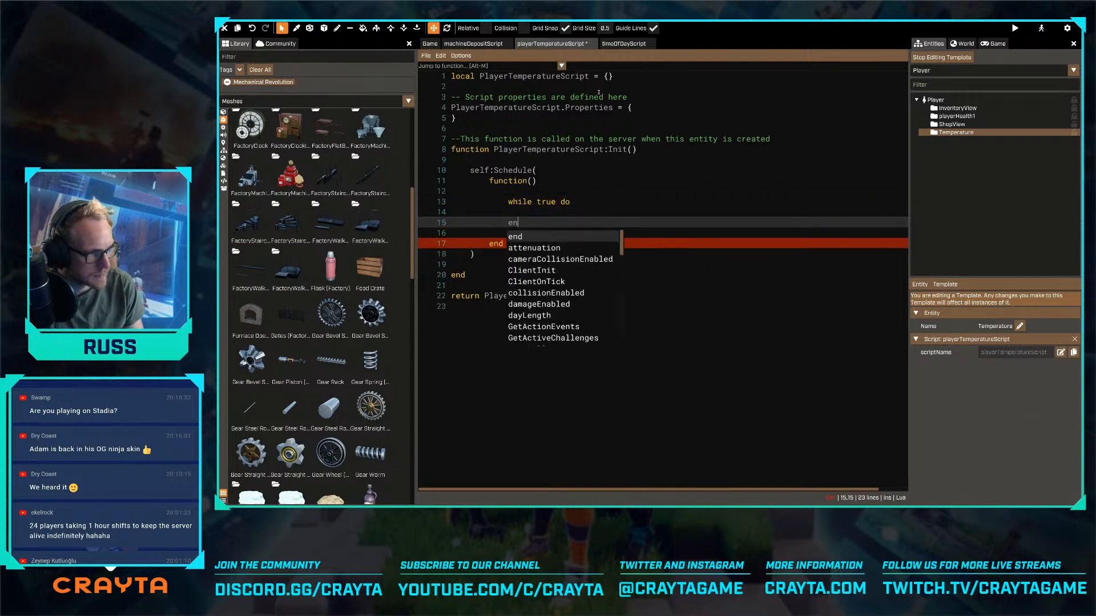
# - Add an indented Wait(1) call inside the while loop, with blank lines around it
pyautogui.press('Up')
pyautogui.press('Return')
pyautogui.press('Return')
pyautogui.press('Up')
pyautogui.press('Tab')
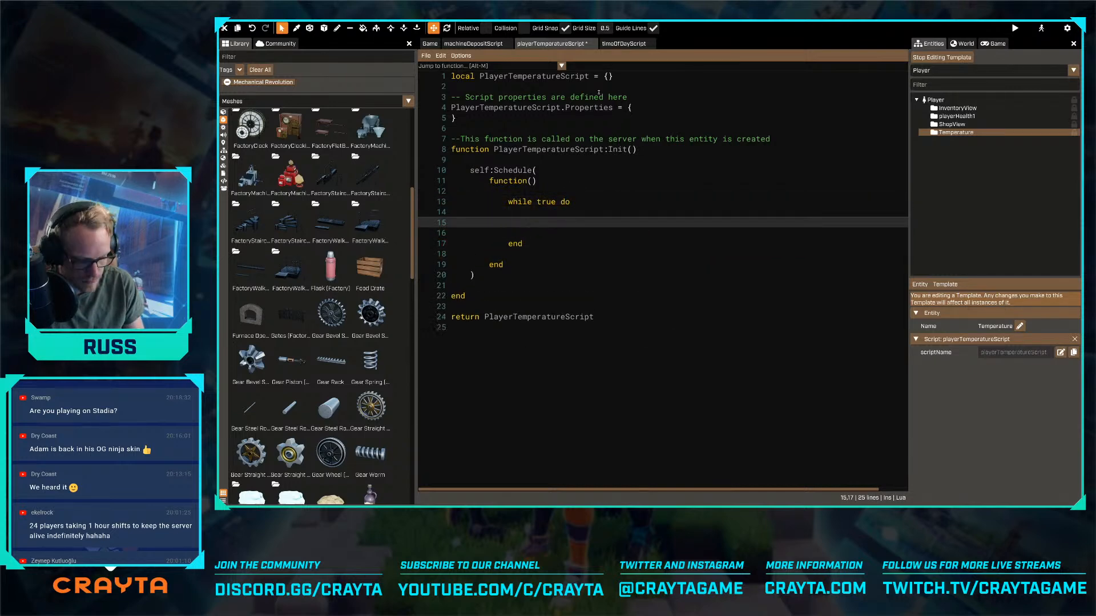
pyautogui.write('Wait(1)')
# - Insert extra blank lines between while true do and the Wait(1) call
pyautogui.press('Up')
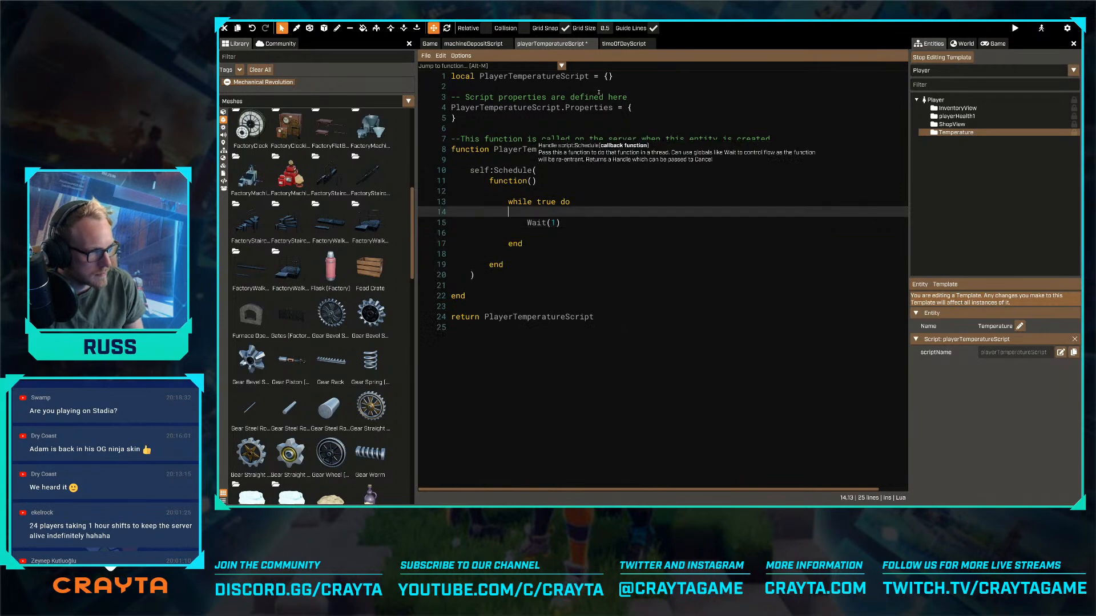
pyautogui.press('Up')
pyautogui.press('Return')
pyautogui.press('Return')
pyautogui.press('BackSpace')
pyautogui.press('BackSpace')
pyautogui.press('BackSpace')
pyautogui.press('BackSpace')
pyautogui.press('BackSpace')
pyautogui.press('BackSpace')
pyautogui.press('BackSpace')
pyautogui.press('BackSpace')
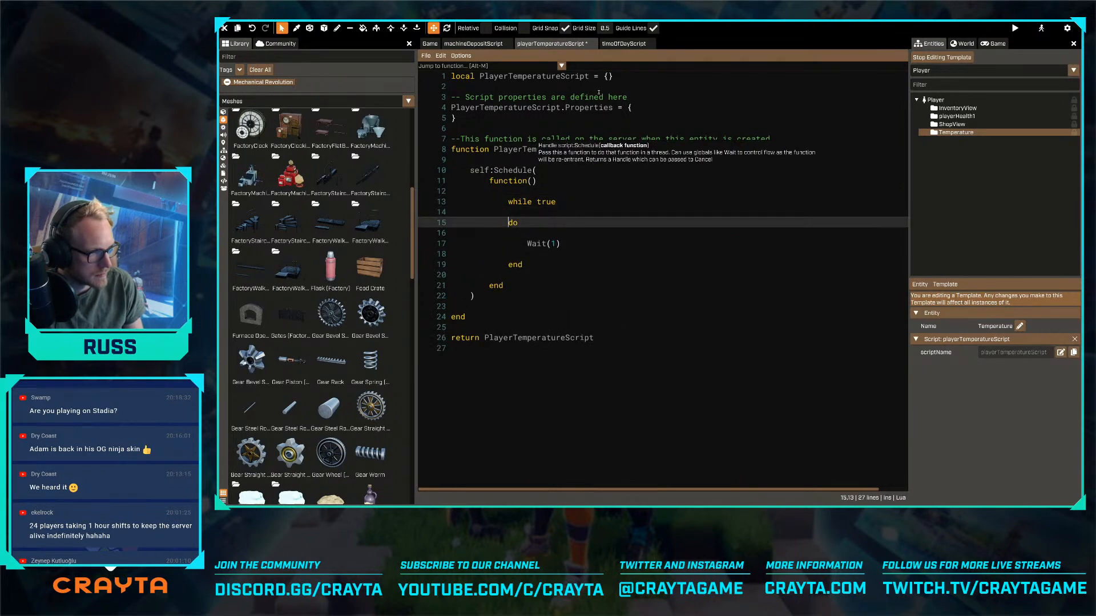
pyautogui.press('End')
pyautogui.press('Return')
pyautogui.press('Return')
# - Add a script property named "timeOfDayEntity" of type "entity" to PlayerTemperatureScript.Properties and save the script
pyautogui.click(663, 107)
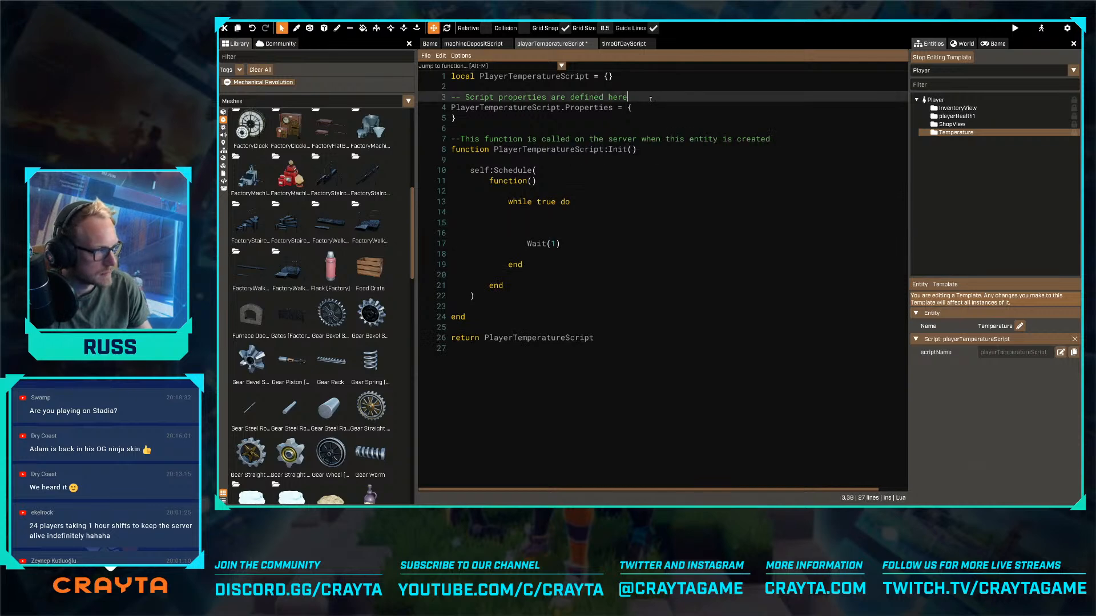
pyautogui.press('Return')
pyautogui.write('{')
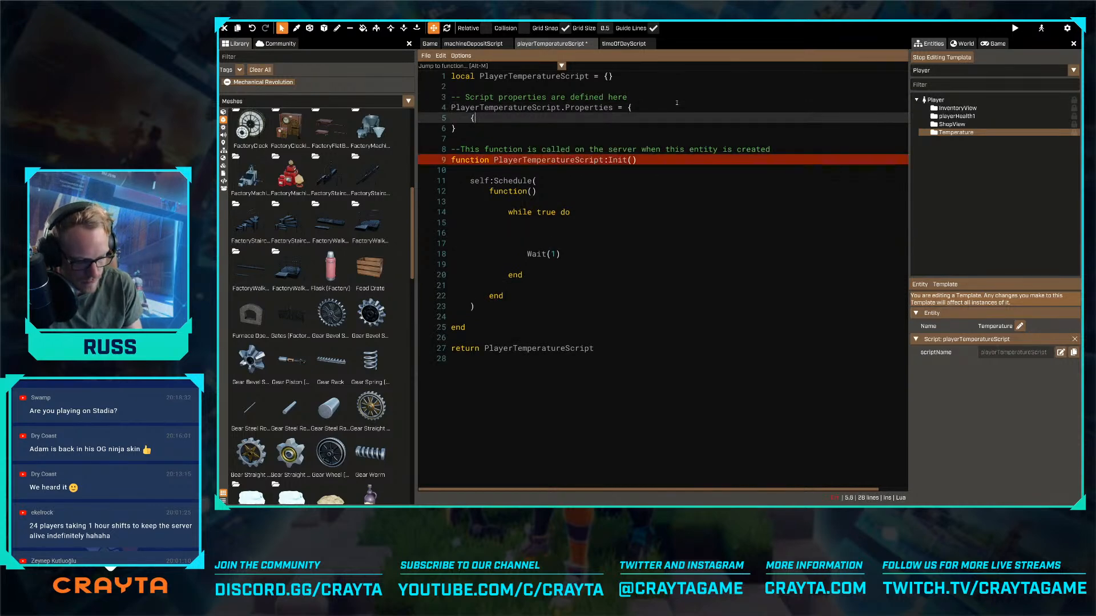
pyautogui.write('name = "time')
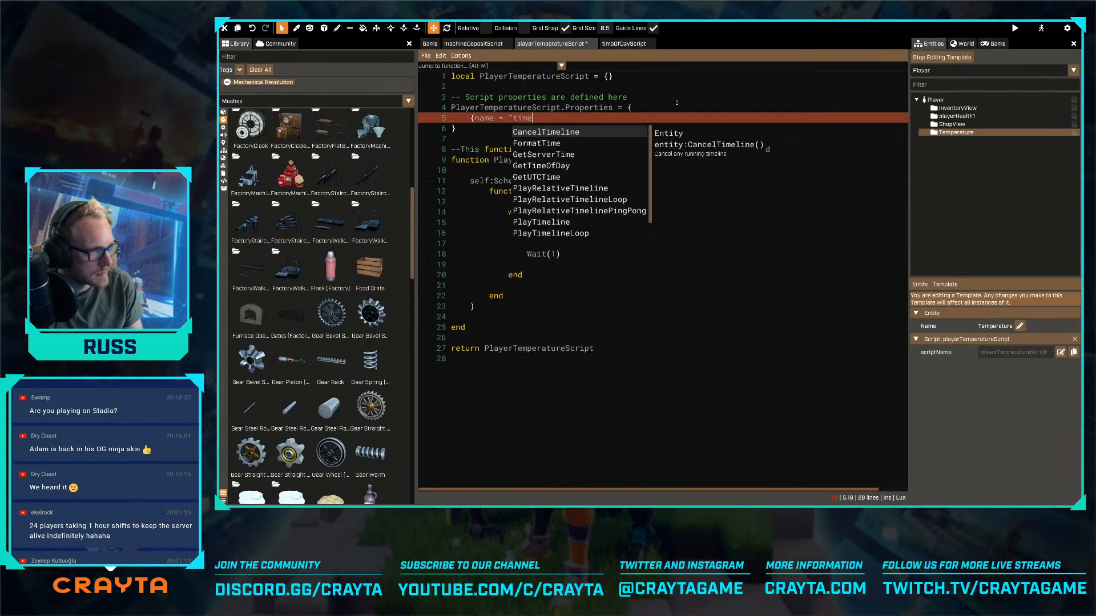
pyautogui.write('OfDayEnt')
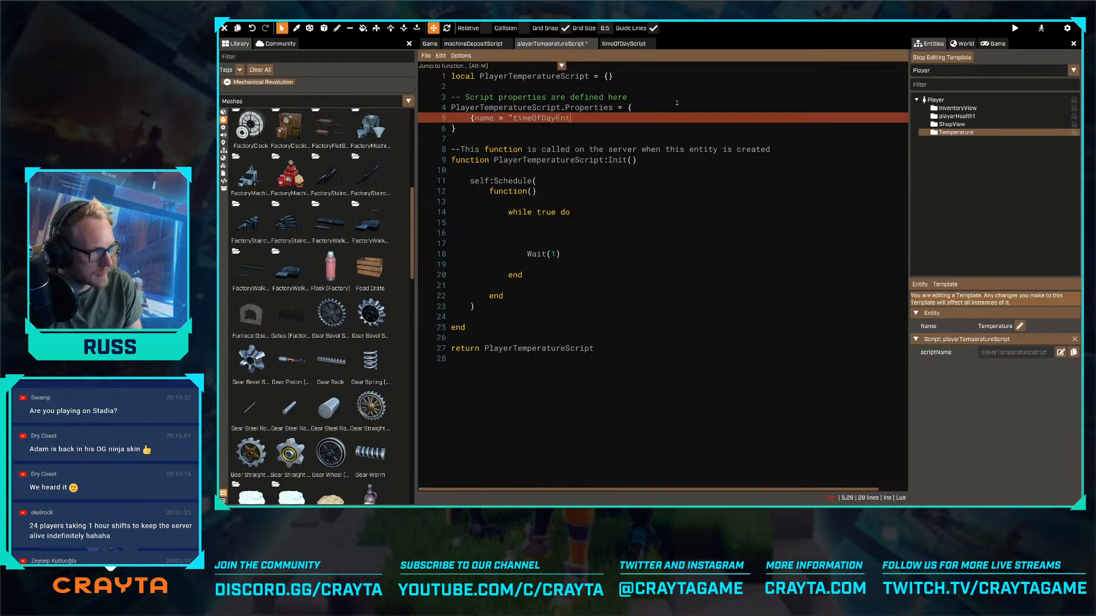
pyautogui.write('ity')
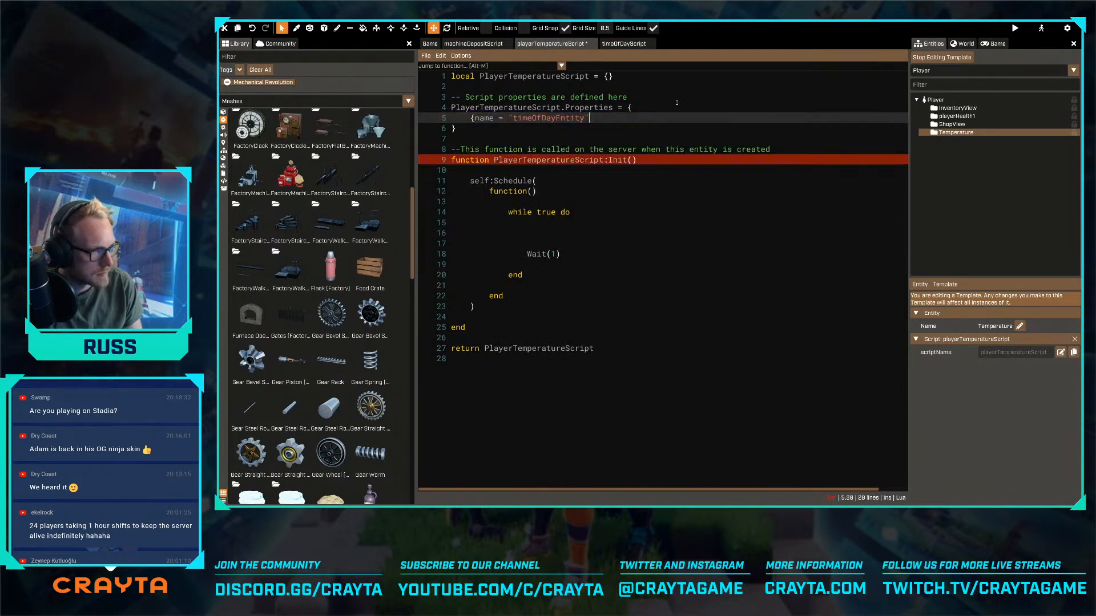
pyautogui.write('", ')
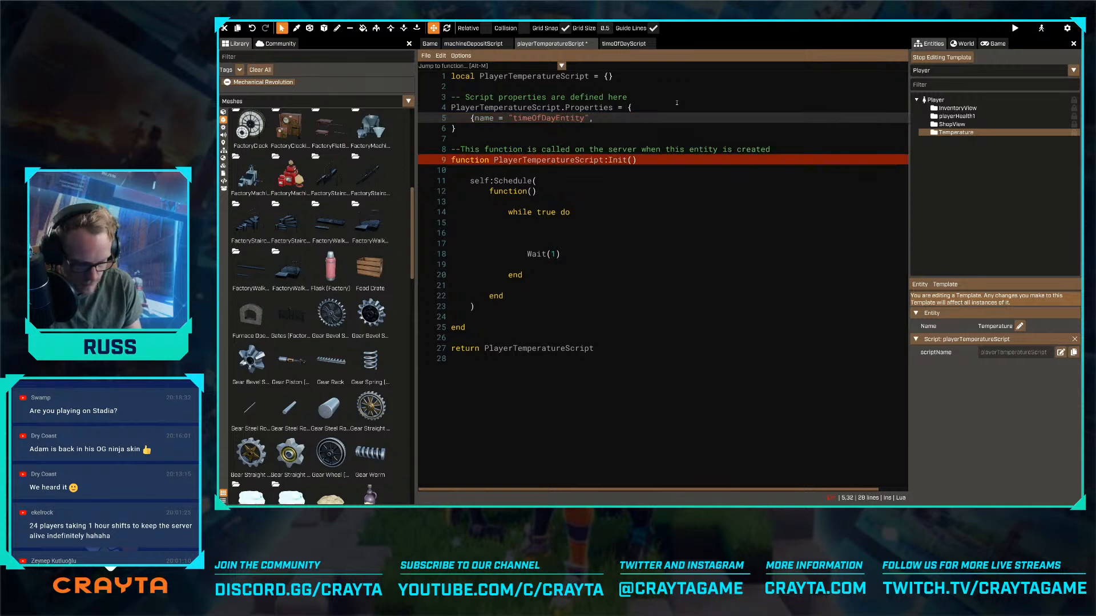
pyautogui.write('type="en')
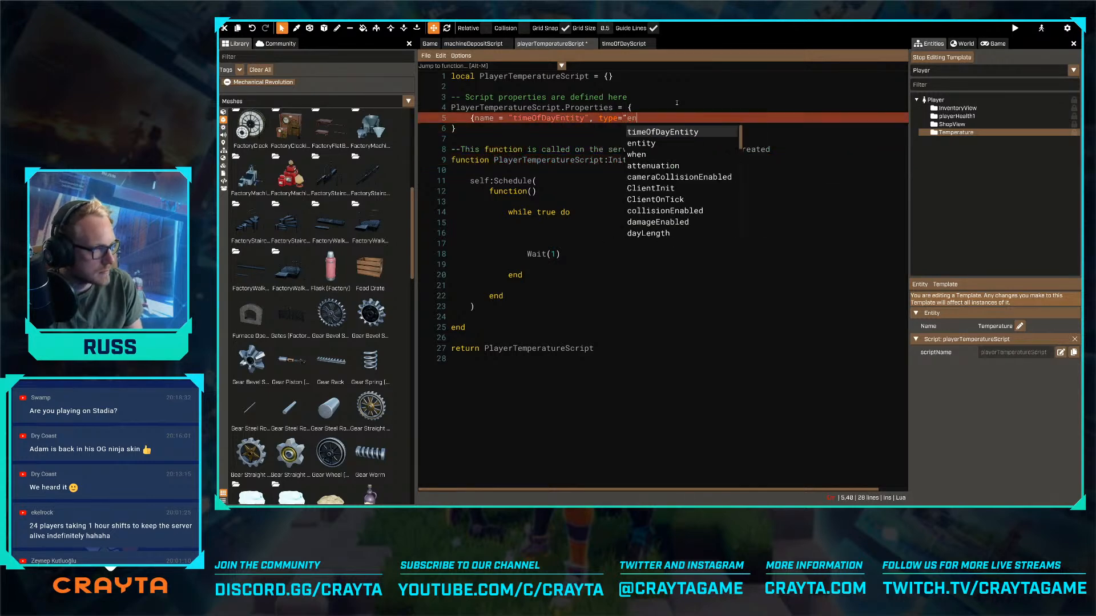
pyautogui.write('tity"}')
pyautogui.hotkey('ctrl', 's')
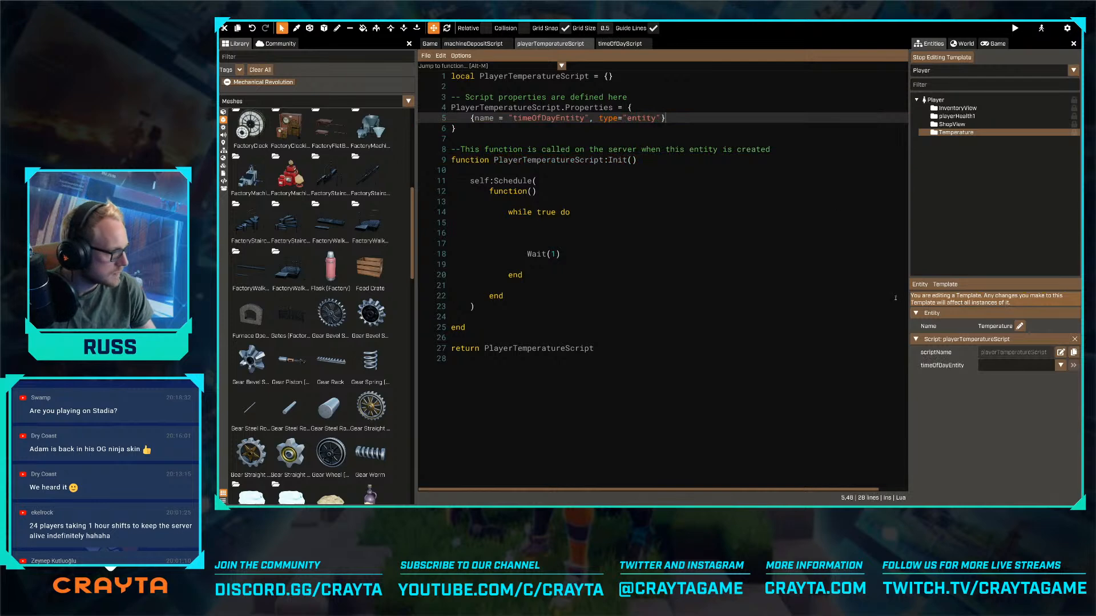
# - Assign the world's timeOfDay entity to the timeOfDayEntity property of the Temperature entity
pyautogui.click(1008, 365)
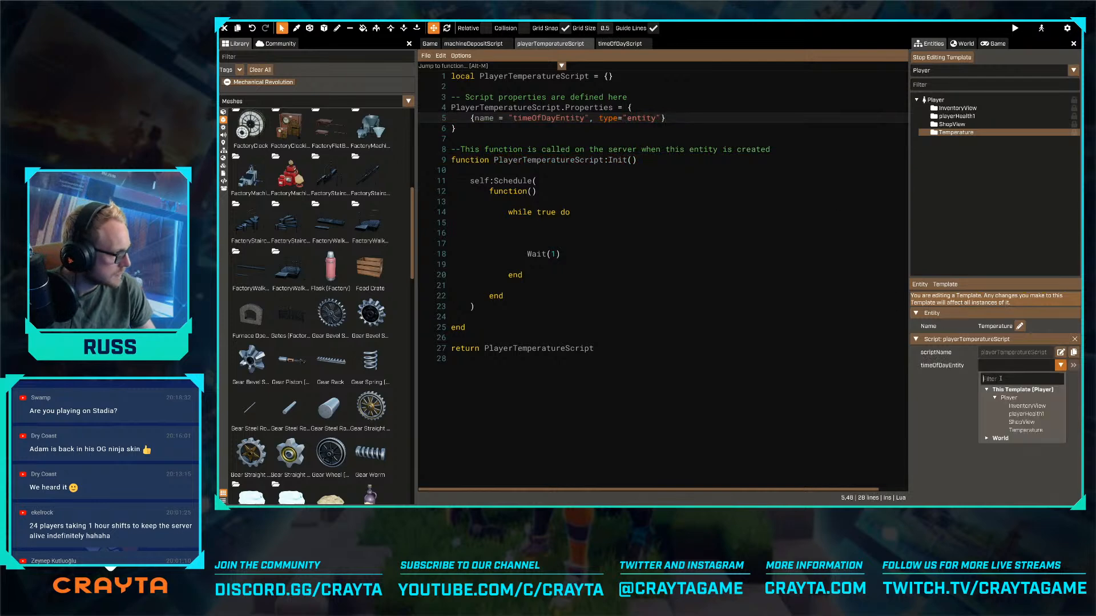
pyautogui.click(994, 438)
pyautogui.click(994, 470)
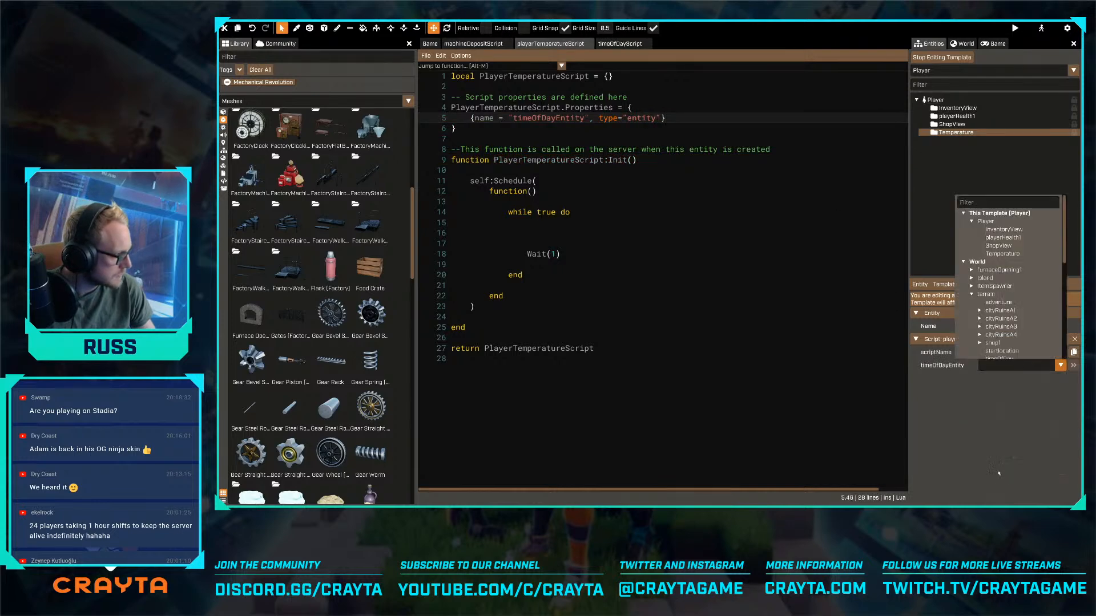
pyautogui.scroll(-1, 1011, 339)
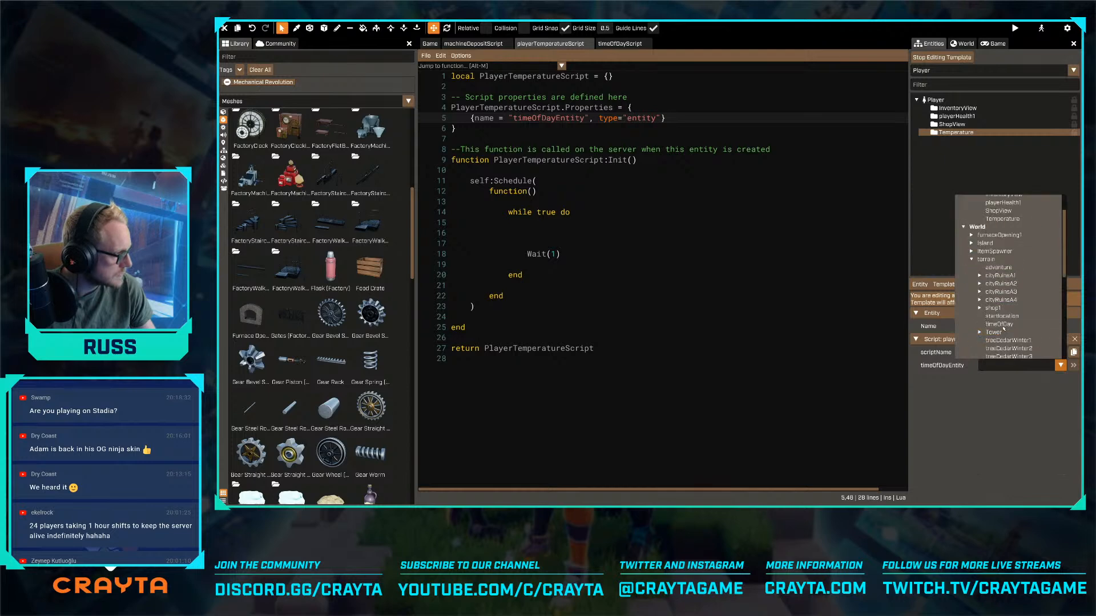
pyautogui.click(1002, 324)
# - Look up the name of the IsDayTime function in timeOfDayScript
pyautogui.click(586, 231)
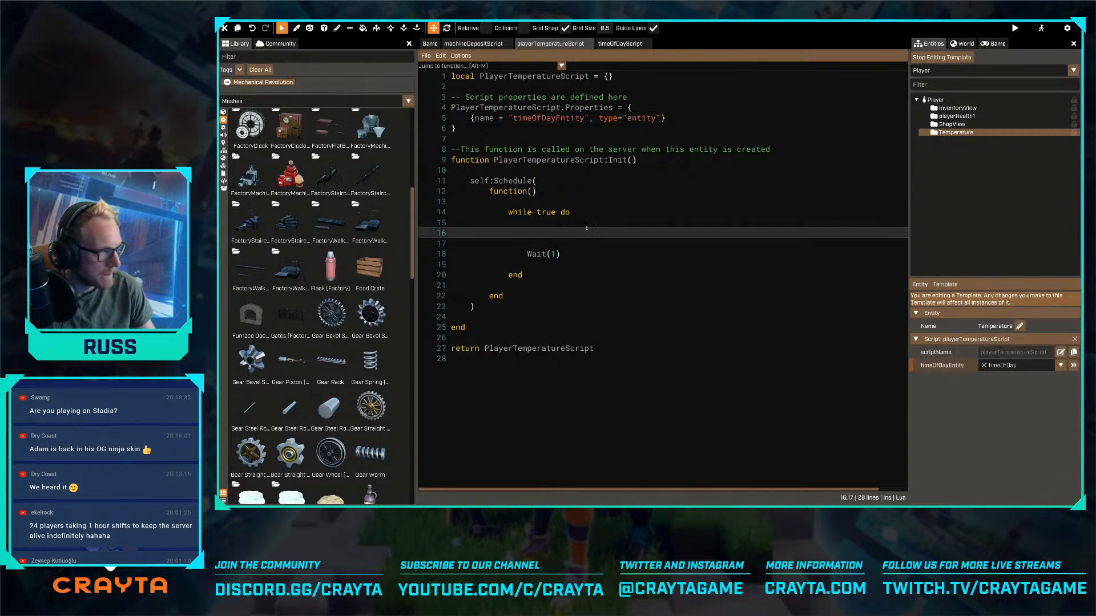
pyautogui.click(619, 44)
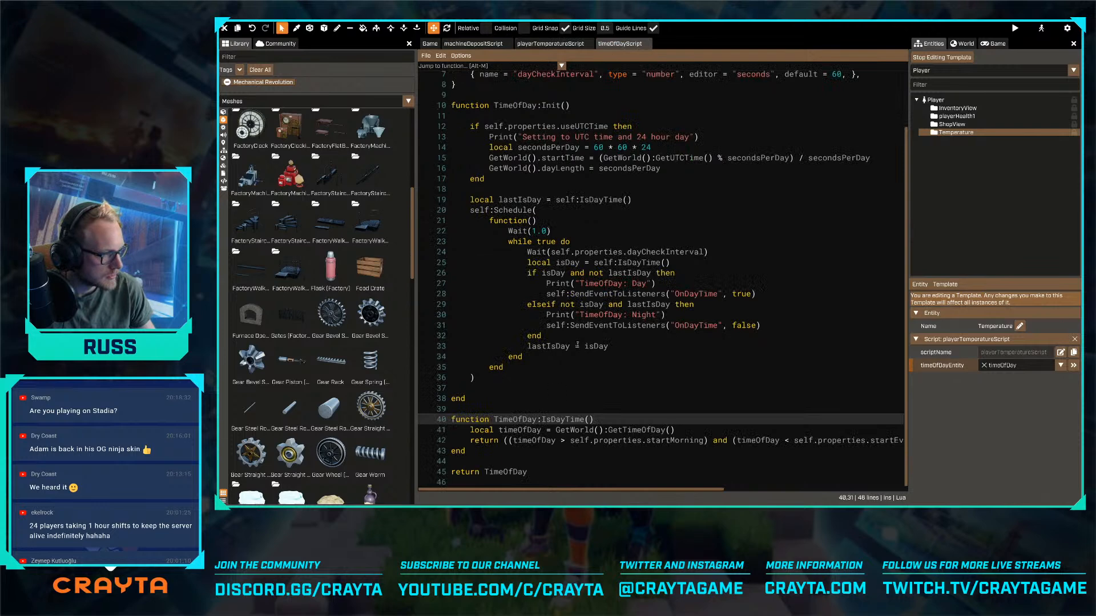
pyautogui.doubleClick(552, 419)
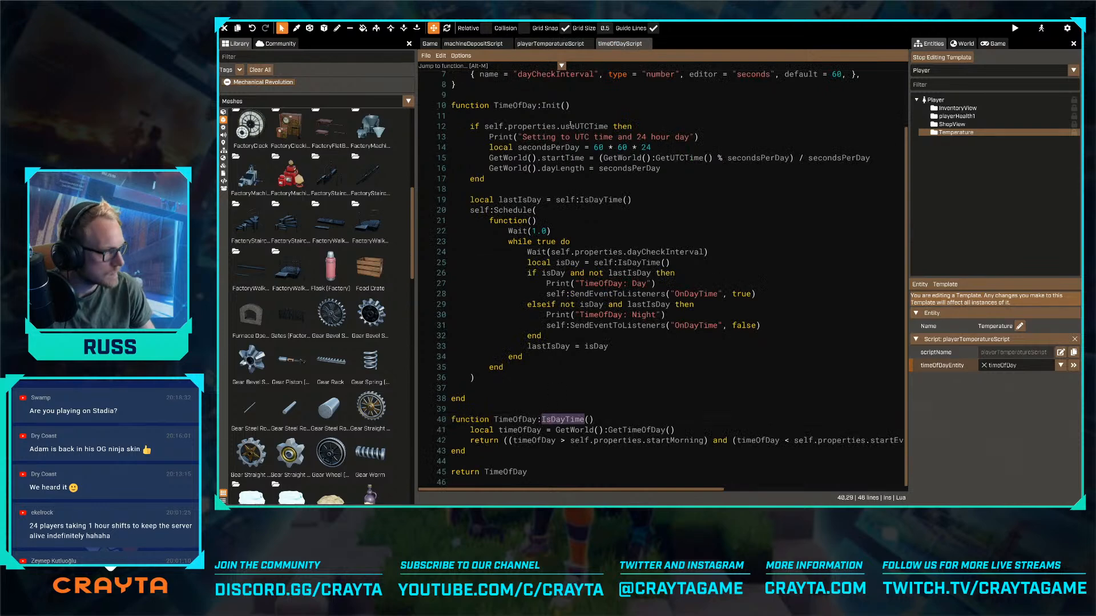
# - Return to playerTemperatureScript and write local isDayTime = self.properties.timeOfDayEntity above the Wait(1) call
pyautogui.click(548, 45)
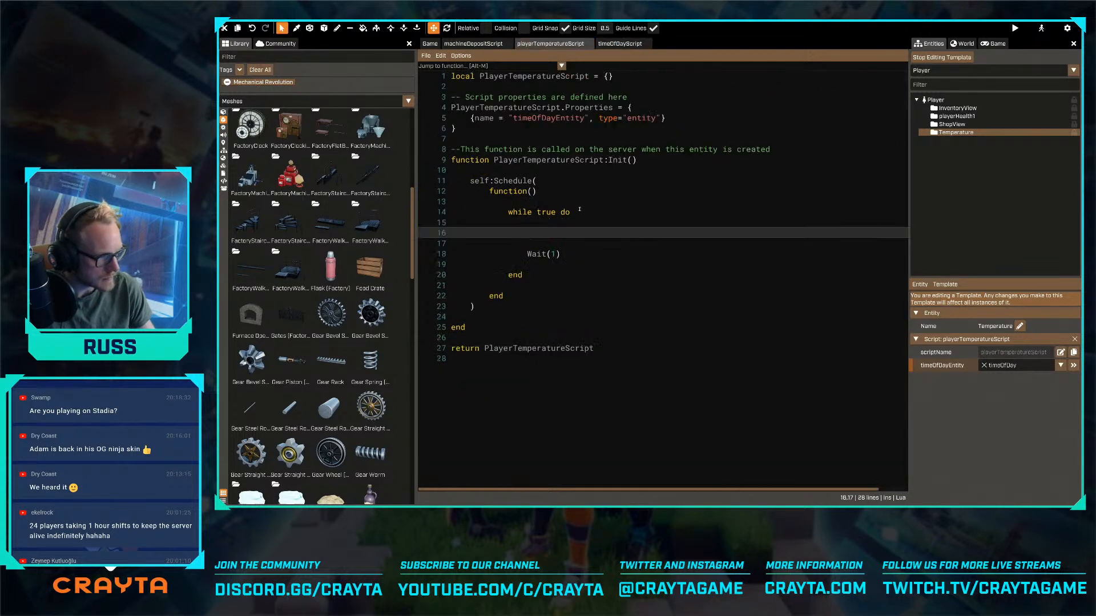
pyautogui.write('l')
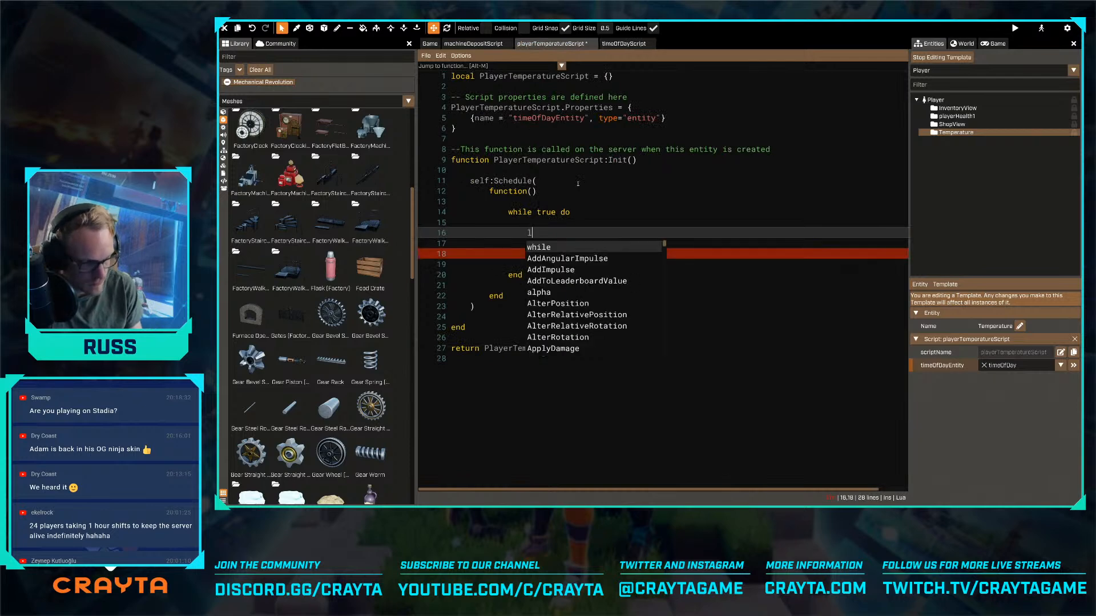
pyautogui.write('ocal isDay')
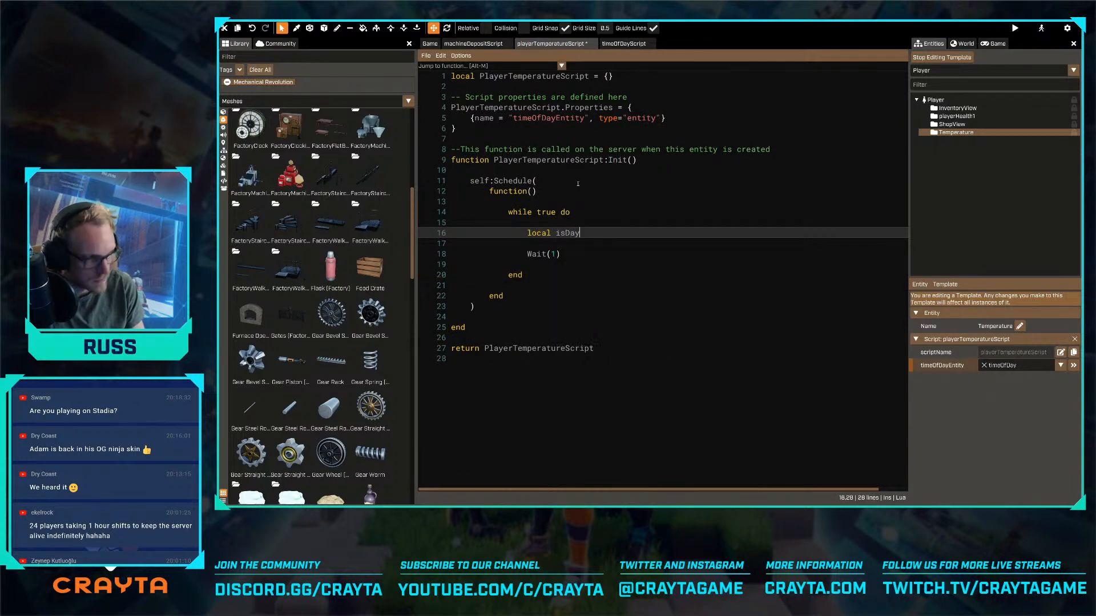
pyautogui.write('Time = timeo')
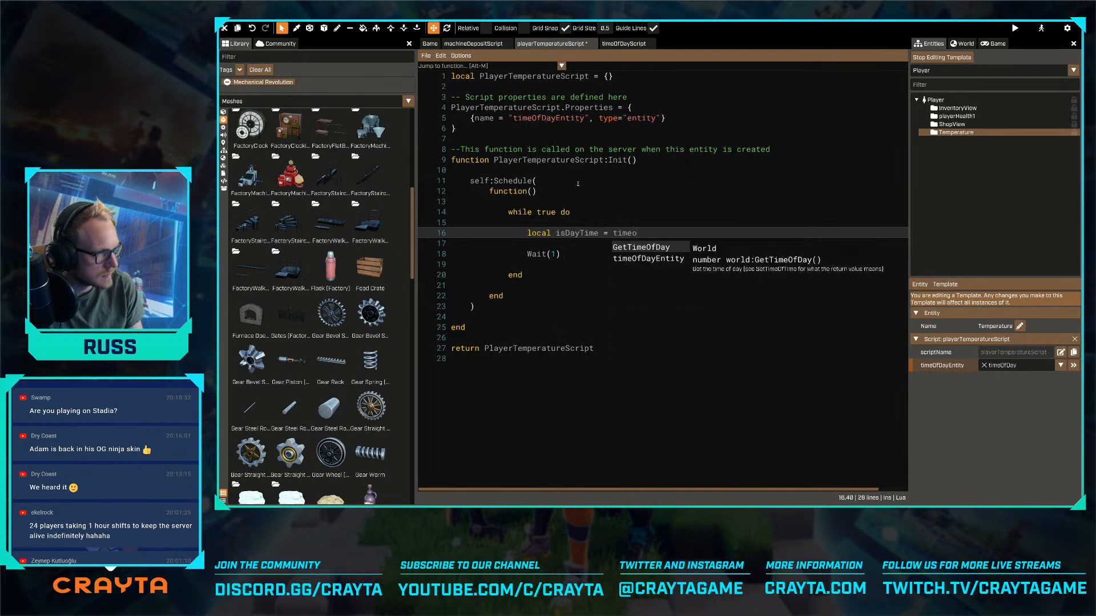
pyautogui.press('Down')
pyautogui.press('Return')
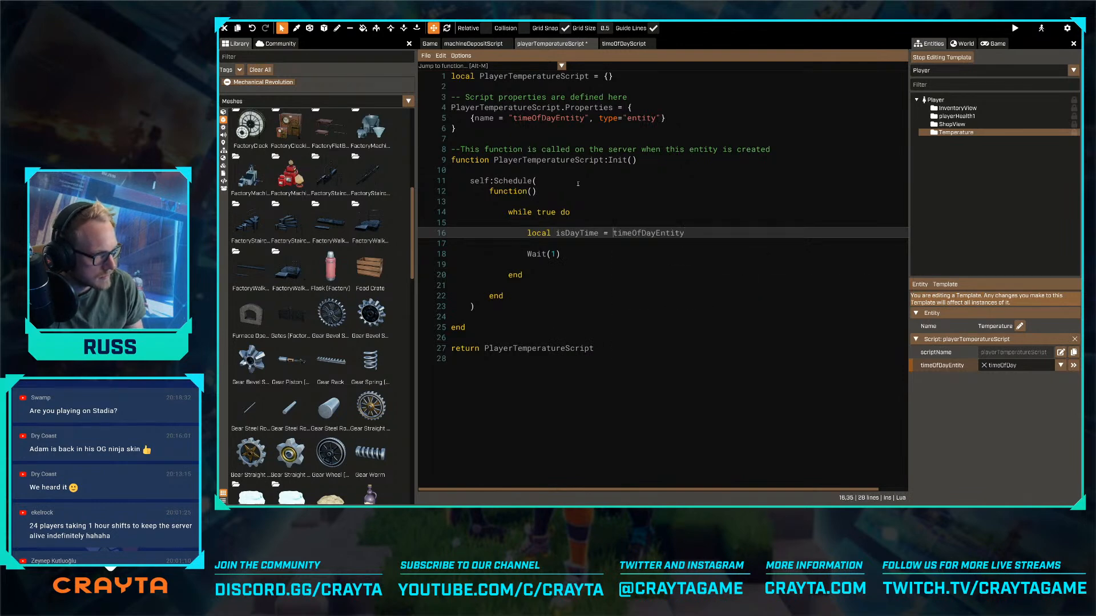
pyautogui.hotkey('ctrl', 'Left')
pyautogui.write('self.properties/')
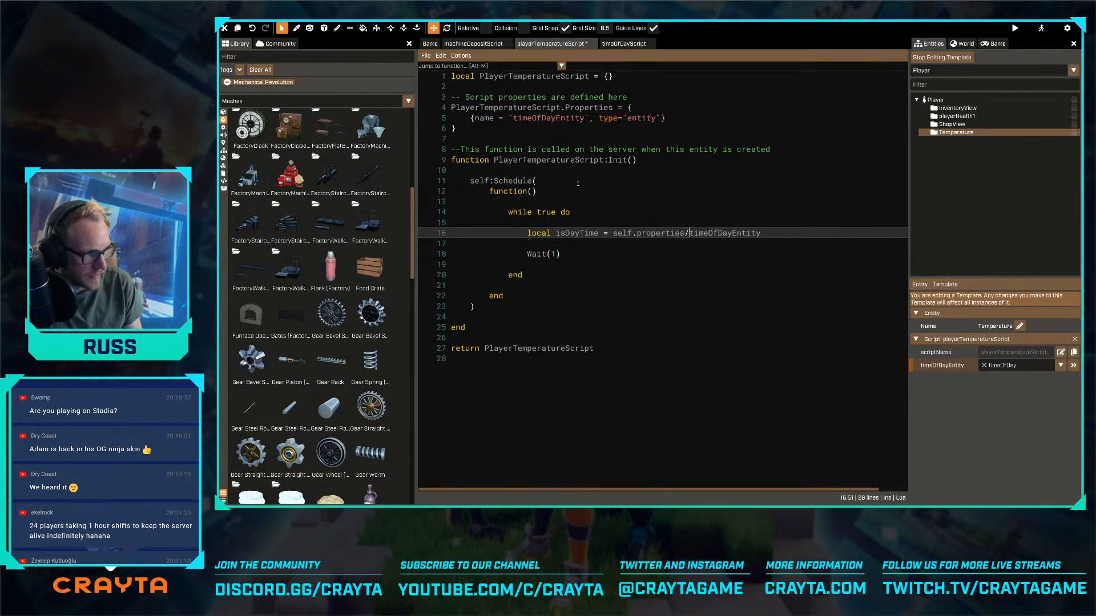
pyautogui.press('BackSpace')
pyautogui.write('.')
pyautogui.press('End')
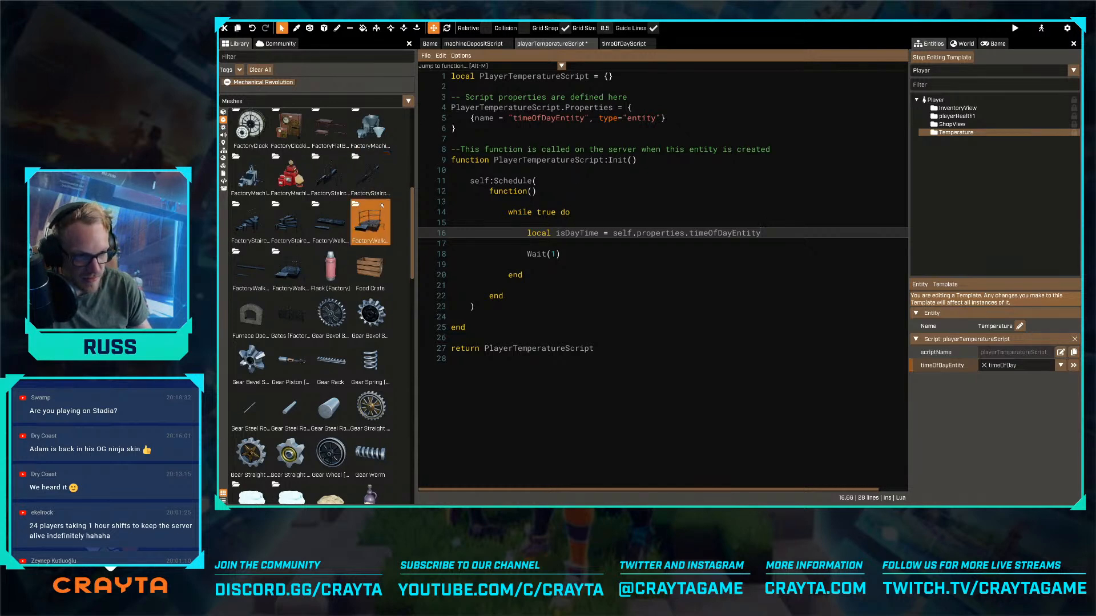
pyautogui.scroll(2, 377, 201)
pyautogui.scroll(5, 376, 201)
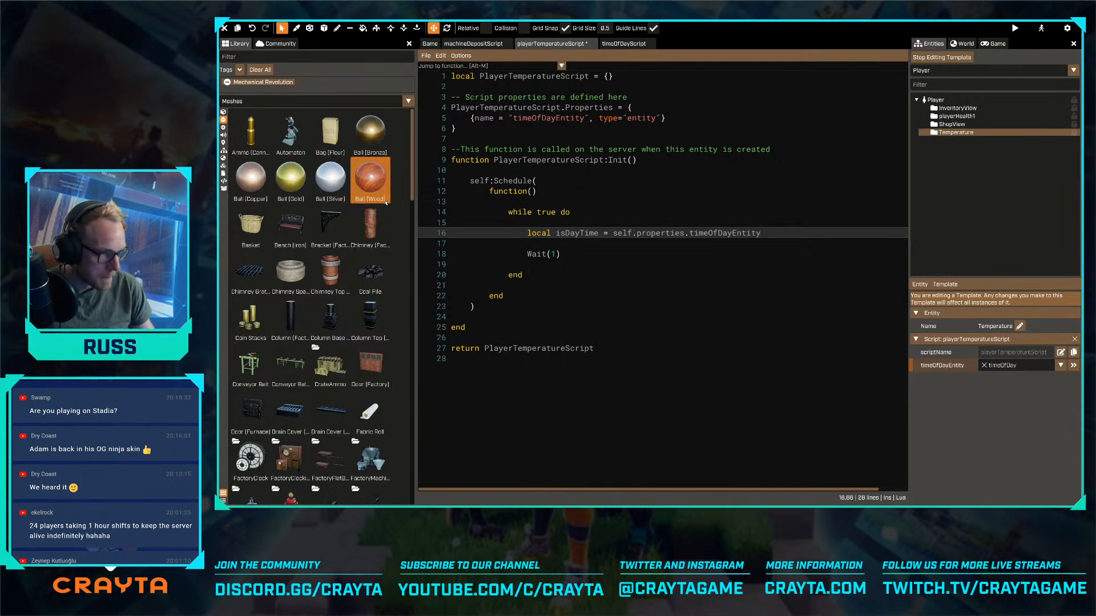
pyautogui.scroll(-2, 313, 271)
pyautogui.scroll(2, 313, 270)
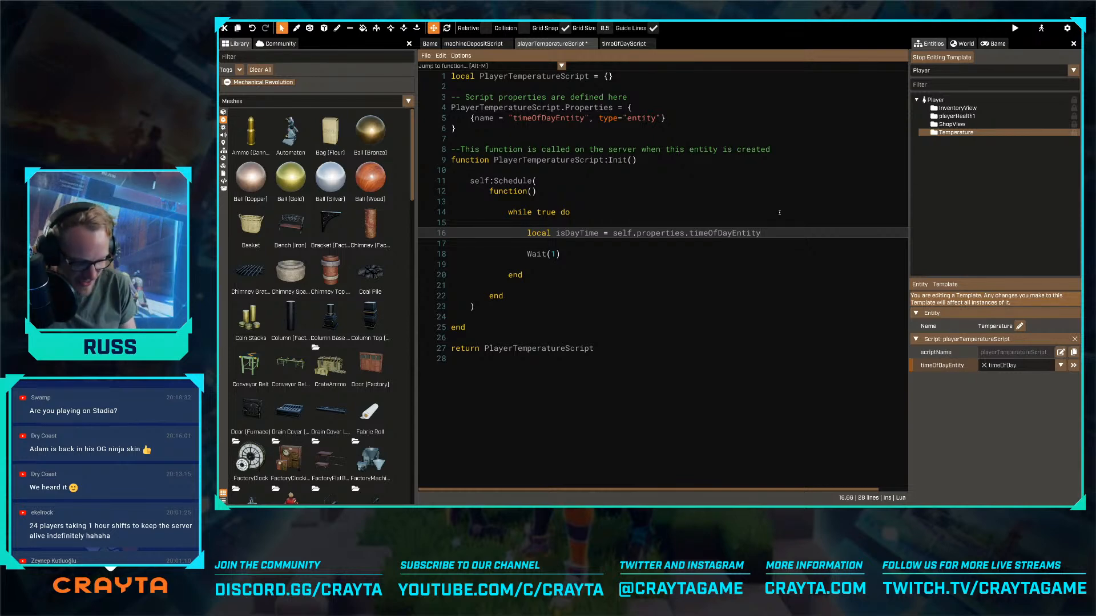
# - Append .timeOfDayScript:IsDayTime() to the isDayTime assignment and save the script
pyautogui.write('.timeO')
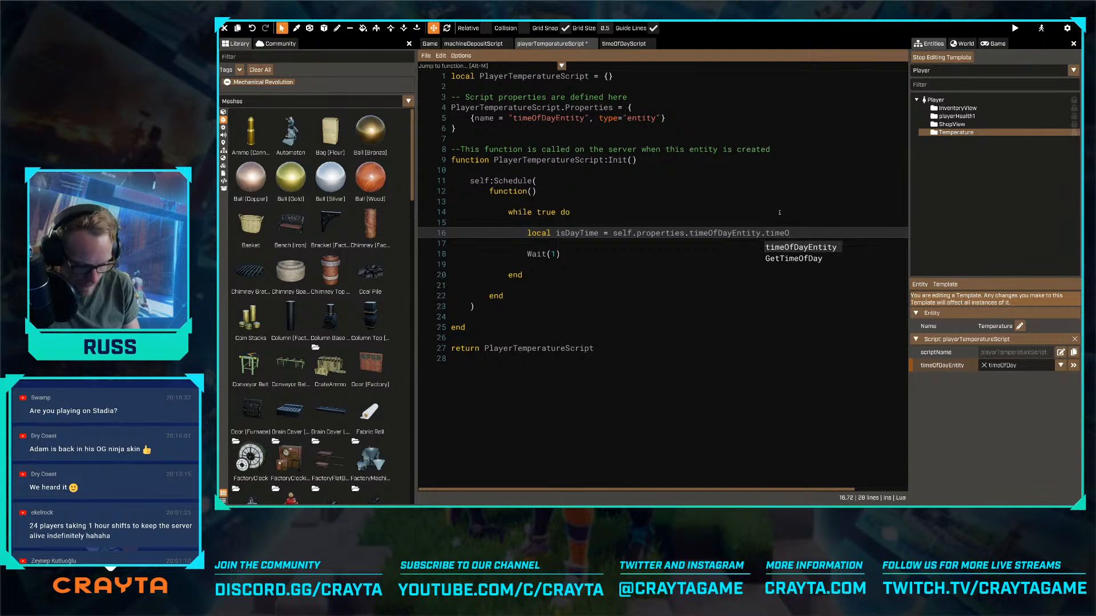
pyautogui.write('fDayScript')
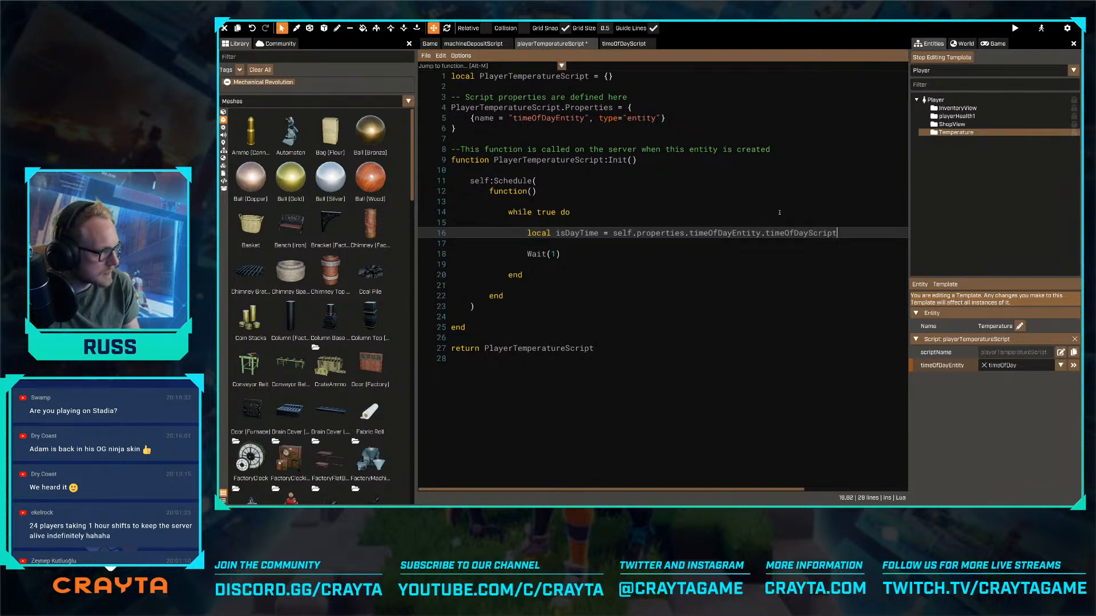
pyautogui.write(':Is')
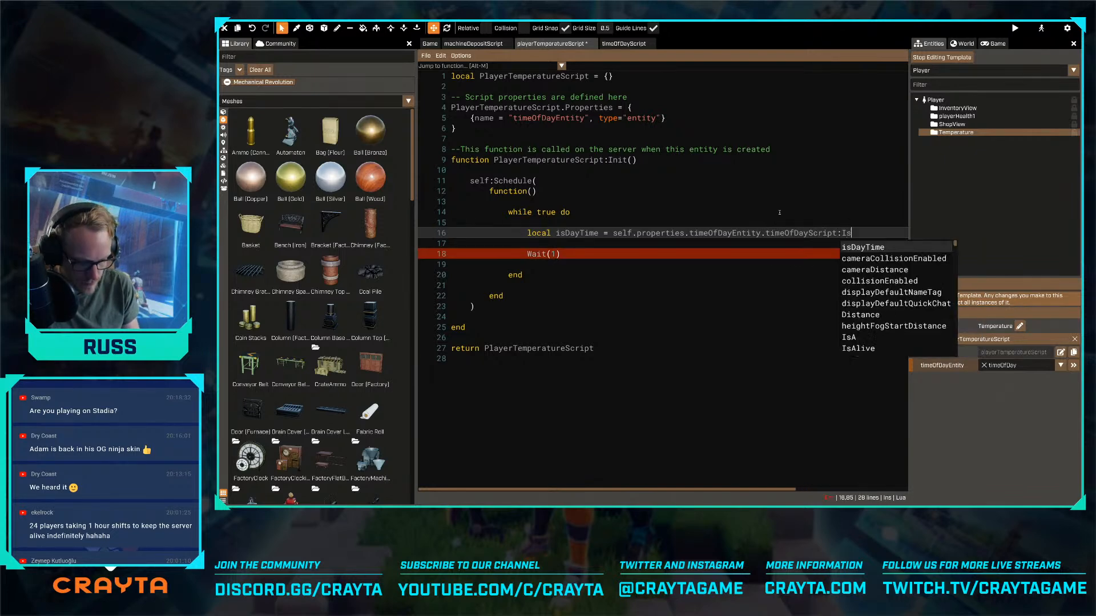
pyautogui.write('DayTime()')
pyautogui.hotkey('ctrl', 's')
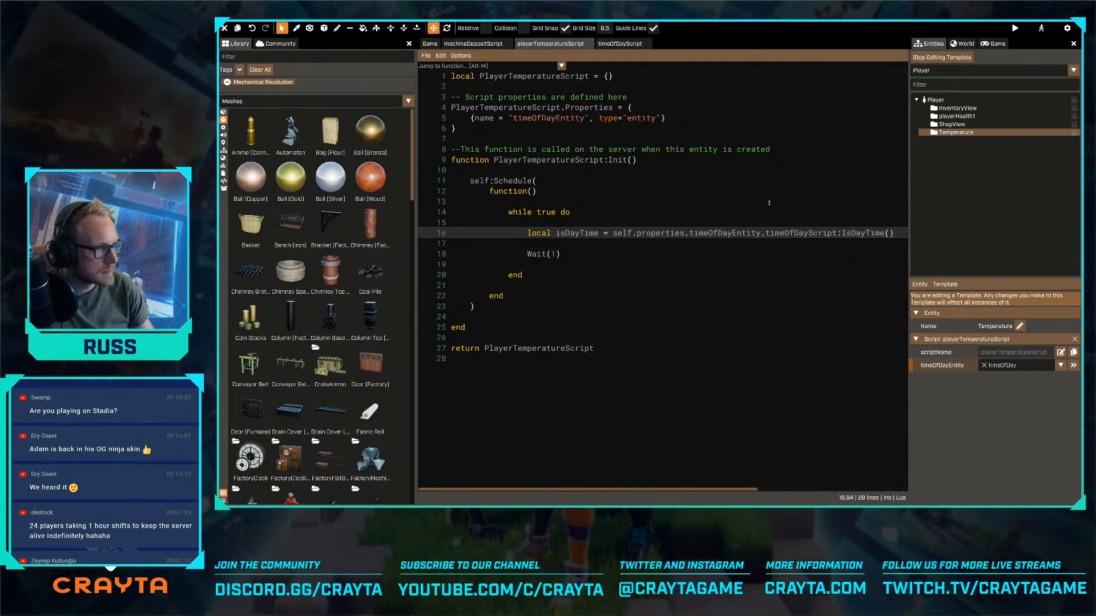
# - Add an if not isDayTime() then ... end block between the isDayTime assignment and Wait(1) in playerTemperatureScript, and save the script
pyautogui.click(619, 44)
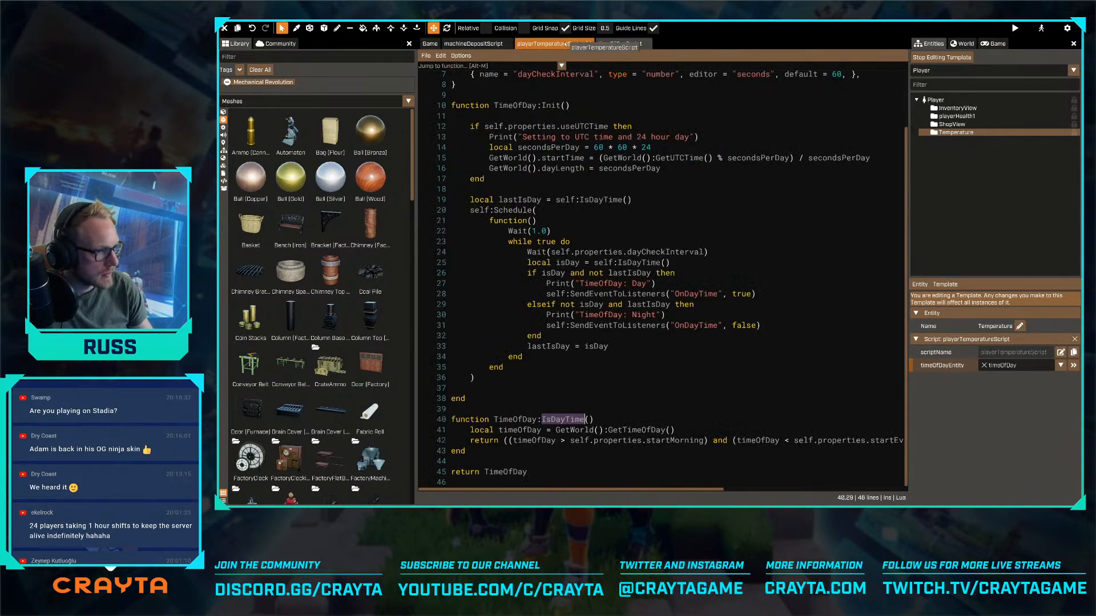
pyautogui.click(565, 44)
pyautogui.press('Return')
pyautogui.press('Return')
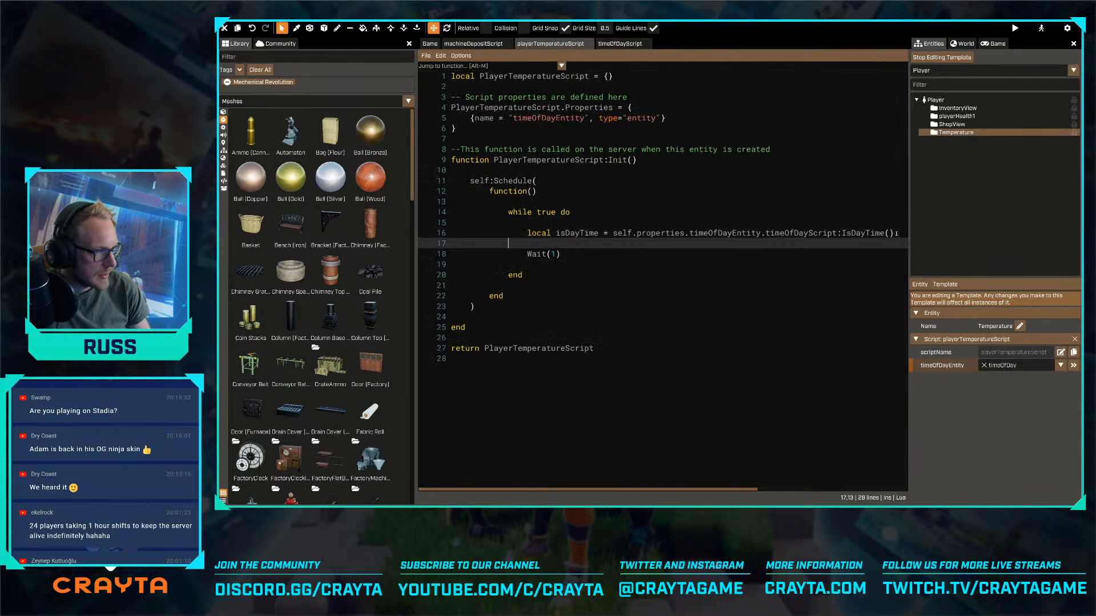
pyautogui.write('if isDayTime()')
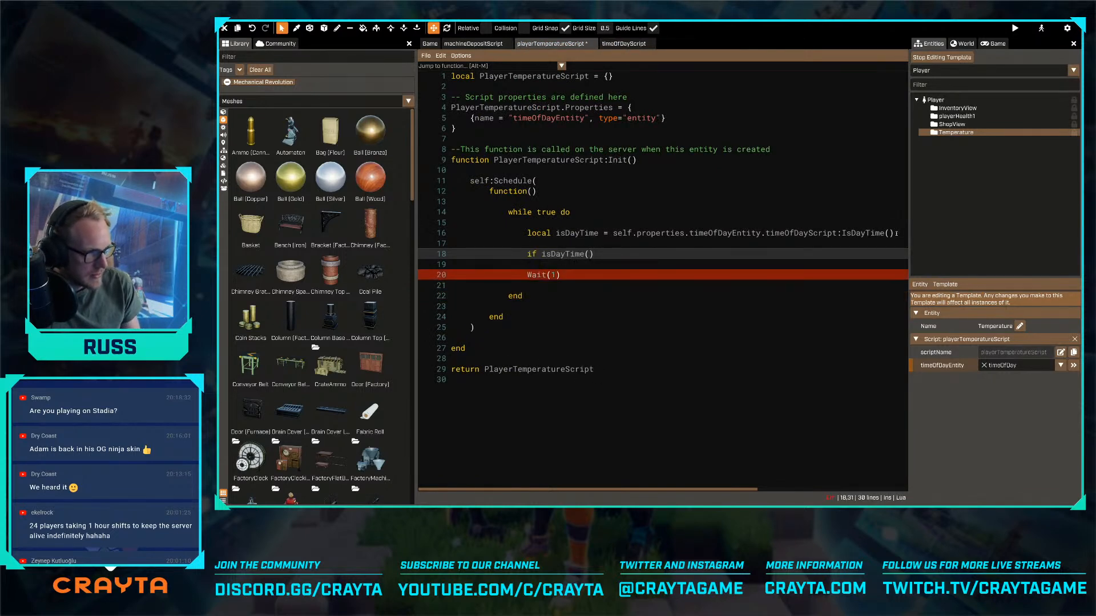
pyautogui.write(' not')
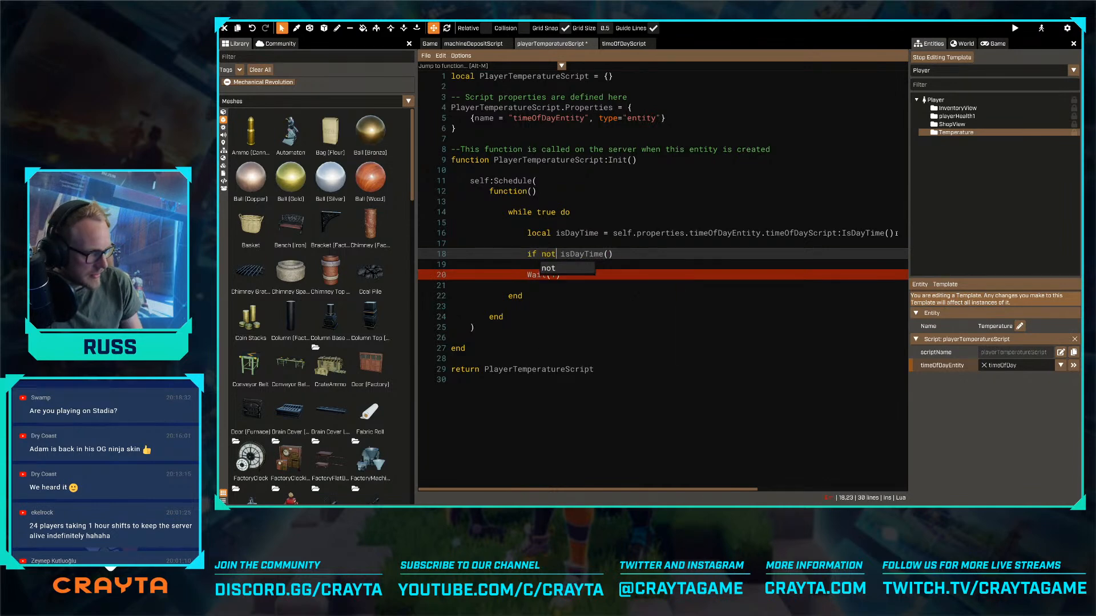
pyautogui.press('End')
pyautogui.write('then')
pyautogui.press('Return')
pyautogui.press('Return')
pyautogui.press('Return')
pyautogui.press('Return')
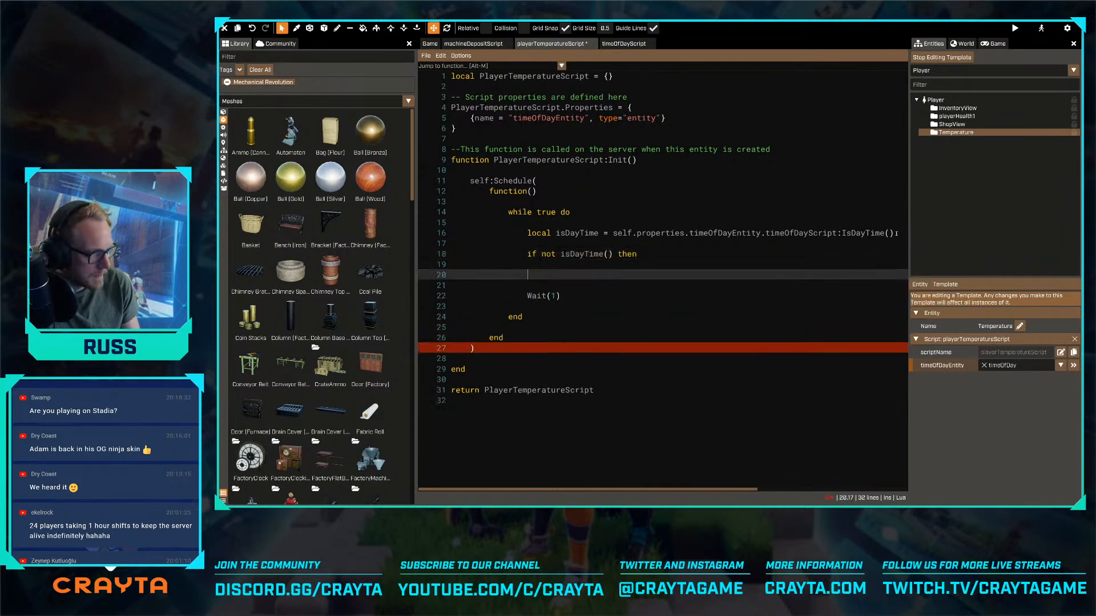
pyautogui.write('end')
pyautogui.press('Up')
pyautogui.hotkey('ctrl', 's')
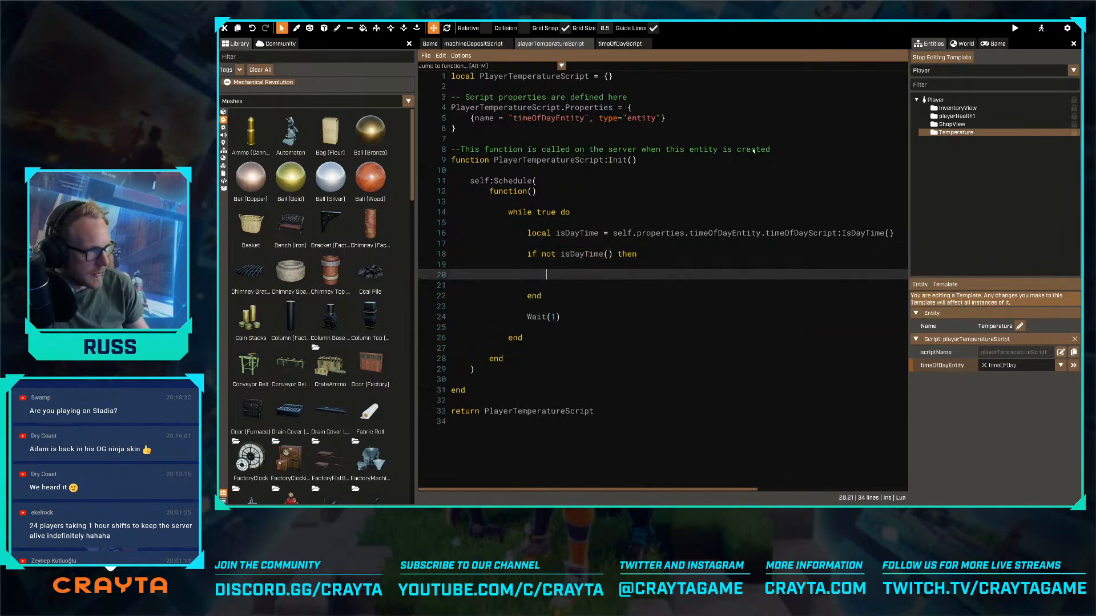
# - Add a damagePerCheck property of type number with default 100 below the timeOfDayEntity property, and save the script
pyautogui.click(697, 118)
pyautogui.write(',')
pyautogui.press('Return')
pyautogui.write('{')
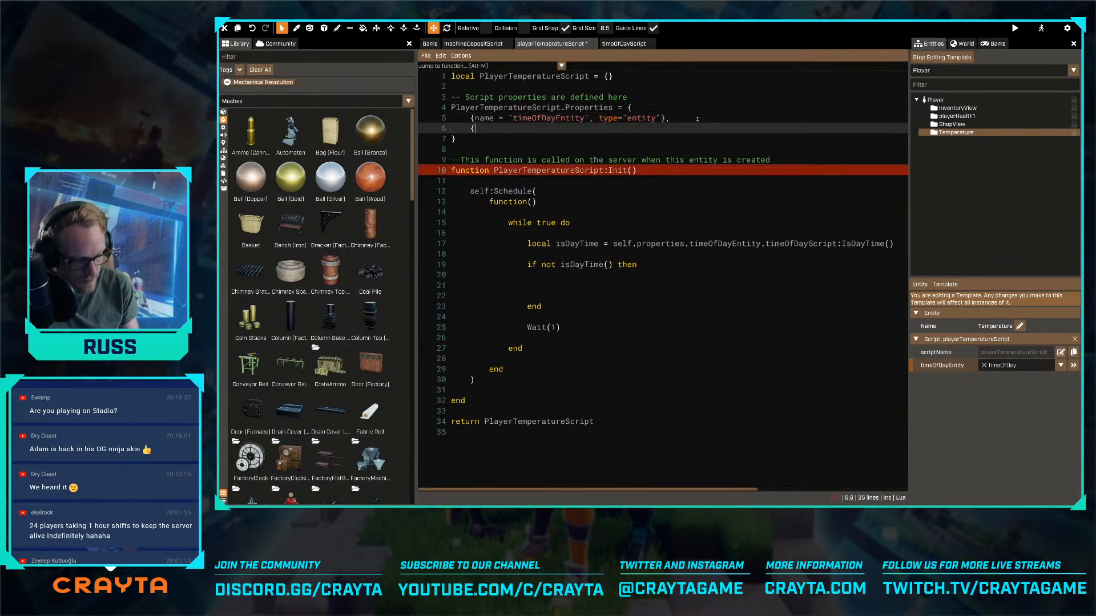
pyautogui.write('name = "dam')
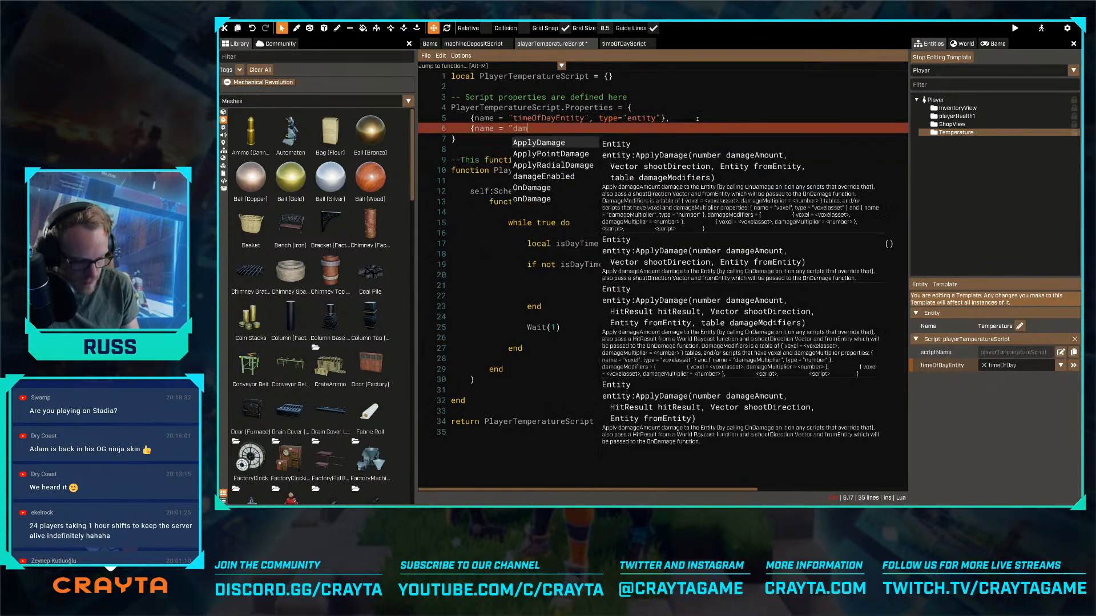
pyautogui.write('agePerCh')
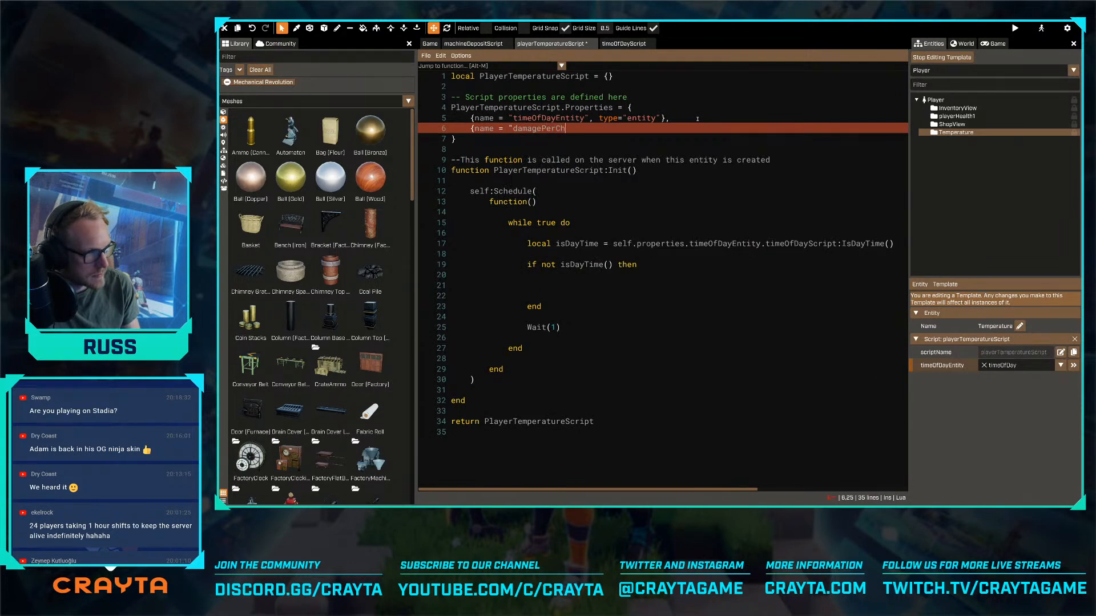
pyautogui.write('eck", type="nu')
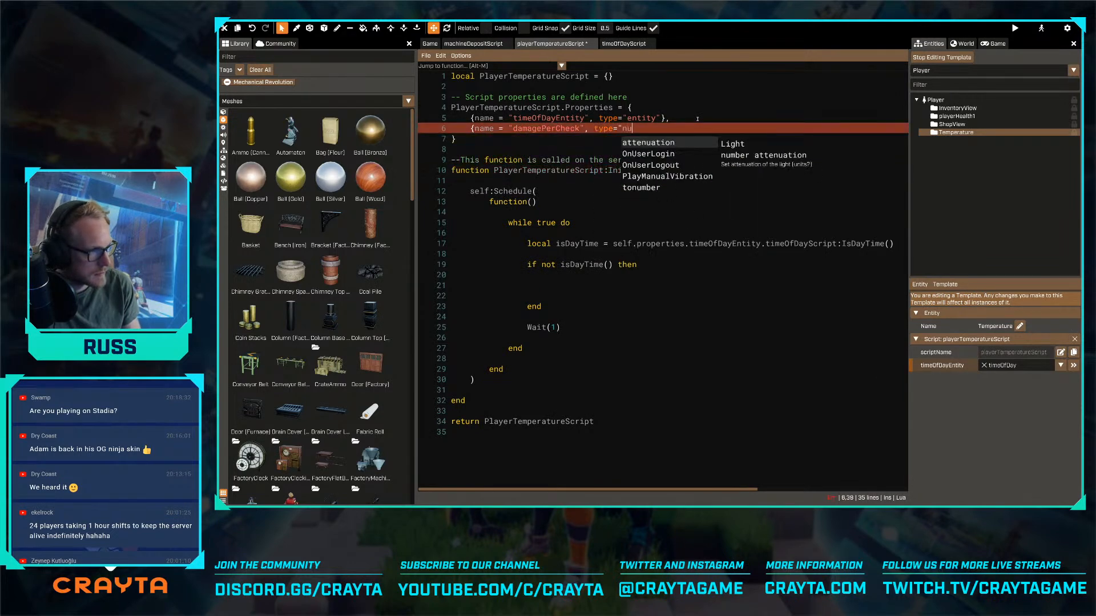
pyautogui.write('mber", defaul')
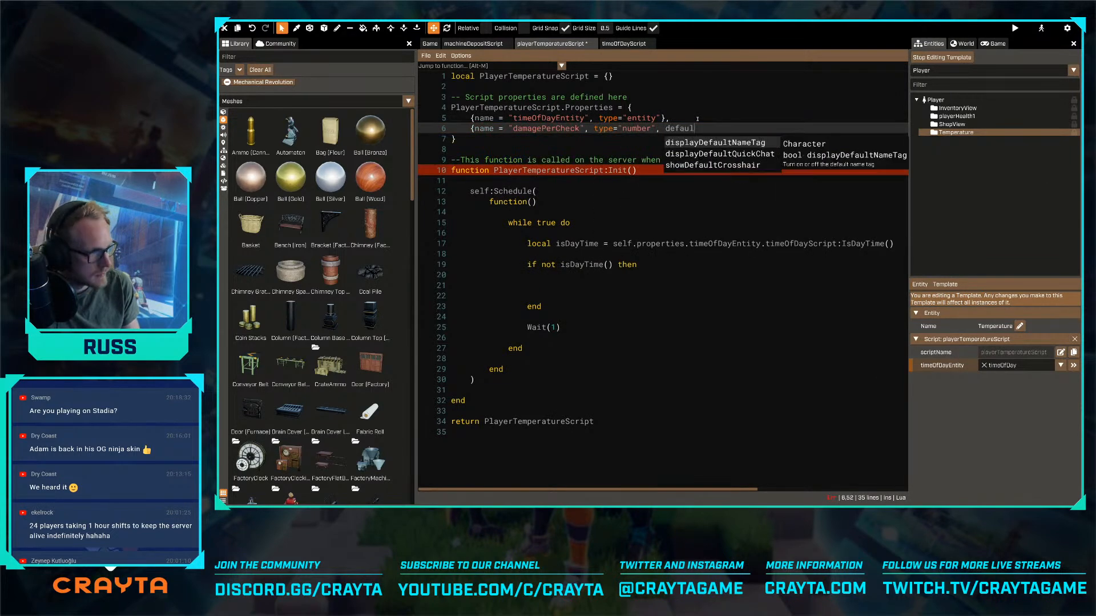
pyautogui.write('t = 100}')
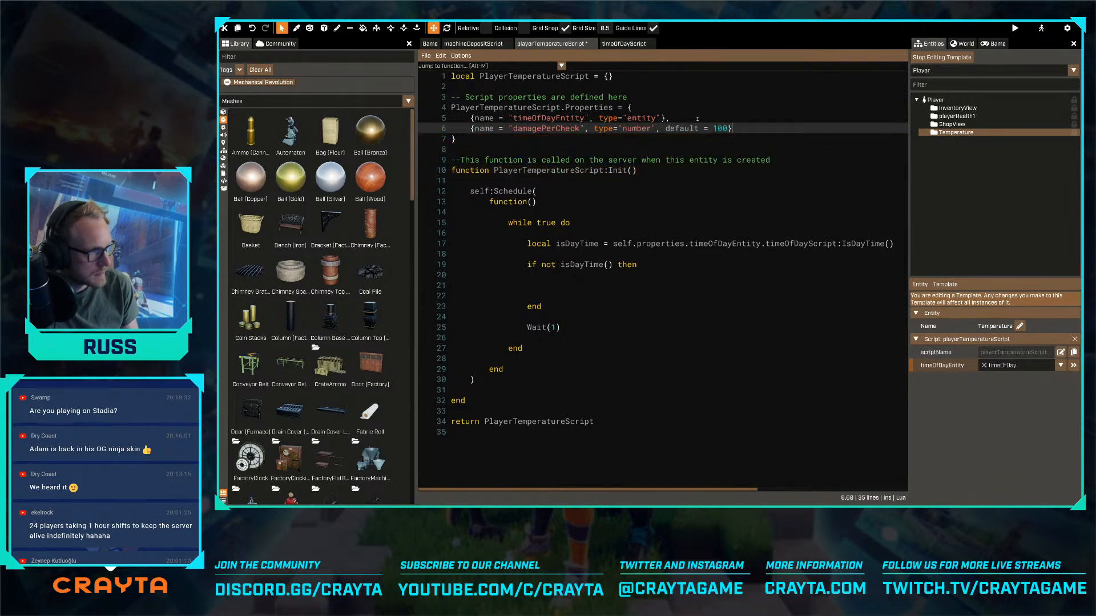
pyautogui.hotkey('ctrl', 's')
# - Inside the if block, write self:GetEntity():ApplyDamage(self.properties.damagePerCheck, nil, self:GetEntity()) and save the script
pyautogui.click(646, 284)
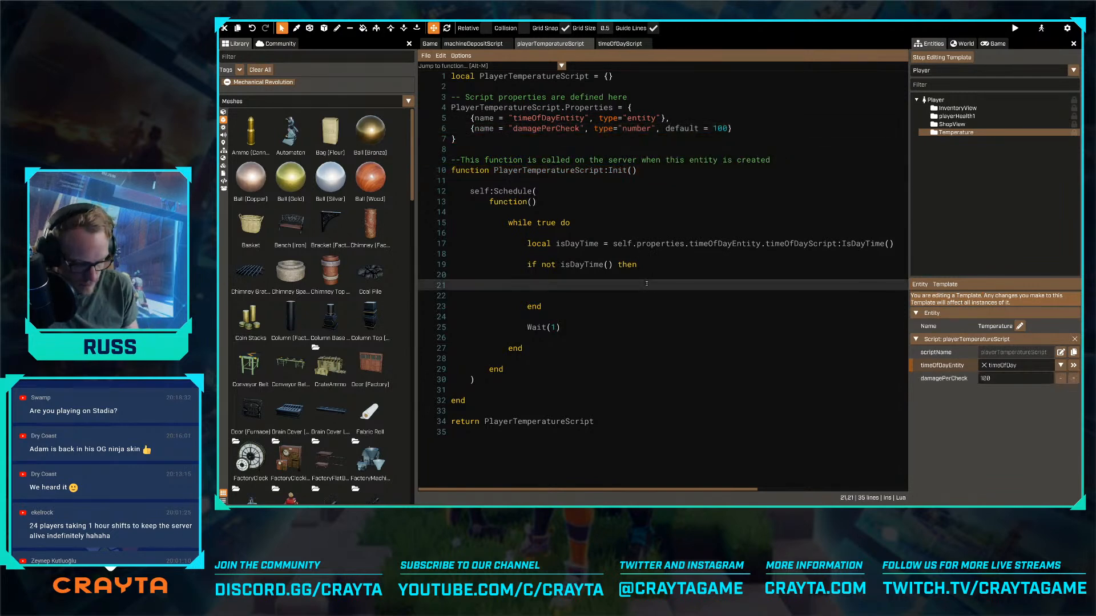
pyautogui.write('self:GetEntity')
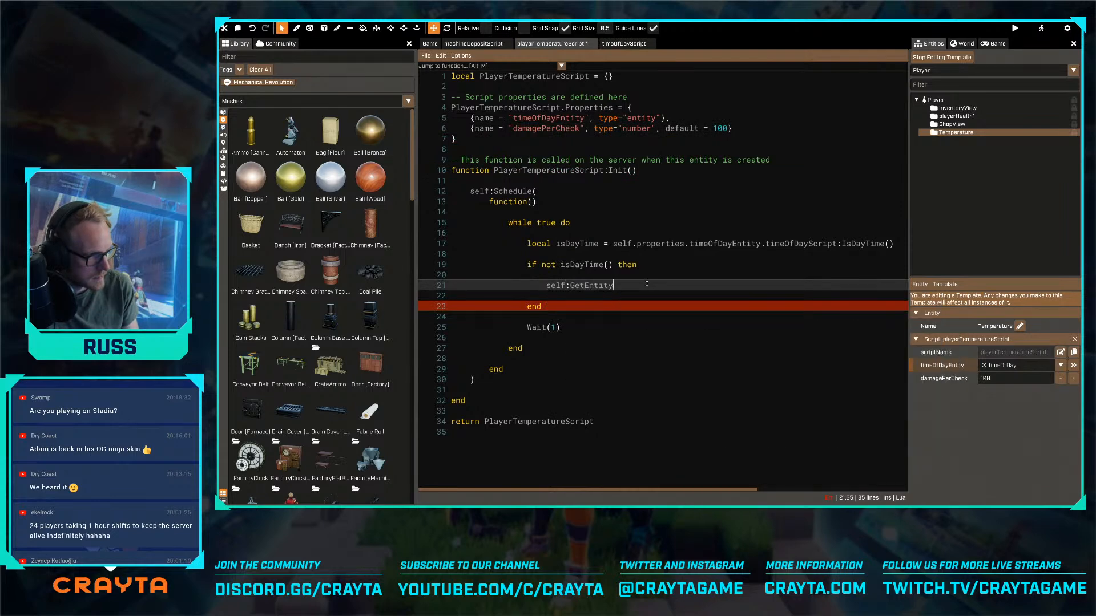
pyautogui.write('():ApplyDamage')
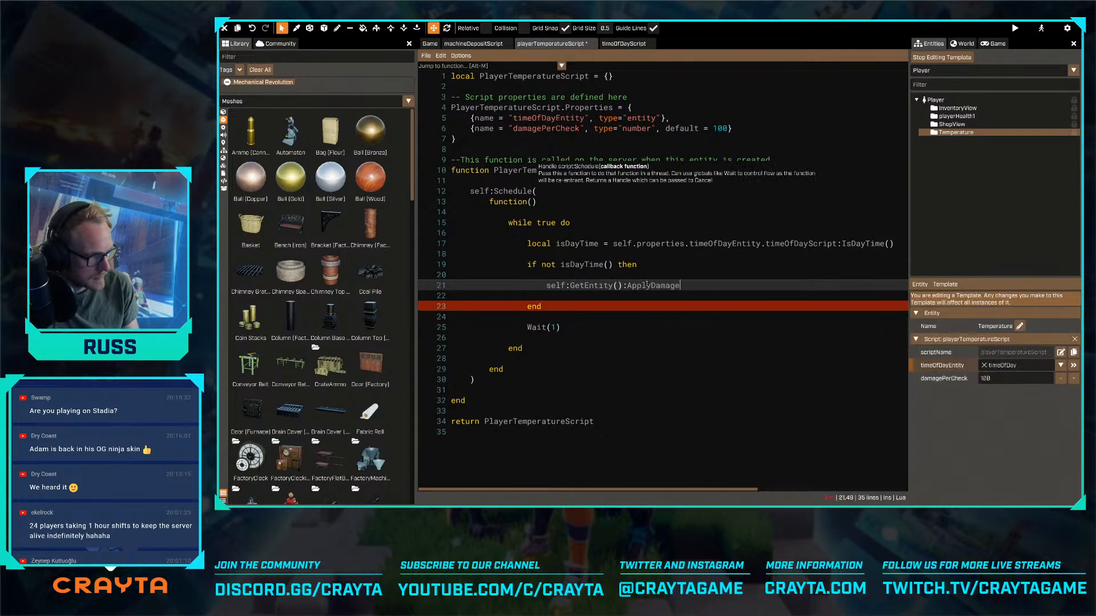
pyautogui.write('(')
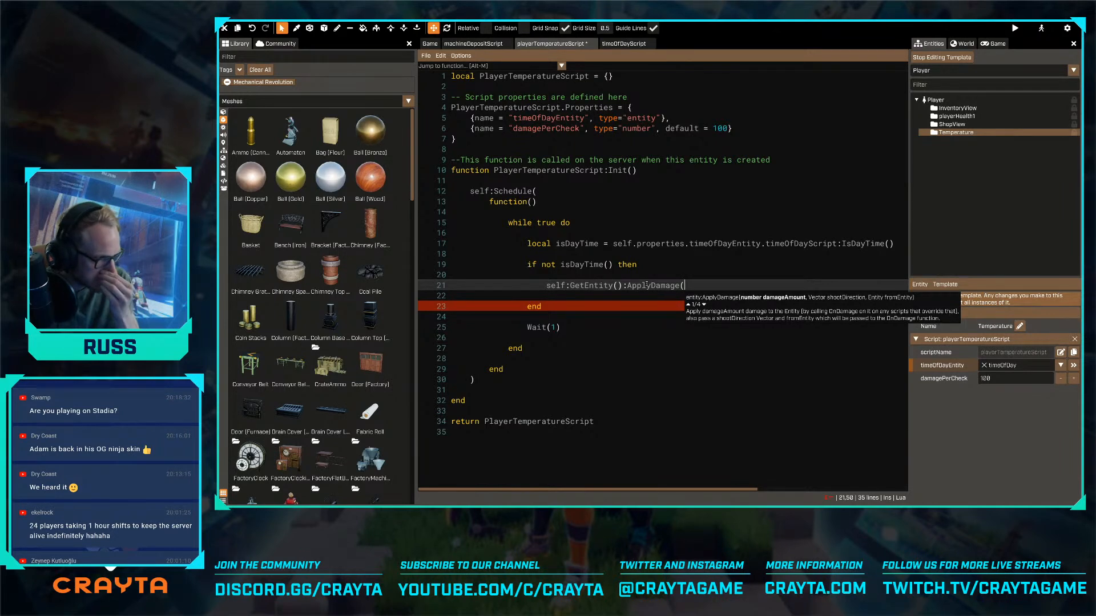
pyautogui.write('s')
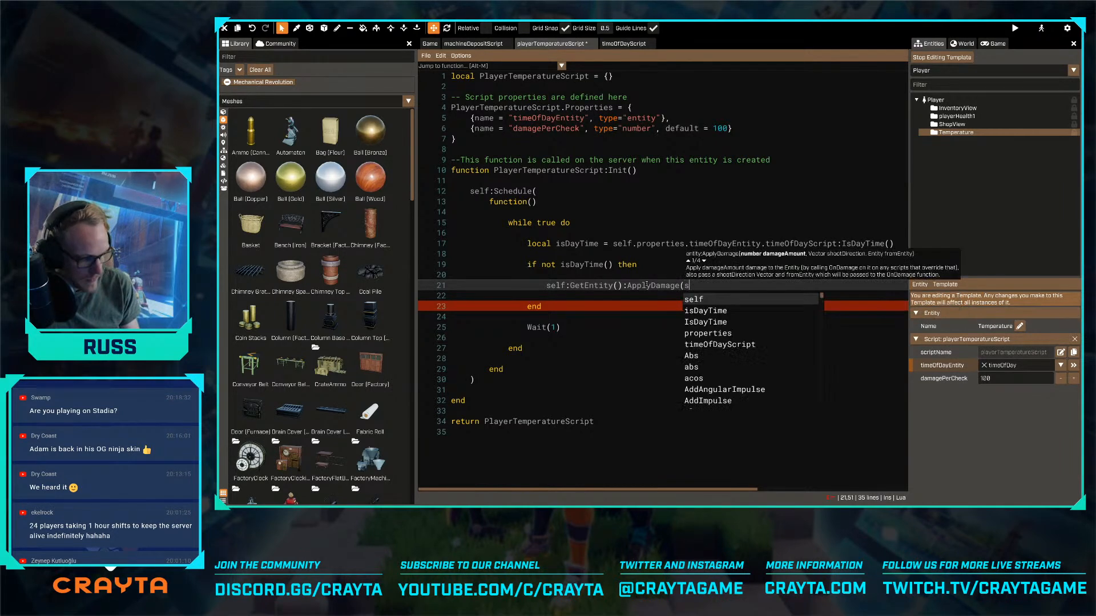
pyautogui.write('elf.properties.dam')
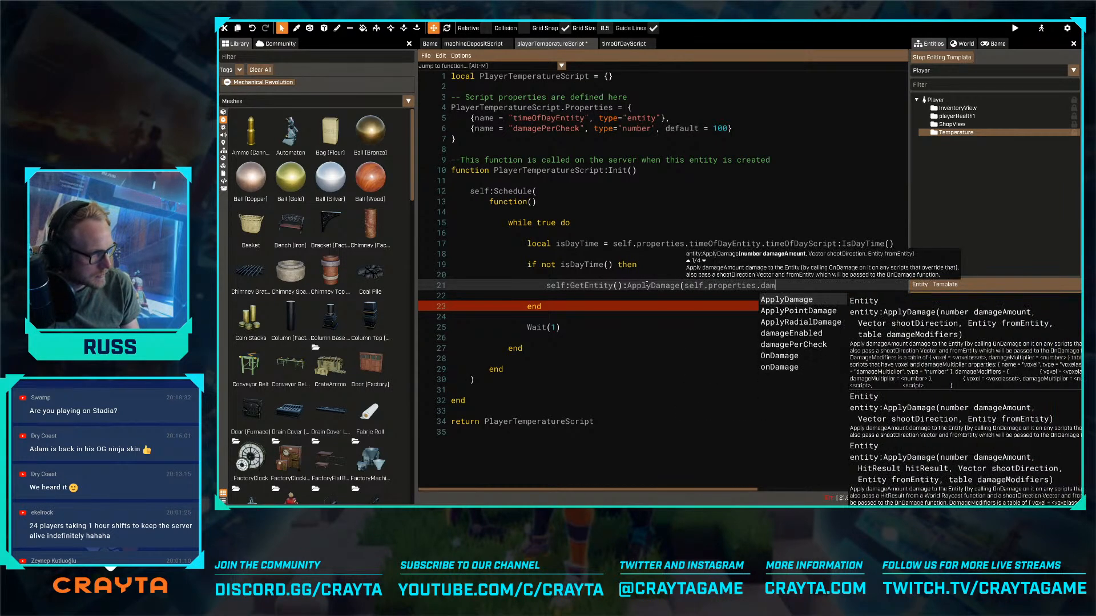
pyautogui.write('agePerCheck')
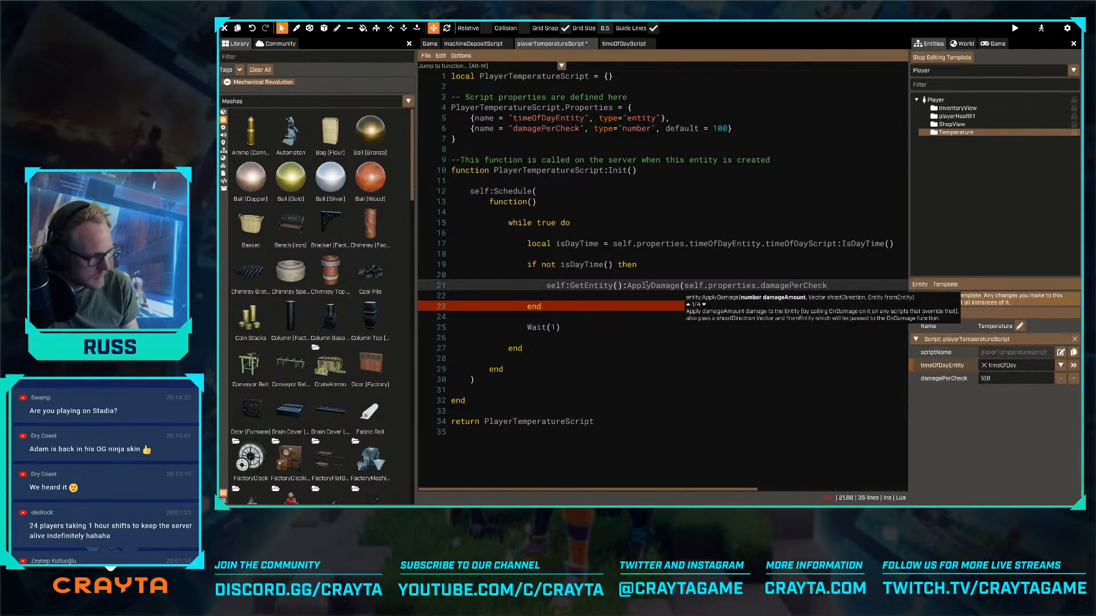
pyautogui.write(', ')
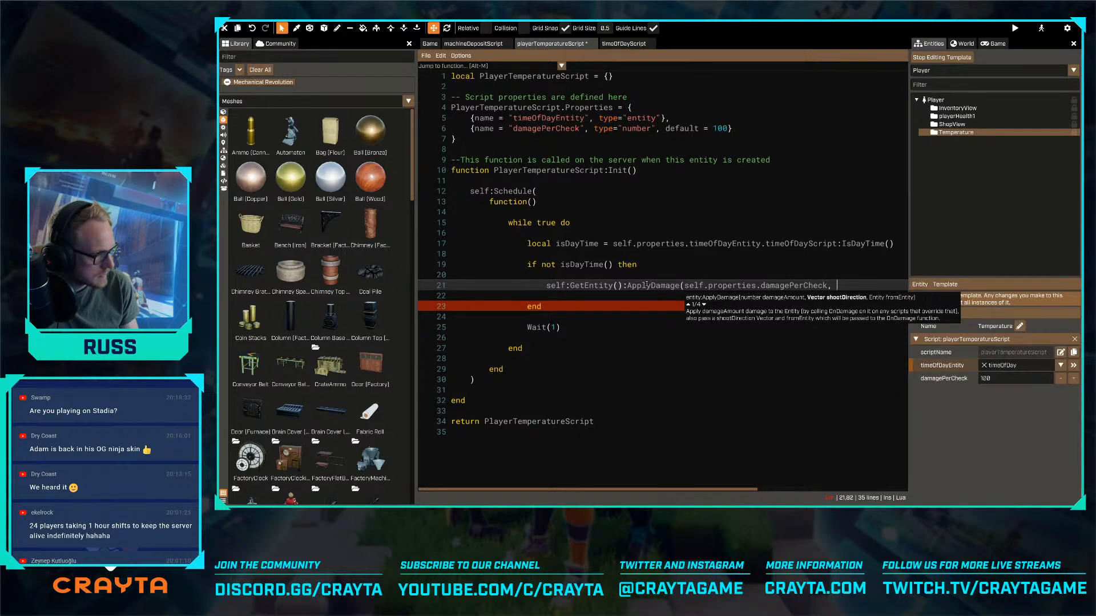
pyautogui.write('nil, ')
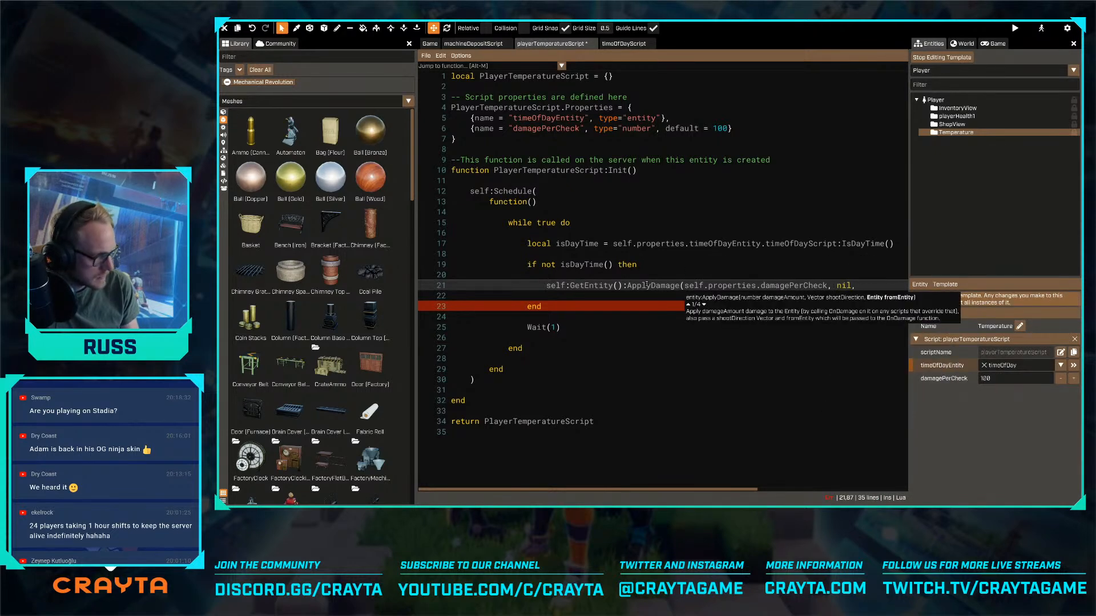
pyautogui.write('self:GetEntity()')
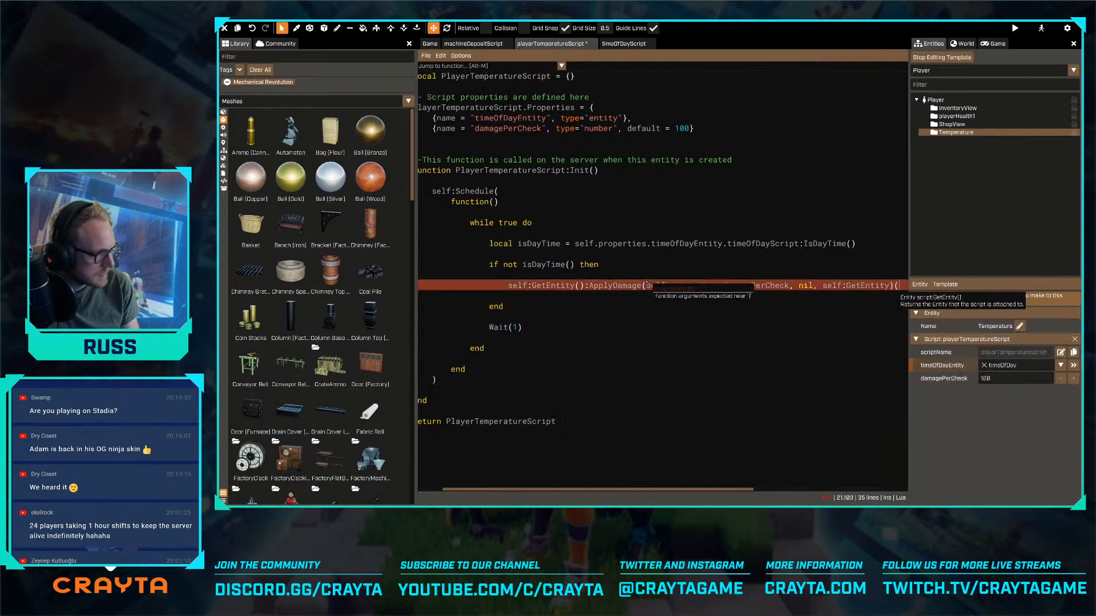
pyautogui.write(')')
pyautogui.hotkey('ctrl', 's')
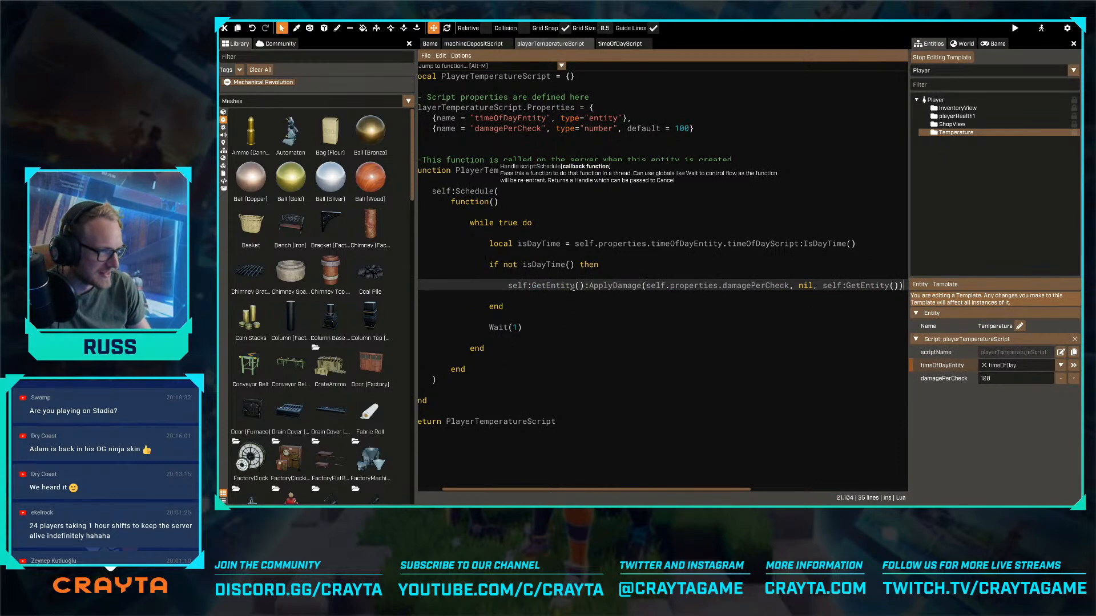
# - Add a safeAreaTrigger property of type entity below the damagePerCheck property, and save the script
pyautogui.click(557, 299)
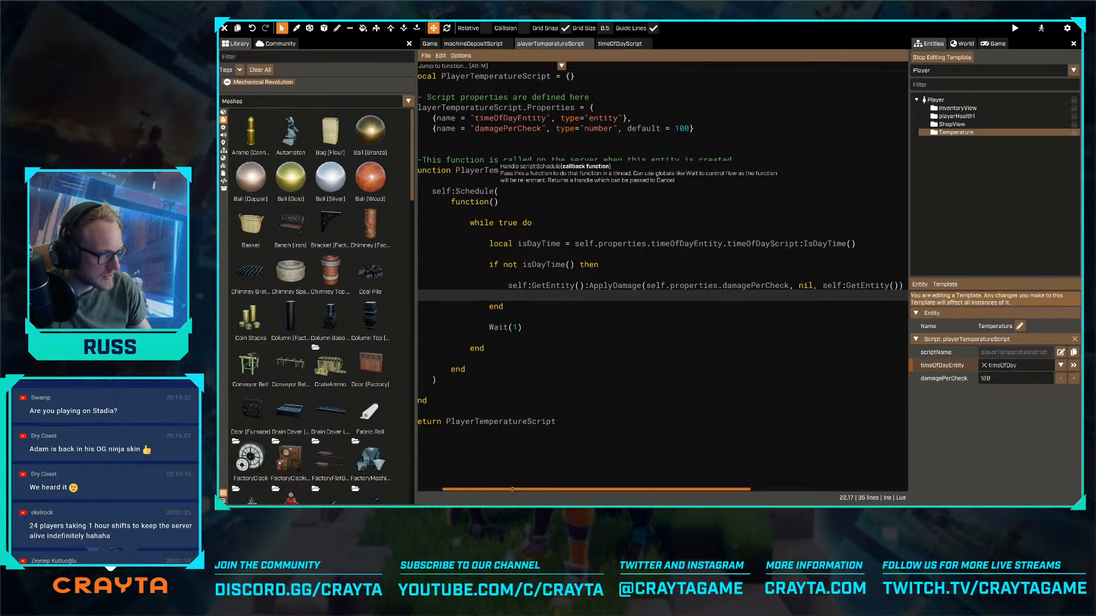
pyautogui.moveTo(513, 490); pyautogui.dragTo(489, 489)
pyautogui.click(591, 326)
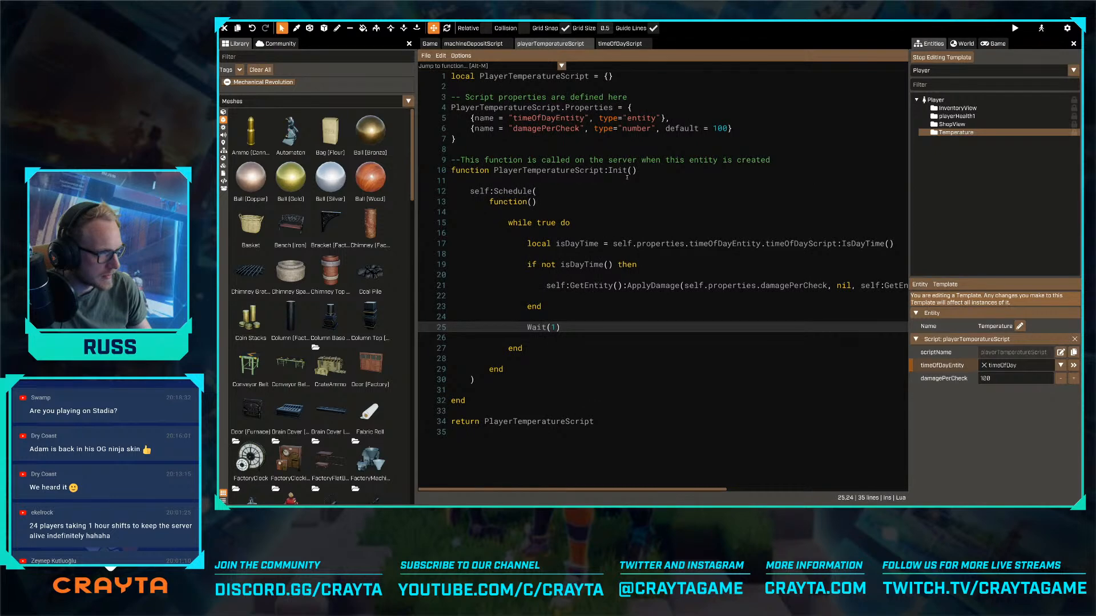
pyautogui.click(737, 129)
pyautogui.write(',')
pyautogui.press('Return')
pyautogui.write('{')
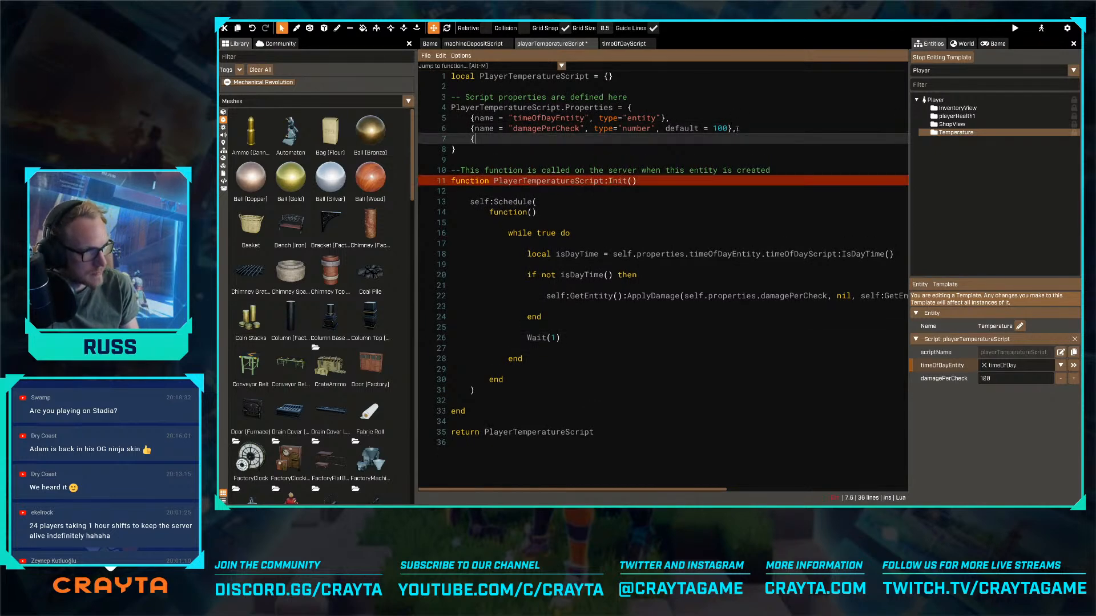
pyautogui.write('name = "safe')
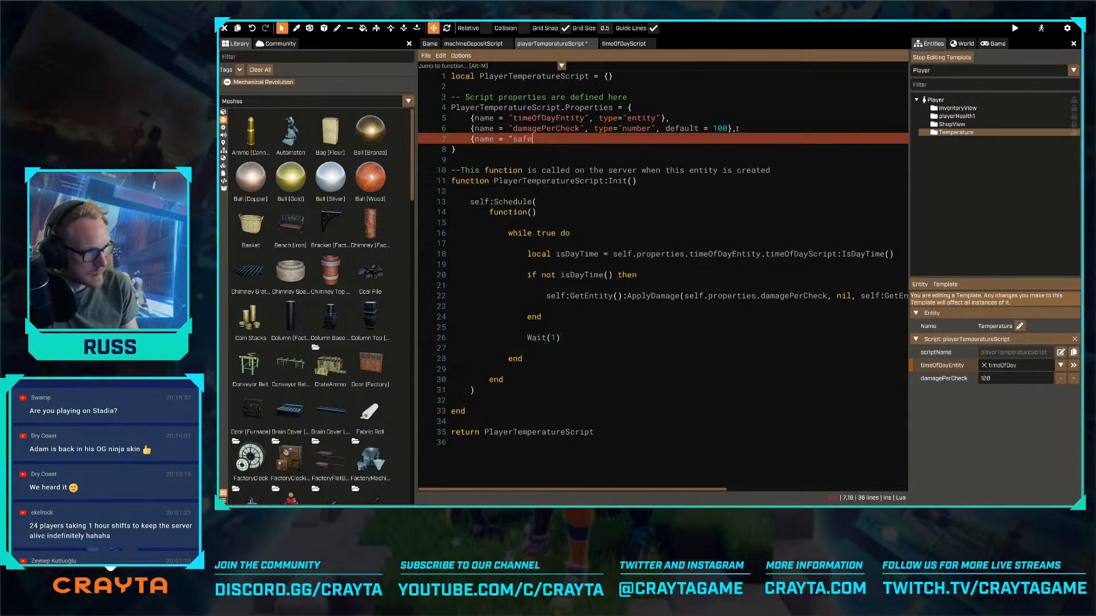
pyautogui.write('AreaTrigge')
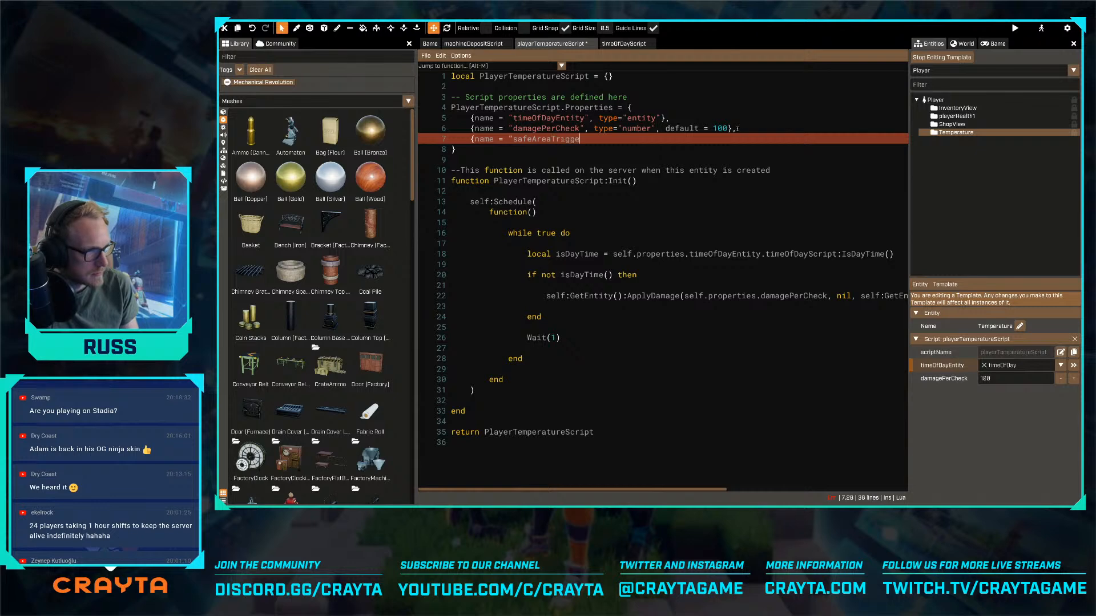
pyautogui.write('r", type="')
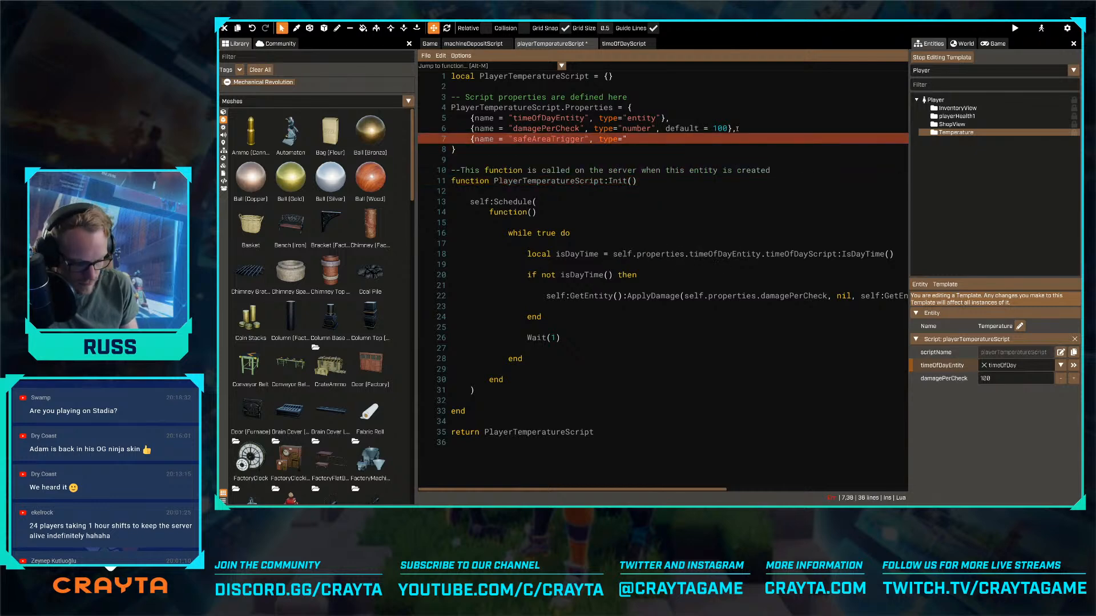
pyautogui.write('entity"}')
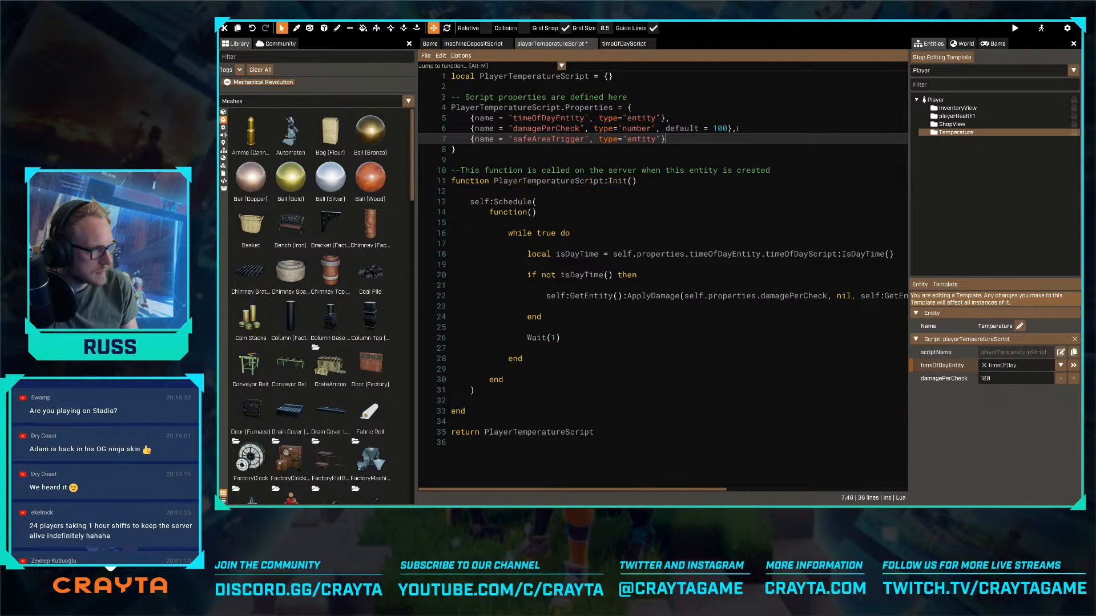
pyautogui.hotkey('ctrl', 's')
# - Extend the if not isDayTime() condition with and not self.properties.safeAreaTrigger, before then
pyautogui.click(643, 263)
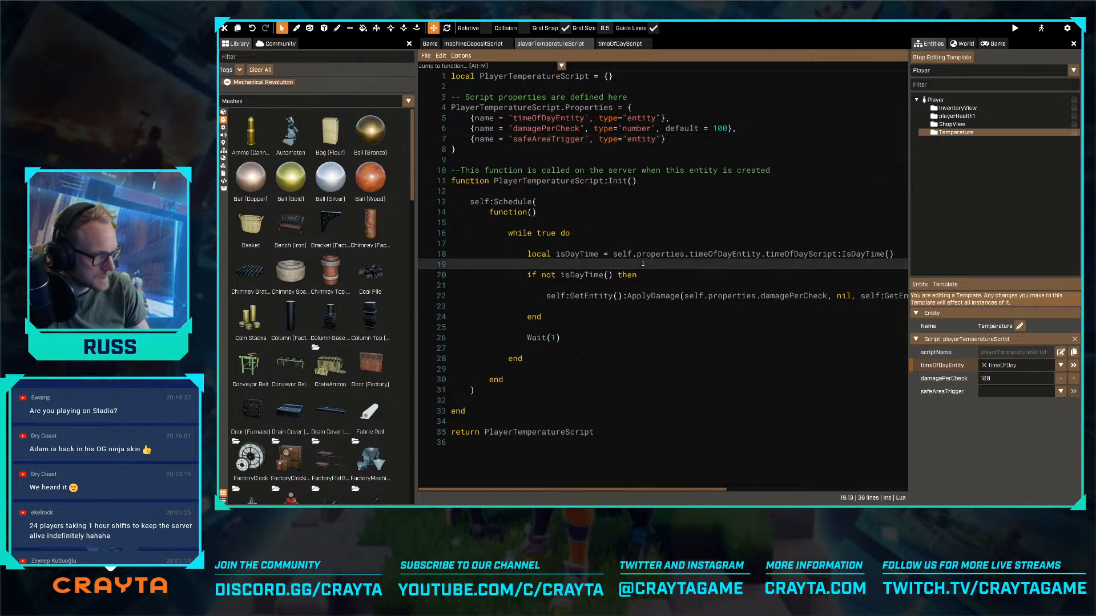
pyautogui.press('Down')
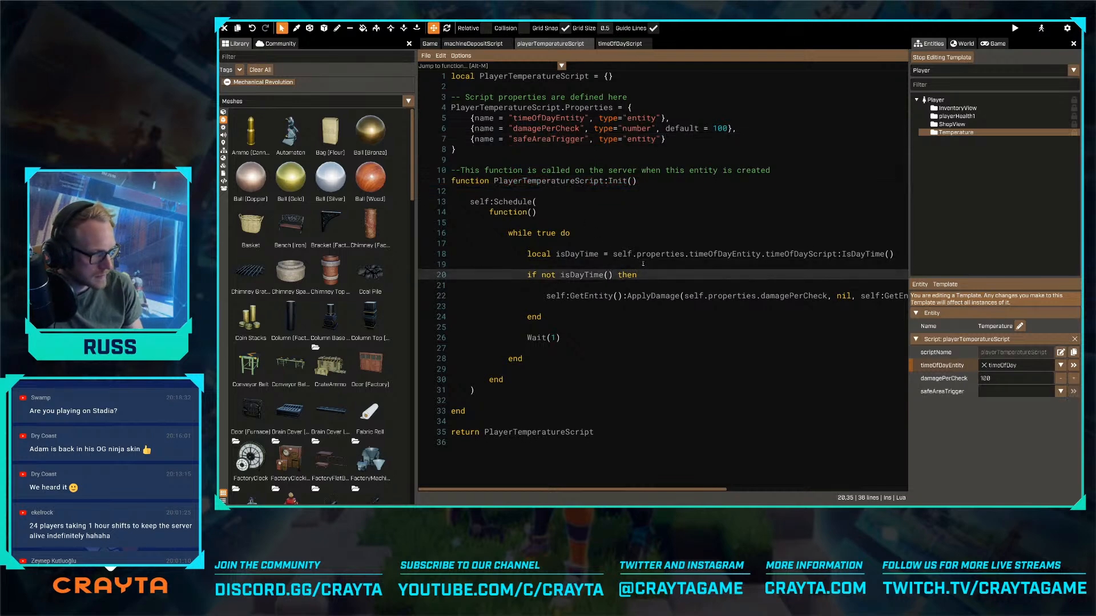
pyautogui.write('and  ')
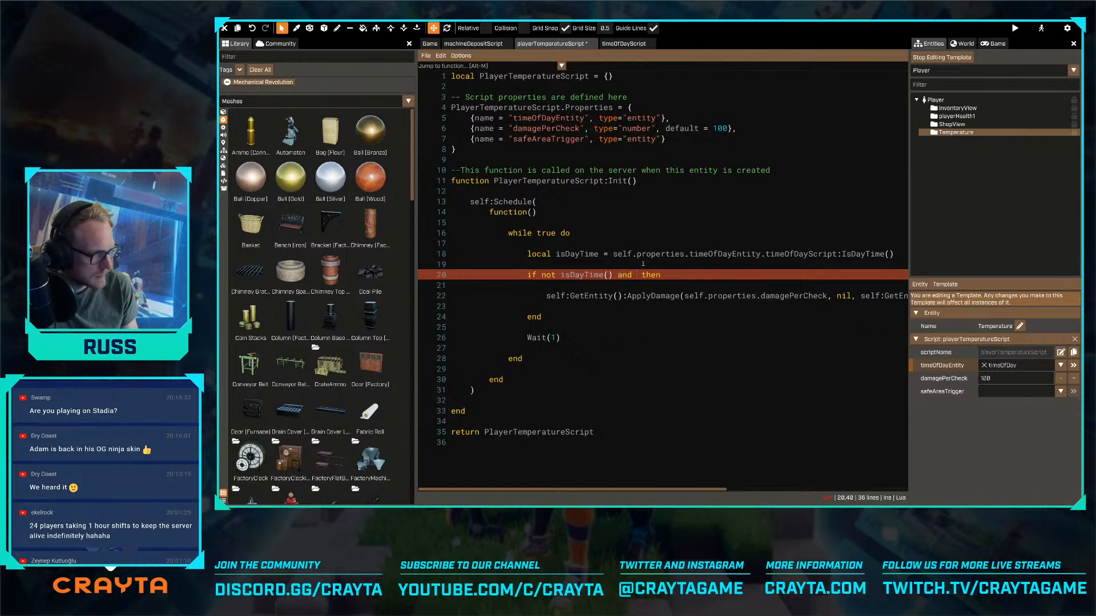
pyautogui.write('not self.')
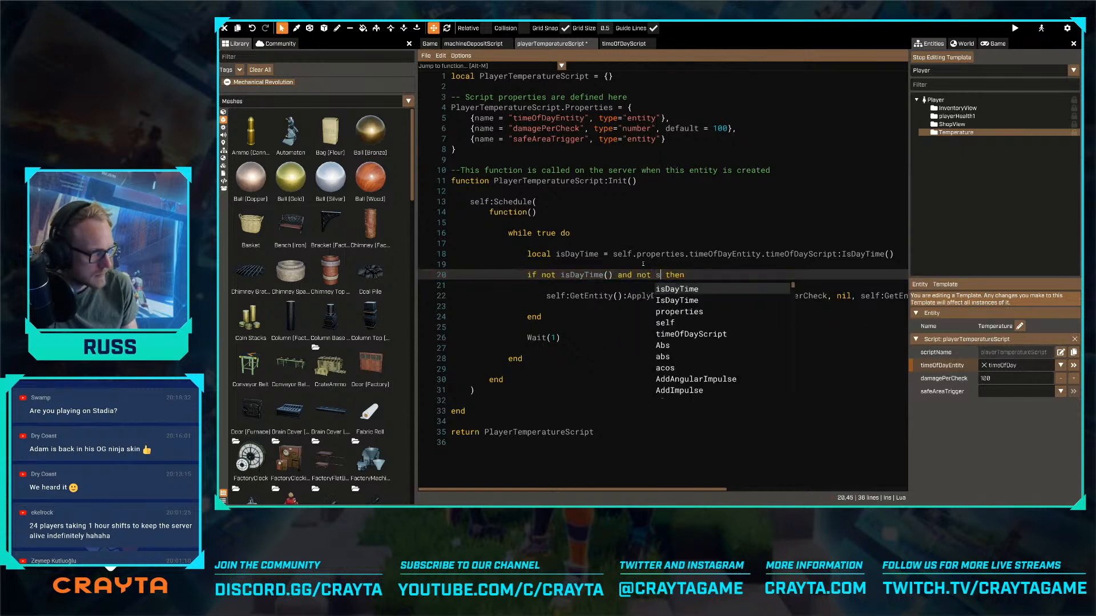
pyautogui.write('properties.safeg')
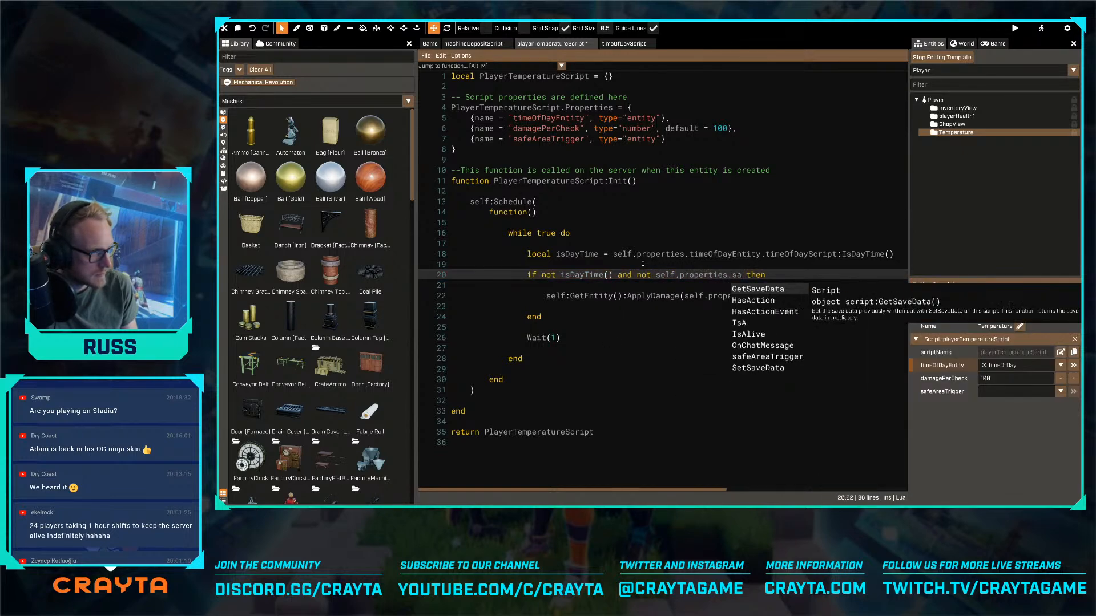
pyautogui.press('Return')
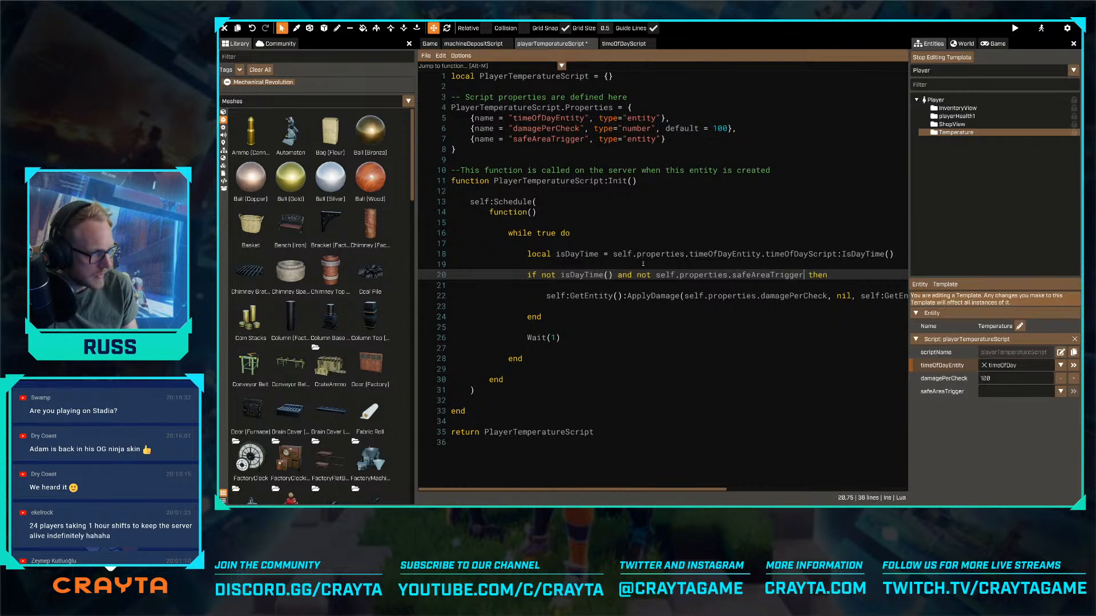
# - Complete the new condition with :IsOverlapping(self:GetEntity()) on safeAreaTrigger and save the script
pyautogui.write(':IsOverlapping(')
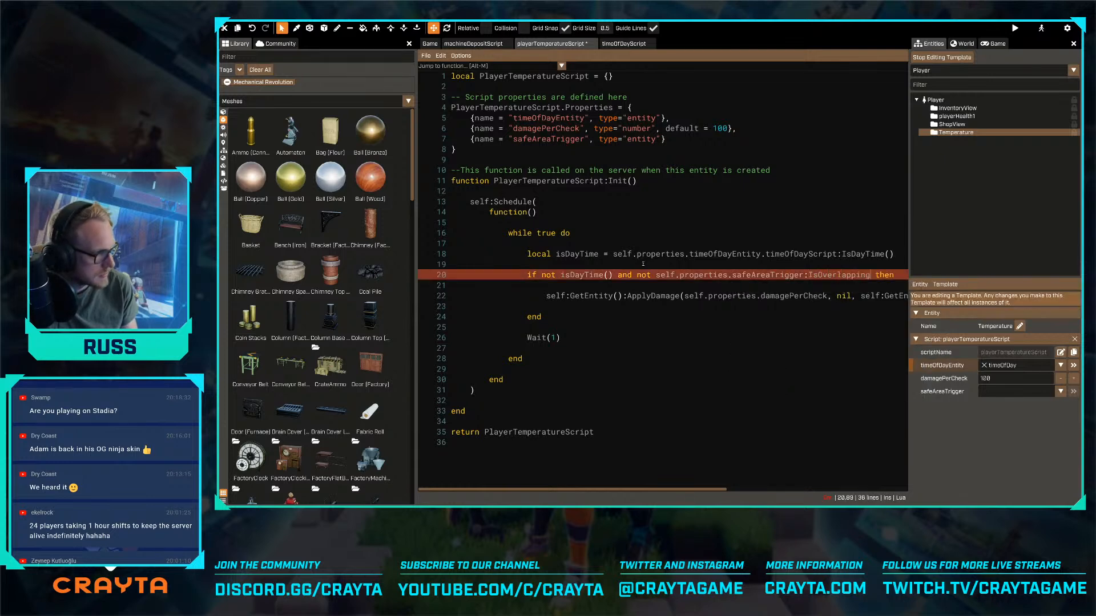
pyautogui.write('self.properties.')
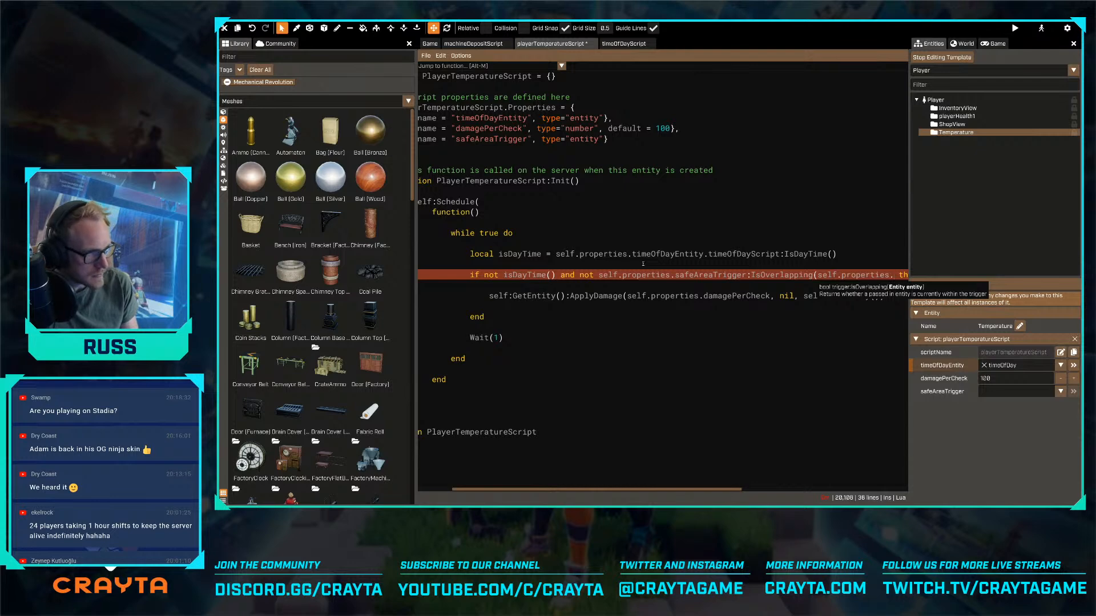
pyautogui.press('BackSpace')
pyautogui.press('BackSpace')
pyautogui.press('BackSpace')
pyautogui.press('BackSpace')
pyautogui.press('BackSpace')
pyautogui.press('BackSpace')
pyautogui.press('BackSpace')
pyautogui.press('BackSpace')
pyautogui.press('BackSpace')
pyautogui.press('BackSpace')
pyautogui.press('BackSpace')
pyautogui.press('BackSpace')
pyautogui.press('BackSpace')
pyautogui.press('BackSpace')
pyautogui.press('BackSpace')
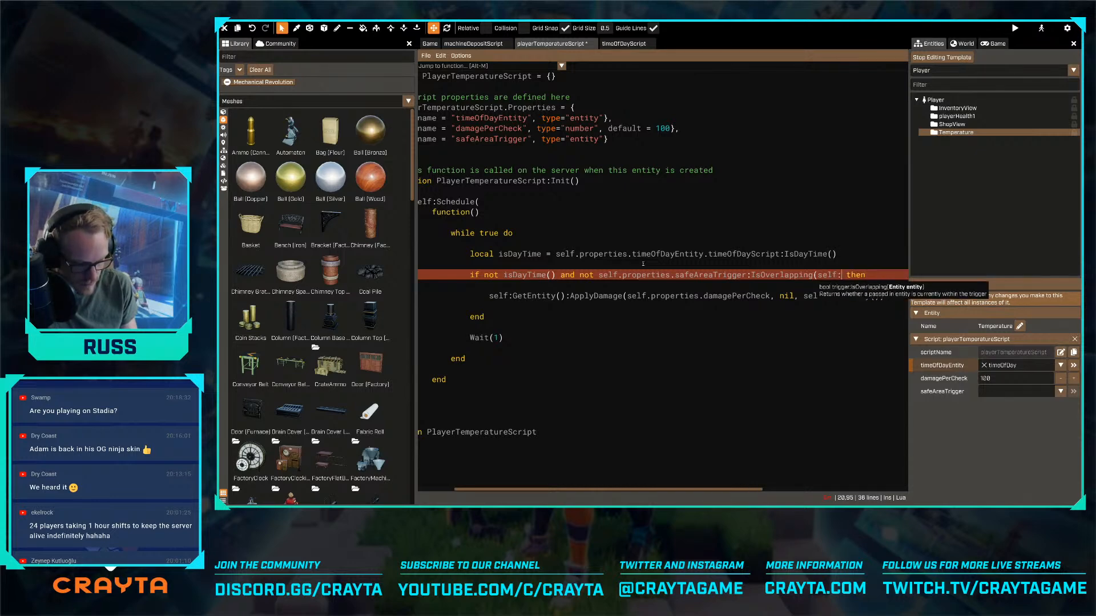
pyautogui.write('GetEntity())')
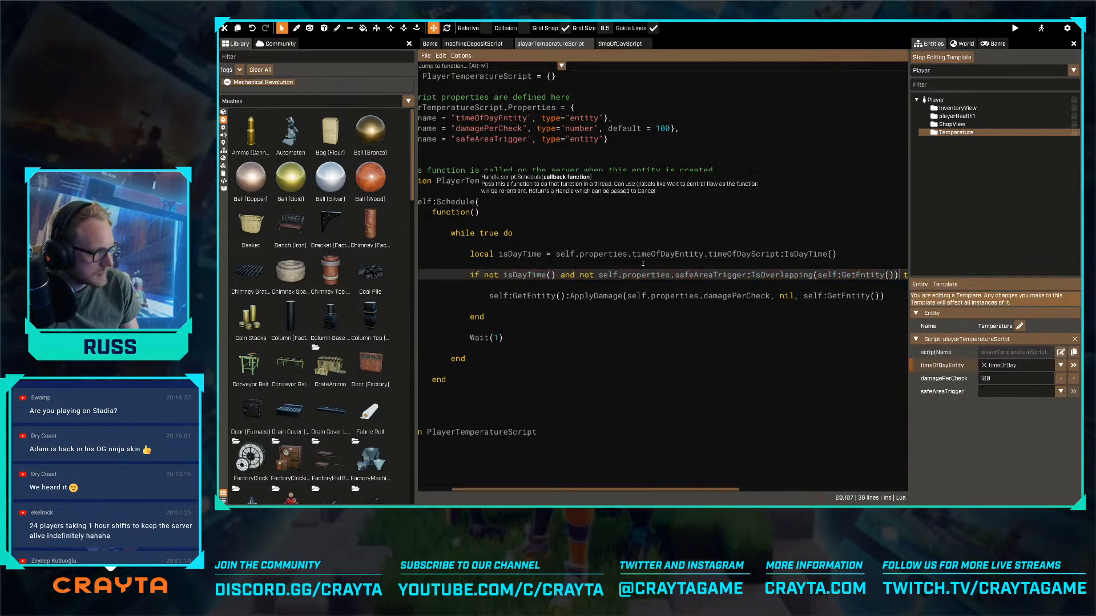
pyautogui.press('Home')
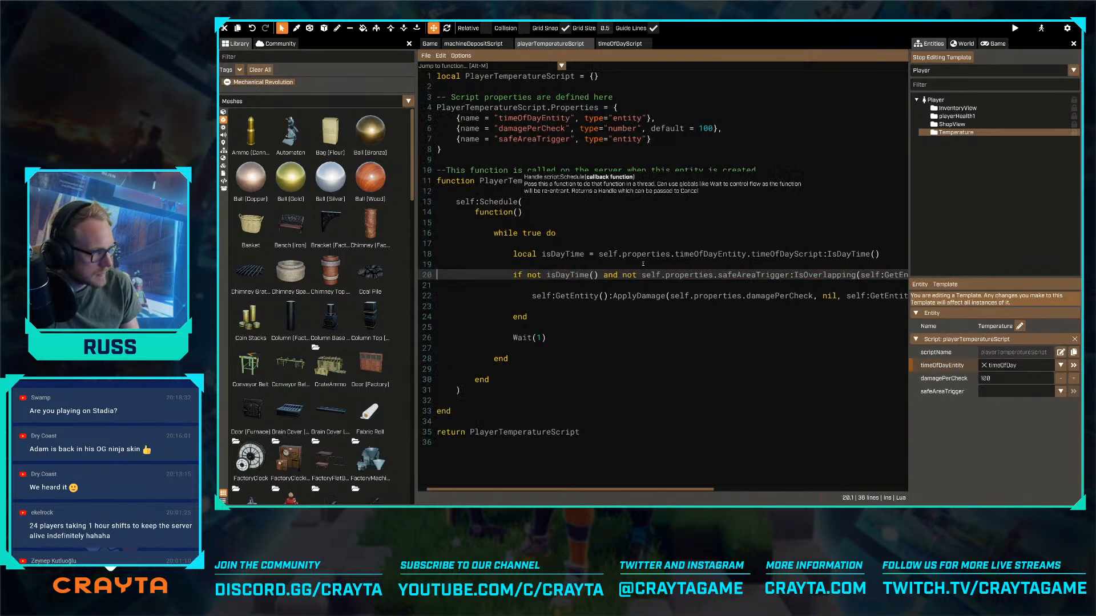
pyautogui.press('Down')
pyautogui.press('Down')
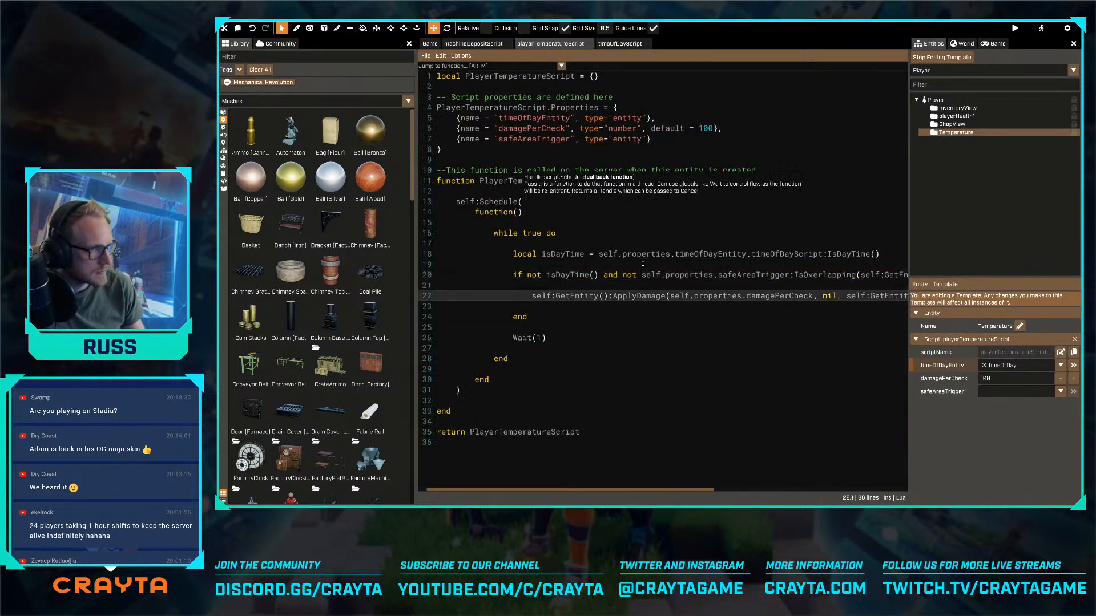
# - Return to the game view and stop editing the Player template
pyautogui.click(430, 45)
pyautogui.click(536, 44)
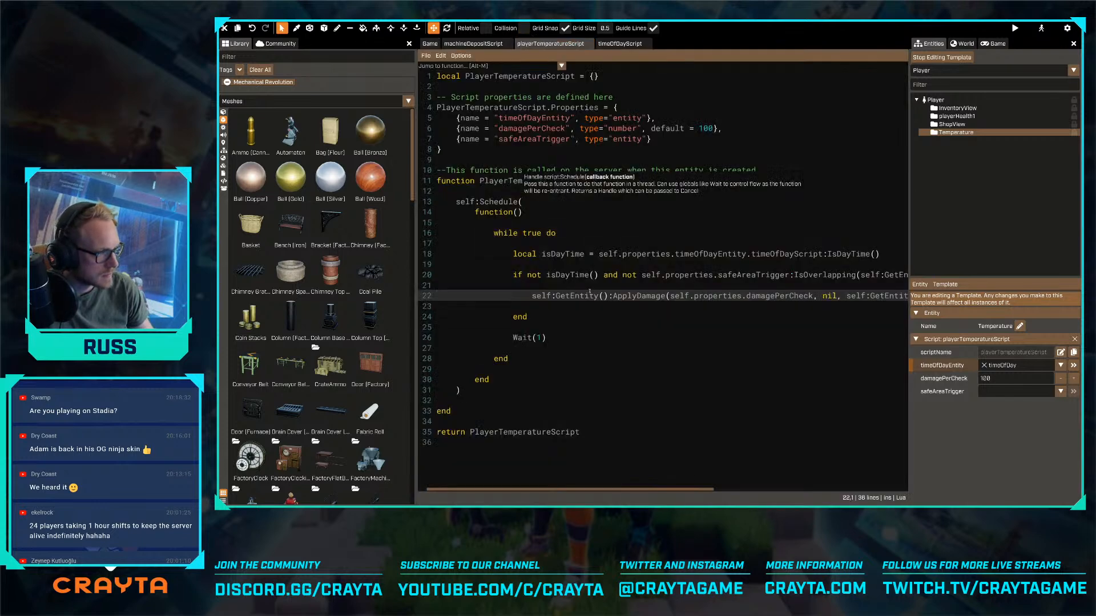
pyautogui.click(430, 44)
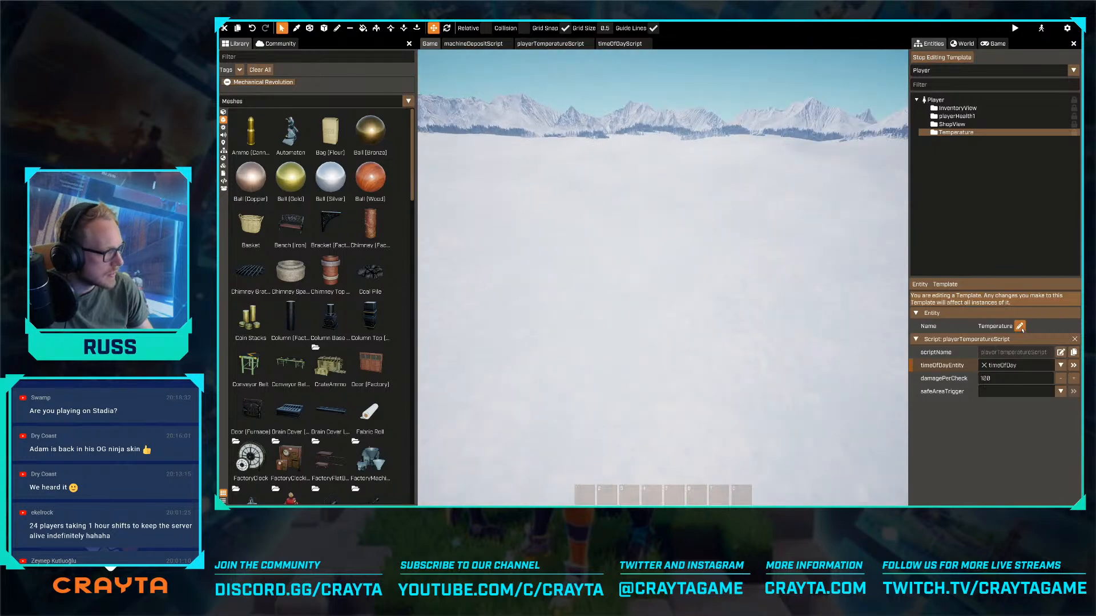
pyautogui.click(942, 58)
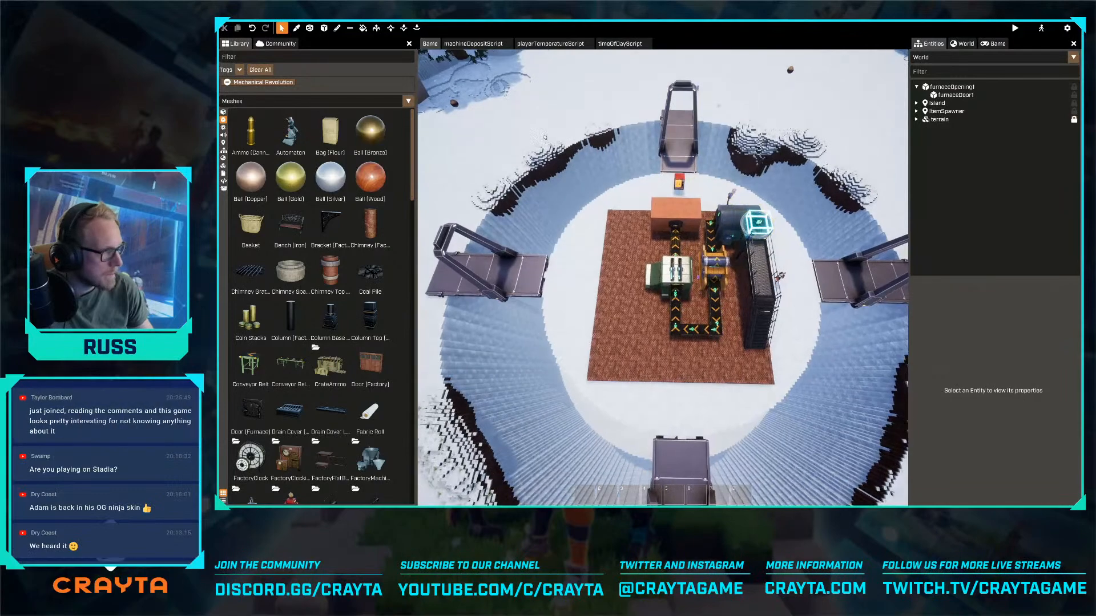
# - Place a Trigger primitive on the brick factory floor
pyautogui.click(323, 28)
pyautogui.click(309, 28)
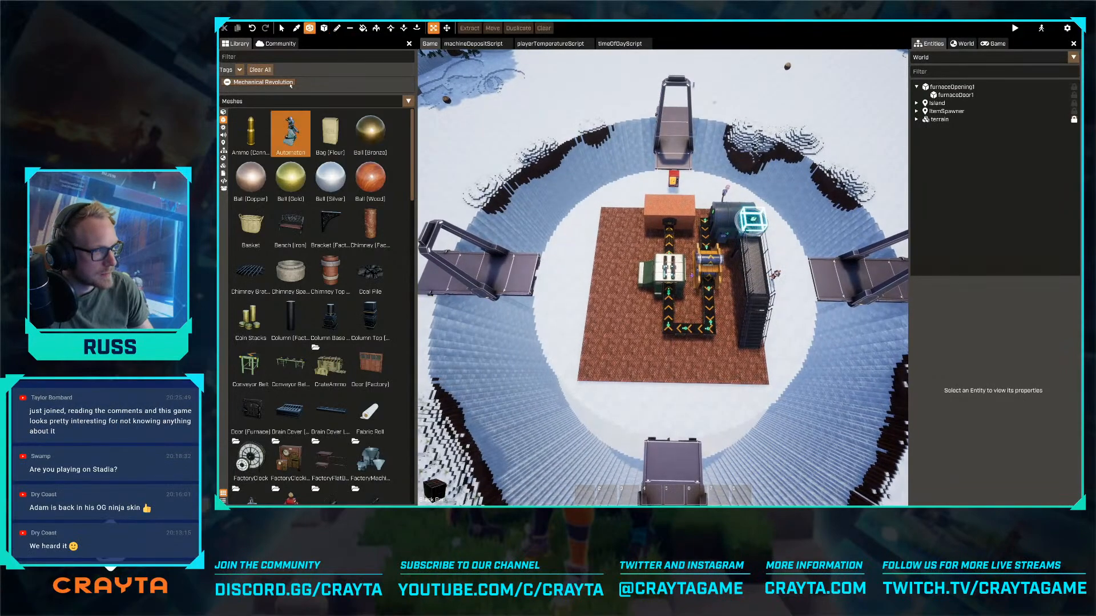
pyautogui.click(223, 142)
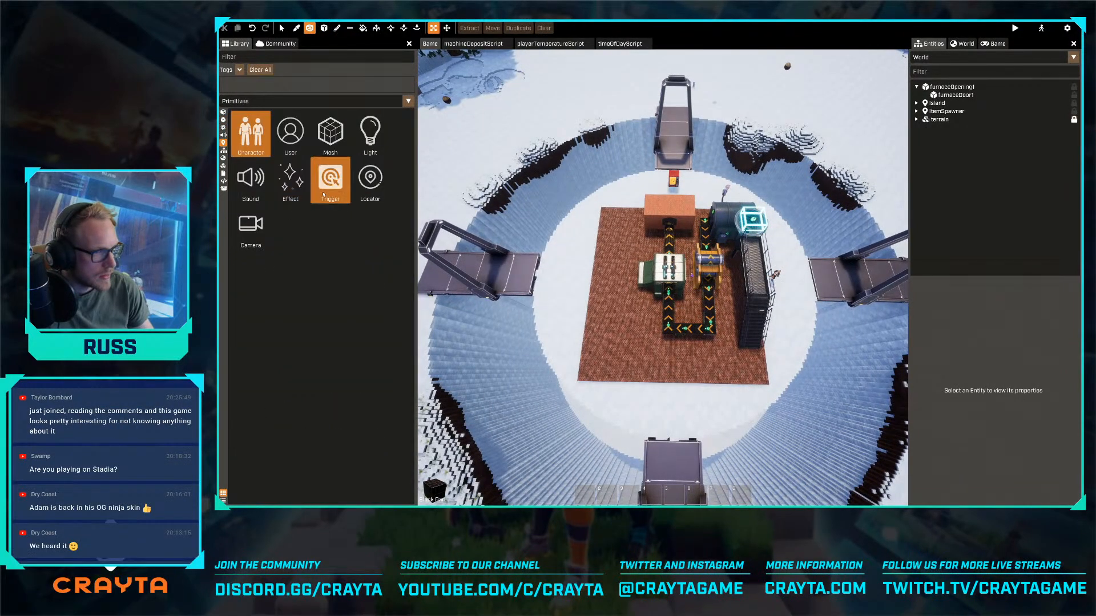
pyautogui.moveTo(330, 178); pyautogui.dragTo(632, 316)
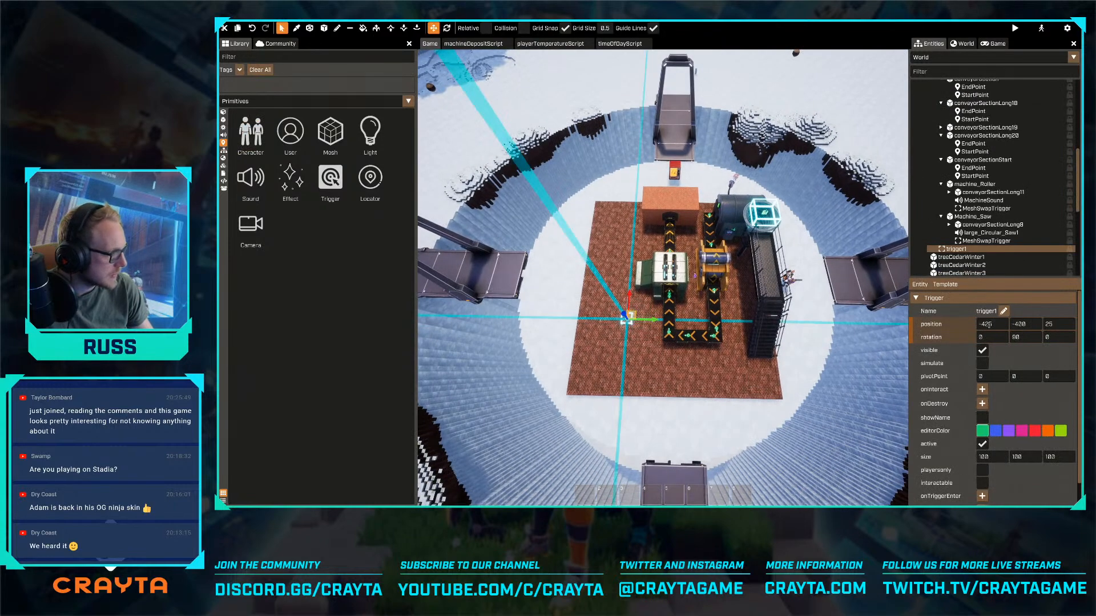
# - Set the new trigger's position to 0, 0, 0
pyautogui.write('0')
pyautogui.press('Tab')
pyautogui.write('0')
pyautogui.press('Tab')
# - Raise the trigger above the factory machines to a height of 450
pyautogui.write('0')
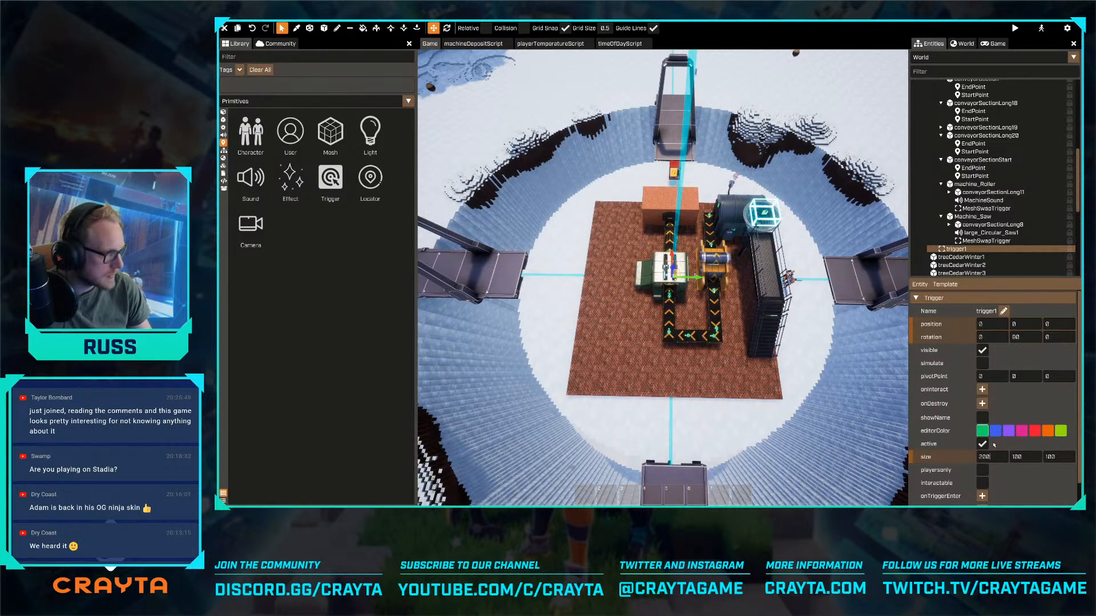
pyautogui.write('w')
pyautogui.moveTo(711, 366); pyautogui.dragTo(707, 338, button='right')
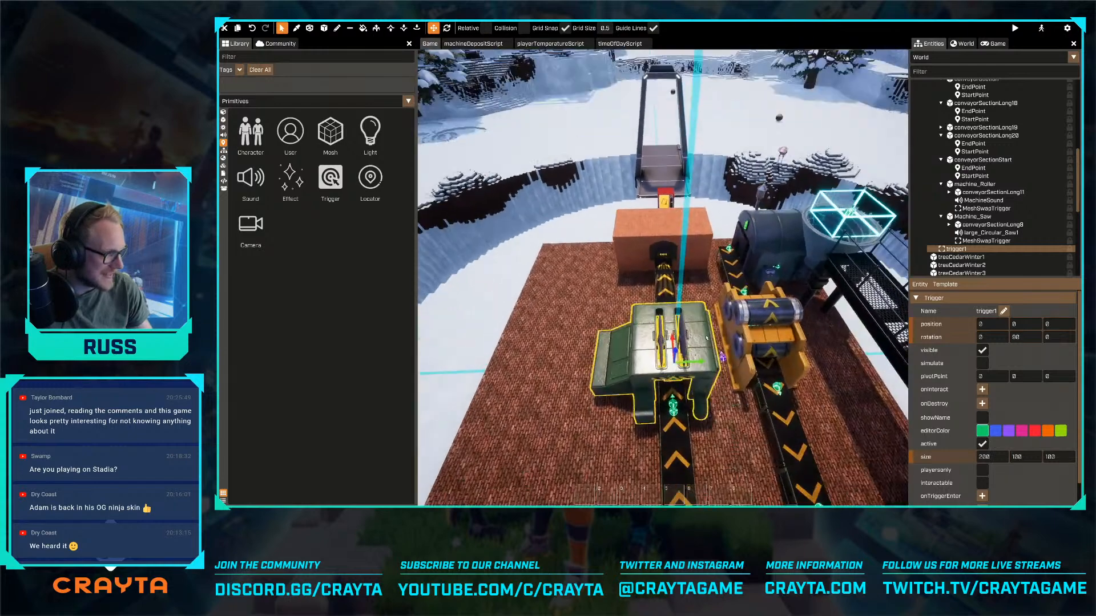
pyautogui.moveTo(676, 351); pyautogui.dragTo(677, 292)
pyautogui.press('s')
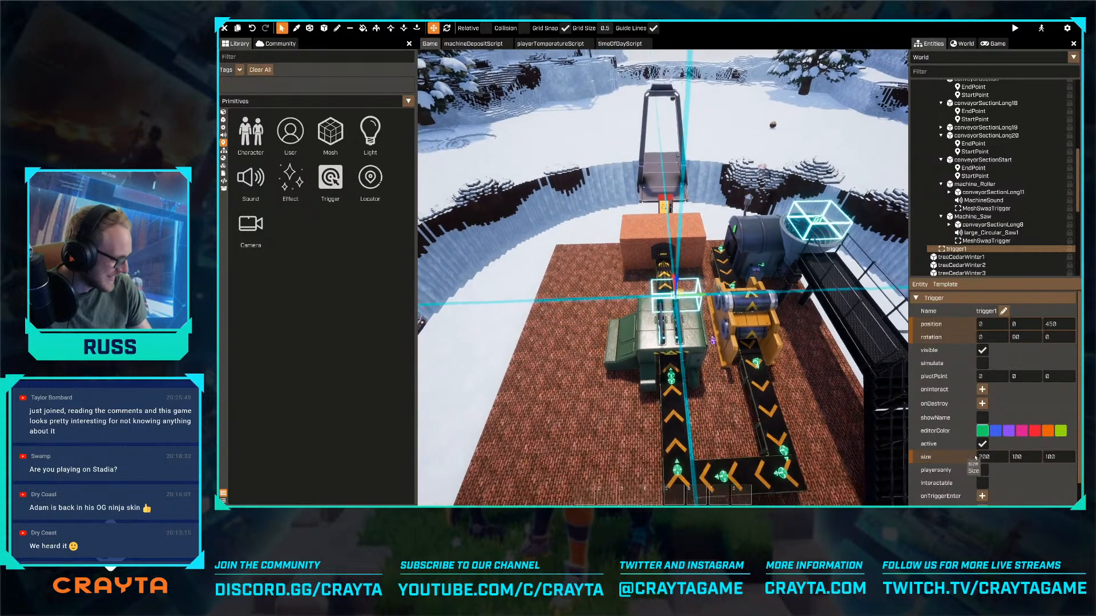
# - Set the trigger's X size to 1000
pyautogui.click(995, 454)
pyautogui.write('100')
pyautogui.press('Return')
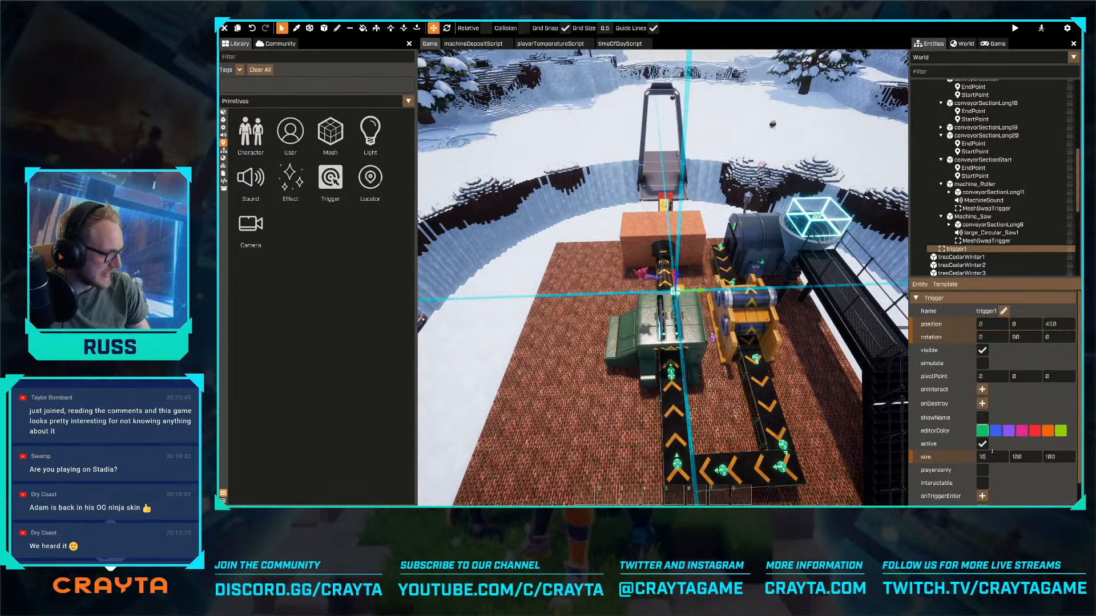
pyautogui.write('0')
pyautogui.press('Return')
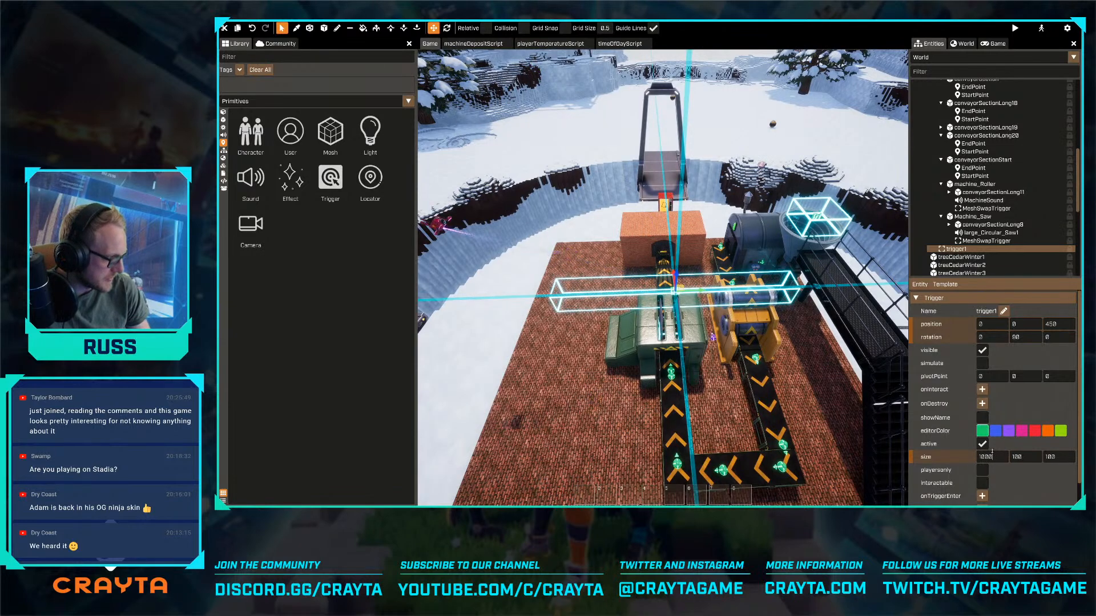
# - Set the trigger's size to 1500 on all three axes
pyautogui.write('1')
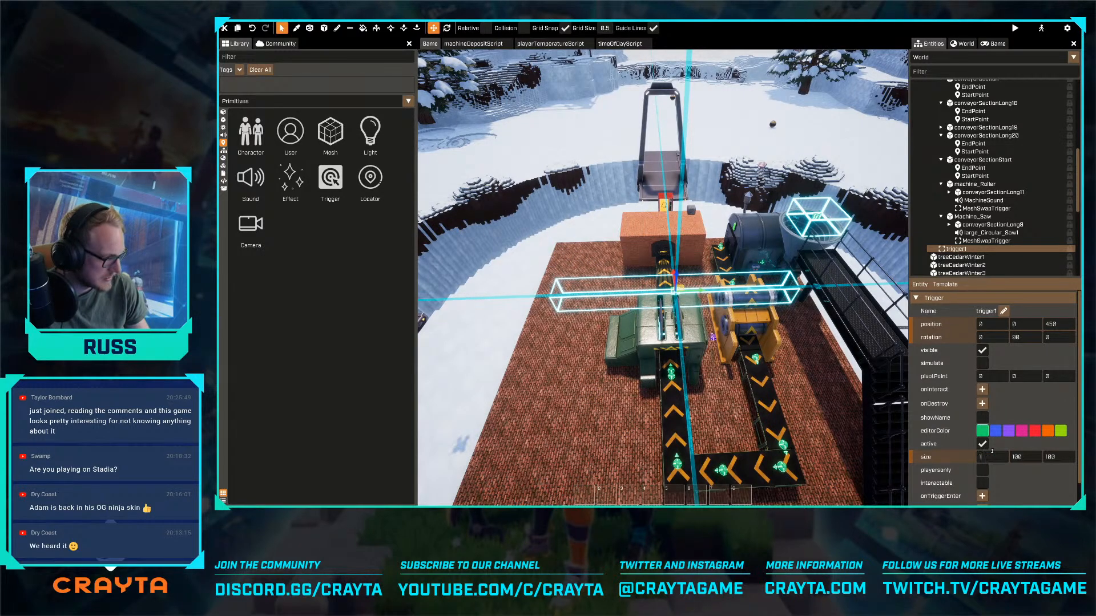
pyautogui.write('500')
pyautogui.press('Return')
pyautogui.write('1500')
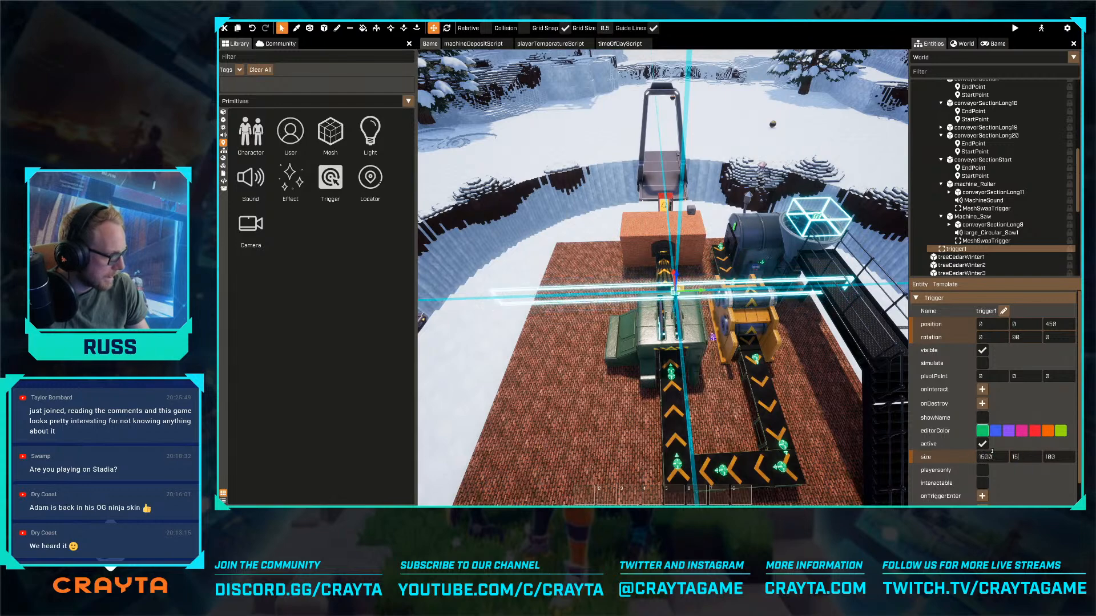
pyautogui.press('Tab')
# - Enlarge the trigger's X and Y sizes to 2000 each
pyautogui.write('1')
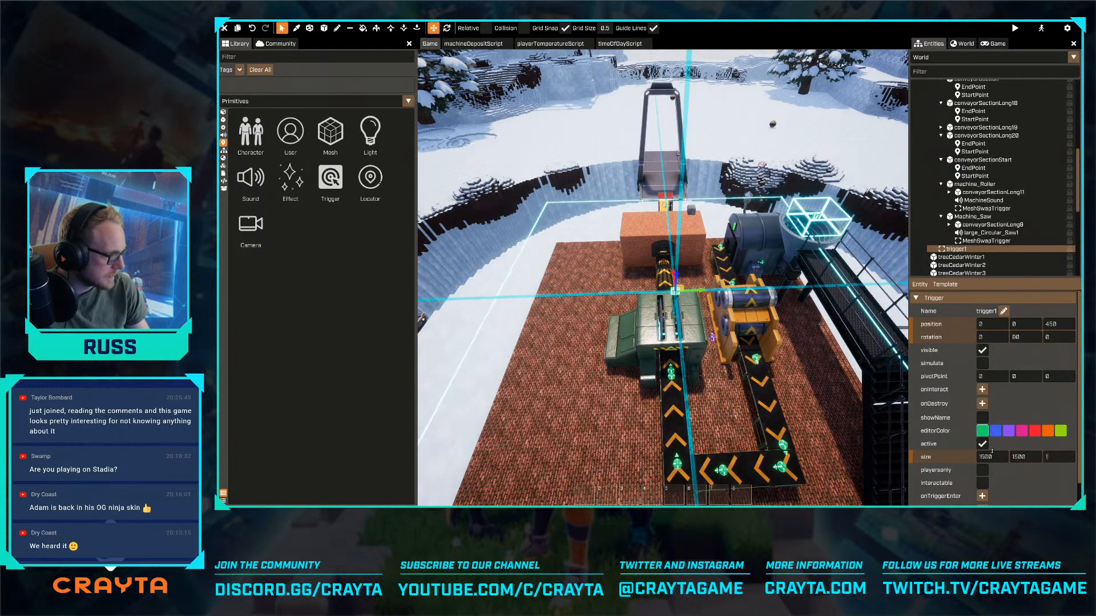
pyautogui.write('500s')
pyautogui.moveTo(727, 383); pyautogui.dragTo(689, 367, button='right')
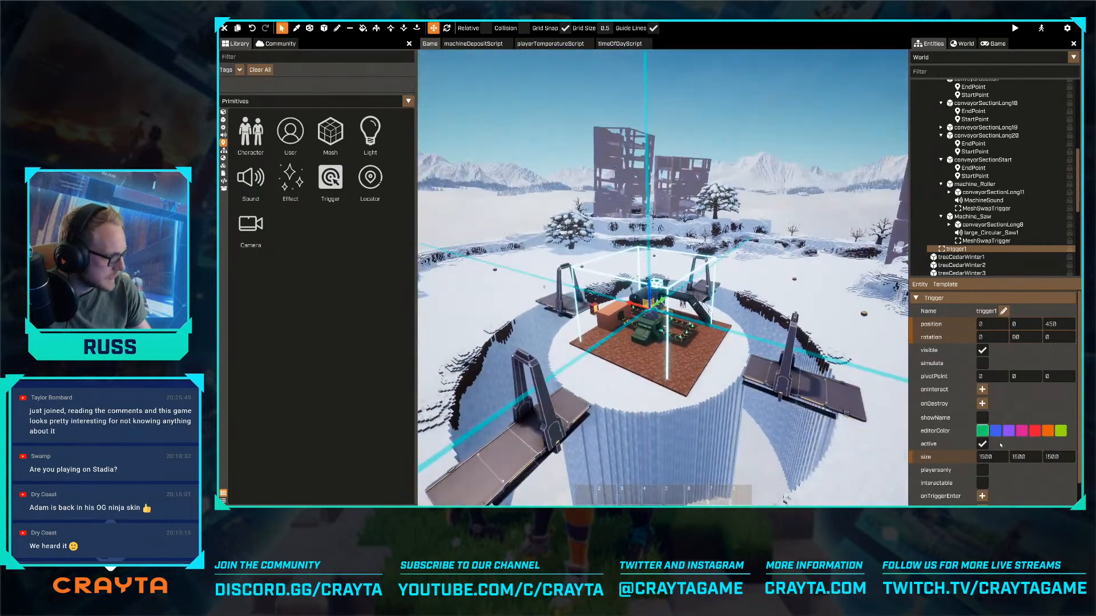
pyautogui.write('2000')
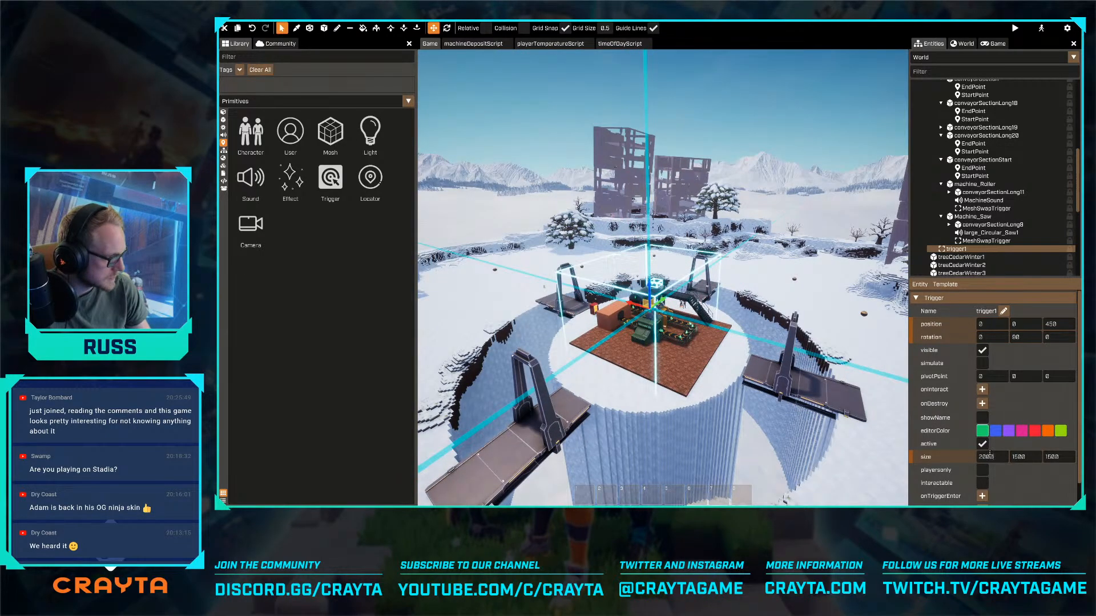
pyautogui.press('Tab')
pyautogui.write('2000')
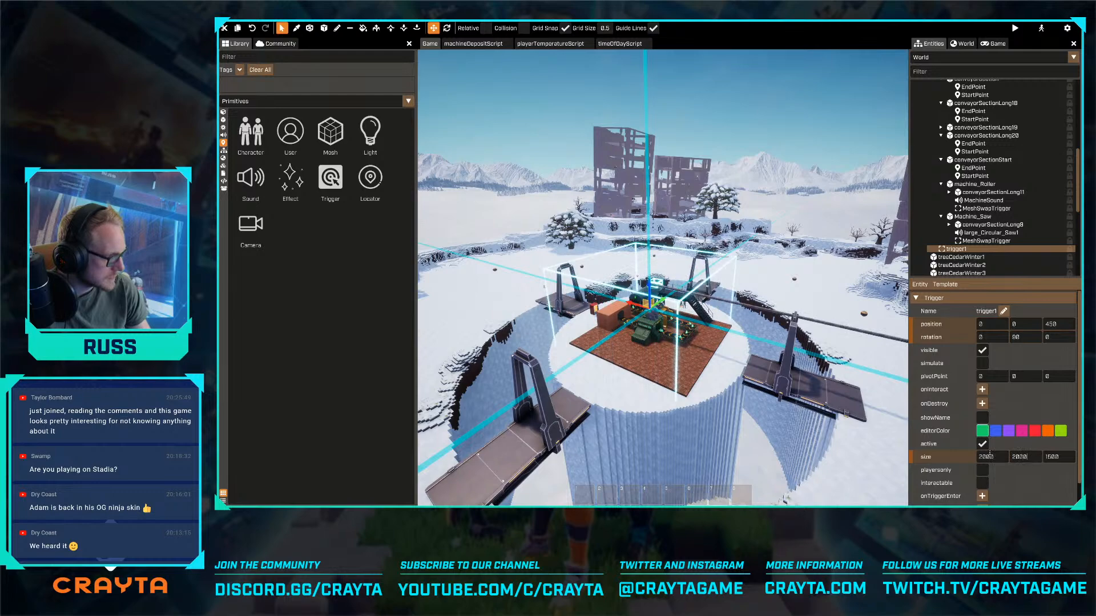
pyautogui.write('w')
# - Shift the trigger to 112.5 along Y, try lowering it to a height of 300, and undo the lowering
pyautogui.moveTo(732, 330); pyautogui.dragTo(685, 356, button='right')
pyautogui.press('d')
pyautogui.moveTo(706, 290)
pyautogui.mouseDown()
pyautogui.moveTo(720, 285)
pyautogui.moveTo(709, 286)
pyautogui.mouseUp()
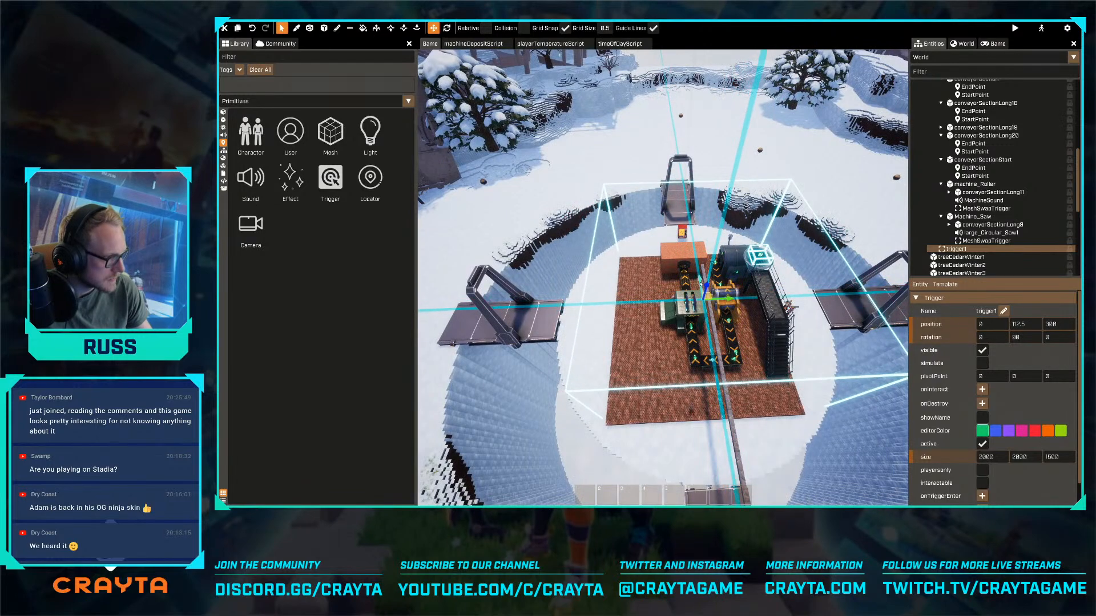
pyautogui.hotkey('ctrl', 'z')
# - Reposition the trigger horizontally to X -12.5 and Y 75, so it encloses the central factory platform
pyautogui.press('a')
pyautogui.moveTo(709, 286); pyautogui.dragTo(759, 302, button='right')
pyautogui.moveTo(626, 241); pyautogui.dragTo(640, 249)
pyautogui.press('d')
pyautogui.moveTo(640, 249); pyautogui.dragTo(648, 258, button='right')
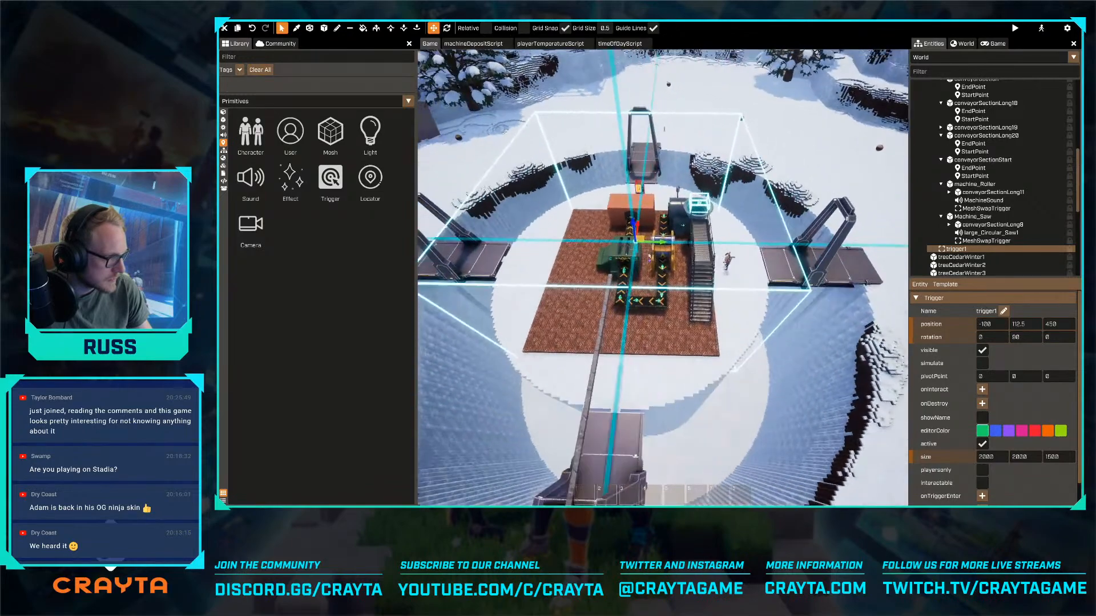
pyautogui.moveTo(654, 247); pyautogui.dragTo(650, 247)
pyautogui.press('d')
pyautogui.moveTo(656, 249); pyautogui.dragTo(666, 246, button='right')
pyautogui.moveTo(680, 239); pyautogui.dragTo(676, 232)
pyautogui.click(729, 364)
# - Rename the large trigger around the factory as SafeAreaTrigger
pyautogui.moveTo(729, 364); pyautogui.dragTo(744, 358, button='right')
pyautogui.press('a')
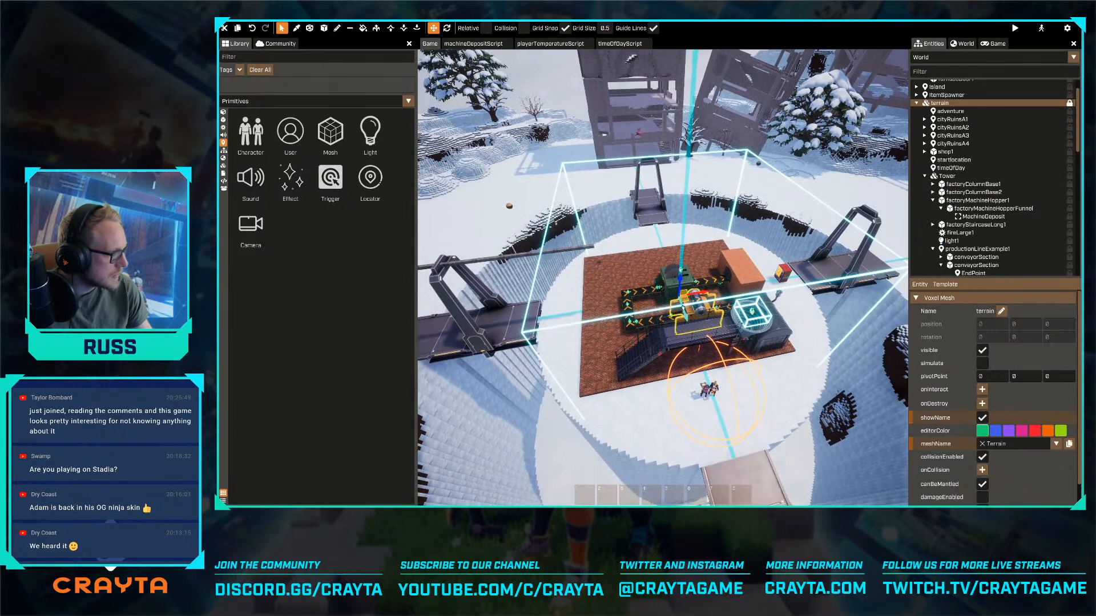
pyautogui.moveTo(891, 234); pyautogui.dragTo(893, 228, button='right')
pyautogui.press('w')
pyautogui.press('a')
pyautogui.scroll(-8, 956, 203)
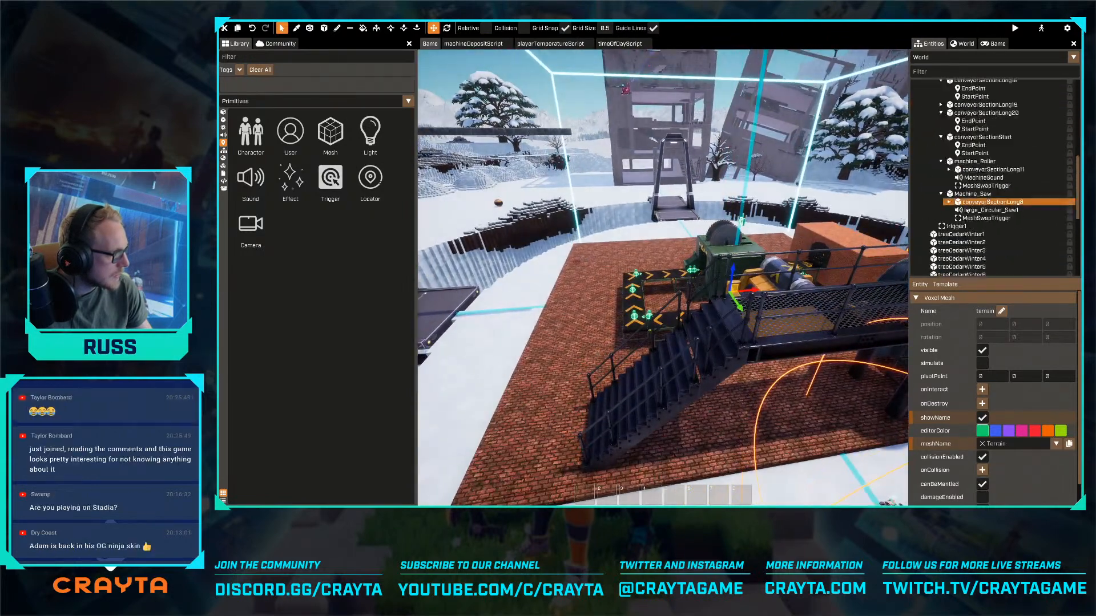
pyautogui.click(959, 228)
pyautogui.doubleClick(959, 227)
pyautogui.write('SawAreaTrig')
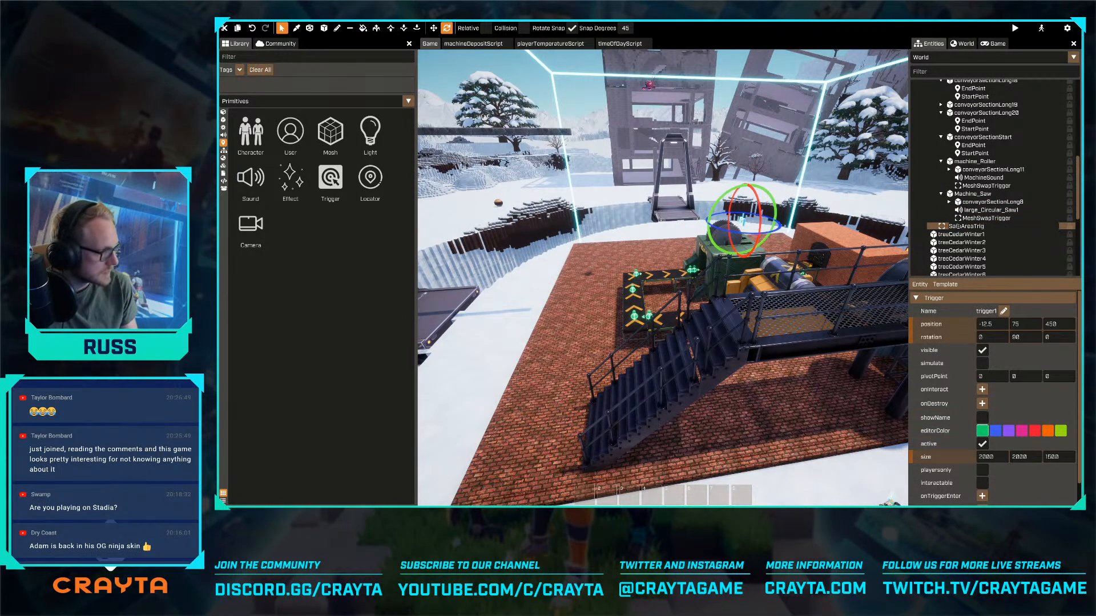
pyautogui.press('Return')
pyautogui.press('a')
pyautogui.moveTo(813, 323); pyautogui.dragTo(820, 323, button='right')
pyautogui.press('s')
pyautogui.press('w')
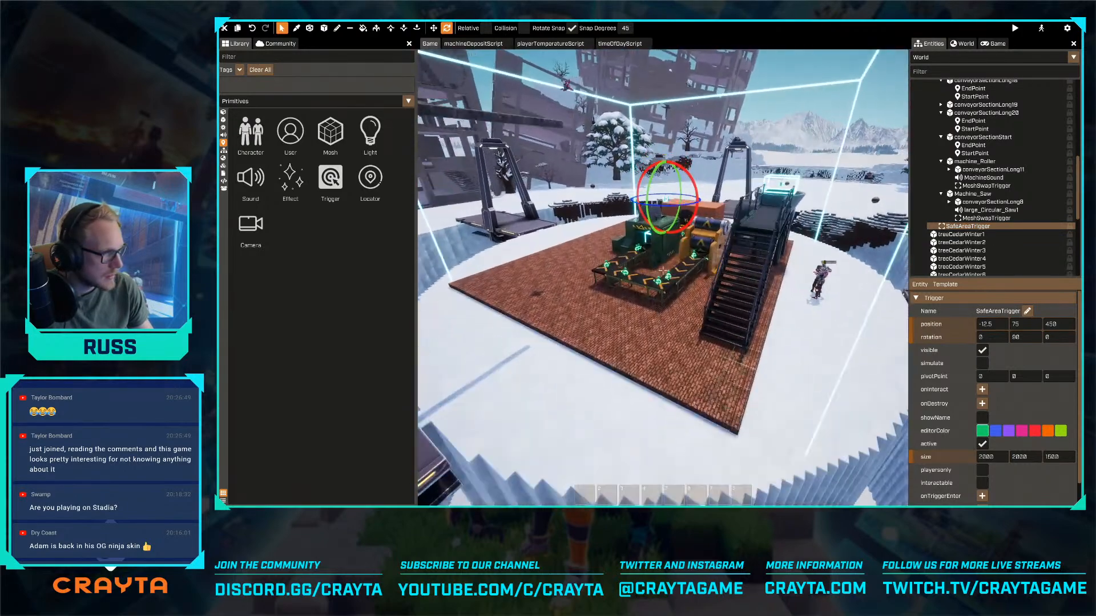
# - Search the community packages for "area"
pyautogui.moveTo(662, 271); pyautogui.dragTo(664, 271, button='right')
pyautogui.moveTo(762, 319); pyautogui.dragTo(759, 323, button='right')
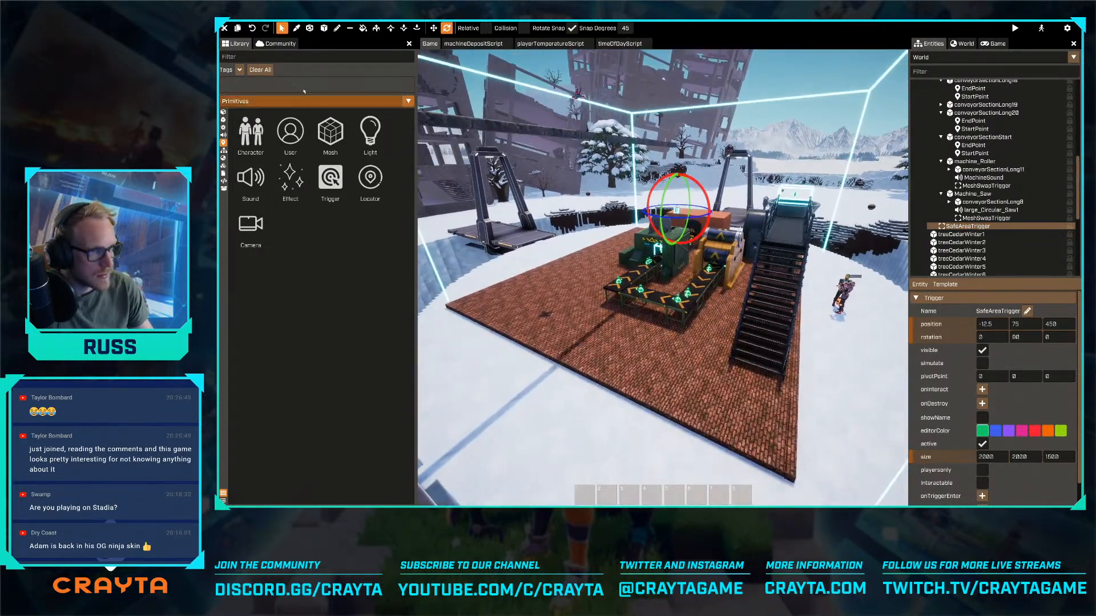
pyautogui.click(279, 45)
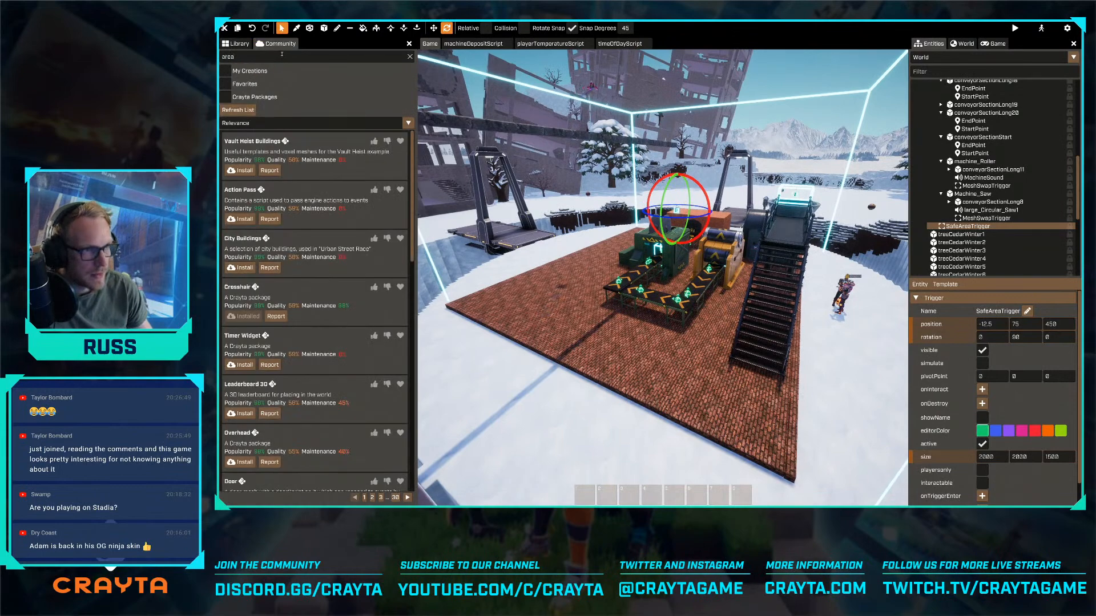
pyautogui.press('Return')
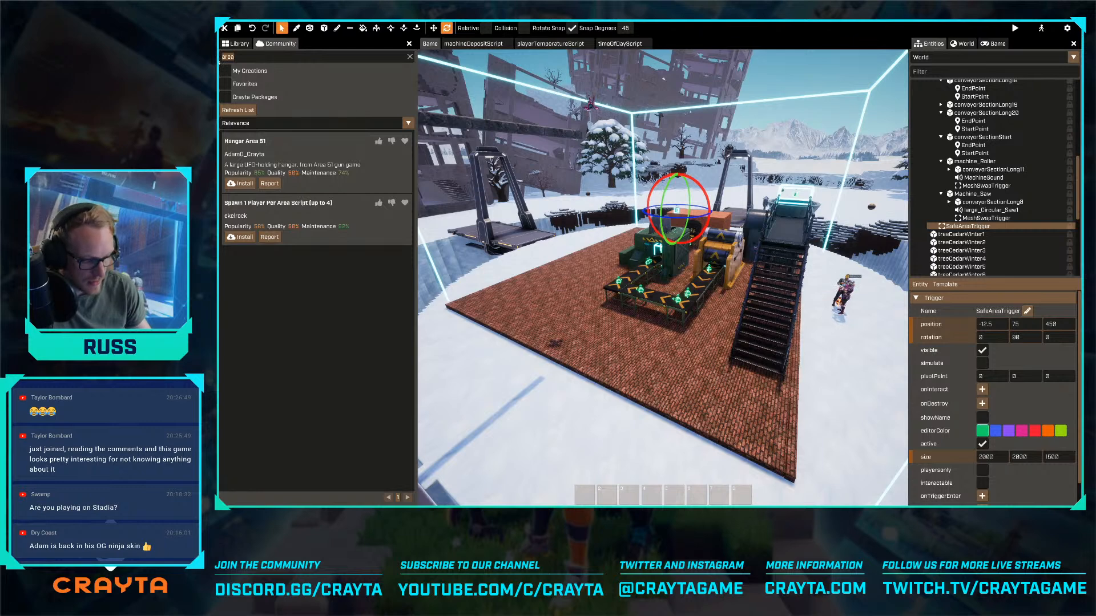
pyautogui.press('Return')
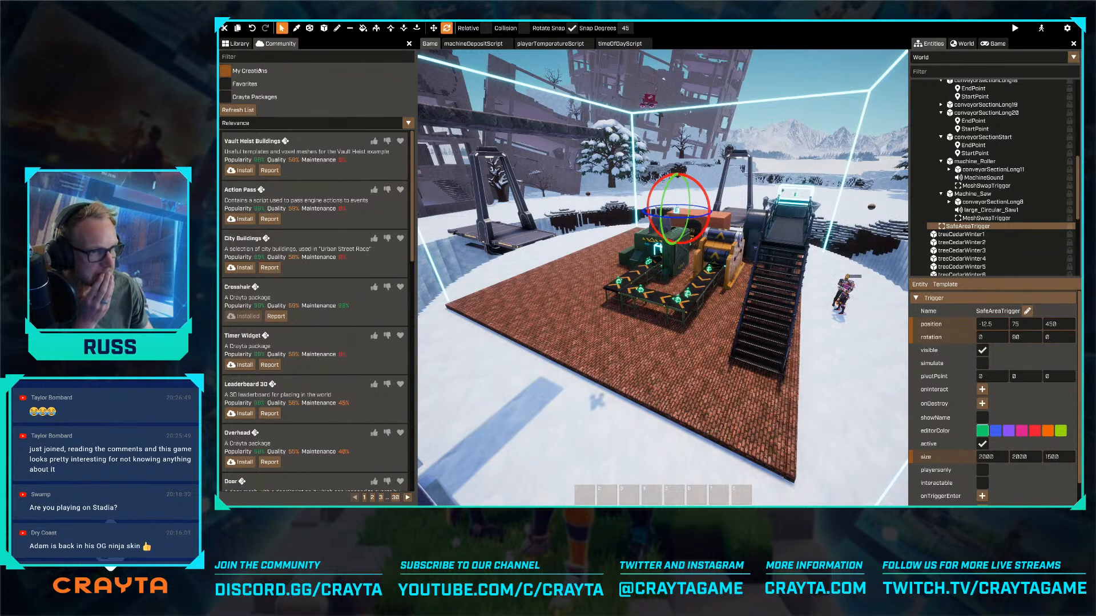
# - Find the NUI packages in the community list with "nui" and install NUI - Location
pyautogui.write('nul')
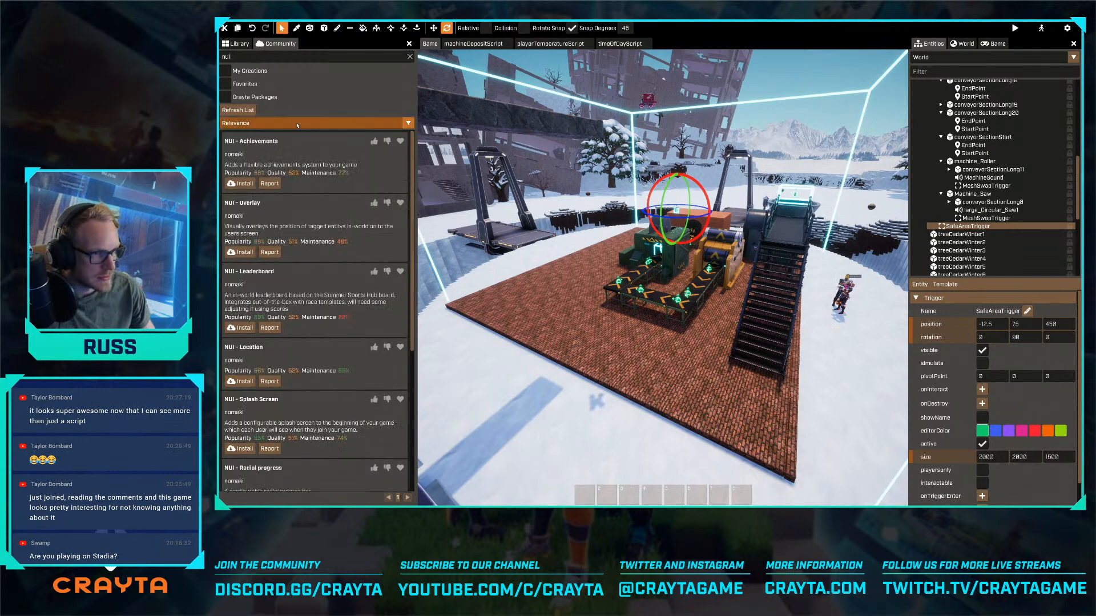
pyautogui.click(242, 382)
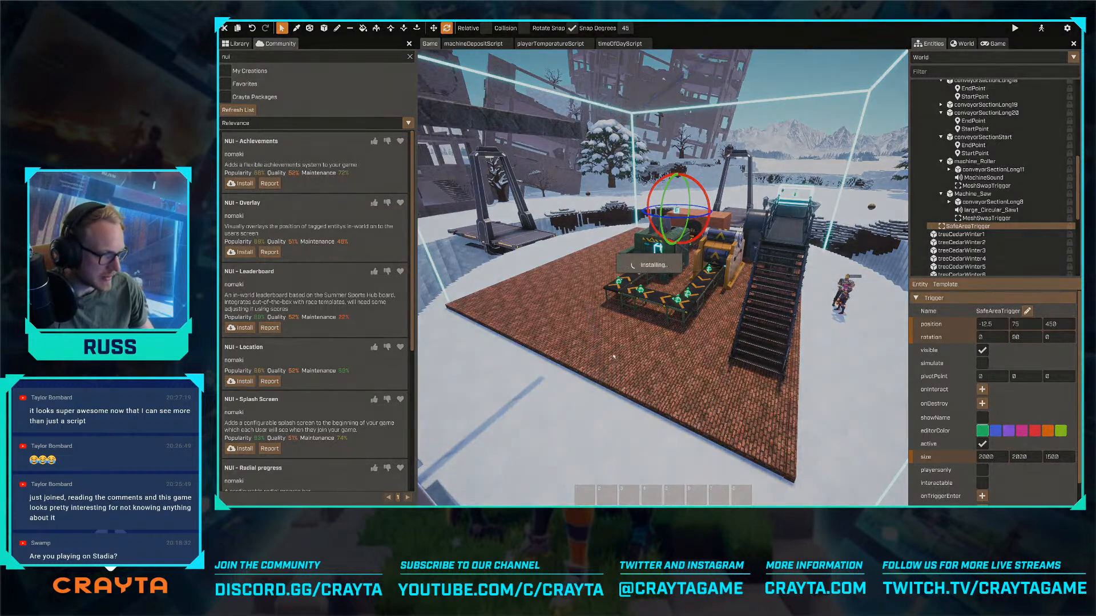
pyautogui.press('s')
pyautogui.moveTo(621, 366); pyautogui.dragTo(634, 388, button='right')
# - Find the NUI - Location Notice template in the library and open it to inspect its script and widget
pyautogui.click(237, 44)
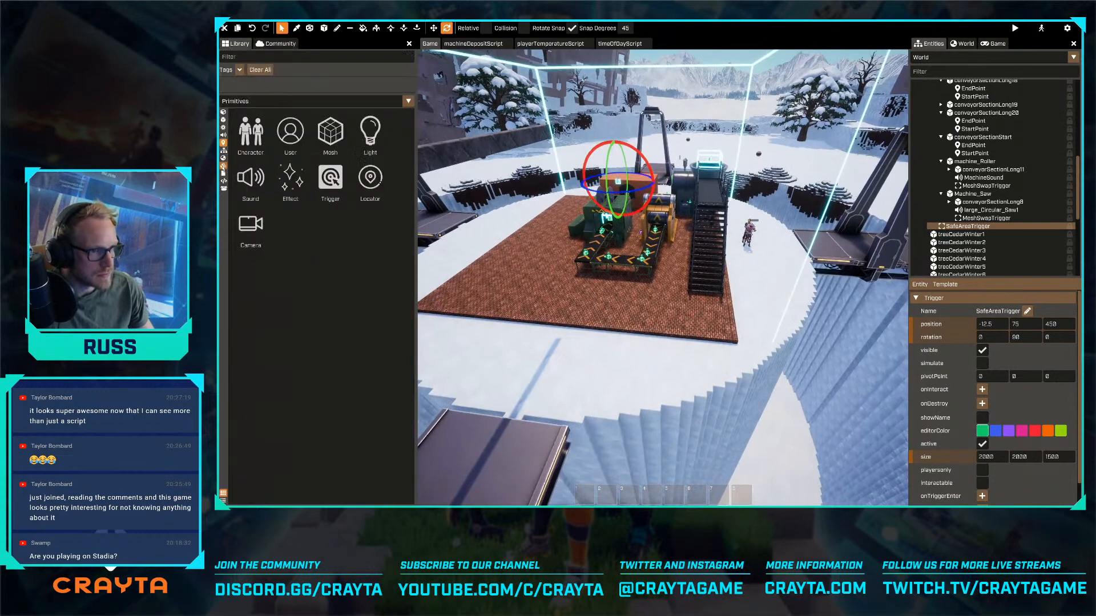
pyautogui.click(223, 166)
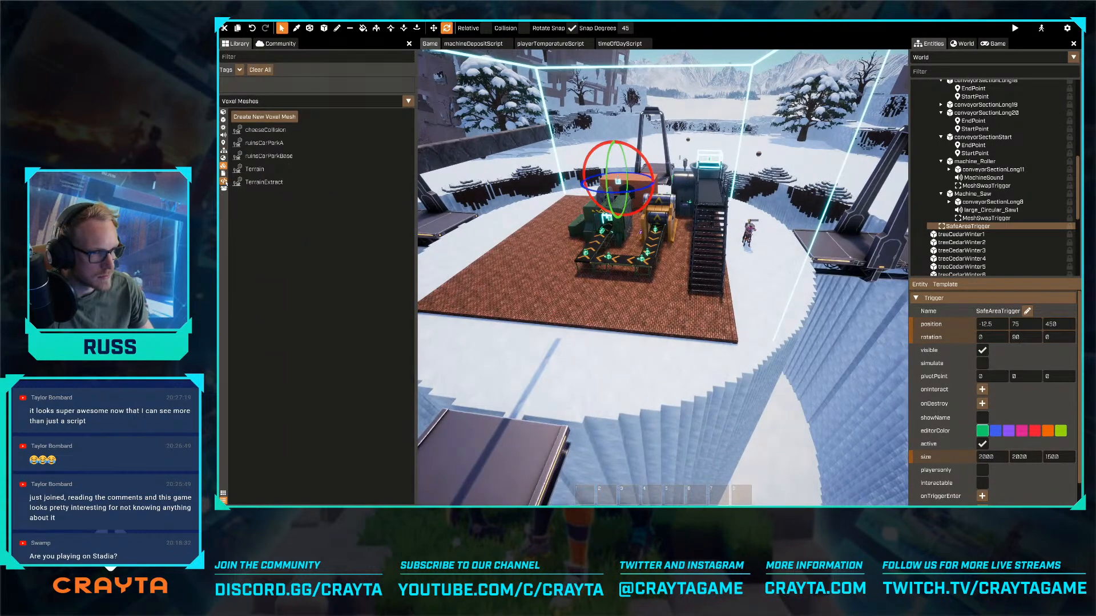
pyautogui.click(223, 150)
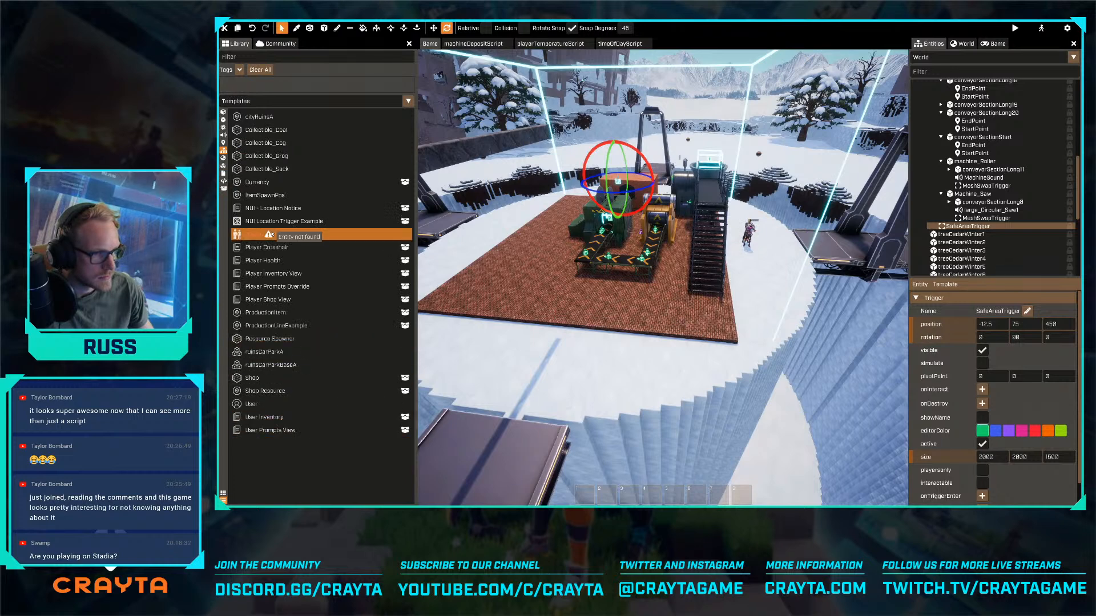
pyautogui.moveTo(278, 214); pyautogui.dragTo(983, 502)
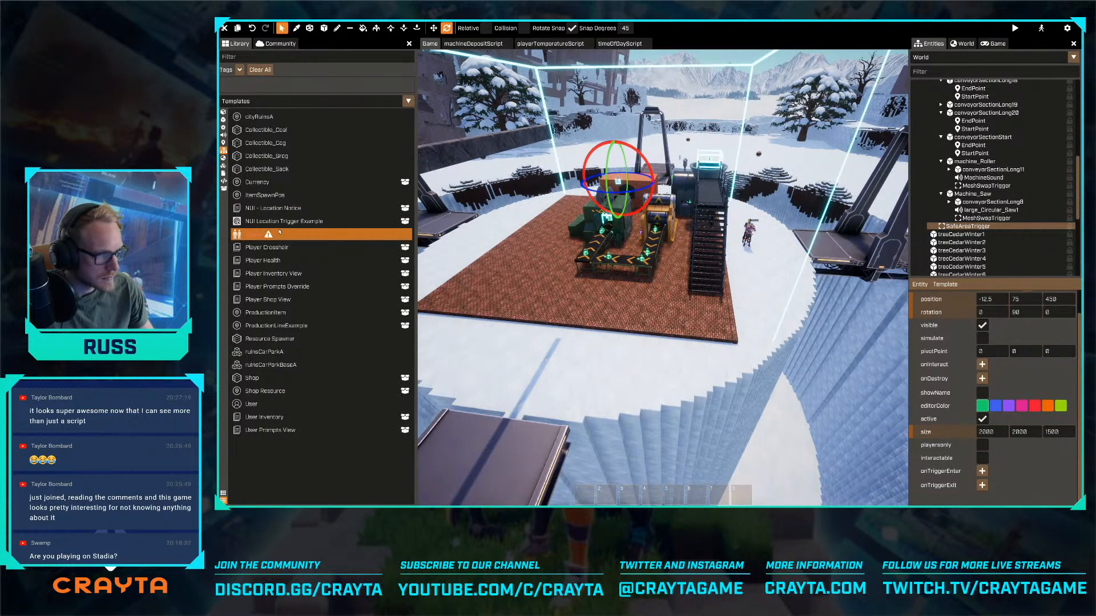
pyautogui.doubleClick(272, 211)
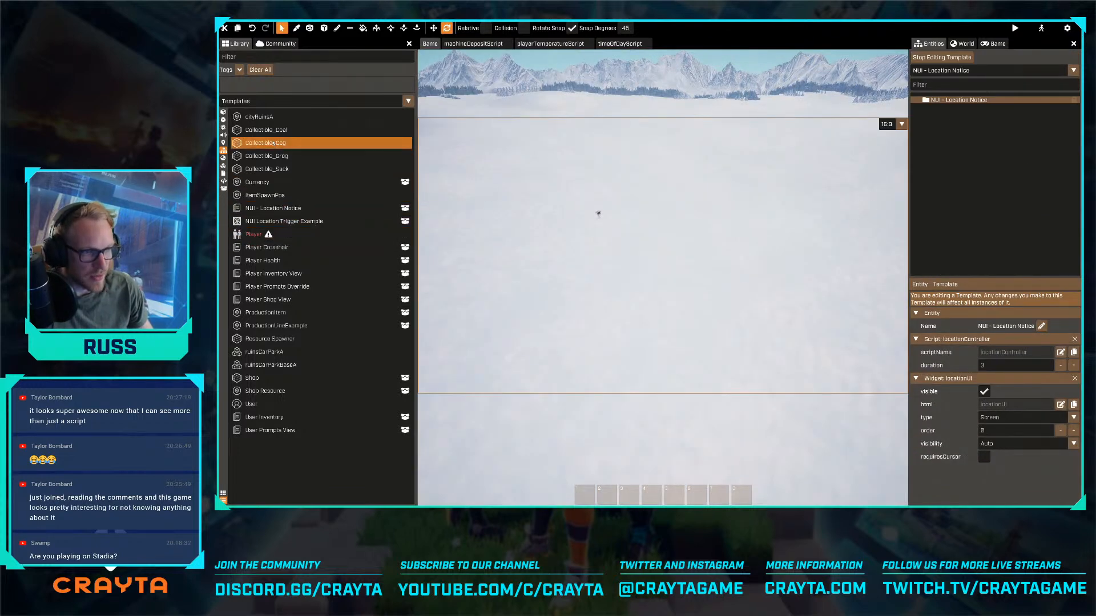
# - Look through the community packages and filter them by "nui" to check the NUI - Location entry for usage information
pyautogui.click(276, 44)
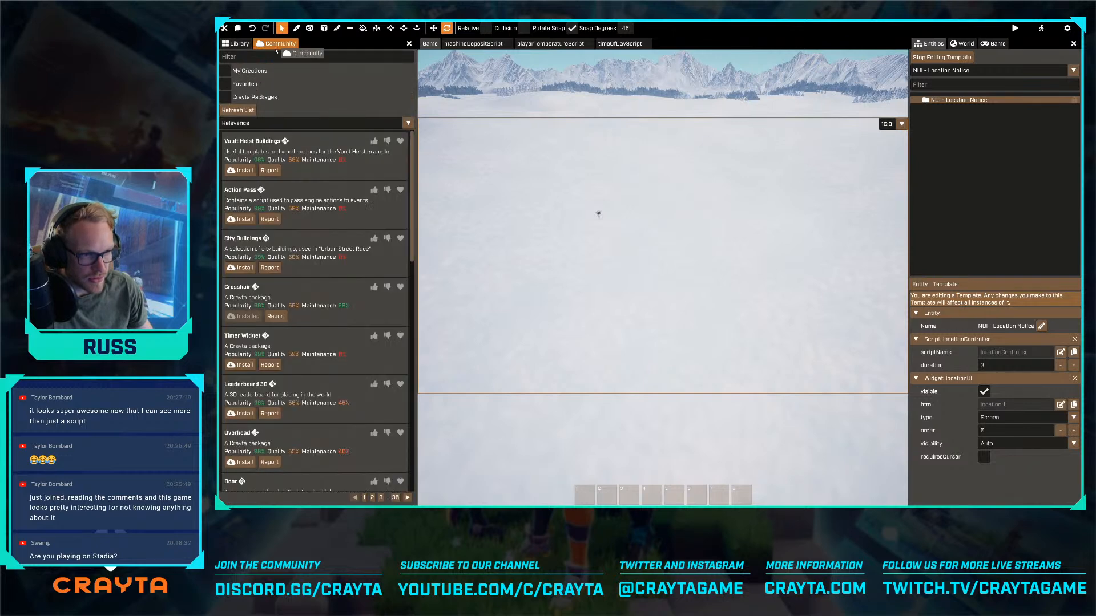
pyautogui.scroll(-5, 322, 307)
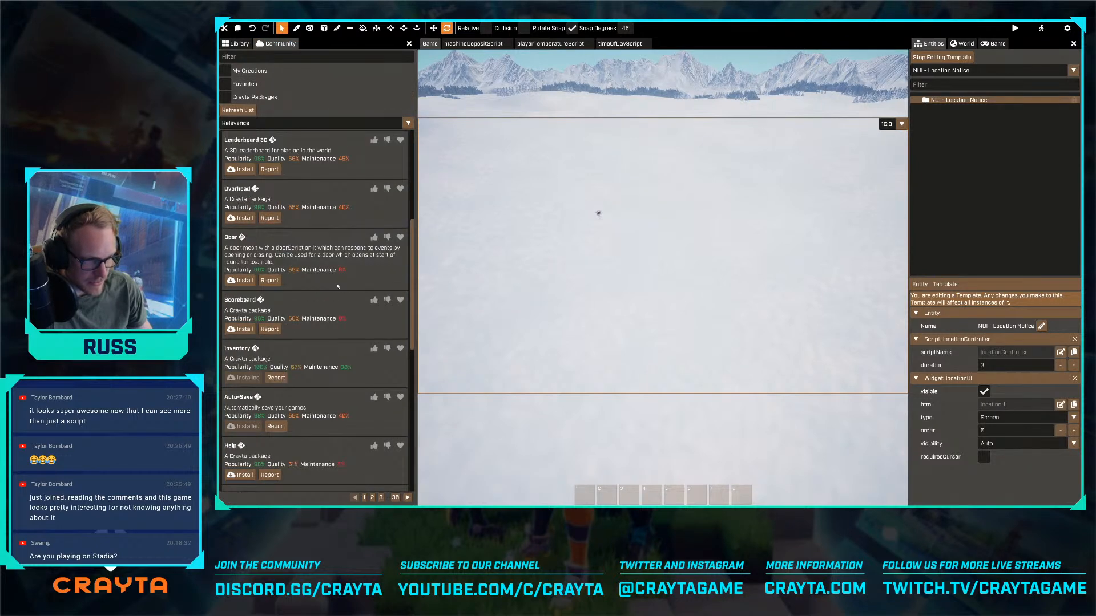
pyautogui.scroll(5, 338, 283)
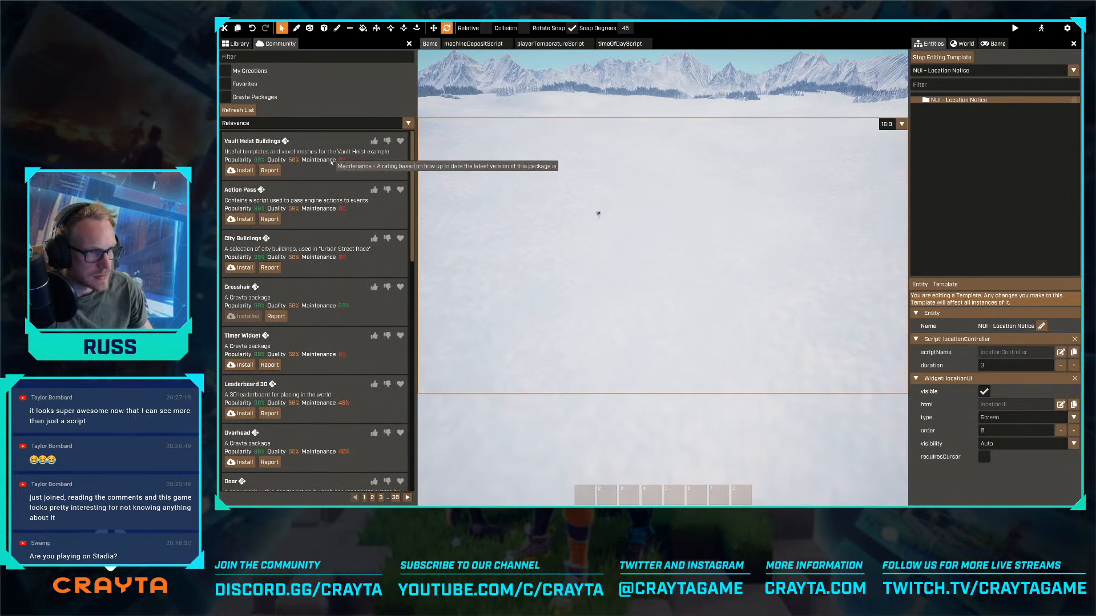
pyautogui.scroll(-9, 339, 167)
pyautogui.scroll(-11, 340, 166)
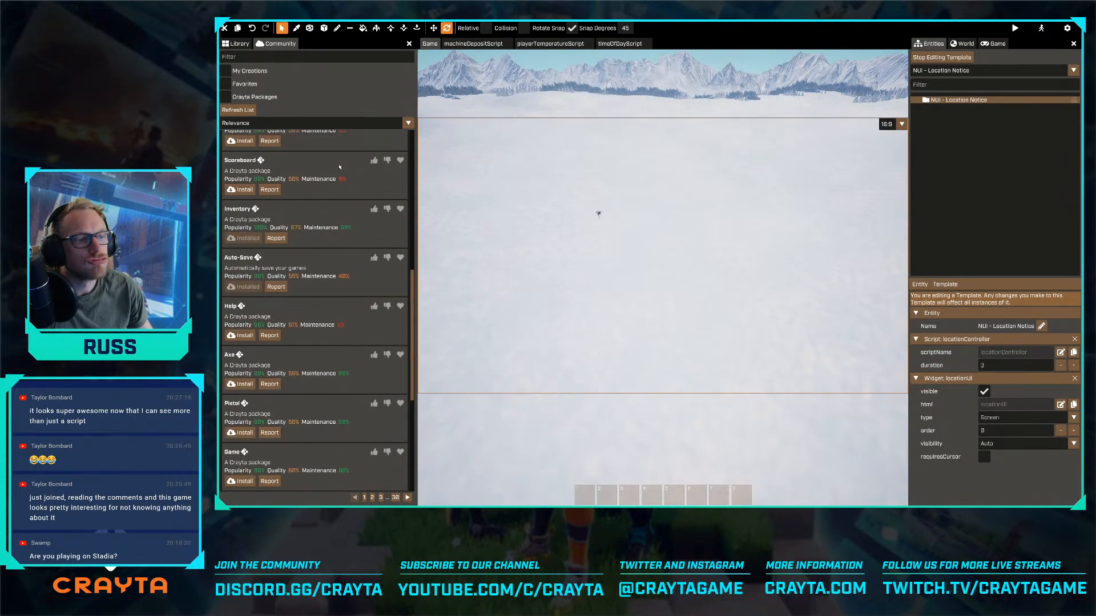
pyautogui.scroll(-3, 340, 167)
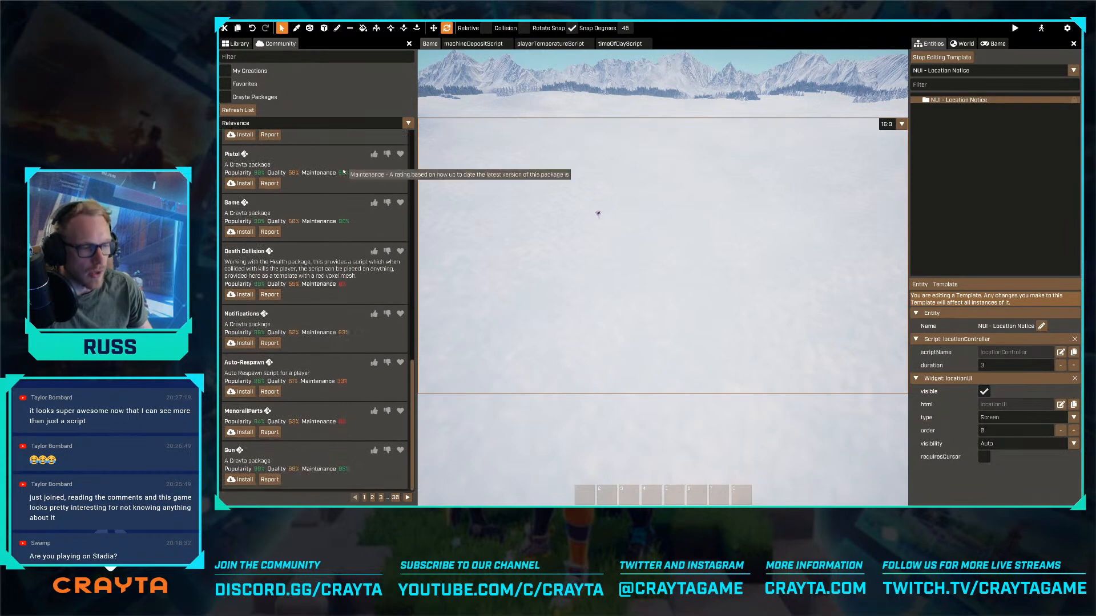
pyautogui.scroll(6, 341, 168)
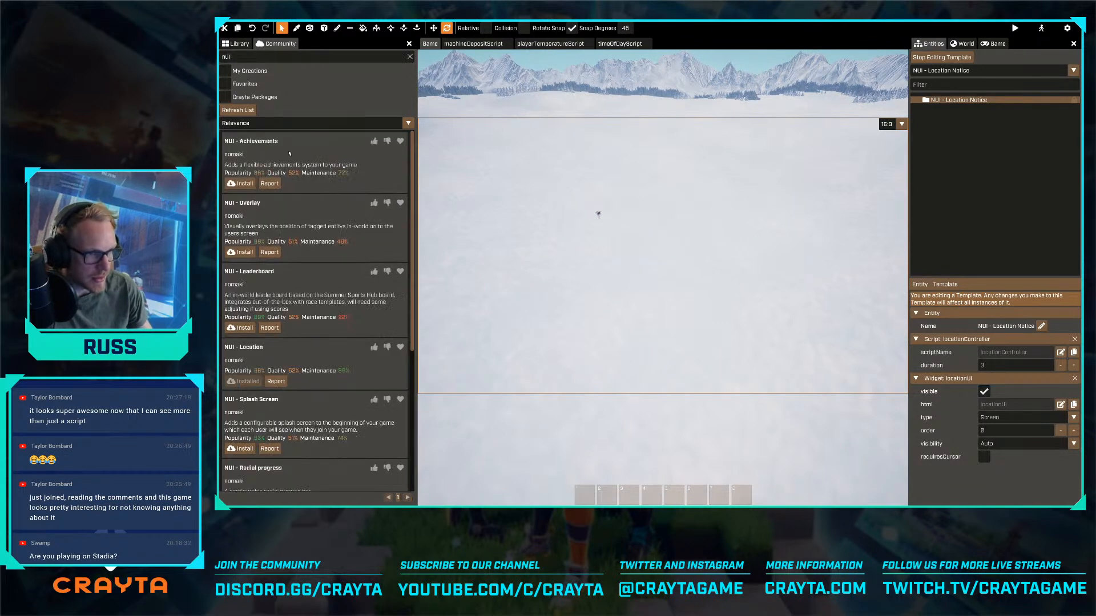
pyautogui.scroll(-8, 274, 210)
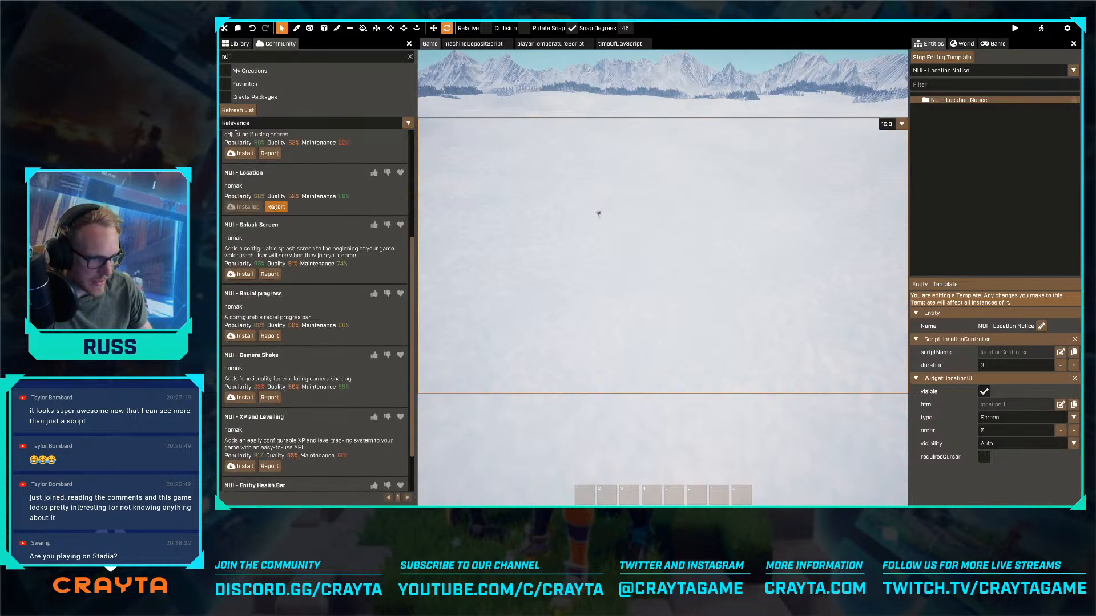
pyautogui.scroll(8, 275, 210)
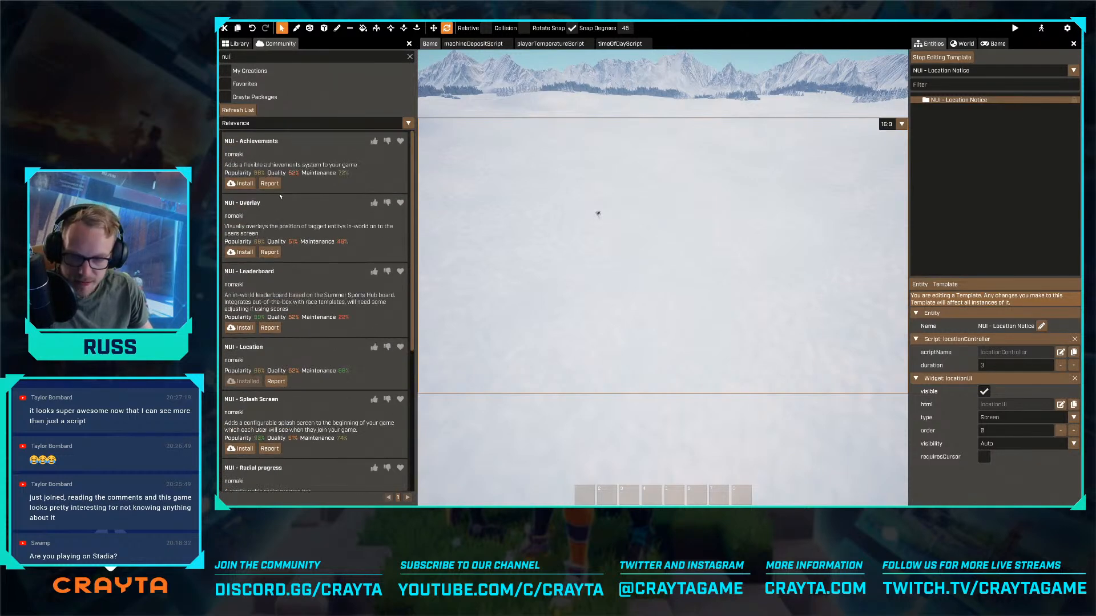
# - Open the User template and add the NUI - Location Notice template as a child of User
pyautogui.click(961, 101)
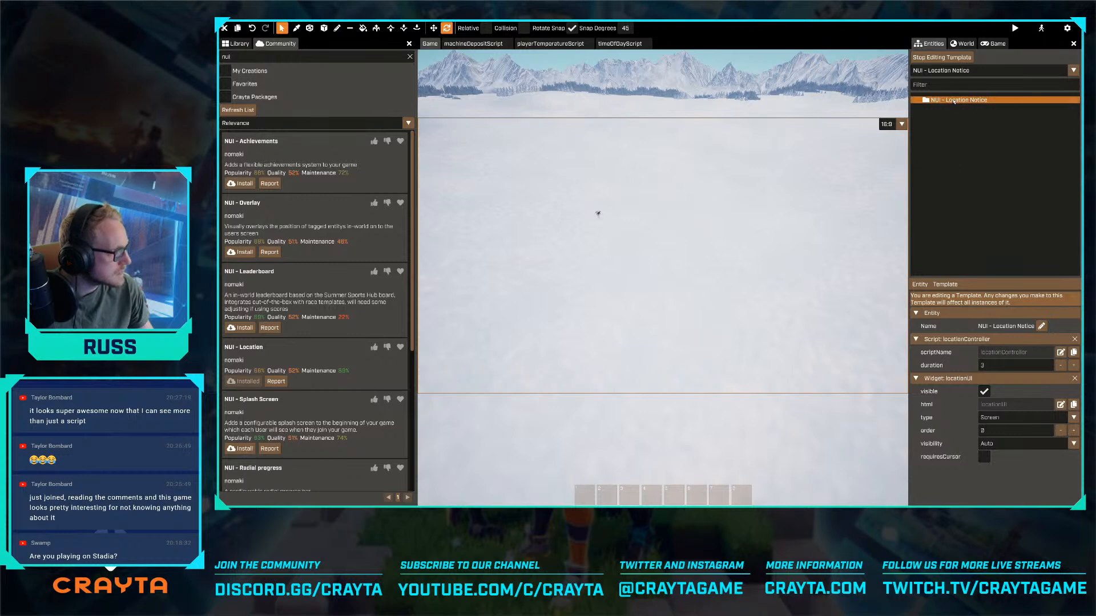
pyautogui.click(970, 70)
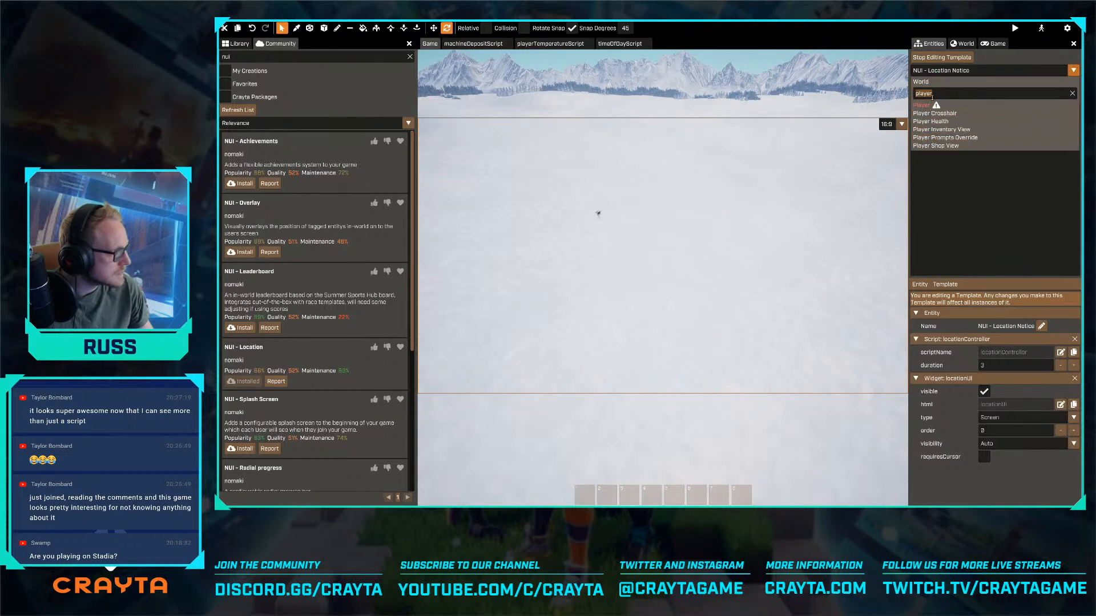
pyautogui.write('user')
pyautogui.click(933, 105)
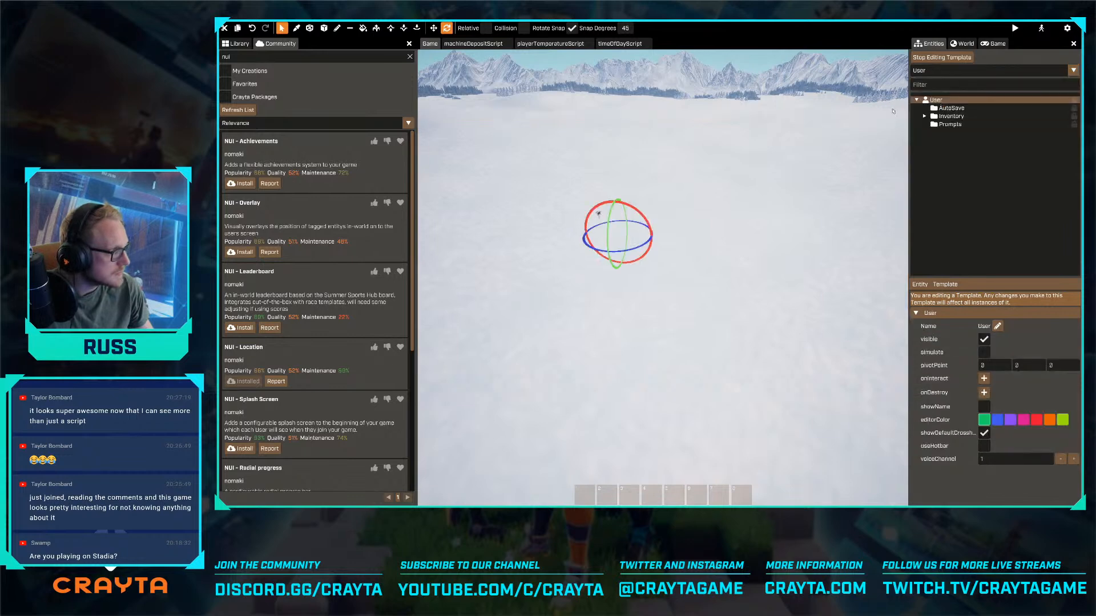
pyautogui.click(236, 43)
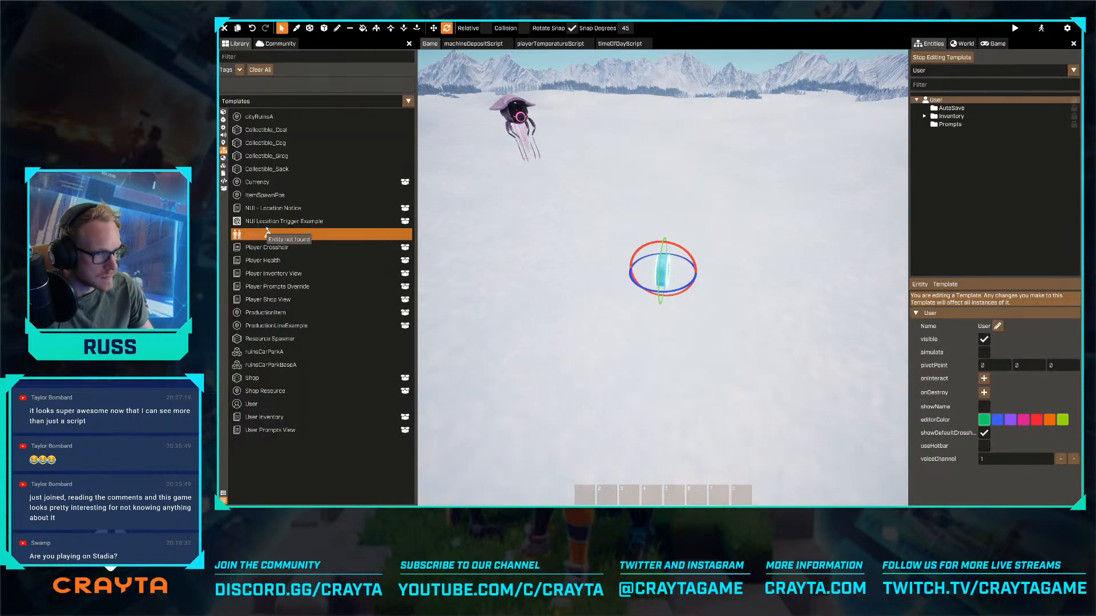
pyautogui.moveTo(272, 215); pyautogui.dragTo(933, 104)
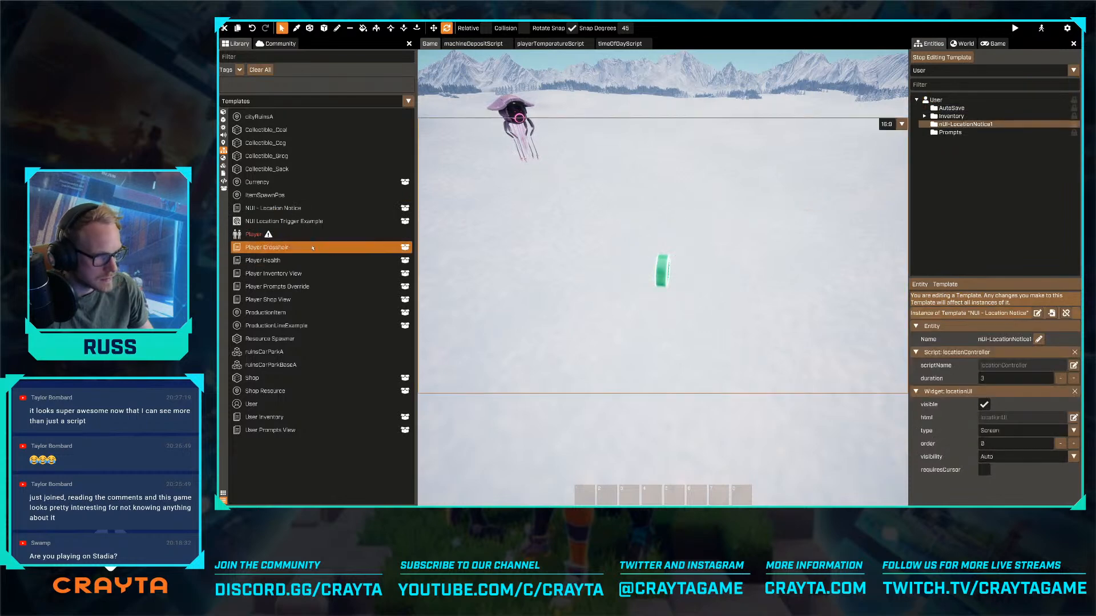
# - Open the NUI Location Trigger Example template, examine the script attached to its trigger, and exit template editing
pyautogui.doubleClick(297, 226)
pyautogui.scroll(-3, 997, 437)
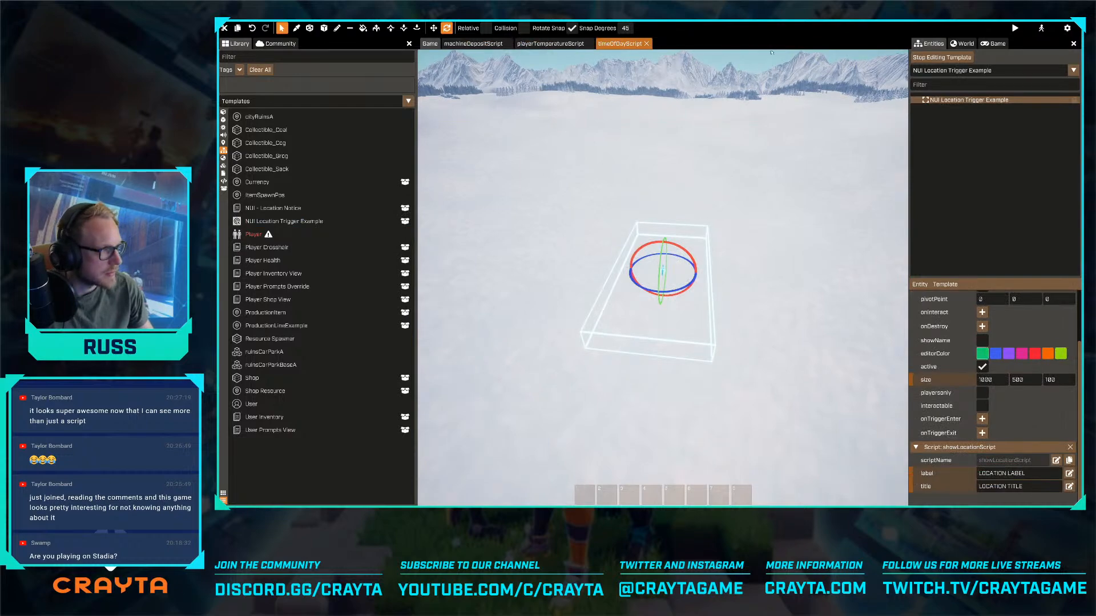
pyautogui.click(942, 57)
# - Attach showLocationScript from the script library to SafeAreaTrigger in the world
pyautogui.press('s')
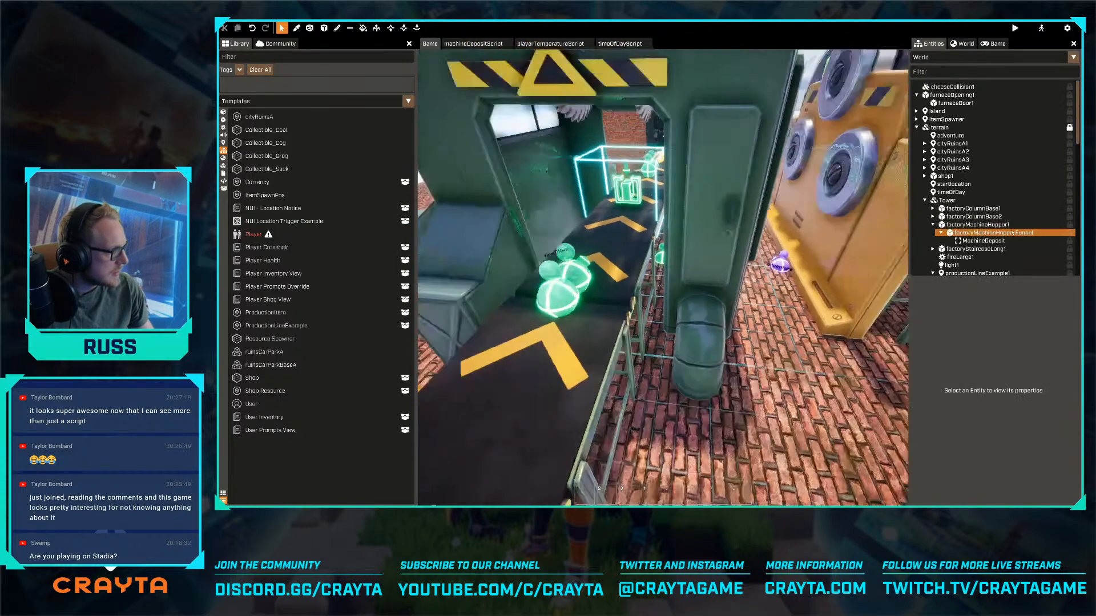
pyautogui.scroll(-5, 979, 235)
pyautogui.scroll(-3, 979, 246)
pyautogui.click(967, 180)
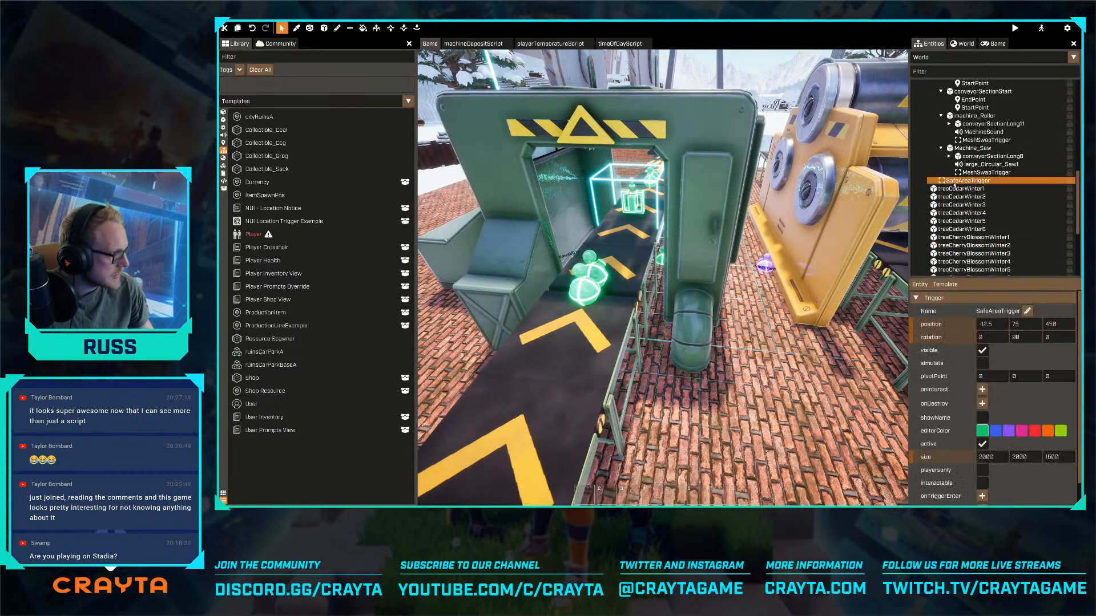
pyautogui.click(223, 173)
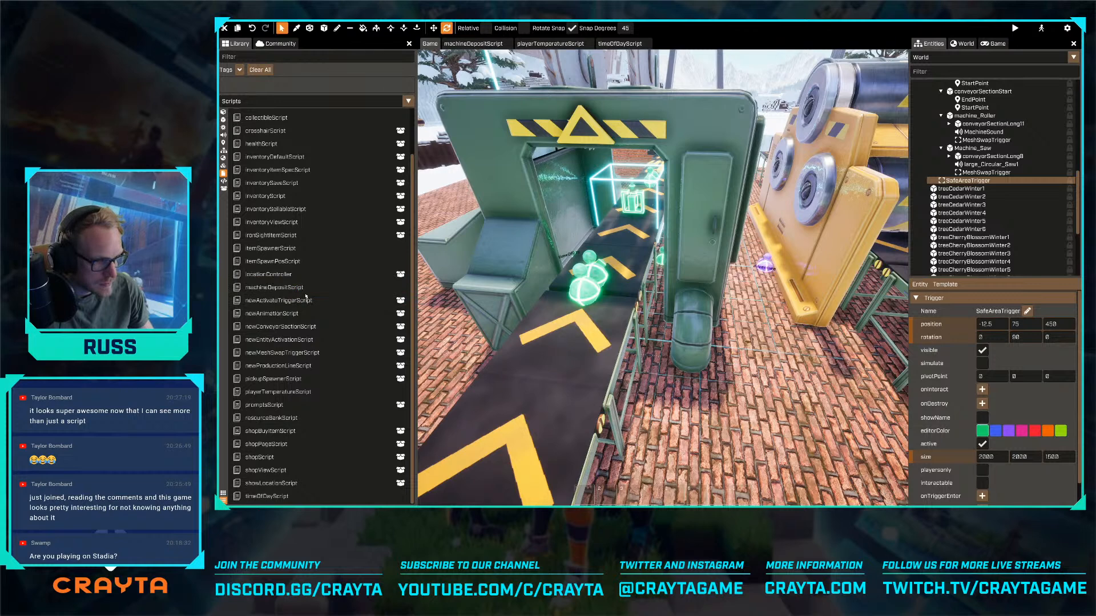
pyautogui.scroll(3, 306, 296)
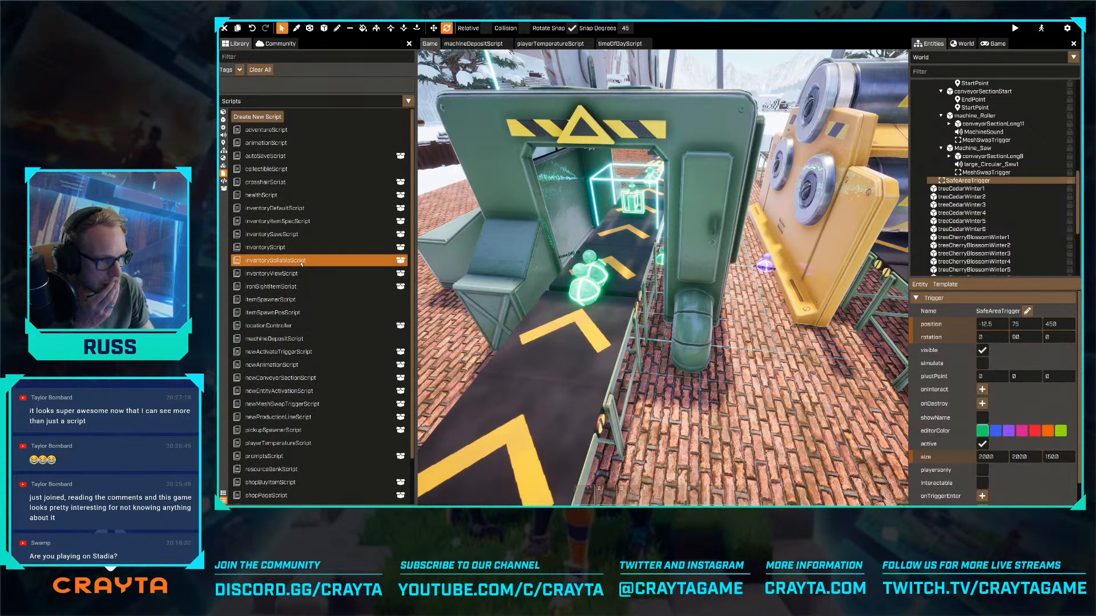
pyautogui.scroll(-3, 306, 260)
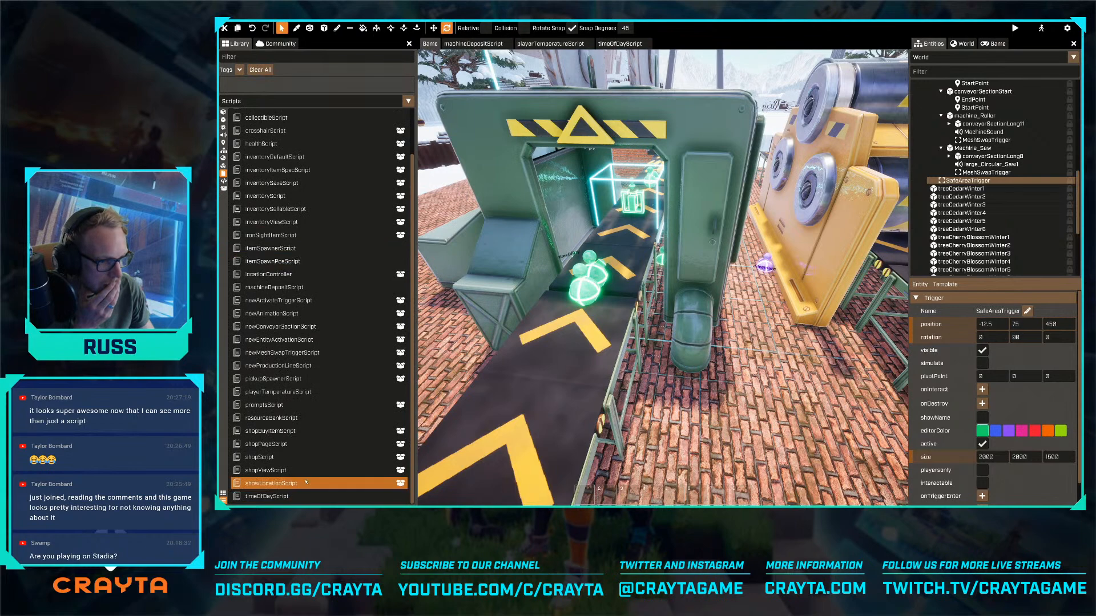
pyautogui.scroll(-2, 964, 473)
pyautogui.scroll(-2, 987, 495)
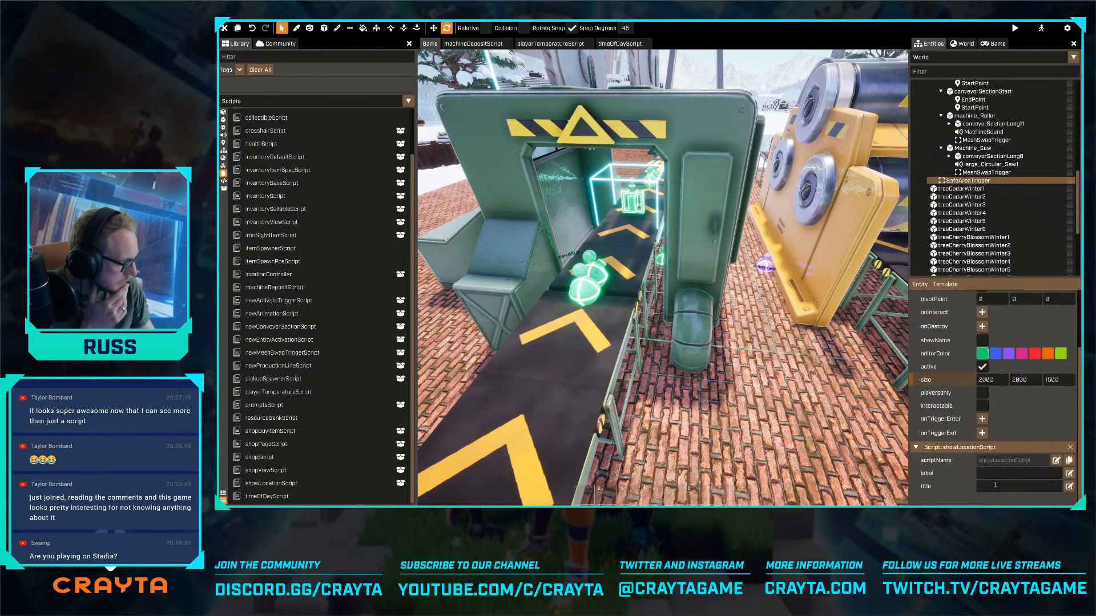
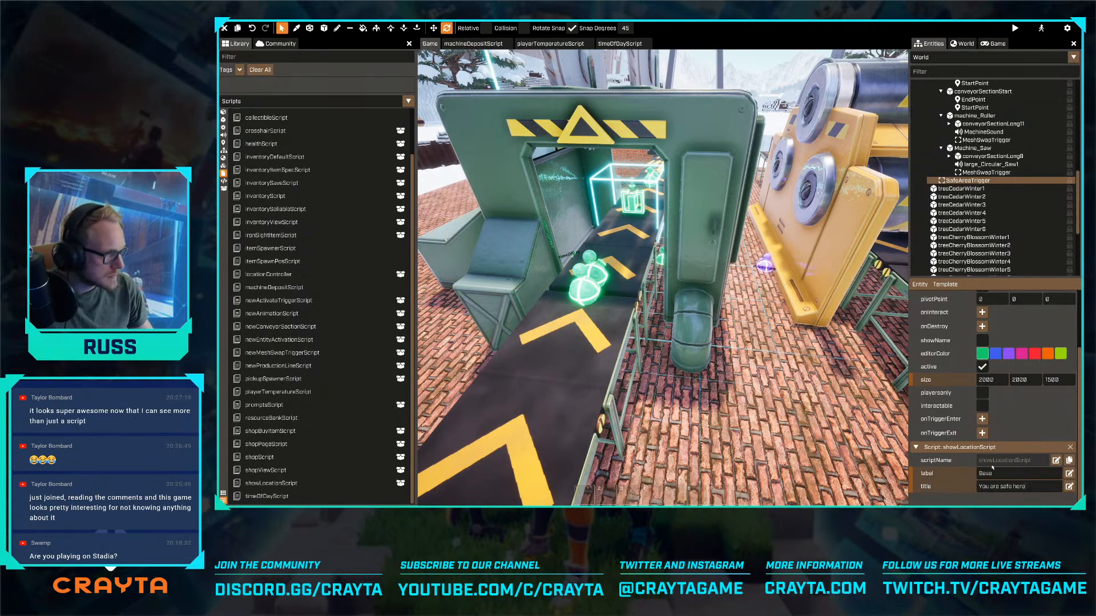
# - Collapse the expanded child groups under the Tower entity and select light1 in the world
pyautogui.press('s')
pyautogui.moveTo(810, 404); pyautogui.dragTo(804, 391, button='right')
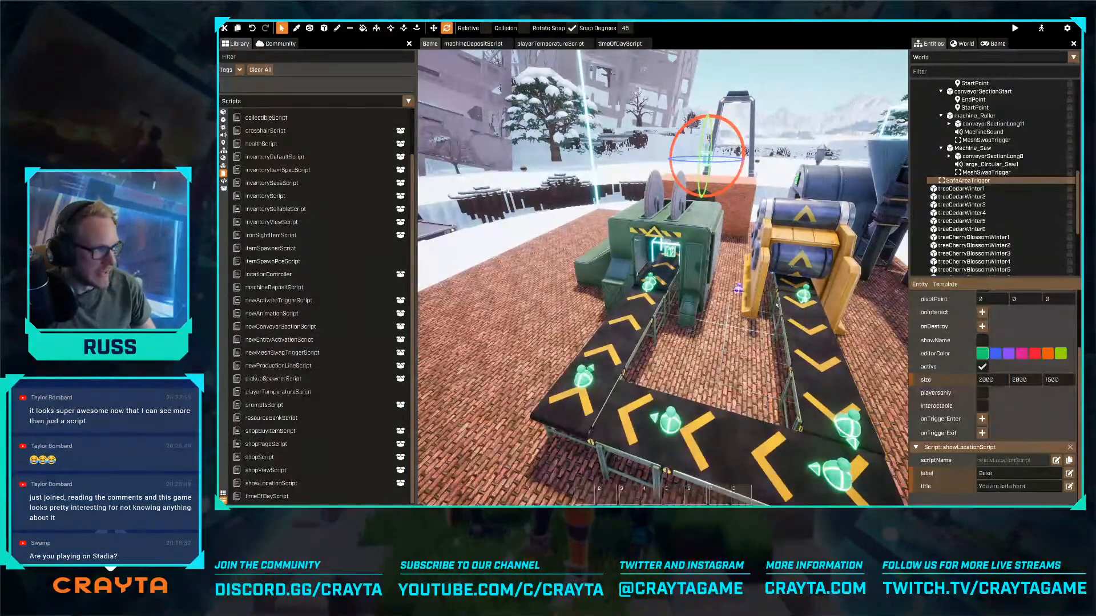
pyautogui.scroll(5, 967, 213)
pyautogui.scroll(1, 968, 213)
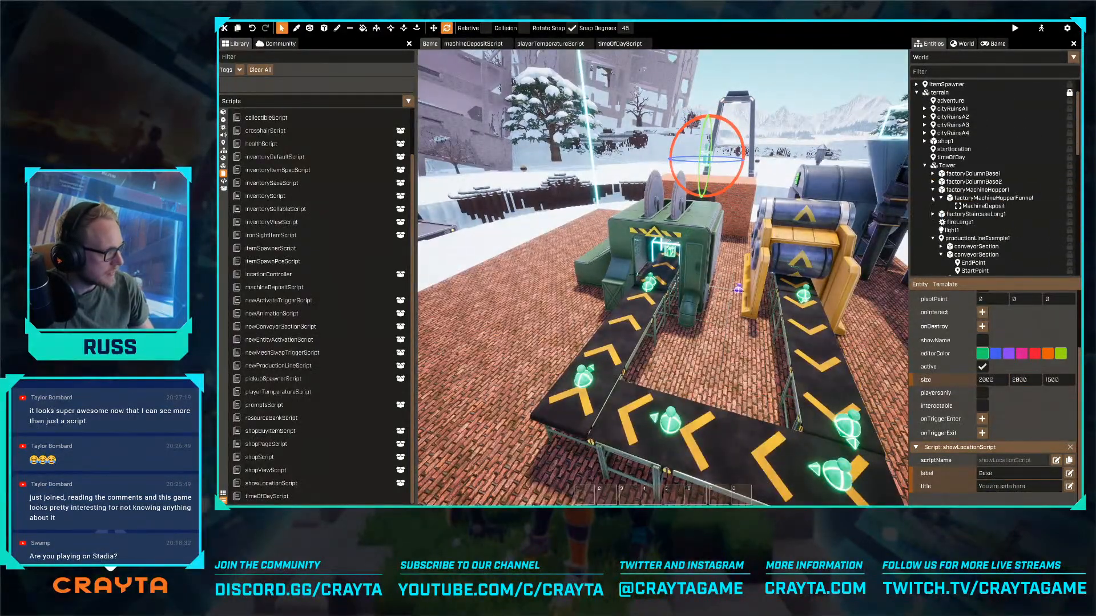
pyautogui.click(933, 190)
pyautogui.click(933, 198)
pyautogui.click(933, 199)
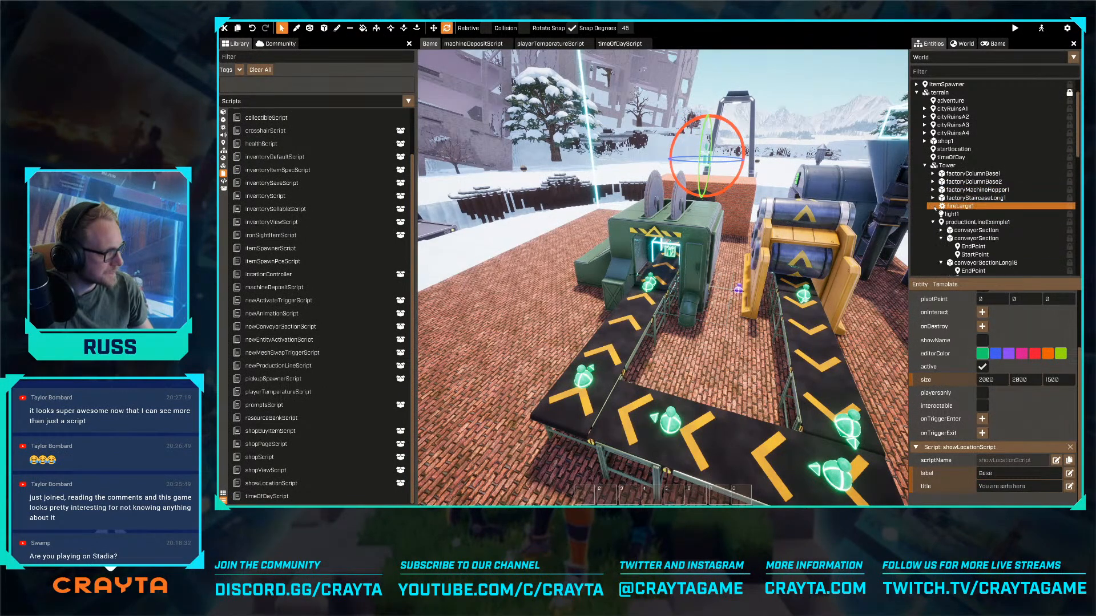
pyautogui.click(933, 222)
pyautogui.click(951, 214)
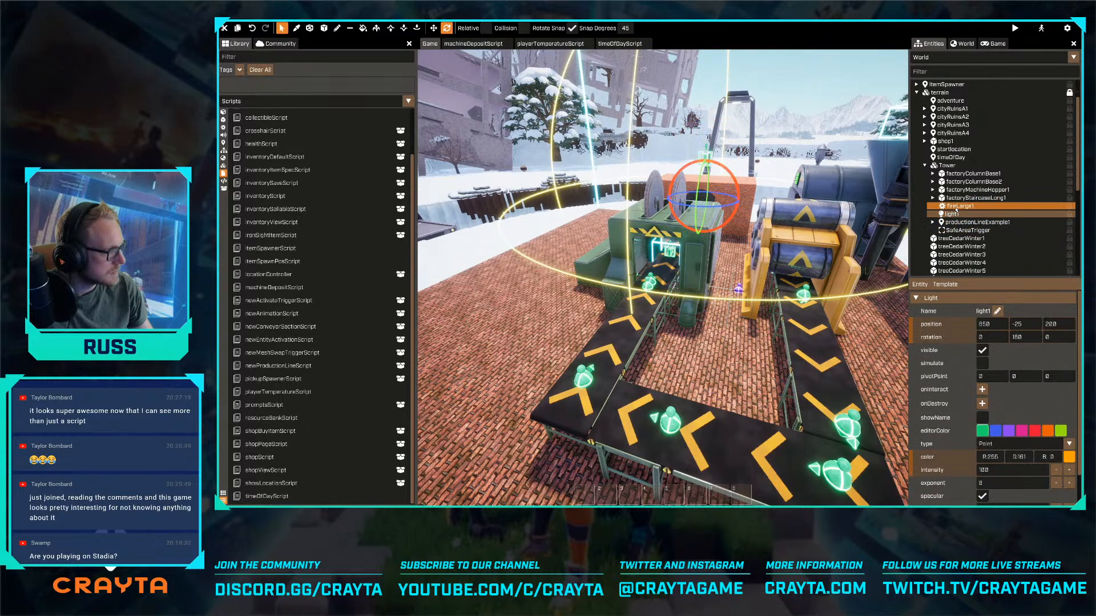
# - Select the Tower mesh and examine the whole factory floor together with the trigger volume surrounding it
pyautogui.moveTo(956, 210)
pyautogui.mouseDown()
pyautogui.moveTo(957, 104)
pyautogui.moveTo(947, 210)
pyautogui.mouseUp()
pyautogui.press('s')
pyautogui.moveTo(708, 394); pyautogui.dragTo(702, 277, button='right')
pyautogui.press('s')
pyautogui.press('space')
pyautogui.moveTo(850, 214); pyautogui.dragTo(865, 187, button='right')
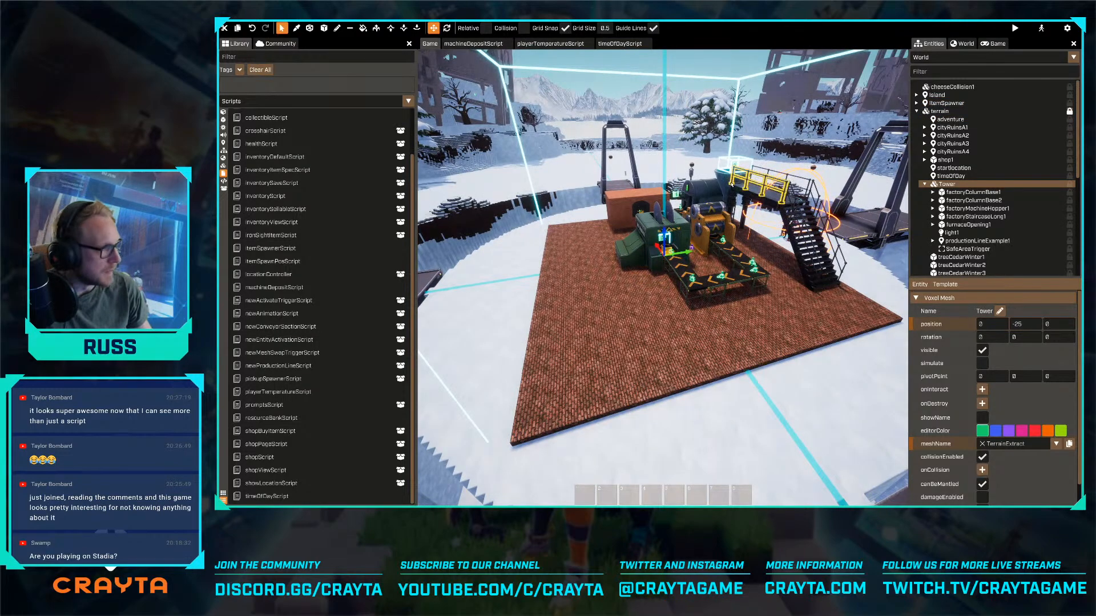
pyautogui.press('w')
pyautogui.moveTo(674, 284)
pyautogui.mouseDown(button='right')
pyautogui.moveTo(662, 270)
pyautogui.moveTo(676, 282)
pyautogui.mouseUp(button='right')
pyautogui.press('f')
pyautogui.scroll(-2, 970, 393)
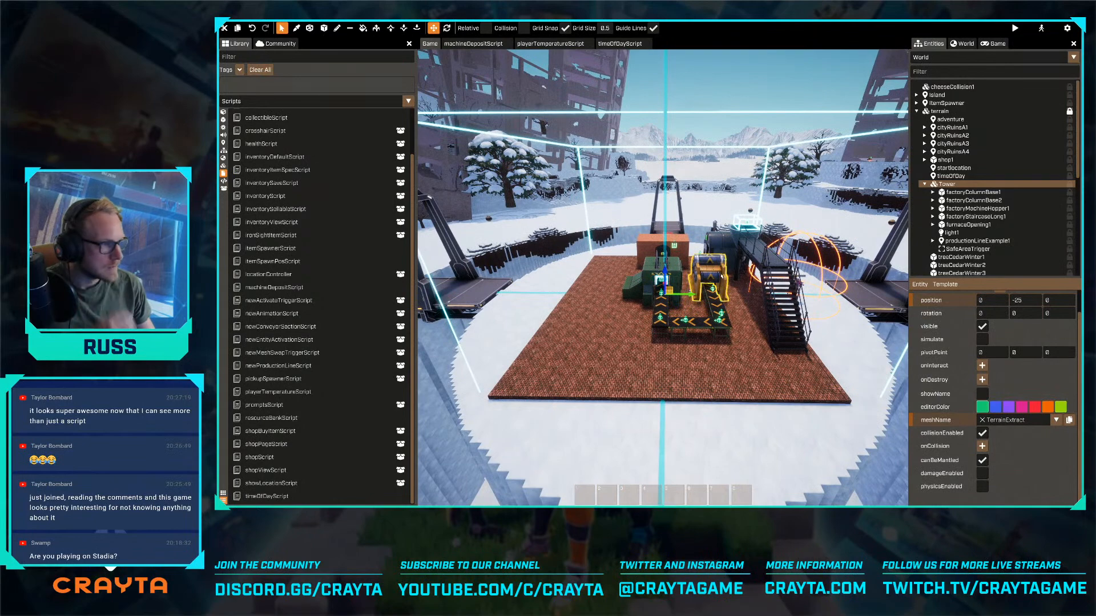
# - In the Player template, set the Temperature script's safeAreaTrigger to SafeAreaTrigger under Tower, and exit template editing
pyautogui.click(993, 57)
pyautogui.write('user')
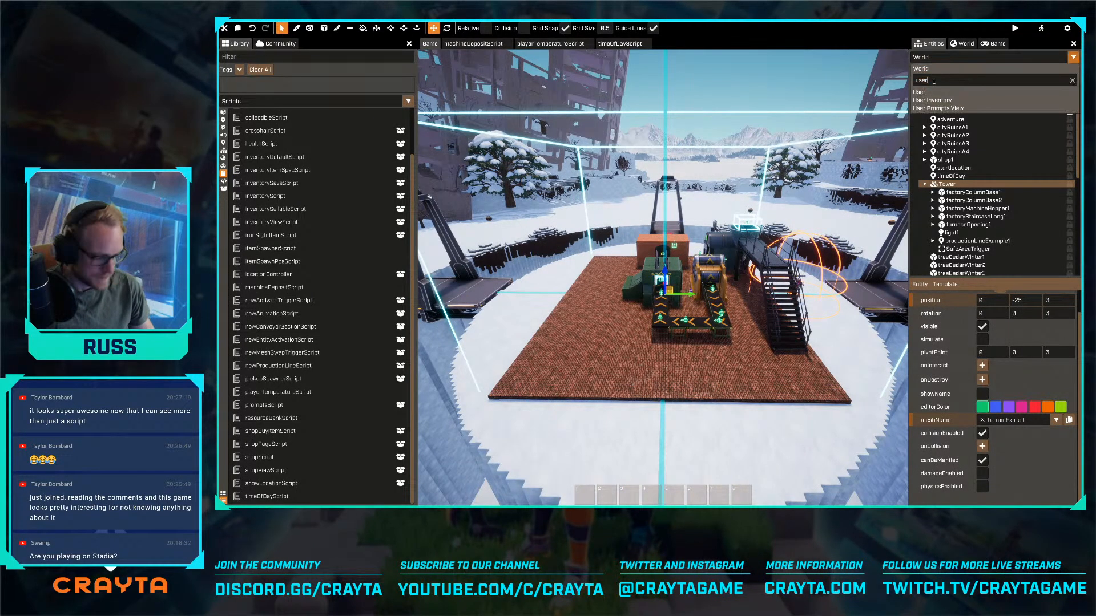
pyautogui.click(930, 92)
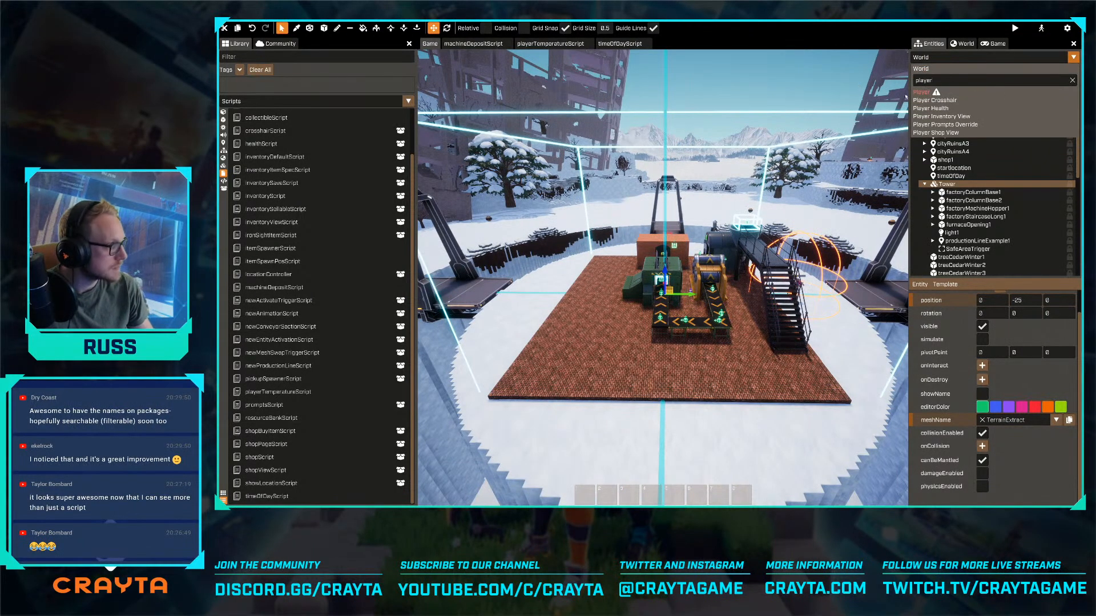
pyautogui.click(957, 134)
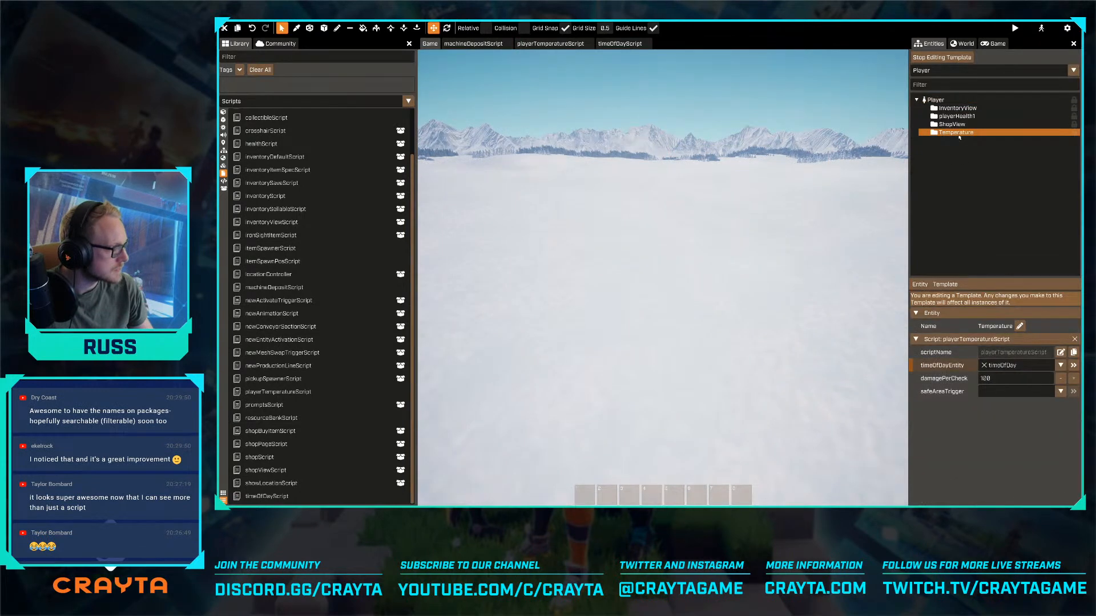
pyautogui.click(998, 393)
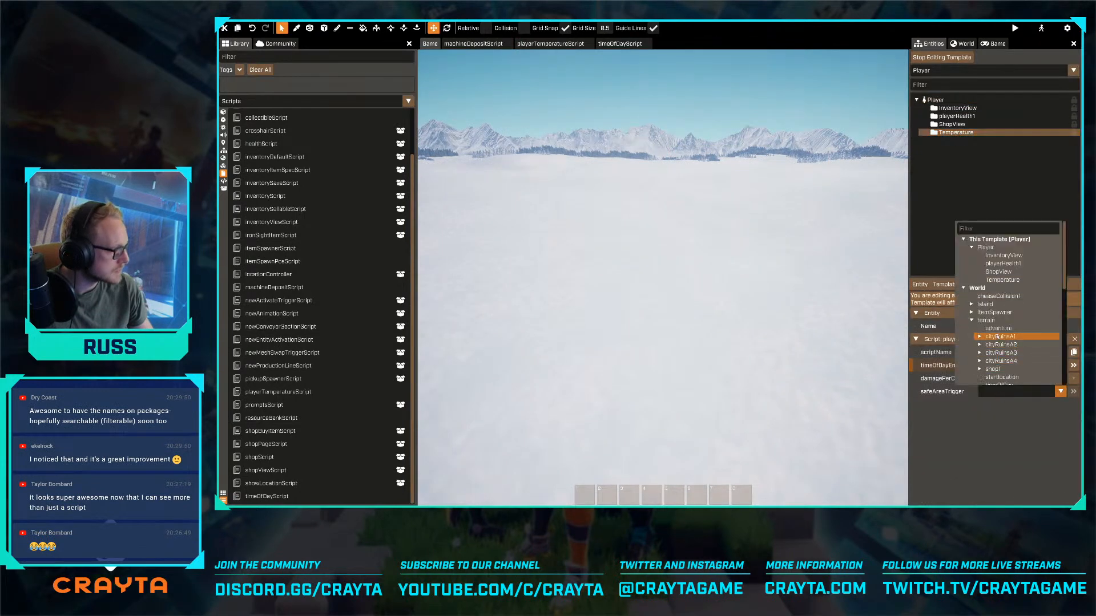
pyautogui.scroll(4, 999, 328)
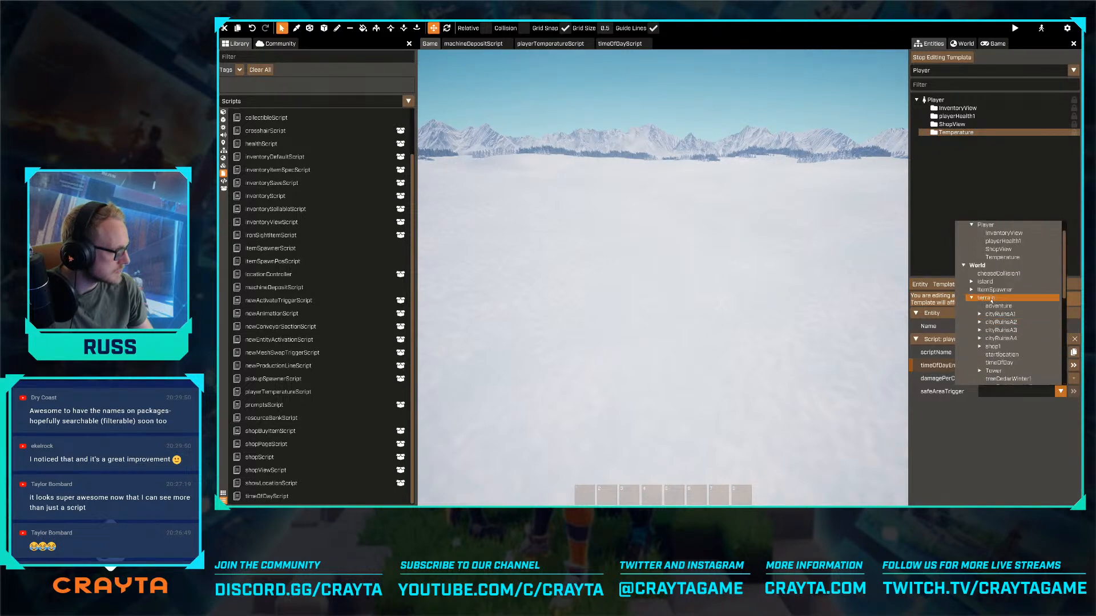
pyautogui.scroll(-2, 980, 337)
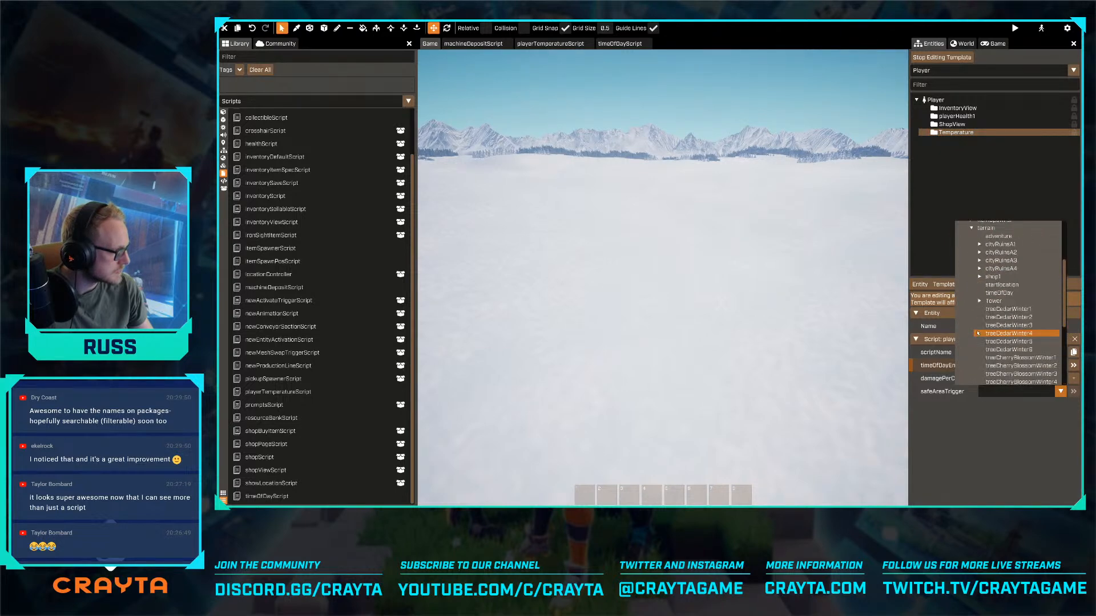
pyautogui.click(980, 301)
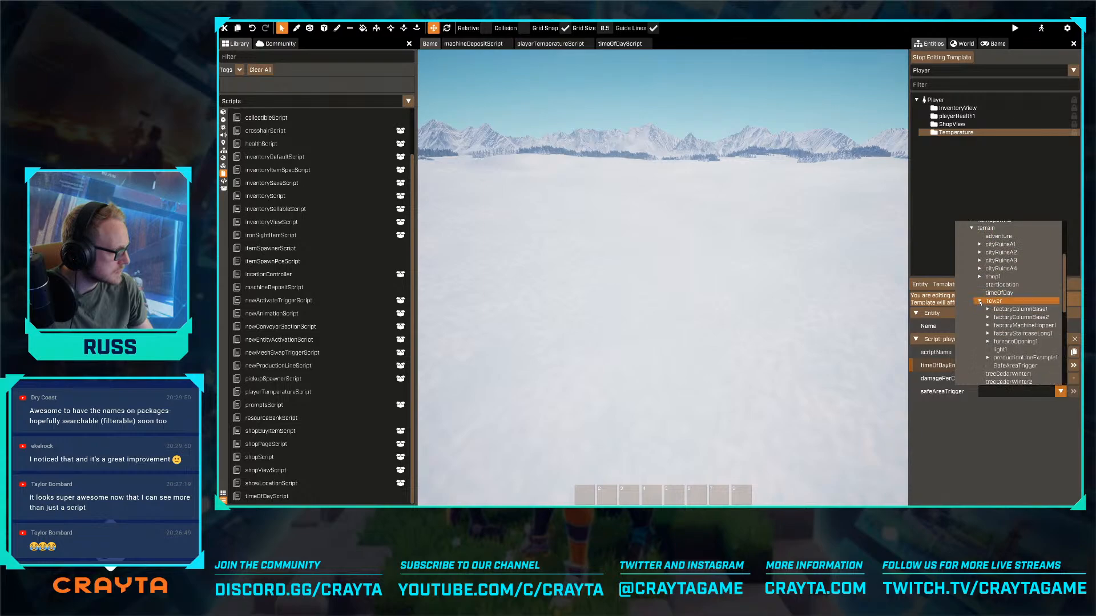
pyautogui.click(1009, 366)
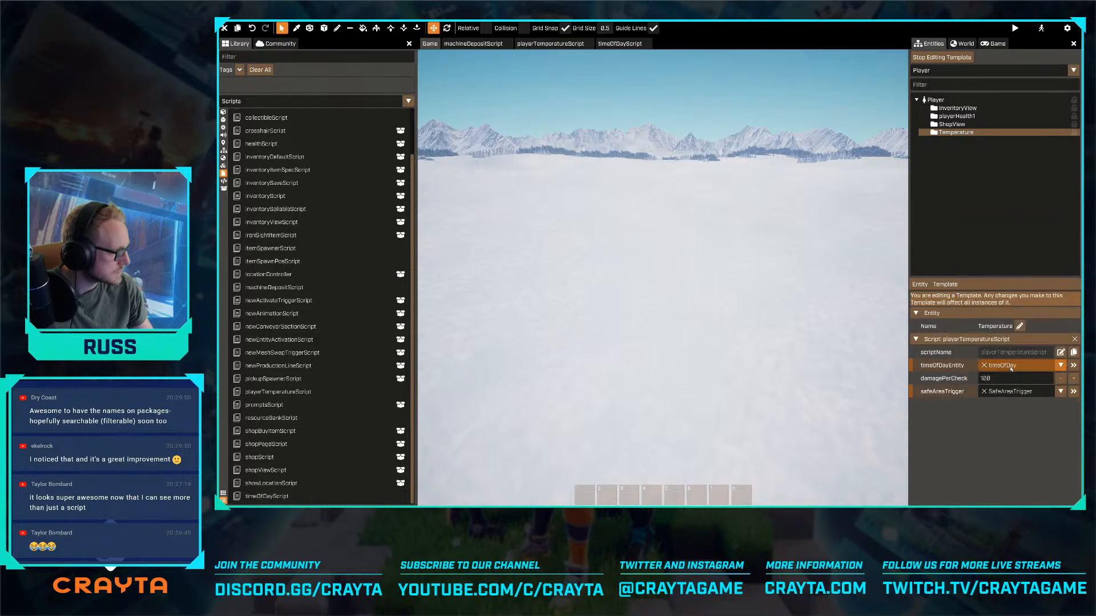
pyautogui.click(936, 57)
# - On the timeOfDay entity, set dayCheckInterval to 0 minutes 5 seconds, with useUTCTime switched off
pyautogui.press('w')
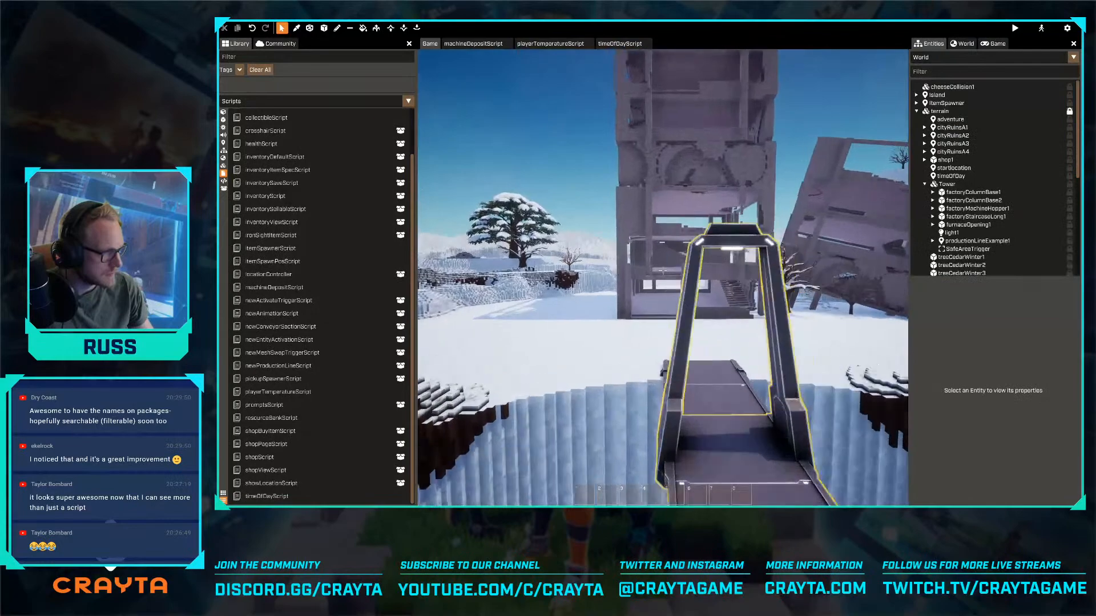
pyautogui.press('w')
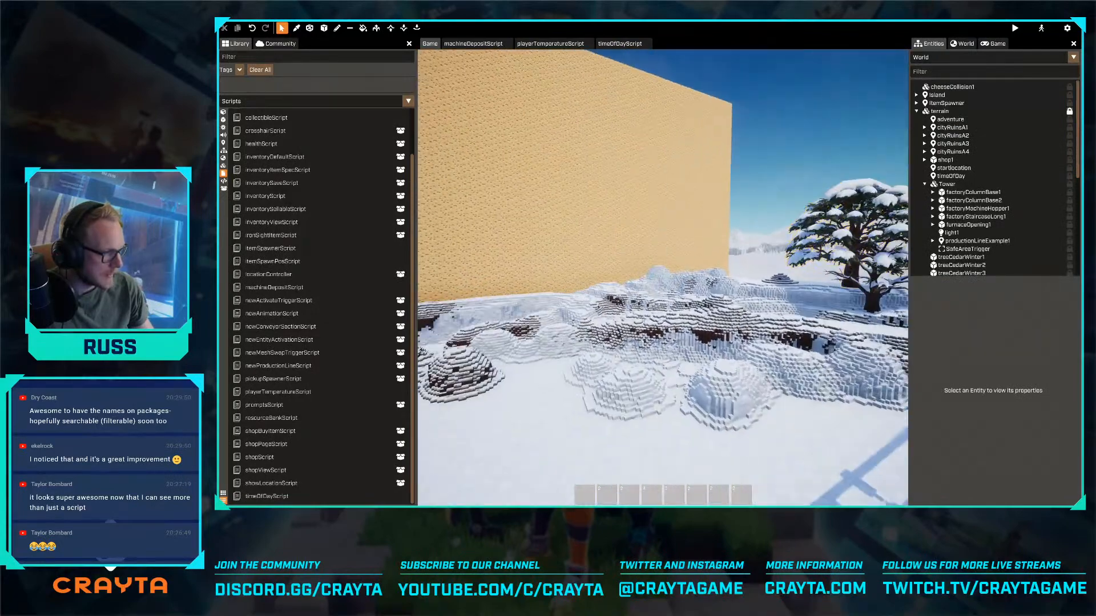
pyautogui.press('w')
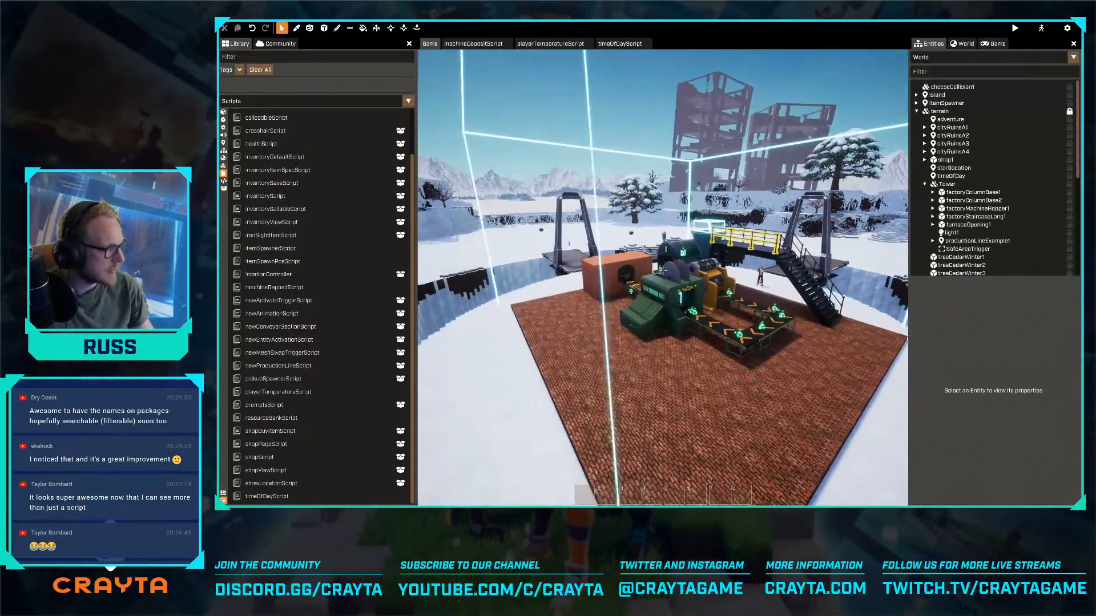
pyautogui.click(951, 176)
pyautogui.scroll(-1, 981, 355)
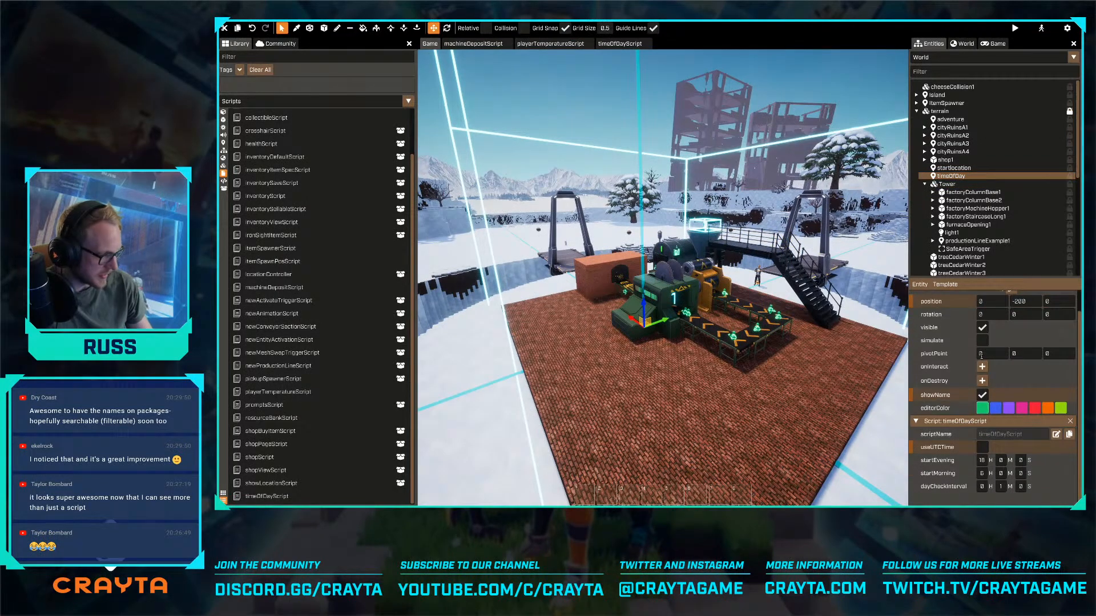
pyautogui.click(982, 448)
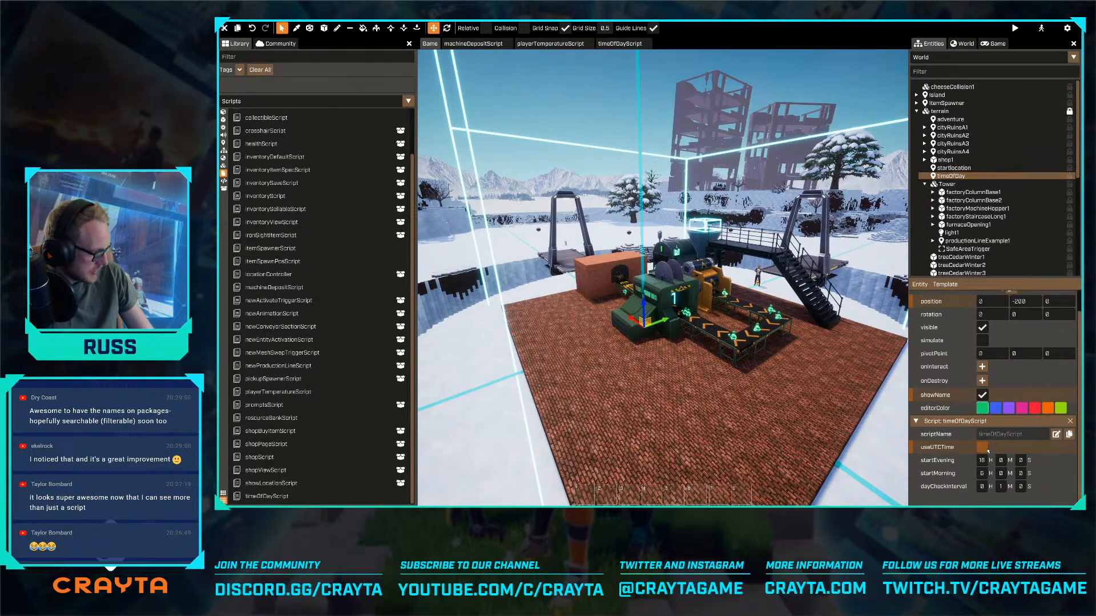
pyautogui.click(1001, 488)
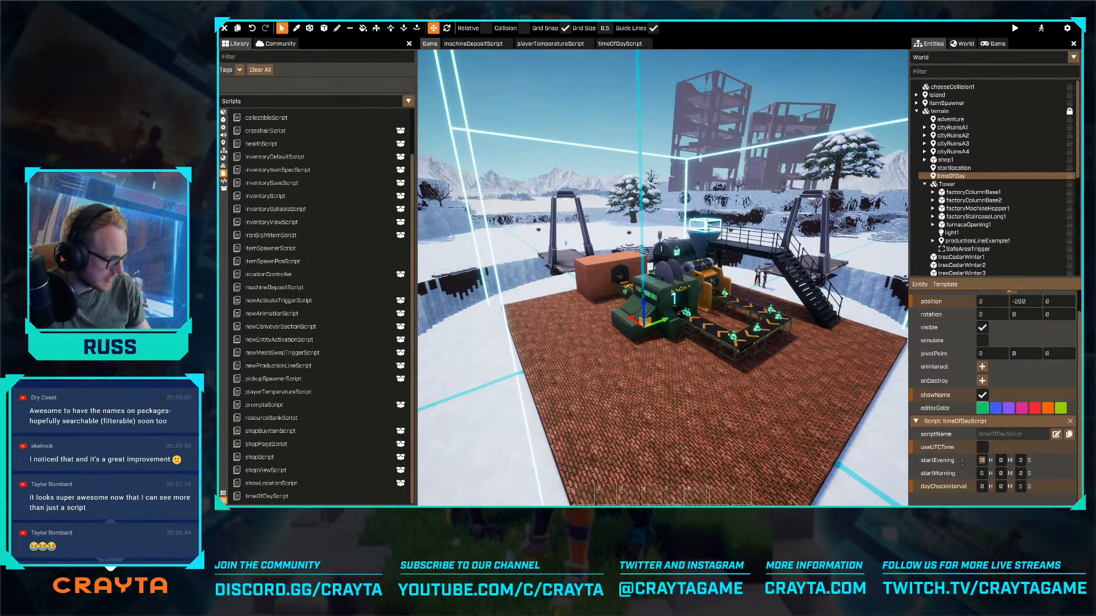
# - Open timeOfDayScript and read through its properties, scheduled day check and day and night events
pyautogui.click(791, 440)
pyautogui.moveTo(679, 437)
pyautogui.mouseDown(button='right')
pyautogui.moveTo(635, 416)
pyautogui.moveTo(628, 388)
pyautogui.moveTo(673, 419)
pyautogui.mouseUp(button='right')
pyautogui.press('w')
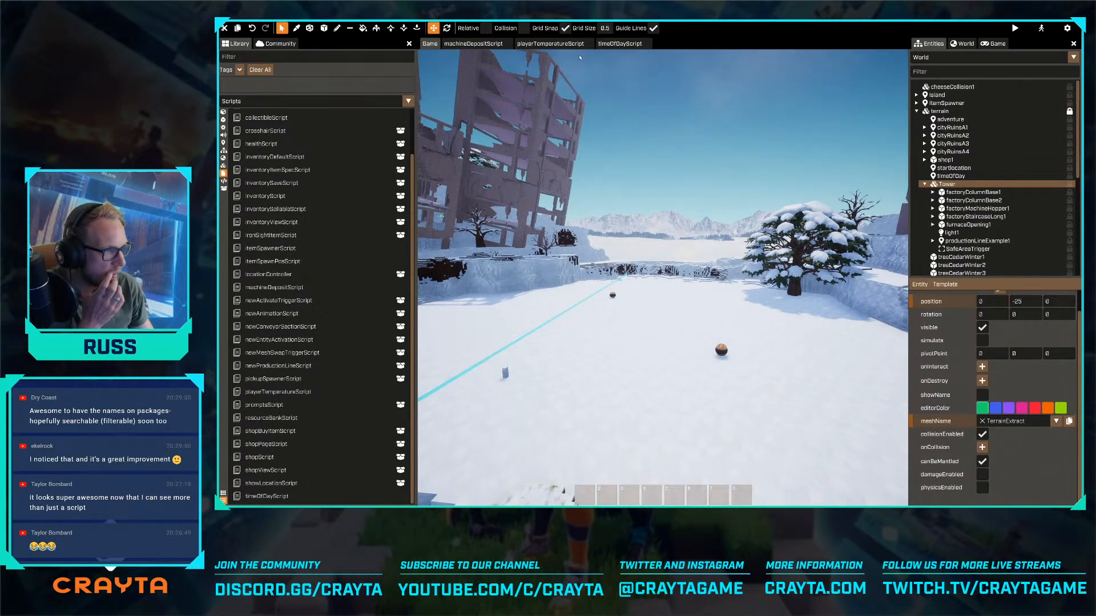
pyautogui.click(620, 43)
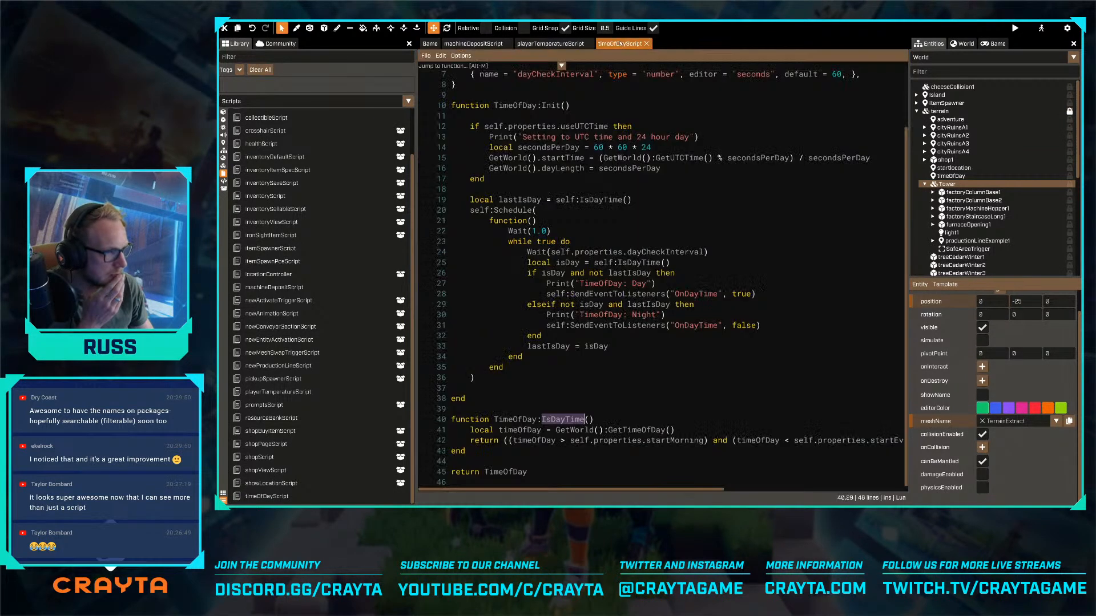
pyautogui.click(705, 415)
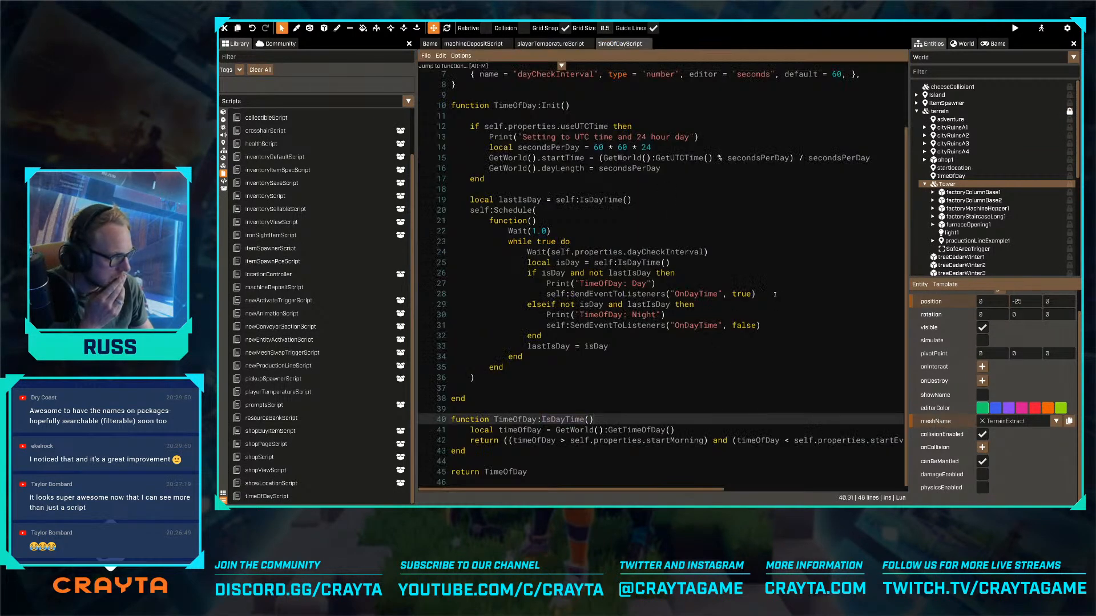
pyautogui.click(775, 295)
pyautogui.scroll(2, 775, 293)
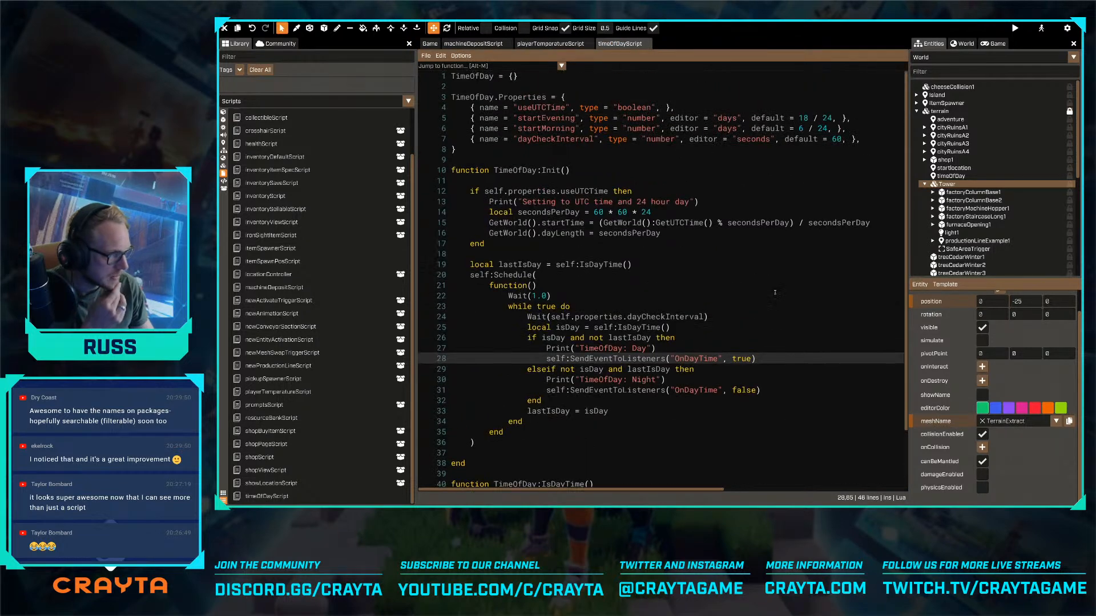
pyautogui.scroll(-1, 782, 308)
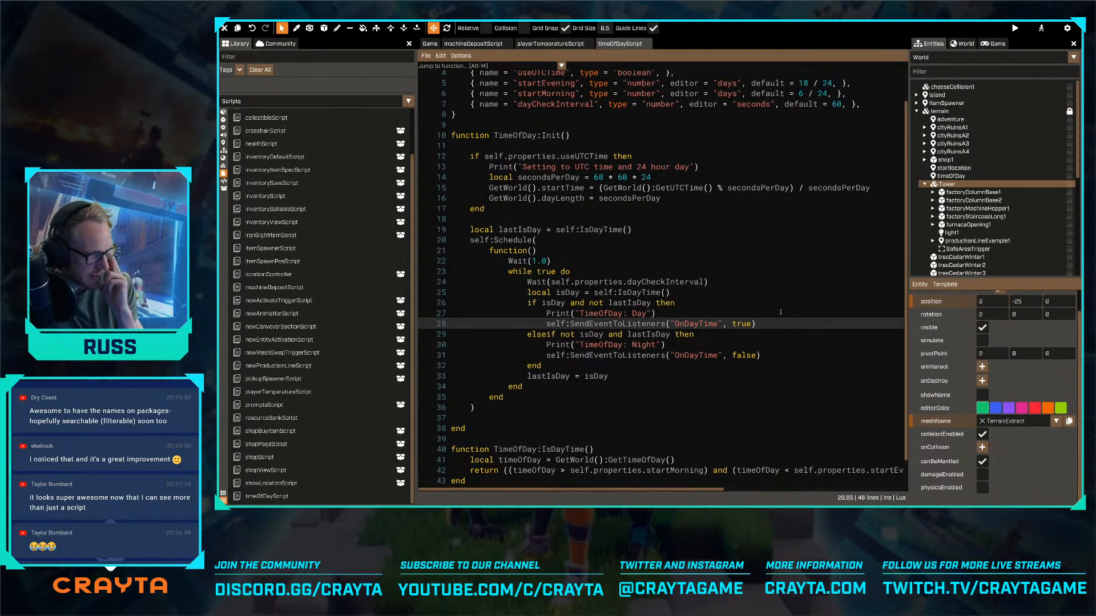
pyautogui.scroll(1, 779, 312)
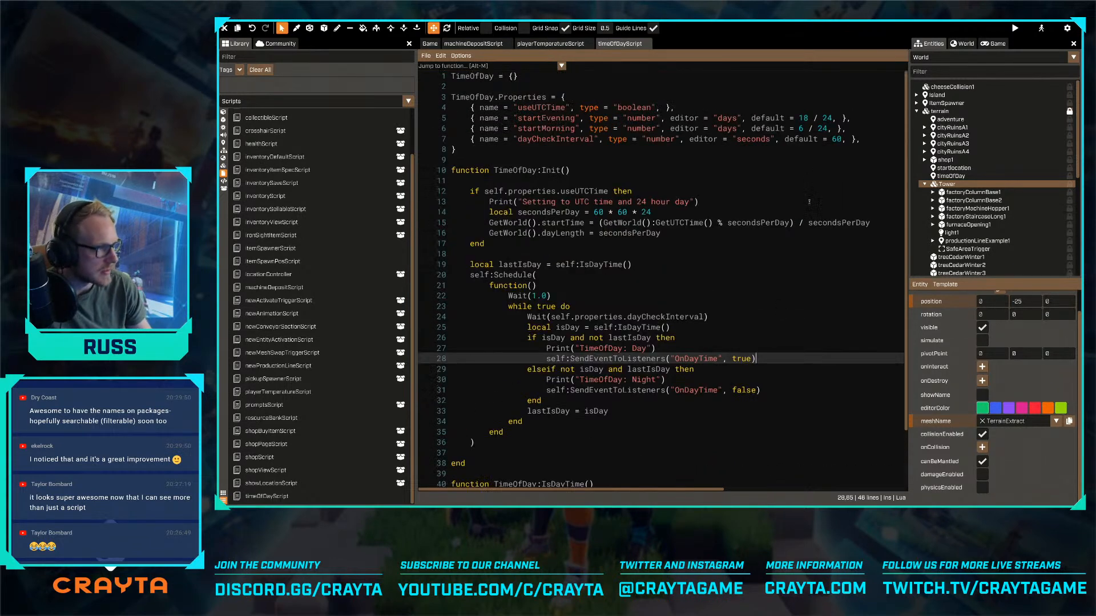
# - Add an OnDayTime property of type event after dayCheckInterval in the TimeOfDay properties
pyautogui.click(864, 140)
pyautogui.press('Return')
pyautogui.write('{ name = "')
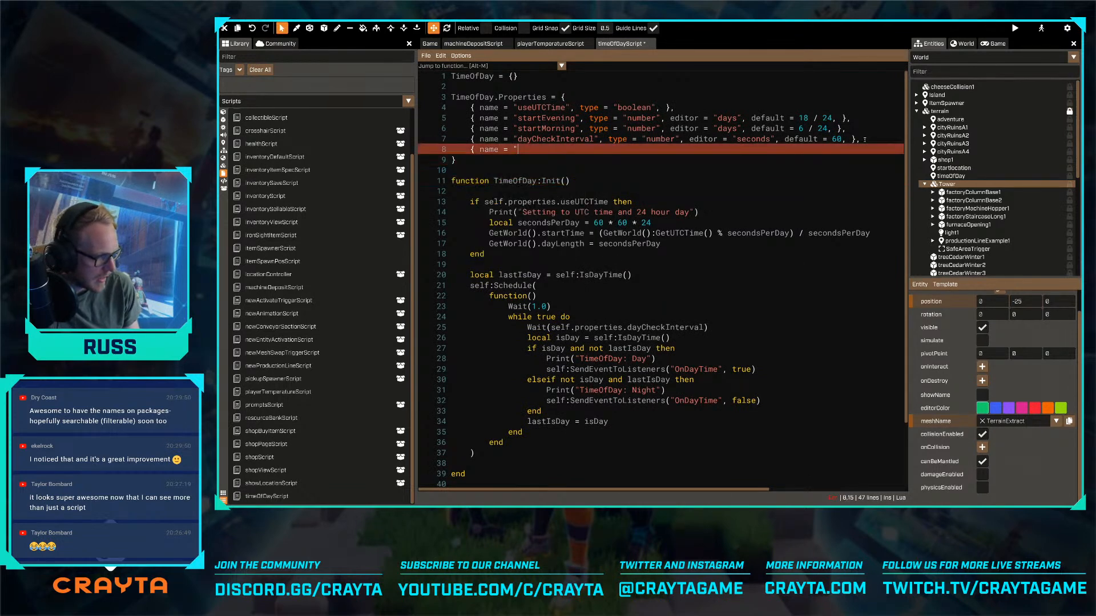
pyautogui.write('OnDayTim')
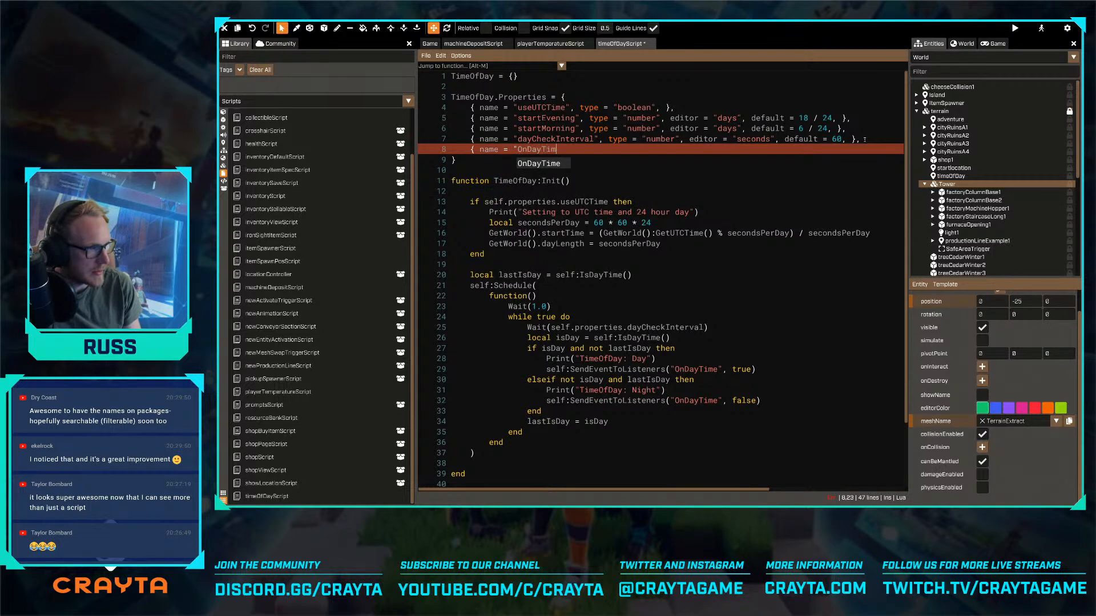
pyautogui.write('e", type="')
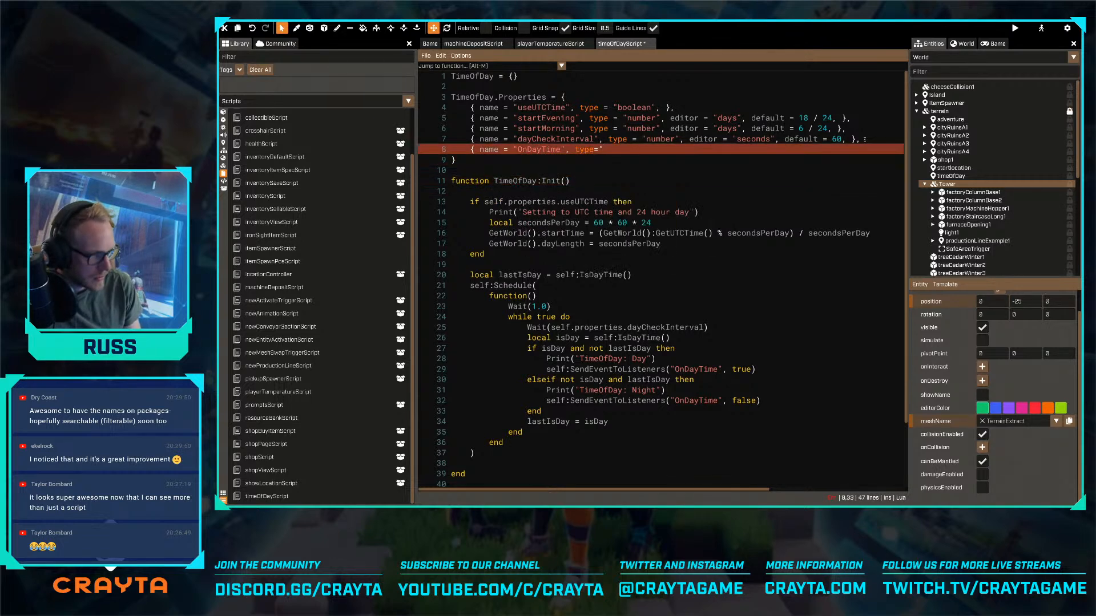
pyautogui.write('event"}')
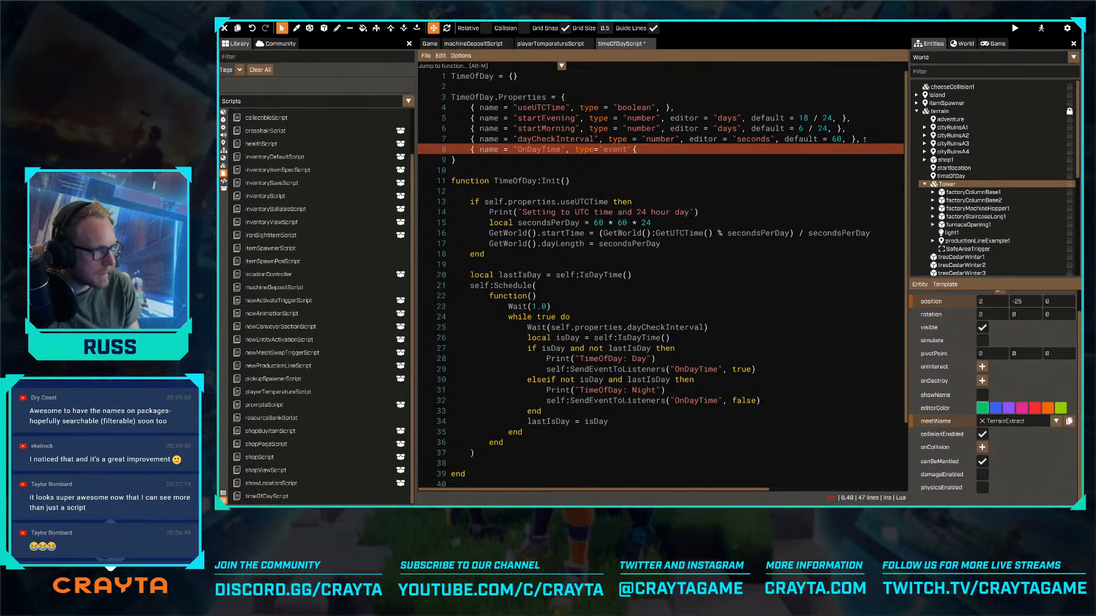
pyautogui.write(',')
# - Add an OnNightTime property of type event below OnDayTime and save timeOfDayScript
pyautogui.press('Return')
pyautogui.write('{')
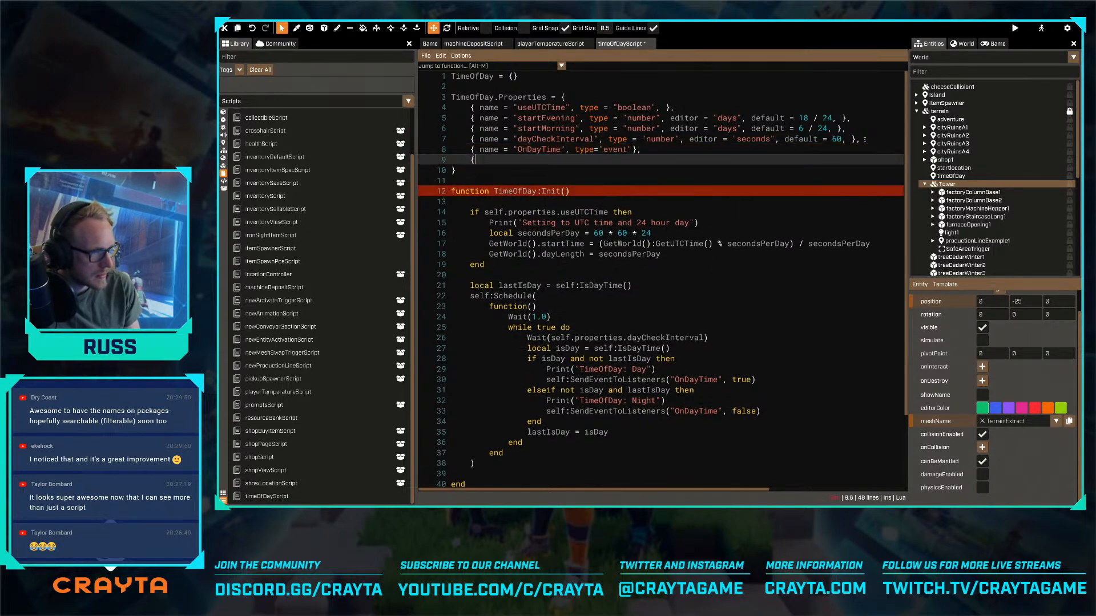
pyautogui.write(' name = "On')
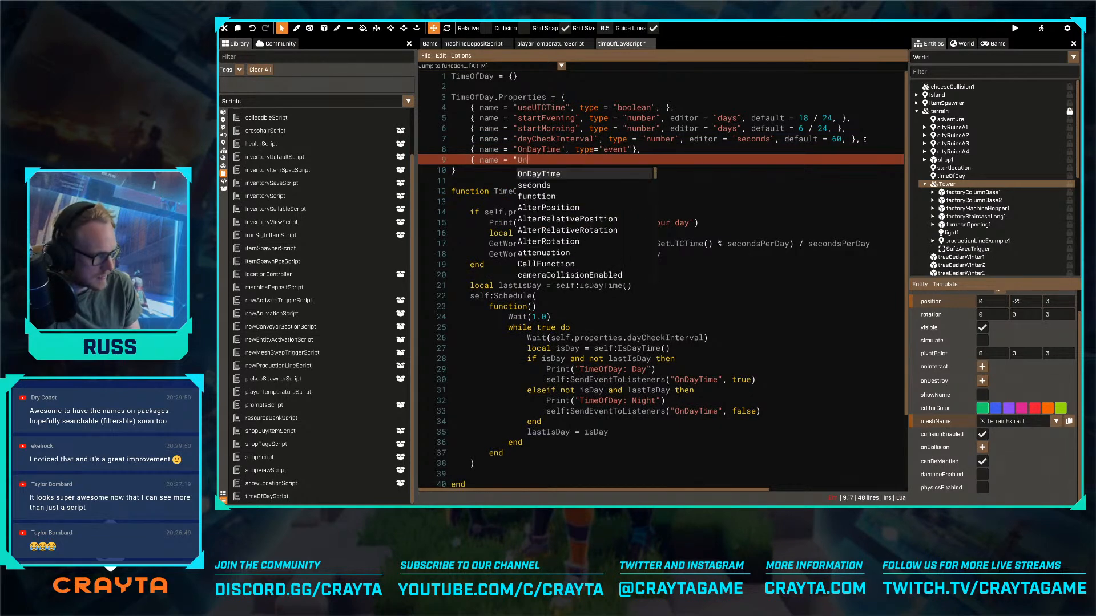
pyautogui.write('NightT')
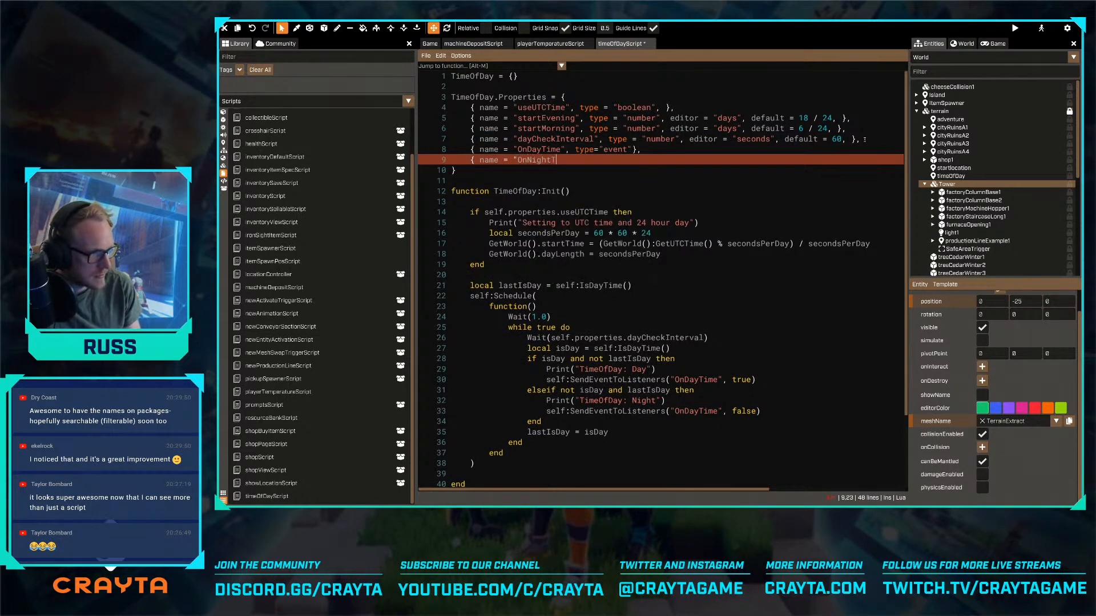
pyautogui.write('ime", type="ev')
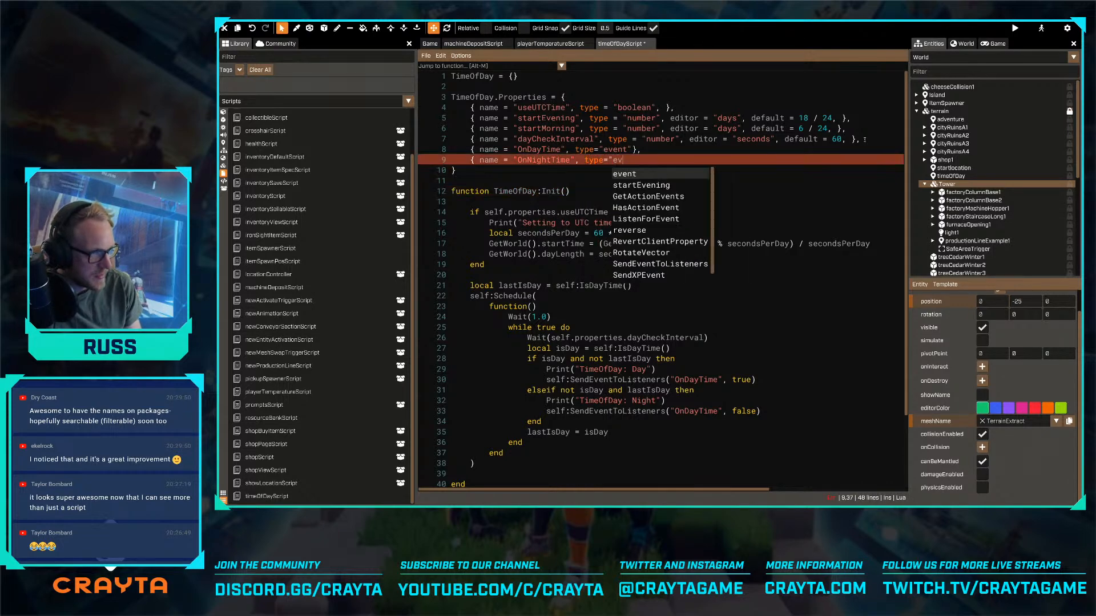
pyautogui.write('ent"}')
pyautogui.hotkey('ctrl', 's')
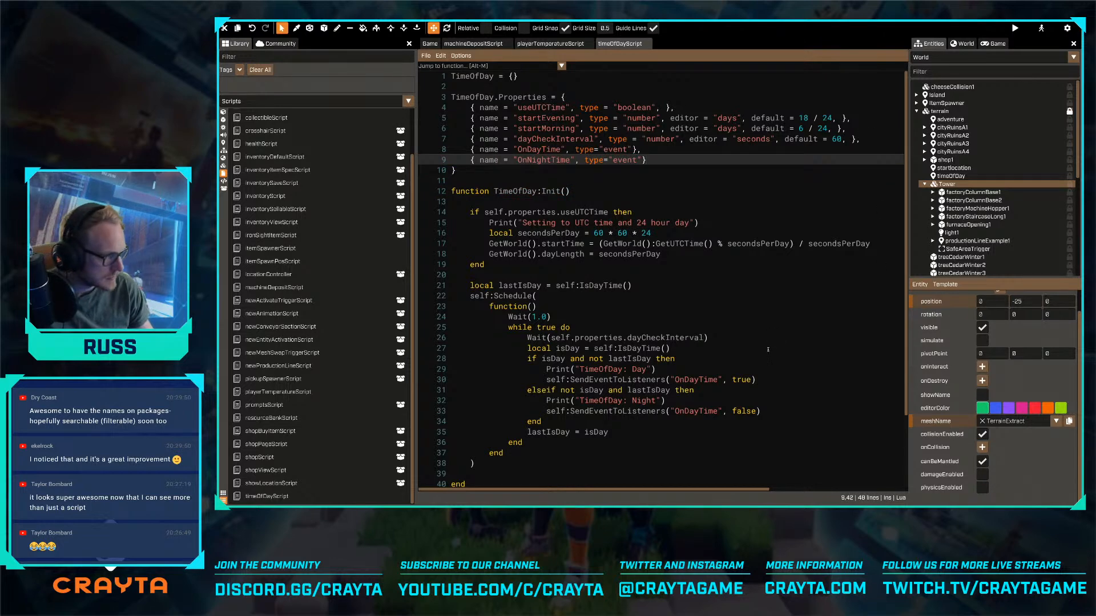
# - Add self.properties.OnDayTime:Send() after the SendEventToListeners call in timeOfDayScript's day branch
pyautogui.click(754, 393)
pyautogui.click(764, 381)
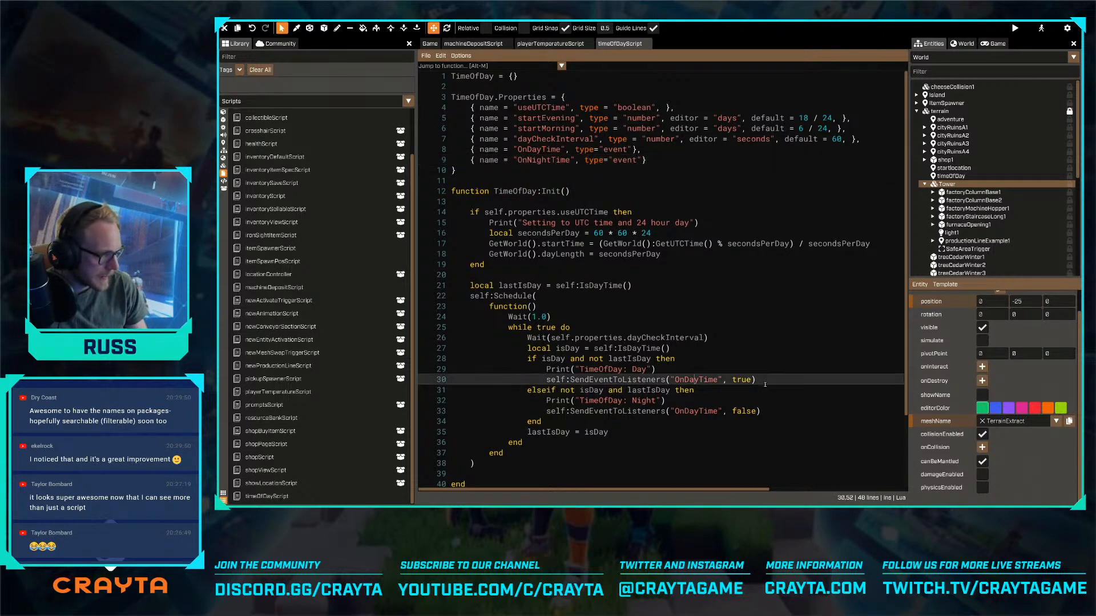
pyautogui.press('Return')
pyautogui.write('self.proper')
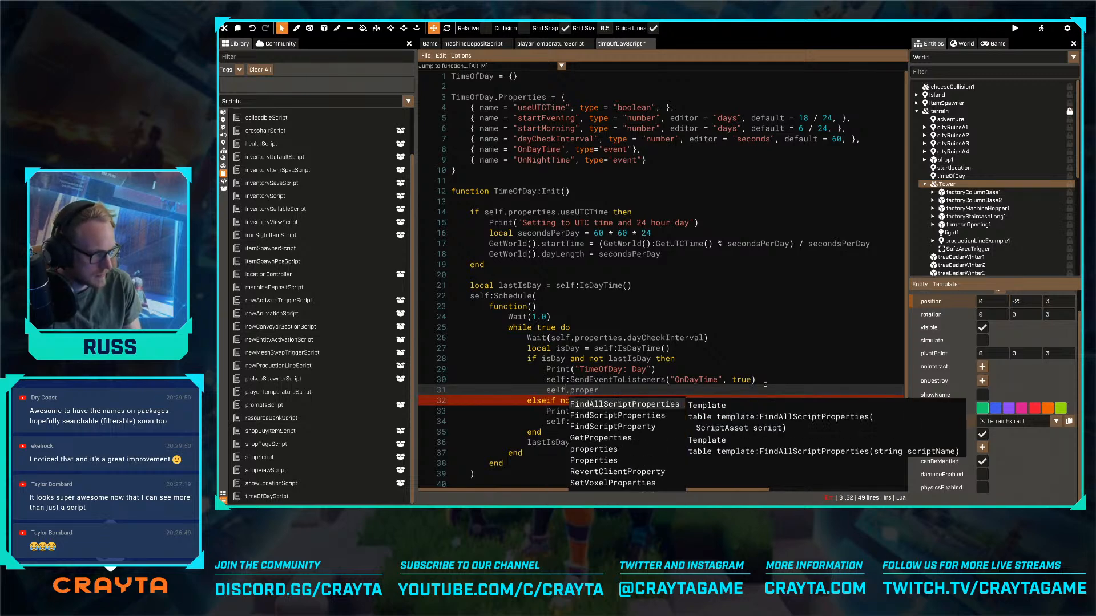
pyautogui.write('ties.ondayTime')
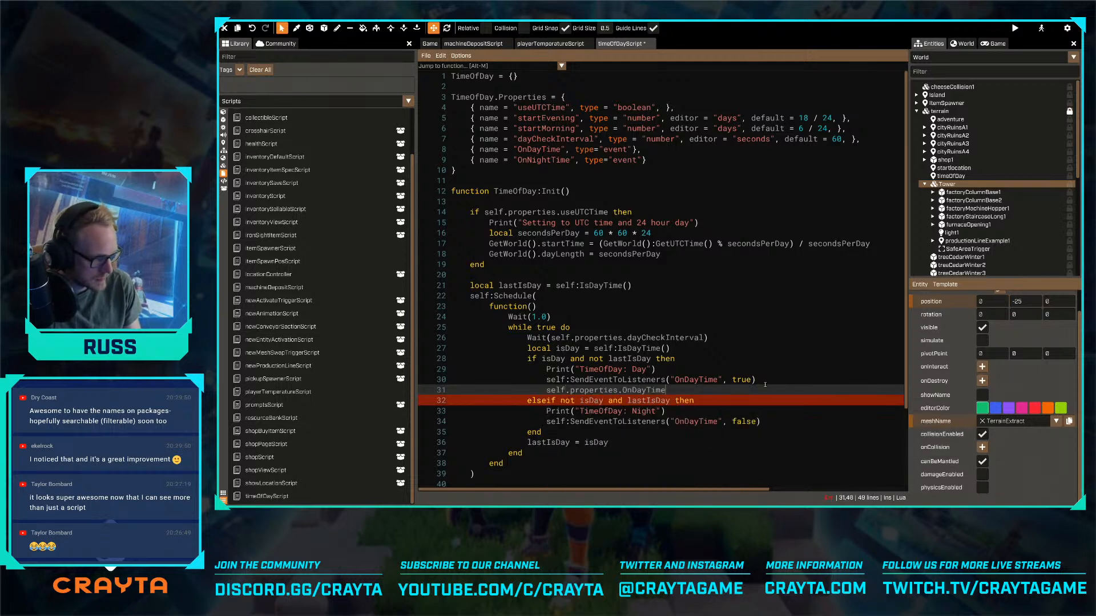
pyautogui.write(':Send()')
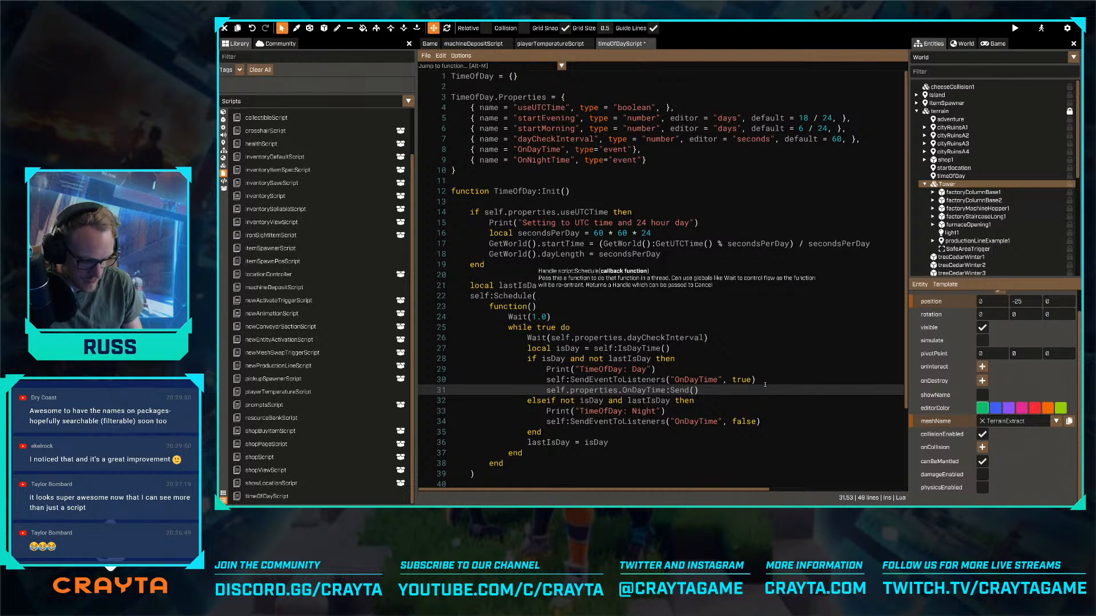
# - Add self.properties.OnNightTime:Send() to the night branch, save the script, and show the timeOfDay entity's event properties
pyautogui.press('Down')
pyautogui.press('Down')
pyautogui.press('Down')
pyautogui.press('Return')
pyautogui.write('self.properties.OnDayTime:Send()')
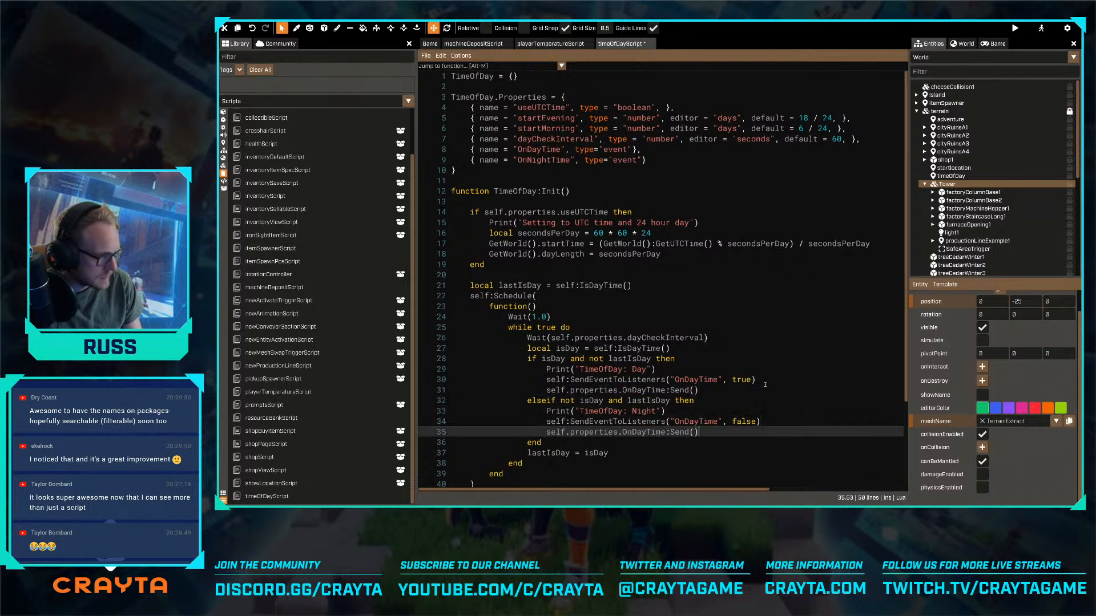
pyautogui.hotkey('shift', 'Left')
pyautogui.hotkey('shift', 'Left')
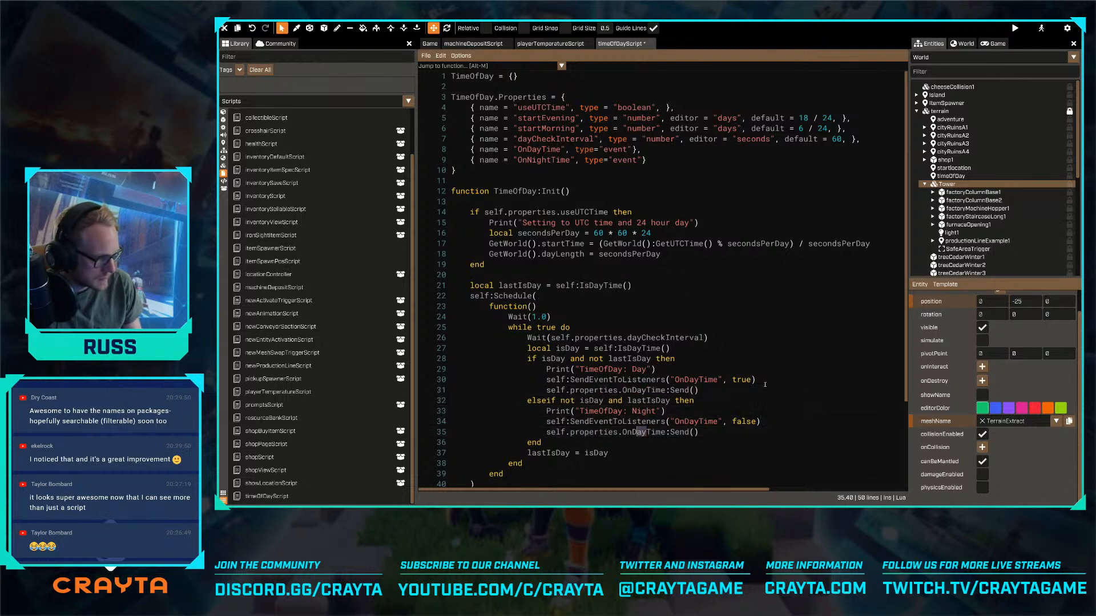
pyautogui.write('Night')
pyautogui.press('End')
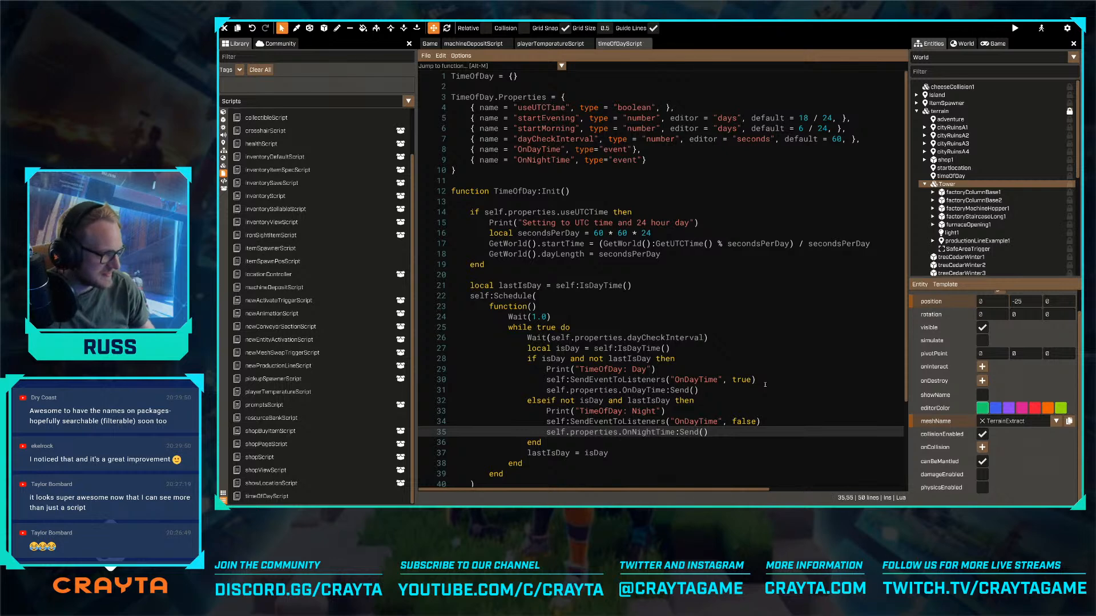
pyautogui.click(951, 176)
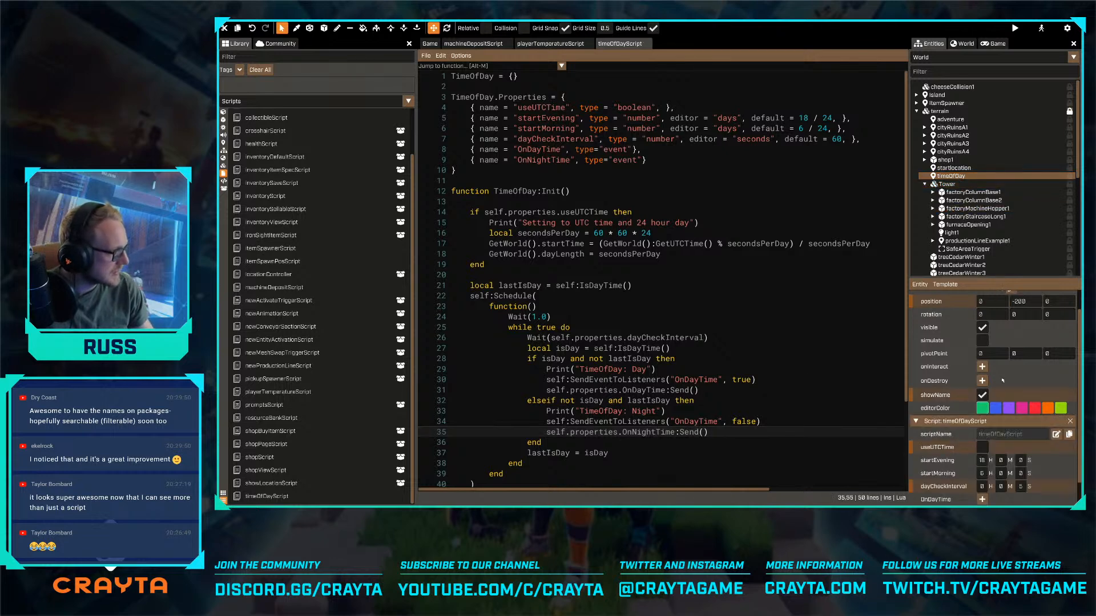
pyautogui.scroll(-1, 1002, 380)
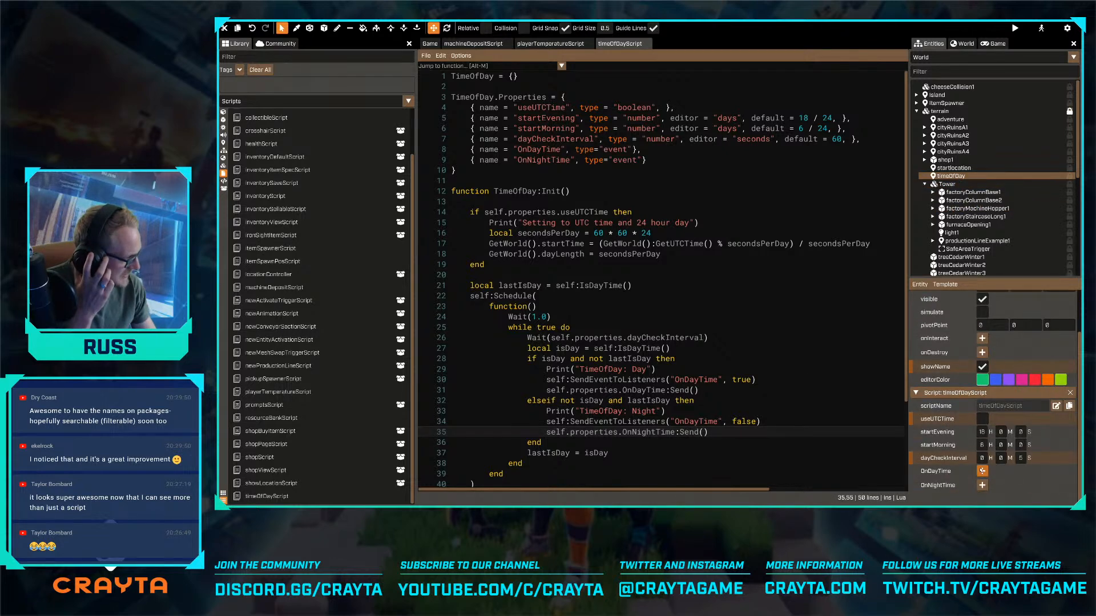
# - In playerTemperatureScript, declare the function PlayerTemperatureScript:OnDayStart() below Init
pyautogui.click(550, 44)
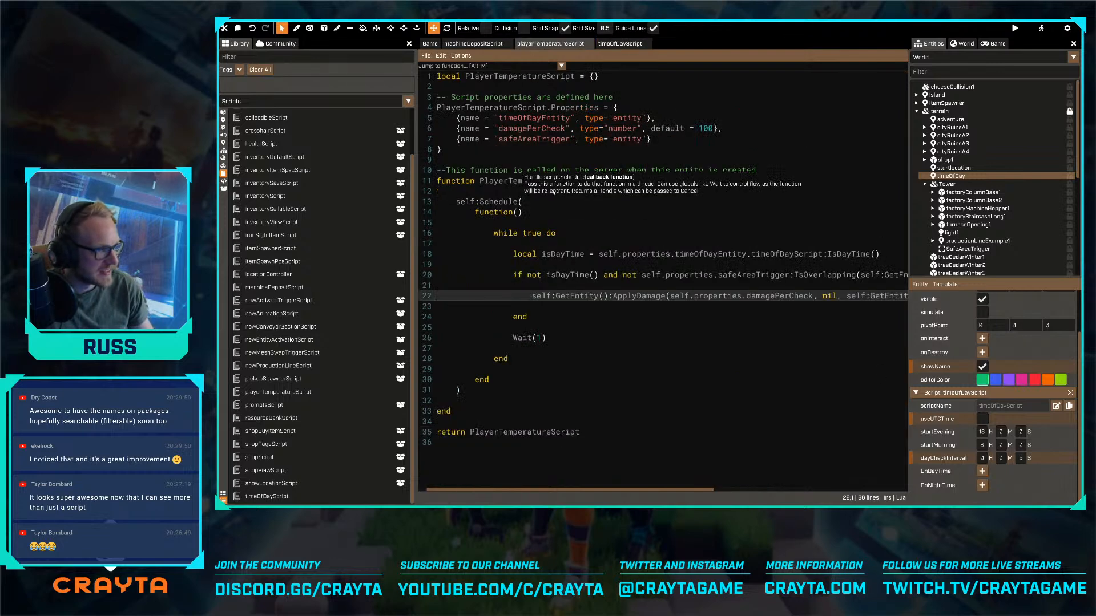
pyautogui.click(525, 412)
pyautogui.press('Return')
pyautogui.press('Return')
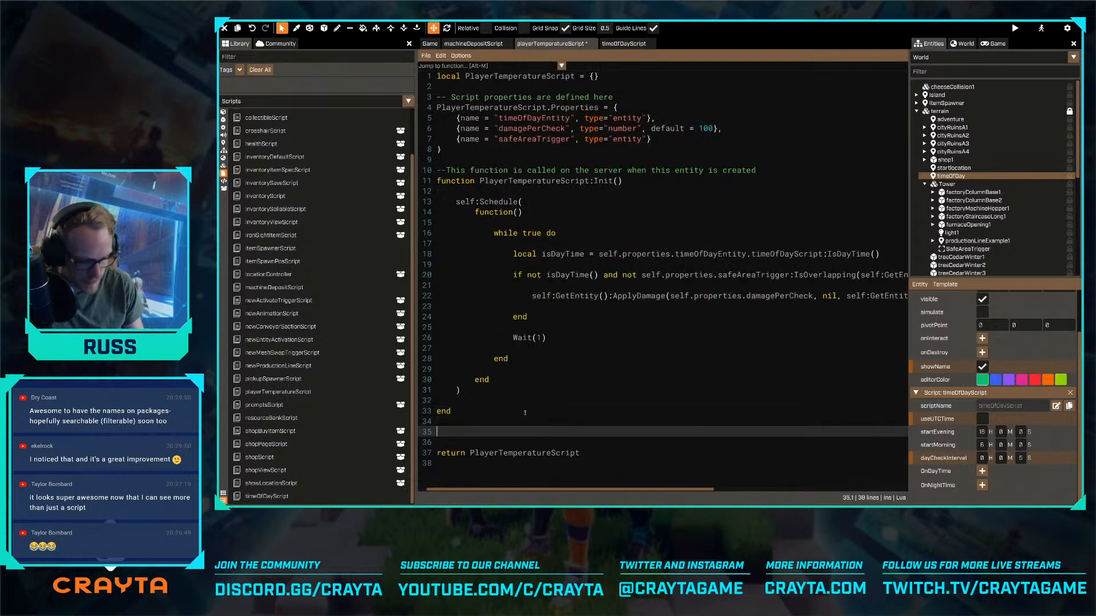
pyautogui.write('function PlayerTemperatureScript:')
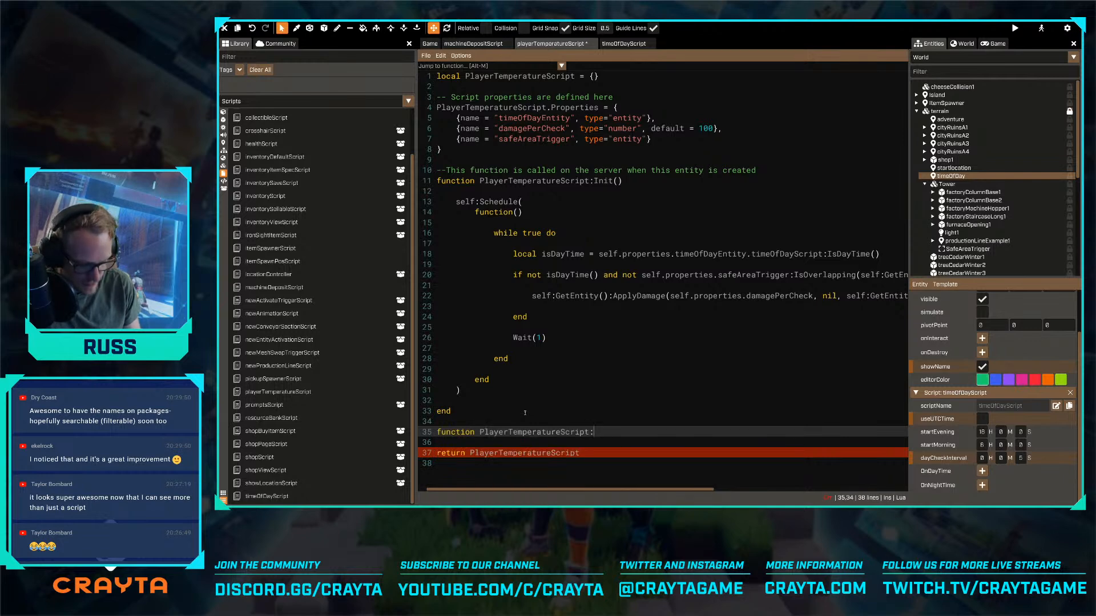
pyautogui.write('Onday')
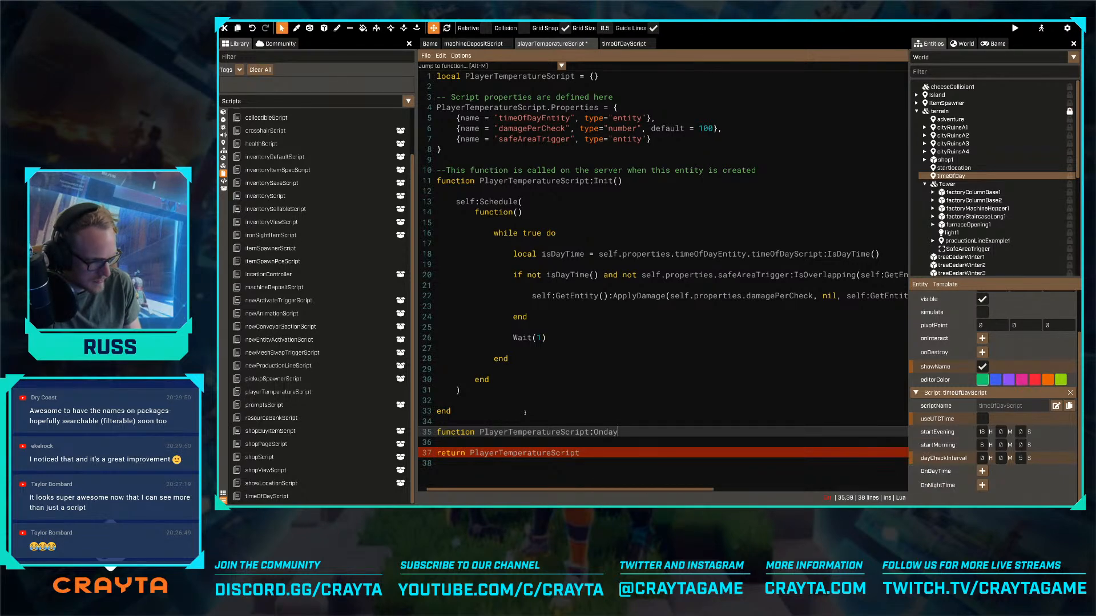
pyautogui.press('BackSpace')
pyautogui.press('BackSpace')
pyautogui.write('Day')
pyautogui.write('ySt')
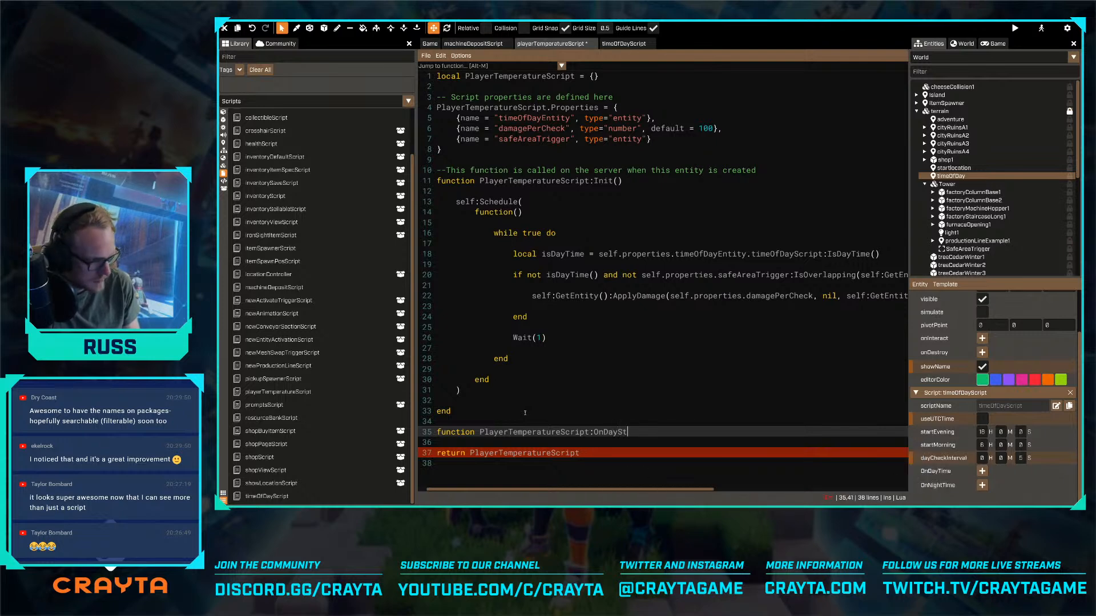
pyautogui.write('art()')
# - Close OnDayStart with end, leave an indented blank line for its body, and save the script
pyautogui.press('Return')
pyautogui.press('Return')
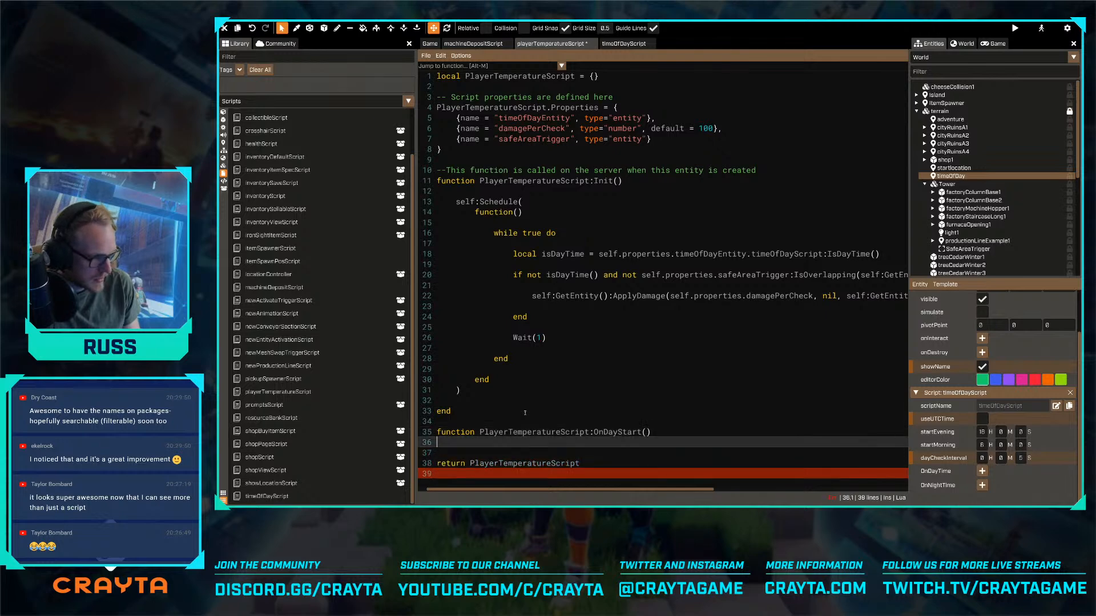
pyautogui.write('end')
pyautogui.press('Up')
pyautogui.press('Return')
pyautogui.press('Return')
pyautogui.press('Up')
pyautogui.press('Tab')
pyautogui.scroll(-1, 599, 333)
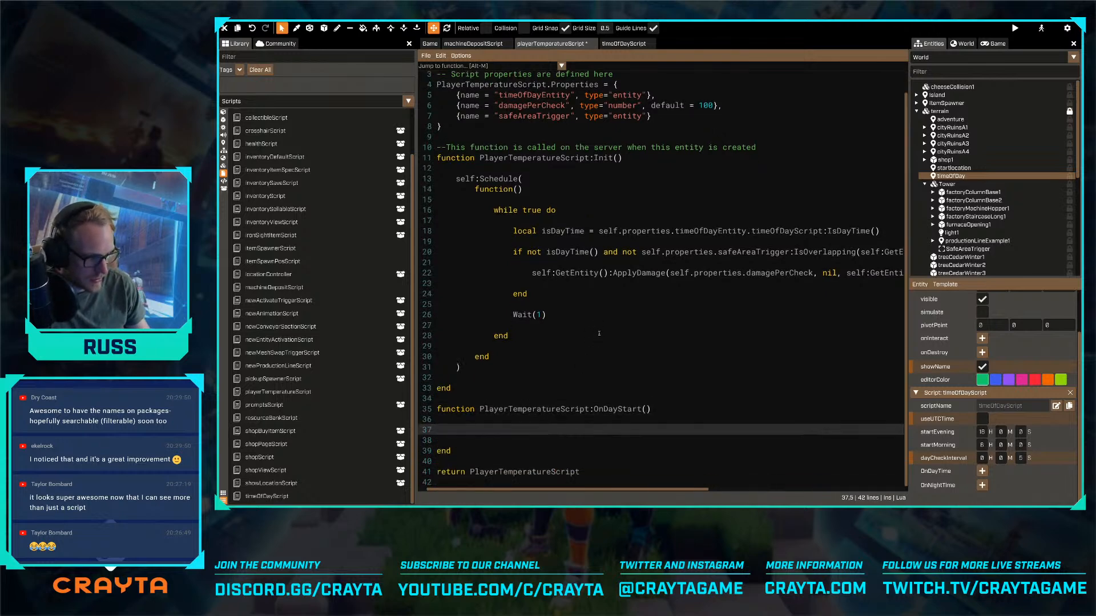
pyautogui.hotkey('ctrl', 's')
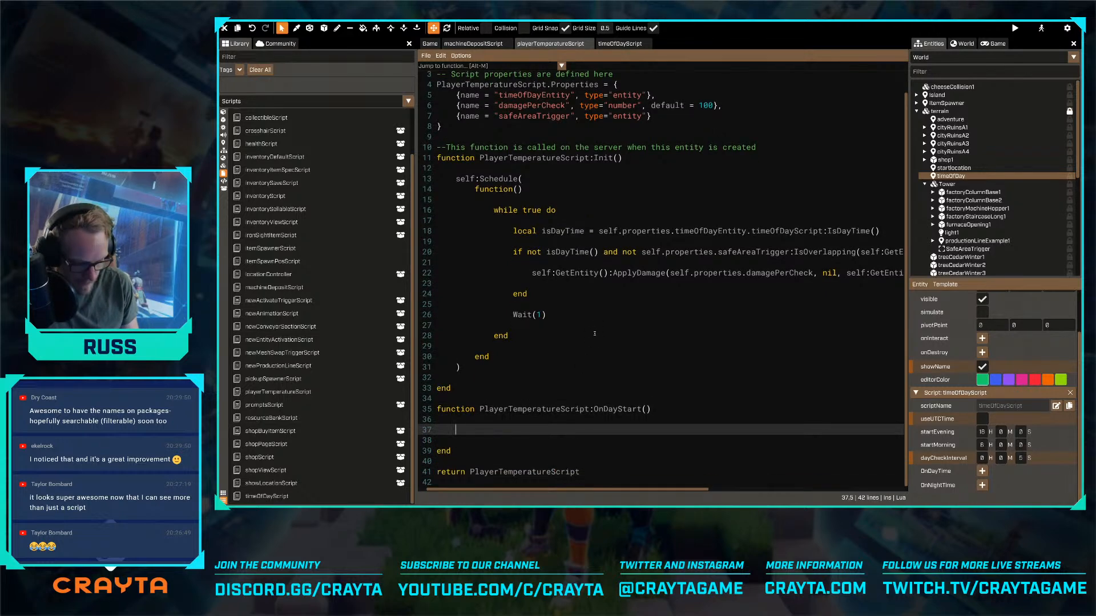
# - In OnDayStart, write self:GetEntity():SendToScripts("Shout", self.properties.dayStartMsg)
pyautogui.write('se')
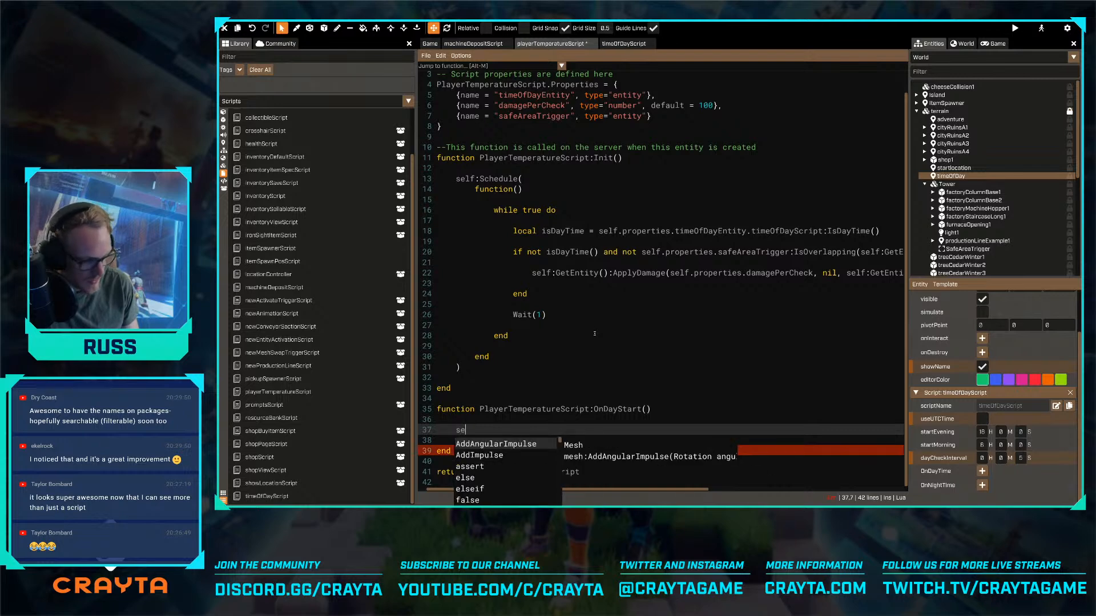
pyautogui.write('lf.properties.')
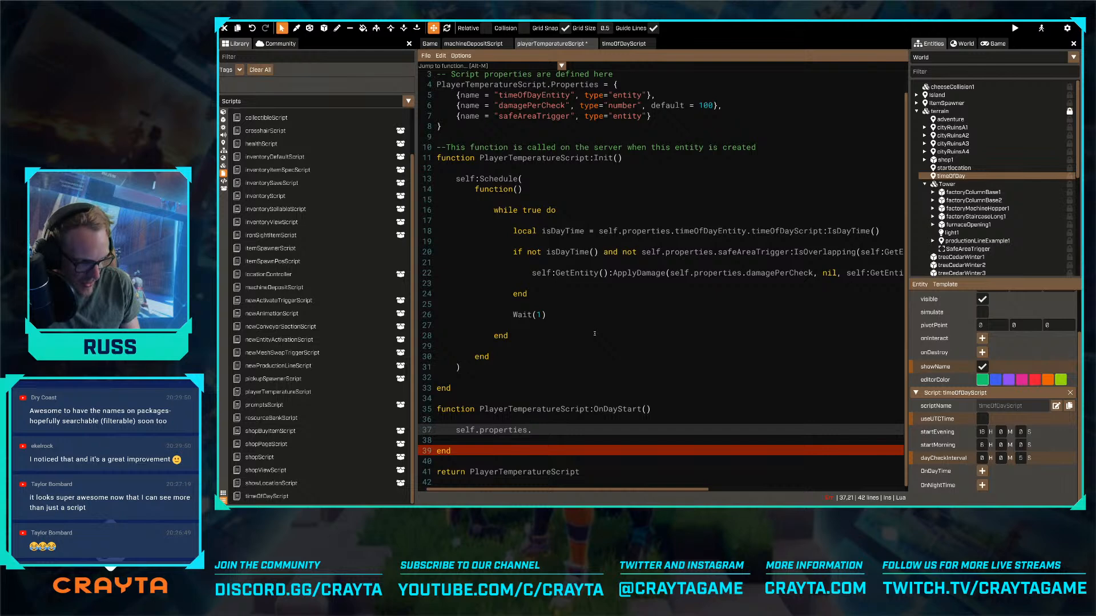
pyautogui.hotkey('ctrl', 'shift', 'Left')
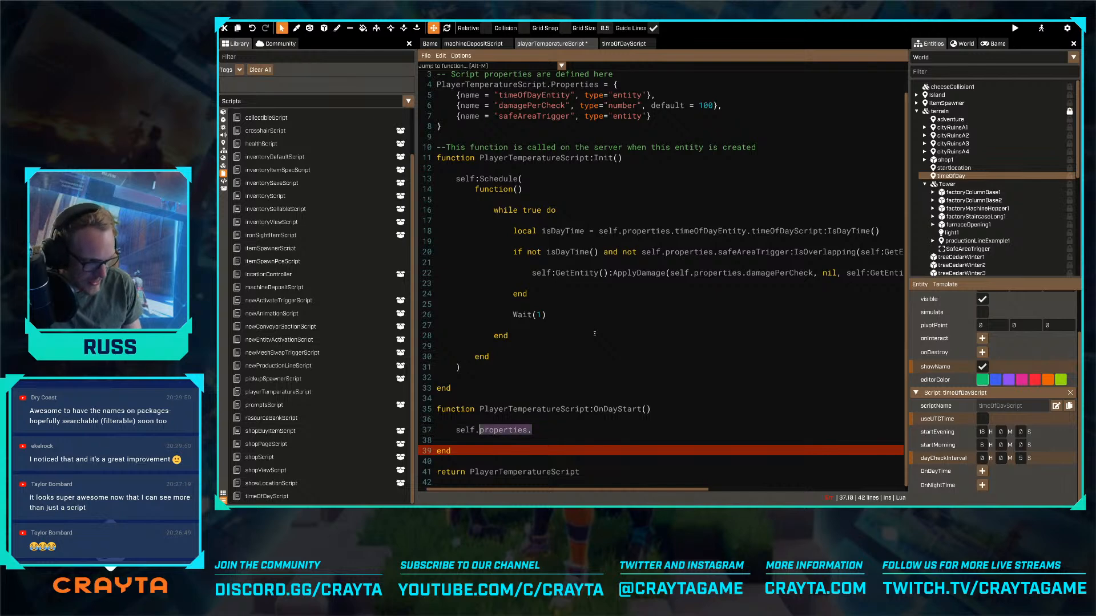
pyautogui.write(':GetEntity()')
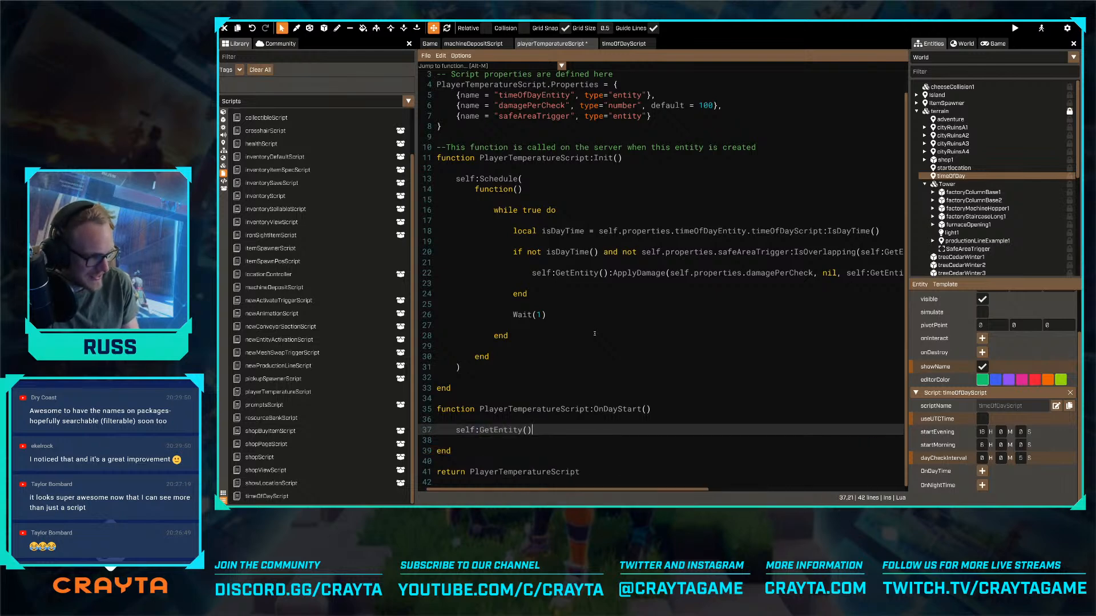
pyautogui.write(':Sendtosc')
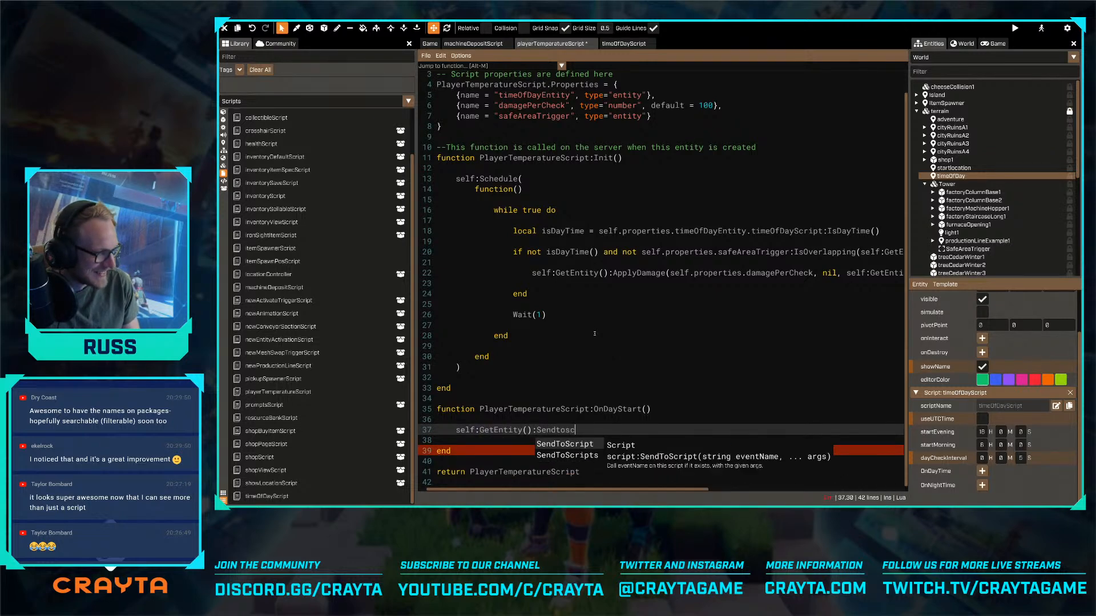
pyautogui.write('iprip')
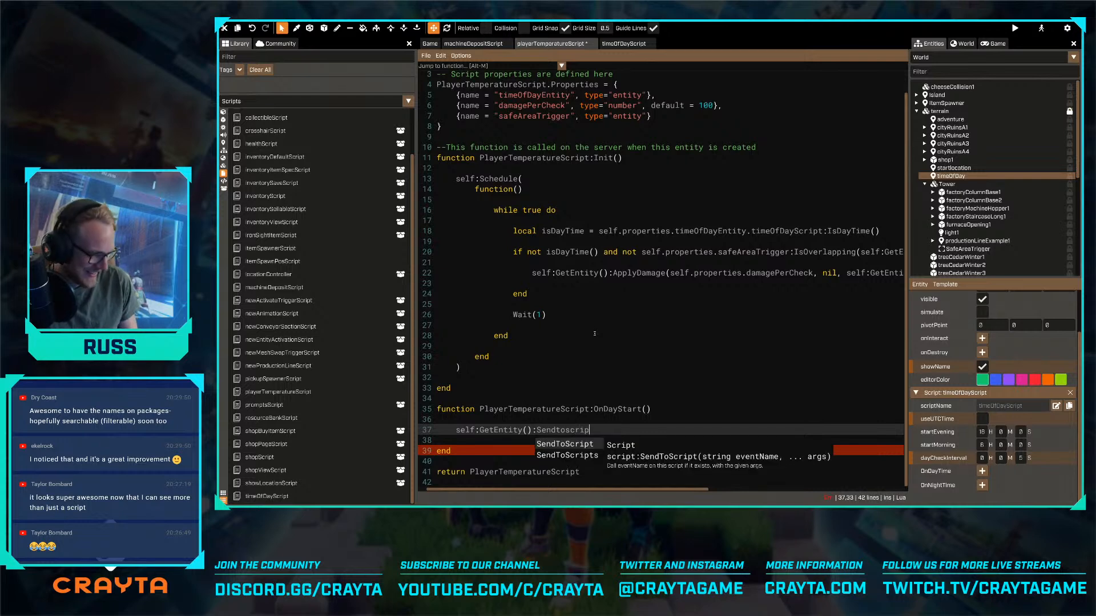
pyautogui.press('Tab')
pyautogui.write('("S')
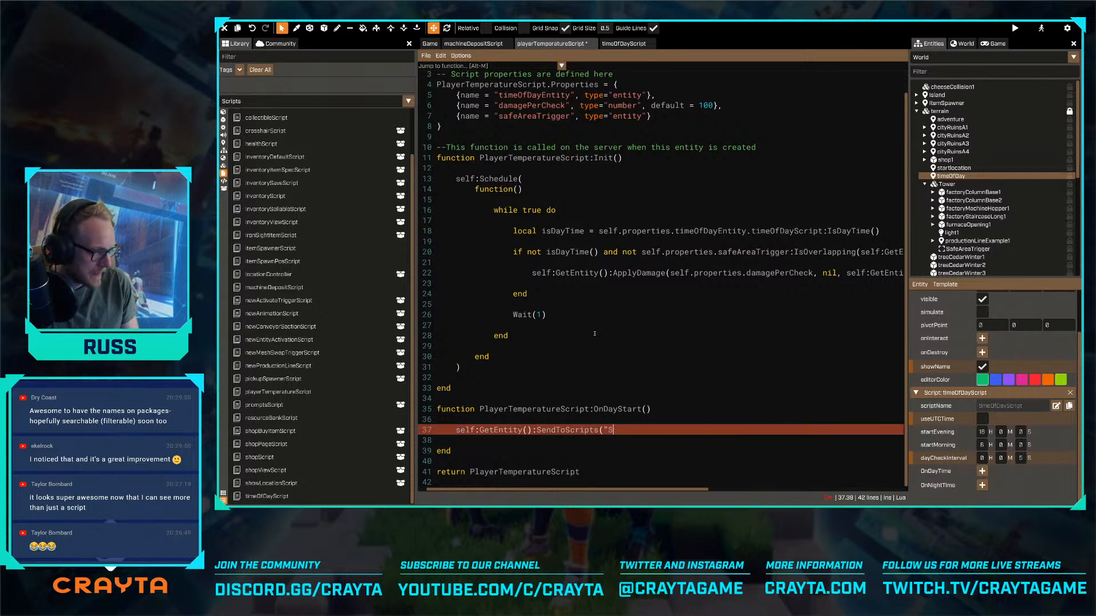
pyautogui.write('gohout", self.p')
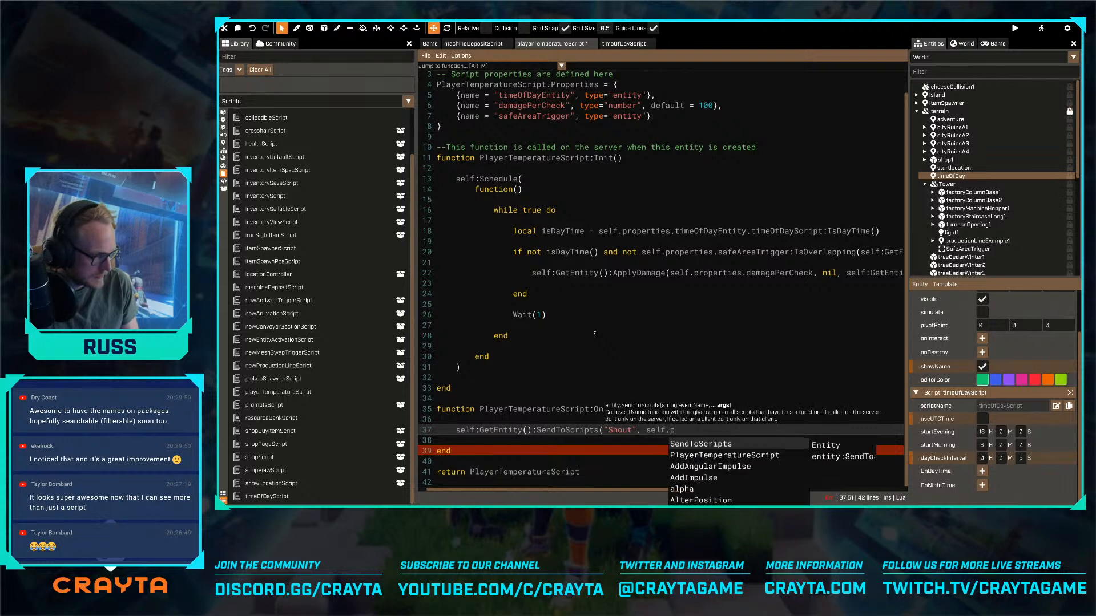
pyautogui.write('roperties.day')
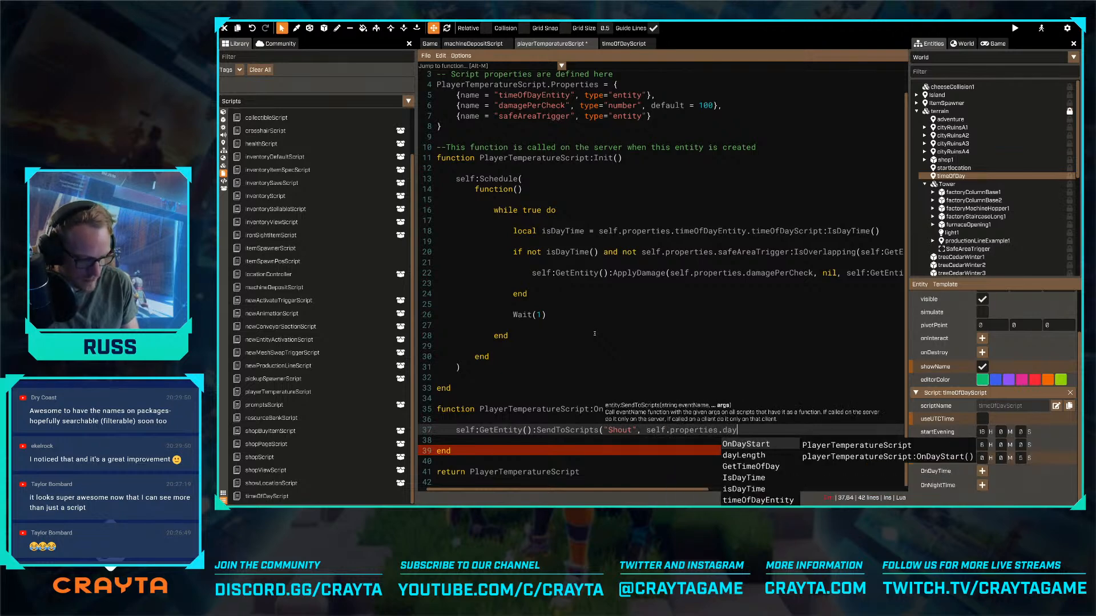
pyautogui.write('StartMsg')
pyautogui.write(')')
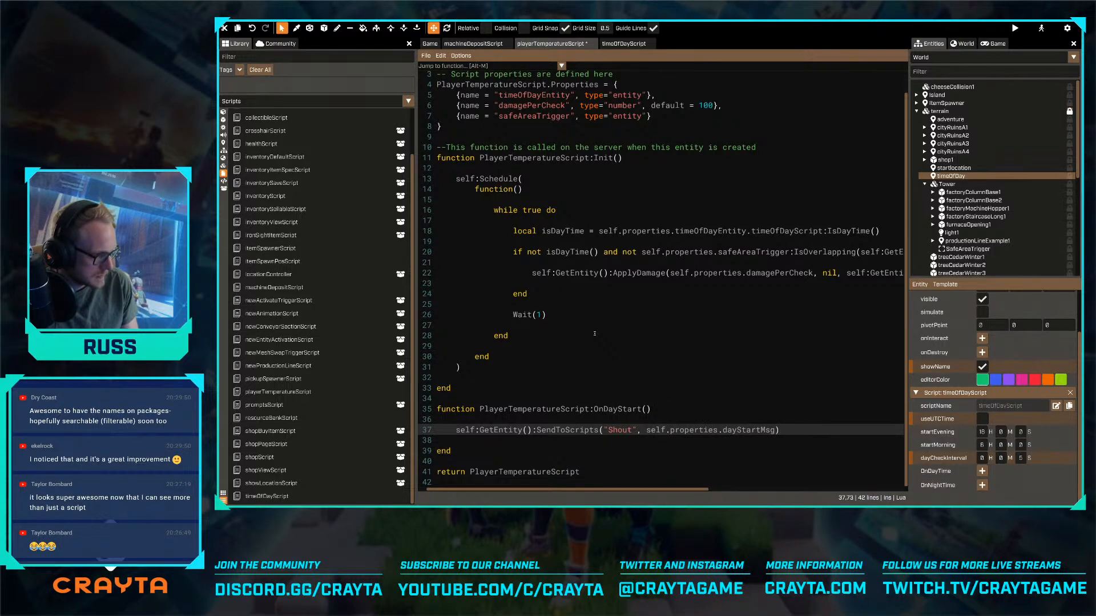
# - Duplicate the whole OnDayStart function below the original, before the return statement
pyautogui.press('Down')
pyautogui.press('Up')
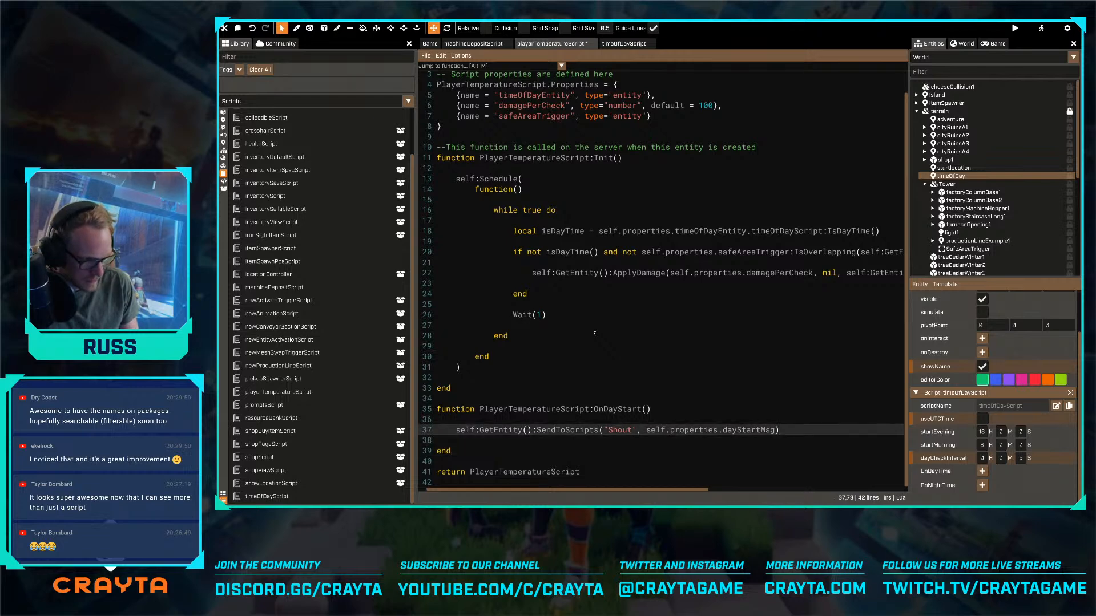
pyautogui.press('Home')
pyautogui.hotkey('shift', 'End')
pyautogui.press('Down')
pyautogui.press('Down')
pyautogui.press('Return')
pyautogui.press('Up')
pyautogui.press('Up')
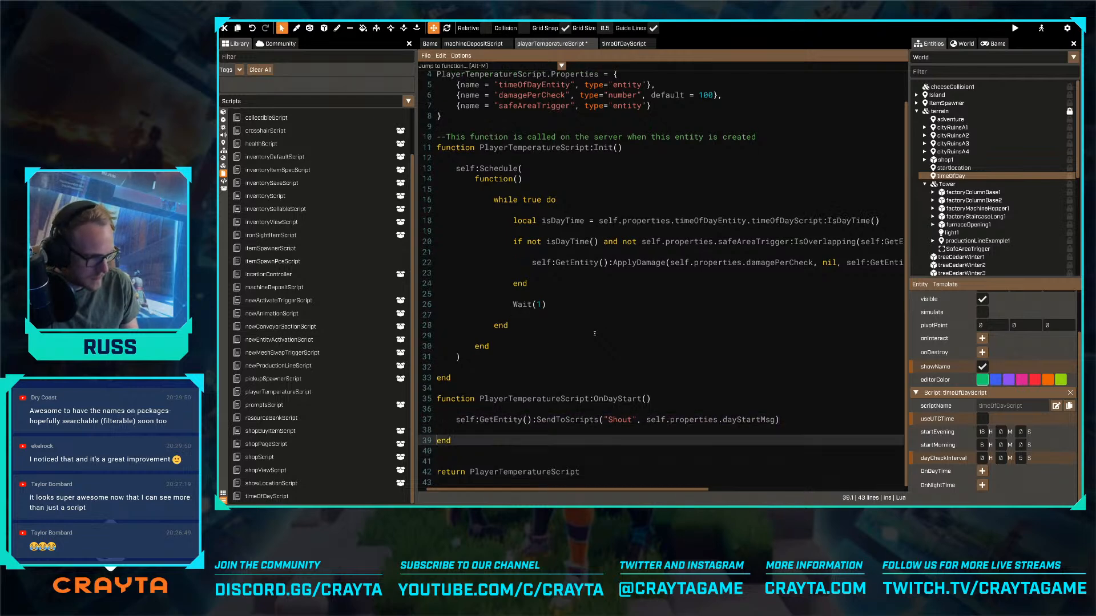
pyautogui.hotkey('shift', 'Up')
pyautogui.hotkey('shift', 'Up')
pyautogui.hotkey('shift', 'Up')
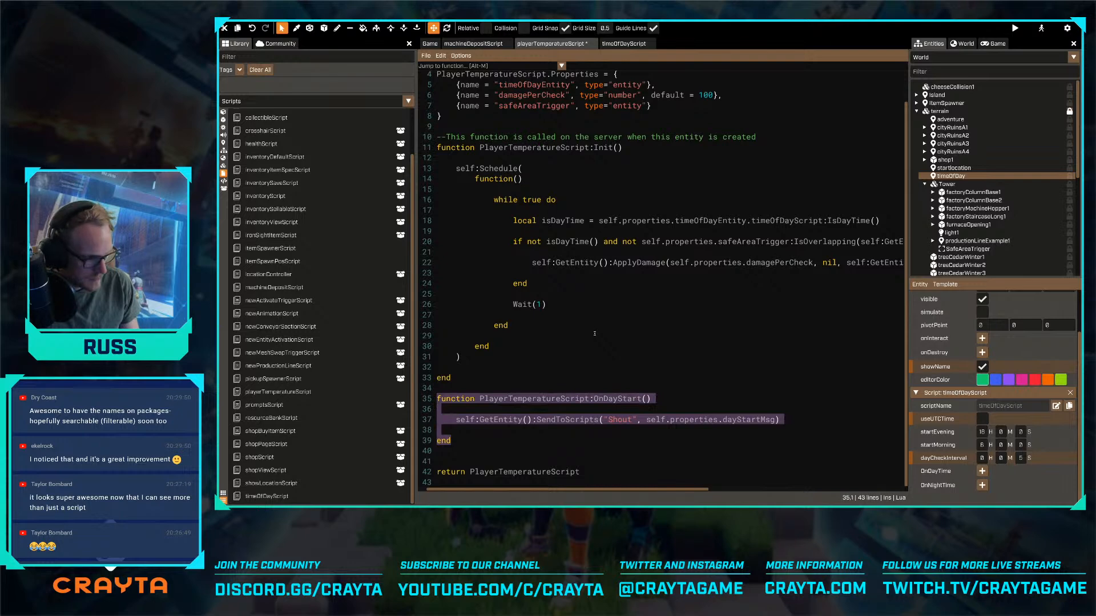
pyautogui.hotkey('ctrl', 'c')
pyautogui.press('Down')
pyautogui.press('Down')
pyautogui.press('Down')
pyautogui.press('Down')
pyautogui.press('Down')
pyautogui.press('Down')
pyautogui.hotkey('ctrl', 'v')
# - Rename the duplicated function to OnNightStart
pyautogui.press('Up')
pyautogui.press('Up')
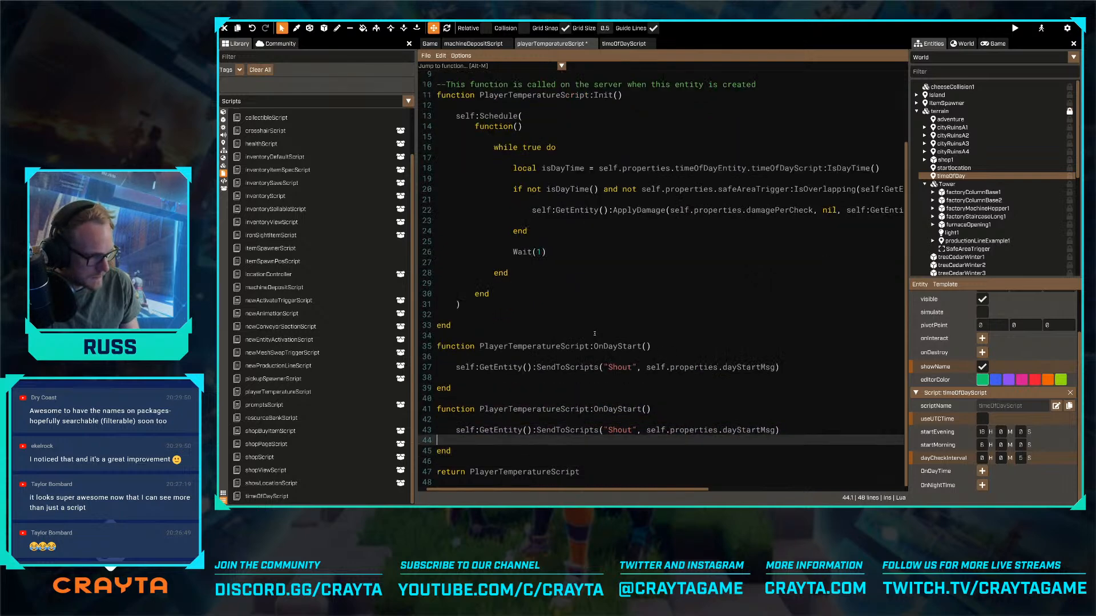
pyautogui.press('Up')
pyautogui.press('Up')
pyautogui.press('Up')
pyautogui.press('Right')
pyautogui.press('Right')
pyautogui.press('Right')
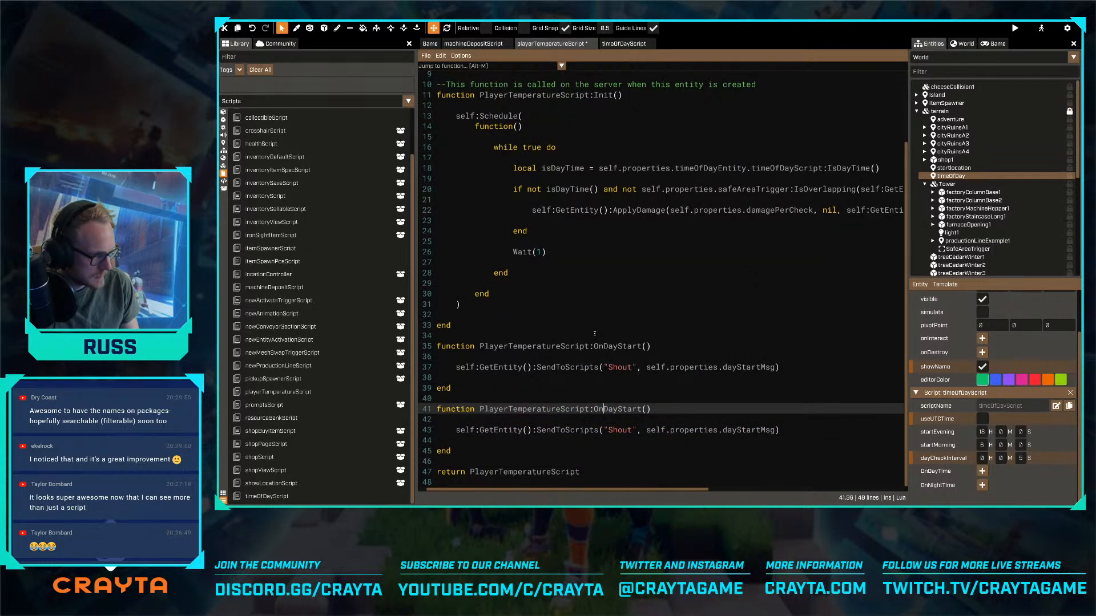
pyautogui.hotkey('shift', 'Right')
pyautogui.hotkey('shift', 'Right')
pyautogui.hotkey('shift', 'Right')
pyautogui.write('Night')
# - Change the message property in OnNightStart to nightStartMsg and save playerTemperatureScript
pyautogui.press('Down')
pyautogui.press('Down')
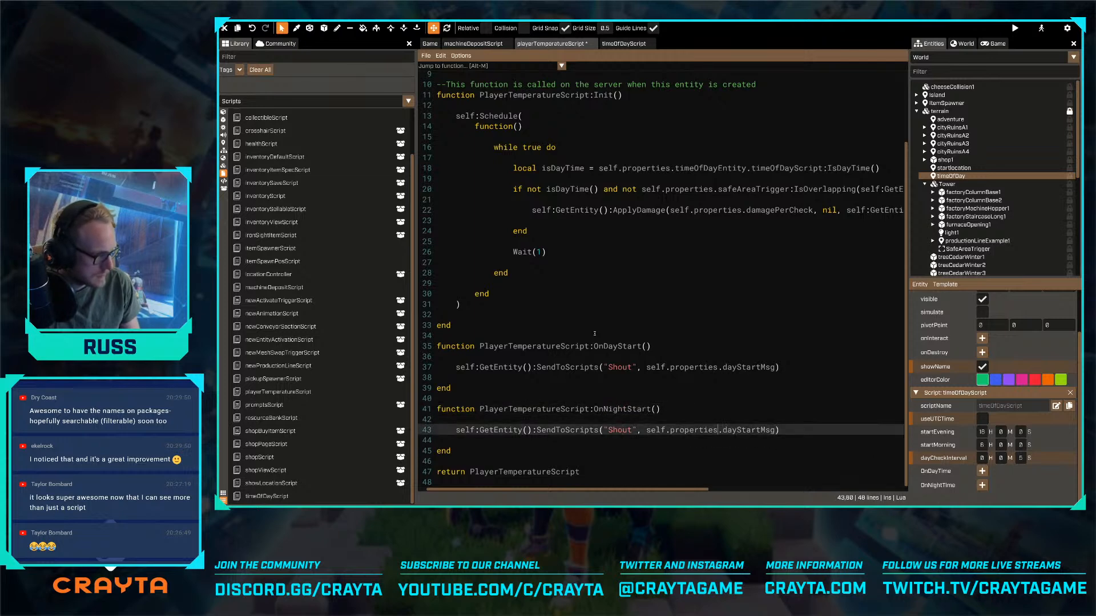
pyautogui.press('Right')
pyautogui.hotkey('shift', 'Right')
pyautogui.write('night')
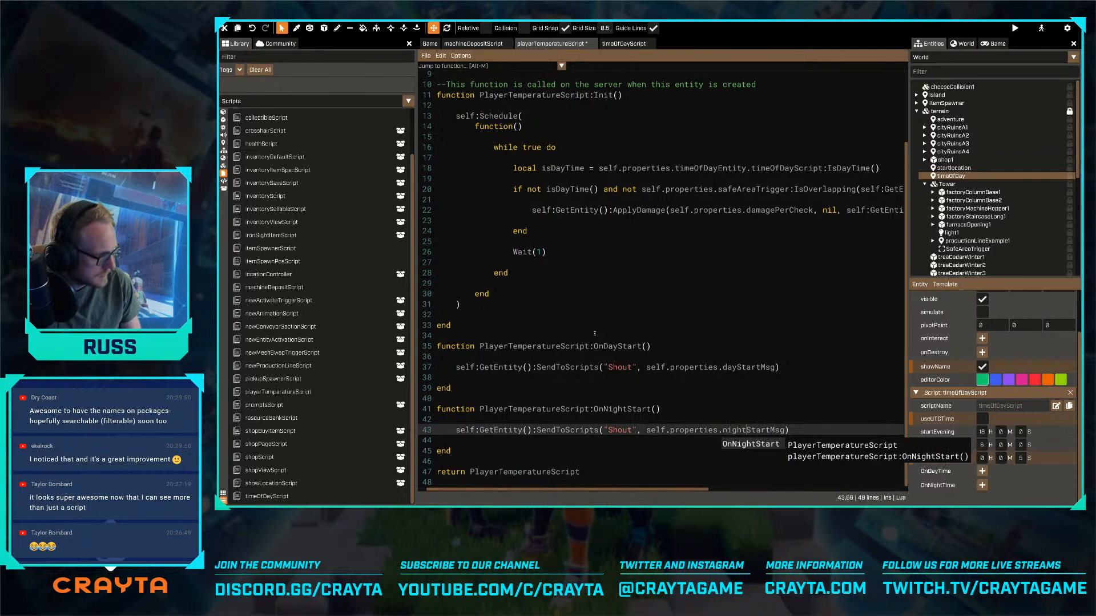
pyautogui.press('End')
pyautogui.hotkey('ctrl', 's')
pyautogui.scroll(3, 626, 295)
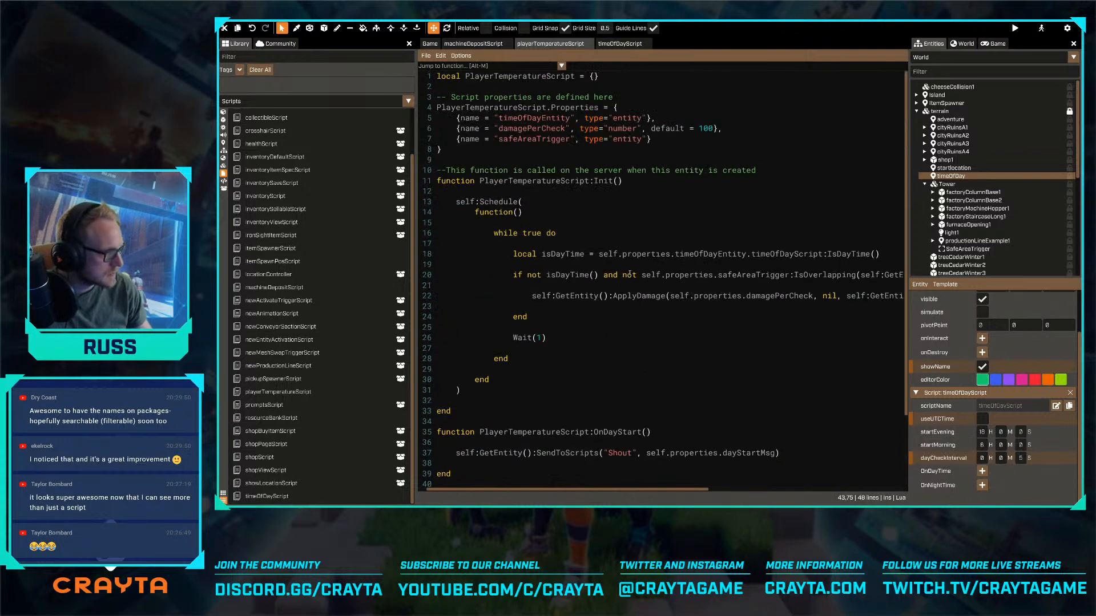
# - Add a dayStartMsg property of type "text" after safeAreaTrigger in the PlayerTemperatureScript properties
pyautogui.click(668, 140)
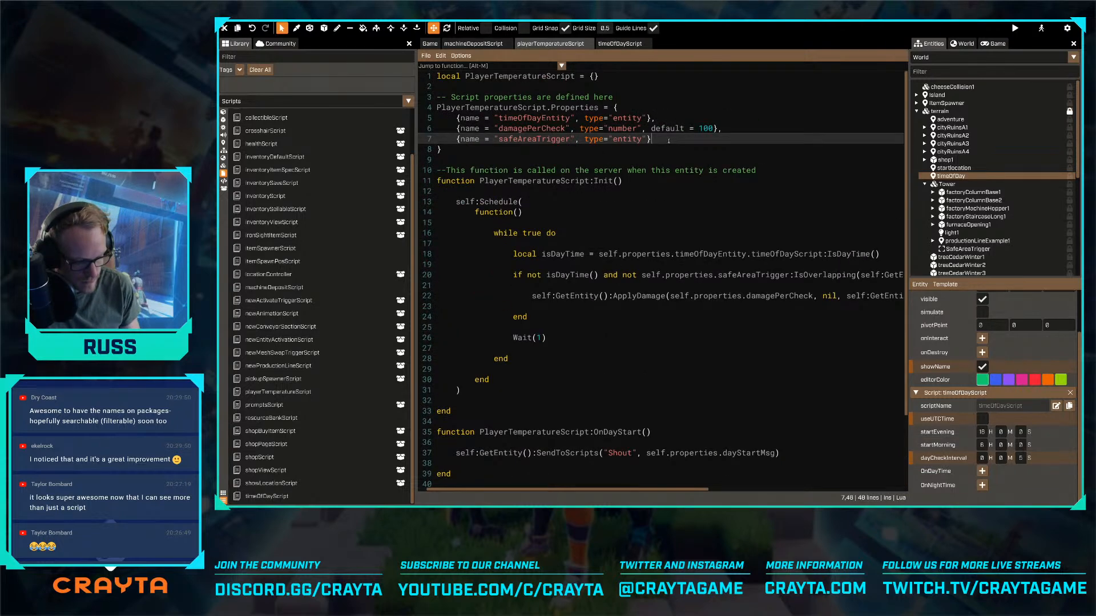
pyautogui.write(',')
pyautogui.press('Return')
pyautogui.write('{name = "sa')
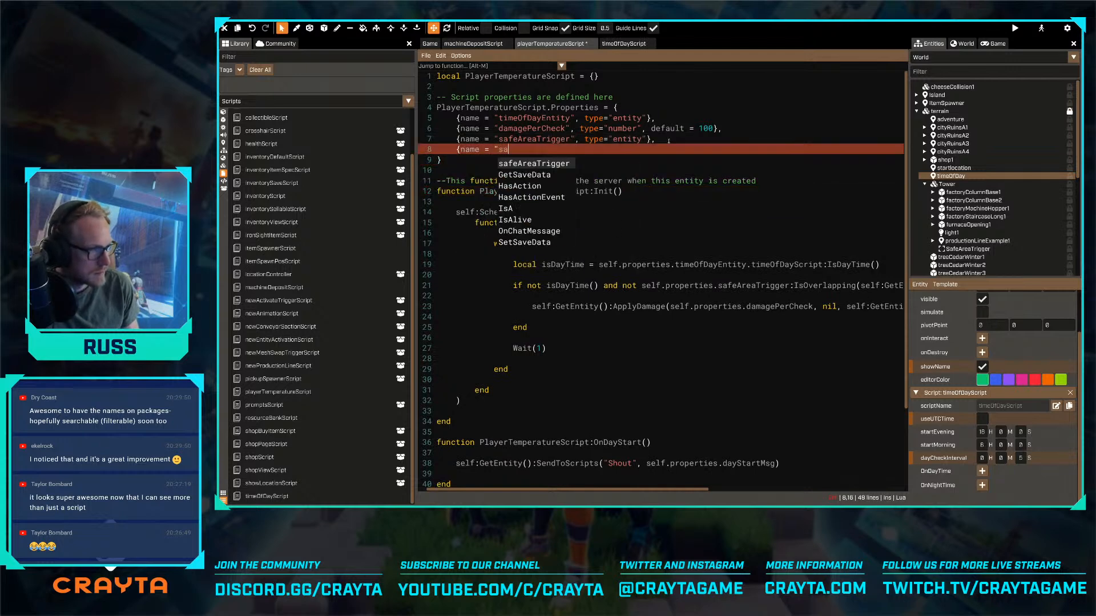
pyautogui.press('BackSpace')
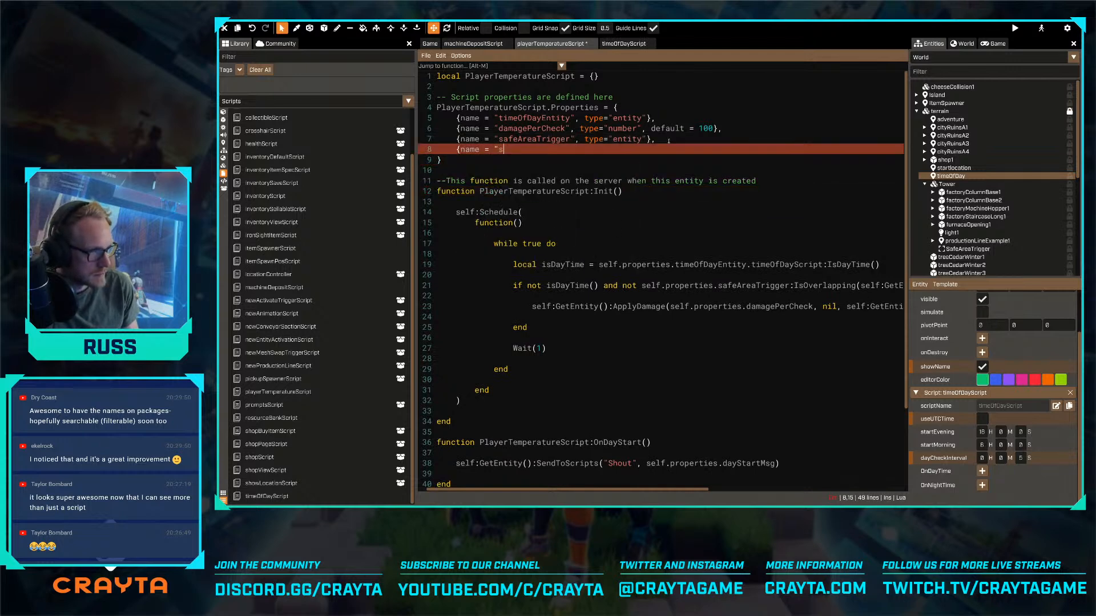
pyautogui.write('onda')
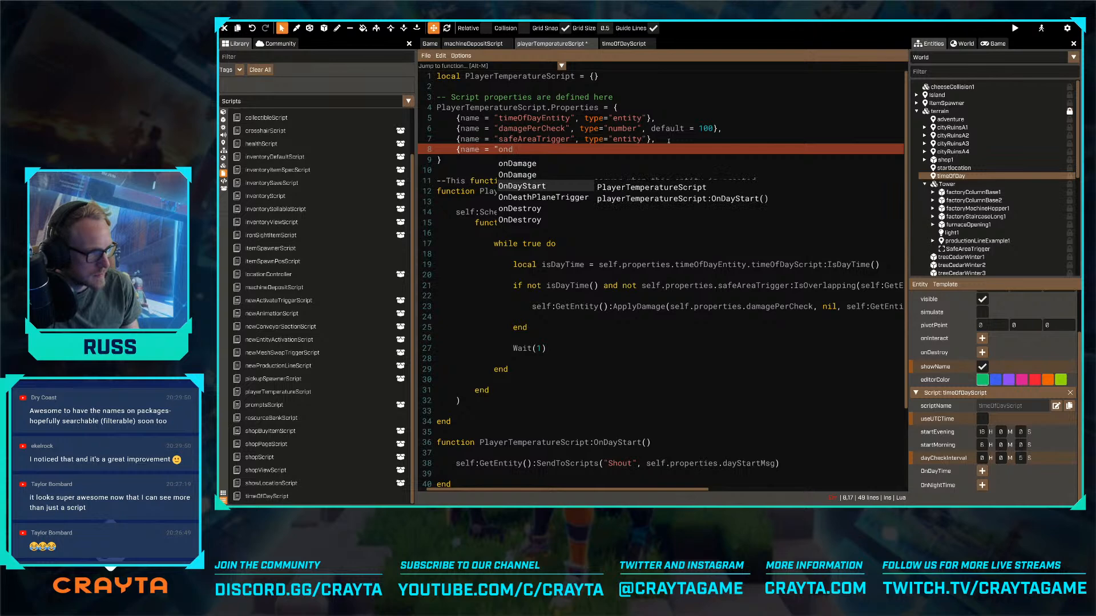
pyautogui.press('BackSpace')
pyautogui.press('BackSpace')
pyautogui.press('BackSpace')
pyautogui.press('BackSpace')
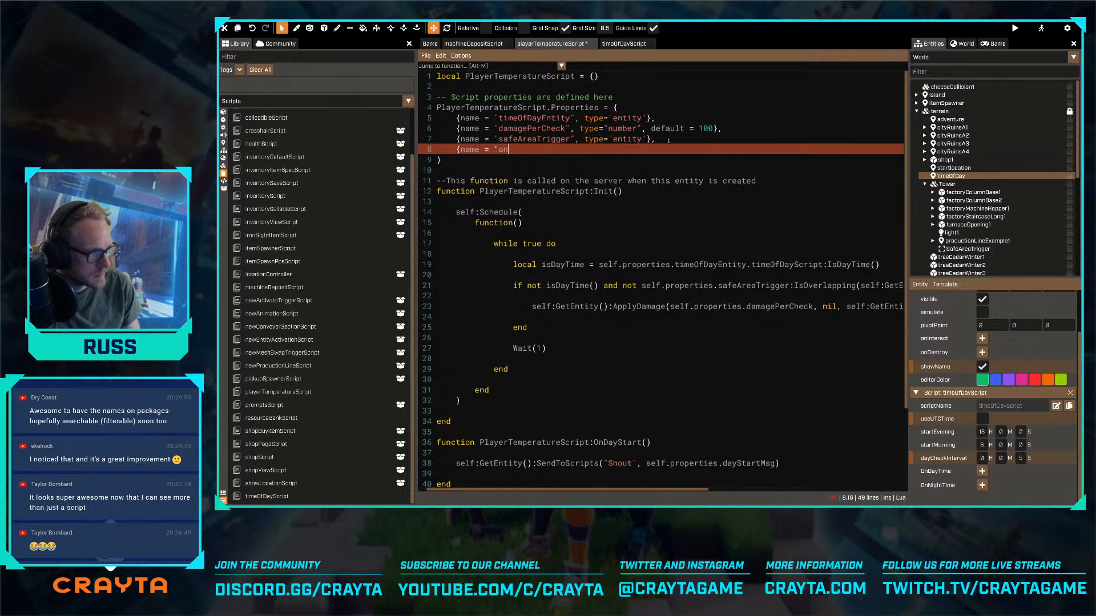
pyautogui.write('dat')
pyautogui.press('BackSpace')
pyautogui.write('y')
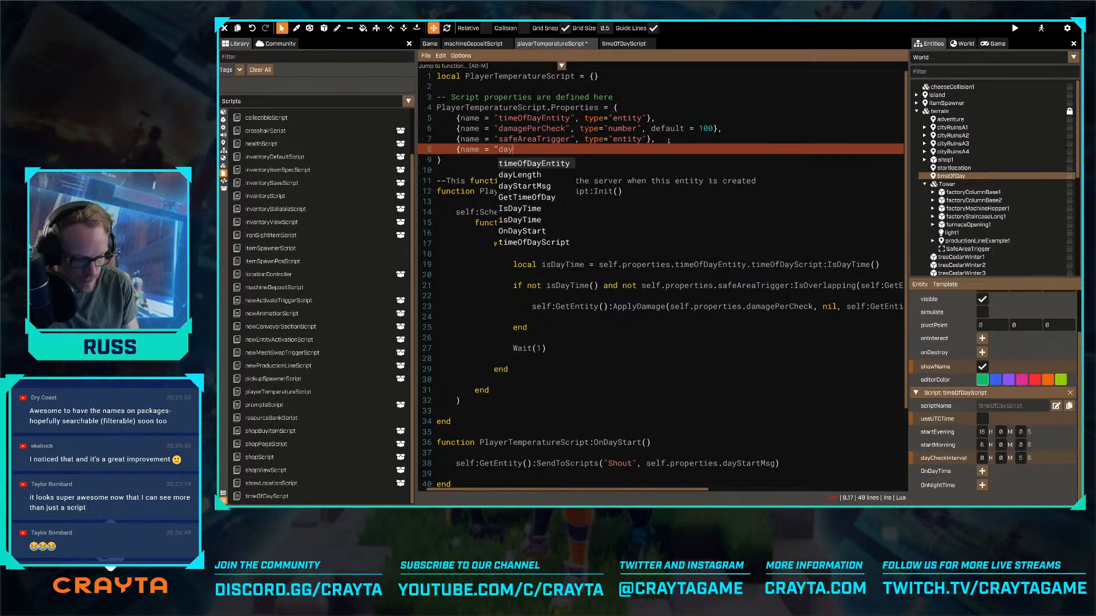
pyautogui.write('StartMsg", type="text"},')
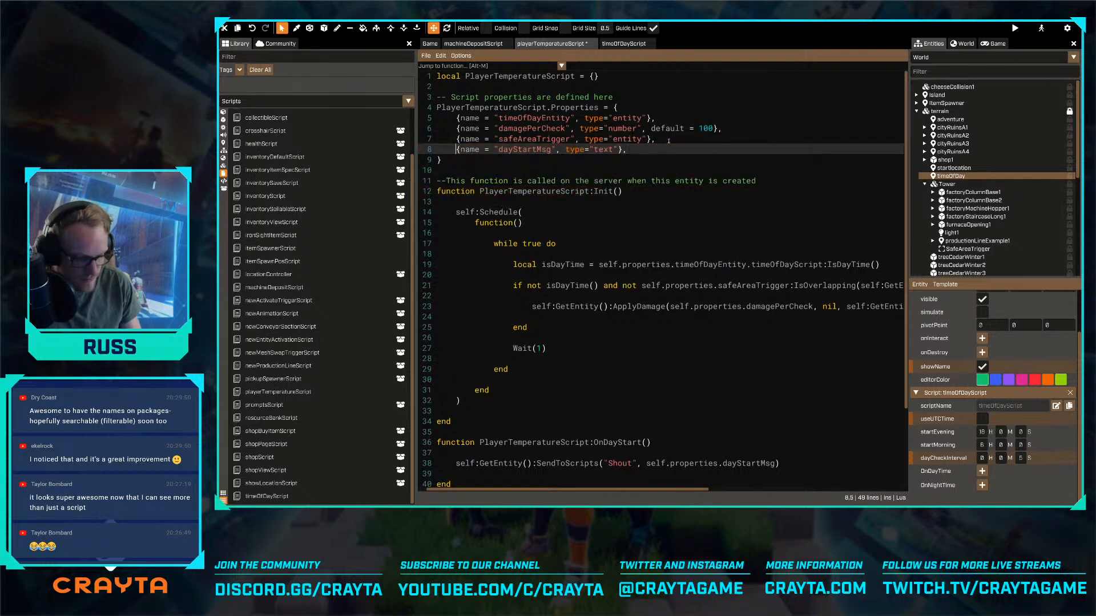
# - Duplicate the dayStartMsg property line below itself, rename the copy nightStartMsg, and save the script
pyautogui.hotkey('shift', 'End')
pyautogui.hotkey('ctrl', 'c')
pyautogui.press('End')
pyautogui.press('Return')
pyautogui.hotkey('ctrl', 'v')
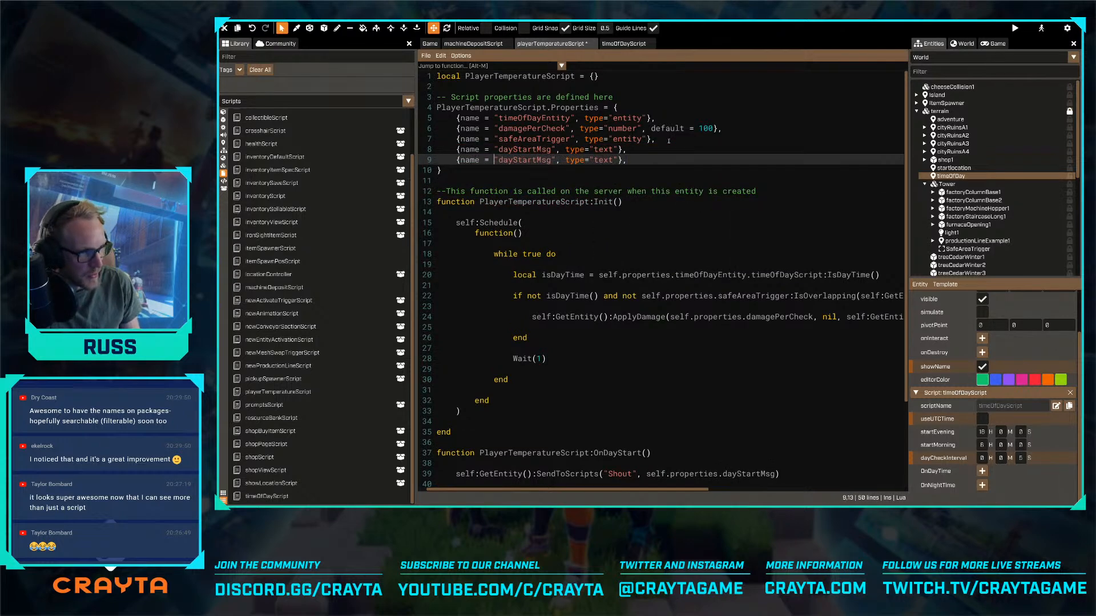
pyautogui.hotkey('shift', 'Right')
pyautogui.hotkey('shift', 'Right')
pyautogui.hotkey('shift', 'Right')
pyautogui.write('night')
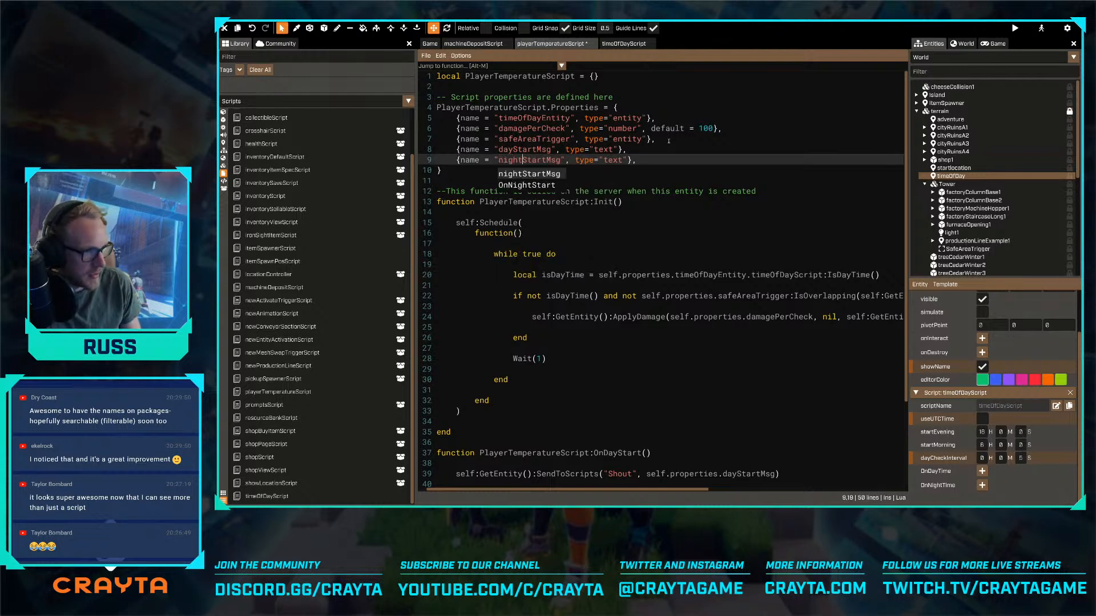
pyautogui.press('End')
pyautogui.hotkey('ctrl', 's')
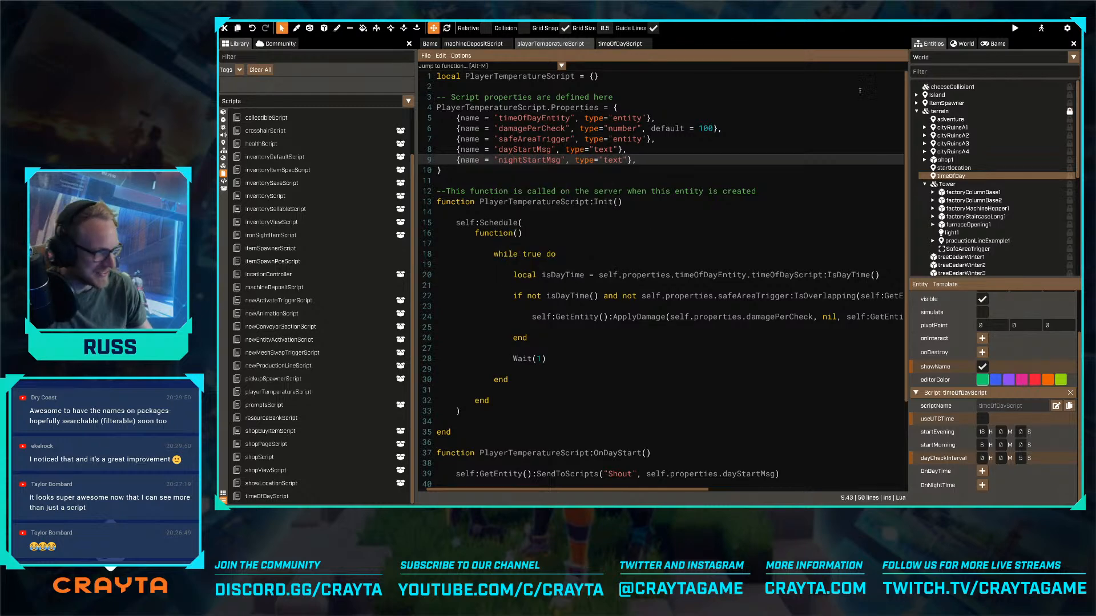
# - Add a binding to the timeOfDay entity's OnDayTime event that targets the Temperature entity in the Player template
pyautogui.scroll(-4, 763, 367)
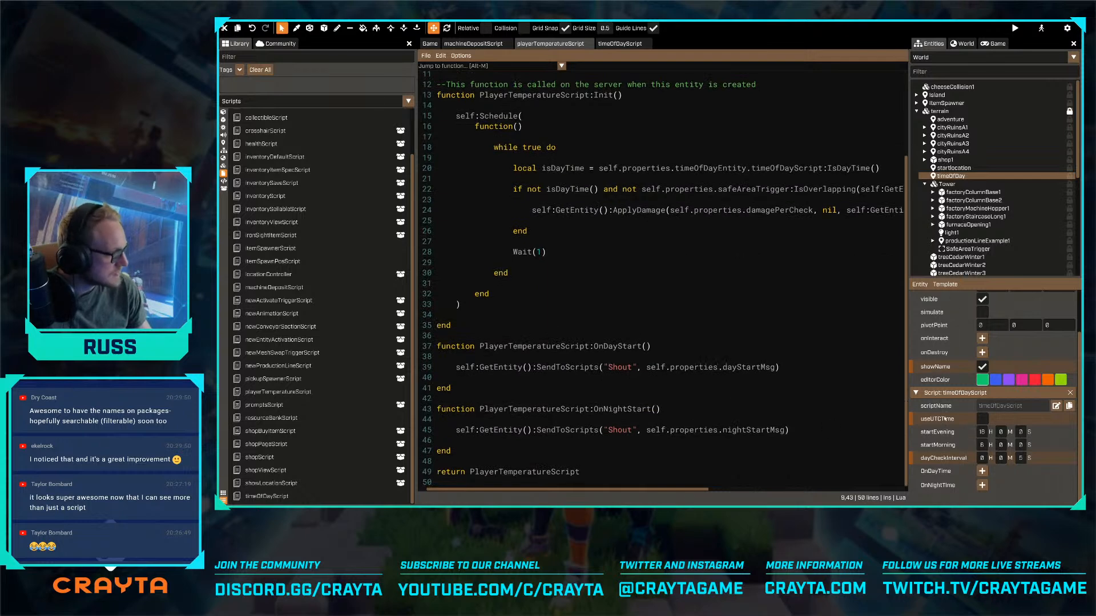
pyautogui.click(981, 471)
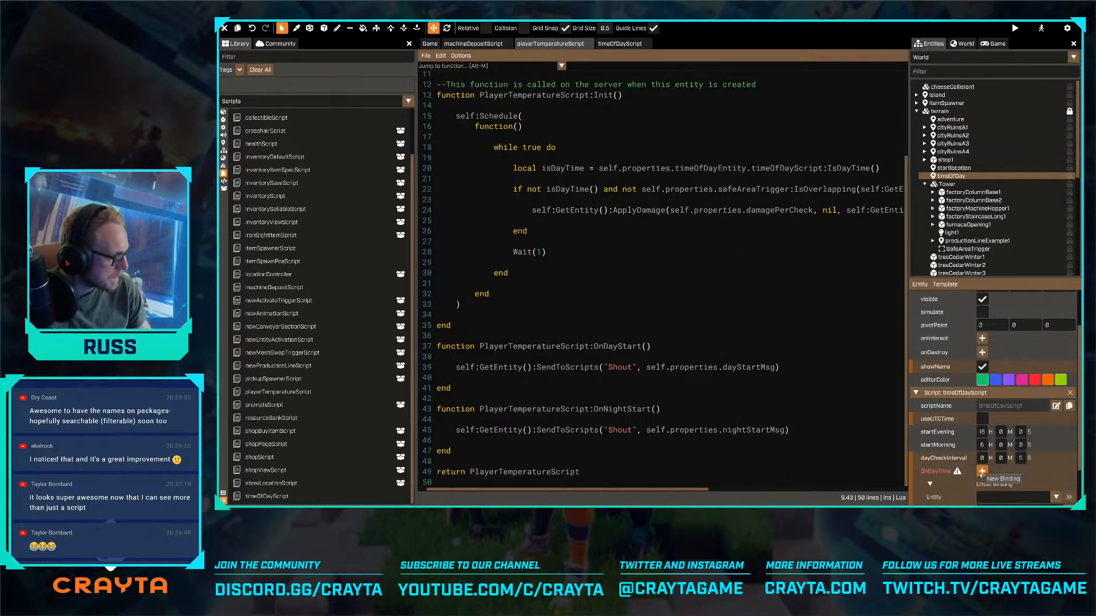
pyautogui.click(1016, 445)
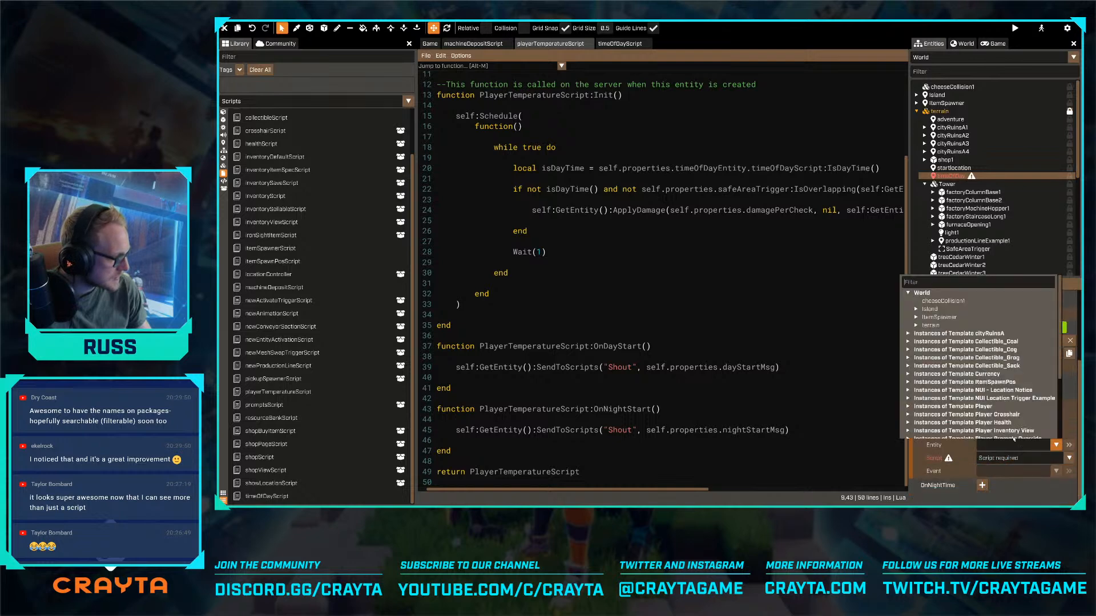
pyautogui.click(908, 406)
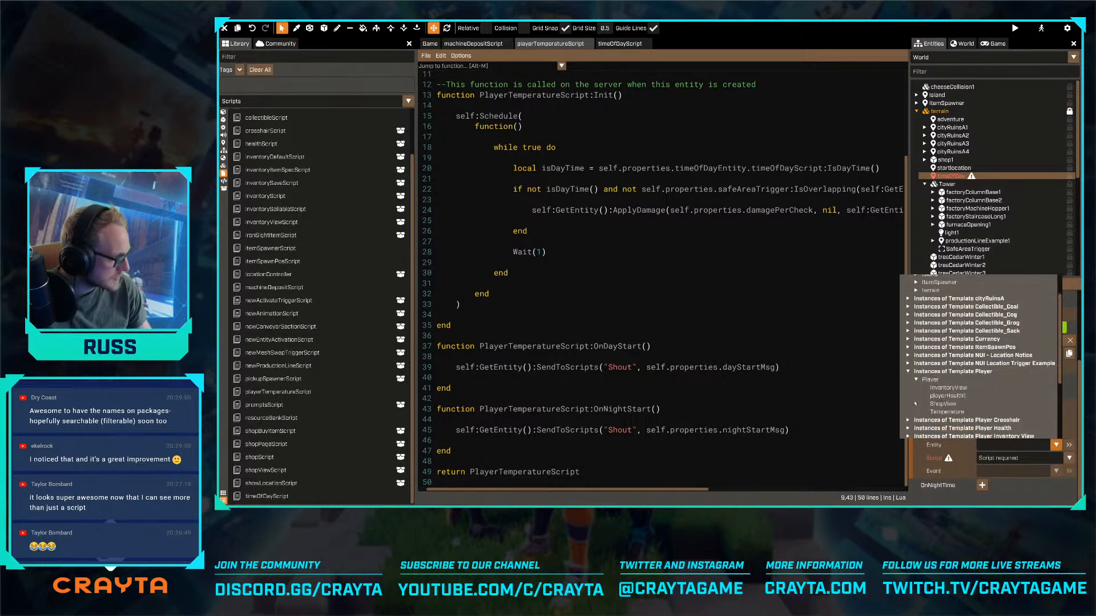
pyautogui.click(954, 412)
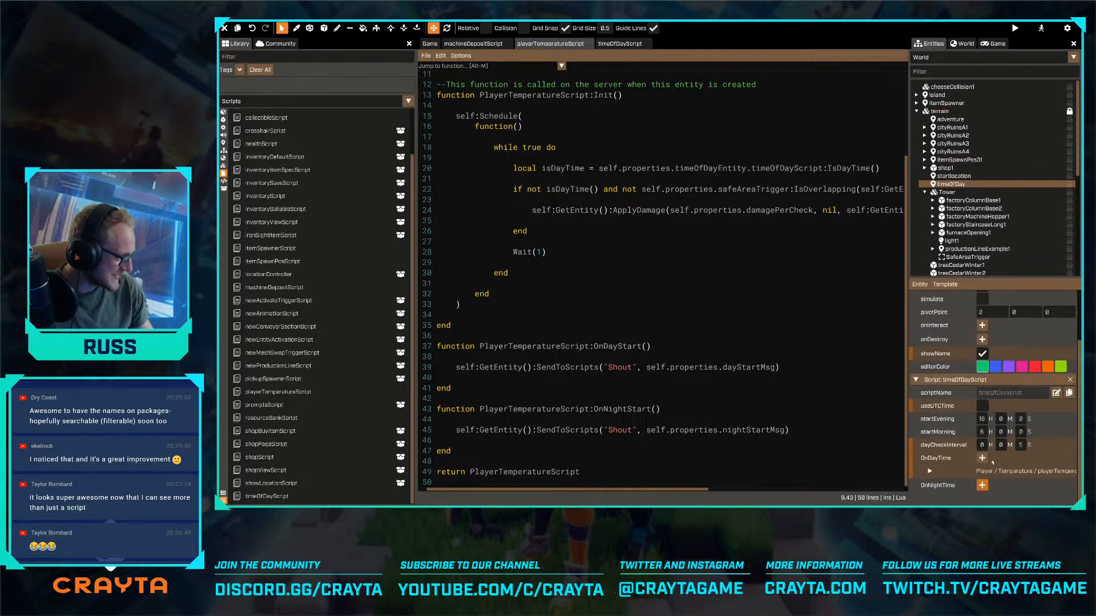
# - Bind the OnNightTime event to OnNightStart() in playerTemperatureScript on the Player template's Temperature entity
pyautogui.click(982, 485)
pyautogui.click(980, 472)
pyautogui.click(985, 463)
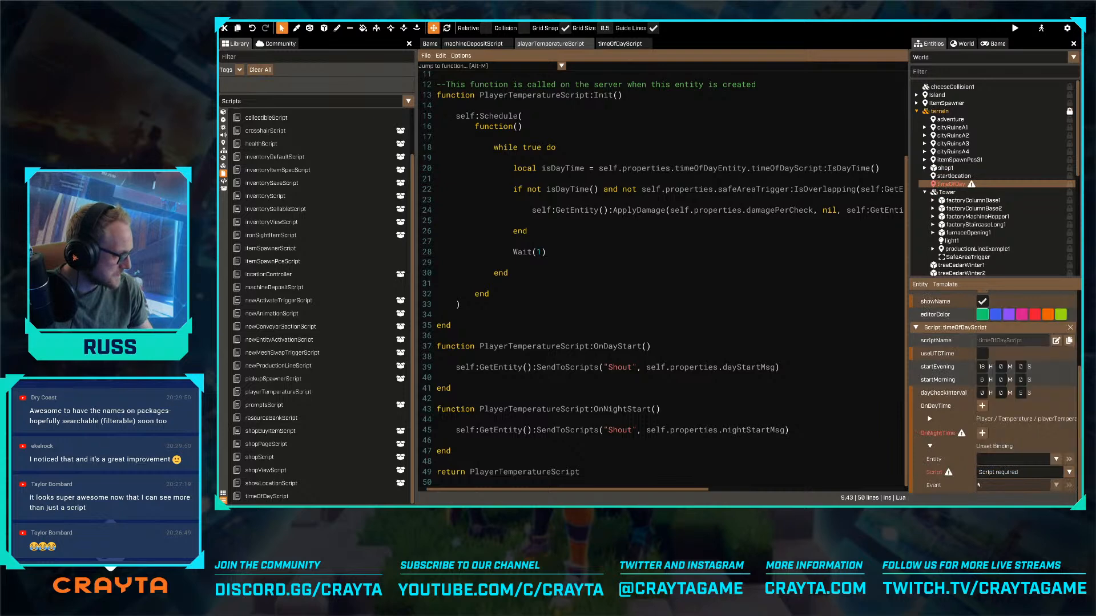
pyautogui.click(987, 461)
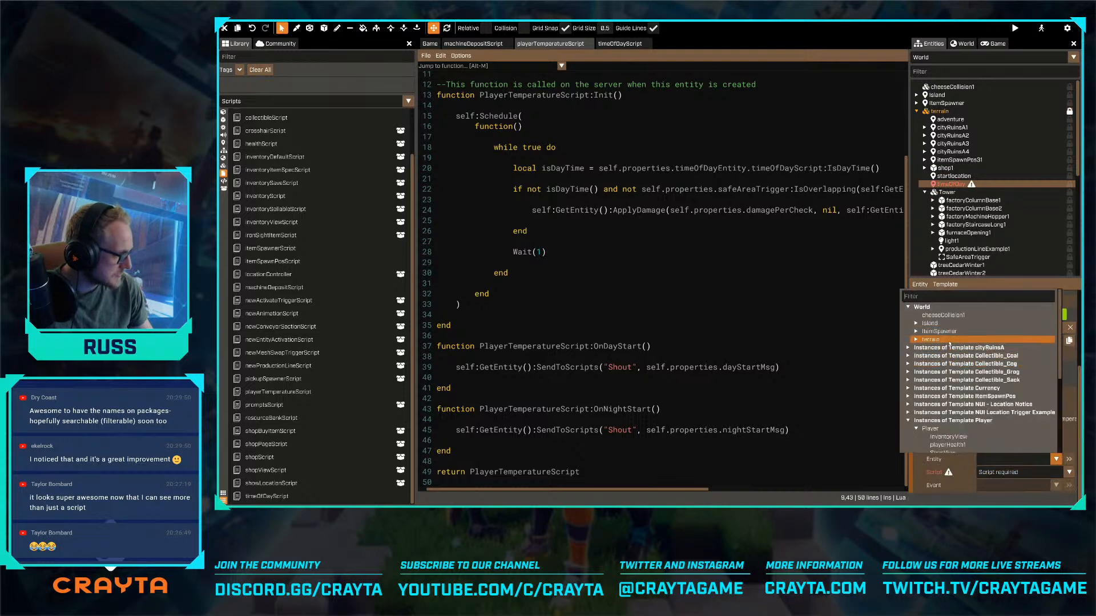
pyautogui.scroll(-2, 943, 433)
pyautogui.click(946, 427)
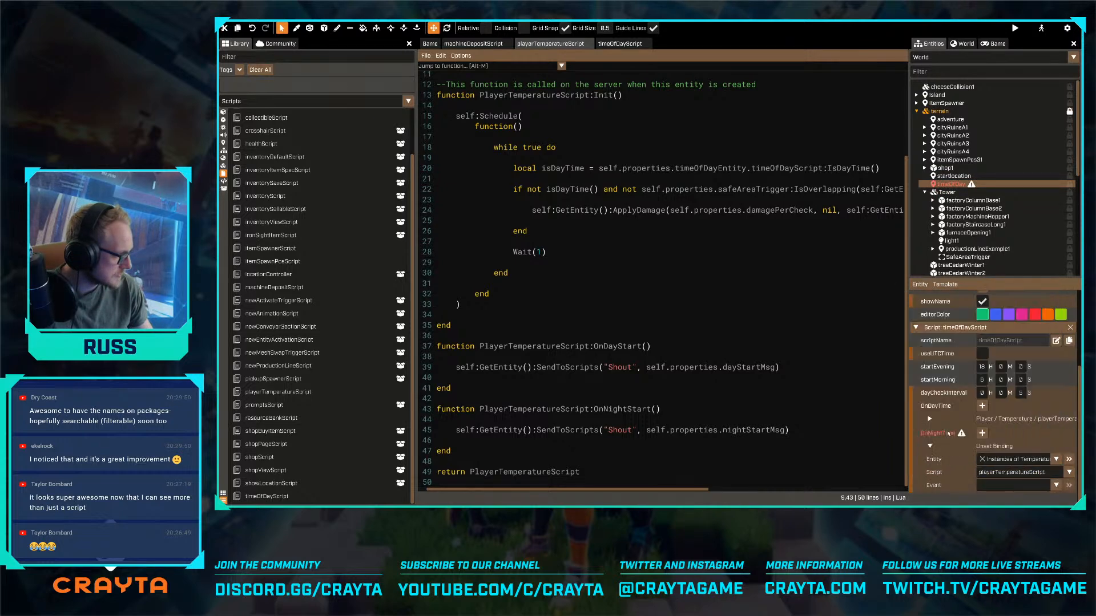
pyautogui.click(1055, 485)
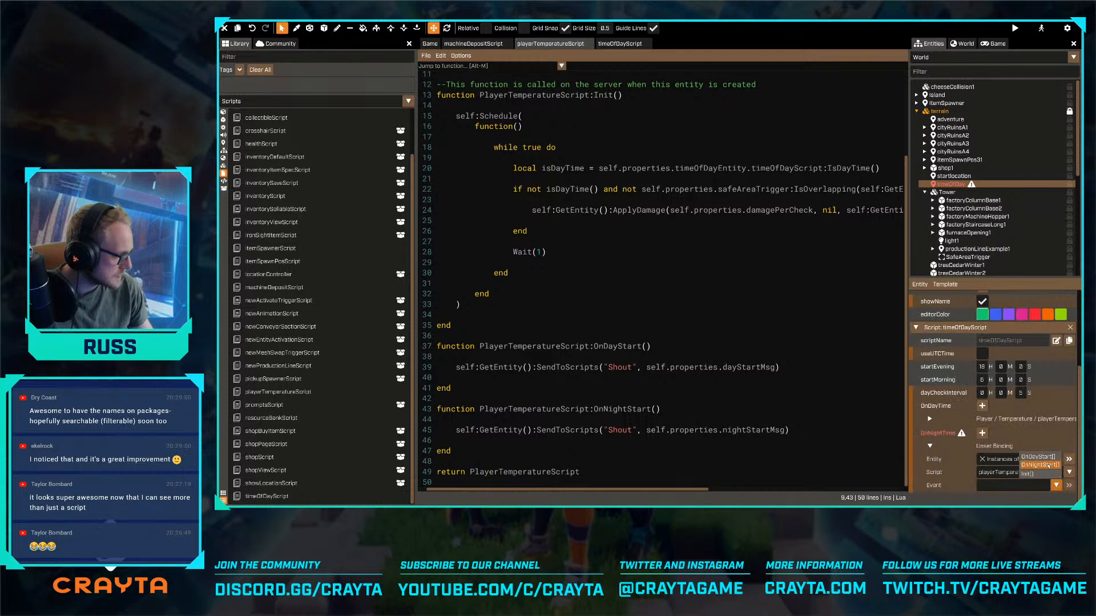
pyautogui.click(1044, 465)
pyautogui.click(929, 446)
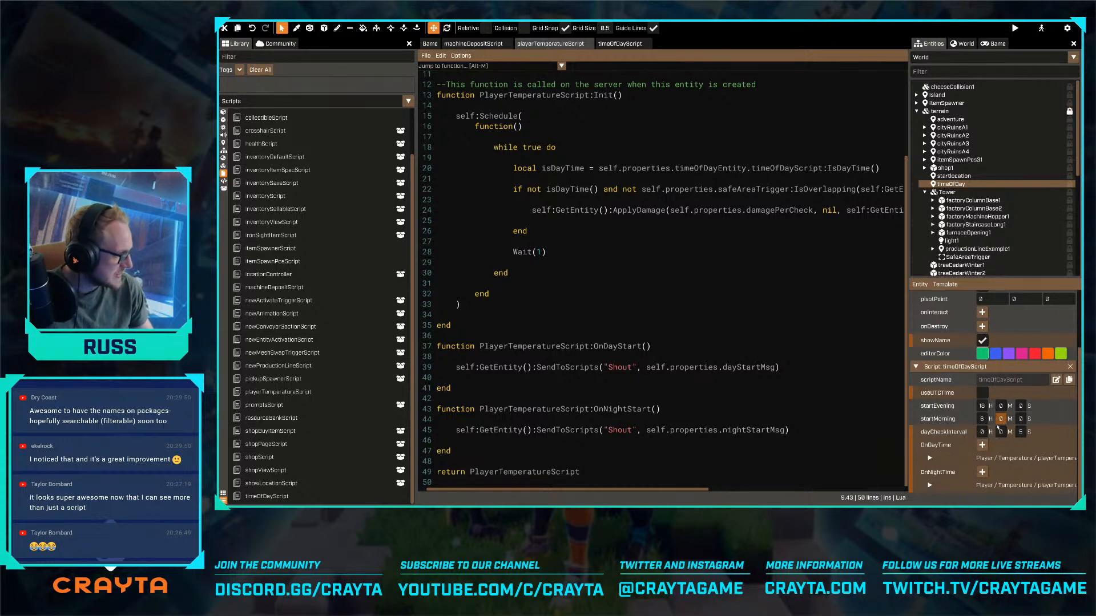
# - In the Player template's Temperature entity, set dayStartMsg to "It is day, time to explore!" and nightStartMsg to "It is night, get to safety!", then finish template editing
pyautogui.scroll(1, 998, 427)
pyautogui.click(948, 58)
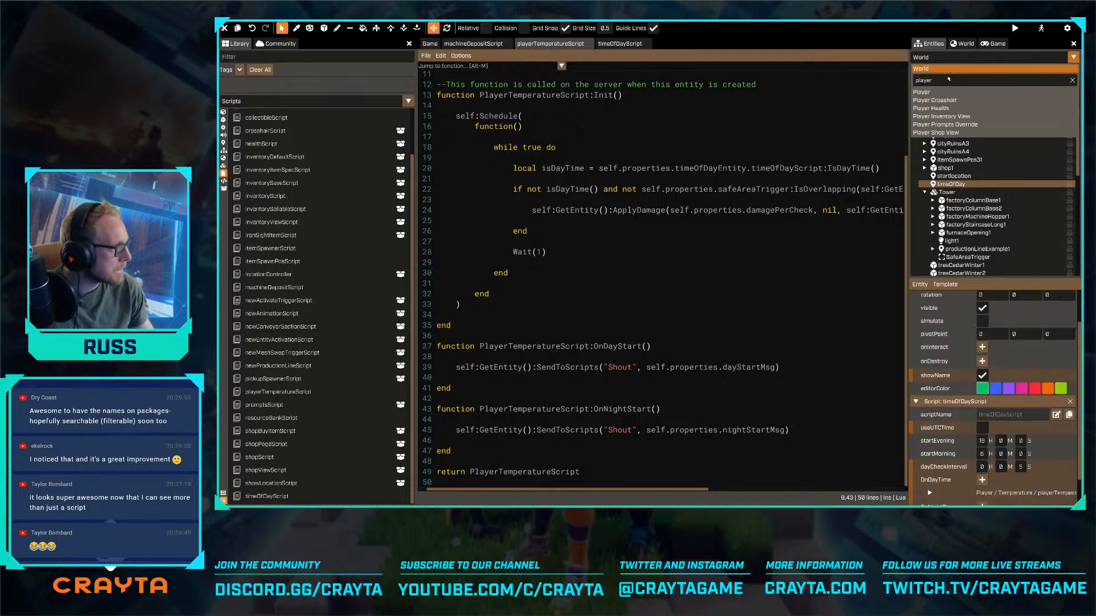
pyautogui.click(921, 92)
pyautogui.click(955, 132)
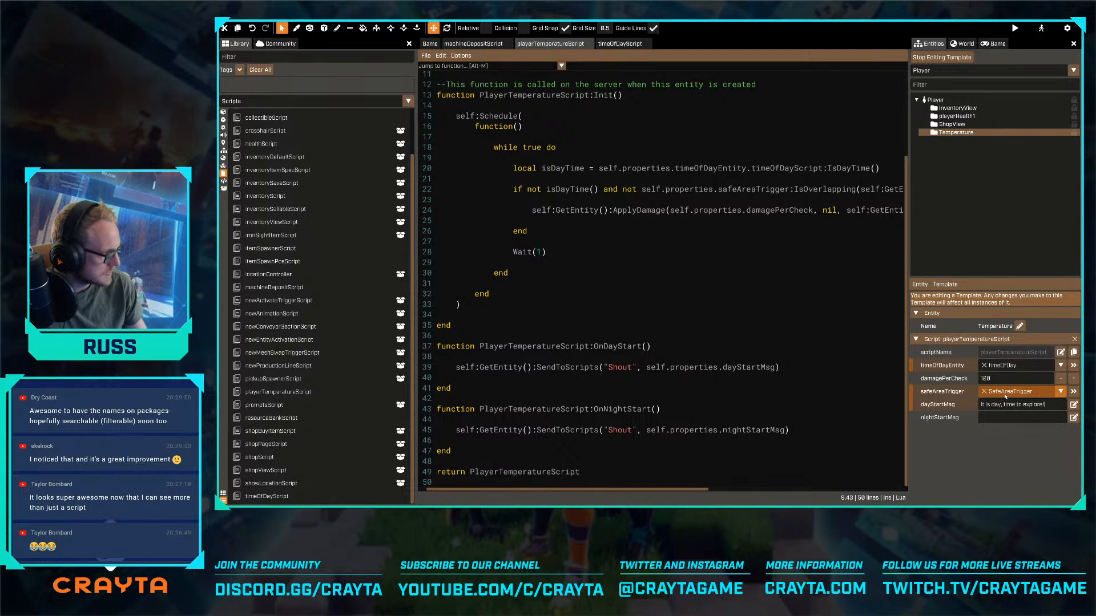
pyautogui.click(1004, 417)
pyautogui.write('It is night, get to safety!')
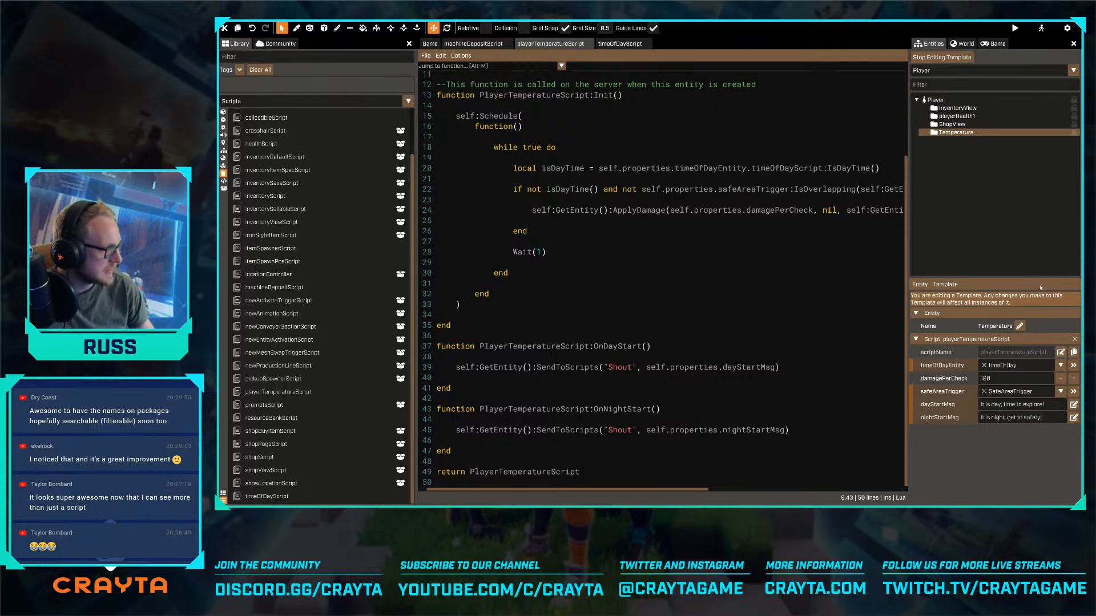
pyautogui.click(942, 57)
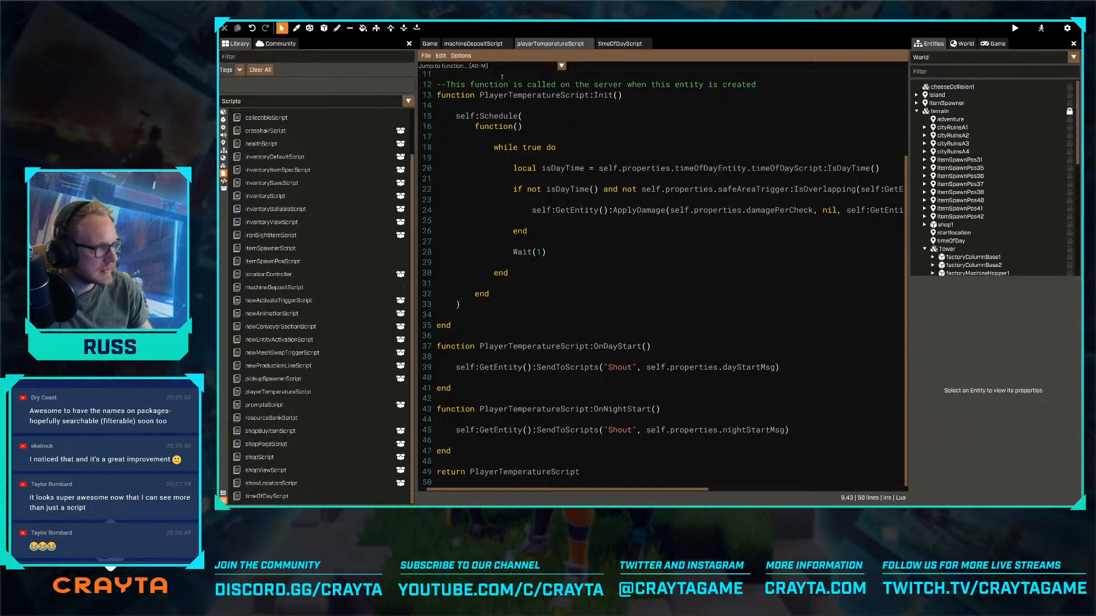
# - Look over the snowy level in the game view, from the cheese walls to the central factory and its safe-area trigger
pyautogui.click(430, 43)
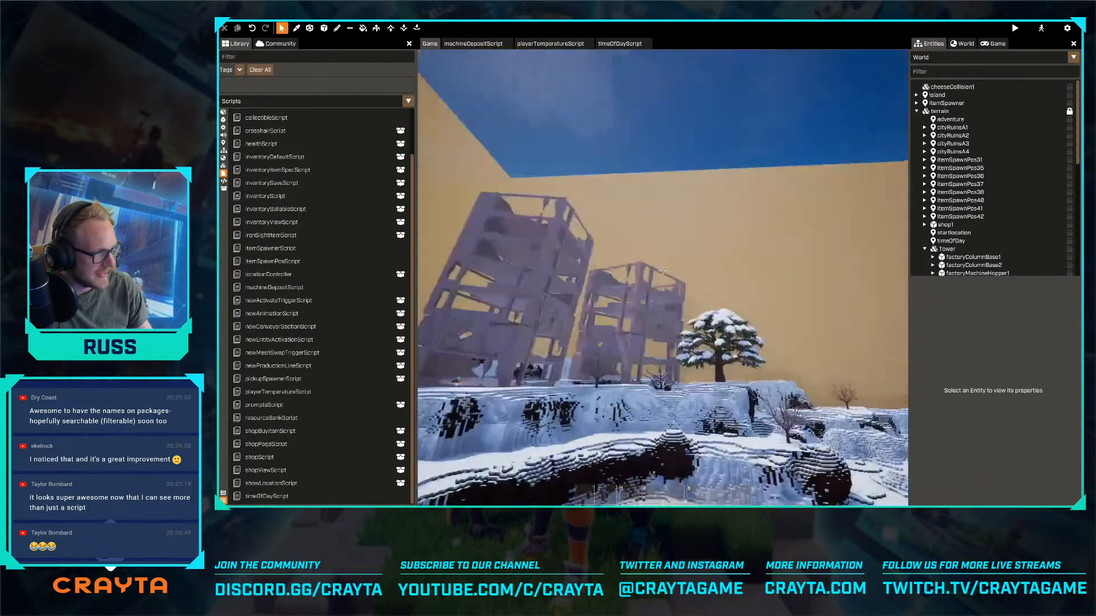
pyautogui.press('w')
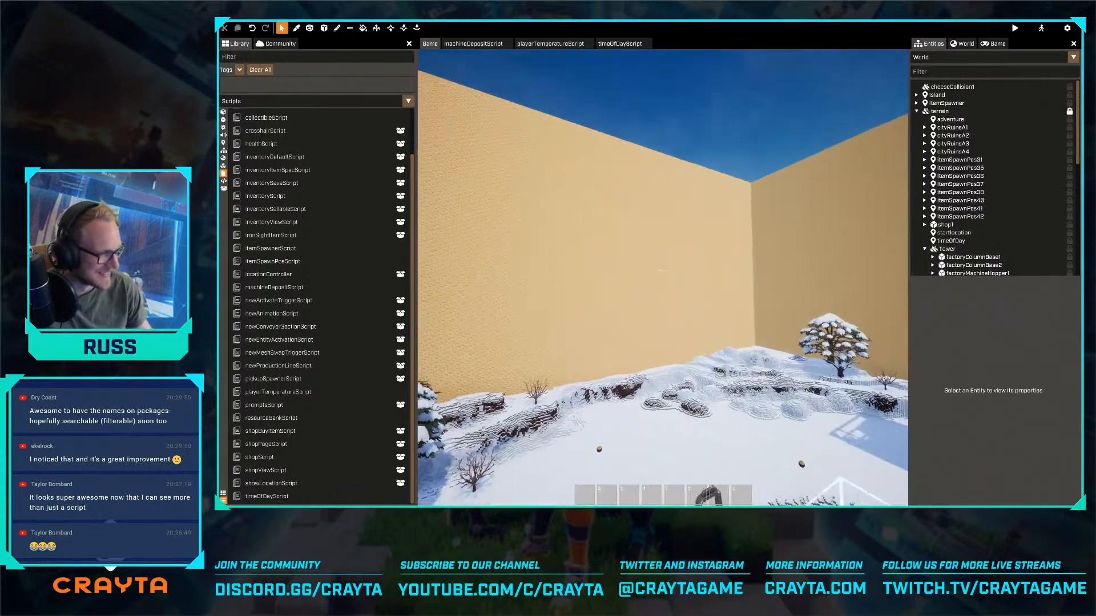
pyautogui.press('w')
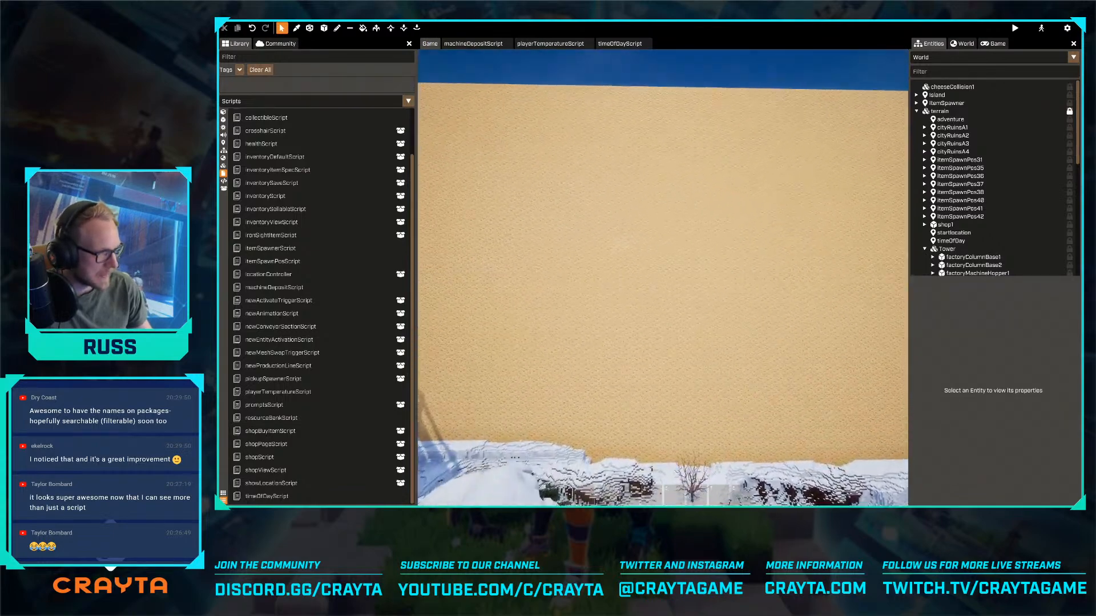
pyautogui.press('w')
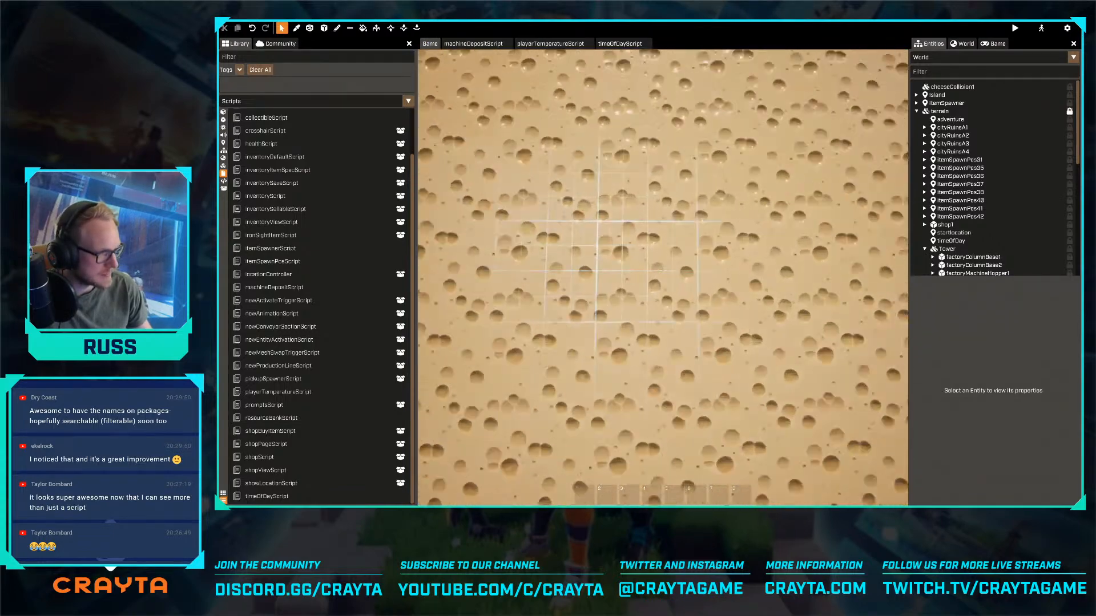
pyautogui.press('w')
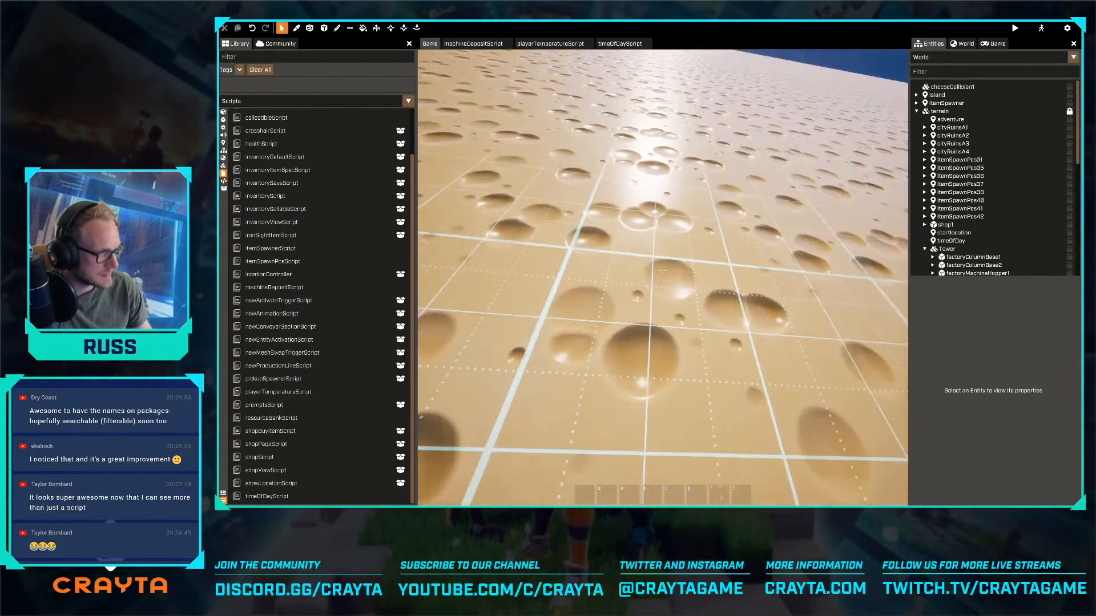
pyautogui.press('w')
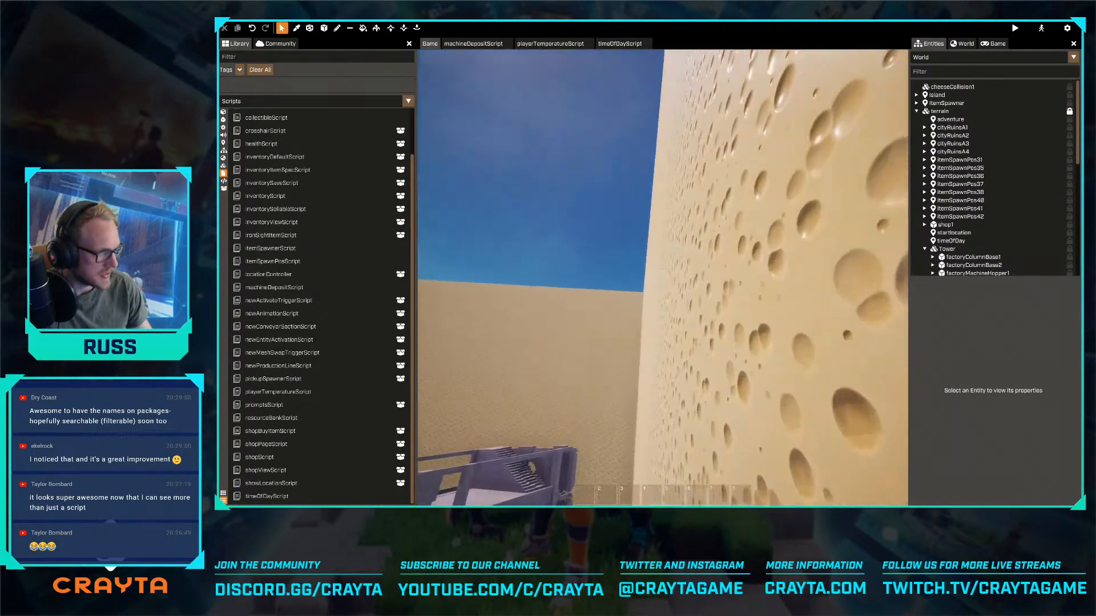
pyautogui.press('w')
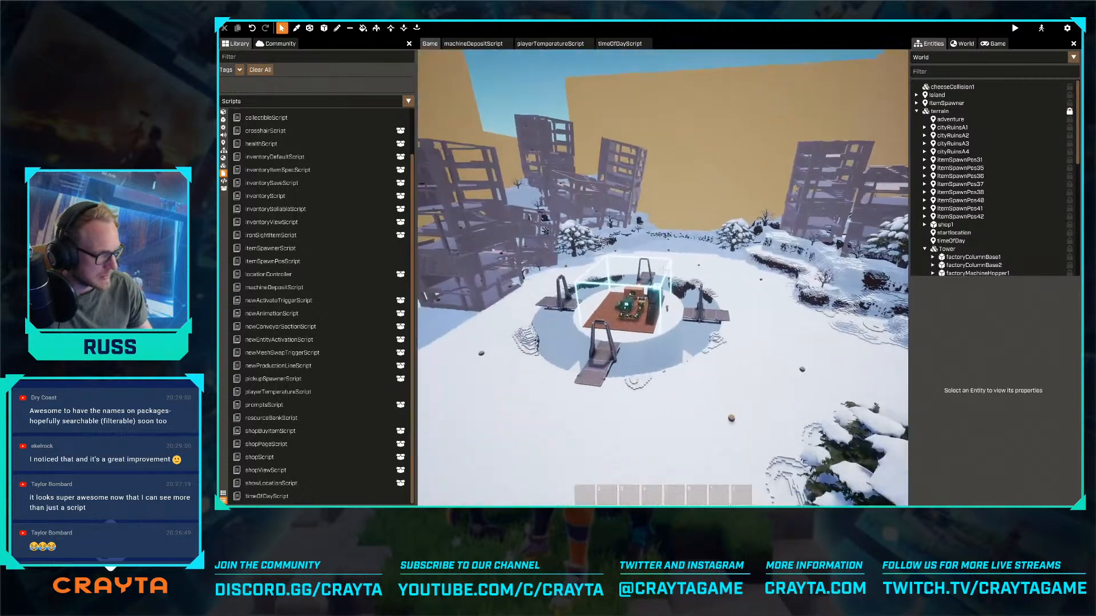
pyautogui.press('w')
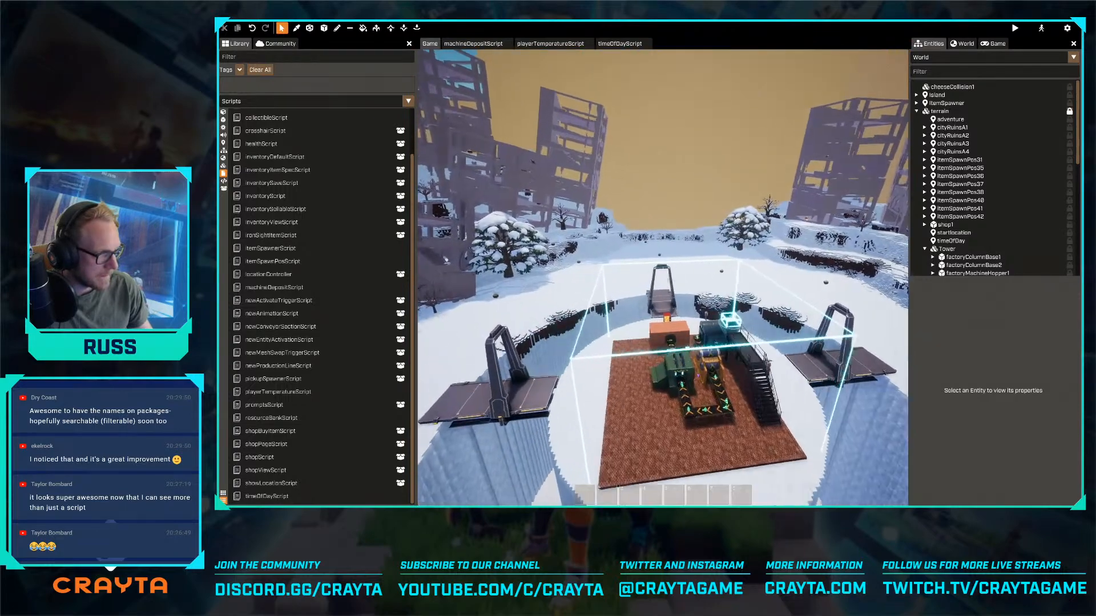
pyautogui.press('w')
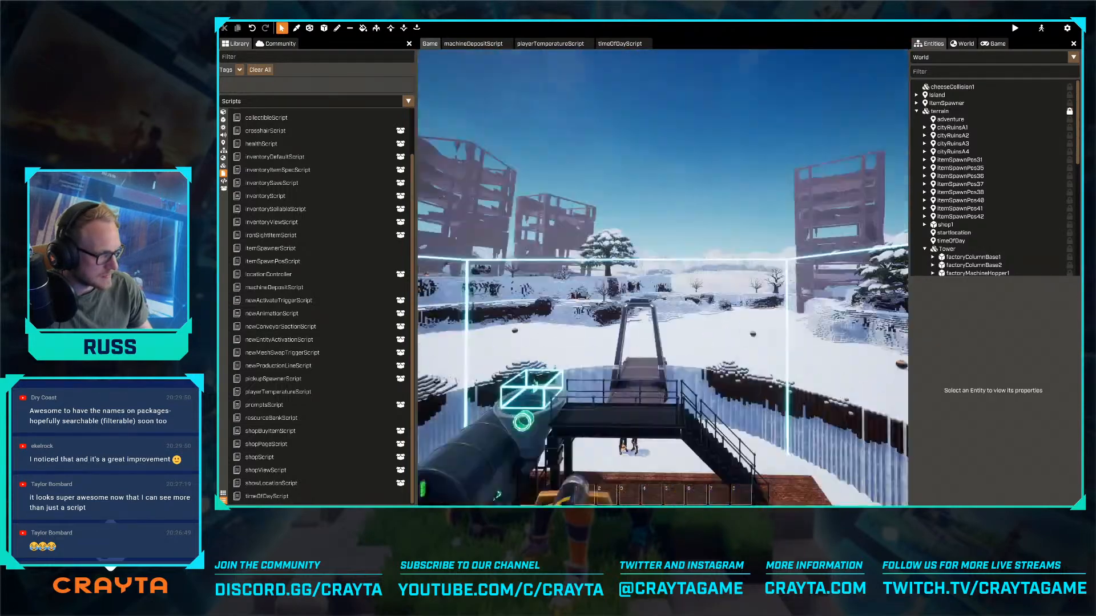
pyautogui.press('w')
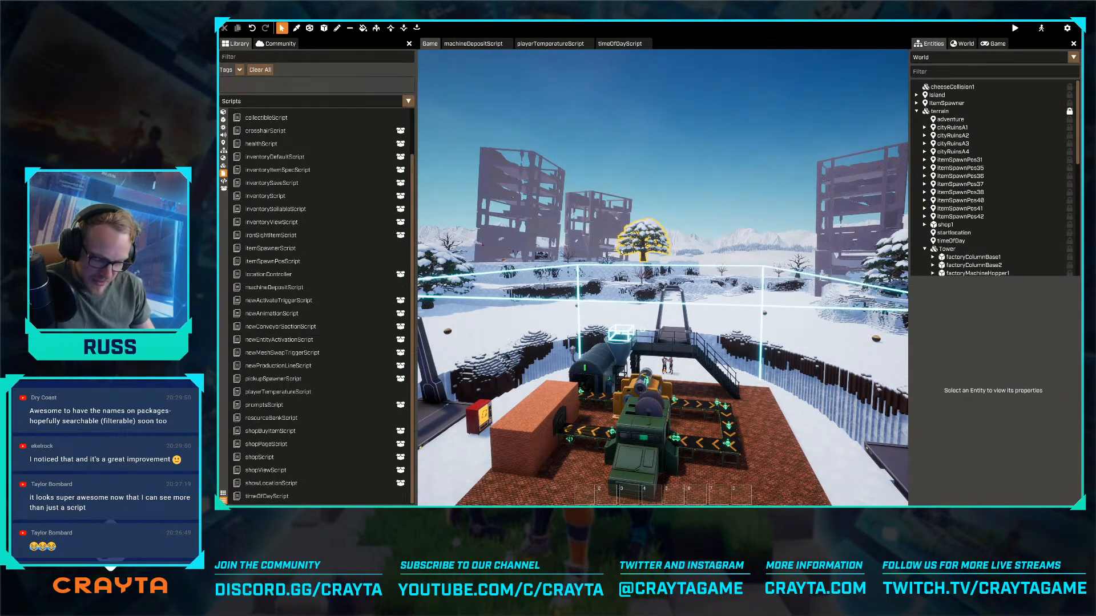
pyautogui.moveTo(614, 284)
pyautogui.mouseDown(button='right')
pyautogui.moveTo(685, 285)
pyautogui.moveTo(605, 296)
pyautogui.mouseUp(button='right')
pyautogui.press('w')
pyautogui.press('w')
pyautogui.moveTo(663, 271); pyautogui.dragTo(631, 308, button='right')
pyautogui.press('w')
pyautogui.press('w')
pyautogui.press('s')
pyautogui.press('a')
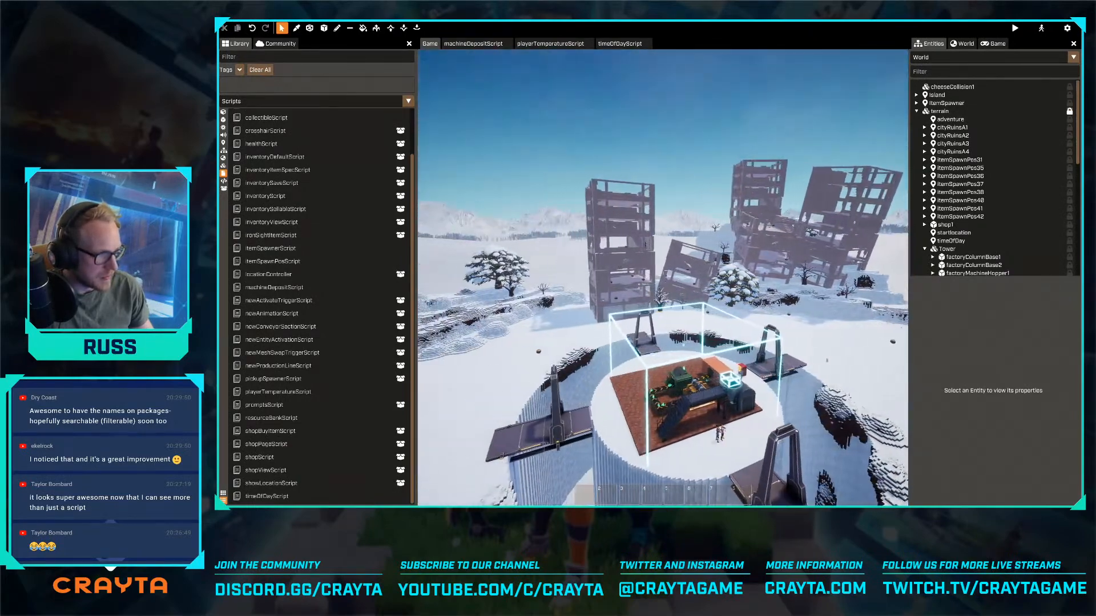
# - Examine the safe-area trigger around the central factory from several sides
pyautogui.press('w')
pyautogui.press('a')
pyautogui.moveTo(663, 271); pyautogui.dragTo(753, 279, button='right')
pyautogui.press('a')
pyautogui.press('w')
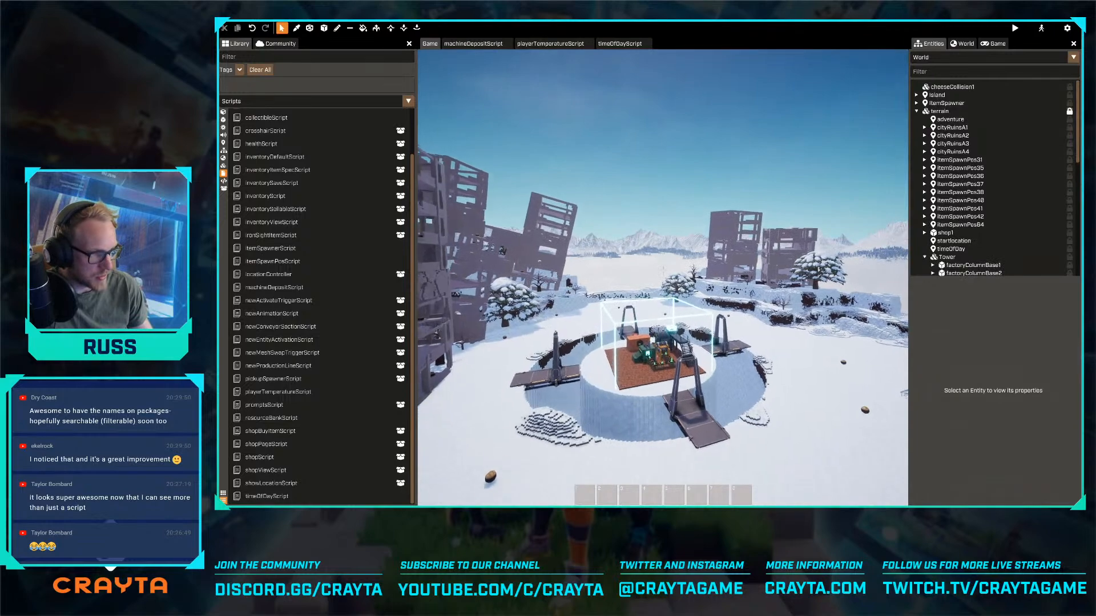
pyautogui.press('w')
pyautogui.press('d')
pyautogui.moveTo(663, 271); pyautogui.dragTo(565, 265, button='right')
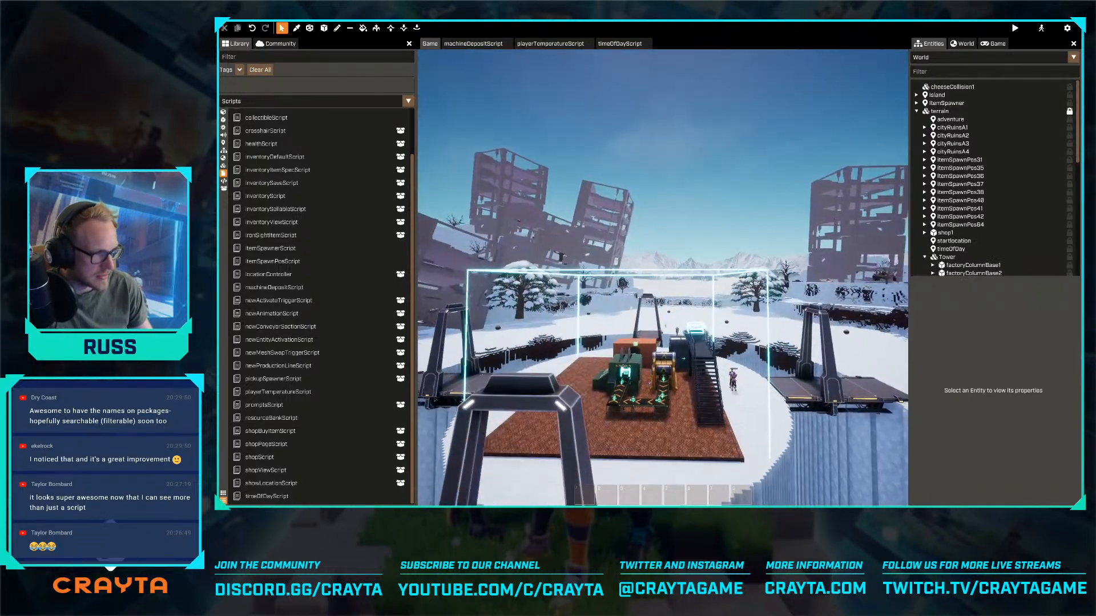
pyautogui.press('q')
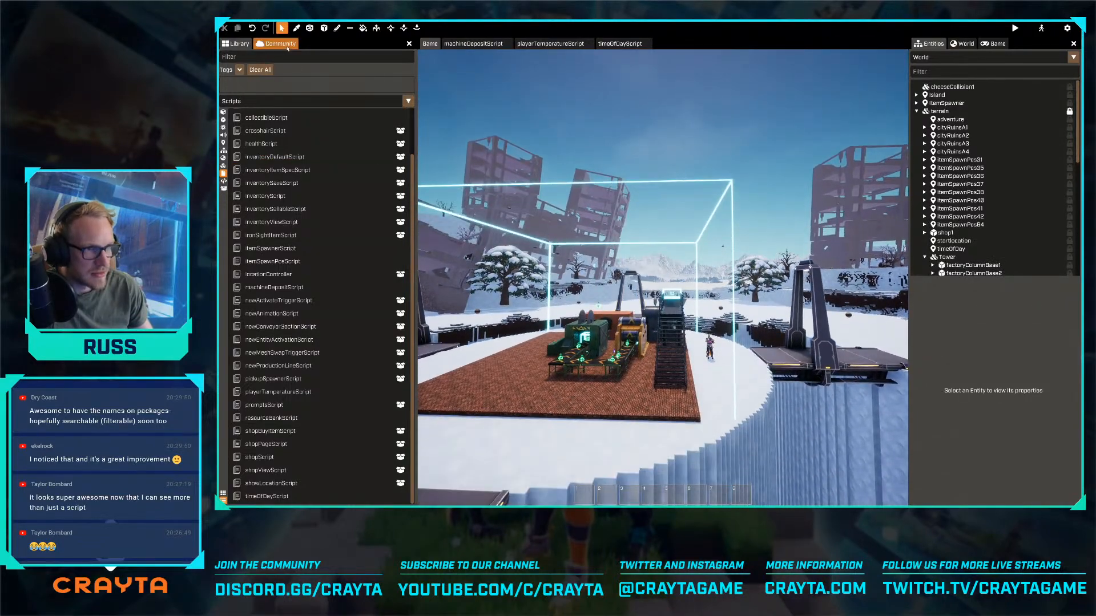
pyautogui.moveTo(542, 189); pyautogui.dragTo(531, 220, button='right')
pyautogui.press('w')
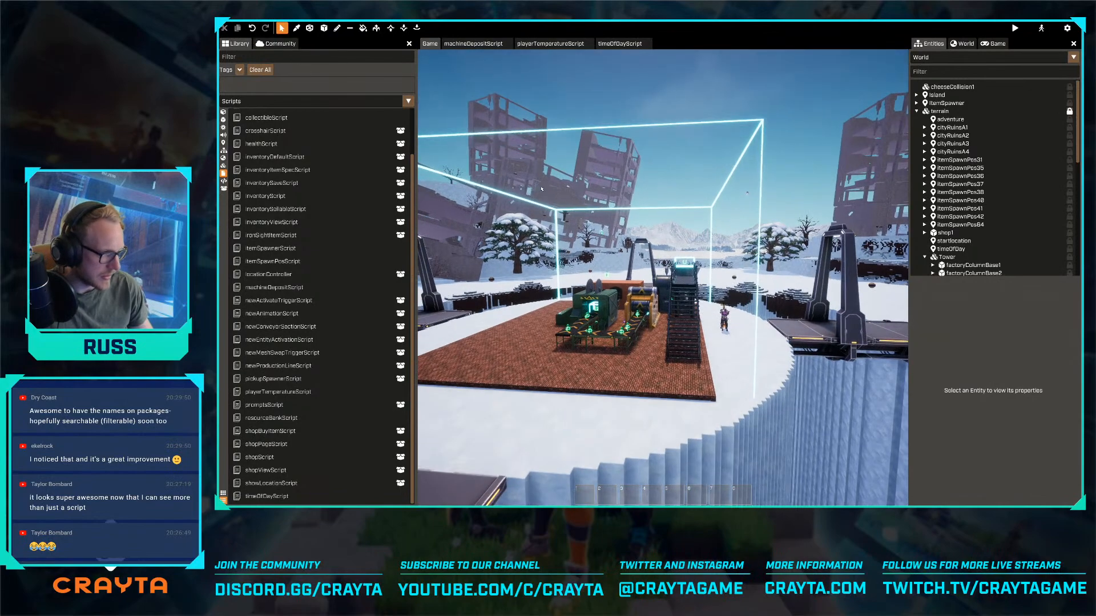
# - Inspect the corner of the brick factory floor up close and the conveyor machines from above
pyautogui.press('w')
pyautogui.moveTo(663, 270); pyautogui.dragTo(657, 237, button='right')
pyautogui.press('q')
pyautogui.press('d')
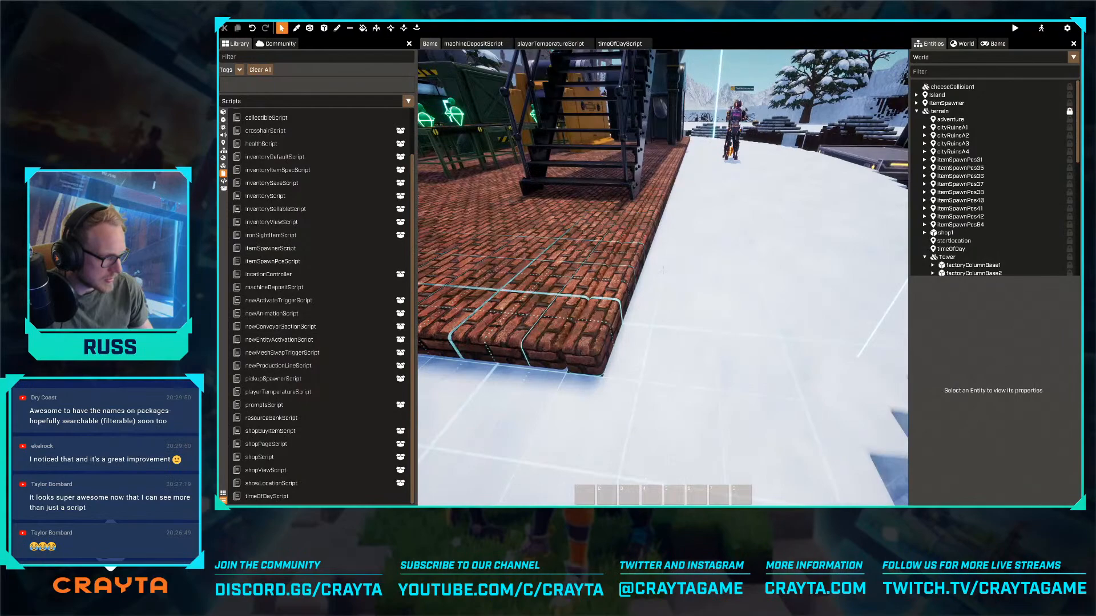
pyautogui.press('w')
pyautogui.press('s')
pyautogui.press('w')
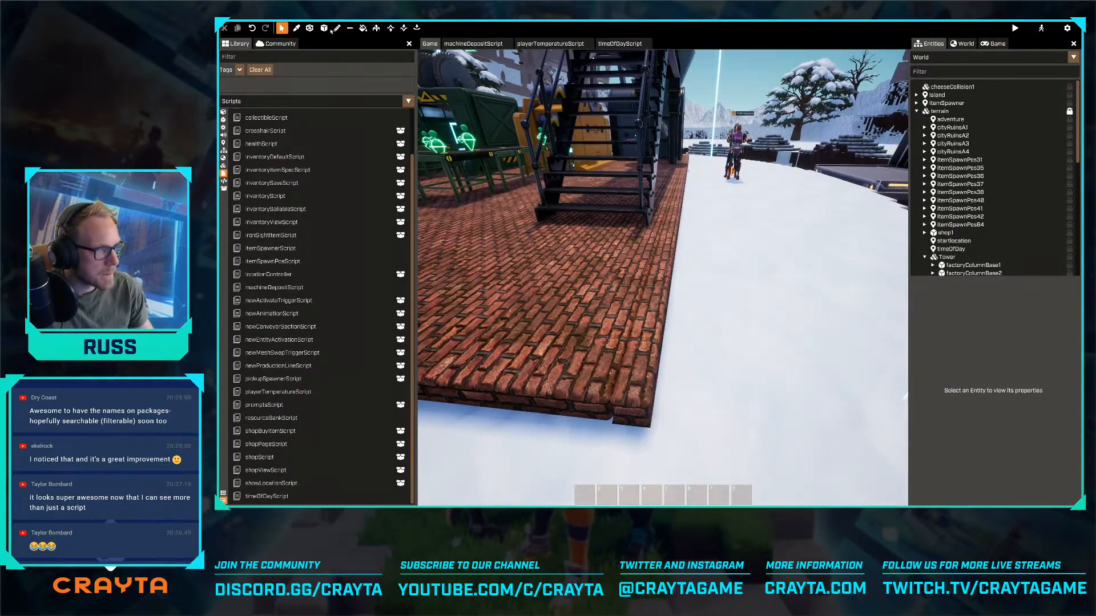
pyautogui.press('a')
pyautogui.moveTo(662, 271); pyautogui.dragTo(693, 256, button='right')
pyautogui.press('a')
pyautogui.press('w')
pyautogui.press('e')
pyautogui.press('a')
pyautogui.press('s')
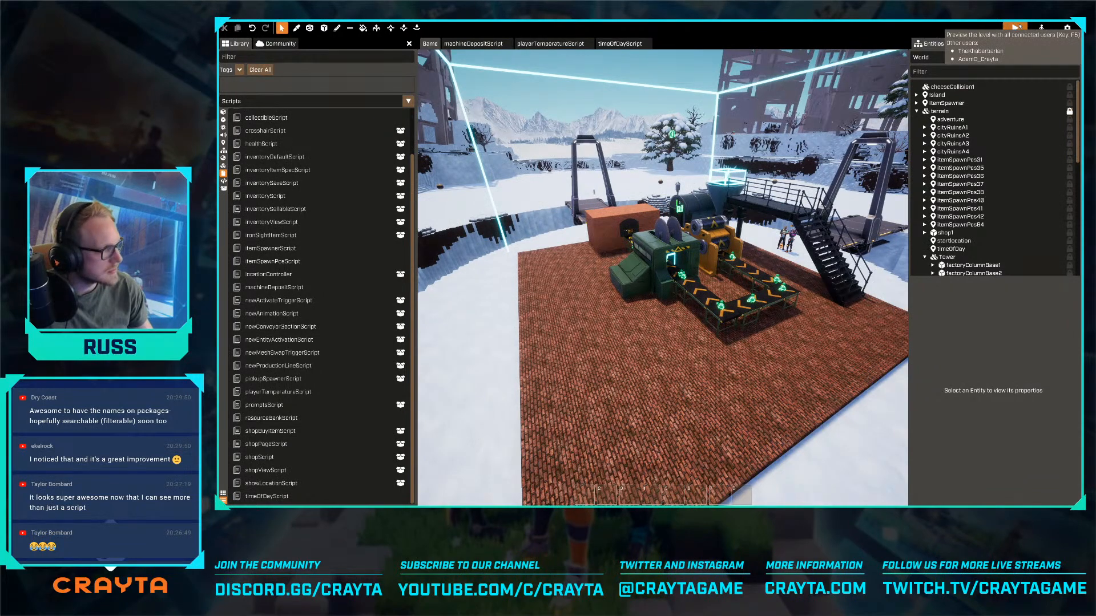
# - Preview the level with all connected users and check the console log for script errors
pyautogui.click(1014, 27)
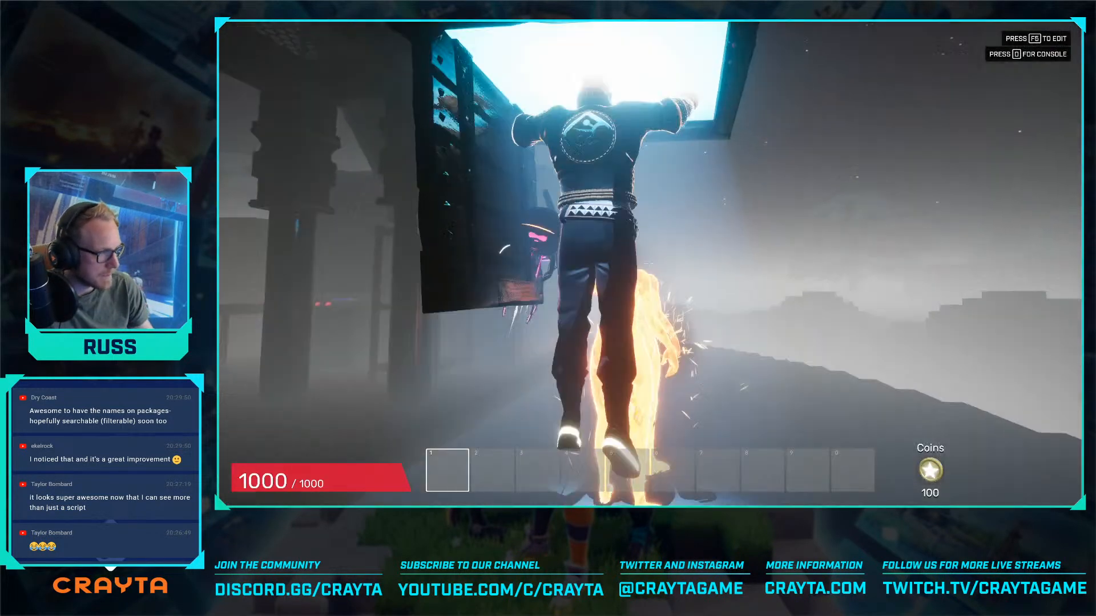
pyautogui.press('d')
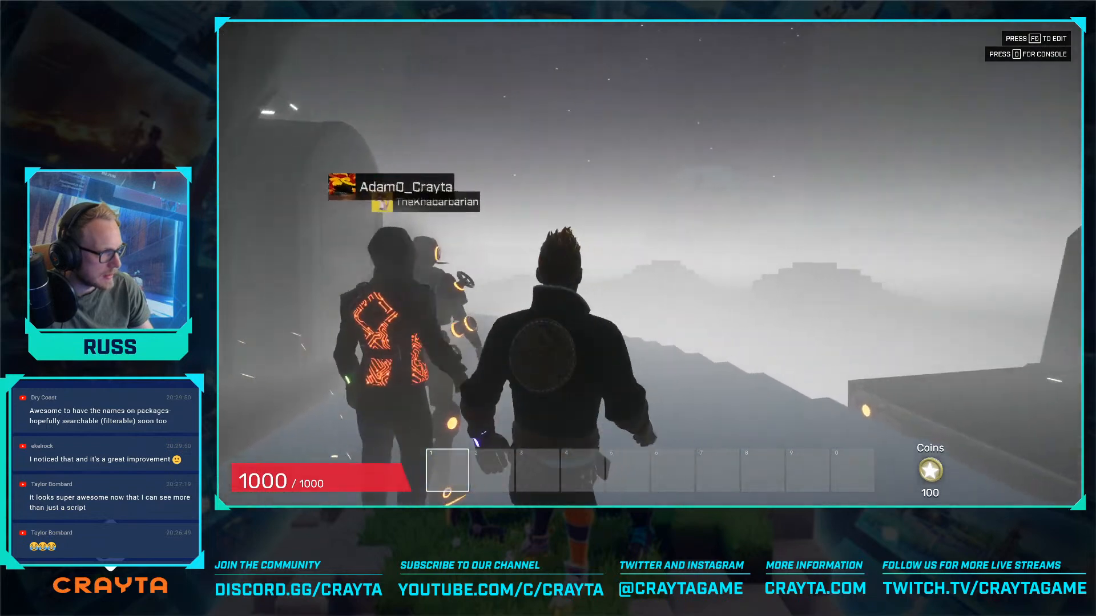
pyautogui.press('w')
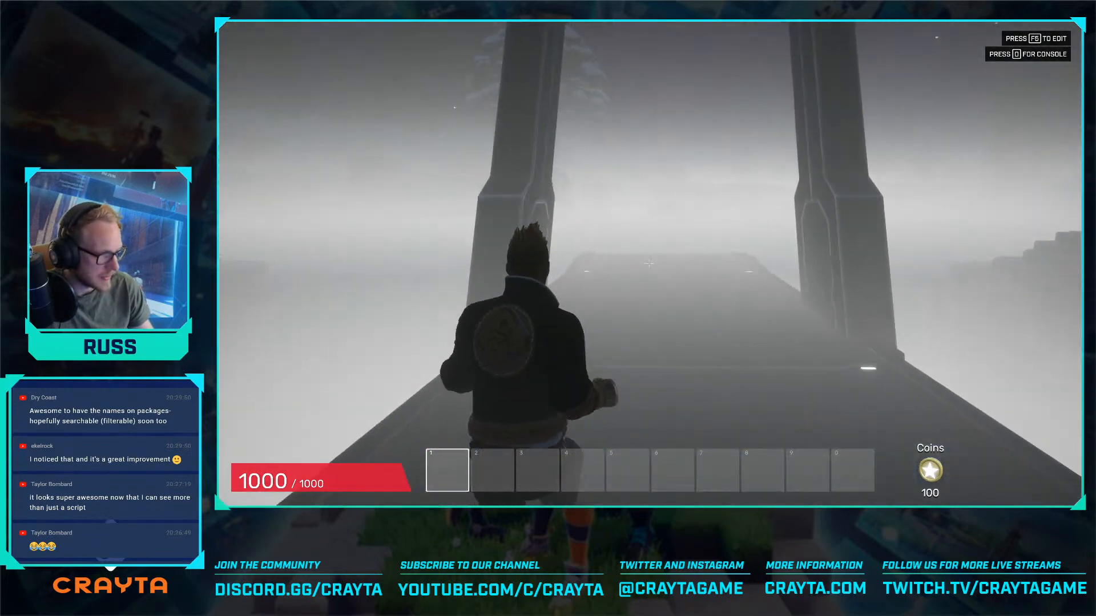
pyautogui.press('`')
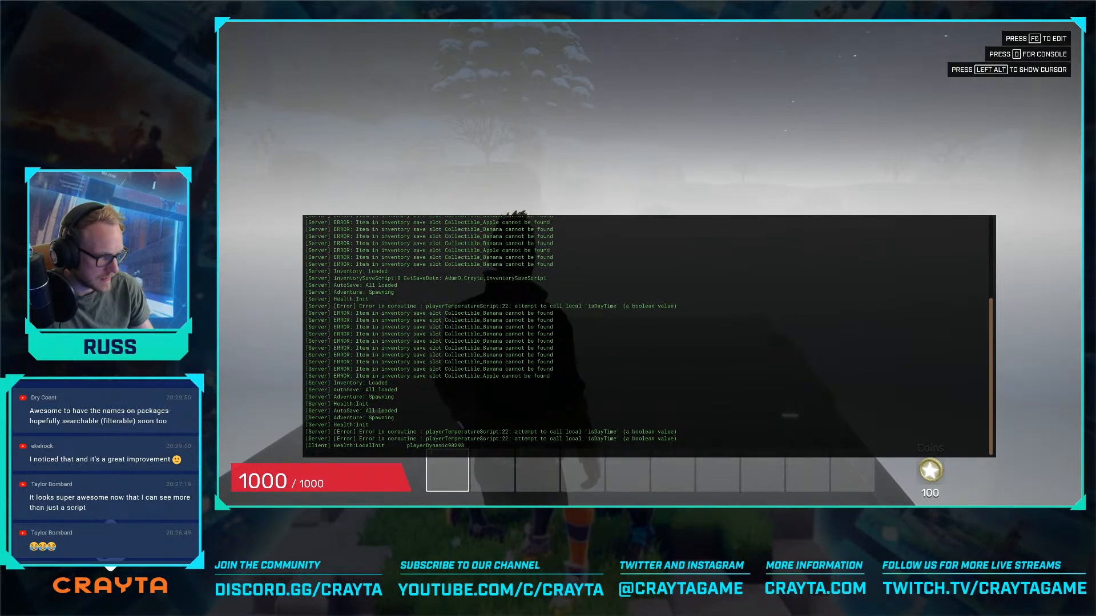
pyautogui.press('`')
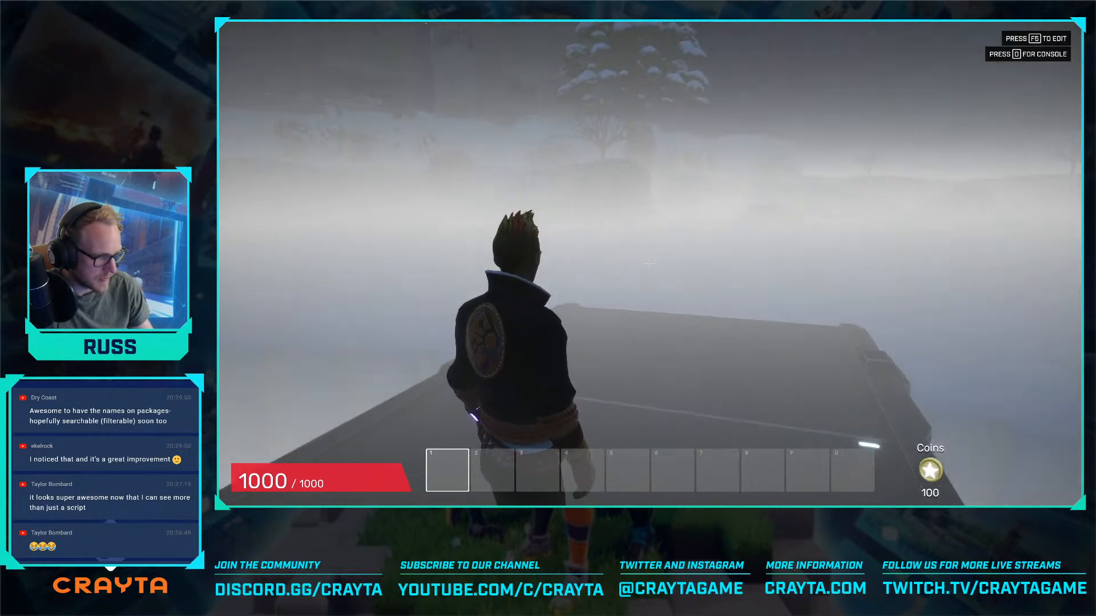
pyautogui.press('q')
pyautogui.press('q')
pyautogui.press('Escape')
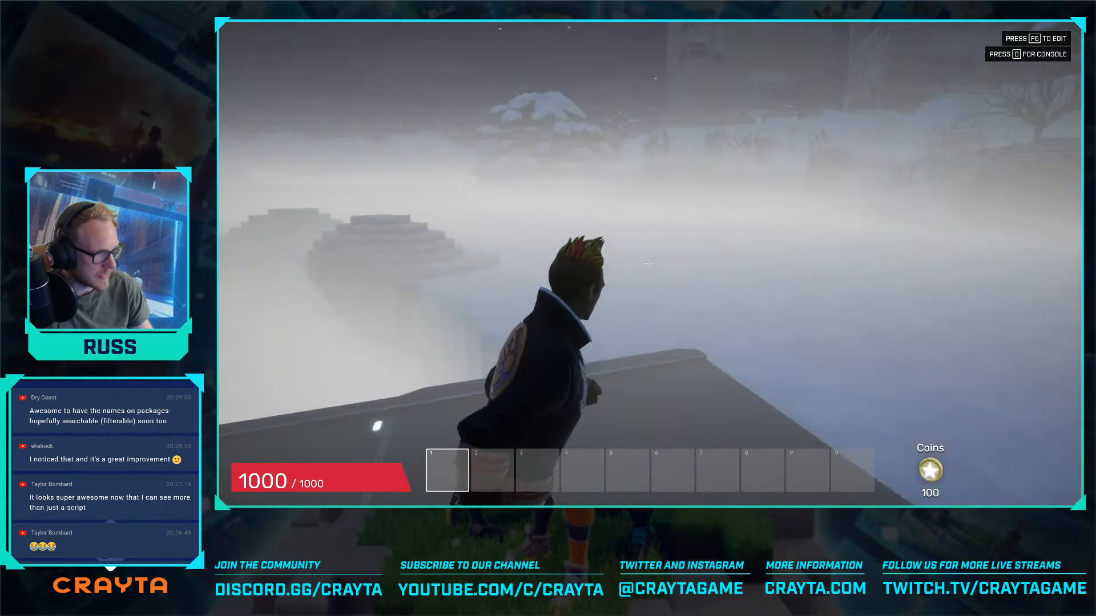
# - Walk around the factory platform in the preview to check what happens as night turns to day
pyautogui.press('w')
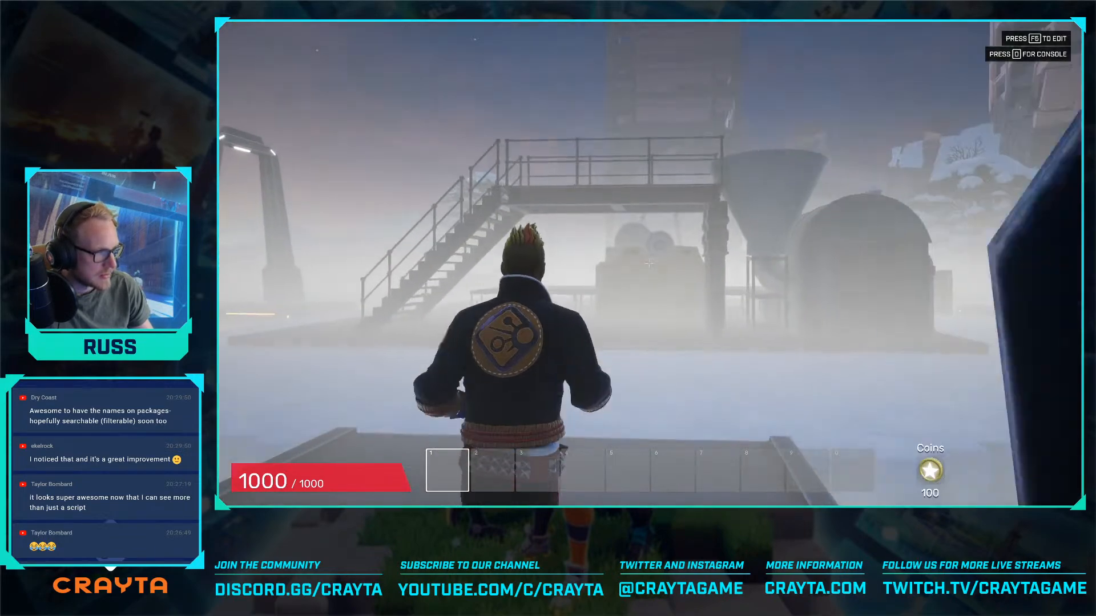
pyautogui.press('w')
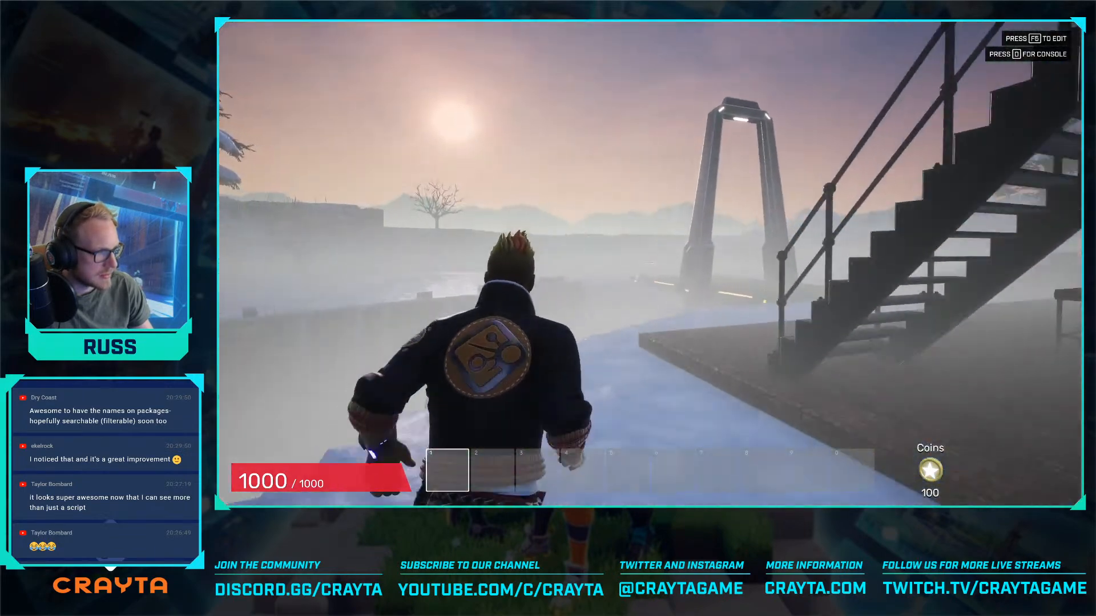
pyautogui.press('w')
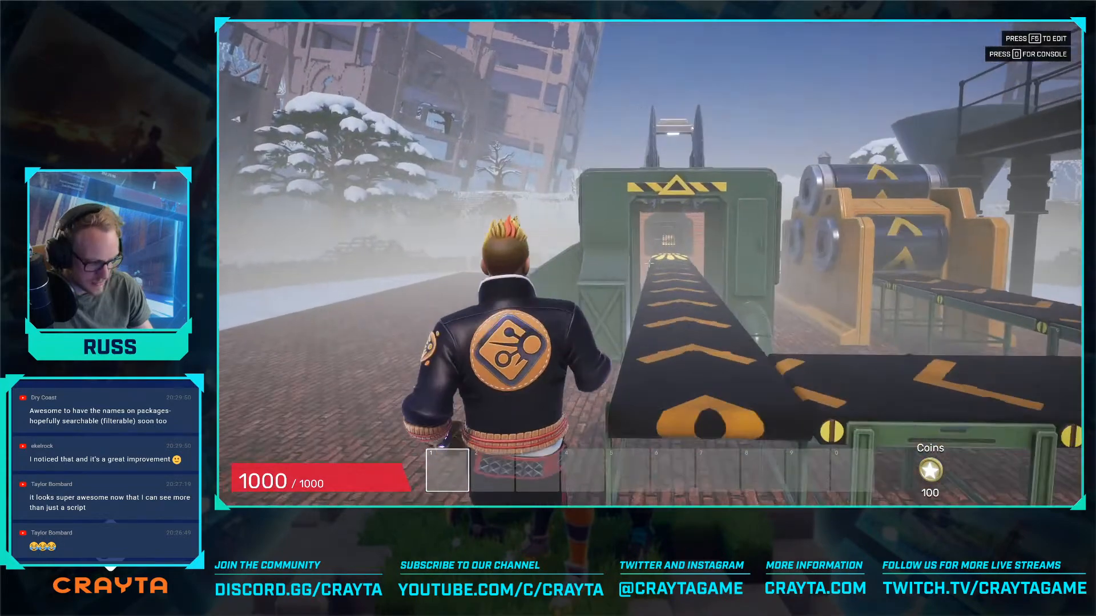
pyautogui.press('w')
pyautogui.press('d')
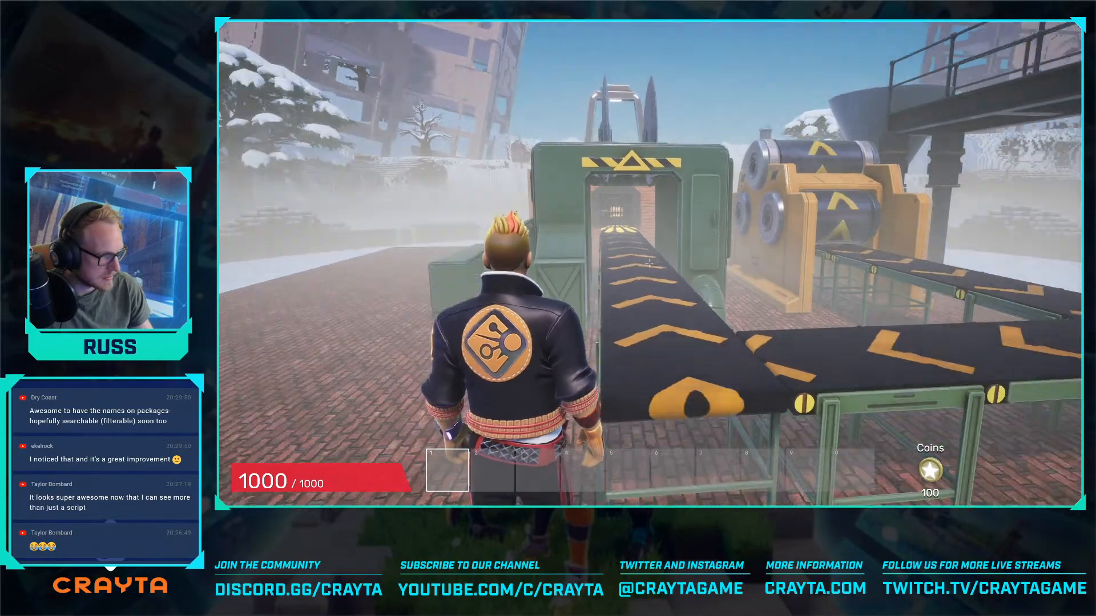
pyautogui.press('w')
pyautogui.press('w')
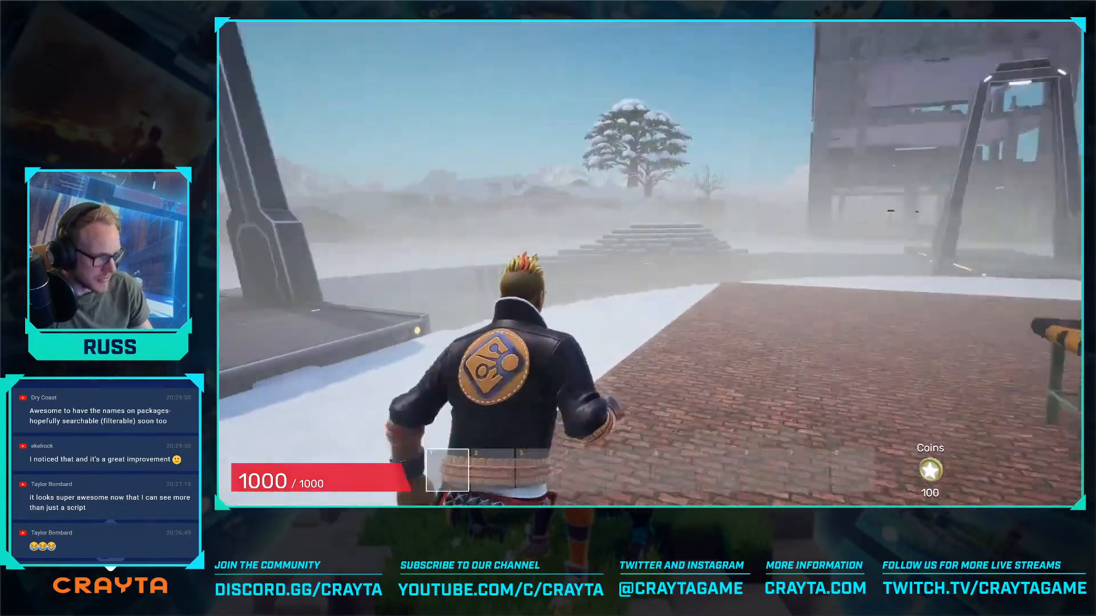
# - Leave the platform in the preview and collect the hammer pickup from the snow field
pyautogui.press('w')
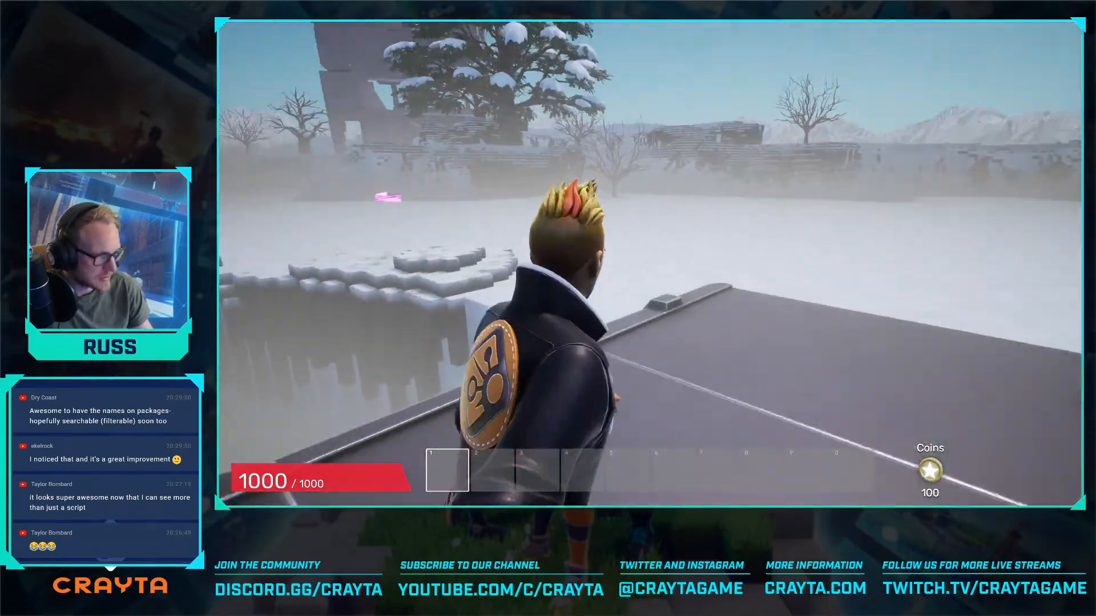
pyautogui.press('w')
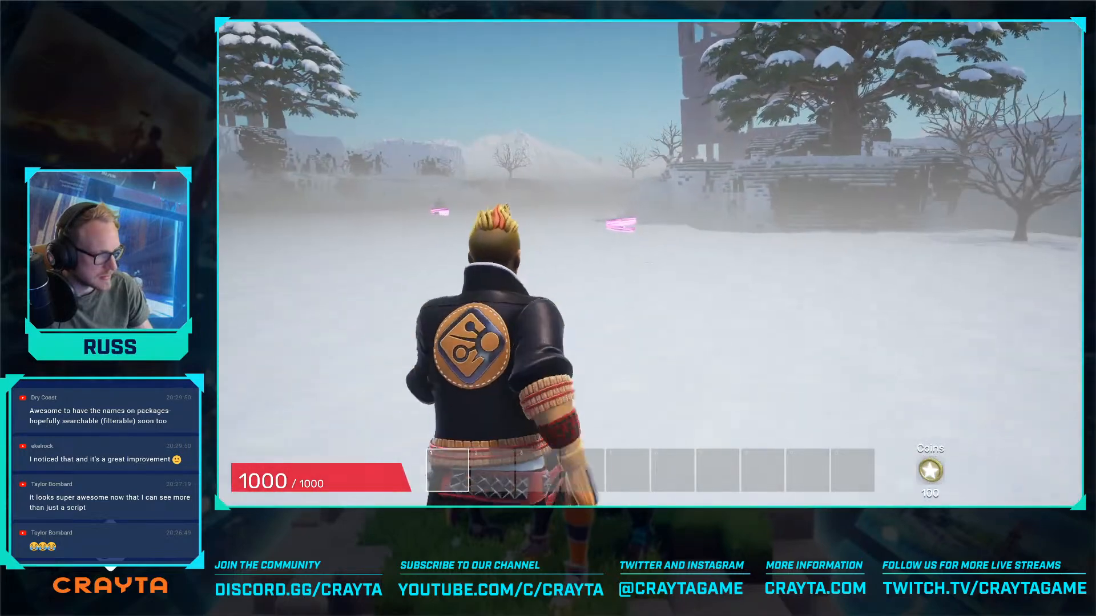
pyautogui.press('w')
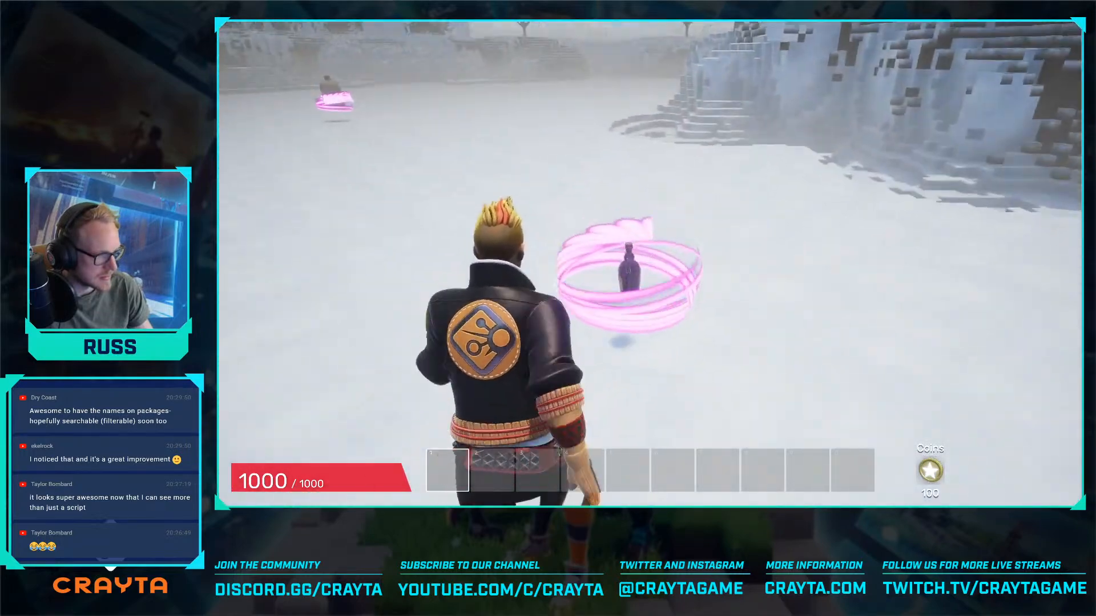
pyautogui.press('w')
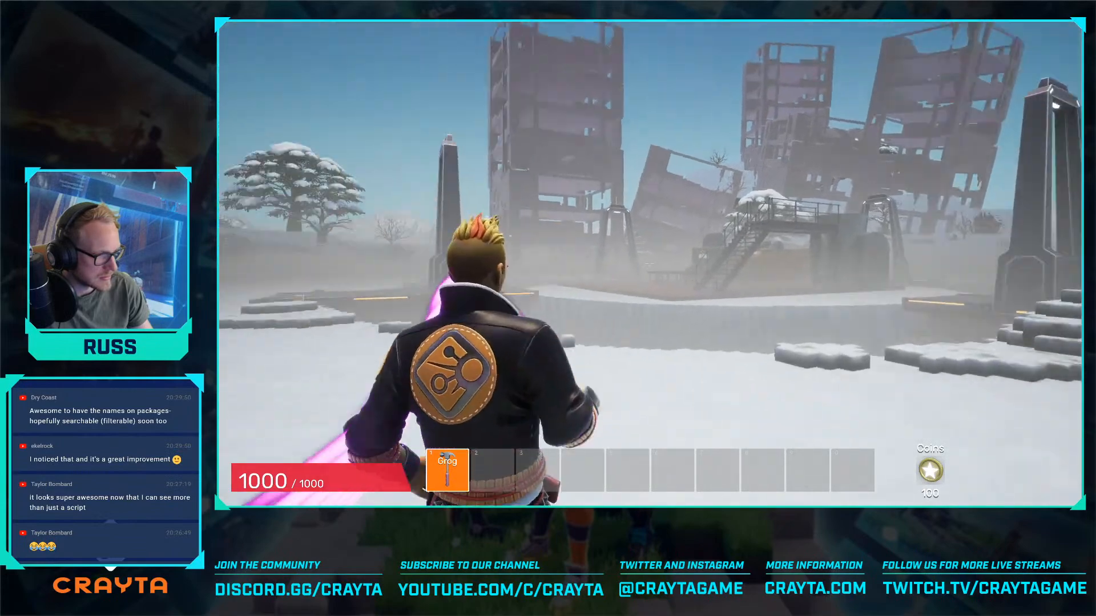
pyautogui.press('w')
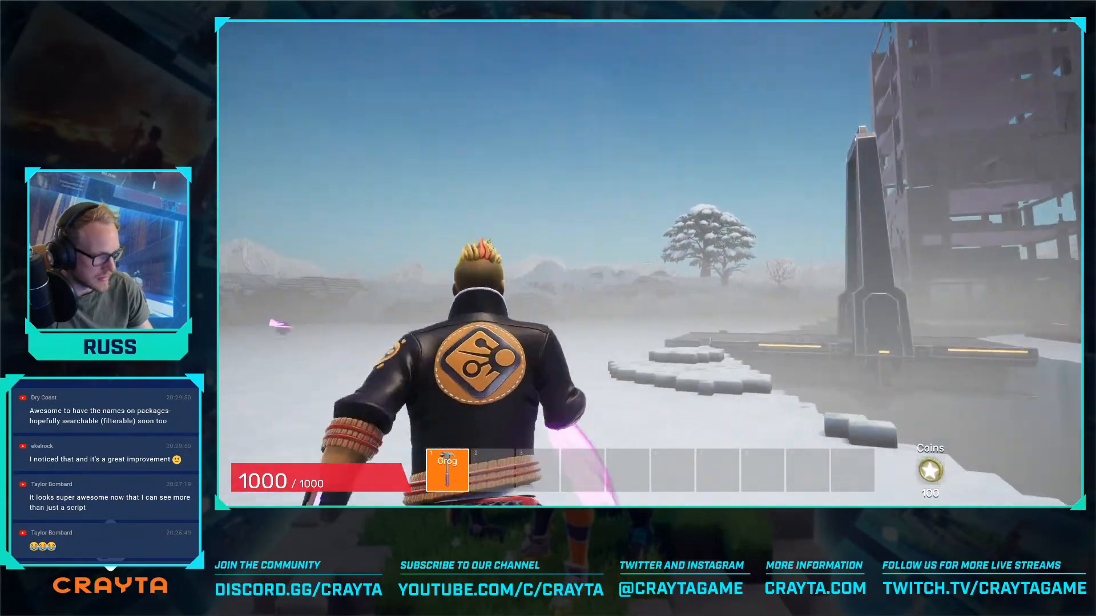
pyautogui.press('w')
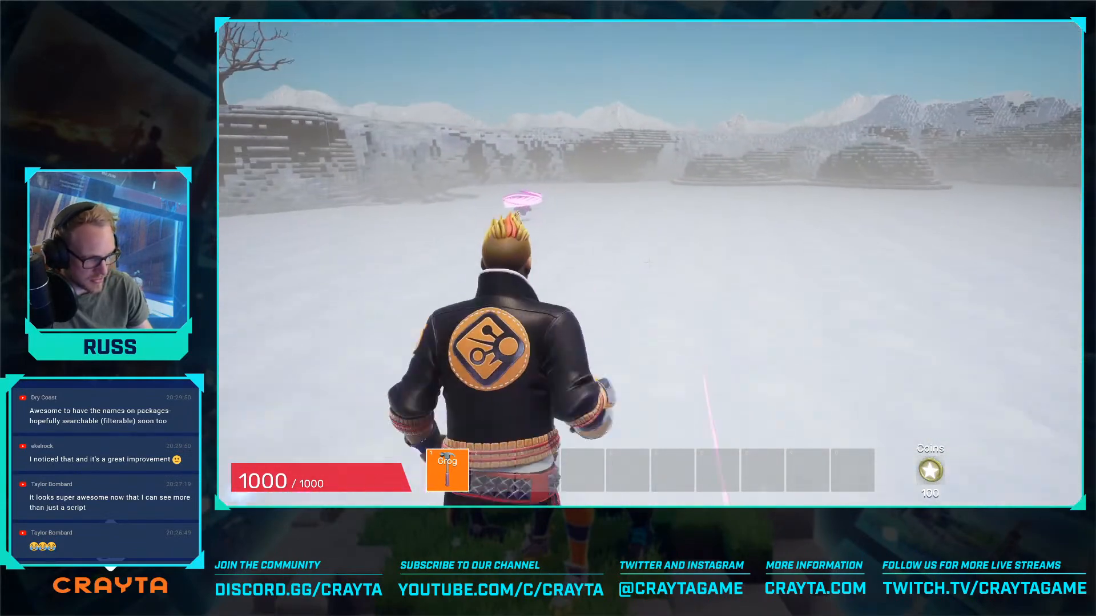
pyautogui.press('w')
# - Test collecting two coal pickups near the ruins at dusk and select each in the inventory
pyautogui.press('w')
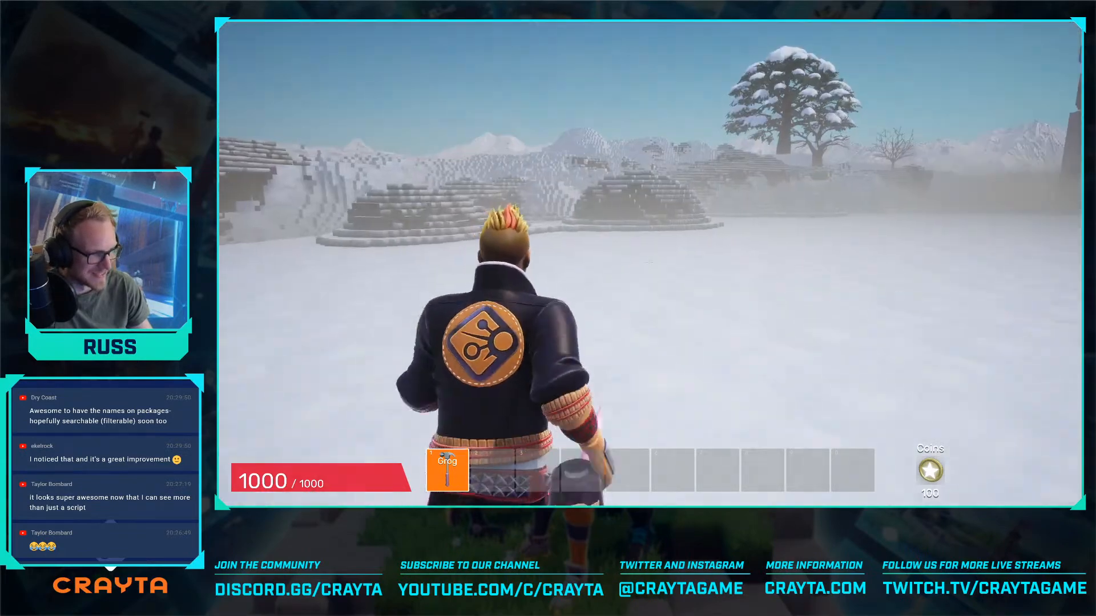
pyautogui.press('w')
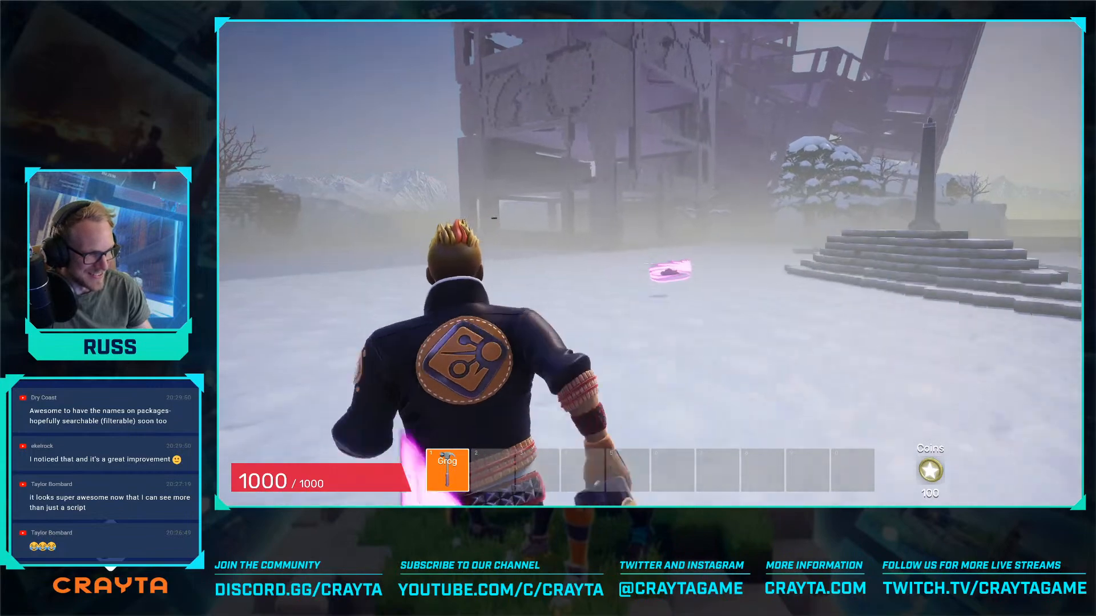
pyautogui.press('w')
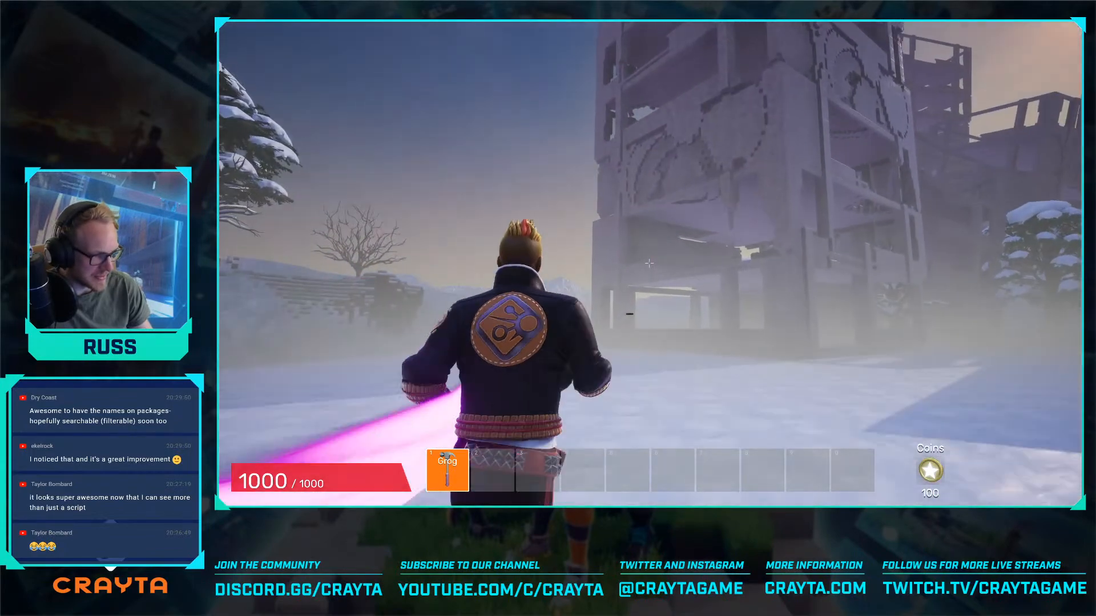
pyautogui.press('w')
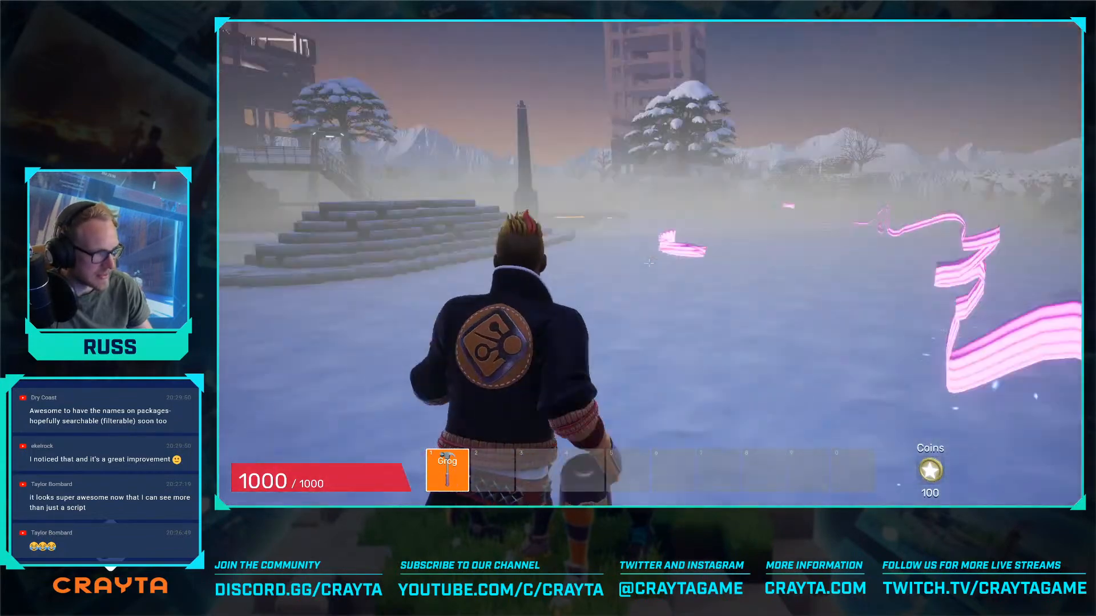
pyautogui.press('w')
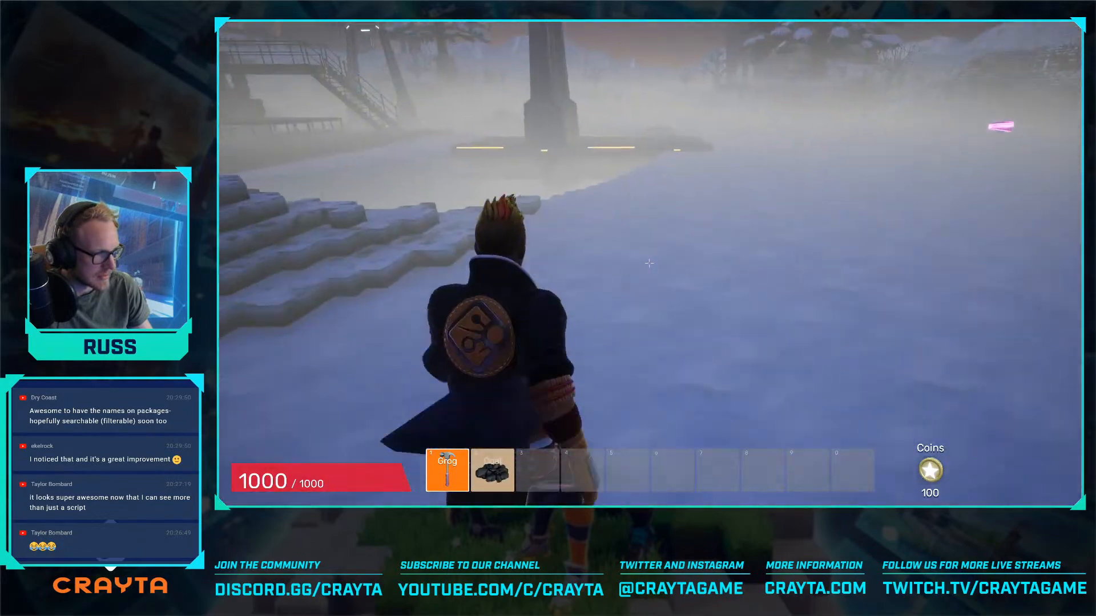
pyautogui.press('w')
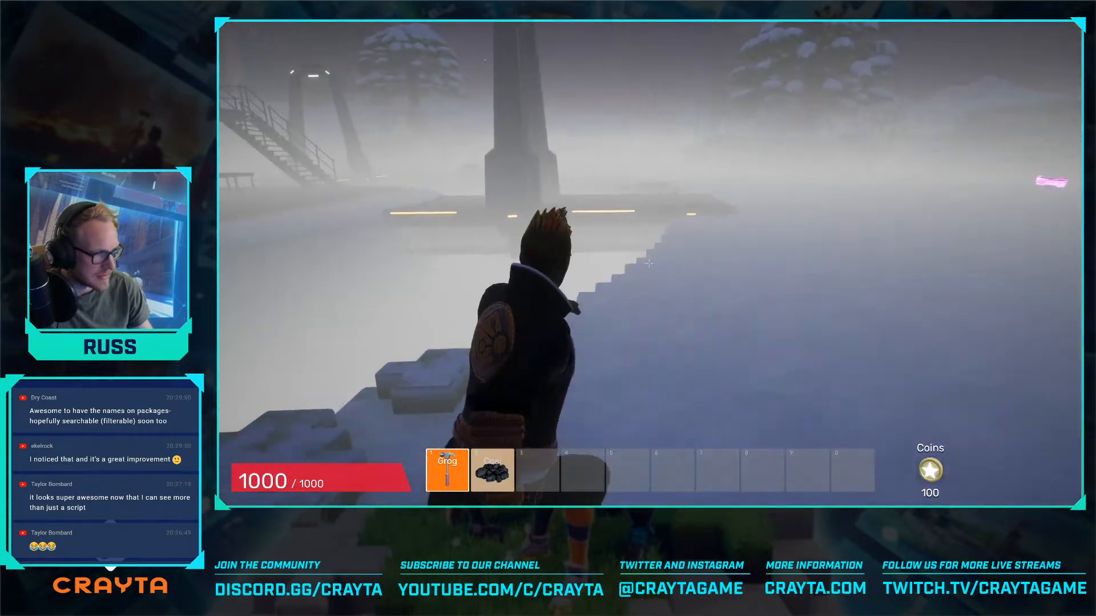
pyautogui.click(649, 262)
pyautogui.press('2')
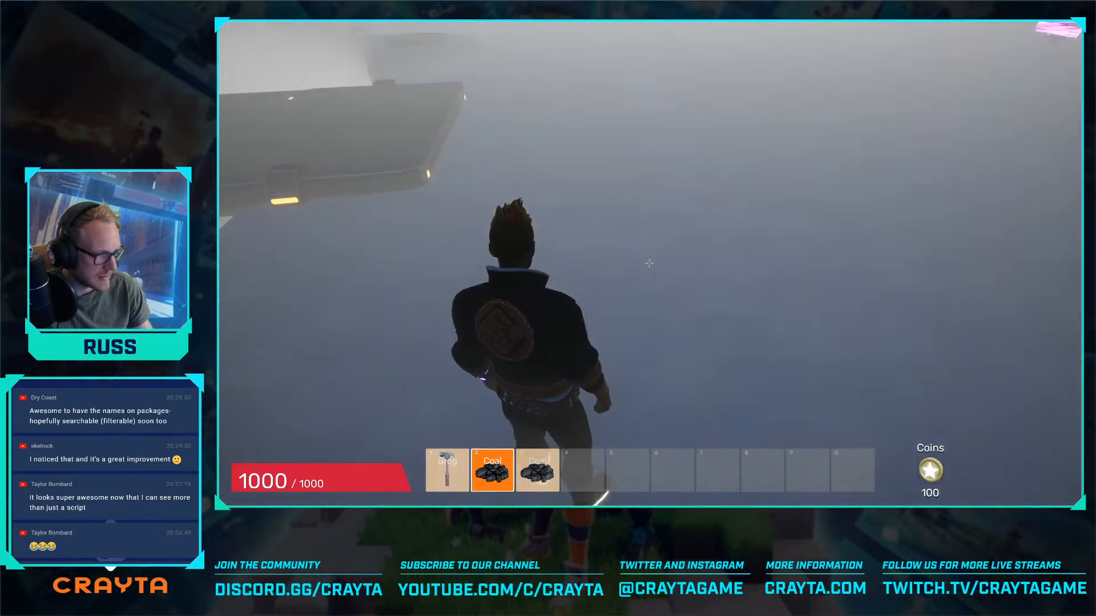
pyautogui.press('3')
# - Test the night outside the safe area by running through the snow and collecting sack pickups
pyautogui.press('w')
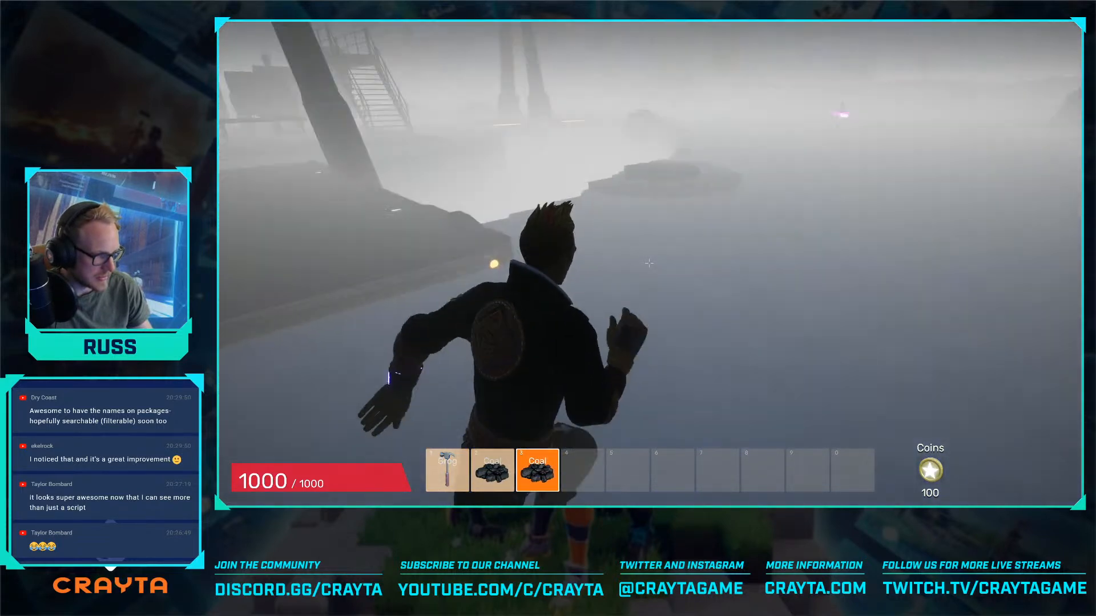
pyautogui.press('w')
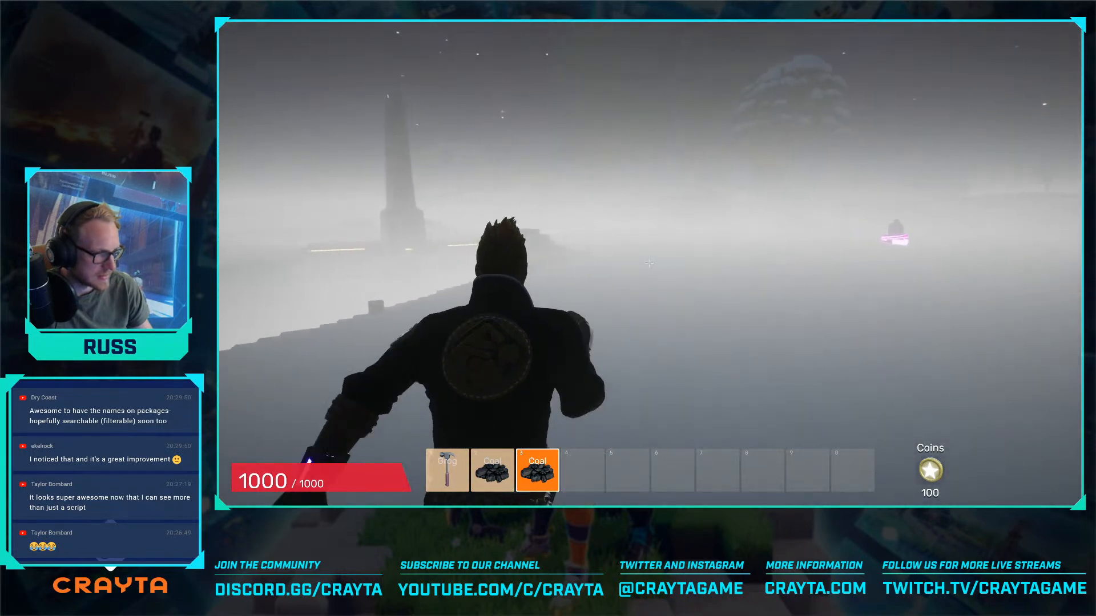
pyautogui.press('w')
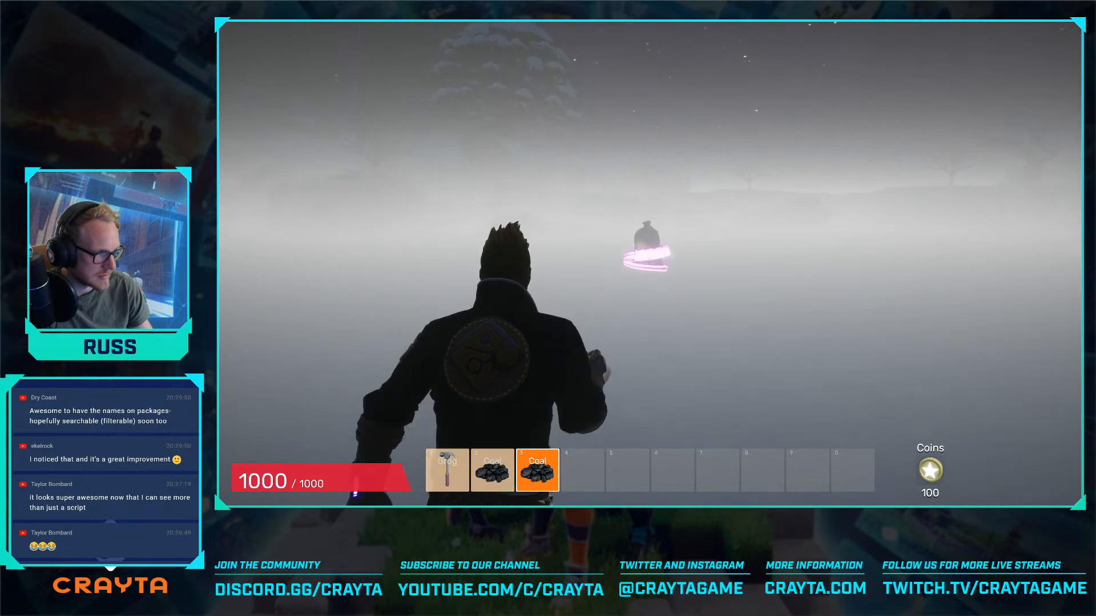
pyautogui.press('e')
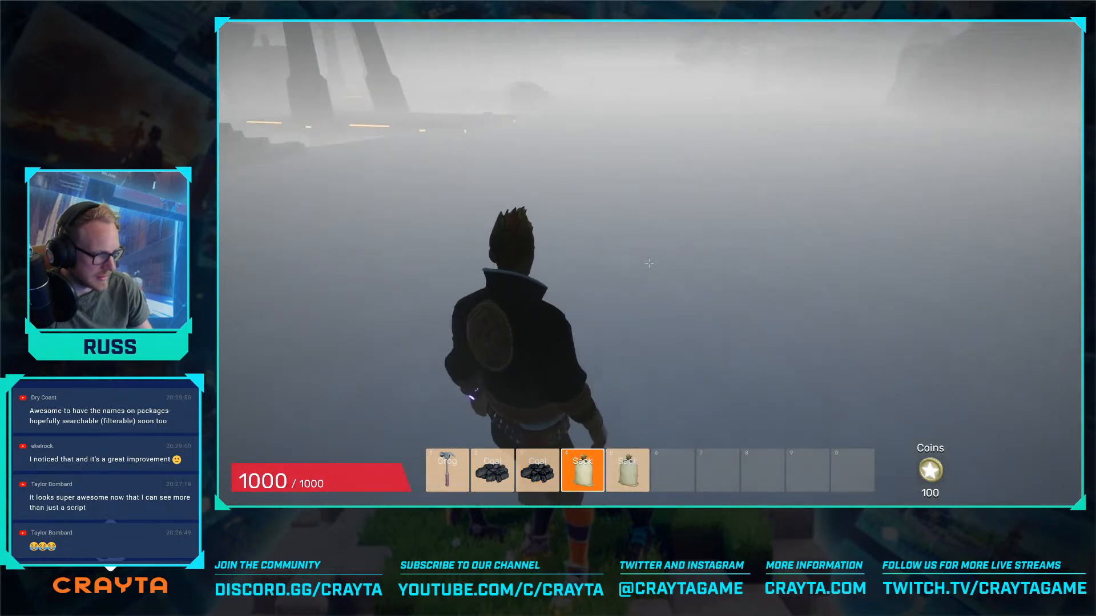
# - Collect further coal and sack pickups across the snow field until all ten inventory slots are filled
pyautogui.press('5')
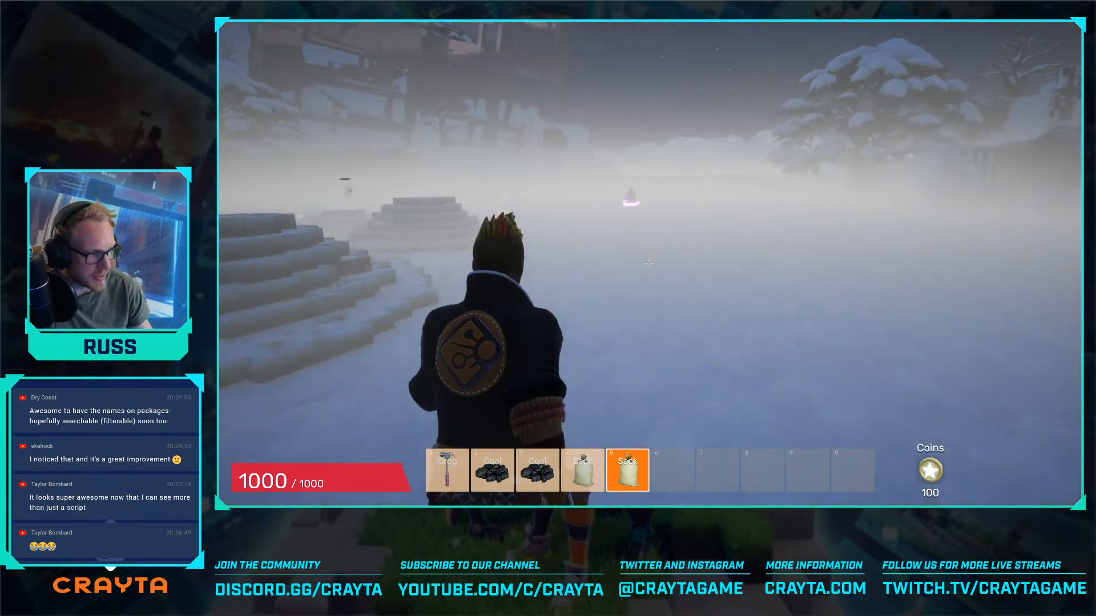
pyautogui.press('w')
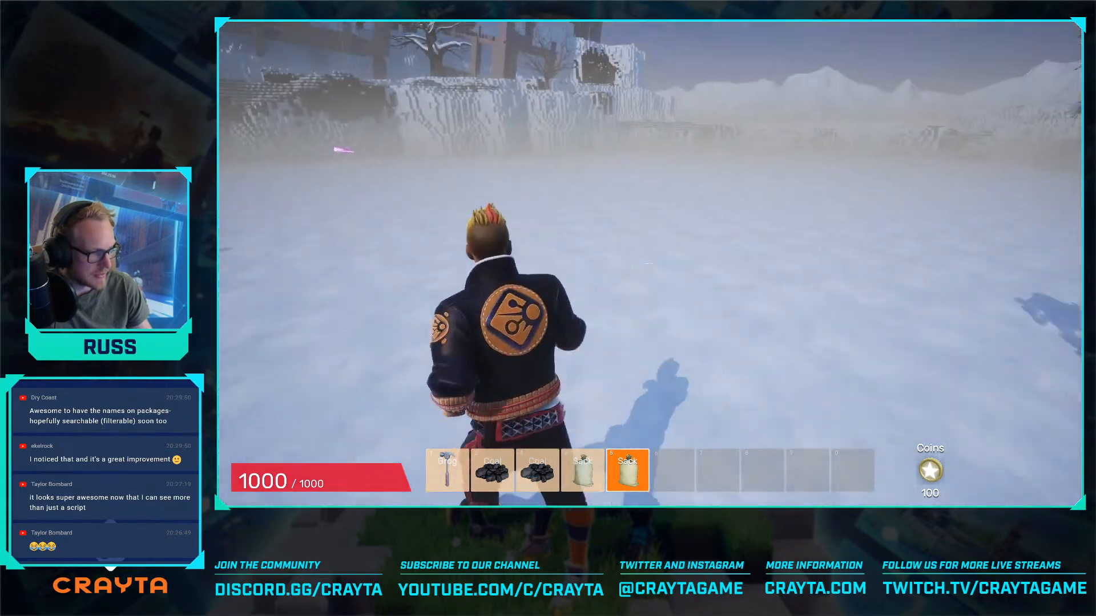
pyautogui.scroll(2, 649, 263)
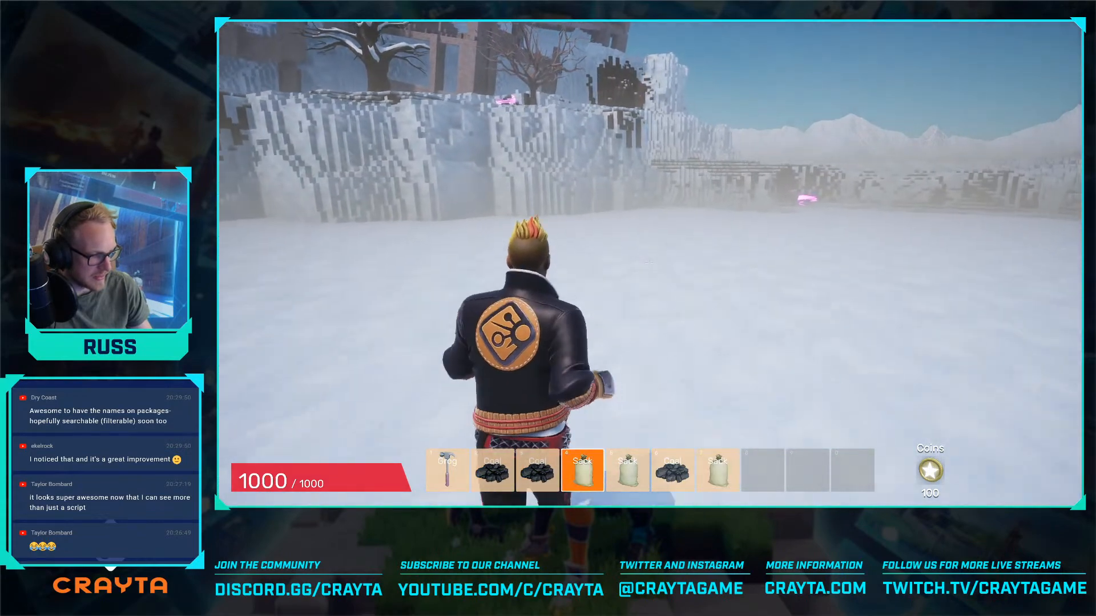
pyautogui.scroll(2, 648, 263)
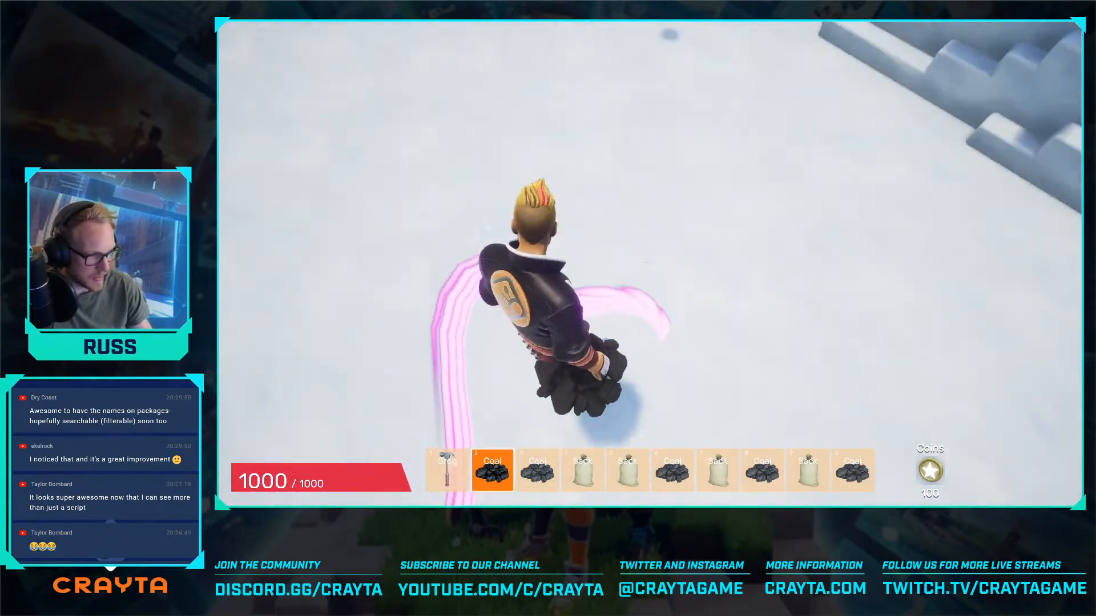
# - Run back across the snow to the factory platform with the collected items and enter the base's safe area
pyautogui.press('w')
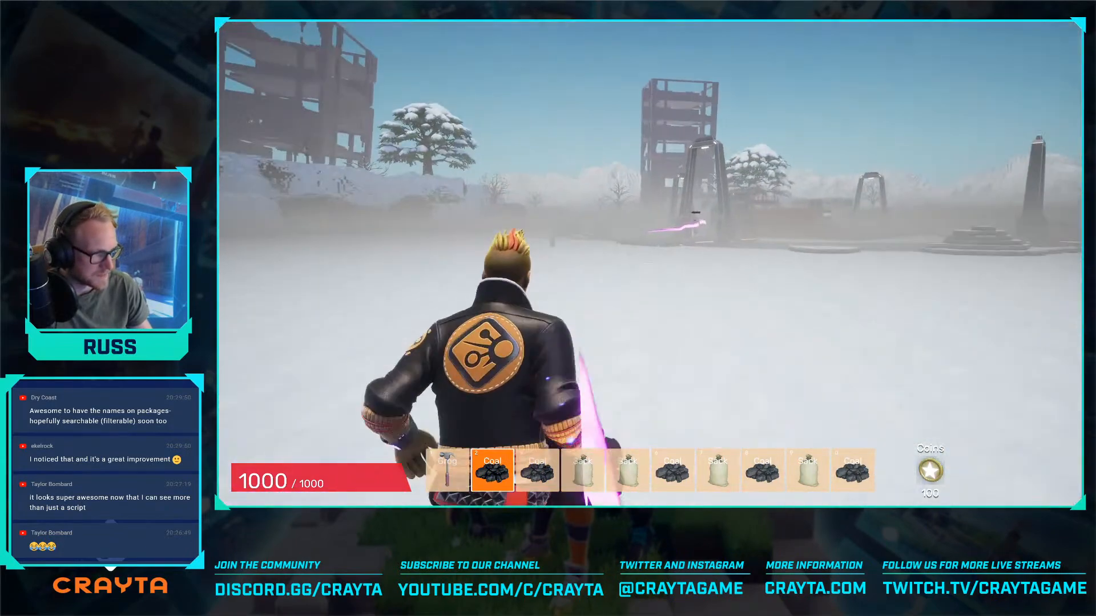
pyautogui.press('w')
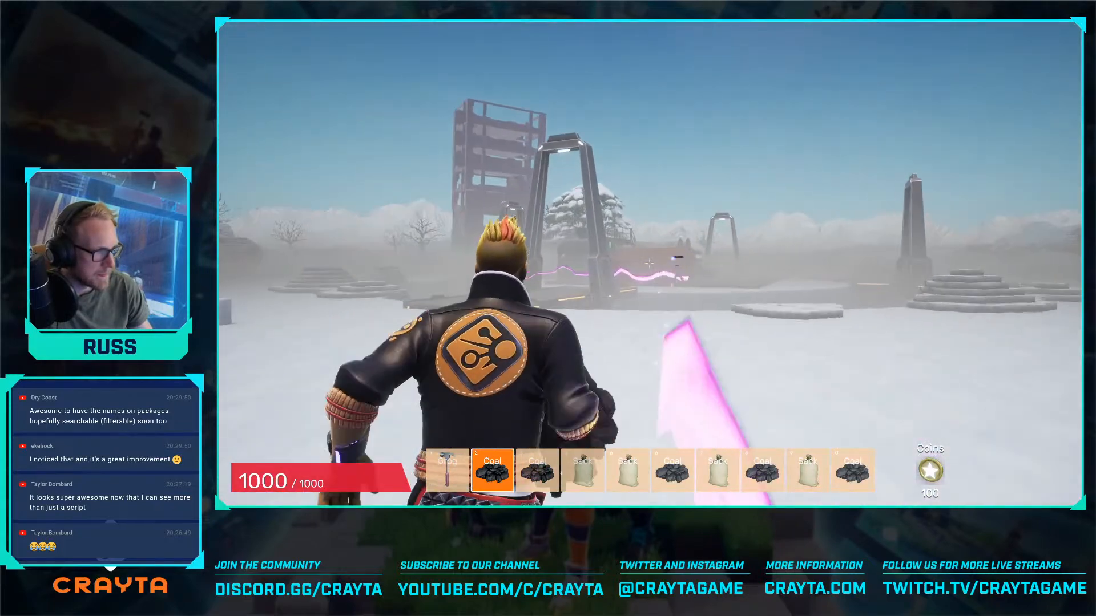
pyautogui.press('w')
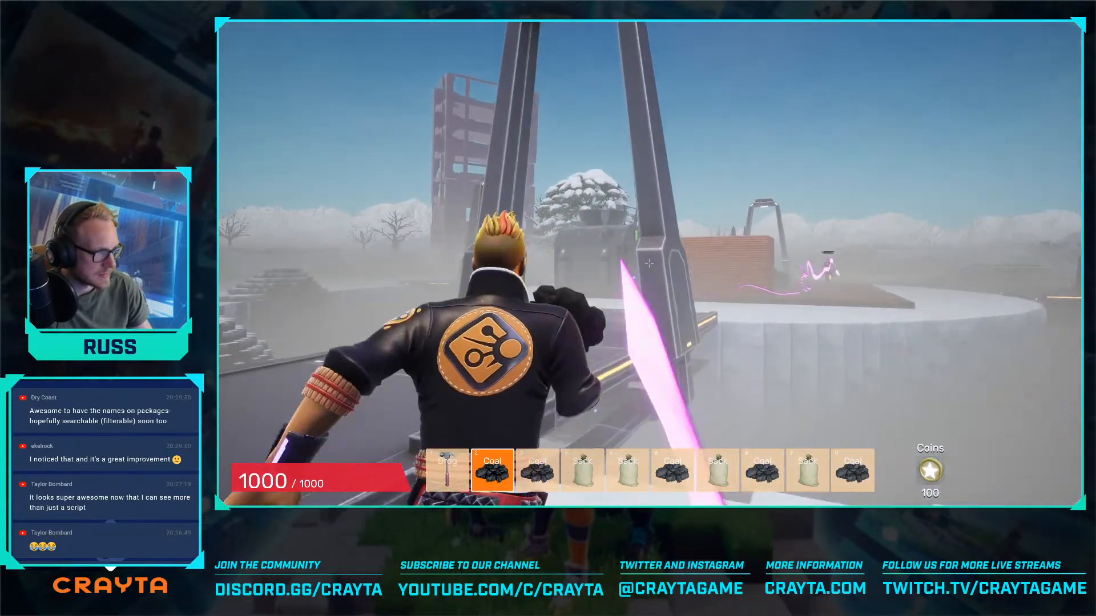
pyautogui.press('w')
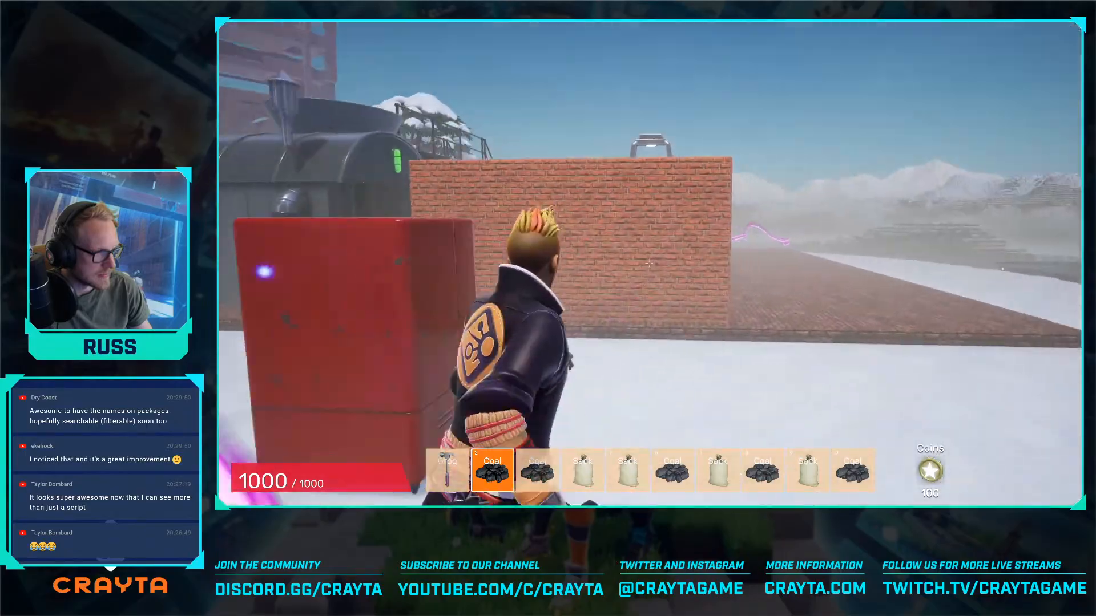
pyautogui.press('w')
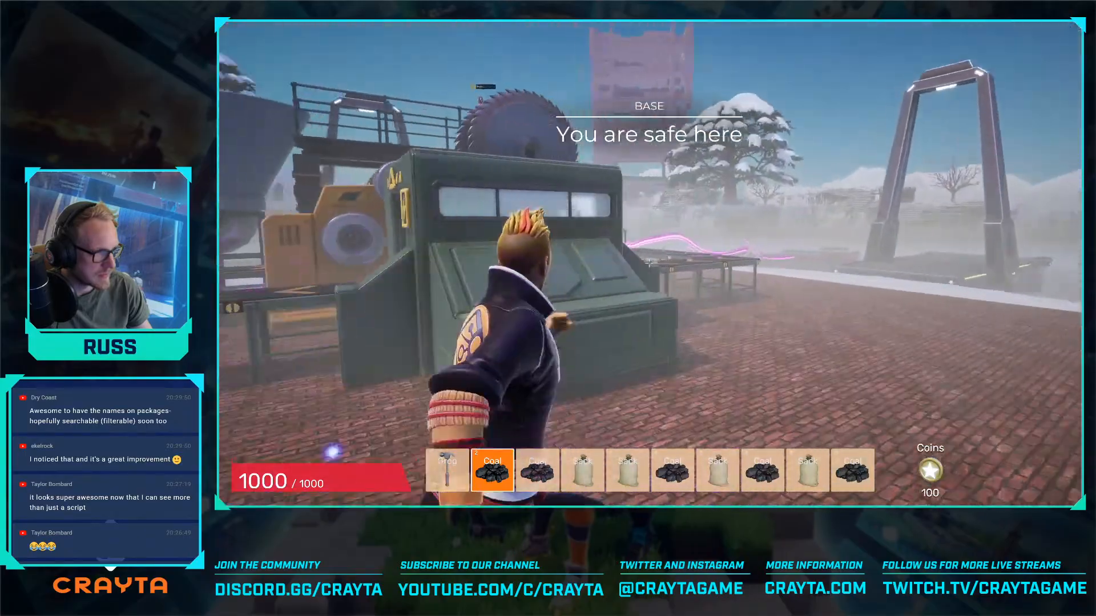
# - Climb the factory stairs and deposit the collected coal, hammer and sacks into the blue hopper
pyautogui.press('w')
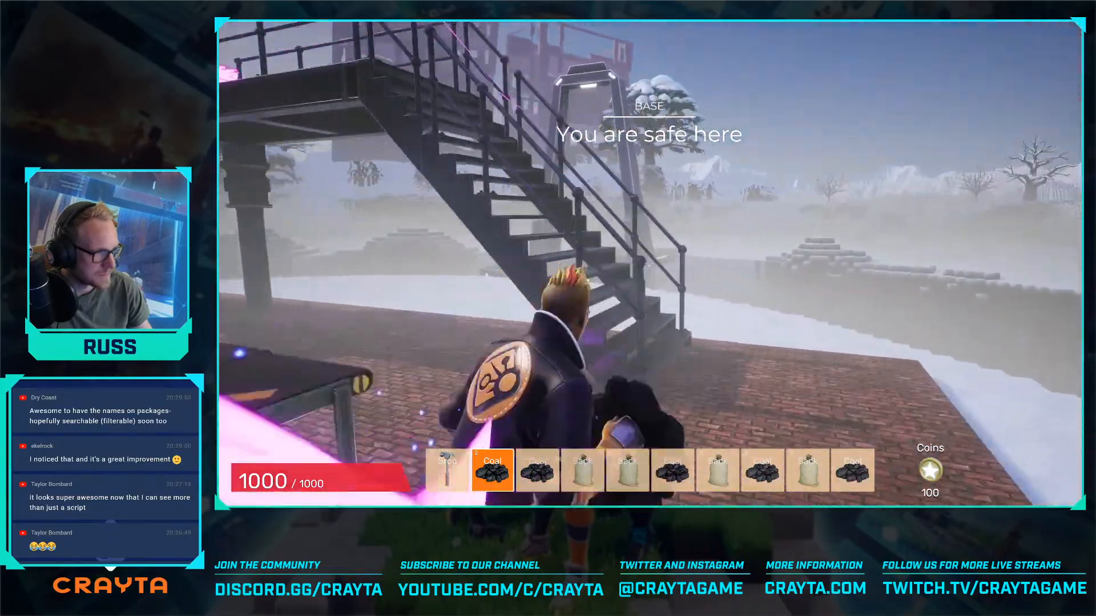
pyautogui.press('w')
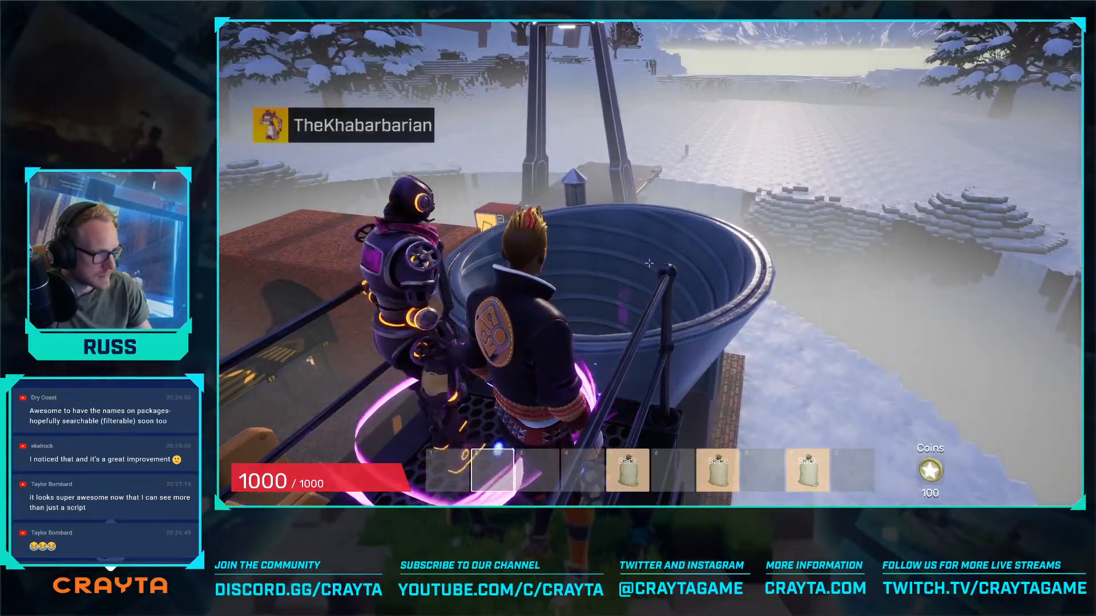
pyautogui.press('s')
pyautogui.press('space')
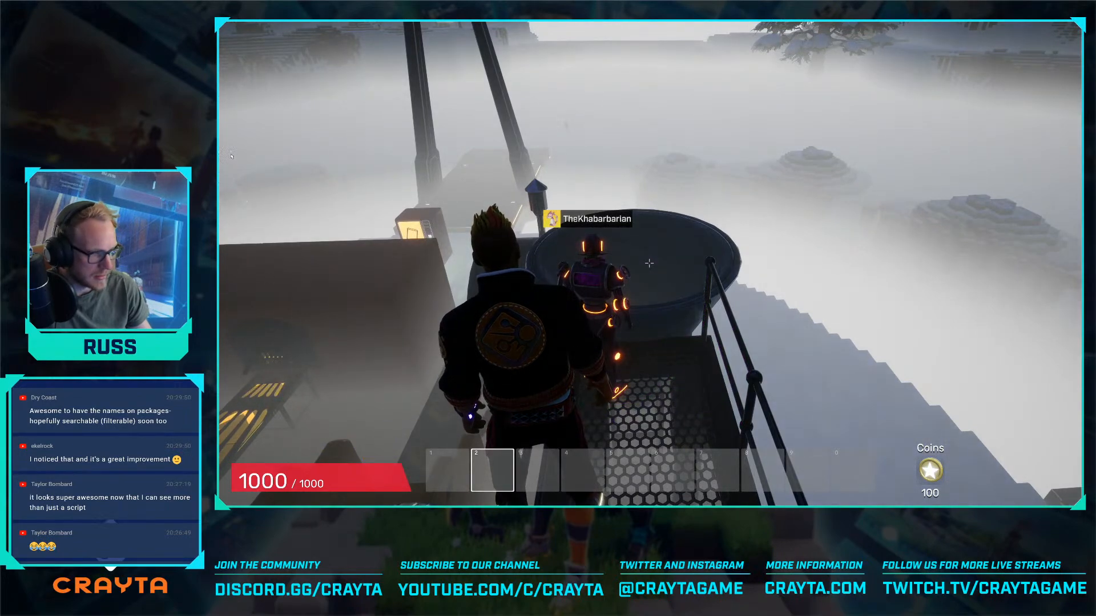
pyautogui.press('s')
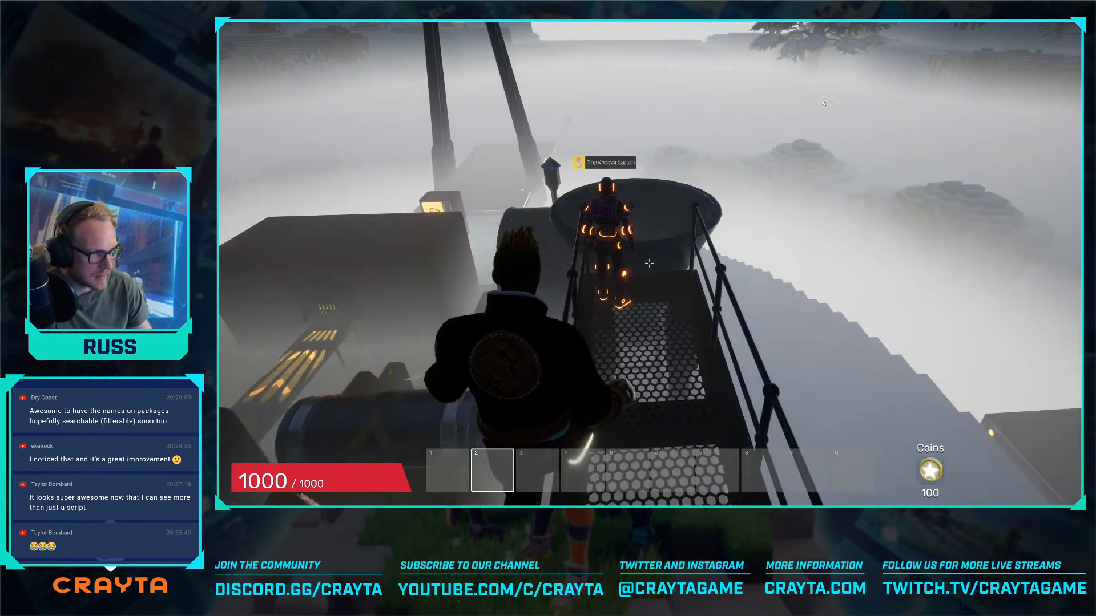
# - Leave the hopper walkway and move above the conveyor belts to inspect the production line in the night fog
pyautogui.press('w')
pyautogui.press('space')
pyautogui.press('w')
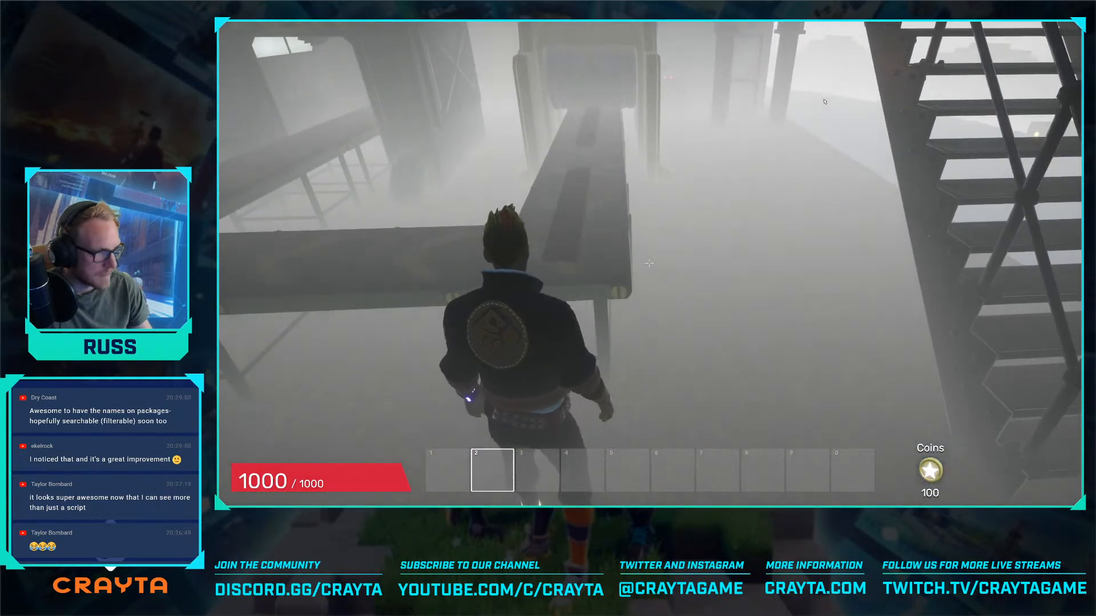
pyautogui.press('w')
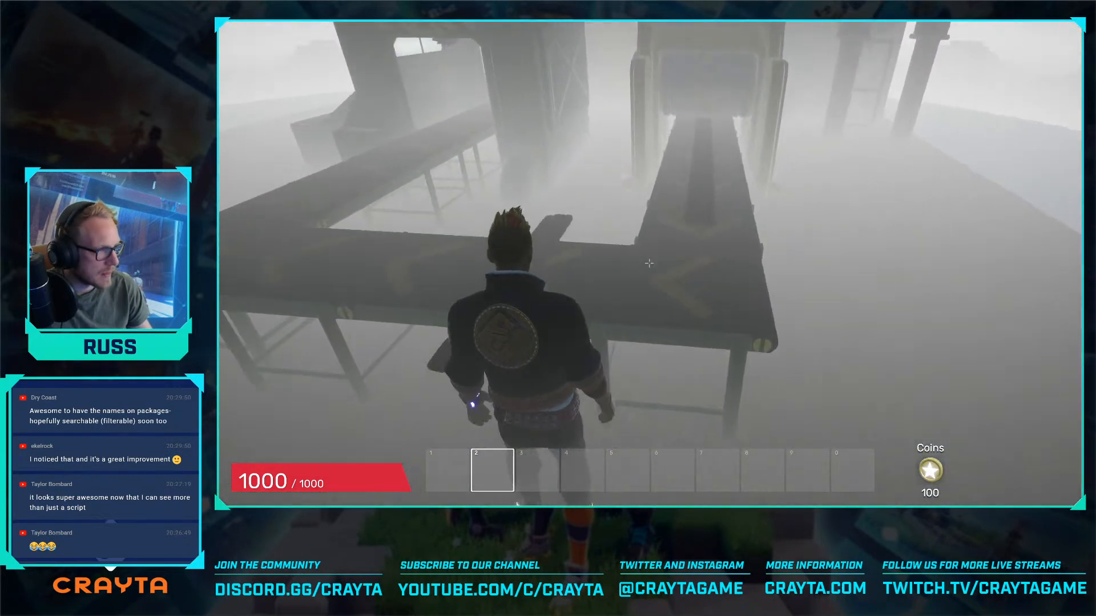
pyautogui.press('space')
pyautogui.press('w')
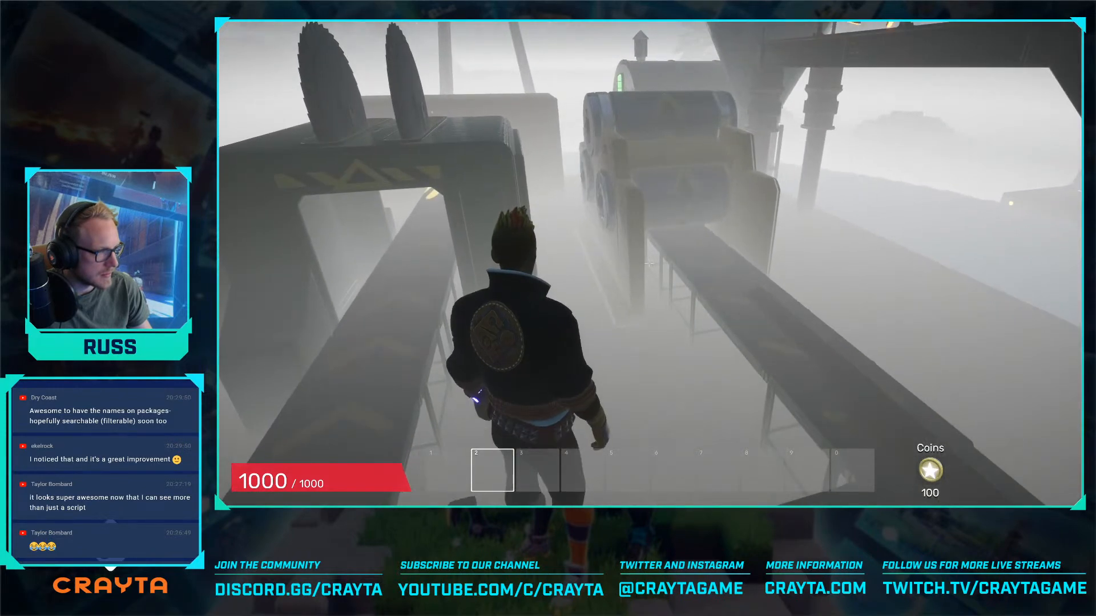
# - Follow the conveyor to the green saw machine and climb on top of it to watch it working
pyautogui.press('d')
pyautogui.press('a')
pyautogui.press('s')
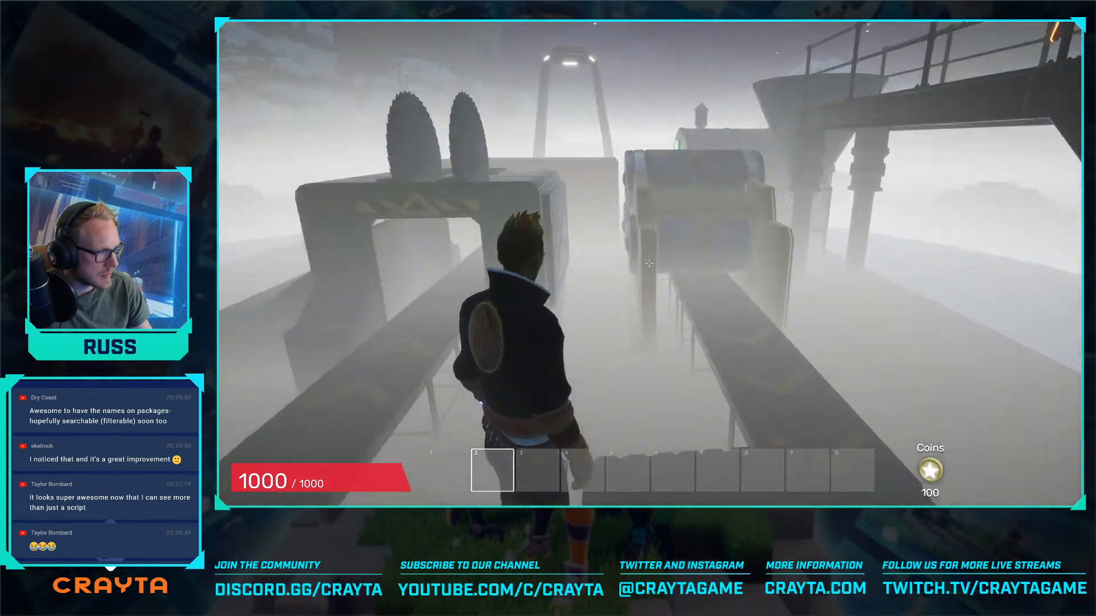
pyautogui.press('w')
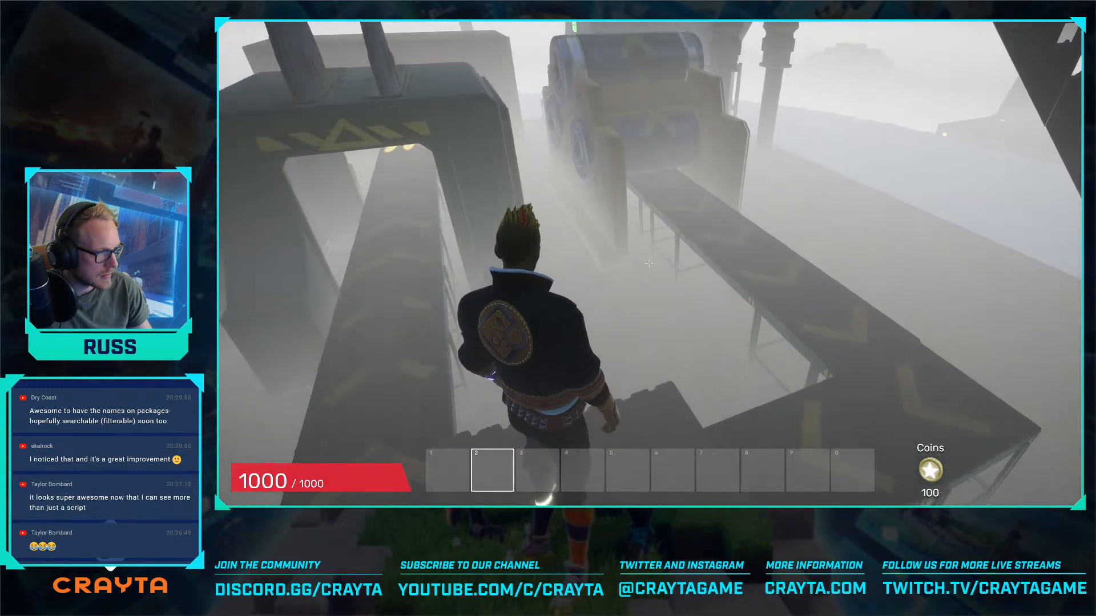
pyautogui.press('w')
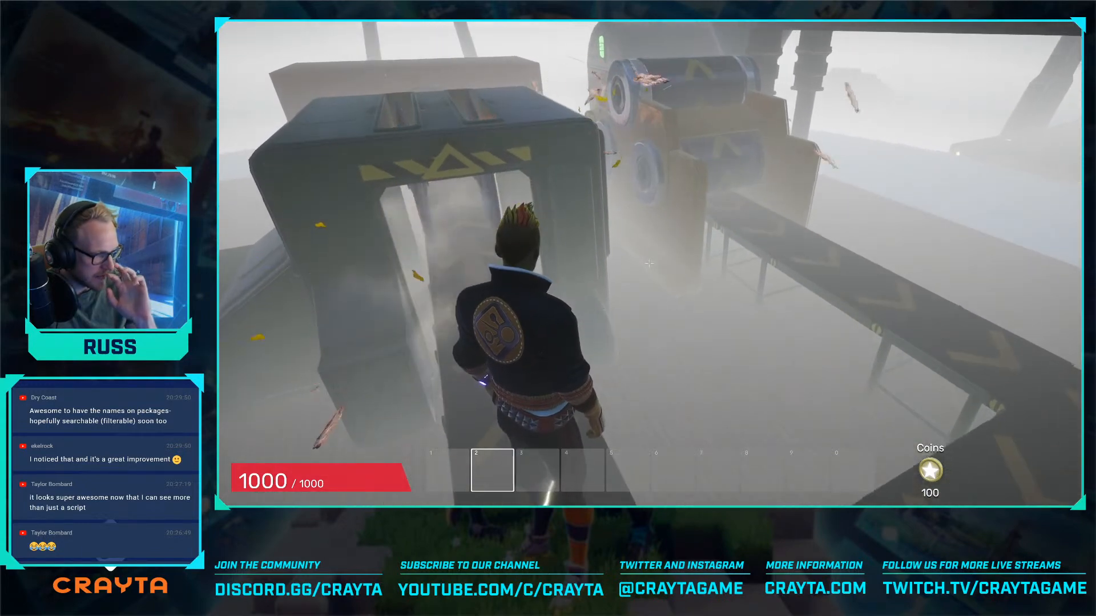
pyautogui.press('w')
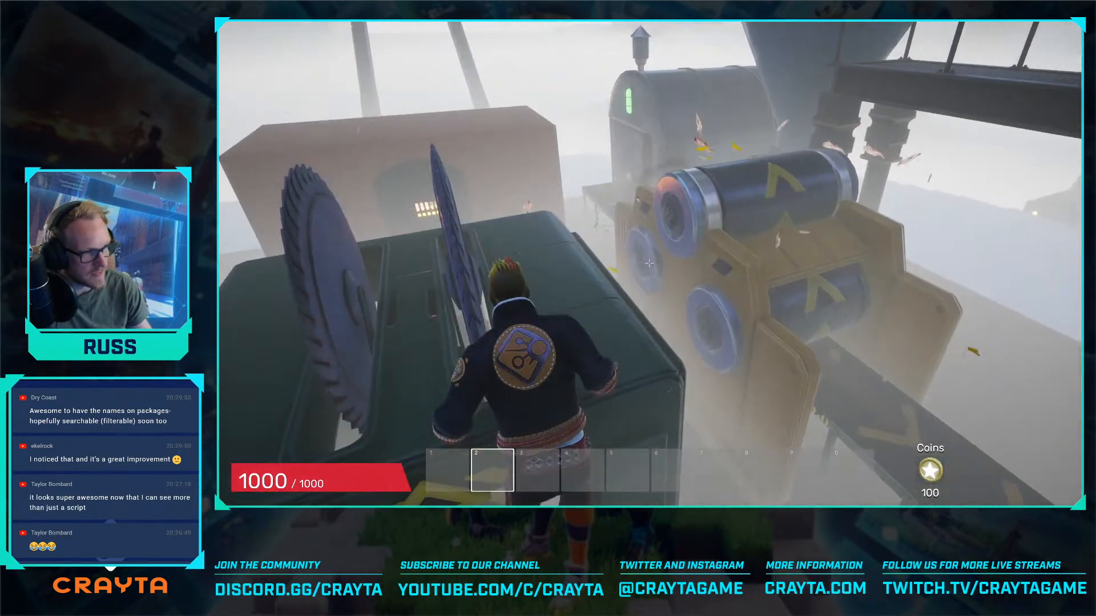
# - Cross over the machine roofs and around the hopper to check the planks coming along the conveyor
pyautogui.press('w')
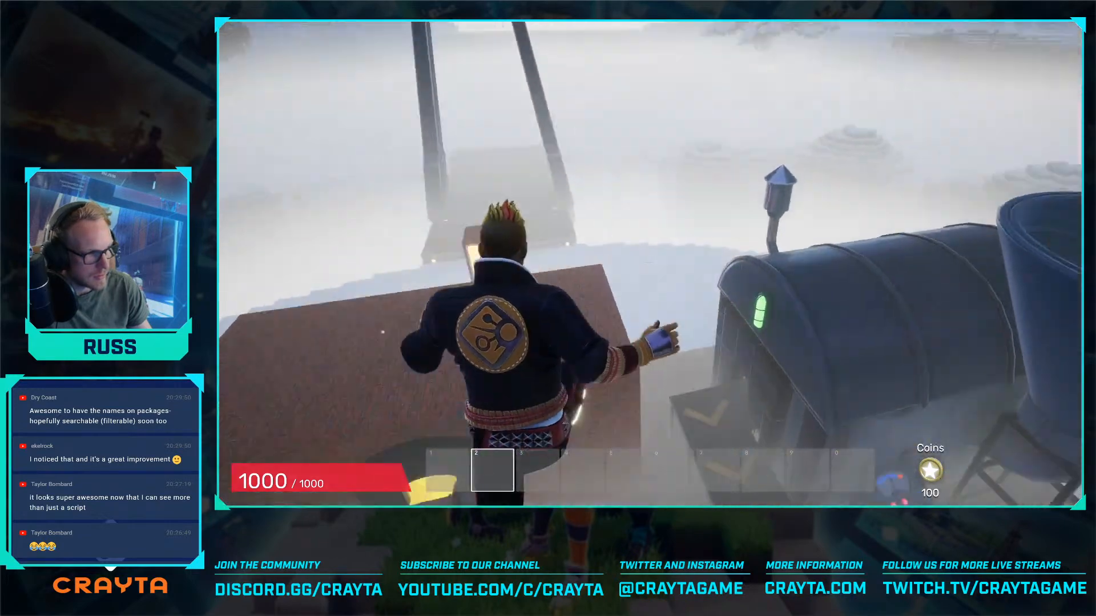
pyautogui.press('w')
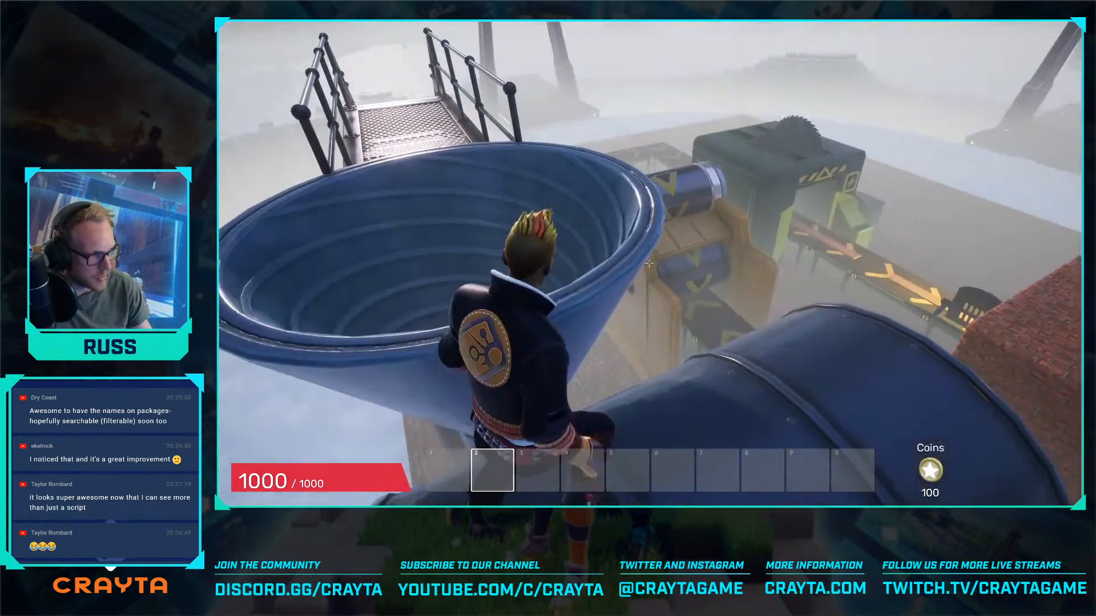
pyautogui.press('w')
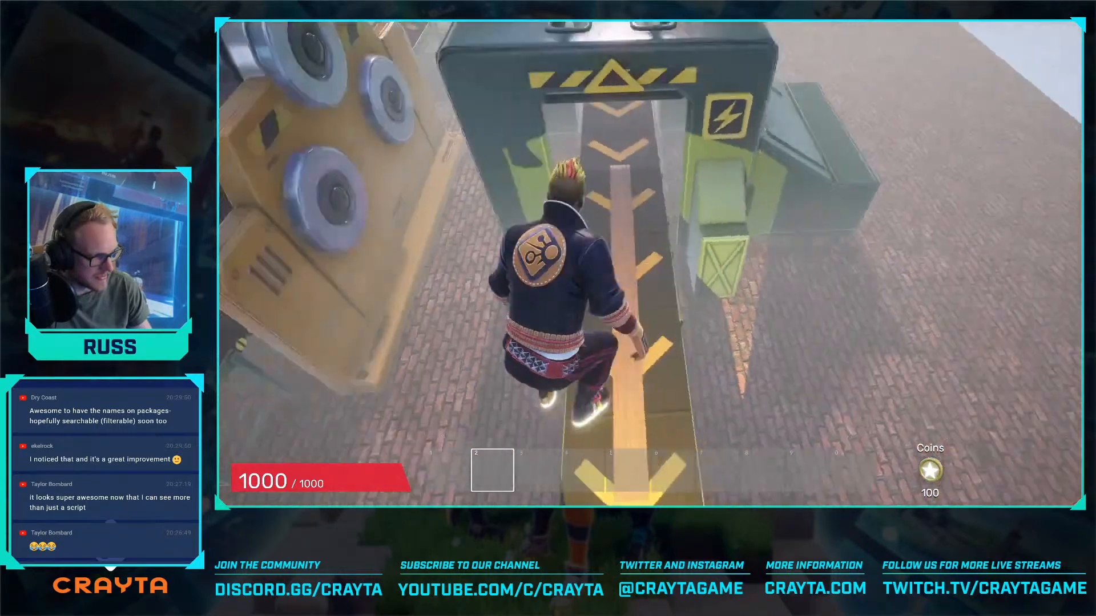
pyautogui.press('w')
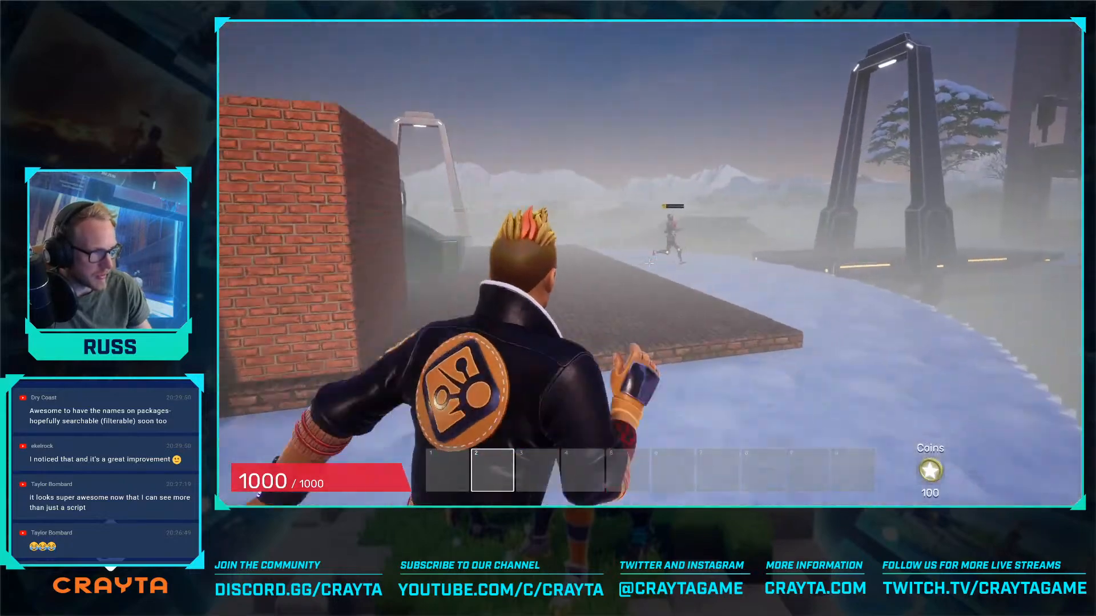
# - Run out of the safe area into the night snow to test the cold damage and end the preview
pyautogui.press('w')
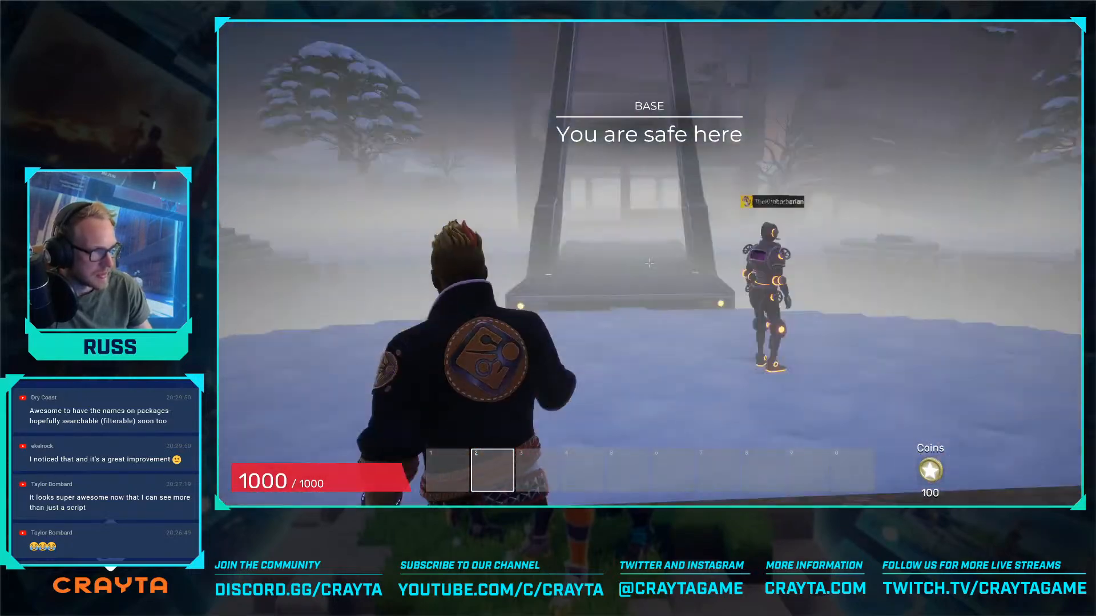
pyautogui.press('w')
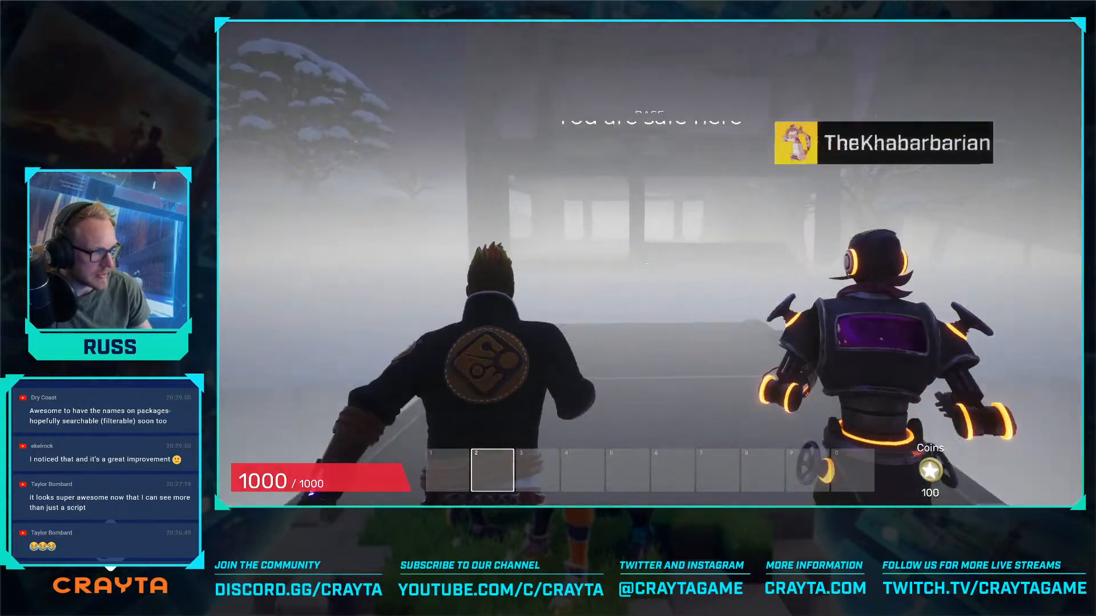
pyautogui.press('w')
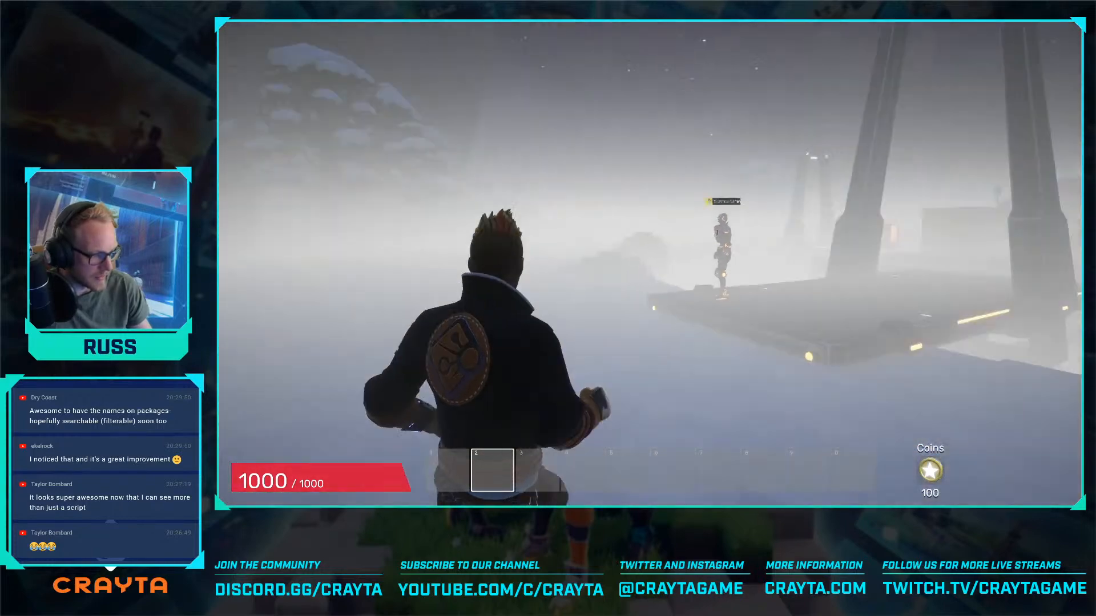
pyautogui.press('F5')
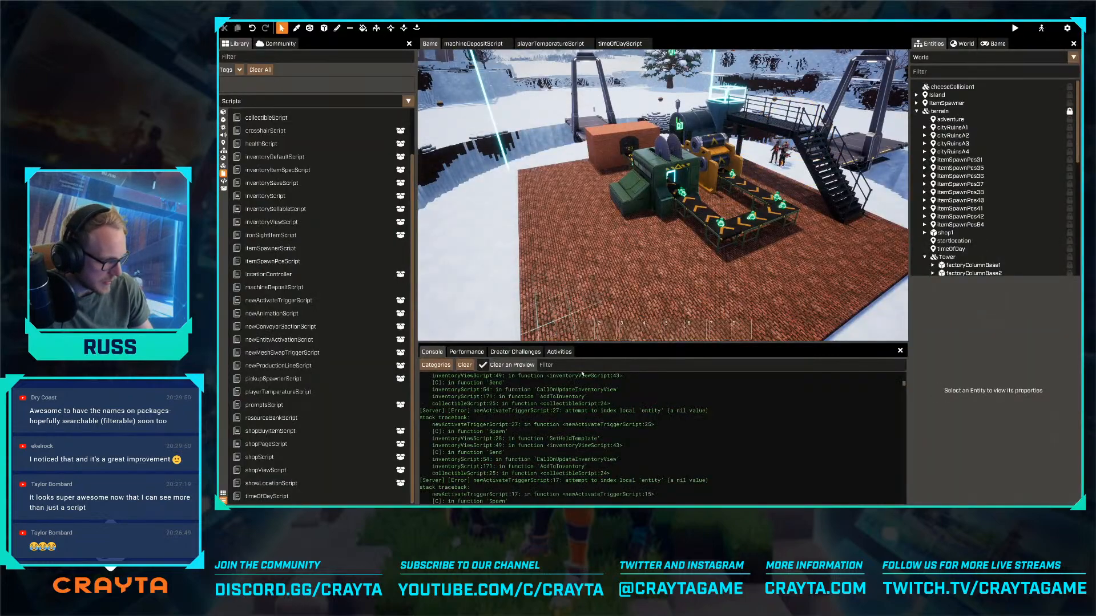
# - Examine the console log for script errors from the preview and view the safe-area trigger around the factory
pyautogui.scroll(-5, 606, 396)
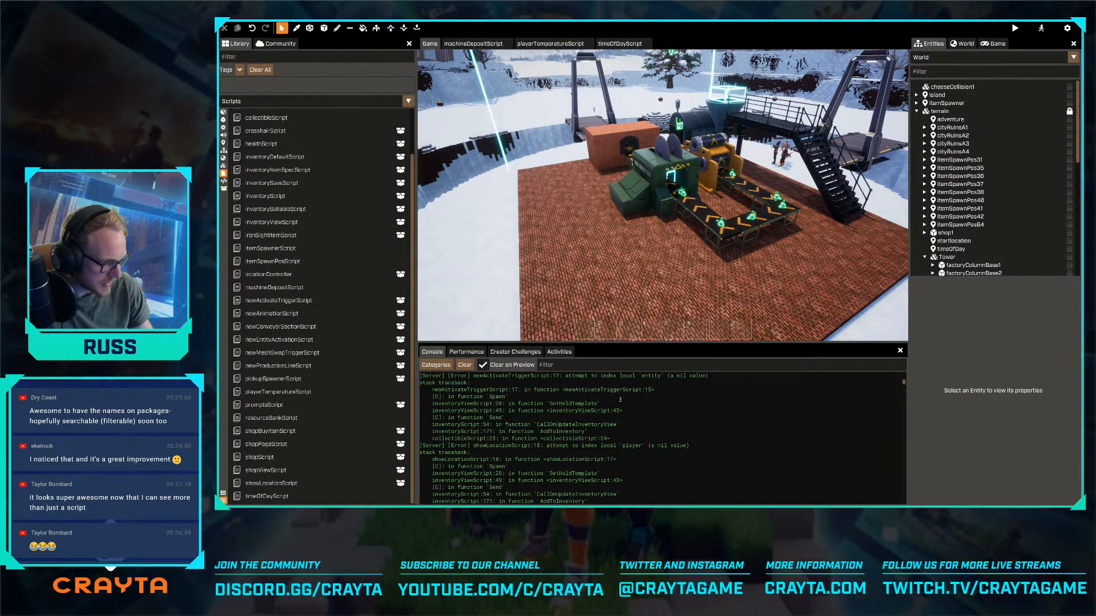
pyautogui.scroll(-5, 619, 399)
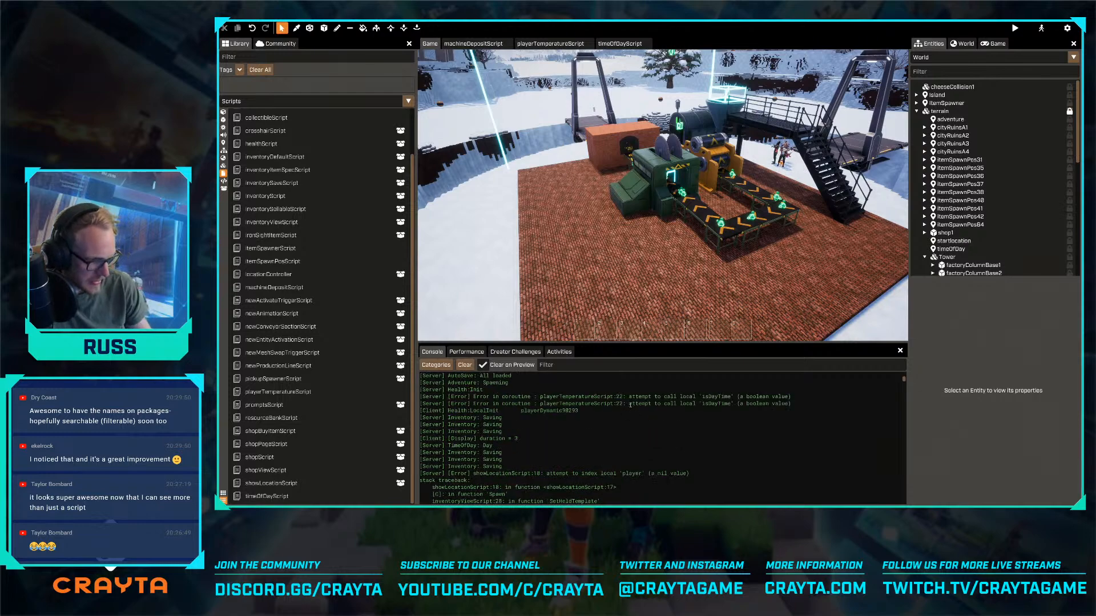
pyautogui.press('s')
pyautogui.moveTo(602, 290)
pyautogui.mouseDown(button='right')
pyautogui.moveTo(667, 250)
pyautogui.moveTo(602, 290)
pyautogui.mouseUp(button='right')
pyautogui.press('s')
pyautogui.press('w')
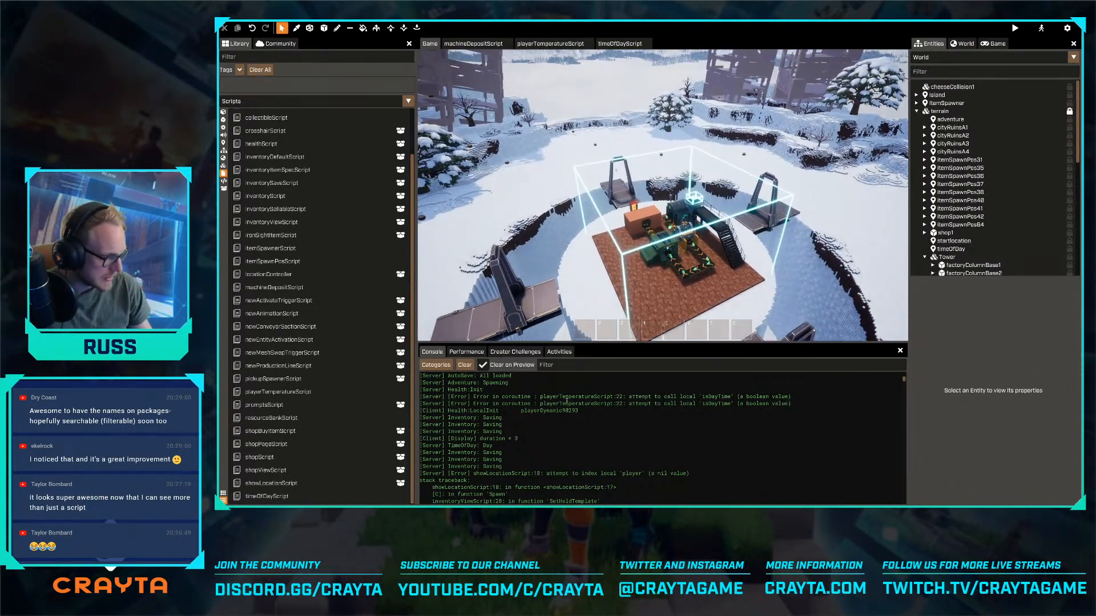
# - In playerTemperatureScript, remove the call parentheses after isDayTime in the if condition on line 22
pyautogui.click(535, 44)
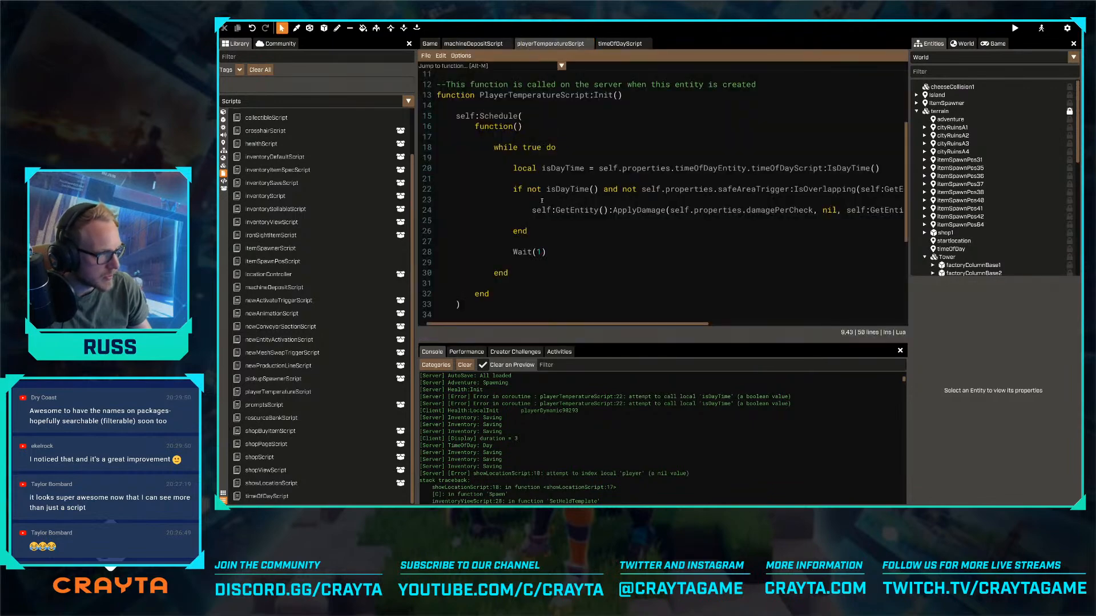
pyautogui.click(585, 189)
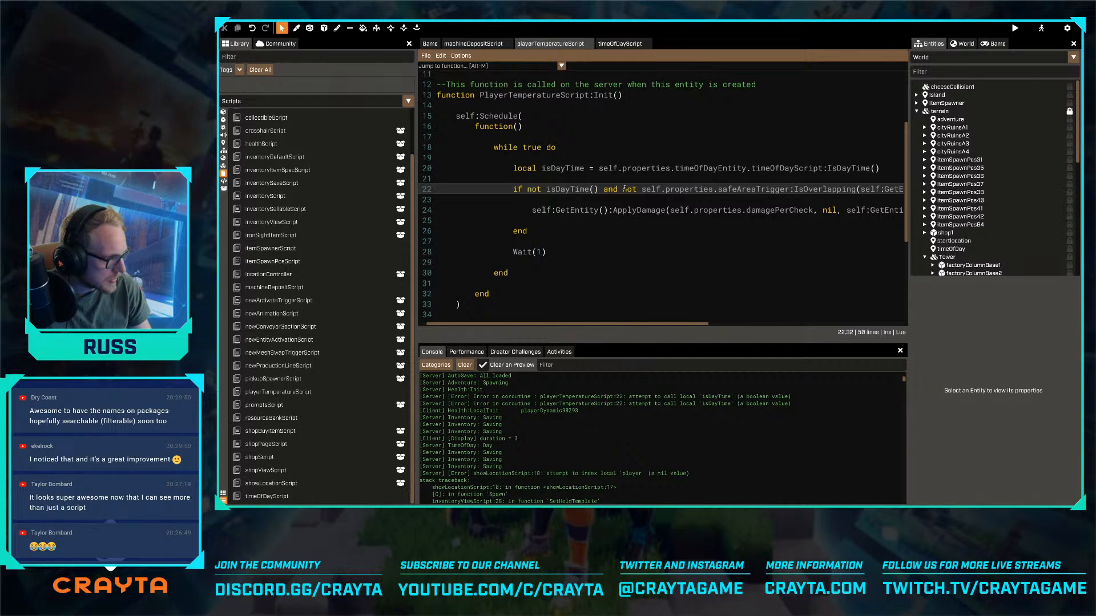
pyautogui.press('End')
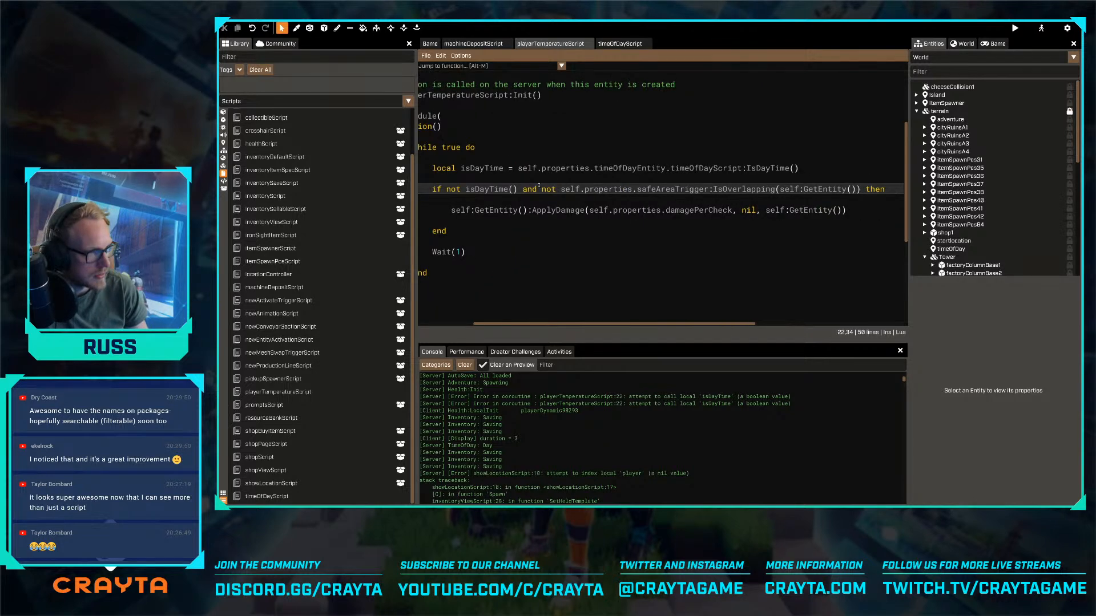
pyautogui.press('BackSpace')
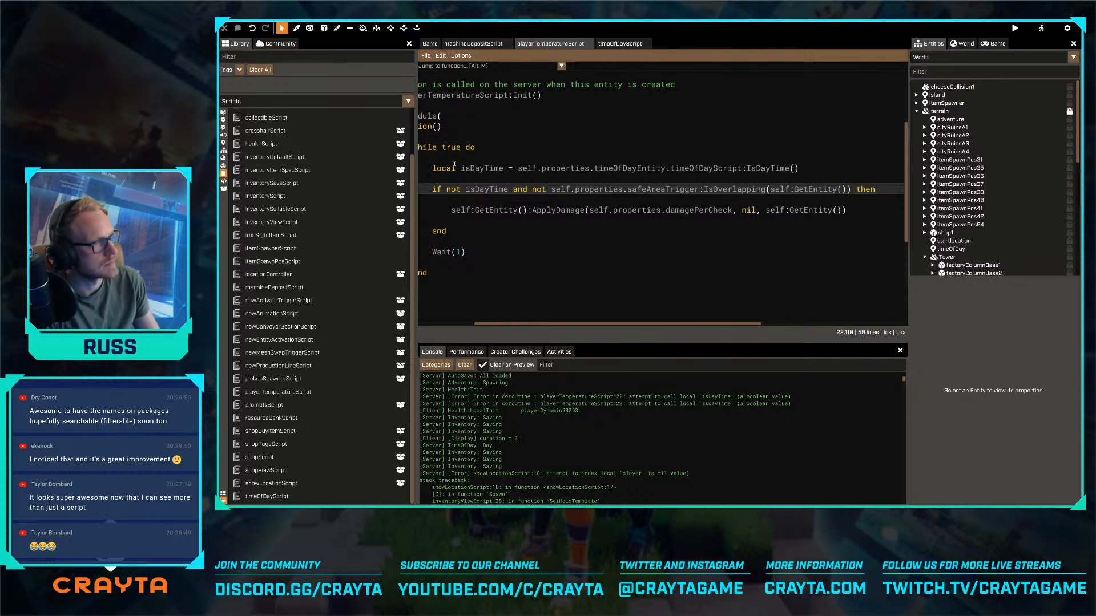
# - Review the OnDayCompleted function in machineDepositScript, return to the game view, and clear and close the console
pyautogui.click(472, 47)
pyautogui.scroll(-1, 534, 200)
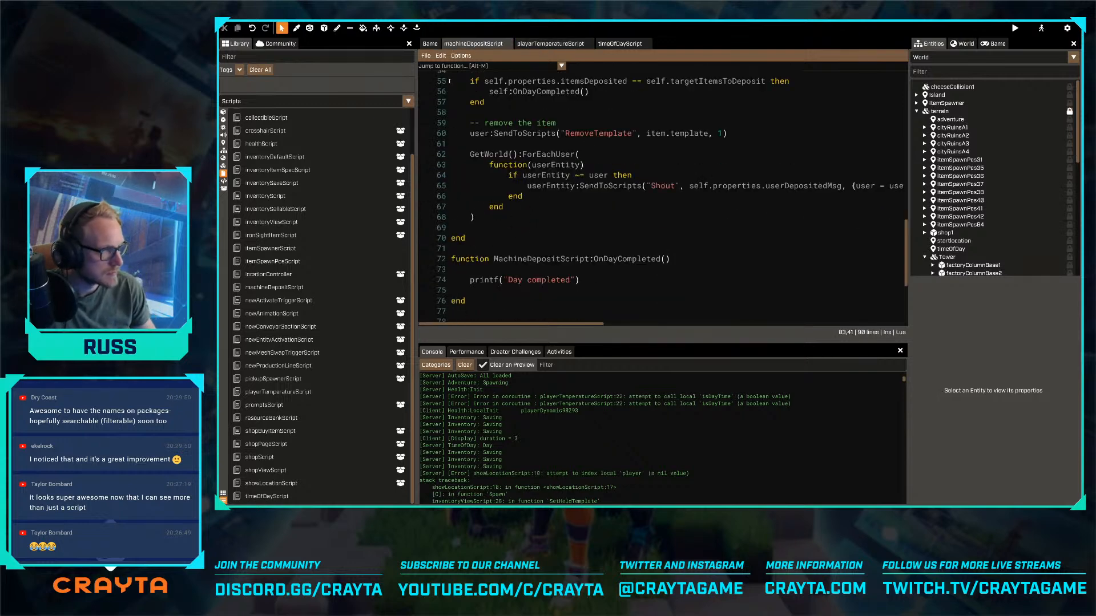
pyautogui.click(428, 44)
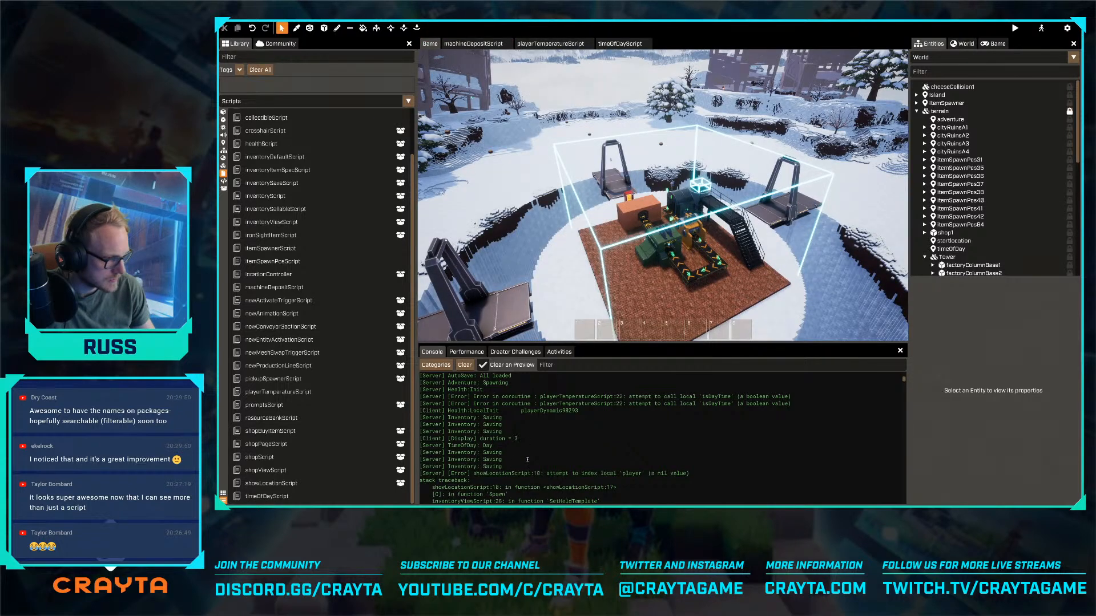
pyautogui.click(464, 366)
pyautogui.click(899, 351)
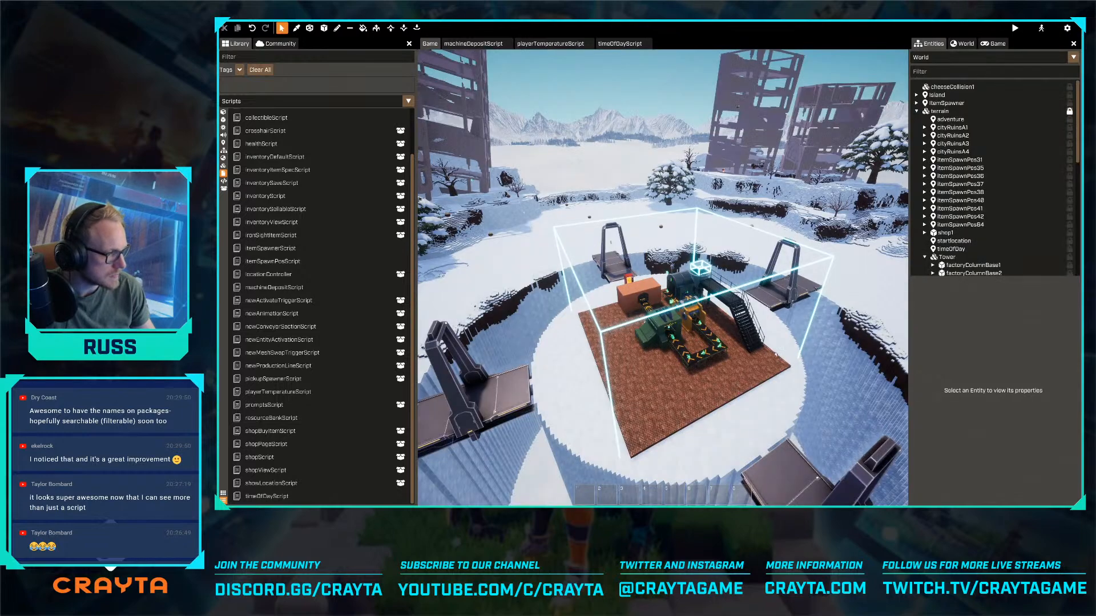
# - Sample the factory floor's brick and place a short row of 1 x 1 x 1 brick voxels along the floor's edge
pyautogui.moveTo(794, 377); pyautogui.dragTo(763, 385, button='right')
pyautogui.press('w')
pyautogui.press('w')
pyautogui.press('s')
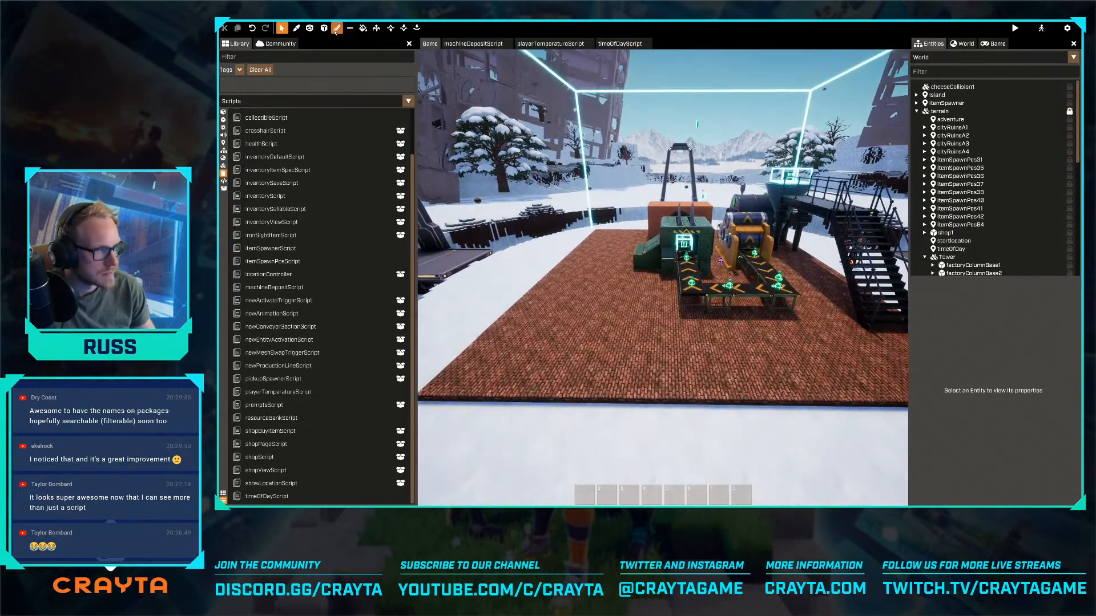
pyautogui.press('a')
pyautogui.press('w')
pyautogui.press('w')
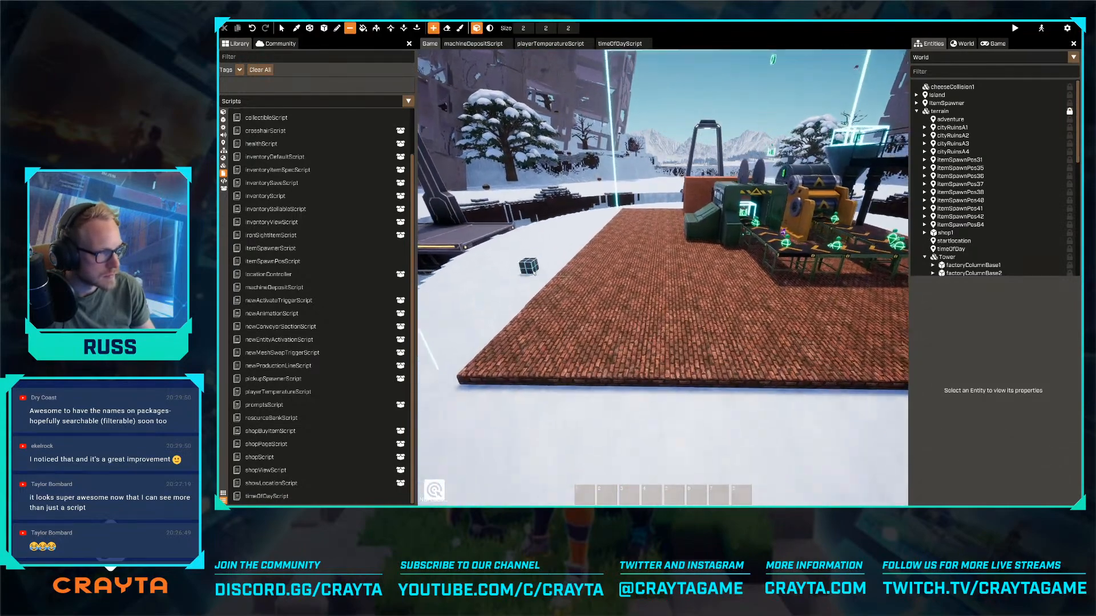
pyautogui.click(298, 30)
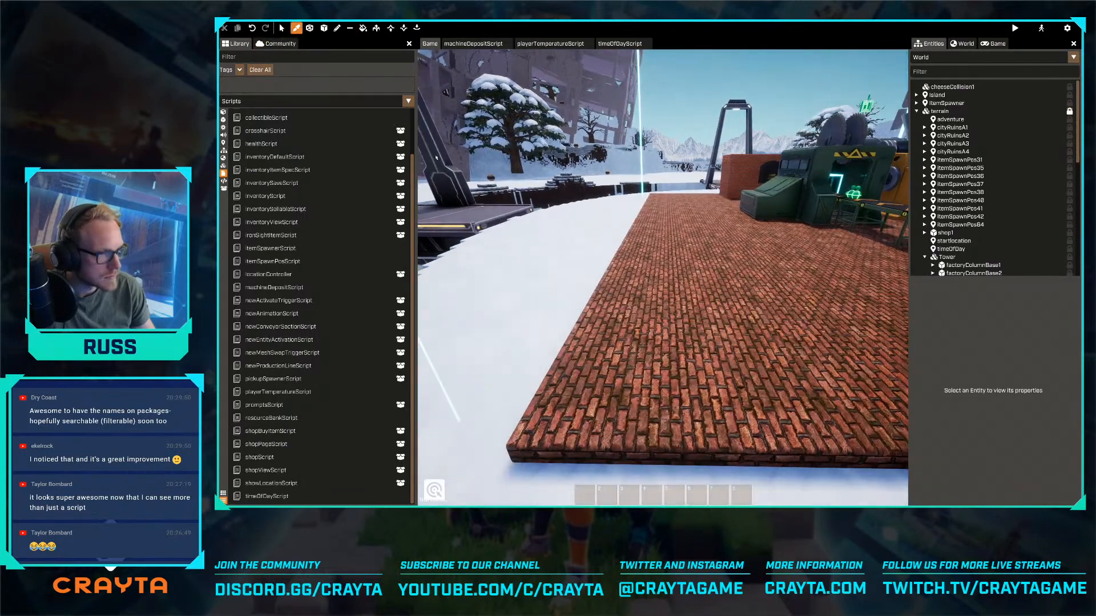
pyautogui.click(528, 442)
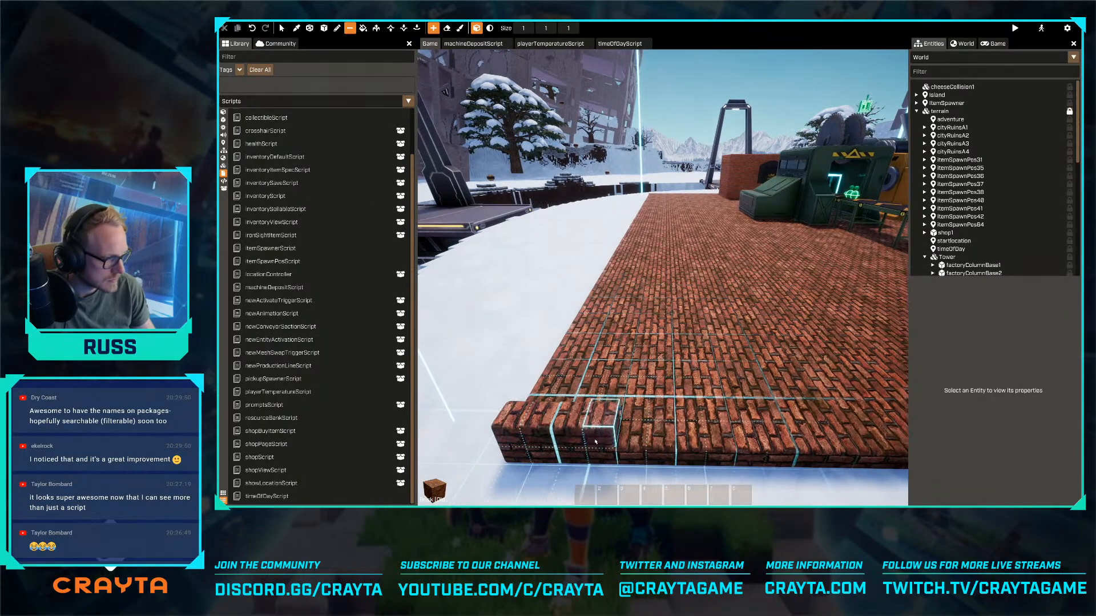
pyautogui.moveTo(527, 443); pyautogui.dragTo(595, 441, button='right')
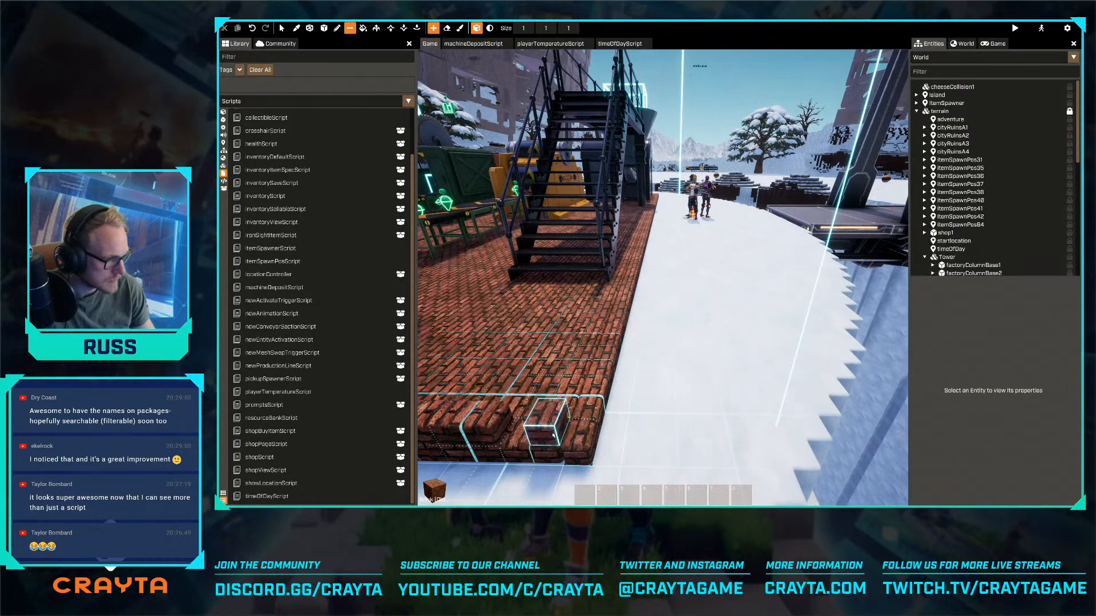
# - Extrude the edge strip of the brick floor upward into a tall wall along one side of the factory
pyautogui.press('4')
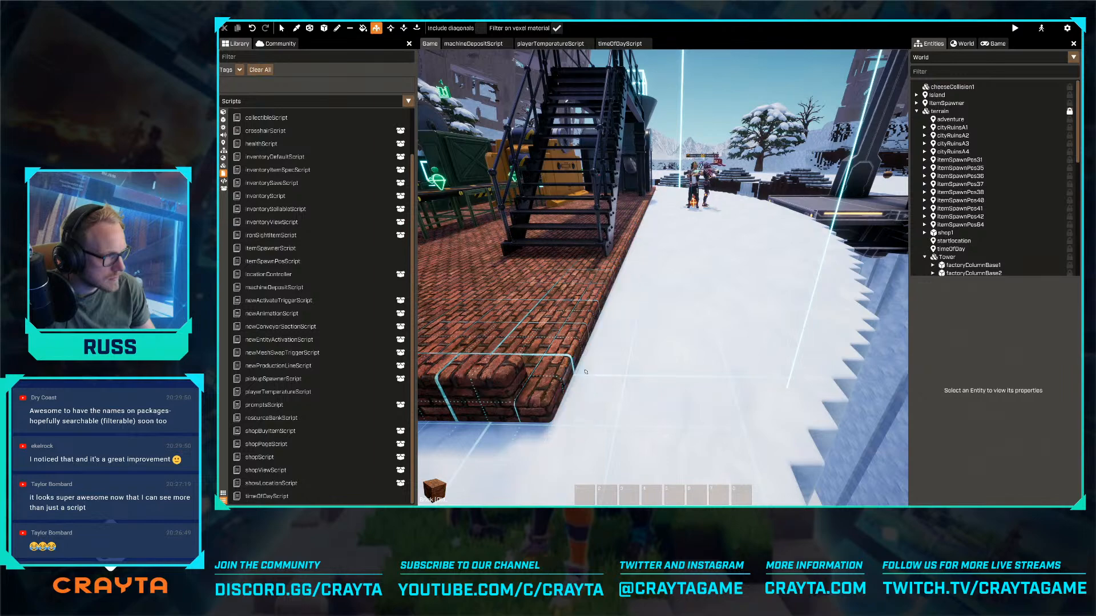
pyautogui.click(592, 370)
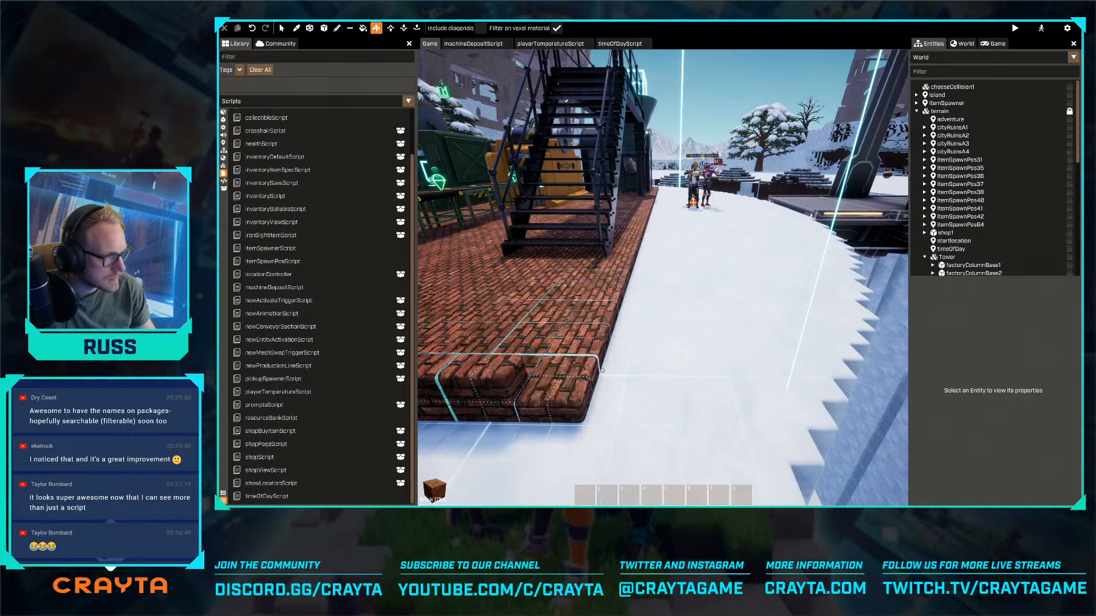
pyautogui.moveTo(612, 374); pyautogui.dragTo(598, 371, button='right')
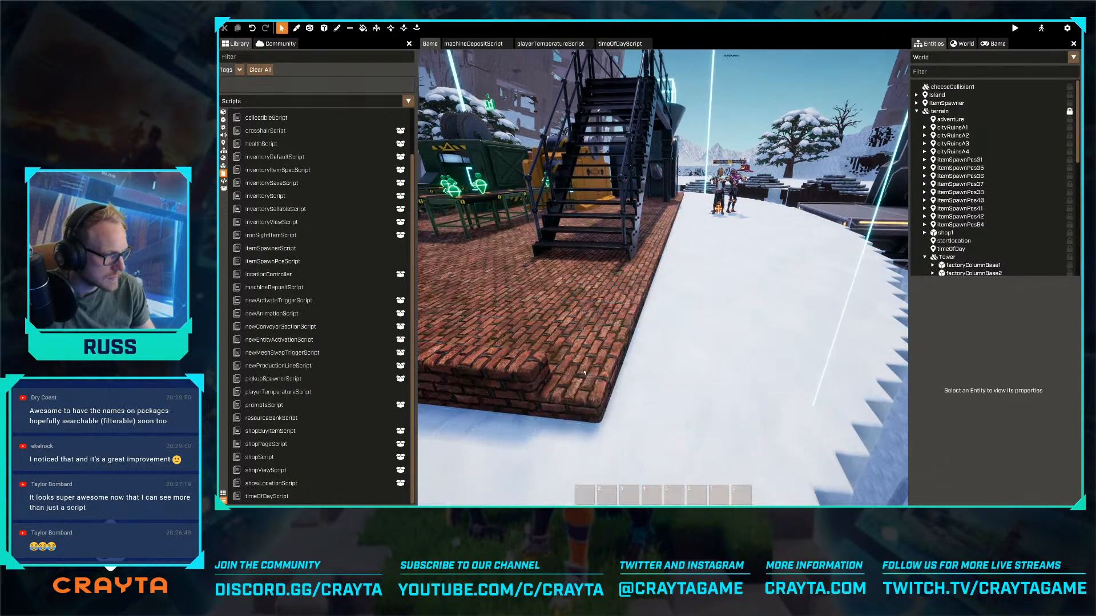
pyautogui.click(375, 29)
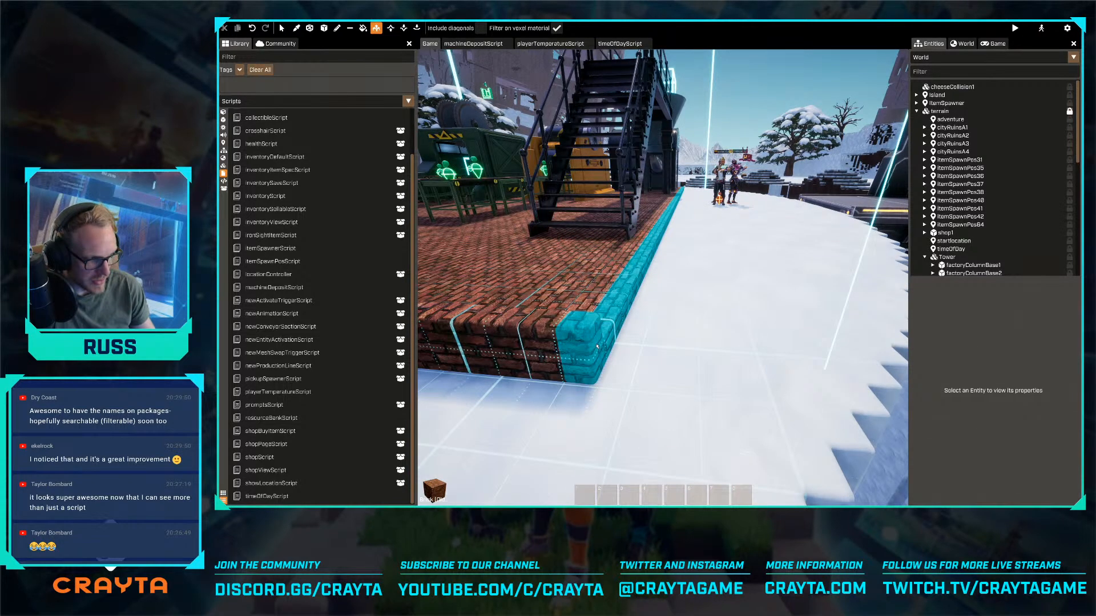
pyautogui.press('d')
pyautogui.moveTo(596, 346); pyautogui.dragTo(592, 342, button='right')
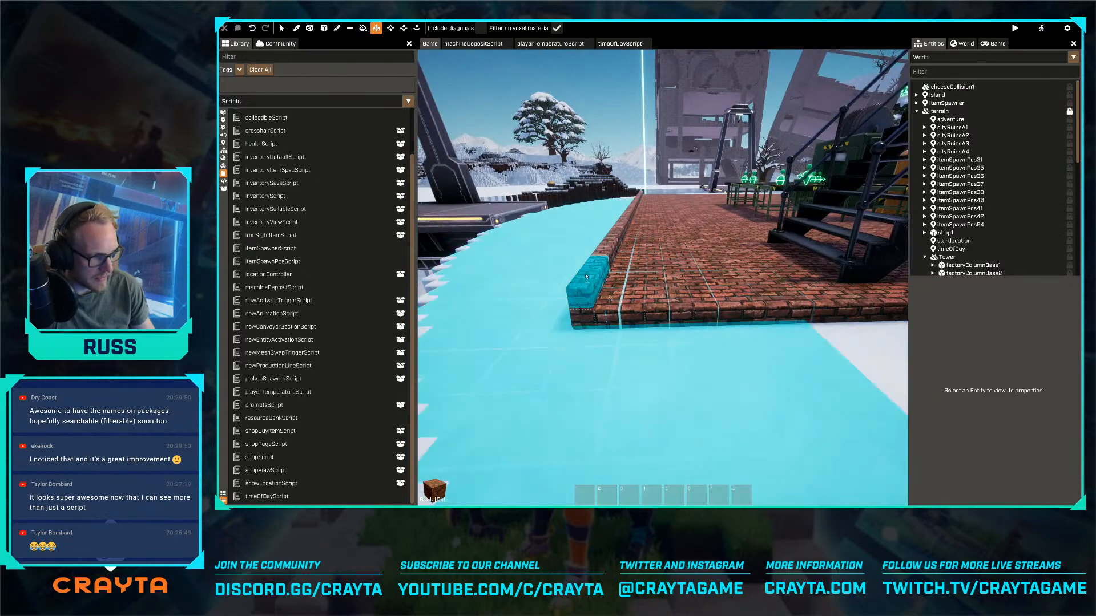
pyautogui.moveTo(586, 277); pyautogui.dragTo(594, 239)
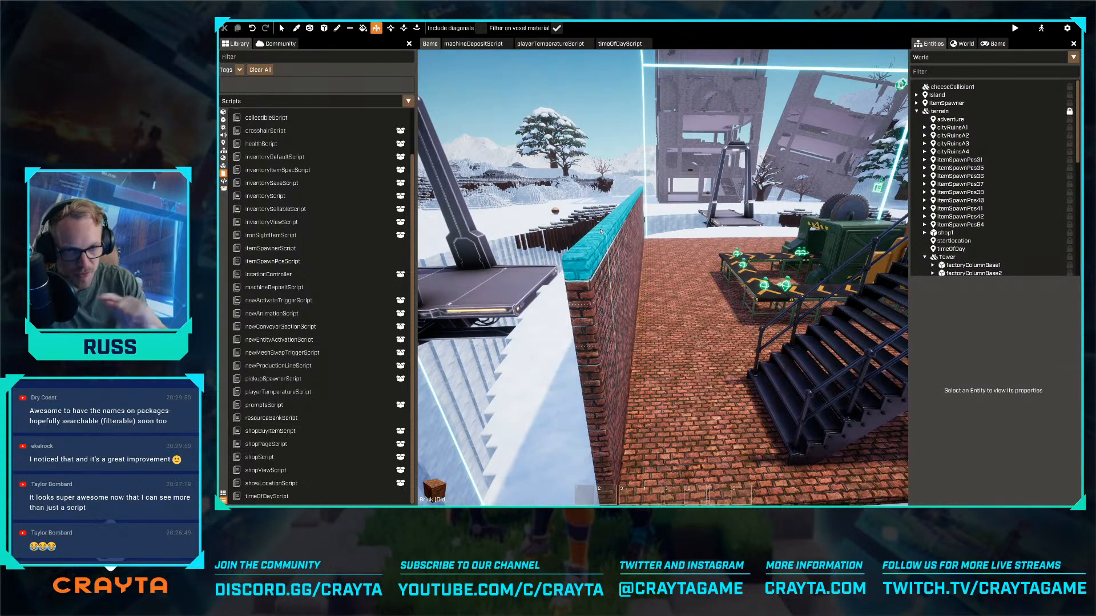
# - Cut a window opening in the brick wall by selecting a 2 x 5 x 9 voxel box and clearing it
pyautogui.press('a')
pyautogui.moveTo(616, 319); pyautogui.dragTo(641, 320, button='right')
pyautogui.press('Escape')
pyautogui.moveTo(663, 273); pyautogui.dragTo(663, 271, button='right')
pyautogui.press('a')
pyautogui.press('w')
pyautogui.press('w')
pyautogui.click(309, 29)
pyautogui.moveTo(545, 151); pyautogui.dragTo(632, 288)
pyautogui.press('space')
pyautogui.moveTo(606, 242); pyautogui.dragTo(611, 239)
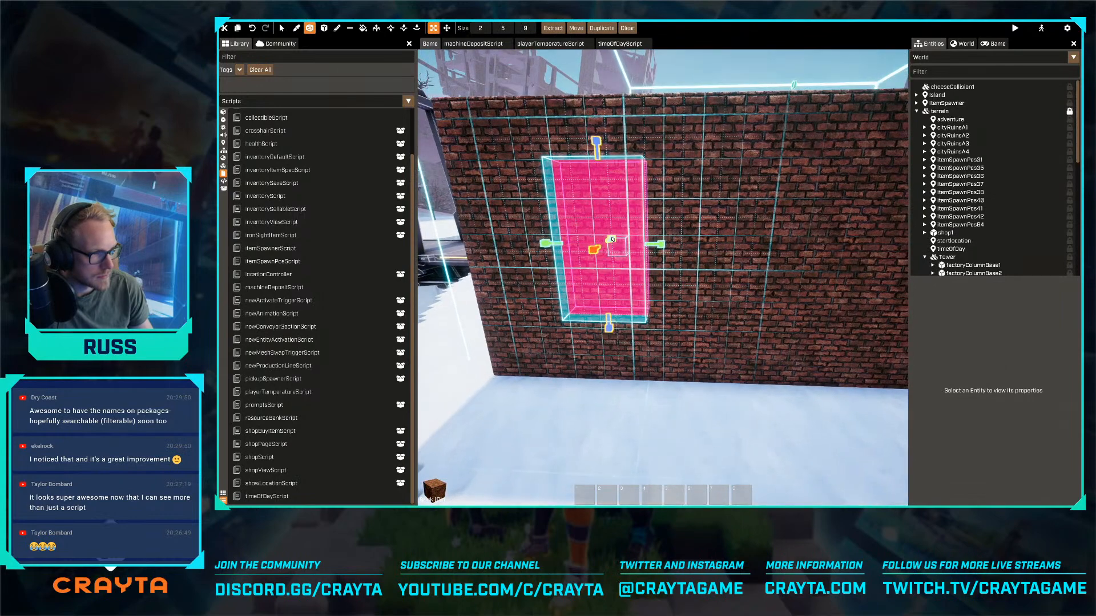
pyautogui.press('w')
pyautogui.press('space')
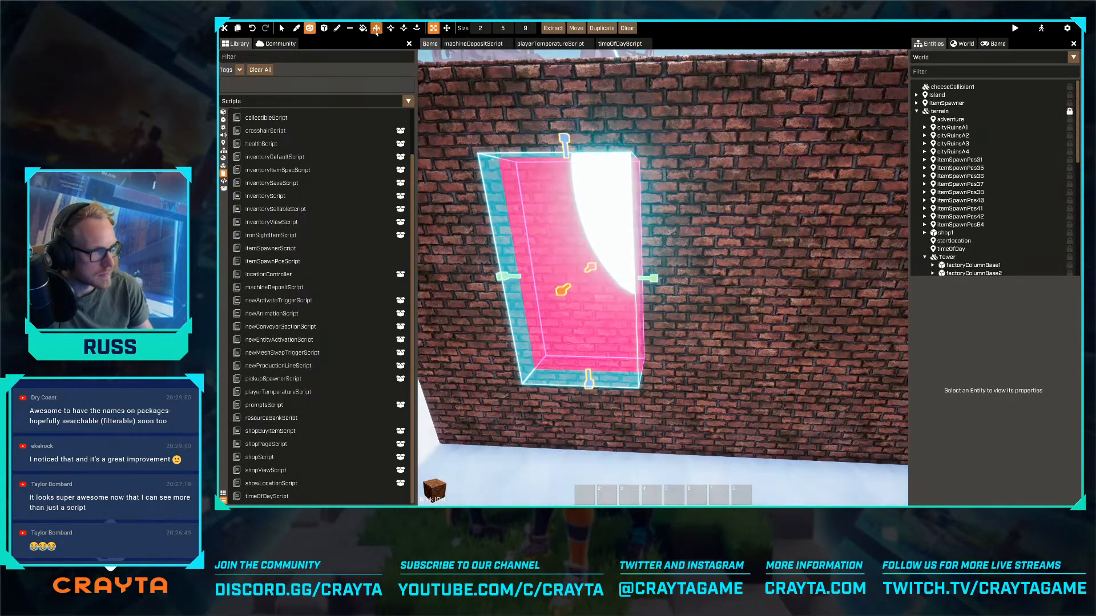
pyautogui.click(627, 28)
# - Search the mesh library for "window" and place the Windows (Factory) mesh in the wall opening
pyautogui.press('w')
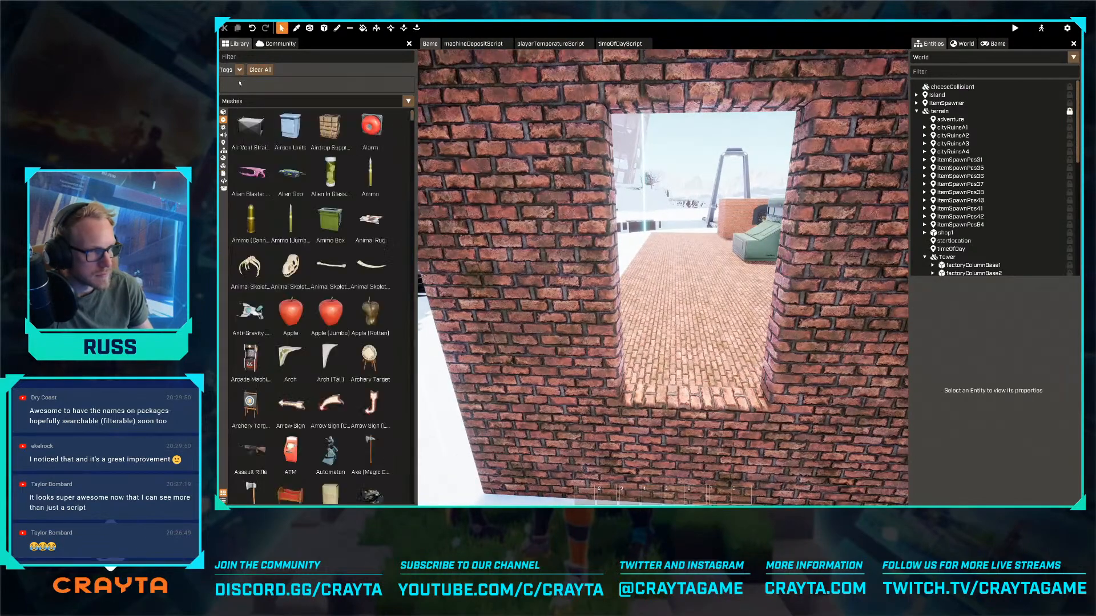
pyautogui.click(247, 56)
pyautogui.write('window')
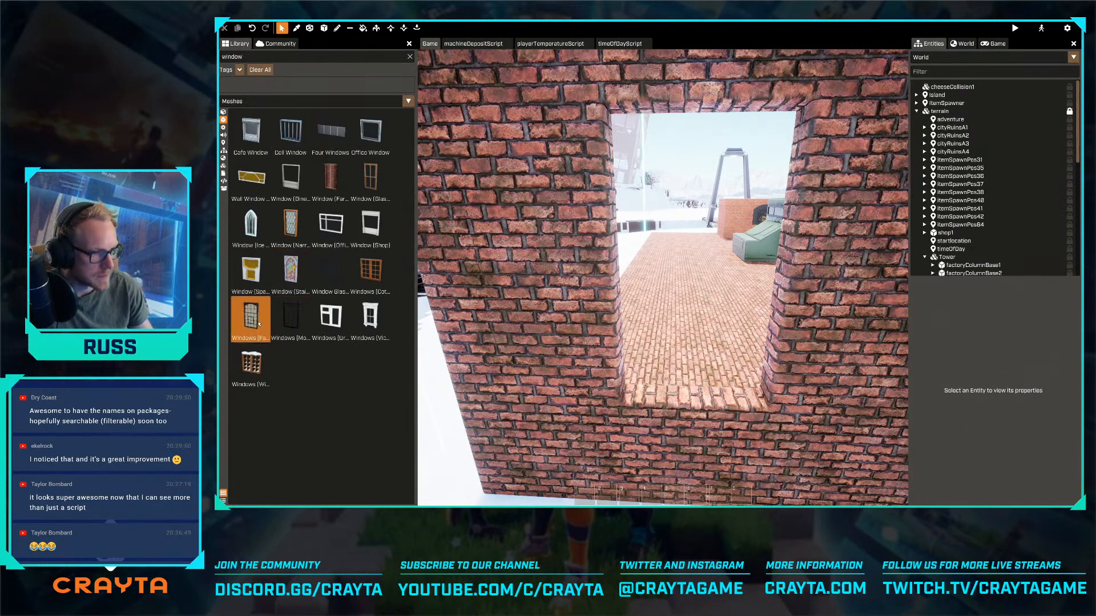
pyautogui.moveTo(258, 323); pyautogui.dragTo(699, 405)
pyautogui.moveTo(699, 405); pyautogui.dragTo(663, 270, button='right')
pyautogui.click(614, 320)
# - Shift the factory window through the wall's thickness to X position -1037.5
pyautogui.press('w')
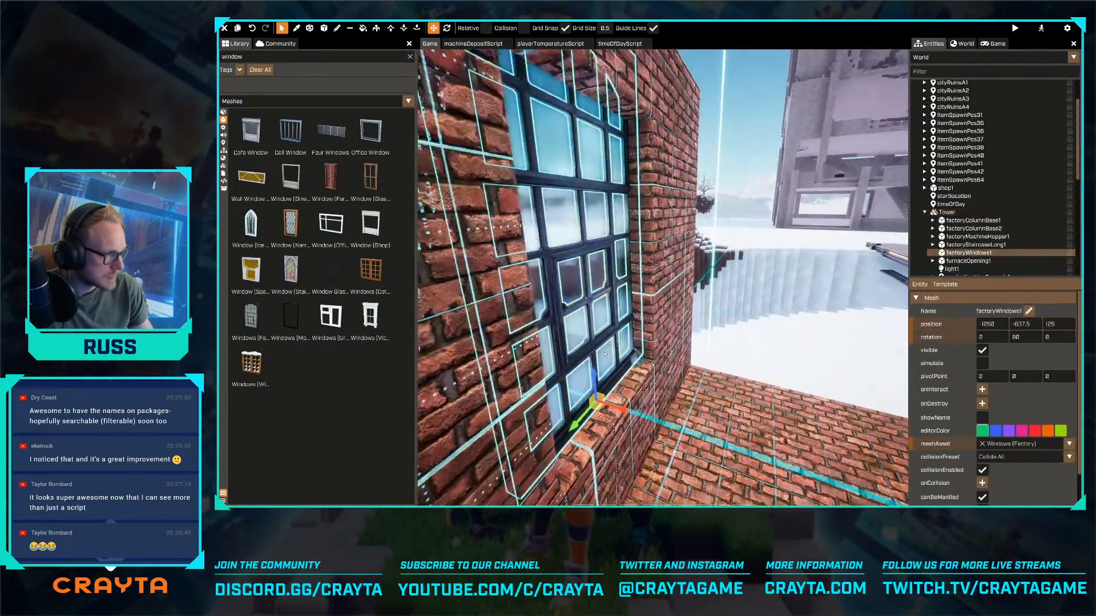
pyautogui.moveTo(610, 412); pyautogui.dragTo(619, 416)
pyautogui.press('a')
pyautogui.moveTo(619, 417); pyautogui.dragTo(663, 271, button='right')
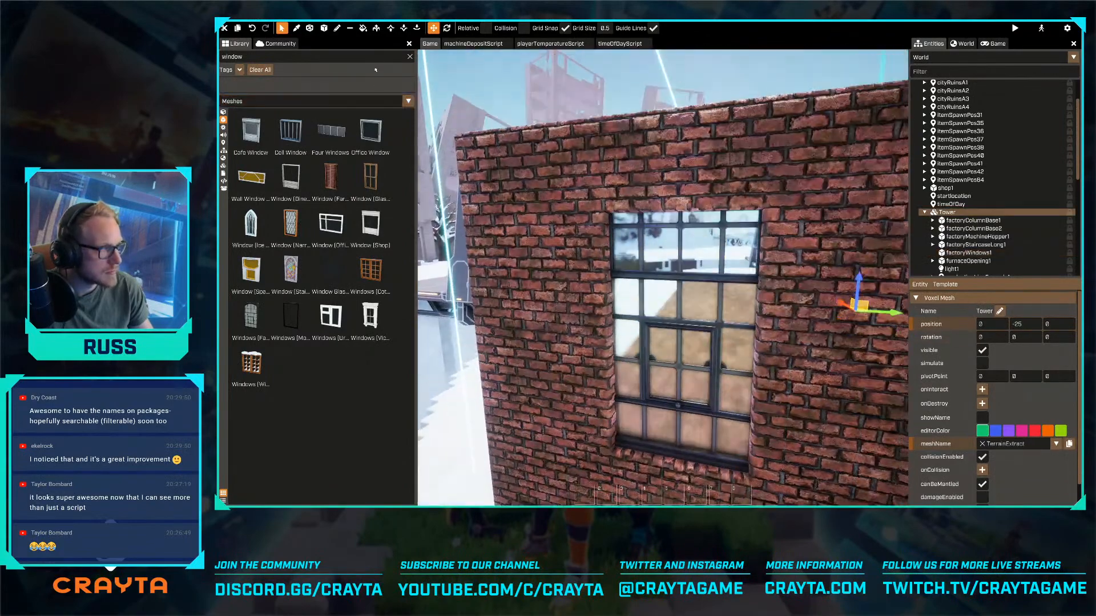
# - Extrude the brick faces at the sides of the window opening to adjust its width
pyautogui.click(376, 28)
pyautogui.moveTo(530, 288); pyautogui.dragTo(530, 288, button='right')
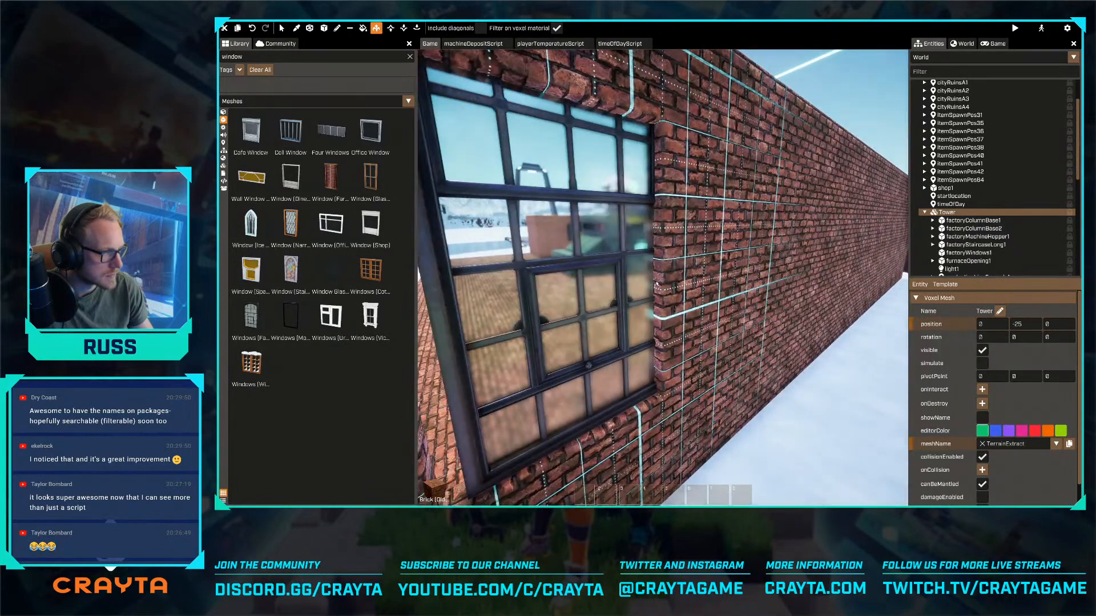
pyautogui.click(659, 284)
pyautogui.moveTo(659, 284); pyautogui.dragTo(660, 284, button='right')
pyautogui.moveTo(649, 200); pyautogui.dragTo(649, 200, button='right')
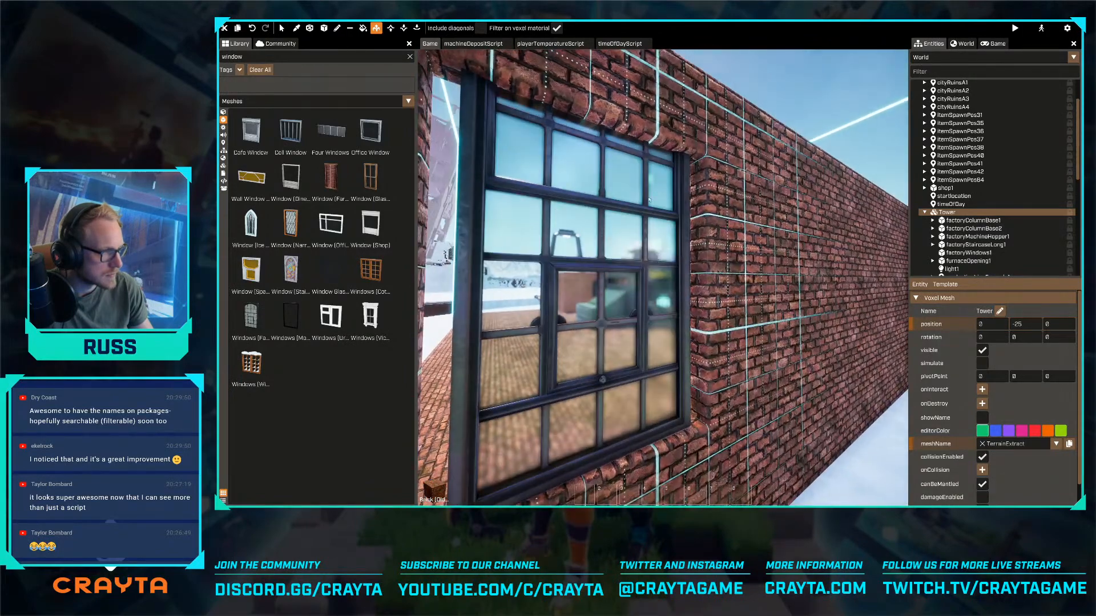
pyautogui.moveTo(636, 141); pyautogui.dragTo(637, 141, button='right')
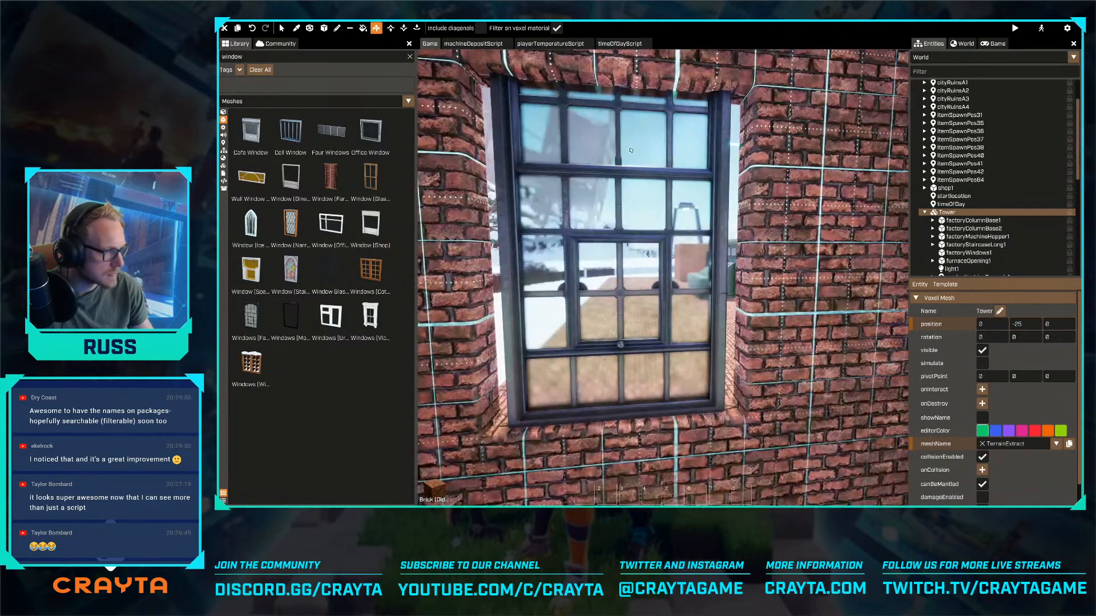
# - Slide the factory window sideways along the wall to Y position -650 to centre it in the opening
pyautogui.press('Escape')
pyautogui.click(653, 323)
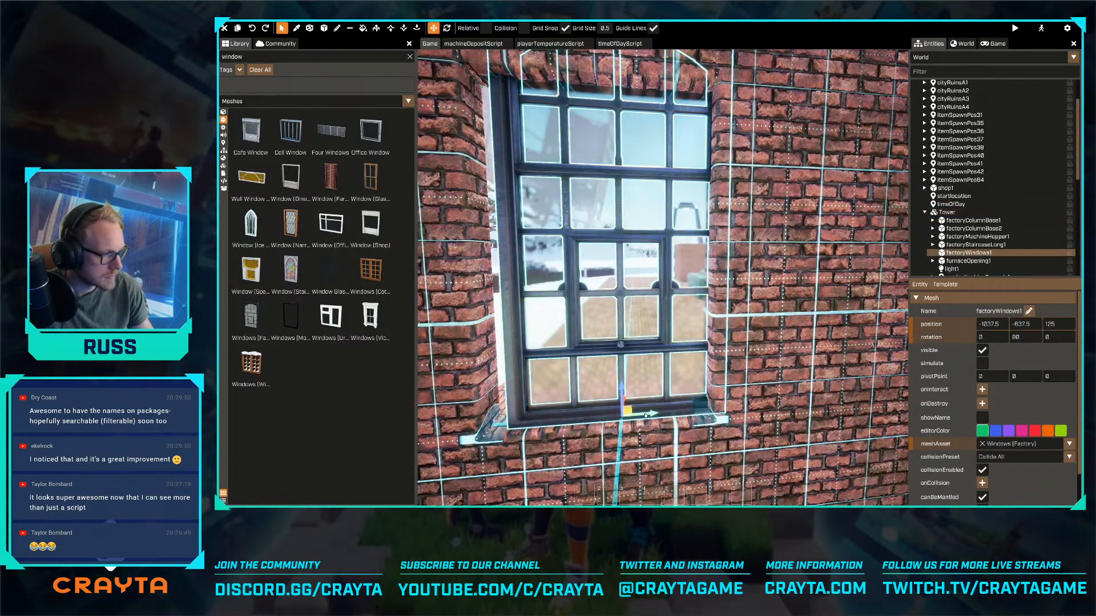
pyautogui.press('1')
pyautogui.moveTo(617, 218); pyautogui.dragTo(618, 219, button='right')
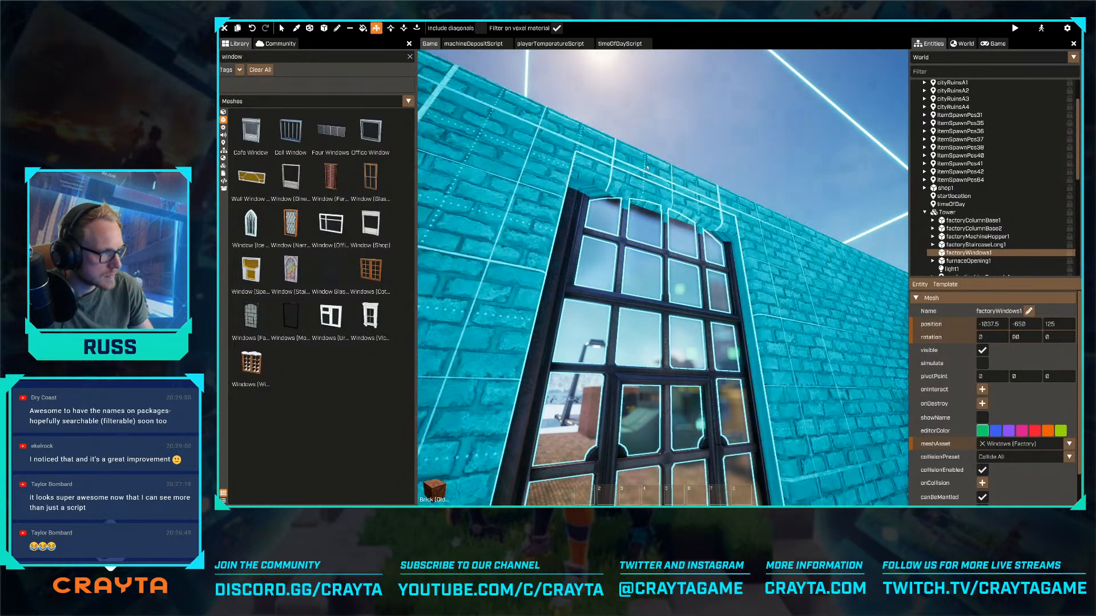
pyautogui.moveTo(646, 129); pyautogui.dragTo(648, 248, button='right')
pyautogui.press('s')
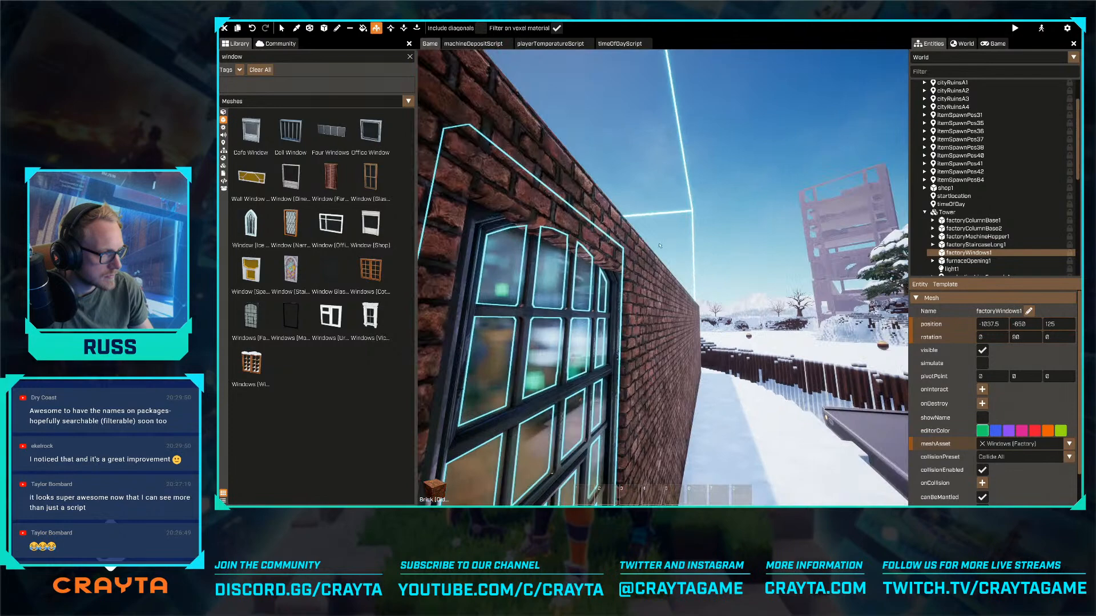
pyautogui.press('a')
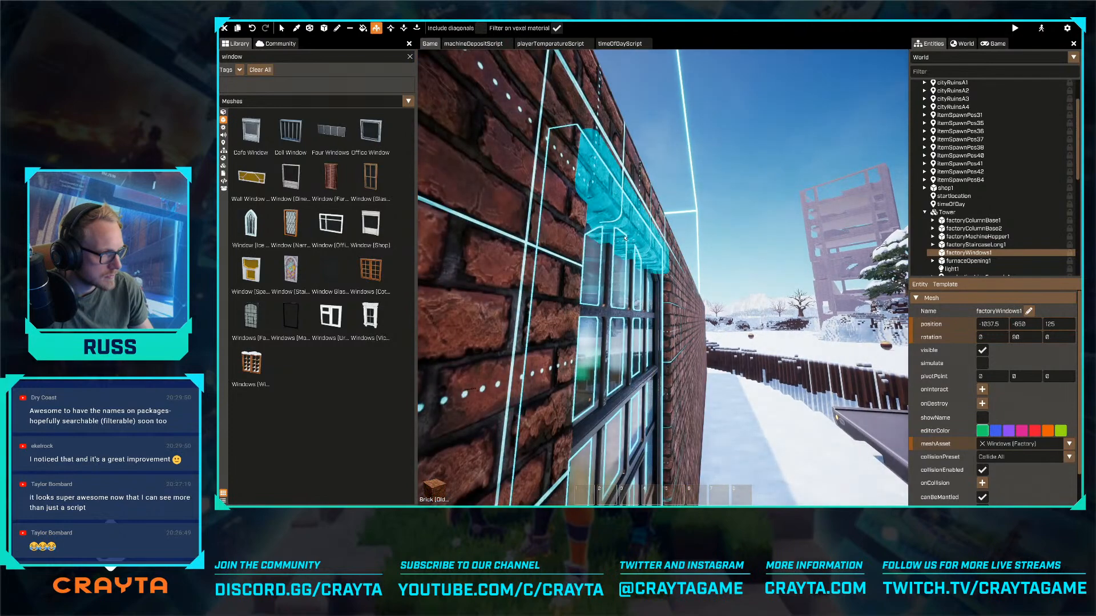
pyautogui.press('Escape')
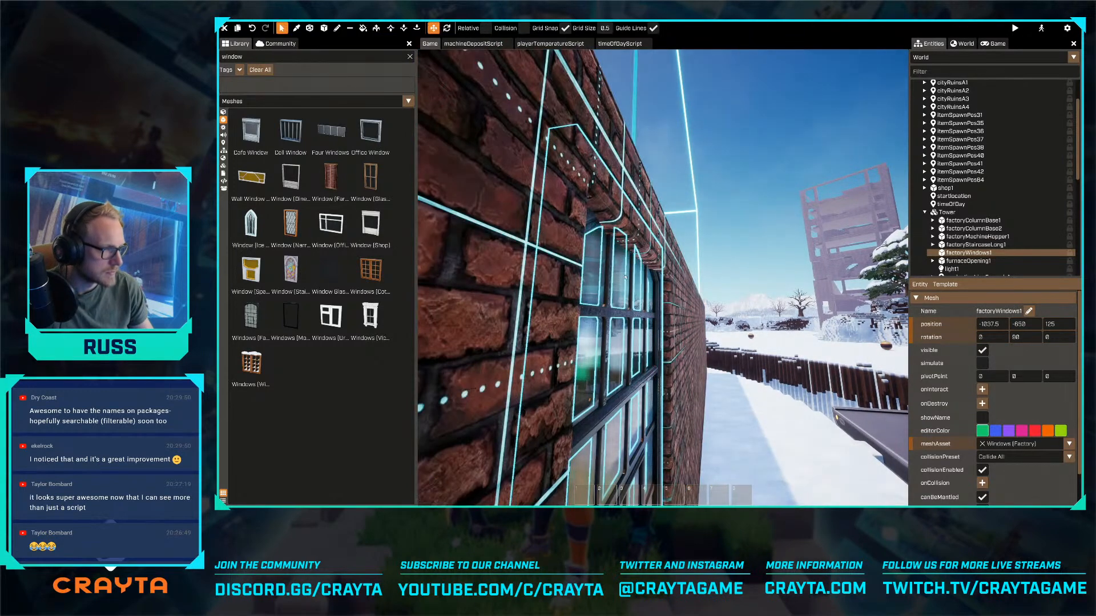
# - Move the factory window clear of the opening to X -875 and extrude the underside of the bricks above the opening
pyautogui.moveTo(620, 307); pyautogui.dragTo(608, 255)
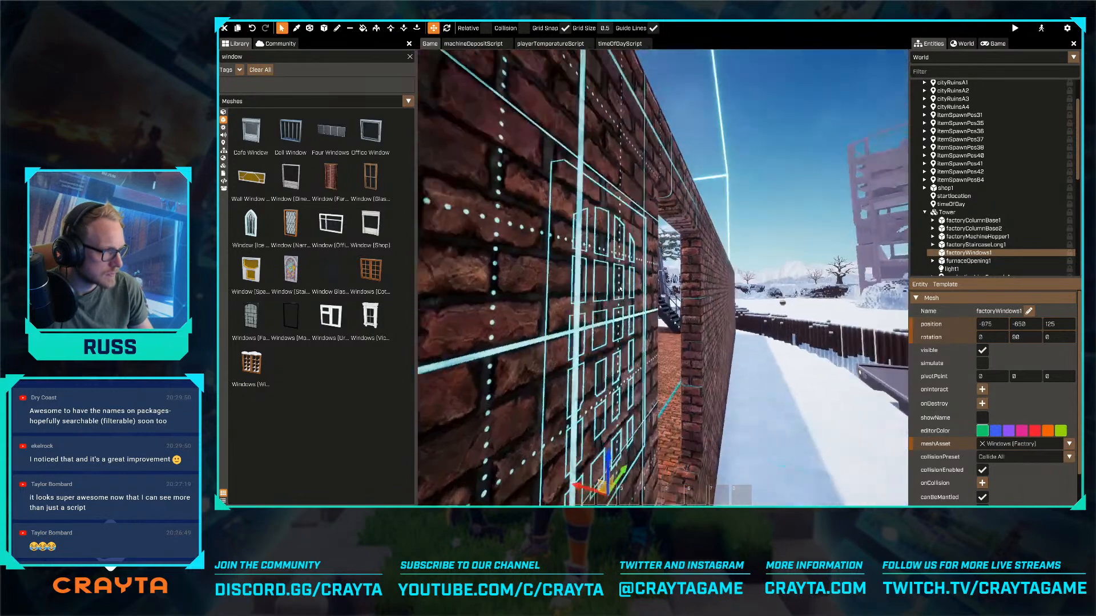
pyautogui.press('d')
pyautogui.click(376, 28)
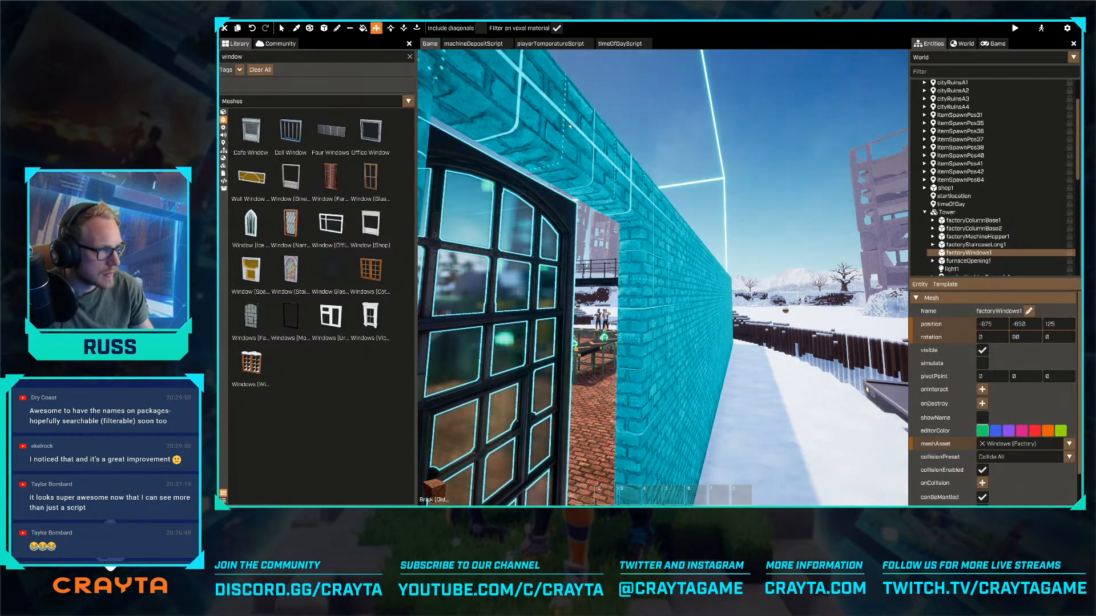
pyautogui.press('e')
pyautogui.press('q')
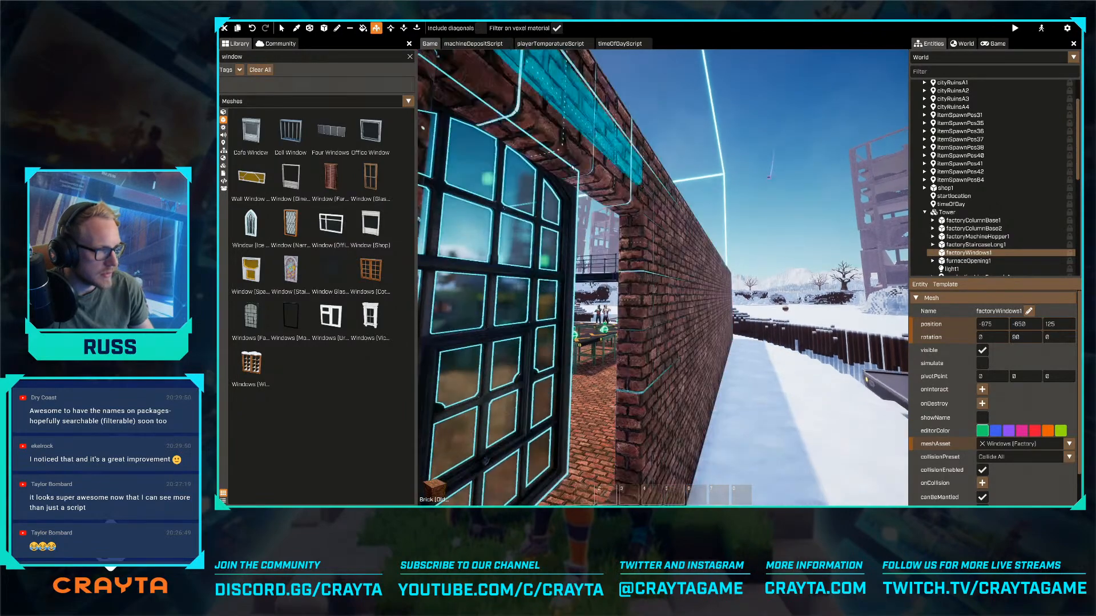
pyautogui.press('d')
pyautogui.moveTo(570, 167); pyautogui.dragTo(456, 171, button='right')
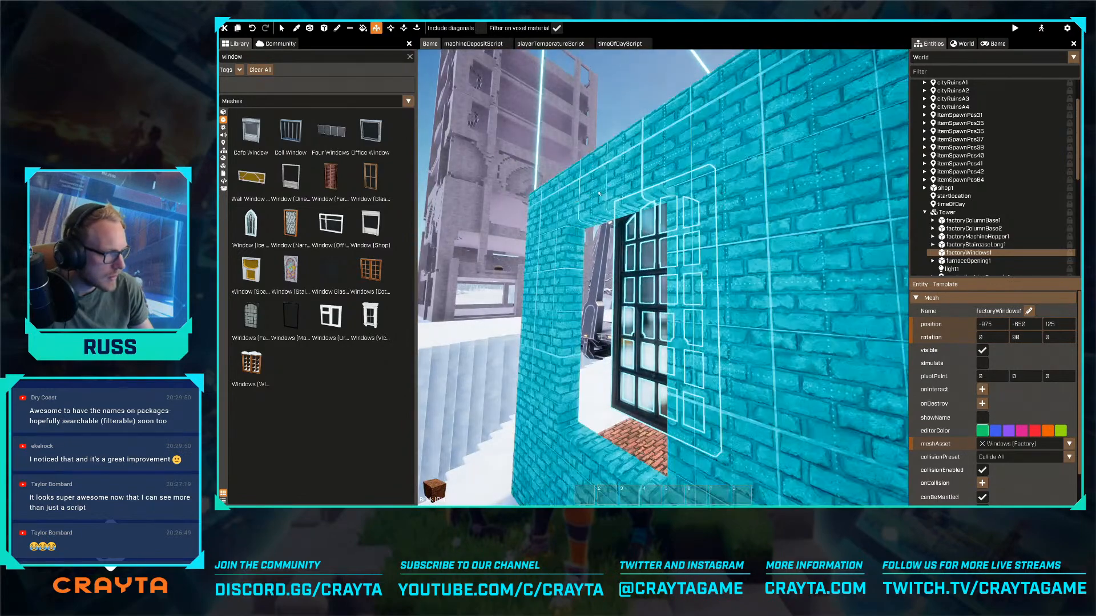
pyautogui.press('w')
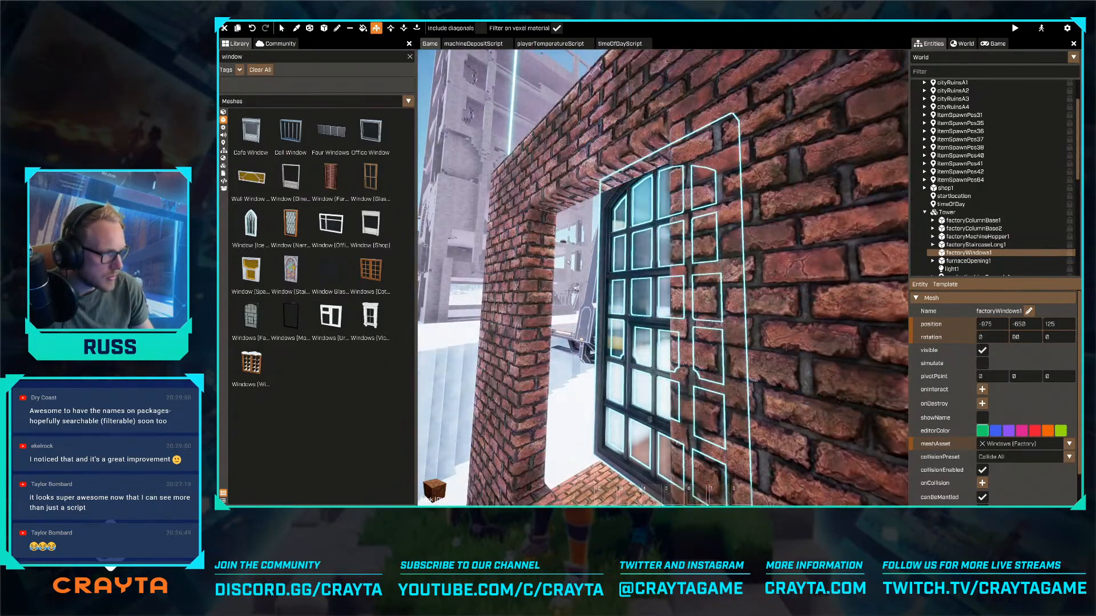
pyautogui.moveTo(570, 322); pyautogui.dragTo(577, 191)
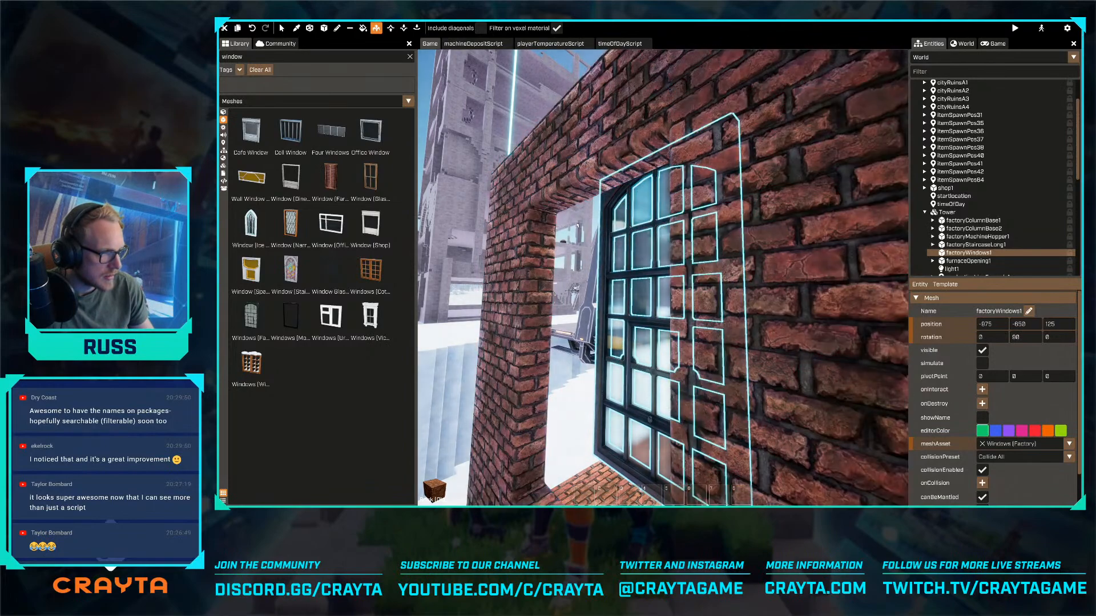
pyautogui.moveTo(569, 300); pyautogui.dragTo(572, 281, button='right')
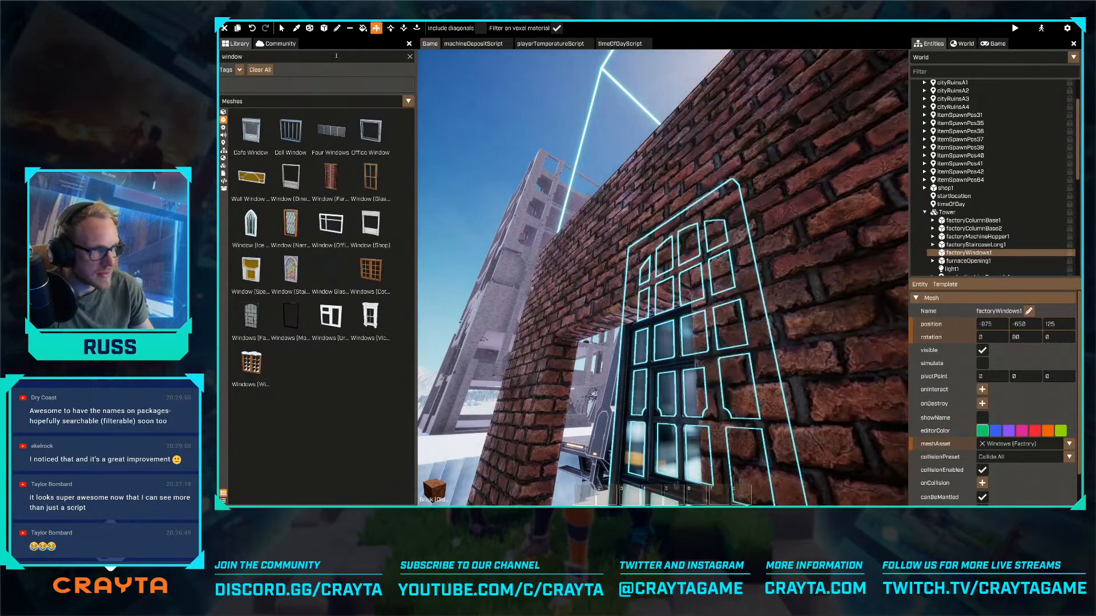
# - Fill the gap above the window opening with brick and return the factory window to X position -1037.5
pyautogui.press('a')
pyautogui.click(324, 28)
pyautogui.moveTo(497, 120); pyautogui.dragTo(539, 92, button='right')
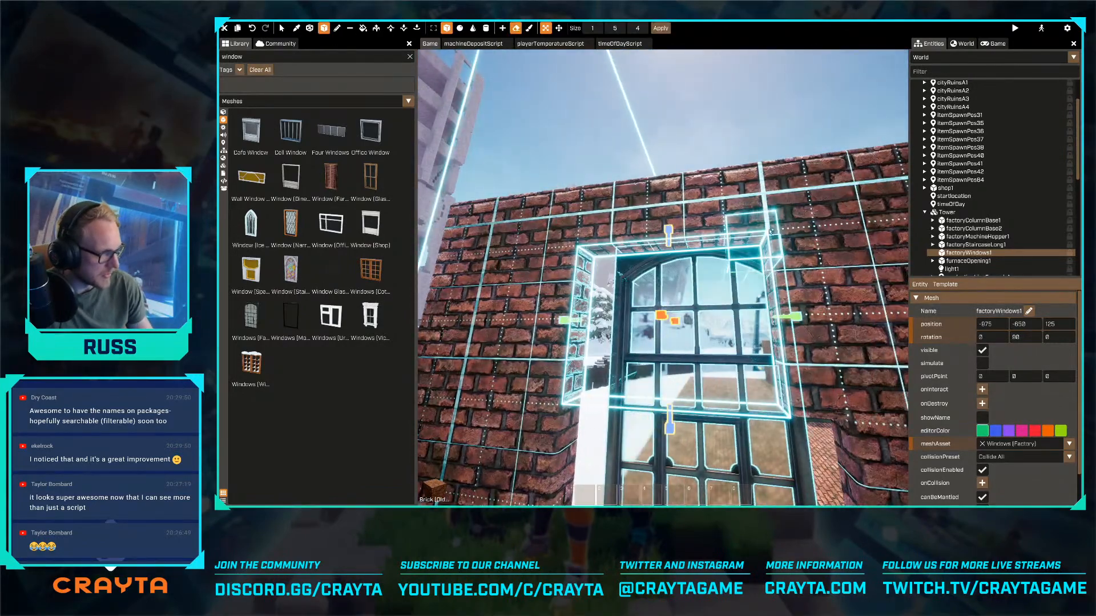
pyautogui.press('q')
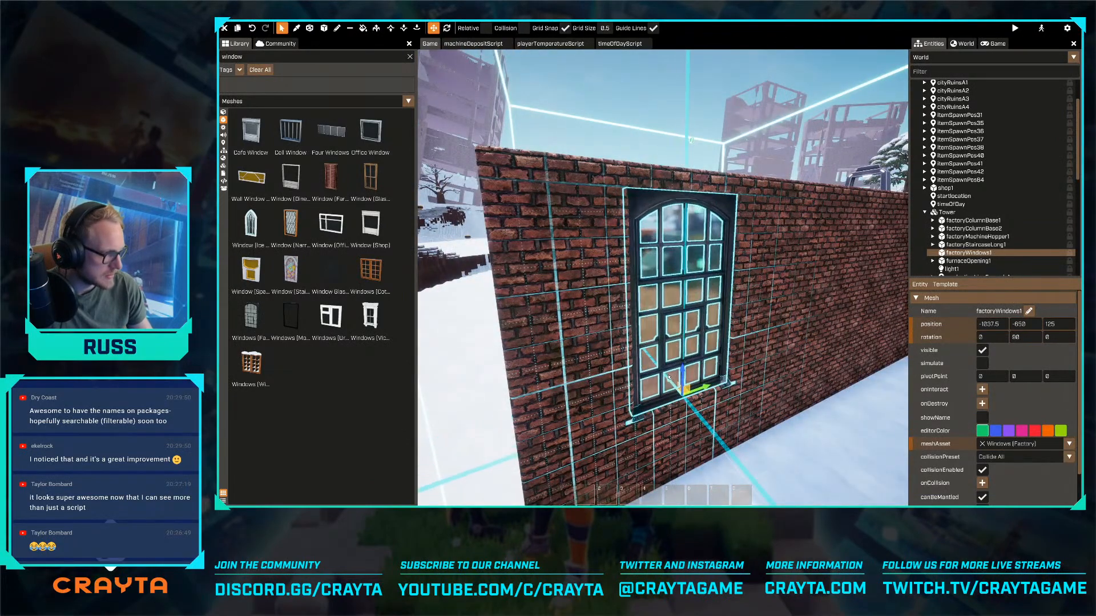
# - Examine the brick wall with its fitted window and the factory layout from outside and from above
pyautogui.click(793, 366)
pyautogui.press('d')
pyautogui.moveTo(792, 366); pyautogui.dragTo(651, 313, button='right')
pyautogui.press('s')
pyautogui.press('a')
pyautogui.moveTo(663, 271); pyautogui.dragTo(720, 272, button='right')
pyautogui.press('w')
pyautogui.press('d')
pyautogui.press('w')
pyautogui.press('g')
pyautogui.press('s')
pyautogui.press('w')
pyautogui.press('a')
pyautogui.press('q')
pyautogui.press('s')
pyautogui.press('a')
pyautogui.press('a')
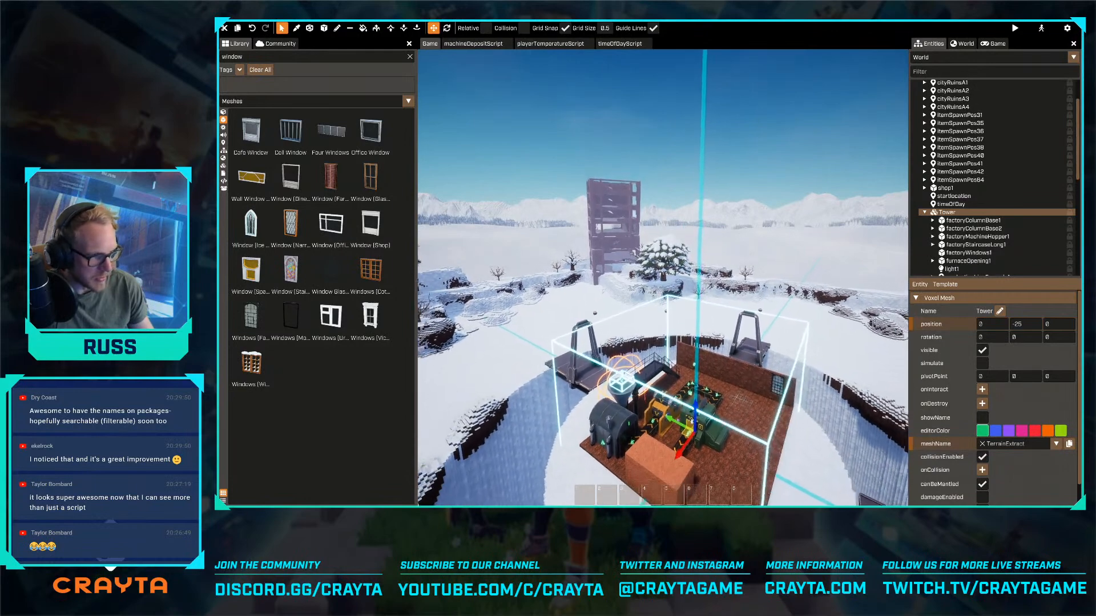
pyautogui.moveTo(662, 271); pyautogui.dragTo(639, 247, button='right')
pyautogui.press('s')
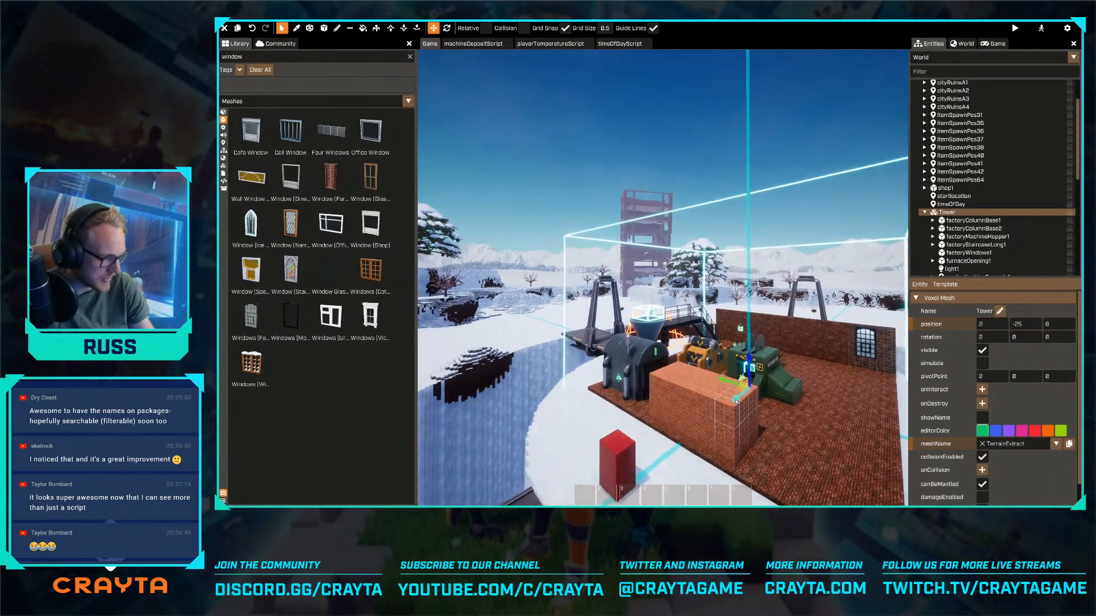
# - Go over to the ruined car park and search the voxel library for "ice"
pyautogui.hotkey('shift', 'w')
pyautogui.moveTo(663, 278); pyautogui.dragTo(816, 278, button='right')
pyautogui.hotkey('shift', 'w')
pyautogui.moveTo(663, 271); pyautogui.dragTo(456, 272, button='right')
pyautogui.hotkey('shift', 'w')
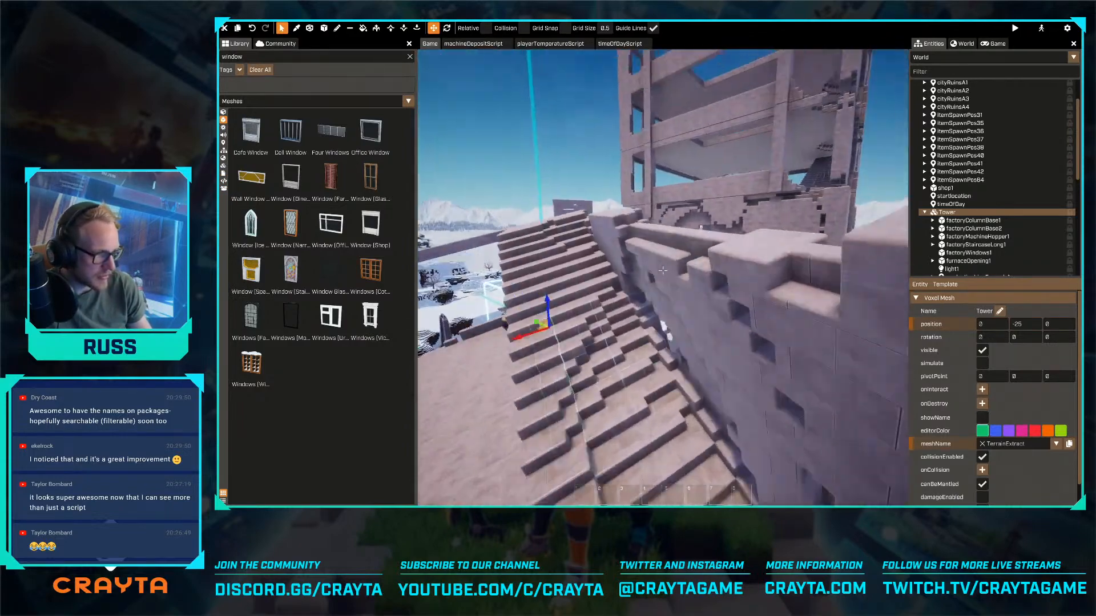
pyautogui.moveTo(663, 271); pyautogui.dragTo(662, 270, button='right')
pyautogui.click(224, 113)
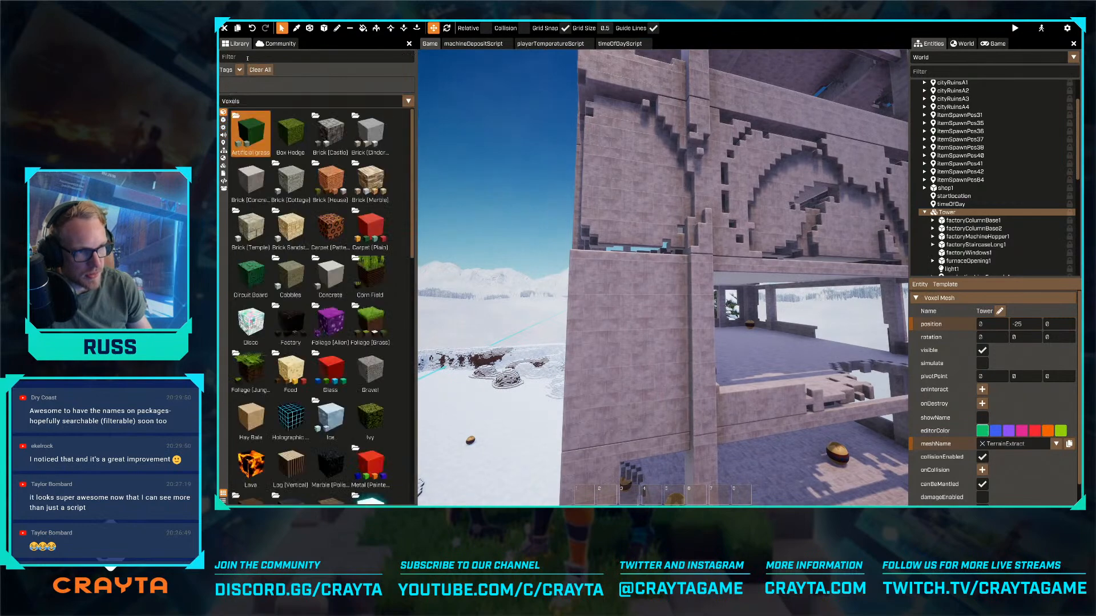
pyautogui.click(247, 58)
pyautogui.write('ice')
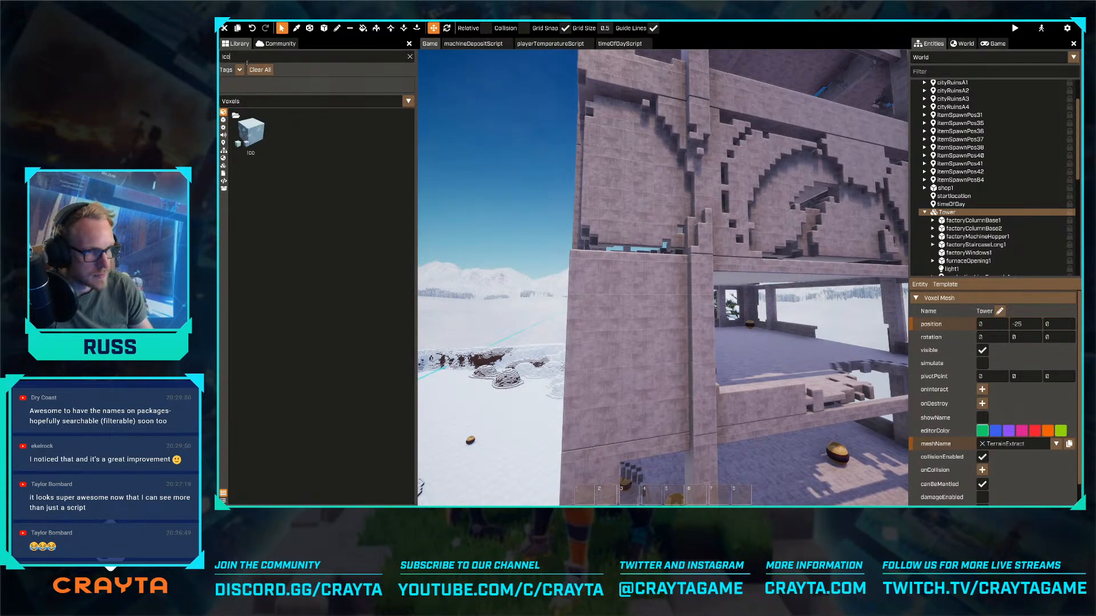
# - Search the mesh library for "ice" and for "sta"
pyautogui.click(223, 120)
pyautogui.click(234, 57)
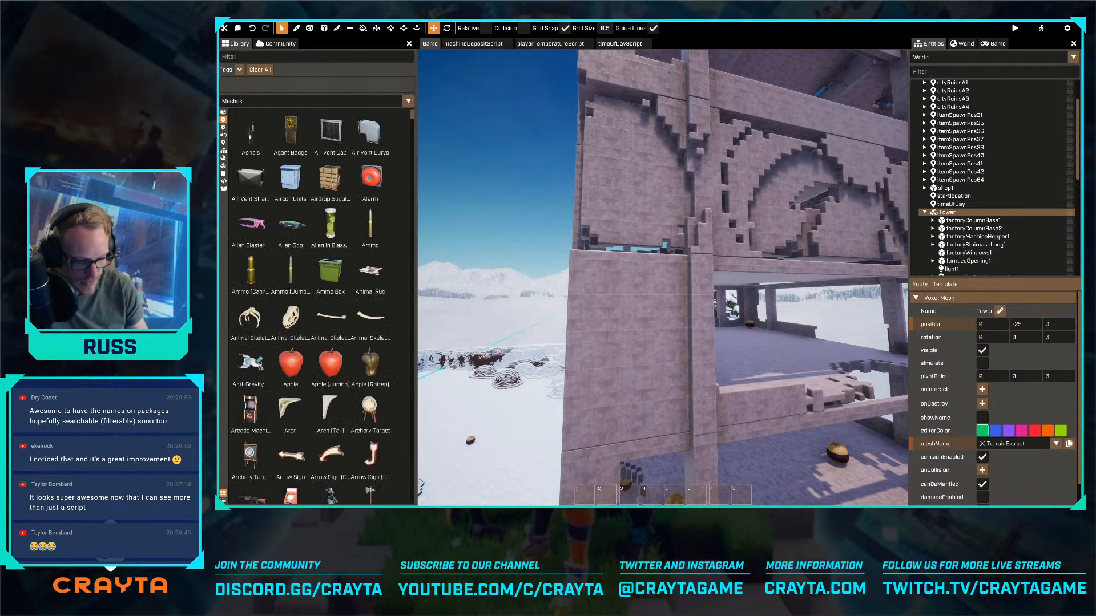
pyautogui.write('Ice')
pyautogui.moveTo(456, 245)
pyautogui.mouseDown(button='right')
pyautogui.moveTo(446, 257)
pyautogui.moveTo(442, 237)
pyautogui.mouseUp(button='right')
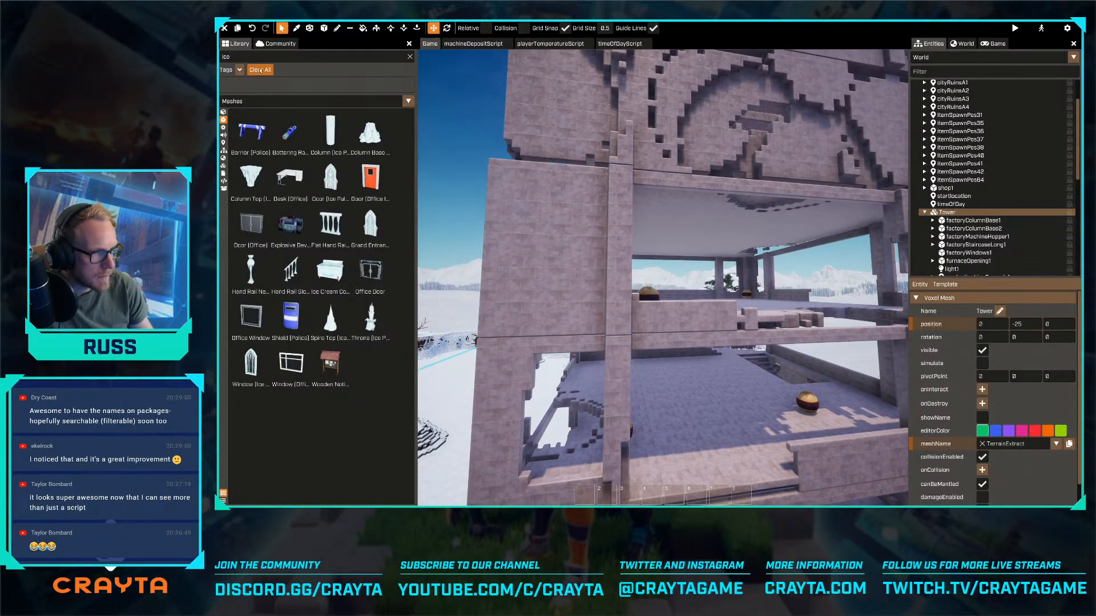
pyautogui.press('BackSpace')
pyautogui.press('BackSpace')
pyautogui.press('BackSpace')
pyautogui.write('stag')
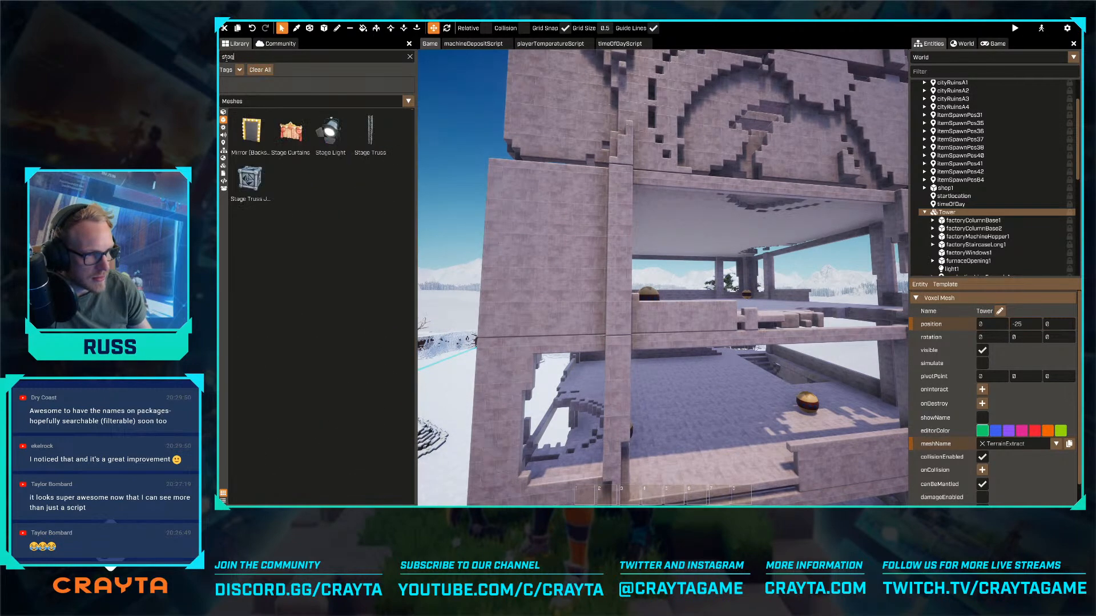
pyautogui.press('BackSpace')
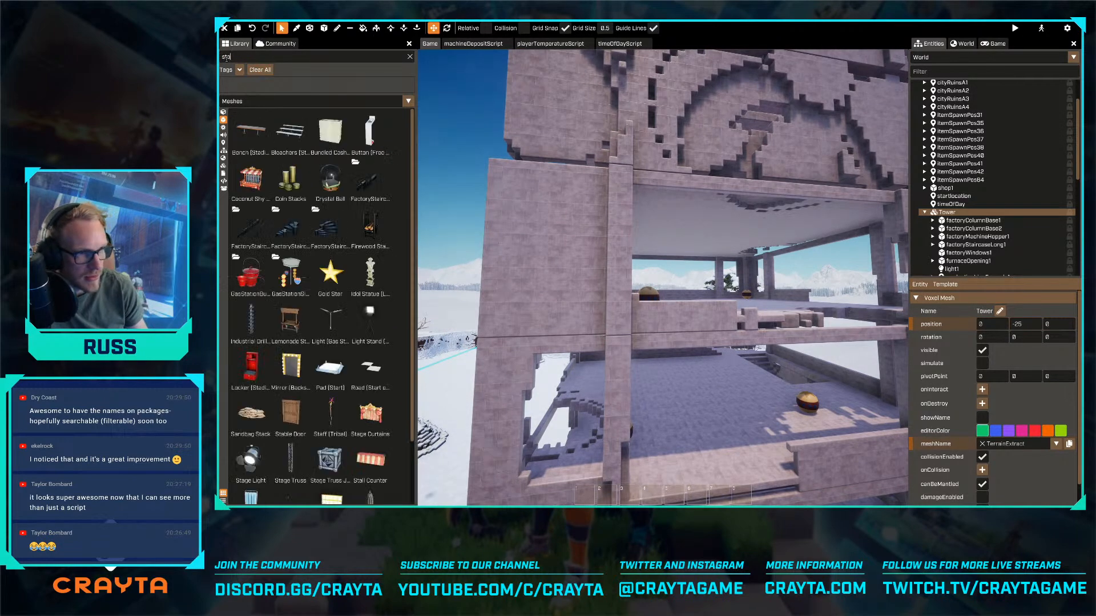
pyautogui.press('BackSpace')
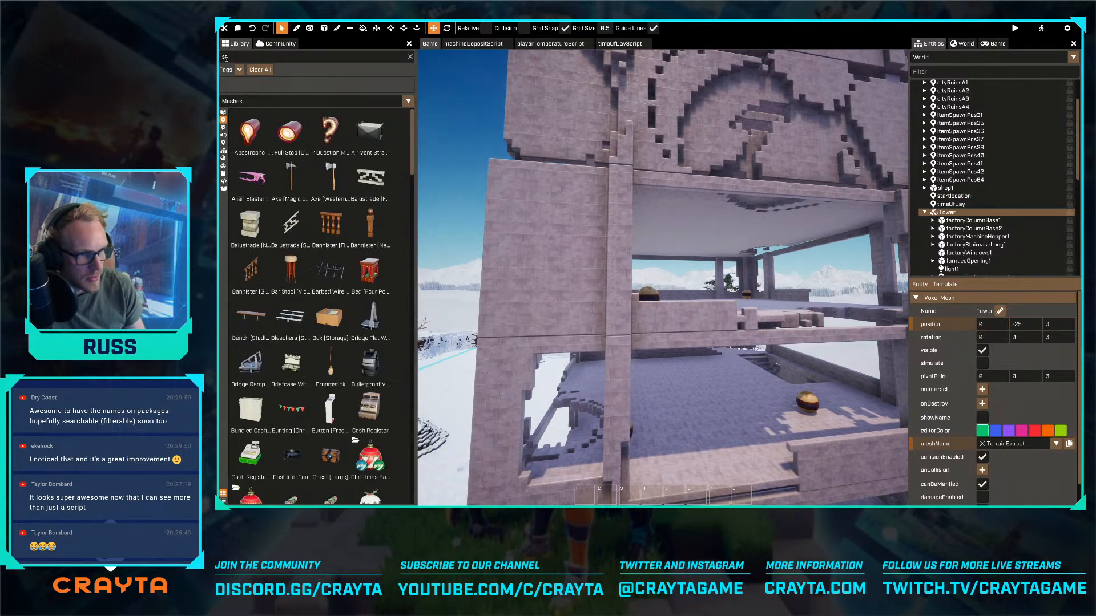
# - Clear the library search, filter the meshes by the Winter tag and browse the list for icicles
pyautogui.click(259, 69)
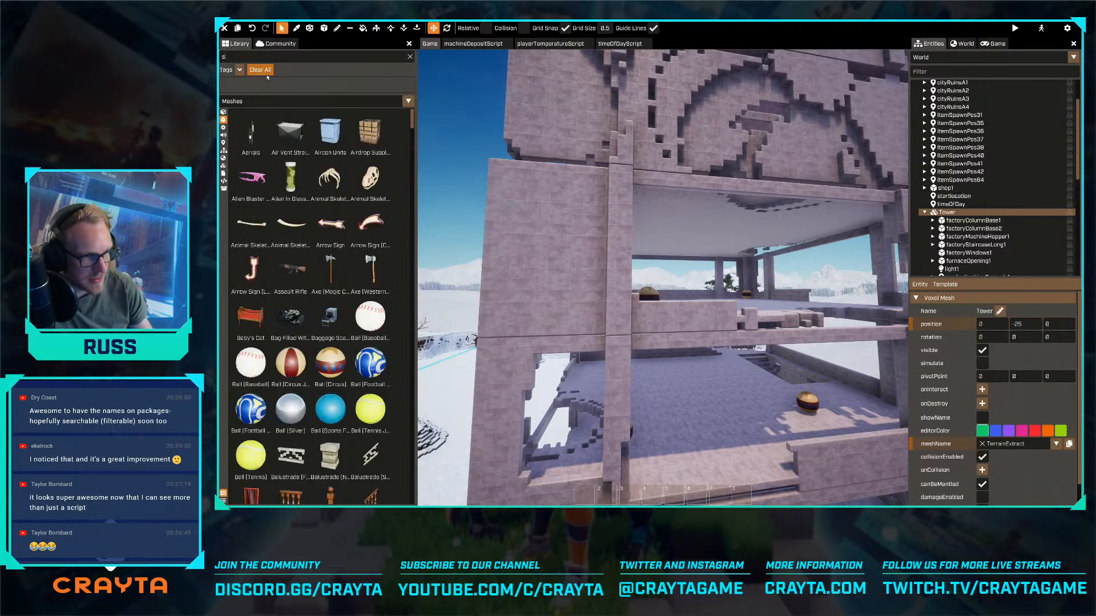
pyautogui.click(239, 70)
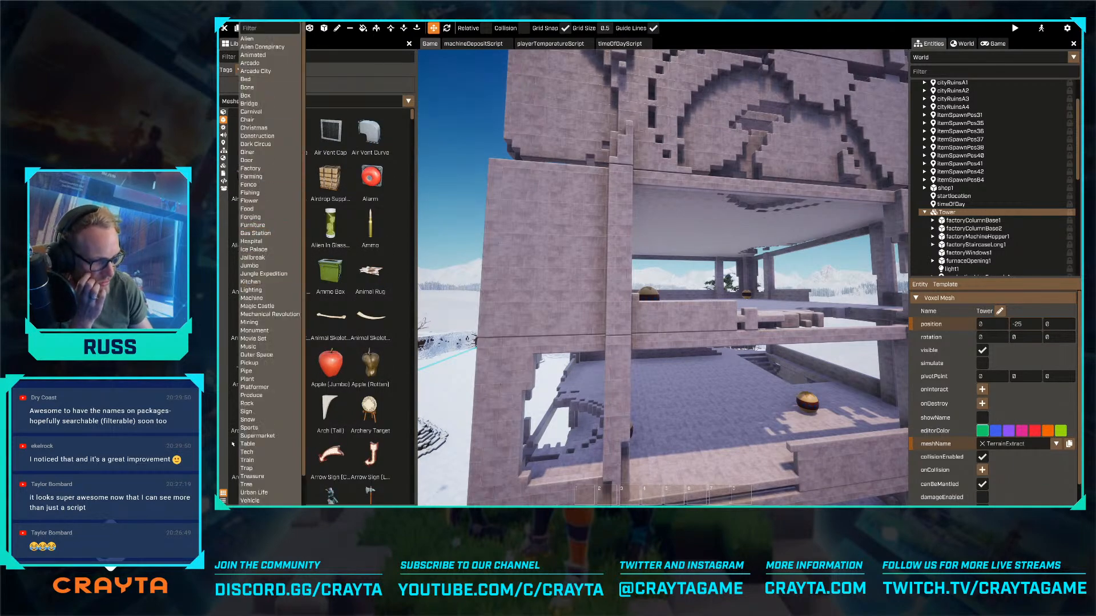
pyautogui.scroll(-1, 248, 491)
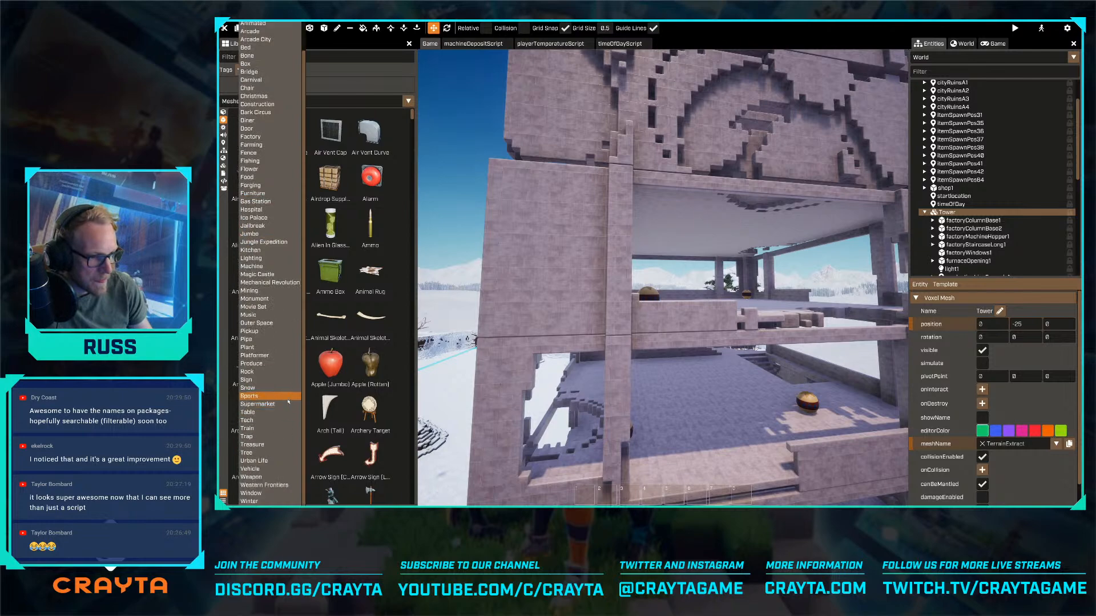
pyautogui.click(249, 501)
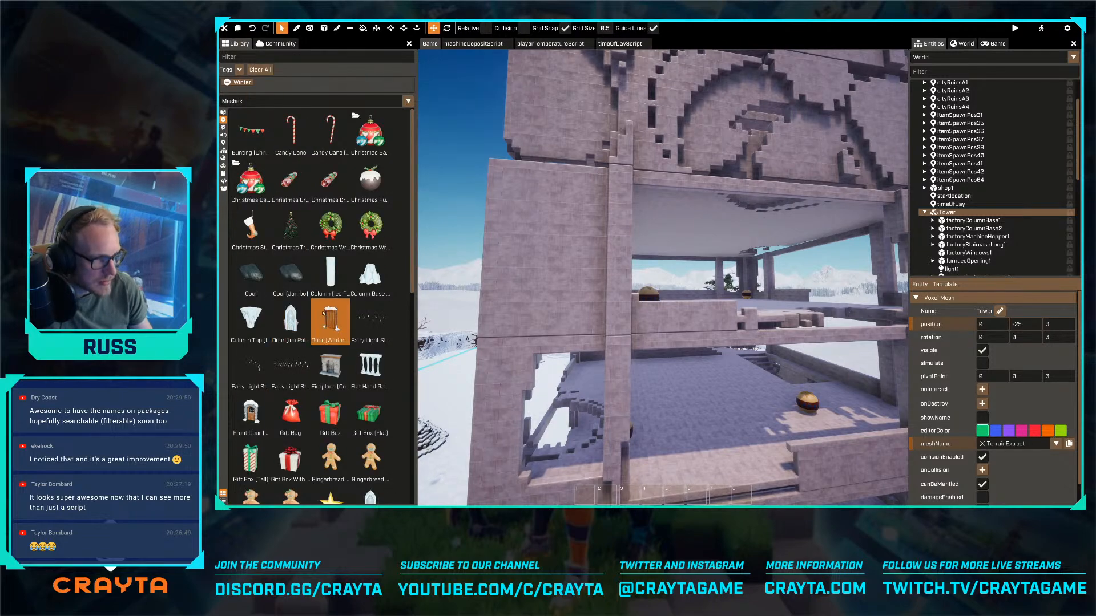
pyautogui.scroll(-3, 340, 300)
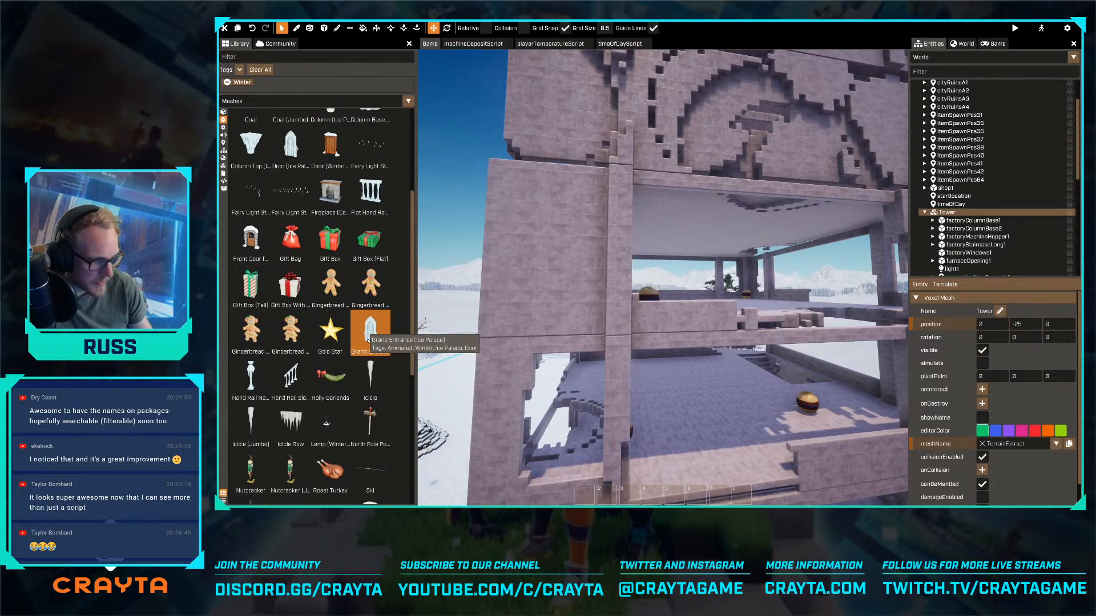
# - Try hanging an Icicle Row mesh from the ceiling edge of the ruined car park, and delete it
pyautogui.moveTo(291, 425); pyautogui.dragTo(628, 204)
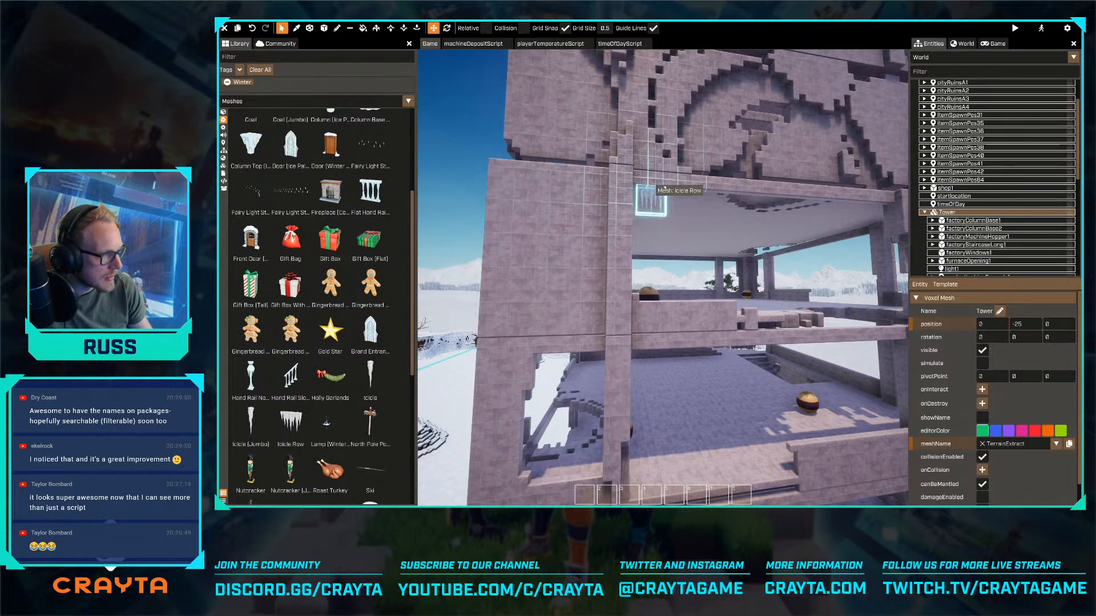
pyautogui.moveTo(664, 188); pyautogui.dragTo(664, 186)
pyautogui.press('Delete')
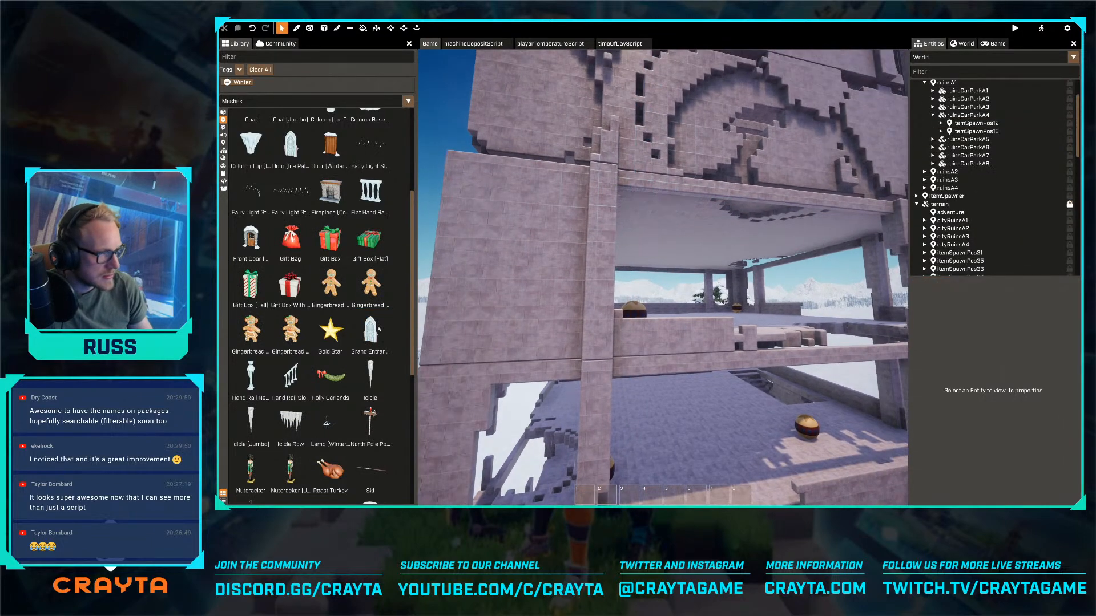
# - Try the single Icicle and Icicle (Jumbo) meshes on the ruined car park, and discard both
pyautogui.moveTo(371, 376); pyautogui.dragTo(634, 185)
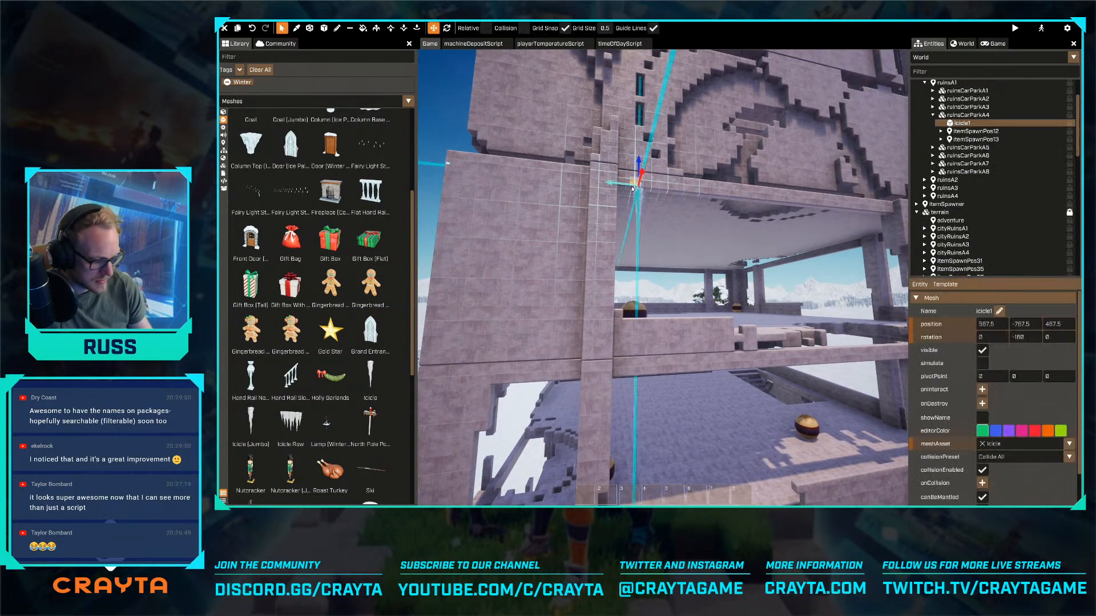
pyautogui.press('Delete')
pyautogui.moveTo(250, 425); pyautogui.dragTo(509, 205)
pyautogui.press('Escape')
pyautogui.click(531, 228)
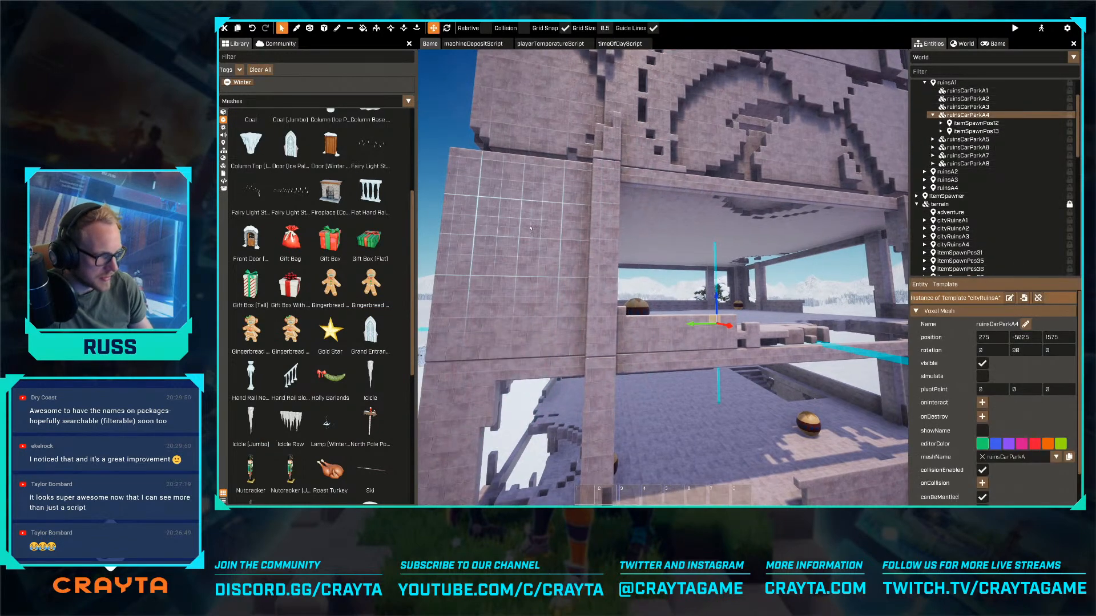
# - Hang an Icicle Row under the bridge arch's crossbeam at Y position 50 and duplicate it to Y -50
pyautogui.press('w')
pyautogui.moveTo(531, 228); pyautogui.dragTo(611, 168, button='right')
pyautogui.press('a')
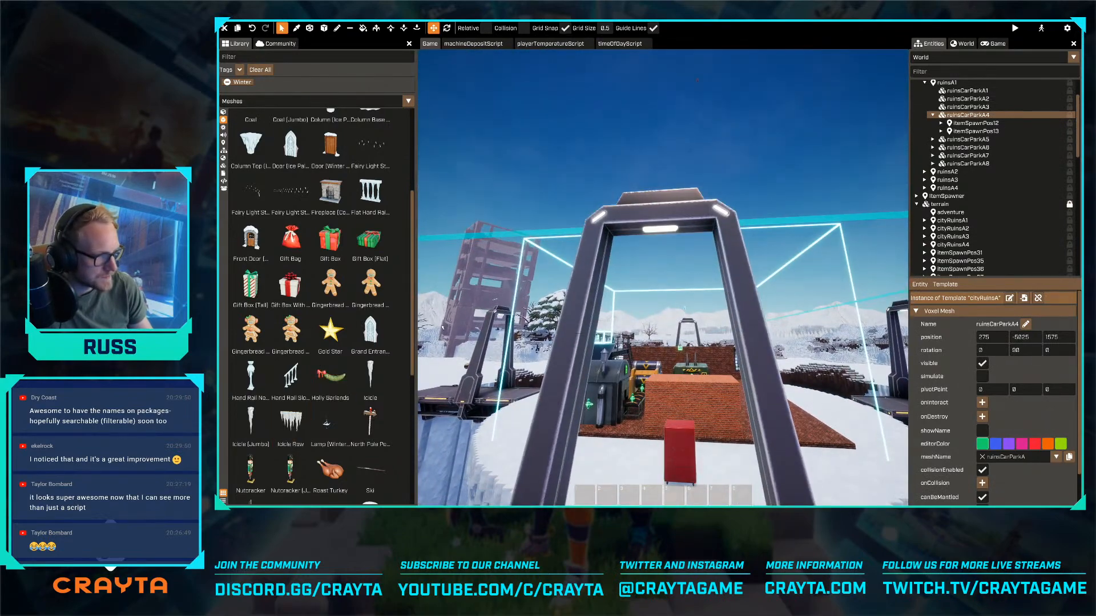
pyautogui.moveTo(290, 421); pyautogui.dragTo(636, 228)
pyautogui.press('w')
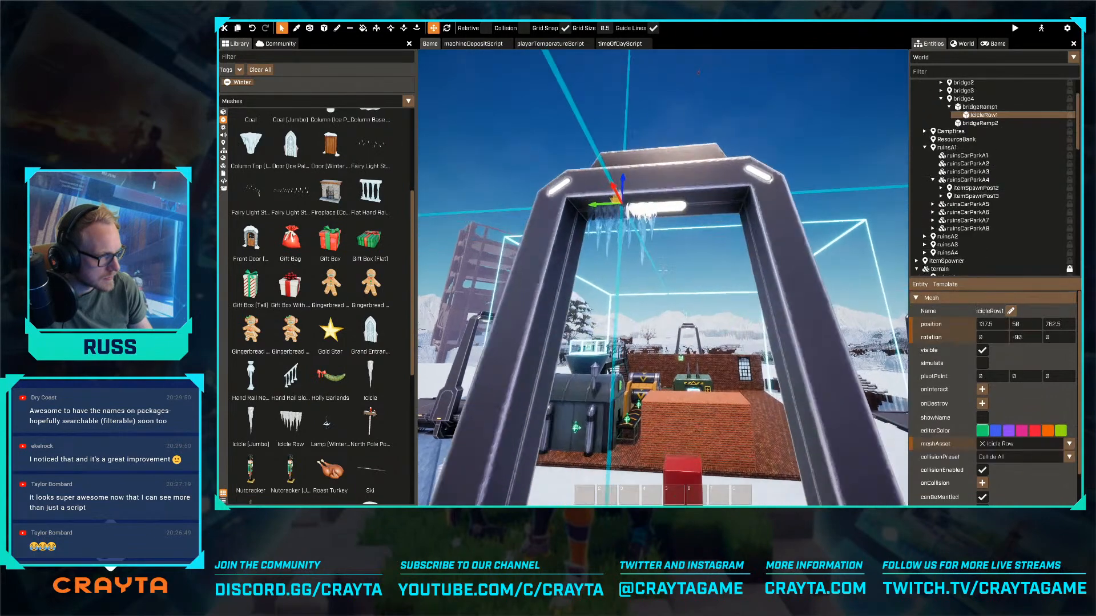
pyautogui.moveTo(635, 227); pyautogui.dragTo(639, 223, button='right')
pyautogui.keyDown('alt'); pyautogui.moveTo(589, 250); pyautogui.dragTo(657, 257); pyautogui.keyUp('alt')
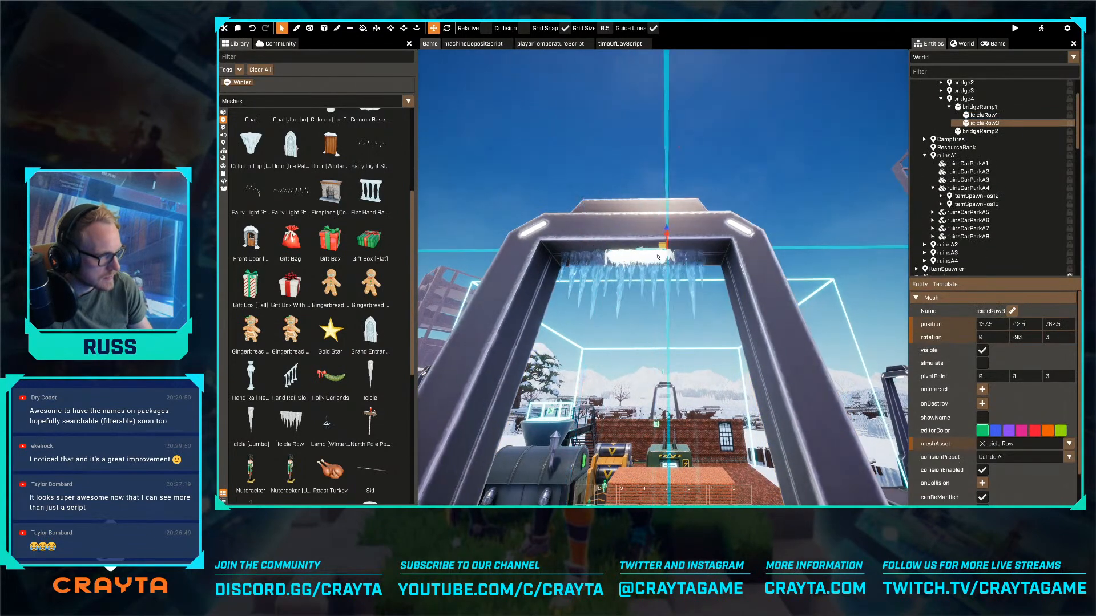
# - Turn off the editor rendering settings override in the world's rendering settings
pyautogui.press('s')
pyautogui.moveTo(741, 318); pyautogui.dragTo(682, 410, button='right')
pyautogui.press('d')
pyautogui.press('w')
pyautogui.press('w')
pyautogui.press('s')
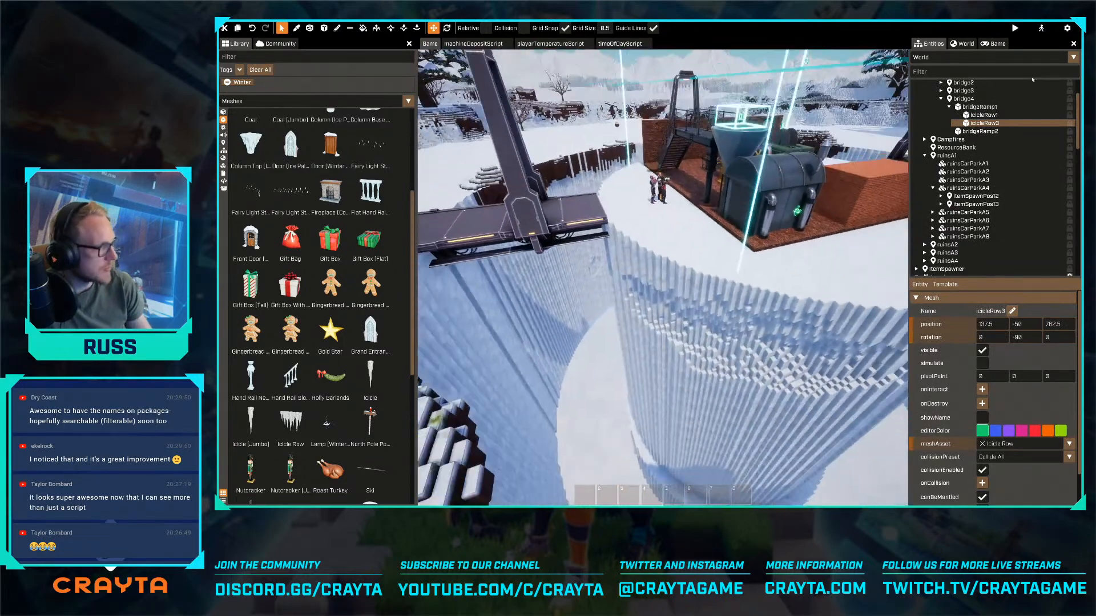
pyautogui.click(962, 43)
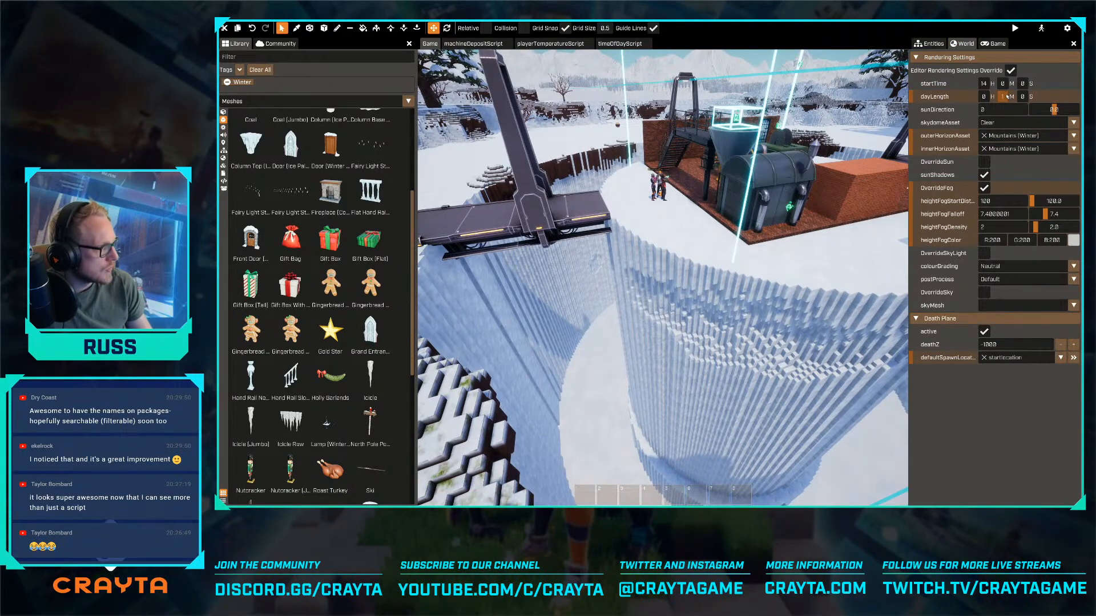
pyautogui.click(1011, 71)
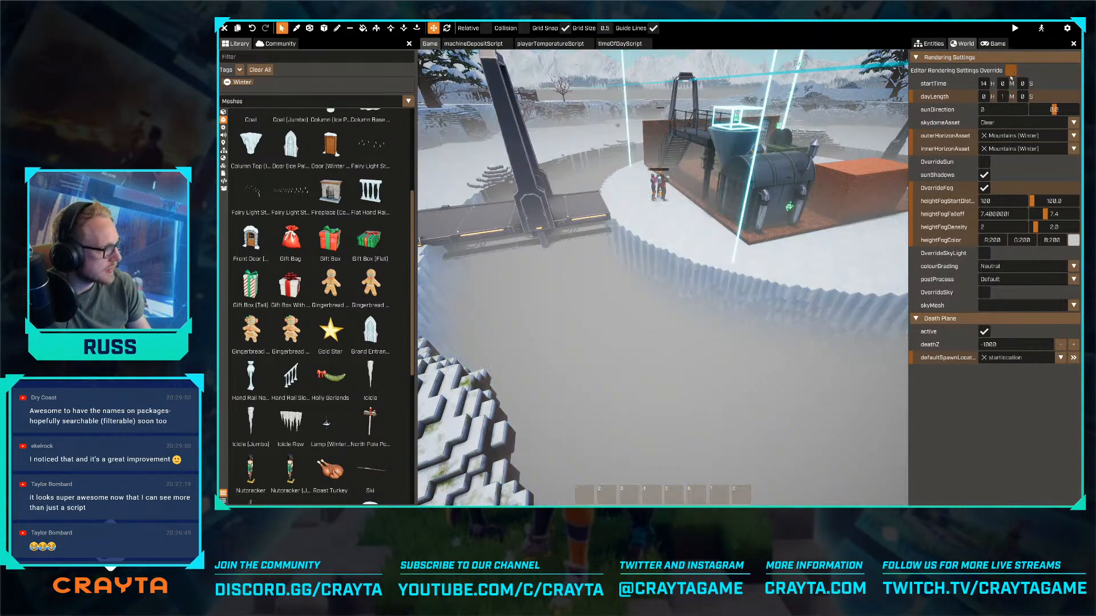
# - Find the Tesla Lightning effect in the effects library and place it in the foggy chasm beside the bridge
pyautogui.press('w')
pyautogui.moveTo(662, 271)
pyautogui.mouseDown(button='right')
pyautogui.moveTo(650, 276)
pyautogui.moveTo(654, 297)
pyautogui.moveTo(645, 279)
pyautogui.mouseUp(button='right')
pyautogui.click(223, 126)
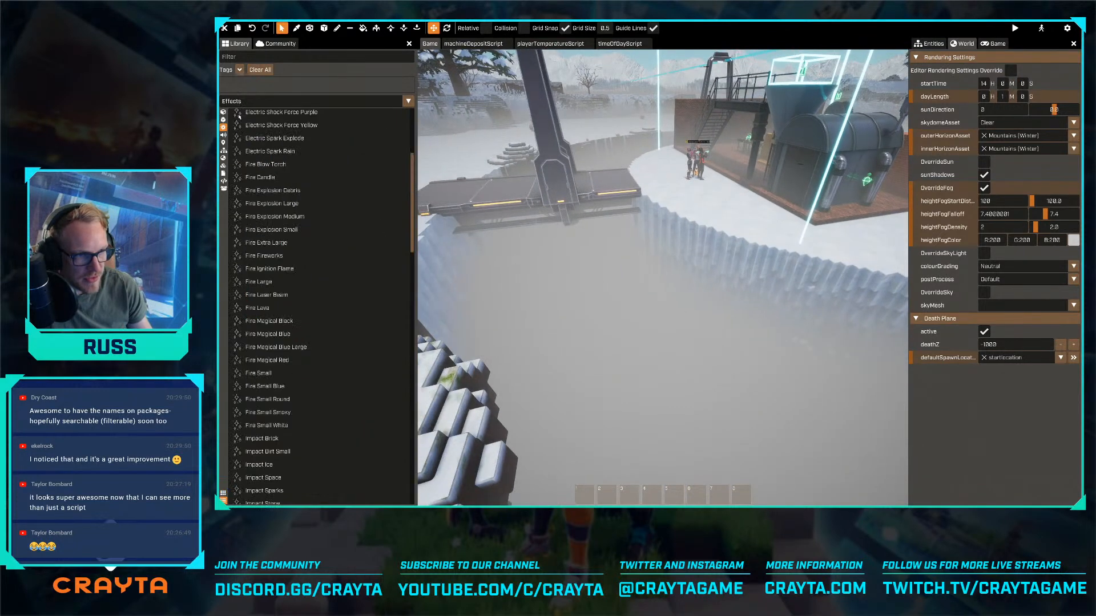
pyautogui.write('ligh')
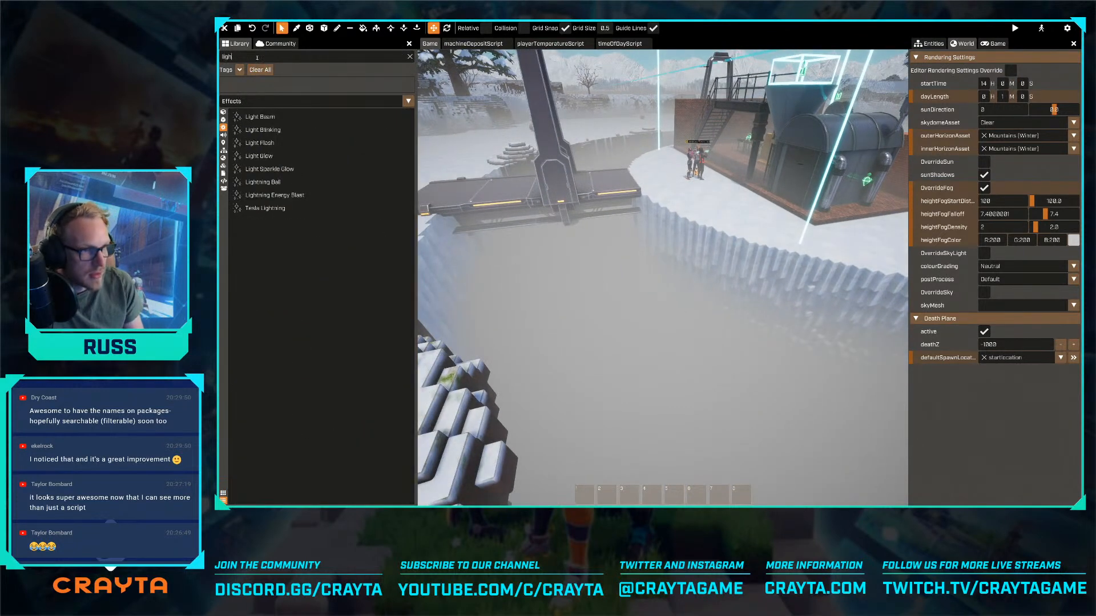
pyautogui.press('BackSpace')
pyautogui.write('tesla')
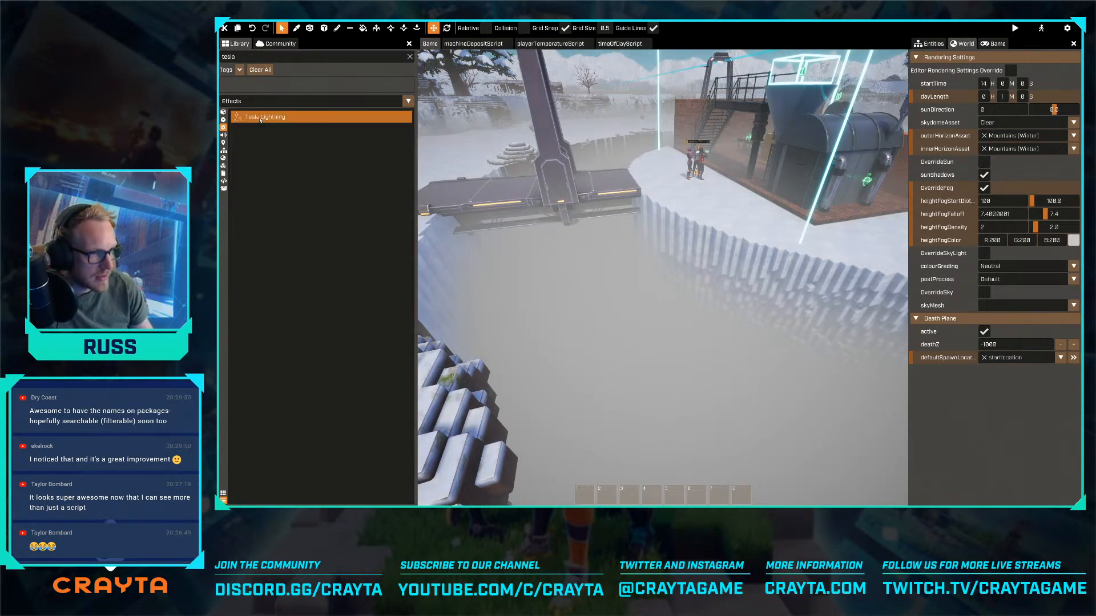
pyautogui.moveTo(260, 120); pyautogui.dragTo(624, 334)
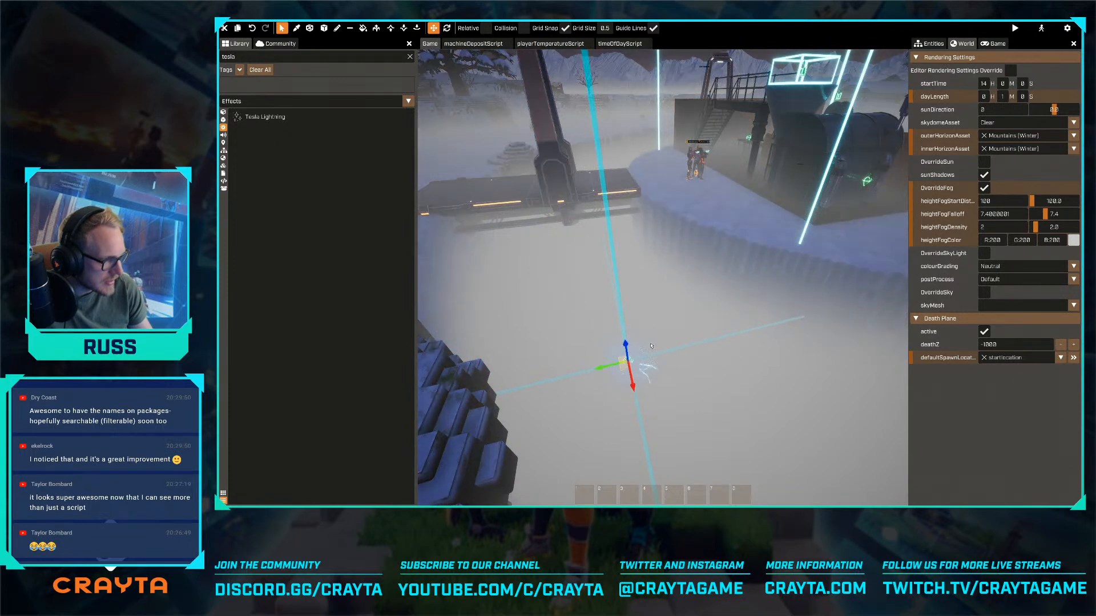
# - Reposition the Tesla Lightning effect within the fog of the chasm between the bridge and the factory island
pyautogui.press('w')
pyautogui.moveTo(627, 346); pyautogui.dragTo(656, 316, button='right')
pyautogui.press('a')
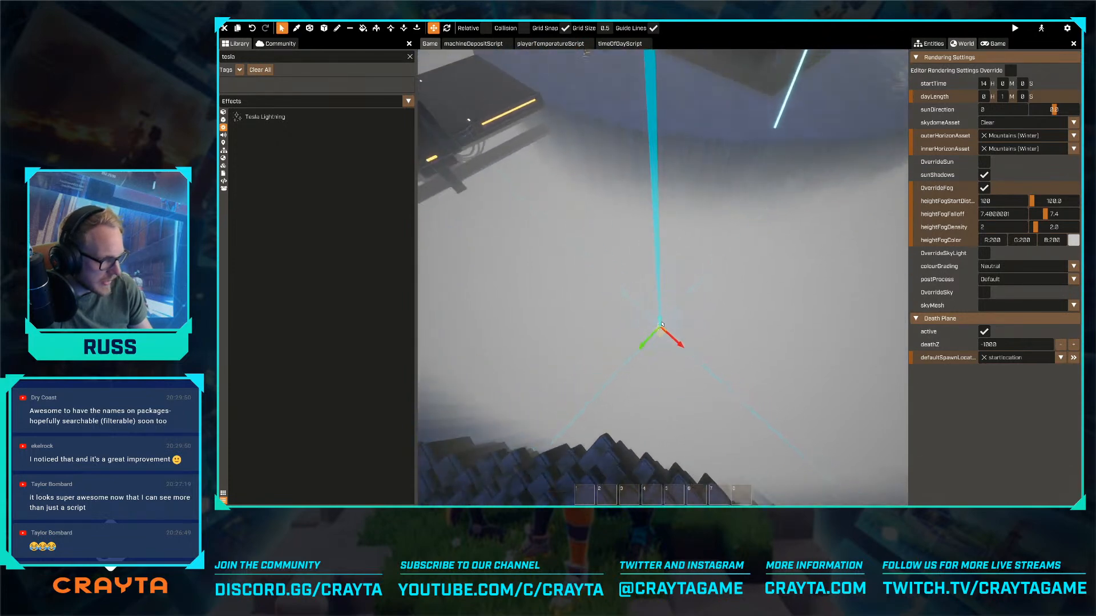
pyautogui.moveTo(675, 348); pyautogui.dragTo(626, 317)
pyautogui.scroll(-5, 626, 317)
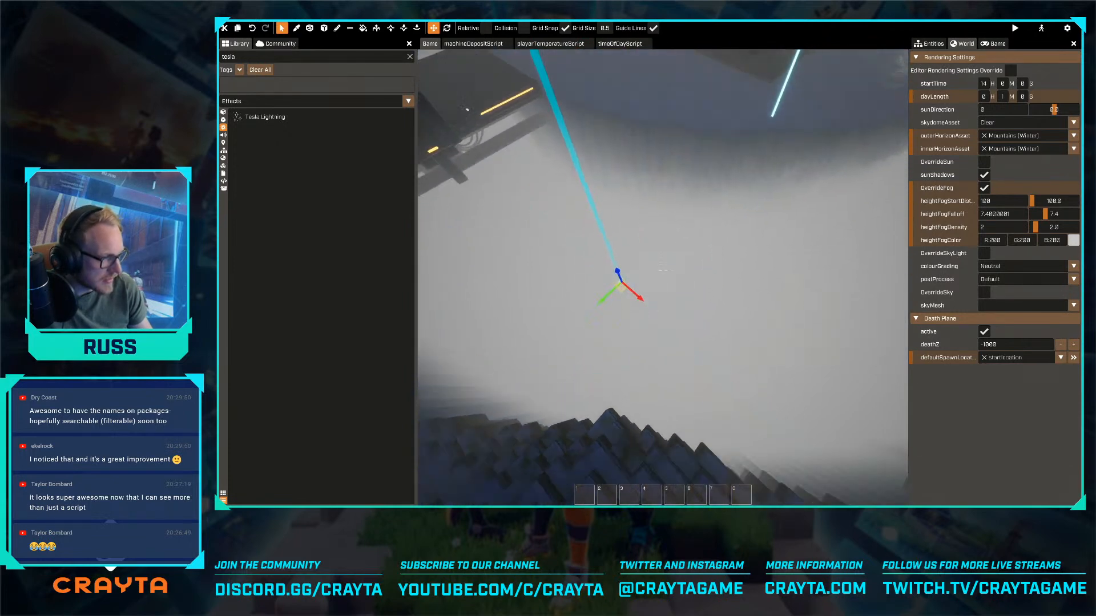
pyautogui.moveTo(626, 282); pyautogui.dragTo(639, 362, button='right')
pyautogui.press('w')
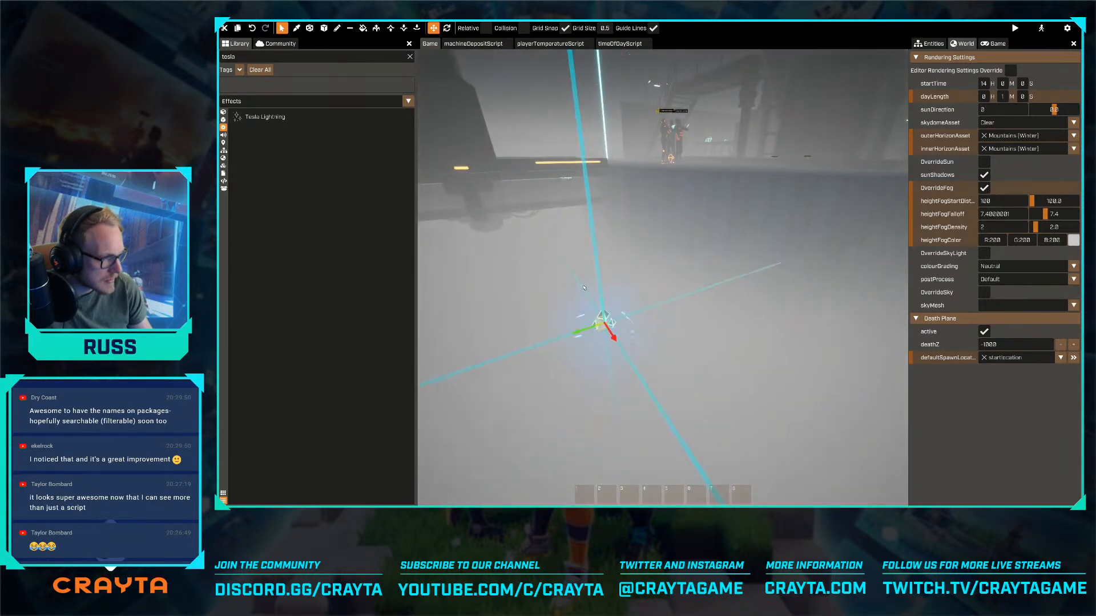
pyautogui.moveTo(609, 296); pyautogui.dragTo(599, 261)
pyautogui.click(565, 28)
pyautogui.moveTo(582, 102); pyautogui.dragTo(716, 299, button='right')
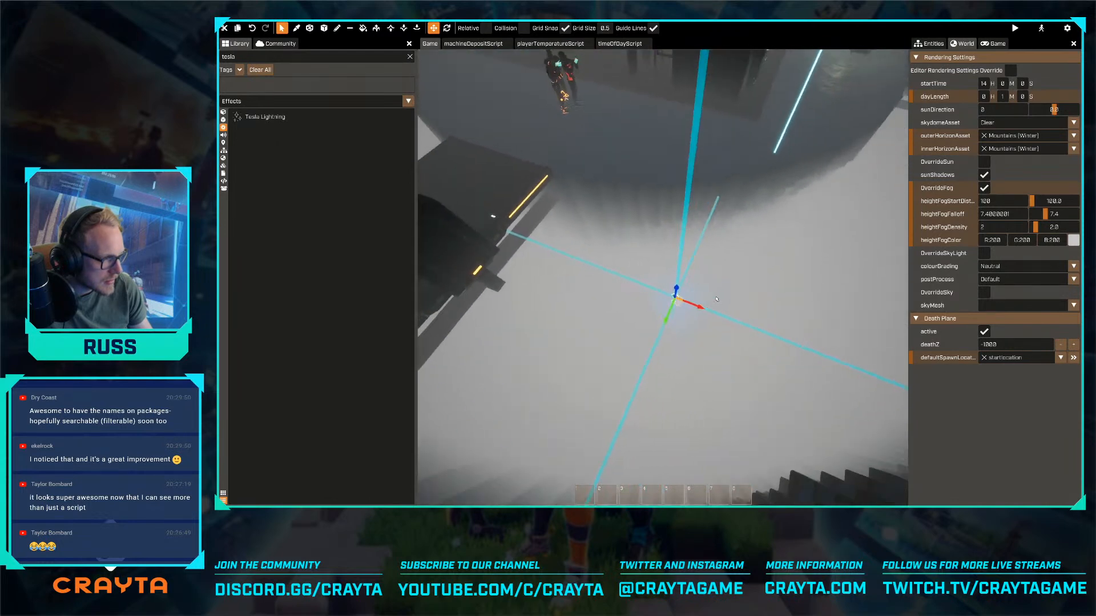
# - Try the Tesla Lightning effect at different spots and depths within the chasm fog
pyautogui.moveTo(699, 311); pyautogui.dragTo(577, 340)
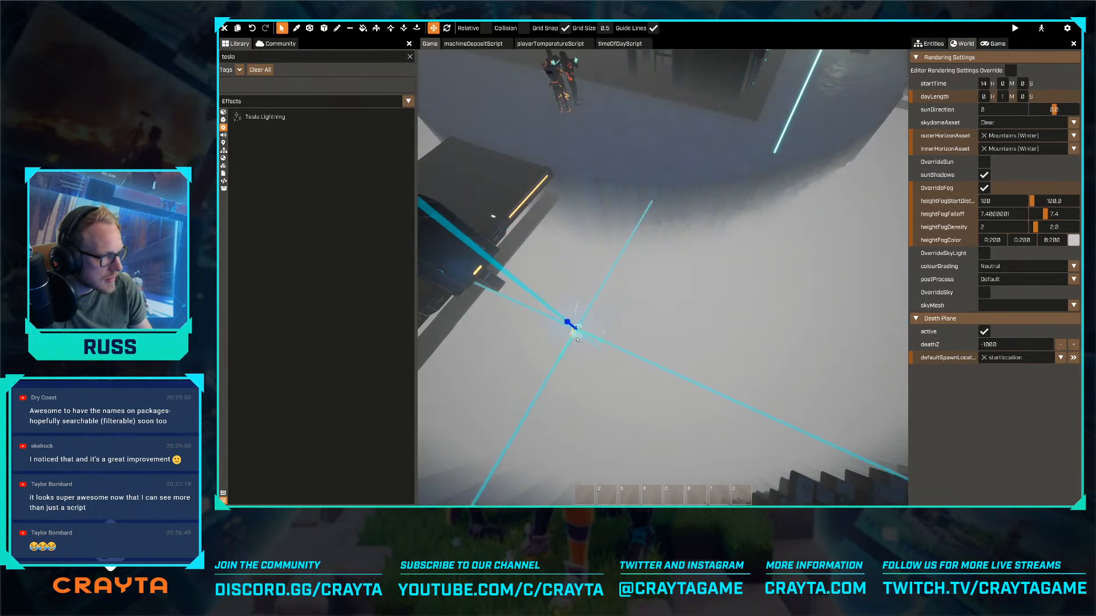
pyautogui.moveTo(576, 340); pyautogui.dragTo(626, 304, button='right')
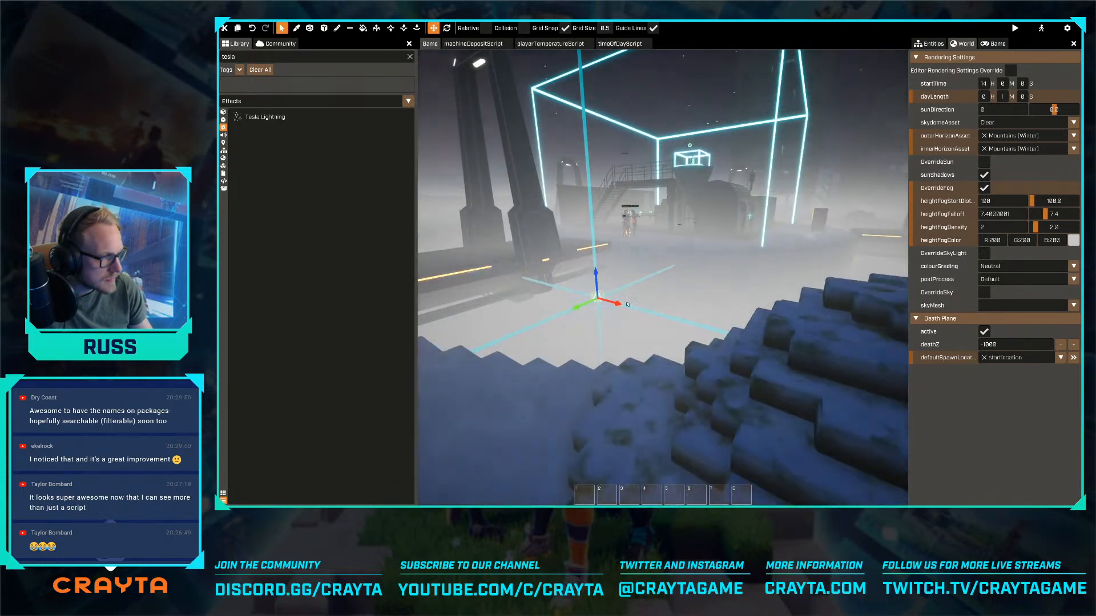
pyautogui.moveTo(597, 281); pyautogui.dragTo(600, 298)
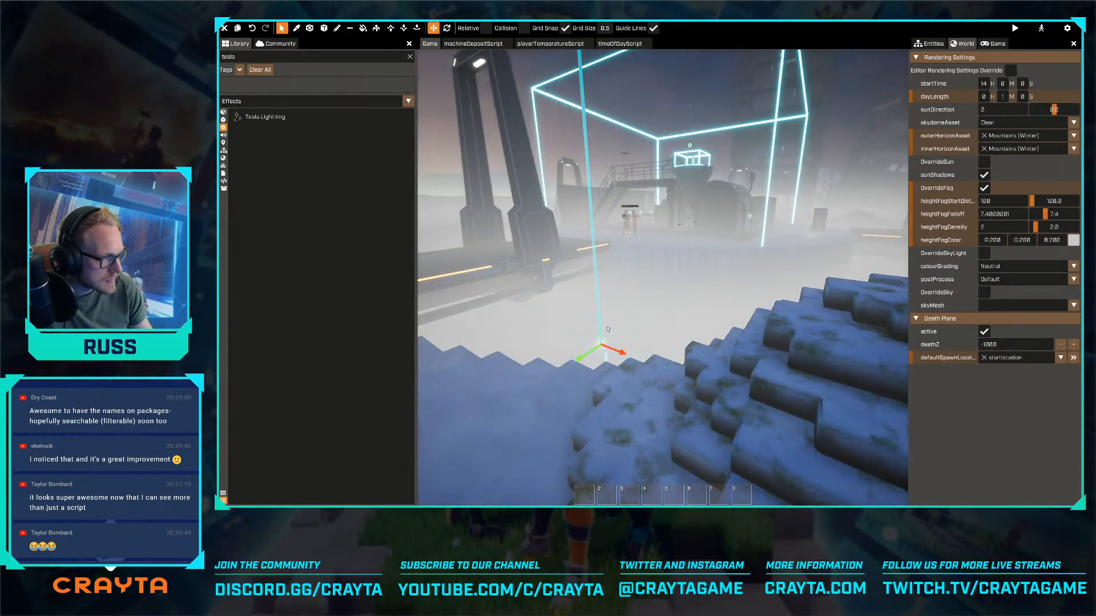
pyautogui.moveTo(608, 330); pyautogui.dragTo(599, 253, button='right')
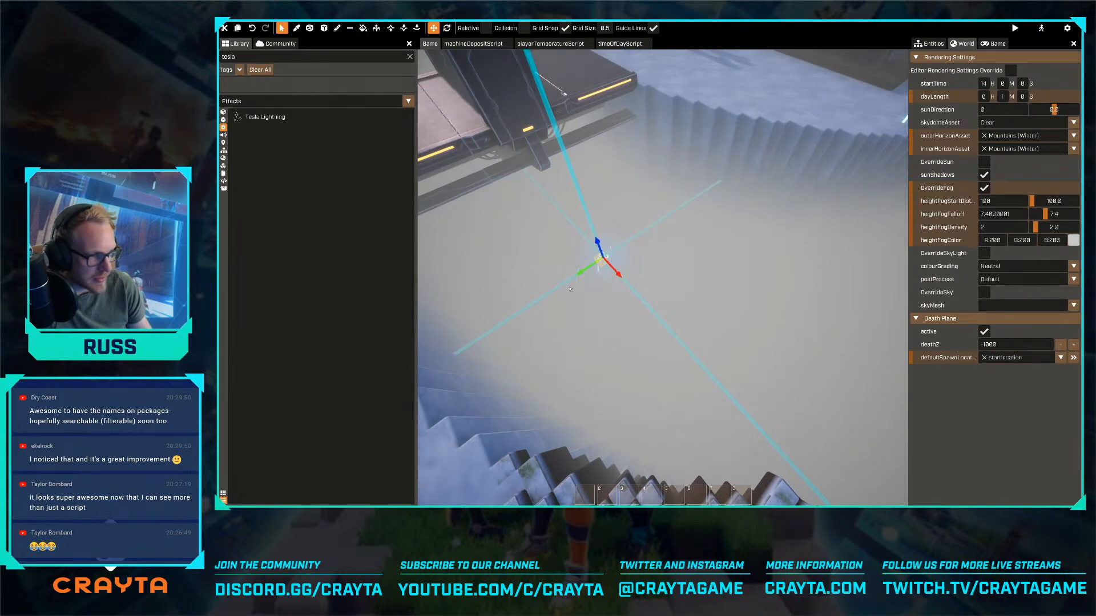
pyautogui.moveTo(587, 309); pyautogui.dragTo(608, 339)
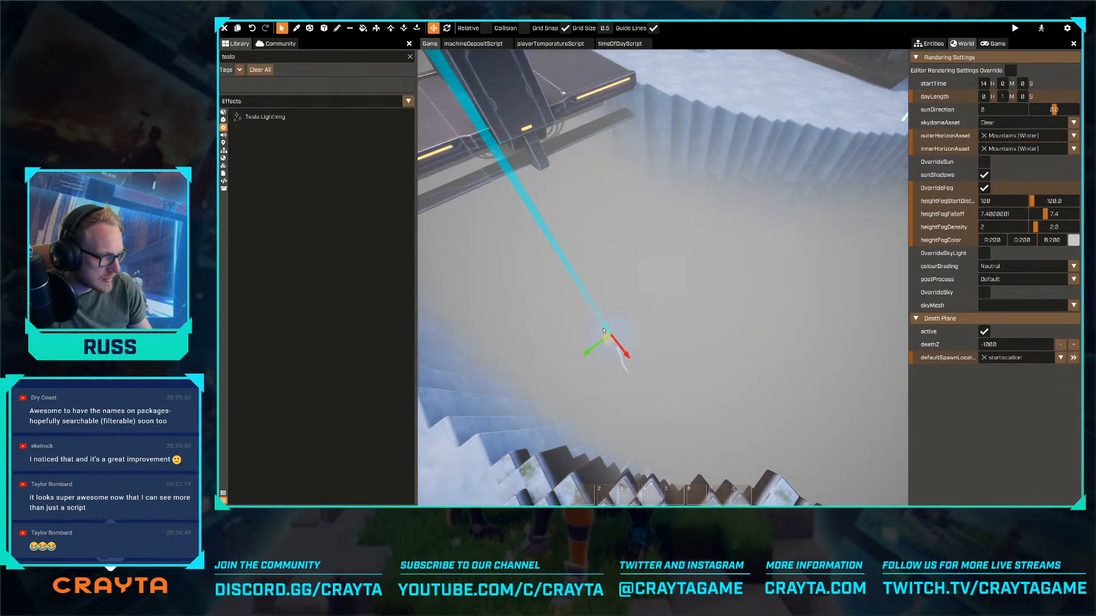
# - Delete the Tesla Lightning effect from the chasm and bring the whole factory island into view
pyautogui.press('Delete')
pyautogui.moveTo(604, 324); pyautogui.dragTo(736, 227, button='right')
pyautogui.press('w')
pyautogui.press('w')
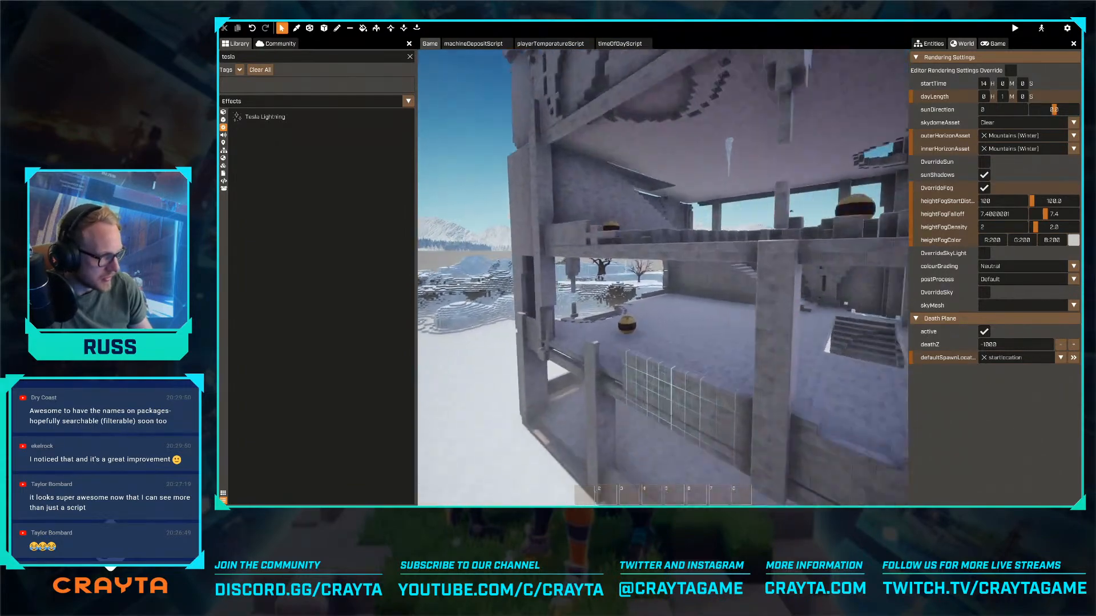
pyautogui.press('w')
pyautogui.moveTo(662, 271); pyautogui.dragTo(663, 357, button='right')
pyautogui.press('w')
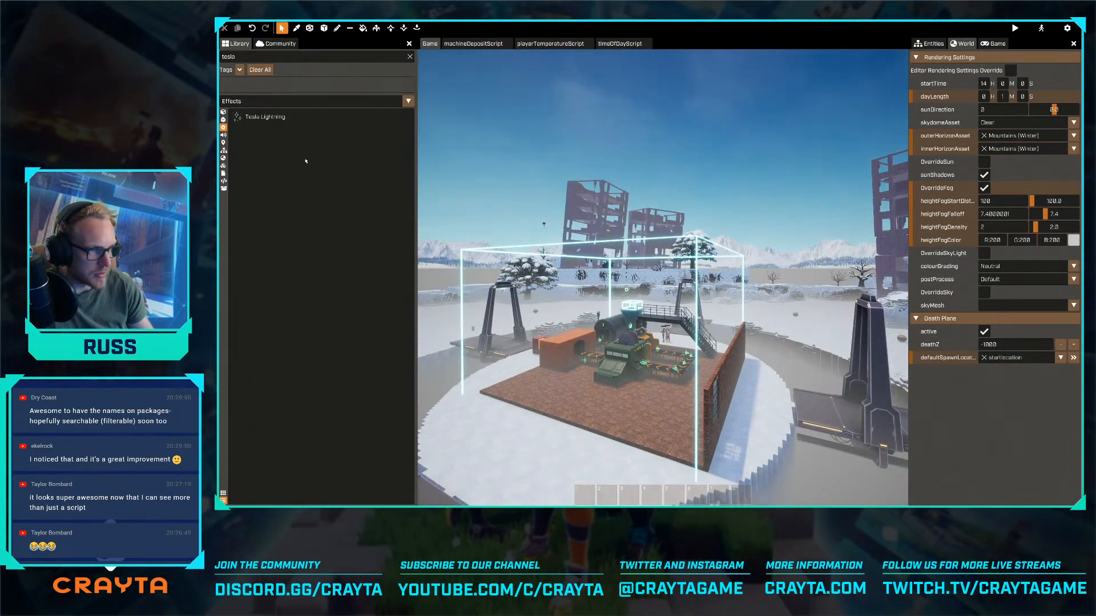
# - Close the open machineDepositScript, playerTemperatureScript and timeOfDayScript files
pyautogui.click(473, 44)
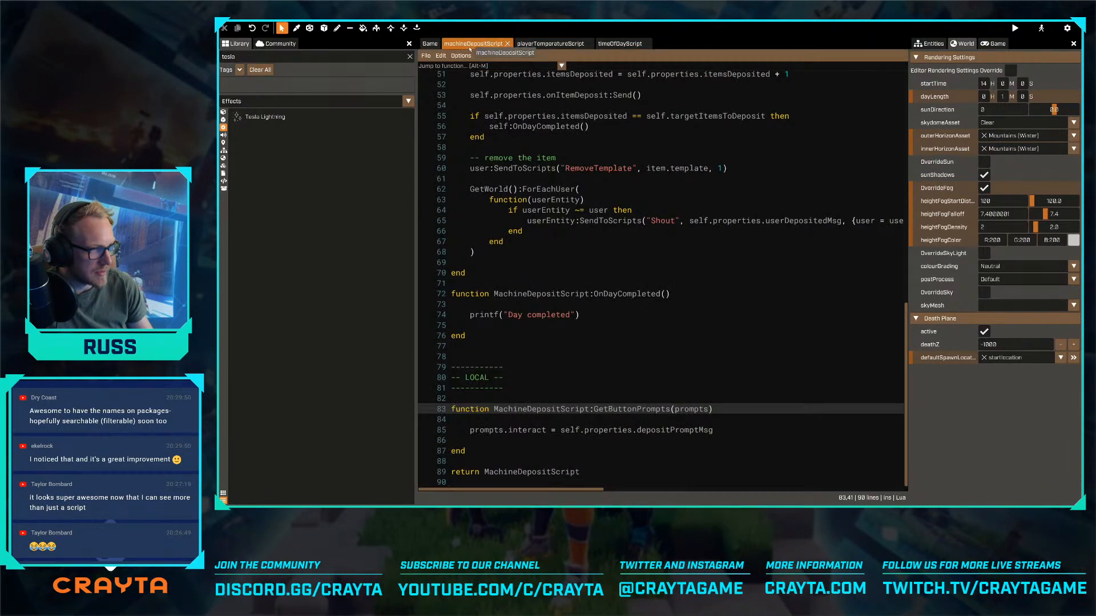
pyautogui.middleClick(469, 48)
pyautogui.middleClick(470, 48)
pyautogui.middleClick(470, 48)
# - Examine the factory island, brick wall and bridges from several angles as day turns to night, and show the world's entity list
pyautogui.press('w')
pyautogui.moveTo(470, 47); pyautogui.dragTo(552, 183, button='right')
pyautogui.press('d')
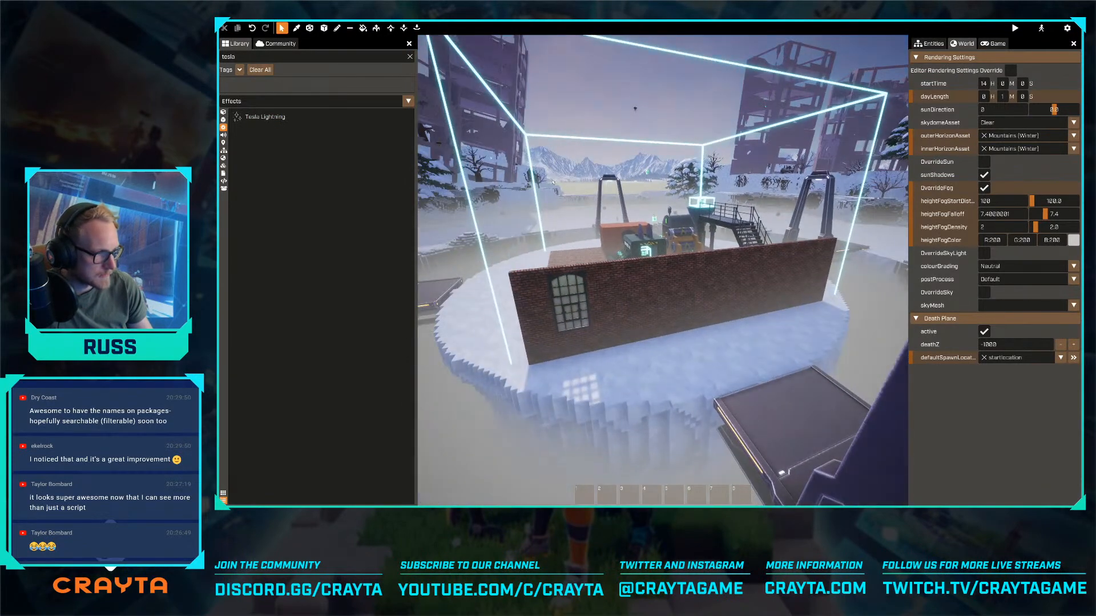
pyautogui.press('s')
pyautogui.click(931, 44)
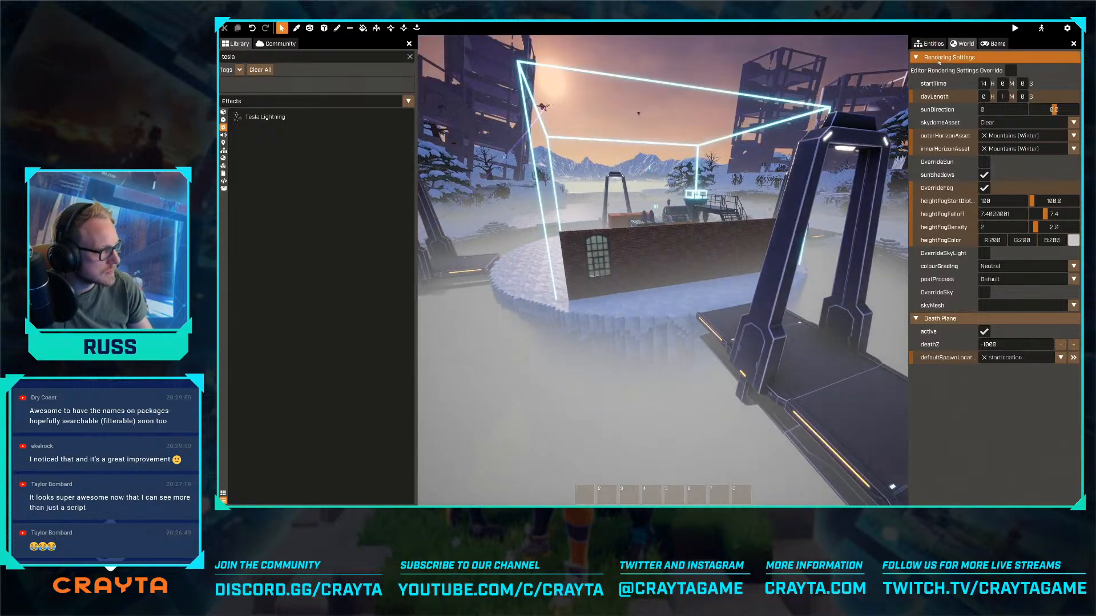
pyautogui.press('a')
pyautogui.press('e')
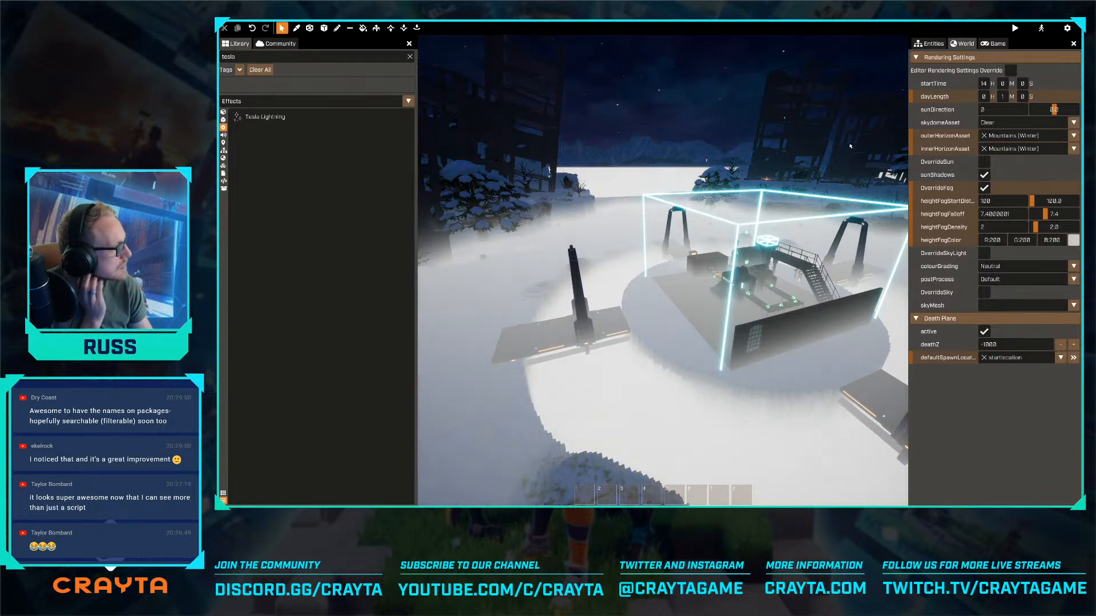
pyautogui.click(942, 43)
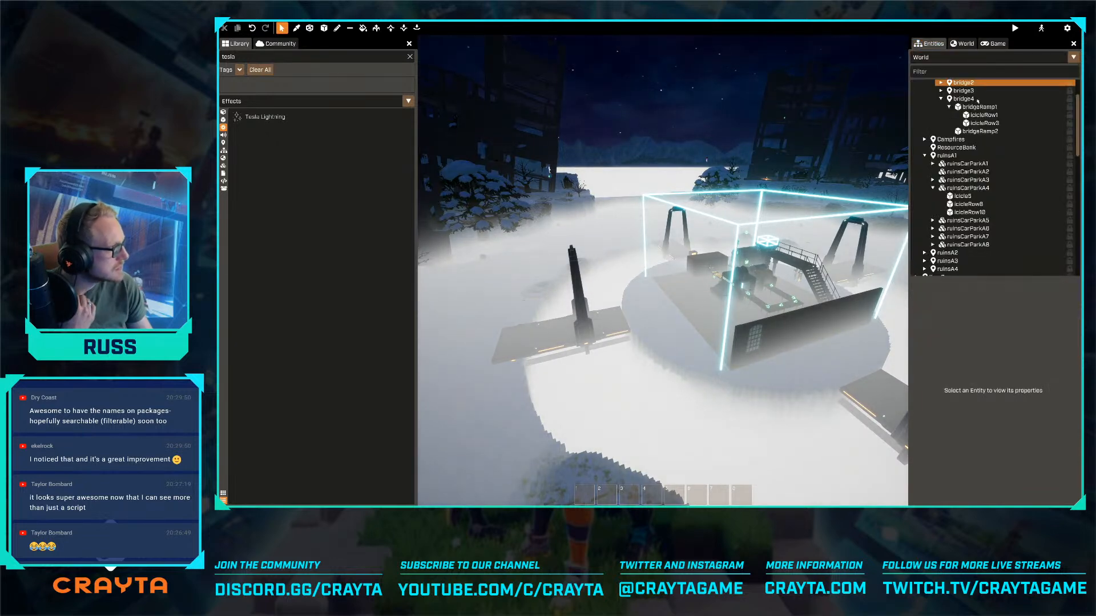
# - Preview the level and walk from the factory base across a bridge into the foggy snowfield
pyautogui.click(1016, 28)
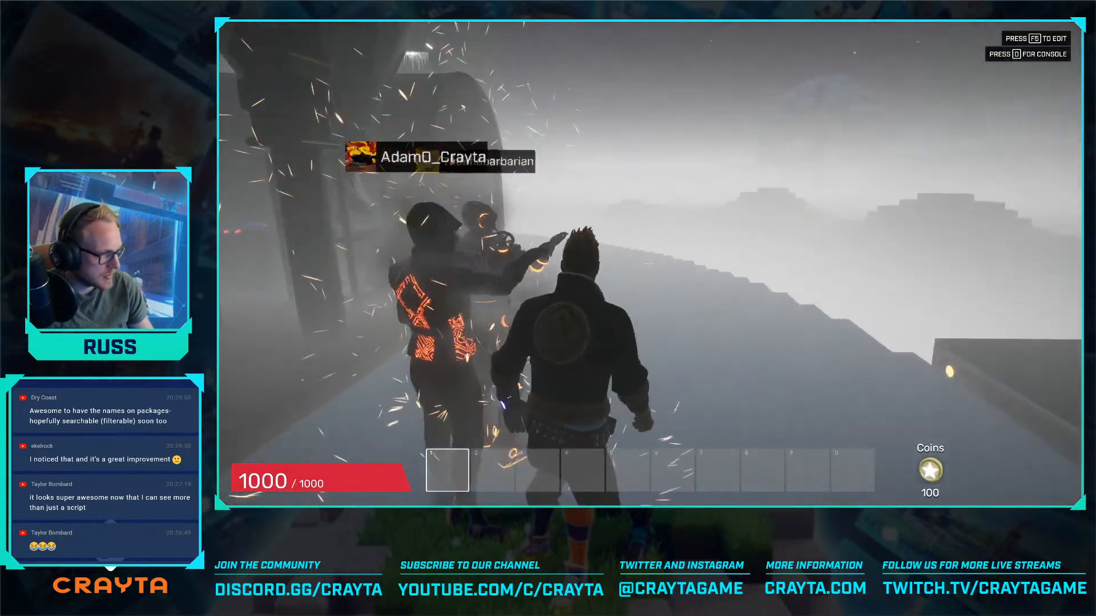
pyautogui.press('w')
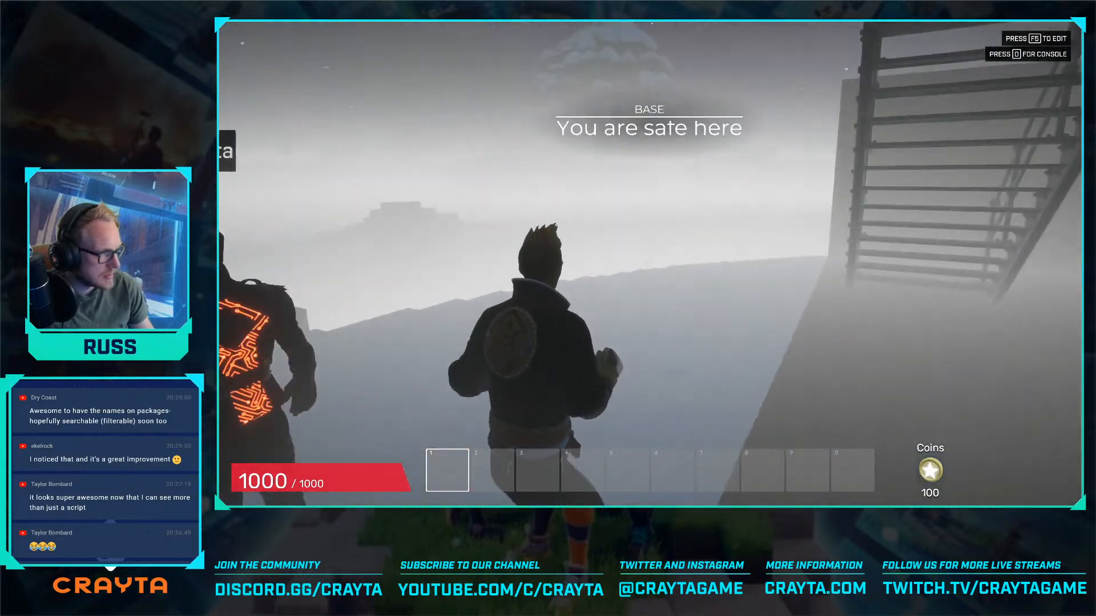
pyautogui.press('w')
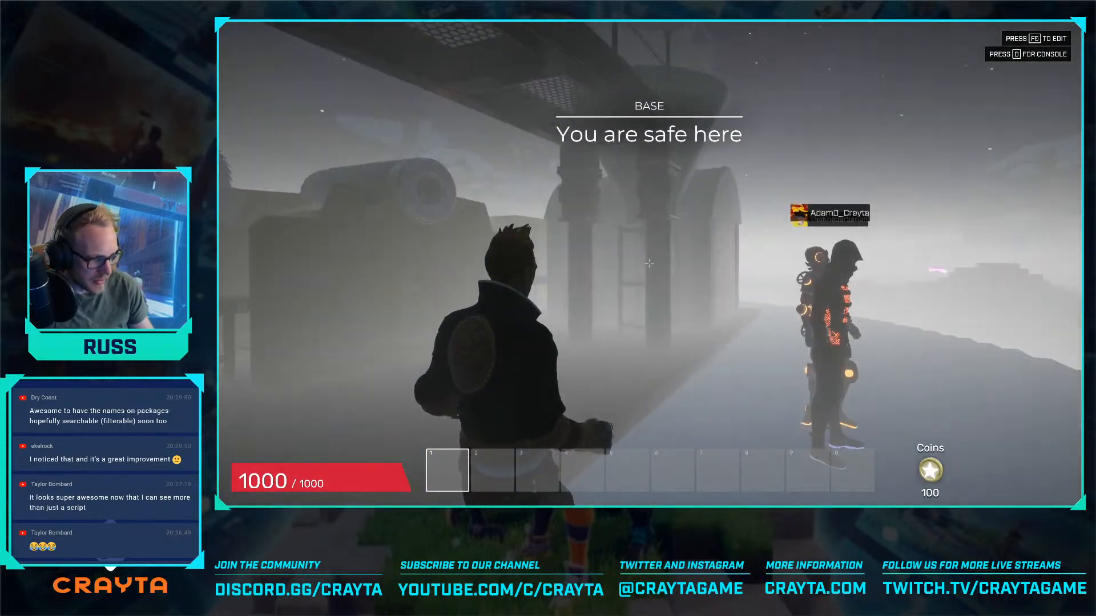
pyautogui.press('w')
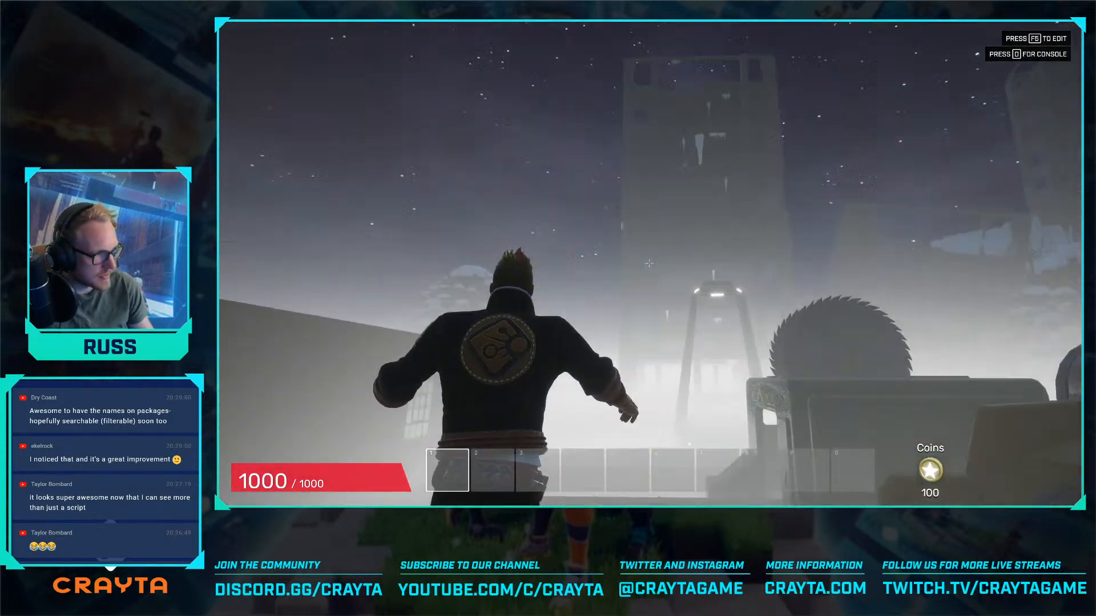
pyautogui.press('w')
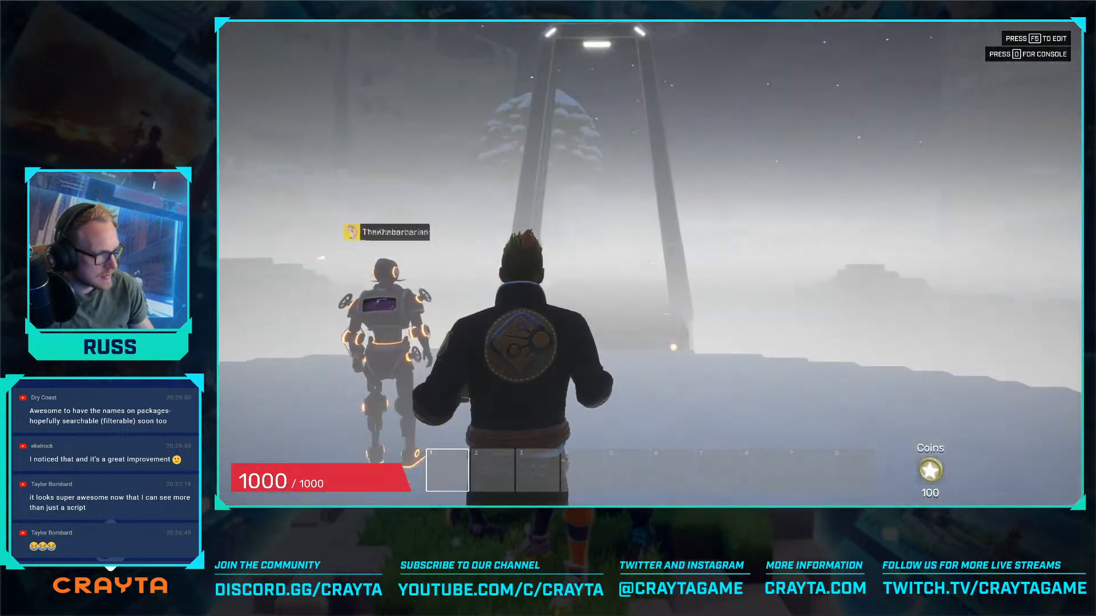
pyautogui.press('w')
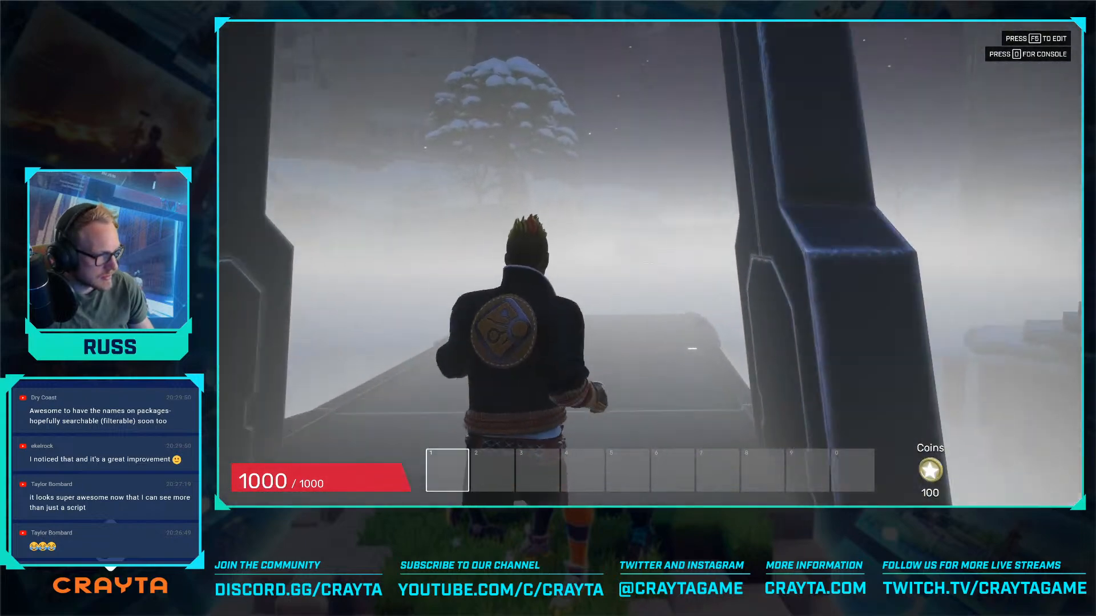
pyautogui.press('w')
# - Review the server script errors and their stack traces in the preview console, and close the console
pyautogui.press('`')
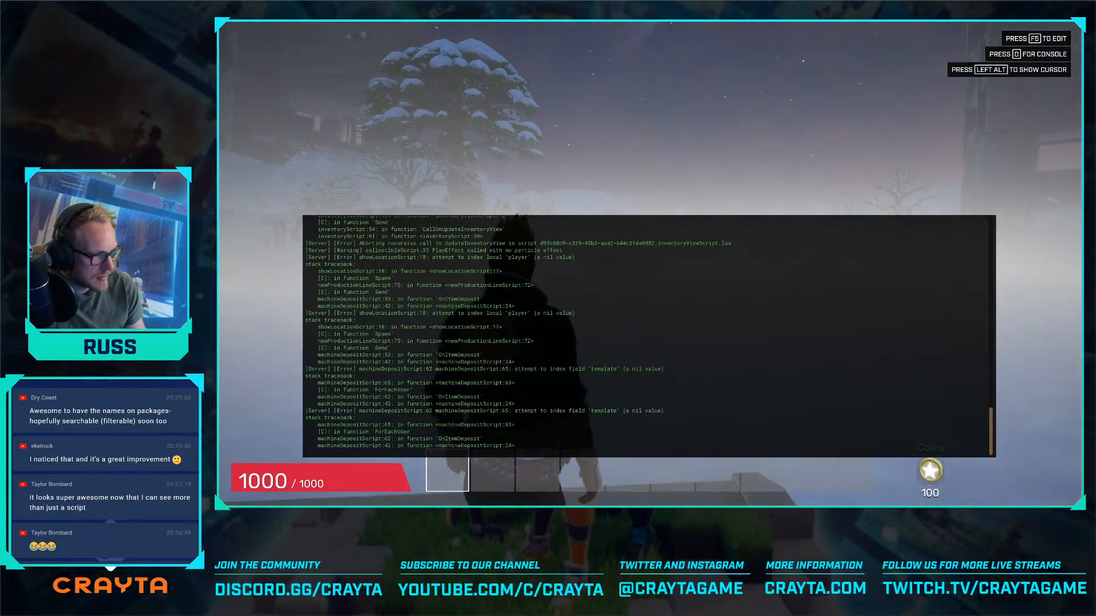
pyautogui.press('alt')
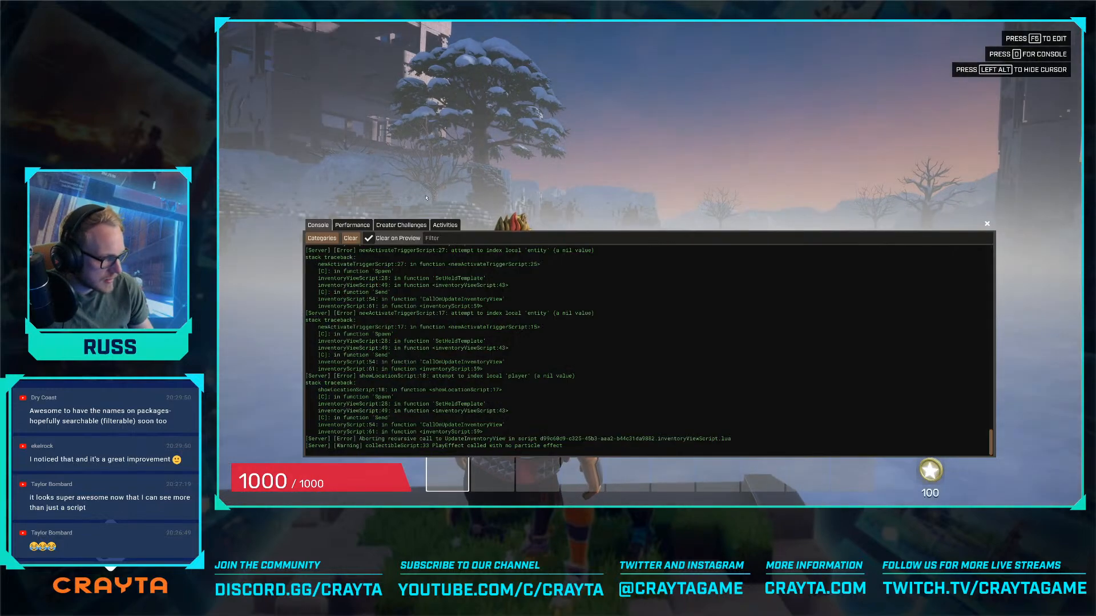
pyautogui.scroll(8, 489, 335)
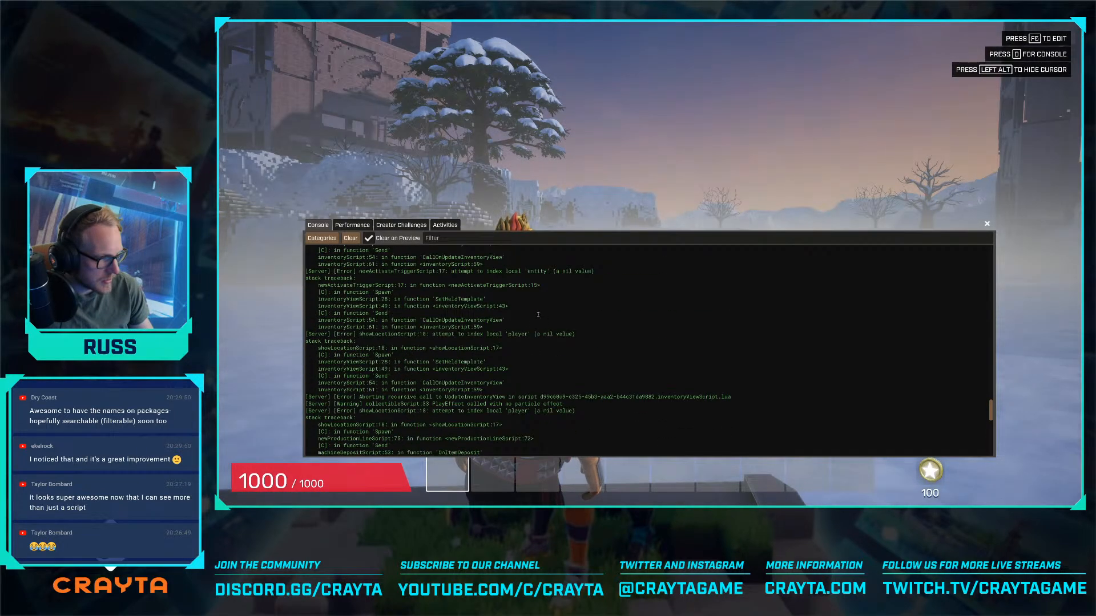
pyautogui.scroll(-6, 813, 368)
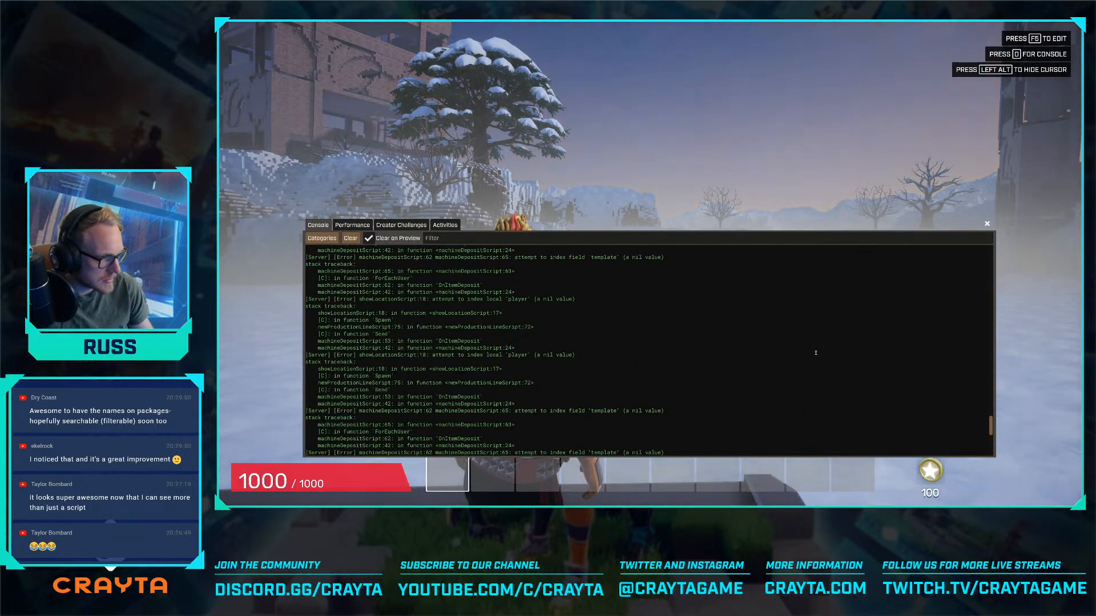
pyautogui.scroll(-3, 816, 353)
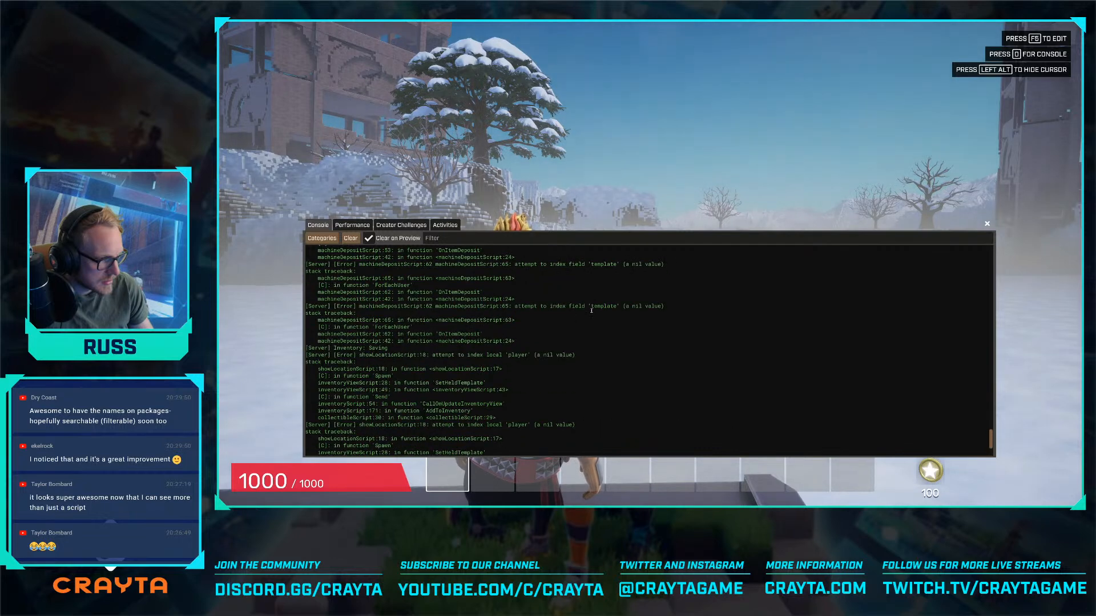
pyautogui.scroll(1, 591, 310)
pyautogui.scroll(1, 591, 310)
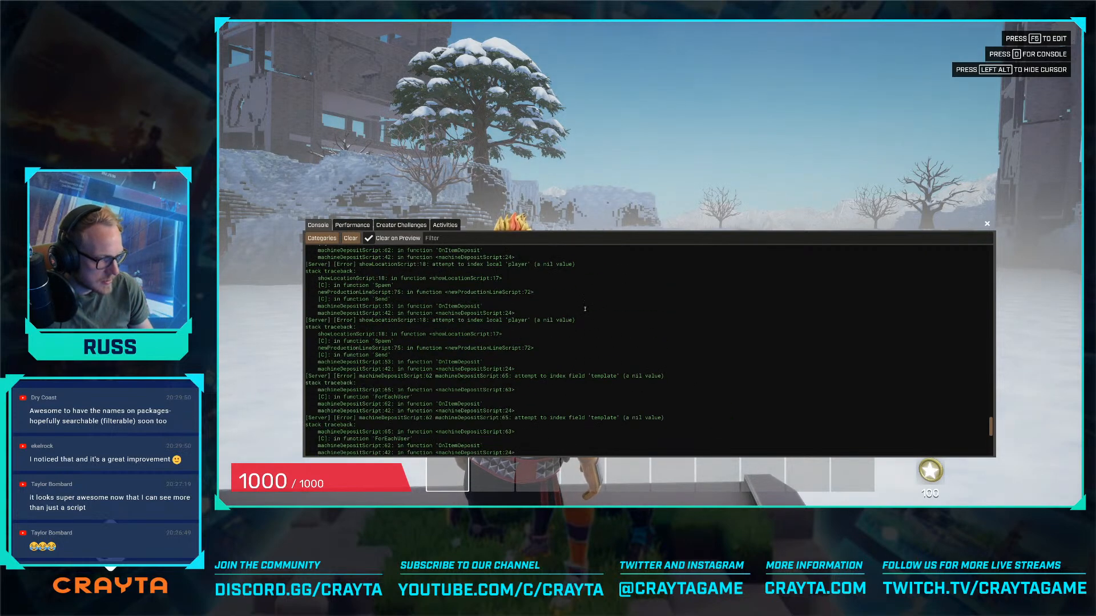
pyautogui.press('alt')
pyautogui.press('0')
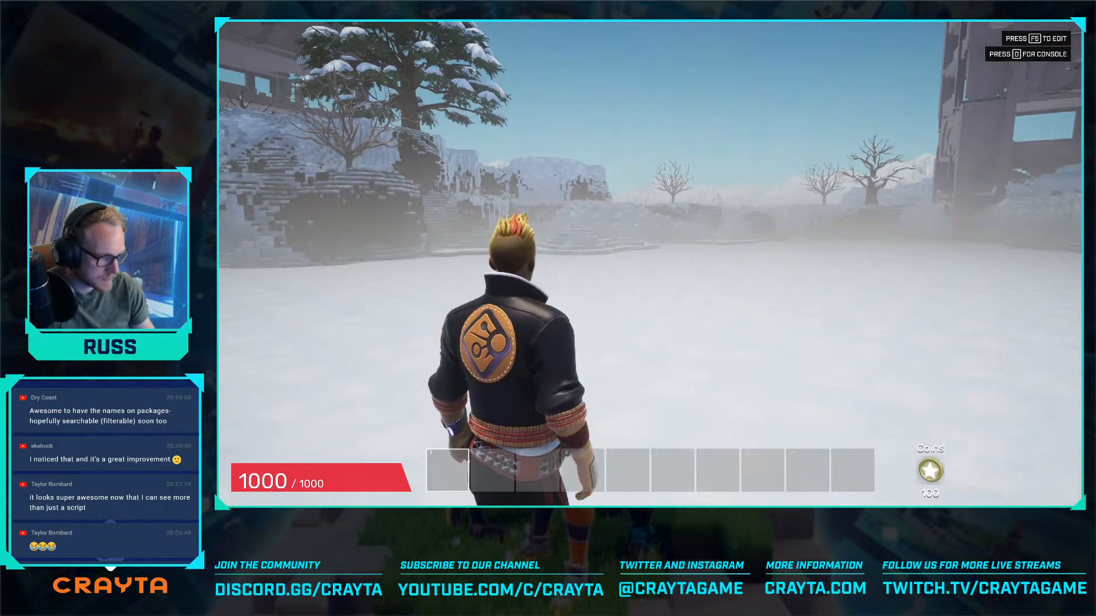
# - Explore the snowfield along the chasm's edge in the preview by daylight
pyautogui.press('w')
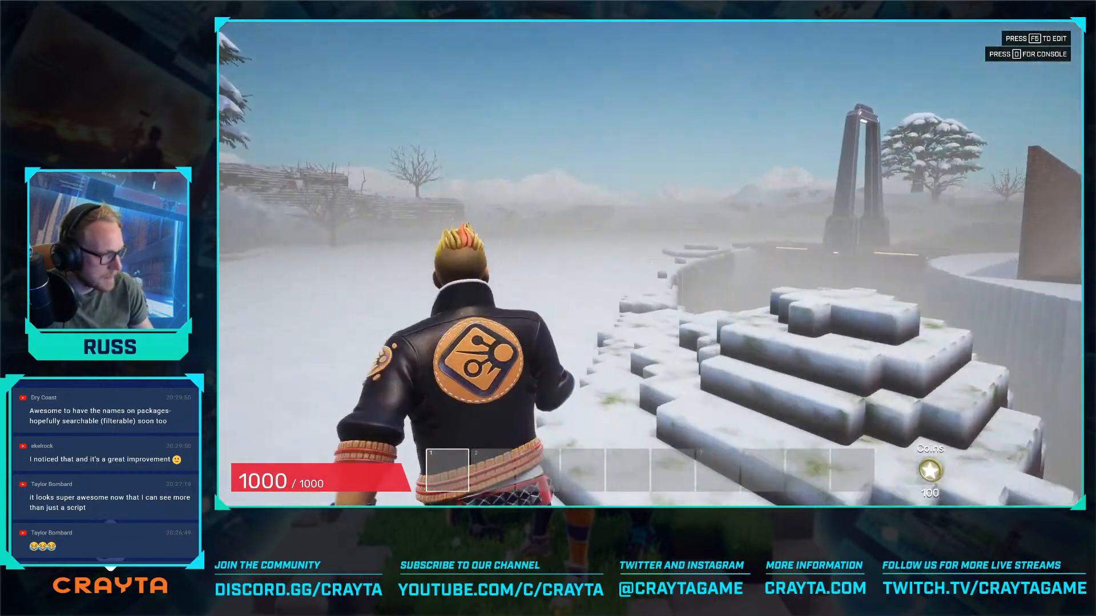
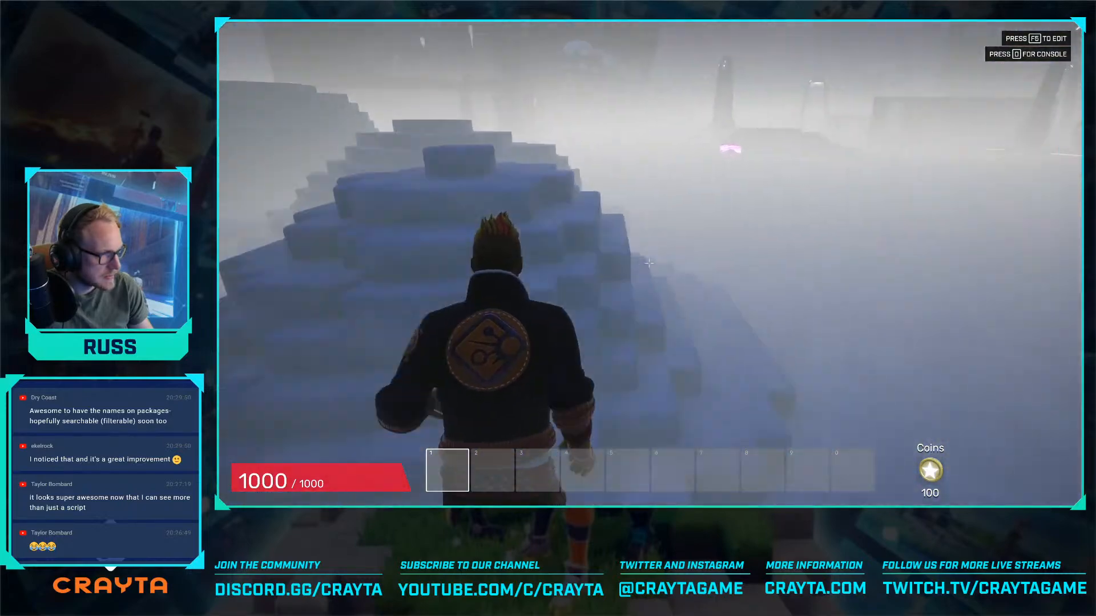
# - Walk through the foggy night snowfield to the ruins and climb the stone stairs to the upper floor in the preview
pyautogui.press('w')
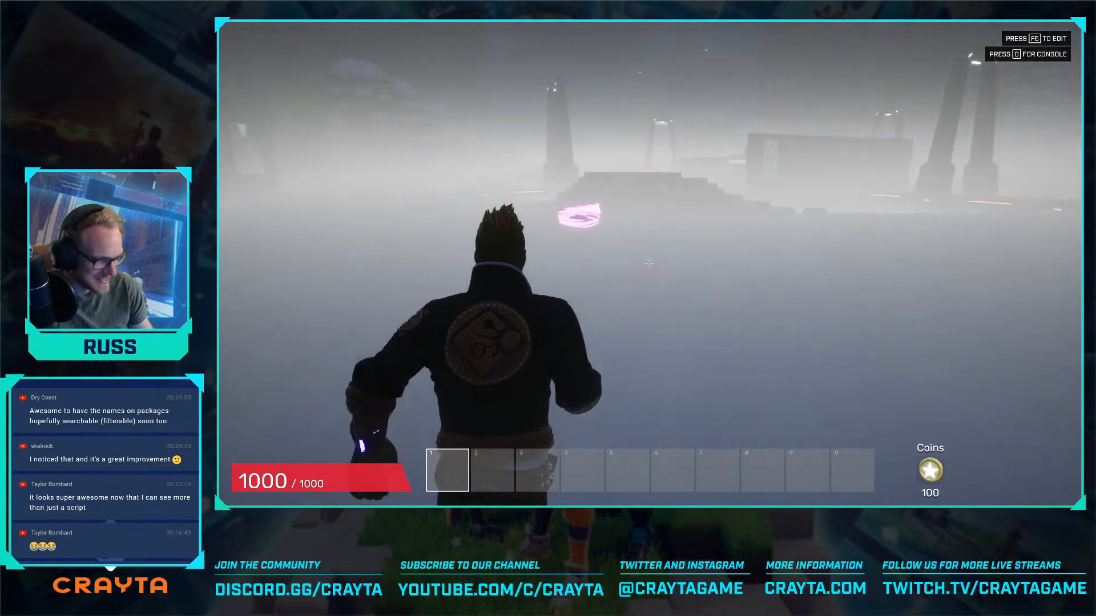
pyautogui.press('w')
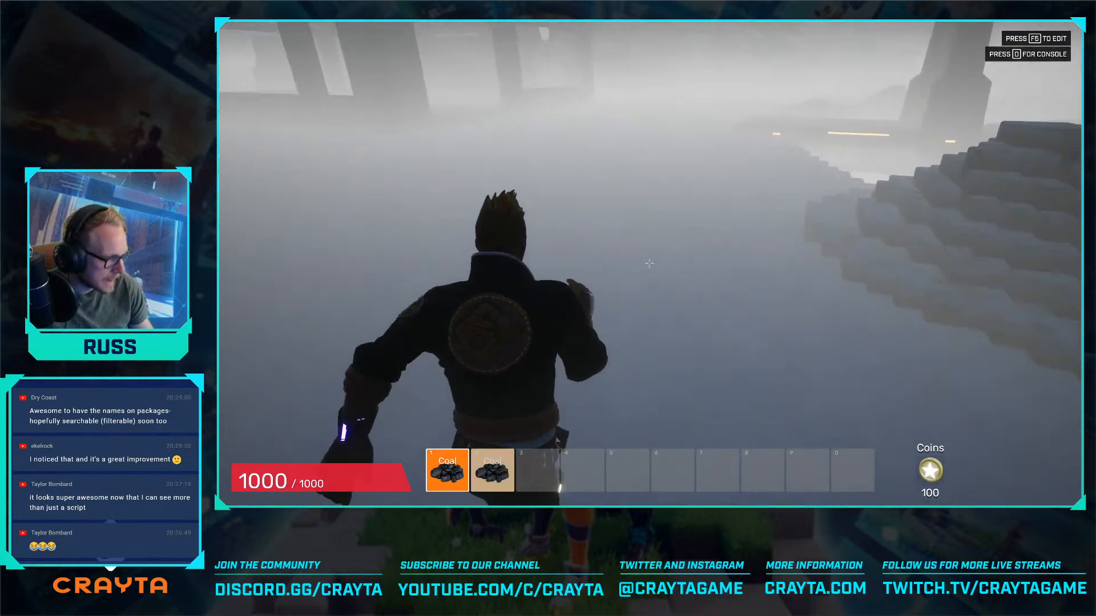
pyautogui.press('w')
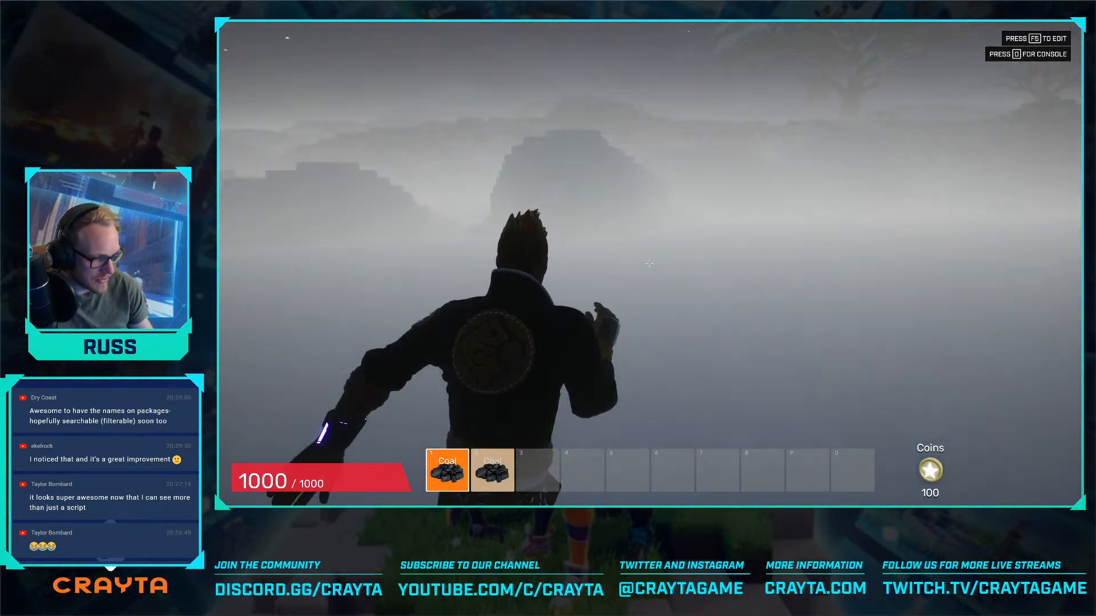
pyautogui.press('w')
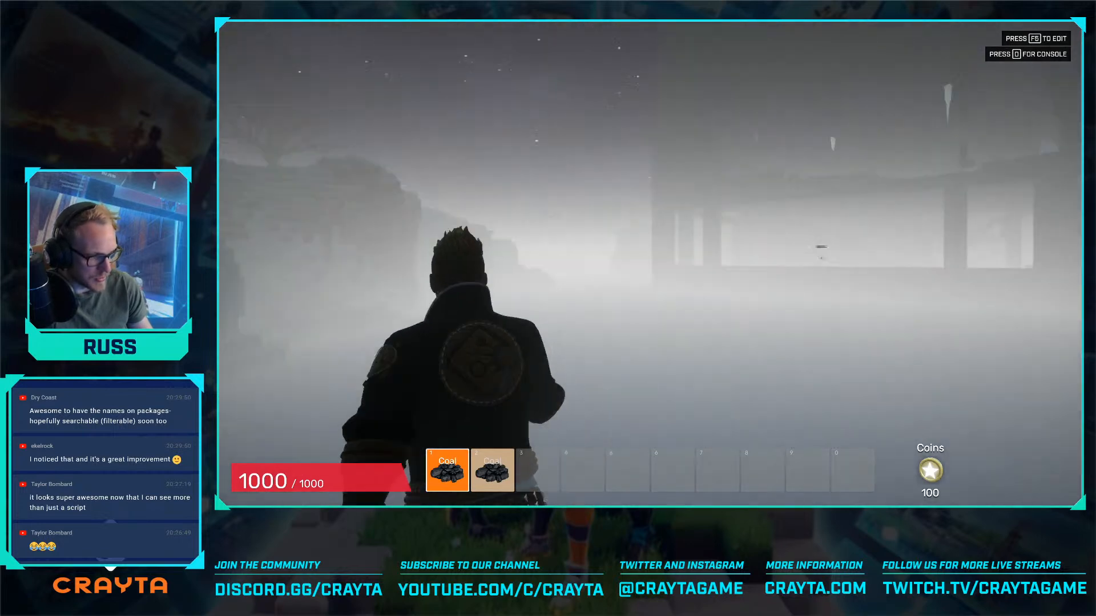
pyautogui.press('w')
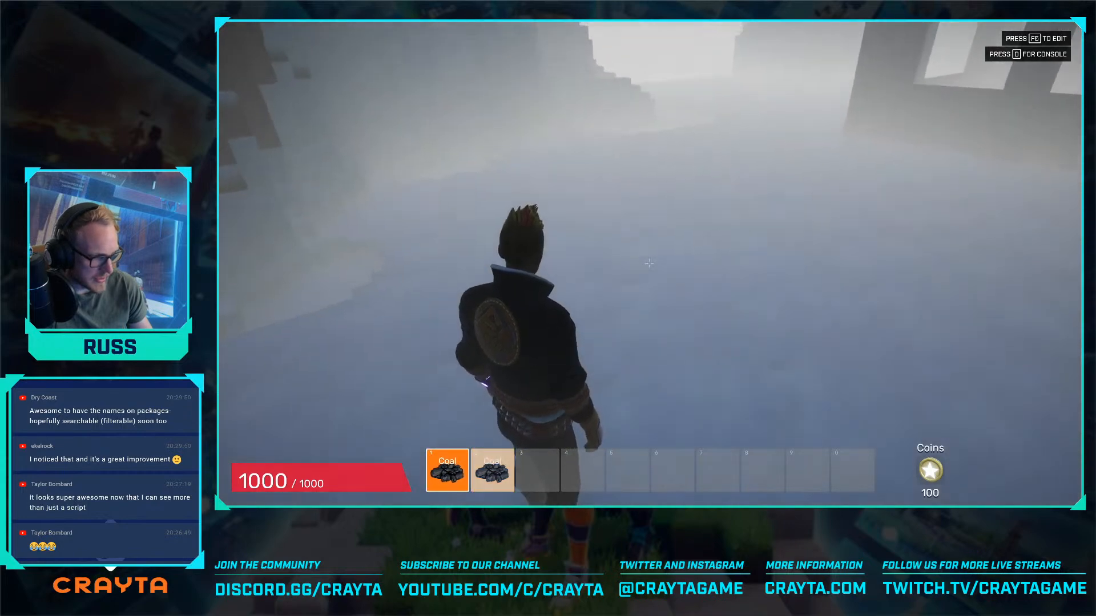
pyautogui.press('w')
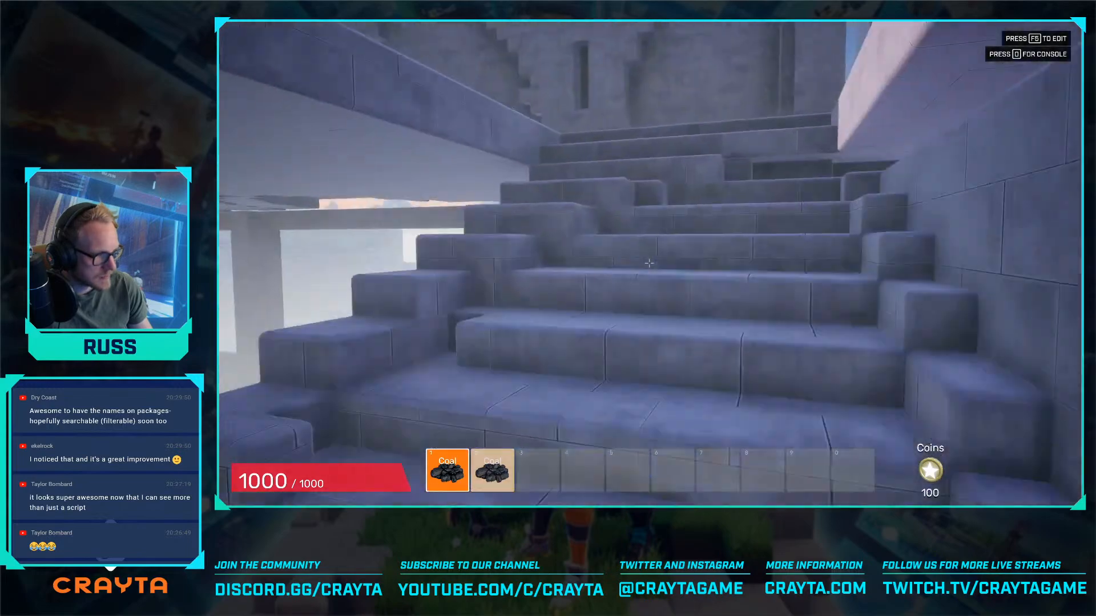
pyautogui.press('w')
pyautogui.press('space')
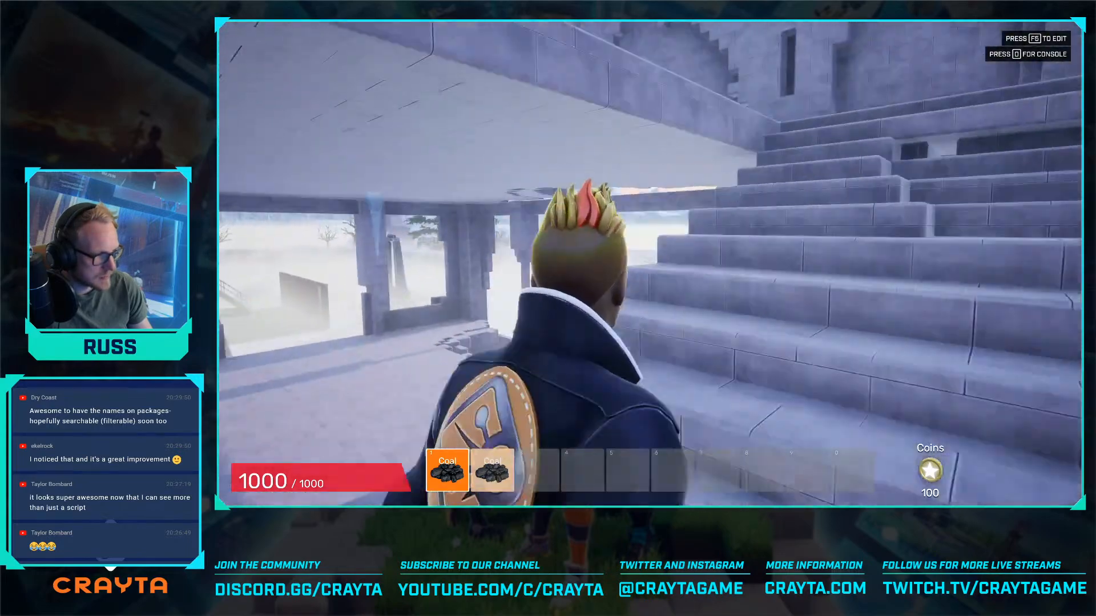
pyautogui.press('w')
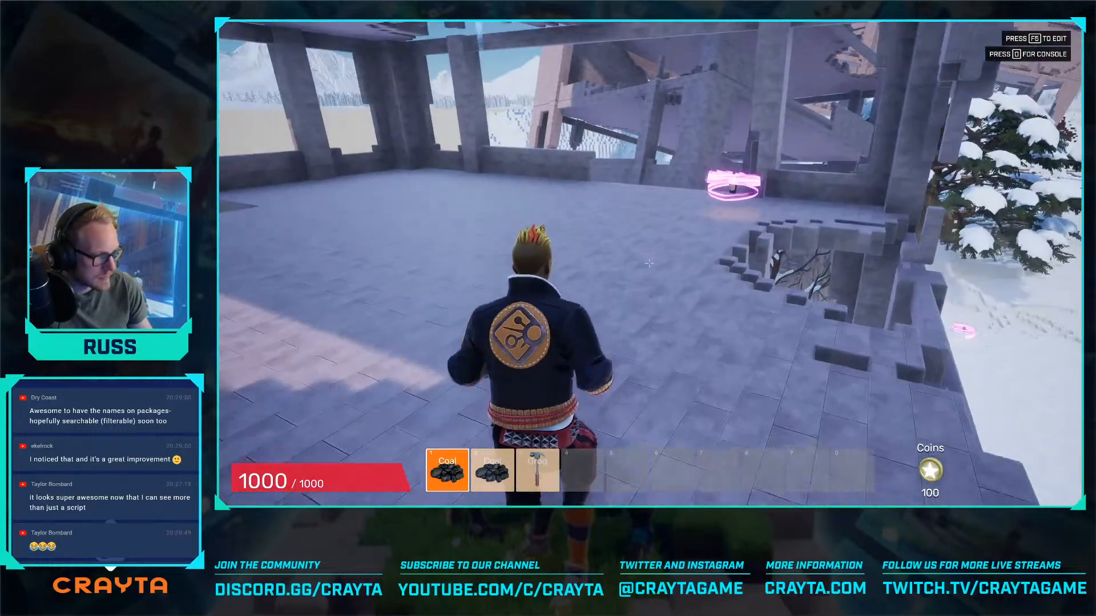
# - Collect grog on the ruins' upper floor and try using the coal and grog items from the first three inventory slots
pyautogui.press('3')
pyautogui.click(649, 263)
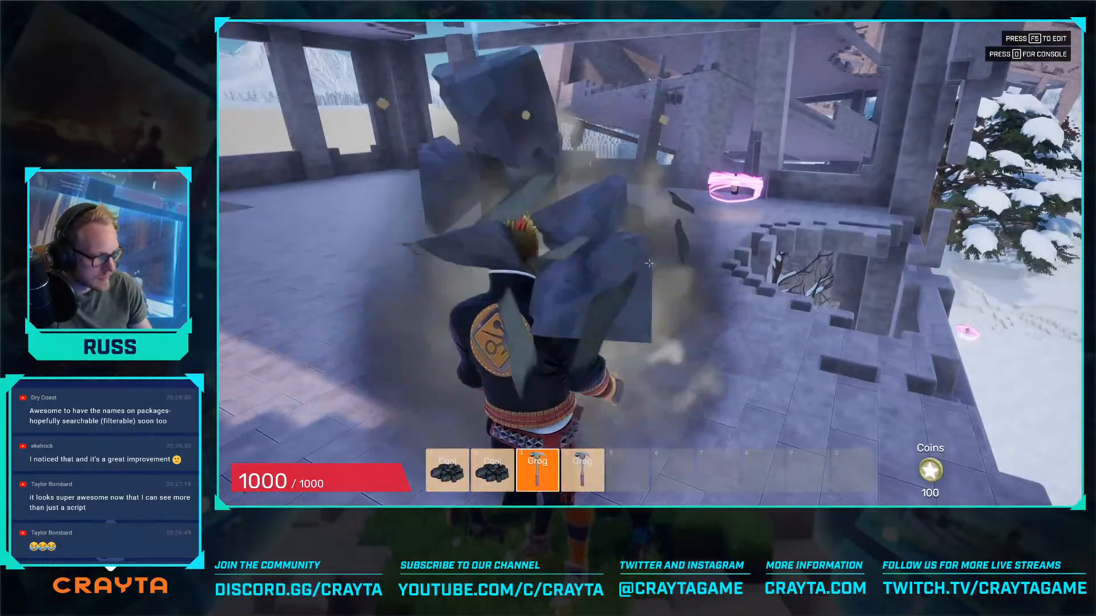
pyautogui.press('1')
pyautogui.press('2')
pyautogui.click(649, 264)
pyautogui.press('3')
pyautogui.click(649, 263)
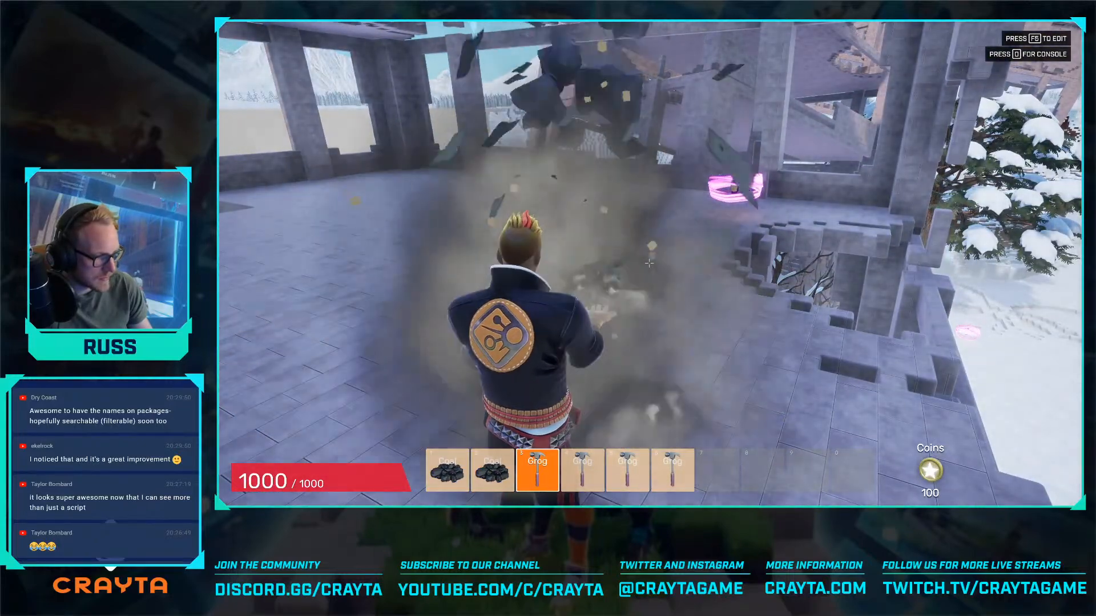
pyautogui.press('1')
pyautogui.press('2')
pyautogui.click(649, 264)
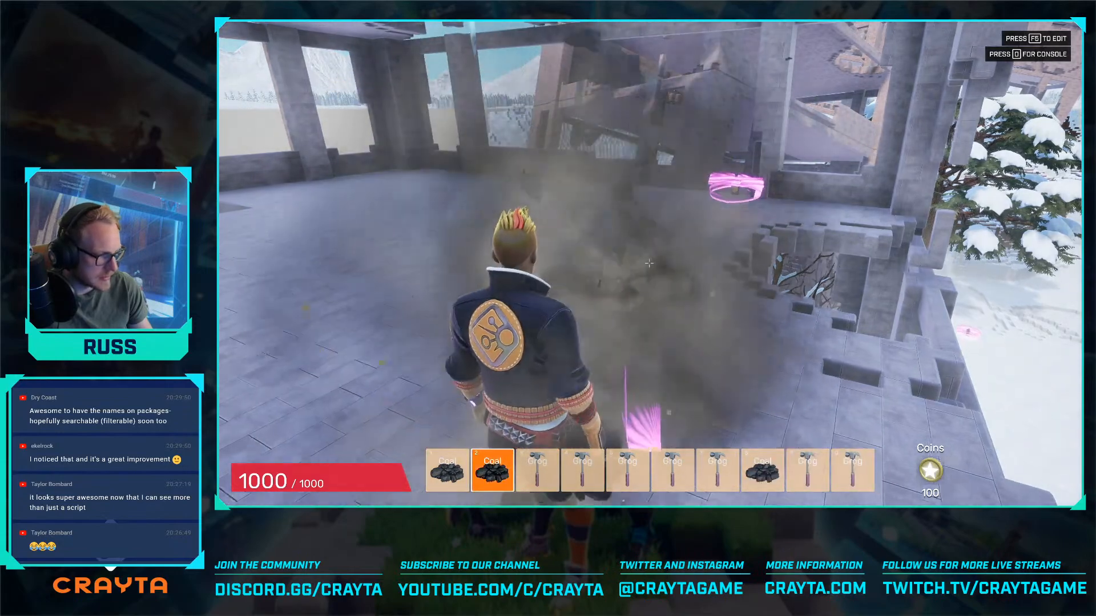
# - Leave the ruins, cross the snowfield to the bridge by the factory island, and end the preview
pyautogui.press('w')
pyautogui.press('w')
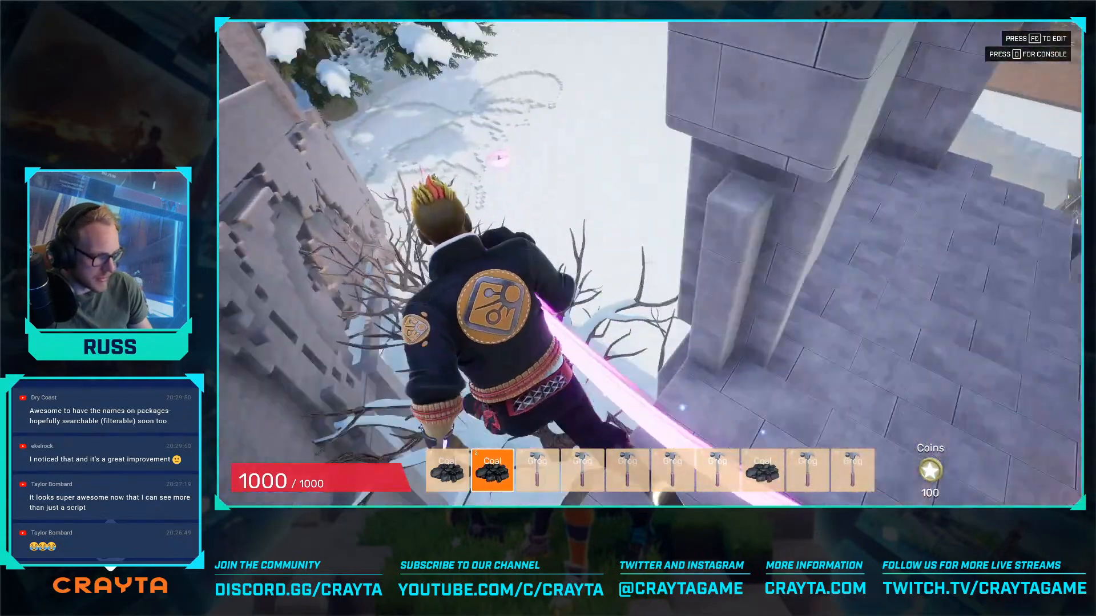
pyautogui.press('w')
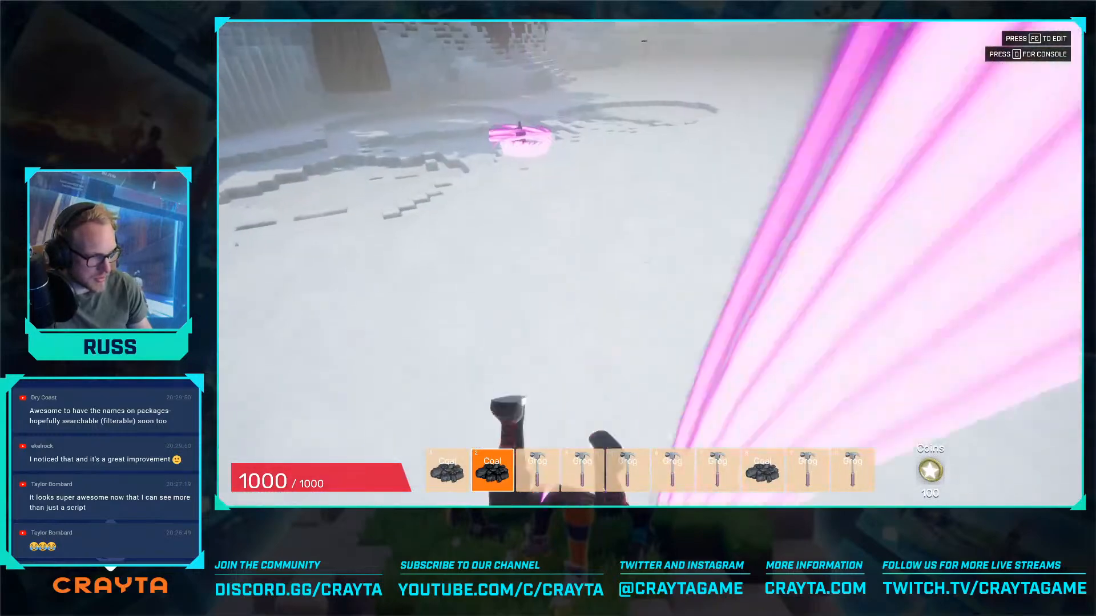
pyautogui.press('w')
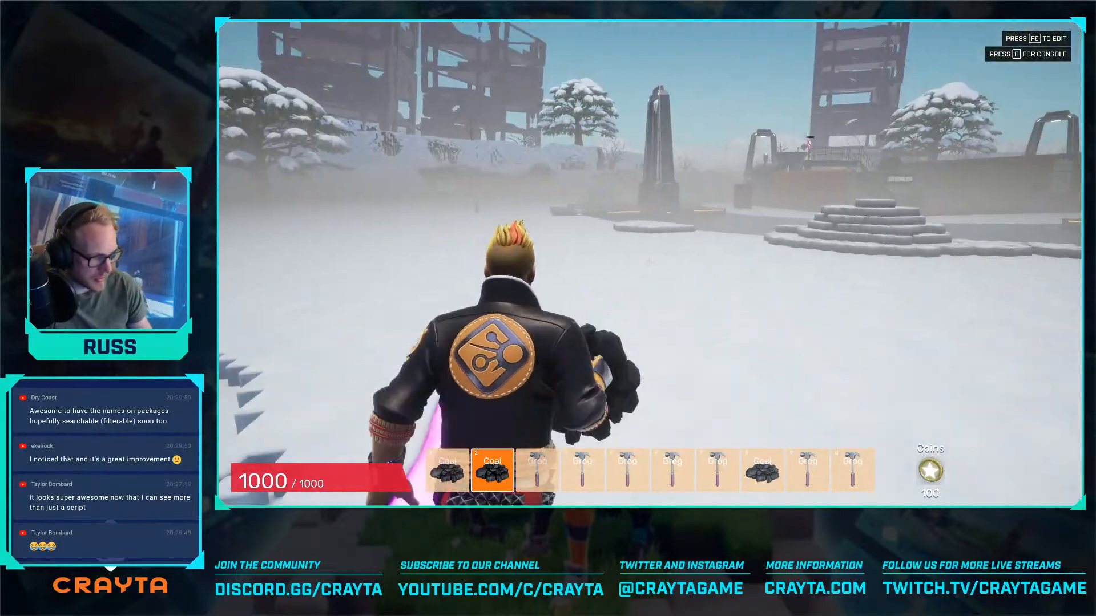
pyautogui.press('w')
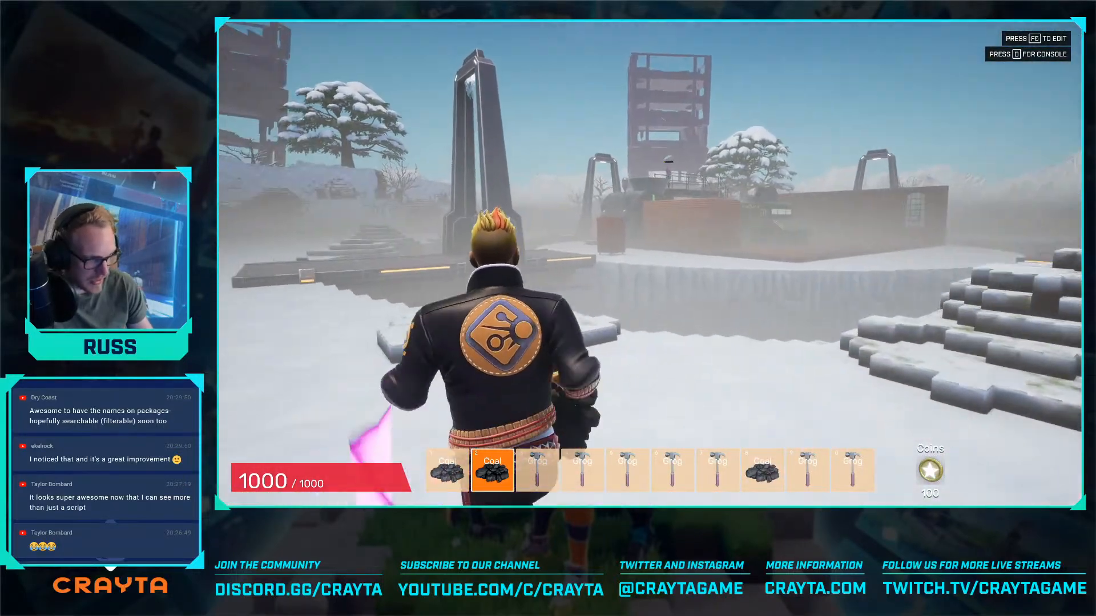
pyautogui.press('w')
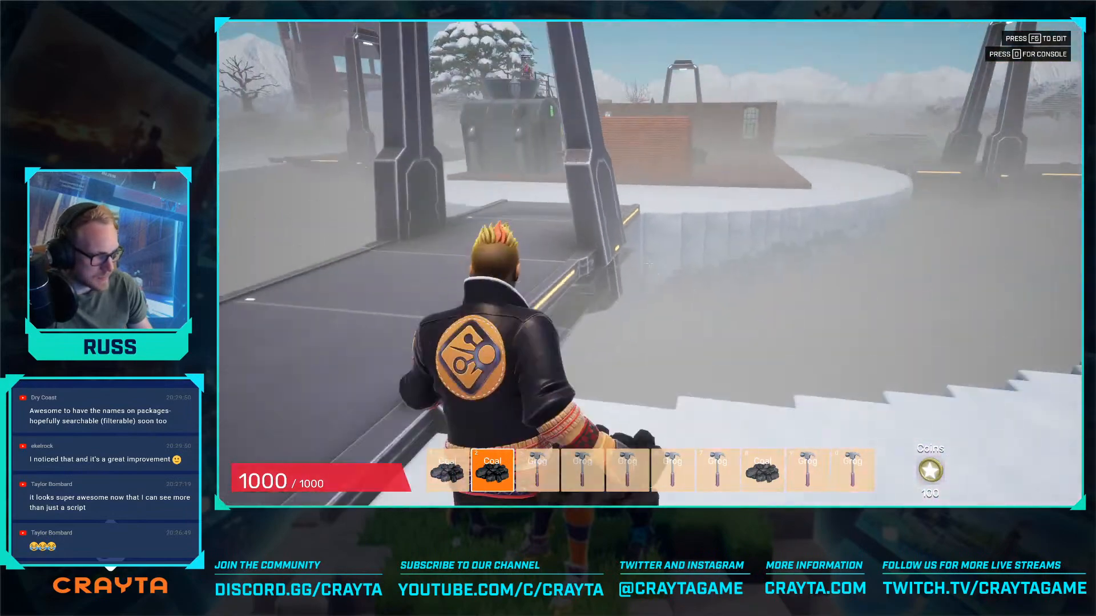
pyautogui.press('w')
pyautogui.press('F5')
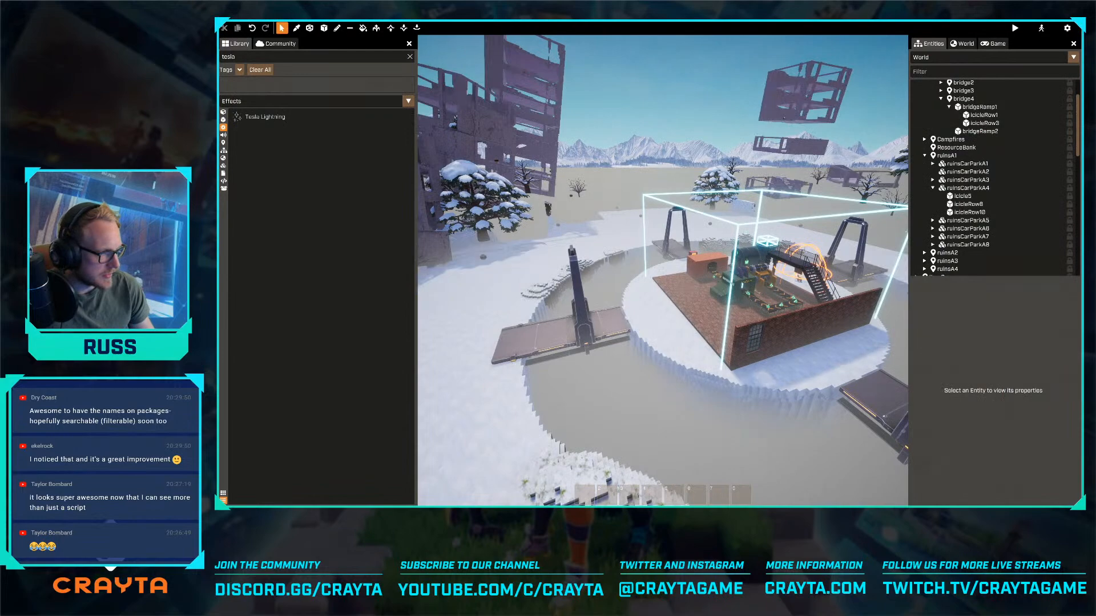
# - Select the SafeAreaTrigger around the factory, turn on its playersOnly option, and frame the trigger volume in the view
pyautogui.moveTo(662, 251); pyautogui.dragTo(698, 238, button='right')
pyautogui.press('w')
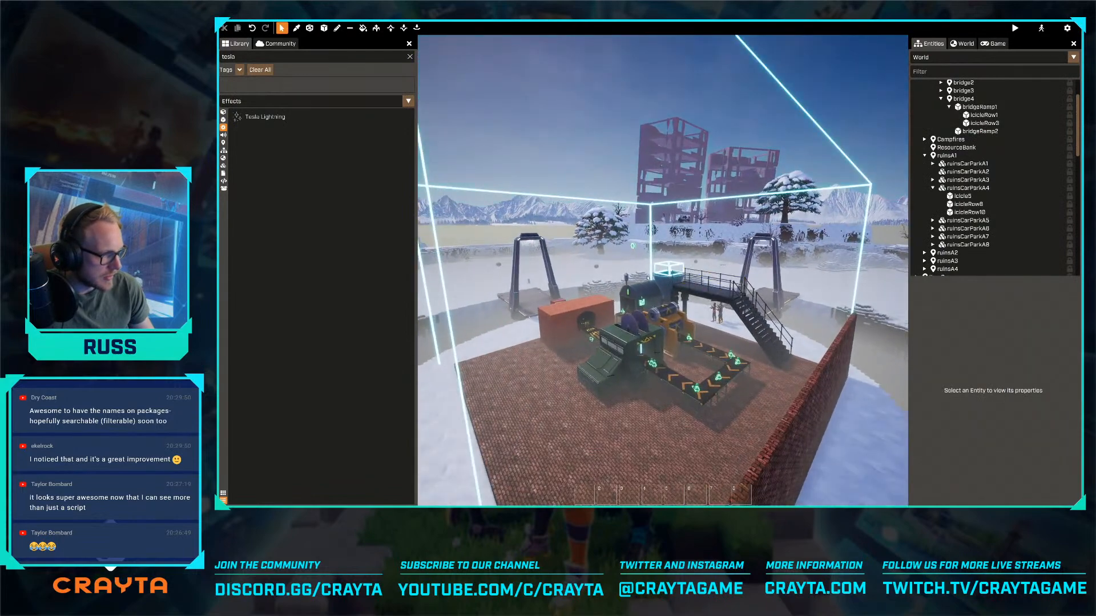
pyautogui.press('w')
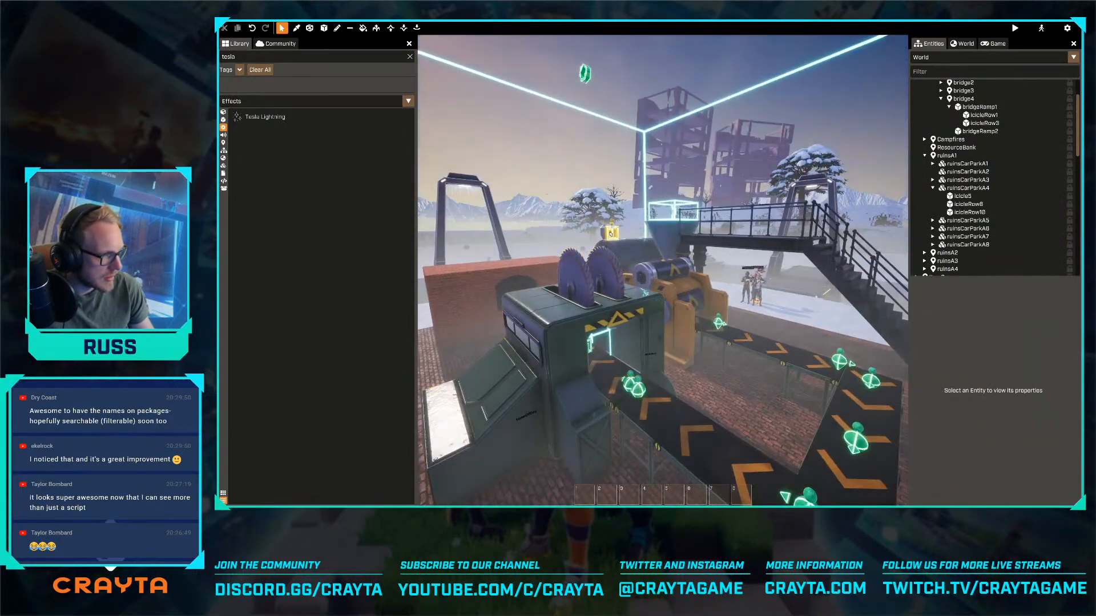
pyautogui.click(611, 233)
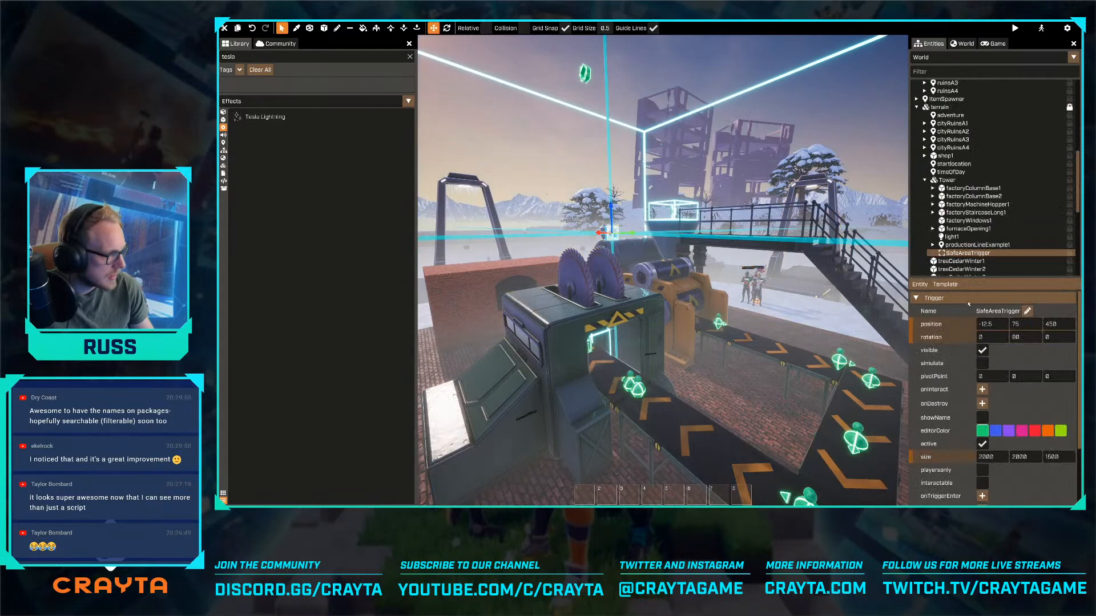
pyautogui.click(982, 469)
pyautogui.press('f')
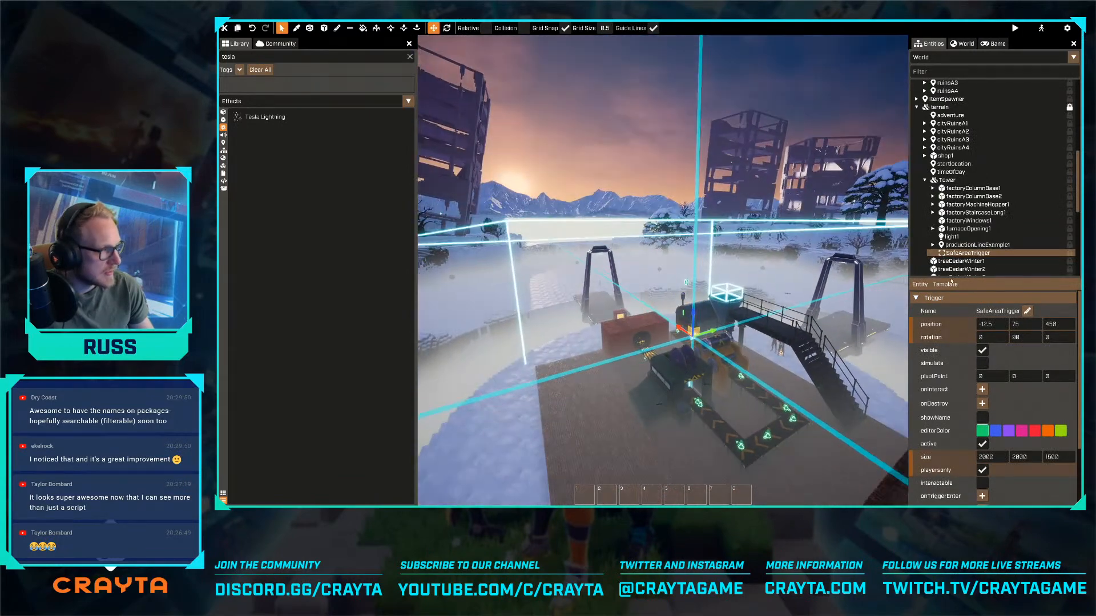
# - Show the console and read through the server script errors down to the playerTemperatureScript entries
pyautogui.press('`')
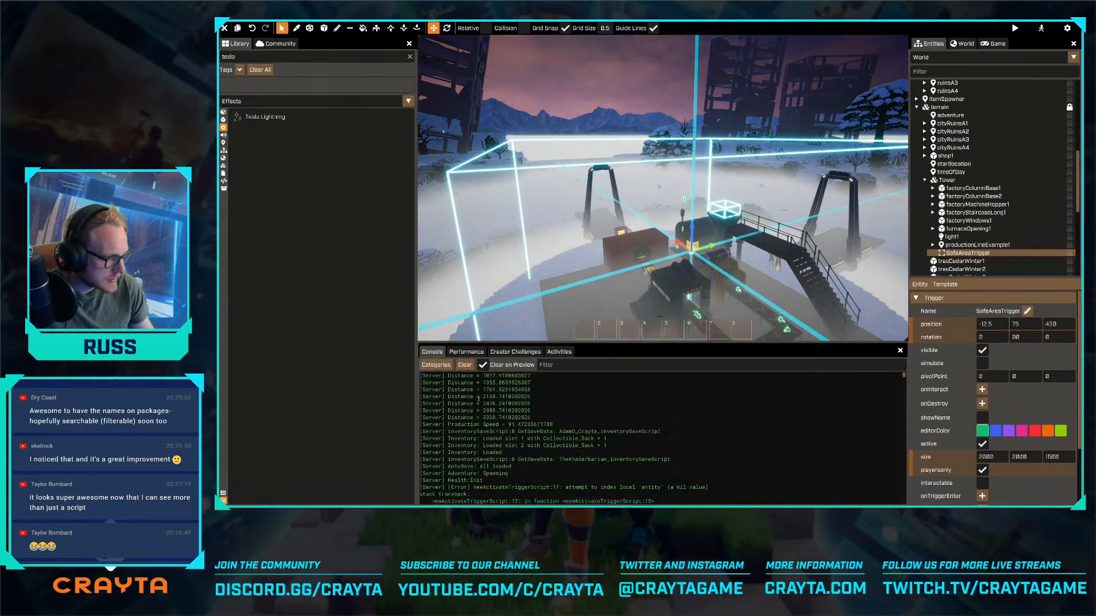
pyautogui.scroll(-2, 531, 451)
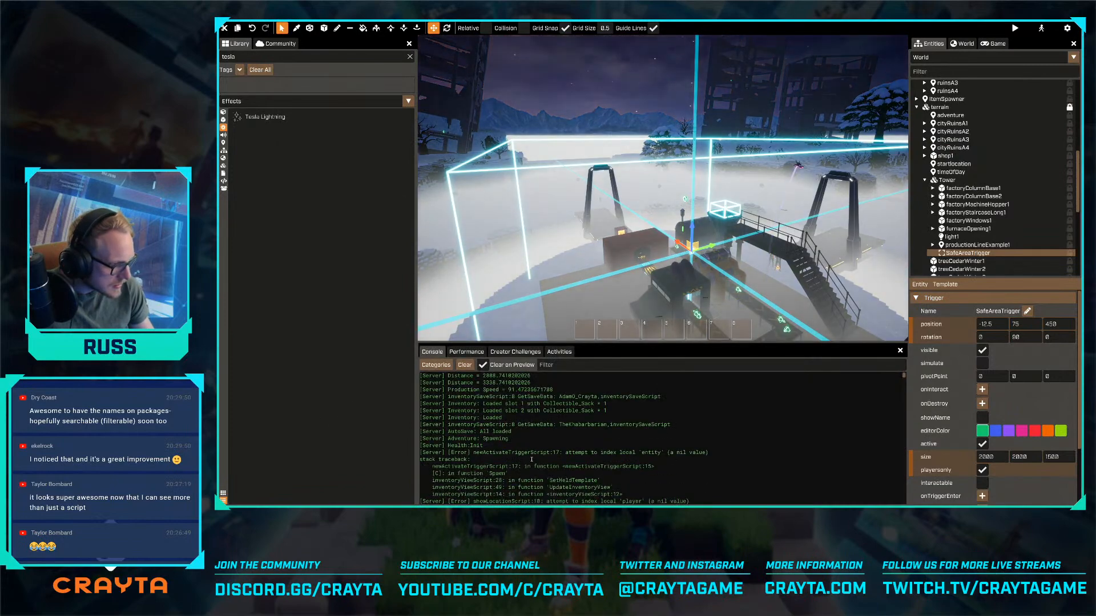
pyautogui.scroll(-6, 525, 456)
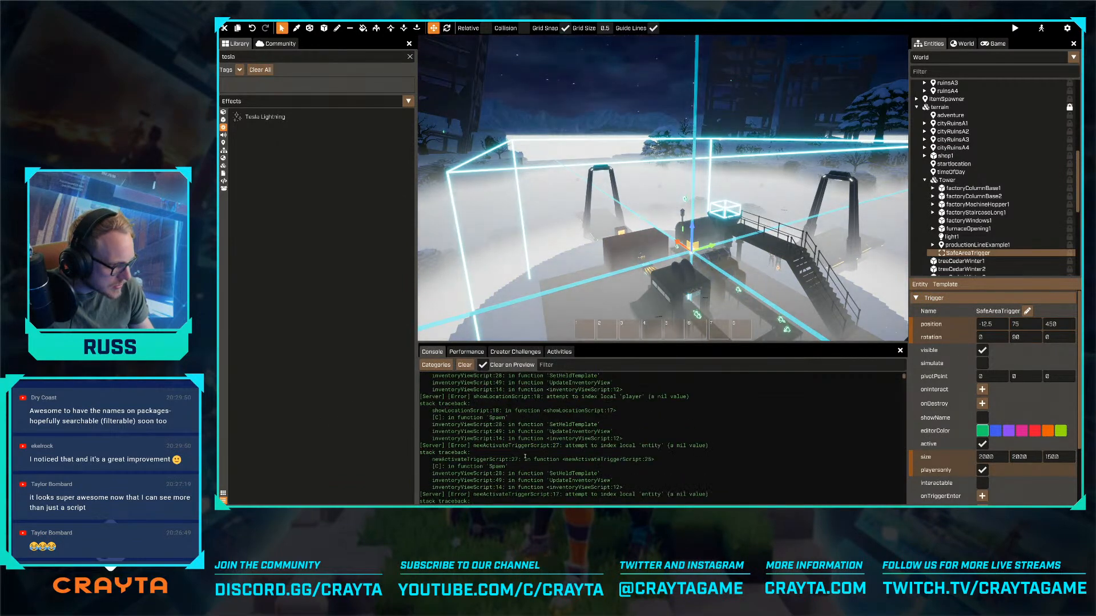
pyautogui.scroll(-5, 525, 457)
pyautogui.scroll(-3, 524, 453)
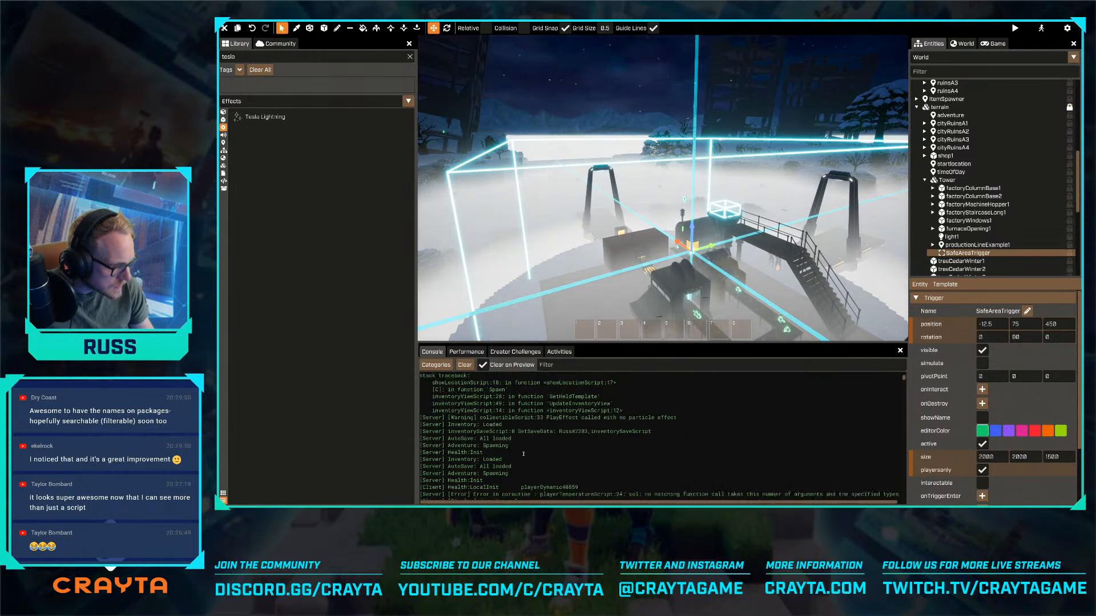
pyautogui.scroll(-2, 520, 452)
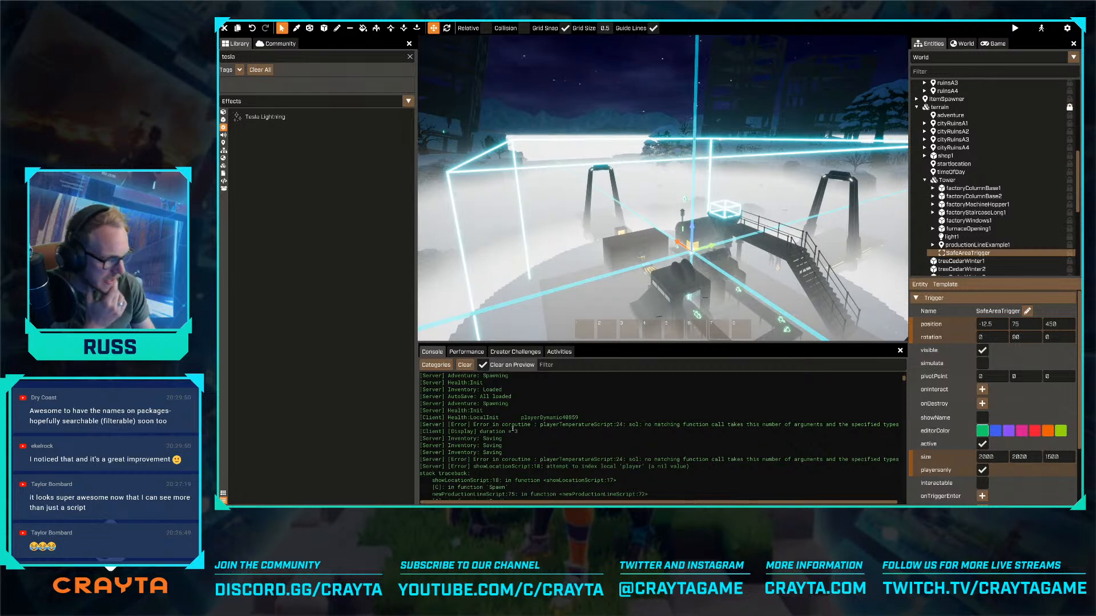
# - Open playerTemperatureScript and go to the ApplyDamage call on line 24
pyautogui.hotkey('ctrl', 'p')
pyautogui.write('pla')
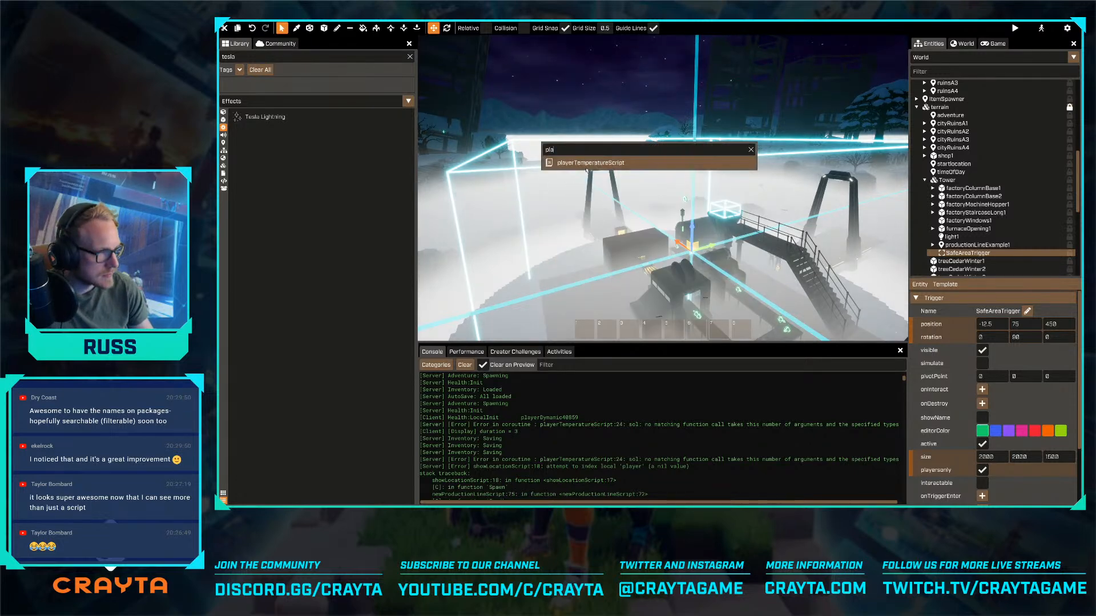
pyautogui.click(588, 167)
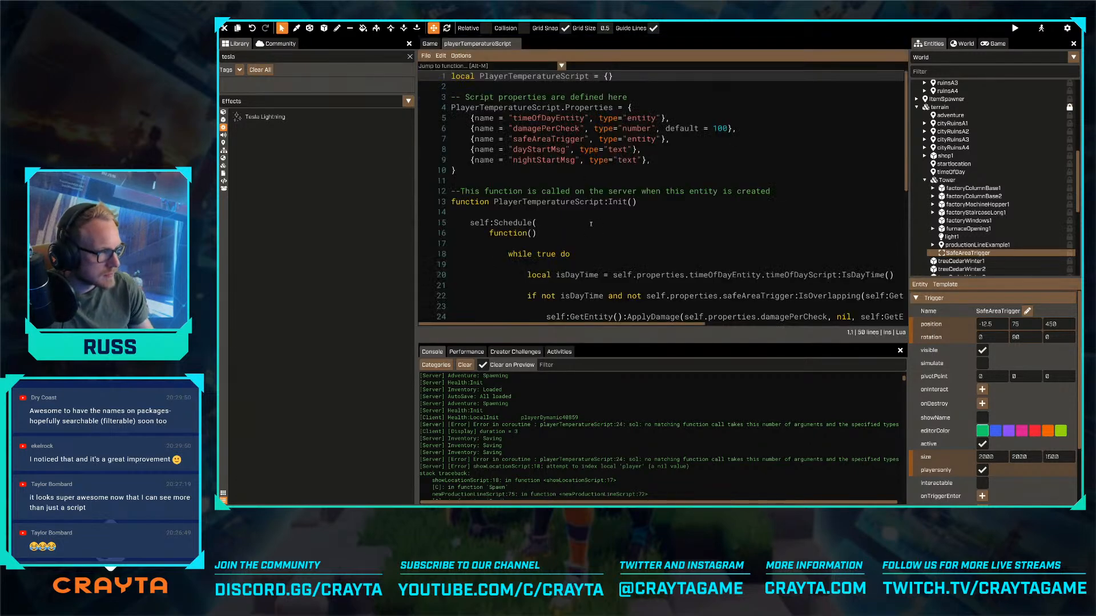
pyautogui.scroll(-2, 591, 225)
pyautogui.click(549, 247)
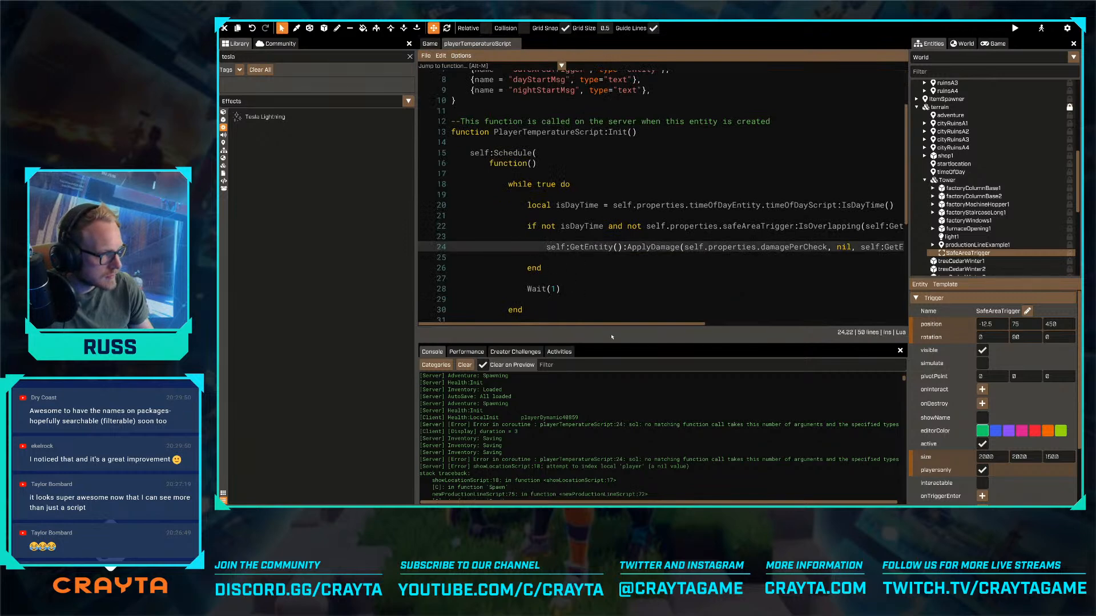
# - Replace the nil argument of the ApplyDamage call with Vector.Zero and save the script
pyautogui.moveTo(607, 329); pyautogui.dragTo(659, 330)
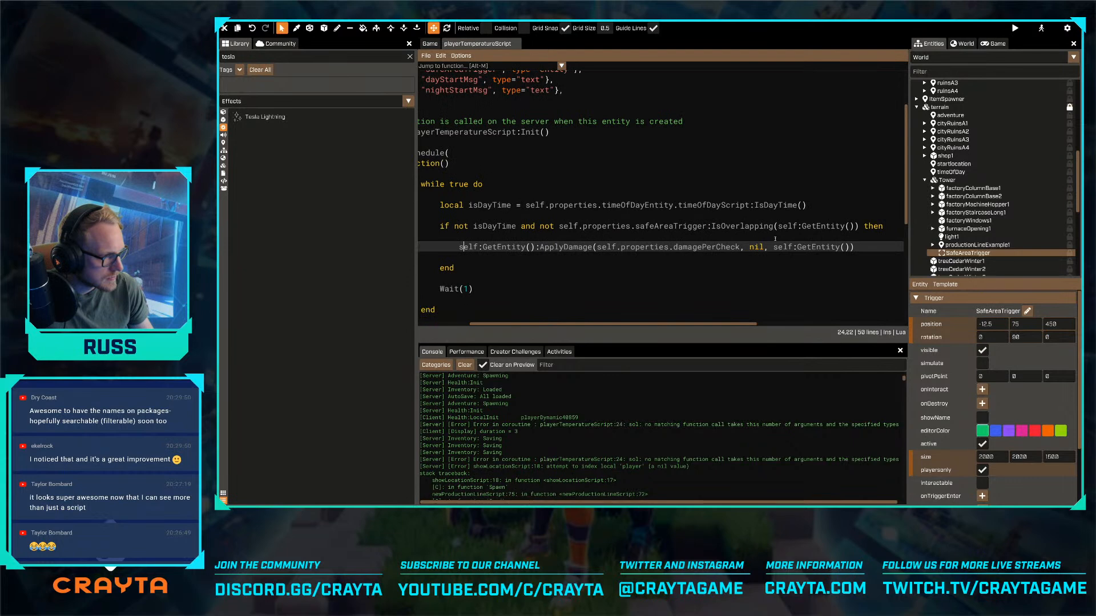
pyautogui.doubleClick(756, 246)
pyautogui.write('Vecto')
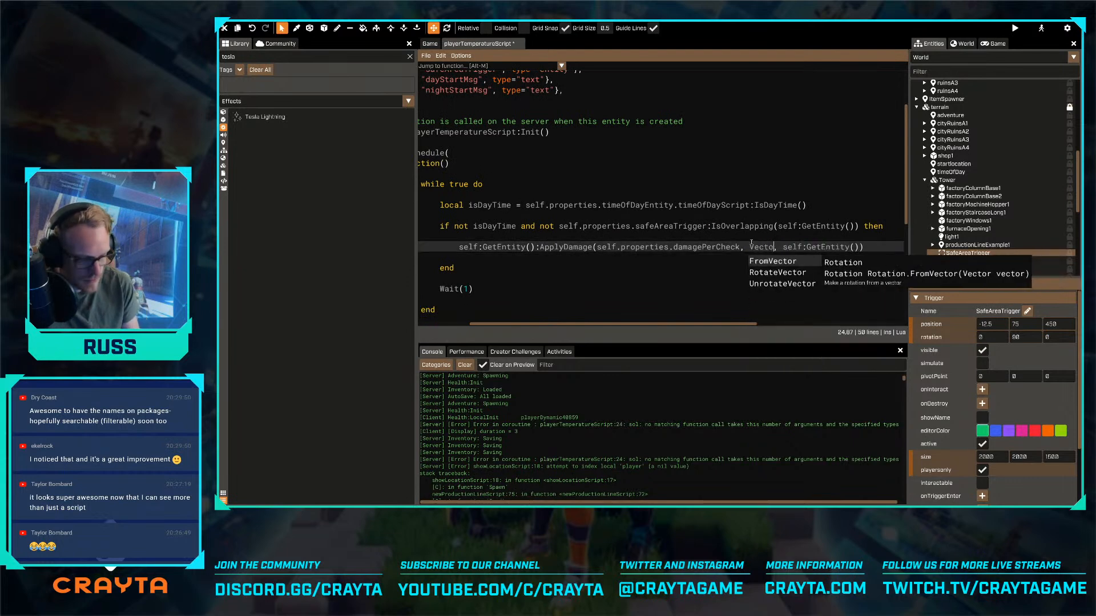
pyautogui.write('r.Zero')
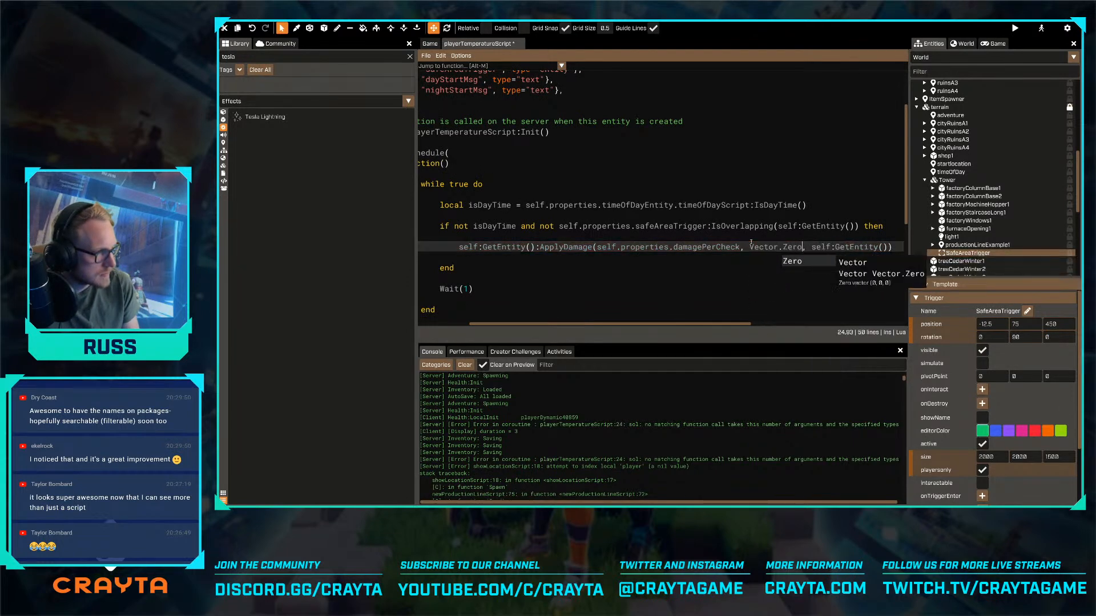
pyautogui.press('Escape')
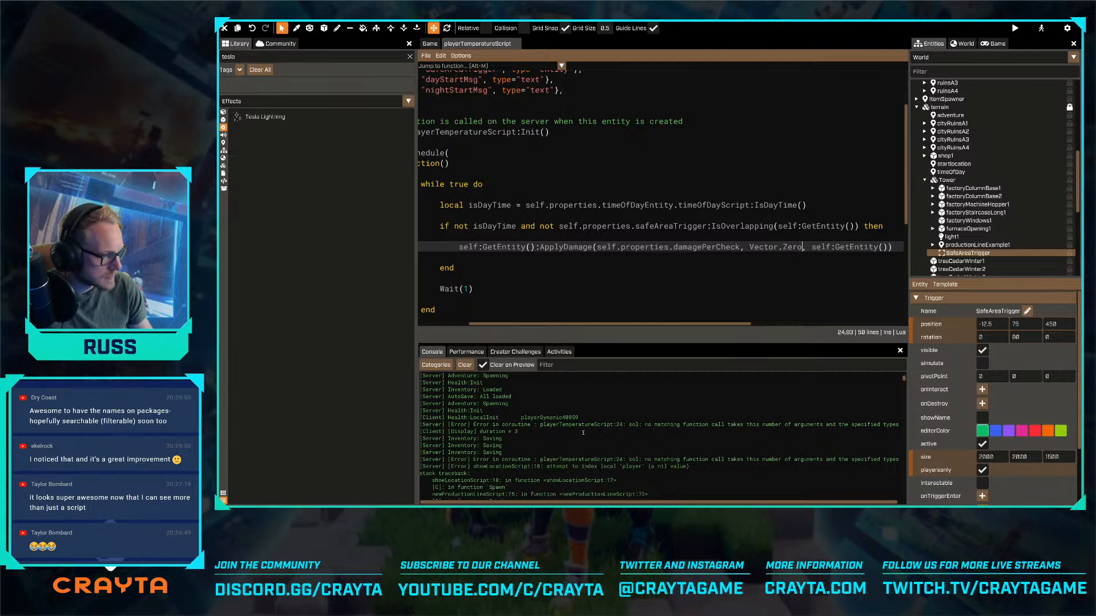
# - Read through the machineDepositScript errors in the console and open that script for editing
pyautogui.scroll(-4, 582, 432)
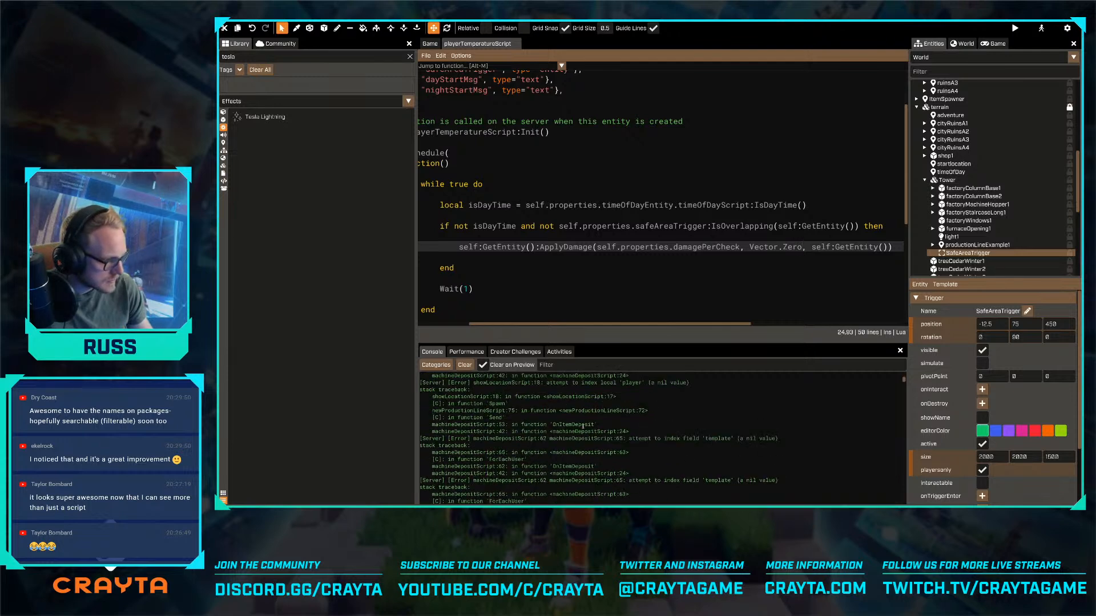
pyautogui.scroll(2, 582, 426)
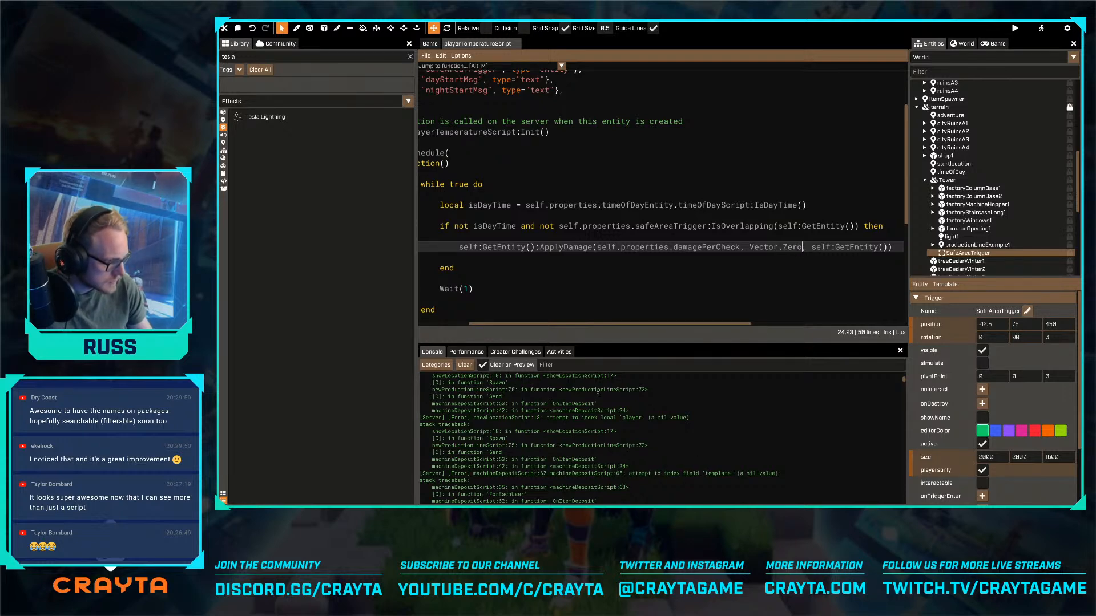
pyautogui.click(430, 43)
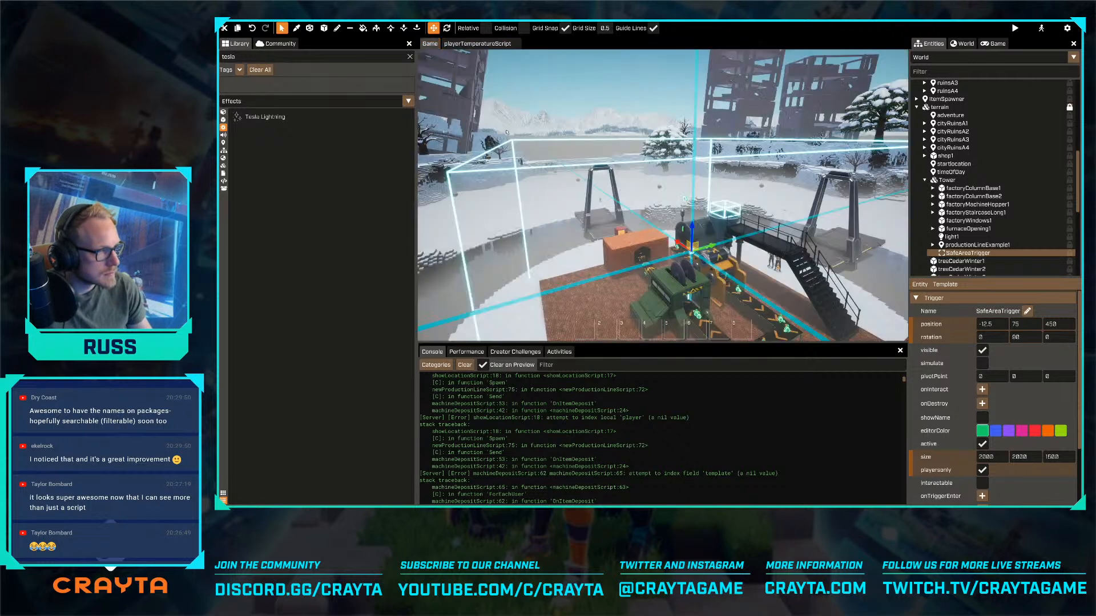
pyautogui.click(546, 175)
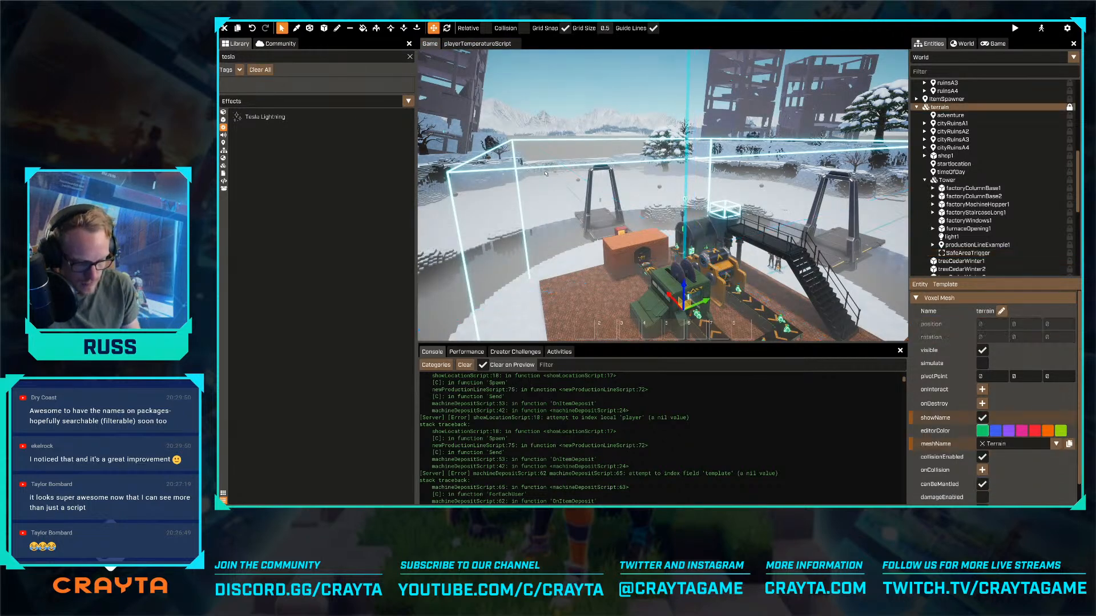
pyautogui.hotkey('ctrl', 'p')
pyautogui.write('machine')
pyautogui.press('Return')
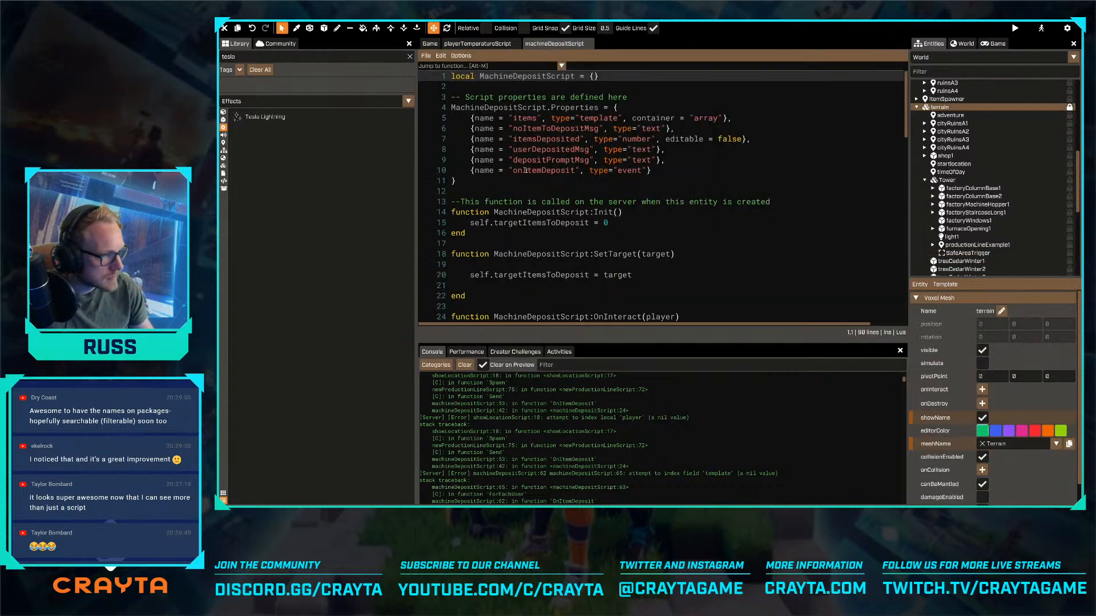
# - Go to the Shout call on line 65 inside the OnItemDeposit function
pyautogui.scroll(-8, 535, 167)
pyautogui.scroll(-6, 535, 168)
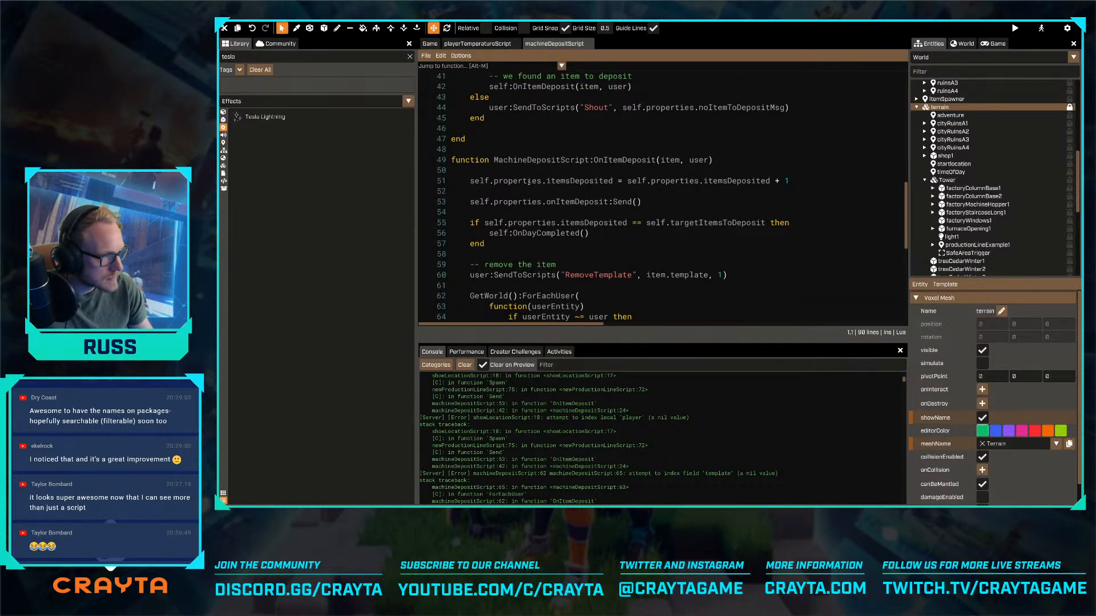
pyautogui.scroll(-3, 529, 182)
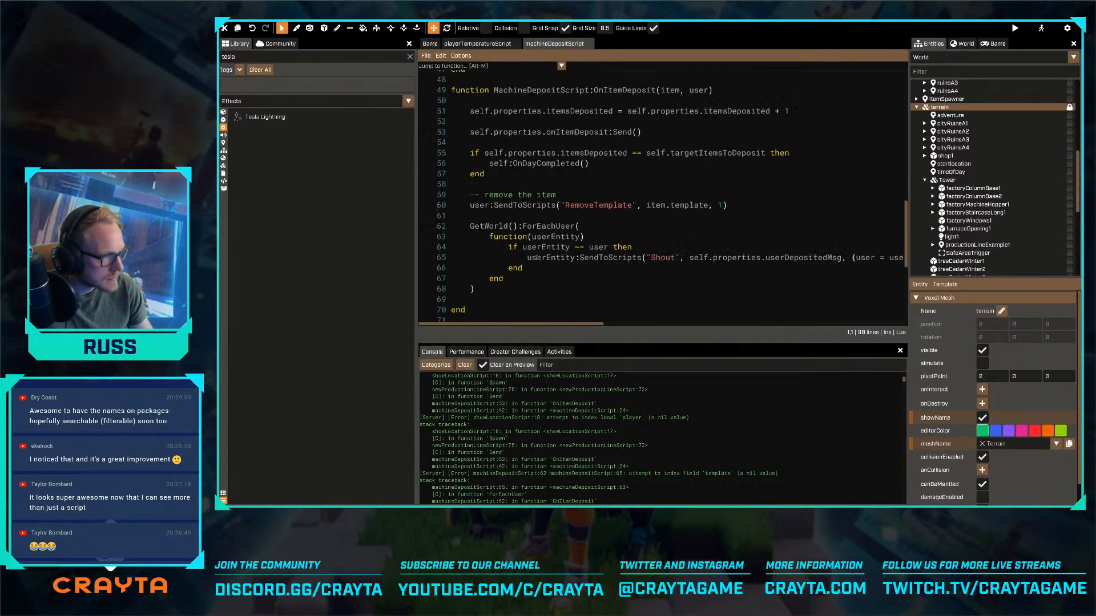
pyautogui.click(537, 258)
pyautogui.moveTo(577, 326); pyautogui.dragTo(543, 321)
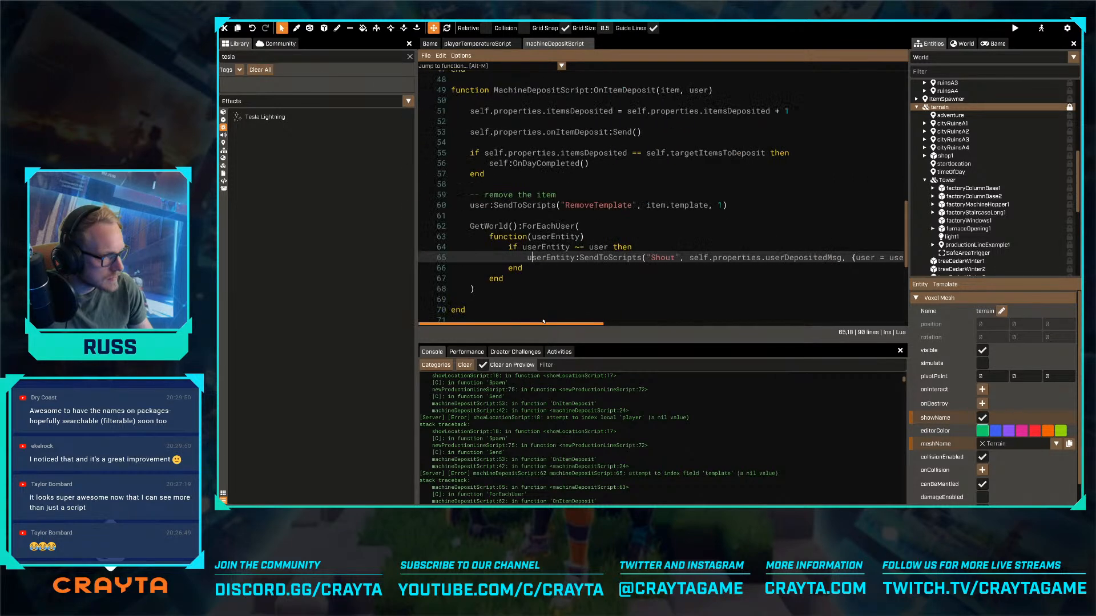
# - Move the "remove the item" comment and its RemoveTemplate call below the ForEachUser block in OnItemDeposit
pyautogui.click(733, 210)
pyautogui.hotkey('shift', 'Home')
pyautogui.hotkey('shift', 'Up')
pyautogui.hotkey('ctrl', 'c')
pyautogui.press('BackSpace')
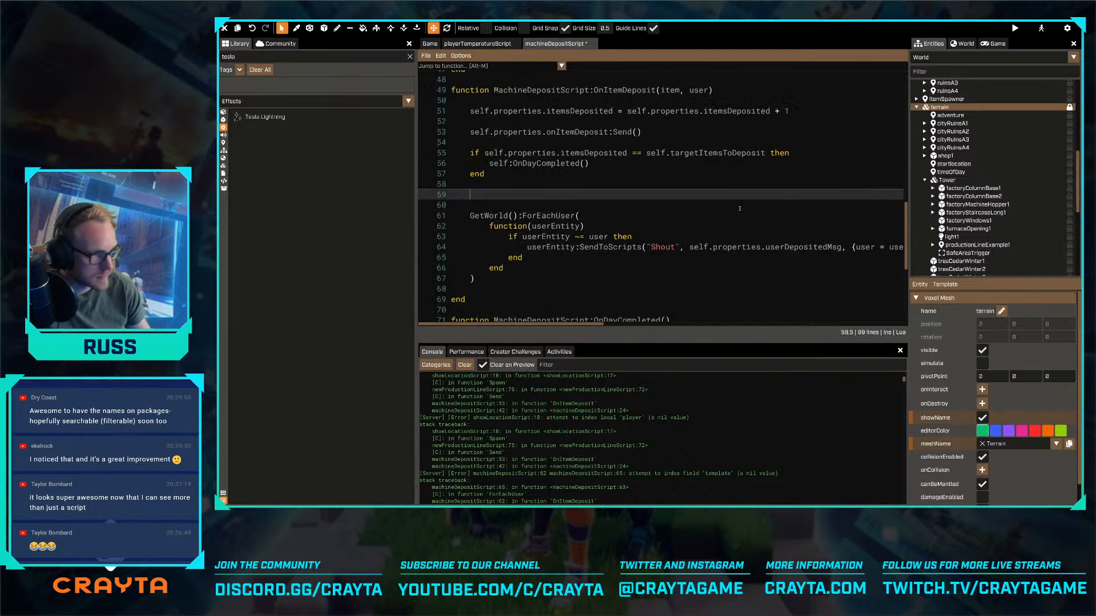
pyautogui.click(519, 276)
pyautogui.press('Return')
pyautogui.press('Return')
pyautogui.hotkey('ctrl', 'v')
pyautogui.press('Up')
pyautogui.press('Up')
pyautogui.press('Up')
pyautogui.press('Up')
pyautogui.press('Up')
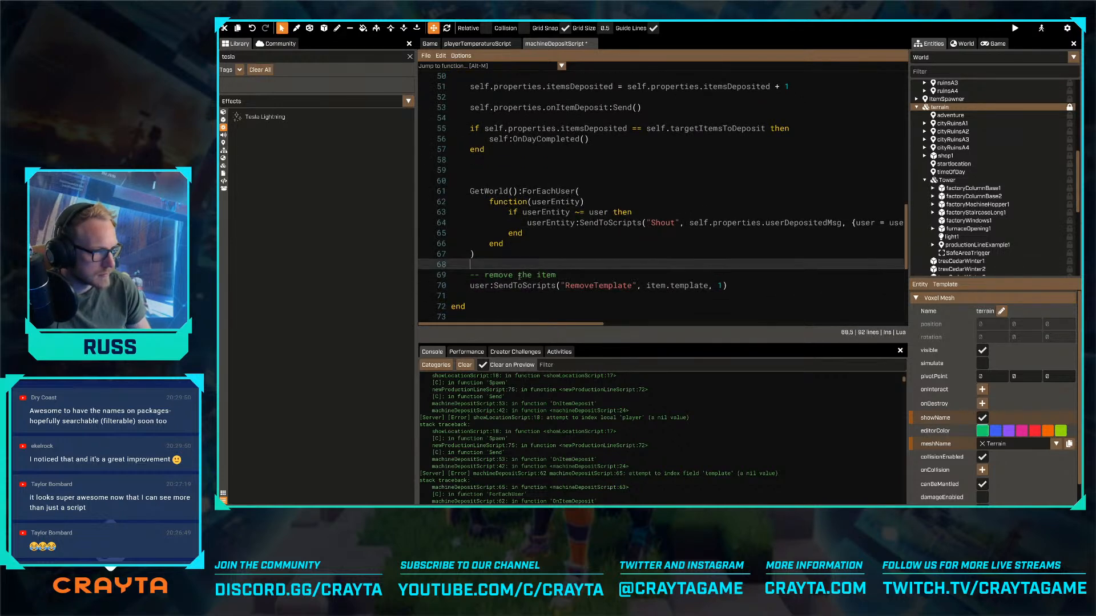
# - Delete the leftover blank lines above the ForEachUser call, save the script, and add a blank line after the block
pyautogui.press('Up')
pyautogui.press('Up')
pyautogui.press('Up')
pyautogui.press('Up')
pyautogui.press('Up')
pyautogui.press('Up')
pyautogui.press('Up')
pyautogui.press('Delete')
pyautogui.press('Delete')
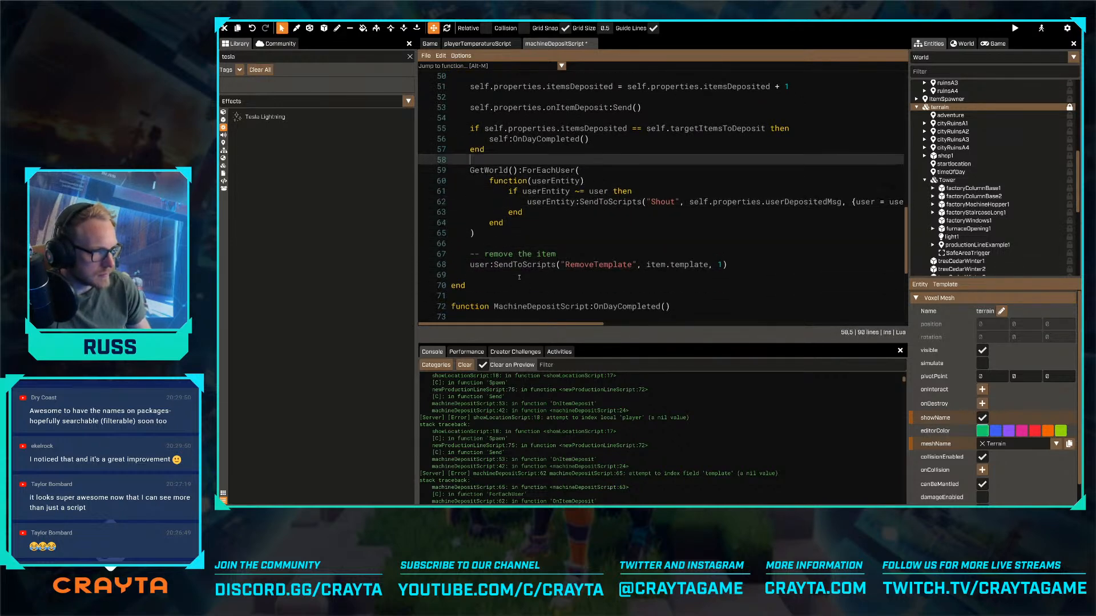
pyautogui.click(566, 238)
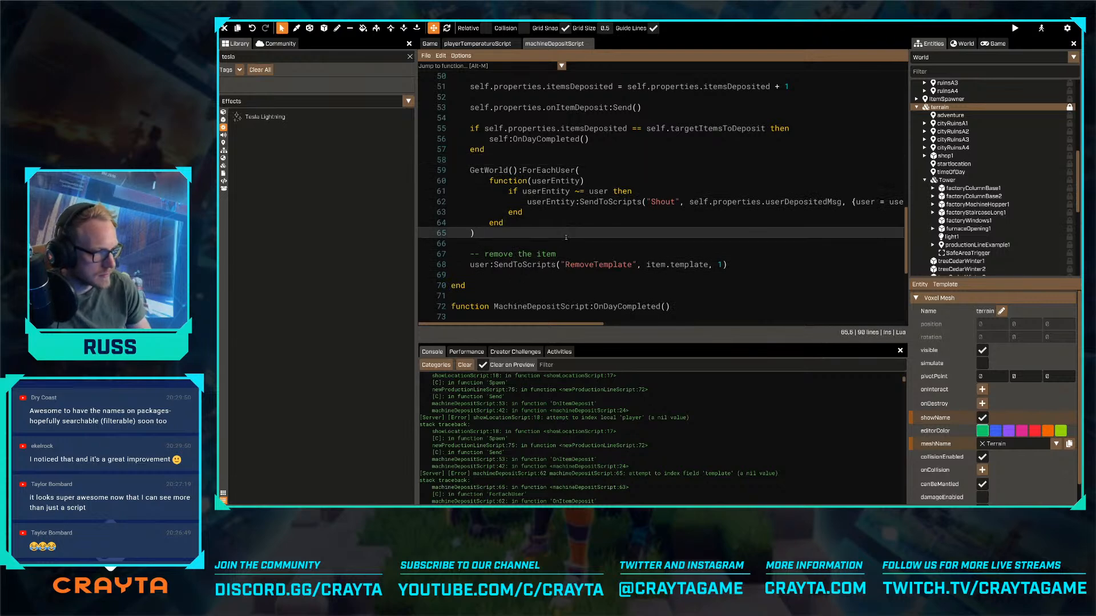
pyautogui.press('Return')
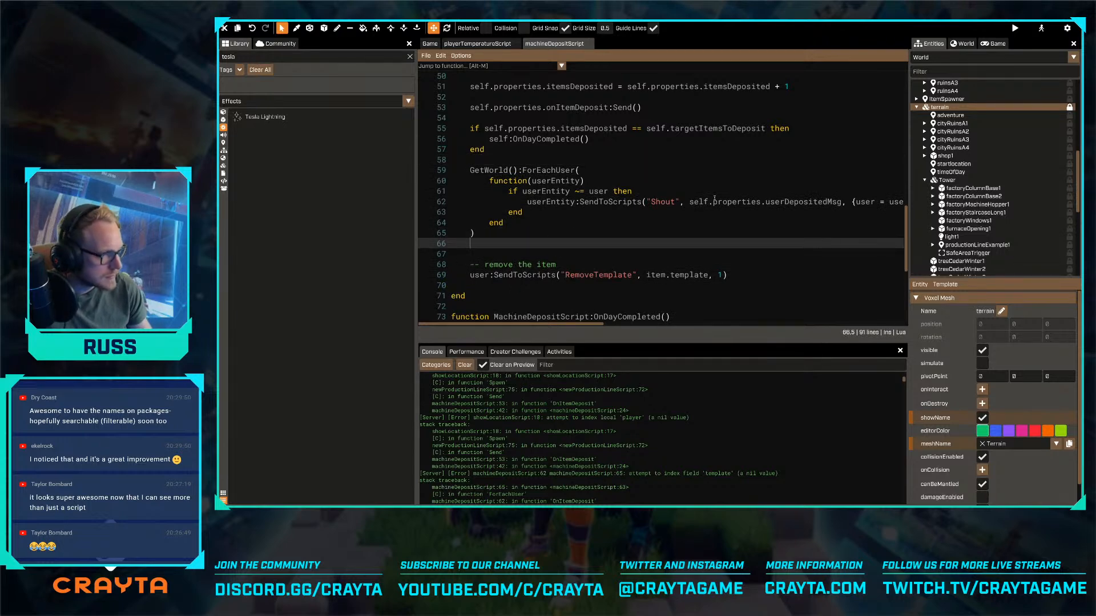
# - Open the User template for editing and install the Notifications community package
pyautogui.click(930, 57)
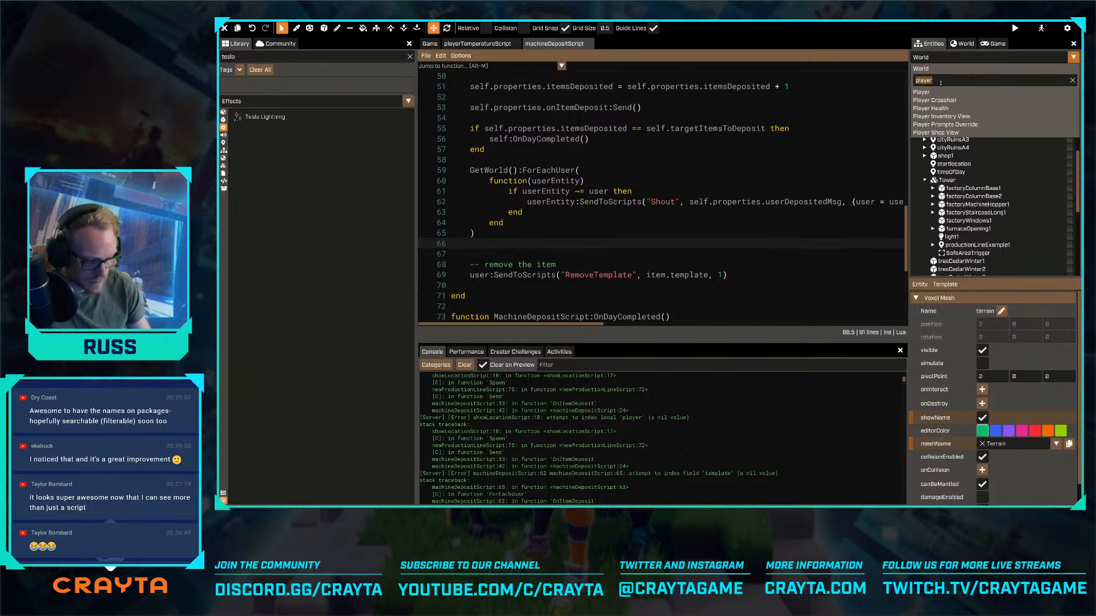
pyautogui.write('usr')
pyautogui.press('BackSpace')
pyautogui.write('er')
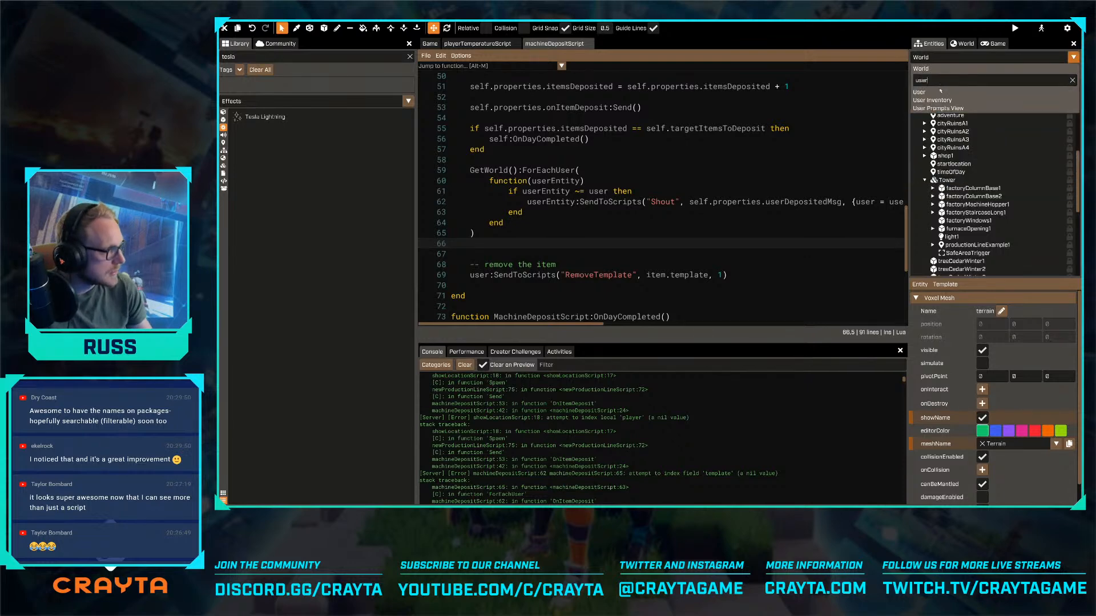
pyautogui.click(941, 92)
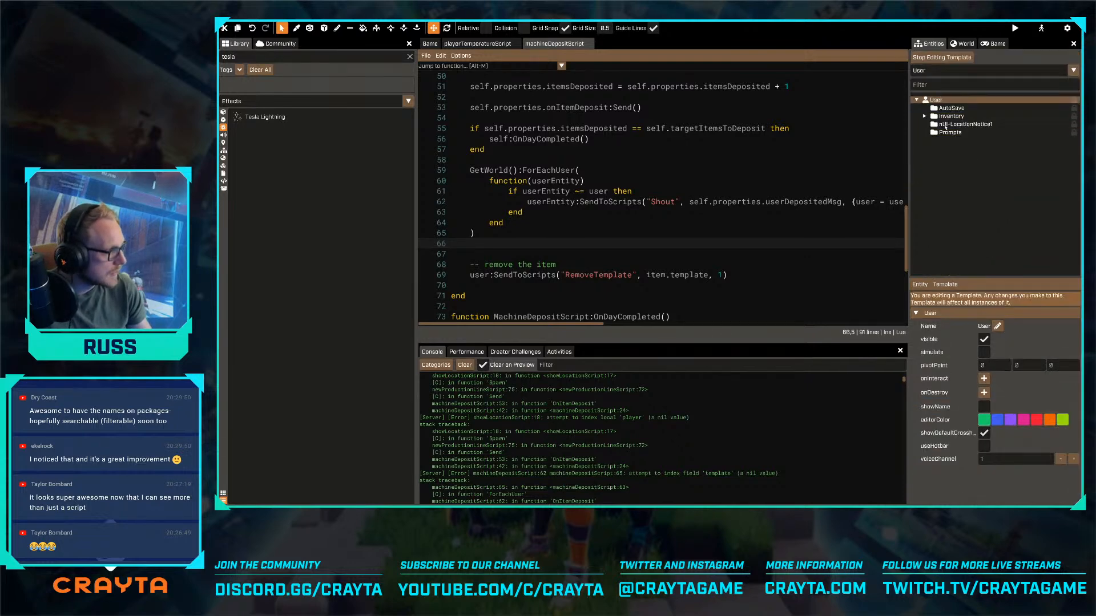
pyautogui.click(277, 43)
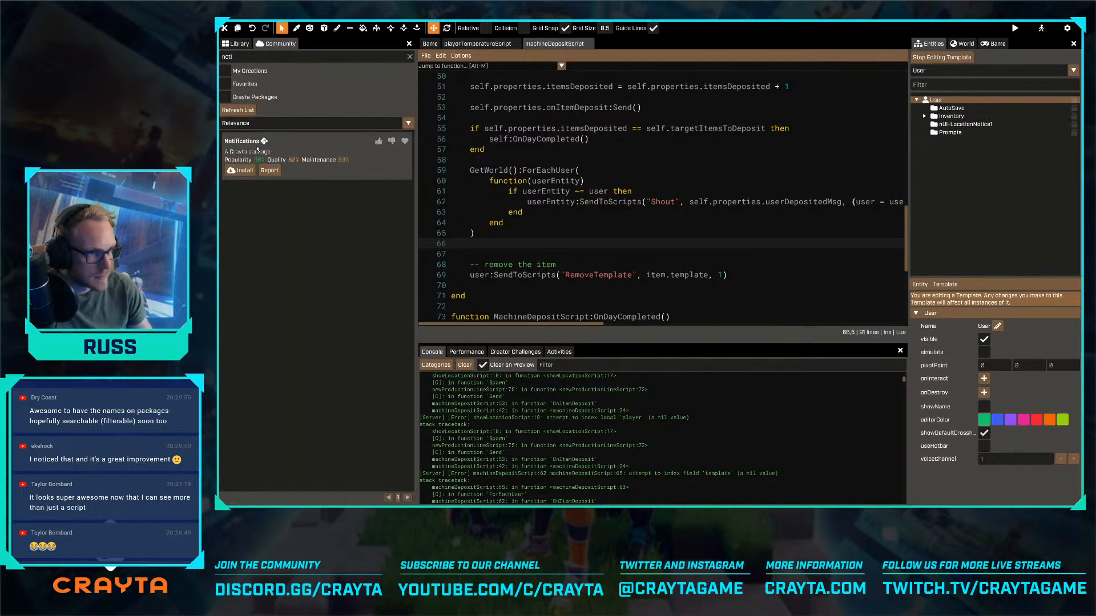
pyautogui.click(239, 171)
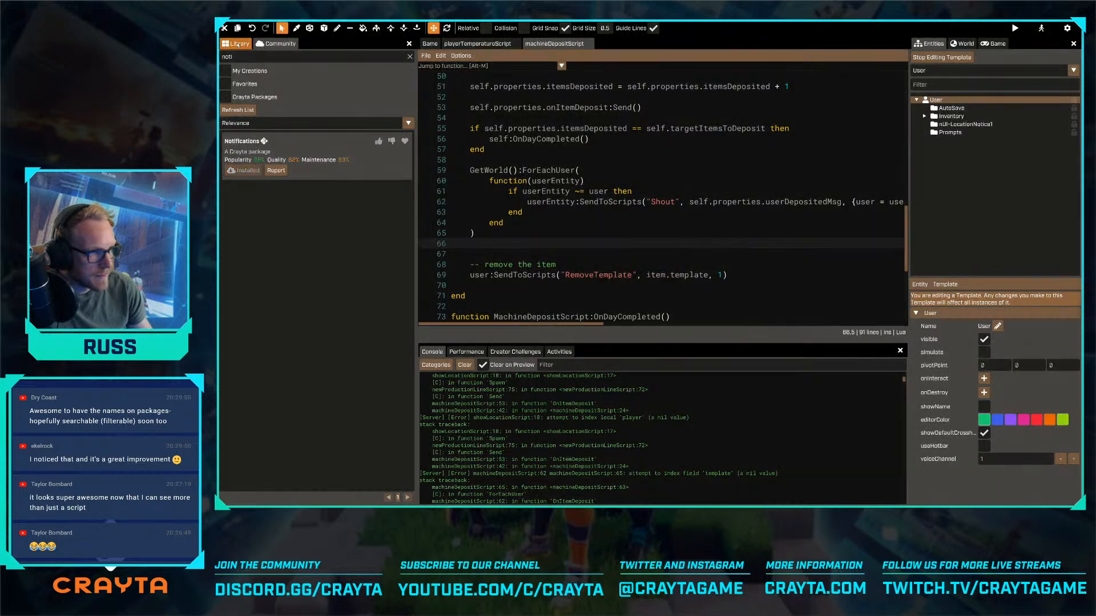
# - Show the library's templates and add the User Inventory template as a child of the User template
pyautogui.click(237, 44)
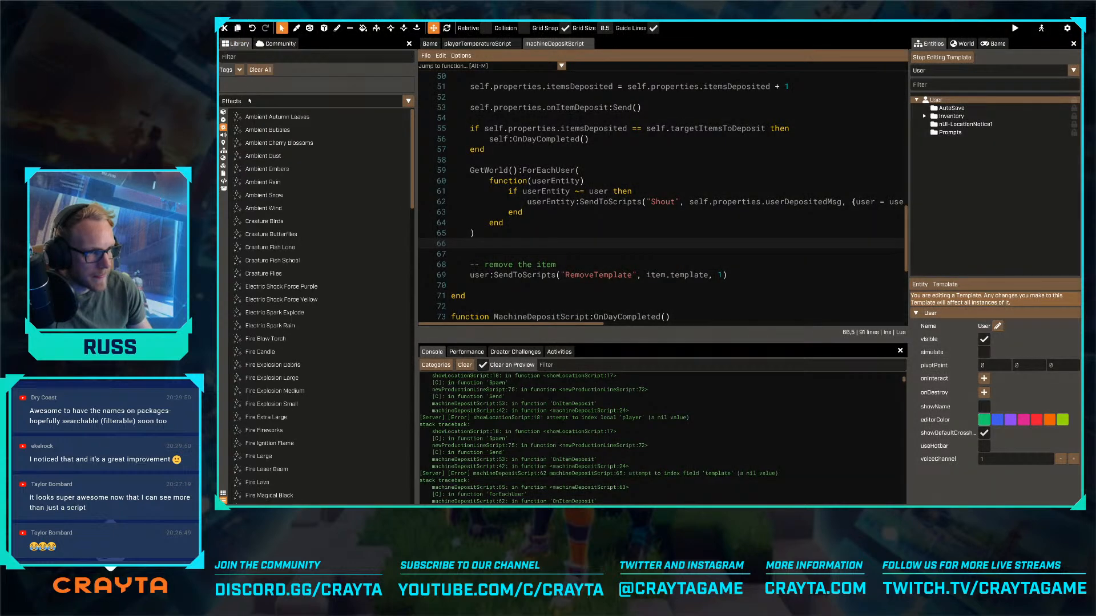
pyautogui.click(229, 101)
pyautogui.click(236, 153)
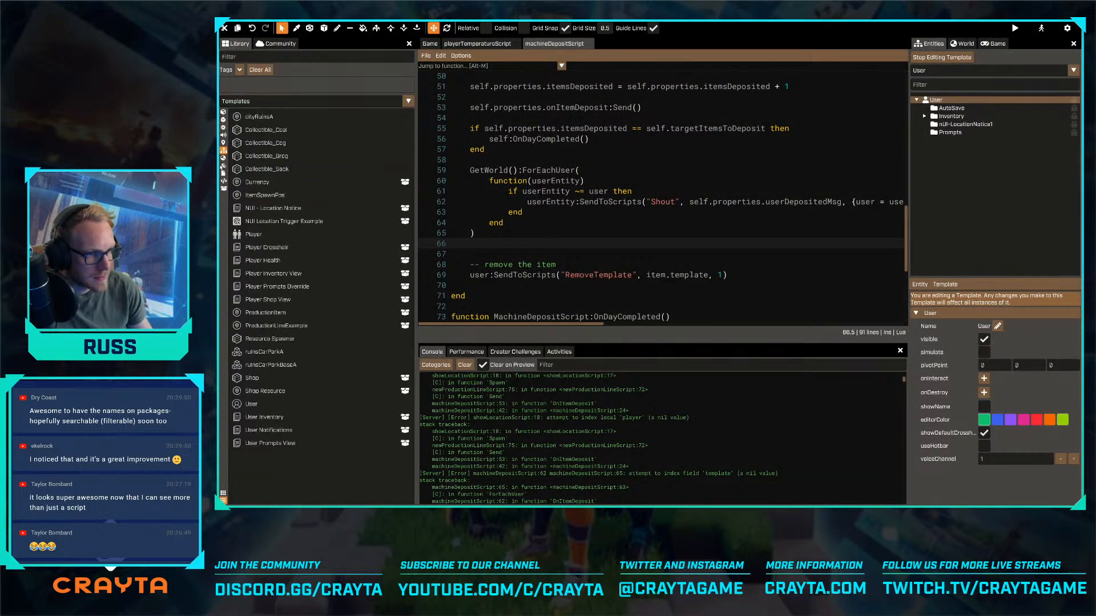
pyautogui.moveTo(261, 417); pyautogui.dragTo(938, 102)
pyautogui.click(949, 169)
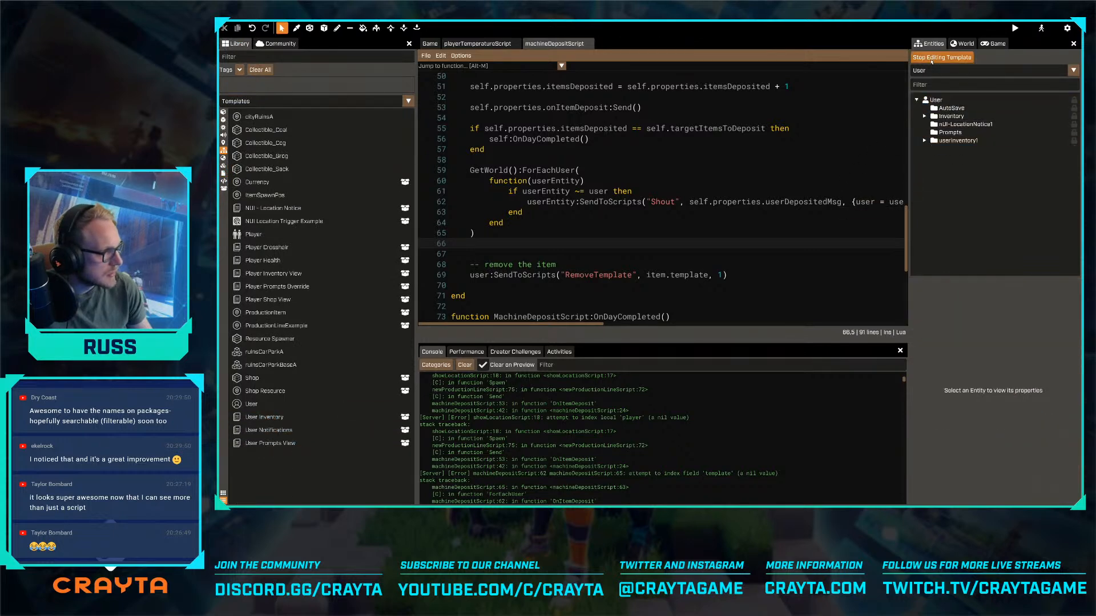
# - Open the Collectible_Cog template and inspect its collectibleScript properties
pyautogui.click(940, 71)
pyautogui.write('cog')
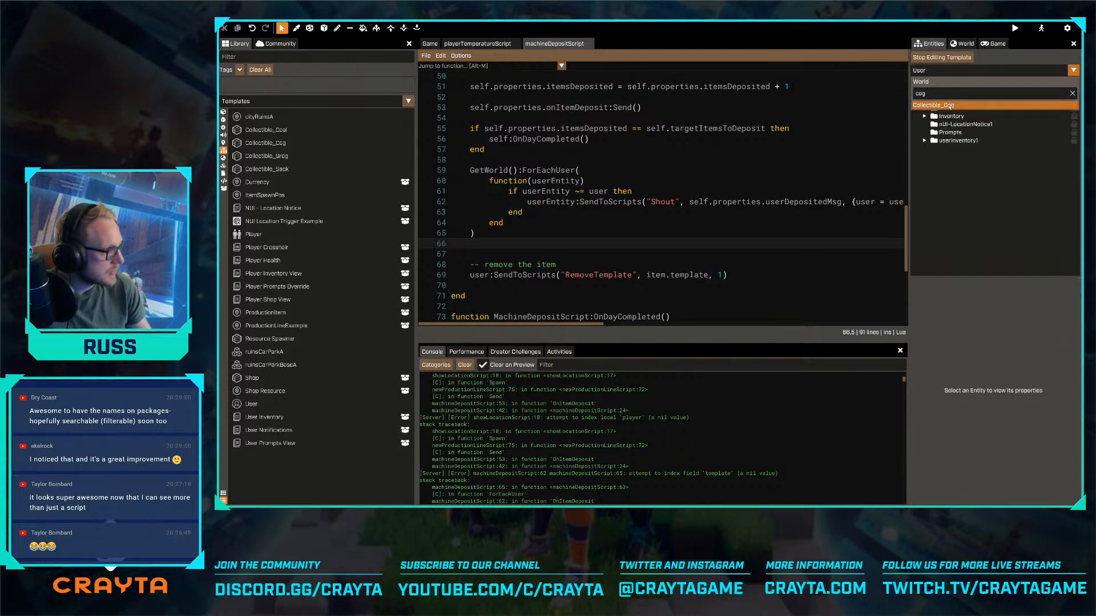
pyautogui.click(949, 107)
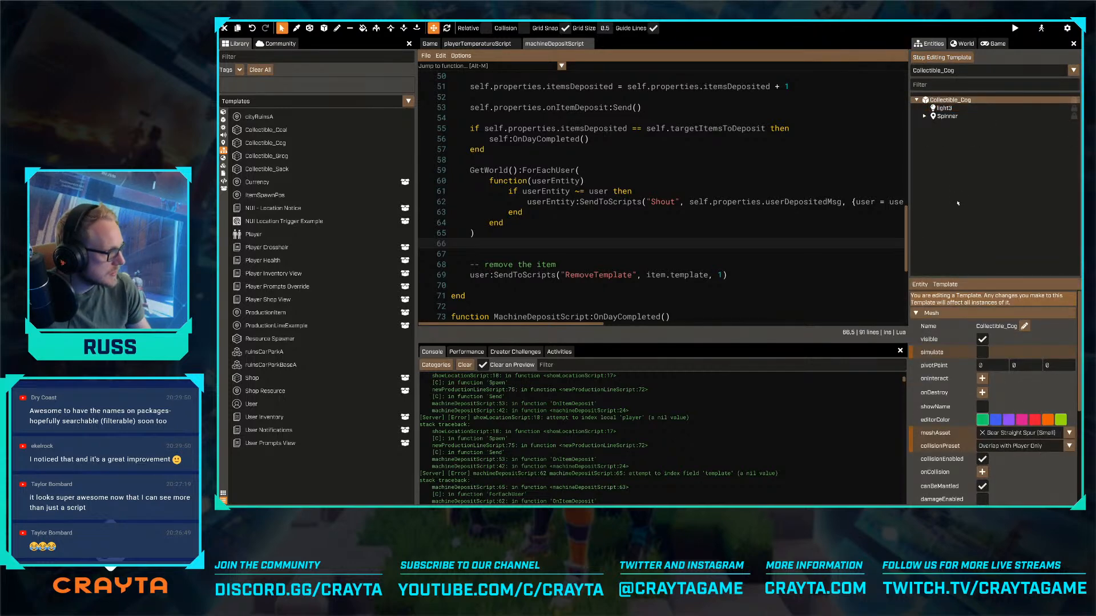
pyautogui.scroll(-3, 1030, 447)
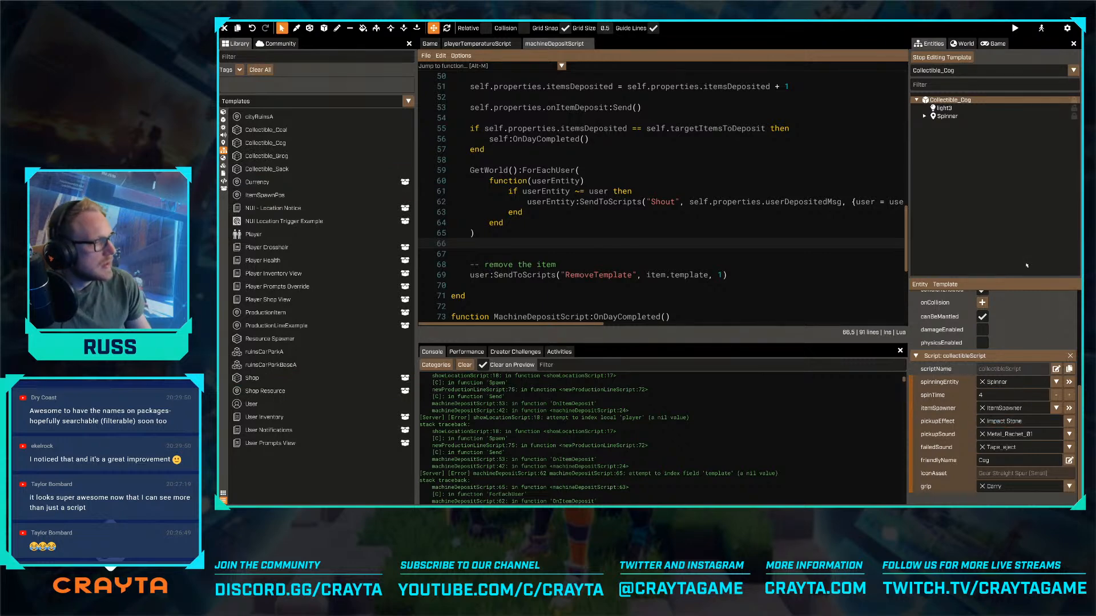
# - Stop editing the Collectible_Cog template and return to the world view beside the factory machine
pyautogui.click(429, 44)
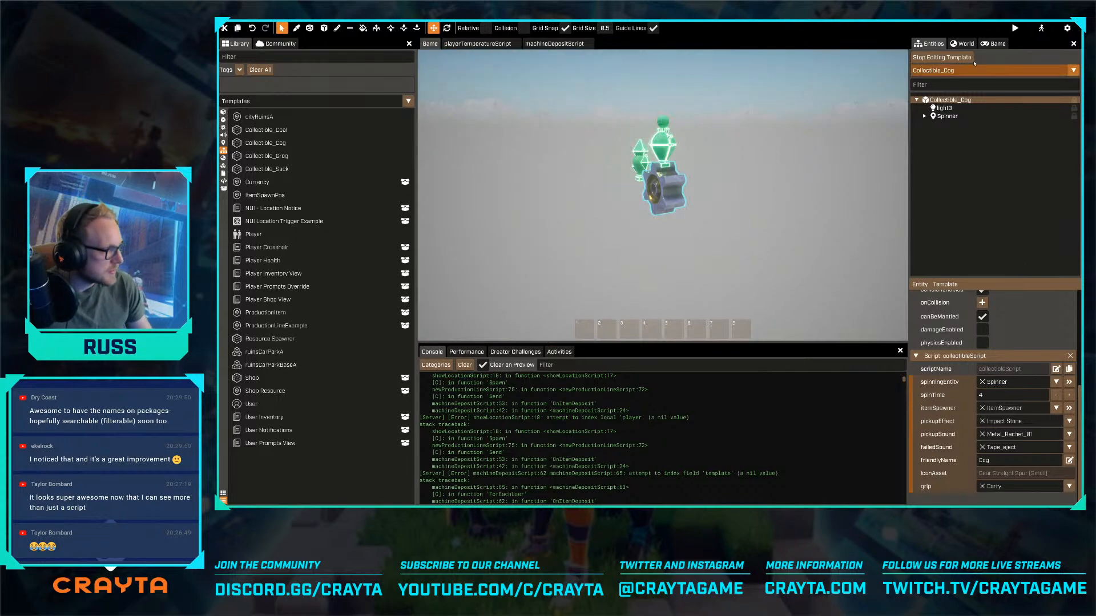
pyautogui.click(954, 58)
pyautogui.moveTo(696, 184); pyautogui.dragTo(662, 197, button='right')
pyautogui.press('s')
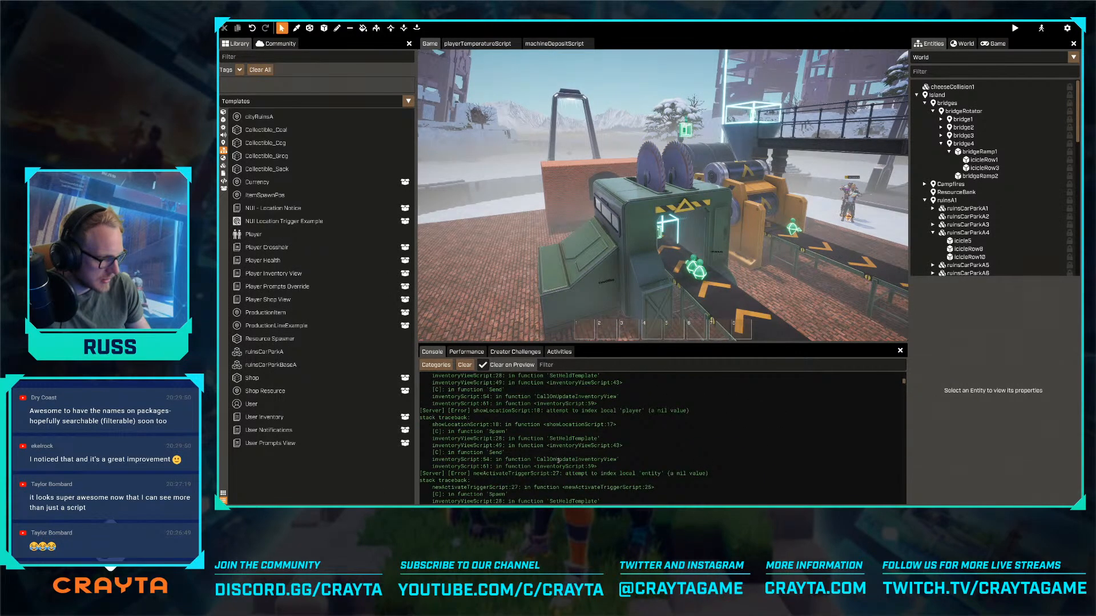
# - Read through the console's remaining server errors for the location, activate trigger, inventory and deposit scripts
pyautogui.scroll(2, 558, 462)
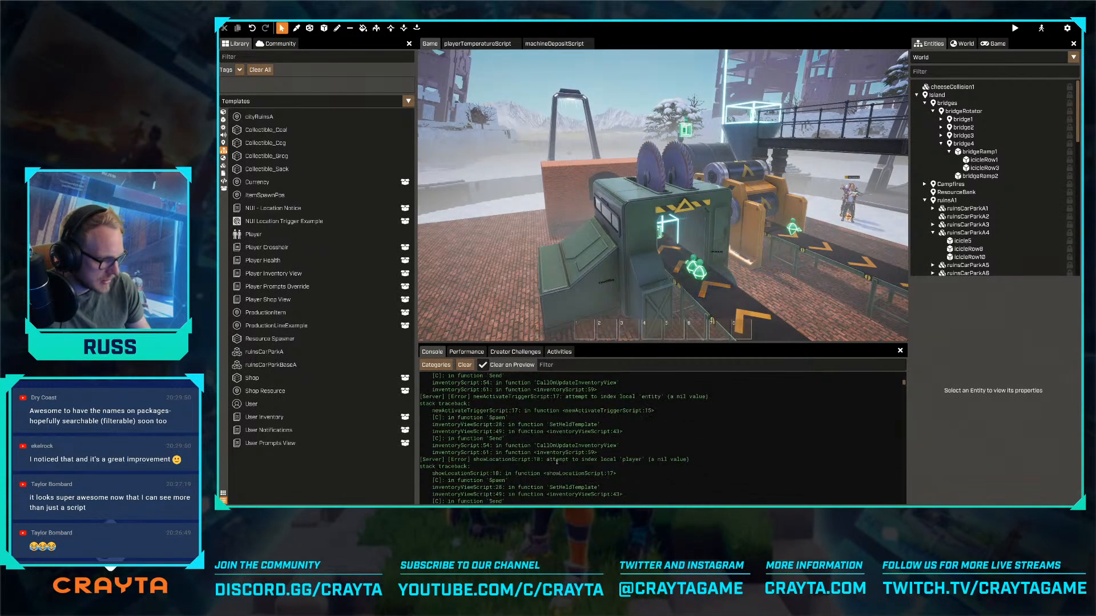
pyautogui.scroll(-4, 557, 462)
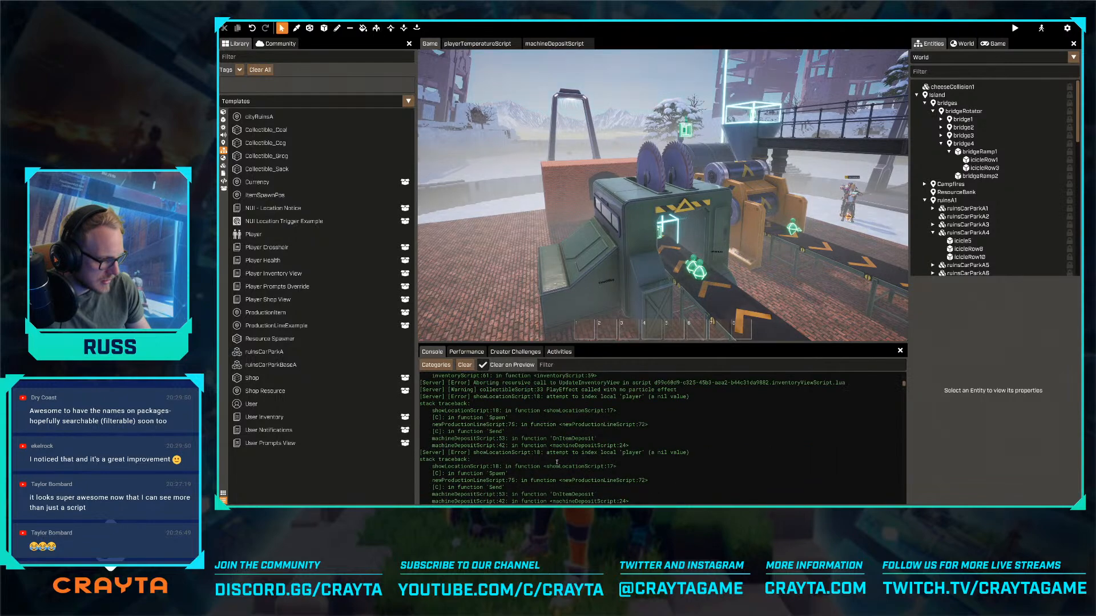
pyautogui.scroll(-4, 557, 462)
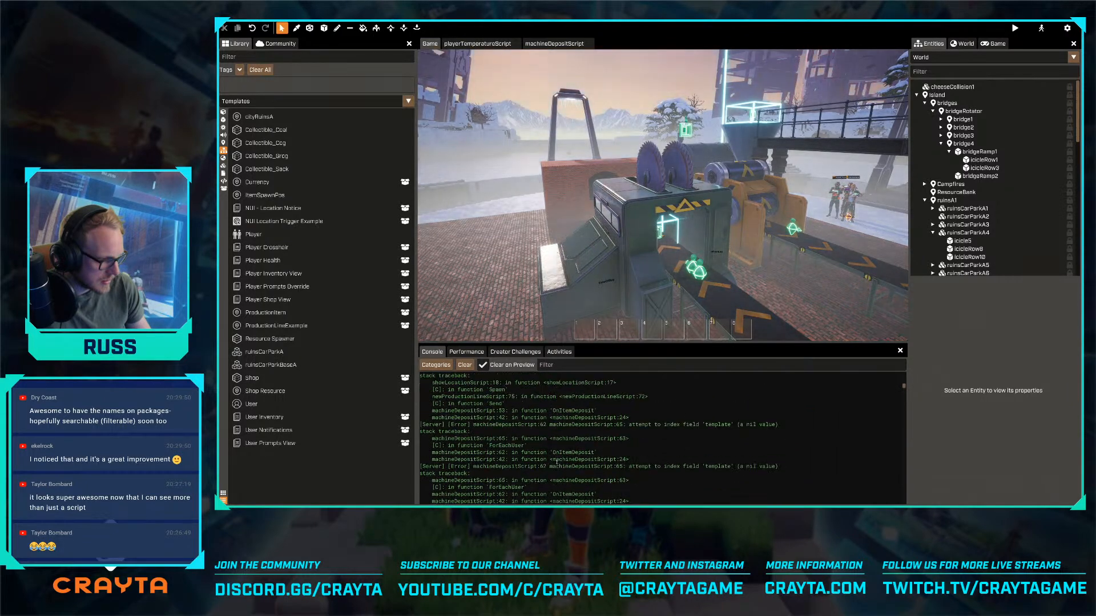
pyautogui.scroll(-2, 557, 463)
pyautogui.scroll(-4, 511, 467)
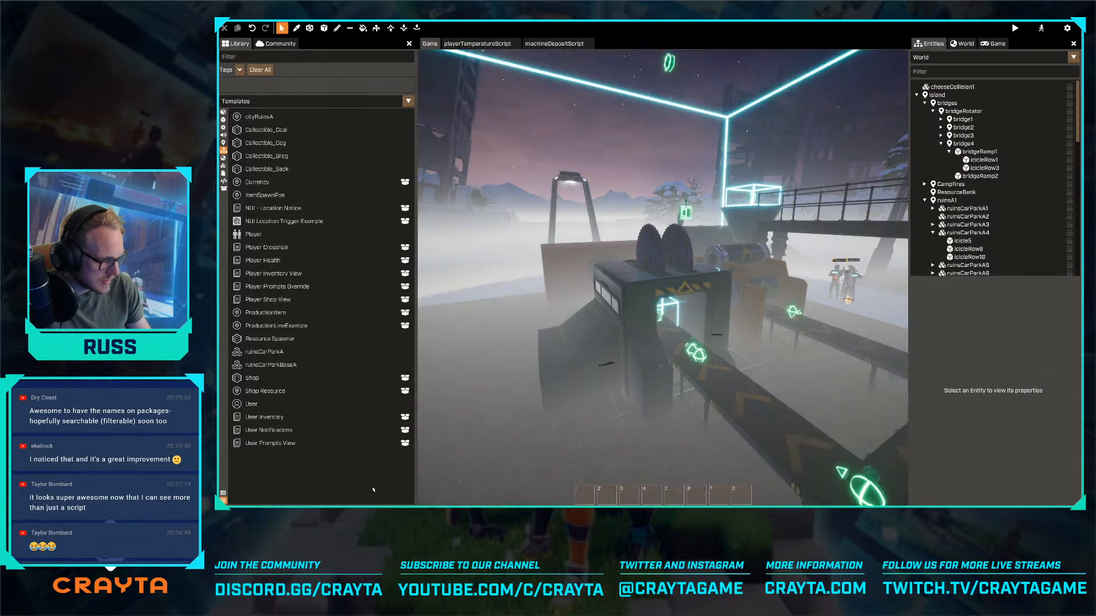
# - Hide the console and examine the factory and its safe area trigger volume from several viewpoints
pyautogui.press('`')
pyautogui.click(555, 433)
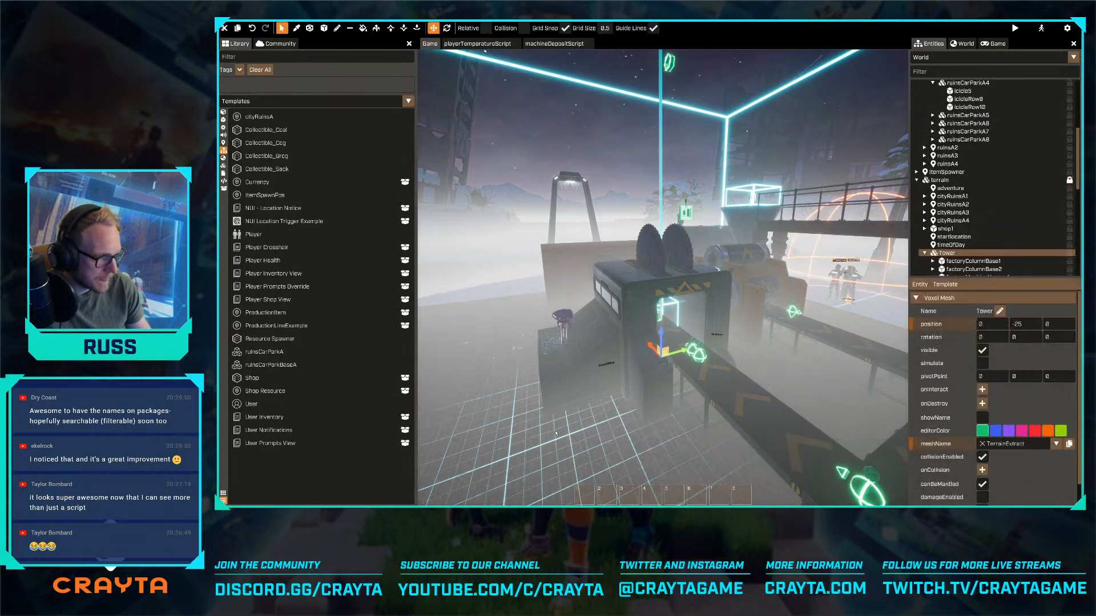
pyautogui.press('s')
pyautogui.keyDown('shift'); pyautogui.moveTo(555, 434); pyautogui.dragTo(656, 454, button='right'); pyautogui.keyUp('shift')
pyautogui.press('a')
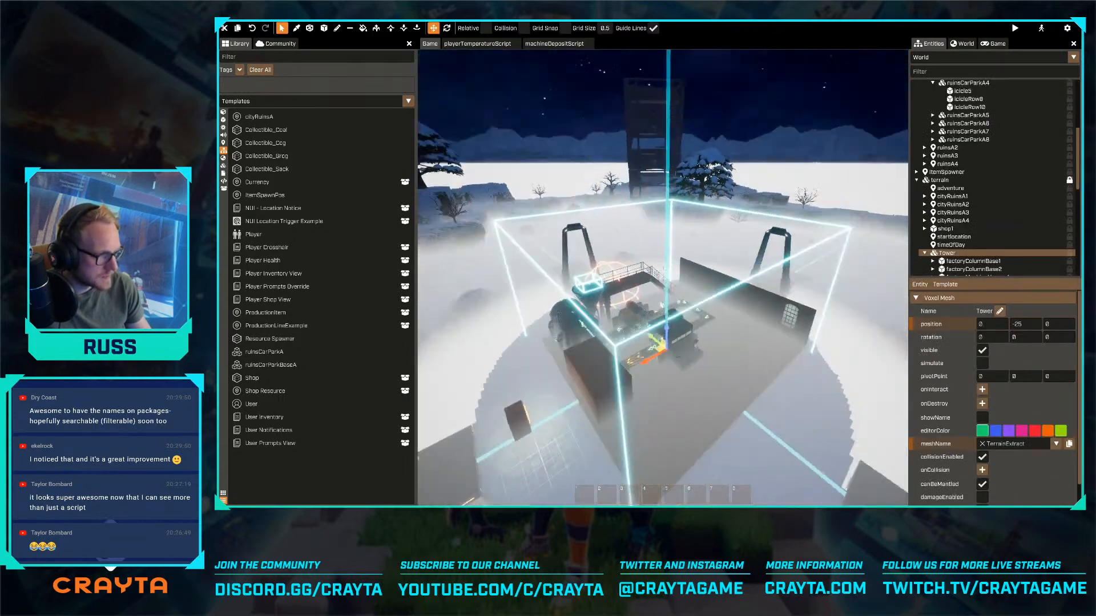
pyautogui.keyDown('shift'); pyautogui.moveTo(663, 270); pyautogui.dragTo(730, 252, button='right'); pyautogui.keyUp('shift')
pyautogui.press('w')
pyautogui.press('s')
pyautogui.press('w')
pyautogui.press('w')
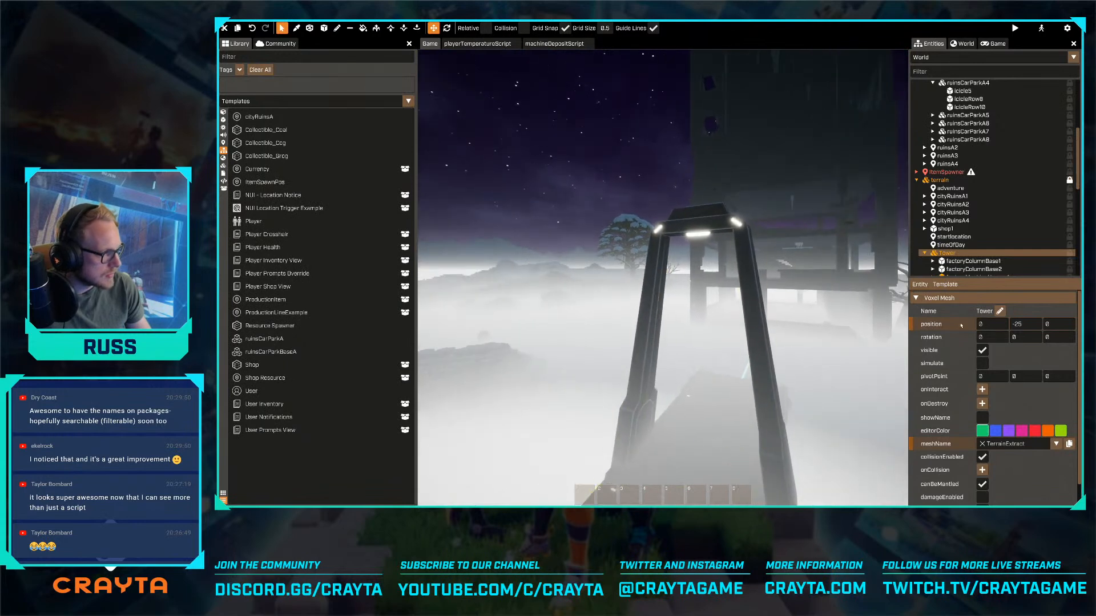
# - Select the MachineDeposit trigger within the Tower's factory machine hopper funnel and expand the items of its machineDepositScript
pyautogui.scroll(-3, 982, 219)
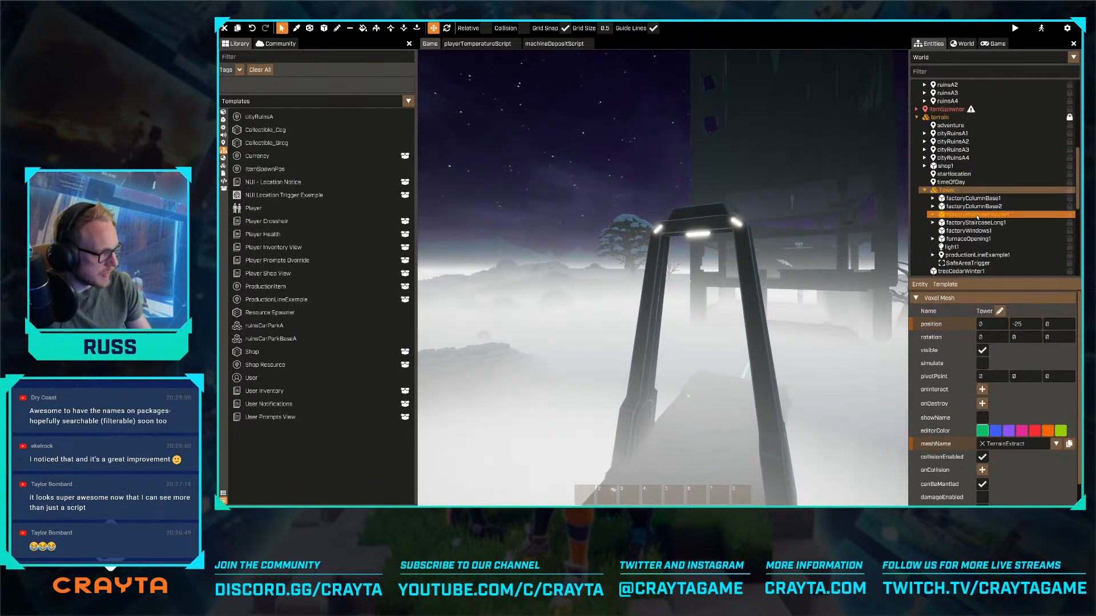
pyautogui.scroll(-3, 976, 217)
pyautogui.click(976, 144)
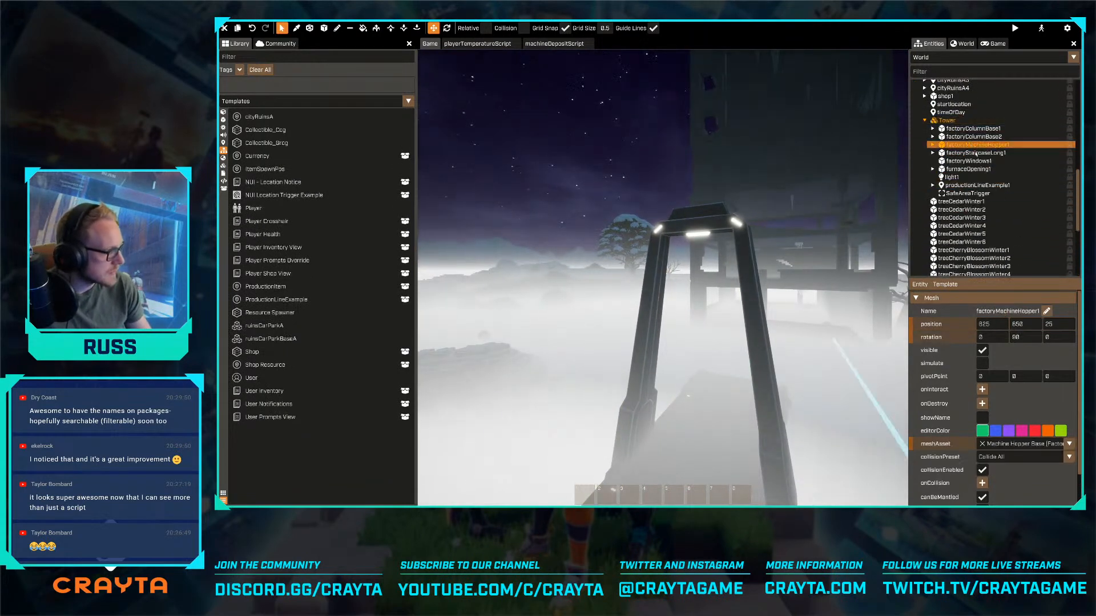
pyautogui.scroll(-1, 1041, 375)
pyautogui.scroll(1, 1010, 336)
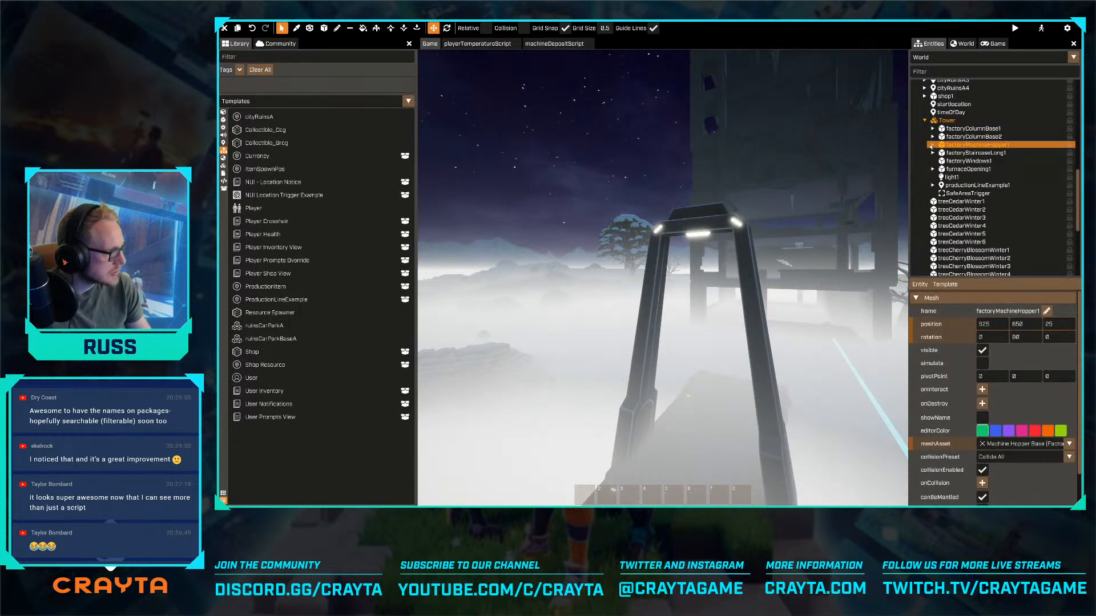
pyautogui.click(933, 144)
pyautogui.click(968, 161)
pyautogui.scroll(-3, 993, 400)
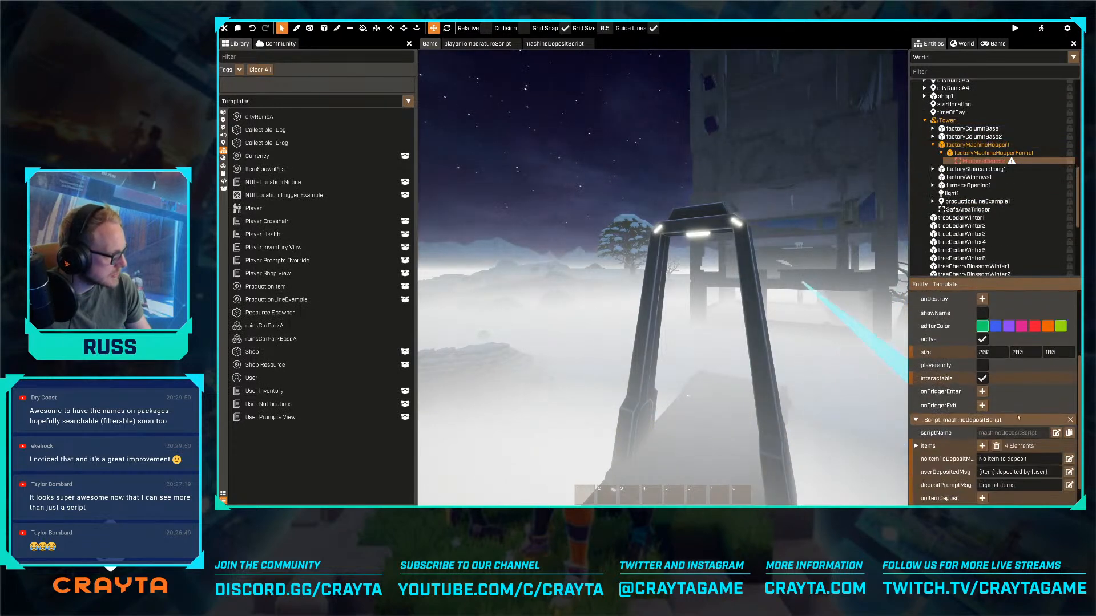
pyautogui.click(917, 445)
pyautogui.scroll(-3, 952, 417)
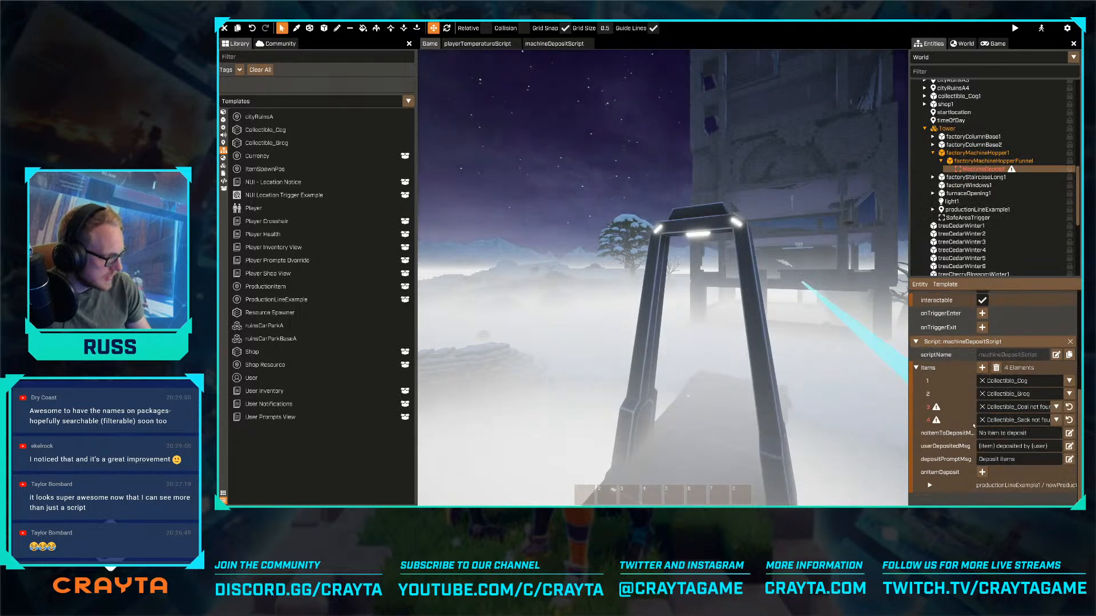
# - Try deleting the missing Collectible_Coal and Collectible_Sack elements from the deposit script's items, and undo both deletions
pyautogui.rightClick(1012, 408)
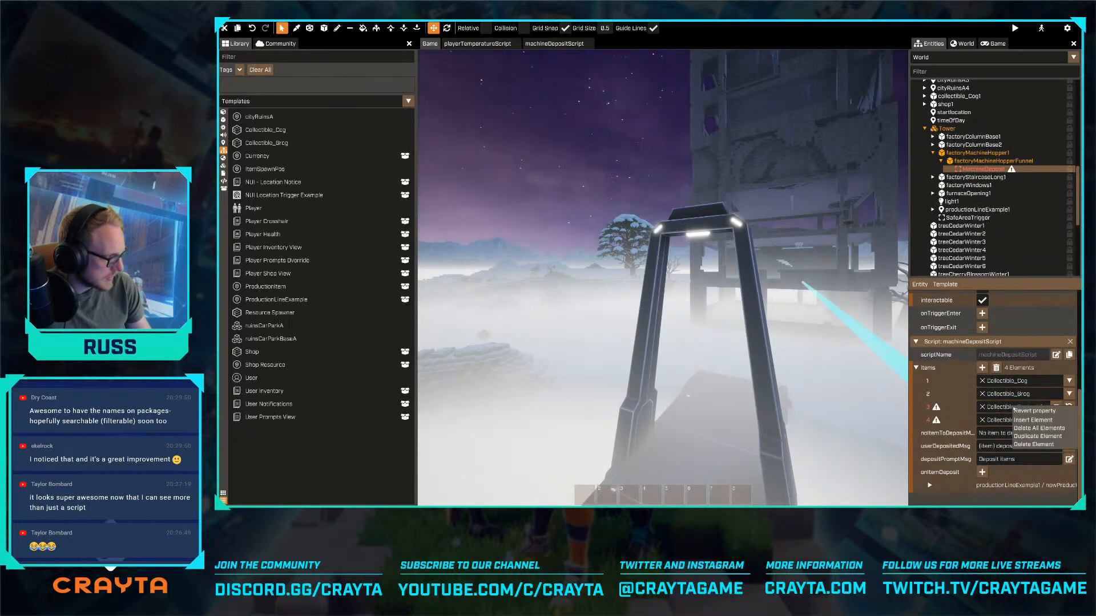
pyautogui.click(1023, 445)
pyautogui.rightClick(1012, 420)
pyautogui.click(1023, 457)
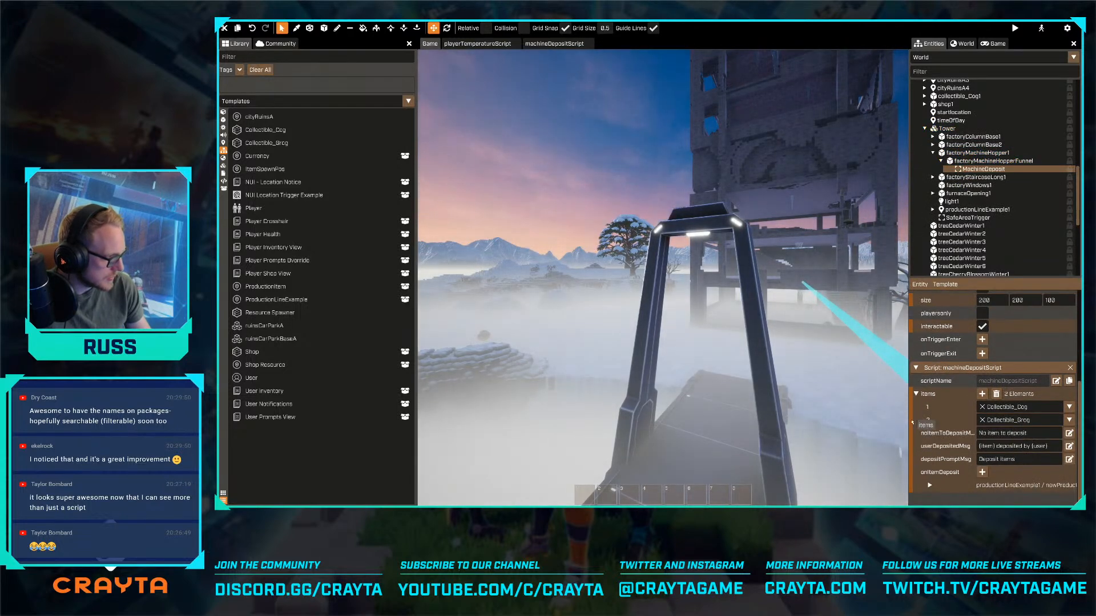
pyautogui.moveTo(573, 398); pyautogui.dragTo(514, 388, button='right')
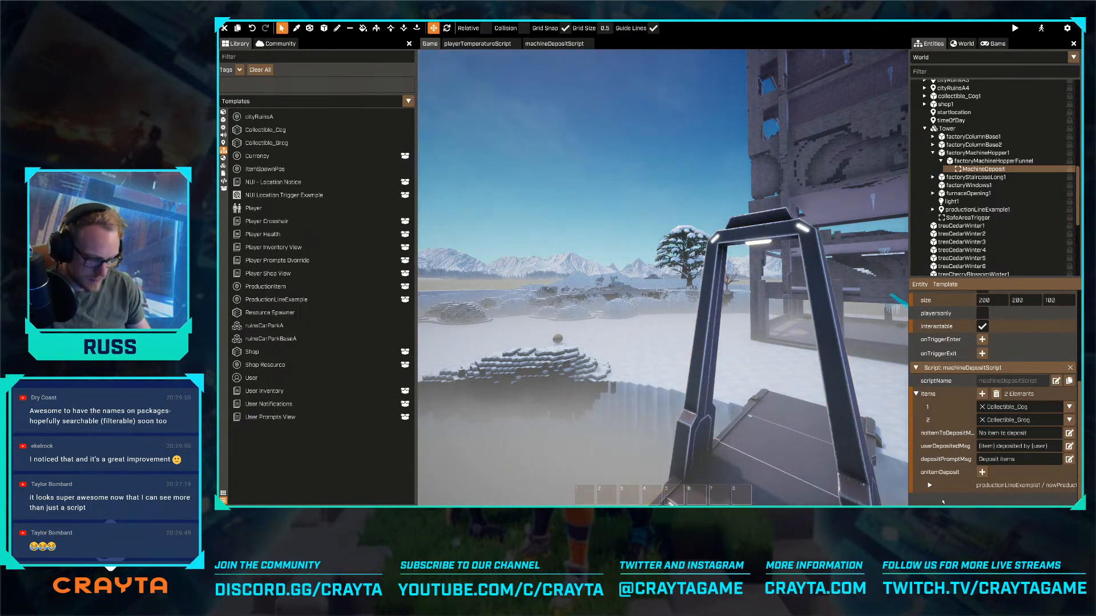
pyautogui.hotkey('ctrl', 'z')
pyautogui.hotkey('ctrl', 'z')
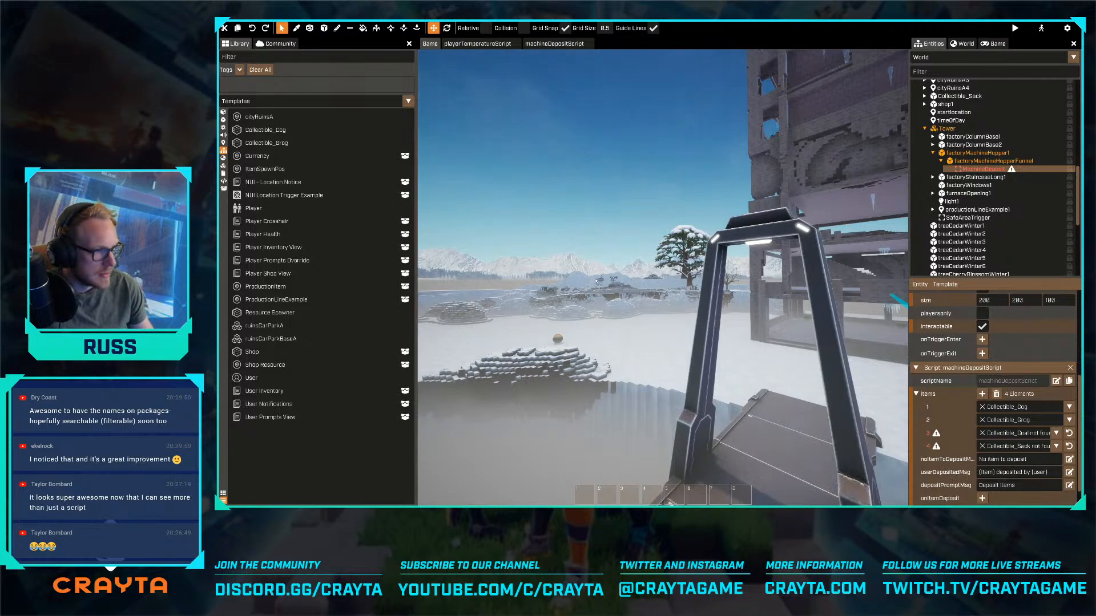
# - Examine the factory, the shoreline and the snowy terrain around it from several distant and elevated viewpoints
pyautogui.moveTo(595, 281); pyautogui.dragTo(881, 282, button='right')
pyautogui.press('w')
pyautogui.press('w')
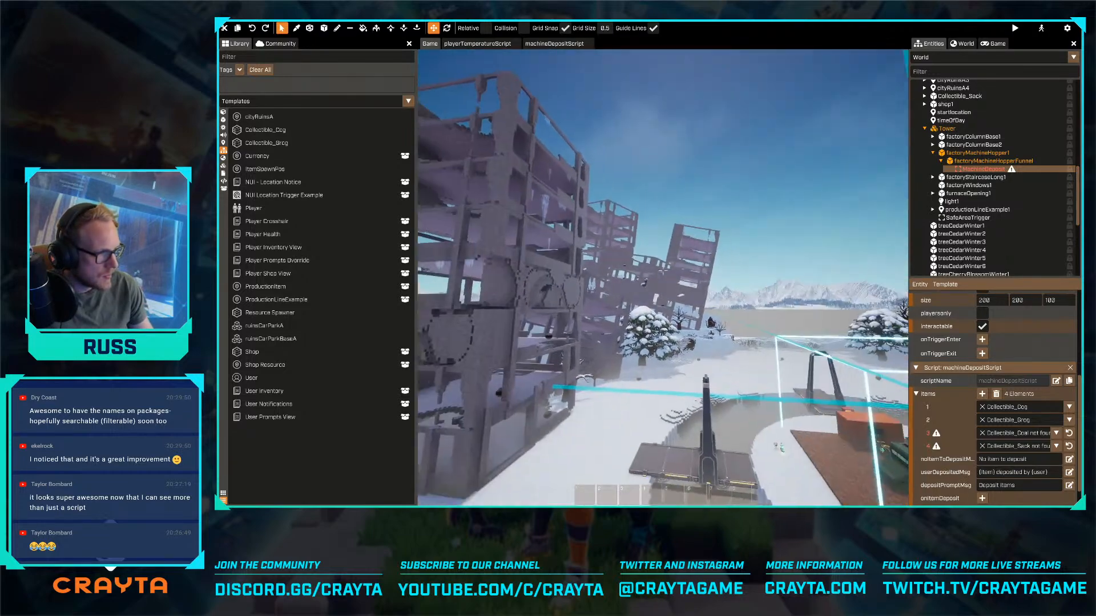
pyautogui.moveTo(662, 272); pyautogui.dragTo(816, 294, button='right')
pyautogui.press('w')
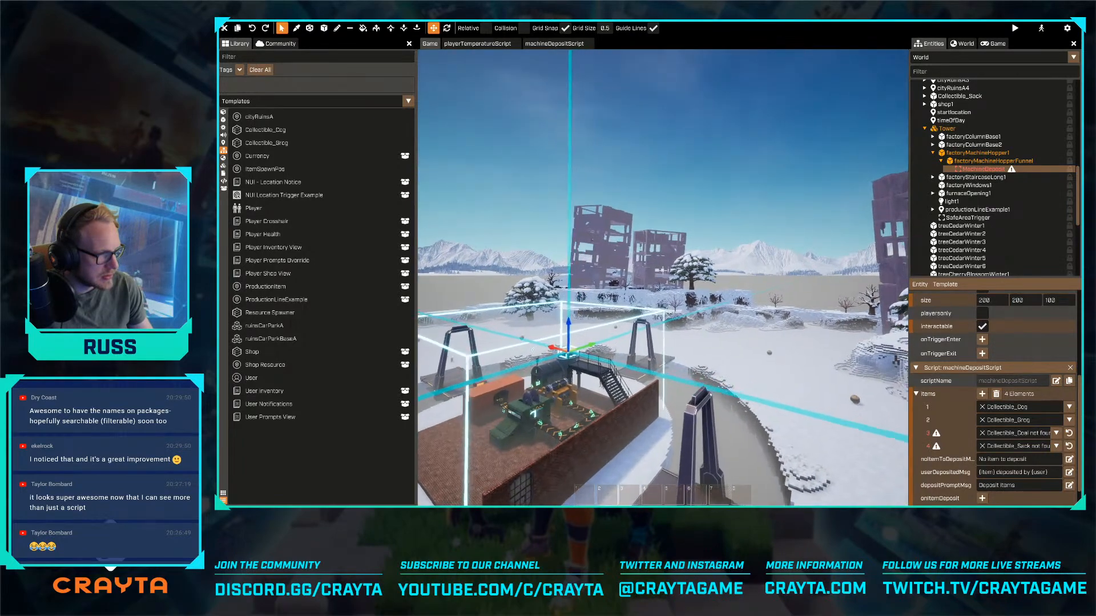
pyautogui.press('w')
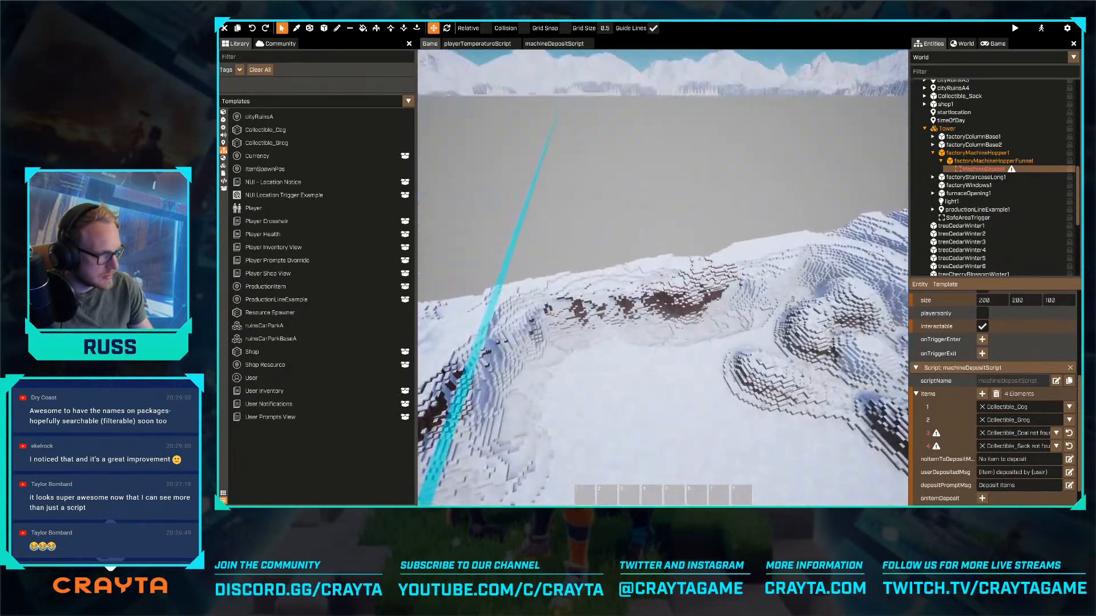
pyautogui.press('d')
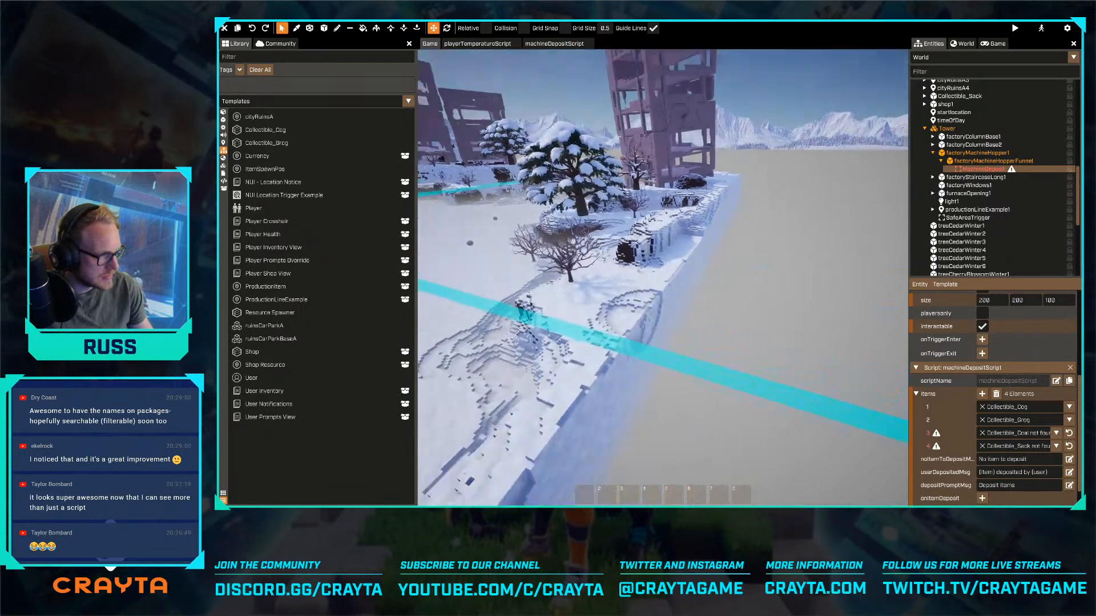
pyautogui.press('w')
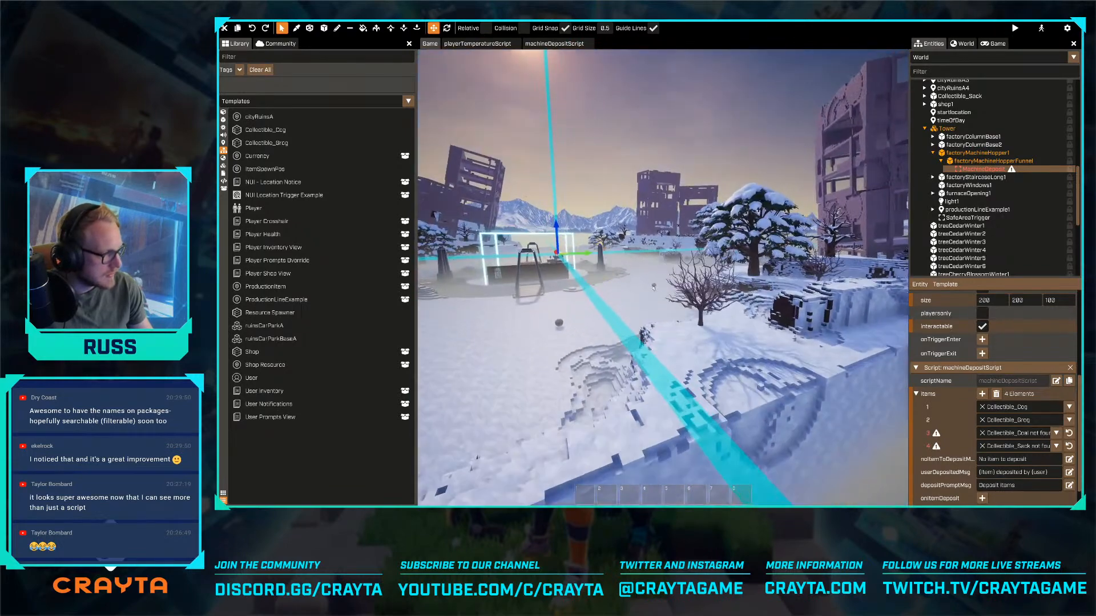
pyautogui.press('w')
pyautogui.press('w')
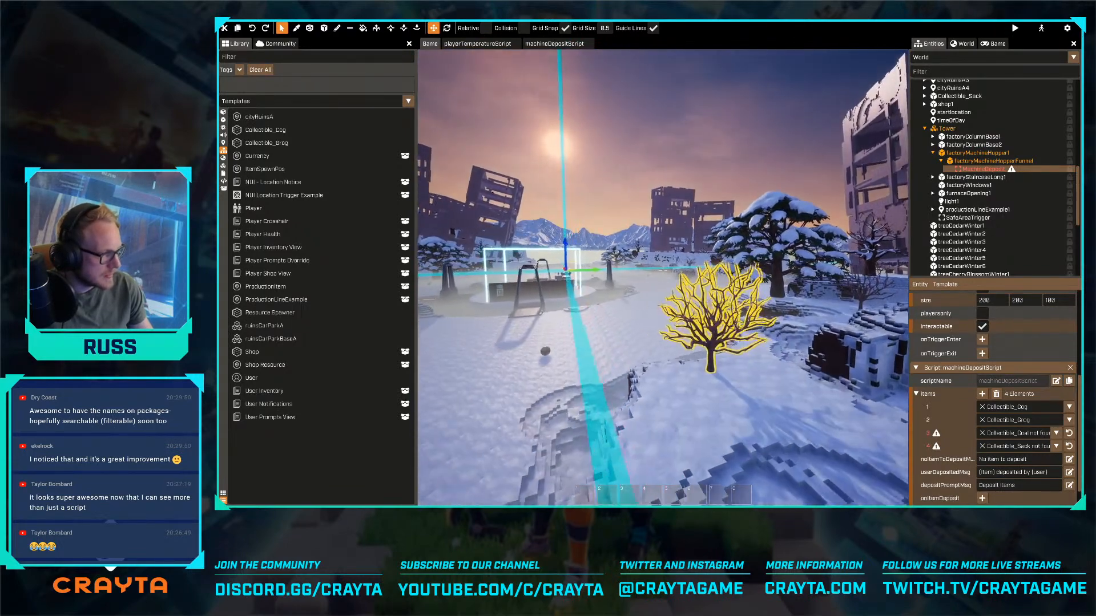
pyautogui.press('w')
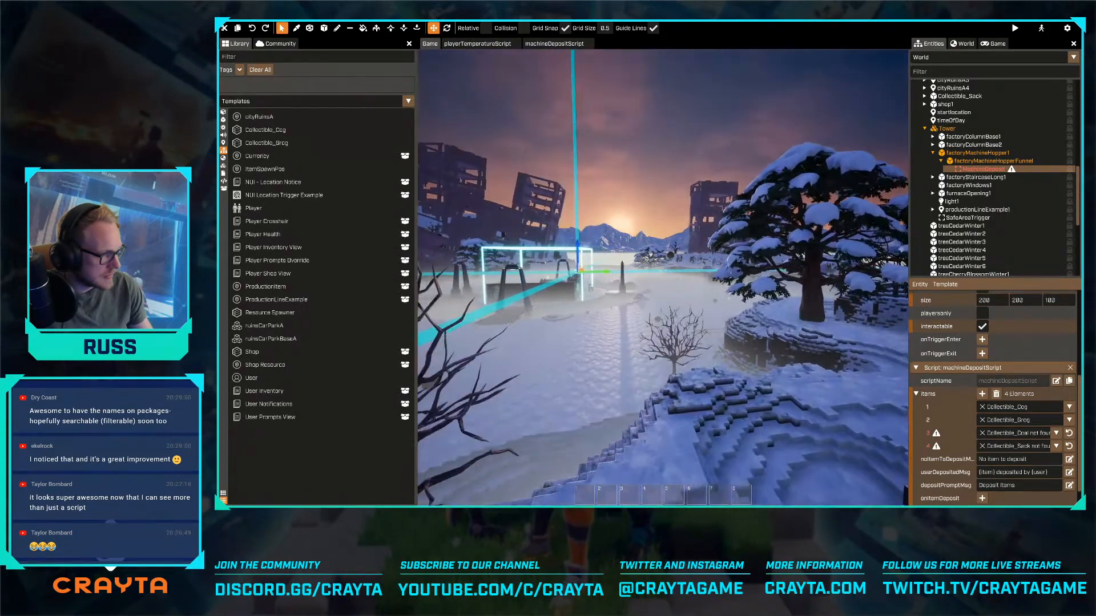
pyautogui.press('w')
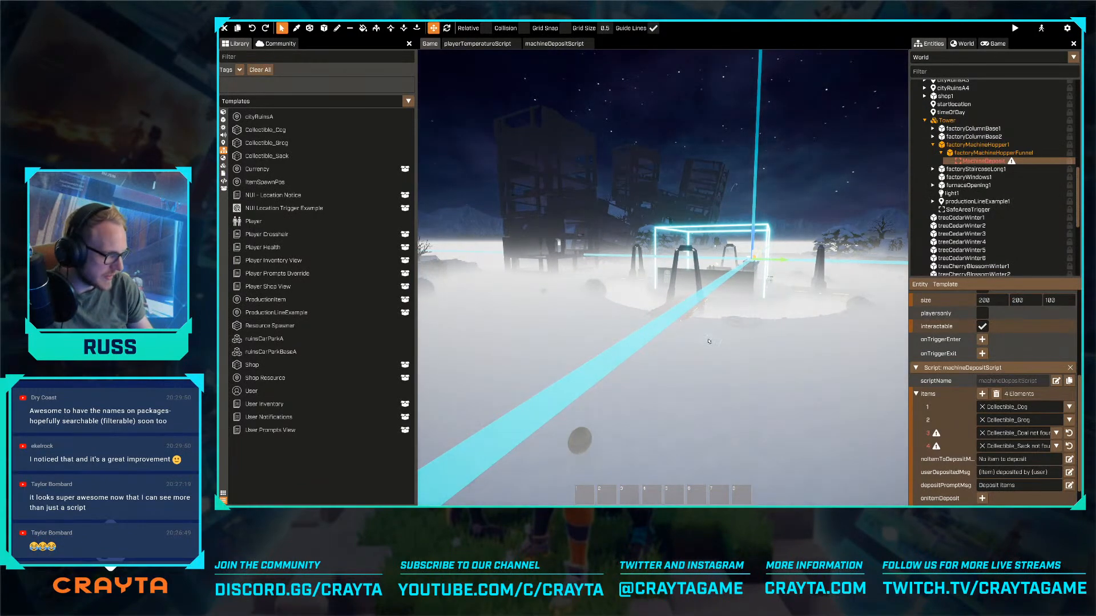
pyautogui.moveTo(709, 341); pyautogui.dragTo(677, 338, button='right')
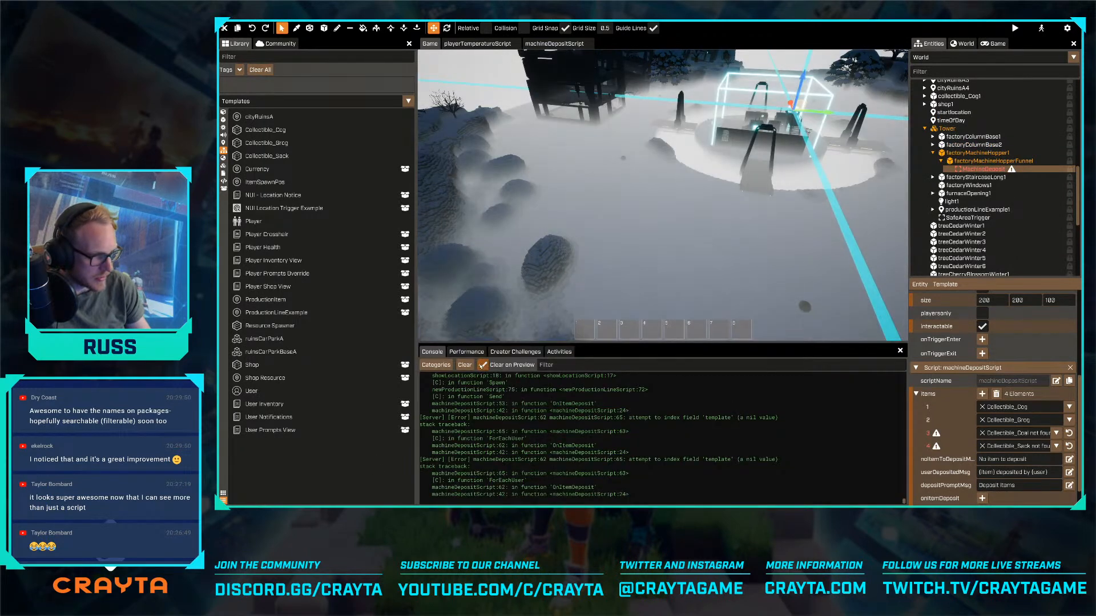
# - Review the world, voxel and summary performance statistics and hide the readout
pyautogui.click(467, 352)
pyautogui.click(463, 368)
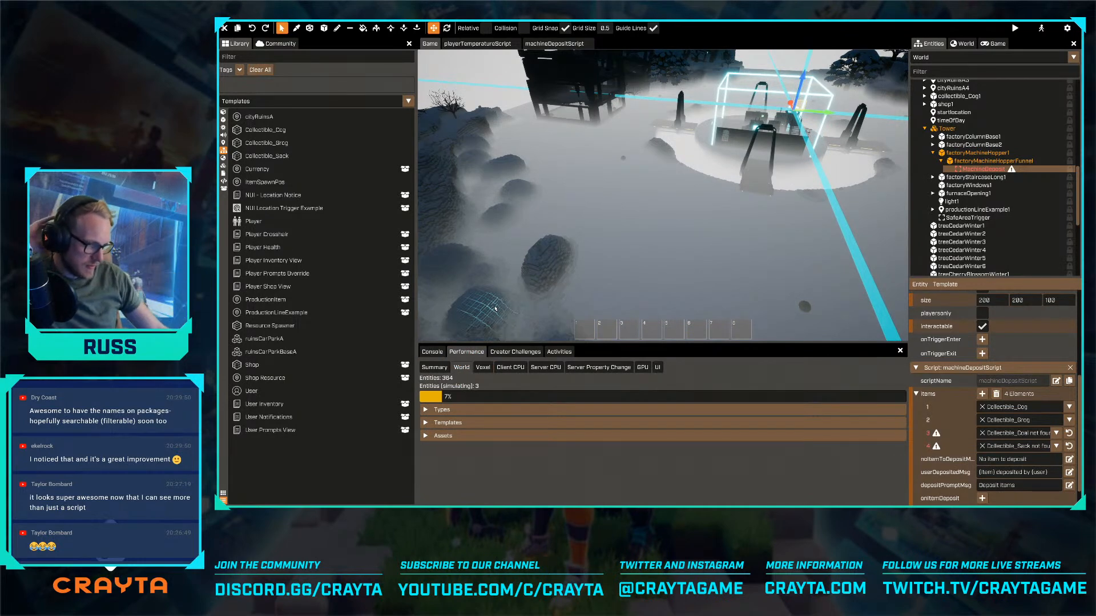
pyautogui.click(566, 368)
pyautogui.click(483, 368)
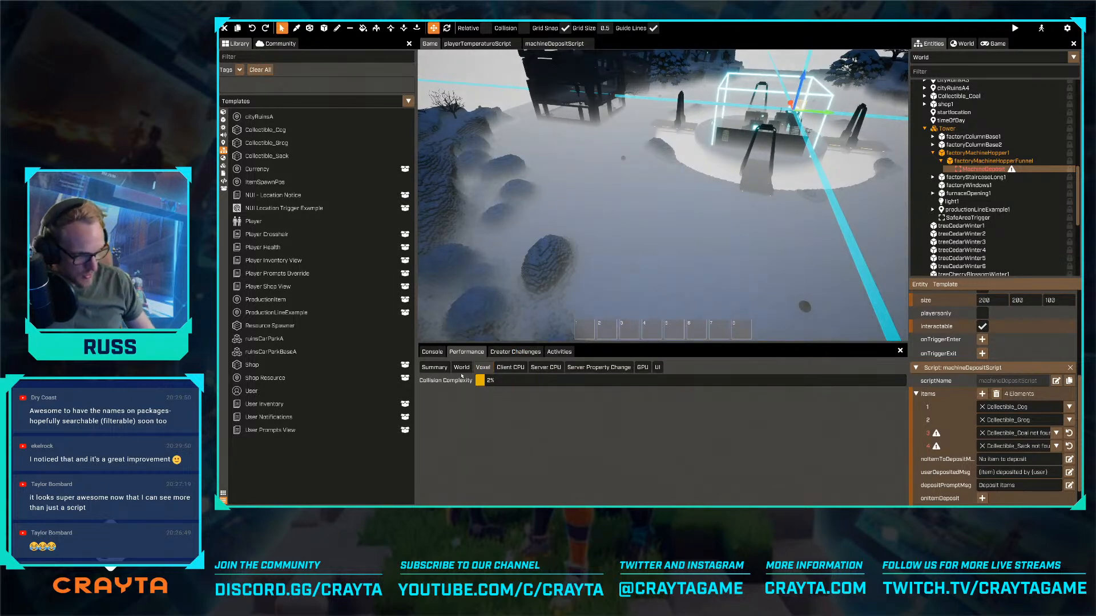
pyautogui.click(436, 368)
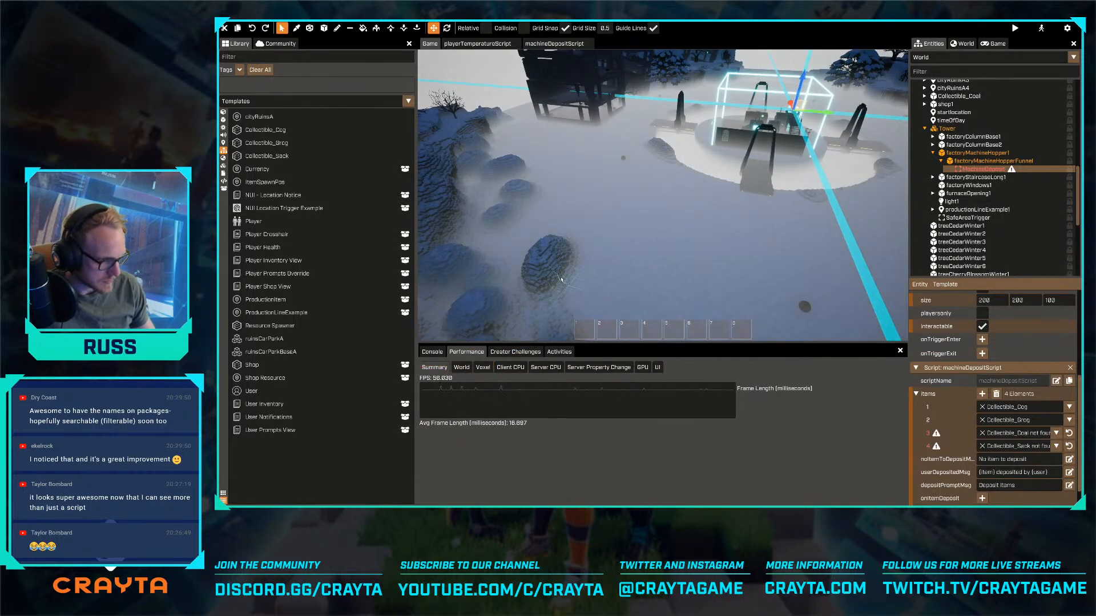
pyautogui.press('F3')
# - Fly back across the snow to the factory and look over its bridges, walls and machine
pyautogui.moveTo(561, 280); pyautogui.dragTo(488, 234, button='right')
pyautogui.hotkey('shift', 'w')
pyautogui.press('w')
pyautogui.press('s')
pyautogui.press('w')
pyautogui.press('w')
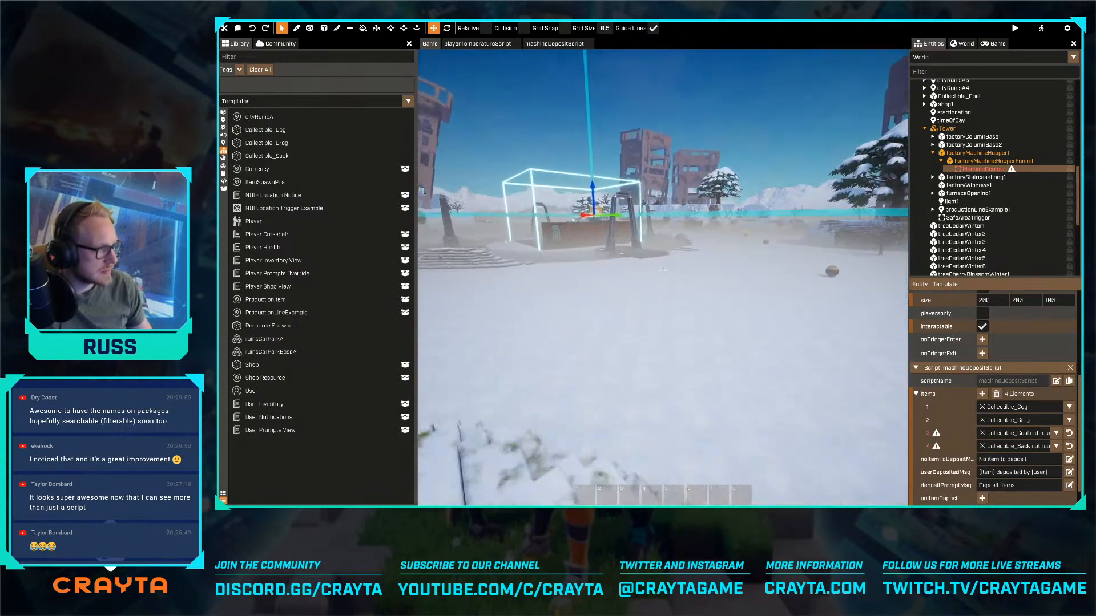
pyautogui.press('w')
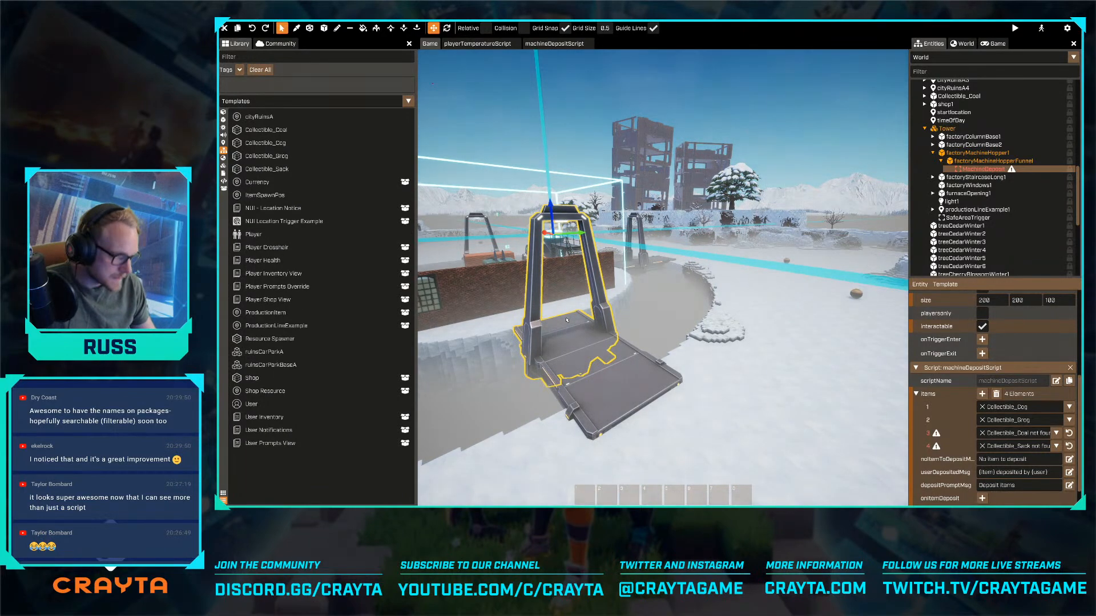
pyautogui.press('w')
pyautogui.moveTo(547, 341); pyautogui.dragTo(514, 357, button='right')
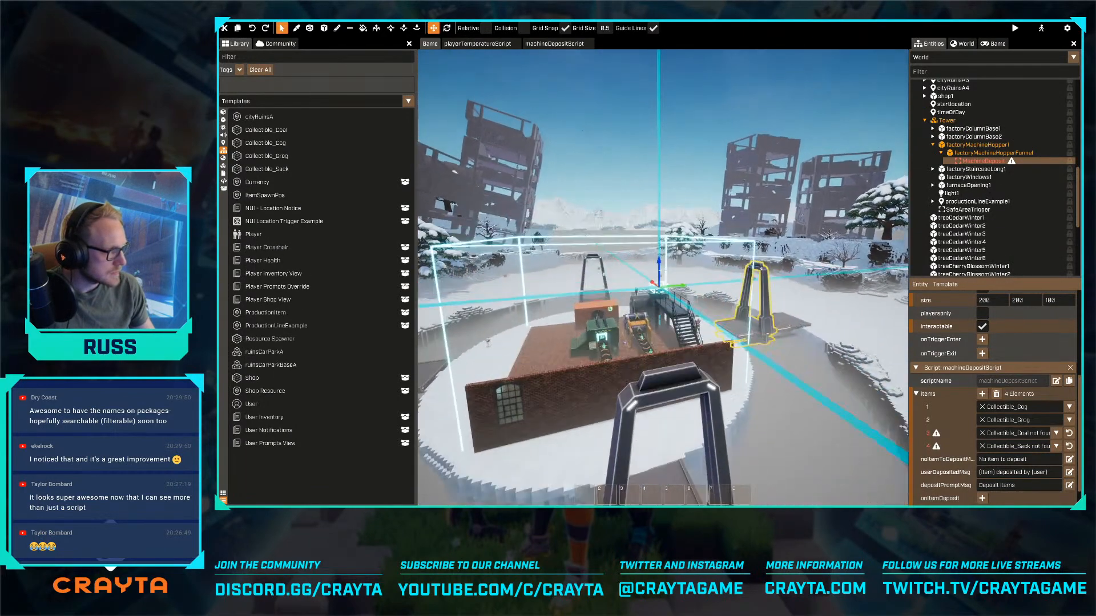
# - Reassign the deposit script's third item to the Collectible_Coal template and its fourth item to Collectible_Sack
pyautogui.click(1035, 435)
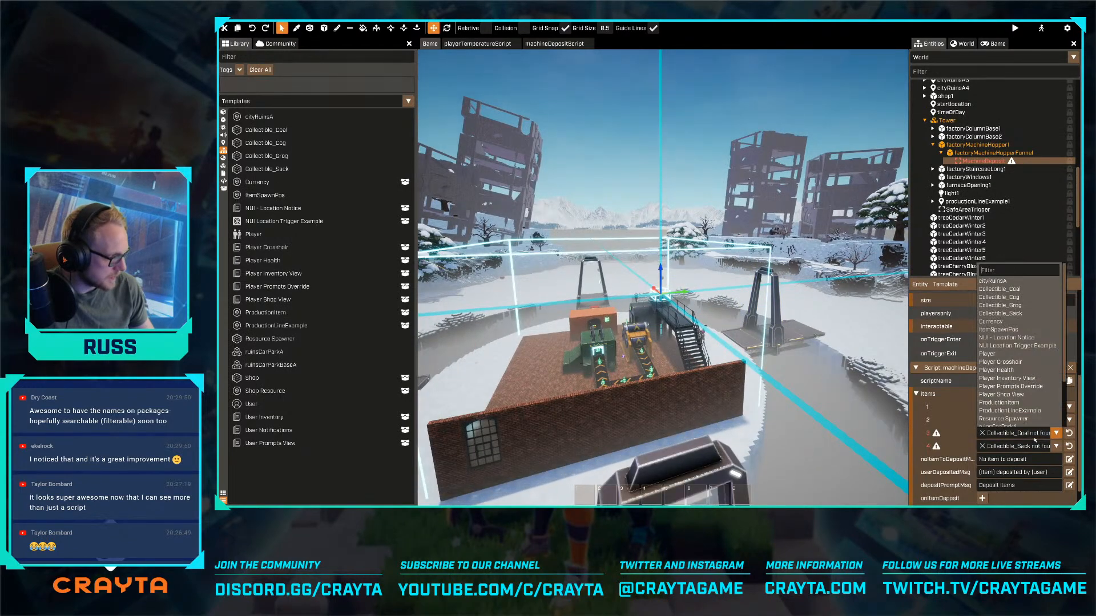
pyautogui.click(1022, 290)
pyautogui.click(1016, 446)
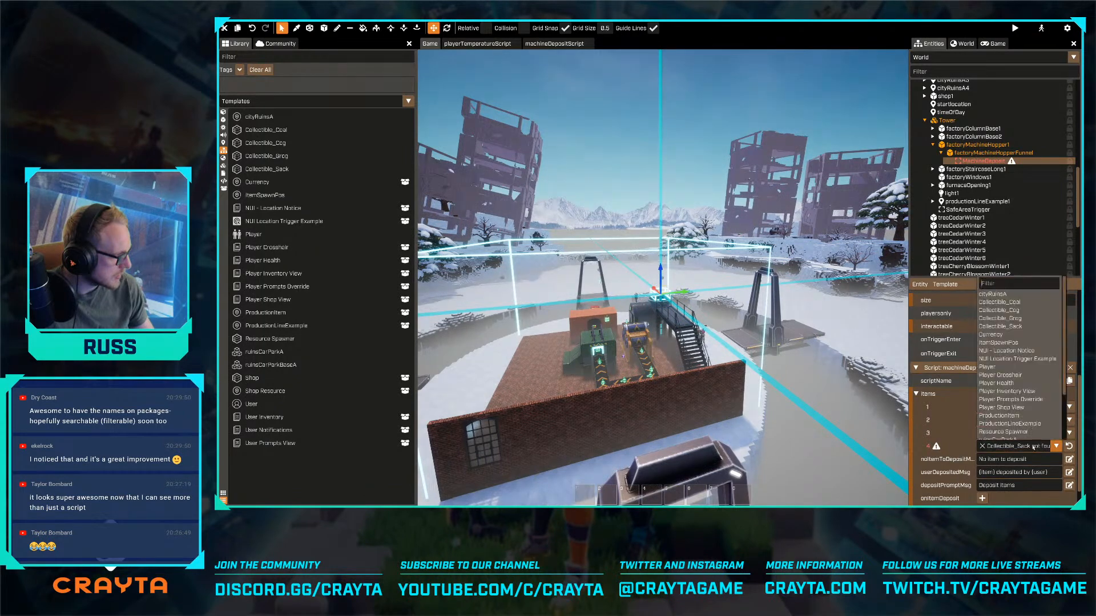
pyautogui.click(1020, 329)
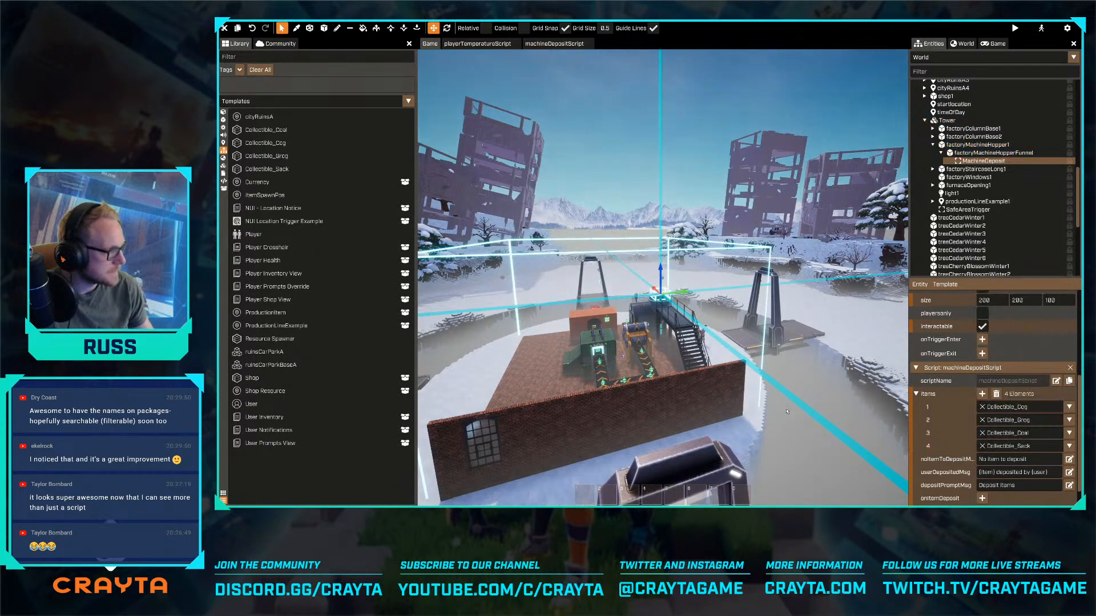
# - Inspect the conveyor inside the factory machine, list the library's effects, and view the factory from outside
pyautogui.press('w')
pyautogui.moveTo(787, 411)
pyautogui.mouseDown(button='right')
pyautogui.moveTo(754, 408)
pyautogui.moveTo(747, 423)
pyautogui.moveTo(733, 421)
pyautogui.moveTo(785, 437)
pyautogui.moveTo(841, 429)
pyautogui.moveTo(786, 411)
pyautogui.mouseUp(button='right')
pyautogui.press('w')
pyautogui.press('a')
pyautogui.press('w')
pyautogui.press('w')
pyautogui.press('s')
pyautogui.press('w')
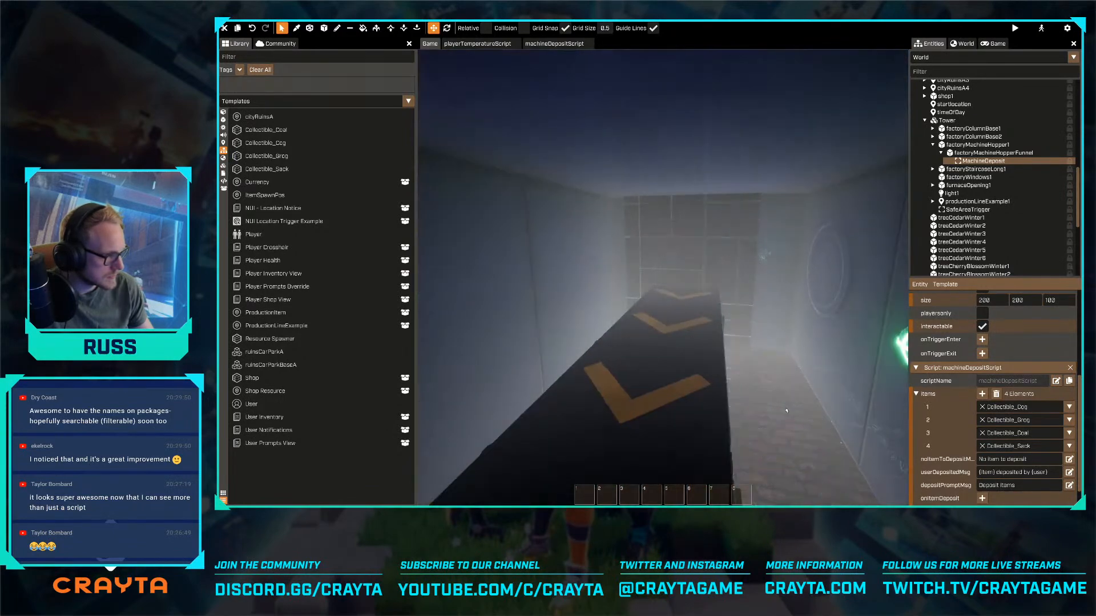
pyautogui.click(224, 128)
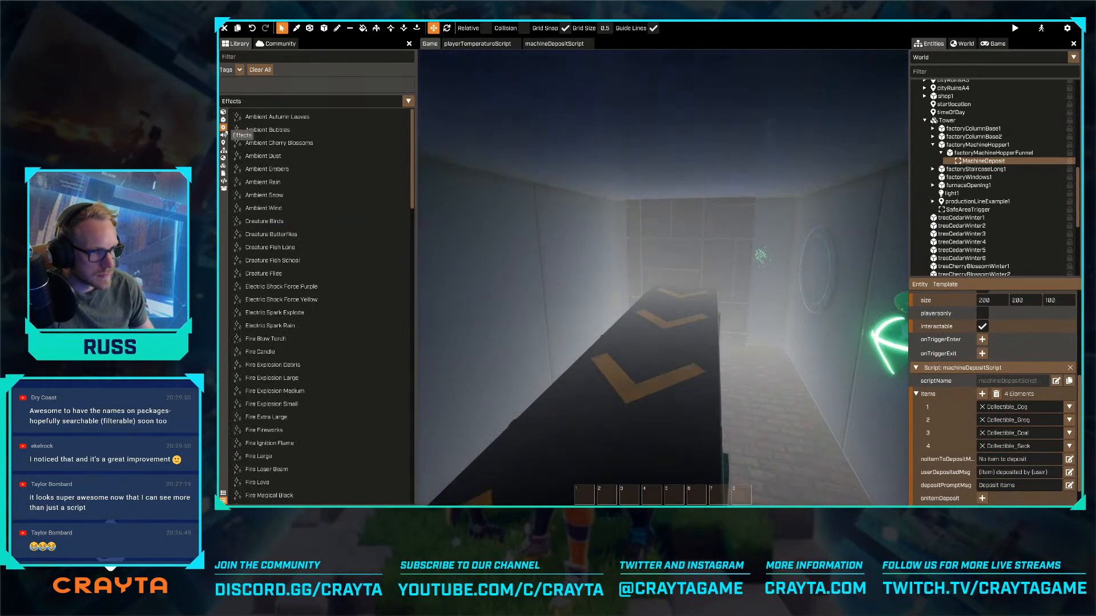
pyautogui.hotkey('shift', 's')
pyautogui.moveTo(530, 284); pyautogui.dragTo(488, 265, button='right')
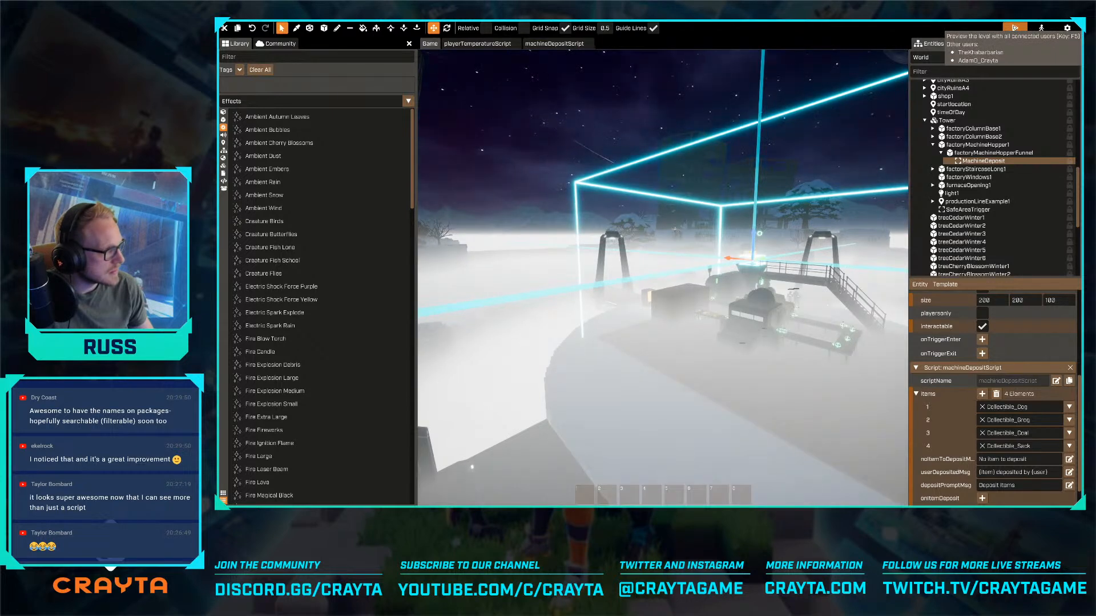
# - Preview the level, read the console's server messages for script errors, and return to editing
pyautogui.click(1015, 28)
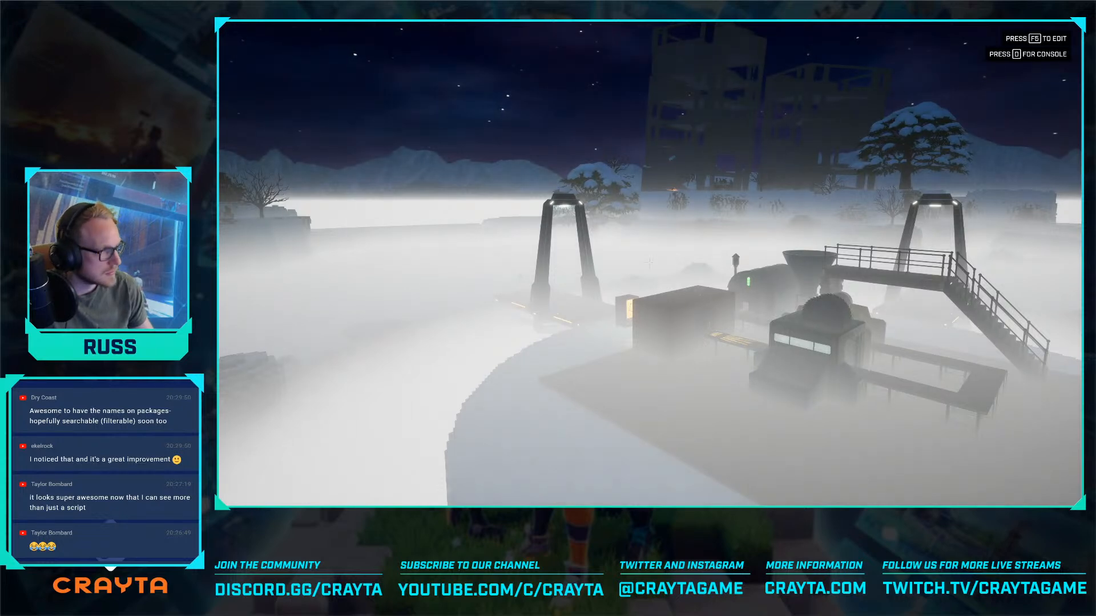
pyautogui.press('o')
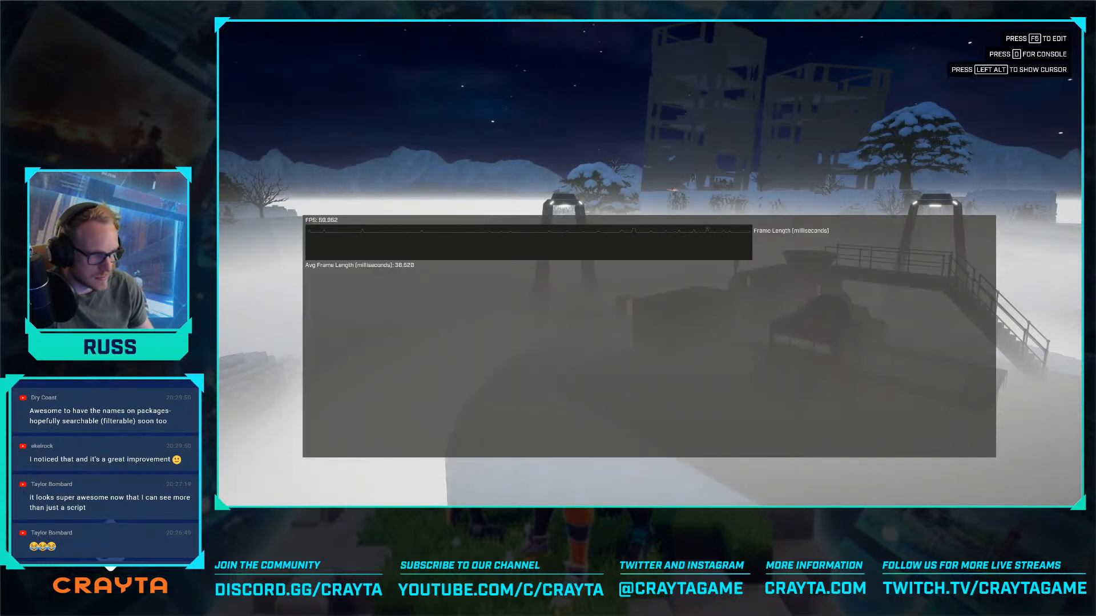
pyautogui.press('alt')
pyautogui.click(318, 226)
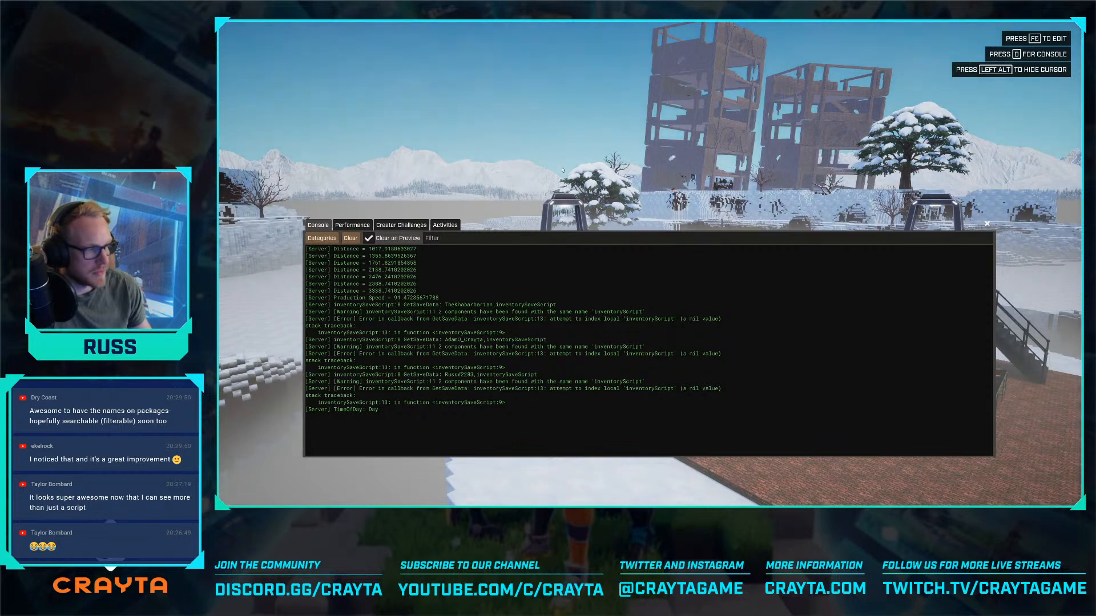
pyautogui.press('F5')
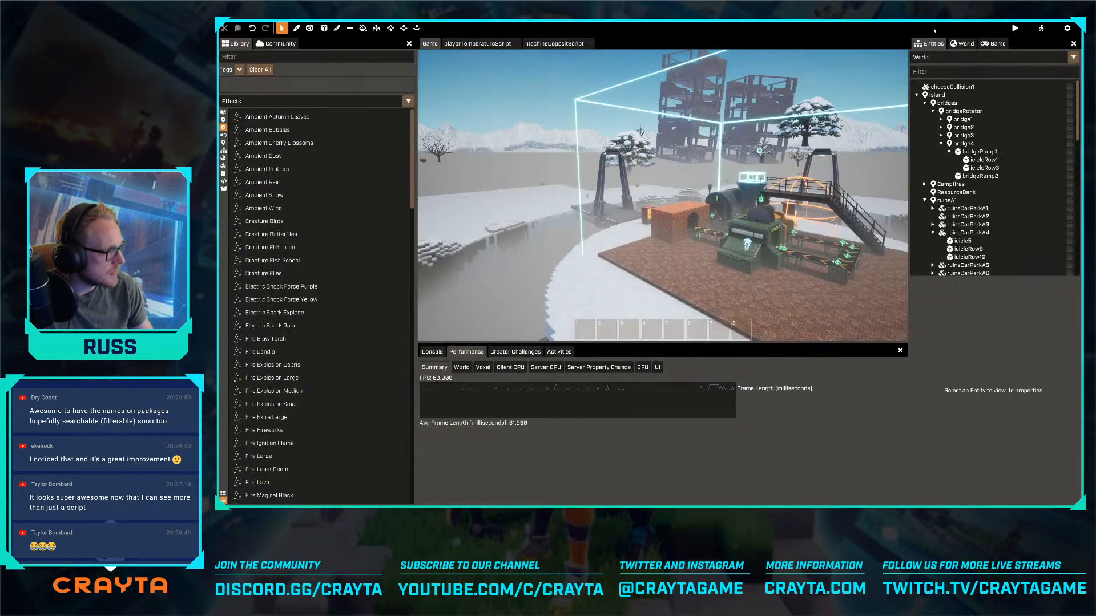
# - In the User template, delete the userInventory1 entity and add the User Notifications template under User
pyautogui.click(933, 57)
pyautogui.write('cog')
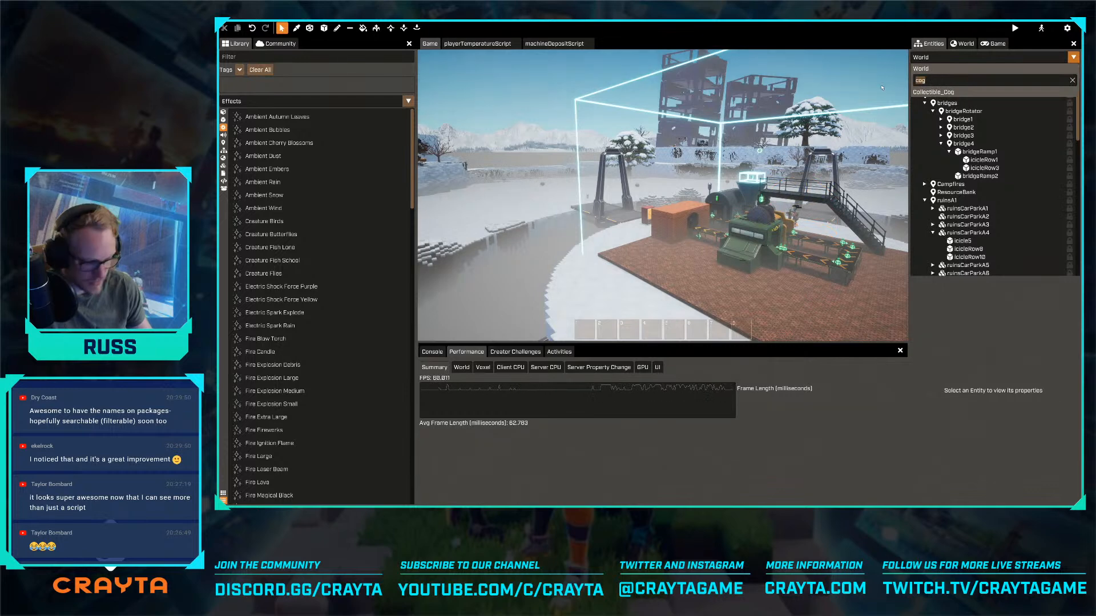
pyautogui.write('user')
pyautogui.click(934, 92)
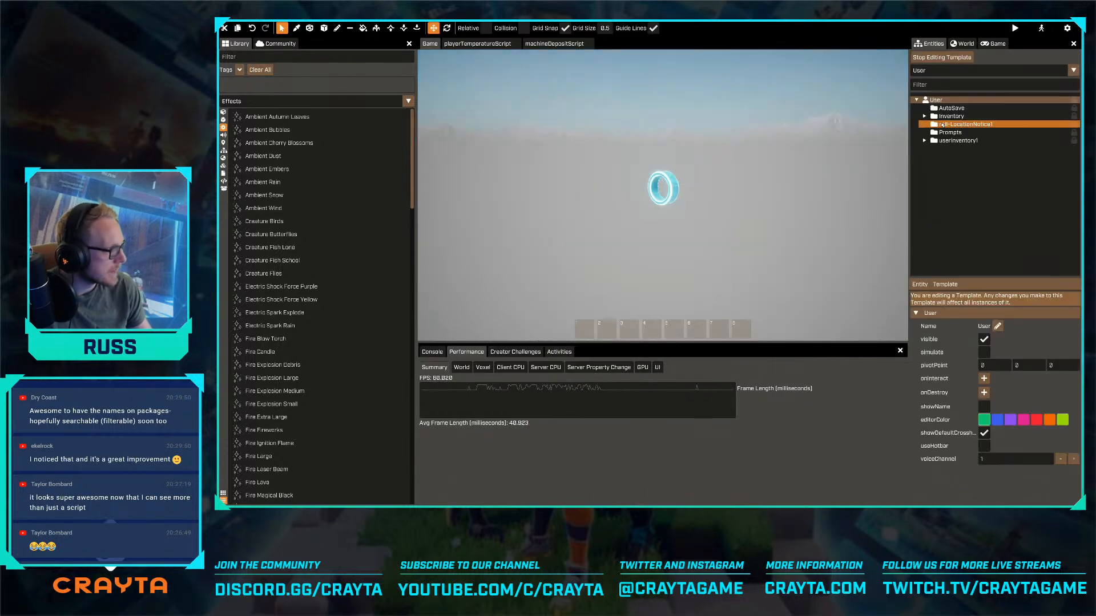
pyautogui.click(947, 141)
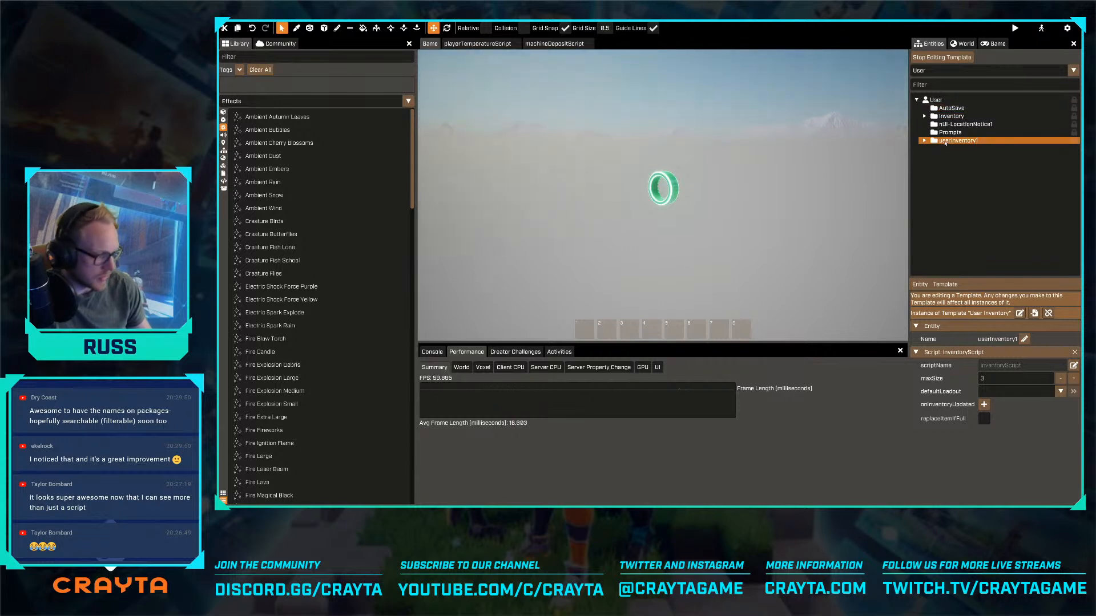
pyautogui.press('Delete')
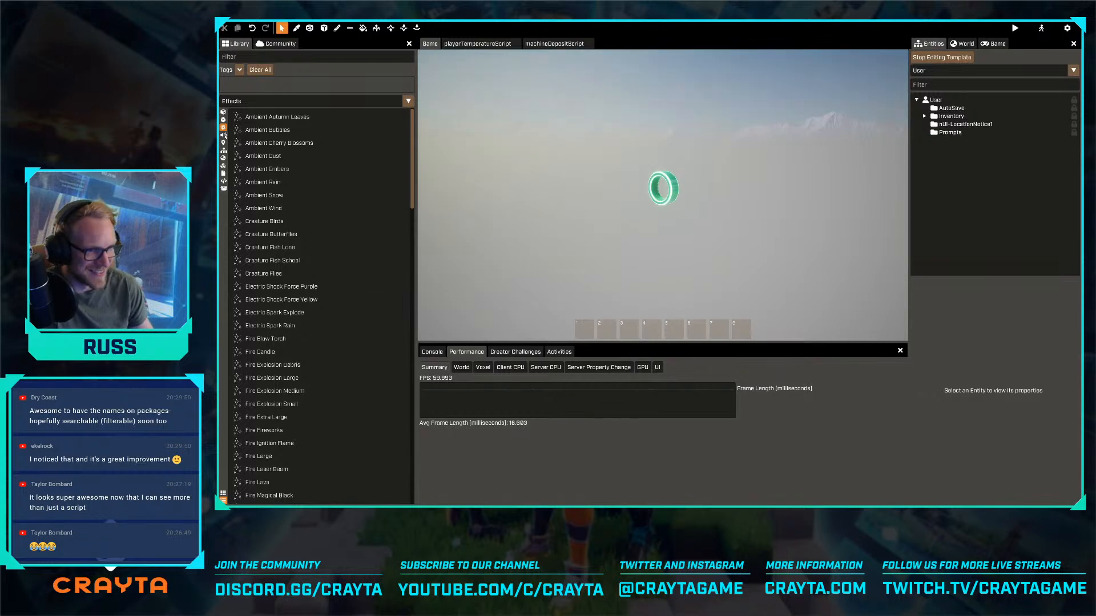
pyautogui.click(223, 150)
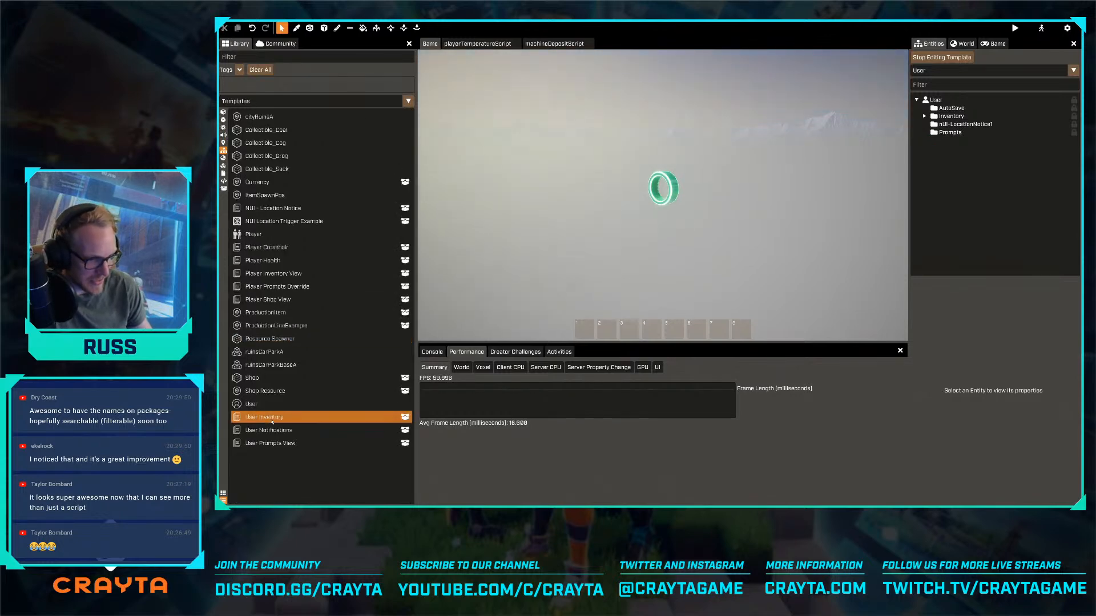
pyautogui.moveTo(305, 423); pyautogui.dragTo(928, 102)
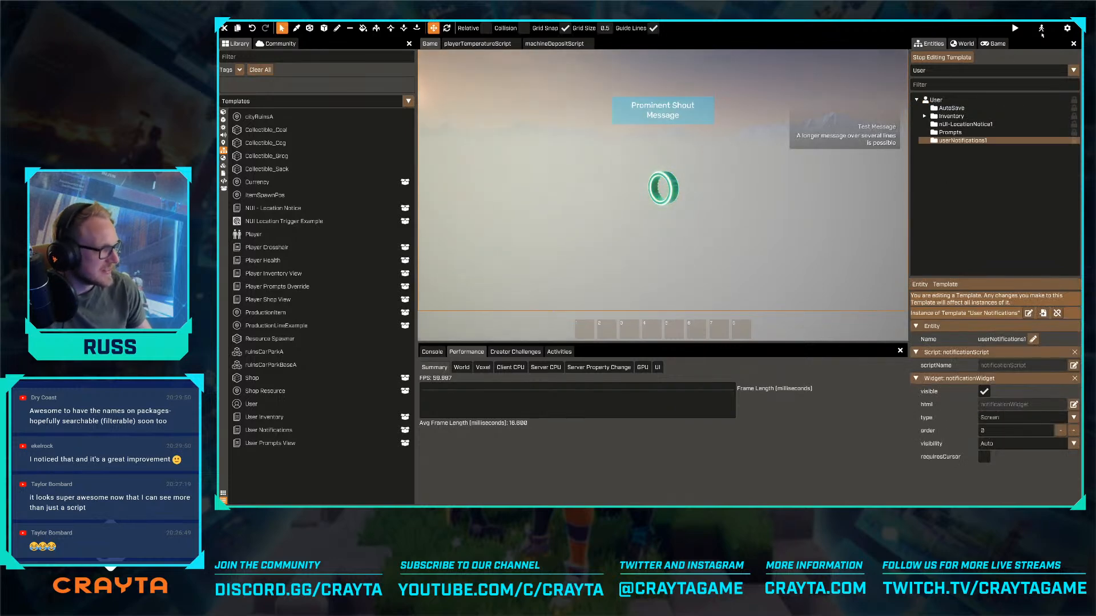
# - Preview the level, run to the base, climb the machine's stairs and test depositing the carried items in the funnel
pyautogui.click(1041, 30)
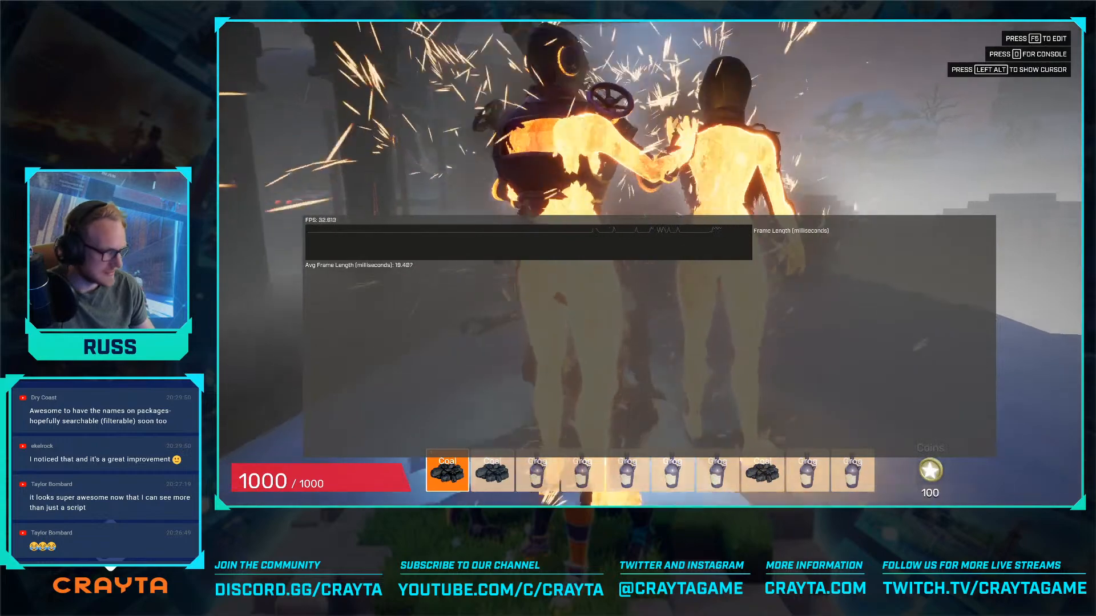
pyautogui.press('w')
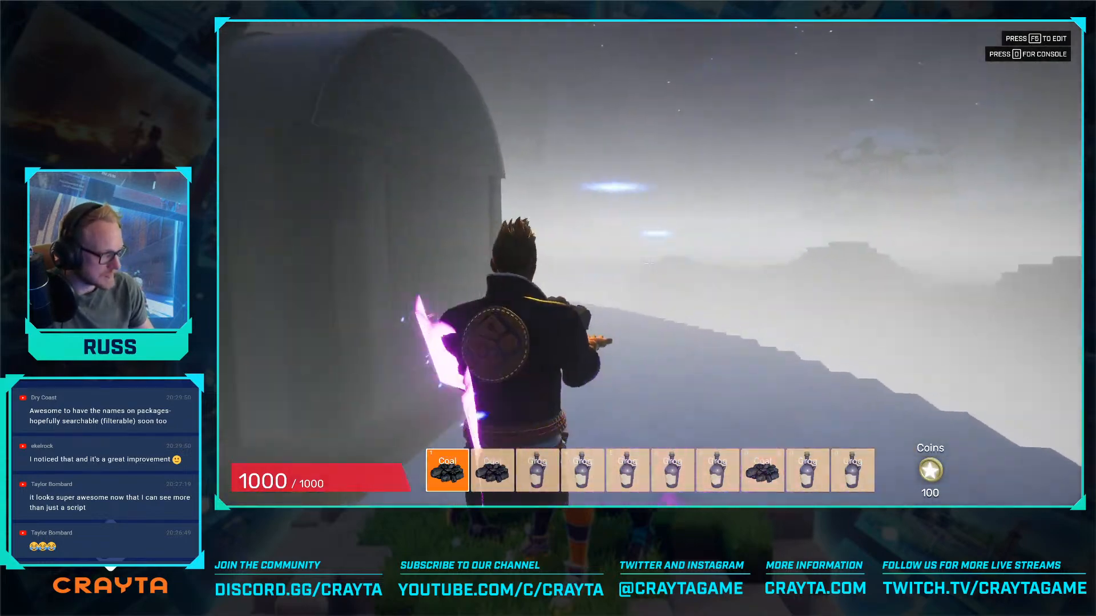
pyautogui.press('w')
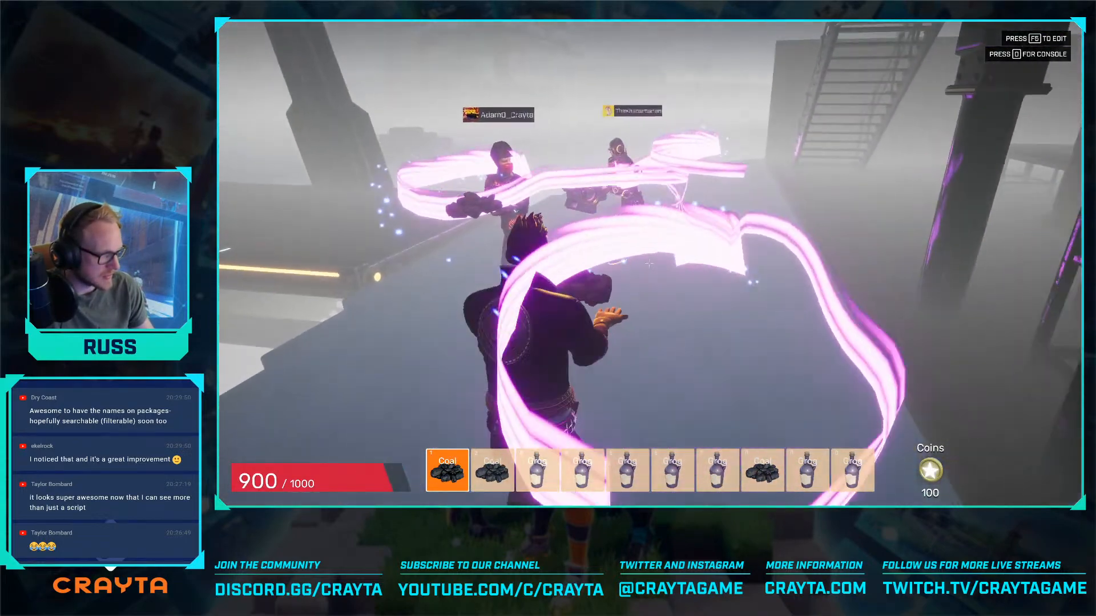
pyautogui.press('w')
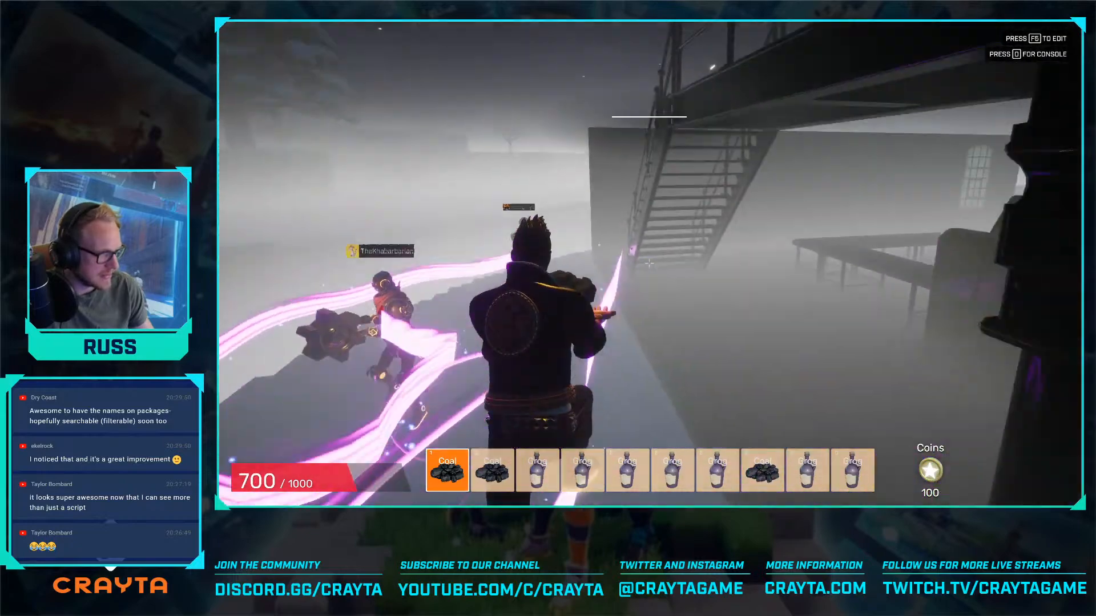
pyautogui.press('w')
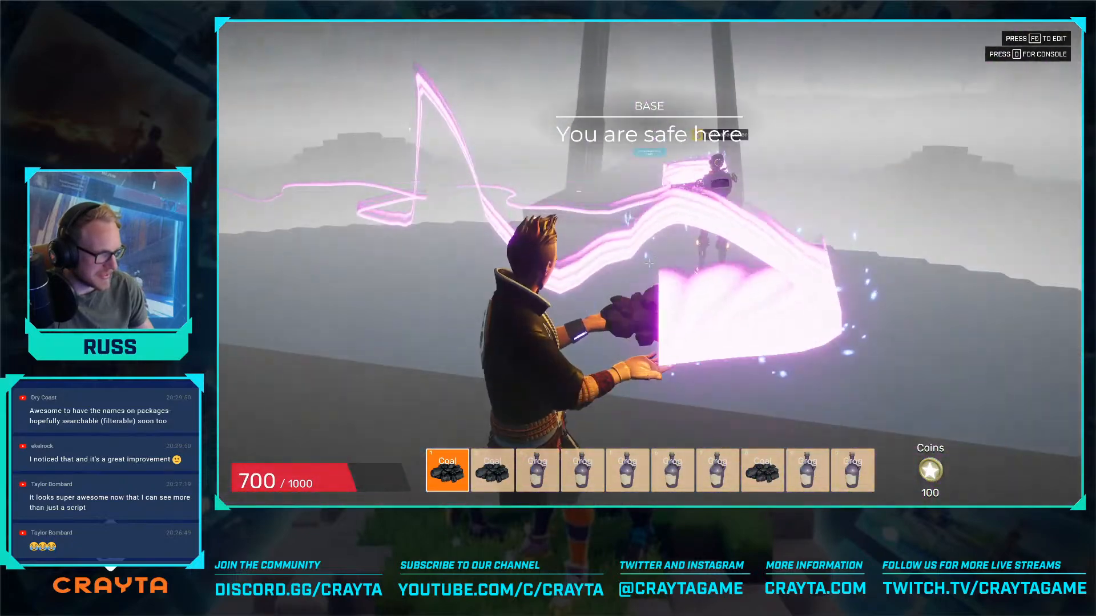
pyautogui.press('s')
pyautogui.press('w')
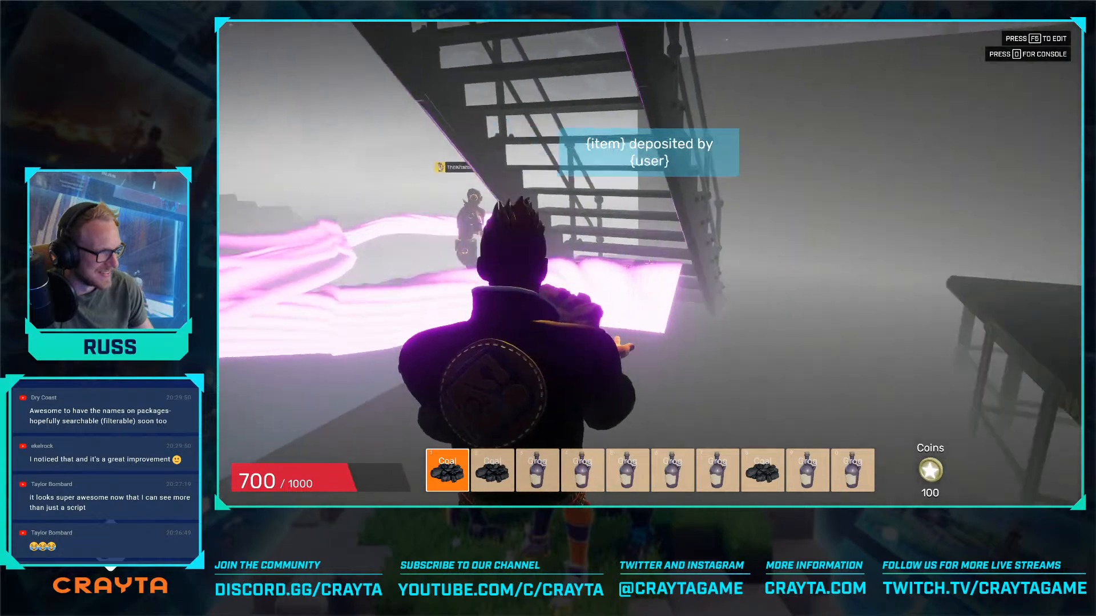
pyautogui.press('w')
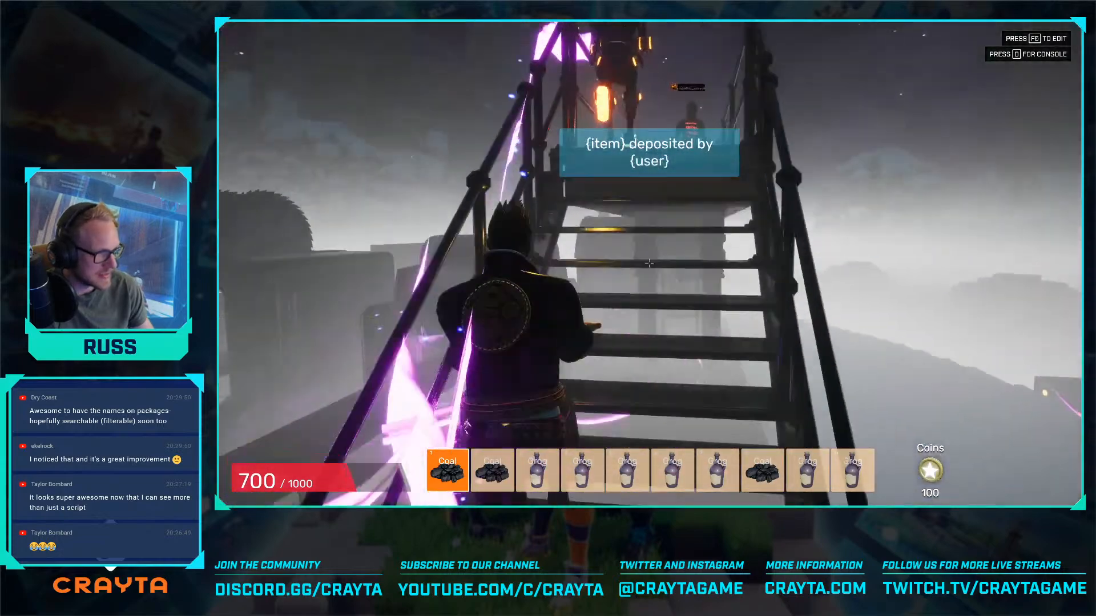
pyautogui.press('w')
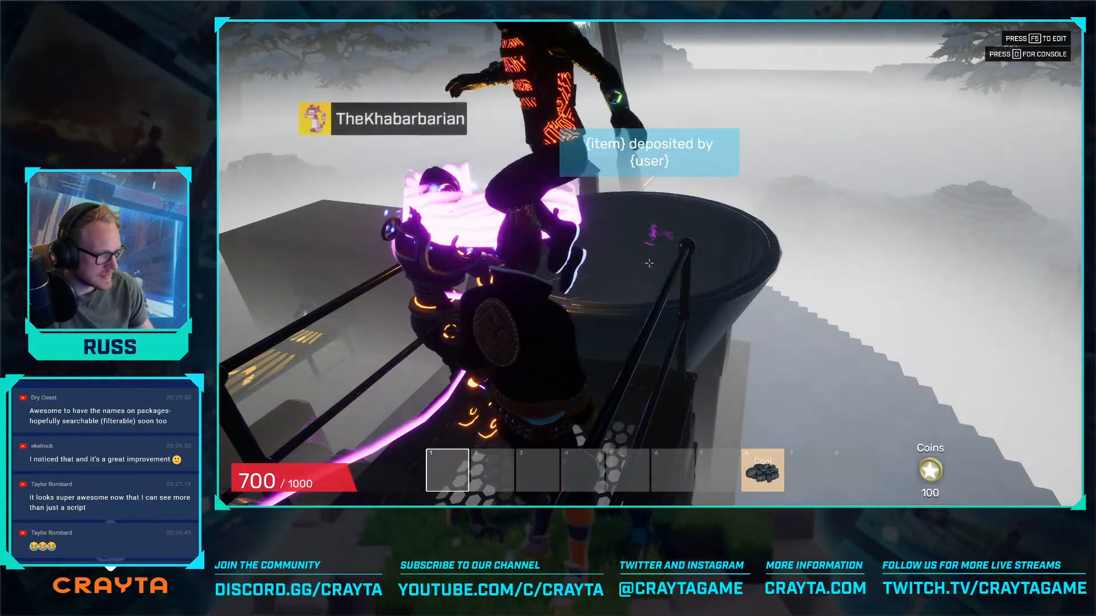
pyautogui.press('s')
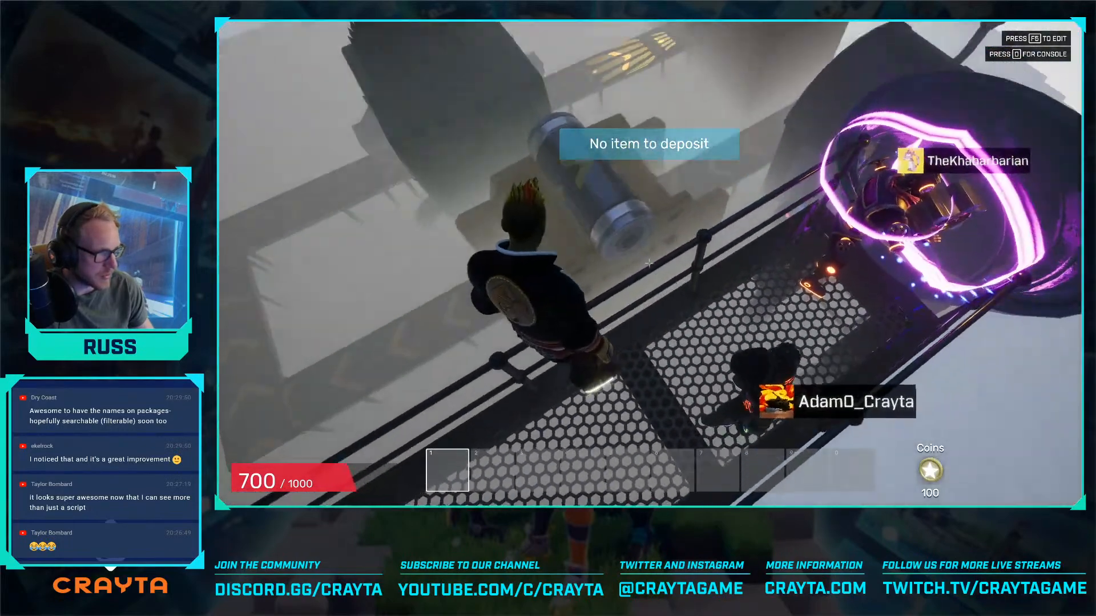
pyautogui.press('w')
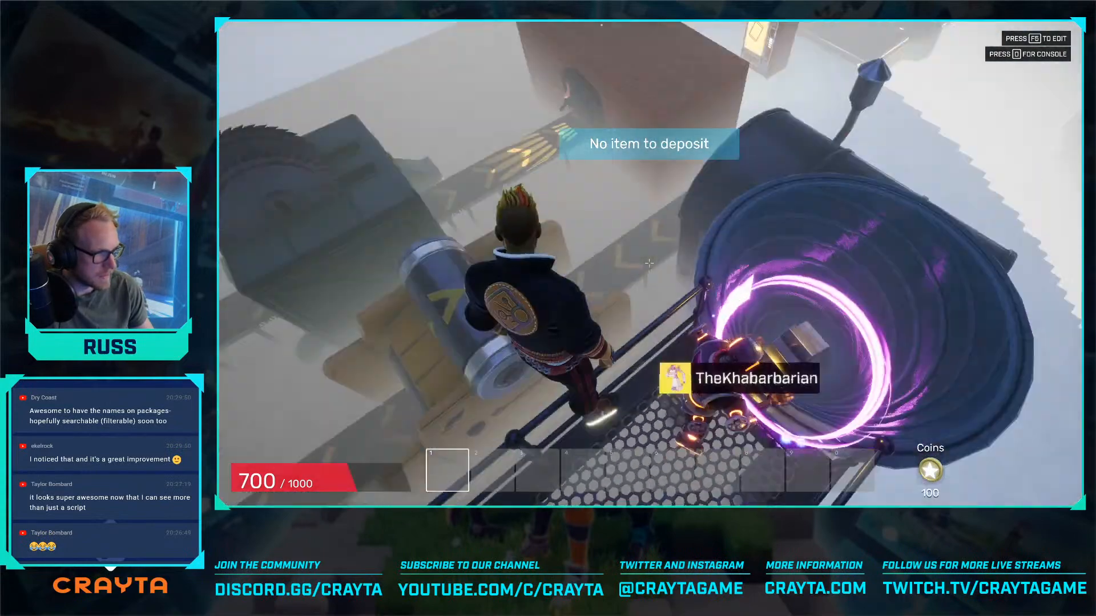
# - Read the running preview's console log for inventory loading, deposit notification and trigger script messages
pyautogui.press('`')
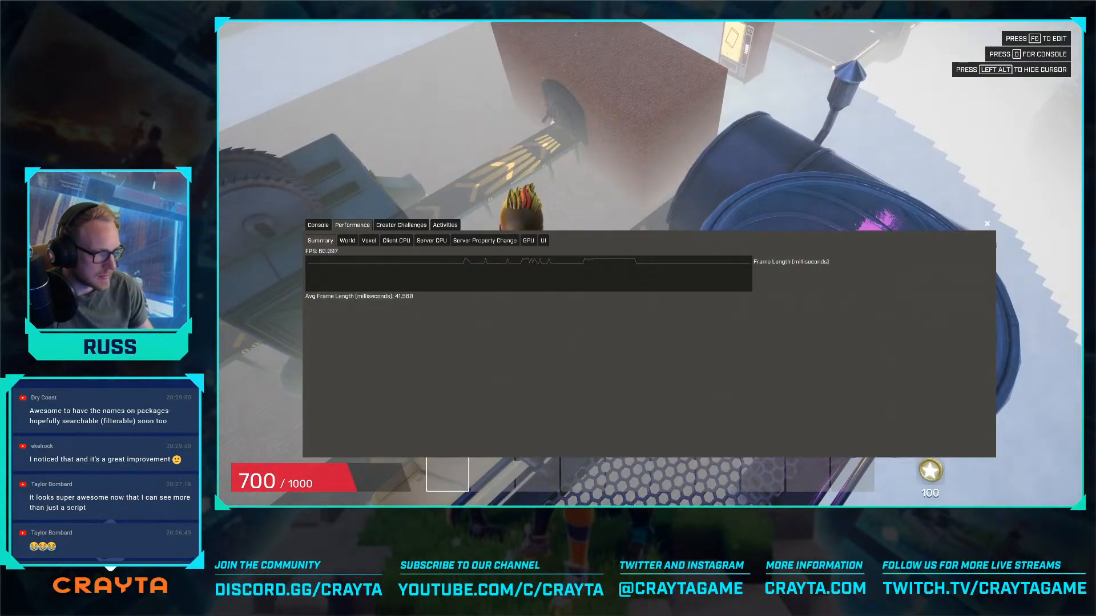
pyautogui.click(318, 225)
pyautogui.press('alt')
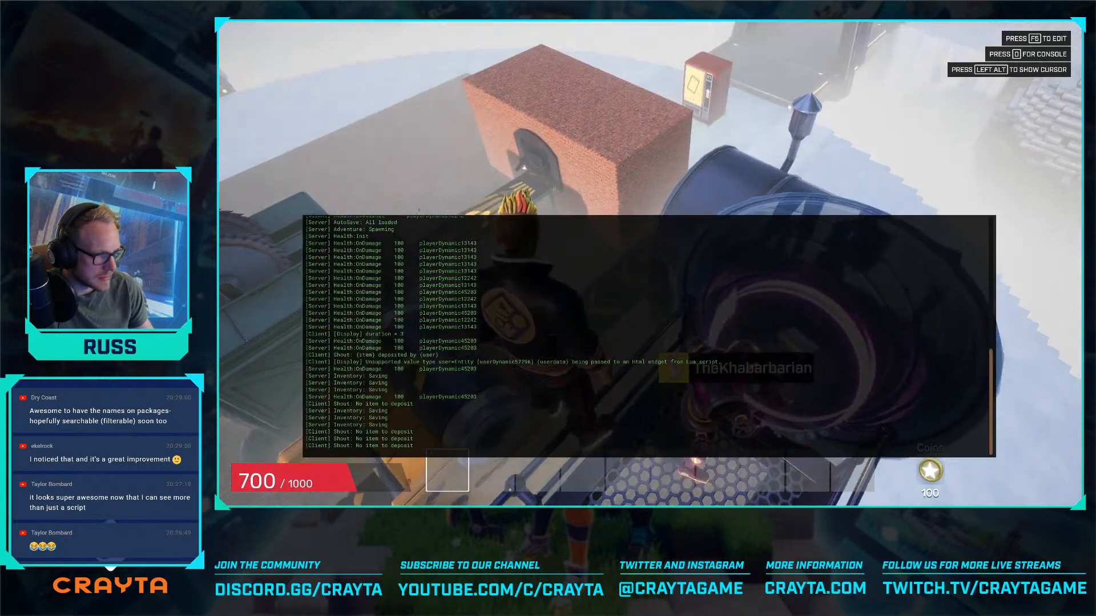
pyautogui.press('alt')
pyautogui.scroll(5, 477, 328)
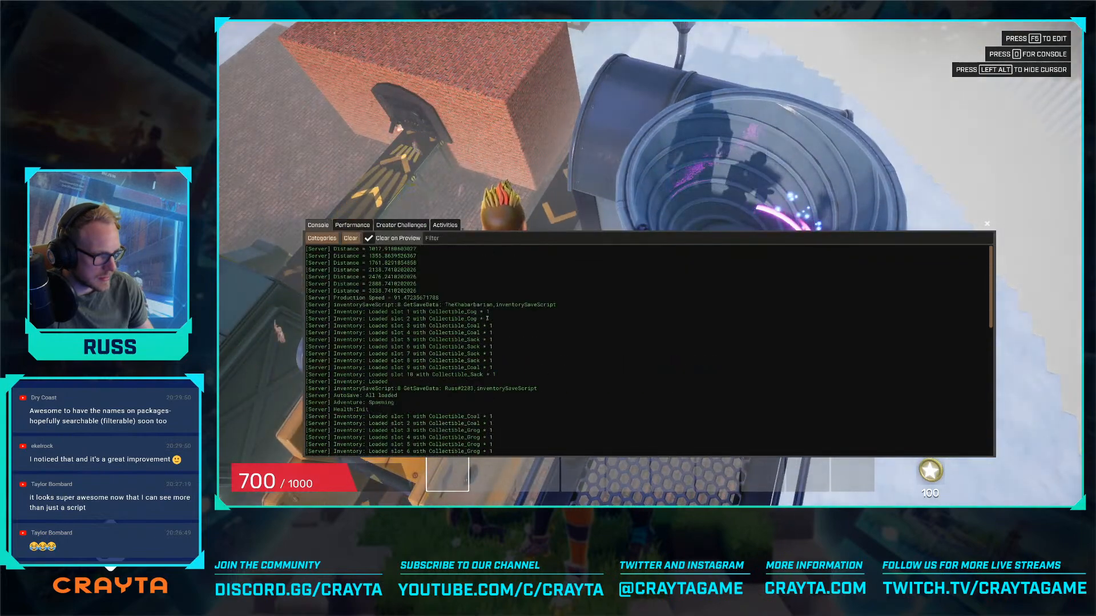
pyautogui.scroll(2, 489, 314)
pyautogui.press('alt')
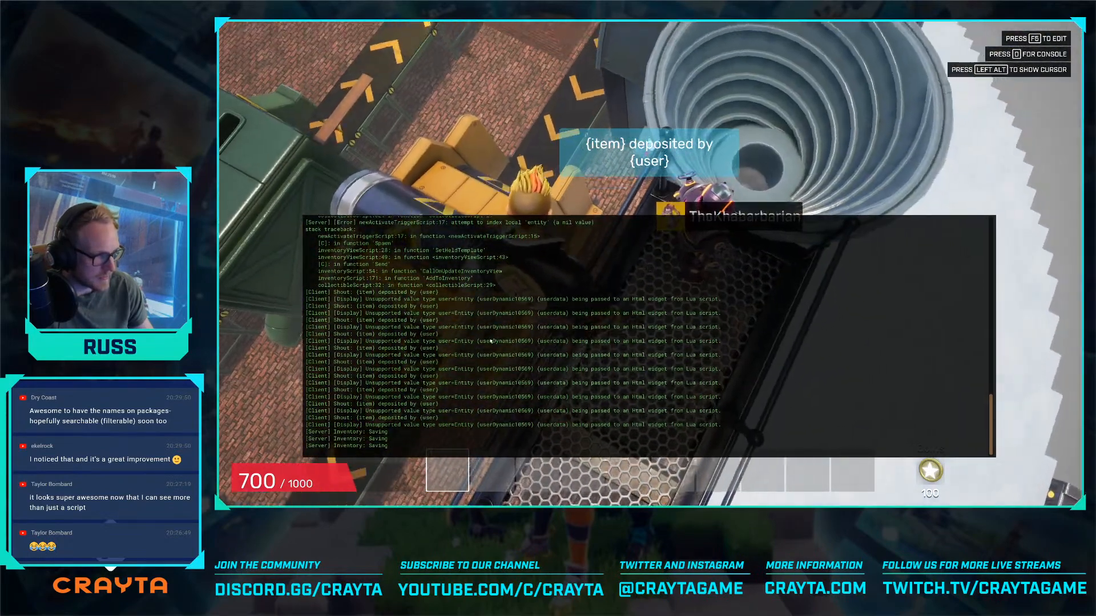
pyautogui.press('alt')
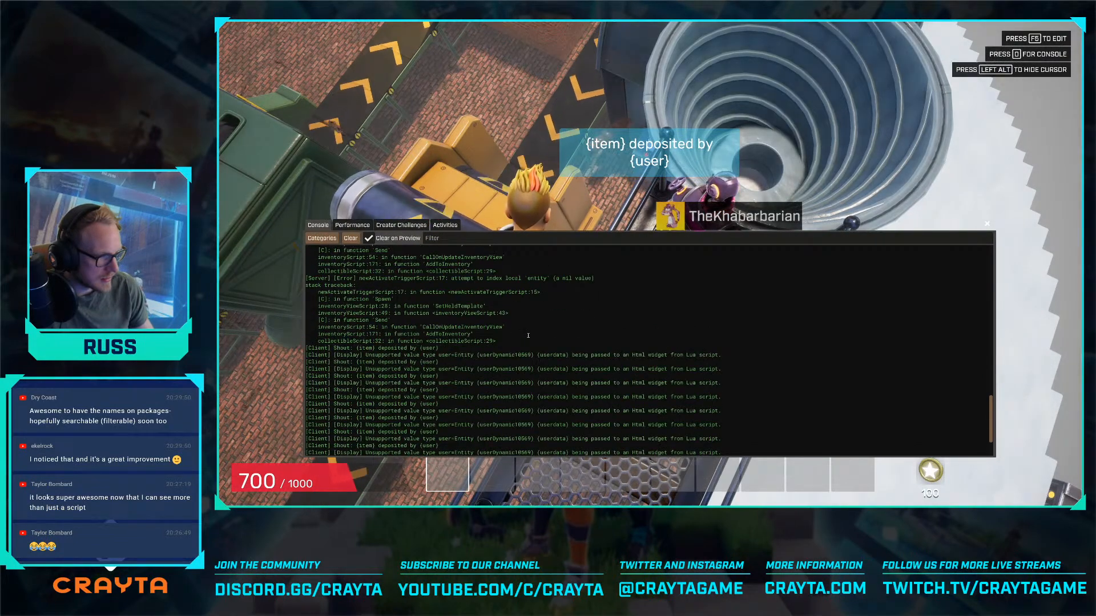
pyautogui.press('alt')
pyautogui.press('alt')
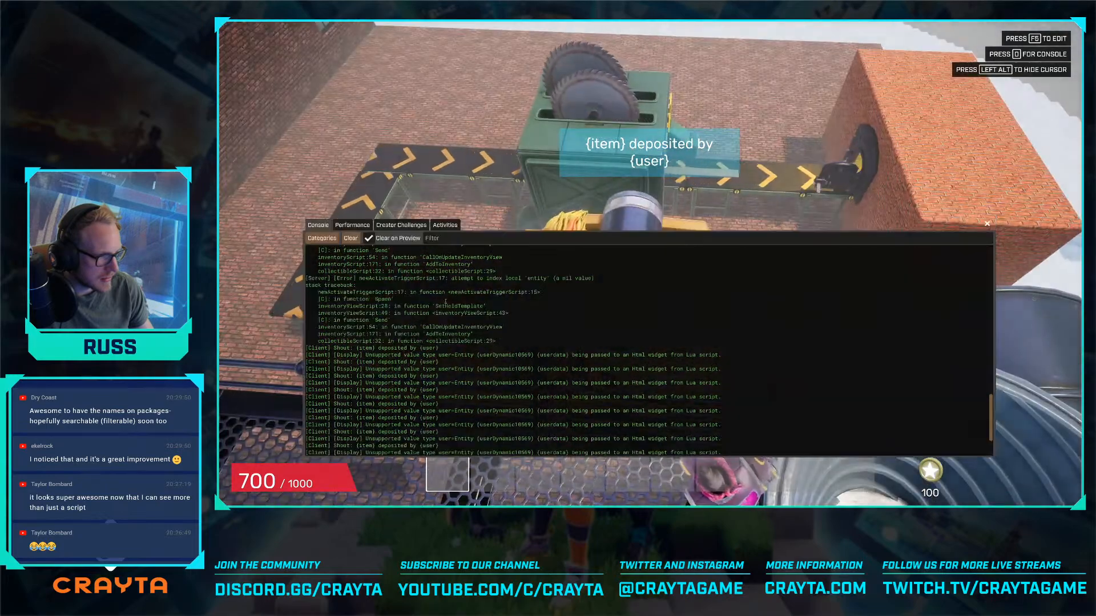
pyautogui.press('alt')
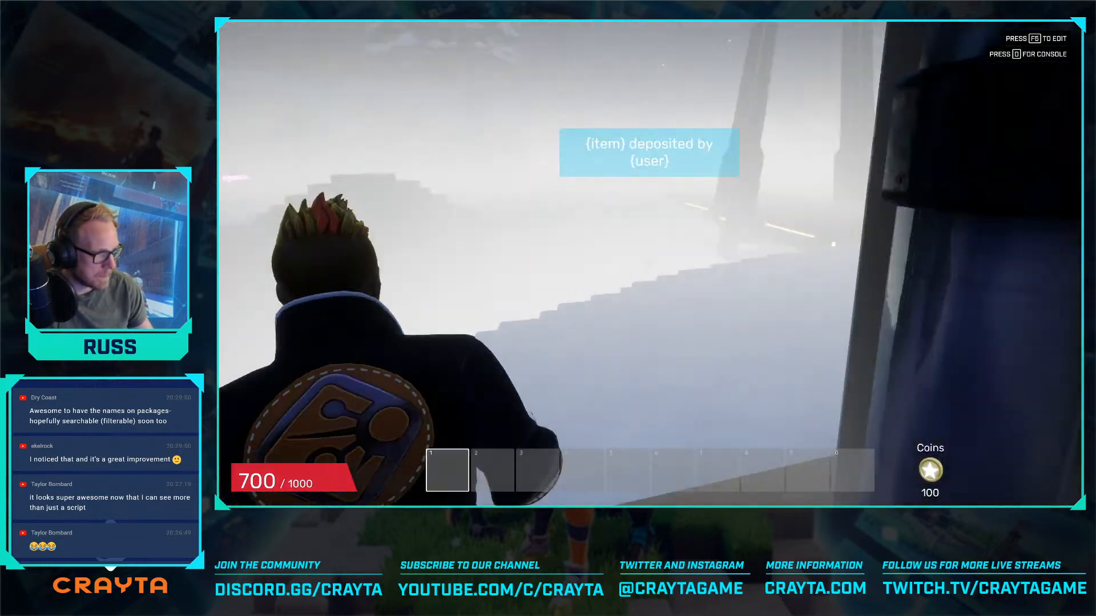
# - Run out of the base across the snow to test the night cold damage until death, and return to editing
pyautogui.press('w')
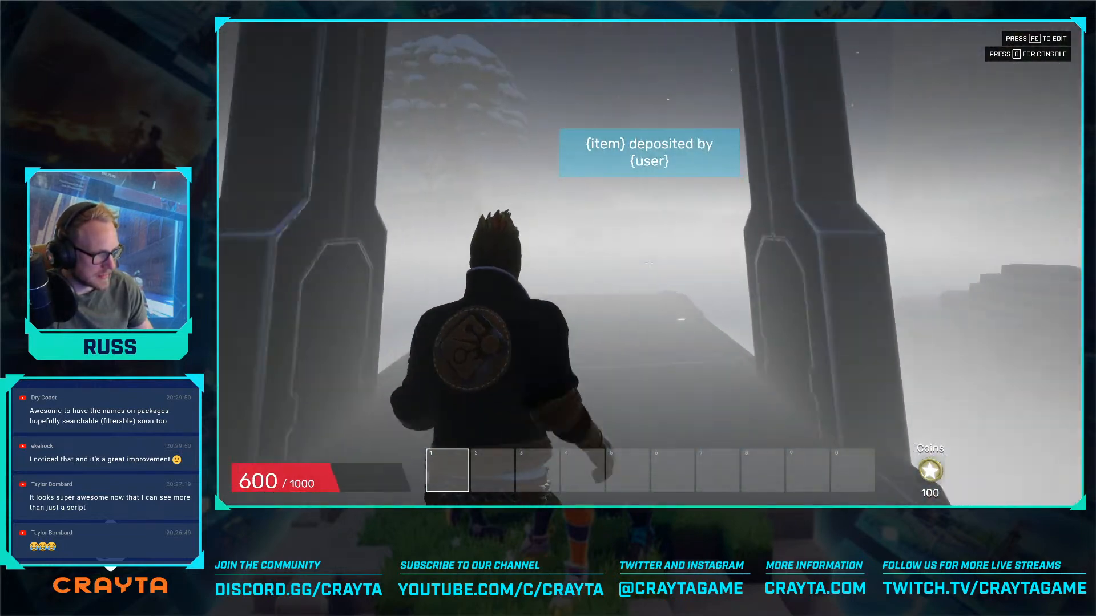
pyautogui.press('w')
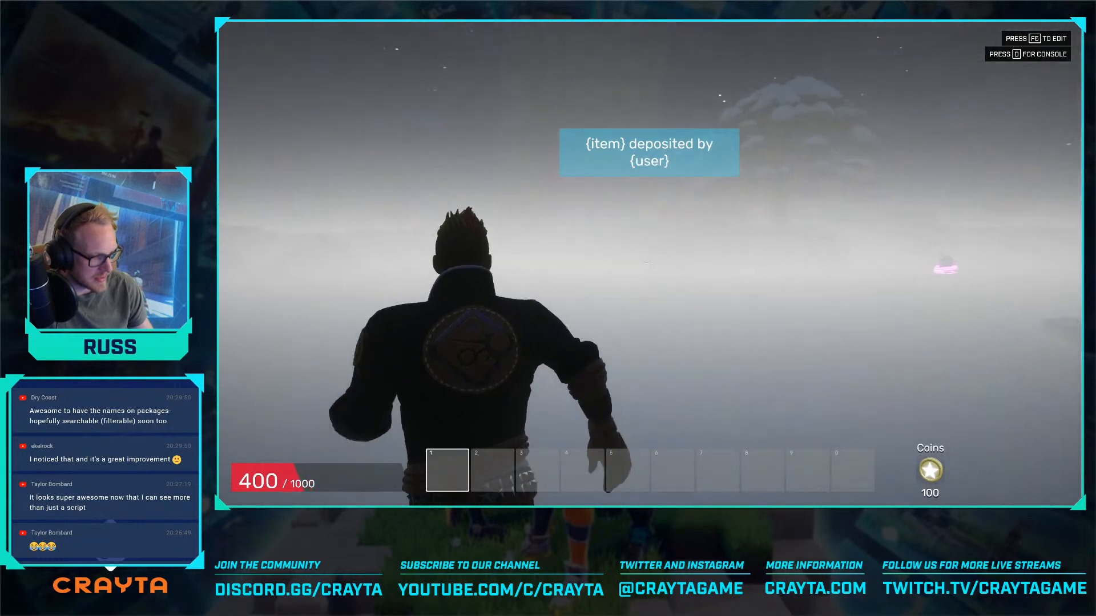
pyautogui.press('w')
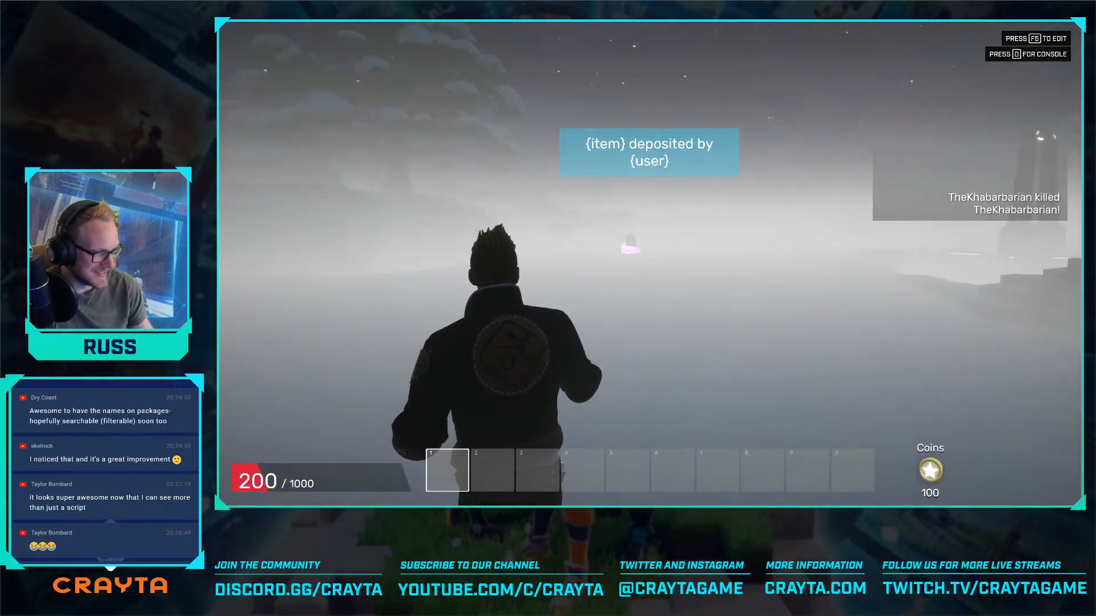
pyautogui.press('w')
pyautogui.press('space')
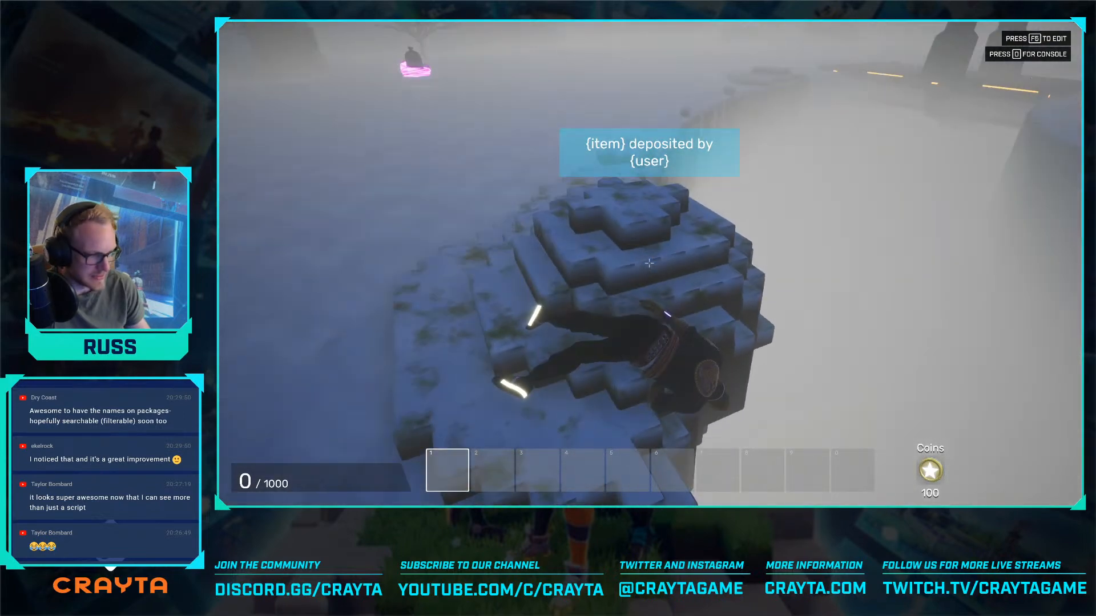
pyautogui.press('F5')
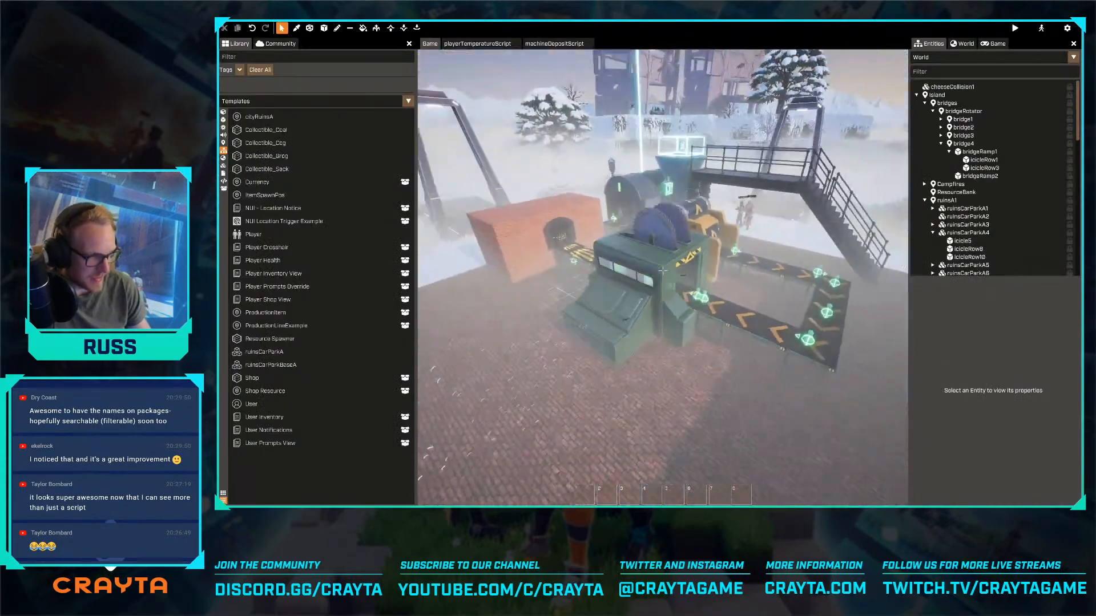
# - Fly around the factory to examine its machine, conveyors, gates and safe-area trigger from several sides
pyautogui.click(554, 283)
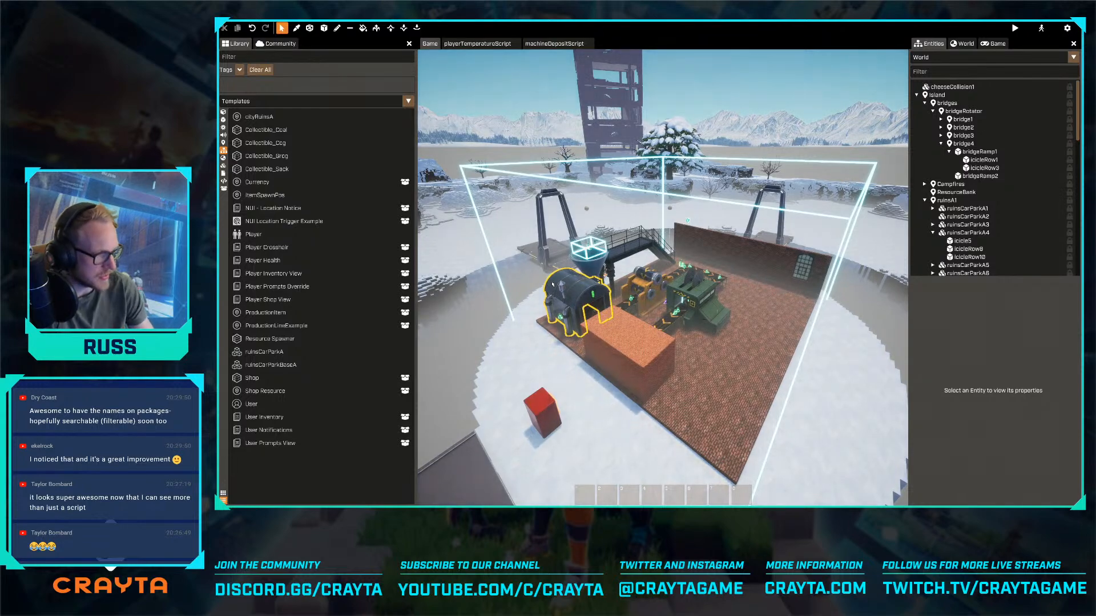
pyautogui.press('w')
pyautogui.moveTo(617, 380); pyautogui.dragTo(474, 316, button='right')
pyautogui.press('s')
pyautogui.press('s')
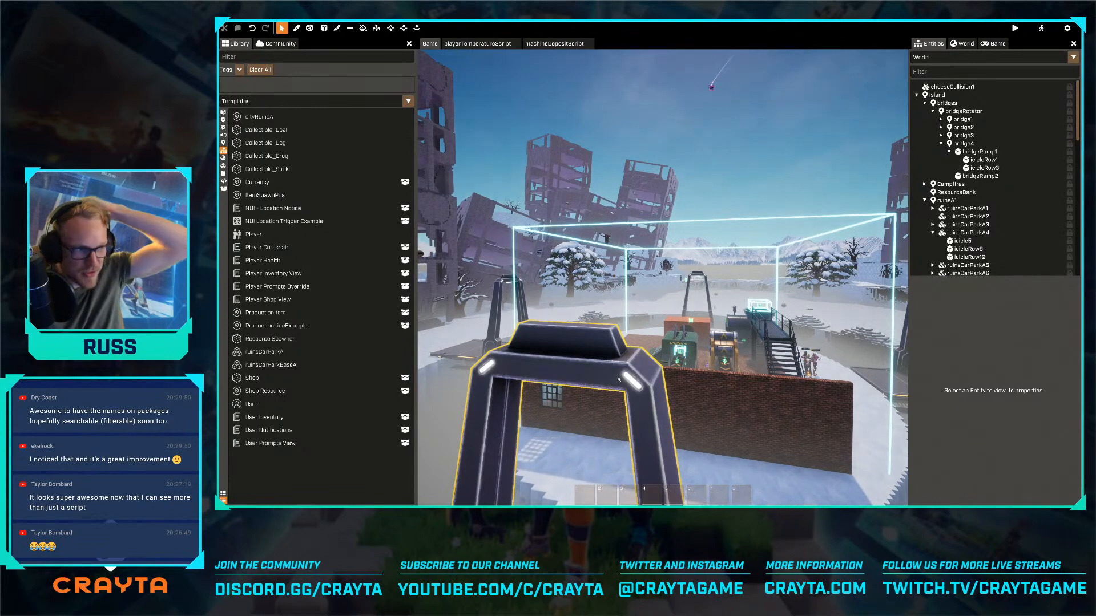
pyautogui.press('w')
pyautogui.moveTo(638, 374); pyautogui.dragTo(702, 427, button='right')
pyautogui.press('w')
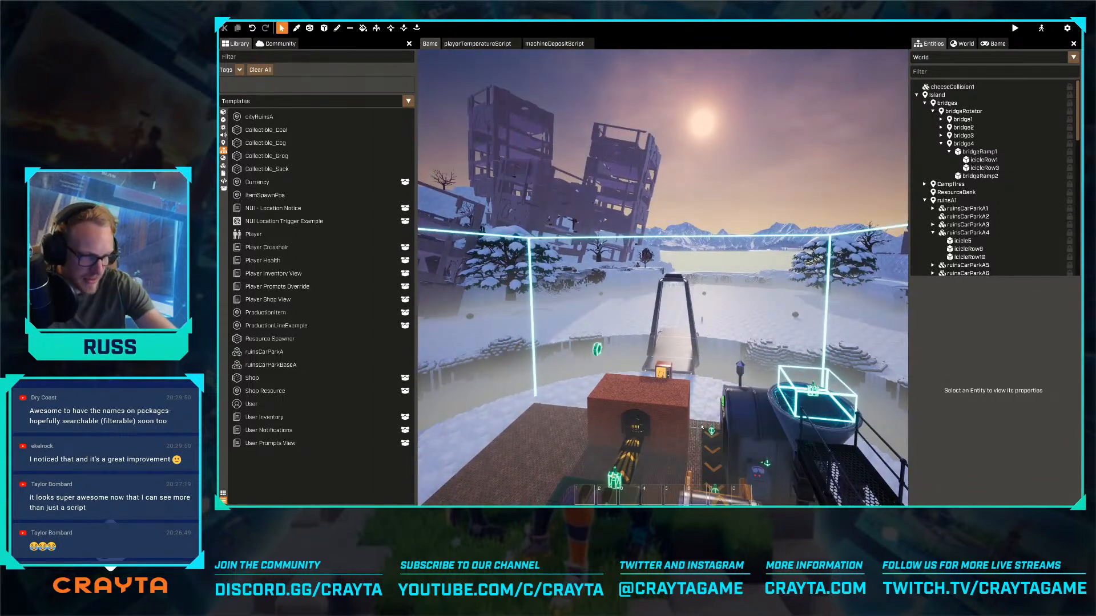